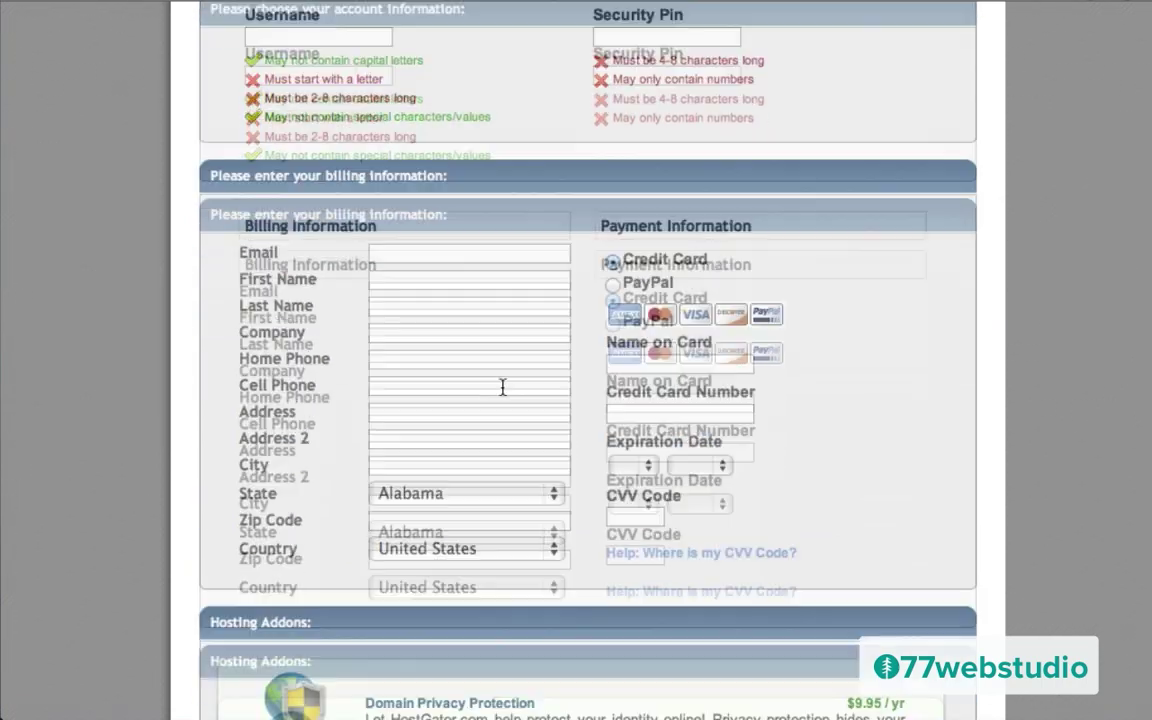
{"action": "scroll", "coordinate": [502, 393], "scroll_direction": "down", "scroll_amount": 3}
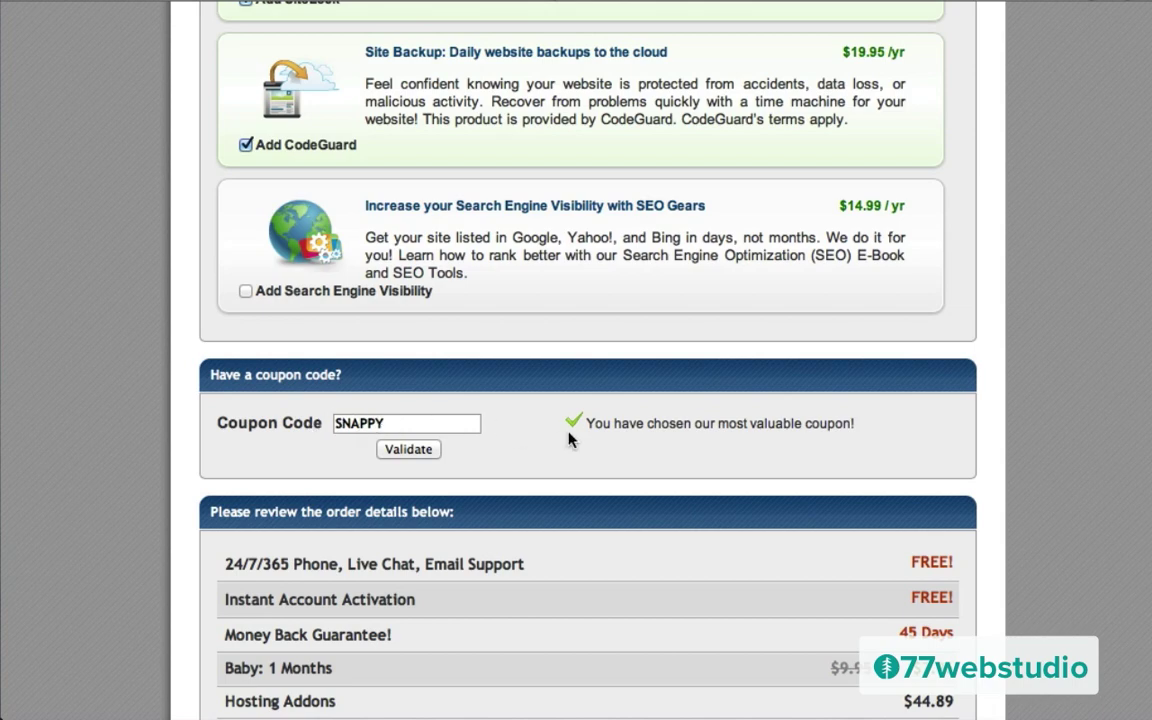
Step: Replace the SNAPPY coupon with wpcoupon25 and validate it, cutting the Baby plan's first month to $0.01
{"action": "scroll", "coordinate": [569, 437], "scroll_direction": "down", "scroll_amount": 2}
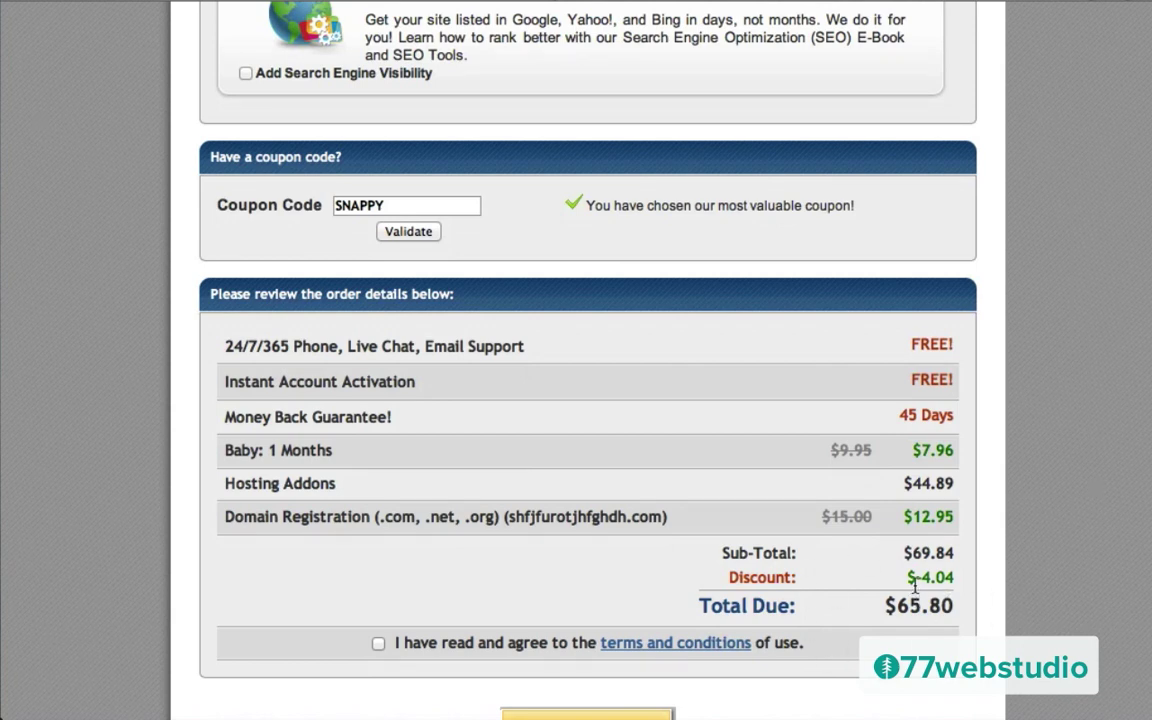
{"action": "double_click", "coordinate": [393, 207]}
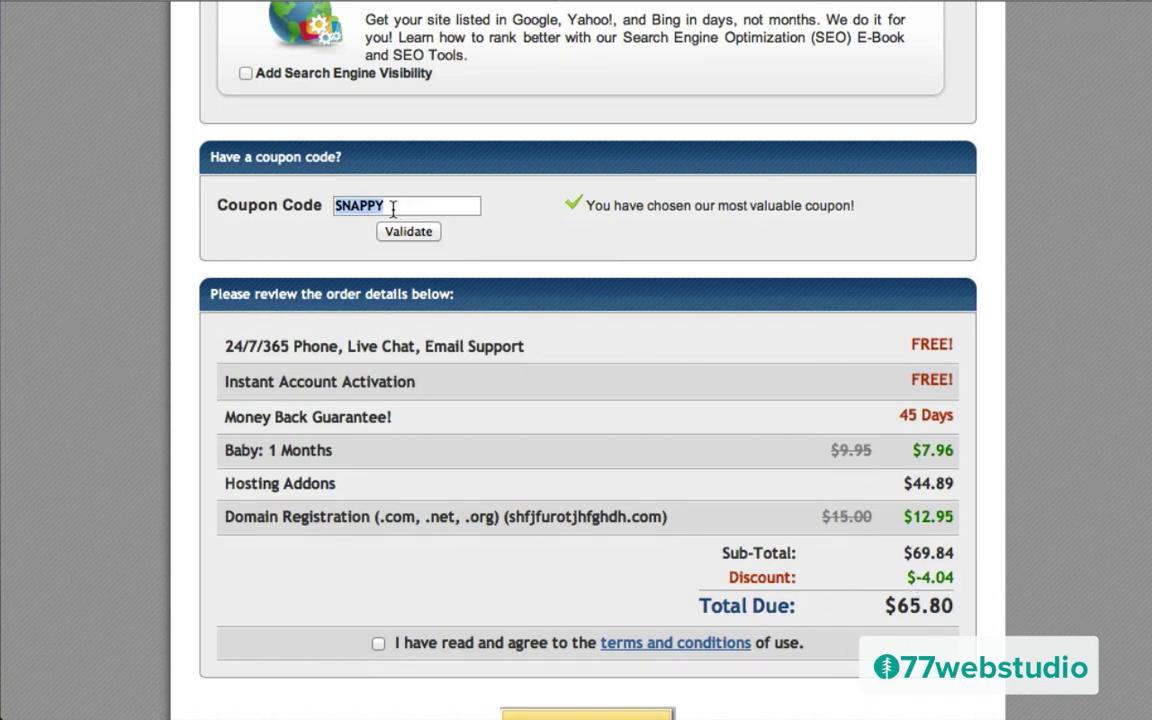
{"action": "type", "text": "wpcoupon25"}
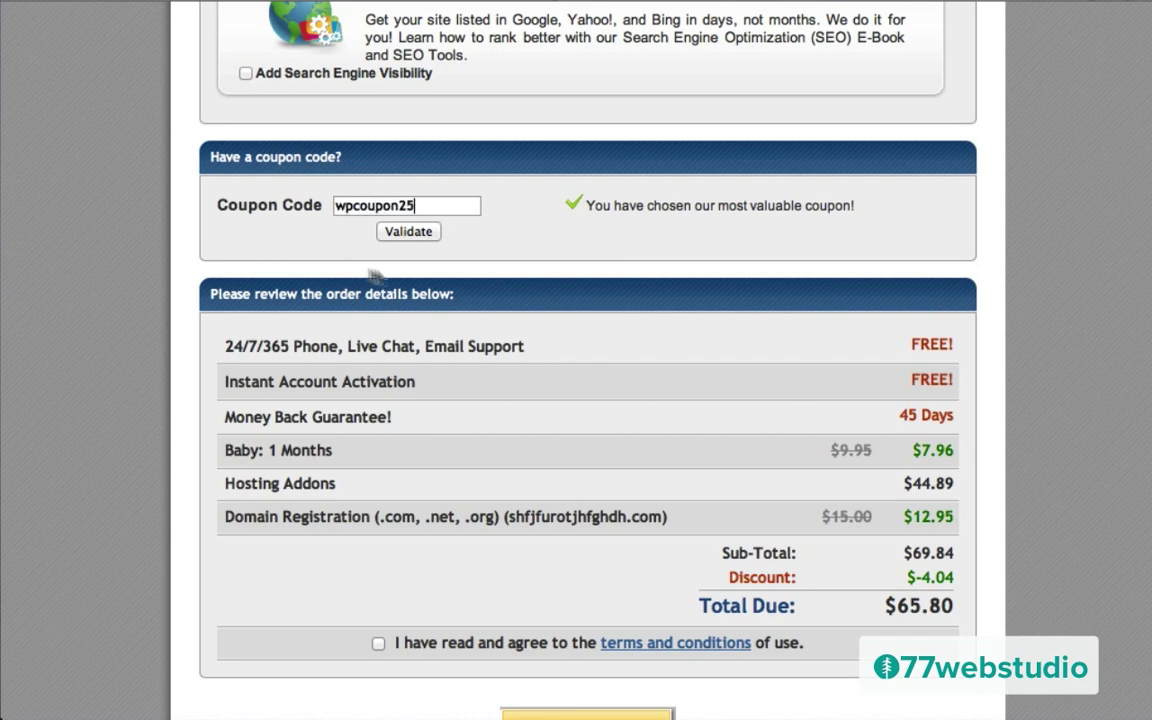
{"action": "left_click", "coordinate": [404, 236]}
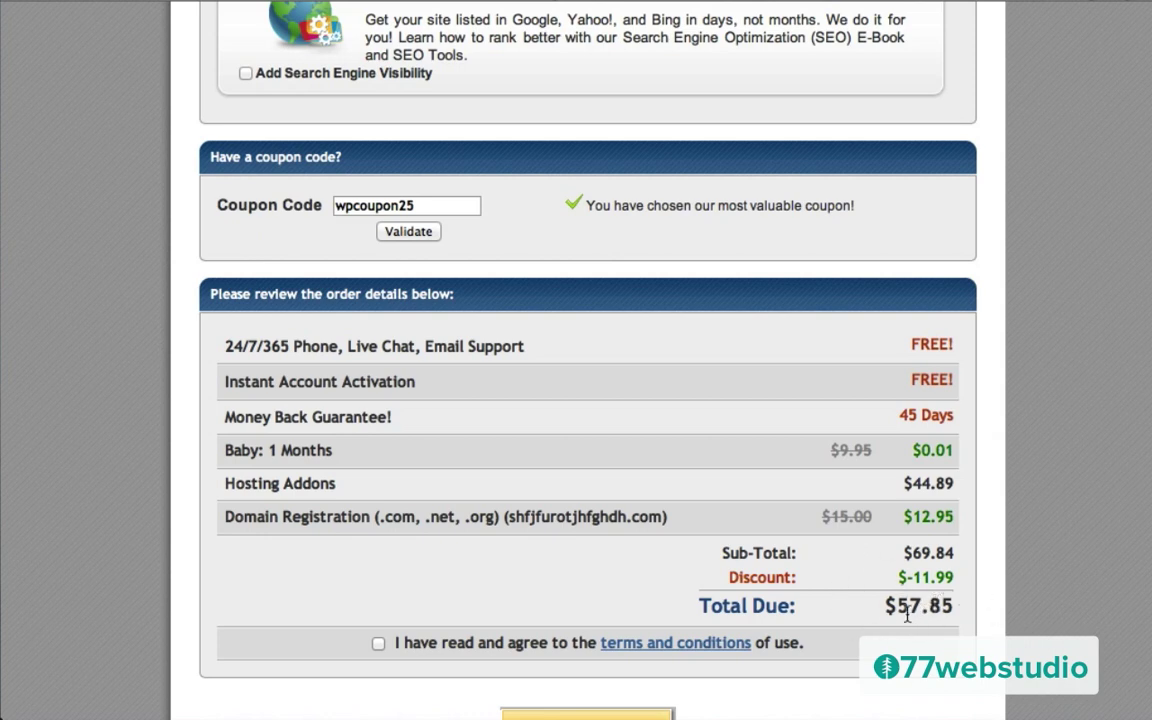
{"action": "scroll", "coordinate": [578, 445], "scroll_direction": "up", "scroll_amount": 5}
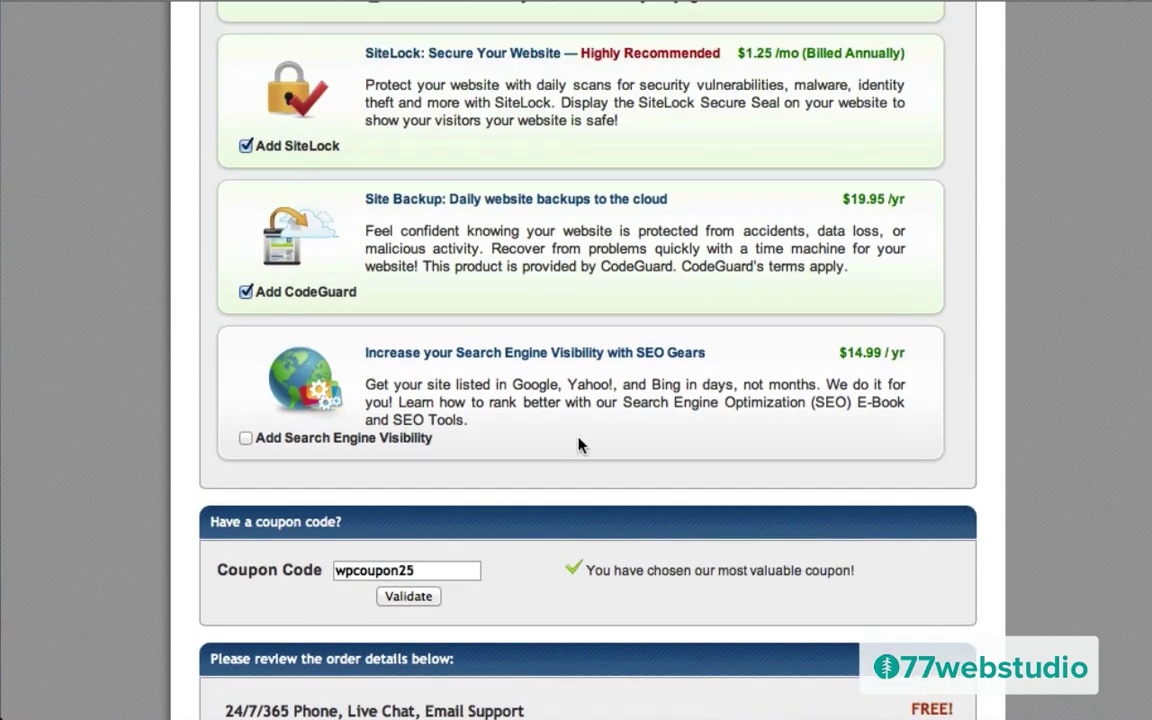
Step: Uncheck the SiteLock and CodeGuard add-ons so add-ons cost $0.00 and total due is $12.96
{"action": "scroll", "coordinate": [578, 445], "scroll_direction": "up", "scroll_amount": 5}
{"action": "scroll", "coordinate": [530, 432], "scroll_direction": "down", "scroll_amount": 3}
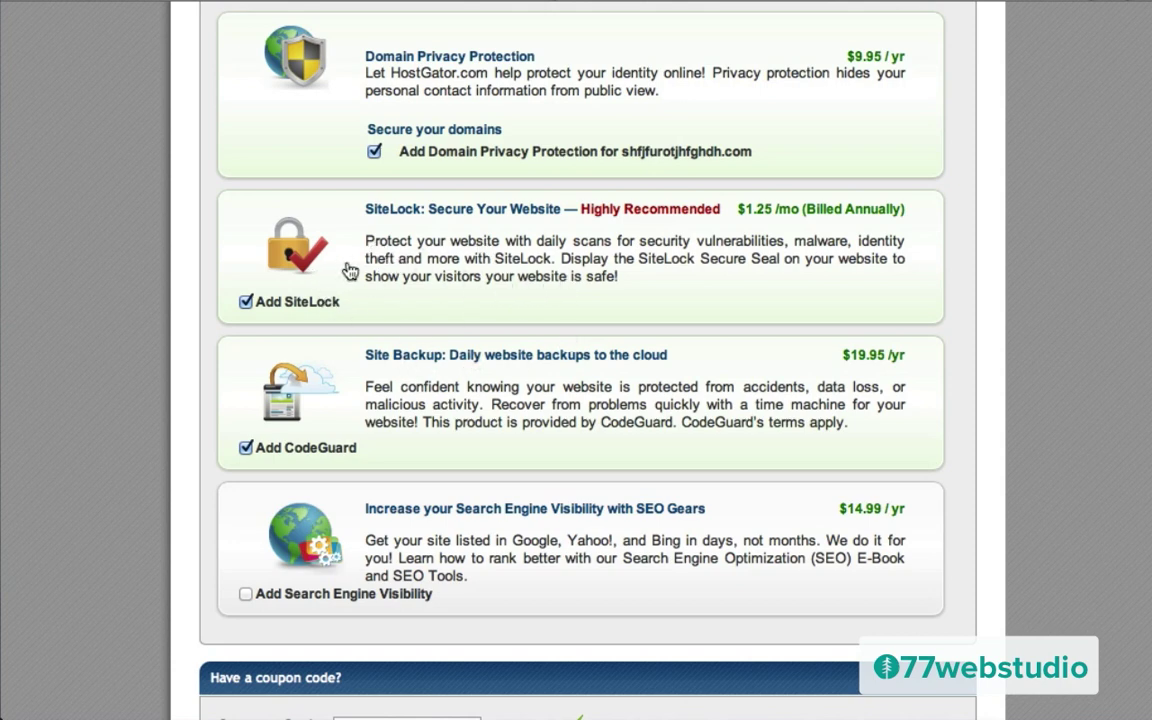
{"action": "left_click", "coordinate": [245, 302]}
{"action": "left_click", "coordinate": [246, 447]}
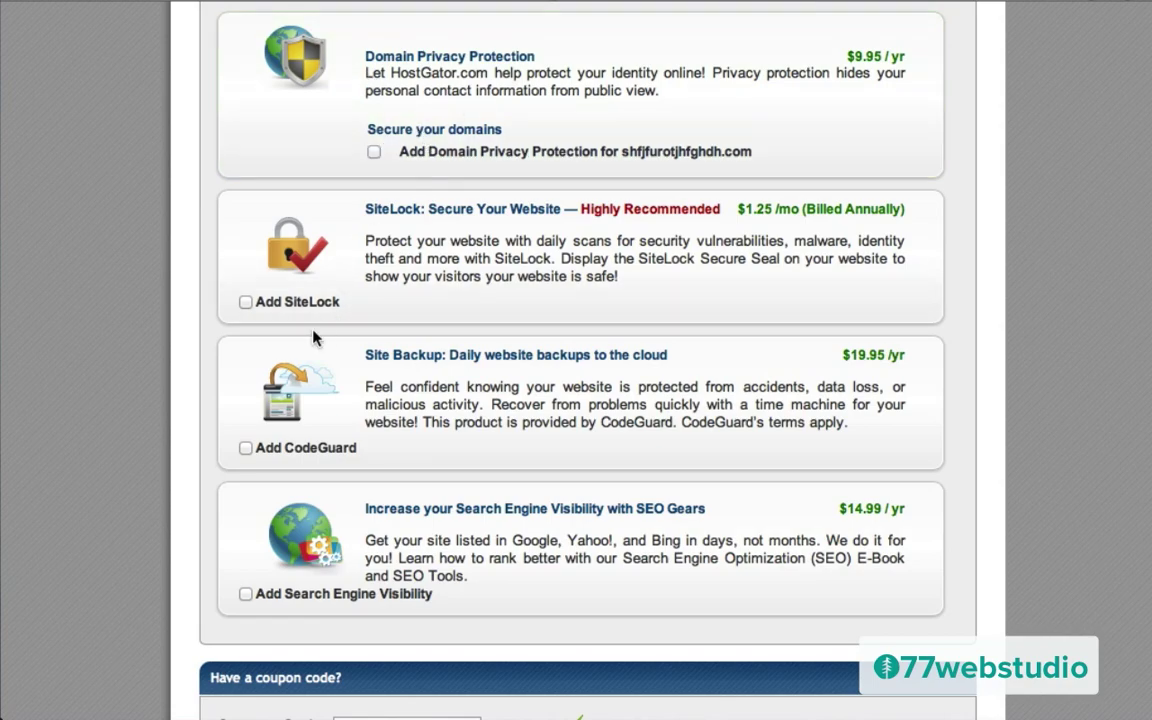
{"action": "scroll", "coordinate": [281, 296], "scroll_direction": "down", "scroll_amount": 6}
{"action": "scroll", "coordinate": [316, 338], "scroll_direction": "down", "scroll_amount": 1}
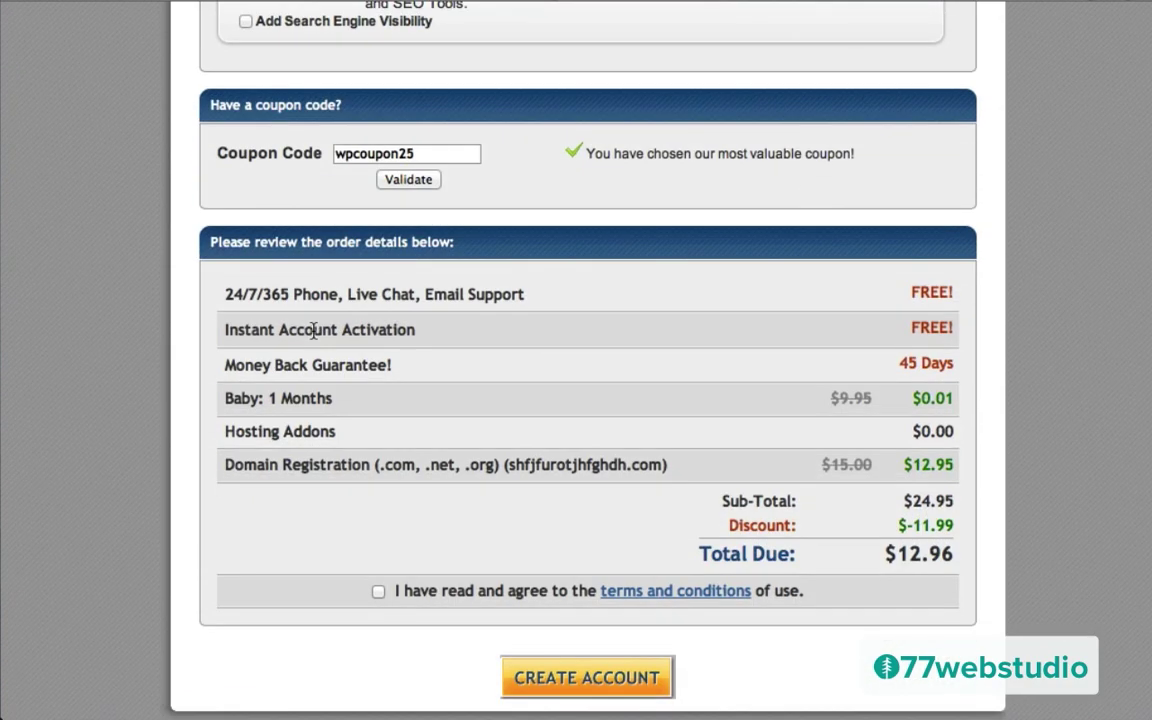
{"action": "scroll", "coordinate": [314, 330], "scroll_direction": "down", "scroll_amount": 1}
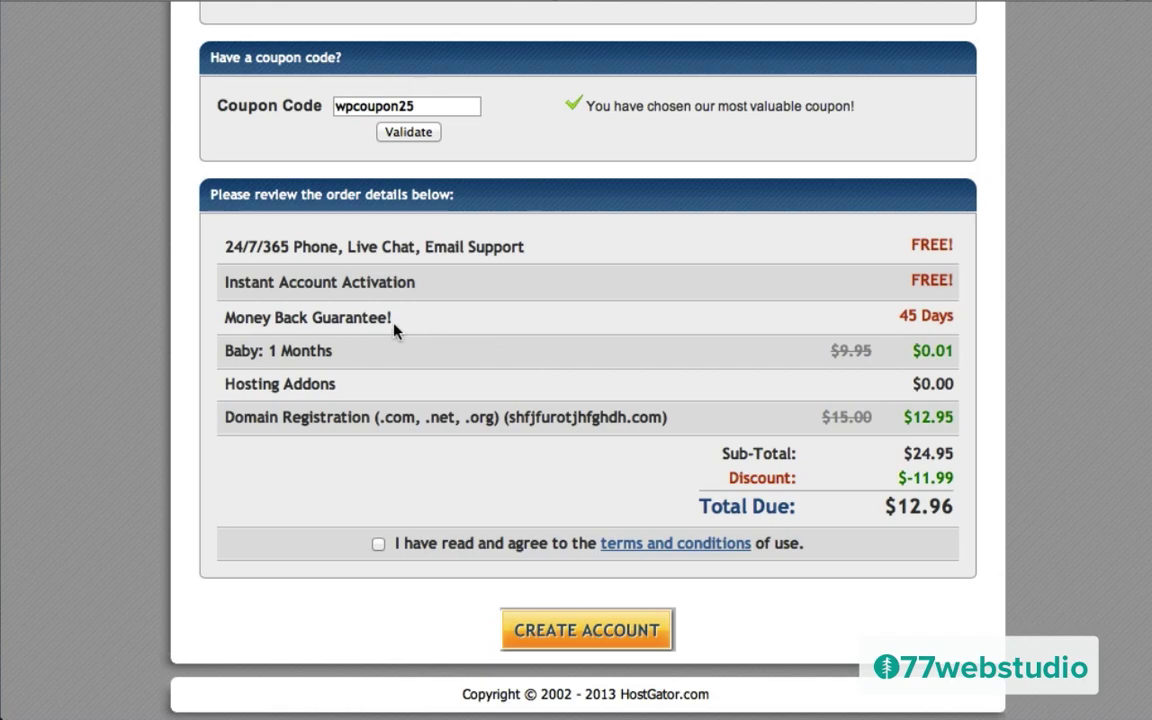
{"action": "scroll", "coordinate": [394, 330], "scroll_direction": "up", "scroll_amount": 15}
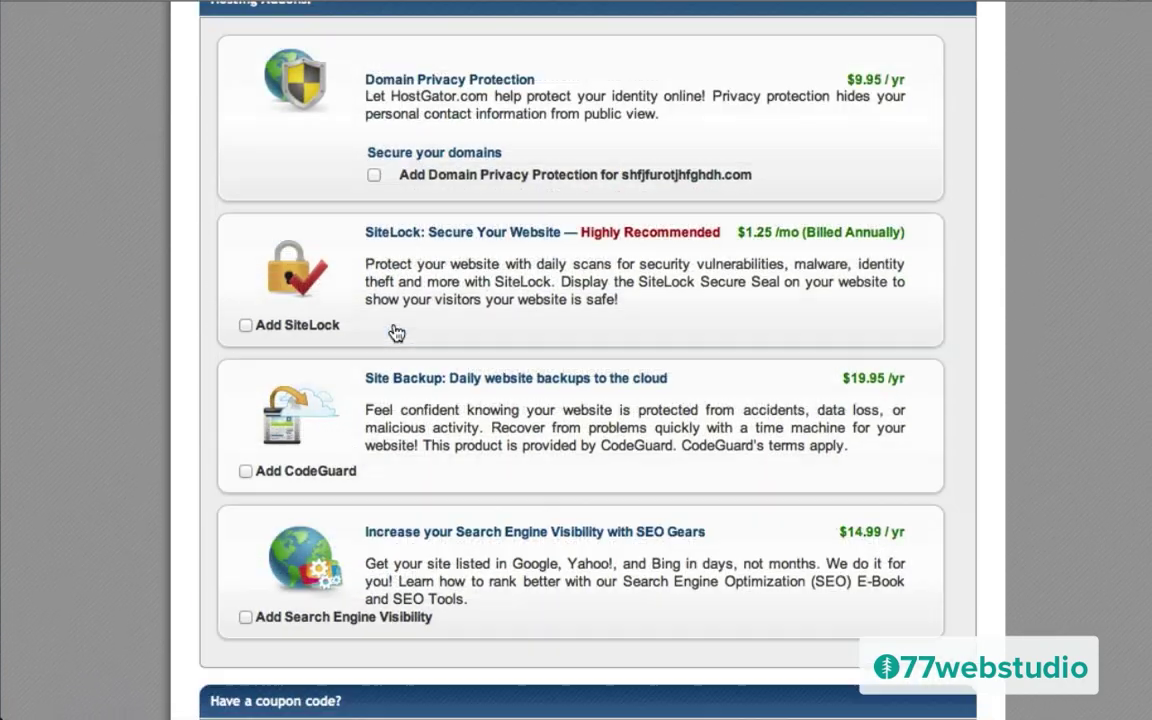
Step: Switch the Baby plan's billing cycle to 6 Month @ 7.97/mo, raising the total to $62.71
{"action": "scroll", "coordinate": [394, 325], "scroll_direction": "up", "scroll_amount": 10}
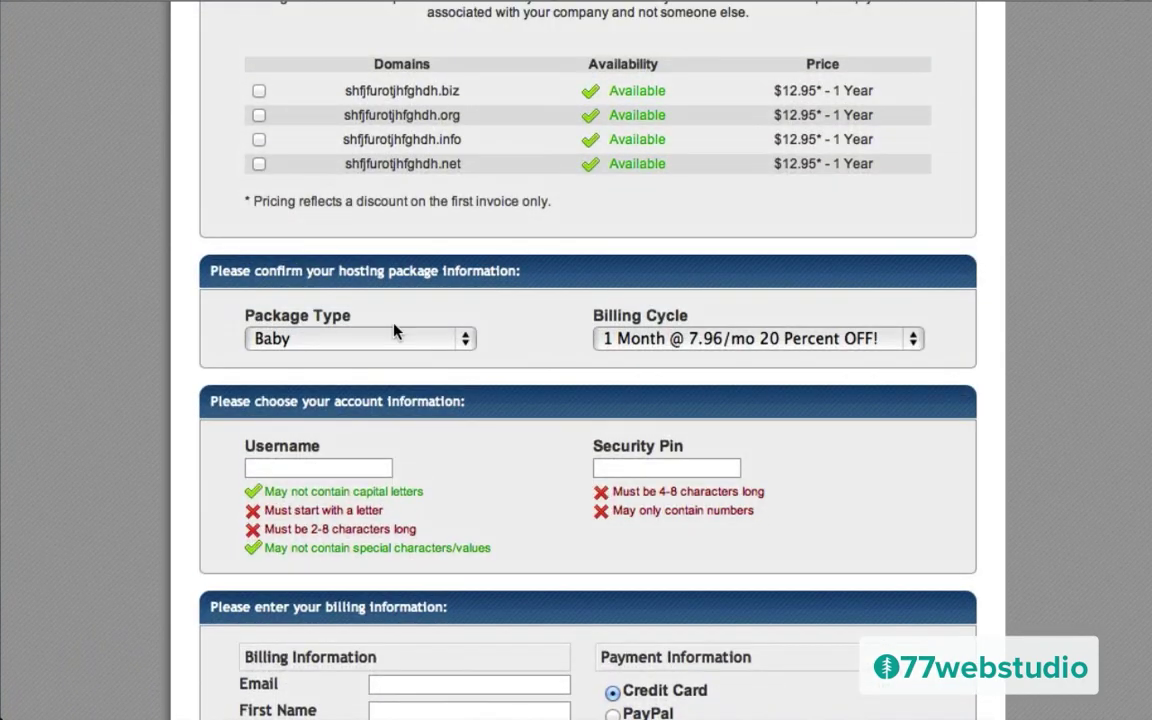
{"action": "left_click", "coordinate": [648, 340]}
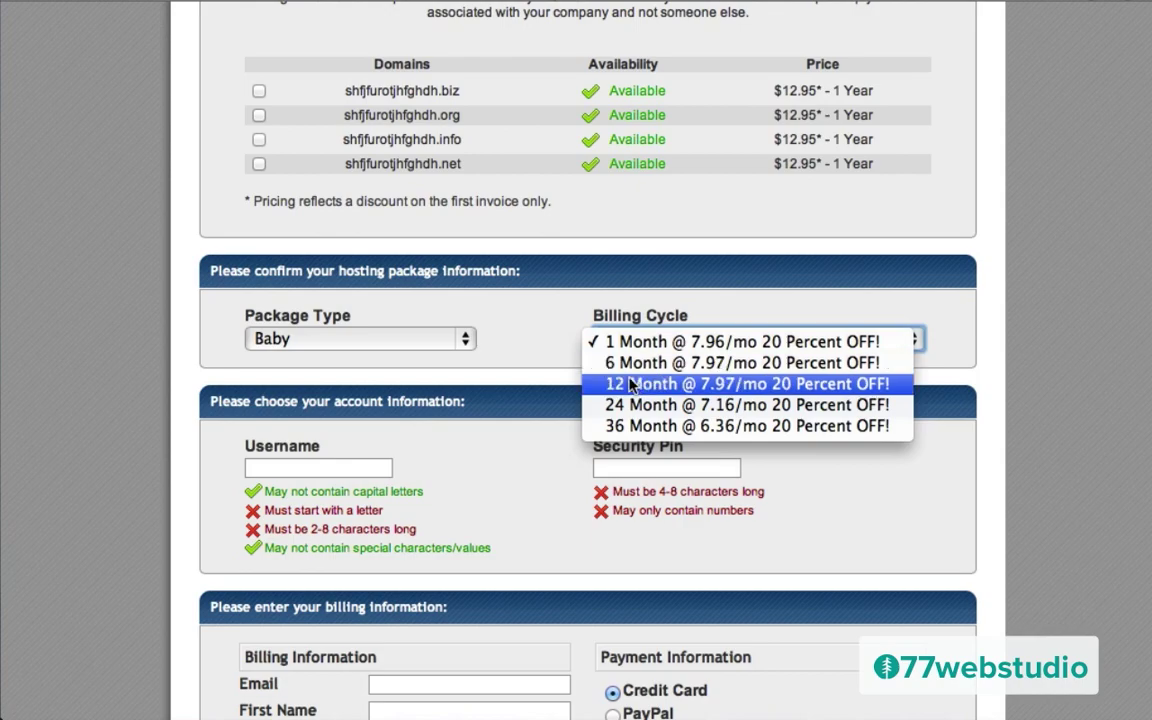
{"action": "left_click", "coordinate": [630, 372]}
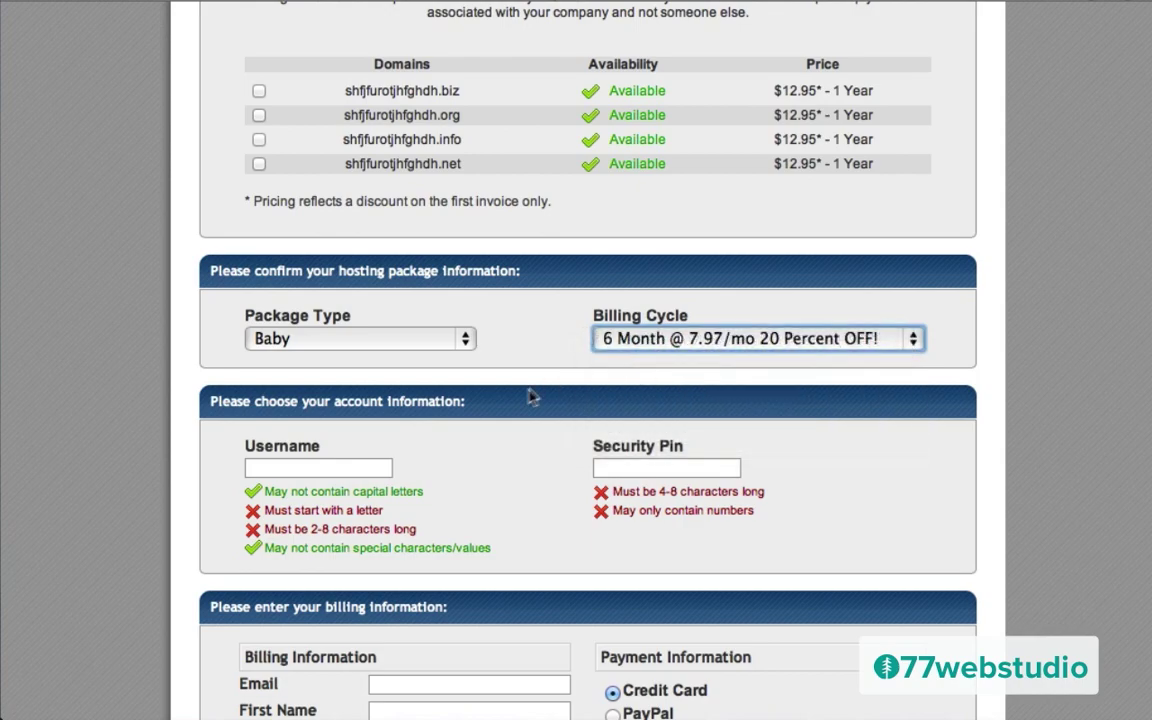
{"action": "scroll", "coordinate": [525, 397], "scroll_direction": "down", "scroll_amount": 5}
{"action": "scroll", "coordinate": [525, 398], "scroll_direction": "down", "scroll_amount": 10}
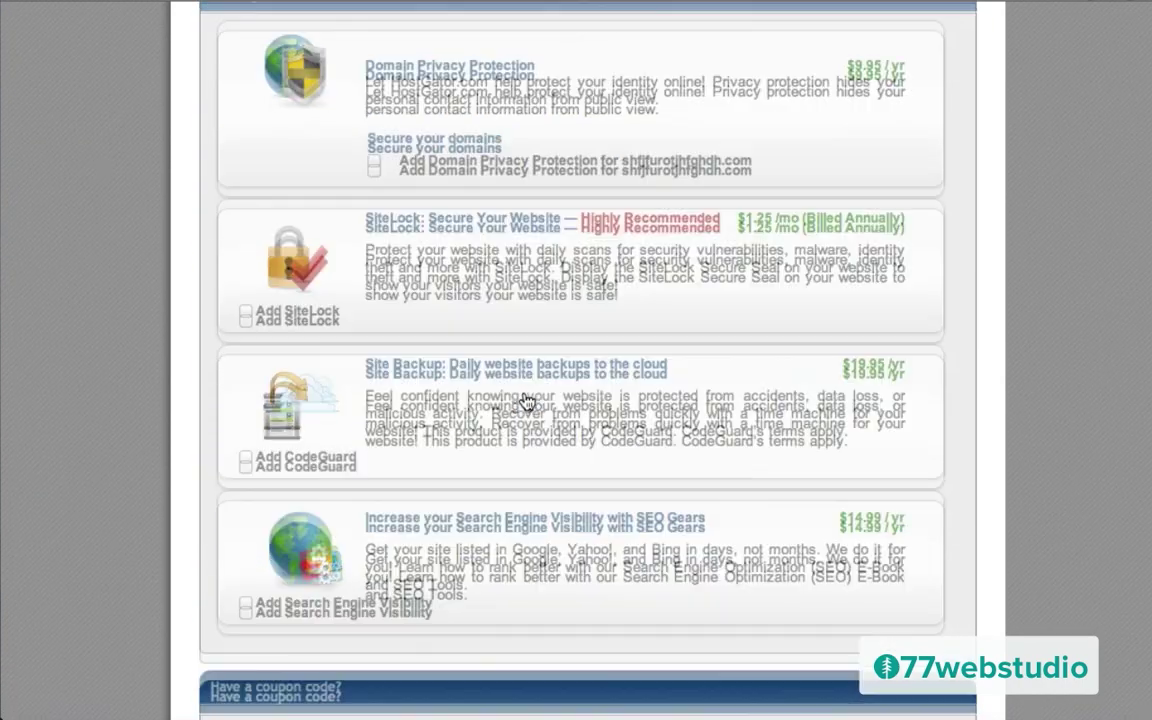
{"action": "scroll", "coordinate": [525, 399], "scroll_direction": "down", "scroll_amount": 3}
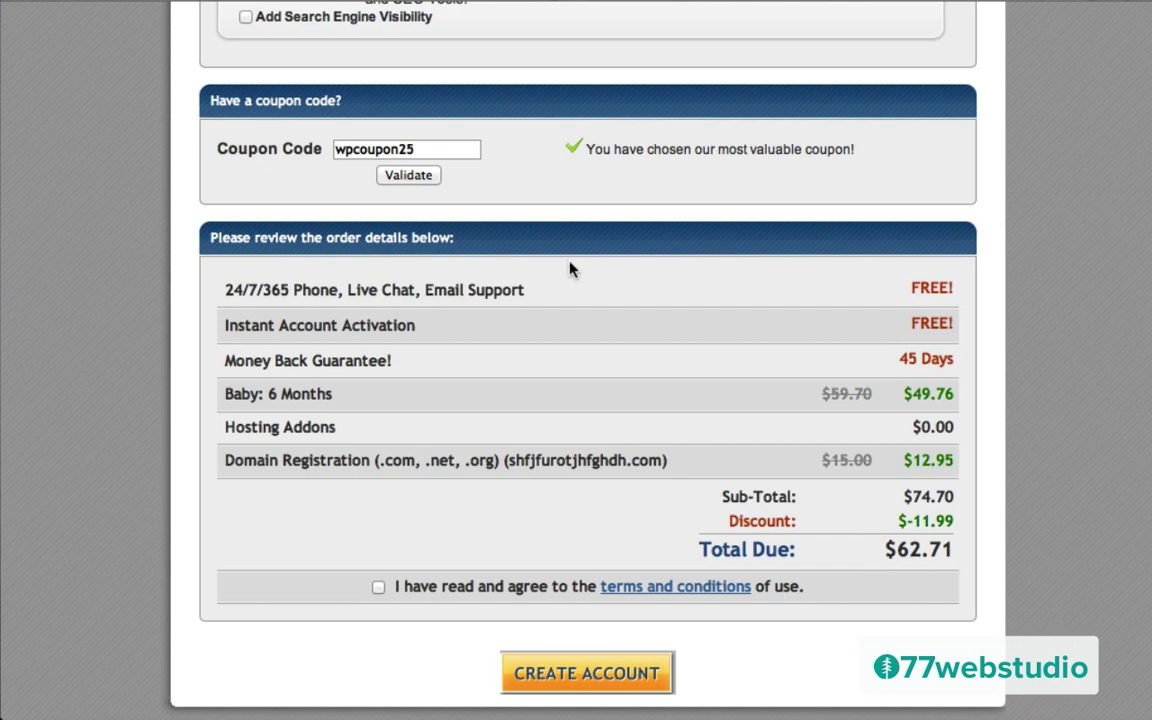
Step: Replace the coupon code with thankyou and validate it, bringing the total due to $56.79
{"action": "double_click", "coordinate": [414, 149]}
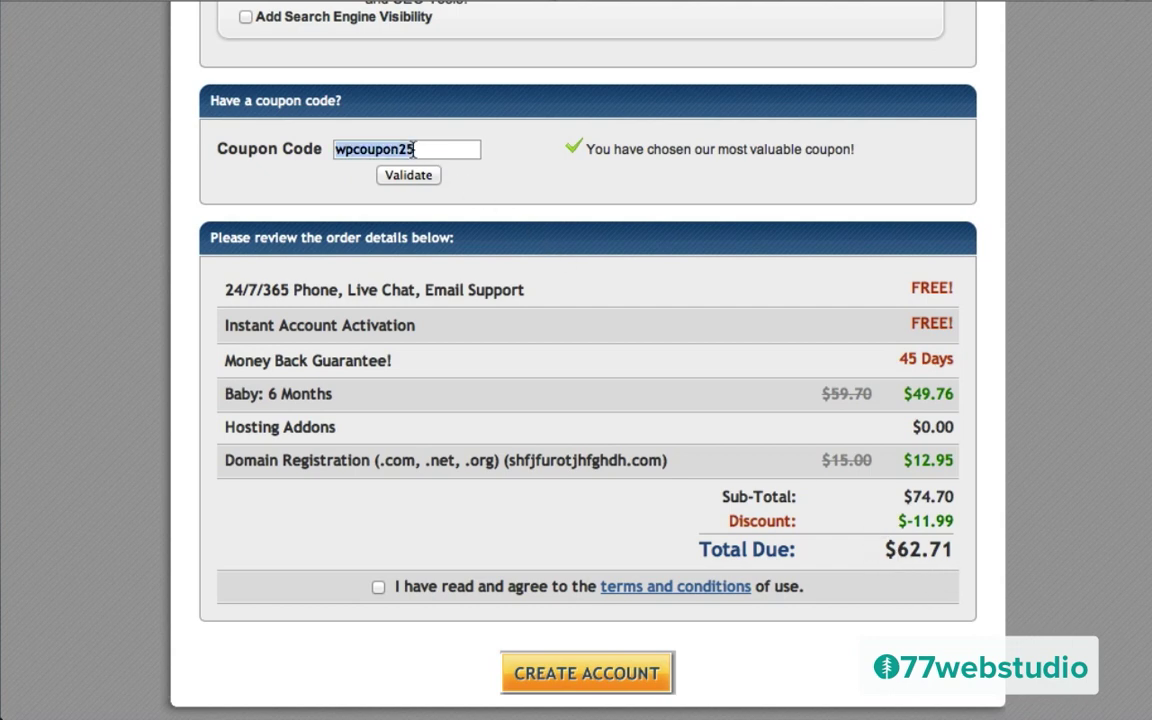
{"action": "type", "text": "thankyou"}
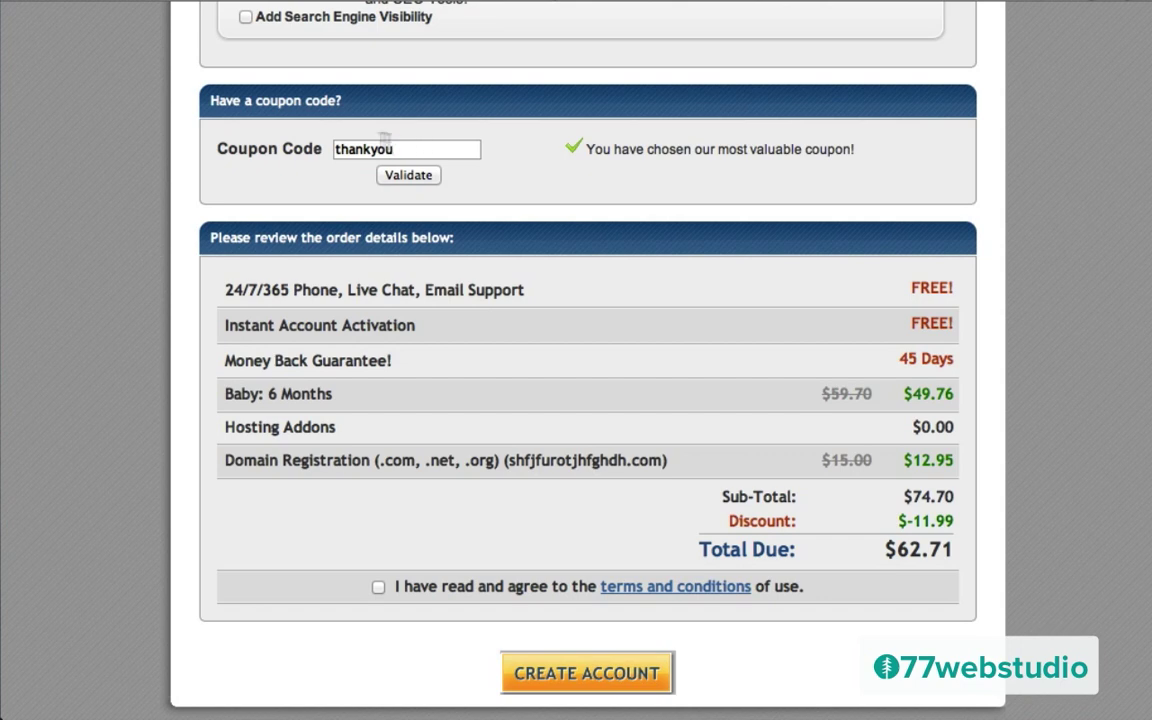
{"action": "left_click", "coordinate": [406, 176]}
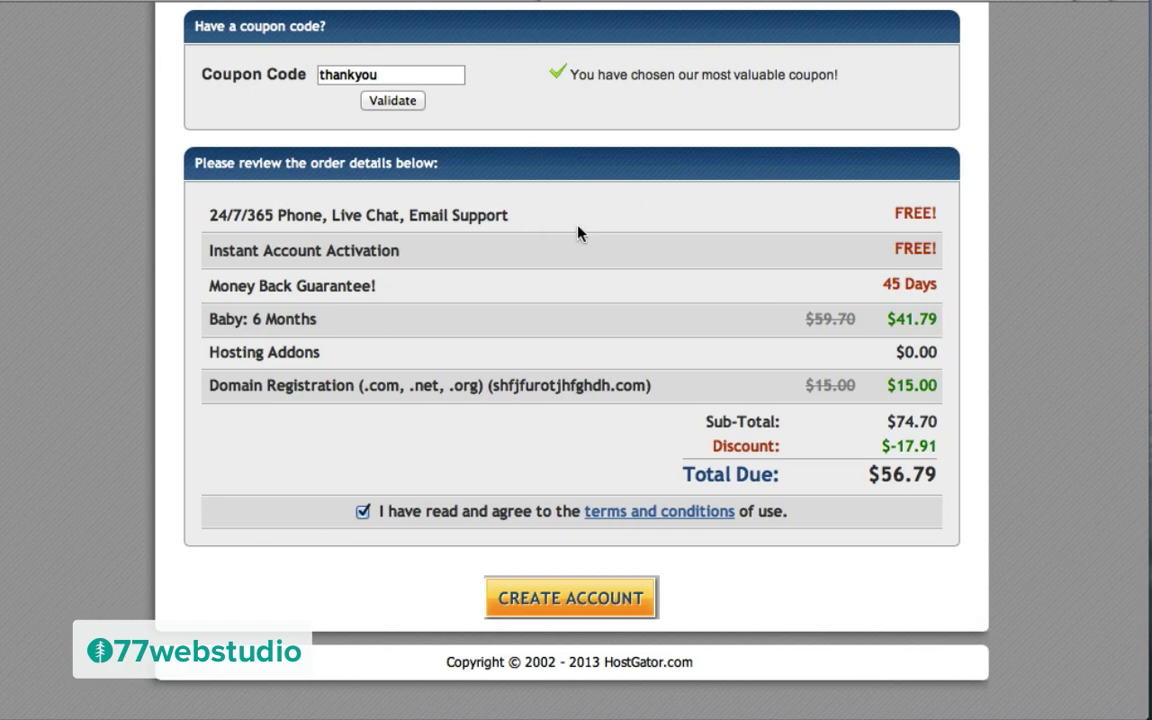
Step: Switch the billing cycle back to 1 Month
{"action": "scroll", "coordinate": [577, 232], "scroll_direction": "up", "scroll_amount": 15}
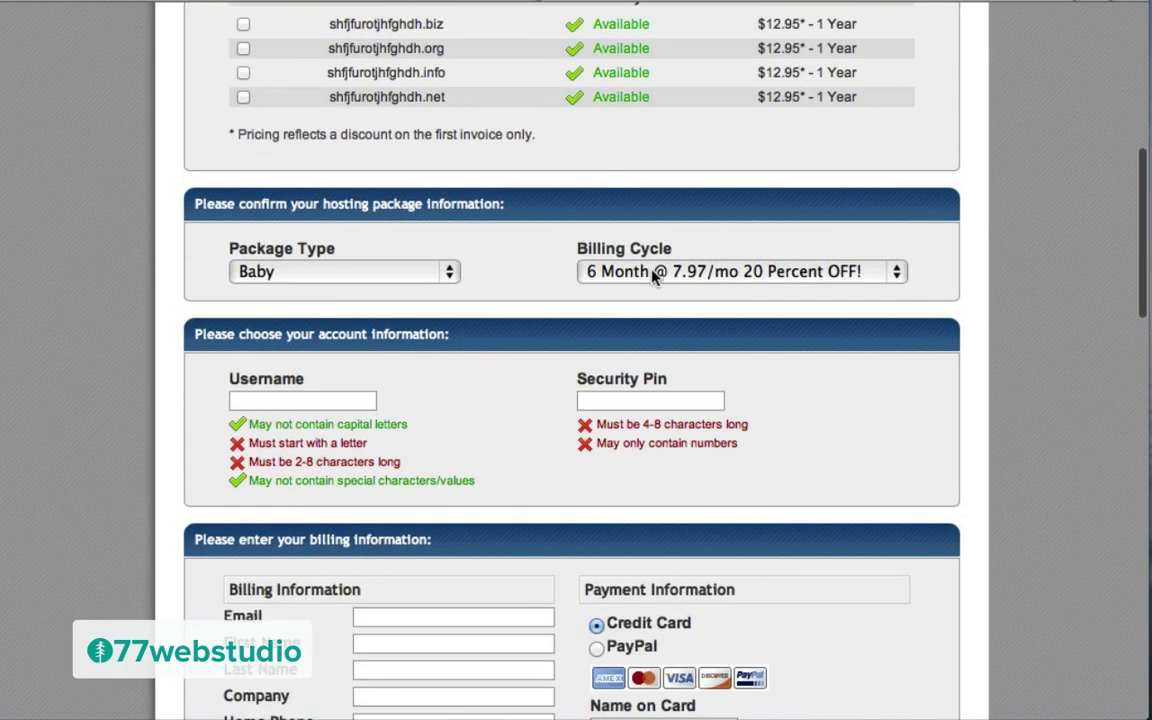
{"action": "left_click", "coordinate": [658, 268]}
{"action": "left_click", "coordinate": [642, 251]}
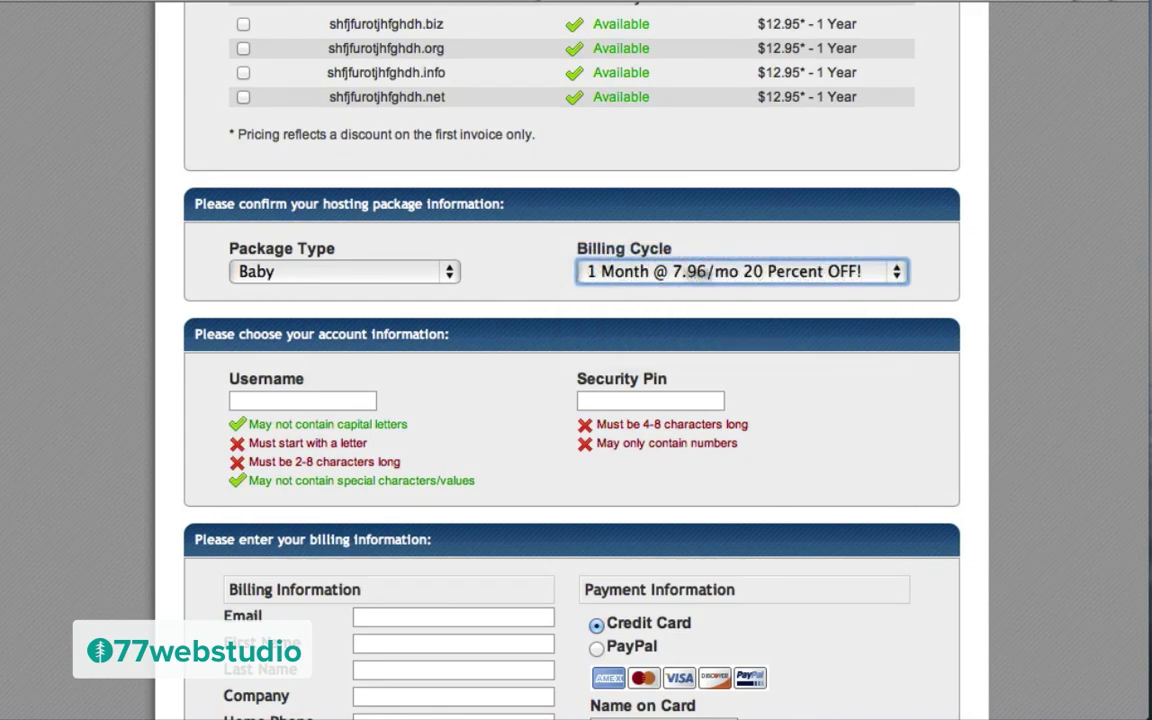
Step: Replace the thankyou coupon with wpcoupon25 and validate it, dropping the total due to $12.96
{"action": "scroll", "coordinate": [496, 404], "scroll_direction": "down", "scroll_amount": 15}
{"action": "scroll", "coordinate": [497, 404], "scroll_direction": "down", "scroll_amount": 3}
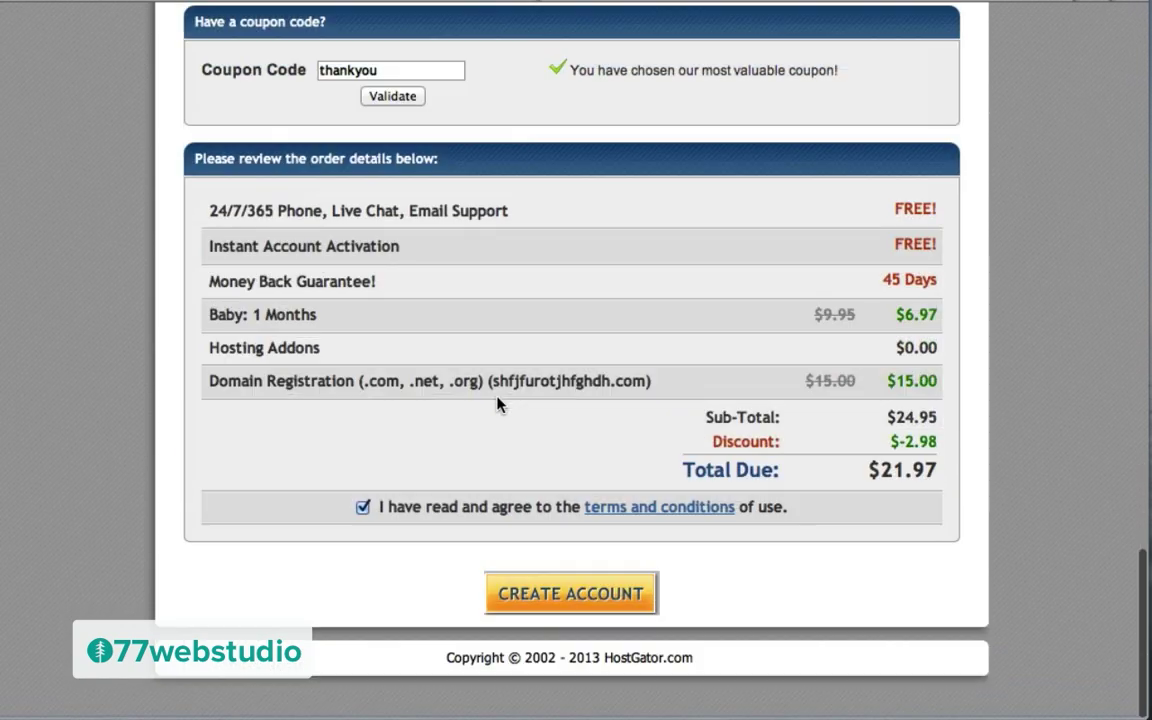
{"action": "double_click", "coordinate": [371, 138]}
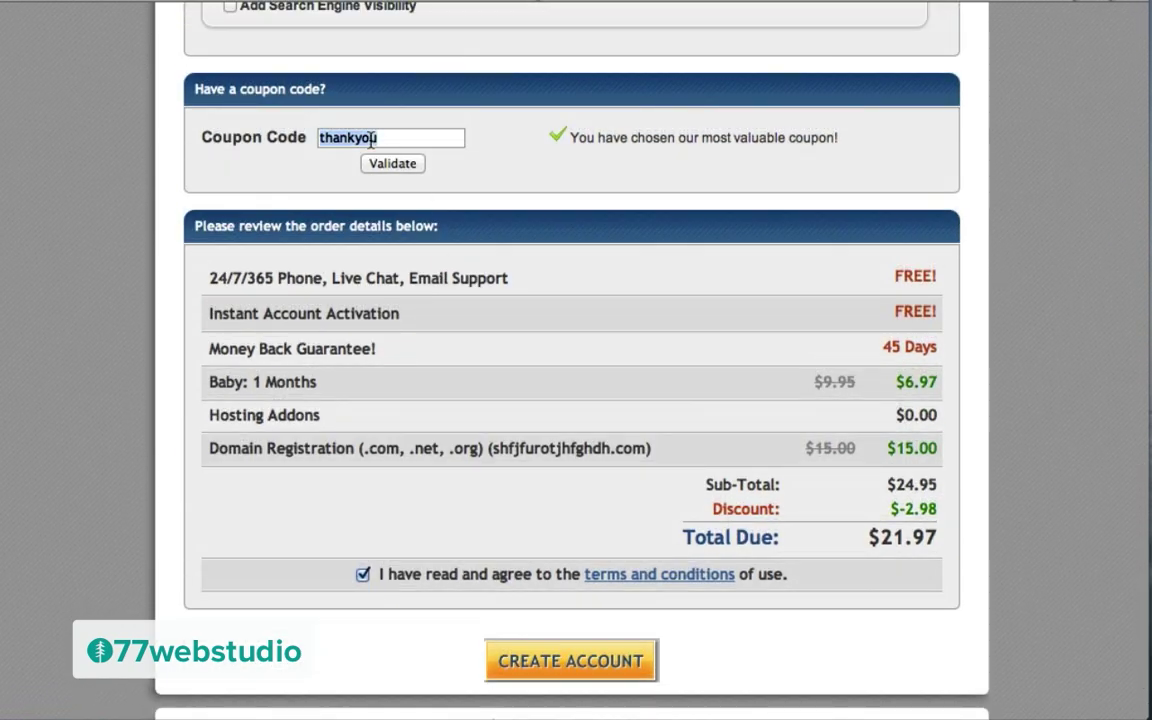
{"action": "type", "text": "wpcoup"}
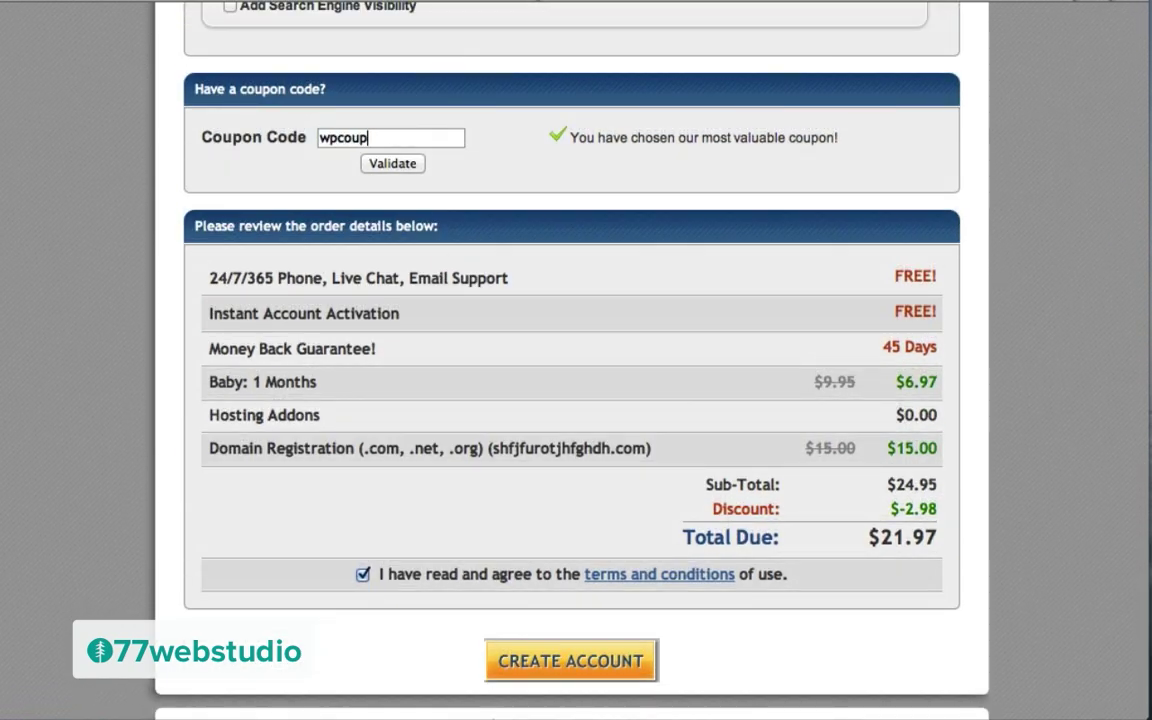
{"action": "type", "text": "on25"}
{"action": "left_click", "coordinate": [387, 165]}
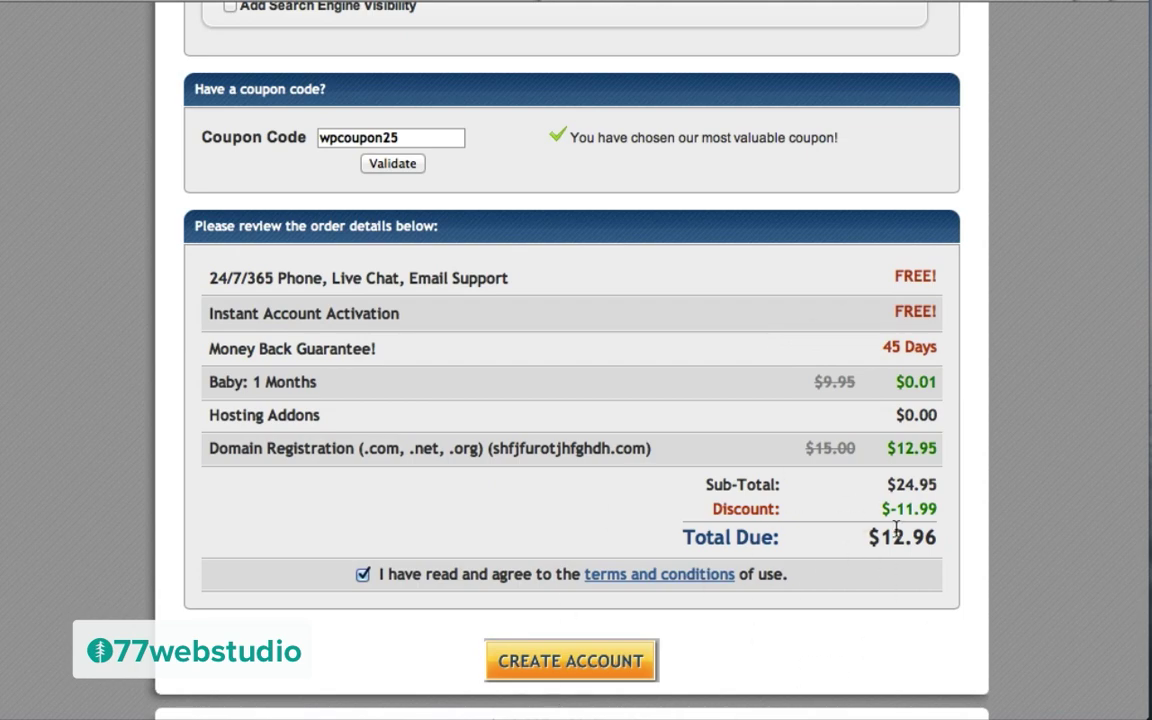
{"action": "scroll", "coordinate": [594, 381], "scroll_direction": "up", "scroll_amount": 10}
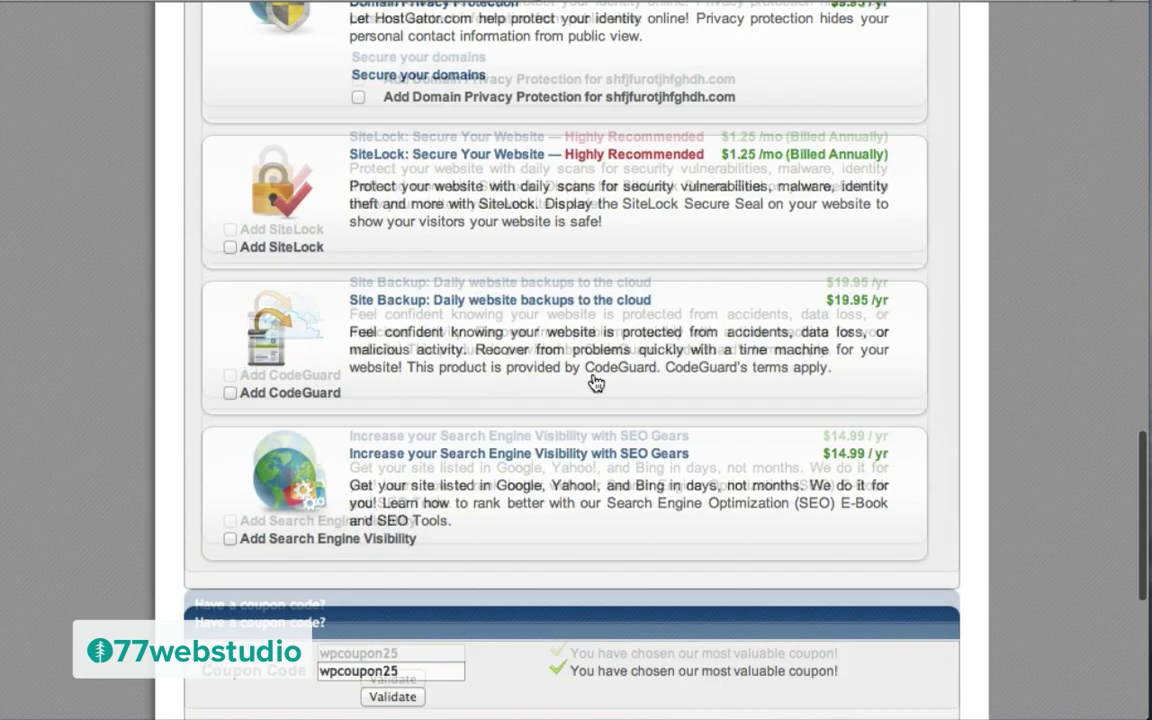
Step: Add Domain Privacy Protection ($9.95) to the order and enter thankyou as the coupon code
{"action": "scroll", "coordinate": [594, 381], "scroll_direction": "up", "scroll_amount": 1}
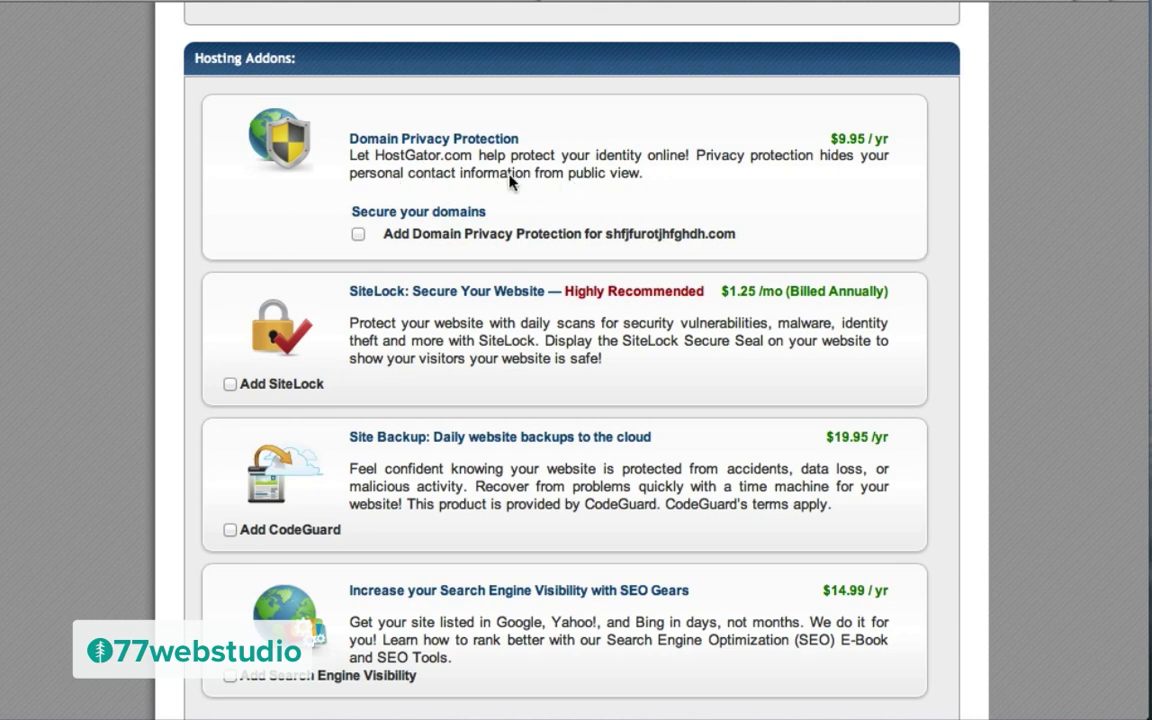
{"action": "left_click", "coordinate": [359, 235]}
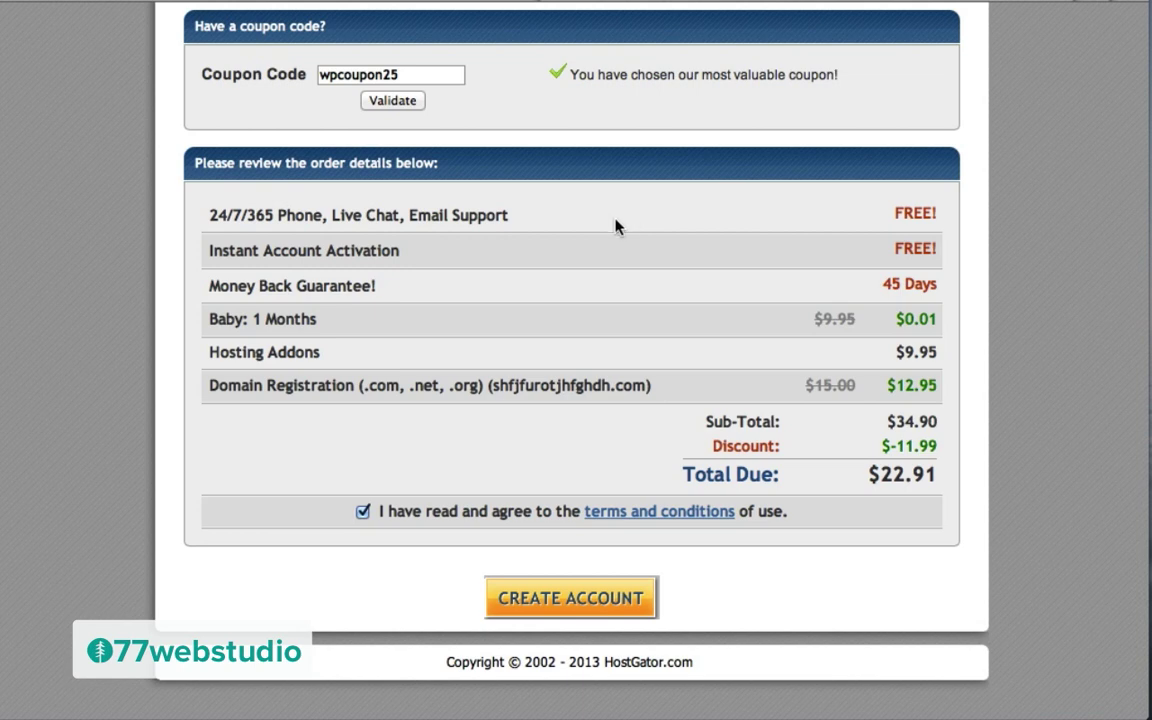
{"action": "double_click", "coordinate": [375, 74]}
{"action": "type", "text": "thankyou"}
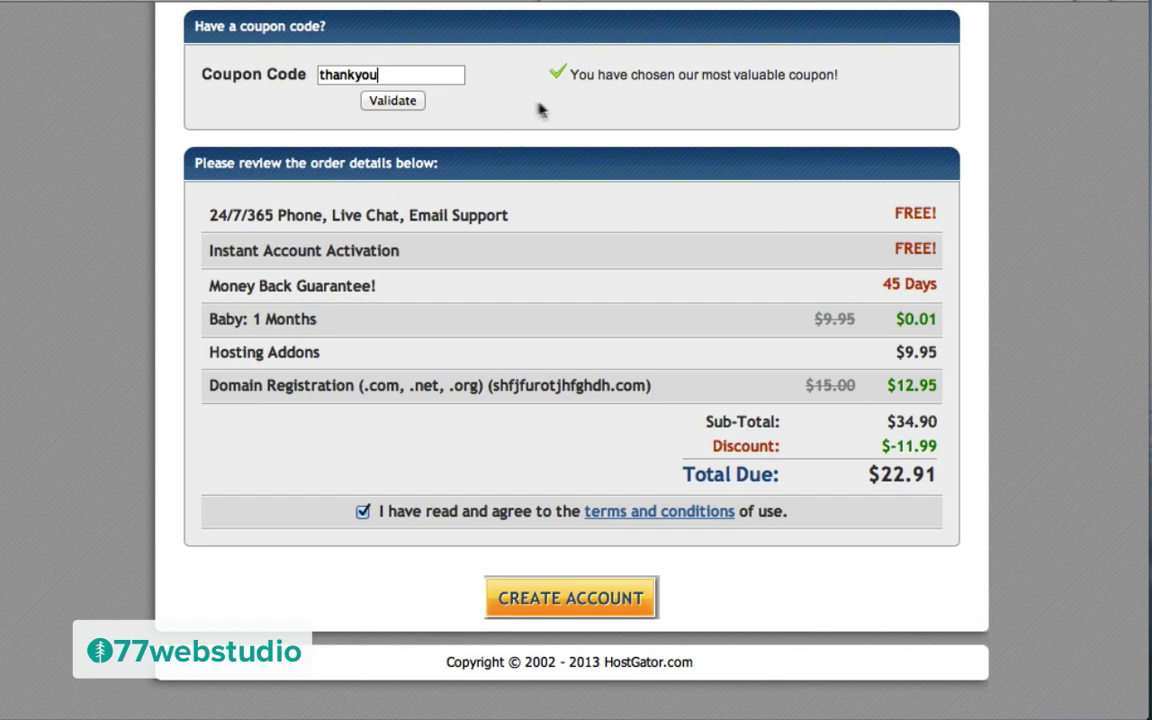
Step: Review the account and billing details, then place the order with Create Account
{"action": "scroll", "coordinate": [542, 108], "scroll_direction": "up", "scroll_amount": 15}
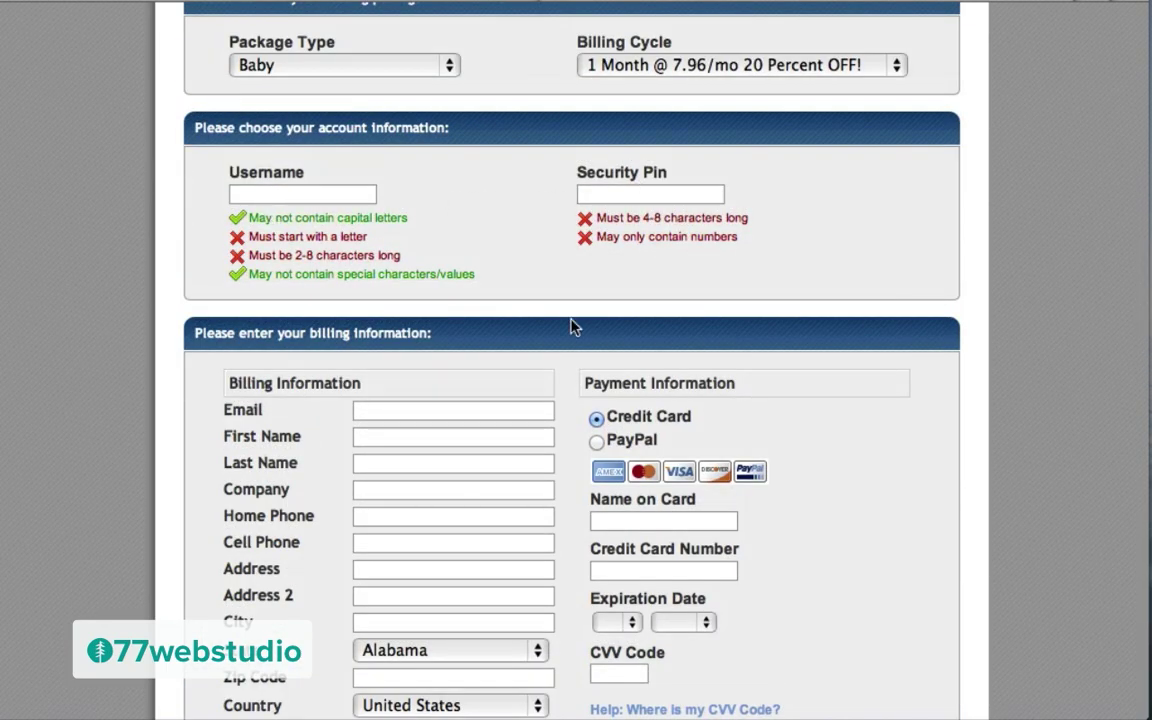
{"action": "scroll", "coordinate": [571, 327], "scroll_direction": "down", "scroll_amount": 4}
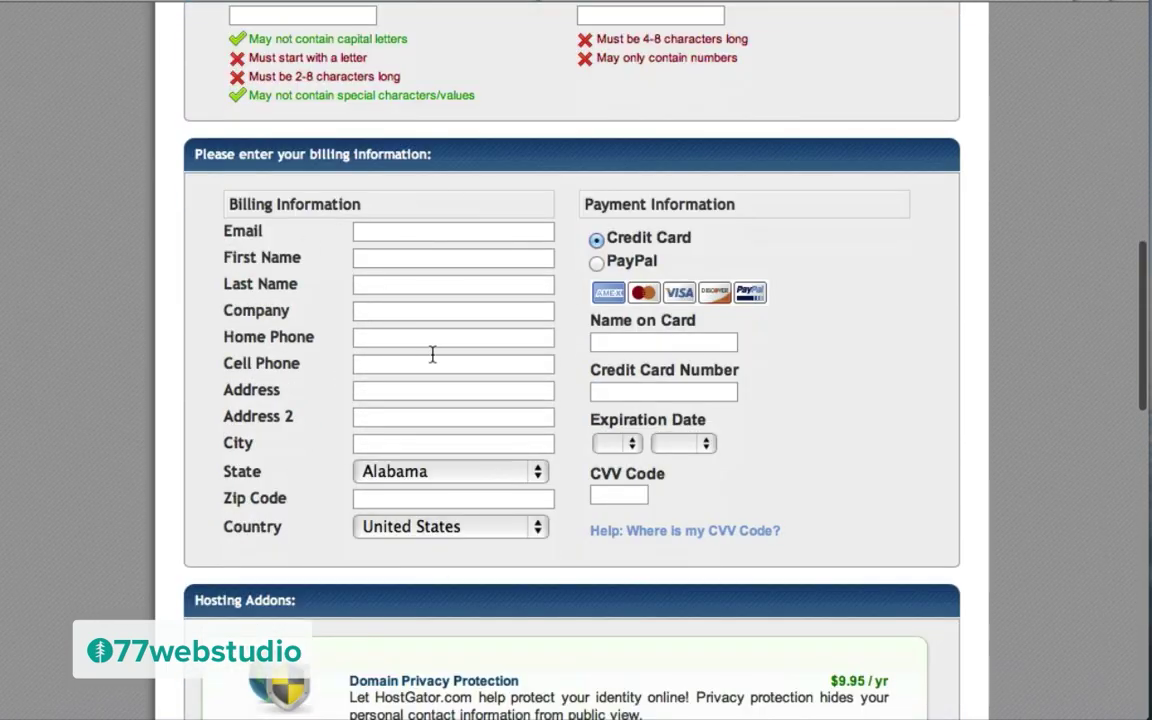
{"action": "scroll", "coordinate": [799, 310], "scroll_direction": "down", "scroll_amount": 15}
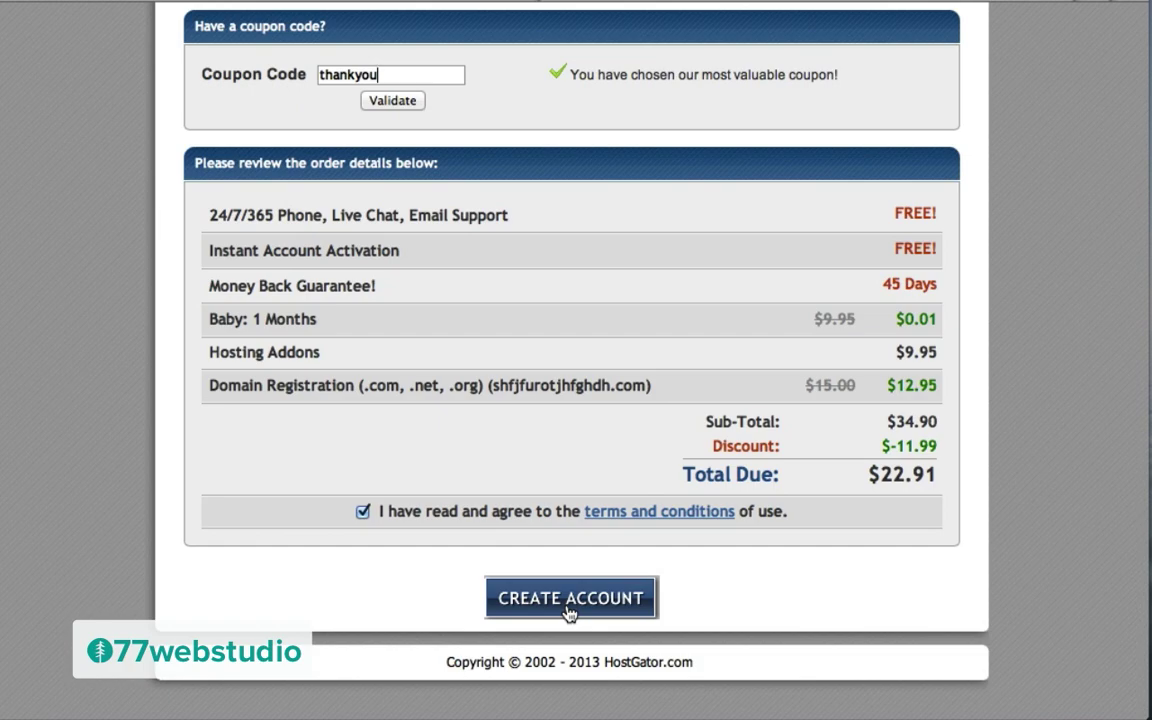
{"action": "left_click", "coordinate": [569, 602]}
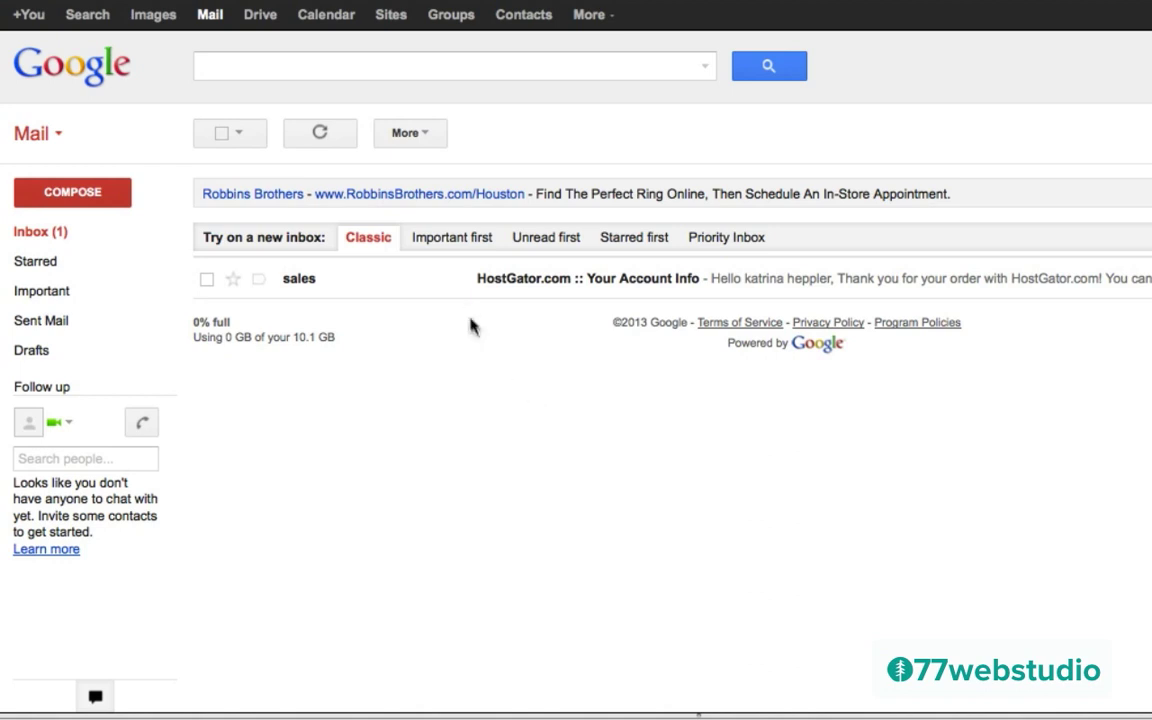
Step: Open the 'Your Account Info' email, select the account password, and follow the Control Panel link
{"action": "left_click", "coordinate": [514, 288]}
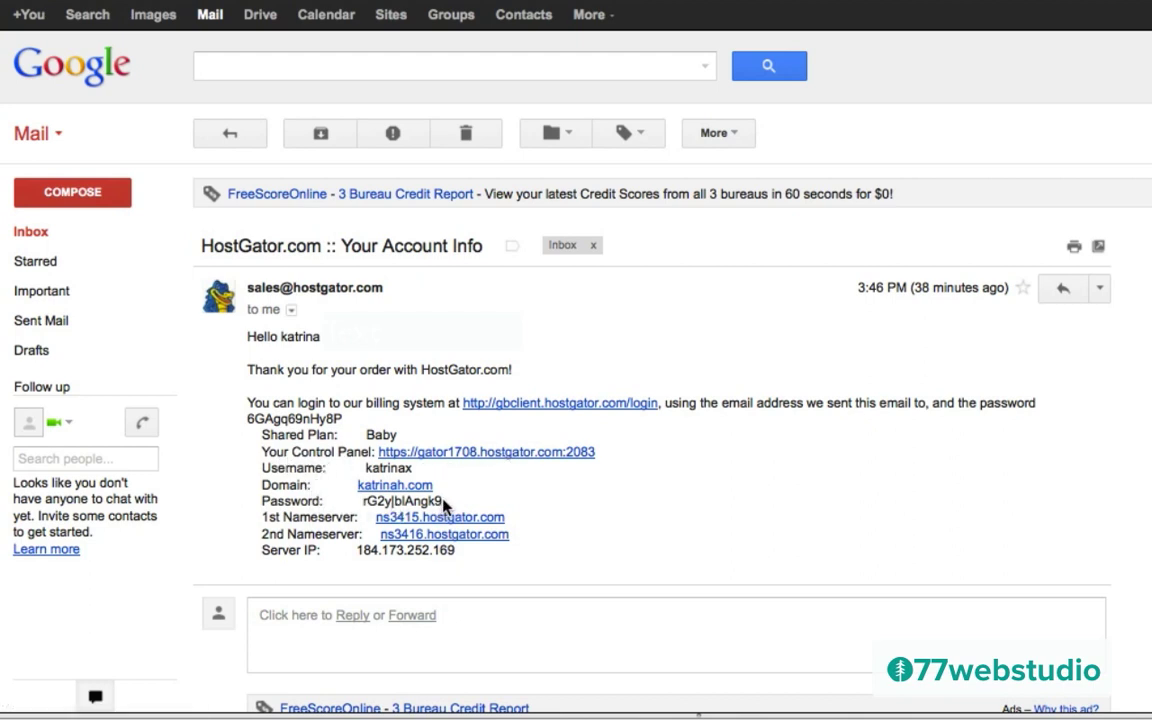
{"action": "left_click_drag", "start_coordinate": [444, 504], "coordinate": [366, 510]}
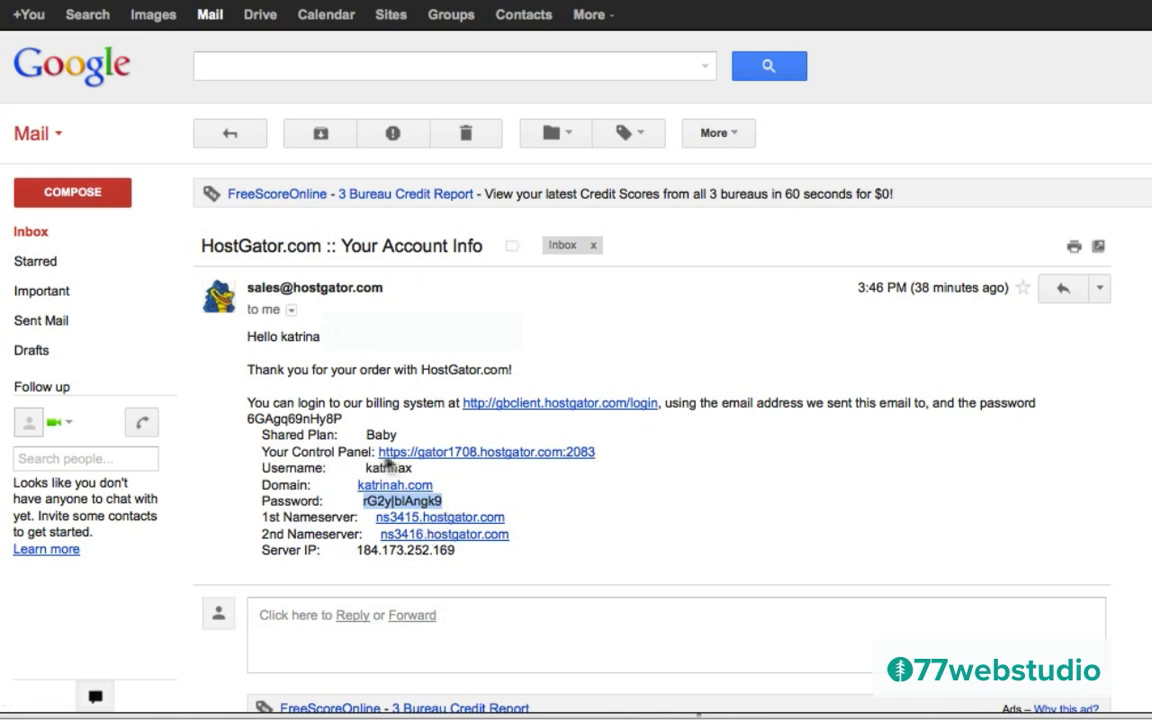
{"action": "left_click", "coordinate": [484, 457]}
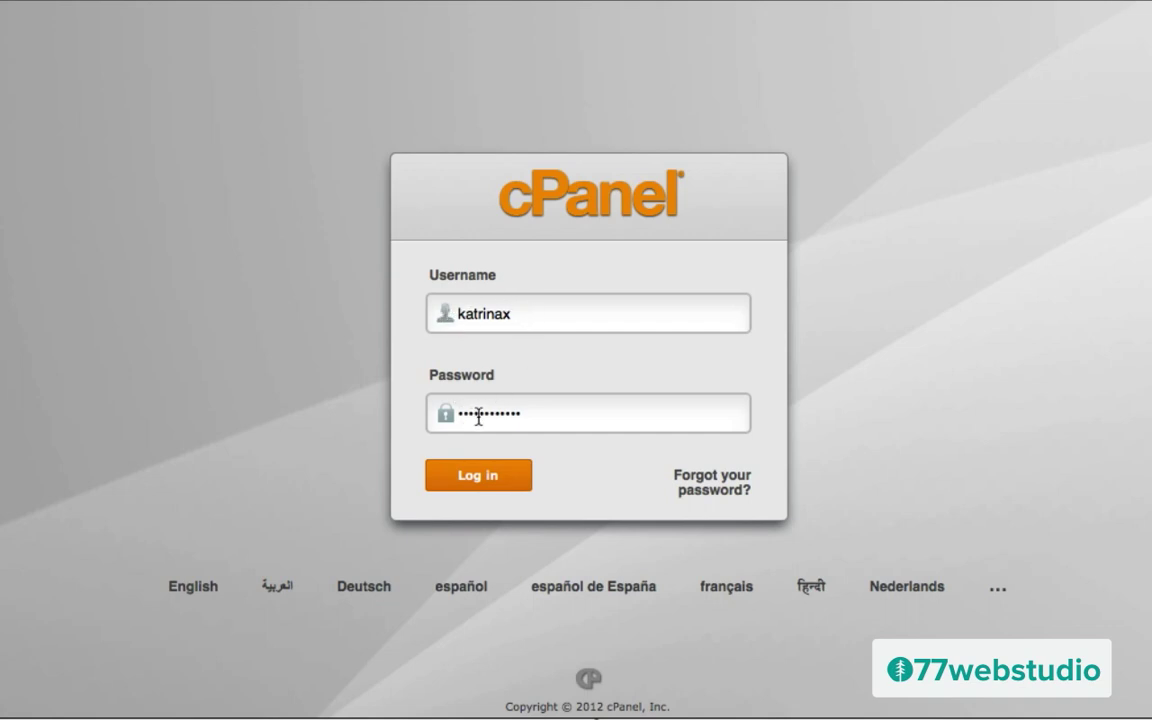
Step: Log in to cPanel with the prefilled username and password
{"action": "left_click", "coordinate": [476, 479]}
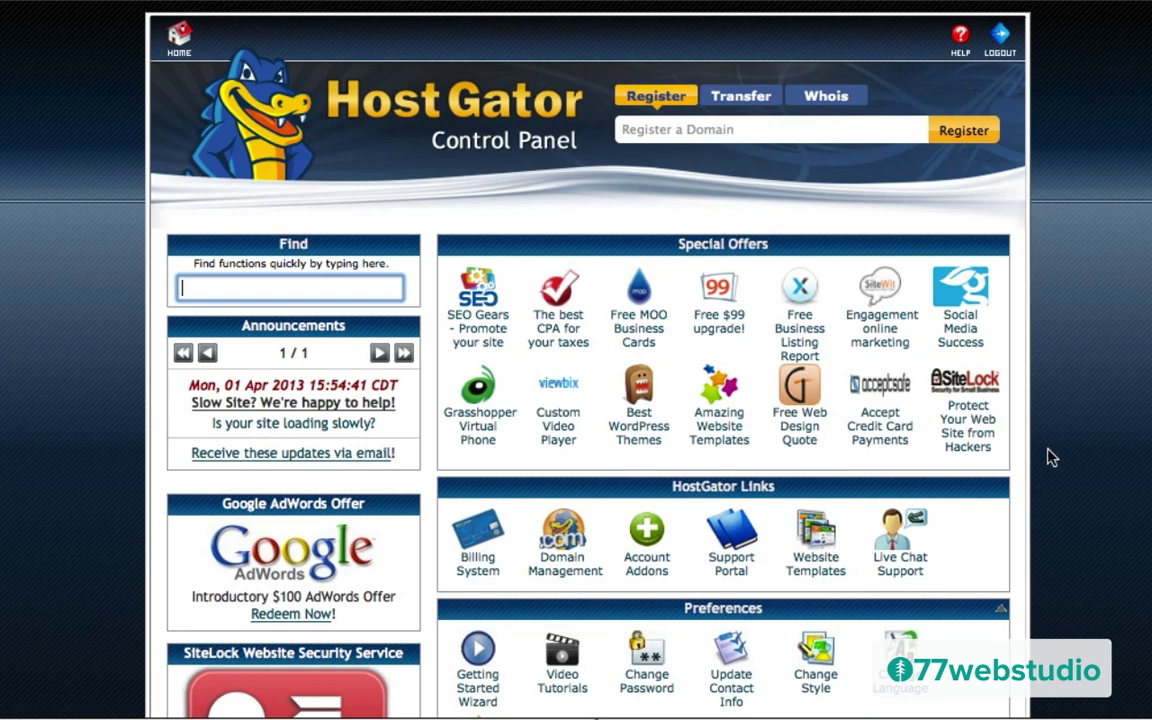
Step: Scroll to Software/Services in the HostGator control panel and launch QuickInstall
{"action": "scroll", "coordinate": [1052, 457], "scroll_direction": "down", "scroll_amount": 5}
{"action": "scroll", "coordinate": [1052, 457], "scroll_direction": "down", "scroll_amount": 10}
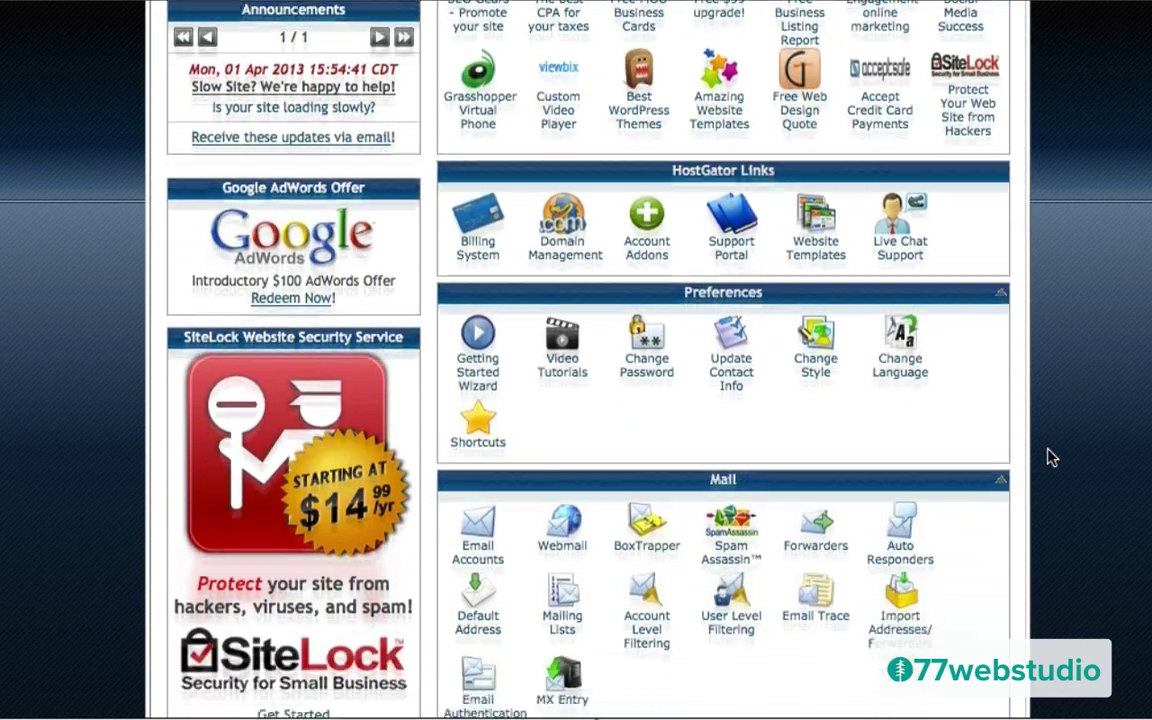
{"action": "scroll", "coordinate": [1052, 457], "scroll_direction": "down", "scroll_amount": 8}
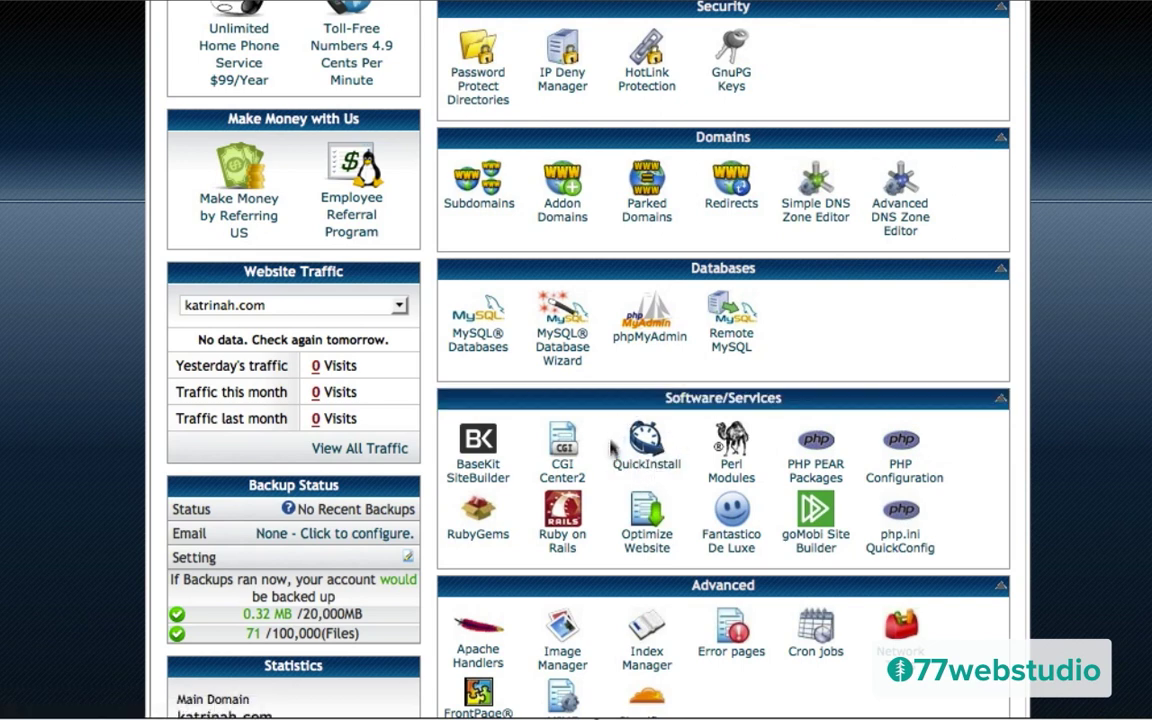
{"action": "left_click", "coordinate": [645, 464]}
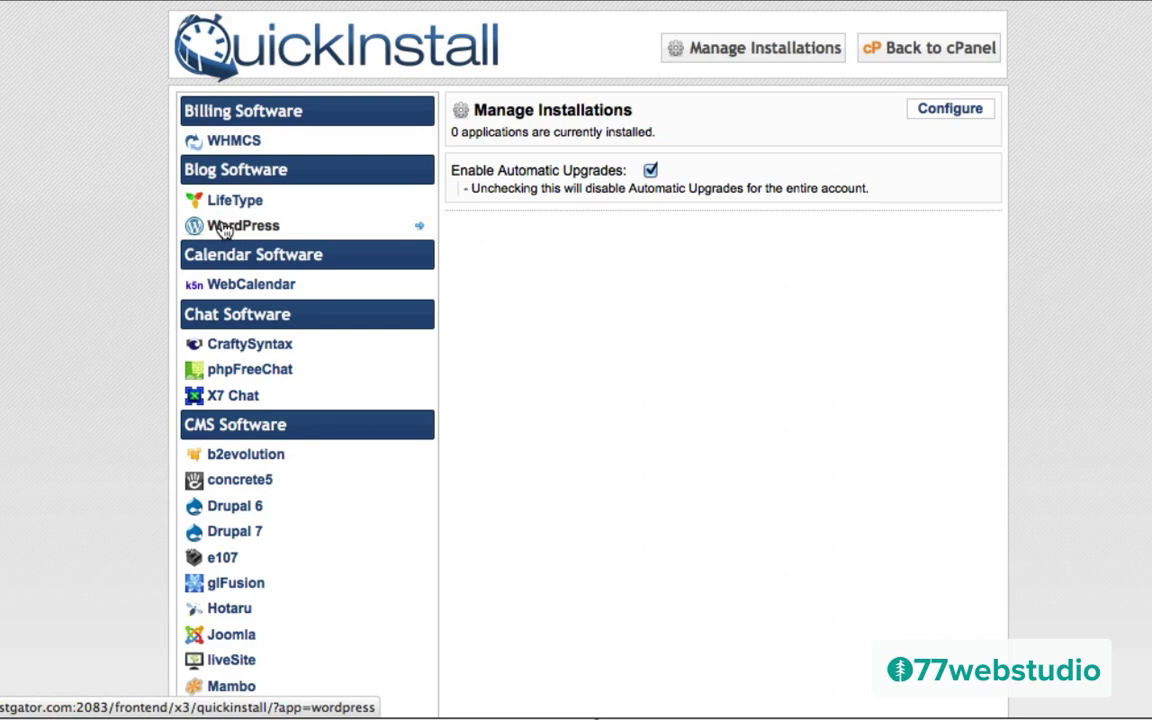
Step: Pick WordPress under Blog Software and continue to its install form
{"action": "left_click", "coordinate": [222, 227]}
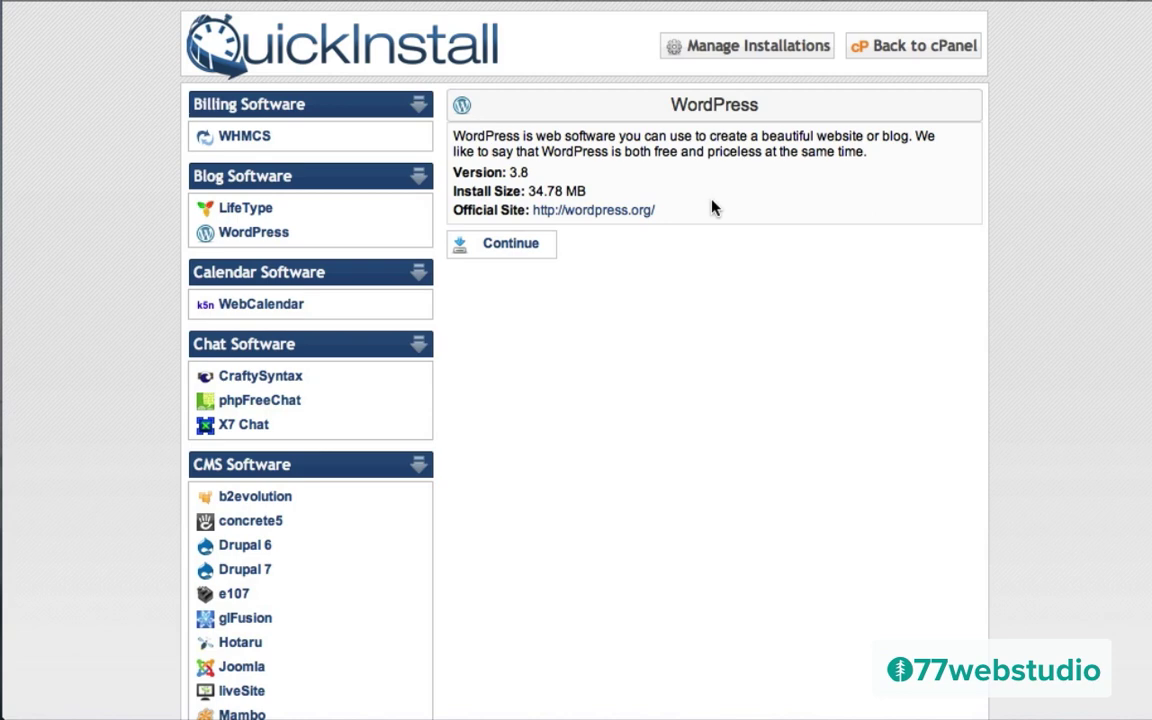
{"action": "left_click", "coordinate": [507, 246]}
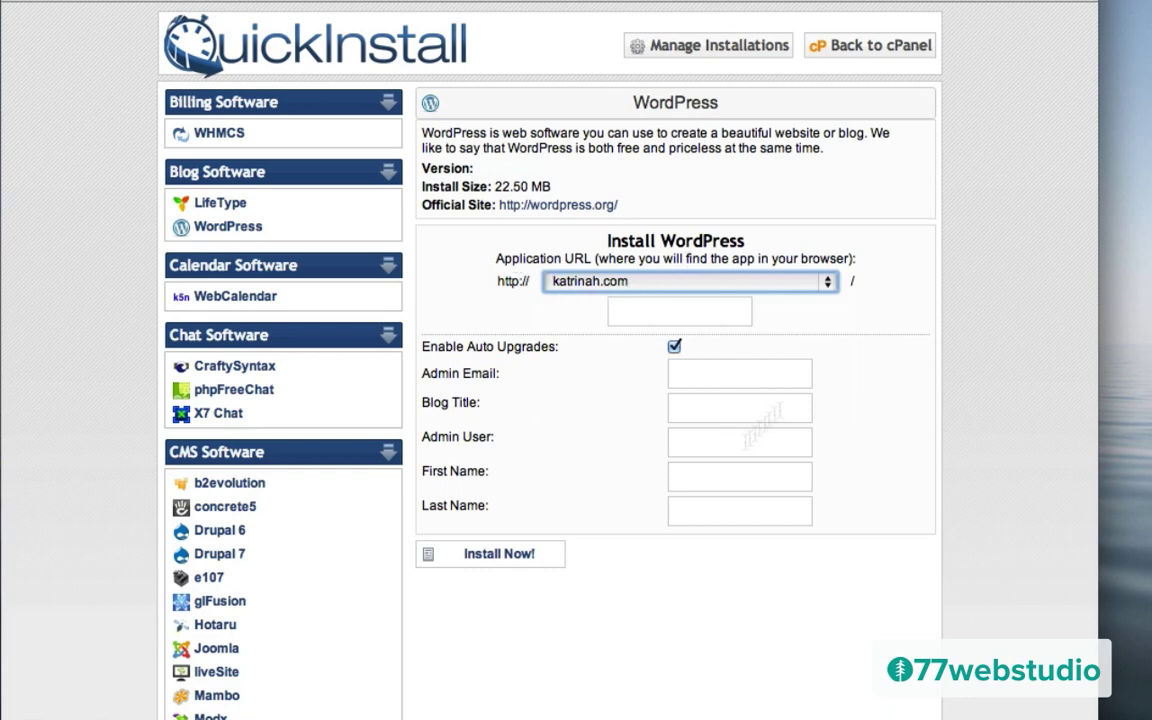
Step: Fill in the admin email, the site's domain as blog title, and the admin username
{"action": "left_click", "coordinate": [679, 378]}
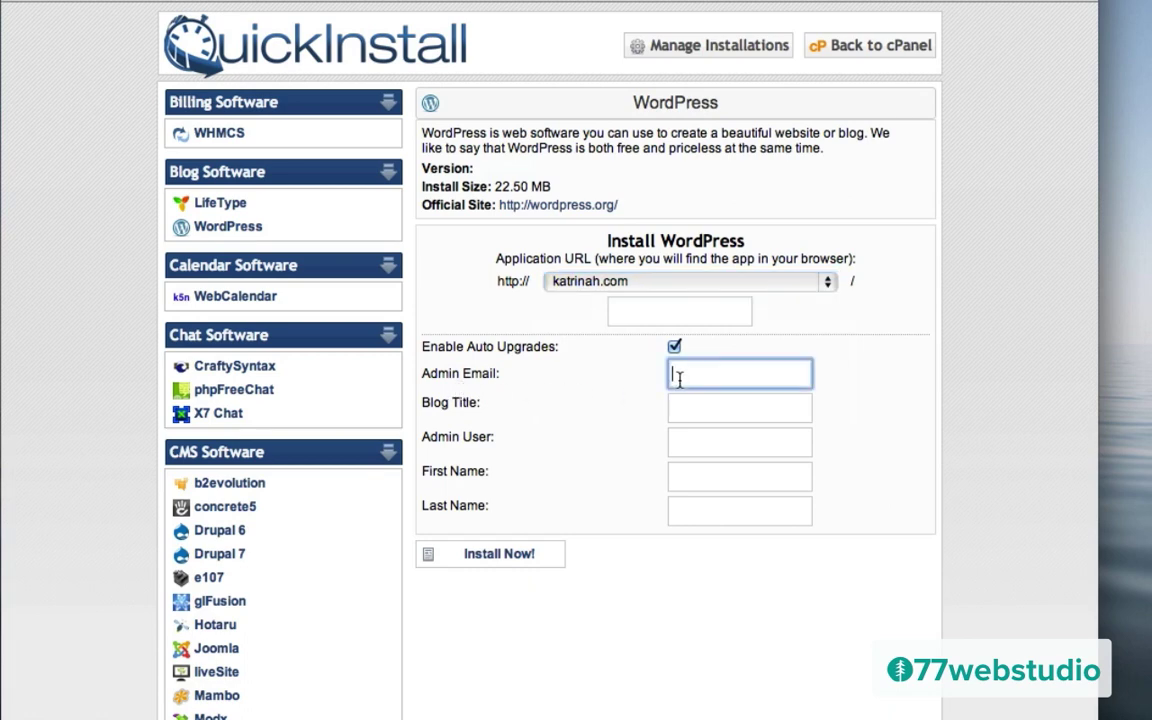
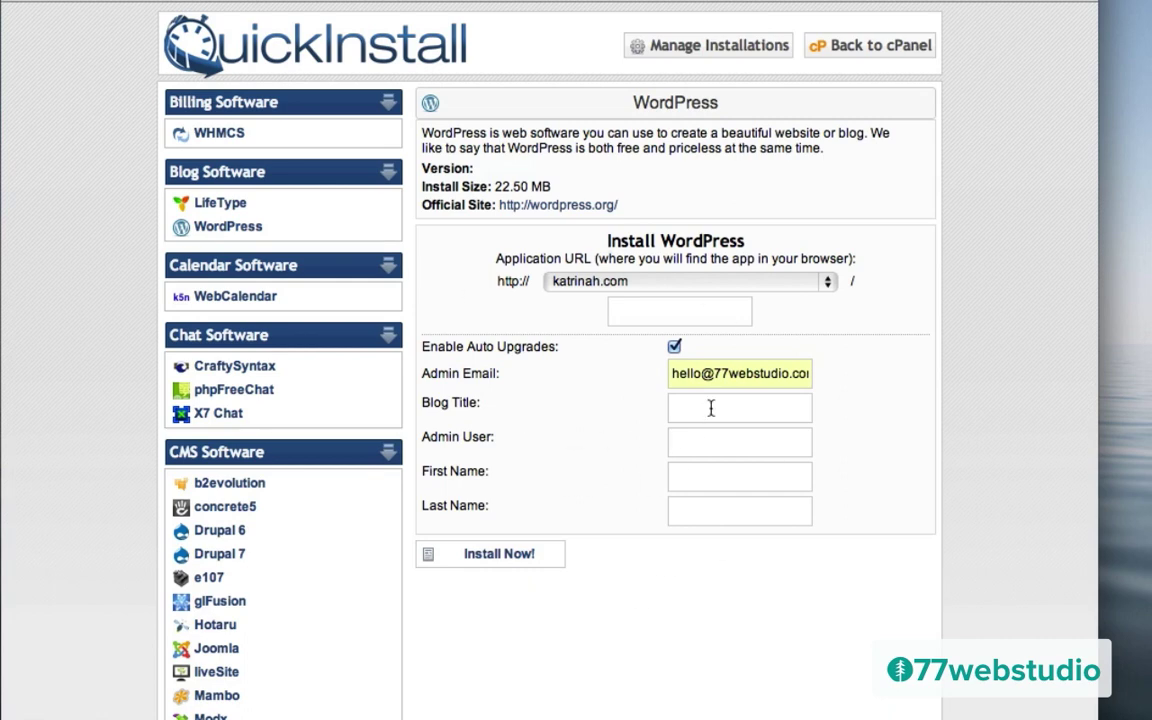
{"action": "left_click", "coordinate": [700, 405]}
{"action": "type", "text": "kat"}
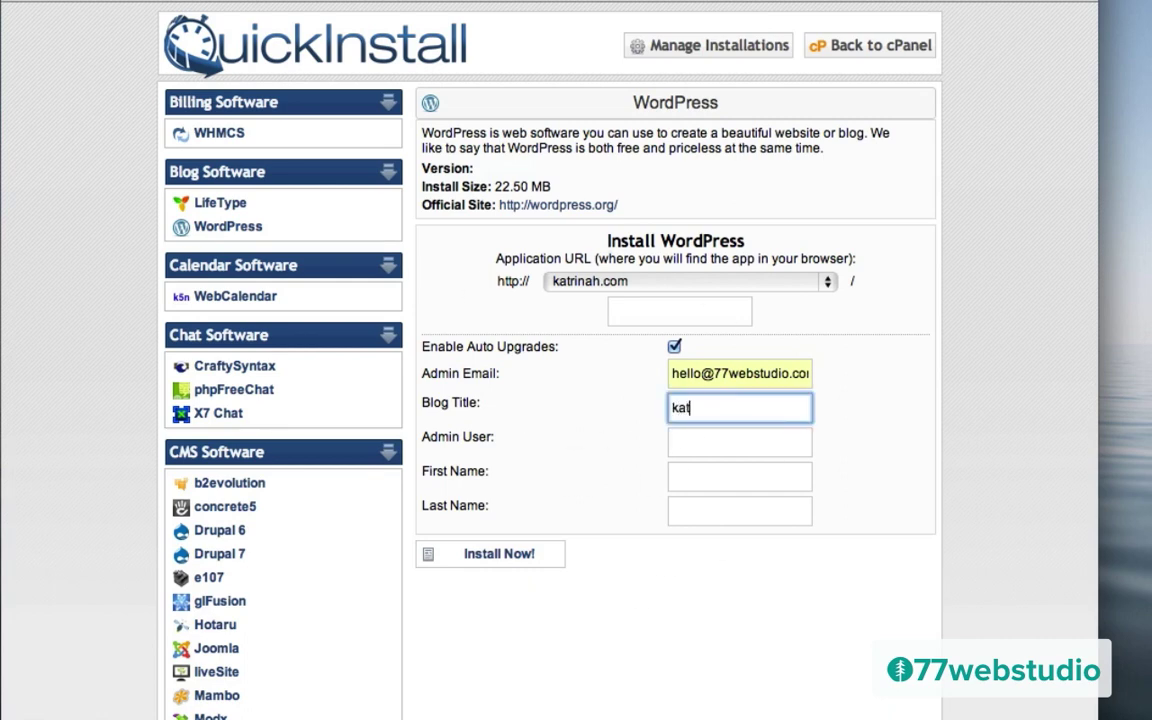
{"action": "type", "text": "rinah.com"}
{"action": "left_click", "coordinate": [698, 449]}
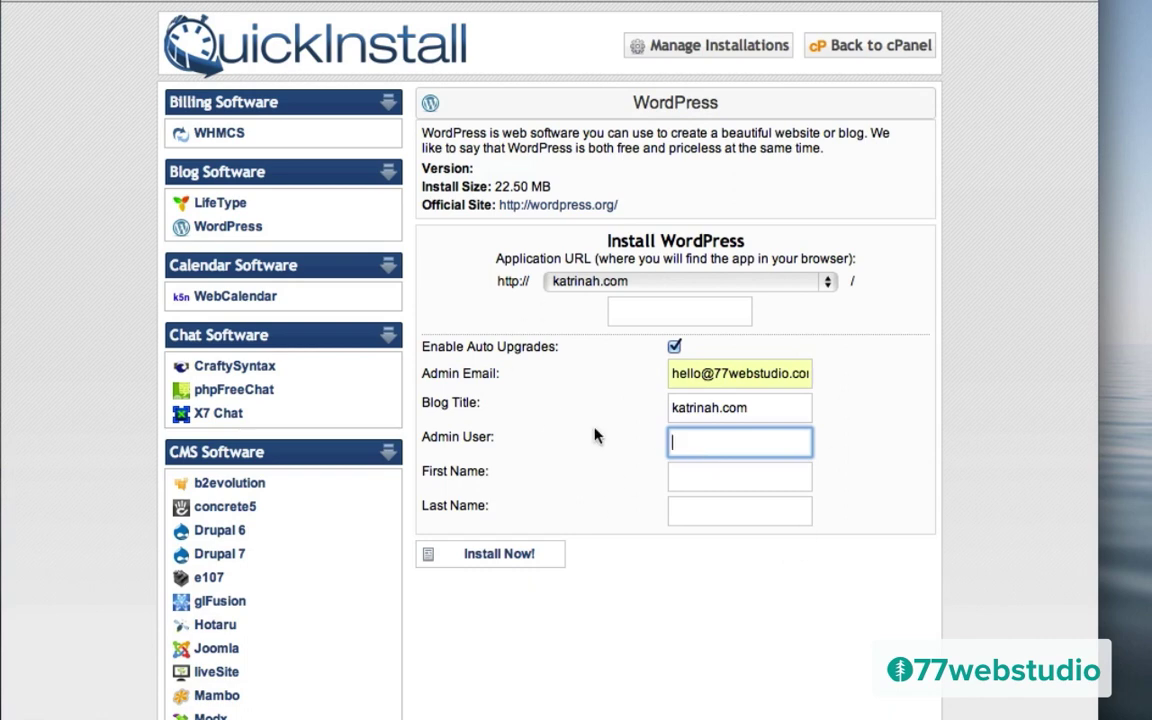
{"action": "type", "text": "katrinah"}
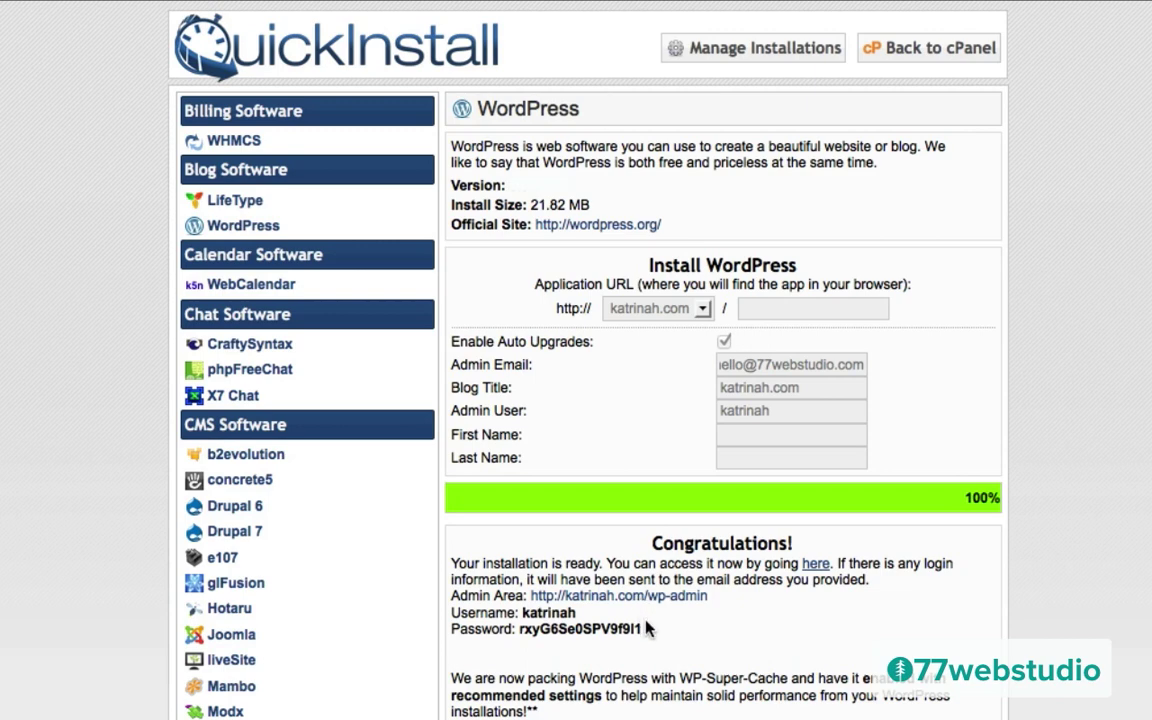
Step: Select the new admin password in the Congratulations box to copy it
{"action": "left_click_drag", "start_coordinate": [643, 632], "coordinate": [520, 621]}
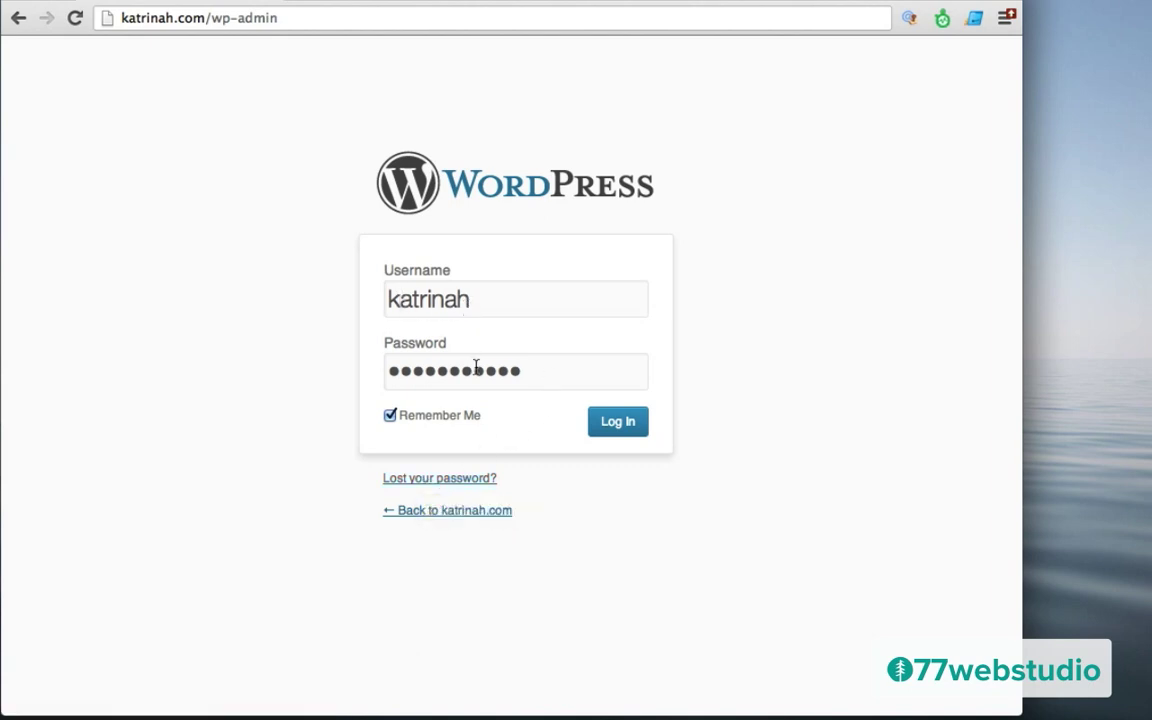
Step: Log in on the wp-admin page with the filled-in username and password
{"action": "left_click", "coordinate": [618, 423]}
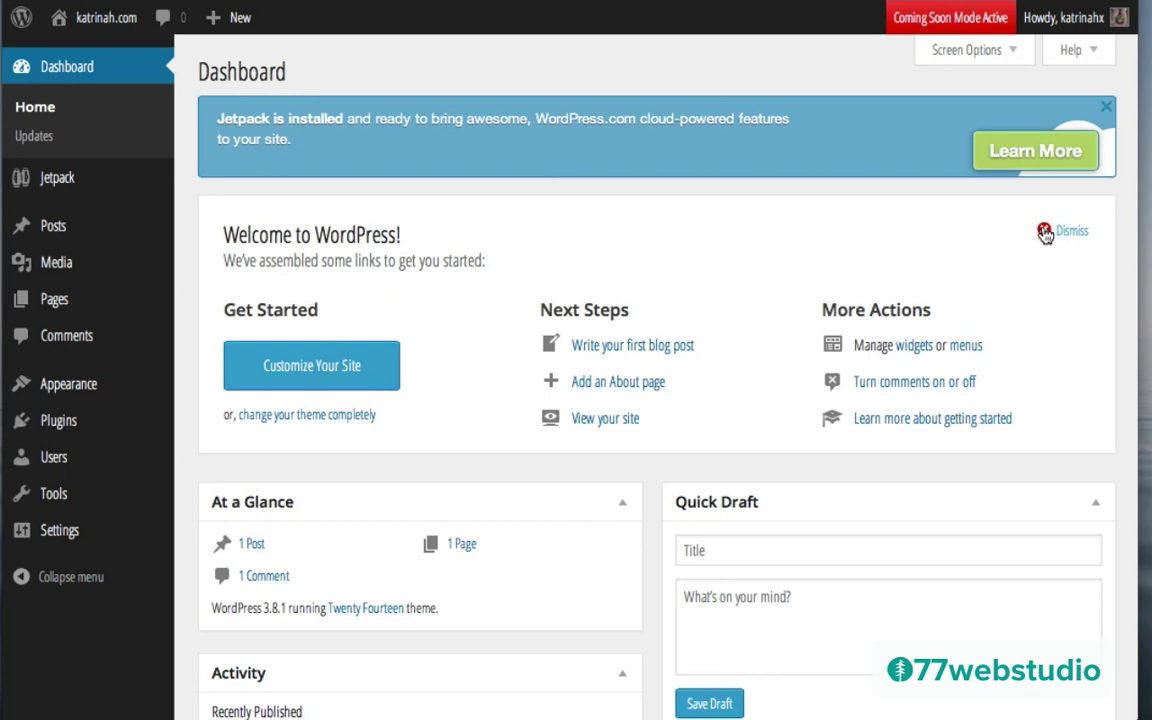
Step: Dismiss the Welcome to WordPress panel on the Dashboard
{"action": "left_click", "coordinate": [1044, 232]}
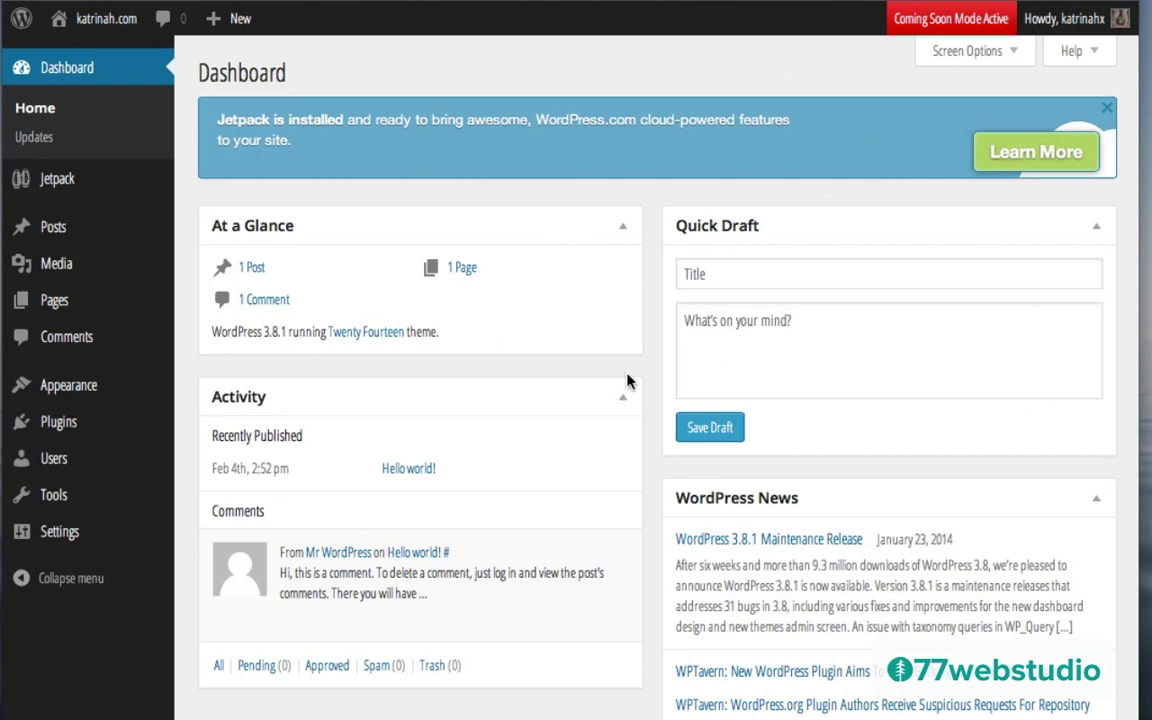
{"action": "mouse_move", "coordinate": [80, 22]}
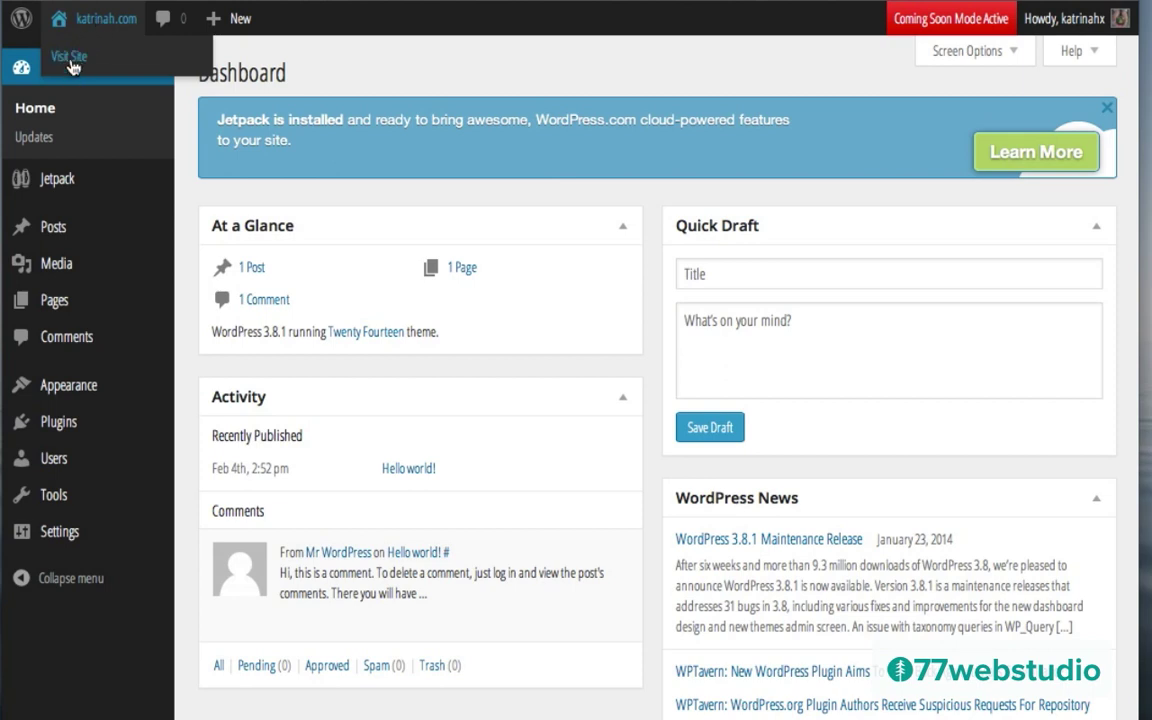
Step: Choose Visit Site from the admin-bar site menu and look over the 'Hello world!' front page
{"action": "left_click", "coordinate": [70, 58]}
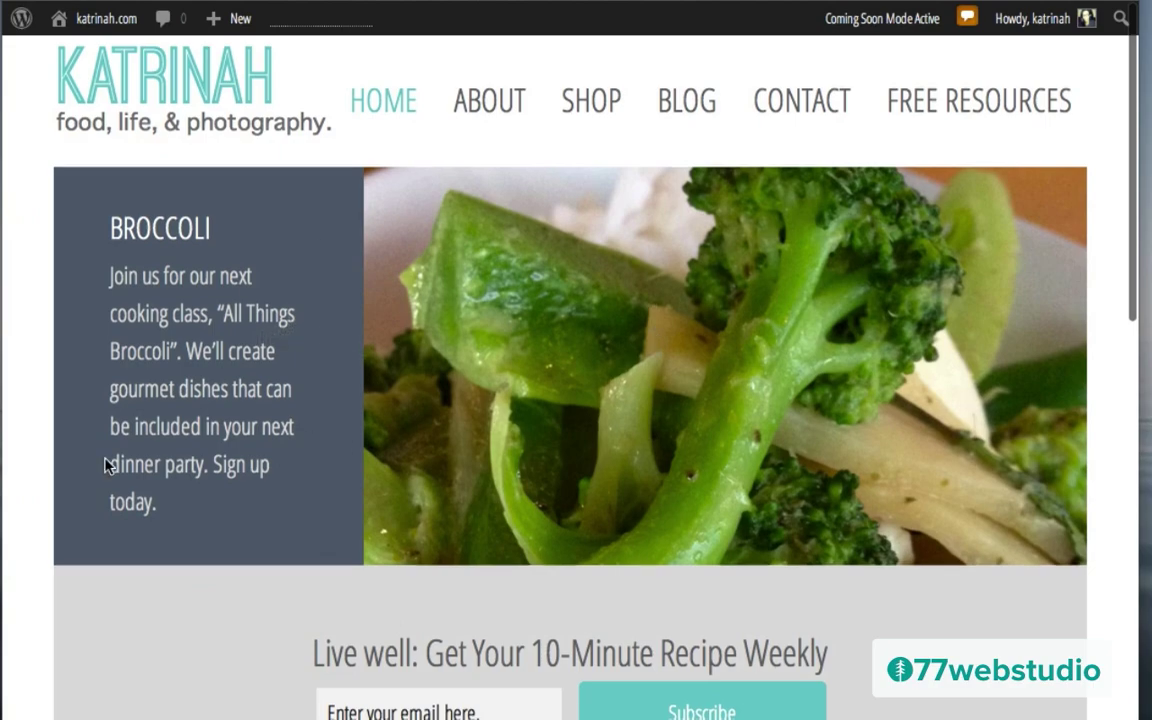
{"action": "scroll", "coordinate": [103, 463], "scroll_direction": "down", "scroll_amount": 10}
{"action": "scroll", "coordinate": [105, 466], "scroll_direction": "up", "scroll_amount": 10}
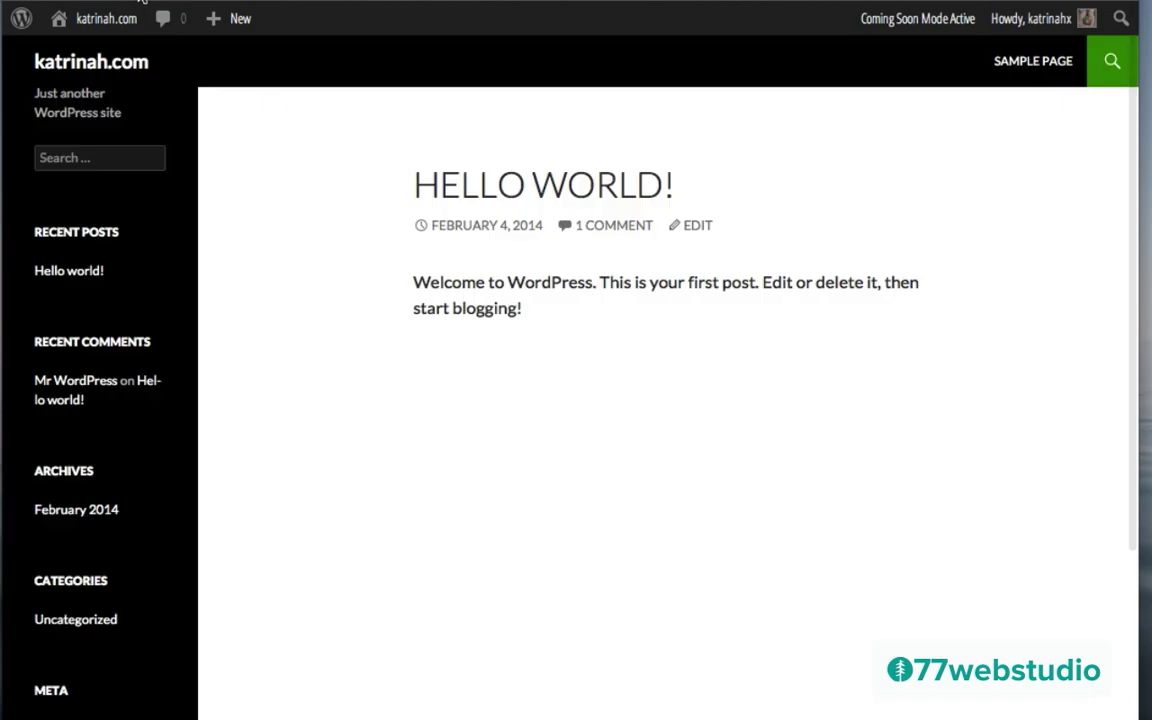
{"action": "mouse_move", "coordinate": [90, 30]}
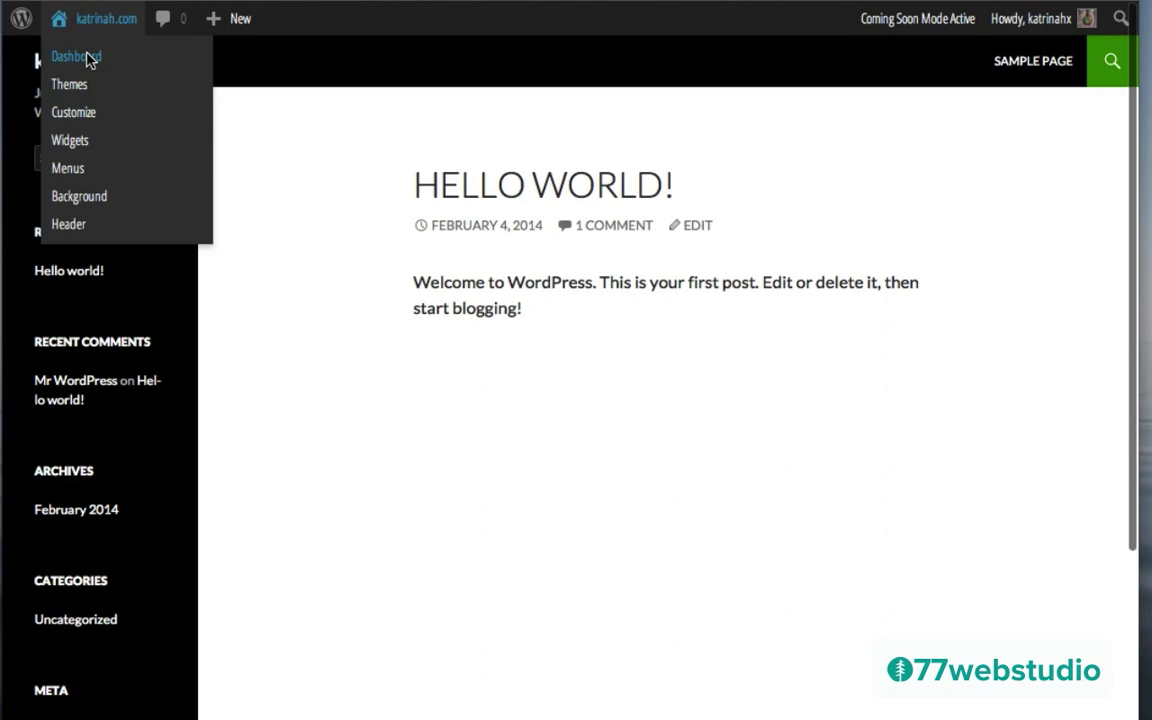
Step: Return to the Dashboard and go to Appearance > Themes > Add New > Upload
{"action": "left_click", "coordinate": [87, 58]}
{"action": "mouse_move", "coordinate": [78, 383]}
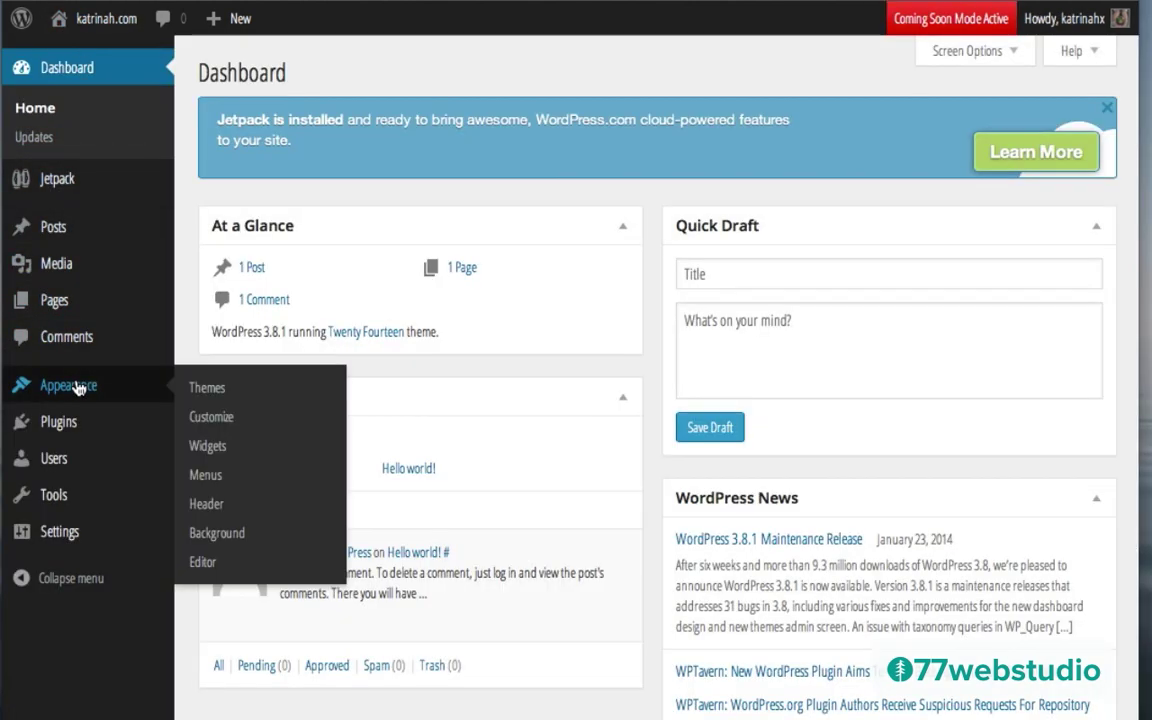
{"action": "left_click", "coordinate": [207, 388]}
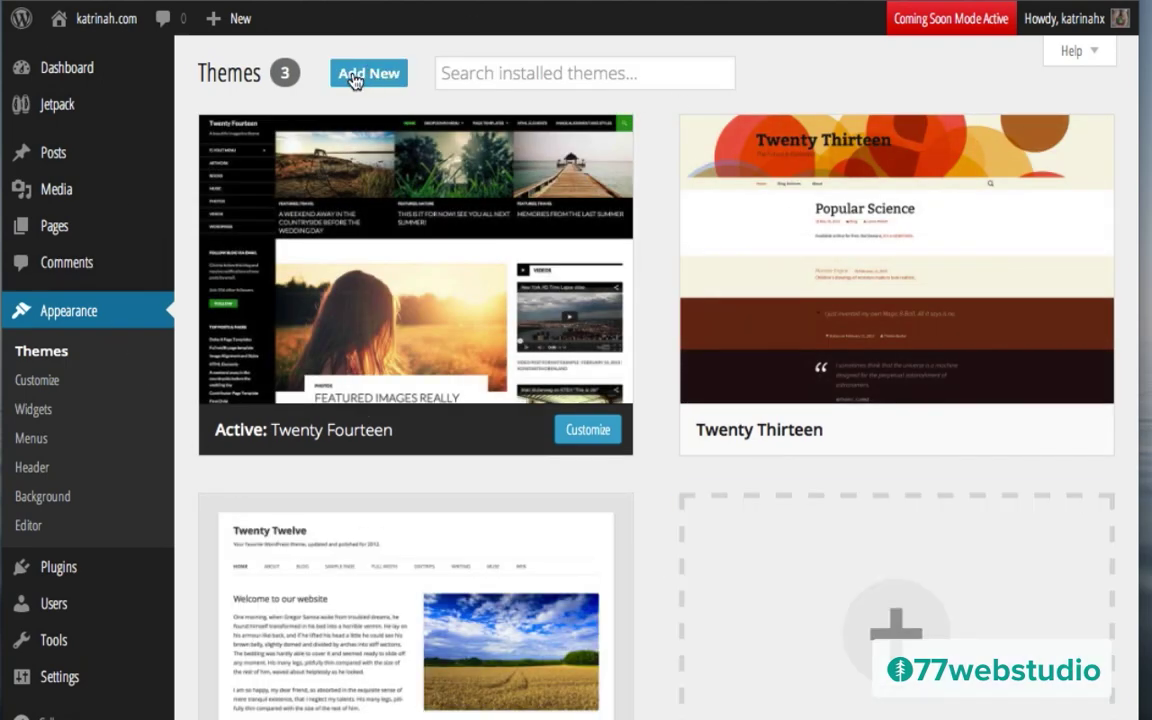
{"action": "left_click", "coordinate": [354, 80]}
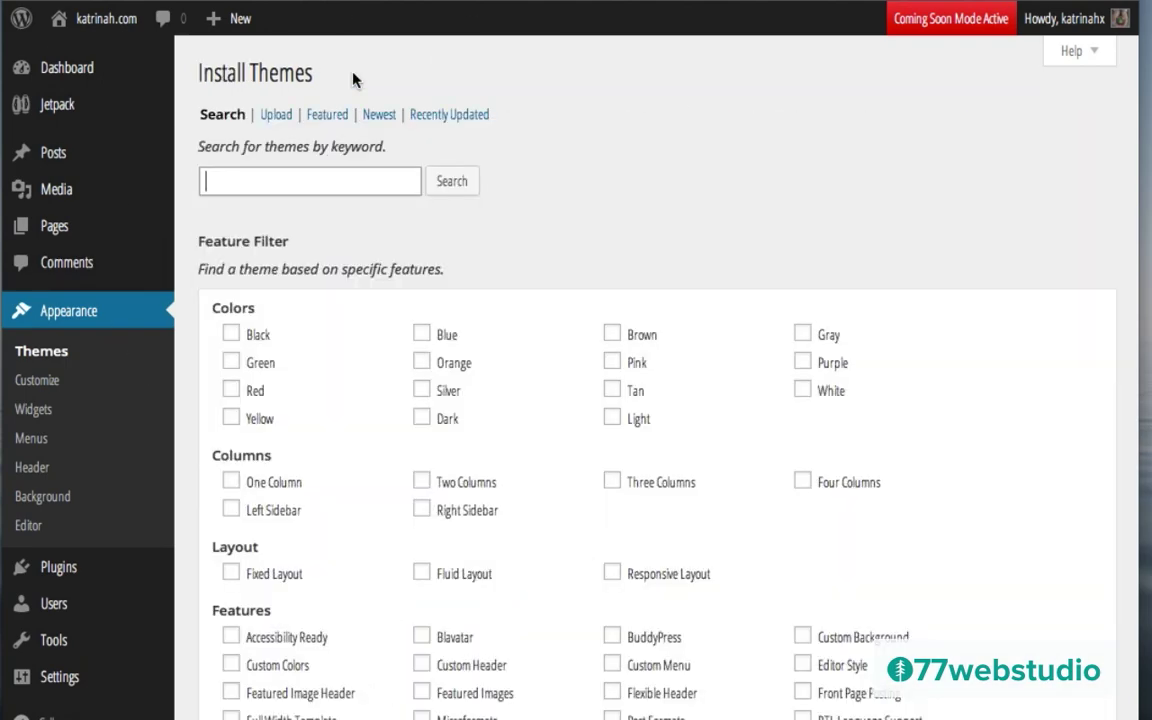
{"action": "left_click", "coordinate": [276, 116]}
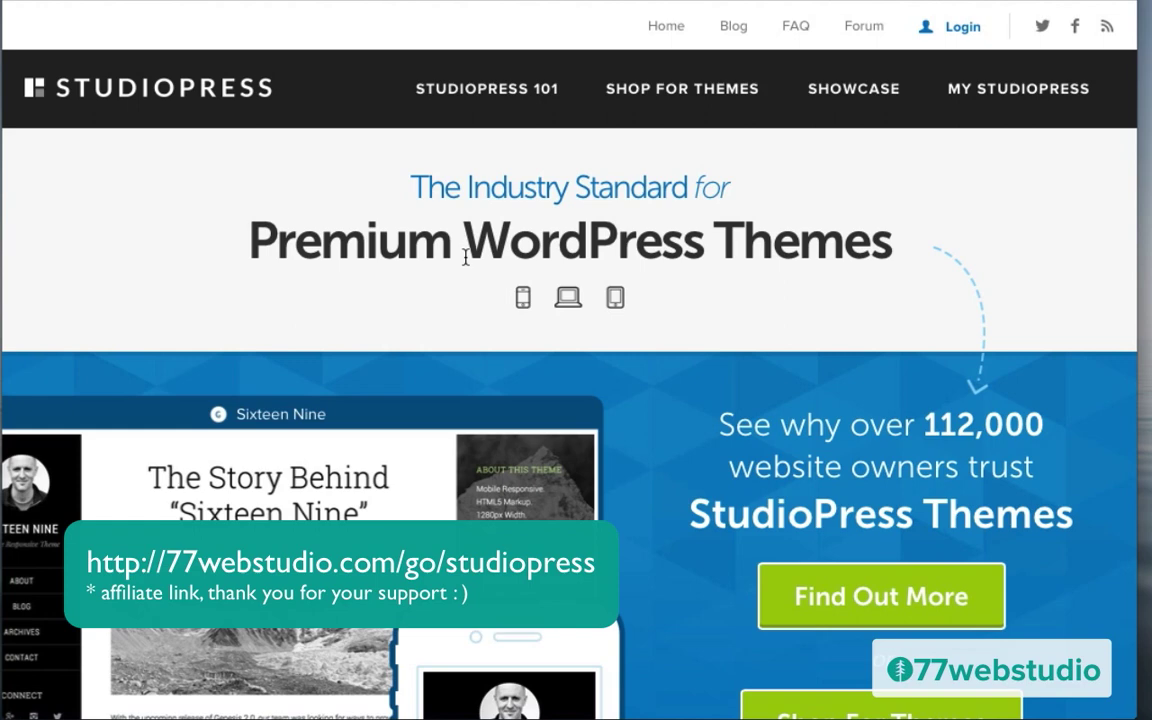
Step: Shop for StudioPress themes and filter the catalogue to the Business category
{"action": "left_click", "coordinate": [688, 86]}
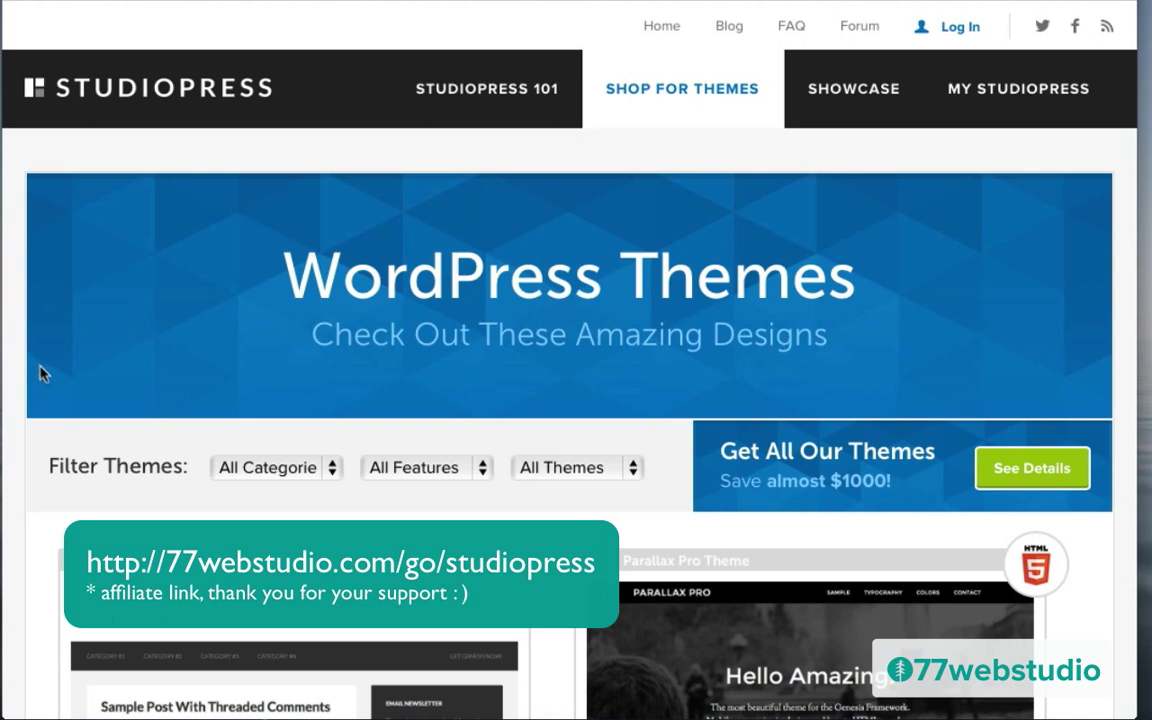
{"action": "scroll", "coordinate": [7, 460], "scroll_direction": "down", "scroll_amount": 3}
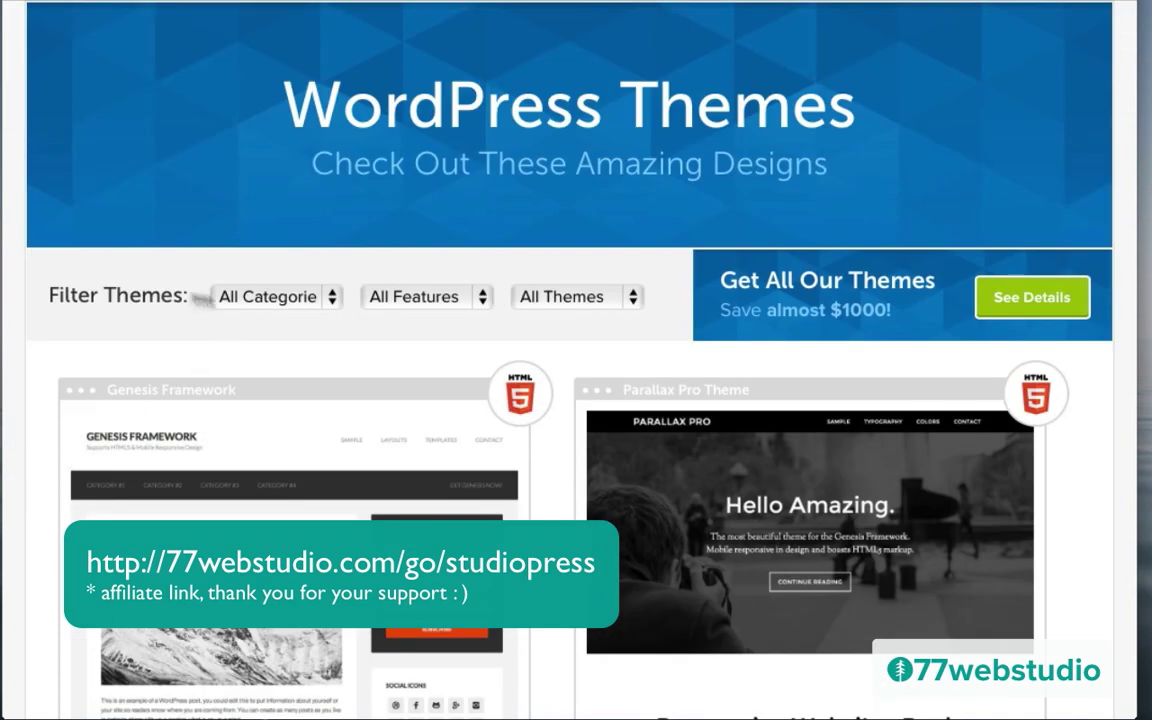
{"action": "left_click", "coordinate": [274, 297]}
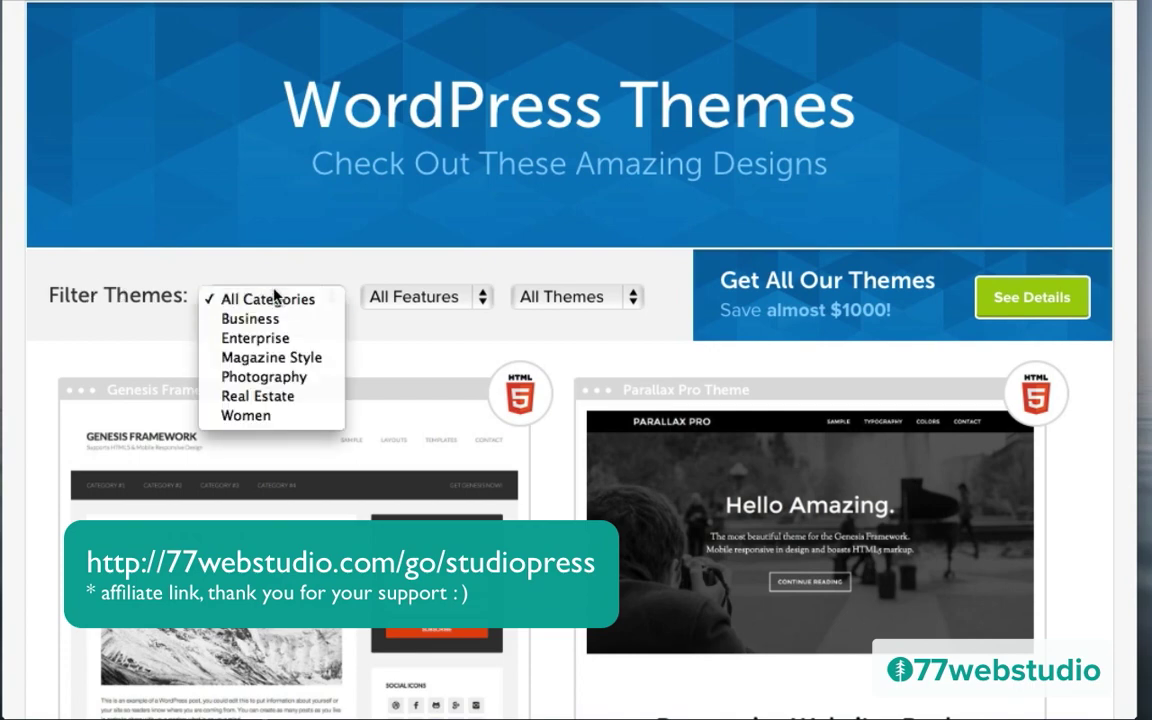
{"action": "left_click", "coordinate": [248, 318]}
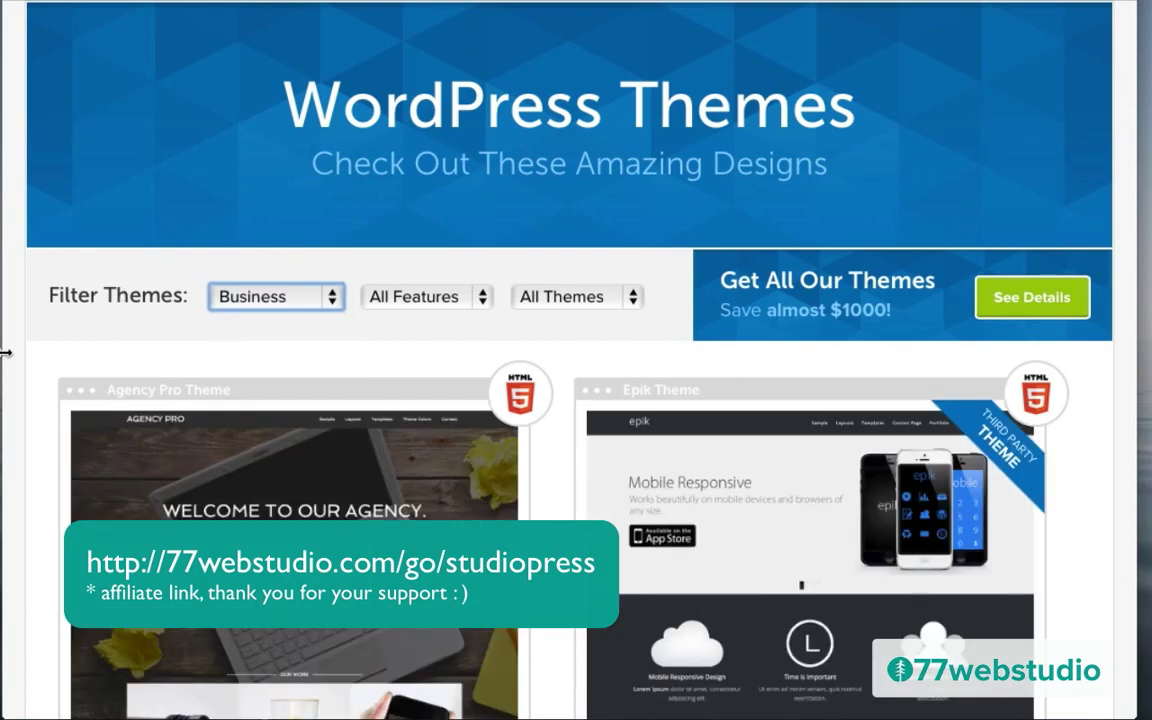
Step: Open the Executive Pro Theme's details and pricing page
{"action": "scroll", "coordinate": [22, 437], "scroll_direction": "down", "scroll_amount": 6}
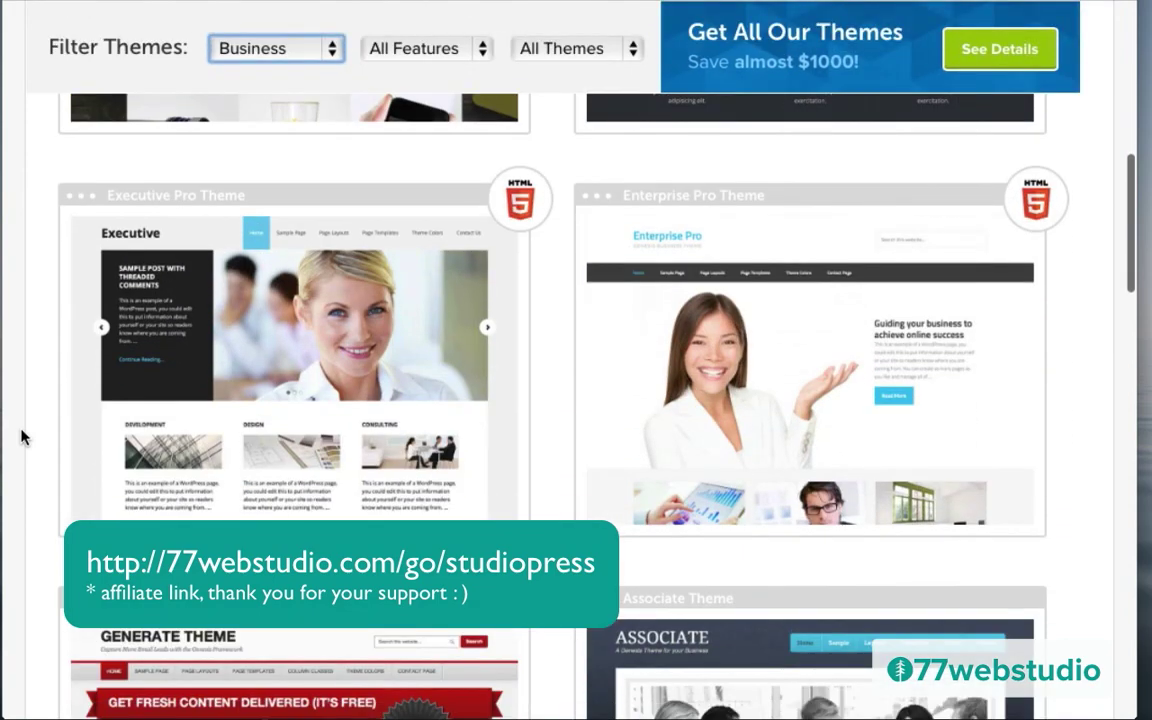
{"action": "mouse_move", "coordinate": [245, 423]}
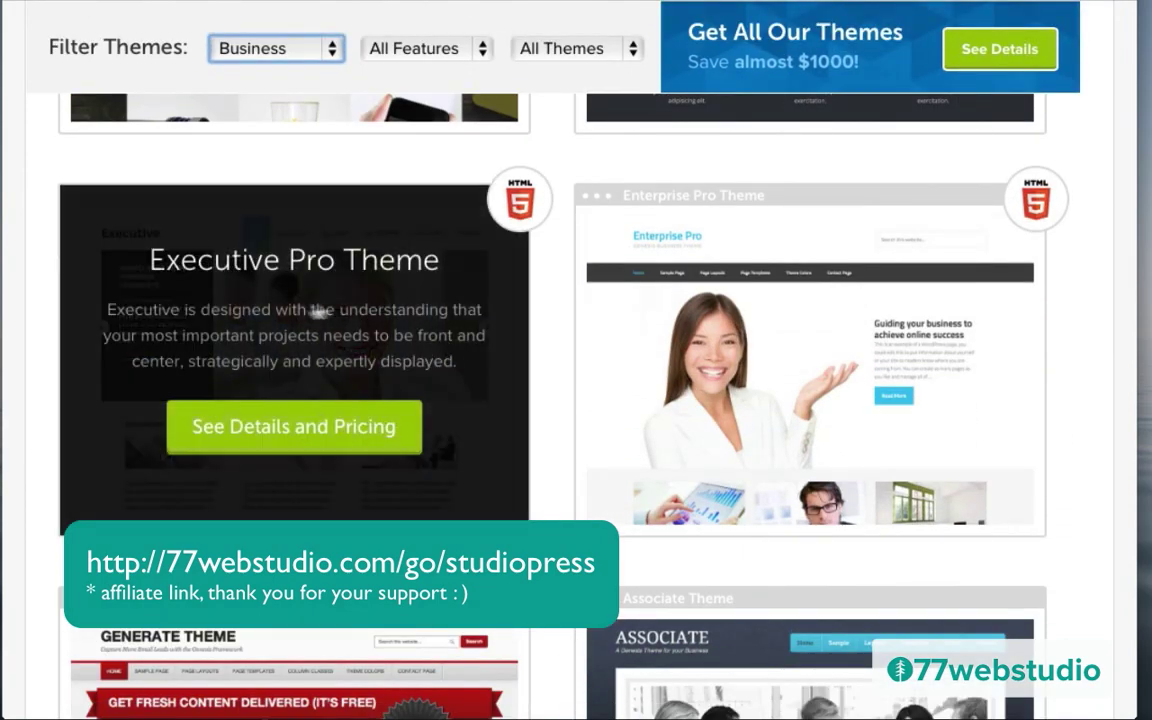
{"action": "left_click", "coordinate": [285, 428]}
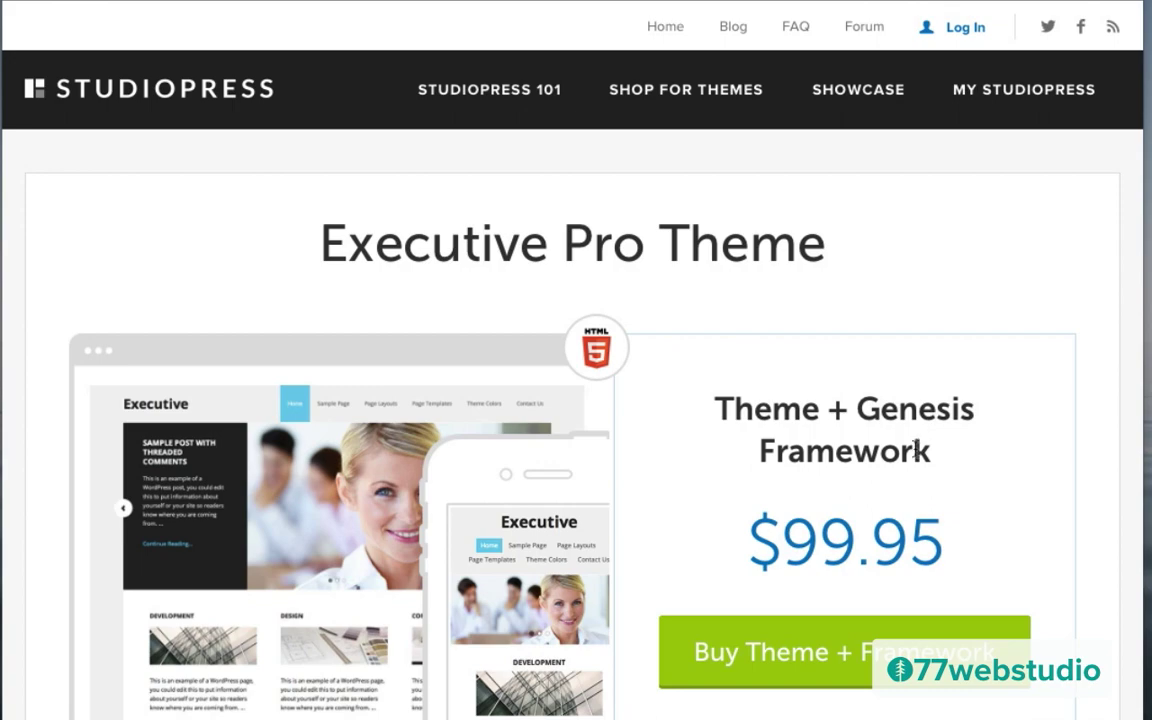
{"action": "scroll", "coordinate": [1059, 545], "scroll_direction": "down", "scroll_amount": 5}
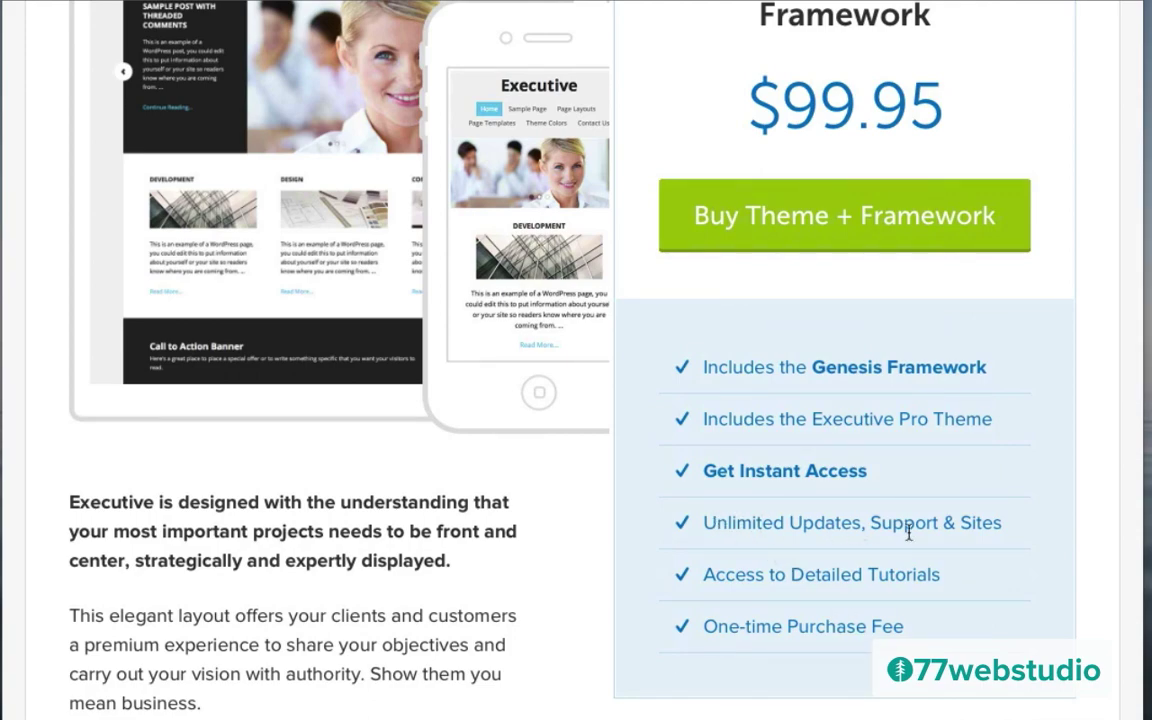
{"action": "scroll", "coordinate": [1078, 485], "scroll_direction": "up", "scroll_amount": 5}
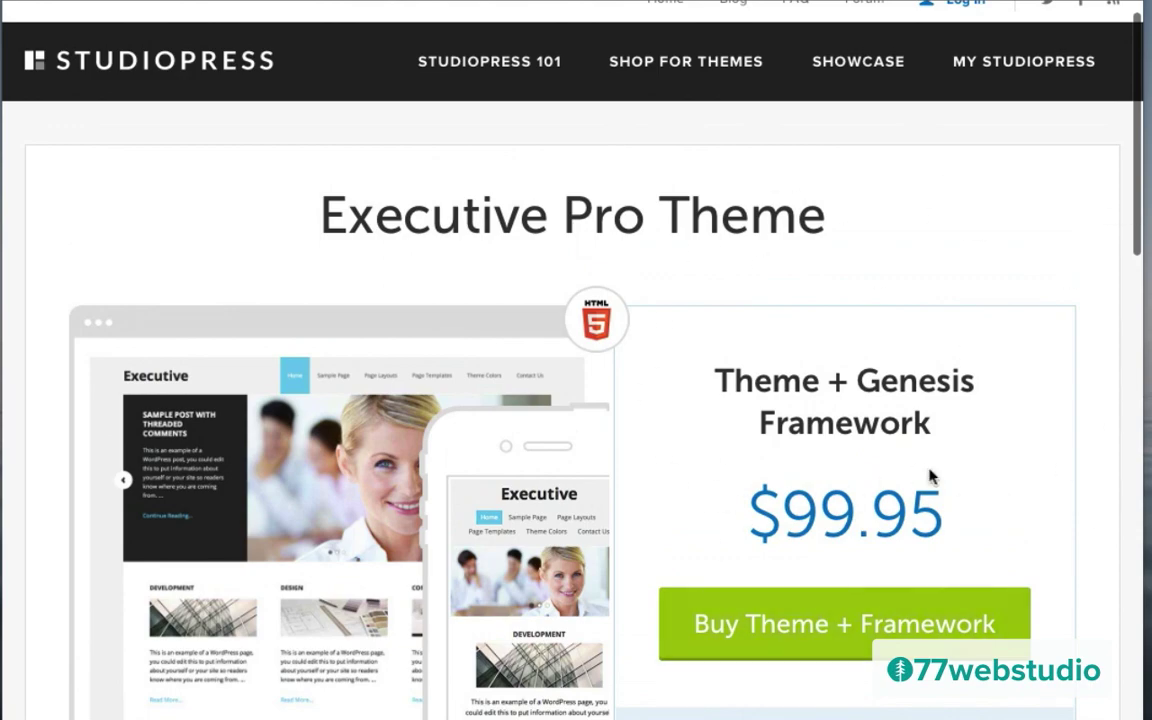
{"action": "scroll", "coordinate": [1021, 483], "scroll_direction": "down", "scroll_amount": 5}
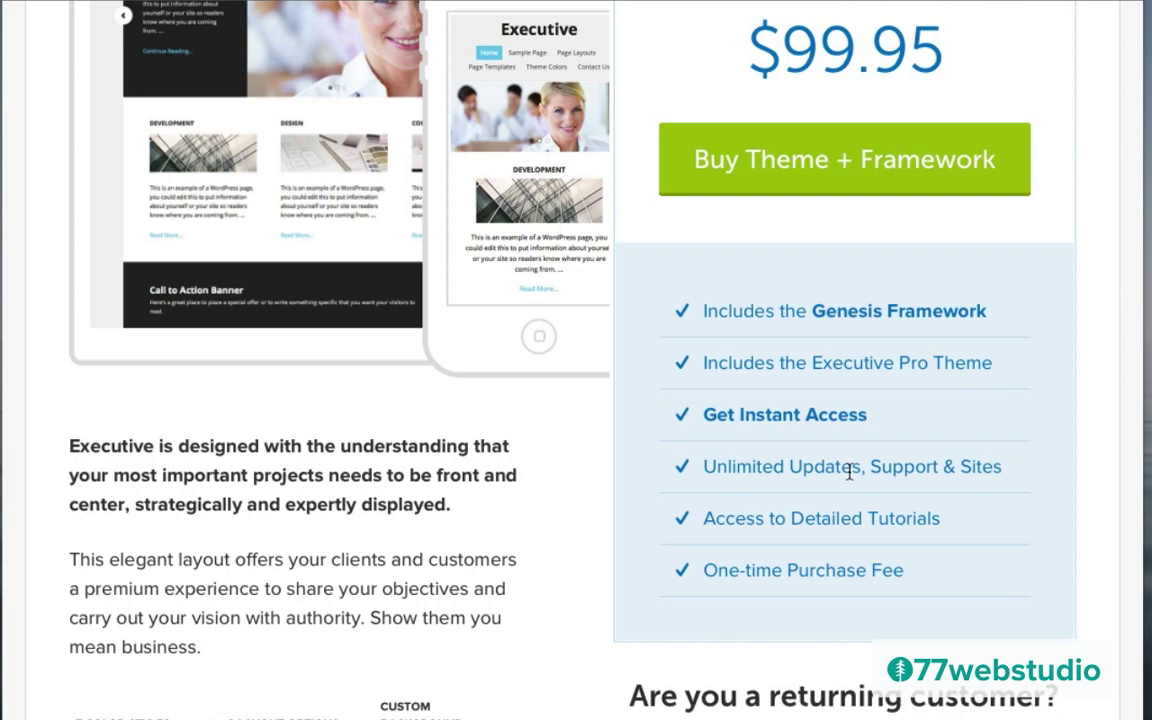
{"action": "scroll", "coordinate": [849, 472], "scroll_direction": "up", "scroll_amount": 5}
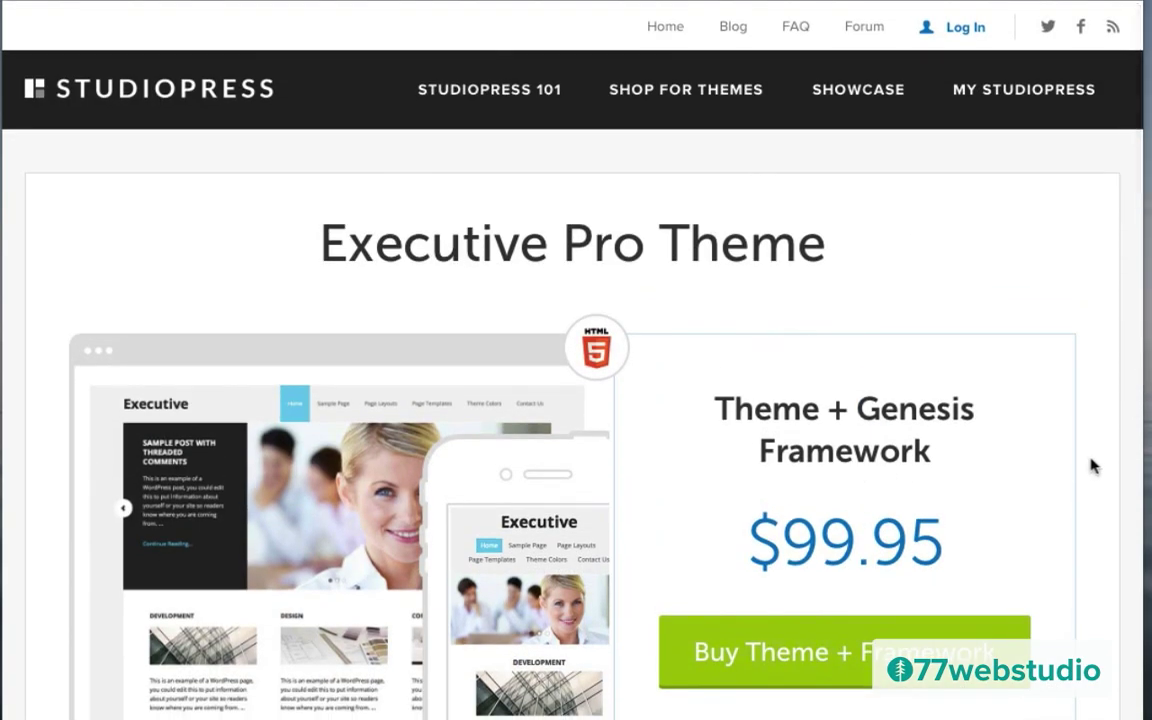
{"action": "scroll", "coordinate": [1093, 463], "scroll_direction": "down", "scroll_amount": 5}
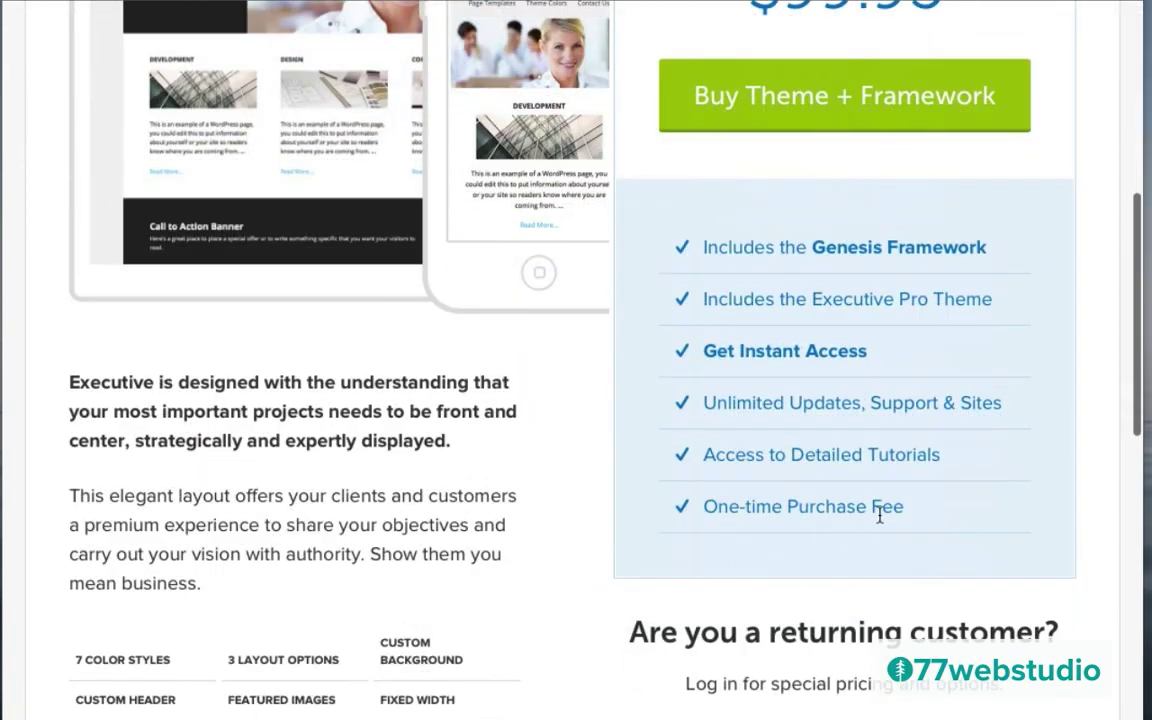
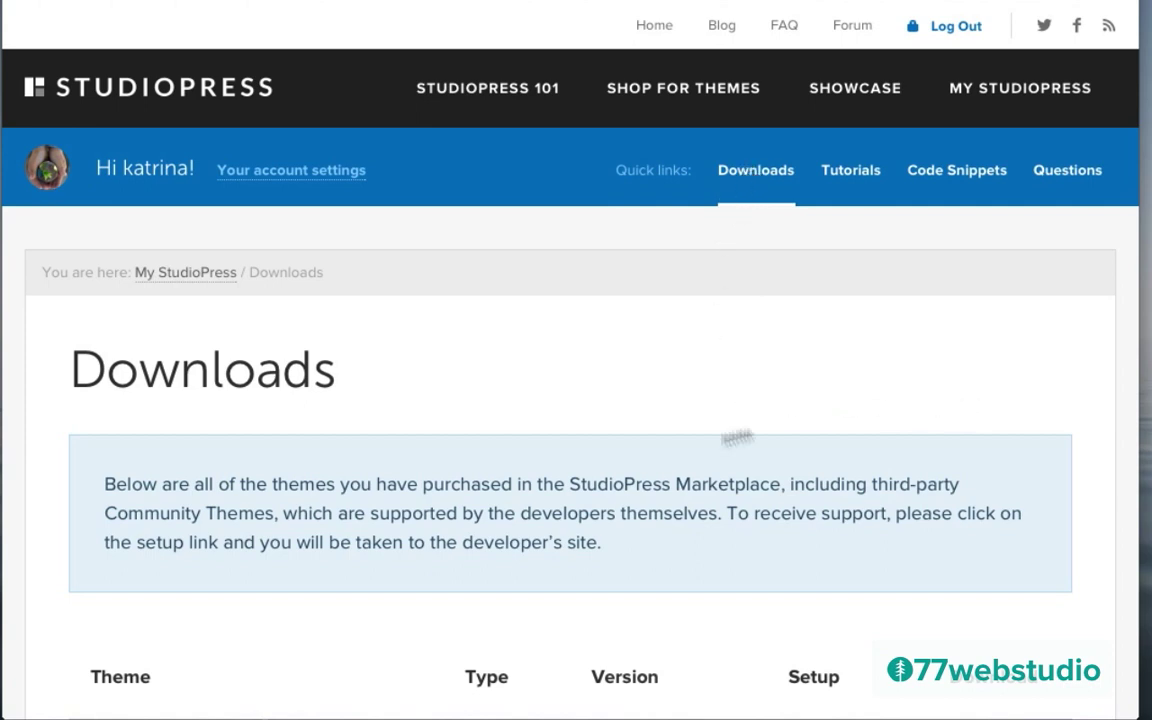
Step: Download the Executive Pro and Genesis Framework theme packages from the themes table
{"action": "scroll", "coordinate": [1010, 514], "scroll_direction": "down", "scroll_amount": 4}
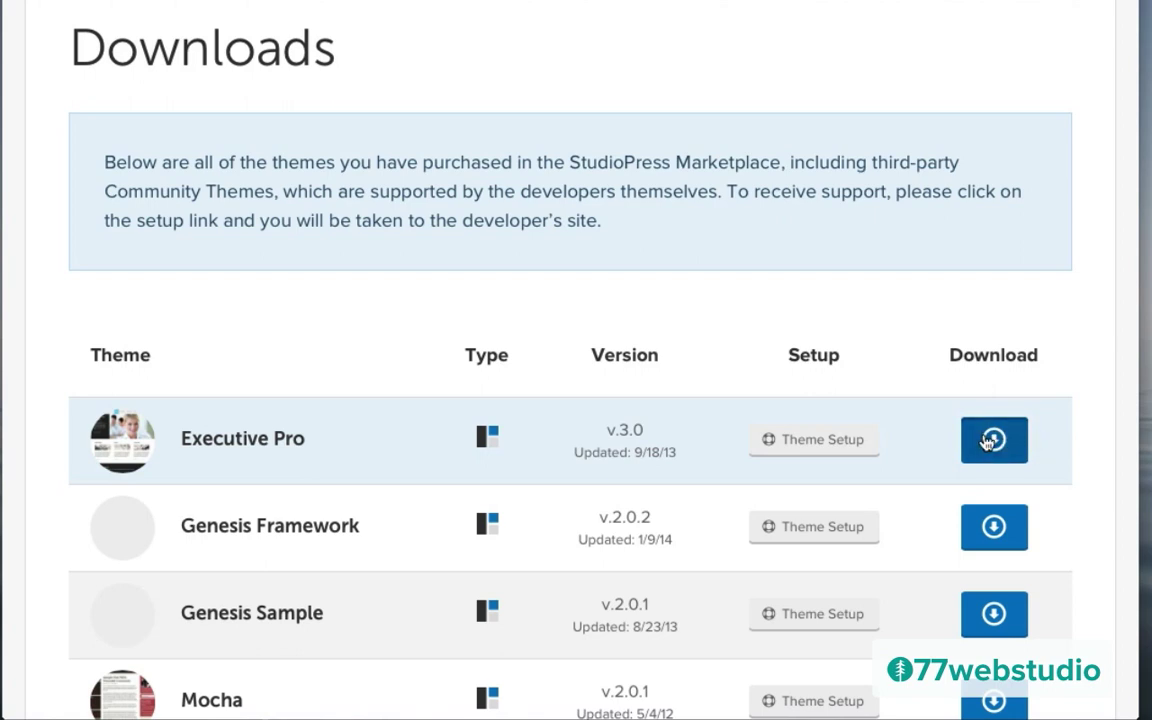
{"action": "left_click", "coordinate": [990, 440]}
{"action": "left_click", "coordinate": [989, 530]}
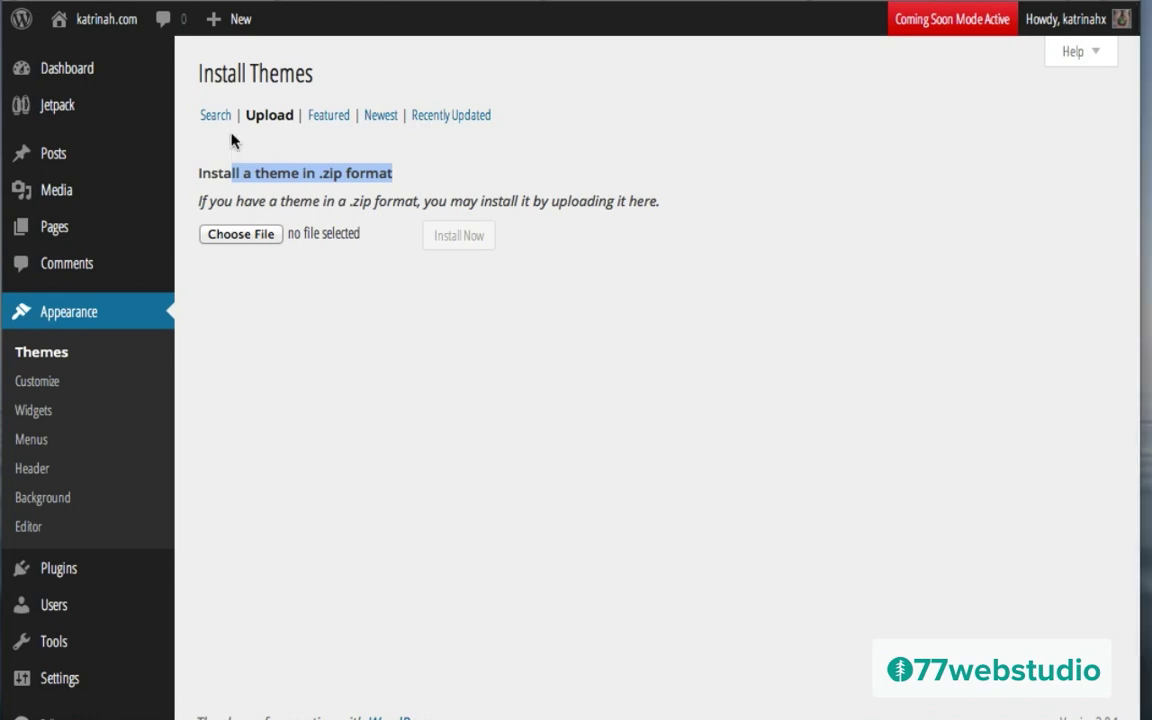
{"action": "left_click", "coordinate": [232, 143]}
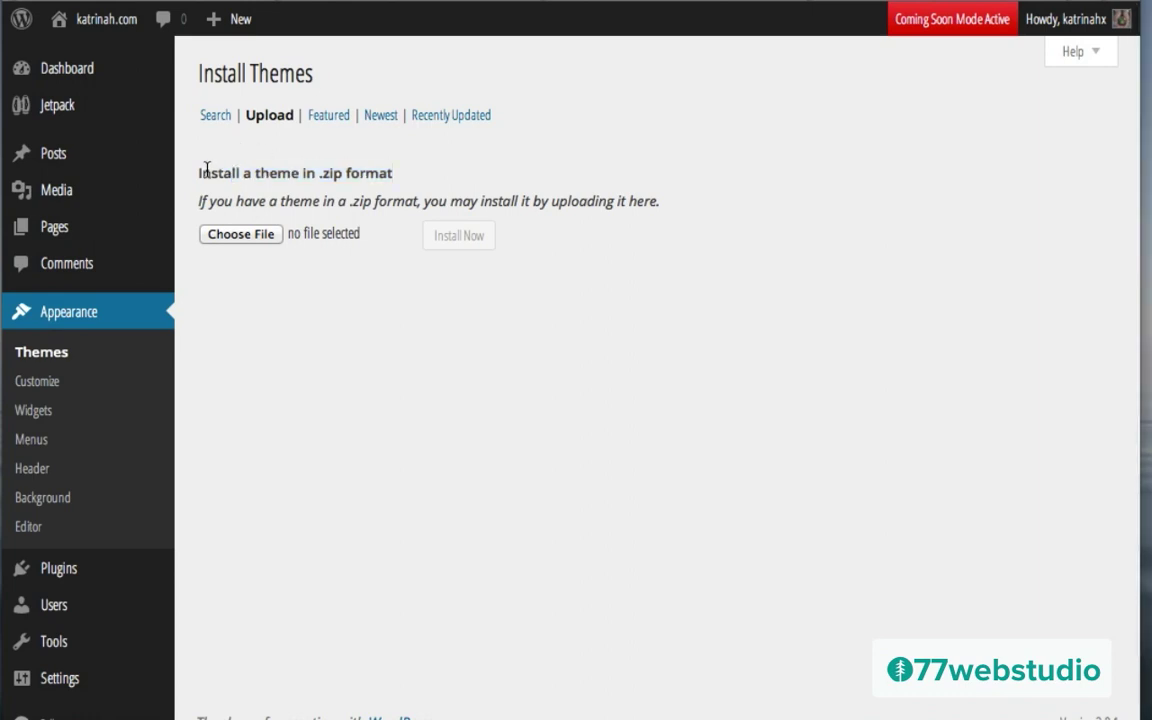
{"action": "left_click_drag", "start_coordinate": [199, 174], "coordinate": [398, 177]}
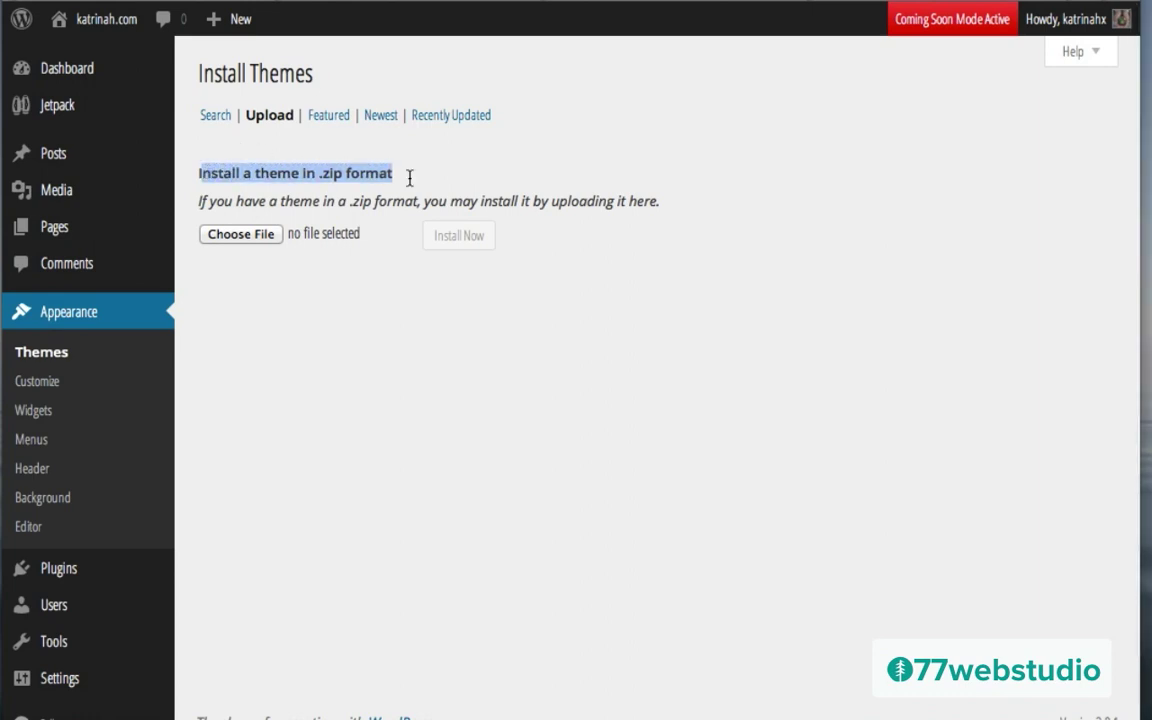
{"action": "left_click", "coordinate": [970, 245]}
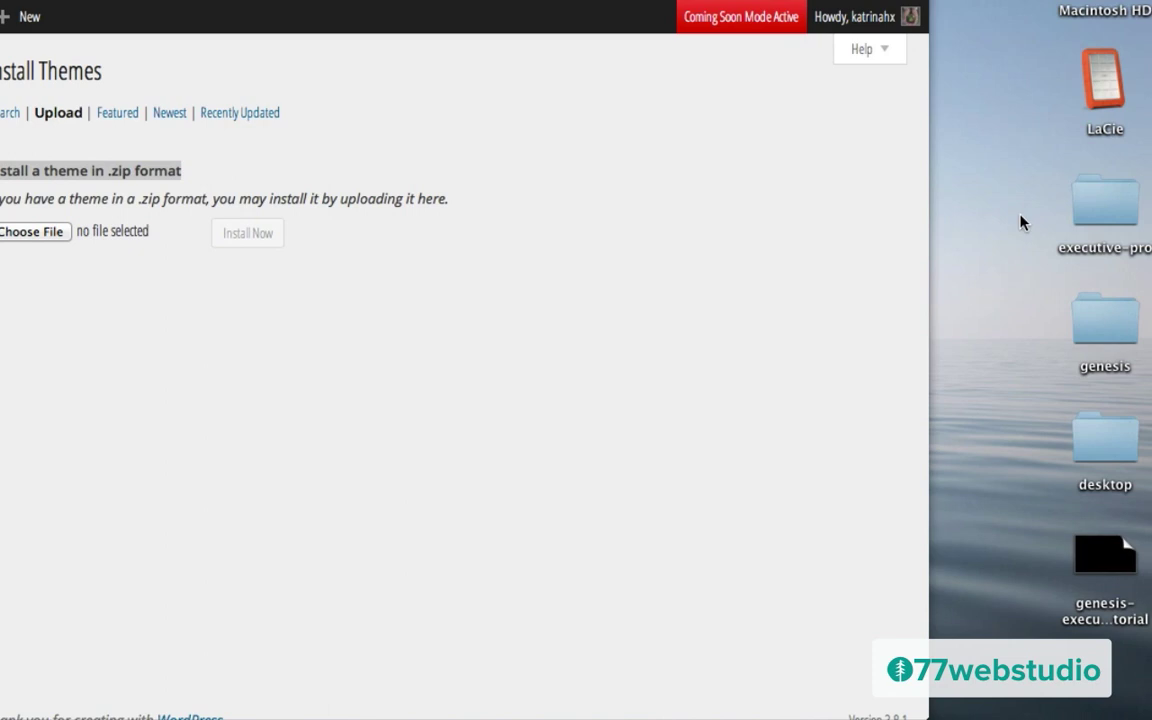
Step: Compress the executive-pro and genesis desktop folders into zip archives with File > Compress
{"action": "left_click", "coordinate": [1107, 206]}
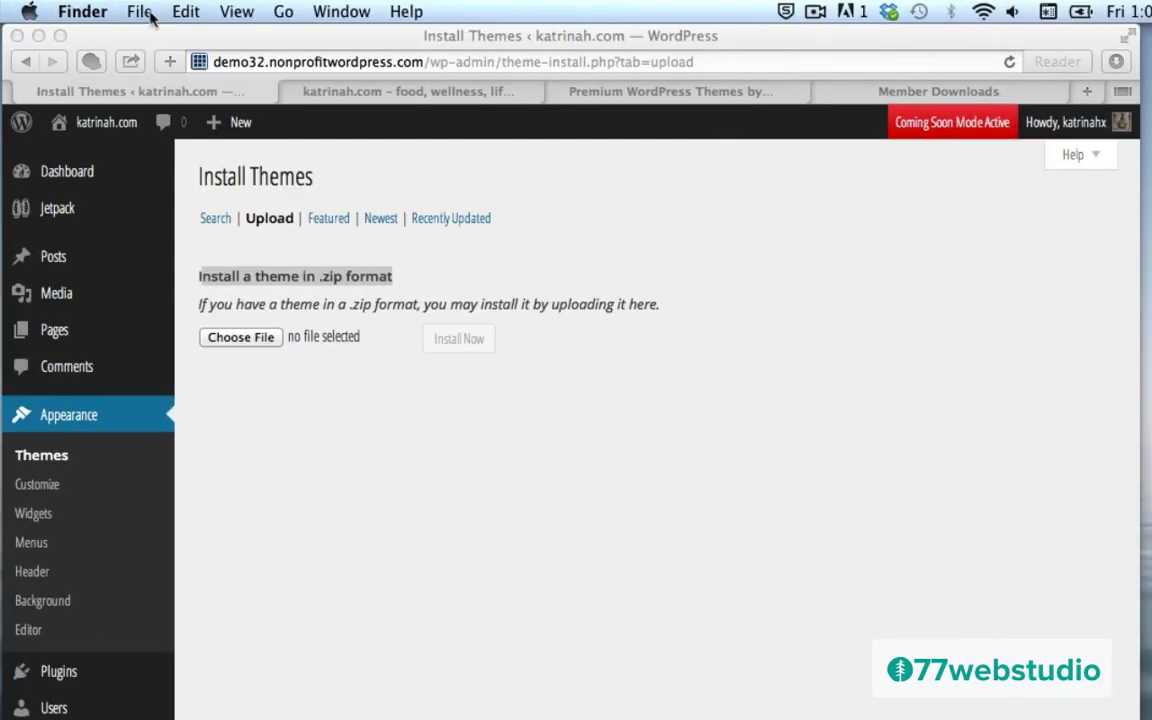
{"action": "left_click", "coordinate": [139, 11]}
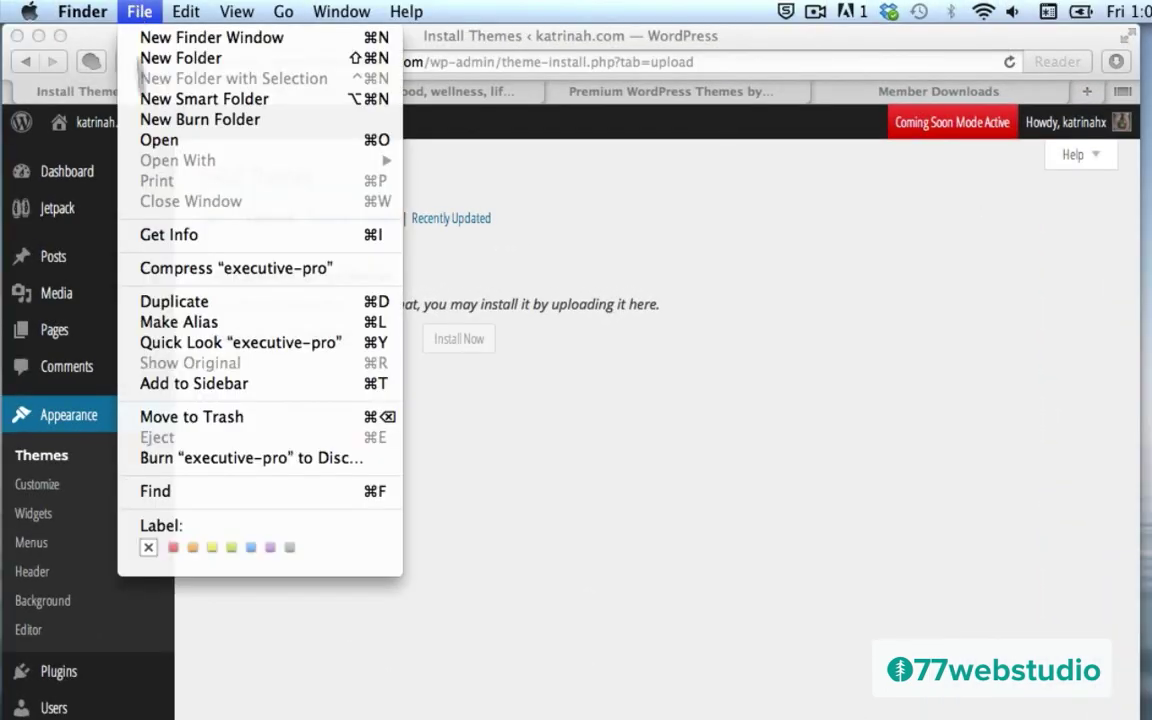
{"action": "left_click", "coordinate": [181, 270]}
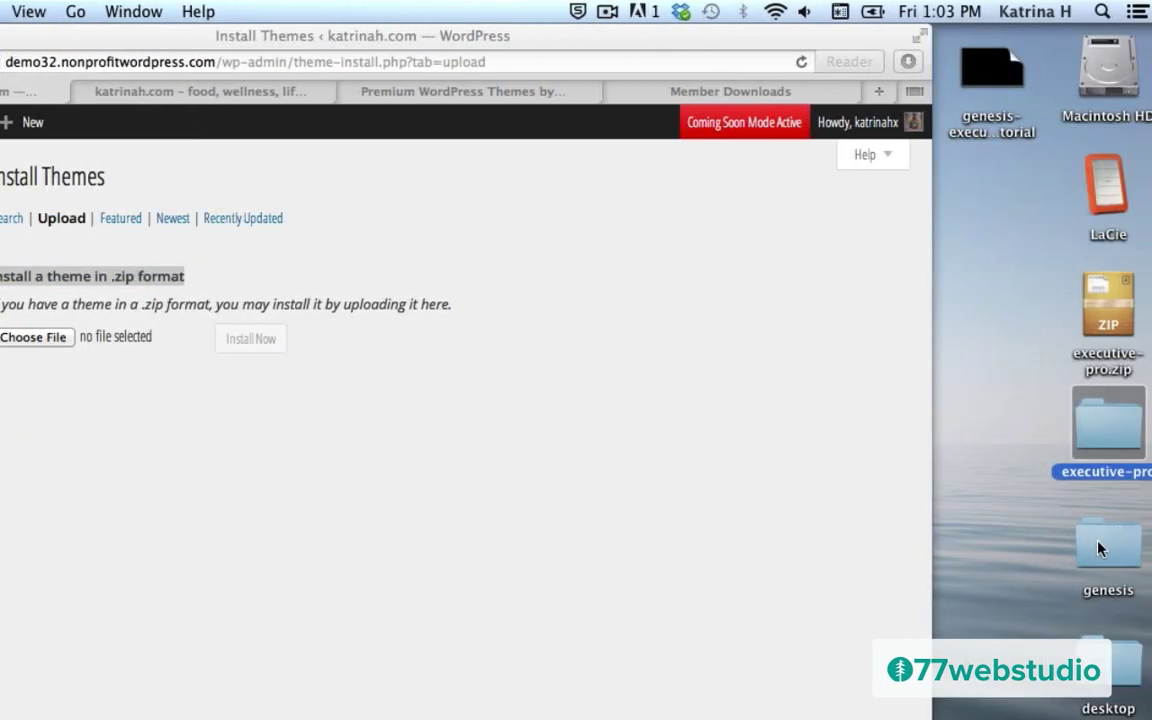
{"action": "left_click", "coordinate": [1100, 548]}
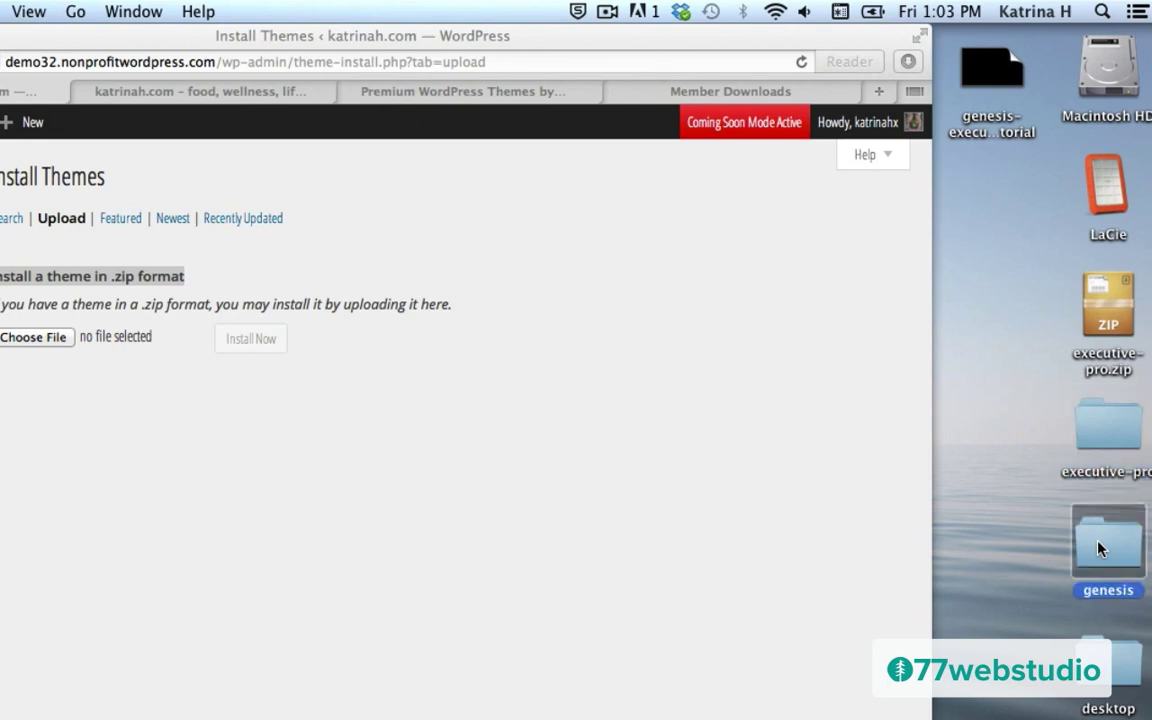
{"action": "left_click", "coordinate": [137, 12]}
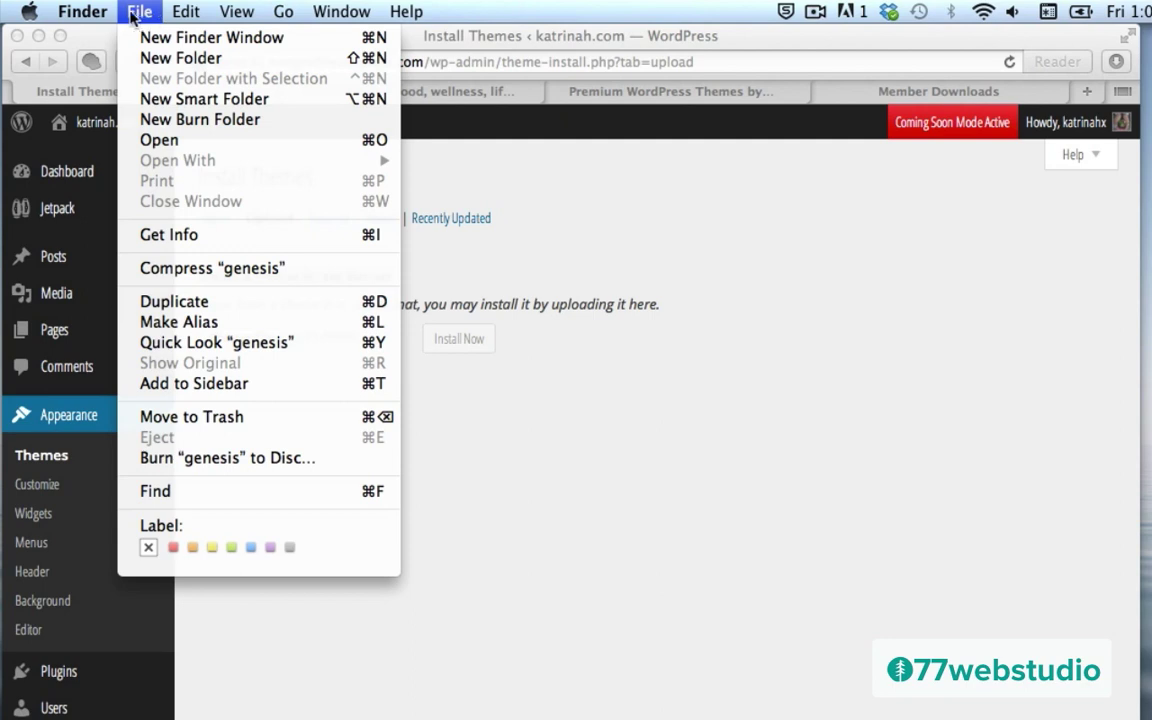
{"action": "left_click", "coordinate": [187, 270]}
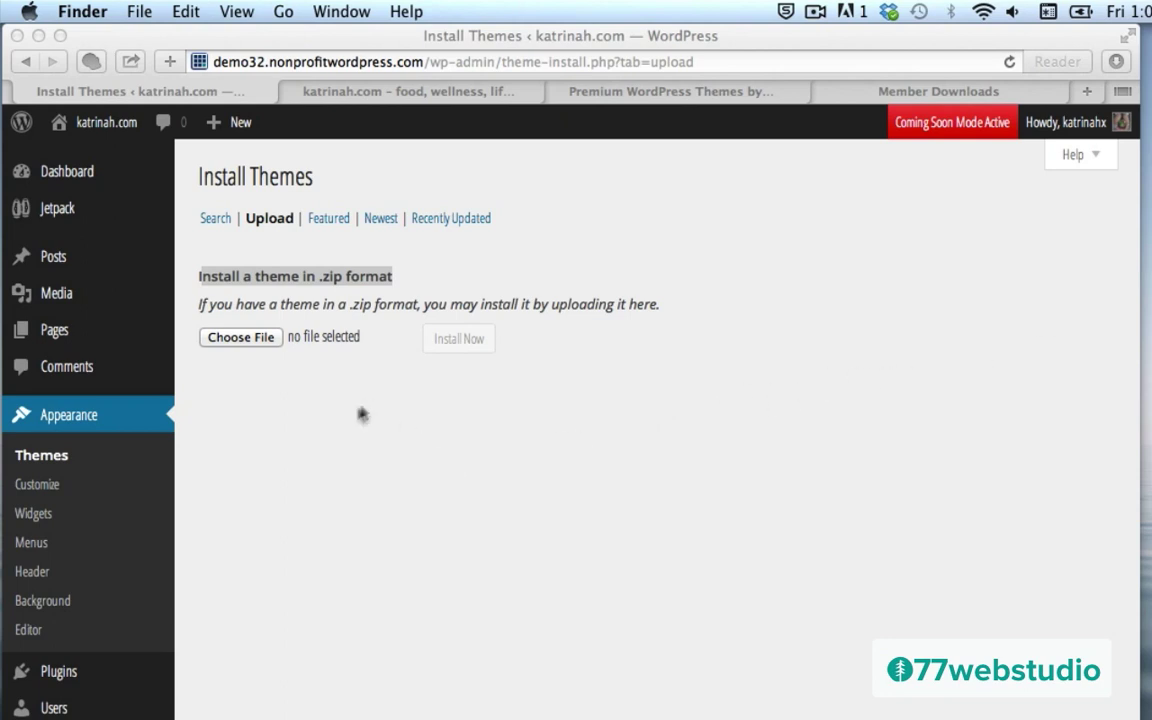
Step: Upload genesis.zip, install the Genesis theme and activate it
{"action": "left_click", "coordinate": [324, 432]}
{"action": "left_click", "coordinate": [350, 445]}
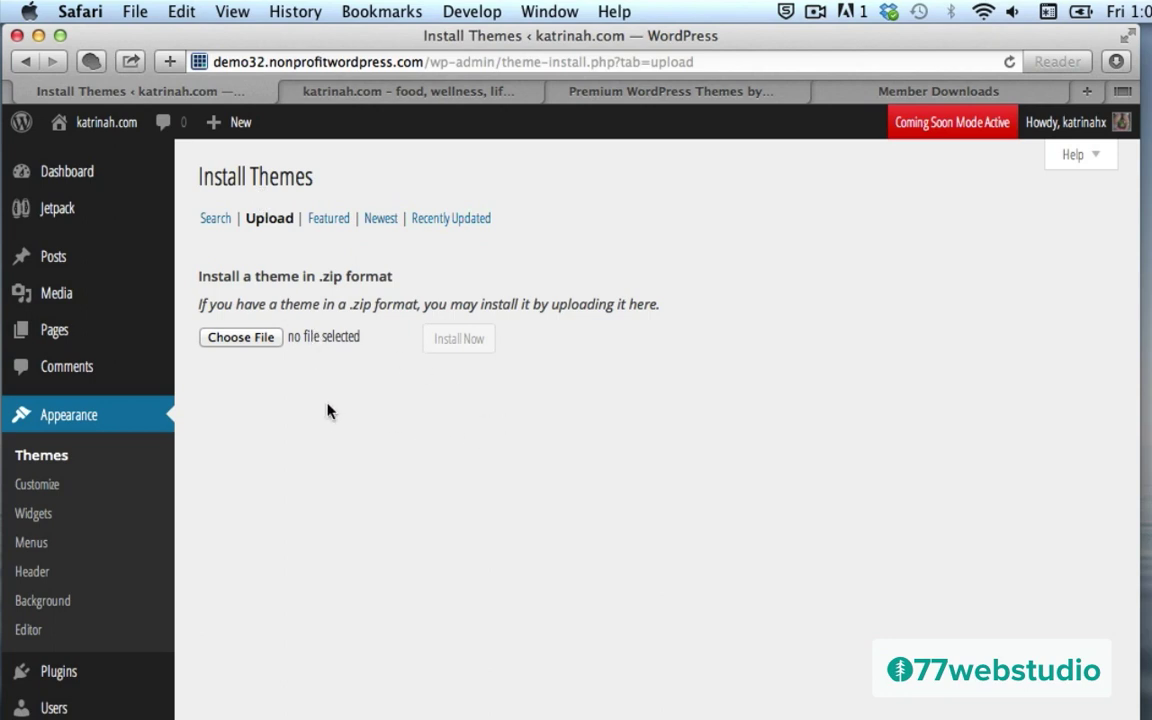
{"action": "left_click", "coordinate": [240, 340]}
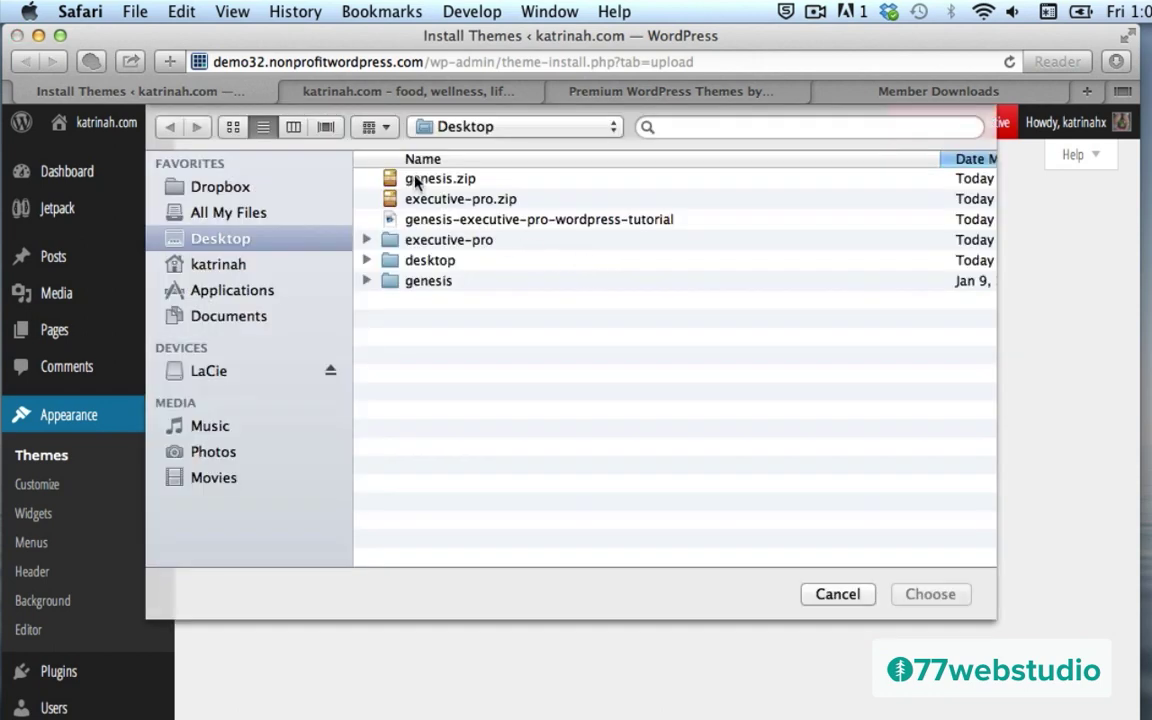
{"action": "left_click", "coordinate": [410, 180]}
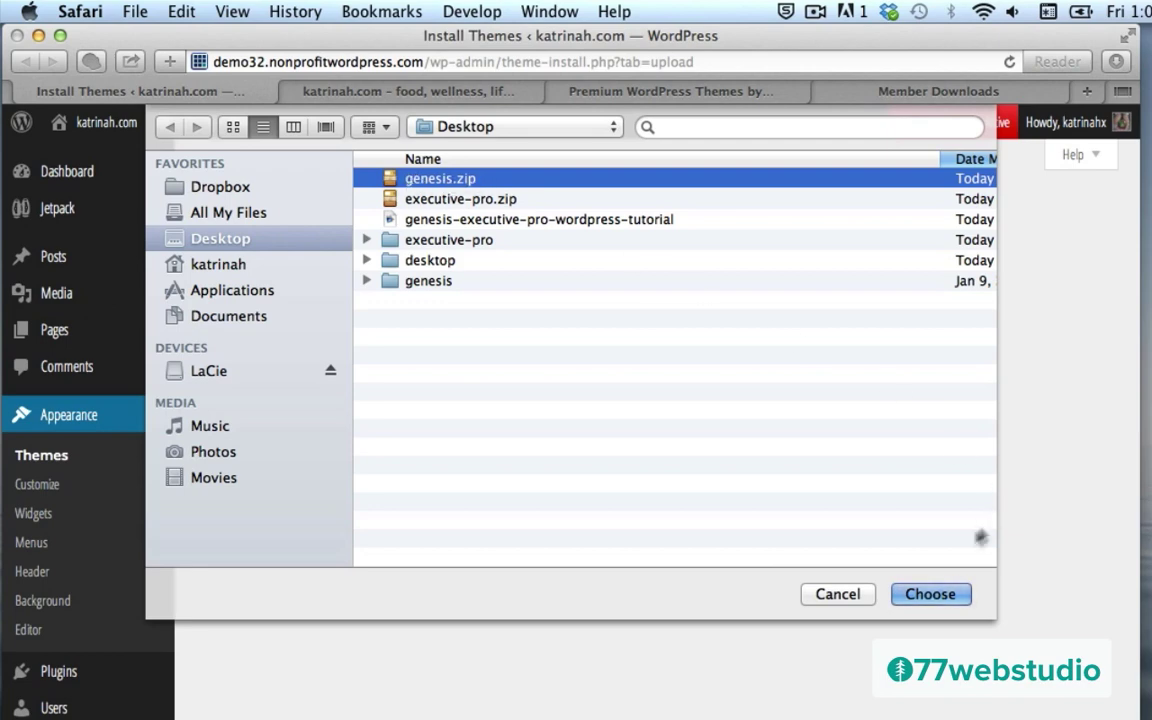
{"action": "left_click", "coordinate": [936, 597]}
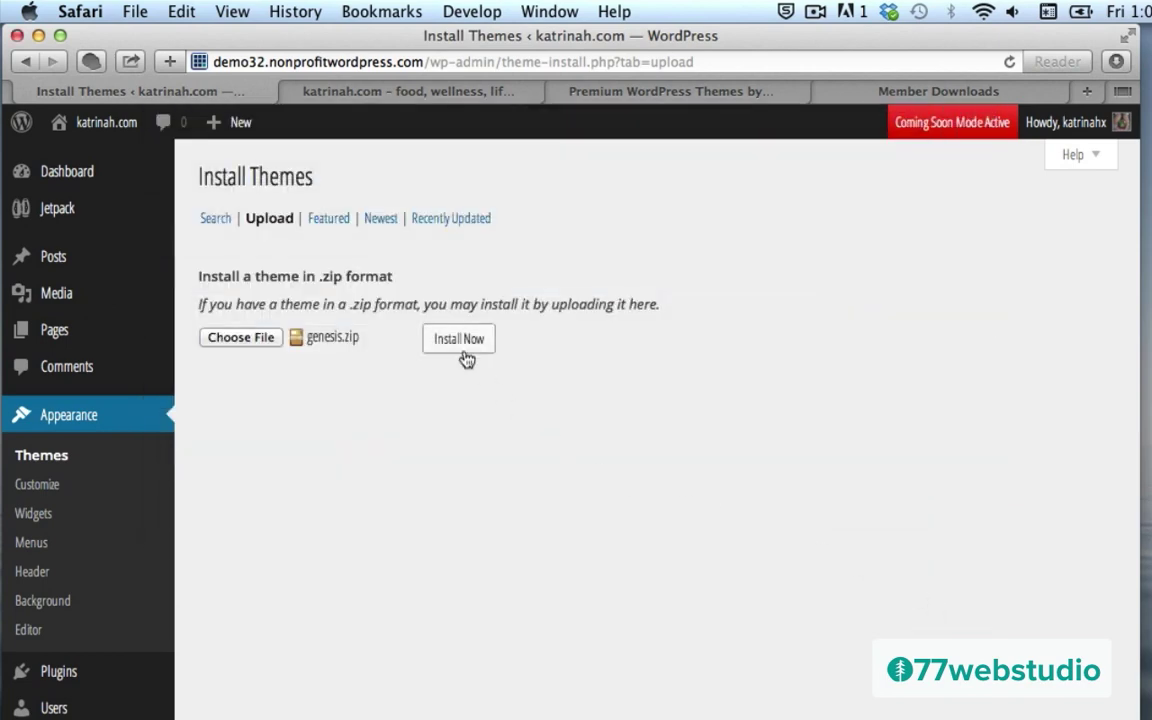
{"action": "left_click", "coordinate": [459, 343]}
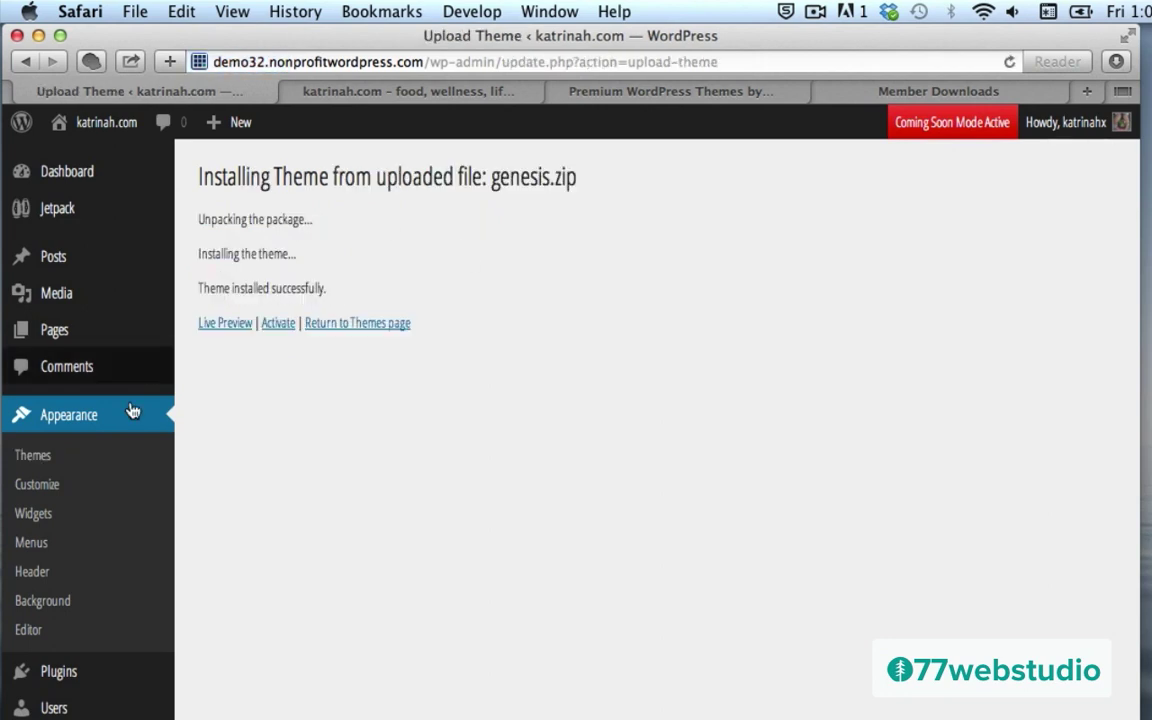
{"action": "left_click", "coordinate": [279, 324]}
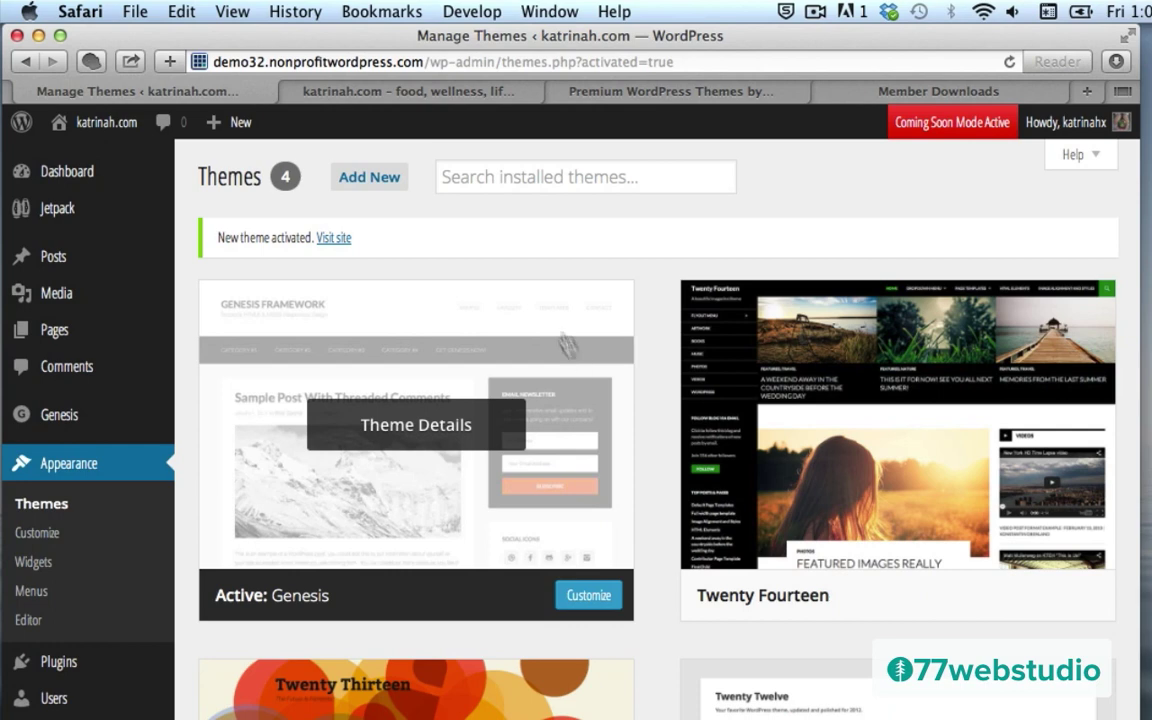
Step: Upload executive-pro.zip through Add New > Upload, install it and activate Executive Pro
{"action": "left_click", "coordinate": [361, 181]}
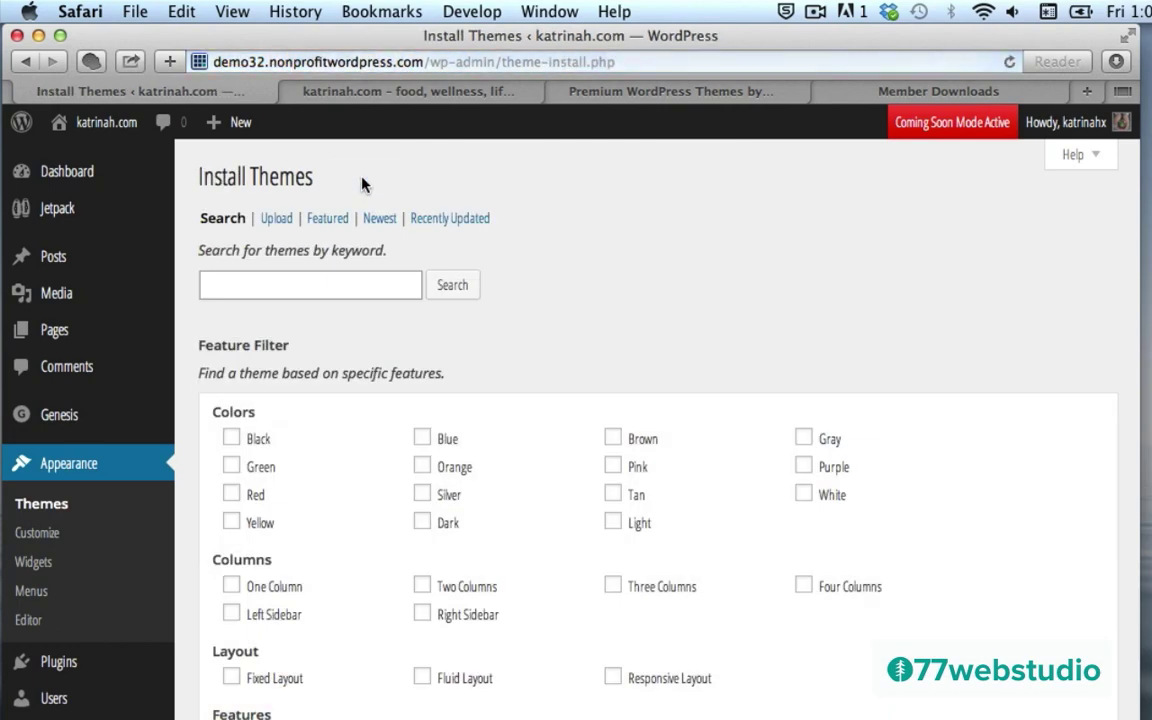
{"action": "left_click", "coordinate": [275, 222]}
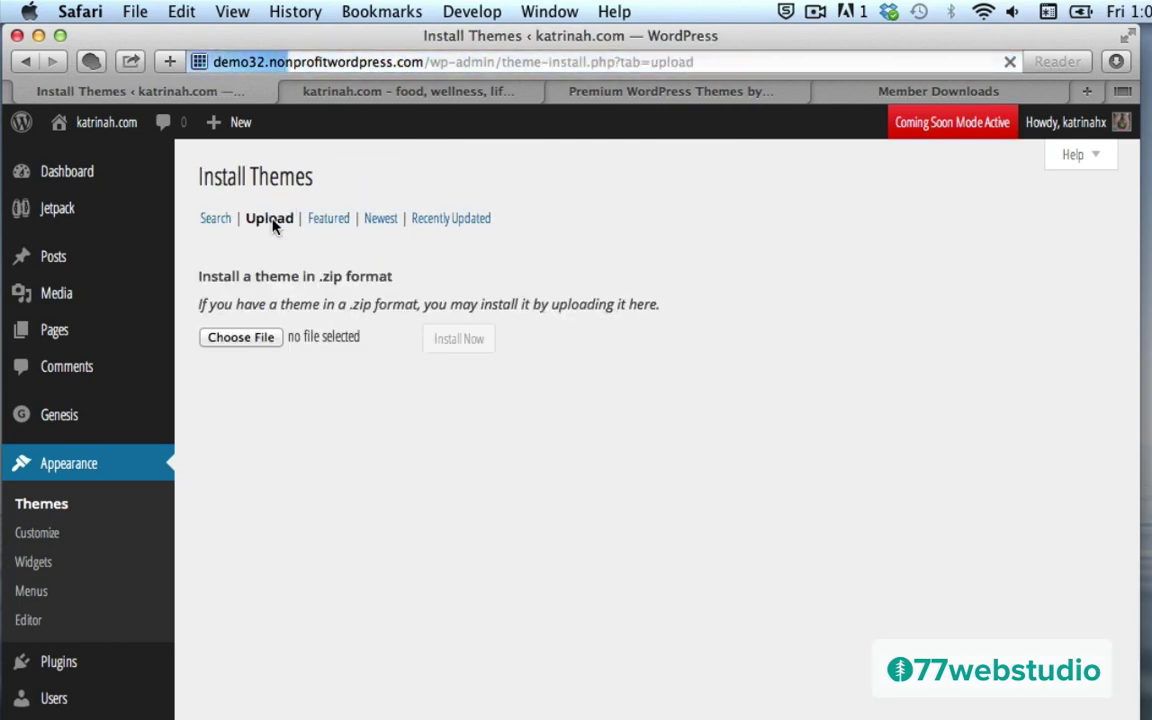
{"action": "left_click", "coordinate": [240, 338]}
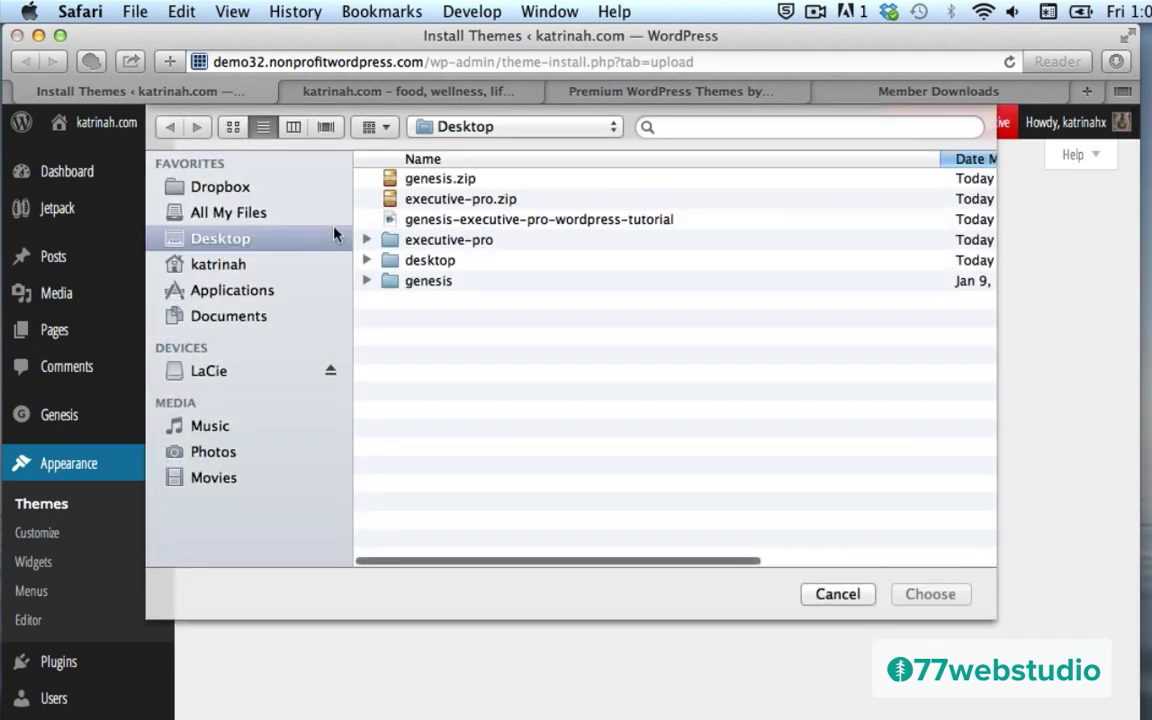
{"action": "left_click", "coordinate": [425, 201]}
{"action": "left_click", "coordinate": [934, 597]}
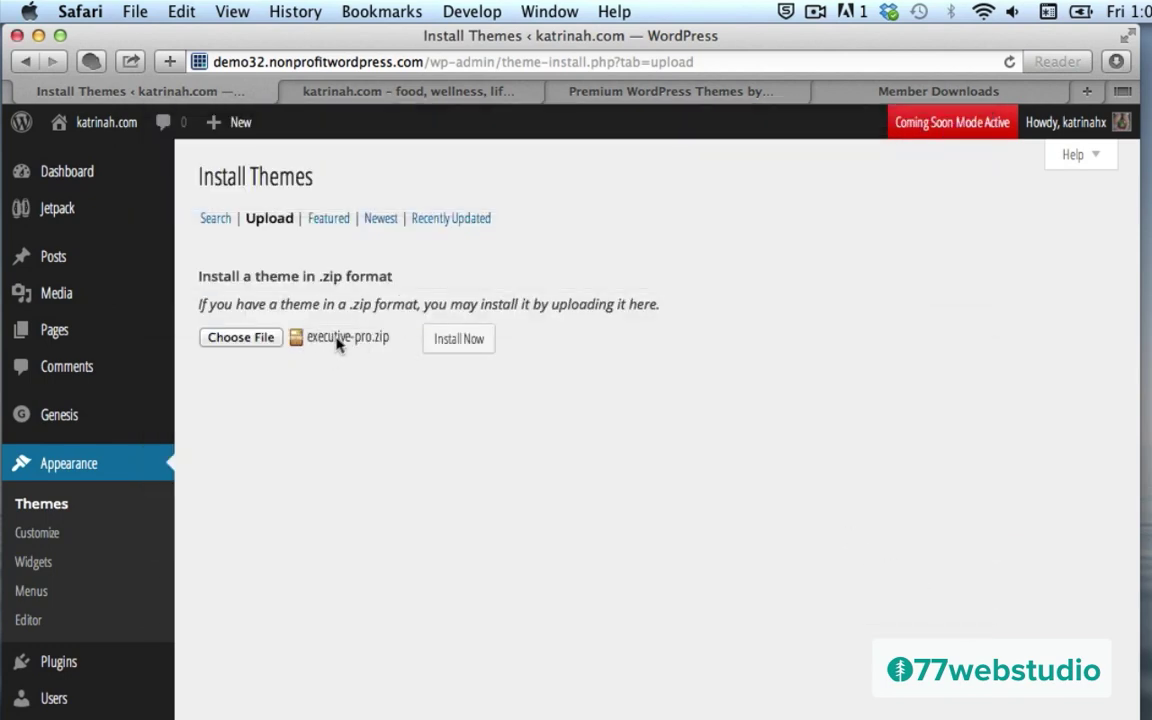
{"action": "left_click", "coordinate": [462, 341]}
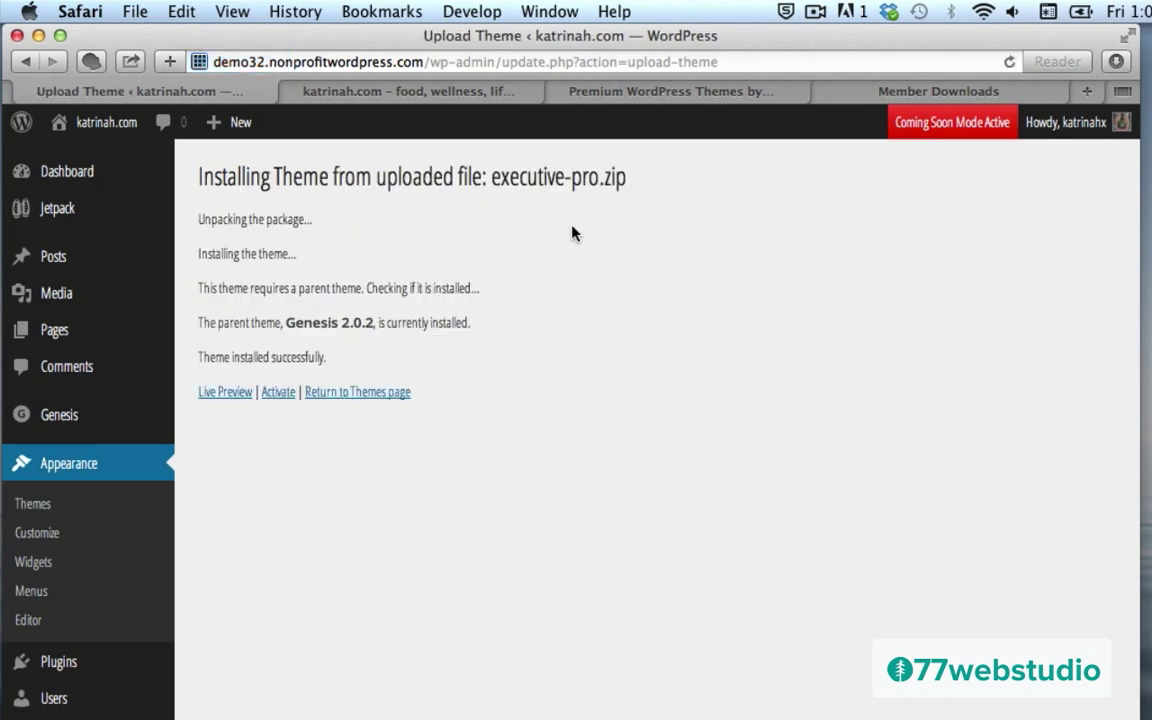
{"action": "left_click", "coordinate": [270, 394]}
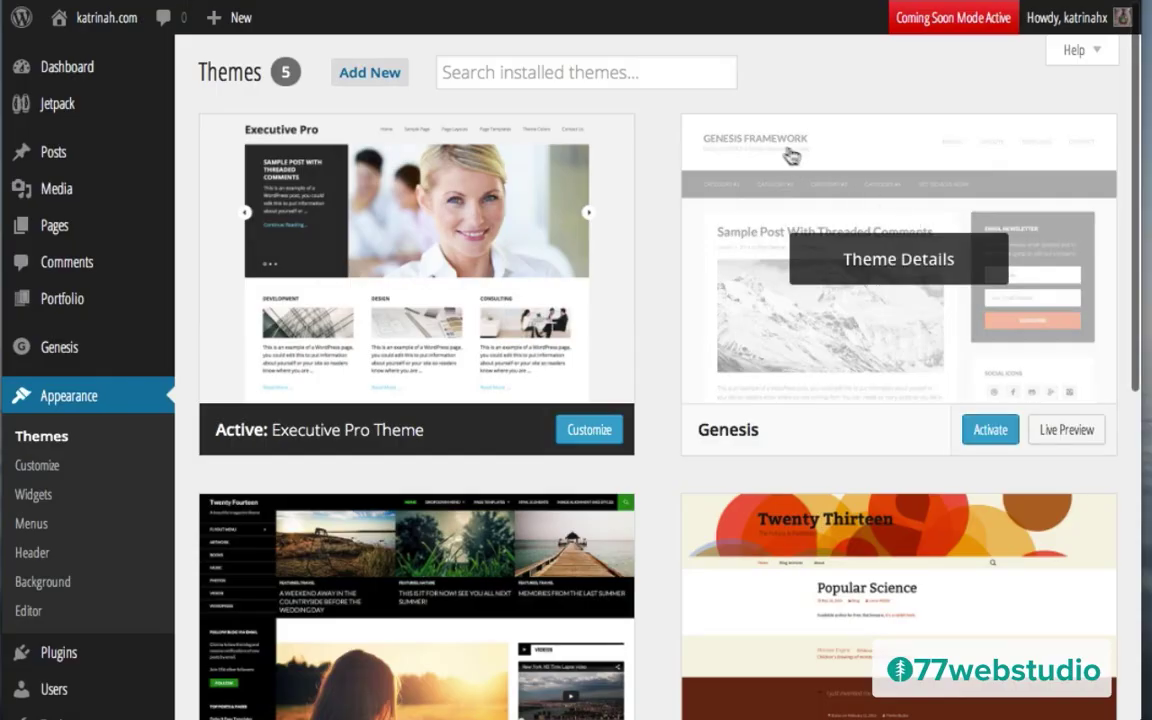
{"action": "mouse_move", "coordinate": [1073, 355]}
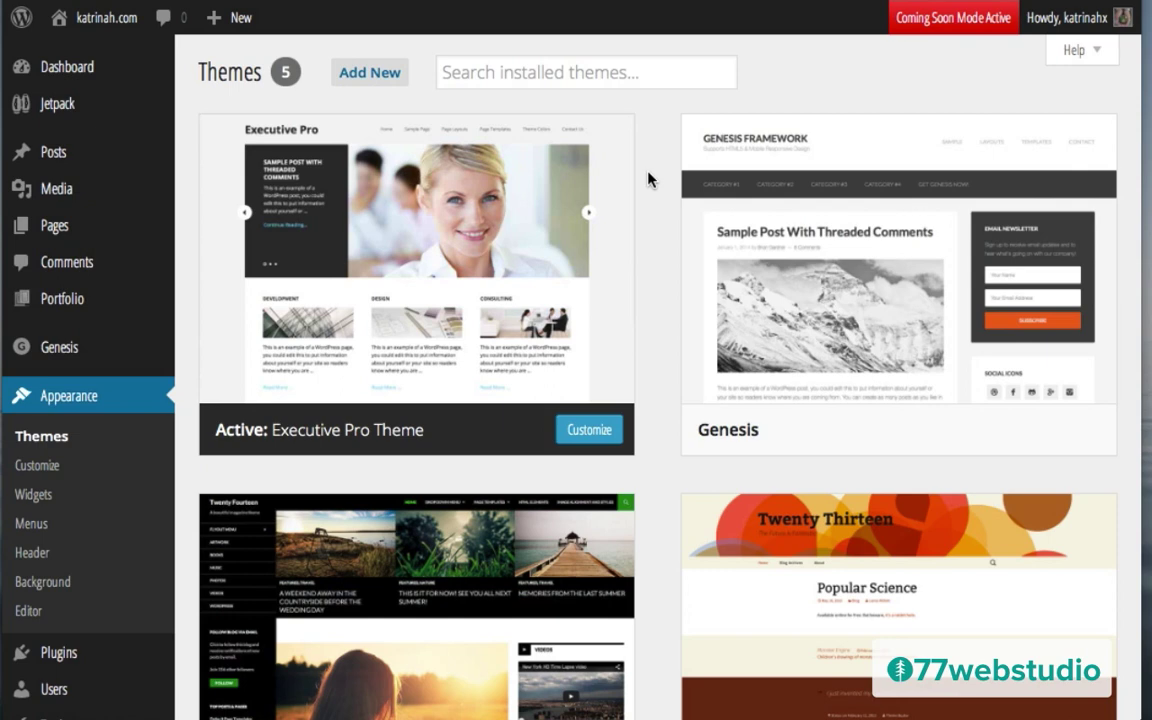
{"action": "mouse_move", "coordinate": [368, 178]}
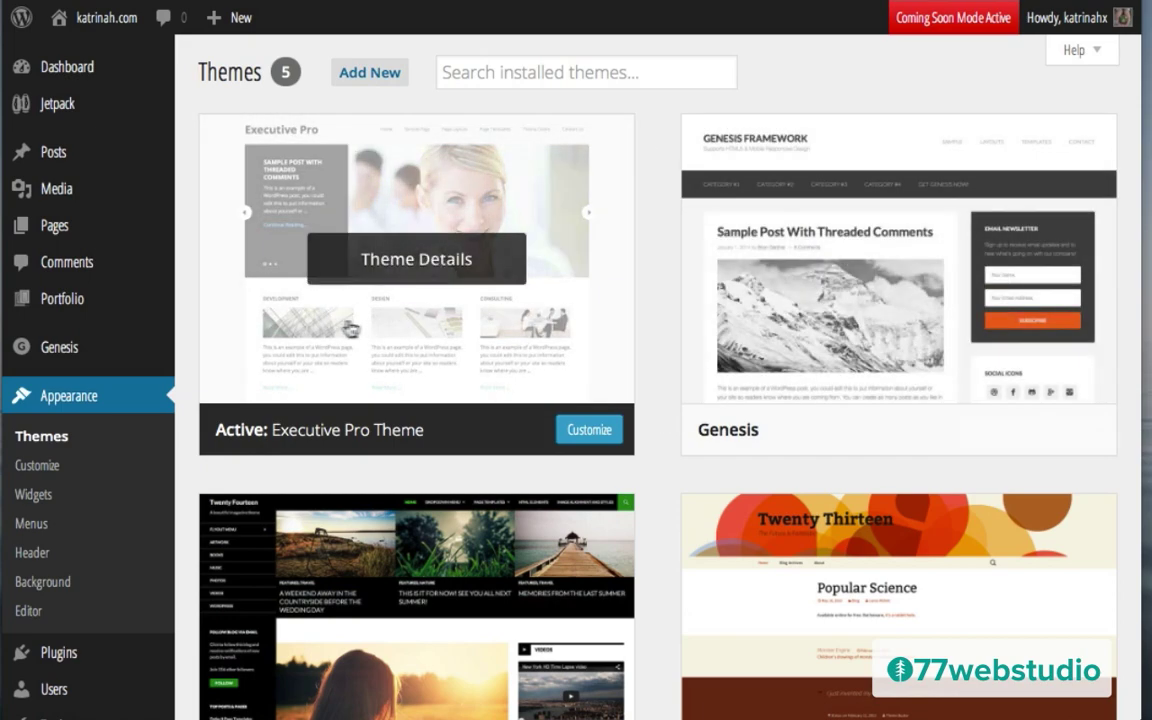
{"action": "mouse_move", "coordinate": [873, 304]}
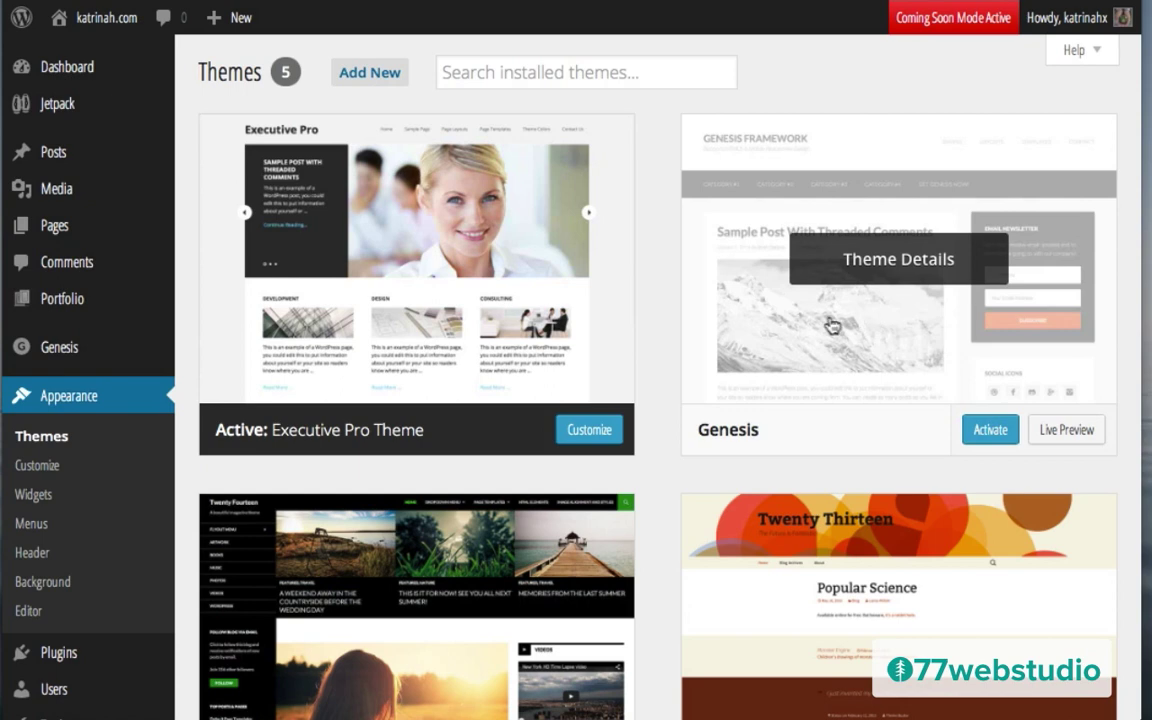
{"action": "mouse_move", "coordinate": [295, 278]}
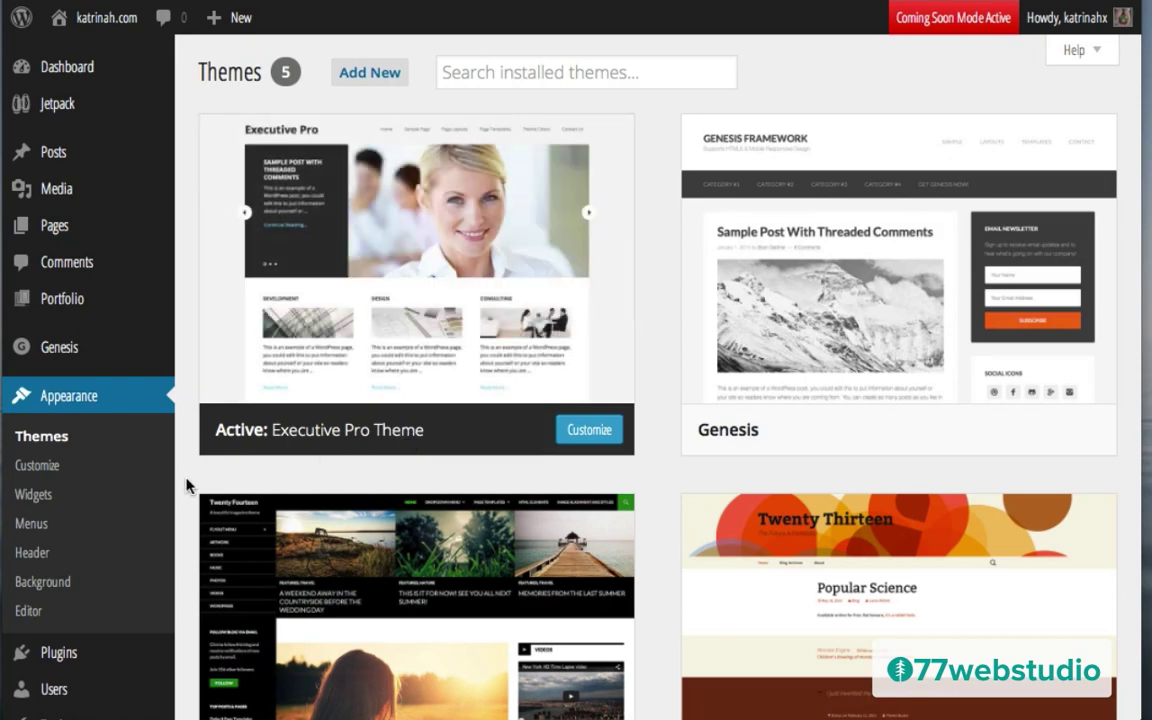
Step: Open Plugins > Add New, then return to the top of the Executive Pro setup instructions
{"action": "scroll", "coordinate": [187, 484], "scroll_direction": "down", "scroll_amount": 2}
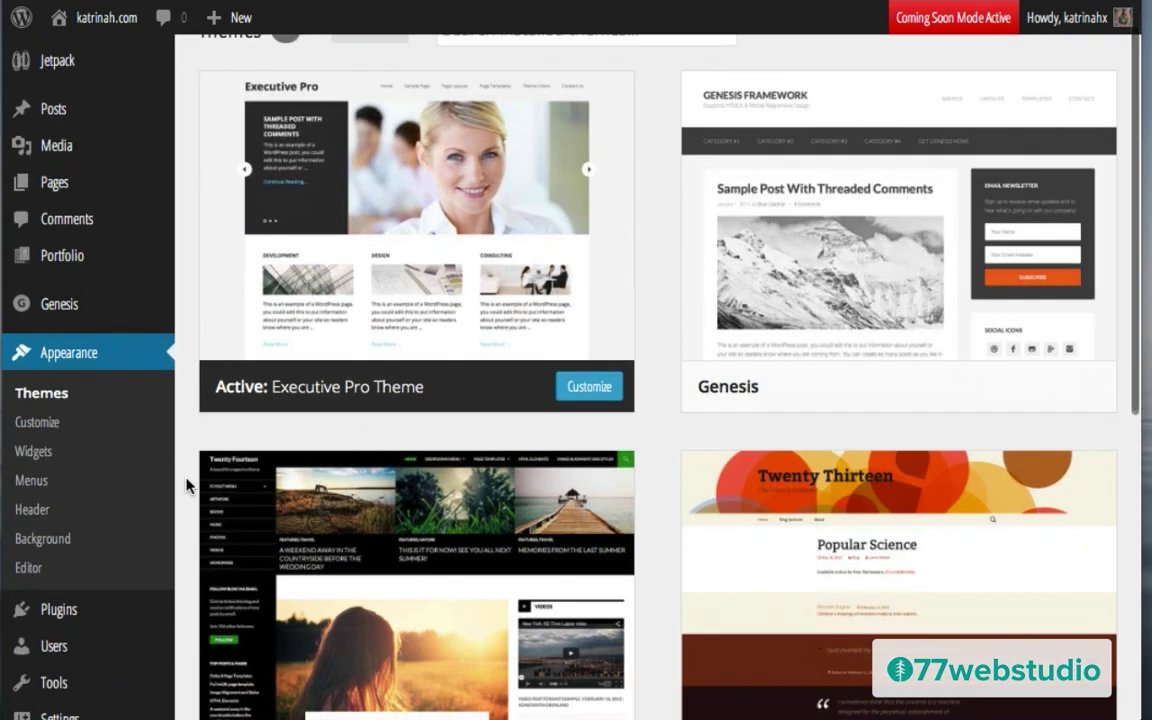
{"action": "mouse_move", "coordinate": [60, 586]}
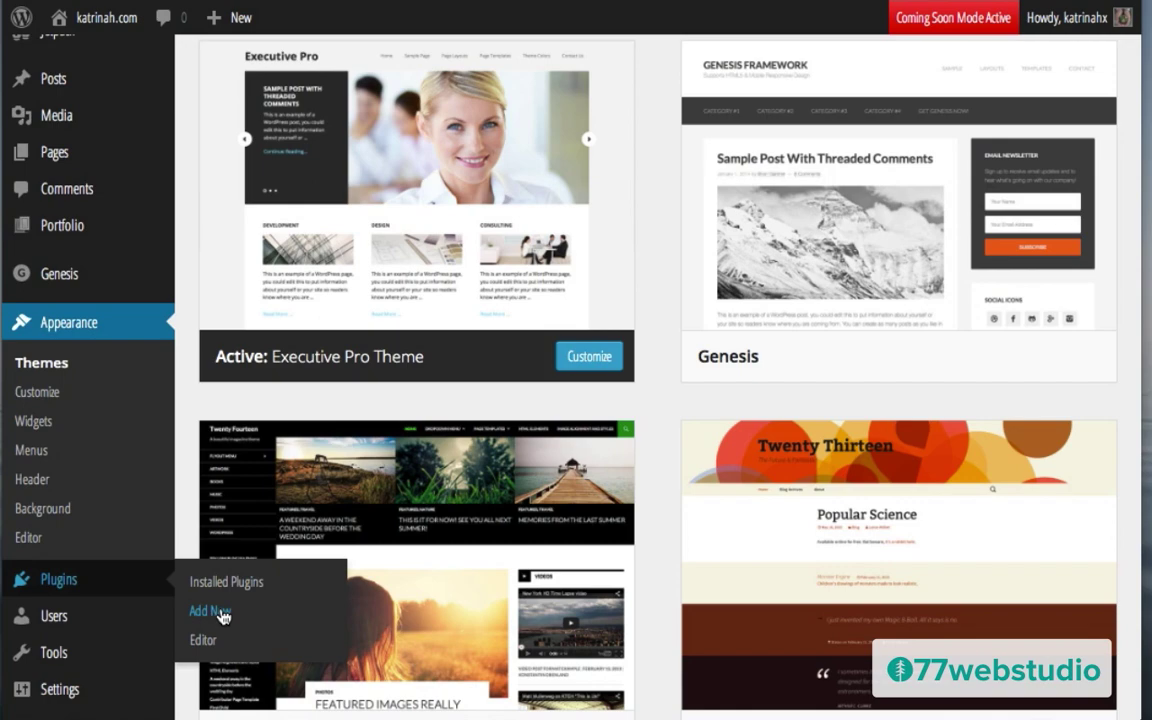
{"action": "left_click", "coordinate": [210, 611]}
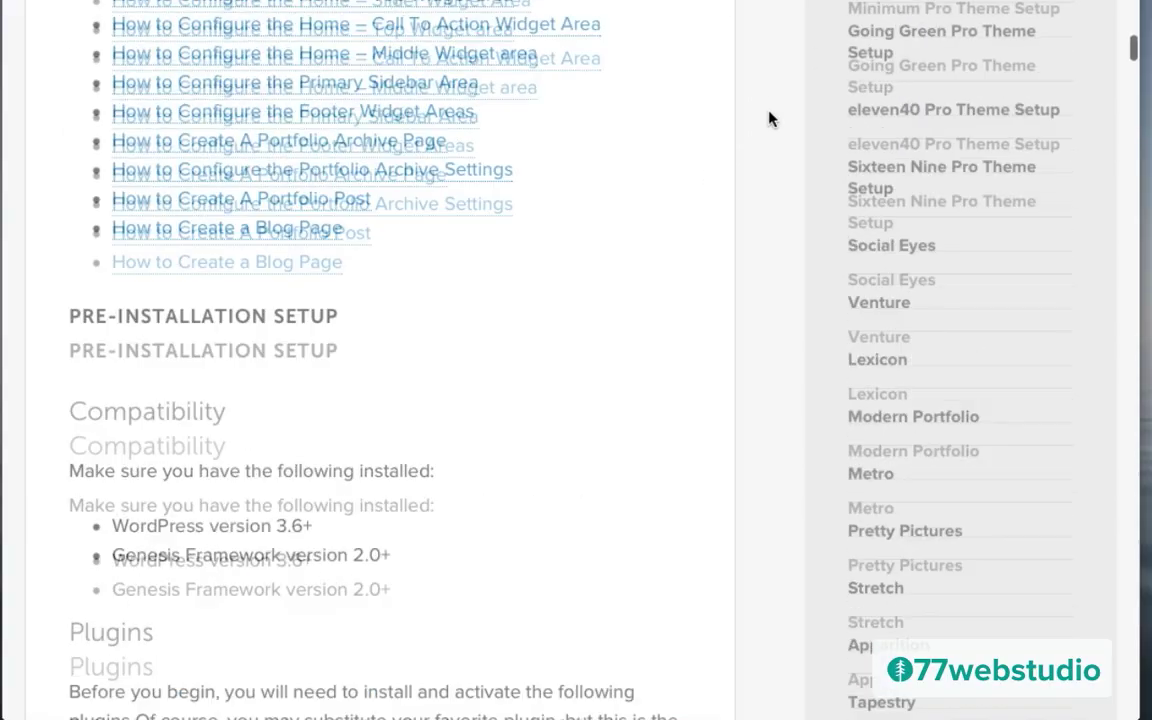
{"action": "scroll", "coordinate": [769, 119], "scroll_direction": "up", "scroll_amount": 15}
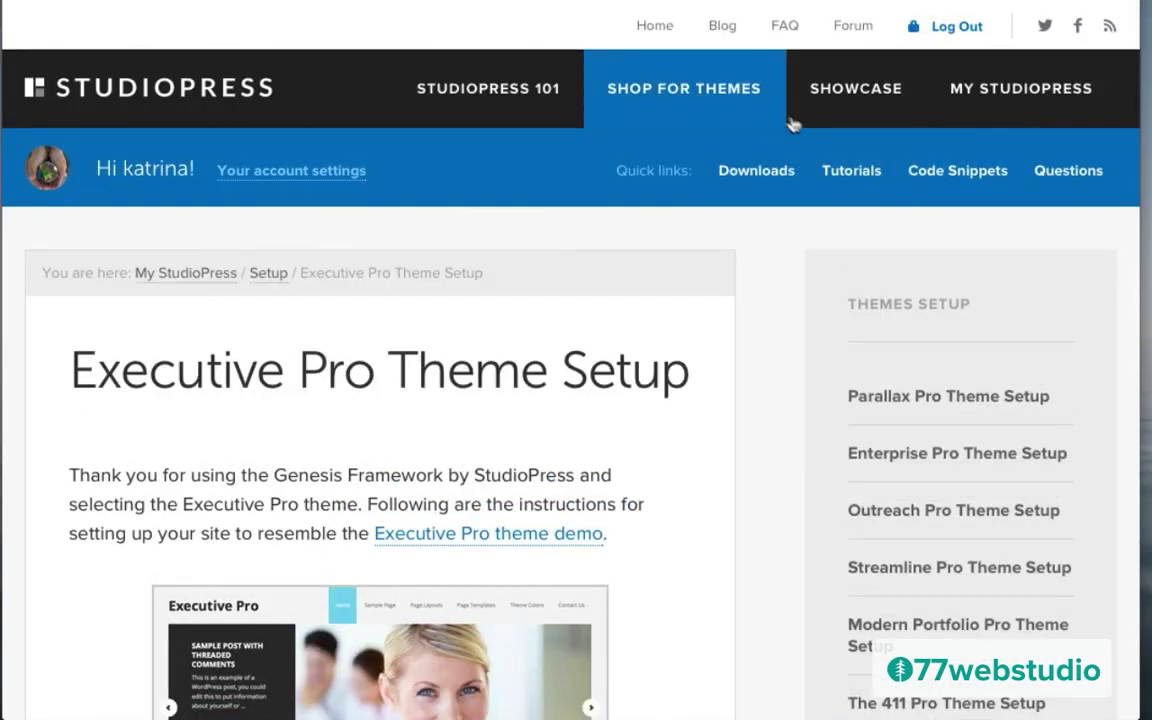
Step: Open the Executive Pro Theme Setup guide from Downloads and scroll to its required plugins
{"action": "left_click", "coordinate": [752, 176]}
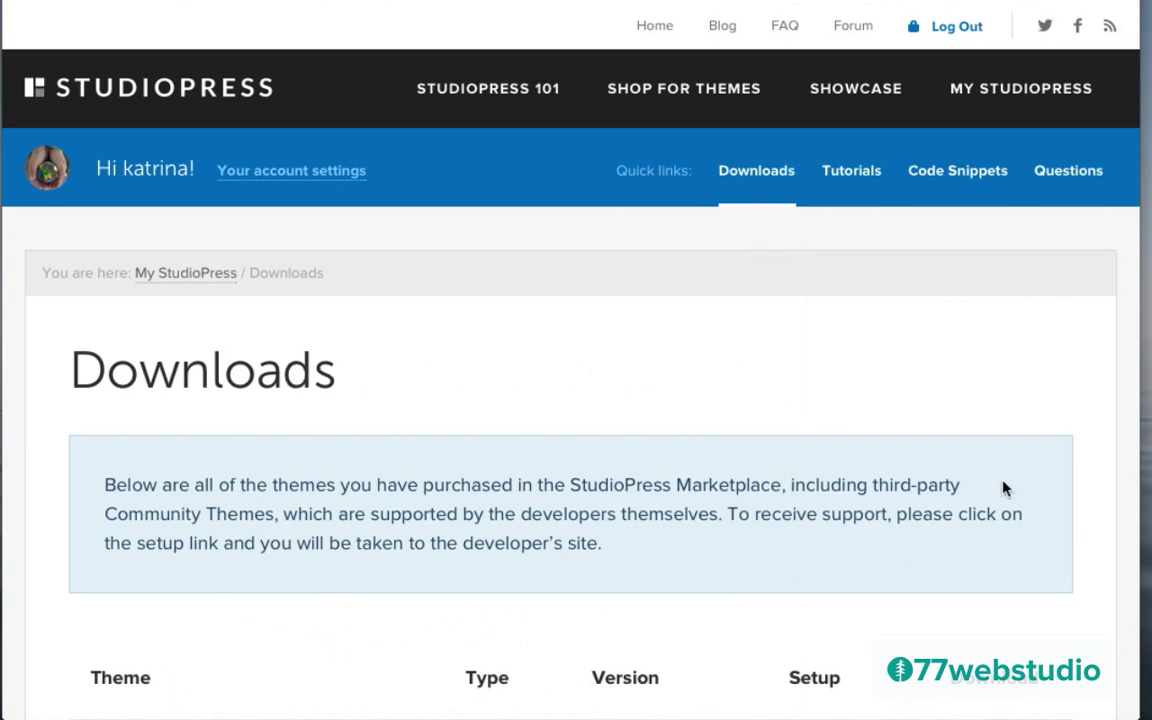
{"action": "scroll", "coordinate": [1003, 488], "scroll_direction": "down", "scroll_amount": 1}
{"action": "scroll", "coordinate": [1003, 488], "scroll_direction": "down", "scroll_amount": 1}
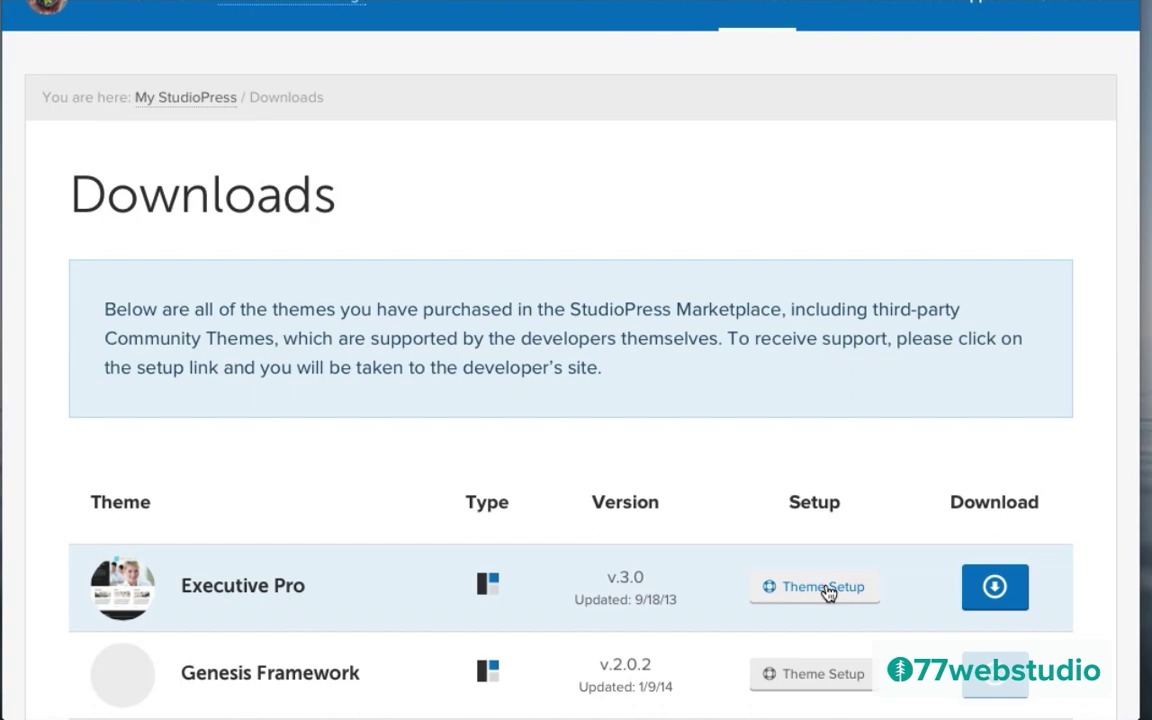
{"action": "left_click", "coordinate": [825, 590]}
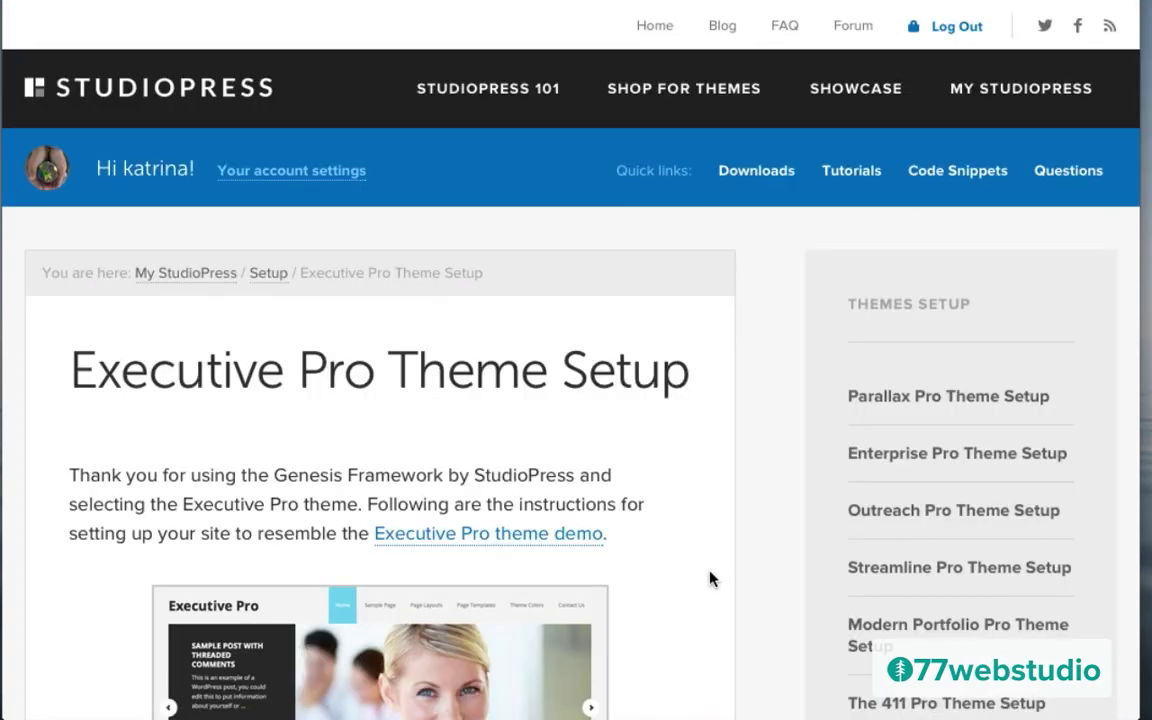
{"action": "scroll", "coordinate": [710, 578], "scroll_direction": "down", "scroll_amount": 5}
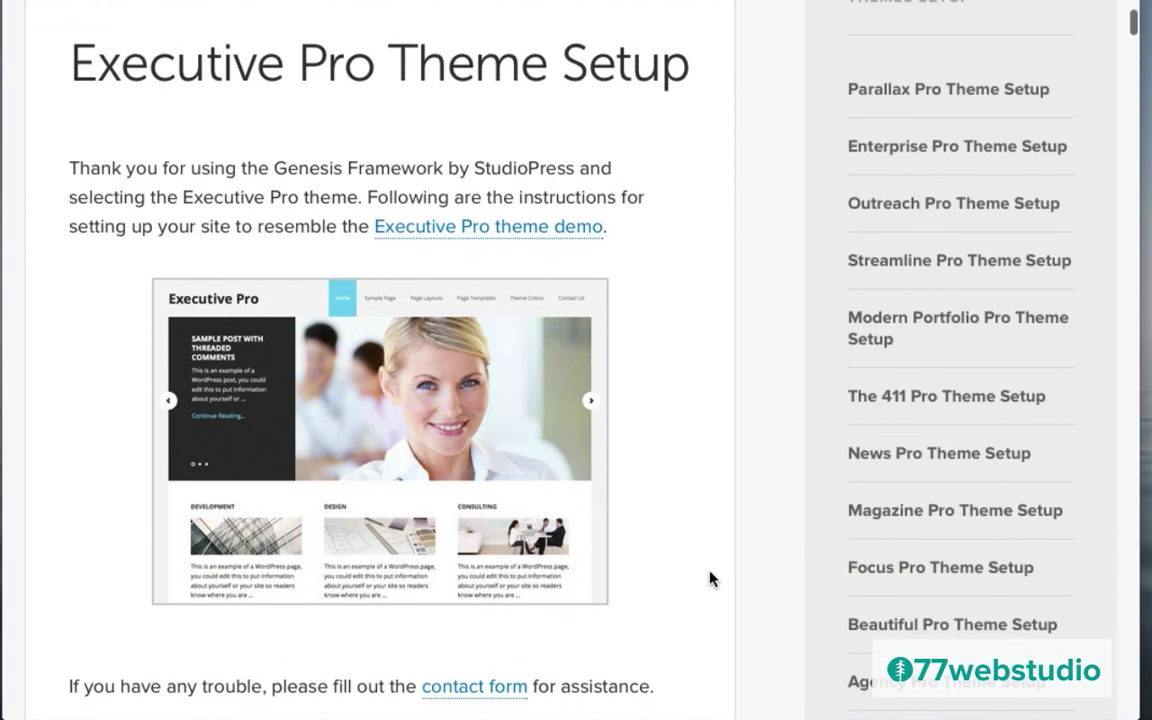
{"action": "scroll", "coordinate": [710, 578], "scroll_direction": "down", "scroll_amount": 8}
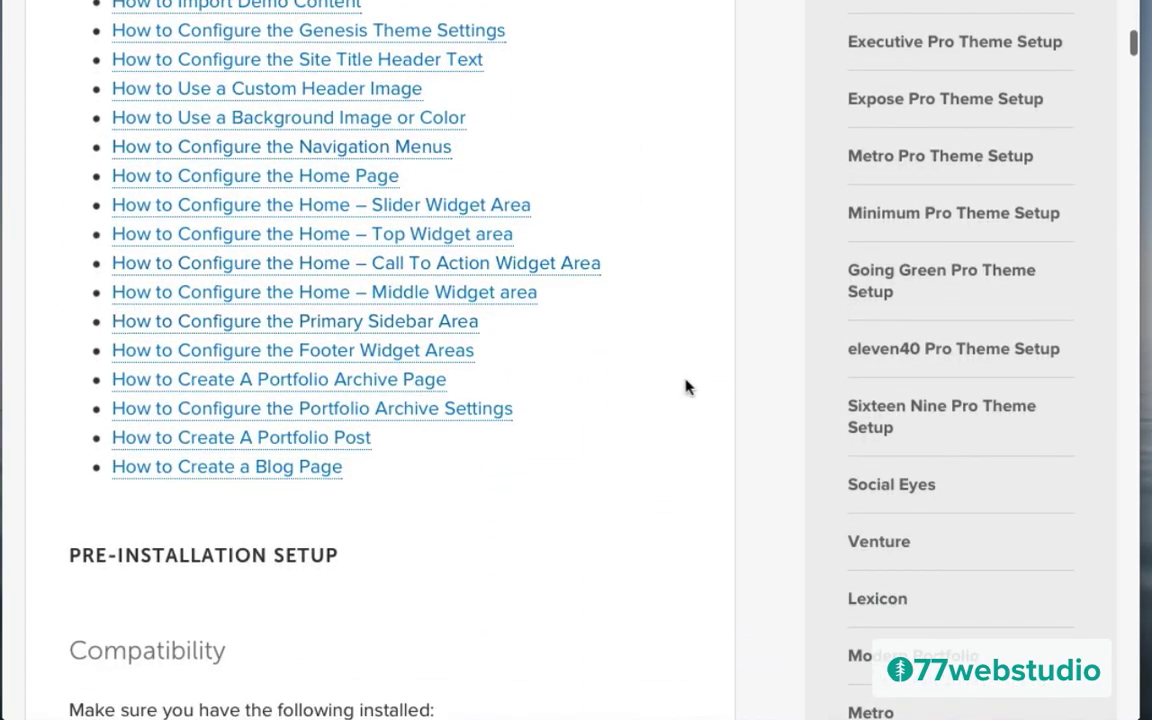
{"action": "scroll", "coordinate": [690, 428], "scroll_direction": "down", "scroll_amount": 3}
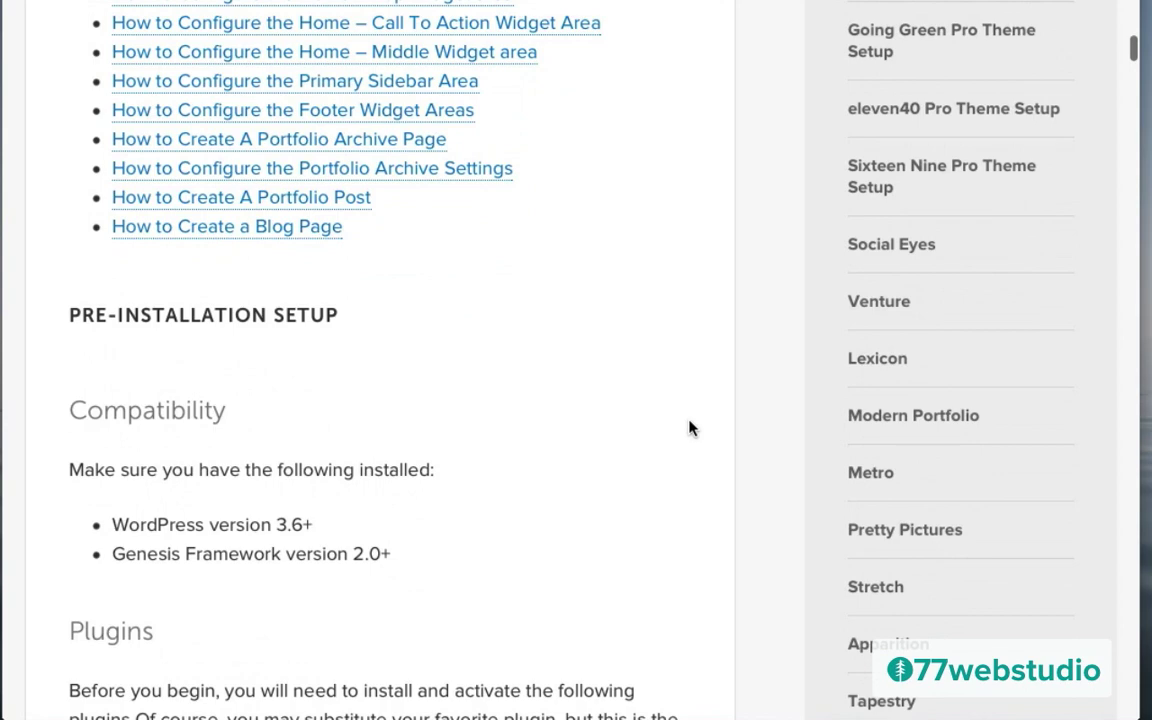
{"action": "scroll", "coordinate": [690, 428], "scroll_direction": "down", "scroll_amount": 3}
{"action": "scroll", "coordinate": [690, 428], "scroll_direction": "down", "scroll_amount": 2}
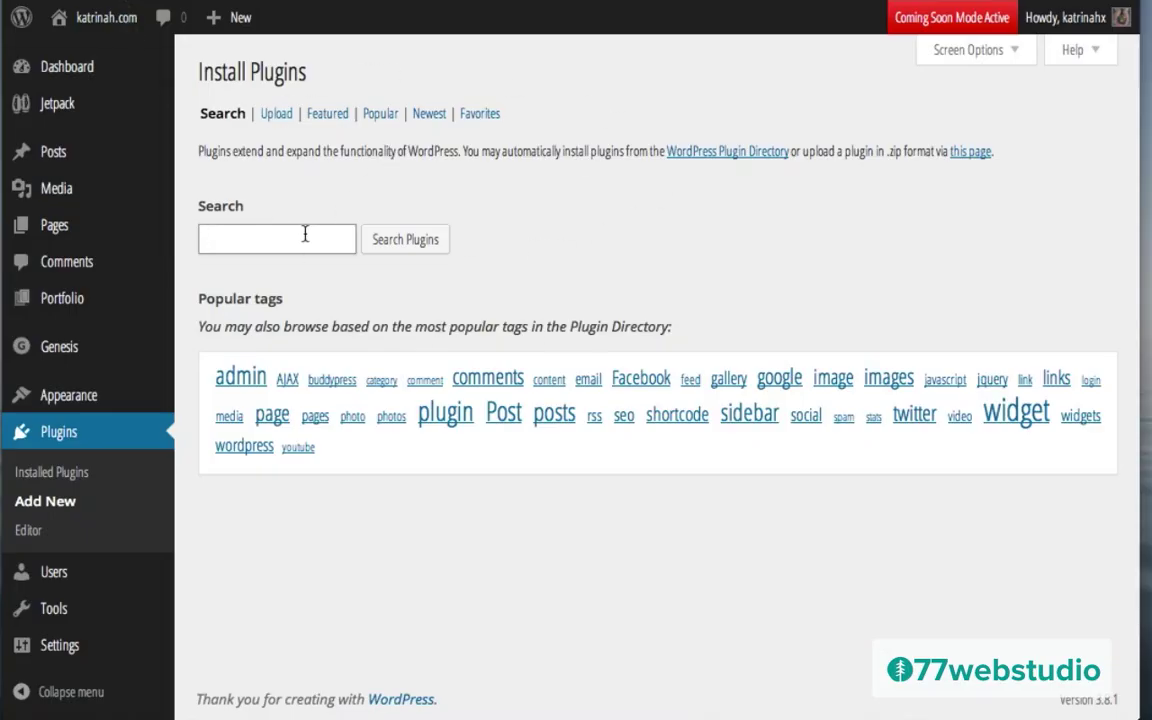
Step: Search for Genesis eNews Extended, install it and activate it
{"action": "type", "text": "Genesis eNews Extended"}
{"action": "left_click", "coordinate": [421, 246]}
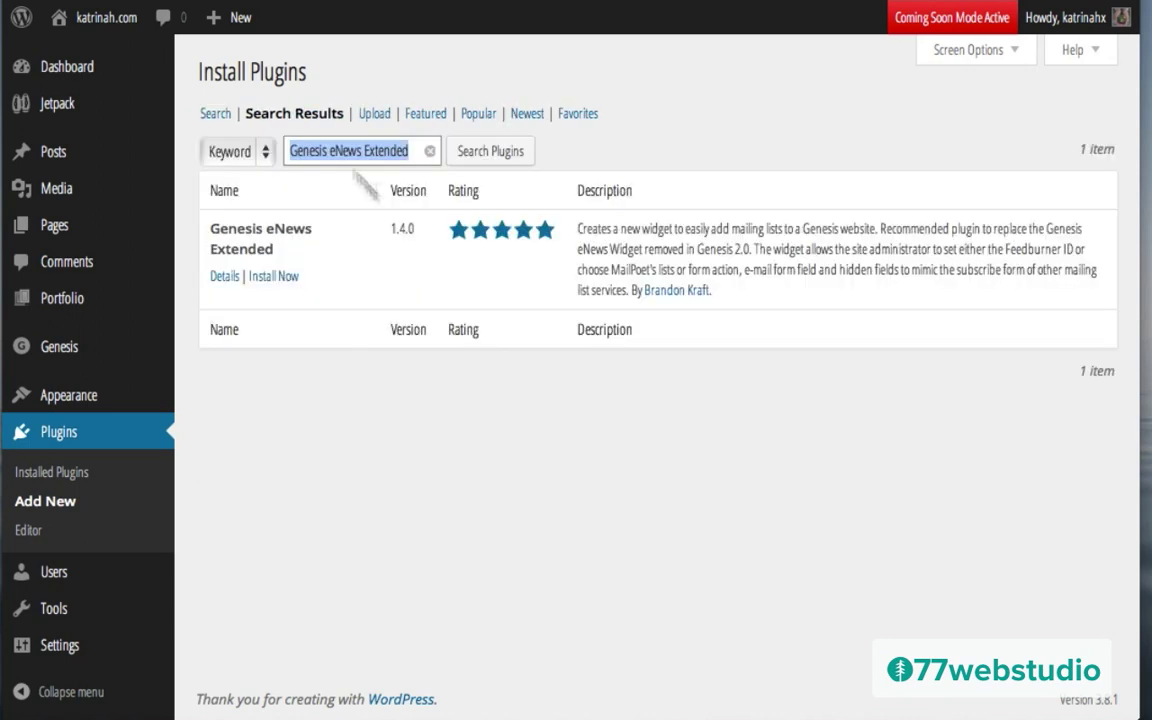
{"action": "left_click", "coordinate": [283, 279]}
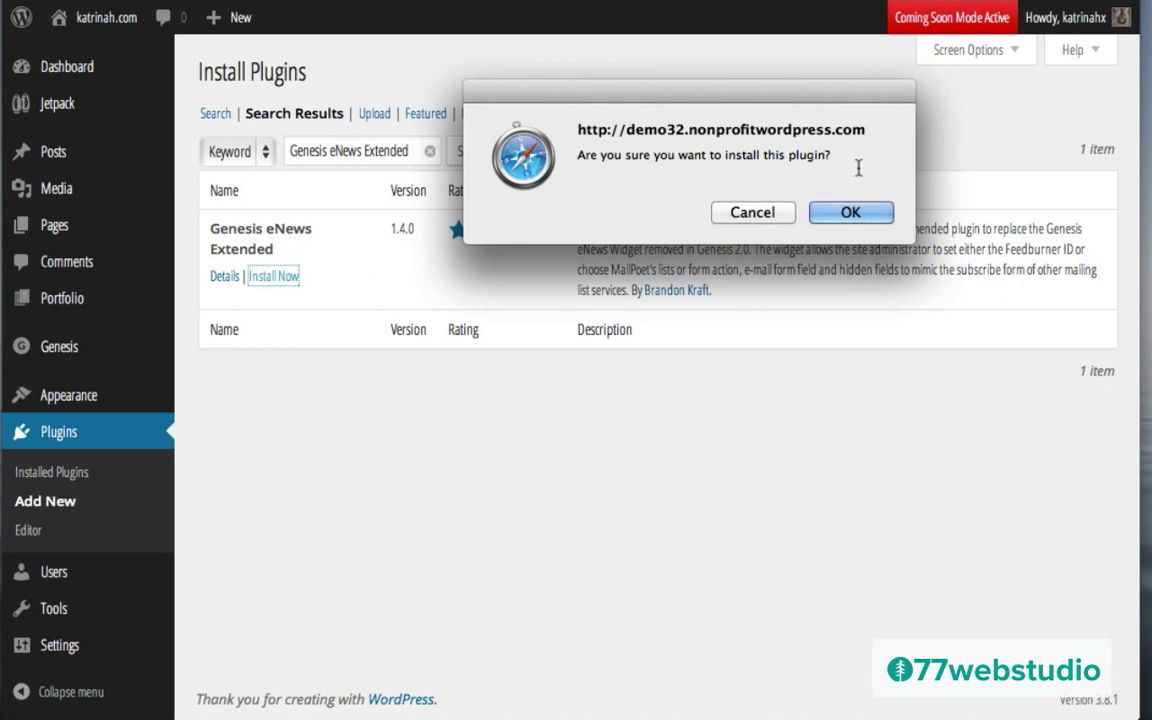
{"action": "left_click", "coordinate": [855, 212]}
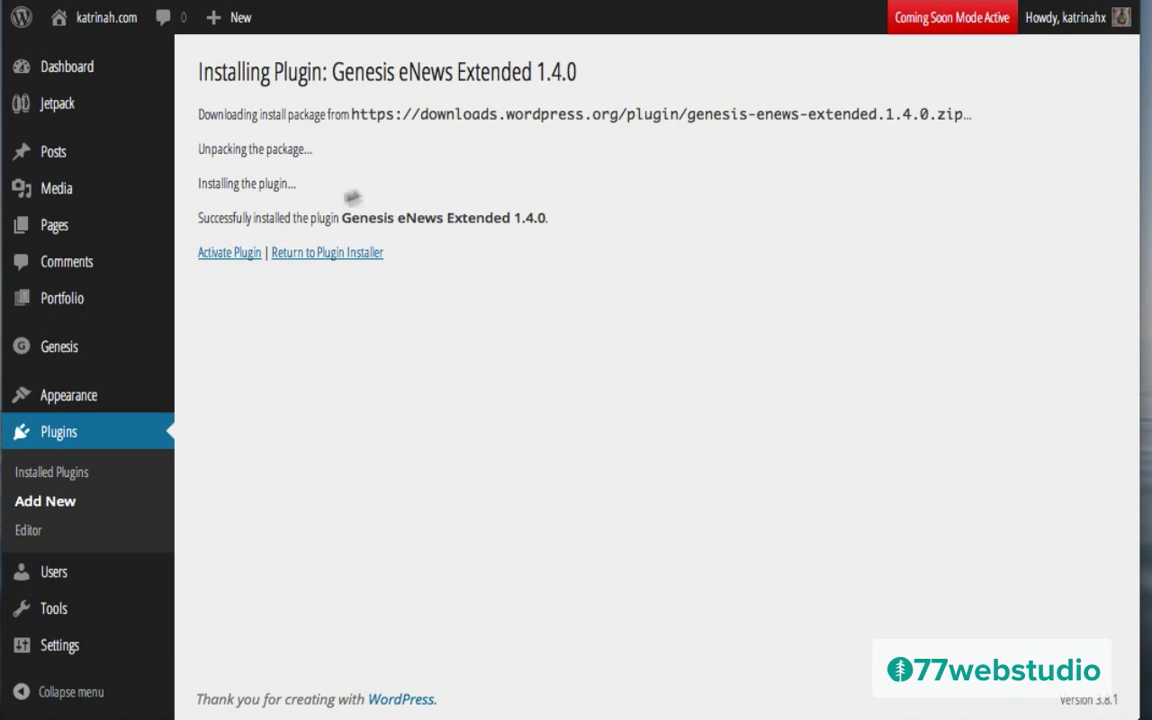
{"action": "left_click", "coordinate": [219, 262]}
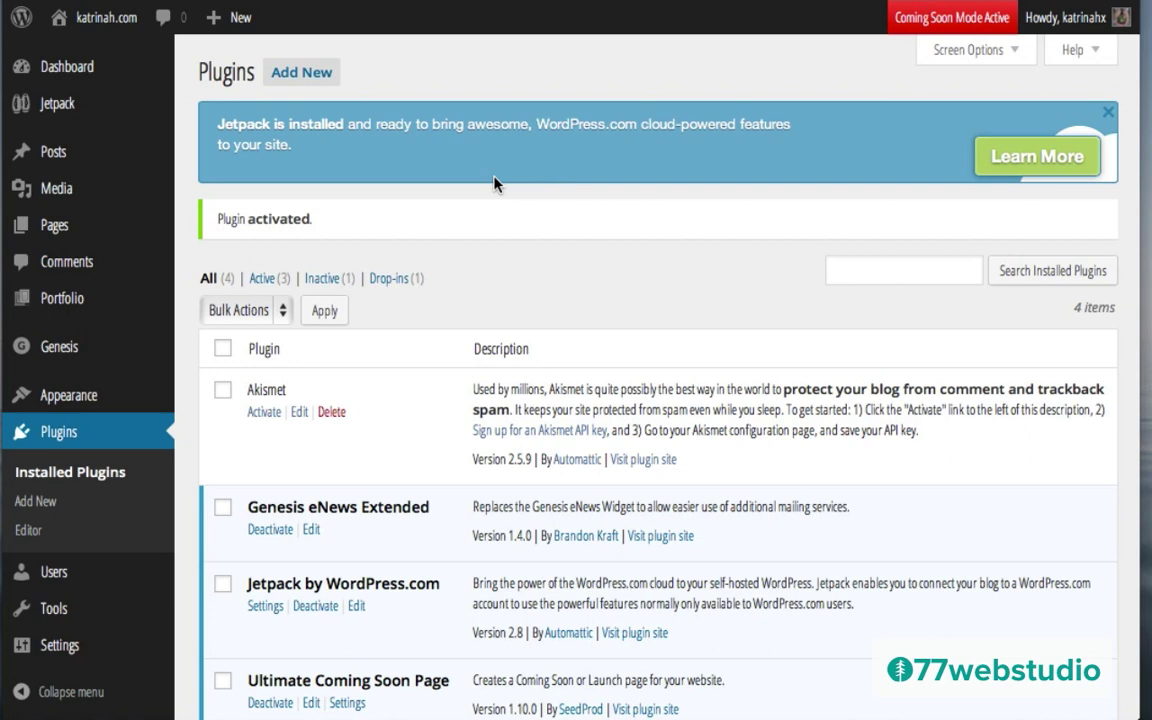
{"action": "left_click", "coordinate": [305, 75]}
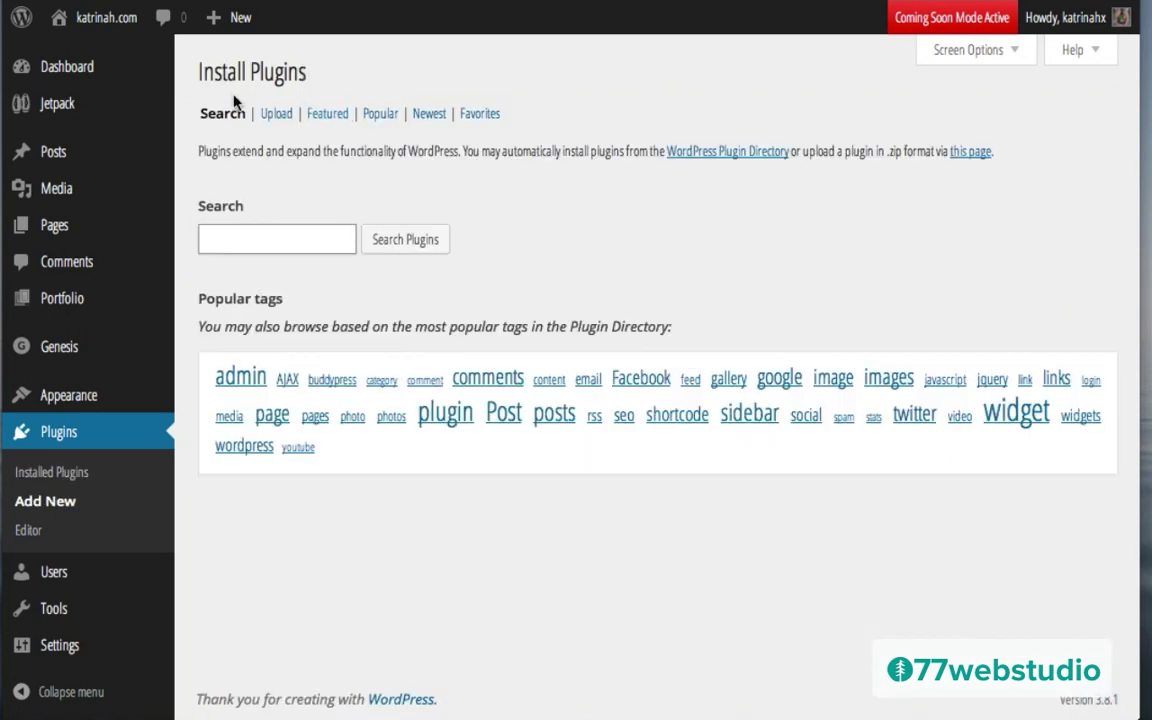
Step: Search for Genesis Responsive Slider, install it and activate it
{"action": "type", "text": "Genesis Responsive Slider"}
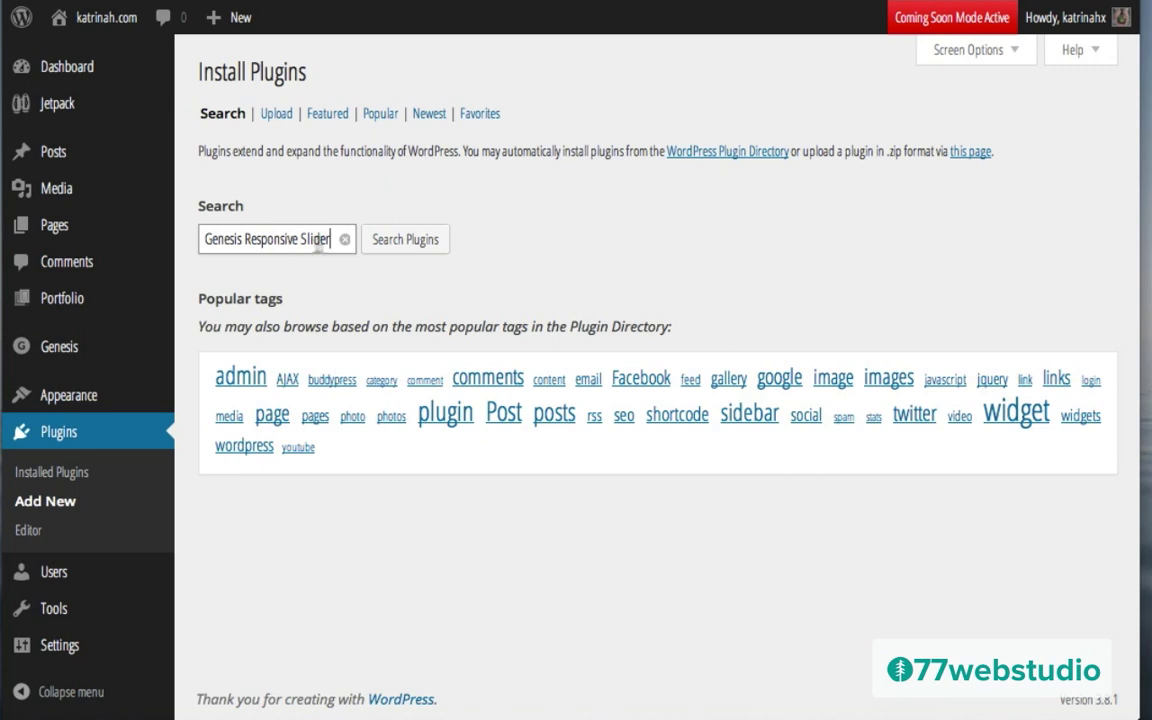
{"action": "left_click", "coordinate": [418, 243]}
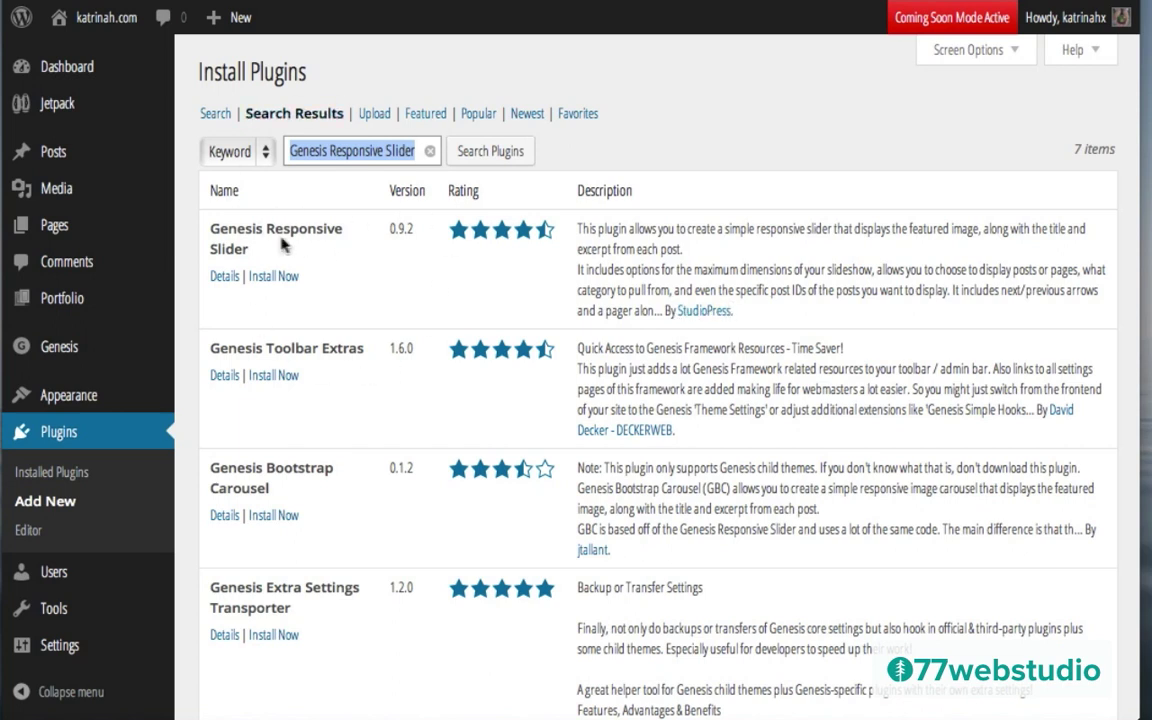
{"action": "left_click", "coordinate": [272, 278]}
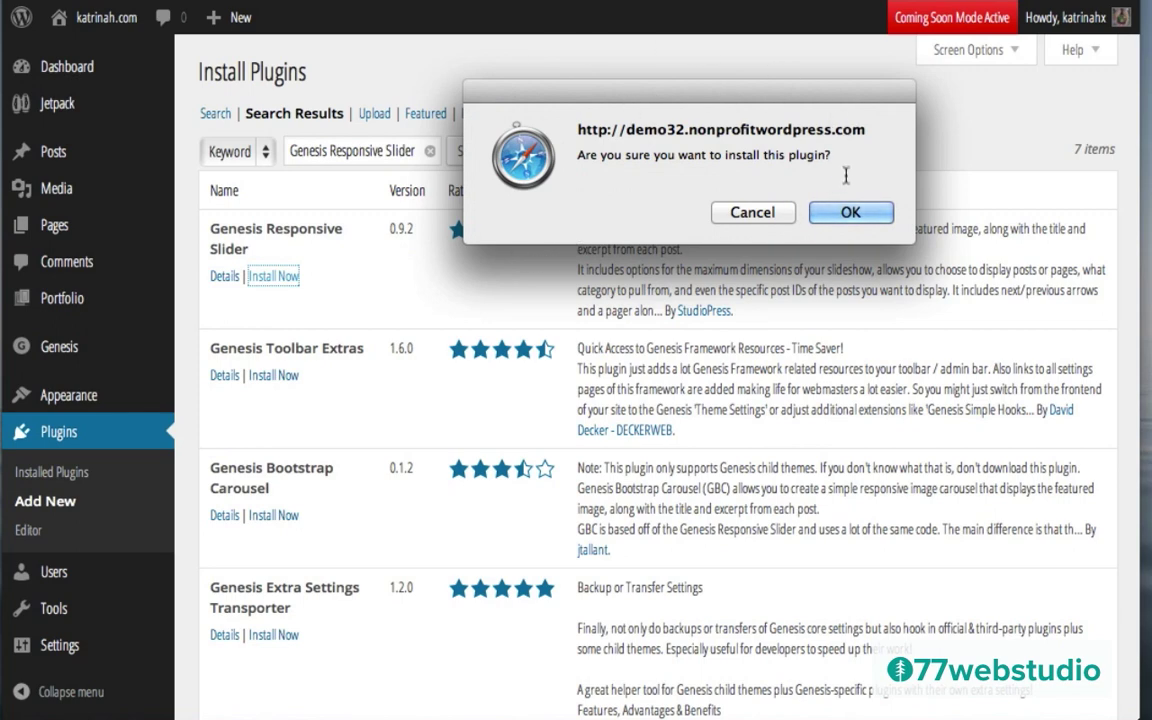
{"action": "left_click", "coordinate": [845, 212]}
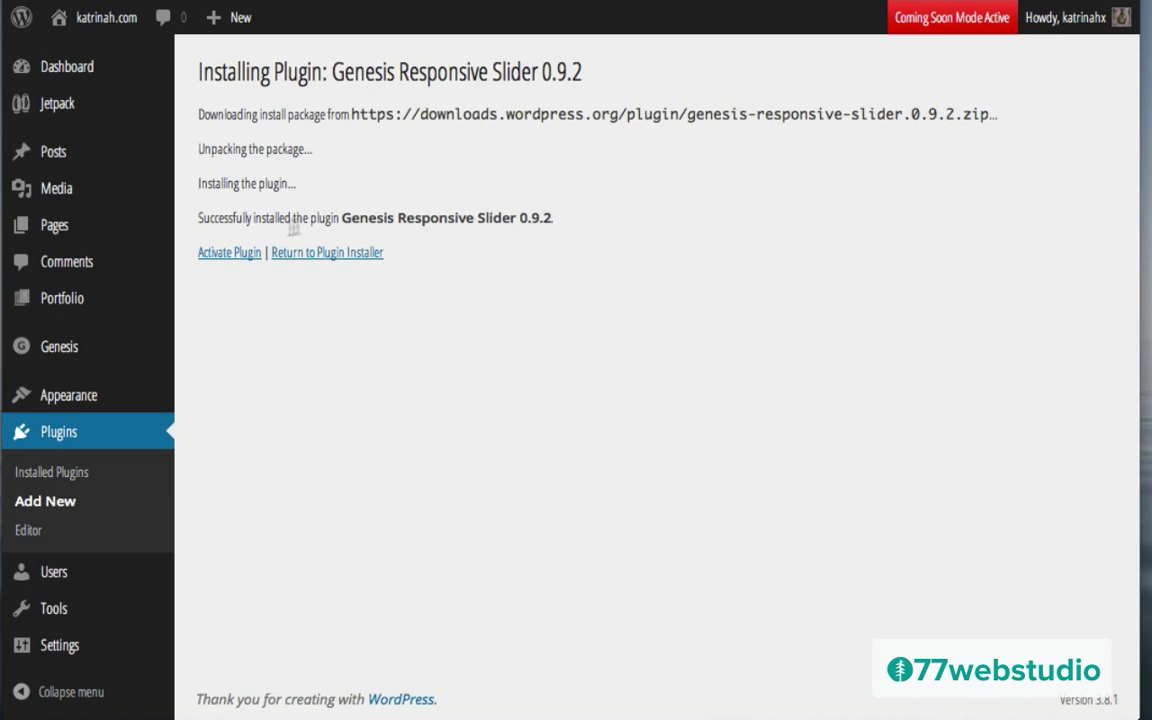
{"action": "left_click", "coordinate": [222, 256]}
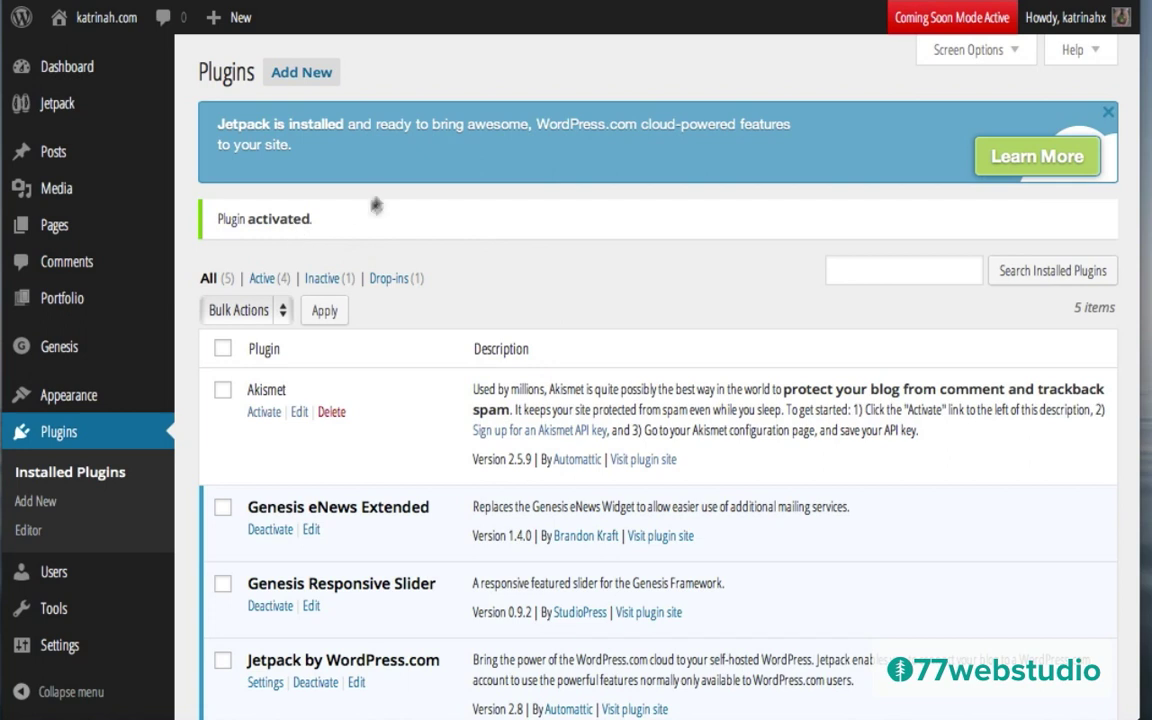
Step: Search 'rege' to find Regenerate Thumbnails, then install and activate it
{"action": "left_click", "coordinate": [301, 77]}
{"action": "type", "text": "regenerate Thumbnails"}
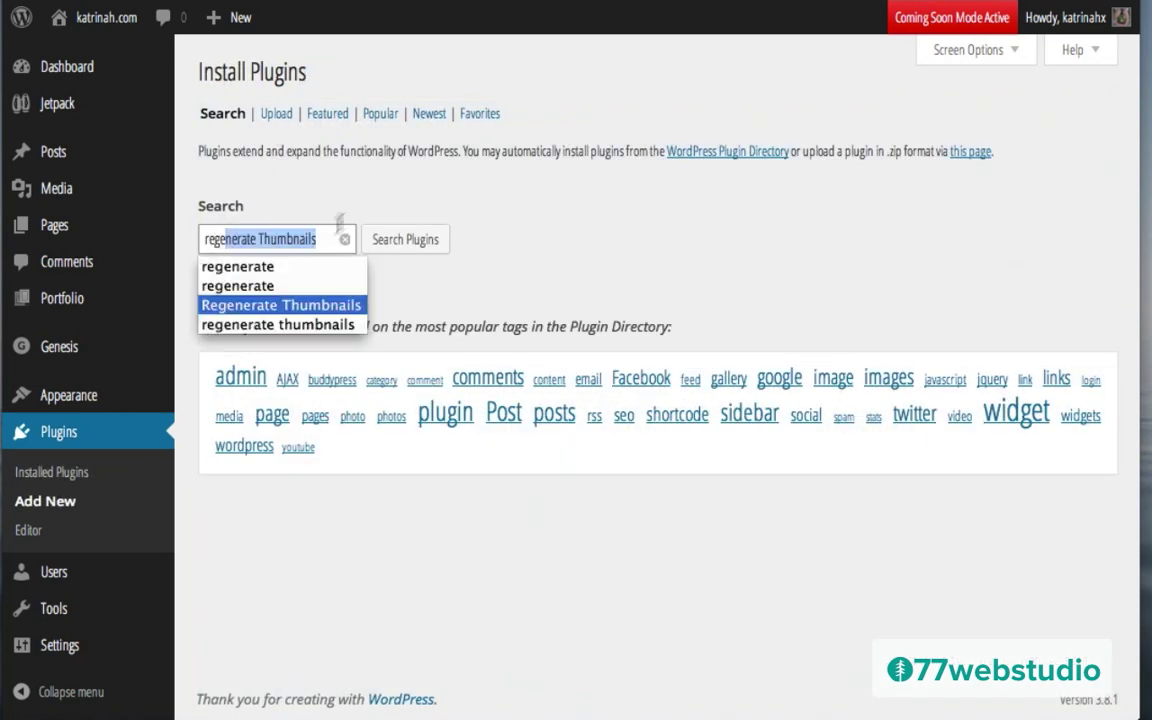
{"action": "key", "text": "Return"}
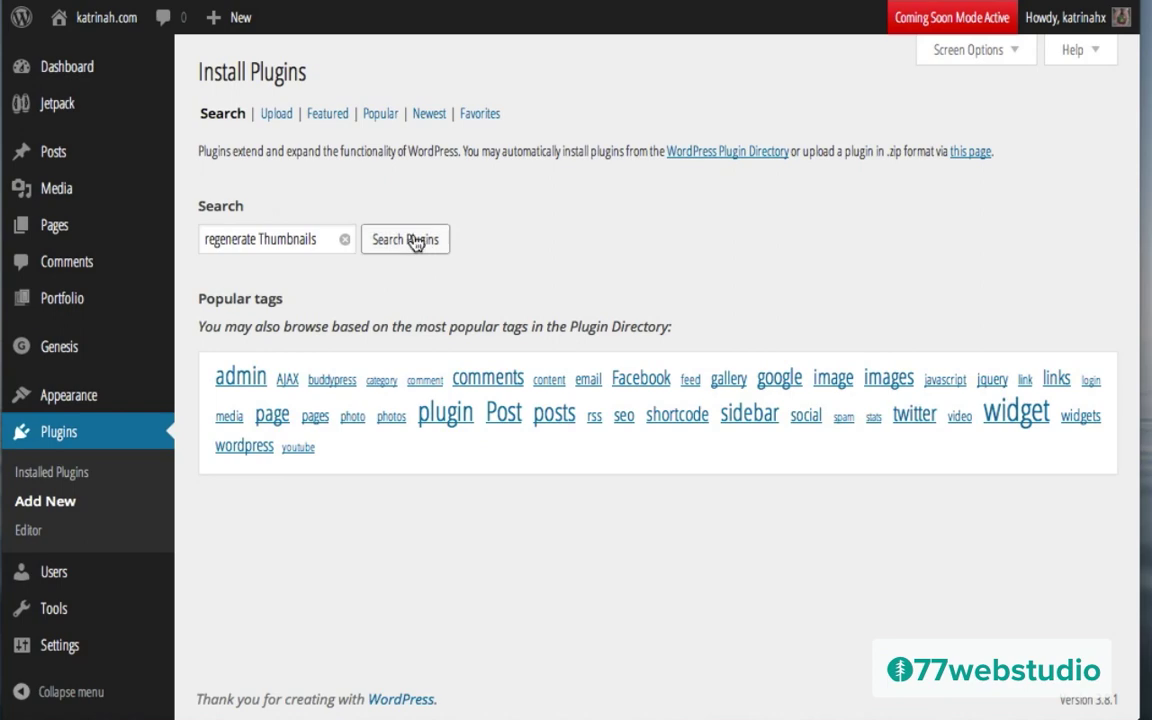
{"action": "left_click", "coordinate": [414, 241]}
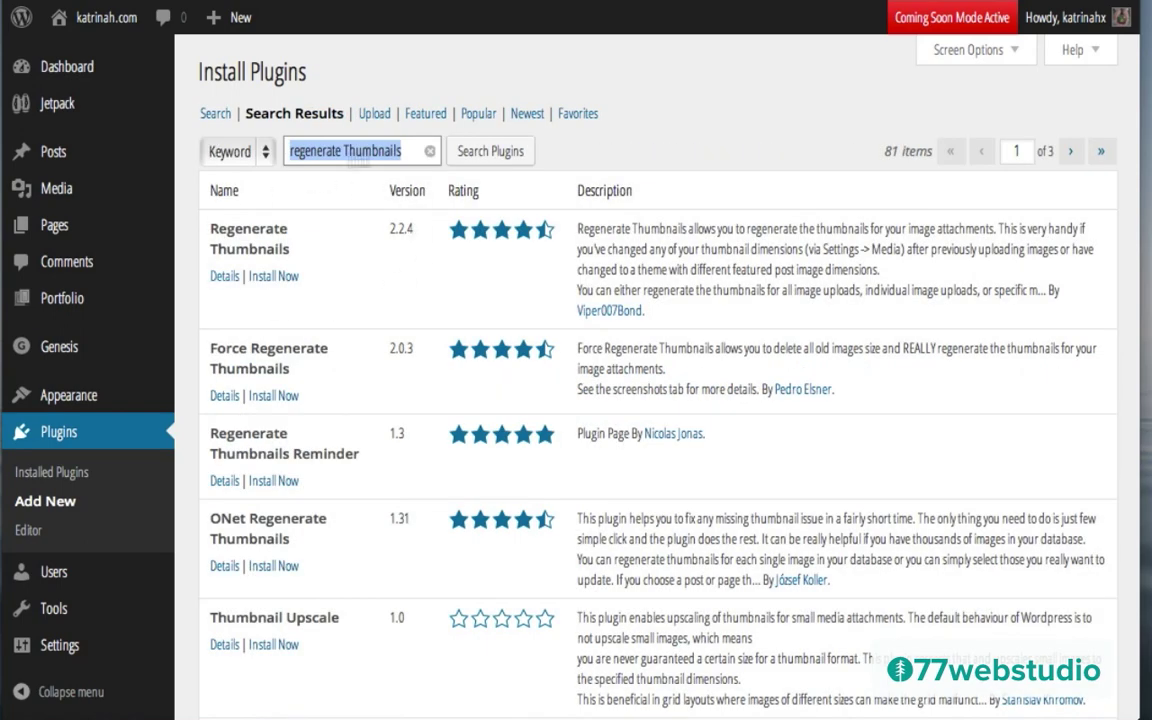
{"action": "left_click", "coordinate": [274, 277]}
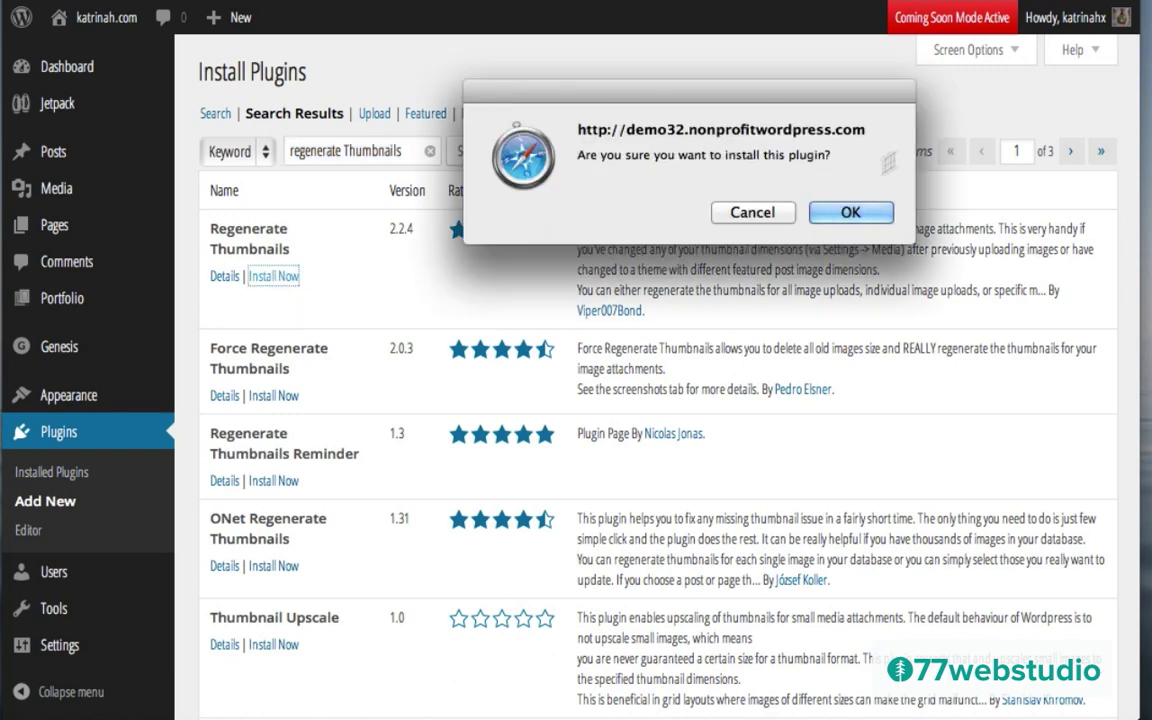
{"action": "left_click", "coordinate": [849, 212]}
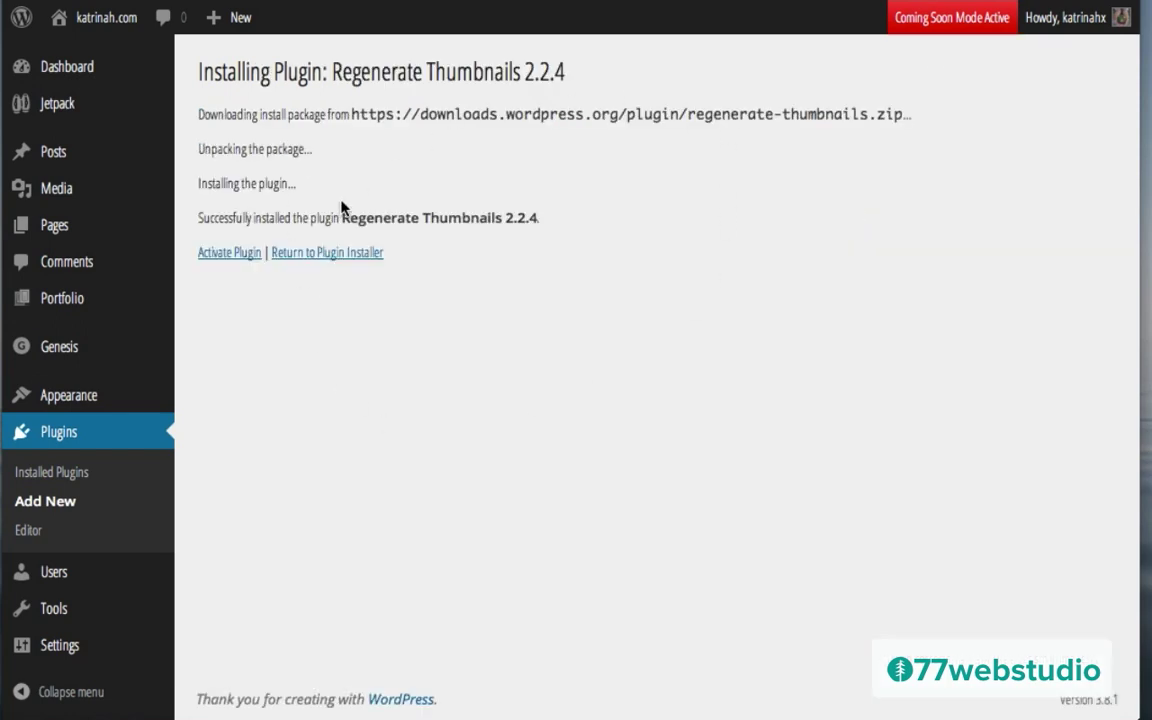
{"action": "left_click", "coordinate": [228, 256]}
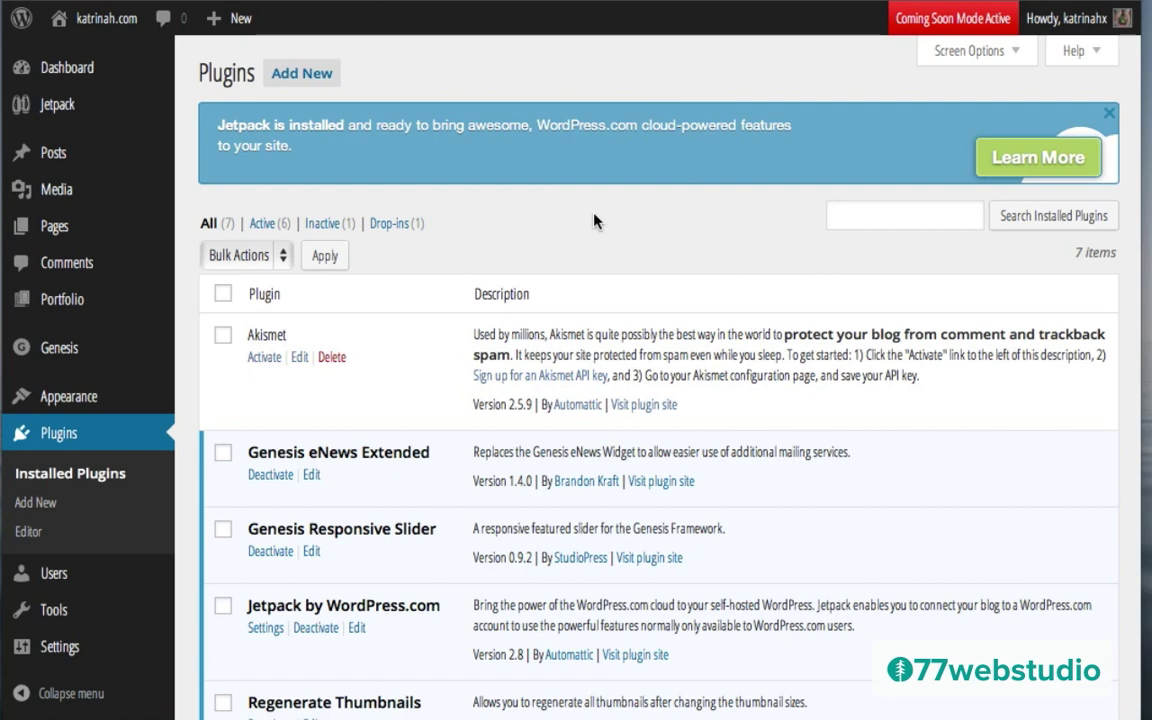
{"action": "scroll", "coordinate": [597, 221], "scroll_direction": "down", "scroll_amount": 5}
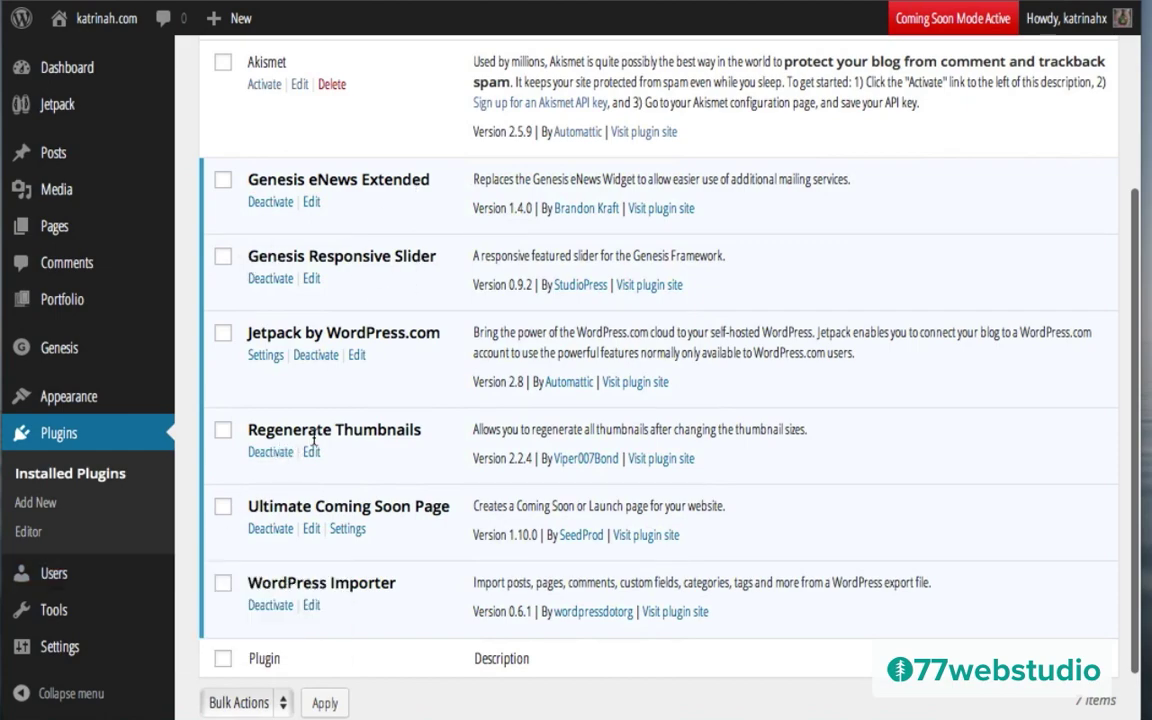
{"action": "scroll", "coordinate": [453, 449], "scroll_direction": "up", "scroll_amount": 5}
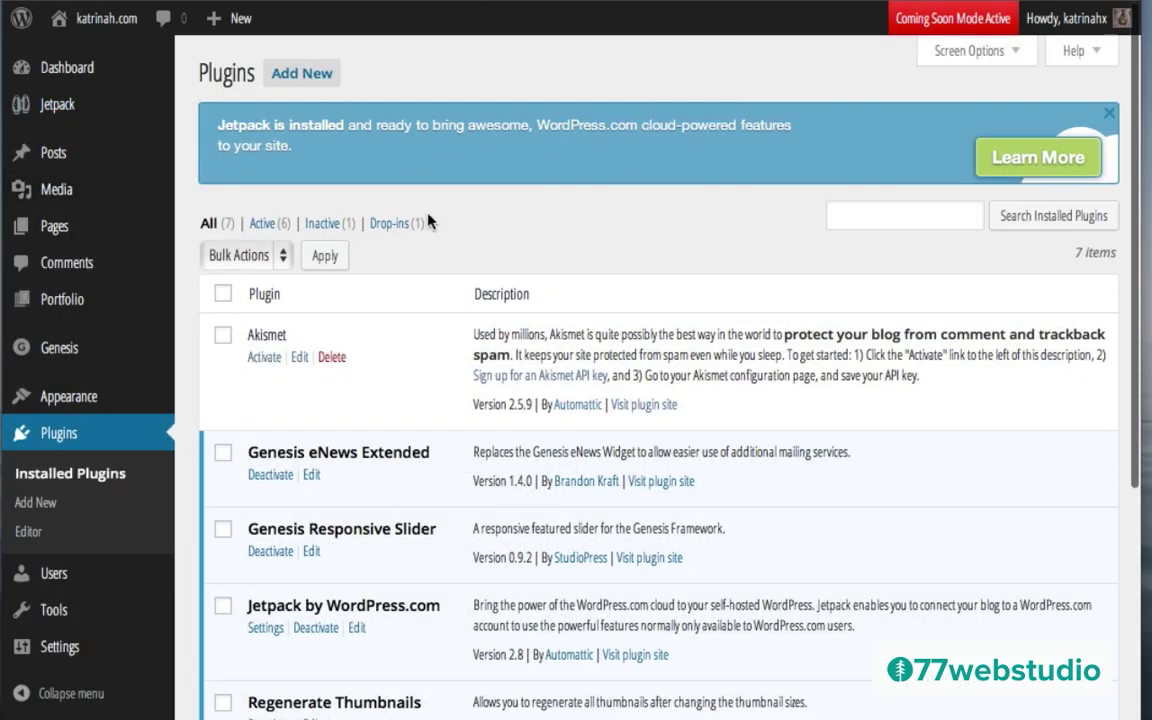
Step: Search the plugin directory for 'Contact Form 7', install it and activate it
{"action": "left_click", "coordinate": [311, 75]}
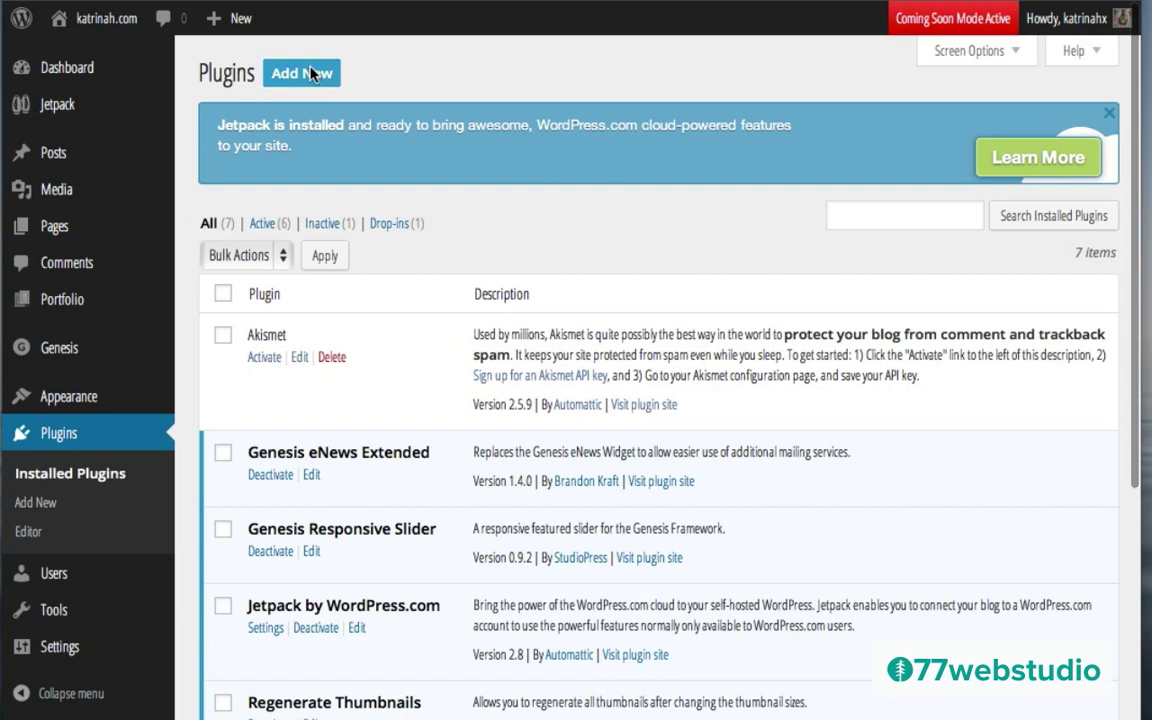
{"action": "left_click", "coordinate": [236, 238]}
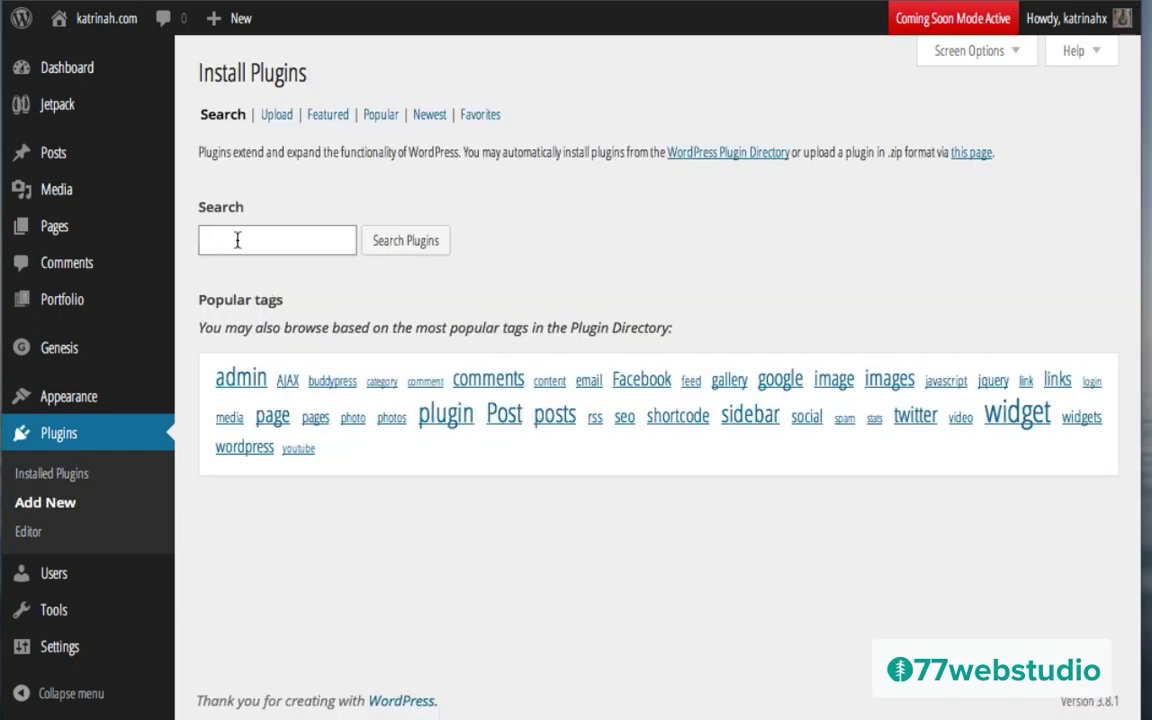
{"action": "type", "text": "Contact Form 7"}
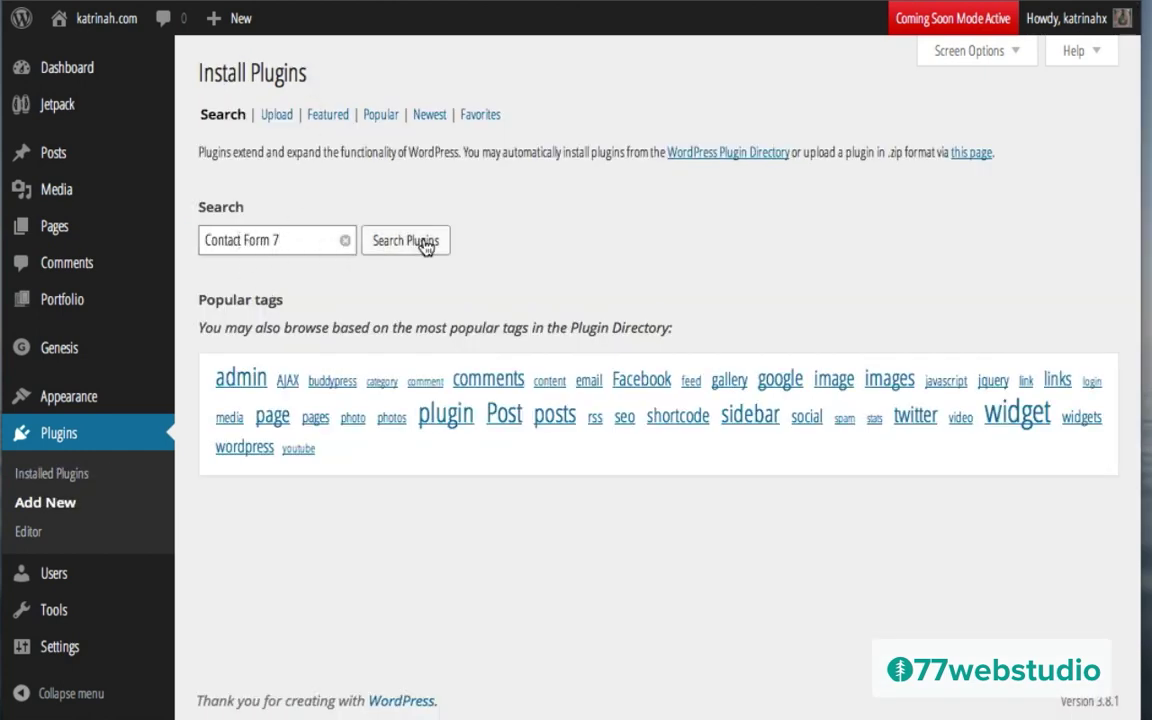
{"action": "left_click", "coordinate": [416, 248]}
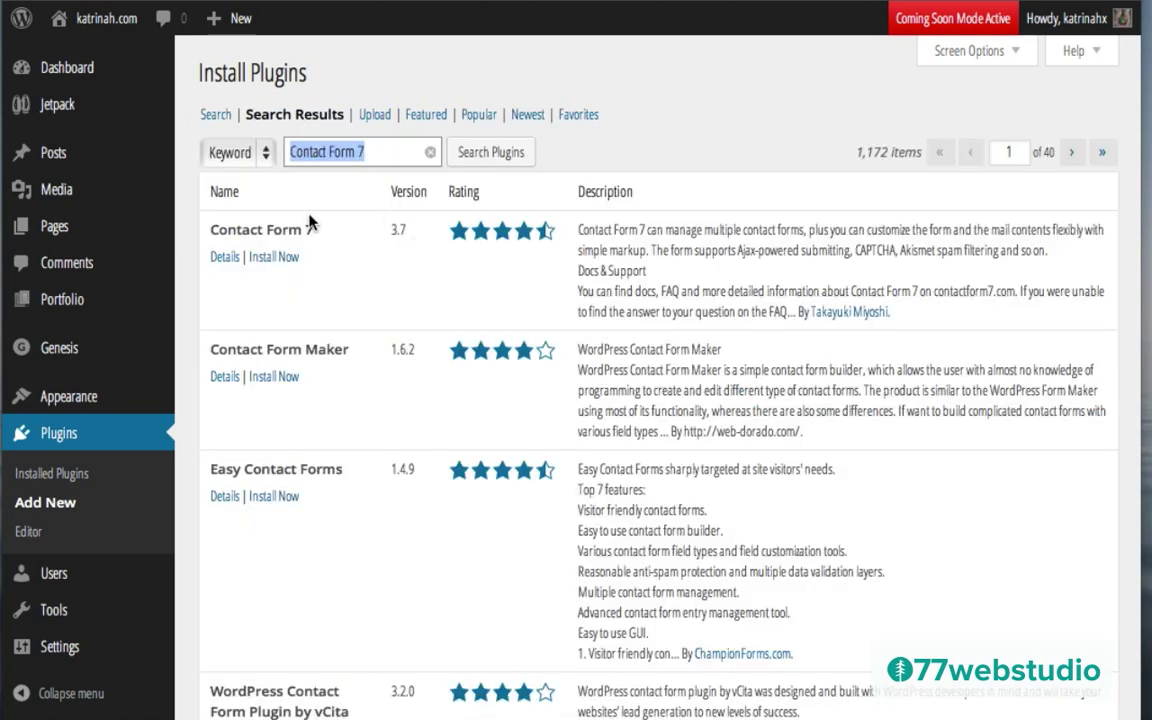
{"action": "left_click", "coordinate": [272, 257]}
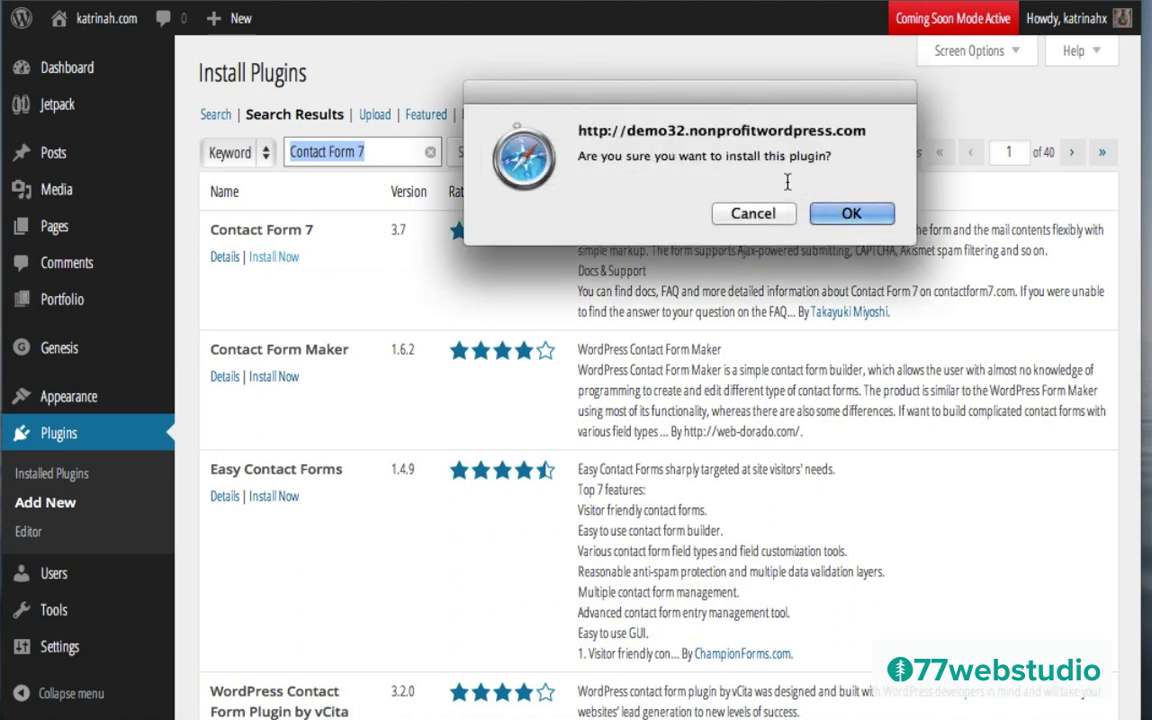
{"action": "left_click", "coordinate": [845, 213]}
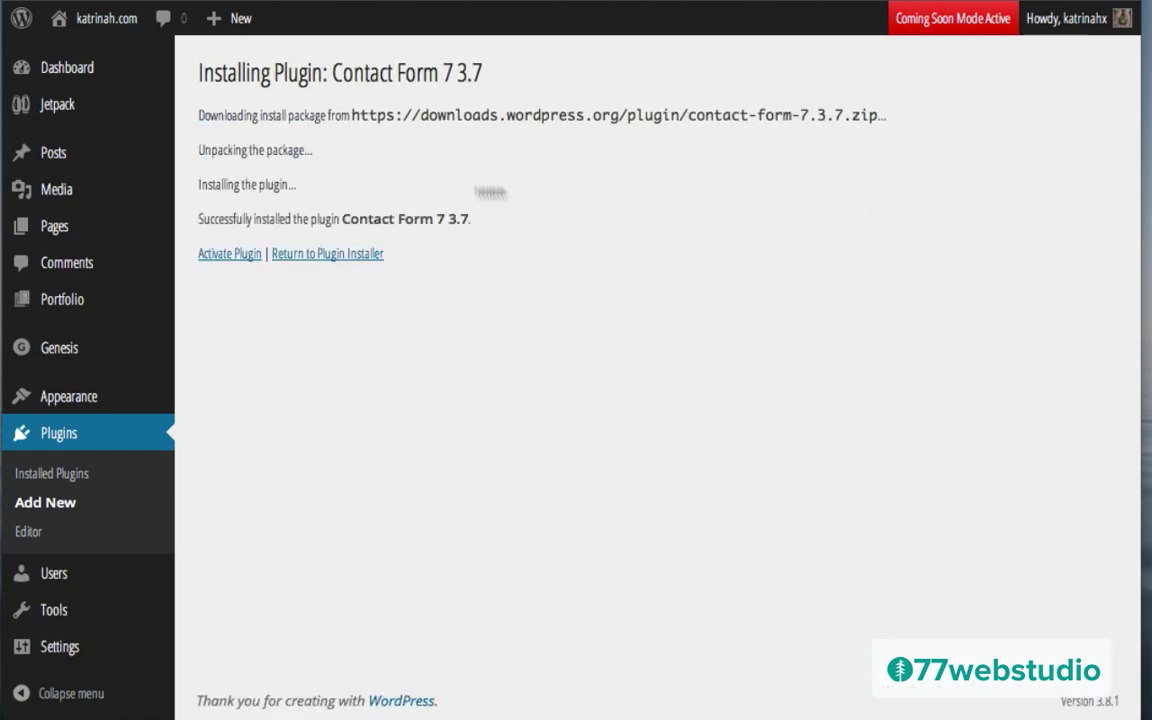
{"action": "left_click", "coordinate": [231, 256]}
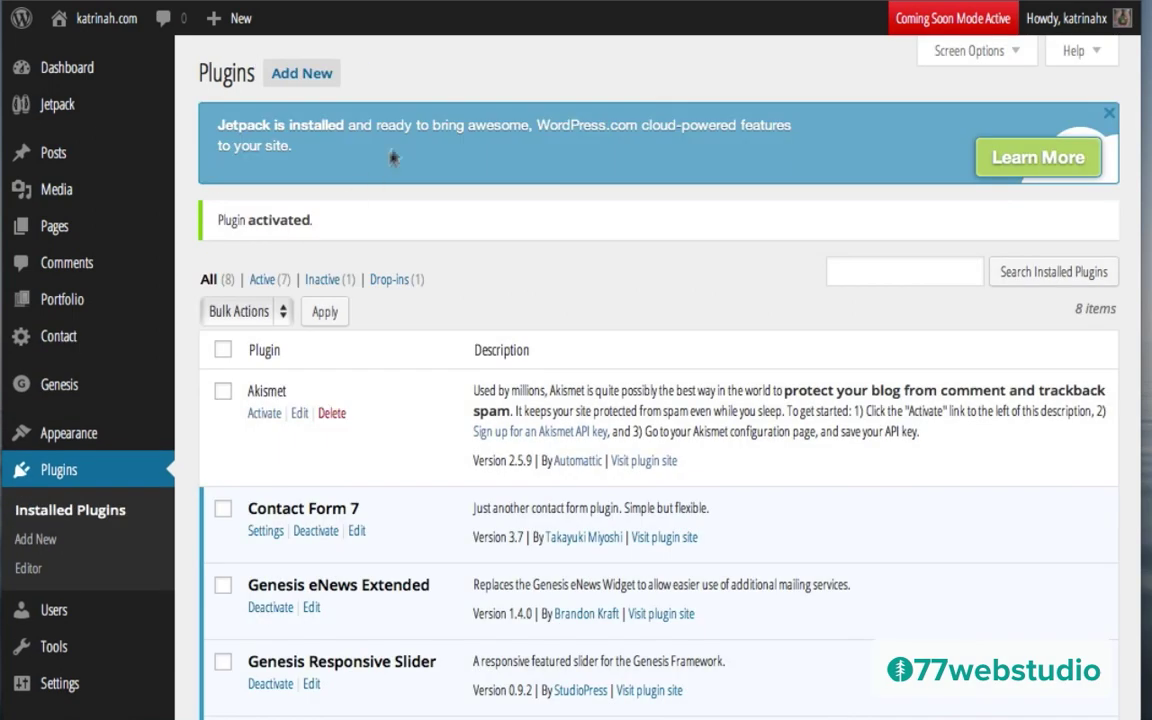
{"action": "left_click", "coordinate": [294, 80]}
Step: Search the plugin directory for 'reveal id', then install and activate Reveal IDs
{"action": "type", "text": "reve"}
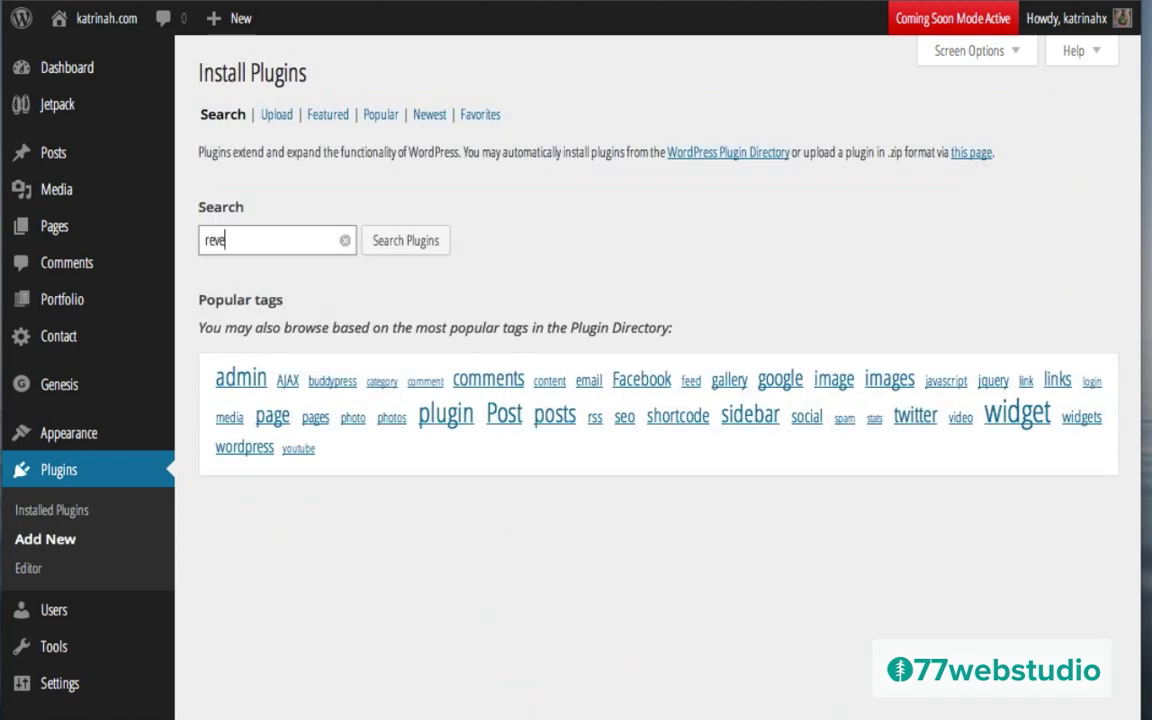
{"action": "type", "text": "al id"}
{"action": "left_click", "coordinate": [418, 245]}
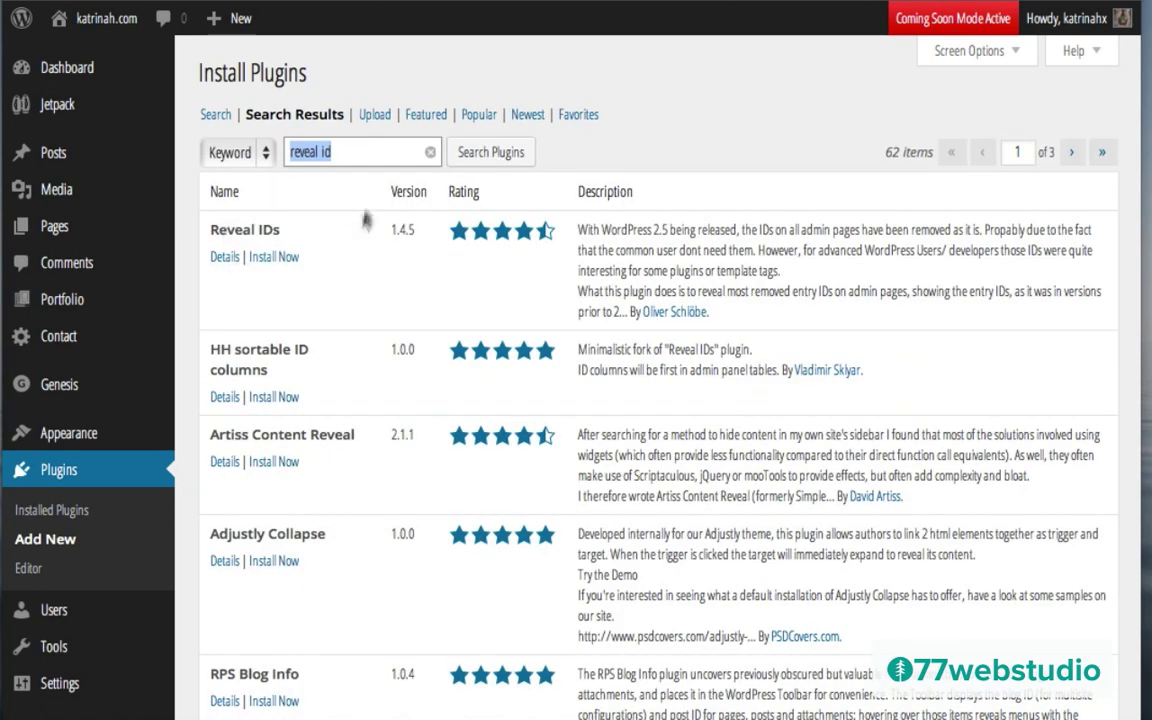
{"action": "left_click", "coordinate": [275, 258]}
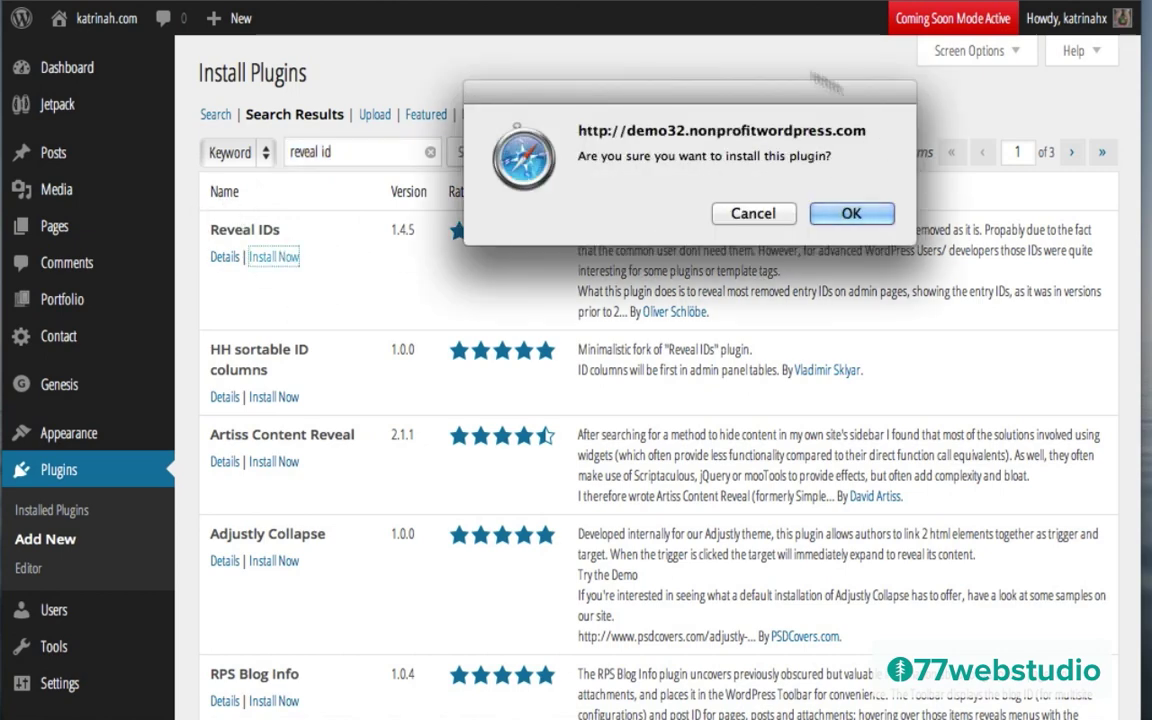
{"action": "left_click", "coordinate": [856, 213]}
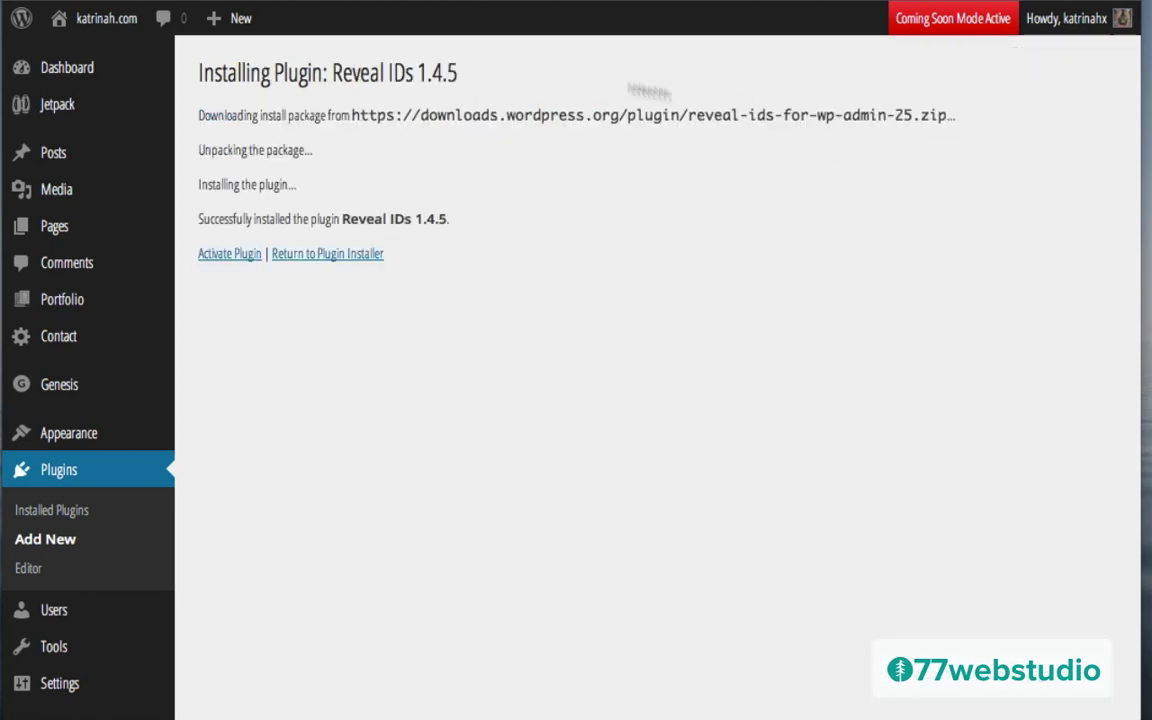
{"action": "left_click", "coordinate": [229, 256]}
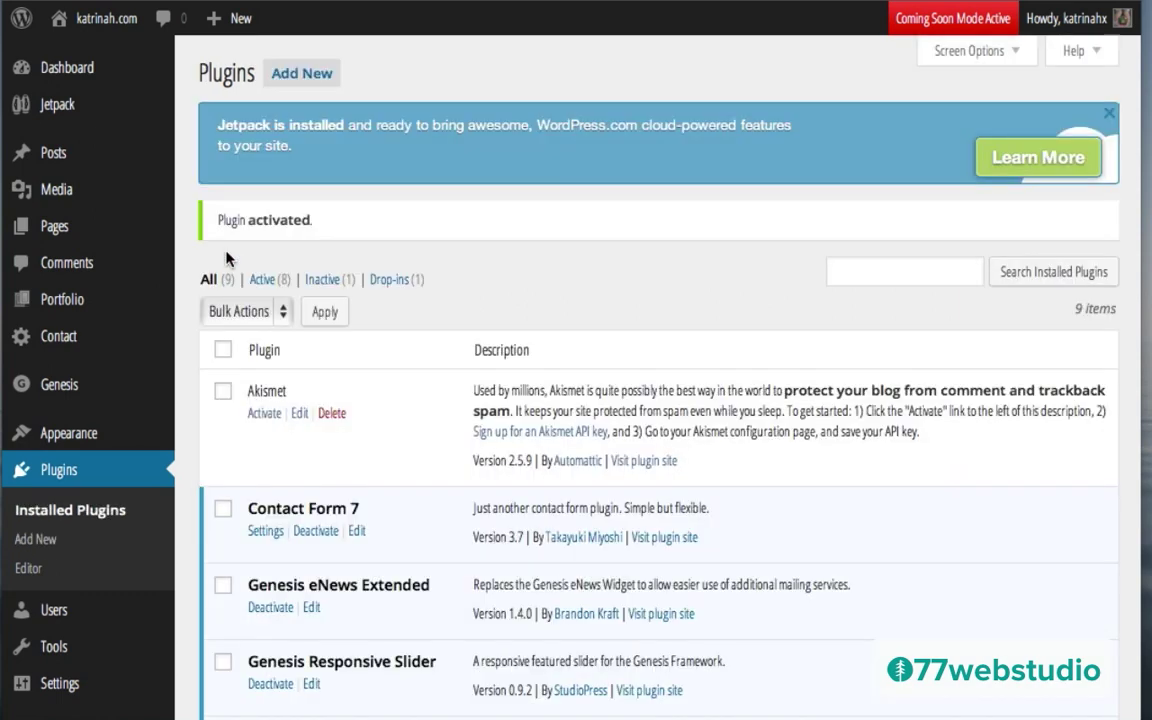
Step: Search for 'magic action box', then install and activate Magic Action Box 2.12
{"action": "left_click", "coordinate": [313, 74]}
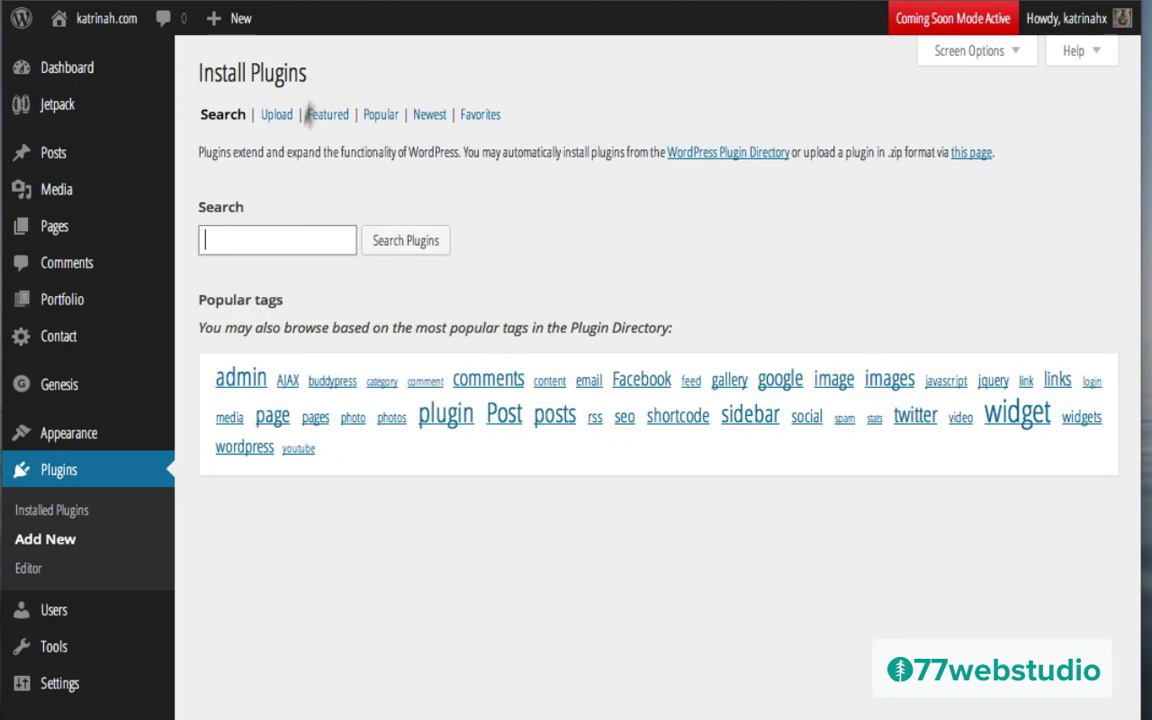
{"action": "type", "text": "magic action box"}
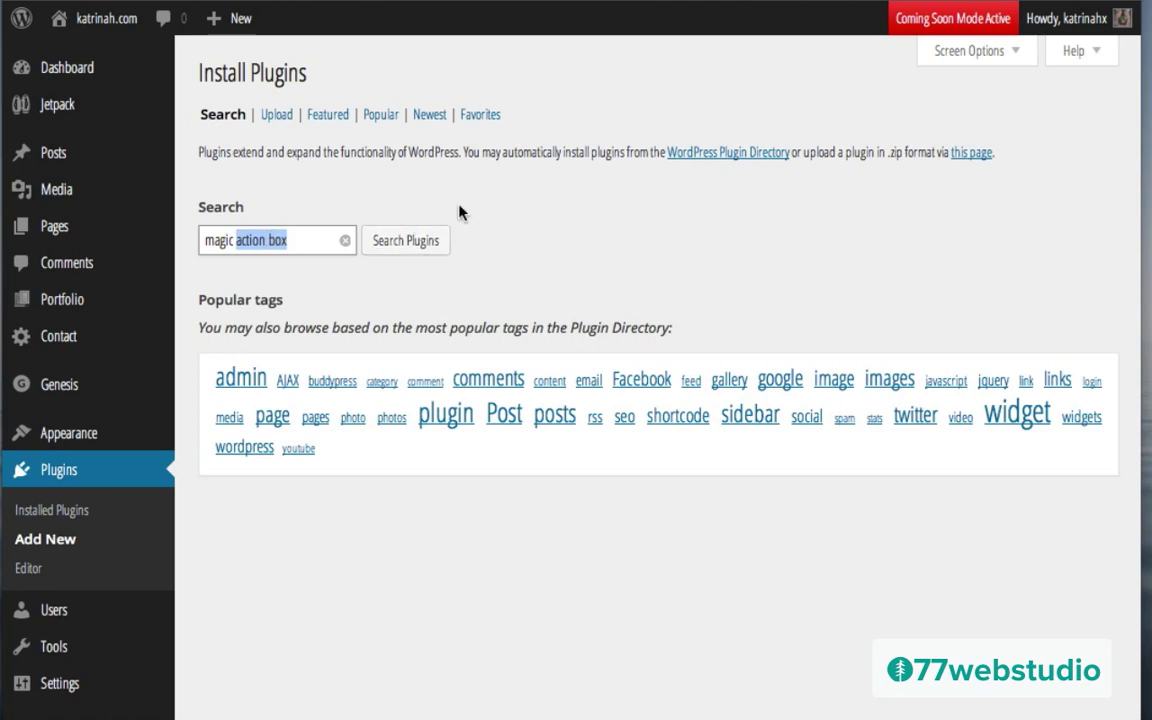
{"action": "key", "text": "Right"}
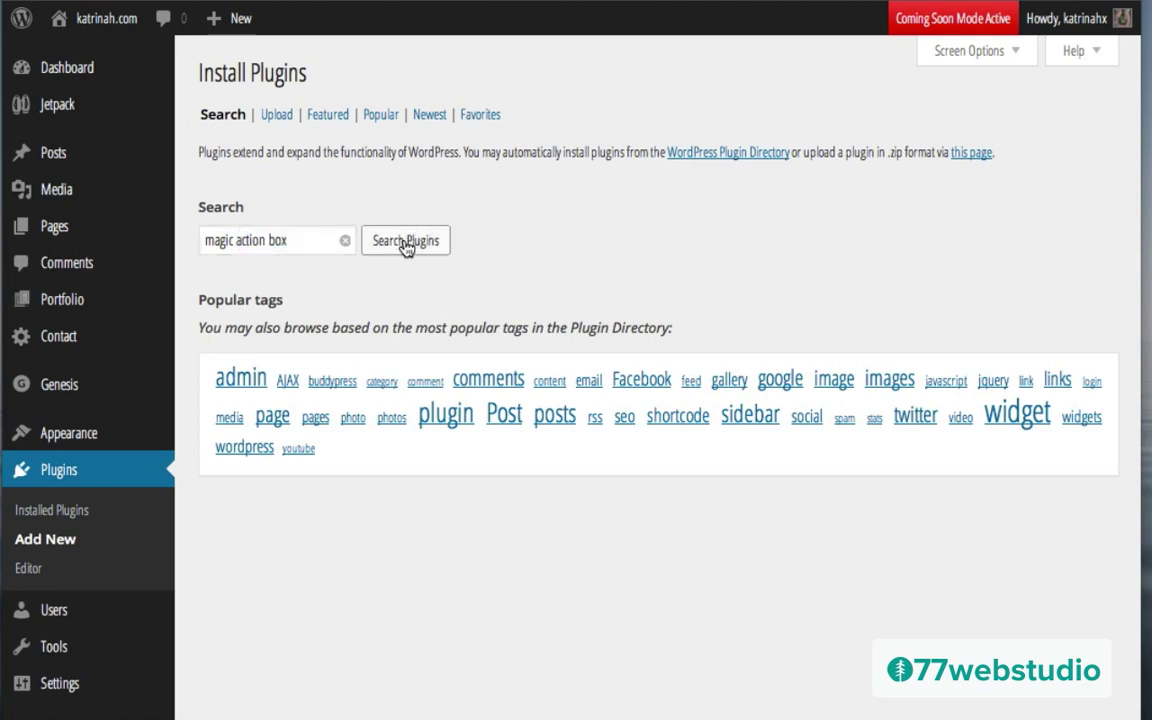
{"action": "left_click", "coordinate": [405, 242]}
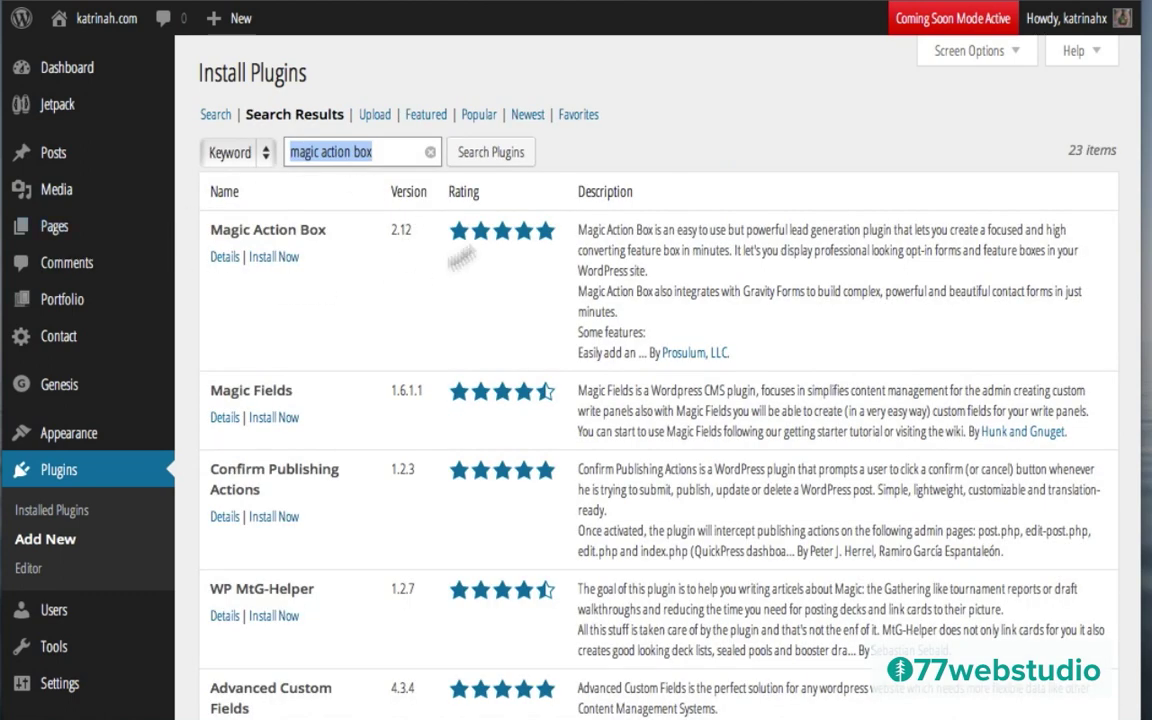
{"action": "left_click", "coordinate": [274, 257]}
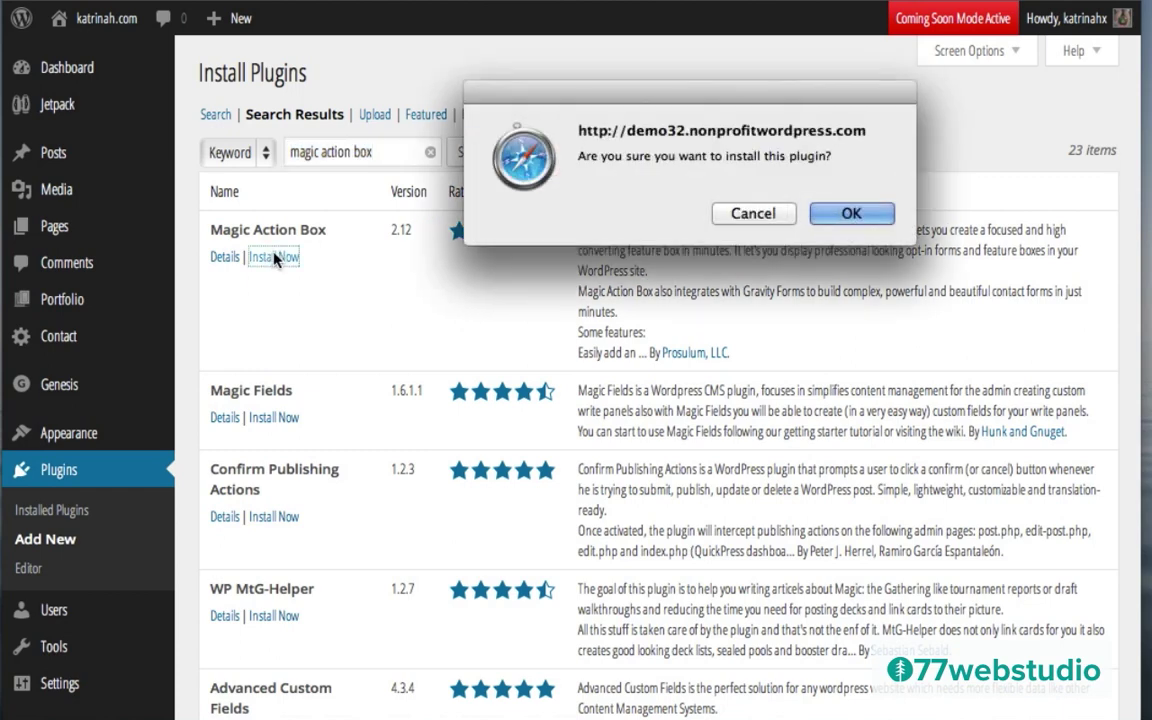
{"action": "left_click", "coordinate": [848, 213]}
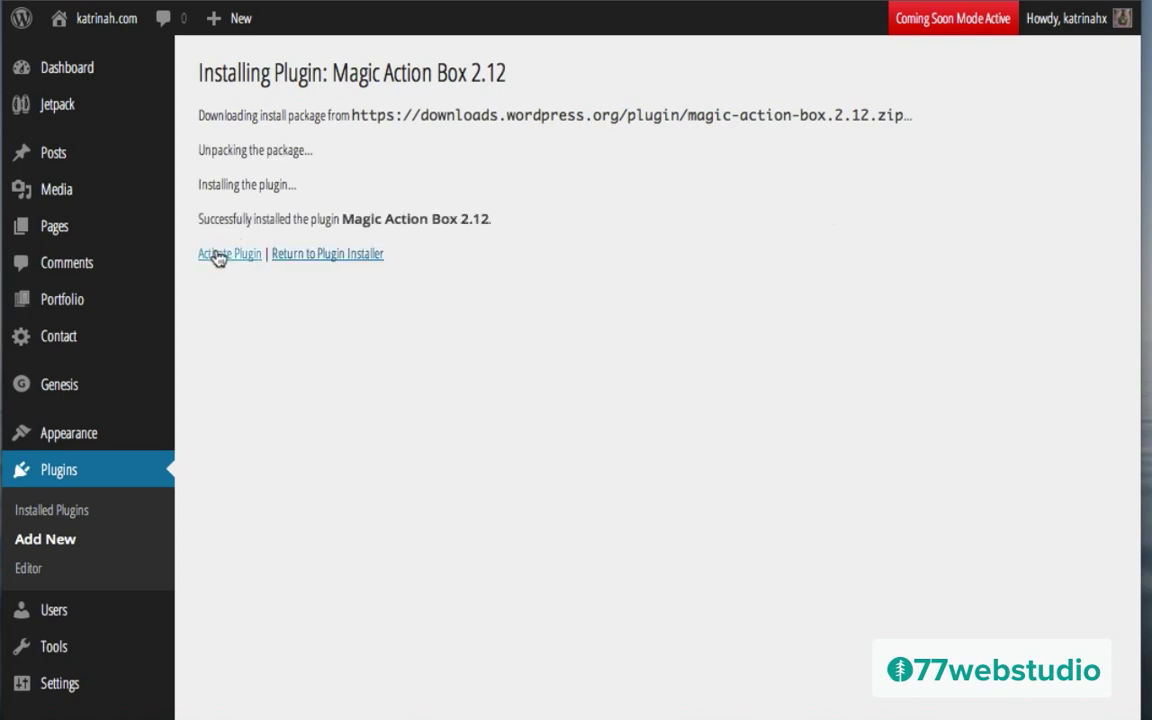
{"action": "left_click", "coordinate": [220, 258]}
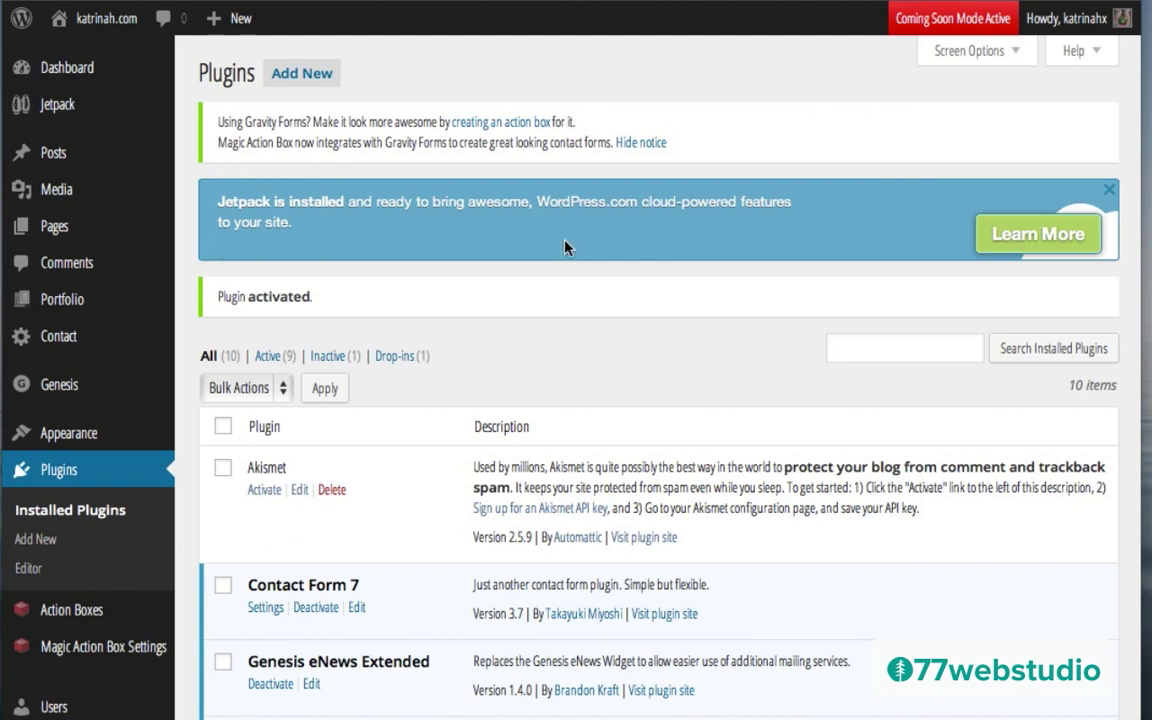
Step: Search for 'wp gallery custom links', then install and activate WP Gallery Custom Links
{"action": "left_click", "coordinate": [303, 75]}
{"action": "left_click", "coordinate": [226, 320]}
{"action": "type", "text": "wp ga"}
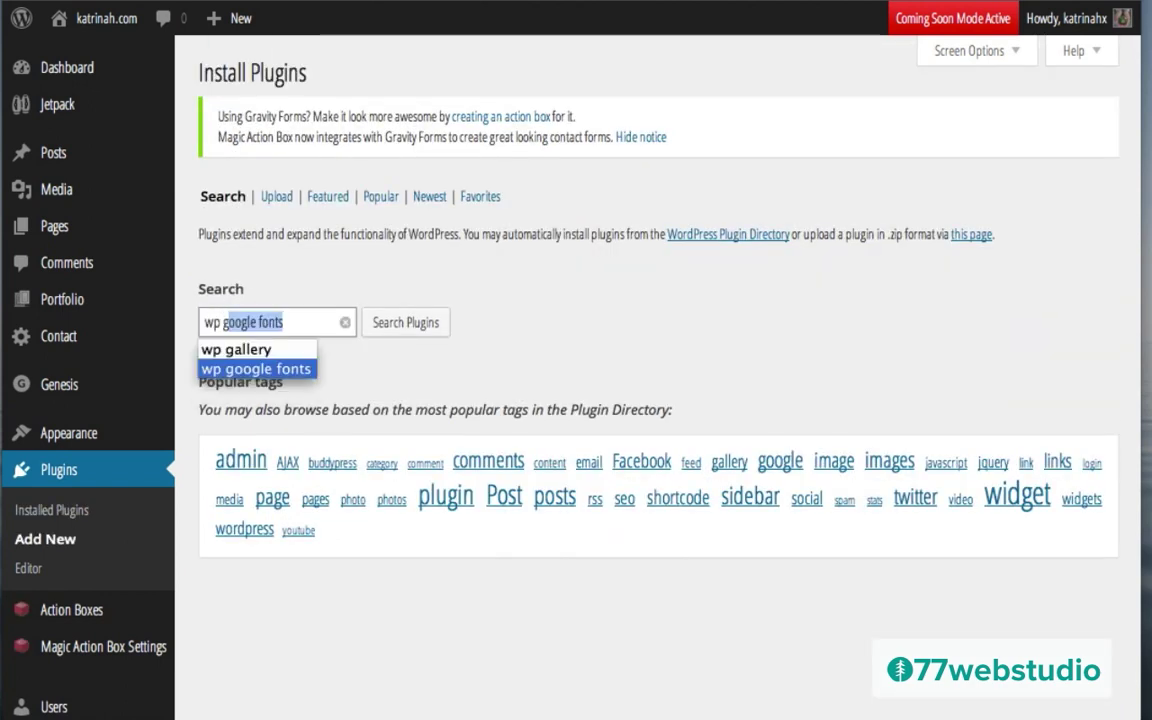
{"action": "type", "text": "llery"}
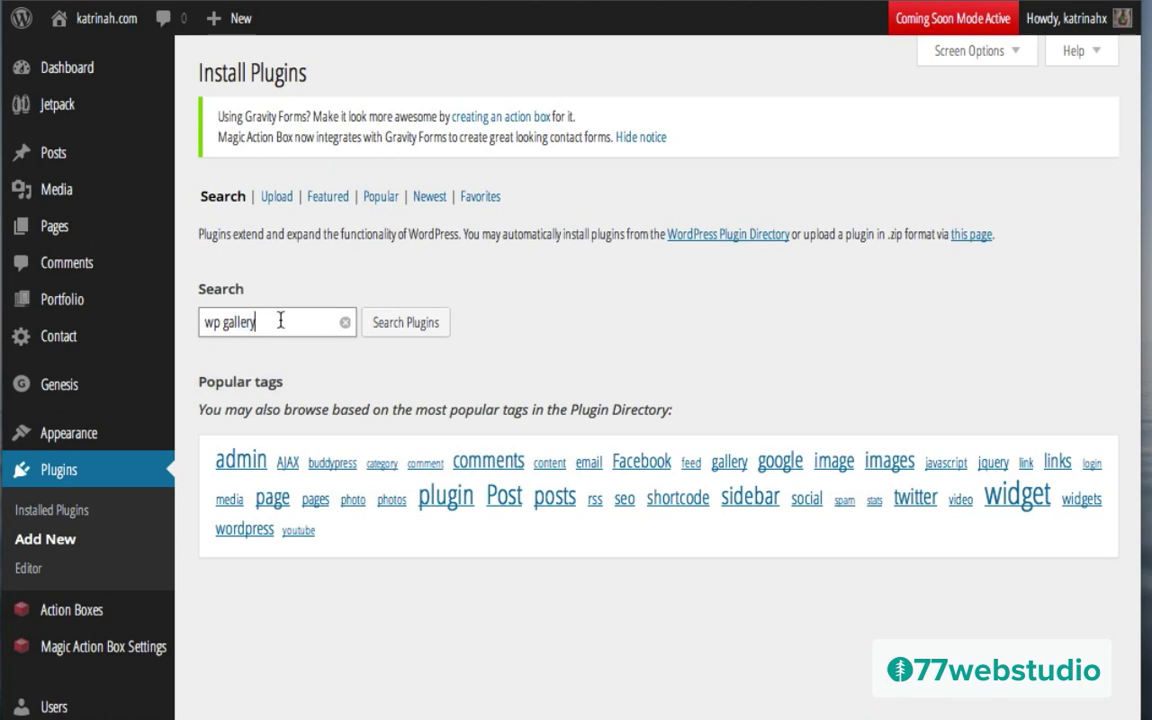
{"action": "type", "text": " custom links"}
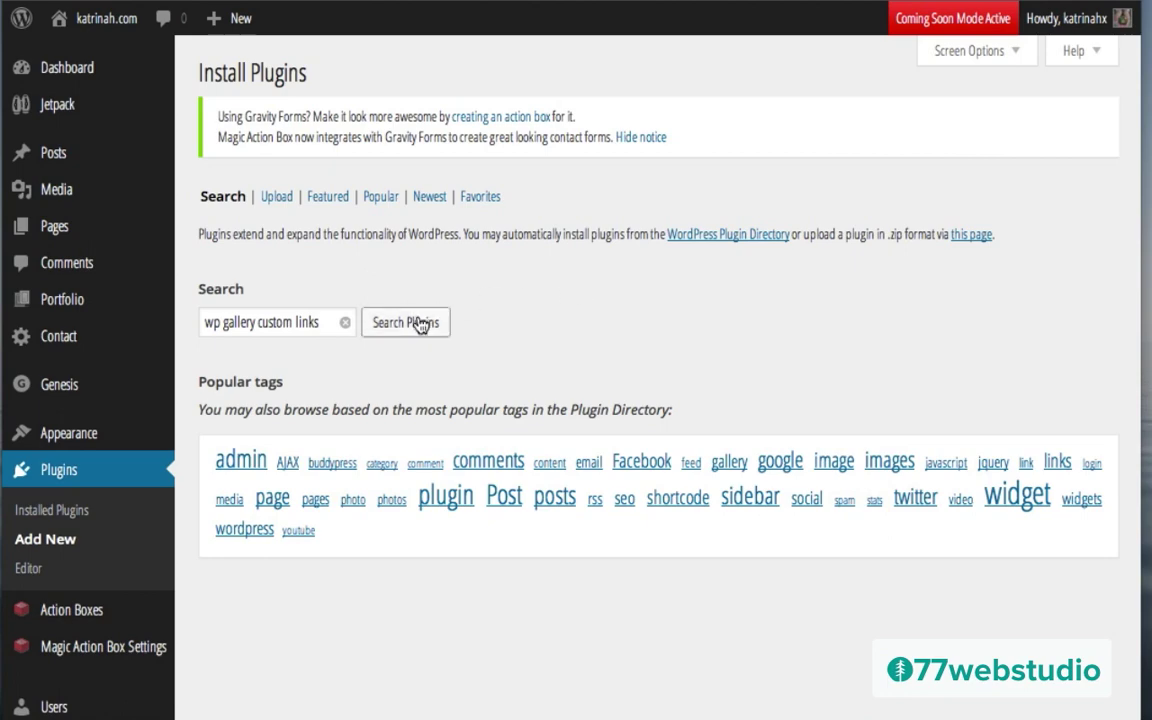
{"action": "left_click", "coordinate": [420, 323]}
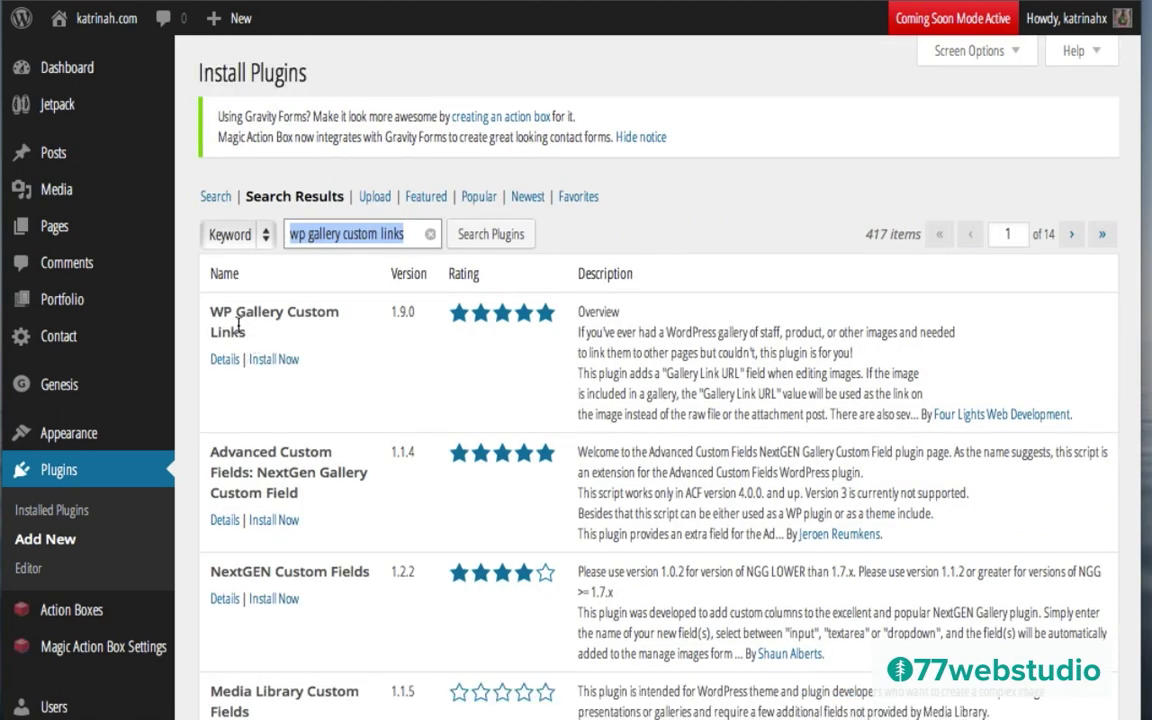
{"action": "left_click", "coordinate": [288, 360]}
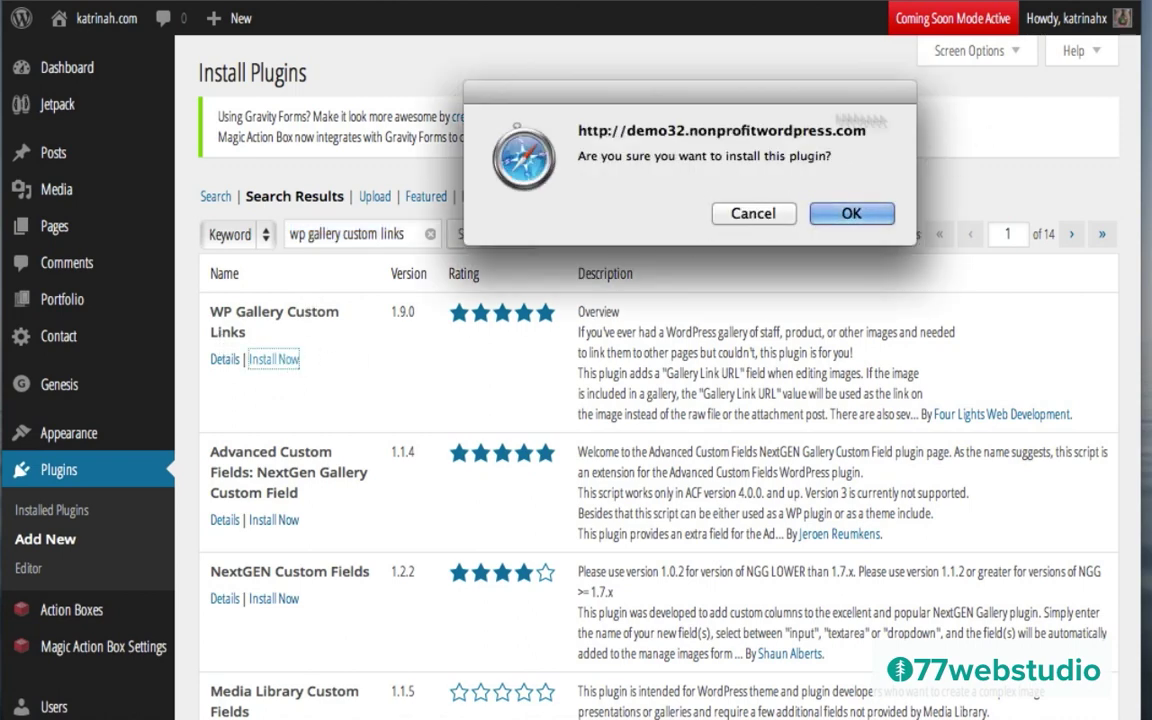
{"action": "left_click", "coordinate": [850, 215]}
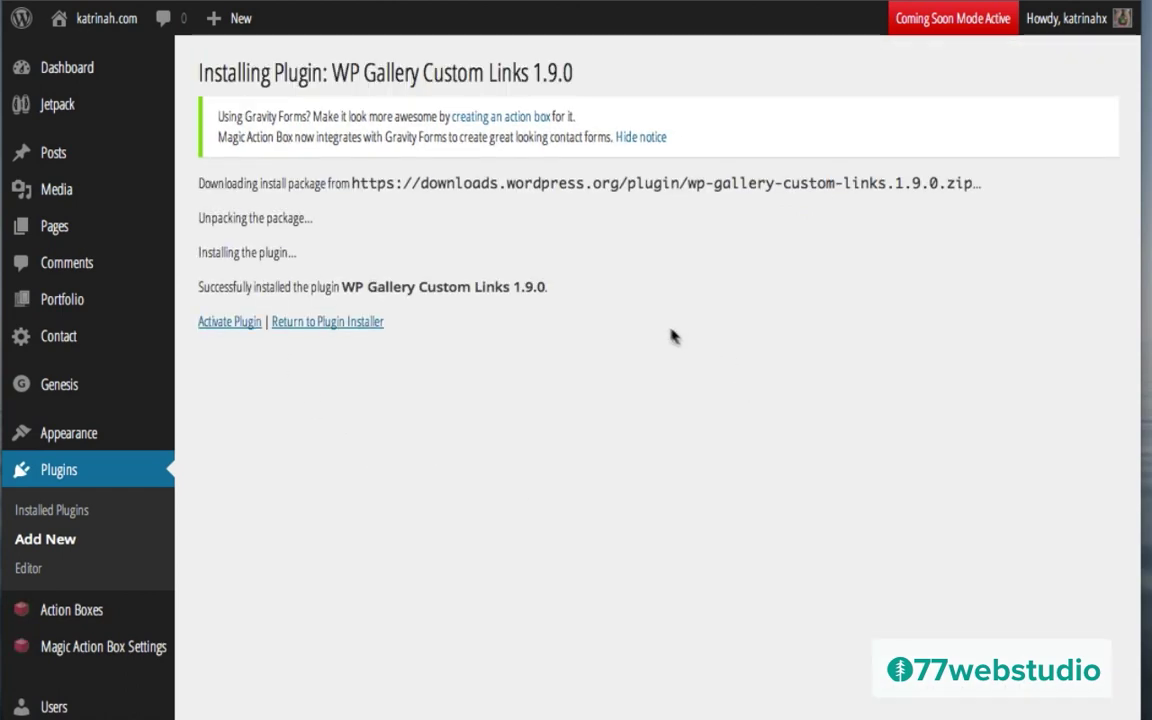
{"action": "left_click", "coordinate": [225, 323]}
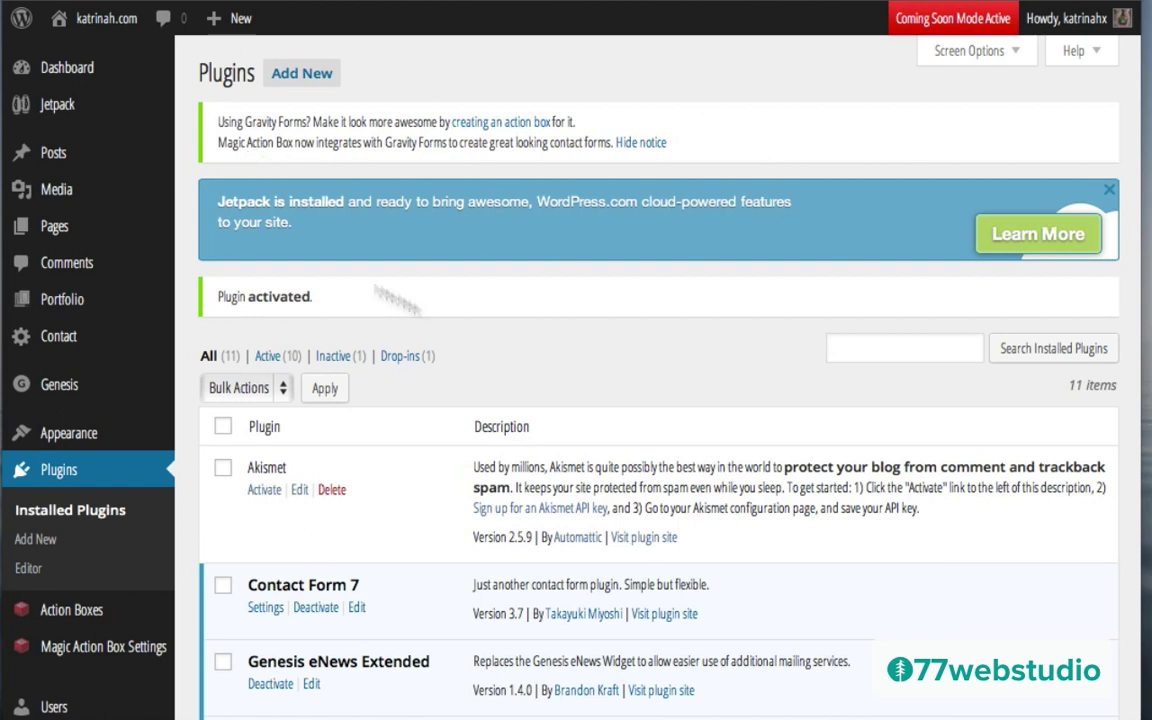
Step: Hide the Gravity Forms integration notice and visit the live site
{"action": "left_click", "coordinate": [641, 146]}
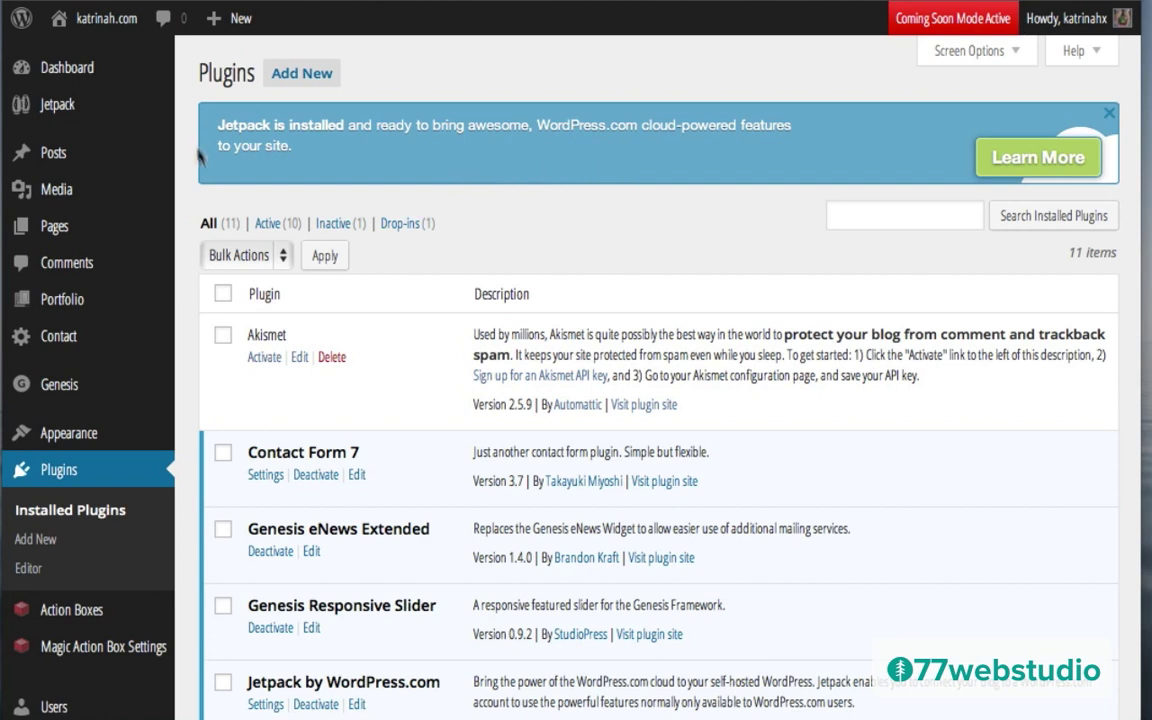
{"action": "mouse_move", "coordinate": [60, 18]}
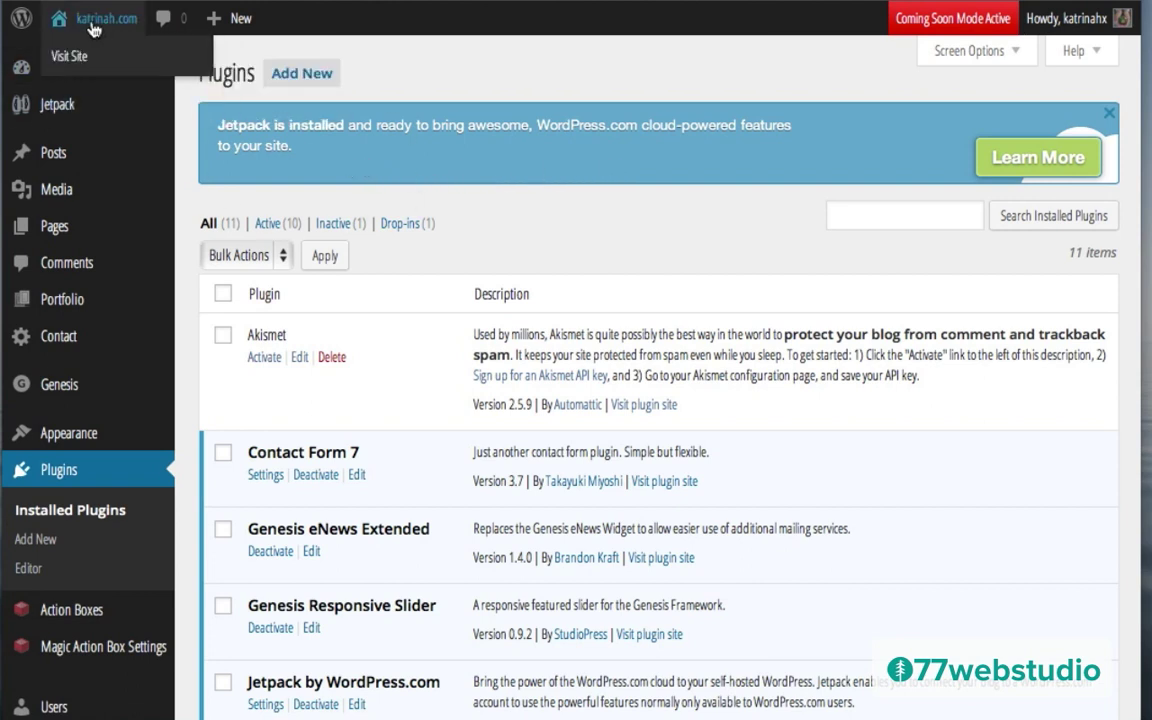
{"action": "left_click", "coordinate": [84, 60]}
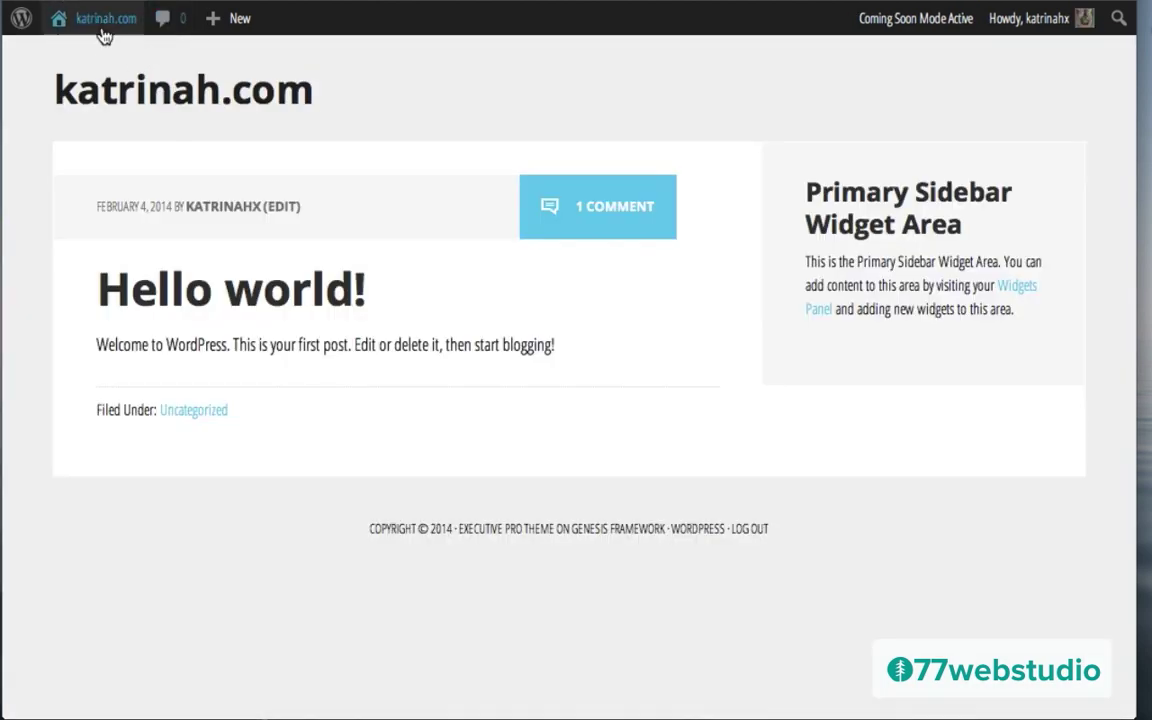
Step: Go from the Hello world! front page back to the admin Dashboard
{"action": "mouse_move", "coordinate": [96, 24]}
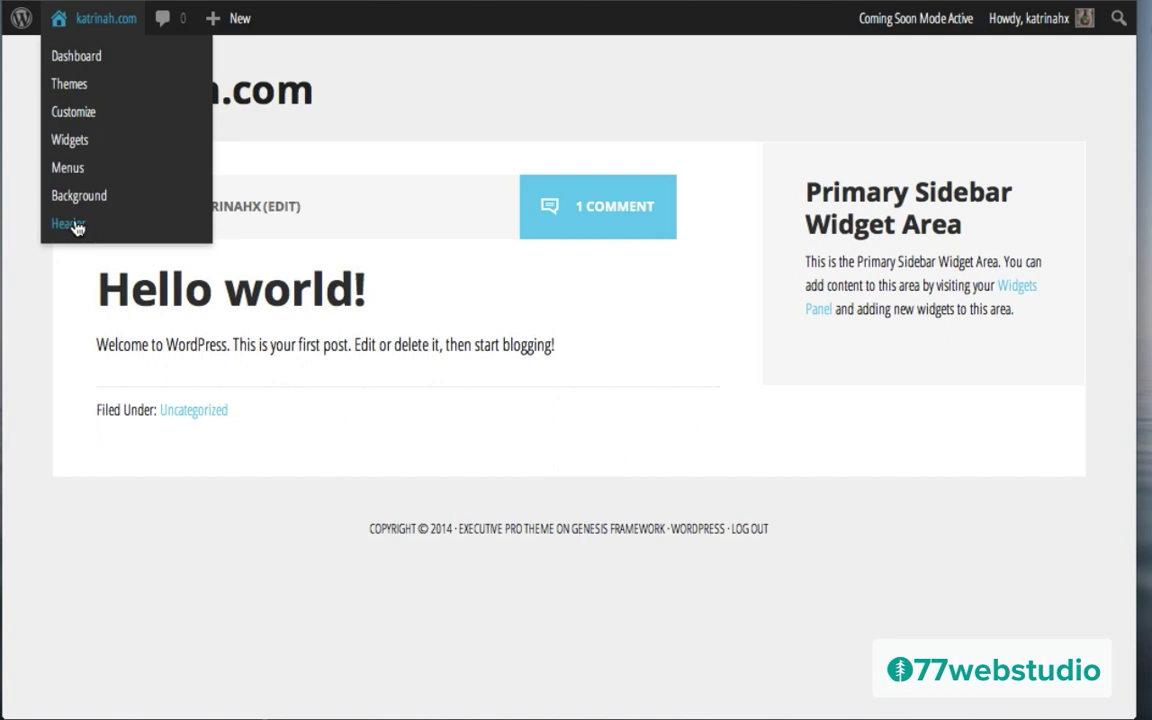
{"action": "left_click", "coordinate": [77, 62]}
Step: Open Appearance > Header and start choosing a header image file from the computer
{"action": "mouse_move", "coordinate": [62, 507]}
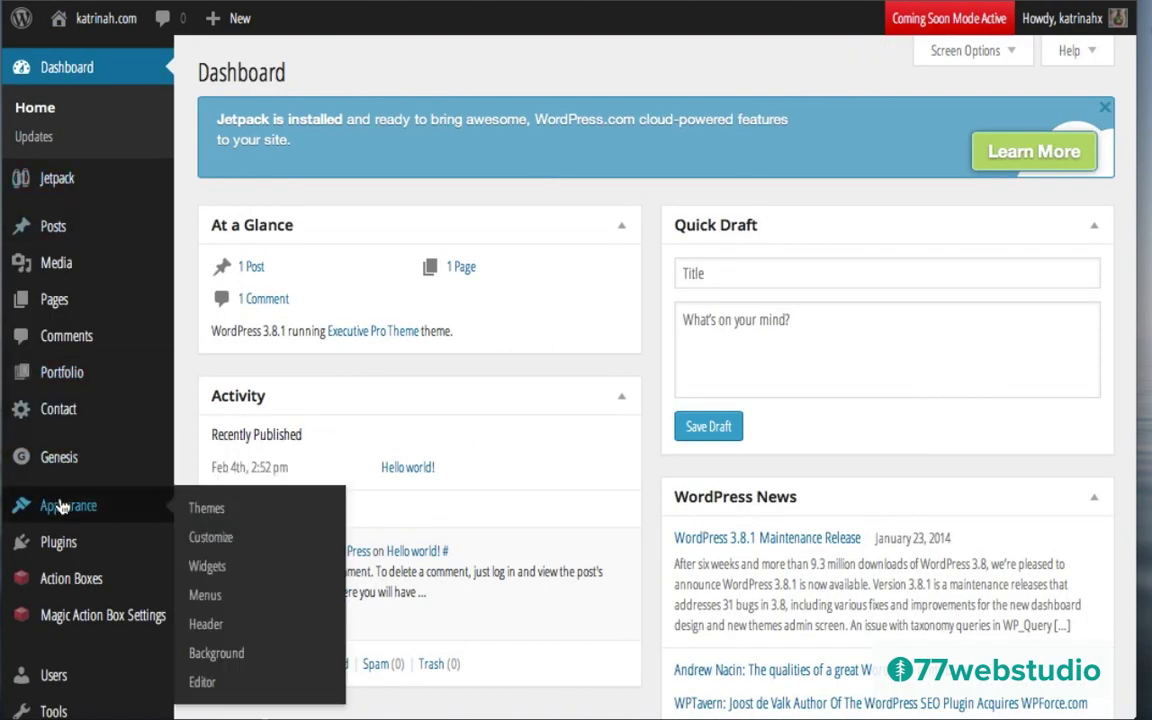
{"action": "left_click", "coordinate": [209, 624]}
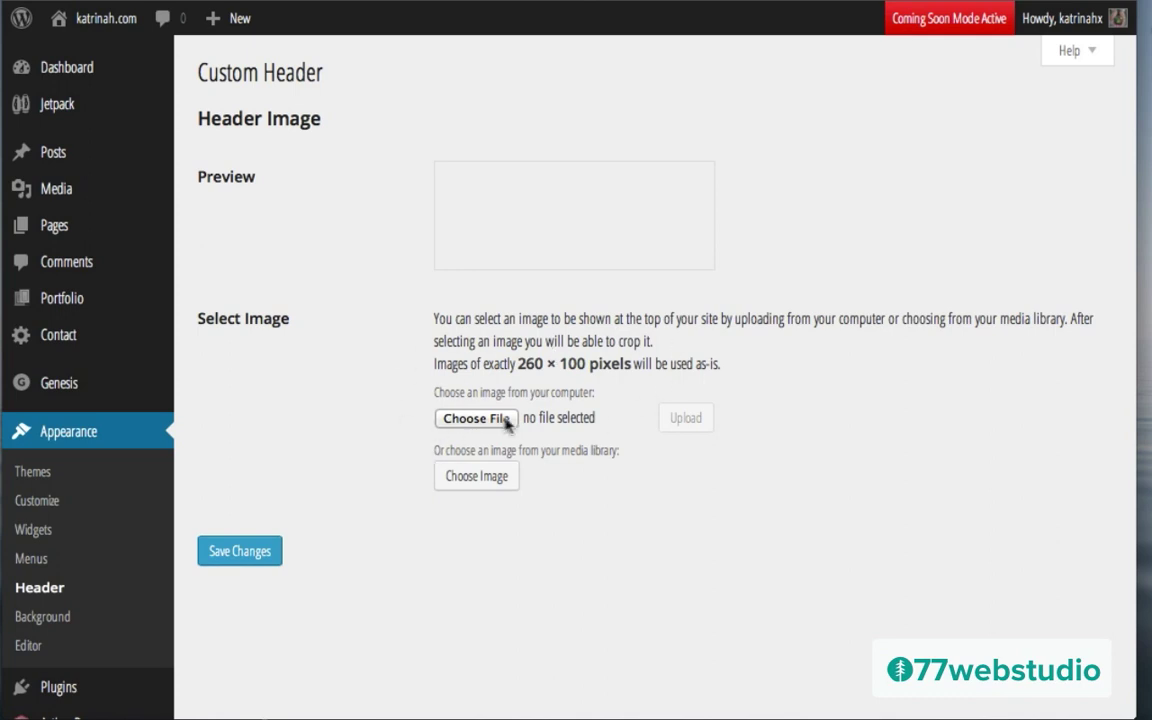
{"action": "left_click", "coordinate": [470, 420]}
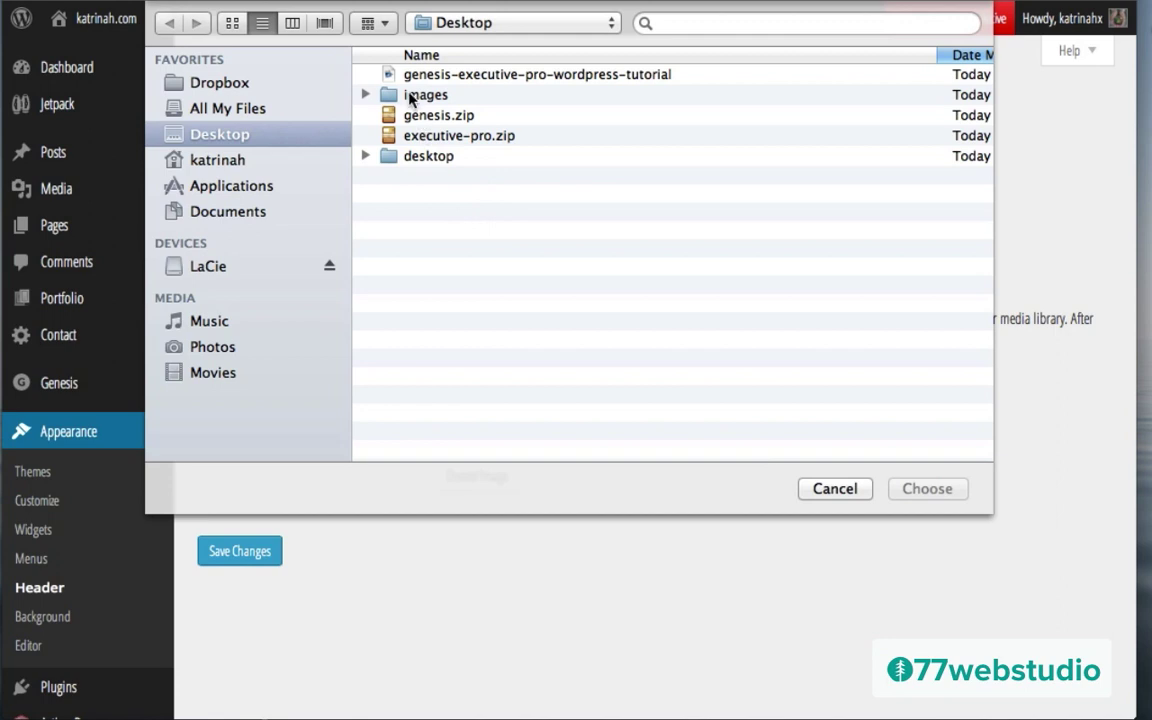
Step: Upload LOGO from the images folder as the header image and save the header
{"action": "double_click", "coordinate": [410, 97]}
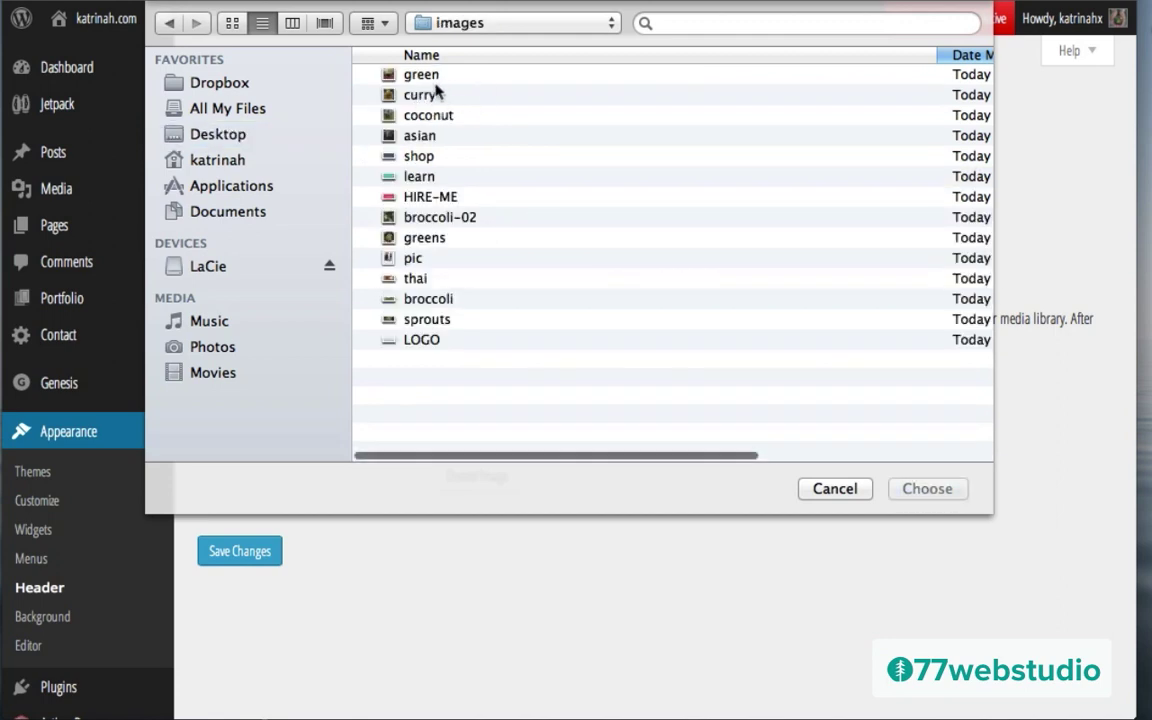
{"action": "left_click", "coordinate": [417, 341]}
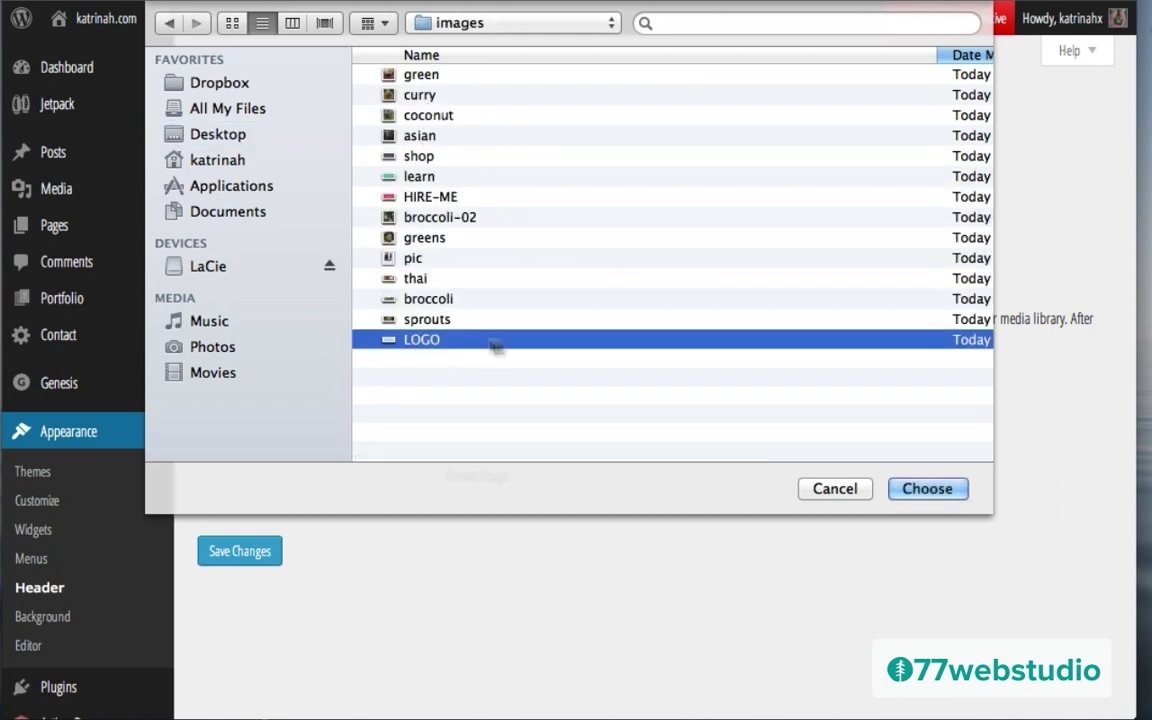
{"action": "left_click", "coordinate": [922, 492]}
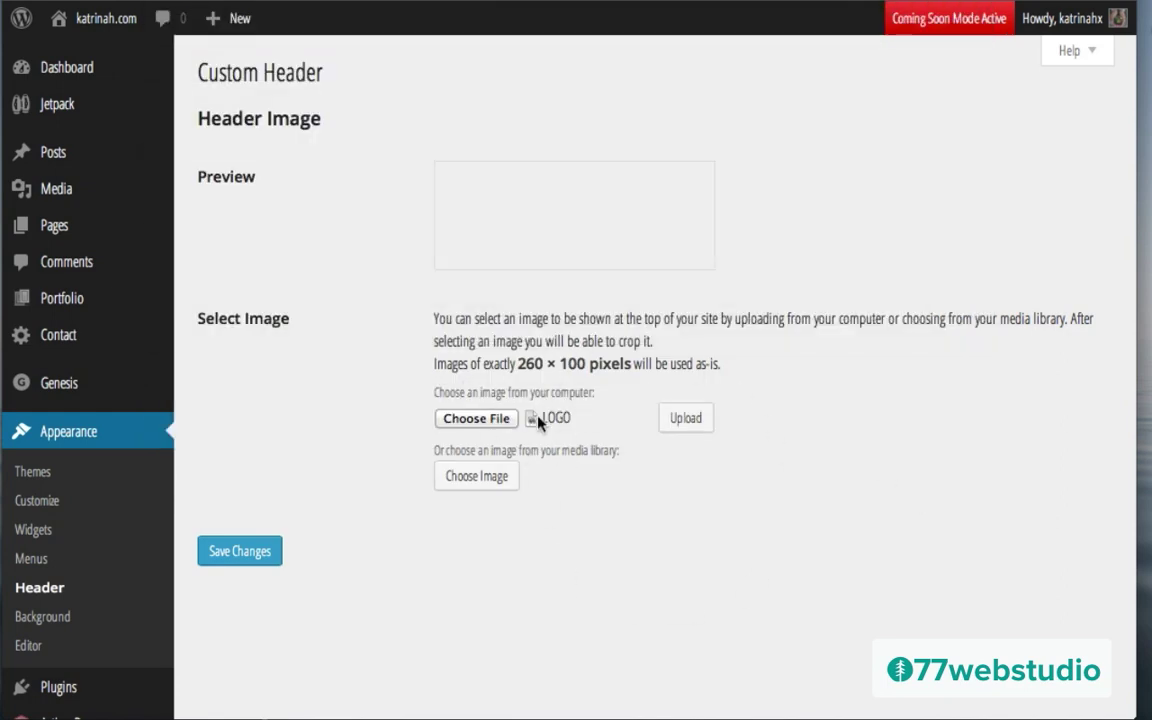
{"action": "left_click", "coordinate": [685, 419]}
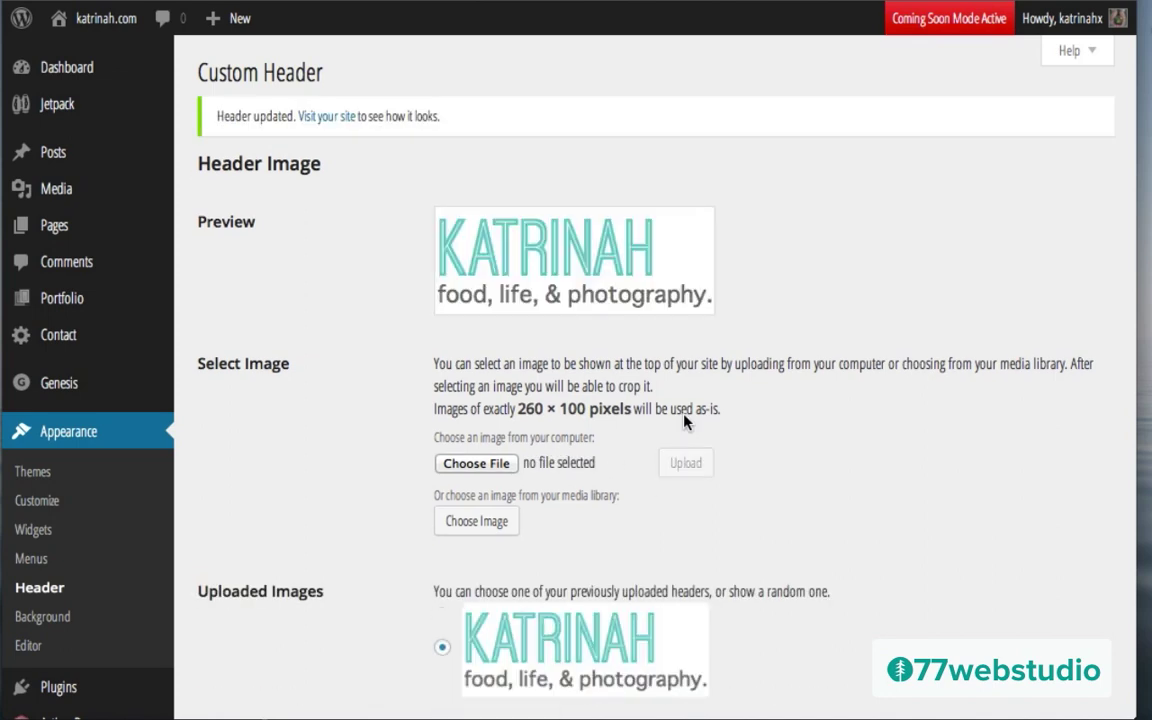
{"action": "scroll", "coordinate": [334, 481], "scroll_direction": "down", "scroll_amount": 1}
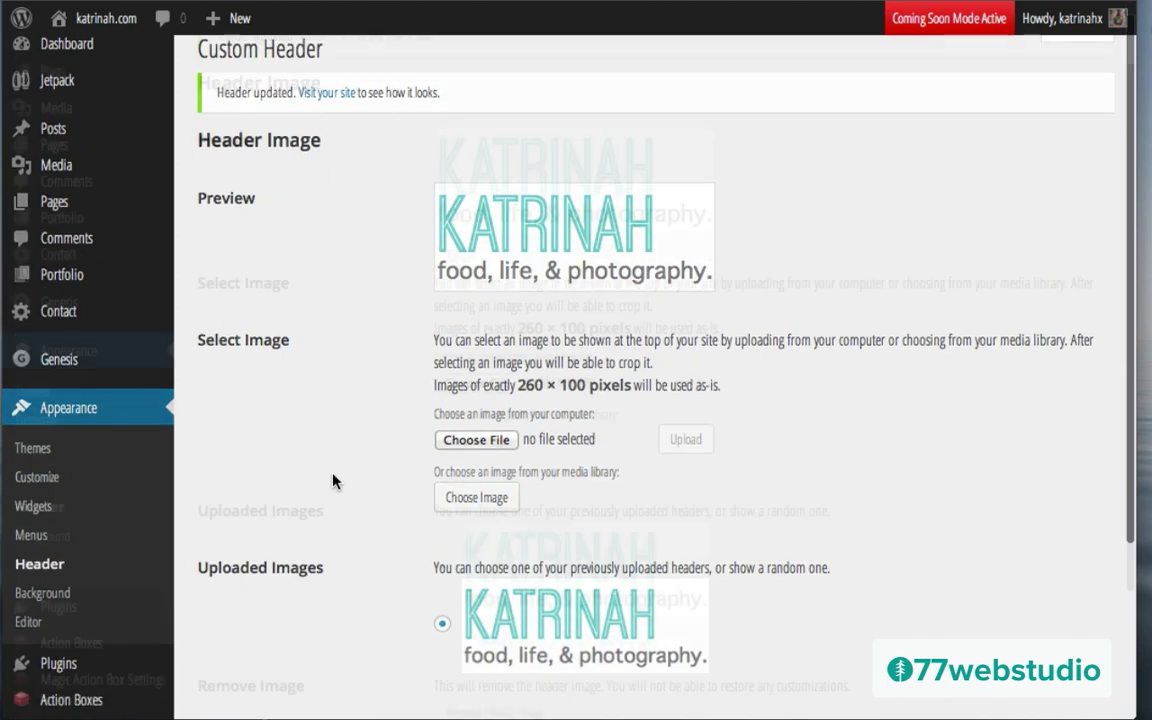
{"action": "scroll", "coordinate": [334, 481], "scroll_direction": "down", "scroll_amount": 5}
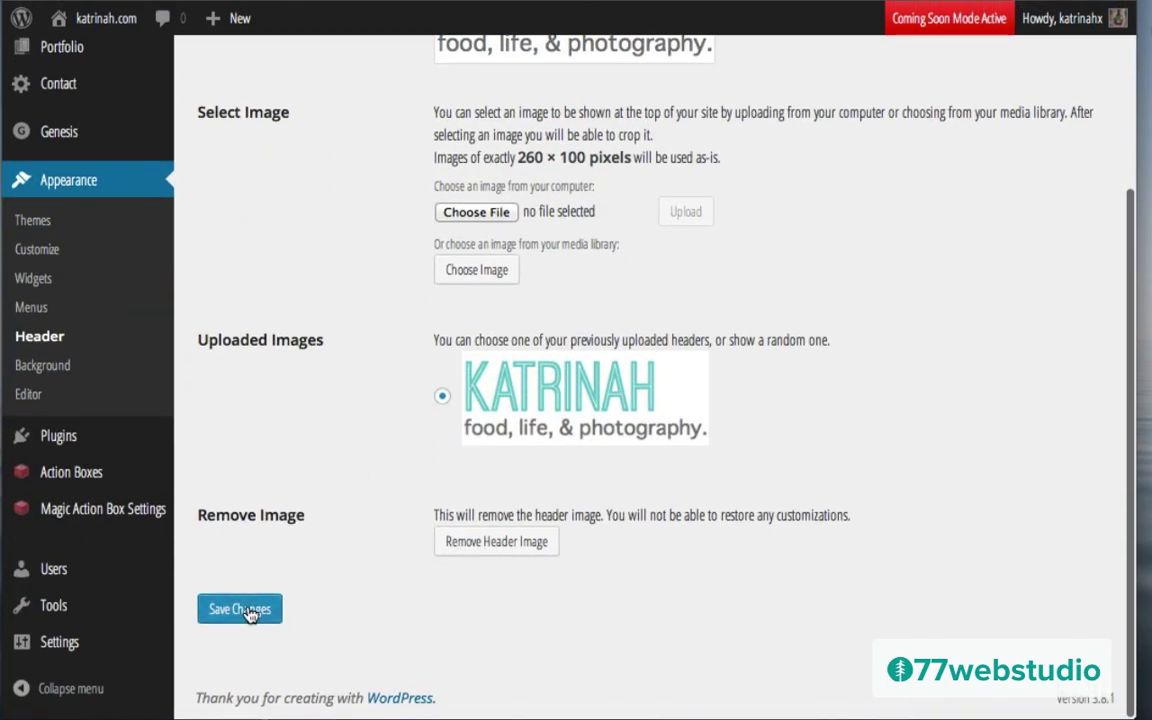
{"action": "left_click", "coordinate": [240, 609]}
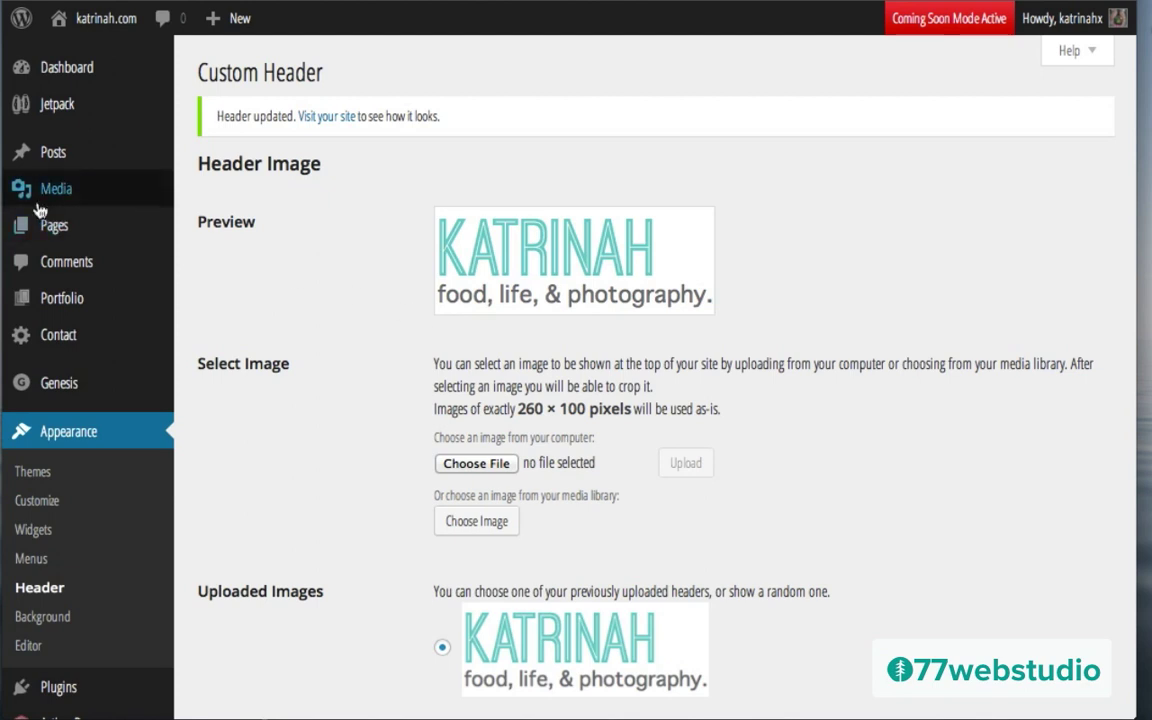
Step: Create a new page titled About, using the Visual editor with the full toolbar
{"action": "mouse_move", "coordinate": [56, 232]}
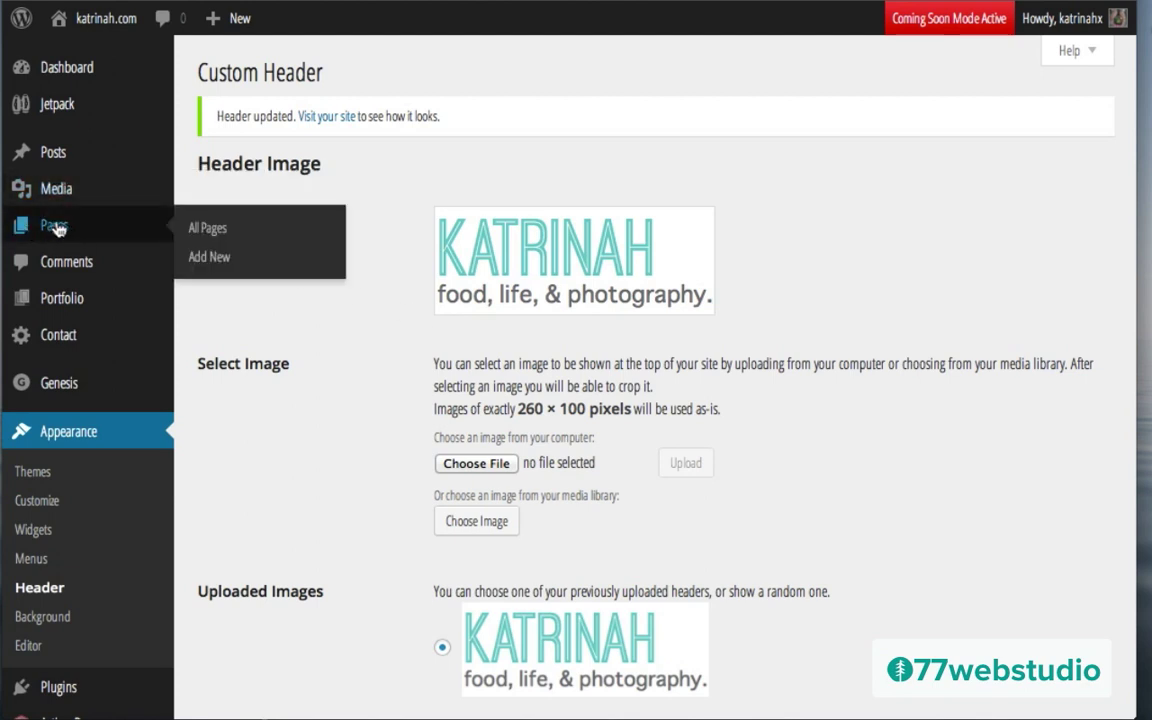
{"action": "left_click", "coordinate": [216, 257]}
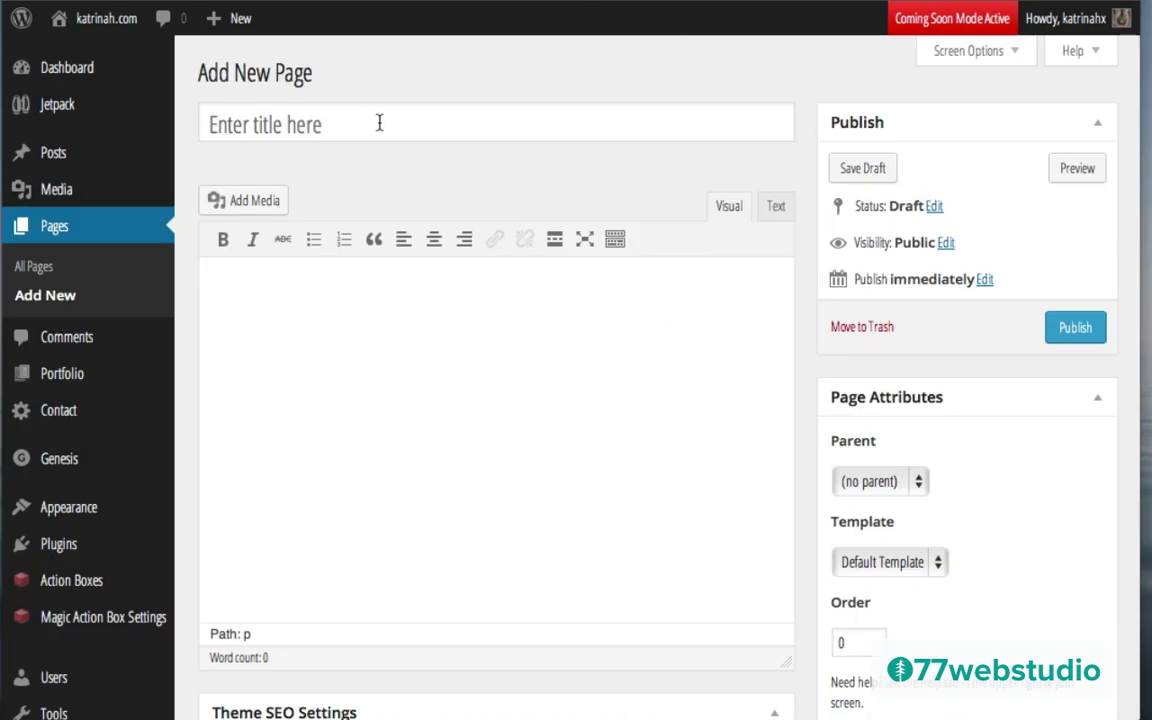
{"action": "left_click", "coordinate": [271, 125]}
{"action": "type", "text": "About"}
{"action": "left_click", "coordinate": [277, 328]}
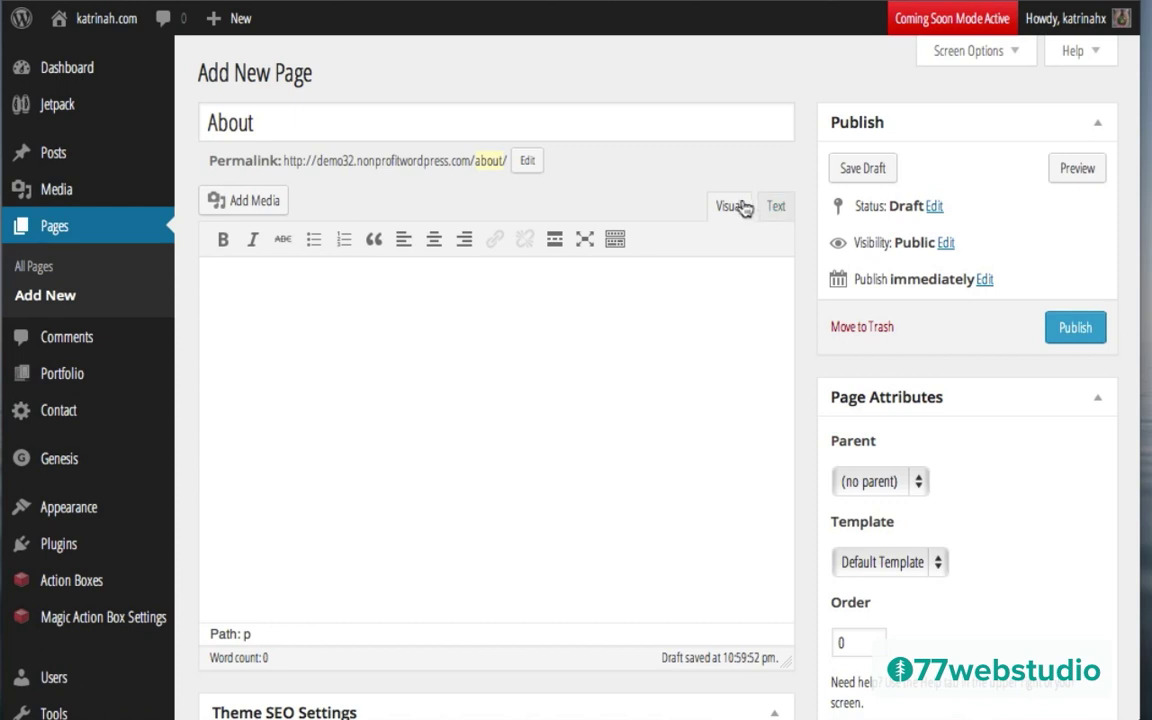
{"action": "left_click", "coordinate": [722, 212]}
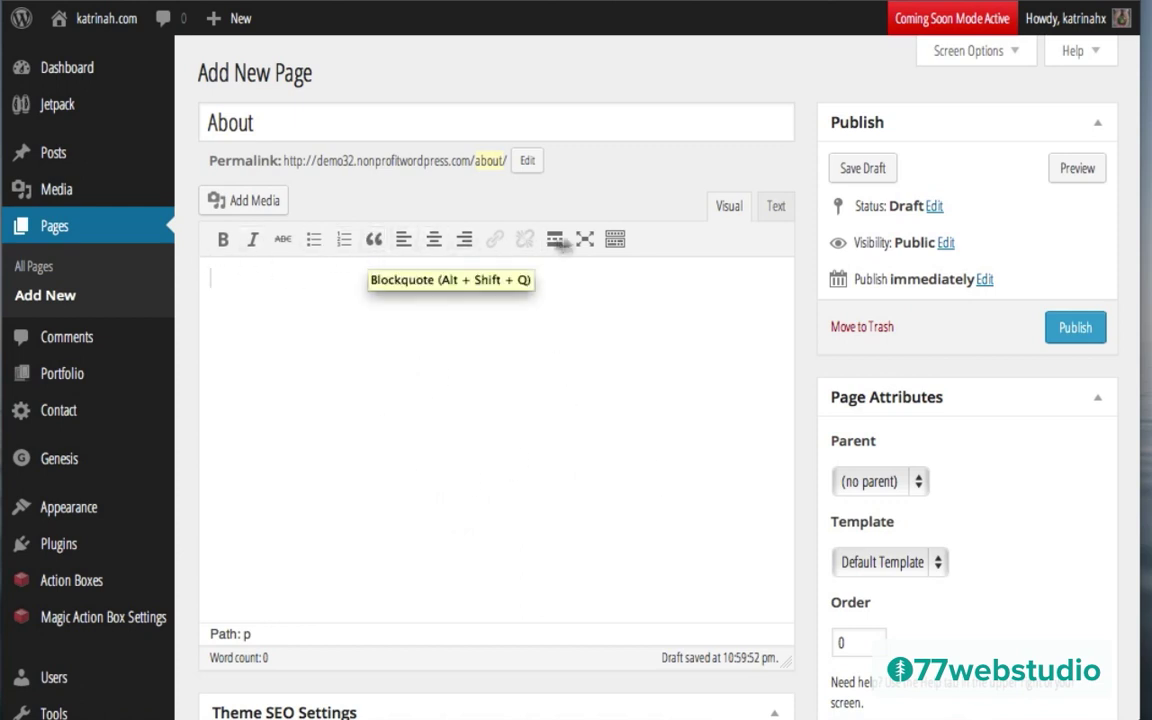
{"action": "left_click", "coordinate": [614, 240]}
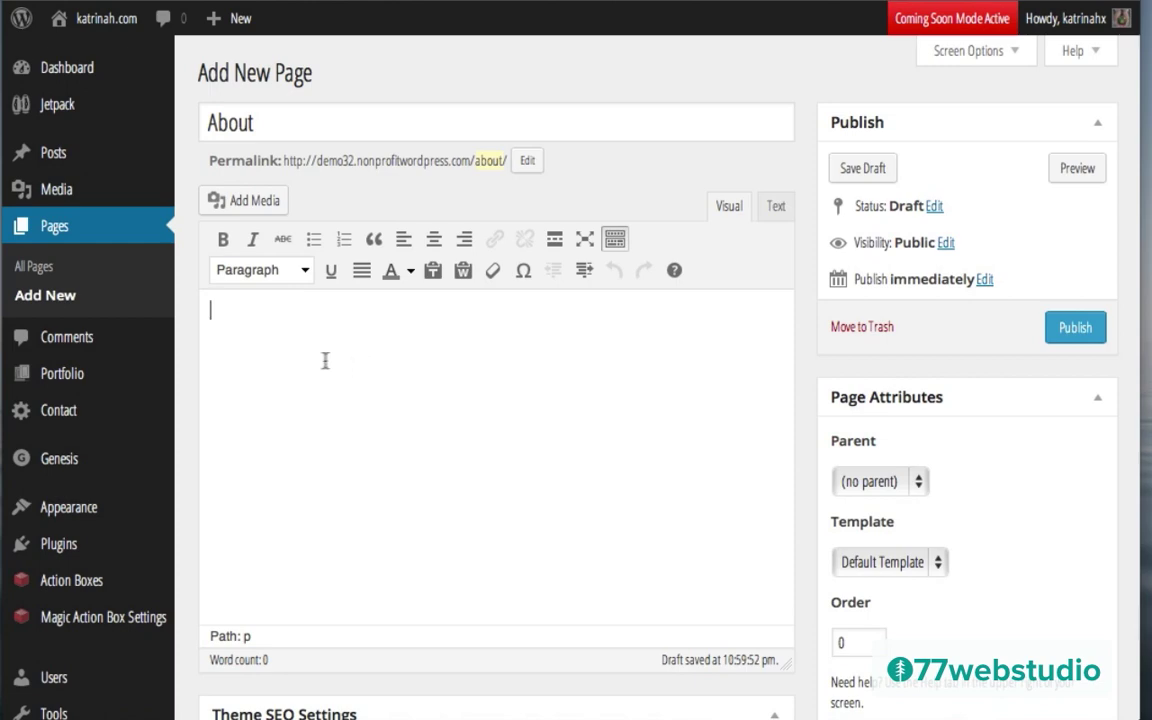
Step: Paste three Lorem ipsum paragraphs, bold the opening Welcome!, and view the Text tab
{"action": "type", "text": "Welcome! Lorem ipsum dolor sit amet, consectetur adipisicing elit, sed do eiusmod tempor incididunt ut labore et dolore magna aliqua.  Lorem ipsum dolor sit amet, consectetur adipisicing elit, sed do eiusmod tempor incididunt ut labore et dolore magna aliqua. Ut enim ad minim veniam, quis nostrud exercitation ullamco laboris nisi ut aliquip ex ea commodo consequat. Duis aute irure dolor in reprehenderit in voluptate velit esse cillum dolore eu fugiat nulla pariatur. Excepteur sint occaecat cupidatat non proident, sunt in culpa qui officia deserunt mollit anim id est laborum.  Lorem ipsum dolor sit amet, consectetur adipisicing elit, sed do eiusmod tempor incididunt ut labore et dolore magna aliqua. Ut enim ad minim veniam, quis nostrud exercitation ullamco laboris nisi ut aliquip ex ea commodo consequat. Duis aute irure dolor in reprehenderit in voluptate velit esse cillum dolore eu fugiat nulla pariatur. Excepteur sint occaecat cupidatat non proident, sunt in culpa qui officia deserunt mollit anim id est laborum."}
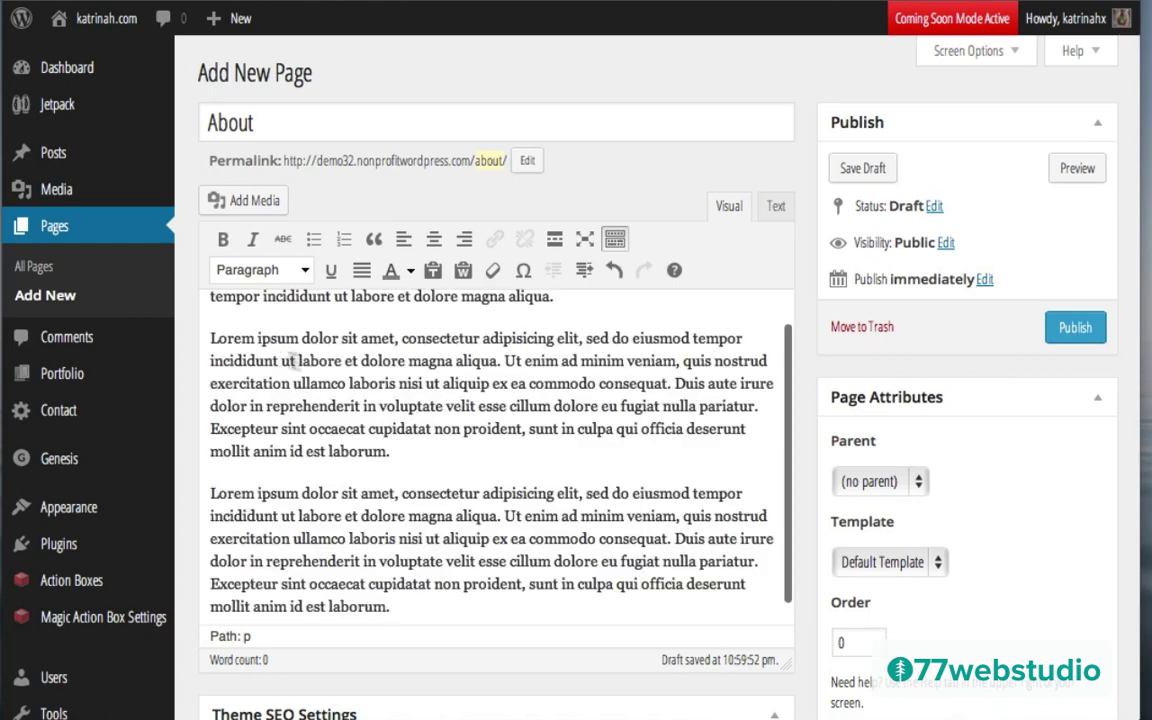
{"action": "scroll", "coordinate": [405, 354], "scroll_direction": "up", "scroll_amount": 1}
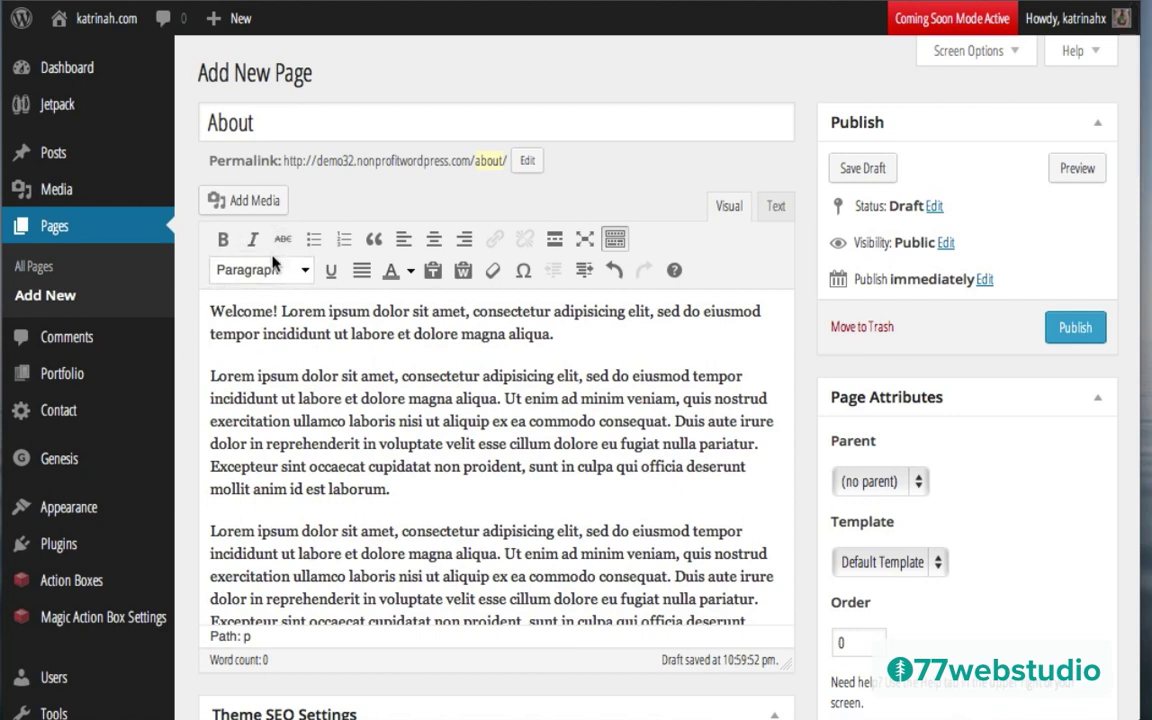
{"action": "left_click_drag", "start_coordinate": [278, 311], "coordinate": [208, 312]}
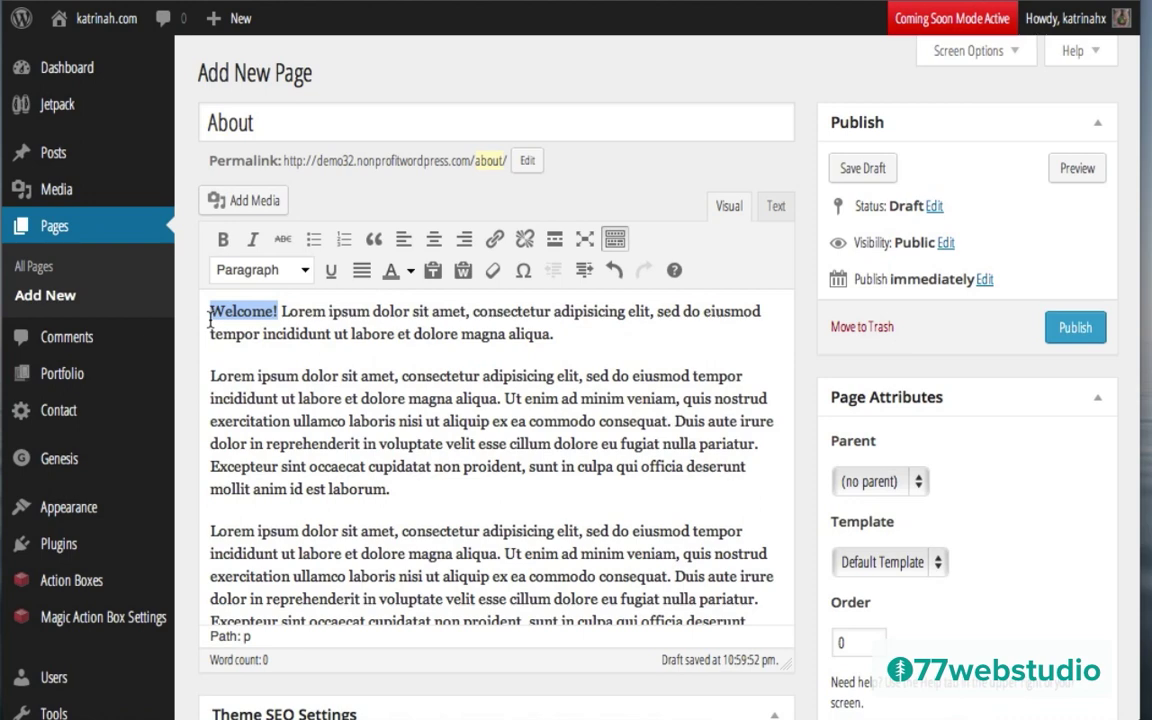
{"action": "left_click", "coordinate": [224, 243]}
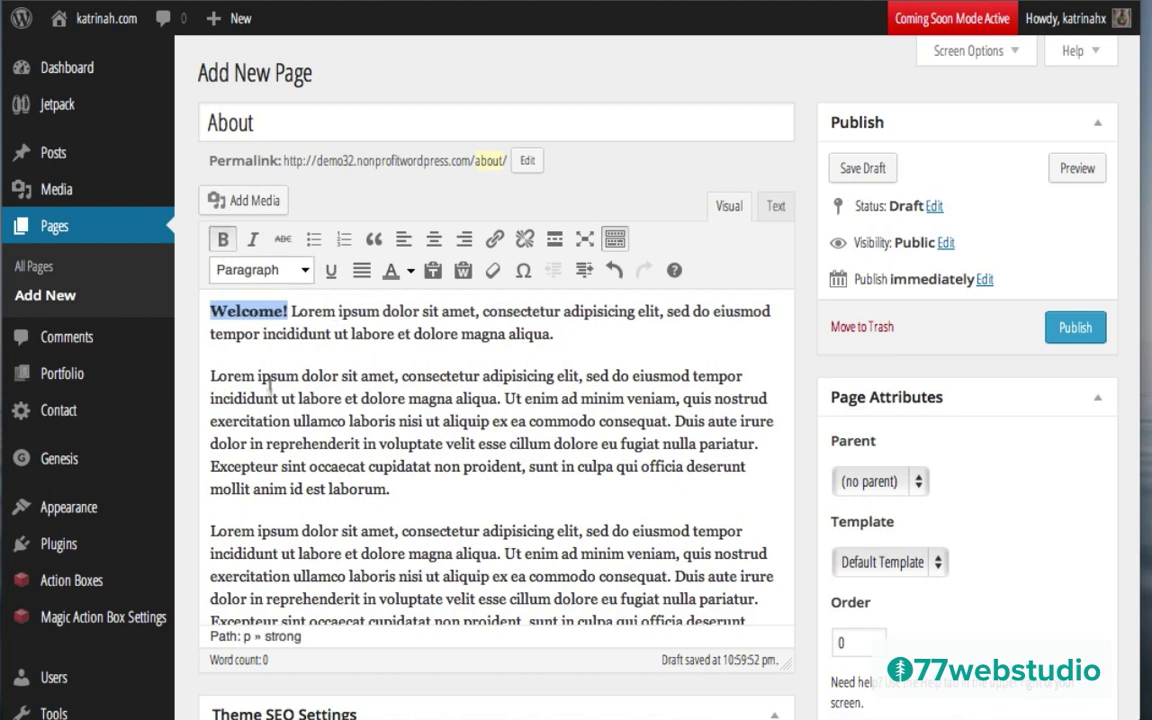
{"action": "left_click", "coordinate": [226, 347]}
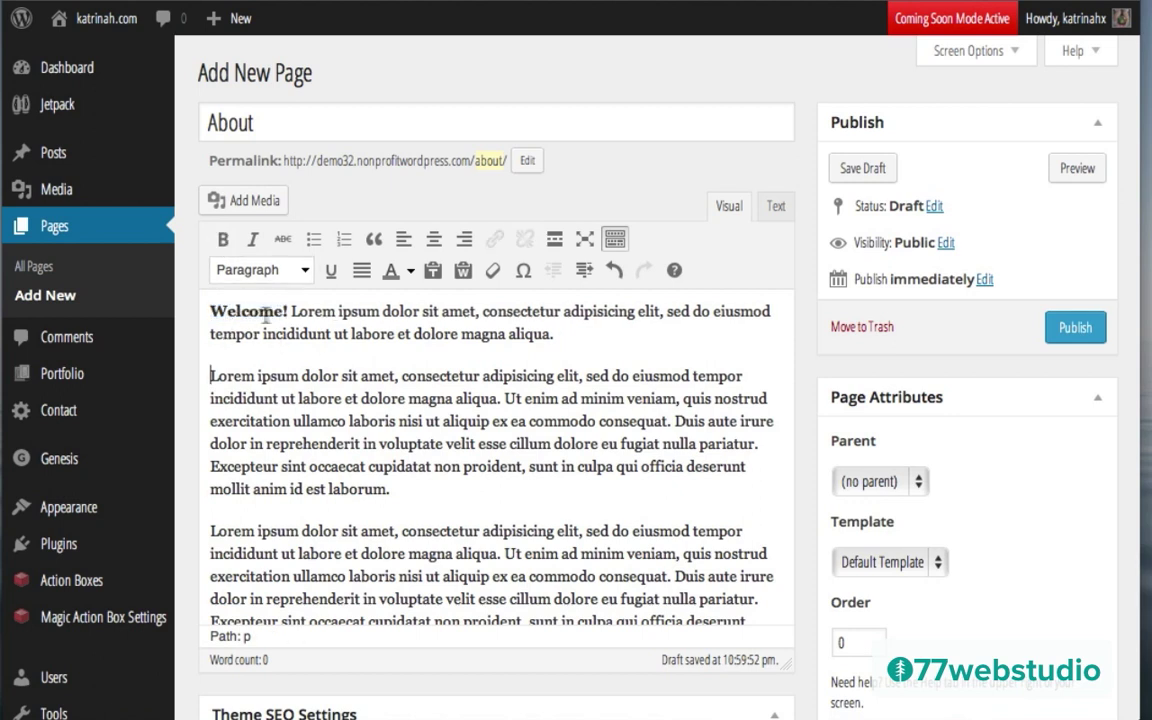
{"action": "left_click", "coordinate": [776, 205]}
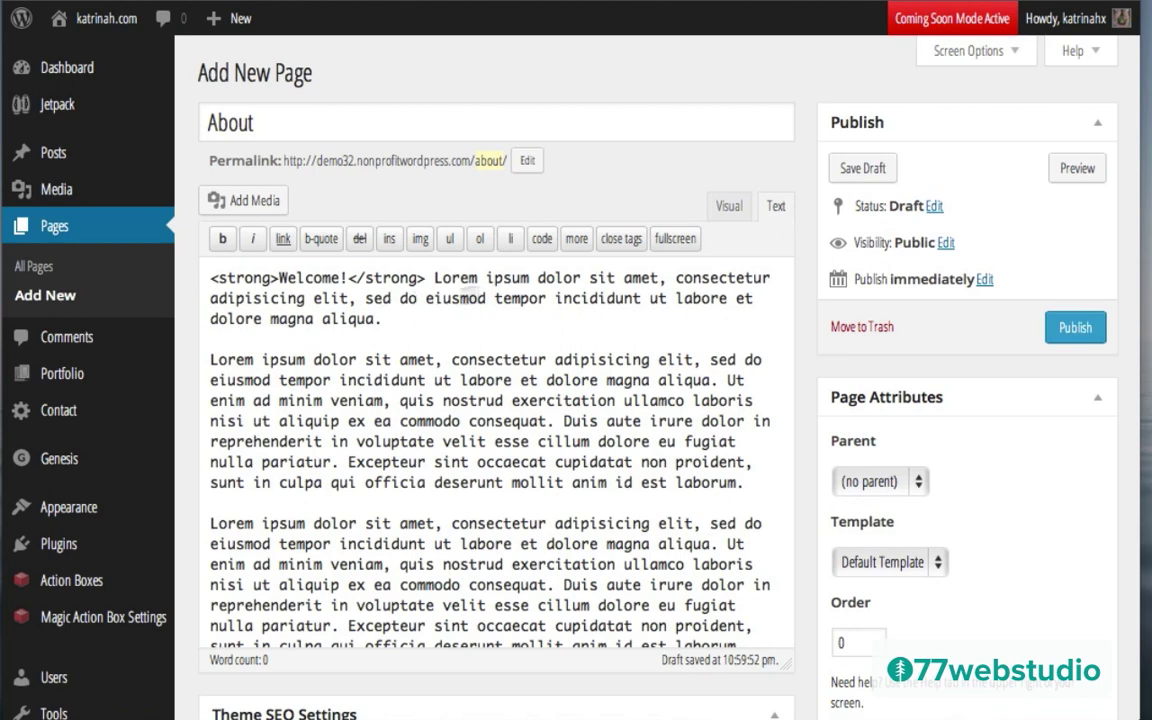
Step: Back in the Visual tab, remove the bold from Welcome! and open Add Media
{"action": "left_click", "coordinate": [725, 208]}
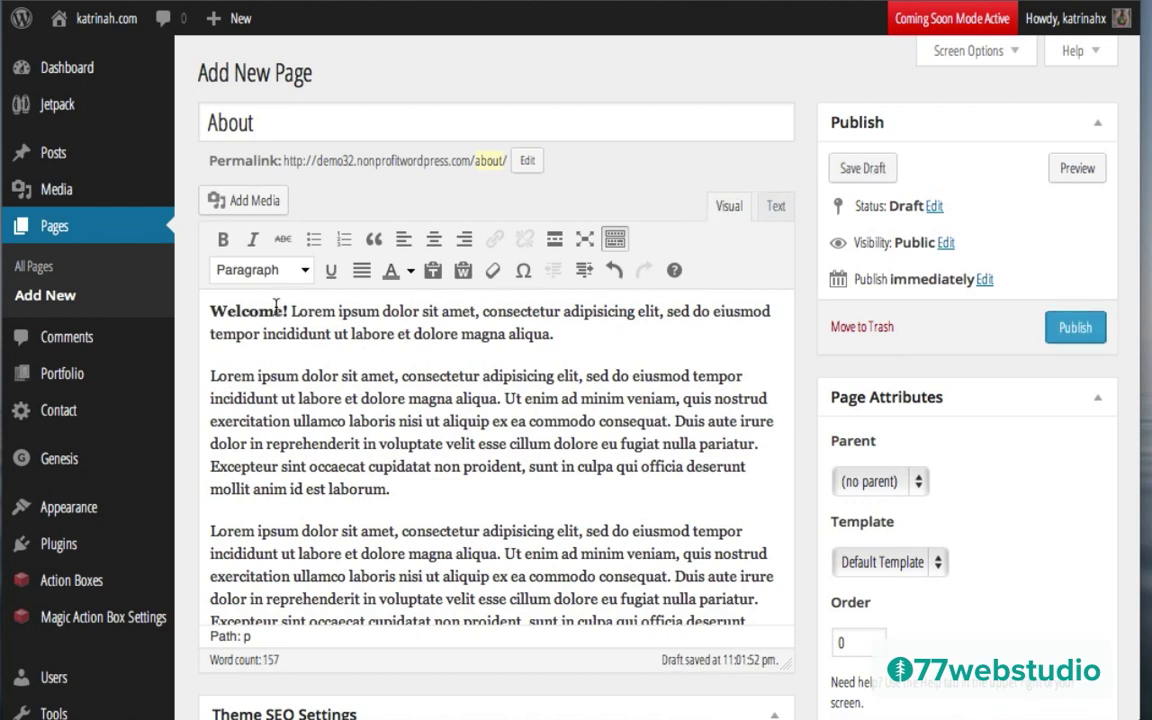
{"action": "left_click_drag", "start_coordinate": [291, 313], "coordinate": [209, 312]}
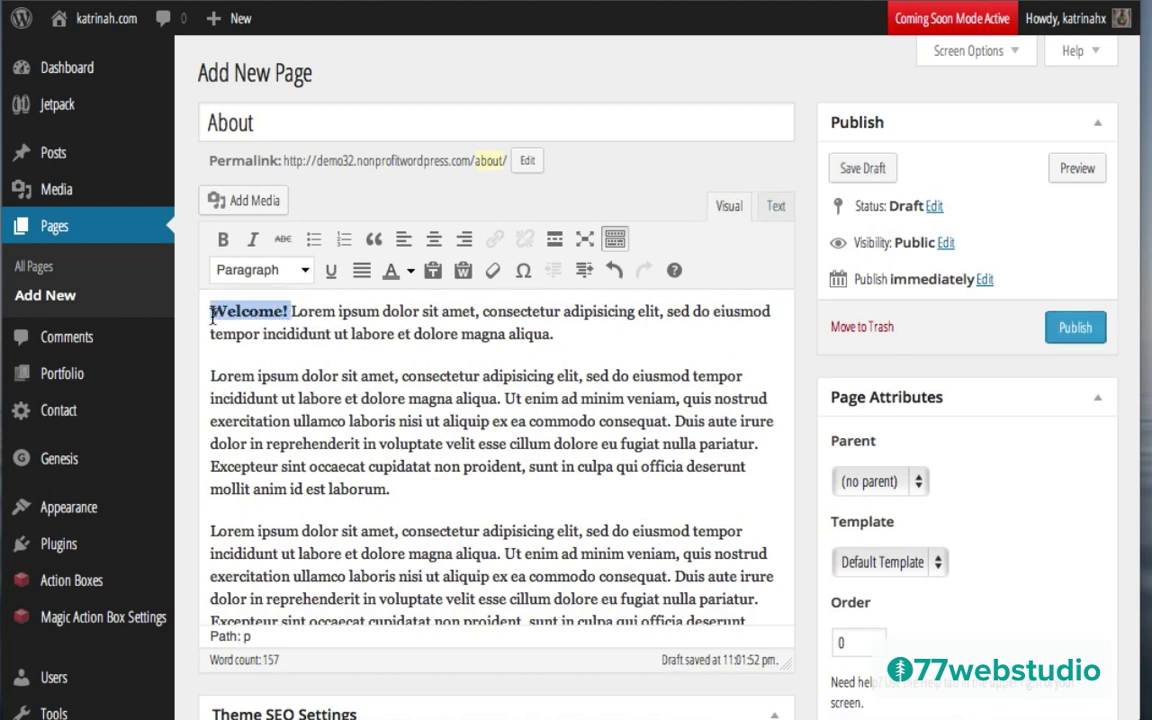
{"action": "left_click", "coordinate": [221, 240]}
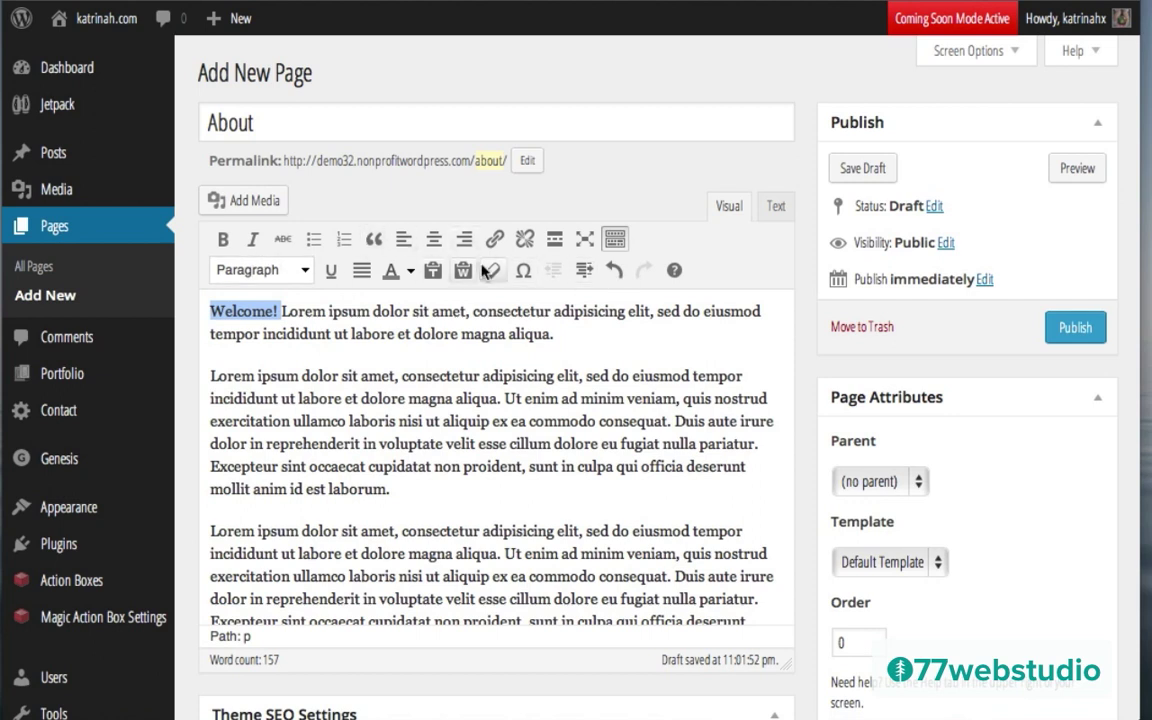
{"action": "left_click", "coordinate": [302, 400]}
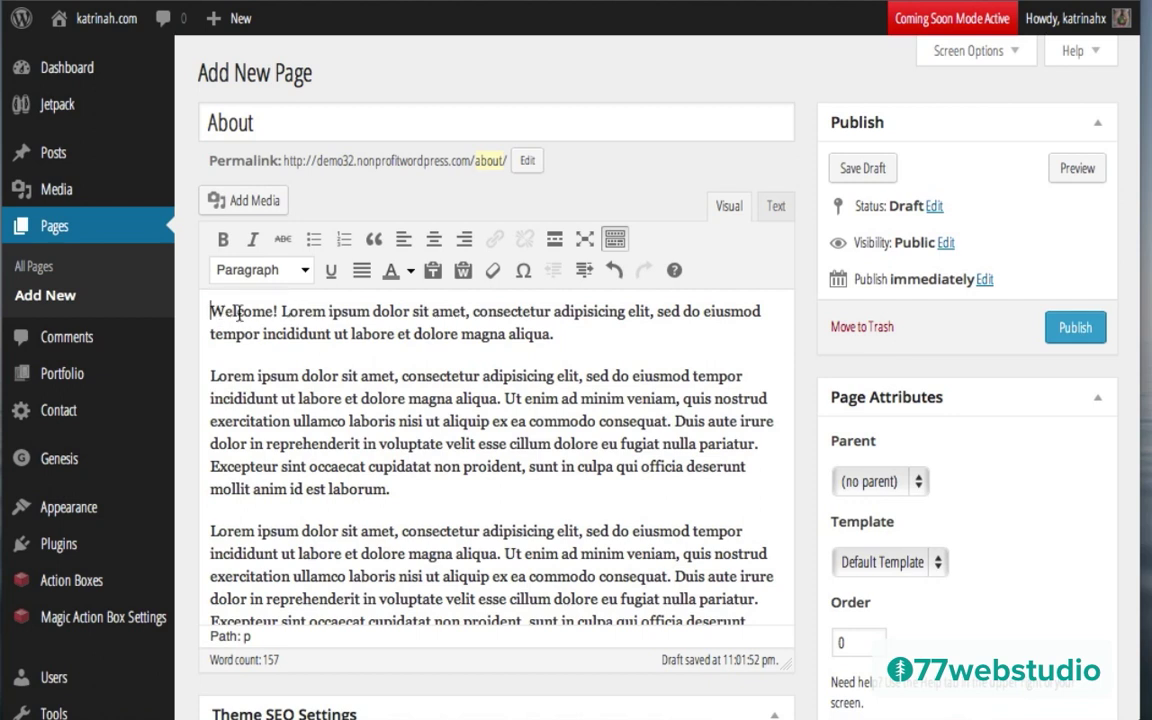
{"action": "left_click", "coordinate": [250, 203]}
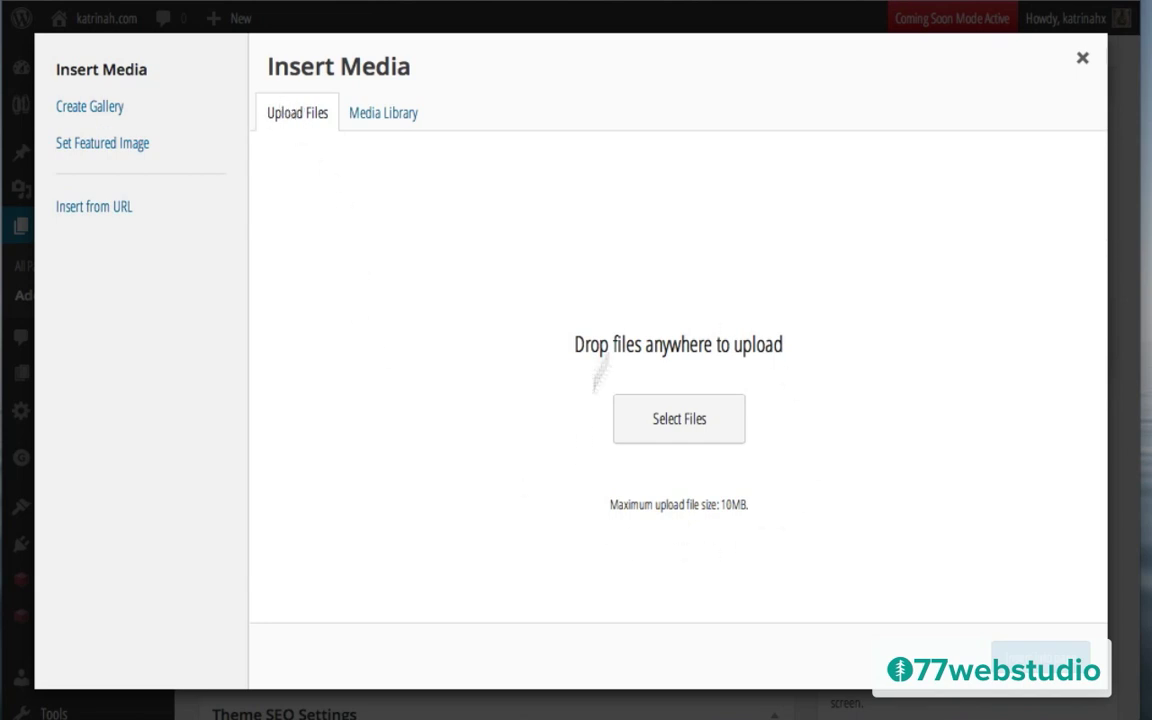
Step: Upload the pic image from the images folder into the media library
{"action": "left_click", "coordinate": [682, 424]}
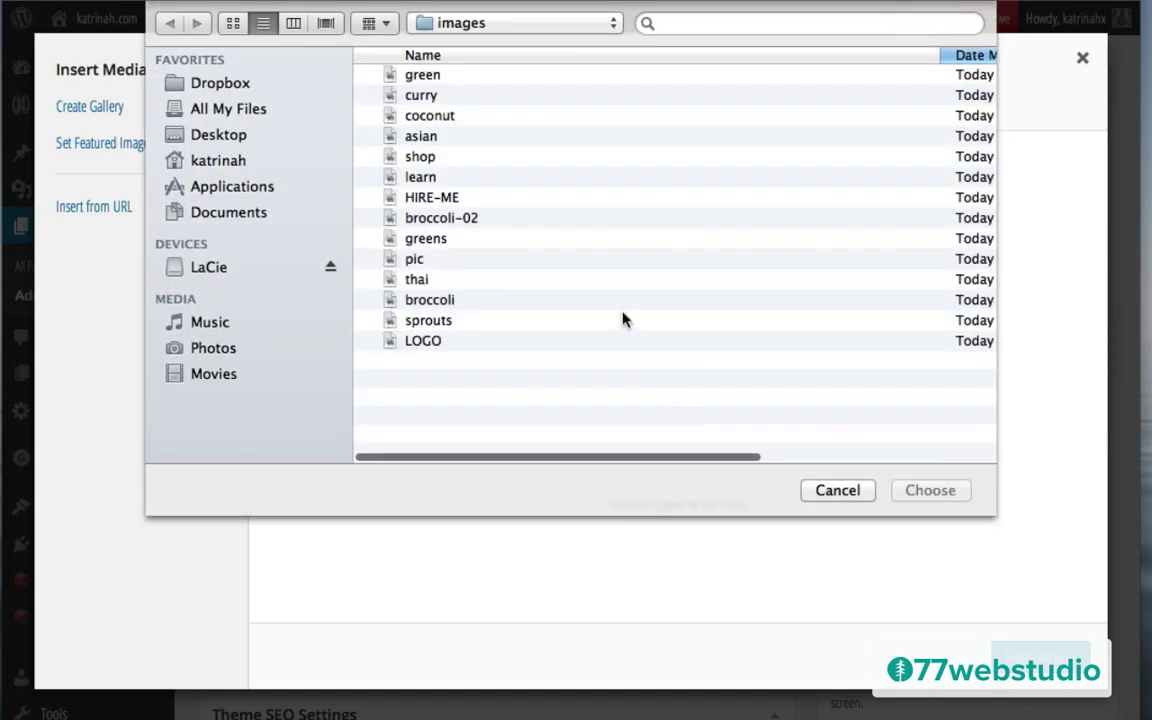
{"action": "left_click", "coordinate": [412, 259]}
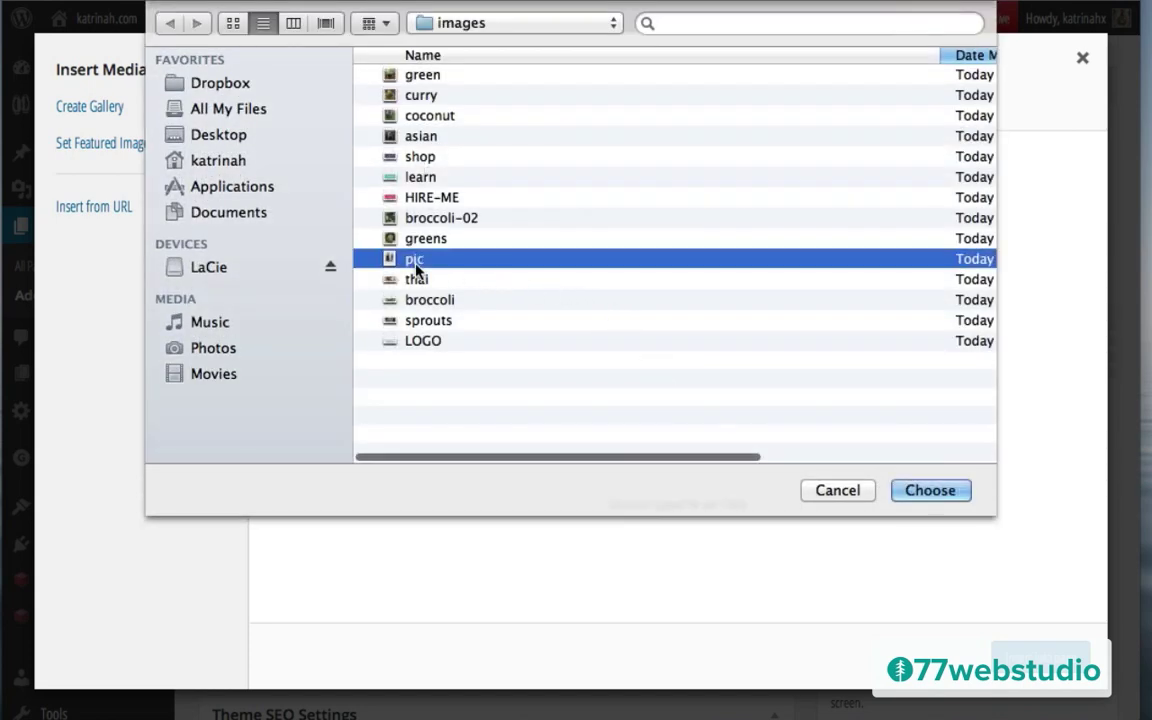
{"action": "left_click", "coordinate": [944, 496]}
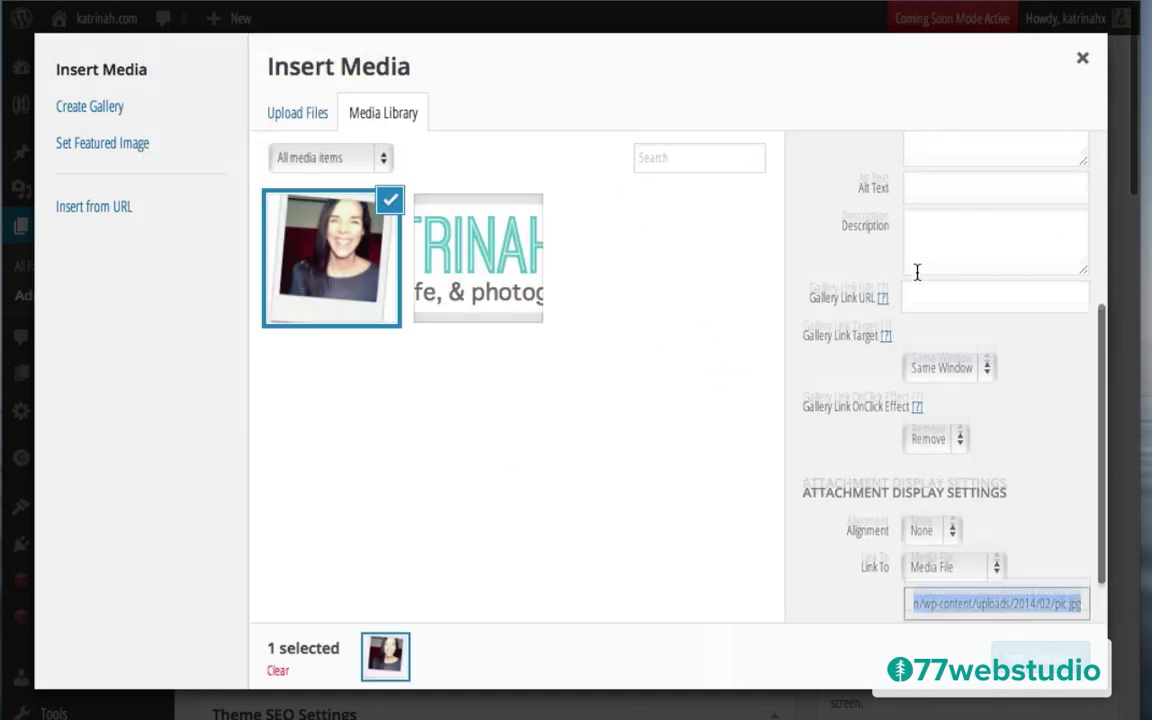
Step: Replace the photo's title 'pic' with katrinah.com and set its alt text to katrinah.com
{"action": "scroll", "coordinate": [917, 272], "scroll_direction": "up", "scroll_amount": 3}
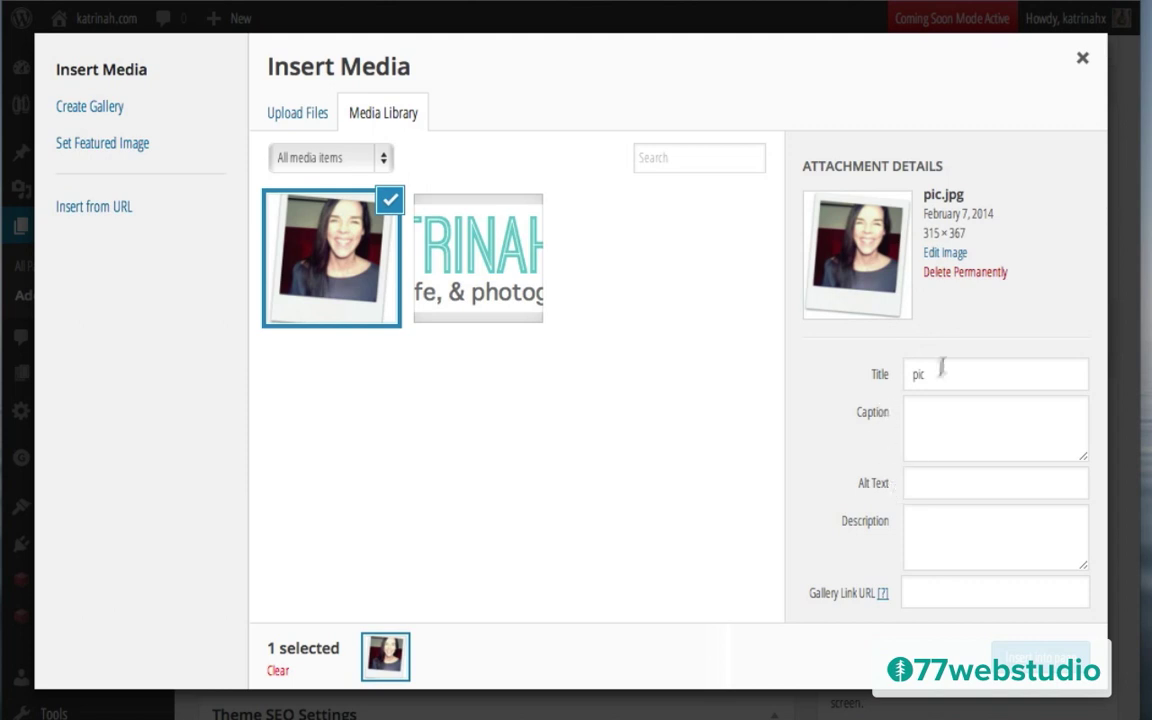
{"action": "left_click", "coordinate": [939, 374]}
{"action": "double_click", "coordinate": [939, 374]}
{"action": "type", "text": "ka"}
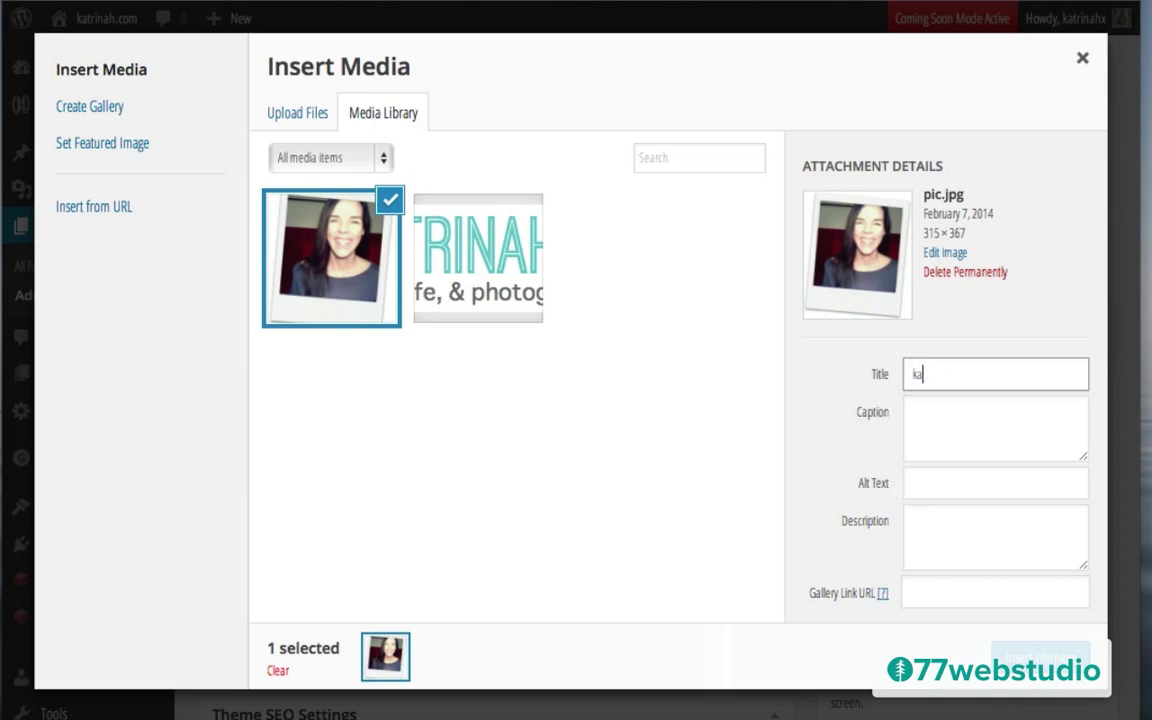
{"action": "key", "text": "ctrl+a"}
{"action": "key", "text": "ctrl+c"}
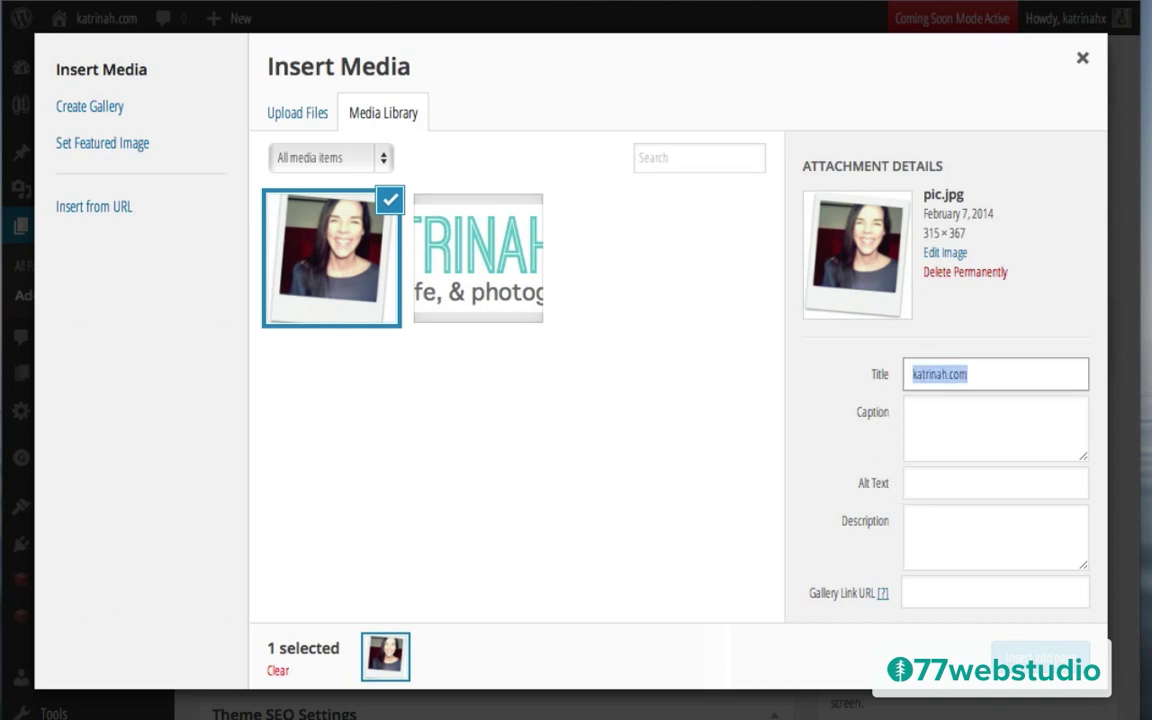
{"action": "left_click", "coordinate": [937, 485]}
{"action": "key", "text": "ctrl+v"}
{"action": "key", "text": "shift+Tab"}
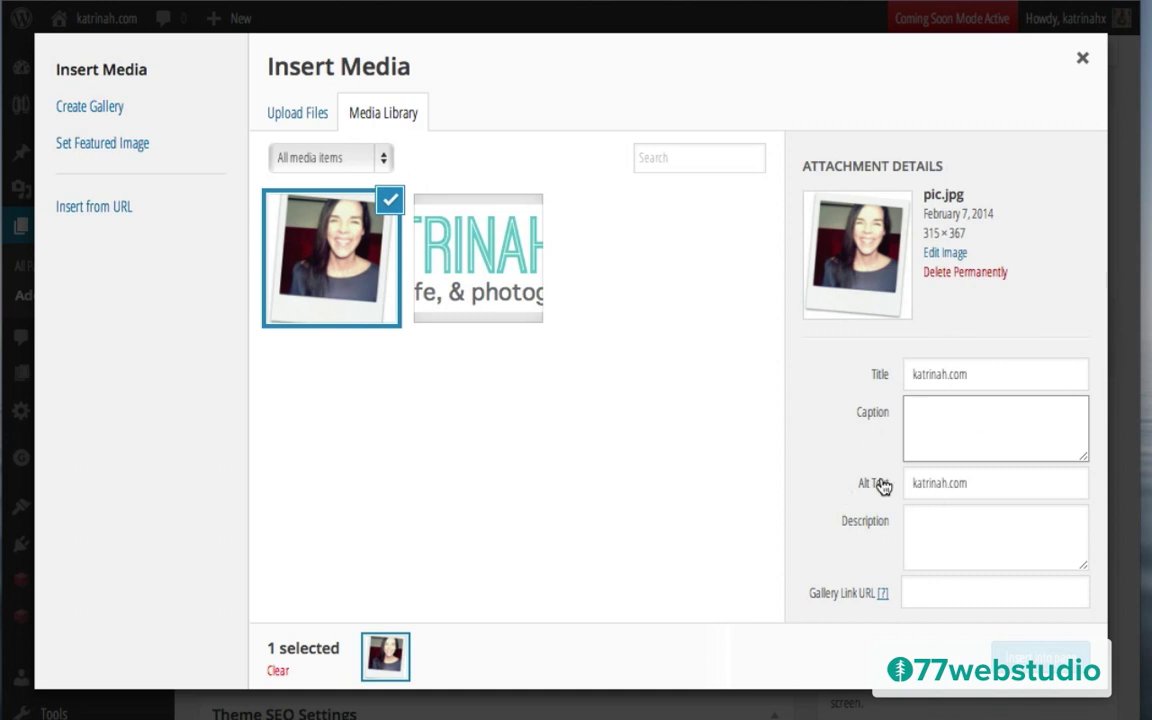
Step: Insert the photo right-aligned, linked to None, at Medium – 257 × 300 size
{"action": "scroll", "coordinate": [881, 486], "scroll_direction": "down", "scroll_amount": 5}
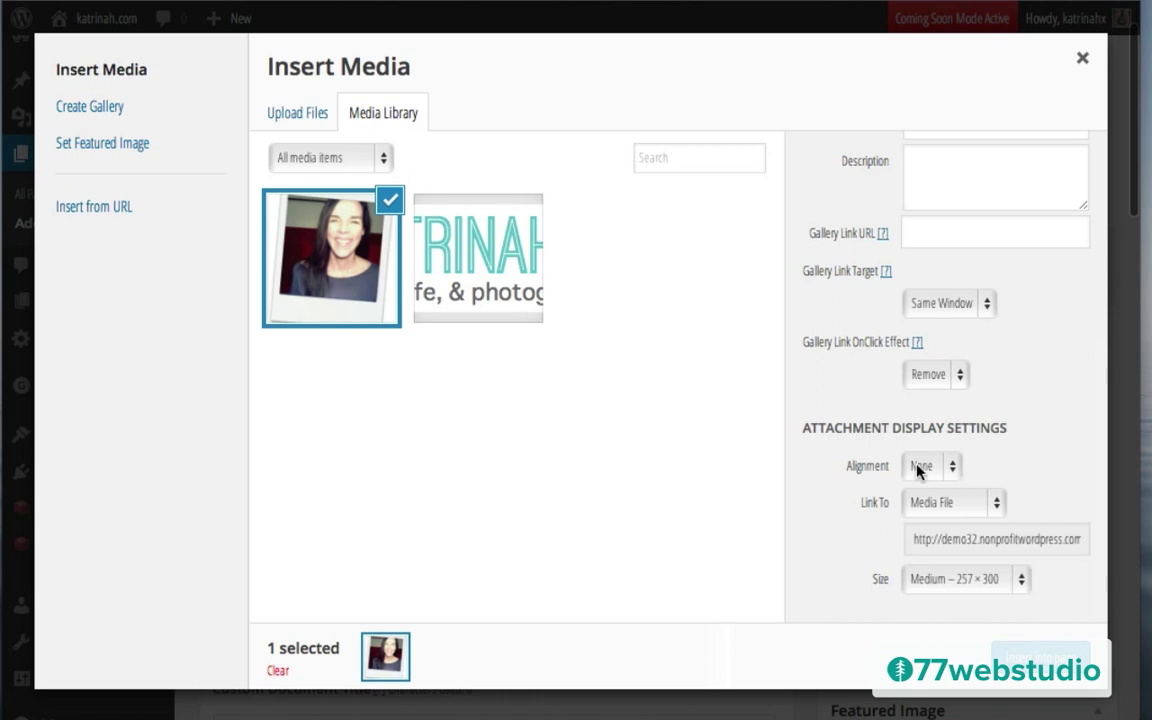
{"action": "left_click", "coordinate": [918, 468]}
{"action": "left_click", "coordinate": [920, 445]}
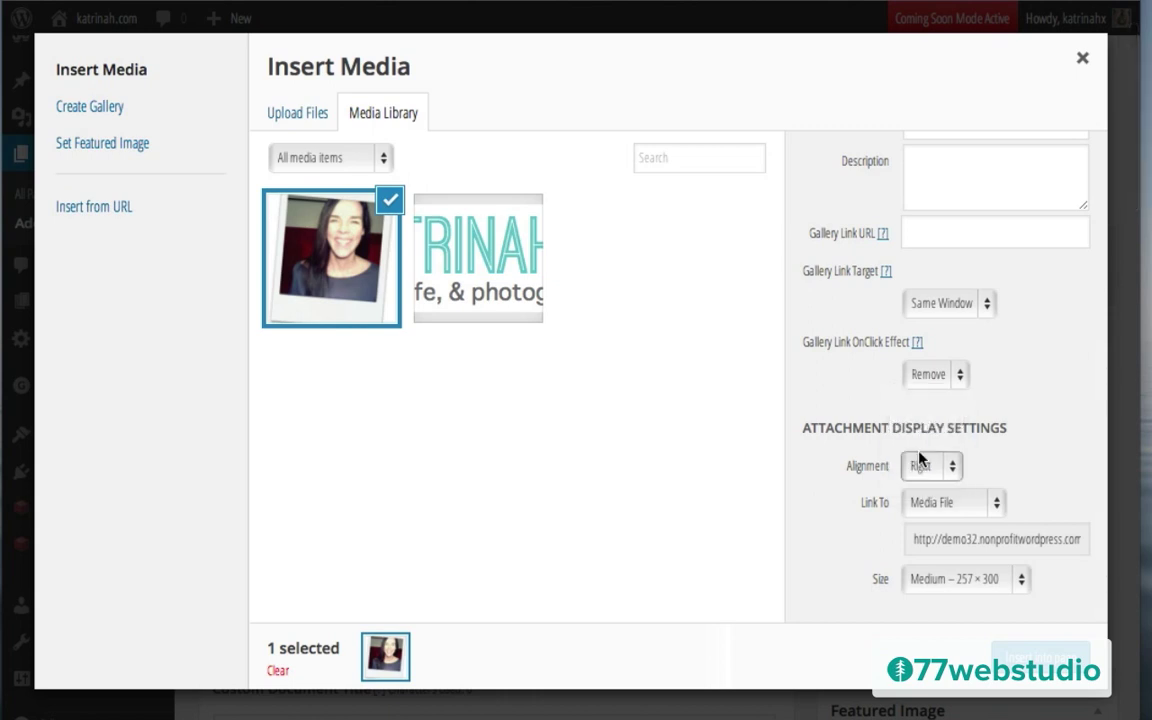
{"action": "left_click", "coordinate": [928, 504]}
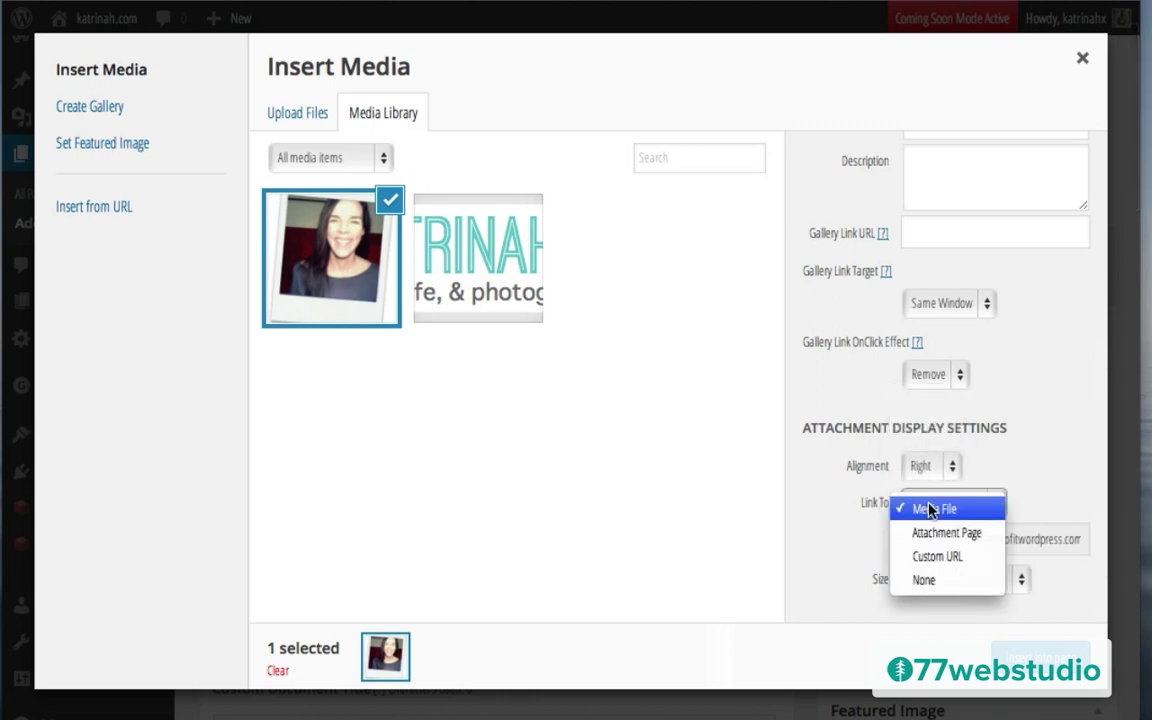
{"action": "left_click", "coordinate": [921, 580]}
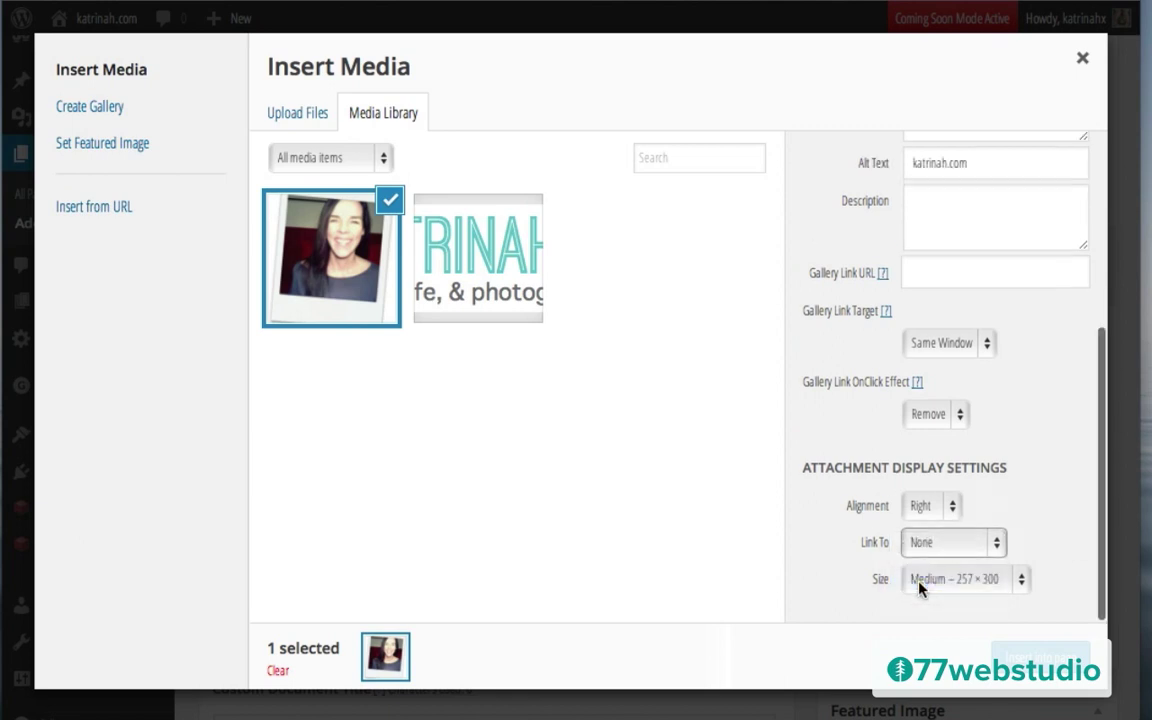
{"action": "left_click", "coordinate": [926, 580]}
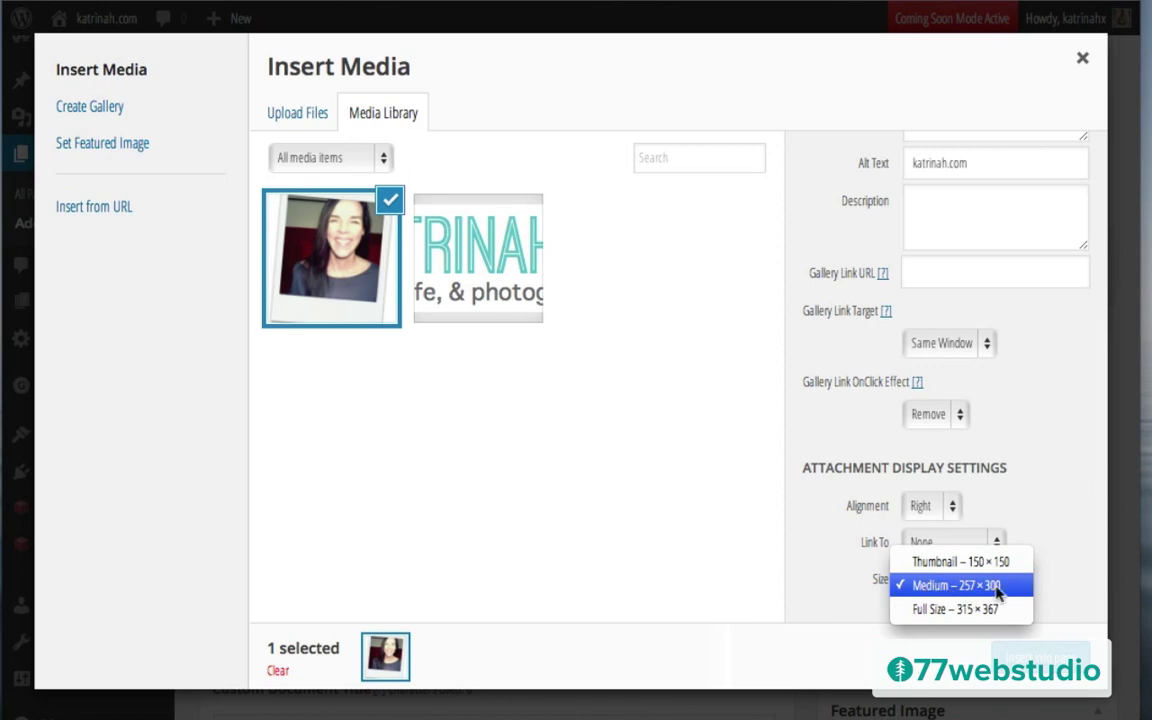
{"action": "left_click", "coordinate": [754, 538]}
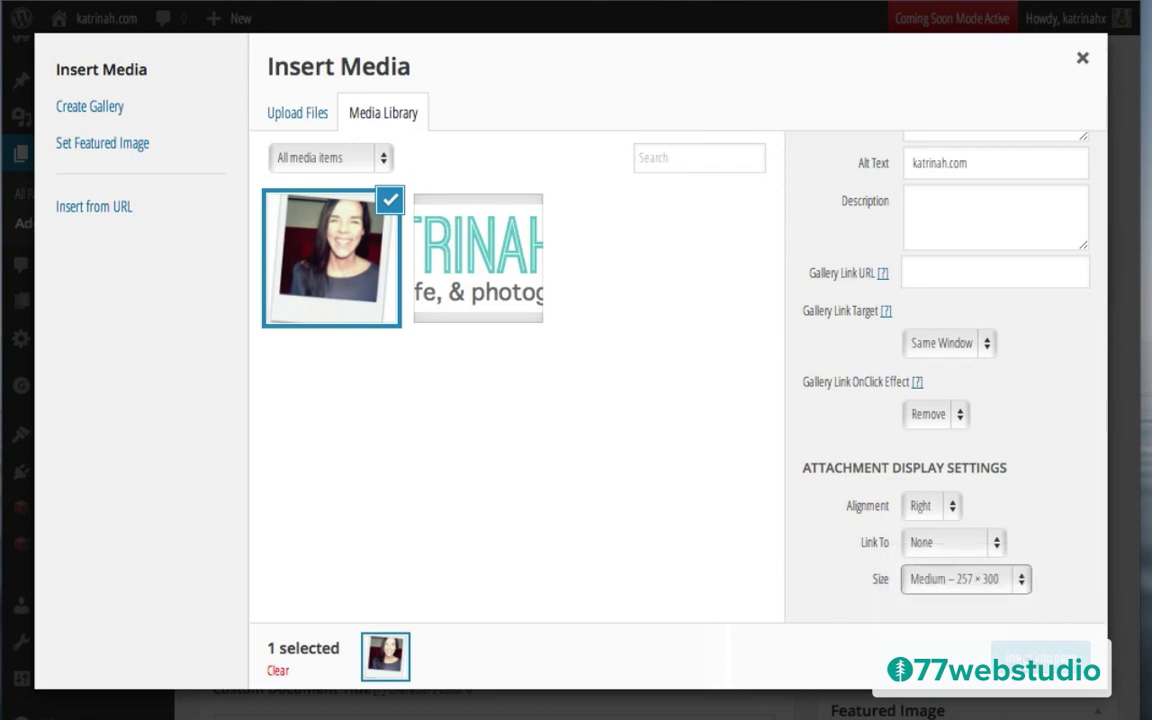
{"action": "left_click", "coordinate": [1035, 655]}
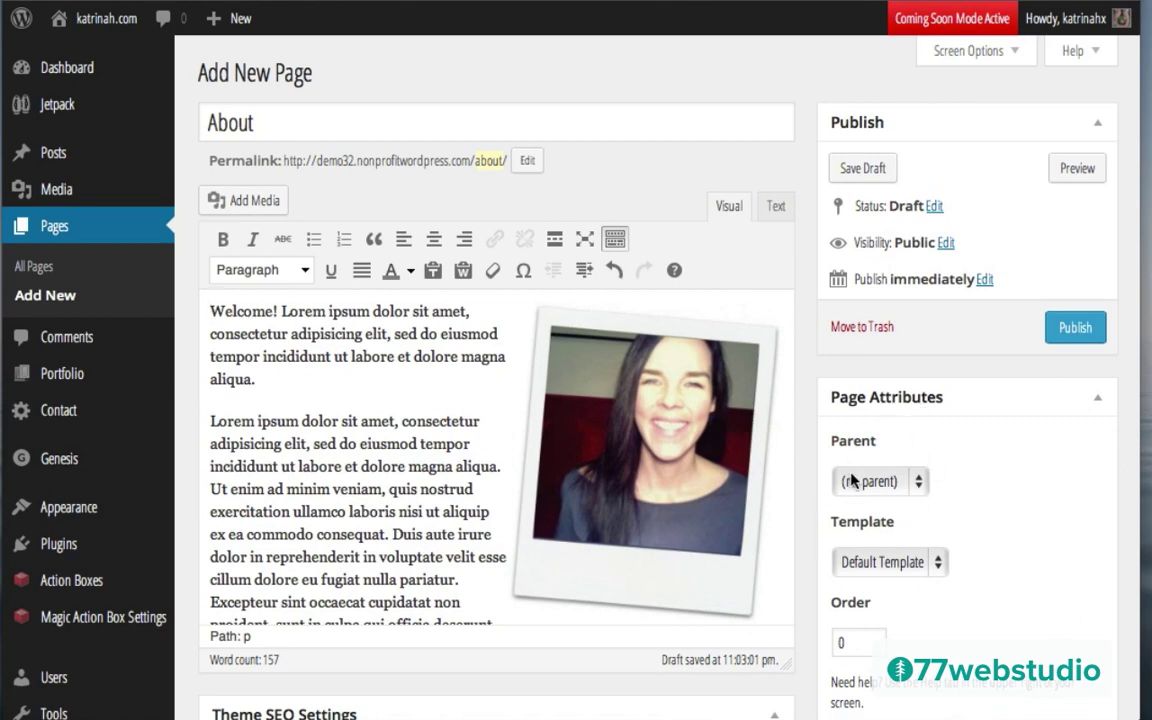
{"action": "left_click", "coordinate": [881, 563]}
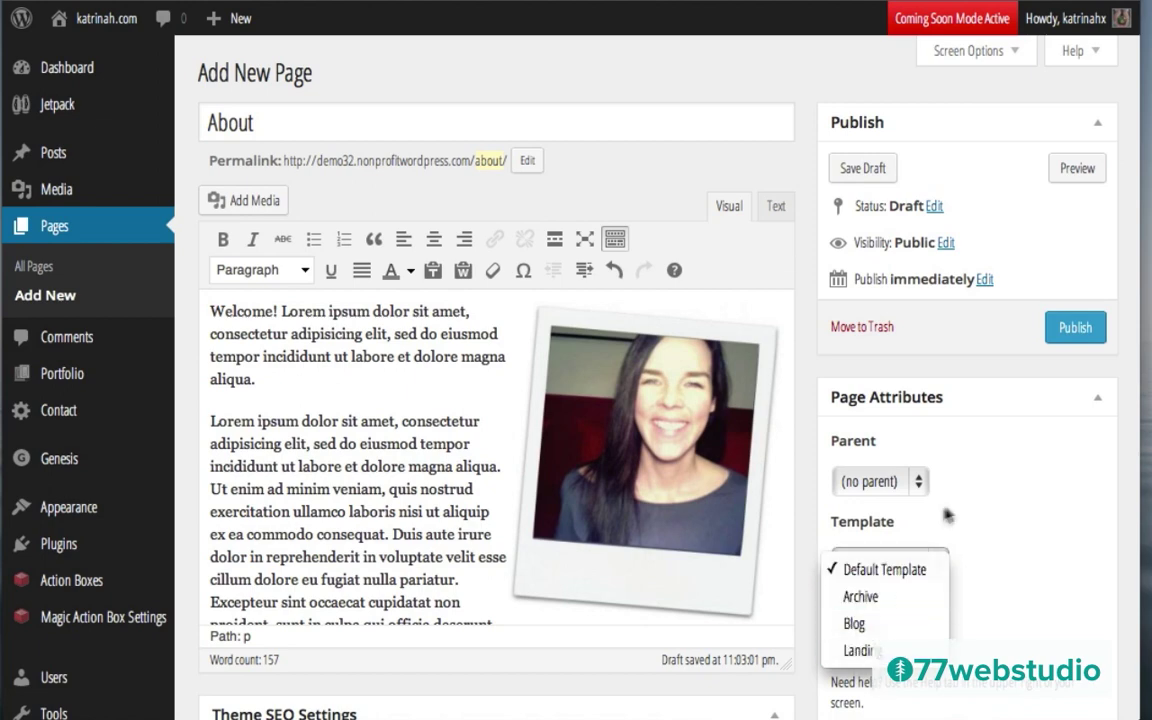
{"action": "left_click", "coordinate": [879, 571]}
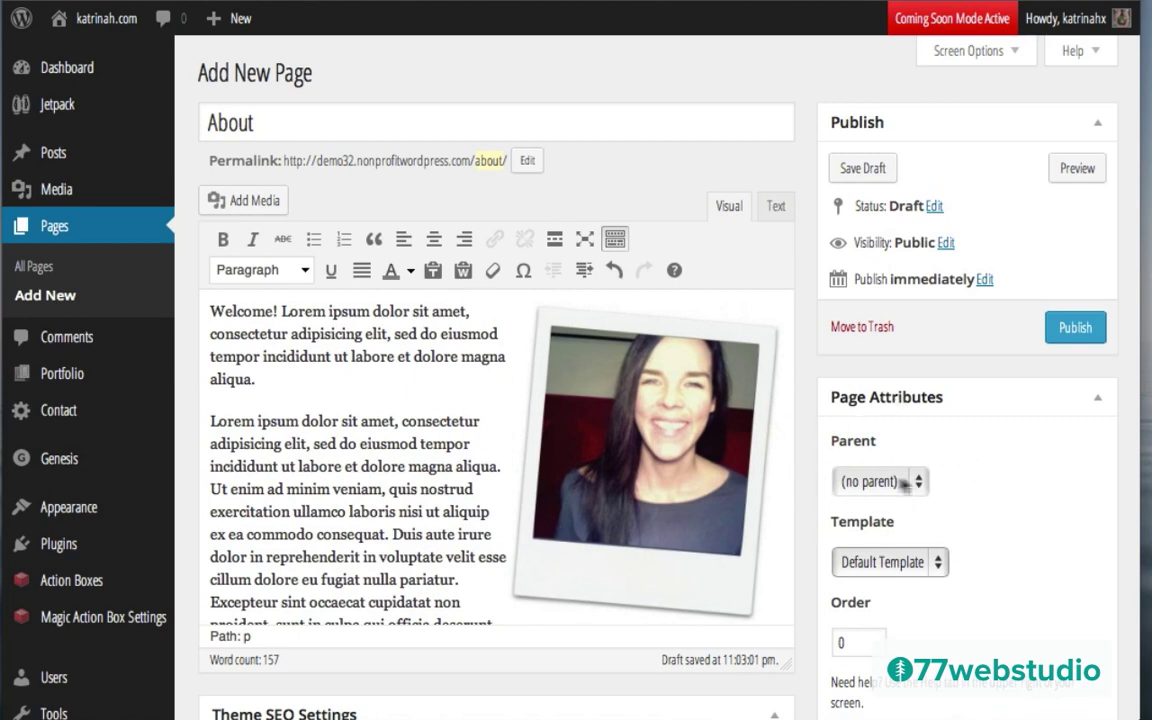
{"action": "scroll", "coordinate": [986, 482], "scroll_direction": "down", "scroll_amount": 5}
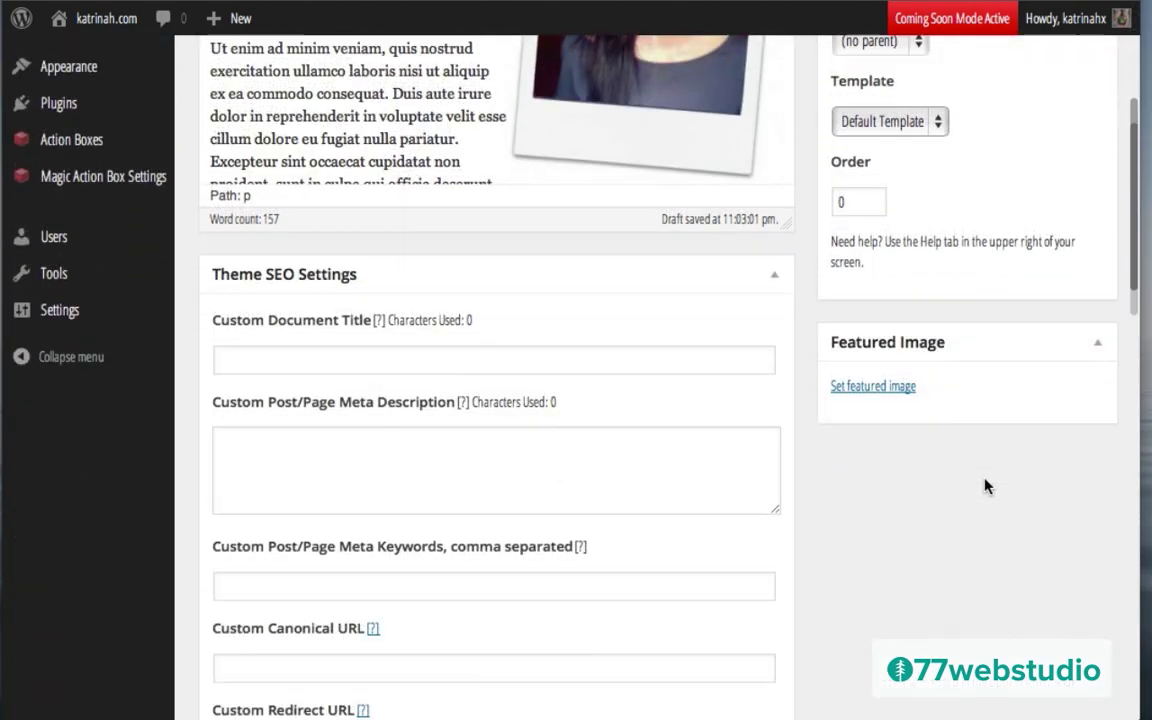
{"action": "scroll", "coordinate": [986, 486], "scroll_direction": "down", "scroll_amount": 5}
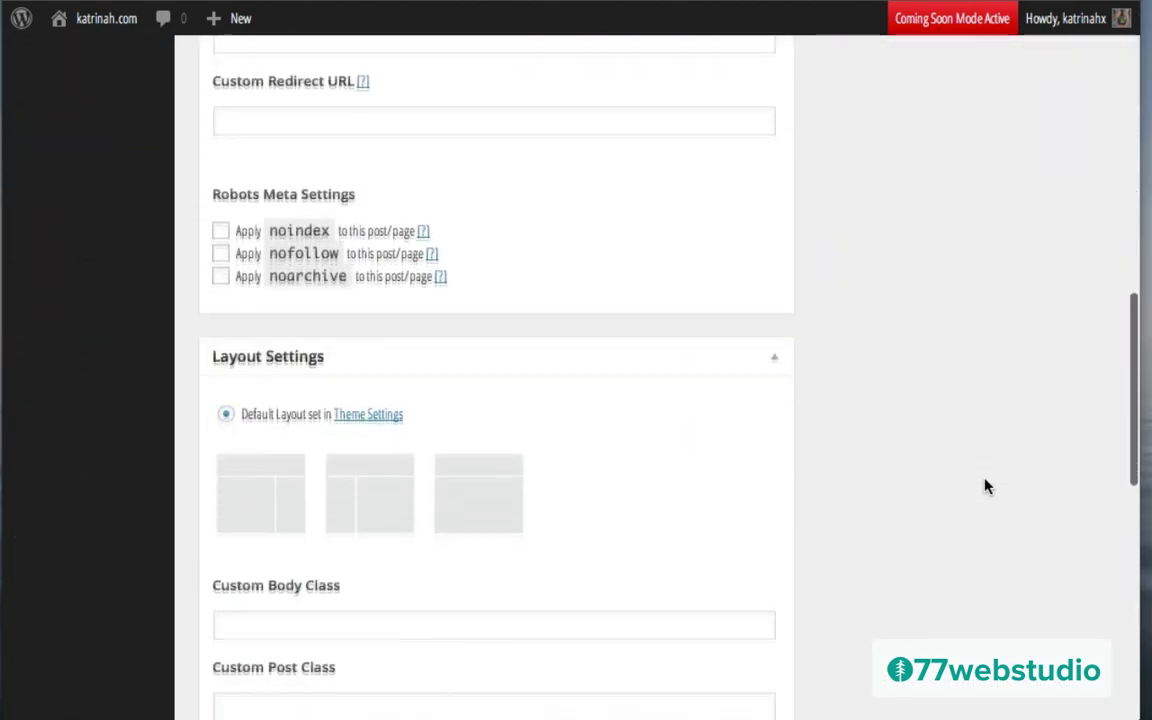
{"action": "scroll", "coordinate": [986, 486], "scroll_direction": "down", "scroll_amount": 8}
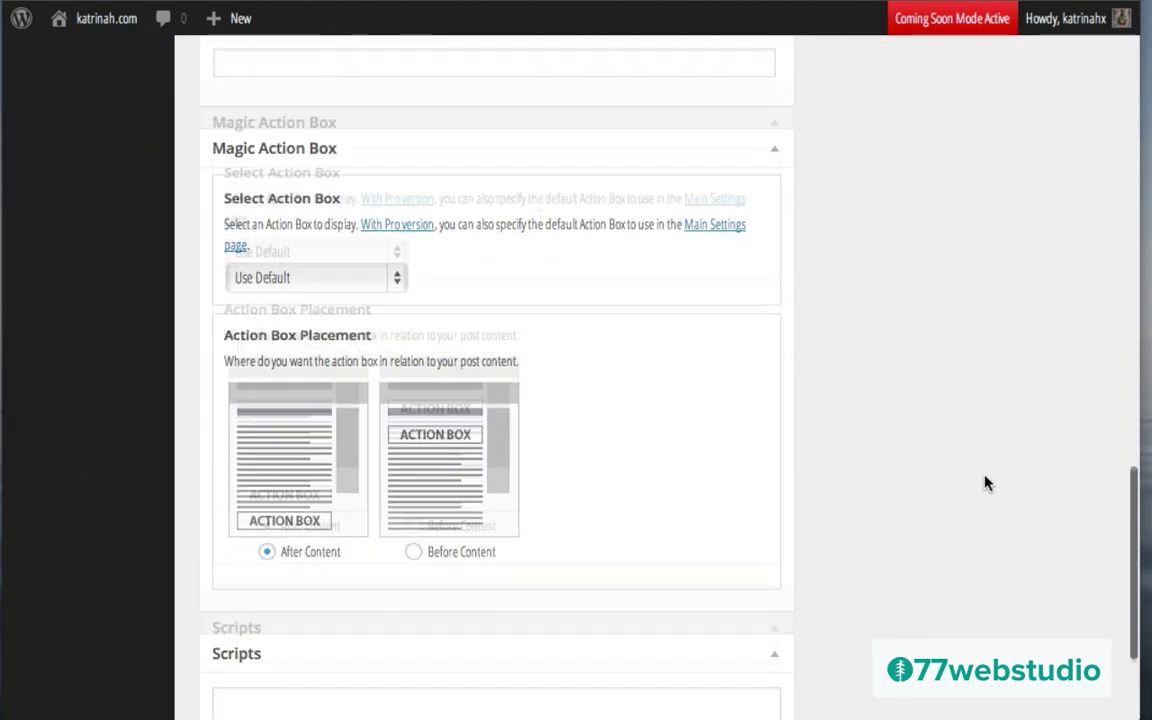
{"action": "scroll", "coordinate": [986, 484], "scroll_direction": "up", "scroll_amount": 3}
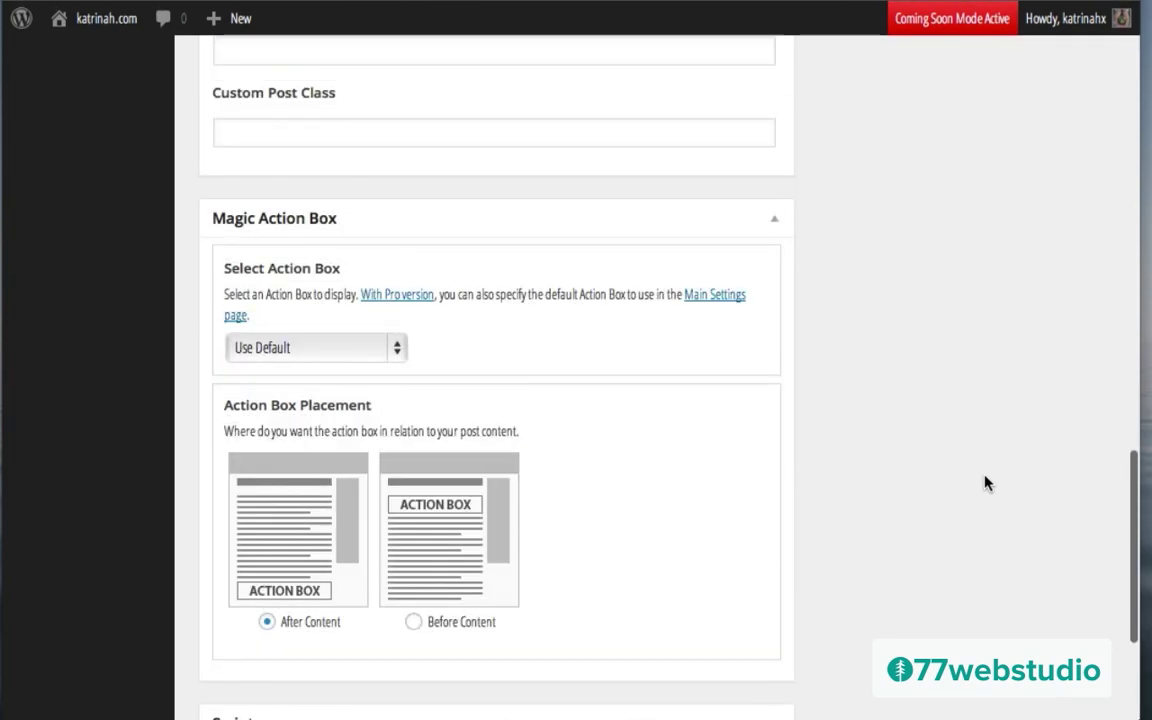
{"action": "scroll", "coordinate": [986, 484], "scroll_direction": "up", "scroll_amount": 3}
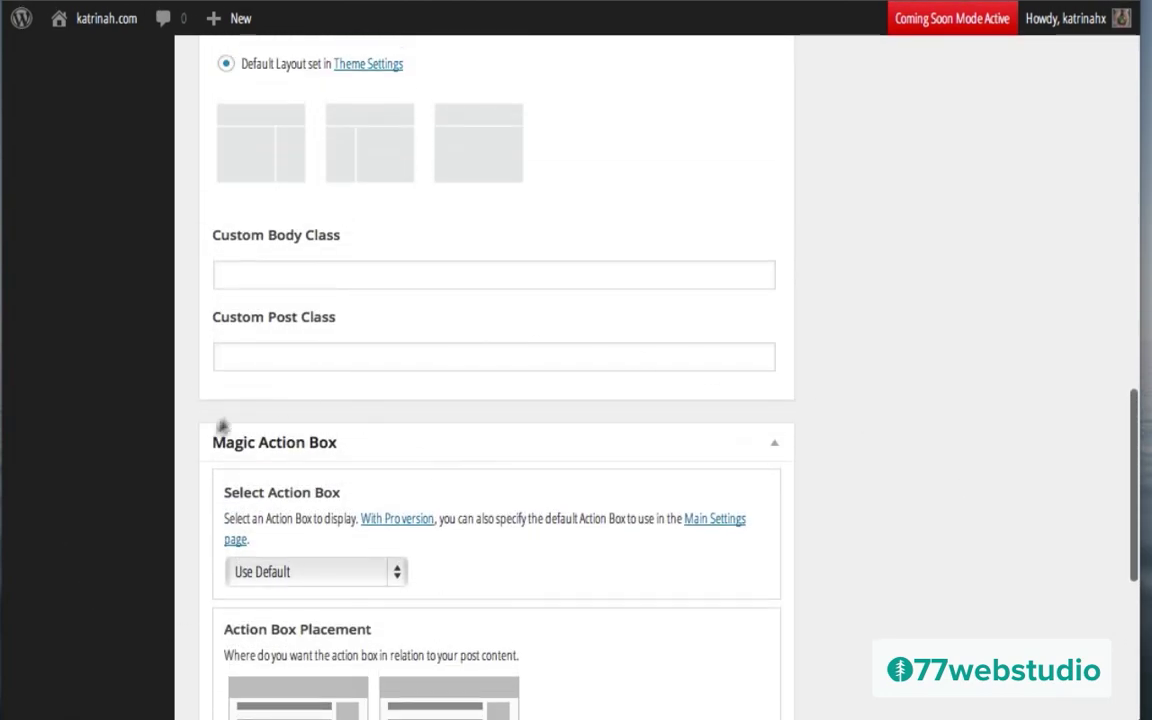
{"action": "scroll", "coordinate": [918, 401], "scroll_direction": "up", "scroll_amount": 1}
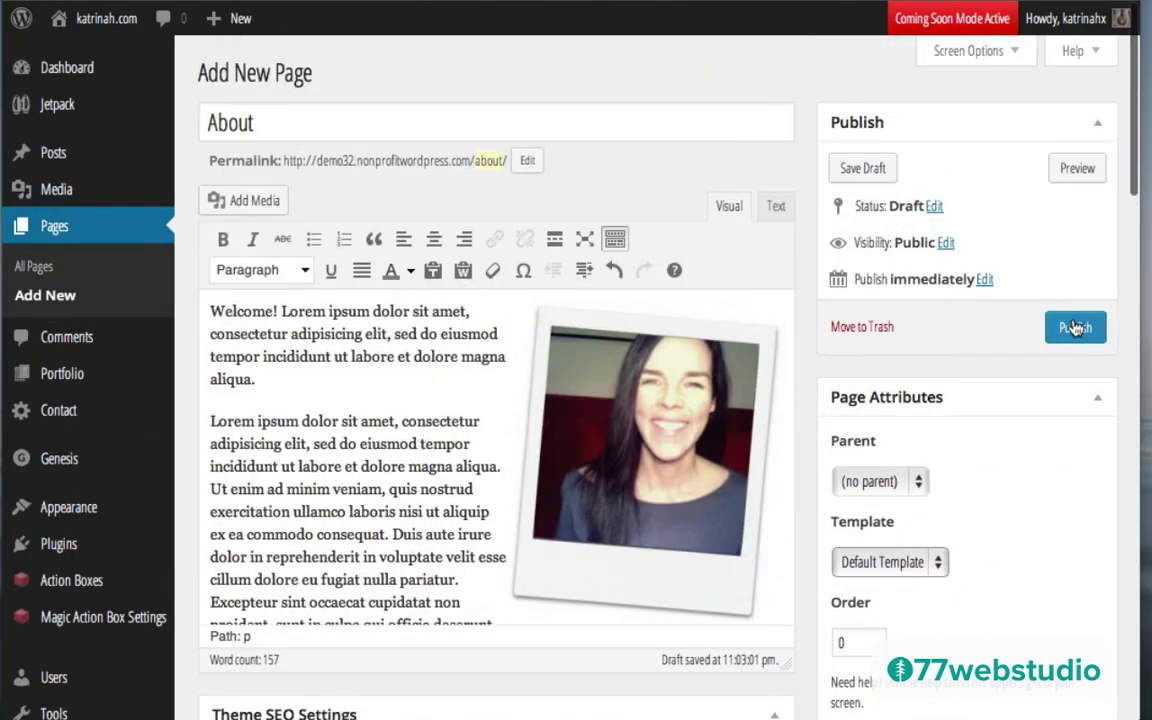
Step: Publish the About page and review its photo and Lorem ipsum text
{"action": "left_click", "coordinate": [1068, 330]}
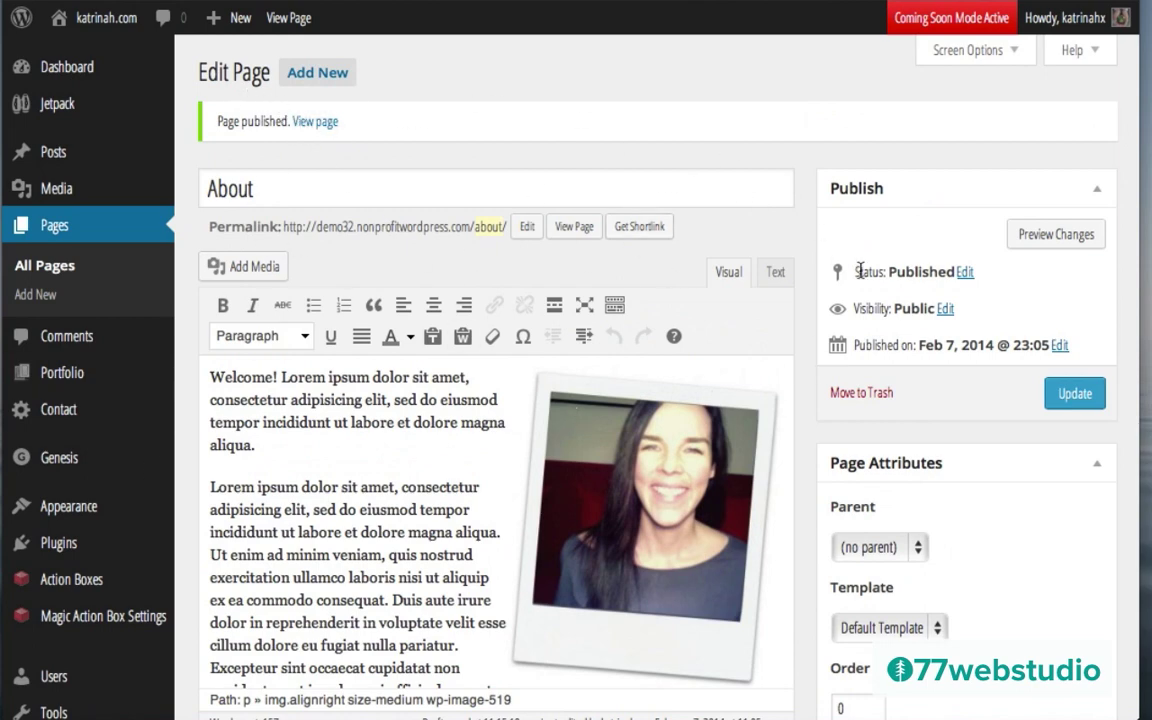
{"action": "scroll", "coordinate": [800, 323], "scroll_direction": "down", "scroll_amount": 3}
{"action": "scroll", "coordinate": [800, 323], "scroll_direction": "down", "scroll_amount": 5}
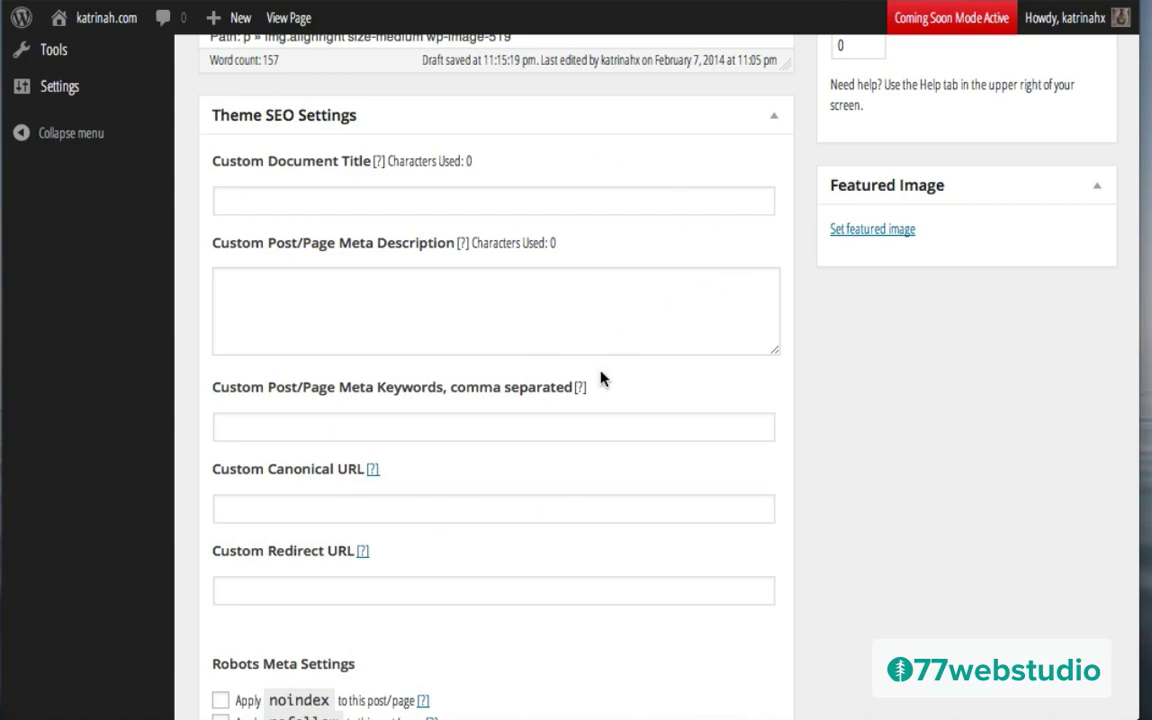
{"action": "scroll", "coordinate": [600, 378], "scroll_direction": "up", "scroll_amount": 5}
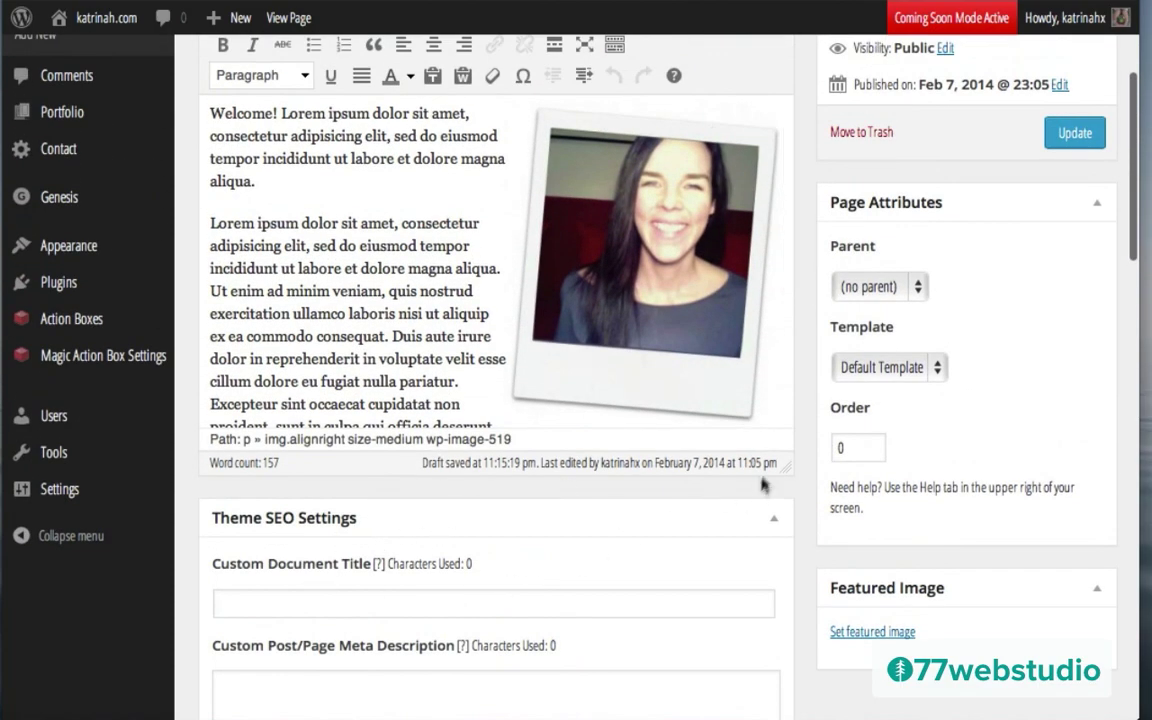
{"action": "scroll", "coordinate": [812, 408], "scroll_direction": "up", "scroll_amount": 3}
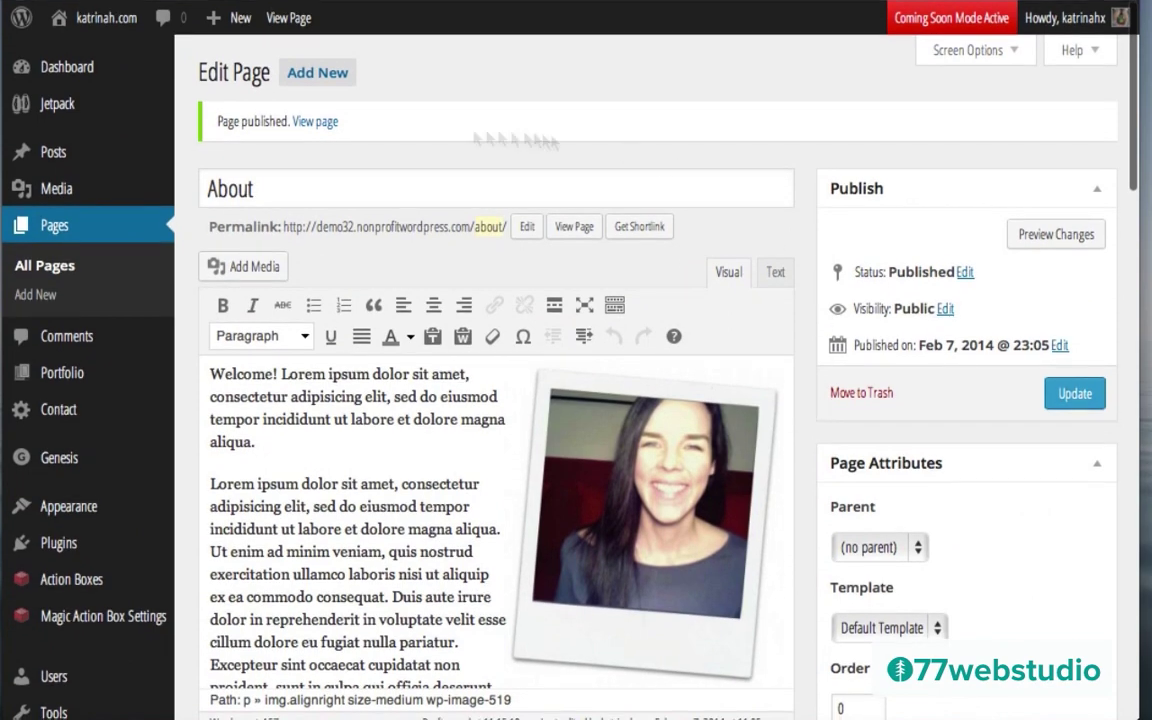
Step: View the published About page on the live site from the Page published notice
{"action": "left_click", "coordinate": [310, 122]}
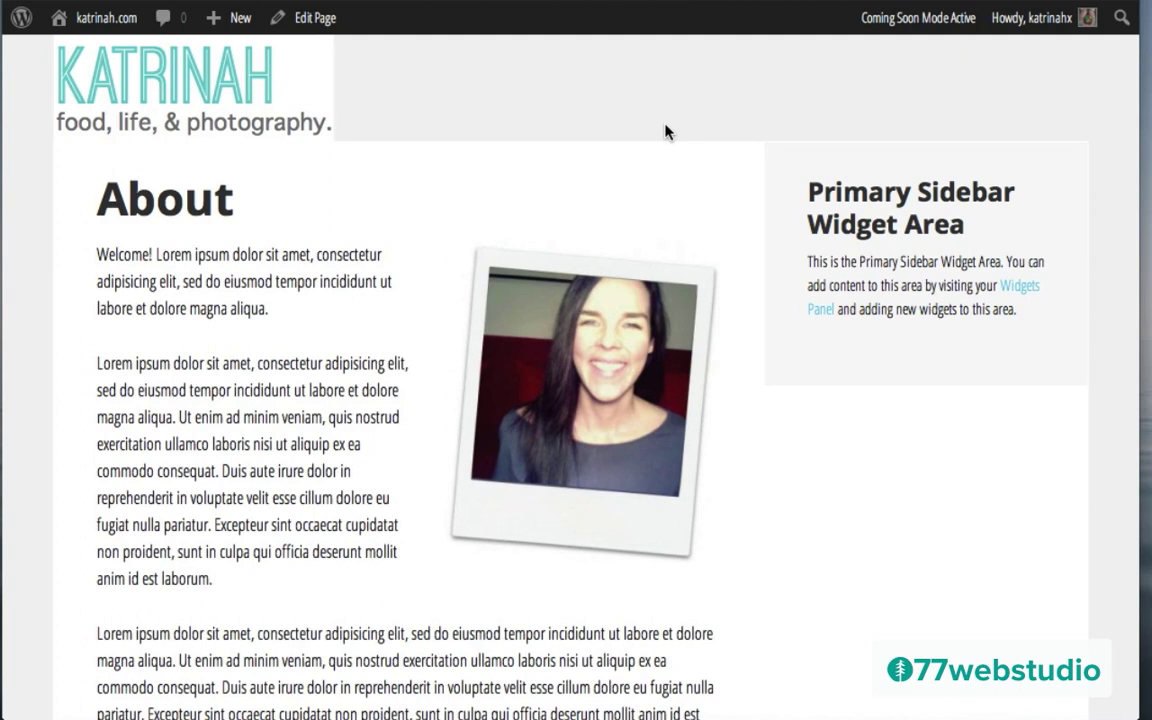
{"action": "mouse_move", "coordinate": [210, 20]}
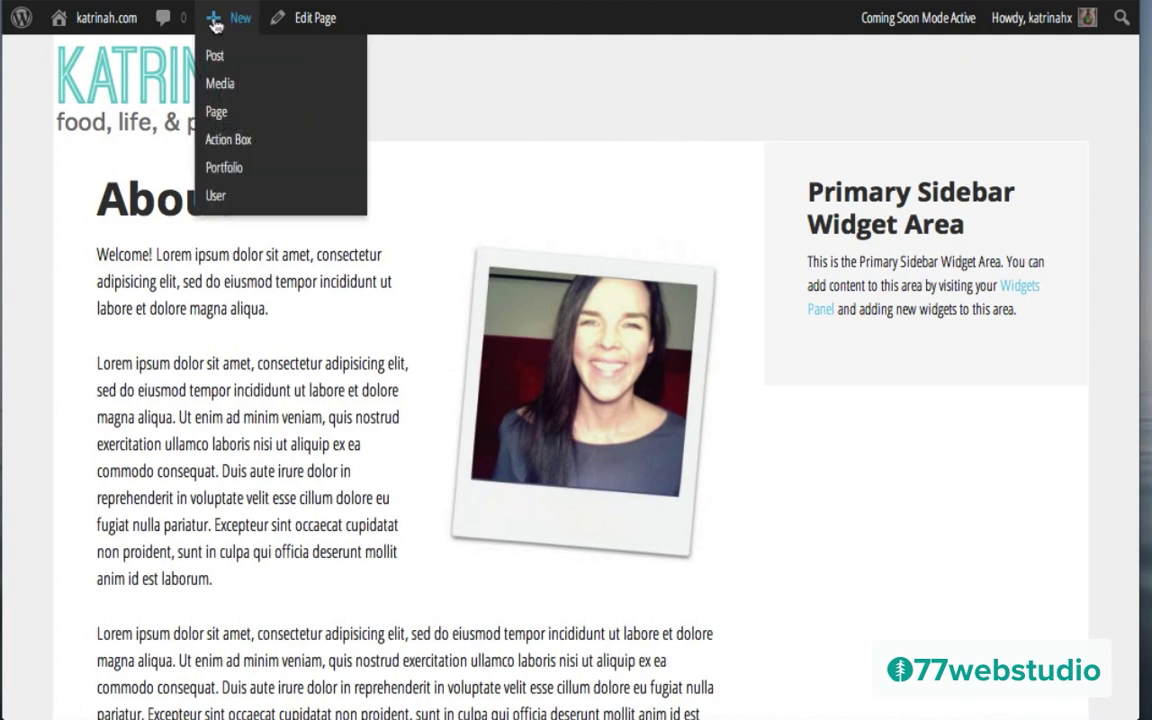
Step: Create a new page titled Blog and save it as a draft
{"action": "left_click", "coordinate": [217, 113]}
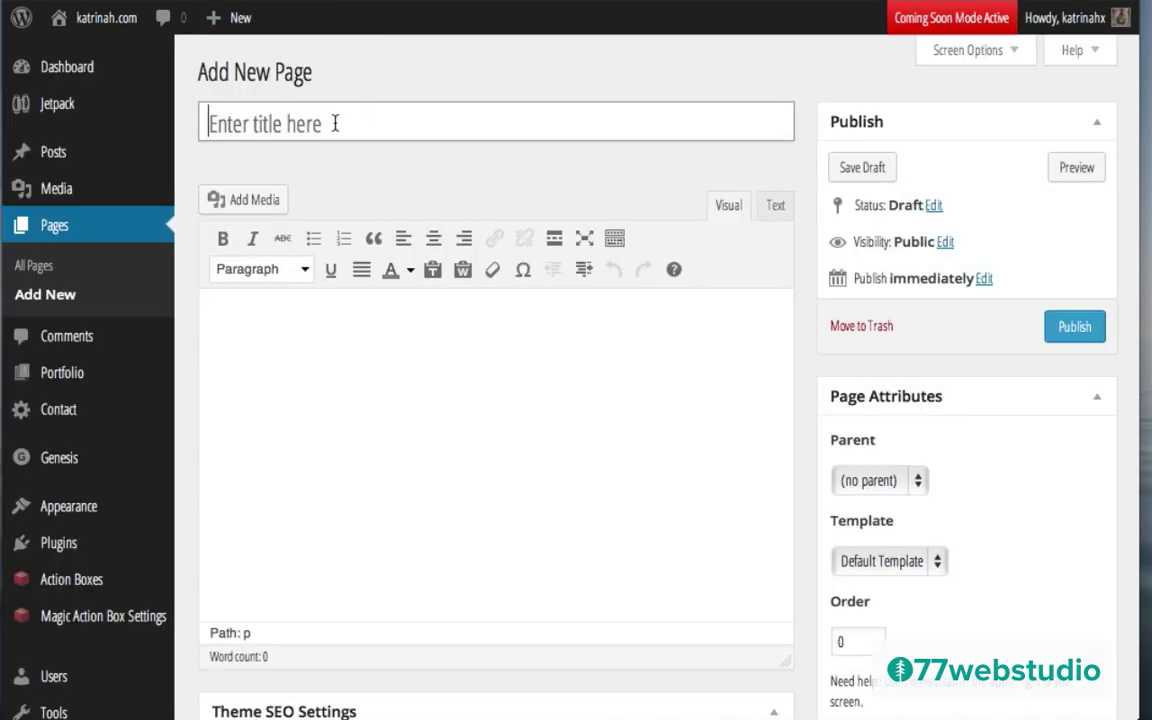
{"action": "left_click", "coordinate": [335, 123]}
{"action": "type", "text": "Blog"}
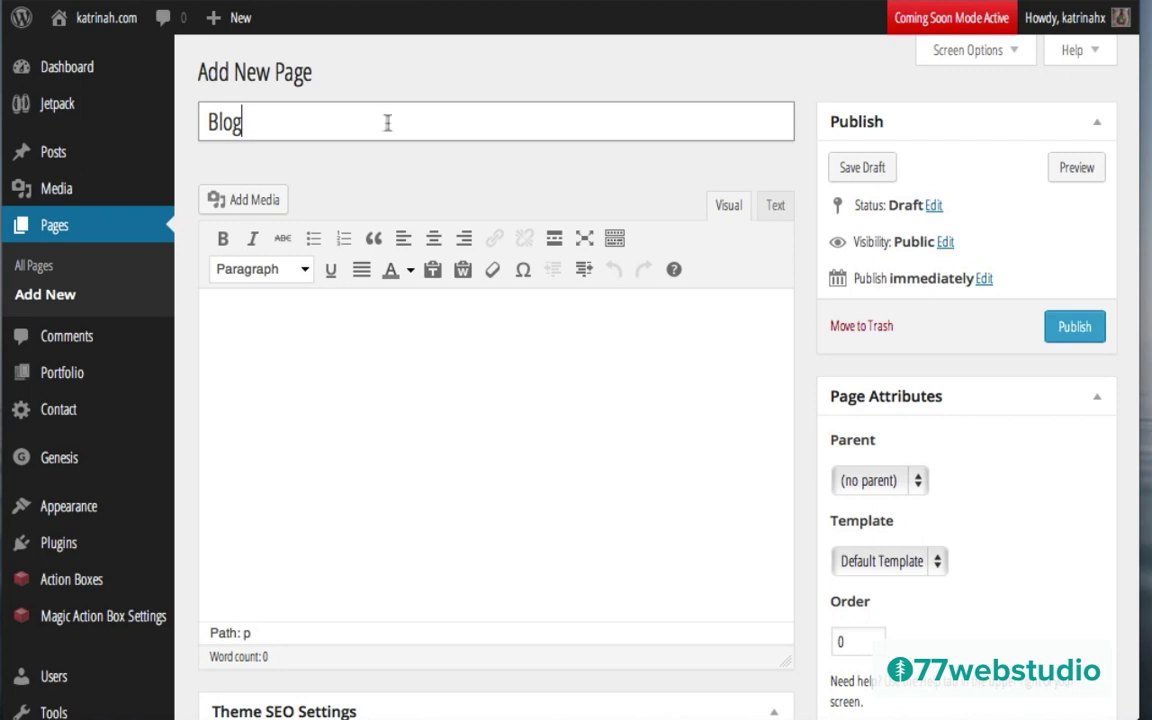
{"action": "key", "text": "Tab"}
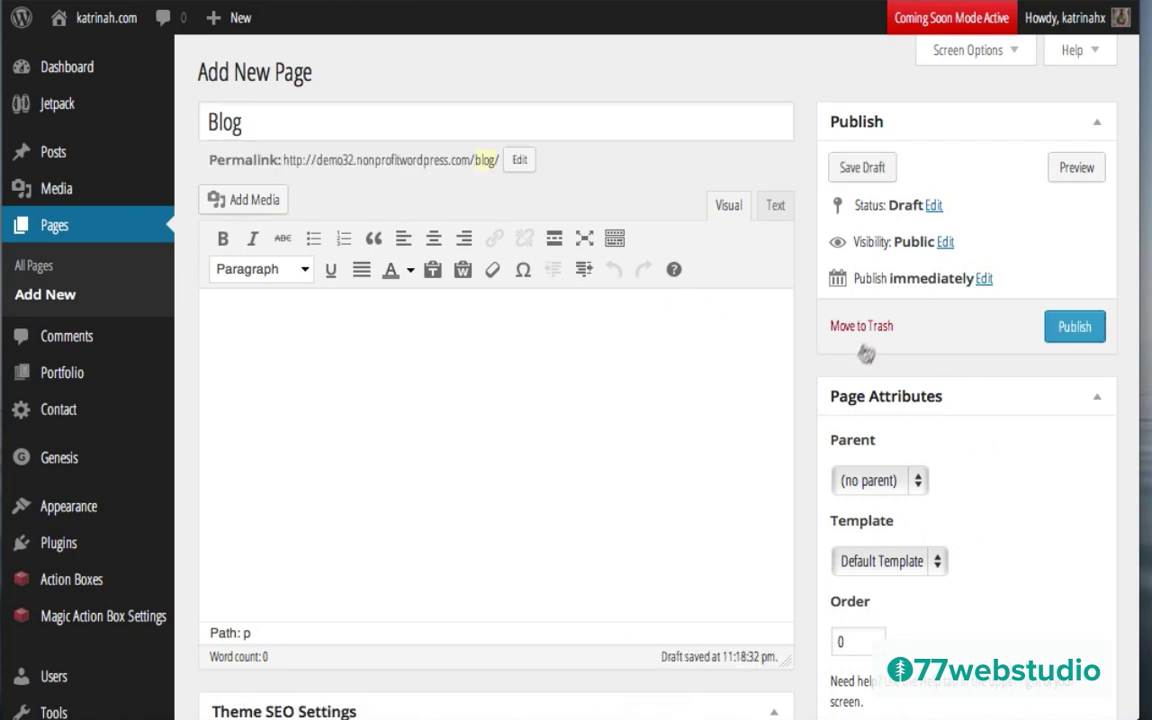
Step: Assign the Blog template to the page and publish it
{"action": "left_click", "coordinate": [870, 562]}
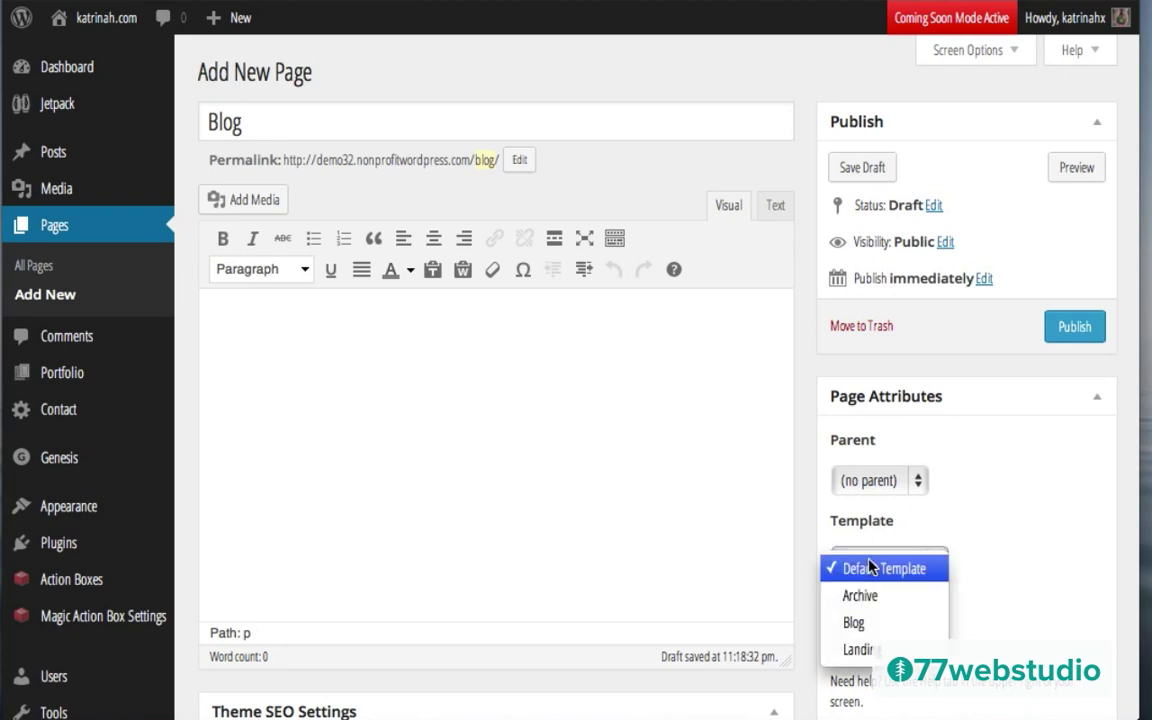
{"action": "left_click", "coordinate": [855, 622]}
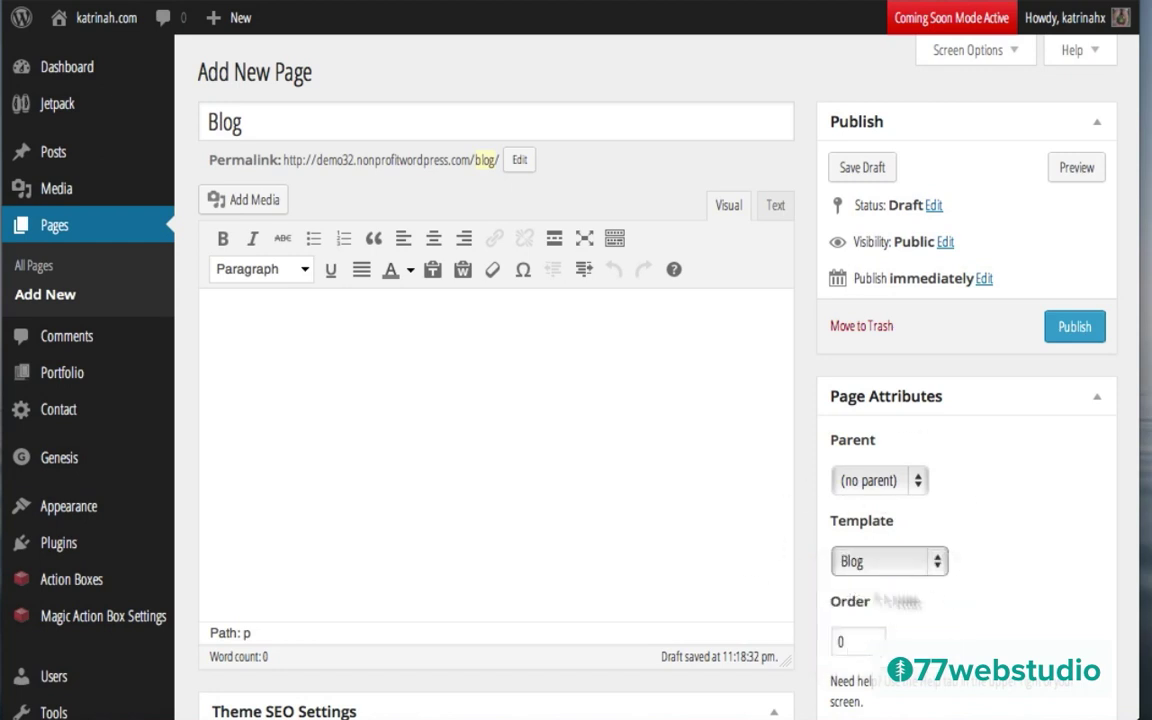
{"action": "left_click", "coordinate": [1069, 328]}
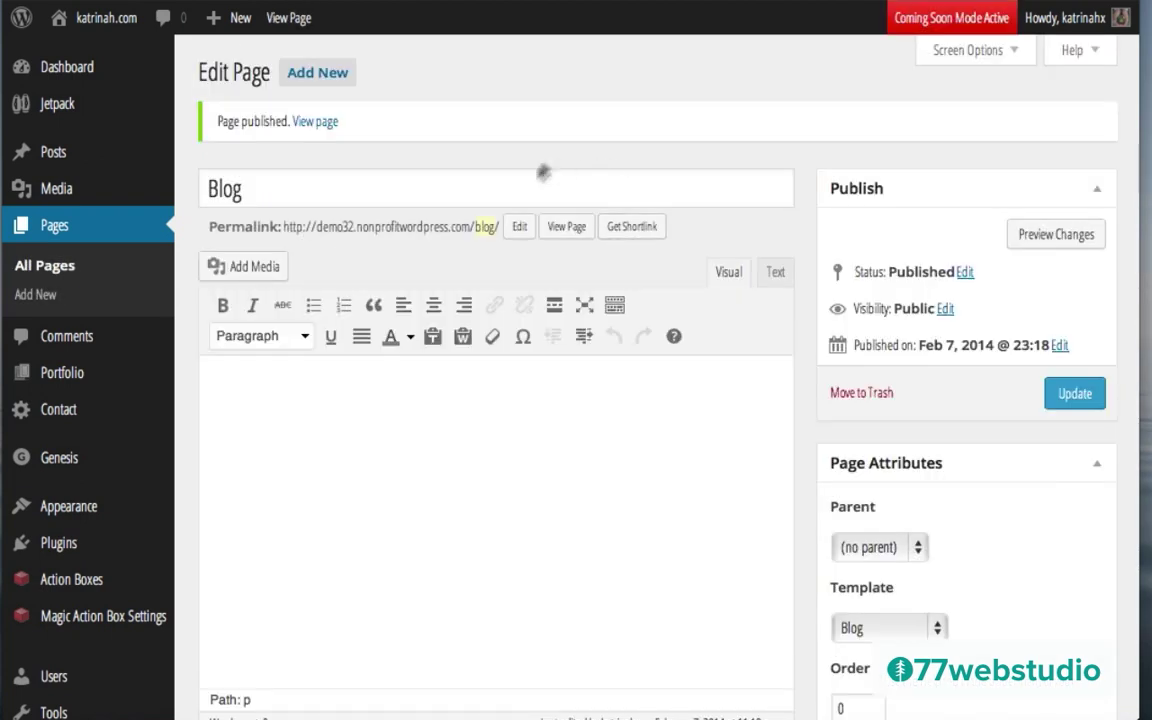
Step: View the published Blog page on the live site, listing the Hello world! post
{"action": "left_click", "coordinate": [567, 227]}
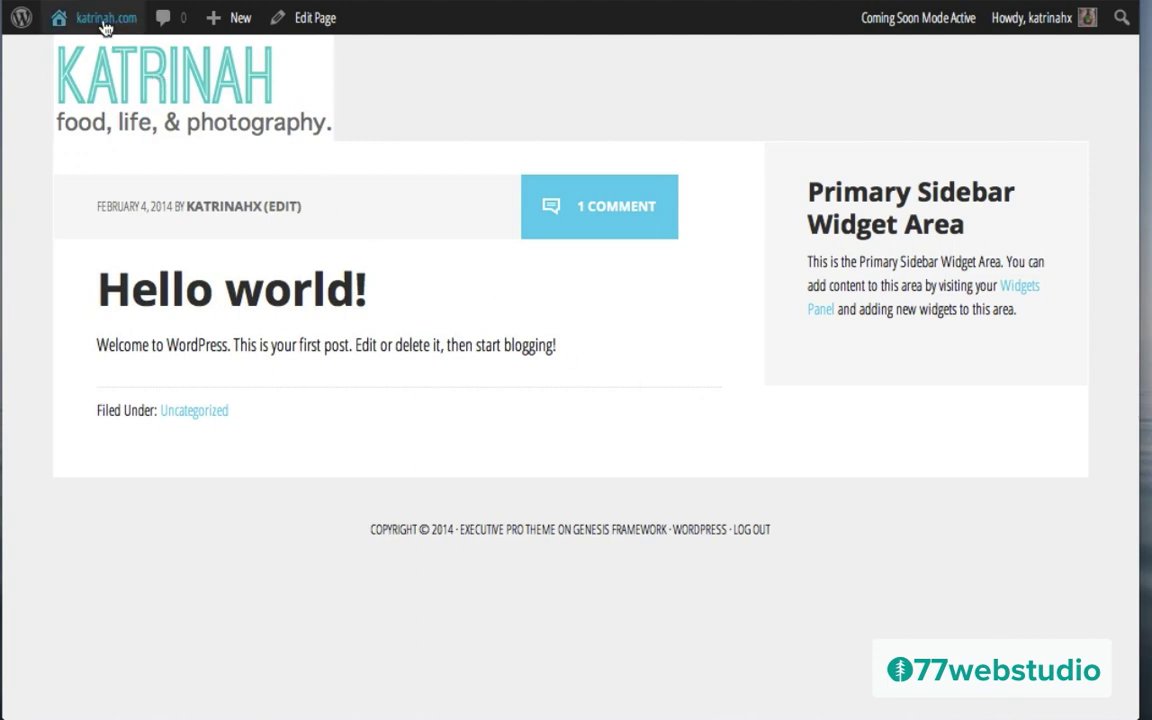
{"action": "mouse_move", "coordinate": [98, 28]}
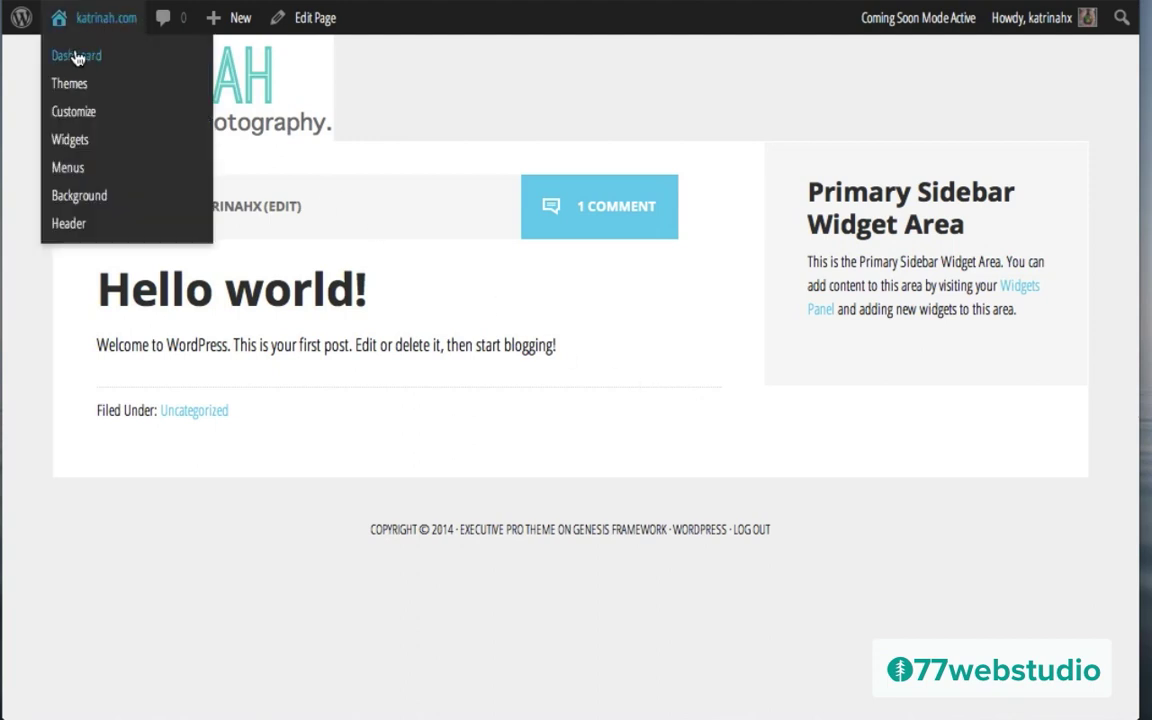
Step: Return to the Dashboard and open Plugins > Installed Plugins
{"action": "left_click", "coordinate": [77, 57]}
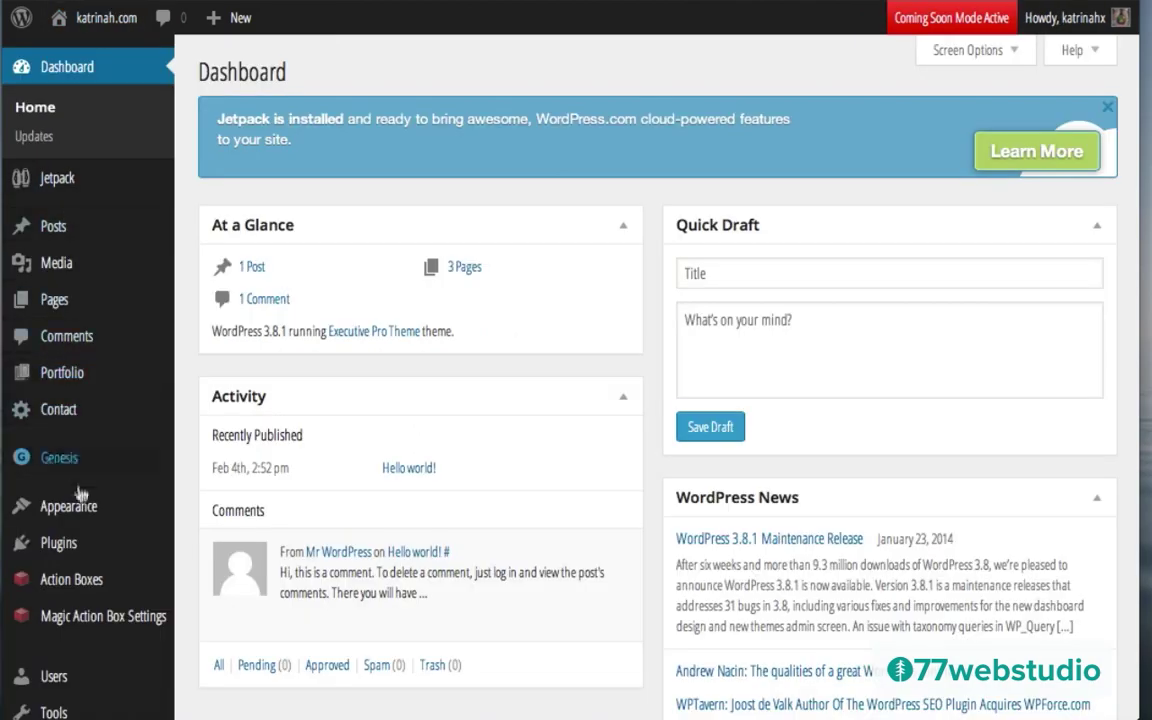
{"action": "mouse_move", "coordinate": [78, 540]}
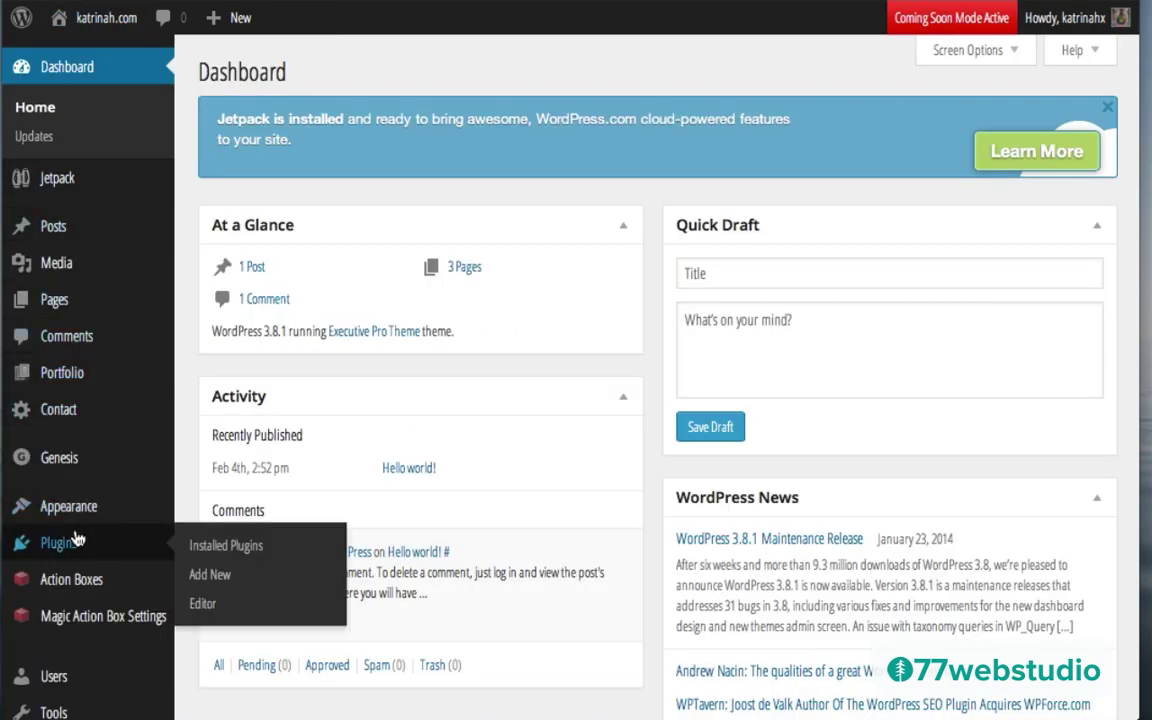
{"action": "left_click", "coordinate": [250, 550]}
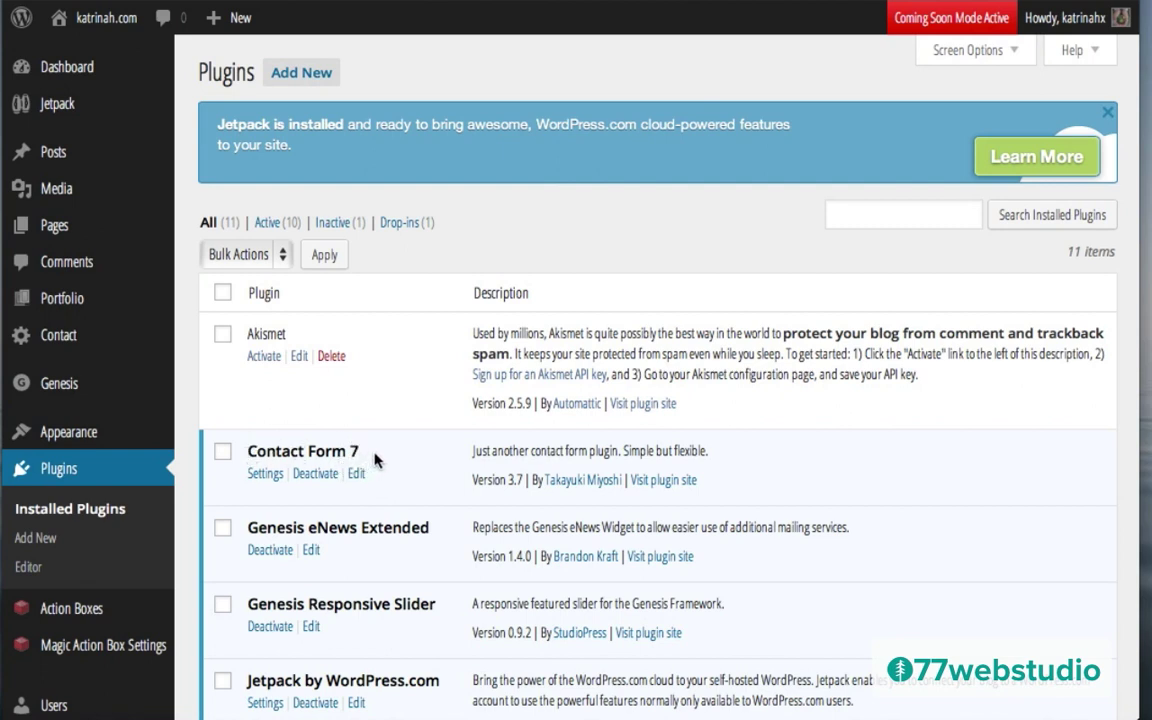
Step: Open Contact form 1 from Contact Form 7 settings and select its id 516 shortcode
{"action": "left_click", "coordinate": [264, 475]}
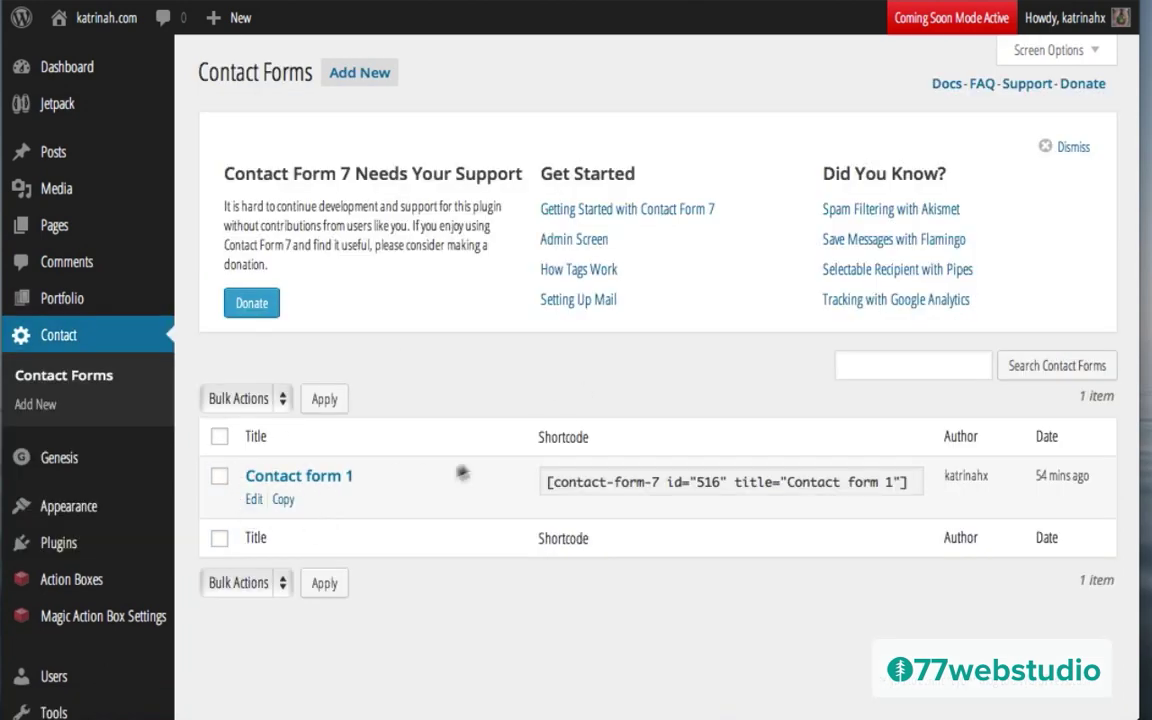
{"action": "mouse_move", "coordinate": [494, 465]}
{"action": "left_click", "coordinate": [253, 501]}
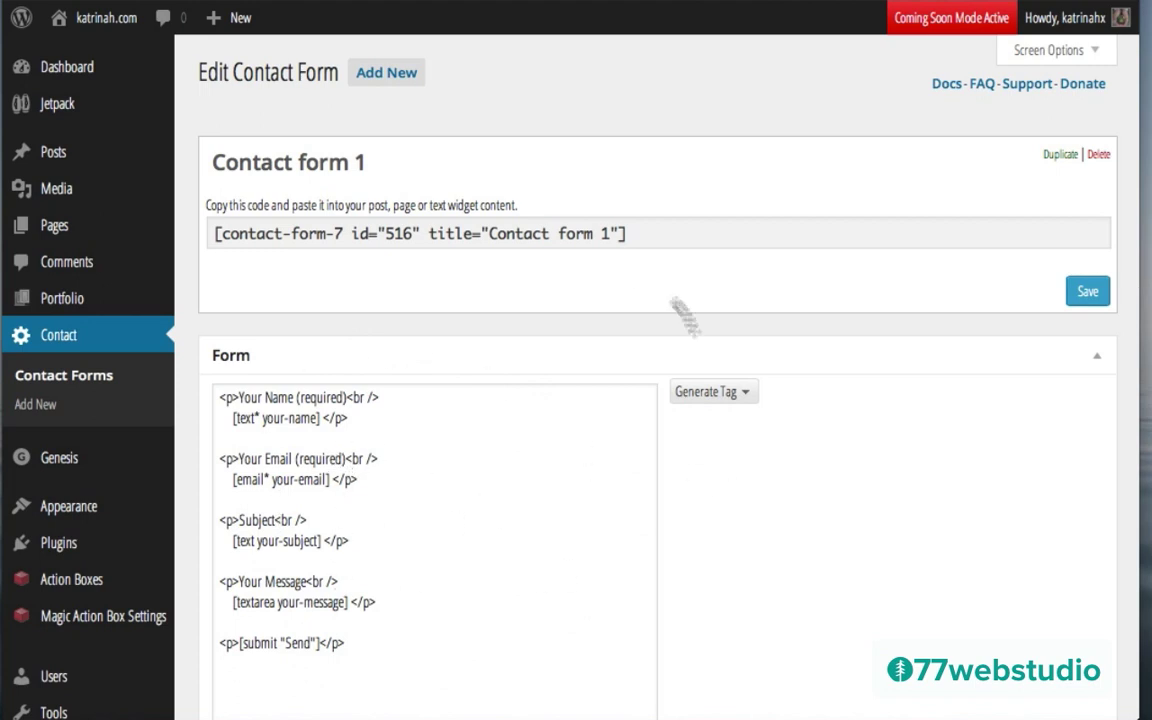
{"action": "scroll", "coordinate": [659, 565], "scroll_direction": "down", "scroll_amount": 6}
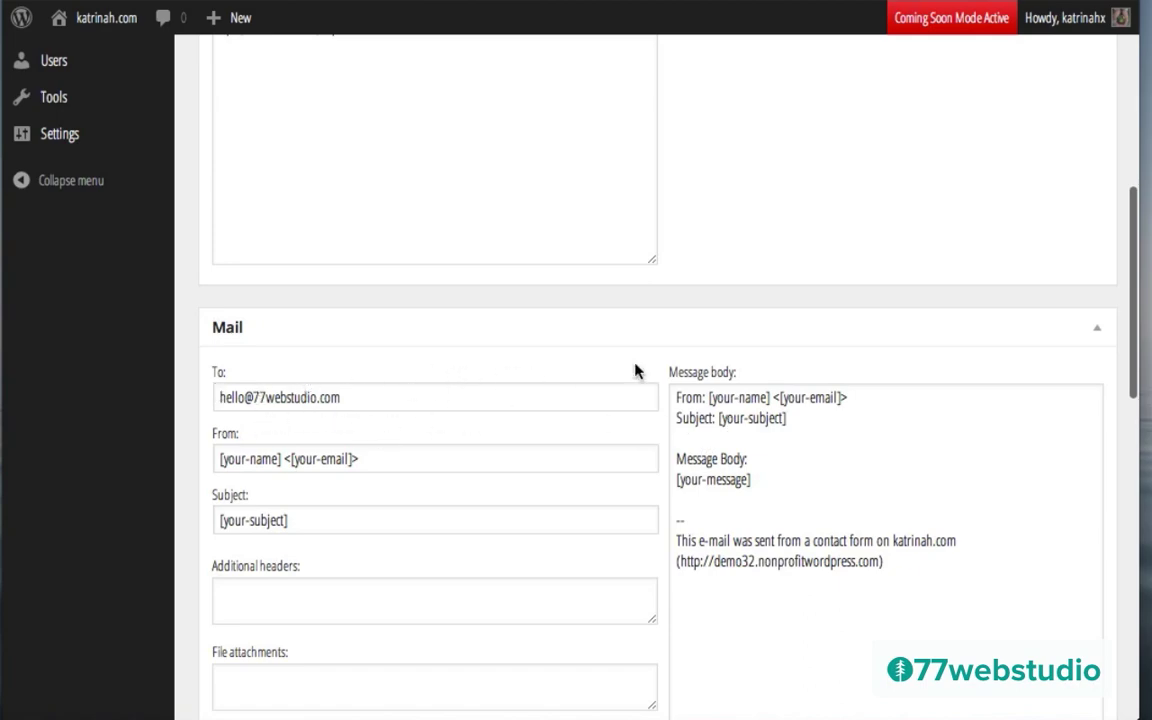
{"action": "scroll", "coordinate": [635, 370], "scroll_direction": "up", "scroll_amount": 10}
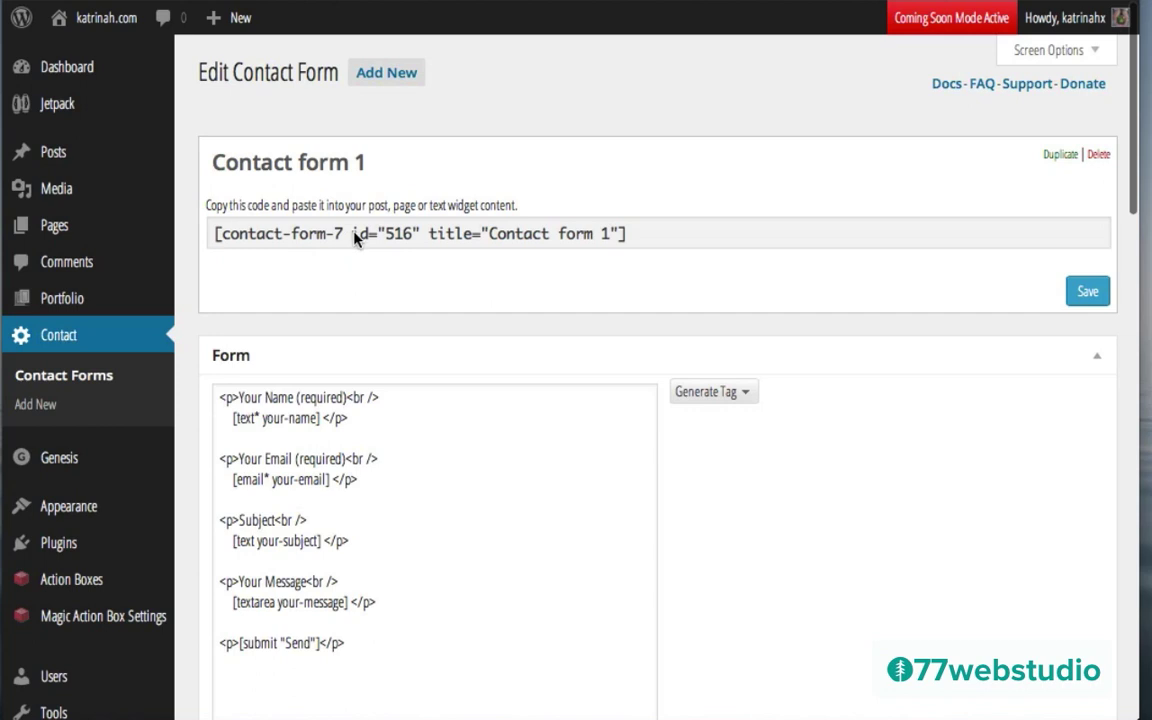
{"action": "left_click", "coordinate": [356, 236]}
{"action": "key", "text": "ctrl+c"}
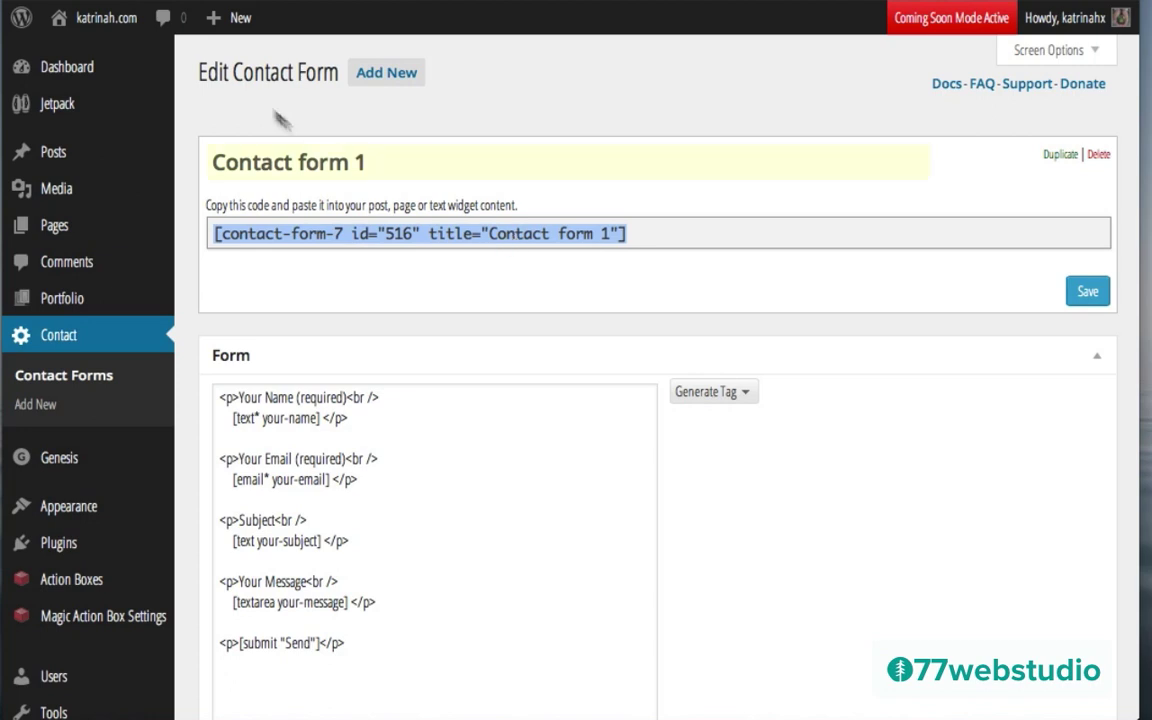
Step: Create a new page titled Contact, fixing the typo, with the body in Text mode
{"action": "mouse_move", "coordinate": [198, 20]}
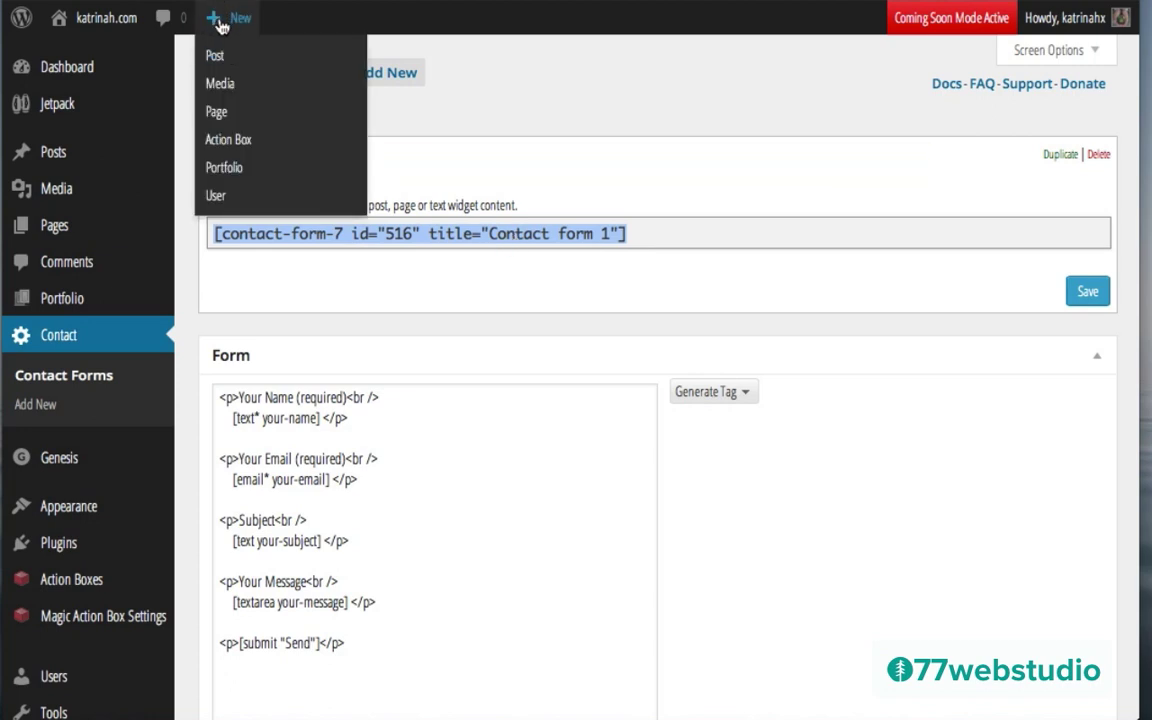
{"action": "left_click", "coordinate": [216, 111]}
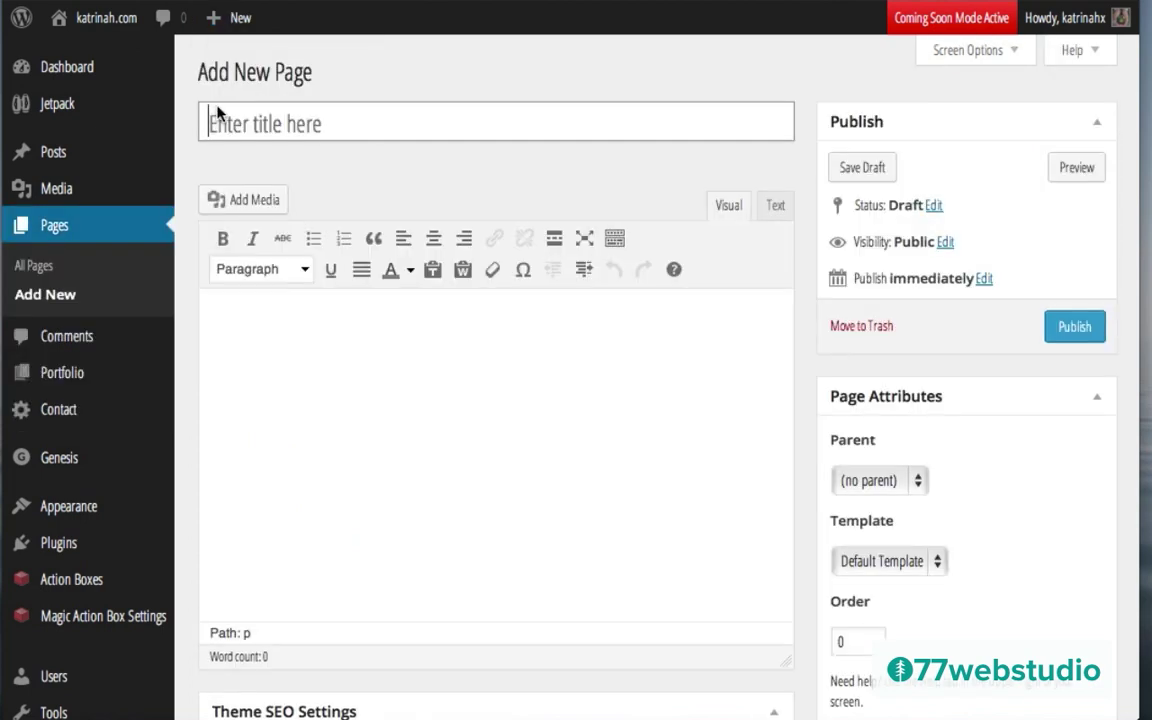
{"action": "left_click", "coordinate": [252, 122]}
{"action": "type", "text": "COntact"}
{"action": "double_click", "coordinate": [262, 122]}
{"action": "type", "text": "Contact"}
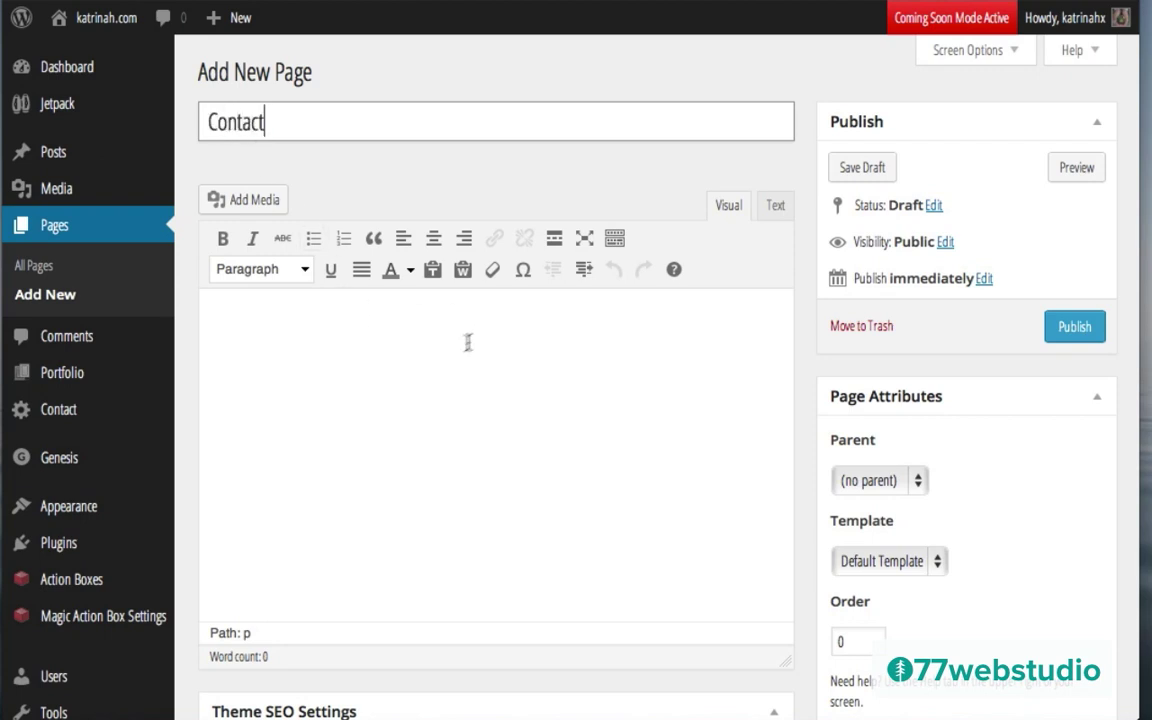
{"action": "left_click", "coordinate": [445, 351]}
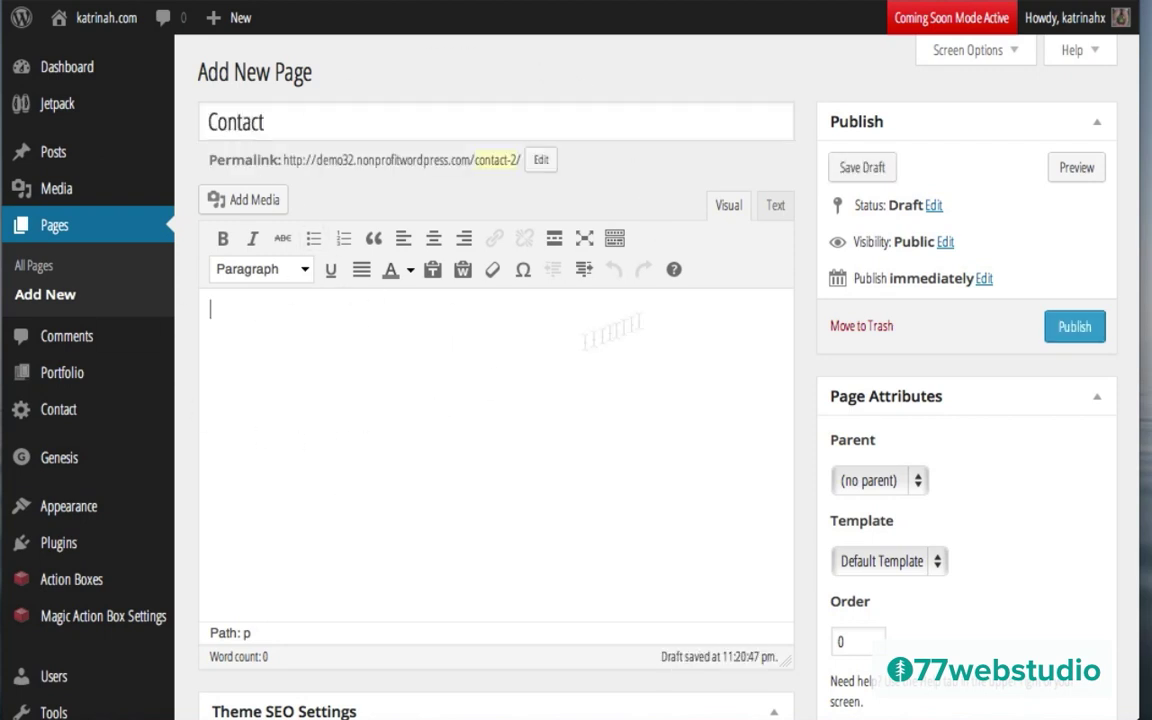
{"action": "left_click", "coordinate": [776, 208]}
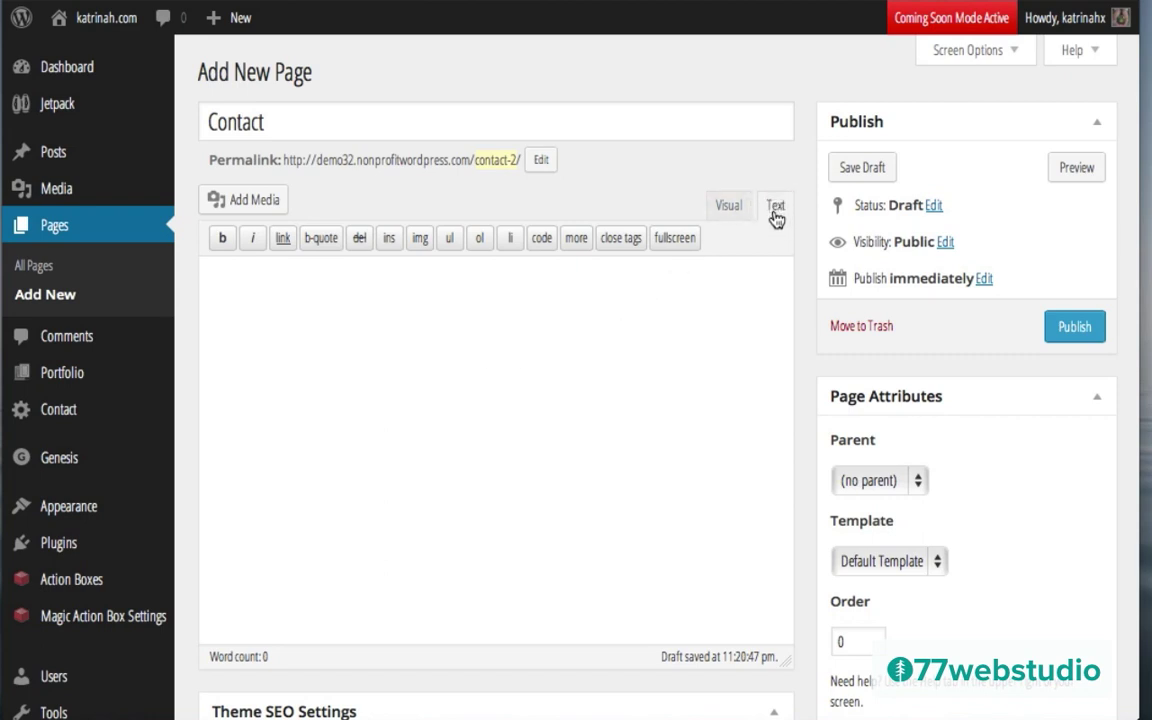
Step: Paste the [contact-form-7 id="516" title="Contact form 1"] shortcode into the body, keeping Default Template
{"action": "left_click", "coordinate": [236, 275]}
{"action": "key", "text": "ctrl+v"}
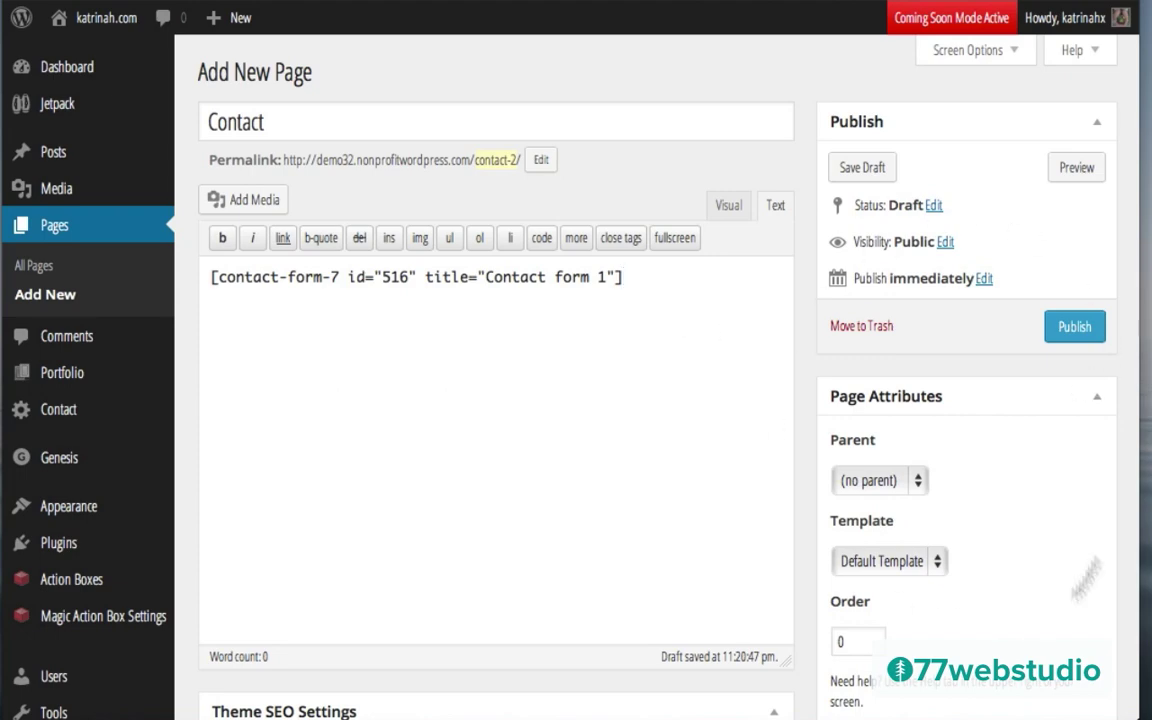
{"action": "scroll", "coordinate": [831, 389], "scroll_direction": "down", "scroll_amount": 3}
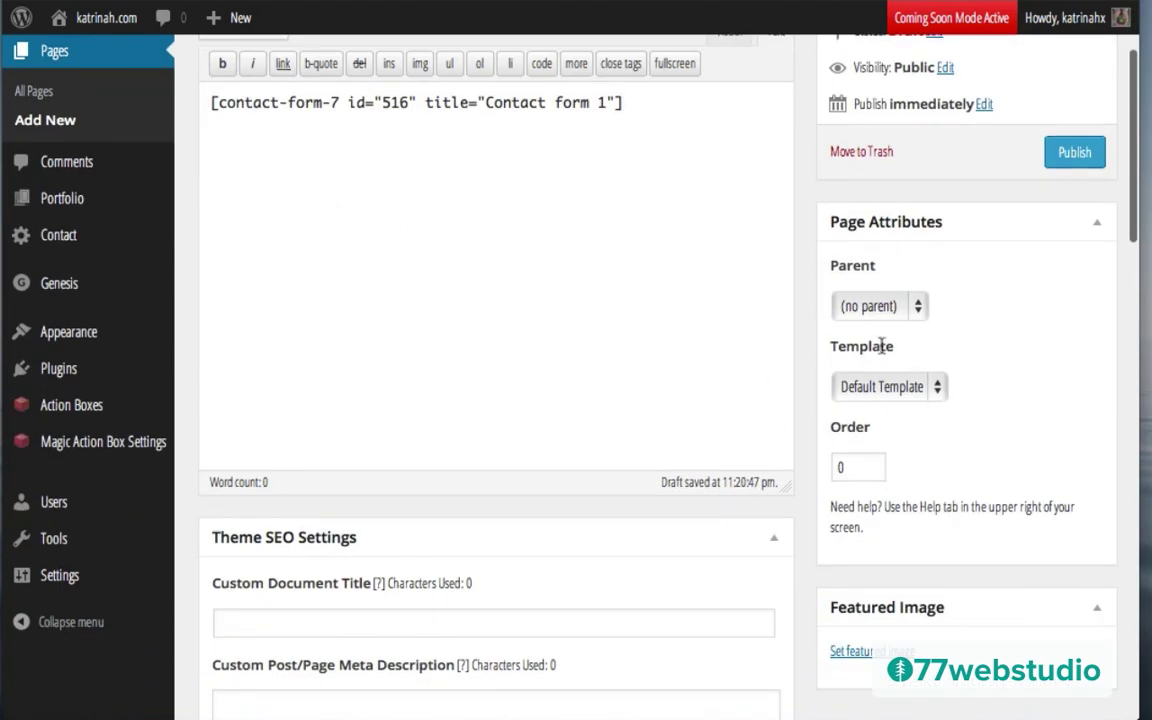
{"action": "left_click", "coordinate": [859, 393]}
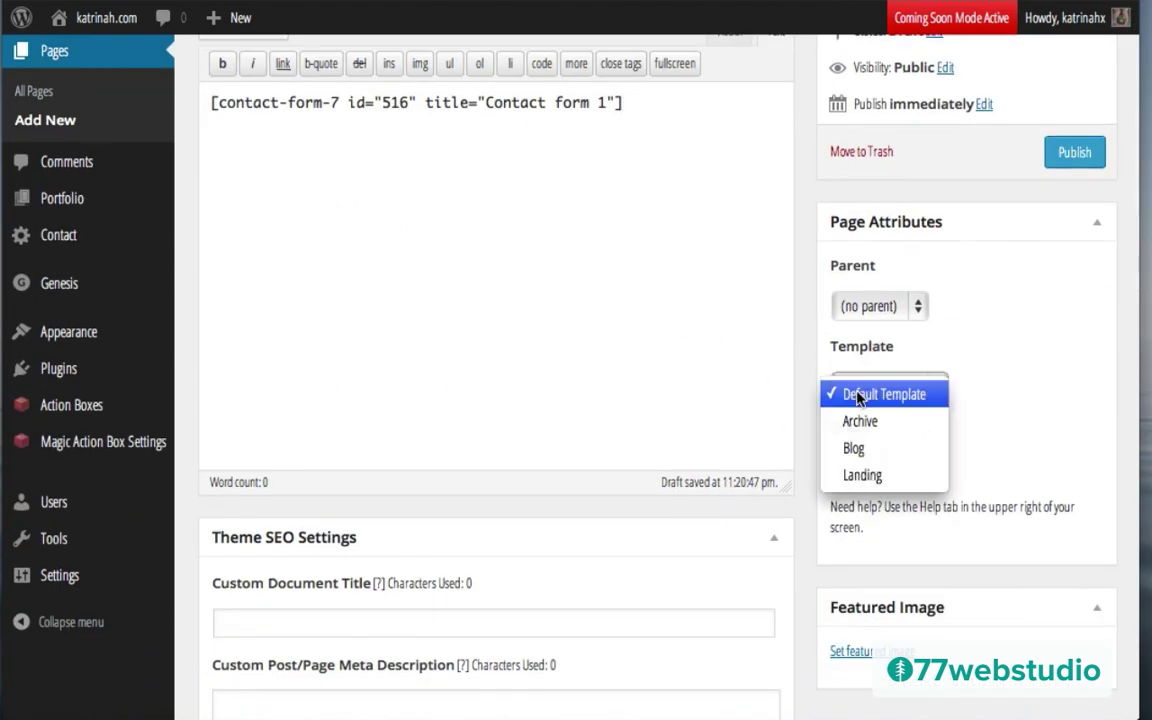
{"action": "left_click", "coordinate": [857, 396]}
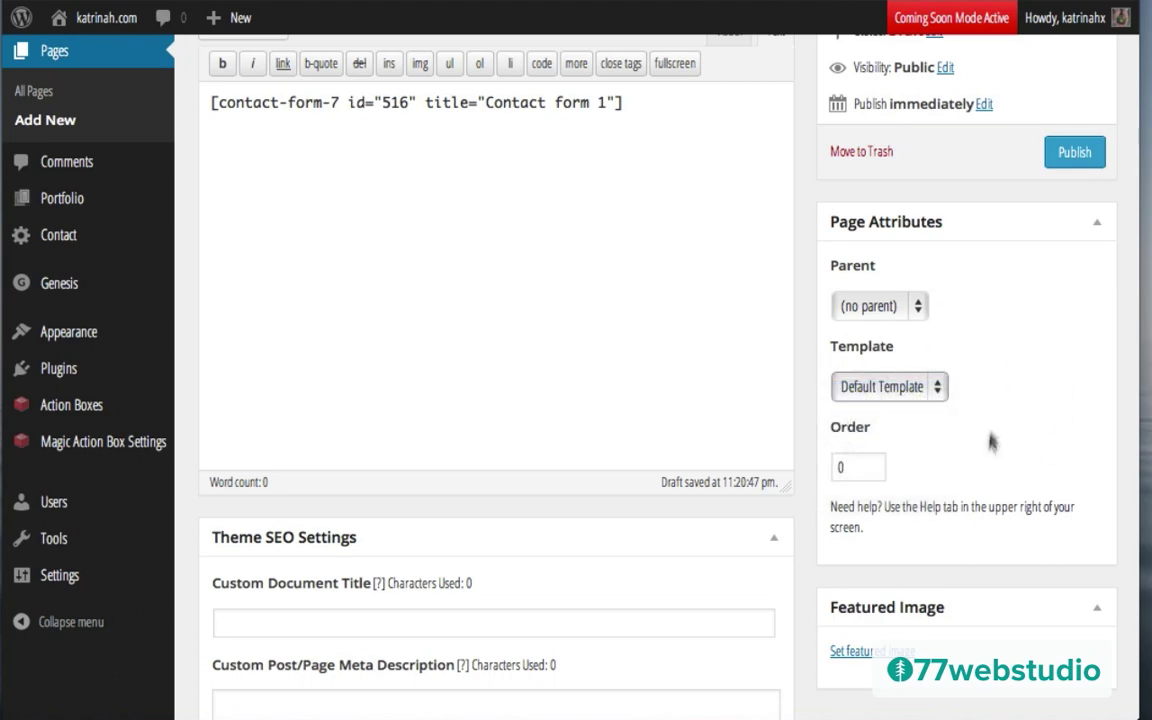
{"action": "scroll", "coordinate": [966, 416], "scroll_direction": "down", "scroll_amount": 15}
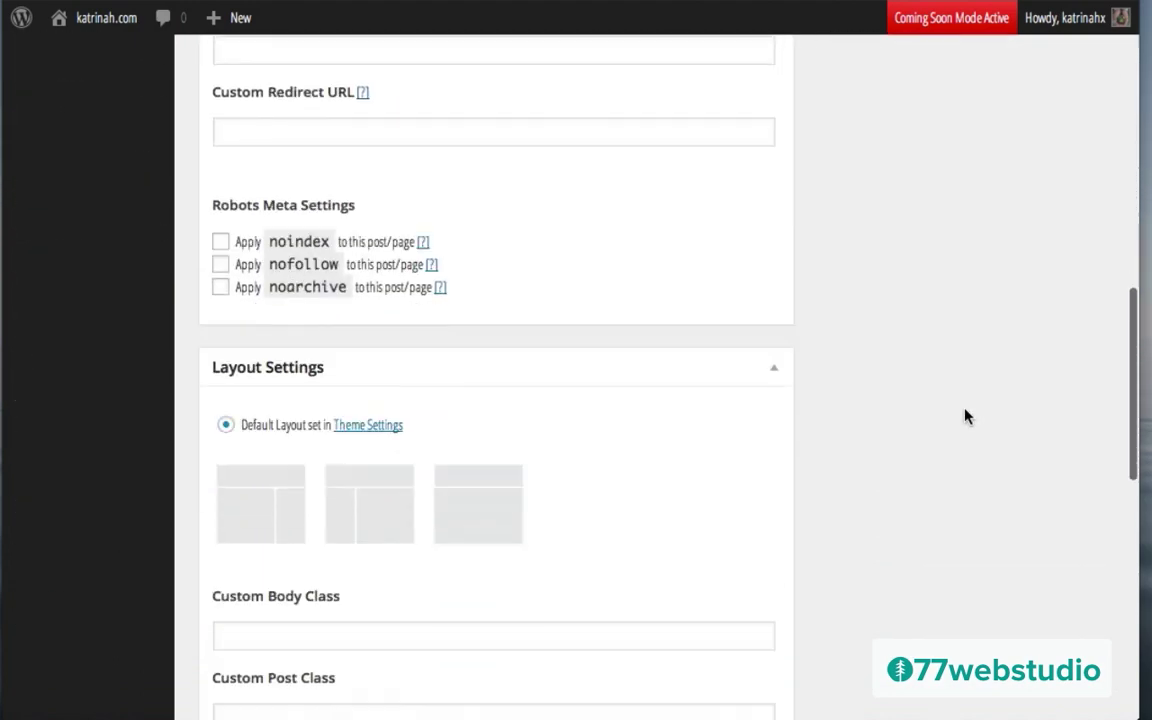
{"action": "scroll", "coordinate": [966, 416], "scroll_direction": "down", "scroll_amount": 6}
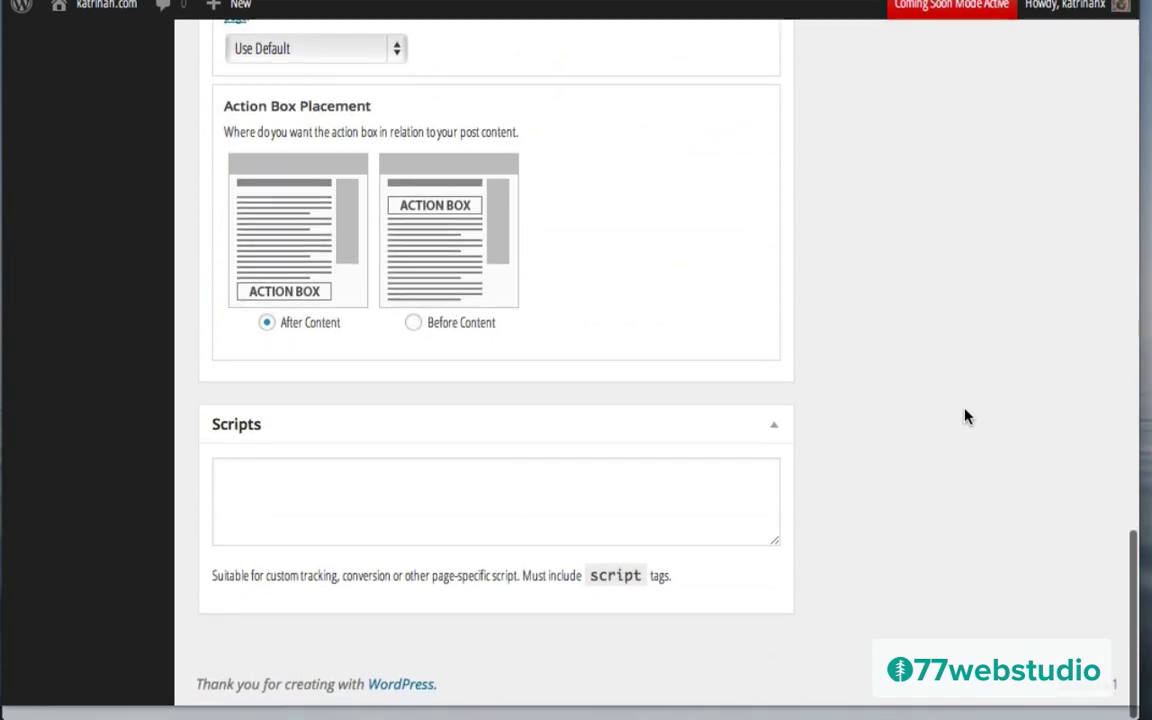
{"action": "scroll", "coordinate": [966, 416], "scroll_direction": "up", "scroll_amount": 3}
{"action": "scroll", "coordinate": [966, 416], "scroll_direction": "up", "scroll_amount": 8}
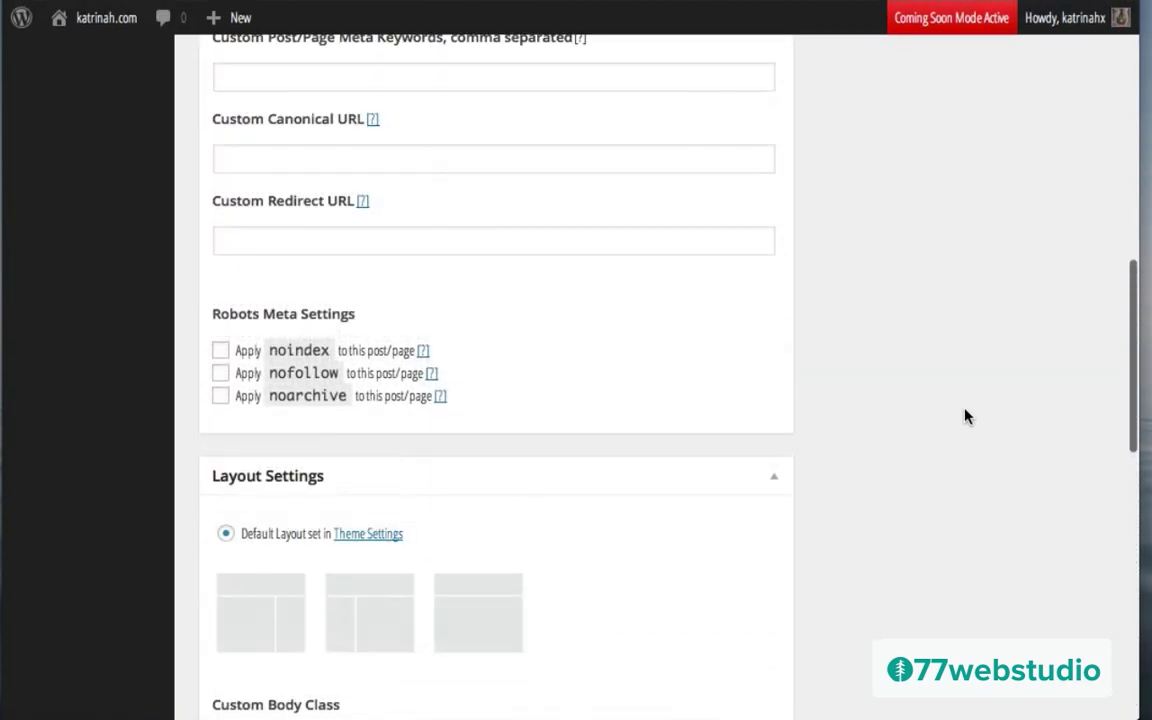
{"action": "scroll", "coordinate": [966, 416], "scroll_direction": "up", "scroll_amount": 10}
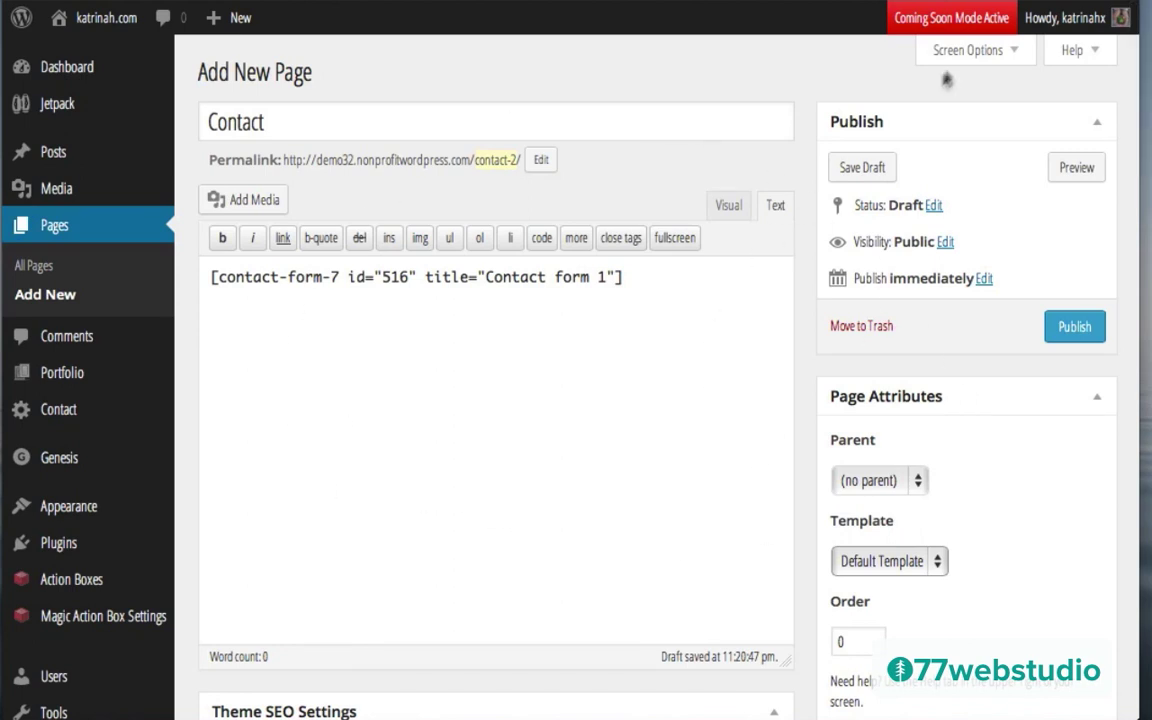
Step: Show the Discussion panel and turn off comments and trackbacks for the Contact page
{"action": "left_click", "coordinate": [979, 52]}
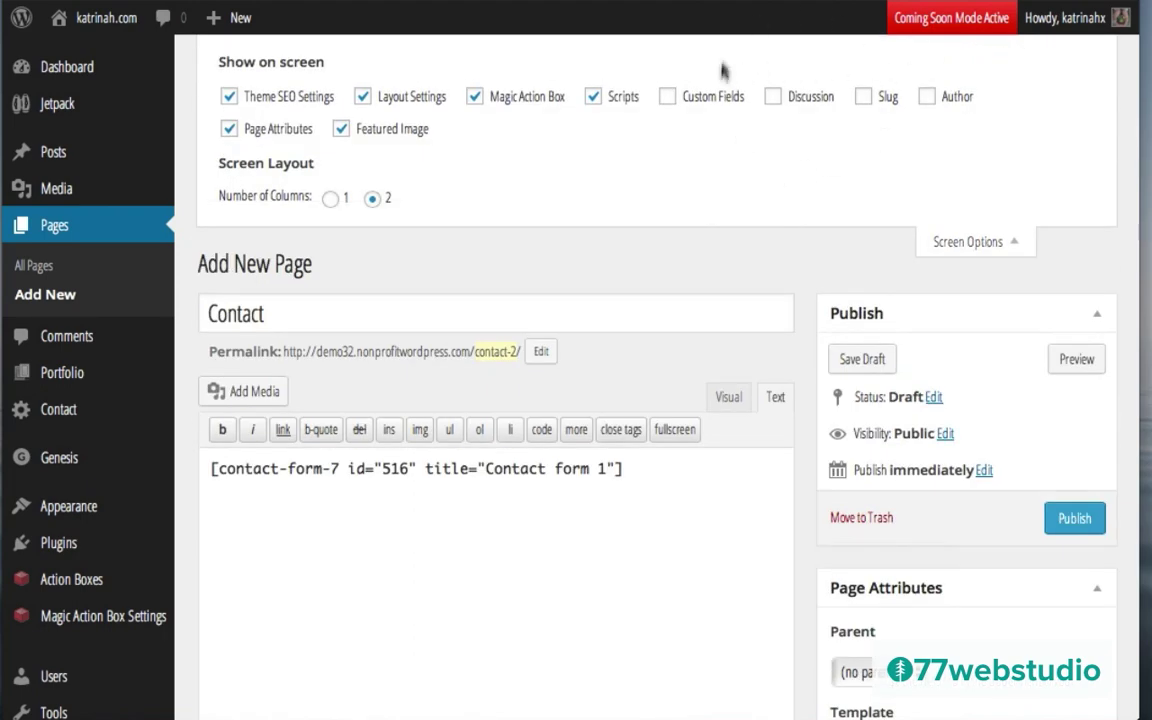
{"action": "left_click", "coordinate": [775, 97]}
{"action": "scroll", "coordinate": [925, 342], "scroll_direction": "down", "scroll_amount": 15}
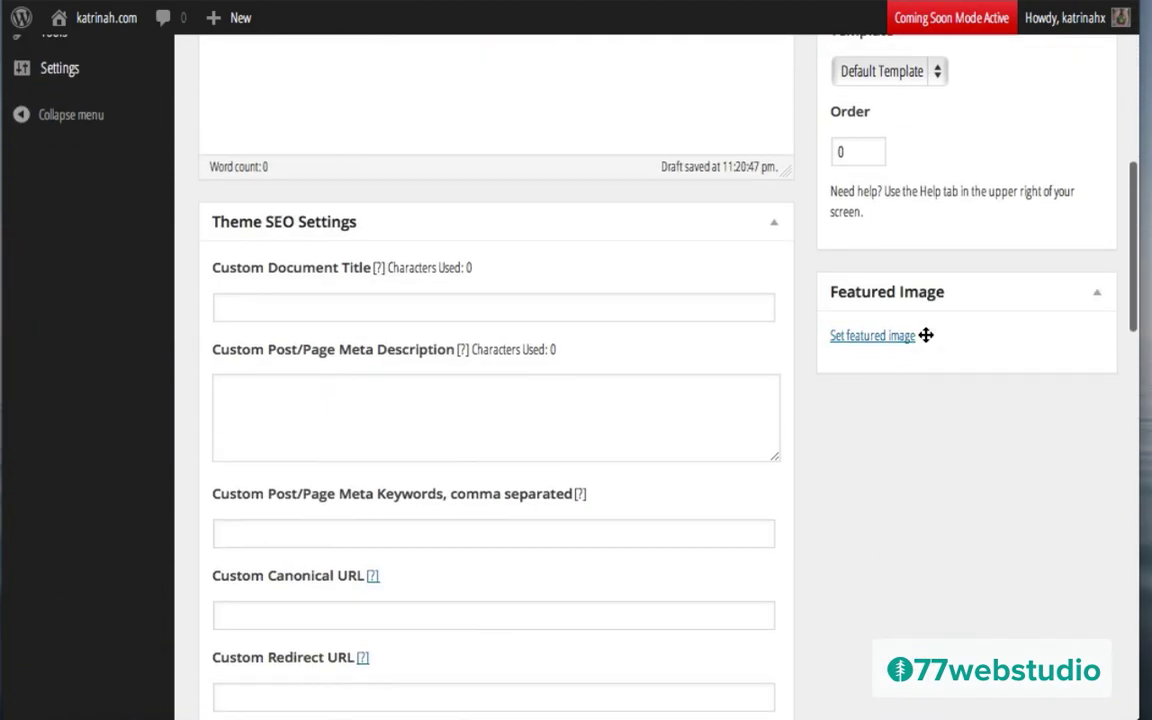
{"action": "scroll", "coordinate": [925, 342], "scroll_direction": "down", "scroll_amount": 10}
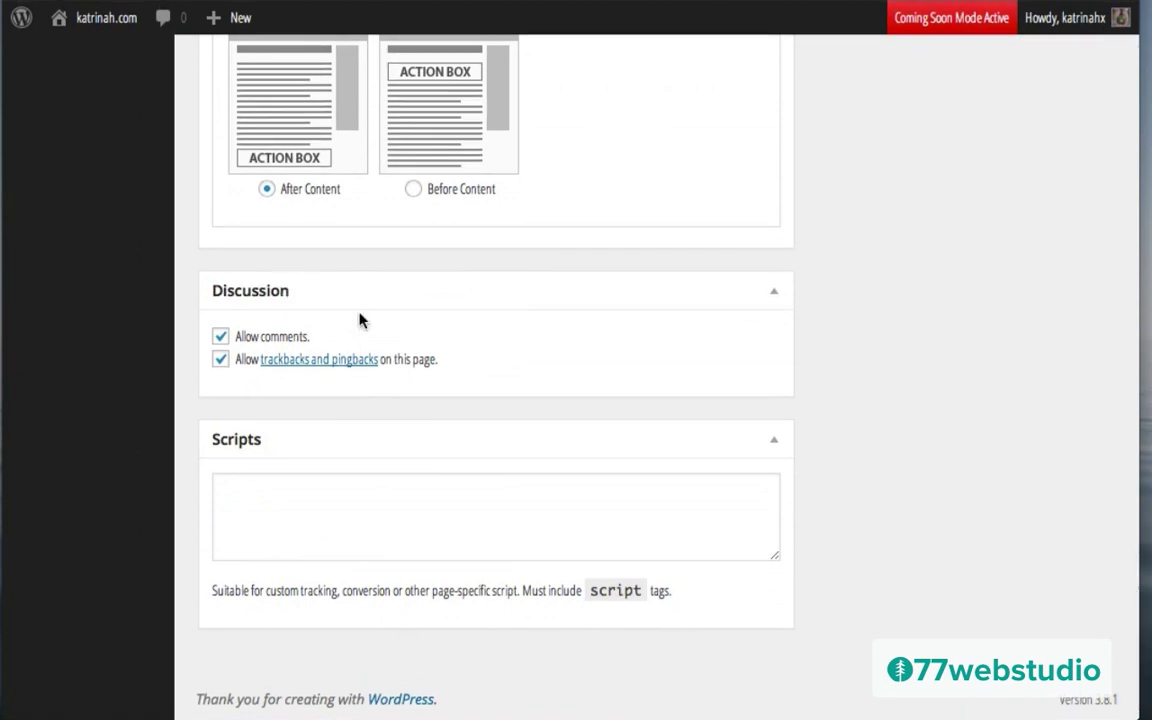
{"action": "left_click", "coordinate": [220, 338]}
{"action": "left_click", "coordinate": [220, 360]}
{"action": "scroll", "coordinate": [885, 200], "scroll_direction": "up", "scroll_amount": 15}
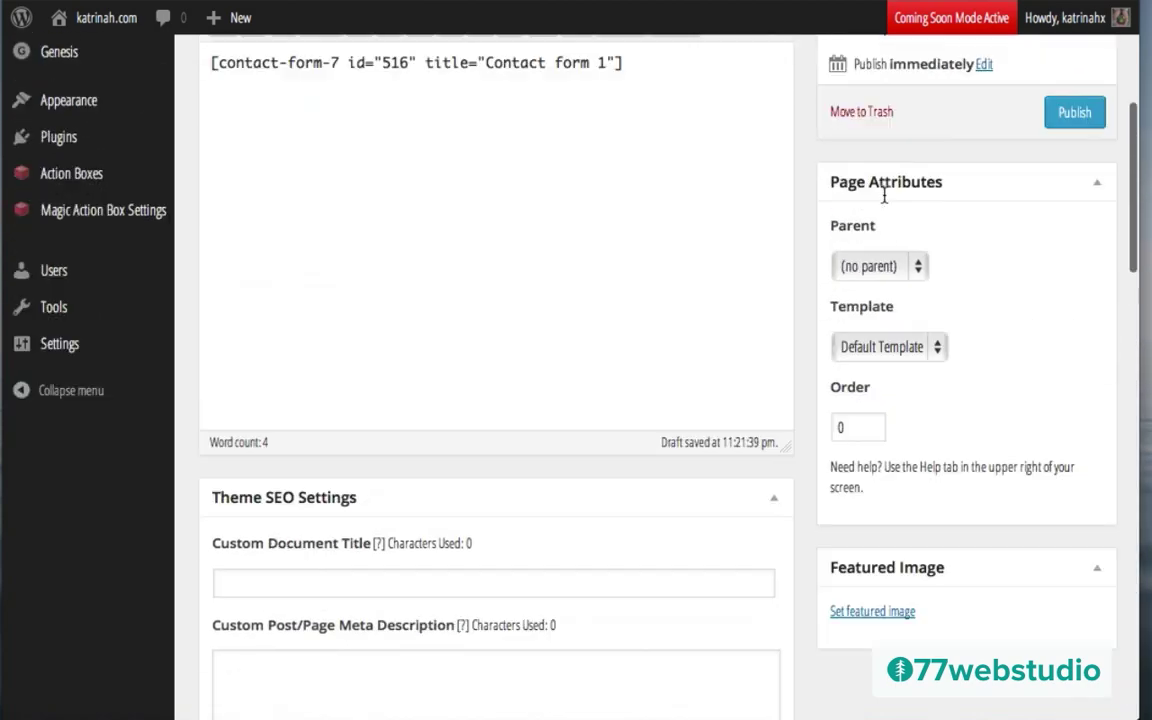
{"action": "scroll", "coordinate": [884, 200], "scroll_direction": "up", "scroll_amount": 3}
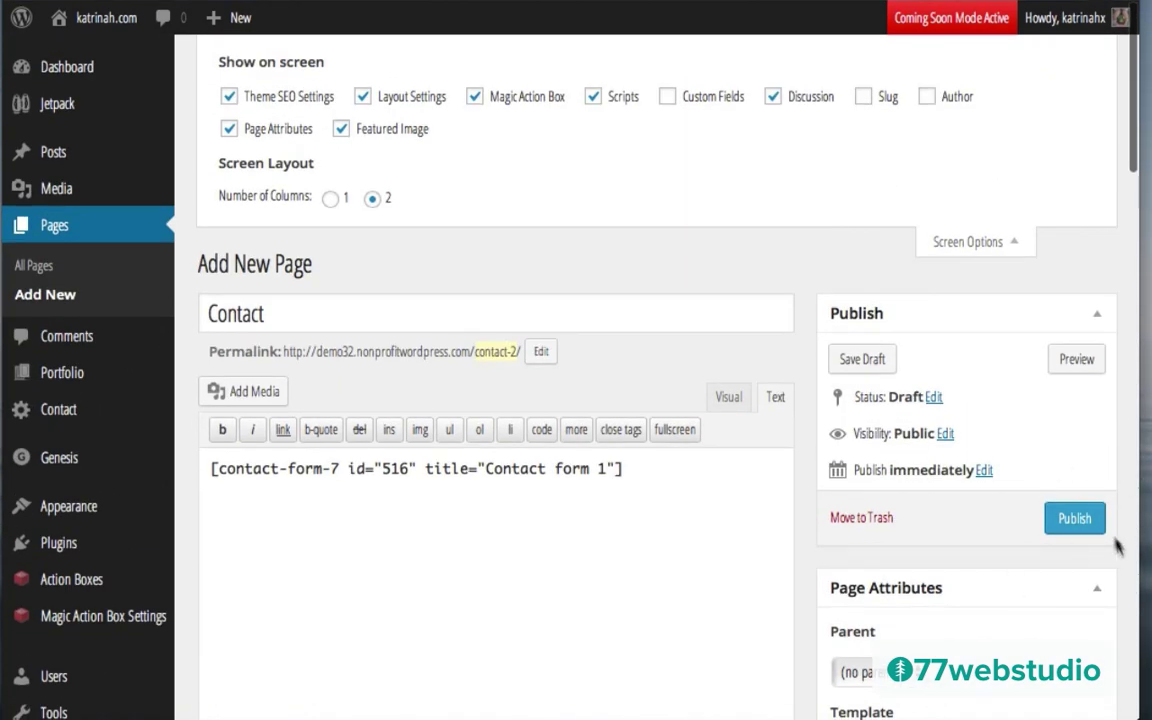
Step: Publish the Contact page and view it live with its Name, Email, Subject and Message form
{"action": "left_click", "coordinate": [1072, 519]}
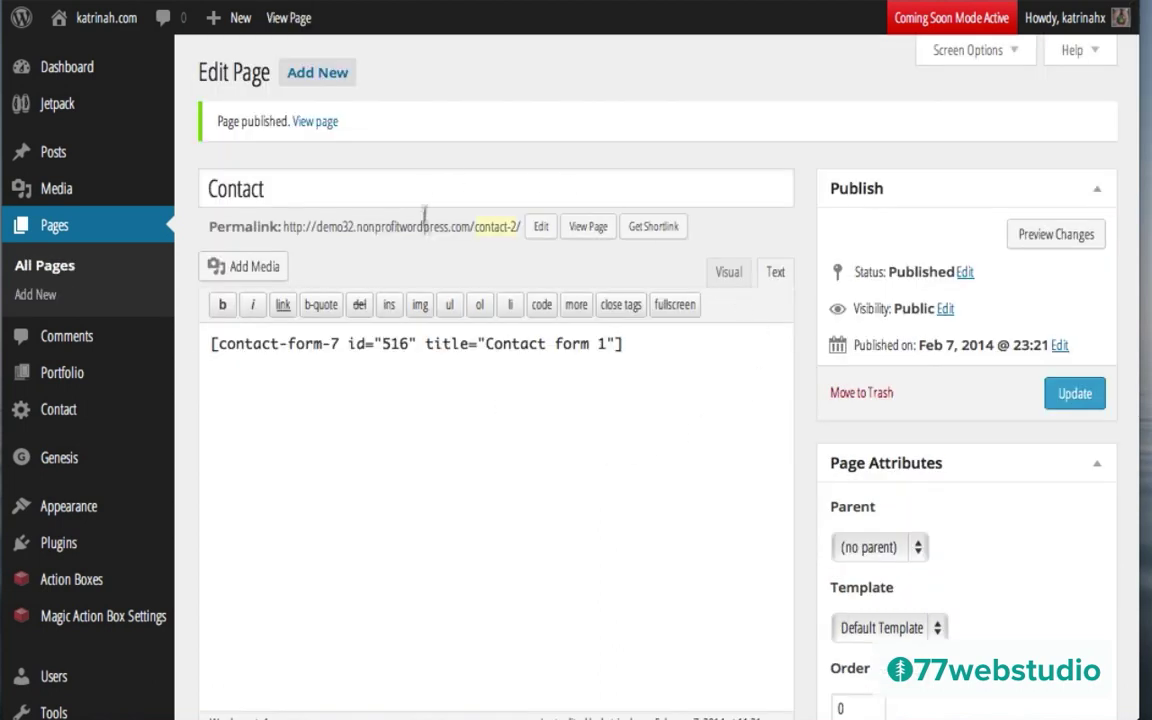
{"action": "left_click", "coordinate": [590, 230]}
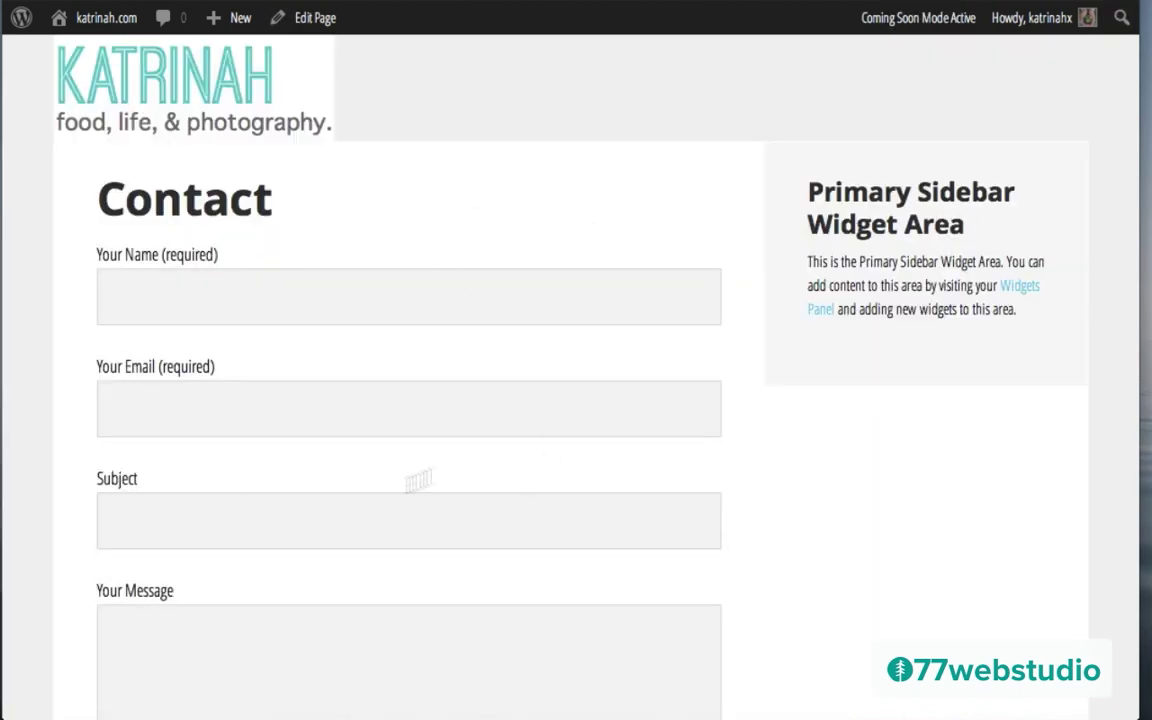
{"action": "scroll", "coordinate": [388, 478], "scroll_direction": "down", "scroll_amount": 5}
{"action": "scroll", "coordinate": [390, 472], "scroll_direction": "up", "scroll_amount": 4}
Step: Insert 'Thank you for stopping by!' and the Twitter invitation above the shortcode, then view it visually
{"action": "left_click", "coordinate": [316, 19]}
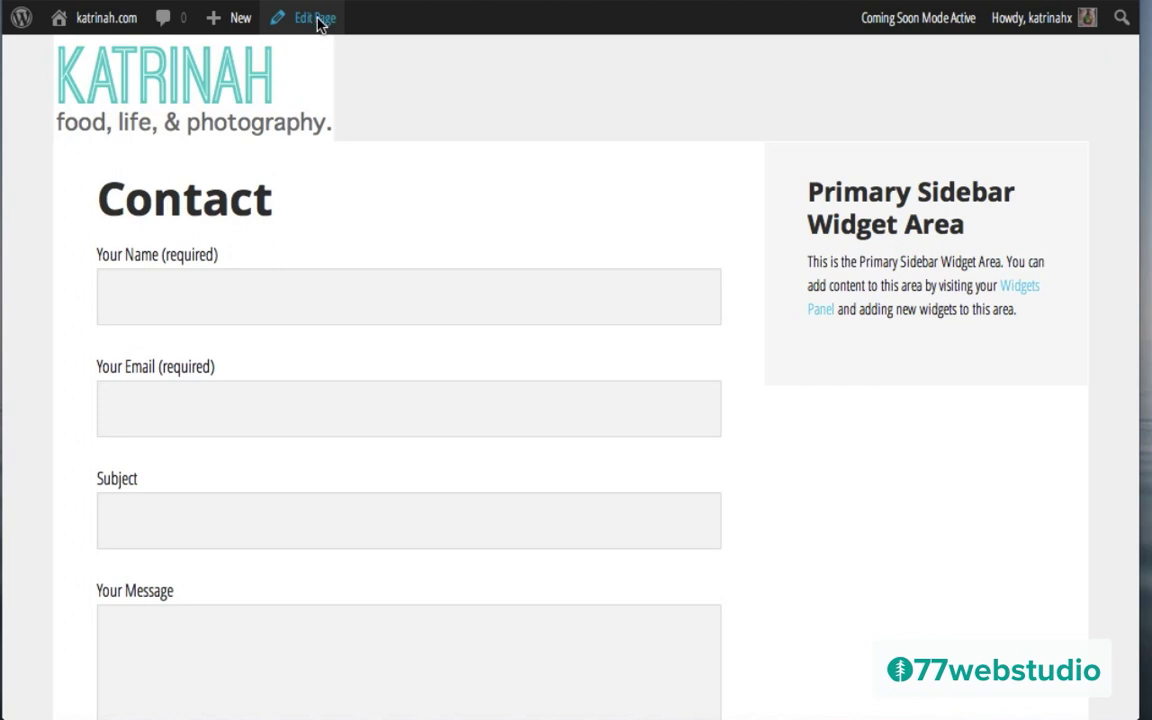
{"action": "left_click", "coordinate": [211, 282]}
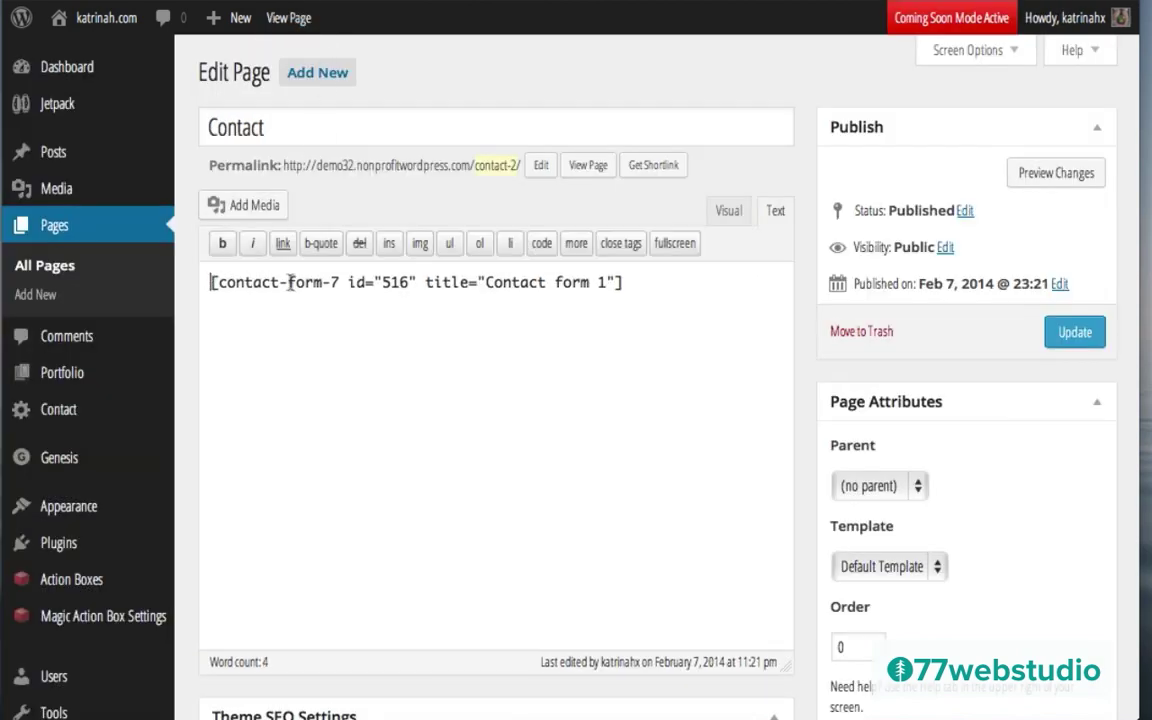
{"action": "key", "text": "Return"}
{"action": "key", "text": "Return"}
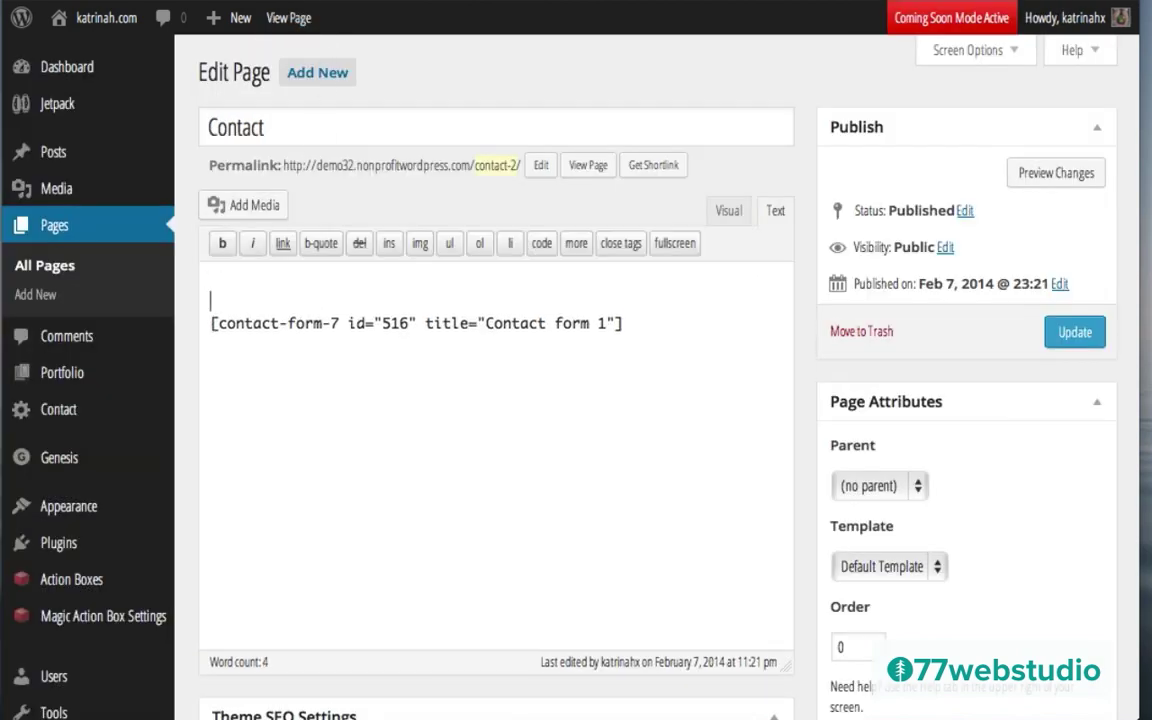
{"action": "type", "text": "Thank you for stopping by!  I would love to hear from you. Feel free to reach me via Twitter. Or, just fill out the form below and I’ll get back to you right away."}
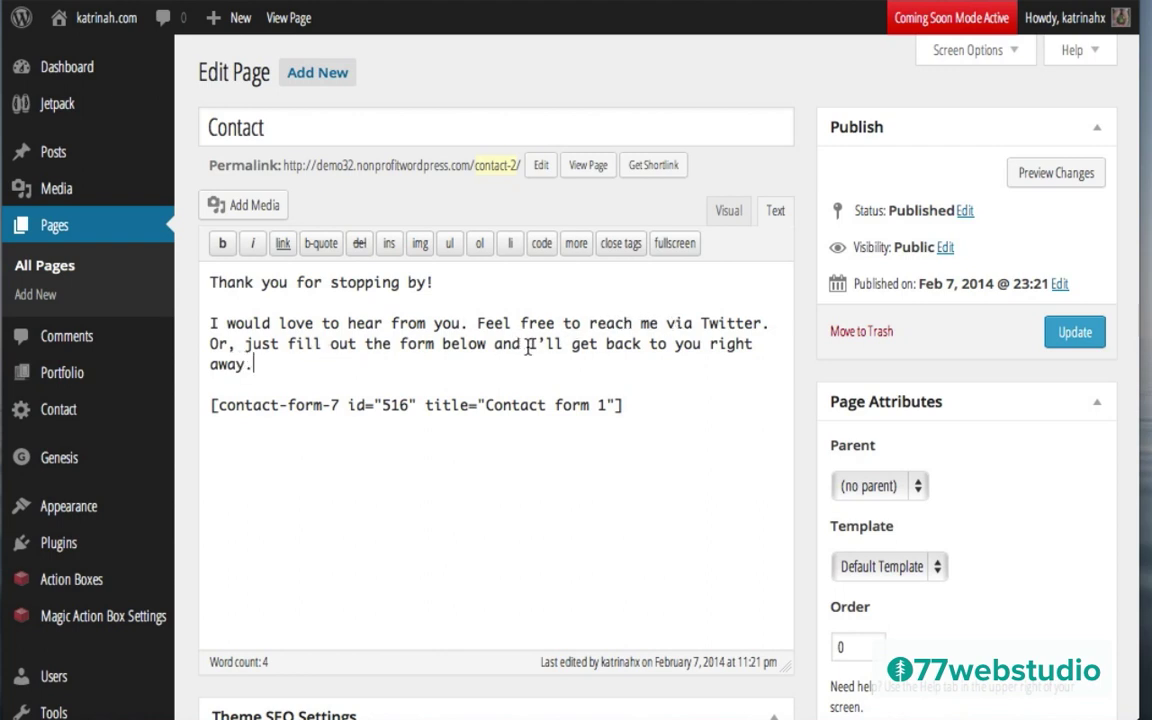
{"action": "left_click", "coordinate": [728, 212]}
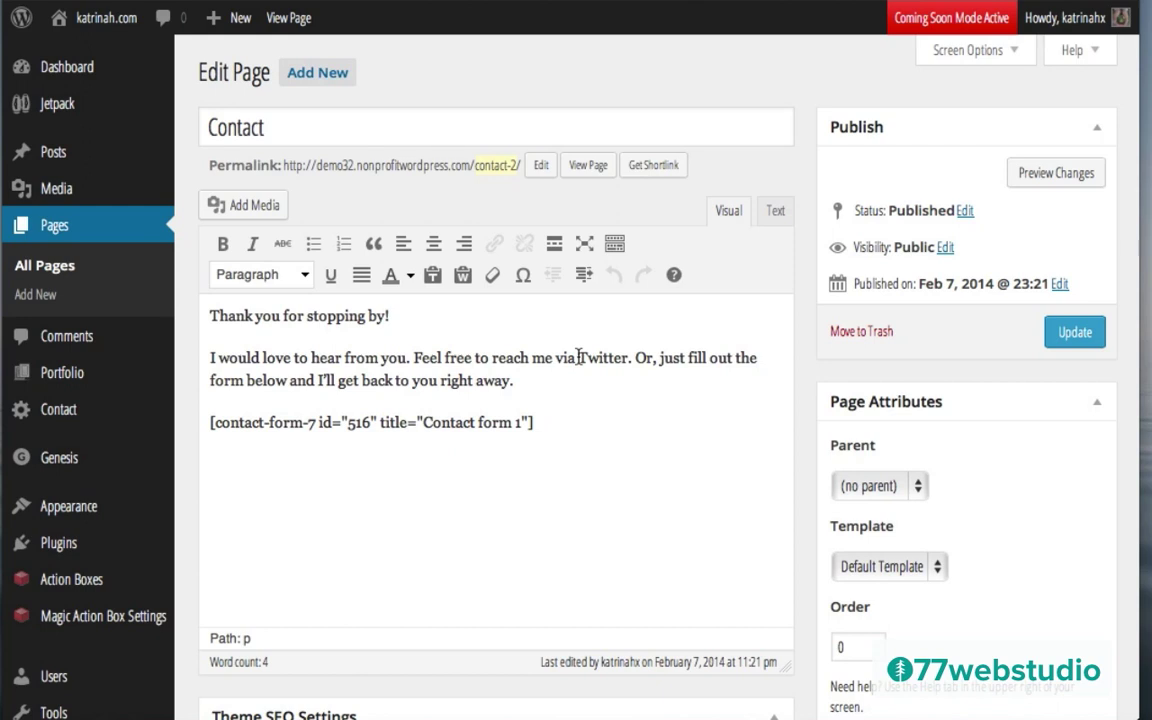
Step: Link the word Twitter to twitter.com/77webstudio, titled 77webstudio, opening in a new tab
{"action": "left_click_drag", "start_coordinate": [578, 357], "coordinate": [623, 357]}
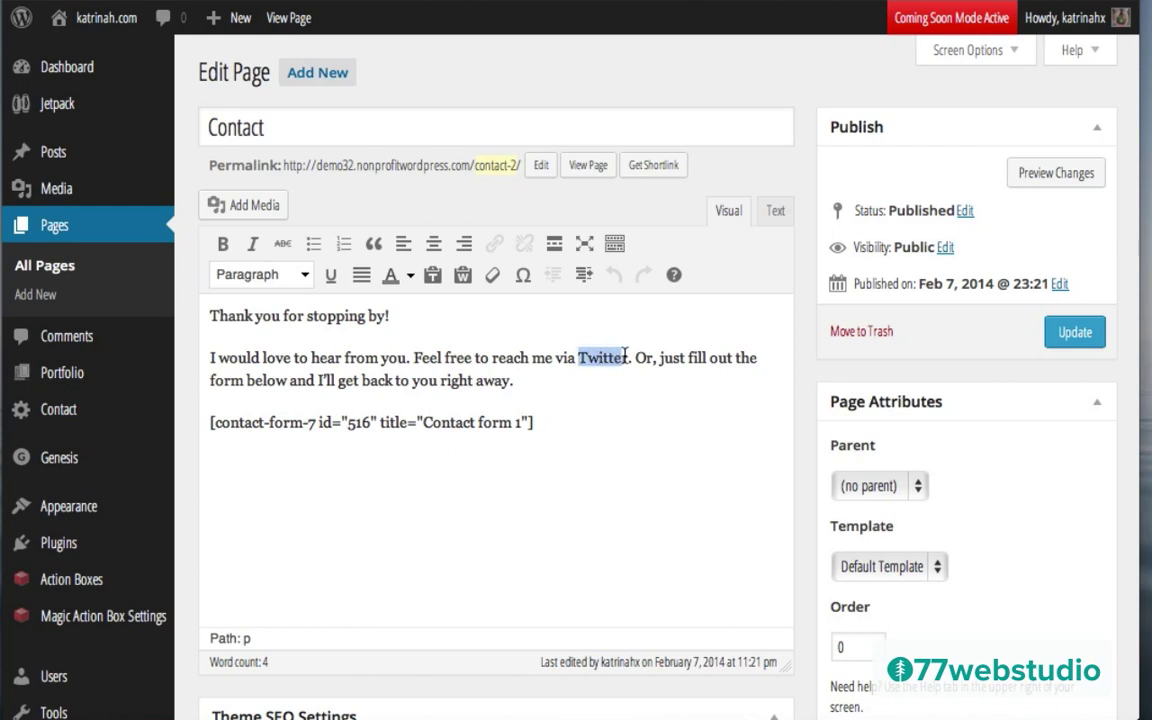
{"action": "left_click_drag", "start_coordinate": [627, 357], "coordinate": [627, 357]}
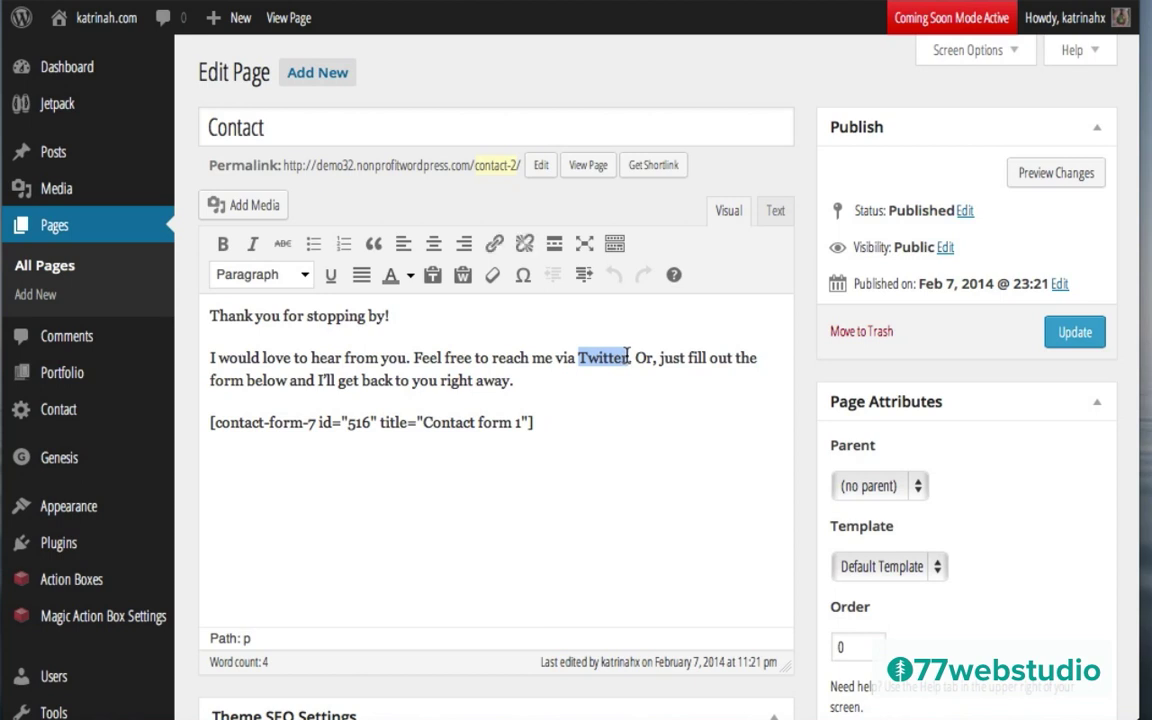
{"action": "left_click", "coordinate": [493, 245]}
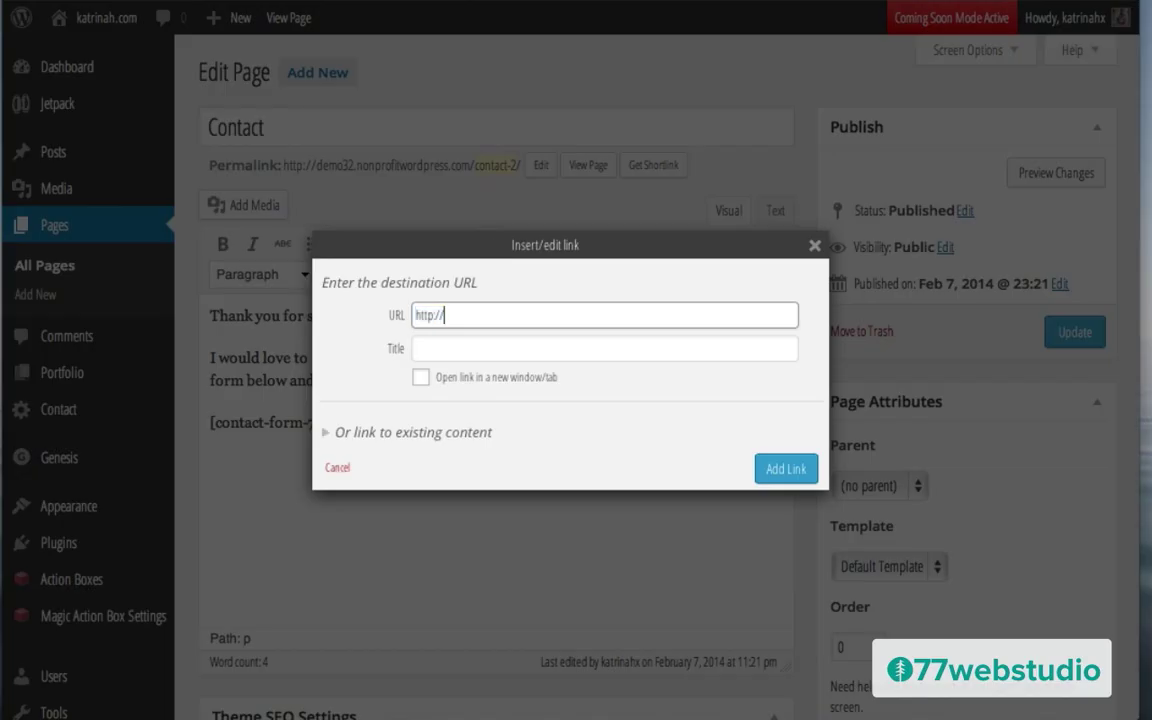
{"action": "type", "text": "twitter.com/77webstudio"}
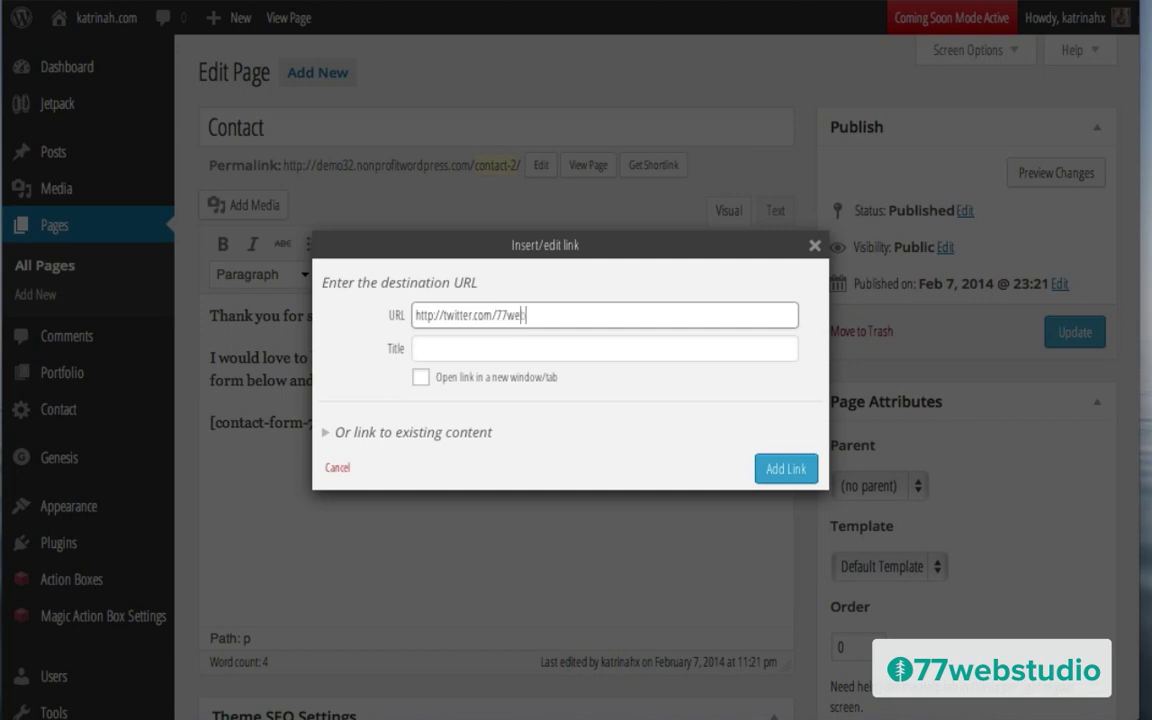
{"action": "key", "text": "Tab"}
{"action": "type", "text": "77webstudio"}
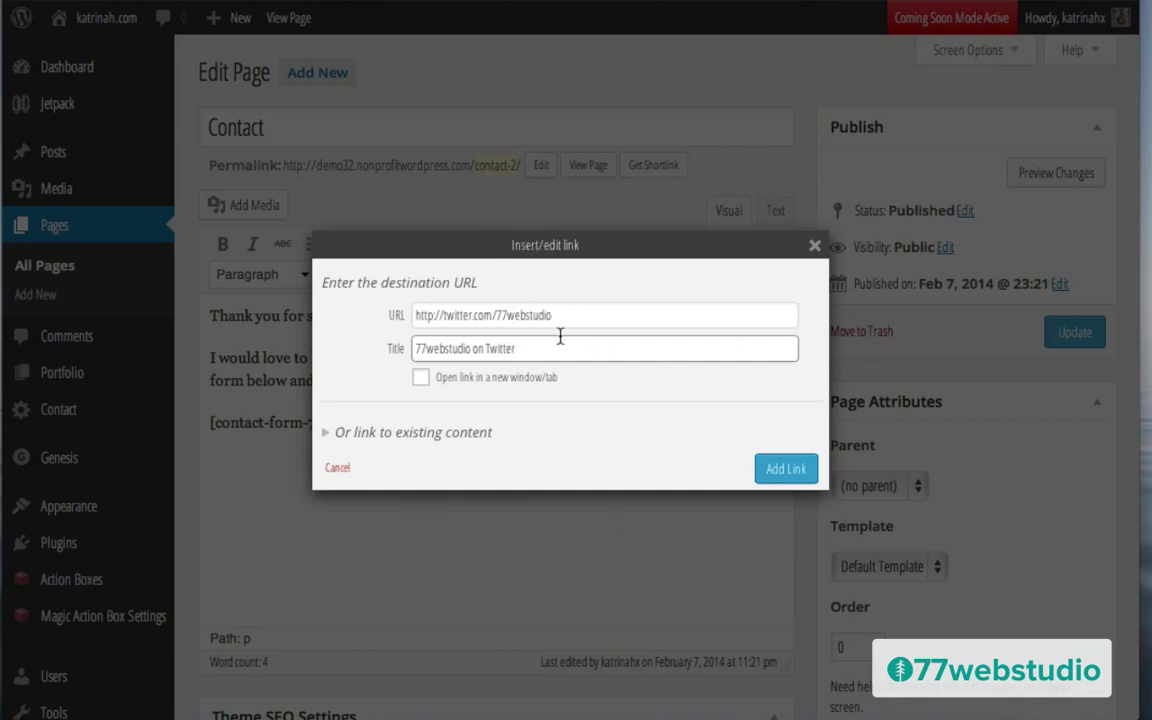
{"action": "left_click", "coordinate": [420, 378]}
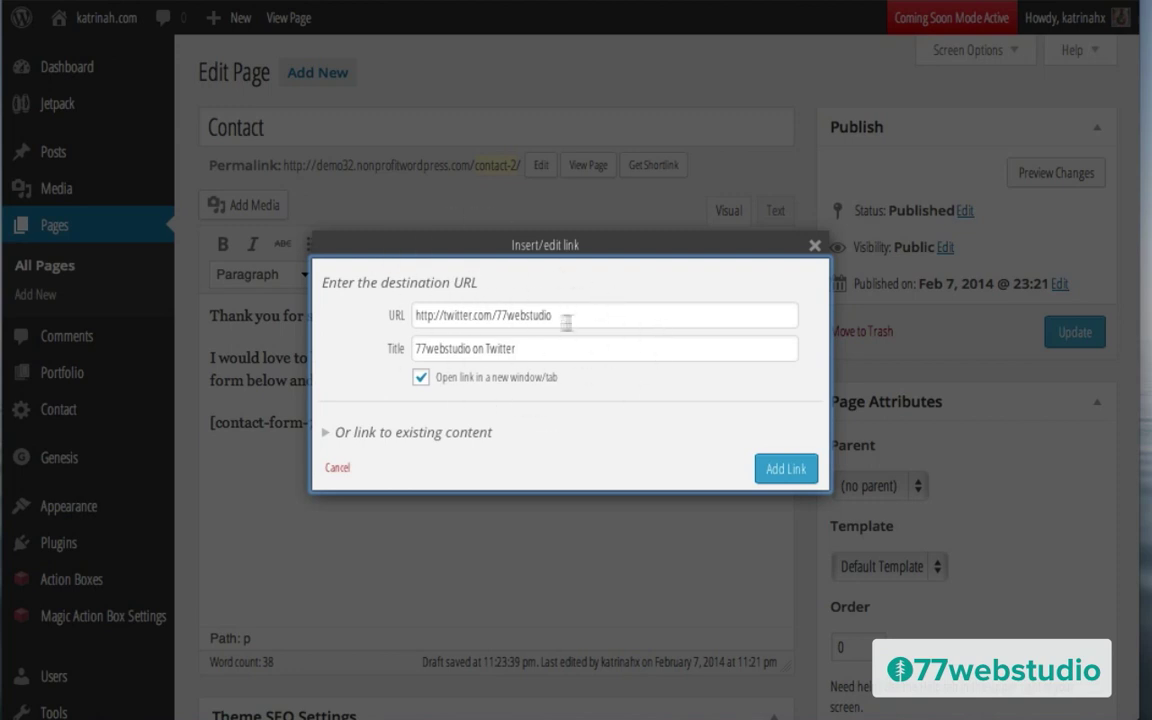
{"action": "left_click", "coordinate": [792, 472]}
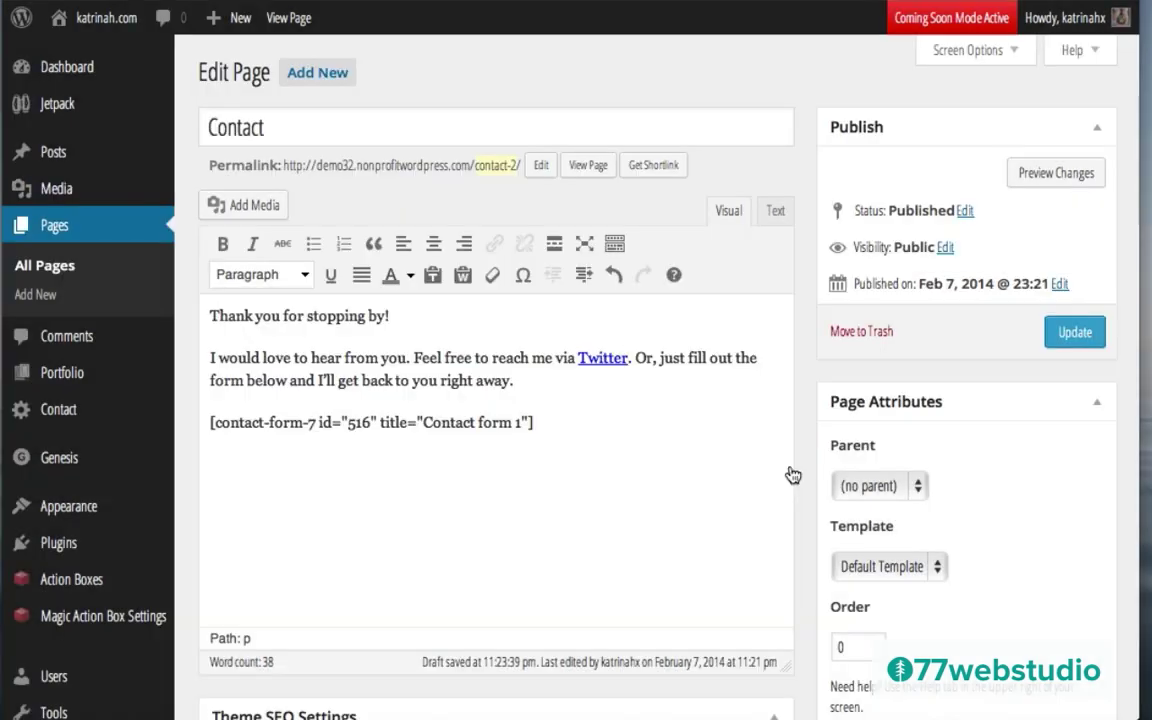
Step: Update the Contact page to save the intro text and Twitter link
{"action": "left_click", "coordinate": [1070, 334]}
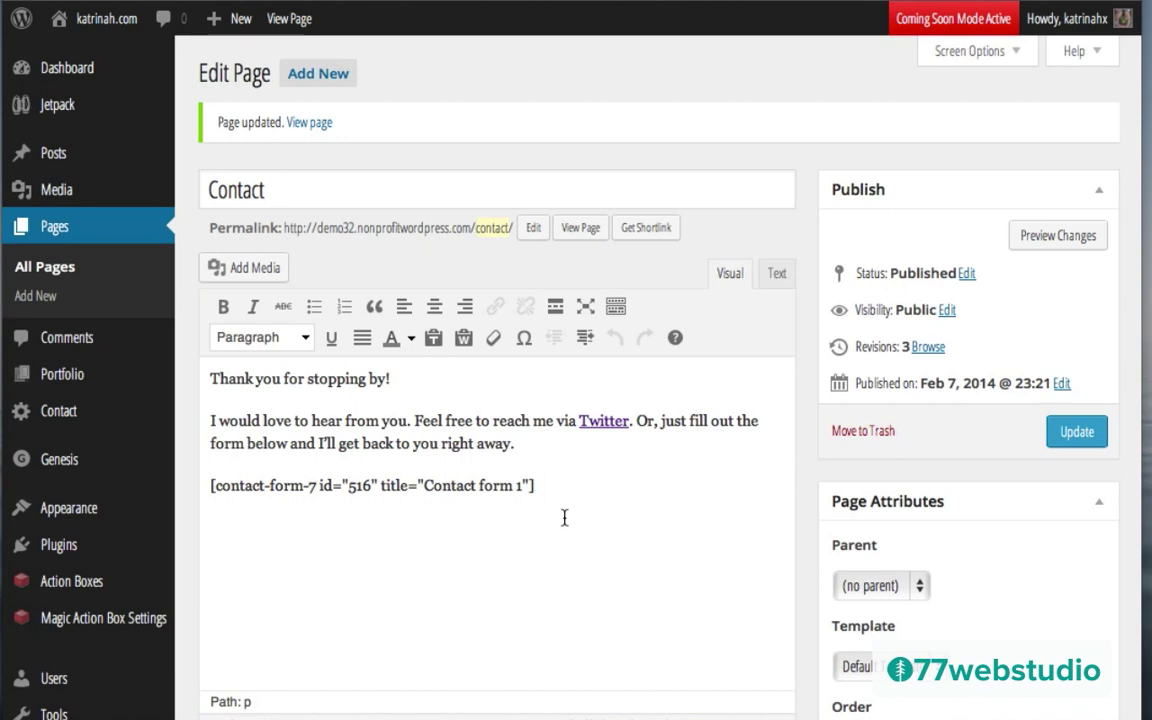
{"action": "mouse_move", "coordinate": [72, 518]}
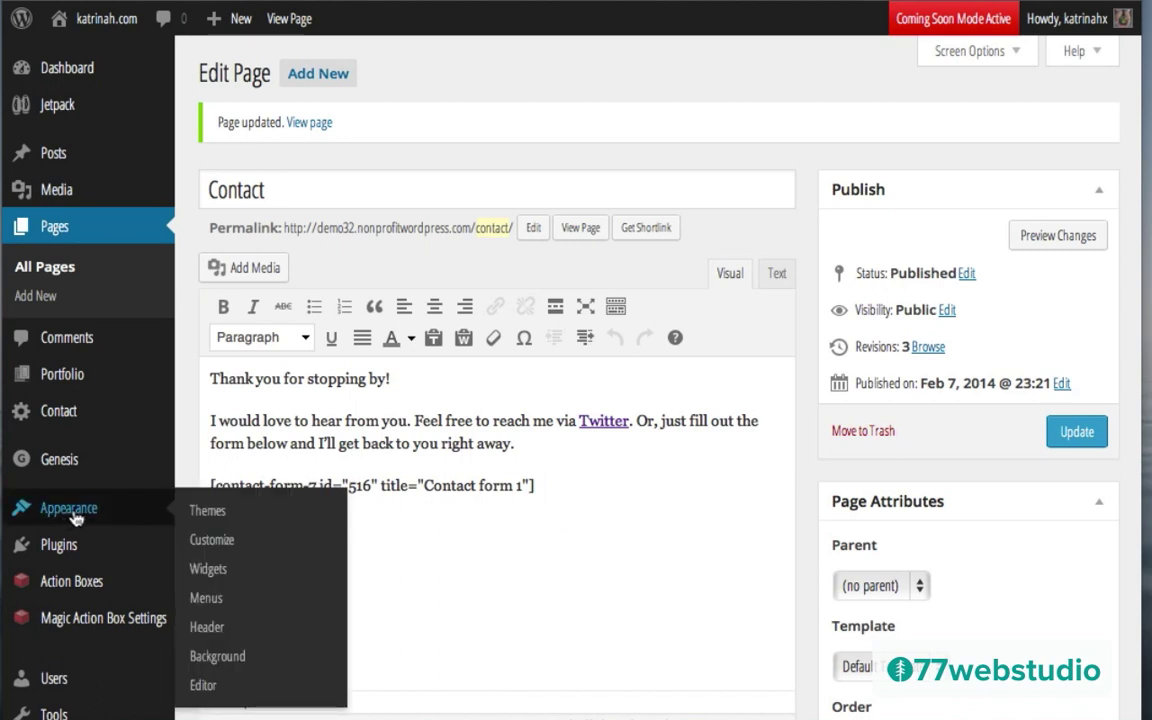
Step: Create a new menu named 'Menu' in Appearance > Menus
{"action": "left_click", "coordinate": [217, 600]}
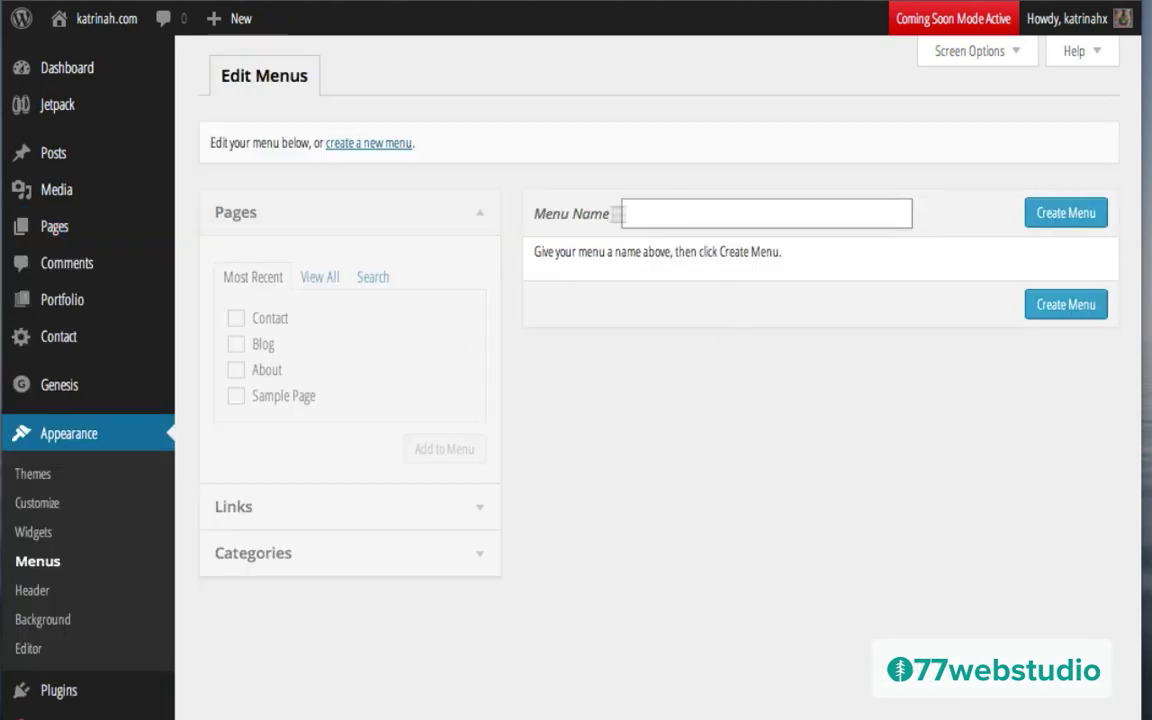
{"action": "type", "text": "Menu"}
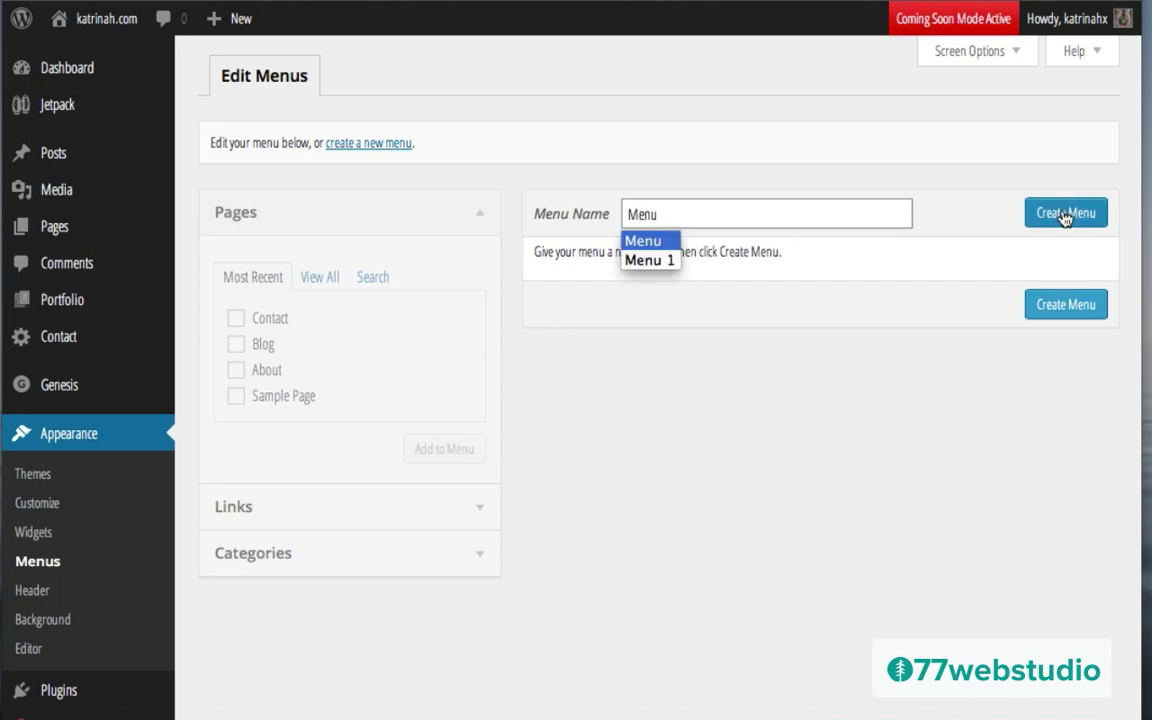
{"action": "left_click", "coordinate": [1064, 215]}
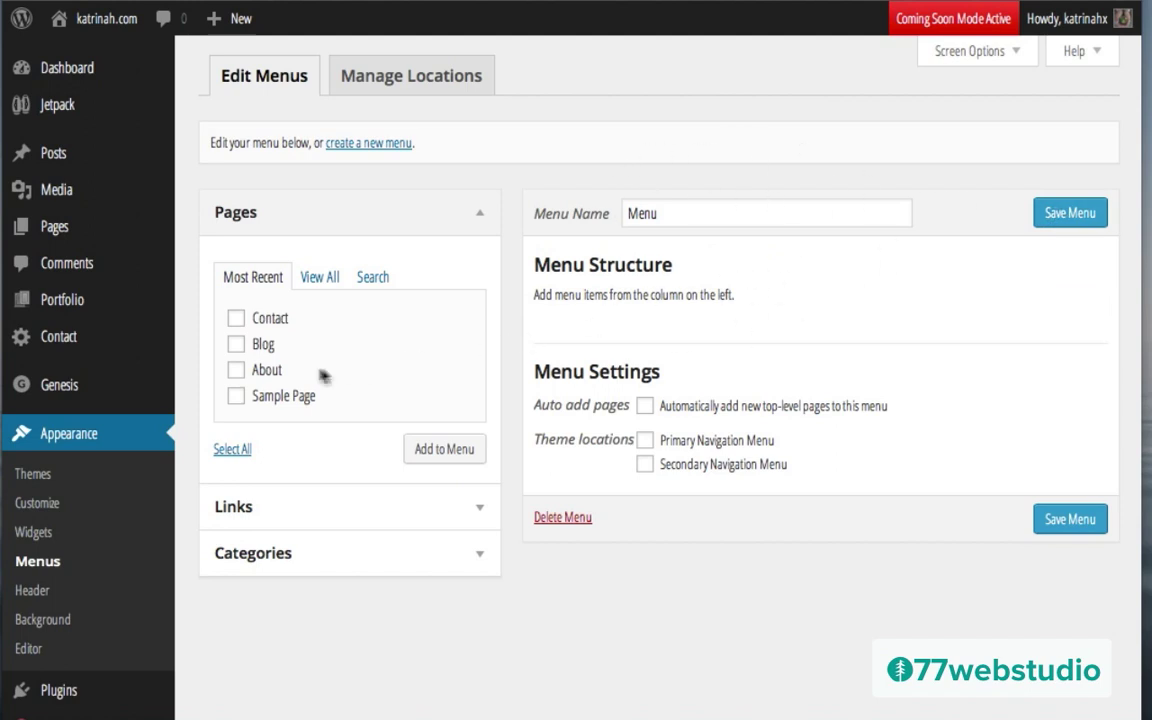
Step: Add the Contact, Blog and About pages and order them About, Blog, Contact
{"action": "left_click", "coordinate": [237, 319]}
{"action": "left_click", "coordinate": [237, 345]}
{"action": "left_click", "coordinate": [236, 370]}
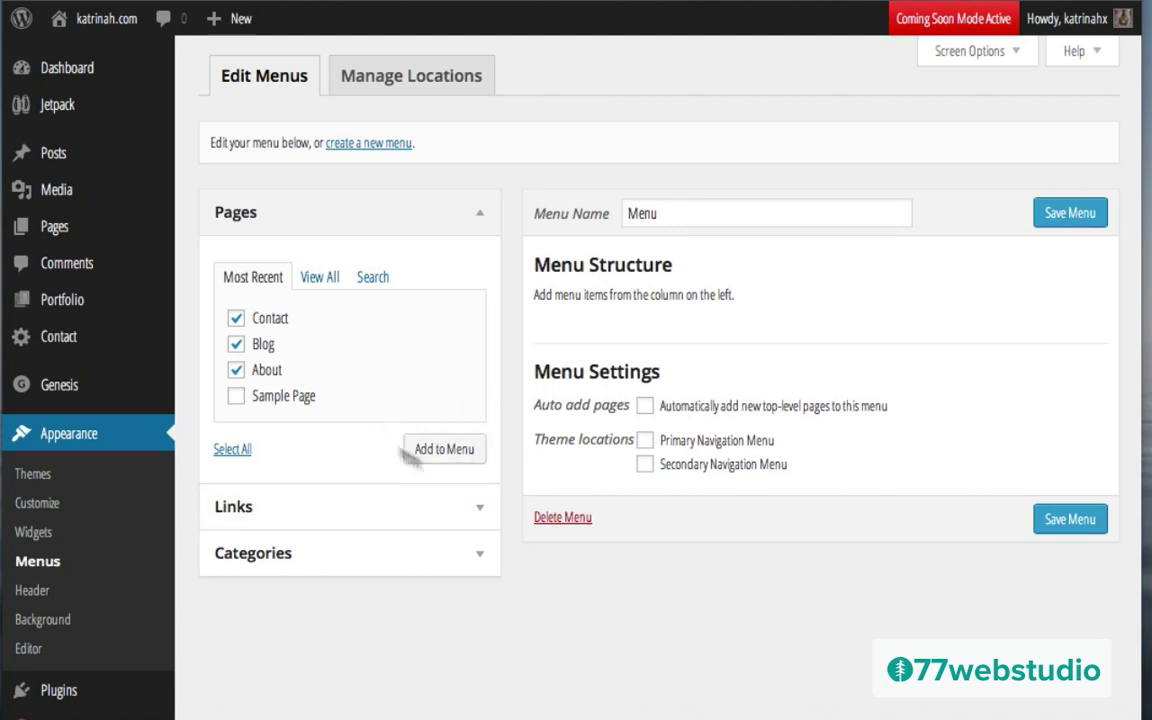
{"action": "left_click", "coordinate": [440, 456]}
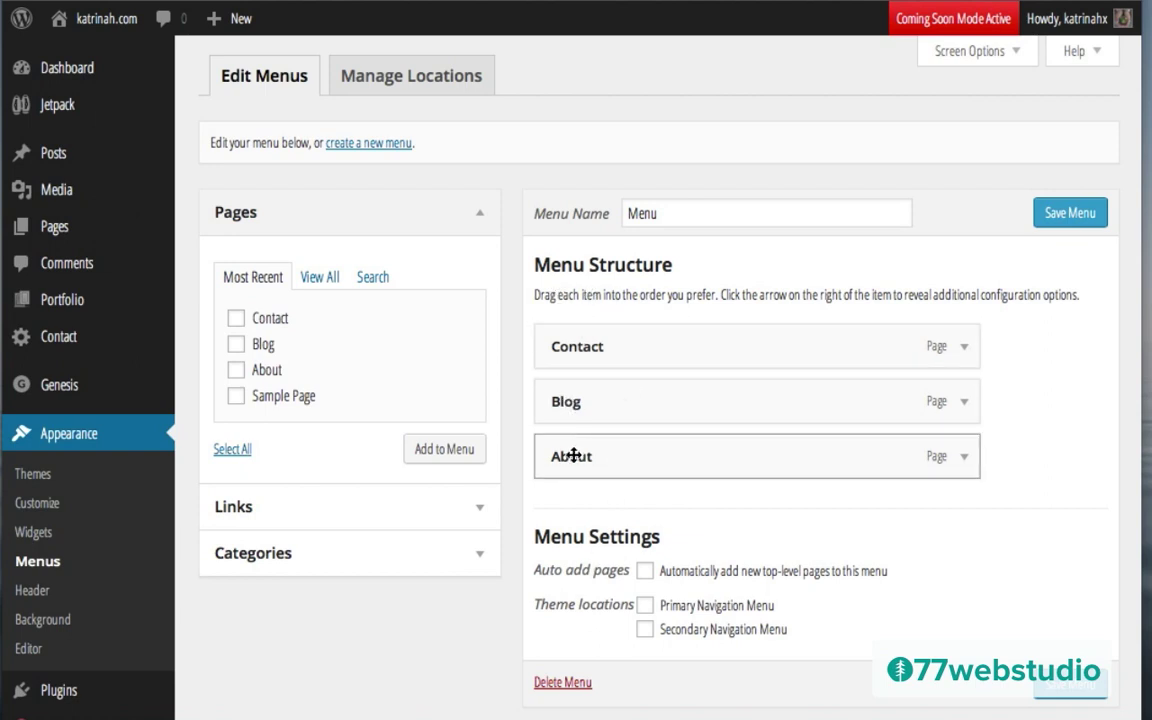
{"action": "left_click_drag", "start_coordinate": [573, 455], "coordinate": [562, 342]}
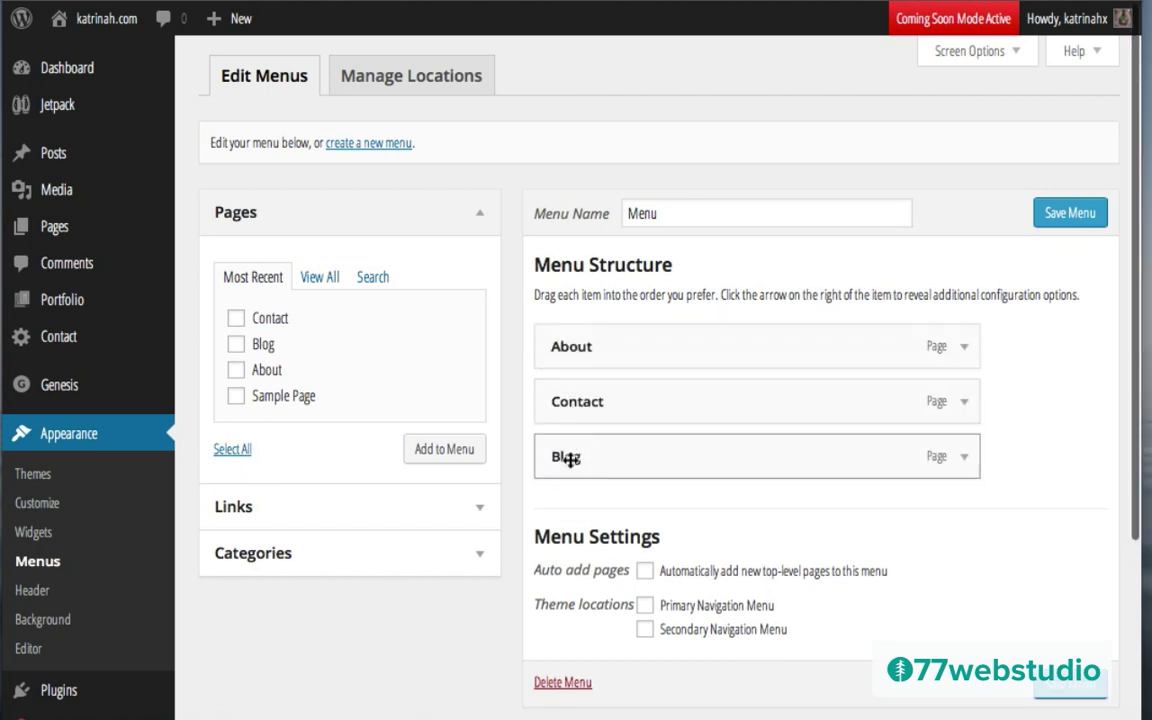
{"action": "left_click_drag", "start_coordinate": [566, 458], "coordinate": [566, 401]}
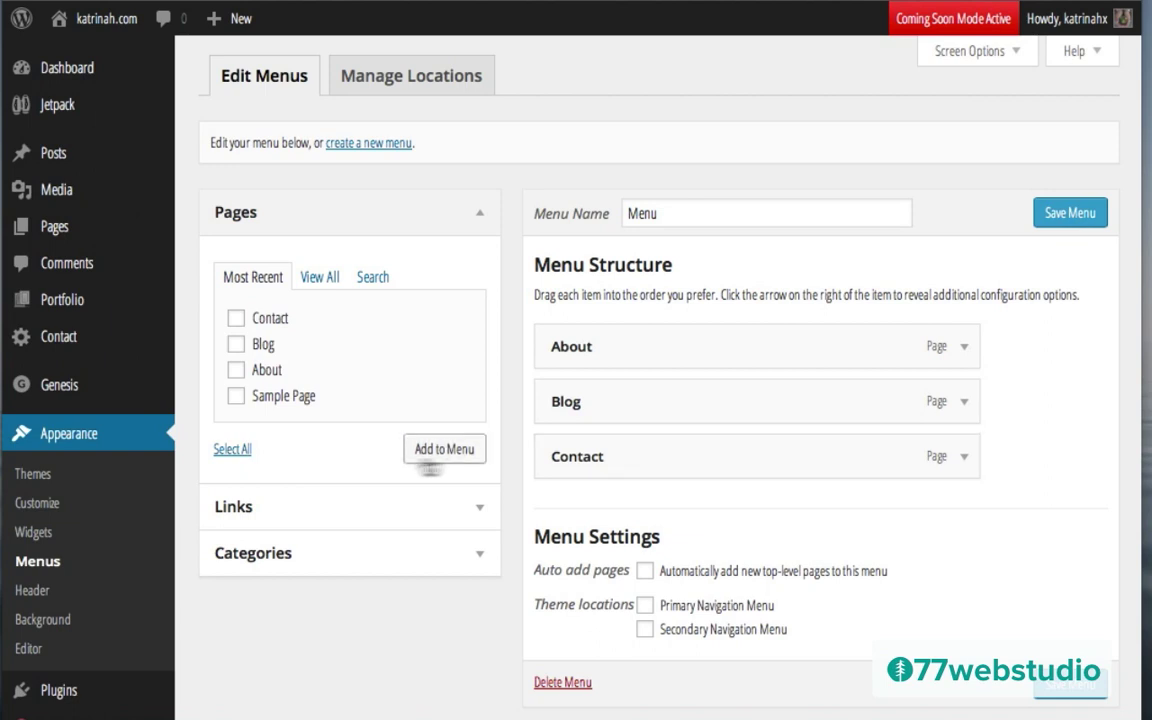
Step: Add a custom 'Home' link to katrinah.com, move it to the top, and save the menu
{"action": "left_click", "coordinate": [479, 511]}
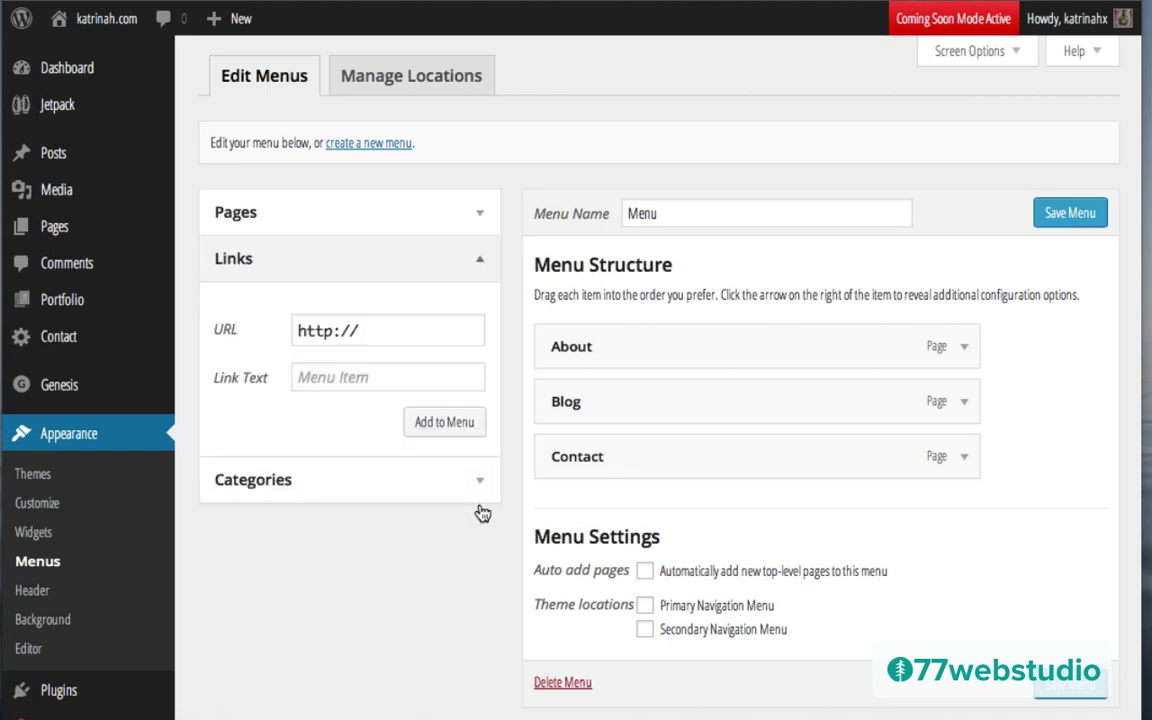
{"action": "left_click", "coordinate": [369, 333]}
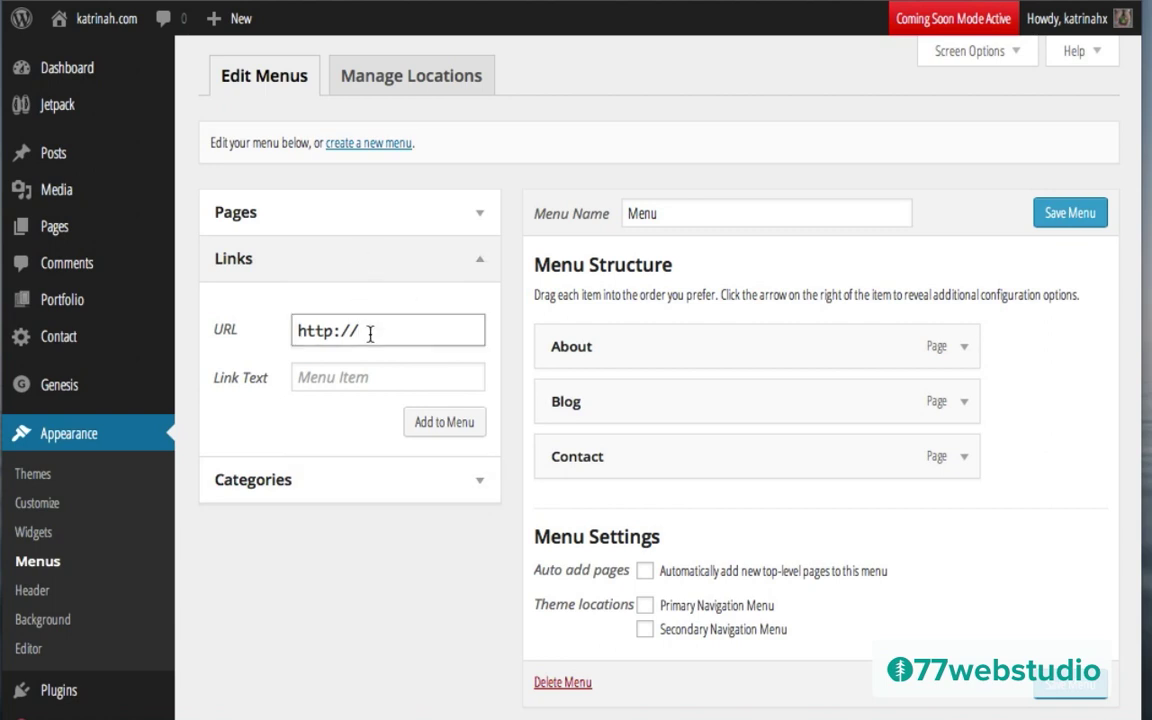
{"action": "type", "text": "katrinah.com"}
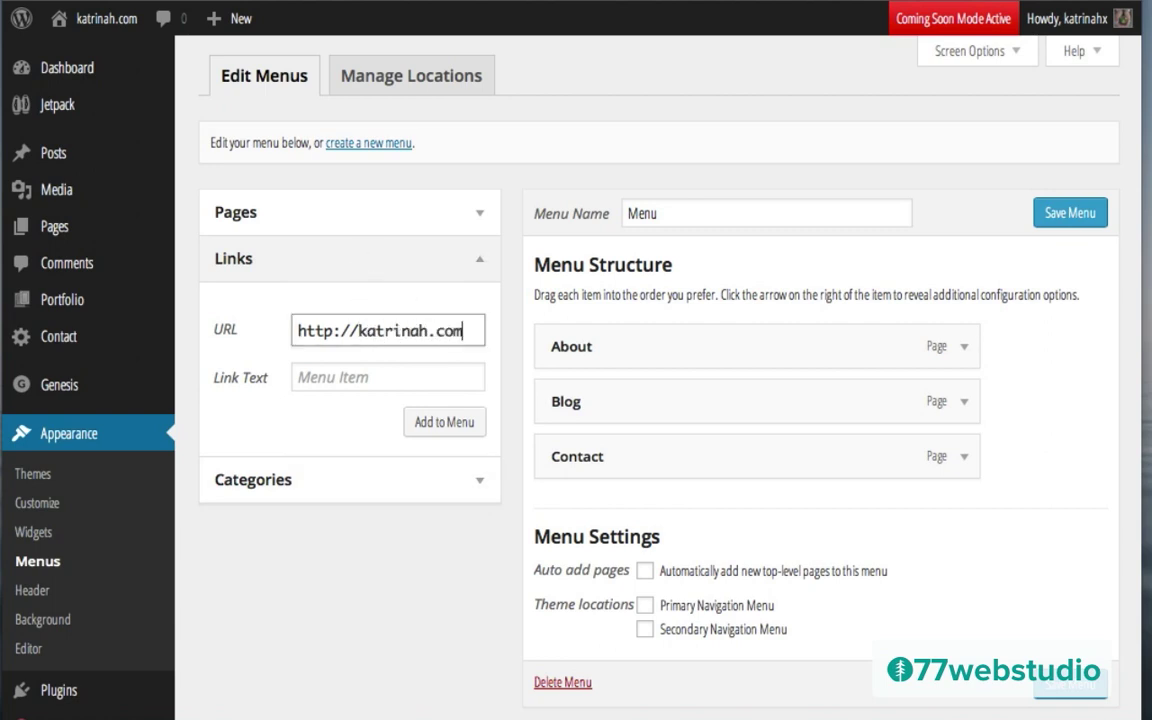
{"action": "left_click", "coordinate": [388, 377]}
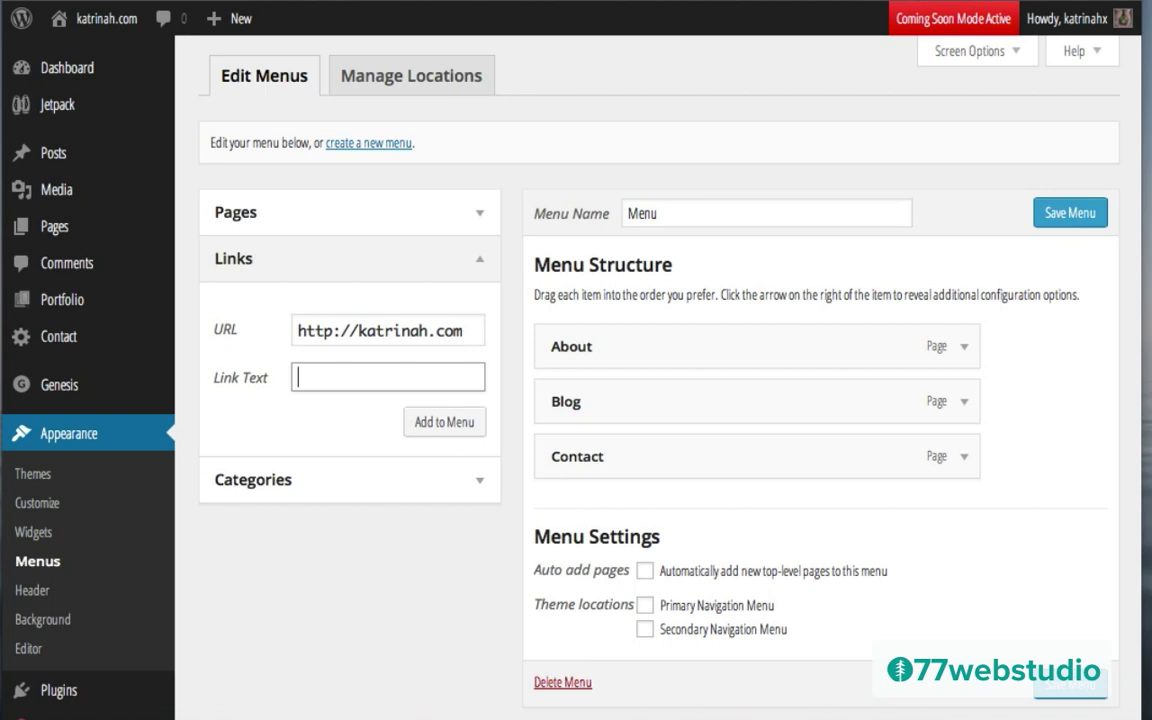
{"action": "type", "text": "Home"}
{"action": "left_click", "coordinate": [441, 423]}
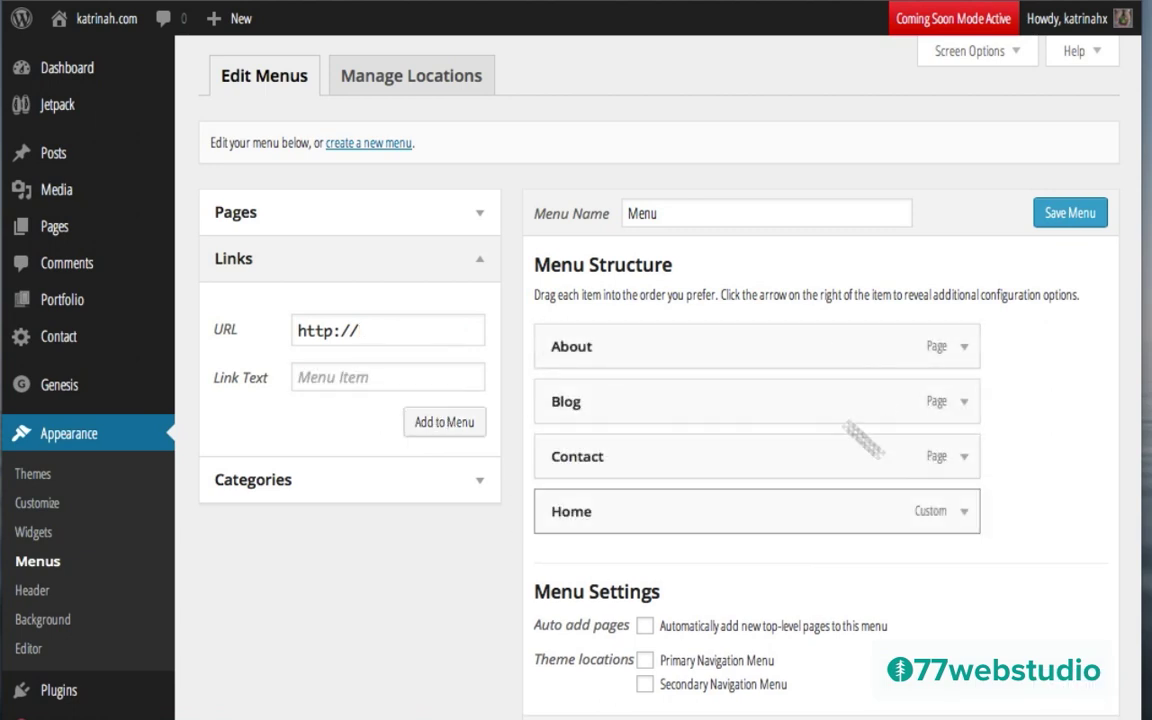
{"action": "left_click_drag", "start_coordinate": [593, 518], "coordinate": [590, 350]}
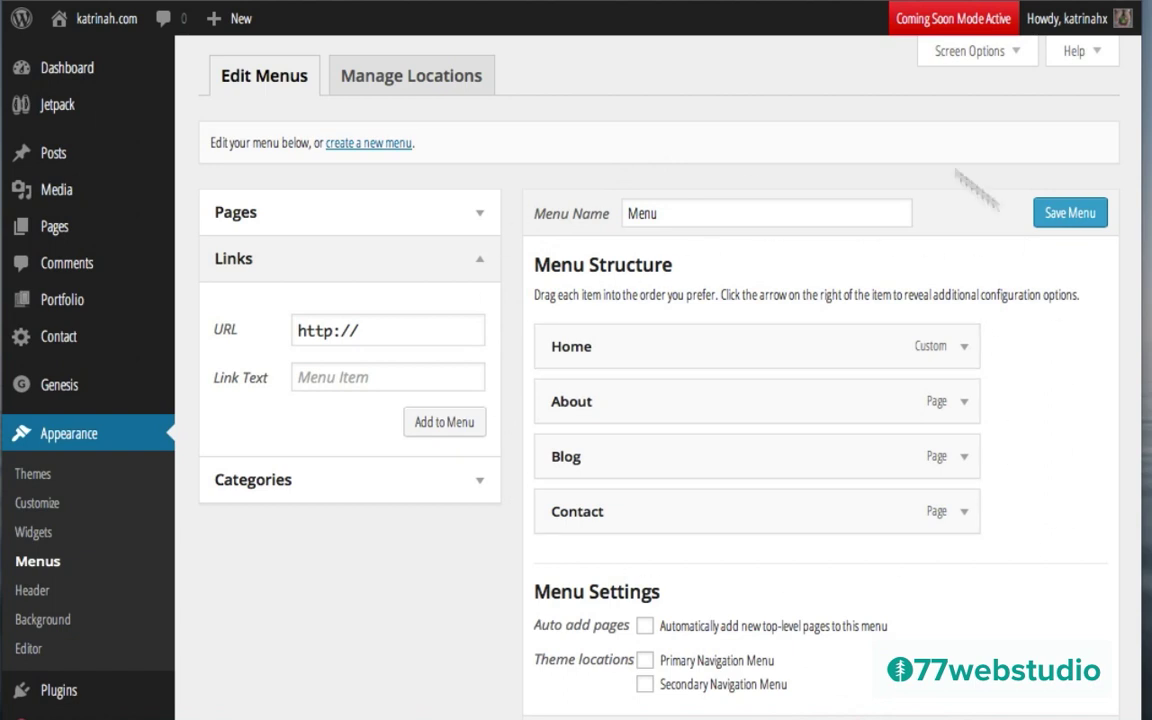
{"action": "left_click", "coordinate": [1055, 213]}
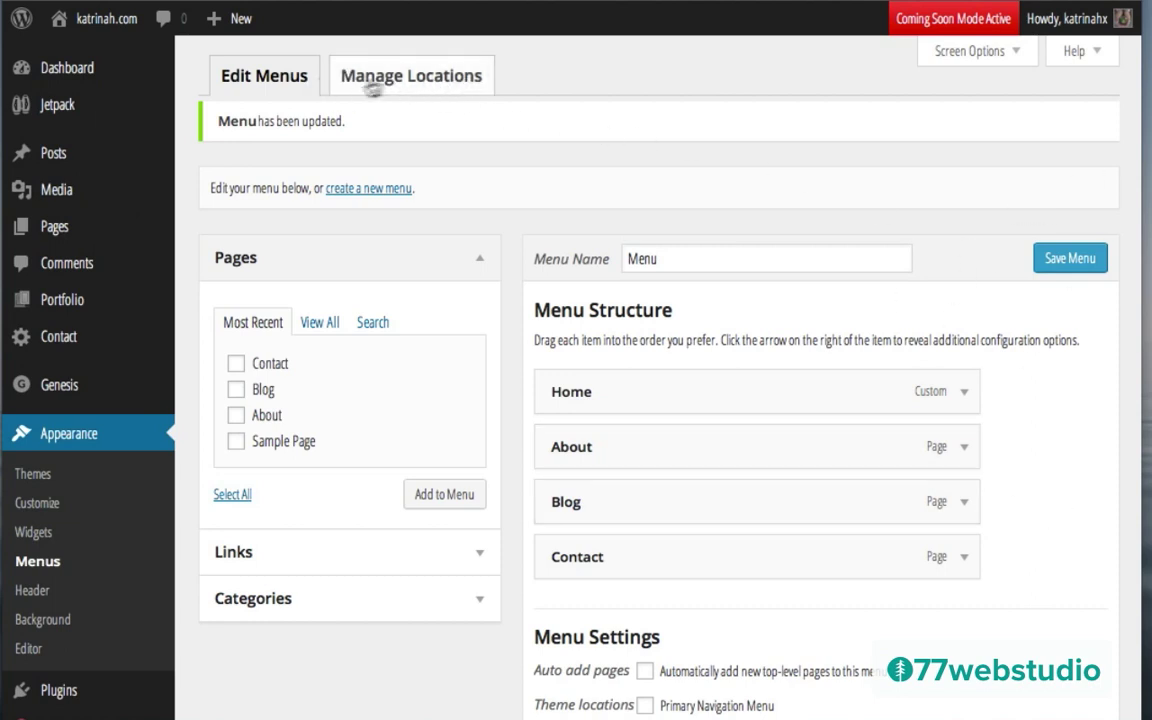
Step: Assign 'Menu' to the Primary and Secondary Navigation locations and save the changes
{"action": "left_click", "coordinate": [440, 78]}
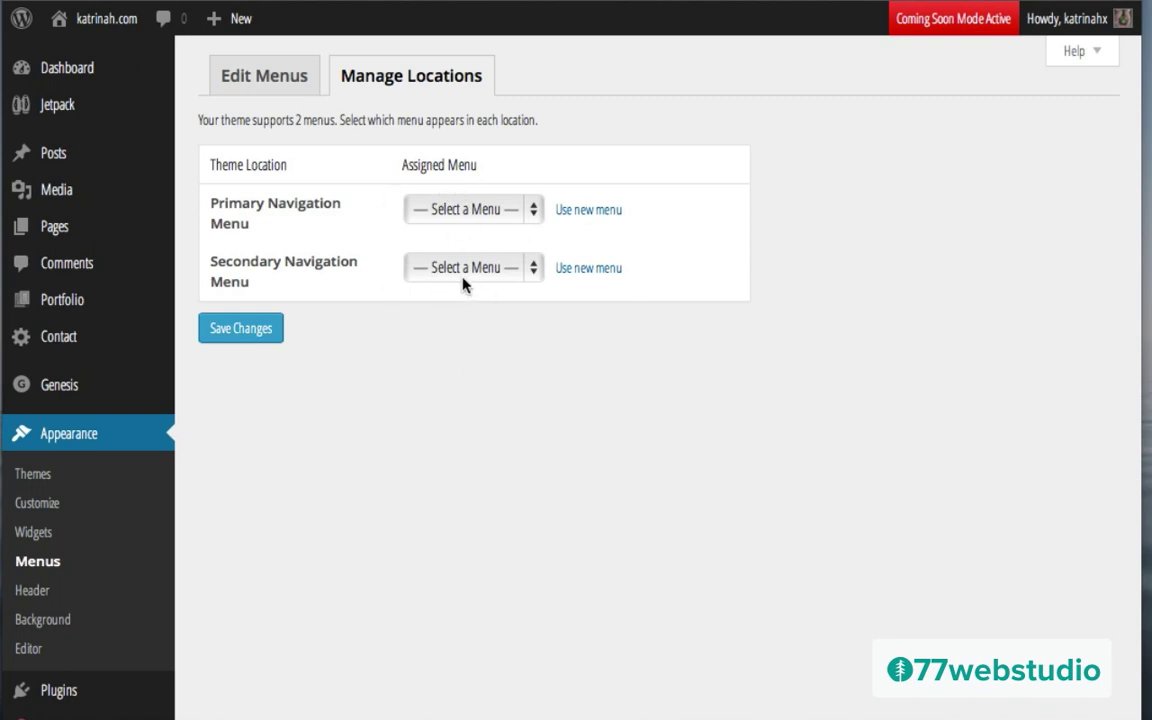
{"action": "left_click", "coordinate": [474, 212]}
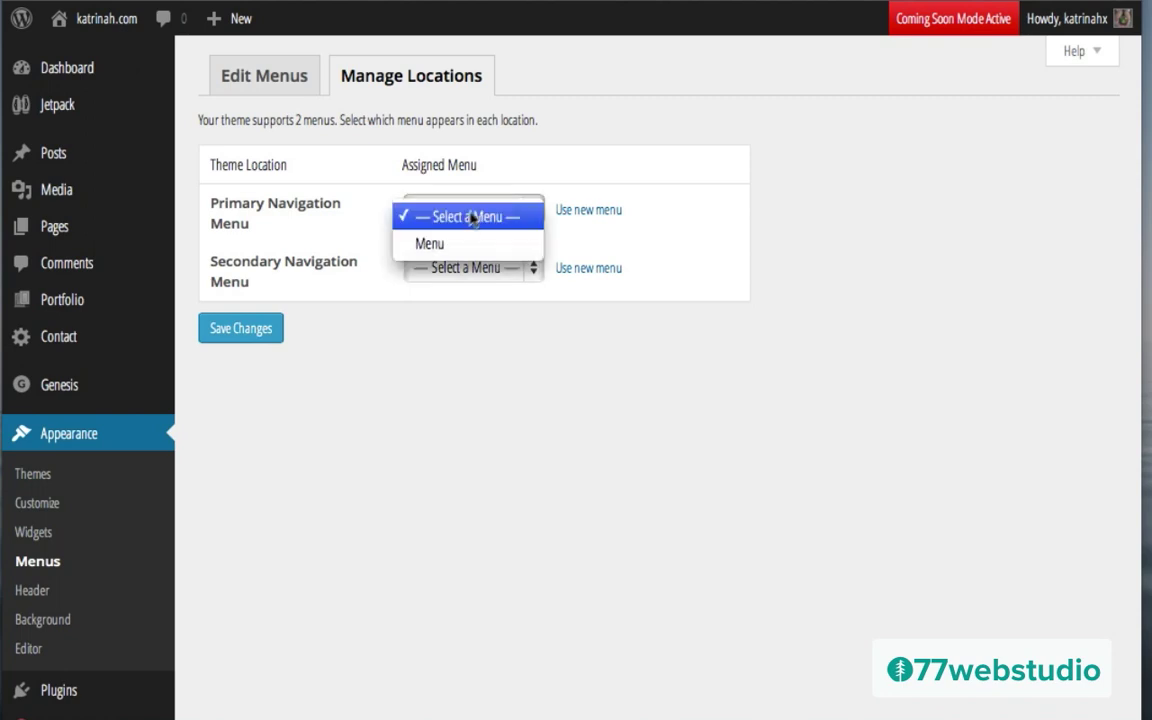
{"action": "left_click", "coordinate": [436, 245]}
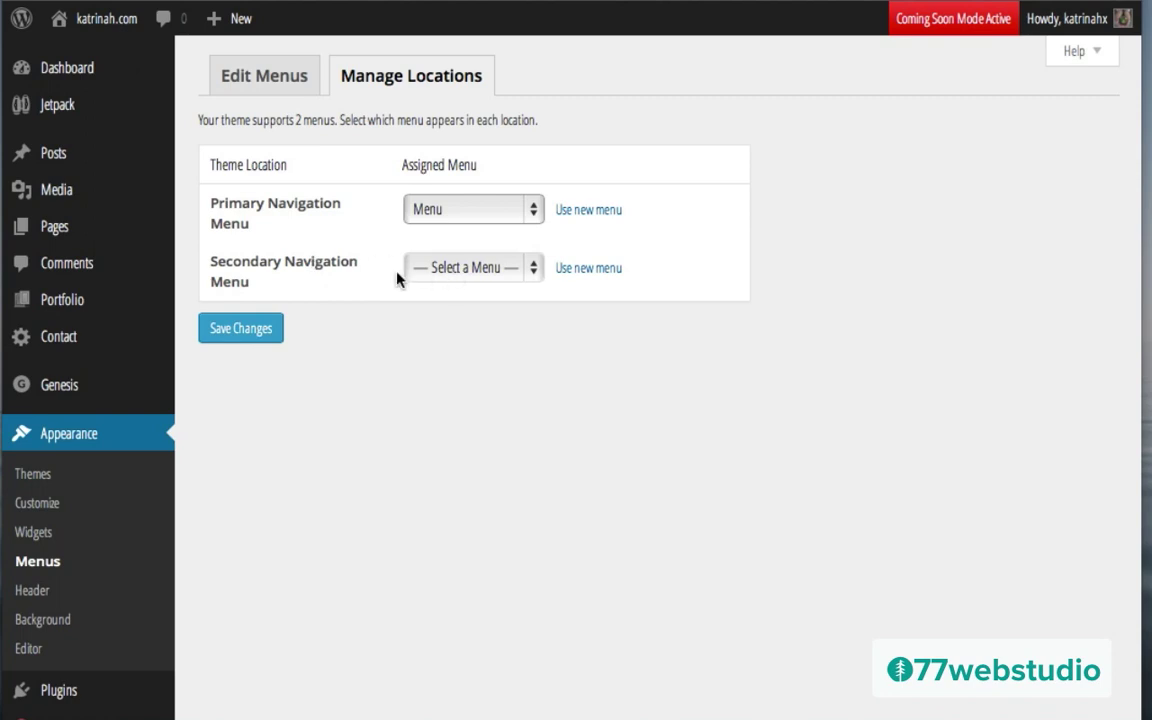
{"action": "left_click", "coordinate": [465, 272]}
{"action": "left_click", "coordinate": [442, 309]}
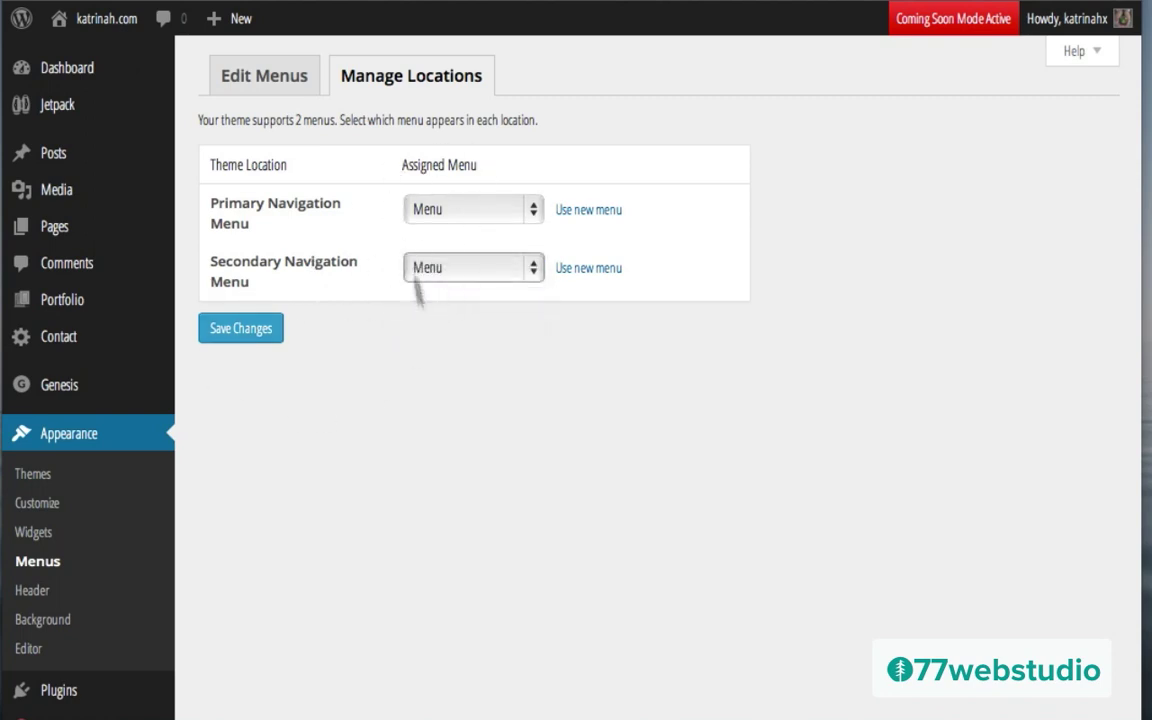
{"action": "left_click", "coordinate": [239, 332]}
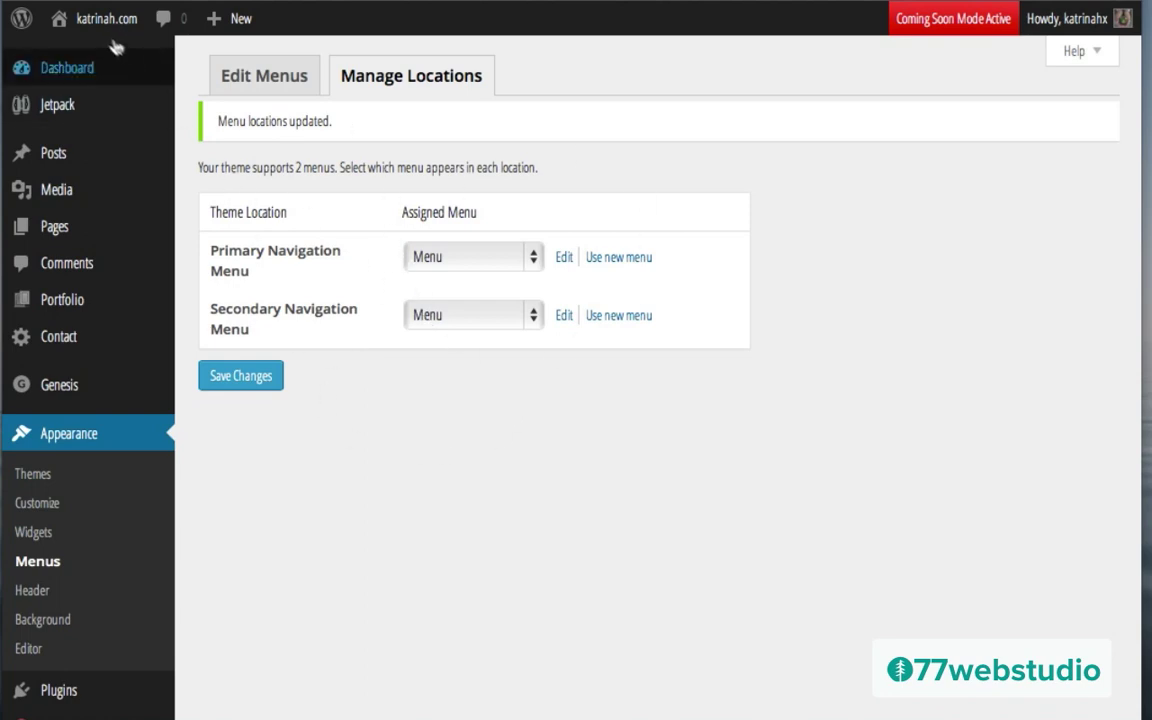
{"action": "mouse_move", "coordinate": [97, 30]}
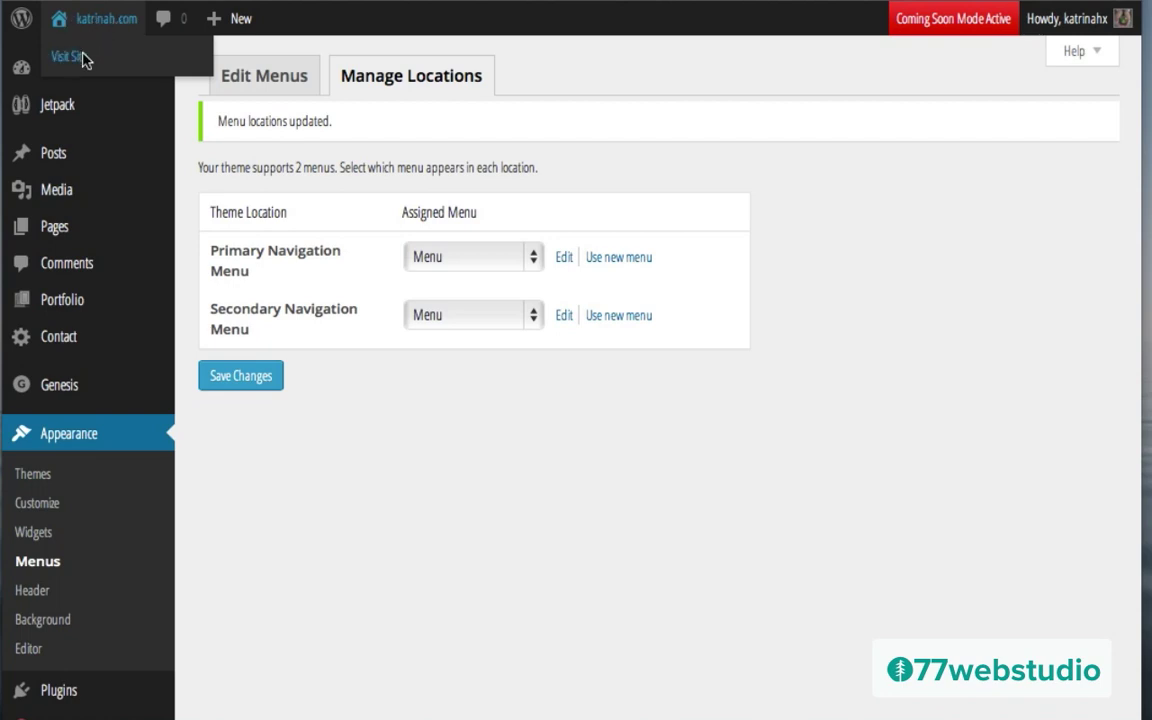
Step: Visit the live site to see the Home, About, Blog, Contact menu in both navigation rows
{"action": "left_click", "coordinate": [70, 57]}
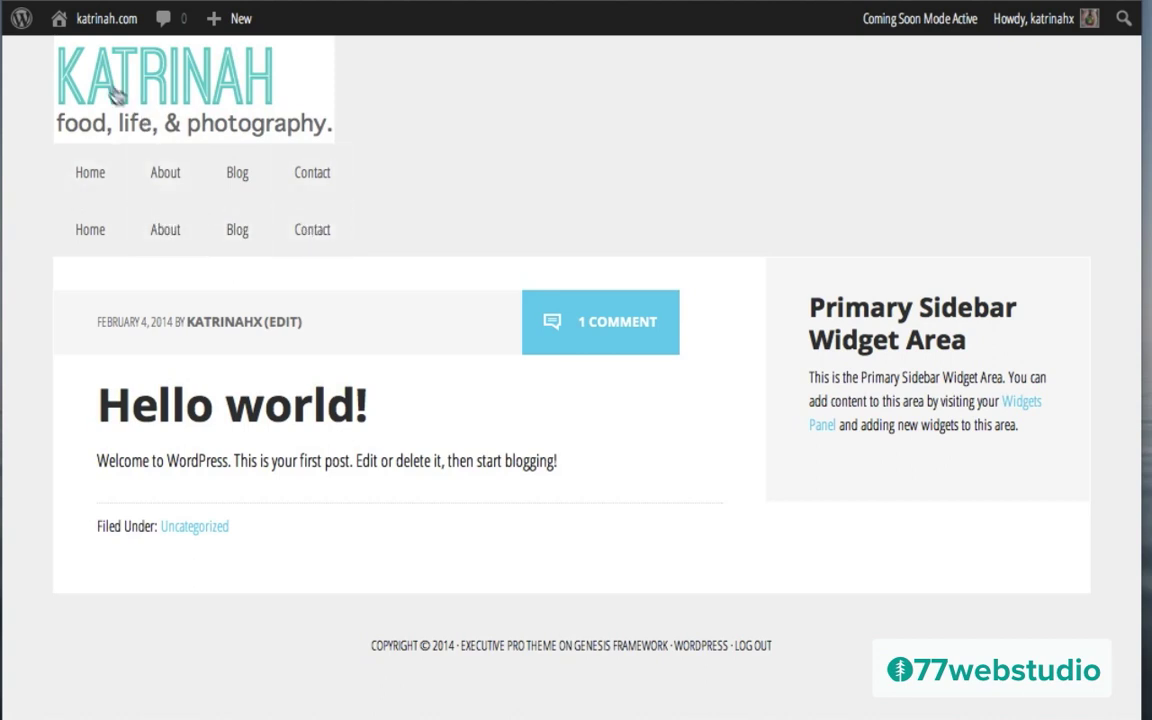
{"action": "mouse_move", "coordinate": [87, 34]}
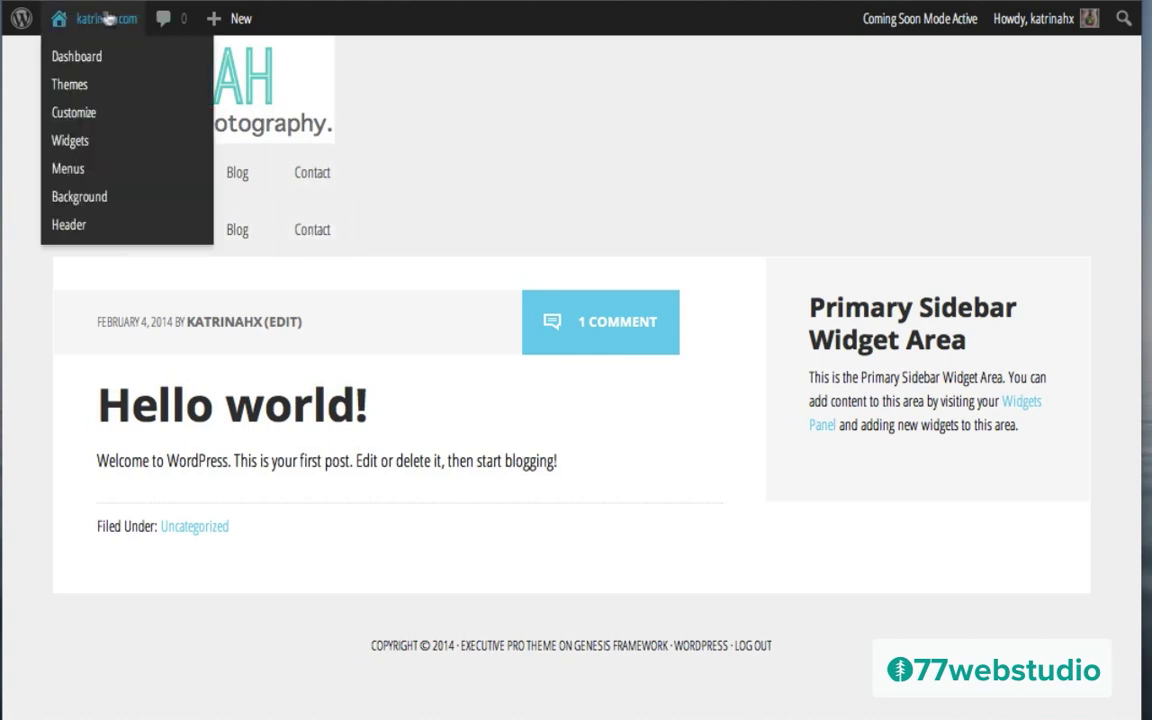
Step: Set both navigation locations to '— Select a Menu —', save, and view the menu-free front page
{"action": "left_click", "coordinate": [67, 172]}
{"action": "left_click", "coordinate": [441, 83]}
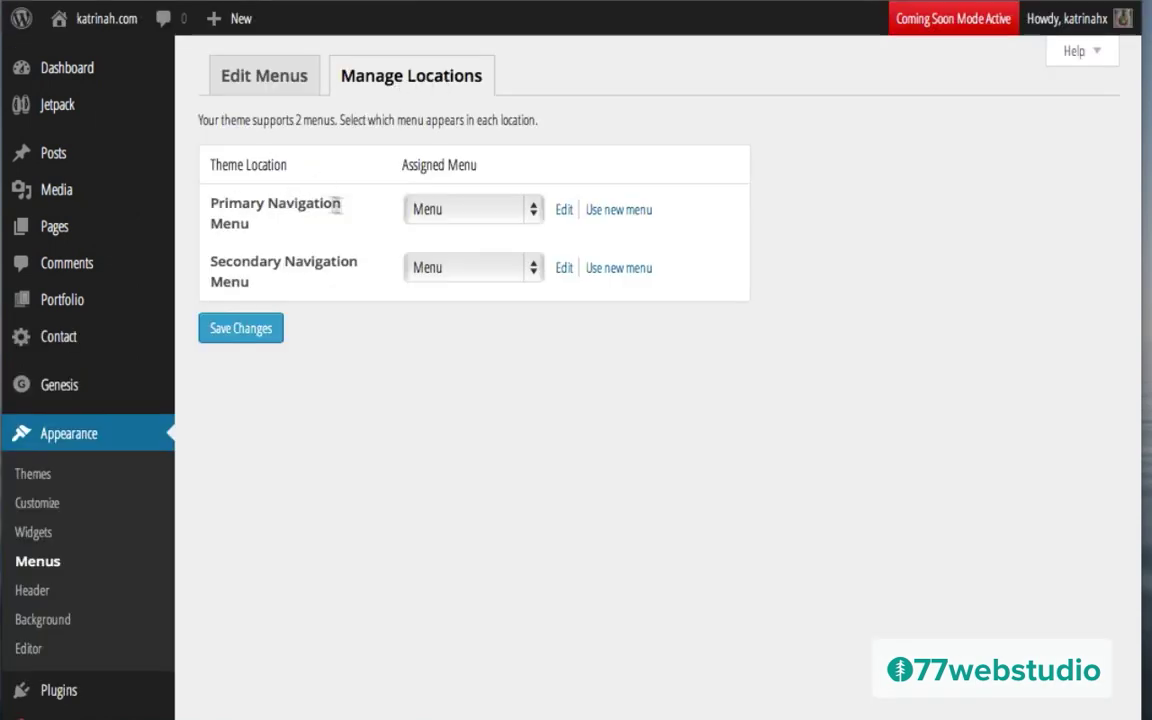
{"action": "left_click", "coordinate": [464, 214]}
{"action": "left_click", "coordinate": [466, 189]}
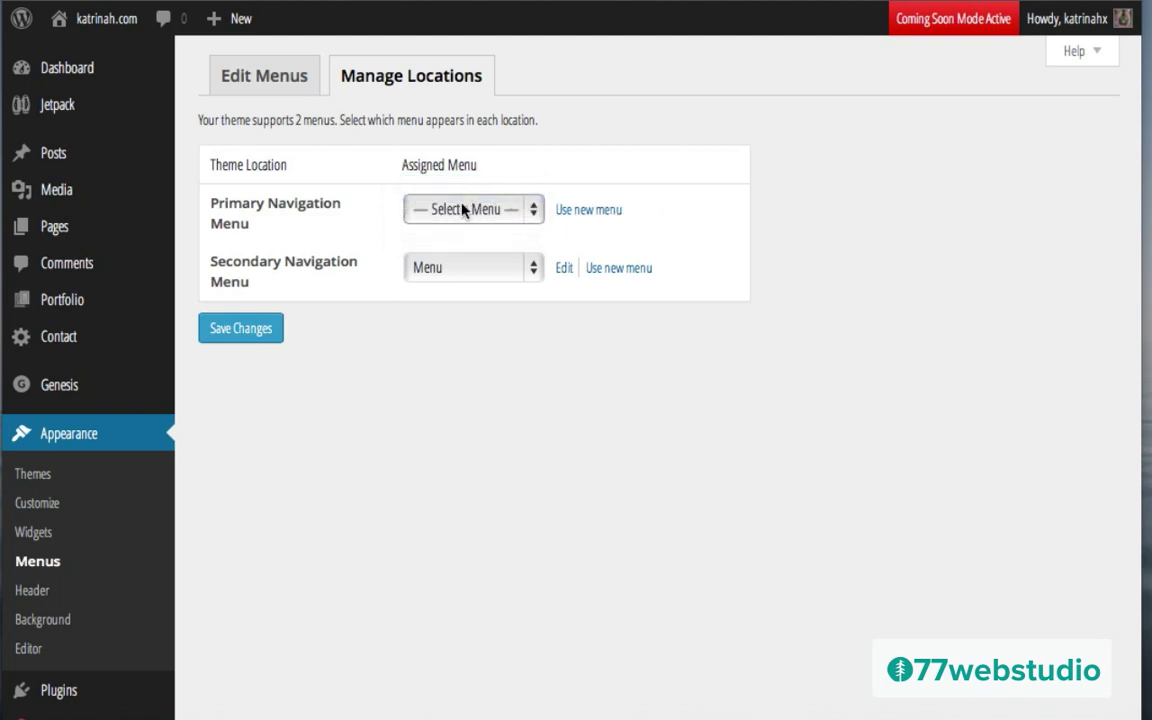
{"action": "left_click", "coordinate": [444, 274]}
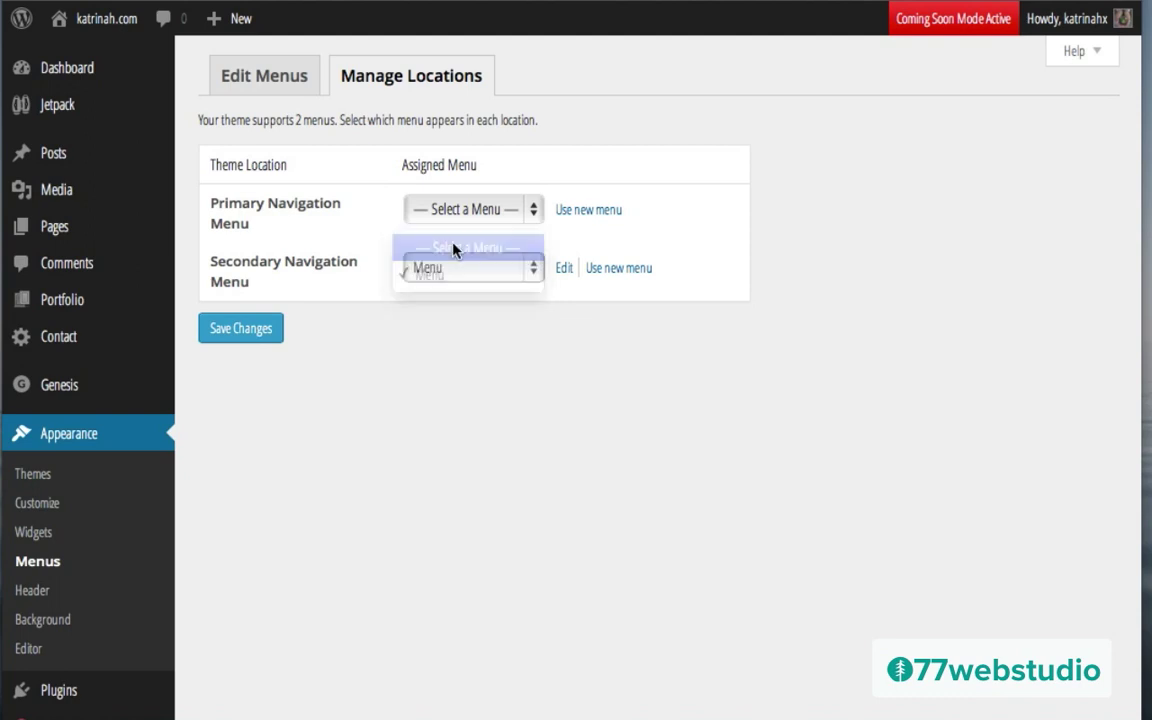
{"action": "left_click", "coordinate": [453, 247]}
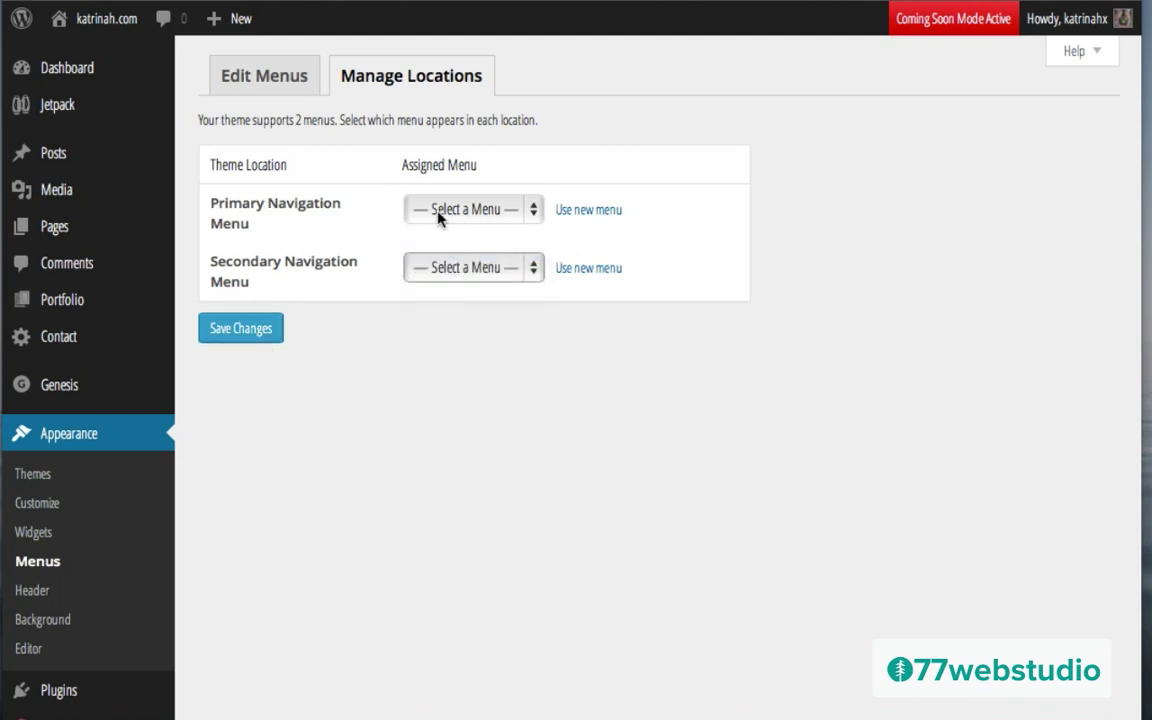
{"action": "left_click", "coordinate": [241, 329]}
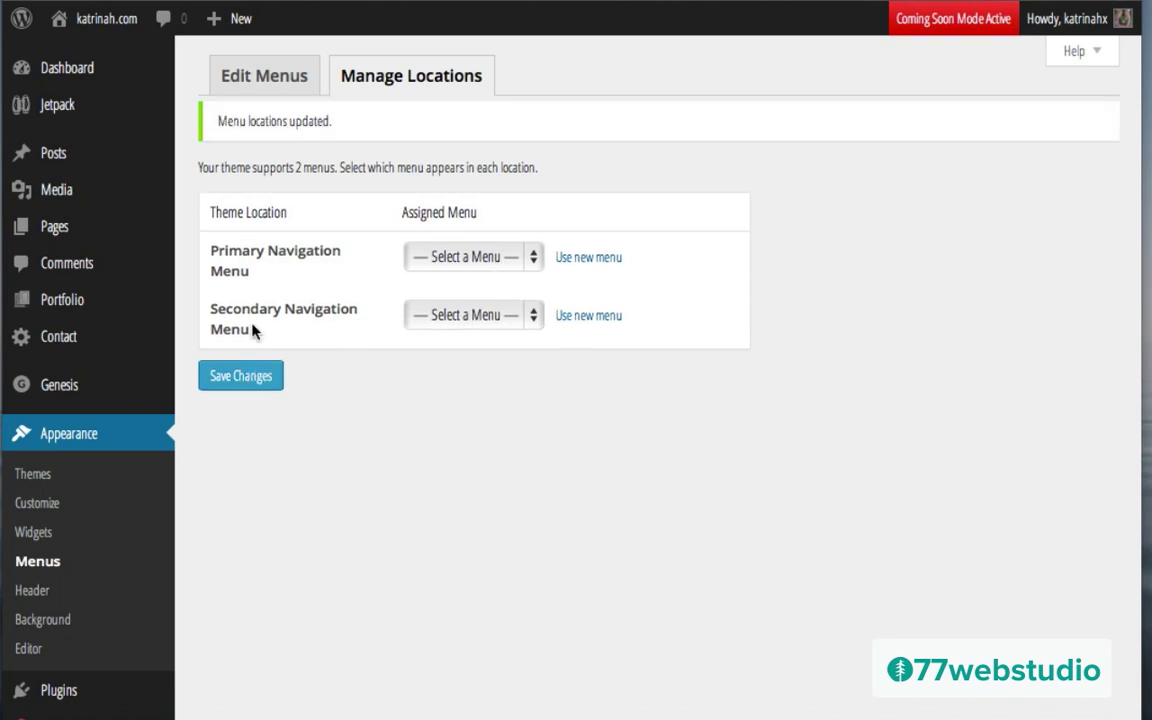
{"action": "mouse_move", "coordinate": [50, 22]}
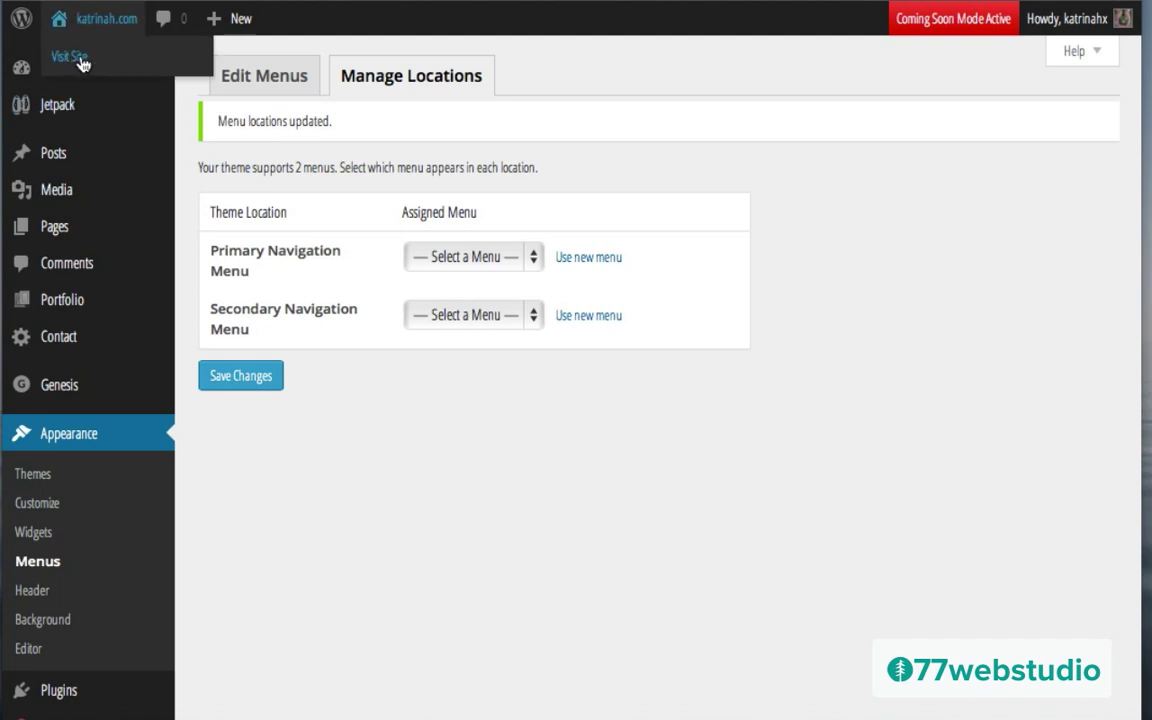
{"action": "left_click", "coordinate": [70, 57]}
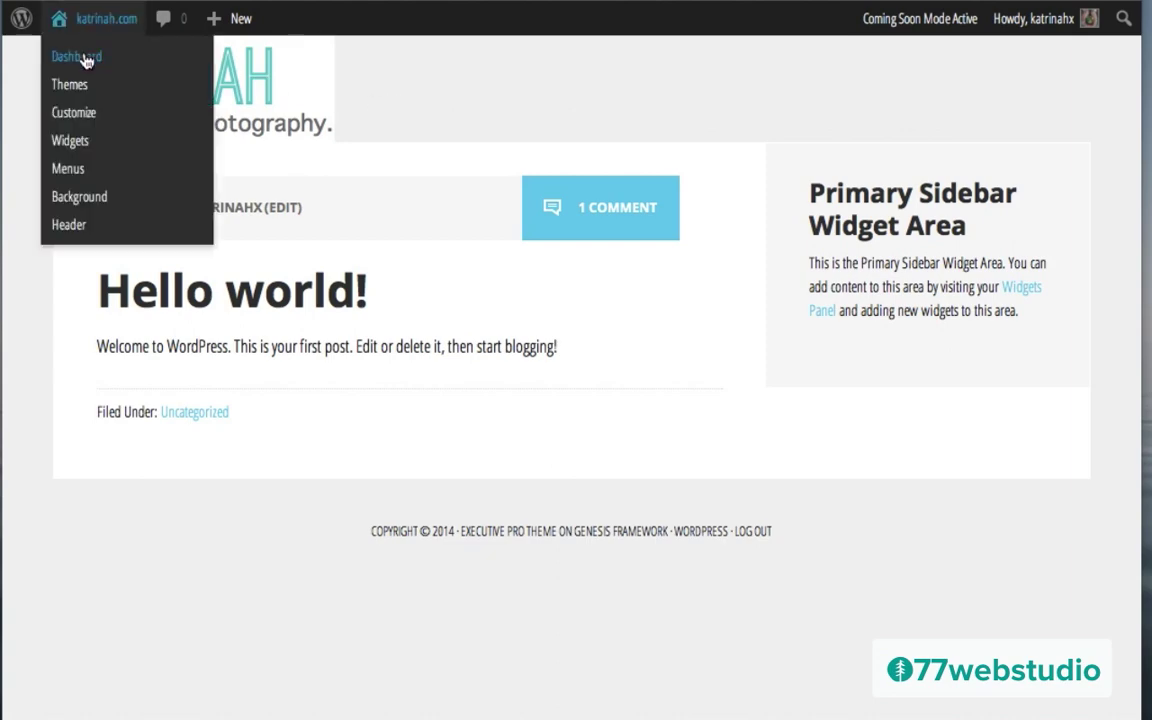
Step: Go from the admin dashboard to the Appearance > Widgets page
{"action": "left_click", "coordinate": [80, 57]}
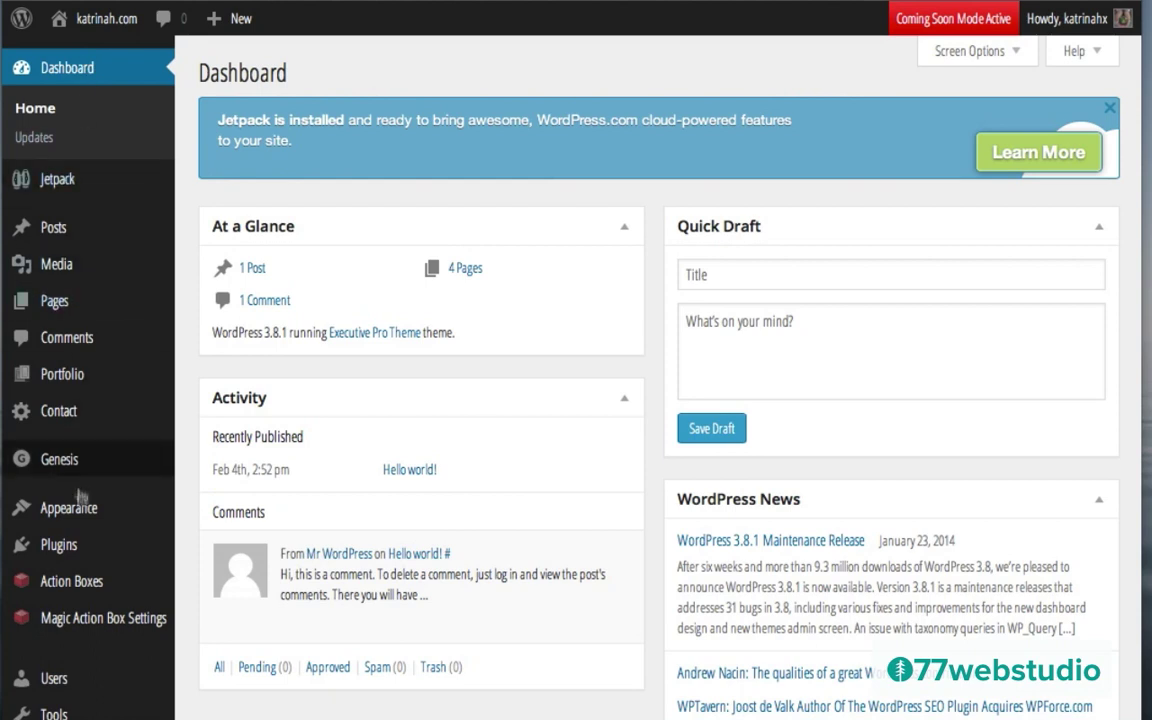
{"action": "mouse_move", "coordinate": [74, 511]}
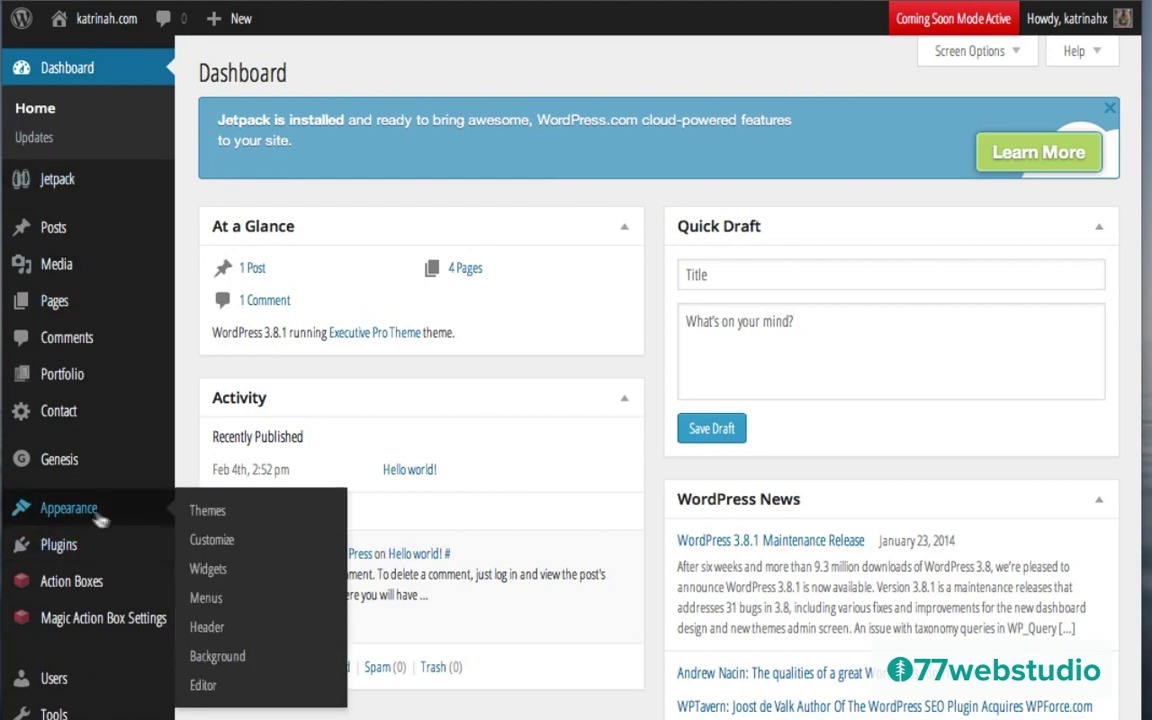
{"action": "left_click", "coordinate": [207, 569]}
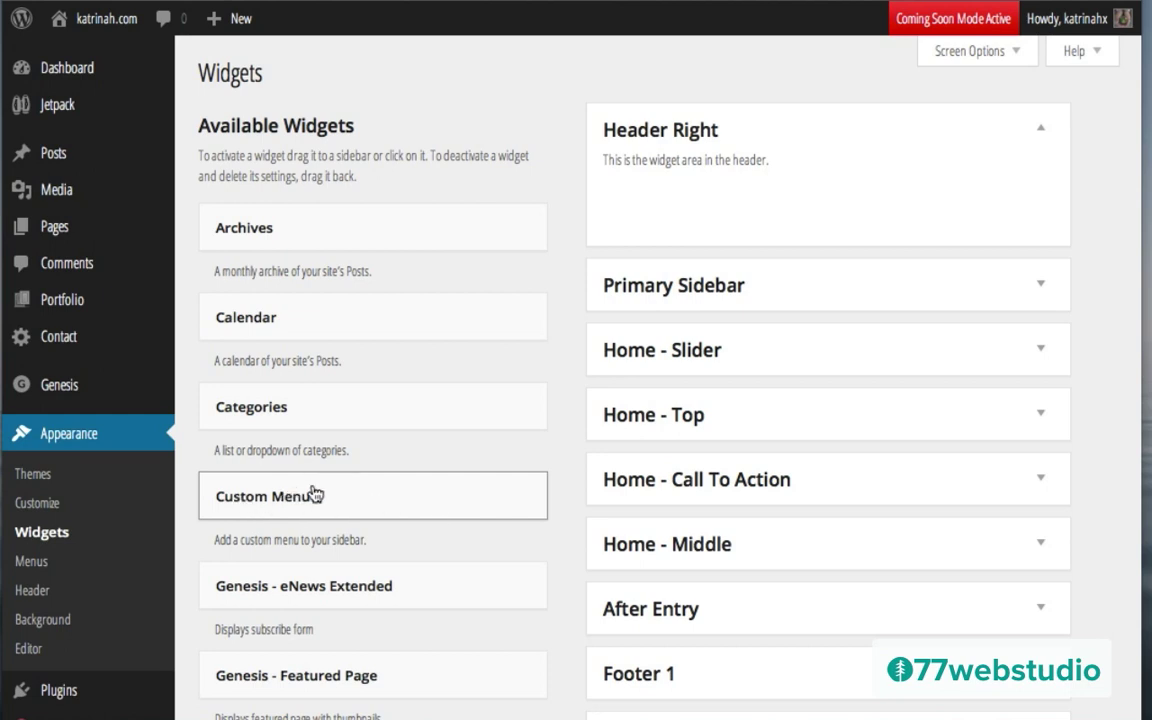
Step: Add a Custom Menu widget using 'Menu' to Header Right, save it, and view the live site
{"action": "left_click_drag", "start_coordinate": [312, 494], "coordinate": [720, 183]}
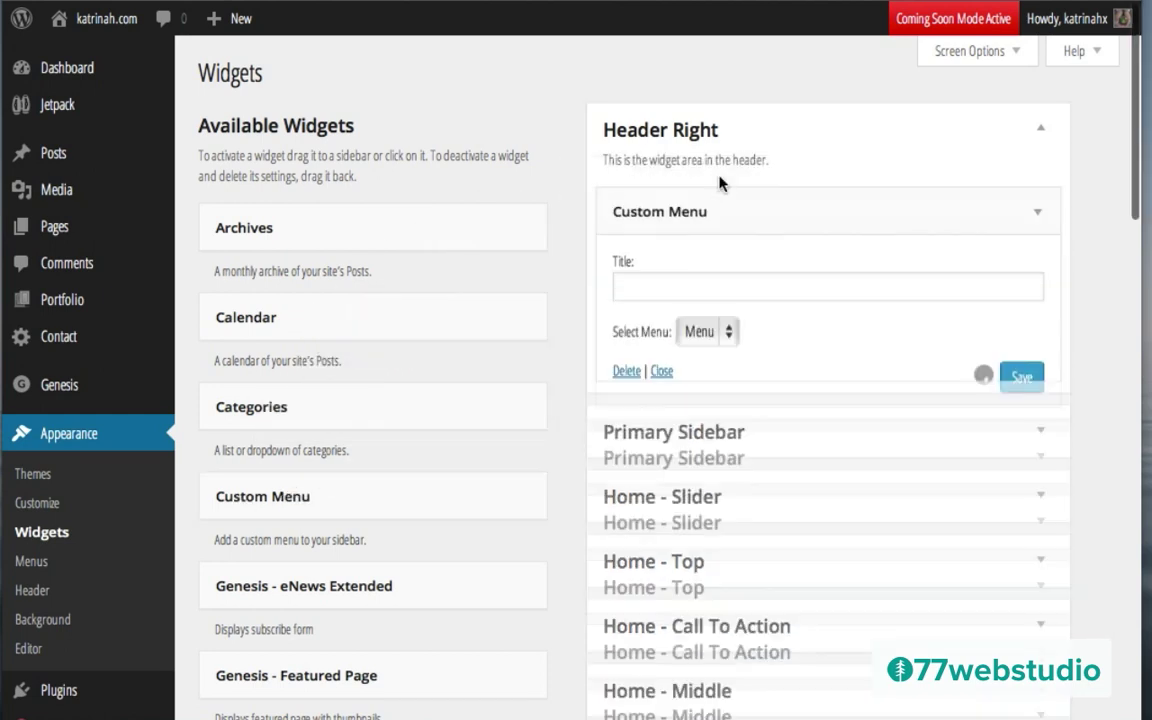
{"action": "left_click", "coordinate": [705, 340]}
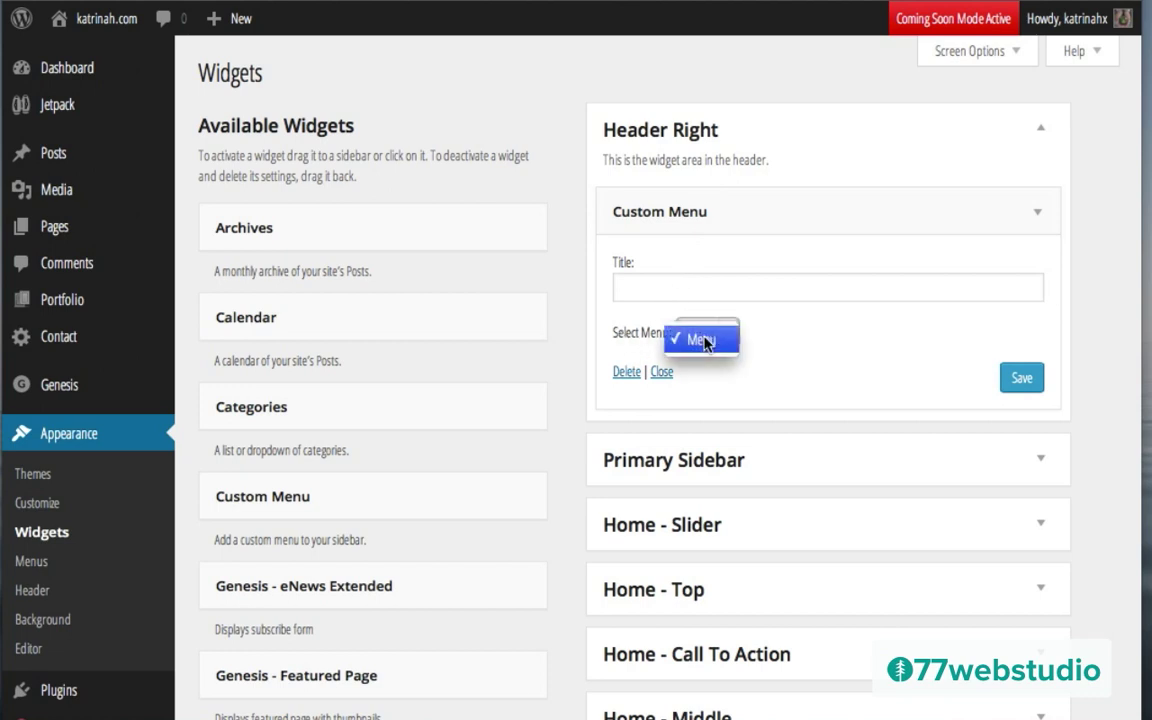
{"action": "left_click", "coordinate": [705, 340]}
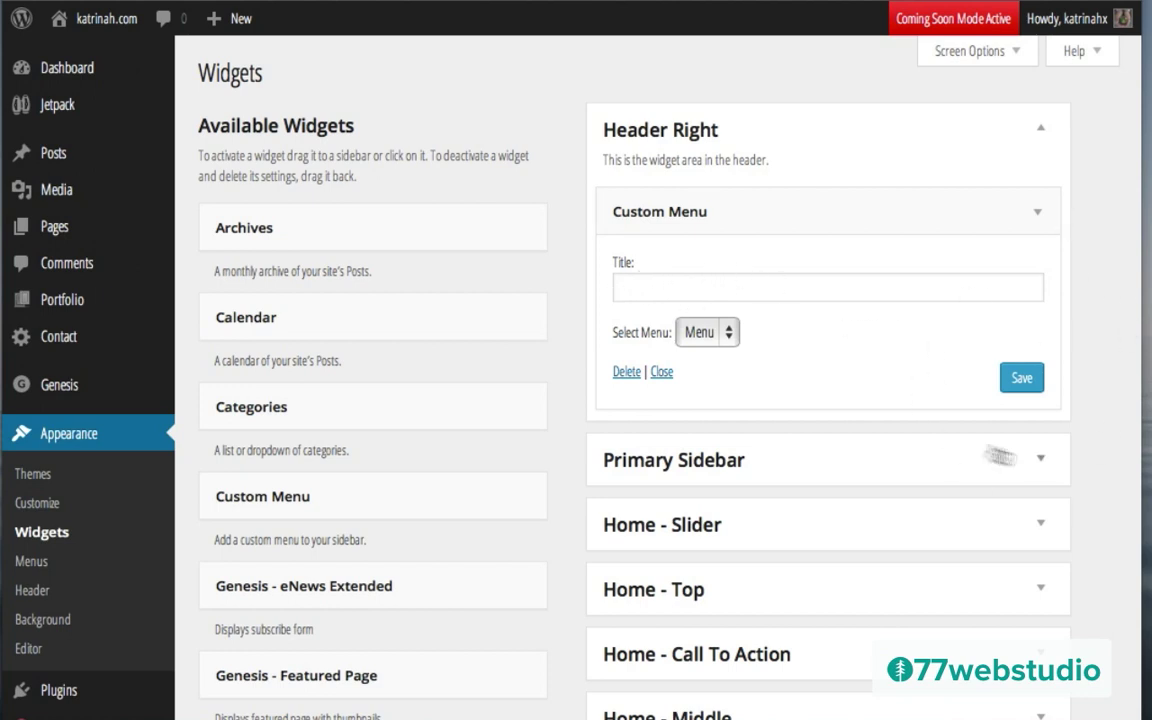
{"action": "left_click", "coordinate": [1021, 381]}
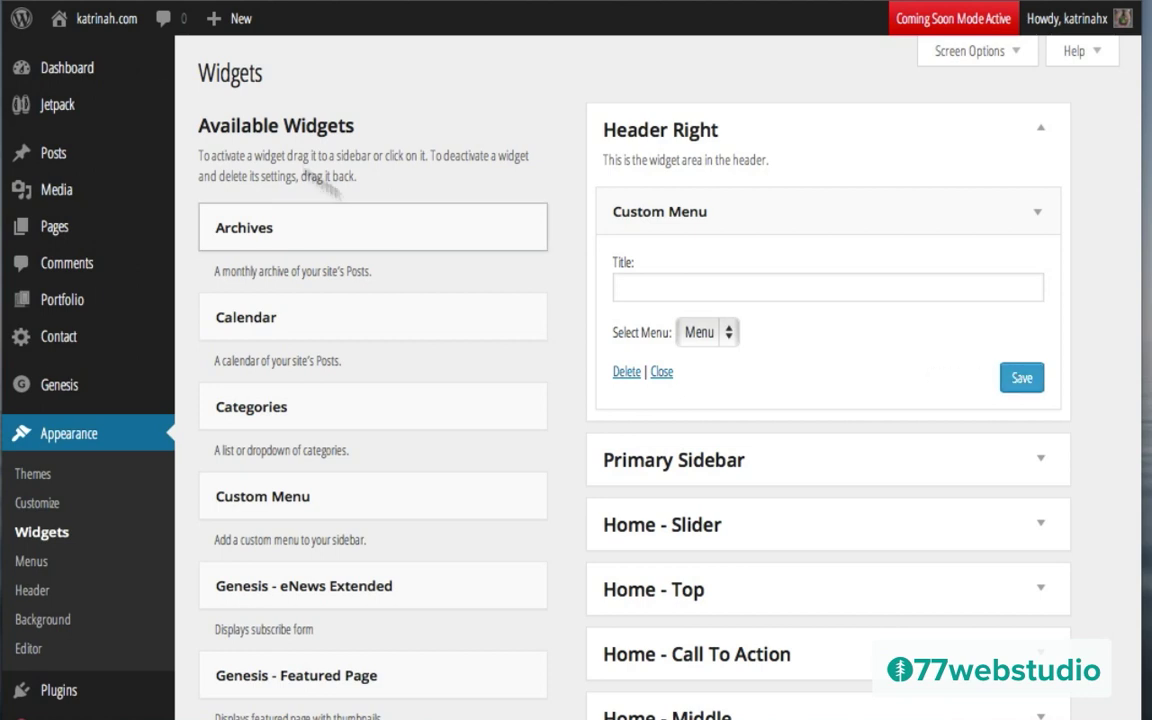
{"action": "mouse_move", "coordinate": [102, 31]}
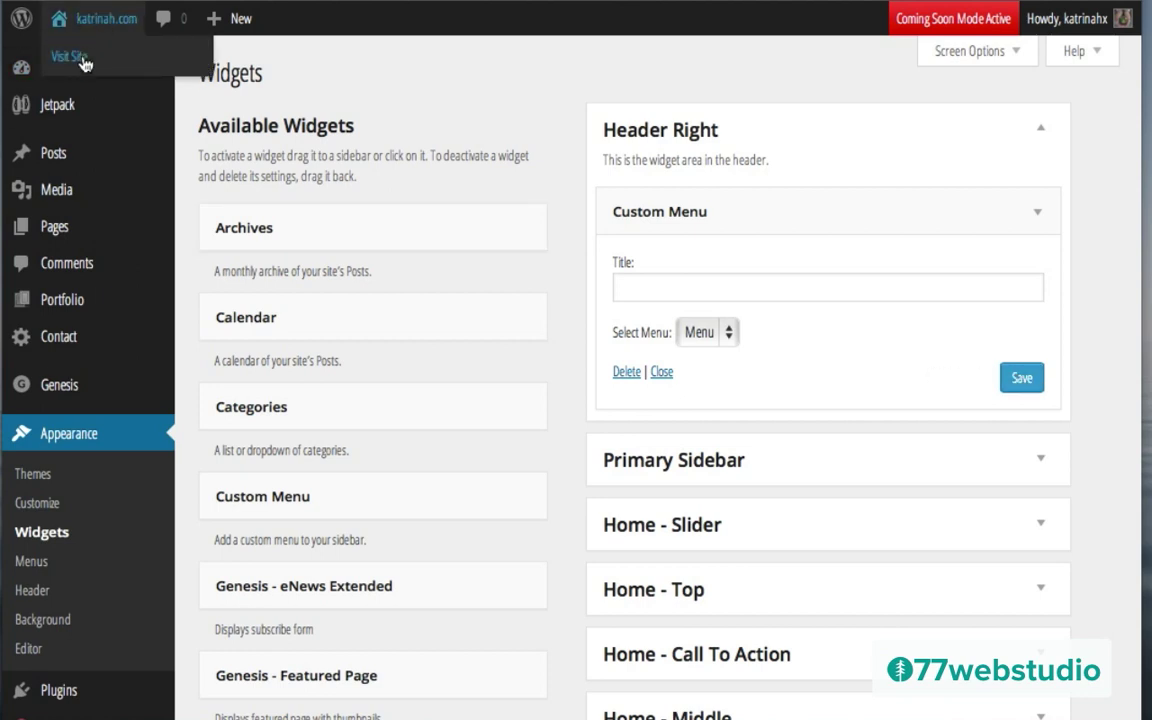
{"action": "left_click", "coordinate": [84, 62]}
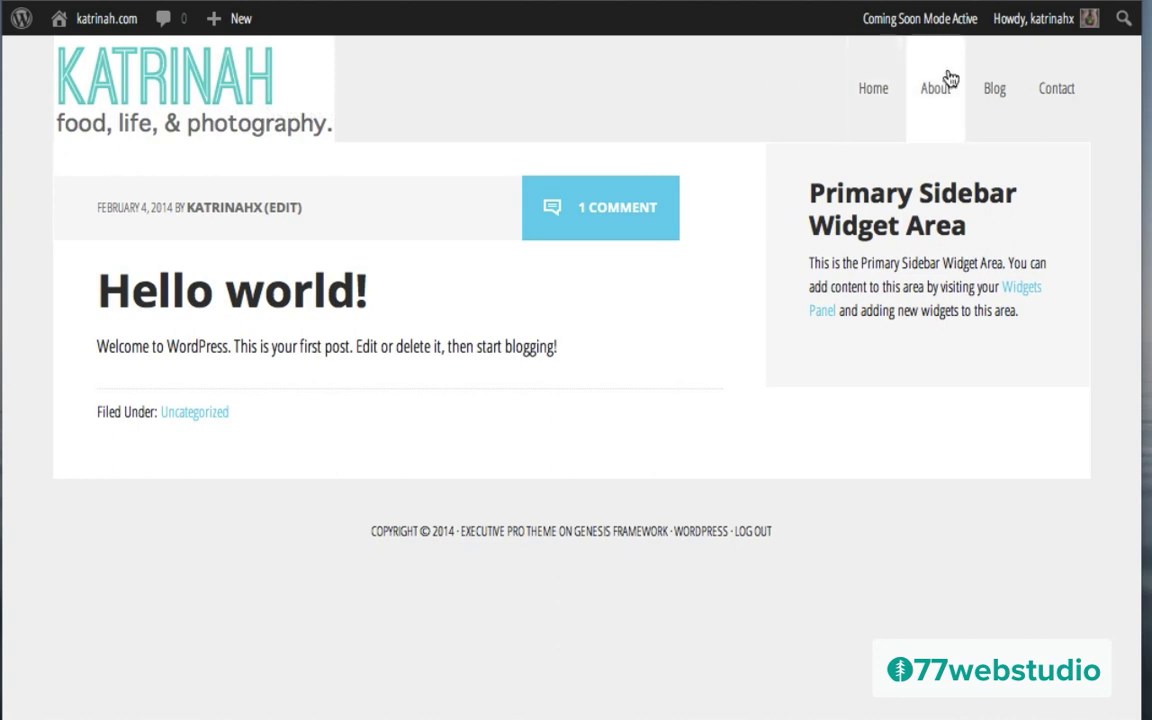
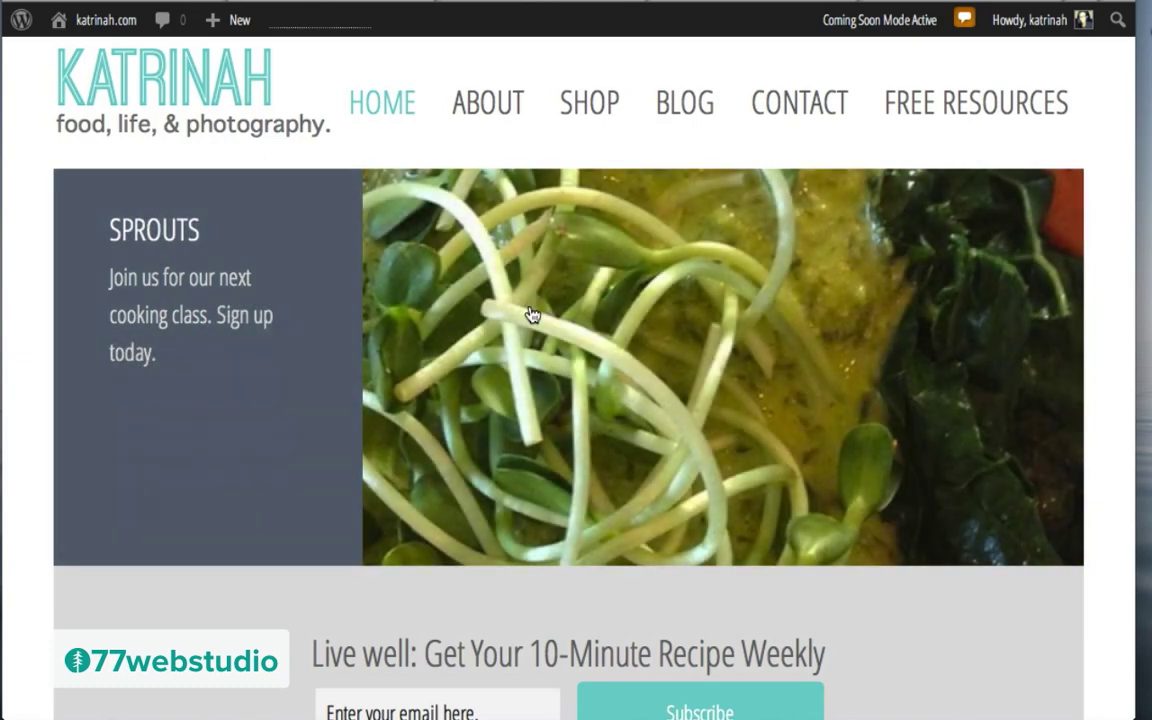
Step: Go from the public site to the WordPress admin Dashboard through the site-name menu
{"action": "mouse_move", "coordinate": [112, 4]}
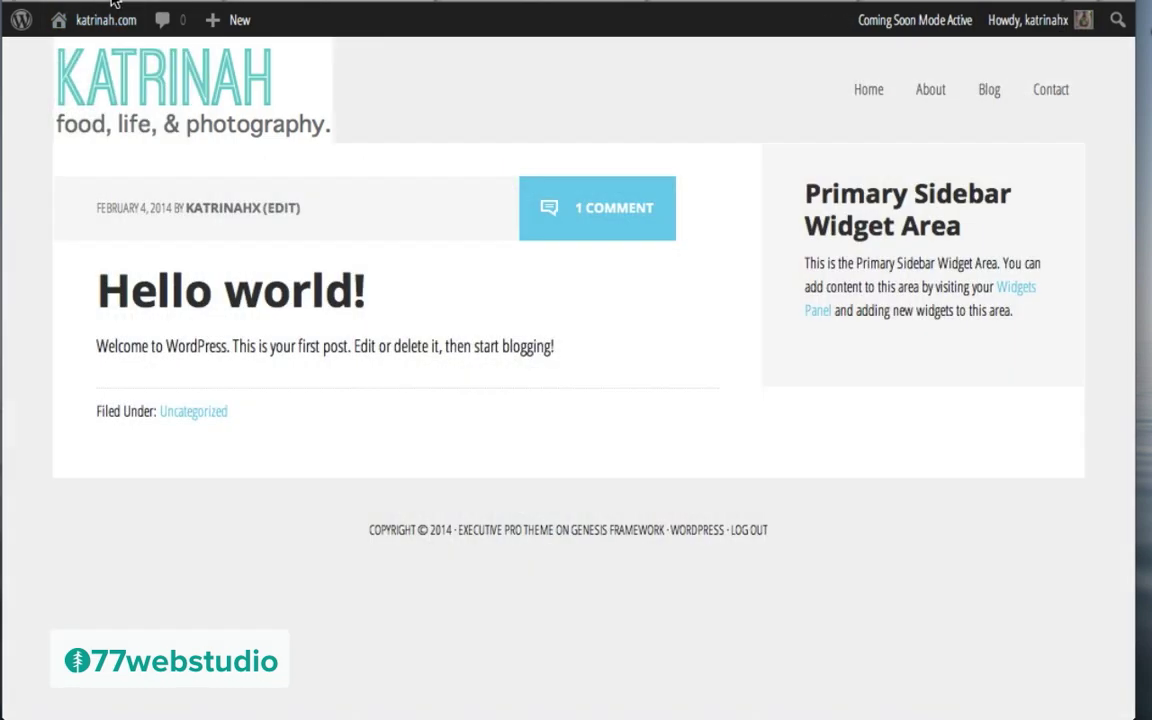
{"action": "mouse_move", "coordinate": [90, 28]}
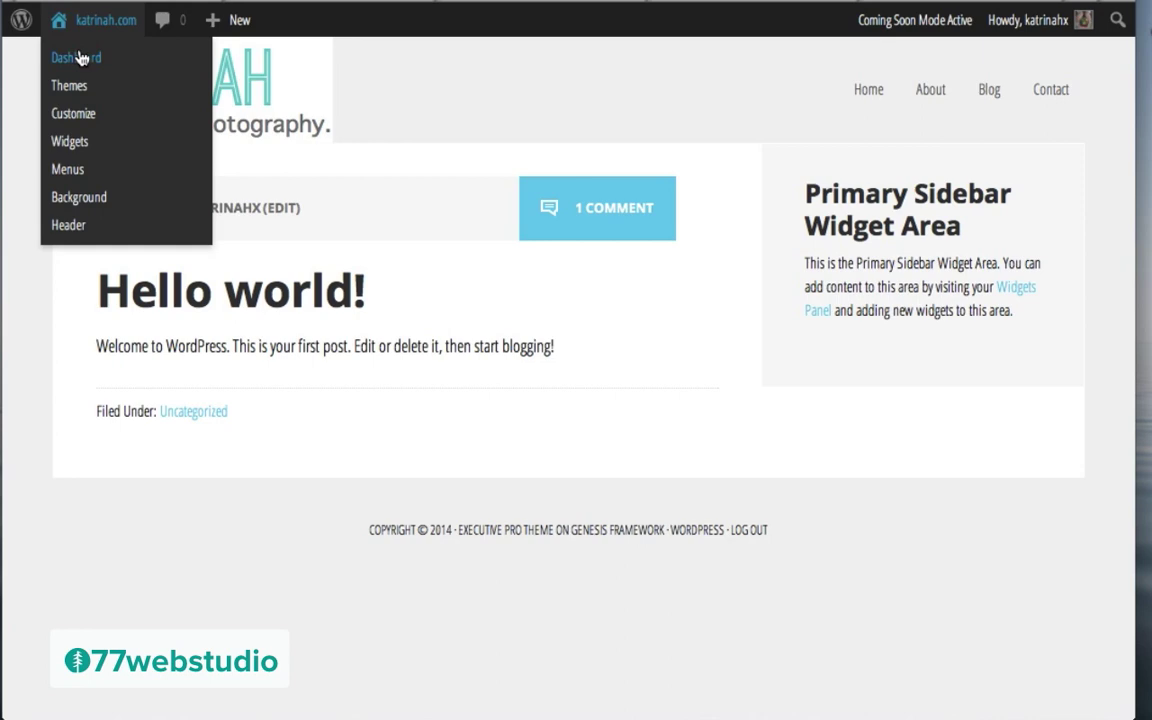
{"action": "left_click", "coordinate": [82, 57]}
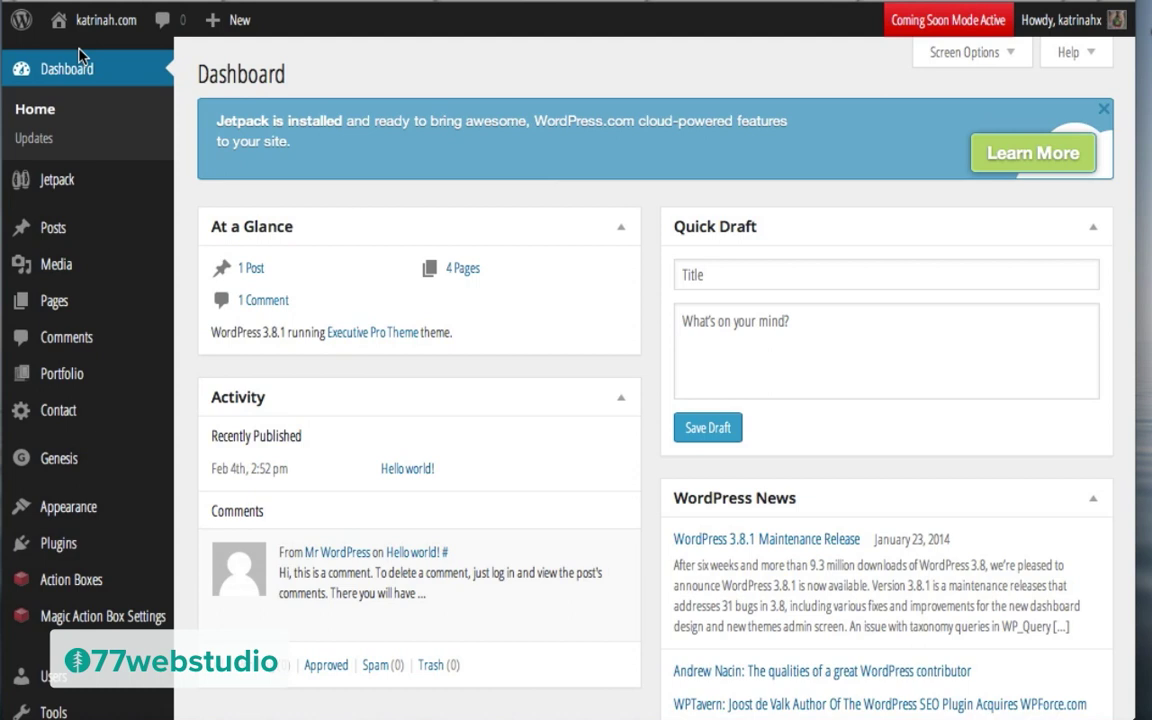
{"action": "mouse_move", "coordinate": [50, 232]}
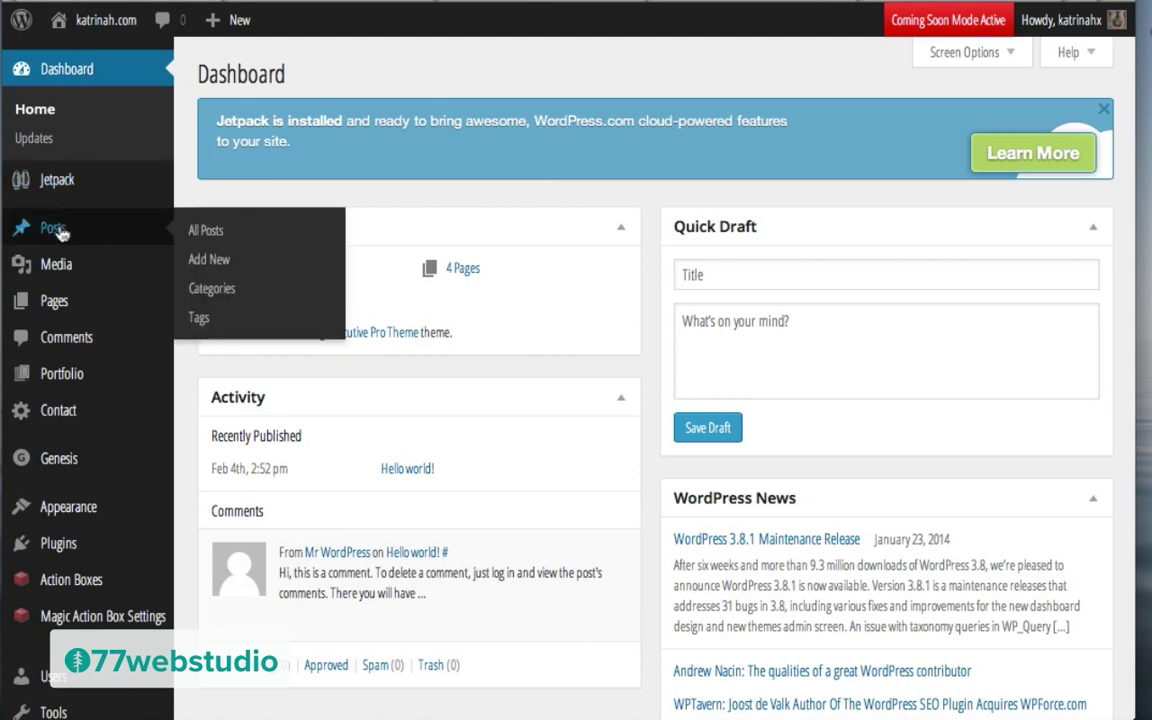
Step: Create a new post and paste 'Upcoming: Best Ways To Cook Broccoli' as its title
{"action": "left_click", "coordinate": [212, 260]}
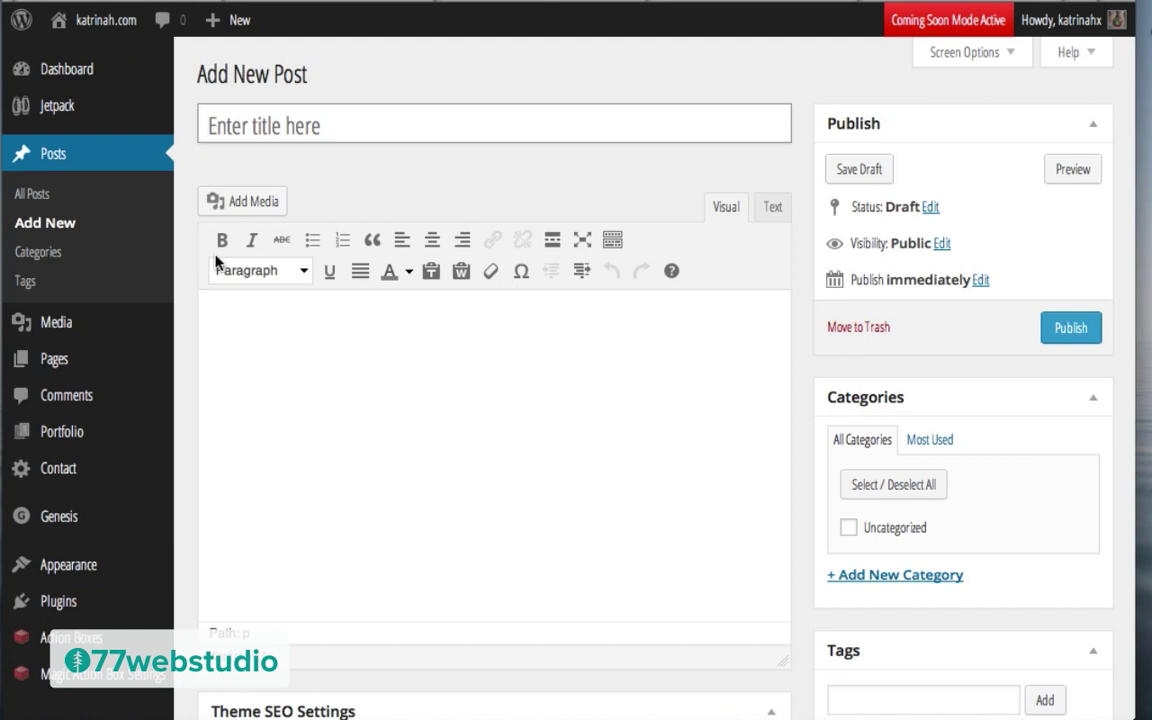
{"action": "left_click", "coordinate": [268, 336]}
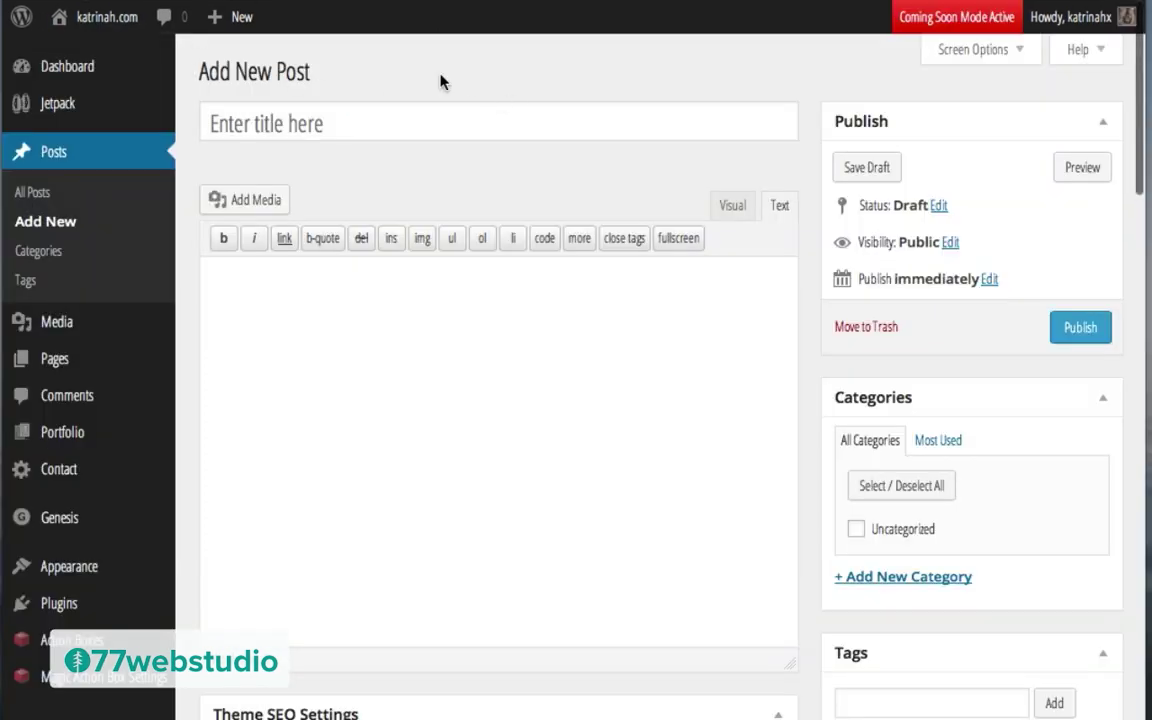
{"action": "left_click", "coordinate": [267, 124]}
{"action": "type", "text": "Upcoming: Best Ways To Cook Broccoli"}
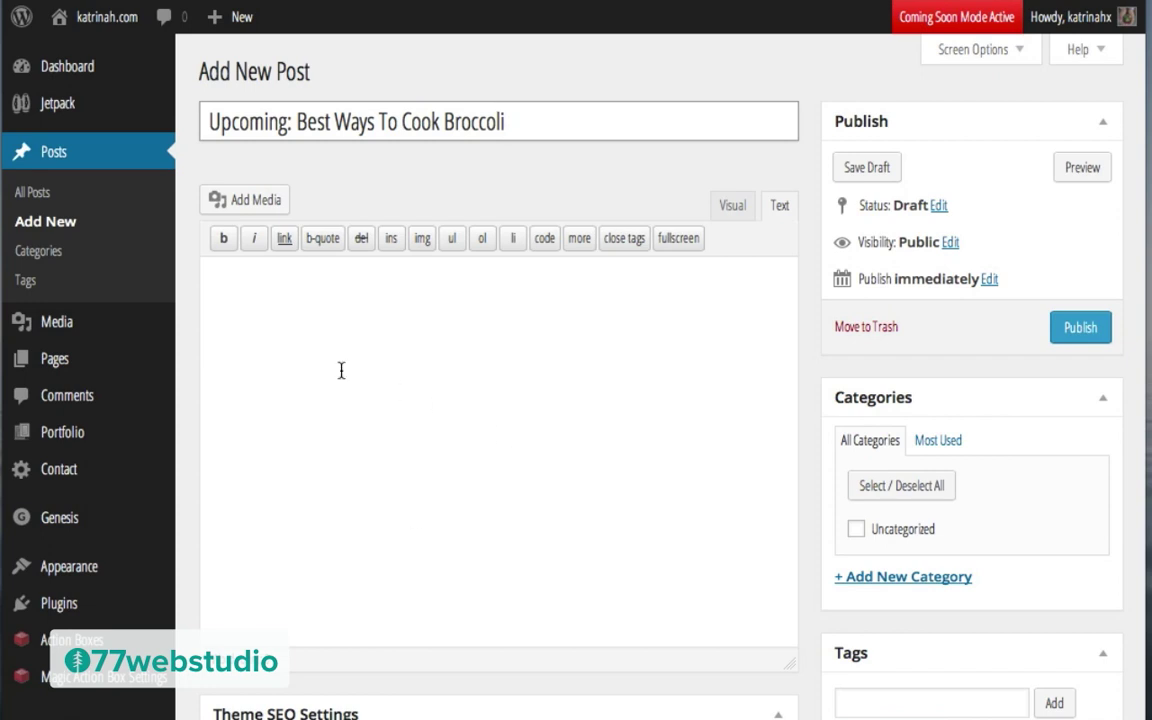
{"action": "left_click", "coordinate": [262, 326]}
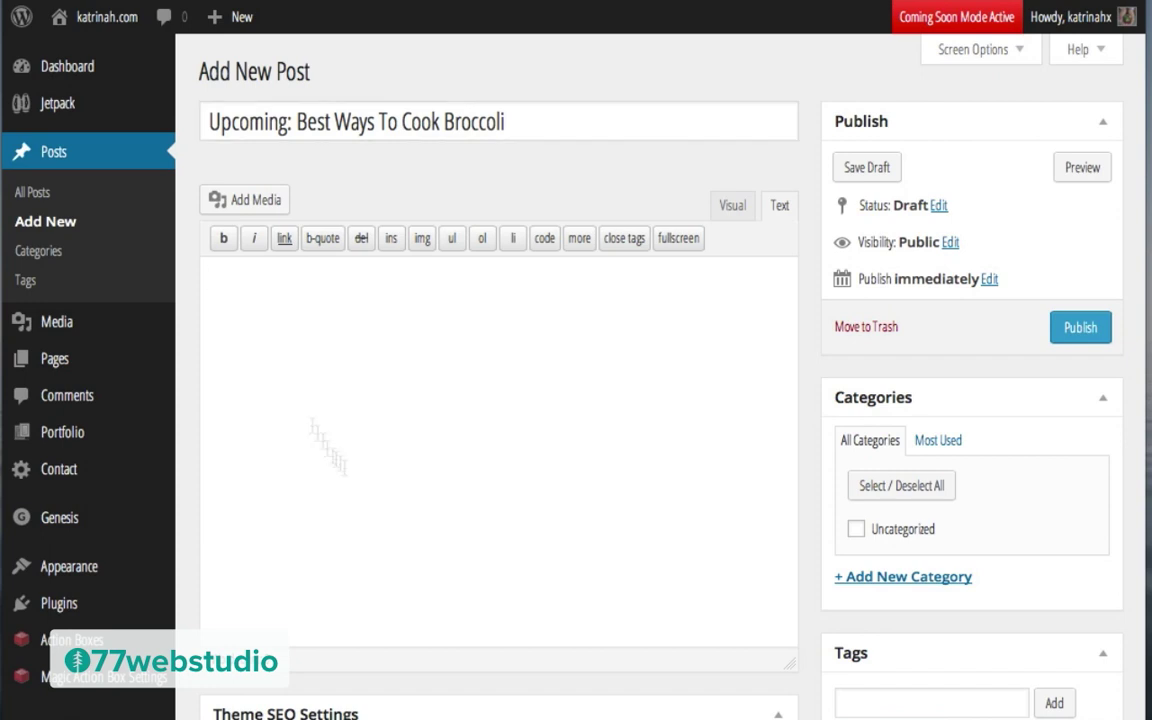
Step: Upload the broccoli-02 image through Add Media
{"action": "left_click", "coordinate": [249, 203]}
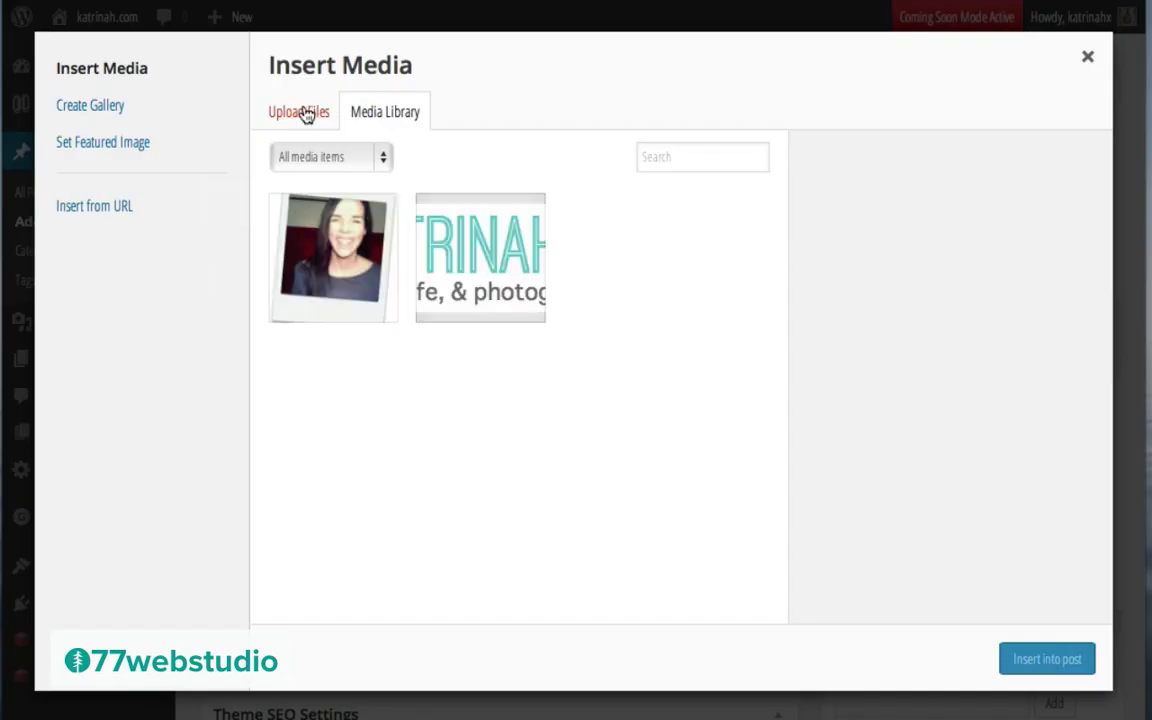
{"action": "left_click", "coordinate": [306, 113]}
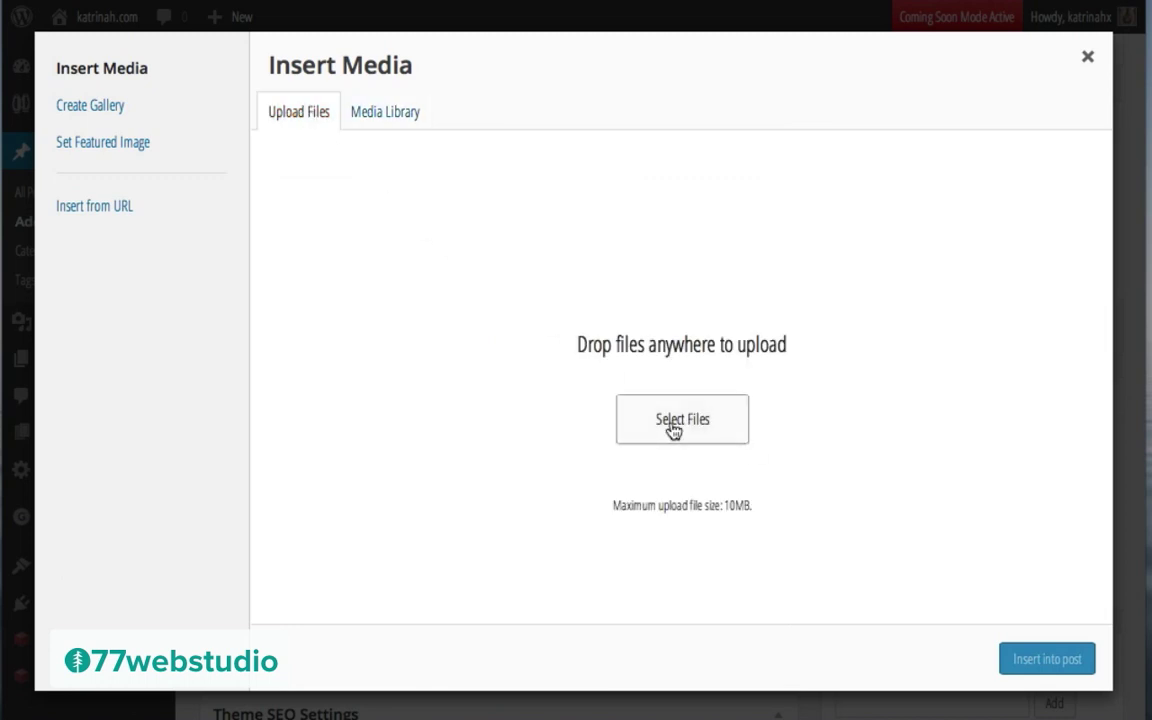
{"action": "left_click", "coordinate": [673, 425]}
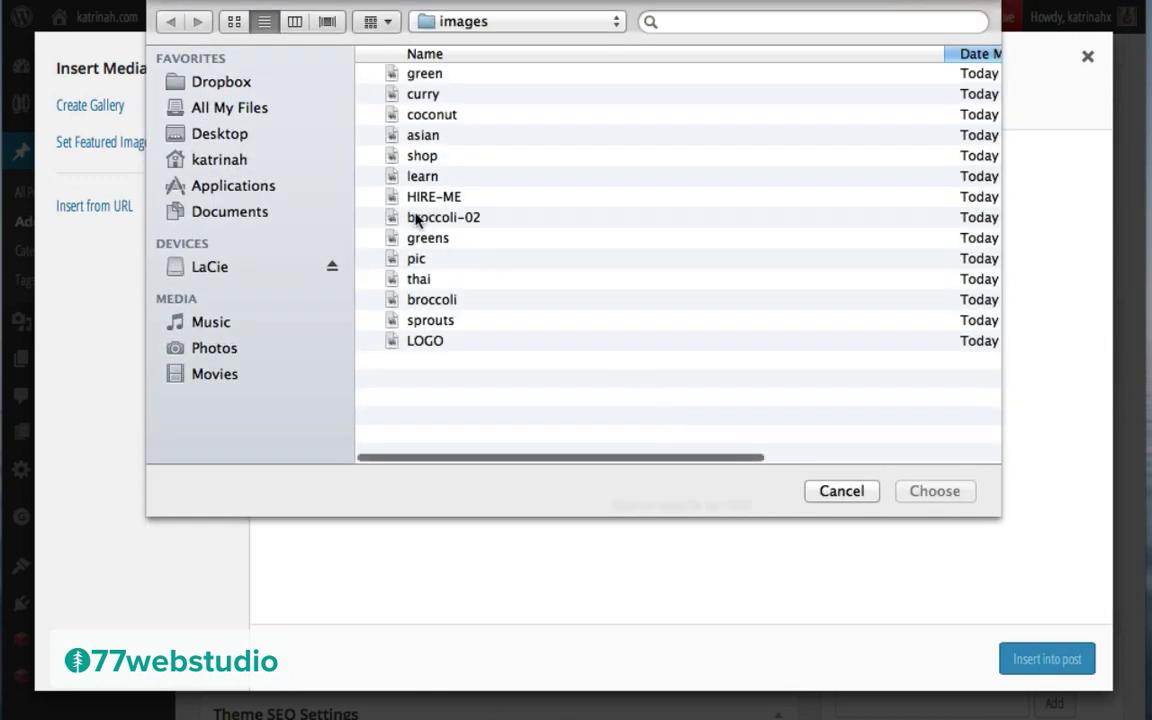
{"action": "left_click", "coordinate": [418, 219]}
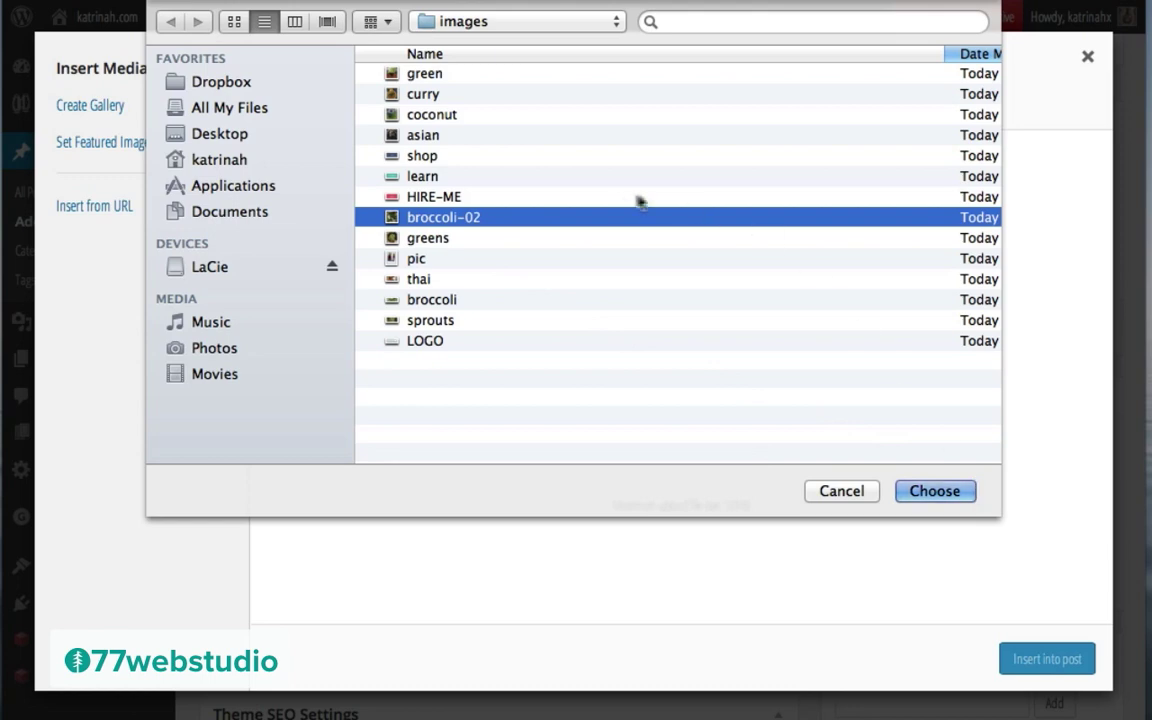
{"action": "left_click", "coordinate": [935, 492]}
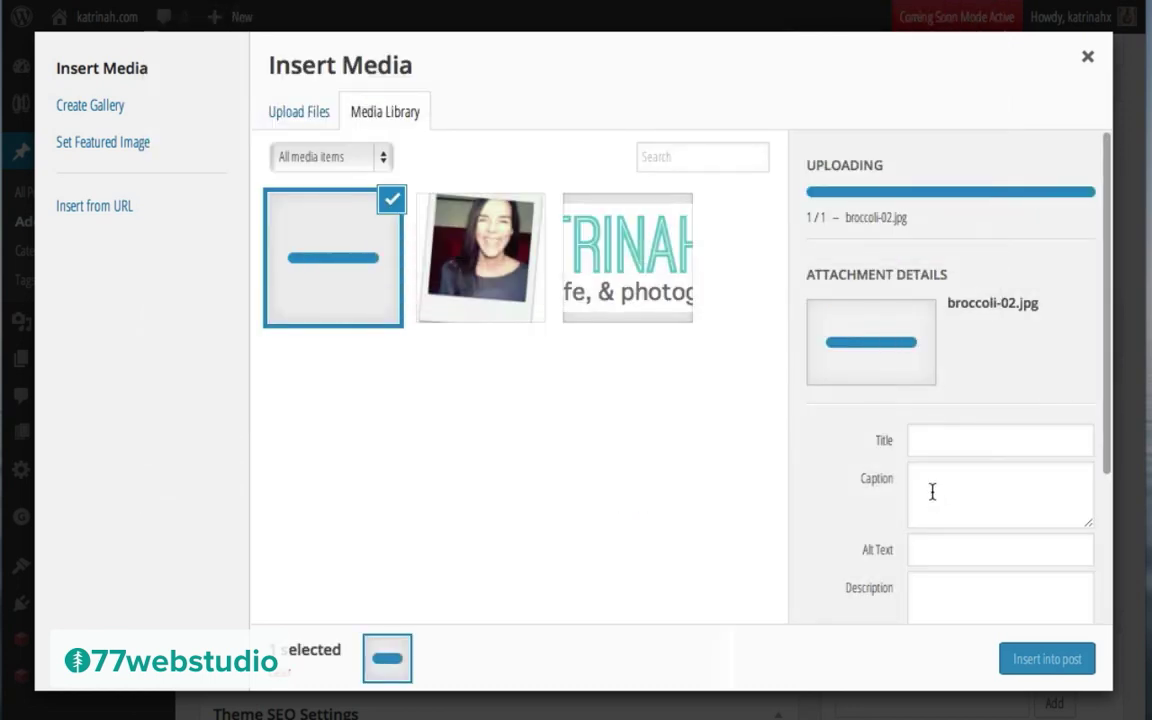
{"action": "scroll", "coordinate": [880, 460], "scroll_direction": "down", "scroll_amount": 5}
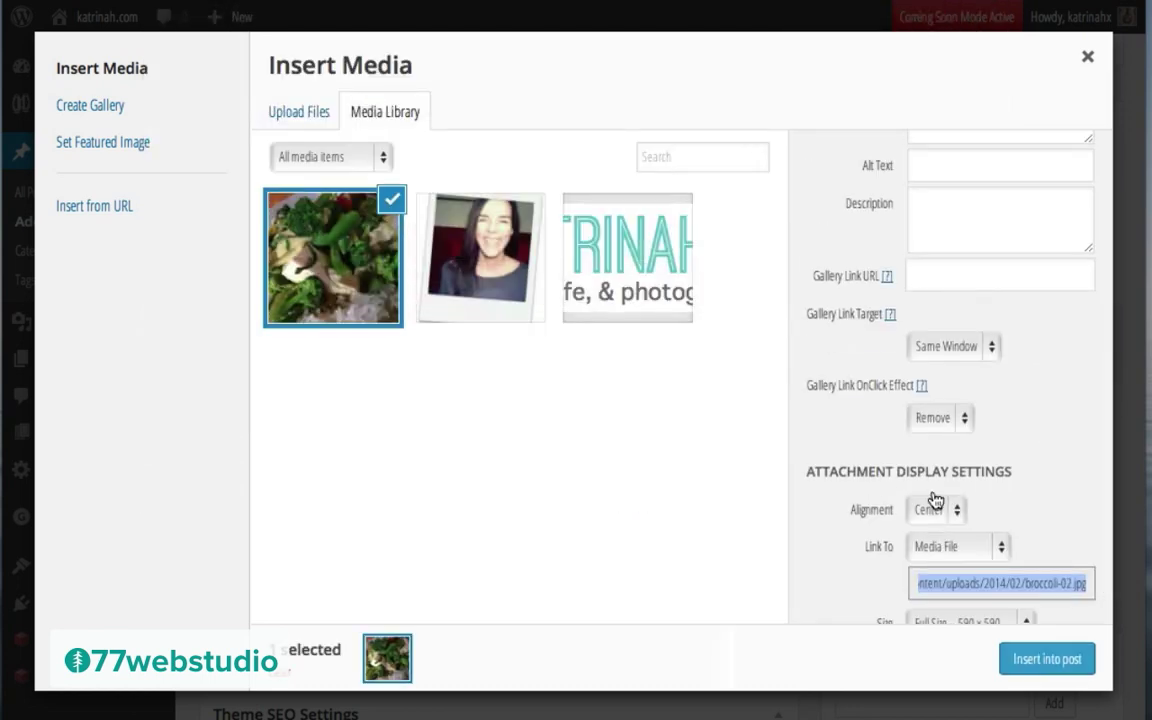
{"action": "scroll", "coordinate": [864, 370], "scroll_direction": "up", "scroll_amount": 5}
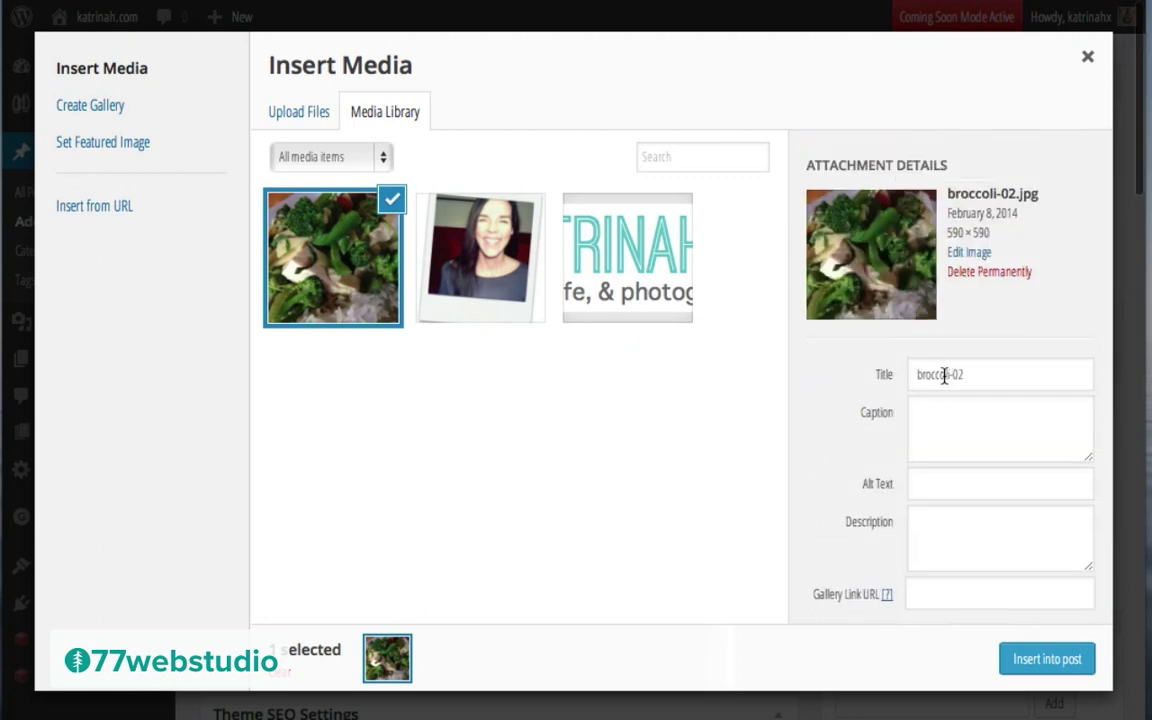
Step: Set the image's title and alt text to 'Upcoming: Best Ways To Cook Broccoli'
{"action": "triple_click", "coordinate": [943, 372]}
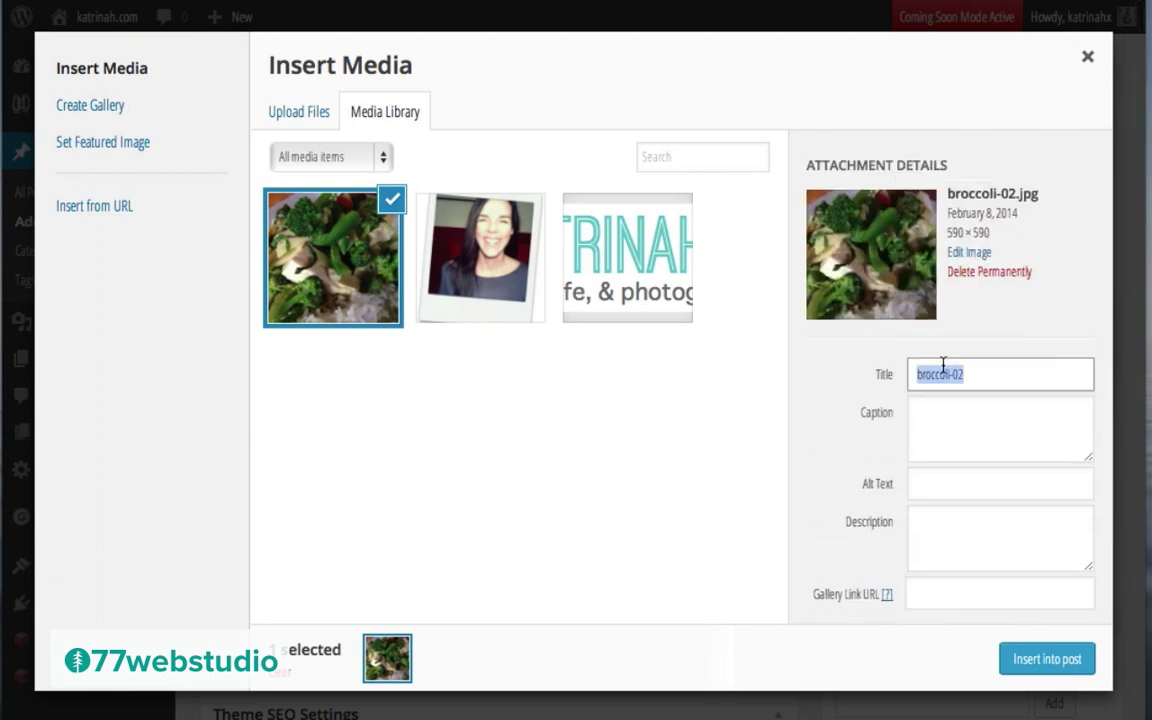
{"action": "type", "text": "Upcoming: Best Ways To Cook Broccoli"}
{"action": "left_click", "coordinate": [919, 484]}
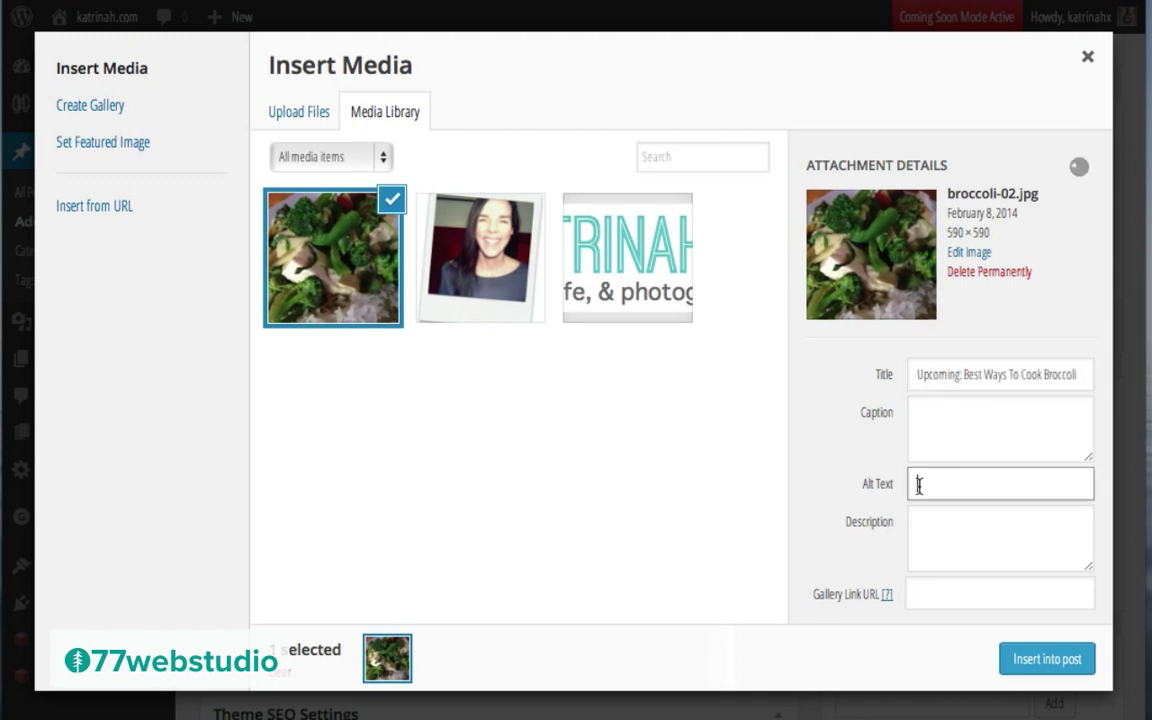
{"action": "type", "text": "Upcoming: Best Ways To Cook Broccoli"}
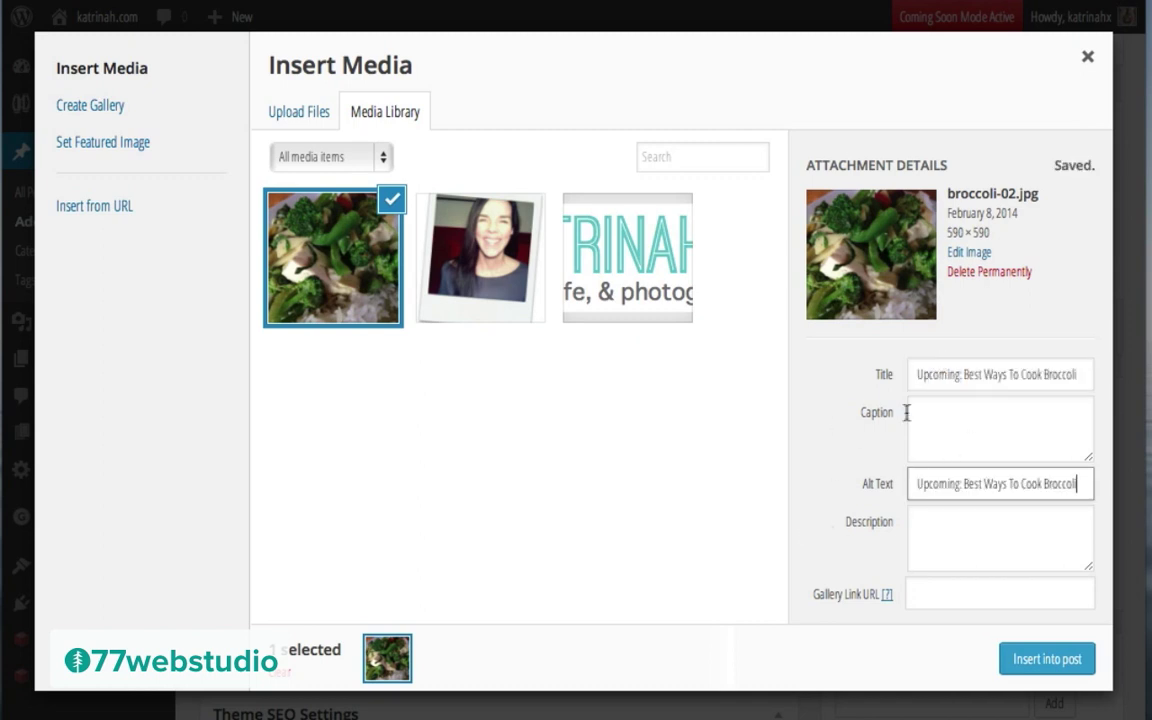
{"action": "scroll", "coordinate": [830, 540], "scroll_direction": "down", "scroll_amount": 4}
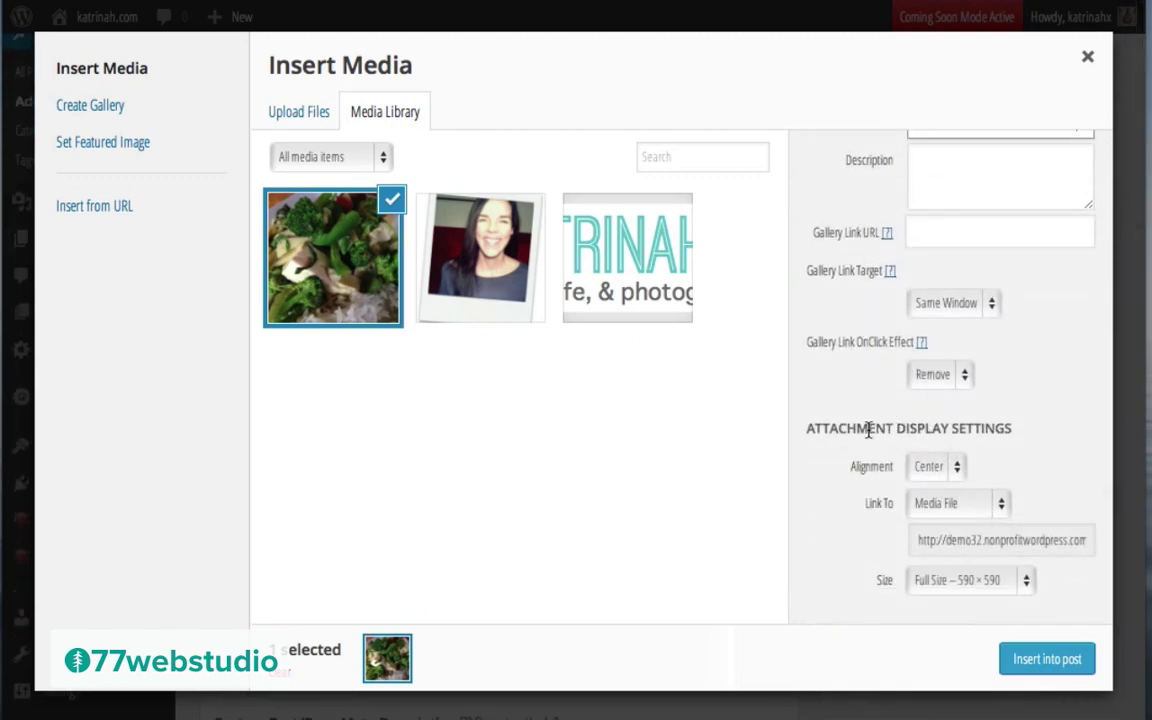
Step: Insert broccoli-02 into the post centred, at full 590×590 size, linked to none
{"action": "left_click", "coordinate": [920, 474]}
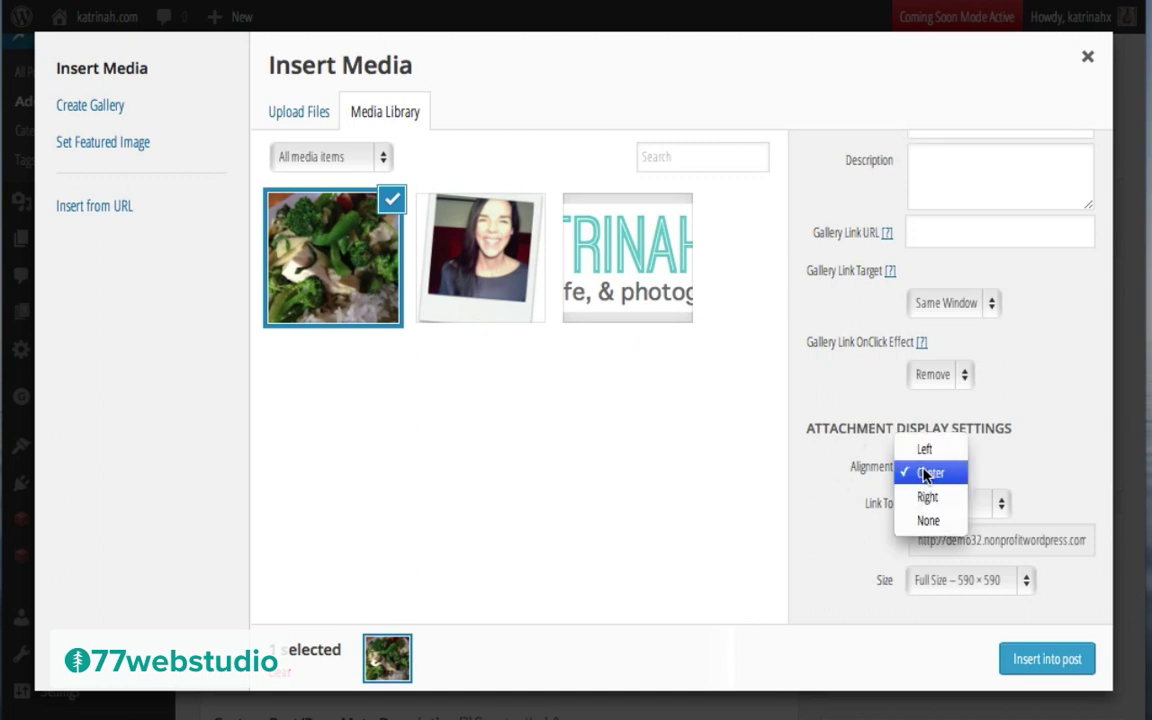
{"action": "left_click", "coordinate": [925, 473]}
{"action": "left_click", "coordinate": [922, 504]}
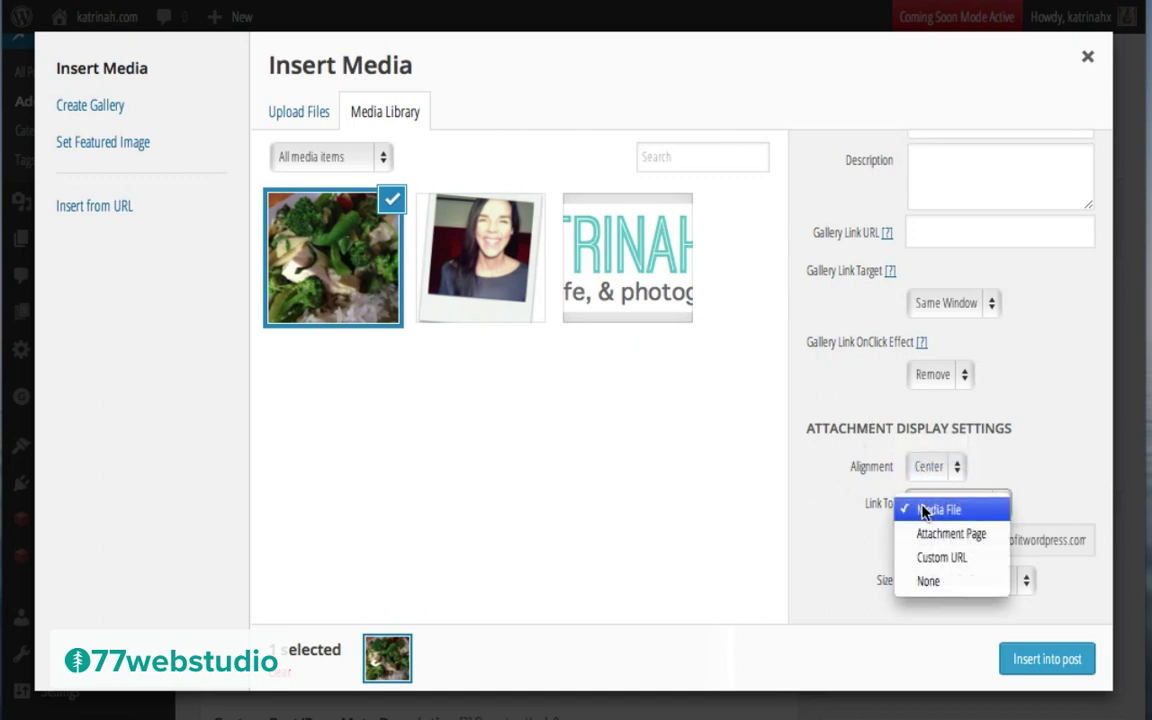
{"action": "left_click", "coordinate": [925, 585]}
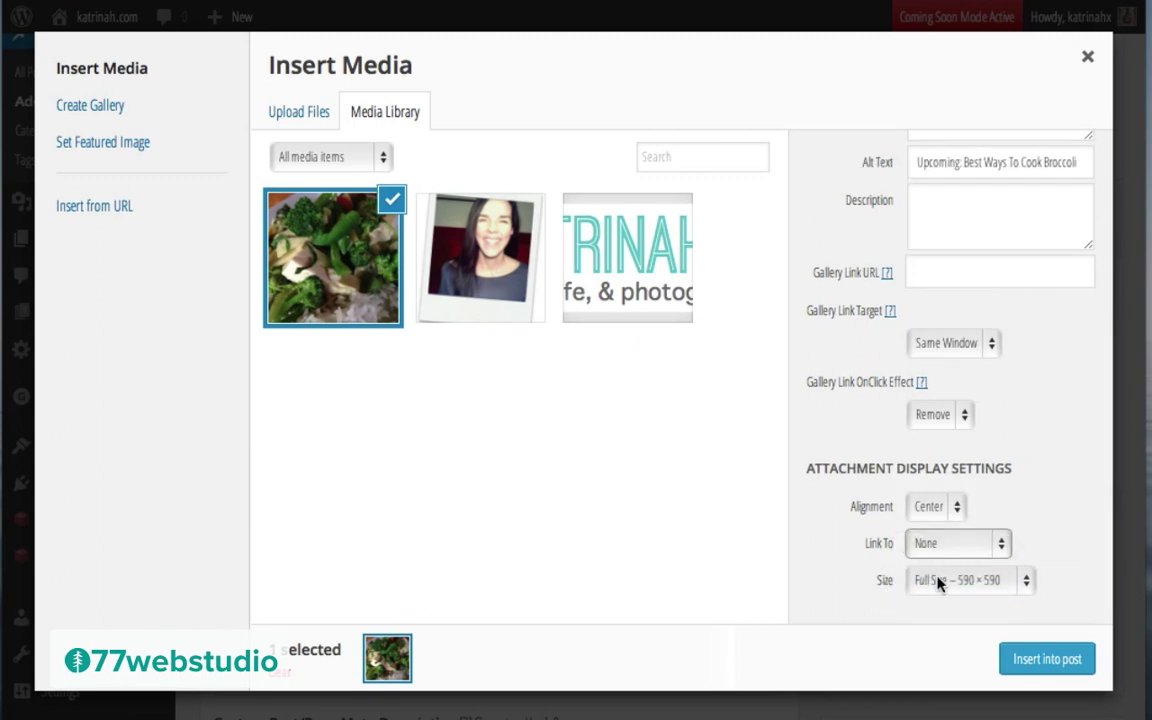
{"action": "left_click", "coordinate": [940, 581]}
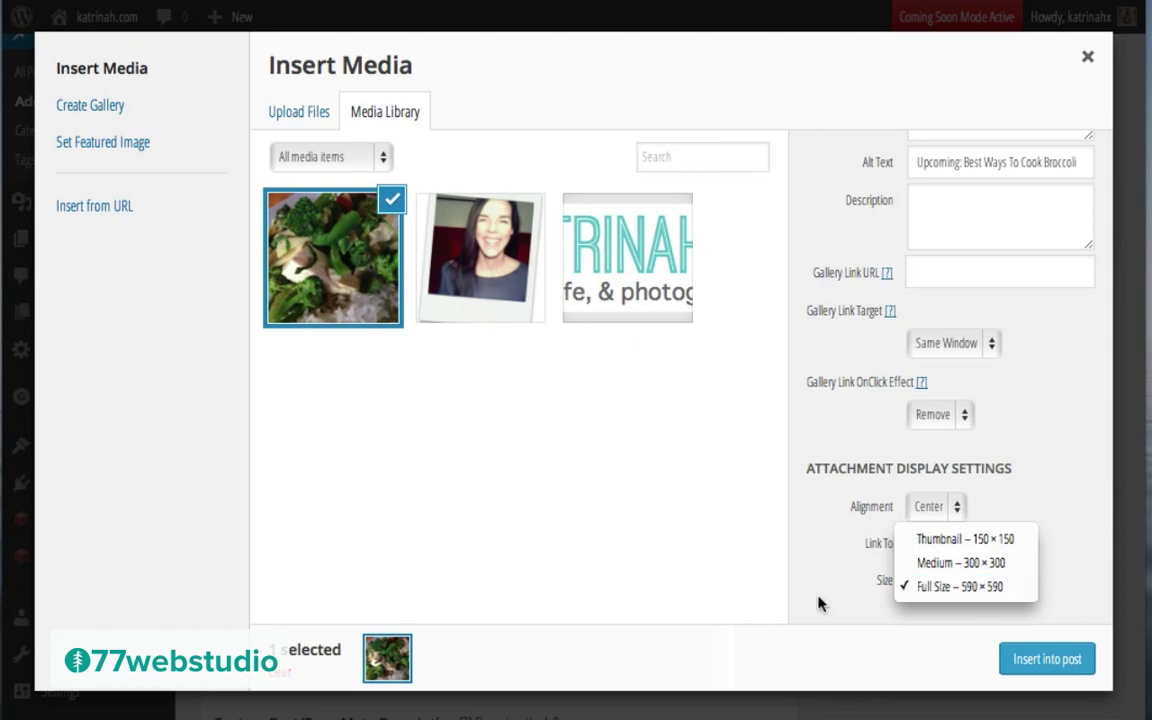
{"action": "left_click", "coordinate": [922, 588]}
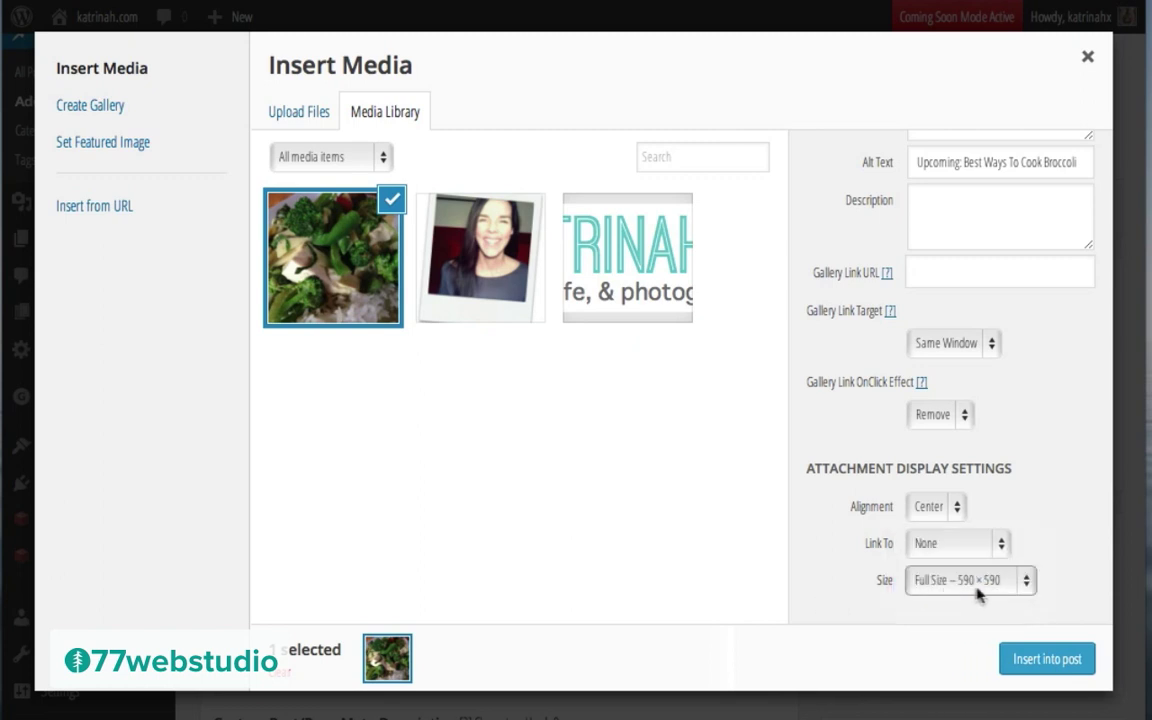
{"action": "left_click", "coordinate": [1030, 662]}
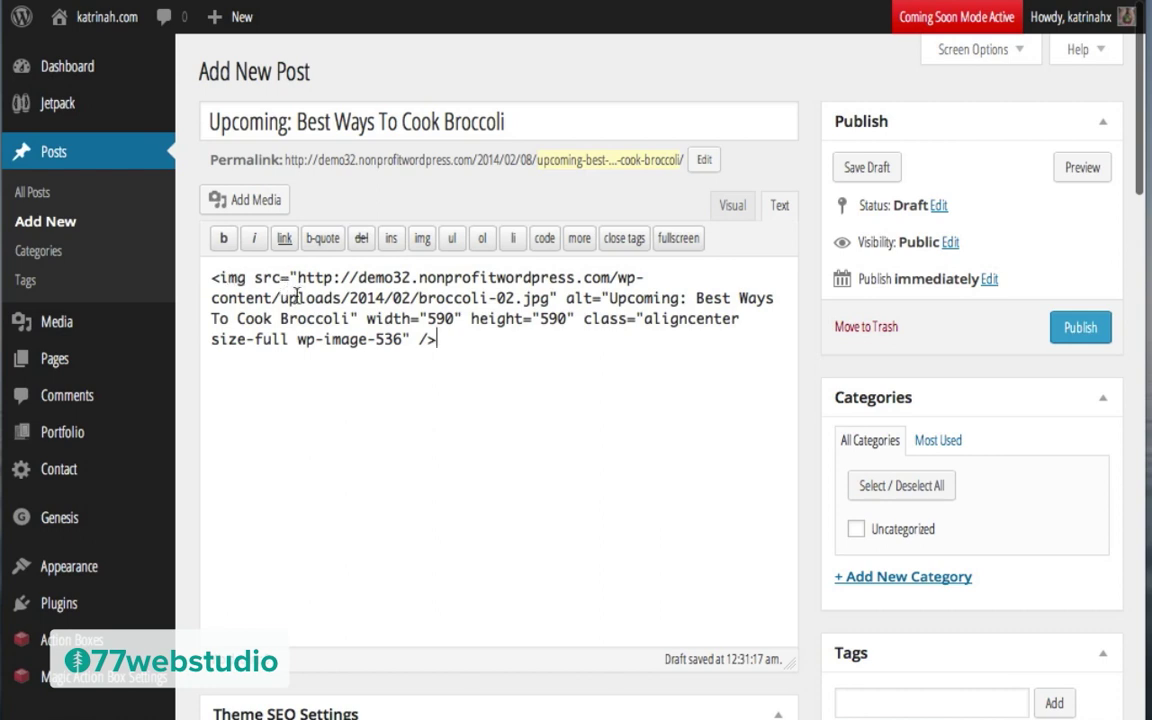
Step: Create a new Food category and assign it to the post
{"action": "left_click", "coordinate": [727, 210]}
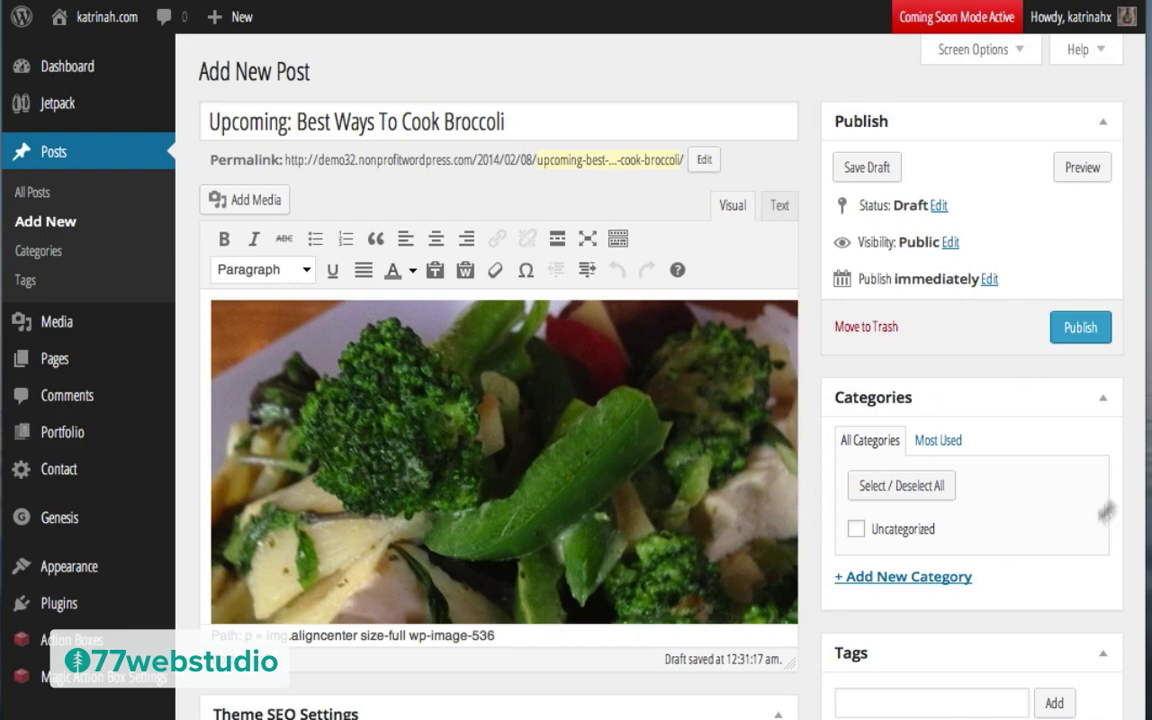
{"action": "scroll", "coordinate": [975, 438], "scroll_direction": "down", "scroll_amount": 4}
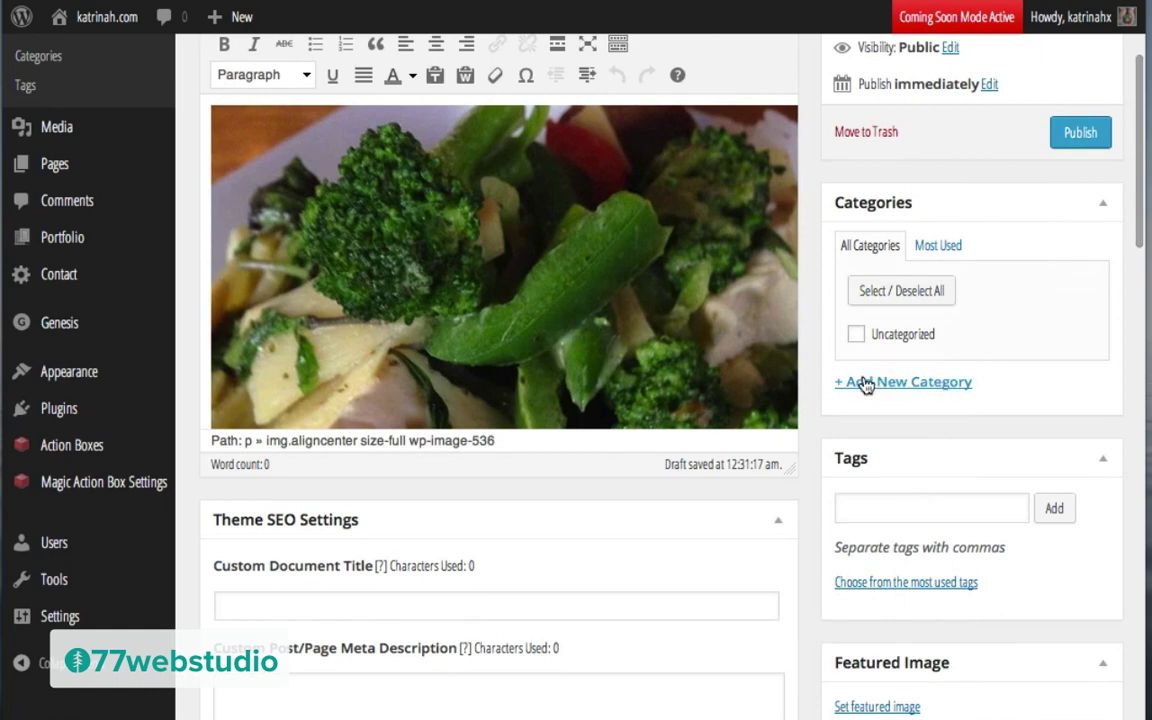
{"action": "left_click", "coordinate": [866, 383]}
{"action": "type", "text": "Food"}
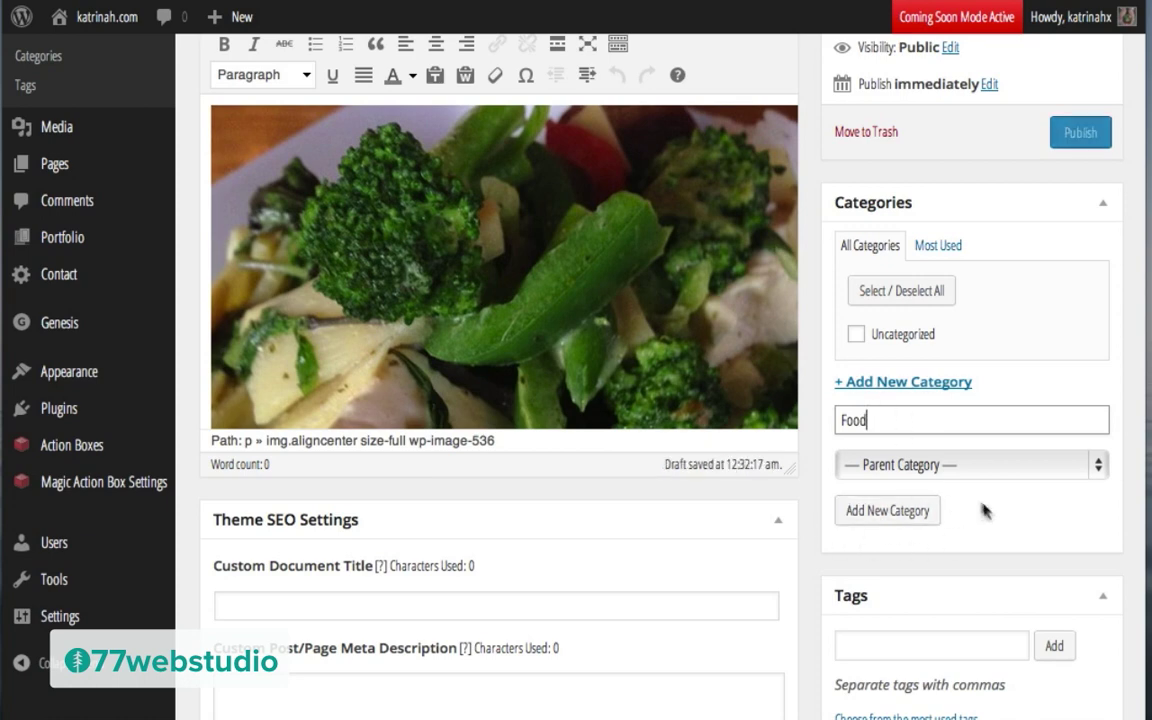
{"action": "left_click", "coordinate": [884, 512]}
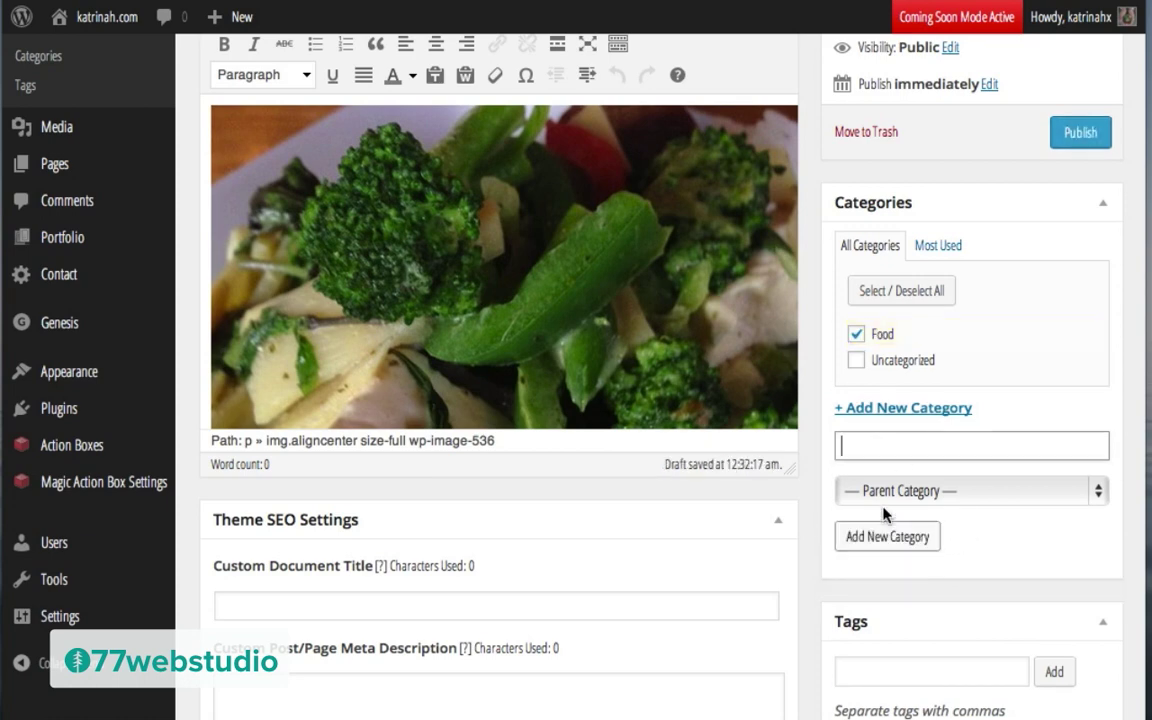
Step: Tag the post with Broccoli and Class
{"action": "scroll", "coordinate": [884, 512], "scroll_direction": "down", "scroll_amount": 4}
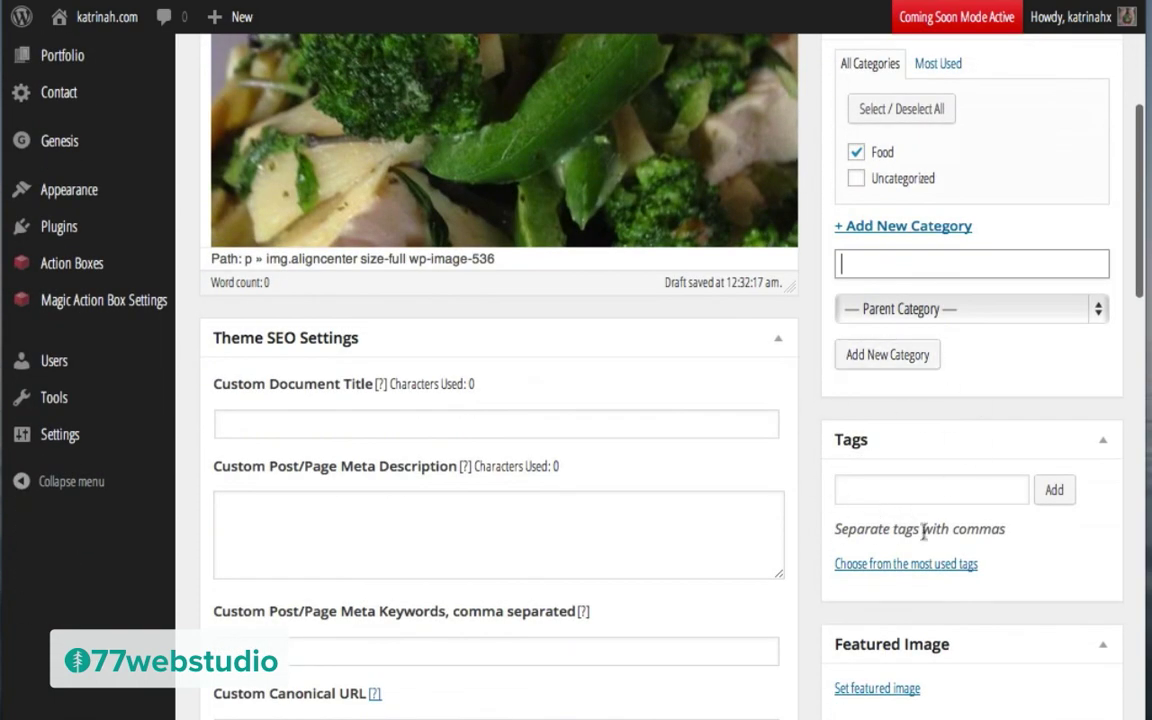
{"action": "left_click", "coordinate": [844, 489]}
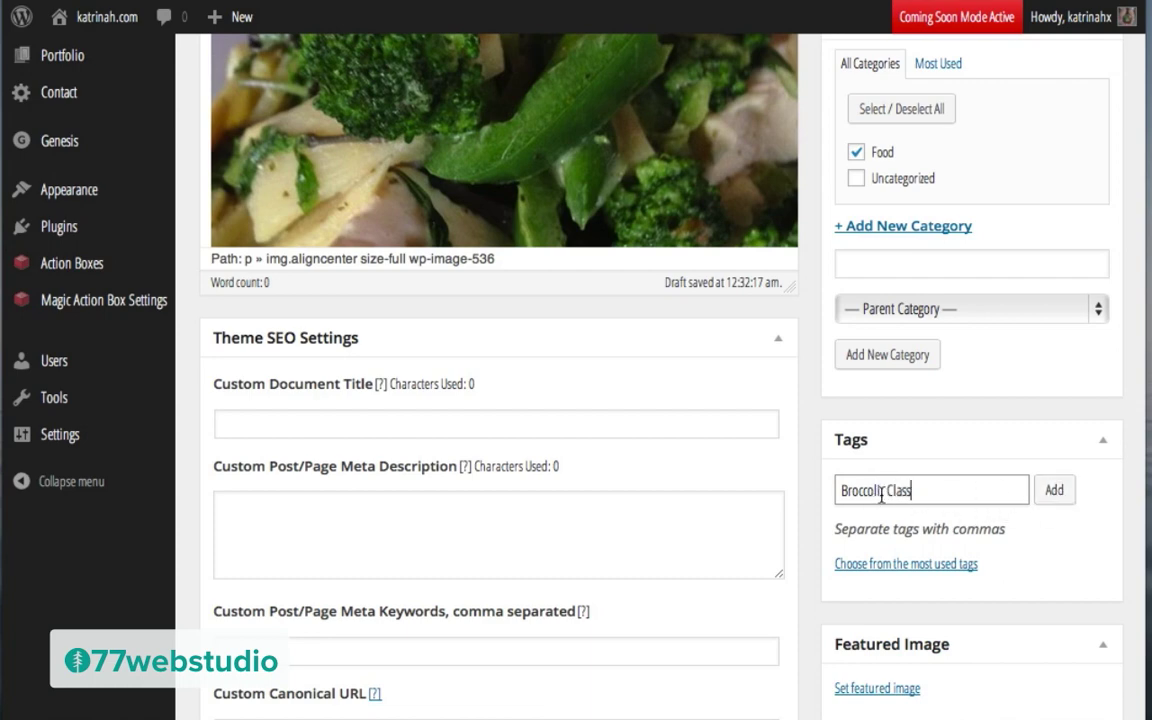
{"action": "left_click", "coordinate": [883, 490]}
{"action": "type", "text": ","}
{"action": "left_click", "coordinate": [1066, 492]}
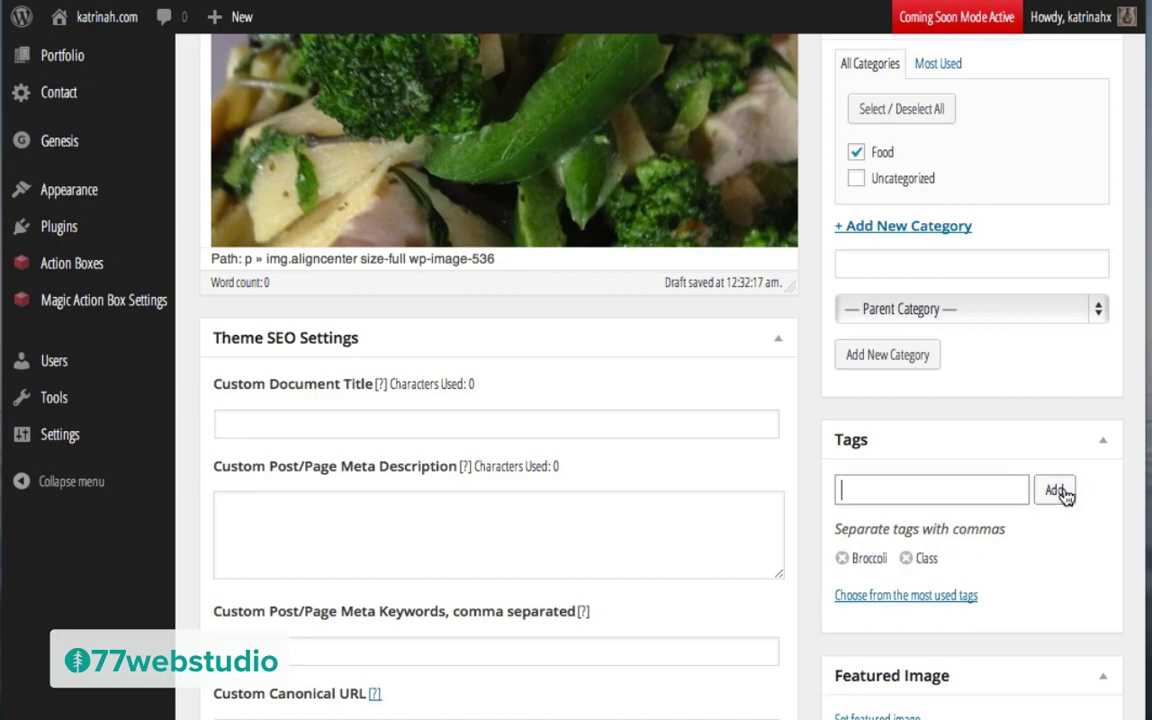
Step: Check the inserted broccoli photo in the post body
{"action": "scroll", "coordinate": [924, 369], "scroll_direction": "up", "scroll_amount": 3}
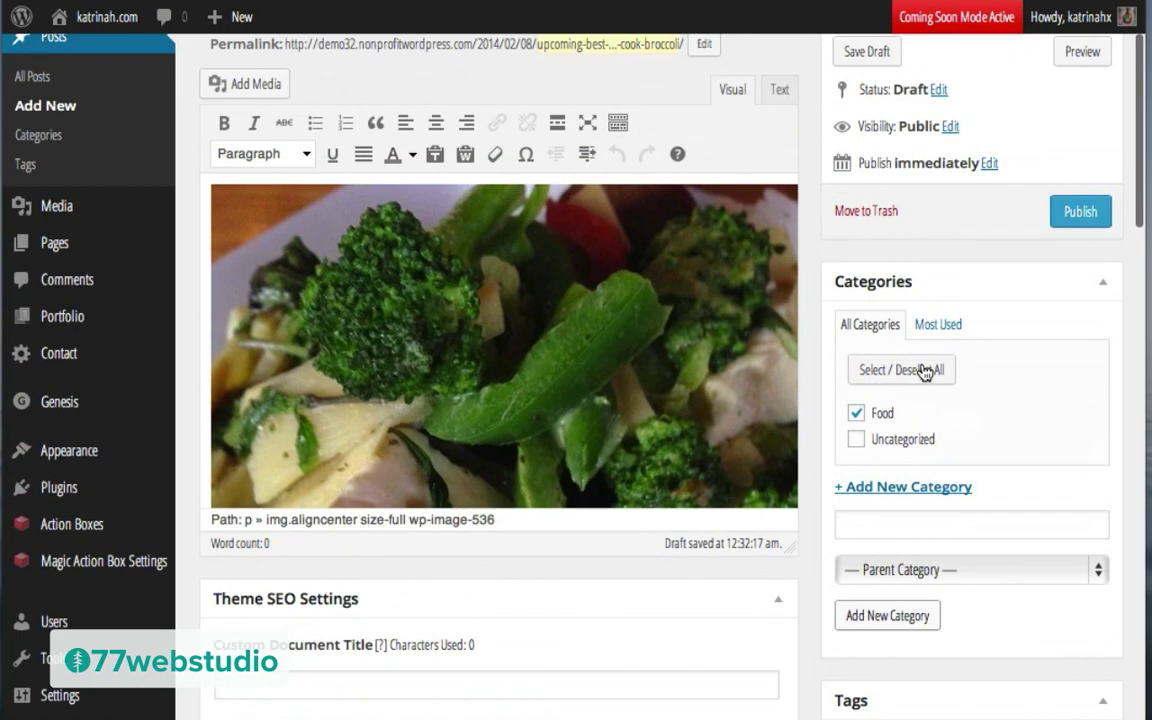
{"action": "left_click", "coordinate": [563, 358]}
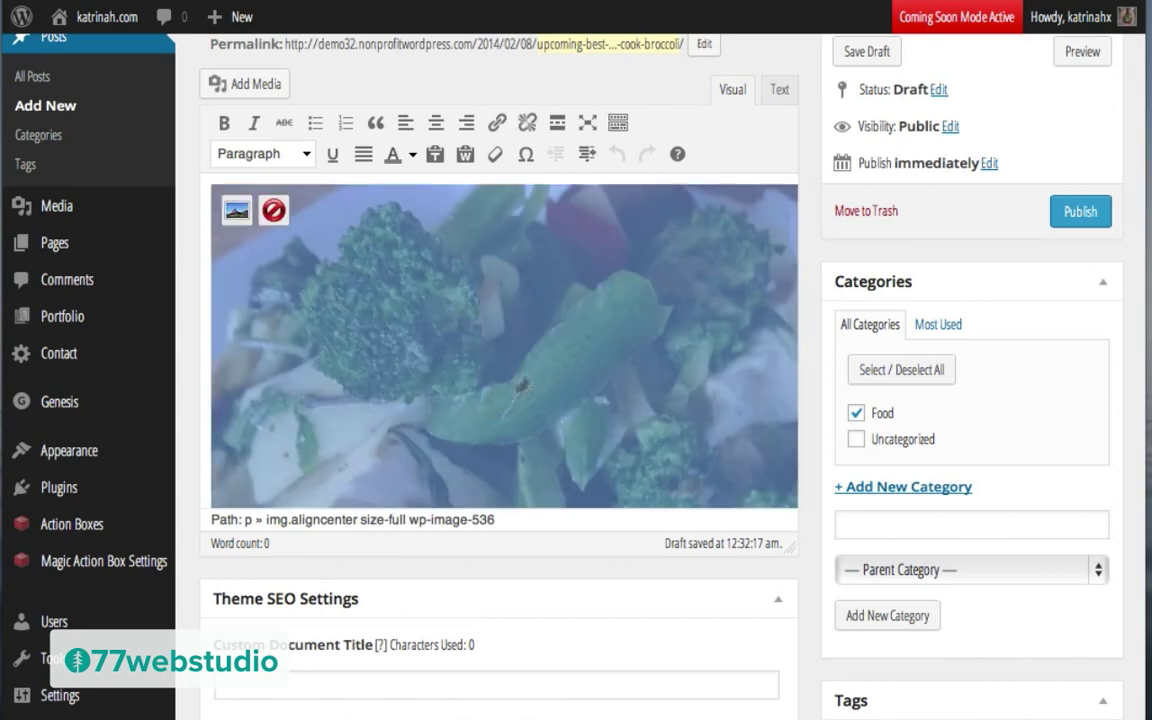
{"action": "scroll", "coordinate": [466, 264], "scroll_direction": "down", "scroll_amount": 5}
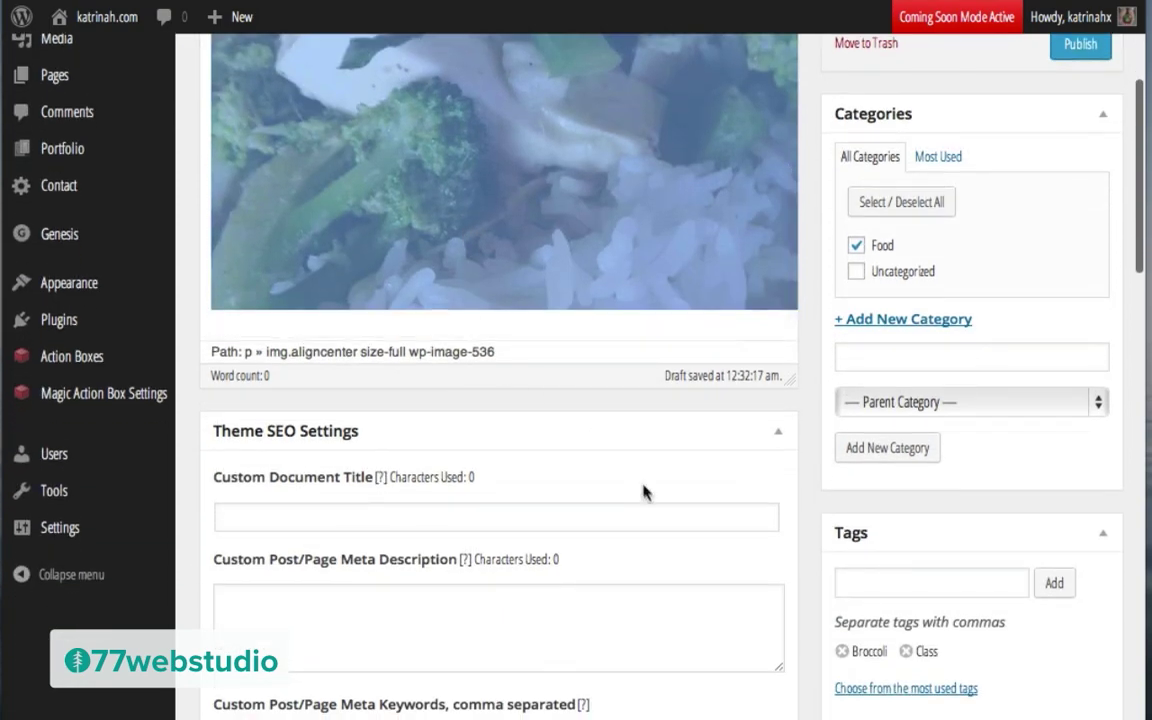
{"action": "left_click", "coordinate": [310, 326]}
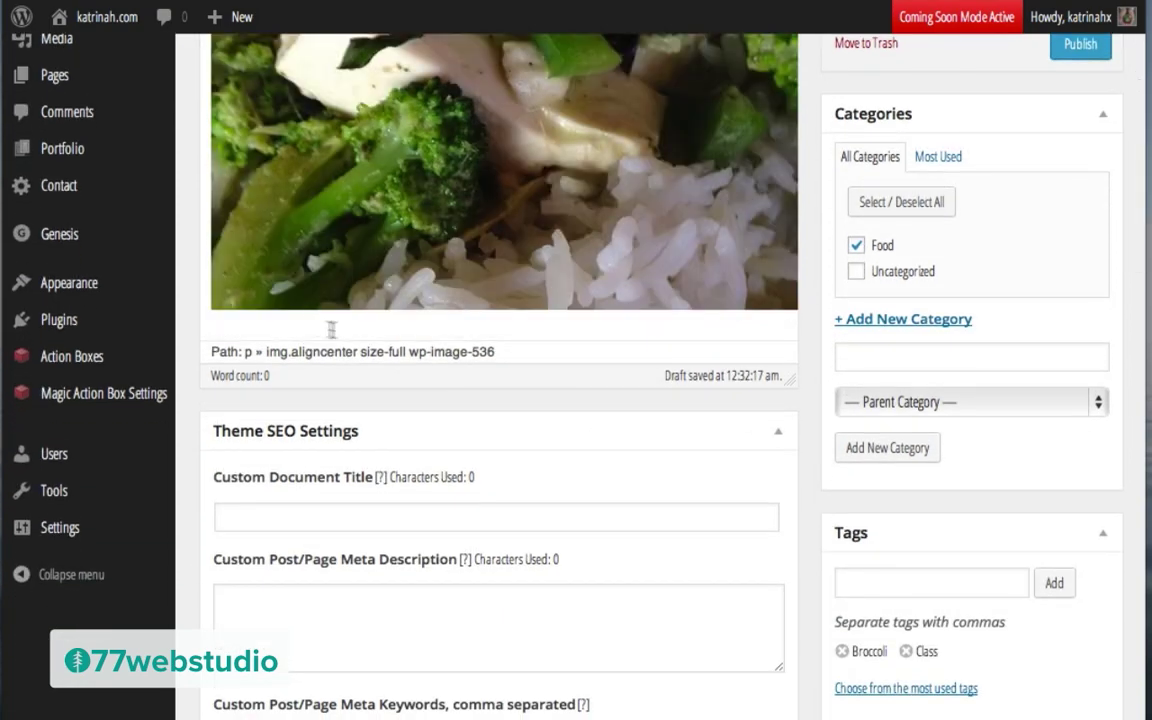
{"action": "scroll", "coordinate": [689, 400], "scroll_direction": "up", "scroll_amount": 2}
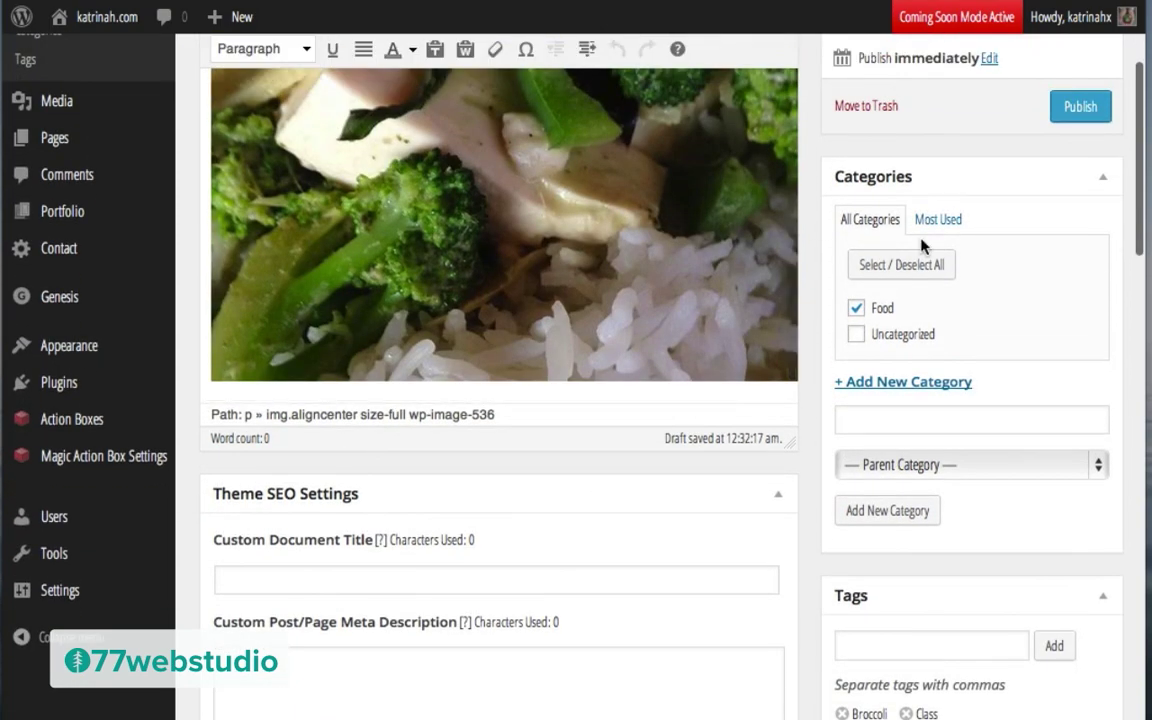
{"action": "scroll", "coordinate": [828, 213], "scroll_direction": "up", "scroll_amount": 5}
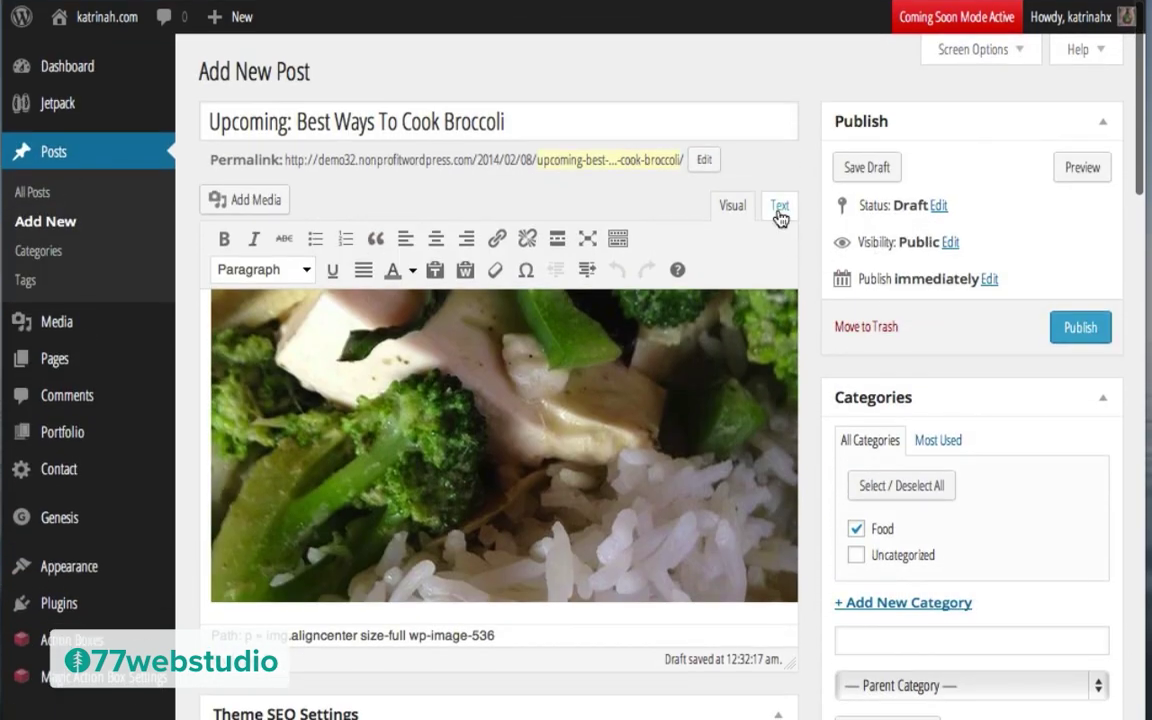
Step: In the Text editor, paste the All Things Broccoli class announcement below the img tag
{"action": "left_click", "coordinate": [778, 206]}
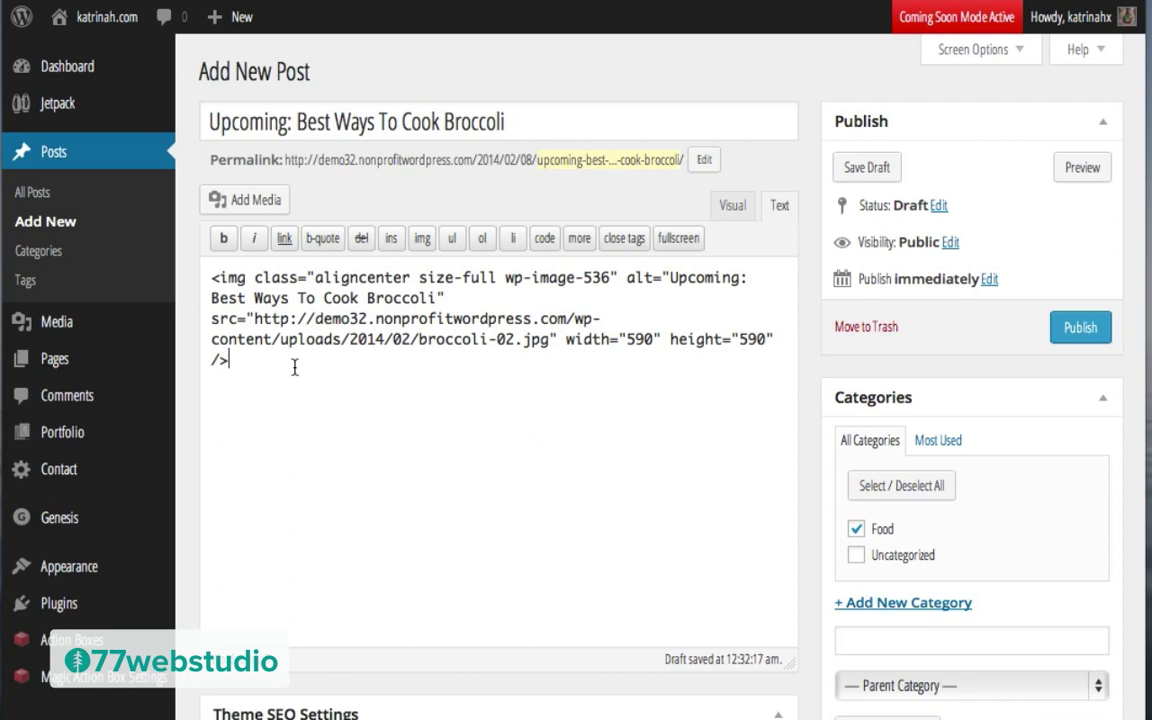
{"action": "key", "text": "Return"}
{"action": "key", "text": "Return"}
{"action": "type", "text": "Join us for our next cooking class, \"All Things Broccoli\". We’ll create gourmet dishes that can be included in your next dinner party. Sign up today."}
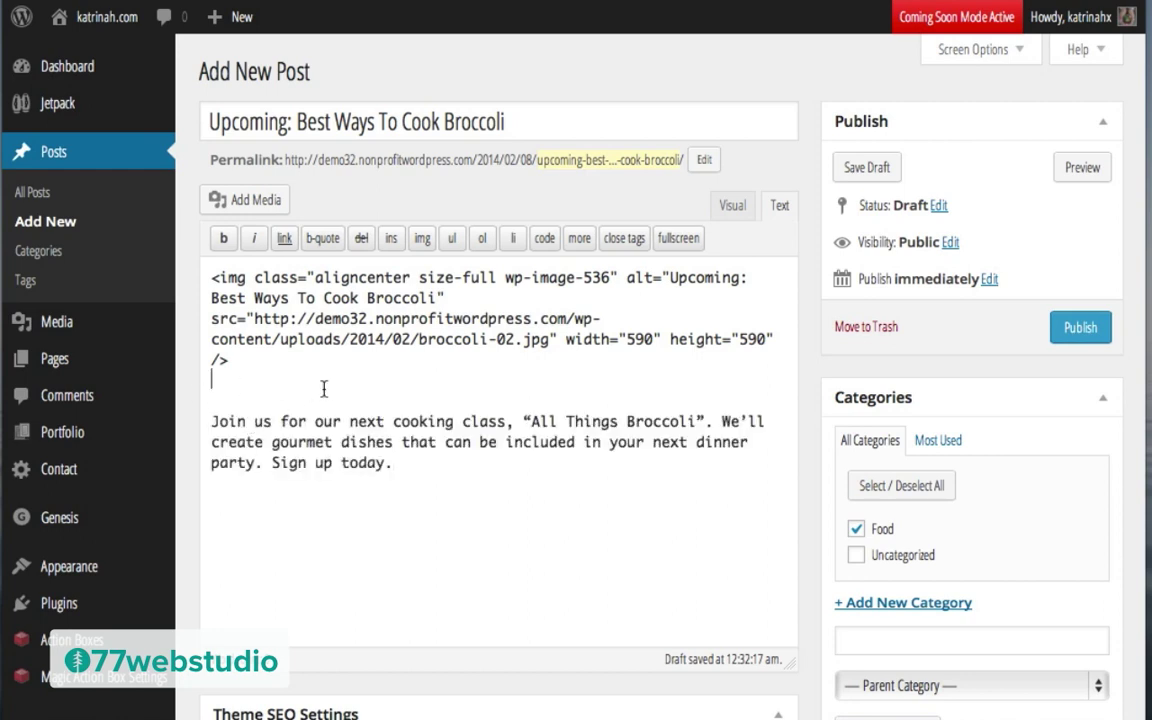
{"action": "key", "text": "BackSpace"}
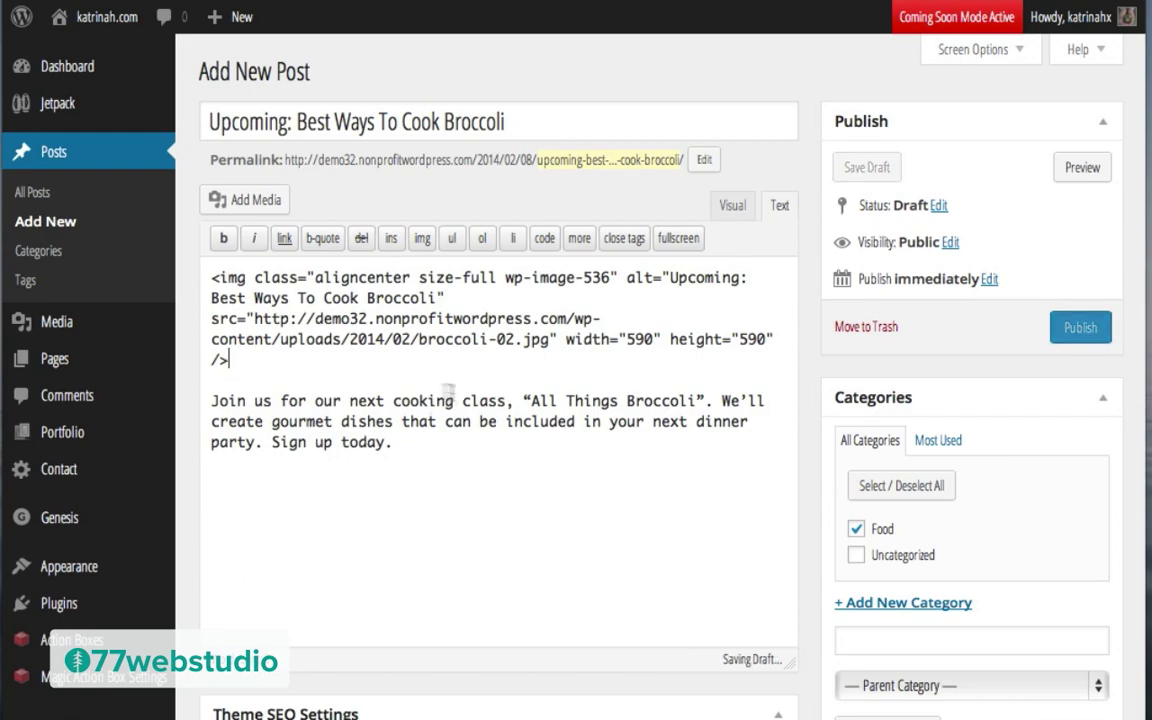
{"action": "scroll", "coordinate": [808, 429], "scroll_direction": "down", "scroll_amount": 5}
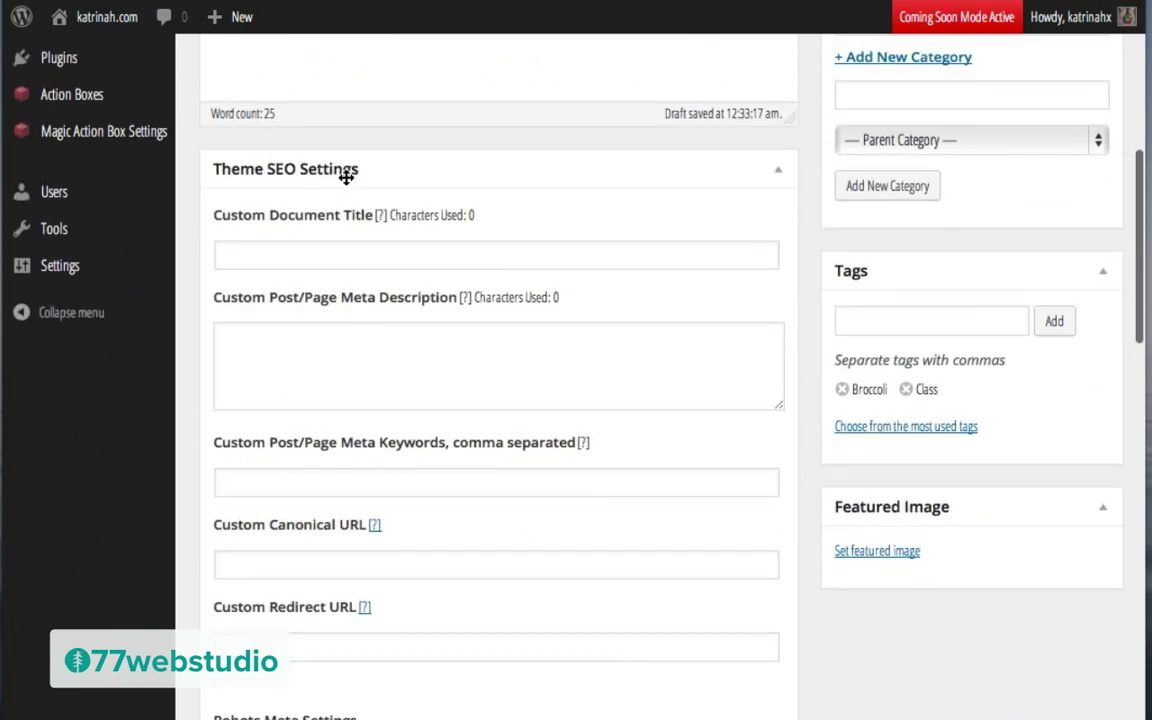
{"action": "scroll", "coordinate": [810, 440], "scroll_direction": "down", "scroll_amount": 10}
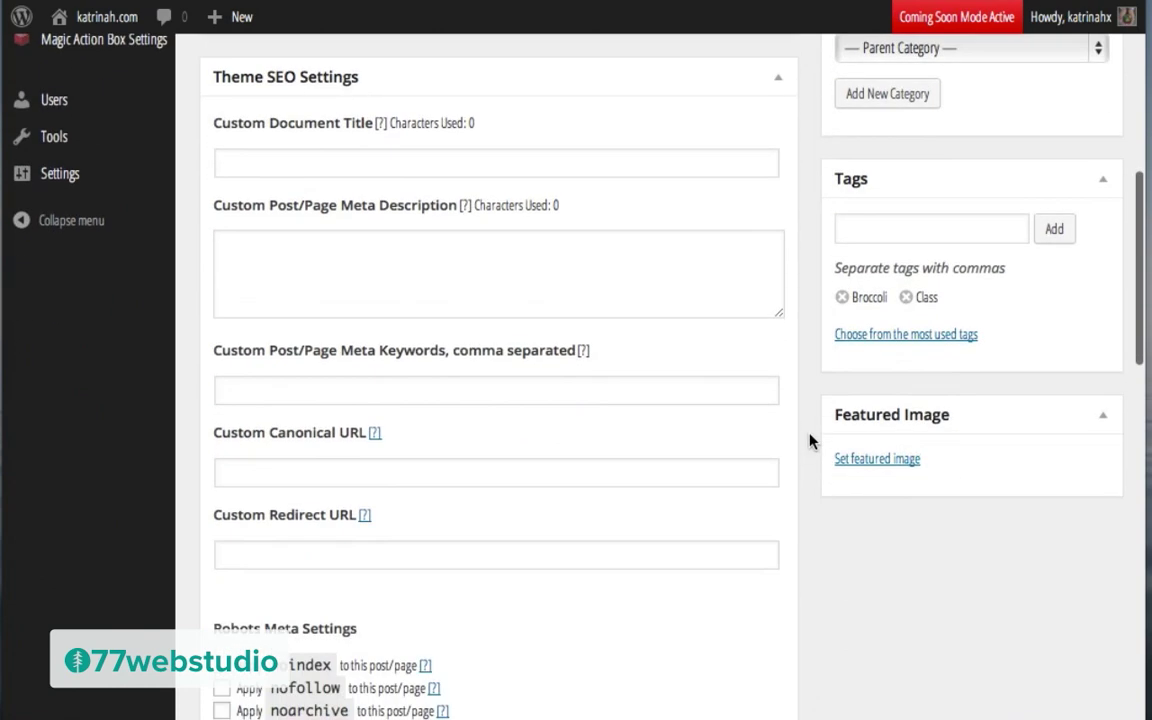
{"action": "scroll", "coordinate": [810, 440], "scroll_direction": "down", "scroll_amount": 4}
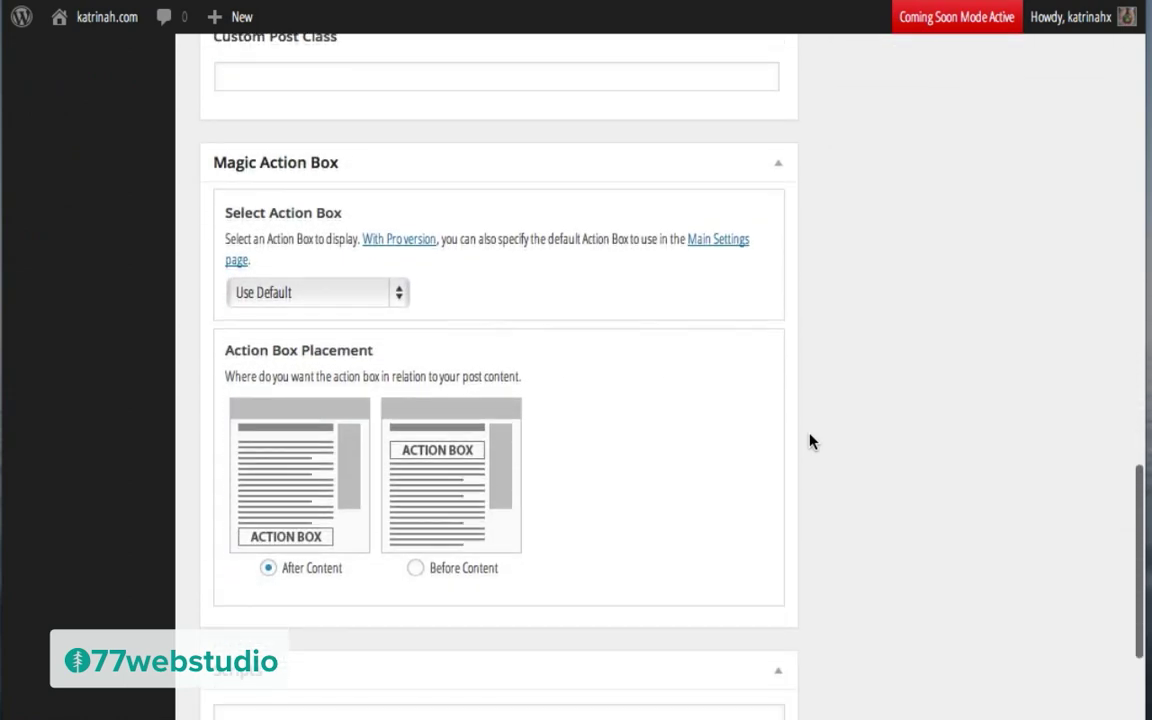
{"action": "scroll", "coordinate": [812, 453], "scroll_direction": "up", "scroll_amount": 2}
{"action": "scroll", "coordinate": [812, 453], "scroll_direction": "up", "scroll_amount": 7}
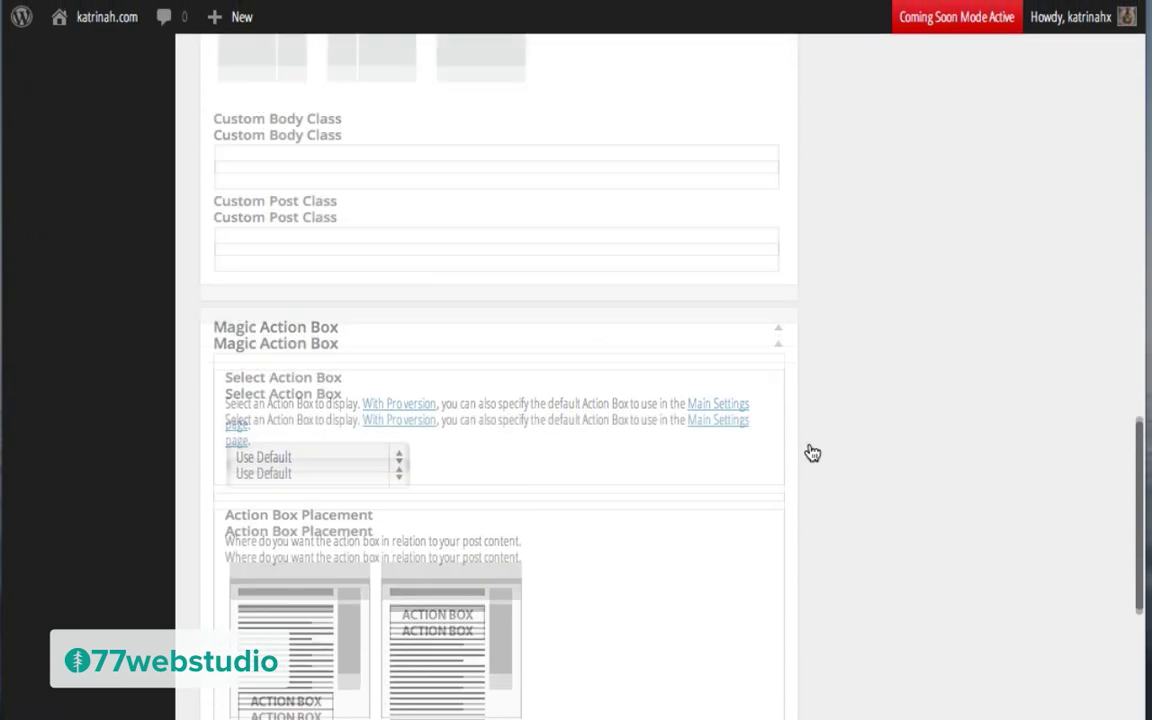
{"action": "scroll", "coordinate": [812, 453], "scroll_direction": "up", "scroll_amount": 10}
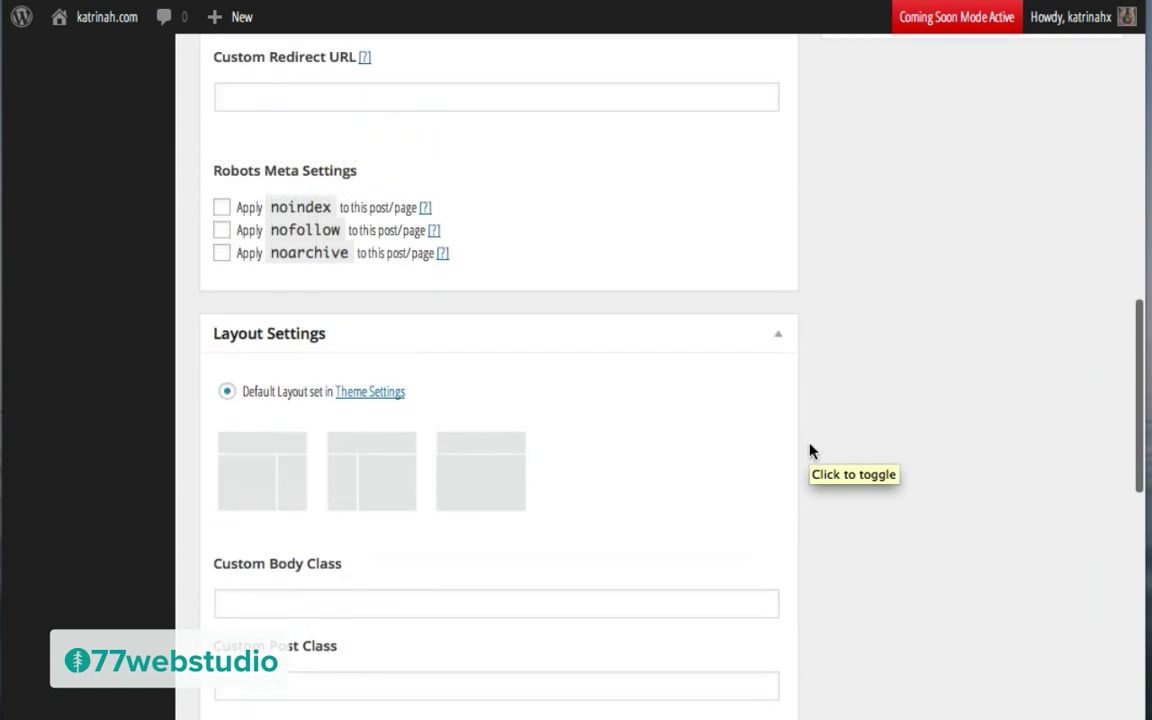
{"action": "scroll", "coordinate": [810, 452], "scroll_direction": "up", "scroll_amount": 3}
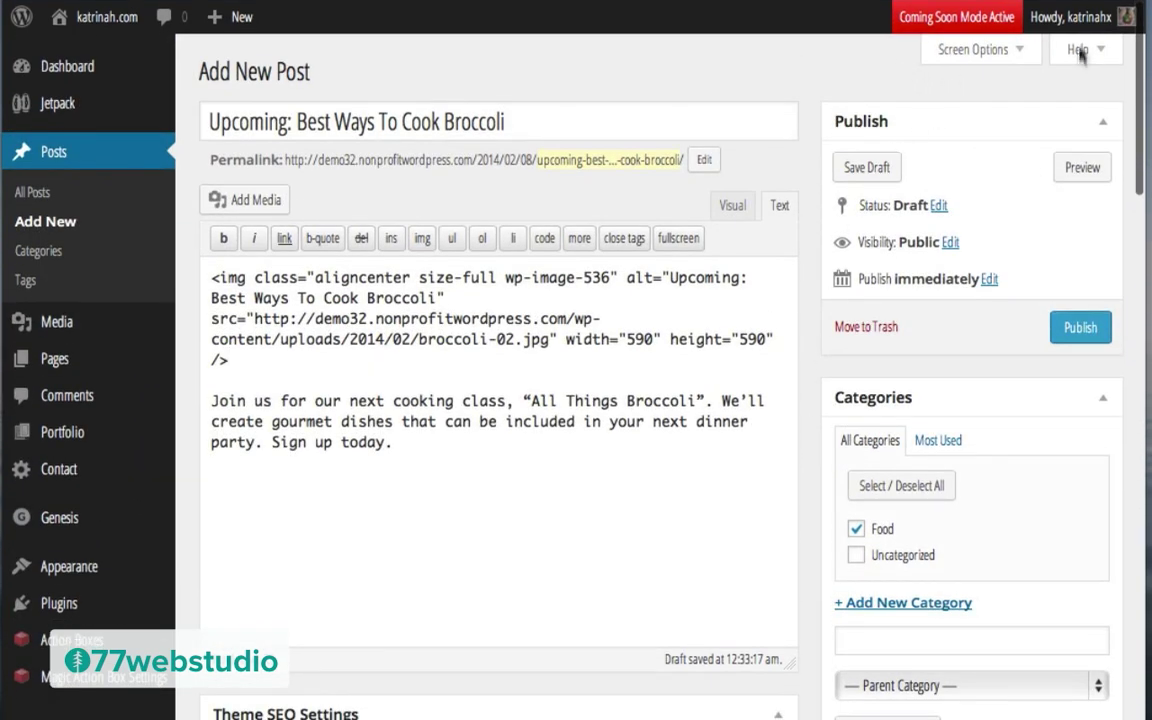
Step: Enable the Excerpt box in Screen Options and paste the class invitation ending 'Sign up today.'
{"action": "left_click", "coordinate": [985, 57]}
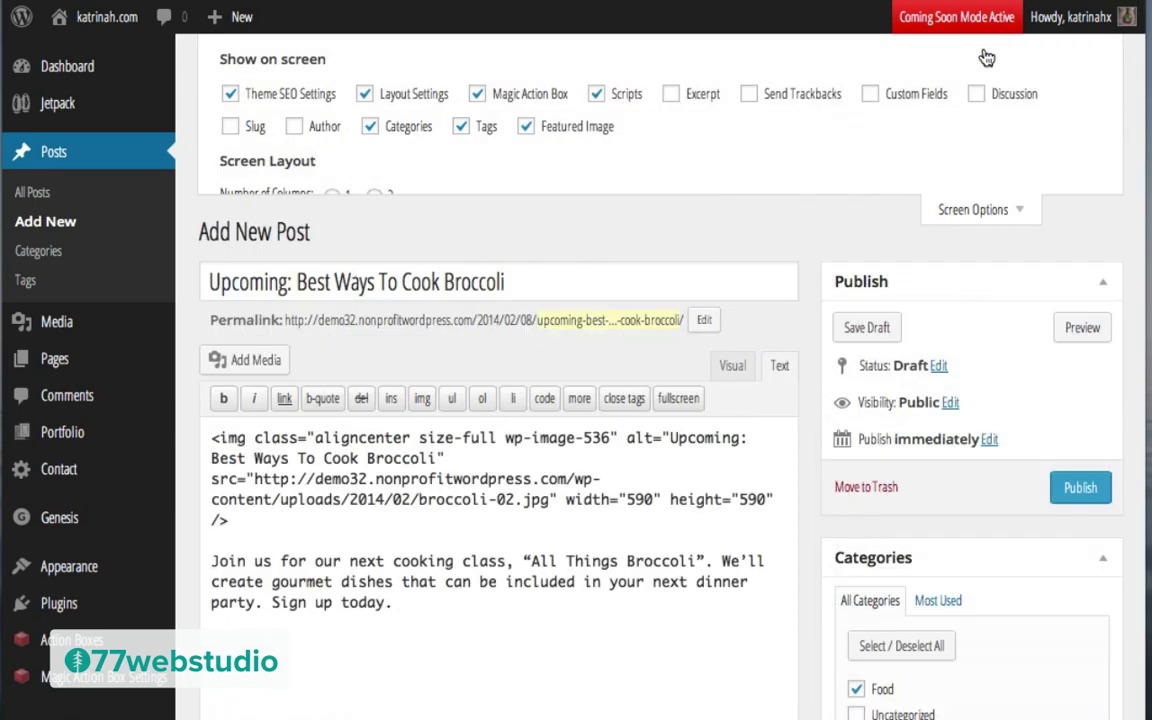
{"action": "left_click", "coordinate": [671, 97]}
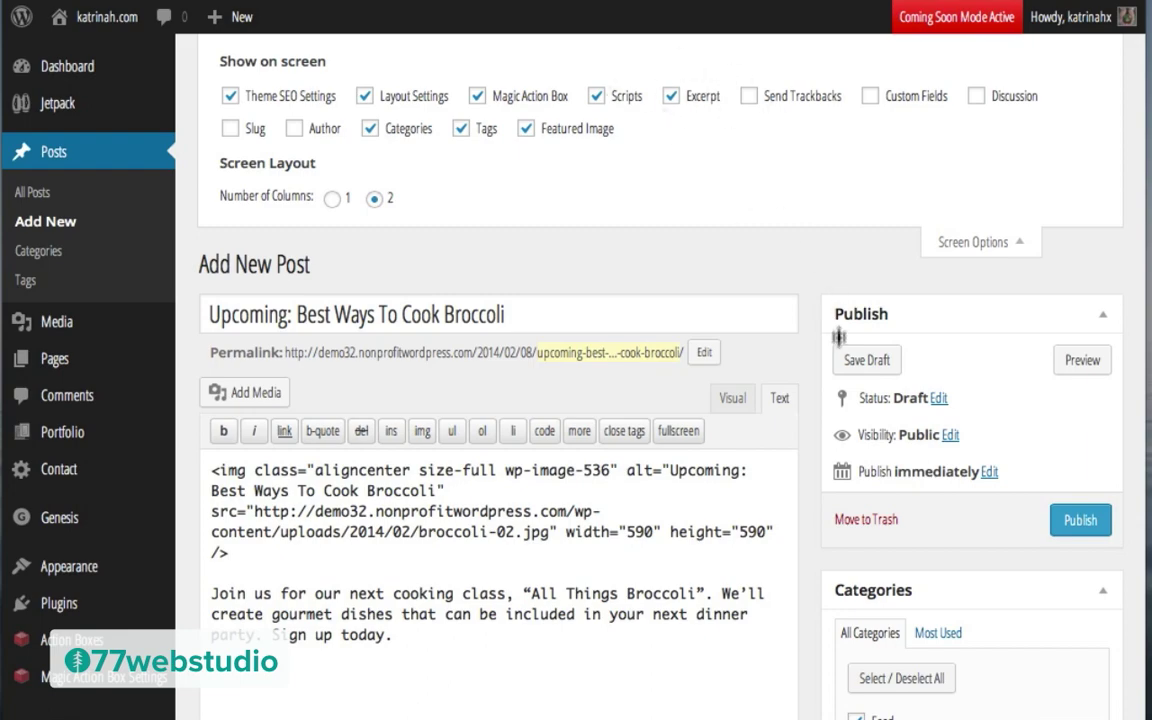
{"action": "scroll", "coordinate": [815, 393], "scroll_direction": "down", "scroll_amount": 12}
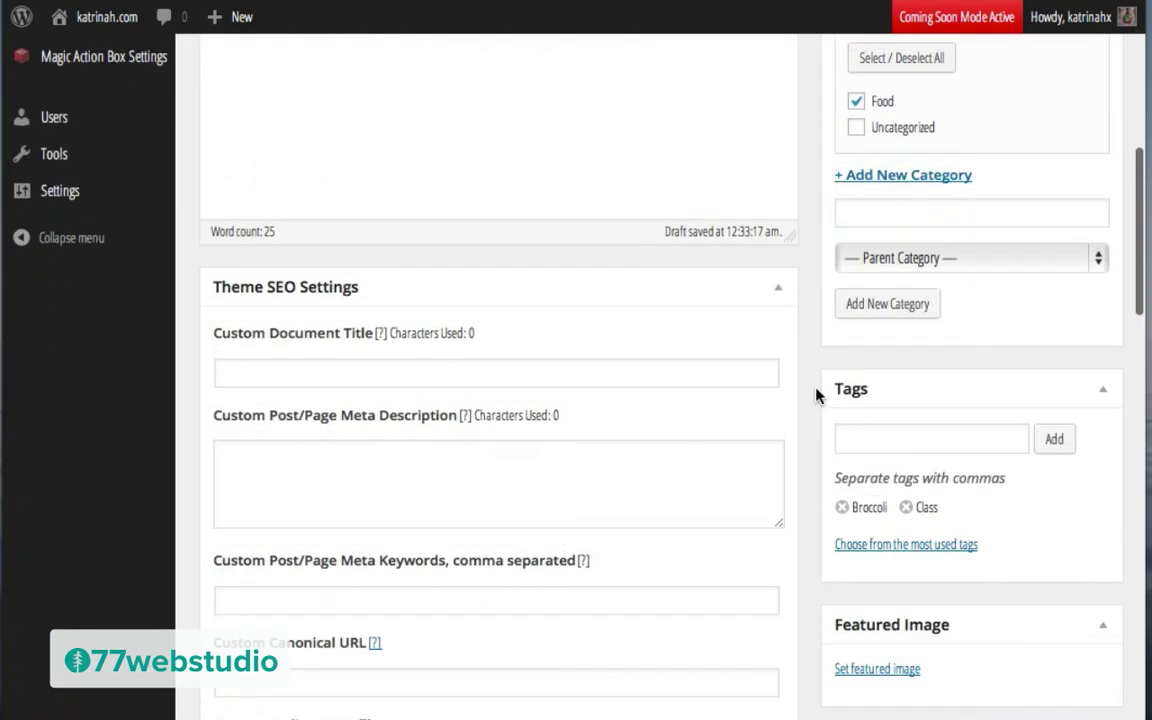
{"action": "scroll", "coordinate": [815, 393], "scroll_direction": "down", "scroll_amount": 10}
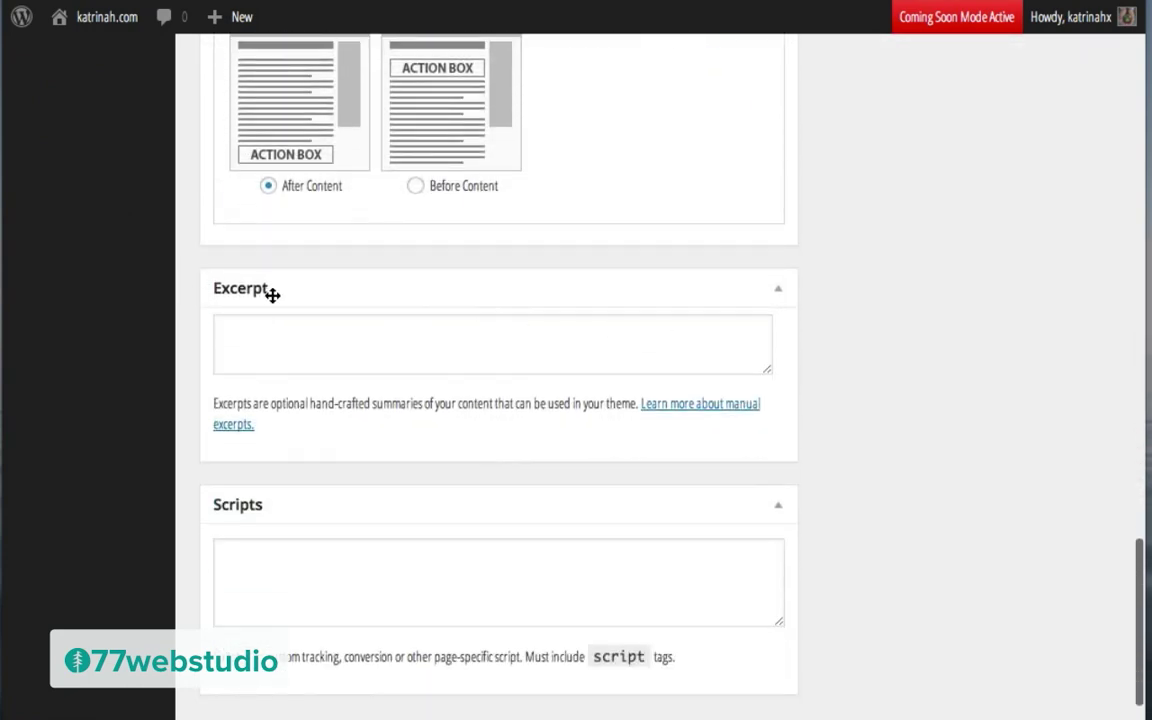
{"action": "left_click", "coordinate": [231, 335]}
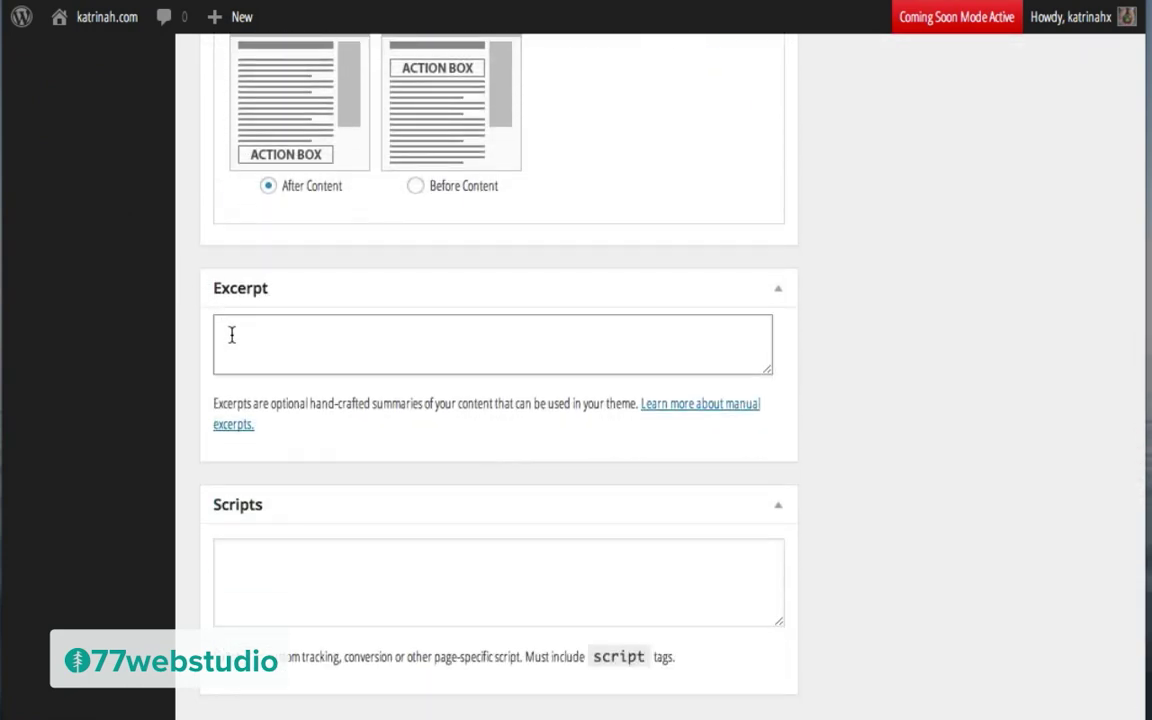
{"action": "type", "text": "Join us for our next cooking class, \"All Things Broccoli\". We’ll create gourmet dishes that can be included in your next dinner party. Sign up today."}
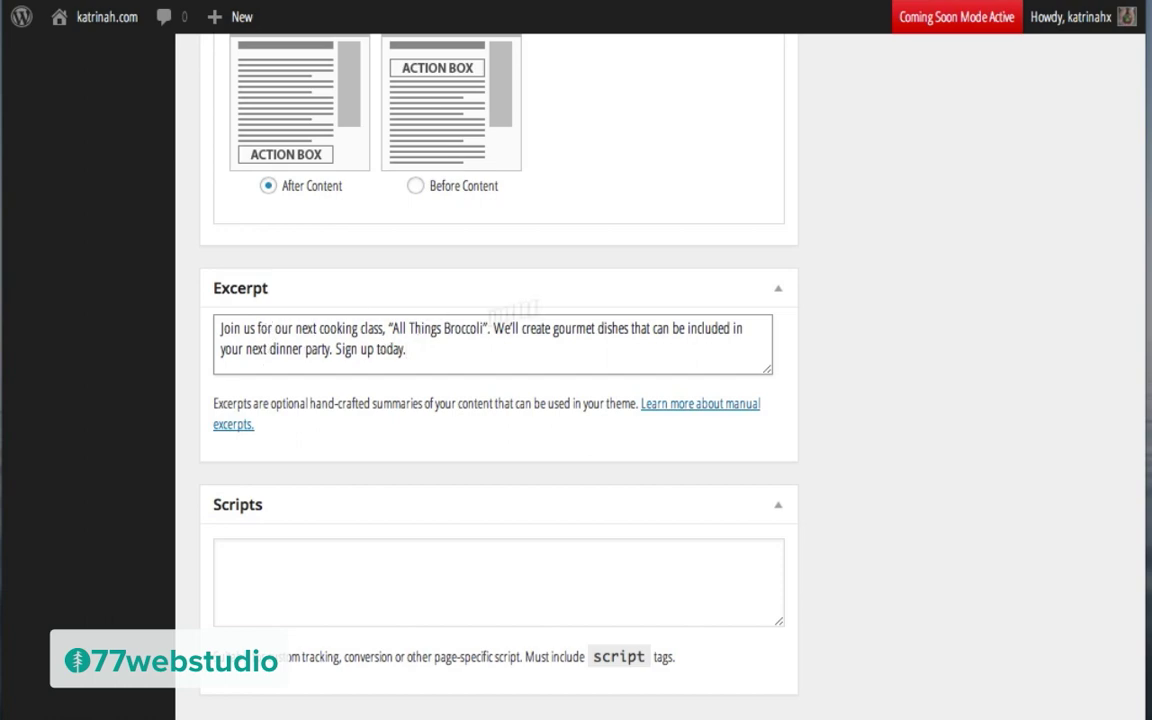
{"action": "scroll", "coordinate": [921, 232], "scroll_direction": "up", "scroll_amount": 10}
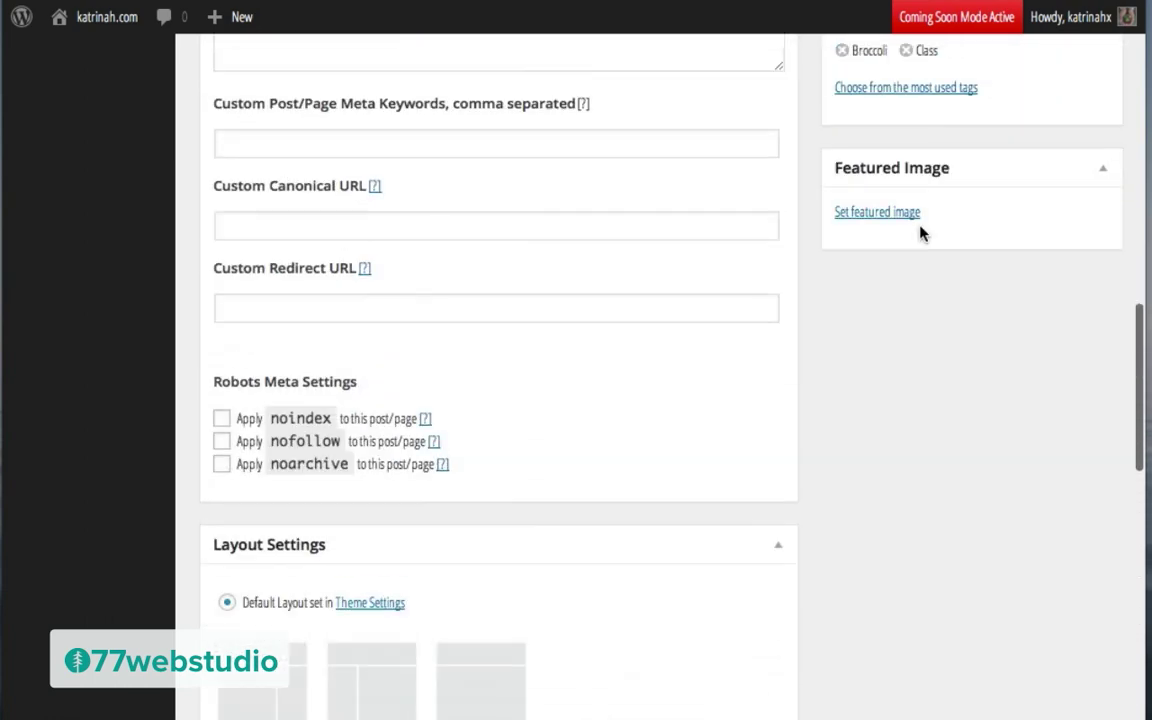
Step: Upload broccoli.png and set it as the post's featured image
{"action": "scroll", "coordinate": [921, 232], "scroll_direction": "up", "scroll_amount": 5}
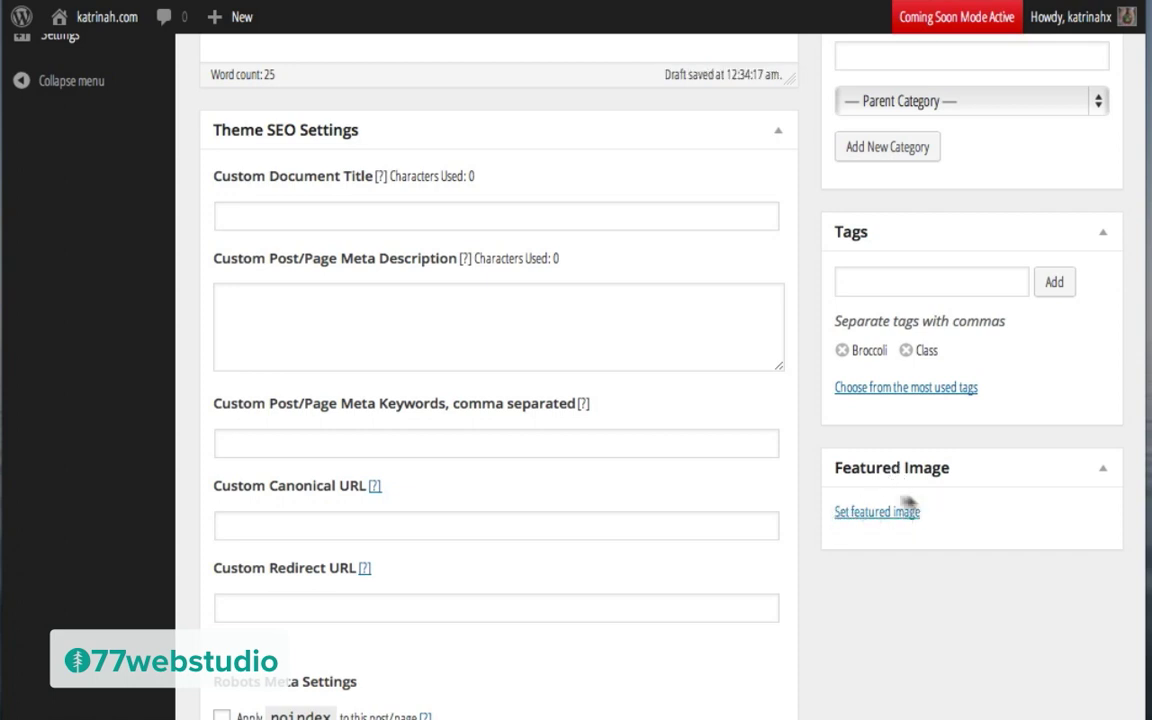
{"action": "left_click", "coordinate": [858, 521]}
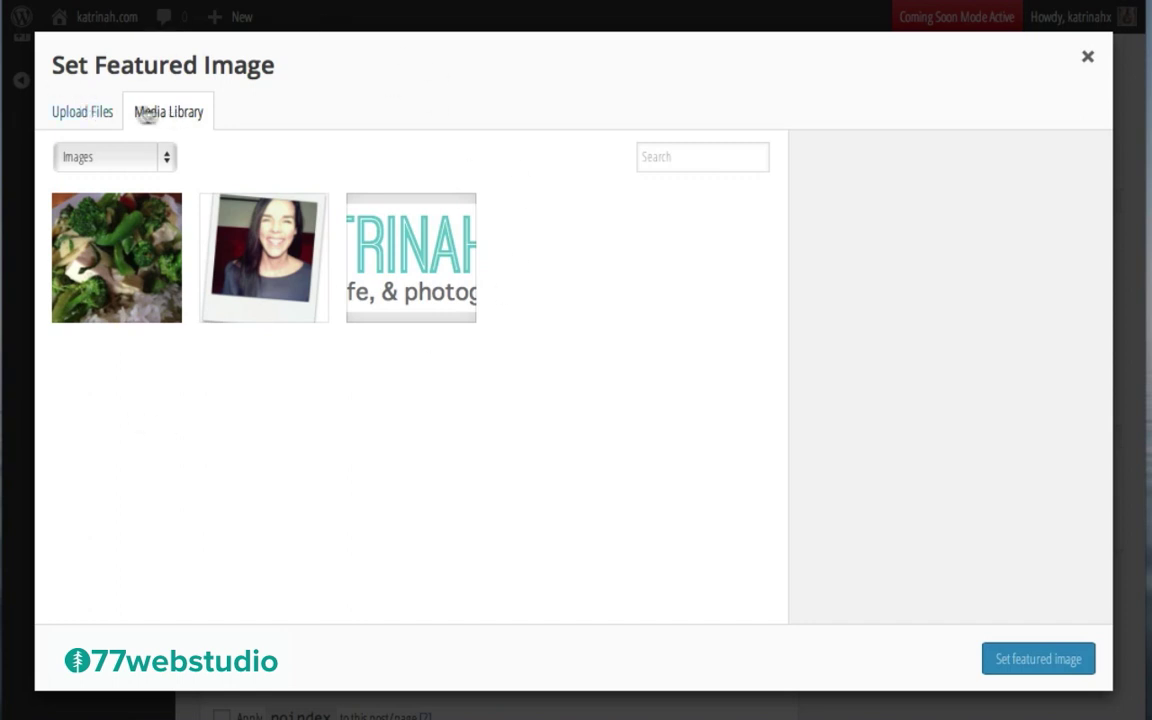
{"action": "left_click", "coordinate": [78, 115]}
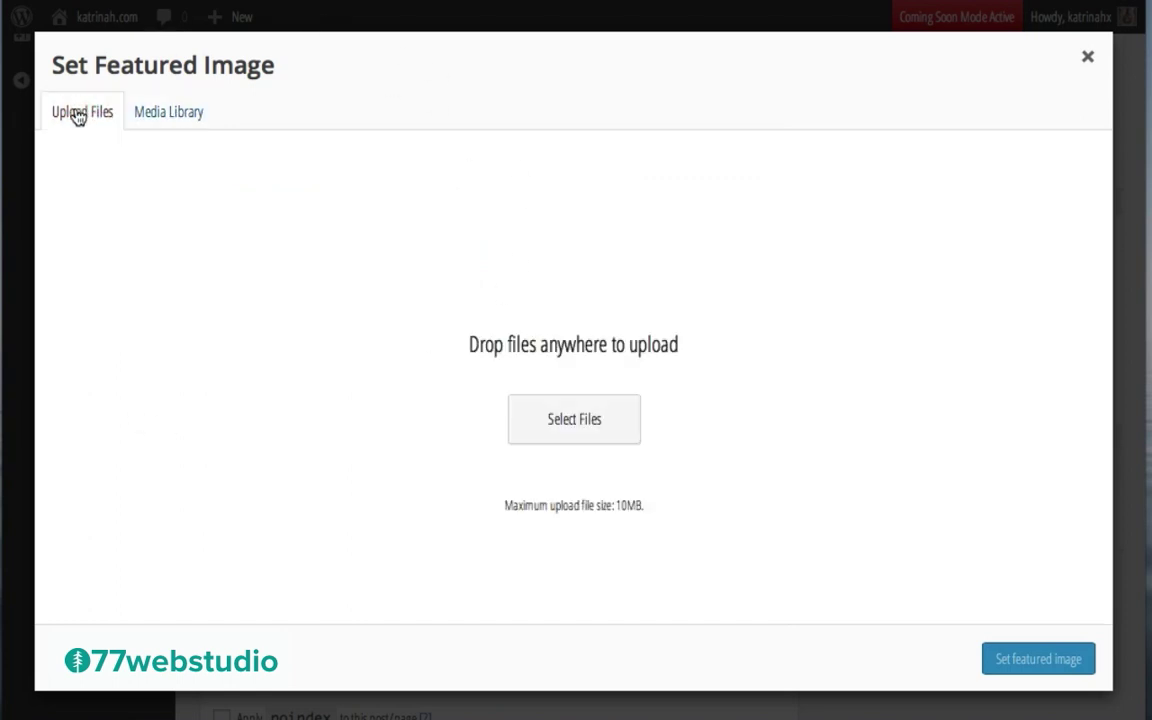
{"action": "left_click", "coordinate": [564, 432]}
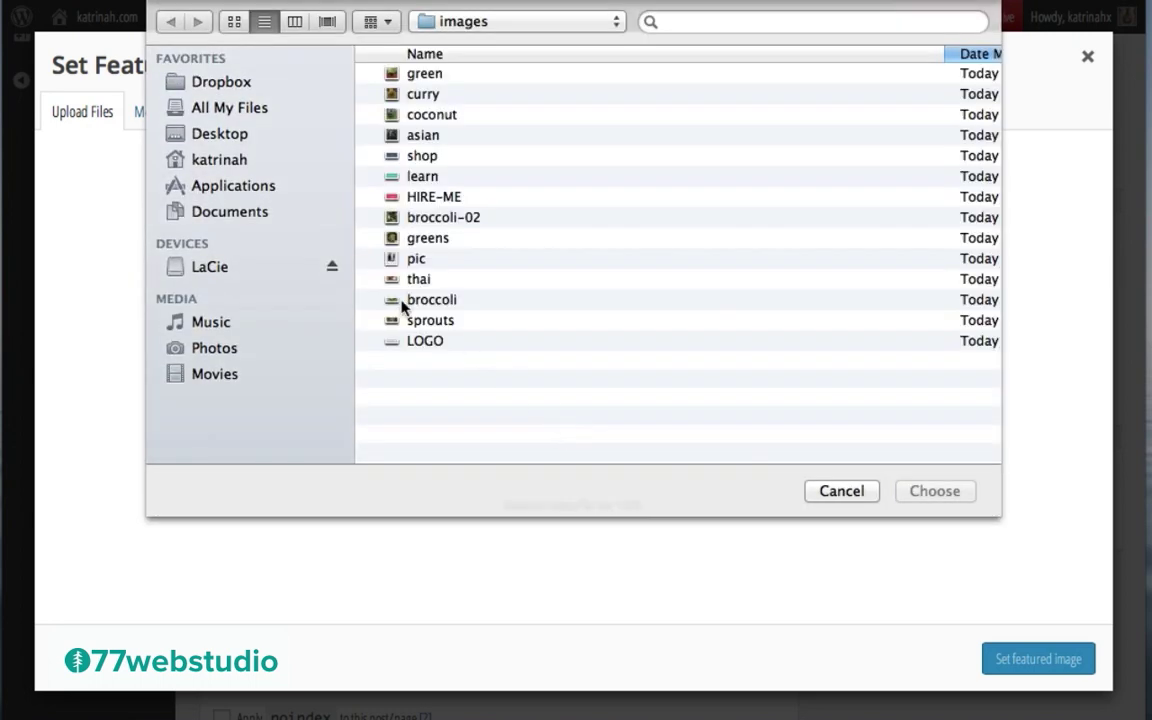
{"action": "left_click", "coordinate": [416, 300]}
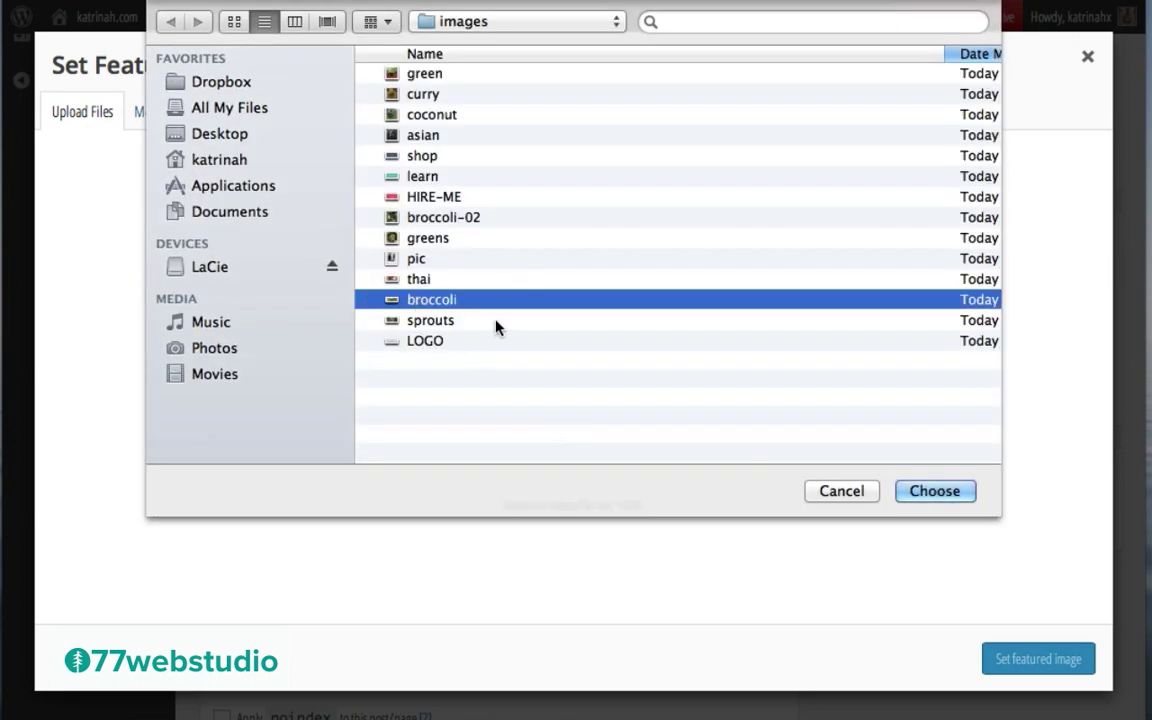
{"action": "left_click", "coordinate": [938, 491]}
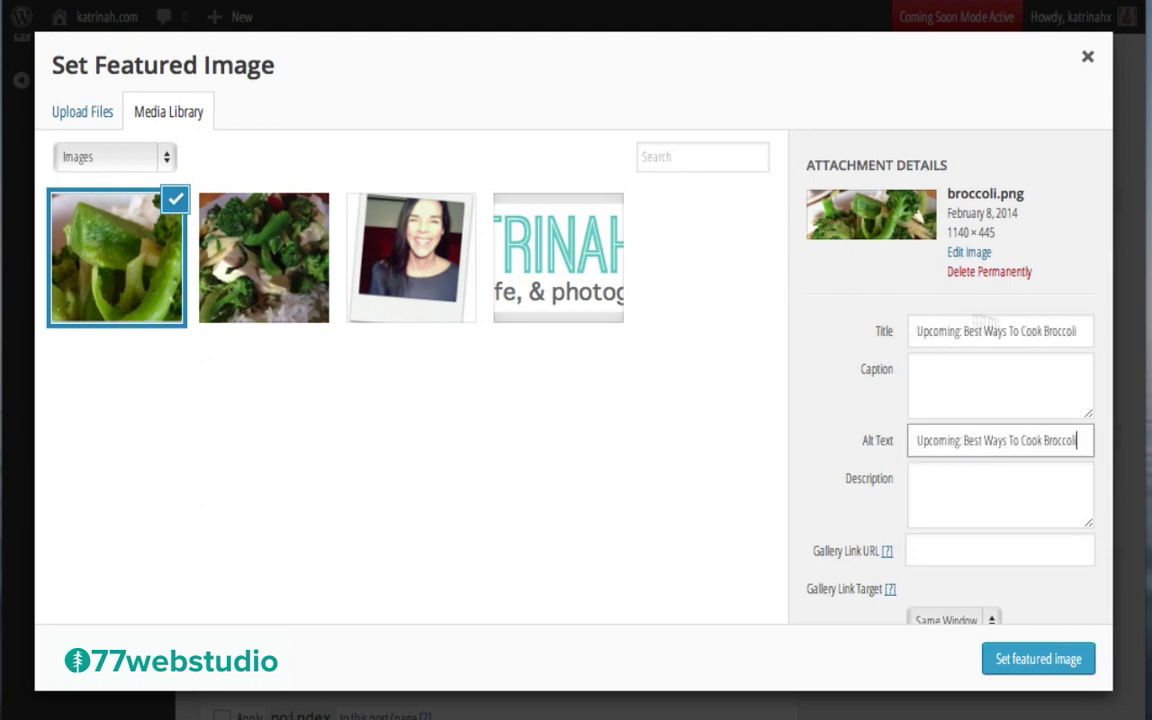
{"action": "scroll", "coordinate": [813, 452], "scroll_direction": "down", "scroll_amount": 3}
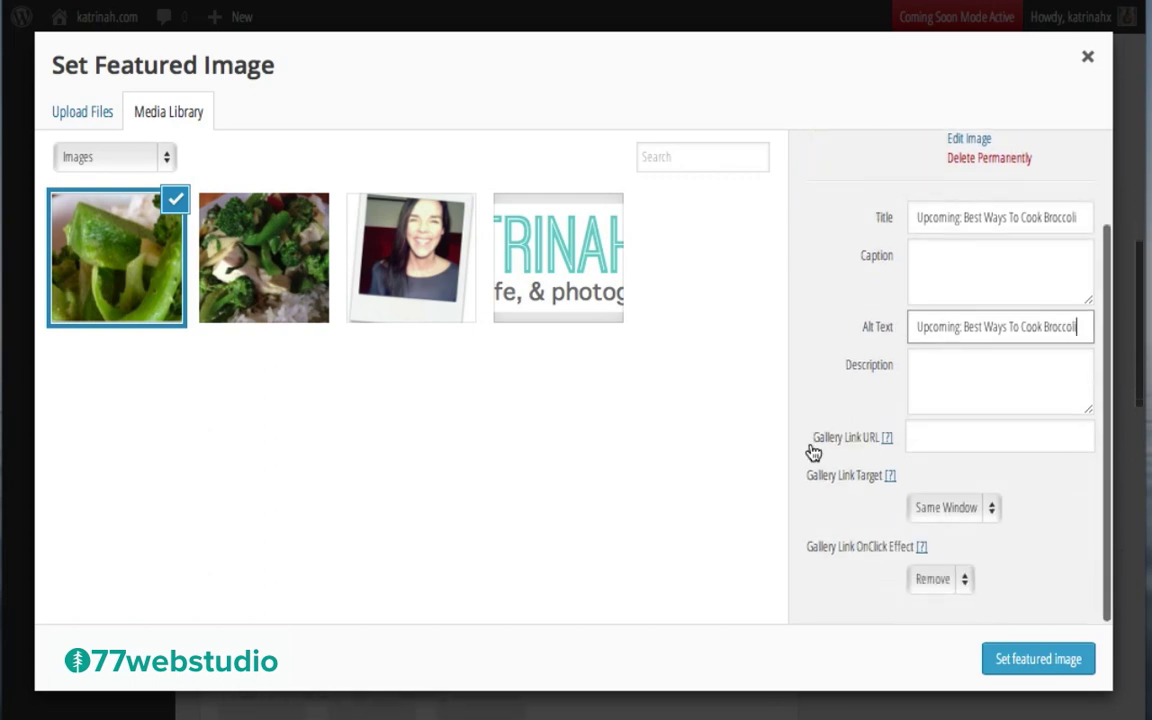
{"action": "left_click", "coordinate": [1040, 661]}
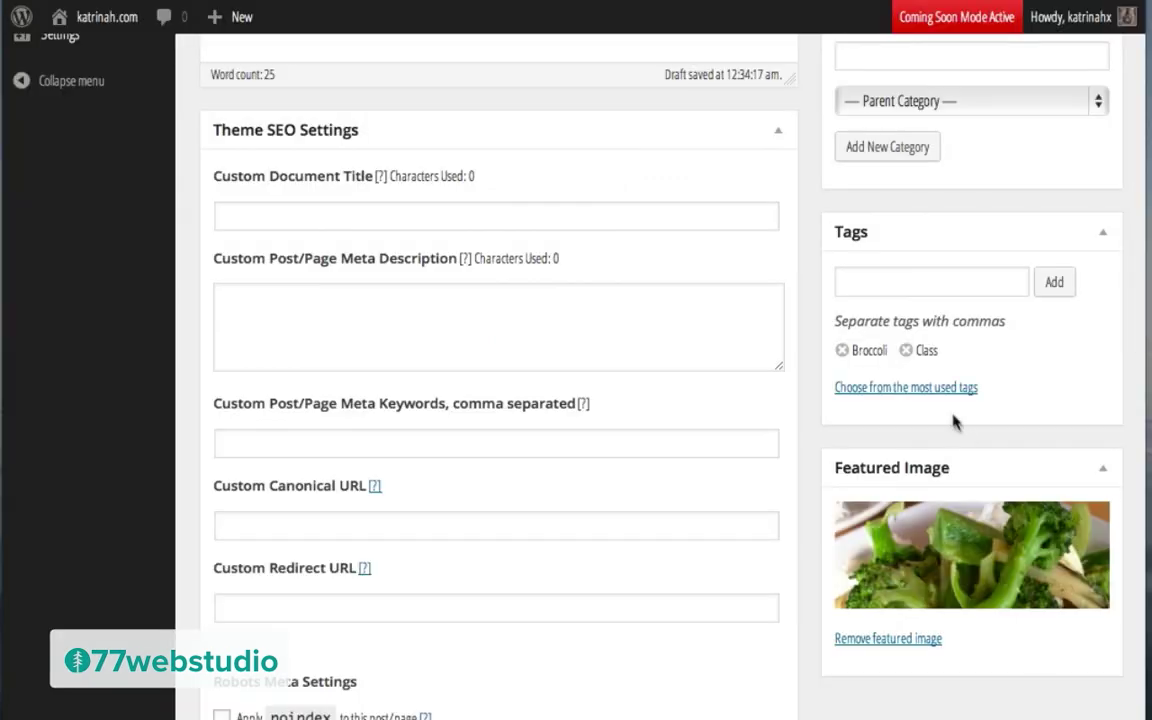
{"action": "scroll", "coordinate": [951, 419], "scroll_direction": "up", "scroll_amount": 10}
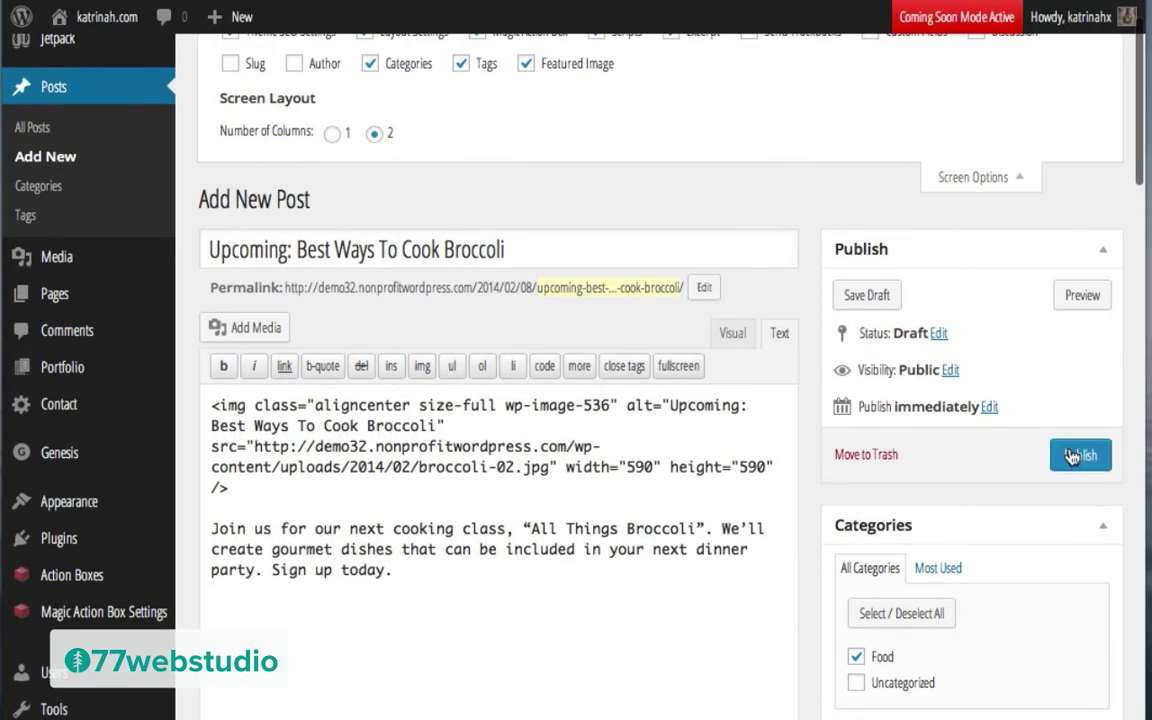
Step: Publish the broccoli post and scroll through its live page on the site
{"action": "left_click", "coordinate": [1077, 457]}
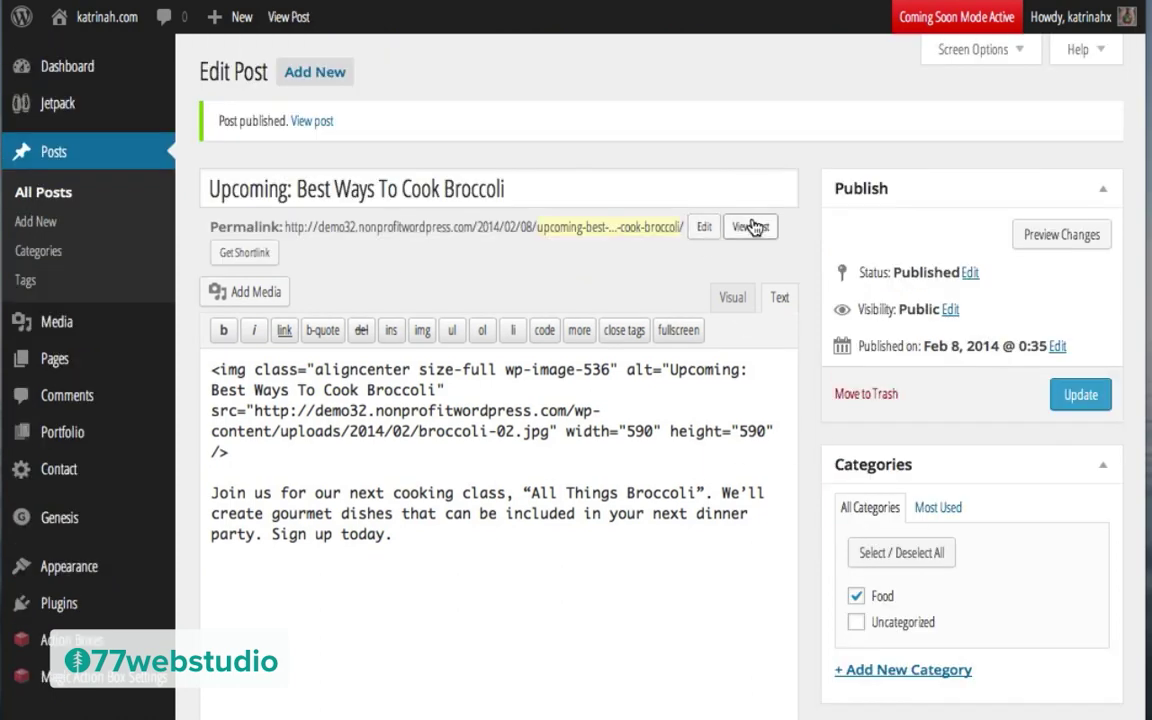
{"action": "left_click", "coordinate": [757, 227]}
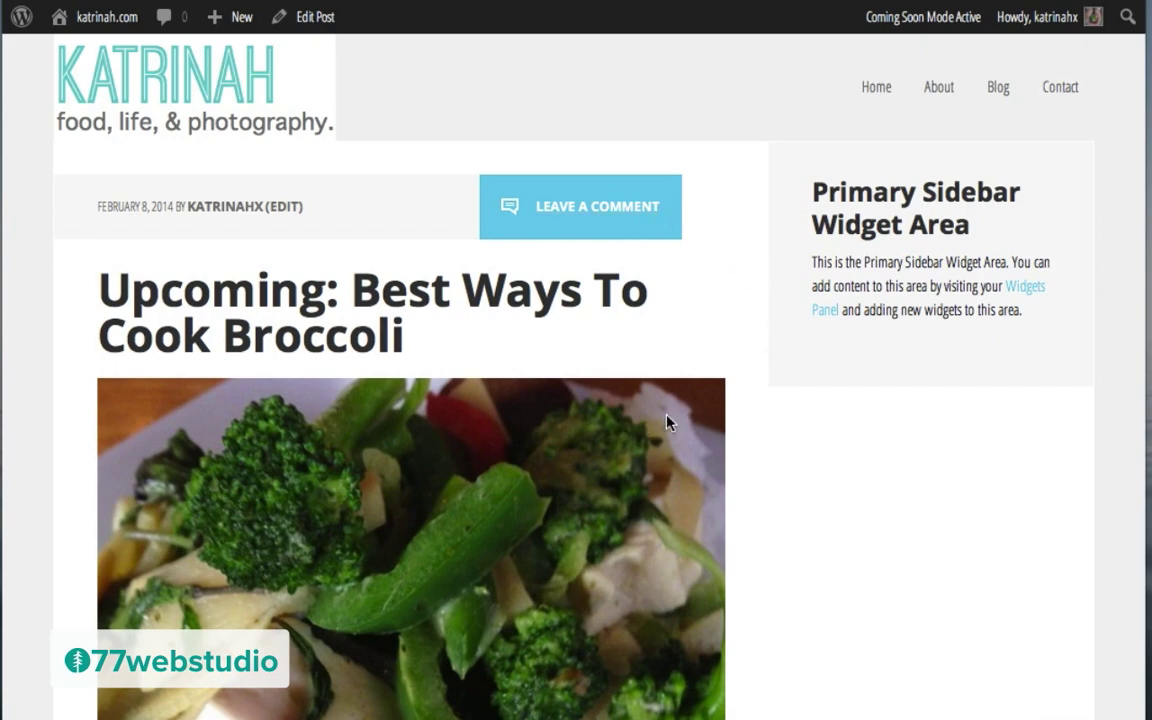
{"action": "scroll", "coordinate": [599, 553], "scroll_direction": "down", "scroll_amount": 5}
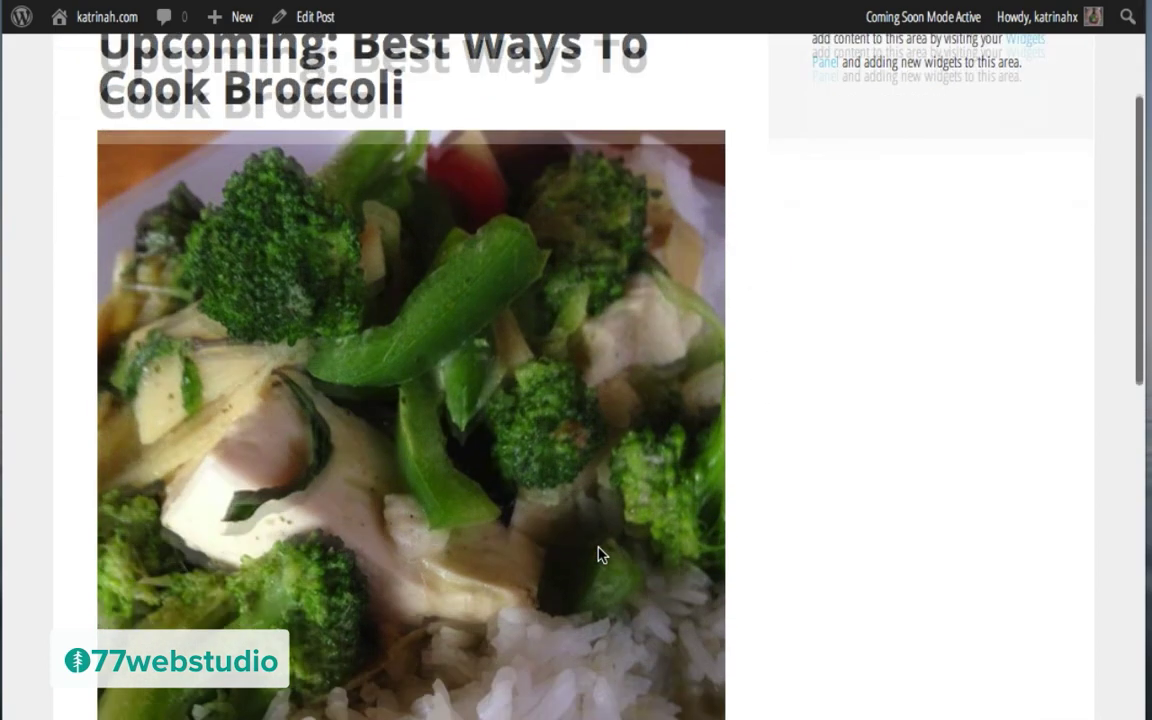
{"action": "scroll", "coordinate": [599, 553], "scroll_direction": "down", "scroll_amount": 5}
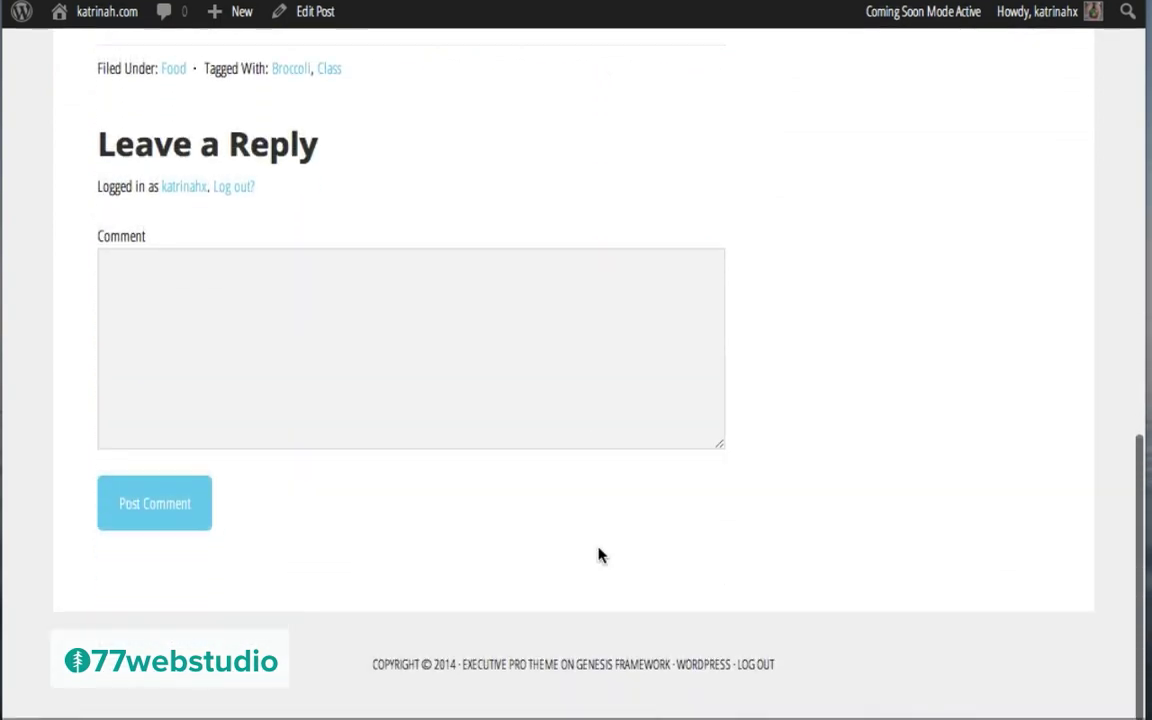
{"action": "scroll", "coordinate": [599, 553], "scroll_direction": "up", "scroll_amount": 6}
{"action": "scroll", "coordinate": [599, 548], "scroll_direction": "down", "scroll_amount": 5}
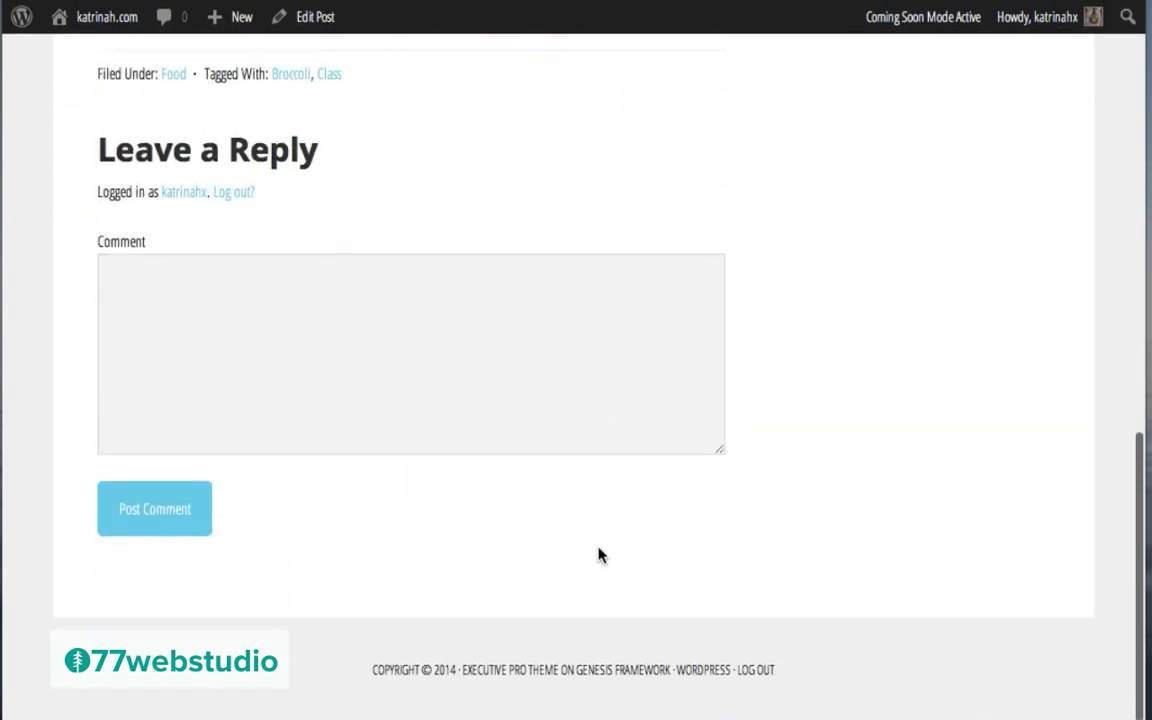
{"action": "scroll", "coordinate": [599, 553], "scroll_direction": "up", "scroll_amount": 10}
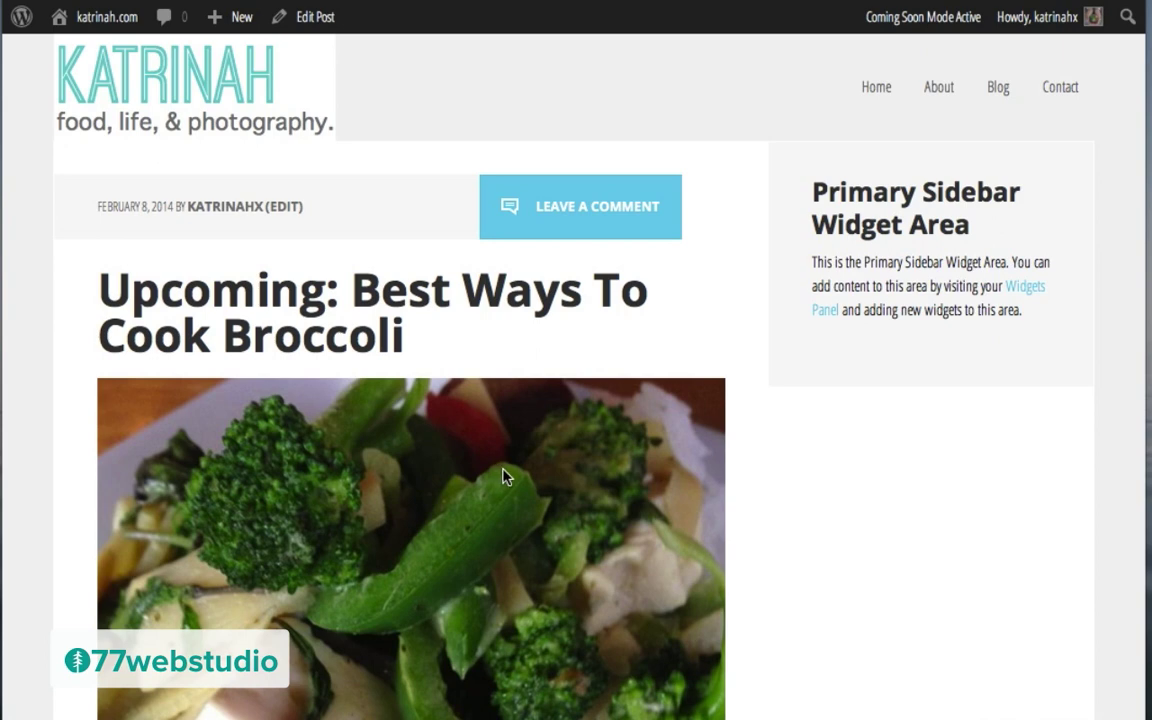
{"action": "mouse_move", "coordinate": [215, 20]}
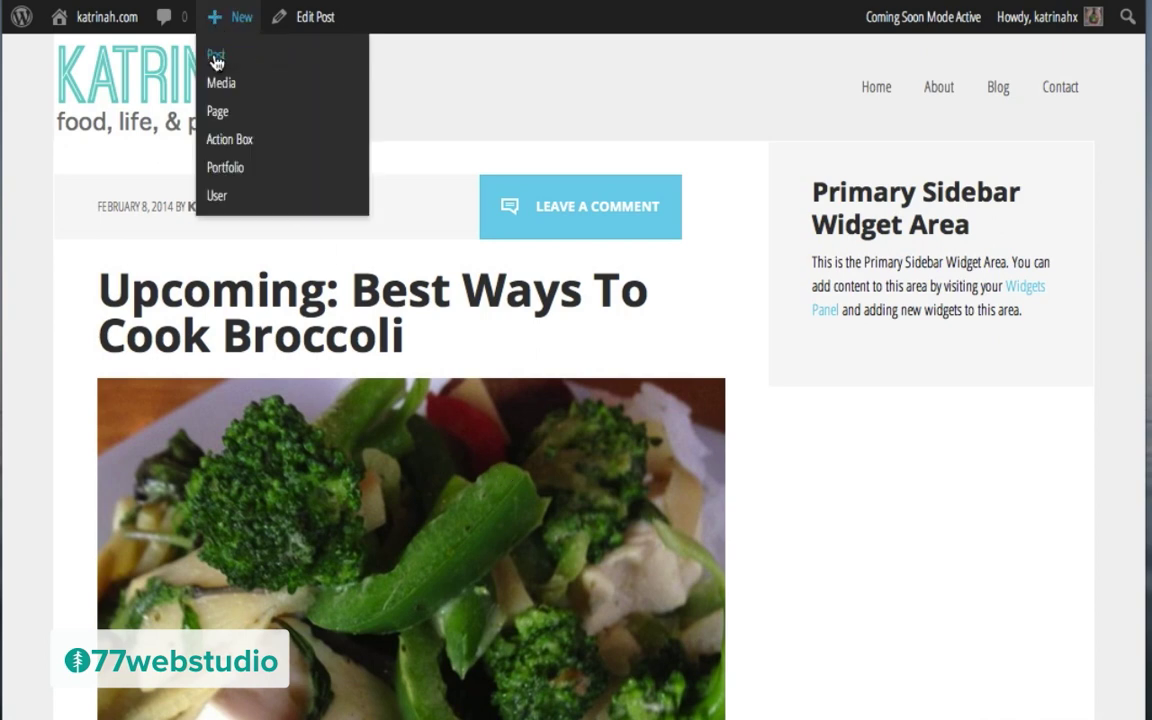
Step: Create a new post titled 'Sprouts: How to grow your own superfood in your kitchen?'
{"action": "left_click", "coordinate": [216, 57]}
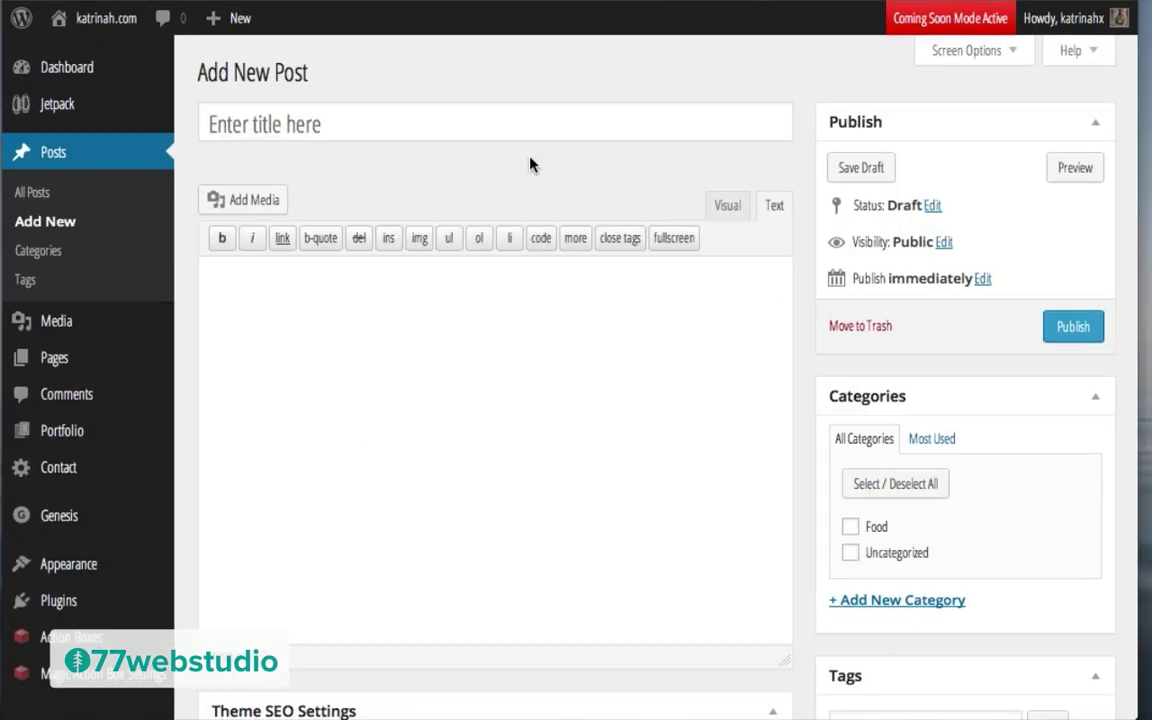
{"action": "left_click", "coordinate": [264, 114]}
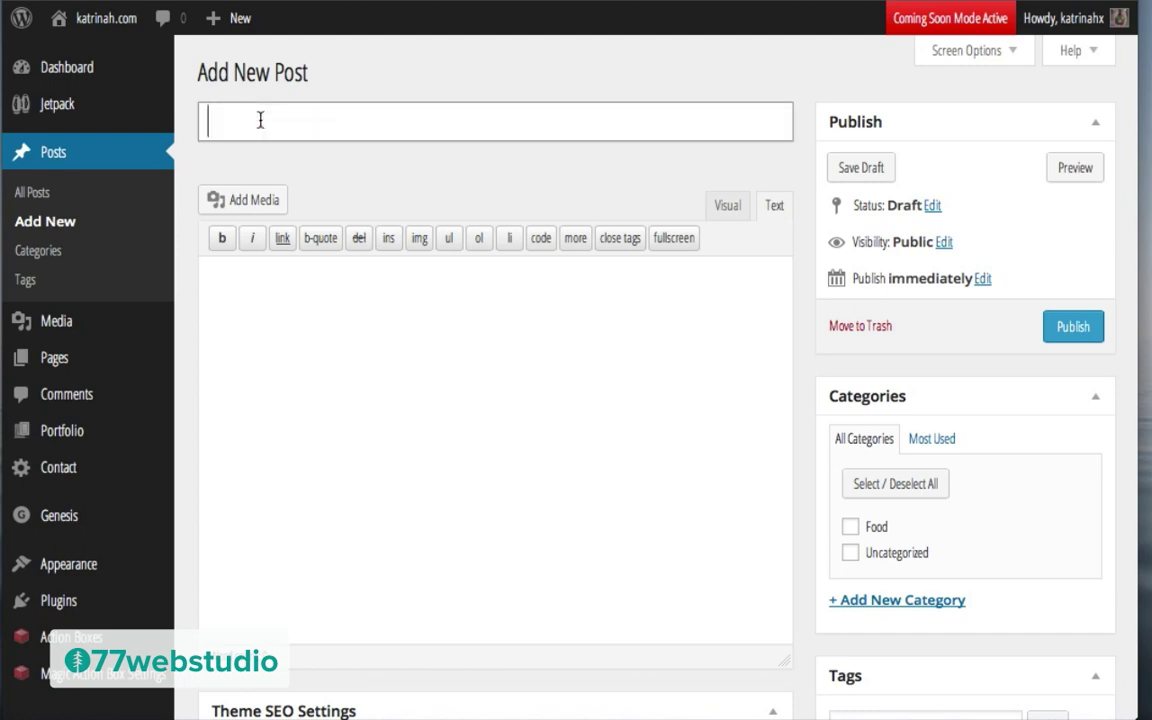
{"action": "type", "text": "Sprouts: How to grow your own superfood in your kitchen?"}
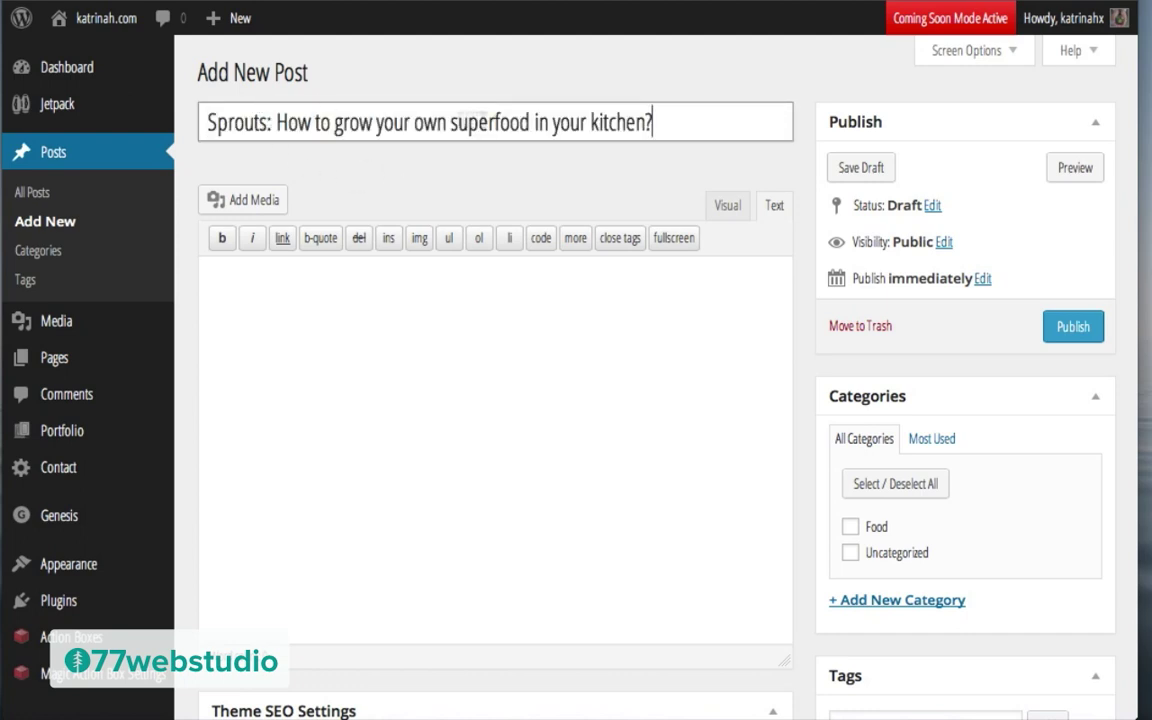
{"action": "left_click", "coordinate": [300, 289]}
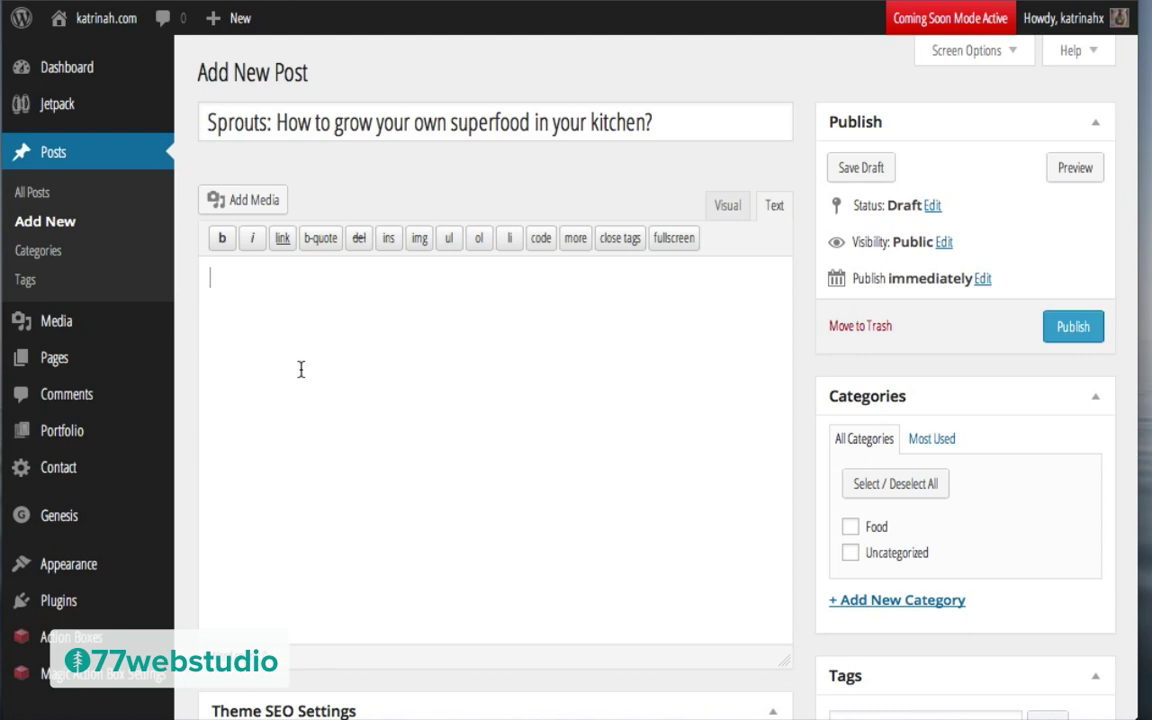
Step: Upload the greens image and paste the post title into its Title and Alt Text
{"action": "left_click", "coordinate": [240, 206]}
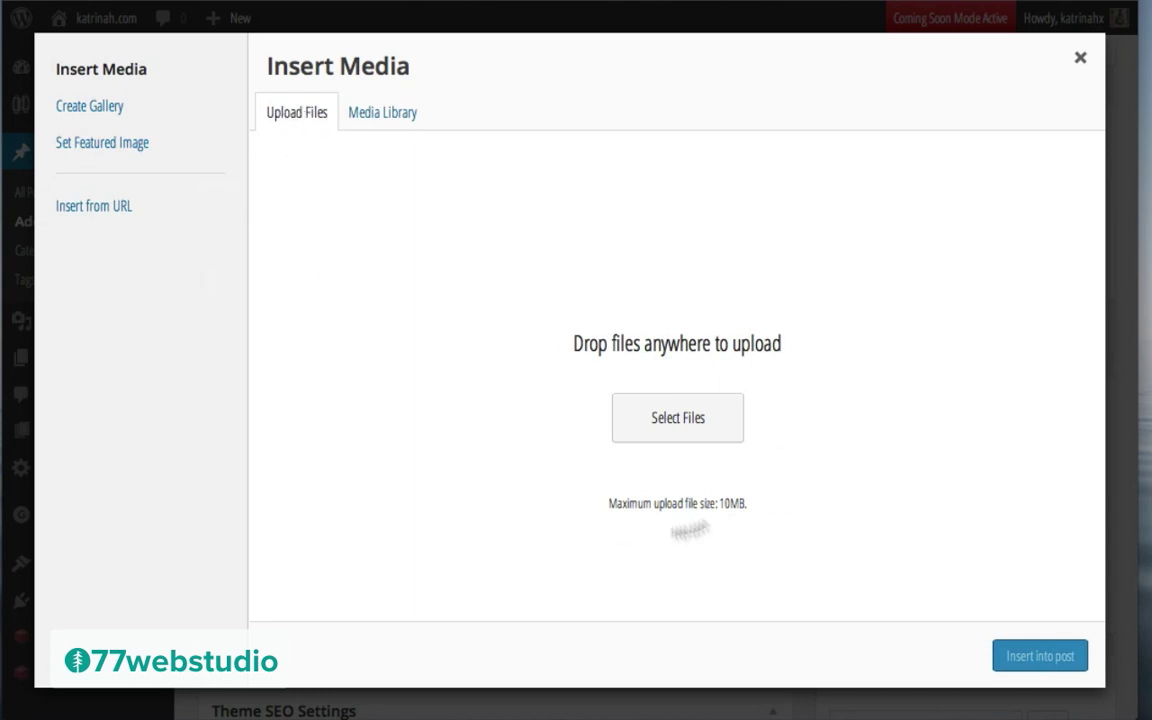
{"action": "left_click", "coordinate": [685, 411]}
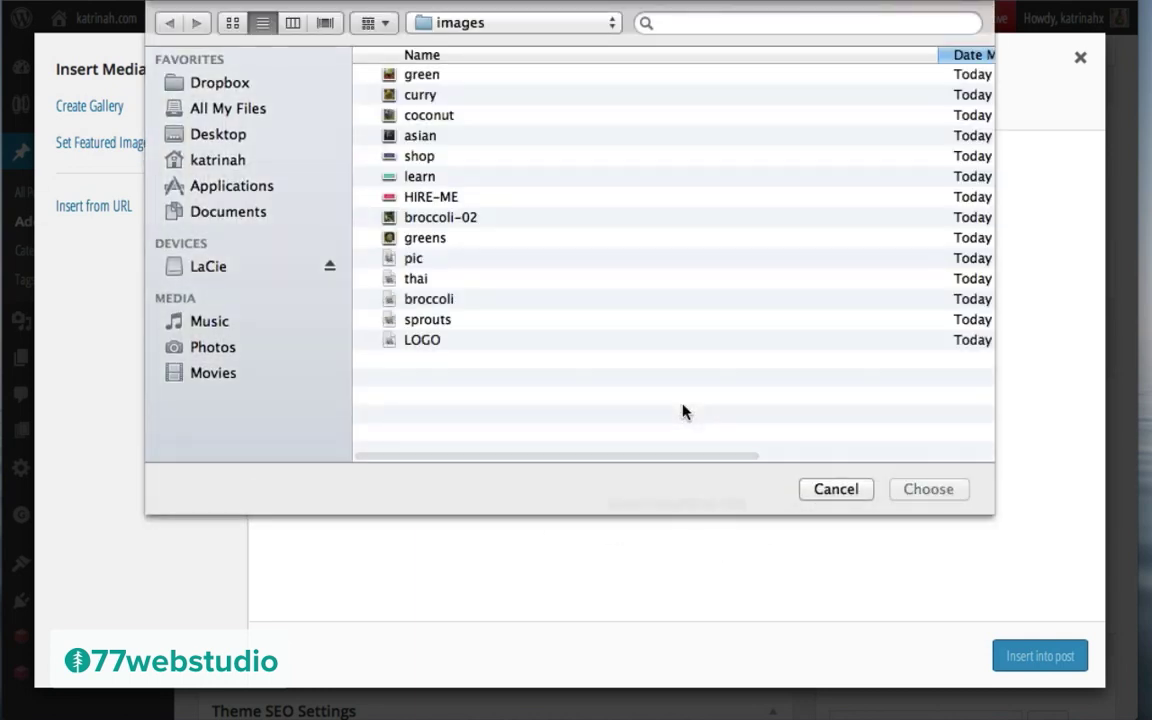
{"action": "left_click", "coordinate": [420, 241]}
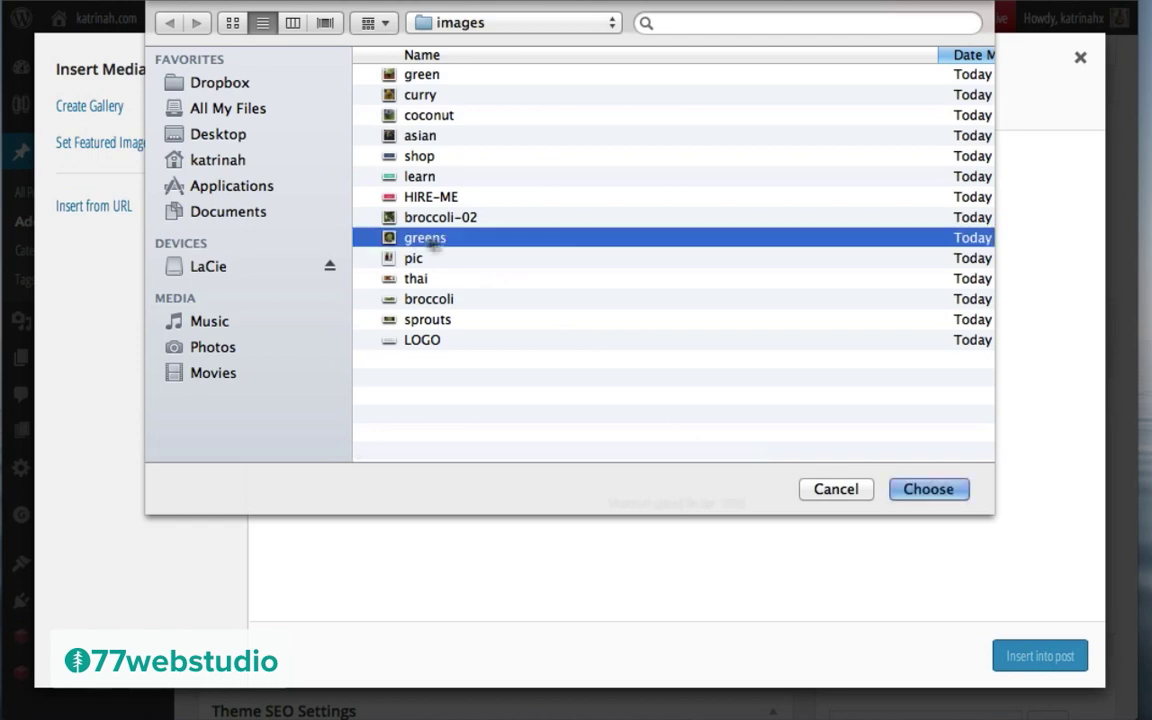
{"action": "left_click", "coordinate": [954, 488]}
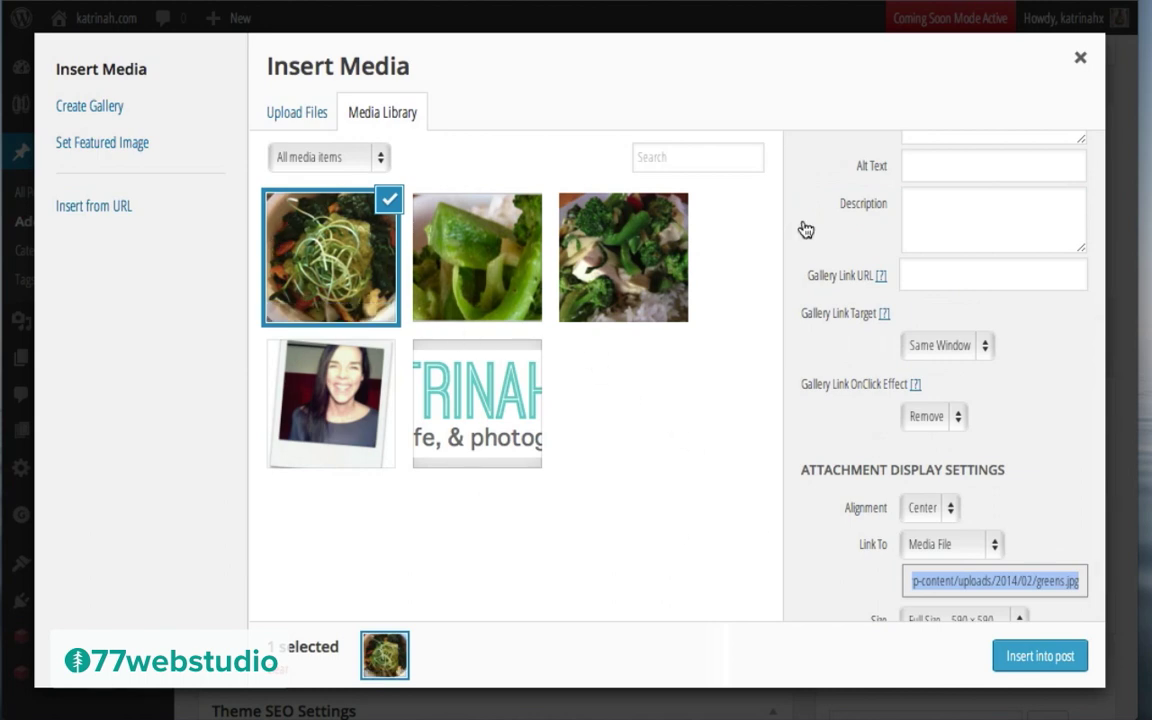
{"action": "scroll", "coordinate": [856, 301], "scroll_direction": "up", "scroll_amount": 4}
{"action": "double_click", "coordinate": [919, 373]}
{"action": "type", "text": "Grow your own superfood in your kitchen"}
{"action": "left_click", "coordinate": [930, 483]}
{"action": "type", "text": "Sprouts: How to grow your own superfood in your kitchen?"}
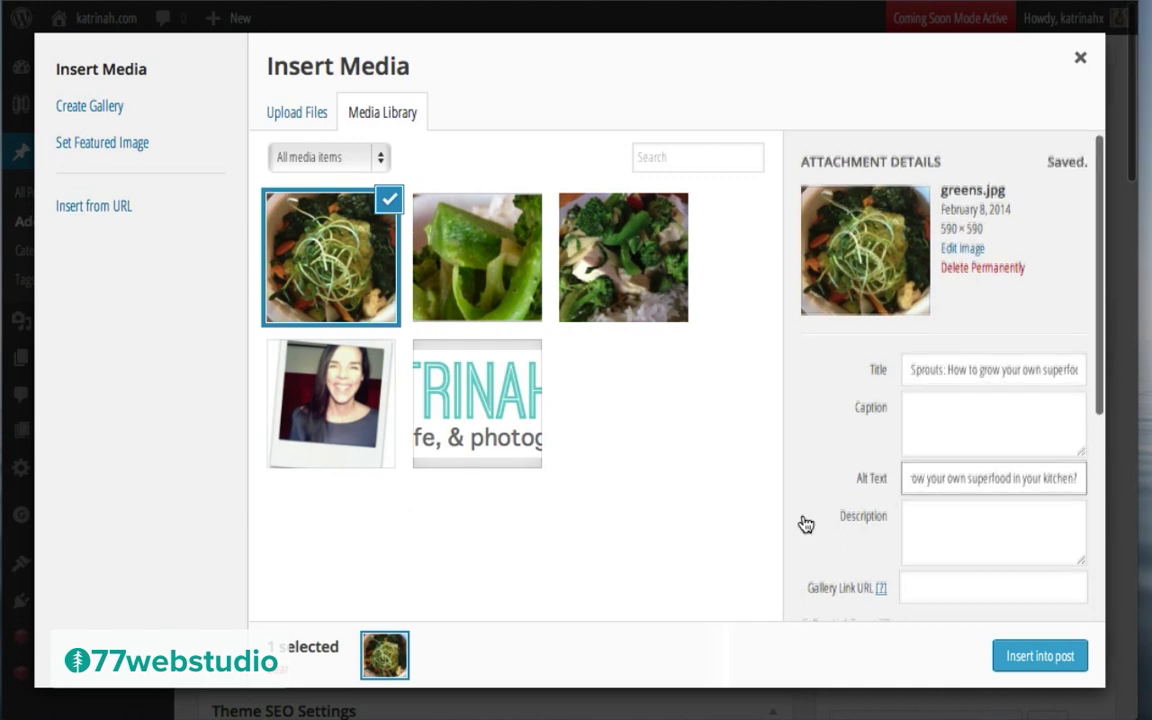
Step: Insert the greens image into the post at Full size with Link To set to None
{"action": "scroll", "coordinate": [806, 524], "scroll_direction": "down", "scroll_amount": 4}
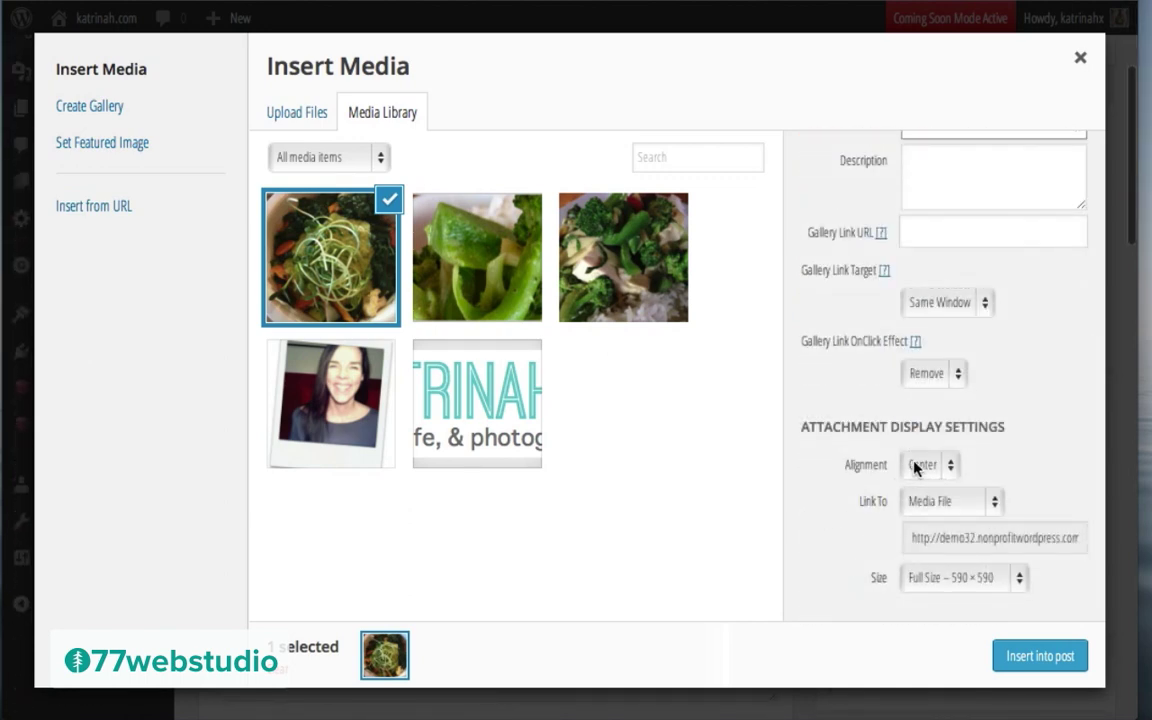
{"action": "left_click", "coordinate": [928, 501]}
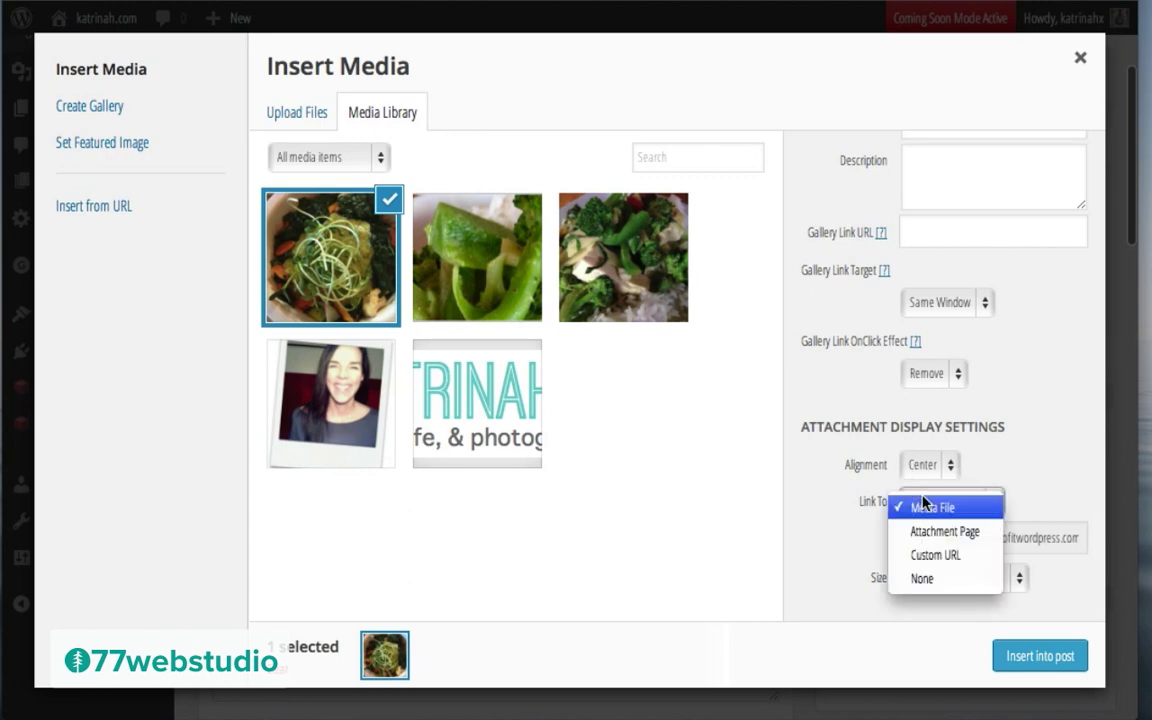
{"action": "left_click", "coordinate": [918, 579]}
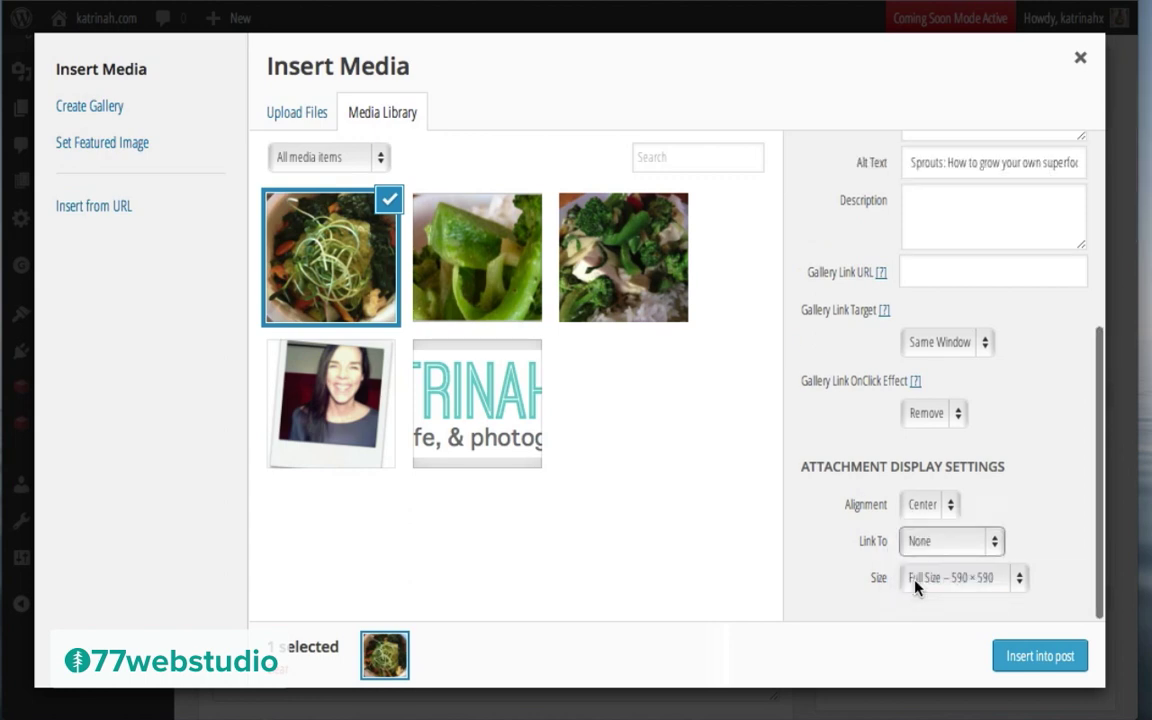
{"action": "left_click", "coordinate": [928, 578]}
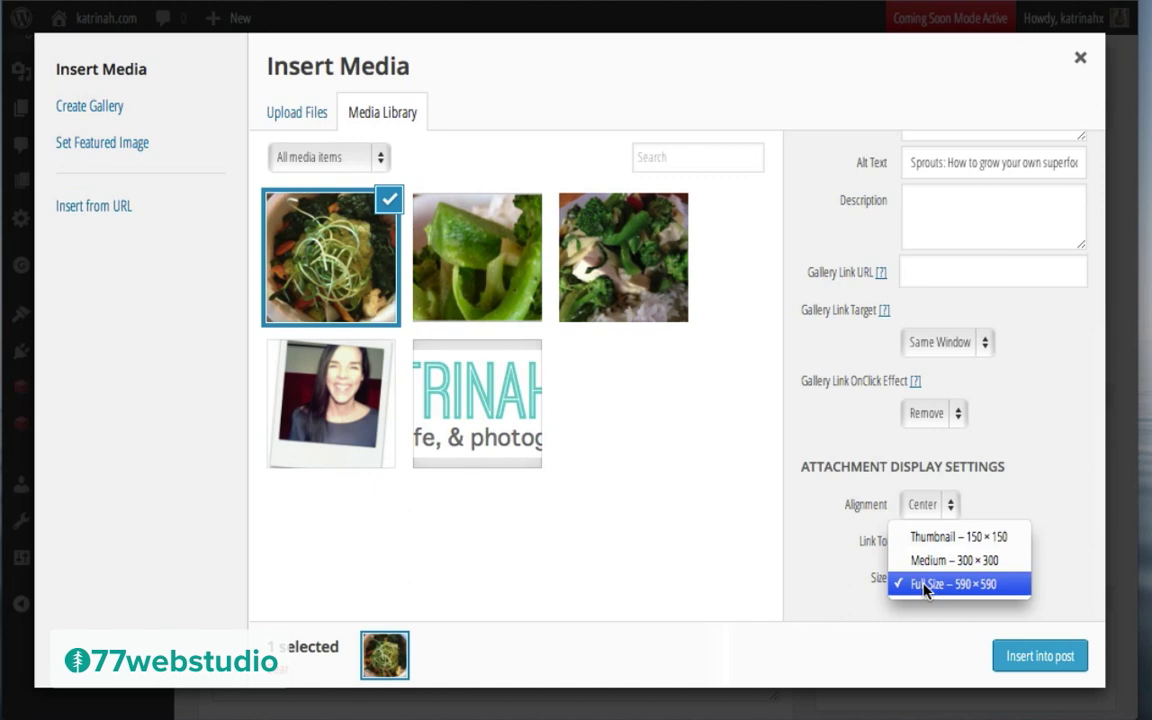
{"action": "left_click", "coordinate": [815, 572]}
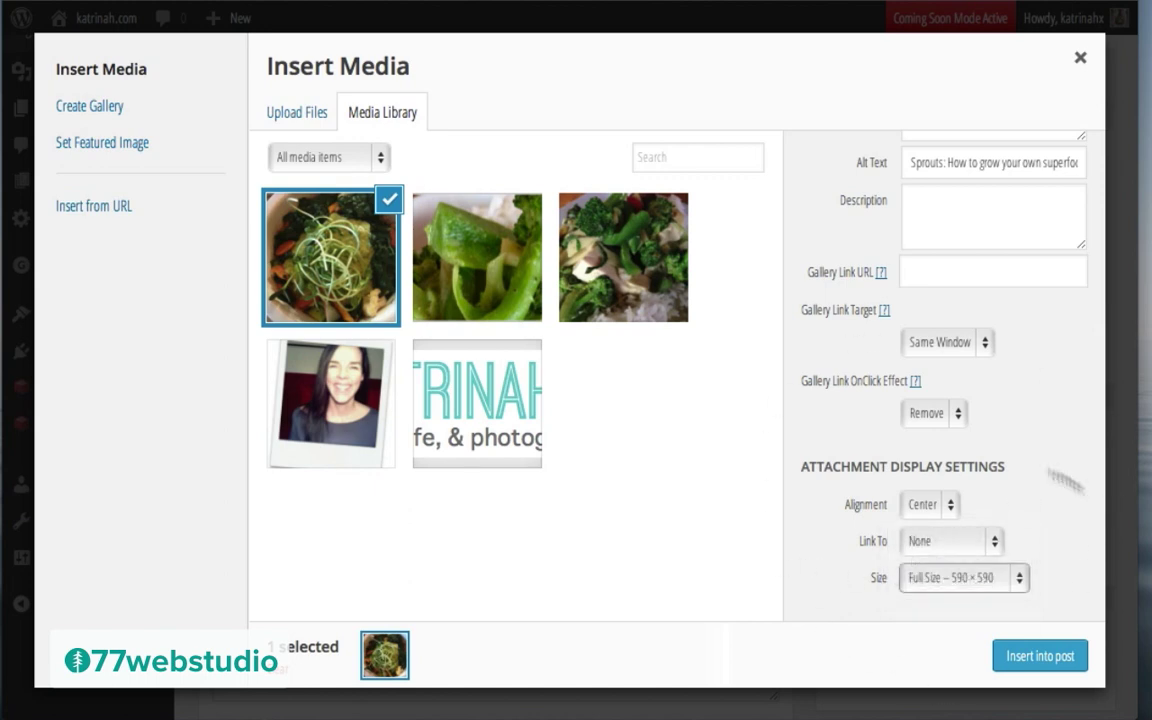
{"action": "left_click", "coordinate": [1030, 656]}
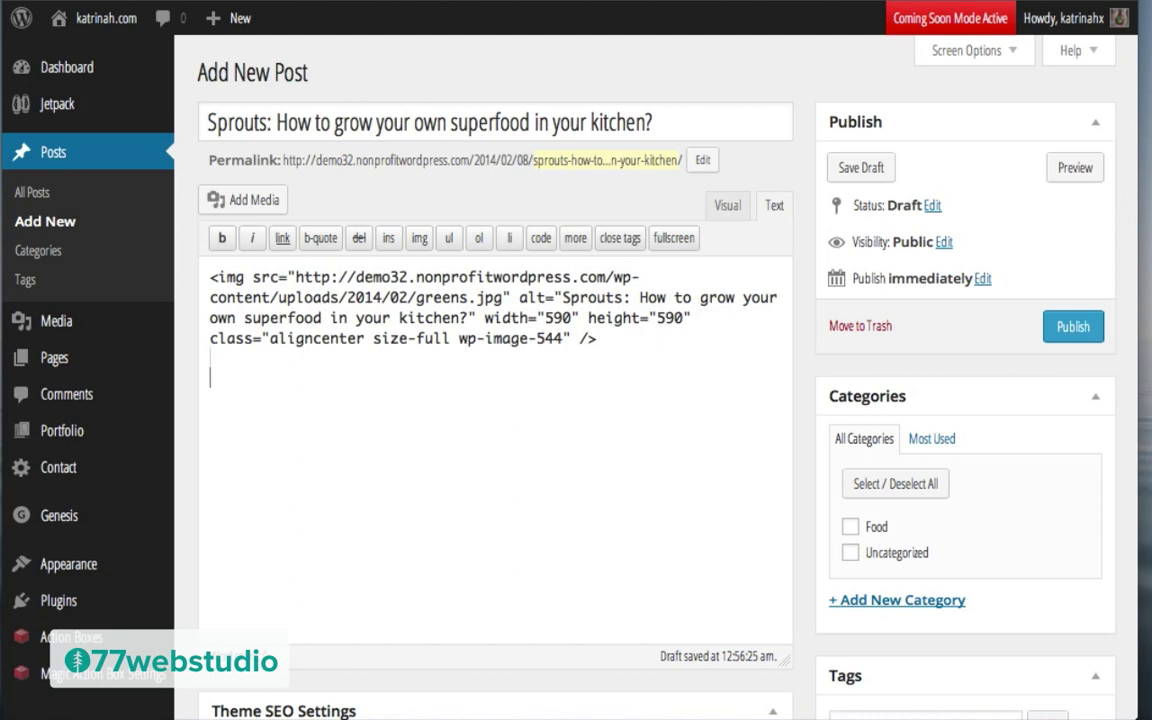
Step: Paste a heading and placeholder paragraphs below the image and switch to the visual editor
{"action": "left_click", "coordinate": [254, 371]}
{"action": "key", "text": "ctrl+v"}
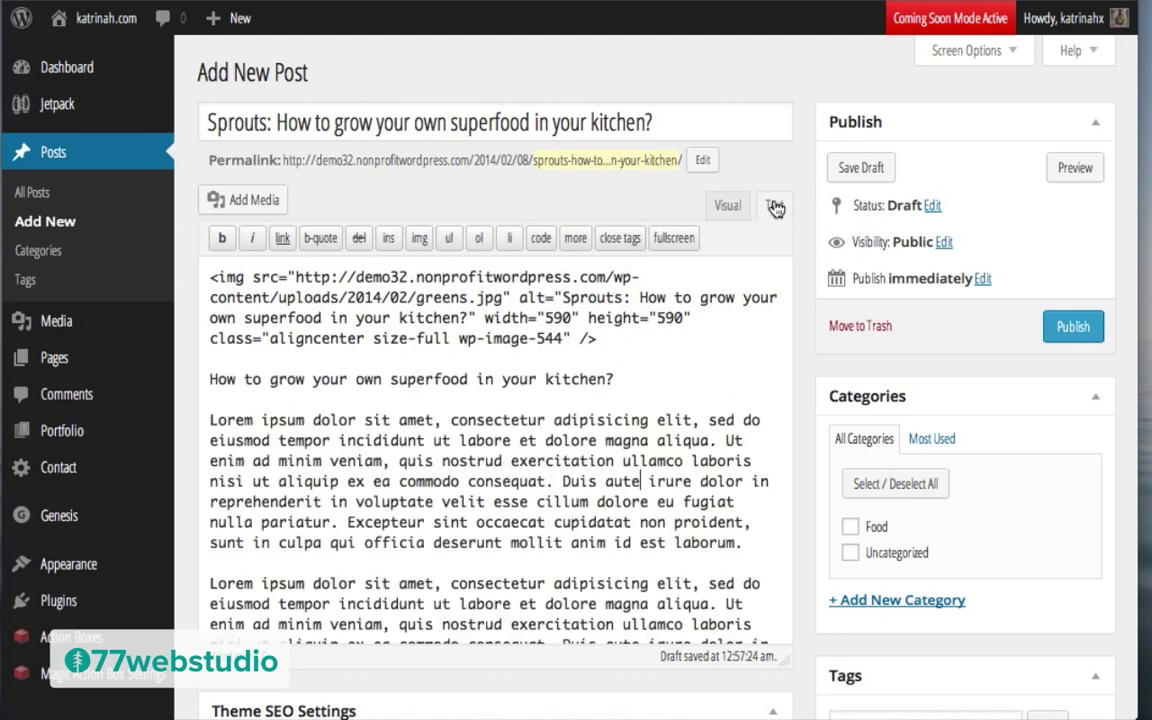
{"action": "left_click", "coordinate": [722, 207]}
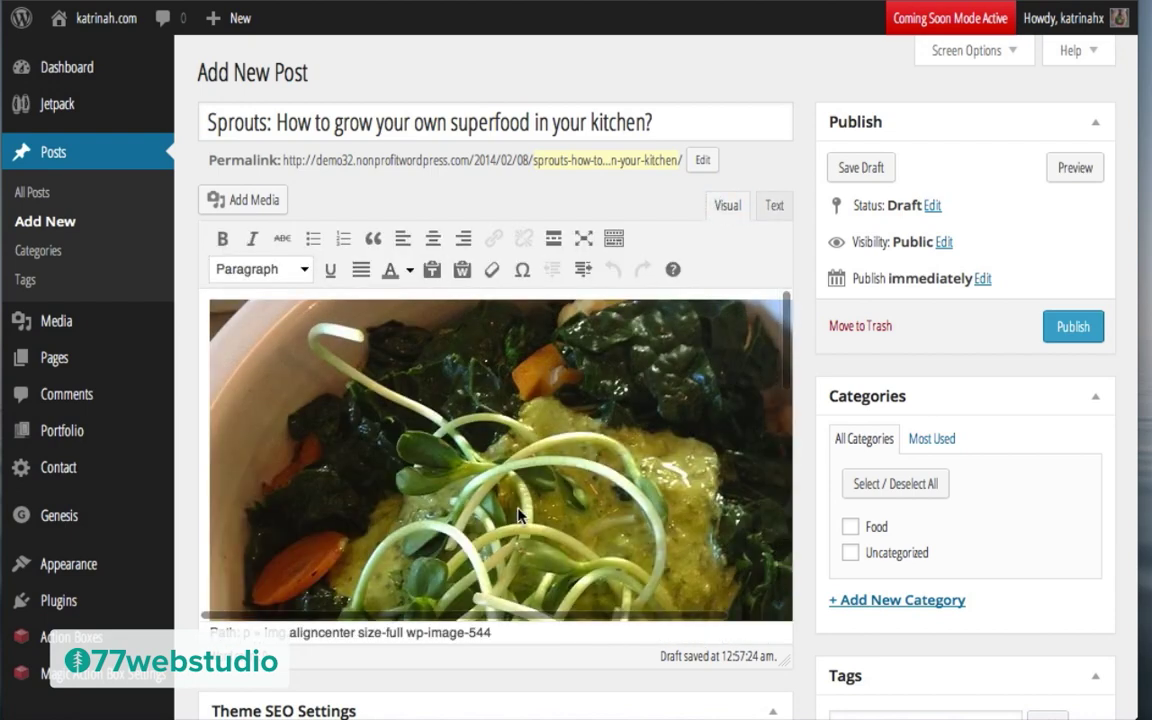
{"action": "scroll", "coordinate": [518, 514], "scroll_direction": "down", "scroll_amount": 10}
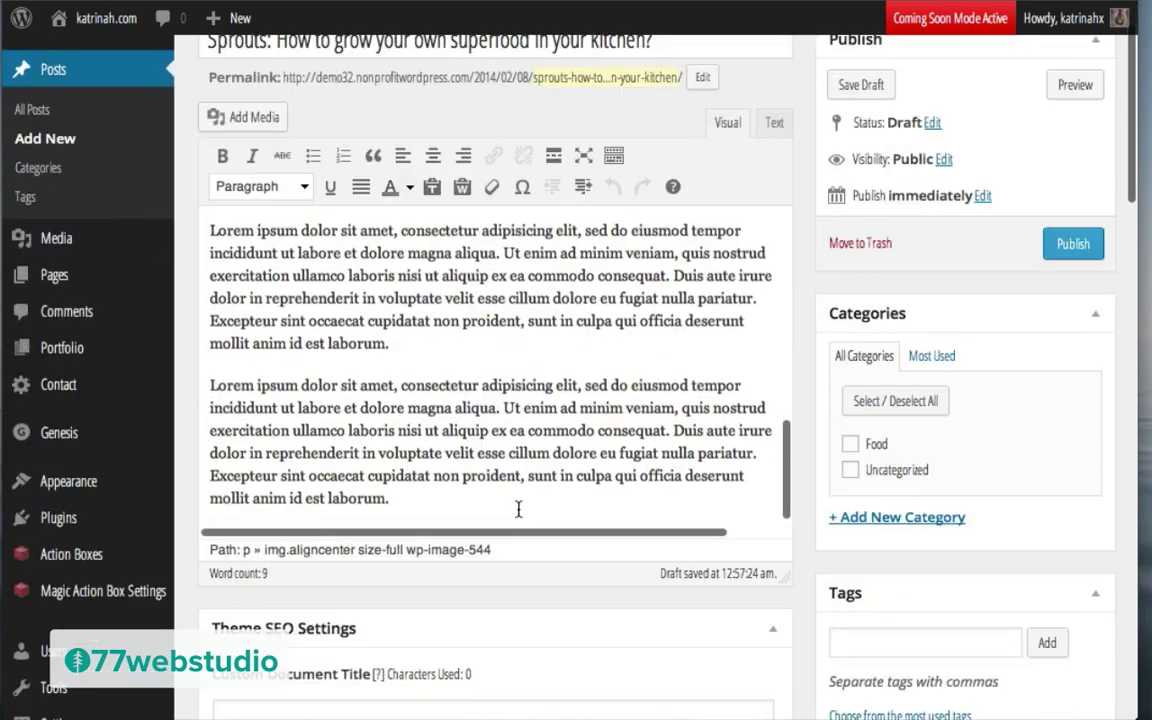
{"action": "scroll", "coordinate": [518, 510], "scroll_direction": "up", "scroll_amount": 10}
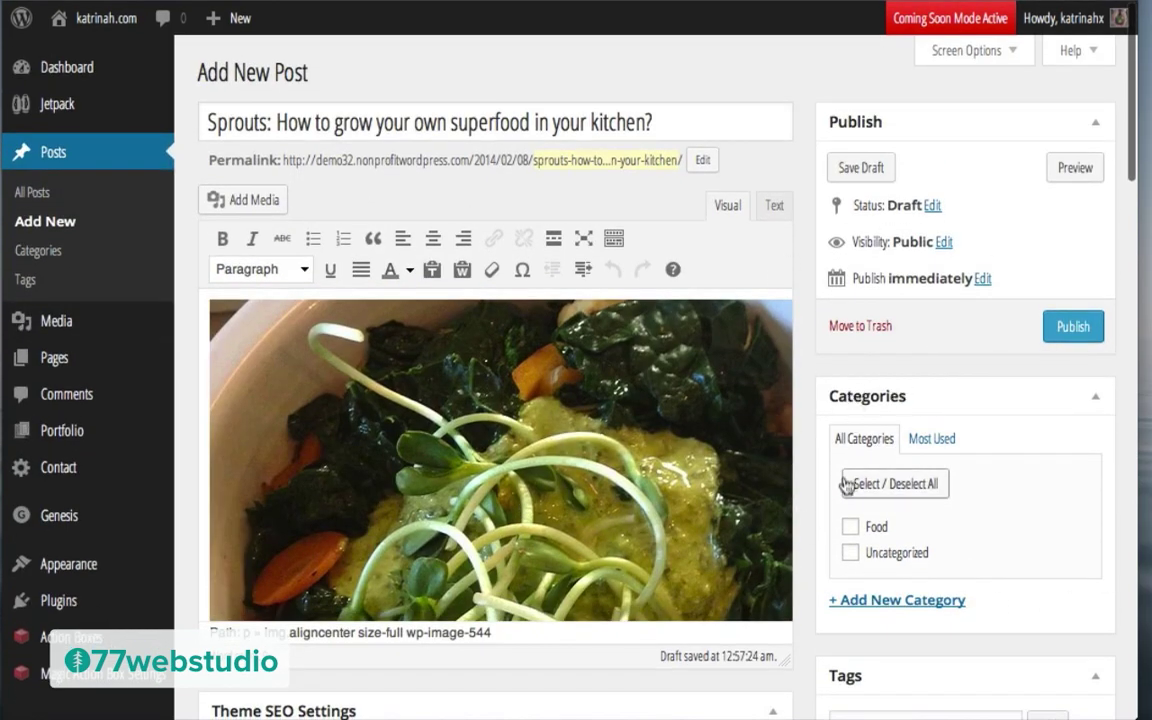
Step: Tick the Food category and add the tags Sprouts, Superfood and Tips
{"action": "left_click", "coordinate": [850, 527]}
{"action": "scroll", "coordinate": [938, 538], "scroll_direction": "down", "scroll_amount": 5}
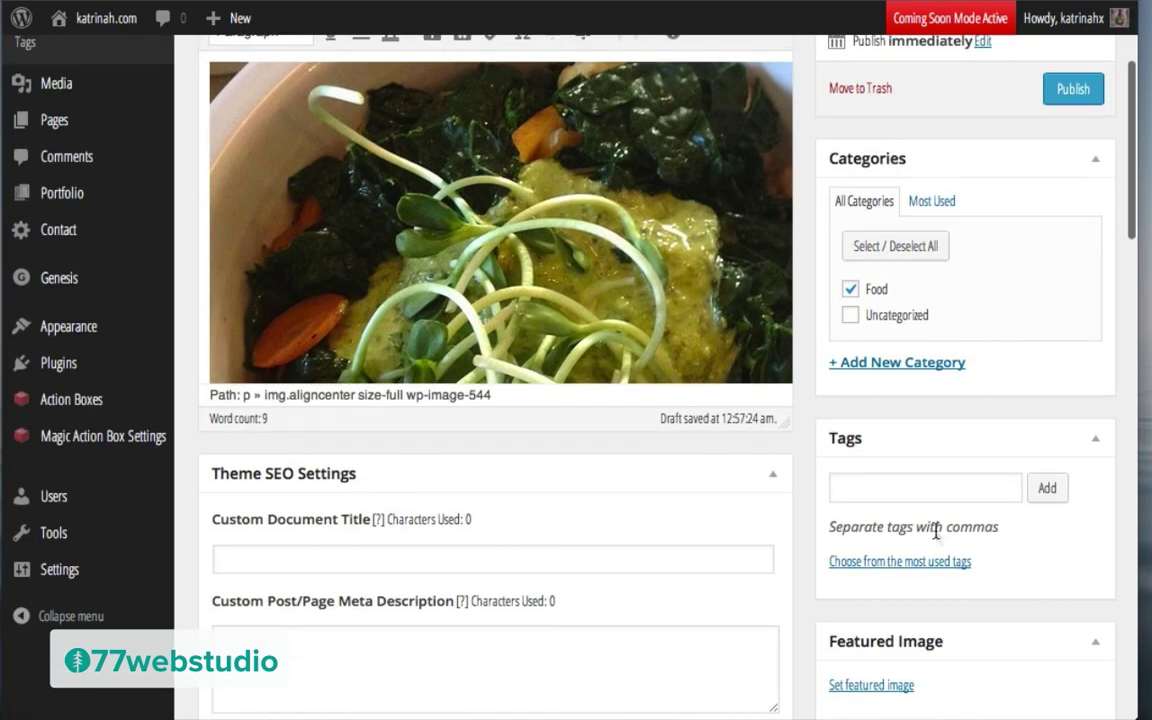
{"action": "left_click", "coordinate": [868, 484]}
{"action": "type", "text": "Sprouts, Superfood, Tips"}
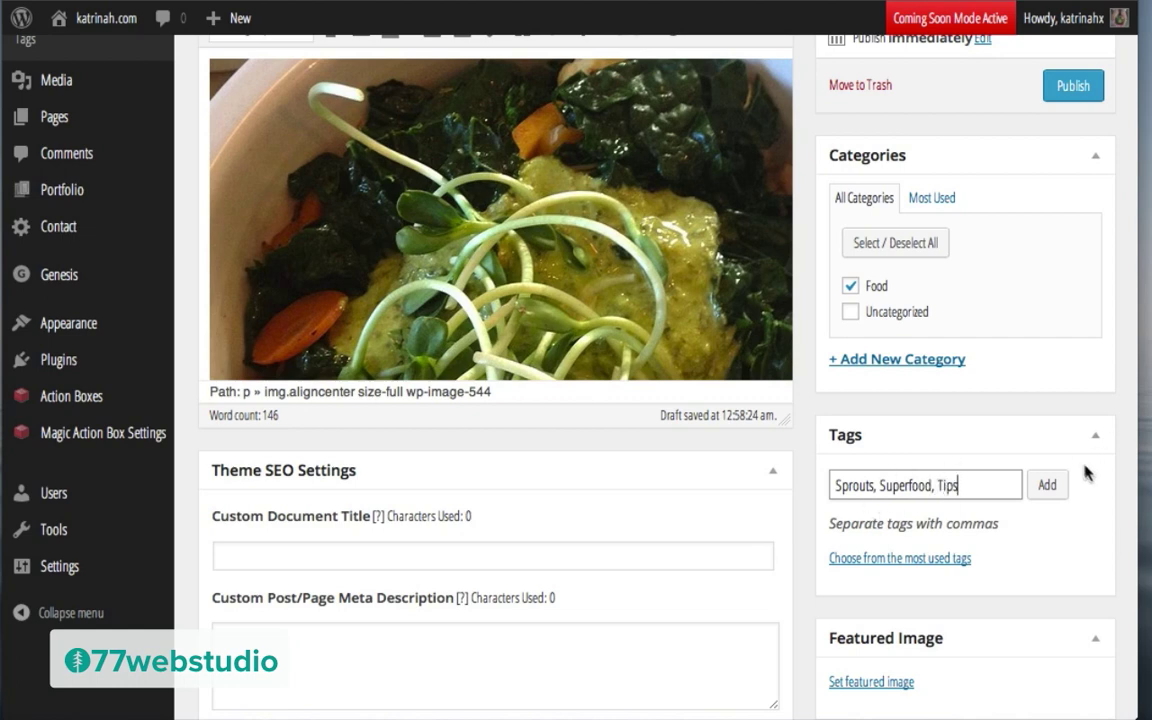
{"action": "left_click", "coordinate": [1049, 488]}
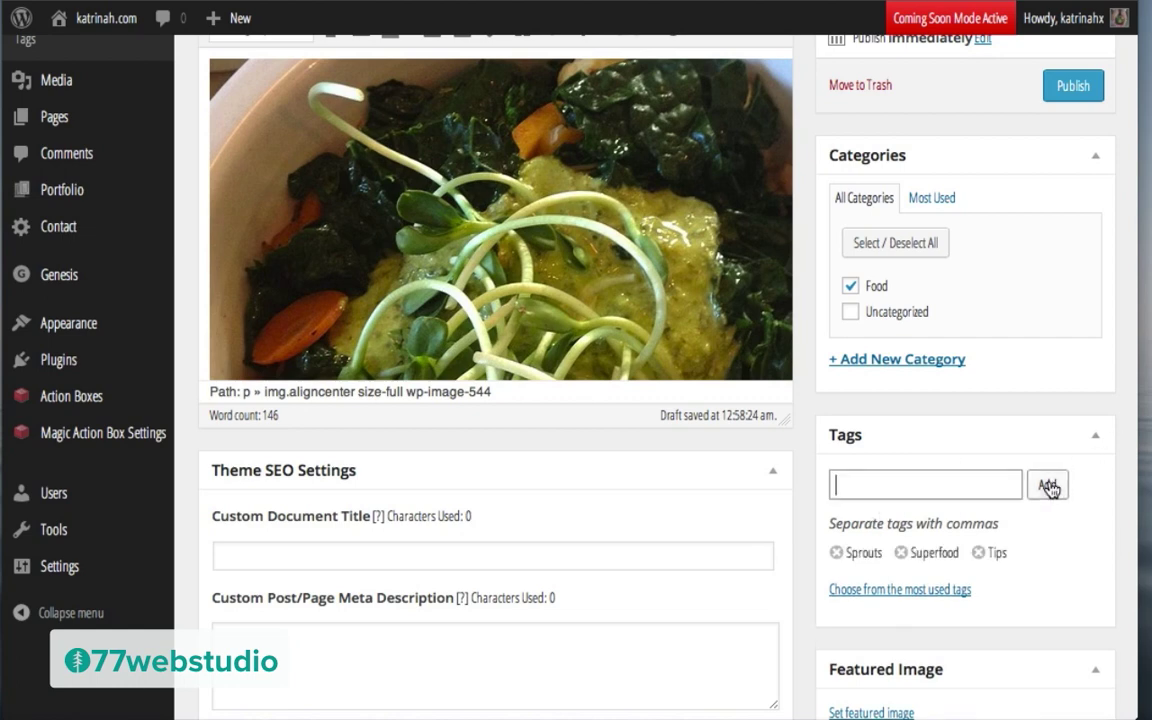
{"action": "scroll", "coordinate": [800, 484], "scroll_direction": "down", "scroll_amount": 3}
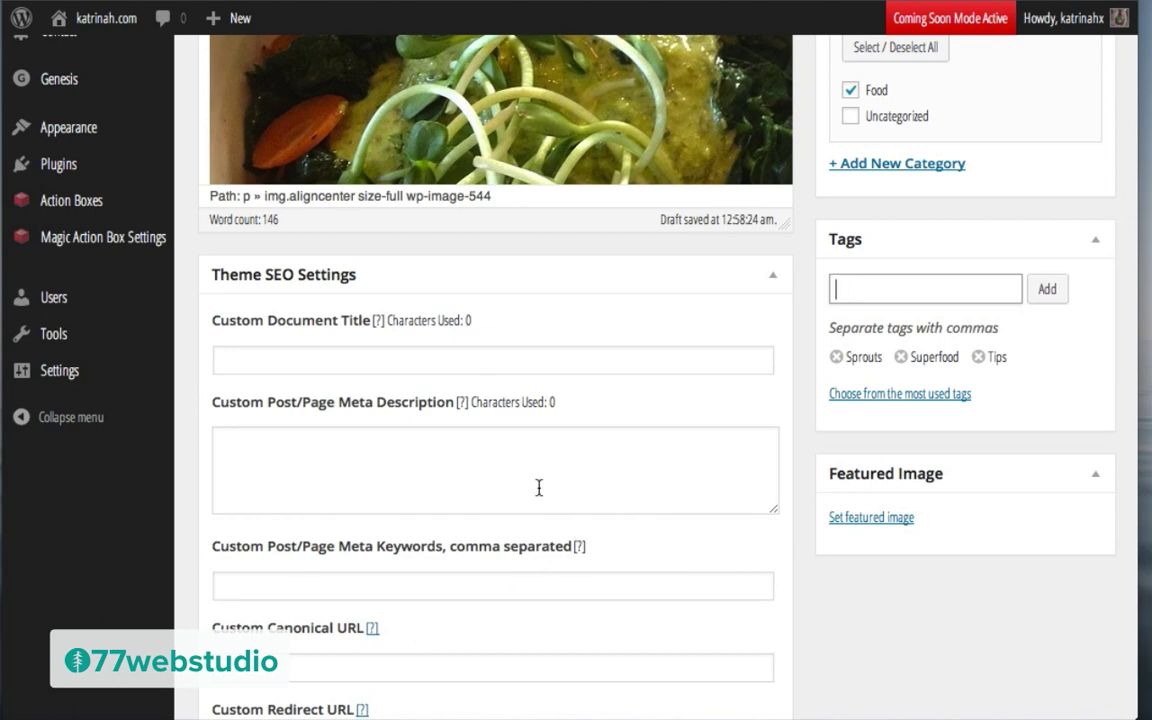
{"action": "scroll", "coordinate": [866, 424], "scroll_direction": "down", "scroll_amount": 2}
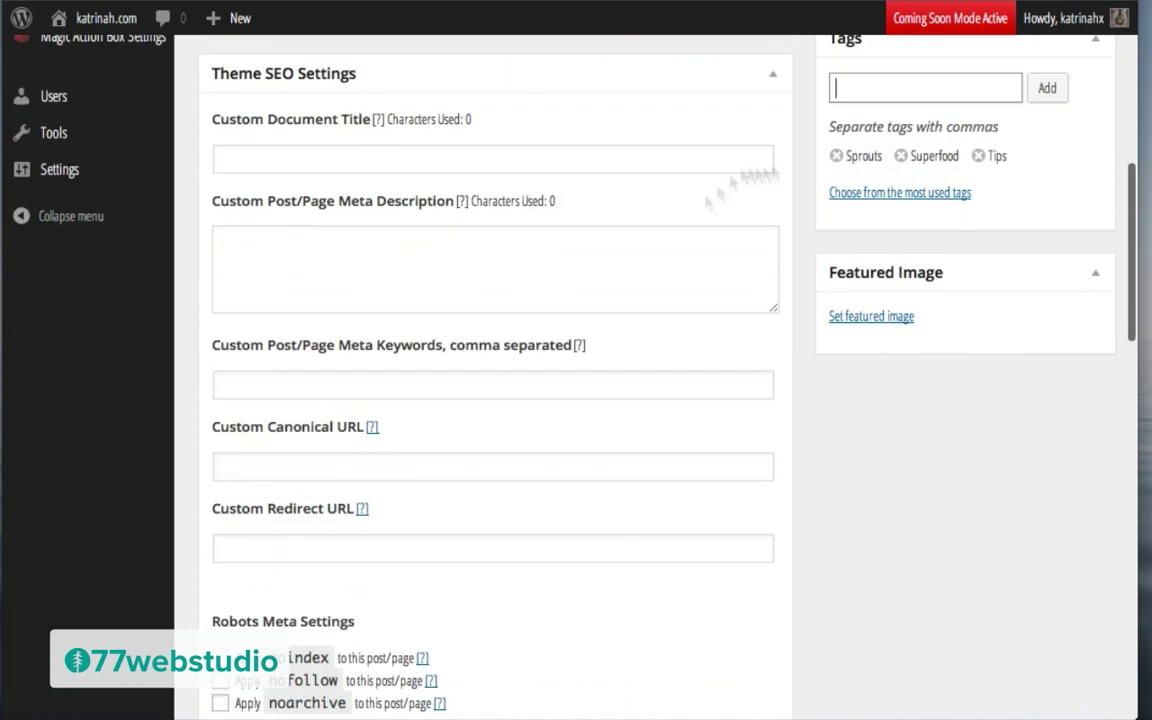
Step: Upload sprouts.jpg through the featured image picker
{"action": "left_click", "coordinate": [868, 318]}
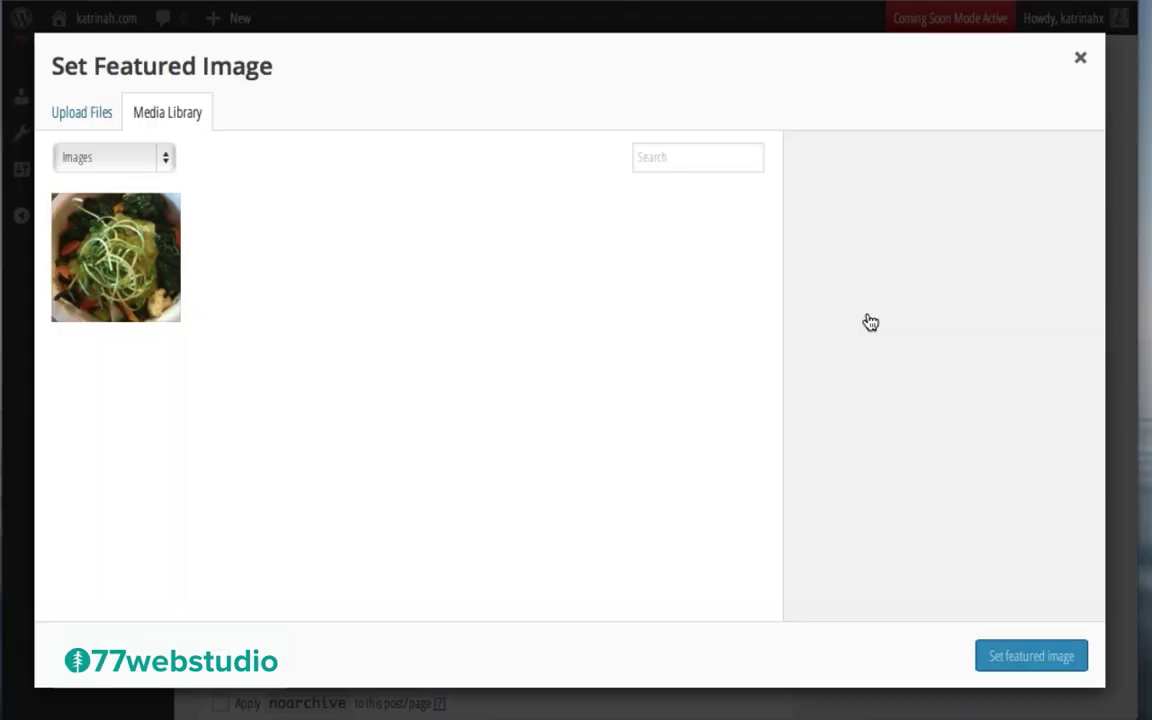
{"action": "left_click", "coordinate": [72, 116]}
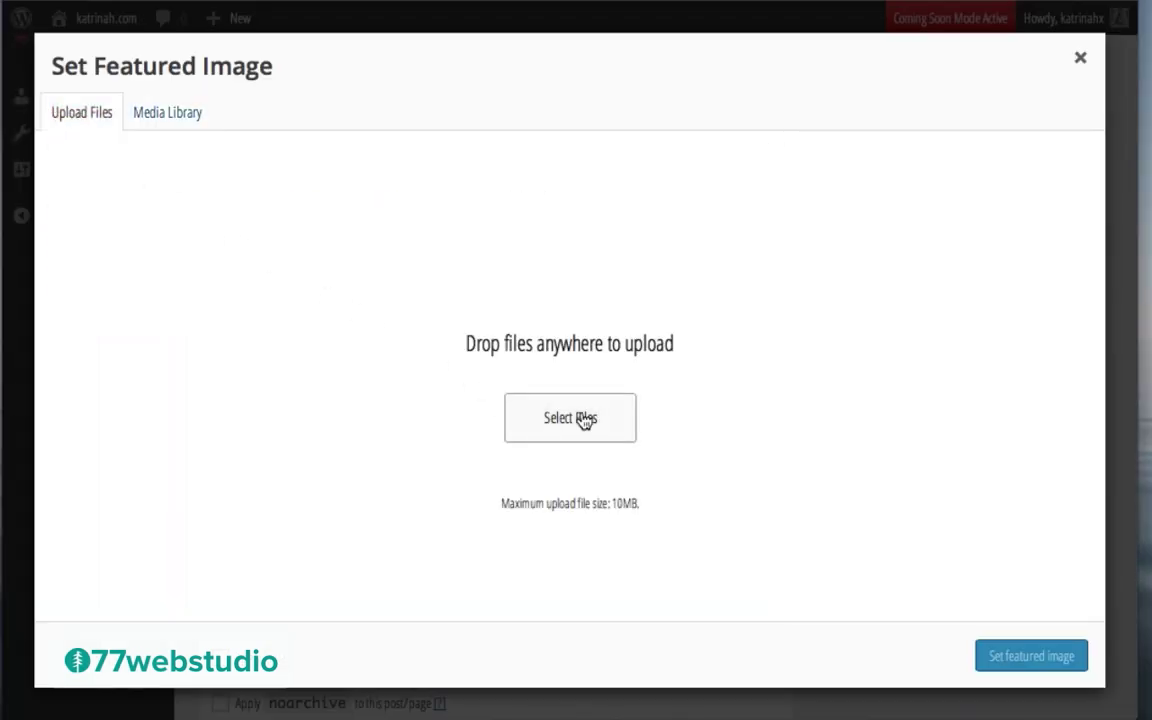
{"action": "left_click", "coordinate": [584, 419]}
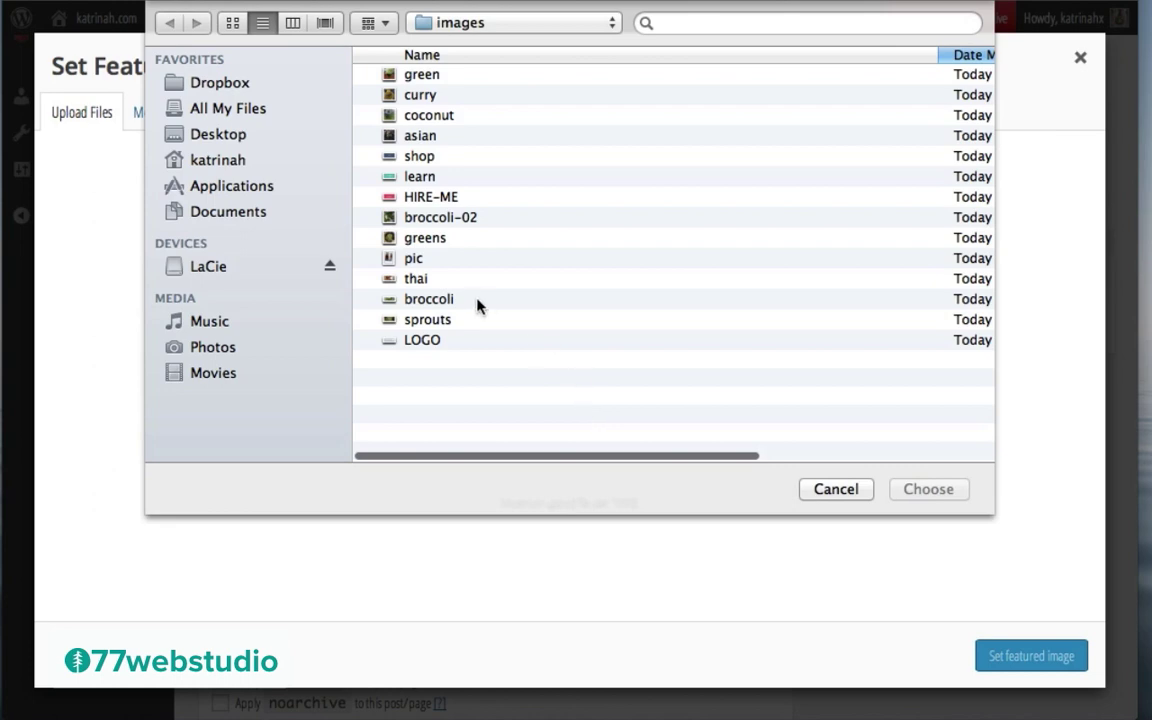
{"action": "left_click", "coordinate": [425, 320]}
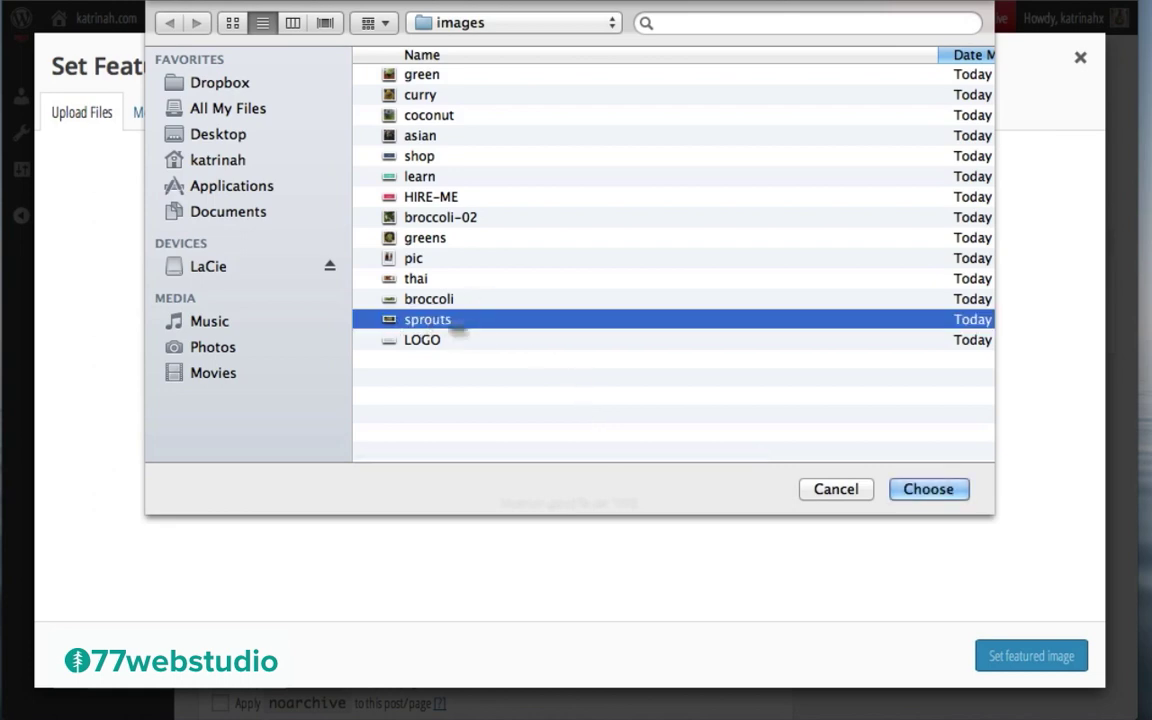
{"action": "left_click", "coordinate": [928, 489]}
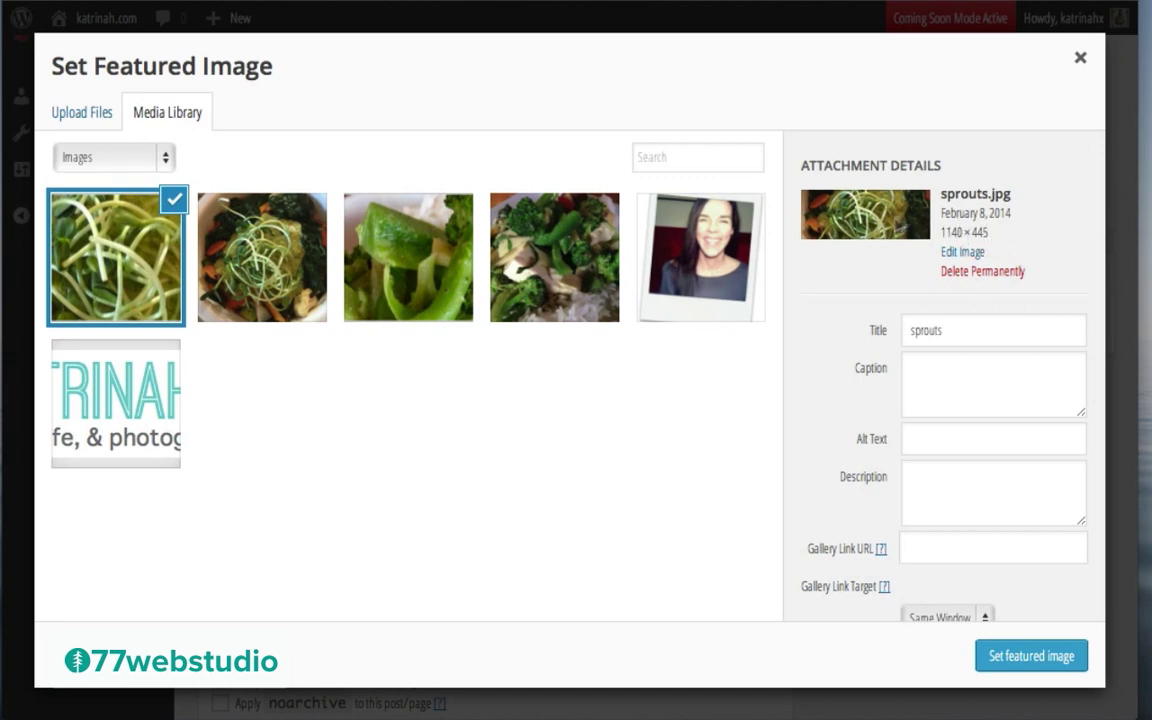
Step: Use the post title as the sprouts image's title and alt text, and set it as featured
{"action": "left_click", "coordinate": [917, 331]}
{"action": "double_click", "coordinate": [917, 331]}
{"action": "type", "text": "Grow your own superfood in your kitchen?"}
{"action": "left_click", "coordinate": [918, 437]}
{"action": "type", "text": "Sprouts: How to grow your own superfood in your kitchen?"}
{"action": "scroll", "coordinate": [843, 550], "scroll_direction": "down", "scroll_amount": 2}
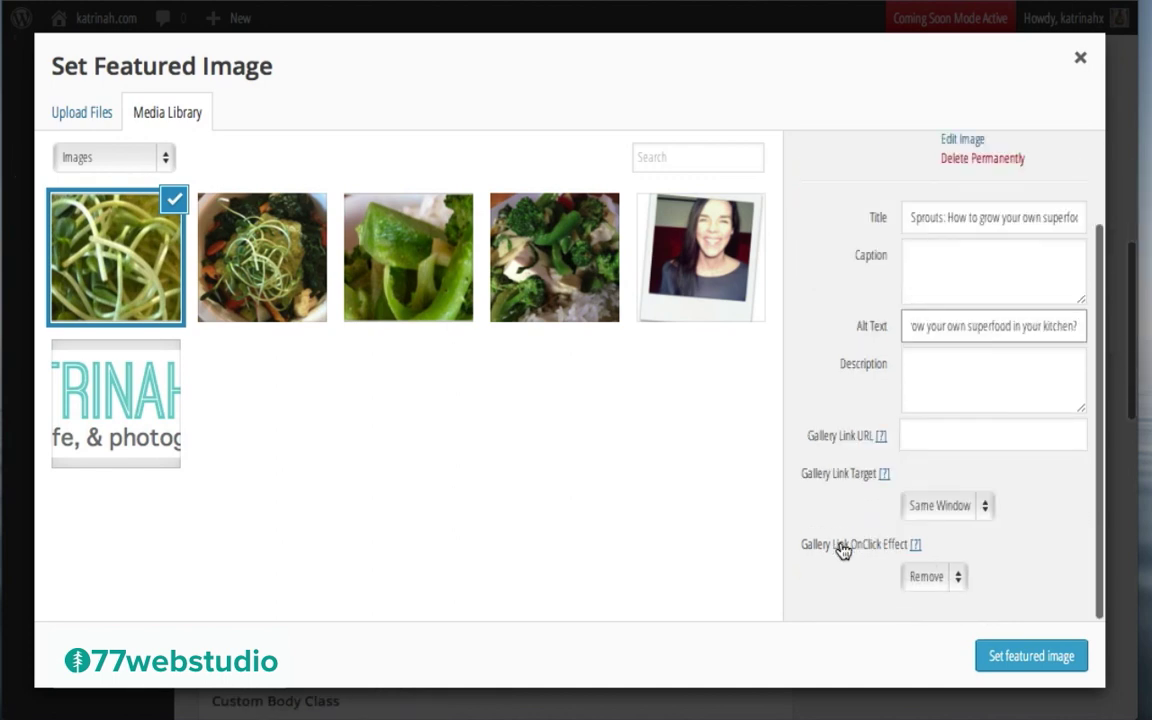
{"action": "left_click", "coordinate": [1033, 662]}
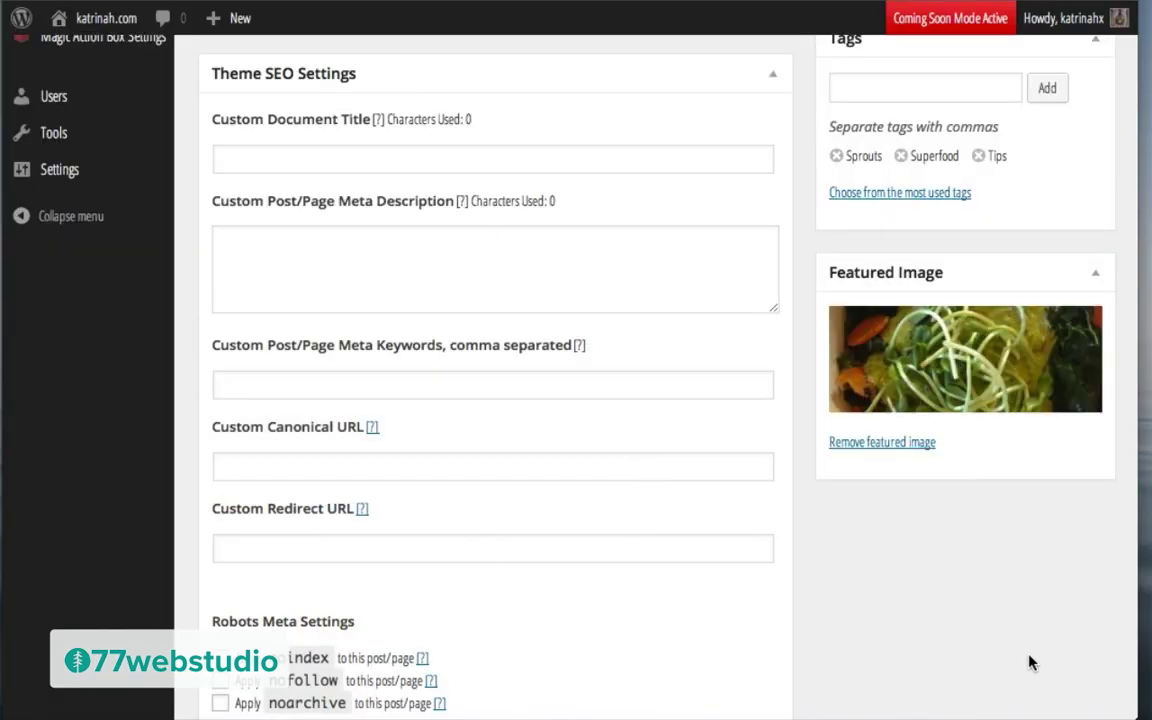
Step: Fill the Excerpt box with a lorem ipsum paragraph
{"action": "scroll", "coordinate": [728, 555], "scroll_direction": "down", "scroll_amount": 5}
{"action": "scroll", "coordinate": [728, 562], "scroll_direction": "down", "scroll_amount": 7}
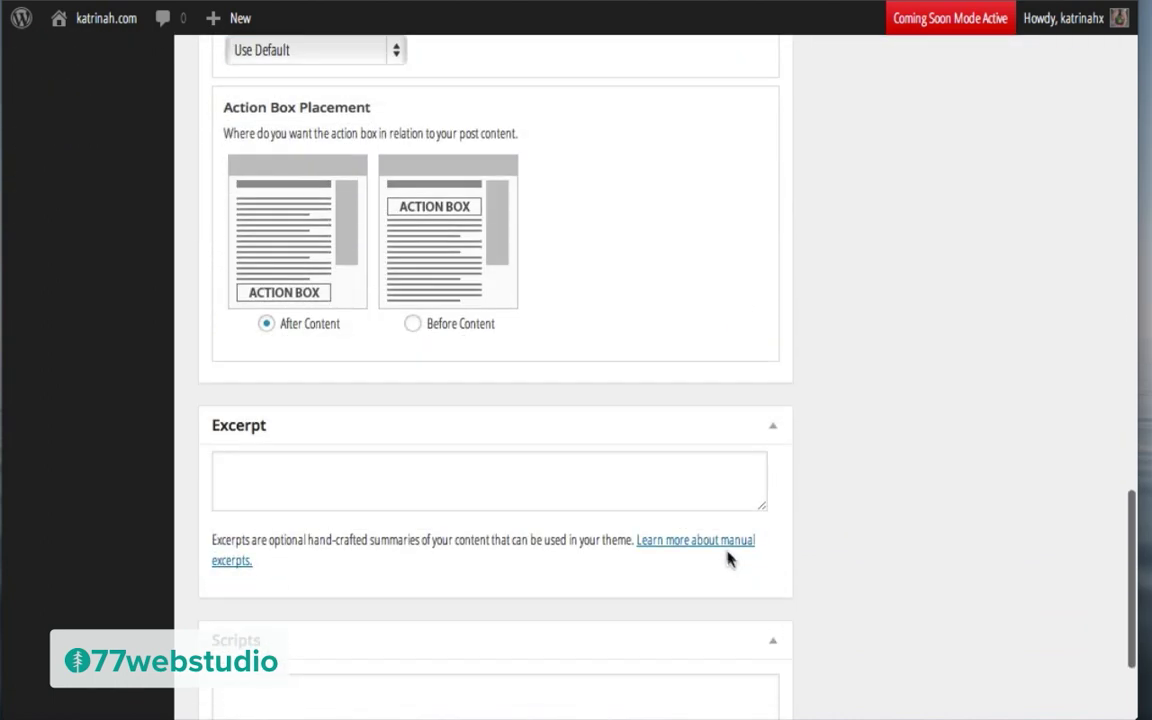
{"action": "left_click", "coordinate": [296, 478]}
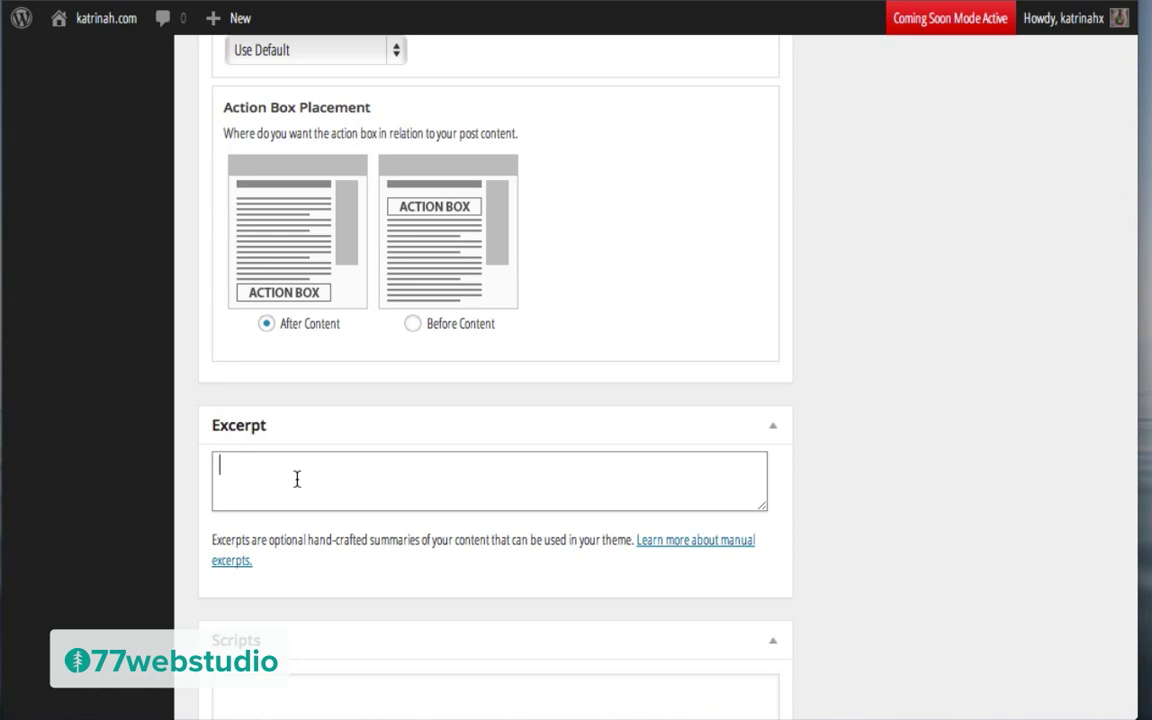
{"action": "type", "text": "Sprouts: How to grow your own superfood in your kitchen?"}
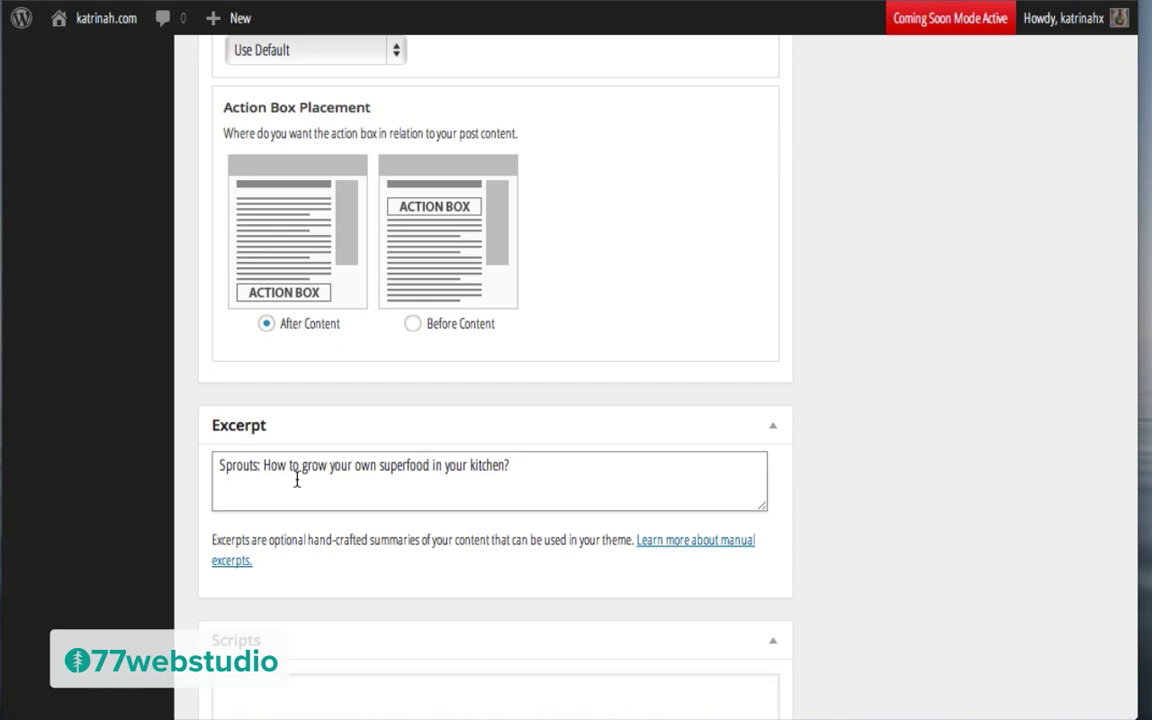
{"action": "key", "text": "ctrl+a"}
{"action": "type", "text": "Lorem ipsum dolor sit amet, consectetur adipisicing elit, sed do eiusmod tempor incididunt ut labore et dolore magna aliqua."}
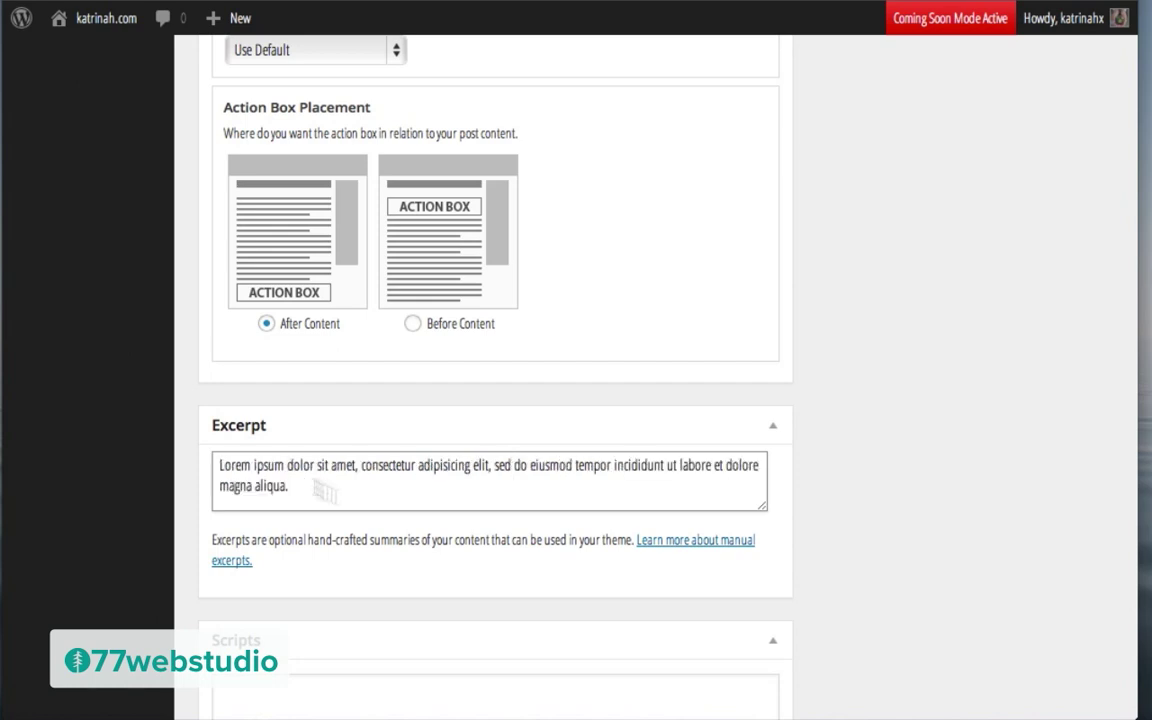
Step: Publish the Sprouts post and view its live page
{"action": "scroll", "coordinate": [853, 381], "scroll_direction": "up", "scroll_amount": 15}
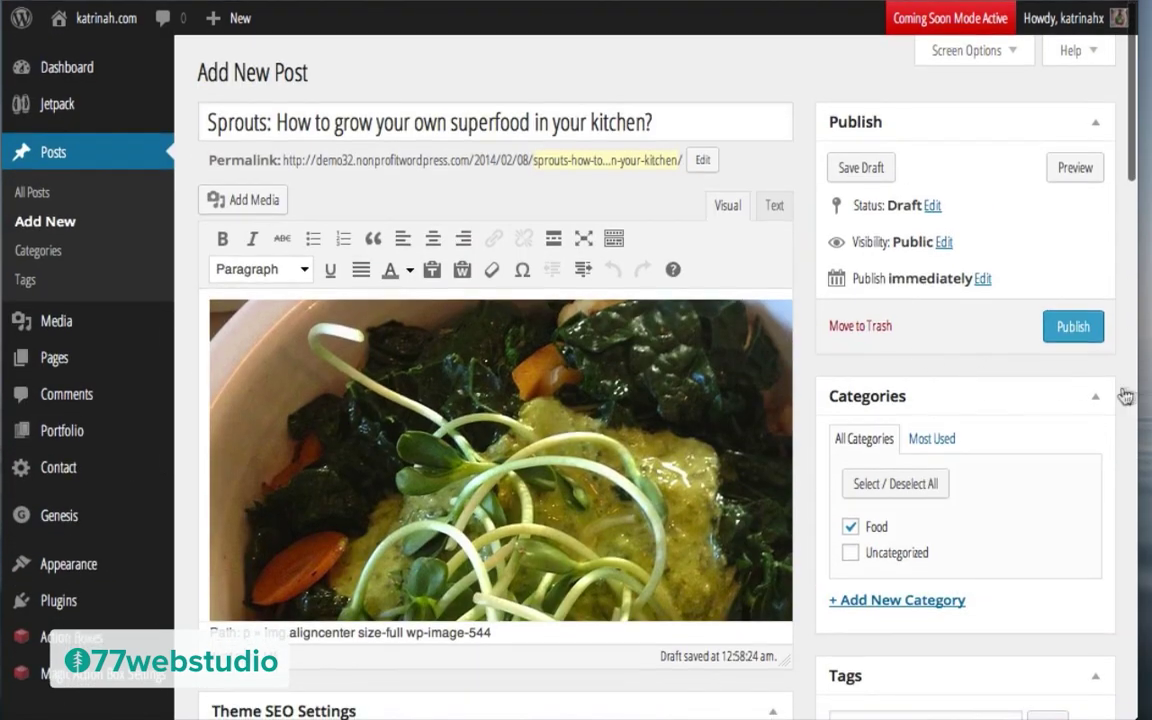
{"action": "left_click", "coordinate": [1075, 338]}
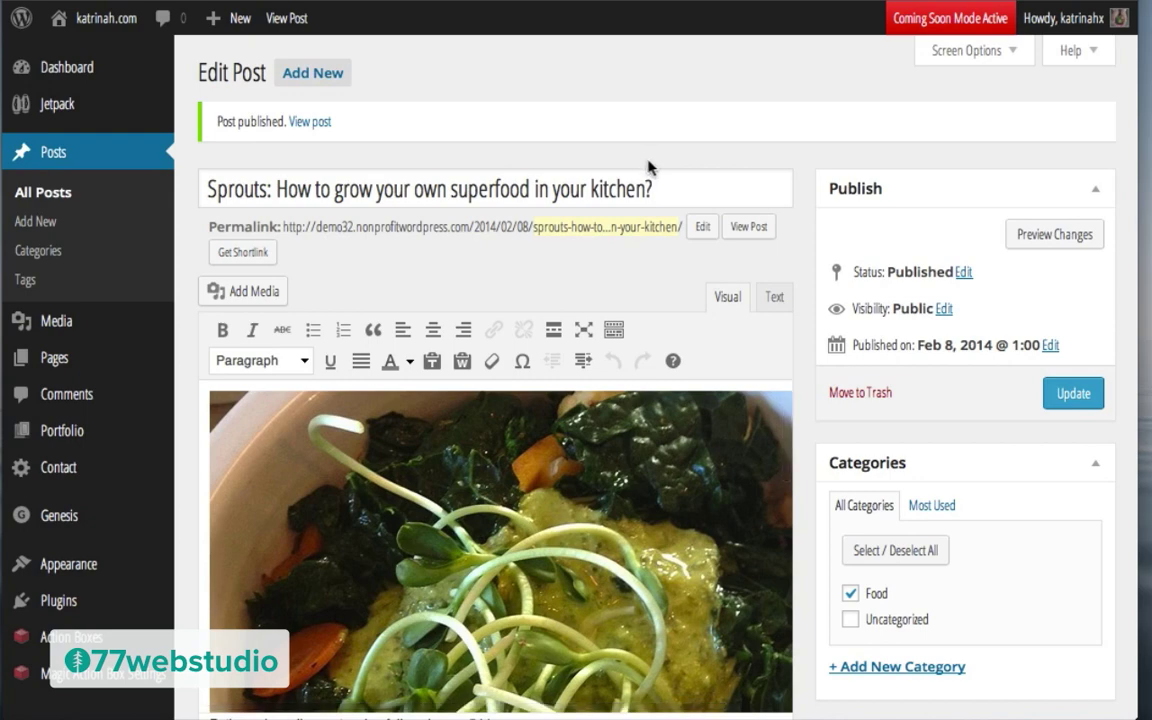
{"action": "left_click", "coordinate": [752, 230]}
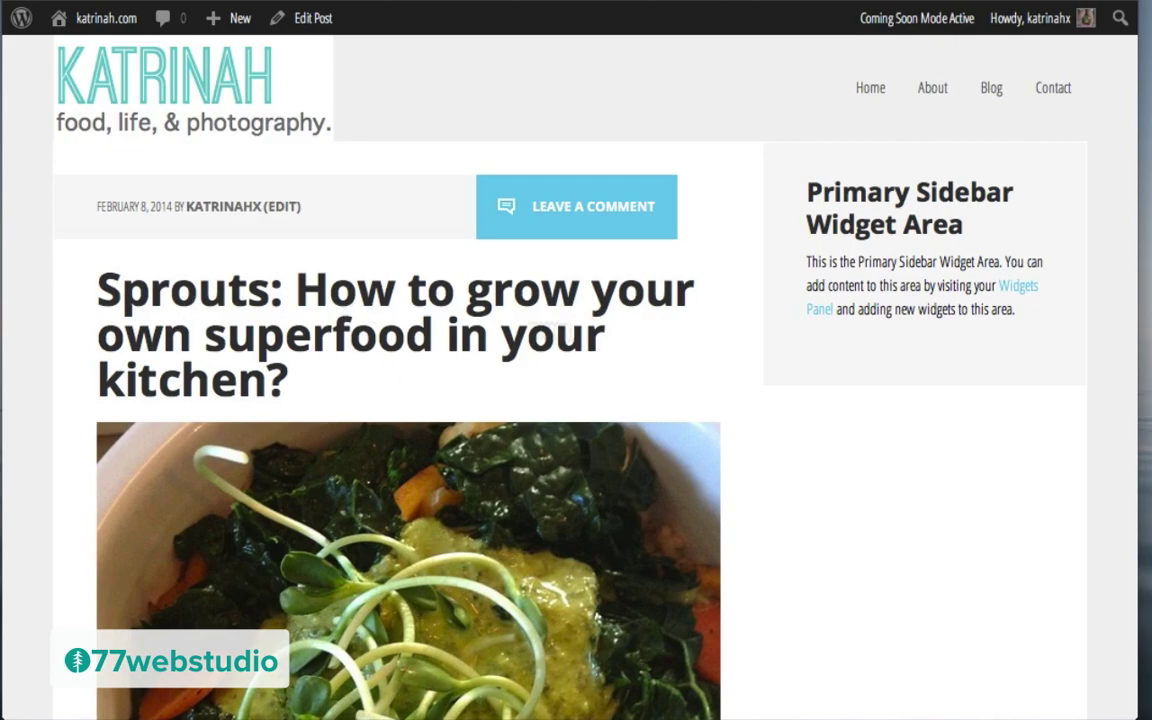
{"action": "scroll", "coordinate": [575, 433], "scroll_direction": "down", "scroll_amount": 5}
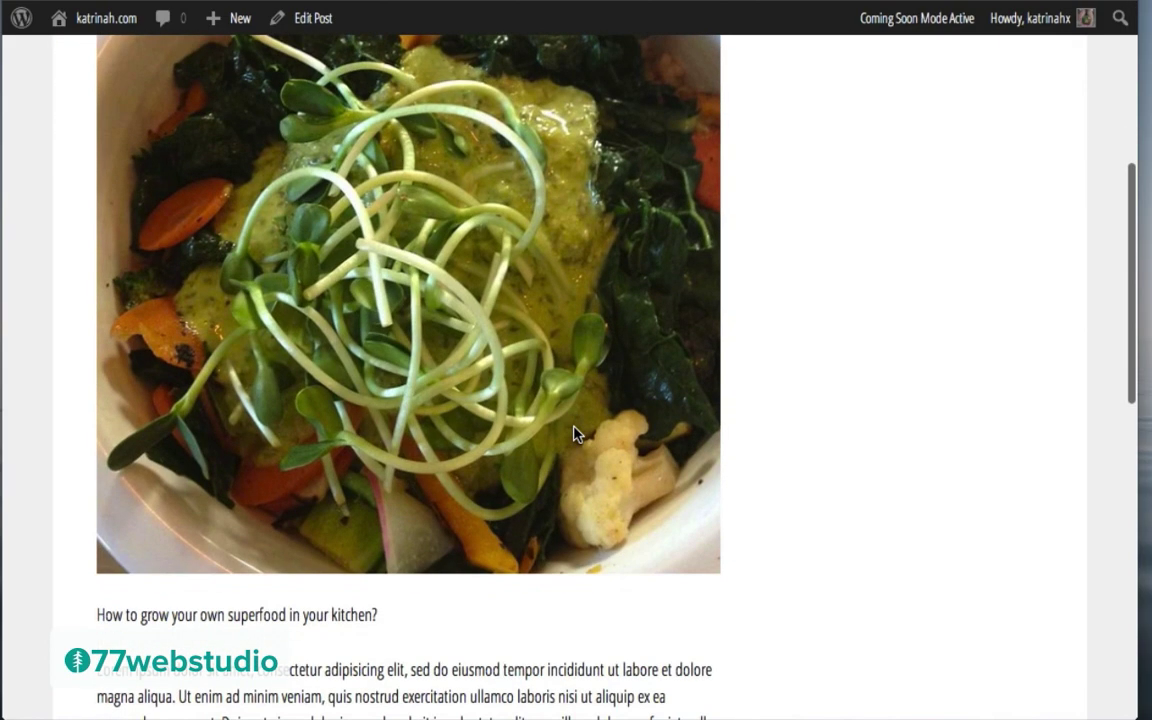
{"action": "scroll", "coordinate": [575, 433], "scroll_direction": "down", "scroll_amount": 5}
{"action": "scroll", "coordinate": [571, 506], "scroll_direction": "down", "scroll_amount": 6}
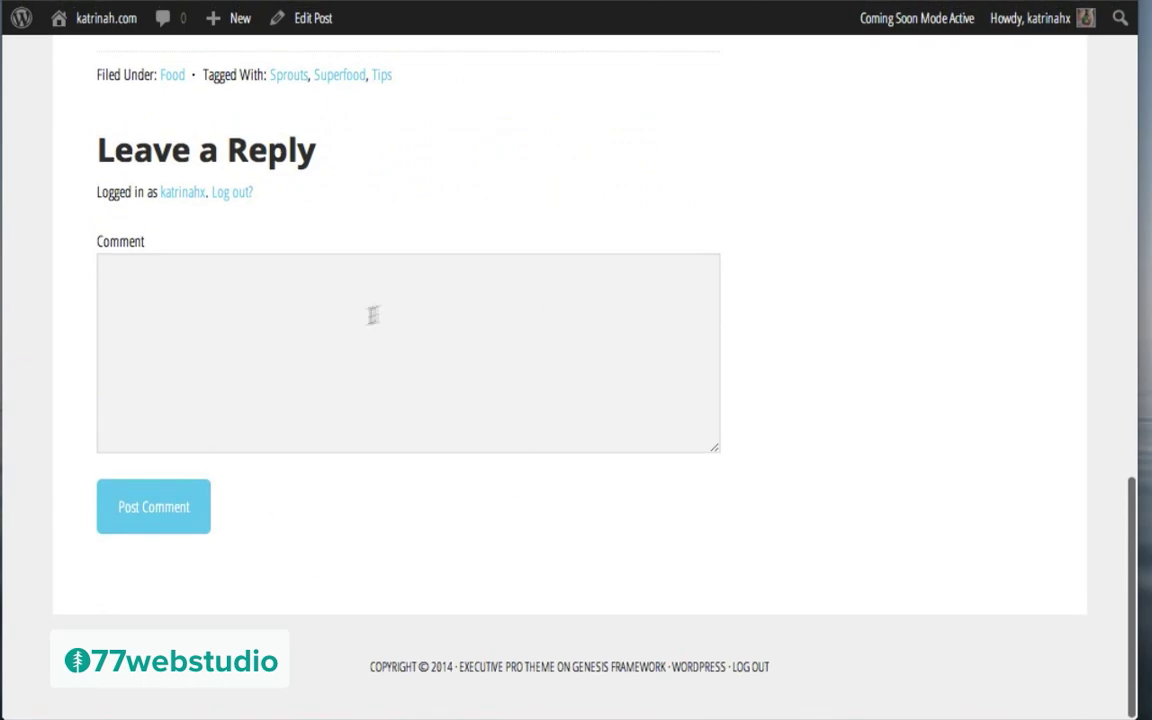
{"action": "scroll", "coordinate": [501, 316], "scroll_direction": "up", "scroll_amount": 15}
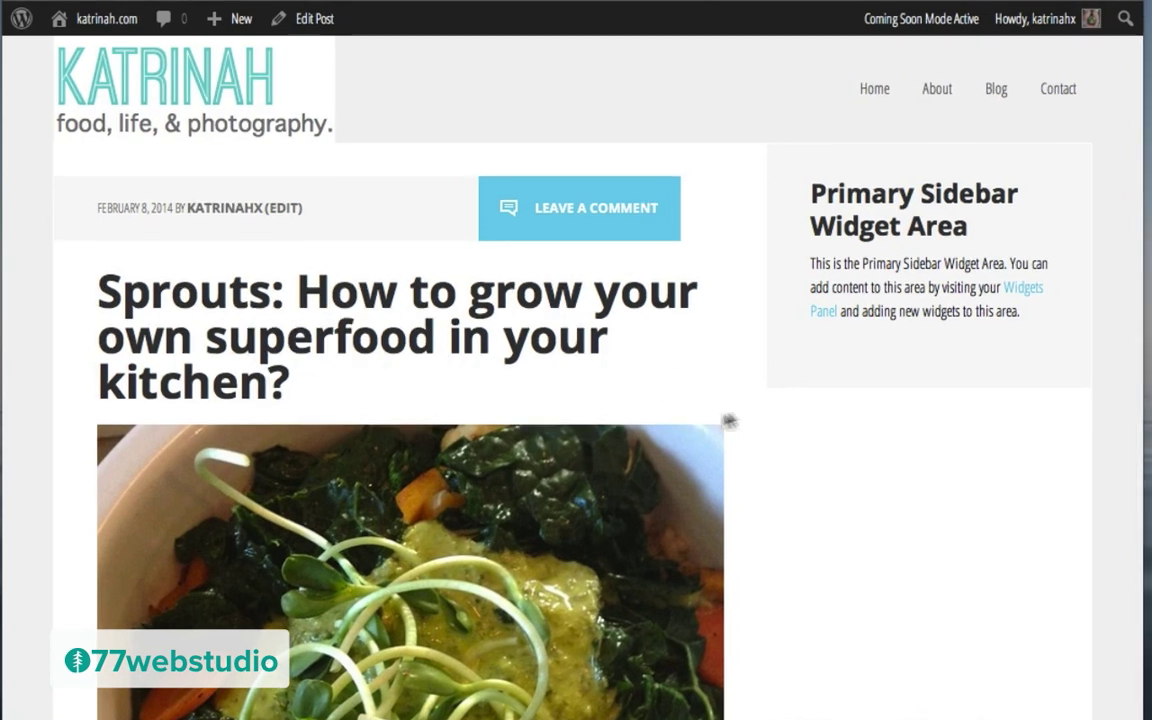
{"action": "left_click", "coordinate": [869, 91]}
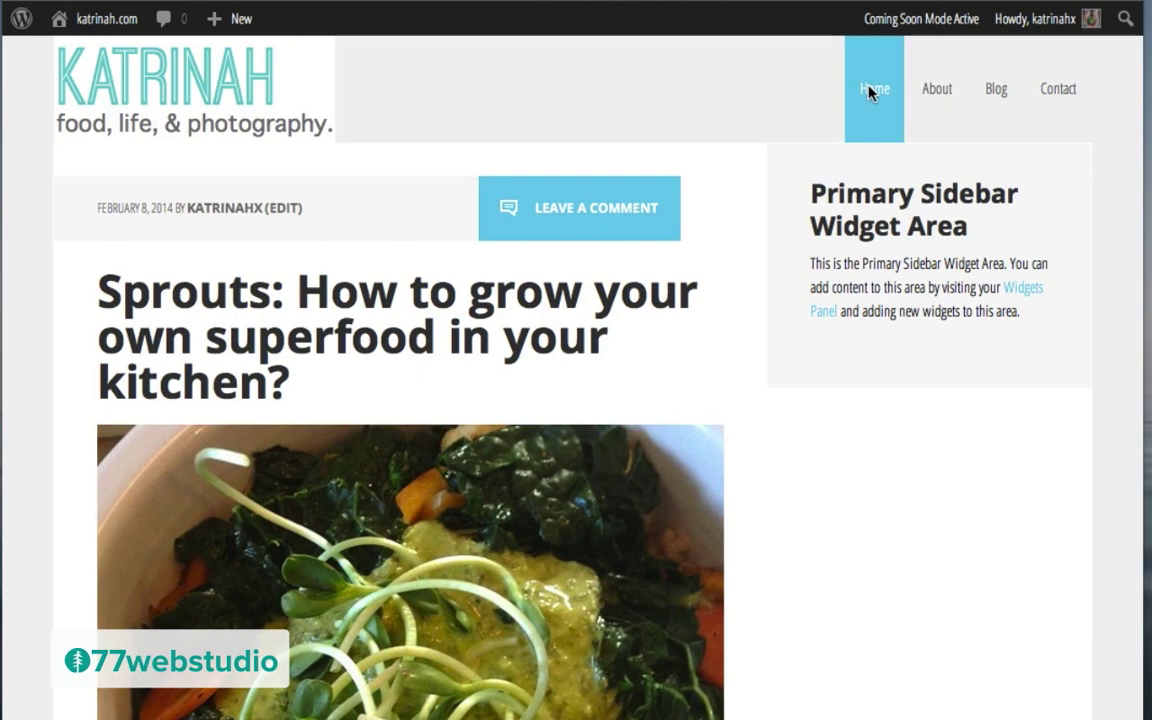
{"action": "scroll", "coordinate": [684, 507], "scroll_direction": "down", "scroll_amount": 7}
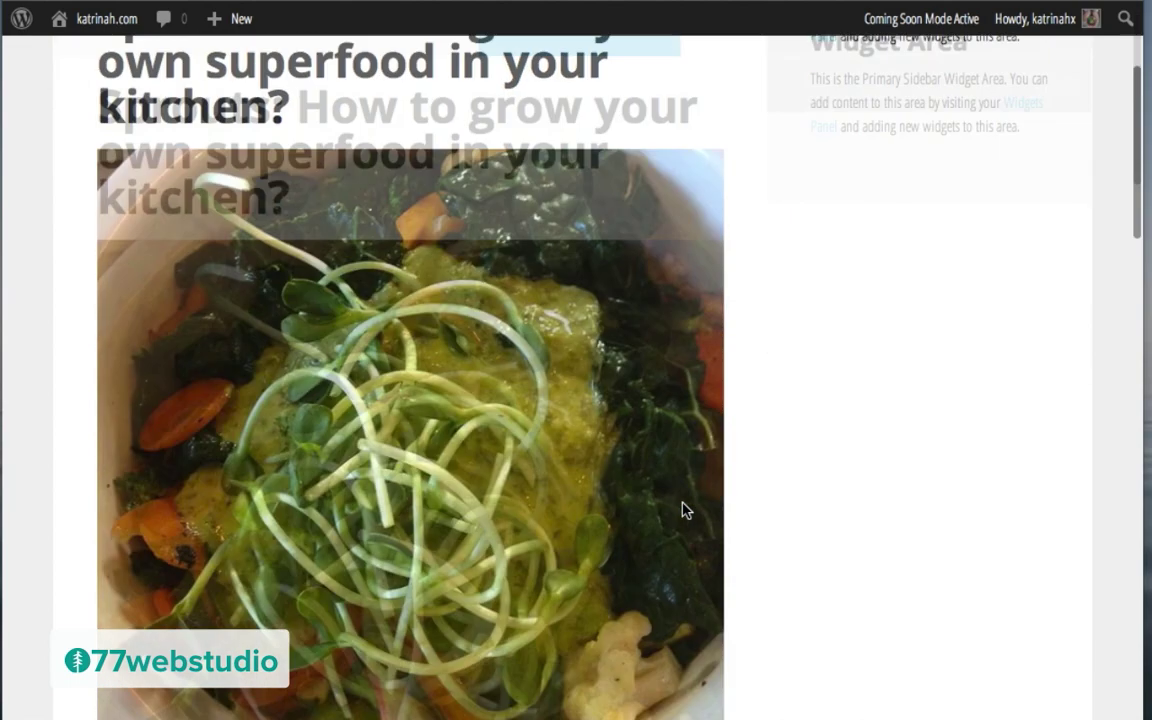
{"action": "scroll", "coordinate": [684, 507], "scroll_direction": "down", "scroll_amount": 15}
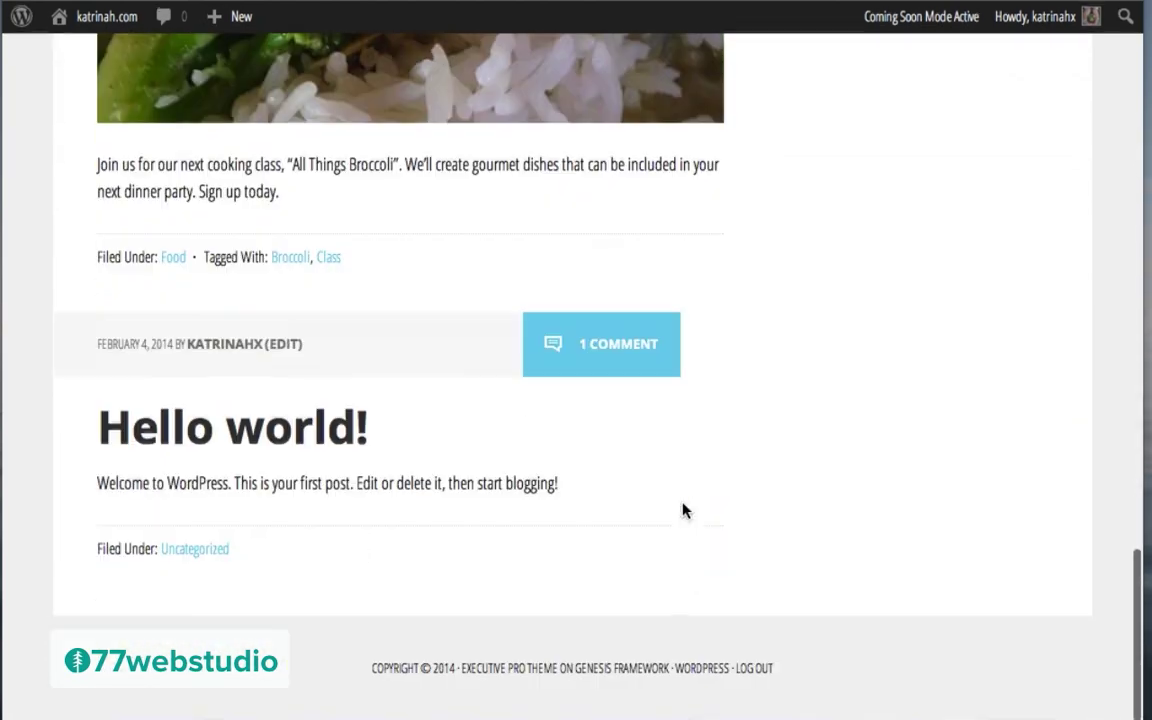
{"action": "scroll", "coordinate": [684, 510], "scroll_direction": "up", "scroll_amount": 20}
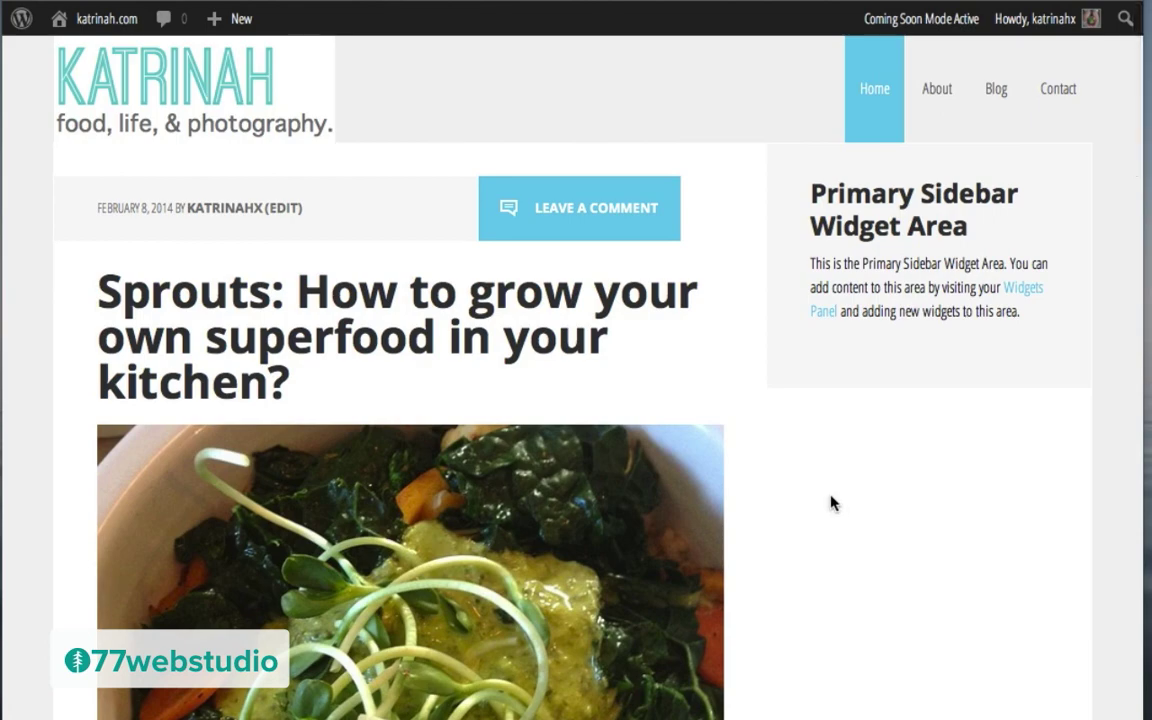
{"action": "scroll", "coordinate": [831, 503], "scroll_direction": "down", "scroll_amount": 15}
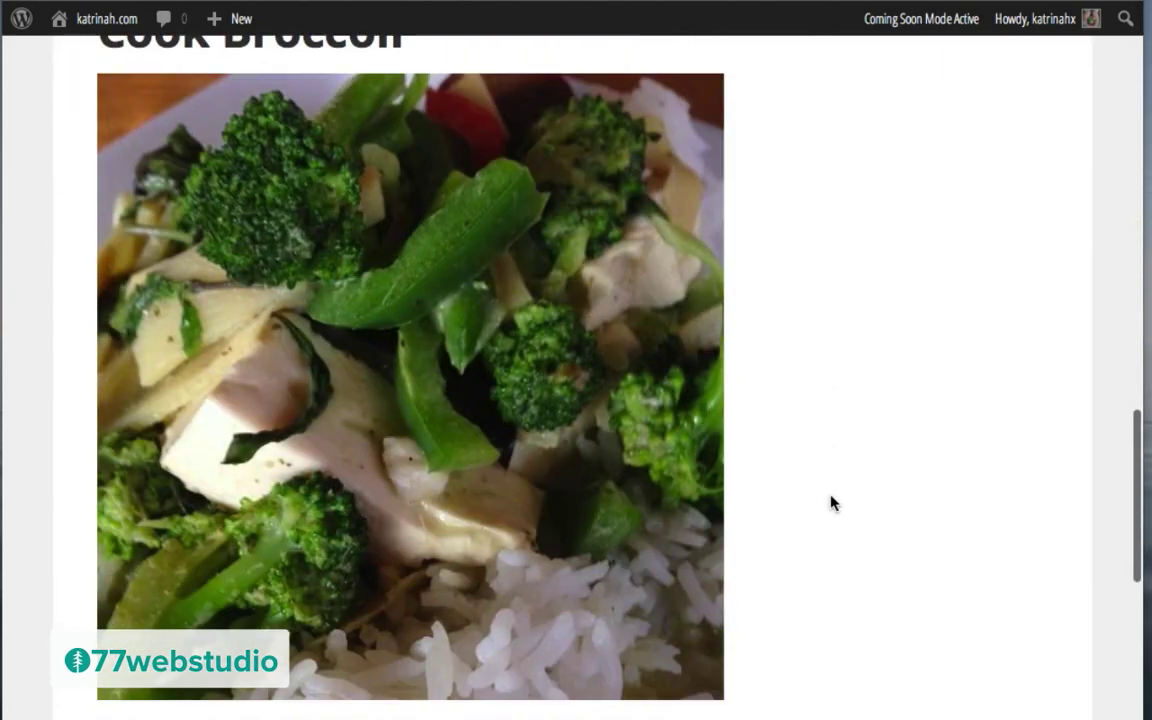
{"action": "scroll", "coordinate": [831, 503], "scroll_direction": "up", "scroll_amount": 15}
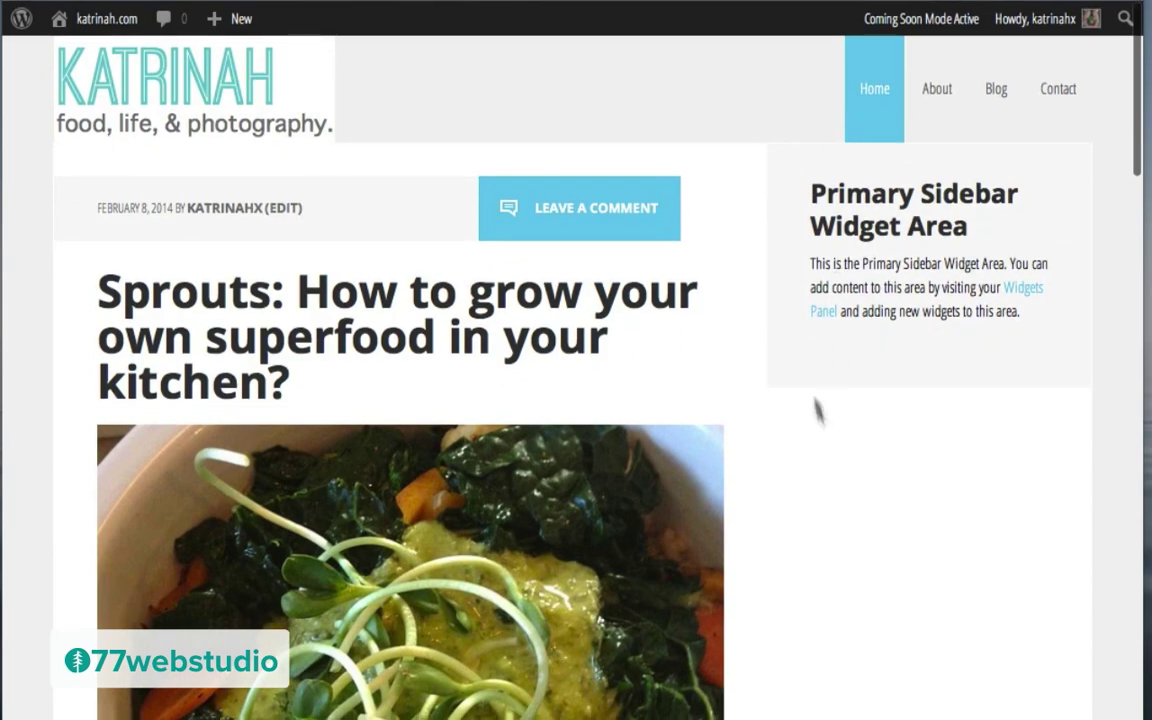
{"action": "scroll", "coordinate": [771, 555], "scroll_direction": "down", "scroll_amount": 8}
{"action": "scroll", "coordinate": [771, 555], "scroll_direction": "up", "scroll_amount": 8}
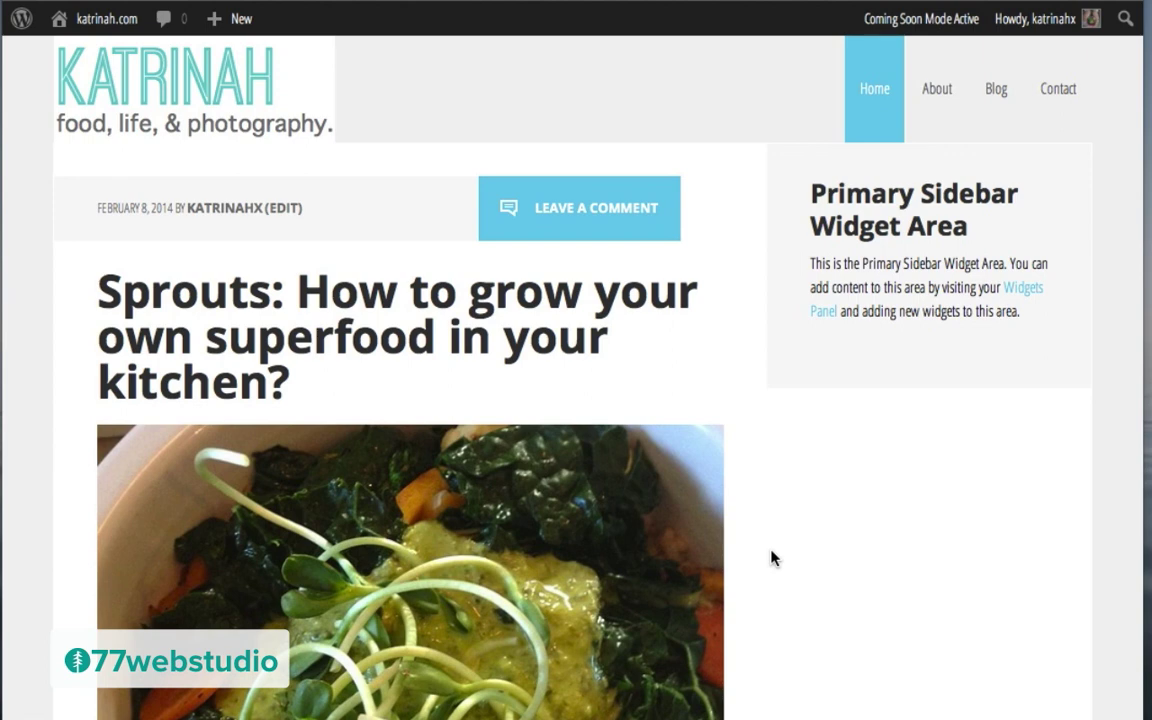
Step: In Appearance > Widgets, drag Genesis - Responsive Slider into Home - Slider and save it
{"action": "mouse_move", "coordinate": [97, 22]}
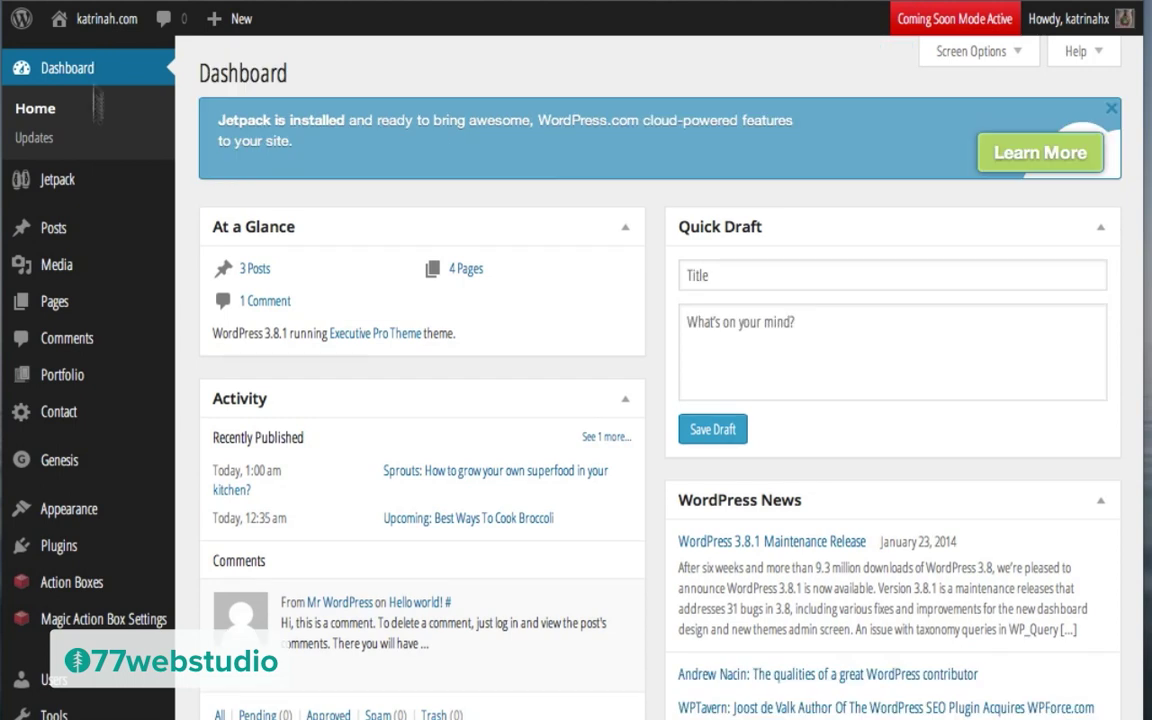
{"action": "mouse_move", "coordinate": [58, 512]}
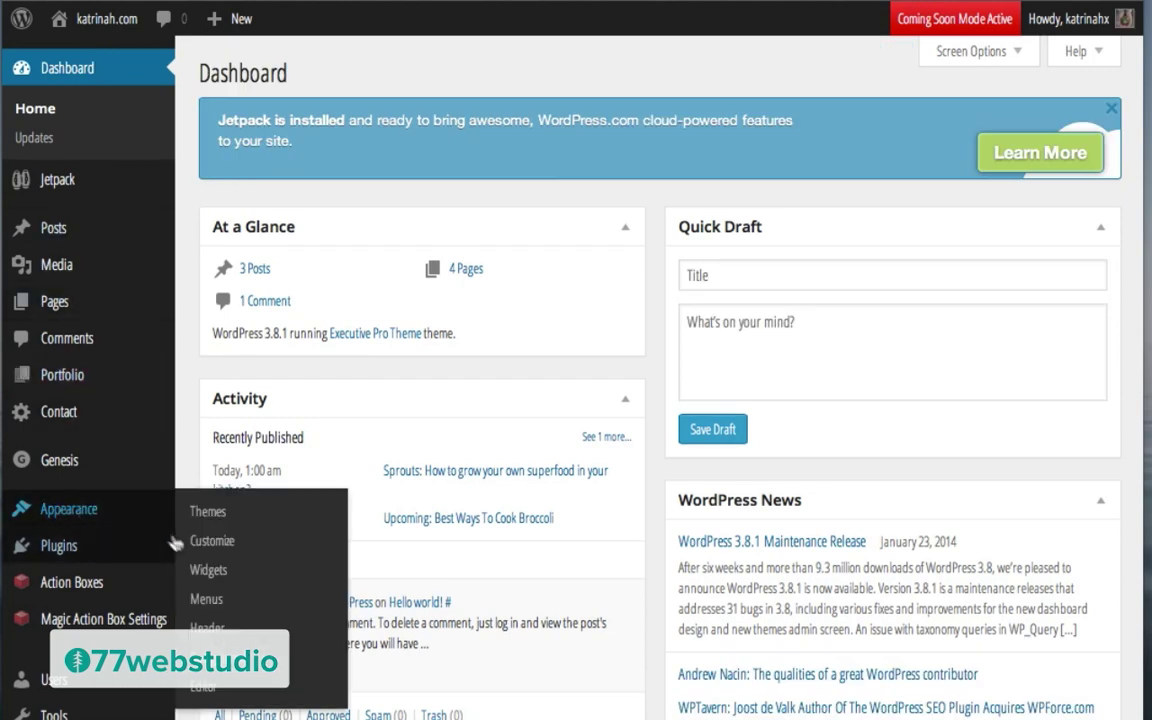
{"action": "left_click", "coordinate": [208, 570]}
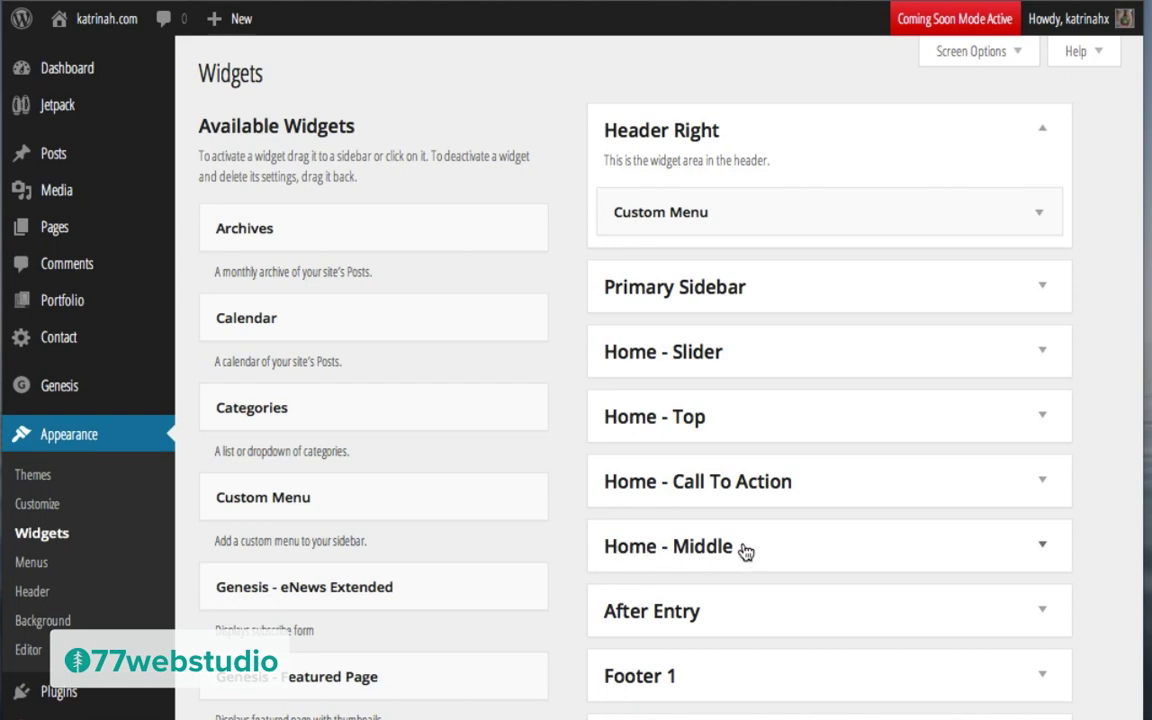
{"action": "left_click", "coordinate": [1040, 357]}
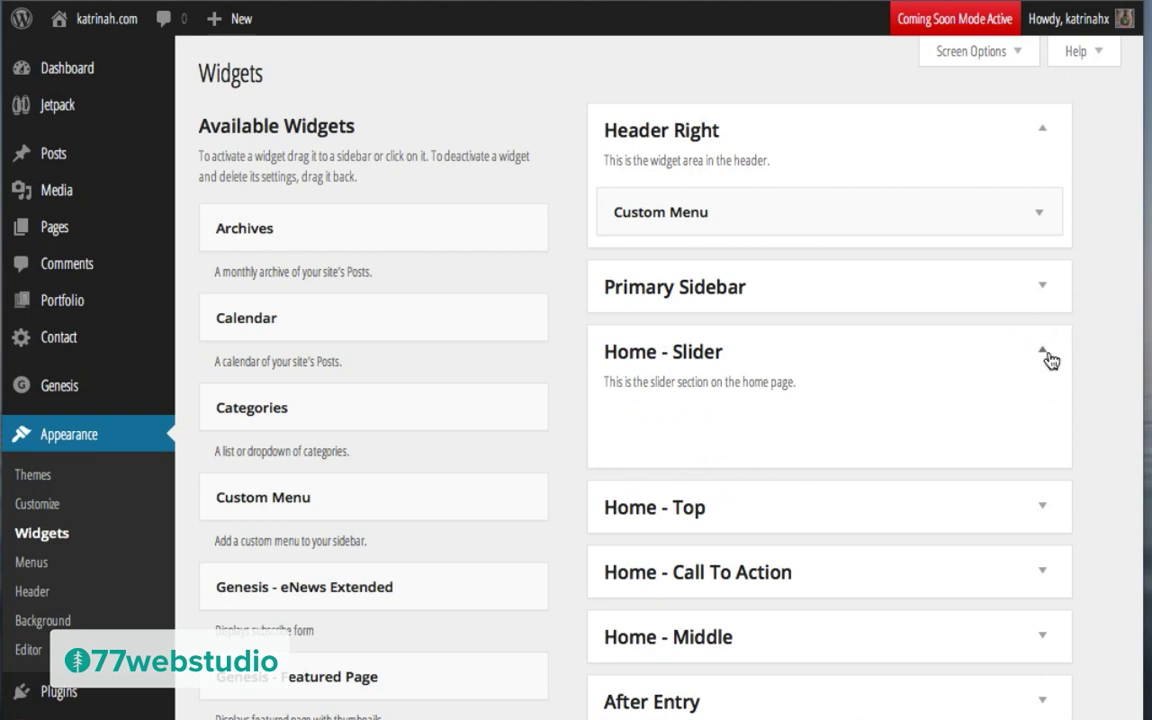
{"action": "scroll", "coordinate": [495, 443], "scroll_direction": "down", "scroll_amount": 5}
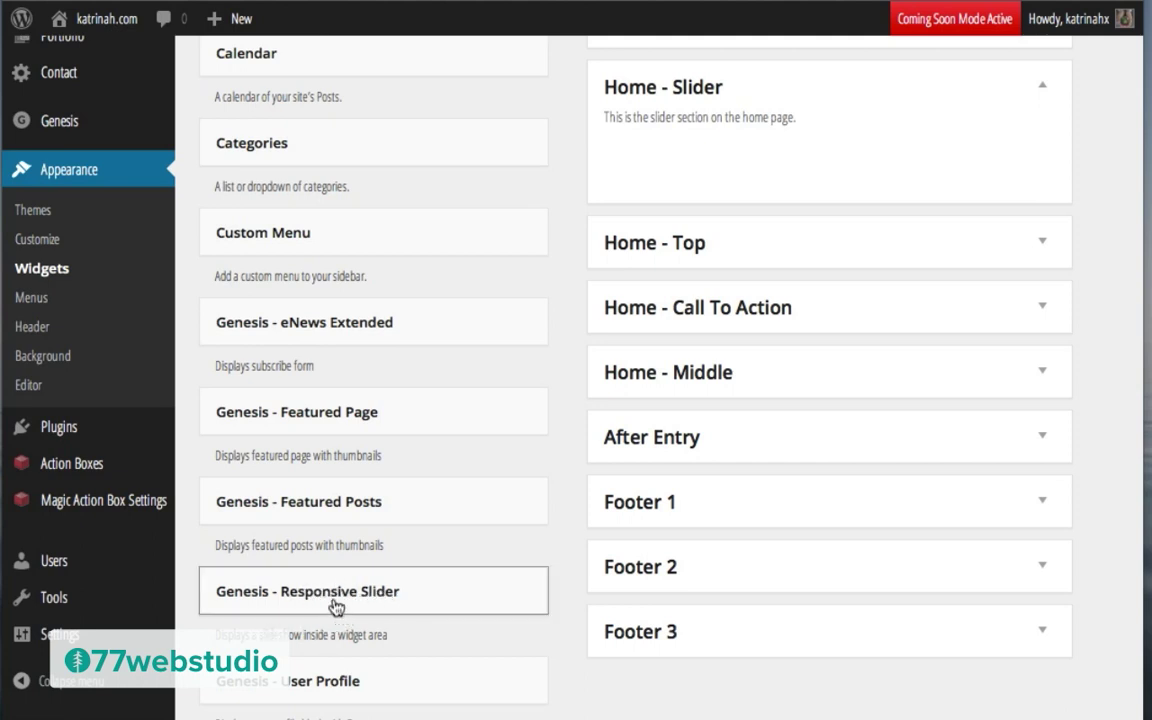
{"action": "left_click_drag", "start_coordinate": [325, 598], "coordinate": [746, 158]}
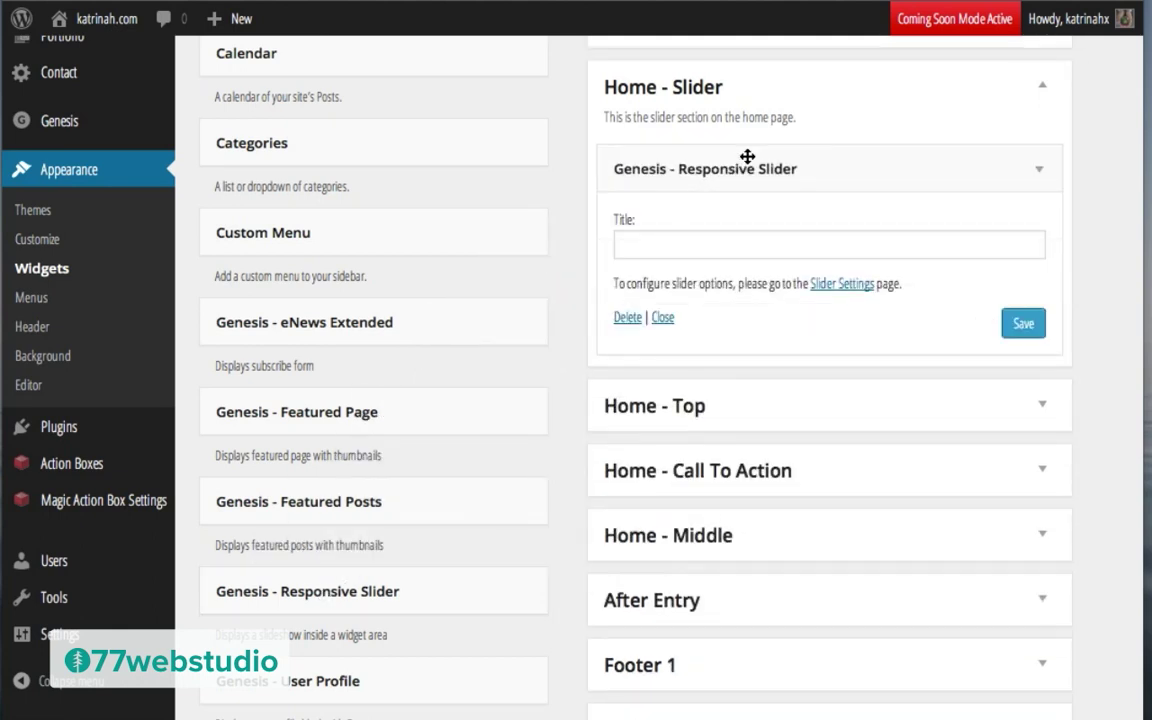
{"action": "left_click", "coordinate": [1023, 323]}
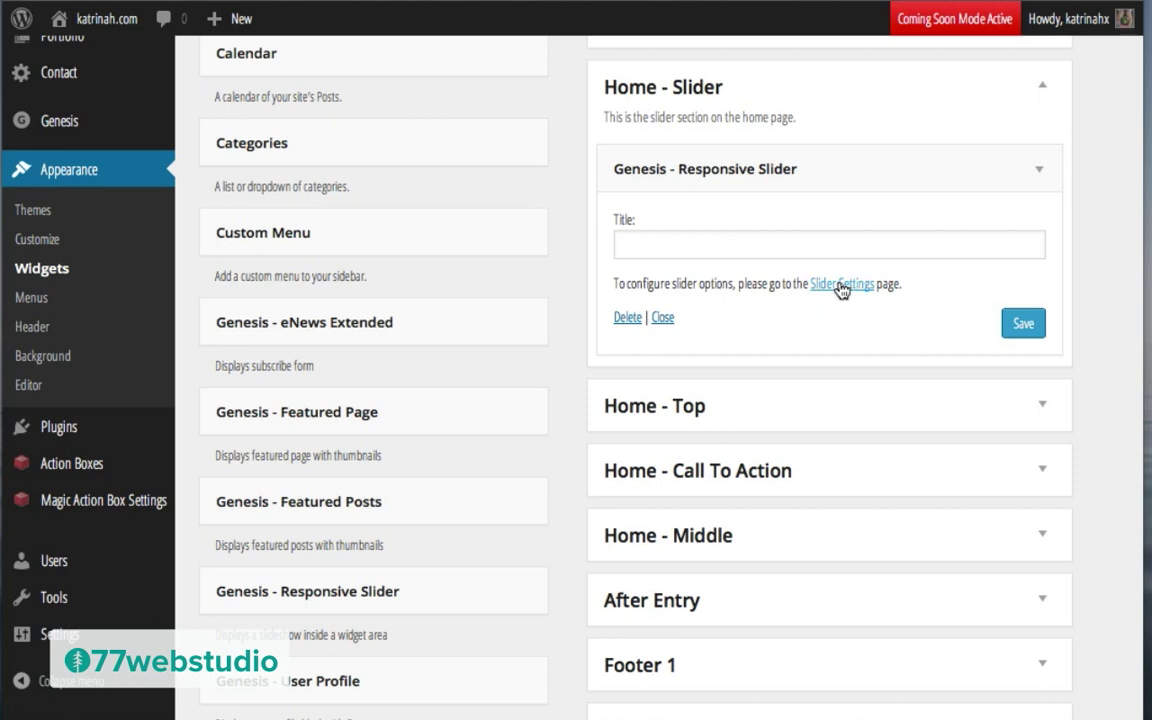
Step: In Slider Settings, keep Posts as content and All Taxonomies and Terms as the filter
{"action": "left_click", "coordinate": [838, 286]}
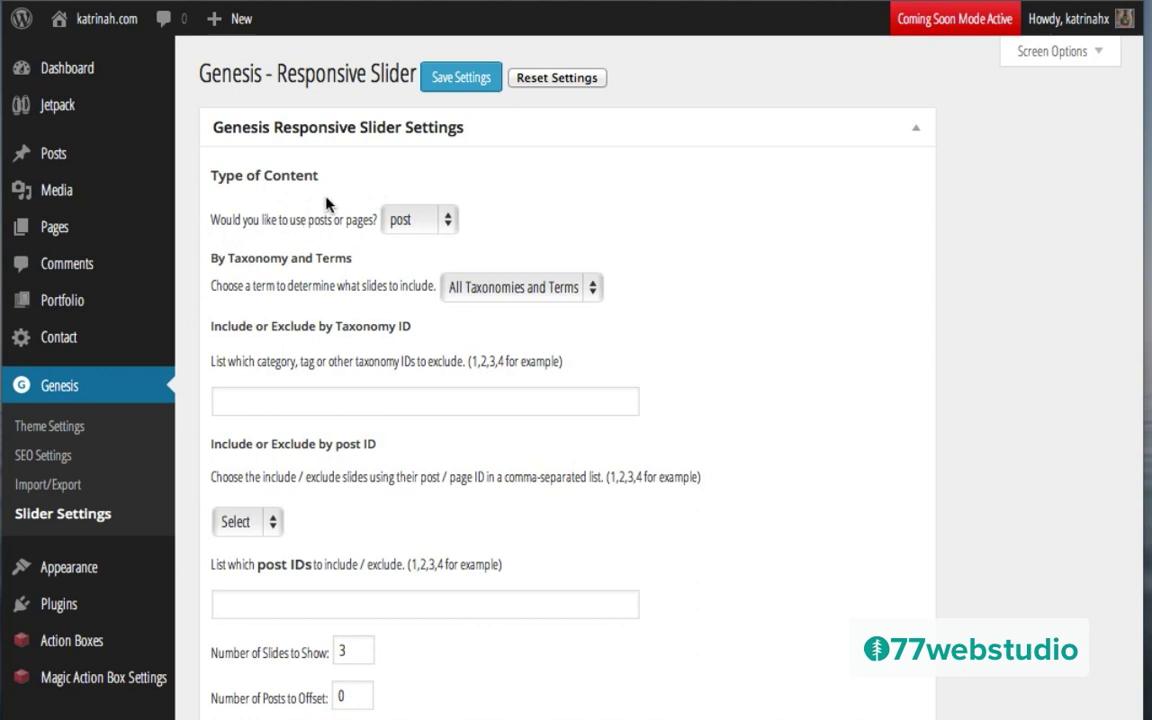
{"action": "left_click", "coordinate": [410, 222]}
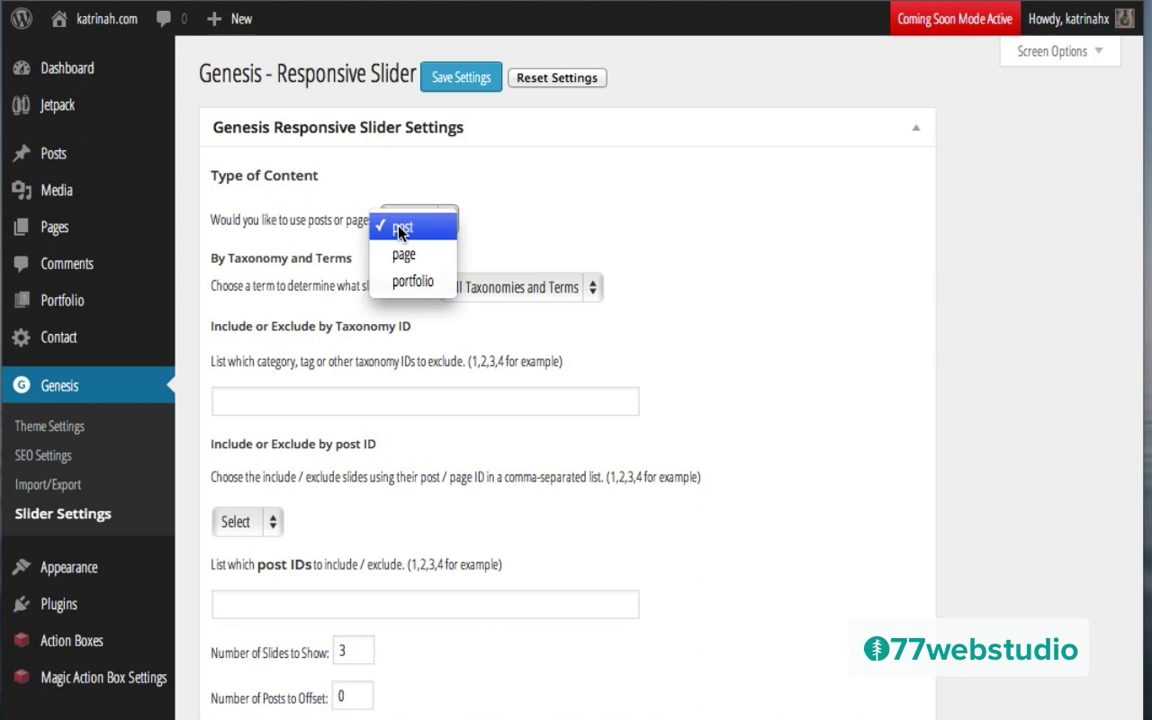
{"action": "left_click", "coordinate": [553, 216]}
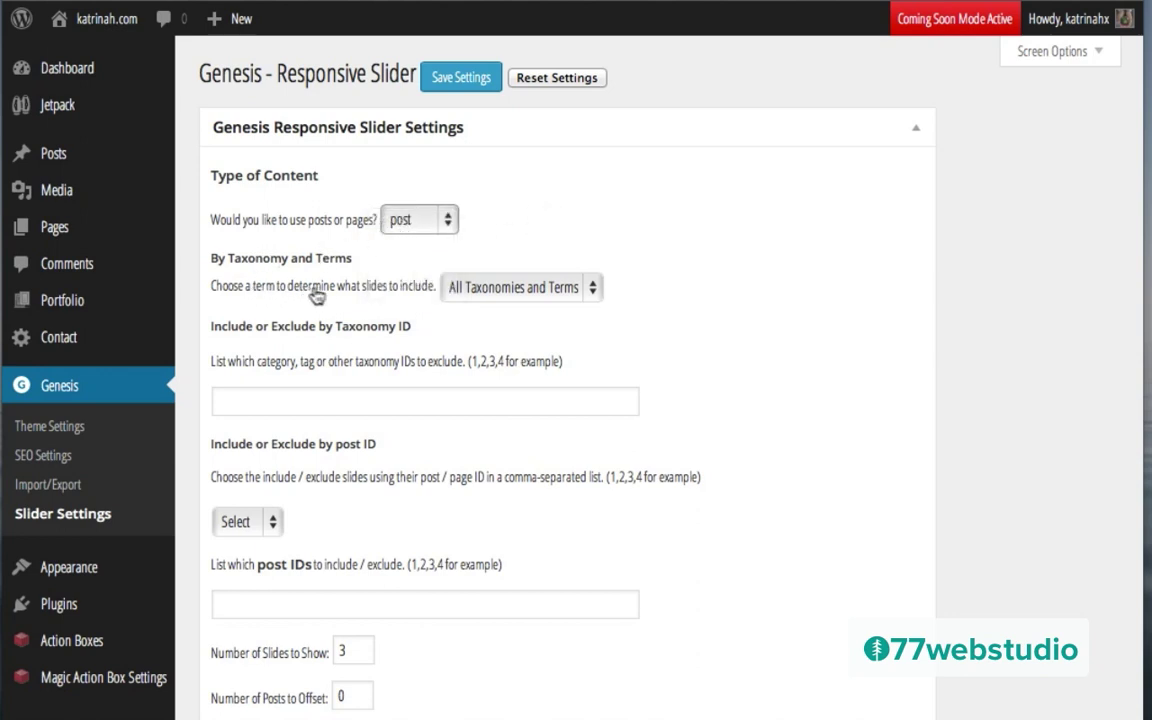
{"action": "left_click", "coordinate": [525, 291]}
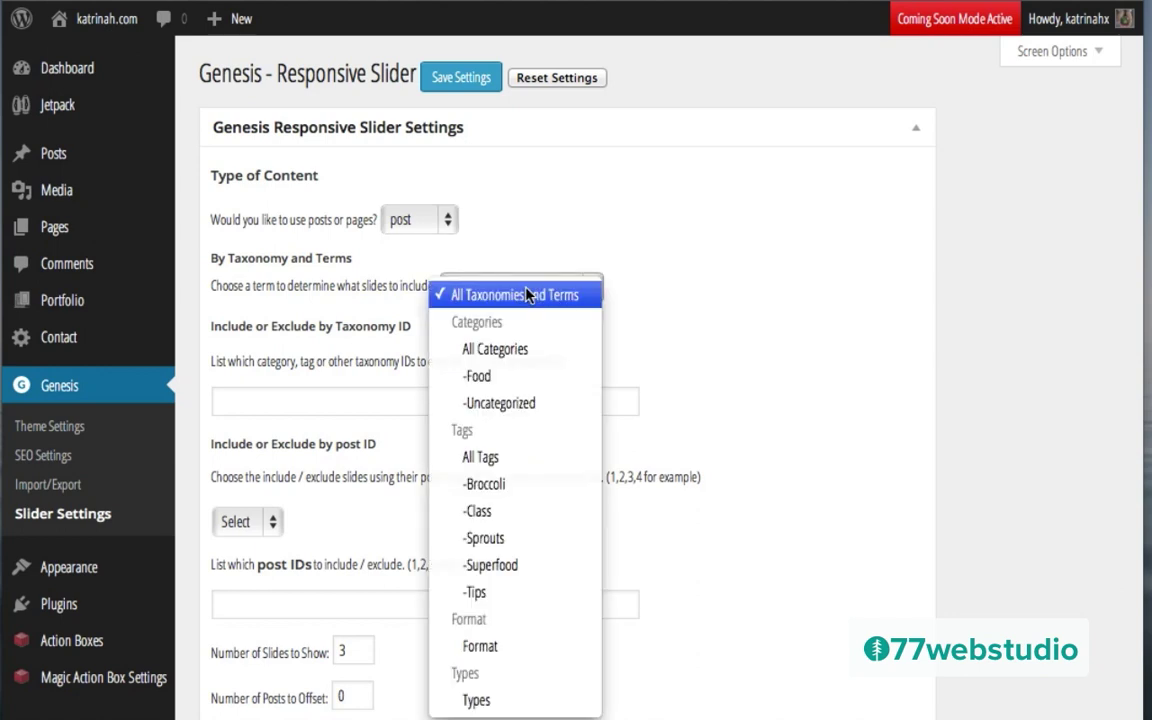
{"action": "left_click", "coordinate": [733, 261]}
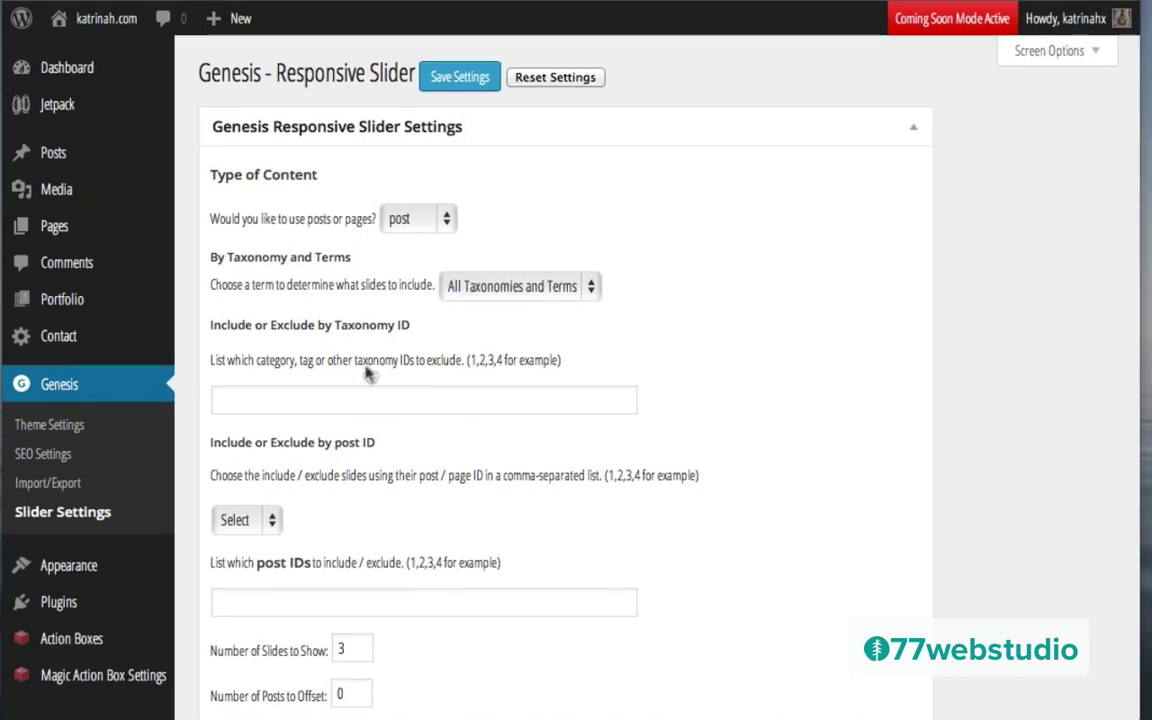
{"action": "left_click", "coordinate": [514, 287]}
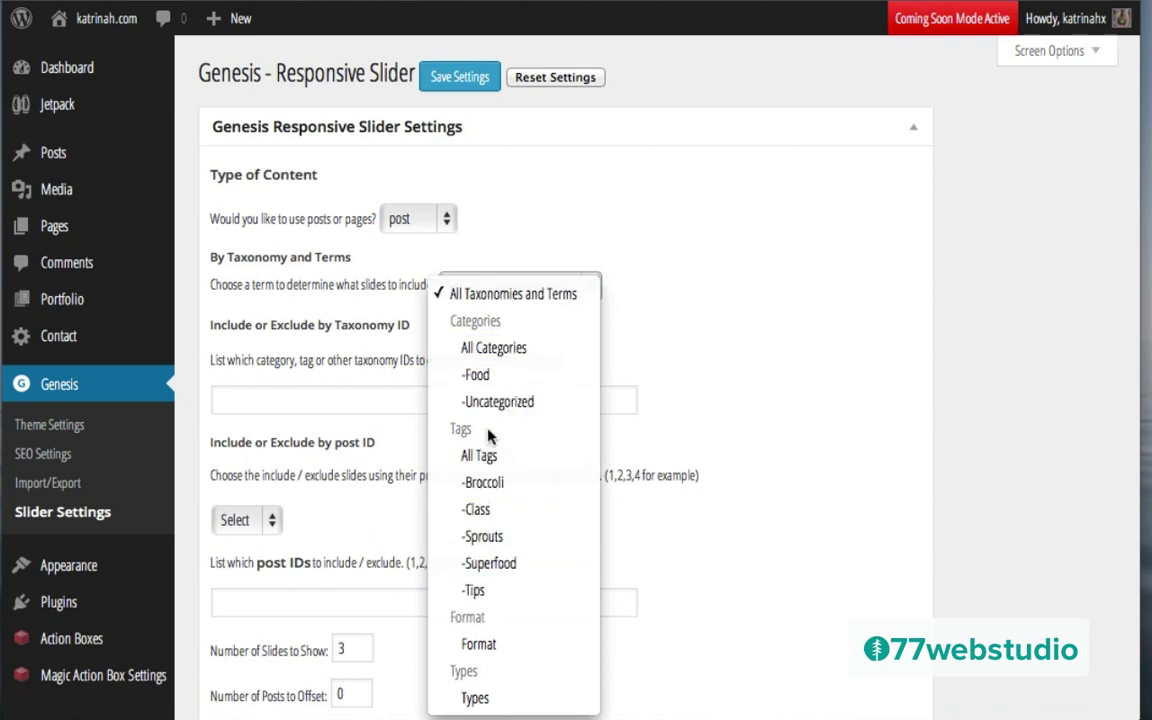
{"action": "left_click", "coordinate": [489, 293]}
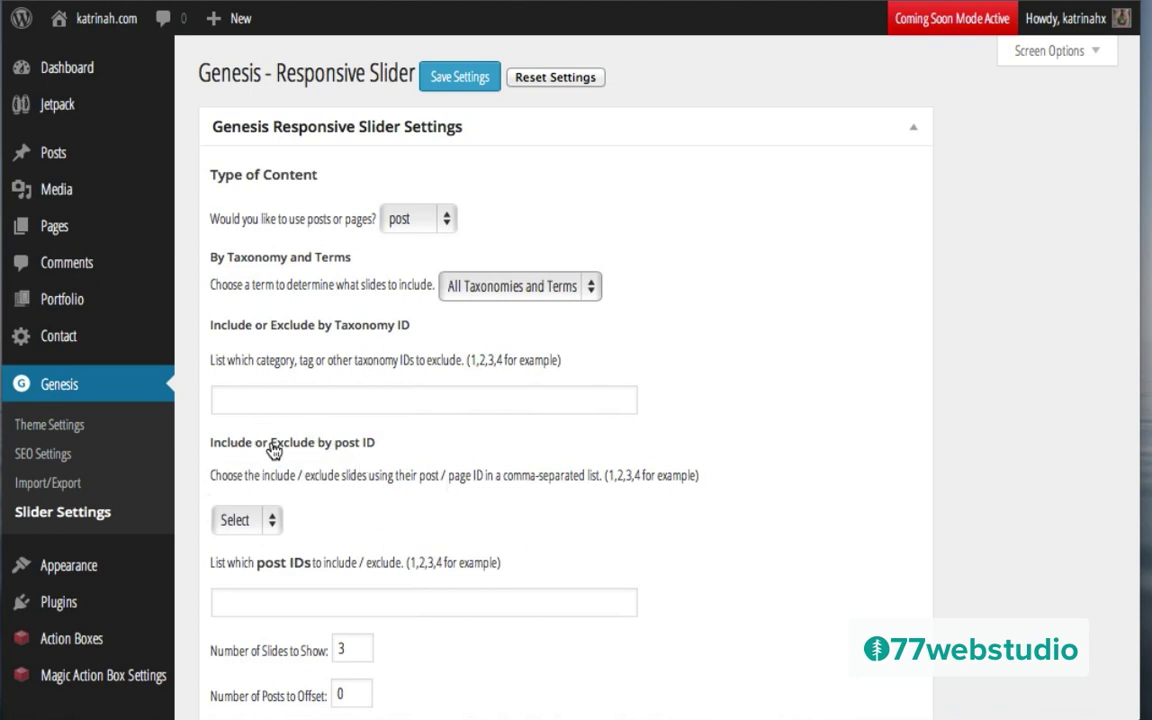
Step: Set Include or Exclude by post ID to Include and save the slider settings
{"action": "scroll", "coordinate": [557, 451], "scroll_direction": "down", "scroll_amount": 5}
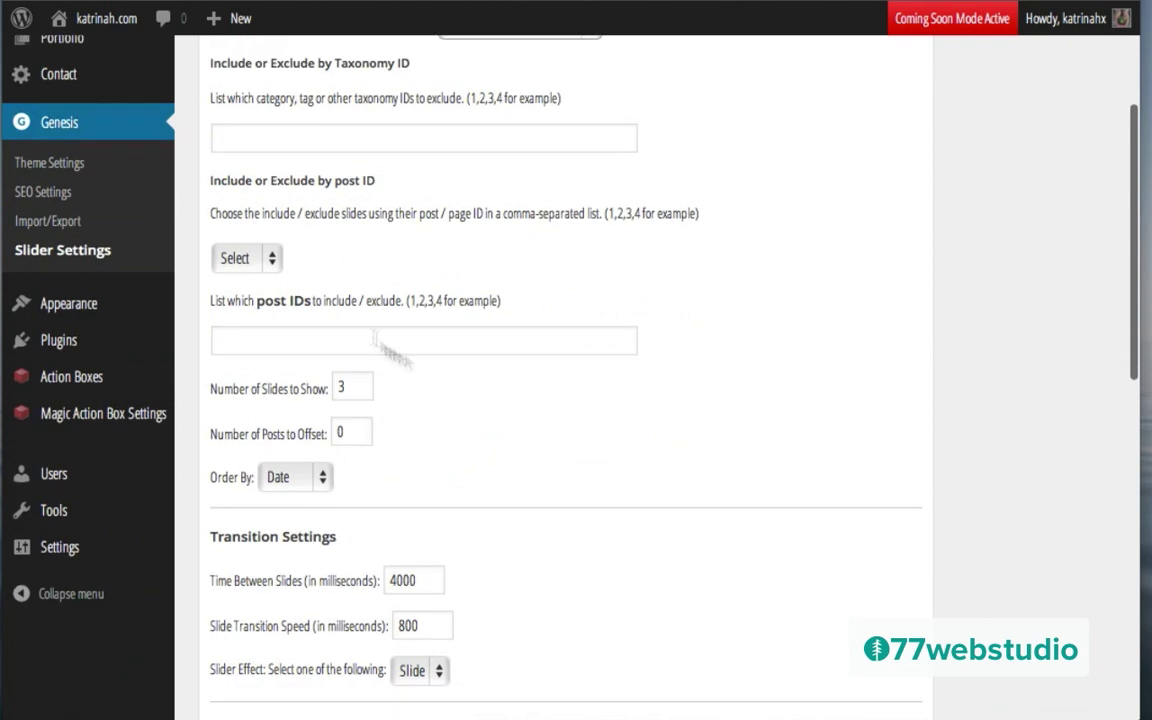
{"action": "left_click", "coordinate": [236, 259]}
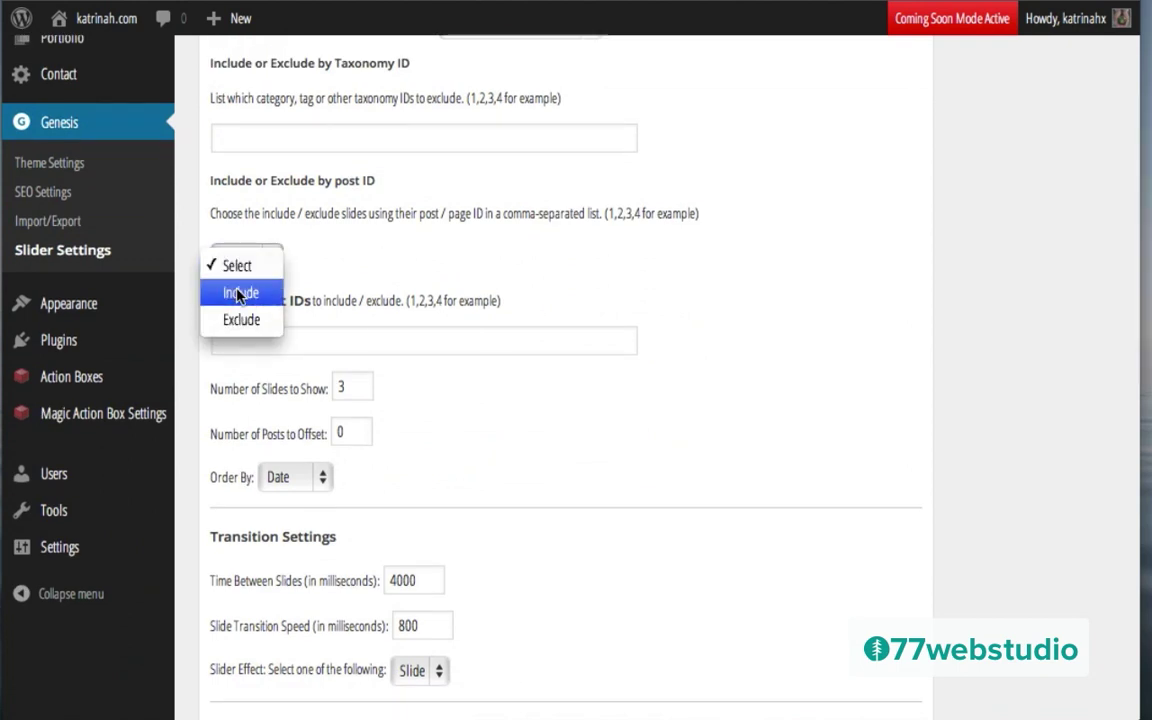
{"action": "left_click", "coordinate": [238, 294]}
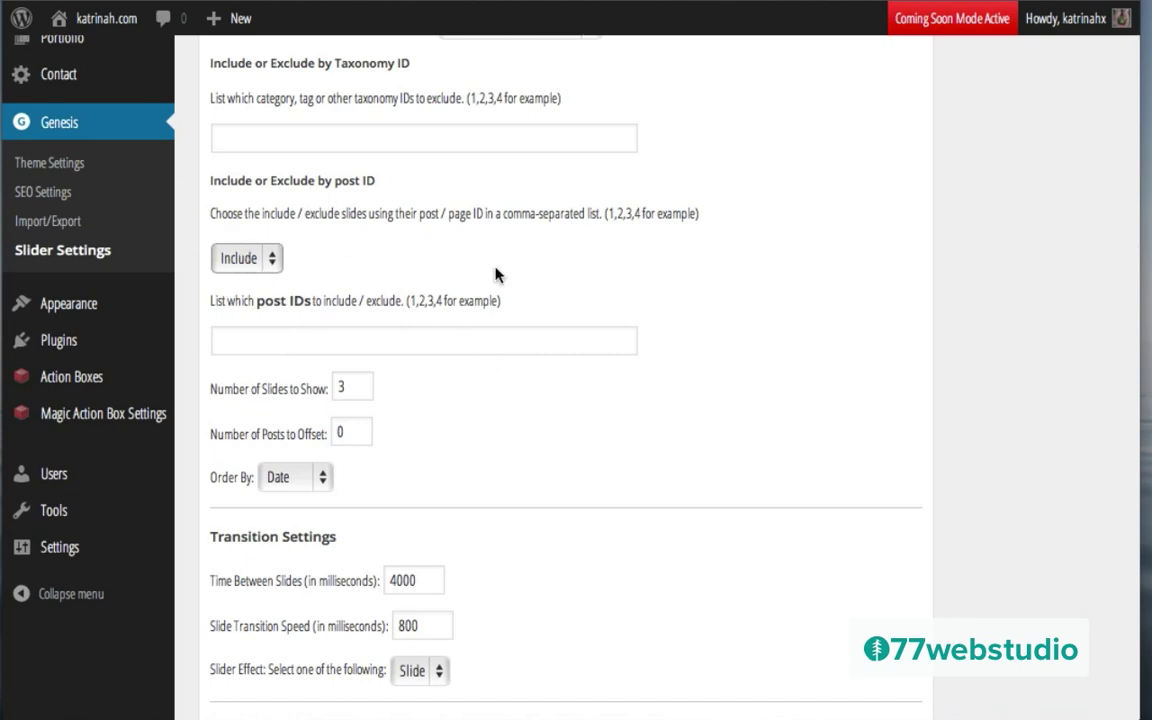
{"action": "scroll", "coordinate": [496, 275], "scroll_direction": "up", "scroll_amount": 5}
{"action": "left_click", "coordinate": [448, 80]}
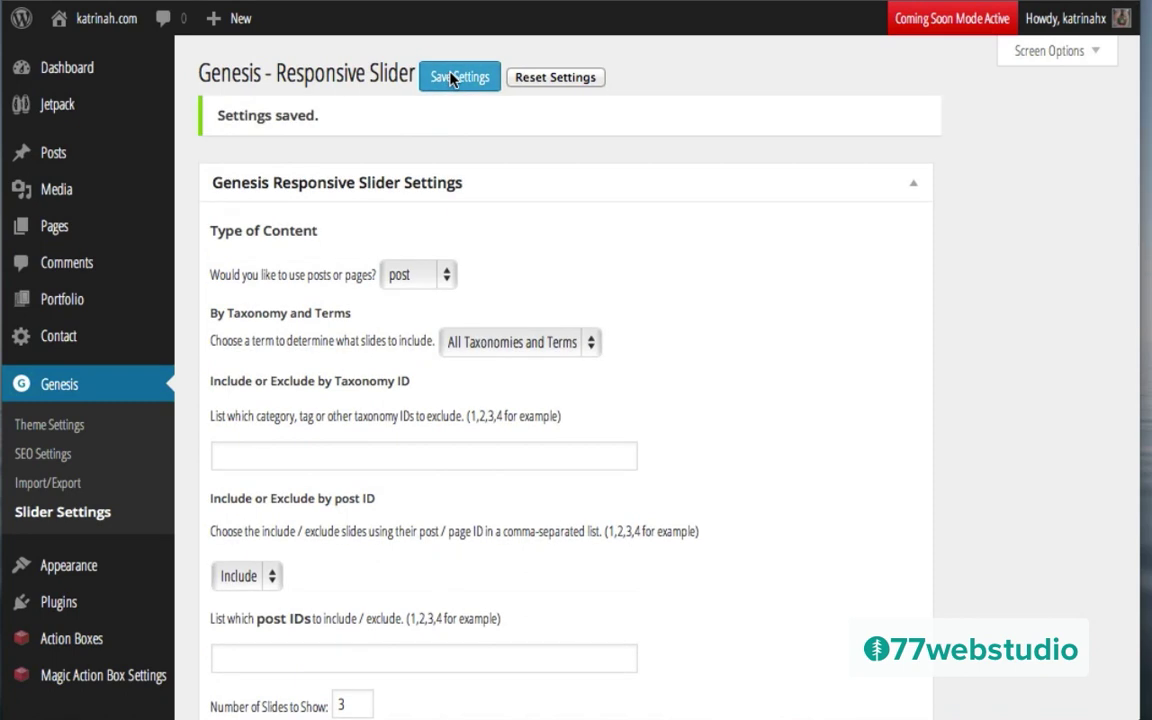
{"action": "mouse_move", "coordinate": [50, 153]}
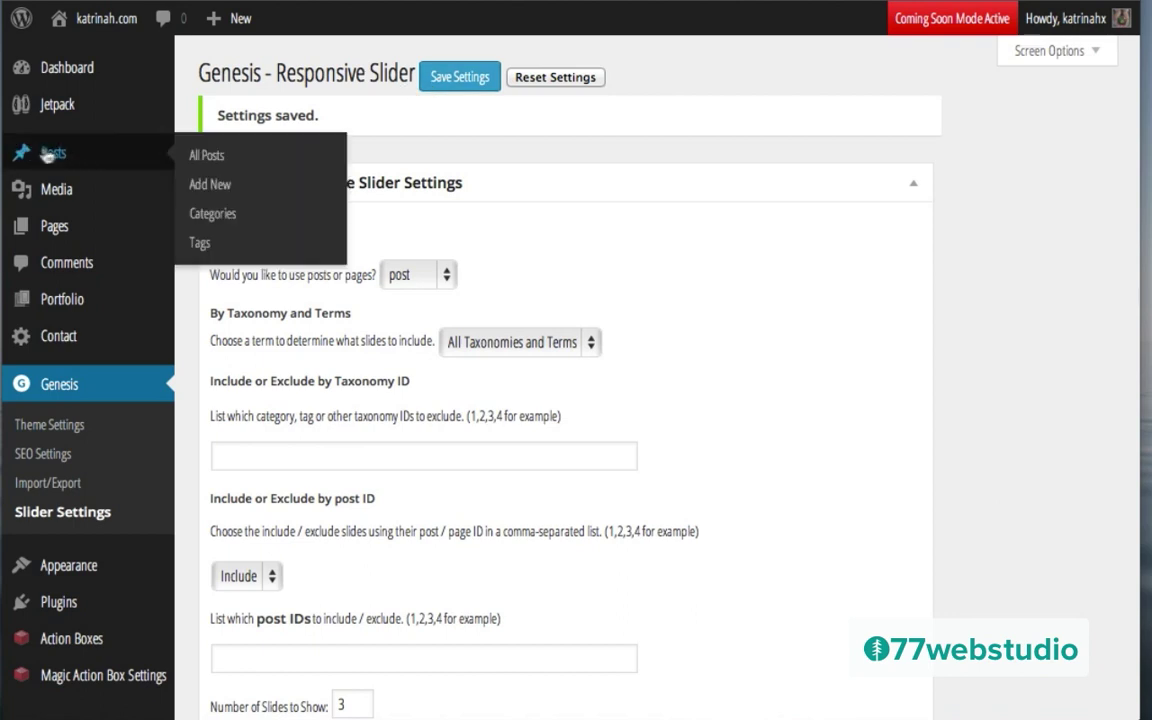
Step: Read the post IDs in All Posts: 543 for Sprouts, 535 for Broccoli
{"action": "left_click", "coordinate": [58, 155]}
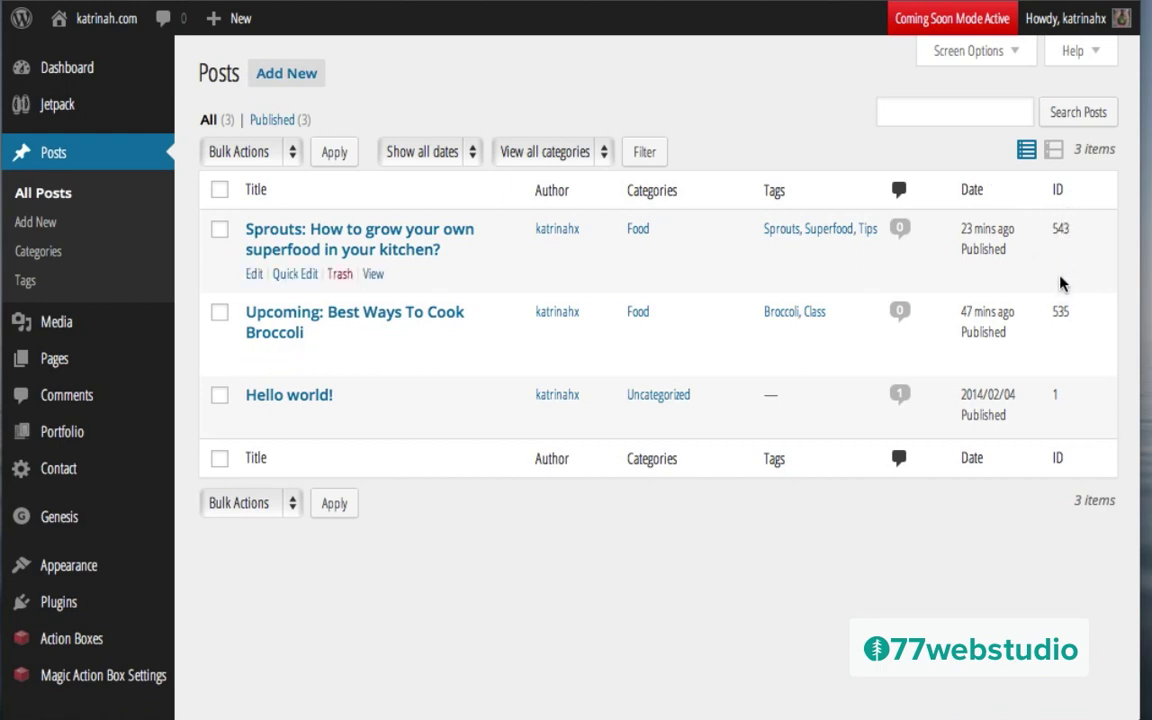
{"action": "mouse_move", "coordinate": [75, 521]}
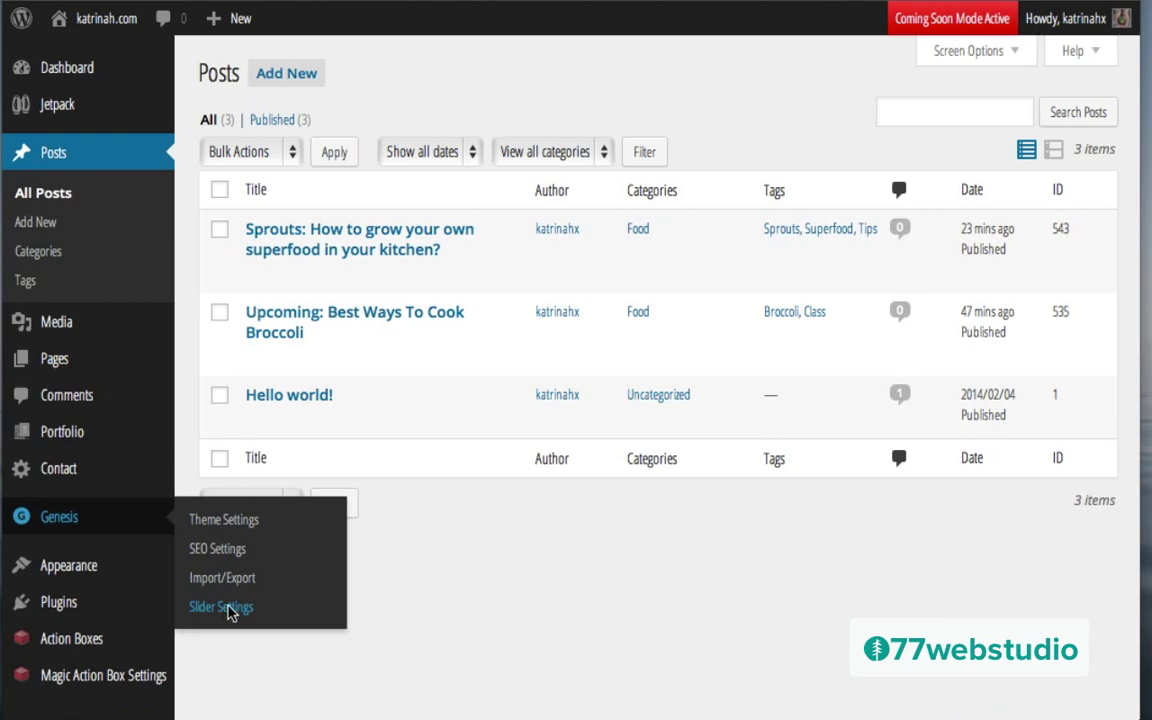
{"action": "left_click", "coordinate": [222, 607]}
Step: Keep Include mode, enter post IDs 543, 535, and set Number of Slides to Show to 2
{"action": "scroll", "coordinate": [270, 360], "scroll_direction": "down", "scroll_amount": 3}
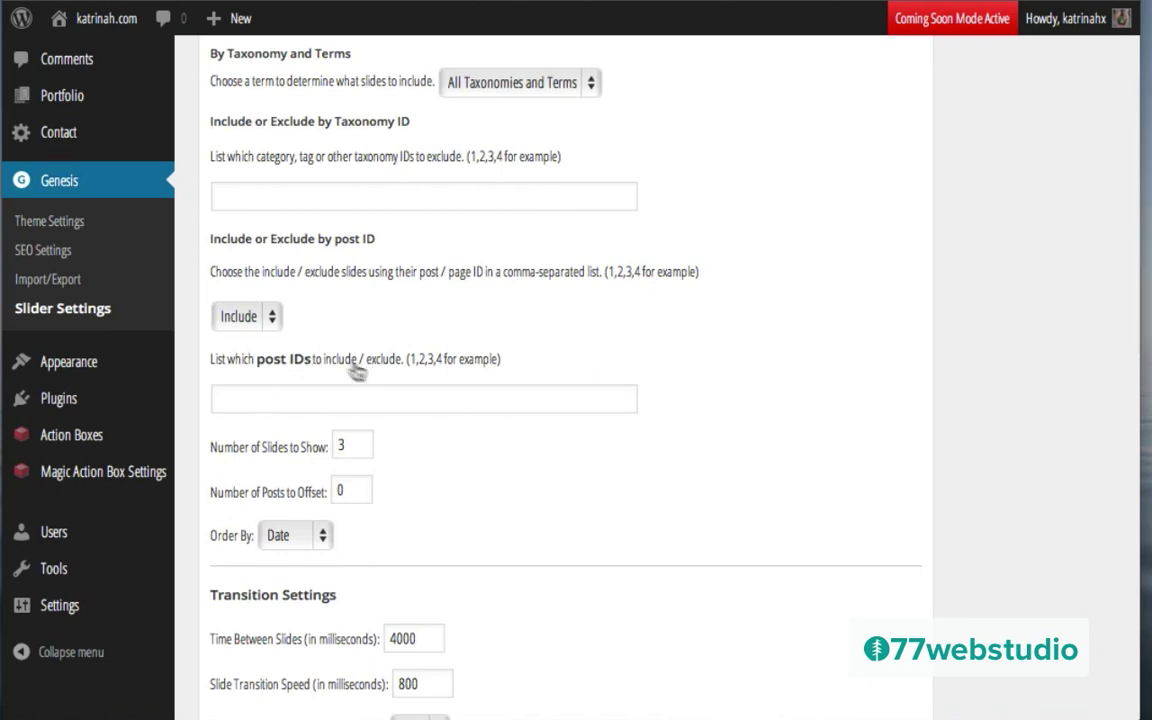
{"action": "left_click", "coordinate": [246, 317]}
{"action": "left_click", "coordinate": [248, 398]}
{"action": "left_click", "coordinate": [225, 401]}
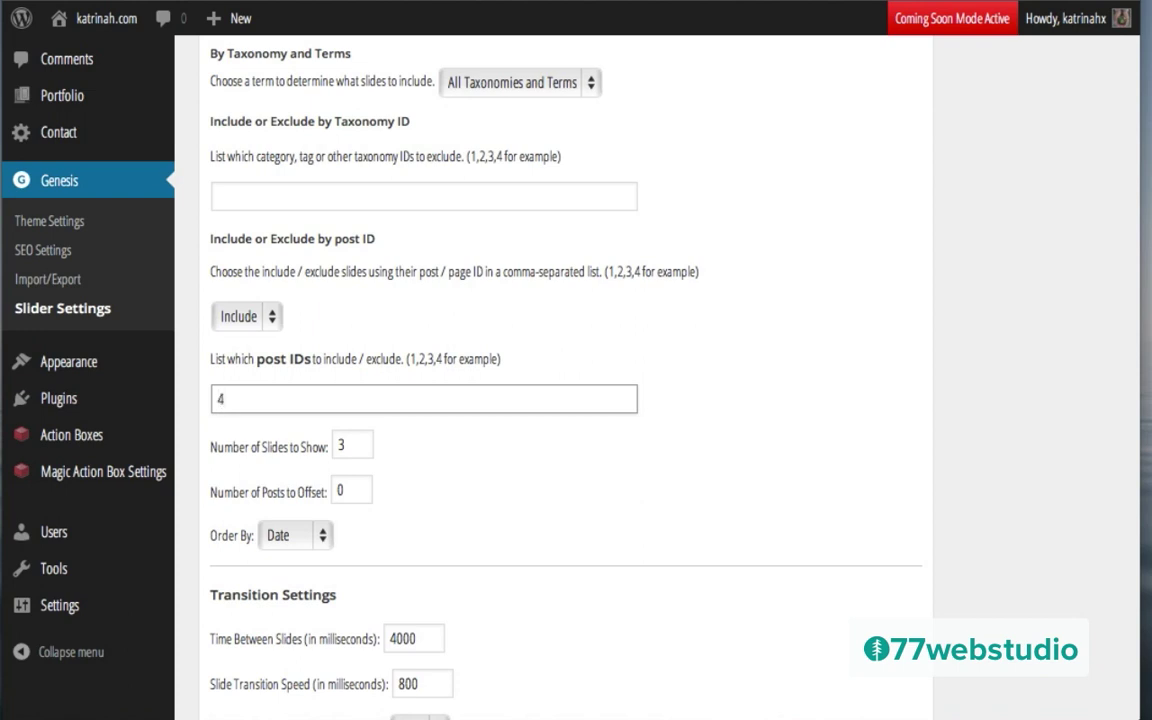
{"action": "type", "text": "43, 535"}
{"action": "left_click", "coordinate": [347, 446]}
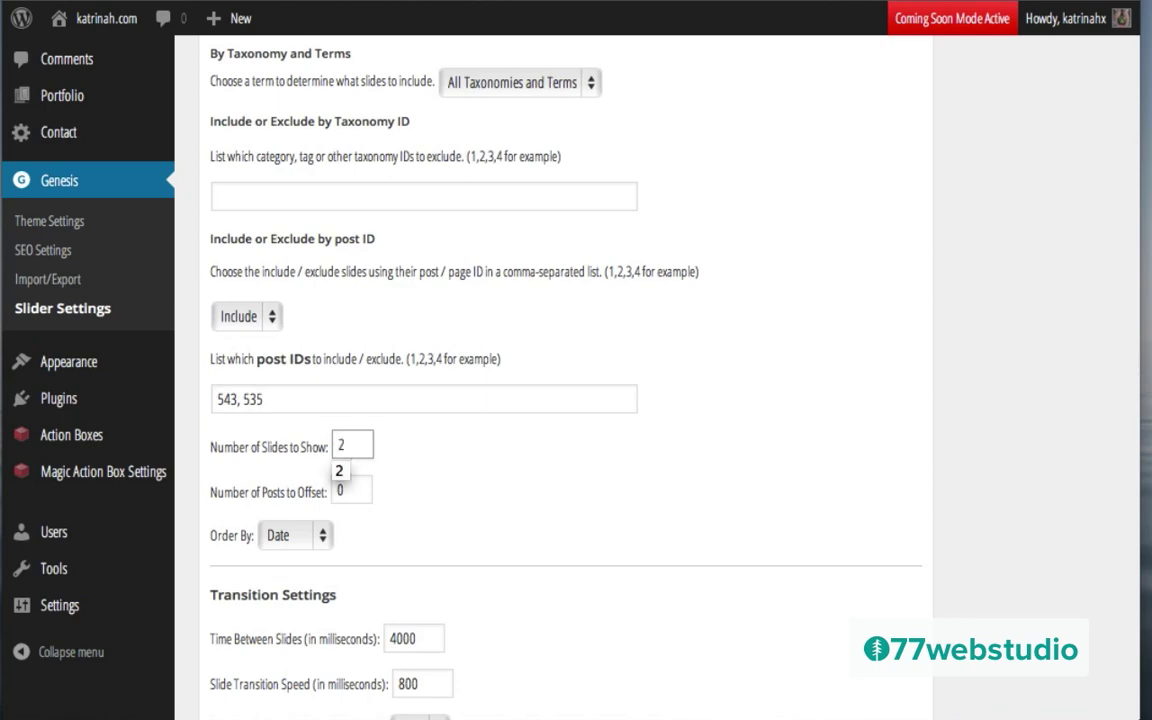
{"action": "left_click", "coordinate": [435, 486]}
{"action": "scroll", "coordinate": [537, 504], "scroll_direction": "down", "scroll_amount": 4}
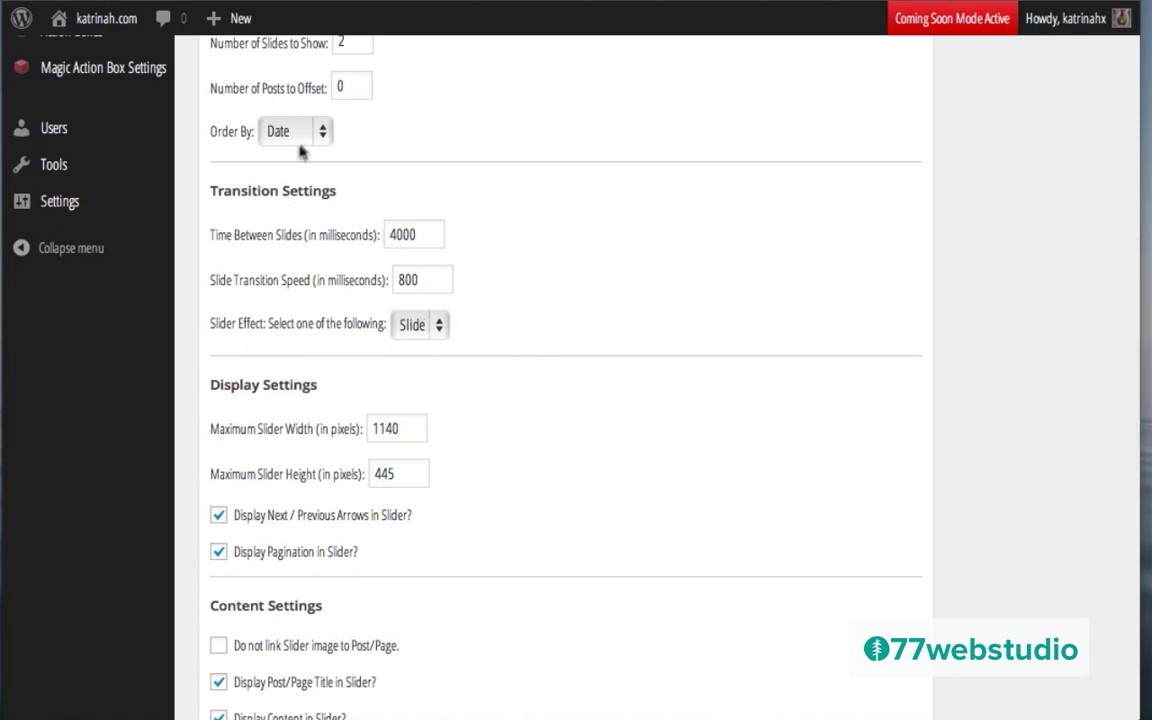
Step: Review the 1140 maximum slider width and the height, then start replacing the More Text with 'Le'
{"action": "scroll", "coordinate": [658, 456], "scroll_direction": "down", "scroll_amount": 5}
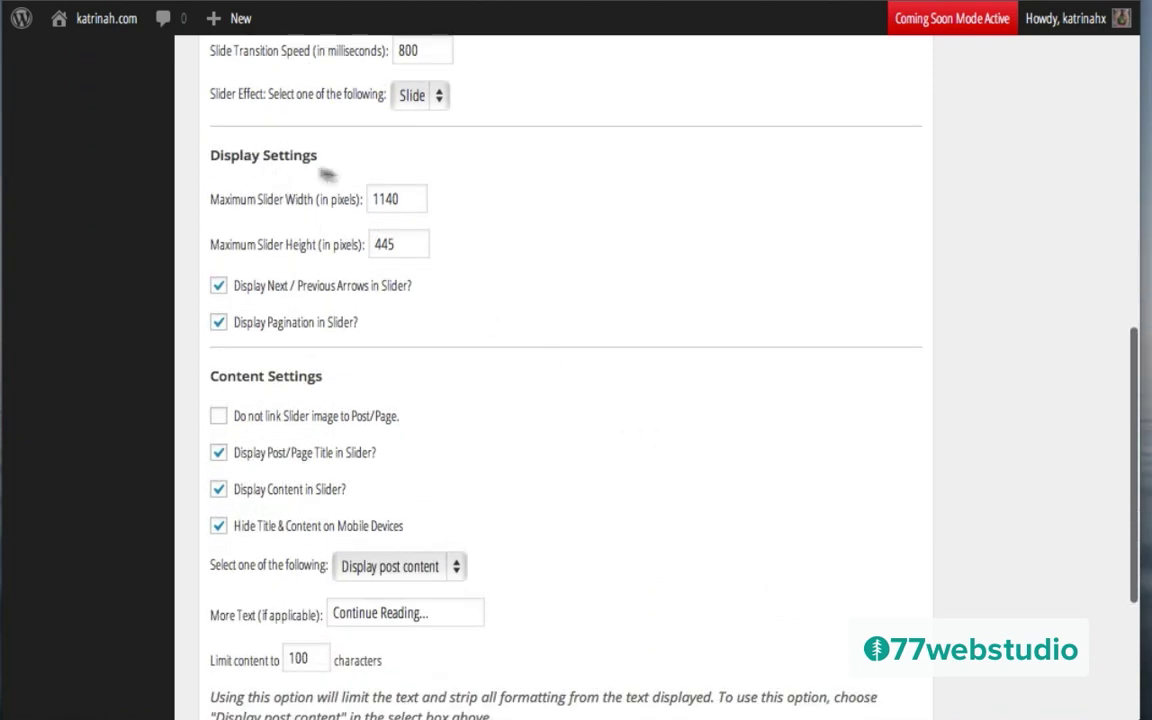
{"action": "double_click", "coordinate": [404, 199]}
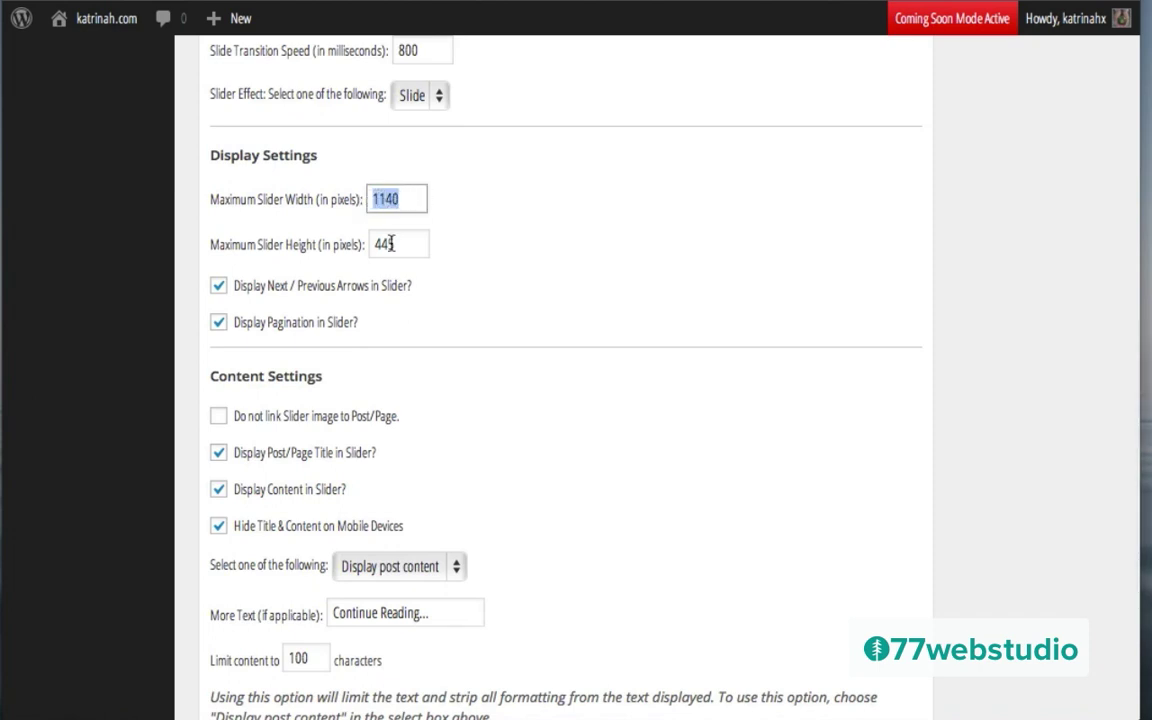
{"action": "double_click", "coordinate": [390, 243]}
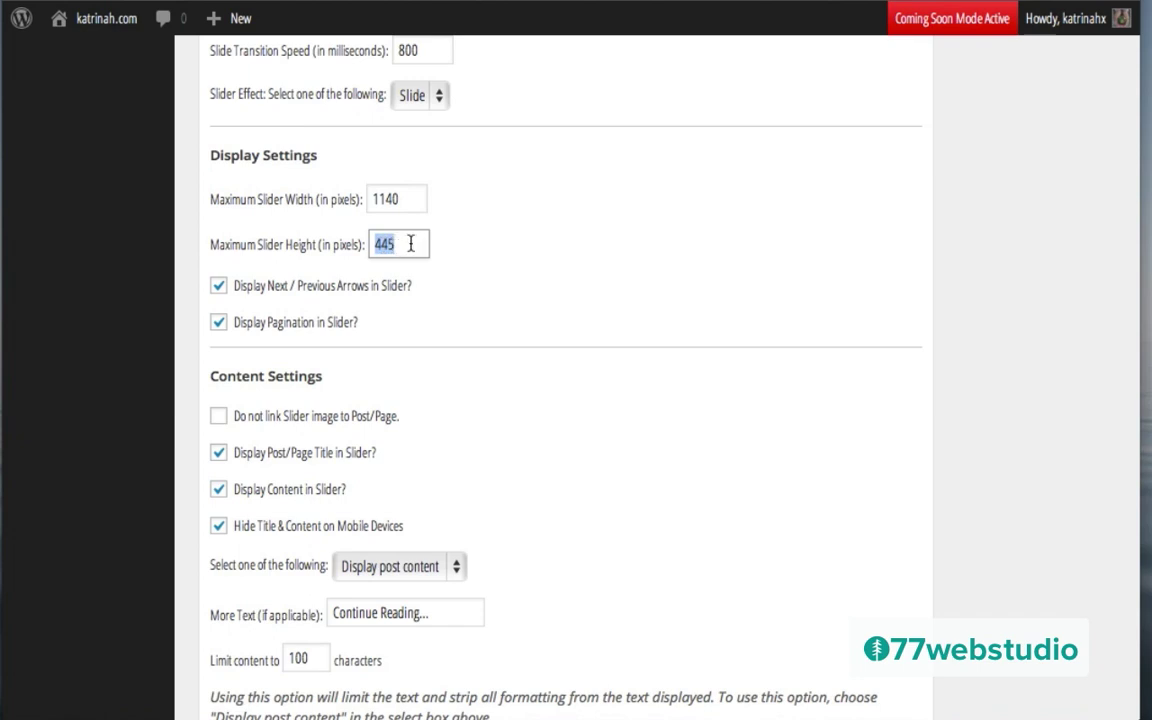
{"action": "left_click", "coordinate": [494, 226]}
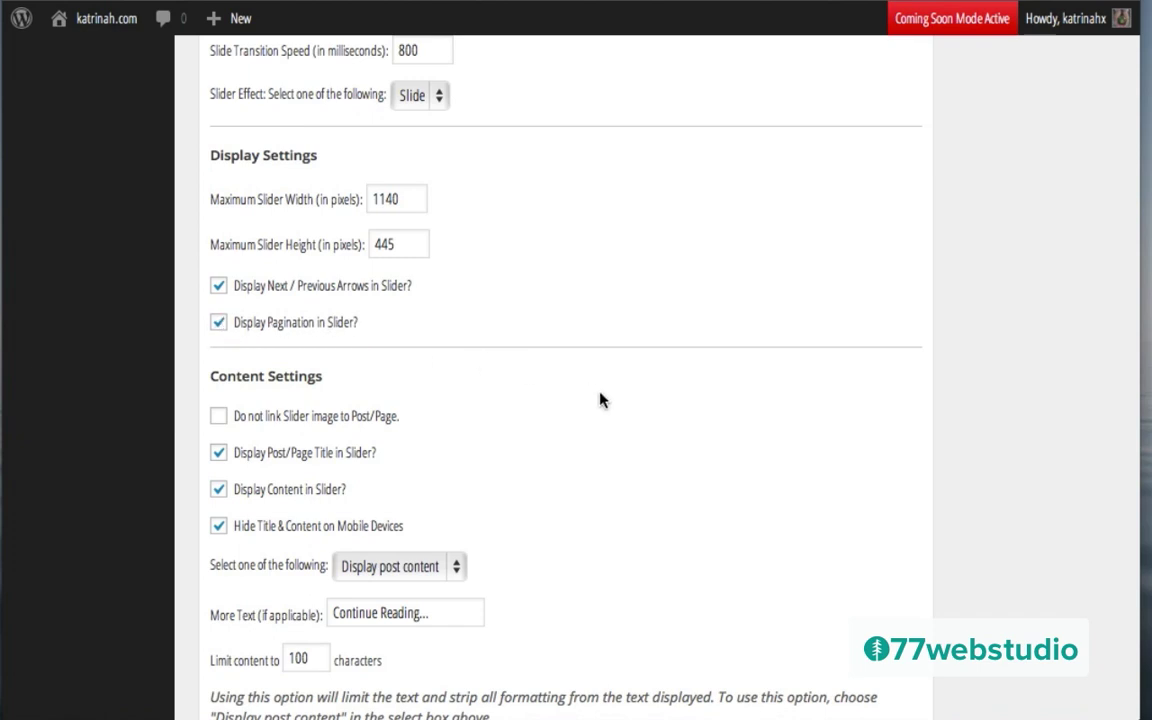
{"action": "scroll", "coordinate": [600, 398], "scroll_direction": "down", "scroll_amount": 5}
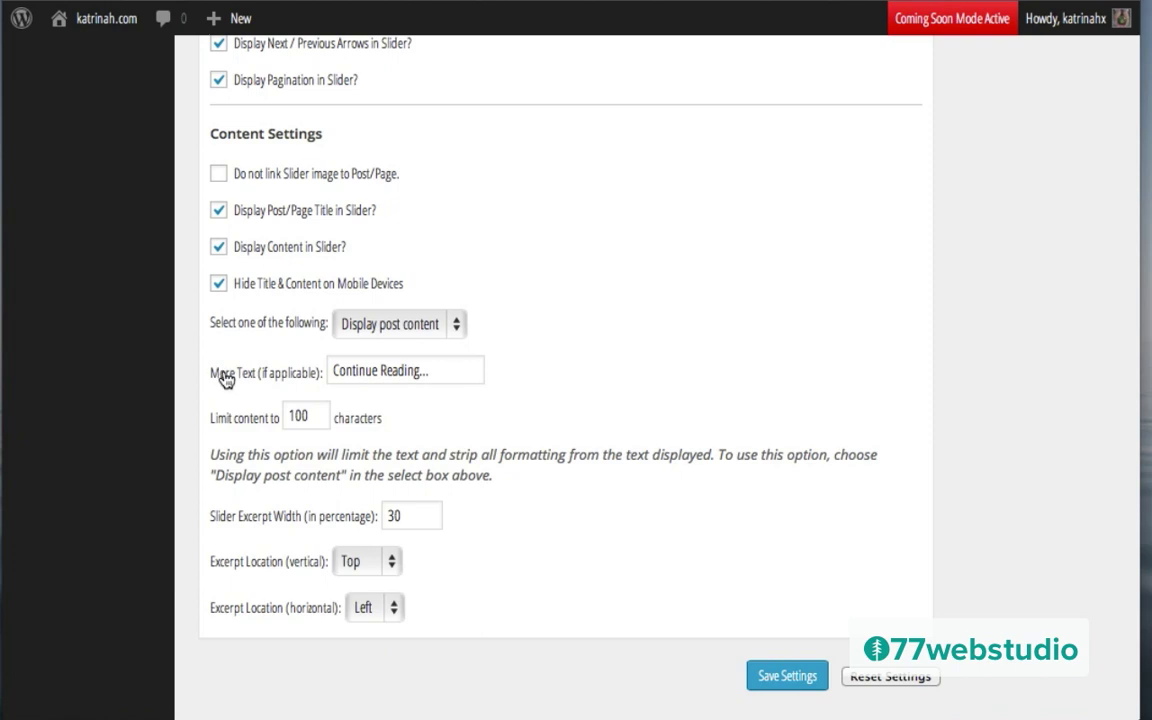
{"action": "triple_click", "coordinate": [380, 375]}
{"action": "type", "text": "Le"}
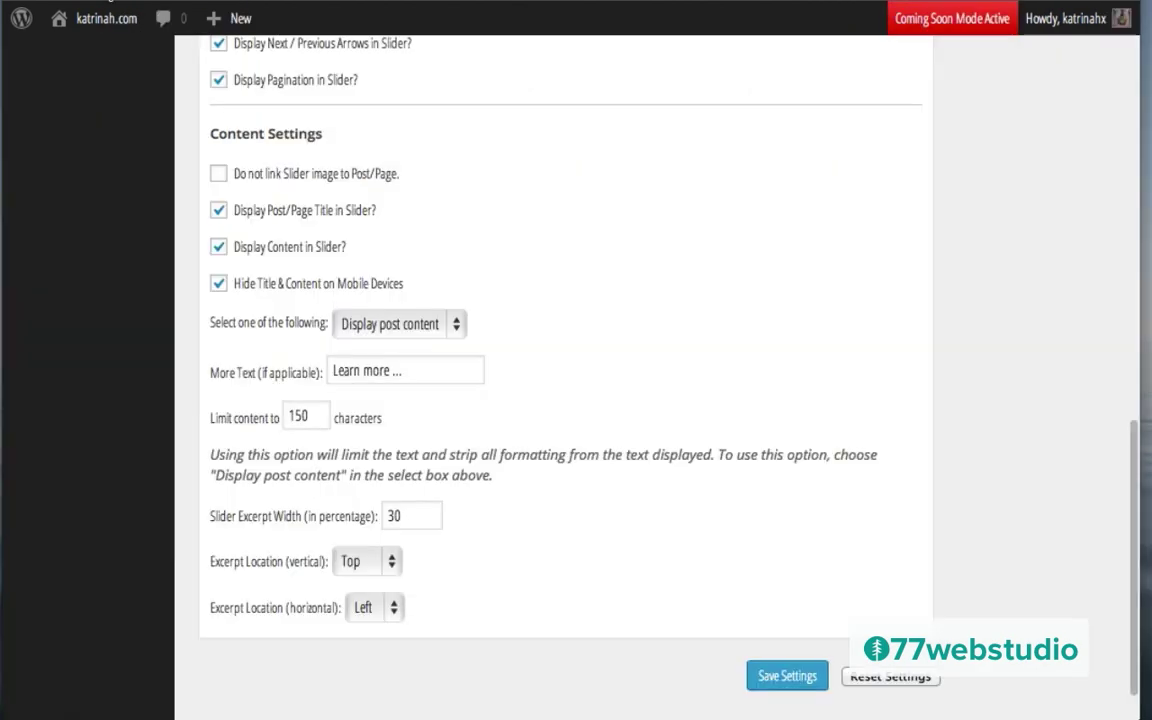
Step: Keep the excerpt location at Top and Left and save the slider settings
{"action": "left_click", "coordinate": [95, 2]}
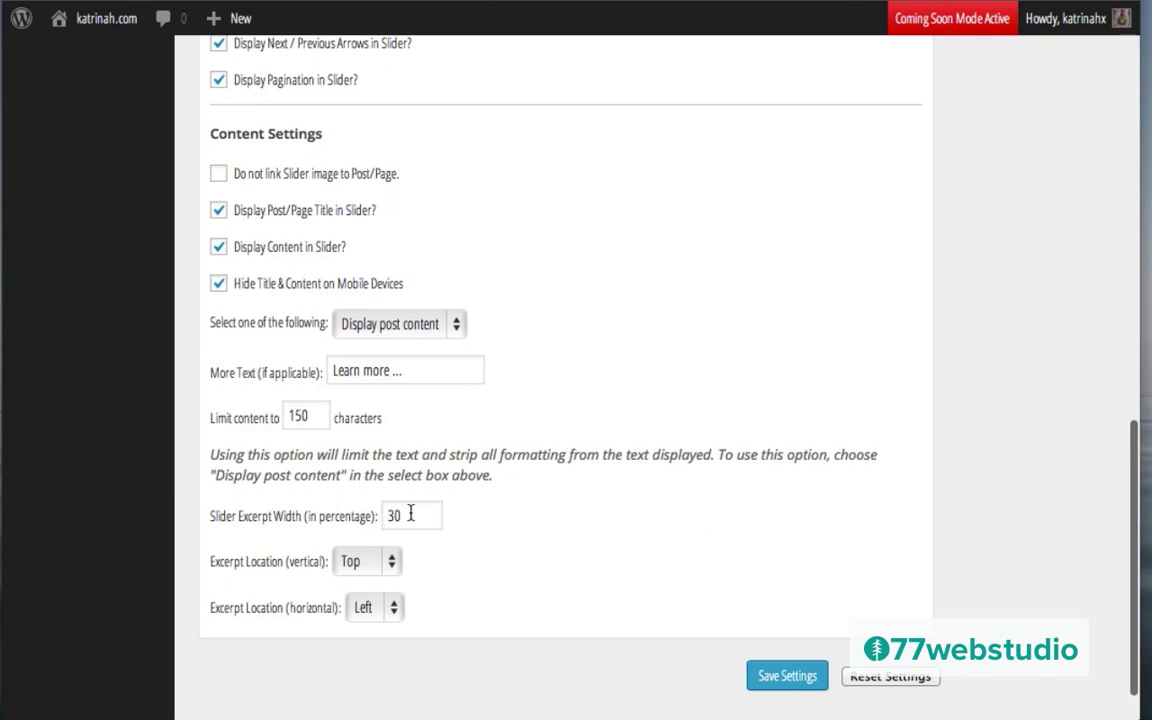
{"action": "left_click", "coordinate": [352, 566]}
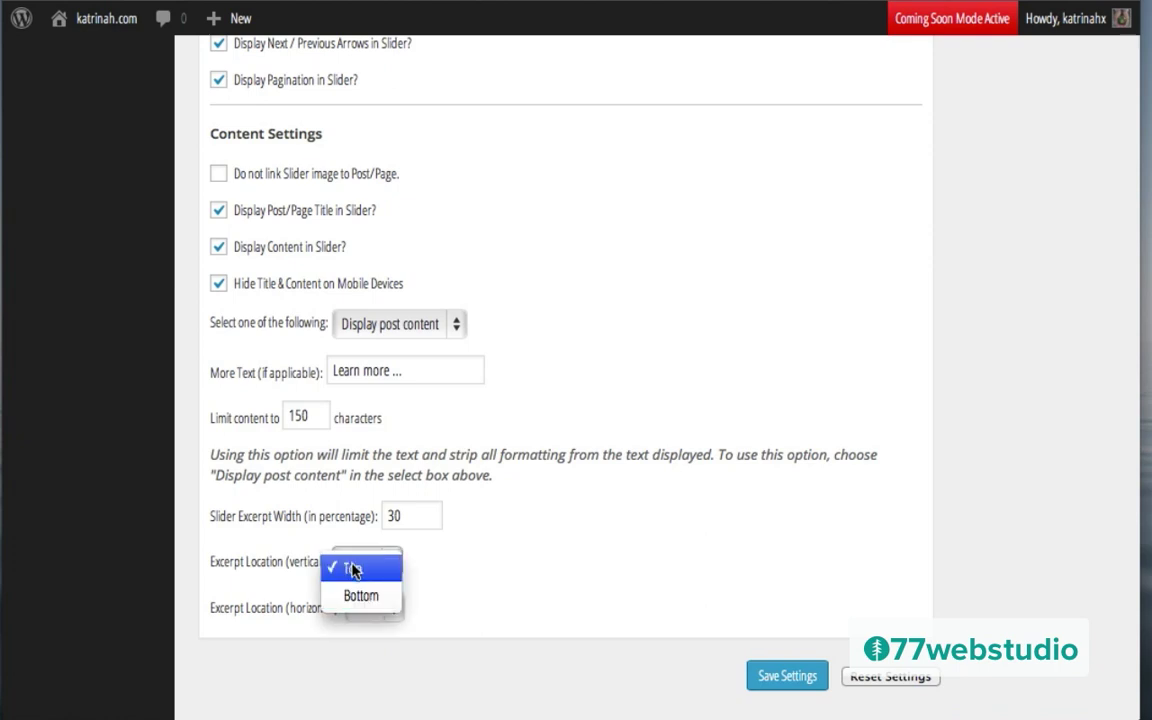
{"action": "left_click", "coordinate": [360, 569]}
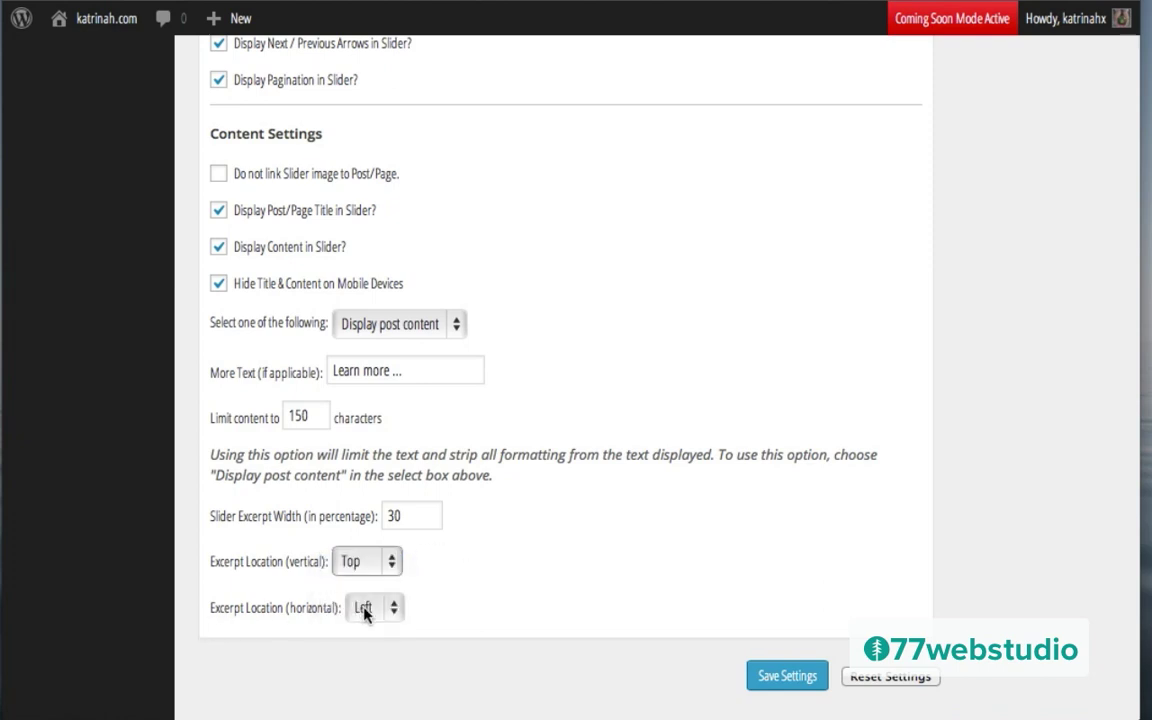
{"action": "left_click", "coordinate": [365, 608]}
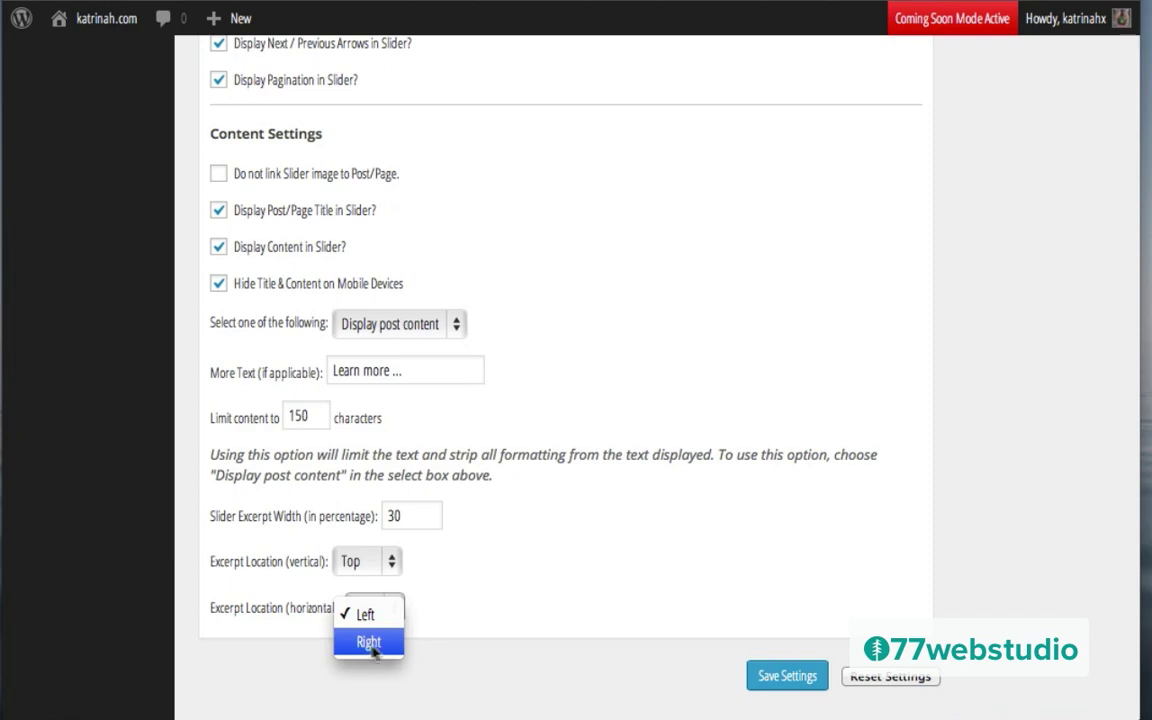
{"action": "left_click", "coordinate": [573, 571]}
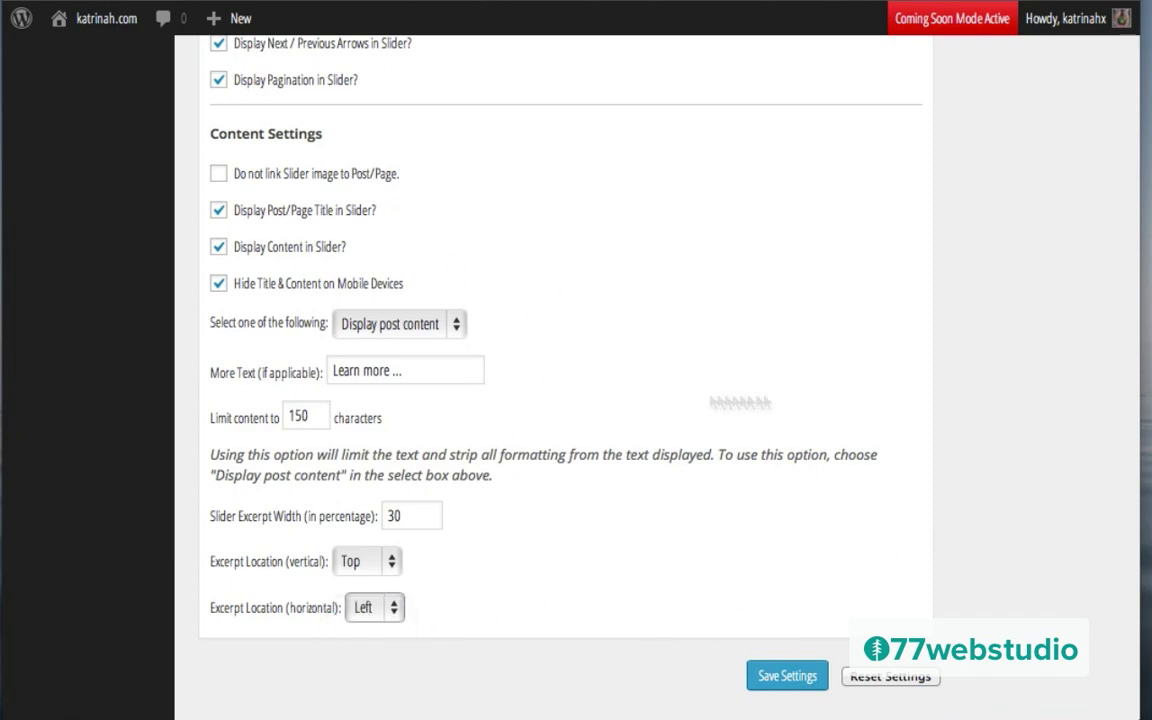
{"action": "left_click", "coordinate": [780, 679]}
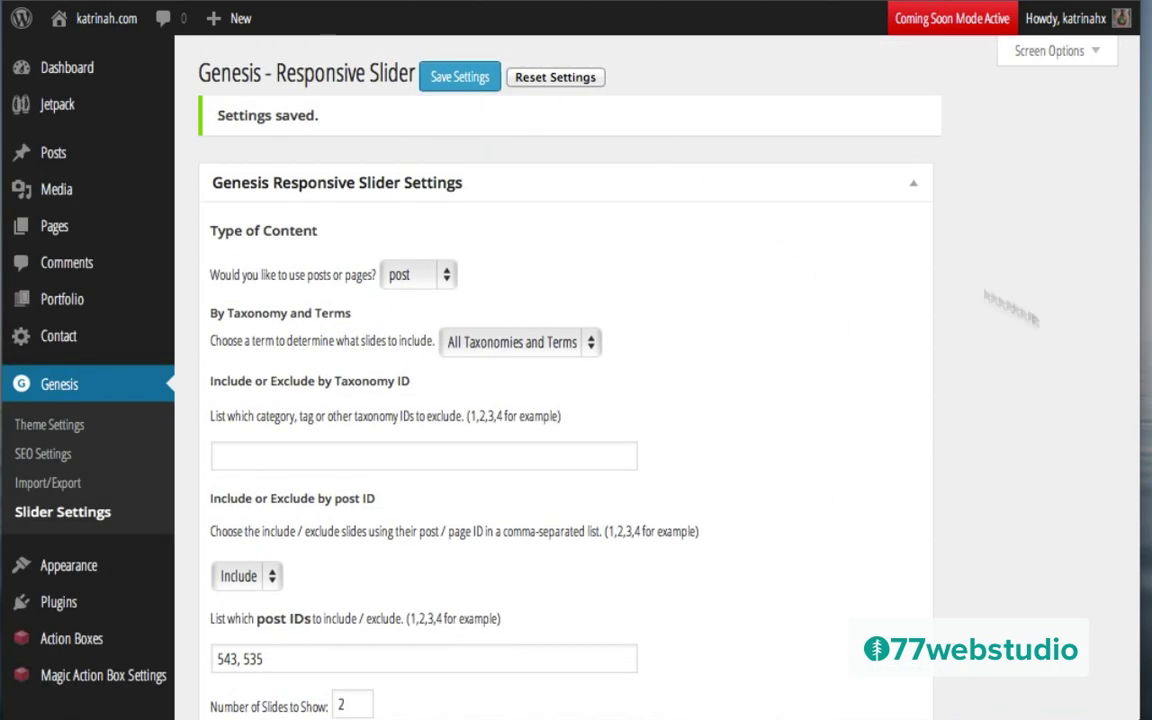
Step: View the live homepage slider with titles and excerpts on the left, then return to the Dashboard
{"action": "mouse_move", "coordinate": [100, 30]}
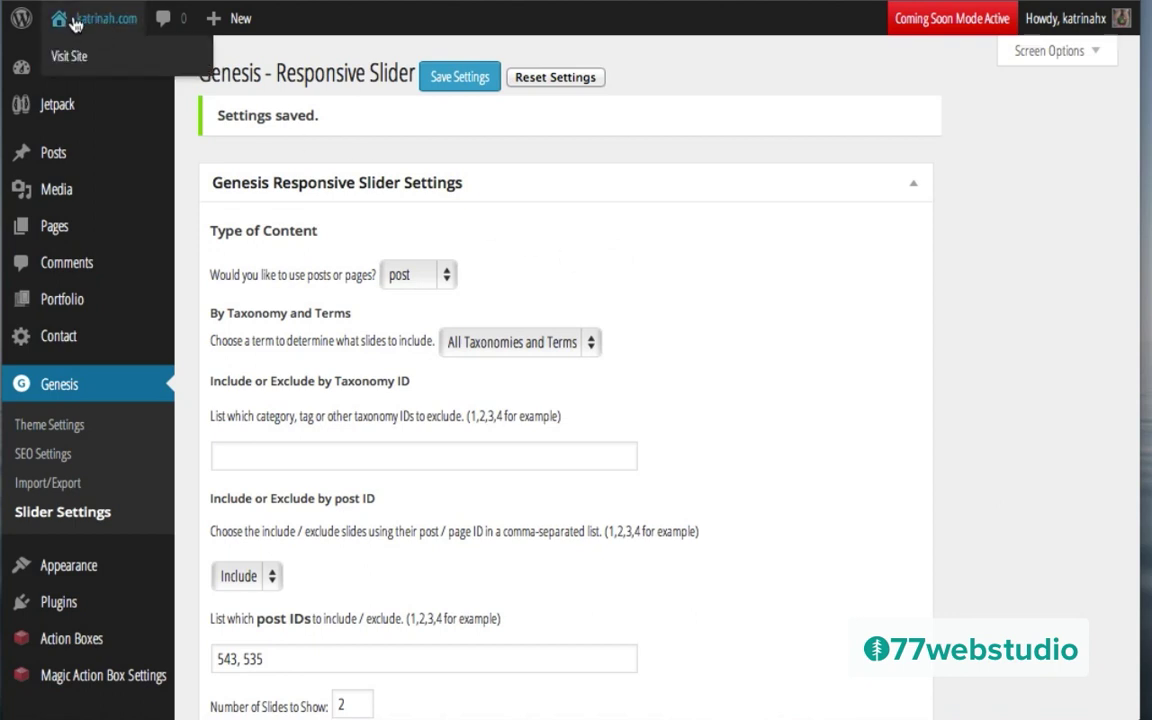
{"action": "left_click", "coordinate": [71, 57]}
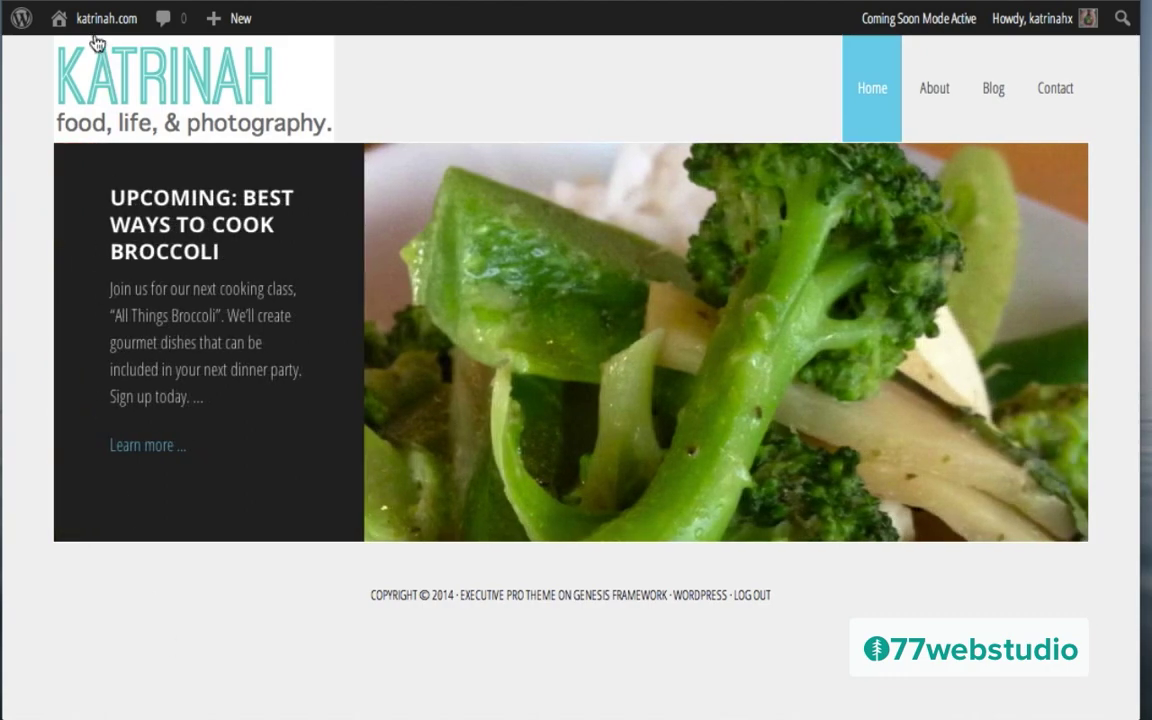
{"action": "mouse_move", "coordinate": [90, 24]}
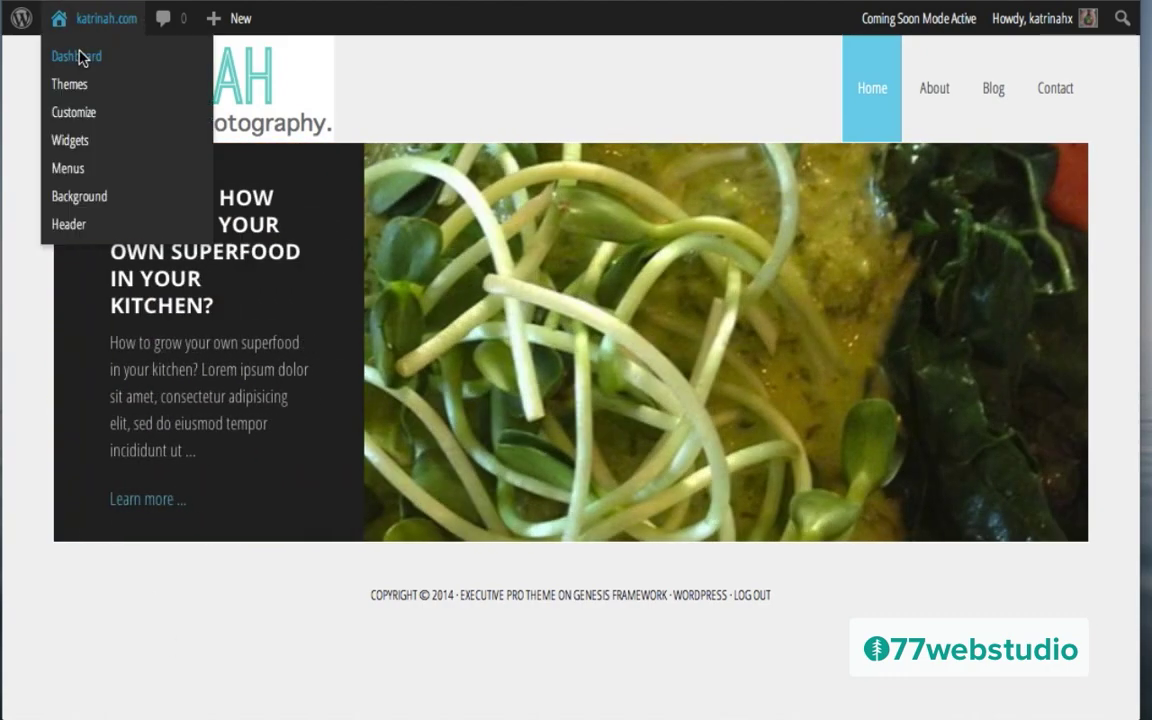
{"action": "left_click", "coordinate": [82, 60]}
{"action": "mouse_move", "coordinate": [50, 466]}
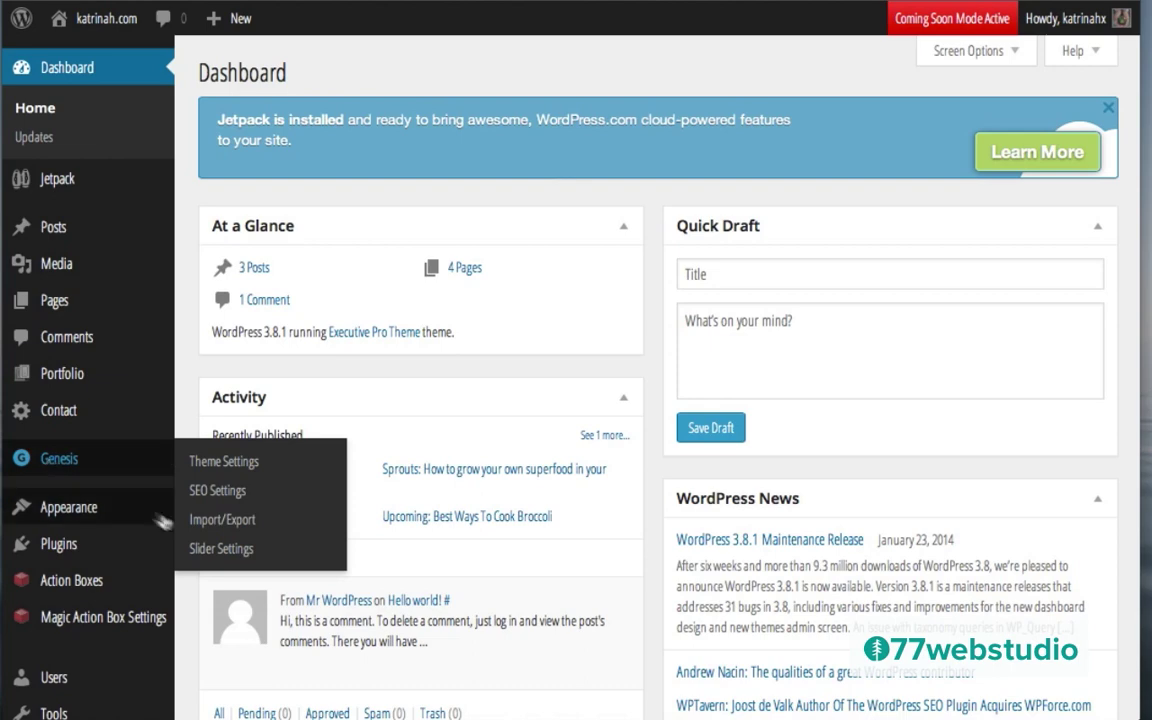
Step: Change Genesis slider Time Between Slides from 4000 to 10000 ms, save, and view the homepage
{"action": "left_click", "coordinate": [221, 549]}
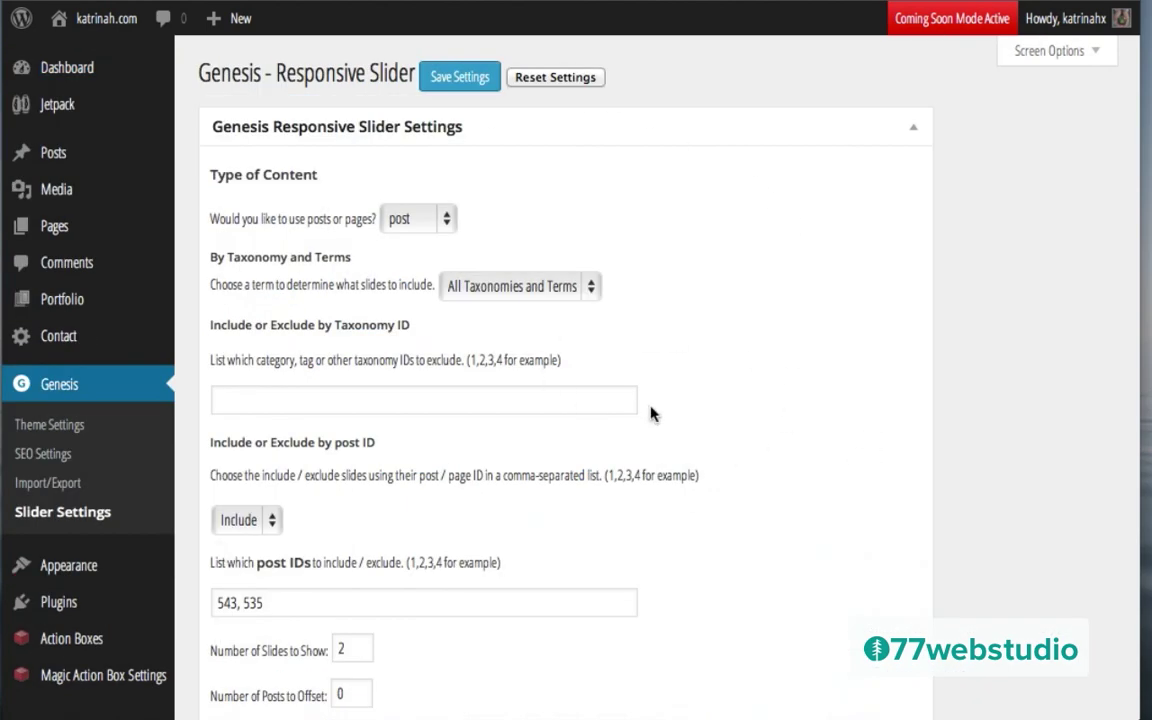
{"action": "scroll", "coordinate": [650, 413], "scroll_direction": "down", "scroll_amount": 5}
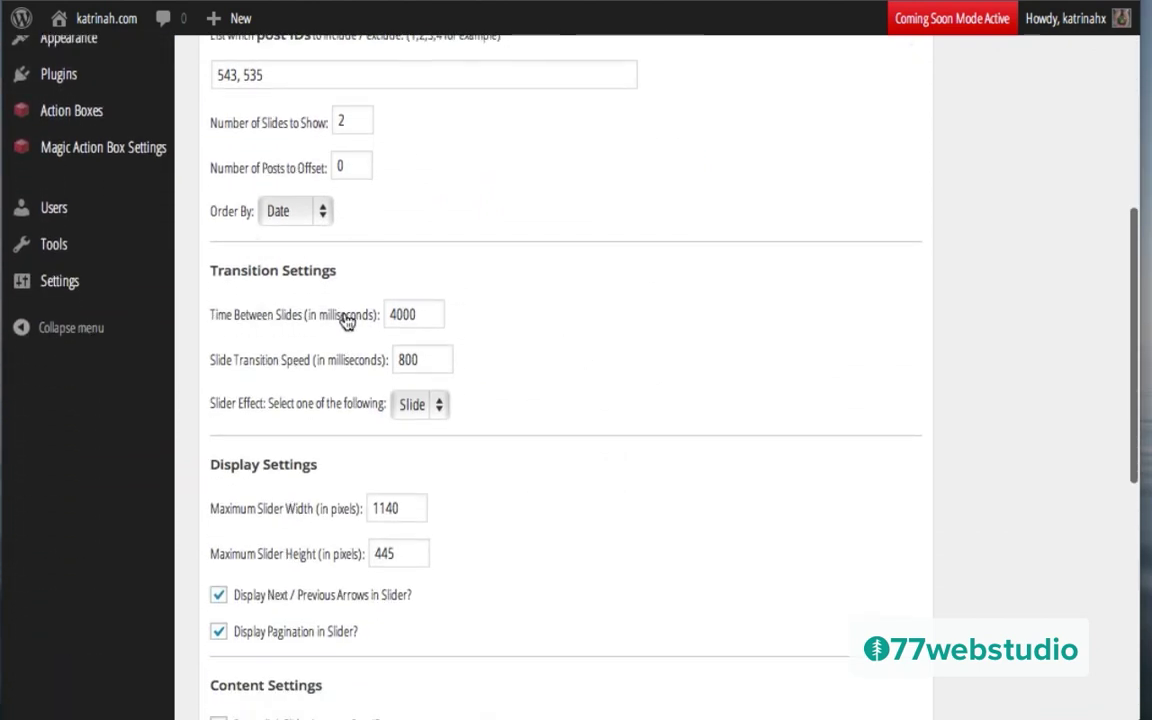
{"action": "left_click", "coordinate": [440, 316]}
{"action": "double_click", "coordinate": [413, 318]}
{"action": "type", "text": "10000"}
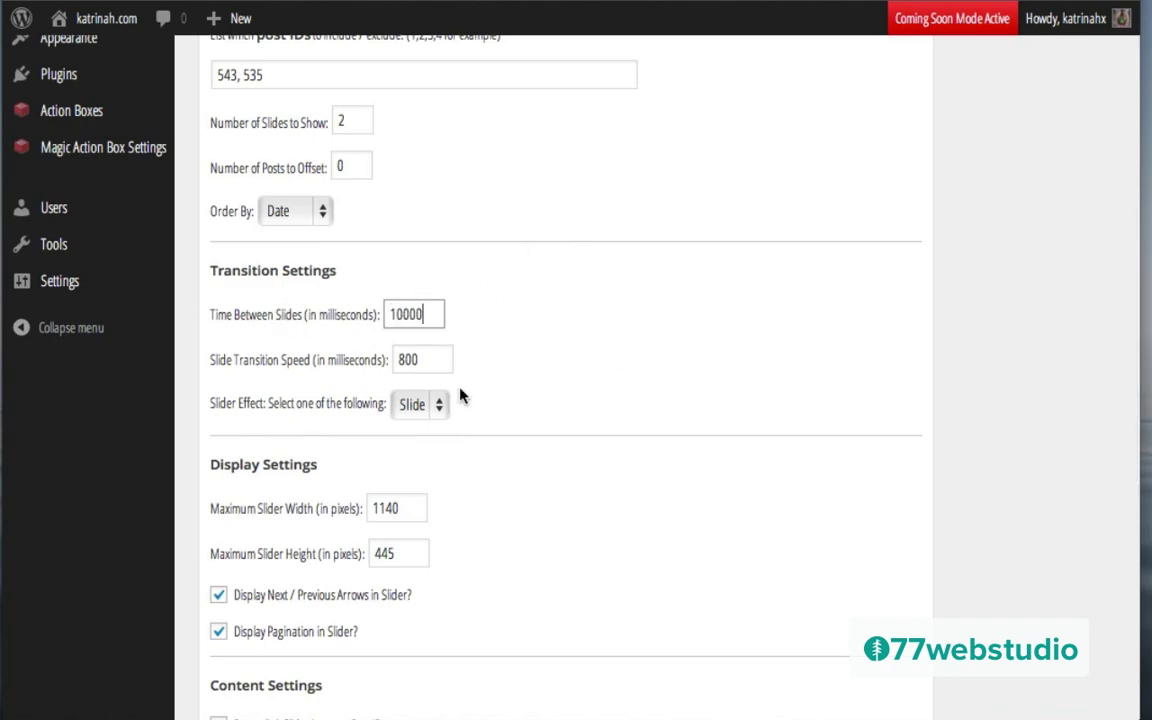
{"action": "scroll", "coordinate": [624, 459], "scroll_direction": "down", "scroll_amount": 10}
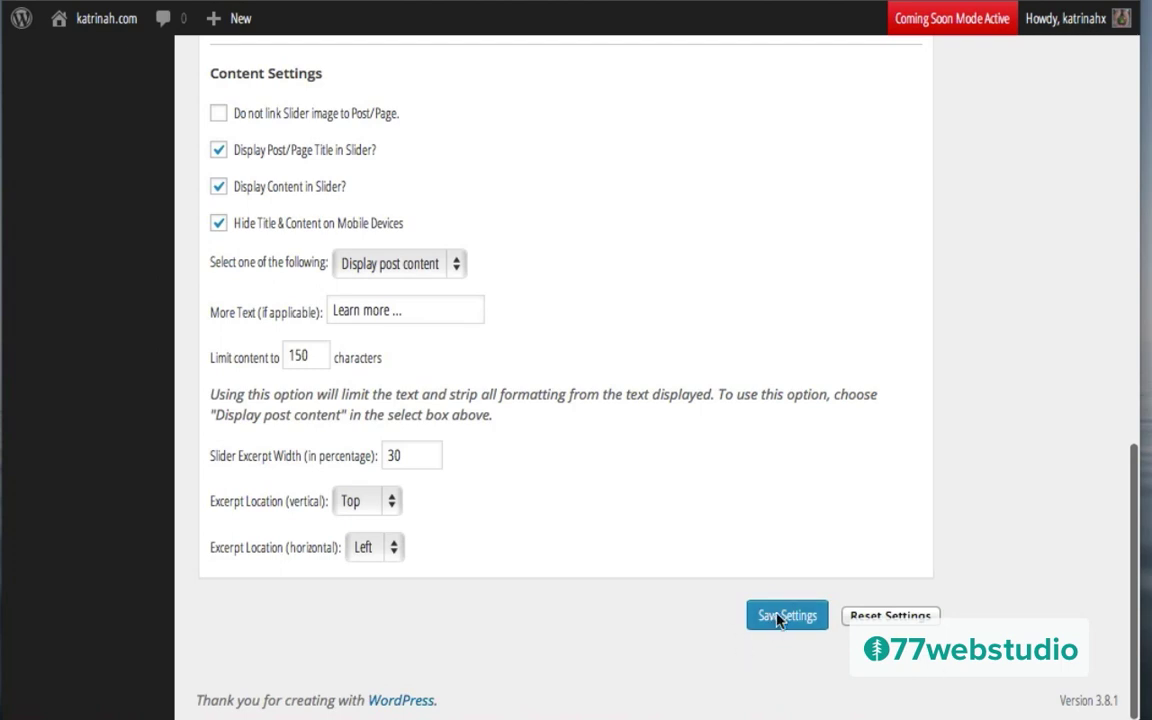
{"action": "left_click", "coordinate": [780, 618]}
{"action": "mouse_move", "coordinate": [103, 35]}
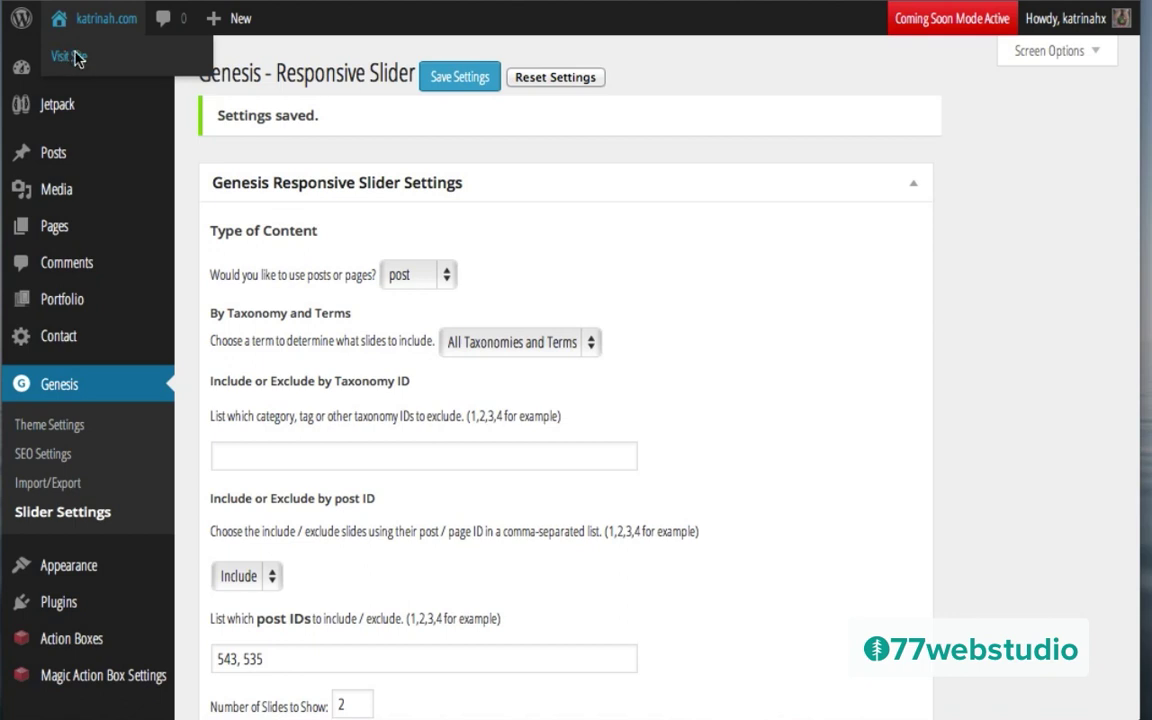
{"action": "left_click", "coordinate": [77, 59]}
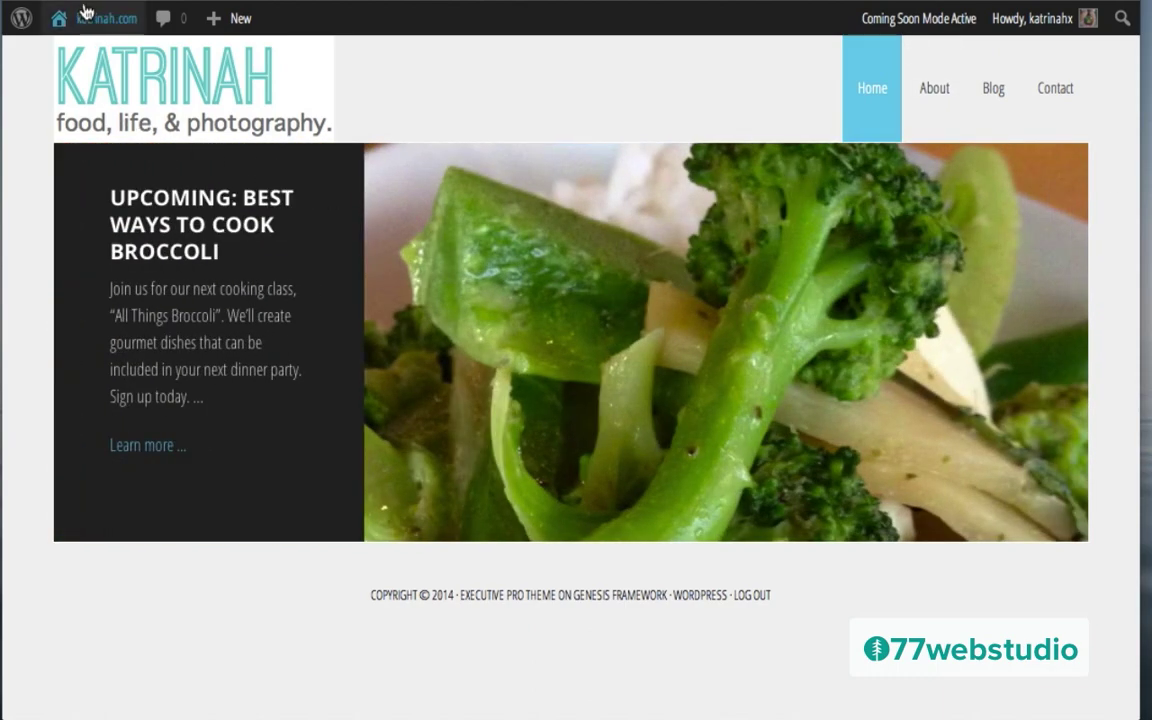
Step: Go from the live site back to Genesis Slider Settings in the Dashboard
{"action": "mouse_move", "coordinate": [86, 16]}
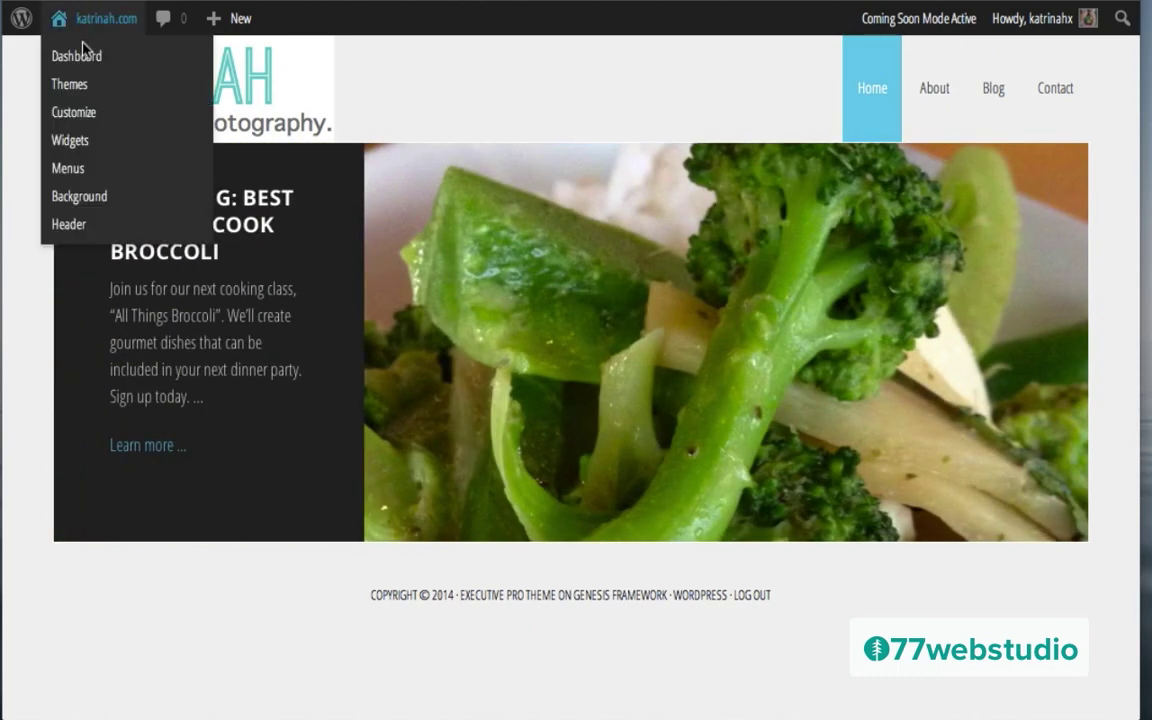
{"action": "left_click", "coordinate": [84, 55]}
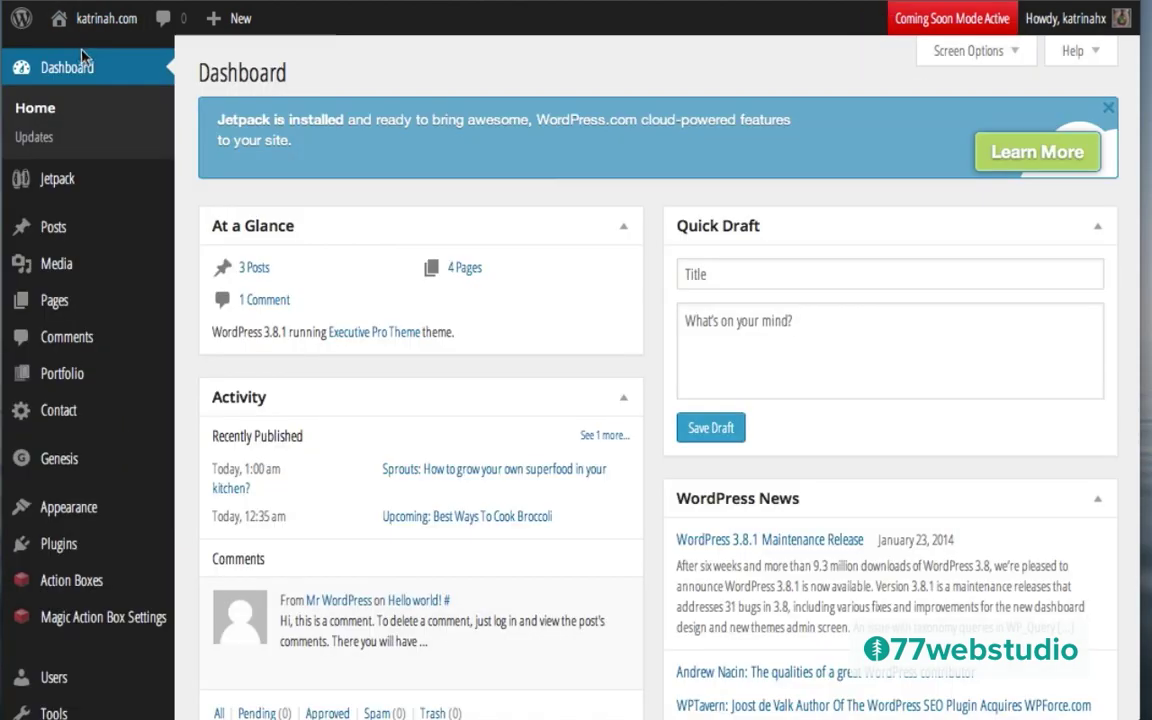
{"action": "mouse_move", "coordinate": [55, 460]}
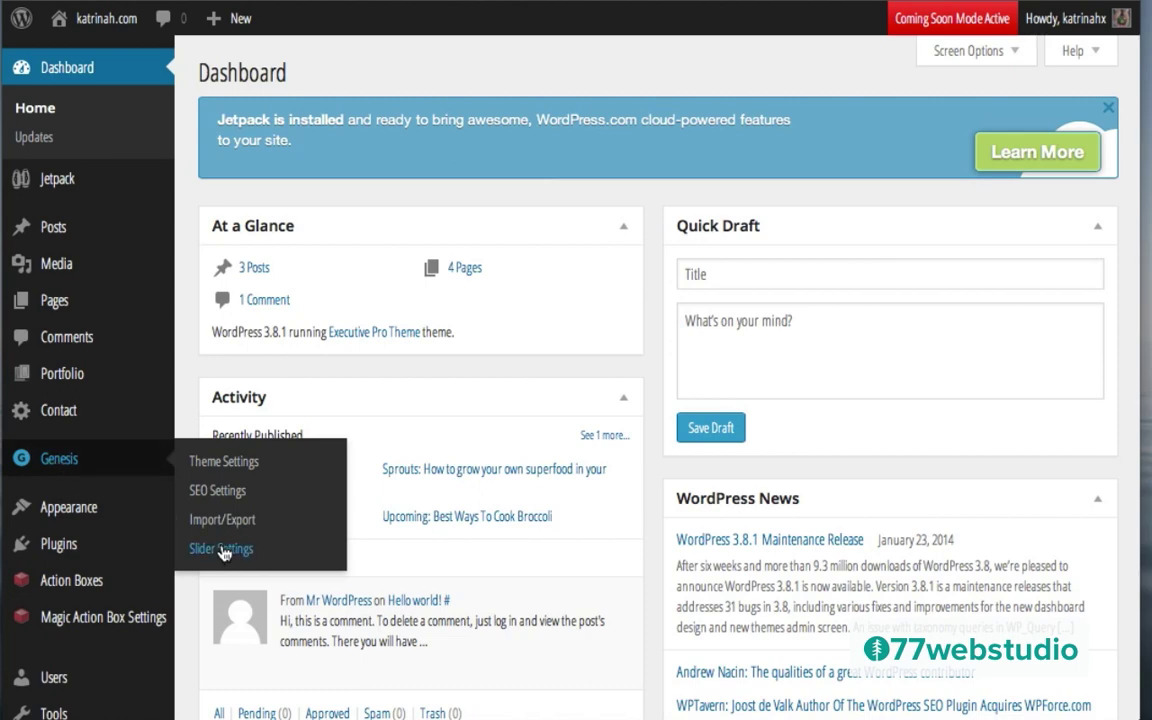
{"action": "left_click", "coordinate": [222, 549]}
{"action": "scroll", "coordinate": [501, 584], "scroll_direction": "down", "scroll_amount": 10}
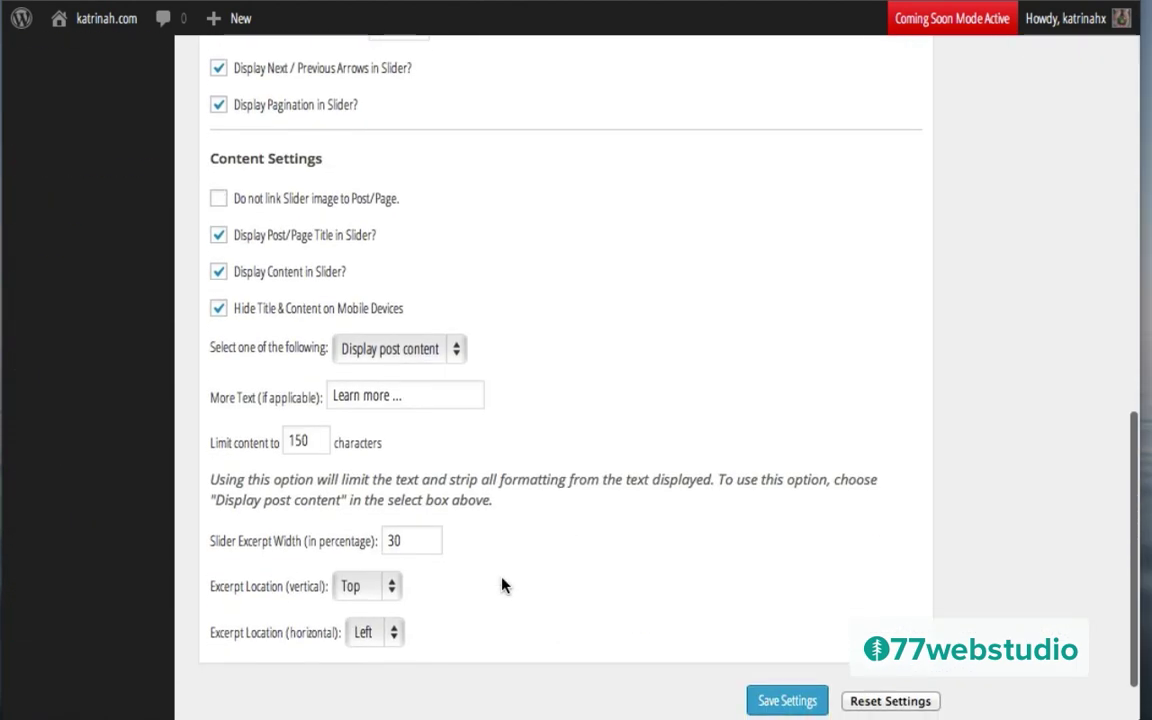
Step: Set the excerpt horizontal location to Right, save, and view the live homepage
{"action": "left_click", "coordinate": [373, 636]}
{"action": "left_click", "coordinate": [373, 665]}
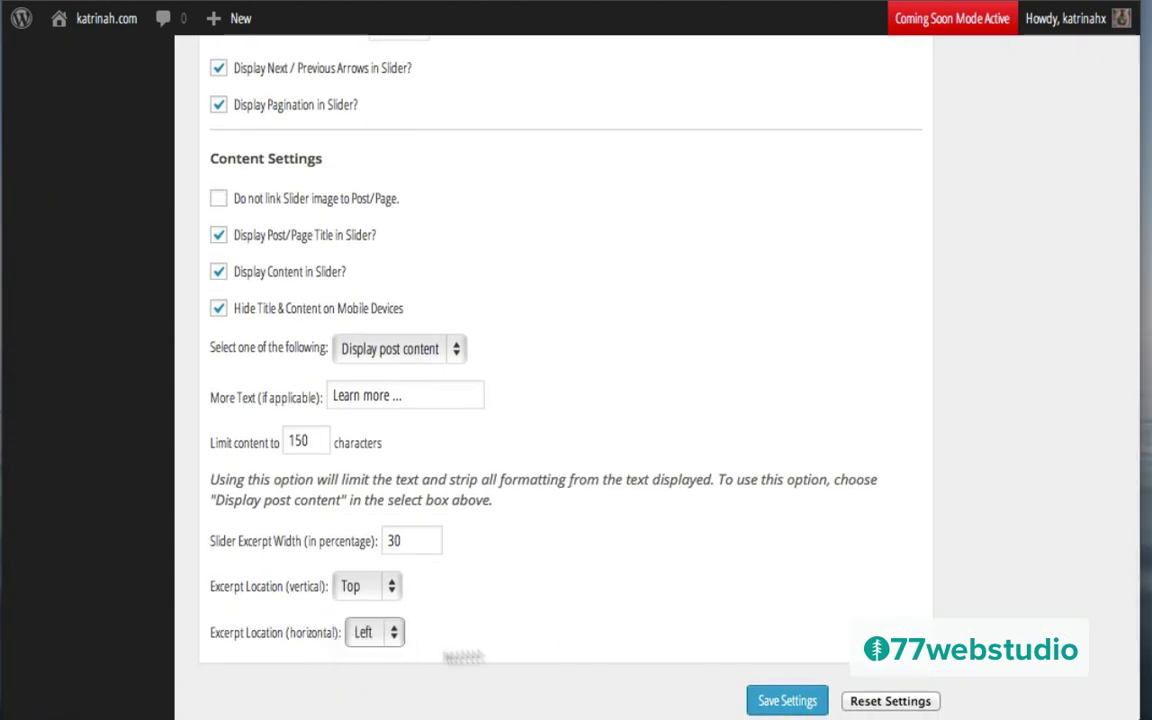
{"action": "left_click", "coordinate": [785, 701]}
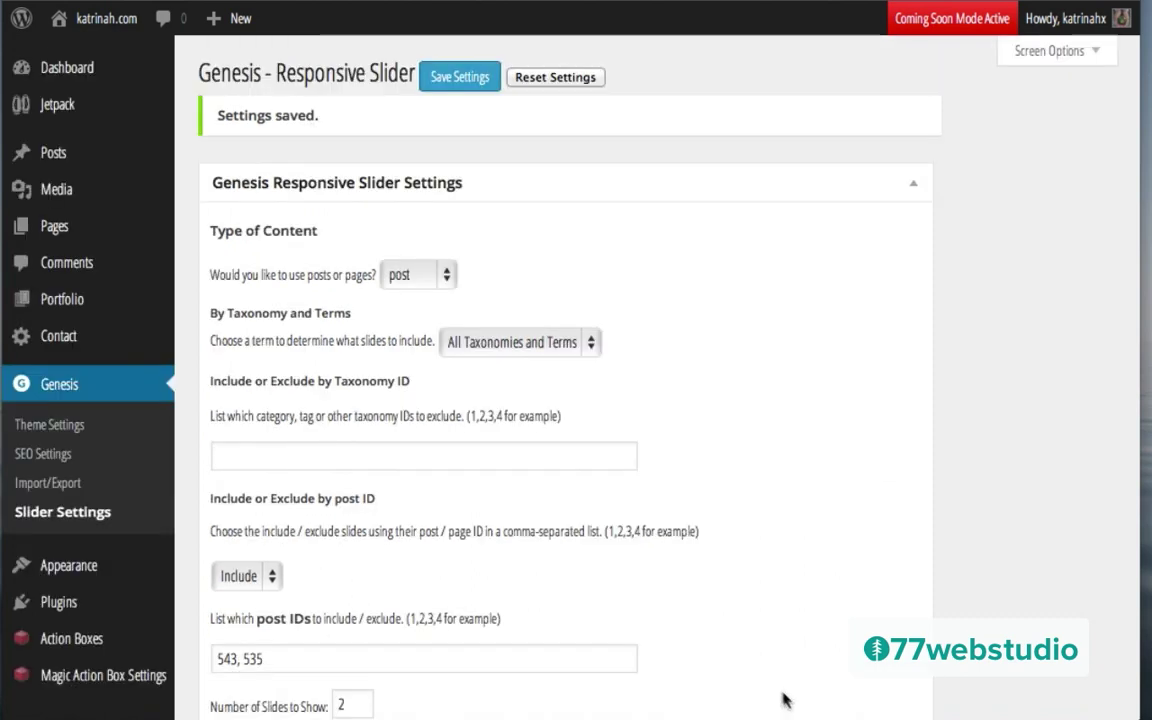
{"action": "mouse_move", "coordinate": [110, 26]}
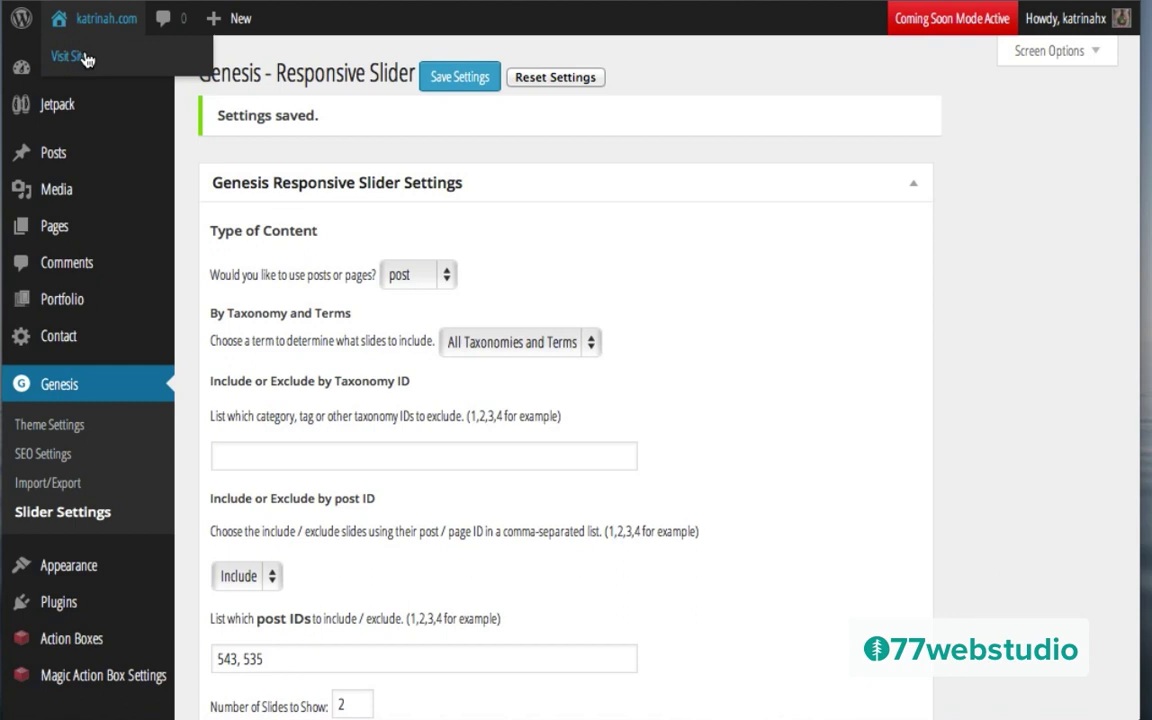
{"action": "left_click", "coordinate": [86, 58]}
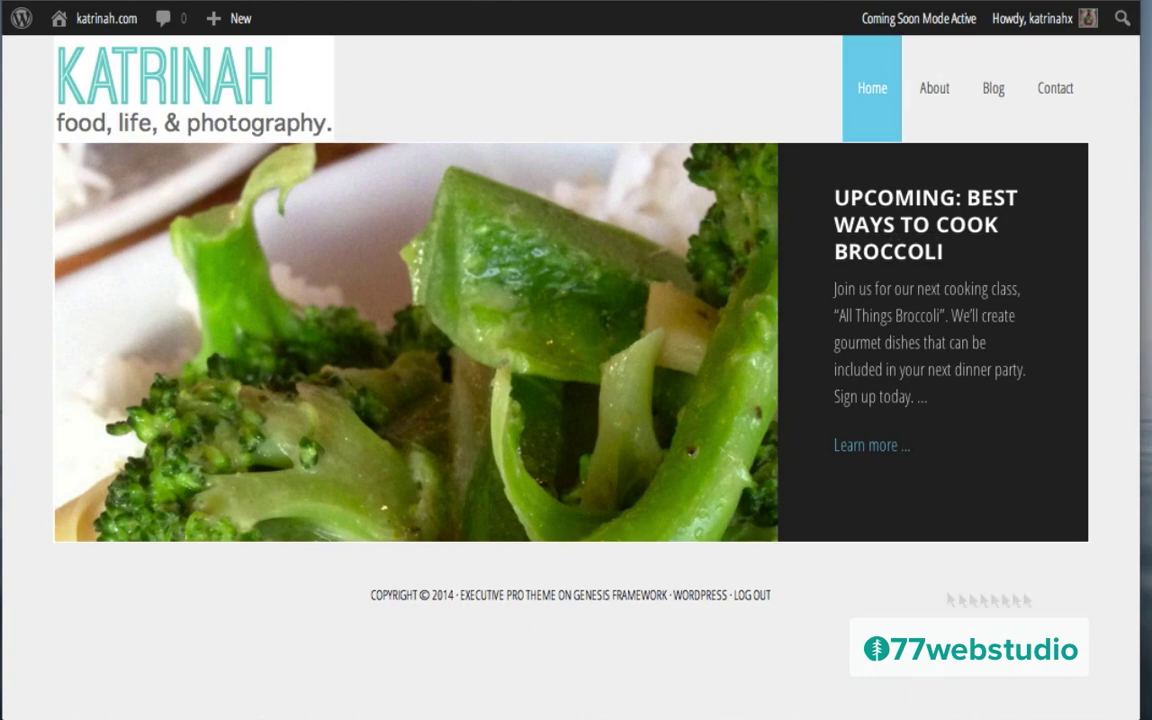
Step: Leave the live homepage and return to the WordPress admin Dashboard
{"action": "mouse_move", "coordinate": [86, 28]}
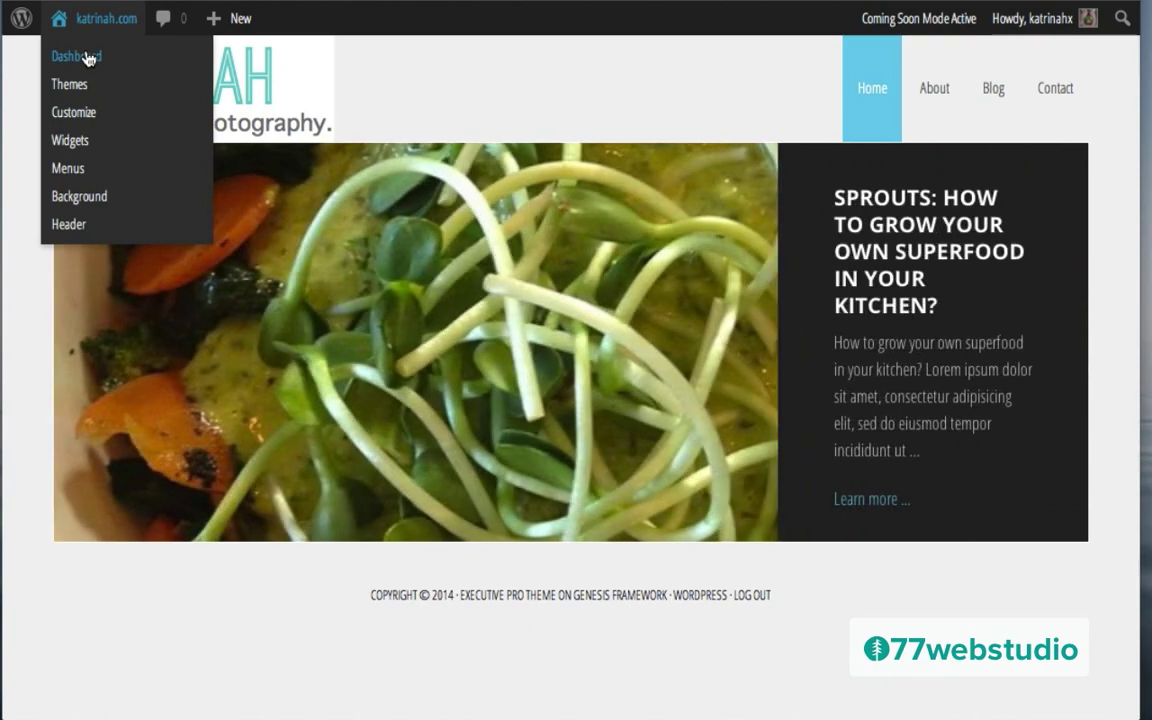
{"action": "left_click", "coordinate": [86, 56]}
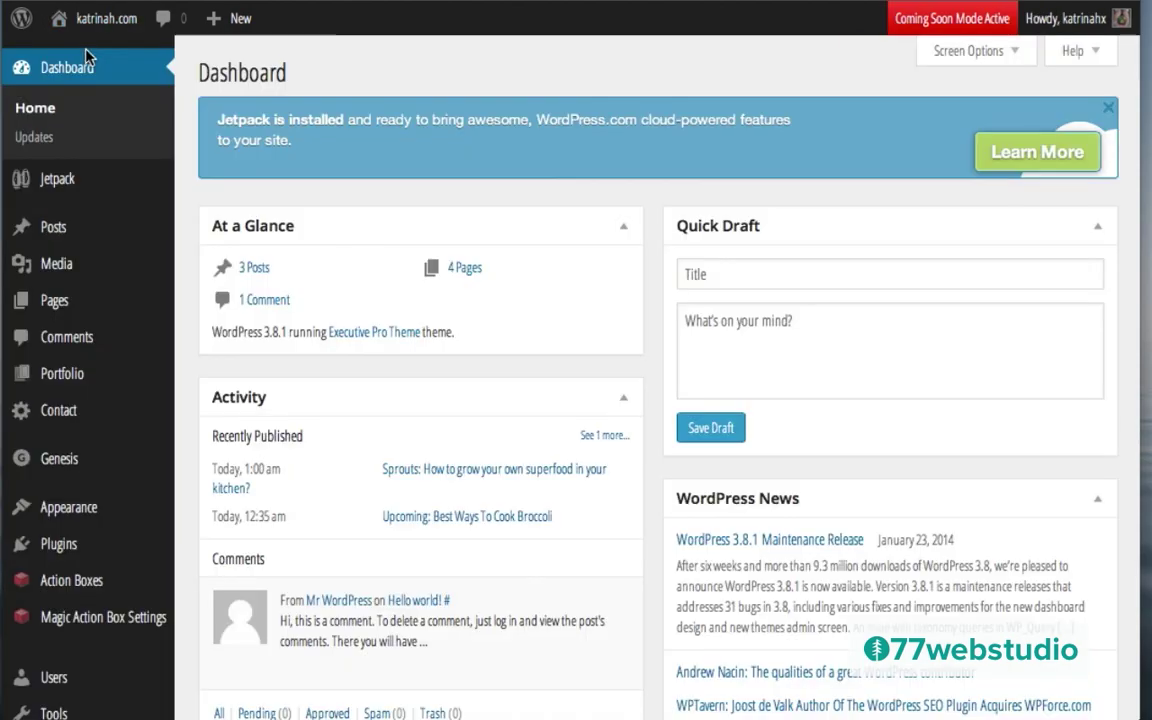
Step: In Genesis Slider Settings, uncheck Display Content and Display Post/Page Title
{"action": "mouse_move", "coordinate": [59, 460]}
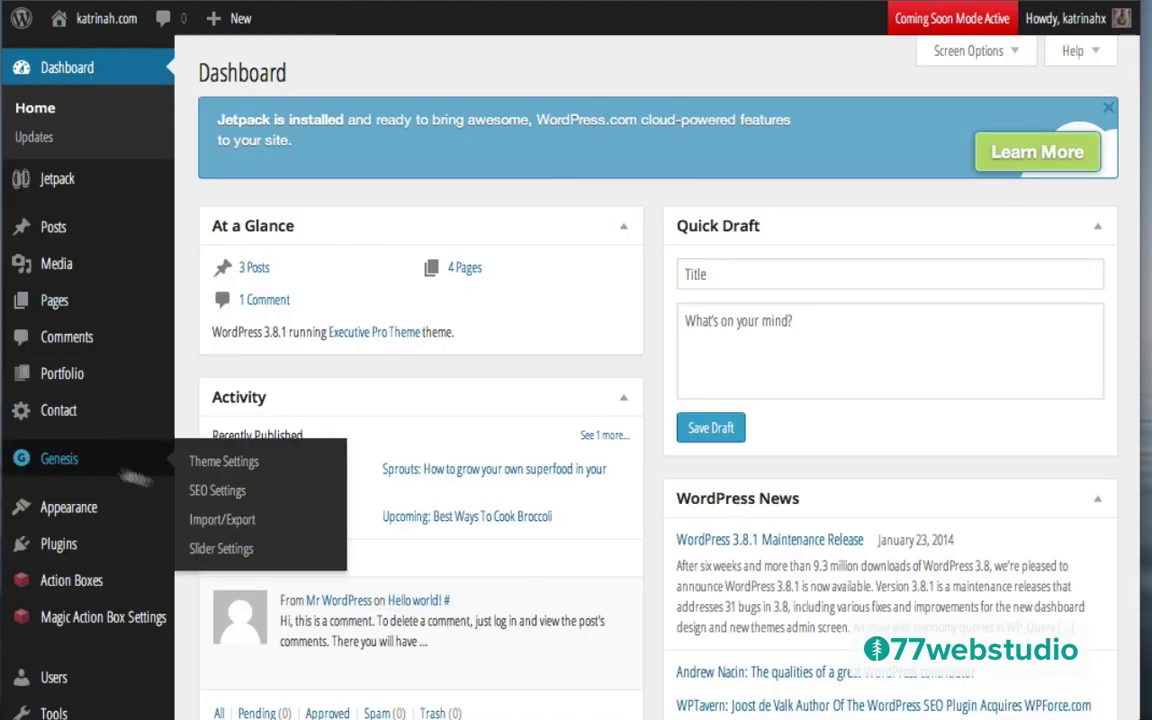
{"action": "left_click", "coordinate": [220, 549]}
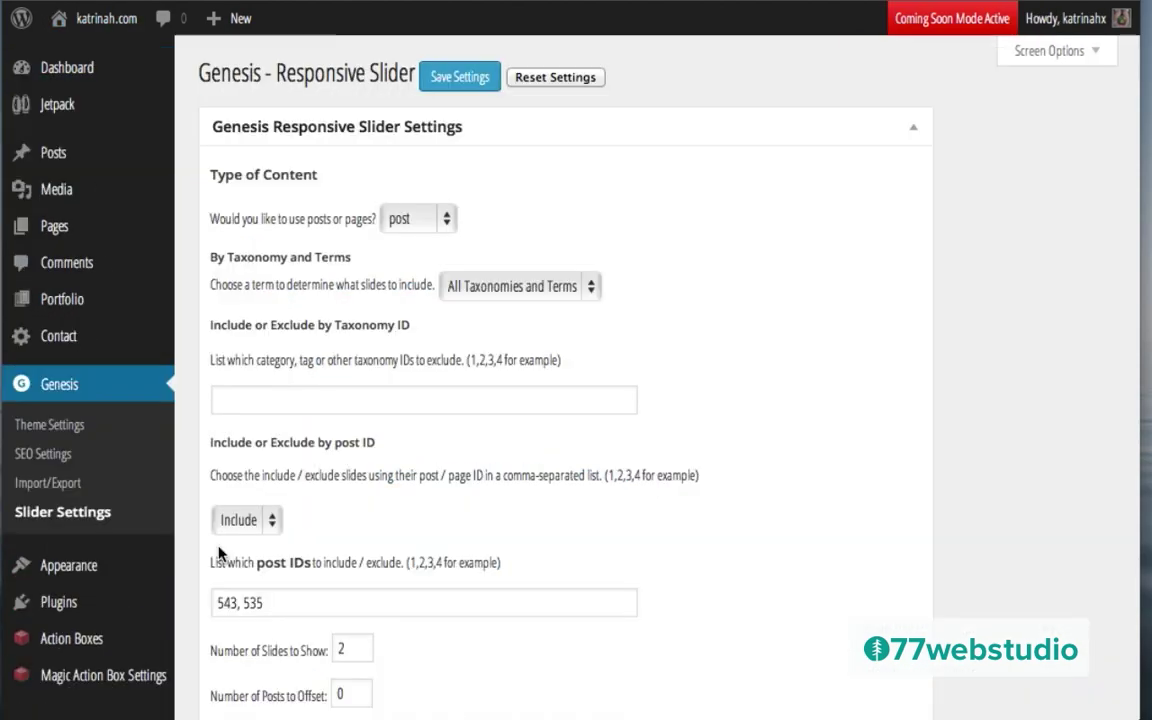
{"action": "scroll", "coordinate": [476, 586], "scroll_direction": "down", "scroll_amount": 10}
{"action": "scroll", "coordinate": [476, 586], "scroll_direction": "down", "scroll_amount": 3}
{"action": "scroll", "coordinate": [476, 586], "scroll_direction": "up", "scroll_amount": 2}
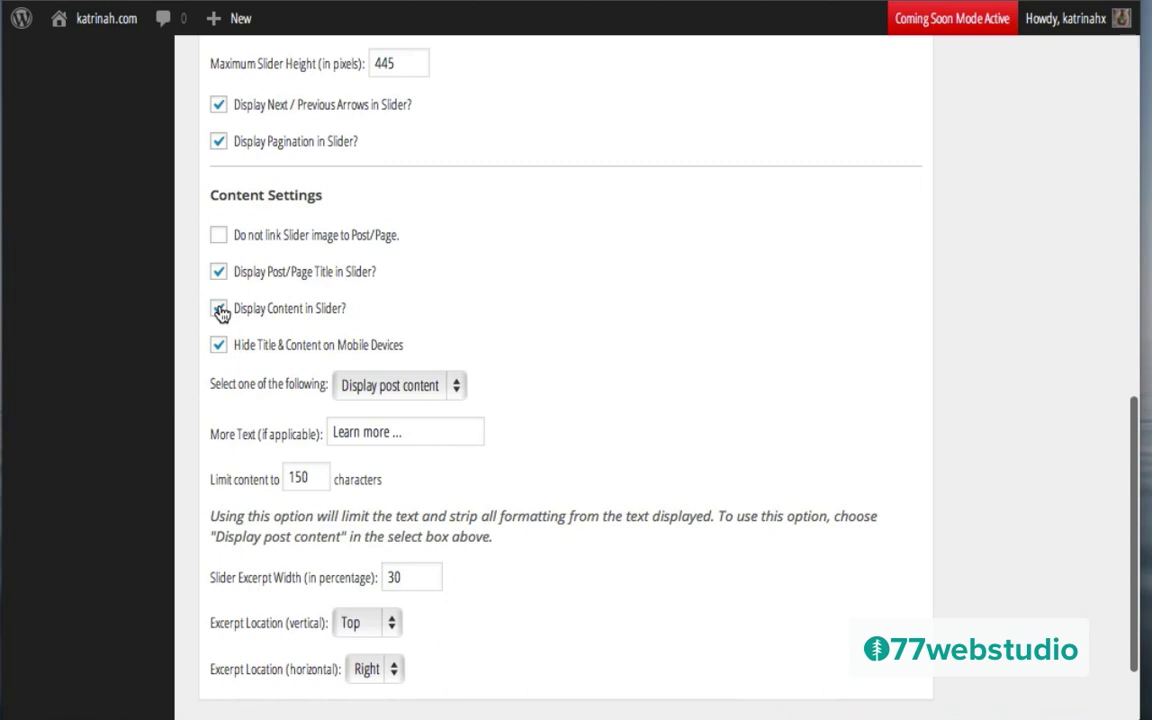
{"action": "left_click", "coordinate": [220, 310]}
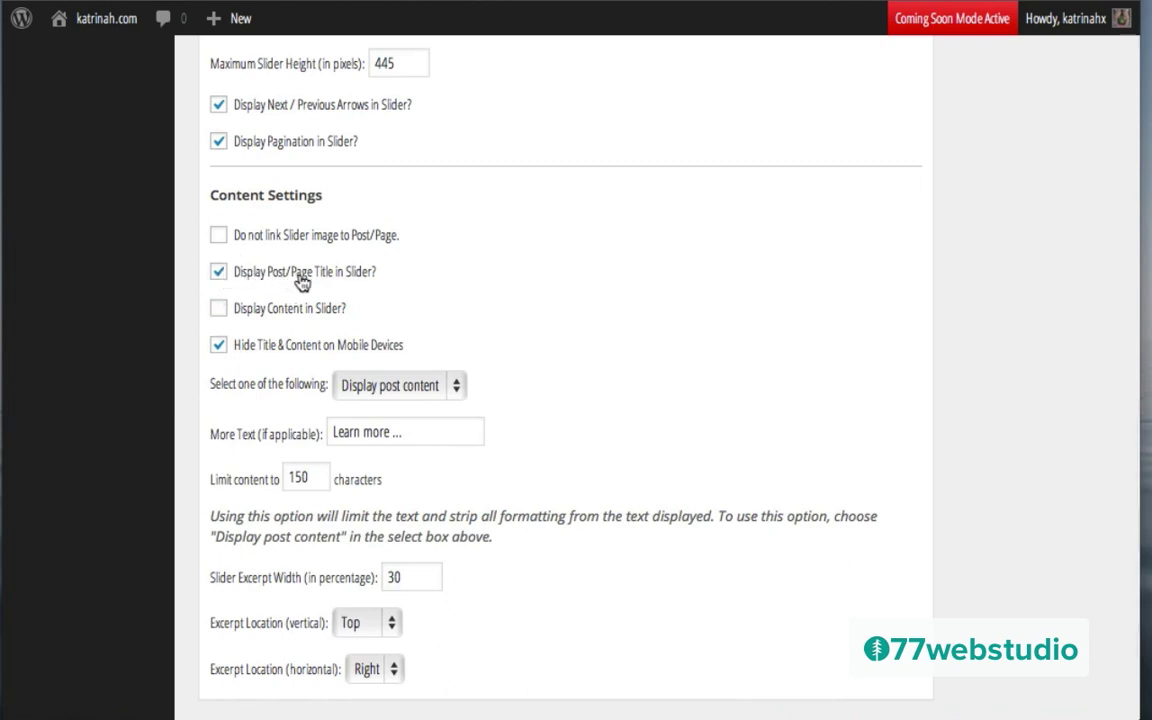
{"action": "left_click", "coordinate": [219, 272]}
Step: Set Slider Excerpt Width to 0, save the settings, and view the live homepage
{"action": "double_click", "coordinate": [409, 583]}
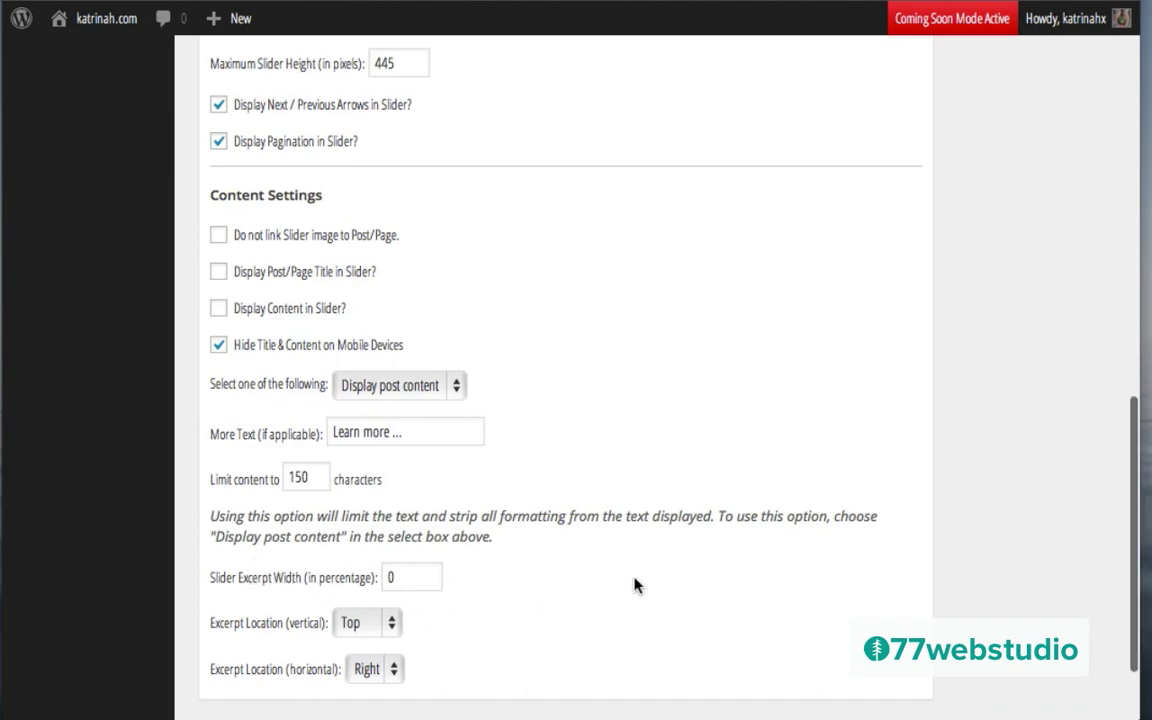
{"action": "scroll", "coordinate": [637, 586], "scroll_direction": "down", "scroll_amount": 3}
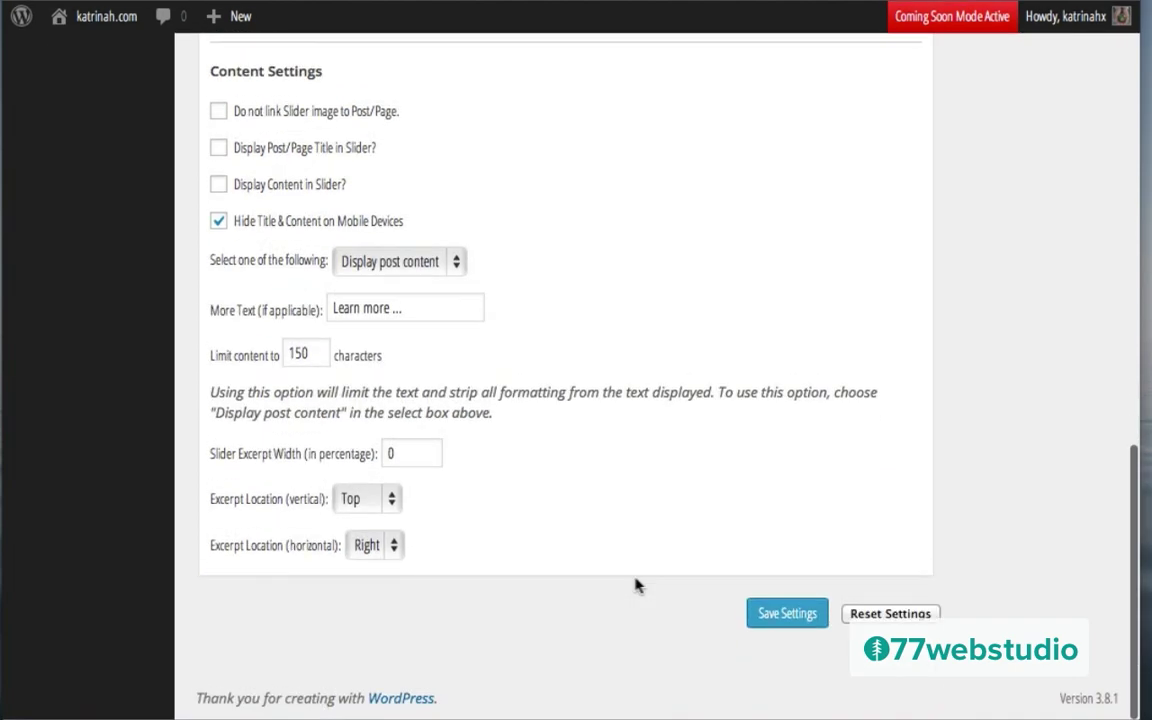
{"action": "left_click", "coordinate": [785, 615]}
{"action": "mouse_move", "coordinate": [100, 23]}
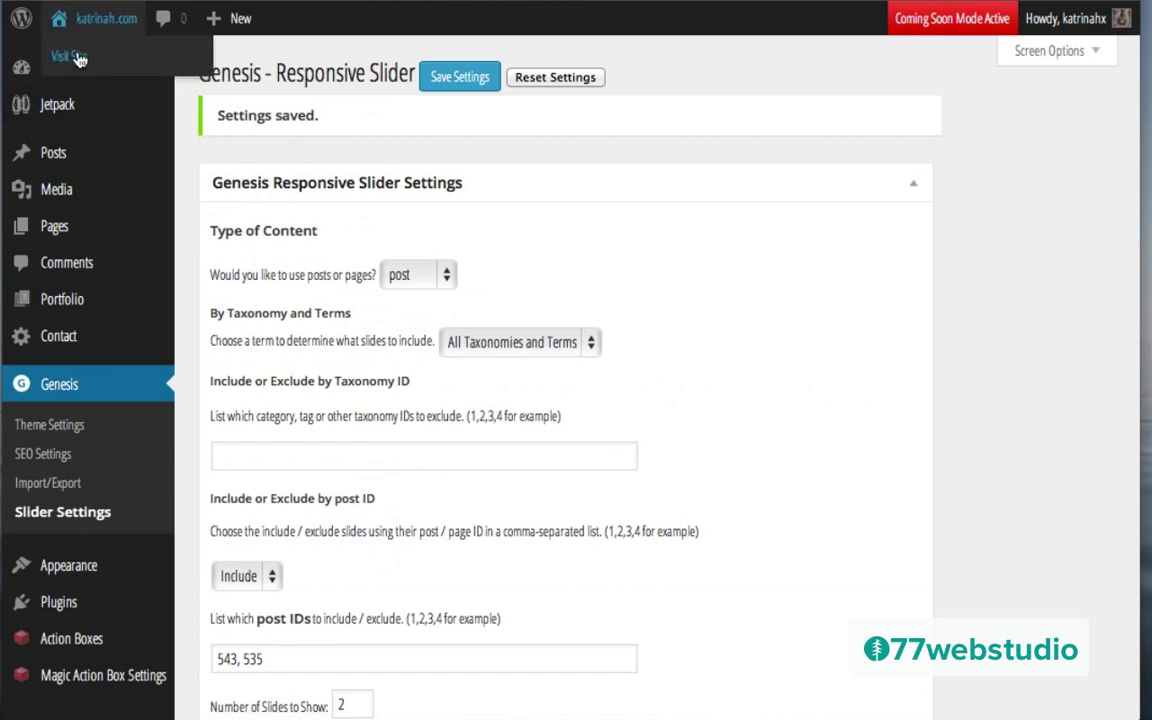
{"action": "left_click", "coordinate": [82, 60]}
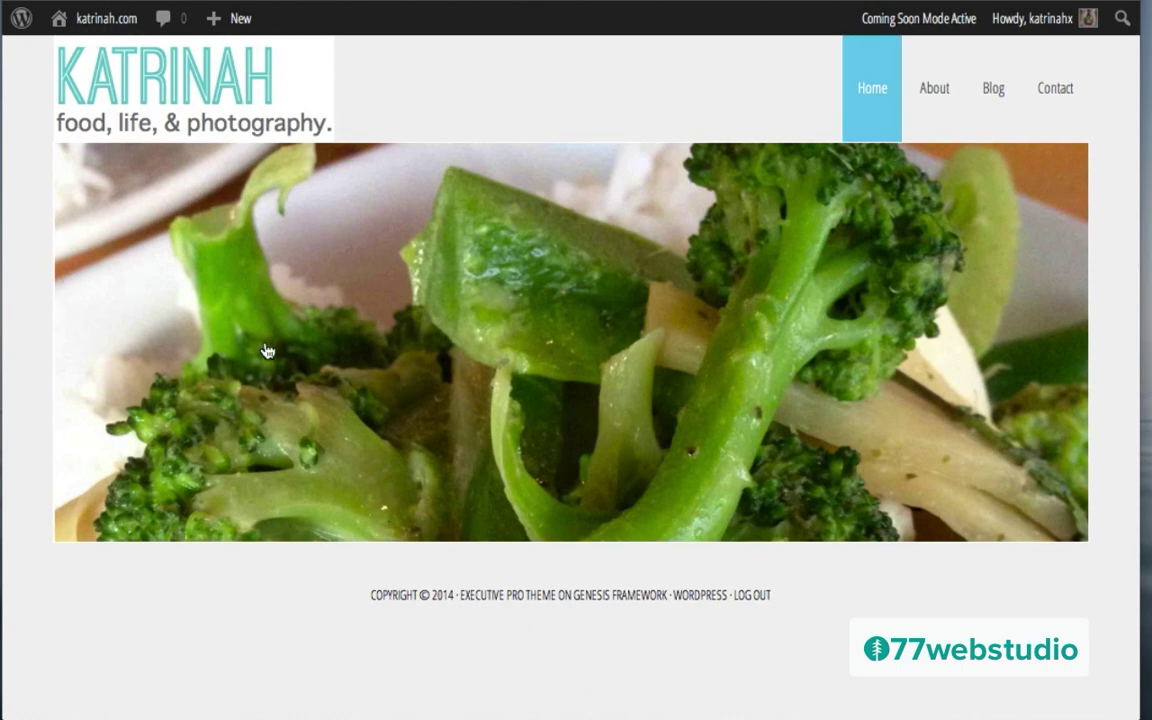
Step: View the live homepage slider showing only photos, with no title or excerpt
{"action": "mouse_move", "coordinate": [92, 22]}
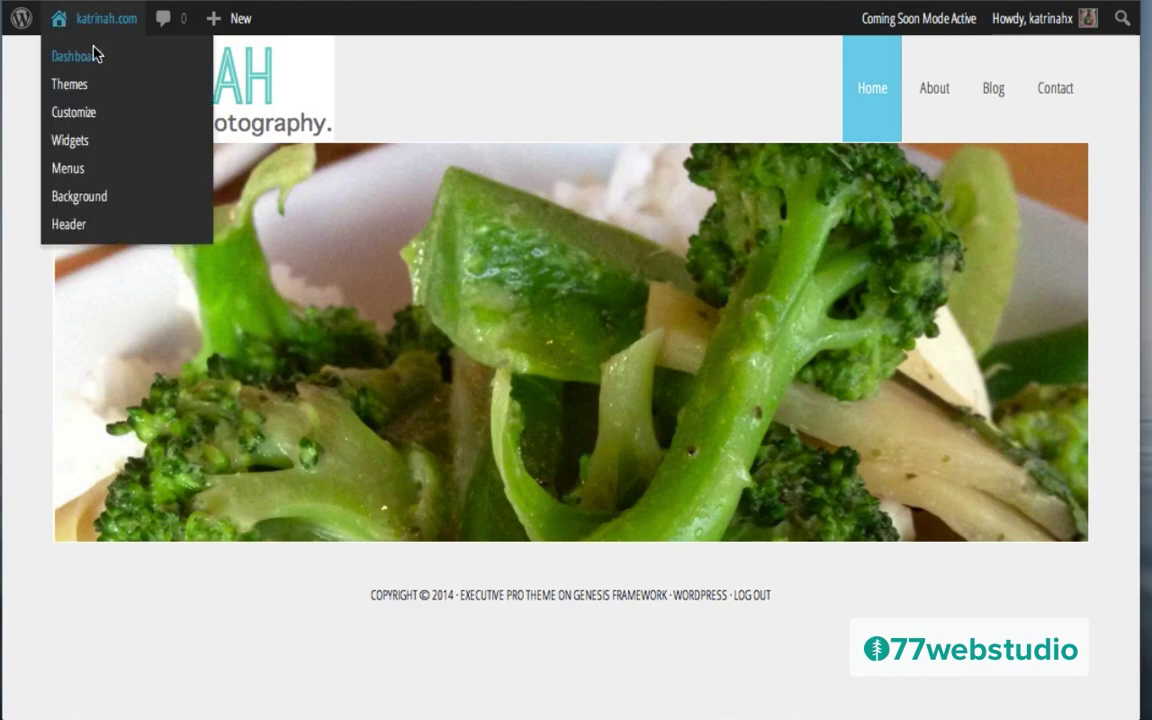
Step: Back in Genesis Slider Settings, set the slider excerpt width to 30
{"action": "left_click", "coordinate": [95, 55]}
{"action": "mouse_move", "coordinate": [60, 458]}
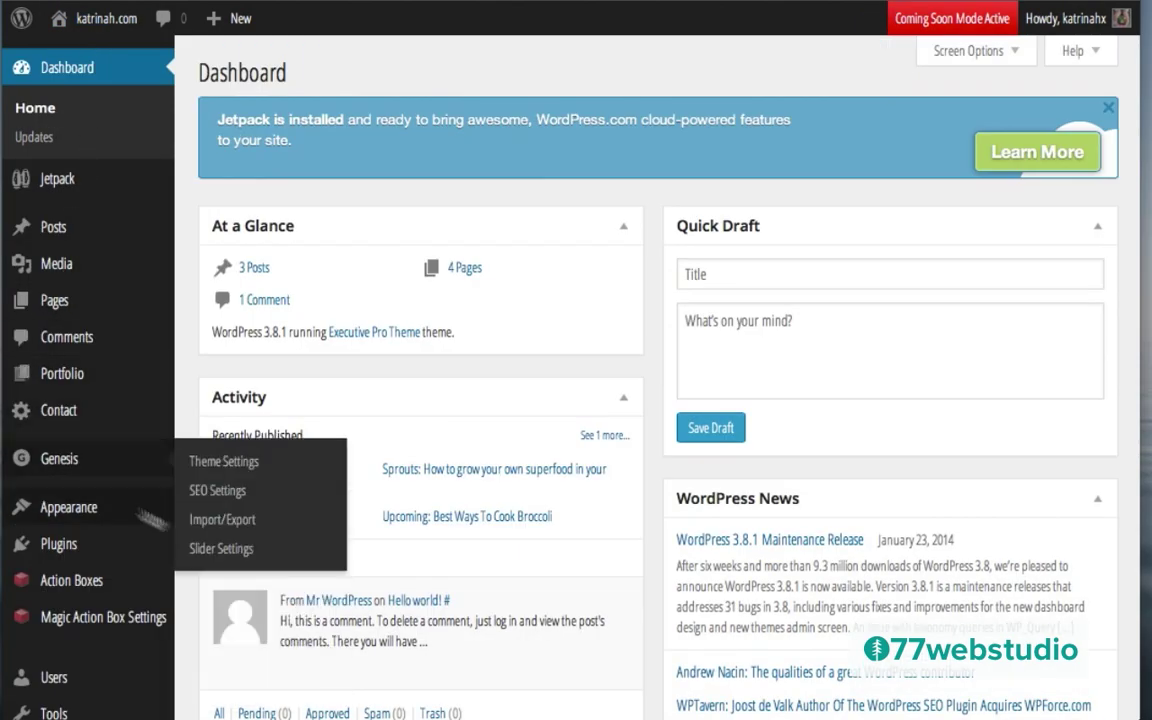
{"action": "left_click", "coordinate": [219, 549]}
{"action": "scroll", "coordinate": [540, 591], "scroll_direction": "down", "scroll_amount": 15}
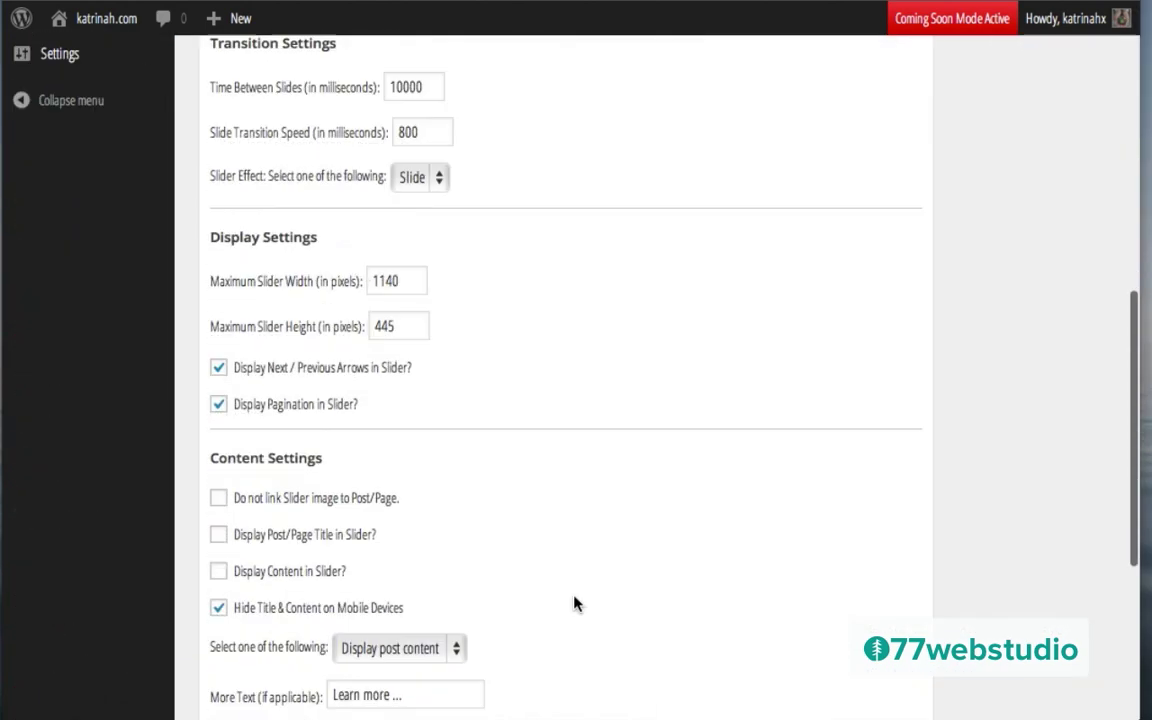
{"action": "double_click", "coordinate": [401, 452]}
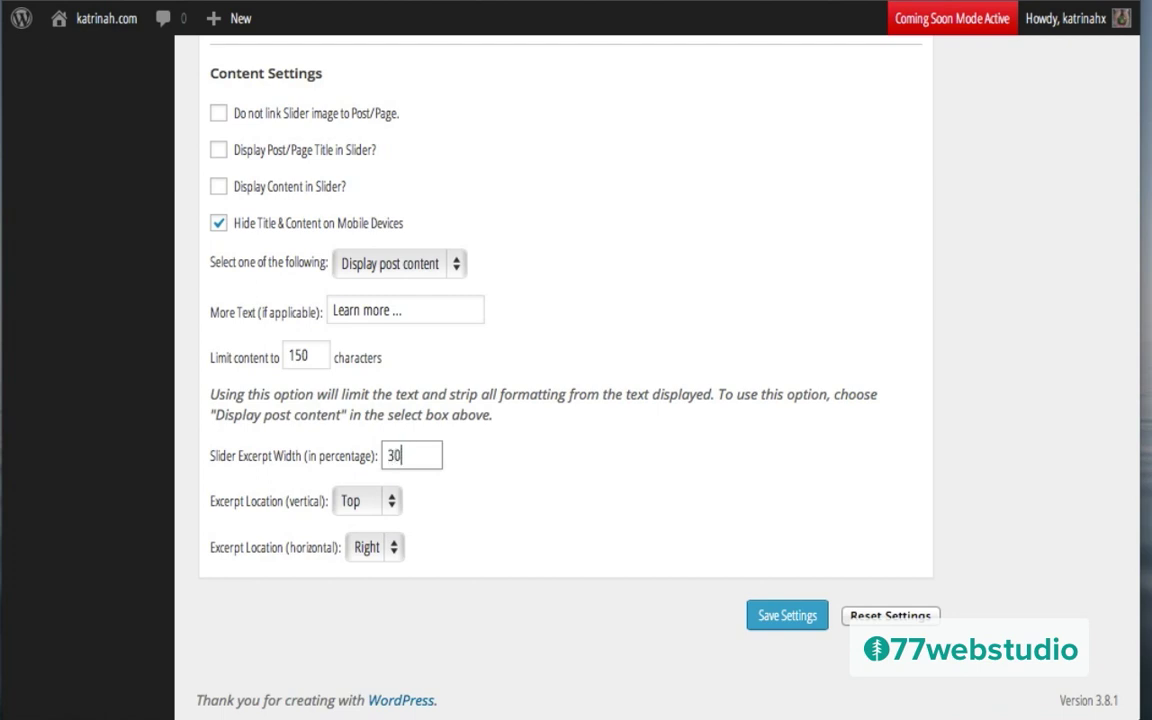
{"action": "type", "text": "30"}
Step: Re-enable slider post titles, save the settings, and view the live homepage
{"action": "left_click", "coordinate": [219, 150]}
{"action": "left_click", "coordinate": [770, 619]}
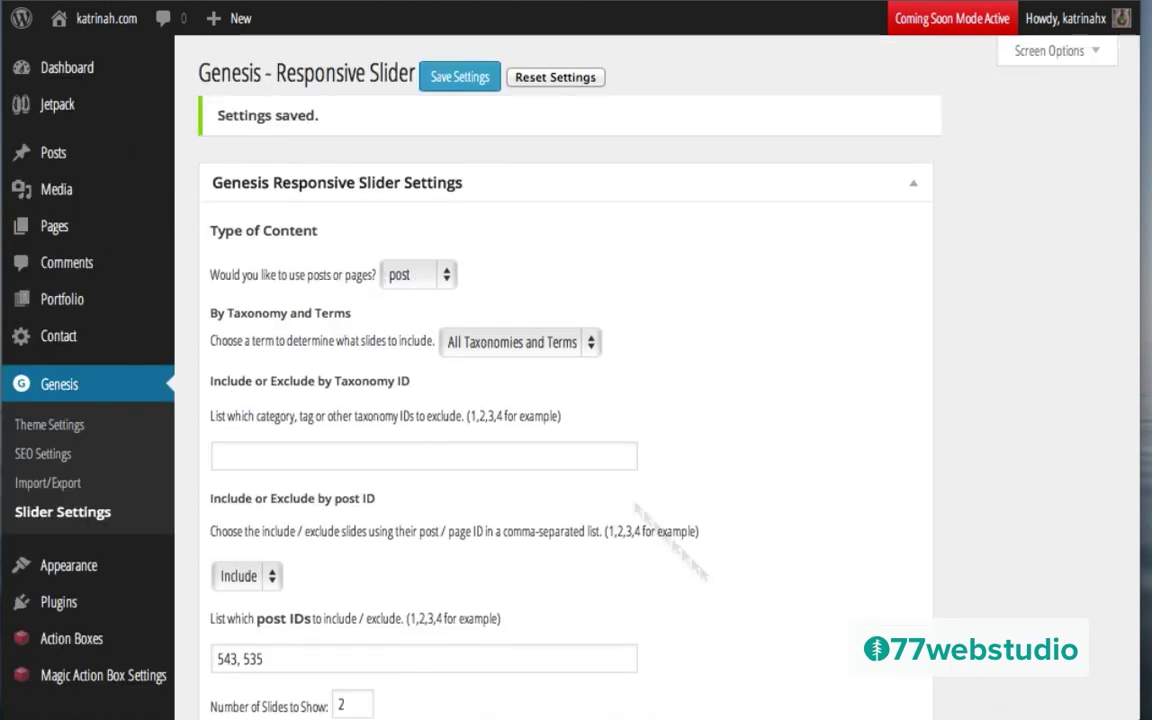
{"action": "mouse_move", "coordinate": [112, 38]}
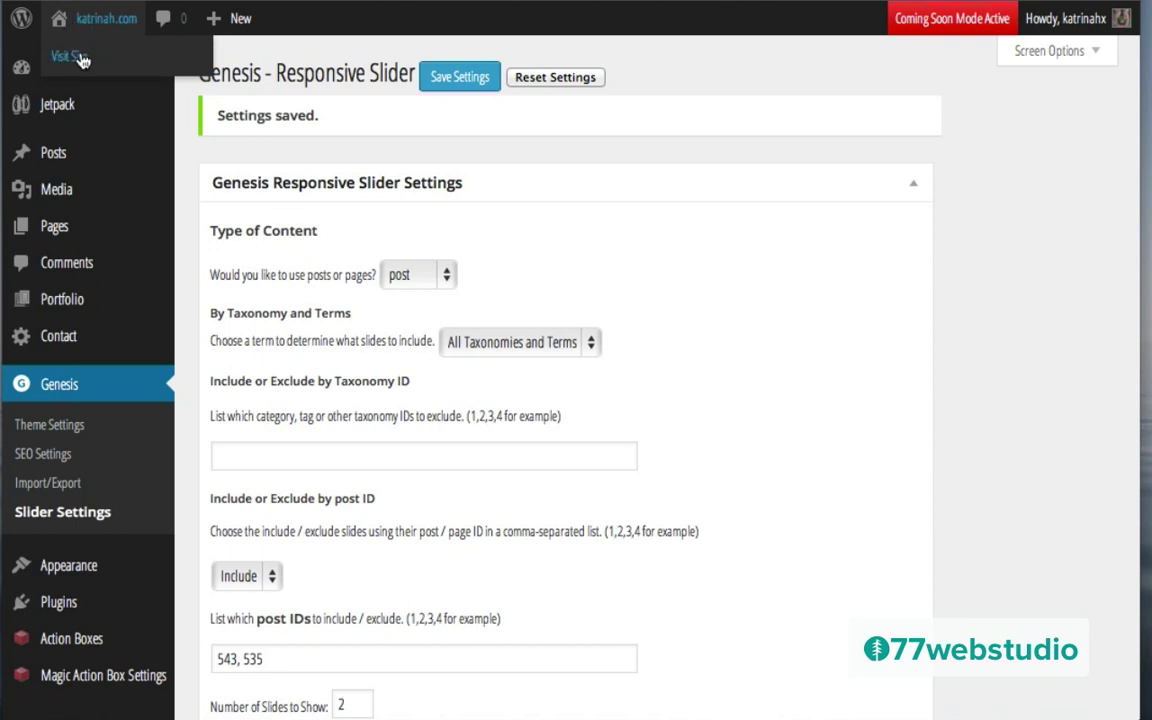
{"action": "left_click", "coordinate": [82, 59]}
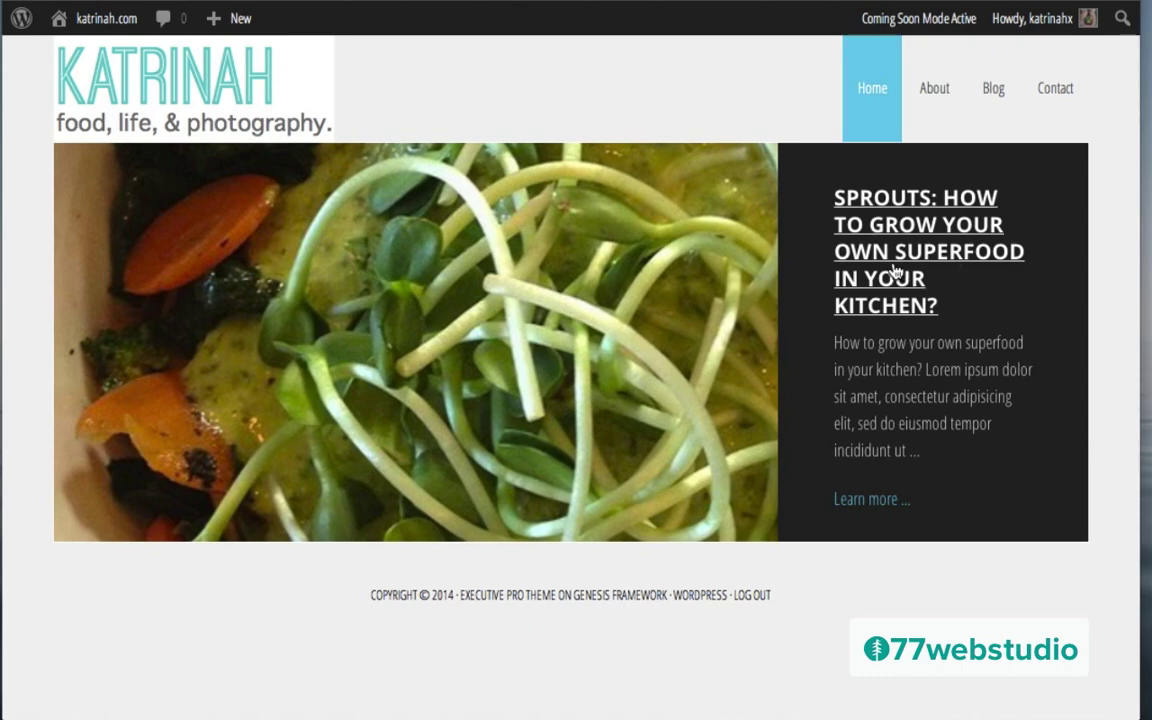
Step: Return to the Dashboard and open the Genesis Slider Settings page
{"action": "mouse_move", "coordinate": [76, 26]}
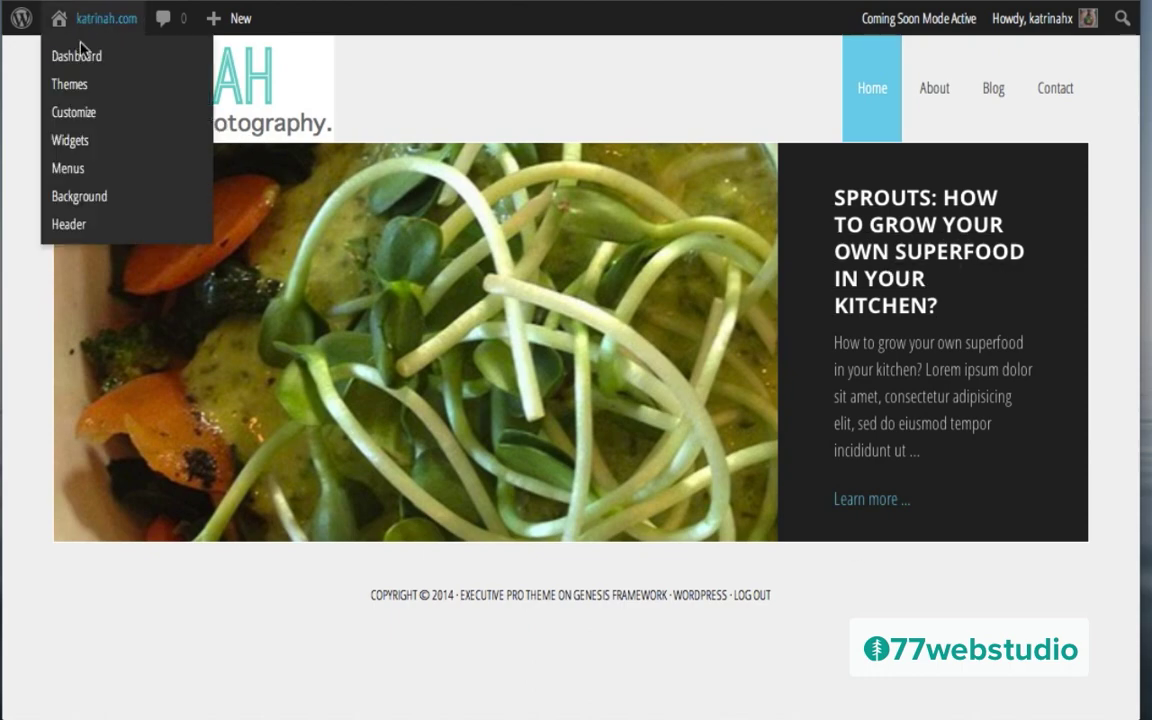
{"action": "left_click", "coordinate": [82, 60]}
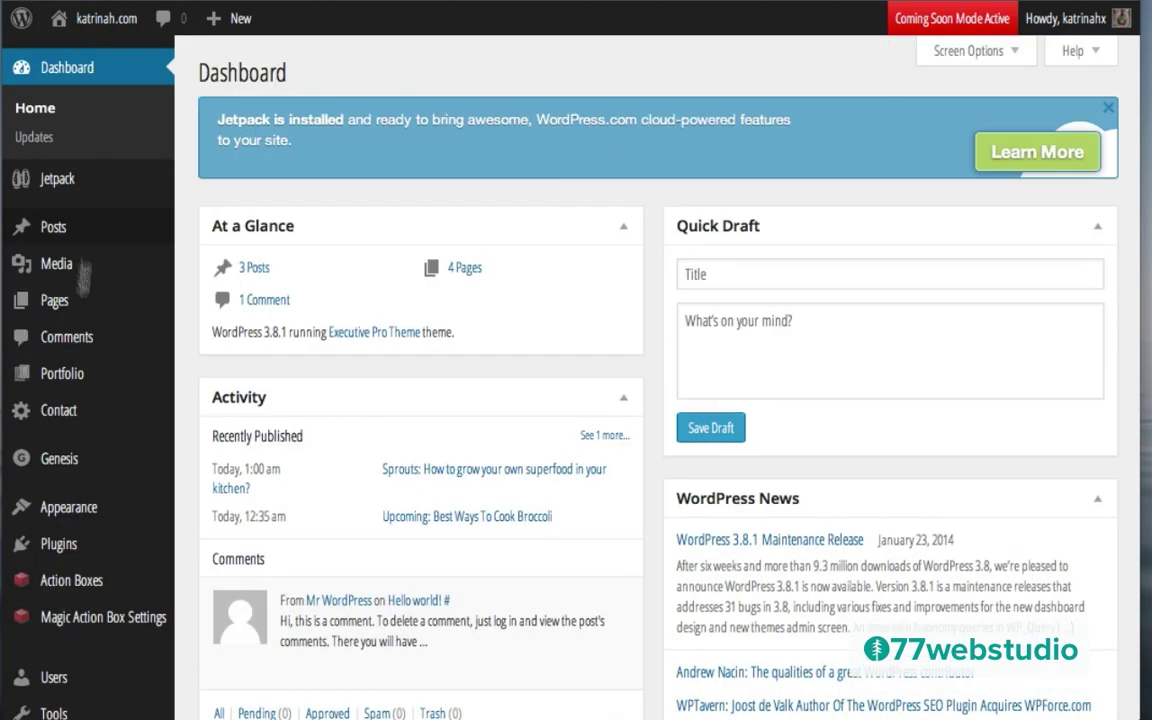
{"action": "mouse_move", "coordinate": [72, 455]}
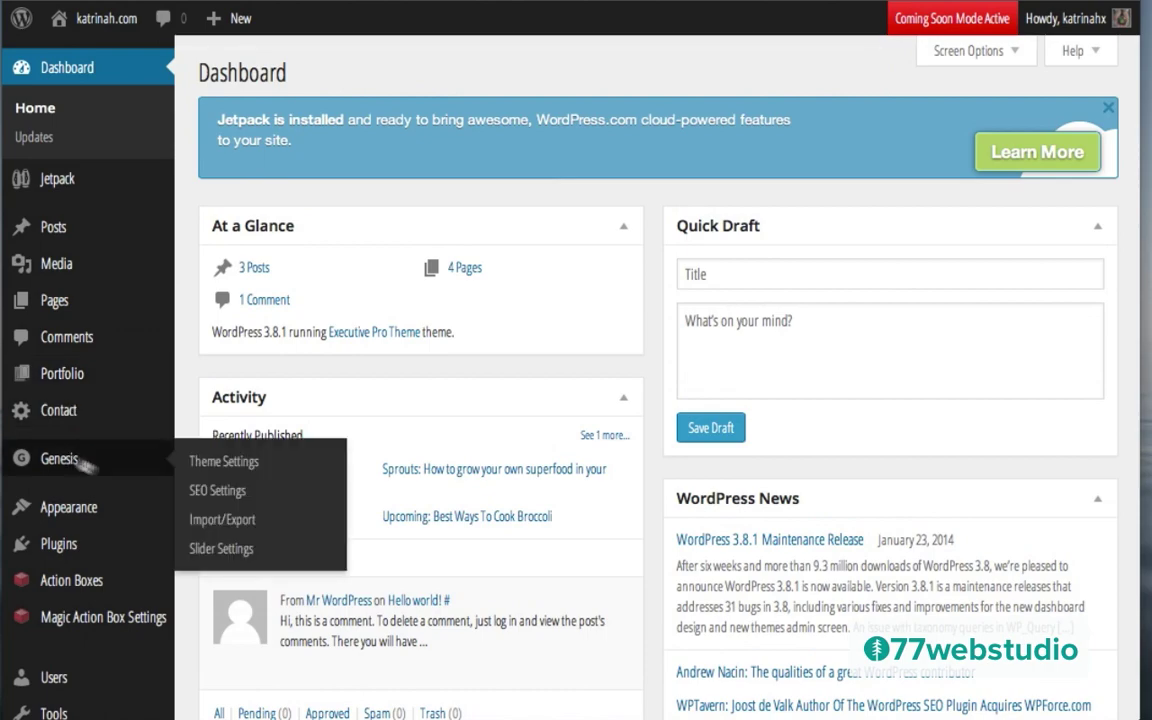
{"action": "left_click", "coordinate": [222, 549]}
{"action": "scroll", "coordinate": [580, 604], "scroll_direction": "down", "scroll_amount": 15}
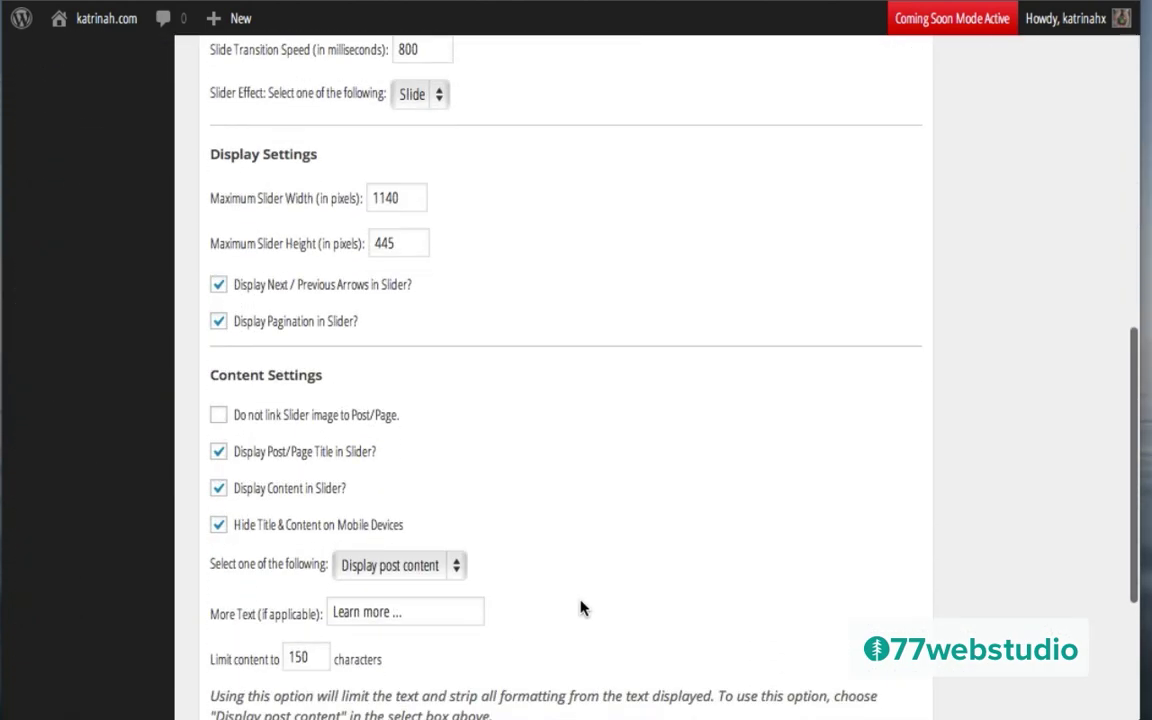
Step: Set the excerpt horizontal location to Left, save, and check it on the homepage
{"action": "left_click", "coordinate": [366, 541]}
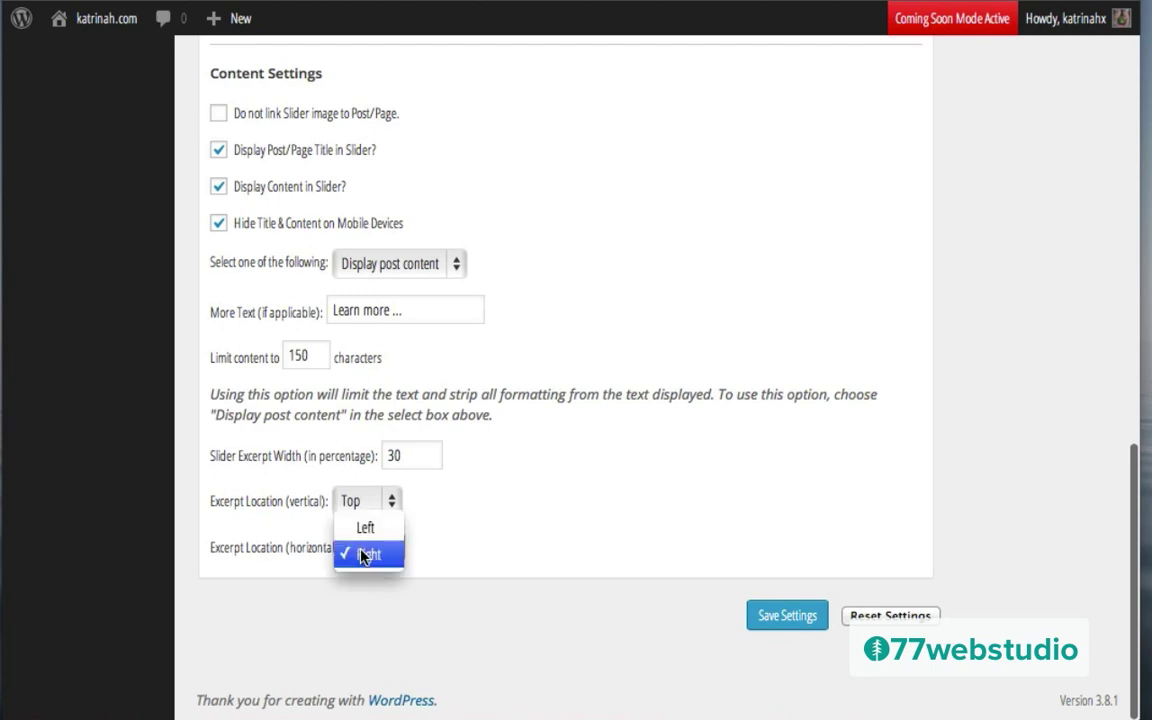
{"action": "left_click", "coordinate": [365, 529]}
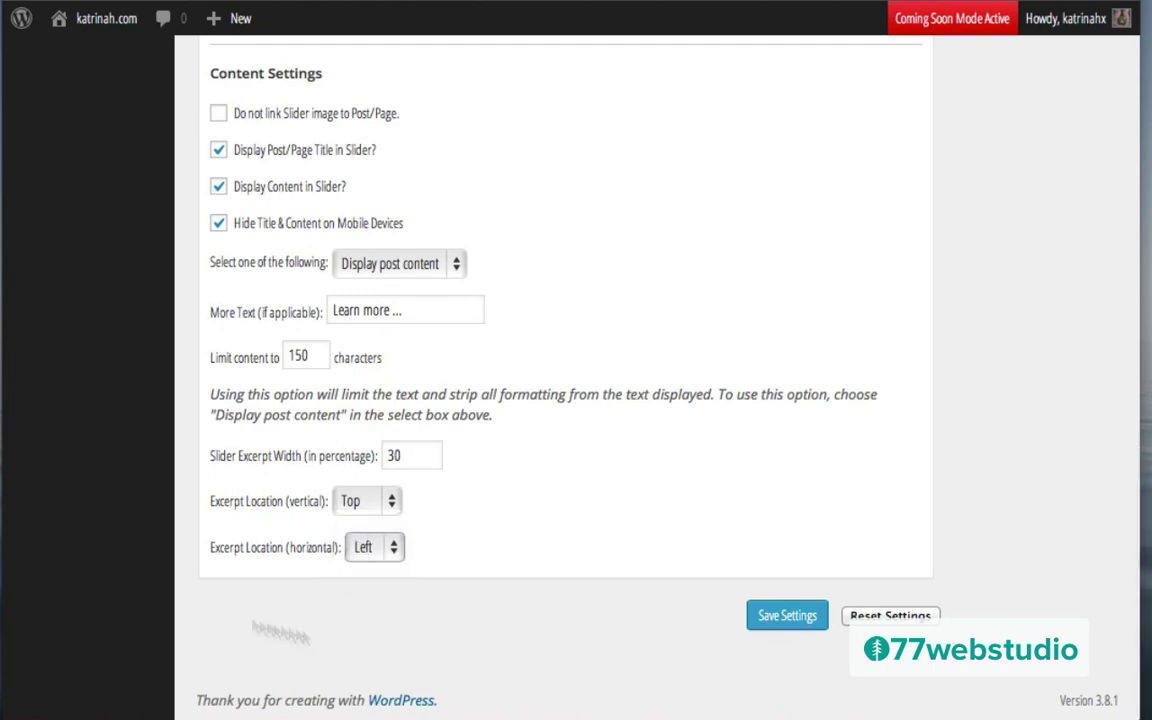
{"action": "left_click", "coordinate": [775, 618]}
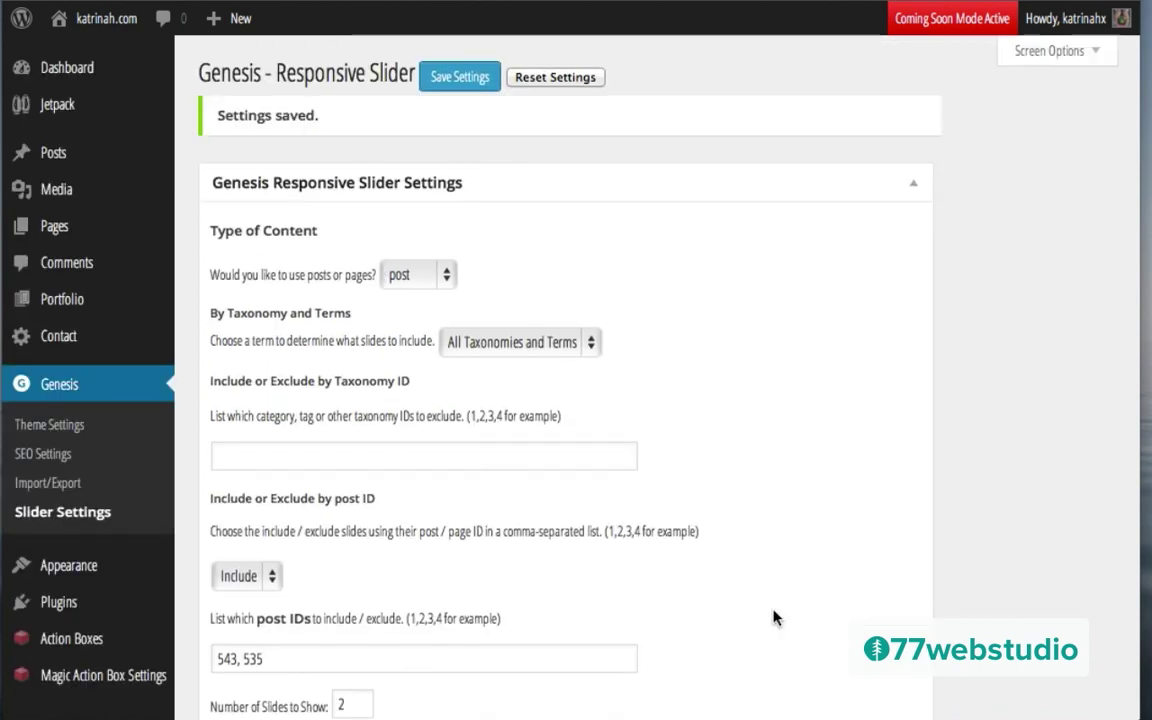
{"action": "mouse_move", "coordinate": [105, 27]}
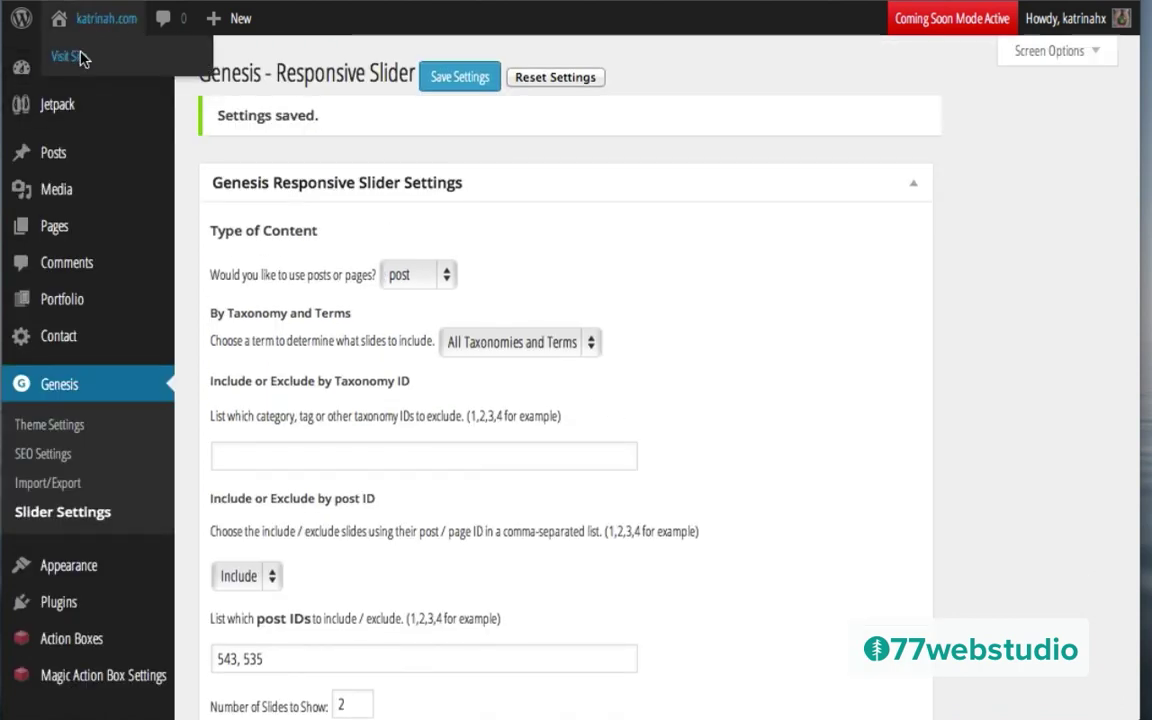
{"action": "left_click", "coordinate": [83, 59]}
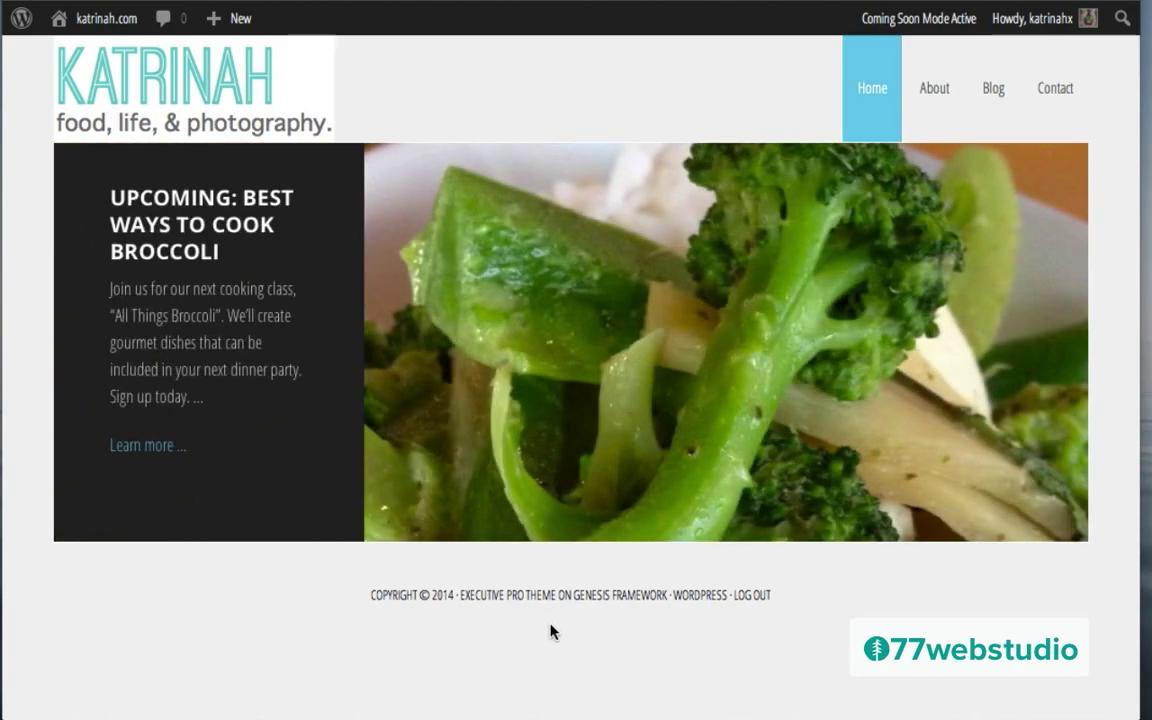
{"action": "mouse_move", "coordinate": [97, 29]}
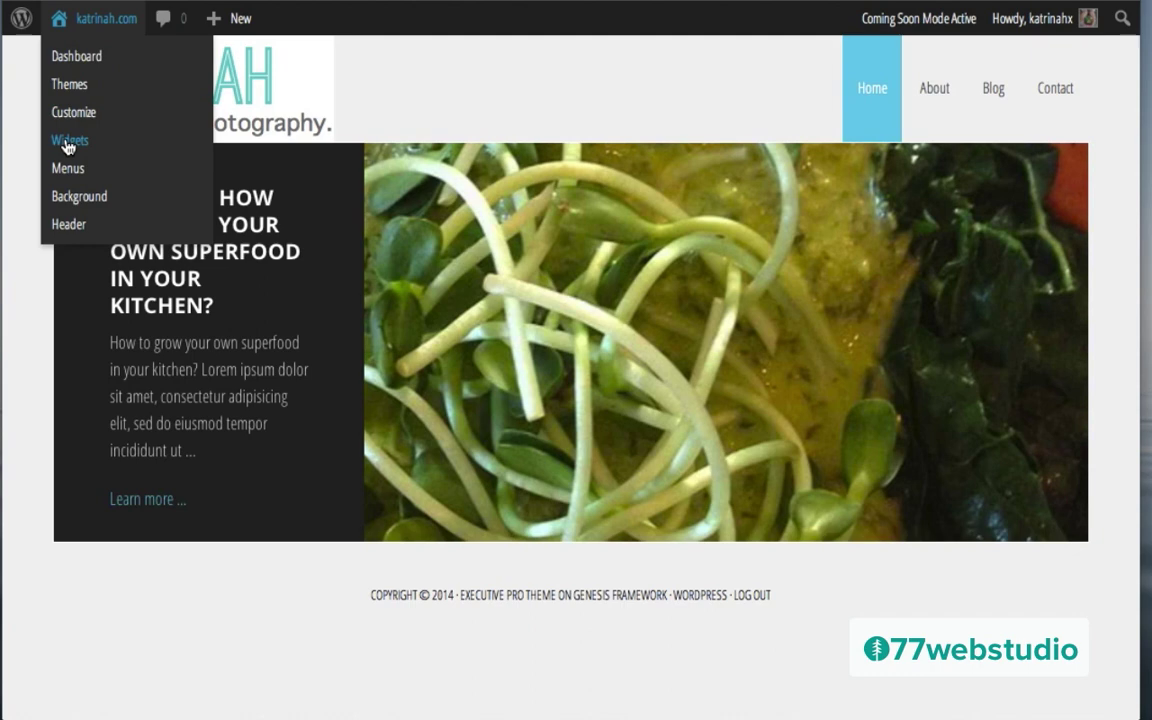
Step: Review the site's widget areas in Appearance > Widgets, then return to the live homepage
{"action": "left_click", "coordinate": [68, 142]}
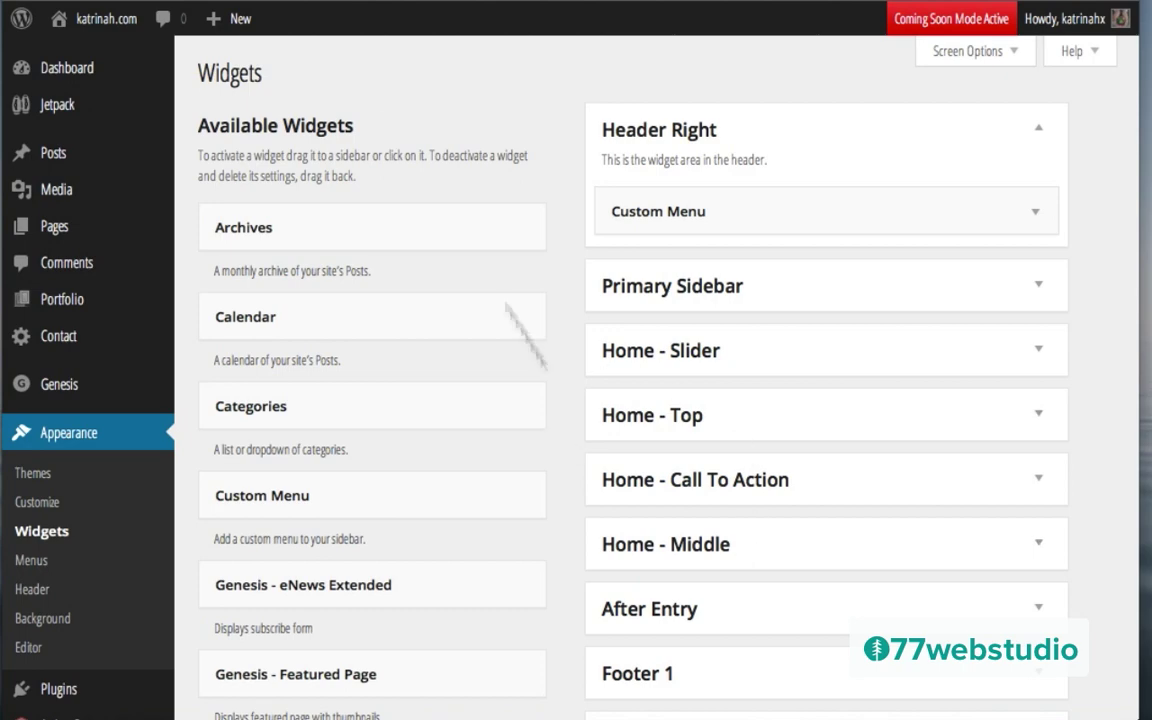
{"action": "left_click", "coordinate": [106, 18]}
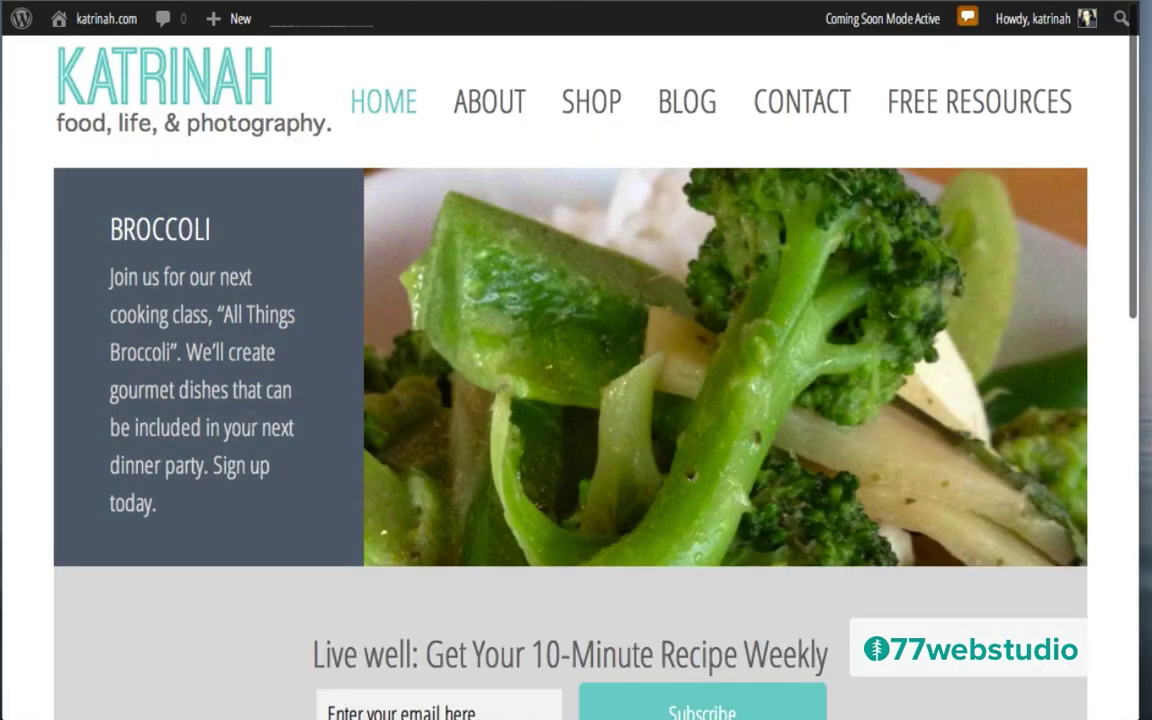
Step: Scroll down the live homepage past the broccoli slider and LEARN/SHOP/HIRE ME boxes
{"action": "scroll", "coordinate": [95, 442], "scroll_direction": "down", "scroll_amount": 3}
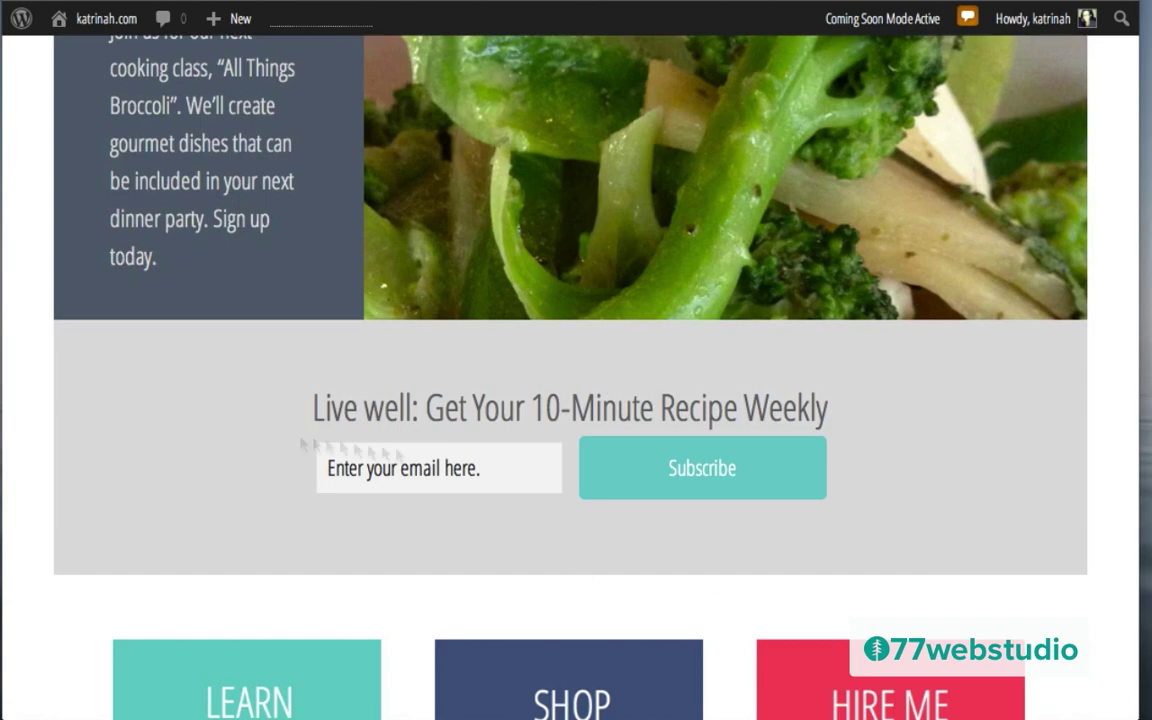
{"action": "scroll", "coordinate": [910, 456], "scroll_direction": "down", "scroll_amount": 3}
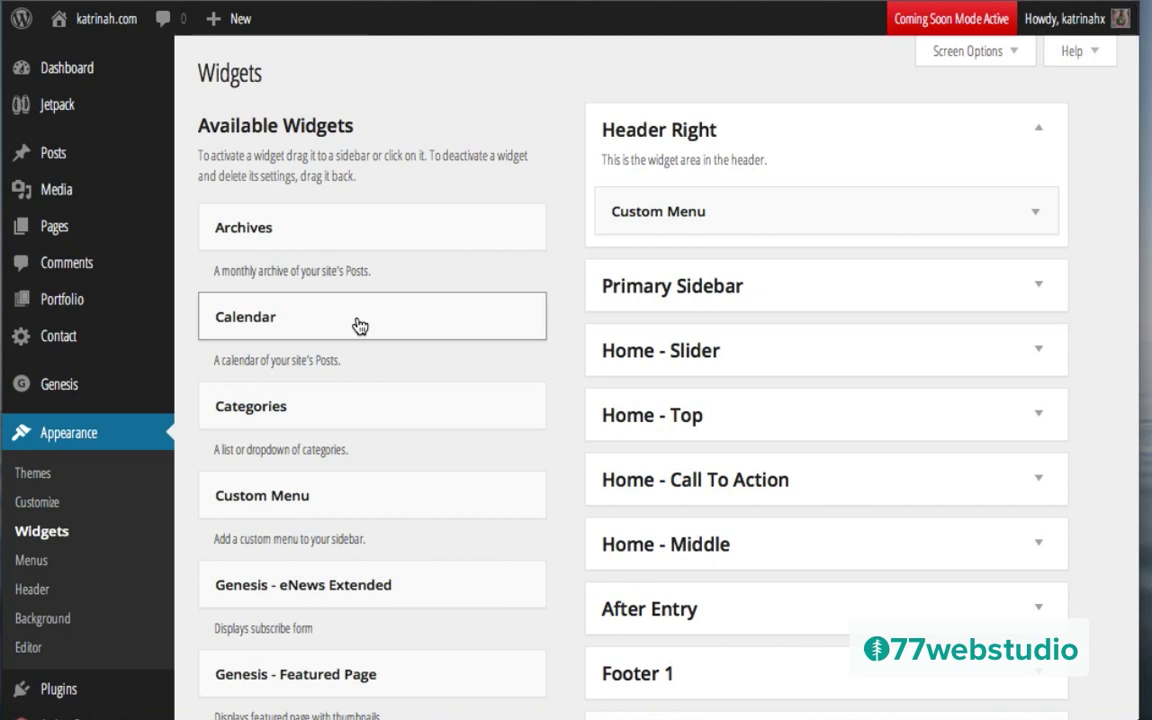
Step: Create a new page draft titled 'Learn' and bring up the YouTube video tab
{"action": "mouse_move", "coordinate": [222, 20]}
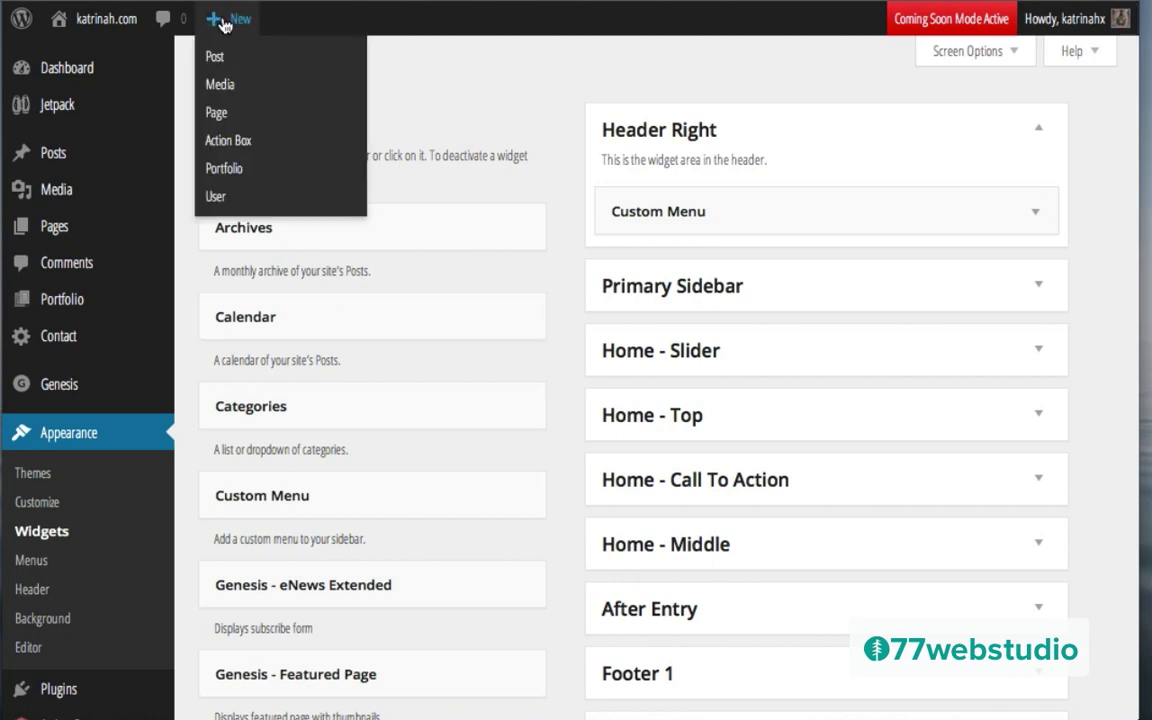
{"action": "left_click", "coordinate": [218, 112]}
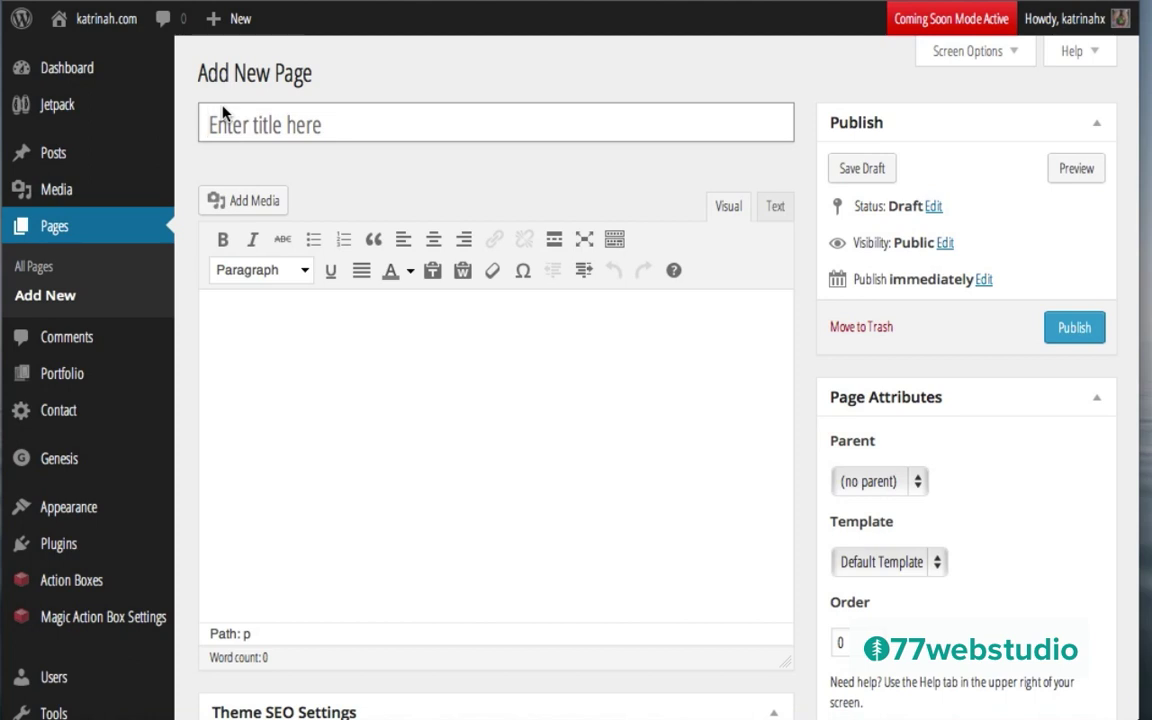
{"action": "type", "text": "Learn"}
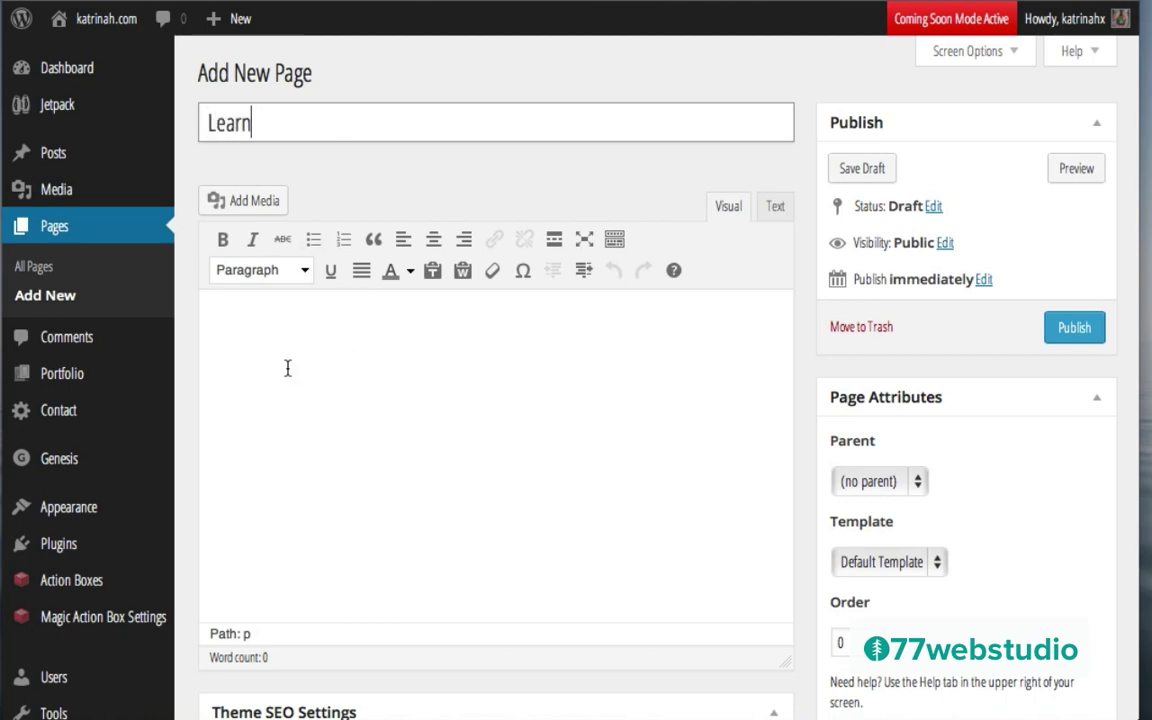
{"action": "left_click", "coordinate": [287, 368]}
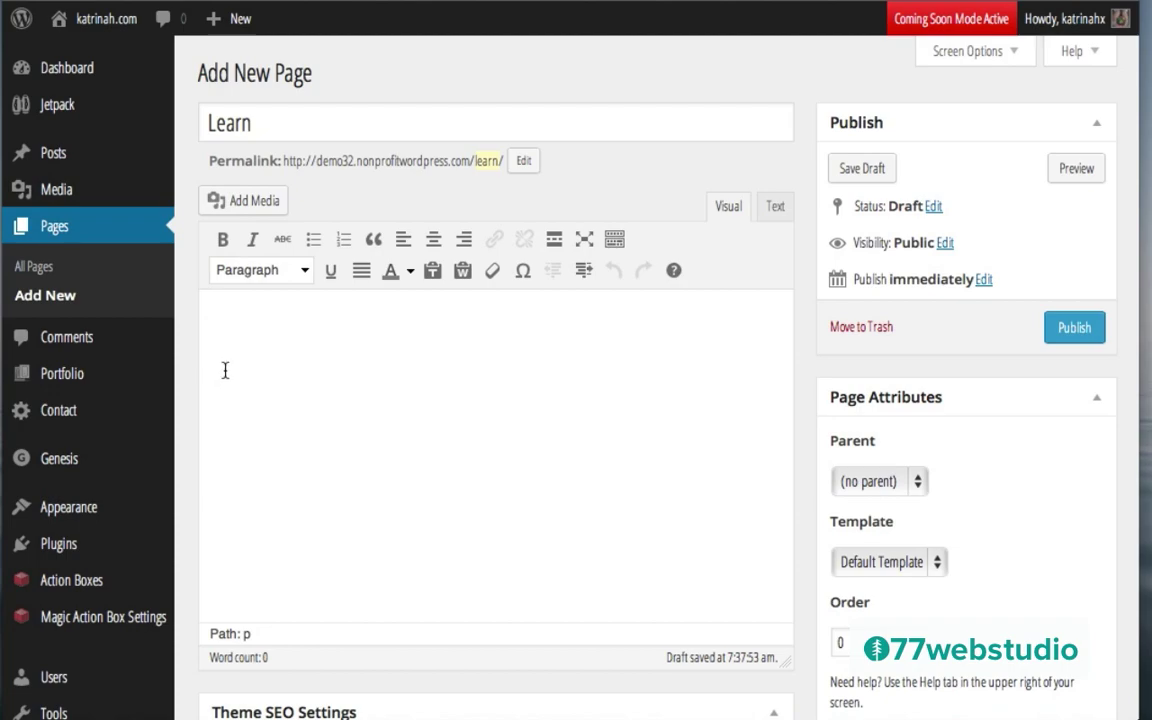
{"action": "left_click", "coordinate": [430, 40]}
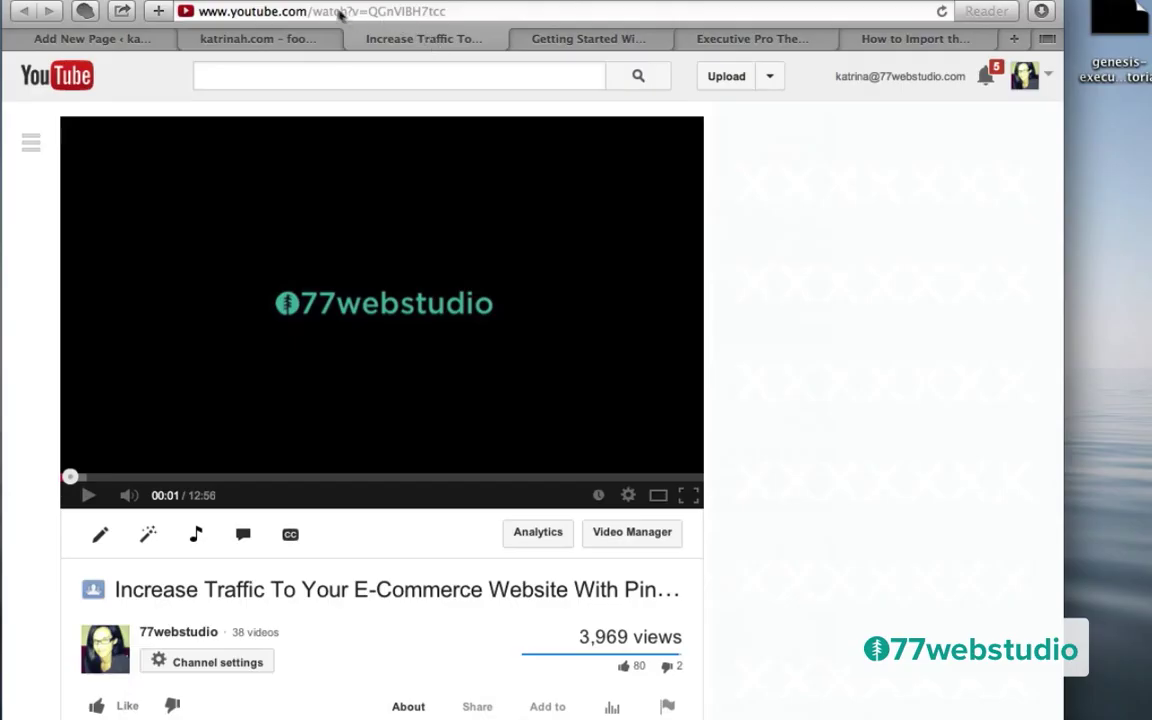
Step: Copy the YouTube video's URL from the address bar and return to the Learn draft
{"action": "left_click", "coordinate": [290, 12]}
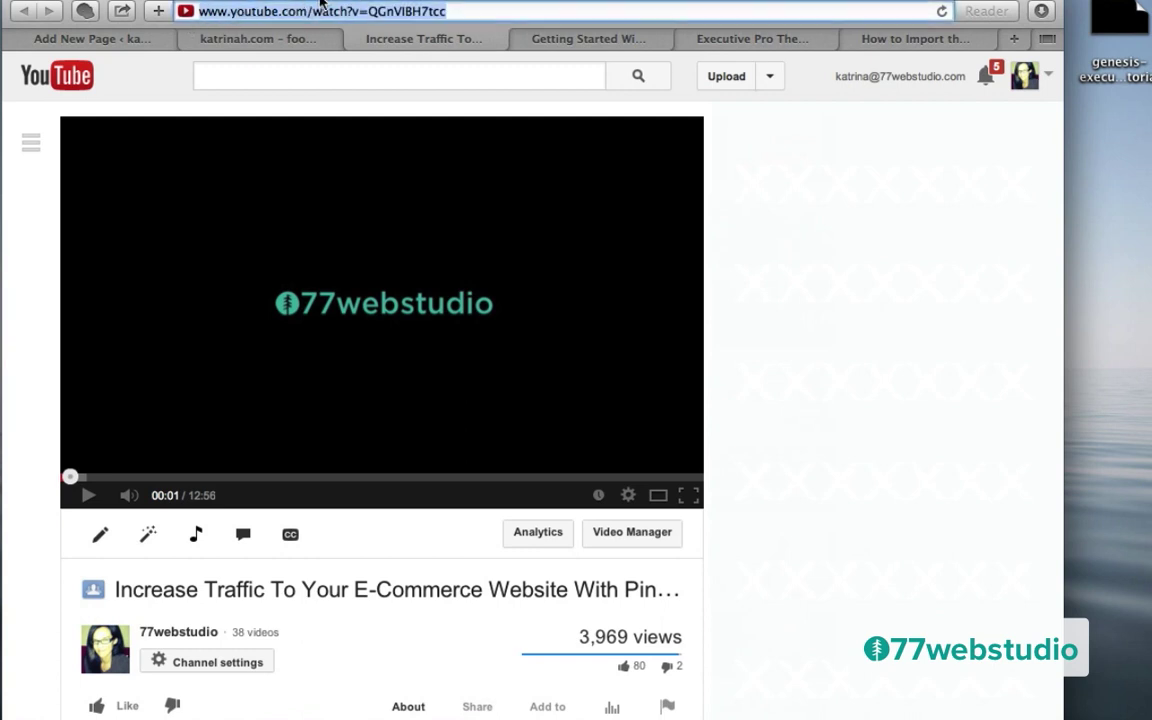
{"action": "left_click", "coordinate": [80, 39]}
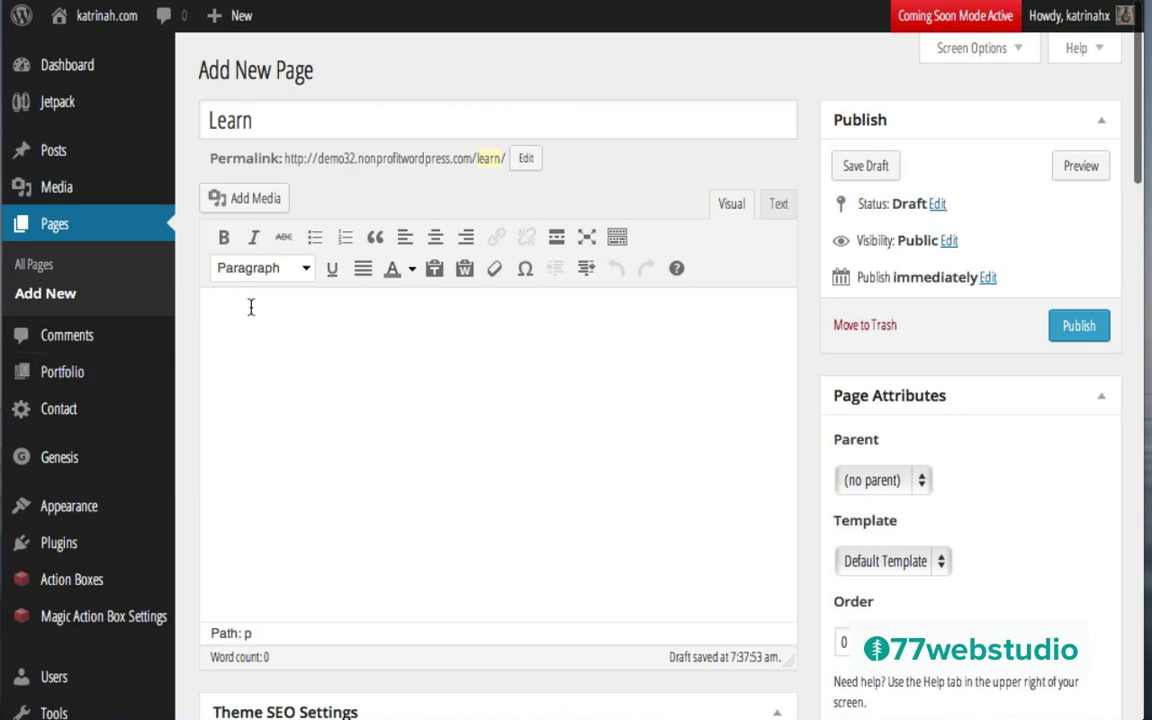
Step: Paste the YouTube video URL into the Learn page body and keep the Default Template
{"action": "type", "text": "http://www.youtube.com/watch?v=QGnVIBH7tcc"}
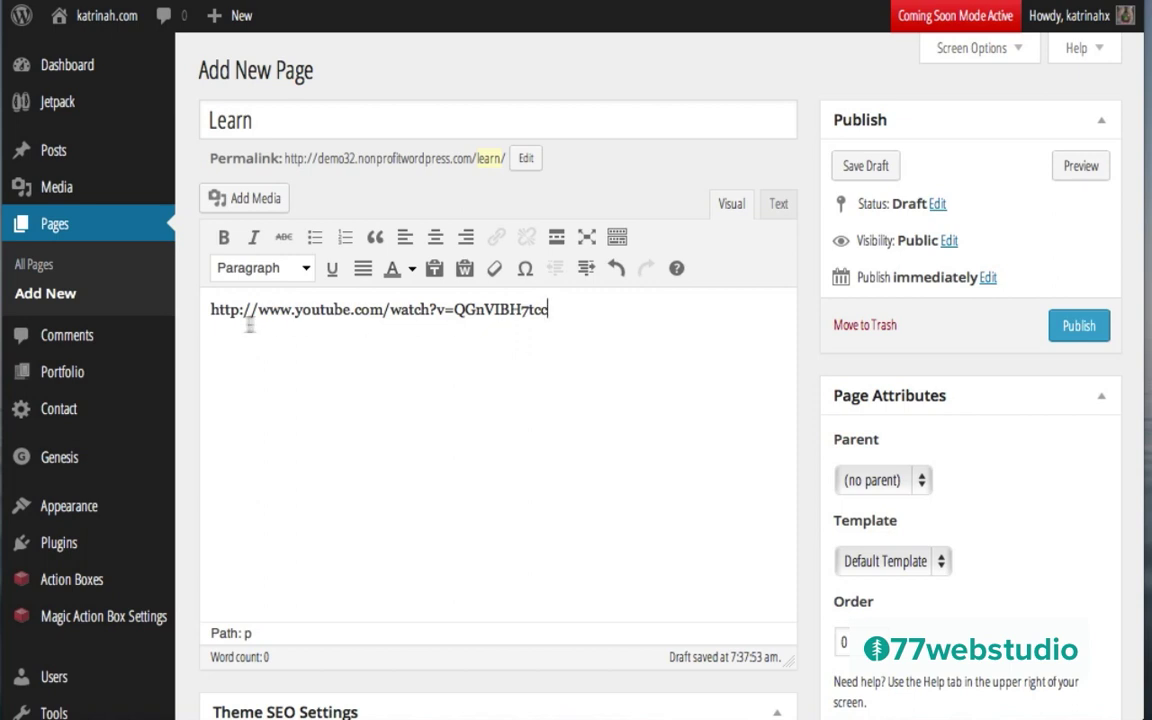
{"action": "left_click", "coordinate": [585, 318]}
{"action": "scroll", "coordinate": [913, 466], "scroll_direction": "down", "scroll_amount": 2}
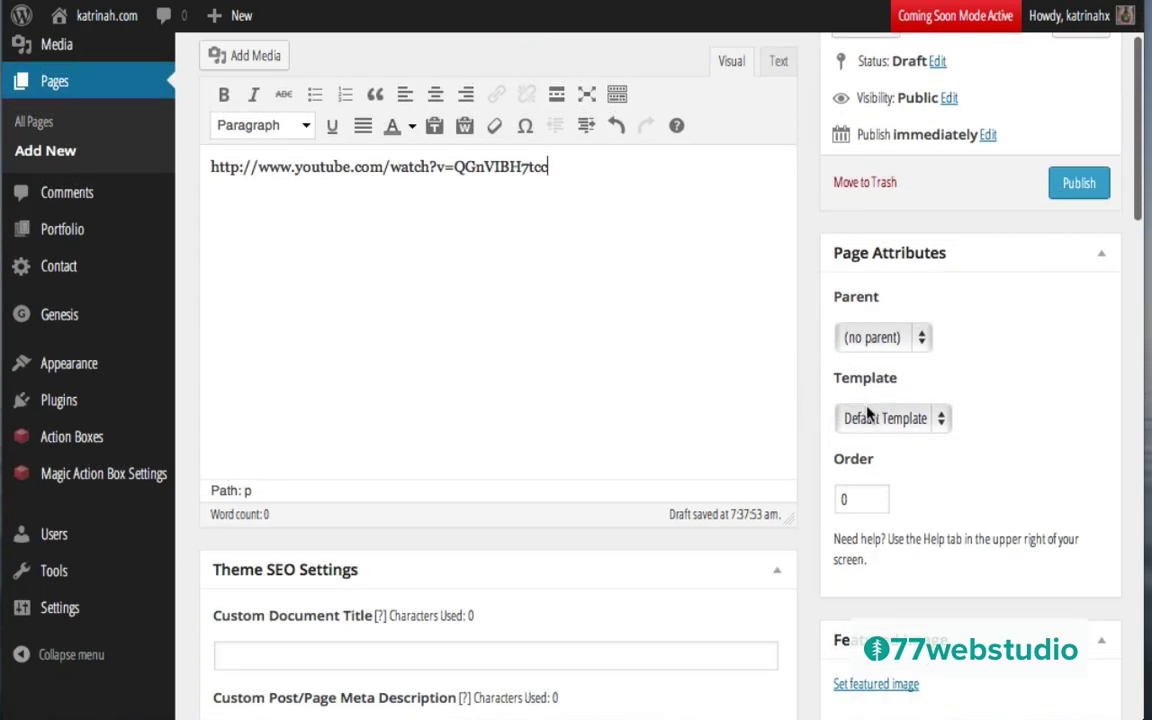
{"action": "left_click", "coordinate": [870, 420]}
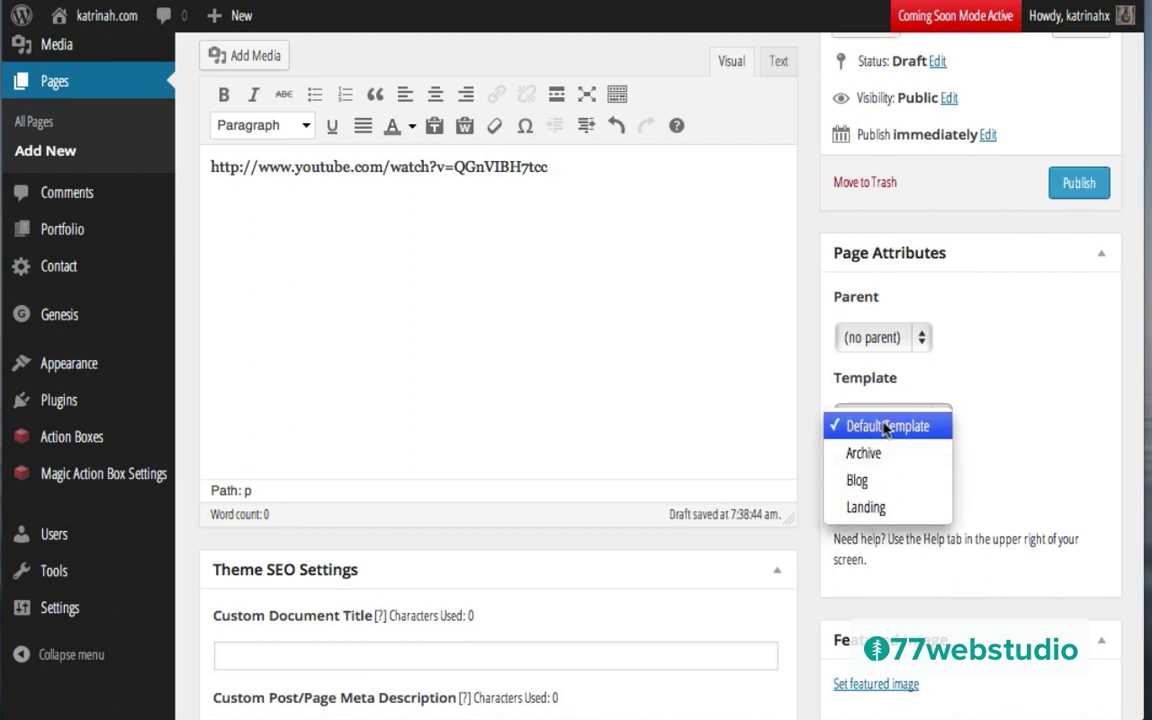
{"action": "left_click", "coordinate": [850, 428]}
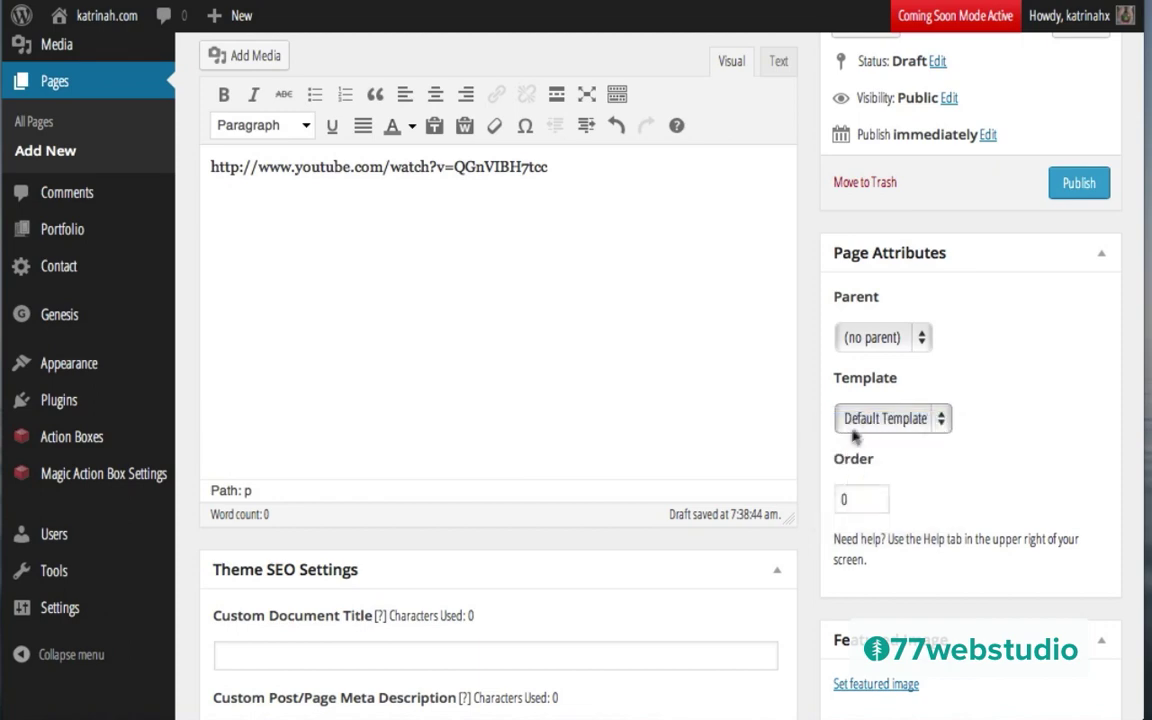
{"action": "scroll", "coordinate": [820, 450], "scroll_direction": "down", "scroll_amount": 5}
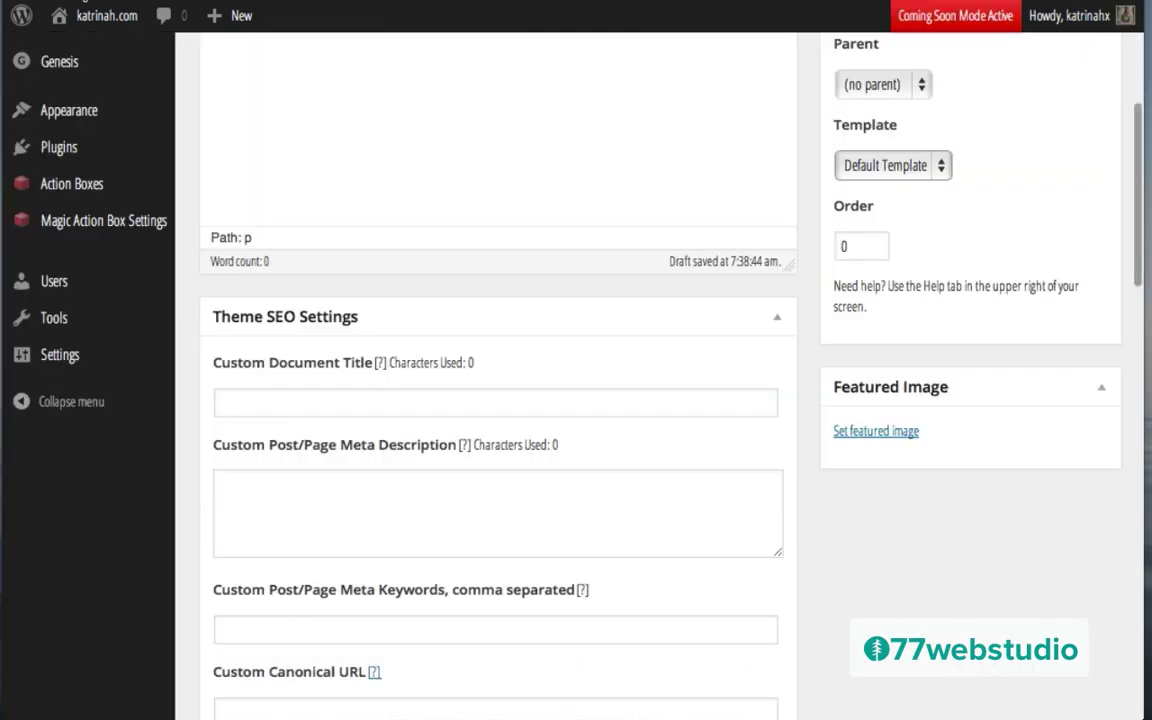
Step: Upload the learn image file from the computer as a featured image candidate
{"action": "left_click", "coordinate": [872, 437]}
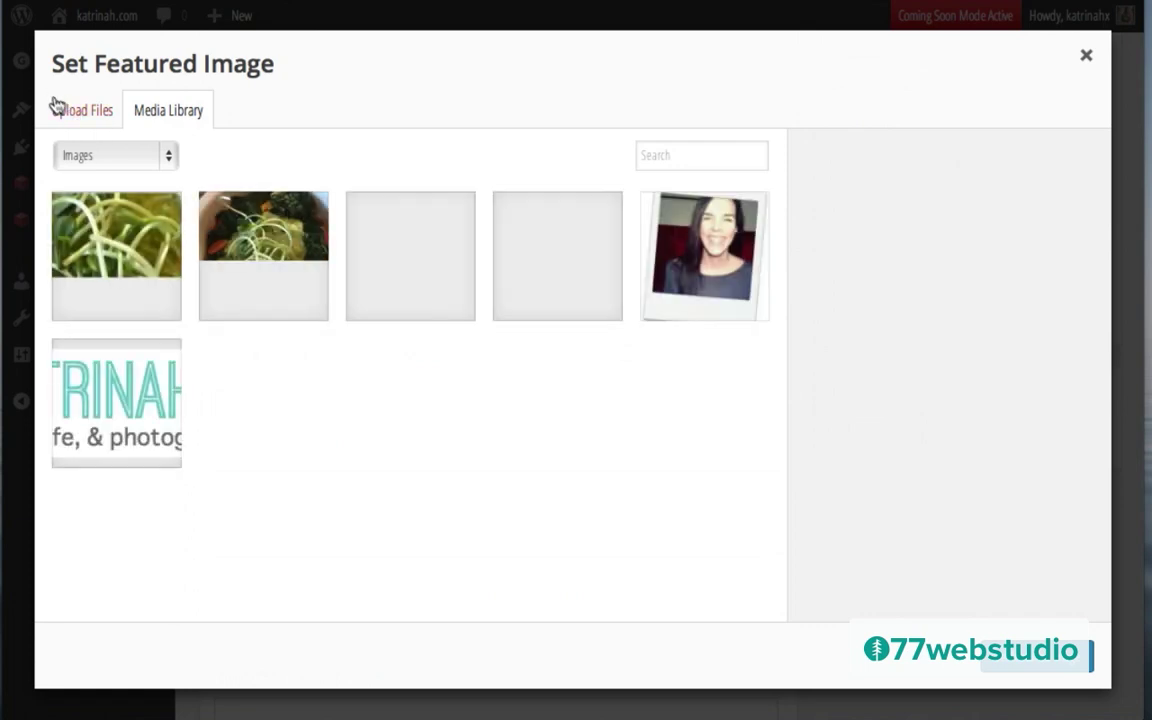
{"action": "left_click", "coordinate": [72, 116]}
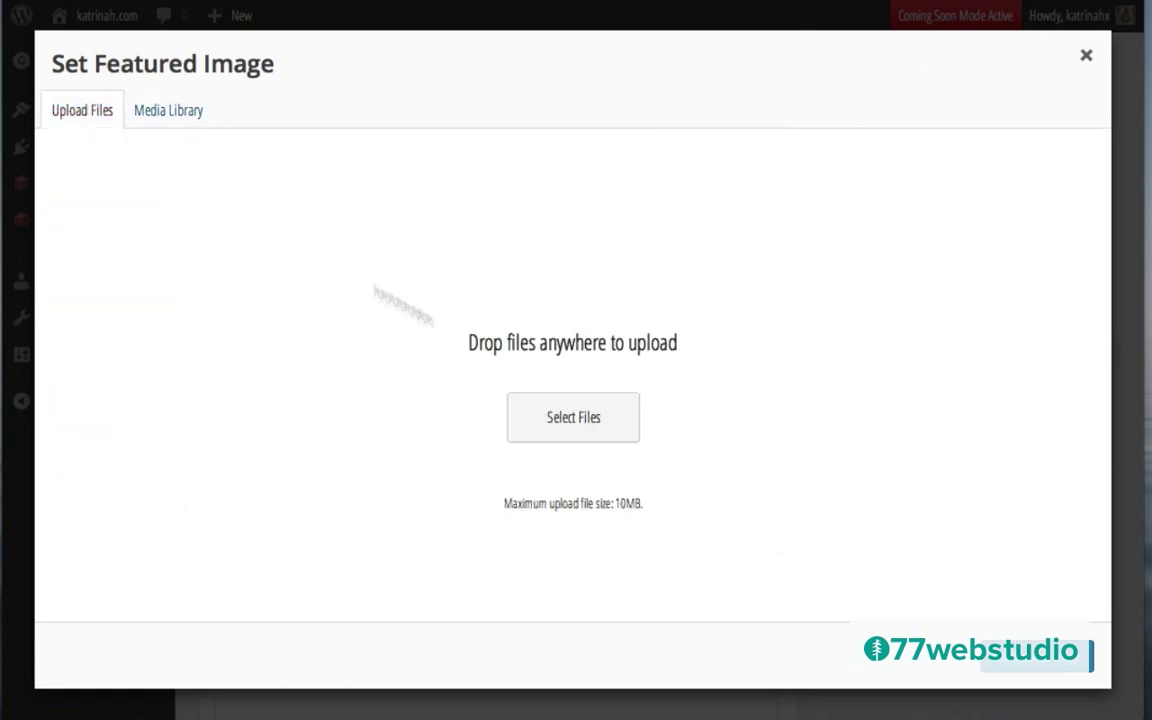
{"action": "left_click", "coordinate": [594, 428]}
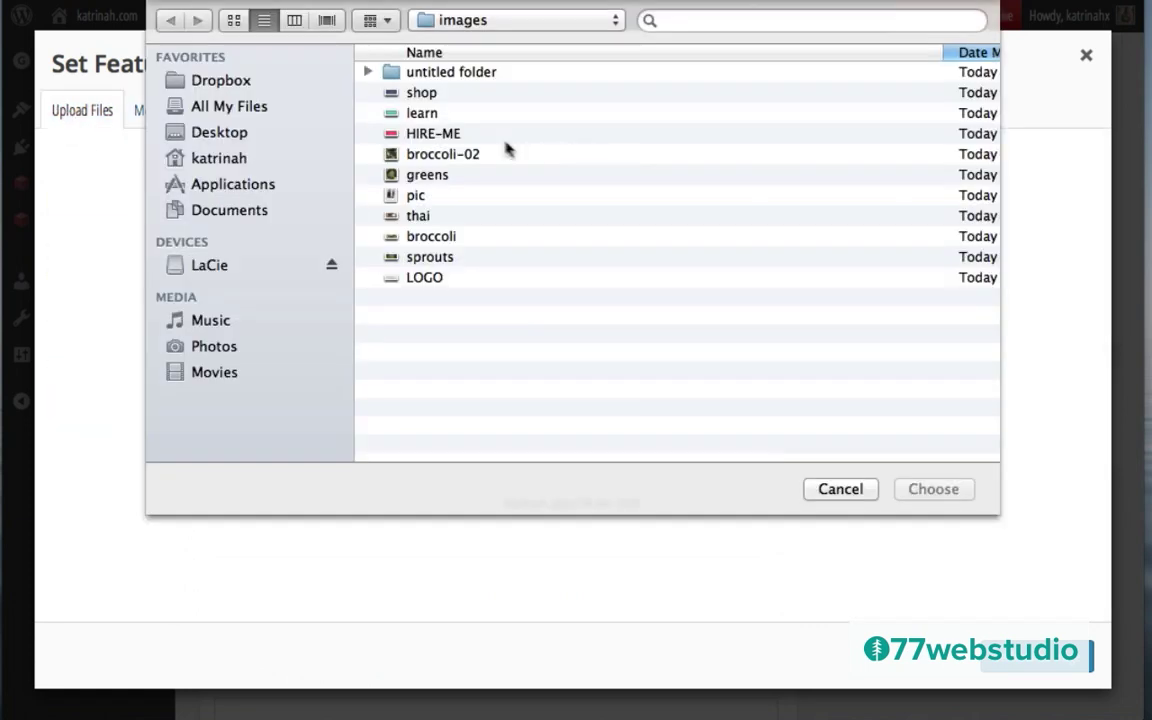
{"action": "left_click", "coordinate": [417, 114]}
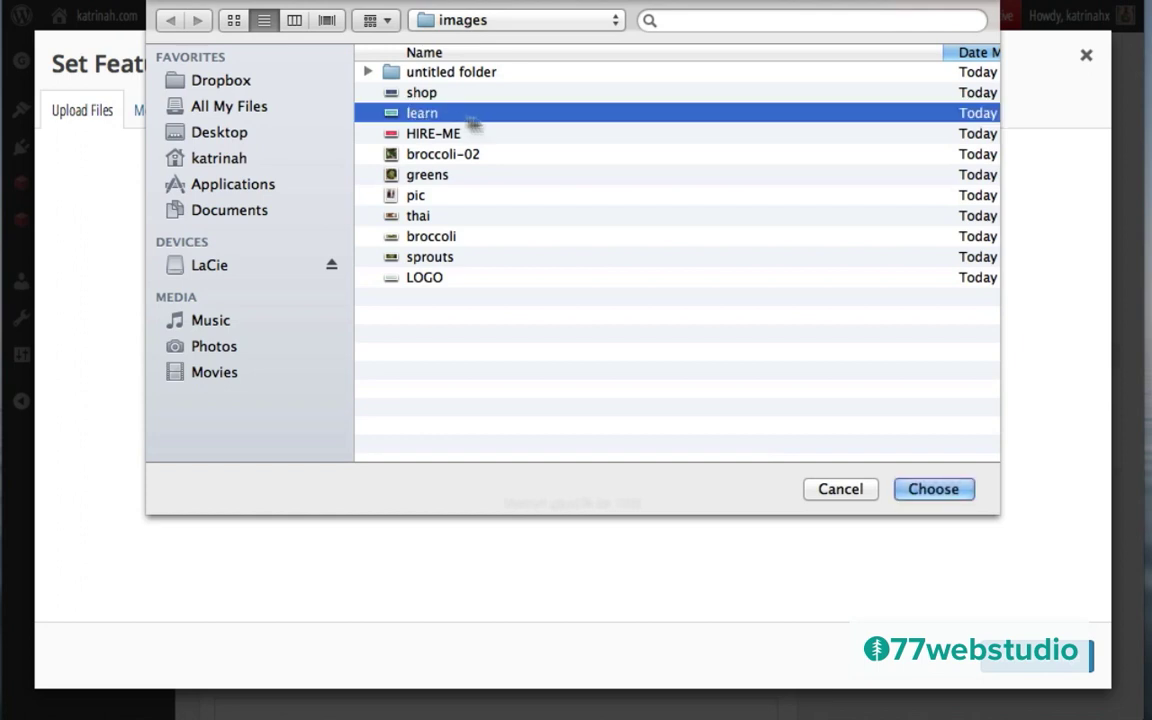
{"action": "left_click", "coordinate": [921, 488]}
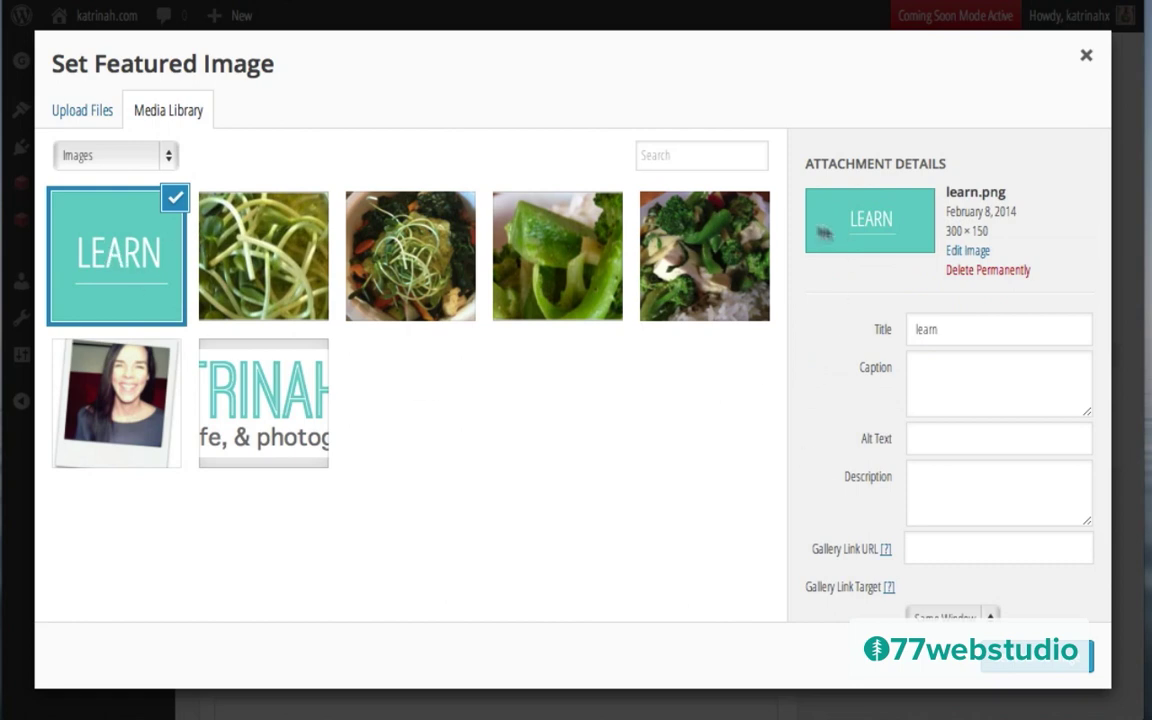
Step: Set the image's title and alt text to 'Learn' and make it the featured image
{"action": "left_click", "coordinate": [955, 332]}
{"action": "double_click", "coordinate": [955, 333]}
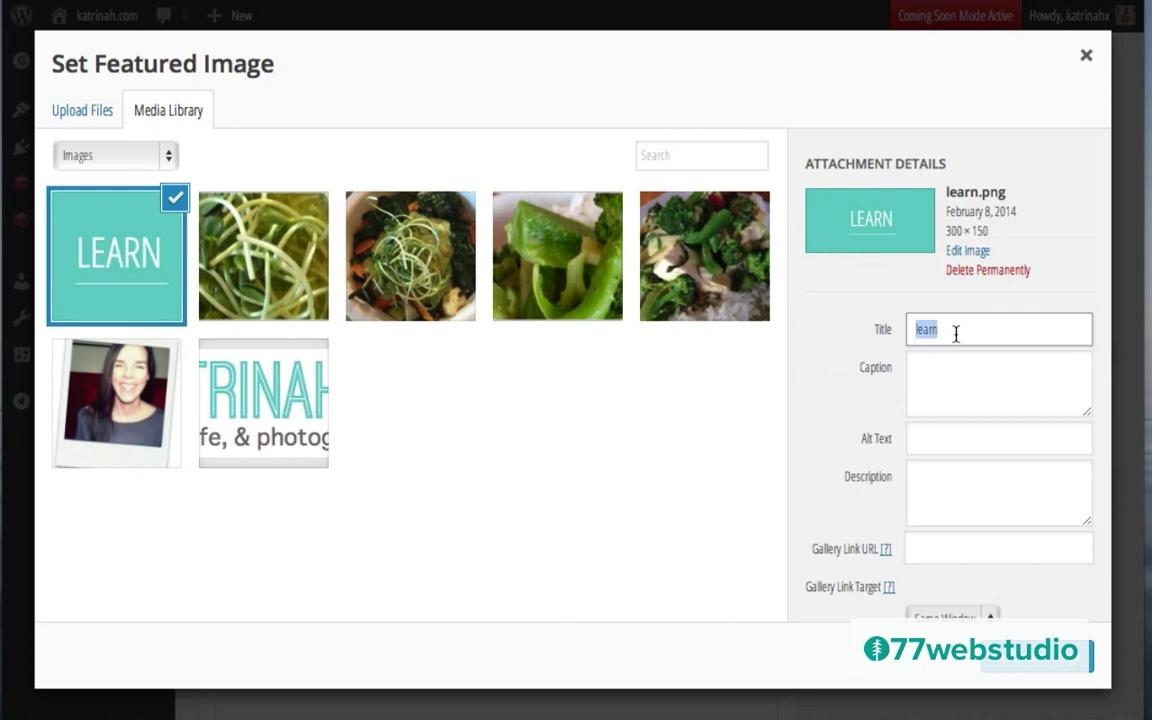
{"action": "type", "text": "Le"}
{"action": "key", "text": "ctrl+a"}
{"action": "key", "text": "ctrl+c"}
{"action": "left_click", "coordinate": [917, 443]}
{"action": "key", "text": "ctrl+v"}
{"action": "scroll", "coordinate": [862, 460], "scroll_direction": "down", "scroll_amount": 2}
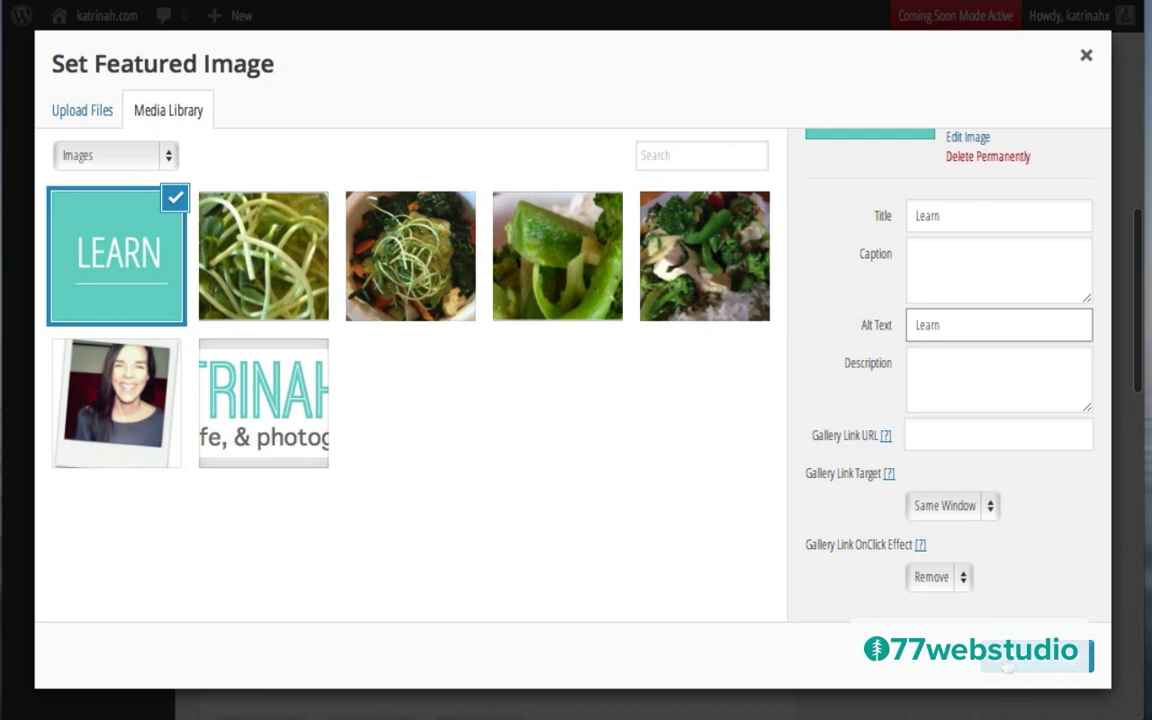
{"action": "left_click", "coordinate": [1006, 664]}
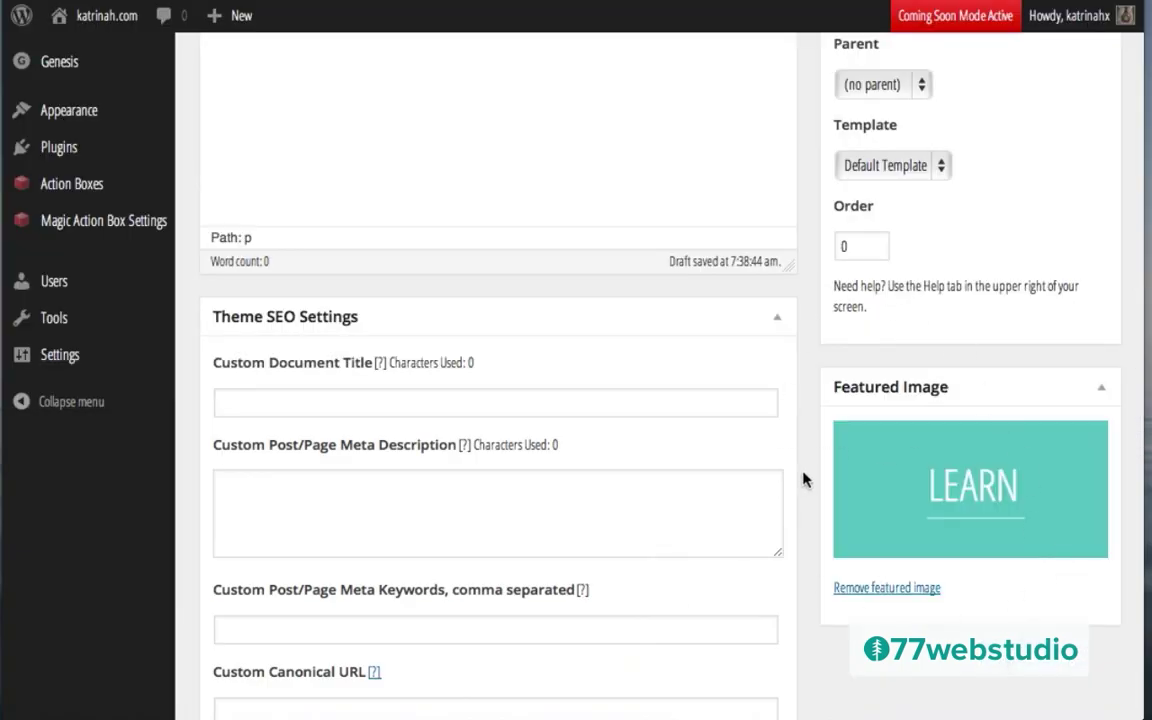
{"action": "scroll", "coordinate": [805, 480], "scroll_direction": "down", "scroll_amount": 6}
{"action": "scroll", "coordinate": [805, 478], "scroll_direction": "down", "scroll_amount": 3}
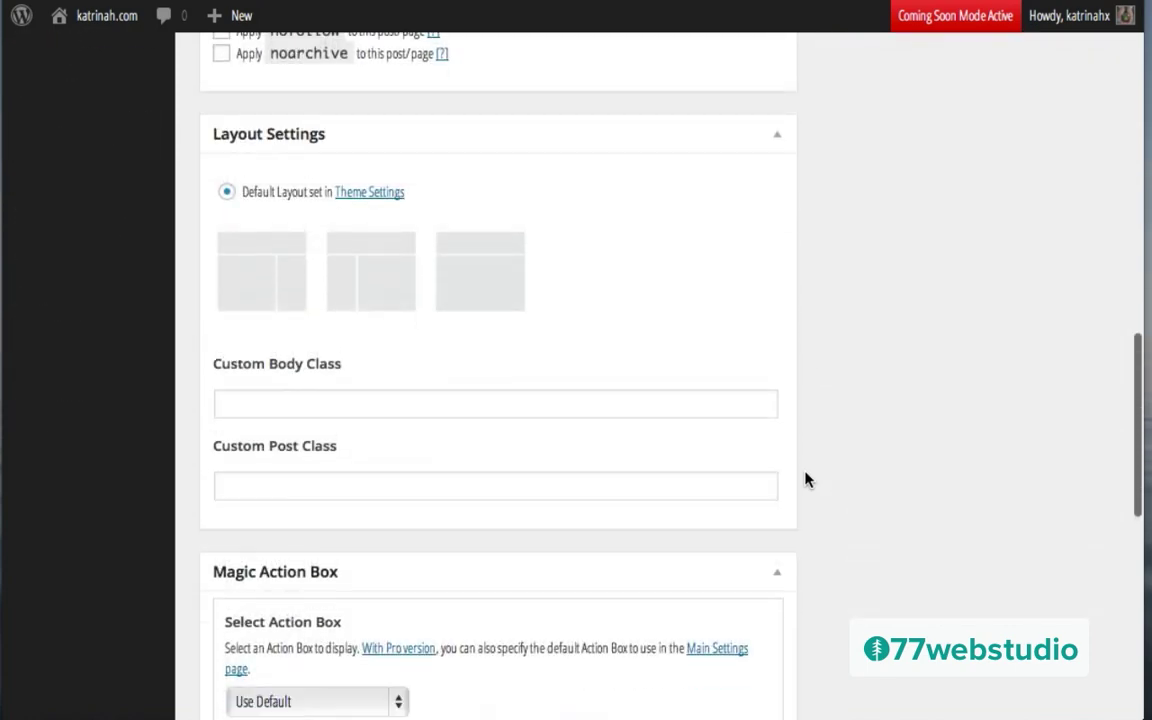
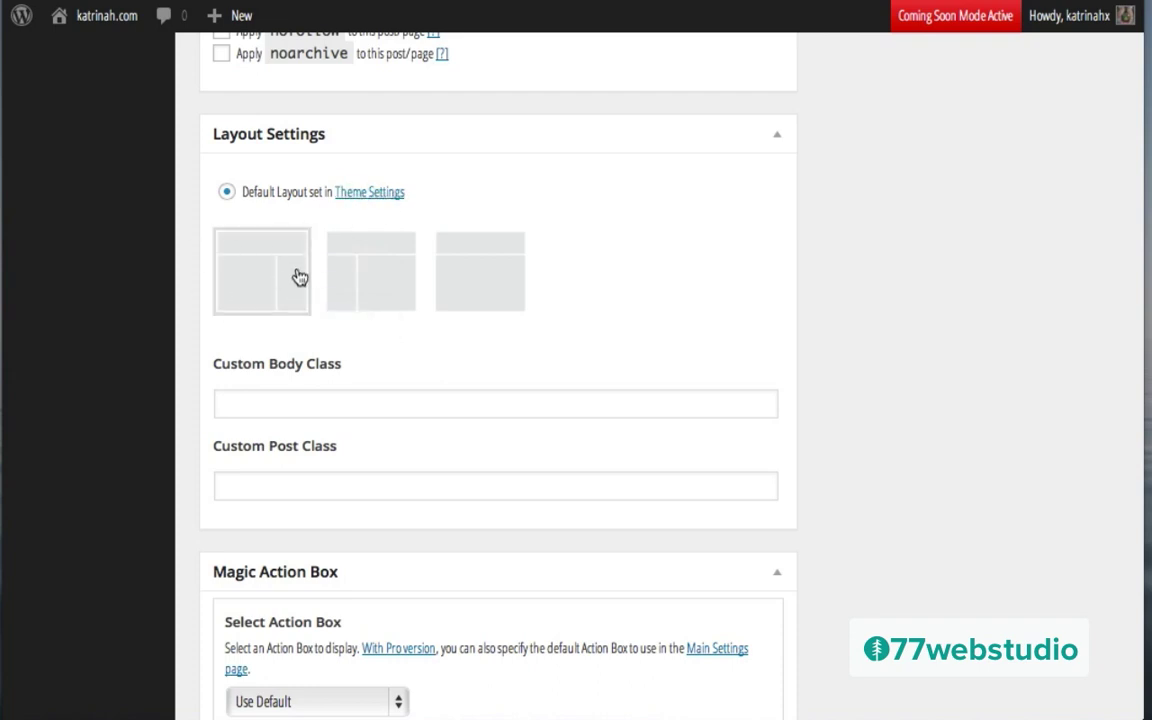
Step: Turn off comments, trackbacks and pingbacks on the Learn page and publish it
{"action": "scroll", "coordinate": [877, 394], "scroll_direction": "down", "scroll_amount": 3}
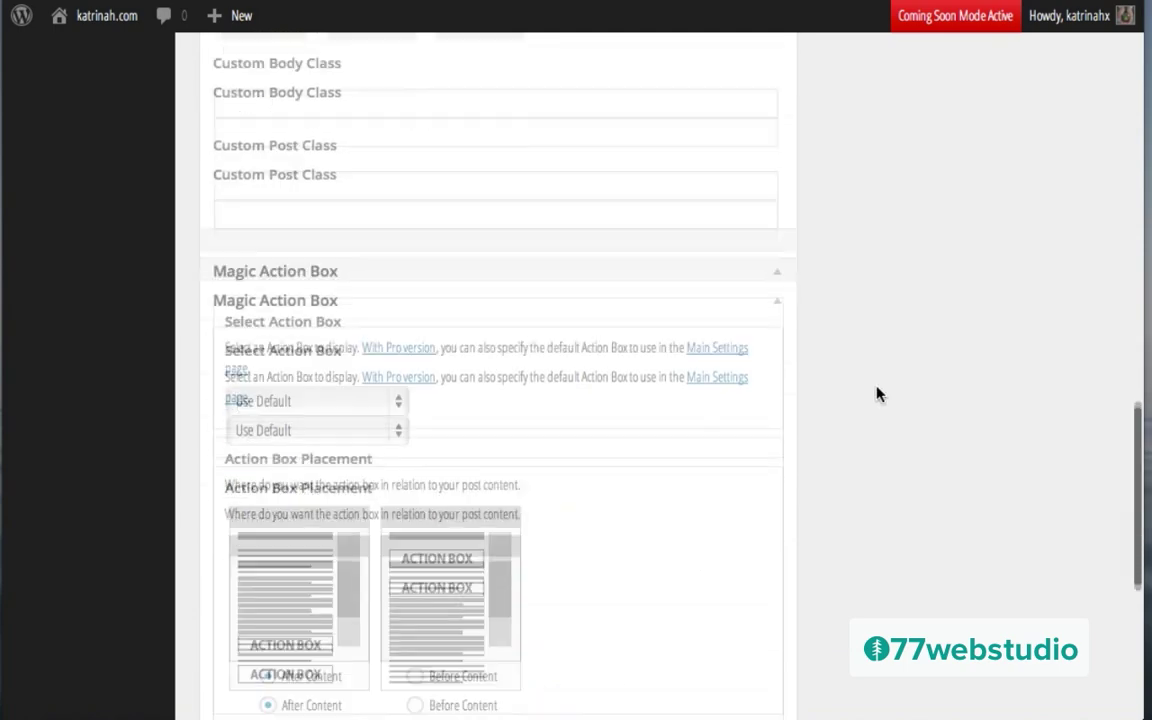
{"action": "scroll", "coordinate": [877, 394], "scroll_direction": "down", "scroll_amount": 5}
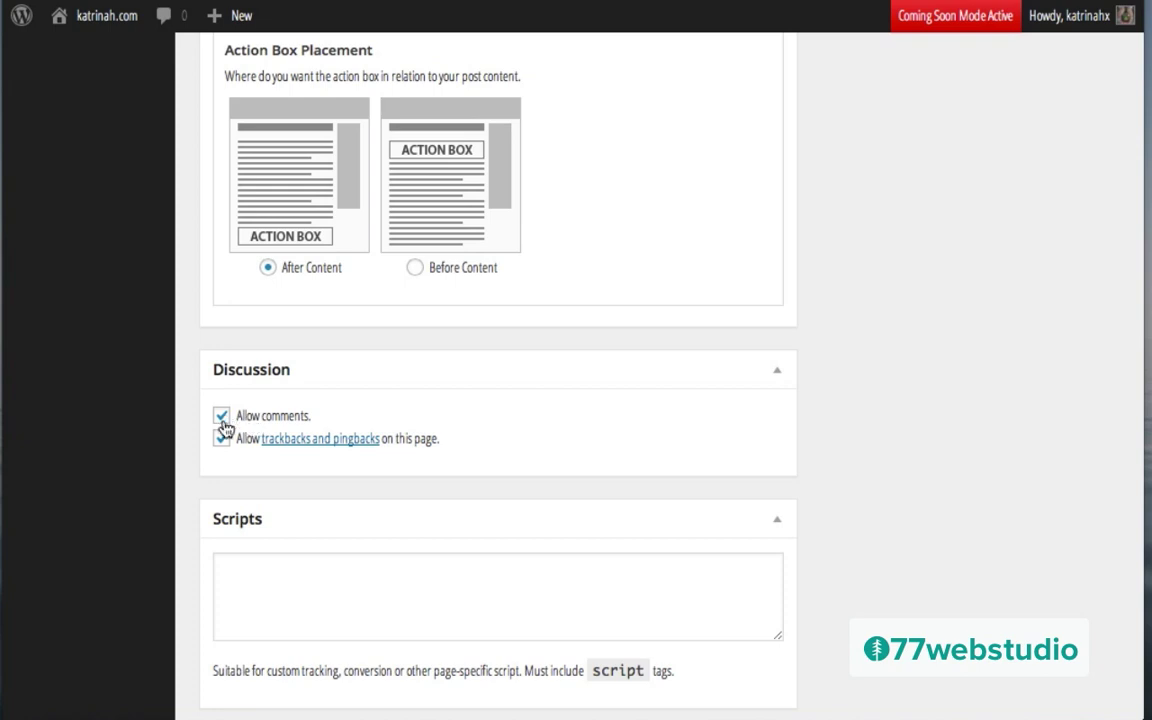
{"action": "left_click", "coordinate": [223, 416]}
{"action": "left_click", "coordinate": [221, 440]}
{"action": "scroll", "coordinate": [882, 411], "scroll_direction": "down", "scroll_amount": 2}
{"action": "scroll", "coordinate": [882, 411], "scroll_direction": "up", "scroll_amount": 20}
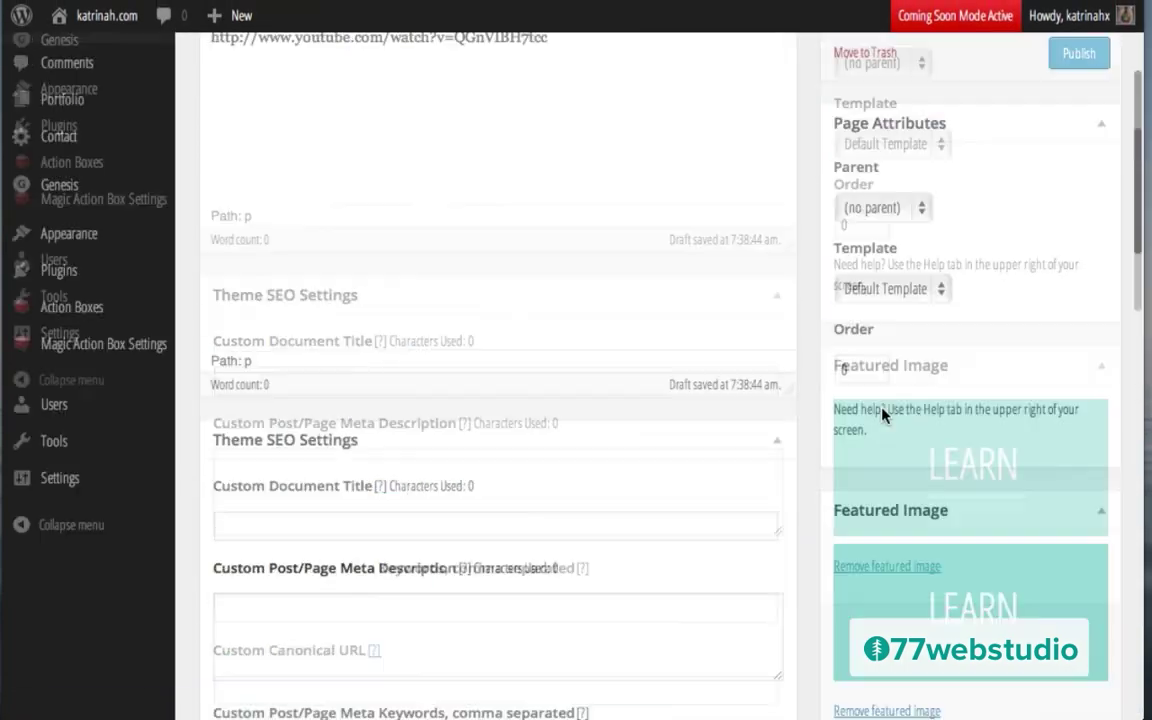
{"action": "left_click", "coordinate": [1070, 330]}
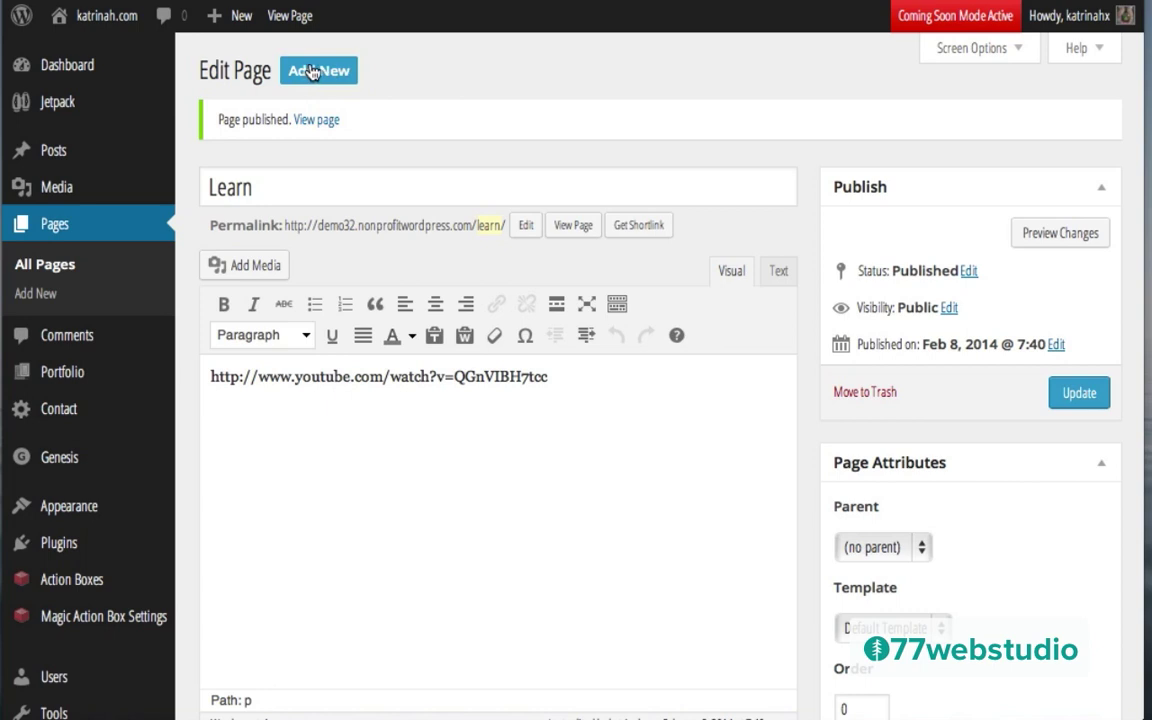
Step: Create a new page titled 'Shop' and bring up the Insert Media window for its body
{"action": "left_click", "coordinate": [311, 70]}
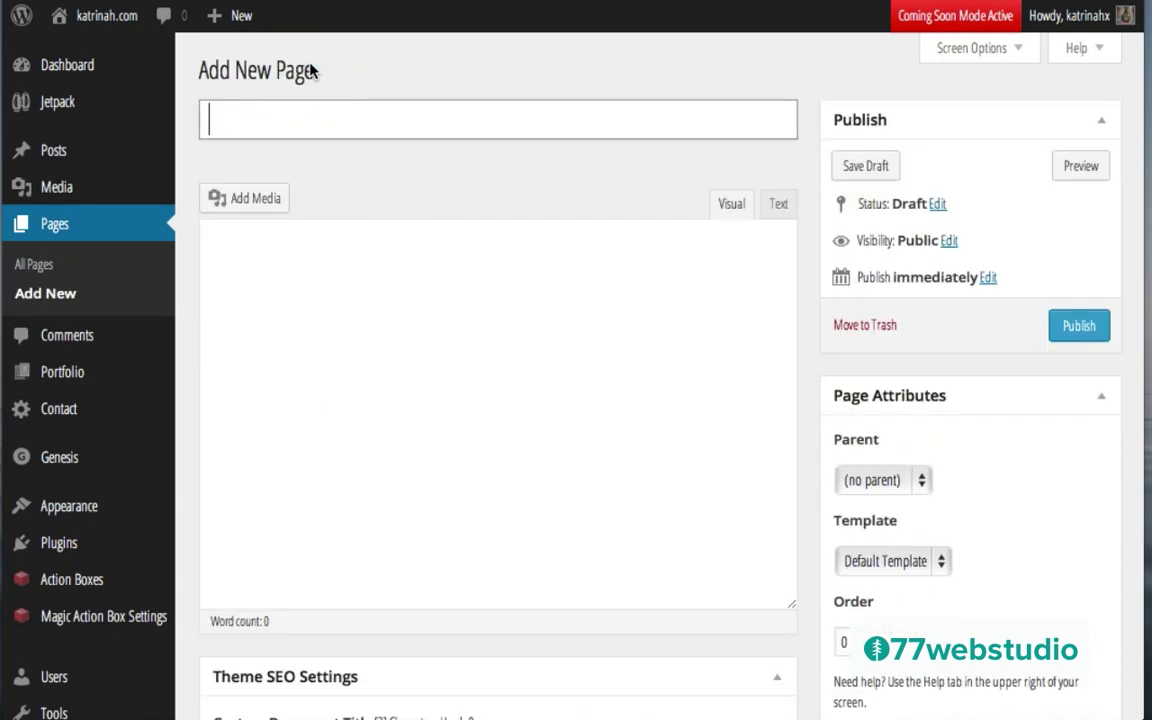
{"action": "type", "text": "Shop"}
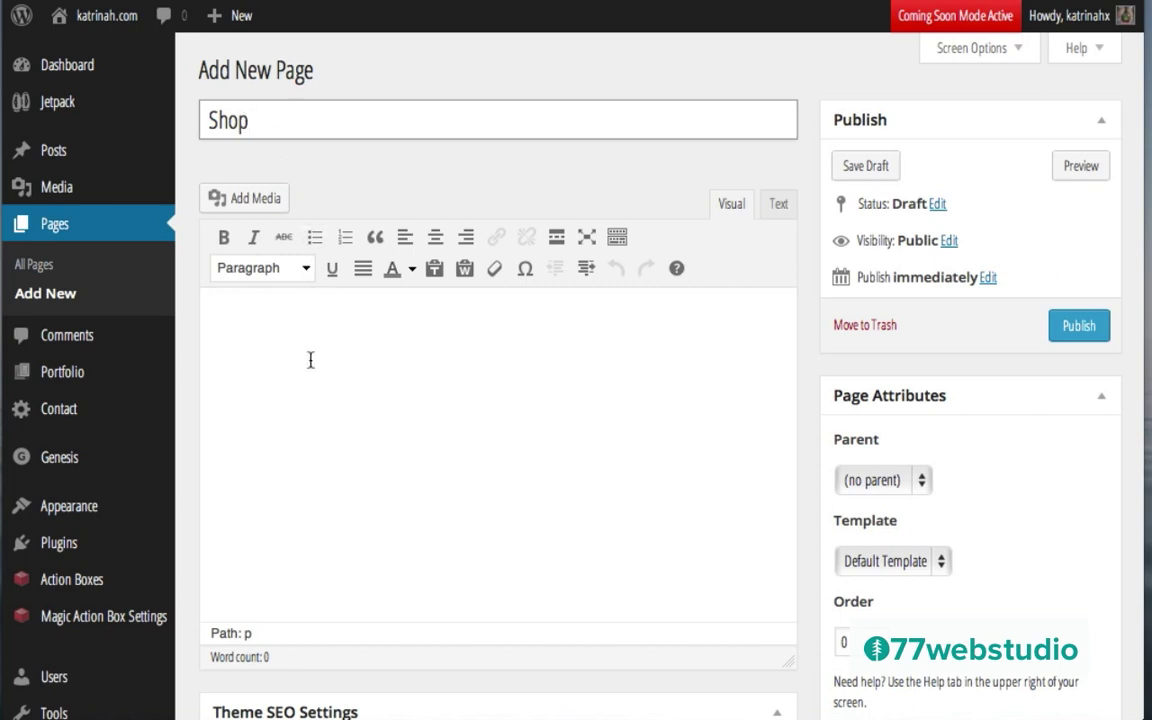
{"action": "left_click", "coordinate": [247, 322]}
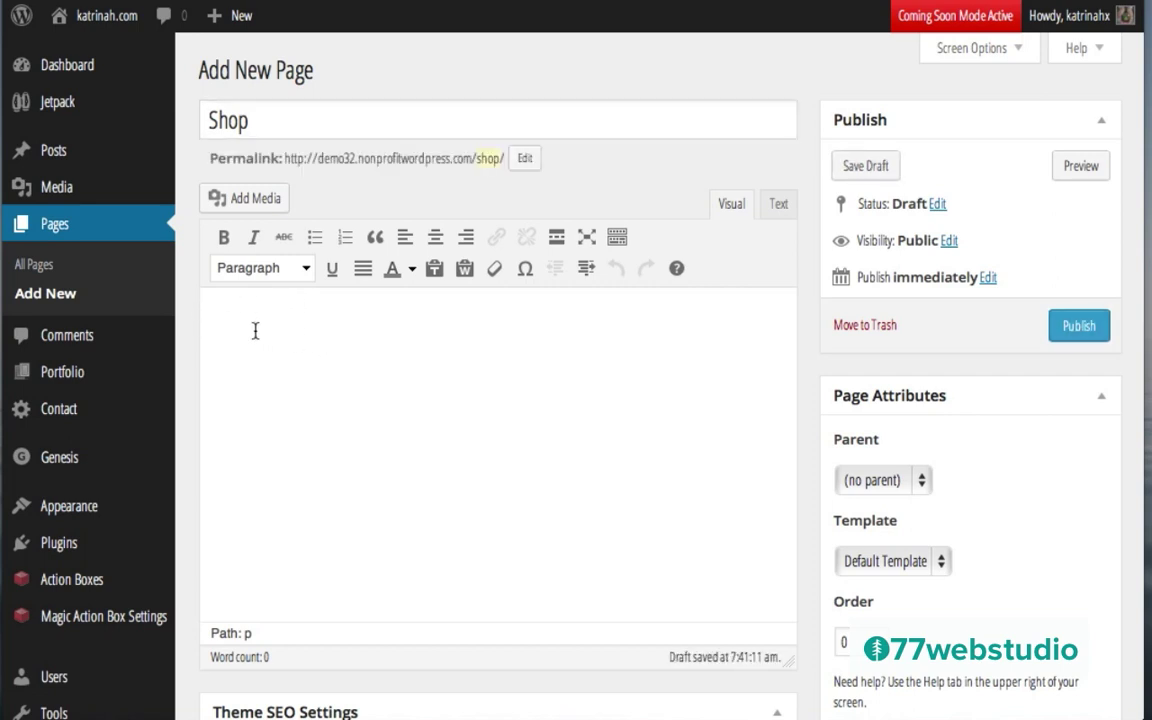
{"action": "left_click", "coordinate": [243, 199]}
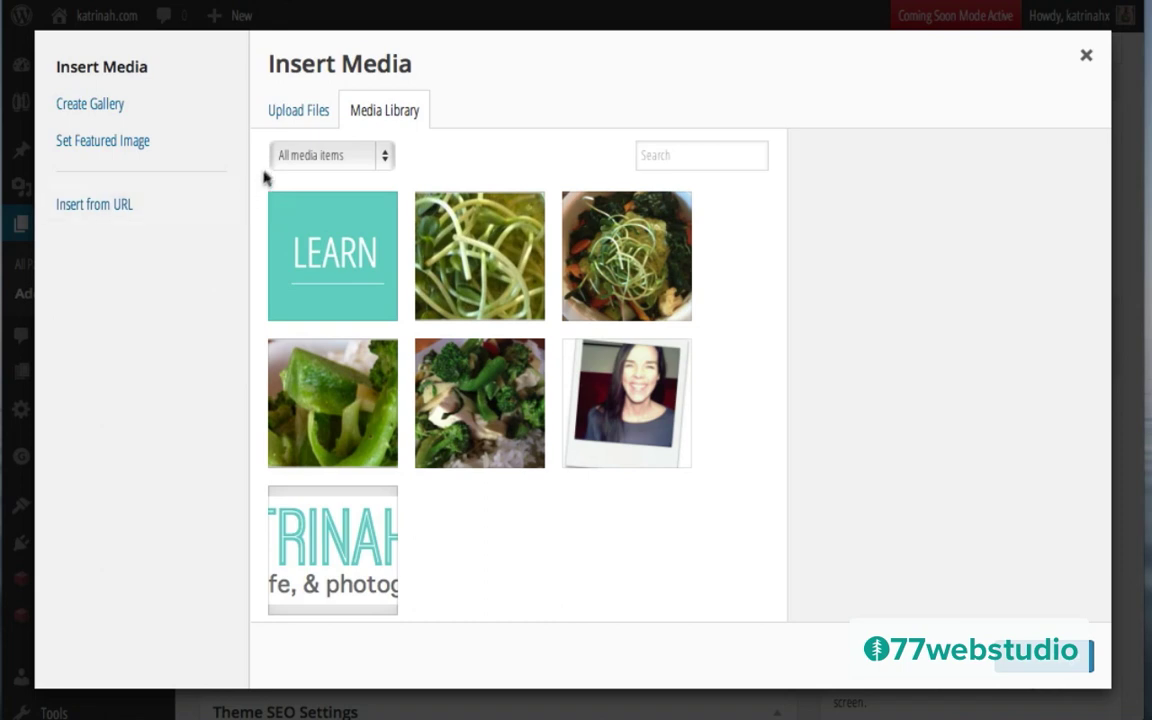
Step: Upload the green, curry, coconut and asian images from the untitled folder
{"action": "left_click", "coordinate": [288, 115]}
{"action": "left_click", "coordinate": [686, 429]}
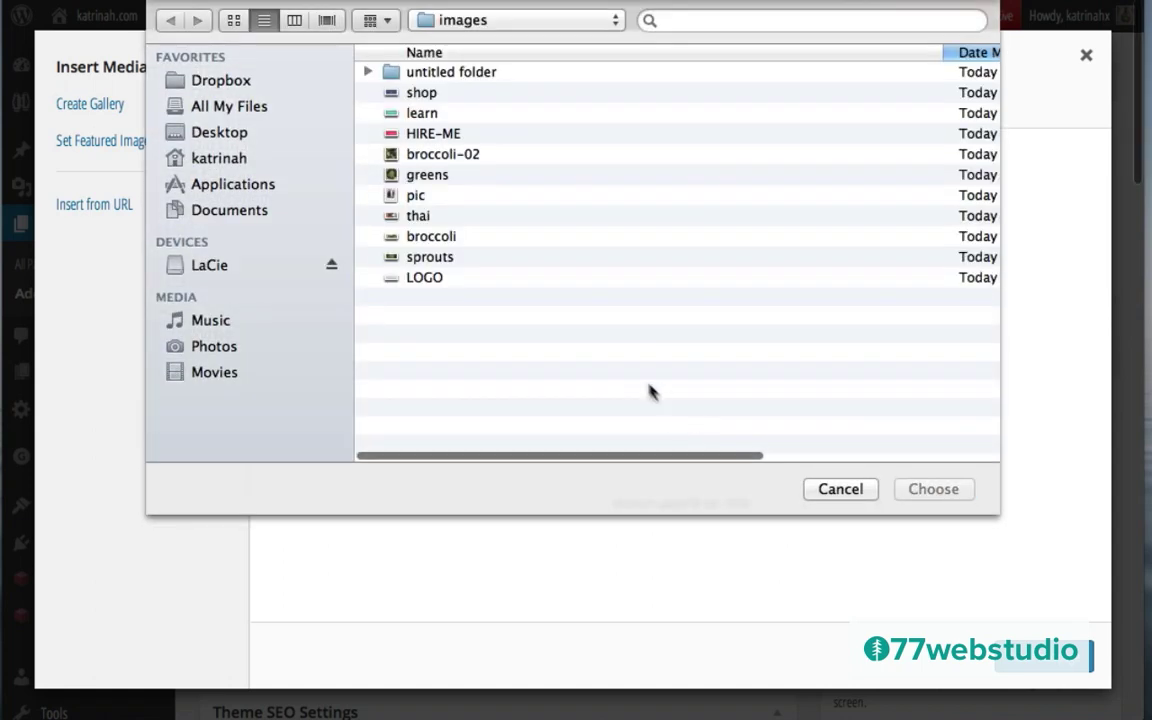
{"action": "double_click", "coordinate": [416, 74]}
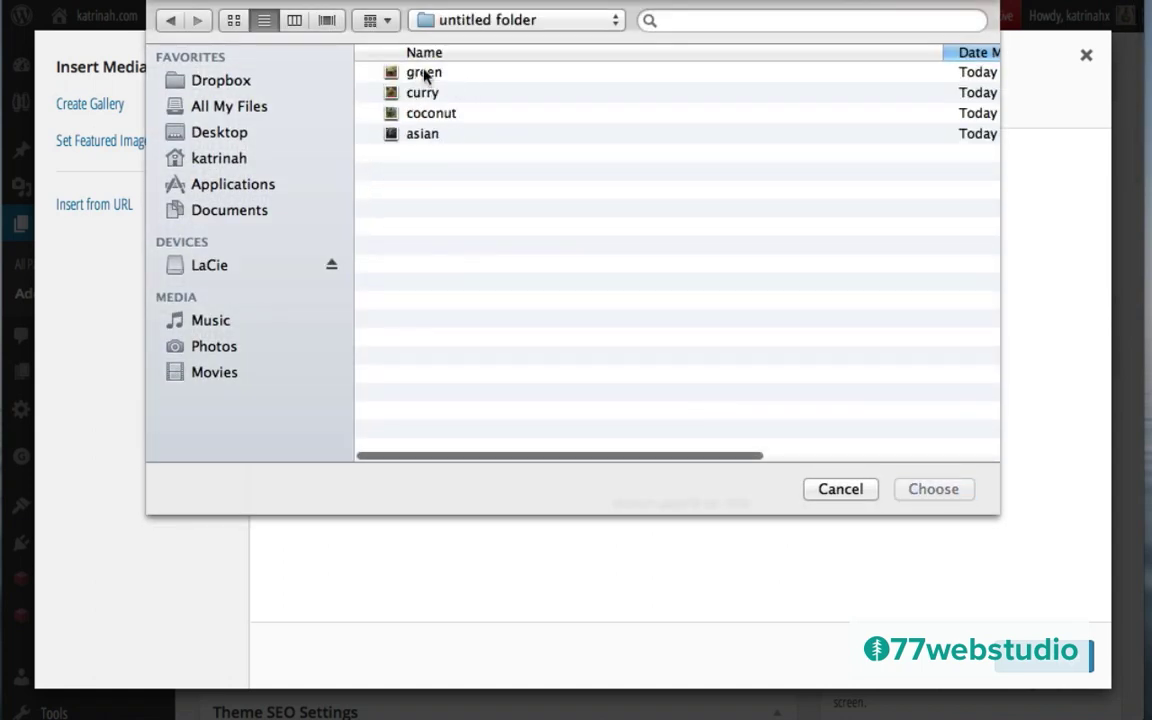
{"action": "left_click", "coordinate": [425, 75]}
{"action": "left_click", "coordinate": [428, 136], "text": "shift"}
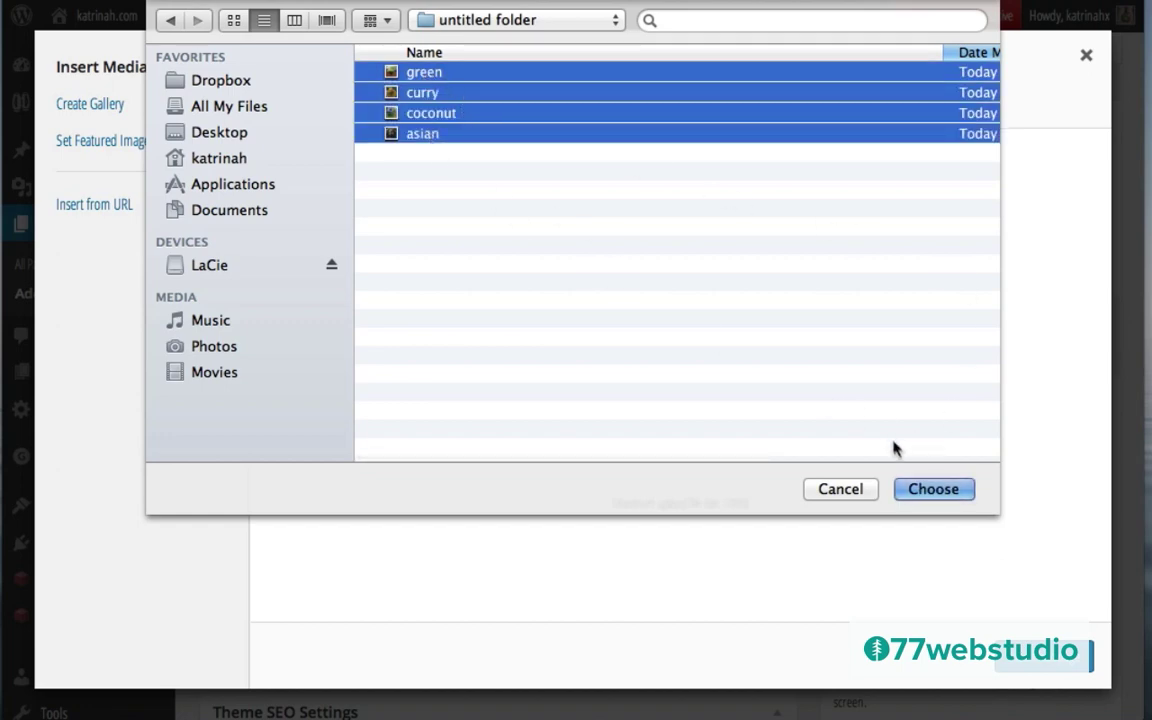
{"action": "left_click", "coordinate": [933, 488]}
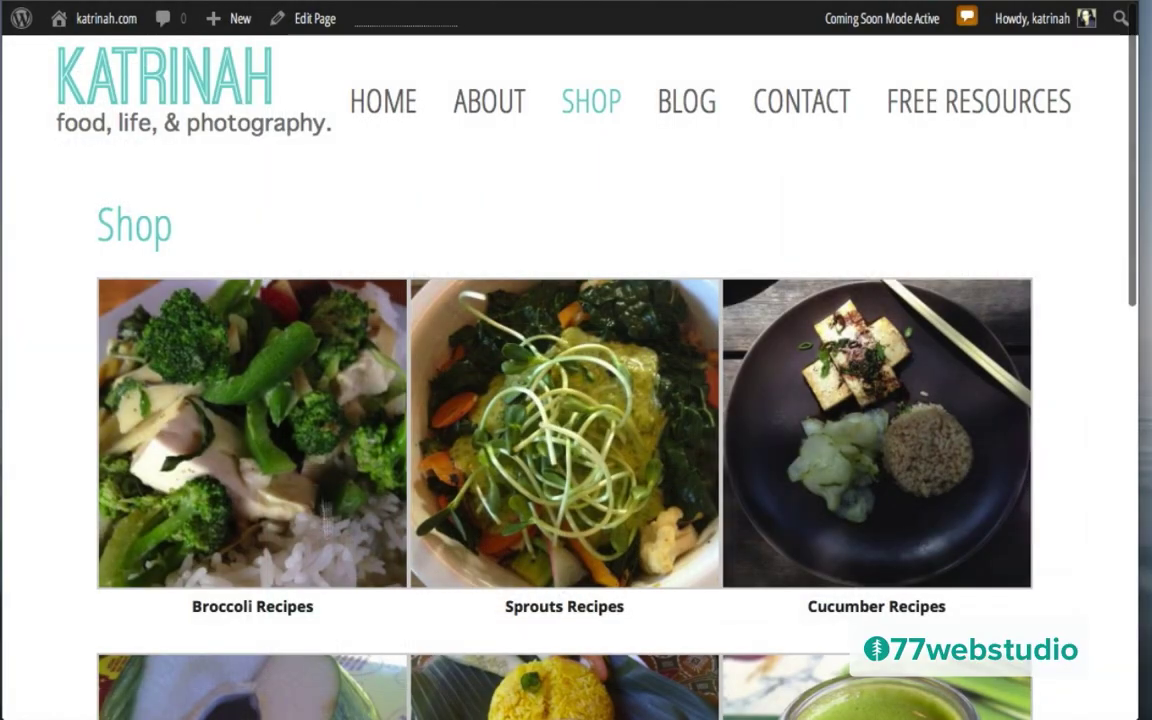
Step: Caption the sprouts image 'Sprouts Recipes', copied from its title
{"action": "scroll", "coordinate": [784, 541], "scroll_direction": "down", "scroll_amount": 5}
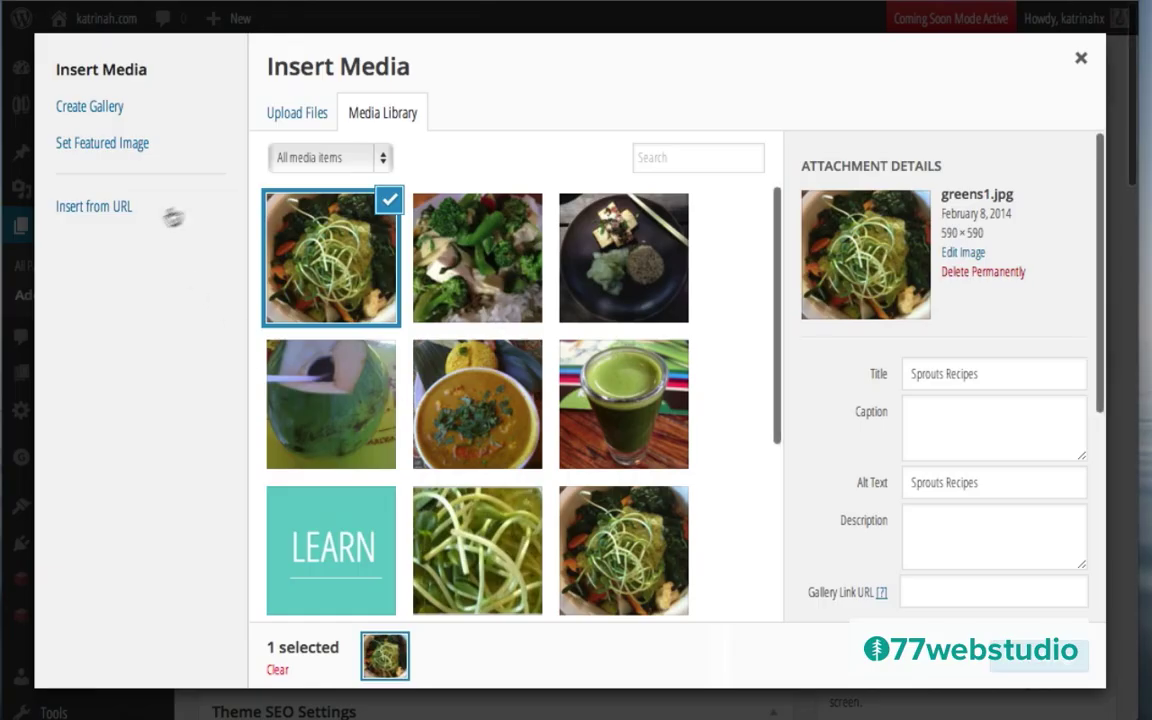
{"action": "left_click", "coordinate": [931, 374]}
{"action": "triple_click", "coordinate": [931, 374]}
{"action": "key", "text": "ctrl+c"}
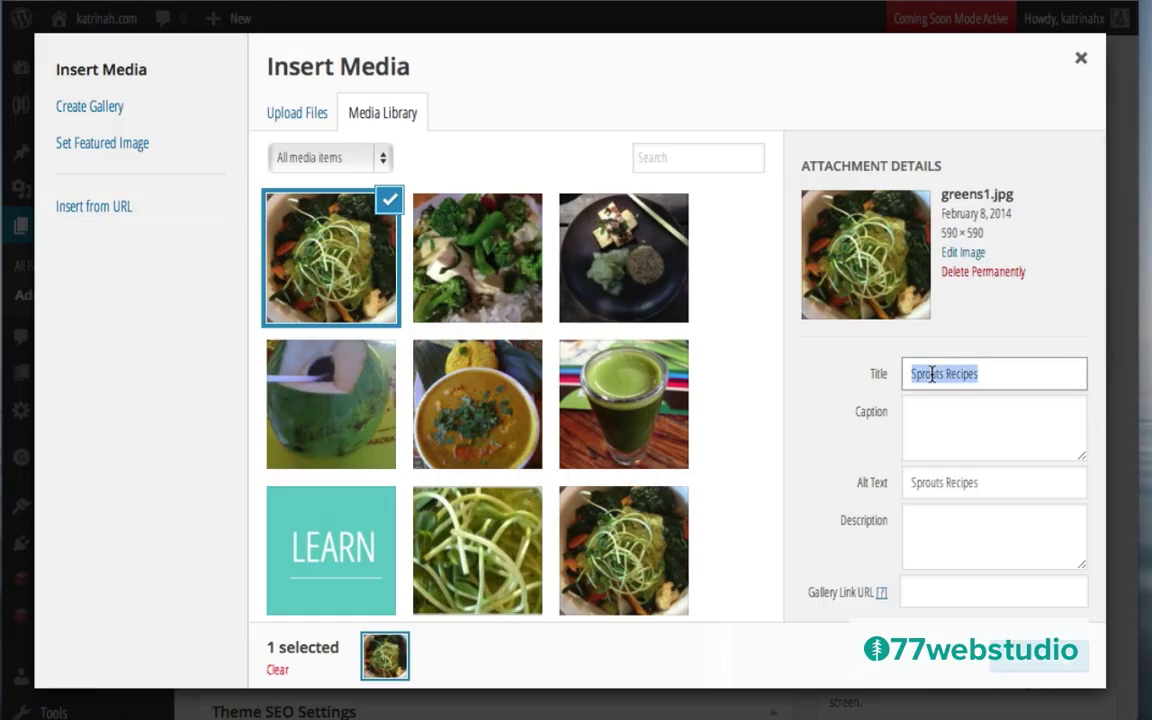
{"action": "left_click", "coordinate": [921, 418]}
{"action": "key", "text": "ctrl+v"}
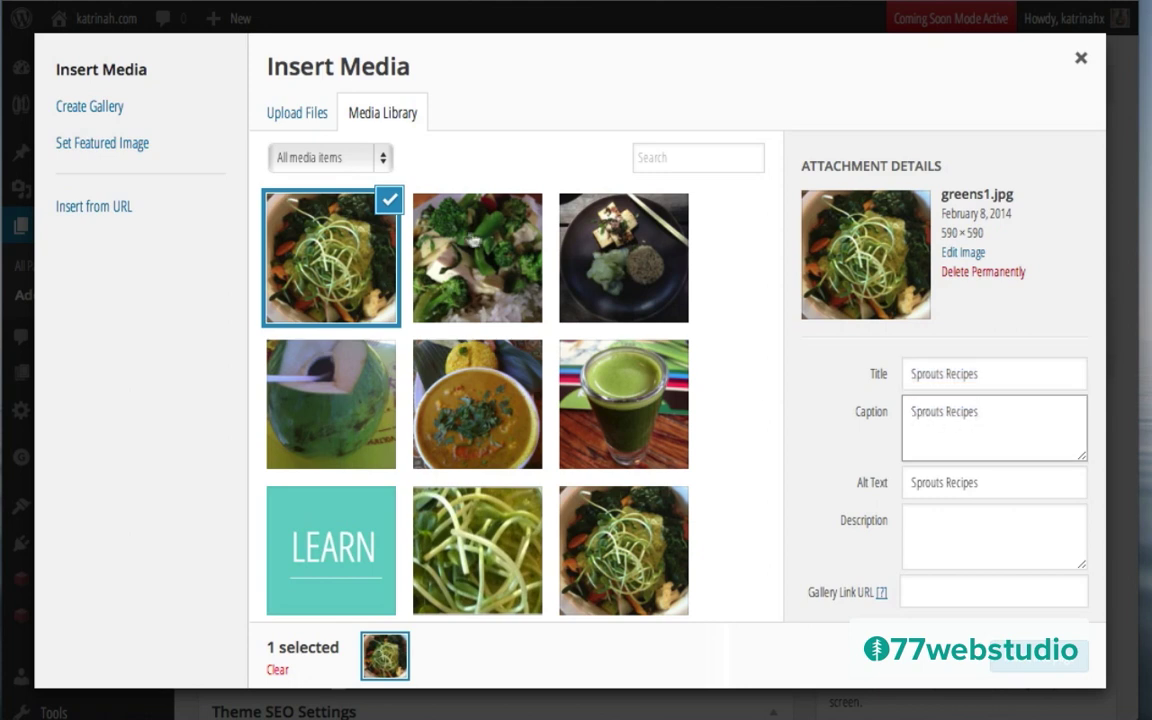
Step: Caption the broccoli and tofu images 'Broccoli Recipes' and 'Tofu Recipes' from their titles
{"action": "left_click", "coordinate": [433, 220]}
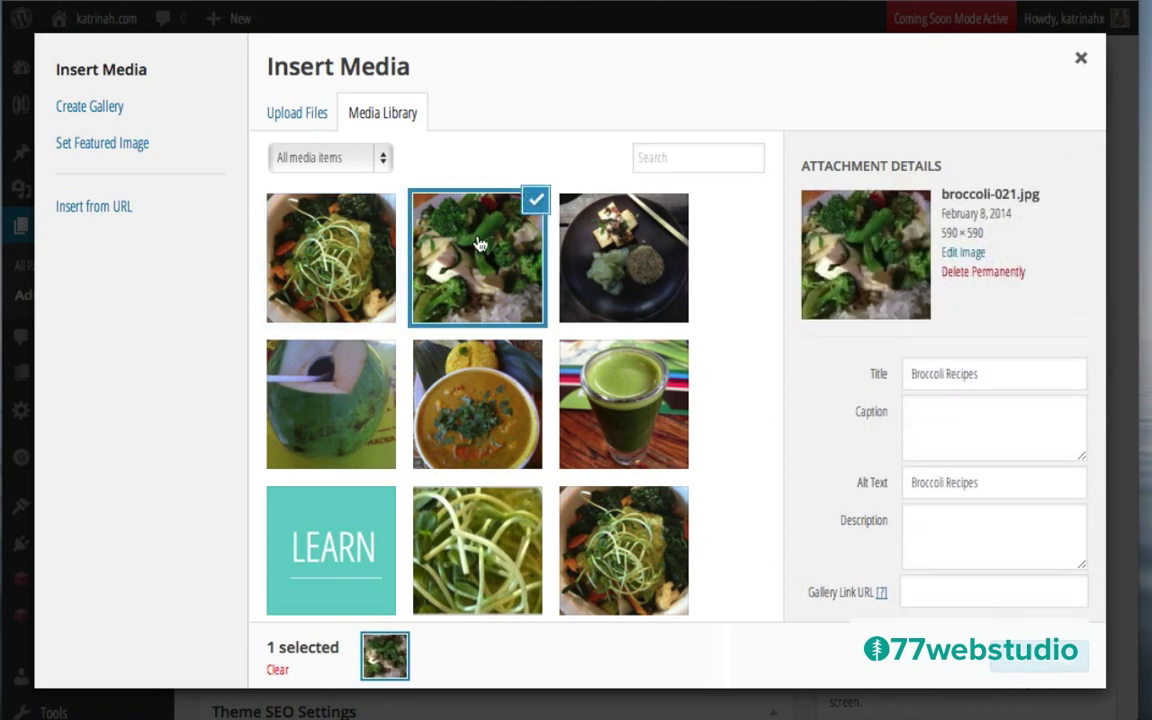
{"action": "triple_click", "coordinate": [964, 374]}
{"action": "key", "text": "ctrl+c"}
{"action": "left_click", "coordinate": [946, 431]}
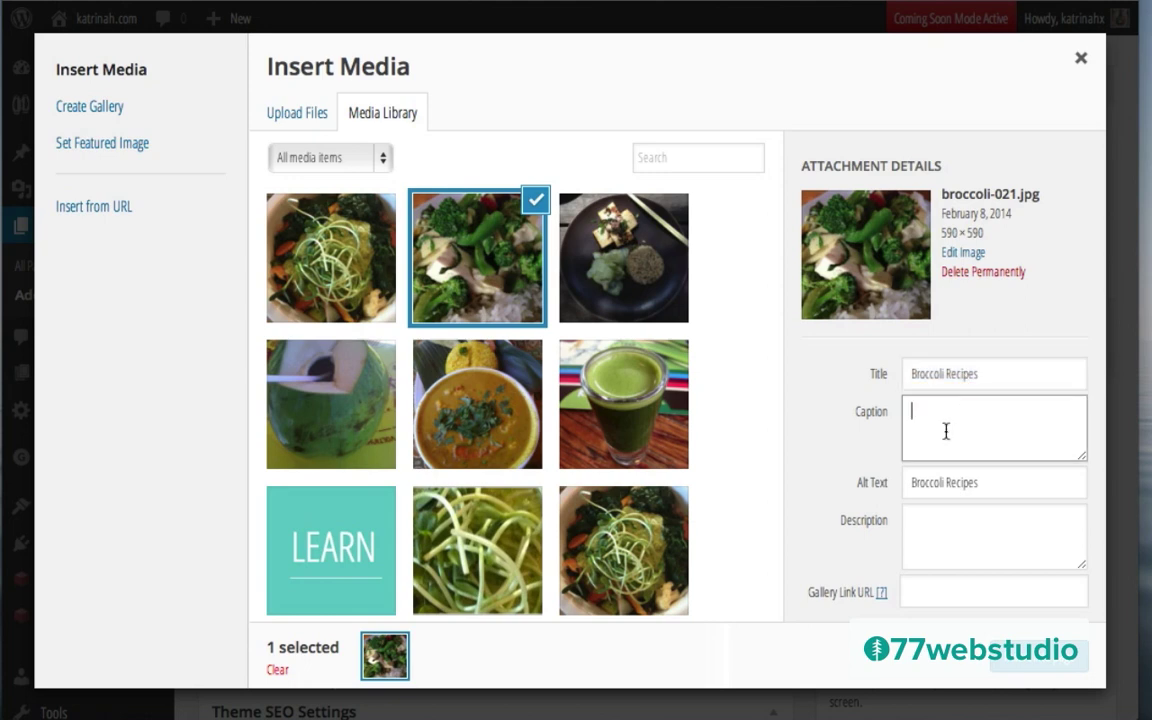
{"action": "key", "text": "ctrl+v"}
{"action": "left_click", "coordinate": [620, 255]}
{"action": "triple_click", "coordinate": [944, 377]}
{"action": "key", "text": "ctrl+c"}
{"action": "left_click", "coordinate": [929, 419]}
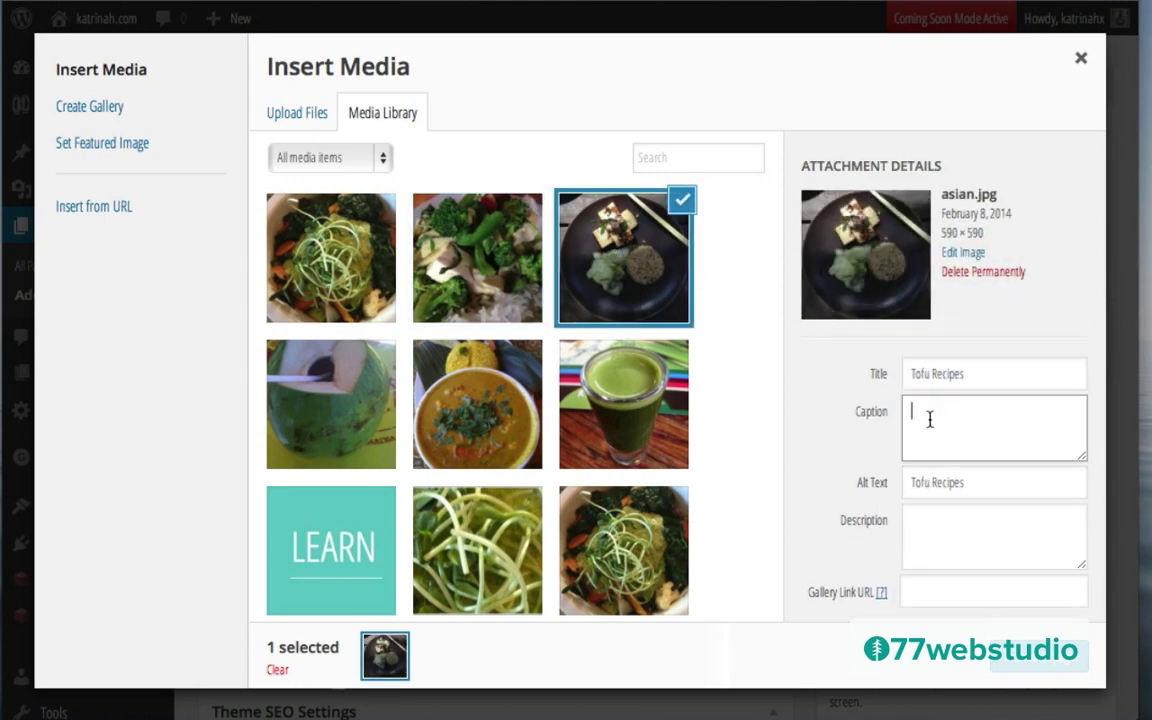
{"action": "key", "text": "ctrl+v"}
{"action": "left_click", "coordinate": [623, 404]}
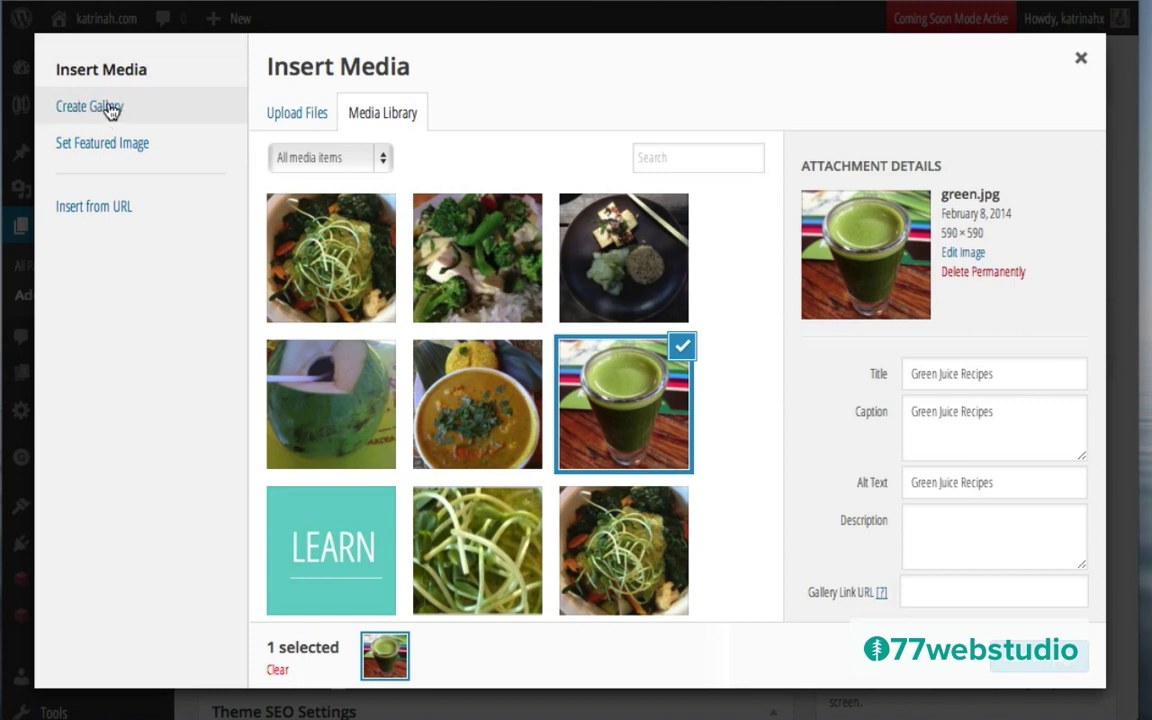
Step: Add the sprouts, broccoli, tofu, coconut and curry photos to a new gallery selection
{"action": "left_click", "coordinate": [110, 110]}
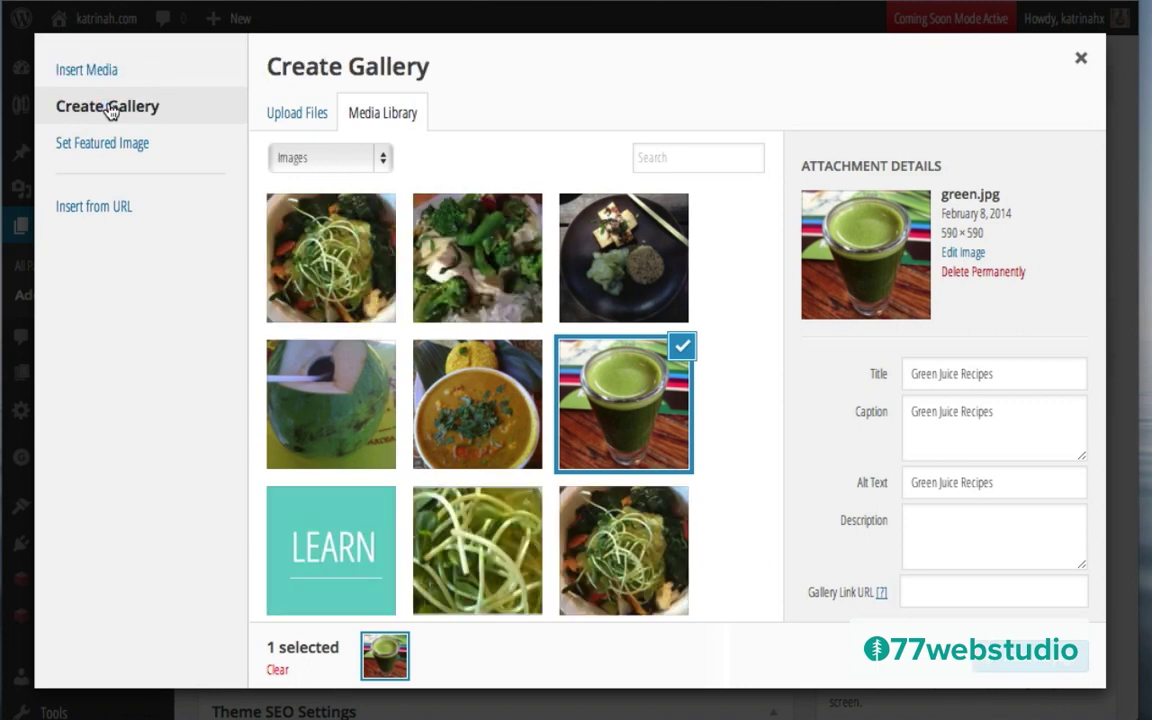
{"action": "left_click", "coordinate": [336, 253]}
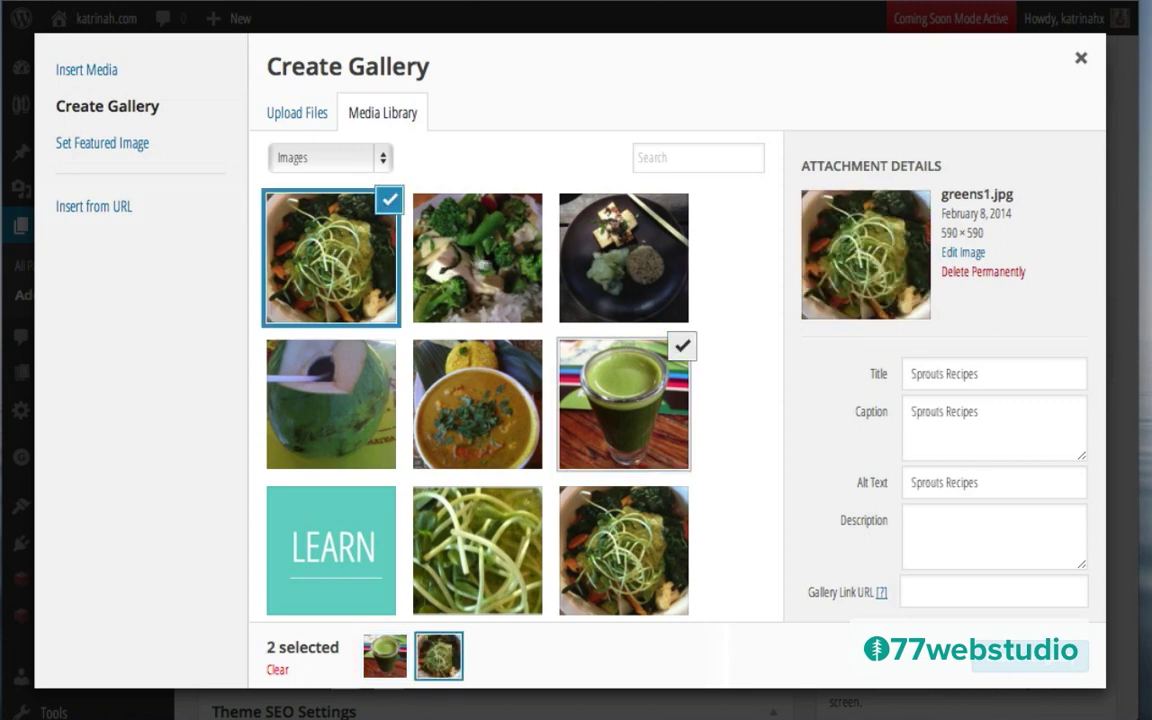
{"action": "left_click", "coordinate": [505, 240]}
{"action": "left_click", "coordinate": [650, 266]}
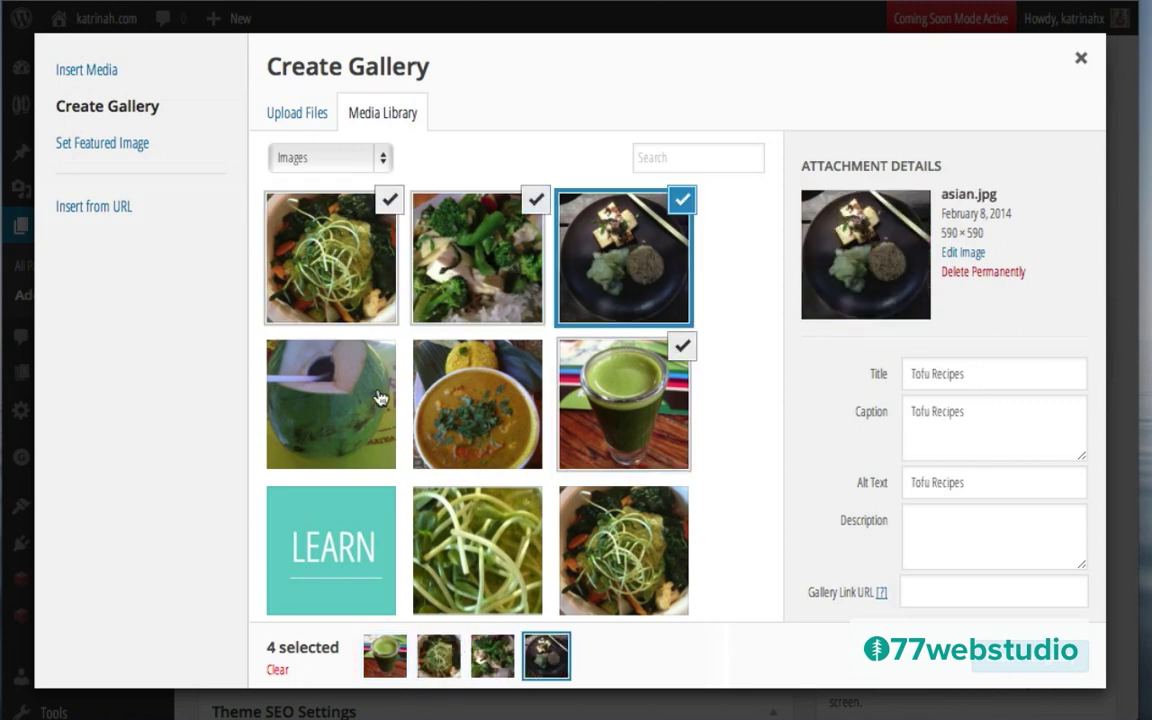
{"action": "left_click", "coordinate": [336, 357]}
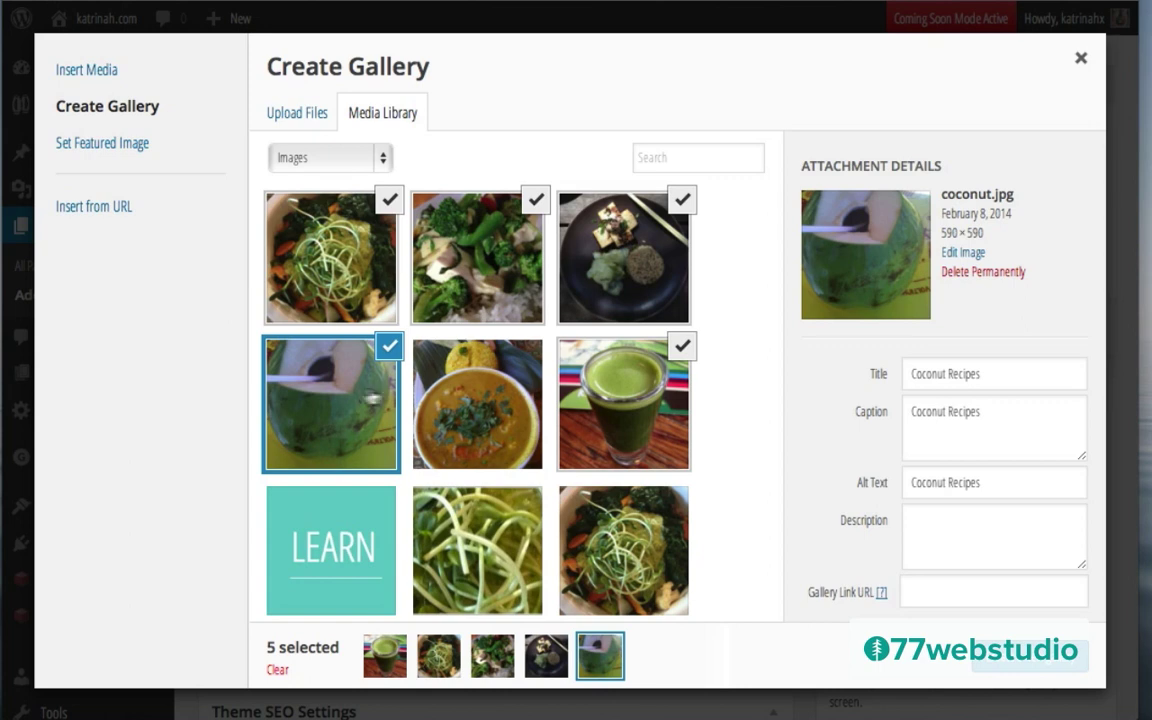
{"action": "left_click", "coordinate": [478, 404]}
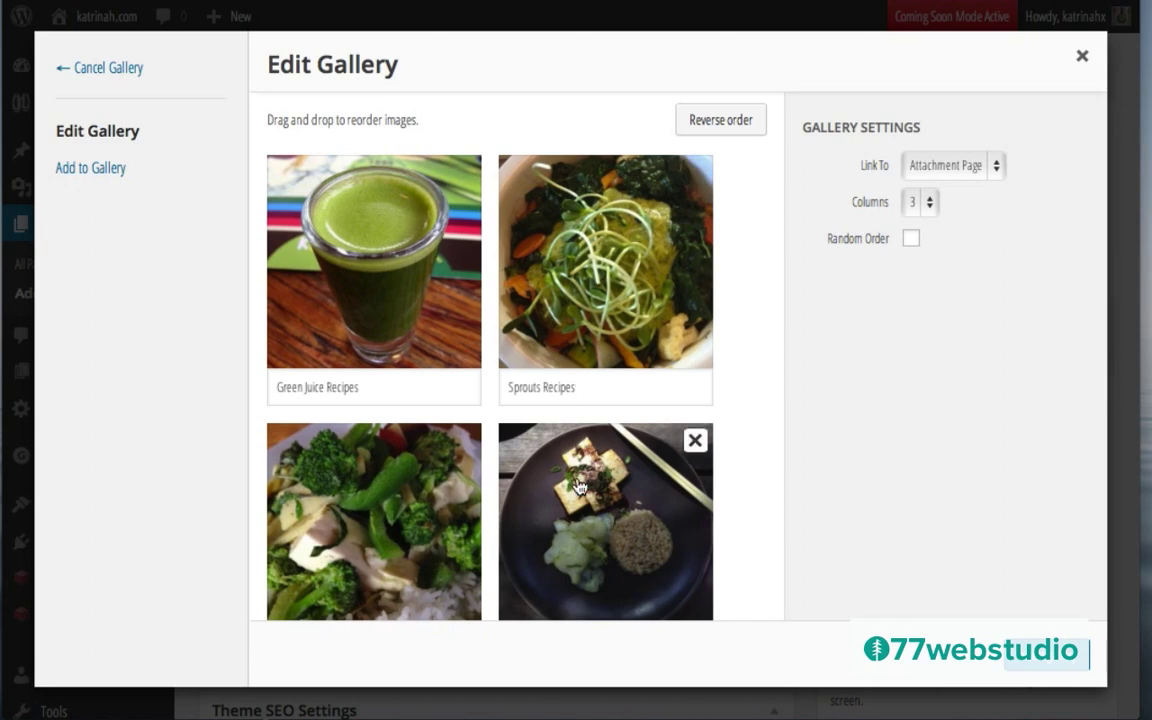
Step: Reorder the gallery: Tofu first, Broccoli second, Green Juice after Sprouts
{"action": "left_click_drag", "start_coordinate": [578, 487], "coordinate": [346, 219]}
{"action": "left_click_drag", "start_coordinate": [622, 501], "coordinate": [373, 483]}
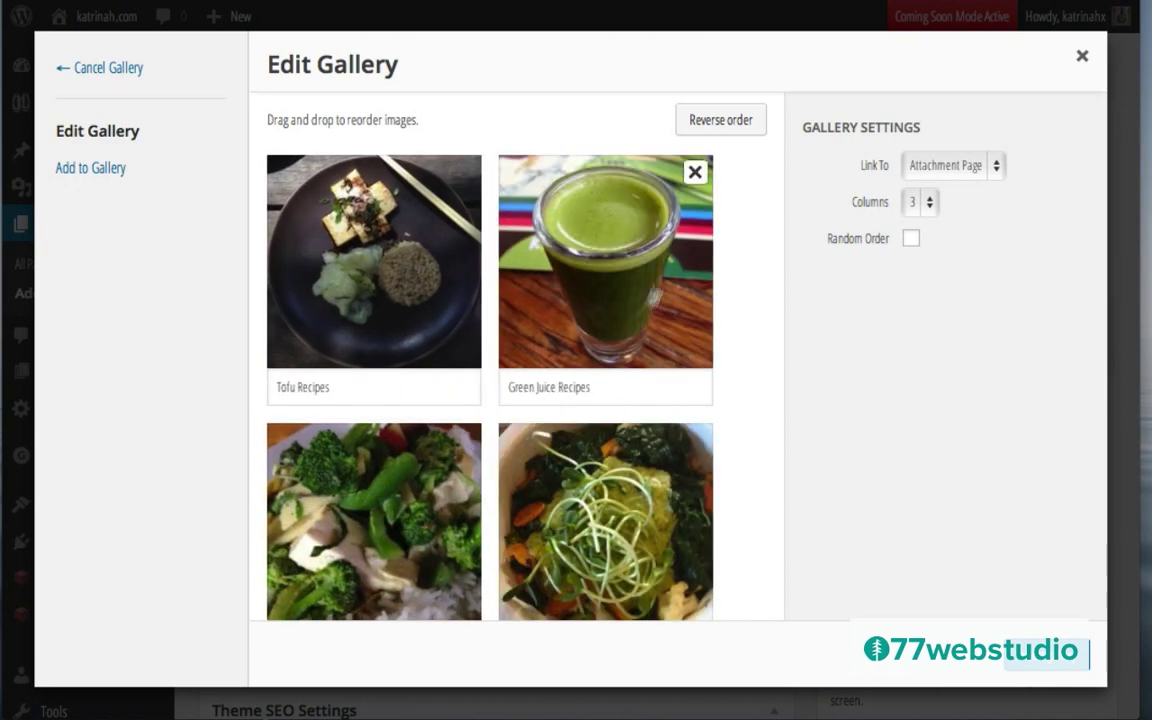
{"action": "left_click_drag", "start_coordinate": [668, 265], "coordinate": [687, 512]}
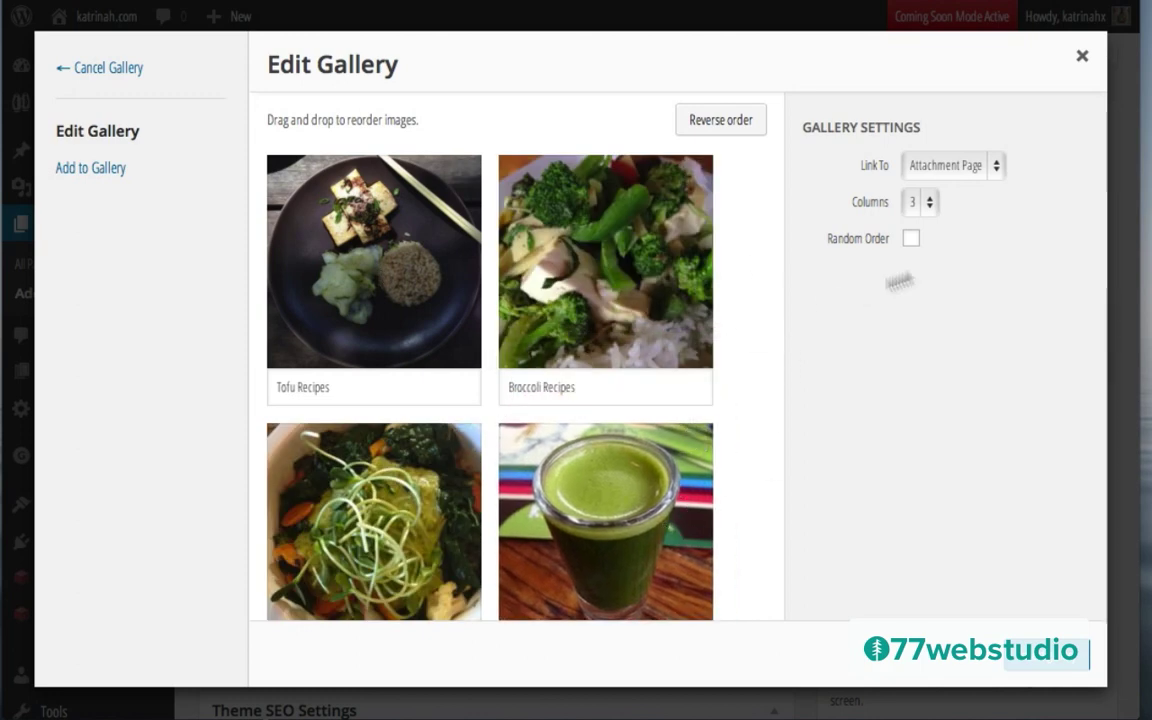
Step: Keep gallery links set to Attachment Page and the gallery at 3 columns
{"action": "left_click", "coordinate": [930, 170]}
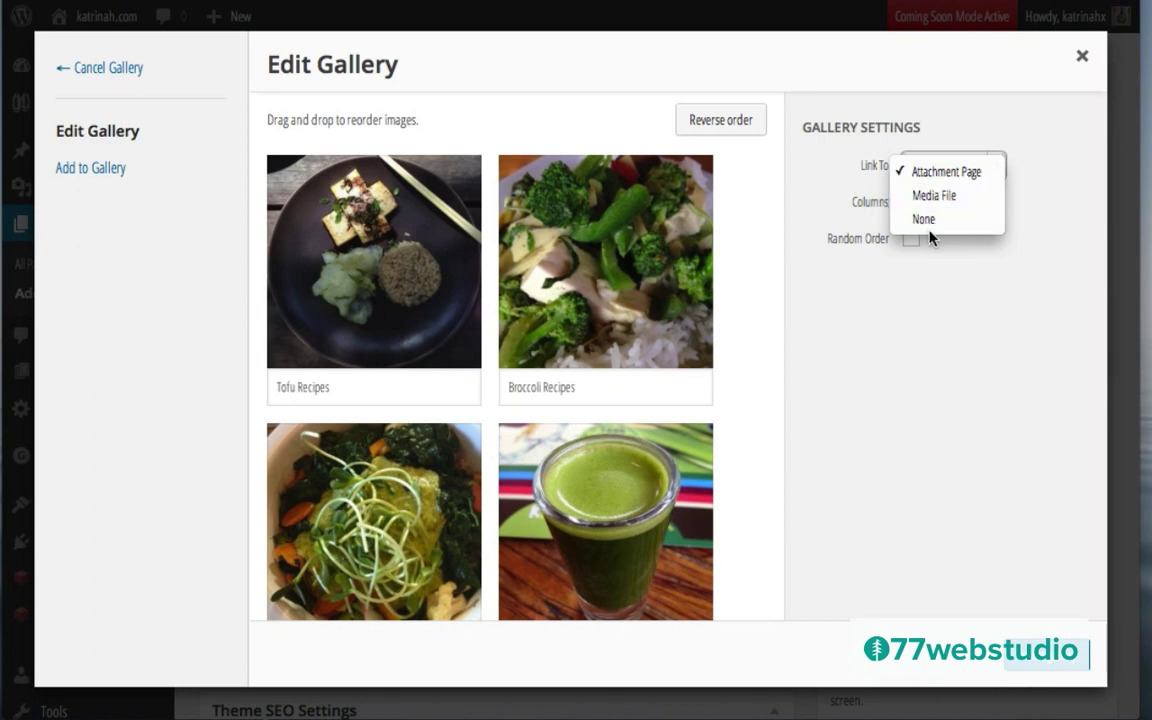
{"action": "left_click", "coordinate": [898, 272]}
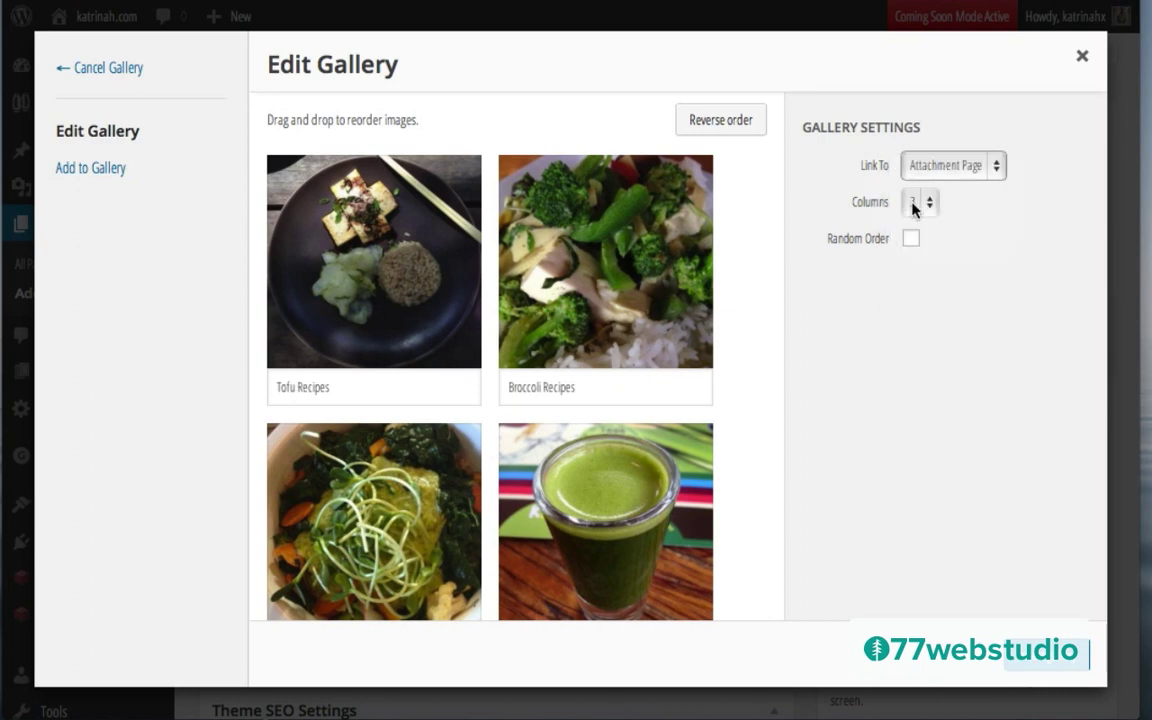
{"action": "left_click", "coordinate": [913, 205]}
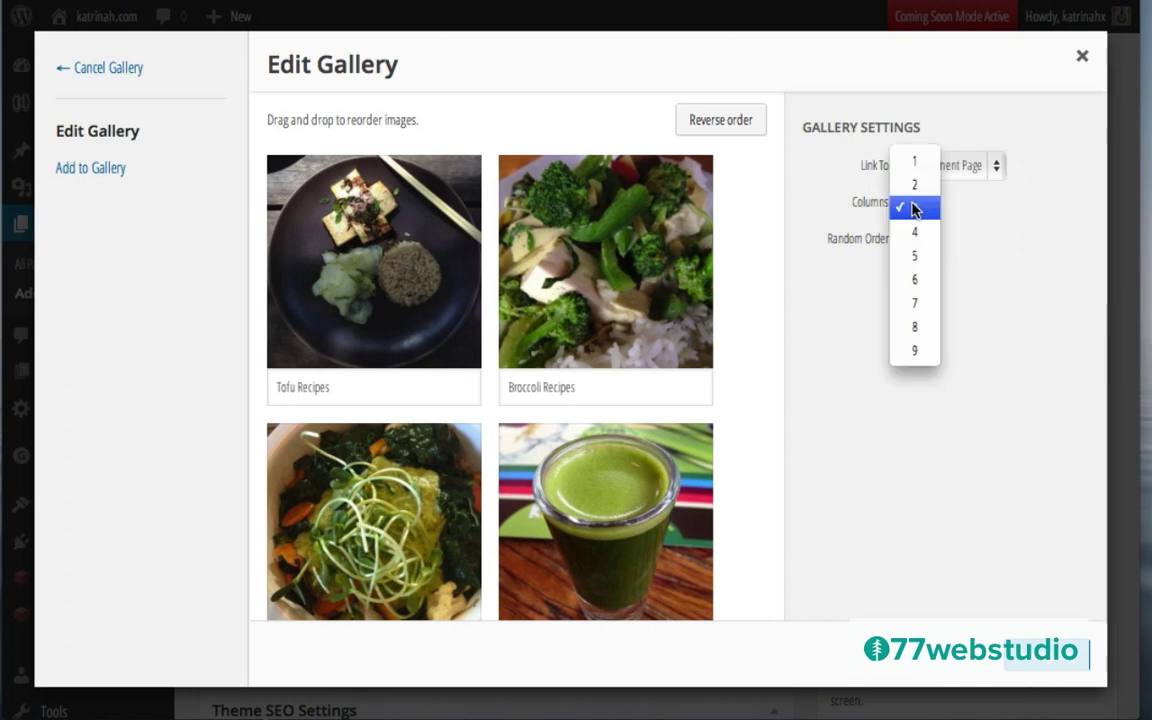
{"action": "left_click", "coordinate": [913, 207]}
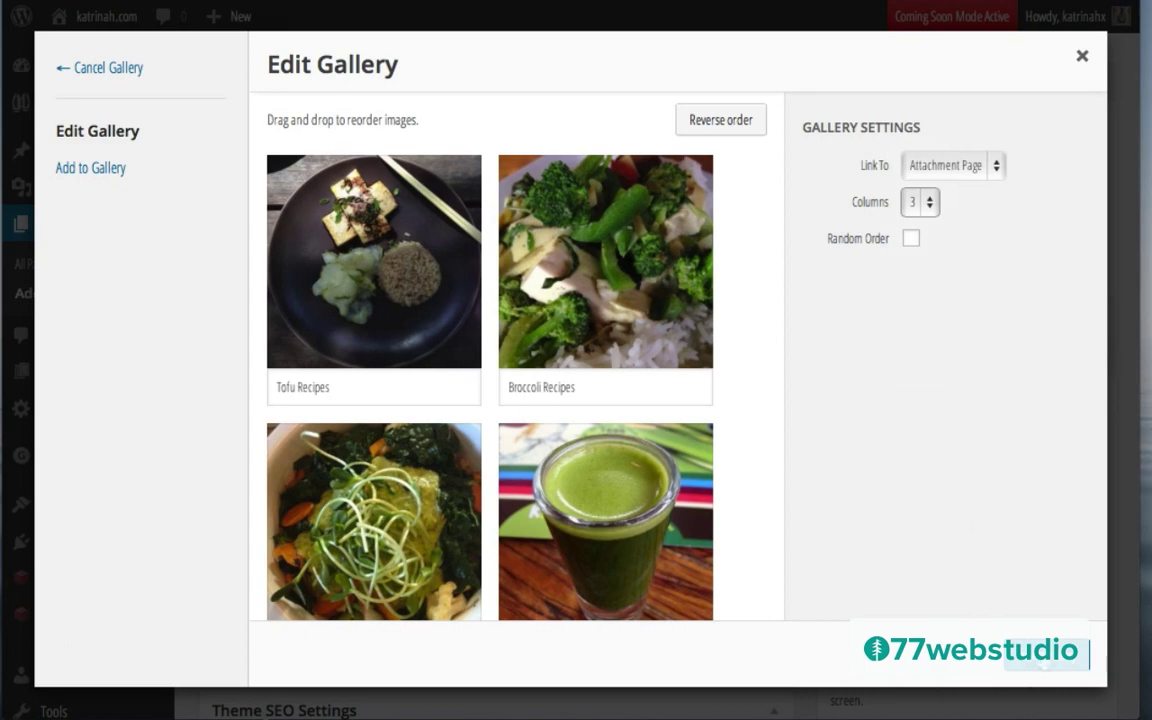
Step: Insert the gallery into the Shop page and keep the default page template
{"action": "left_click", "coordinate": [1045, 655]}
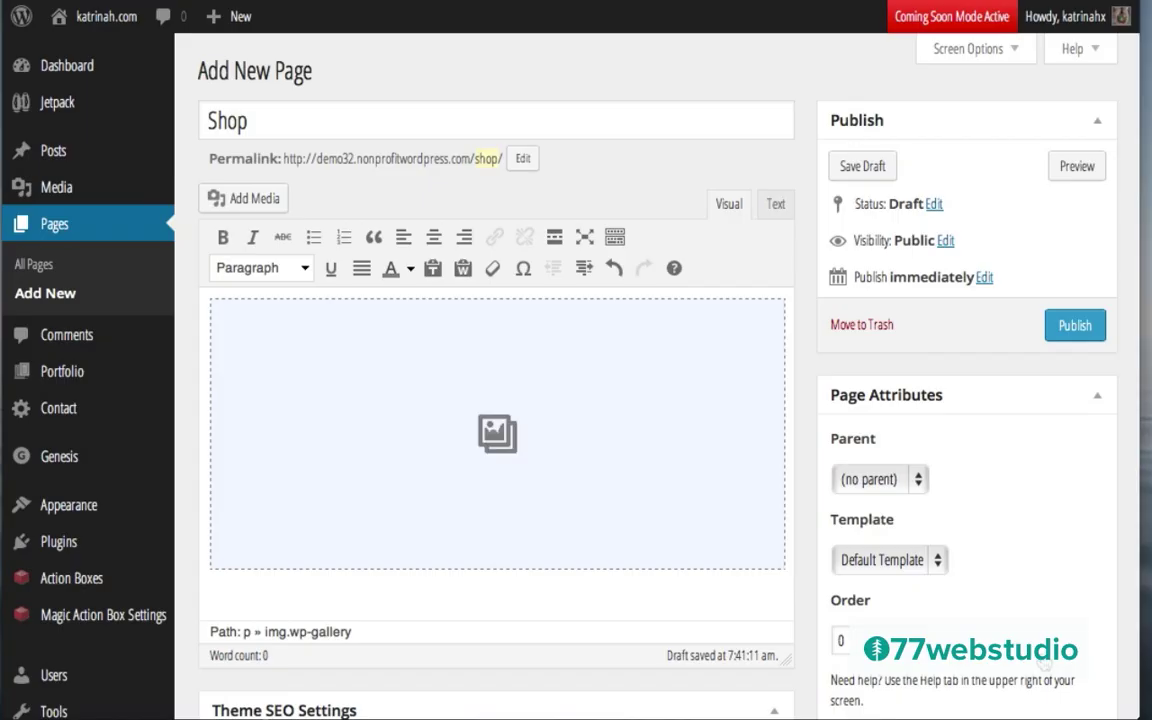
{"action": "scroll", "coordinate": [1018, 558], "scroll_direction": "down", "scroll_amount": 5}
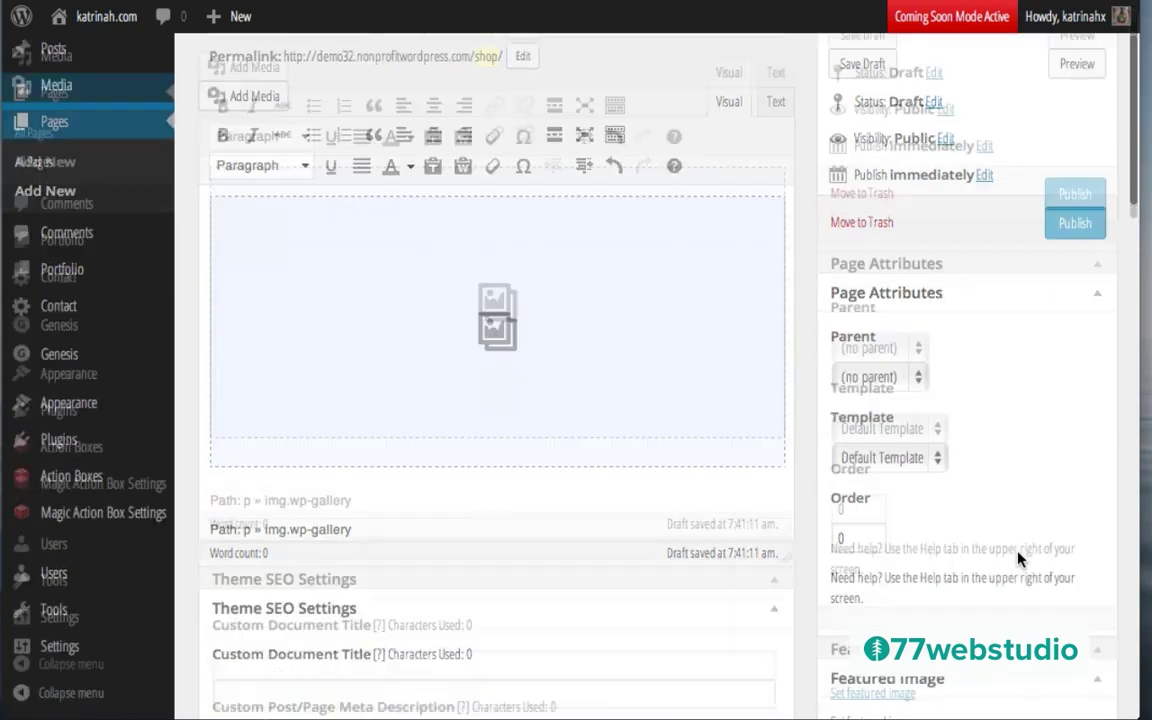
{"action": "scroll", "coordinate": [1018, 558], "scroll_direction": "down", "scroll_amount": 4}
{"action": "scroll", "coordinate": [1018, 558], "scroll_direction": "up", "scroll_amount": 9}
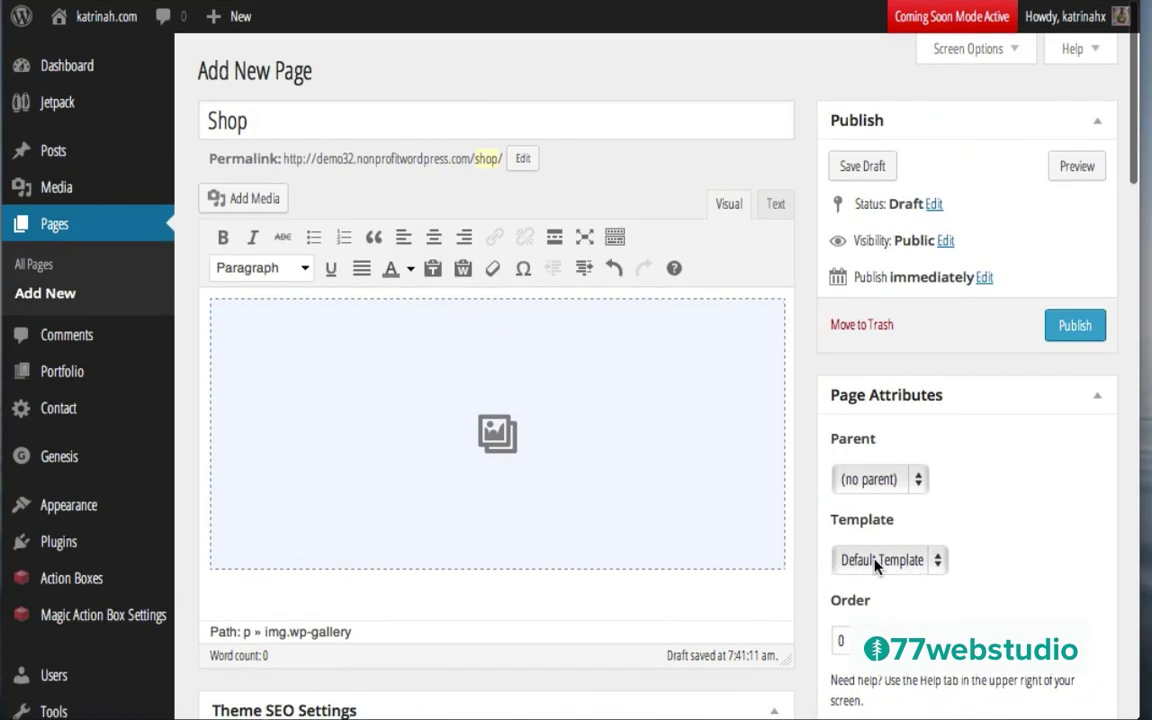
{"action": "left_click", "coordinate": [876, 562]}
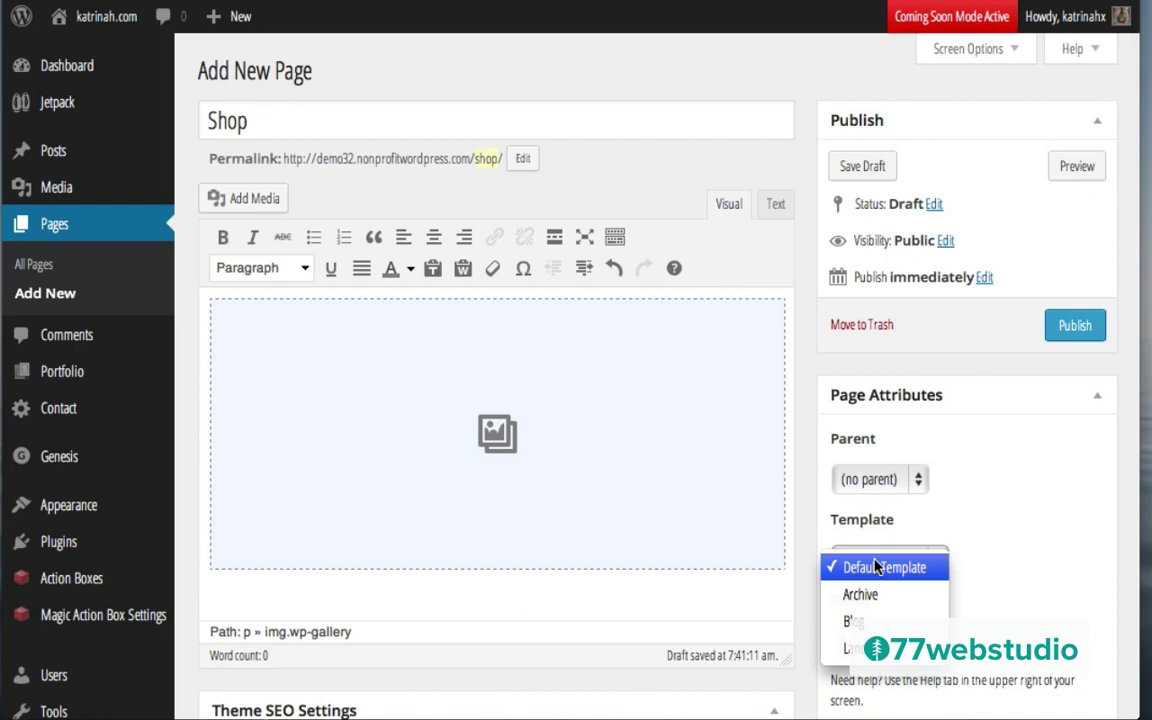
{"action": "left_click", "coordinate": [875, 566]}
Step: Choose the Full Width Content layout for the Shop page
{"action": "scroll", "coordinate": [962, 527], "scroll_direction": "down", "scroll_amount": 4}
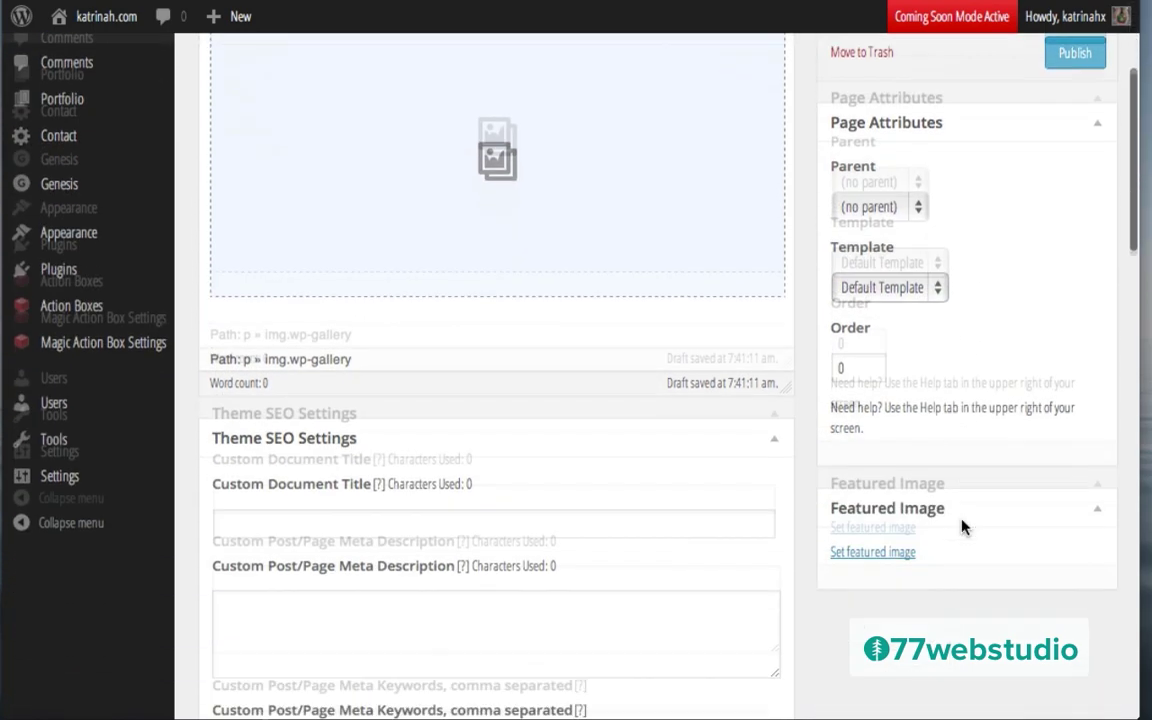
{"action": "scroll", "coordinate": [962, 527], "scroll_direction": "down", "scroll_amount": 2}
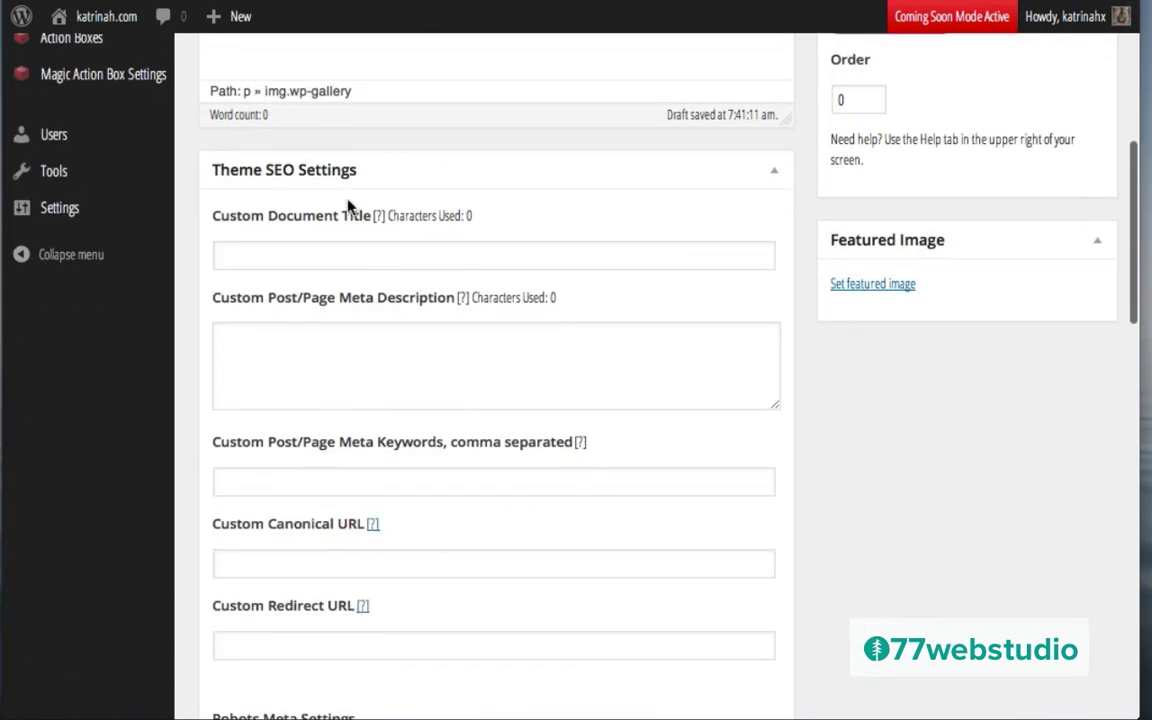
{"action": "scroll", "coordinate": [900, 430], "scroll_direction": "down", "scroll_amount": 5}
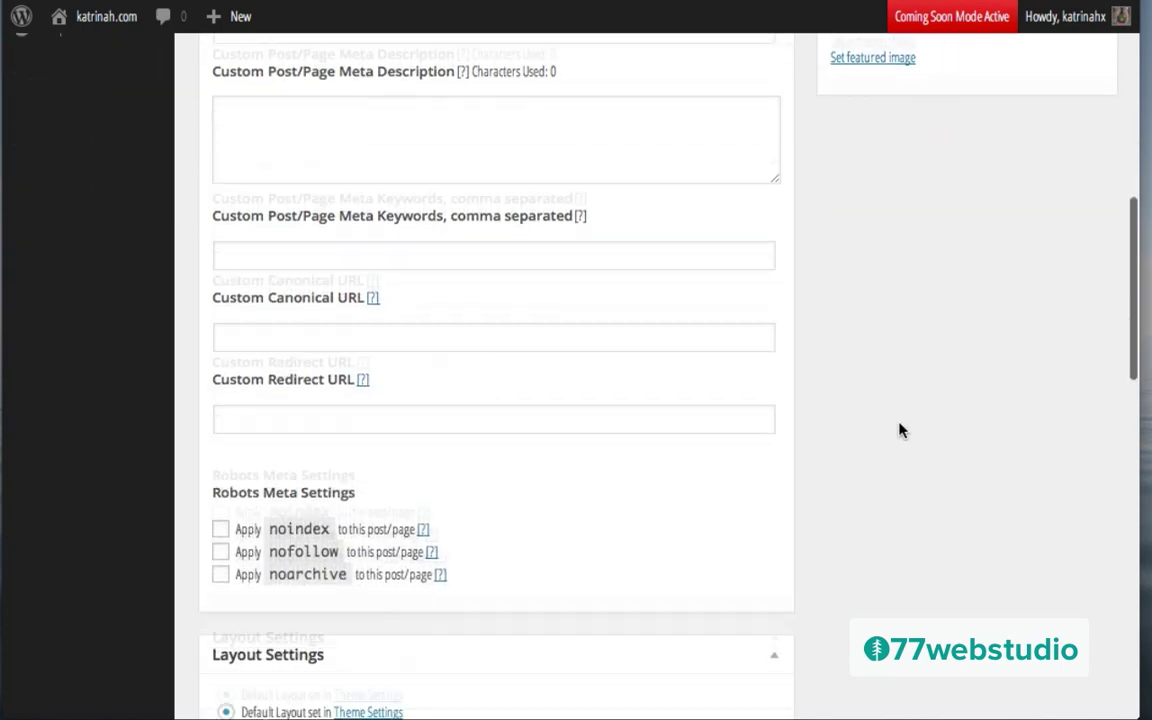
{"action": "scroll", "coordinate": [900, 430], "scroll_direction": "down", "scroll_amount": 1}
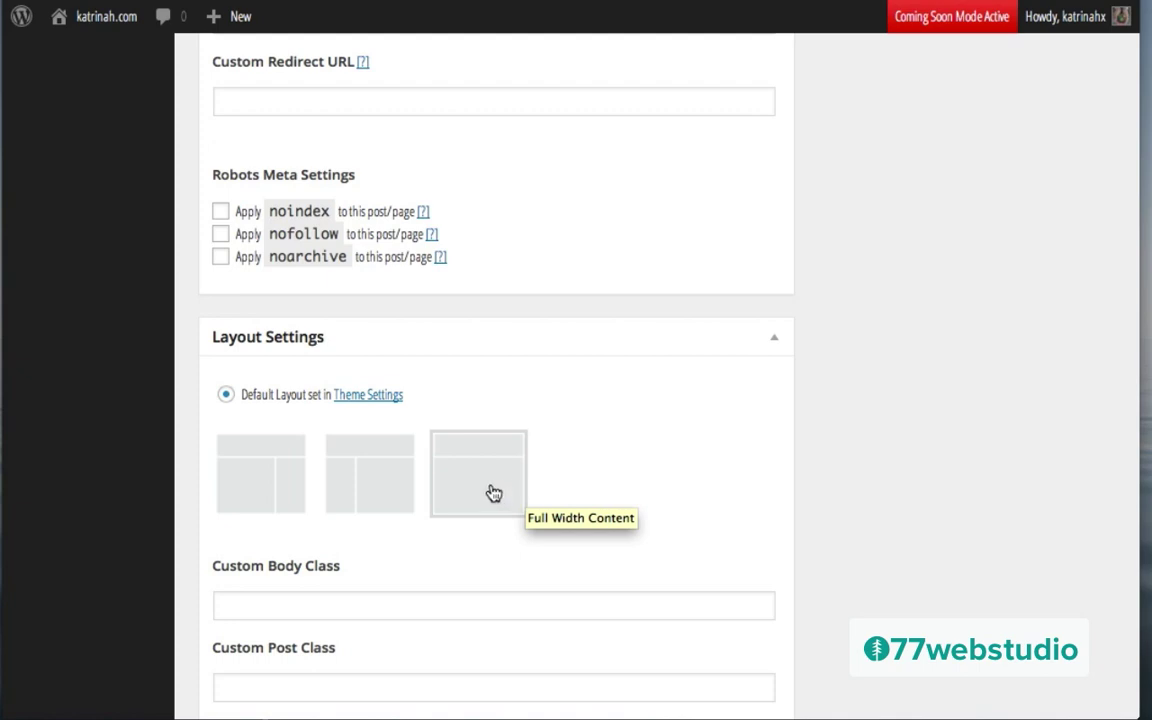
{"action": "left_click", "coordinate": [465, 470]}
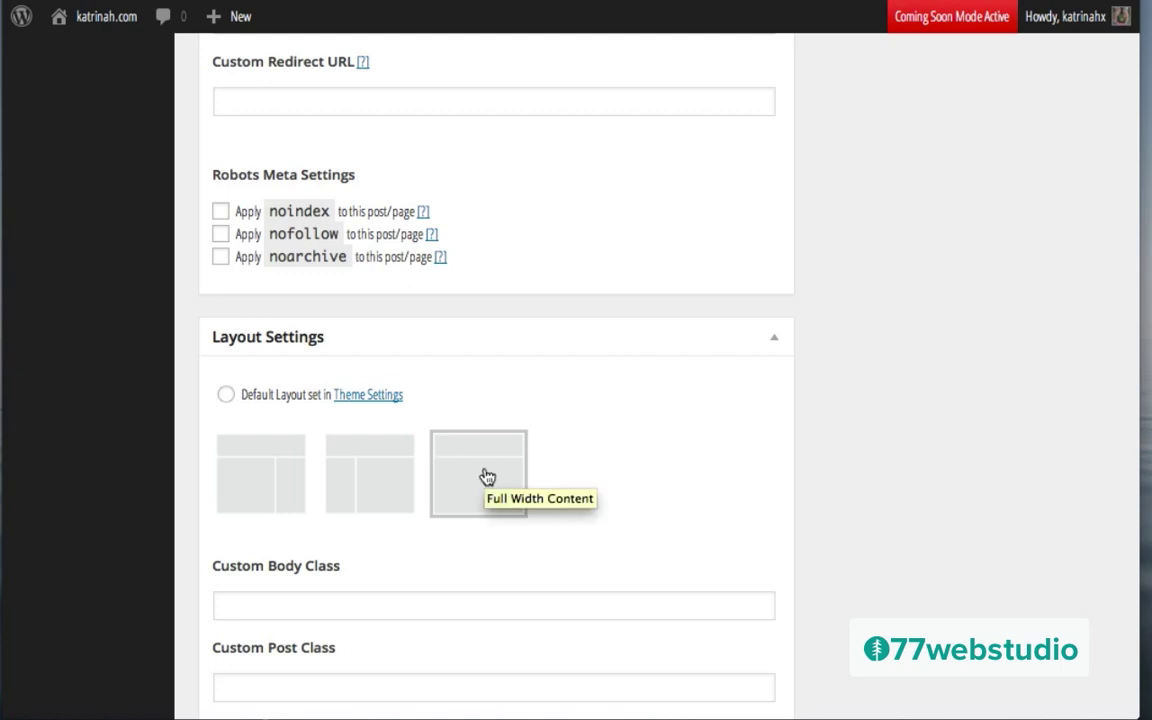
Step: Turn off comments for the Shop page
{"action": "scroll", "coordinate": [797, 498], "scroll_direction": "down", "scroll_amount": 10}
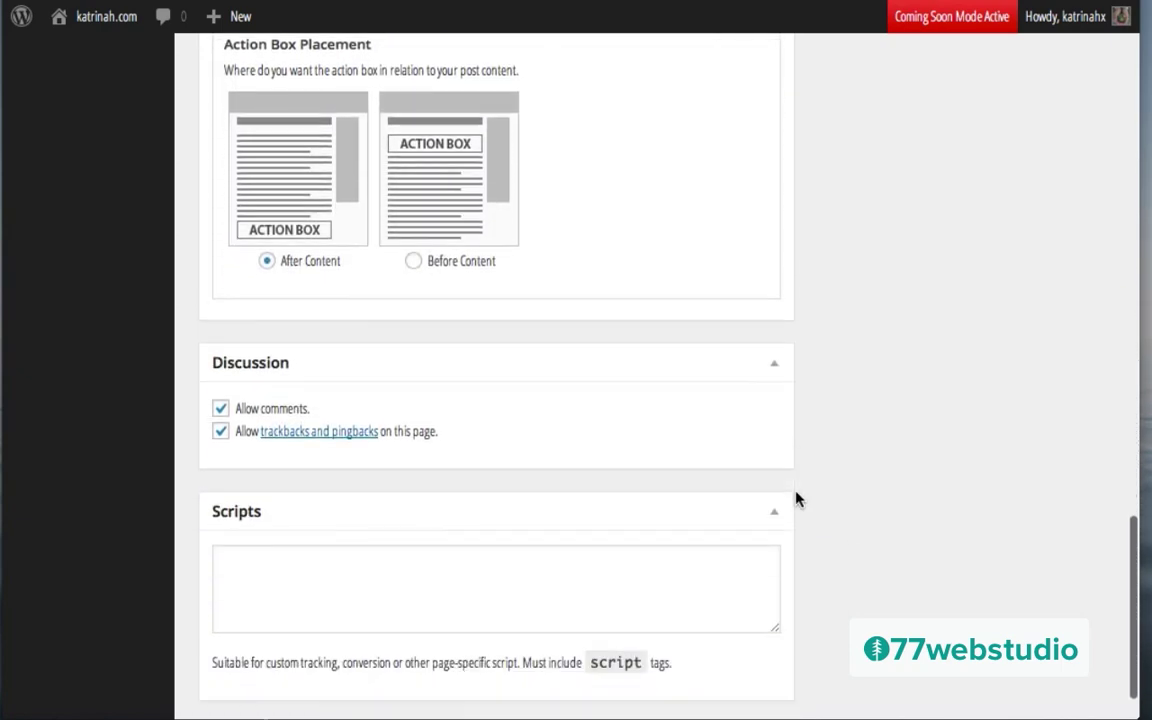
{"action": "left_click", "coordinate": [221, 408]}
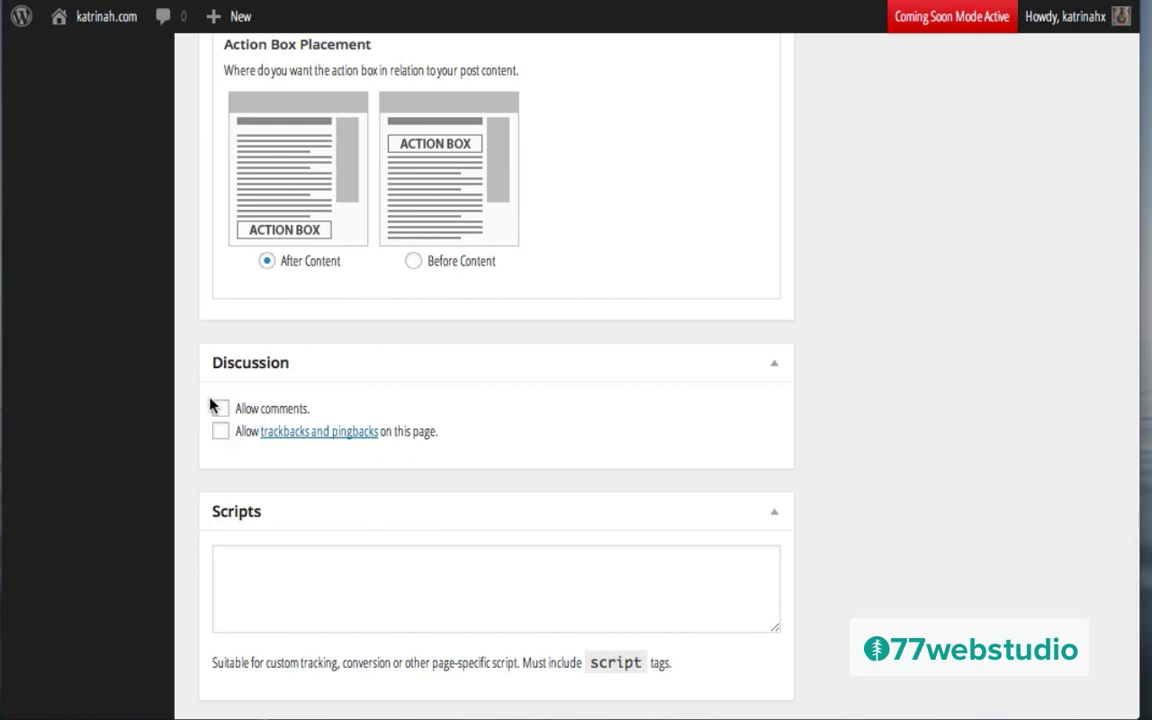
{"action": "scroll", "coordinate": [867, 290], "scroll_direction": "up", "scroll_amount": 15}
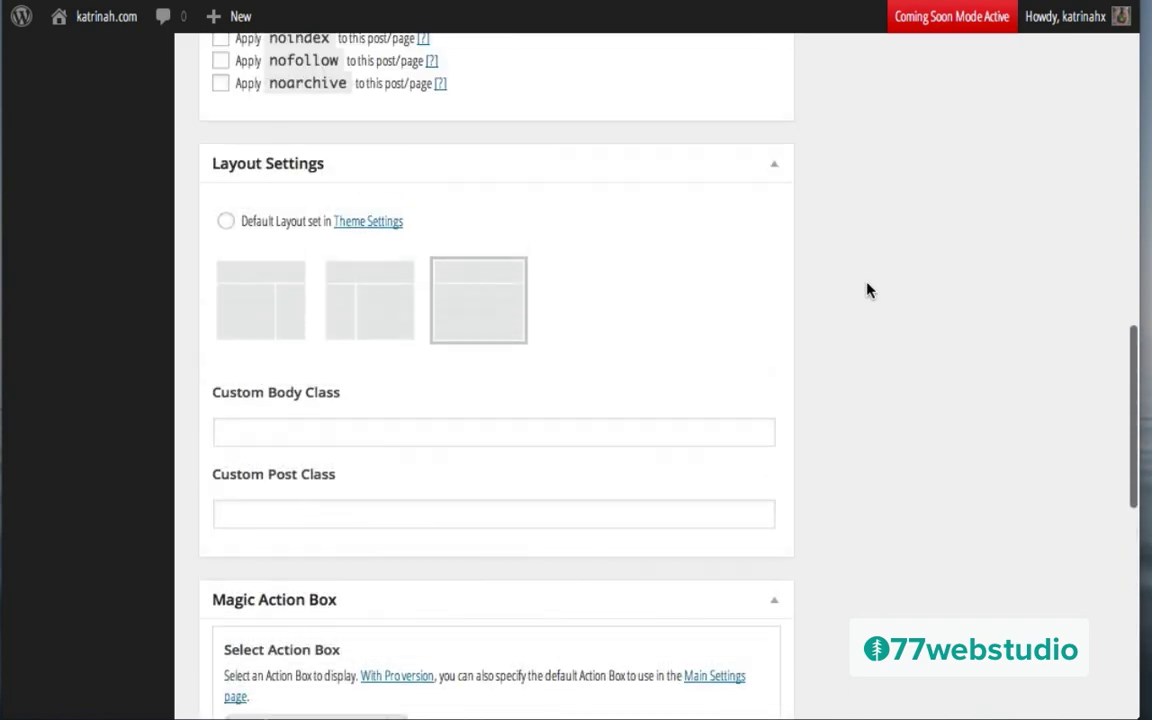
{"action": "scroll", "coordinate": [867, 290], "scroll_direction": "up", "scroll_amount": 3}
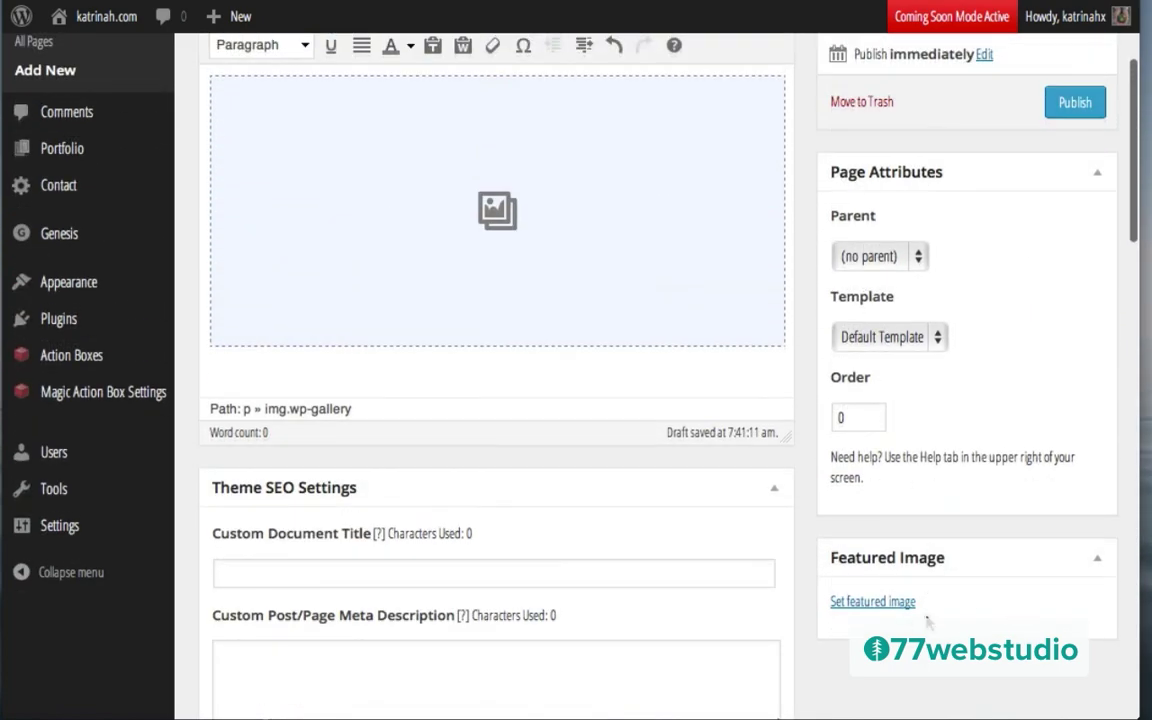
Step: Upload the shop image as the featured image for the Shop page
{"action": "left_click", "coordinate": [858, 604]}
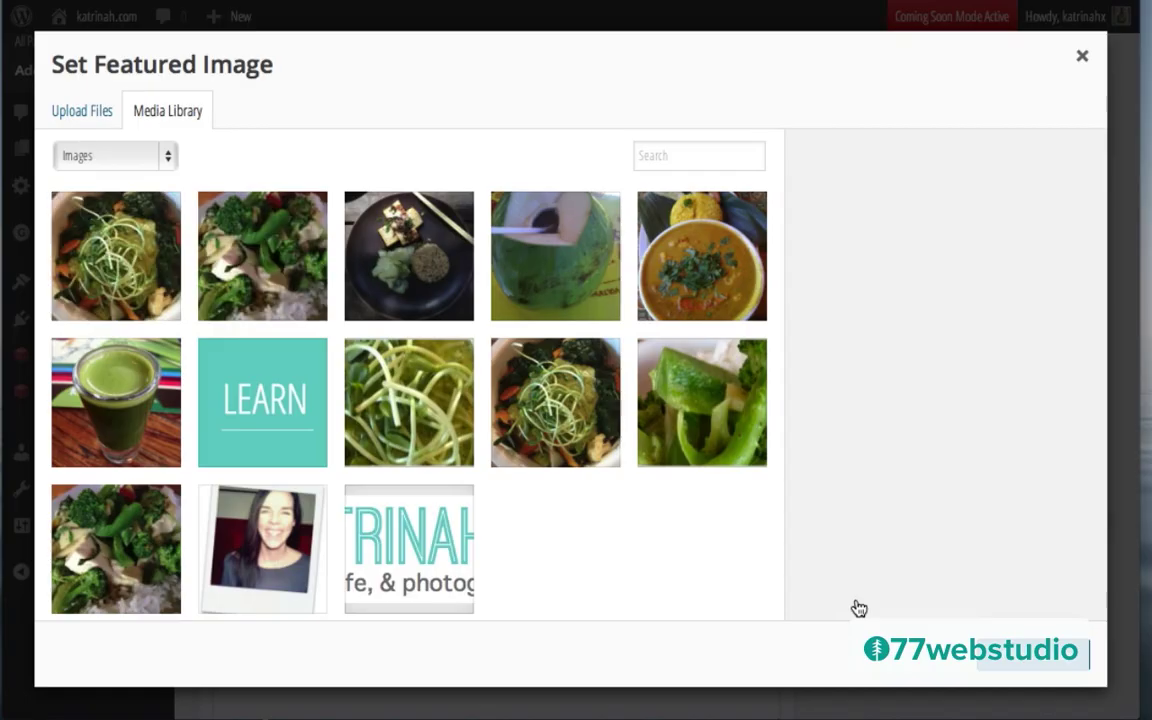
{"action": "left_click", "coordinate": [74, 113]}
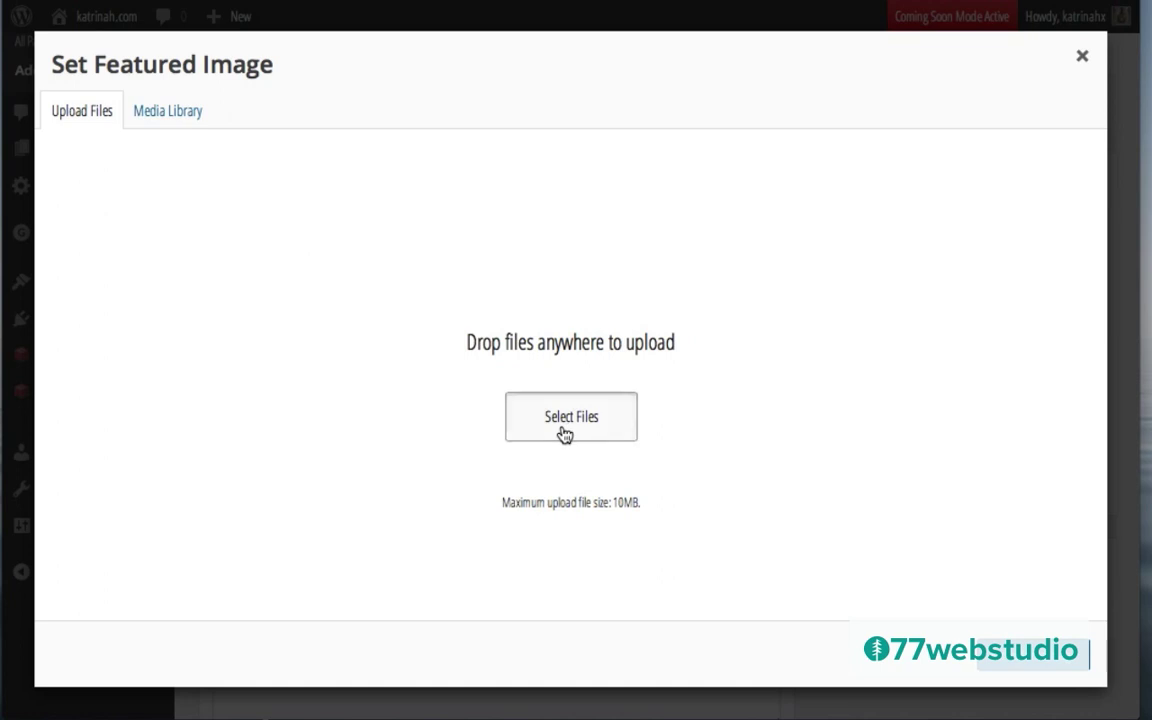
{"action": "left_click", "coordinate": [566, 430]}
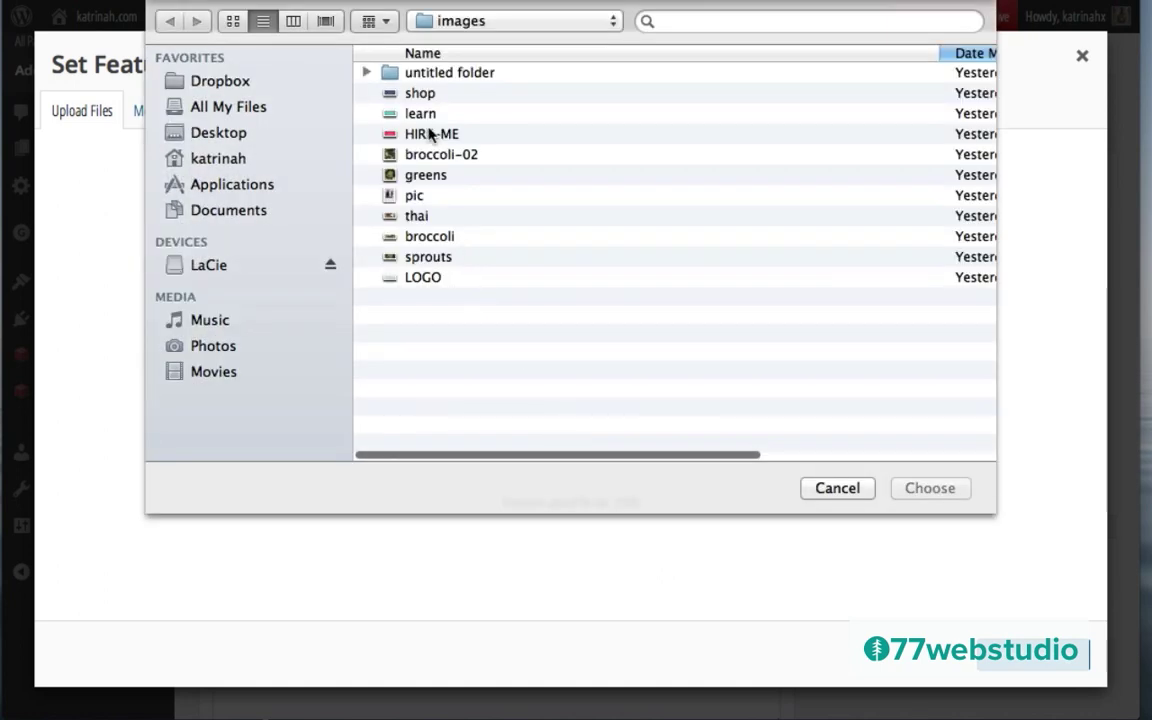
{"action": "left_click", "coordinate": [413, 95]}
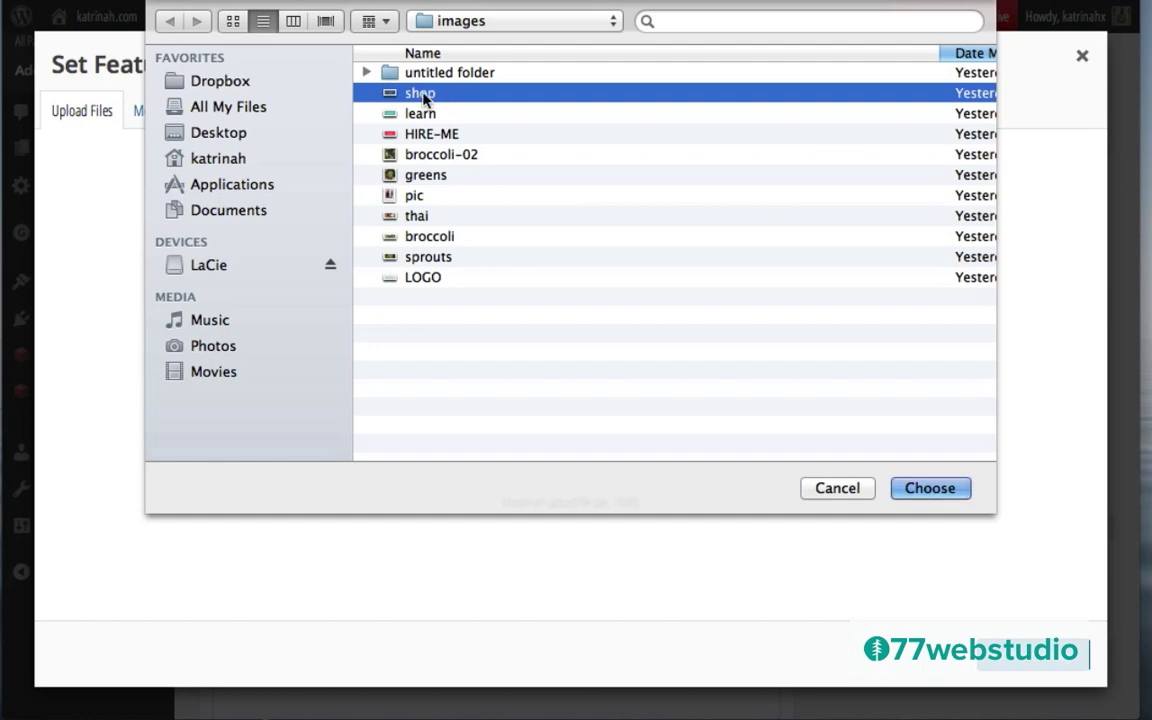
{"action": "left_click", "coordinate": [930, 489]}
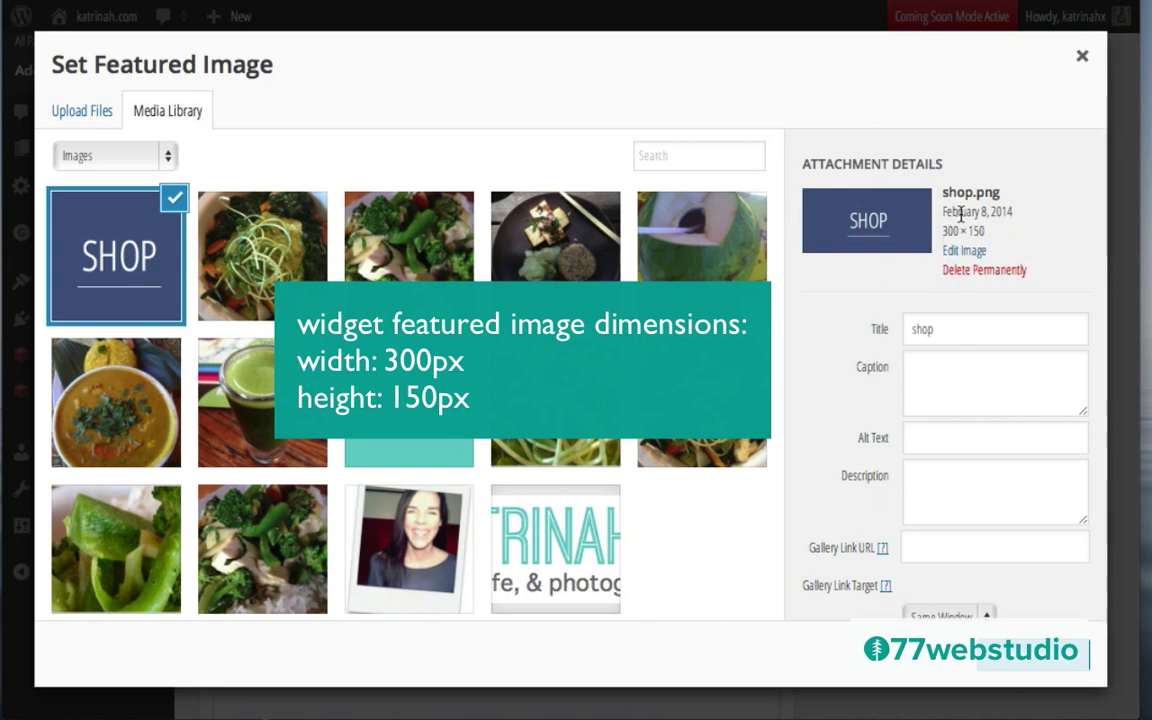
Step: Set the shop image's title and alt text to 'Shop'
{"action": "left_click", "coordinate": [941, 333]}
{"action": "type", "text": "Sh"}
{"action": "left_click", "coordinate": [931, 443]}
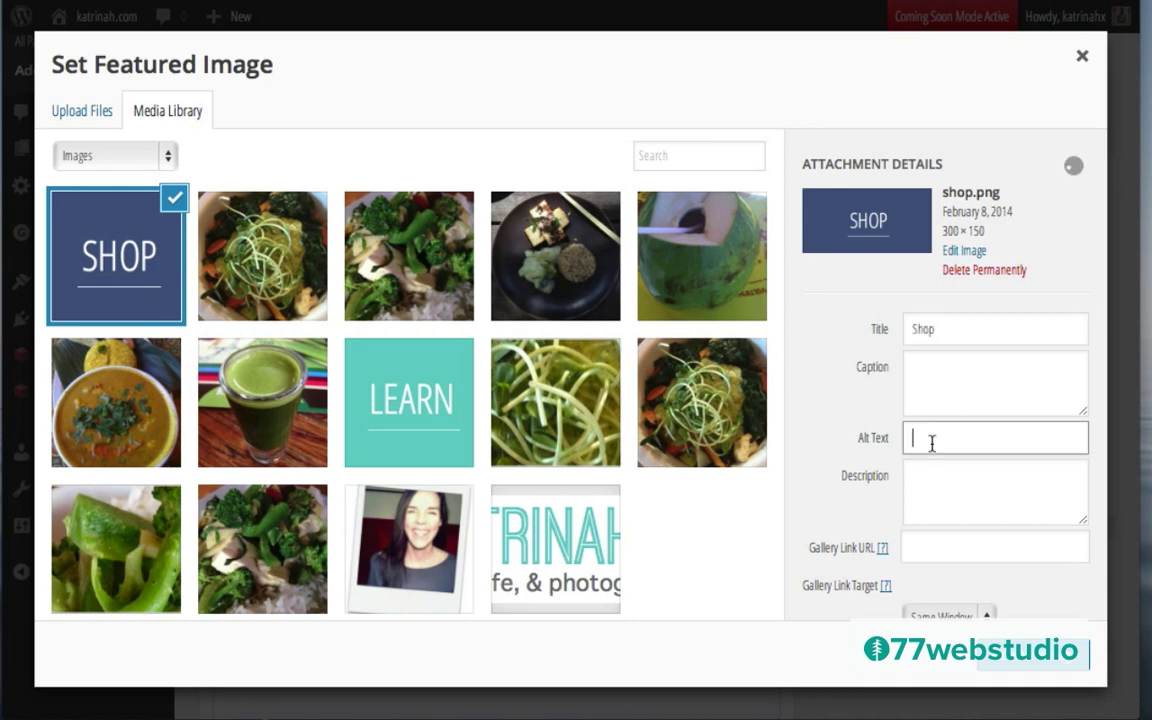
{"action": "type", "text": "Shop"}
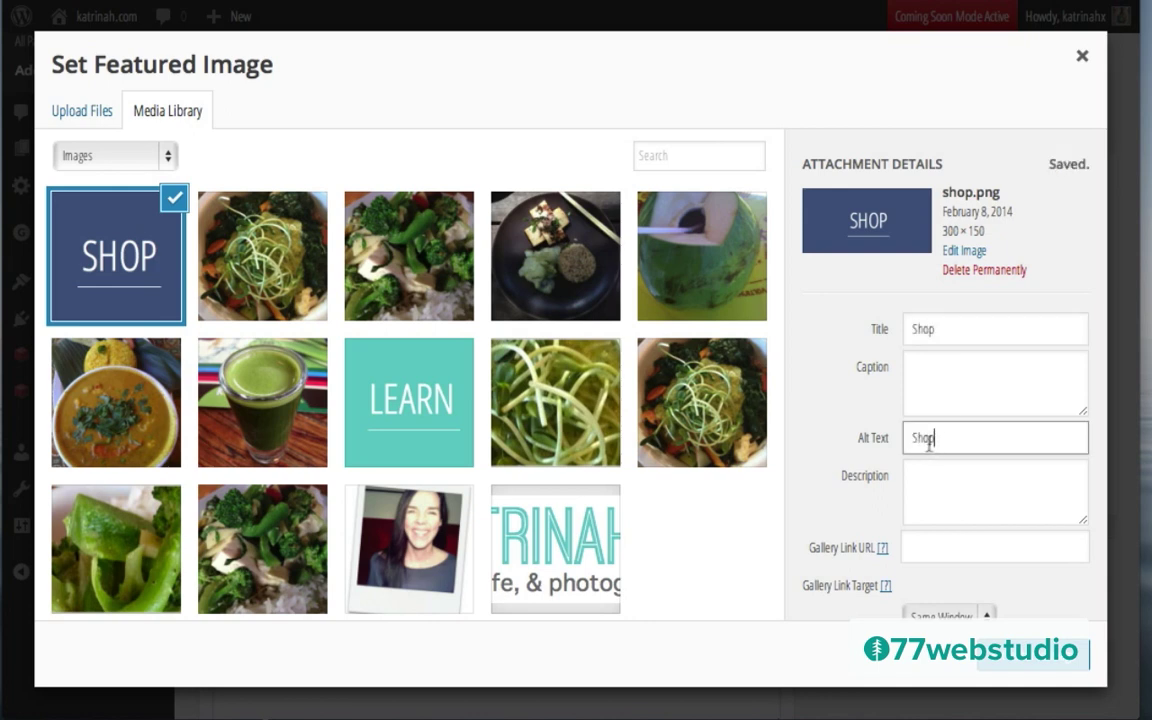
{"action": "scroll", "coordinate": [900, 450], "scroll_direction": "down", "scroll_amount": 2}
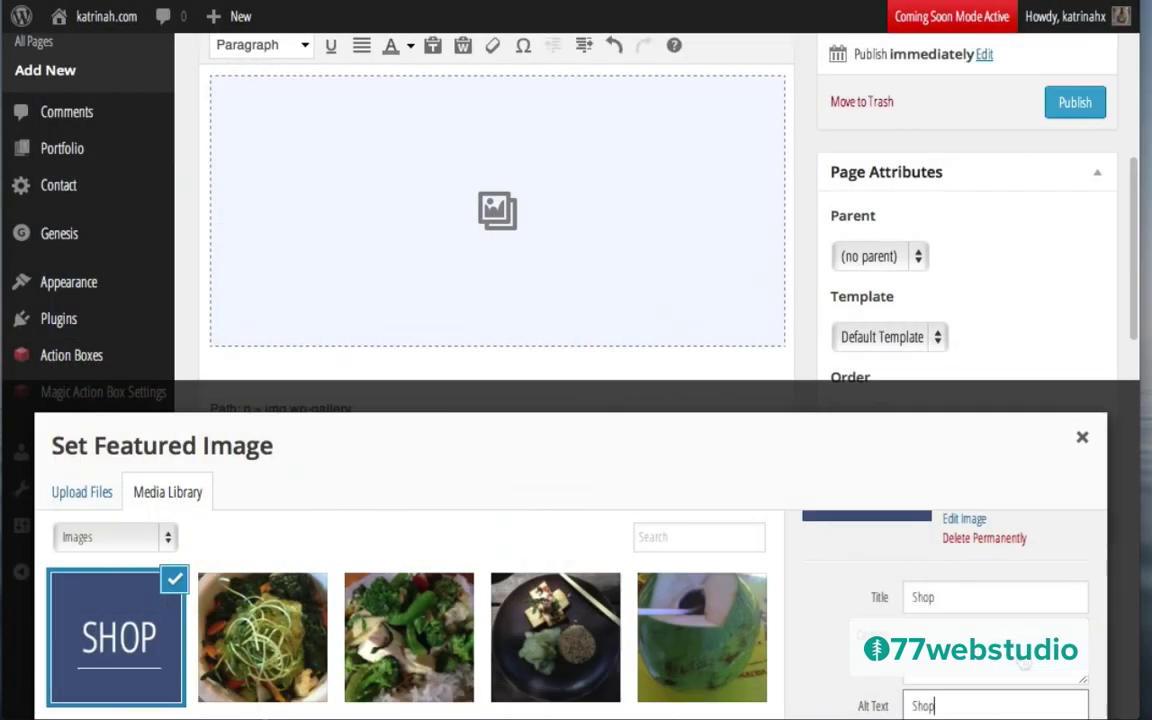
{"action": "scroll", "coordinate": [983, 390], "scroll_direction": "up", "scroll_amount": 3}
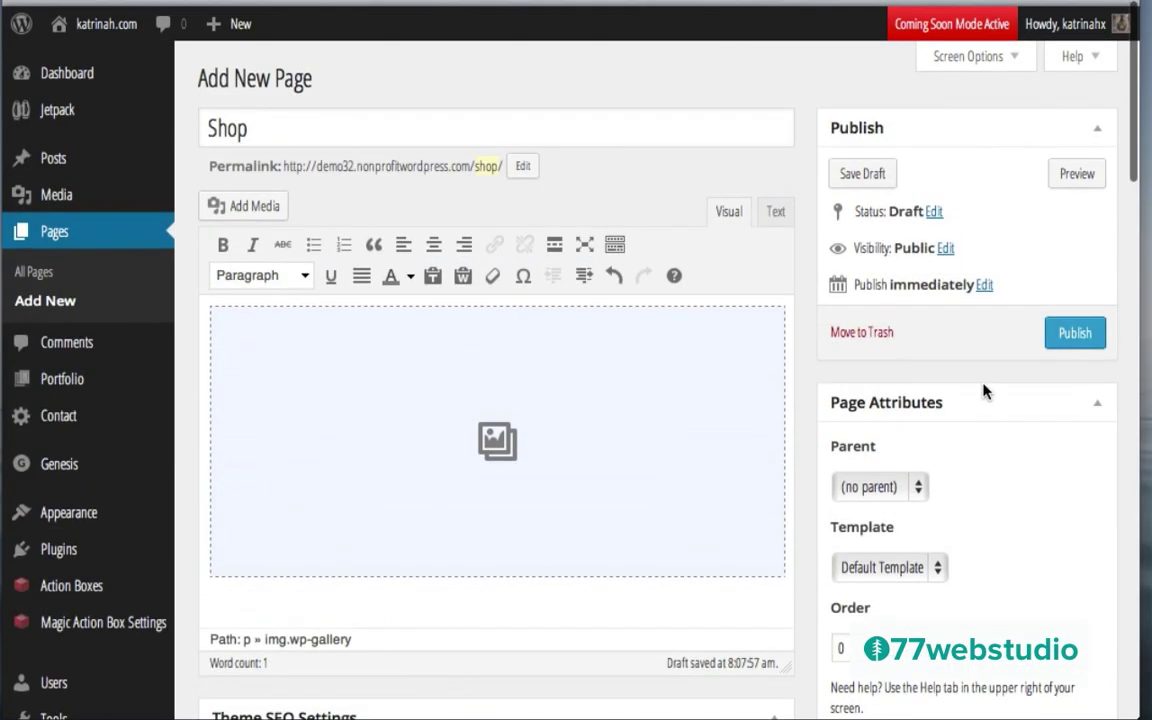
Step: Publish the Shop page and start a new page titled 'Services'
{"action": "left_click", "coordinate": [1073, 327]}
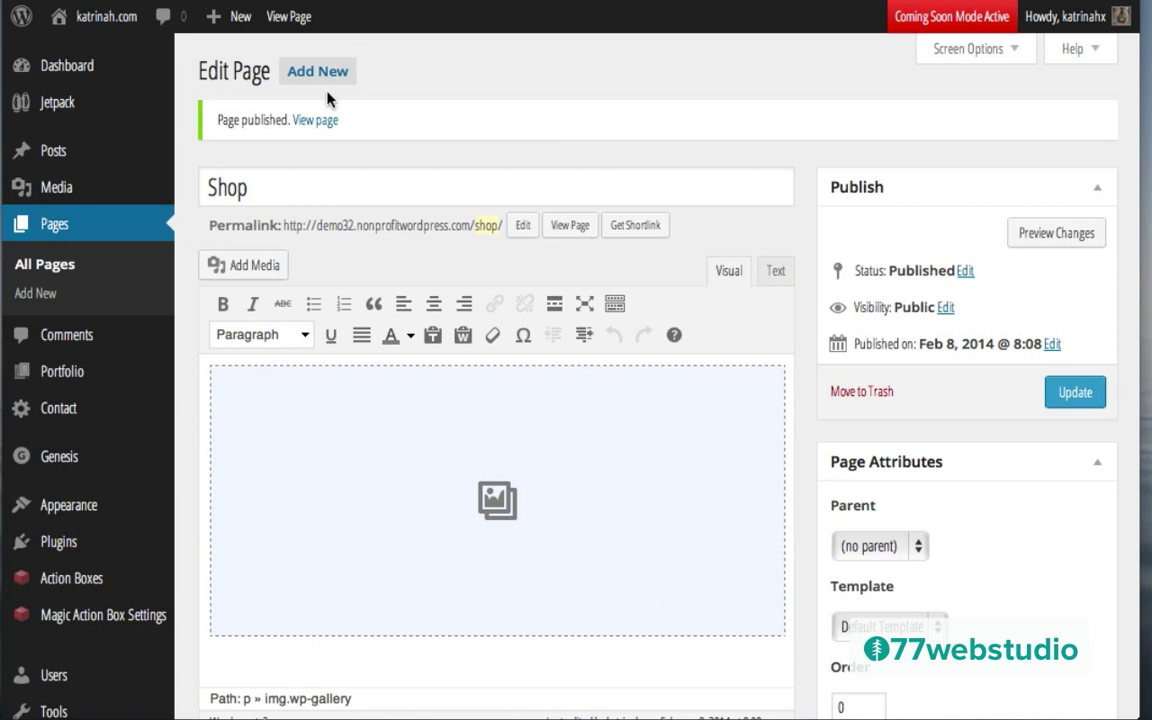
{"action": "mouse_move", "coordinate": [232, 22]}
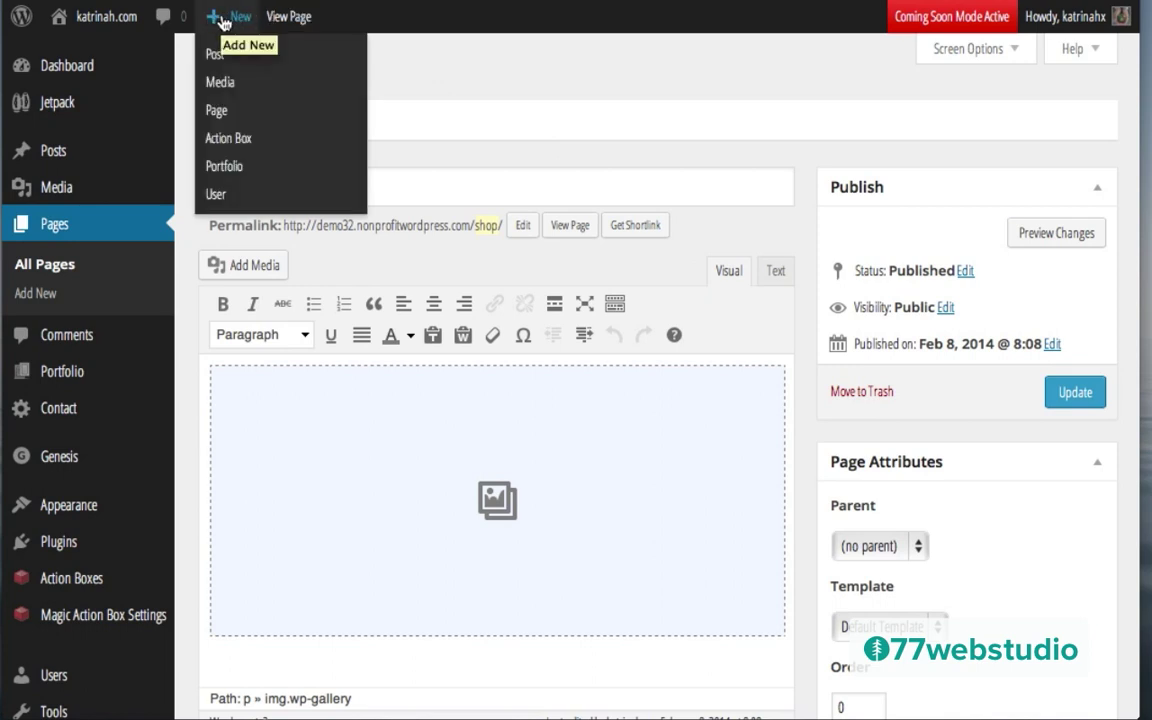
{"action": "left_click", "coordinate": [214, 112]}
{"action": "type", "text": "Services"}
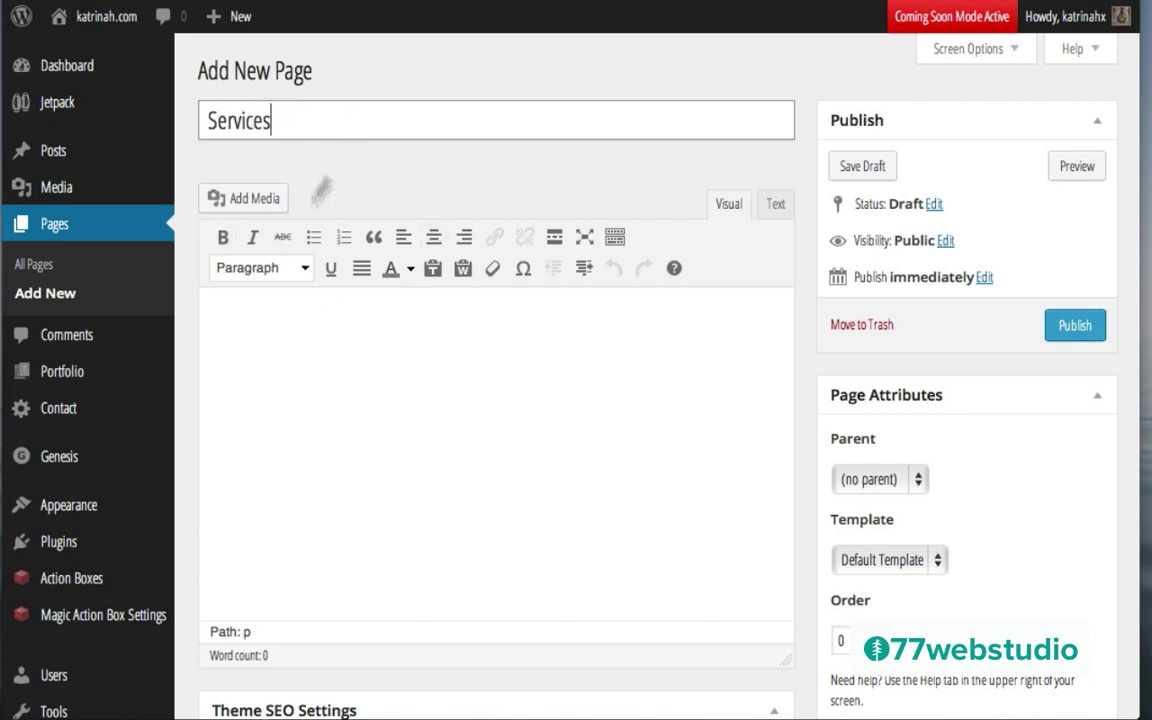
Step: Paste two Lorem ipsum paragraphs into the Services page body
{"action": "left_click", "coordinate": [249, 318]}
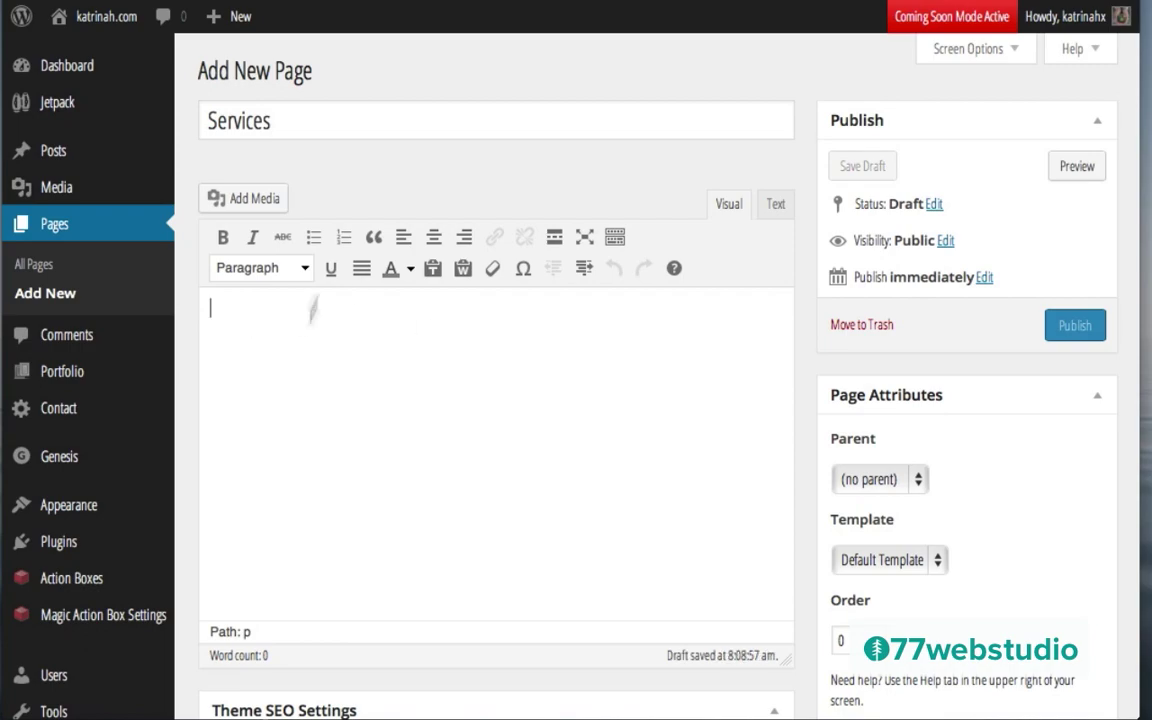
{"action": "type", "text": "Lorem ipsum dolor sit amet, consectetur adipisicing elit, sed do eiusmod tempor incididunt ut labore et dolore magna aliqua. Ut enim ad minim veniam, quis nostrud exercitation ullamco laboris nisi ut aliquip ex ea commodo consequat. Duis aute irure dolor in reprehenderit in voluptate velit esse cillum dolore eu fugiat nulla pariatur. Excepteur sint occaecat cupidatat non proident, sunt in culpa qui officia deserunt mollit anim id est laborum.  Lorem ipsum dolor sit amet, consectetur adipisicing elit, sed do eiusmod tempor incididunt ut labore et dolore magna aliqua. Ut enim ad minim veniam, quis nostrud exercitation ullamco laboris nisi ut aliquip ex ea commodo consequat. Duis aute irure dolor in reprehenderit in voluptate velit esse cillum dolore eu fugiat nulla pariatur. Excepteur sint occaecat cupidatat non proident, sunt in culpa qui officia deserunt mollit anim id est laborum."}
{"action": "scroll", "coordinate": [925, 397], "scroll_direction": "down", "scroll_amount": 3}
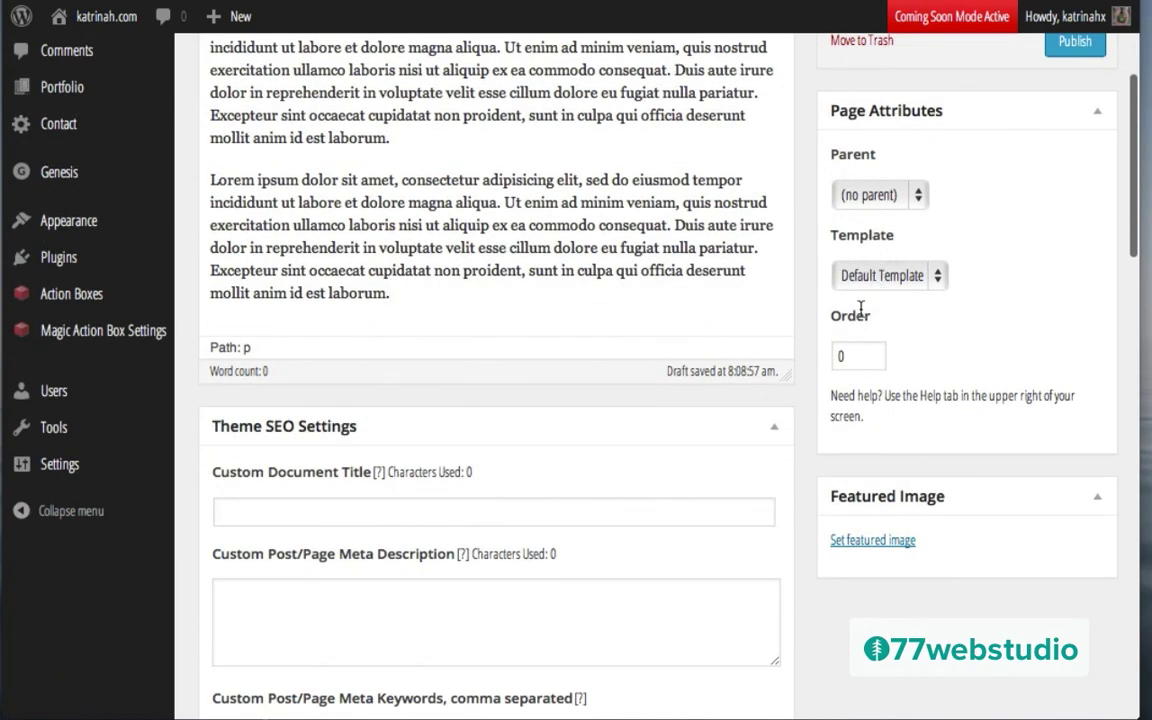
{"action": "scroll", "coordinate": [860, 312], "scroll_direction": "down", "scroll_amount": 3}
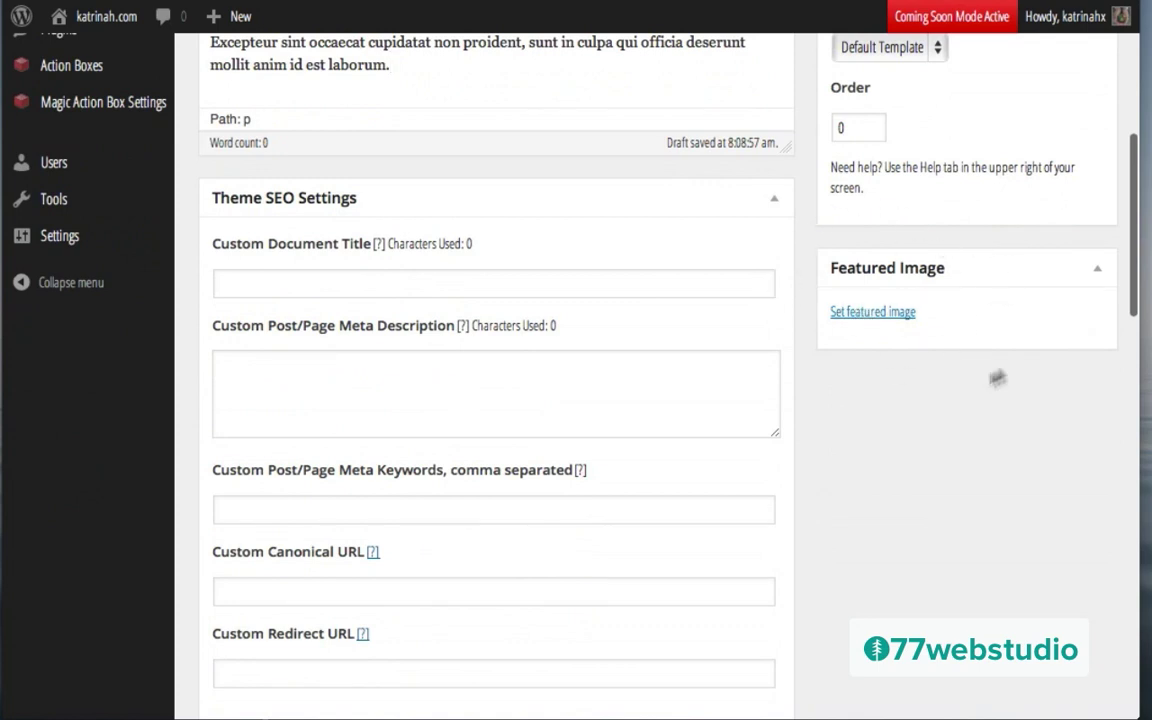
Step: Upload the HIRE-ME image as a featured image candidate for Services
{"action": "left_click", "coordinate": [868, 316]}
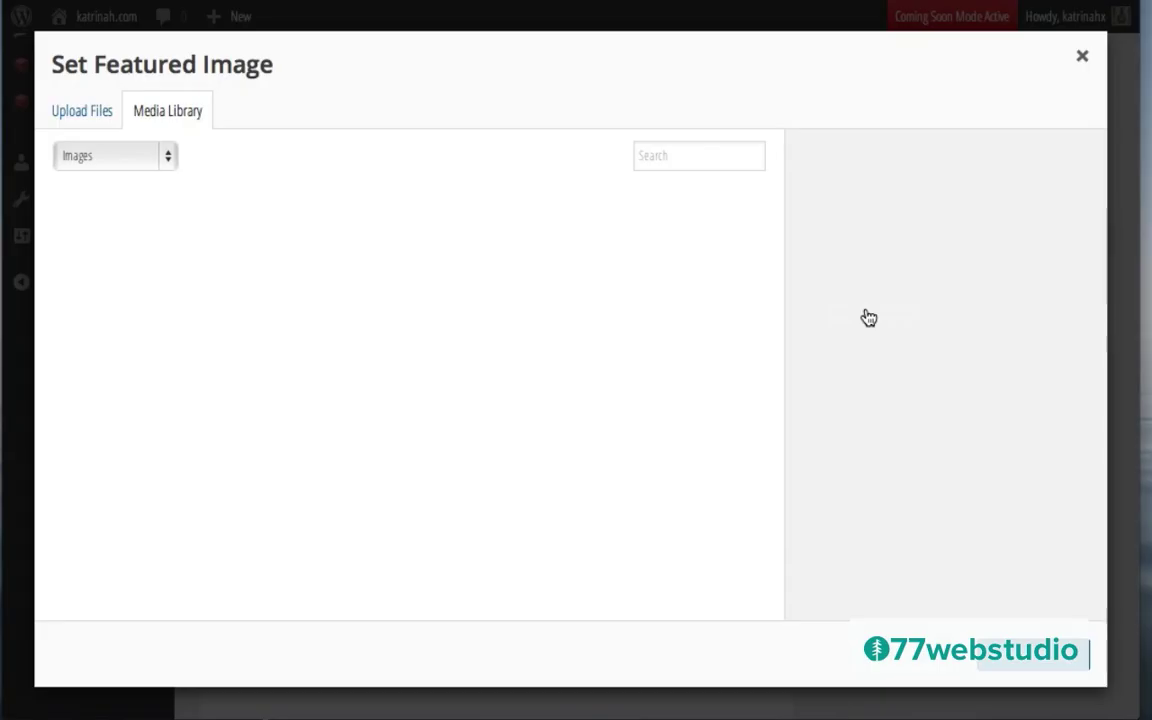
{"action": "left_click", "coordinate": [89, 116]}
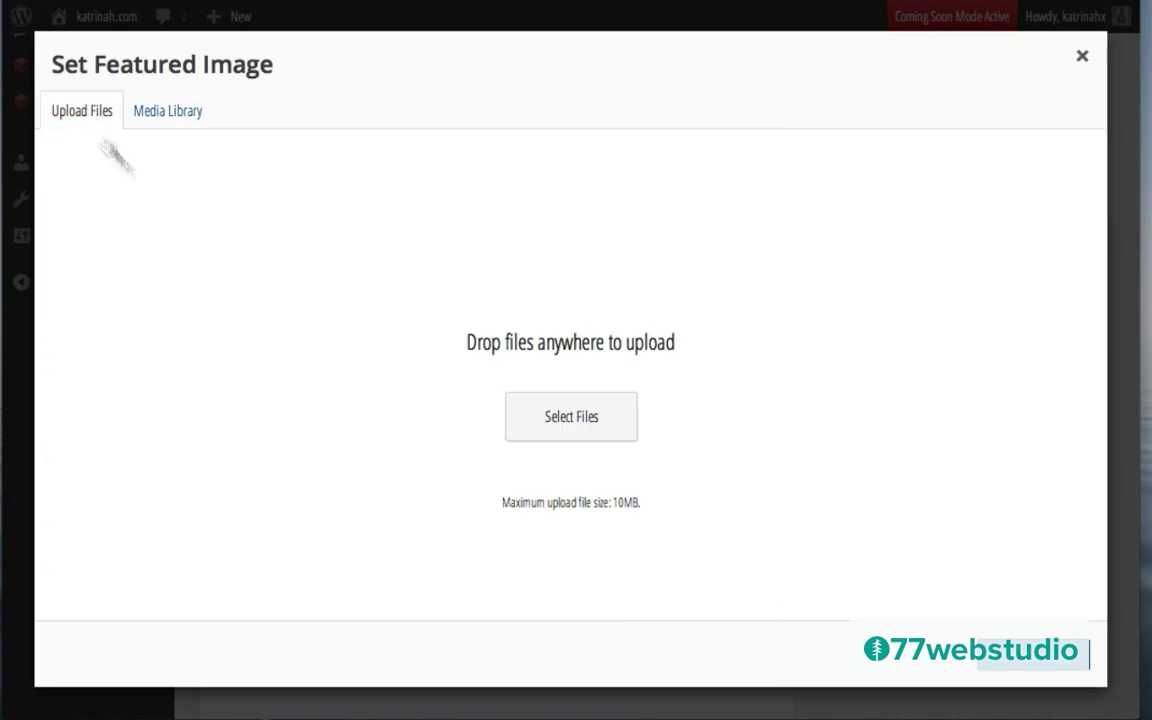
{"action": "left_click", "coordinate": [587, 428]}
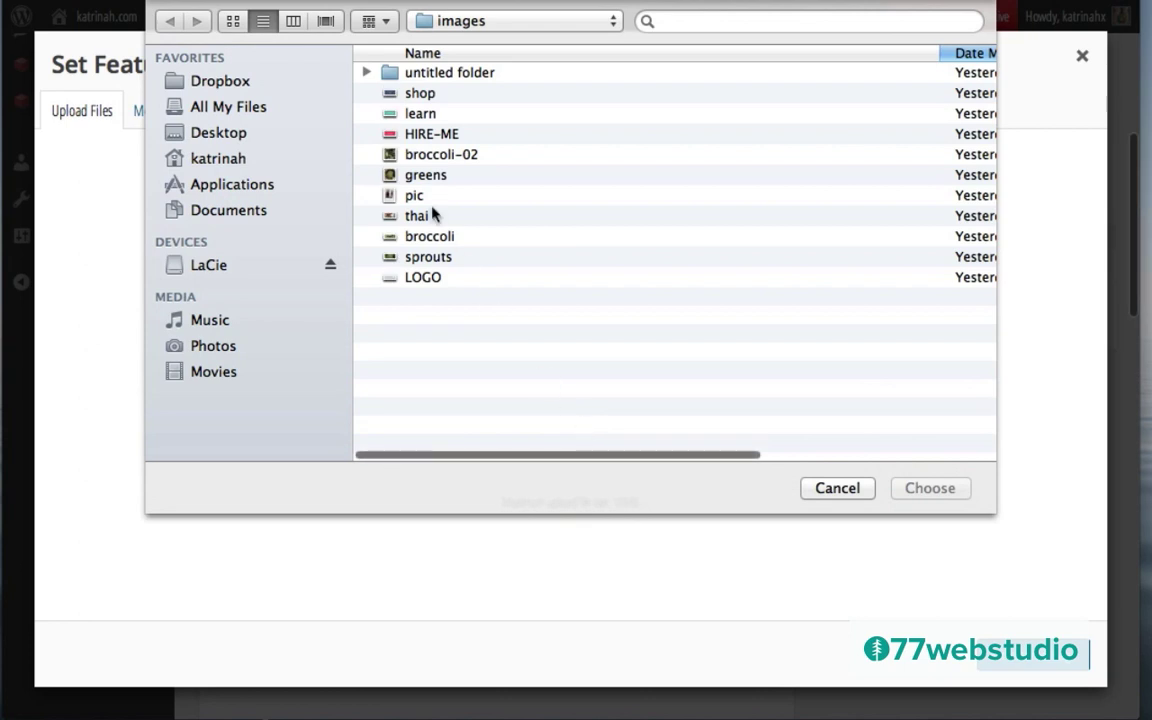
{"action": "left_click", "coordinate": [415, 135]}
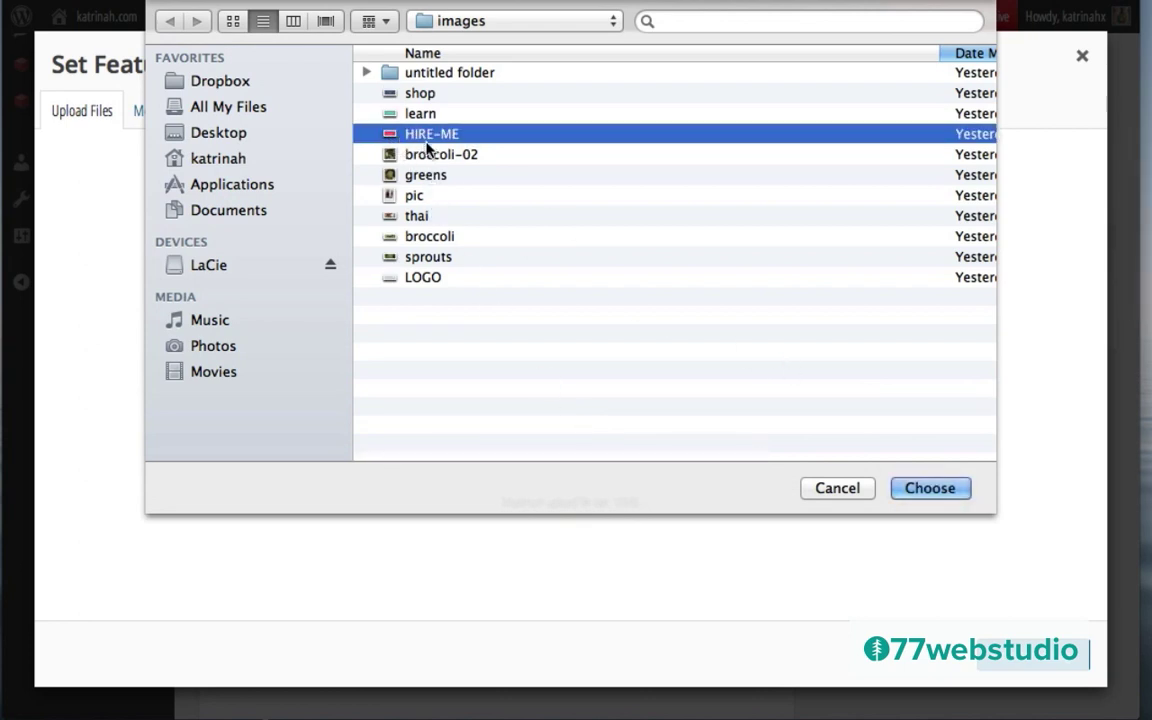
{"action": "left_click", "coordinate": [925, 487]}
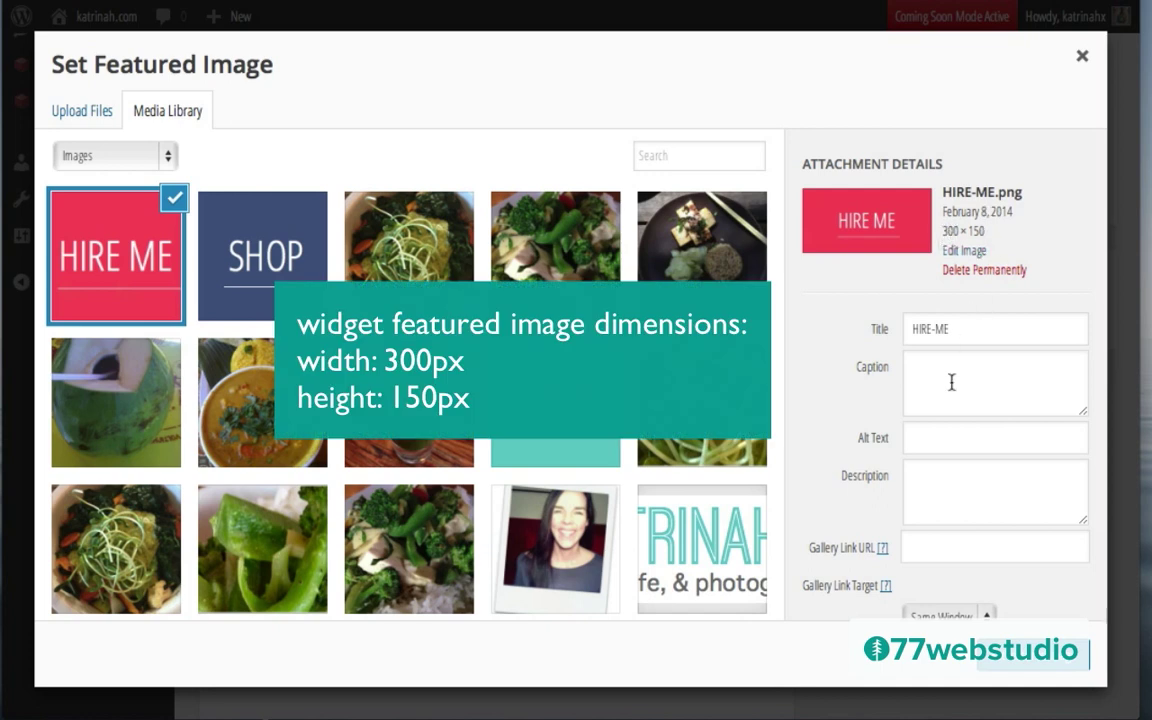
Step: Give the HIRE-ME image alt text 'Hire Me' and set it as the featured image
{"action": "left_click", "coordinate": [928, 440]}
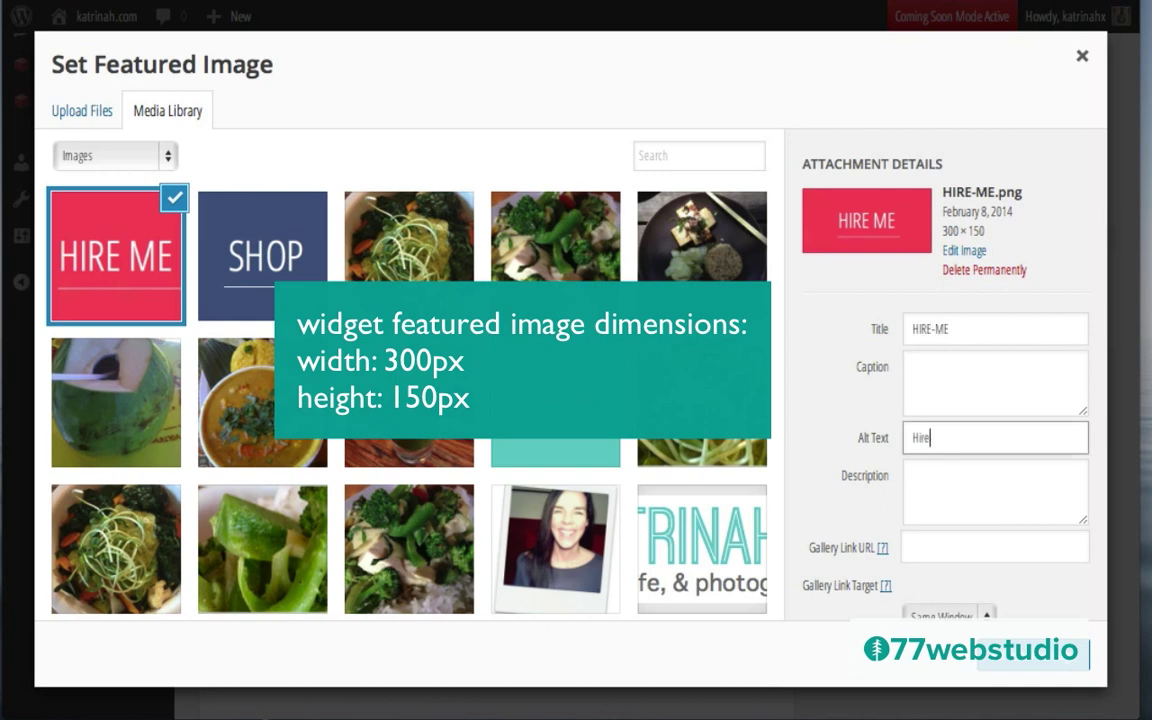
{"action": "scroll", "coordinate": [836, 538], "scroll_direction": "down", "scroll_amount": 2}
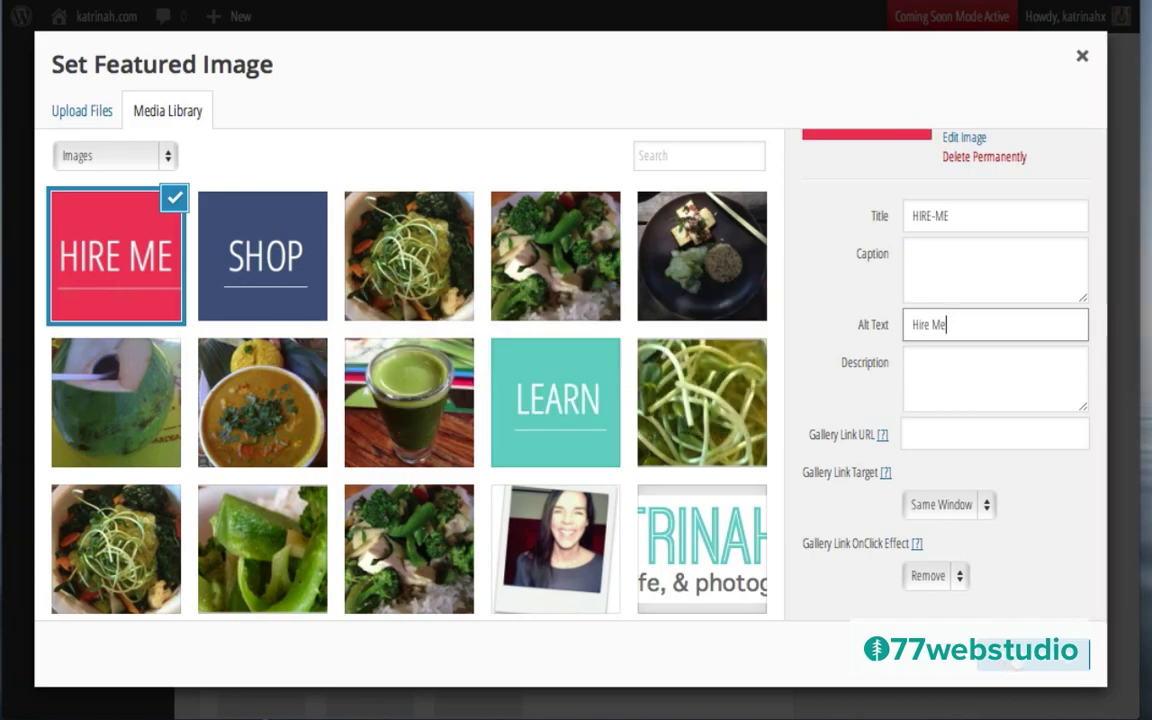
{"action": "left_click", "coordinate": [1010, 674]}
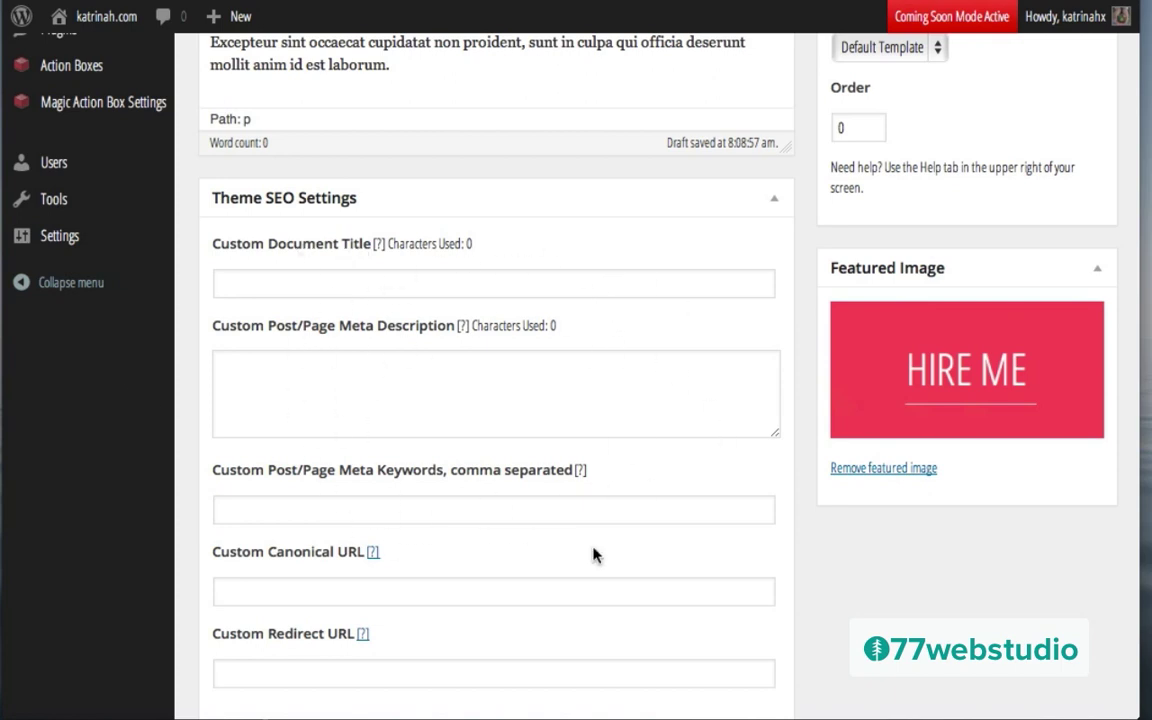
{"action": "scroll", "coordinate": [593, 555], "scroll_direction": "down", "scroll_amount": 6}
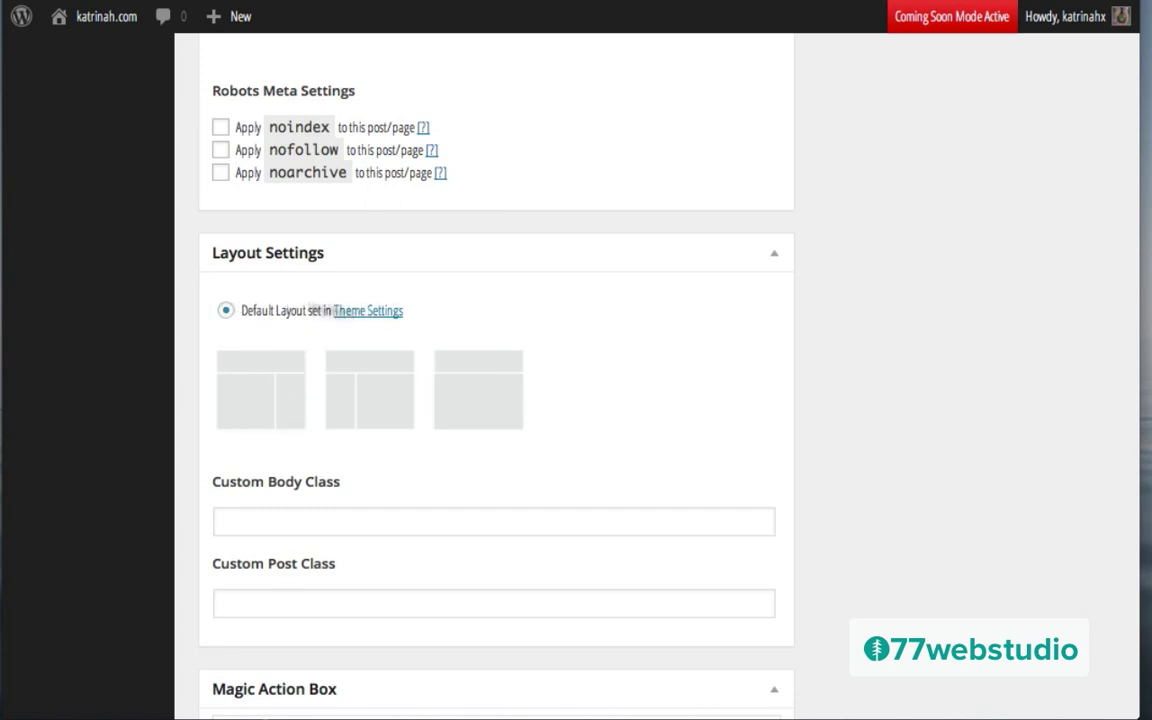
Step: Uncheck Allow comments and Allow trackbacks and pingbacks on the Services page, then publish it
{"action": "scroll", "coordinate": [764, 414], "scroll_direction": "down", "scroll_amount": 10}
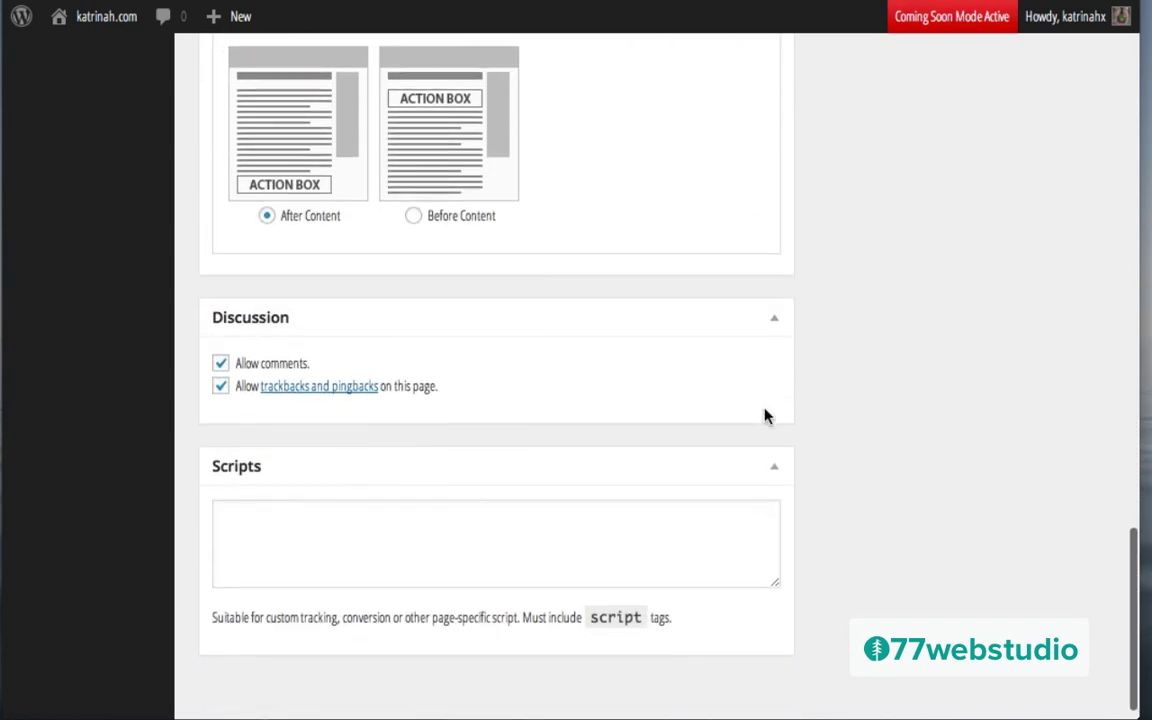
{"action": "left_click", "coordinate": [221, 363]}
{"action": "left_click", "coordinate": [221, 387]}
{"action": "scroll", "coordinate": [986, 327], "scroll_direction": "up", "scroll_amount": 4}
{"action": "scroll", "coordinate": [986, 327], "scroll_direction": "up", "scroll_amount": 10}
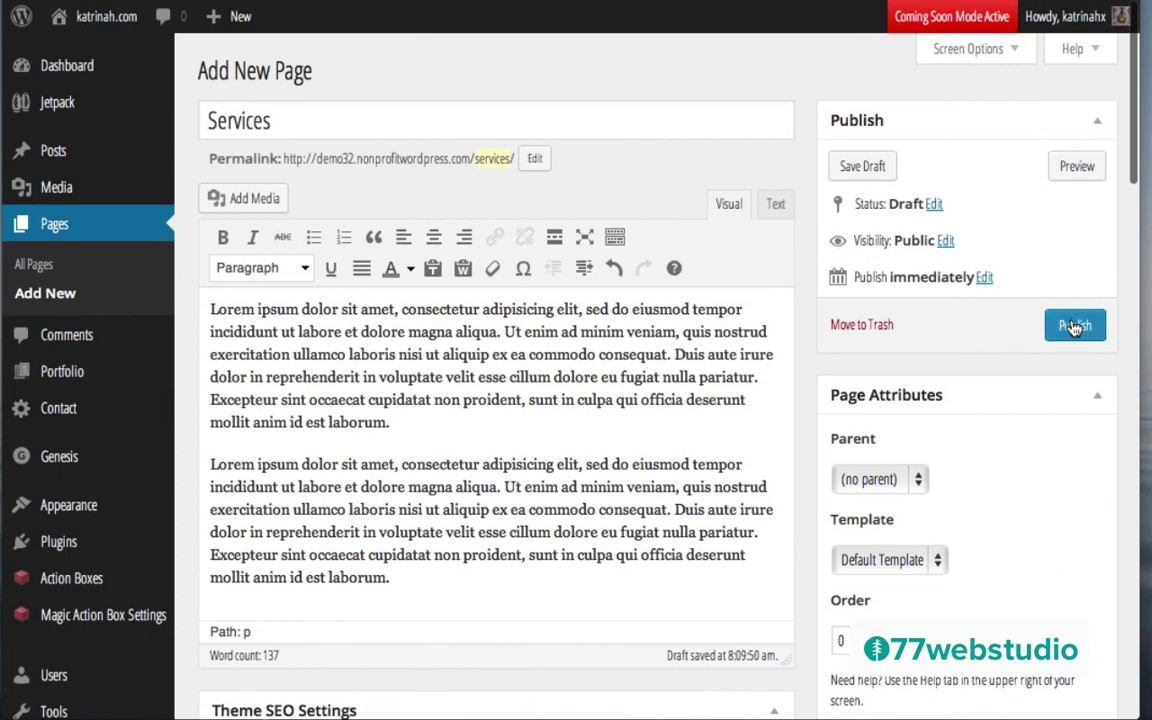
{"action": "left_click", "coordinate": [1074, 326]}
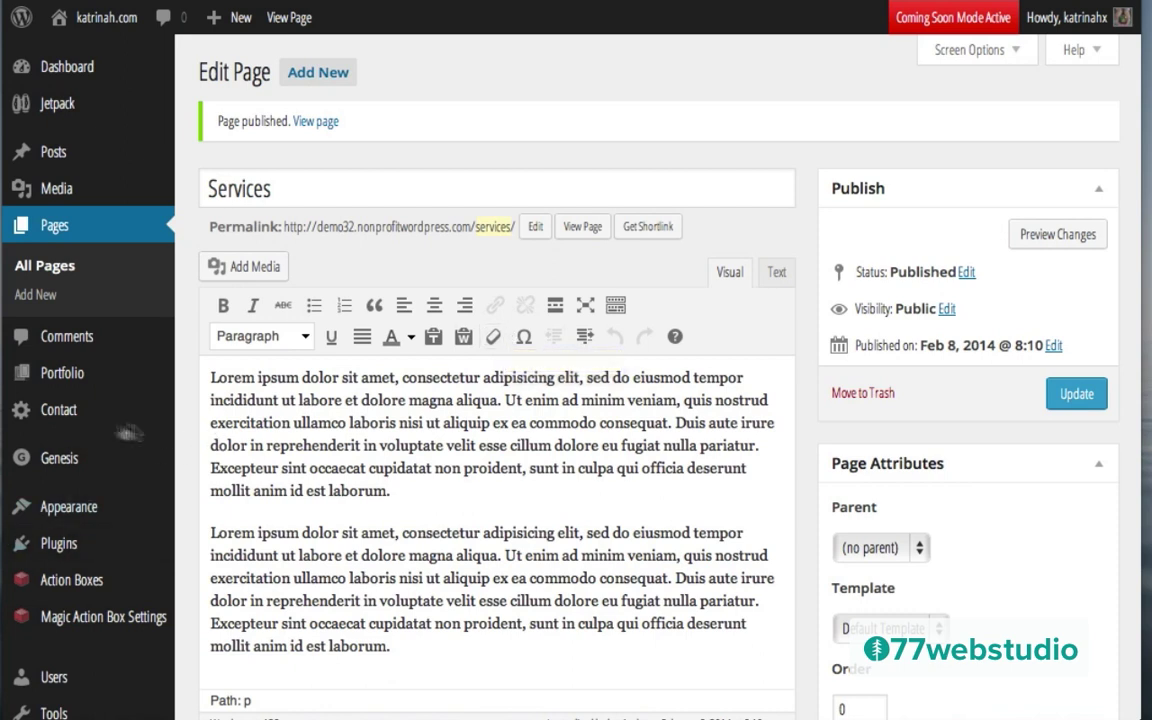
{"action": "mouse_move", "coordinate": [90, 506]}
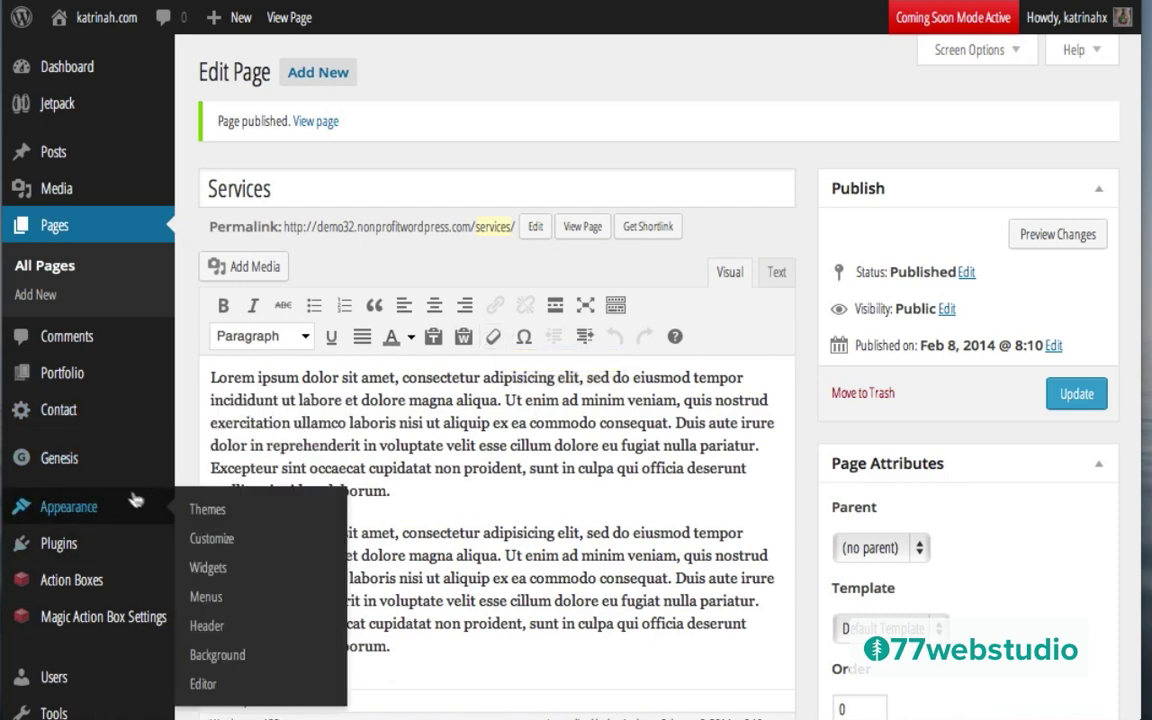
Step: Place an empty Text widget in the Home - Call To Action area on the Widgets screen
{"action": "left_click", "coordinate": [208, 568]}
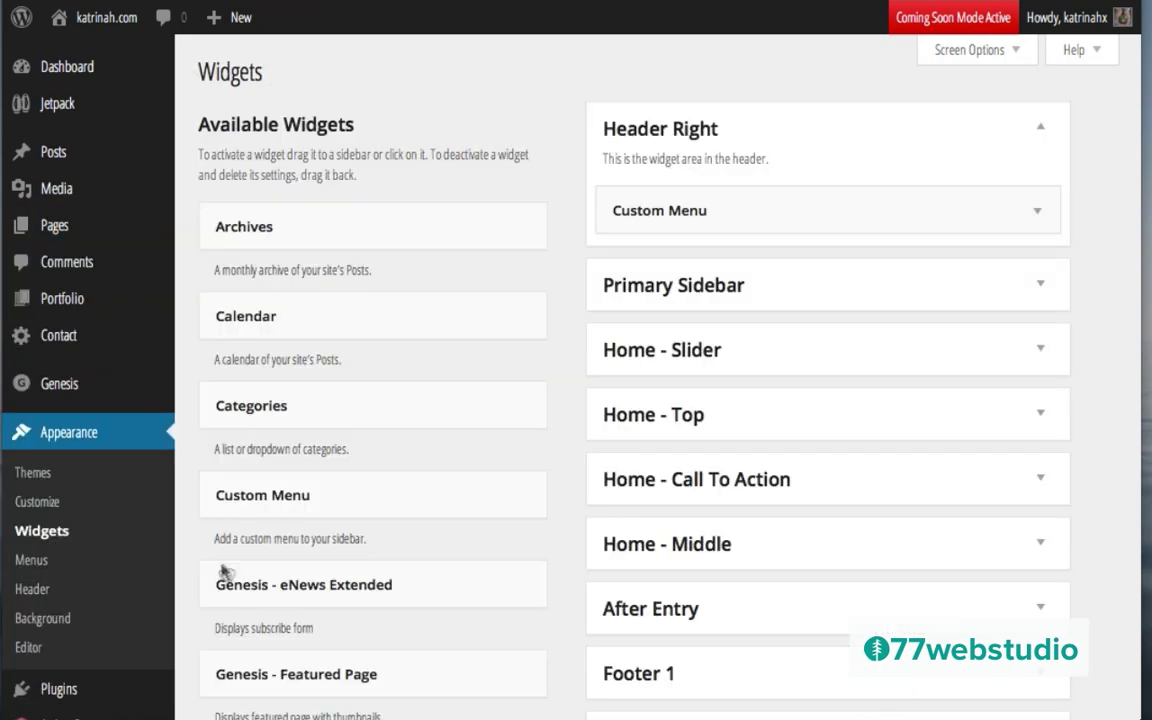
{"action": "left_click", "coordinate": [1044, 482]}
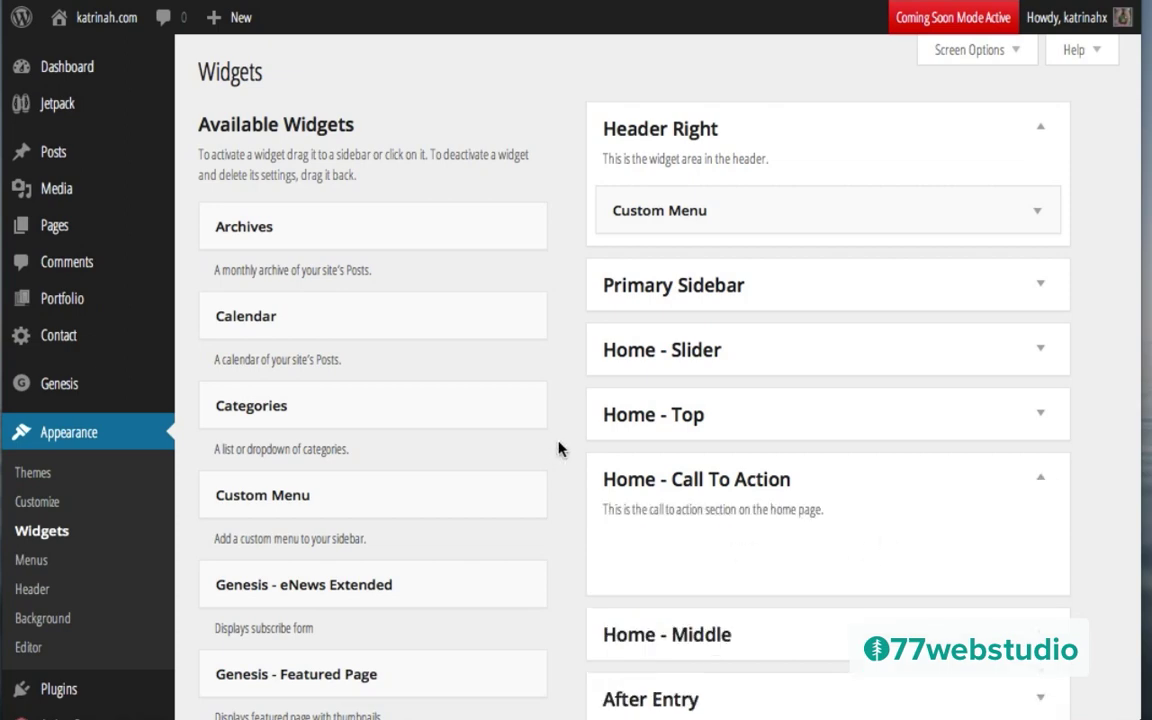
{"action": "scroll", "coordinate": [565, 450], "scroll_direction": "down", "scroll_amount": 8}
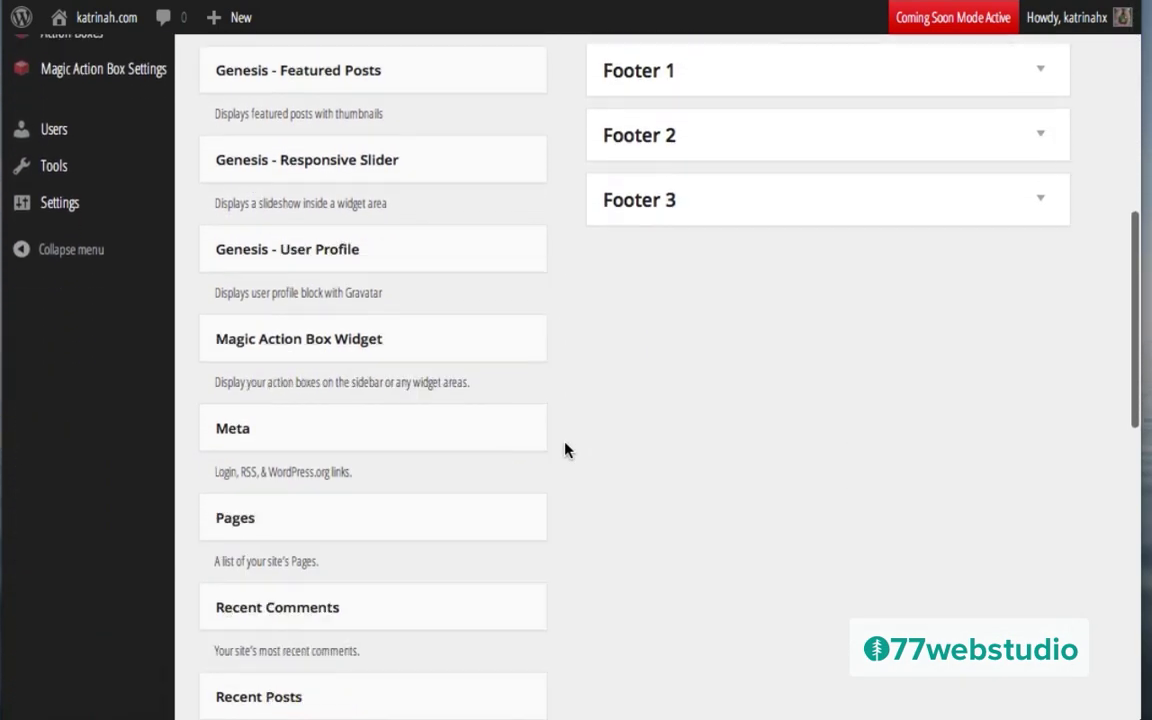
{"action": "scroll", "coordinate": [565, 450], "scroll_direction": "down", "scroll_amount": 4}
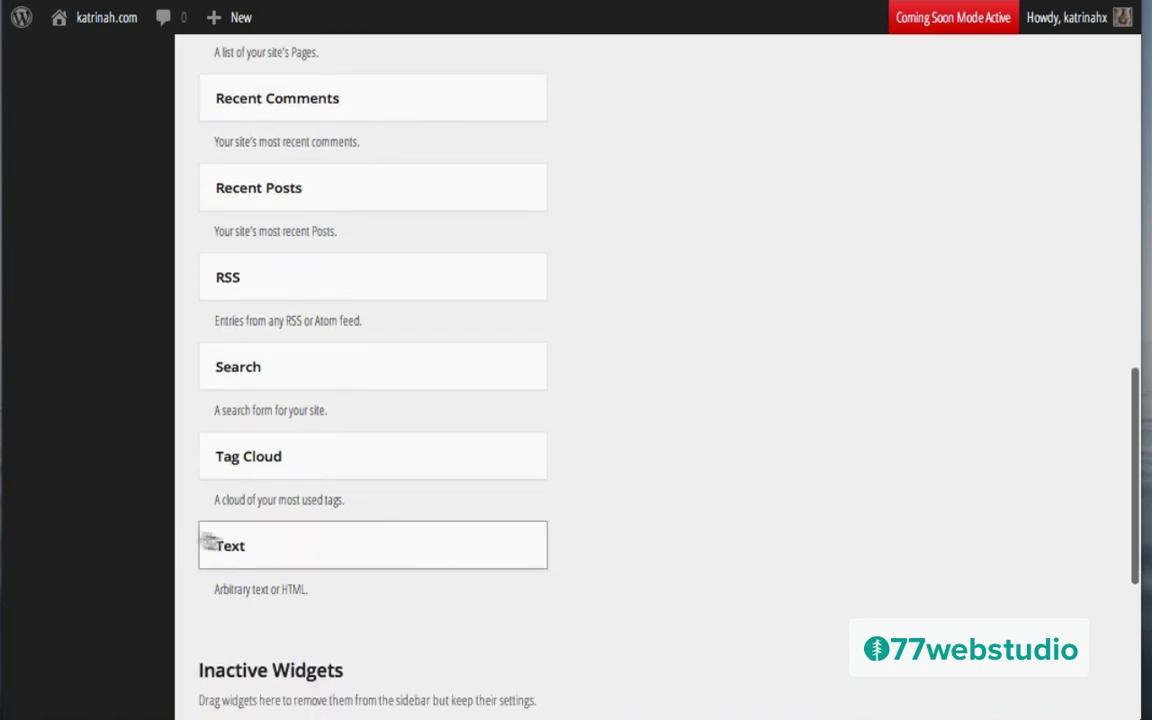
{"action": "left_click_drag", "start_coordinate": [288, 538], "coordinate": [700, 247]}
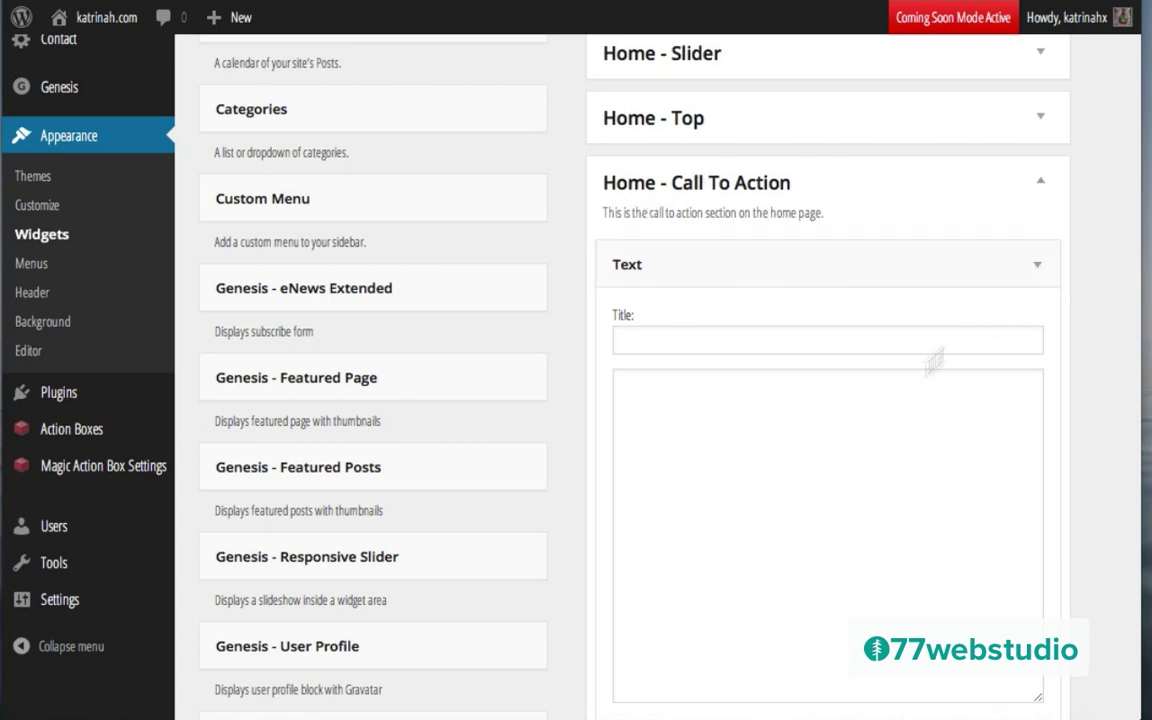
{"action": "left_click", "coordinate": [1038, 269]}
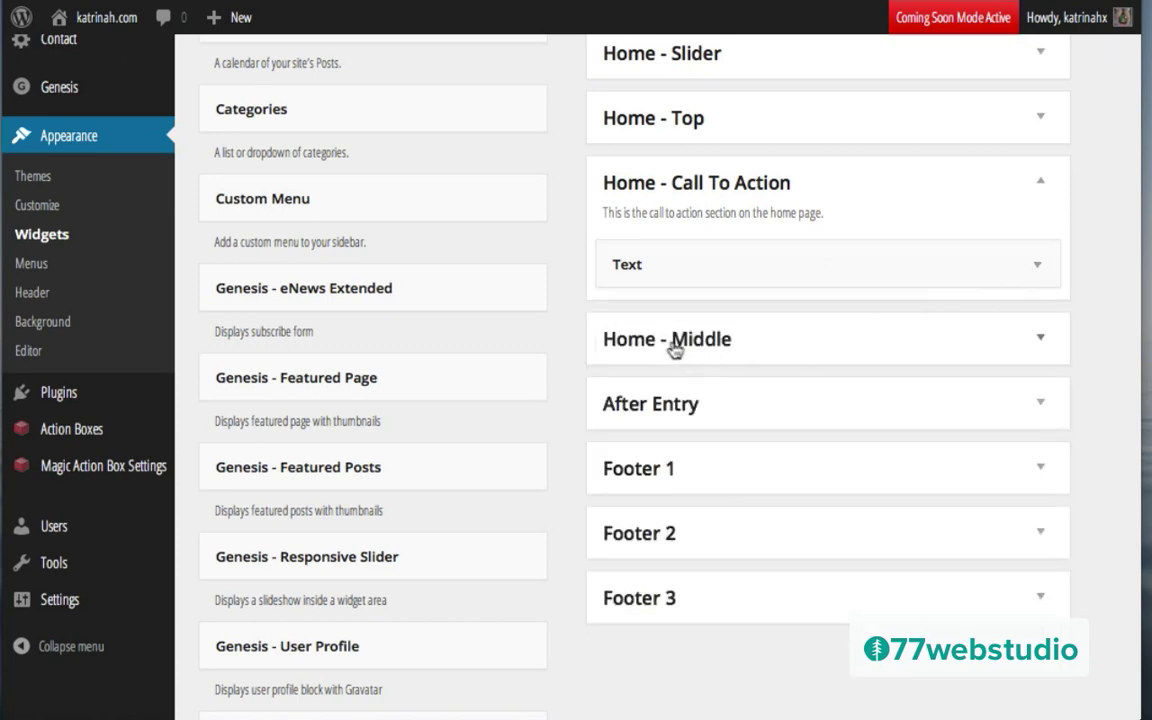
{"action": "left_click", "coordinate": [1037, 340]}
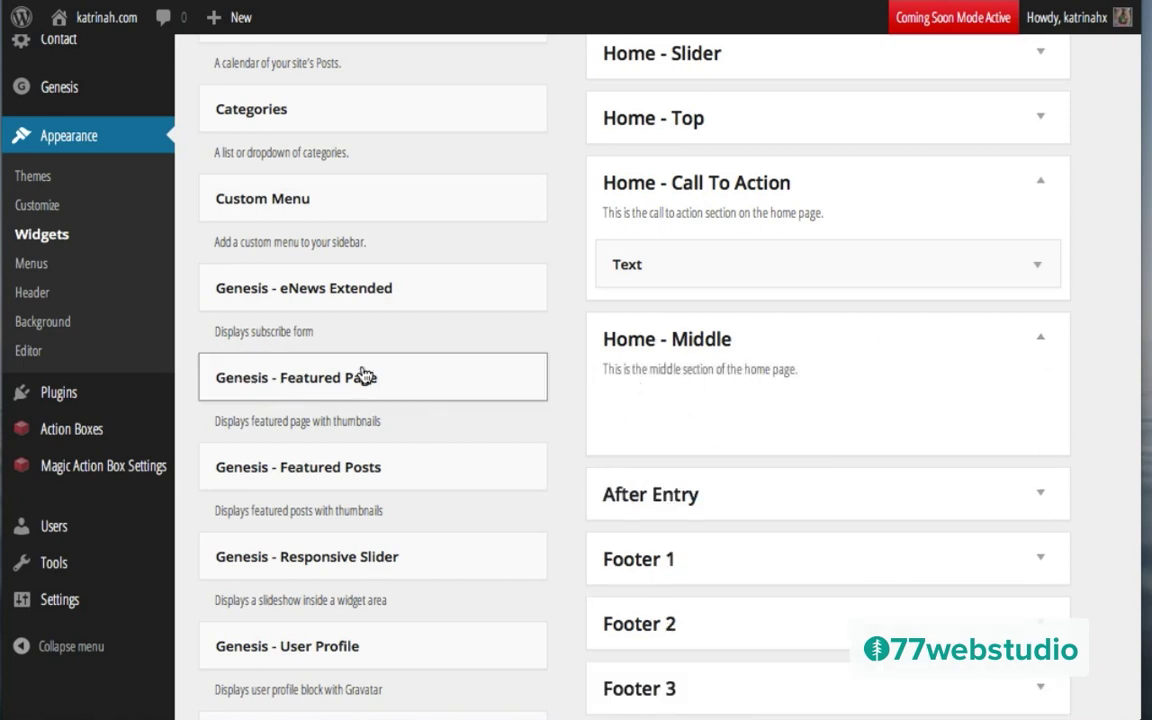
Step: Add a Genesis - Featured Page widget to Home - Middle featuring the Learn page
{"action": "left_click_drag", "start_coordinate": [304, 377], "coordinate": [730, 378]}
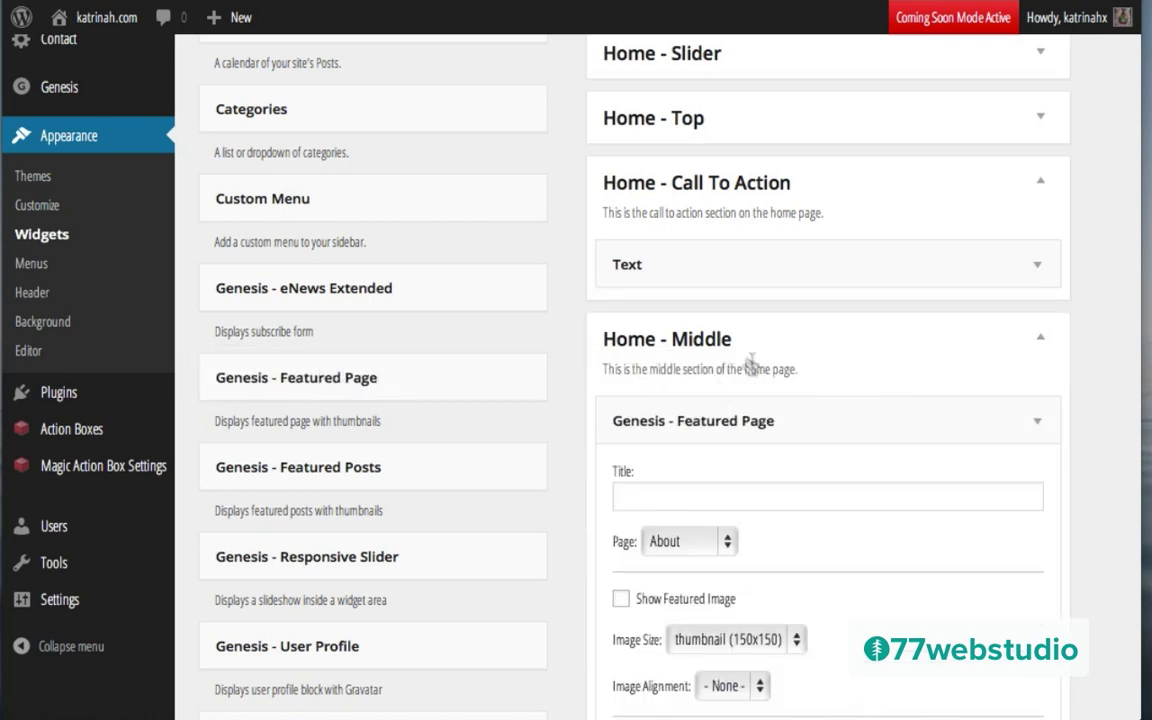
{"action": "scroll", "coordinate": [770, 450], "scroll_direction": "down", "scroll_amount": 3}
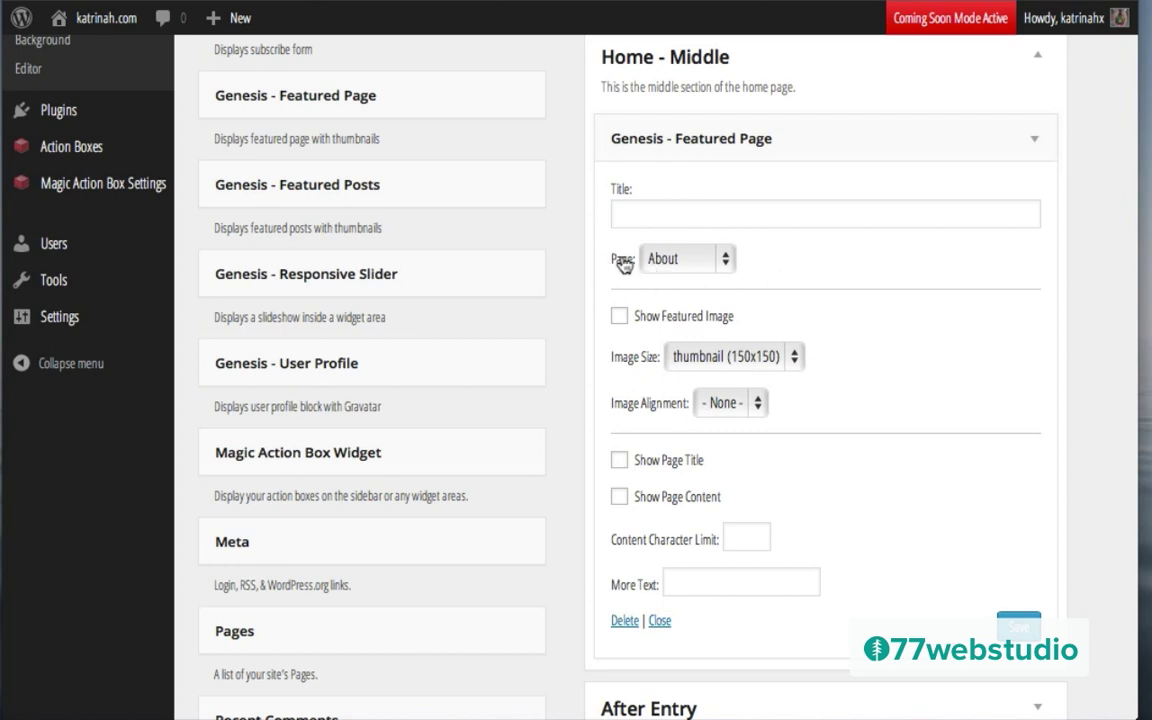
{"action": "left_click", "coordinate": [666, 259]}
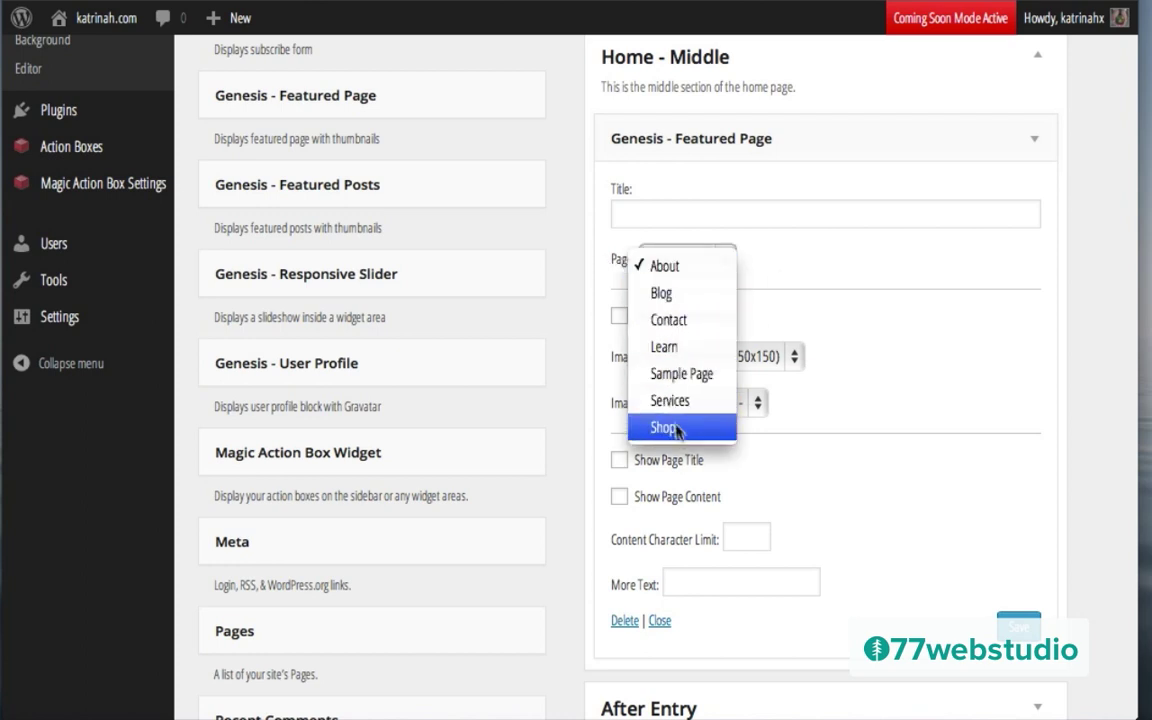
{"action": "left_click", "coordinate": [665, 347]}
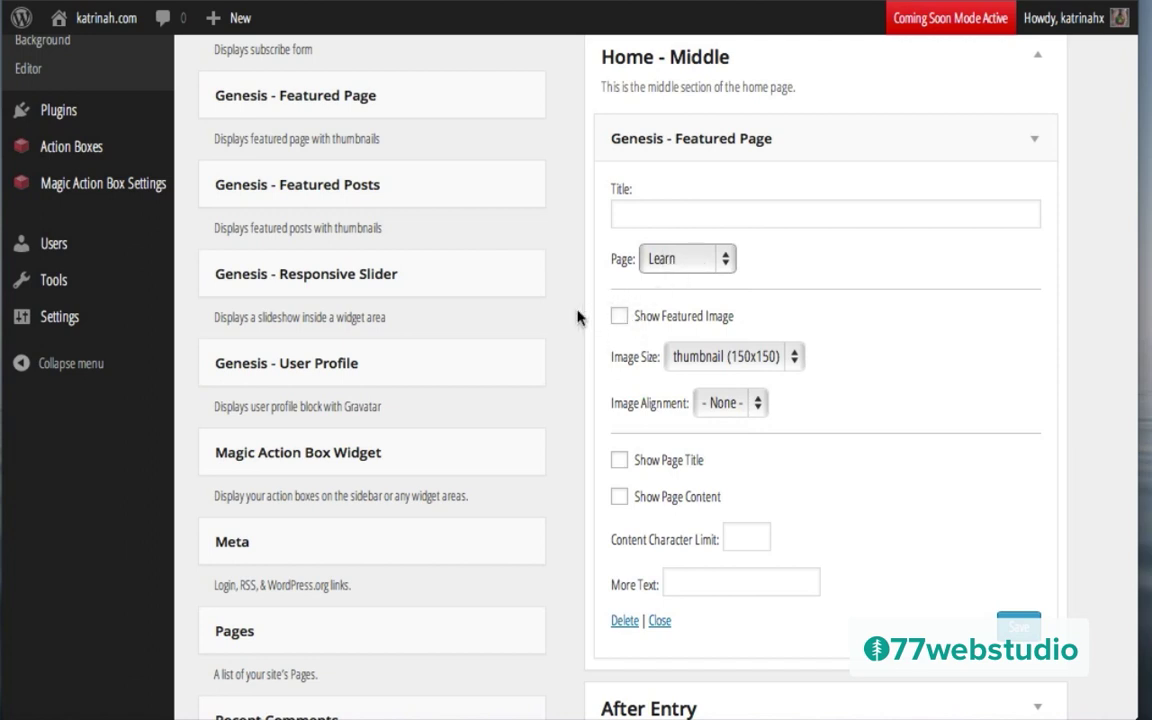
Step: Show the featured image at thumbnail (150x150) size with no alignment
{"action": "left_click", "coordinate": [620, 316]}
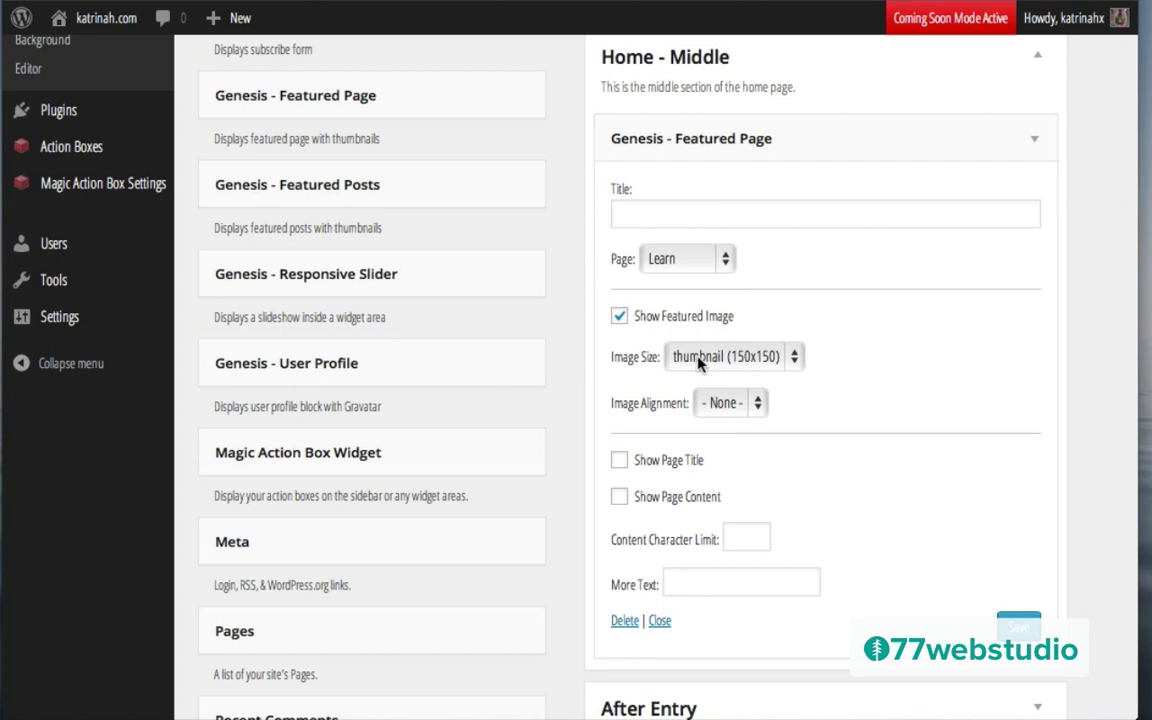
{"action": "left_click", "coordinate": [698, 360]}
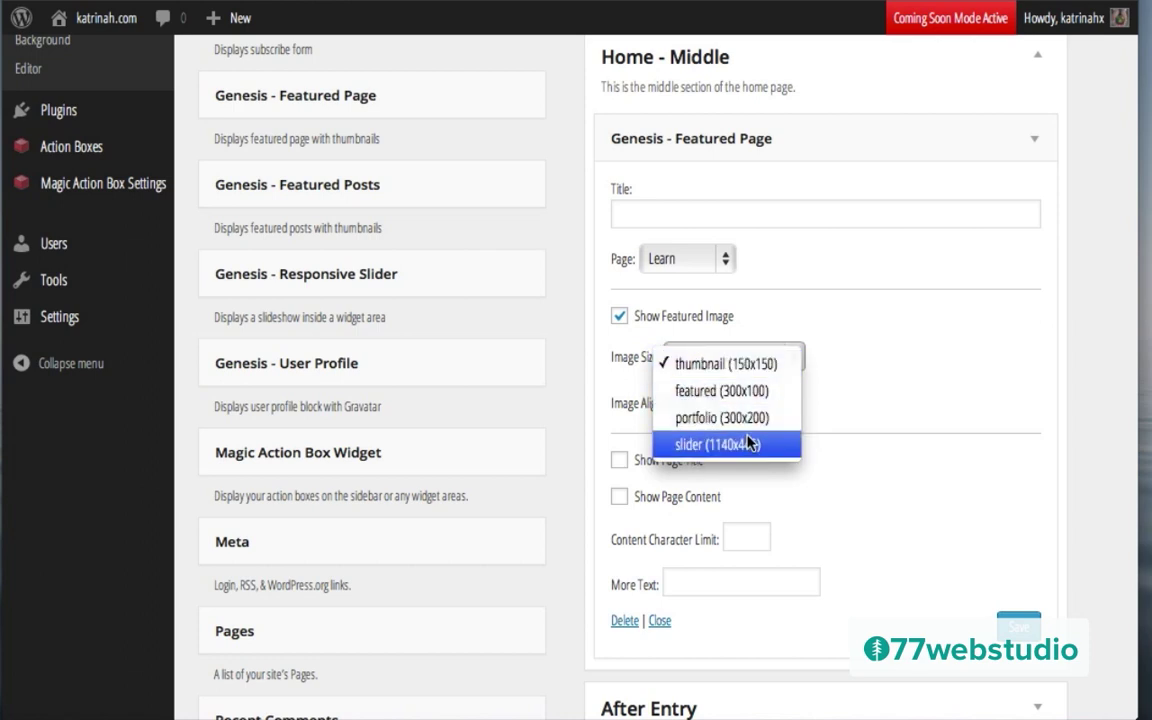
{"action": "left_click", "coordinate": [706, 365]}
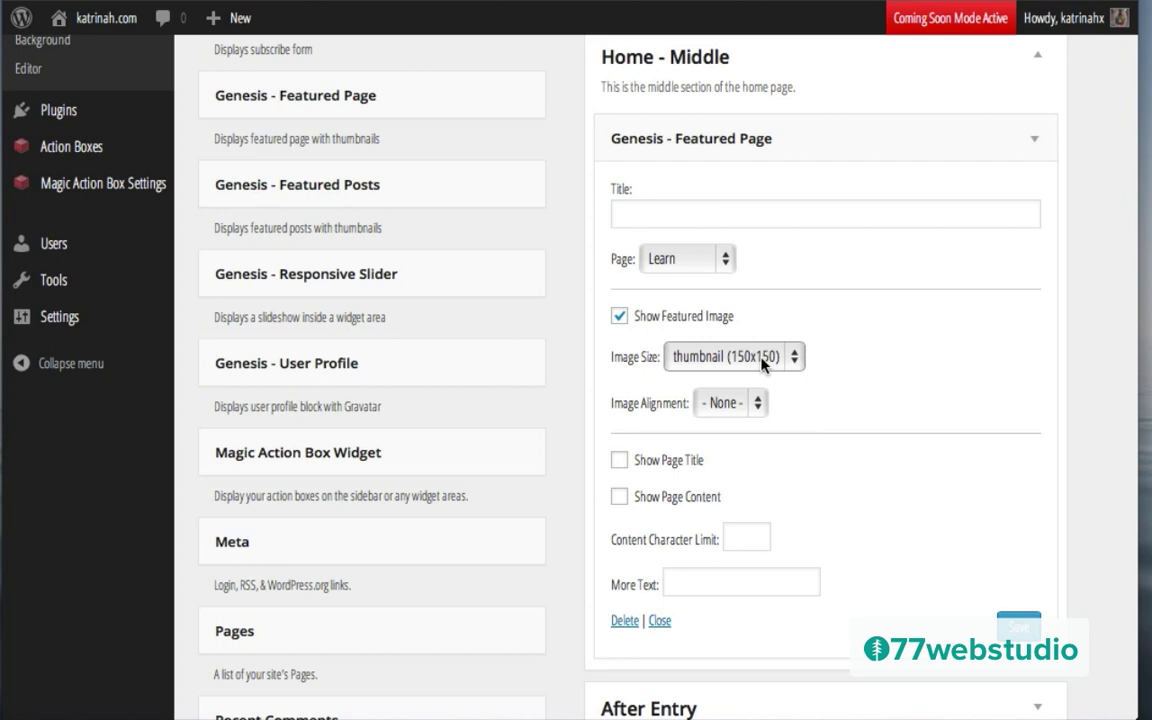
{"action": "left_click", "coordinate": [728, 402]}
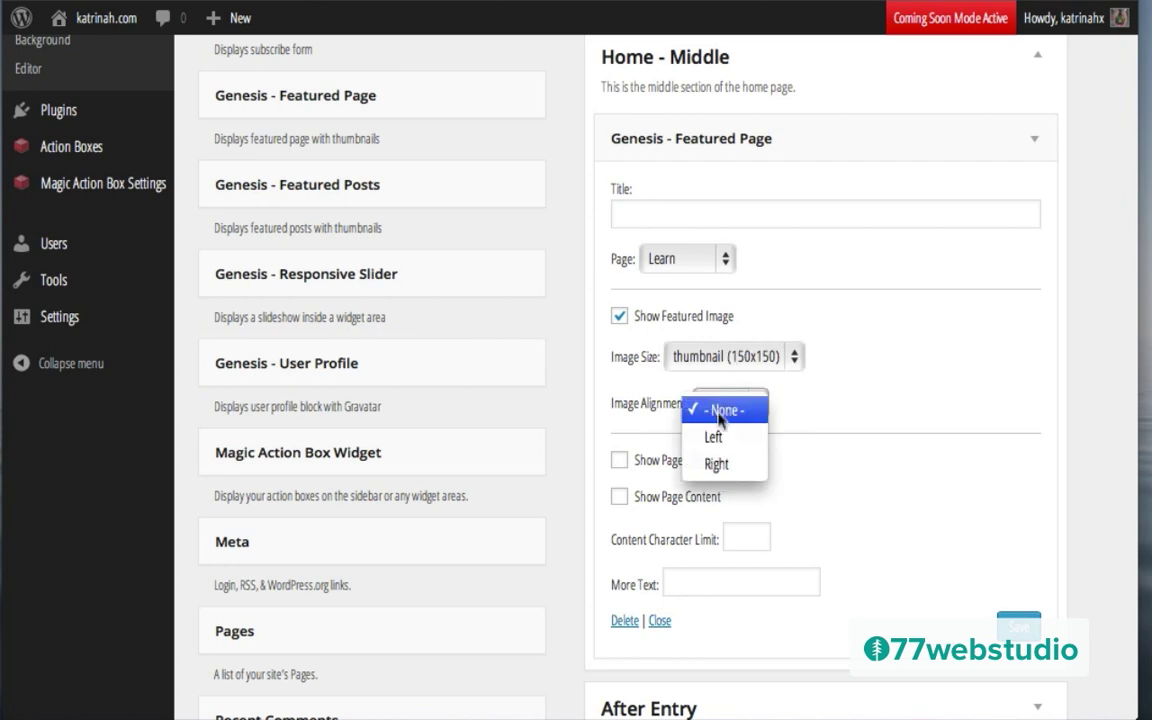
{"action": "left_click", "coordinate": [742, 412]}
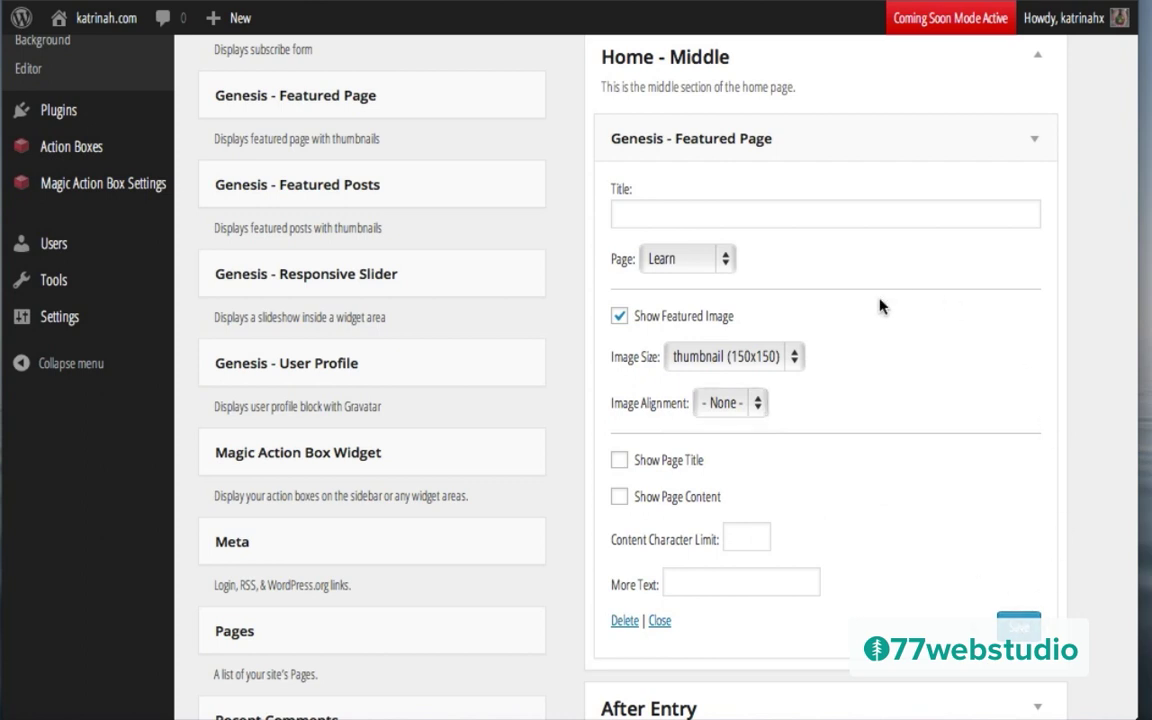
{"action": "left_click", "coordinate": [1032, 142]}
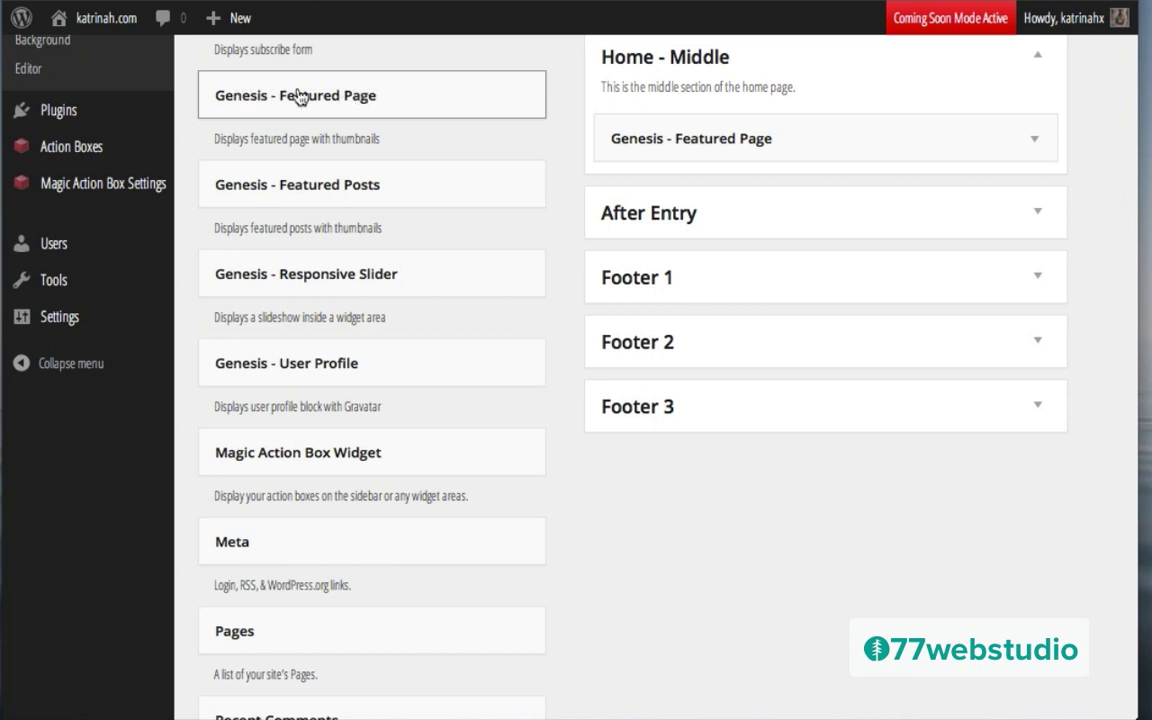
Step: Add two more Genesis - Featured Page widgets to Home - Middle
{"action": "left_click_drag", "start_coordinate": [298, 96], "coordinate": [702, 186]}
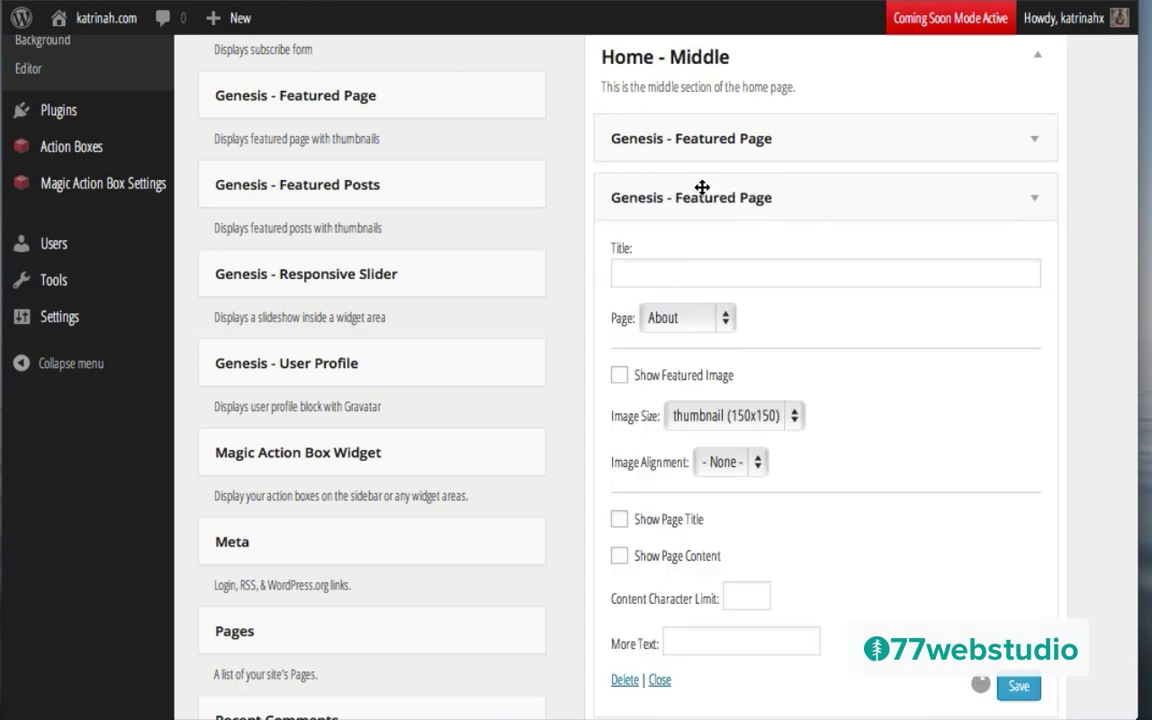
{"action": "left_click", "coordinate": [1036, 203]}
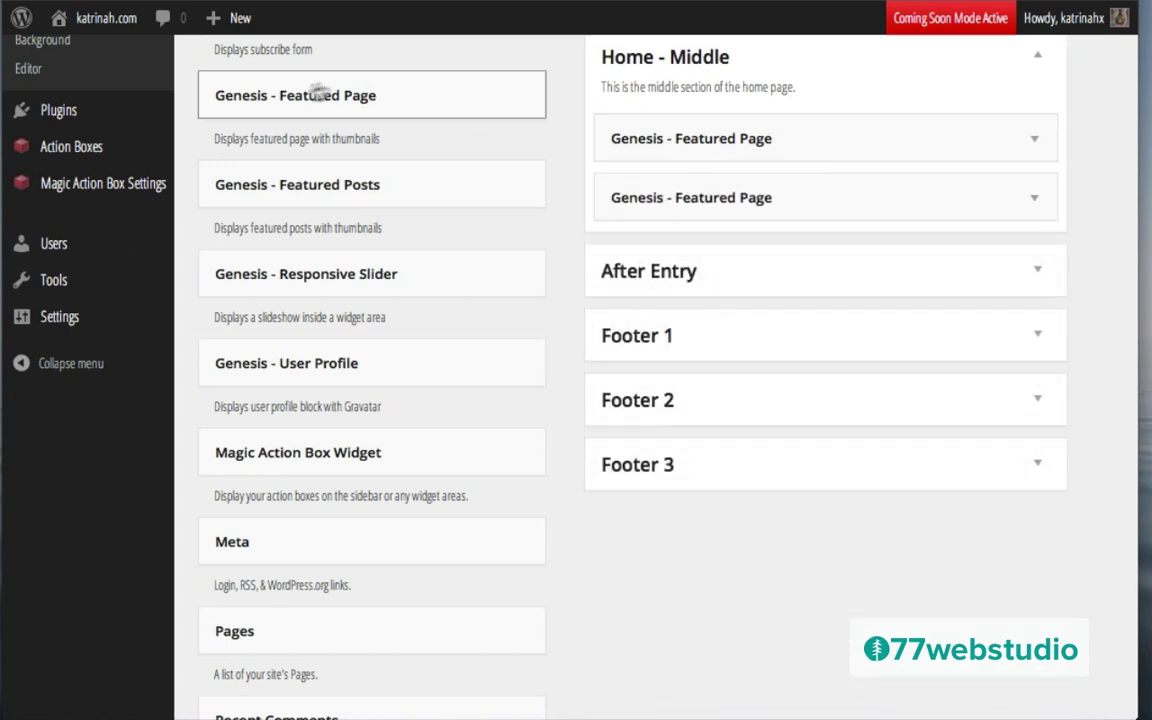
{"action": "left_click_drag", "start_coordinate": [273, 97], "coordinate": [677, 256]}
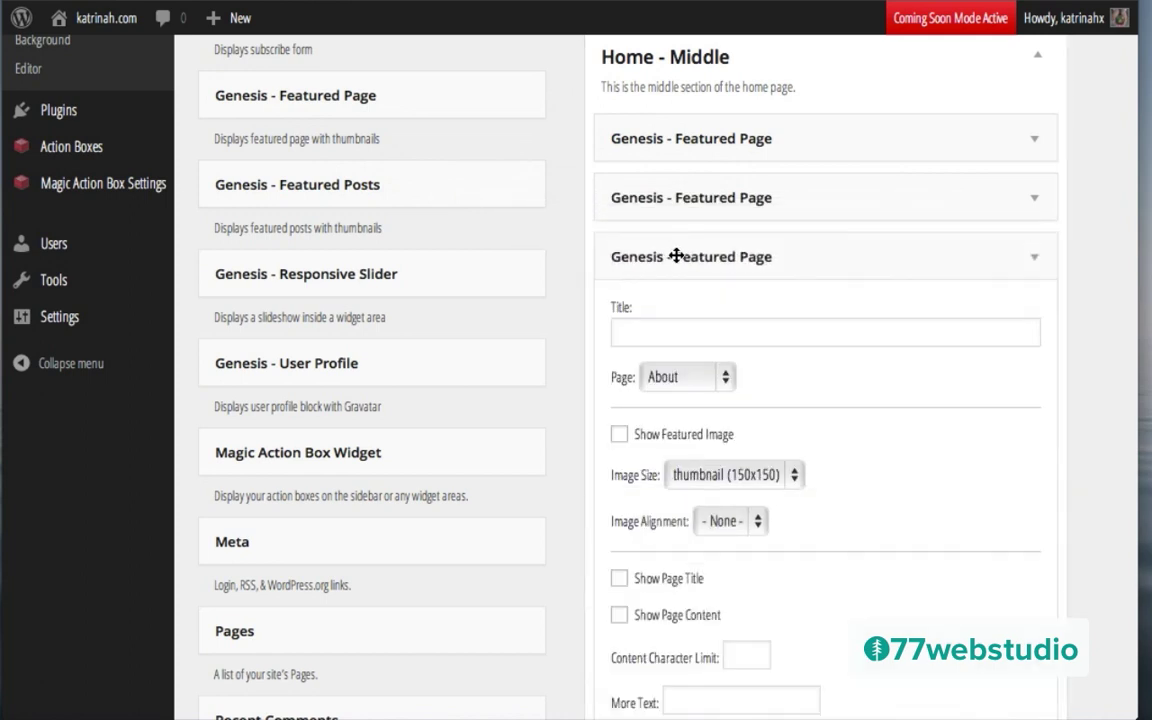
Step: Set the second Featured Page widget to the Shop page with its featured image, and save
{"action": "left_click", "coordinate": [1040, 199]}
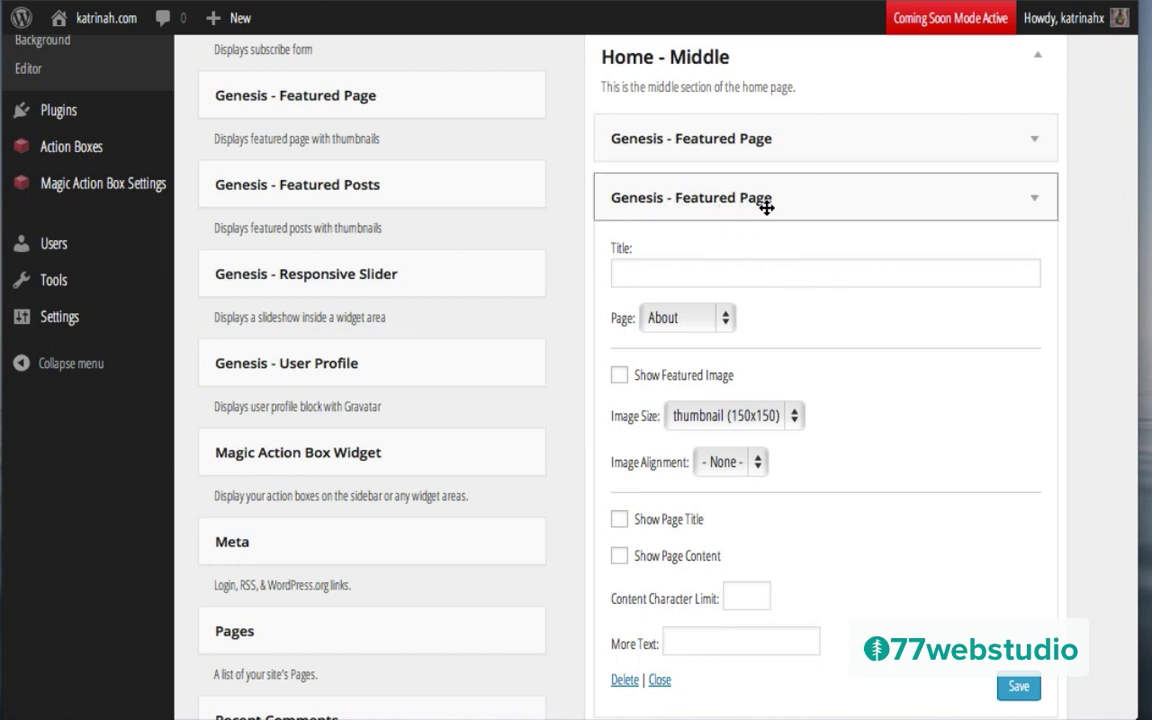
{"action": "left_click", "coordinate": [663, 318]}
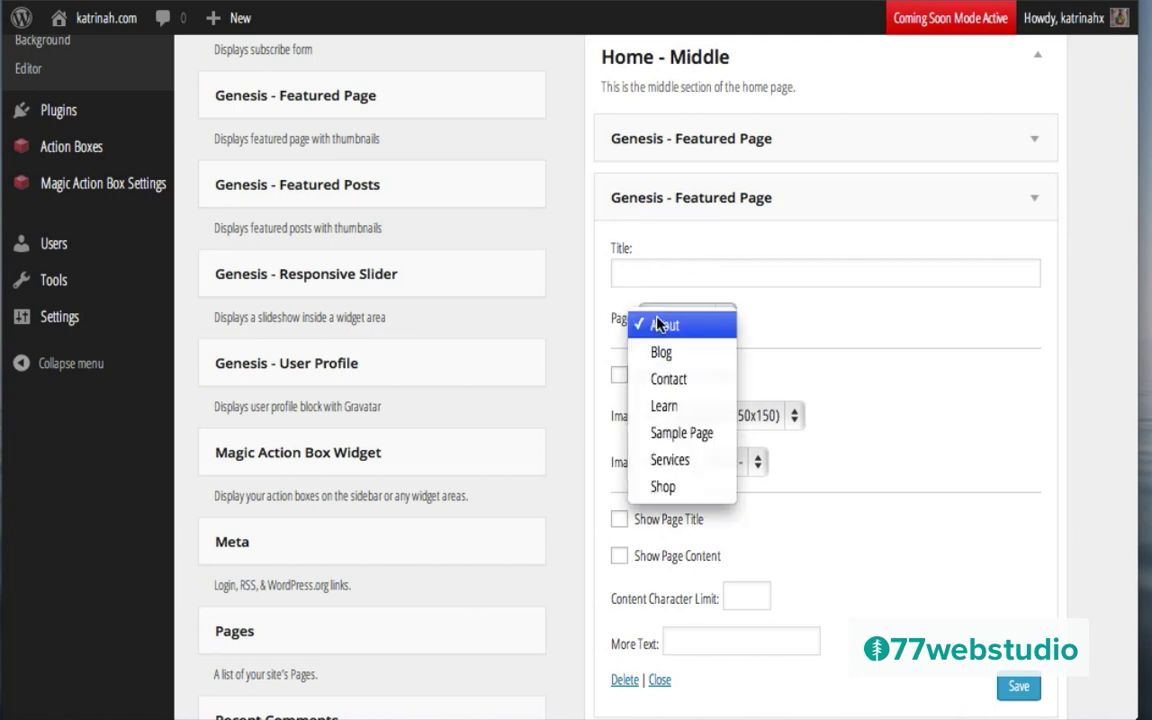
{"action": "left_click", "coordinate": [664, 487]}
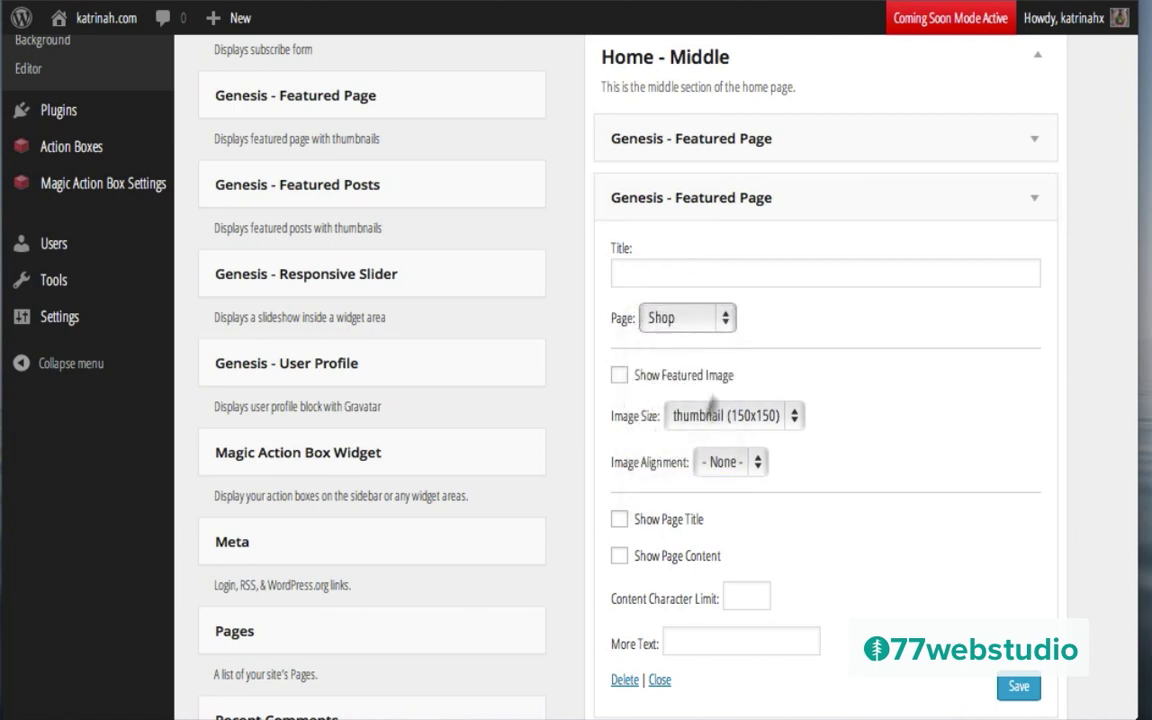
{"action": "left_click", "coordinate": [618, 377]}
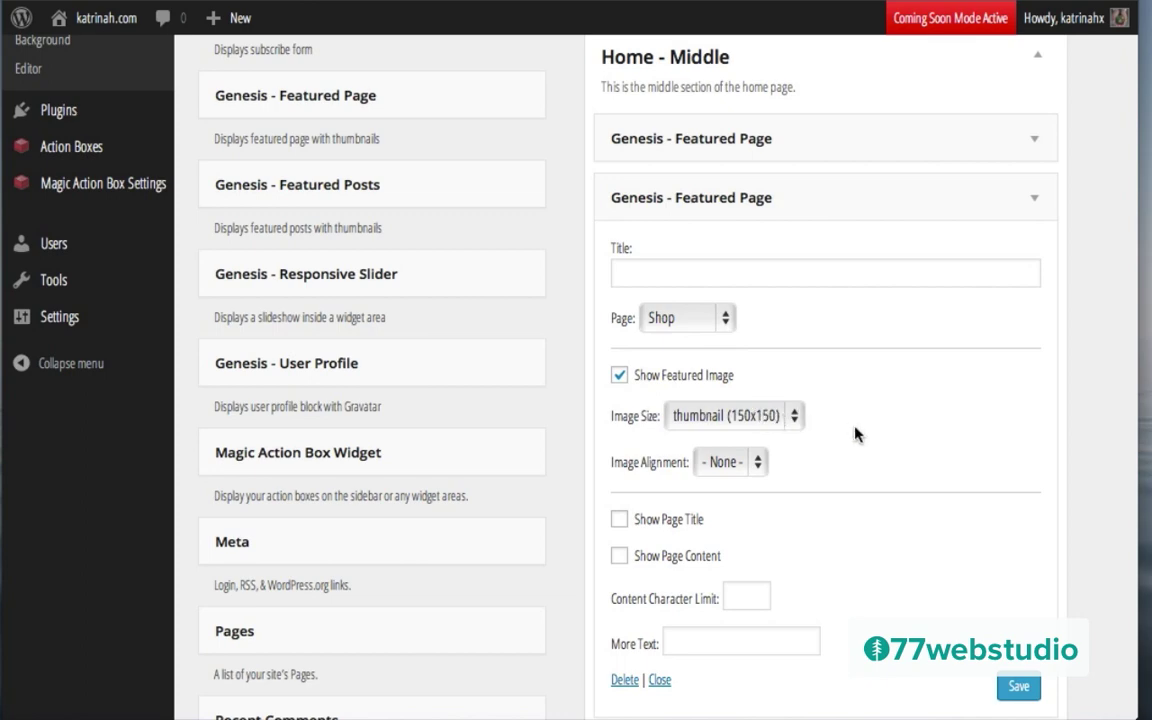
{"action": "scroll", "coordinate": [855, 429], "scroll_direction": "down", "scroll_amount": 2}
{"action": "left_click", "coordinate": [1018, 492]}
Step: Set the third Featured Page widget to Services, show its featured image, and save it
{"action": "scroll", "coordinate": [900, 517], "scroll_direction": "down", "scroll_amount": 4}
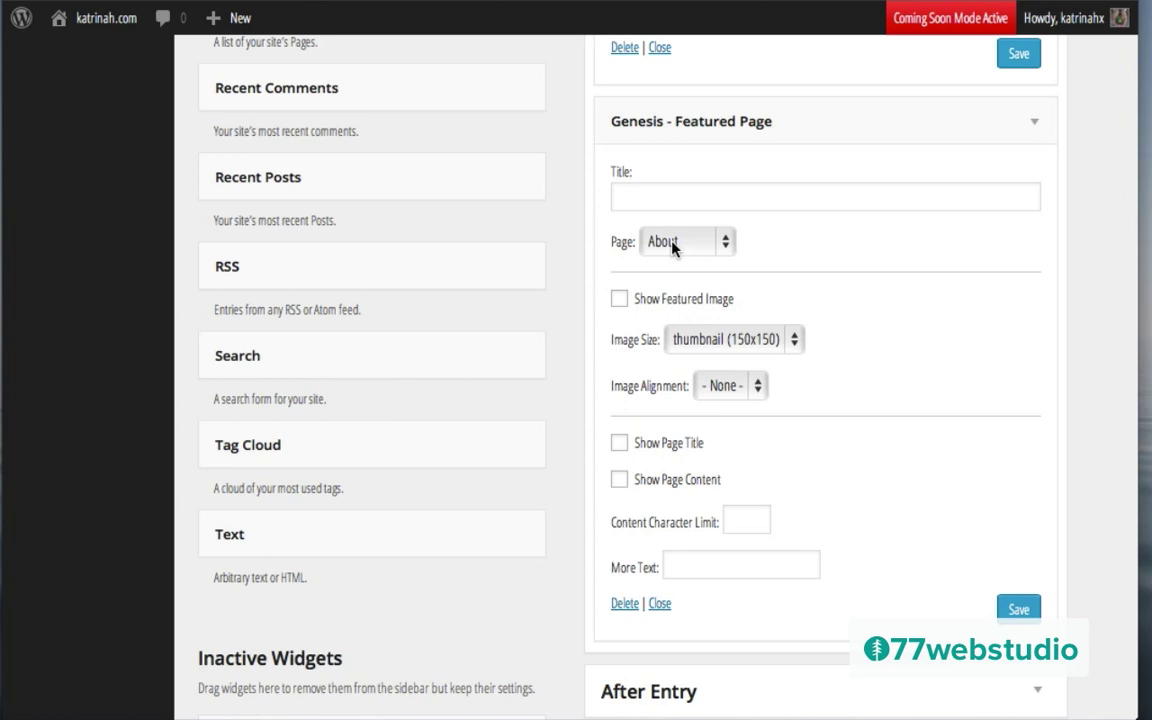
{"action": "left_click", "coordinate": [672, 245]}
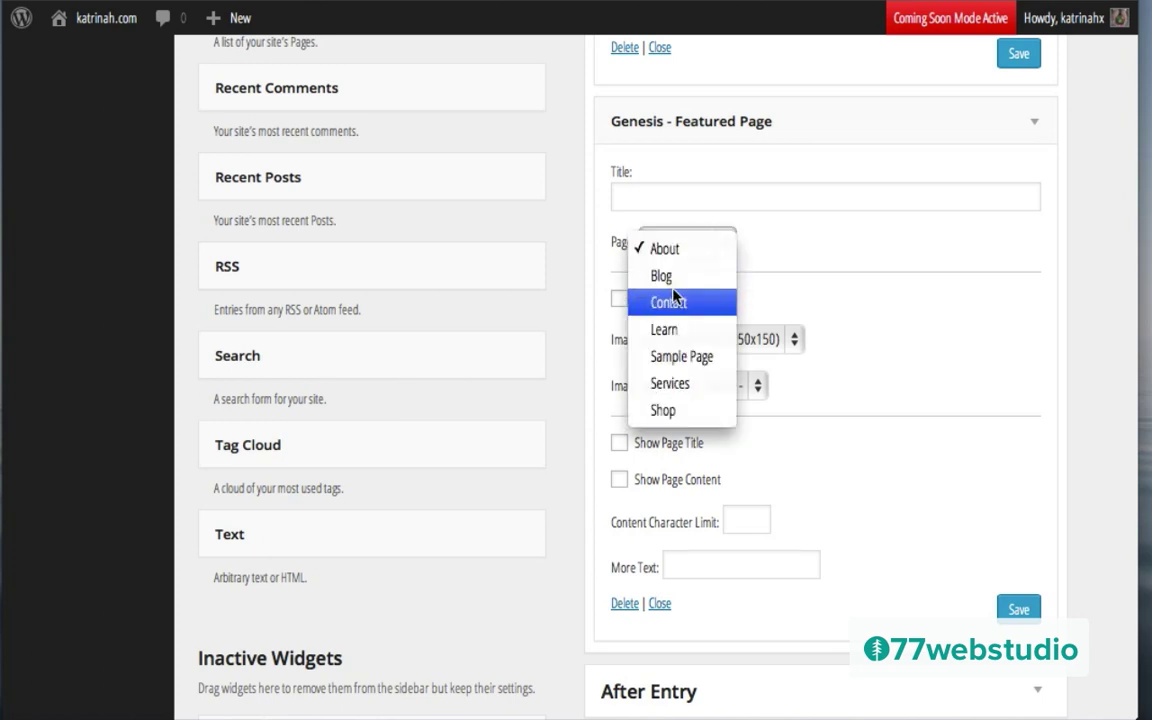
{"action": "left_click", "coordinate": [677, 386]}
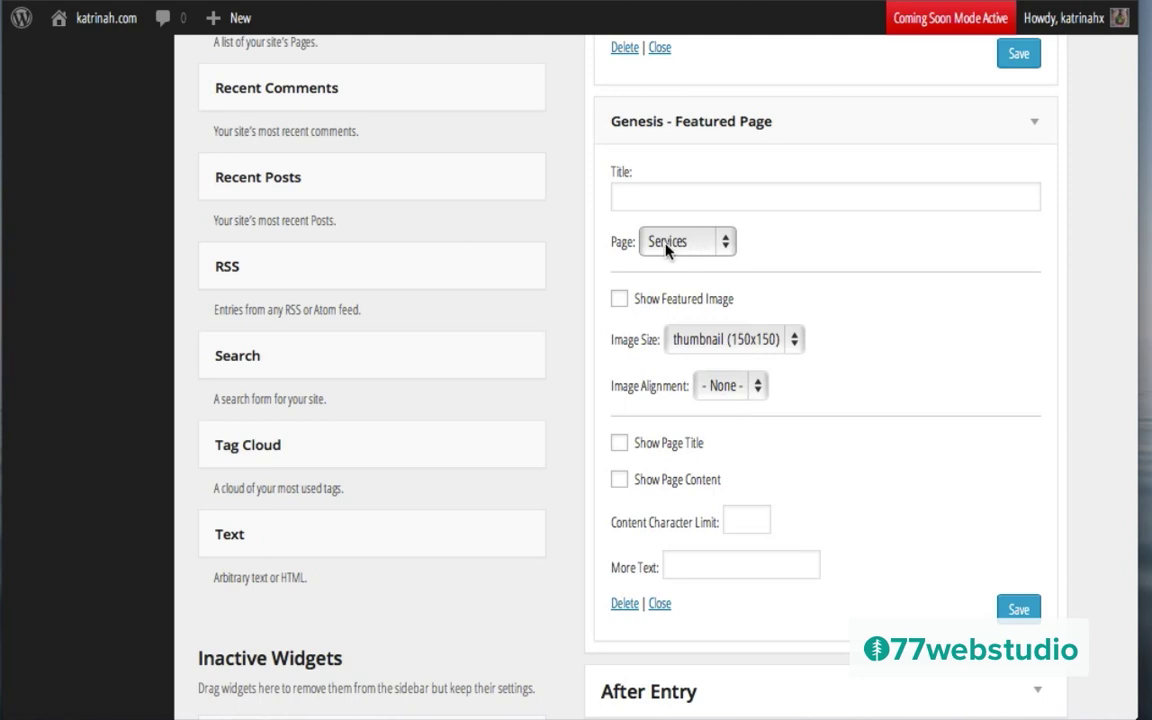
{"action": "left_click", "coordinate": [620, 301]}
{"action": "left_click", "coordinate": [1019, 610]}
{"action": "mouse_move", "coordinate": [97, 22]}
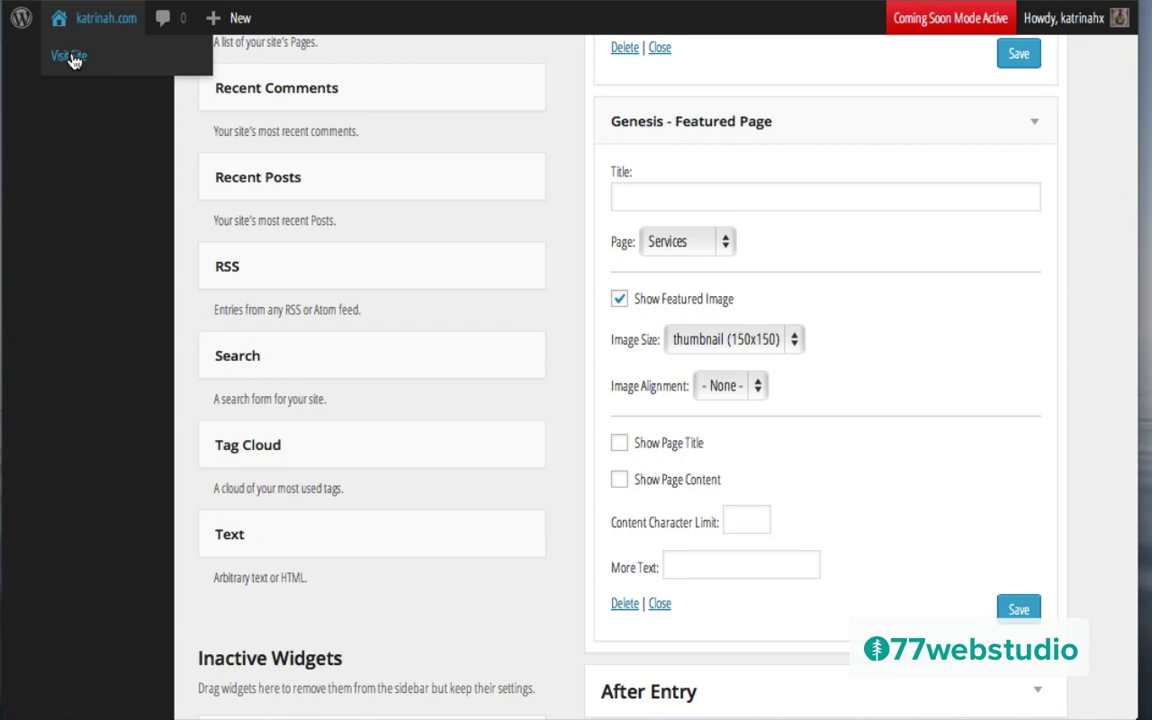
Step: View the Learn, Shop and Hire Me tiles on the live front page, then return to the Dashboard
{"action": "left_click", "coordinate": [70, 56]}
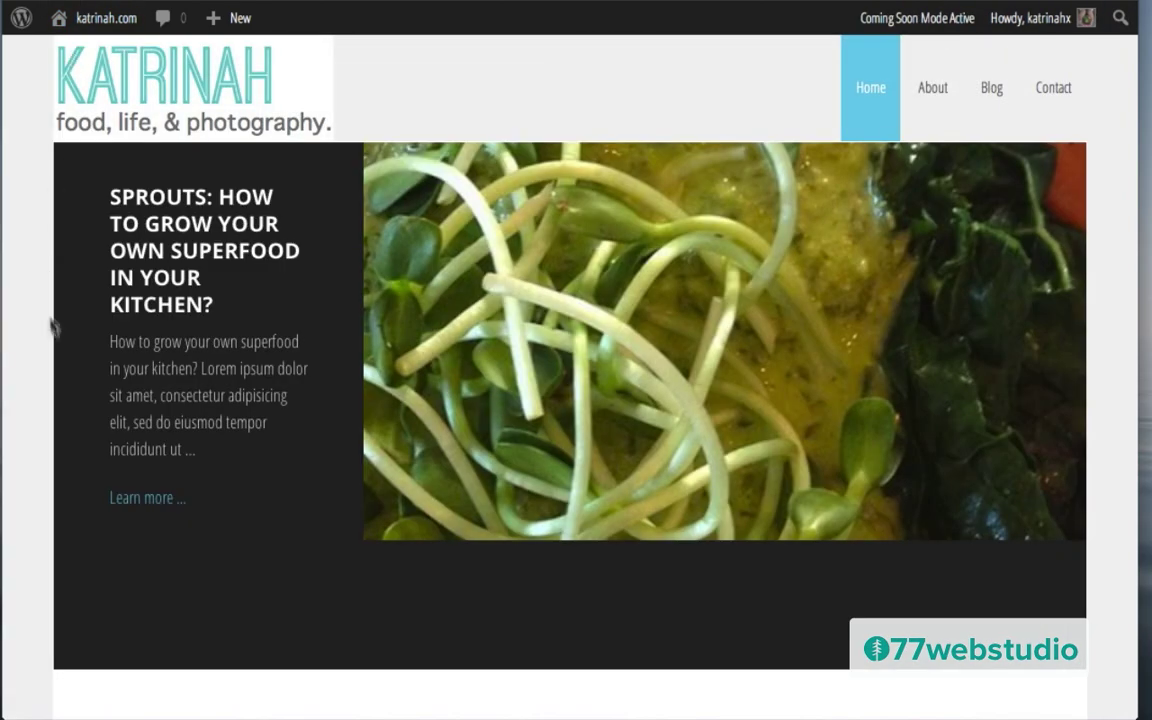
{"action": "scroll", "coordinate": [105, 332], "scroll_direction": "down", "scroll_amount": 4}
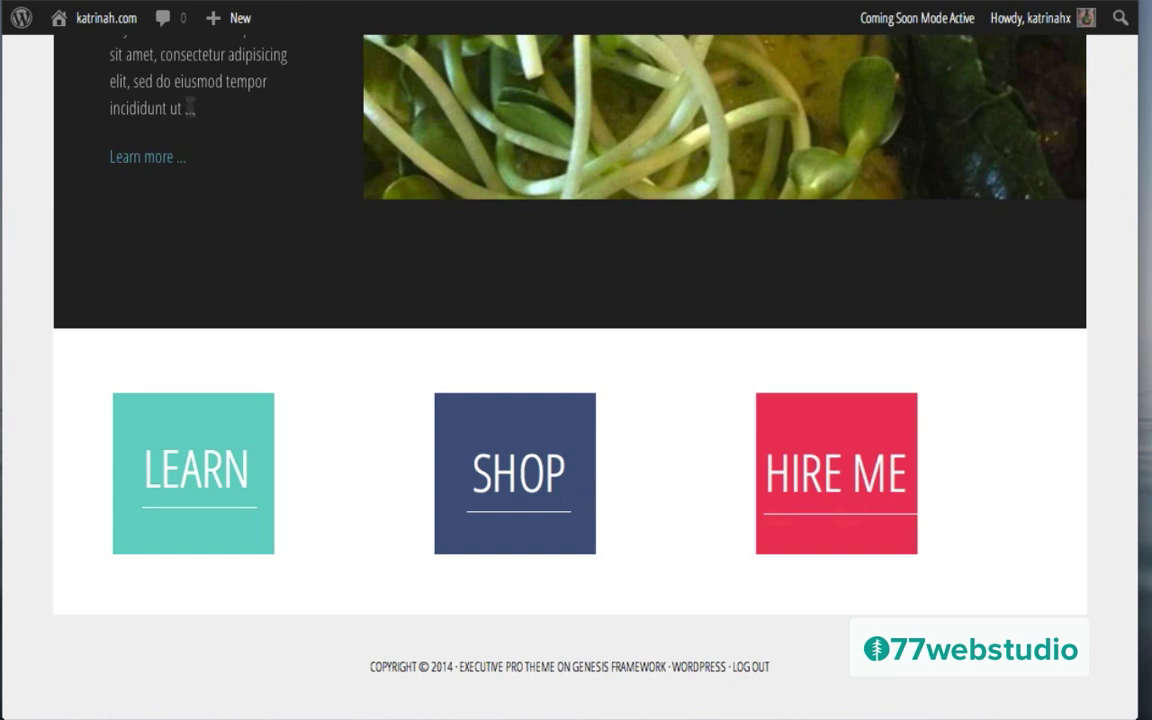
{"action": "mouse_move", "coordinate": [85, 23]}
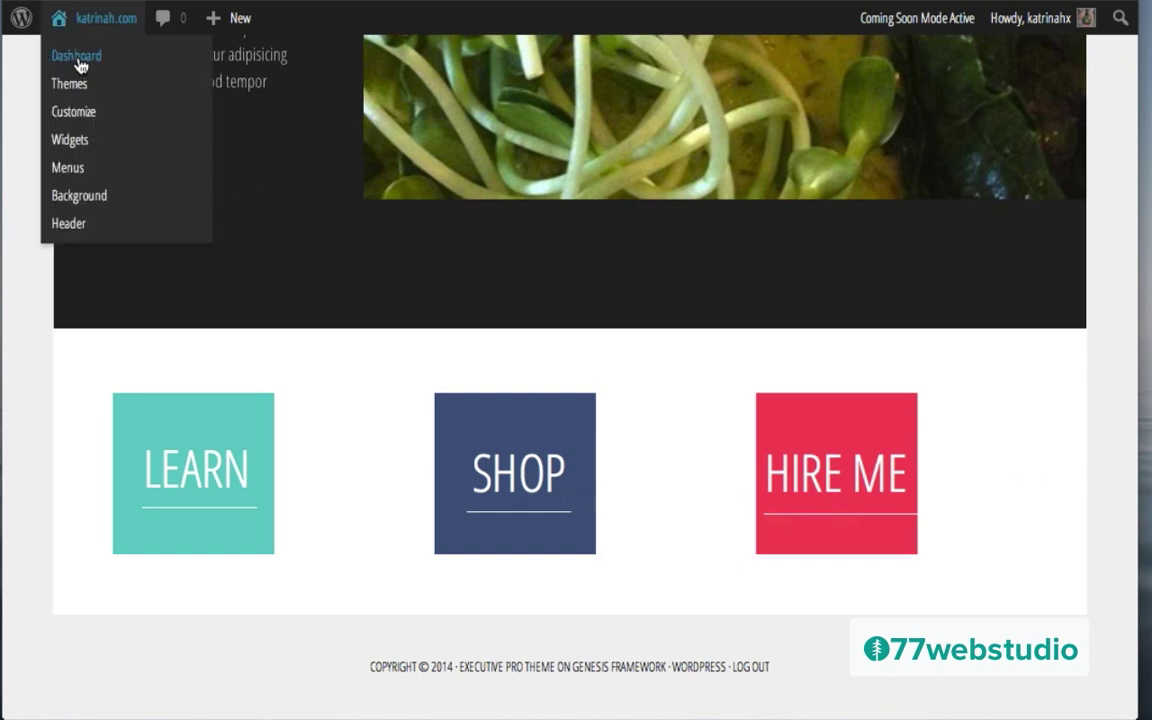
{"action": "left_click", "coordinate": [78, 57]}
{"action": "scroll", "coordinate": [193, 450], "scroll_direction": "down", "scroll_amount": 3}
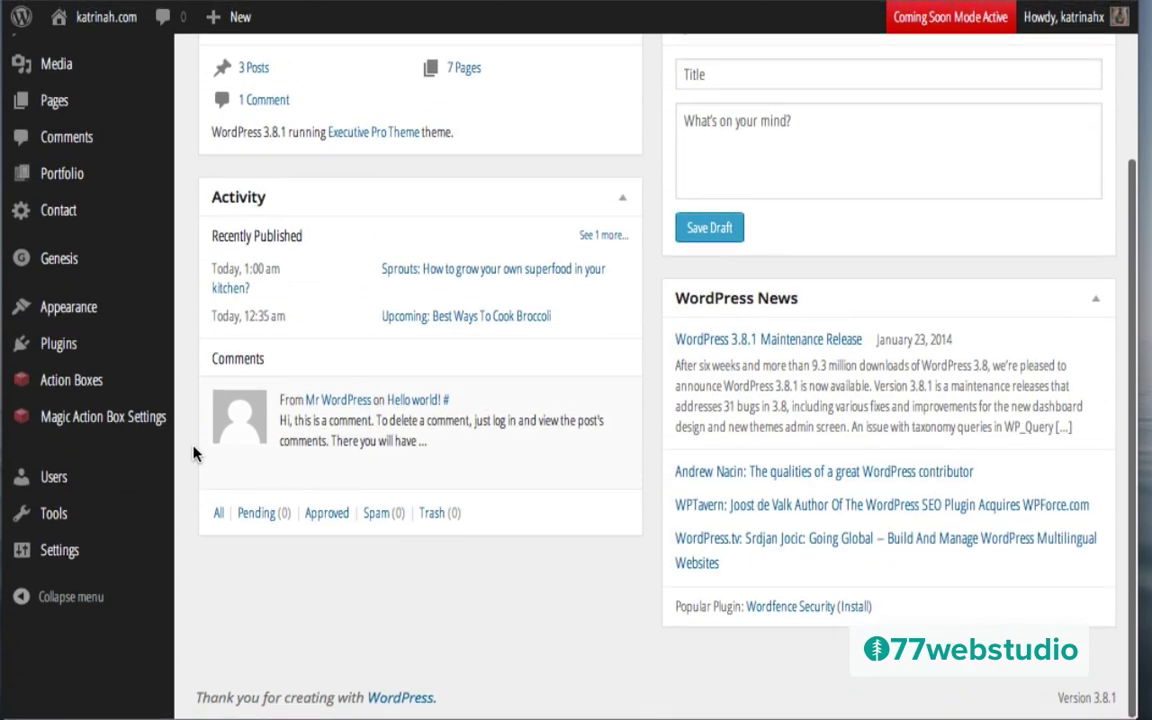
Step: Change the Thumbnail Width in Media Settings from 150 to 300 and save the changes
{"action": "mouse_move", "coordinate": [65, 556]}
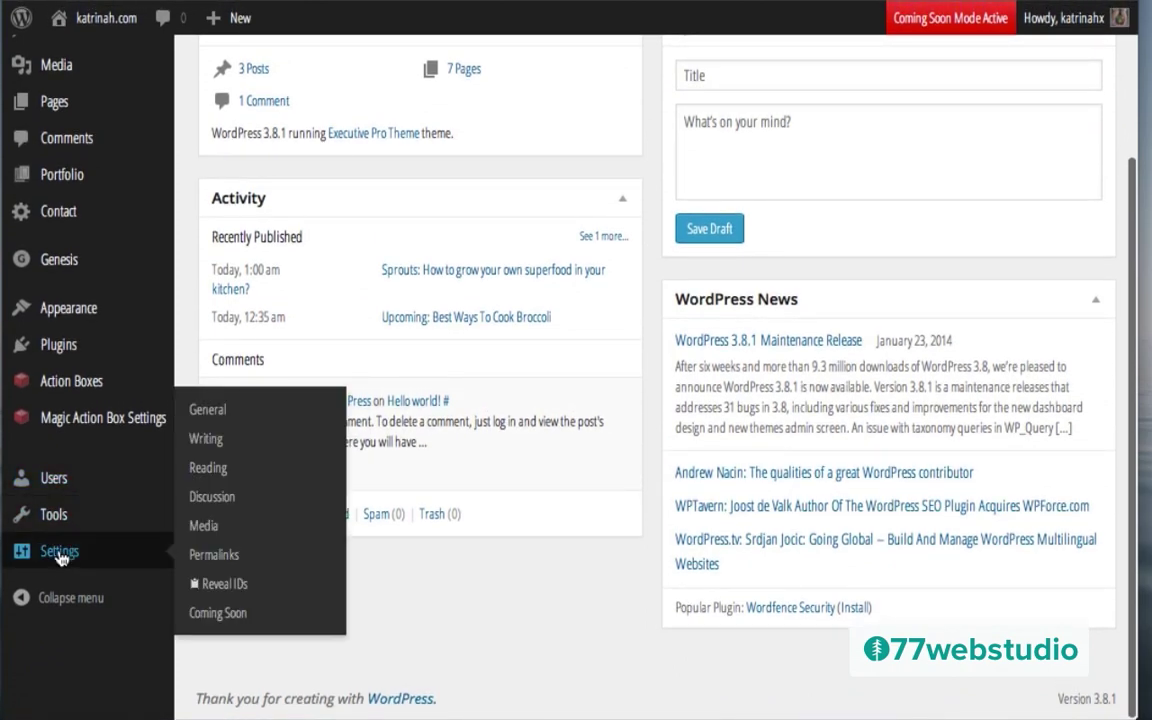
{"action": "left_click", "coordinate": [205, 527]}
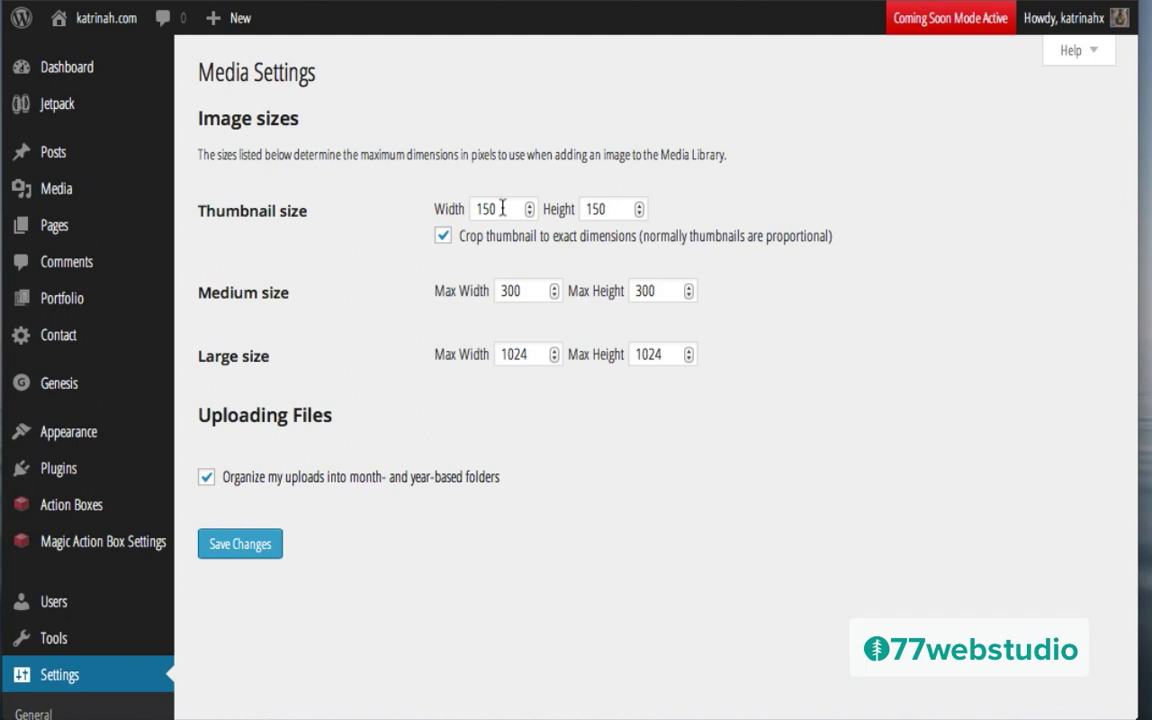
{"action": "left_click", "coordinate": [501, 209]}
{"action": "double_click", "coordinate": [501, 209]}
{"action": "type", "text": "3"}
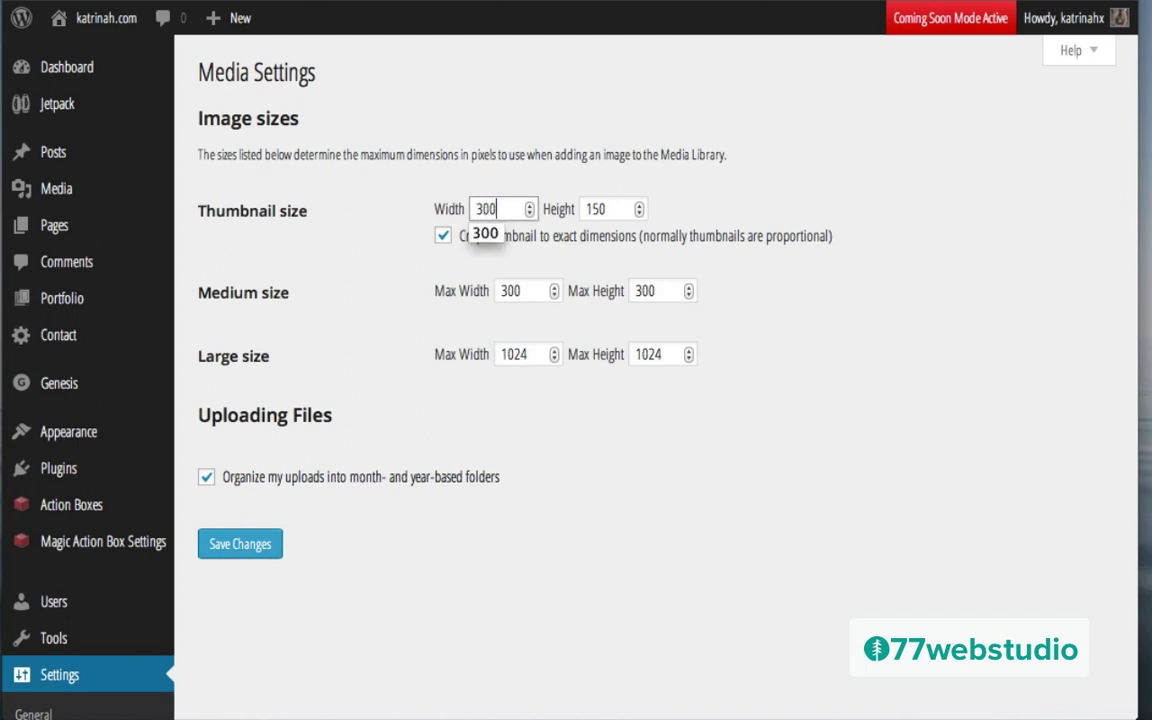
{"action": "type", "text": "00"}
{"action": "left_click", "coordinate": [422, 291]}
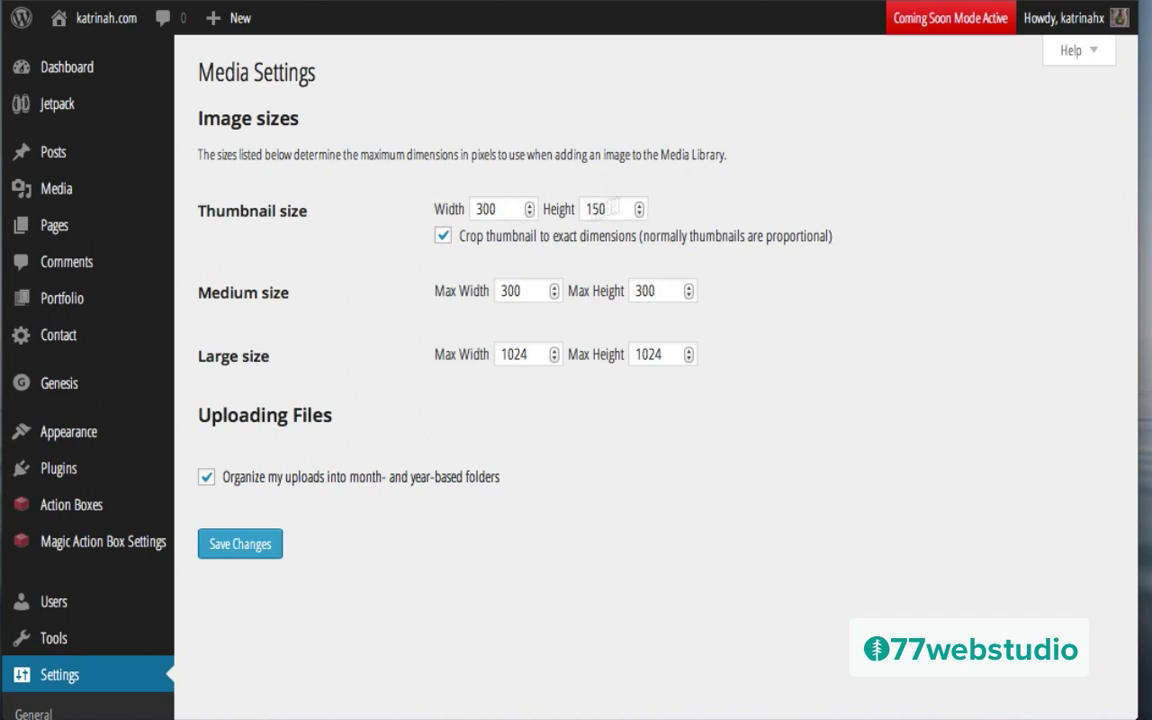
{"action": "left_click", "coordinate": [260, 543]}
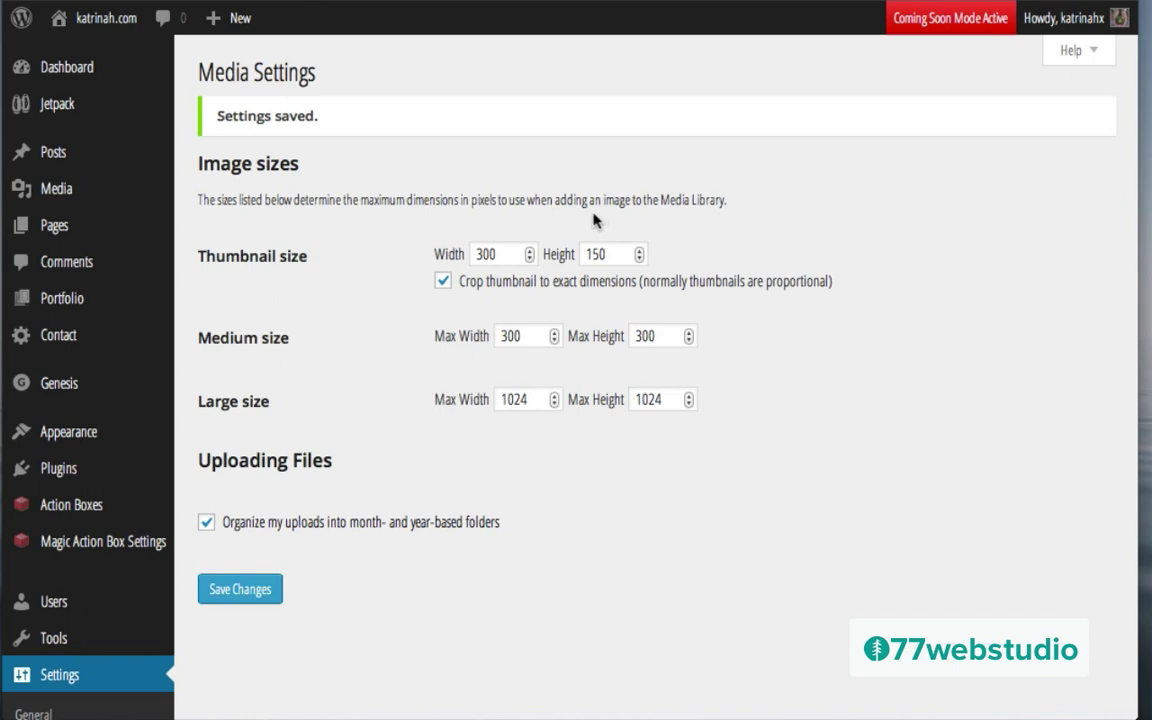
{"action": "mouse_move", "coordinate": [57, 192]}
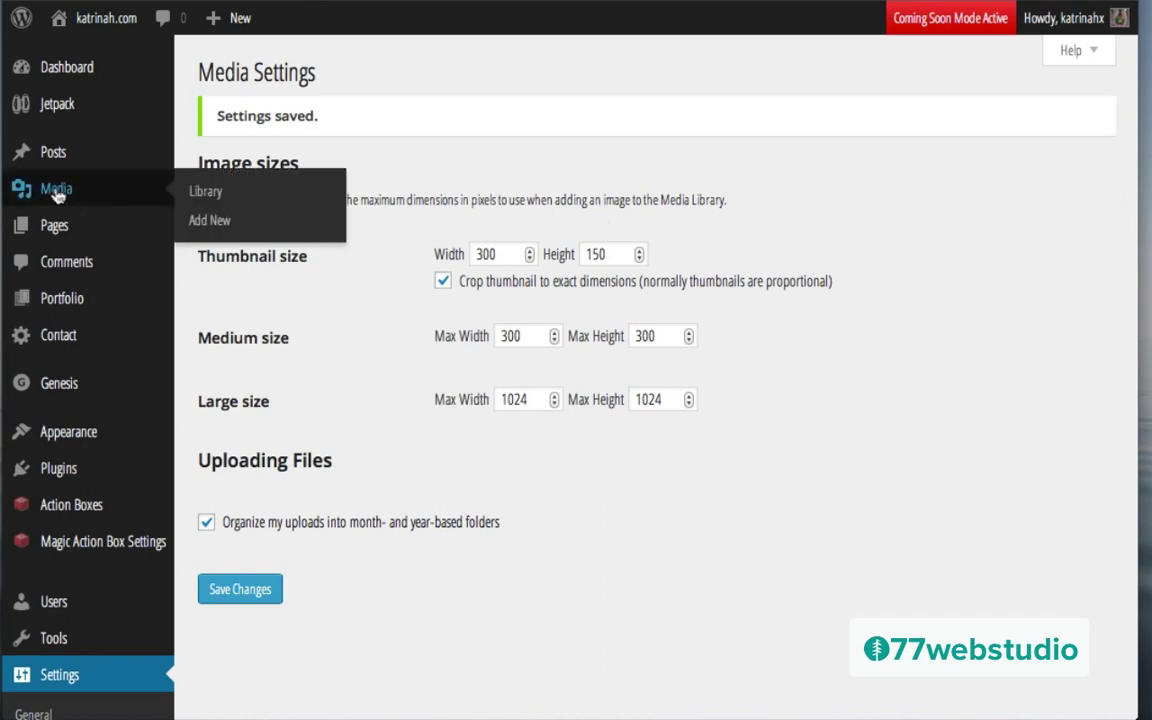
Step: Select the HIRE-ME, Shop and Learn images in the Media Library list
{"action": "left_click", "coordinate": [55, 192]}
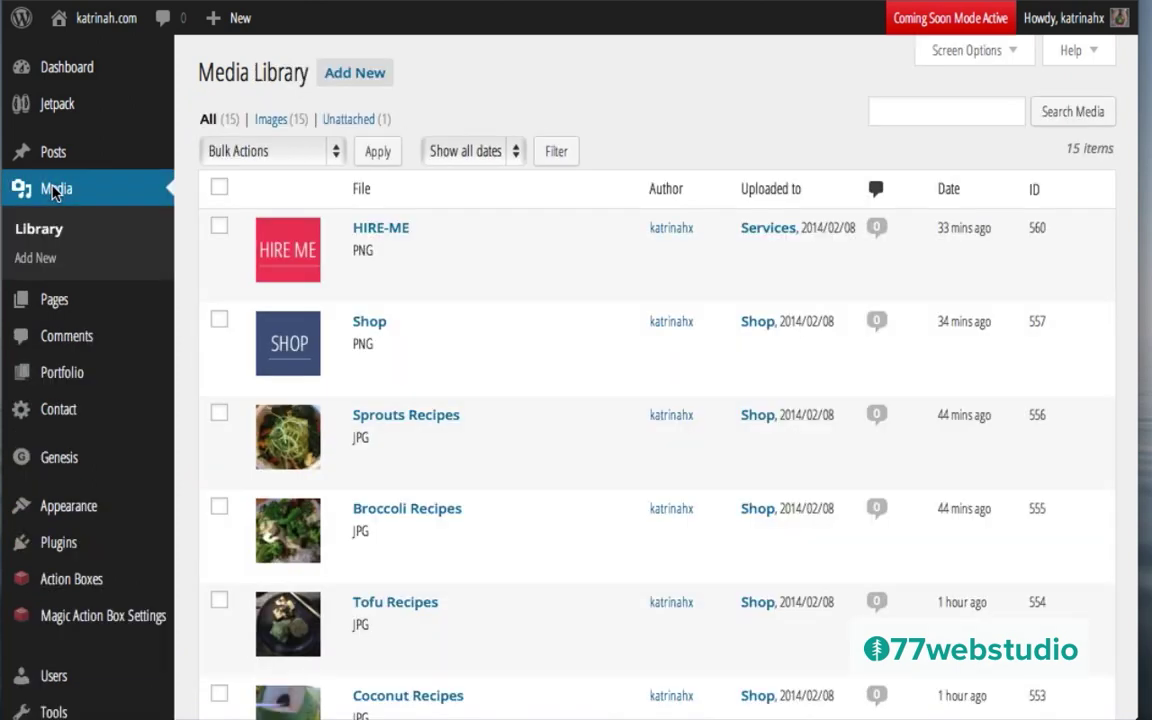
{"action": "left_click", "coordinate": [220, 228]}
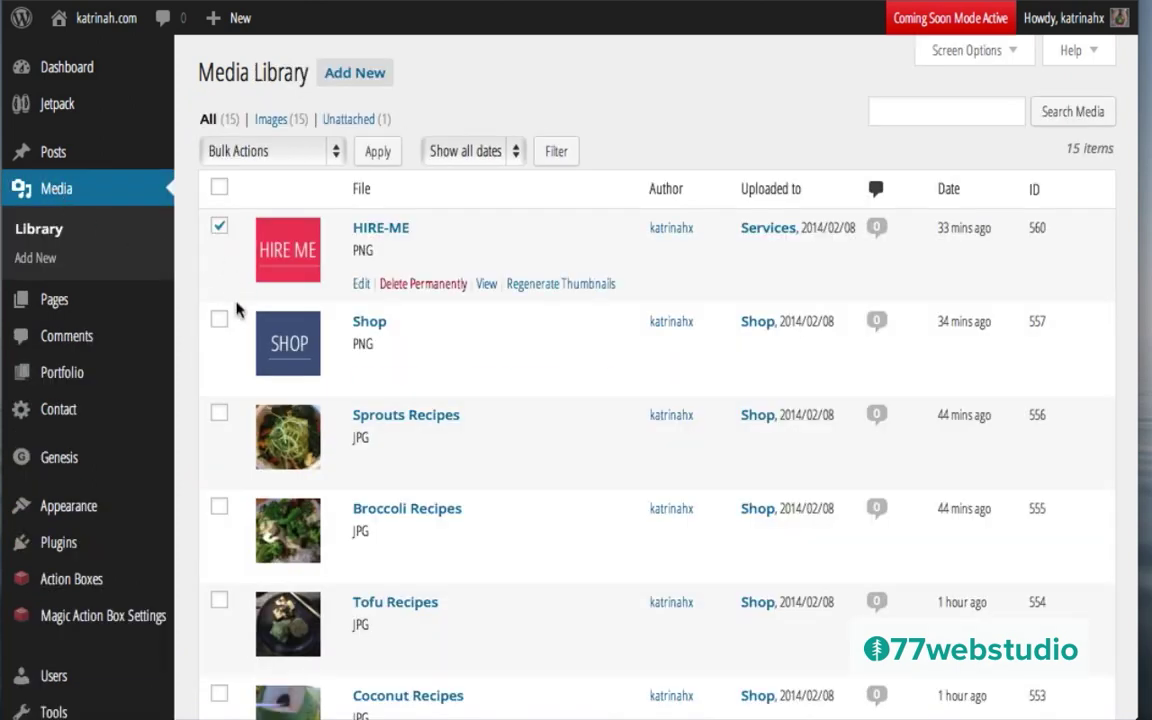
{"action": "left_click", "coordinate": [220, 321]}
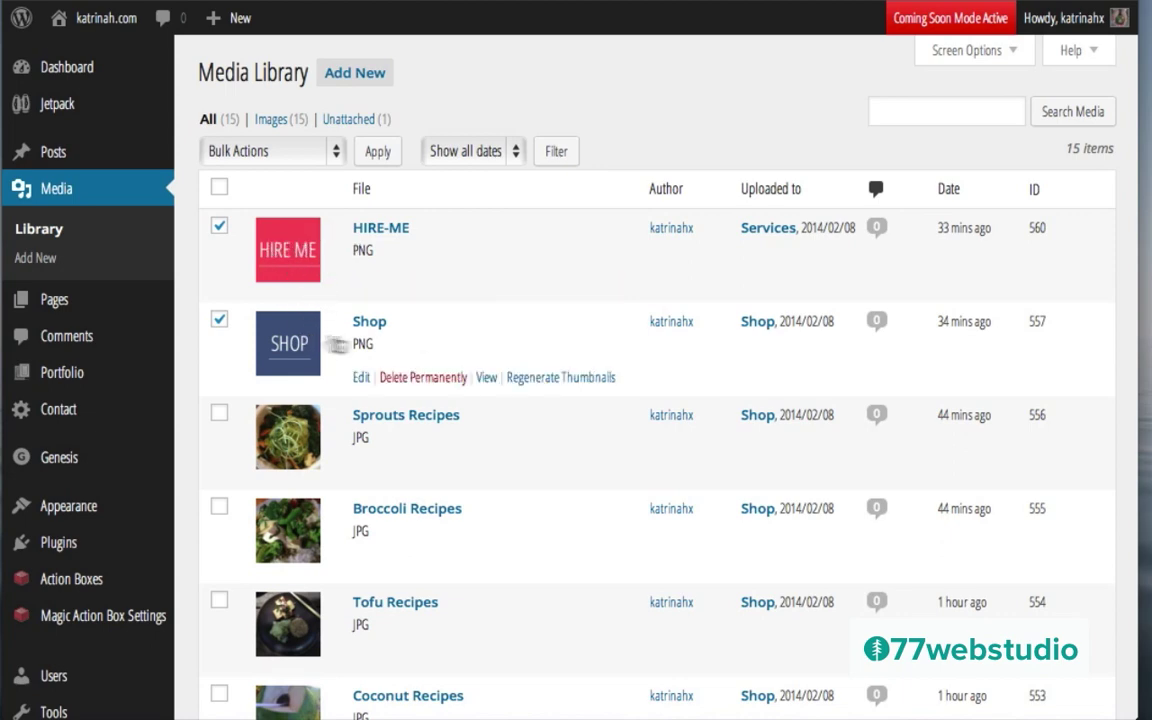
{"action": "scroll", "coordinate": [462, 365], "scroll_direction": "down", "scroll_amount": 4}
{"action": "scroll", "coordinate": [462, 365], "scroll_direction": "down", "scroll_amount": 1}
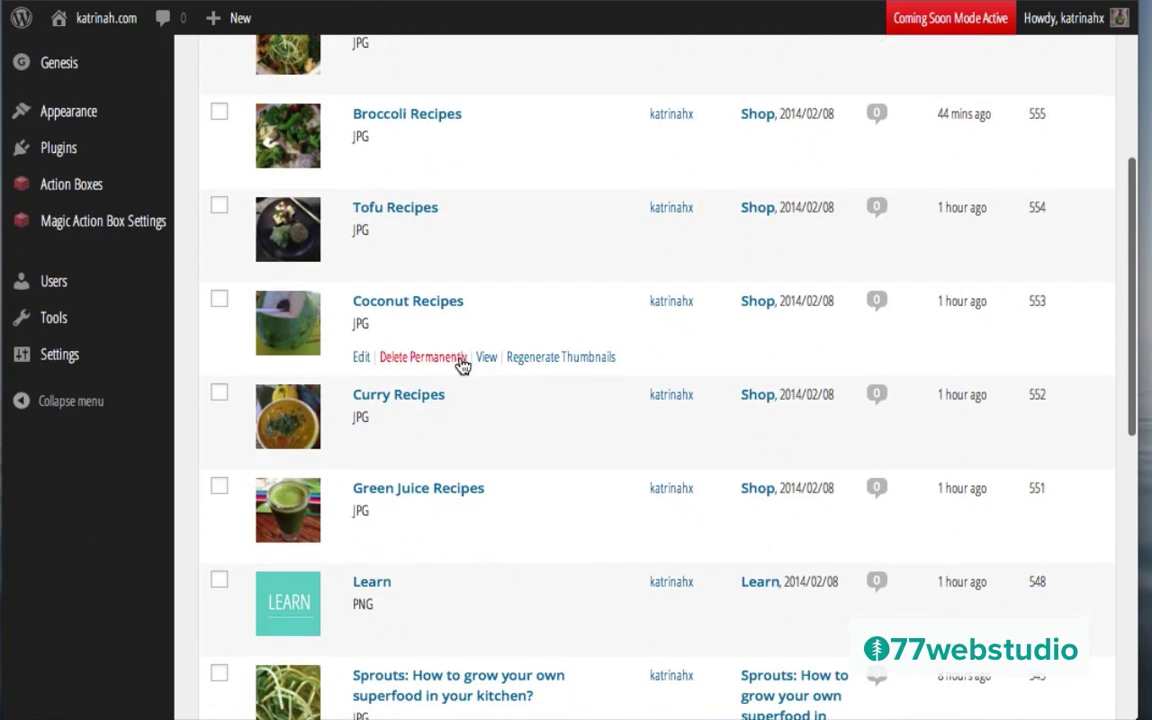
{"action": "left_click", "coordinate": [220, 582]}
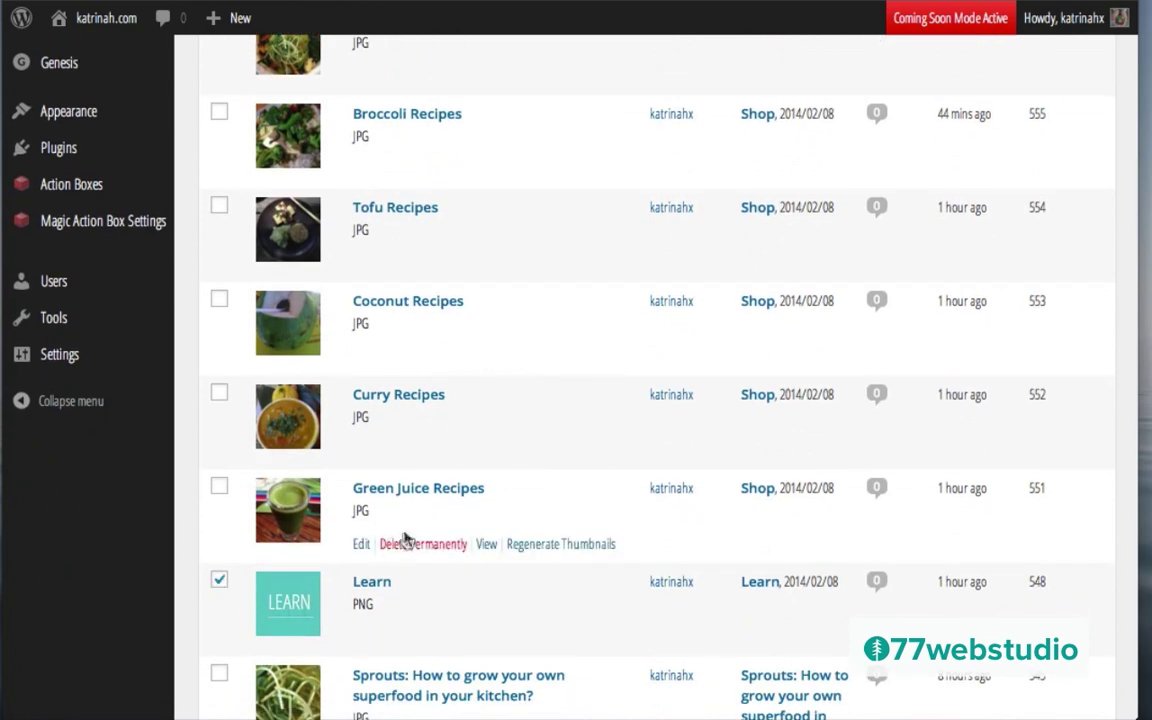
{"action": "scroll", "coordinate": [476, 278], "scroll_direction": "up", "scroll_amount": 5}
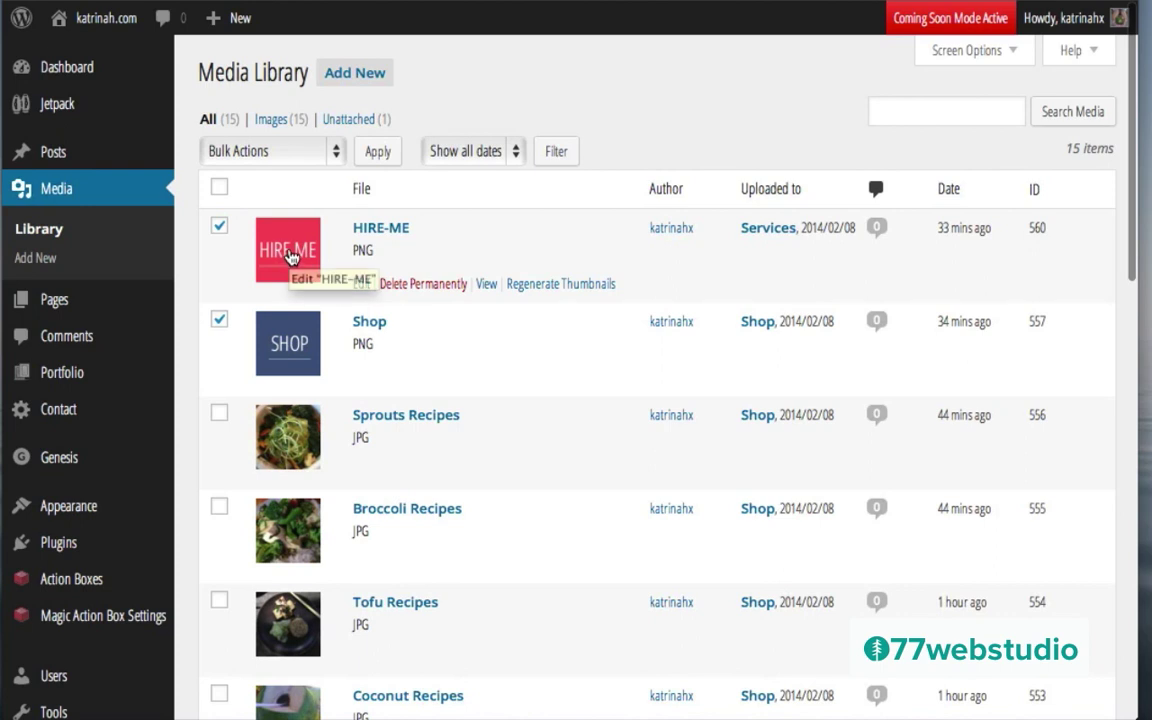
Step: Apply the Regenerate Thumbnails bulk action to the three selected images
{"action": "left_click", "coordinate": [252, 155]}
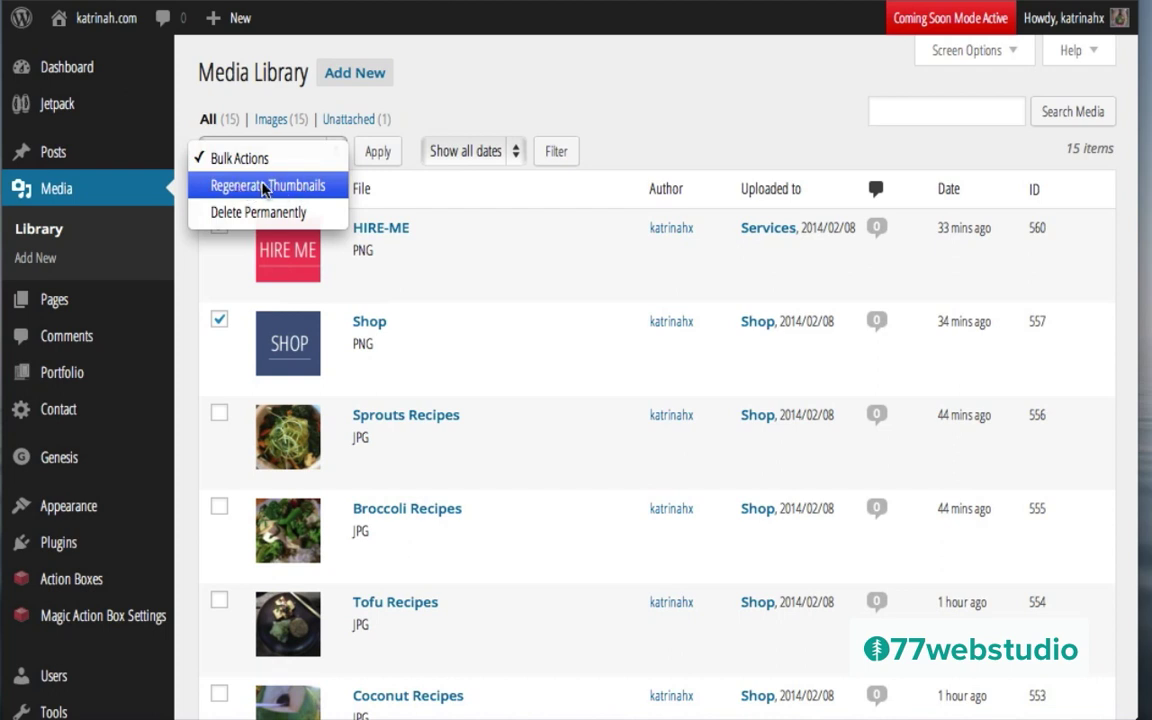
{"action": "left_click", "coordinate": [267, 185]}
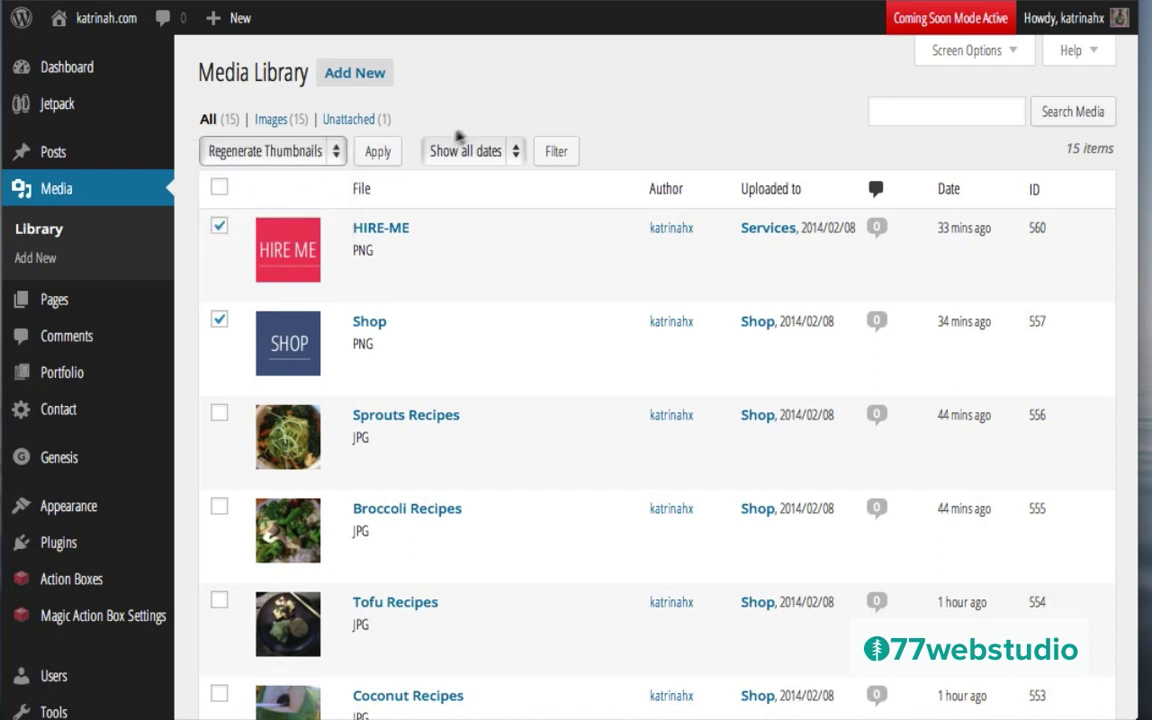
{"action": "left_click", "coordinate": [377, 153]}
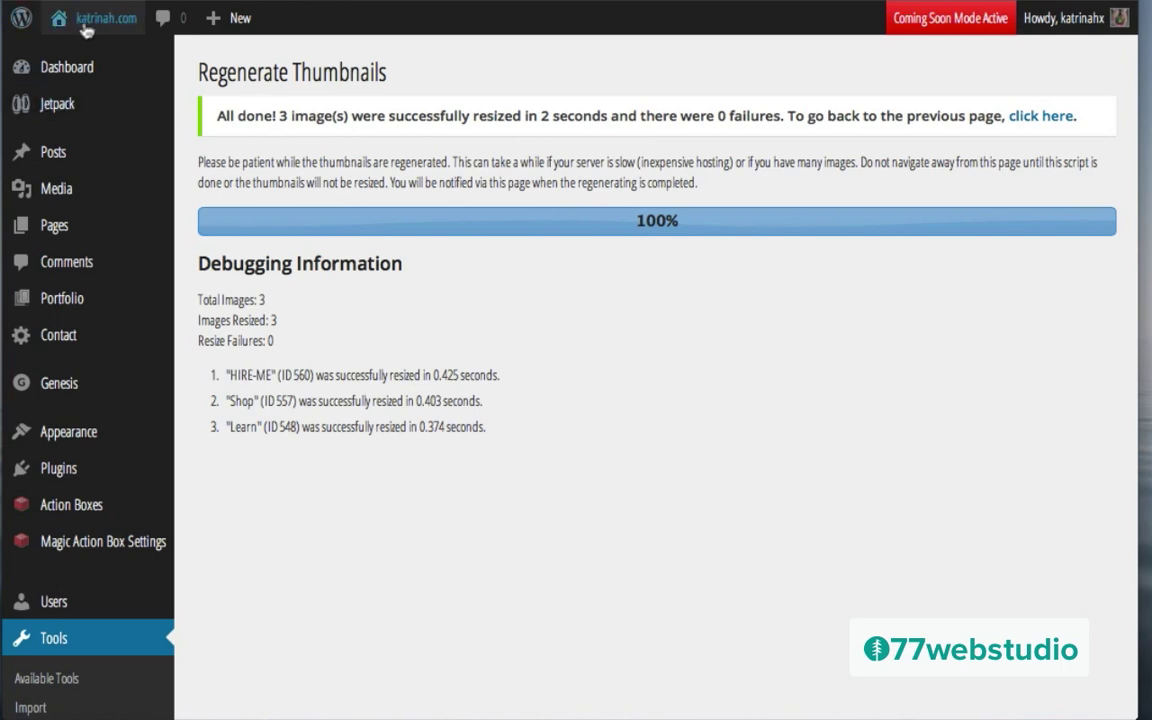
{"action": "mouse_move", "coordinate": [116, 24]}
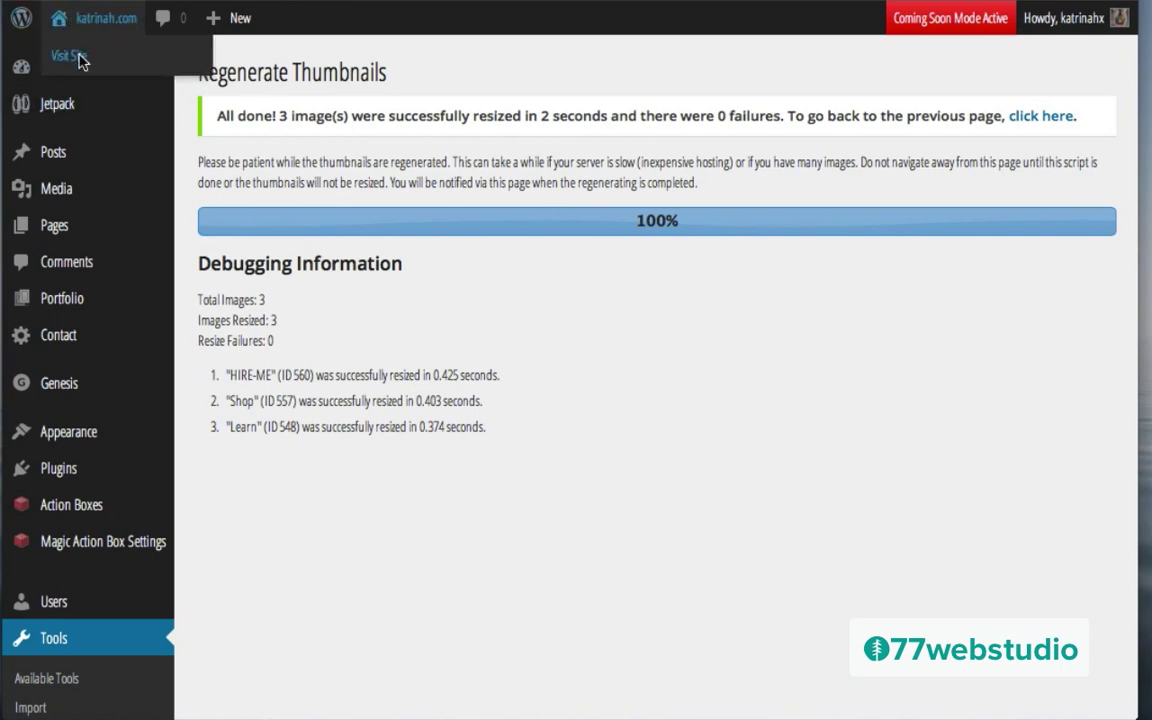
Step: Visit the live site, open the Learn page from its tile, and go back home
{"action": "left_click", "coordinate": [80, 60]}
{"action": "scroll", "coordinate": [278, 396], "scroll_direction": "down", "scroll_amount": 5}
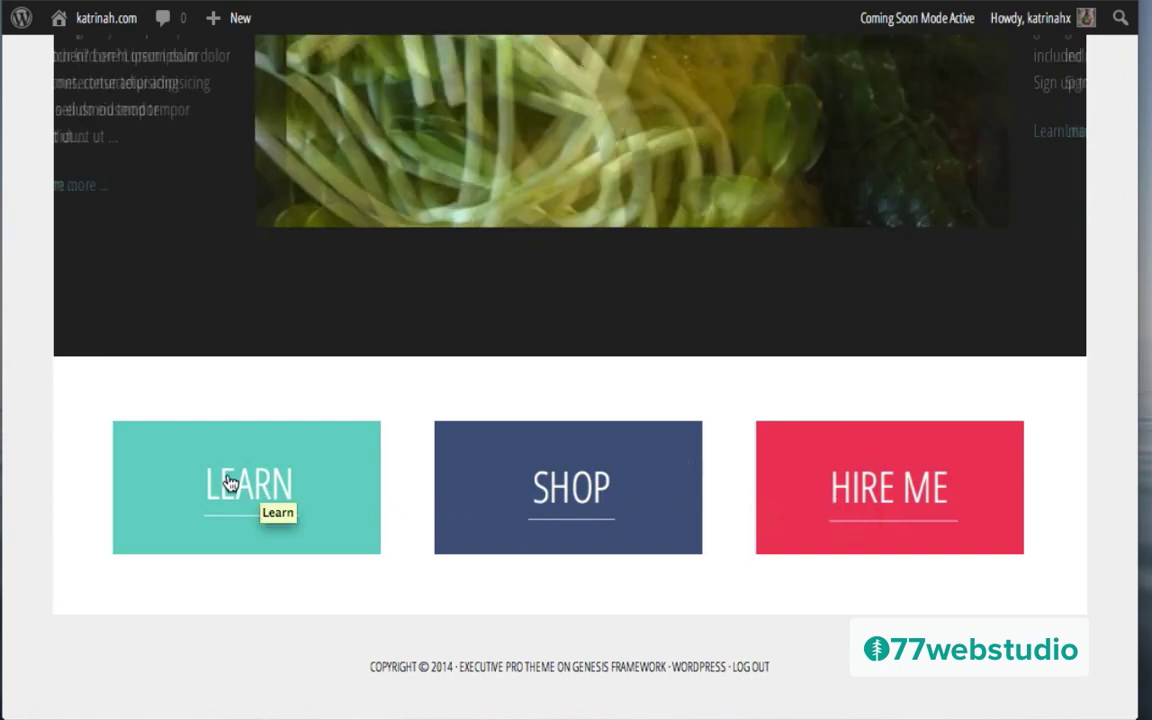
{"action": "left_click", "coordinate": [229, 484]}
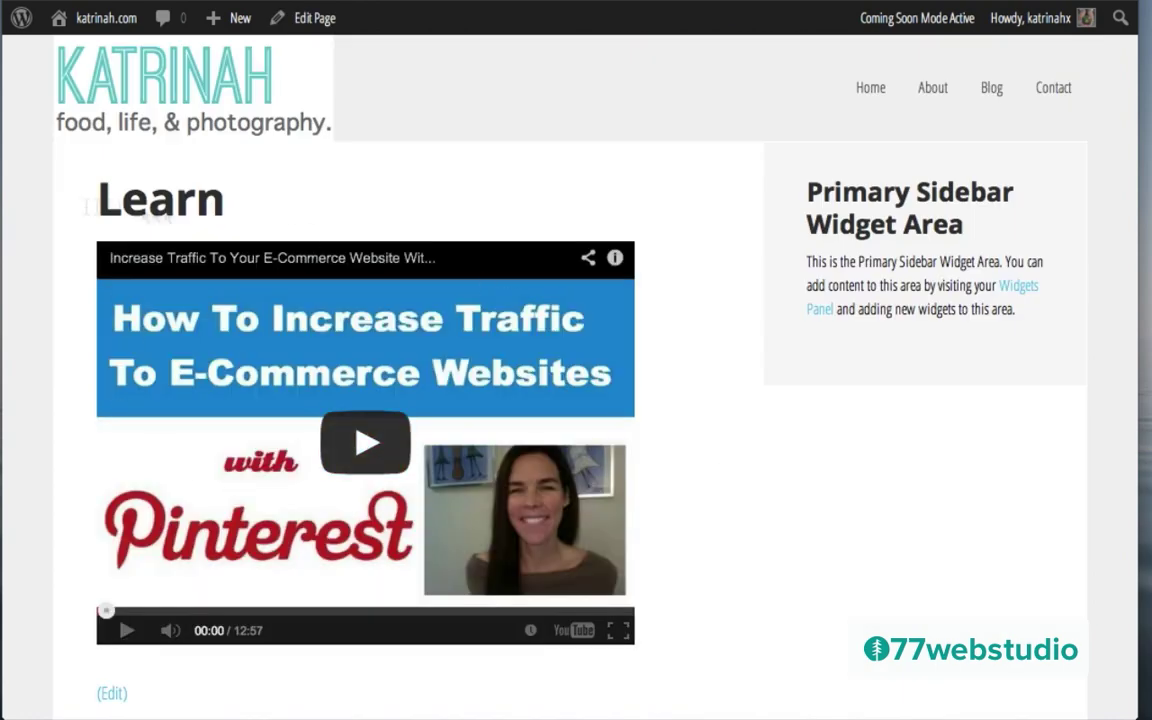
{"action": "left_click", "coordinate": [120, 92]}
Step: Open the Shop page's six-photo recipe gallery, then switch to the admin Dashboard
{"action": "scroll", "coordinate": [375, 380], "scroll_direction": "down", "scroll_amount": 3}
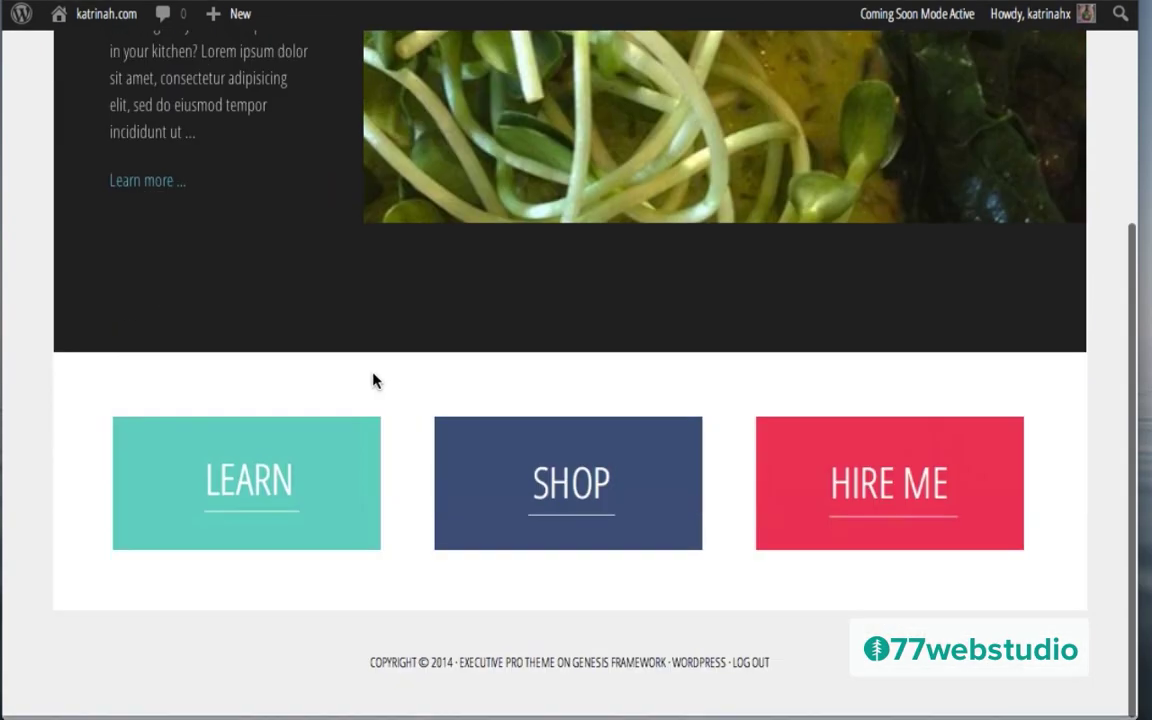
{"action": "left_click", "coordinate": [572, 481]}
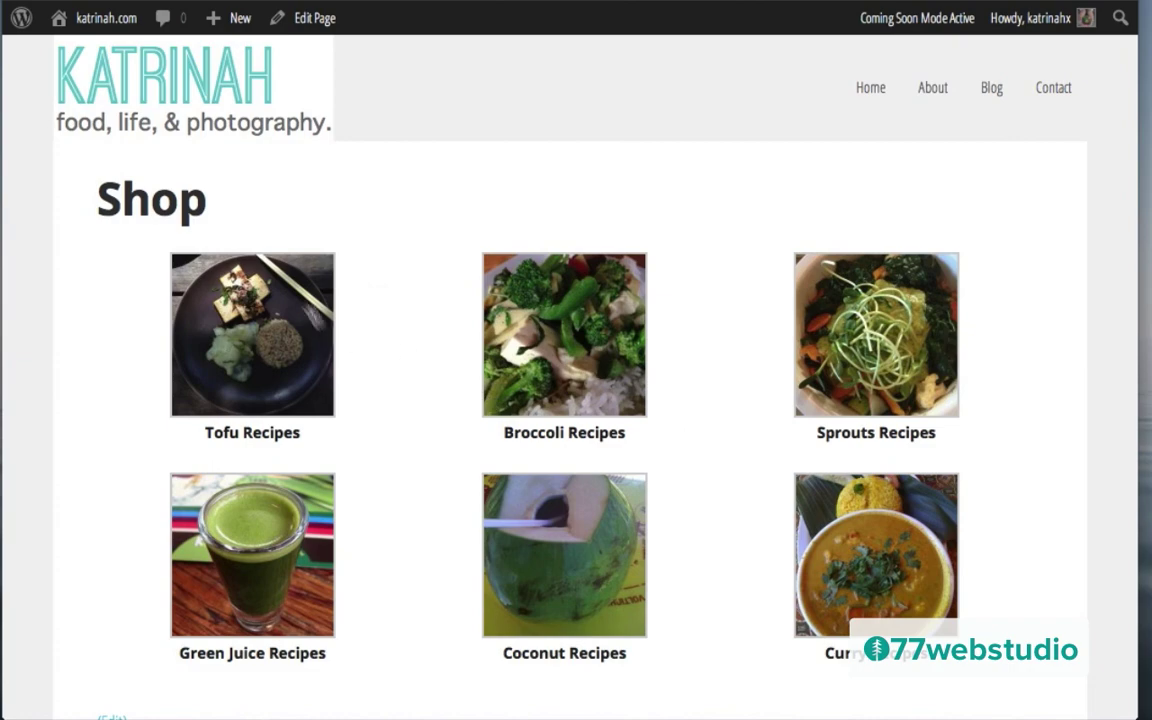
{"action": "mouse_move", "coordinate": [83, 27]}
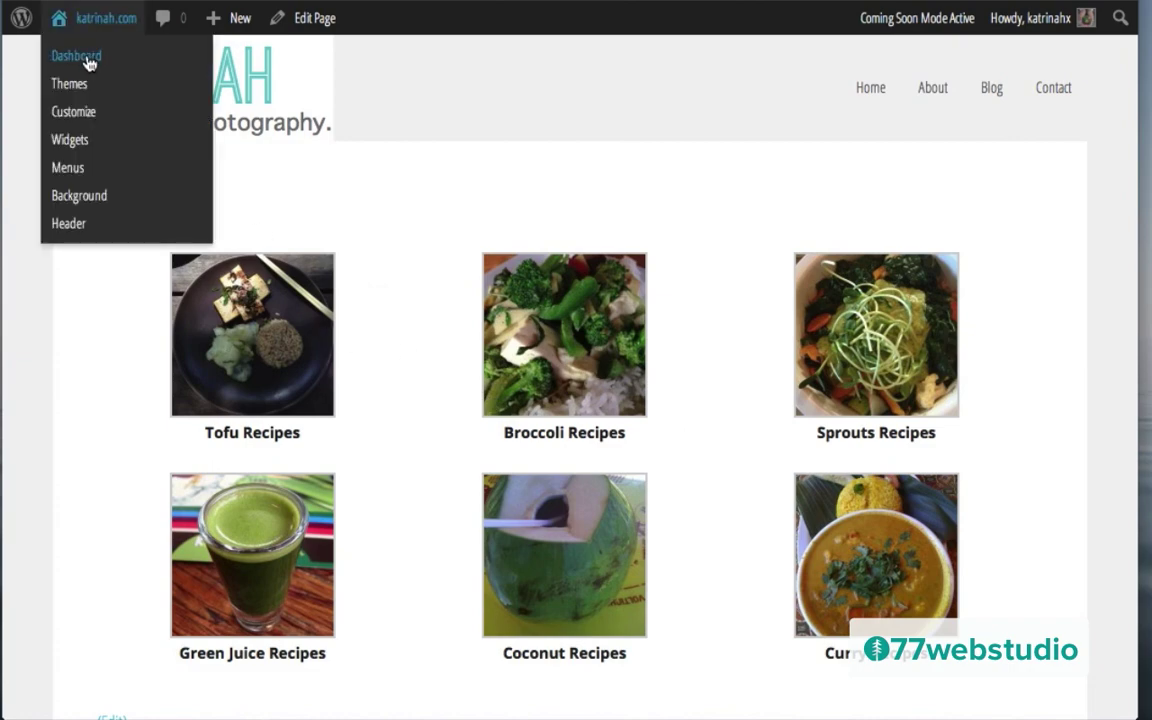
{"action": "left_click", "coordinate": [87, 58]}
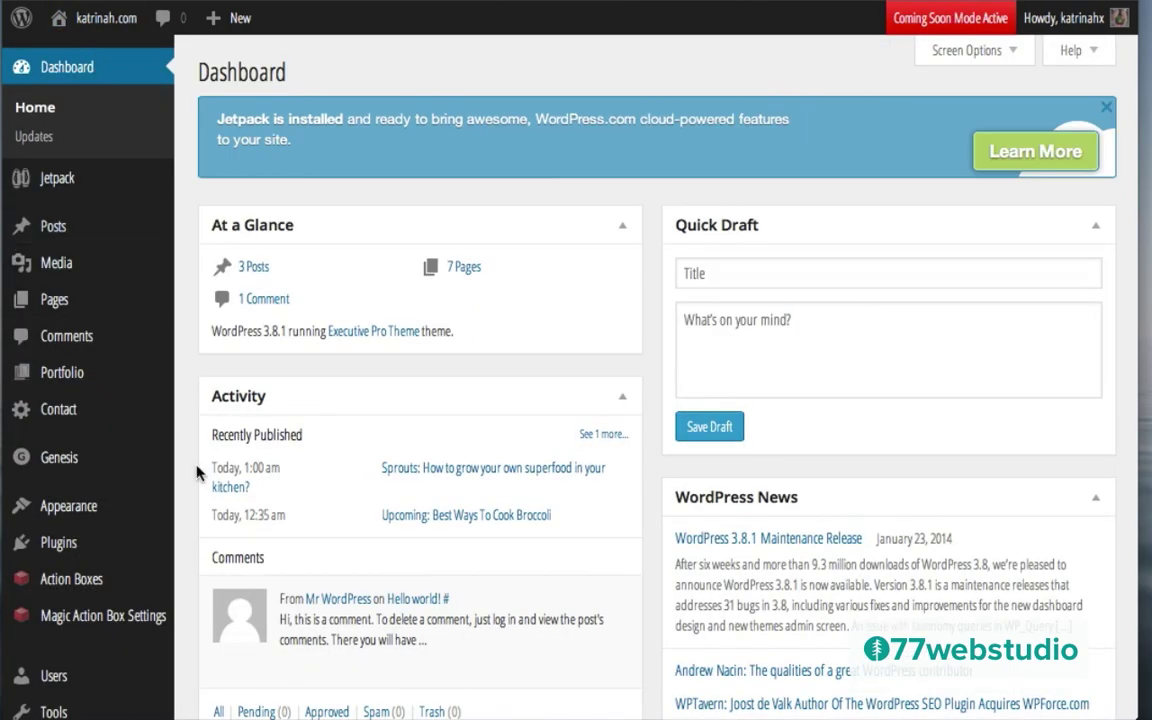
Step: Set the Thumbnail Height in Media Settings to 300 for 300 × 300 thumbnails, and save
{"action": "scroll", "coordinate": [198, 470], "scroll_direction": "down", "scroll_amount": 3}
{"action": "mouse_move", "coordinate": [51, 553]}
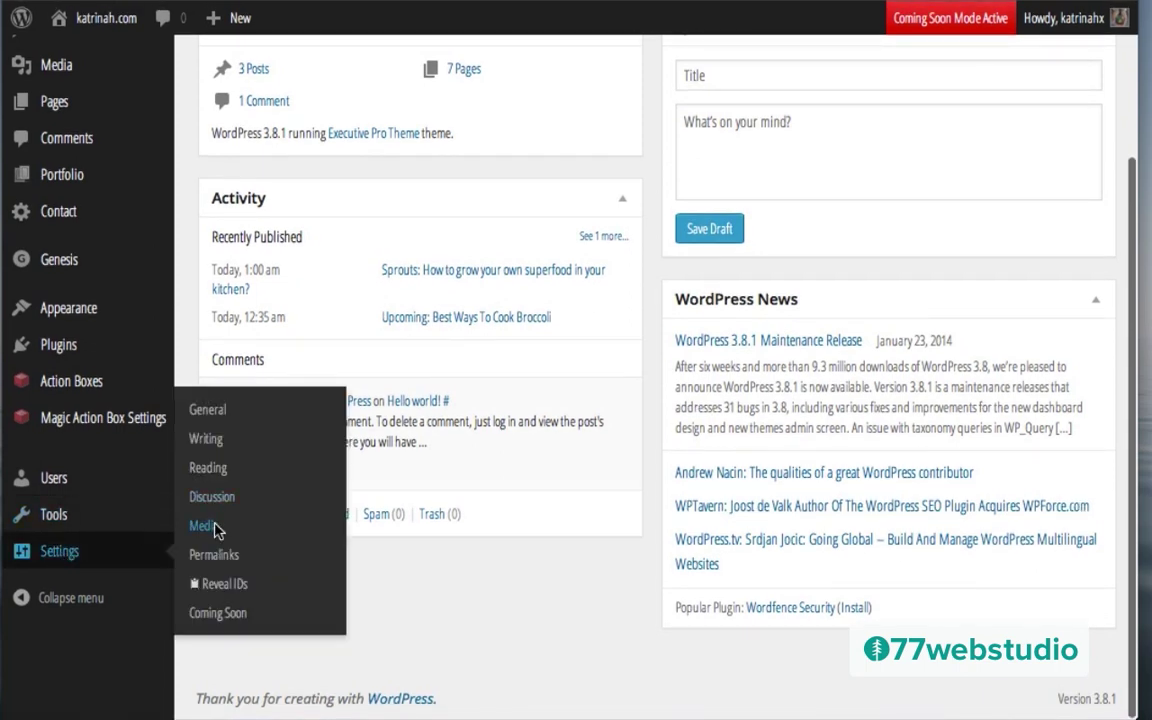
{"action": "left_click", "coordinate": [216, 530]}
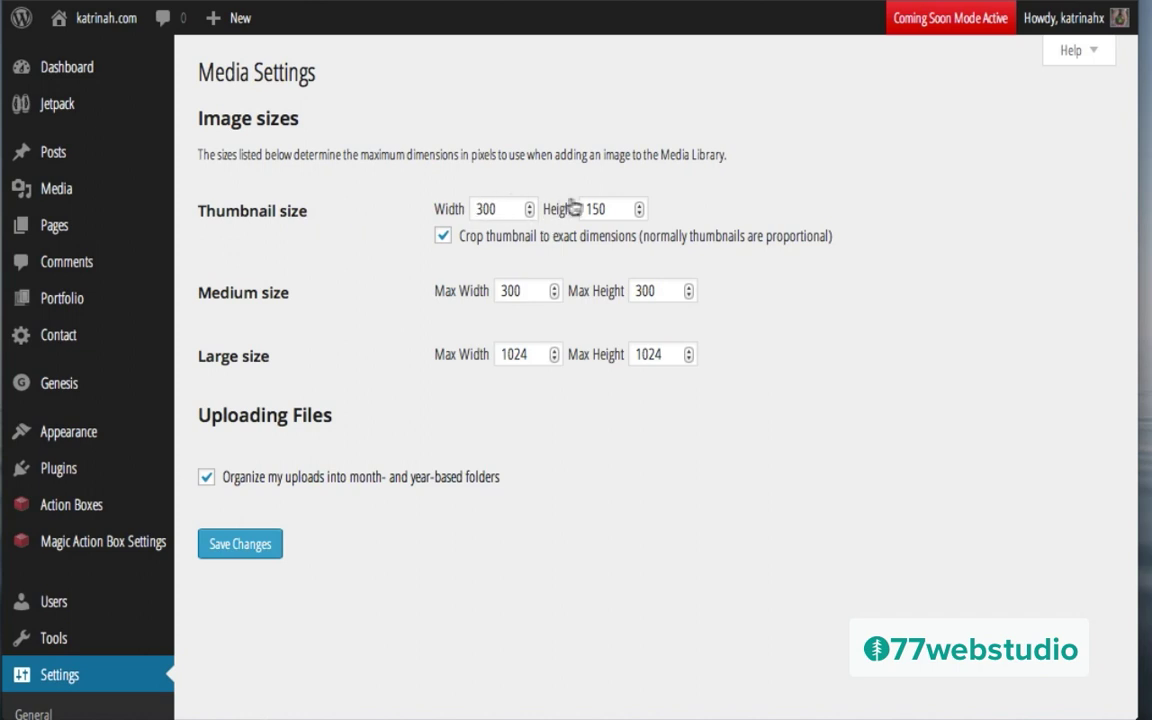
{"action": "left_click", "coordinate": [603, 208]}
{"action": "double_click", "coordinate": [603, 208]}
{"action": "type", "text": "300"}
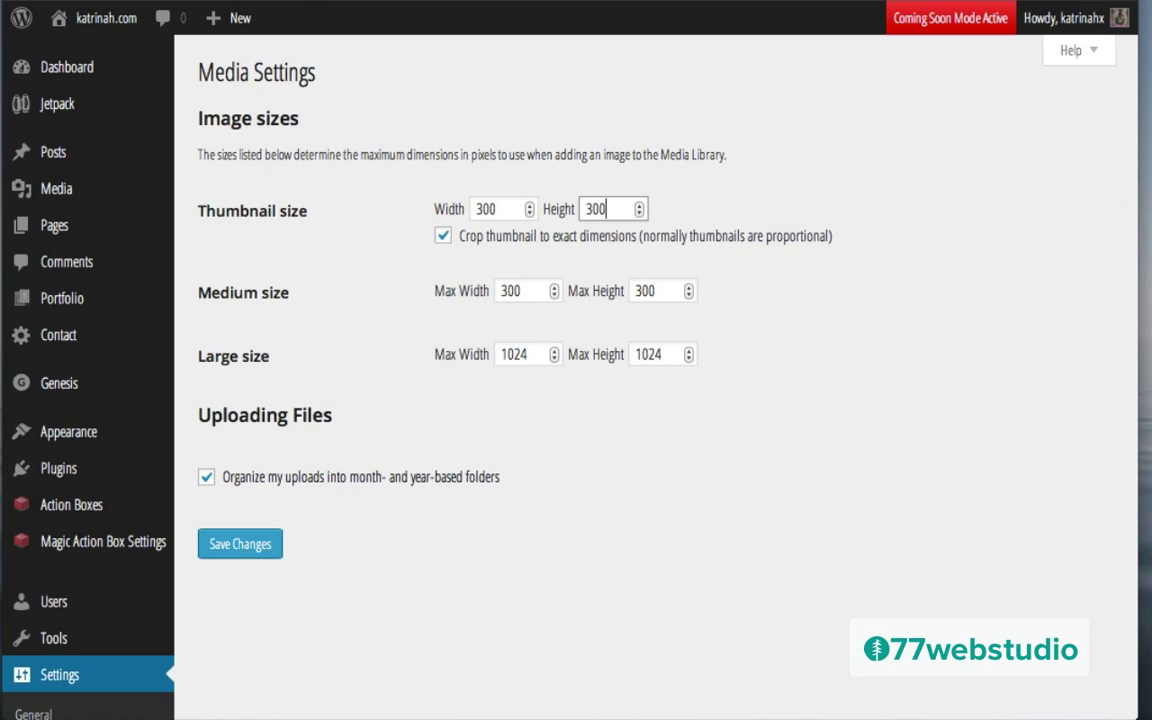
{"action": "left_click", "coordinate": [383, 383]}
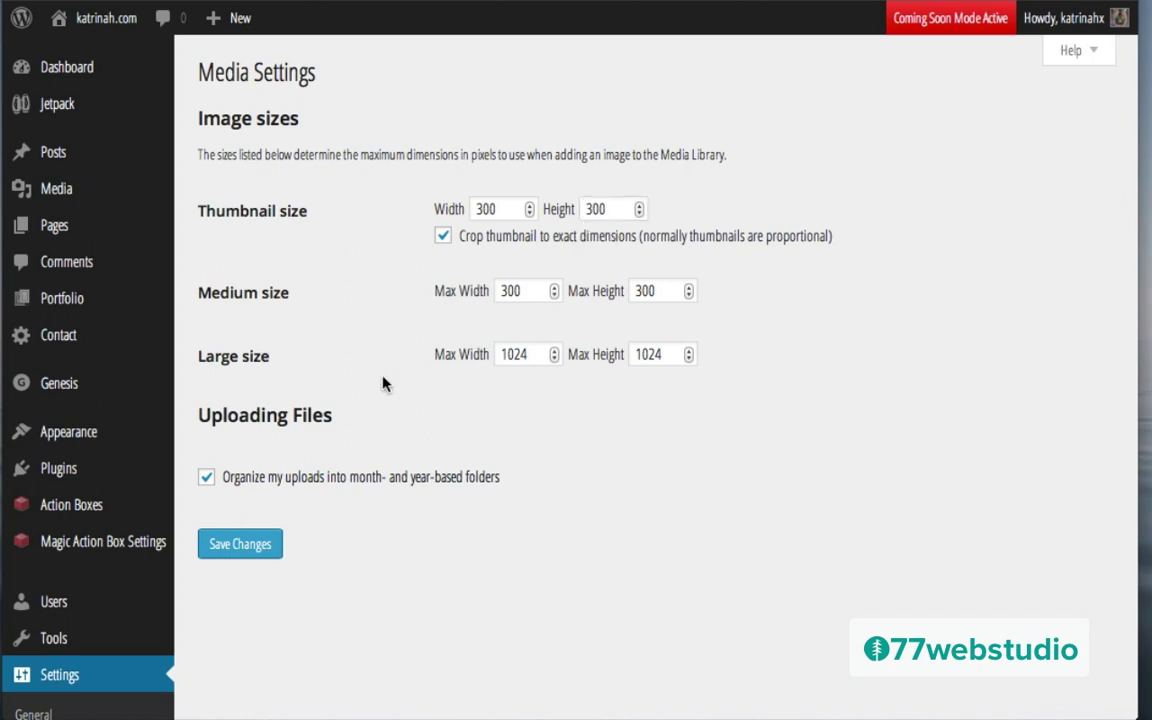
{"action": "left_click", "coordinate": [241, 545]}
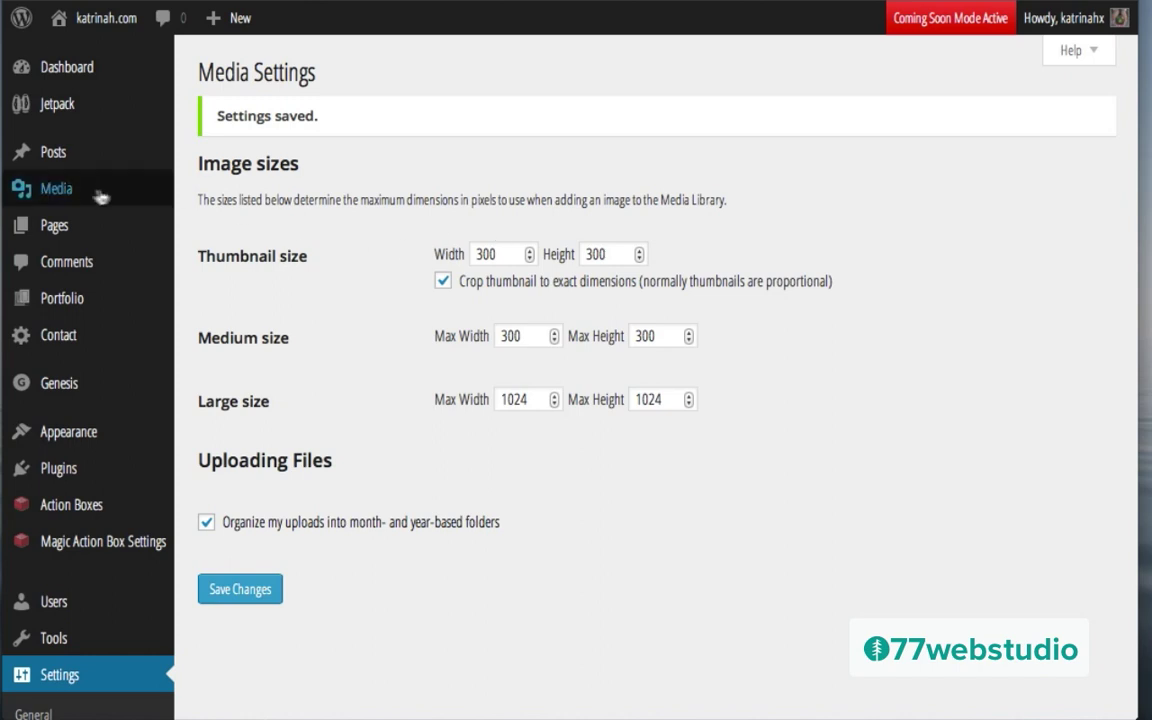
Step: In the Media Library, select the Sprouts, Tofu, Coconut, Curry and Green Juice recipe images
{"action": "mouse_move", "coordinate": [57, 196]}
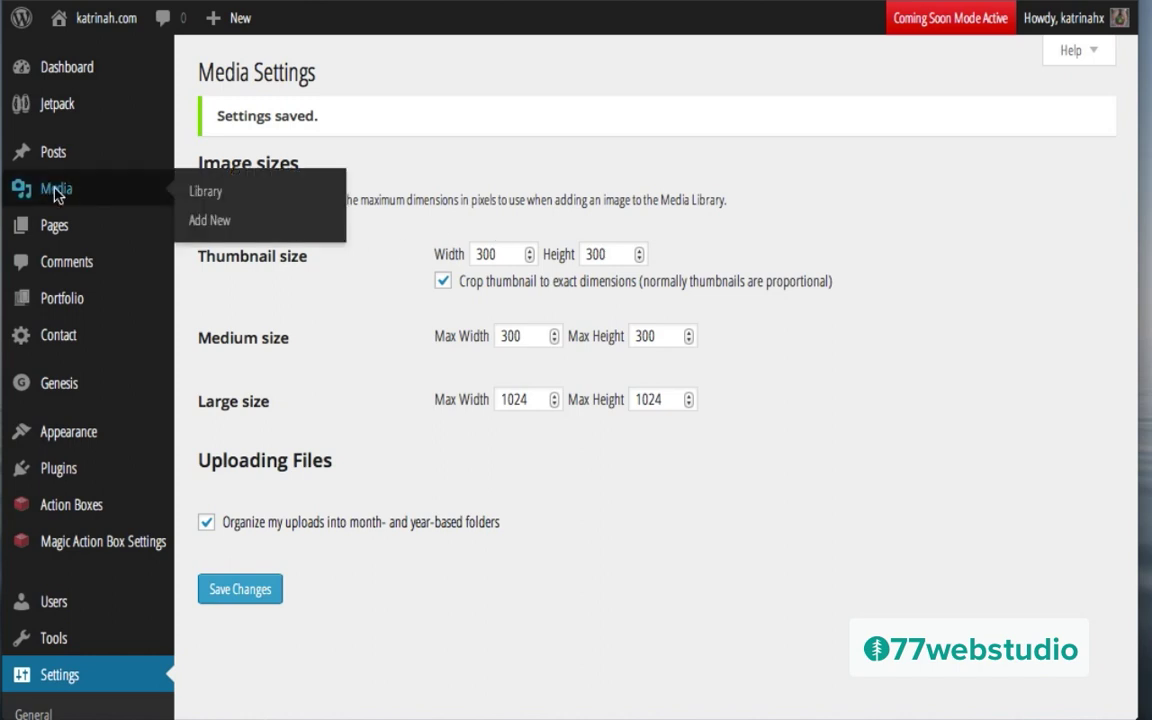
{"action": "left_click", "coordinate": [57, 192]}
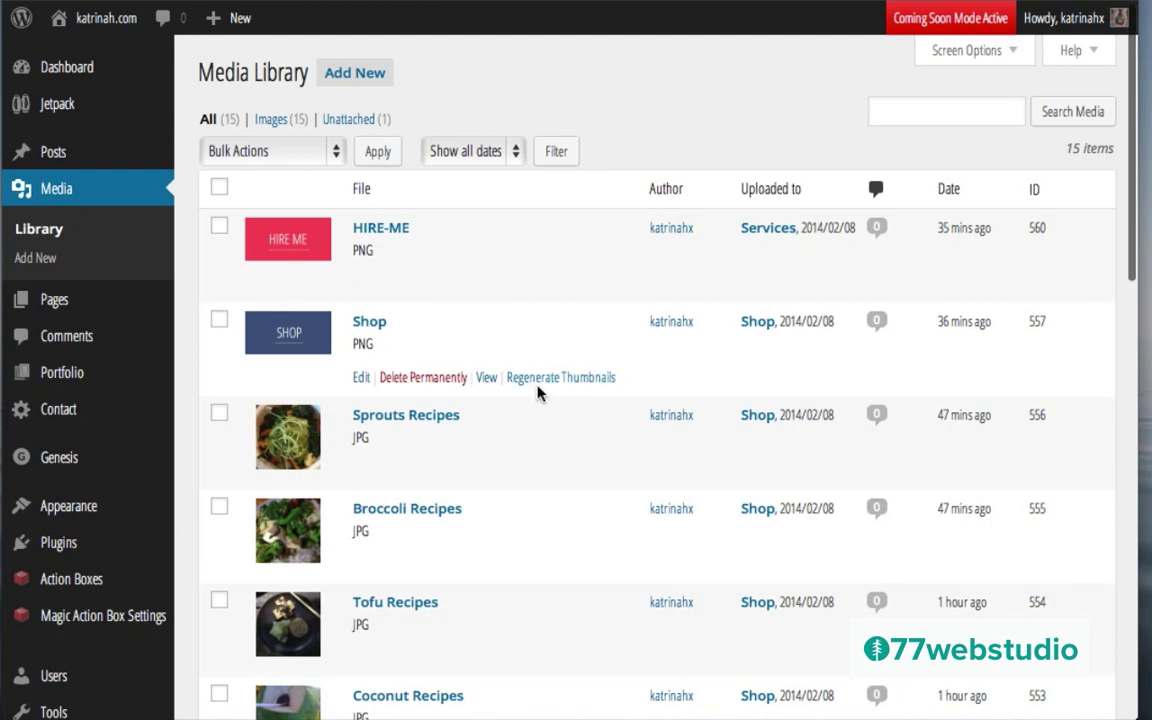
{"action": "scroll", "coordinate": [537, 393], "scroll_direction": "down", "scroll_amount": 3}
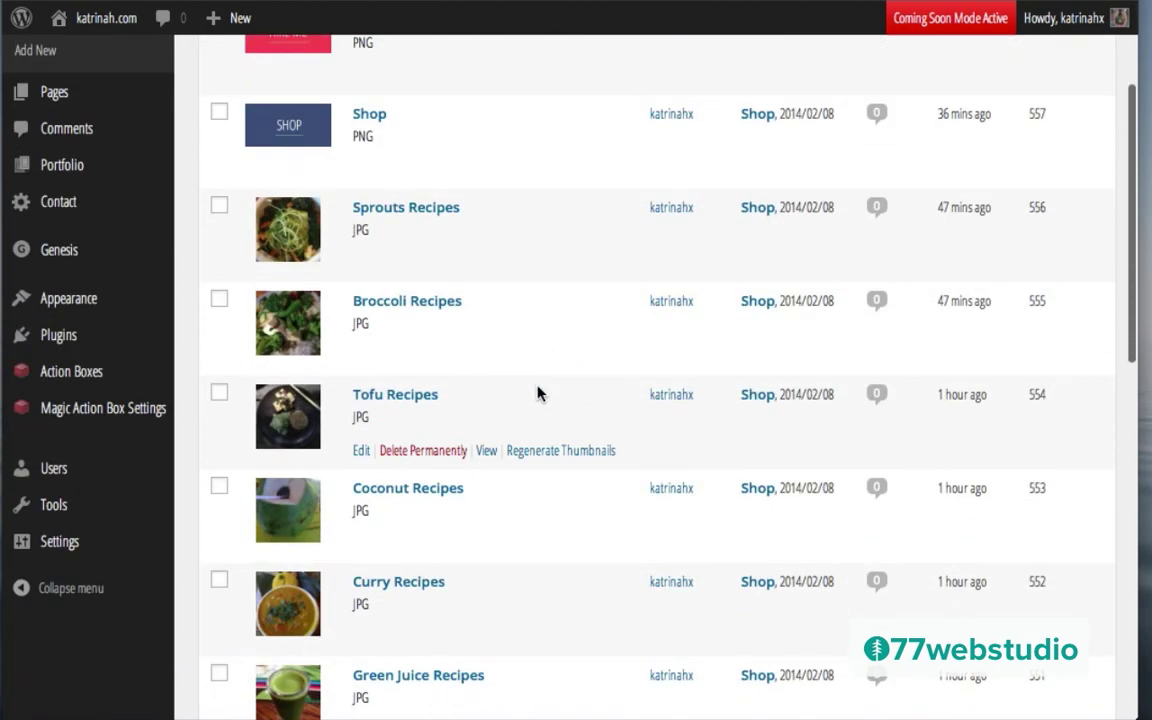
{"action": "left_click", "coordinate": [221, 208]}
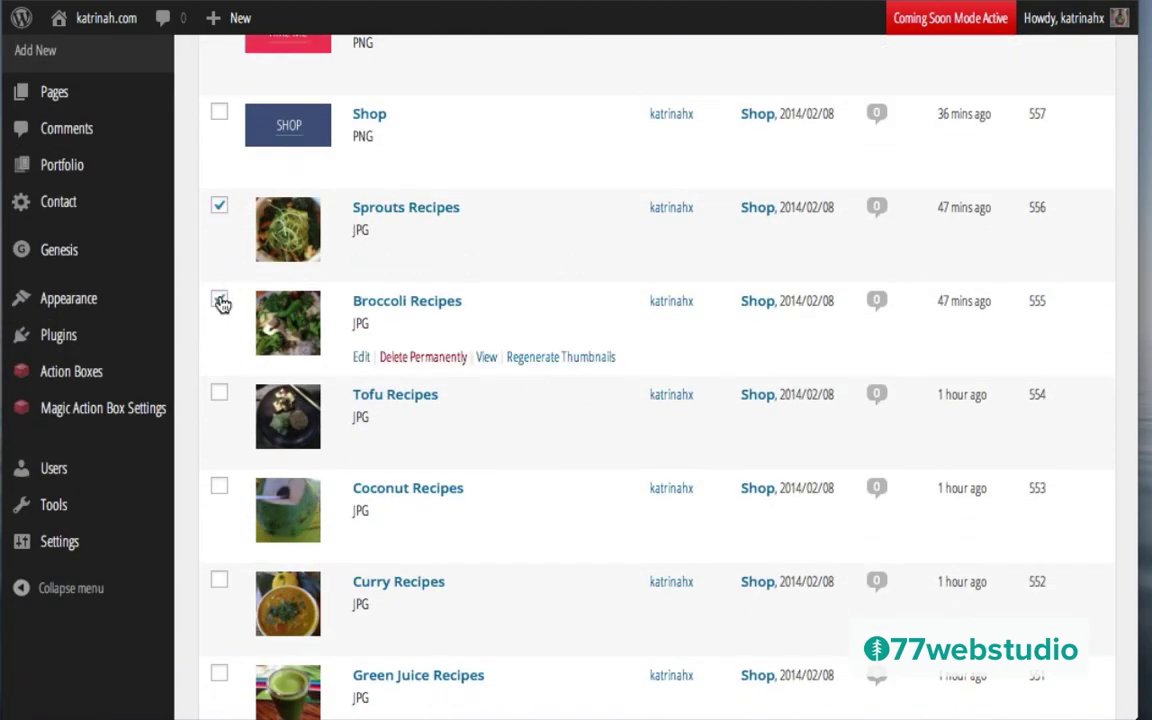
{"action": "left_click", "coordinate": [220, 393]}
{"action": "left_click", "coordinate": [220, 487]}
{"action": "left_click", "coordinate": [221, 581]}
{"action": "left_click", "coordinate": [219, 673]}
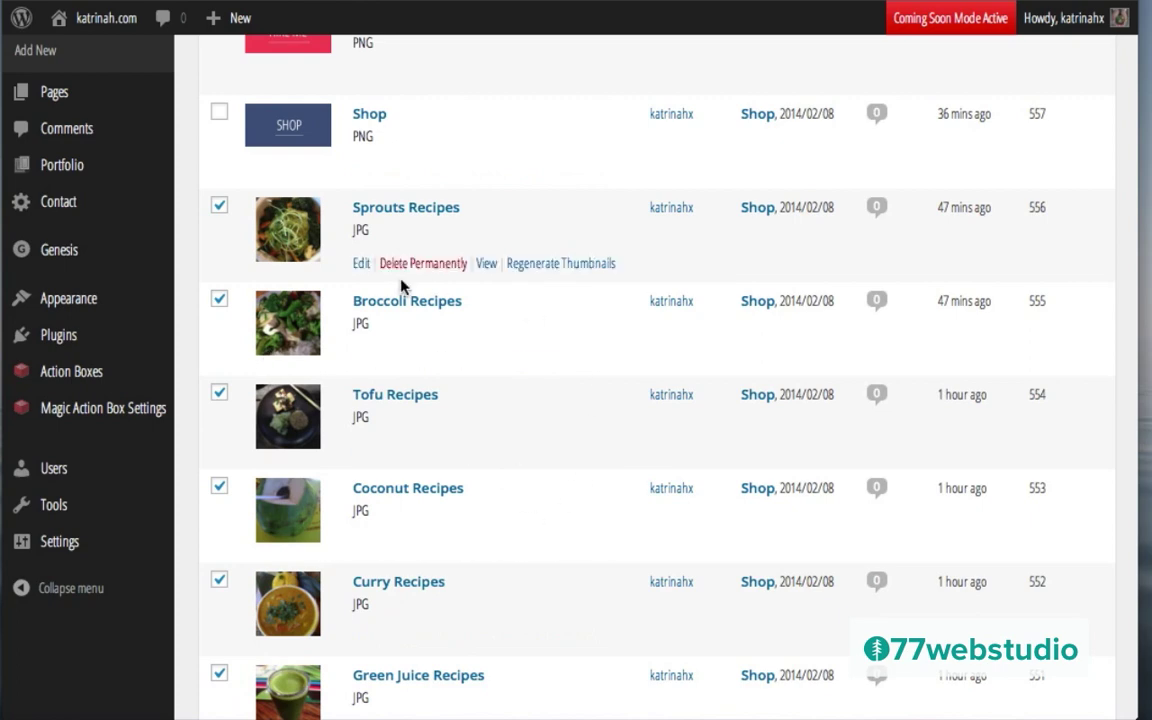
Step: Apply the Regenerate Thumbnails bulk action to the selected recipe images
{"action": "scroll", "coordinate": [405, 287], "scroll_direction": "up", "scroll_amount": 3}
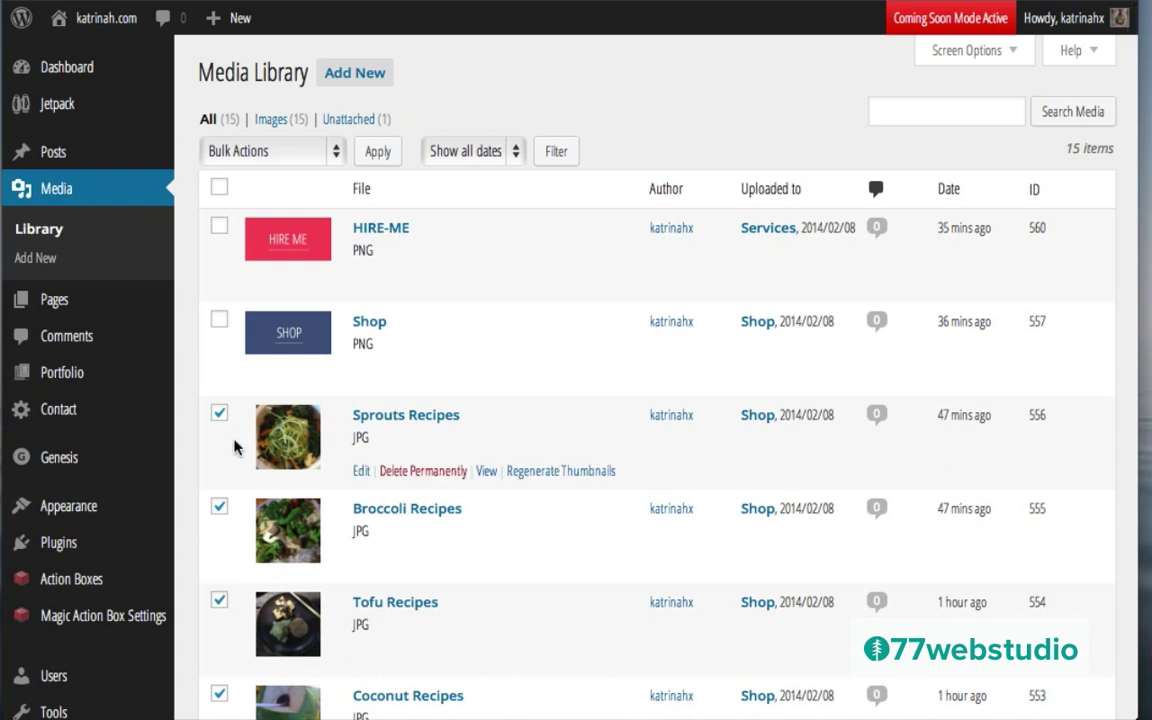
{"action": "left_click", "coordinate": [232, 150]}
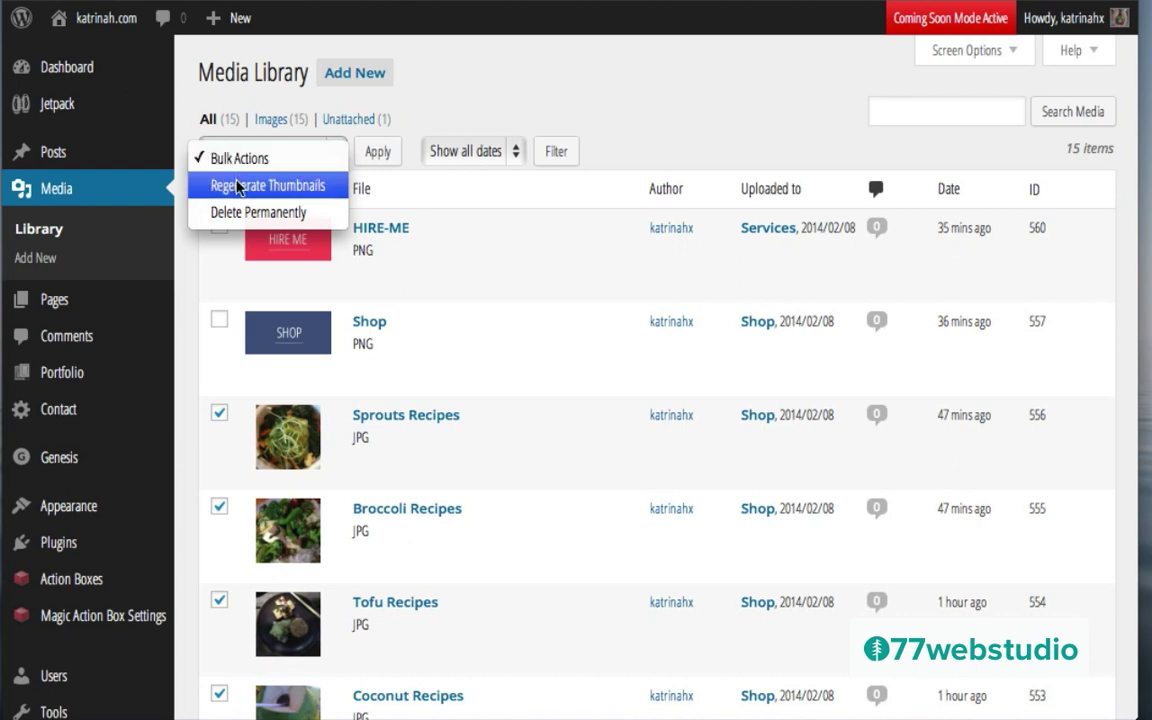
{"action": "left_click", "coordinate": [237, 186]}
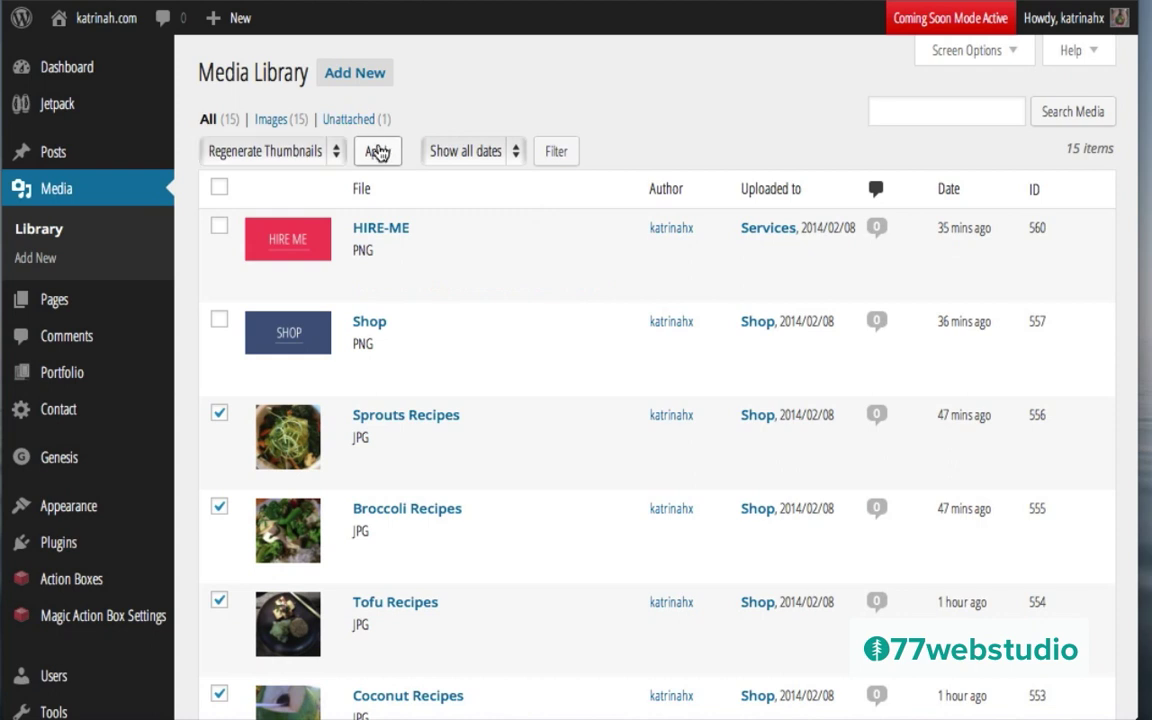
{"action": "left_click", "coordinate": [378, 151]}
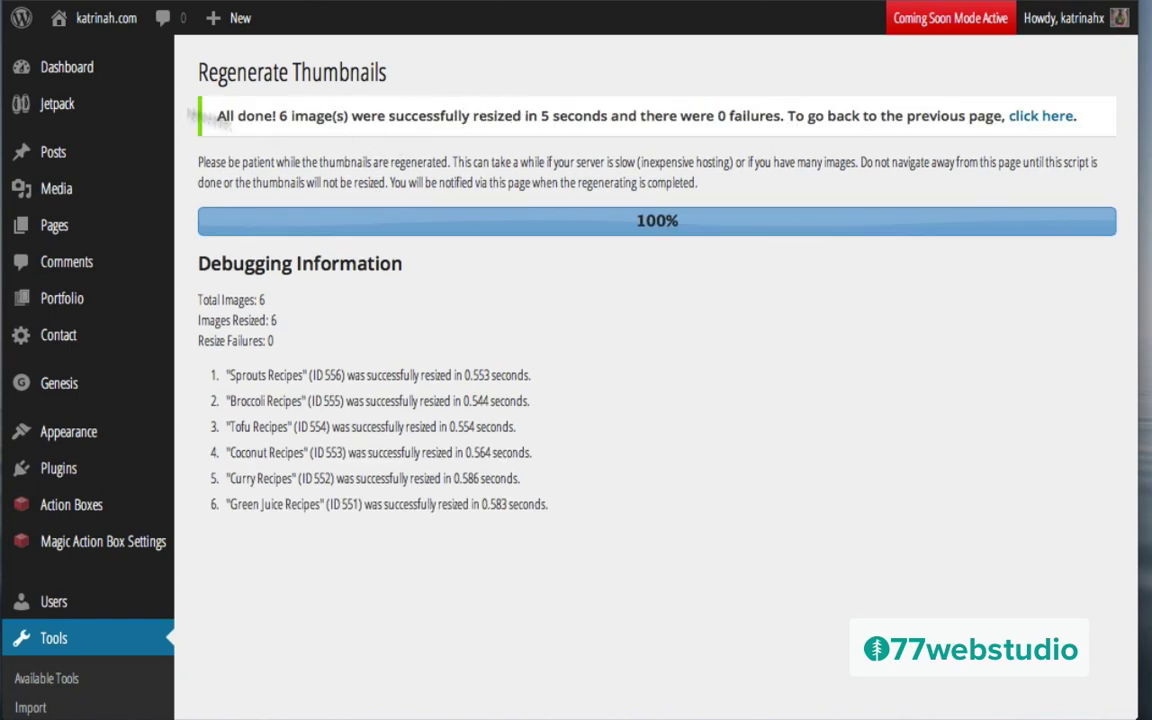
Step: Visit the public site and open its Shop page to view the recipe gallery
{"action": "mouse_move", "coordinate": [99, 21]}
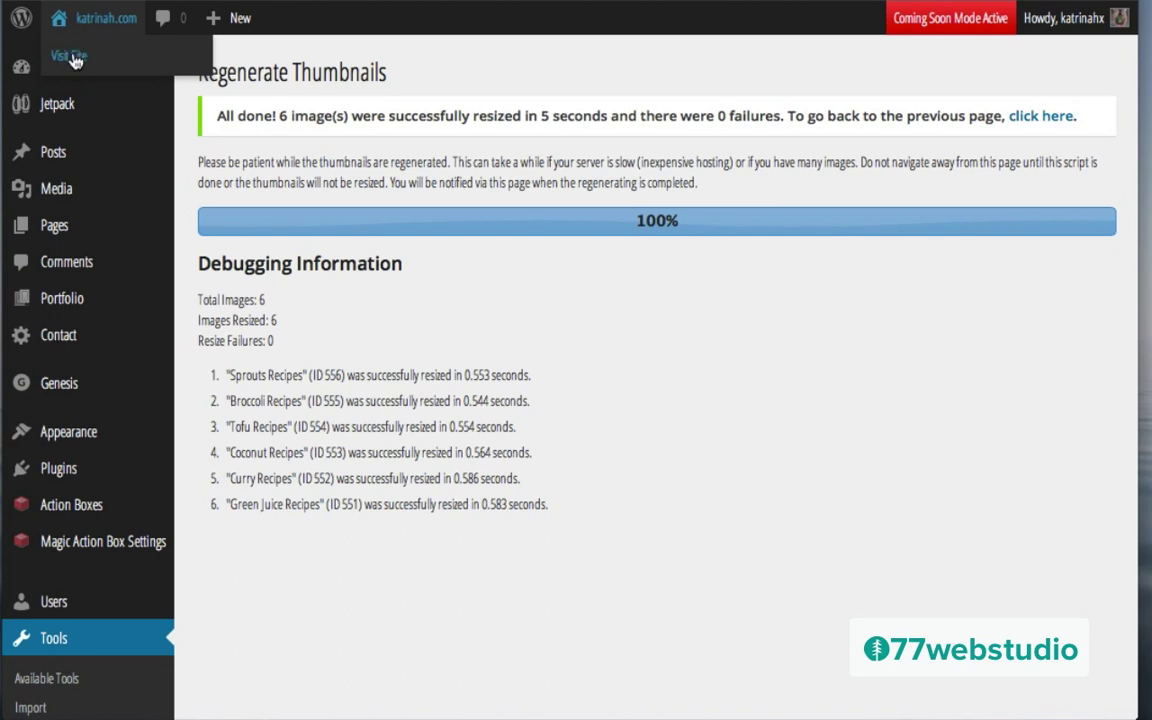
{"action": "left_click", "coordinate": [75, 58]}
{"action": "scroll", "coordinate": [537, 342], "scroll_direction": "down", "scroll_amount": 3}
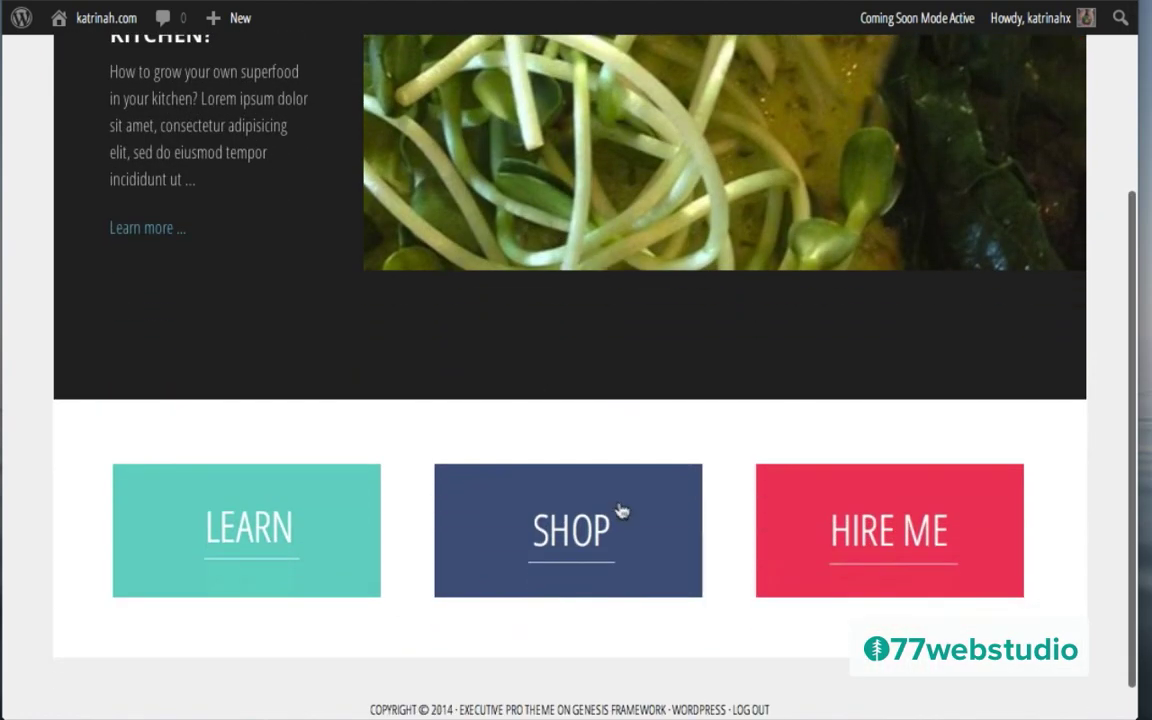
{"action": "left_click", "coordinate": [559, 537]}
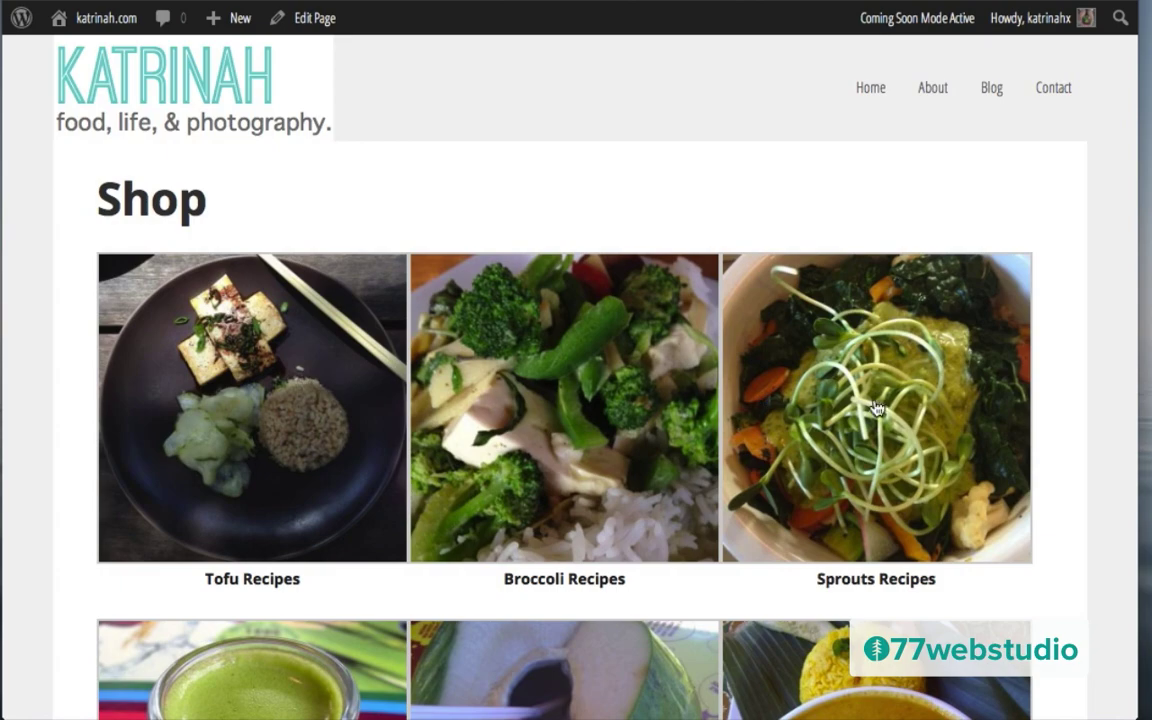
{"action": "scroll", "coordinate": [406, 432], "scroll_direction": "down", "scroll_amount": 5}
{"action": "scroll", "coordinate": [406, 432], "scroll_direction": "up", "scroll_amount": 5}
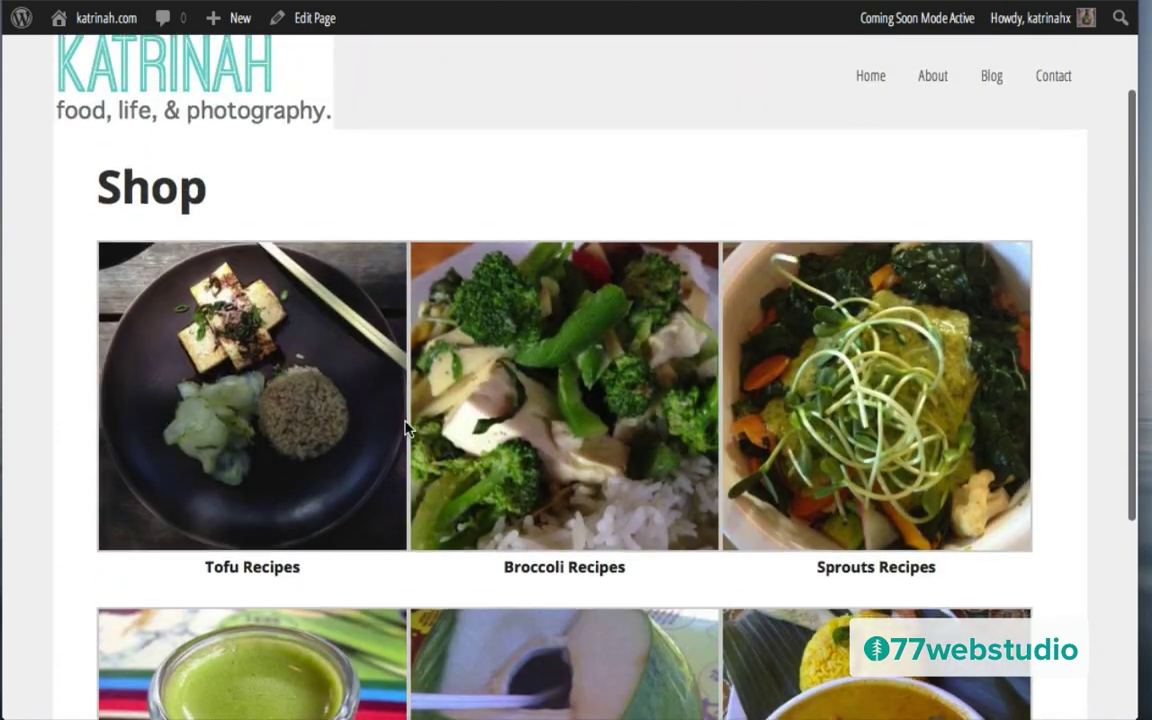
{"action": "scroll", "coordinate": [404, 430], "scroll_direction": "down", "scroll_amount": 3}
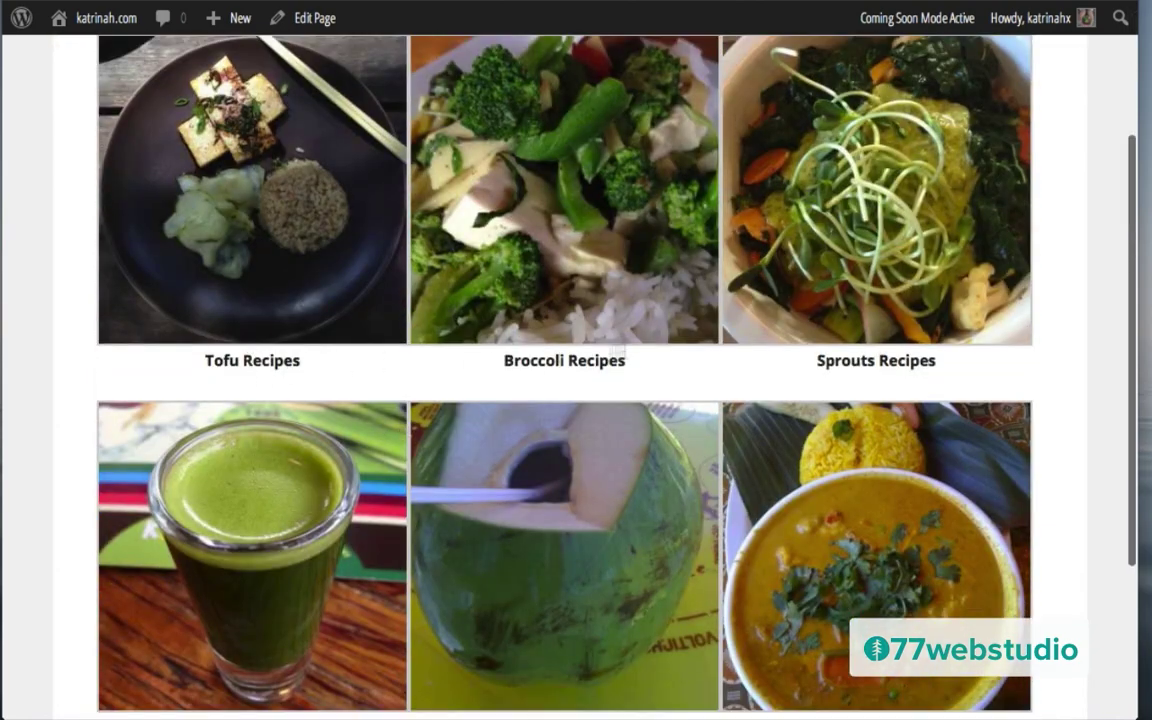
{"action": "scroll", "coordinate": [535, 424], "scroll_direction": "down", "scroll_amount": 3}
{"action": "scroll", "coordinate": [535, 424], "scroll_direction": "up", "scroll_amount": 5}
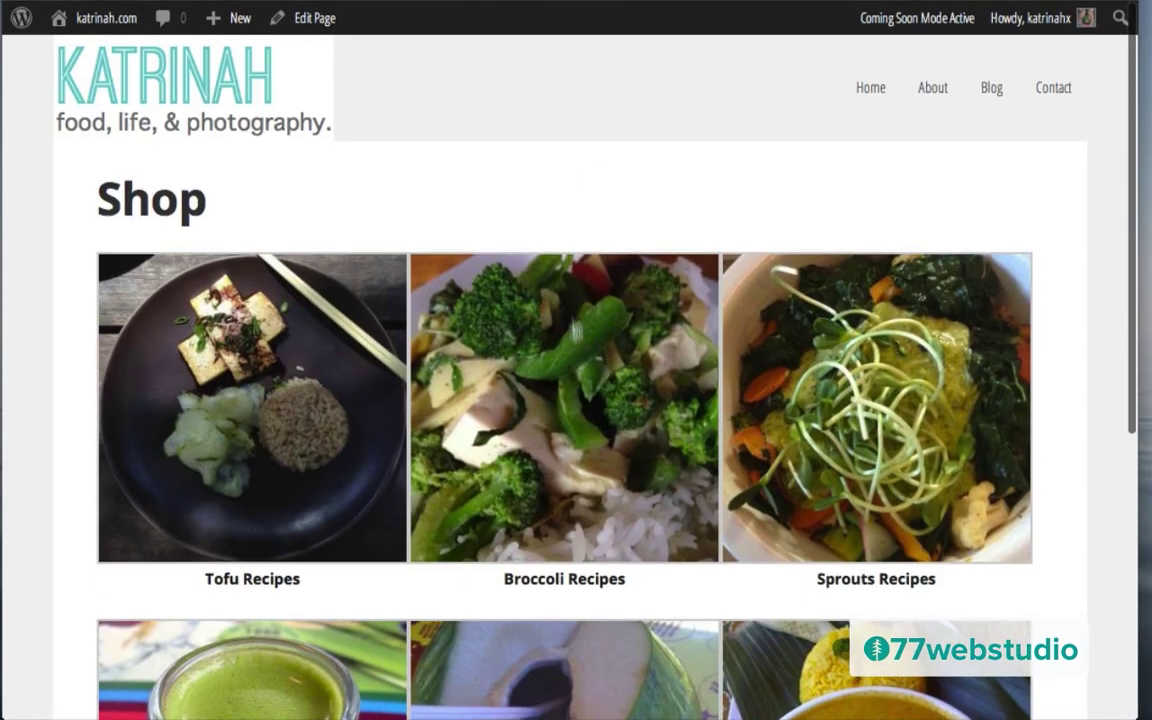
Step: View the Tofu Recipes image page, then return to the Shop page
{"action": "left_click", "coordinate": [220, 390]}
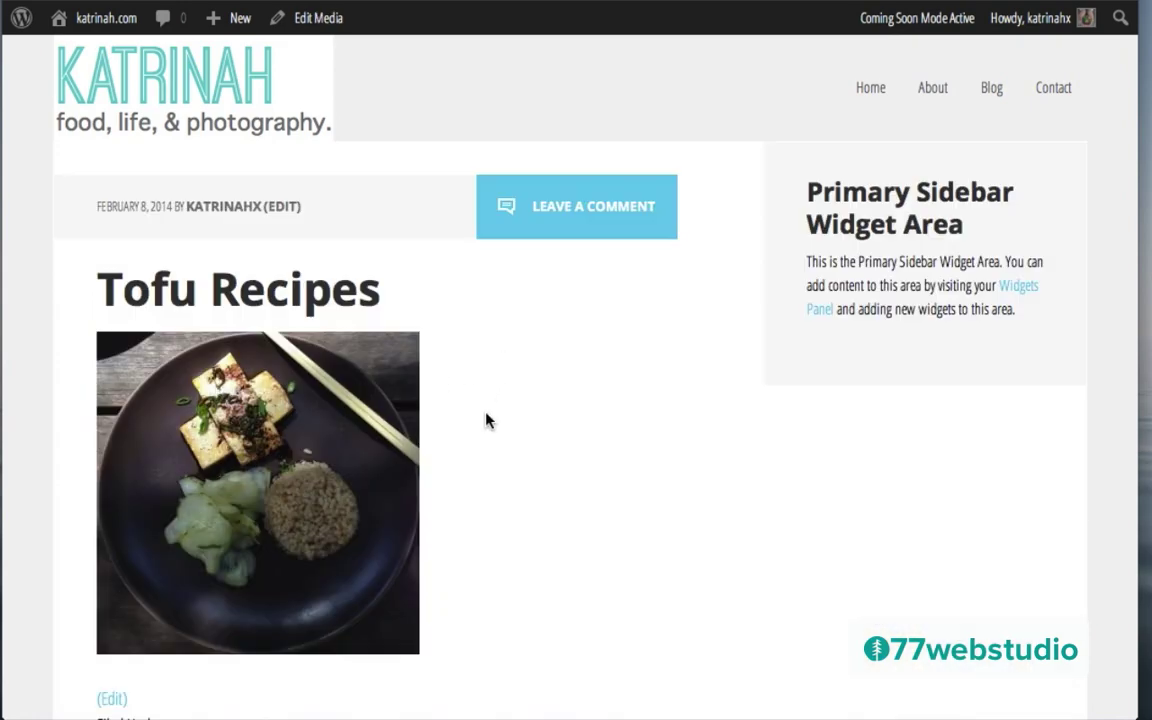
{"action": "scroll", "coordinate": [487, 420], "scroll_direction": "down", "scroll_amount": 3}
{"action": "scroll", "coordinate": [487, 420], "scroll_direction": "up", "scroll_amount": 3}
{"action": "key", "text": "super+Left"}
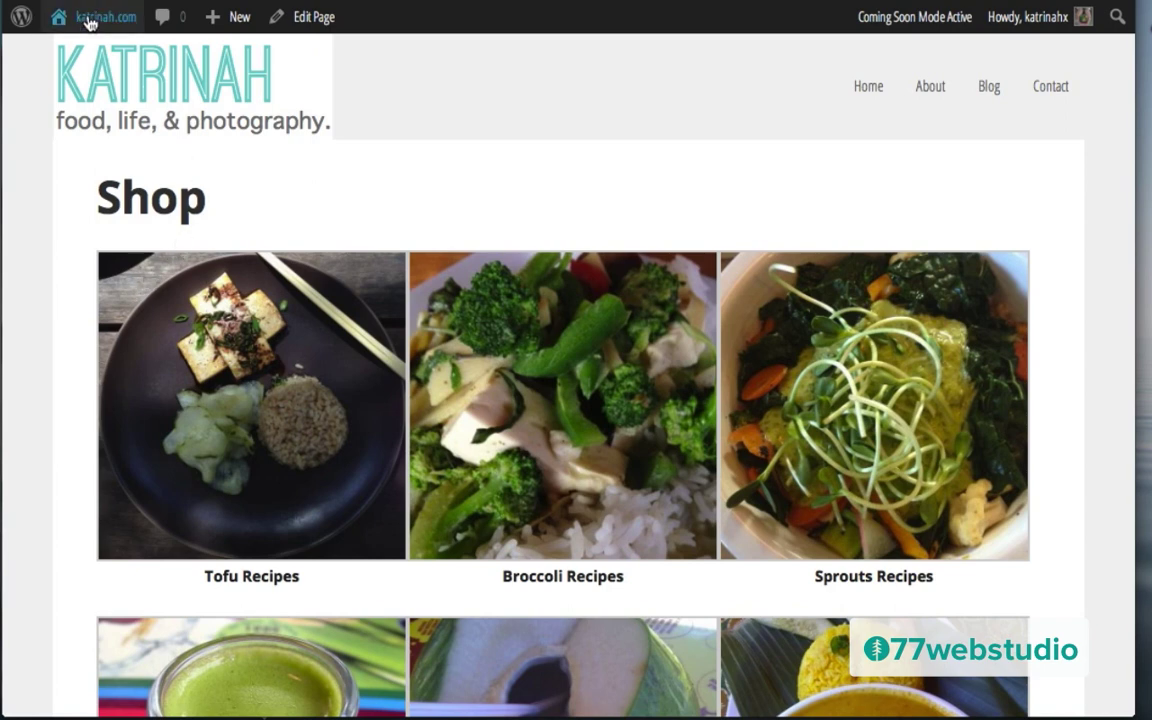
{"action": "mouse_move", "coordinate": [90, 20]}
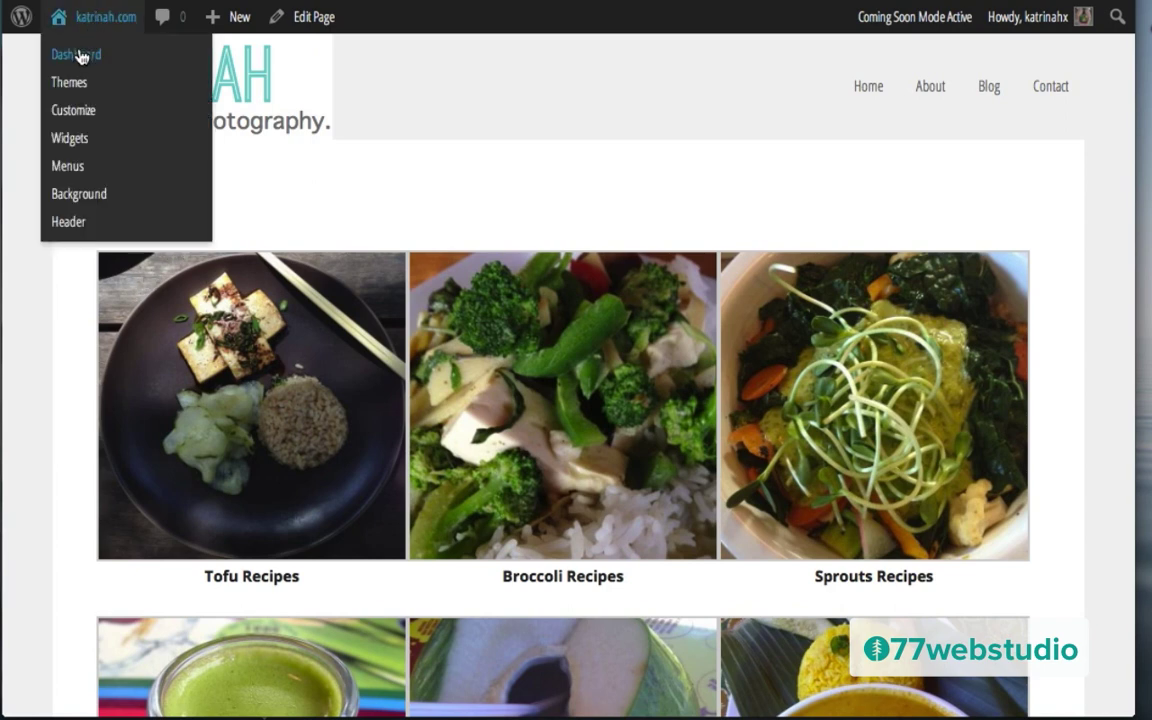
Step: Return to the admin dashboard and review the list of installed plugins
{"action": "left_click", "coordinate": [80, 56]}
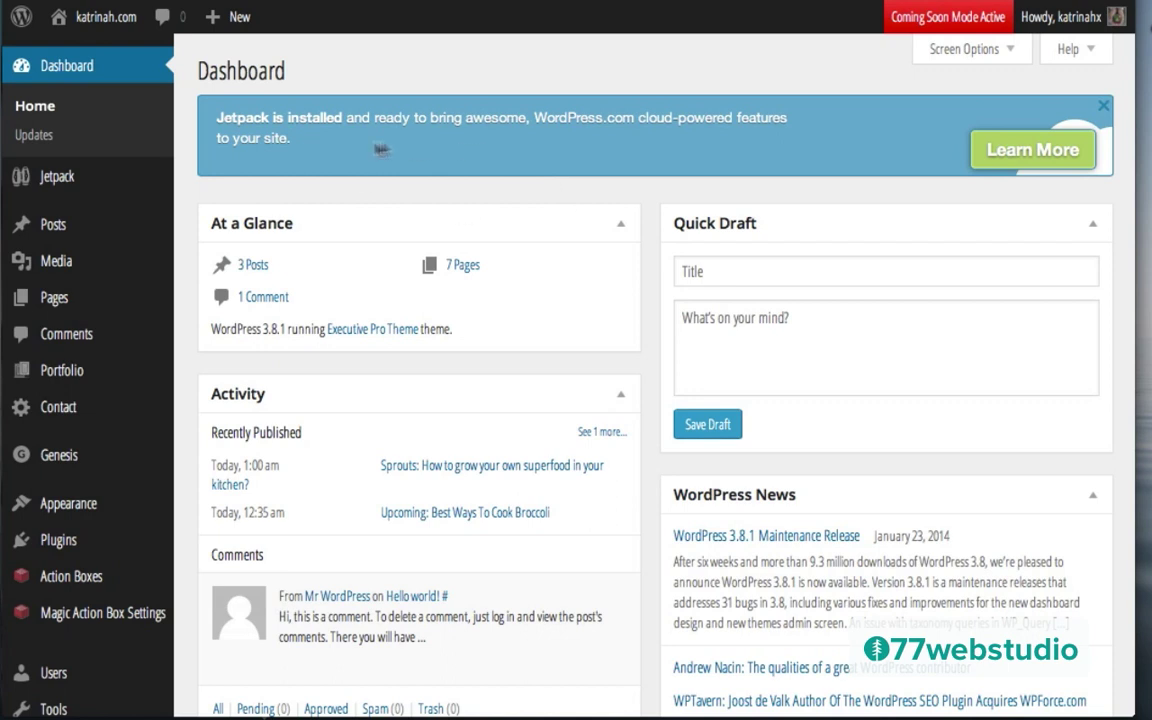
{"action": "mouse_move", "coordinate": [34, 540]}
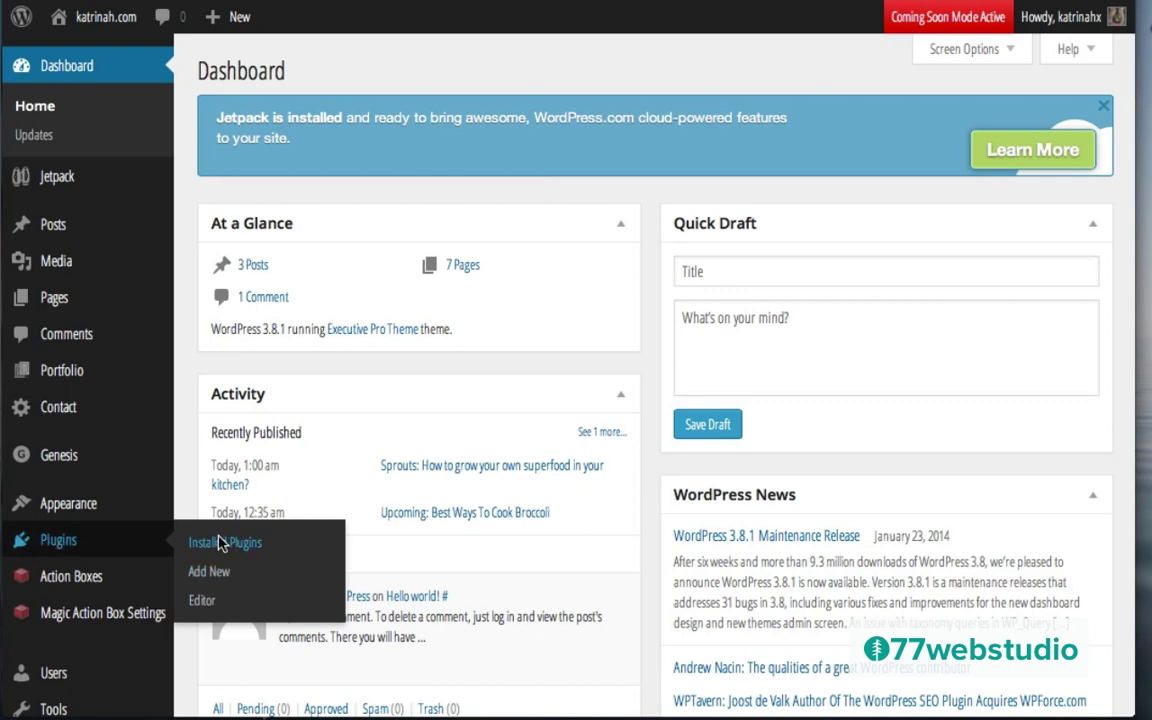
{"action": "left_click", "coordinate": [222, 543]}
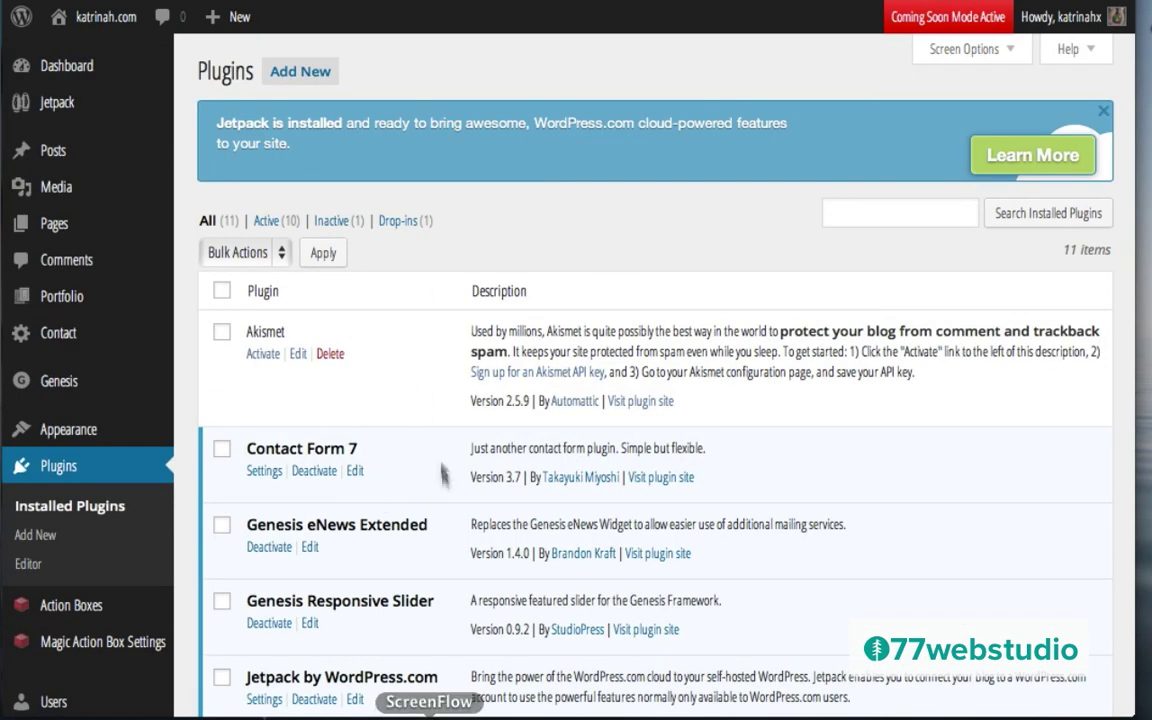
{"action": "scroll", "coordinate": [437, 441], "scroll_direction": "down", "scroll_amount": 4}
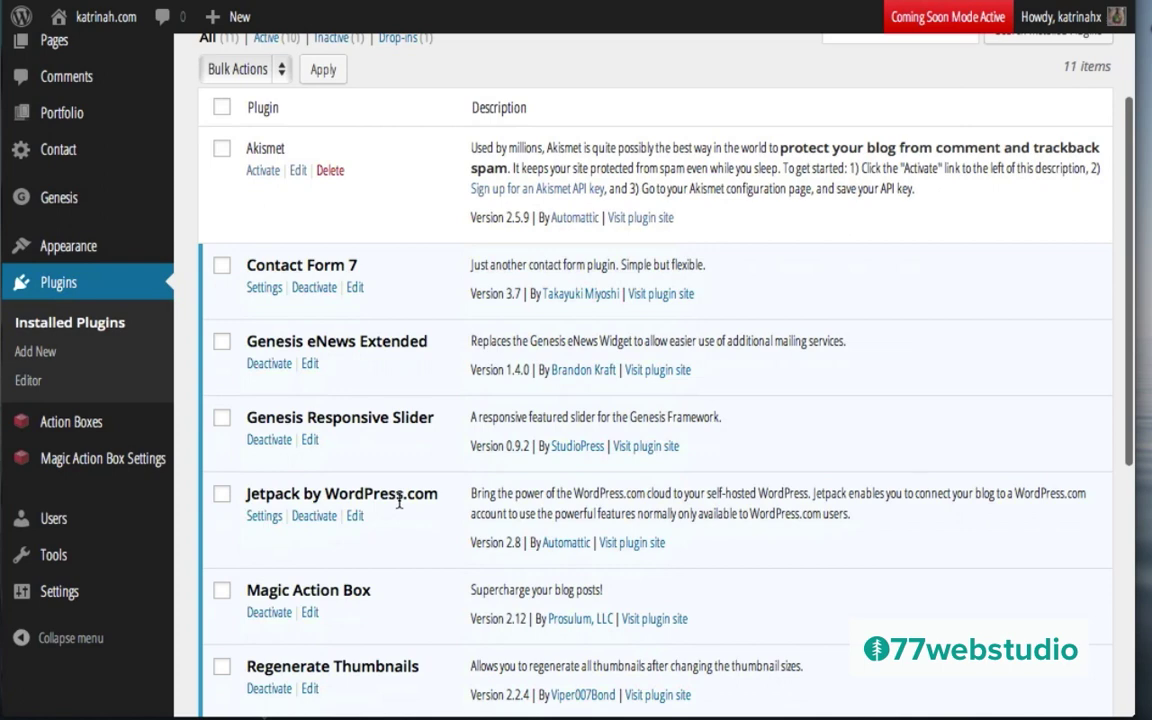
{"action": "scroll", "coordinate": [399, 502], "scroll_direction": "up", "scroll_amount": 4}
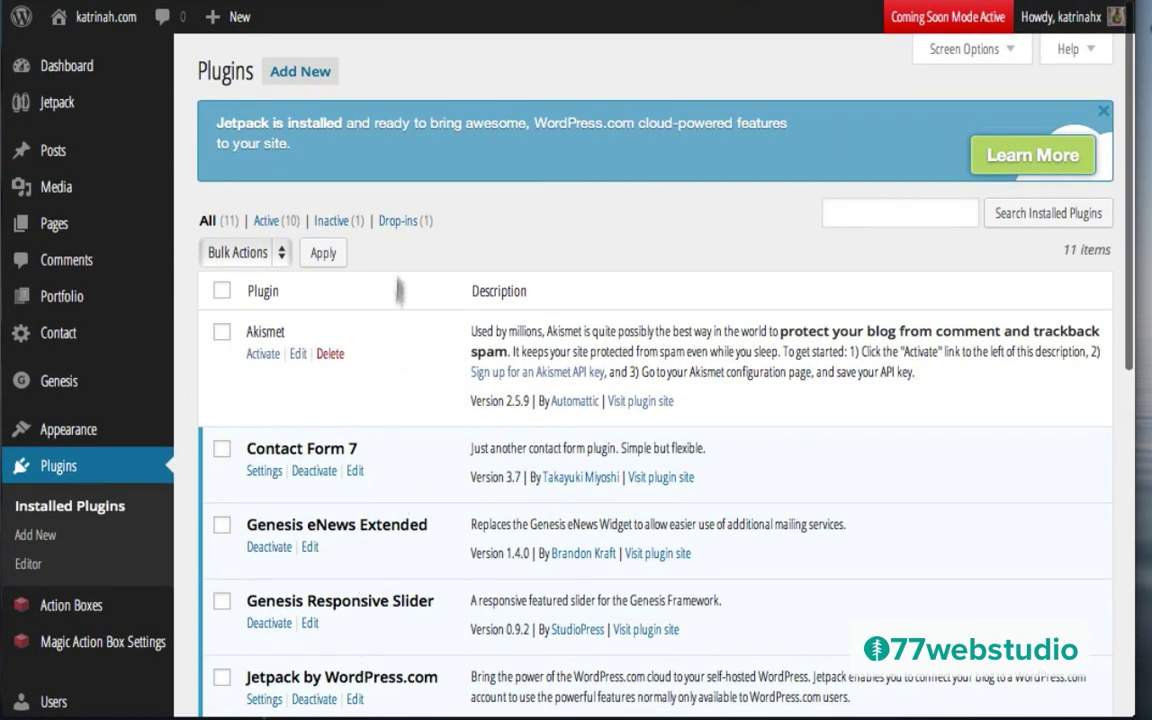
Step: Search Add New plugins for 'jetpack', then go back to the Dashboard
{"action": "left_click", "coordinate": [298, 76]}
{"action": "type", "text": "jetpack"}
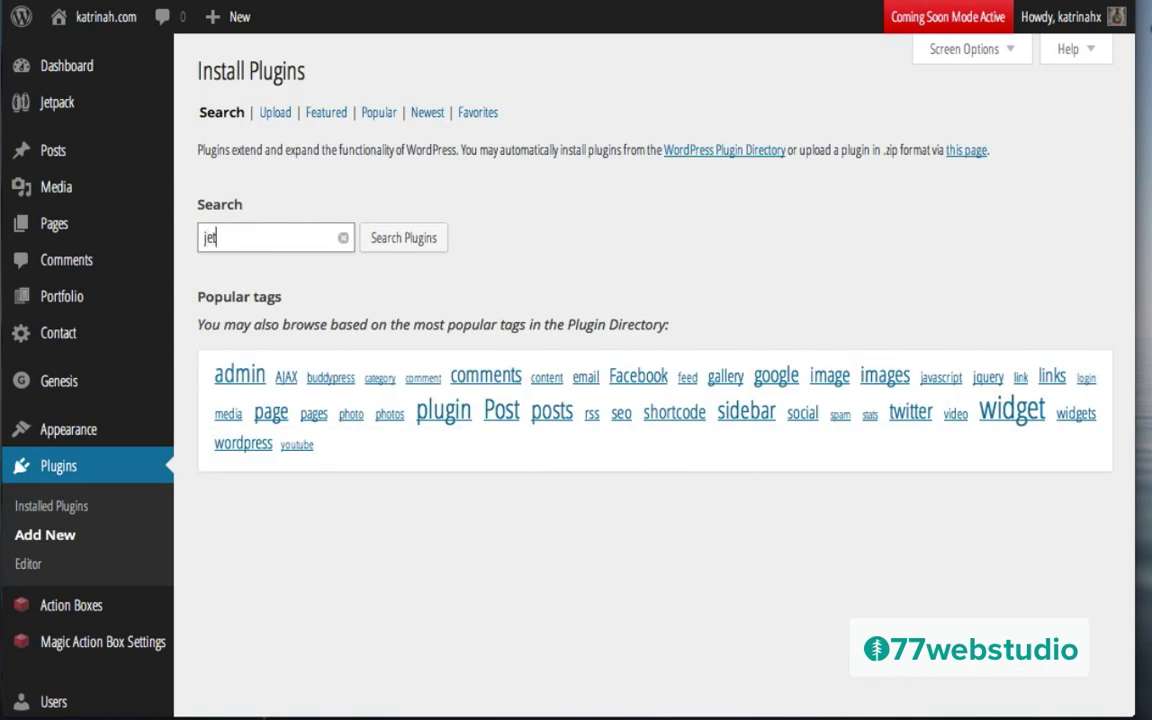
{"action": "left_click", "coordinate": [410, 240]}
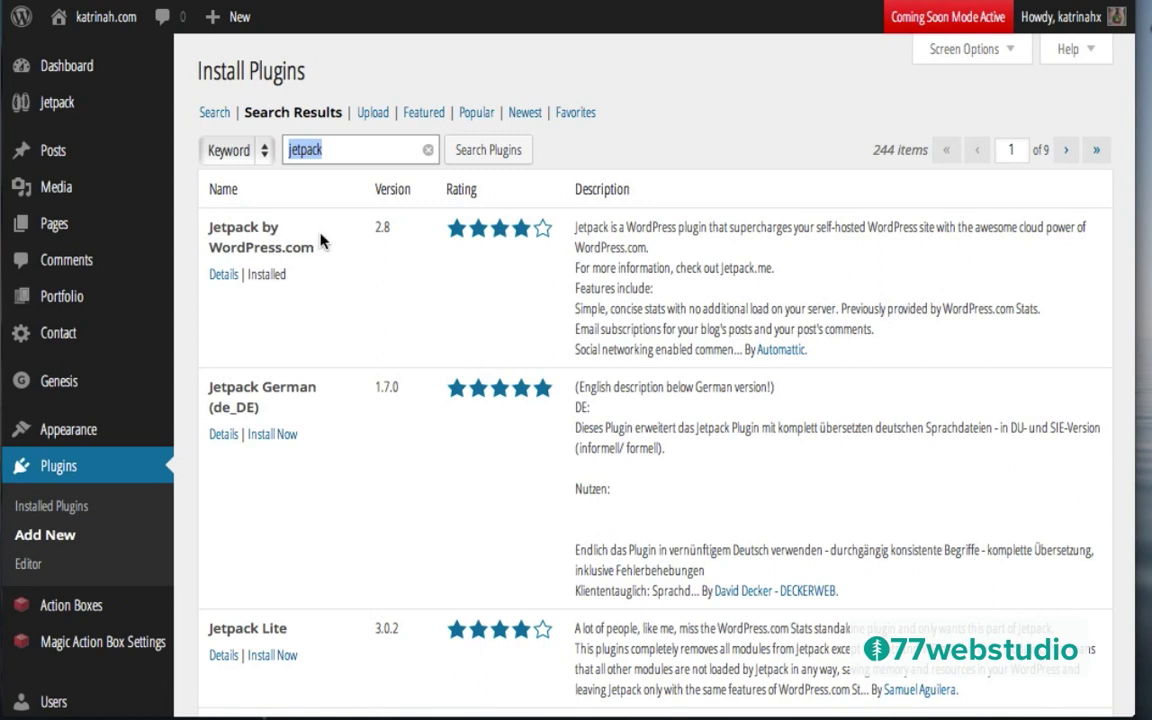
{"action": "left_click", "coordinate": [65, 67]}
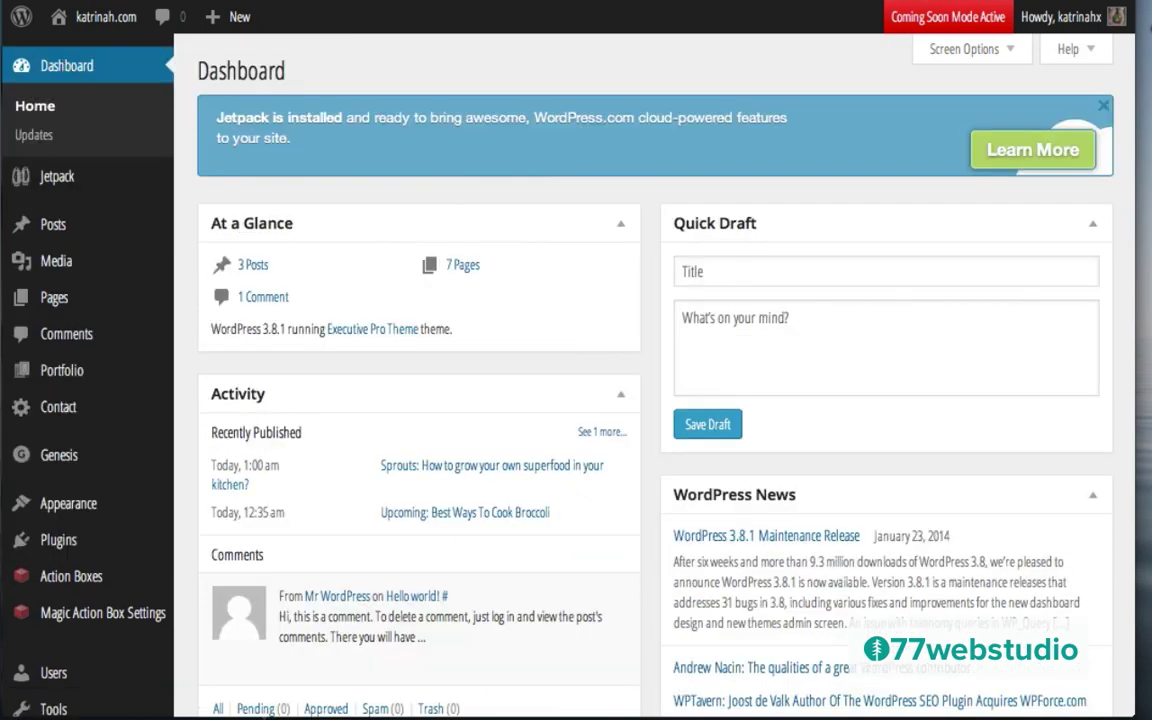
Step: From the Jetpack banner's Learn More page, choose Connect to WordPress.com
{"action": "left_click", "coordinate": [1030, 150]}
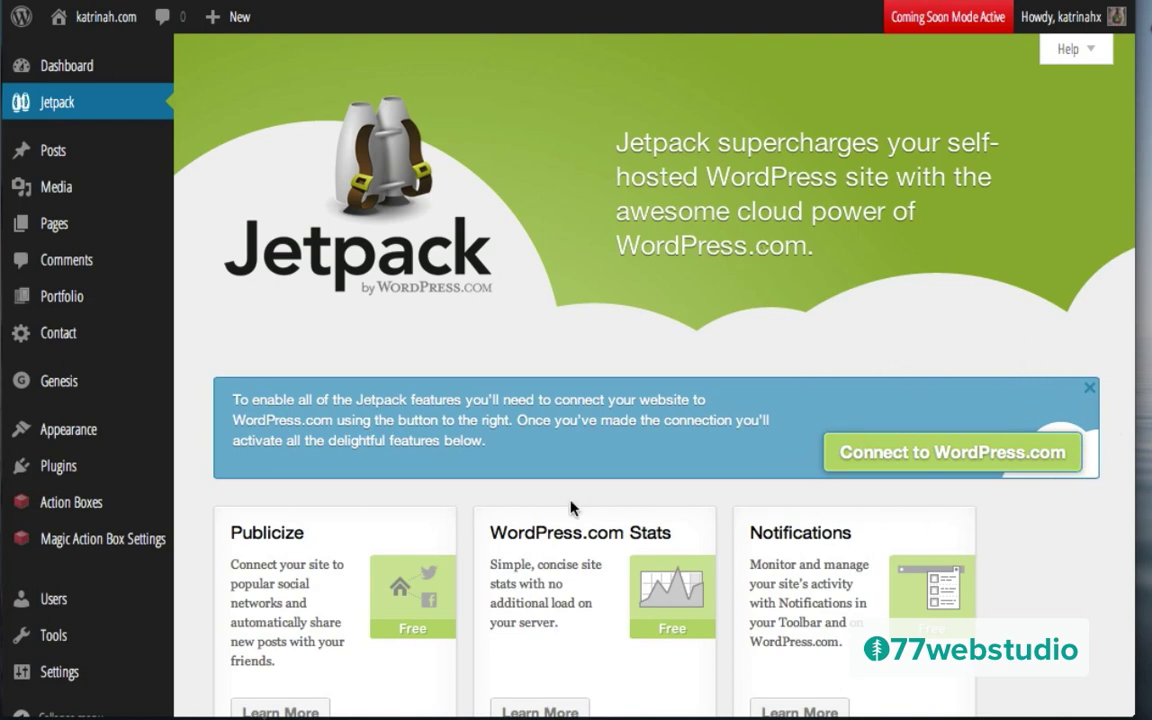
{"action": "scroll", "coordinate": [571, 507], "scroll_direction": "down", "scroll_amount": 5}
{"action": "scroll", "coordinate": [571, 507], "scroll_direction": "down", "scroll_amount": 10}
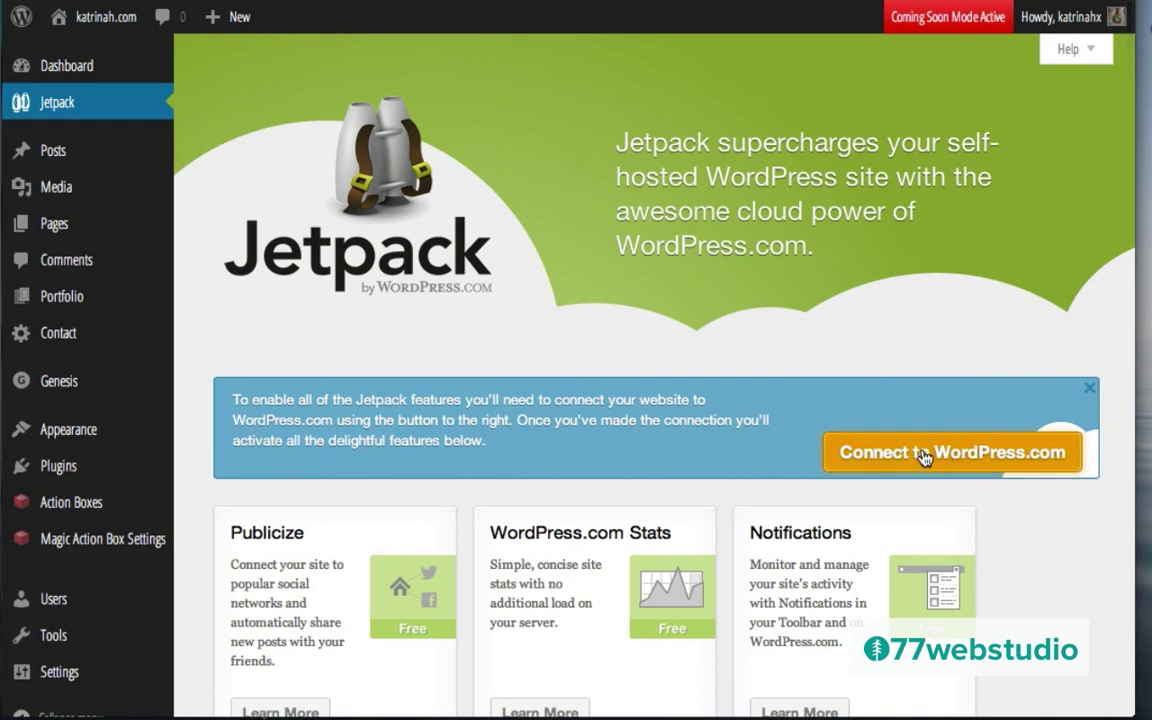
{"action": "left_click", "coordinate": [924, 455]}
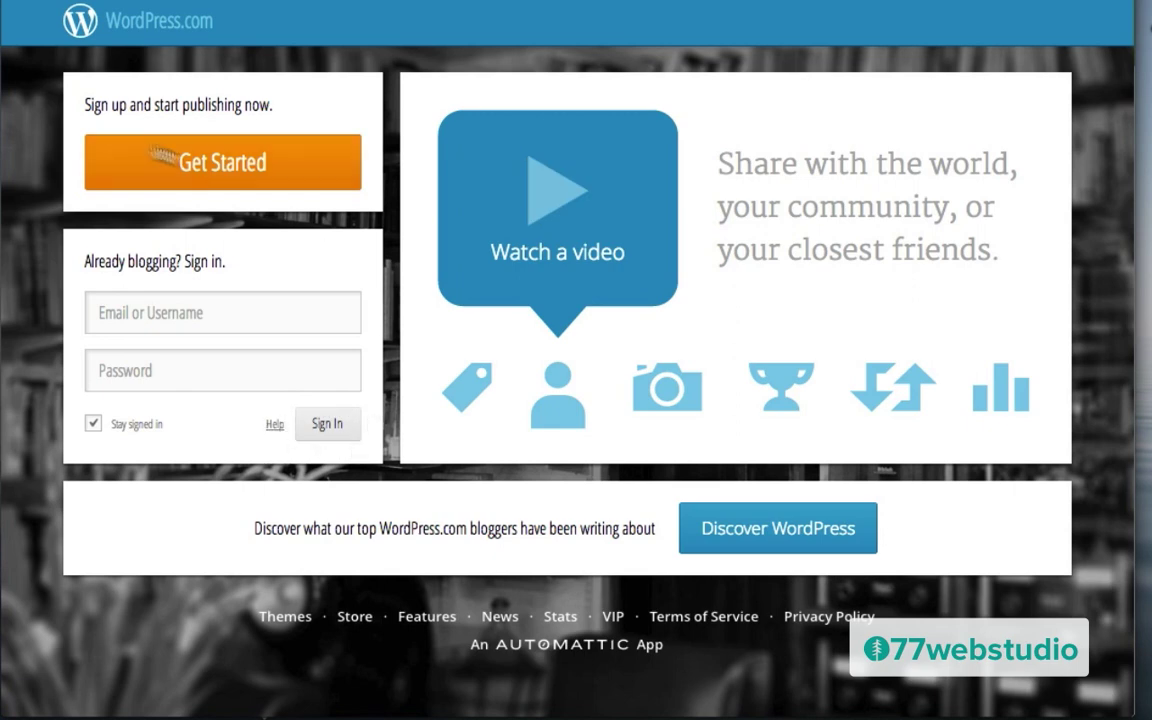
Step: Sign up on WordPress.com for just a username, then return to the Jetpack authorization page
{"action": "left_click", "coordinate": [200, 161]}
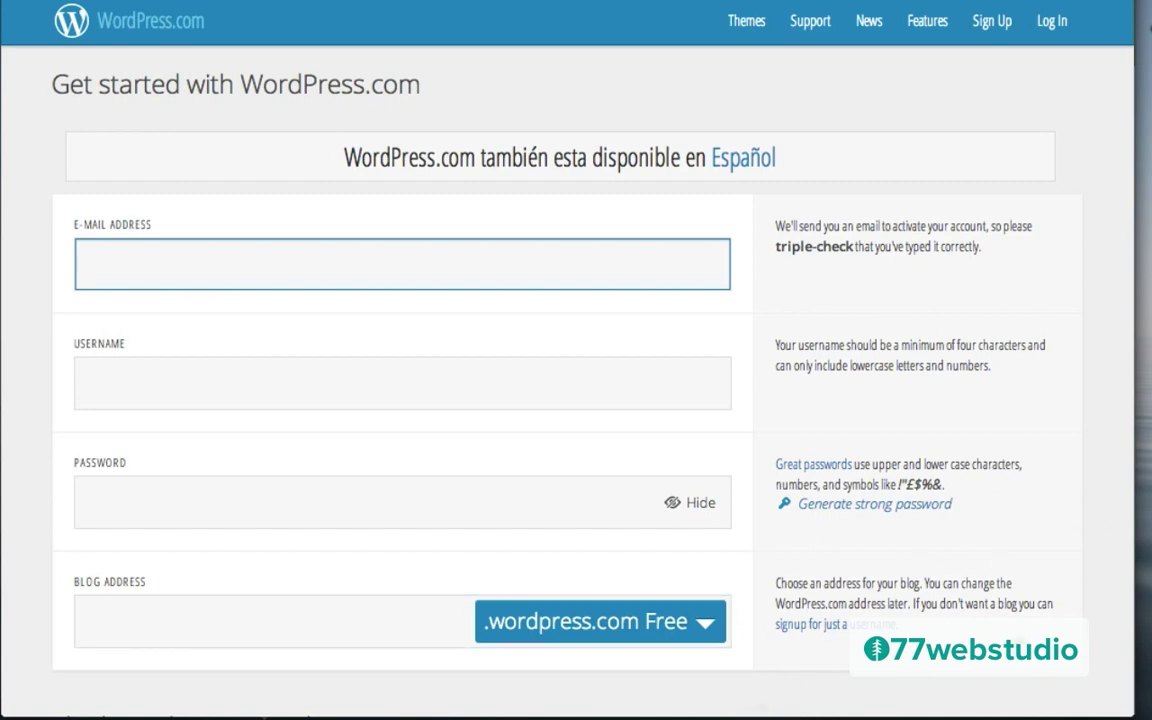
{"action": "left_click", "coordinate": [848, 630]}
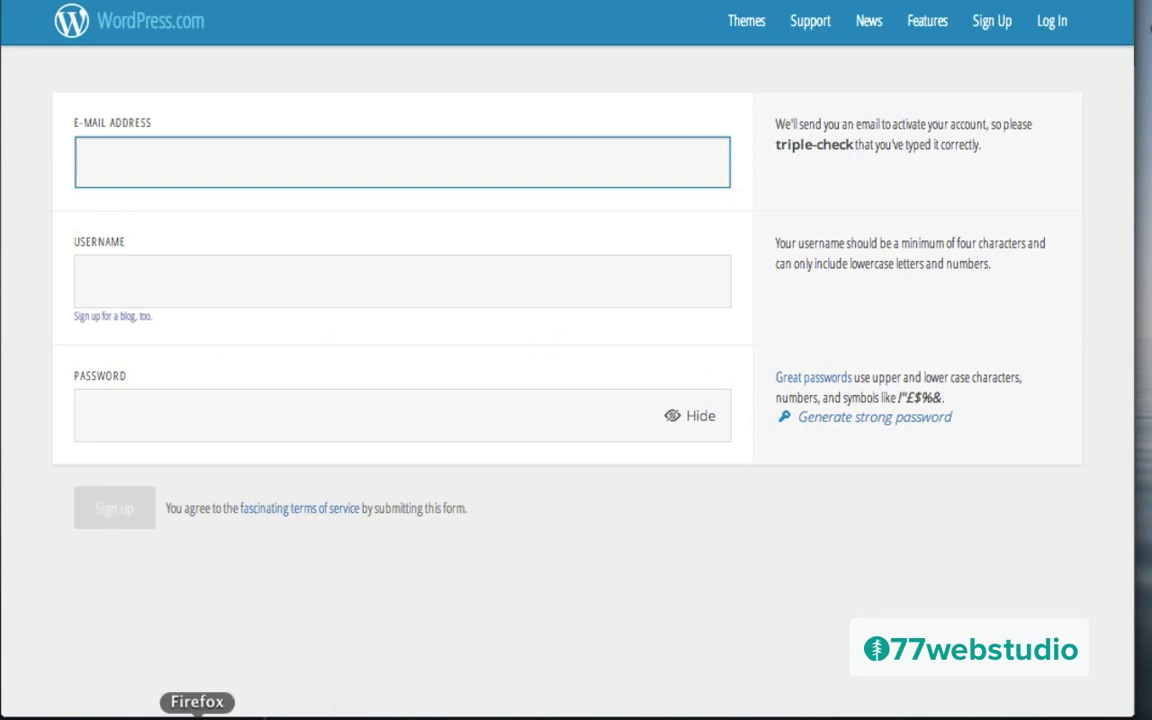
{"action": "left_click", "coordinate": [176, 714]}
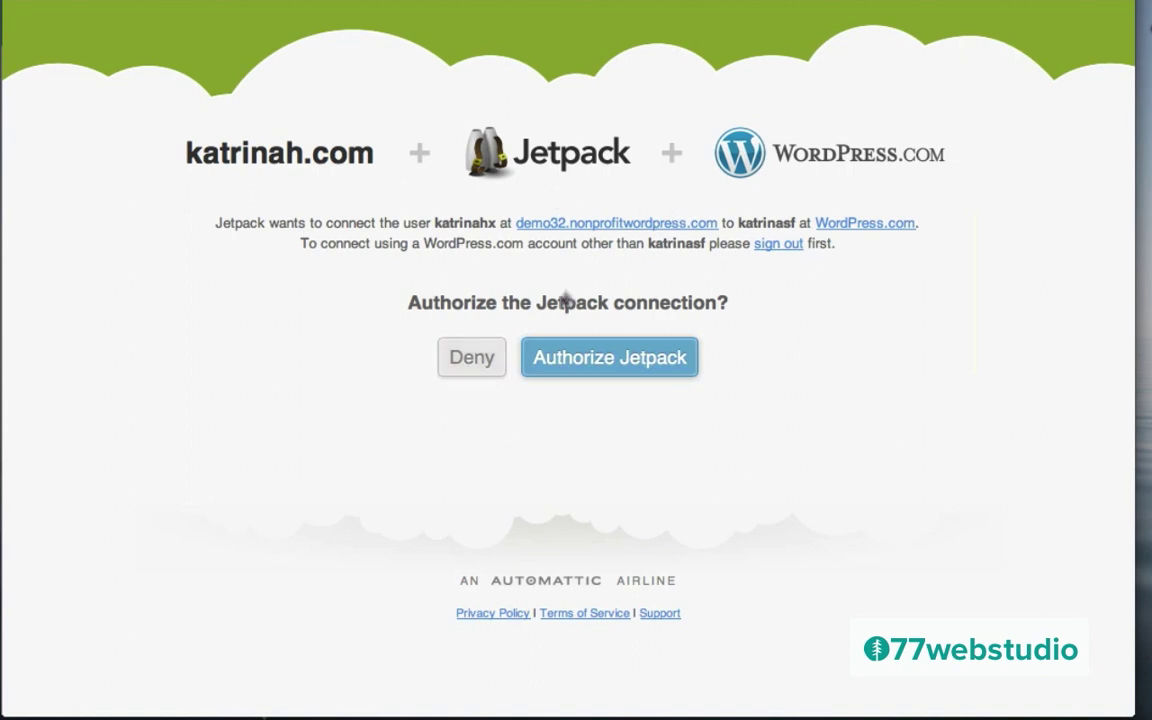
Step: Authorize Jetpack and review the Welcome to Jetpack 2.8 page of activated modules
{"action": "left_click", "coordinate": [634, 366]}
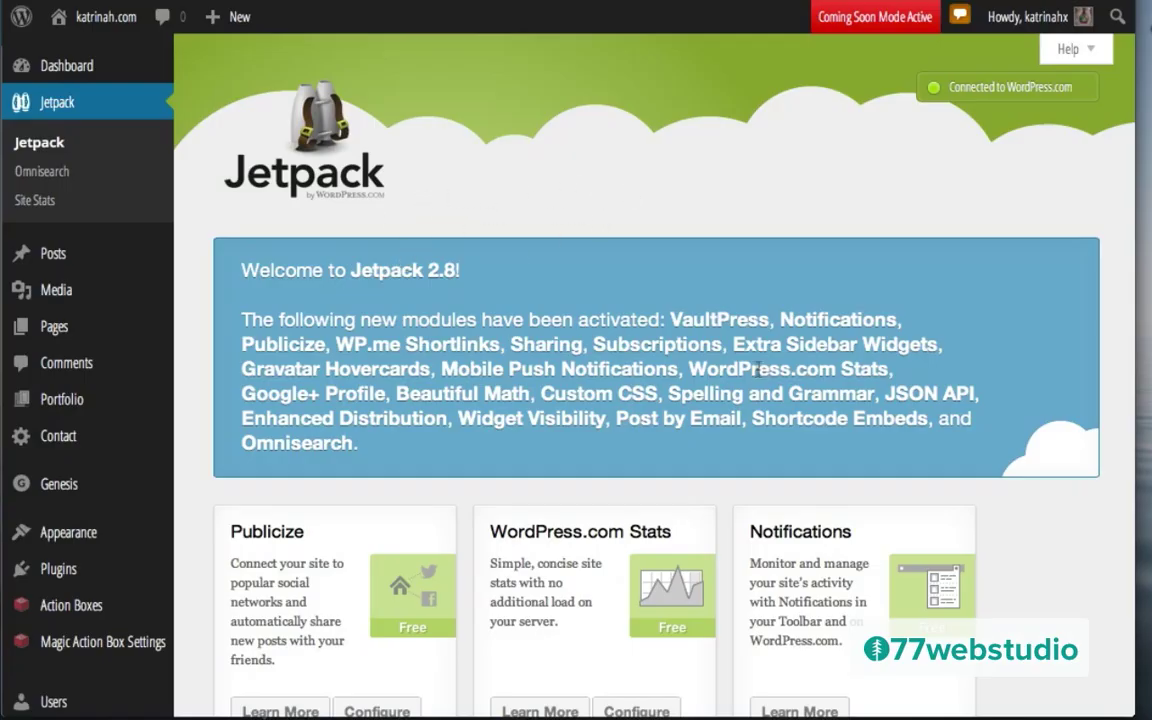
{"action": "scroll", "coordinate": [731, 300], "scroll_direction": "down", "scroll_amount": 10}
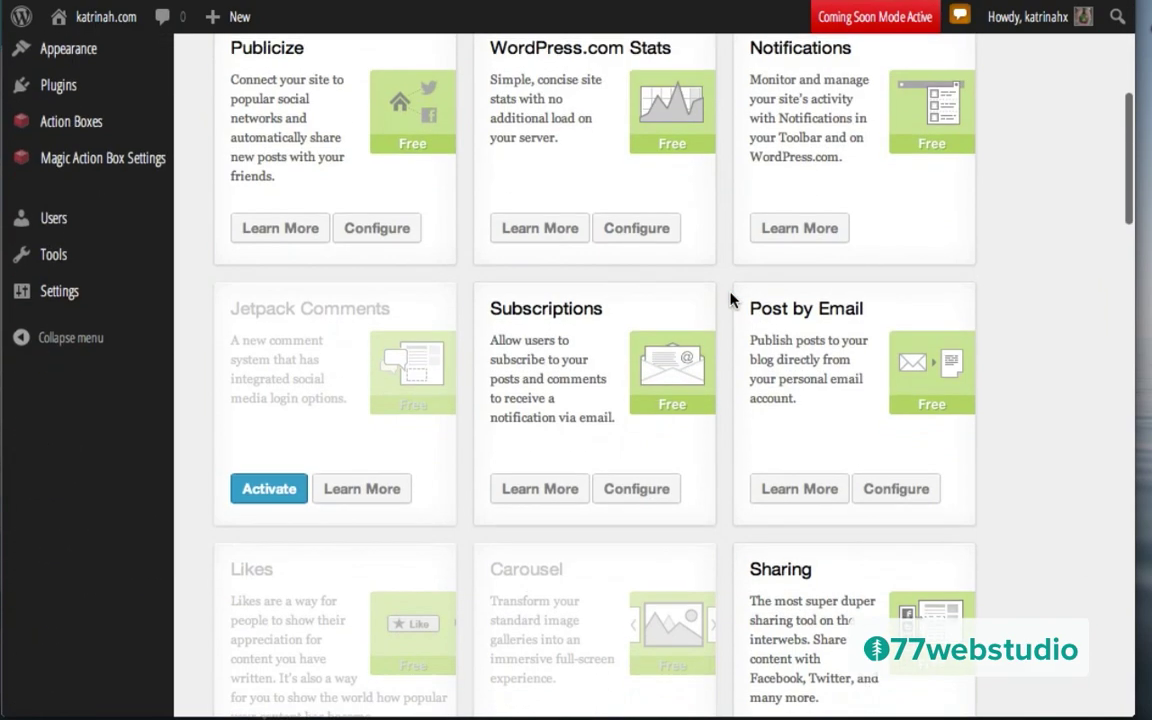
{"action": "scroll", "coordinate": [731, 300], "scroll_direction": "up", "scroll_amount": 10}
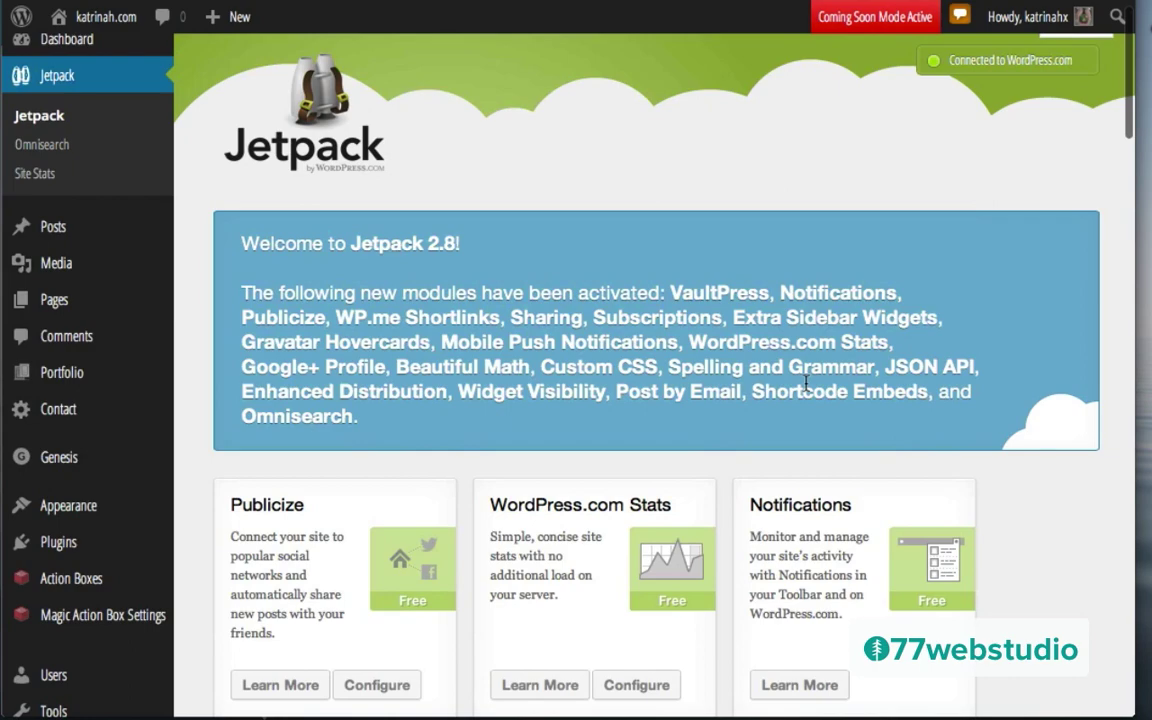
{"action": "scroll", "coordinate": [806, 383], "scroll_direction": "down", "scroll_amount": 4}
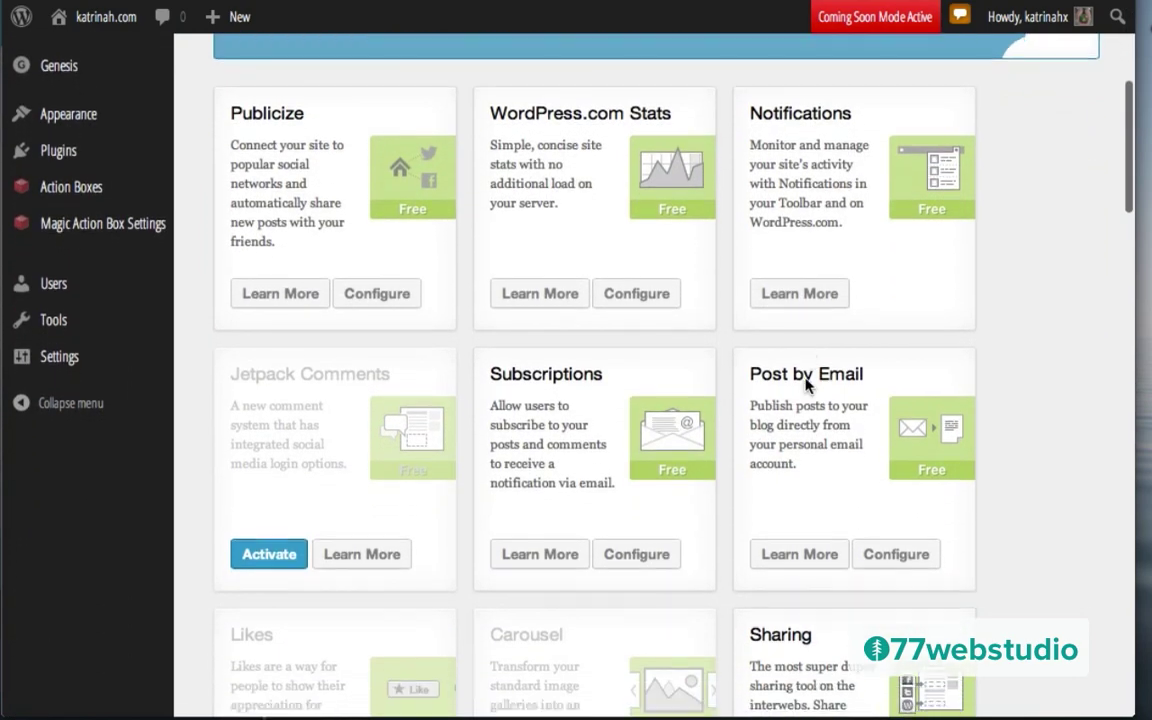
{"action": "scroll", "coordinate": [806, 383], "scroll_direction": "down", "scroll_amount": 1}
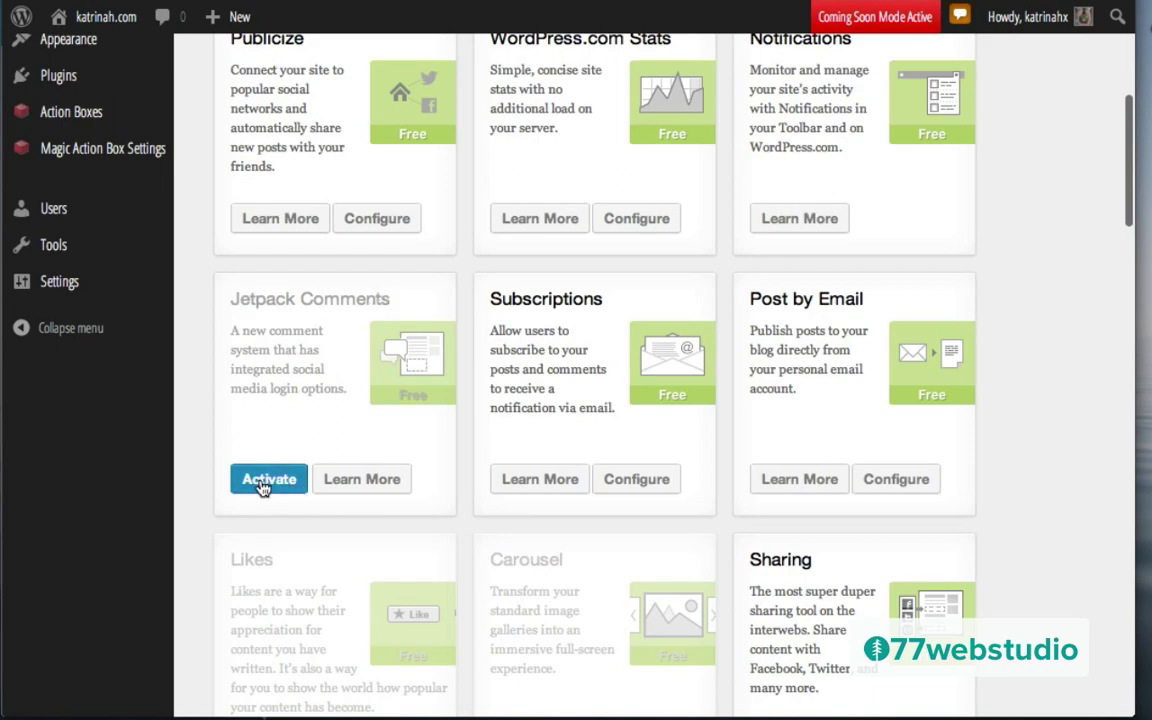
Step: Activate the Jetpack Comments module and the Carousel module
{"action": "left_click", "coordinate": [263, 482]}
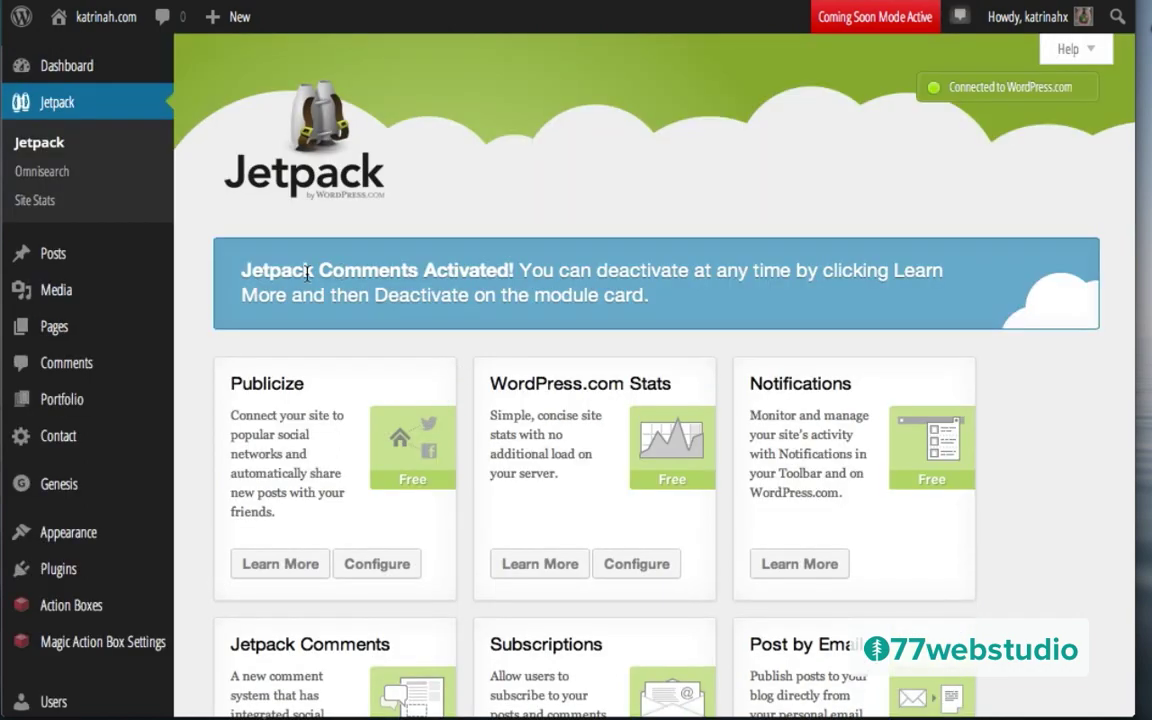
{"action": "scroll", "coordinate": [665, 310], "scroll_direction": "down", "scroll_amount": 5}
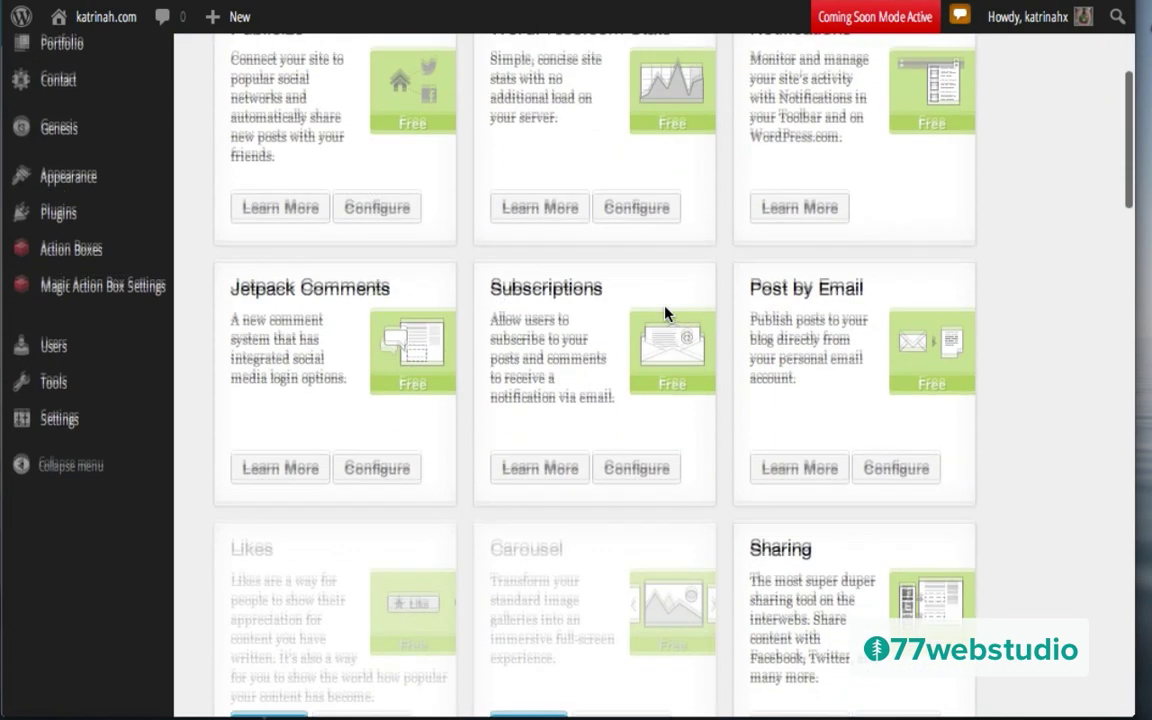
{"action": "scroll", "coordinate": [665, 314], "scroll_direction": "down", "scroll_amount": 1}
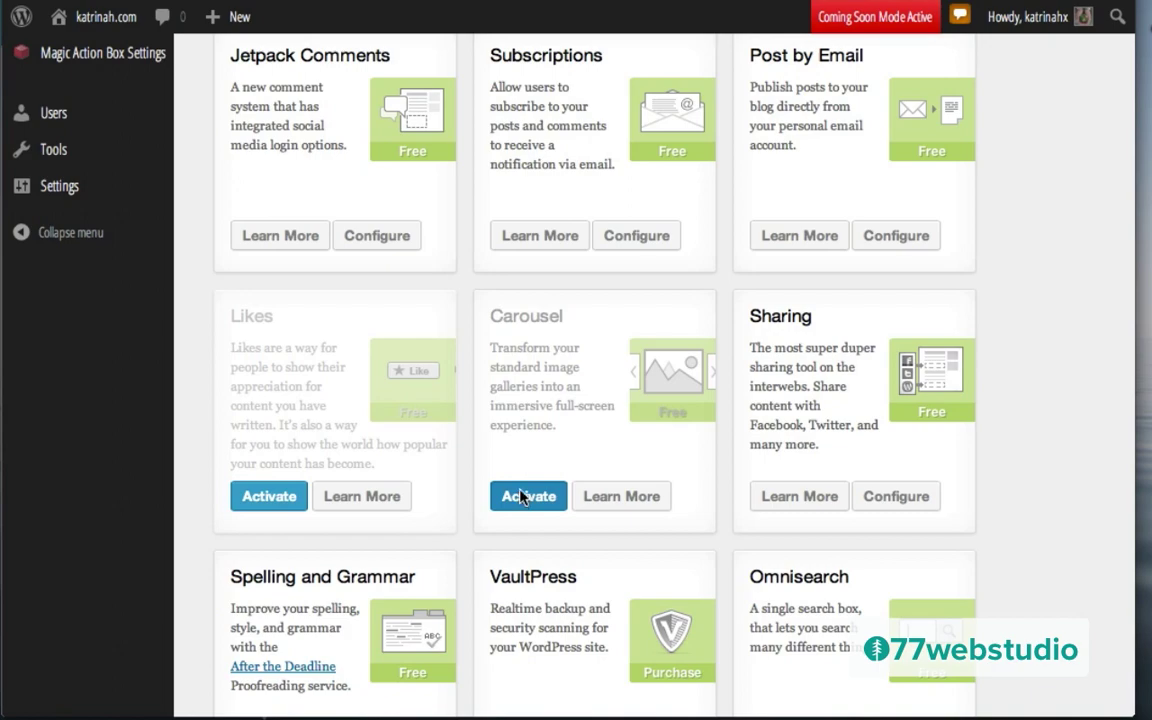
{"action": "left_click", "coordinate": [521, 497]}
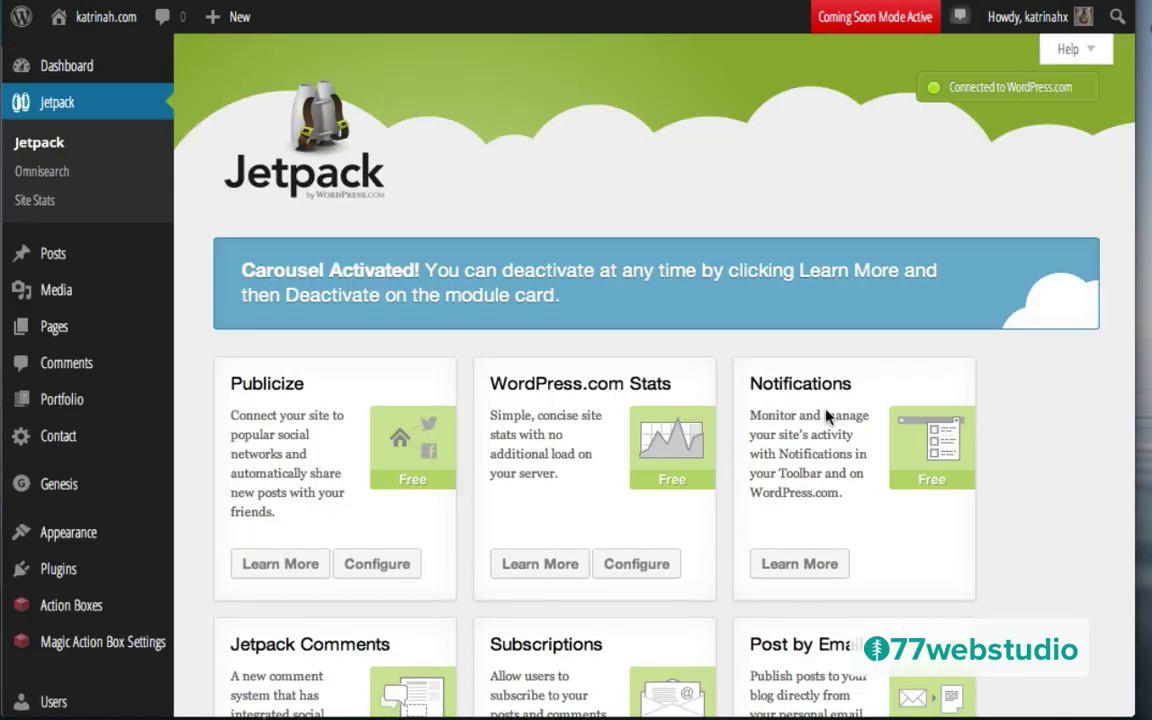
{"action": "scroll", "coordinate": [826, 416], "scroll_direction": "down", "scroll_amount": 6}
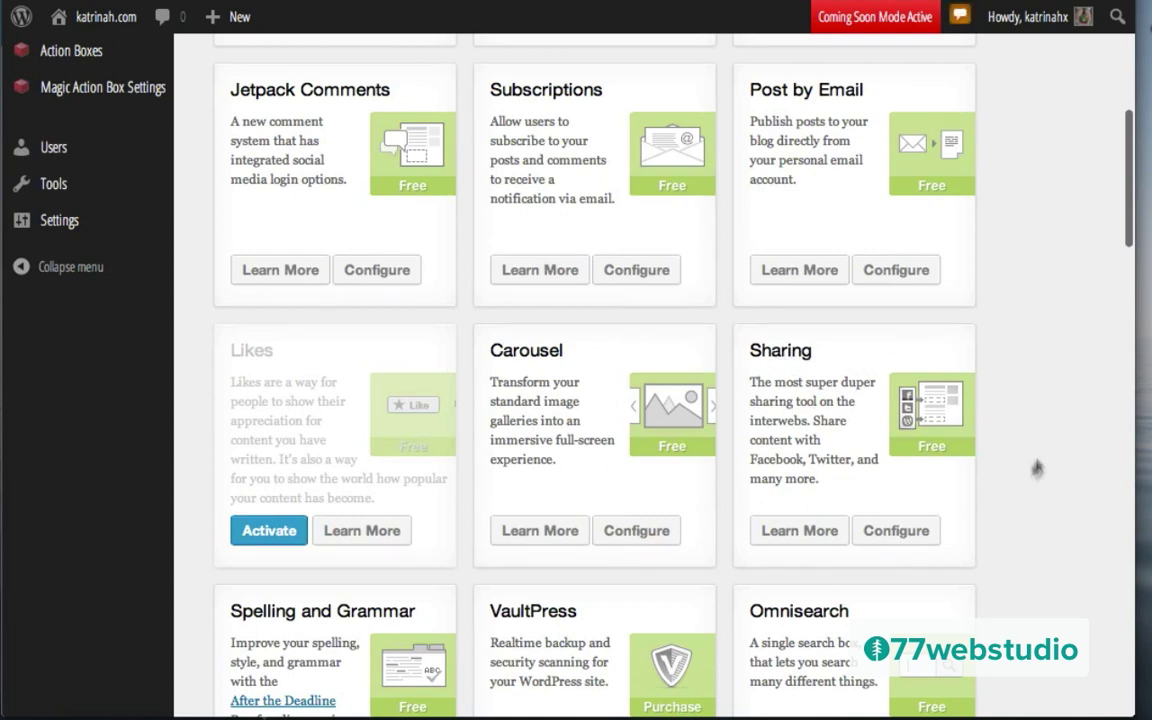
Step: In Sharing settings, enable Twitter, Facebook, Google and Pinterest share buttons in that order
{"action": "left_click", "coordinate": [899, 531]}
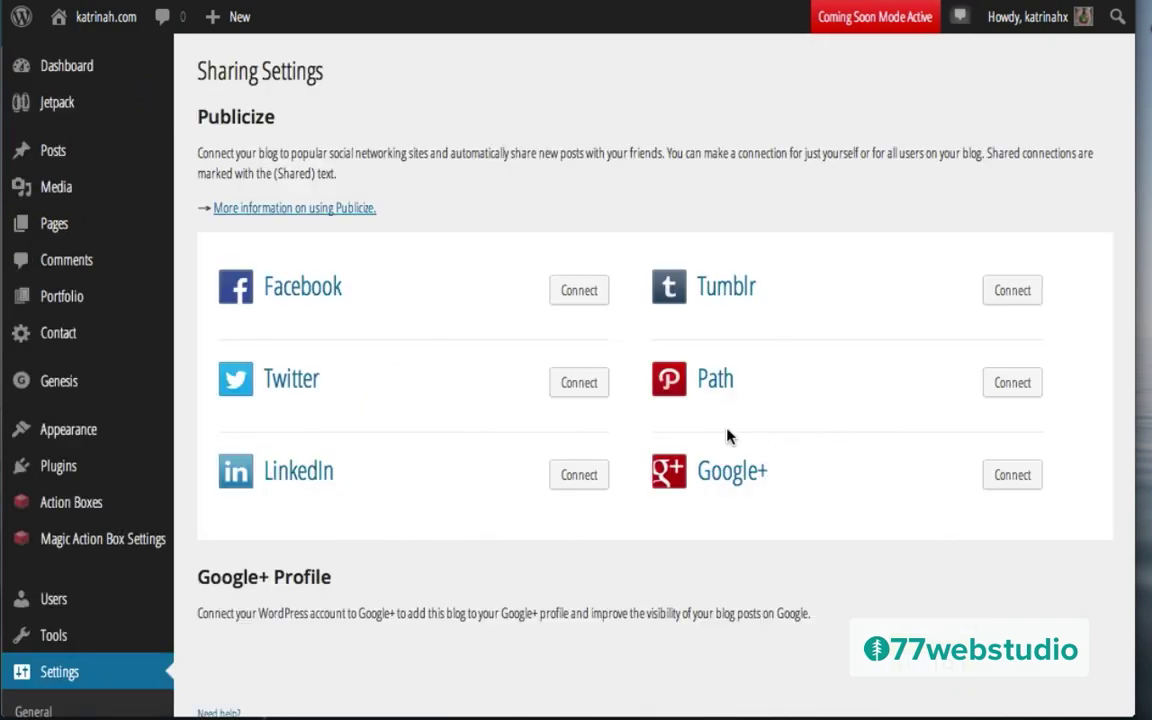
{"action": "scroll", "coordinate": [428, 518], "scroll_direction": "down", "scroll_amount": 2}
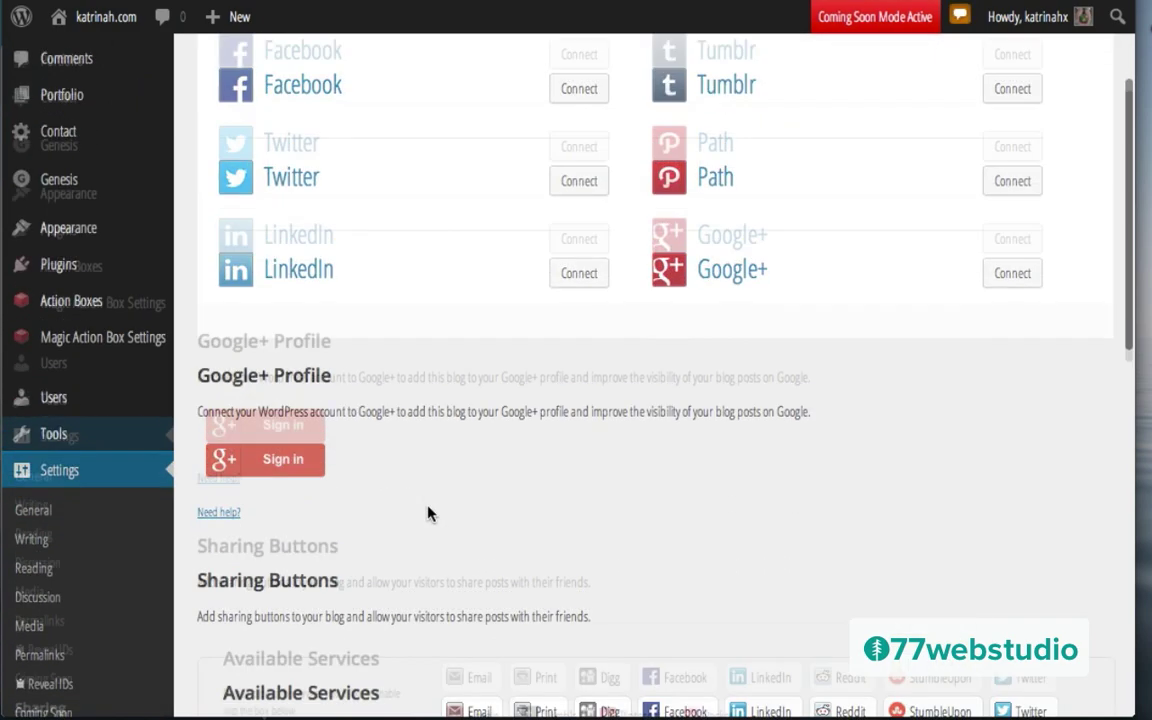
{"action": "scroll", "coordinate": [428, 514], "scroll_direction": "down", "scroll_amount": 2}
{"action": "scroll", "coordinate": [428, 514], "scroll_direction": "down", "scroll_amount": 3}
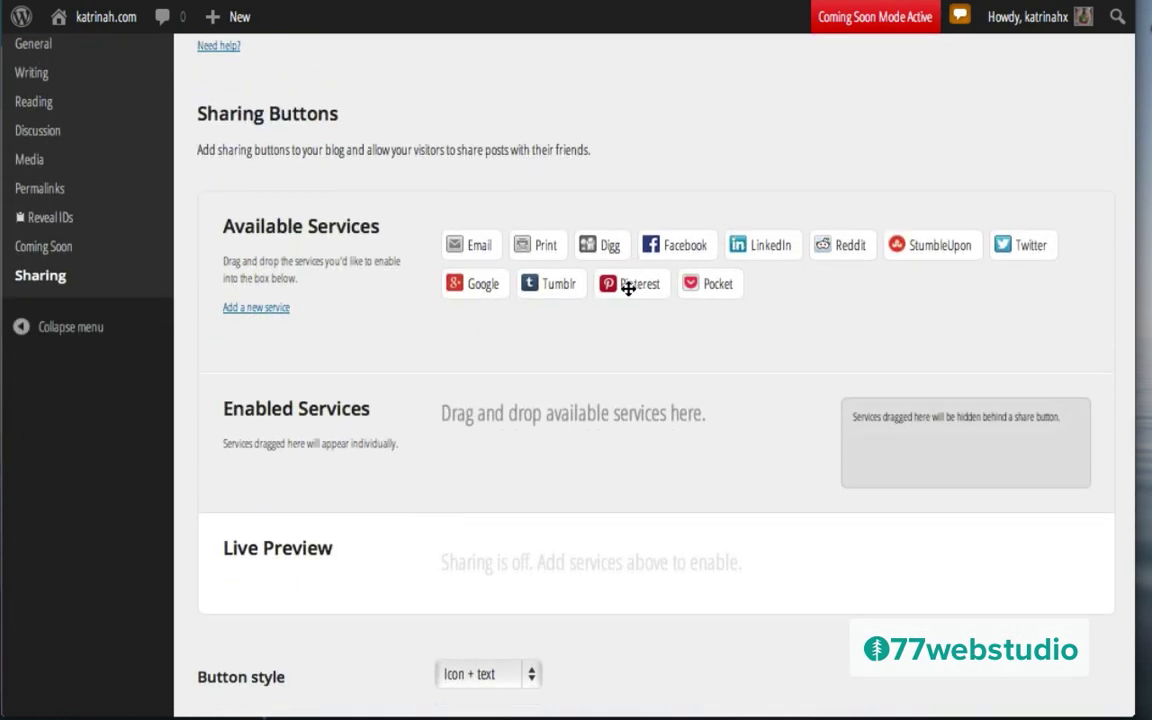
{"action": "scroll", "coordinate": [590, 397], "scroll_direction": "down", "scroll_amount": 1}
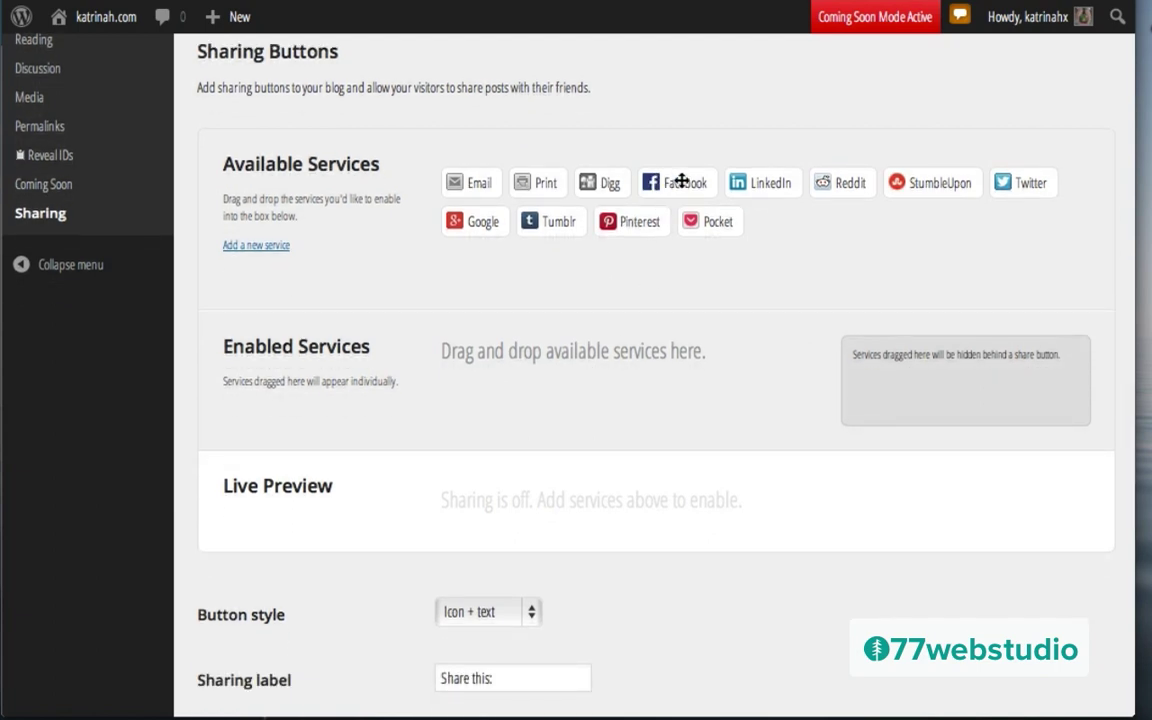
{"action": "left_click_drag", "start_coordinate": [669, 182], "coordinate": [470, 402]}
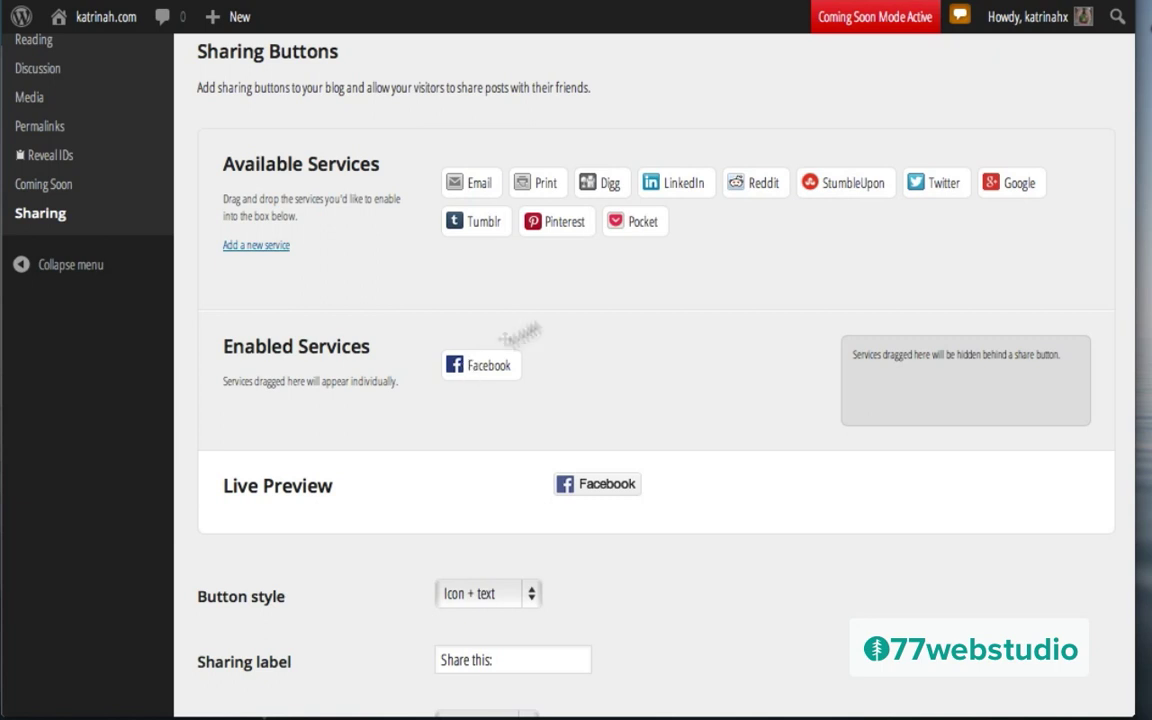
{"action": "left_click_drag", "start_coordinate": [939, 187], "coordinate": [568, 373]}
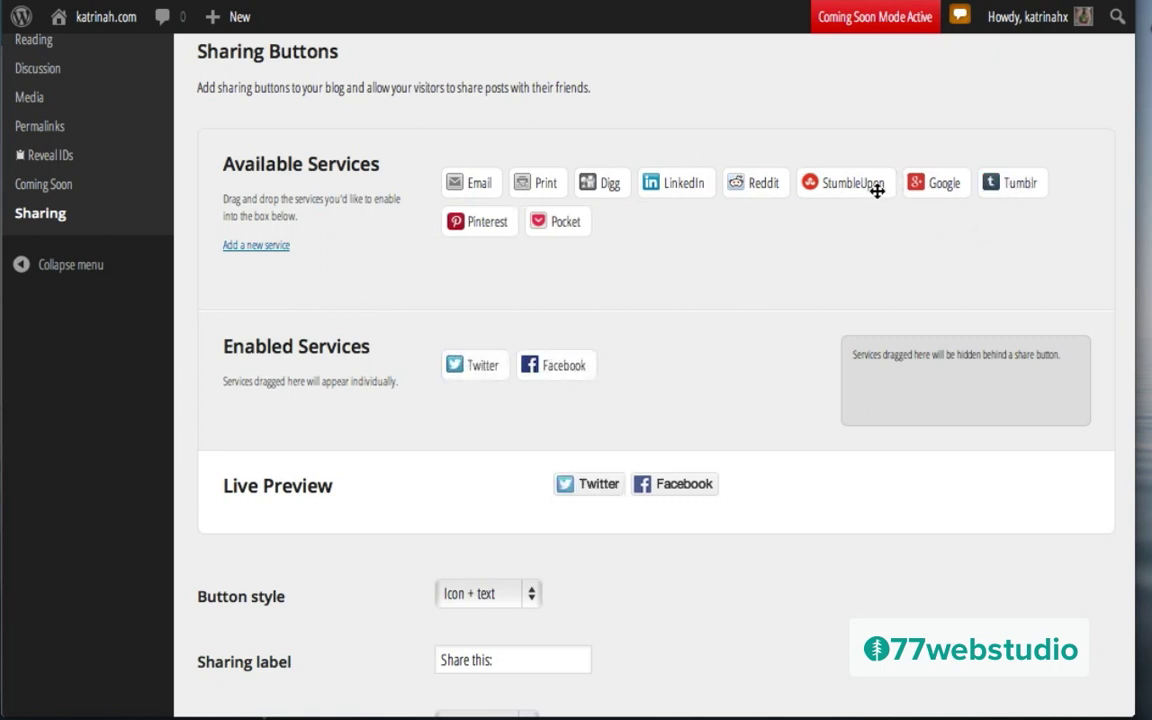
{"action": "left_click_drag", "start_coordinate": [928, 184], "coordinate": [625, 365]}
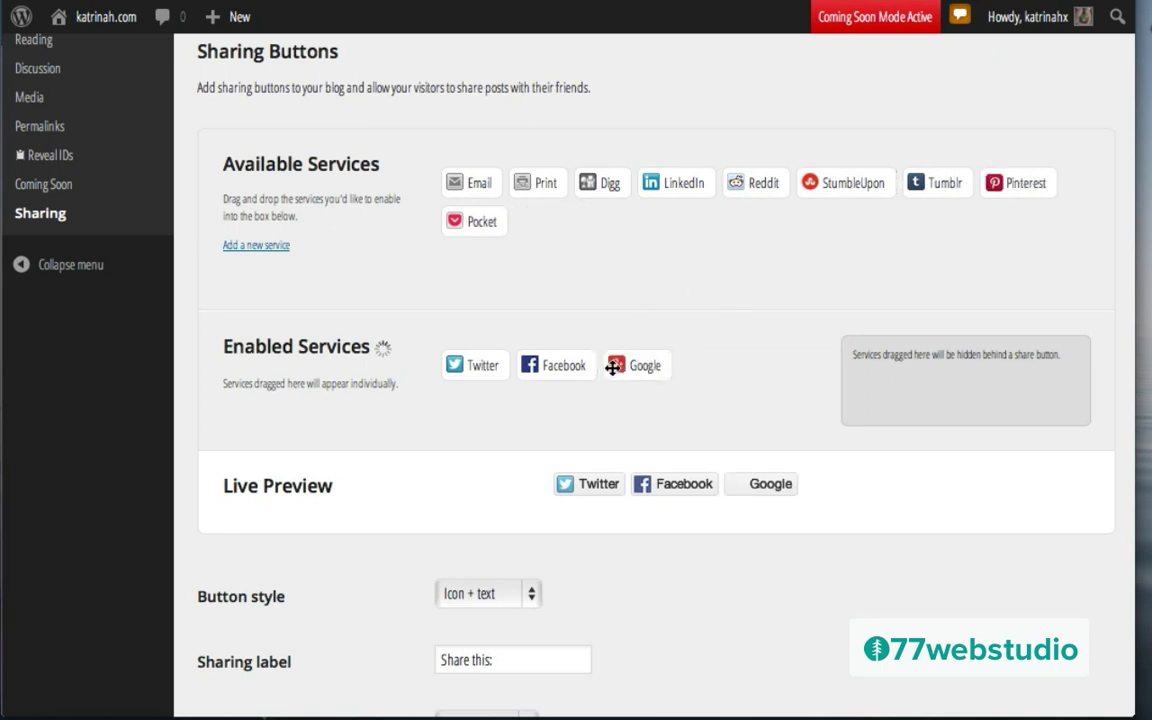
{"action": "left_click_drag", "start_coordinate": [1008, 182], "coordinate": [705, 366]}
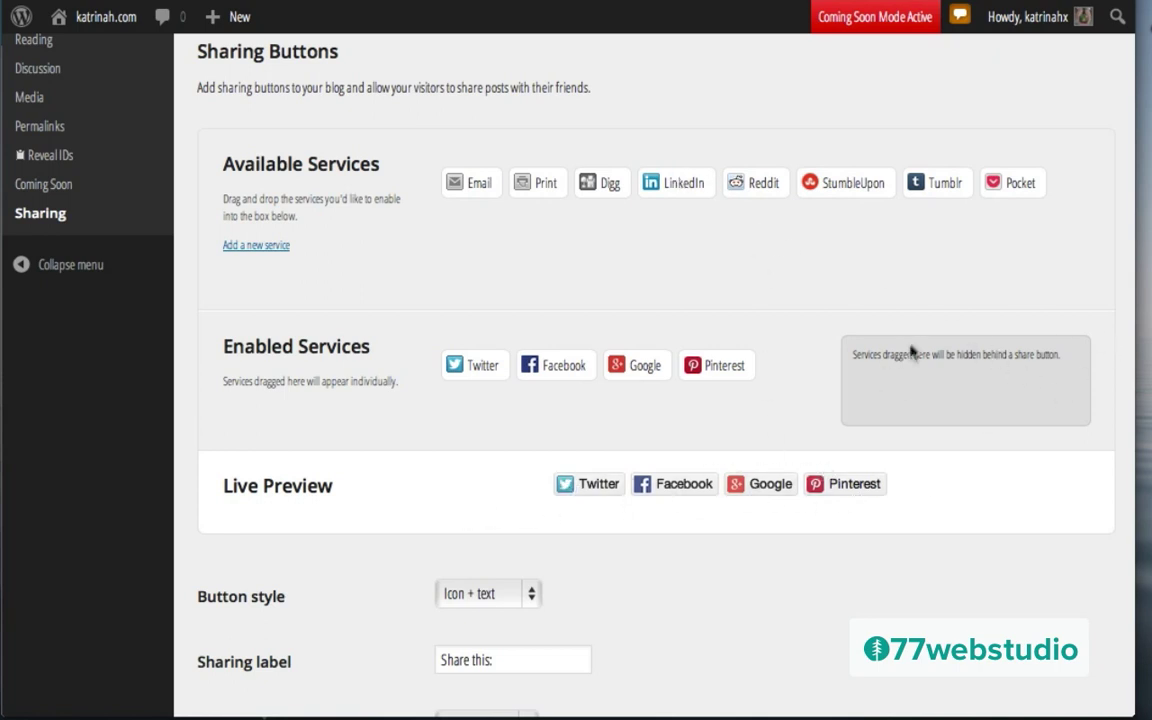
Step: Place Tumblr, LinkedIn, Email and Reddit behind the More share button
{"action": "left_click_drag", "start_coordinate": [940, 182], "coordinate": [860, 376]}
{"action": "left_click_drag", "start_coordinate": [658, 182], "coordinate": [957, 394]}
{"action": "left_click_drag", "start_coordinate": [458, 183], "coordinate": [1002, 452]}
{"action": "left_click_drag", "start_coordinate": [594, 189], "coordinate": [930, 442]}
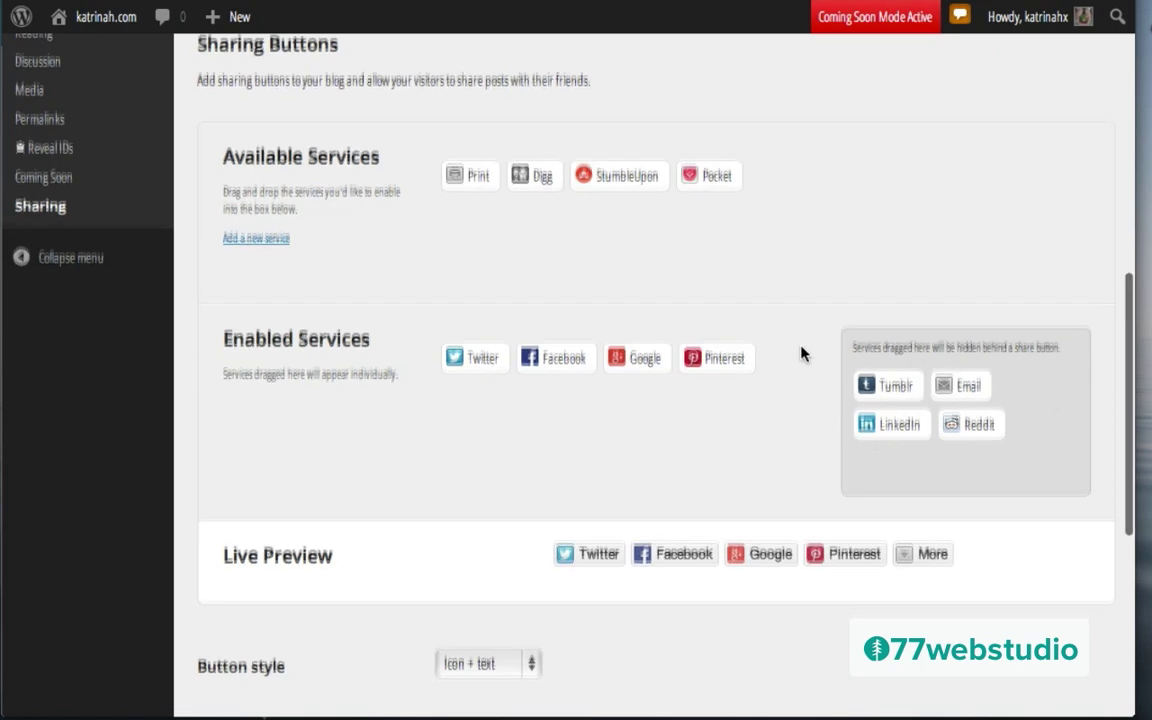
{"action": "scroll", "coordinate": [800, 352], "scroll_direction": "down", "scroll_amount": 5}
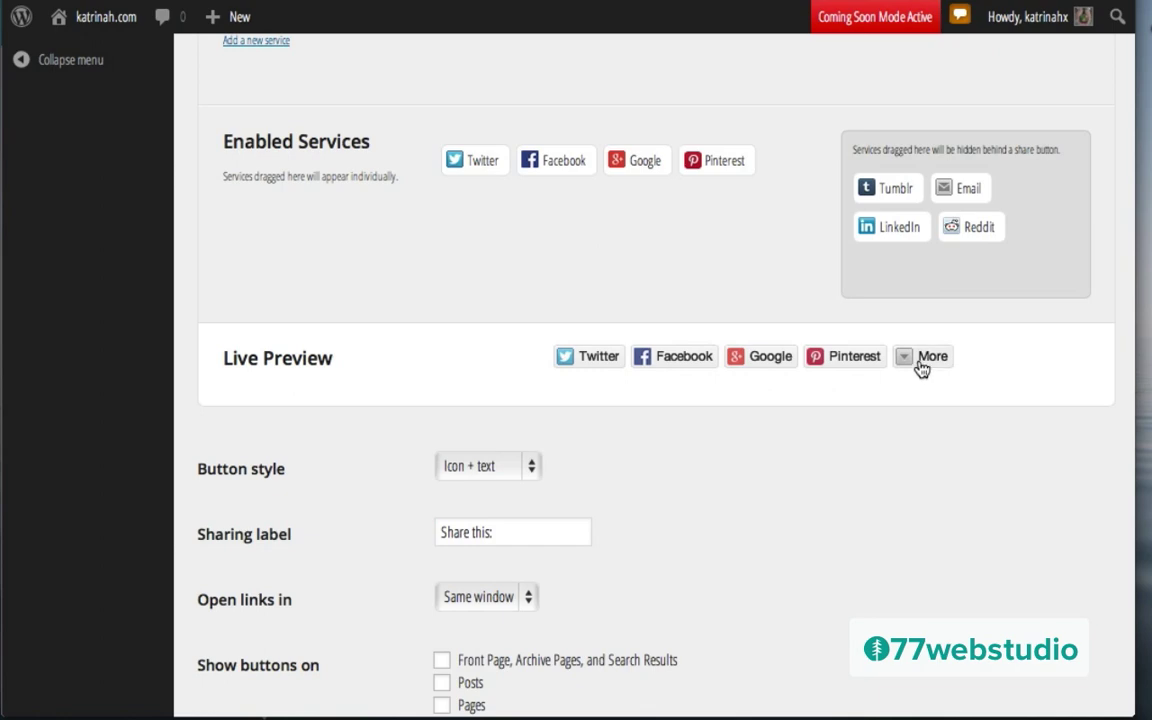
{"action": "scroll", "coordinate": [908, 363], "scroll_direction": "up", "scroll_amount": 10}
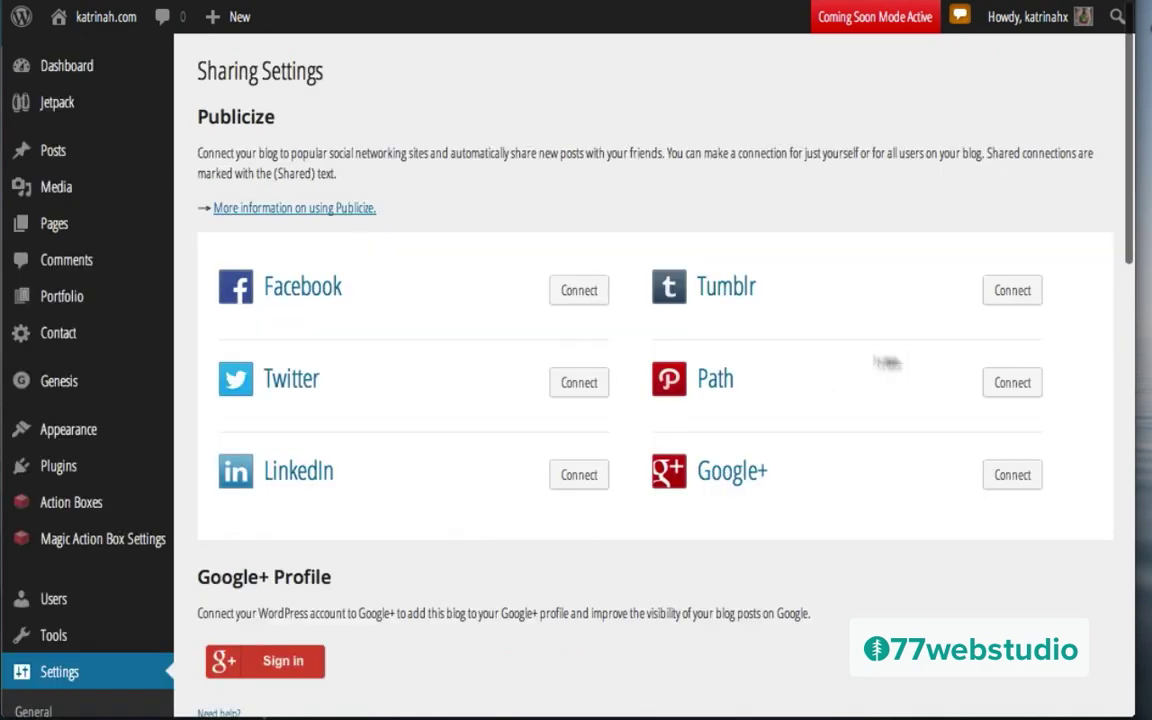
{"action": "scroll", "coordinate": [812, 470], "scroll_direction": "down", "scroll_amount": 10}
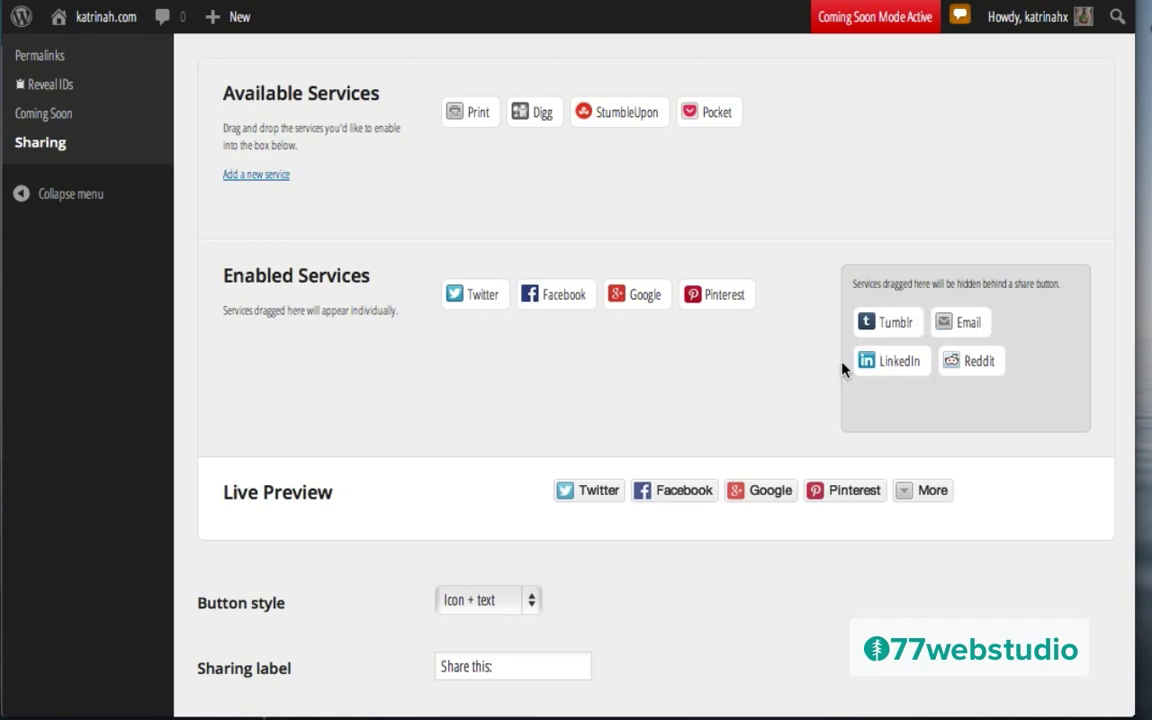
{"action": "scroll", "coordinate": [843, 370], "scroll_direction": "down", "scroll_amount": 5}
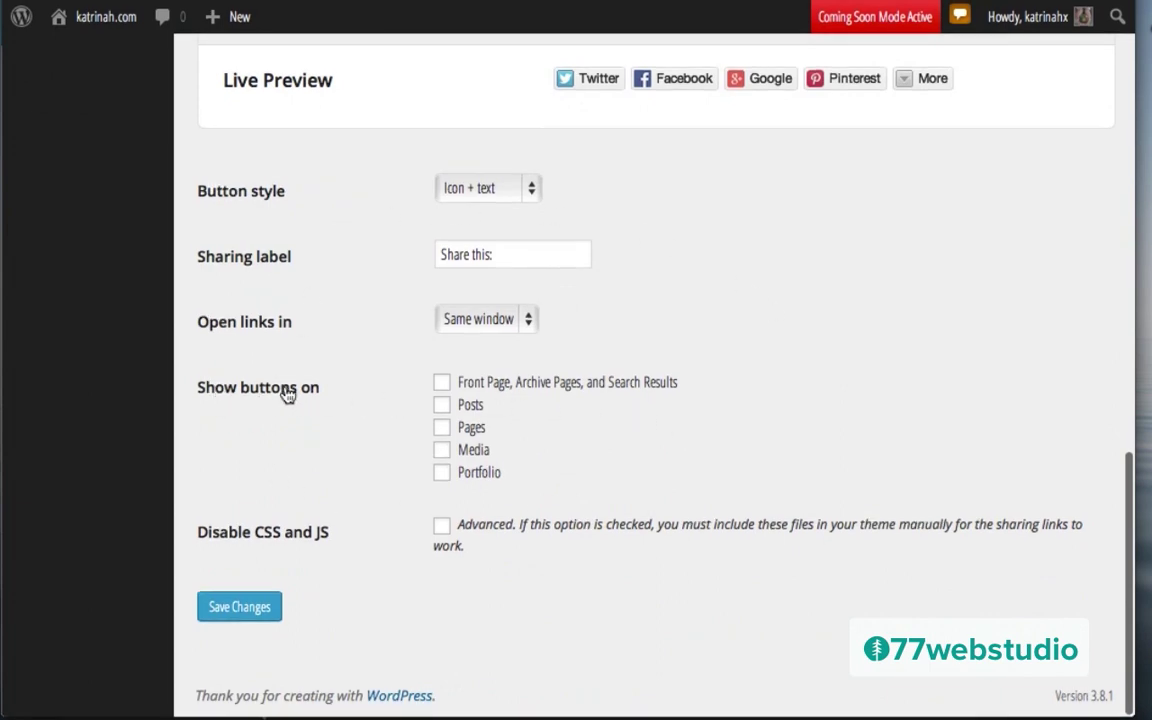
Step: Enable share buttons on Posts and save the sharing settings
{"action": "left_click", "coordinate": [442, 406]}
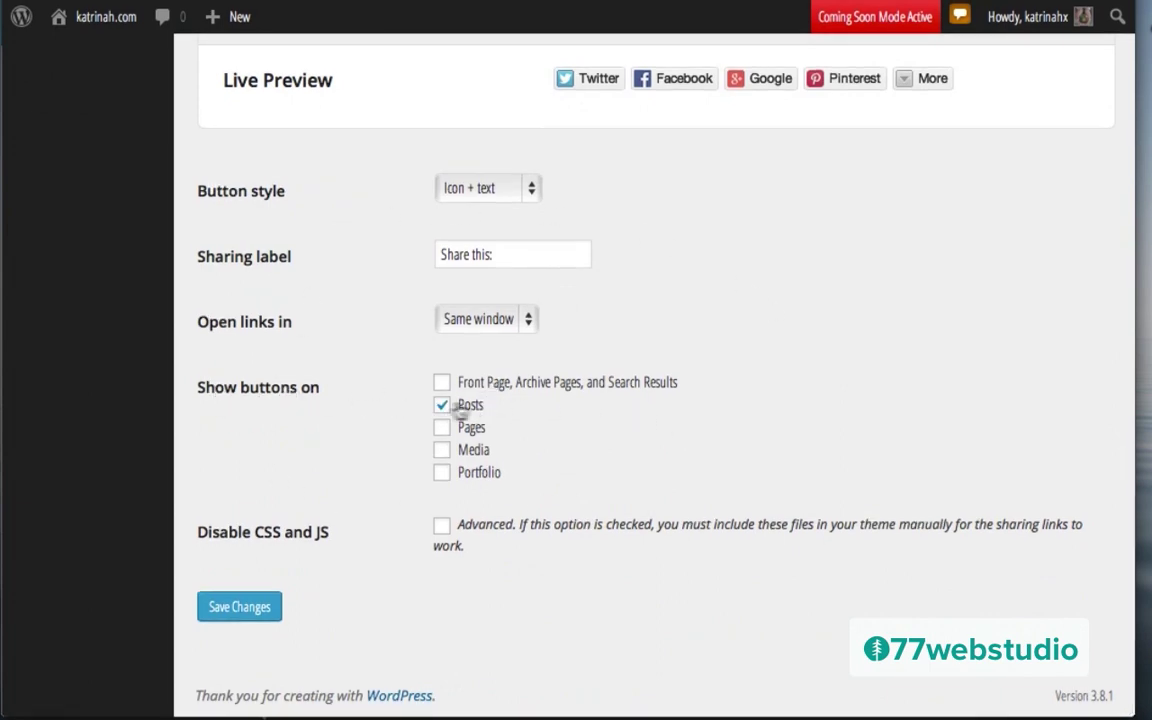
{"action": "left_click", "coordinate": [228, 607]}
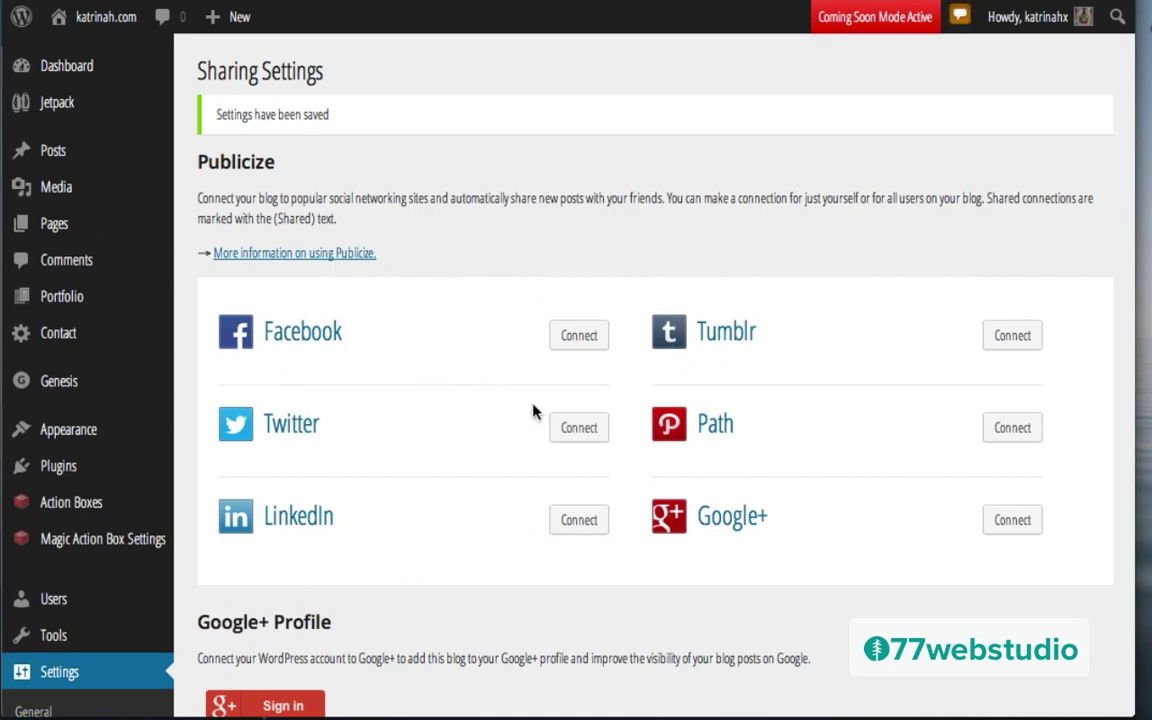
{"action": "mouse_move", "coordinate": [58, 28]}
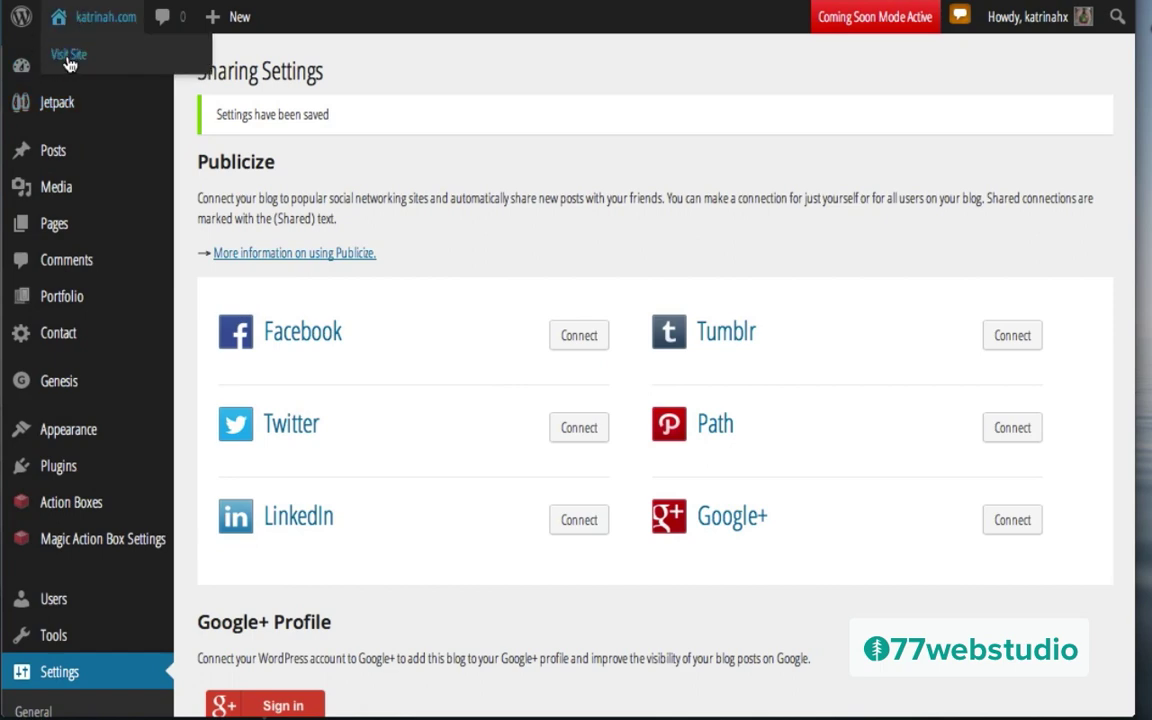
Step: Visit the live site and open its Shop page
{"action": "left_click", "coordinate": [68, 56]}
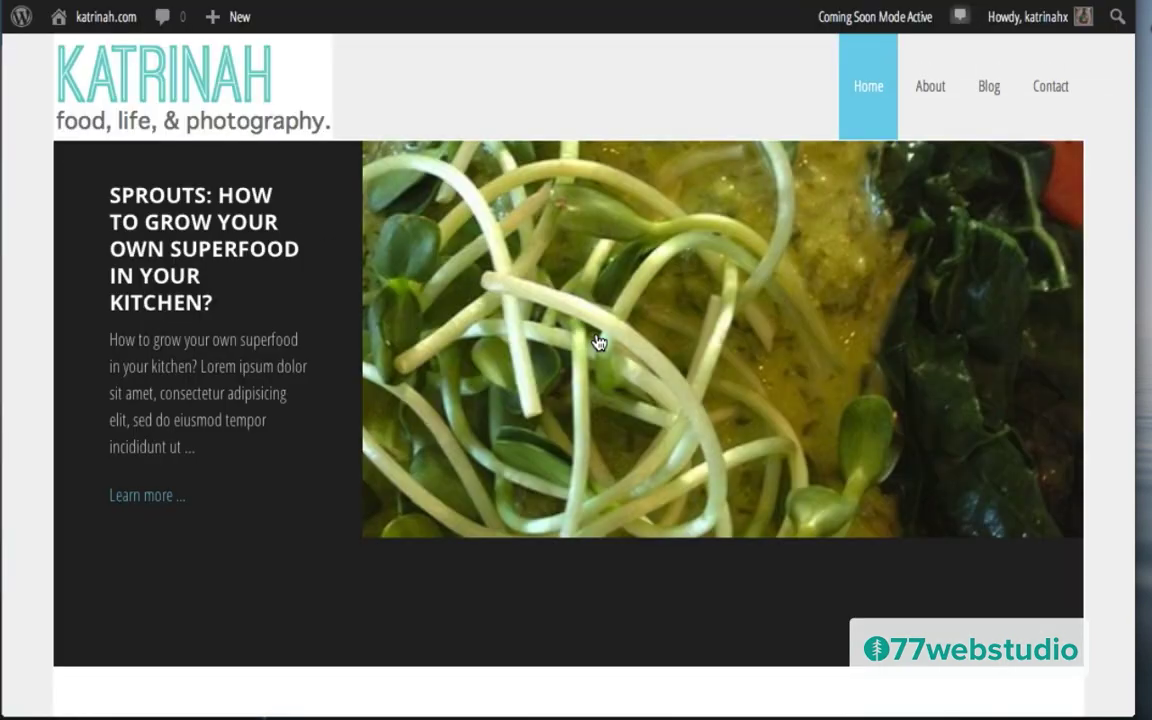
{"action": "scroll", "coordinate": [599, 342], "scroll_direction": "down", "scroll_amount": 5}
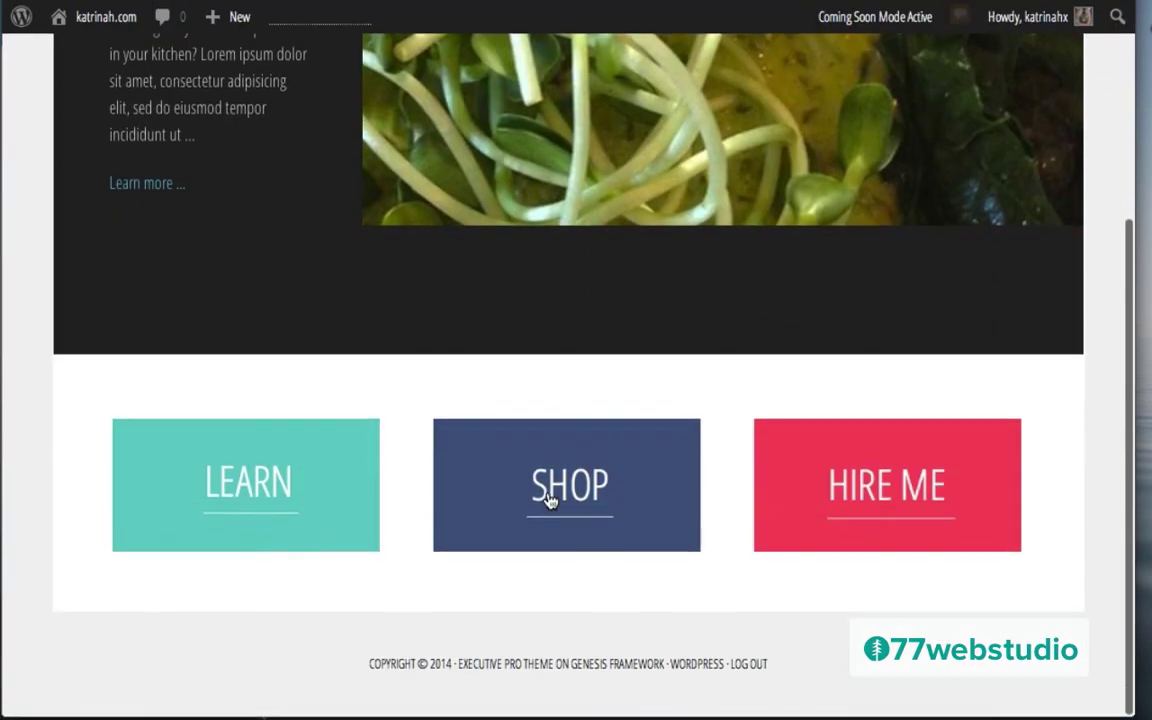
{"action": "left_click", "coordinate": [548, 499]}
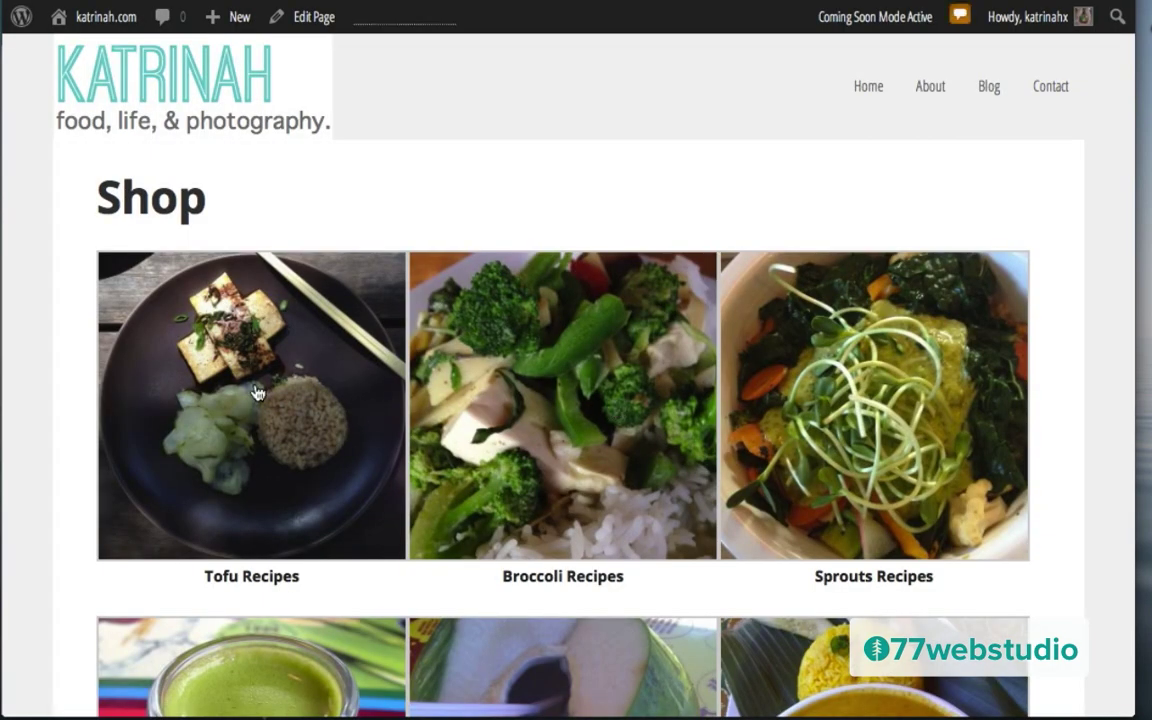
Step: Open the Tofu photo in the carousel, step through Broccoli, Sprouts, Green Juice and Coconut, then close it
{"action": "left_click", "coordinate": [232, 377]}
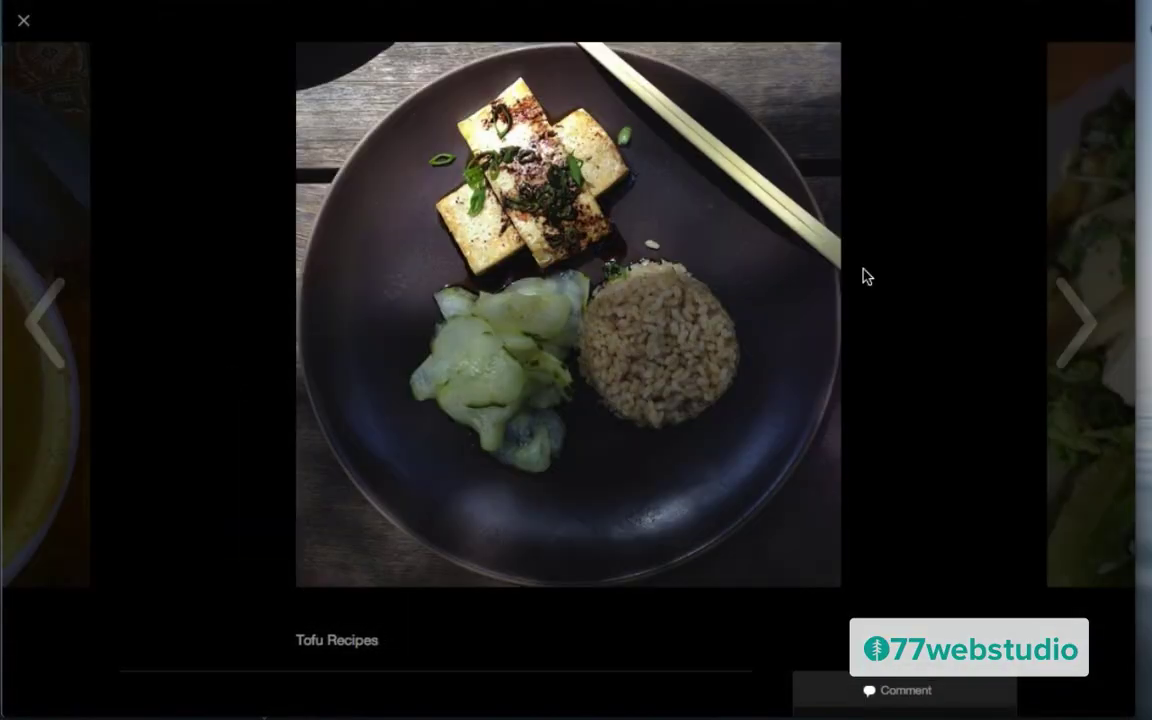
{"action": "left_click", "coordinate": [1064, 320]}
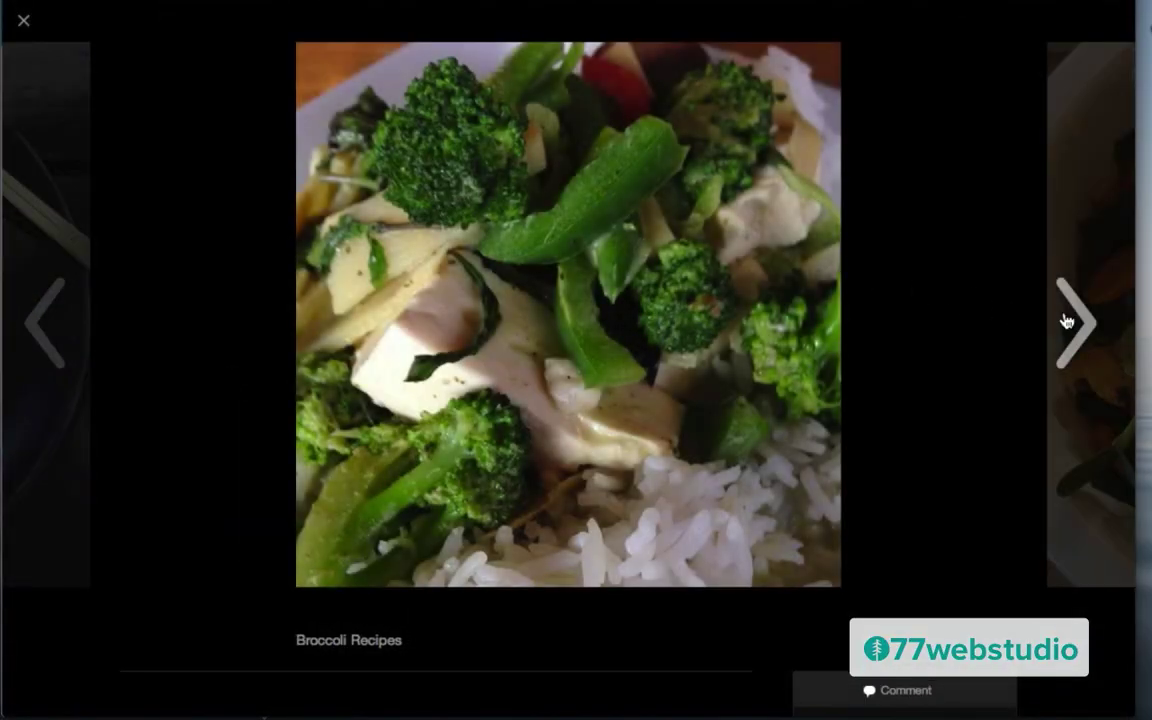
{"action": "left_click", "coordinate": [1066, 320]}
{"action": "left_click", "coordinate": [1066, 320]}
{"action": "left_click", "coordinate": [1066, 320]}
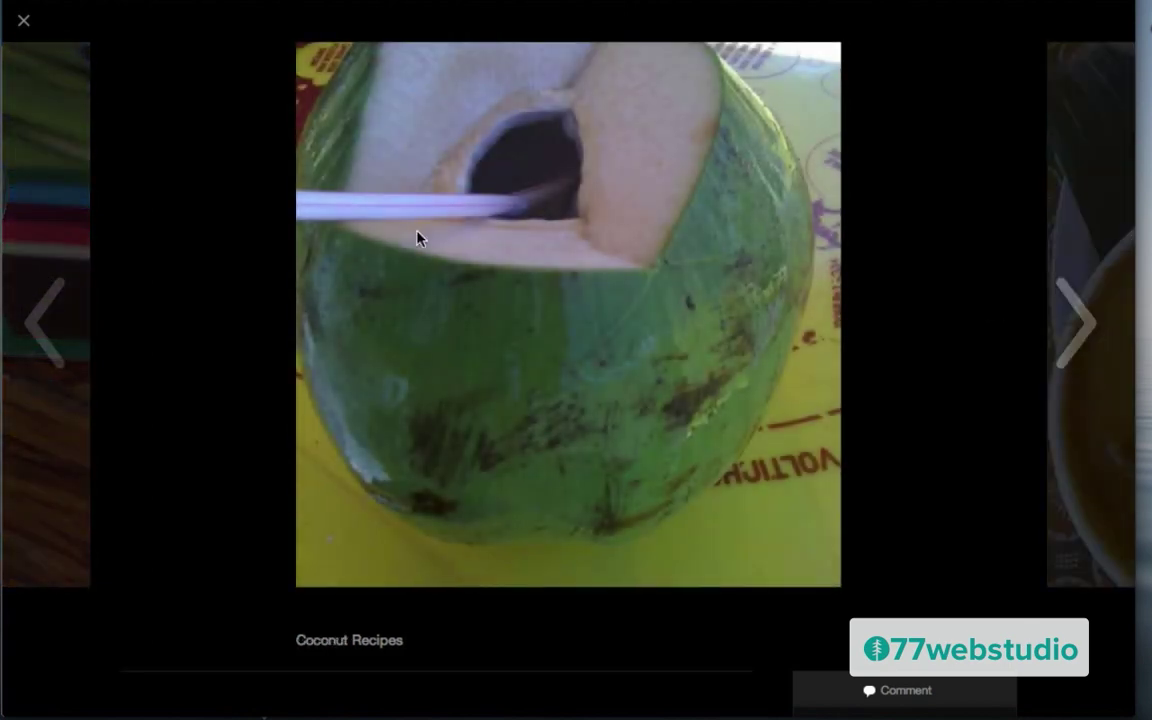
{"action": "left_click", "coordinate": [190, 107]}
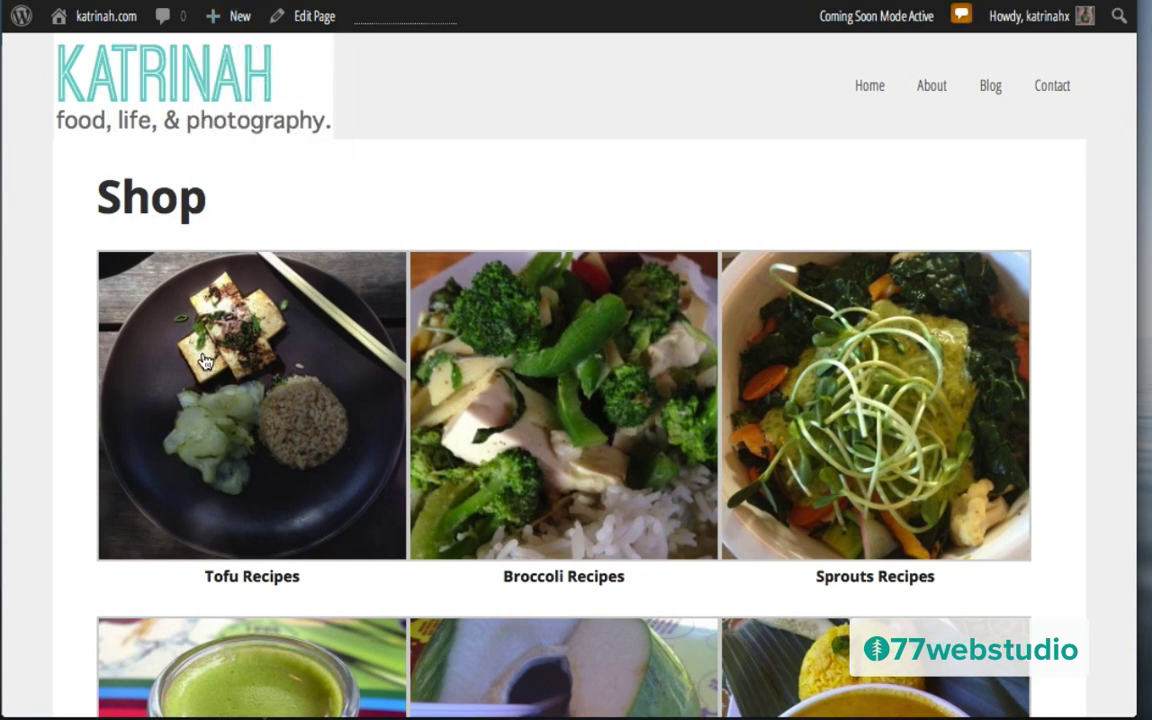
Step: Create a new post titled 'Detox Juice Cleanse'
{"action": "mouse_move", "coordinate": [216, 18]}
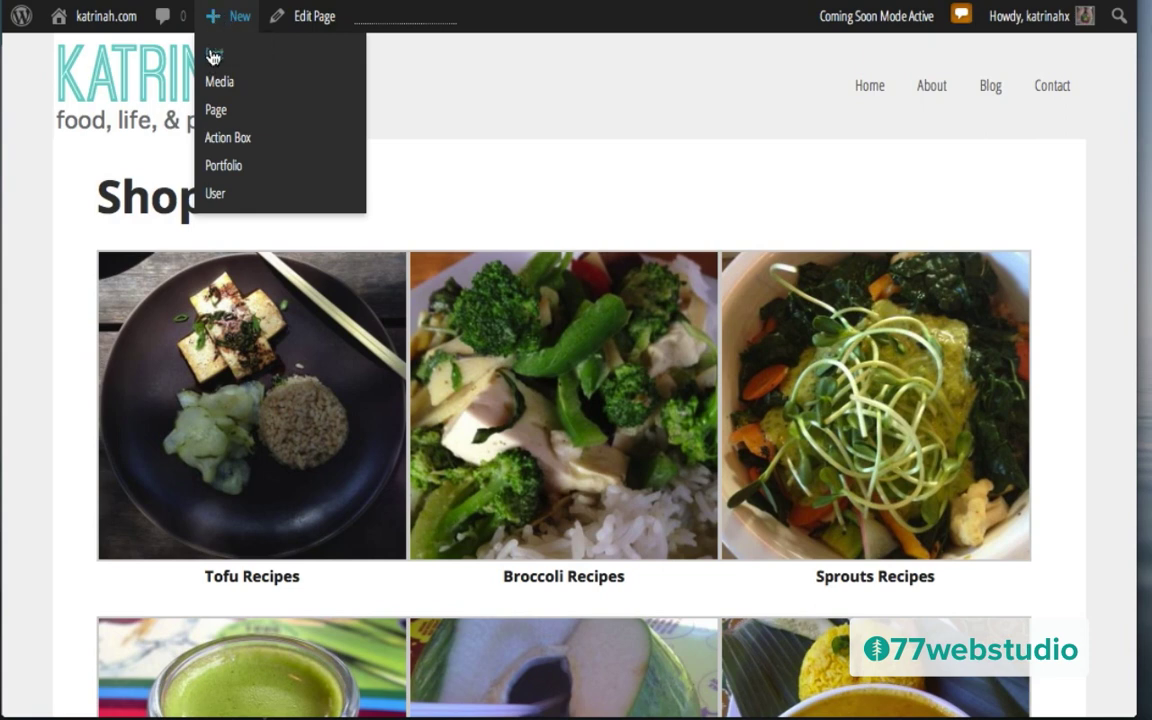
{"action": "left_click", "coordinate": [212, 55]}
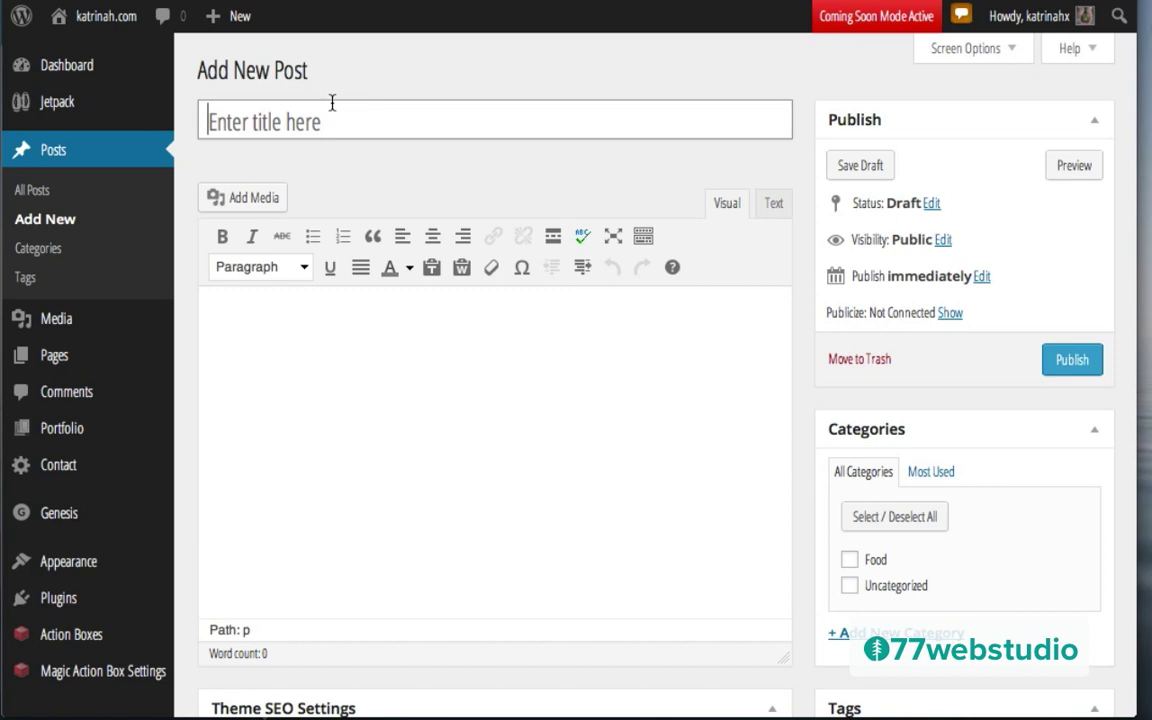
{"action": "left_click", "coordinate": [279, 122]}
{"action": "left_click", "coordinate": [277, 123]}
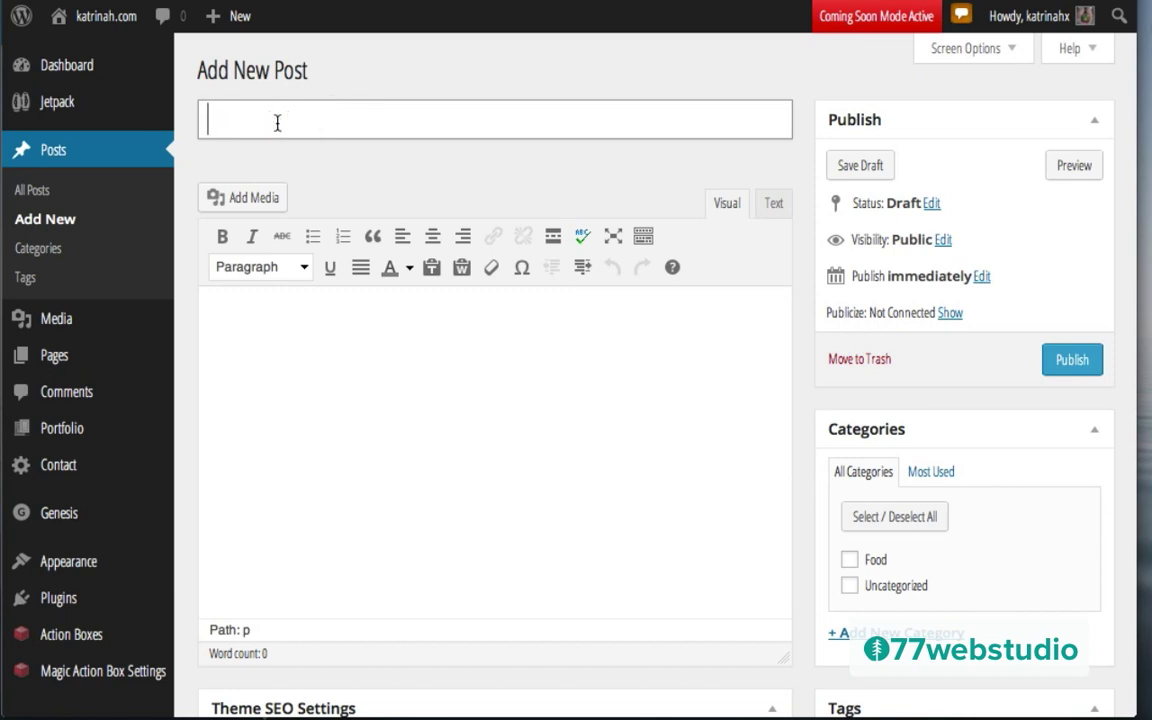
{"action": "type", "text": "Detox Juice Cleanse"}
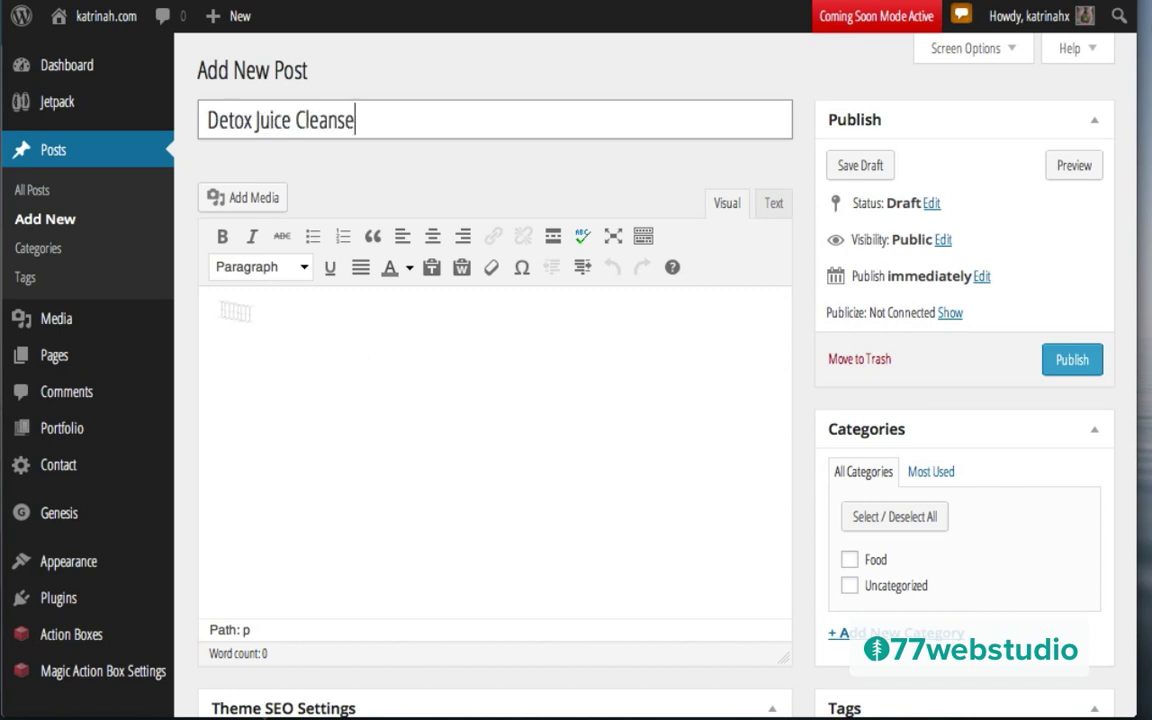
Step: Insert the green.jpg 'Green Juice Recipes' photo into the body and switch to the Text editor
{"action": "left_click", "coordinate": [269, 333]}
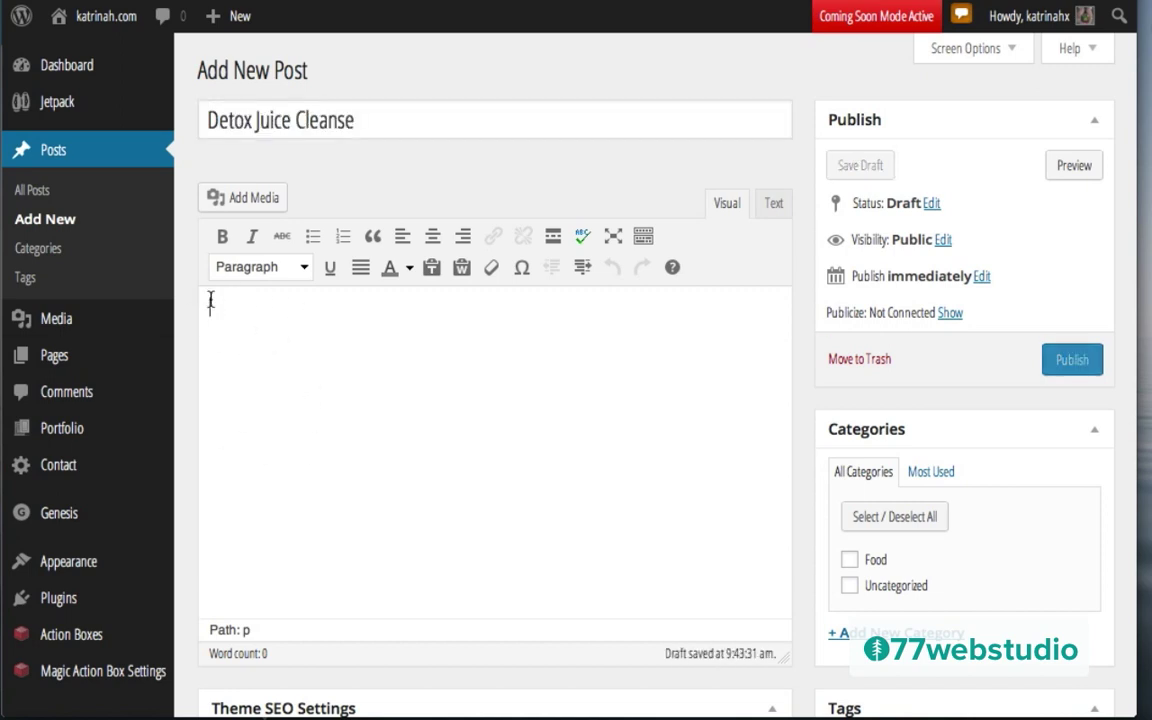
{"action": "left_click", "coordinate": [255, 198]}
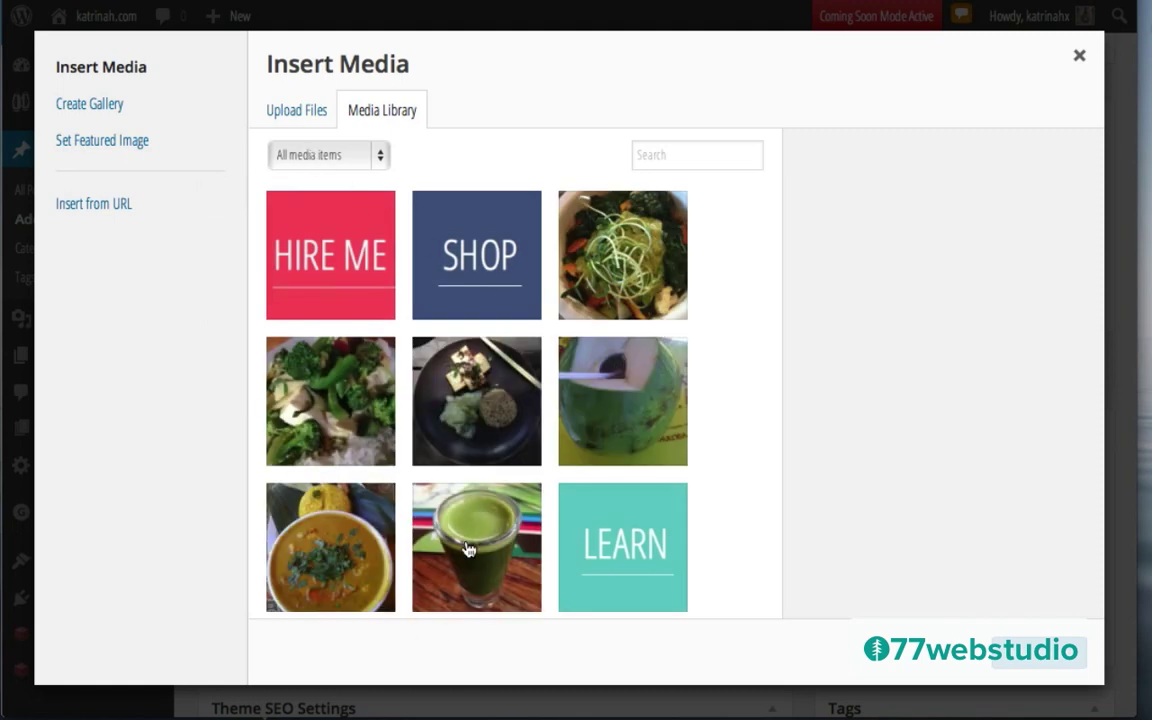
{"action": "left_click", "coordinate": [468, 549]}
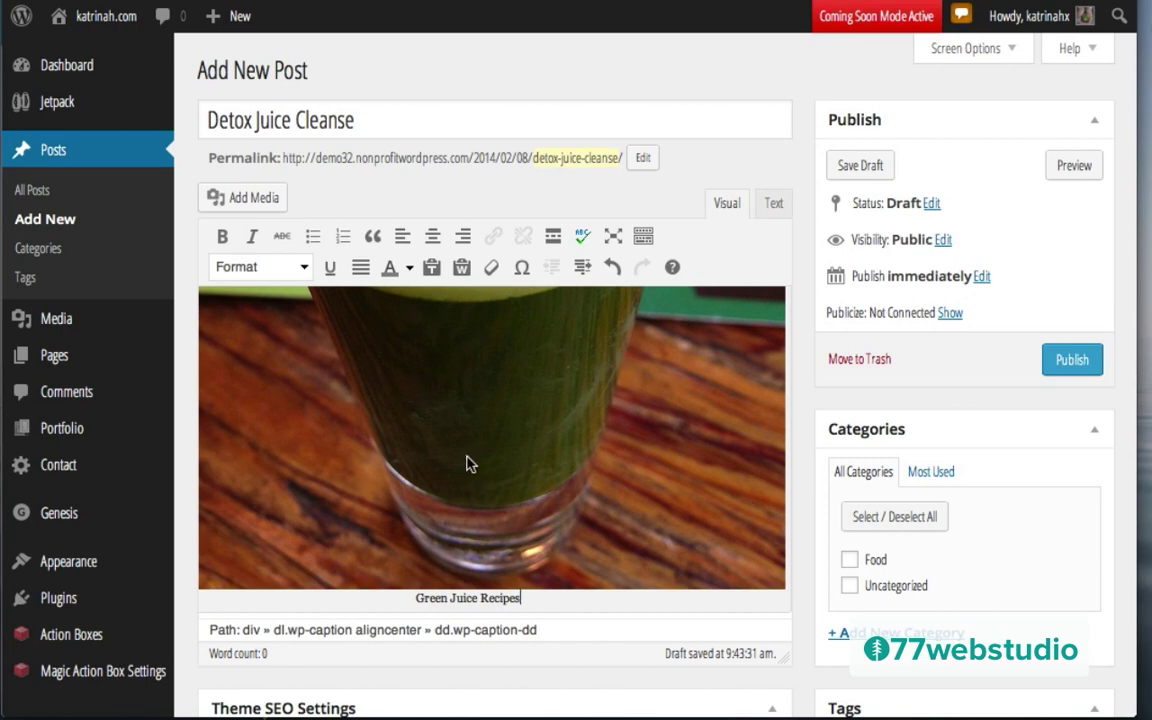
{"action": "scroll", "coordinate": [470, 464], "scroll_direction": "down", "scroll_amount": 1}
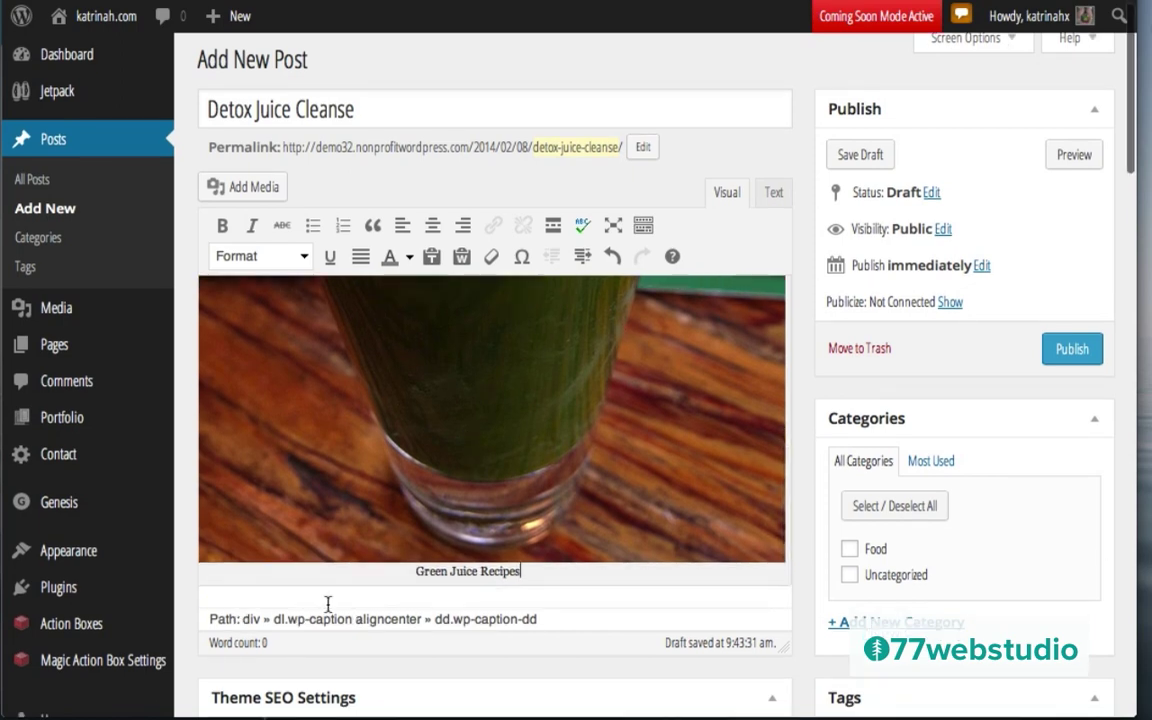
{"action": "left_click", "coordinate": [772, 194]}
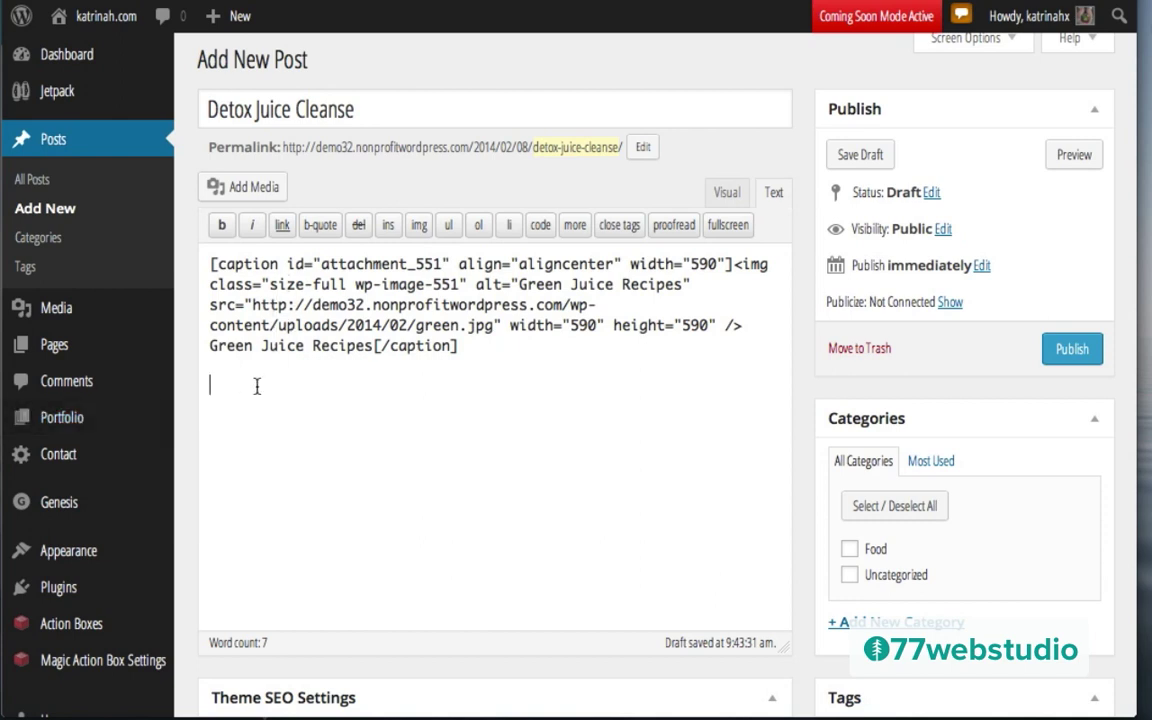
Step: Paste two Lorem ipsum paragraphs below the juice photo, back in Visual view, with Food checked
{"action": "type", "text": "Lorem ipsum dolor sit amet, consectetur adipisicing elit, sed do eiusmod tempor incididunt ut labore et dolore magna aliqua. Ut enim ad minim veniam, quis nostrud exercitation ullamco laboris nisi ut aliquip ex ea commodo consequat. Duis aute irure dolor in reprehenderit in voluptate velit esse cillum dolore eu fugiat nulla pariatur. Excepteur sint occaecat cupidatat non proident, sunt in culpa qui officia deserunt mollit anim id est laborum.  Lorem ipsum dolor sit amet, consectetur adipisicing elit, sed do eiusmod tempor incididunt ut labore et dolore magna aliqua. Ut enim ad minim veniam, quis nostrud exercitation ullamco laboris nisi ut aliquip ex ea commodo consequat. Duis aute irure dolor in reprehenderit in voluptate velit esse cillum dolore eu fugiat nulla pariatur. Excepteur sint occaecat cupidatat non proident, sunt in culpa qui officia deserunt mollit anim id est laborum."}
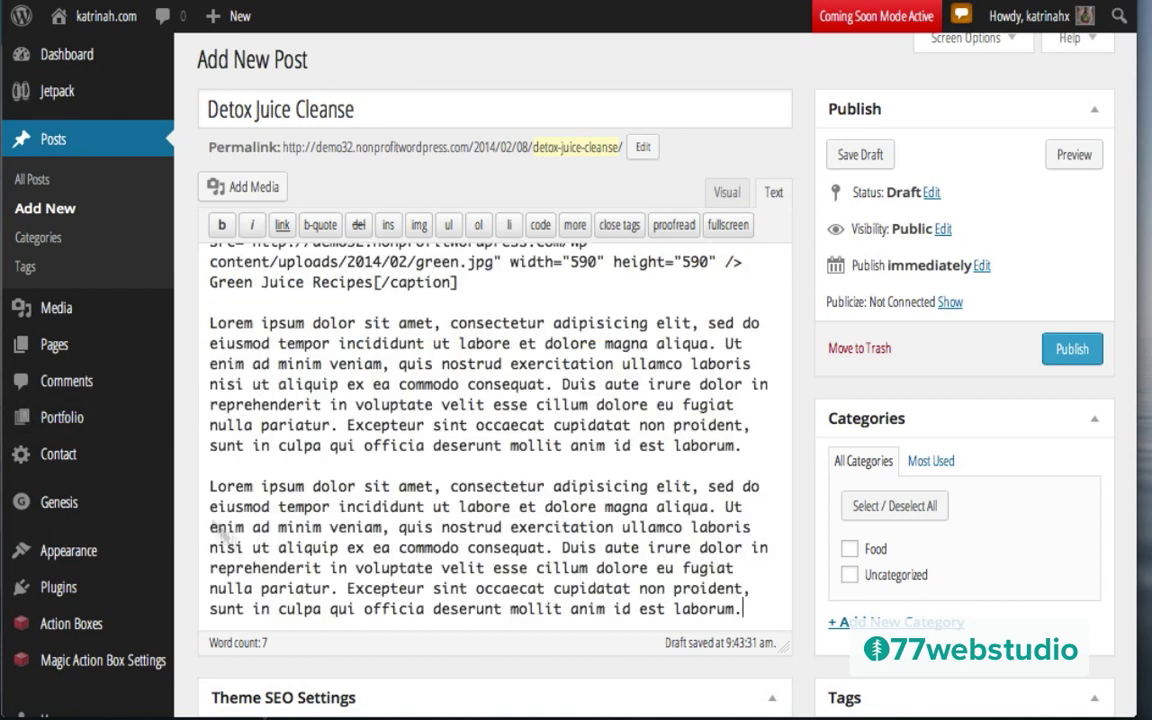
{"action": "left_click", "coordinate": [726, 195]}
{"action": "scroll", "coordinate": [450, 455], "scroll_direction": "down", "scroll_amount": 3}
{"action": "scroll", "coordinate": [450, 452], "scroll_direction": "down", "scroll_amount": 3}
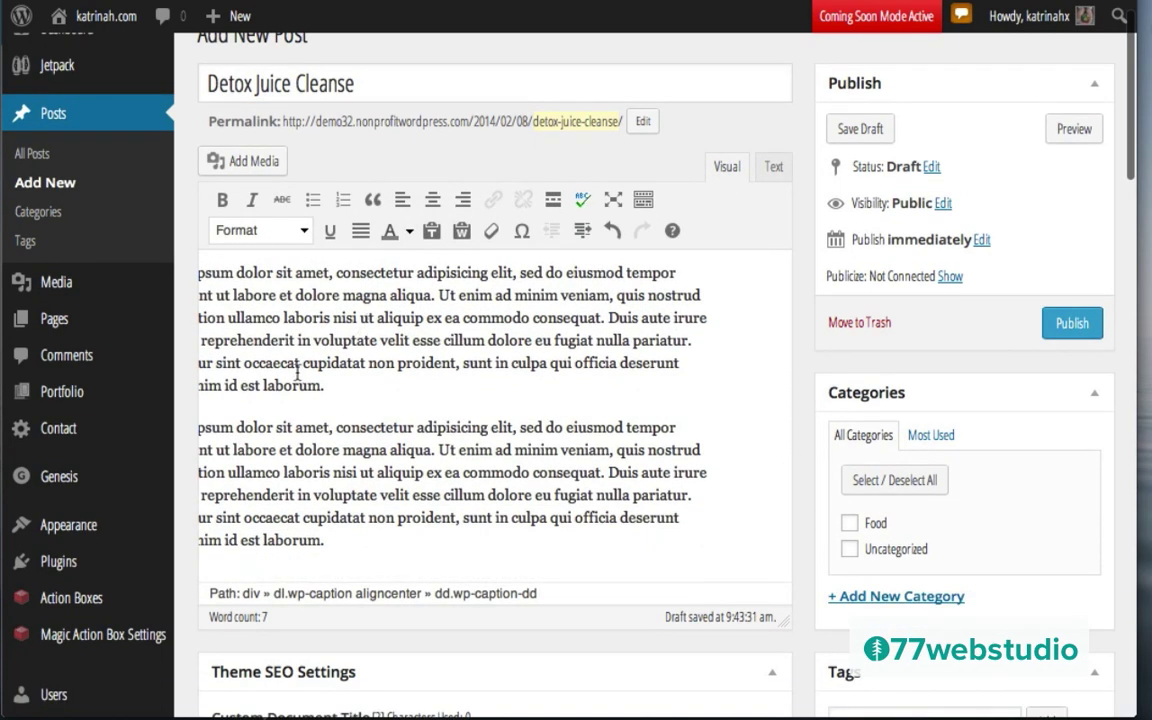
{"action": "scroll", "coordinate": [300, 372], "scroll_direction": "up", "scroll_amount": 3}
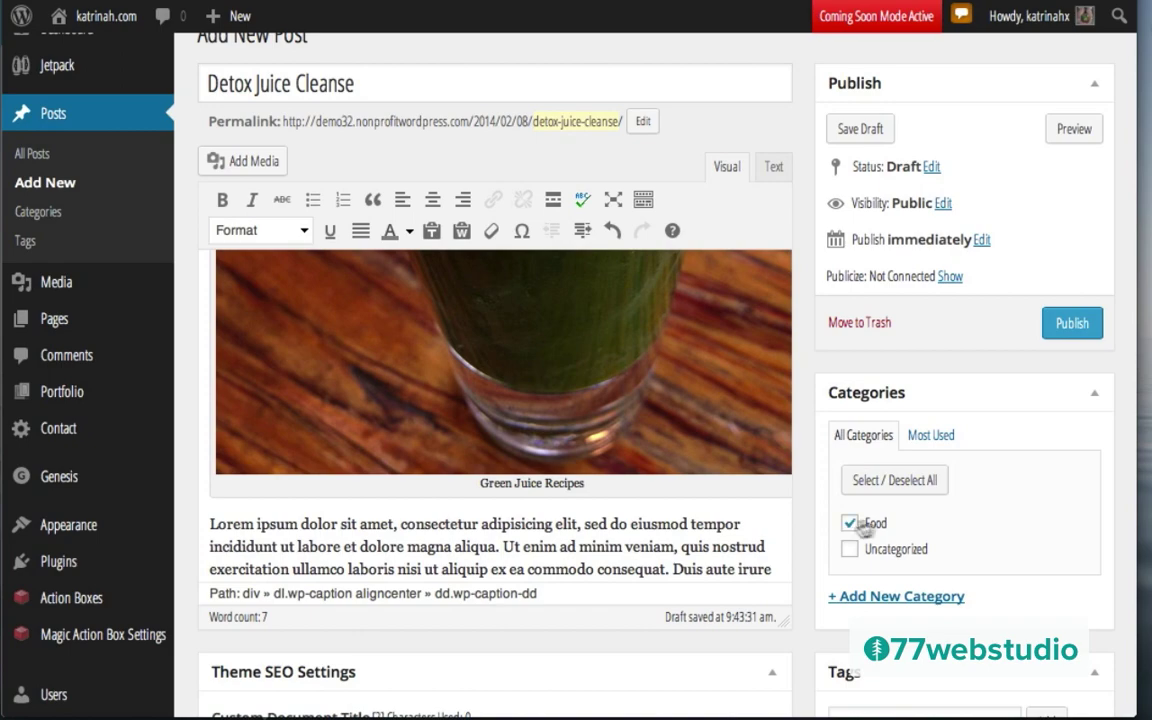
{"action": "scroll", "coordinate": [977, 504], "scroll_direction": "down", "scroll_amount": 5}
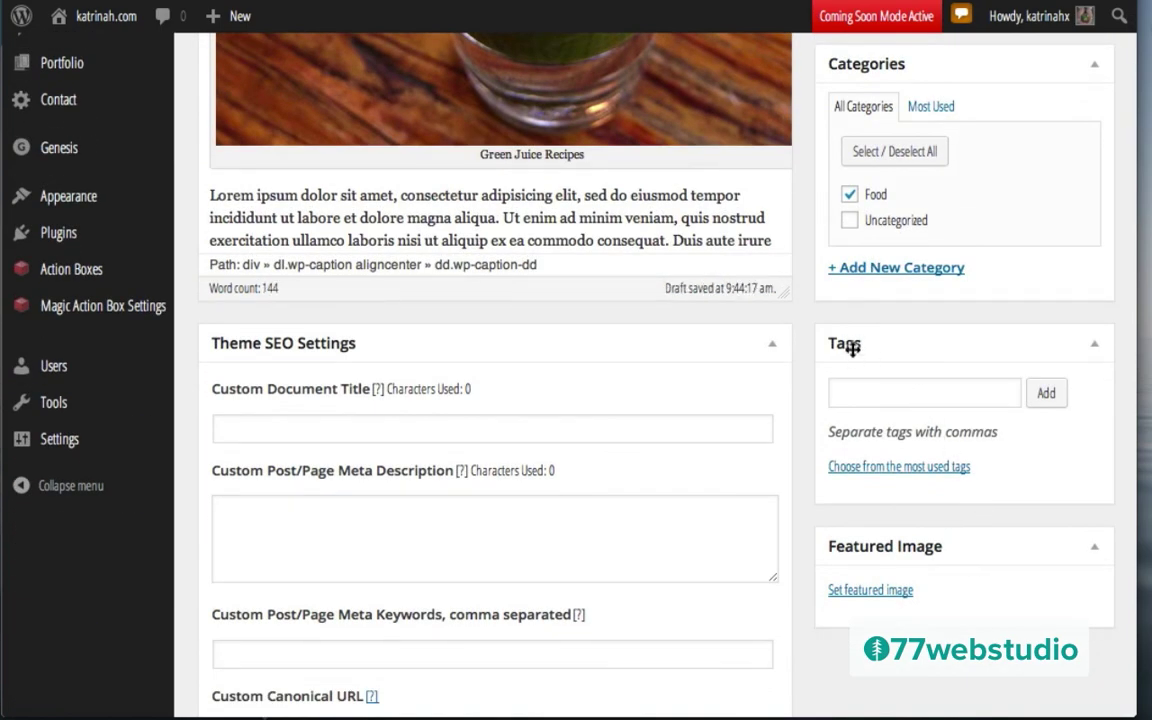
{"action": "left_click", "coordinate": [852, 396]}
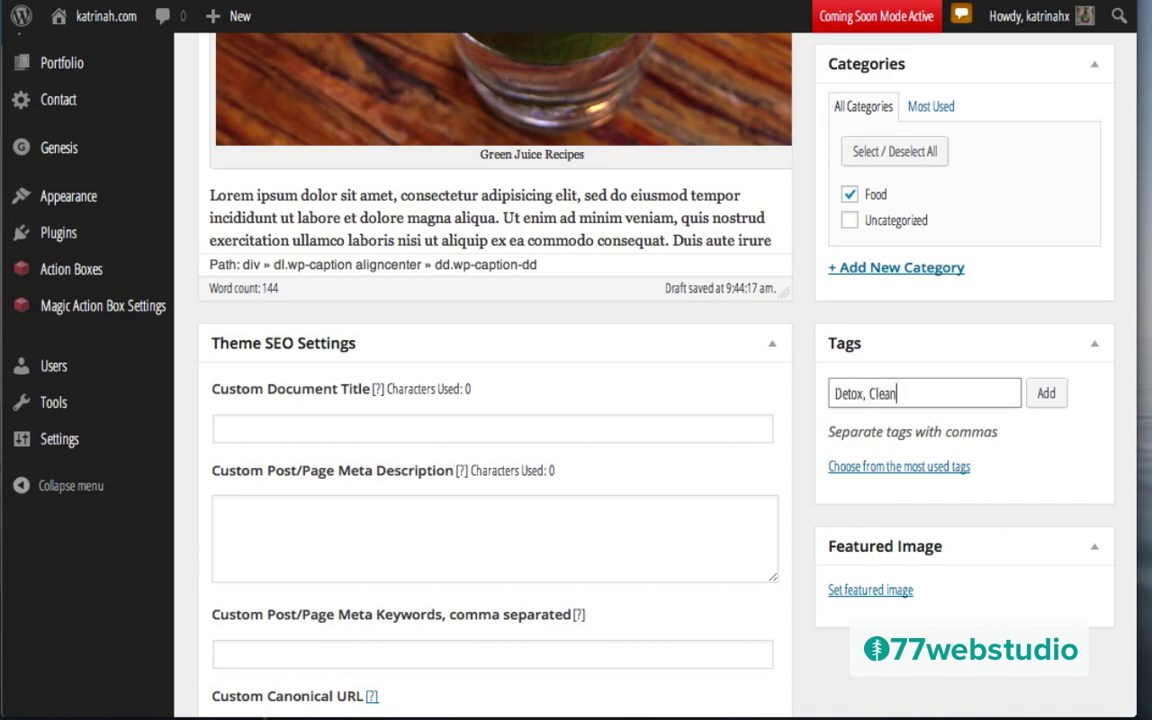
Step: Tag the post with Detox and Cleanse, then publish it
{"action": "type", "text": "Detox, Cleanse"}
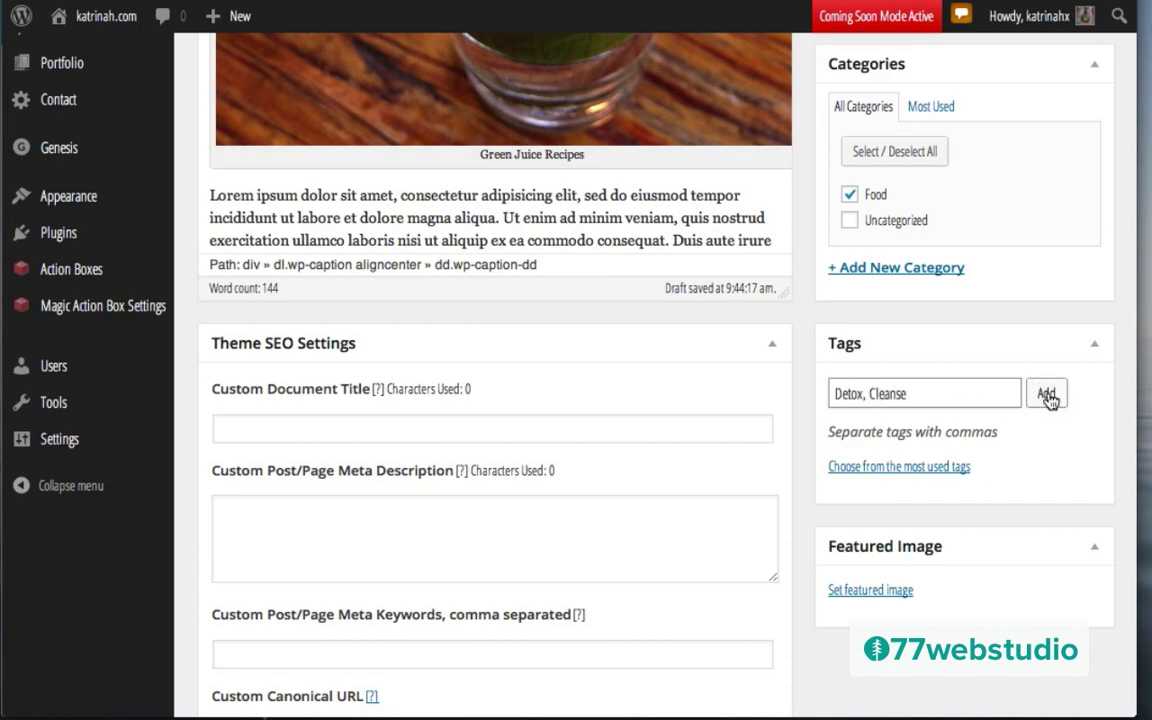
{"action": "left_click", "coordinate": [1047, 396]}
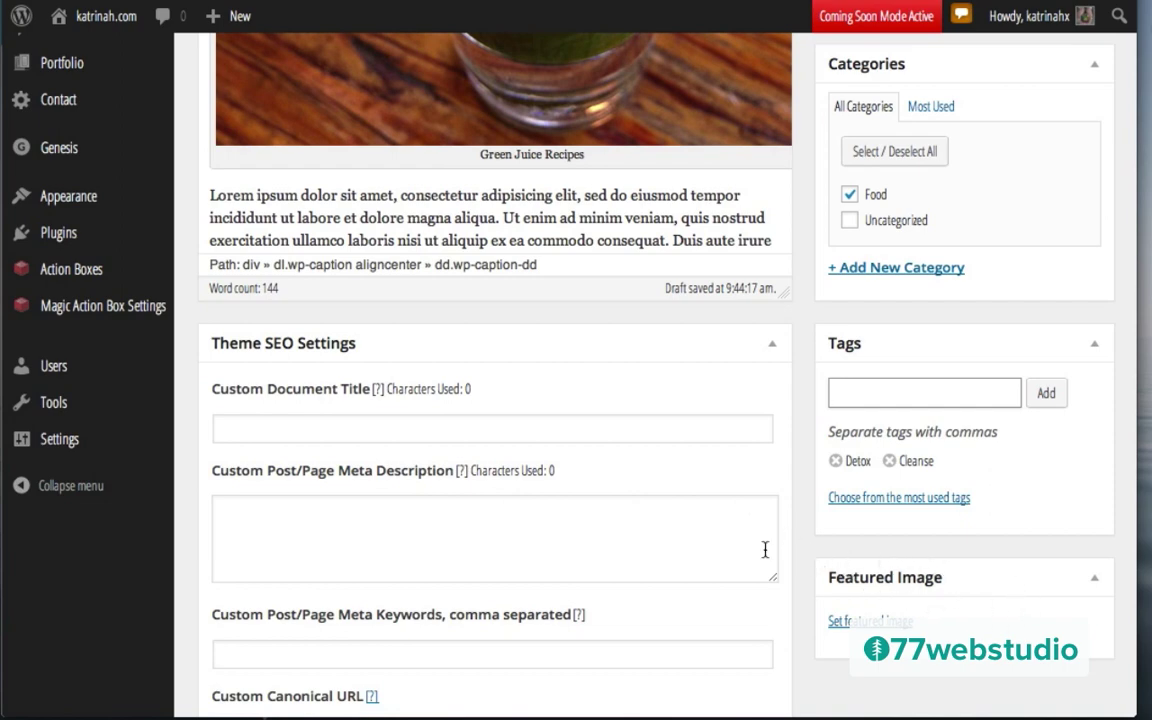
{"action": "scroll", "coordinate": [765, 550], "scroll_direction": "down", "scroll_amount": 10}
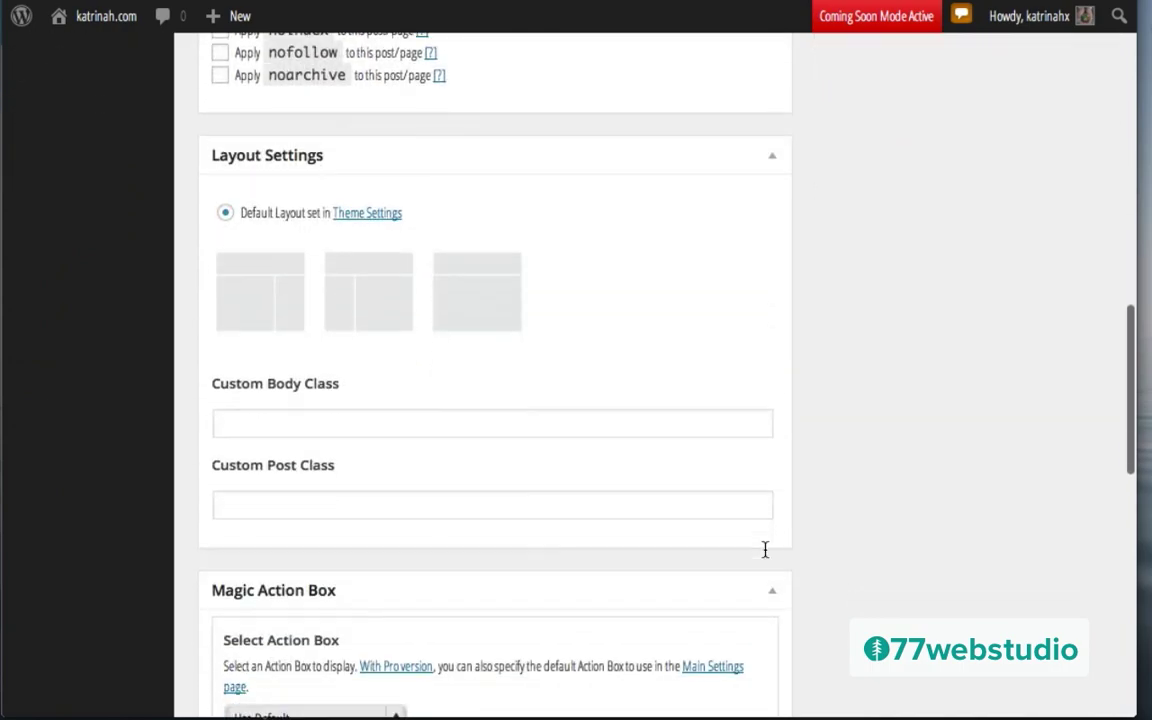
{"action": "scroll", "coordinate": [494, 451], "scroll_direction": "down", "scroll_amount": 10}
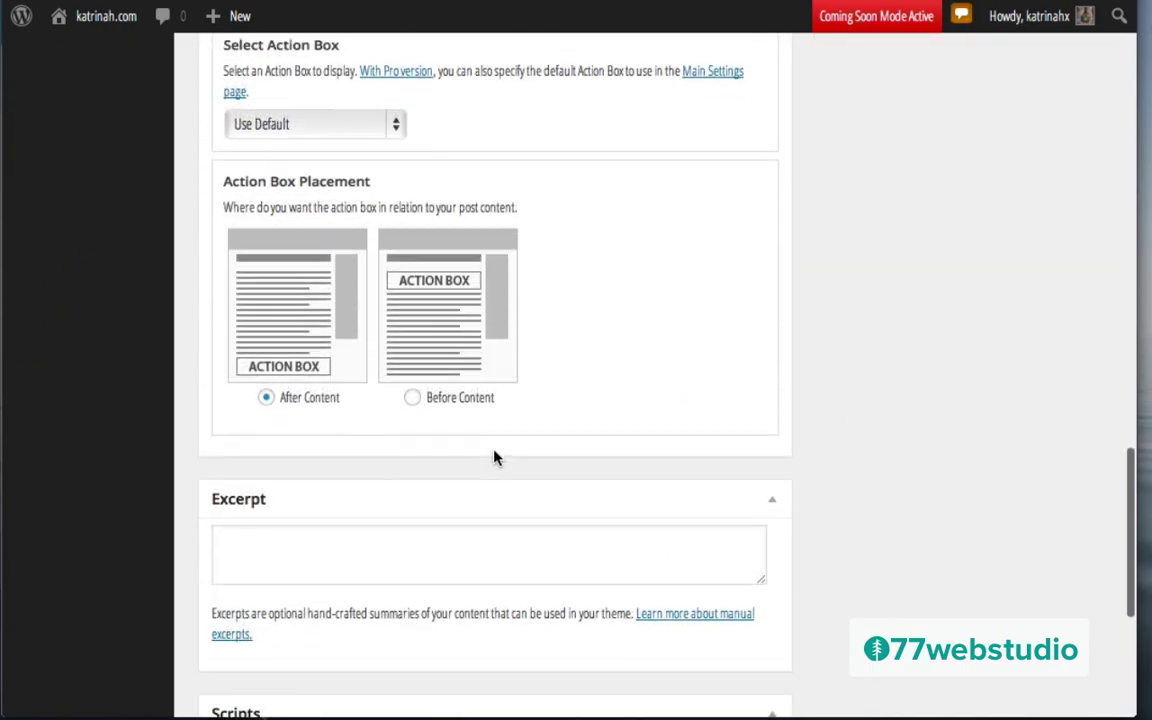
{"action": "scroll", "coordinate": [494, 451], "scroll_direction": "up", "scroll_amount": 15}
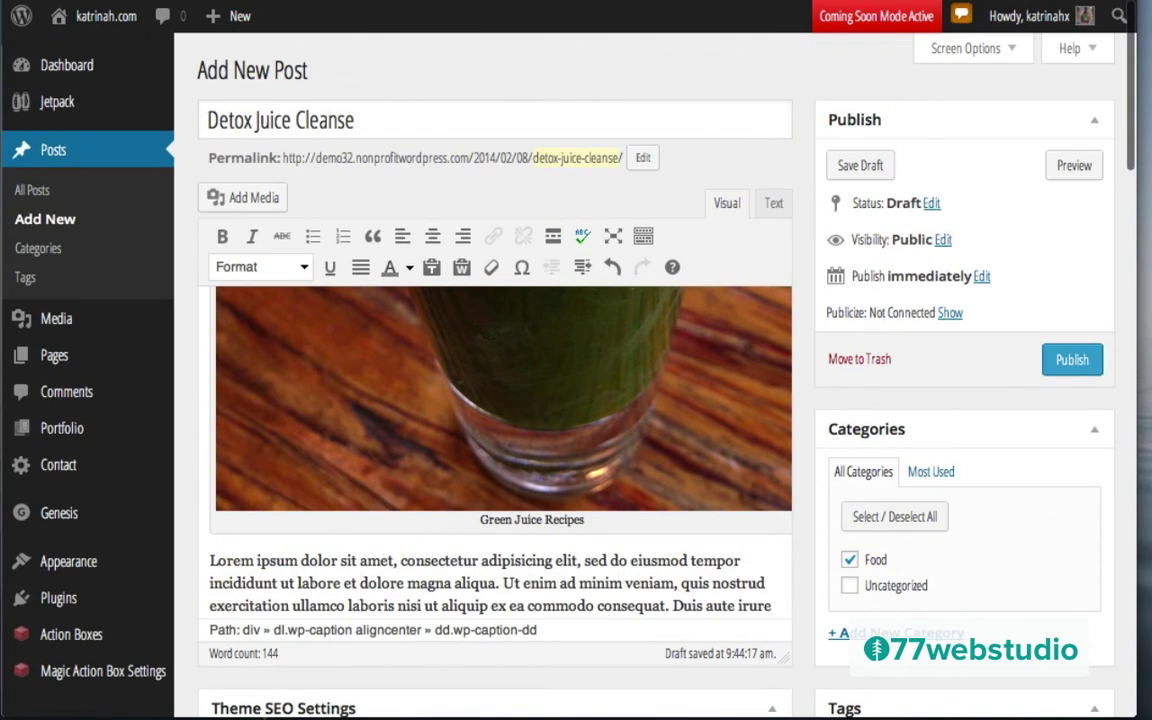
{"action": "left_click", "coordinate": [1070, 360]}
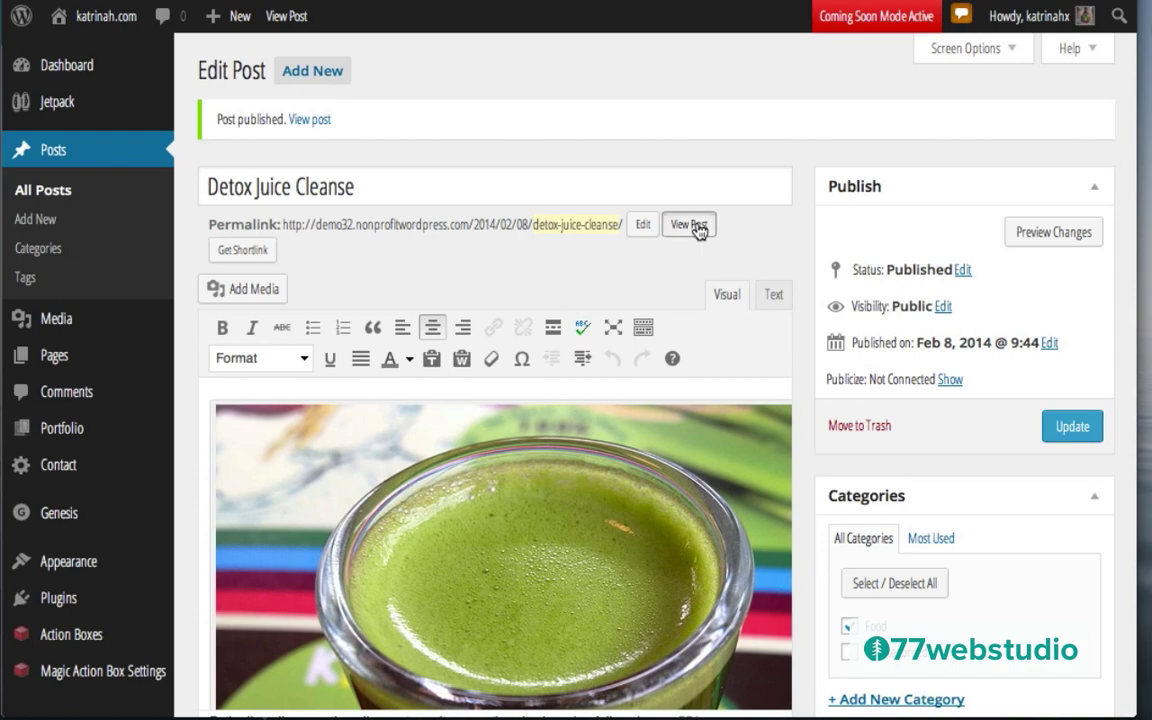
Step: View the live post and scroll down to its share buttons and Cleanse, Detox tags
{"action": "left_click", "coordinate": [698, 228]}
{"action": "scroll", "coordinate": [674, 458], "scroll_direction": "down", "scroll_amount": 10}
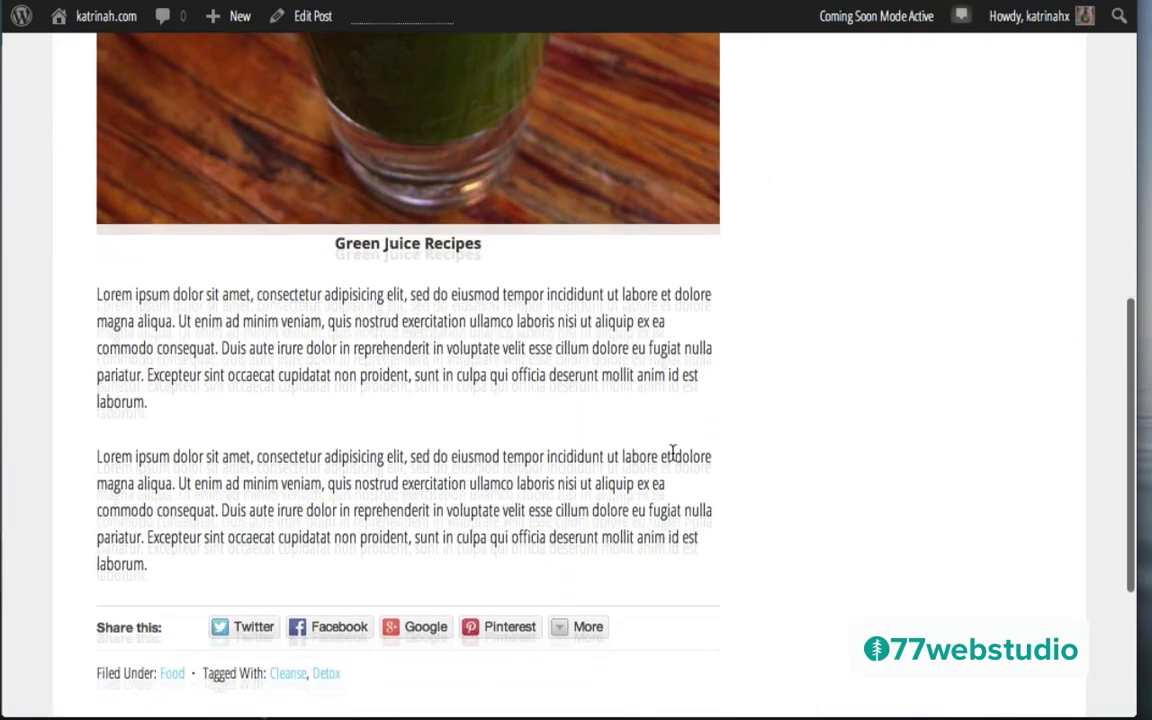
{"action": "scroll", "coordinate": [674, 458], "scroll_direction": "down", "scroll_amount": 1}
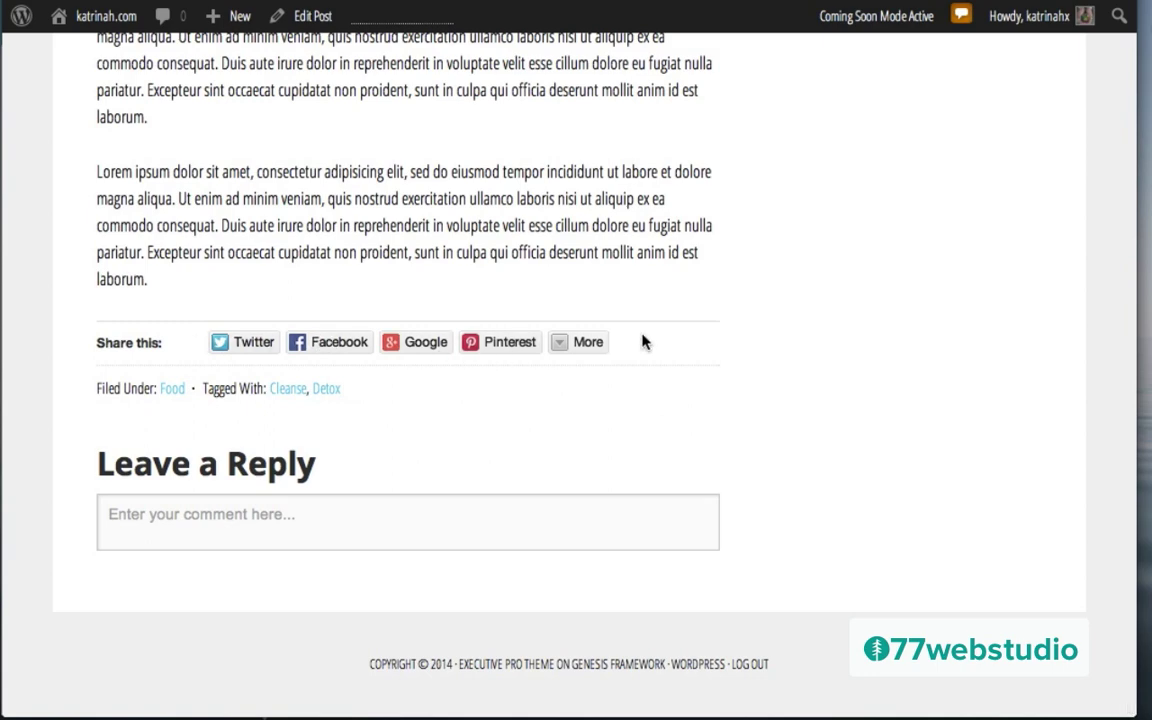
{"action": "scroll", "coordinate": [643, 338], "scroll_direction": "up", "scroll_amount": 15}
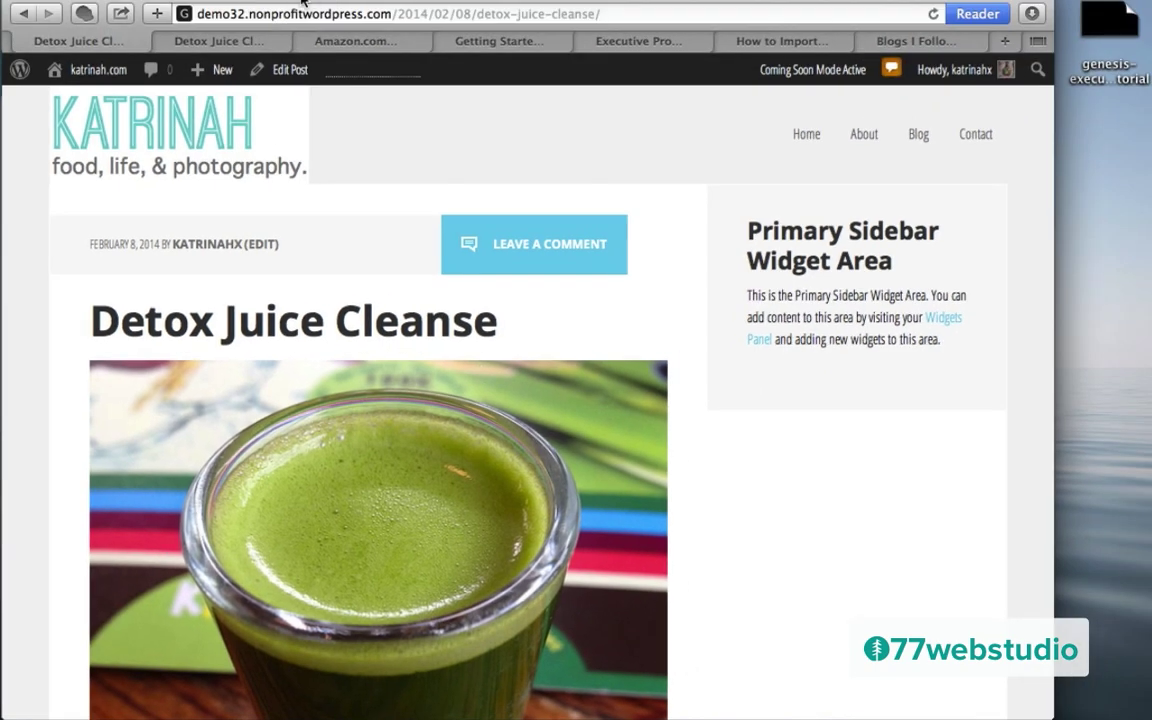
Step: Copy the post's URL and go to the Shop page via the KATRINAH home page
{"action": "left_click", "coordinate": [361, 11]}
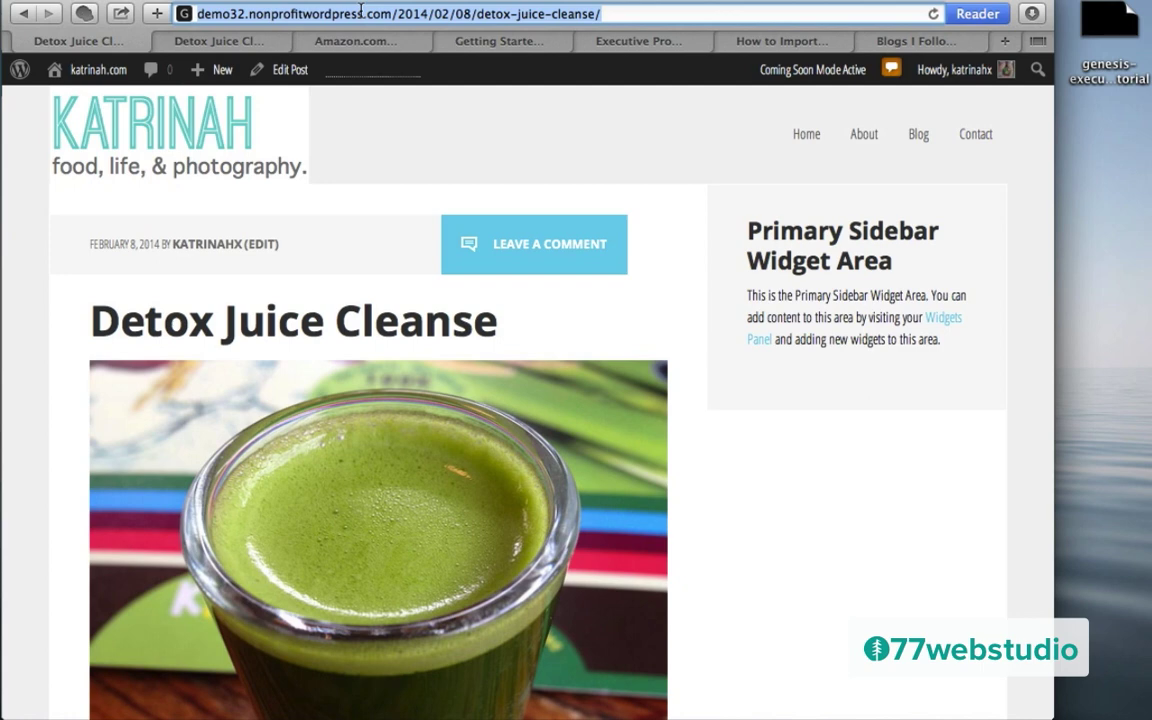
{"action": "mouse_move", "coordinate": [97, 80]}
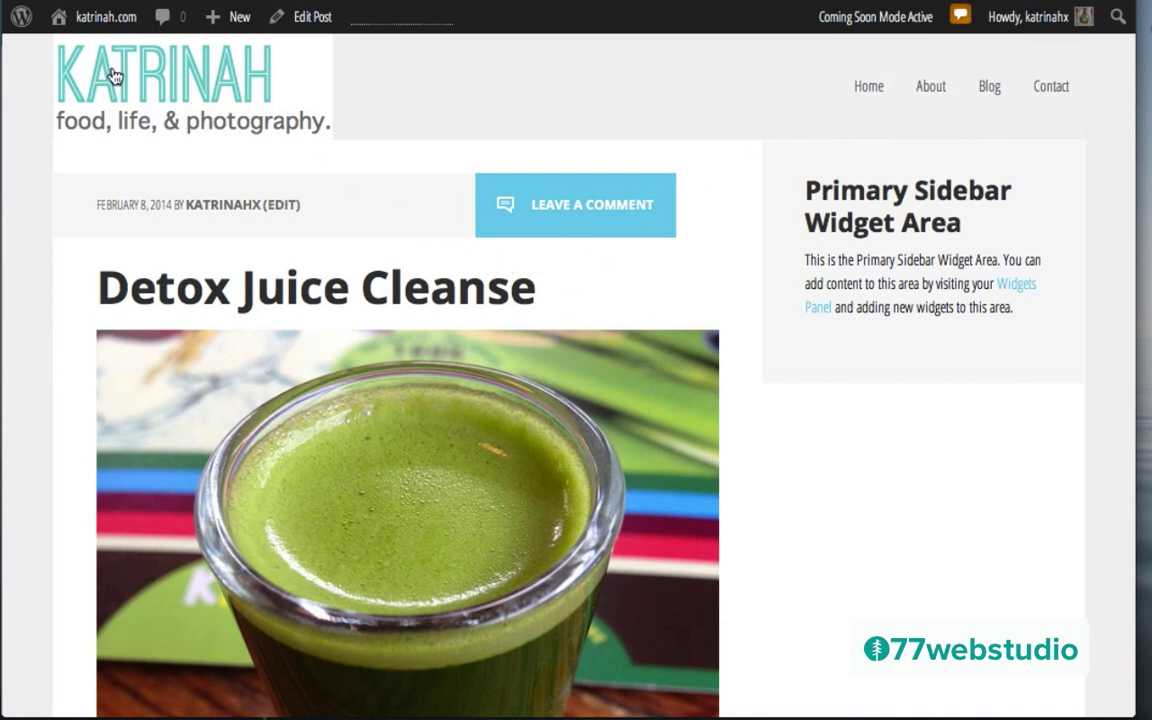
{"action": "left_click", "coordinate": [113, 74]}
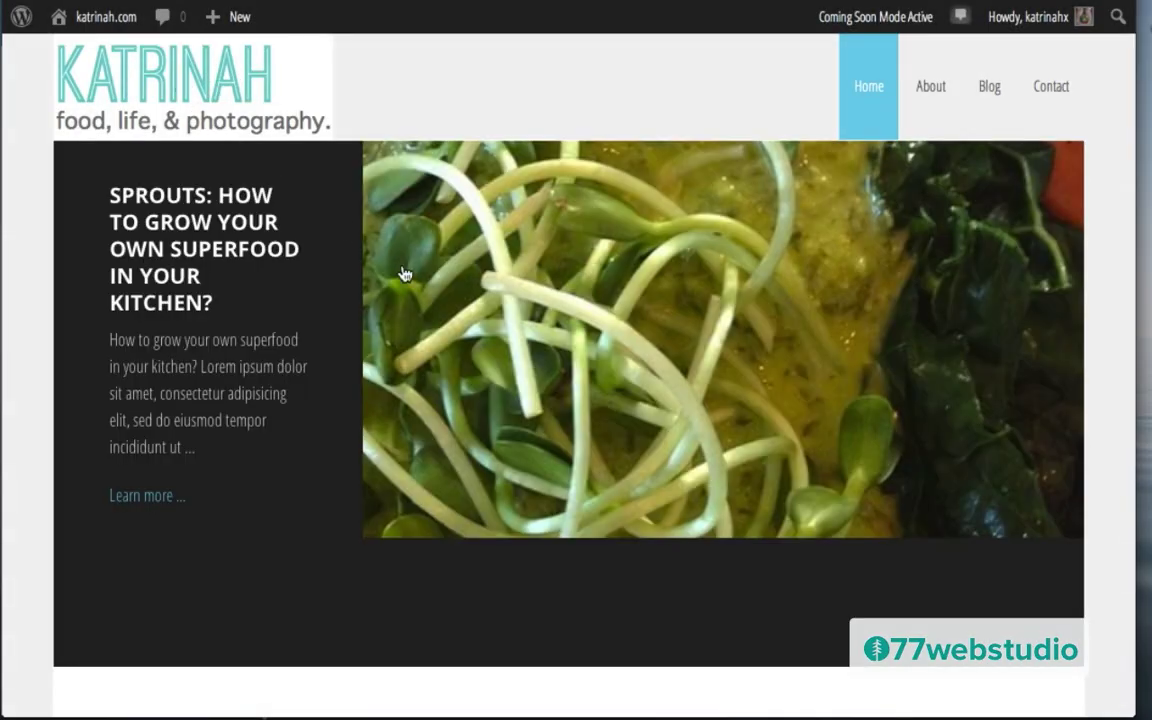
{"action": "scroll", "coordinate": [404, 272], "scroll_direction": "down", "scroll_amount": 5}
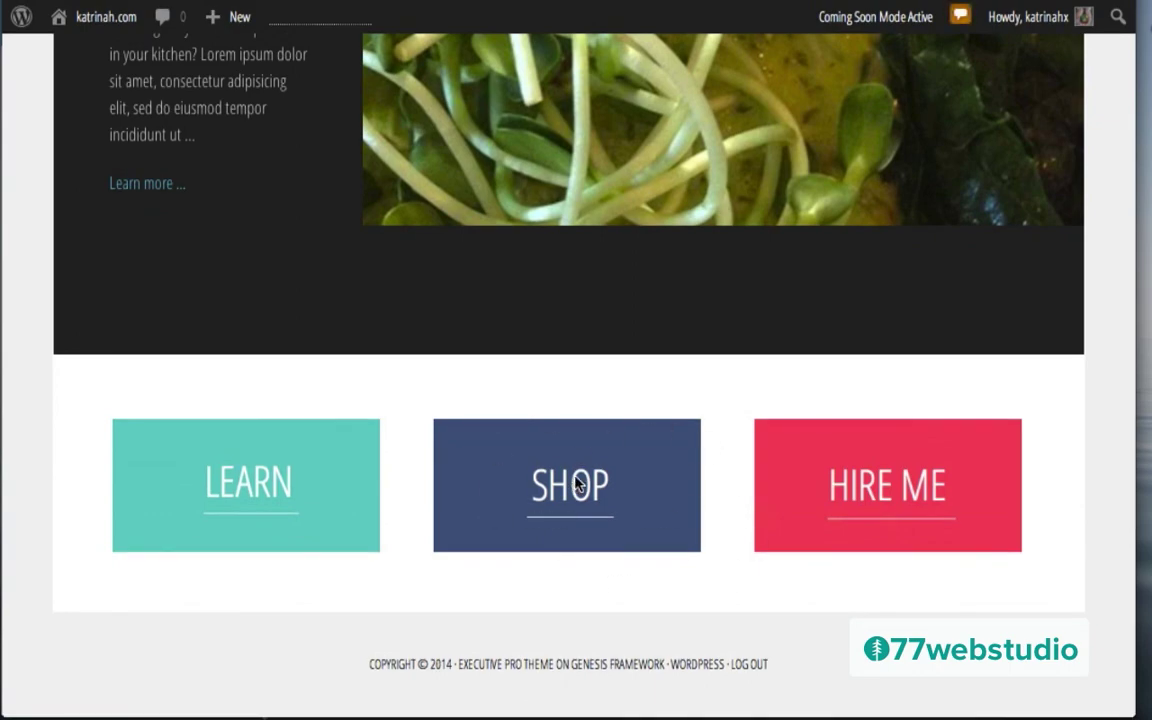
{"action": "left_click", "coordinate": [577, 484]}
Step: Preview the Green Juice Recipes gallery image enlarged, then close the lightbox
{"action": "scroll", "coordinate": [576, 483], "scroll_direction": "down", "scroll_amount": 2}
{"action": "scroll", "coordinate": [577, 484], "scroll_direction": "down", "scroll_amount": 3}
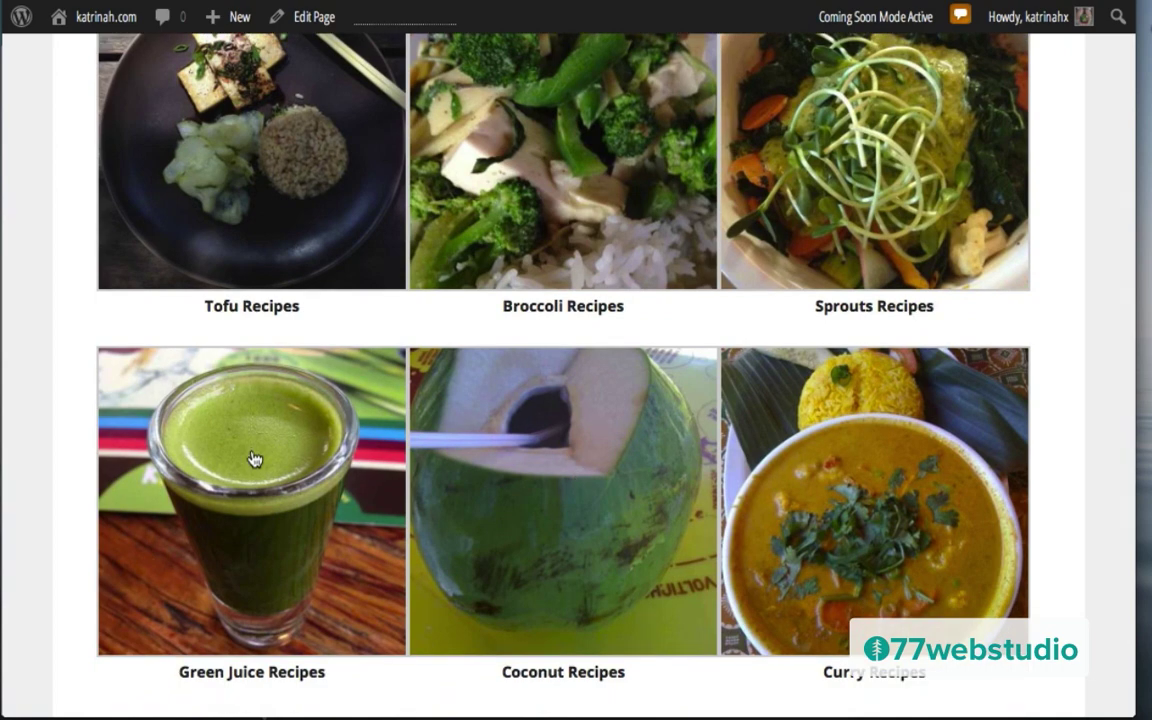
{"action": "left_click", "coordinate": [240, 480]}
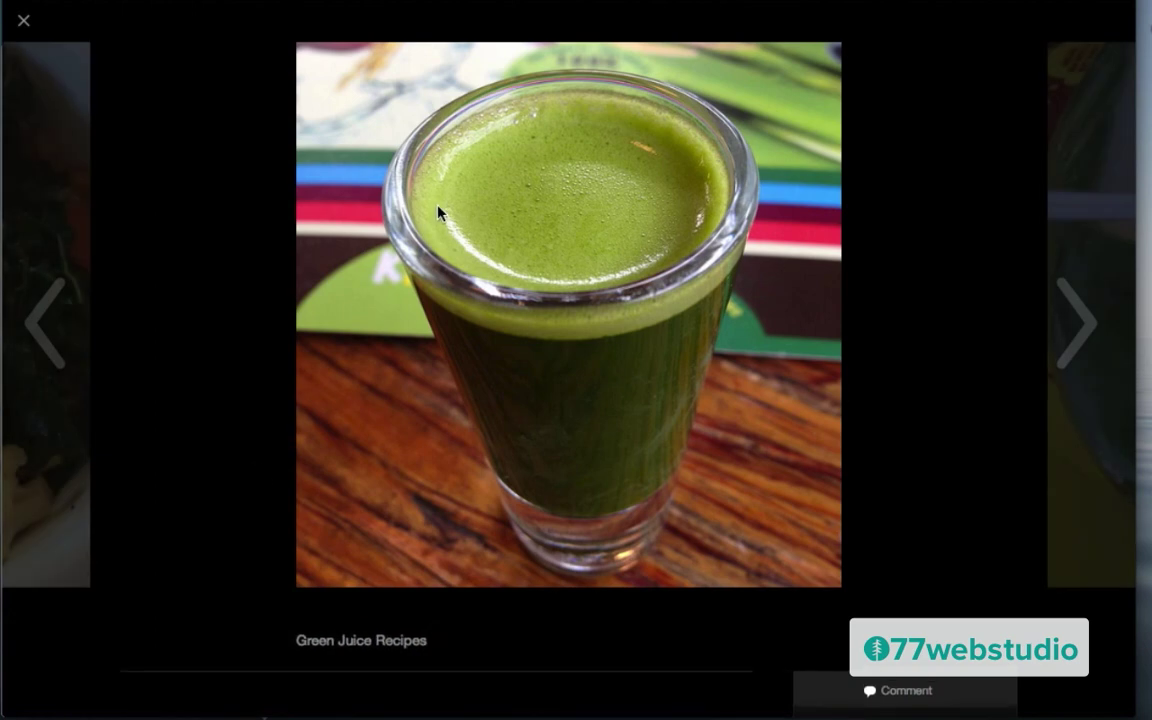
{"action": "left_click", "coordinate": [24, 22]}
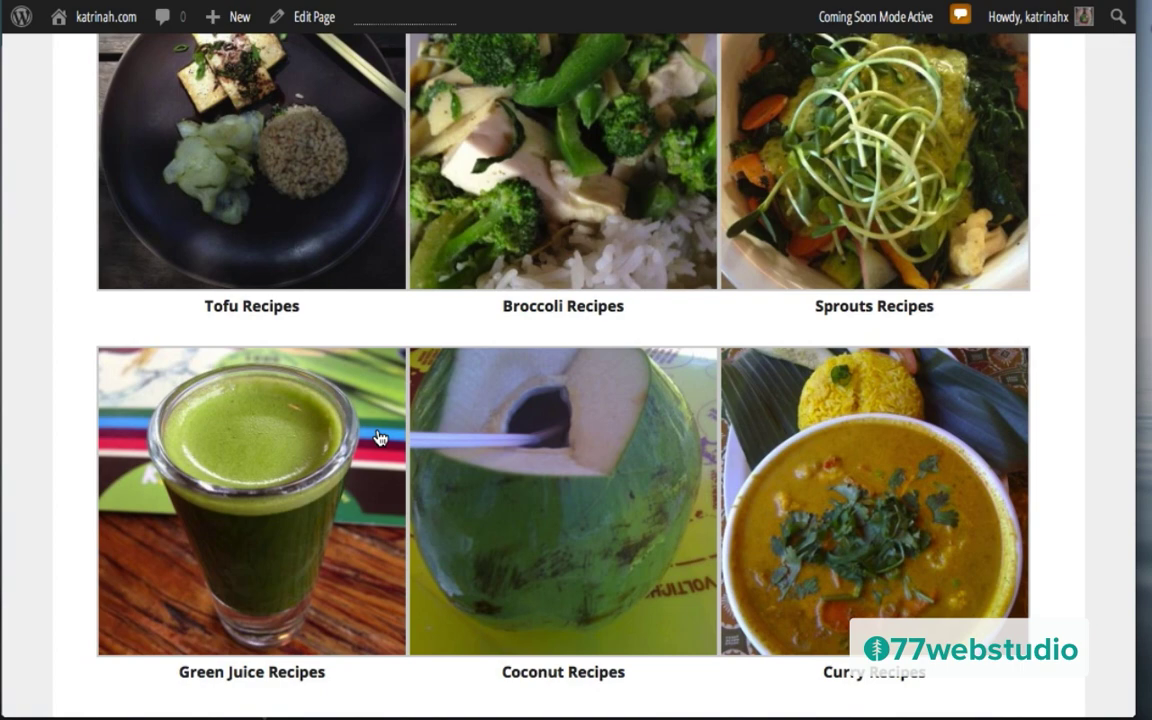
{"action": "scroll", "coordinate": [380, 437], "scroll_direction": "up", "scroll_amount": 5}
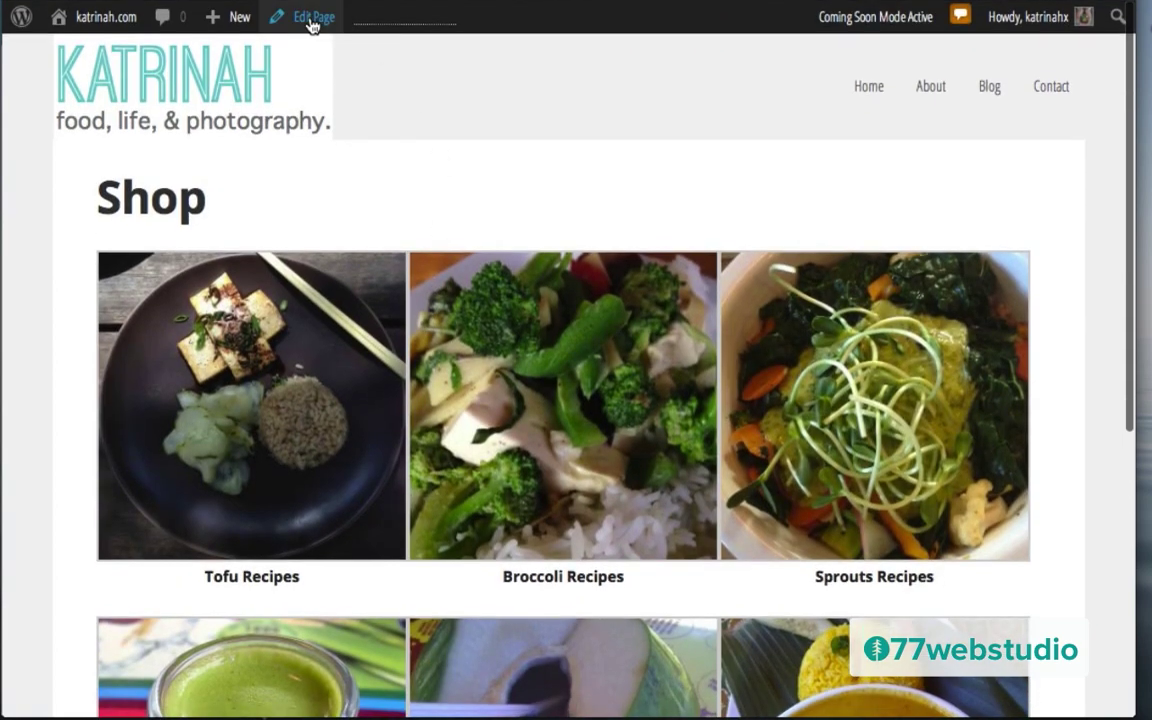
Step: Open the Shop page's gallery for editing and select the green.jpg image
{"action": "left_click", "coordinate": [311, 20]}
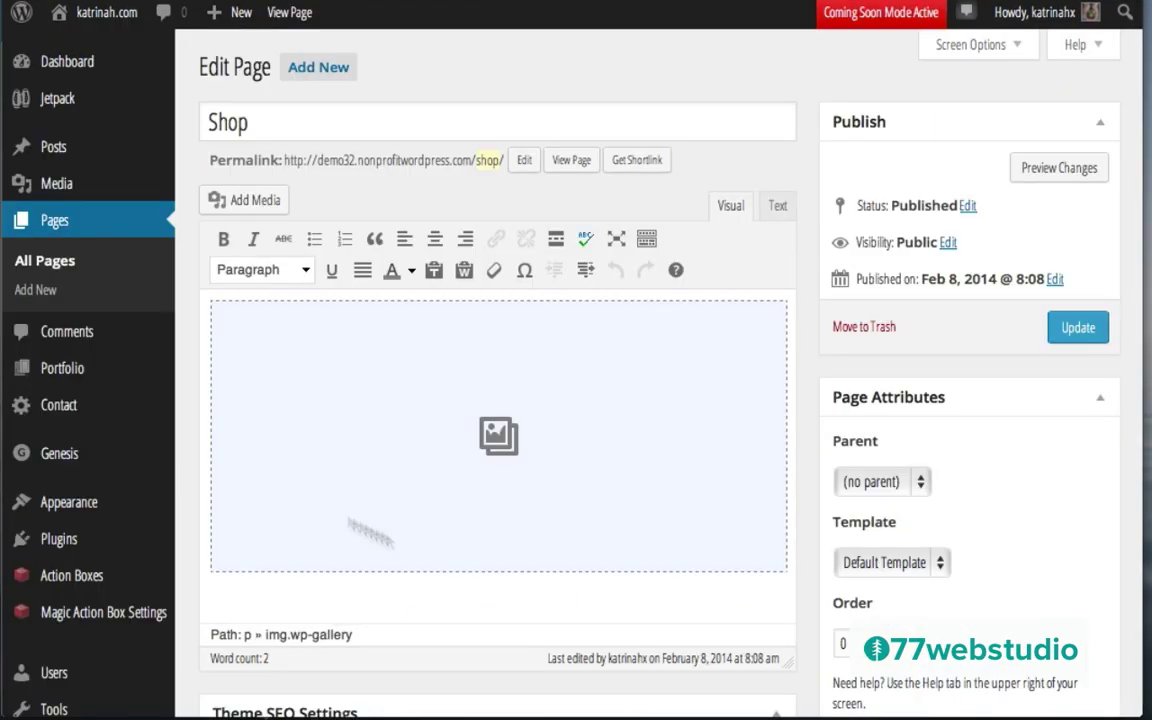
{"action": "left_click", "coordinate": [367, 411]}
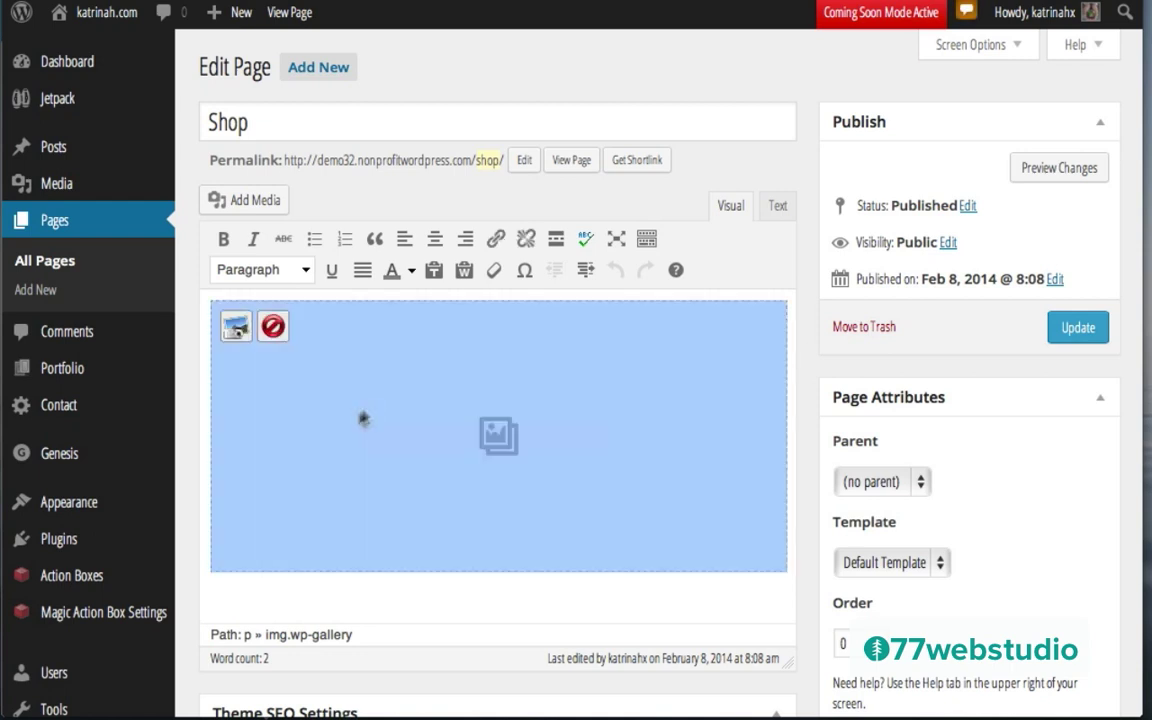
{"action": "left_click", "coordinate": [235, 328]}
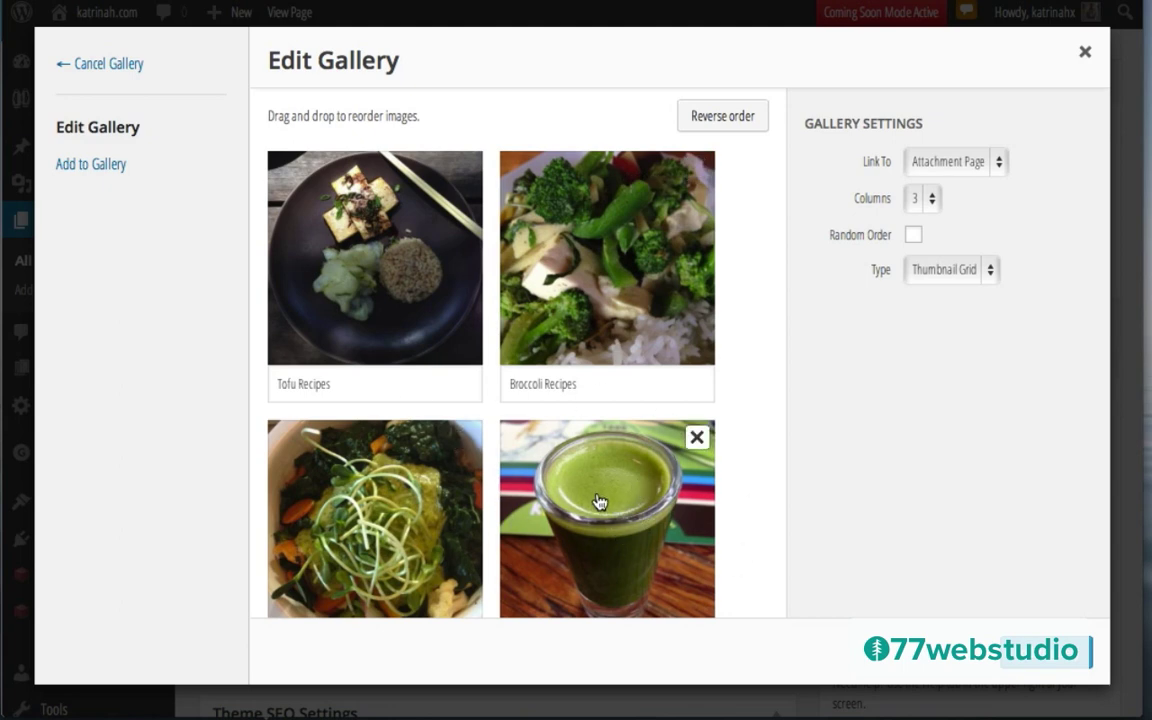
{"action": "left_click", "coordinate": [600, 501]}
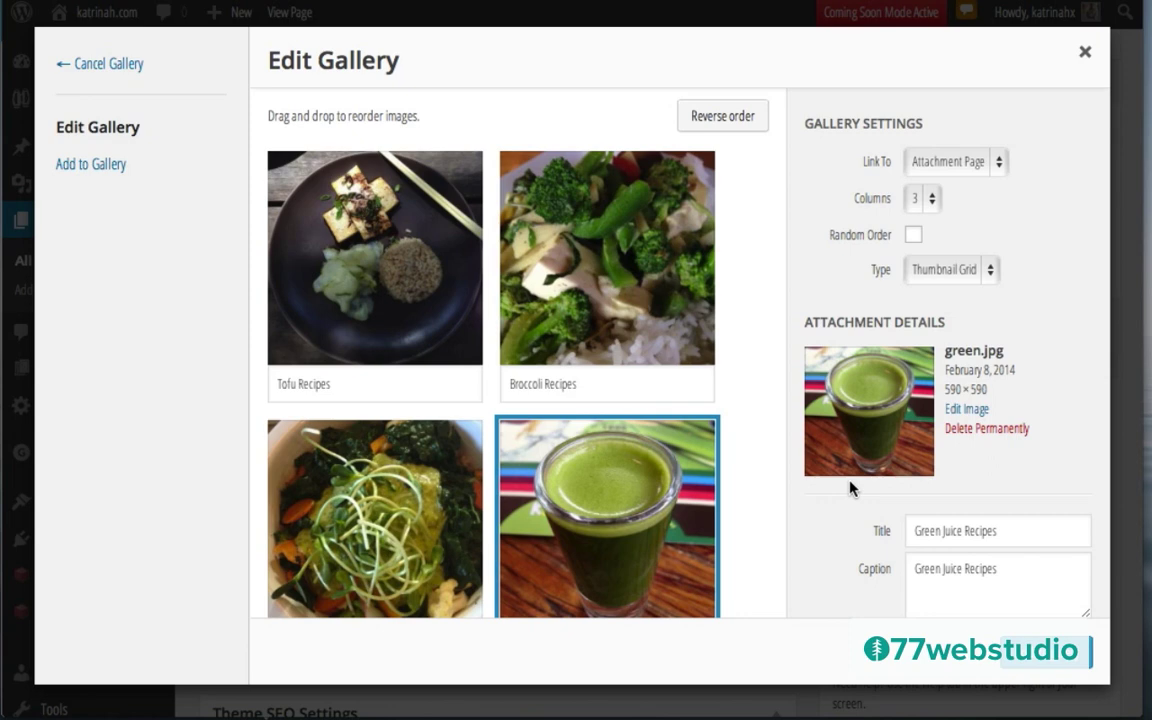
Step: Set green.jpg's Gallery Link URL to the post address, opening in Same Window
{"action": "scroll", "coordinate": [818, 480], "scroll_direction": "down", "scroll_amount": 3}
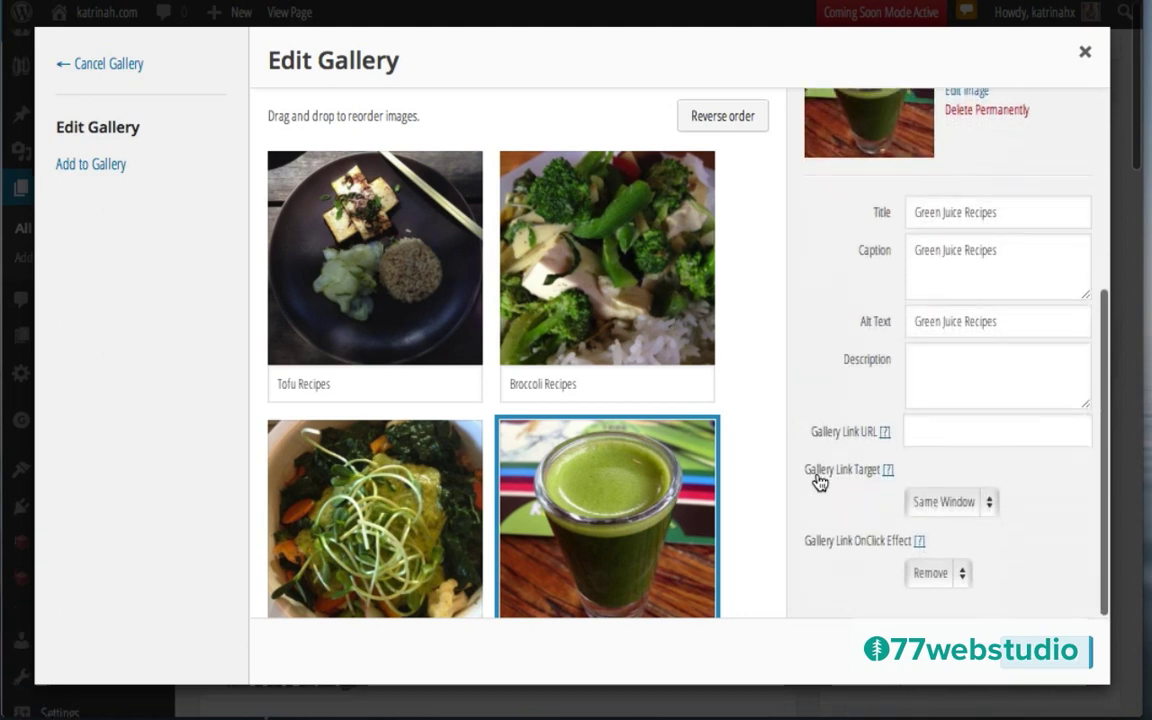
{"action": "scroll", "coordinate": [818, 481], "scroll_direction": "down", "scroll_amount": 3}
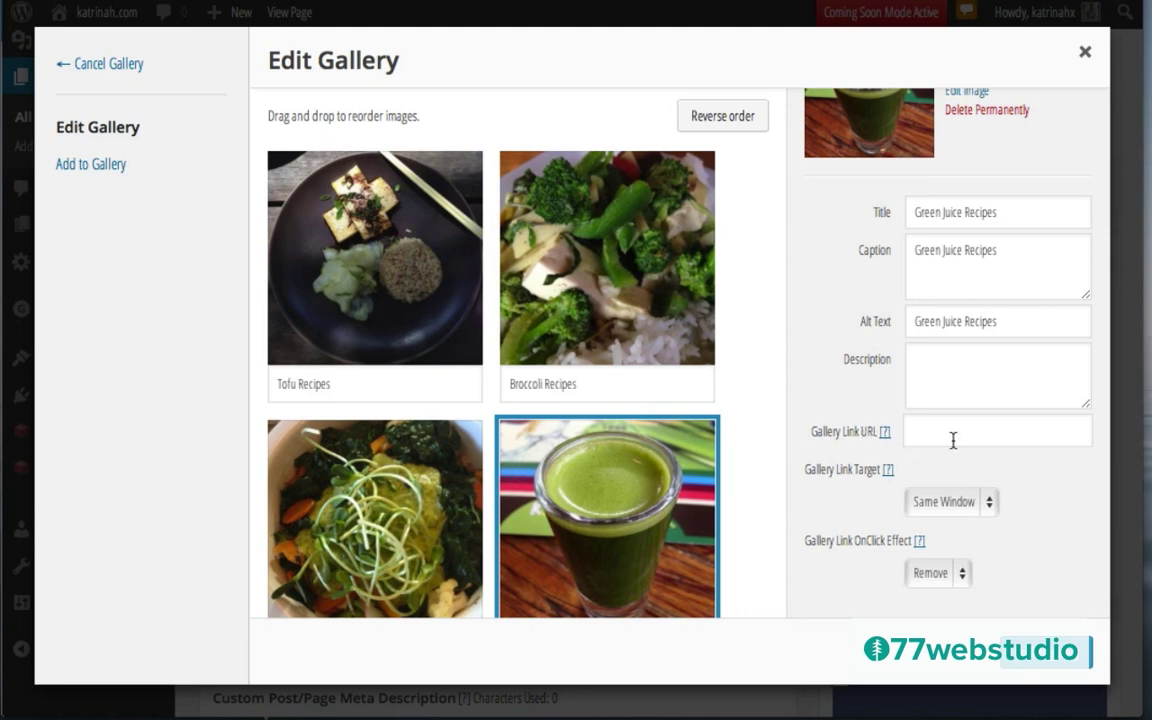
{"action": "mouse_move", "coordinate": [612, 498]}
{"action": "left_click", "coordinate": [919, 432]}
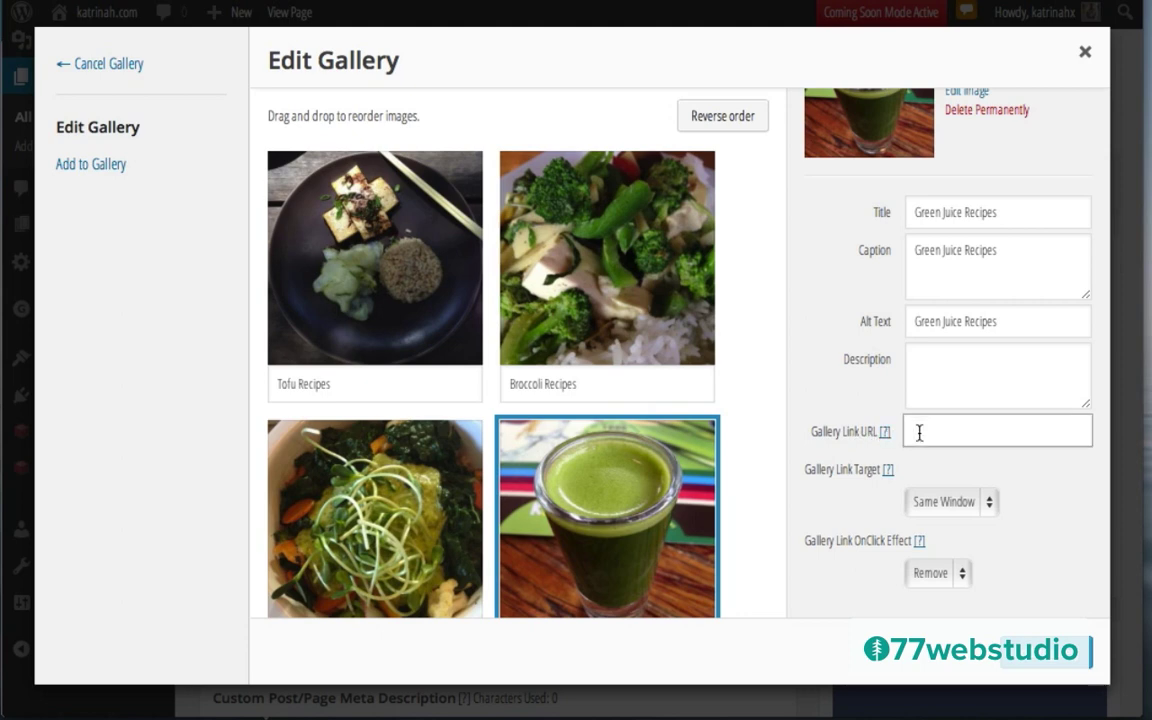
{"action": "key", "text": "super+v"}
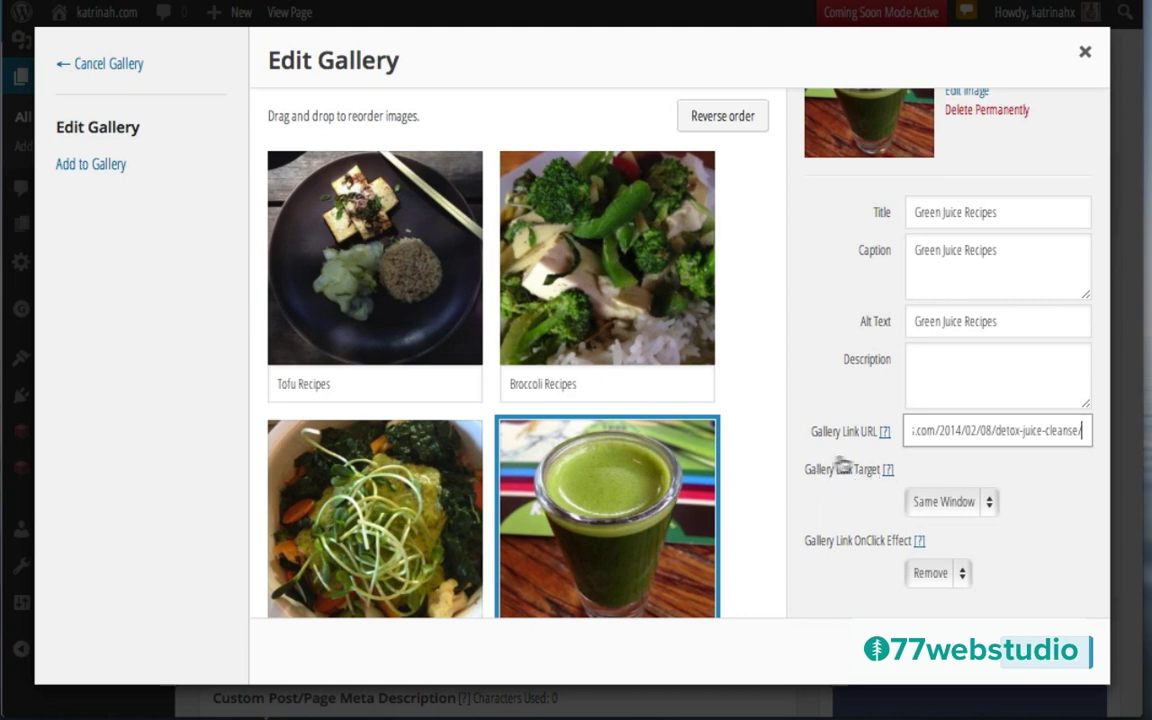
{"action": "left_click", "coordinate": [887, 469]}
{"action": "key", "text": "shift+Tab"}
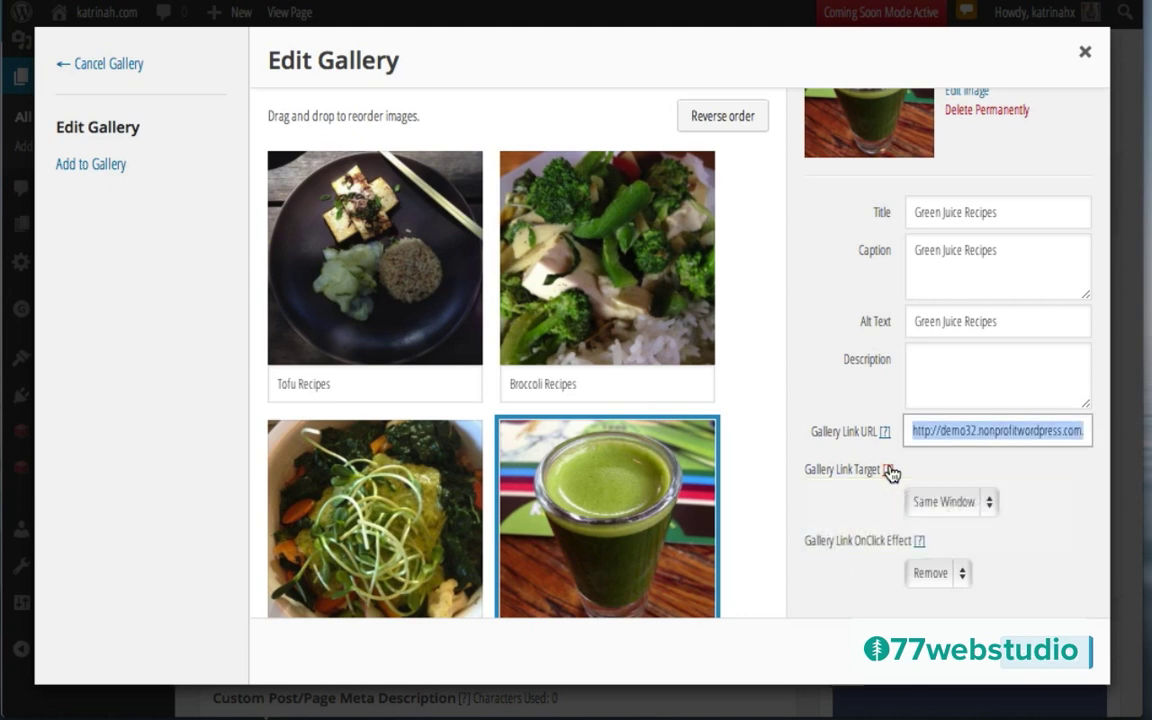
{"action": "left_click", "coordinate": [938, 507]}
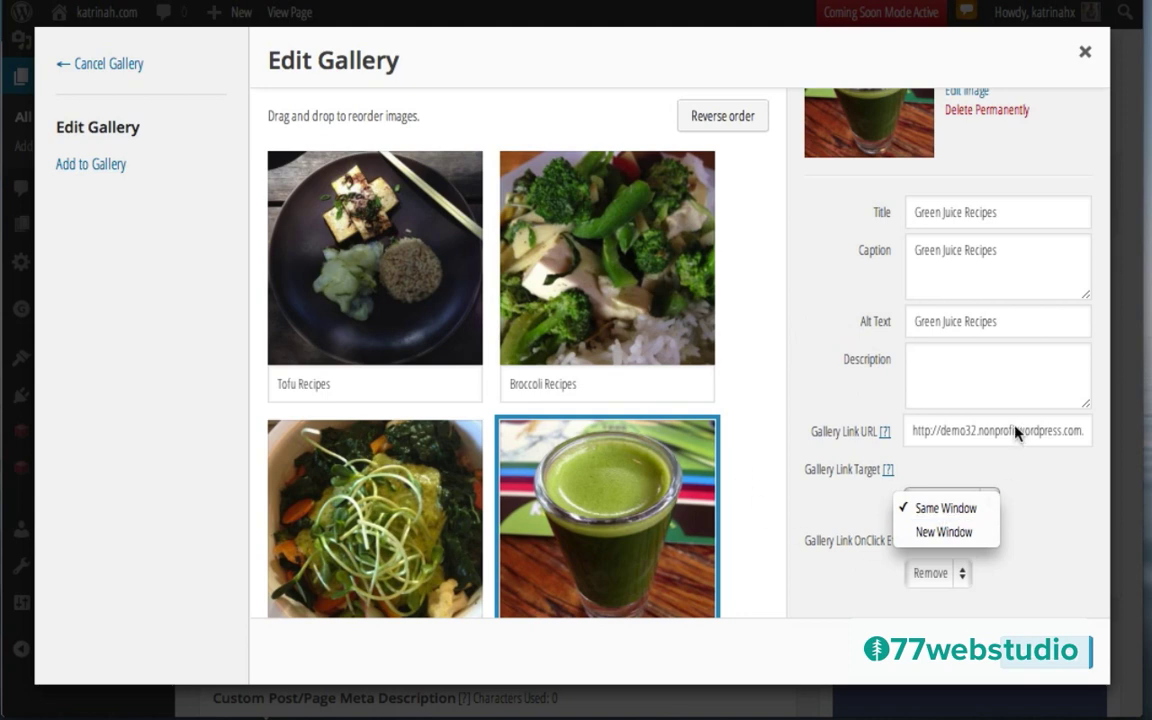
{"action": "left_click", "coordinate": [937, 508]}
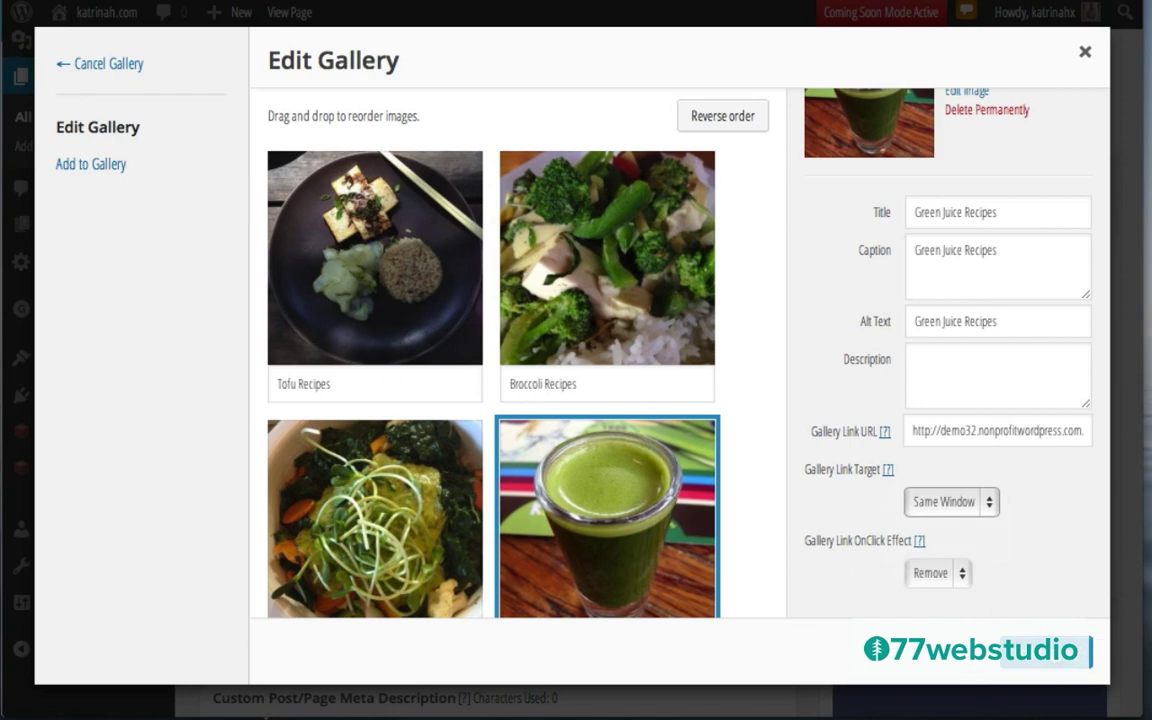
{"action": "left_click", "coordinate": [1091, 650]}
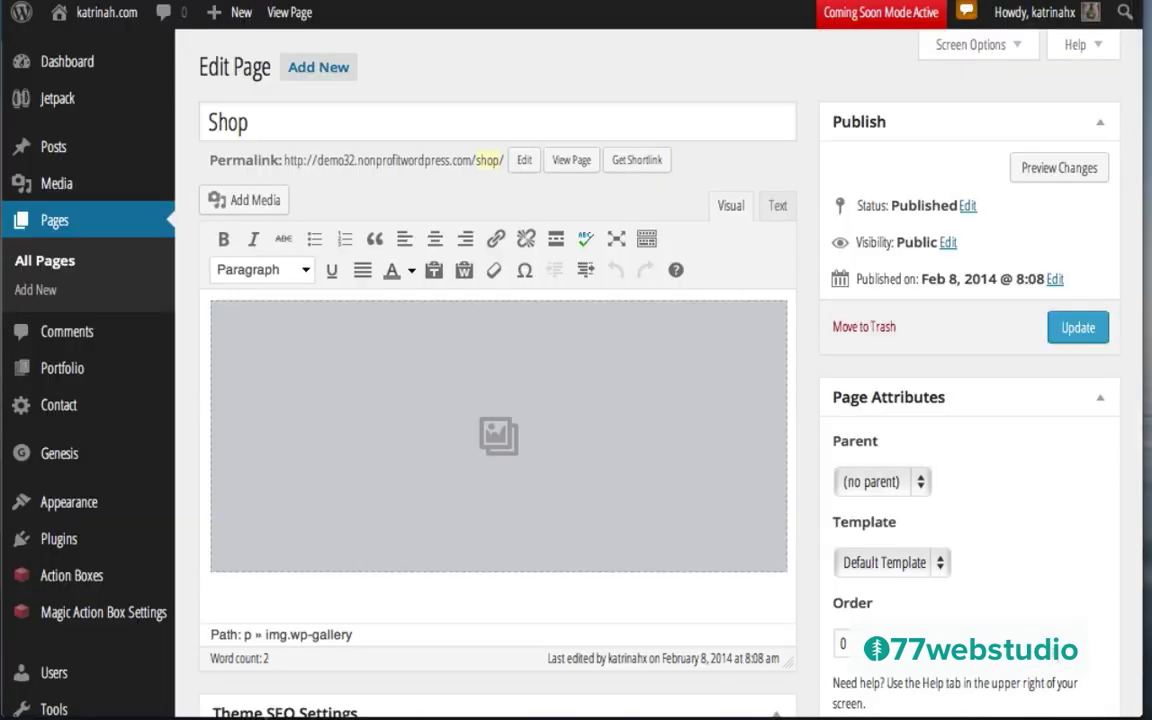
Step: Update the Shop page, view it live, and check the Tofu Recipes lightbox still works
{"action": "left_click", "coordinate": [1077, 329]}
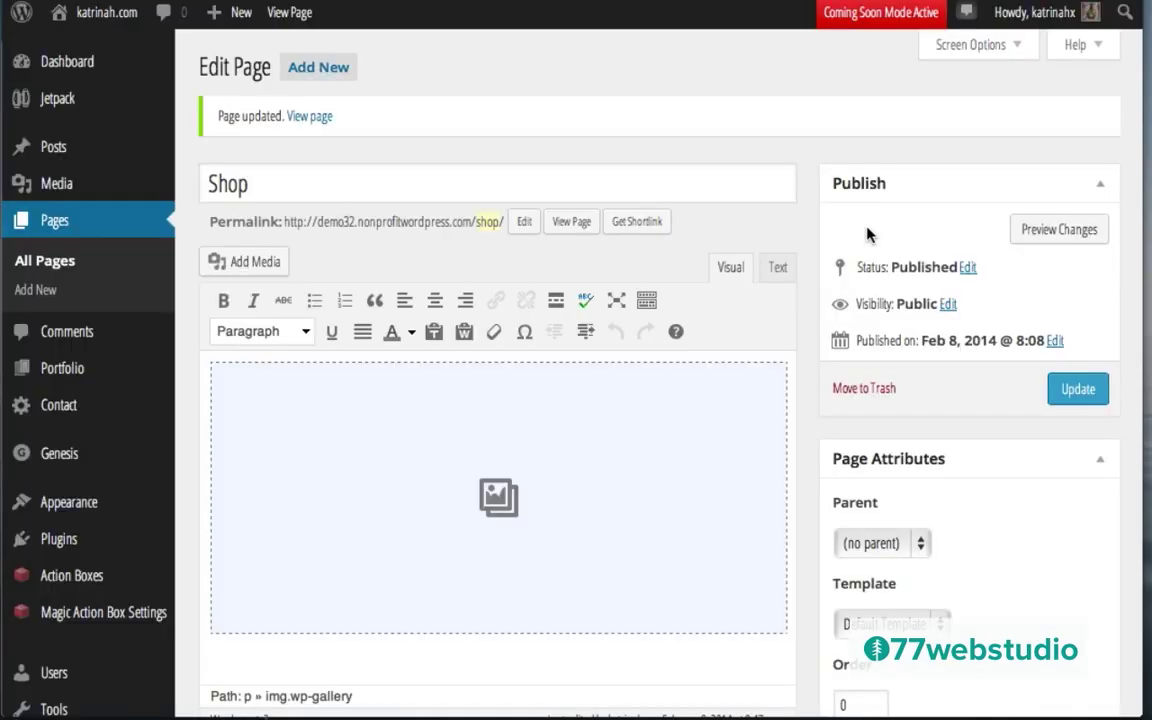
{"action": "left_click", "coordinate": [572, 224]}
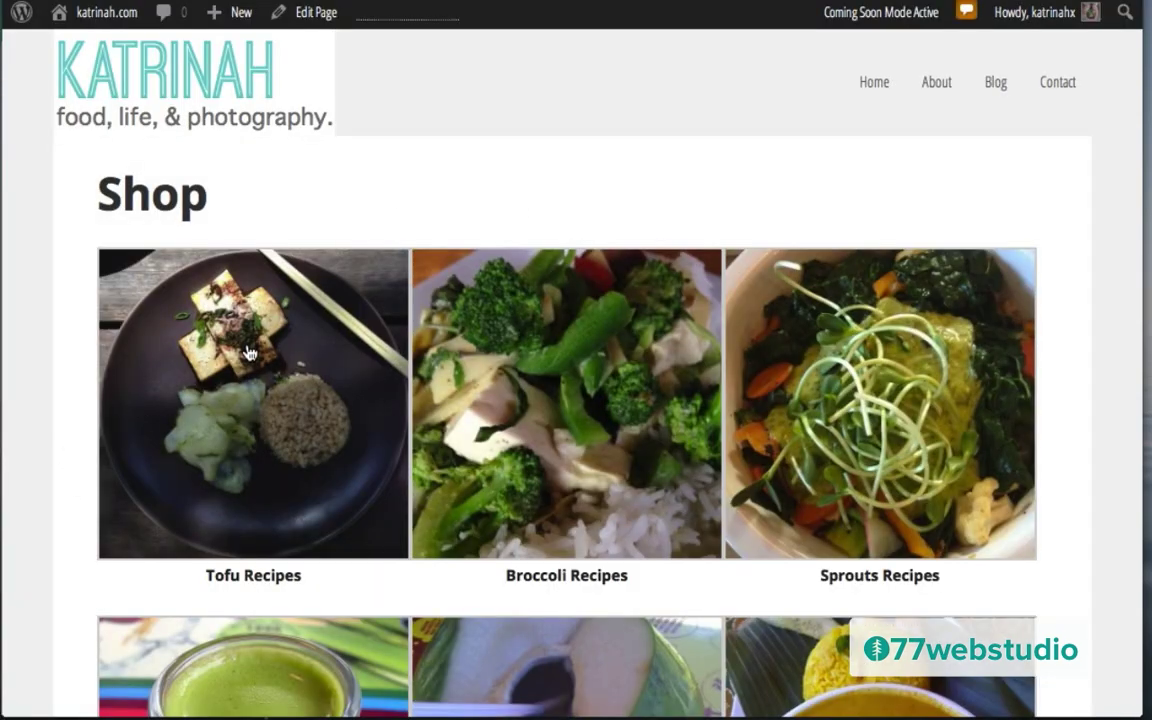
{"action": "left_click", "coordinate": [249, 352]}
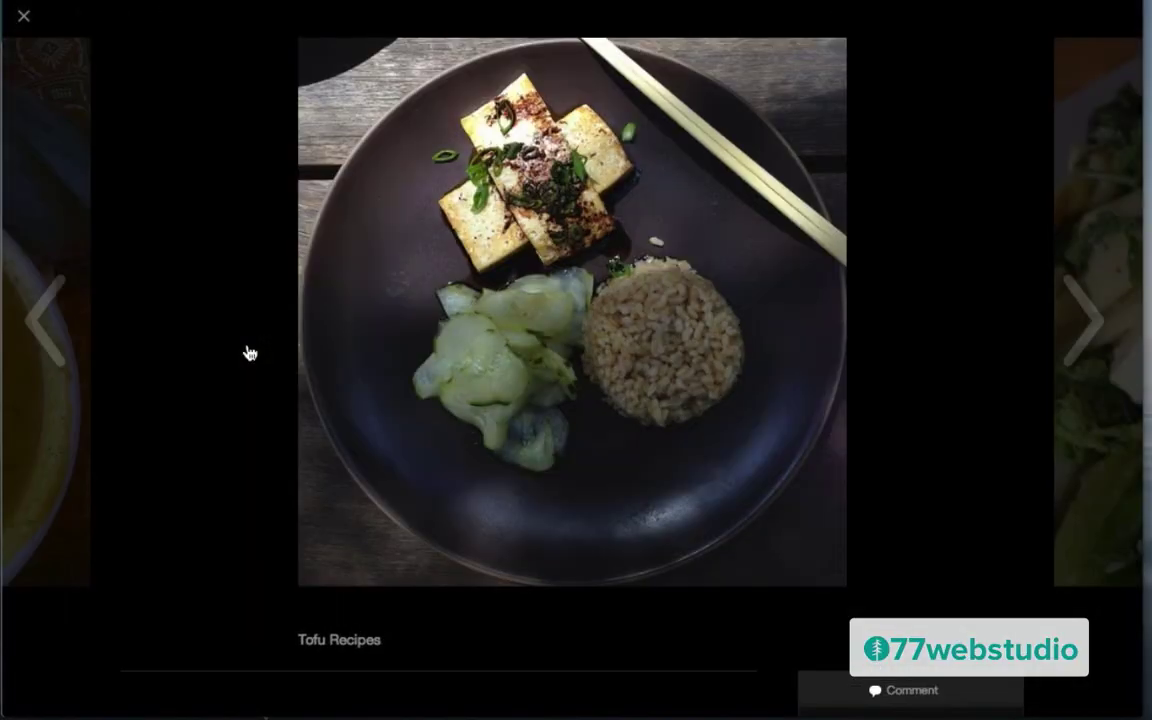
{"action": "left_click", "coordinate": [25, 20]}
Step: Confirm the Green Juice Recipes image opens the Detox Juice Cleanse post
{"action": "scroll", "coordinate": [222, 366], "scroll_direction": "down", "scroll_amount": 3}
{"action": "scroll", "coordinate": [222, 366], "scroll_direction": "down", "scroll_amount": 1}
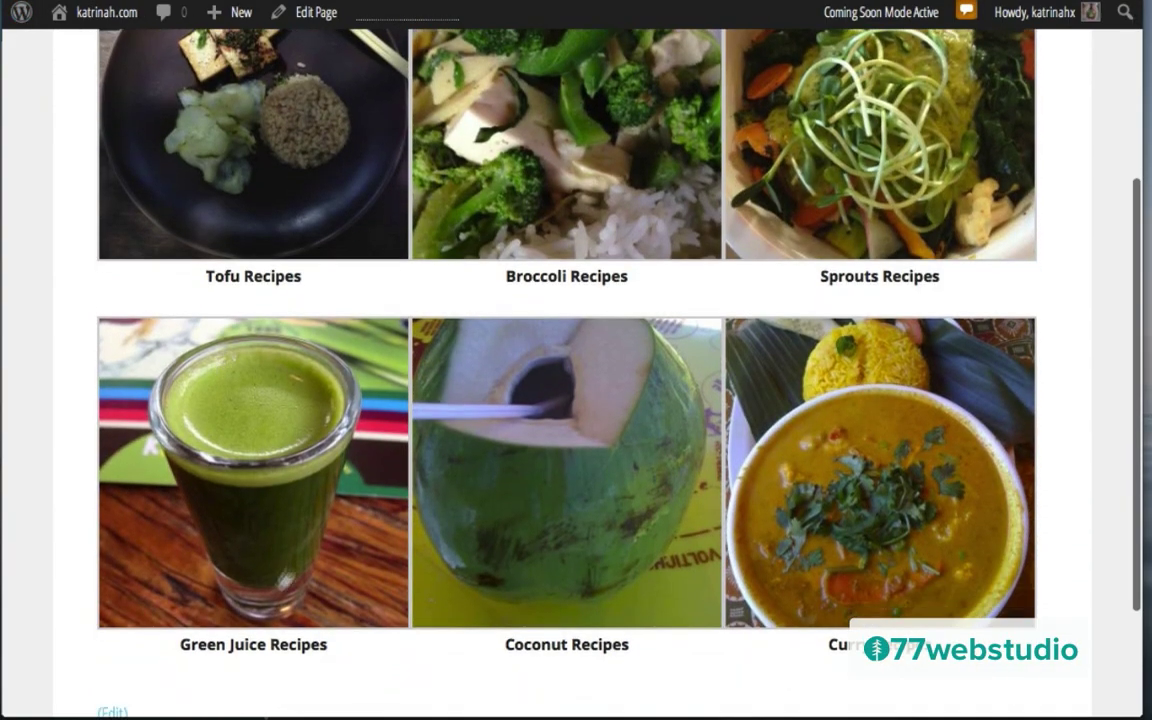
{"action": "left_click", "coordinate": [268, 473]}
{"action": "scroll", "coordinate": [677, 428], "scroll_direction": "down", "scroll_amount": 1}
{"action": "scroll", "coordinate": [677, 428], "scroll_direction": "down", "scroll_amount": 5}
{"action": "scroll", "coordinate": [676, 432], "scroll_direction": "down", "scroll_amount": 3}
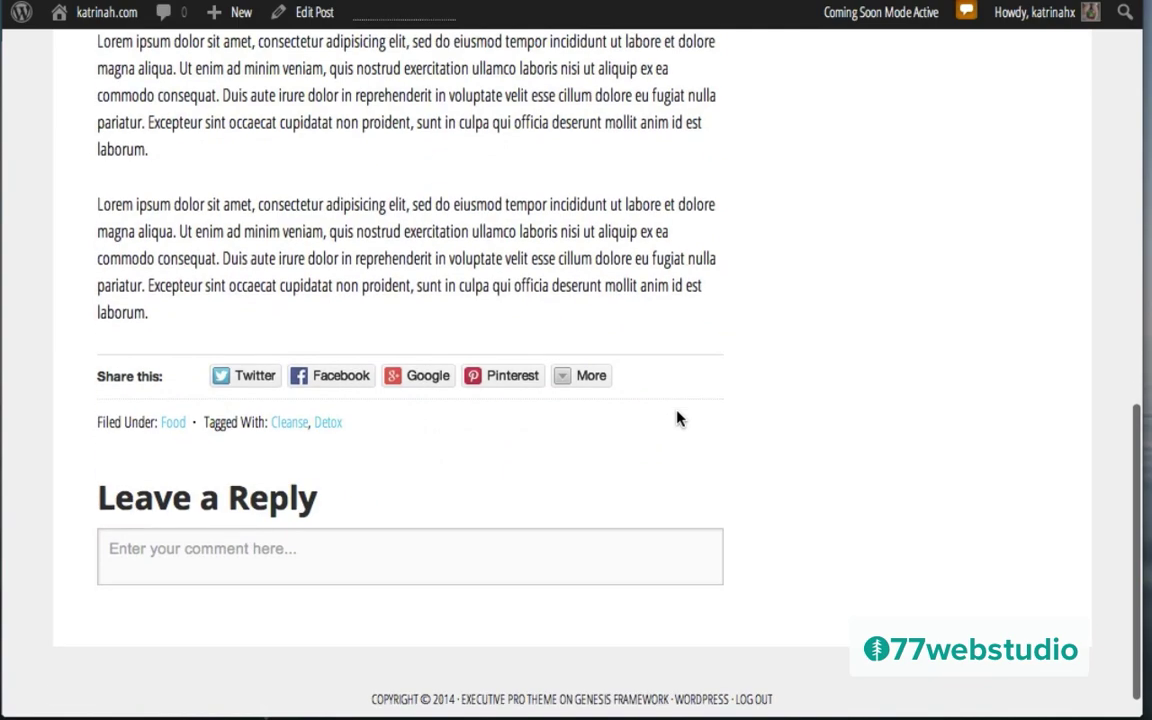
{"action": "scroll", "coordinate": [677, 419], "scroll_direction": "up", "scroll_amount": 10}
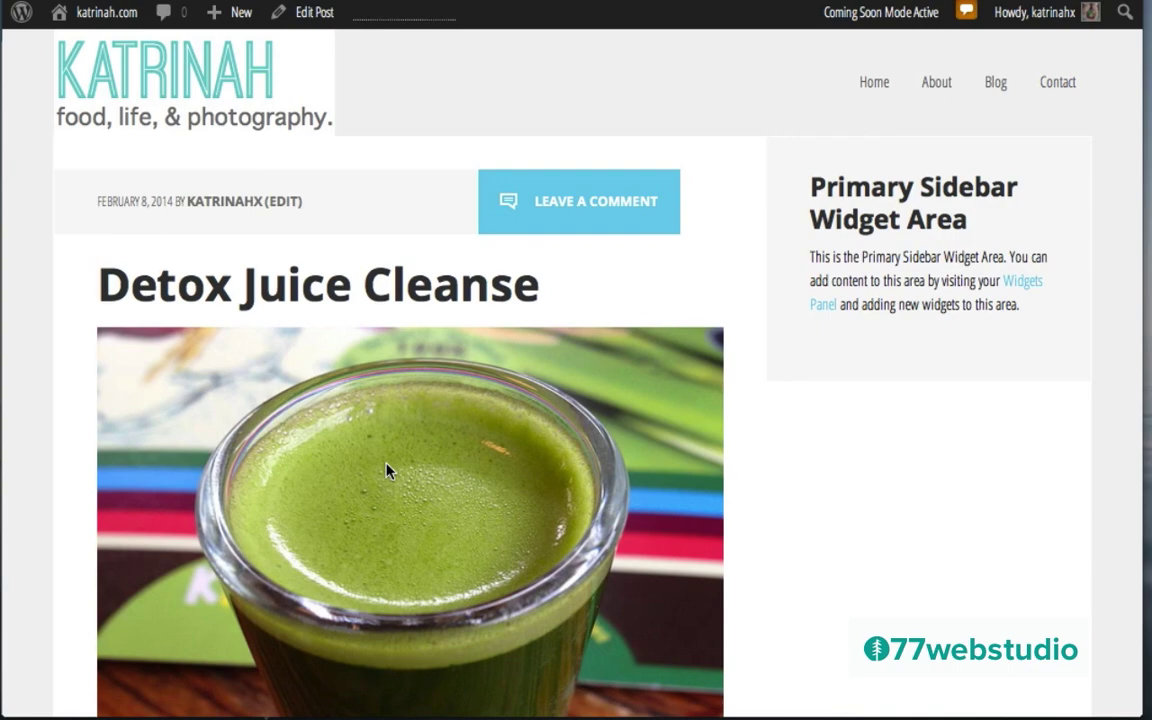
Step: Return to the Shop page by way of the KATRINAH home page
{"action": "left_click", "coordinate": [108, 75]}
{"action": "scroll", "coordinate": [612, 334], "scroll_direction": "down", "scroll_amount": 5}
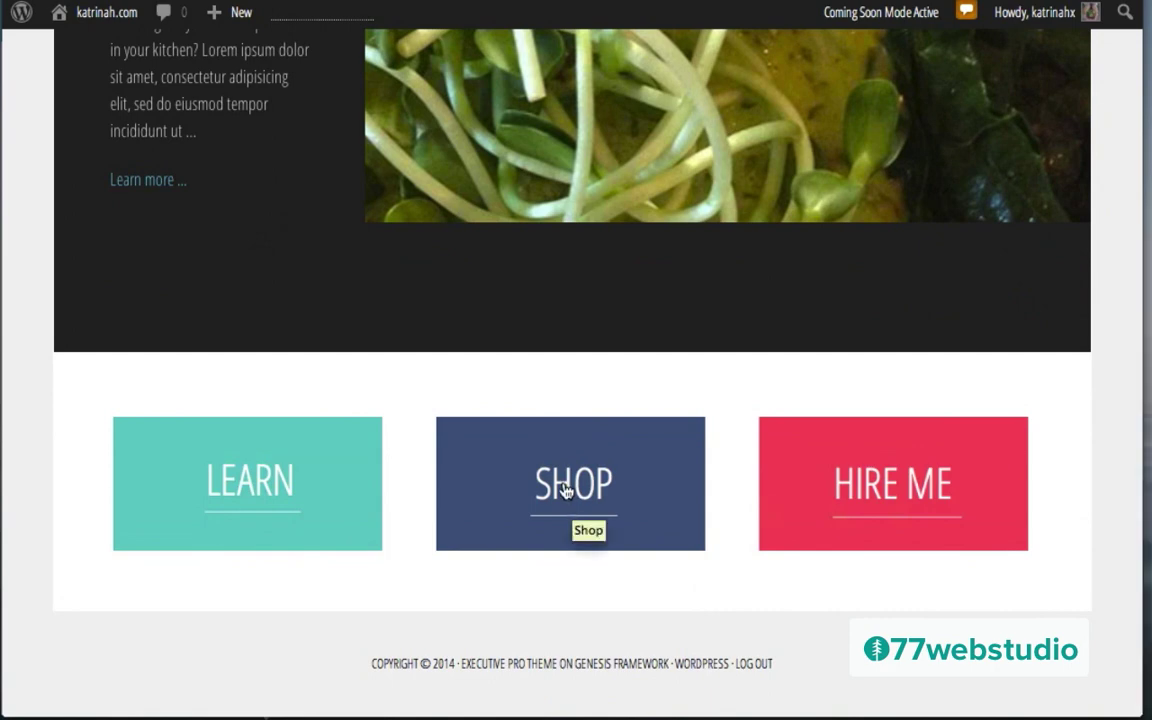
{"action": "left_click", "coordinate": [565, 487]}
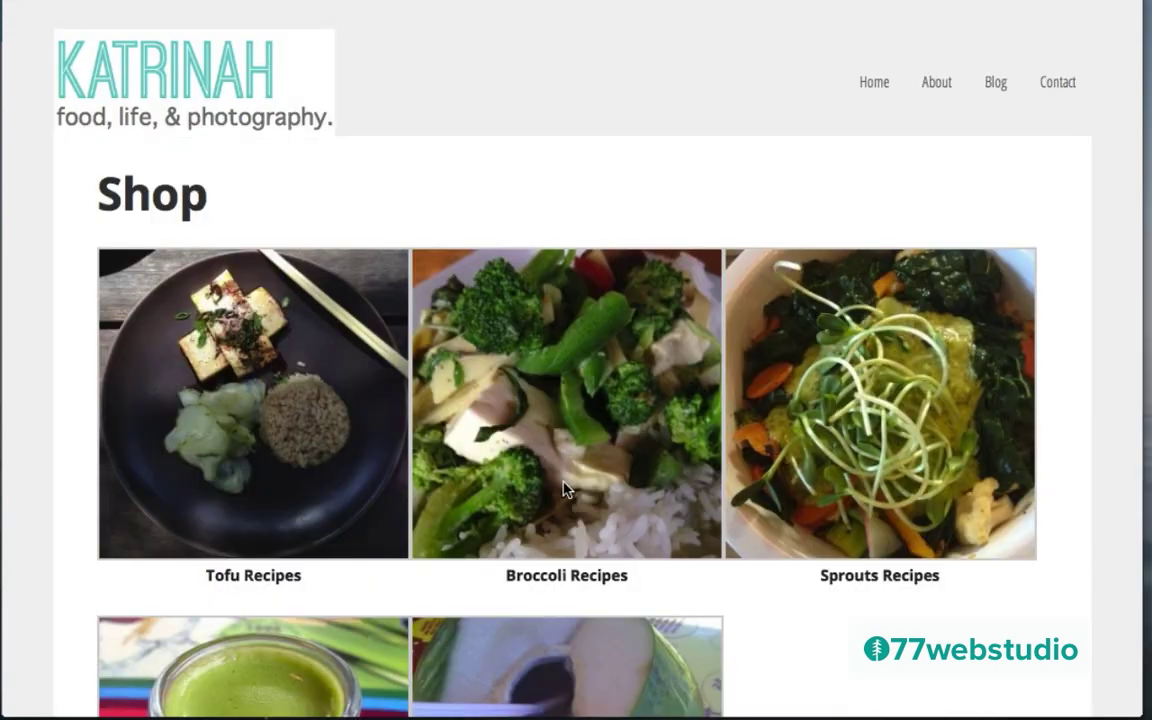
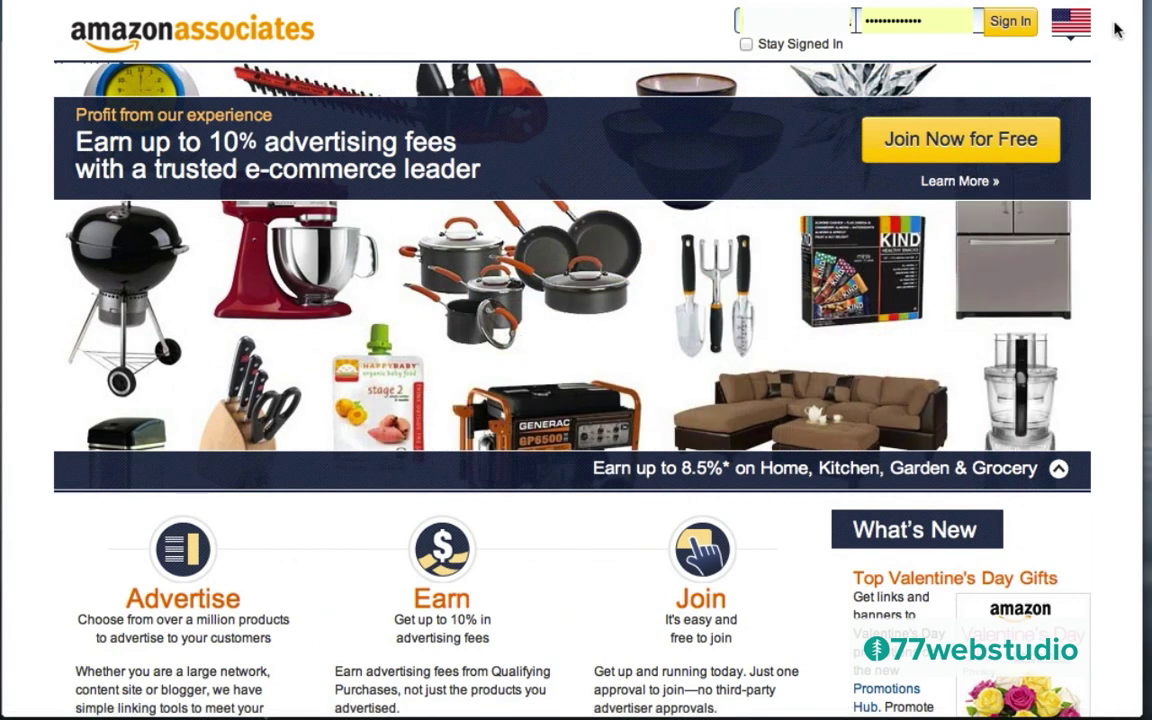
Step: Sign in to Amazon Associates and go to Associates Central through the footer's Become an Affiliate link
{"action": "left_click", "coordinate": [1009, 22]}
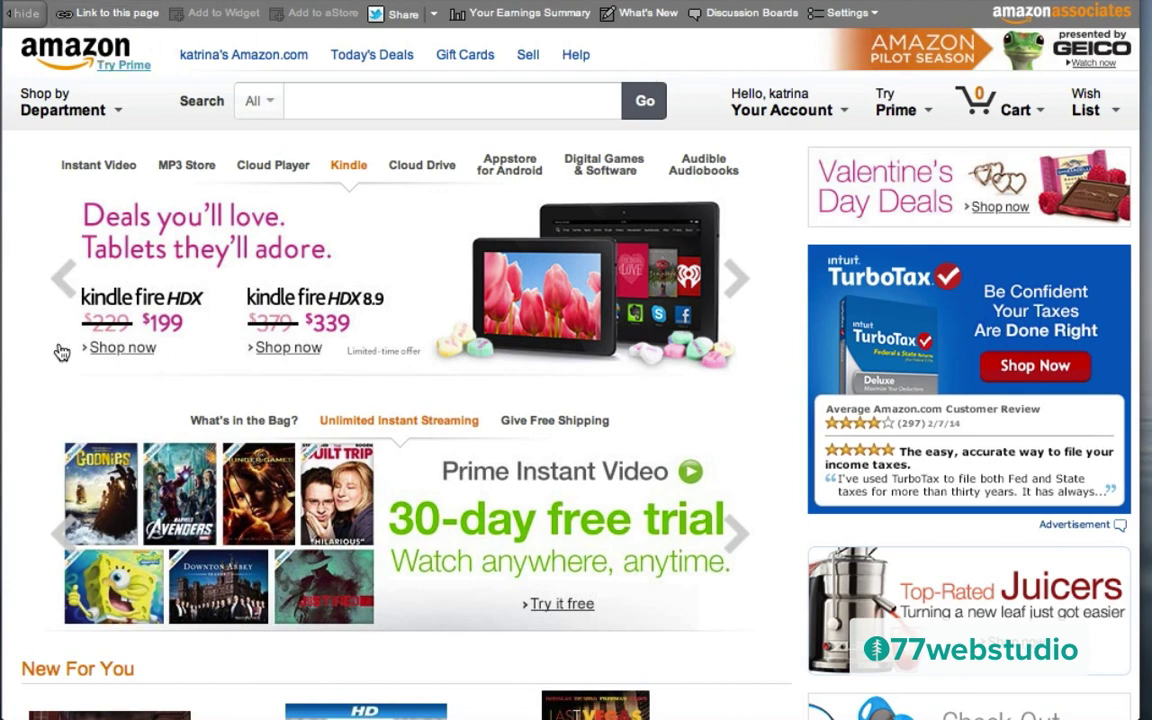
{"action": "scroll", "coordinate": [442, 264], "scroll_direction": "down", "scroll_amount": 20}
{"action": "scroll", "coordinate": [442, 264], "scroll_direction": "down", "scroll_amount": 8}
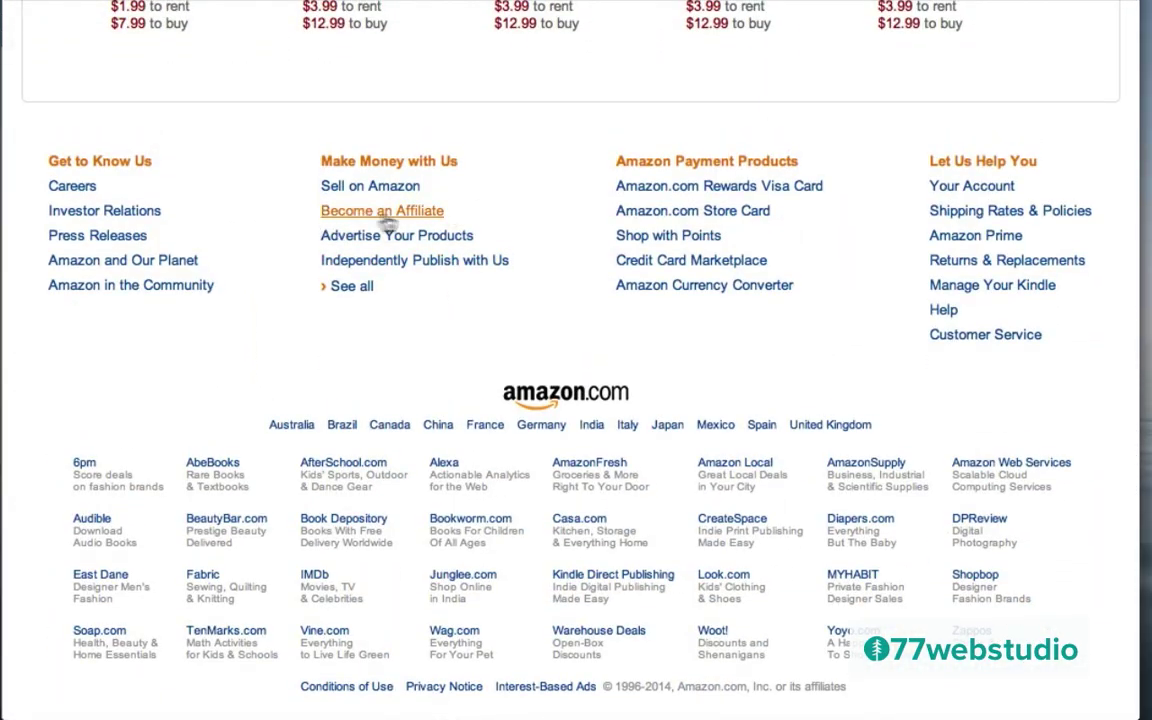
{"action": "left_click", "coordinate": [400, 212]}
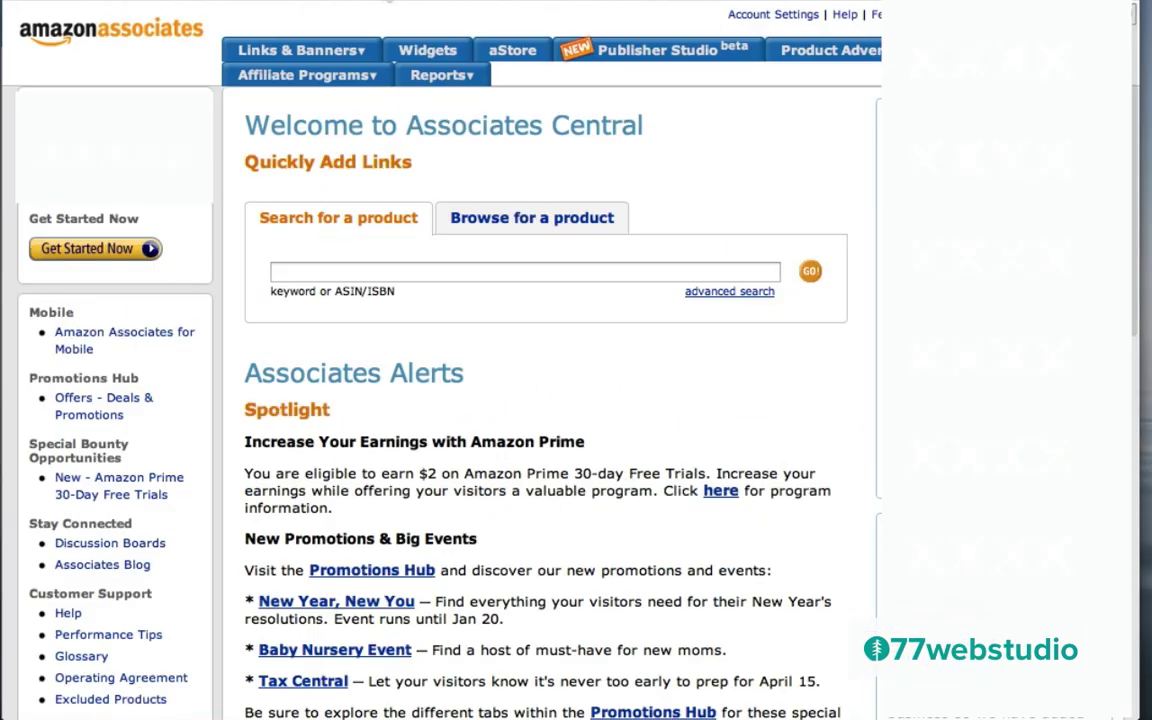
Step: Search Amazon Associates products for 'broccoli recipe book'
{"action": "left_click", "coordinate": [280, 271]}
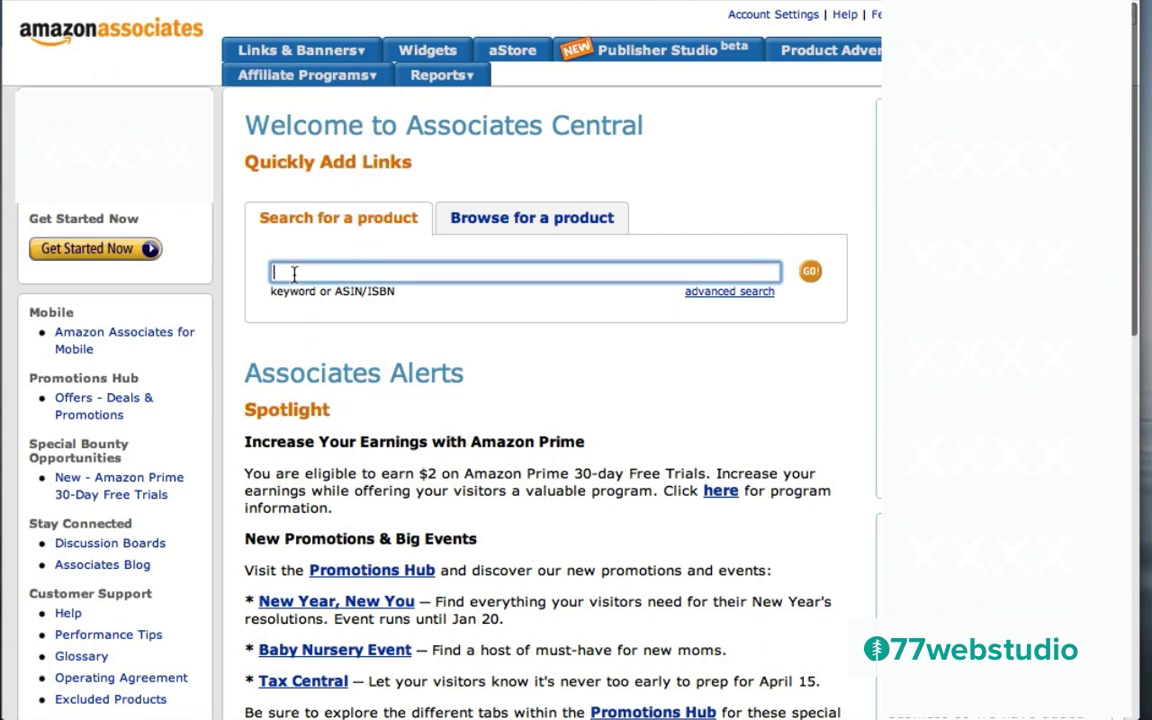
{"action": "type", "text": "br"}
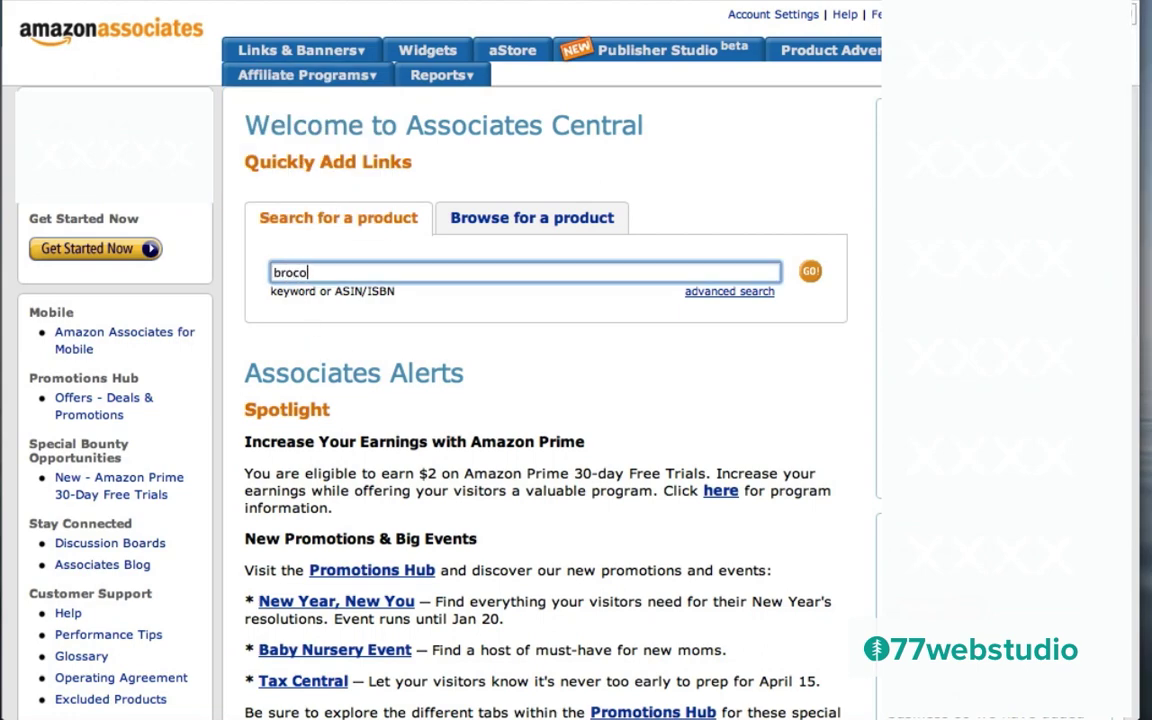
{"action": "type", "text": "occoli purpose"}
{"action": "key", "text": "BackSpace"}
{"action": "key", "text": "BackSpace"}
{"action": "key", "text": "BackSpace"}
{"action": "key", "text": "BackSpace"}
{"action": "key", "text": "BackSpace"}
{"action": "key", "text": "BackSpace"}
{"action": "type", "text": "recipe bnook"}
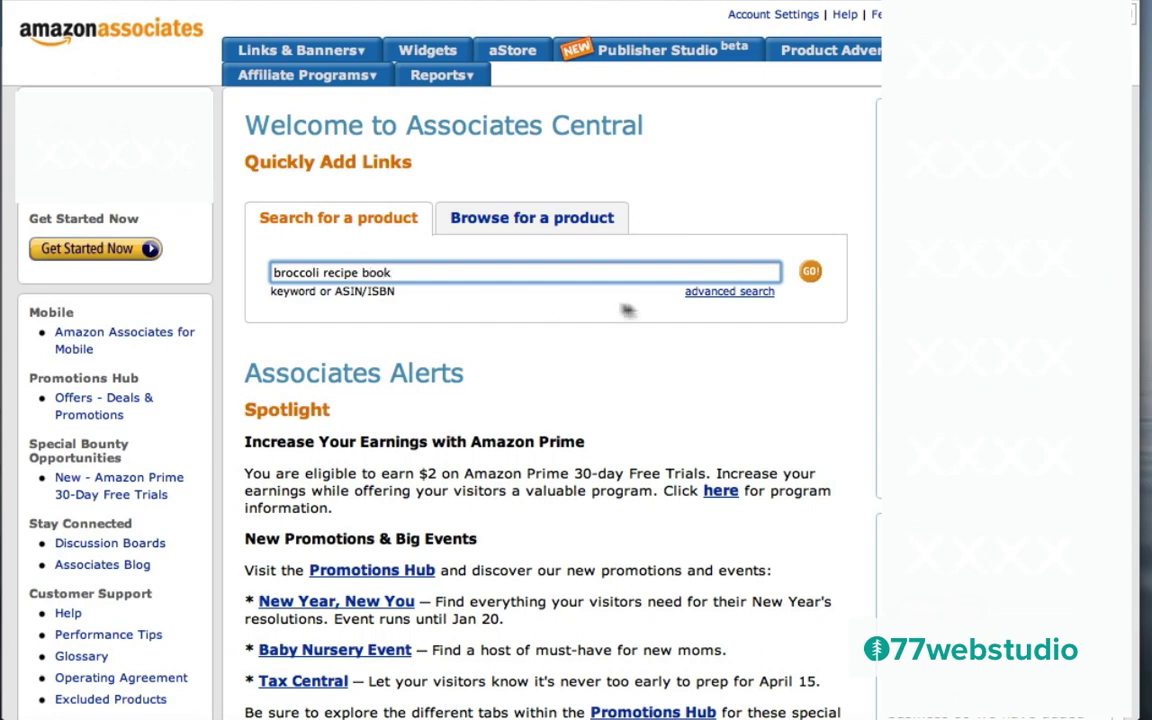
{"action": "left_click", "coordinate": [811, 271]}
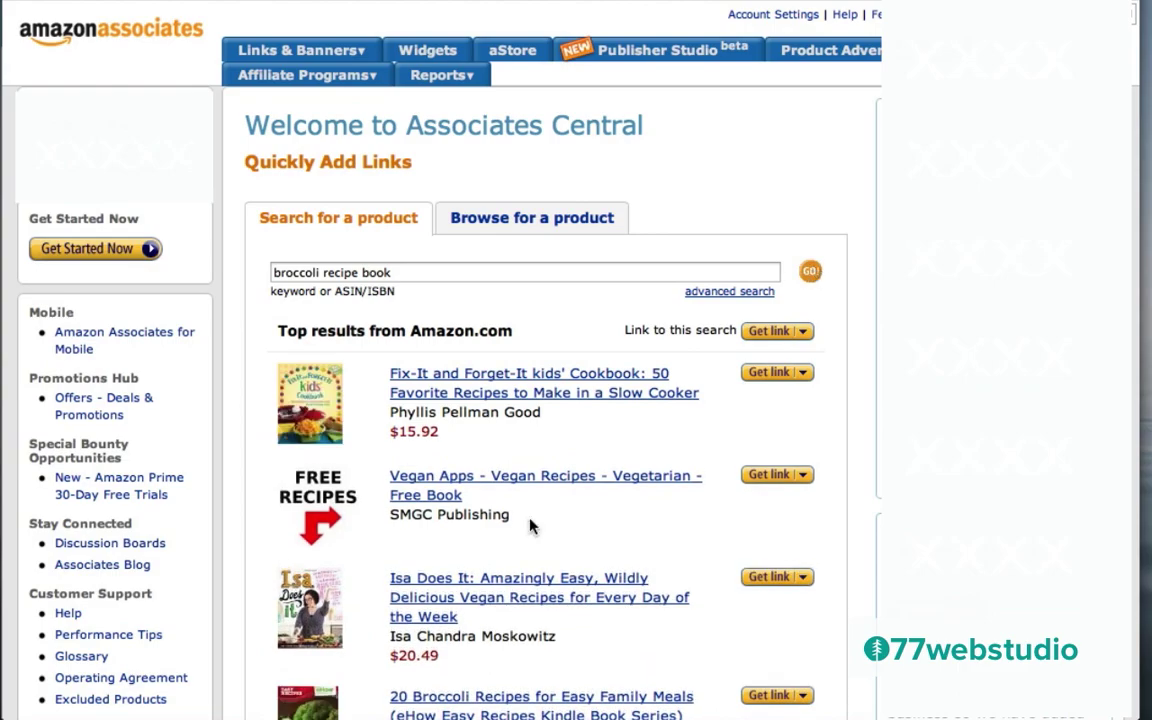
Step: Get the affiliate link for 20 Broccoli Recipes for Easy Family Meals and select its URL
{"action": "scroll", "coordinate": [527, 527], "scroll_direction": "down", "scroll_amount": 6}
{"action": "scroll", "coordinate": [530, 527], "scroll_direction": "up", "scroll_amount": 2}
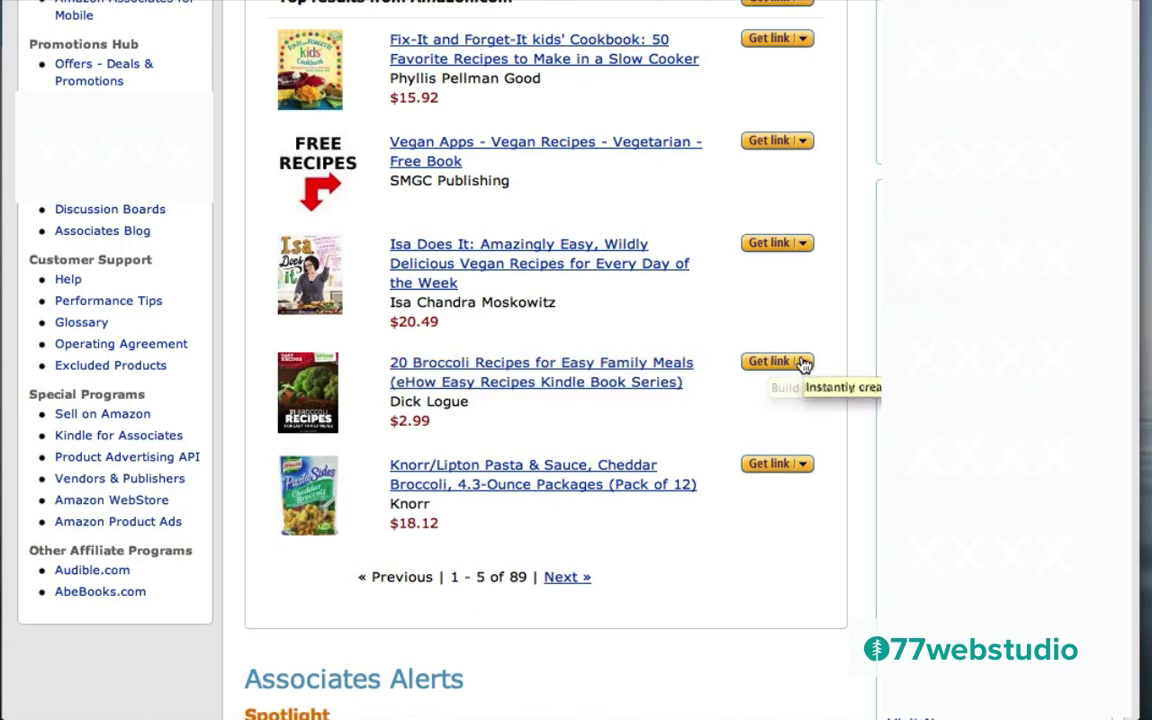
{"action": "left_click", "coordinate": [802, 364]}
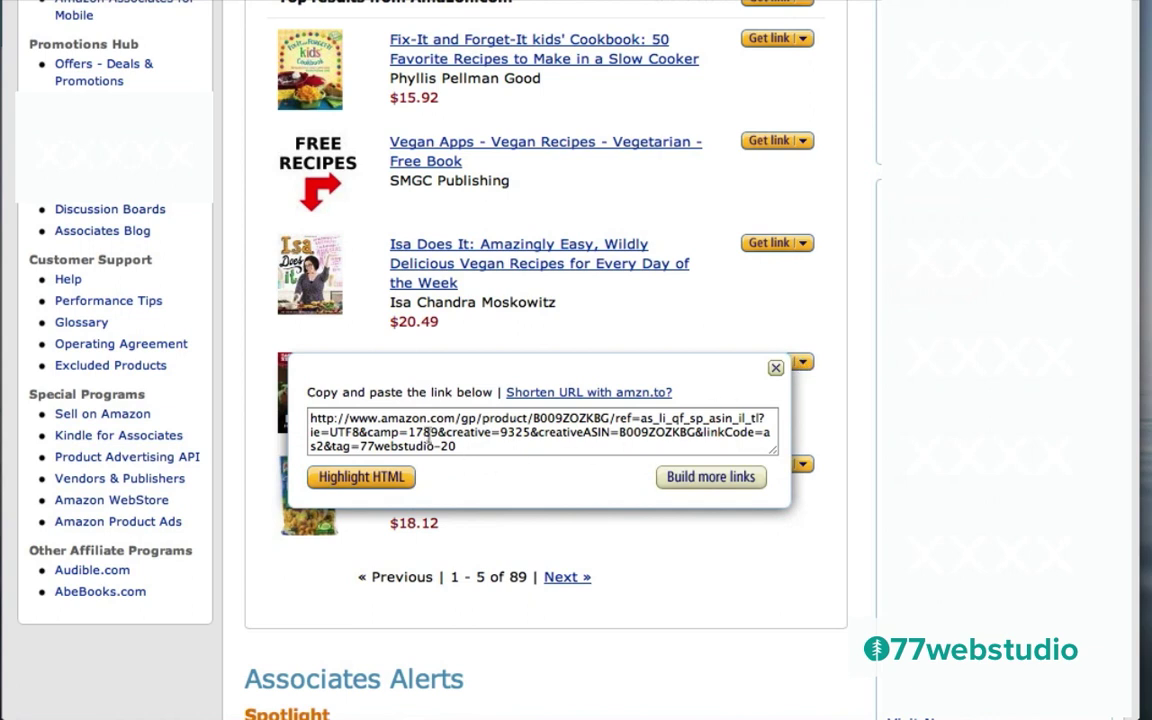
{"action": "left_click", "coordinate": [390, 428]}
{"action": "key", "text": "ctrl+a"}
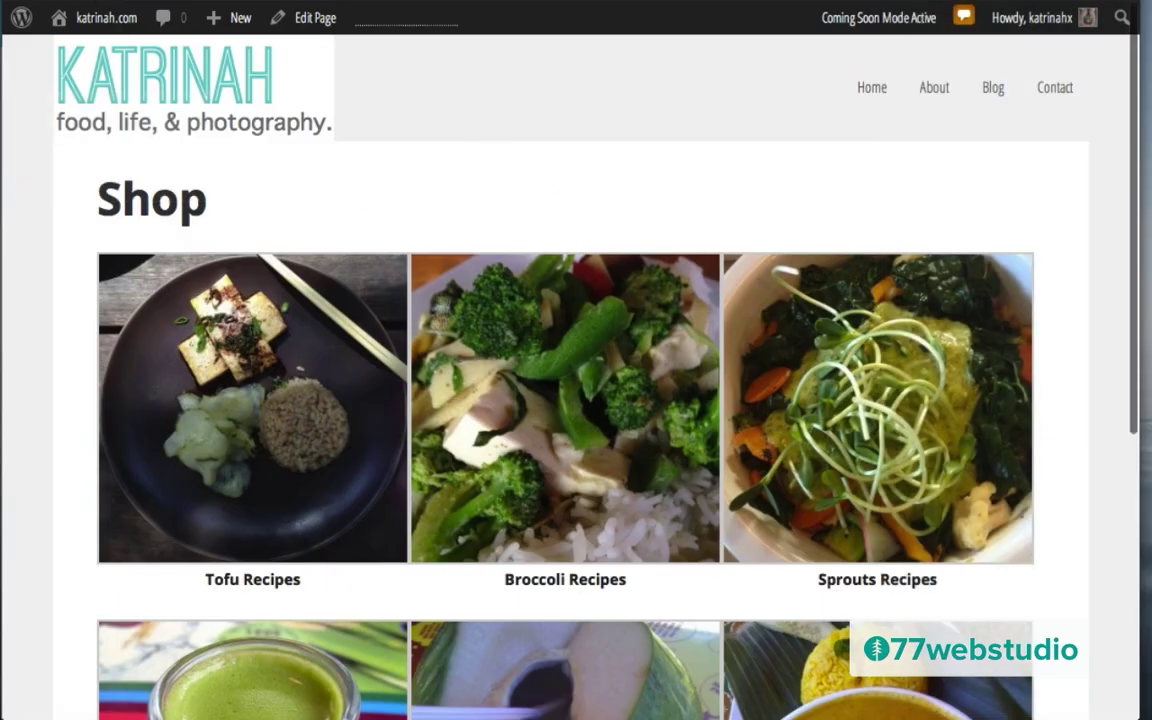
Step: Edit the Shop page's gallery and select the Broccoli Recipes image
{"action": "left_click", "coordinate": [321, 22]}
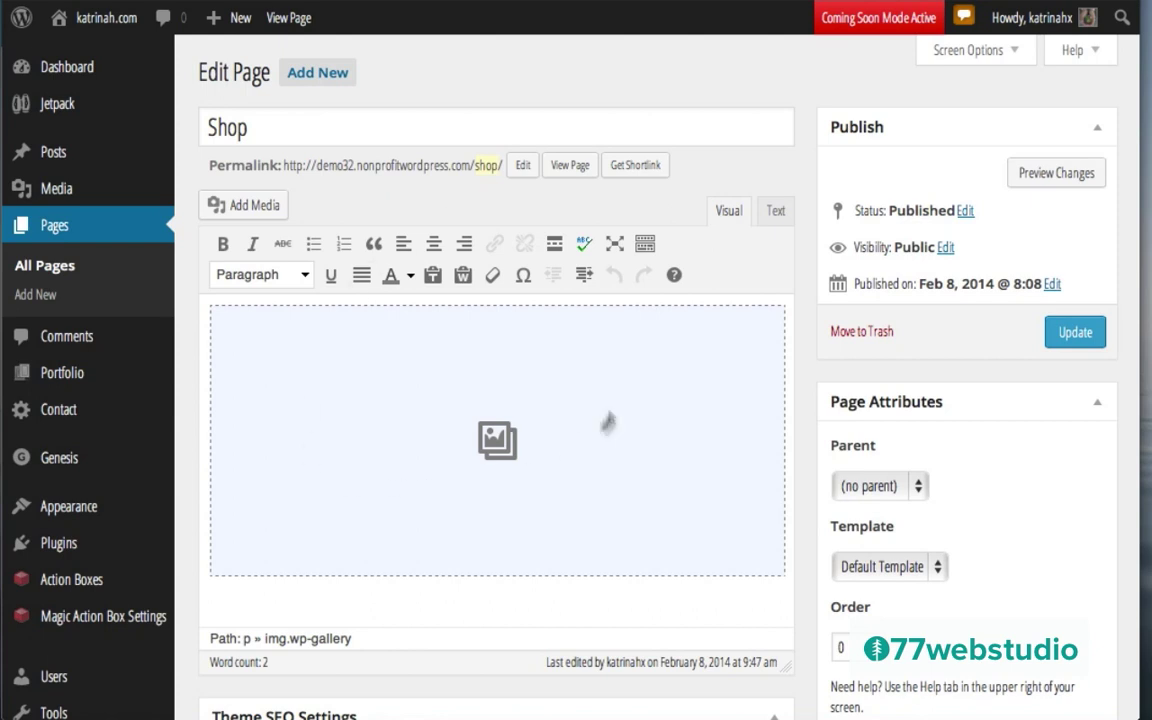
{"action": "left_click", "coordinate": [358, 437]}
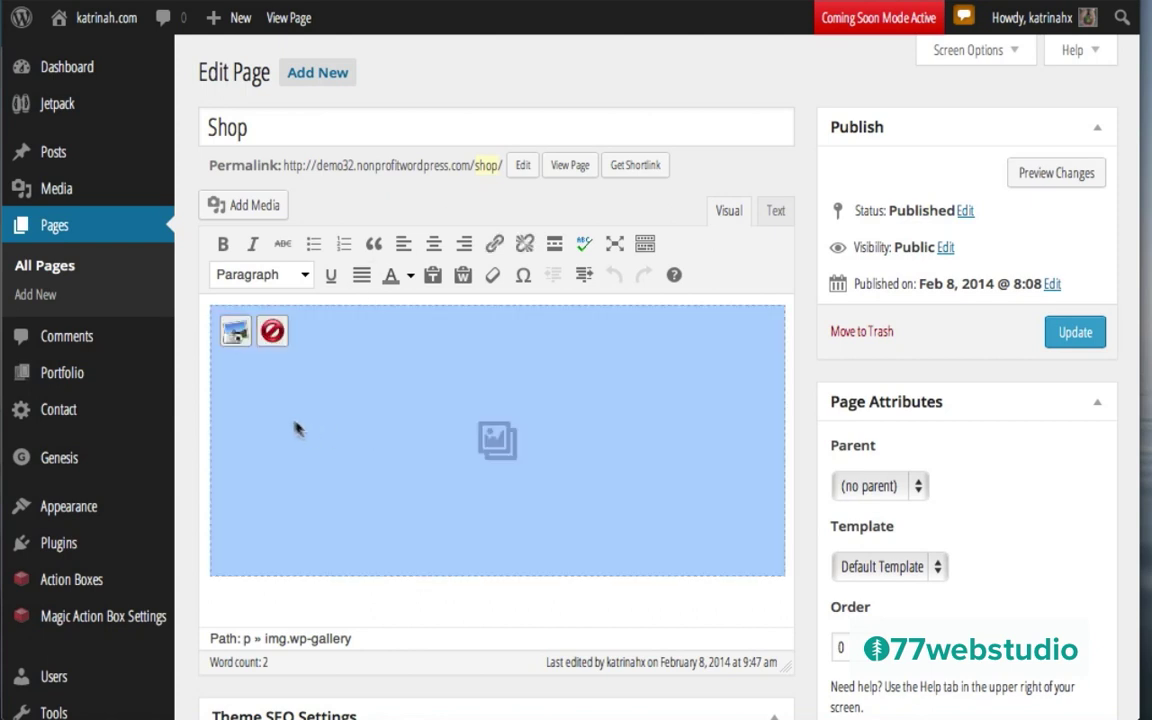
{"action": "left_click", "coordinate": [235, 336]}
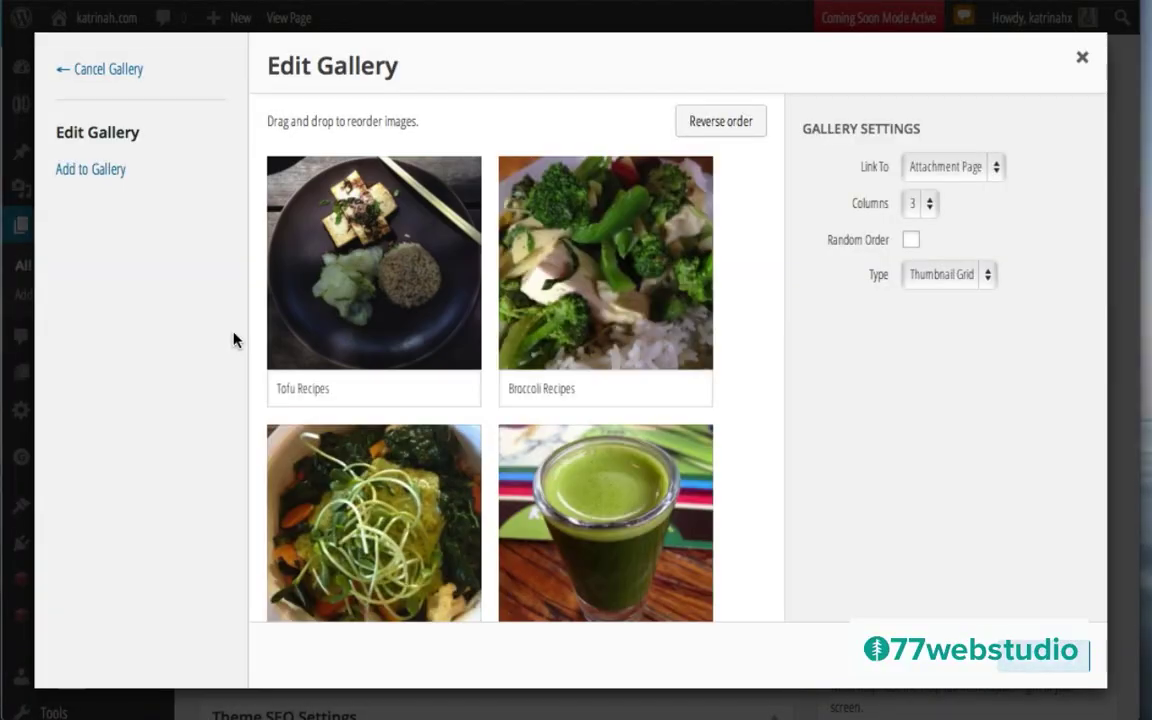
{"action": "left_click", "coordinate": [606, 294]}
Step: Paste the Amazon affiliate URL as its Gallery Link URL, keeping Same Window
{"action": "scroll", "coordinate": [805, 395], "scroll_direction": "down", "scroll_amount": 5}
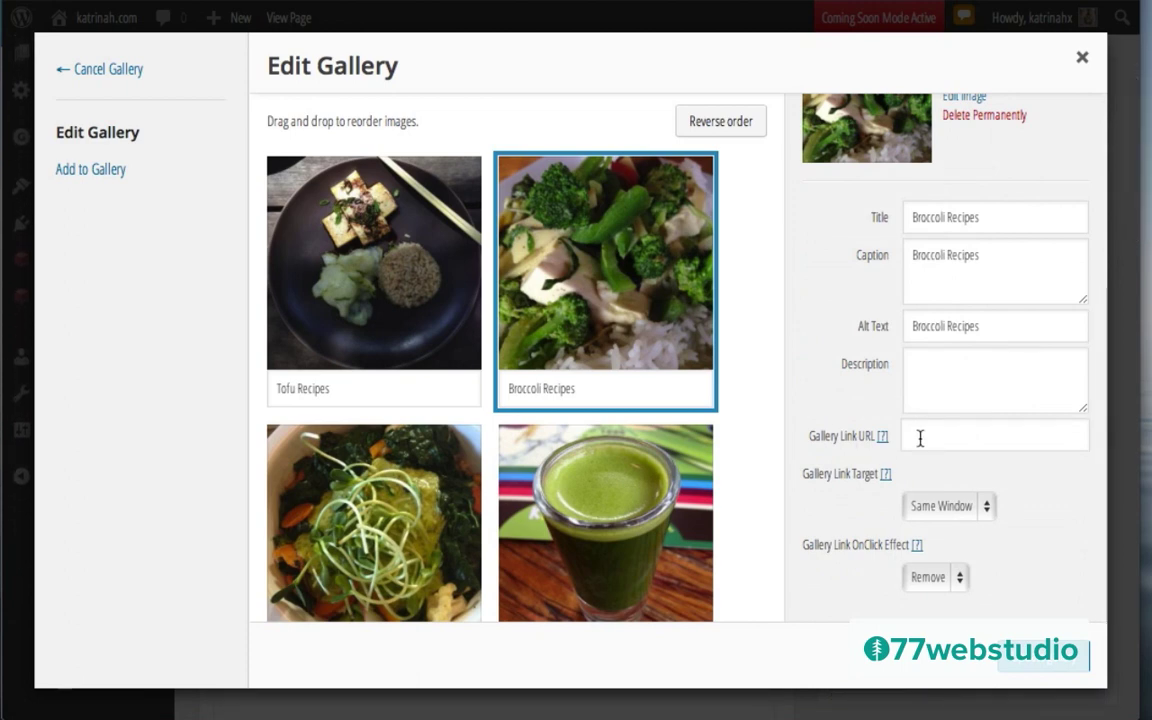
{"action": "left_click", "coordinate": [920, 437]}
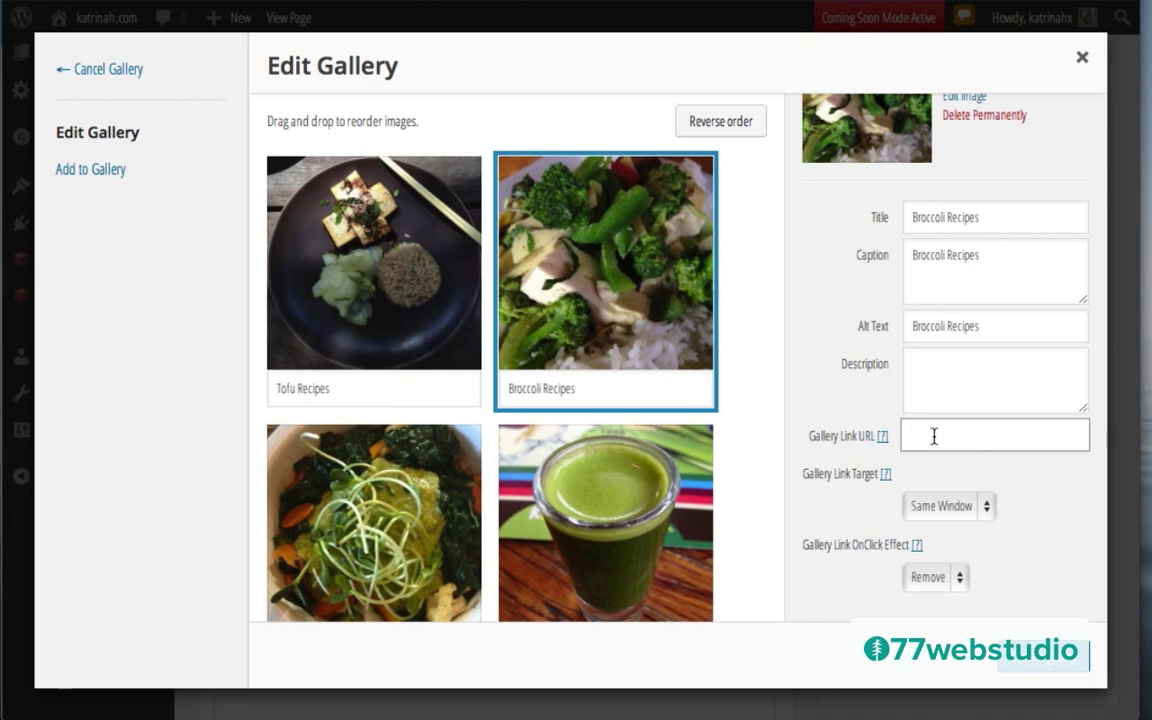
{"action": "key", "text": "ctrl+v"}
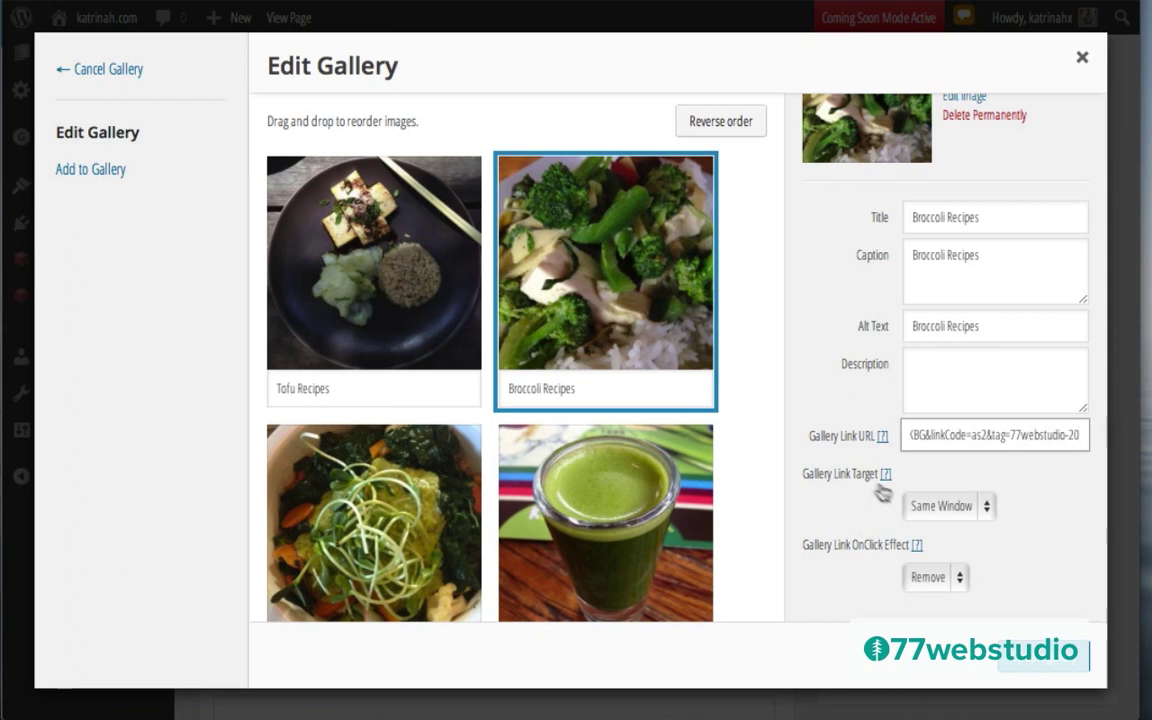
{"action": "left_click", "coordinate": [940, 506]}
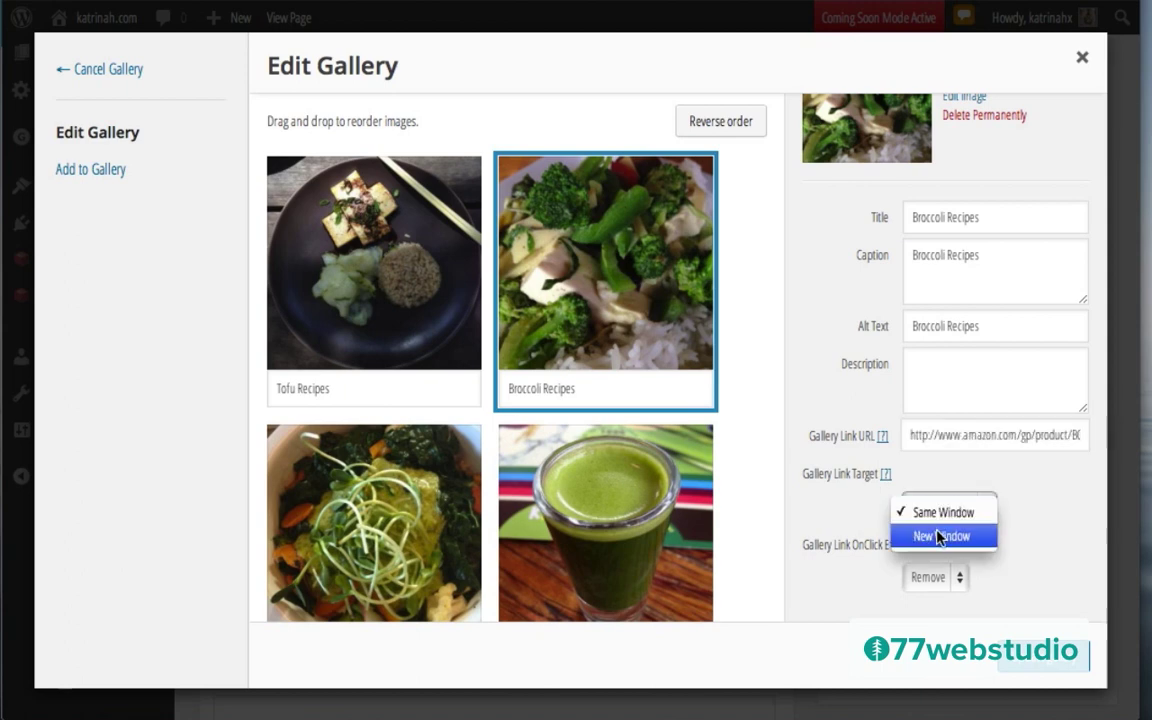
{"action": "key", "text": "Escape"}
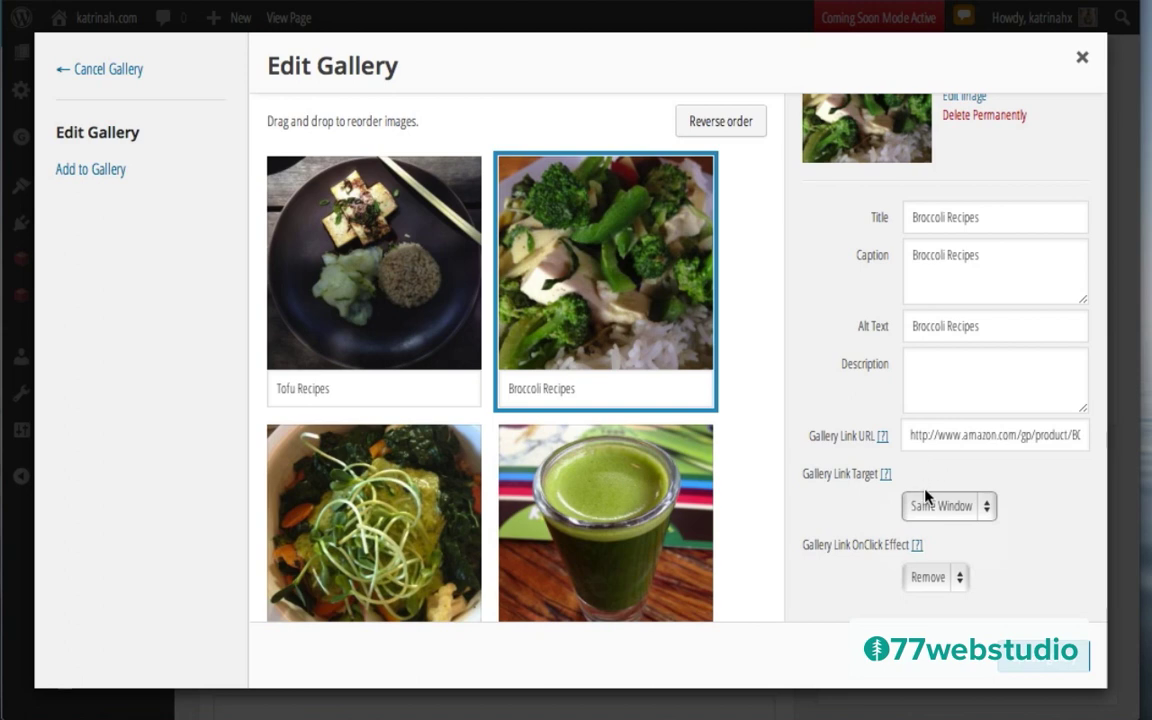
{"action": "mouse_move", "coordinate": [643, 226]}
Step: Update the gallery and the Shop page, then view the live page
{"action": "left_click", "coordinate": [1044, 660]}
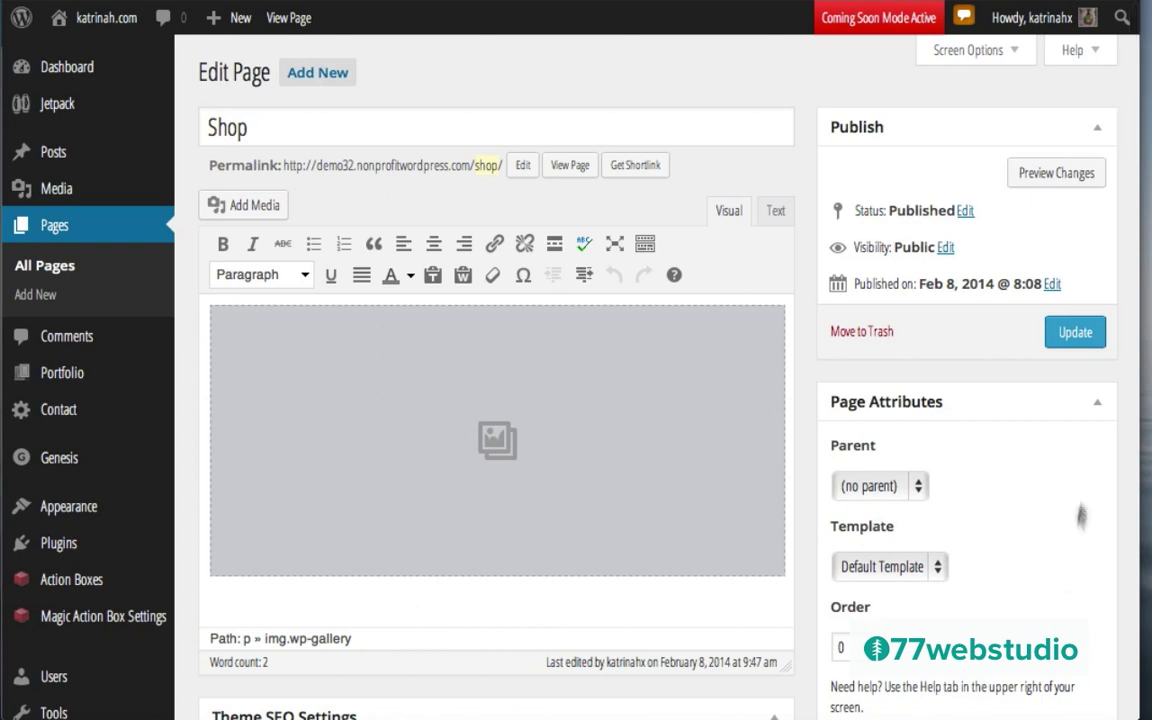
{"action": "left_click", "coordinate": [1074, 333]}
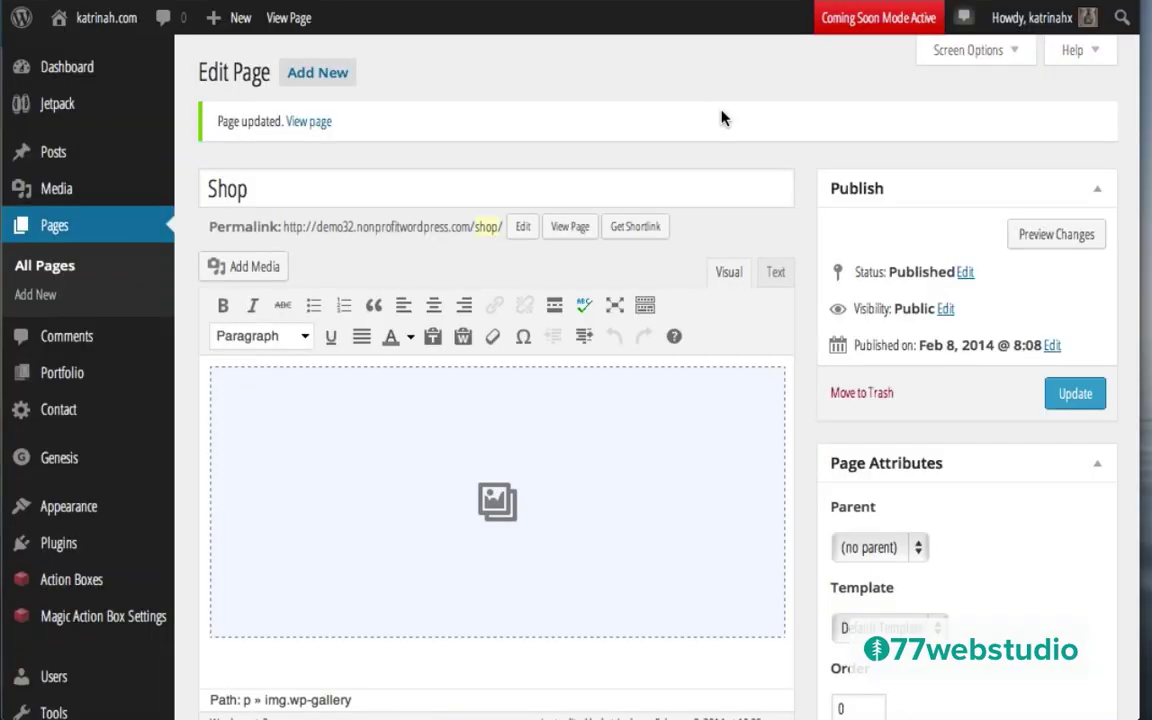
{"action": "left_click", "coordinate": [570, 227]}
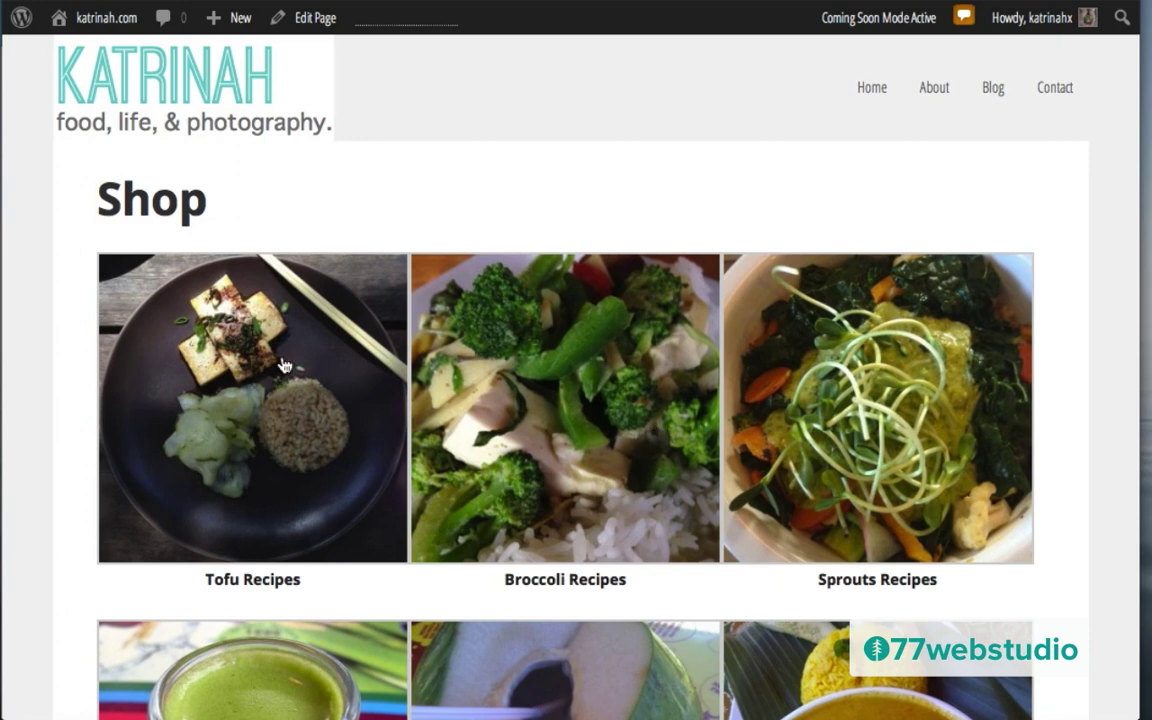
Step: Test the Tofu Recipes lightbox and confirm the Broccoli image opens Amazon
{"action": "scroll", "coordinate": [632, 396], "scroll_direction": "down", "scroll_amount": 2}
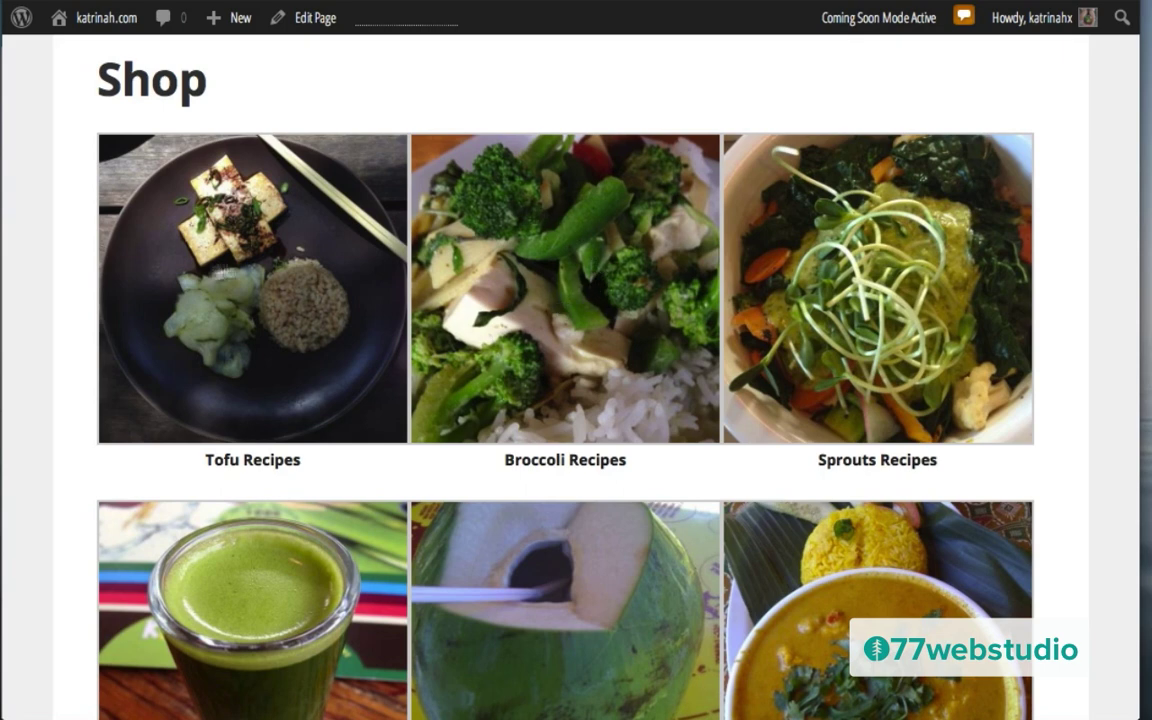
{"action": "left_click", "coordinate": [240, 256]}
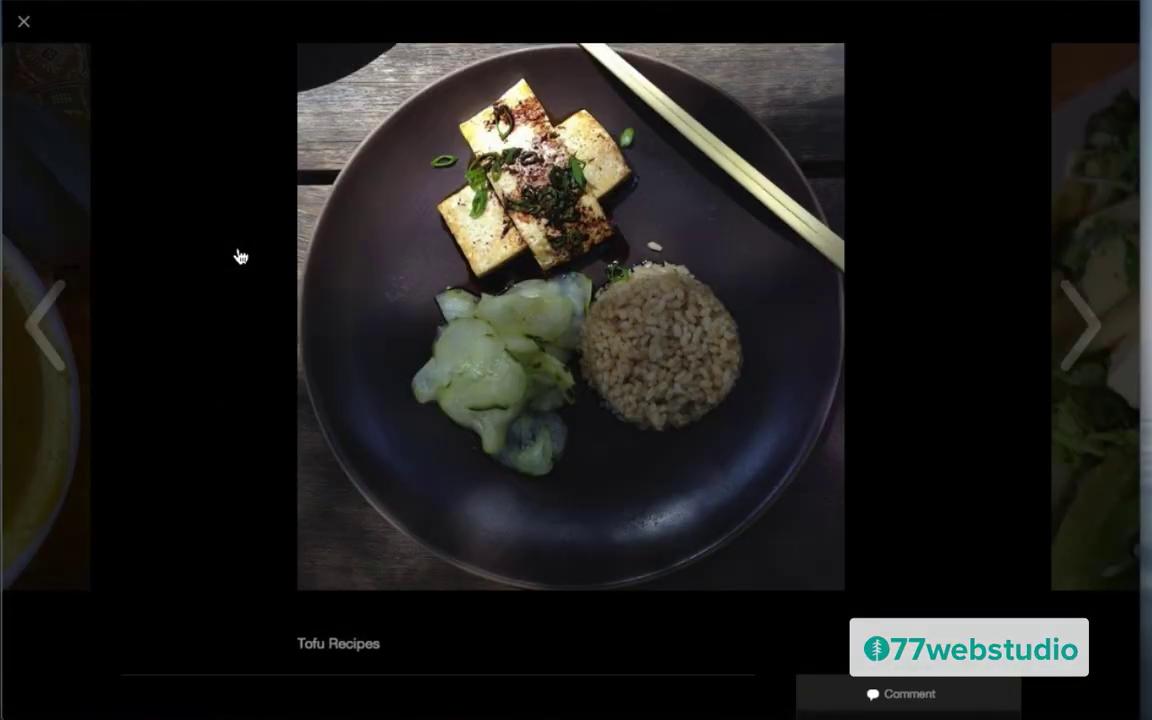
{"action": "left_click", "coordinate": [23, 22]}
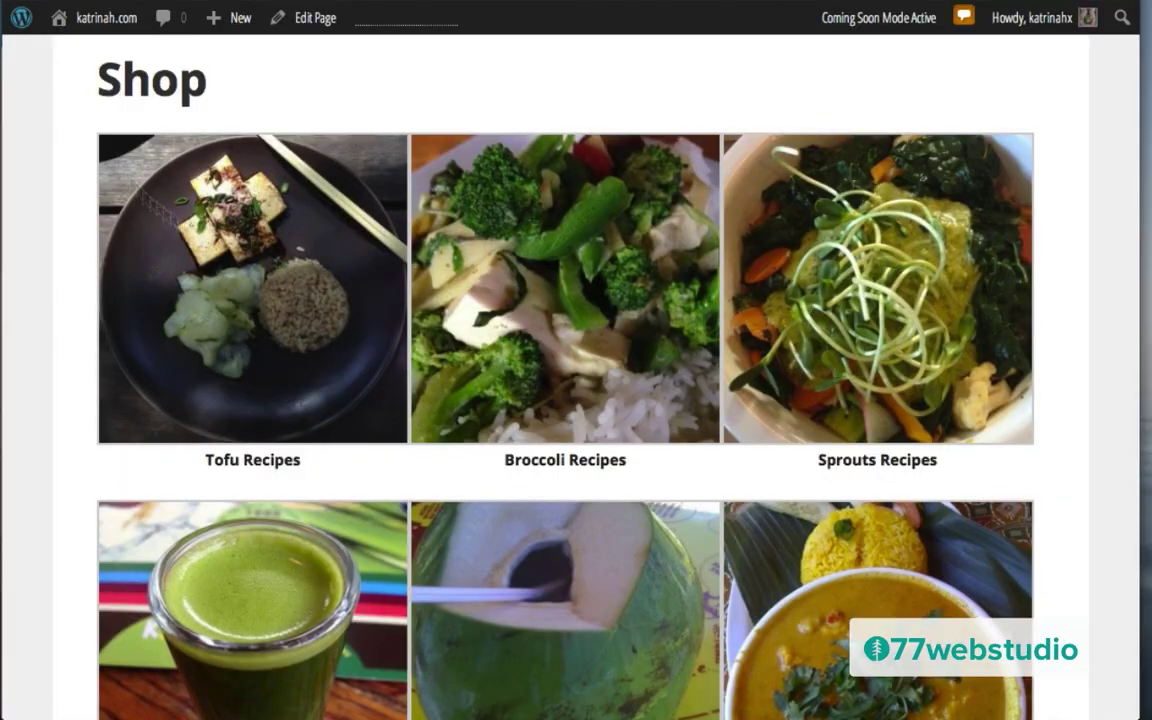
{"action": "left_click", "coordinate": [605, 293]}
Step: Open the Detox Juice Cleanse post from the green juice image and scroll through it
{"action": "left_click", "coordinate": [240, 601]}
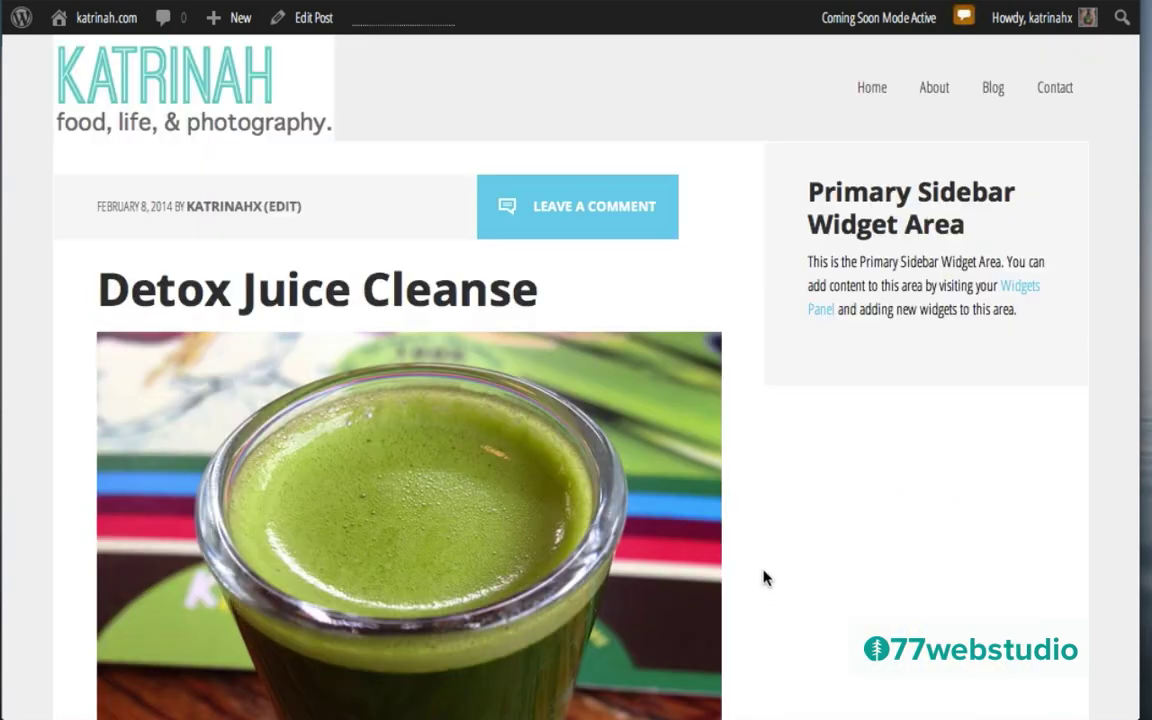
{"action": "scroll", "coordinate": [760, 520], "scroll_direction": "down", "scroll_amount": 5}
{"action": "scroll", "coordinate": [761, 506], "scroll_direction": "down", "scroll_amount": 4}
{"action": "scroll", "coordinate": [761, 506], "scroll_direction": "up", "scroll_amount": 7}
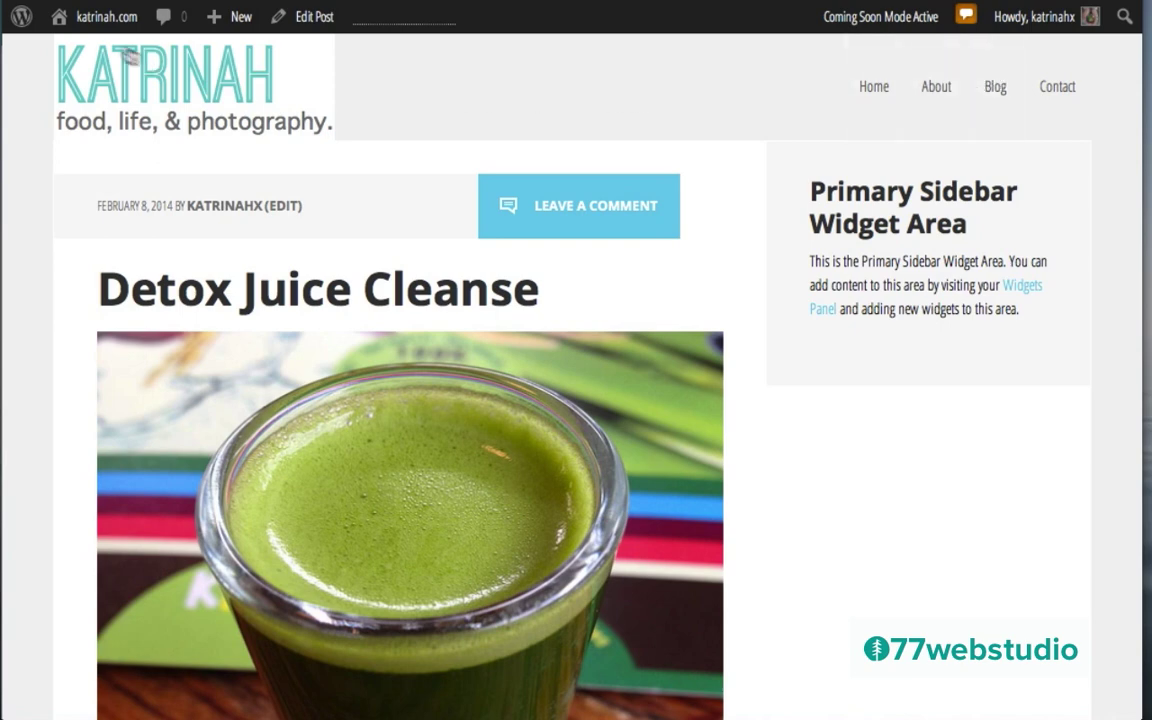
{"action": "mouse_move", "coordinate": [94, 22]}
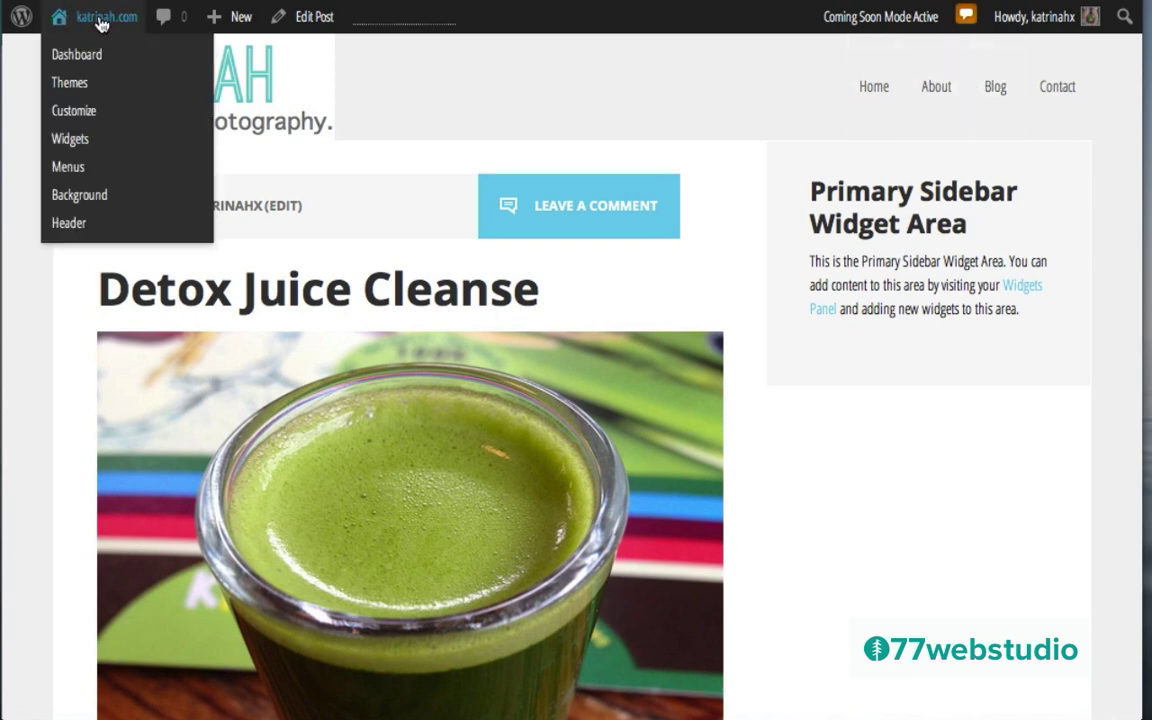
Step: Add the Shop page to the menu, drag it right after About, and save the menu
{"action": "left_click", "coordinate": [68, 170]}
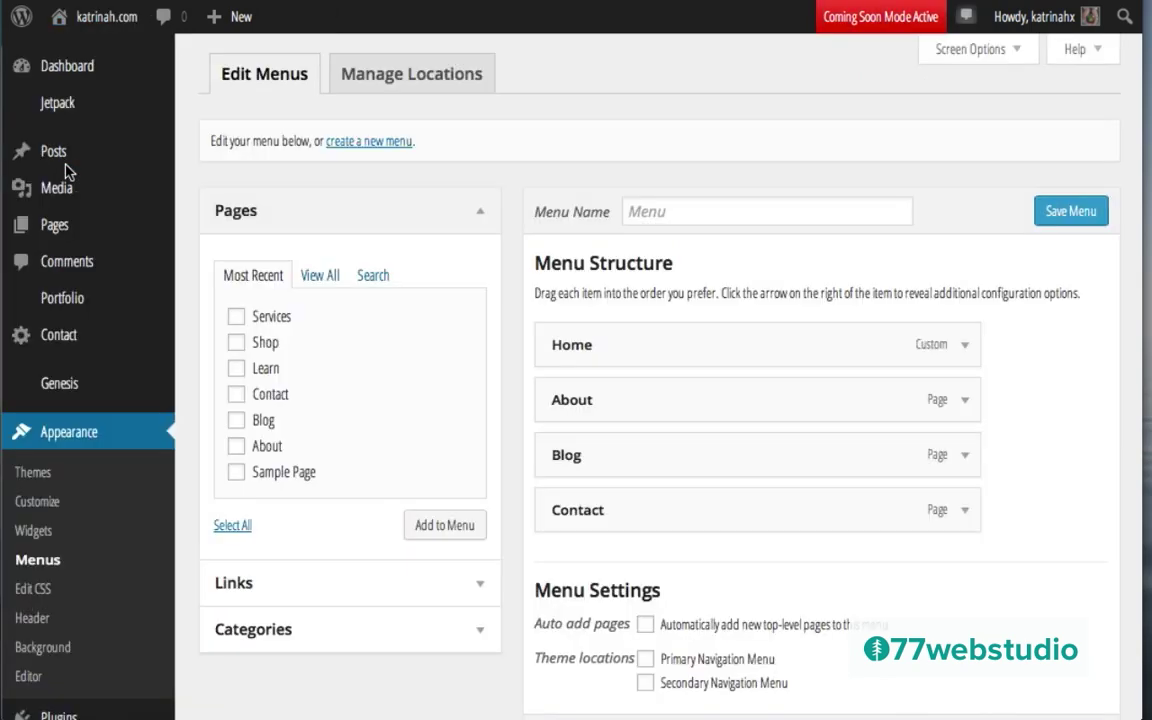
{"action": "left_click", "coordinate": [237, 342]}
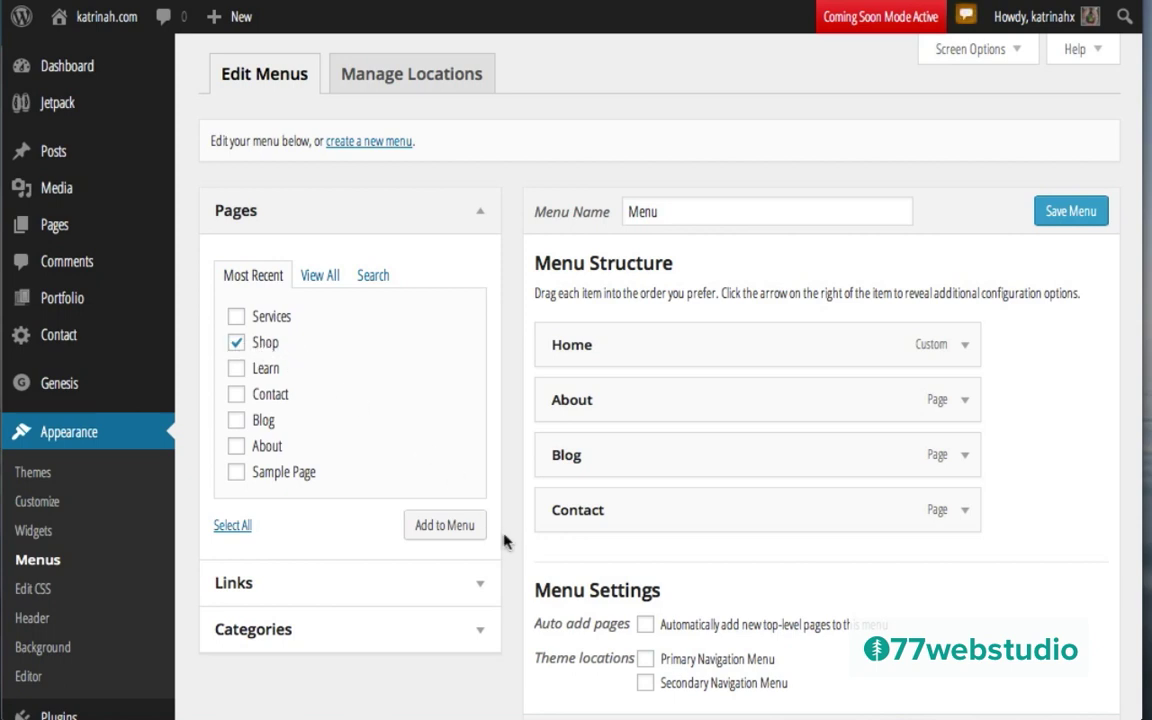
{"action": "left_click", "coordinate": [442, 529]}
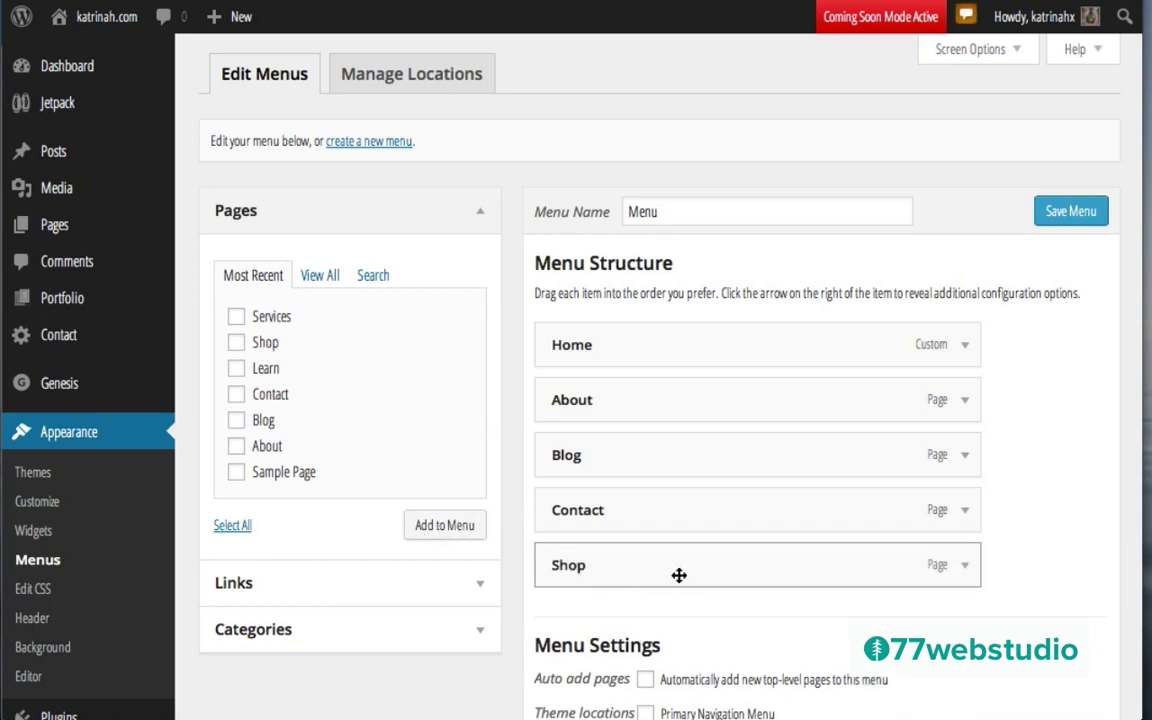
{"action": "left_click_drag", "start_coordinate": [677, 568], "coordinate": [676, 452]}
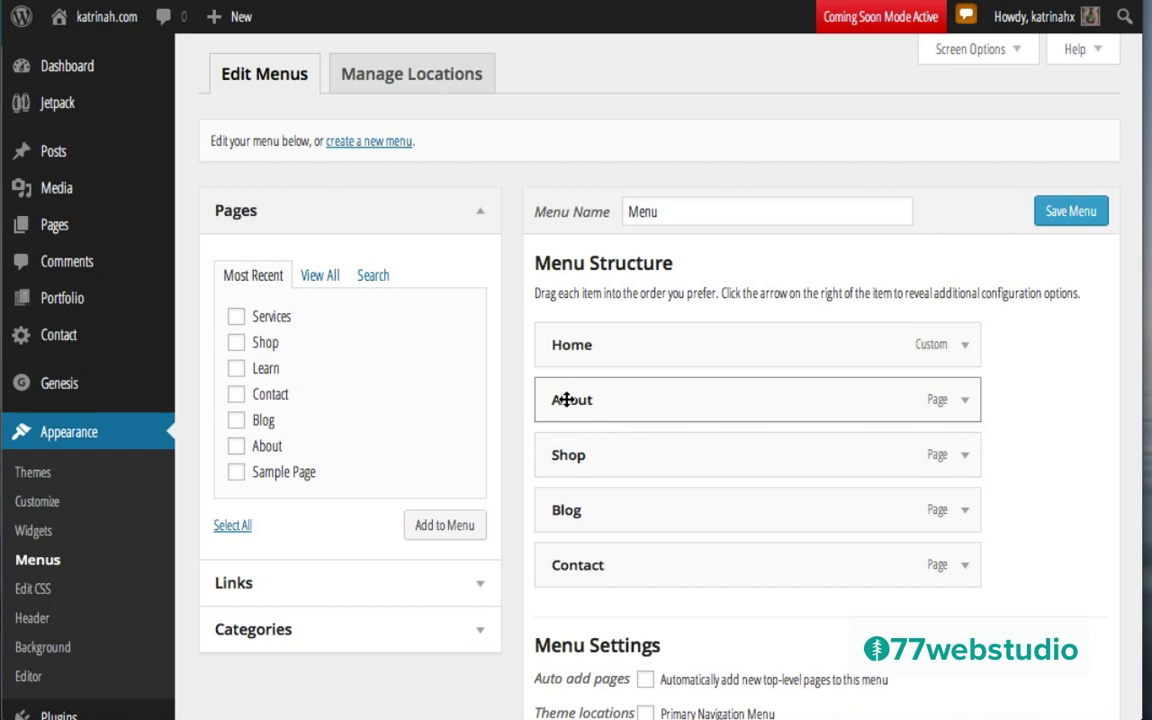
{"action": "left_click", "coordinate": [1070, 213]}
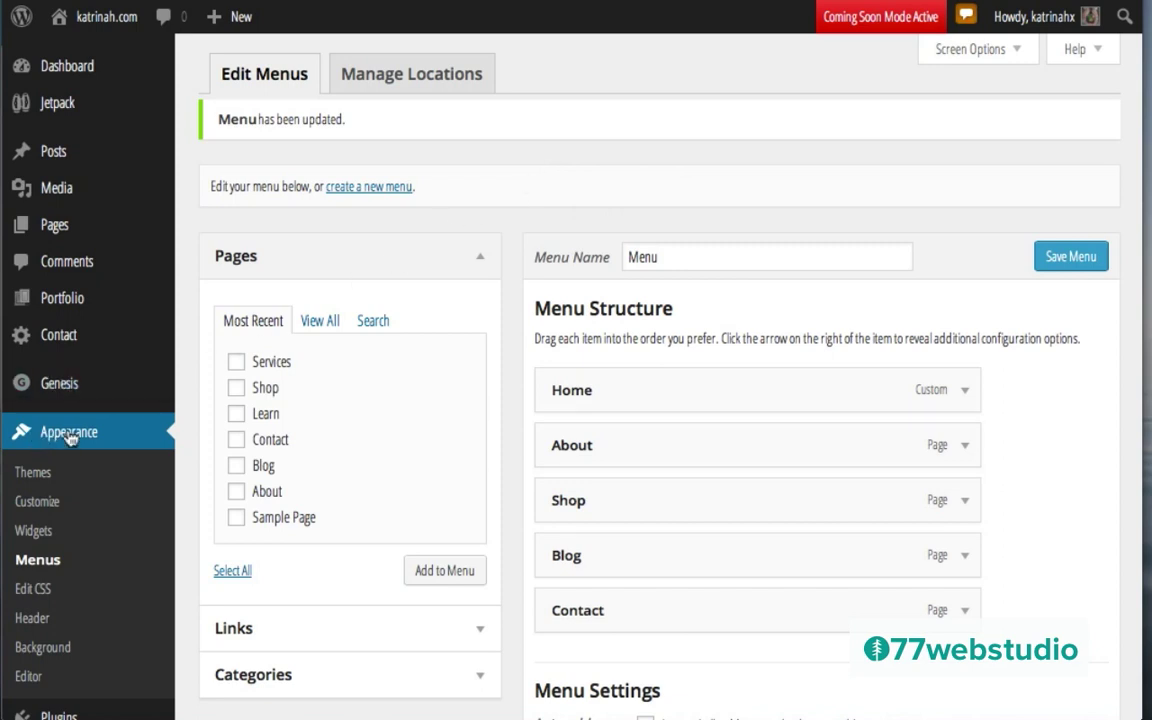
Step: Open Appearance > Customize and scroll through the Katrinah site preview
{"action": "left_click", "coordinate": [35, 502]}
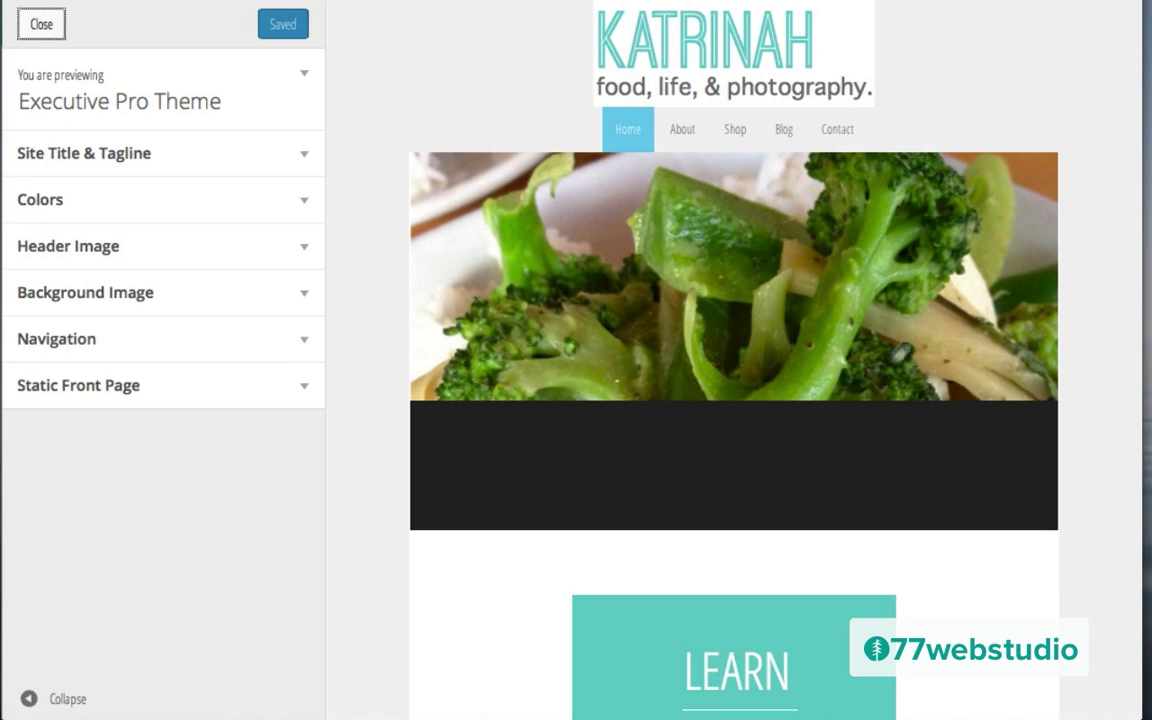
{"action": "scroll", "coordinate": [1035, 457], "scroll_direction": "down", "scroll_amount": 10}
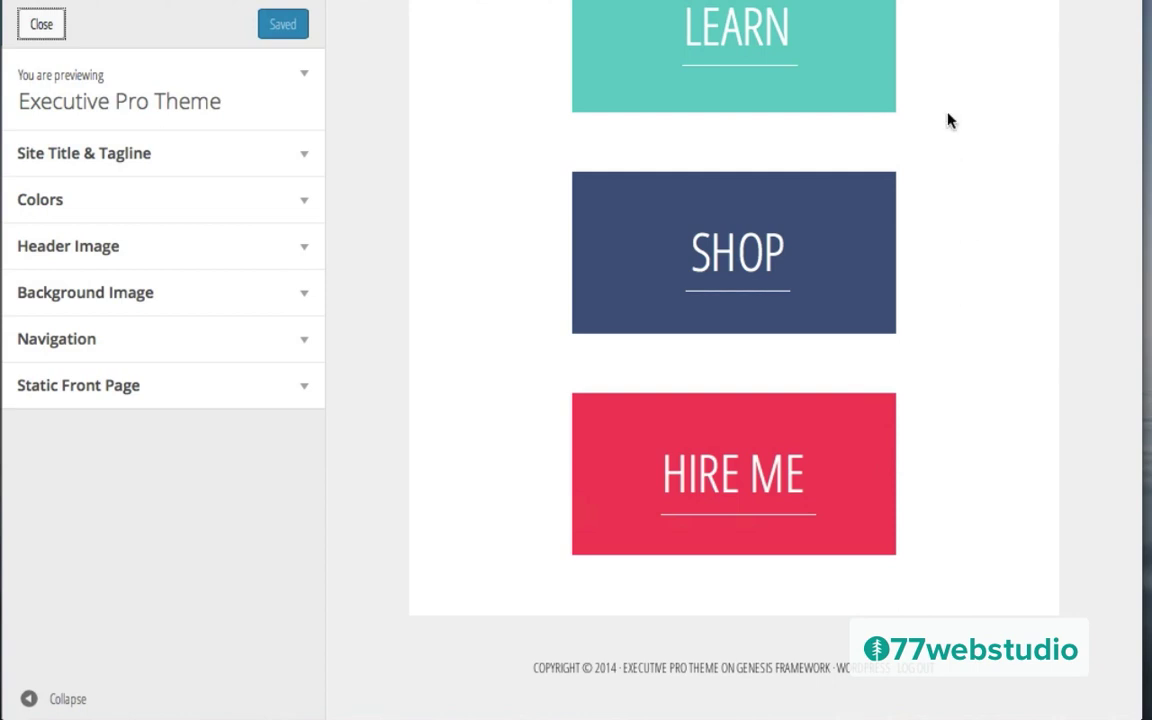
{"action": "scroll", "coordinate": [949, 118], "scroll_direction": "up", "scroll_amount": 10}
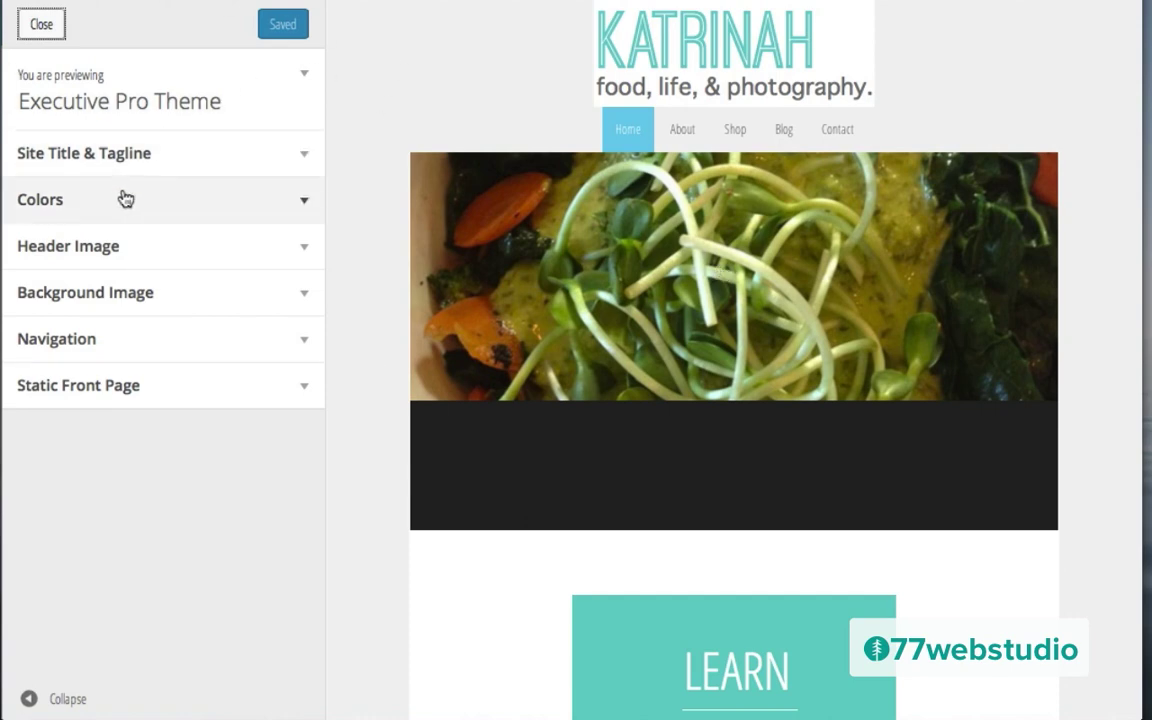
Step: Replace the tagline with 'food, life & photography' and Save & Publish
{"action": "left_click", "coordinate": [300, 162]}
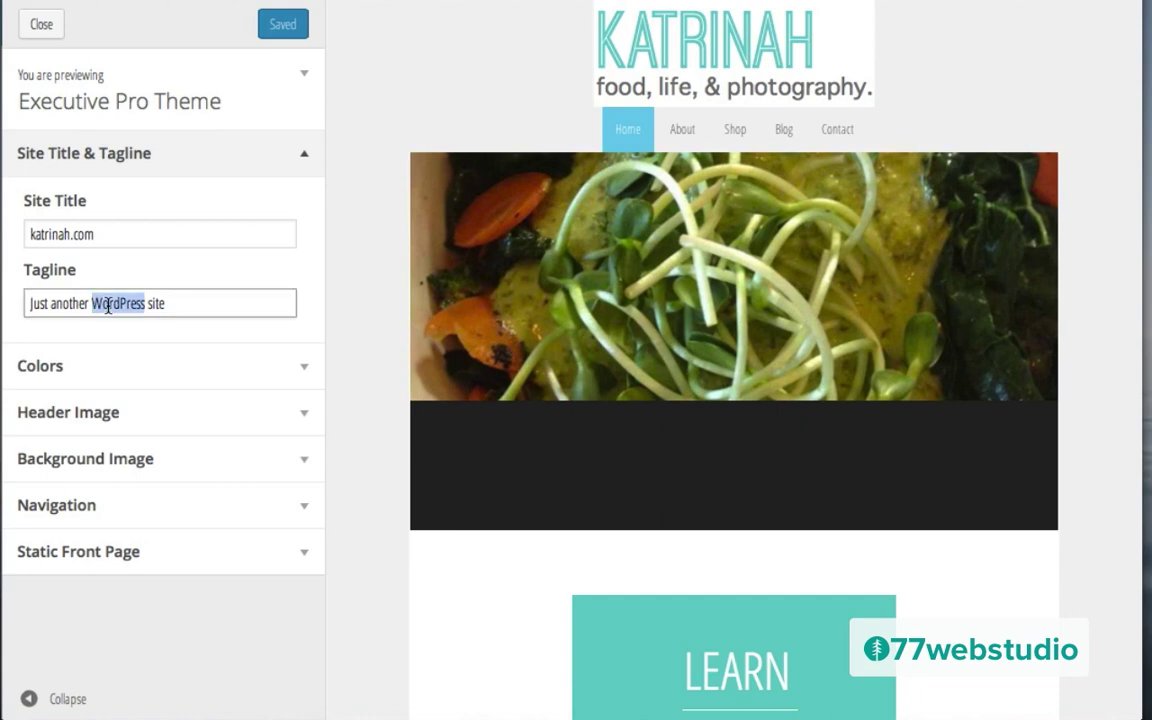
{"action": "triple_click", "coordinate": [108, 306]}
{"action": "key", "text": "BackSpace"}
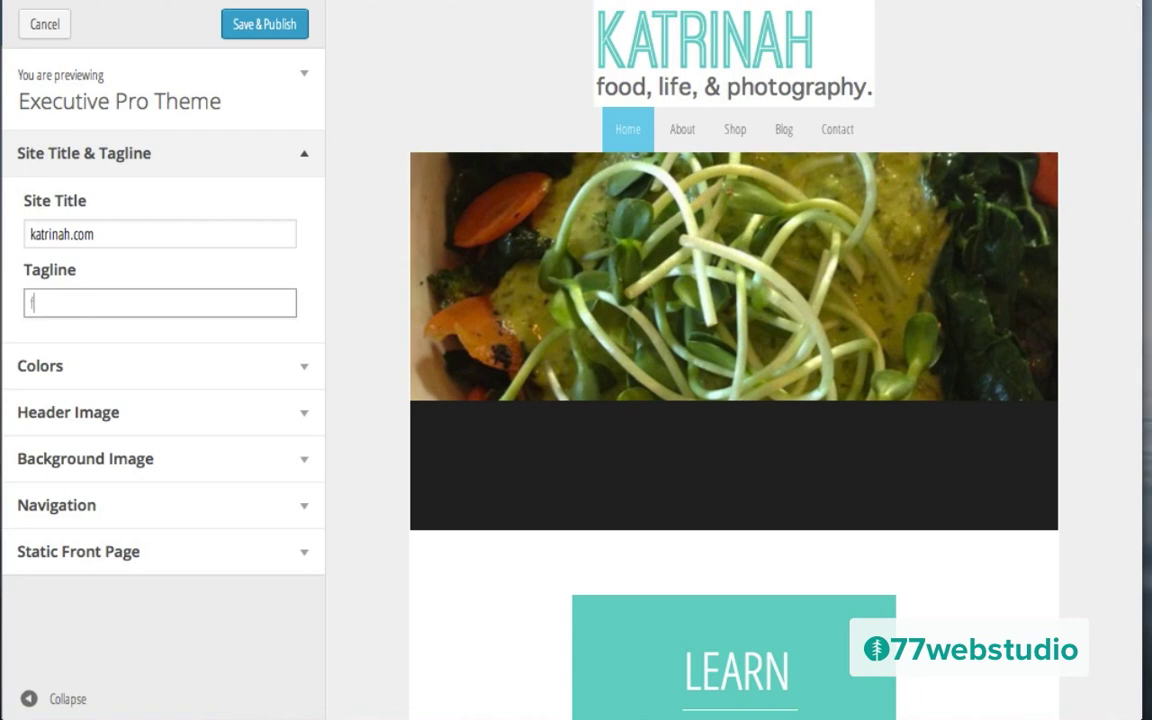
{"action": "type", "text": "food, life & photography"}
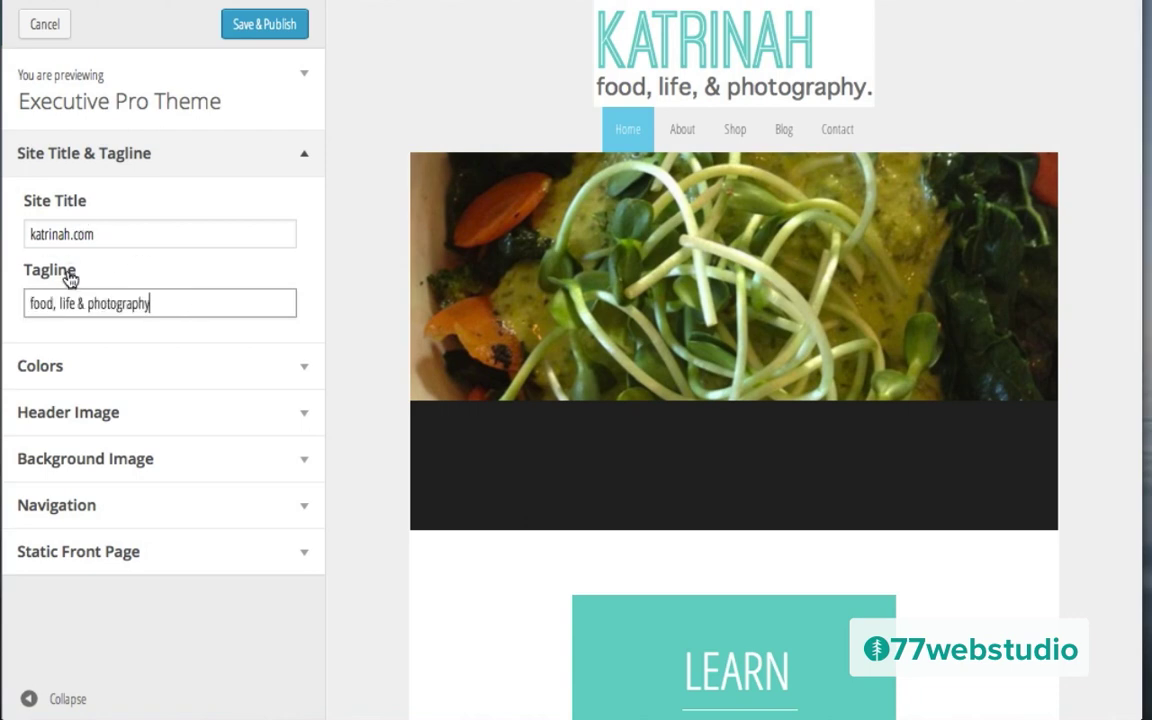
{"action": "left_click", "coordinate": [244, 30]}
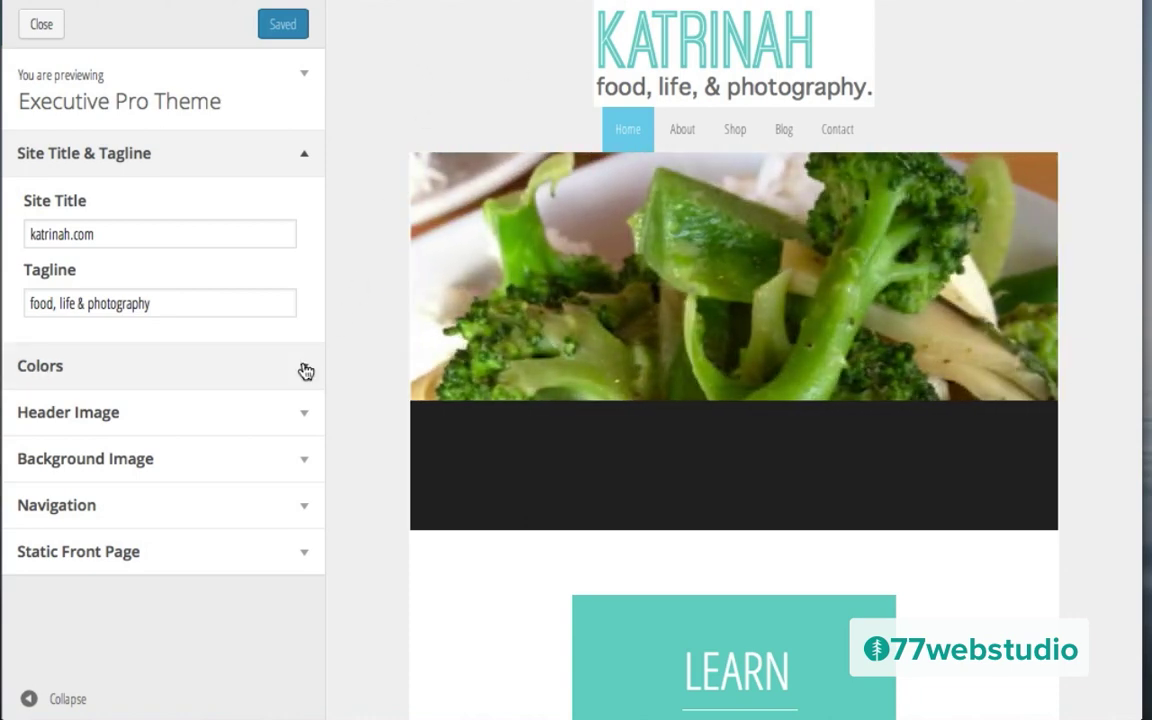
{"action": "left_click", "coordinate": [303, 368]}
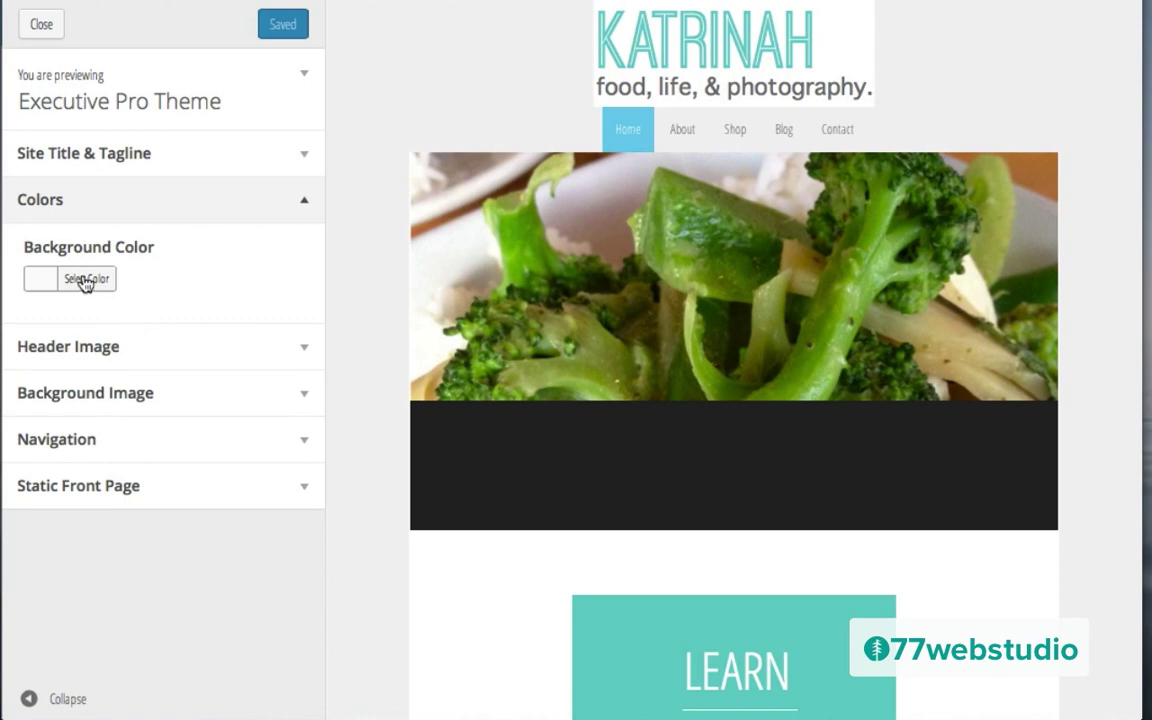
Step: Try several grey background shades, then set the site background colour to white
{"action": "left_click", "coordinate": [85, 280]}
{"action": "left_click", "coordinate": [162, 280]}
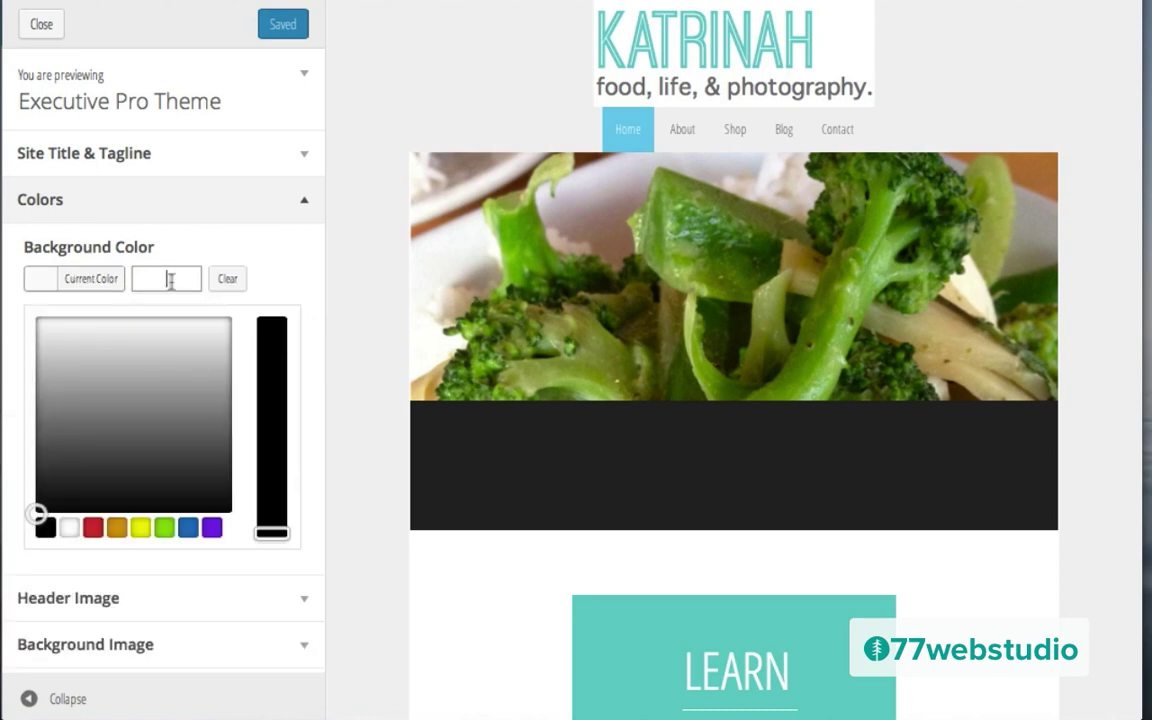
{"action": "left_click", "coordinate": [146, 441]}
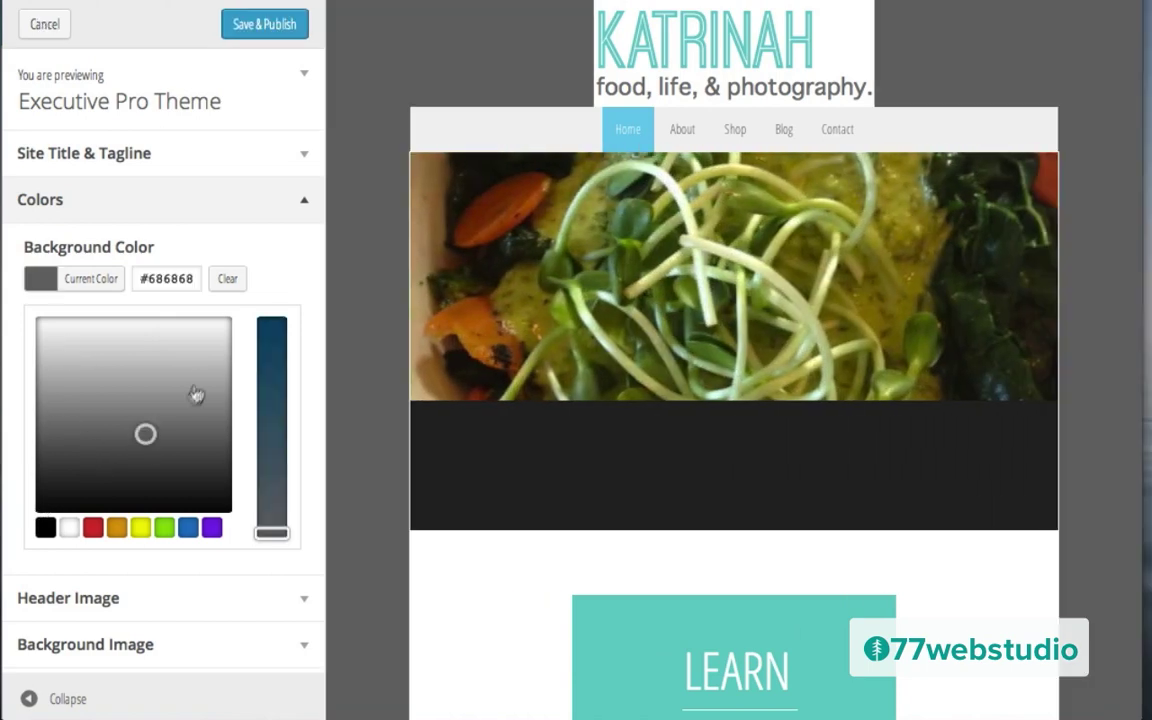
{"action": "left_click", "coordinate": [200, 365]}
{"action": "left_click", "coordinate": [58, 370]}
{"action": "left_click", "coordinate": [162, 457]}
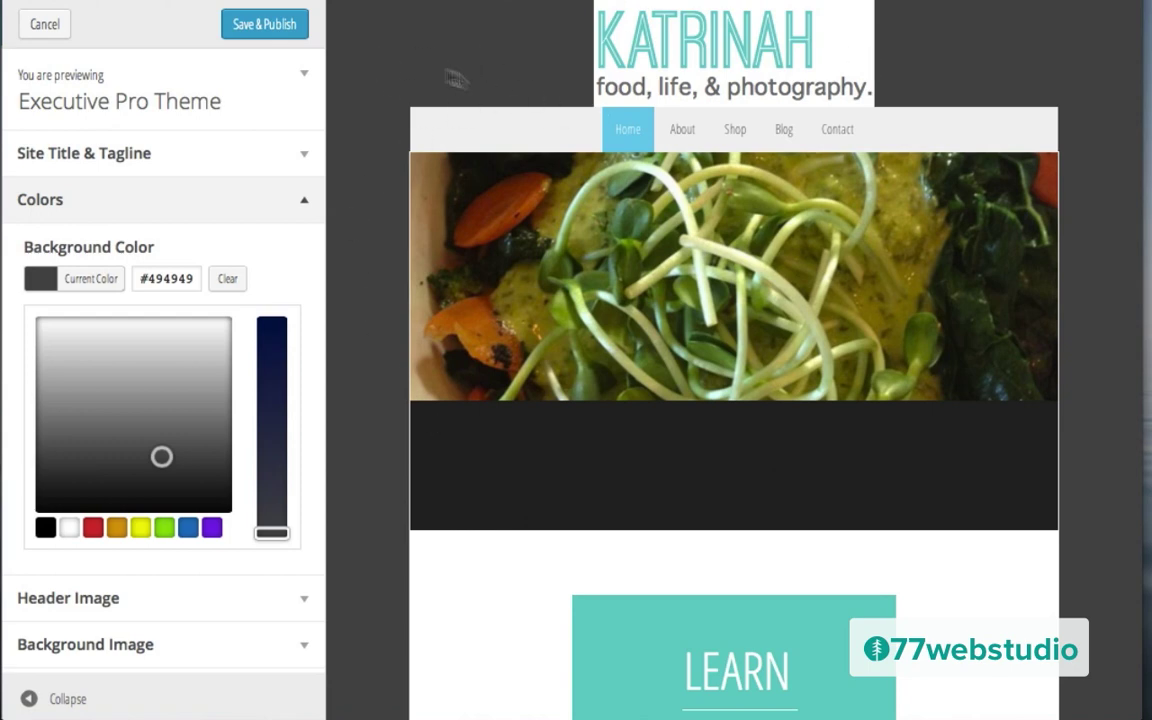
{"action": "left_click", "coordinate": [70, 528]}
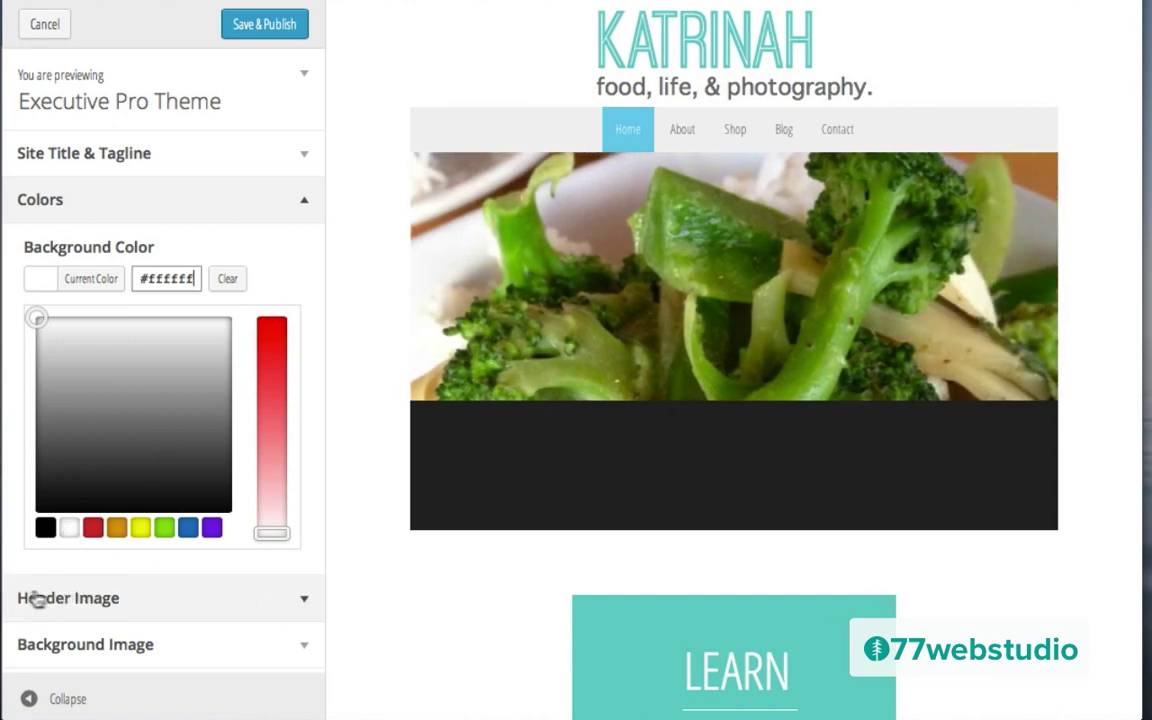
Step: Review the header image, background image, navigation and static front page settings, then close the customizer
{"action": "left_click", "coordinate": [305, 604]}
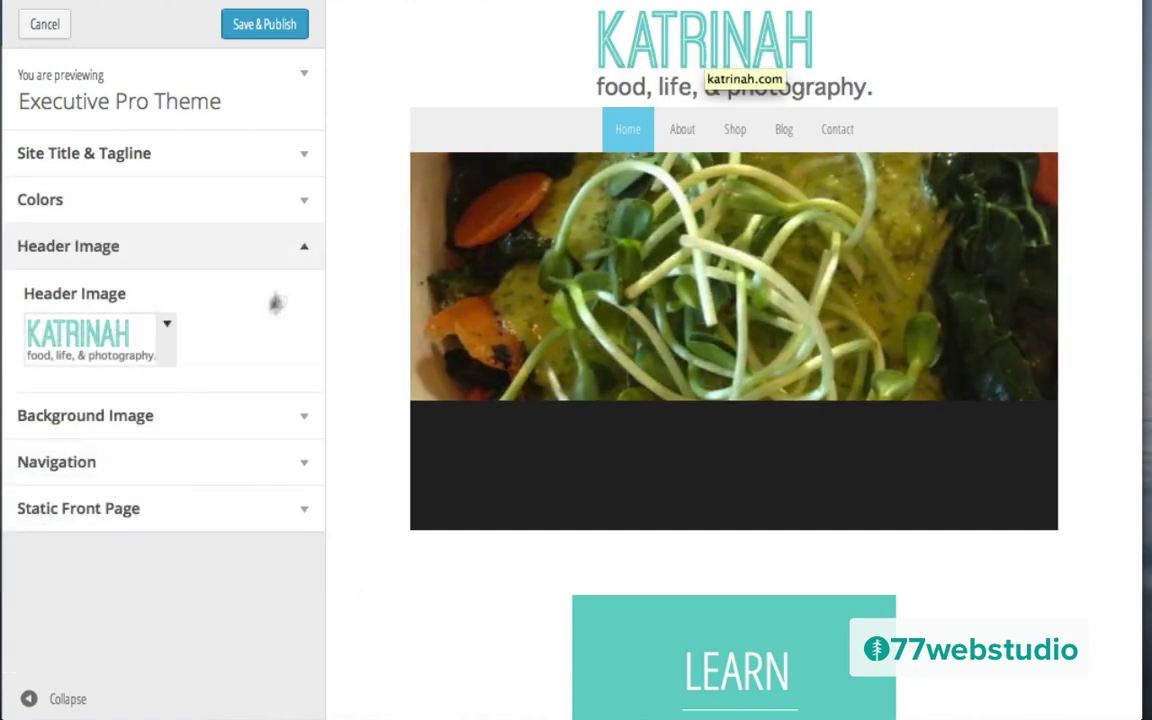
{"action": "left_click", "coordinate": [301, 422]}
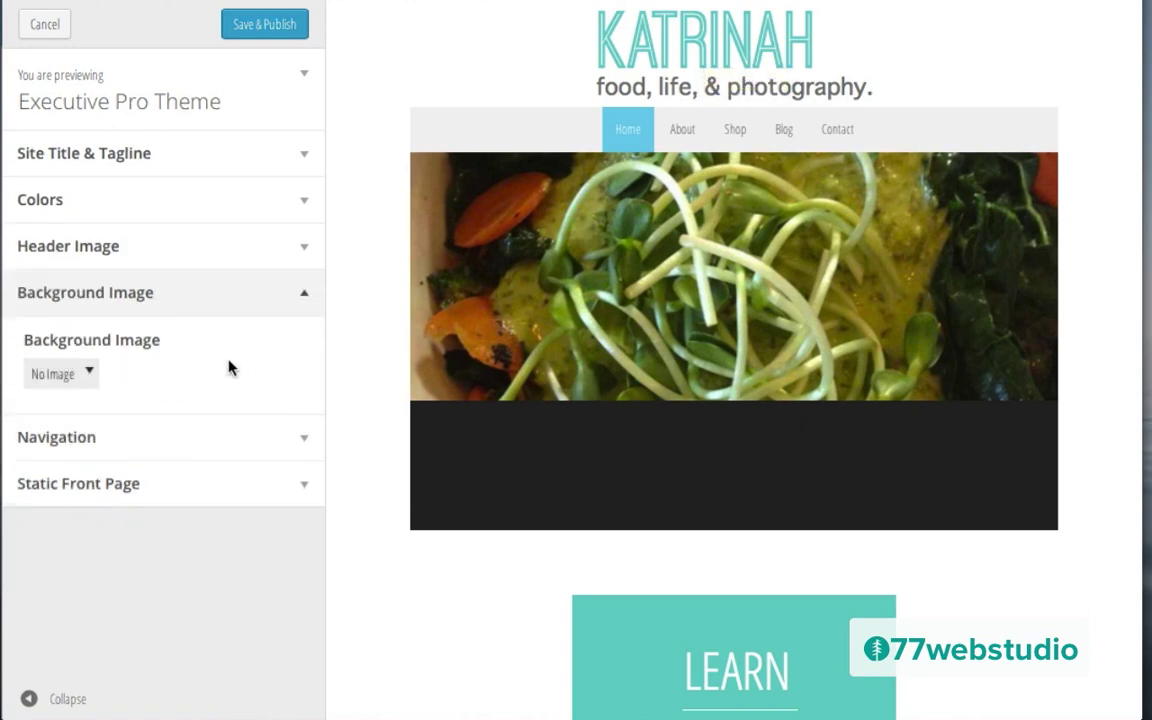
{"action": "left_click", "coordinate": [305, 444]}
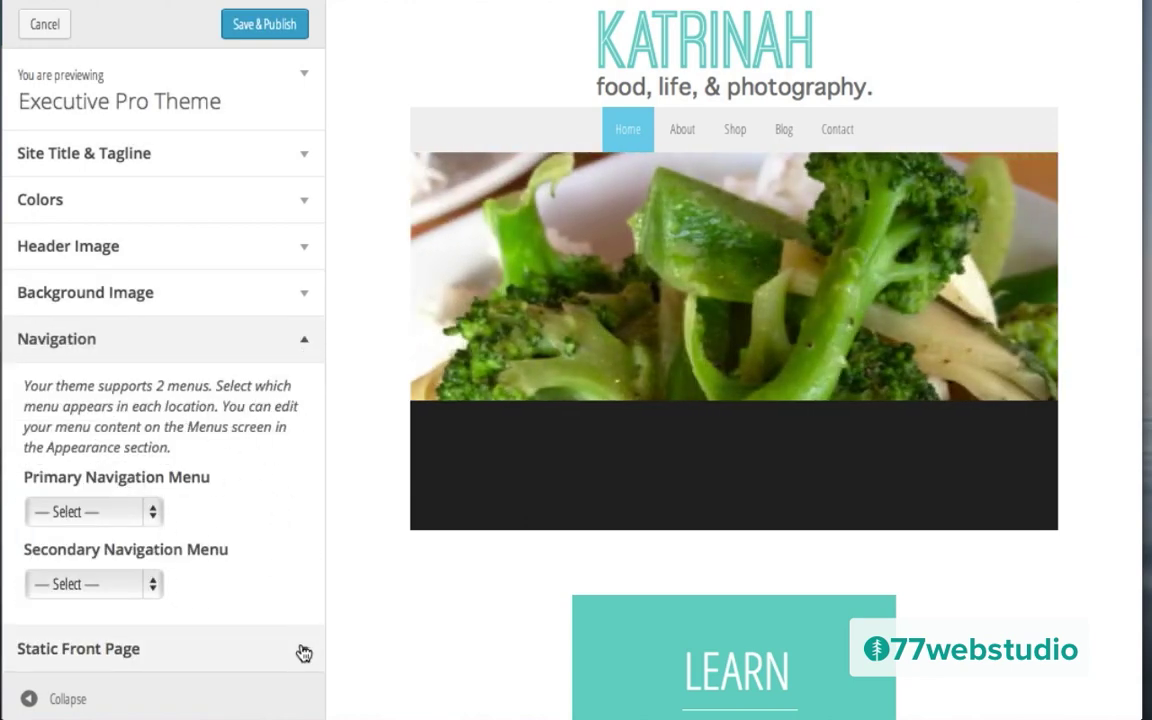
{"action": "left_click", "coordinate": [303, 650]}
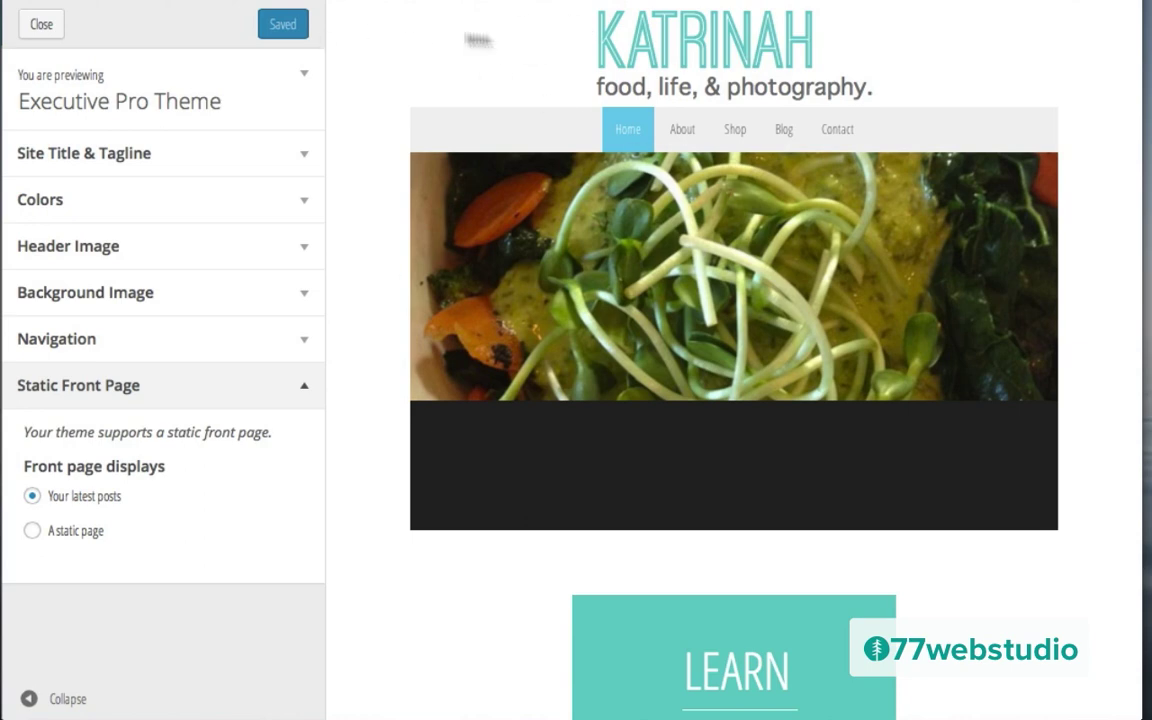
{"action": "left_click", "coordinate": [40, 26]}
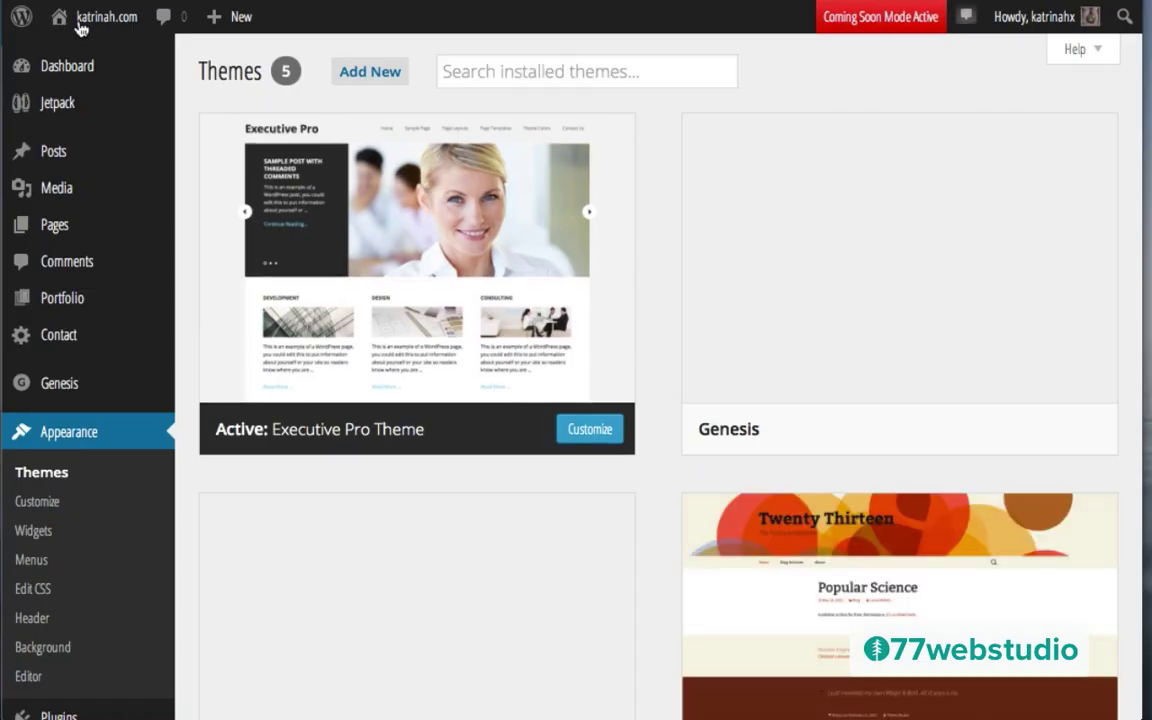
Step: Visit the live Katrinah homepage, scroll past its LEARN, SHOP and HIRE ME boxes, then go to Dashboard
{"action": "mouse_move", "coordinate": [102, 22]}
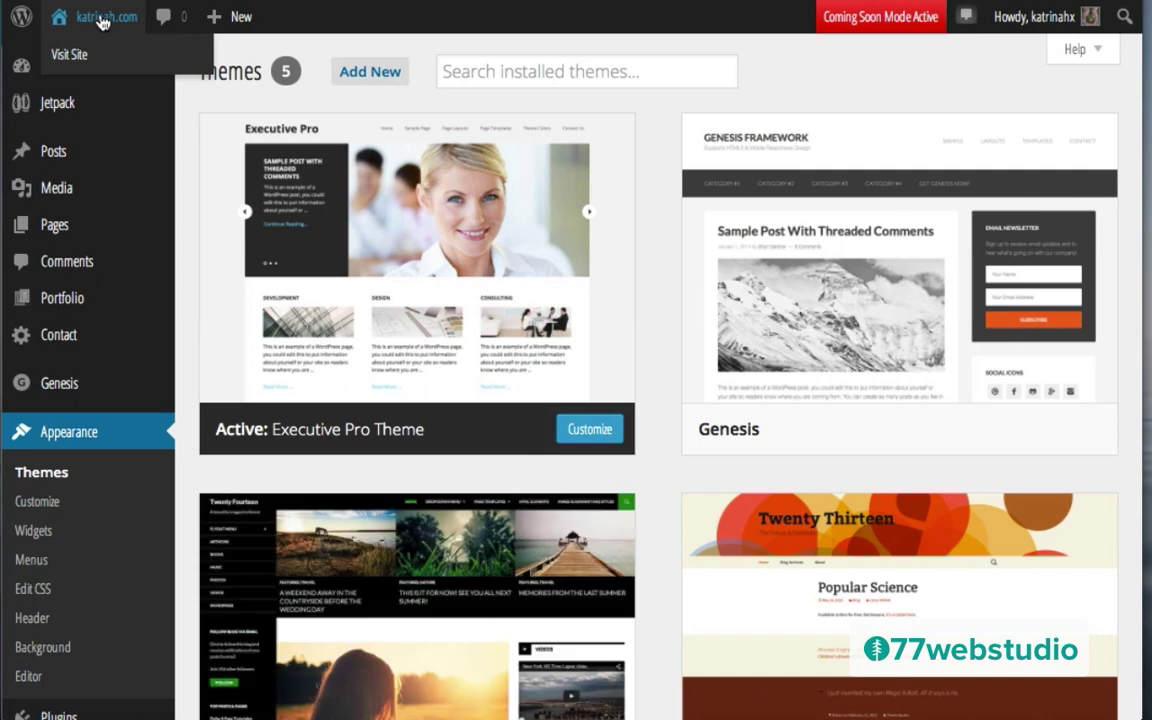
{"action": "left_click", "coordinate": [70, 56]}
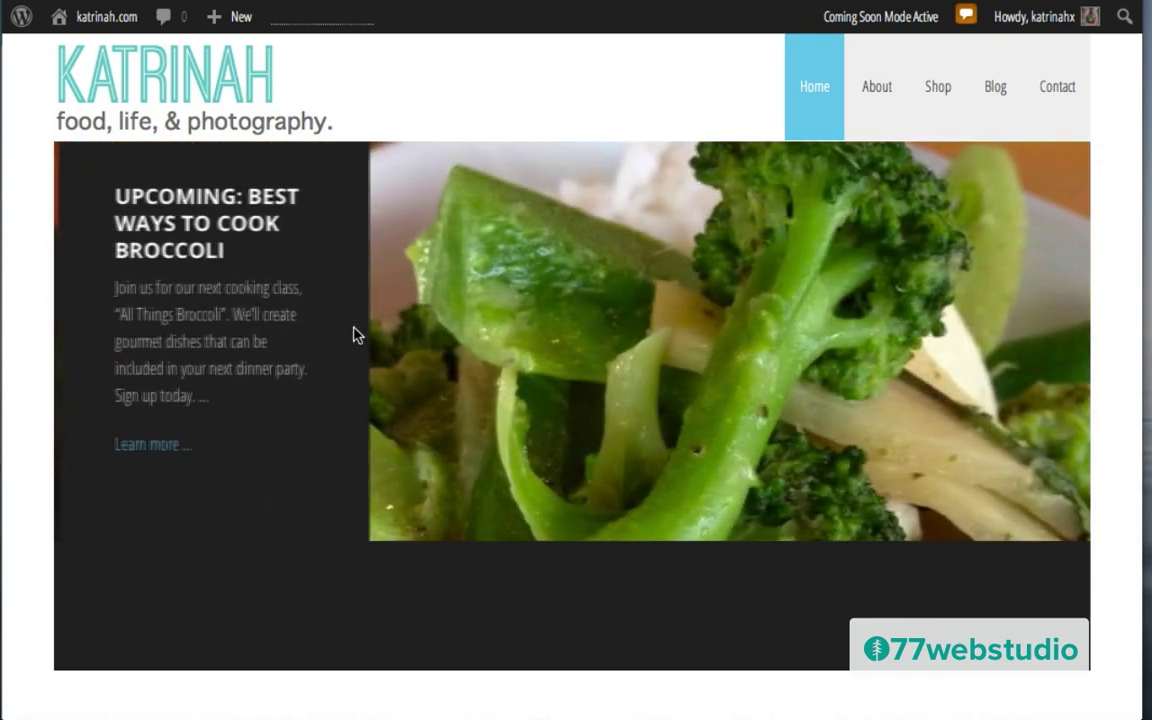
{"action": "scroll", "coordinate": [355, 334], "scroll_direction": "down", "scroll_amount": 3}
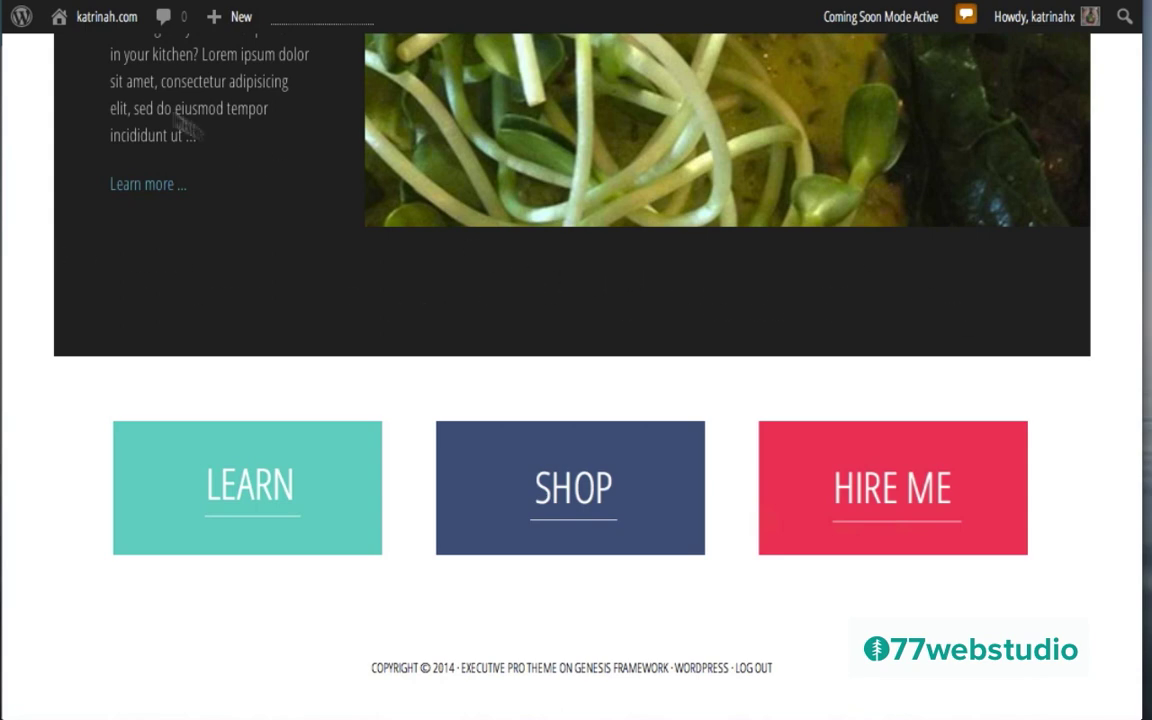
{"action": "mouse_move", "coordinate": [85, 21]}
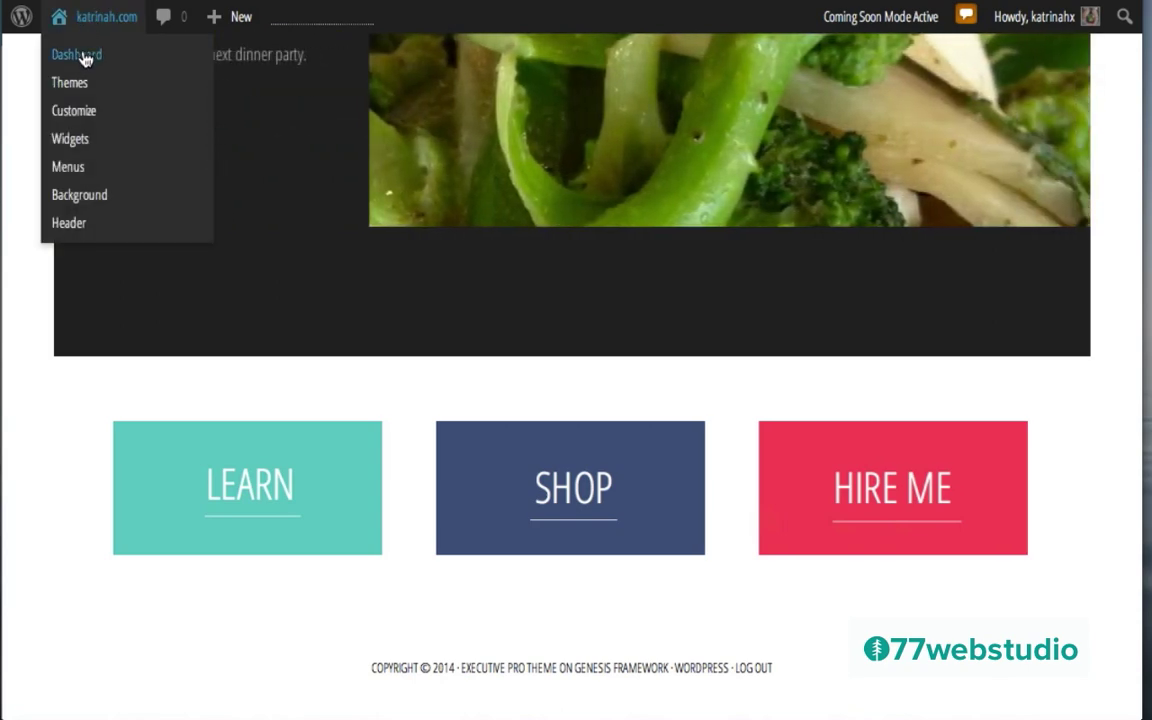
{"action": "left_click", "coordinate": [85, 58]}
{"action": "mouse_move", "coordinate": [62, 507]}
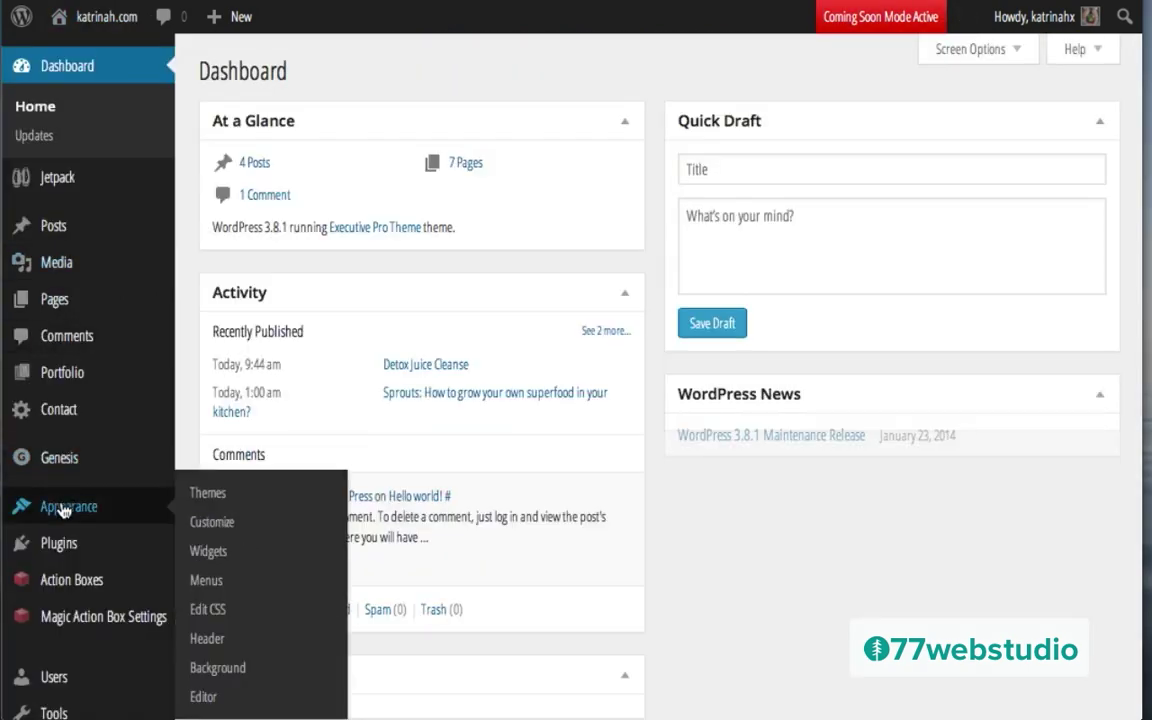
Step: In Appearance > Widgets, place a Text widget in Home – Call To Action and expand its settings
{"action": "left_click", "coordinate": [209, 551]}
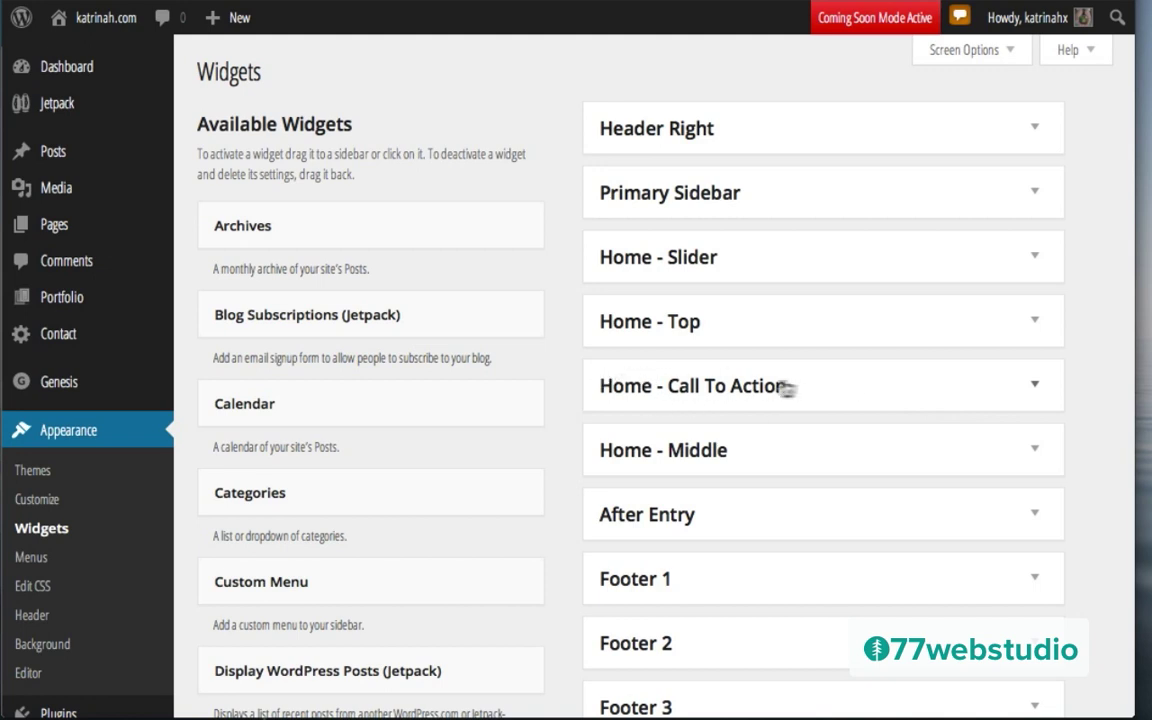
{"action": "left_click", "coordinate": [1032, 390]}
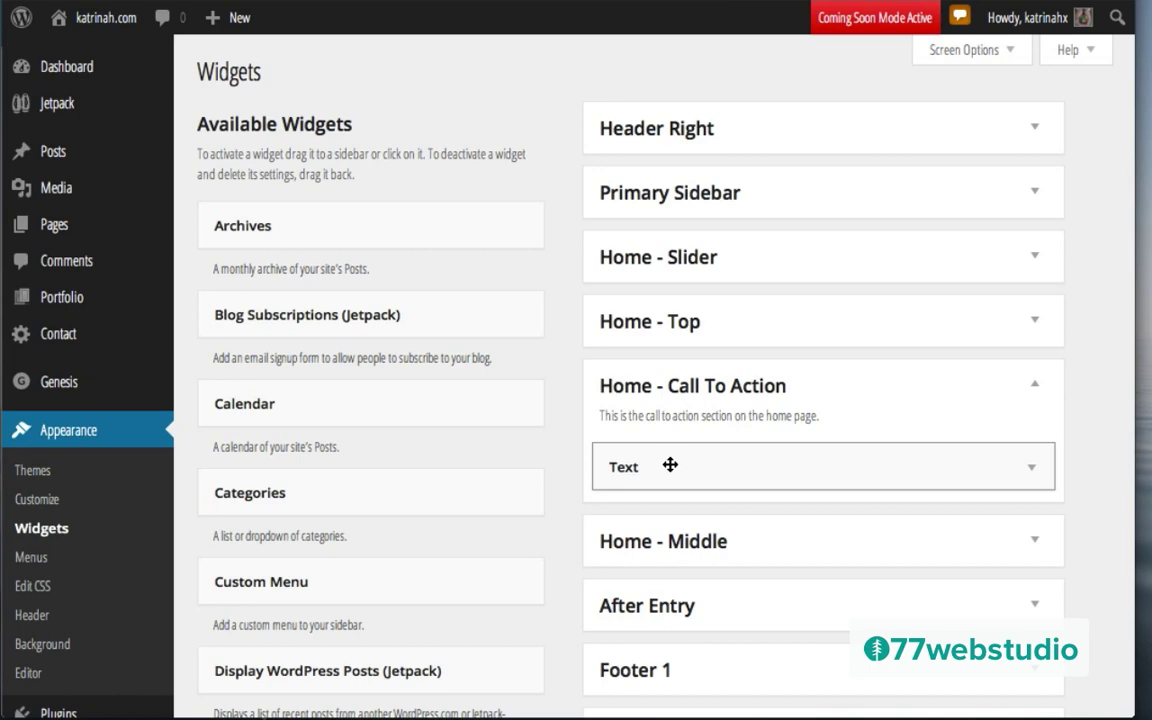
{"action": "left_click", "coordinate": [670, 465]}
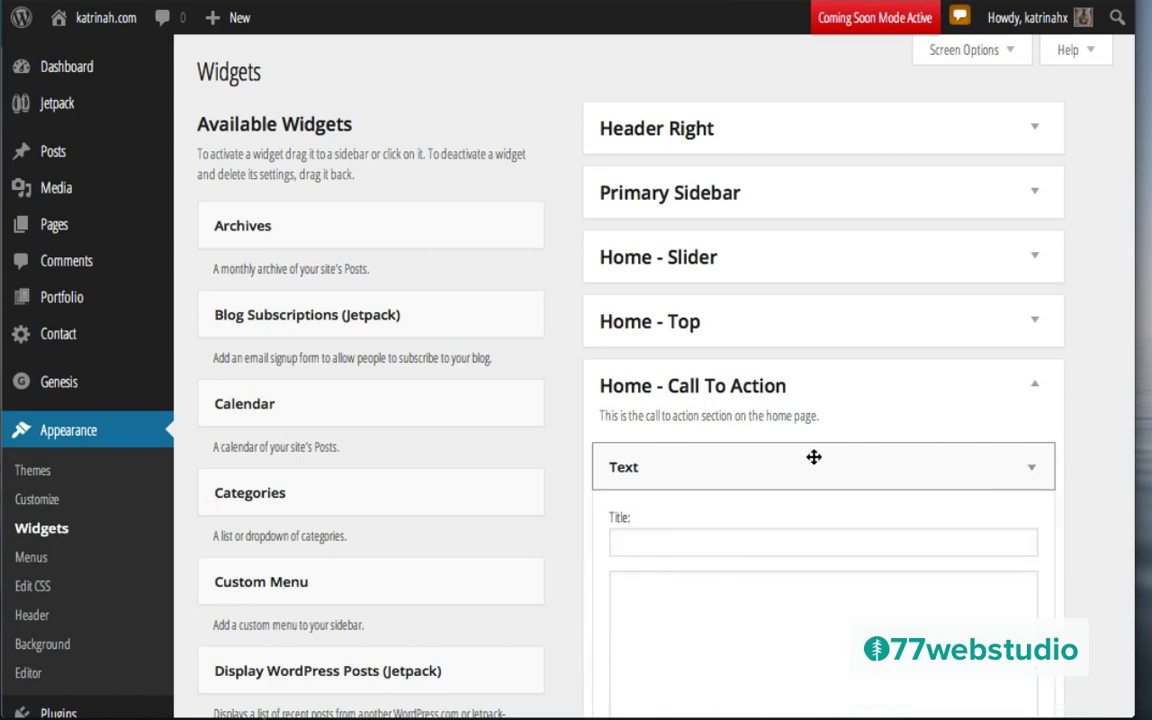
{"action": "scroll", "coordinate": [813, 457], "scroll_direction": "down", "scroll_amount": 5}
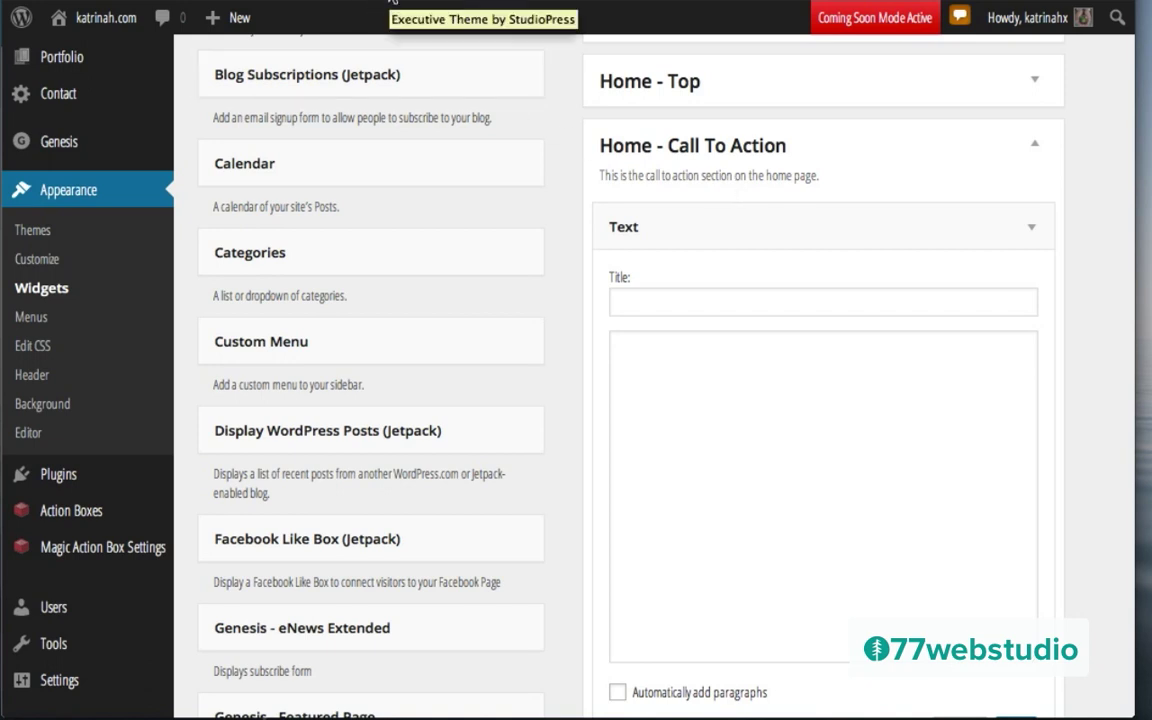
{"action": "left_click", "coordinate": [352, 2]}
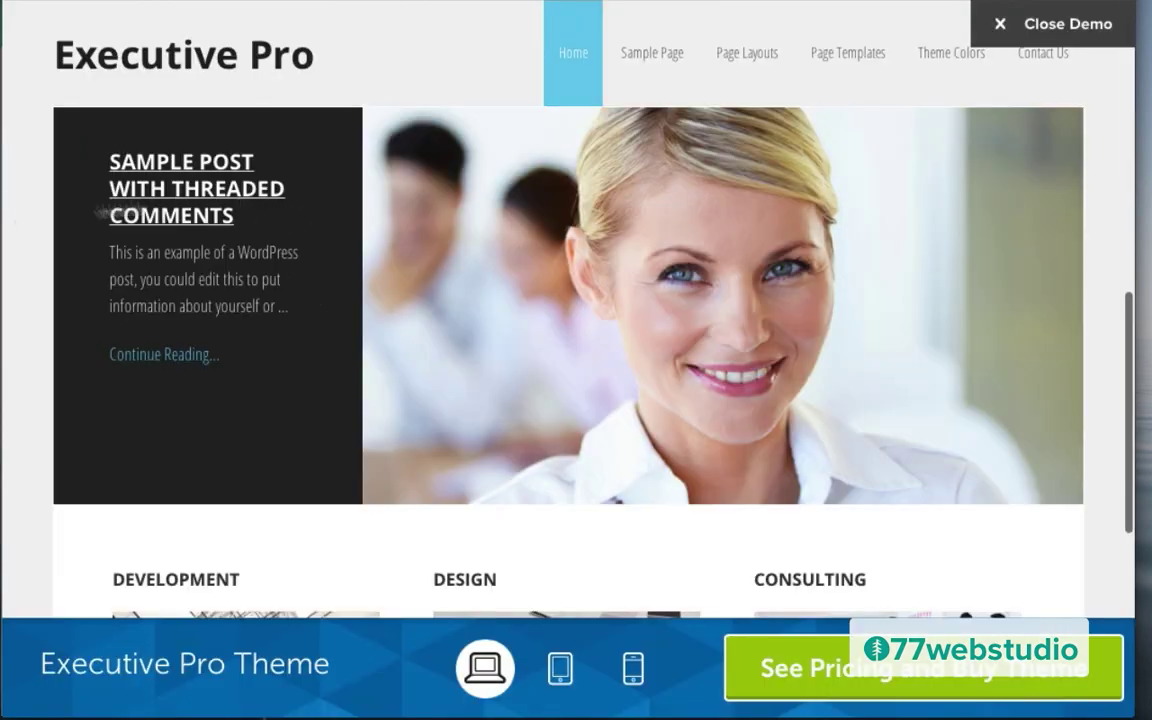
Step: Scroll the Executive Pro setup guide to the Call To Action section and select its sample banner code
{"action": "scroll", "coordinate": [20, 258], "scroll_direction": "down", "scroll_amount": 8}
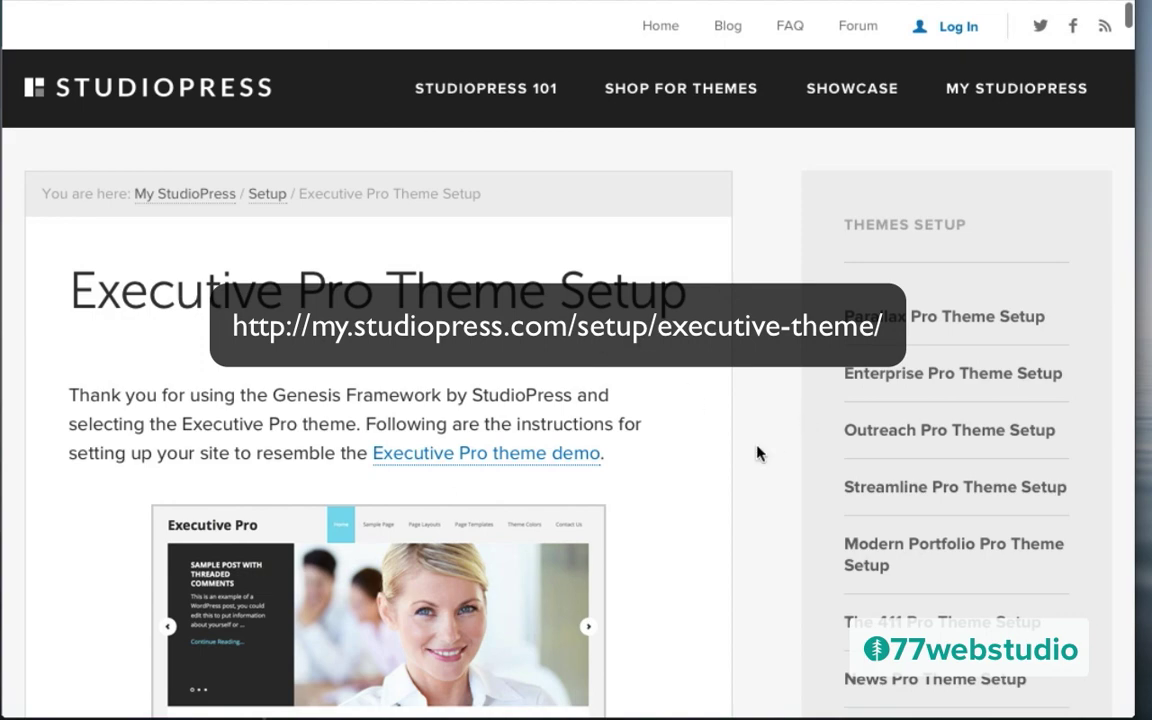
{"action": "scroll", "coordinate": [757, 453], "scroll_direction": "down", "scroll_amount": 6}
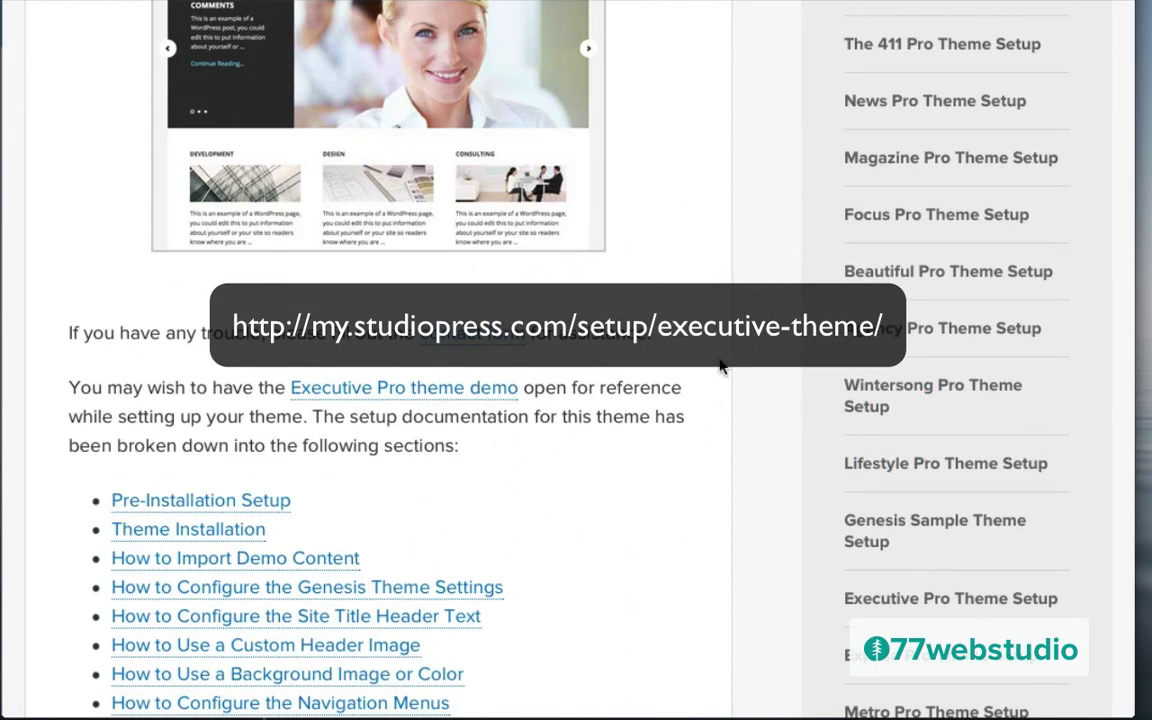
{"action": "scroll", "coordinate": [735, 360], "scroll_direction": "down", "scroll_amount": 4}
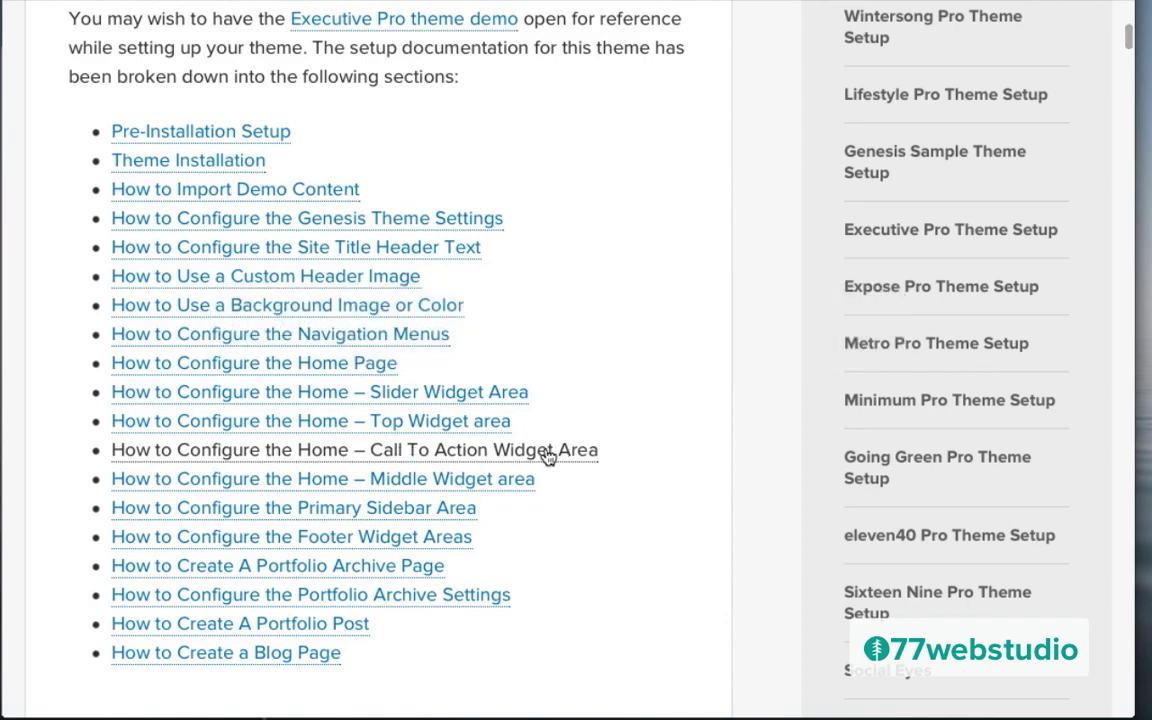
{"action": "scroll", "coordinate": [548, 456], "scroll_direction": "down", "scroll_amount": 15}
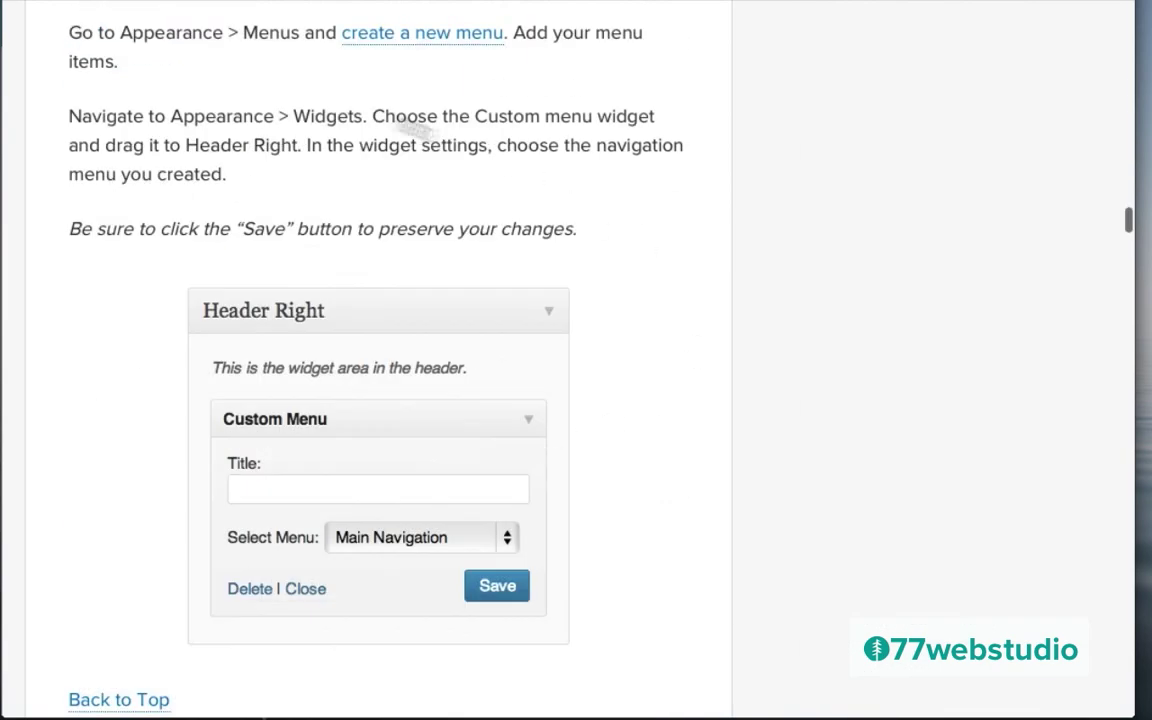
{"action": "scroll", "coordinate": [288, 130], "scroll_direction": "down", "scroll_amount": 10}
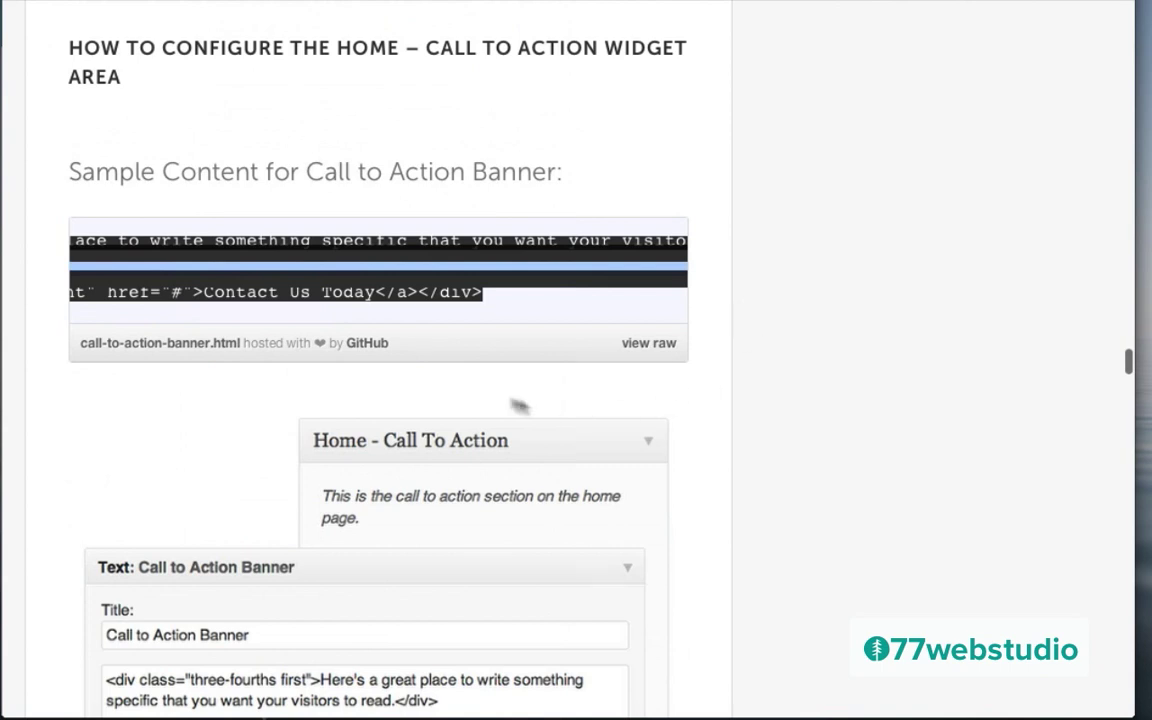
{"action": "left_click", "coordinate": [199, 414]}
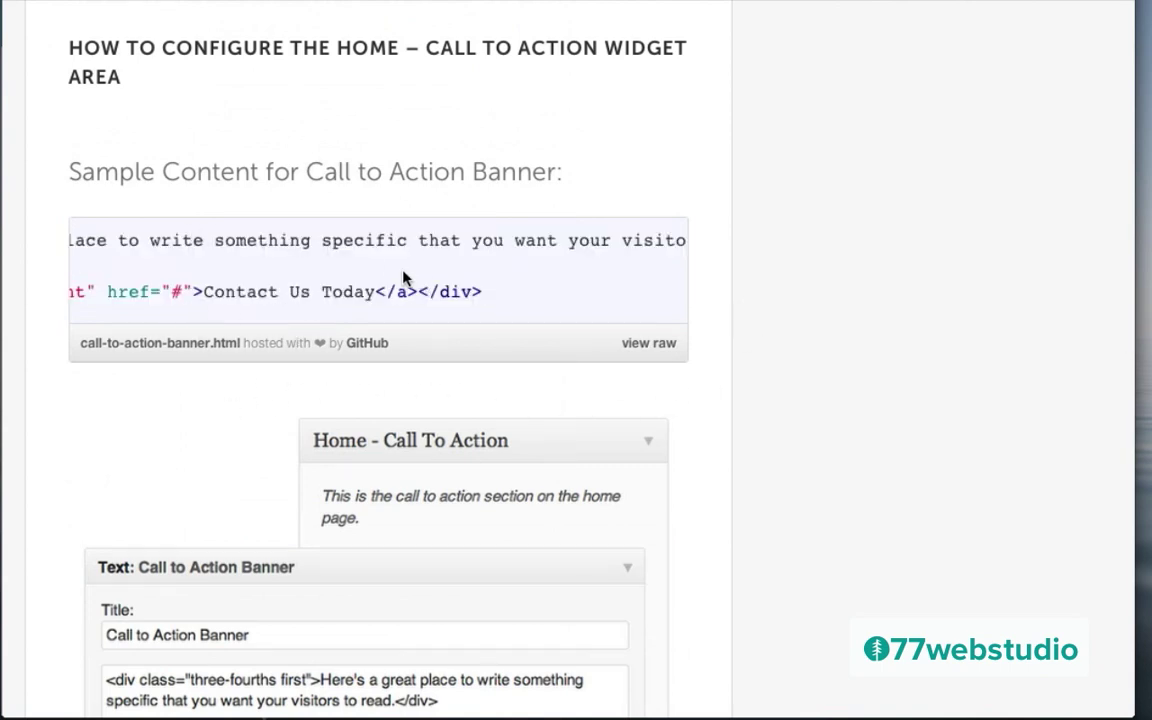
{"action": "scroll", "coordinate": [206, 496], "scroll_direction": "down", "scroll_amount": 5}
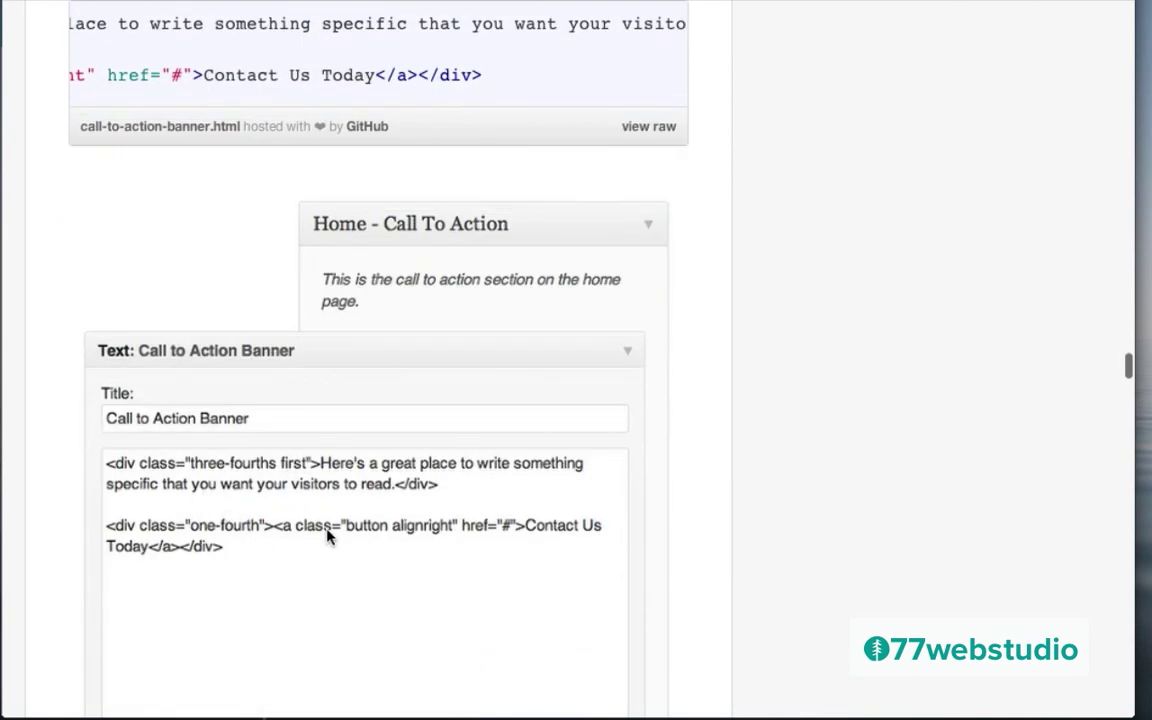
{"action": "scroll", "coordinate": [328, 537], "scroll_direction": "up", "scroll_amount": 6}
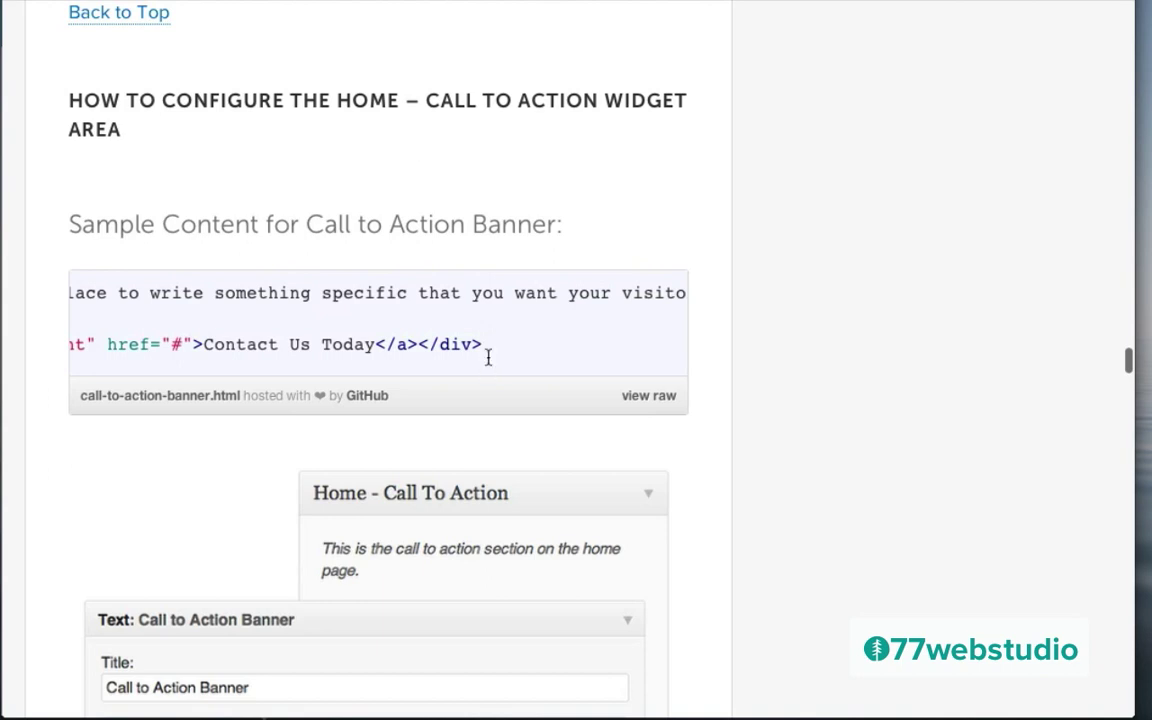
{"action": "left_click_drag", "start_coordinate": [487, 348], "coordinate": [12, 253]}
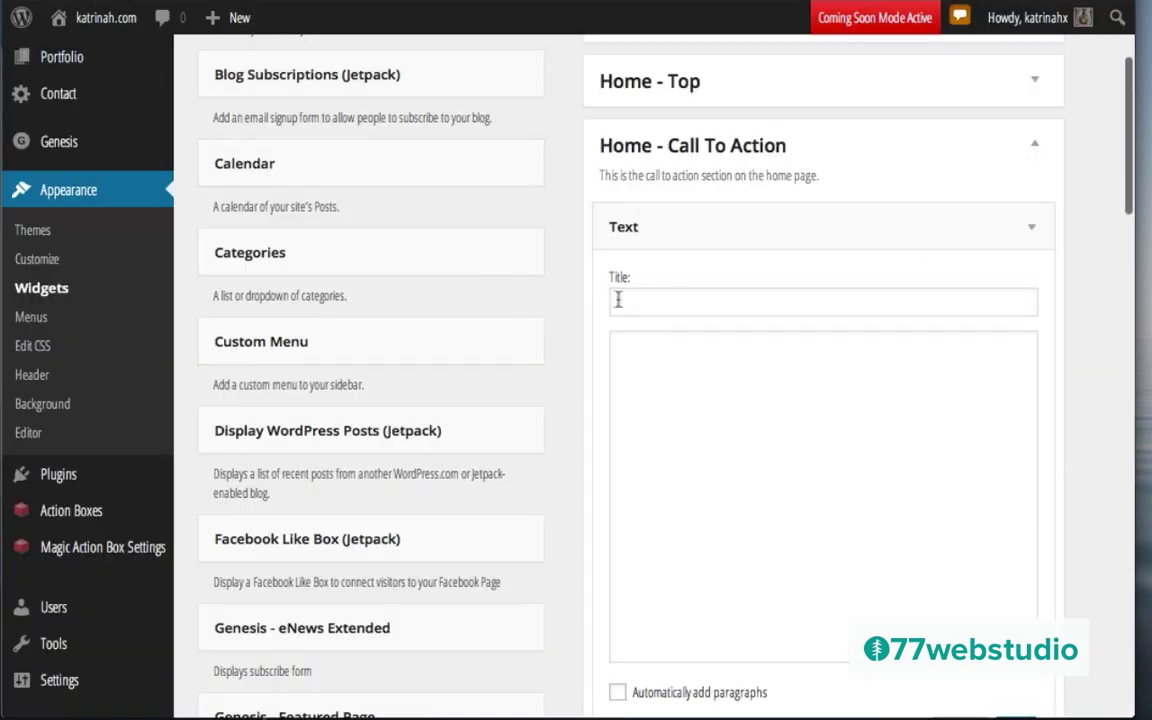
Step: Paste the copied banner code into the Text widget's content and delete the stray lines above it
{"action": "left_click", "coordinate": [633, 358]}
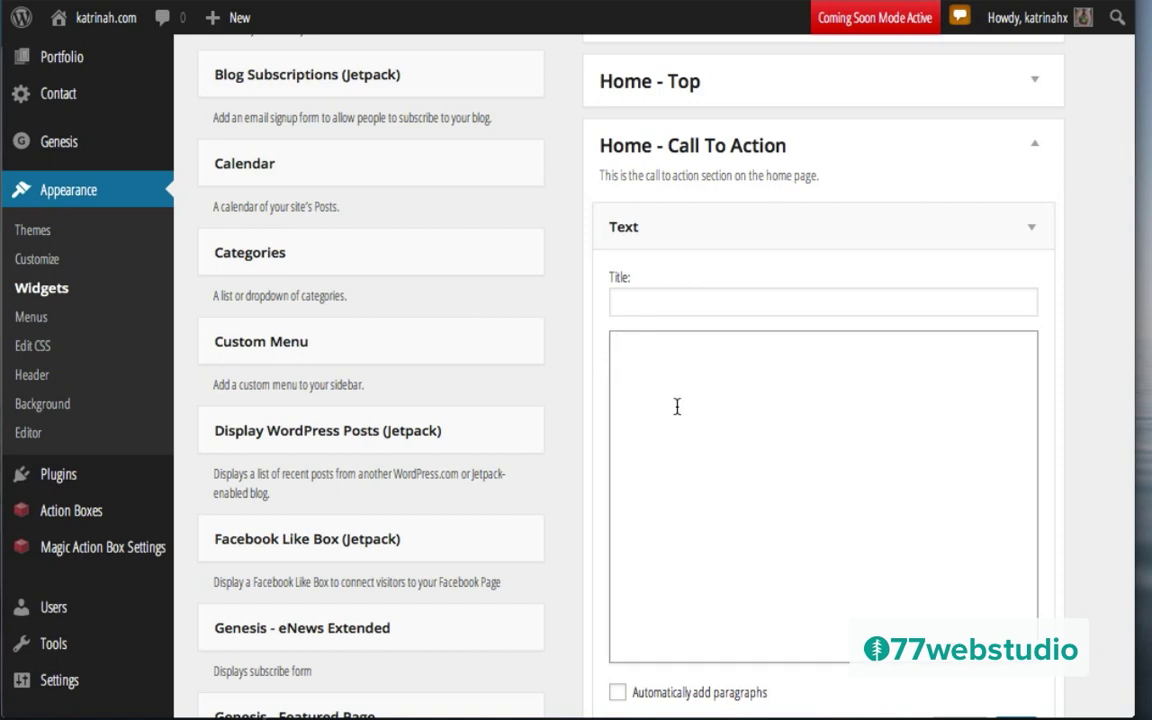
{"action": "type", "text": "1 2 3  <div class=\"three-fourths first\">Here's a great place to write something specific that you want your visitors to read.</div>  <div class=\"one-fourth\"><a class=\"button alignright\" href=\"#\">Contact Us Today</a></div>"}
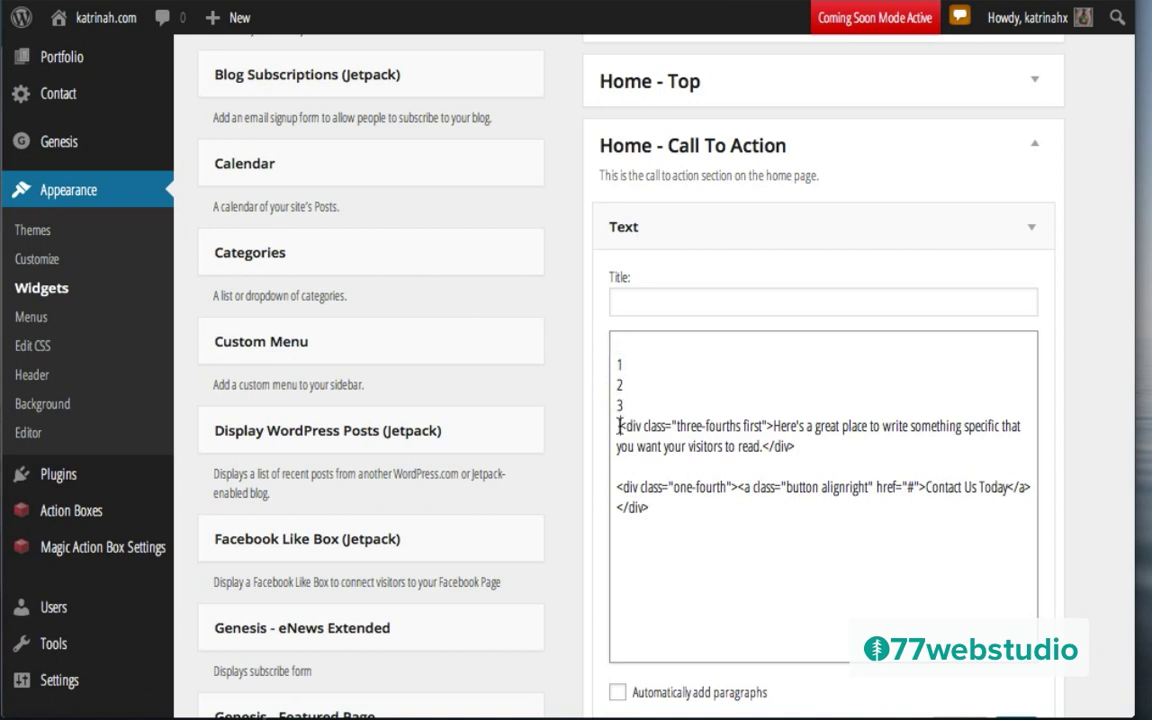
{"action": "key", "text": "BackSpace"}
{"action": "key", "text": "BackSpace"}
{"action": "key", "text": "BackSpace"}
{"action": "key", "text": "BackSpace"}
{"action": "key", "text": "BackSpace"}
{"action": "key", "text": "BackSpace"}
{"action": "key", "text": "BackSpace"}
{"action": "key", "text": "BackSpace"}
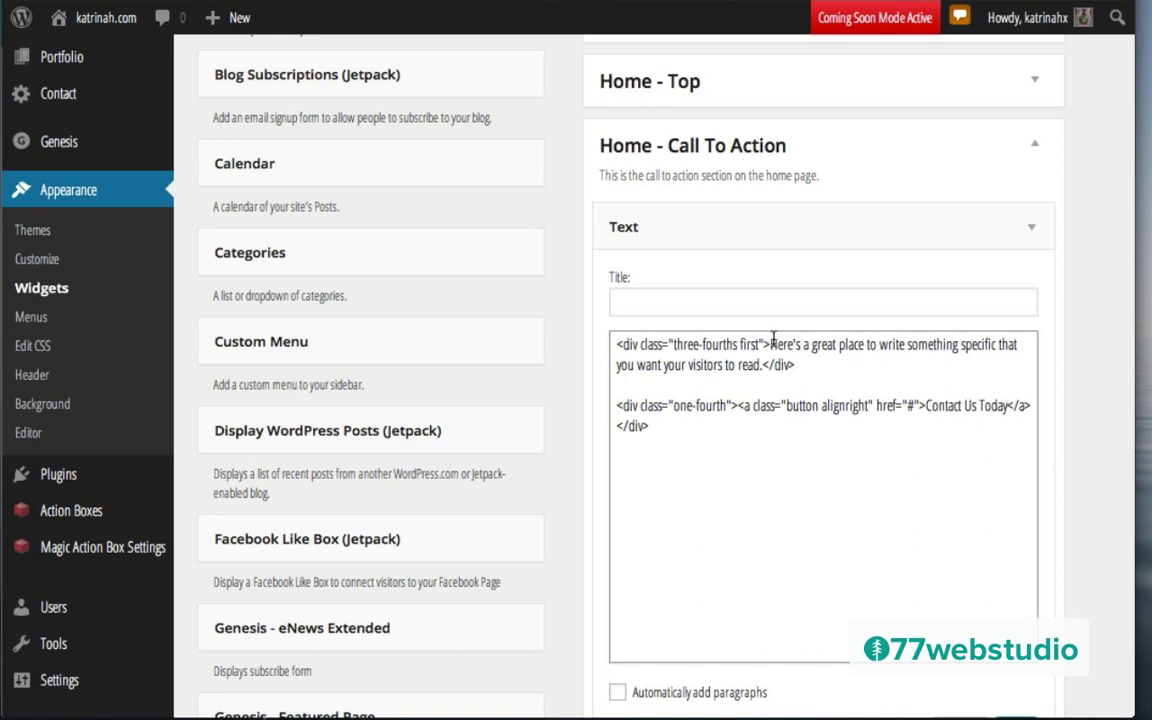
Step: Title the widget 'Title' and put the message sentence and closing div on separate lines
{"action": "left_click", "coordinate": [621, 300]}
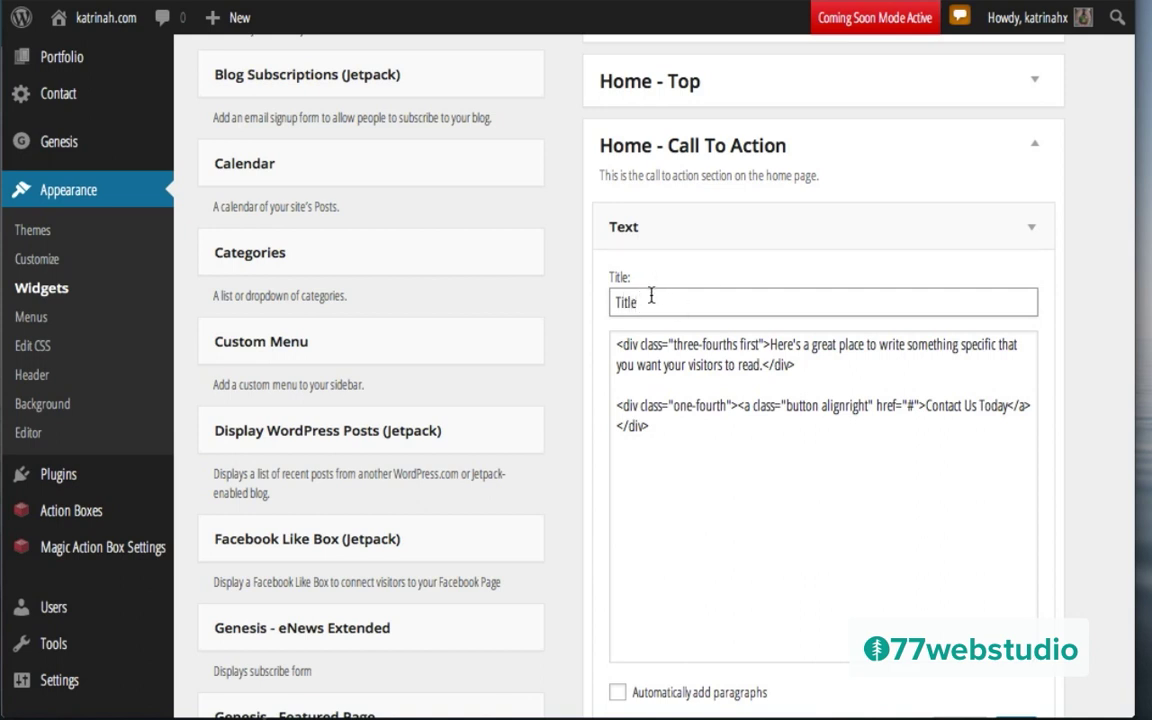
{"action": "left_click", "coordinate": [768, 343]}
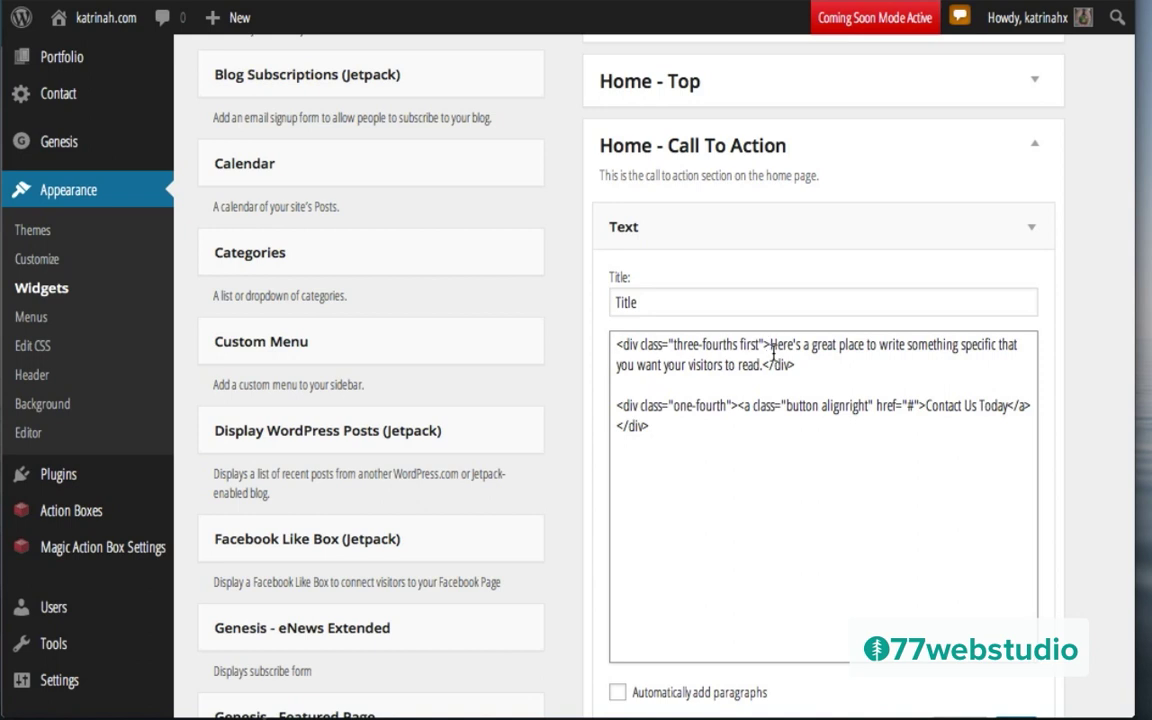
{"action": "key", "text": "Return"}
{"action": "key", "text": "Return"}
{"action": "key", "text": "Return"}
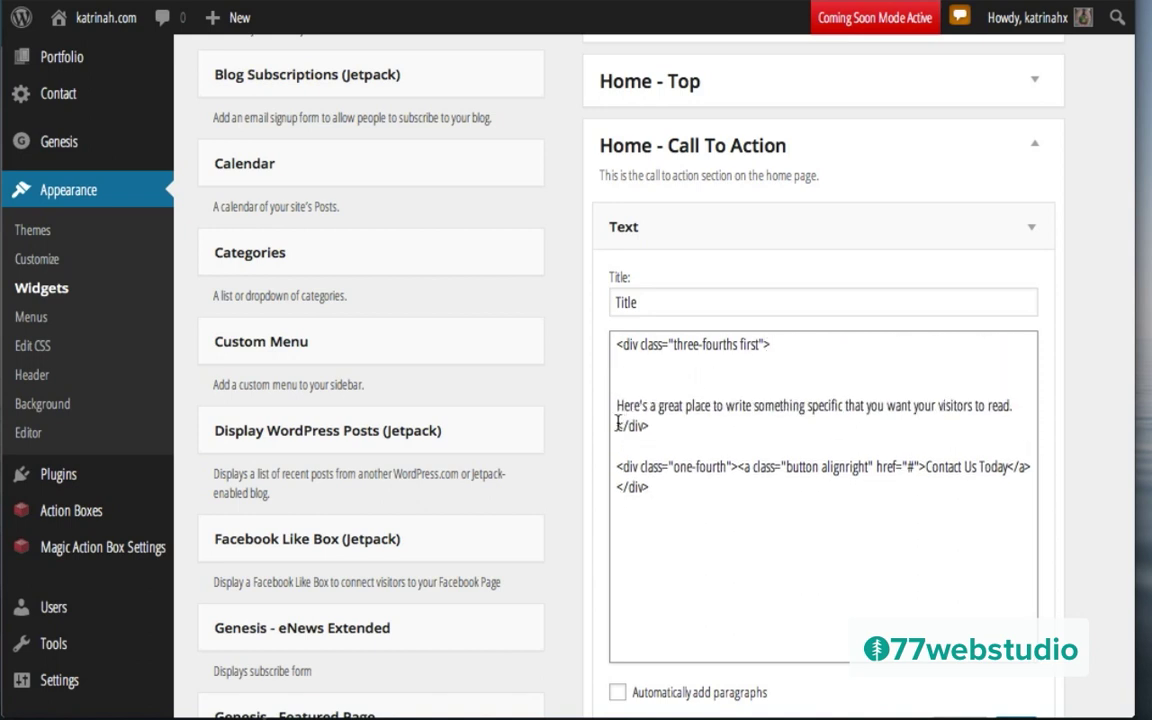
{"action": "left_click", "coordinate": [617, 425]}
{"action": "key", "text": "Return"}
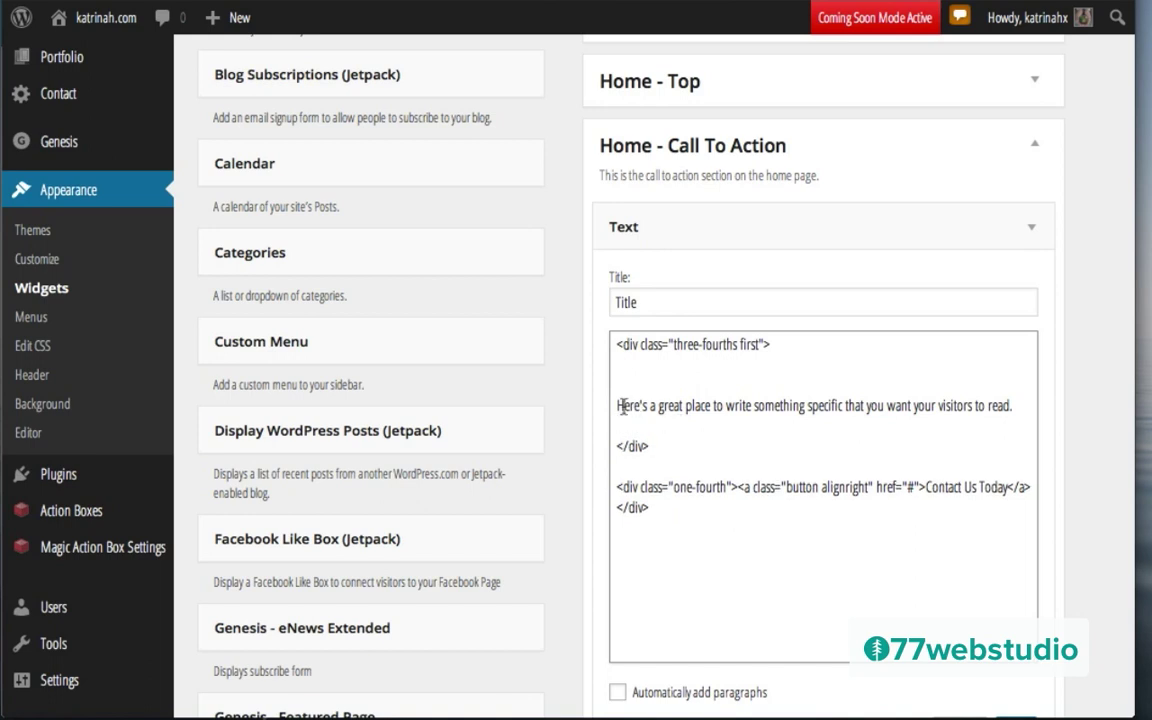
{"action": "left_click_drag", "start_coordinate": [617, 404], "coordinate": [1081, 417]}
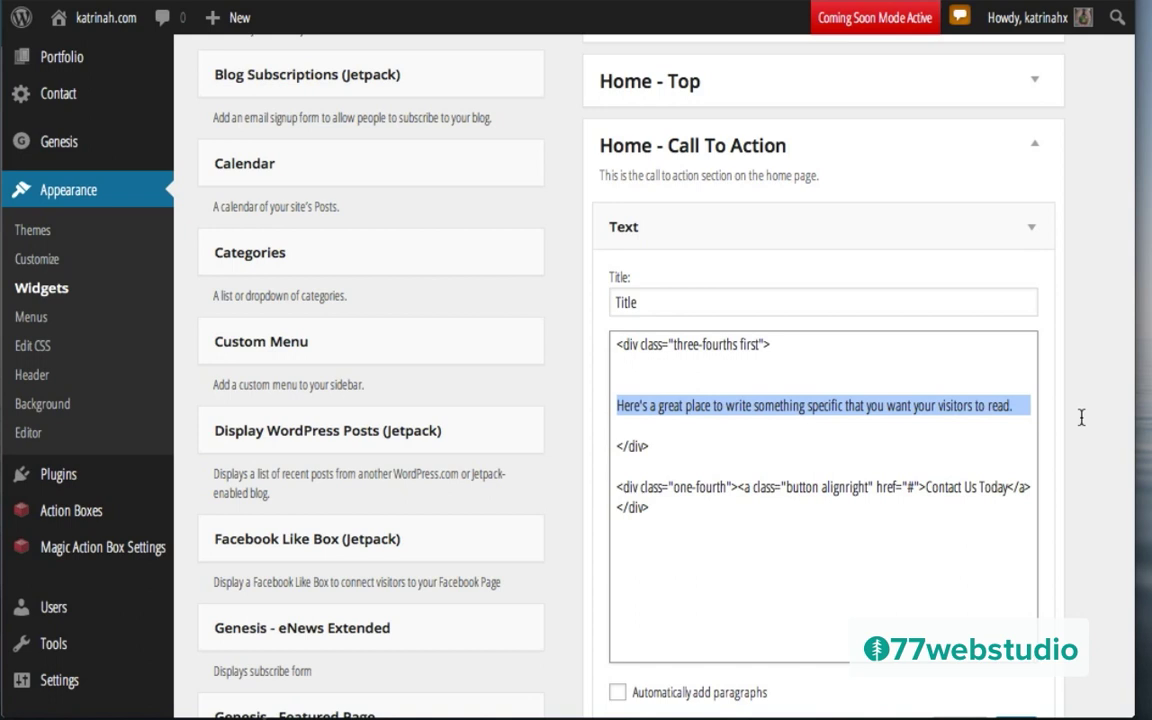
{"action": "left_click", "coordinate": [661, 385]}
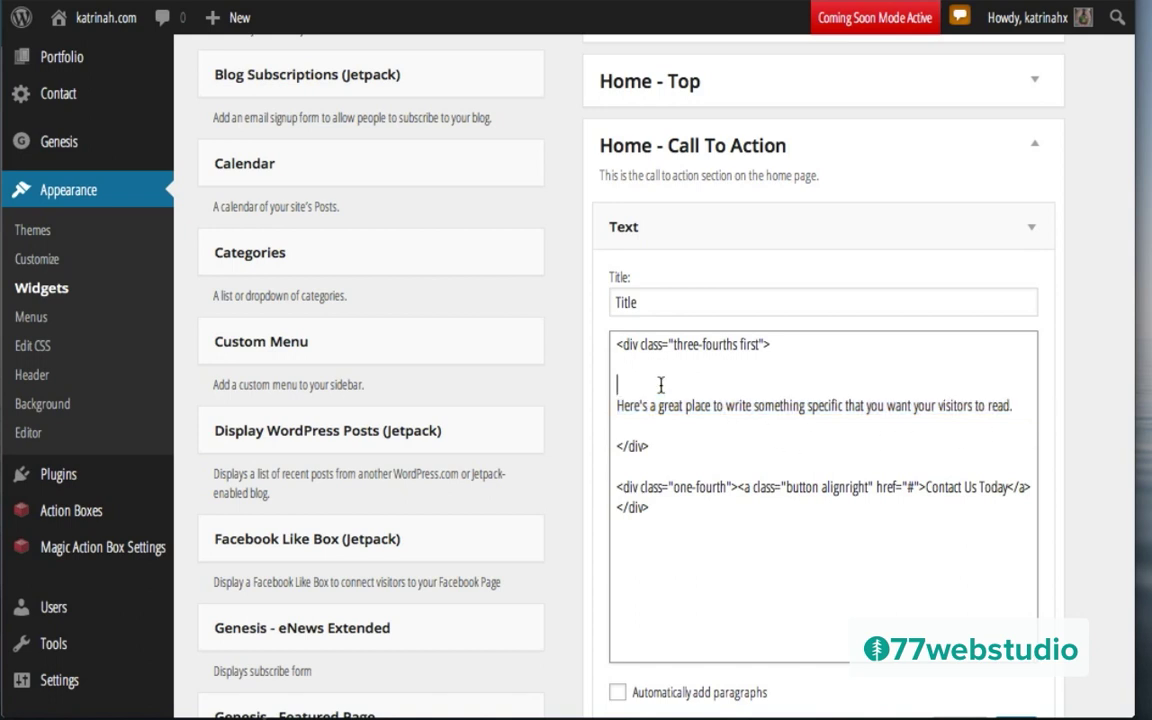
{"action": "key", "text": "BackSpace"}
{"action": "key", "text": "BackSpace"}
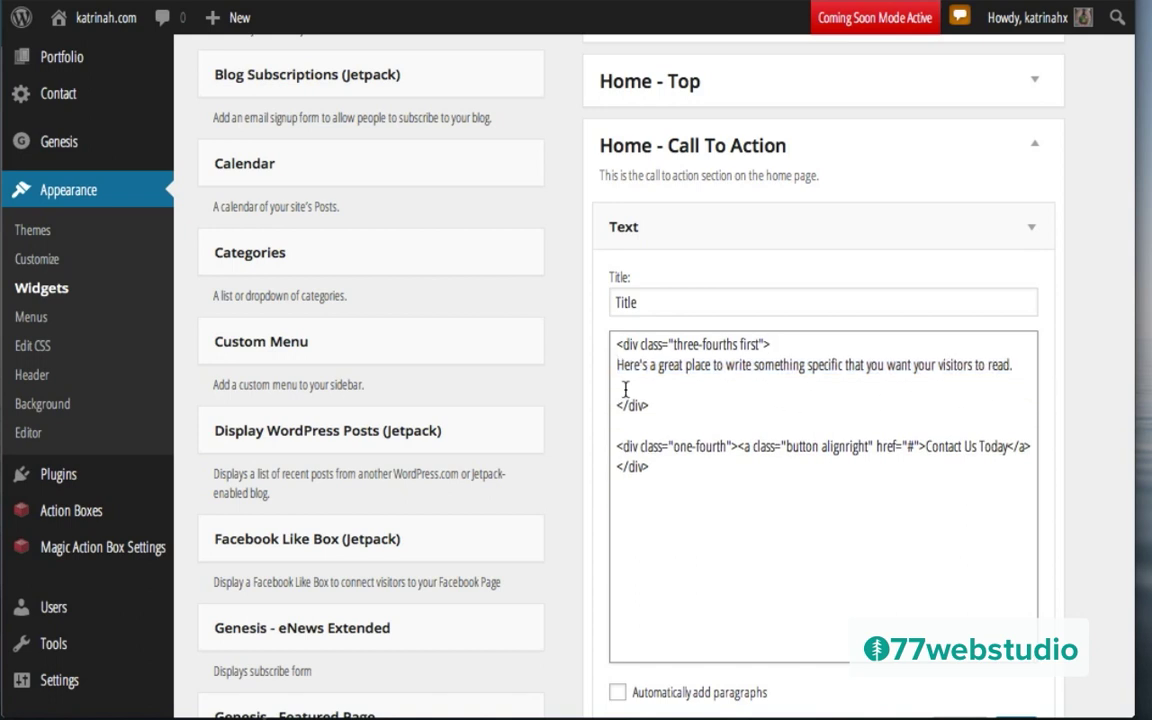
{"action": "key", "text": "BackSpace"}
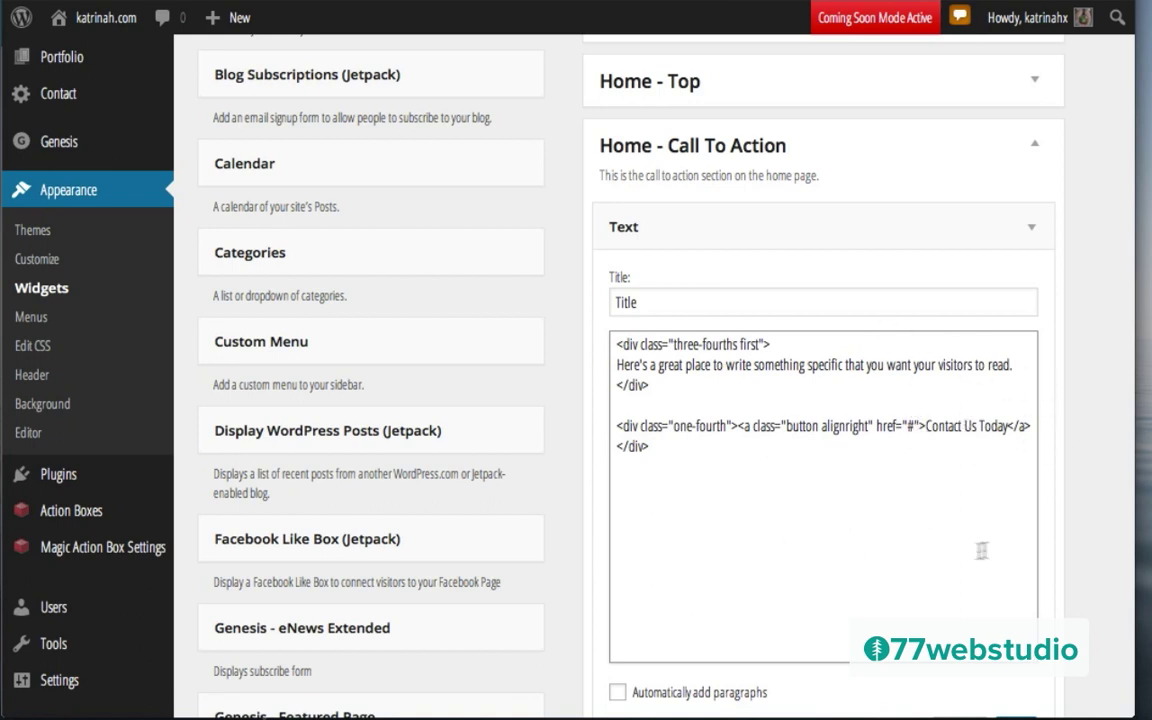
Step: Replace the Contact Us Today button's # link with the katrinah.com contact page address
{"action": "left_click", "coordinate": [908, 426]}
{"action": "key", "text": "Return"}
{"action": "key", "text": "Return"}
{"action": "key", "text": "Return"}
{"action": "key", "text": "Return"}
{"action": "key", "text": "Return"}
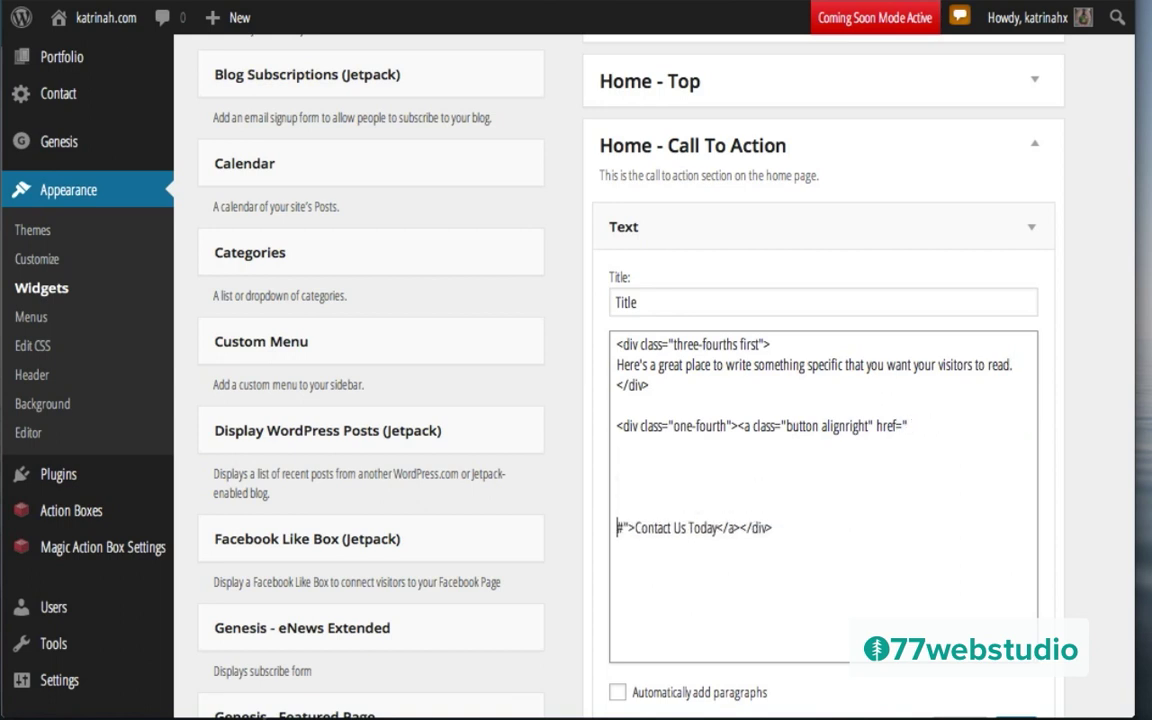
{"action": "key", "text": "Return"}
{"action": "key", "text": "Return"}
{"action": "key", "text": "Return"}
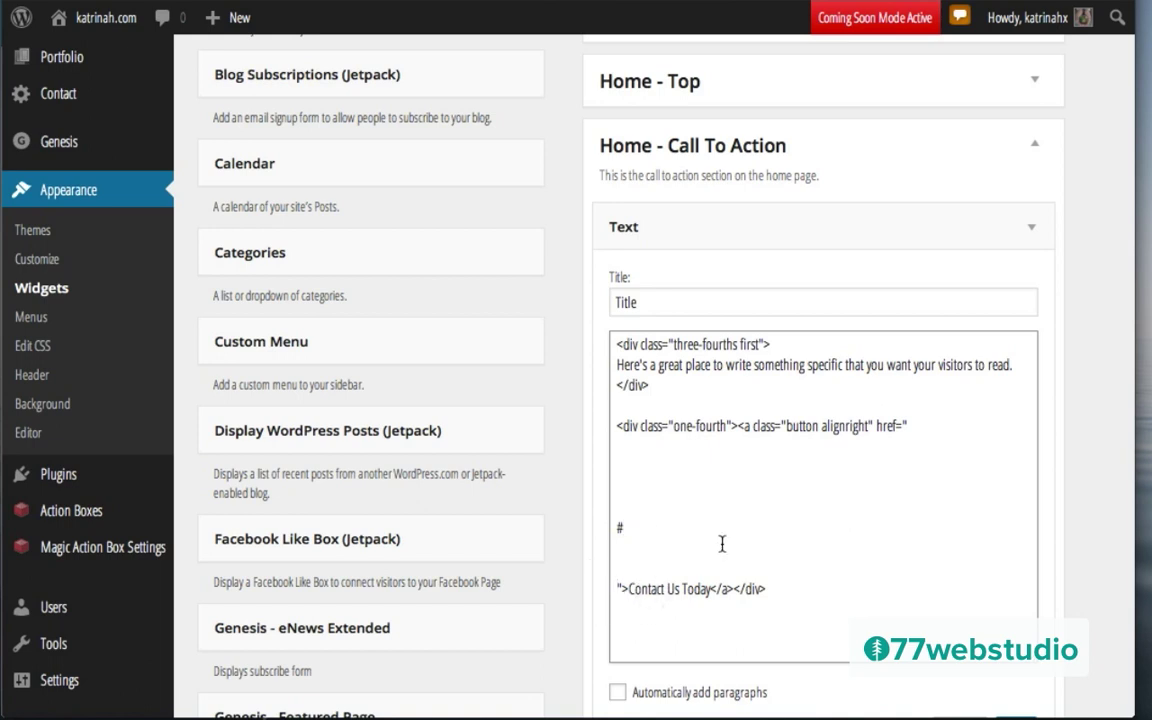
{"action": "key", "text": "BackSpace"}
{"action": "type", "text": "h"}
{"action": "type", "text": "ttp"}
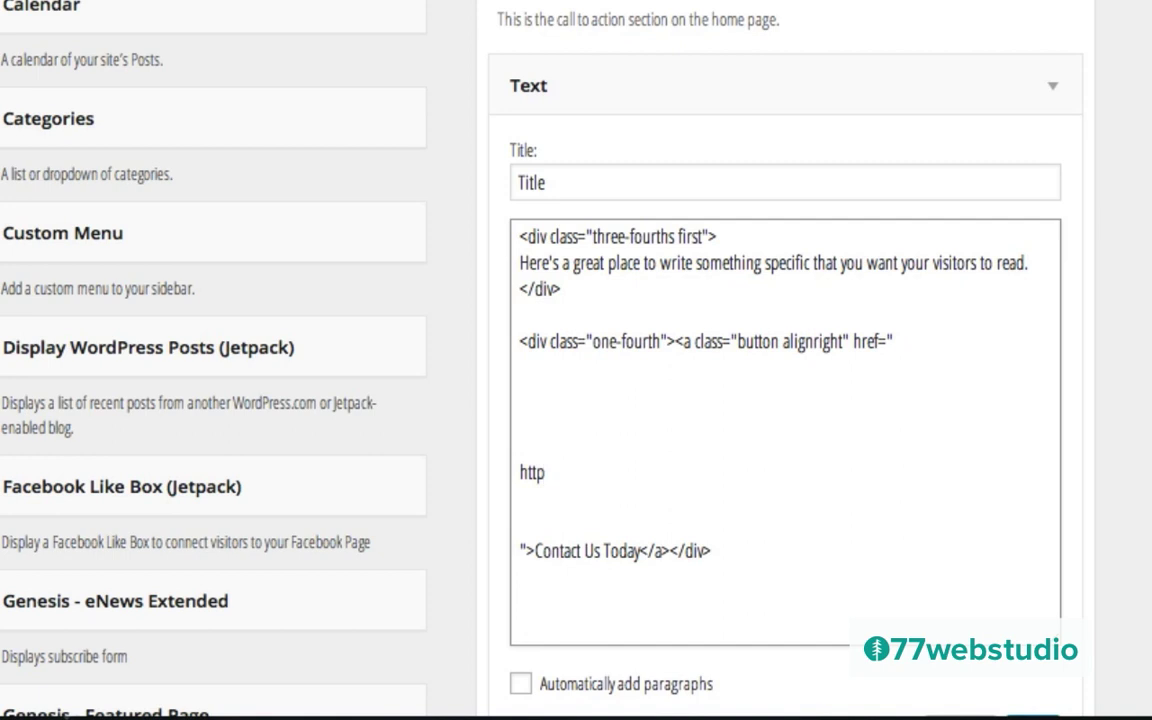
{"action": "type", "text": "://katrinah.com"}
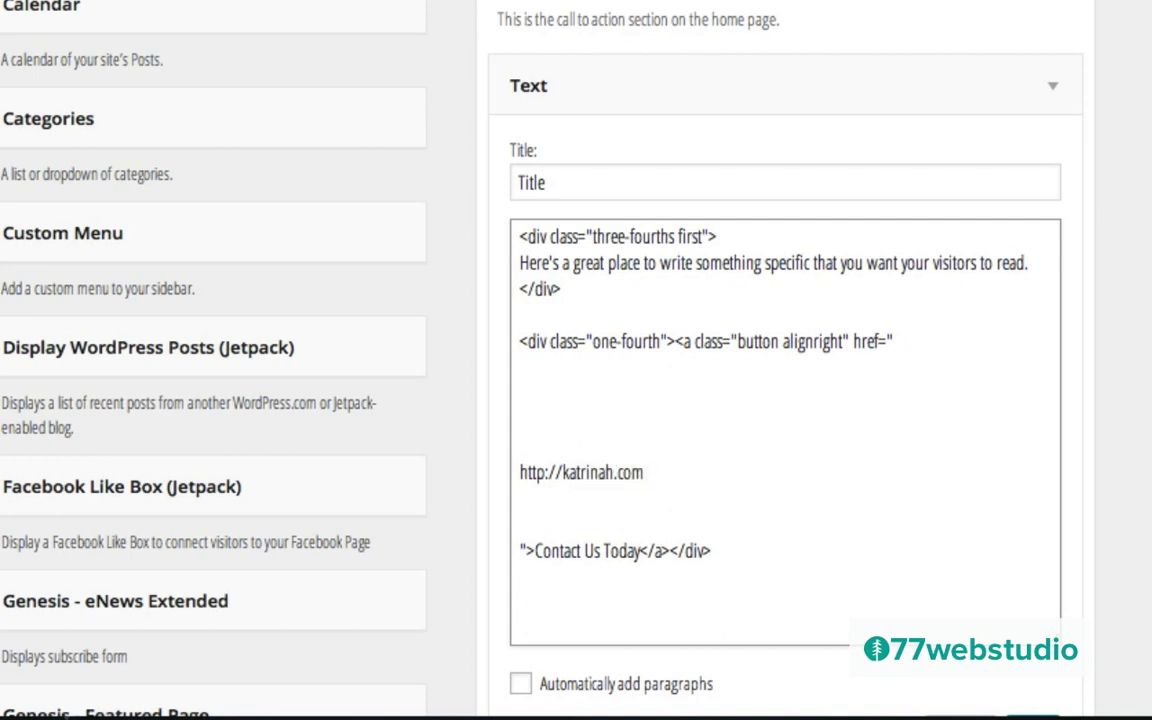
{"action": "type", "text": "/contact"}
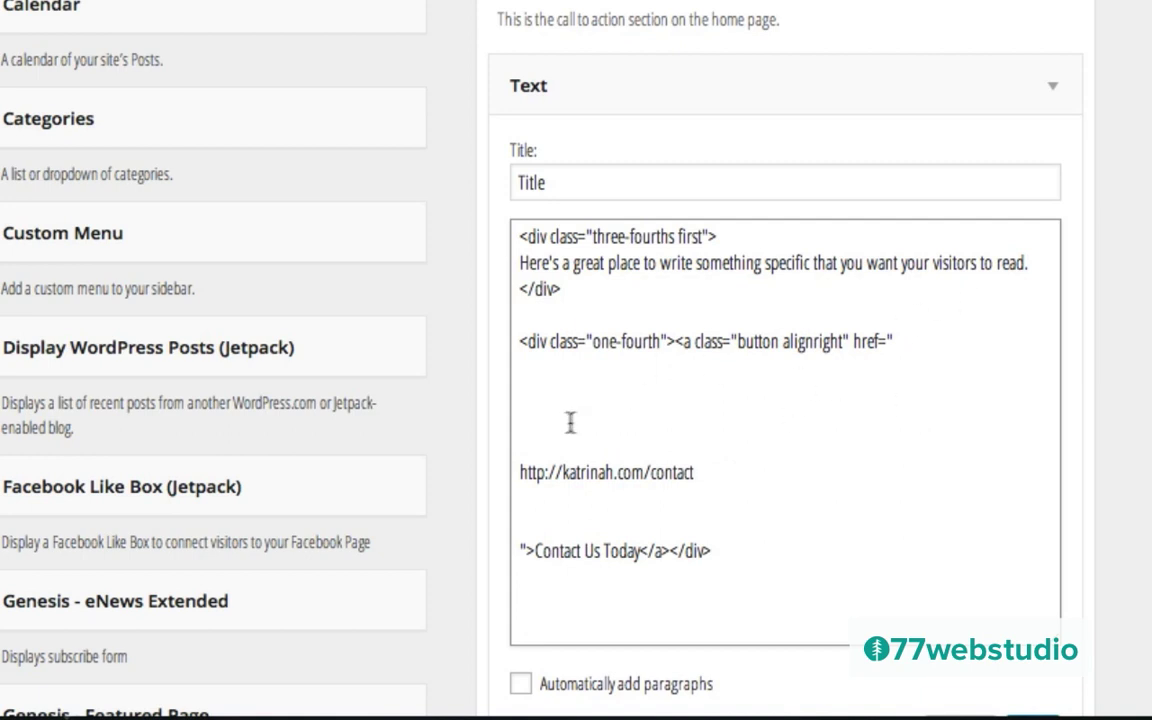
Step: Remove the blank lines around the contact address and save the Text widget
{"action": "key", "text": "BackSpace"}
{"action": "key", "text": "BackSpace"}
{"action": "key", "text": "BackSpace"}
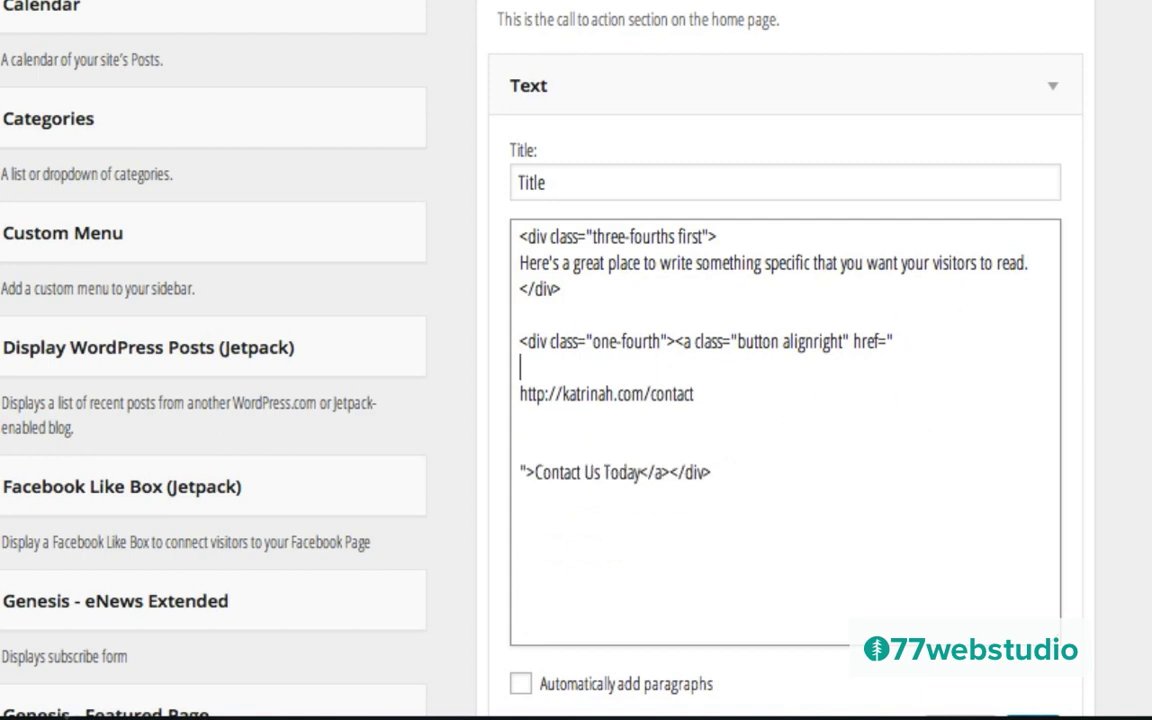
{"action": "key", "text": "BackSpace"}
{"action": "key", "text": "BackSpace"}
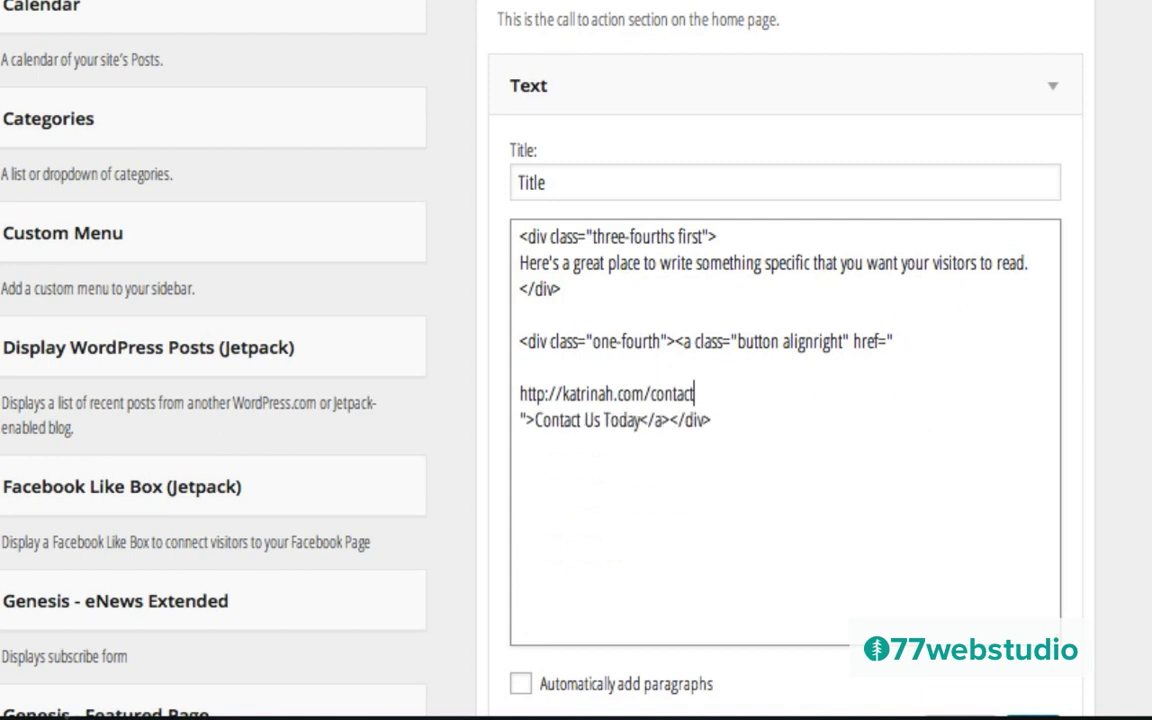
{"action": "scroll", "coordinate": [676, 360], "scroll_direction": "down", "scroll_amount": 3}
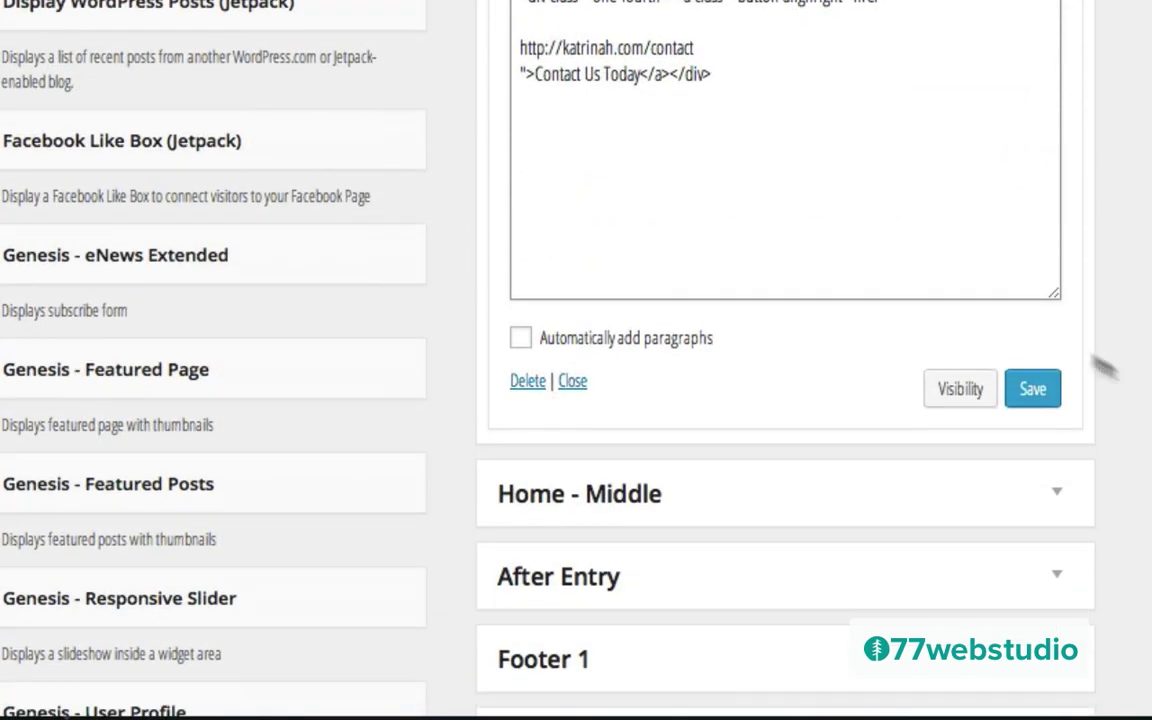
{"action": "left_click", "coordinate": [1038, 391]}
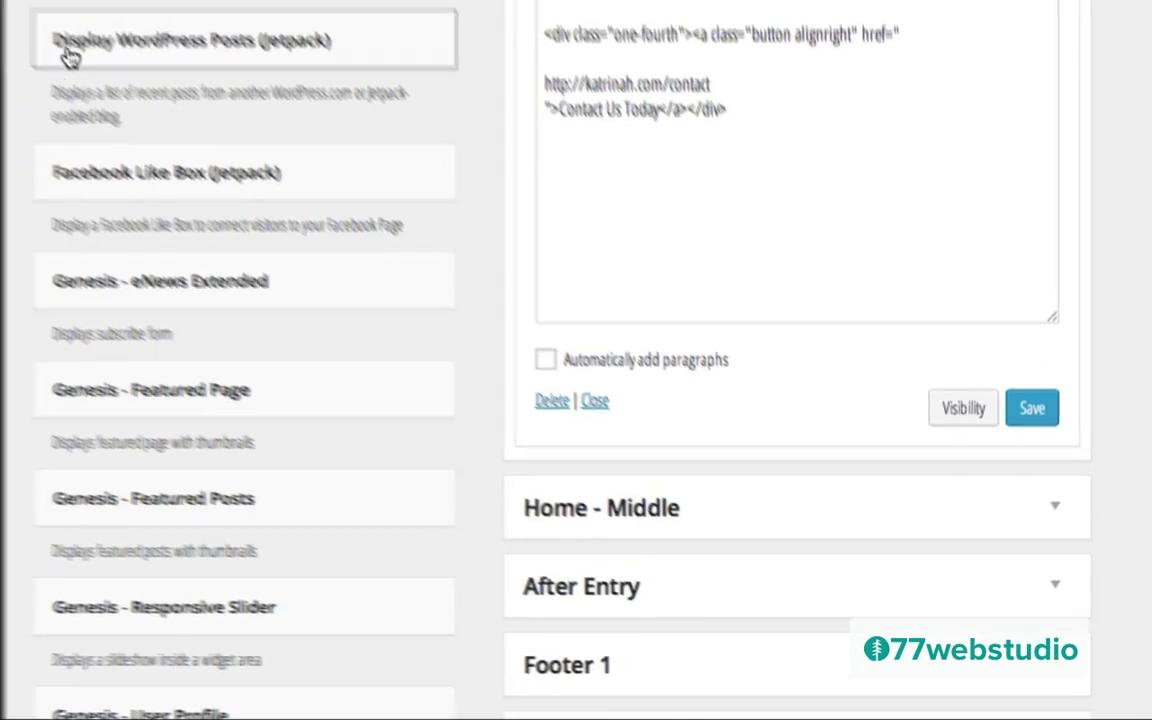
{"action": "mouse_move", "coordinate": [95, 36]}
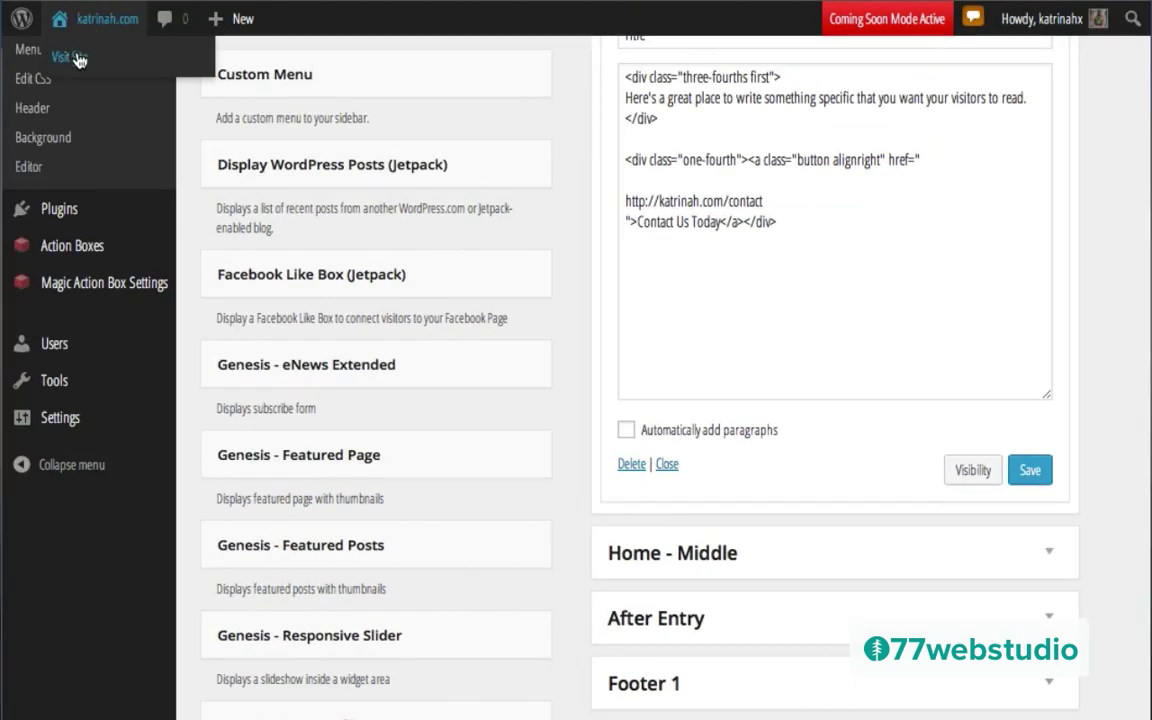
Step: Visit the live Katrinah homepage and scroll to the Contact Us Today banner
{"action": "left_click", "coordinate": [78, 60]}
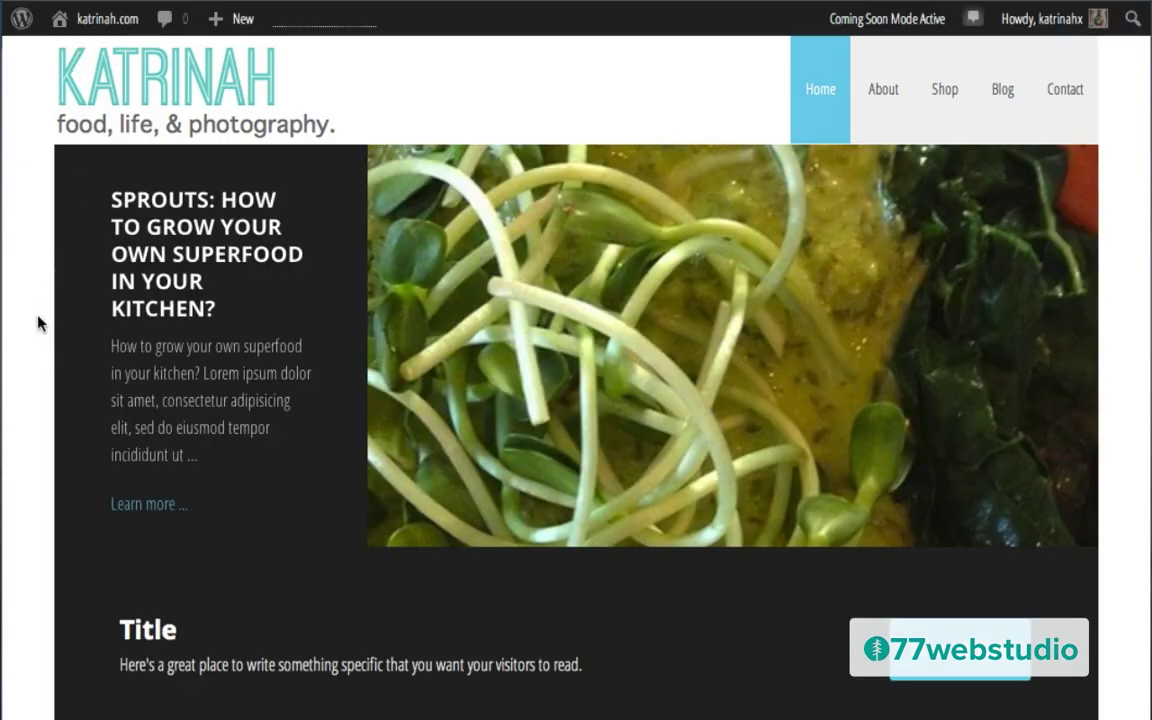
{"action": "scroll", "coordinate": [38, 321], "scroll_direction": "down", "scroll_amount": 3}
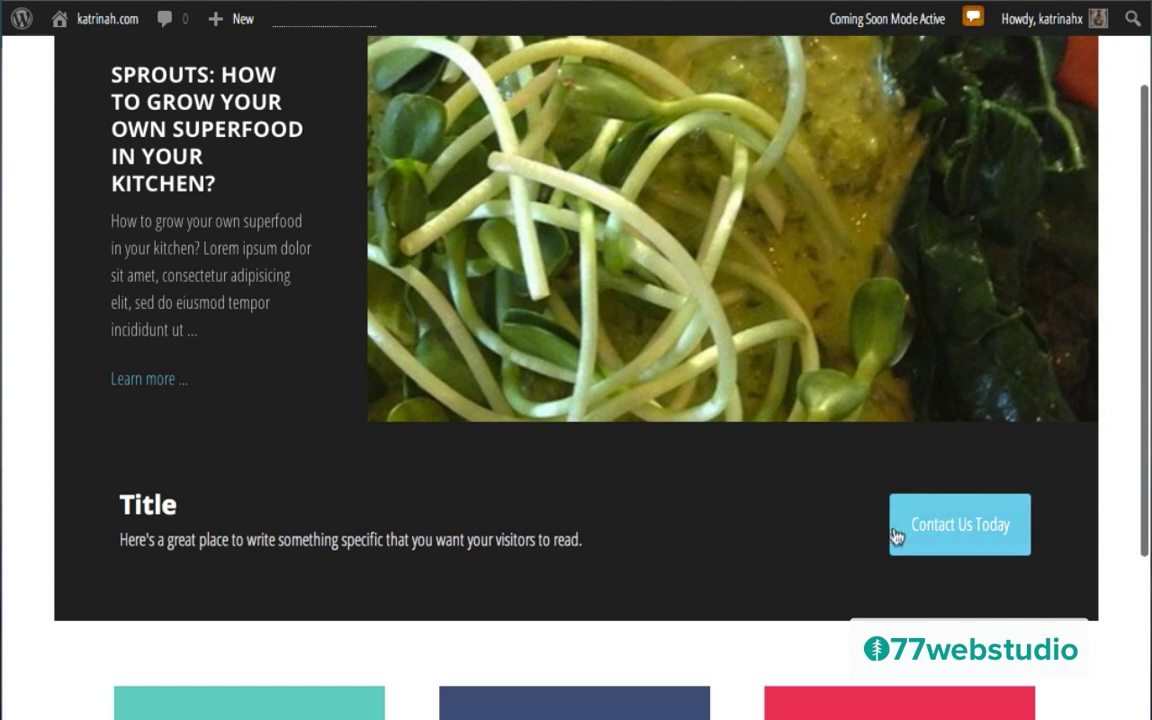
{"action": "scroll", "coordinate": [808, 498], "scroll_direction": "up", "scroll_amount": 2}
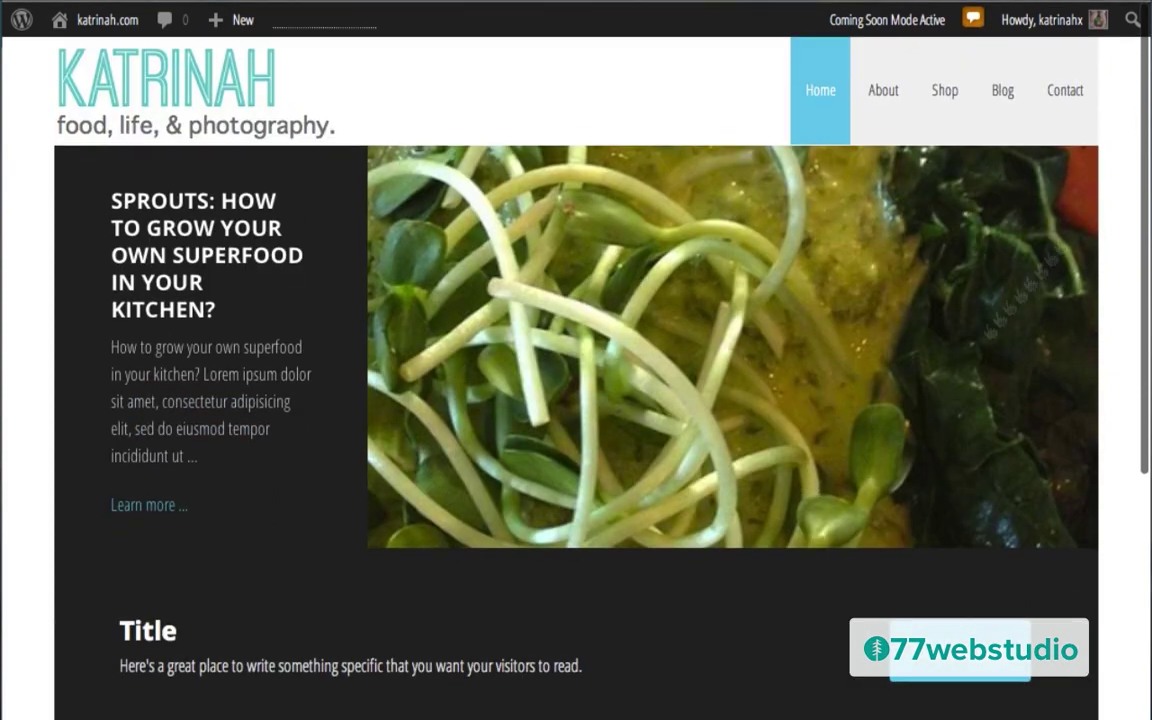
{"action": "scroll", "coordinate": [596, 582], "scroll_direction": "down", "scroll_amount": 2}
{"action": "scroll", "coordinate": [596, 582], "scroll_direction": "up", "scroll_amount": 2}
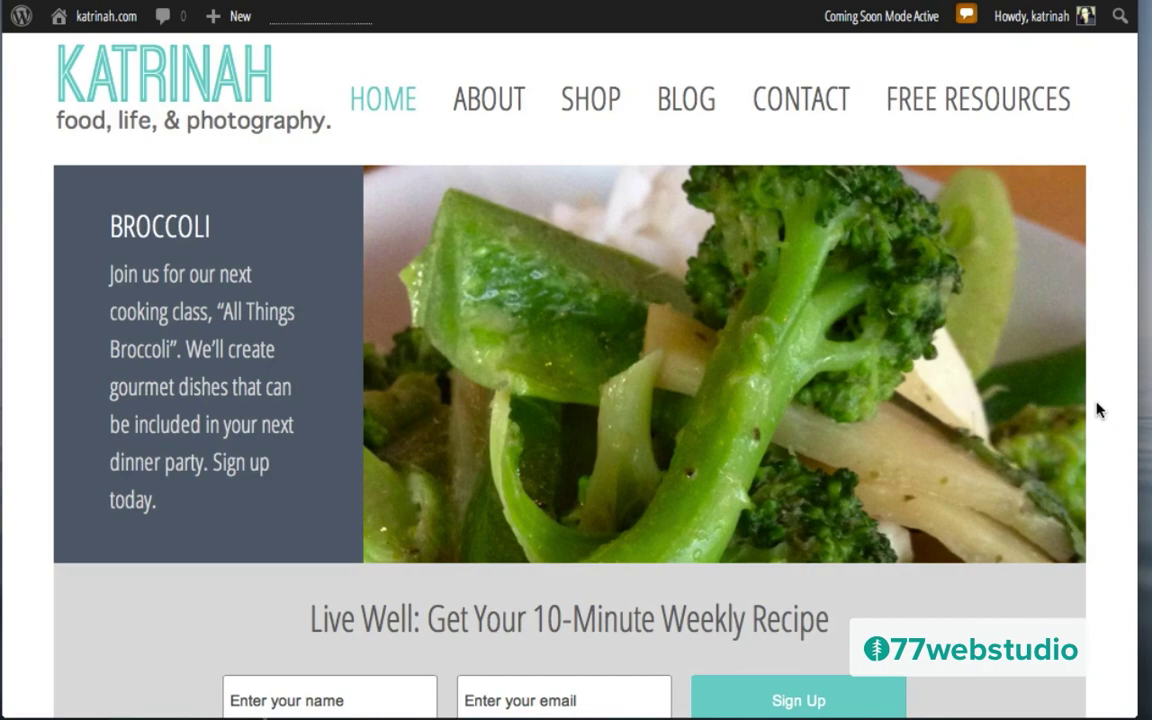
{"action": "scroll", "coordinate": [1098, 410], "scroll_direction": "down", "scroll_amount": 10}
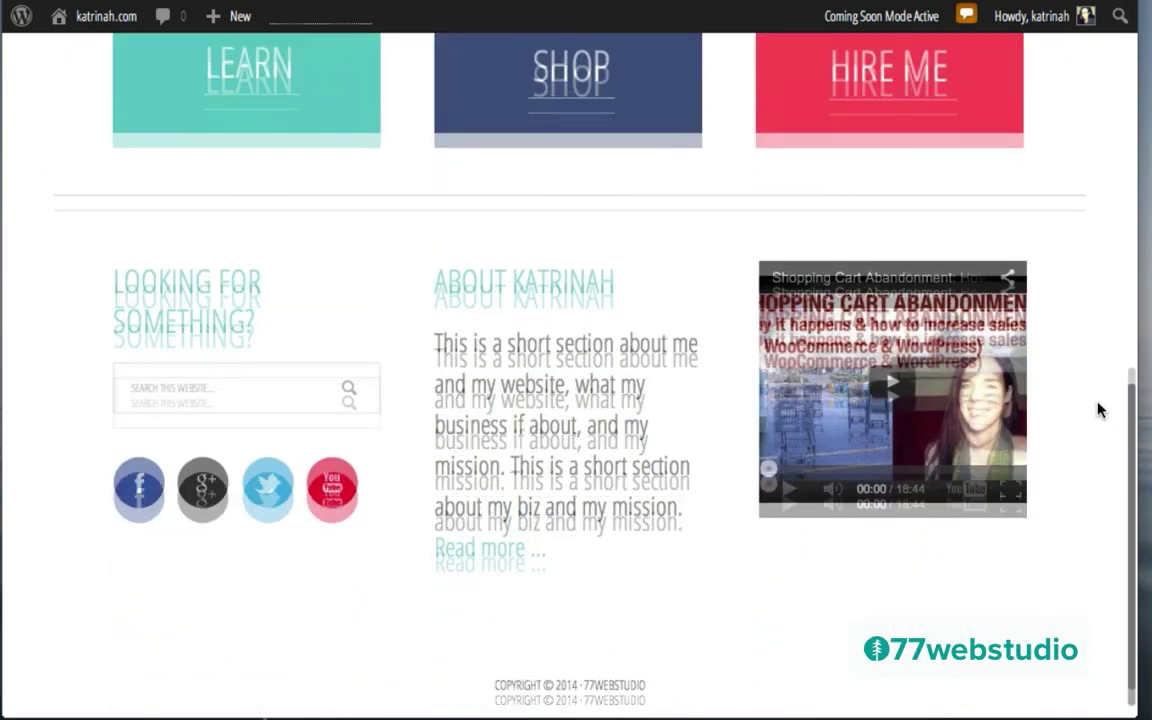
{"action": "scroll", "coordinate": [1098, 410], "scroll_direction": "up", "scroll_amount": 10}
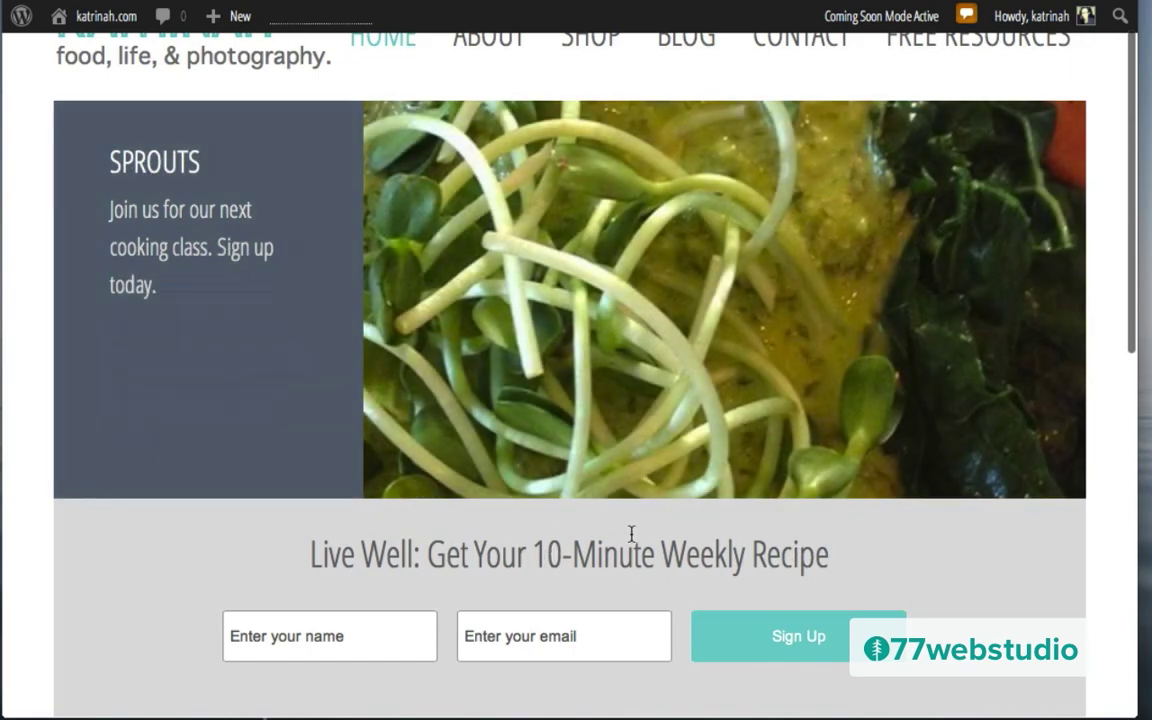
{"action": "scroll", "coordinate": [630, 535], "scroll_direction": "up", "scroll_amount": 1}
{"action": "scroll", "coordinate": [630, 545], "scroll_direction": "down", "scroll_amount": 2}
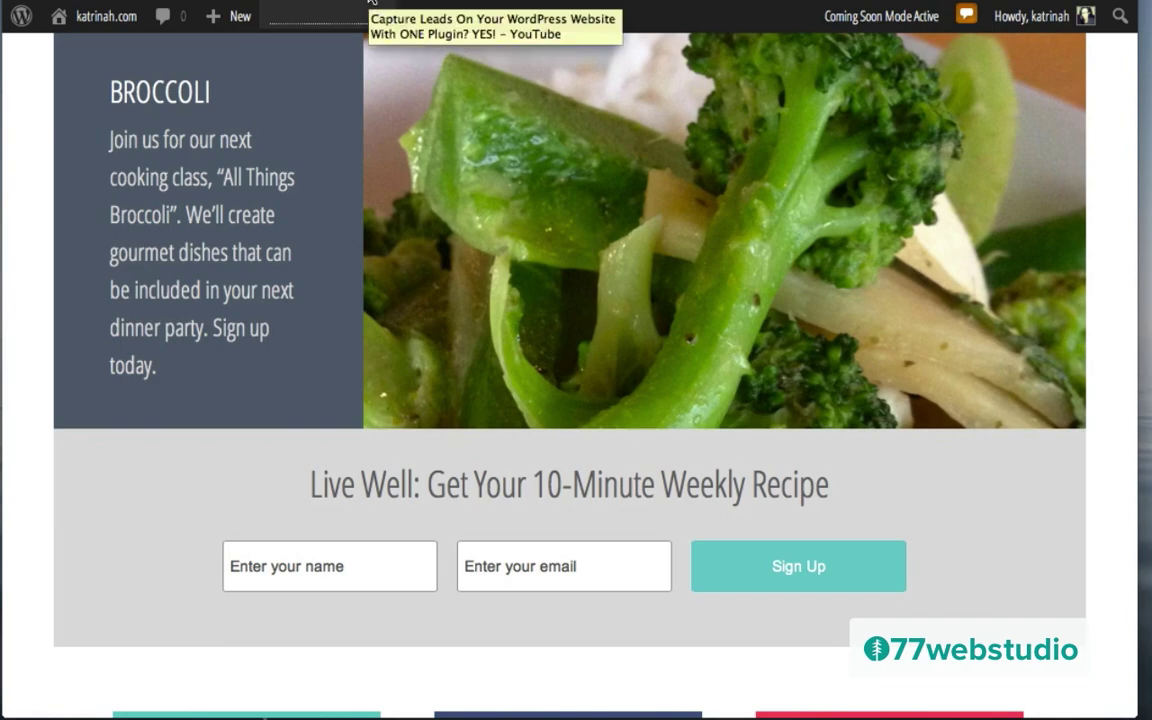
{"action": "left_click", "coordinate": [370, 3]}
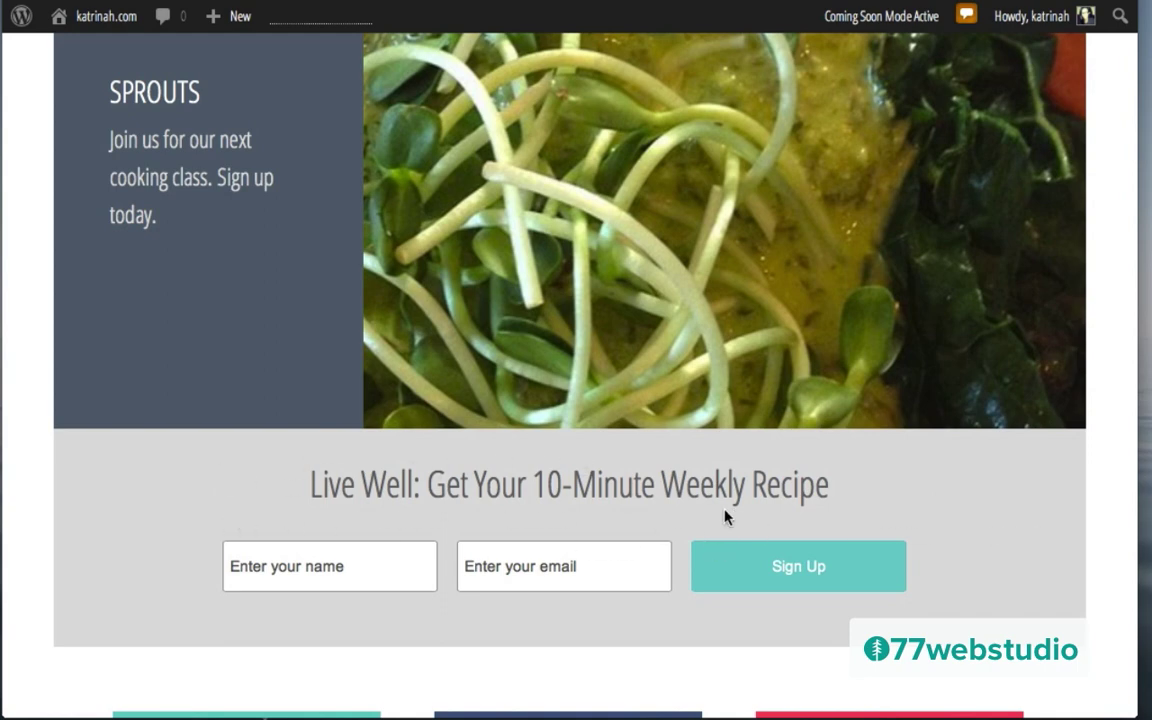
Step: Scroll down the live site to review the footer with its search box
{"action": "scroll", "coordinate": [726, 516], "scroll_direction": "down", "scroll_amount": 3}
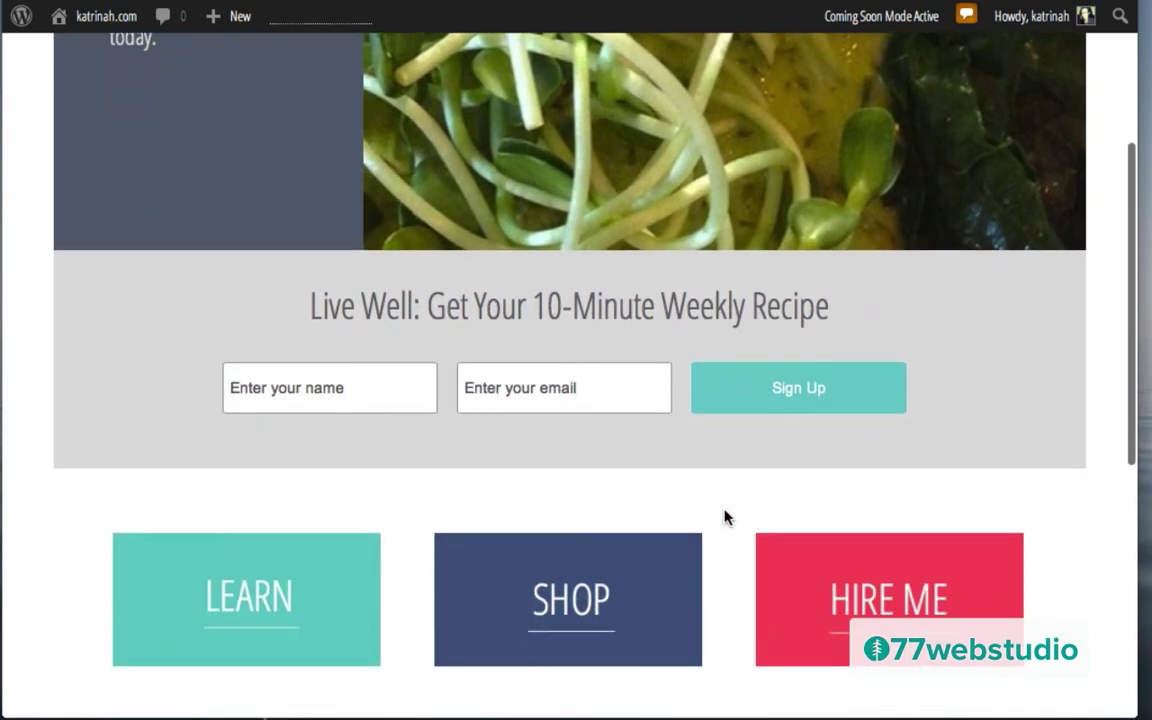
{"action": "scroll", "coordinate": [726, 516], "scroll_direction": "down", "scroll_amount": 8}
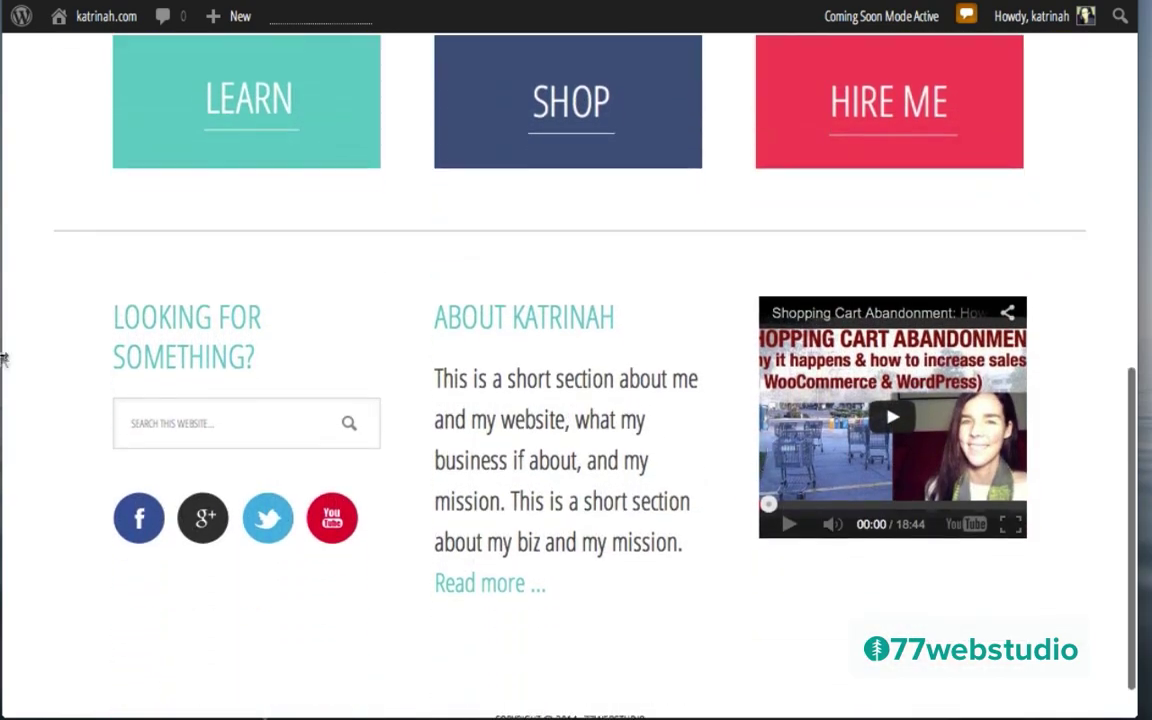
{"action": "scroll", "coordinate": [900, 368], "scroll_direction": "down", "scroll_amount": 2}
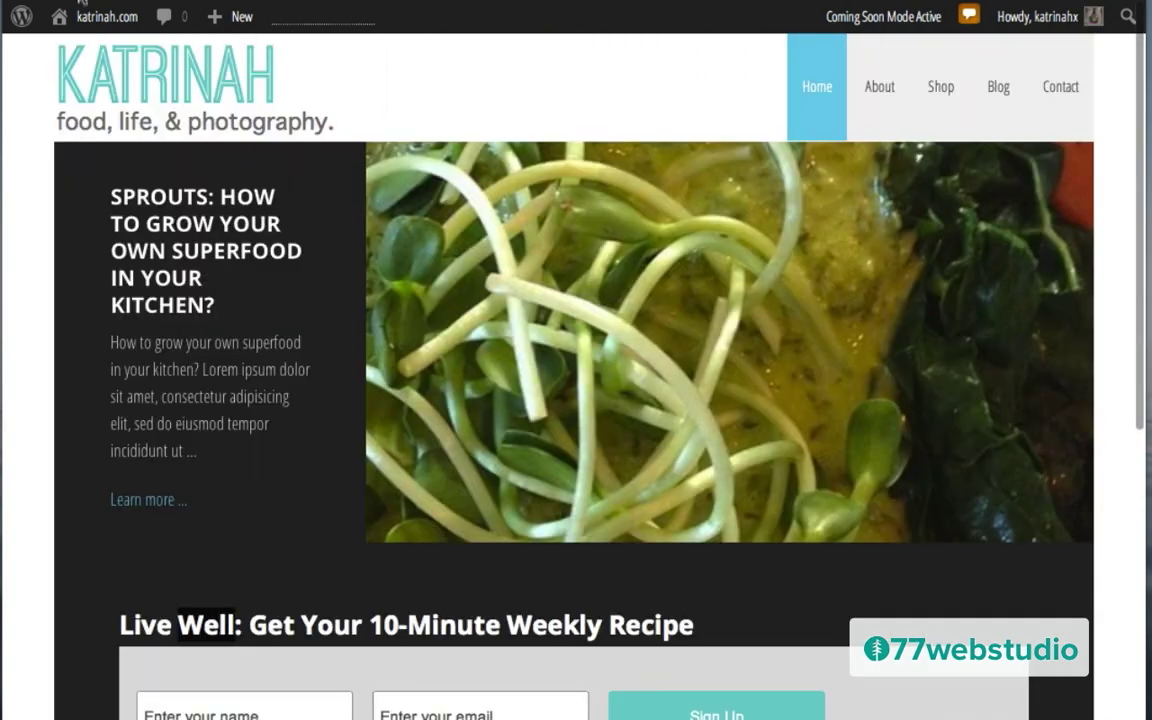
{"action": "mouse_move", "coordinate": [90, 24]}
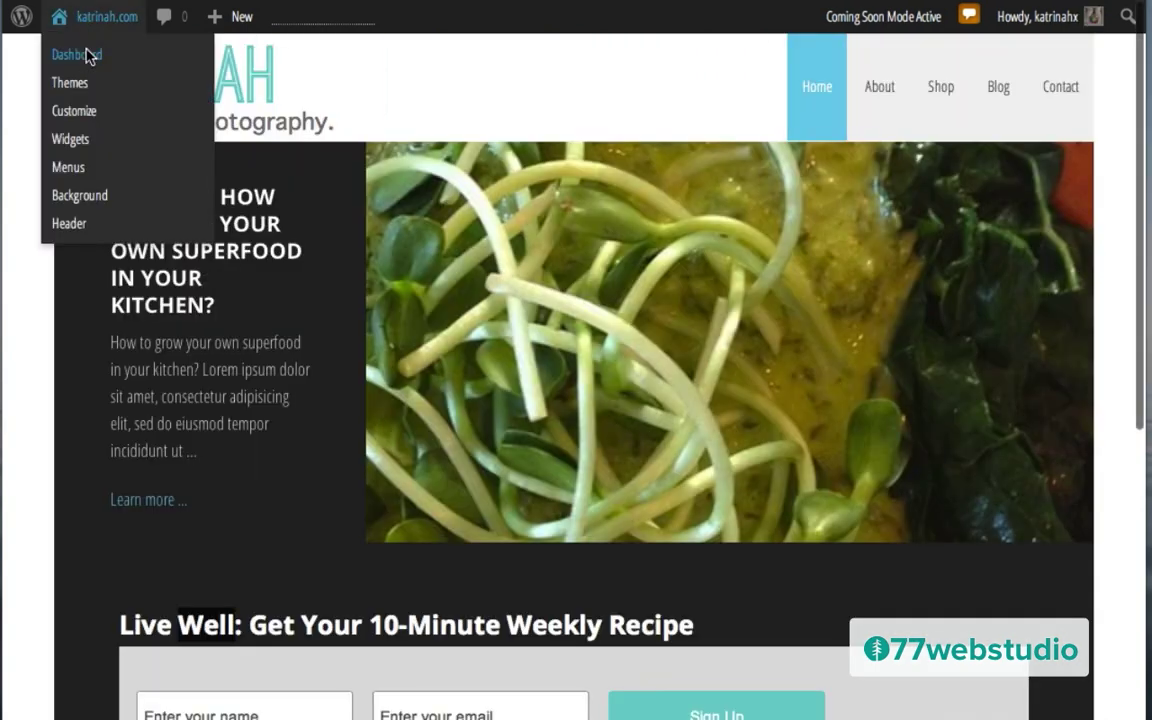
Step: Go from the Dashboard to the Appearance > Widgets page
{"action": "left_click", "coordinate": [88, 57]}
{"action": "mouse_move", "coordinate": [21, 507]}
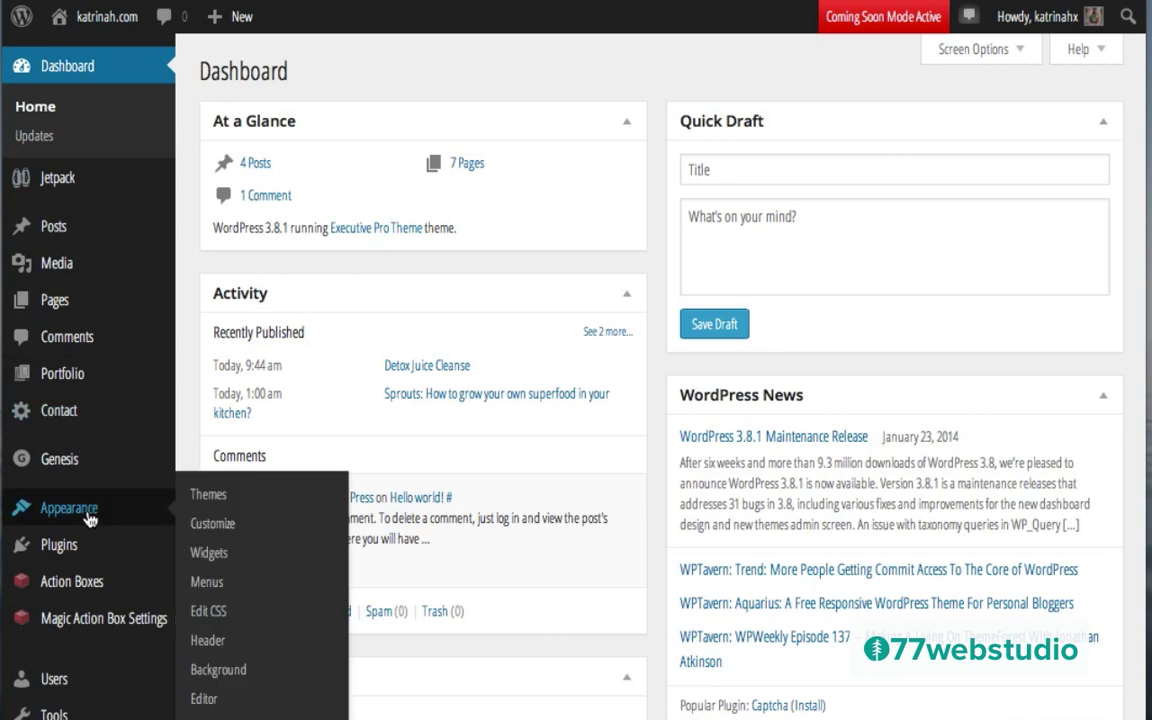
{"action": "left_click", "coordinate": [208, 553]}
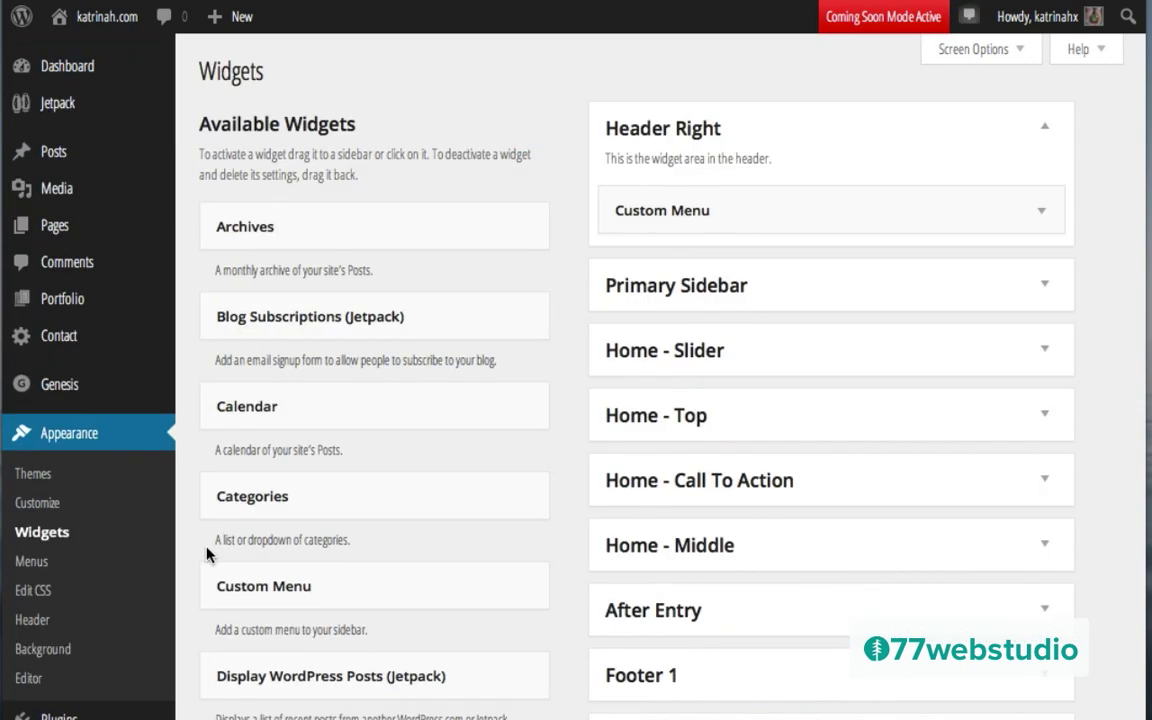
{"action": "scroll", "coordinate": [946, 540], "scroll_direction": "down", "scroll_amount": 3}
{"action": "scroll", "coordinate": [951, 538], "scroll_direction": "down", "scroll_amount": 2}
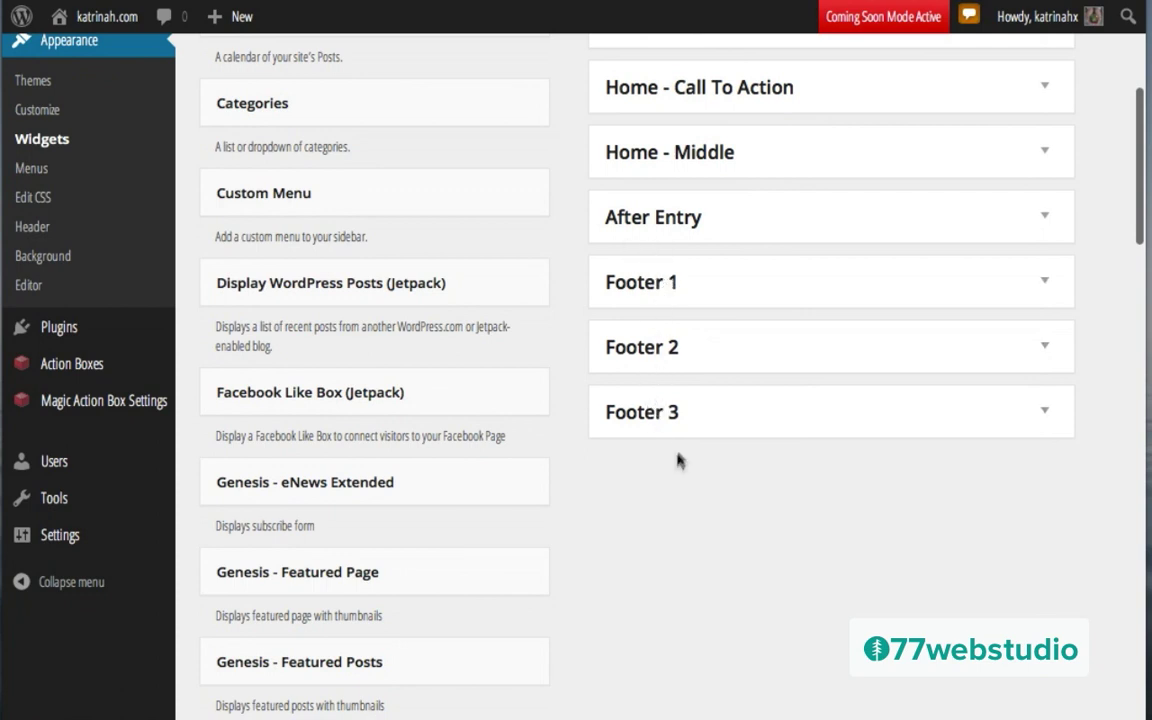
Step: Expand the Footer 1, Footer 2 and Footer 3 widget areas
{"action": "left_click", "coordinate": [1043, 286]}
{"action": "left_click", "coordinate": [1047, 438]}
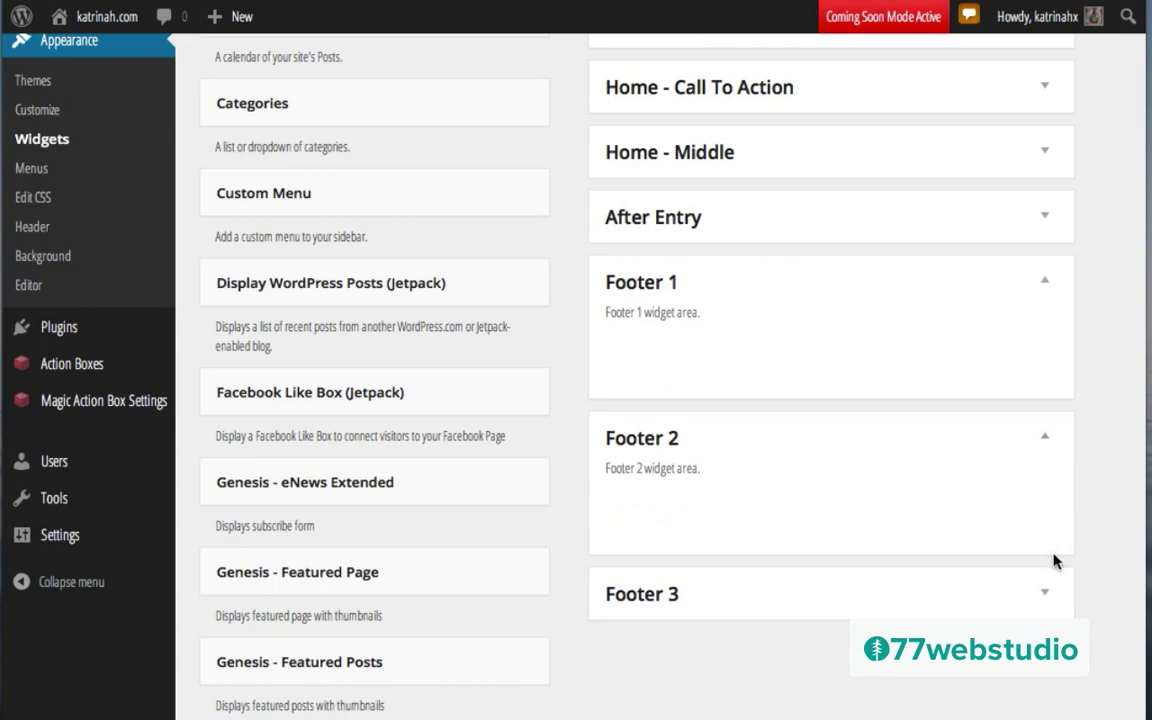
{"action": "left_click", "coordinate": [1047, 594]}
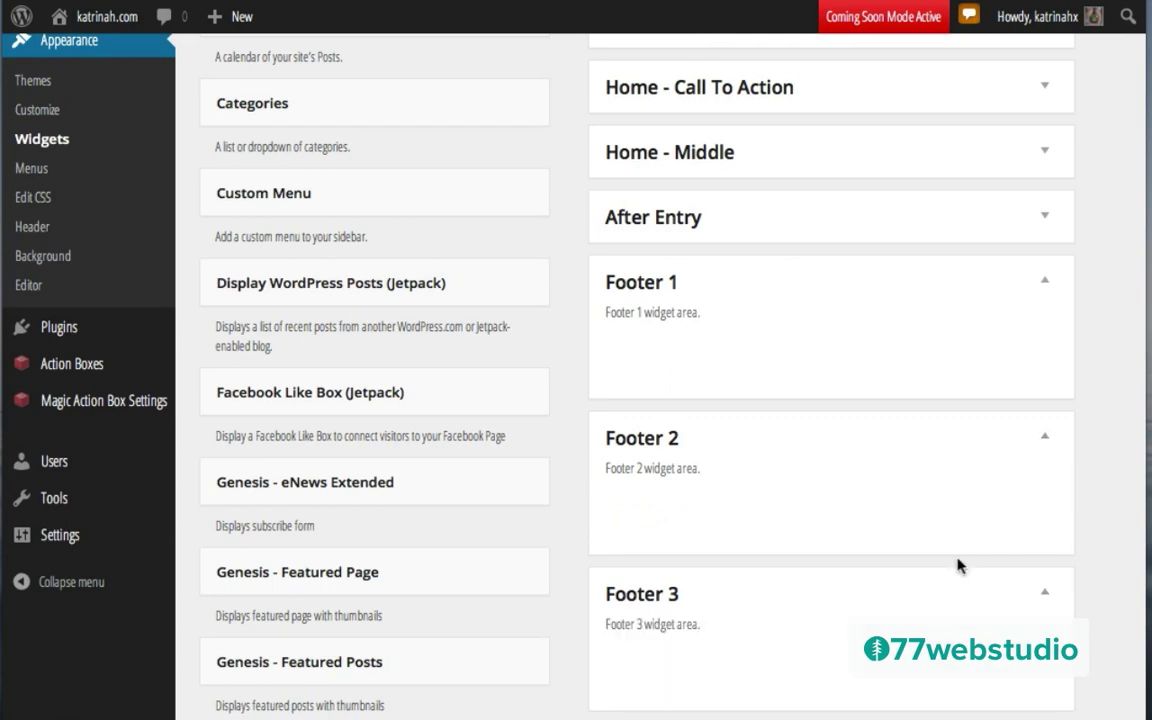
{"action": "scroll", "coordinate": [405, 393], "scroll_direction": "up", "scroll_amount": 5}
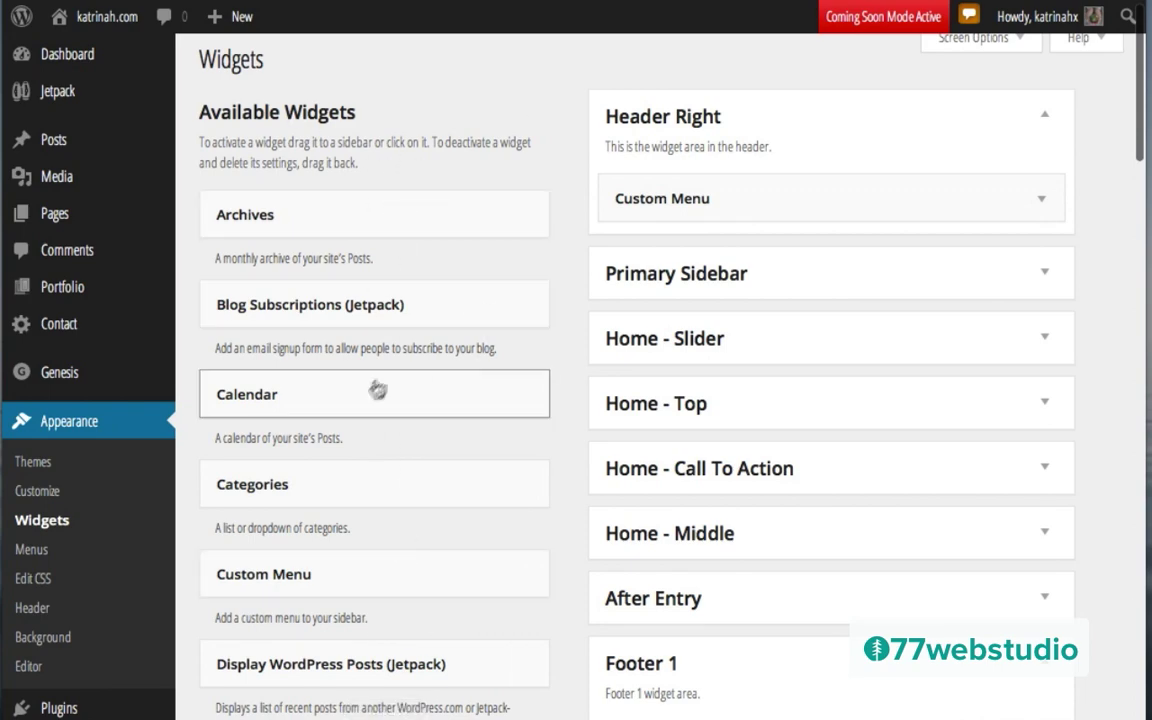
{"action": "scroll", "coordinate": [375, 371], "scroll_direction": "down", "scroll_amount": 10}
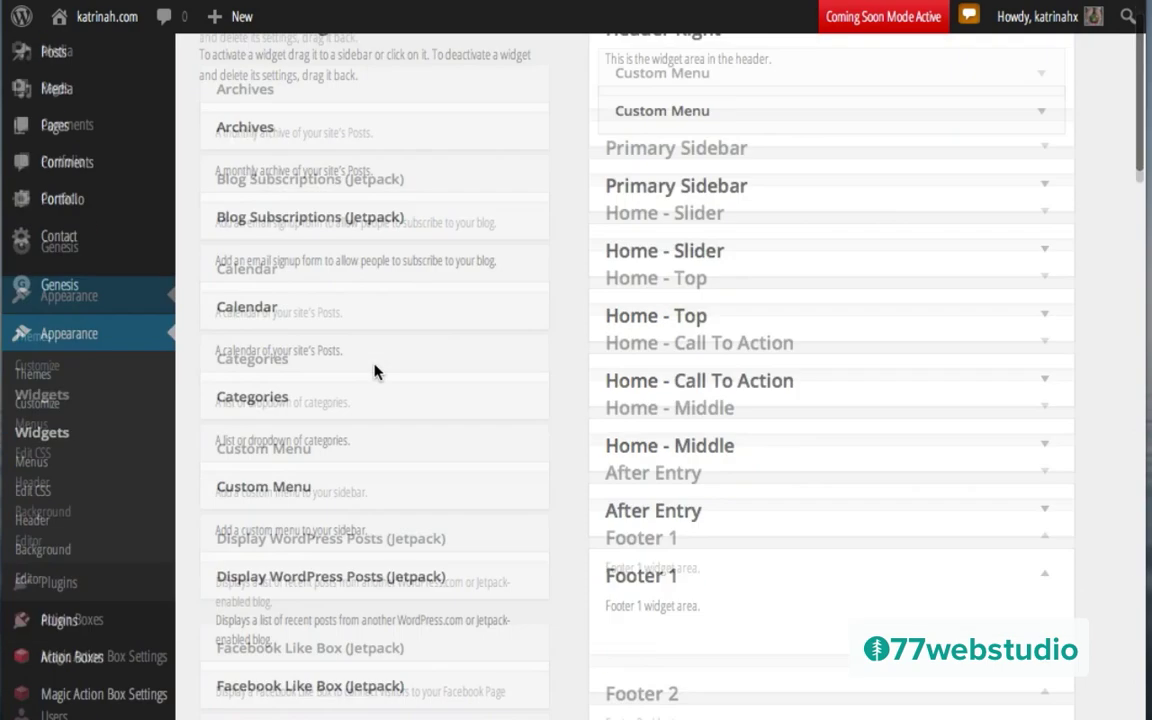
{"action": "scroll", "coordinate": [375, 369], "scroll_direction": "down", "scroll_amount": 10}
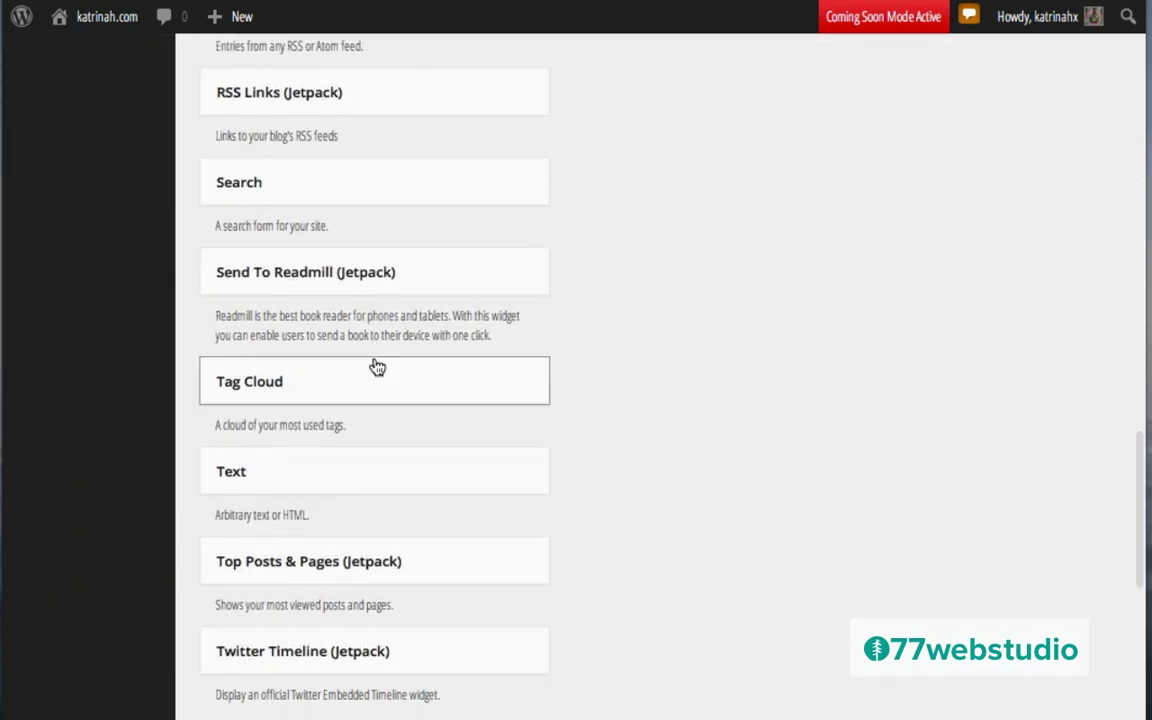
{"action": "scroll", "coordinate": [375, 366], "scroll_direction": "up", "scroll_amount": 2}
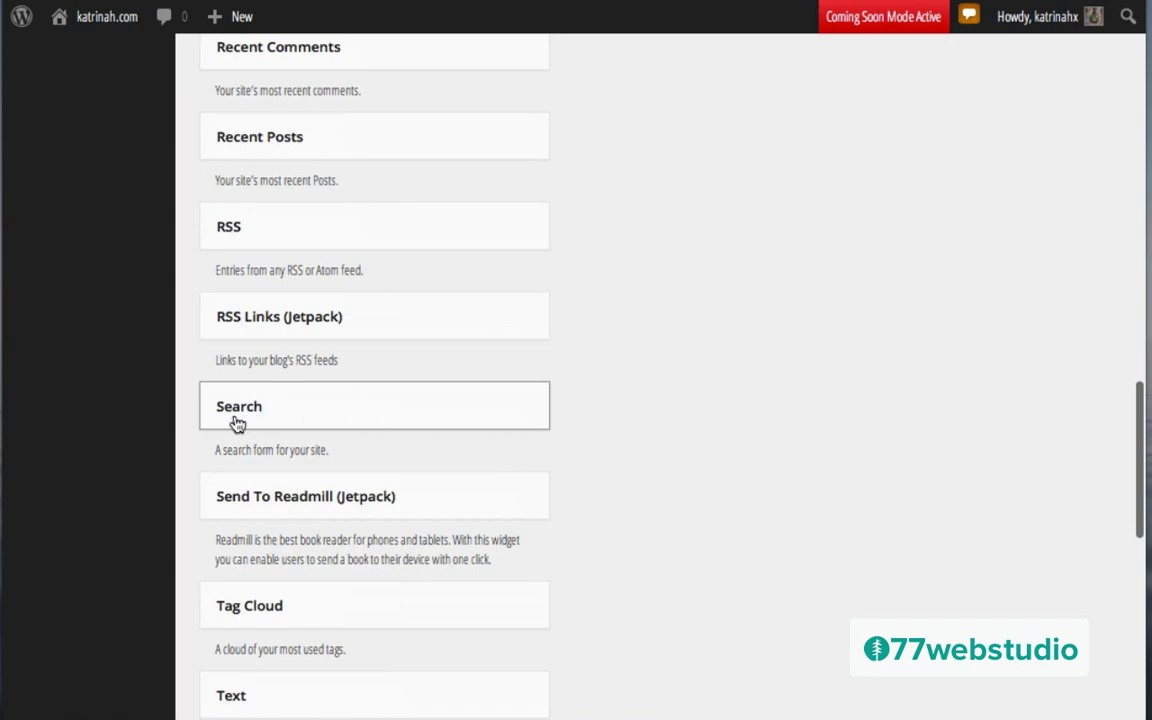
Step: Add a Search widget titled 'Looking for something?' to Footer 1, save it and collapse it
{"action": "left_click_drag", "start_coordinate": [318, 415], "coordinate": [705, 226]}
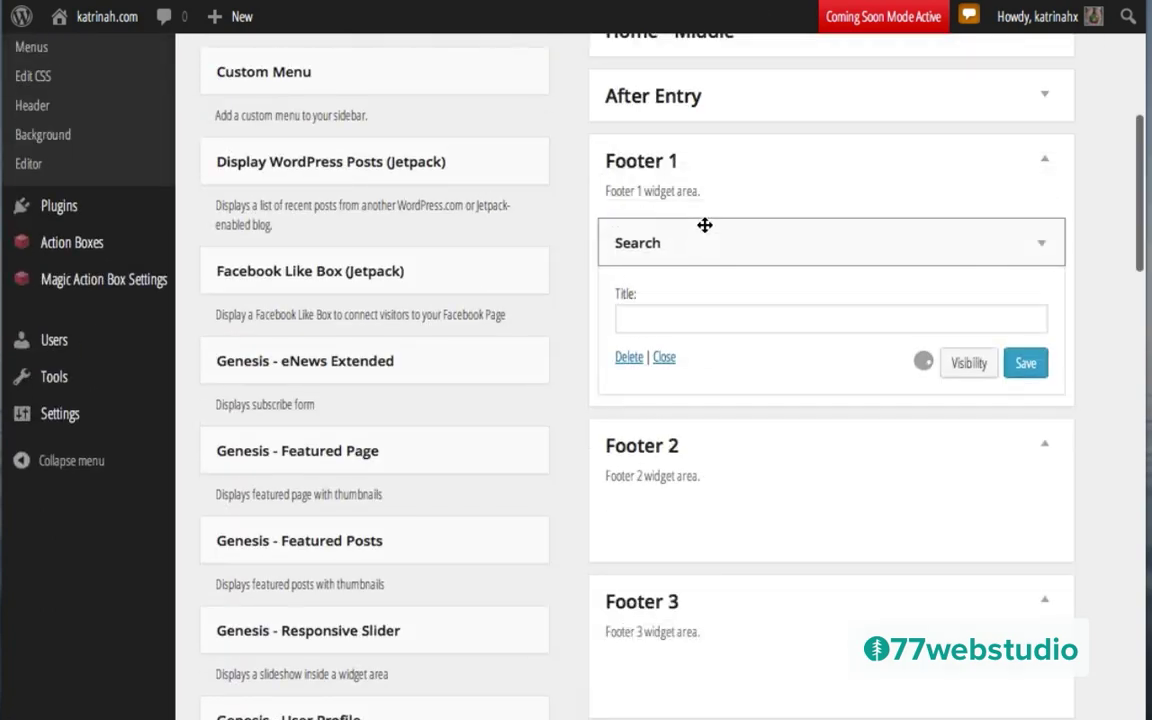
{"action": "left_click", "coordinate": [663, 311]}
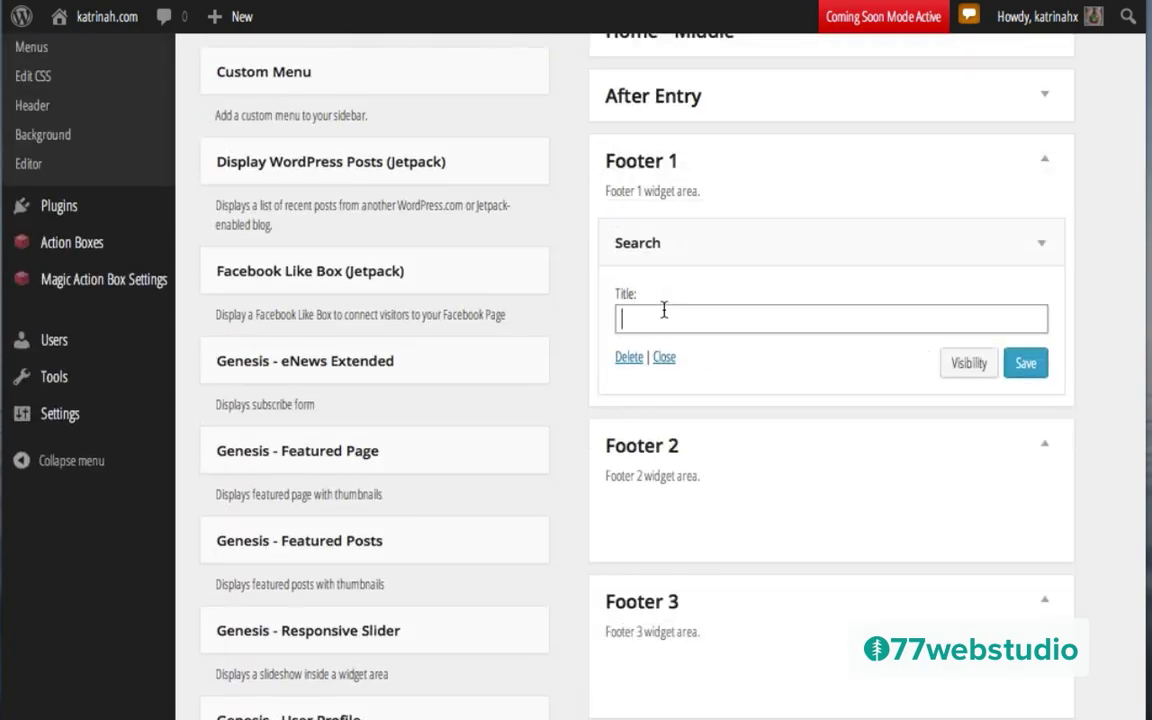
{"action": "type", "text": "Looking for something?"}
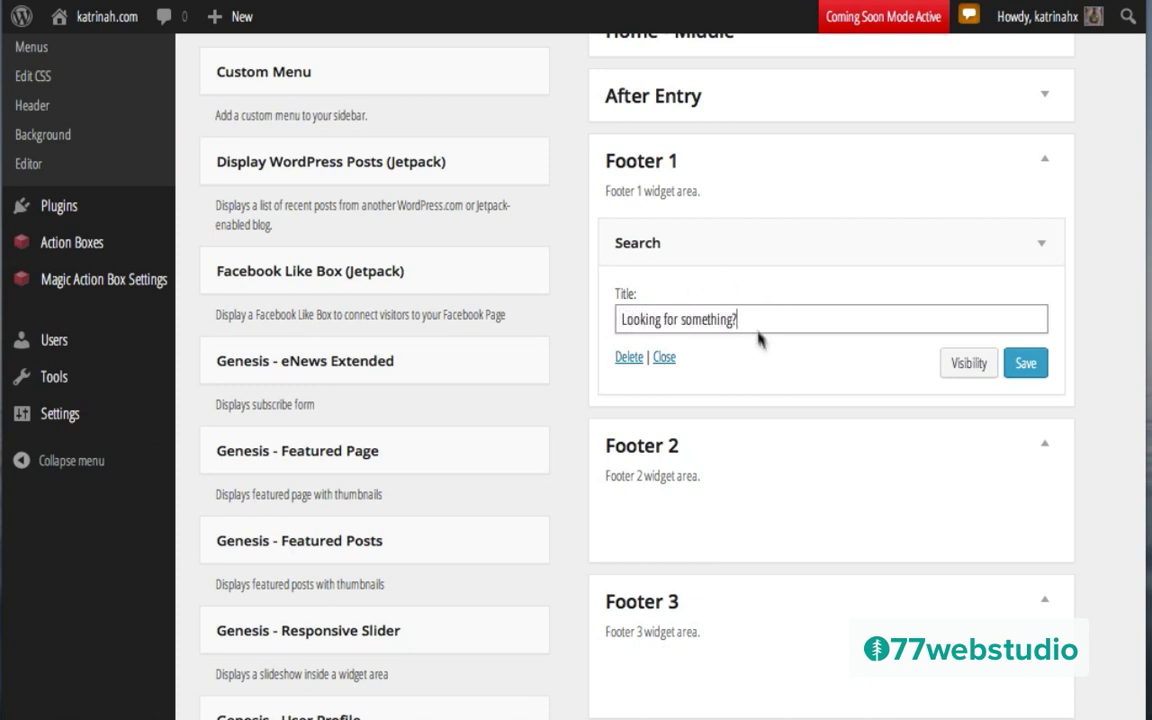
{"action": "left_click", "coordinate": [1029, 365]}
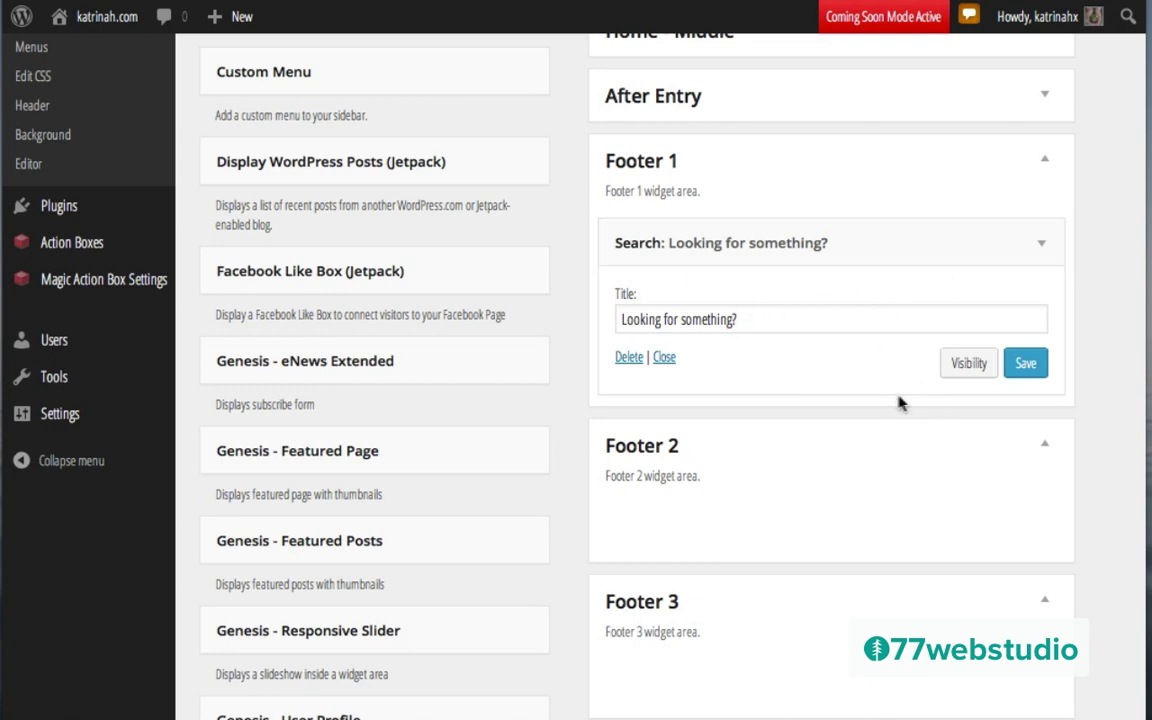
{"action": "left_click", "coordinate": [1041, 241]}
{"action": "scroll", "coordinate": [576, 512], "scroll_direction": "down", "scroll_amount": 2}
{"action": "scroll", "coordinate": [575, 512], "scroll_direction": "down", "scroll_amount": 13}
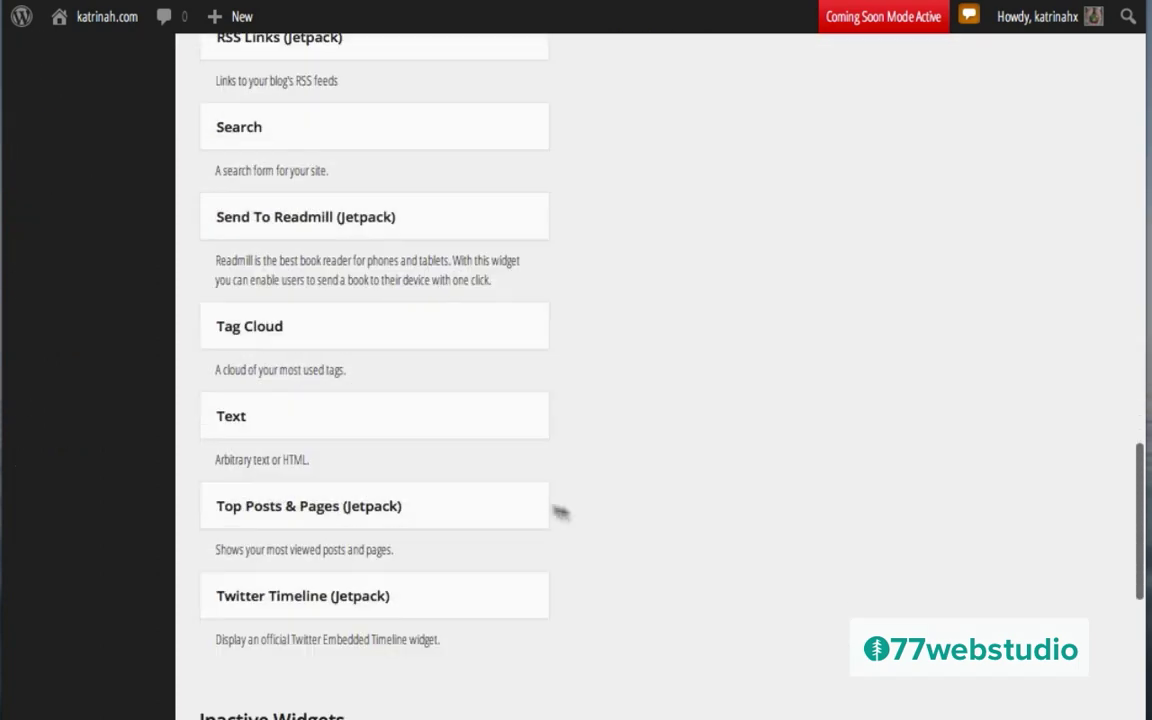
Step: Add an empty Text widget below the search in Footer 1 and collapse it
{"action": "left_click_drag", "start_coordinate": [290, 421], "coordinate": [689, 231]}
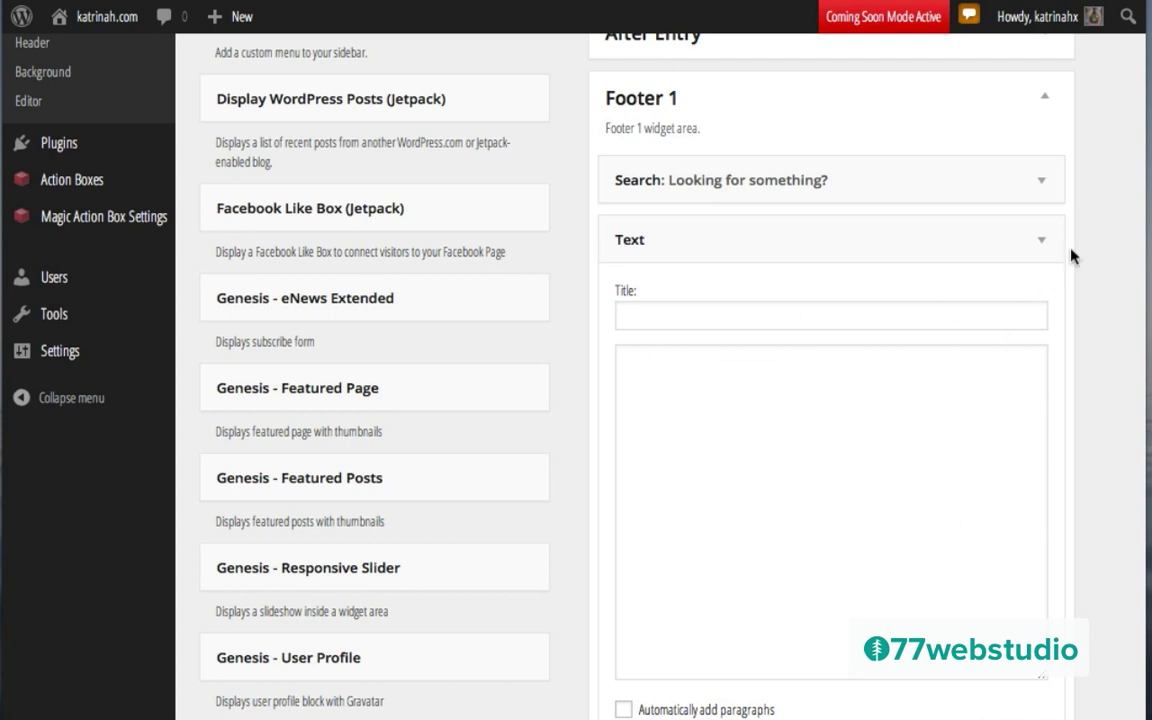
{"action": "left_click", "coordinate": [1040, 242]}
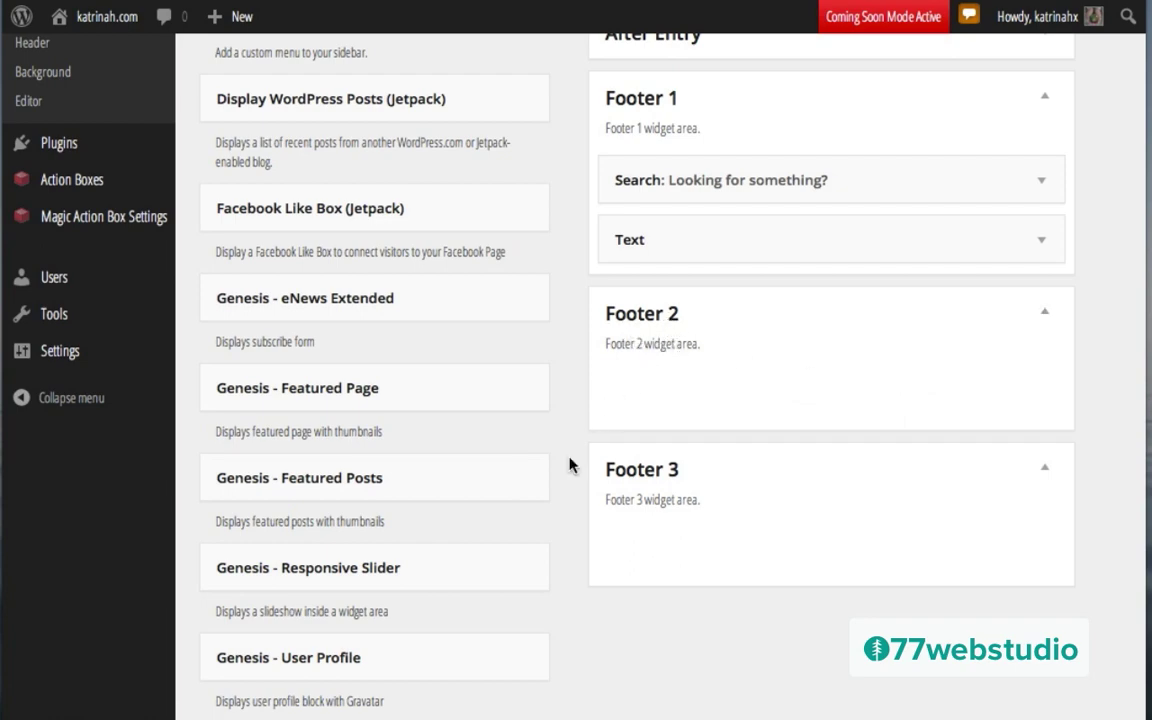
{"action": "scroll", "coordinate": [570, 465], "scroll_direction": "down", "scroll_amount": 2}
{"action": "scroll", "coordinate": [570, 465], "scroll_direction": "down", "scroll_amount": 17}
{"action": "scroll", "coordinate": [570, 465], "scroll_direction": "up", "scroll_amount": 5}
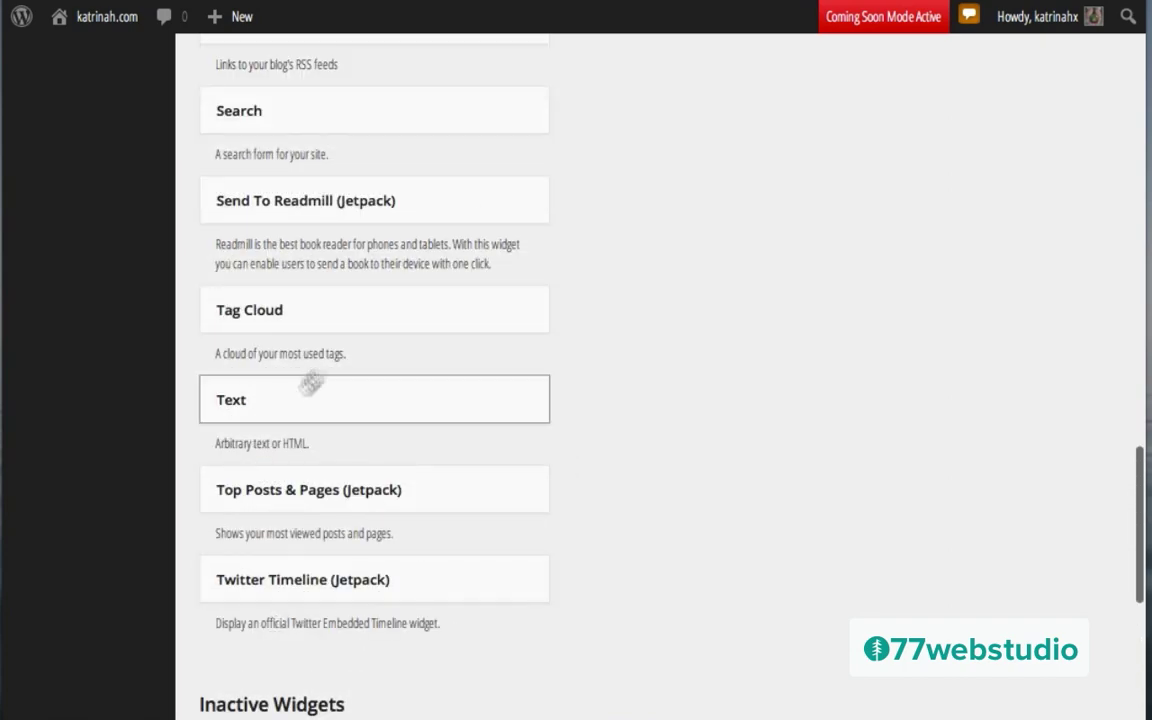
{"action": "scroll", "coordinate": [293, 399], "scroll_direction": "up", "scroll_amount": 10}
{"action": "left_click_drag", "start_coordinate": [700, 150], "coordinate": [643, 380]}
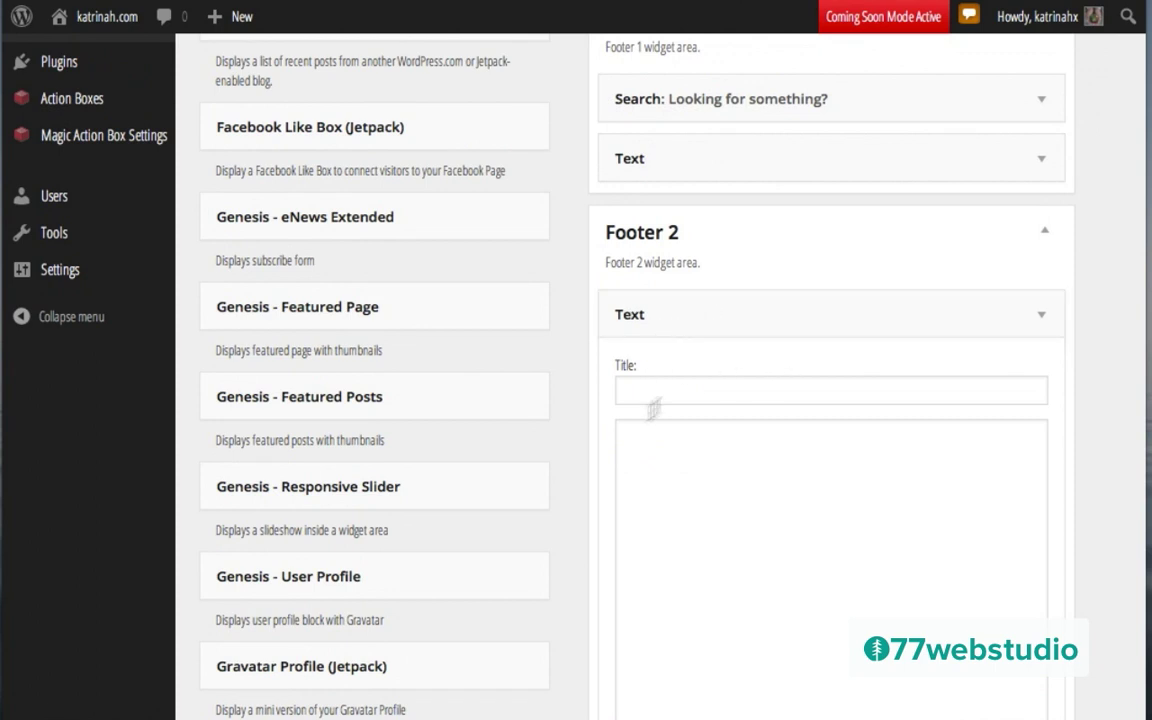
{"action": "left_click", "coordinate": [642, 394]}
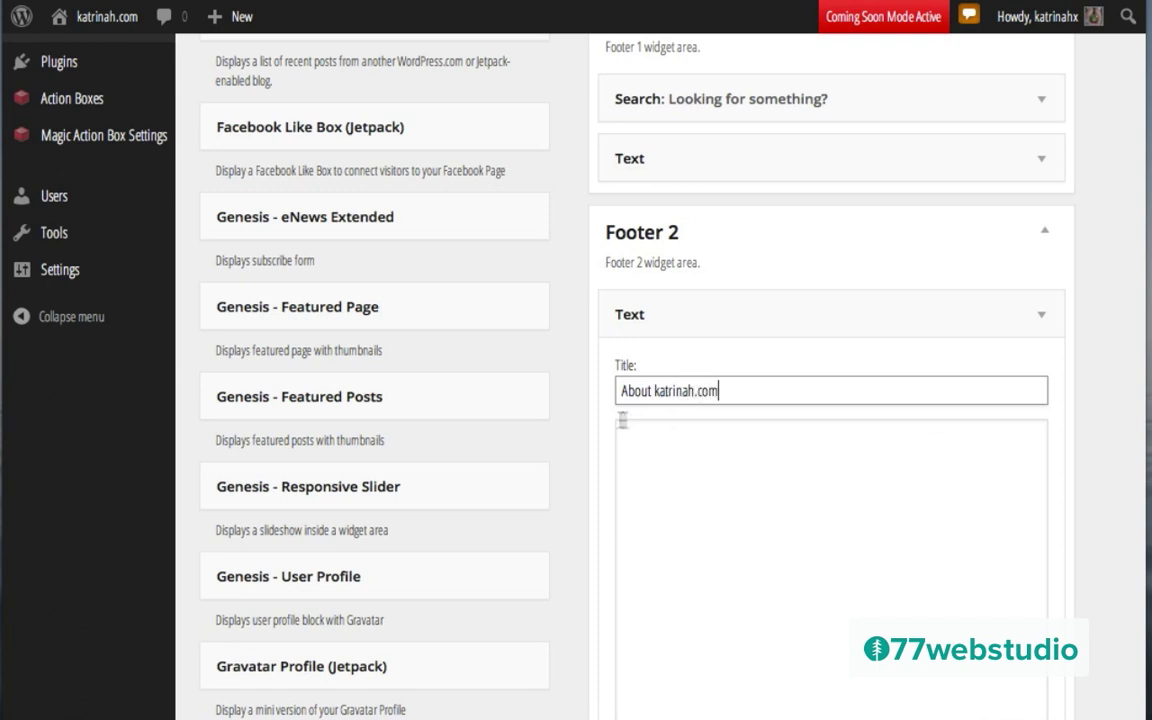
{"action": "left_click", "coordinate": [679, 448]}
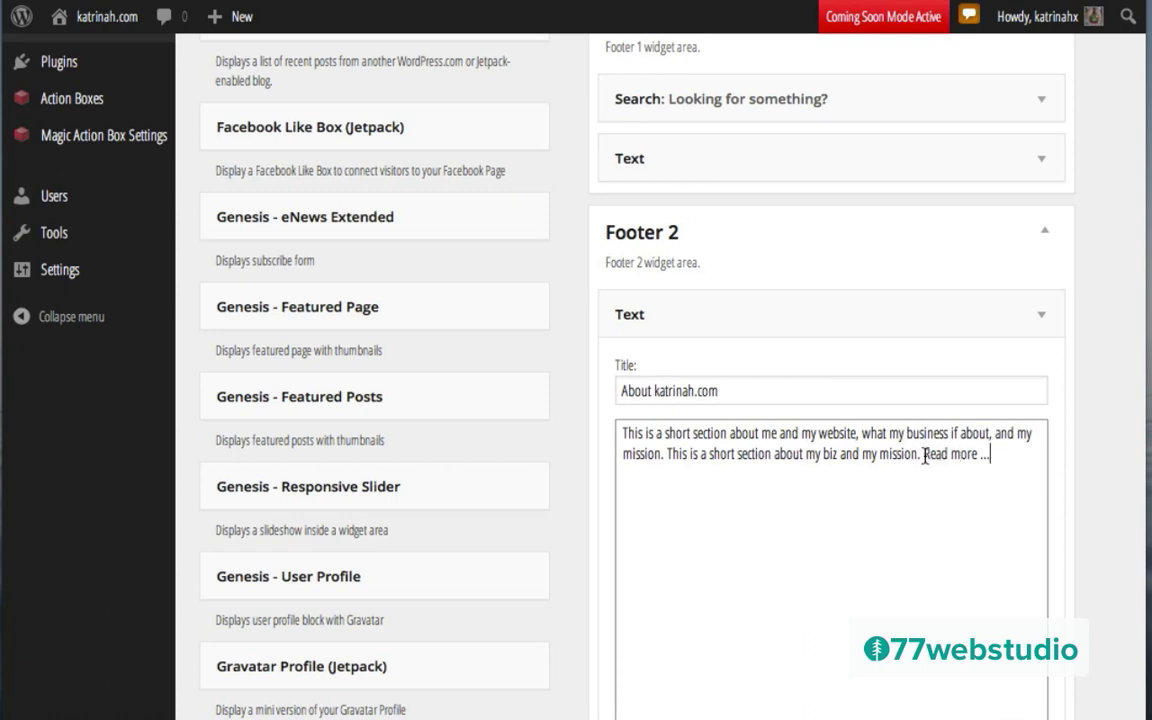
{"action": "key", "text": "Return"}
{"action": "key", "text": "Return"}
{"action": "key", "text": "Return"}
{"action": "key", "text": "Return"}
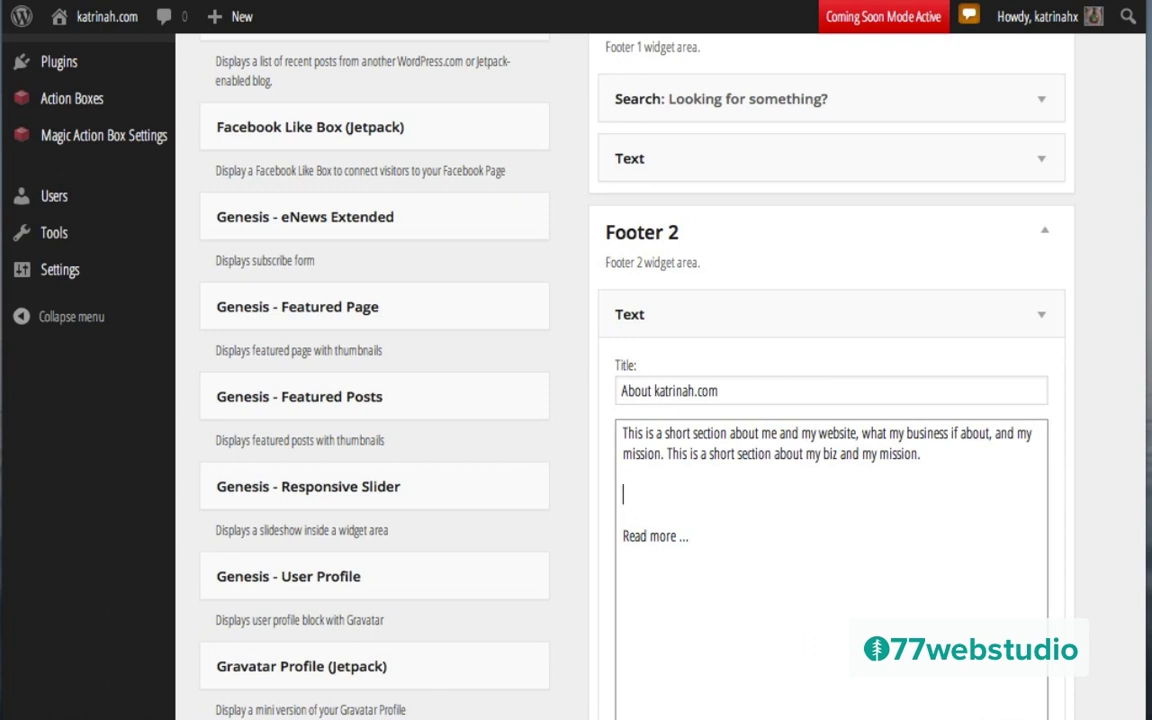
{"action": "type", "text": "<a href=\"http://katrinah.com/about\">"}
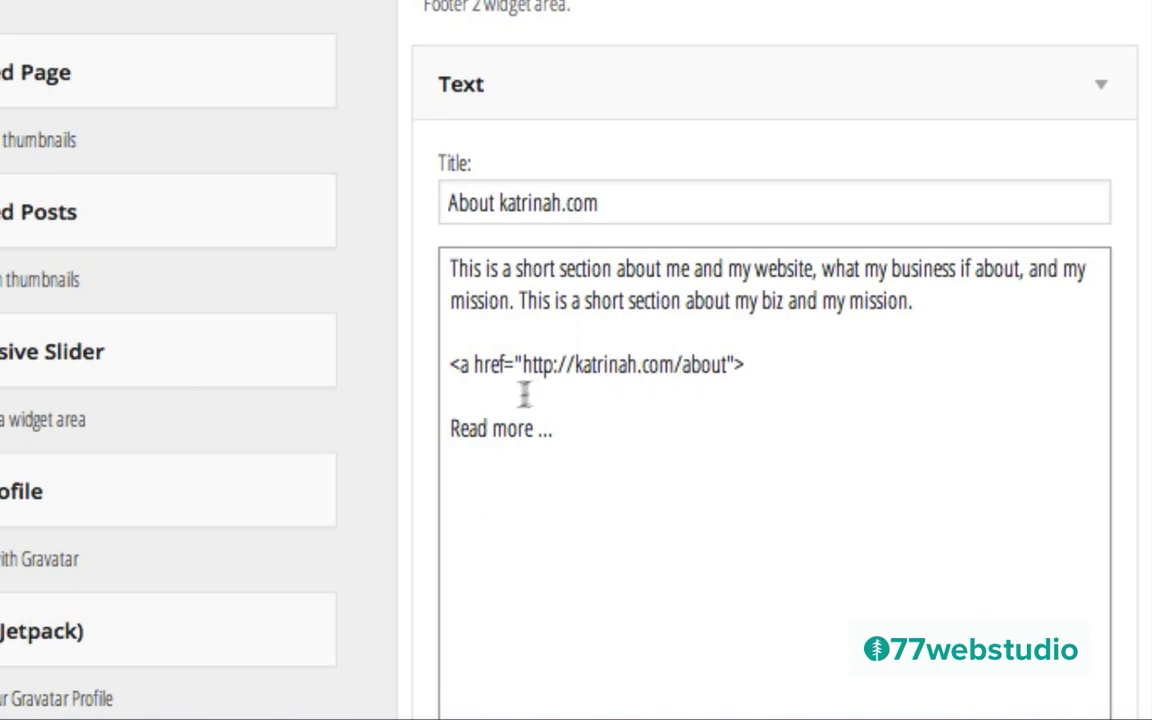
{"action": "key", "text": "BackSpace"}
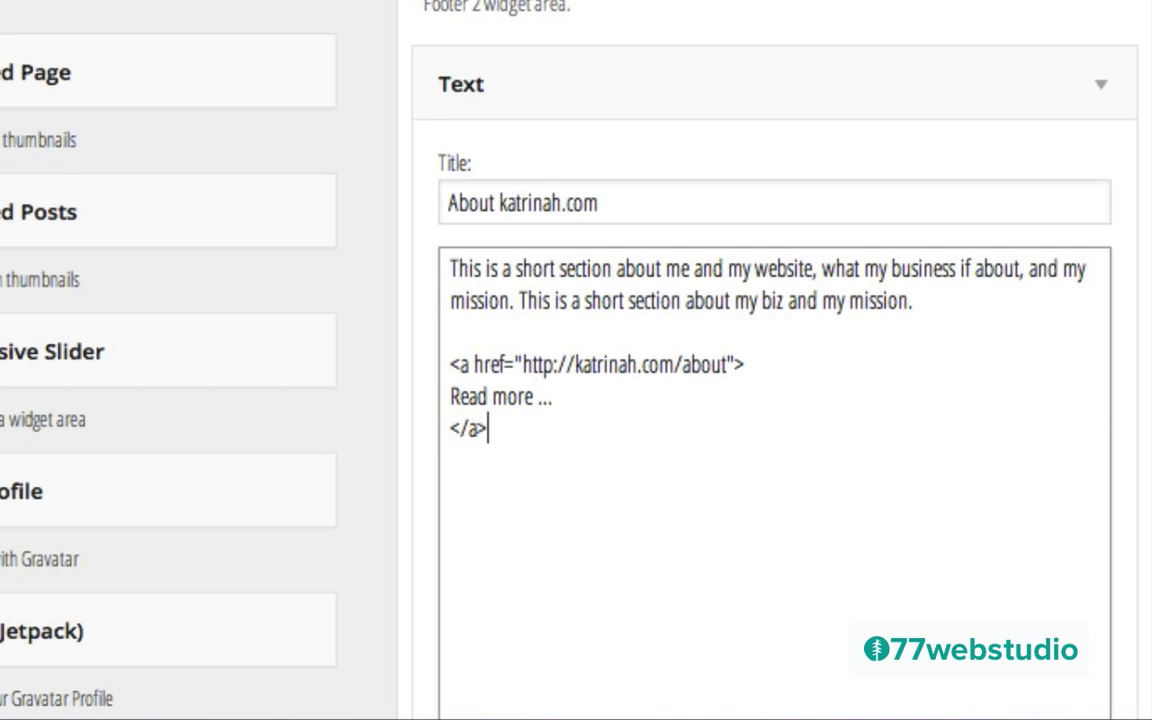
{"action": "scroll", "coordinate": [1000, 460], "scroll_direction": "down", "scroll_amount": 4}
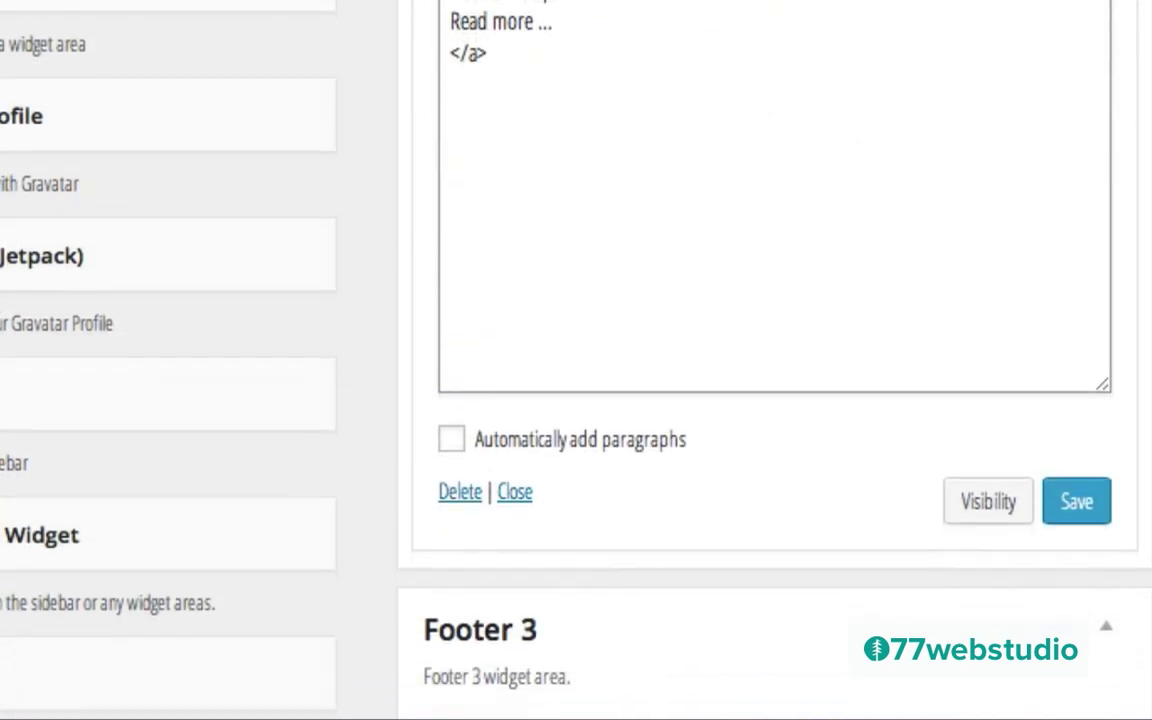
{"action": "left_click", "coordinate": [1080, 521]}
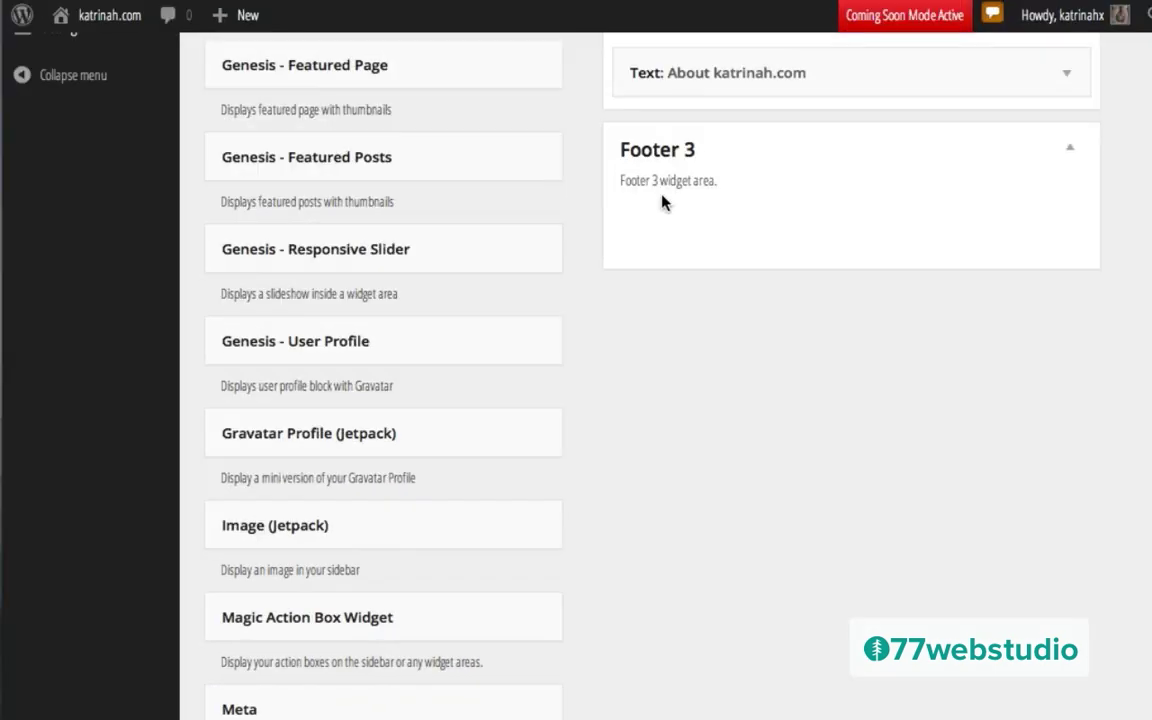
Step: Drag a Text widget from Available Widgets into the Footer 3 area
{"action": "scroll", "coordinate": [609, 535], "scroll_direction": "down", "scroll_amount": 10}
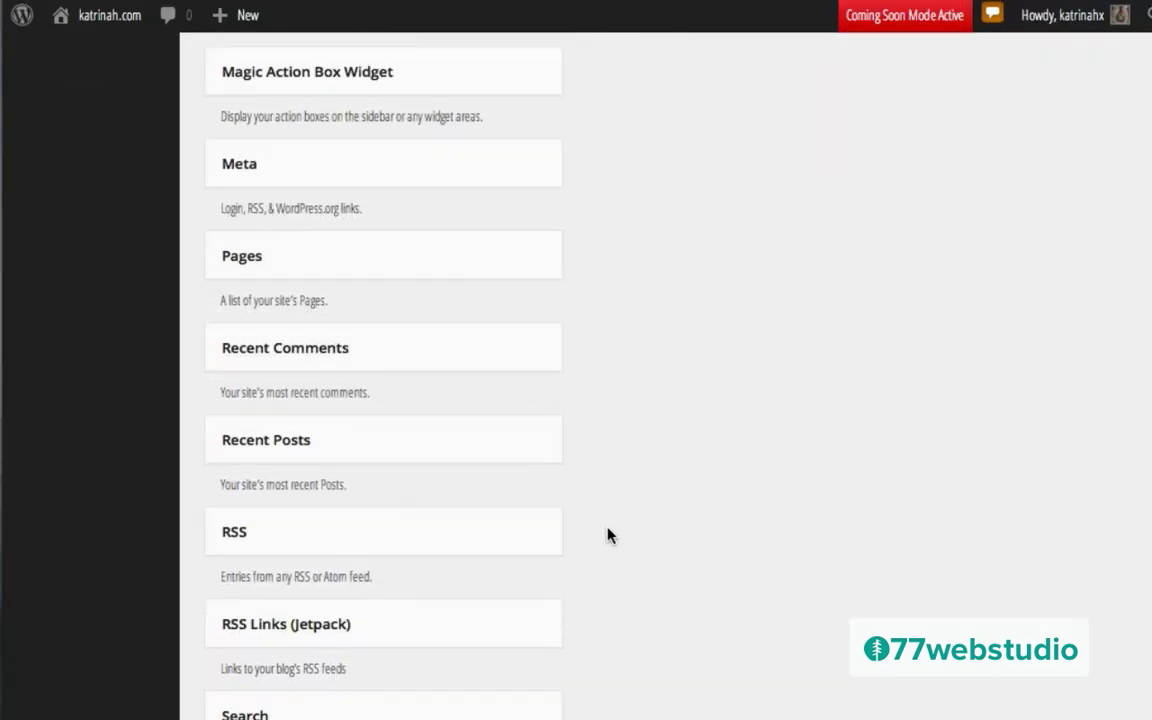
{"action": "scroll", "coordinate": [609, 535], "scroll_direction": "down", "scroll_amount": 4}
{"action": "scroll", "coordinate": [609, 535], "scroll_direction": "up", "scroll_amount": 2}
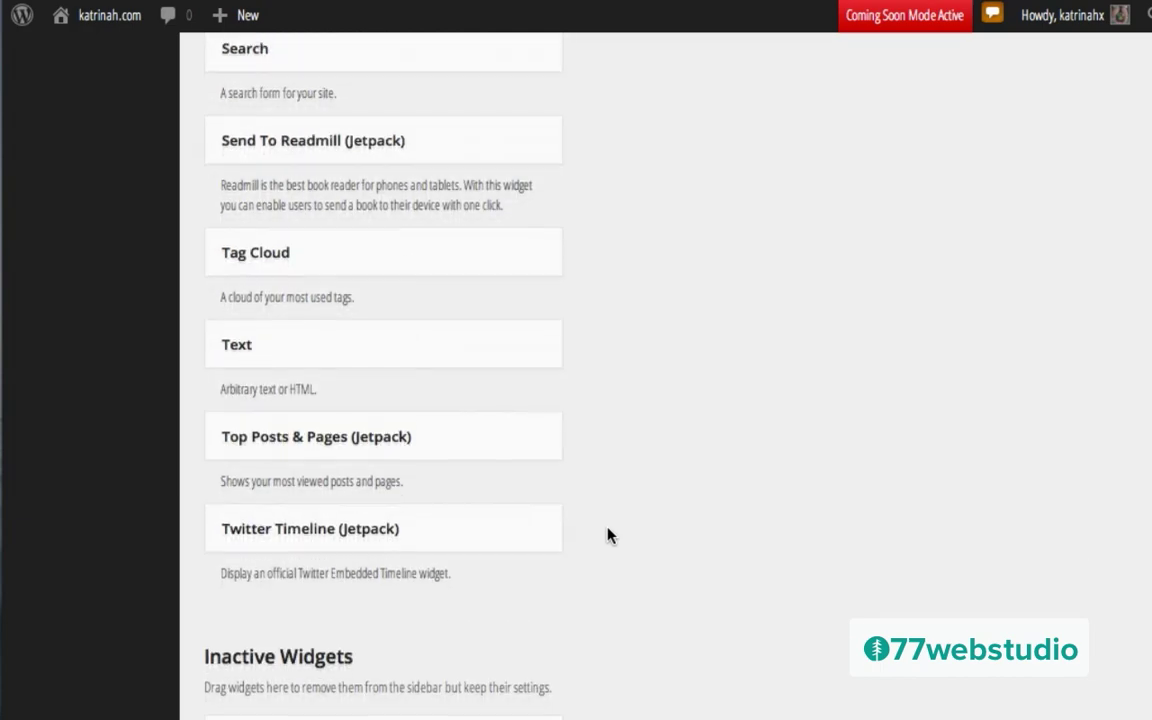
{"action": "left_click_drag", "start_coordinate": [279, 350], "coordinate": [679, 514]}
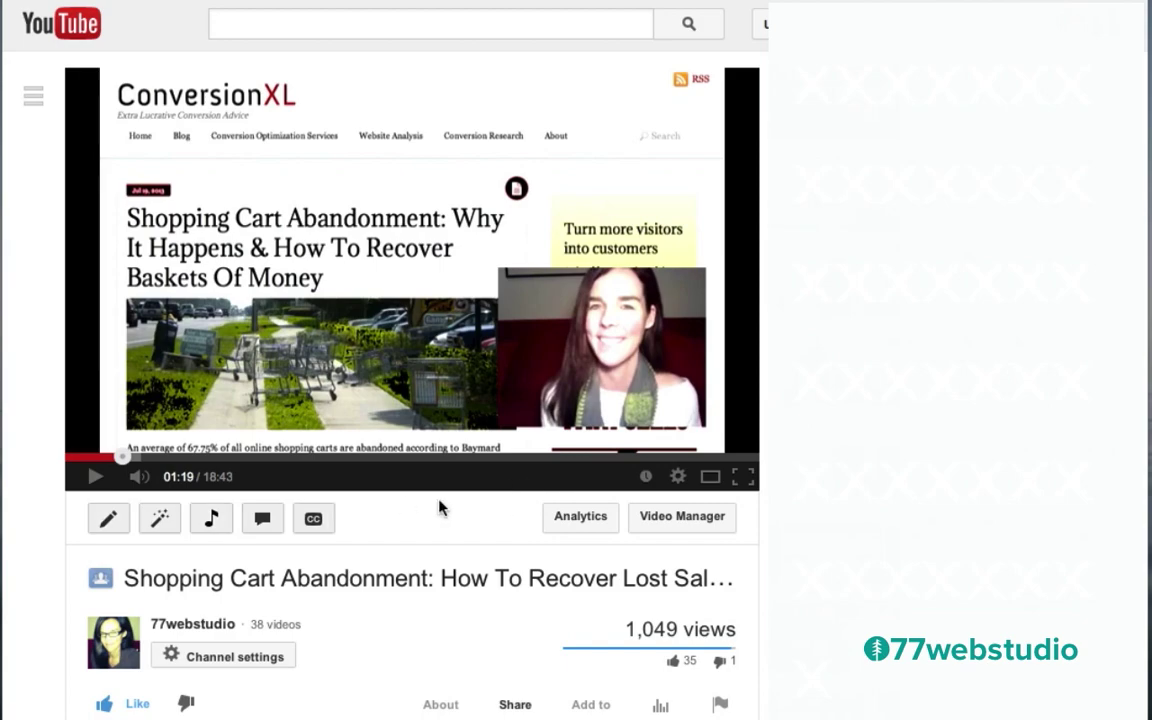
Step: Select the full 300 × 225 iframe embed code for the shopping cart abandonment video
{"action": "scroll", "coordinate": [437, 507], "scroll_direction": "down", "scroll_amount": 3}
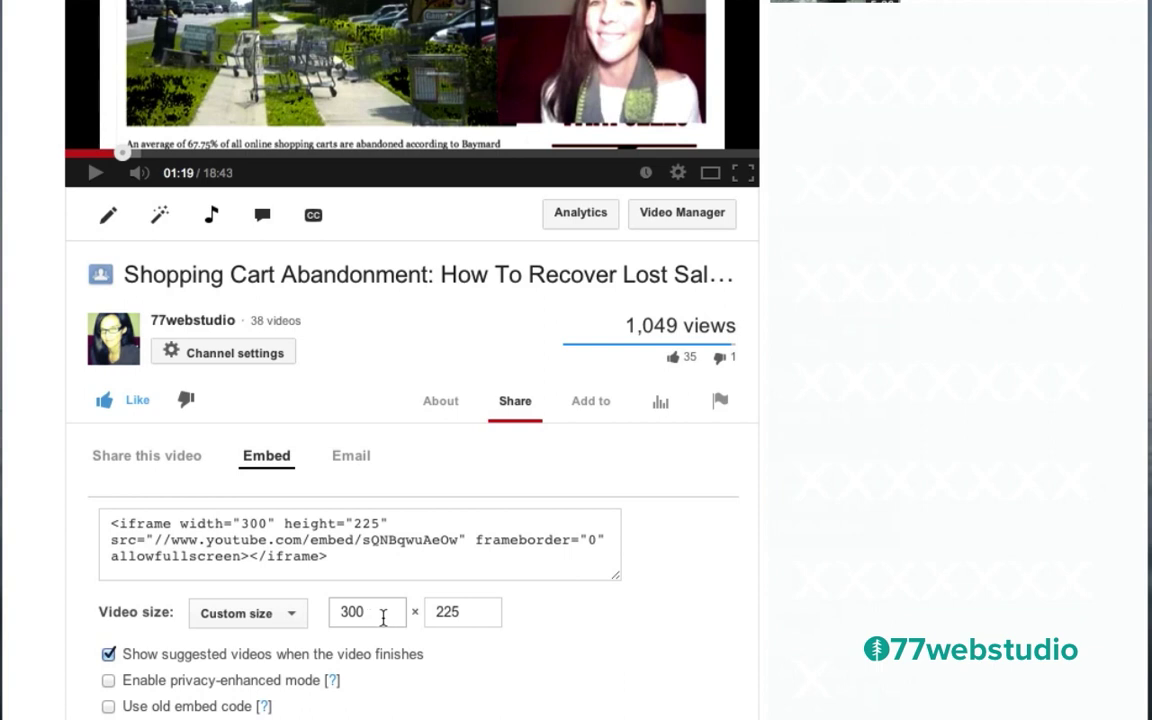
{"action": "left_click", "coordinate": [337, 555]}
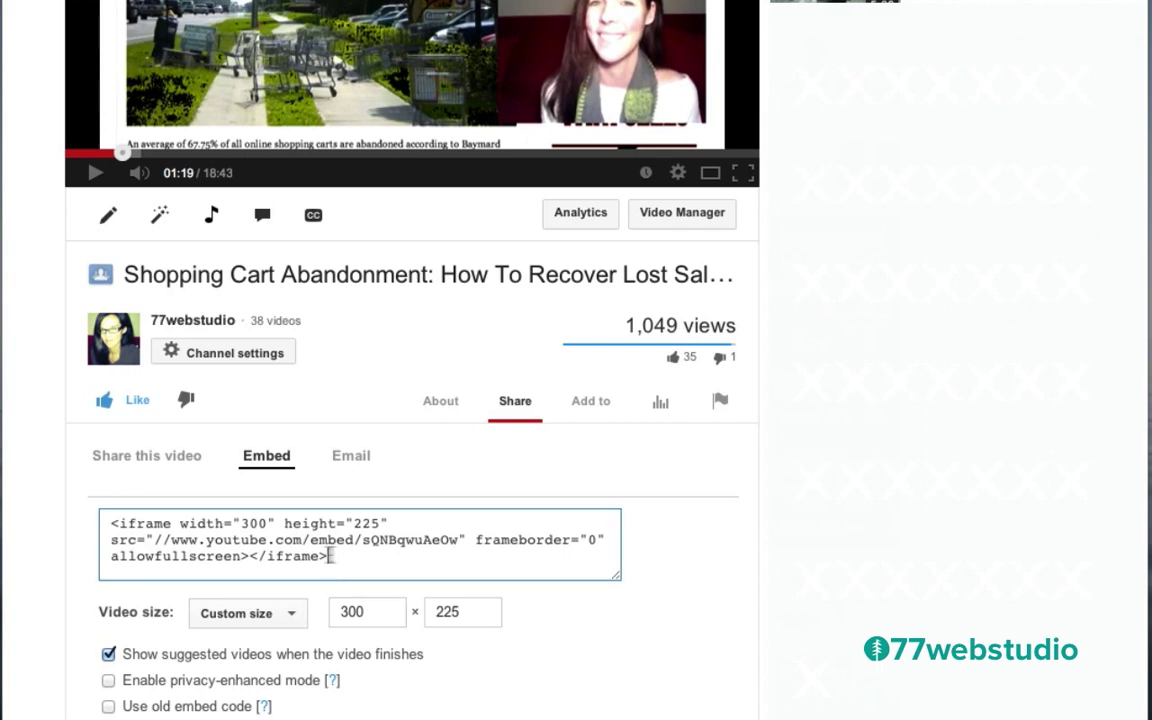
{"action": "left_click_drag", "start_coordinate": [334, 555], "coordinate": [104, 507]}
{"action": "key", "text": "ctrl+c"}
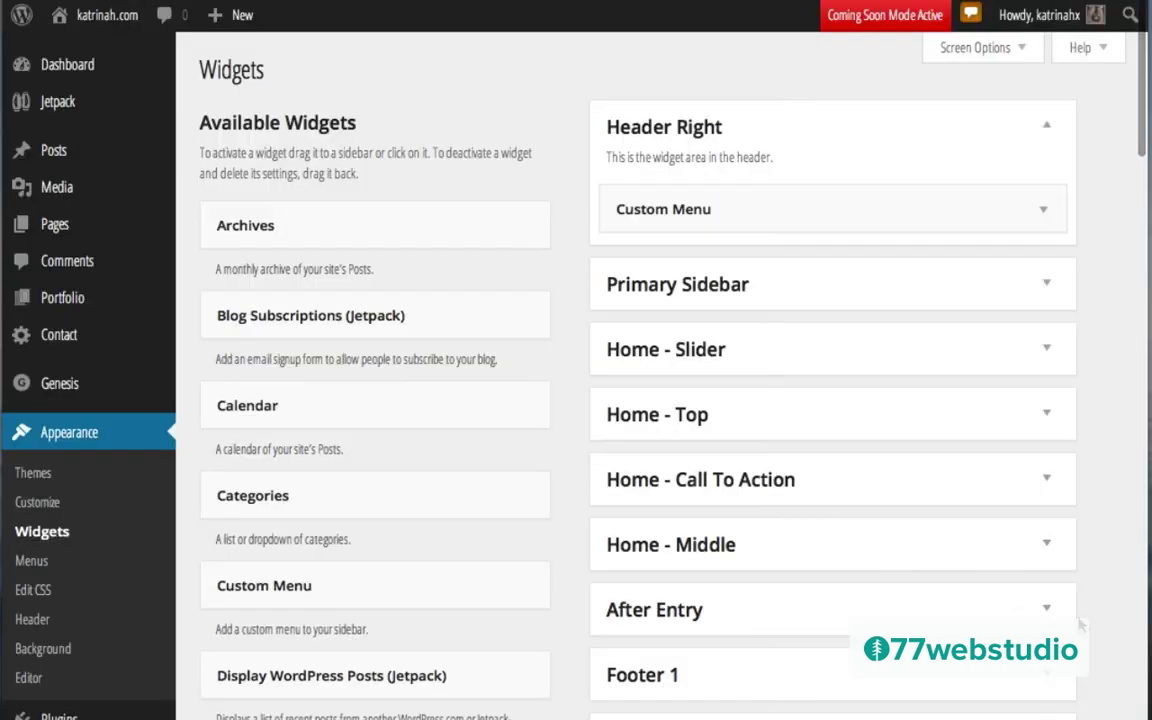
Step: Paste the 300 × 225 YouTube iframe into the Footer 3 Text widget, save it, and visit the site
{"action": "scroll", "coordinate": [1080, 625], "scroll_direction": "down", "scroll_amount": 5}
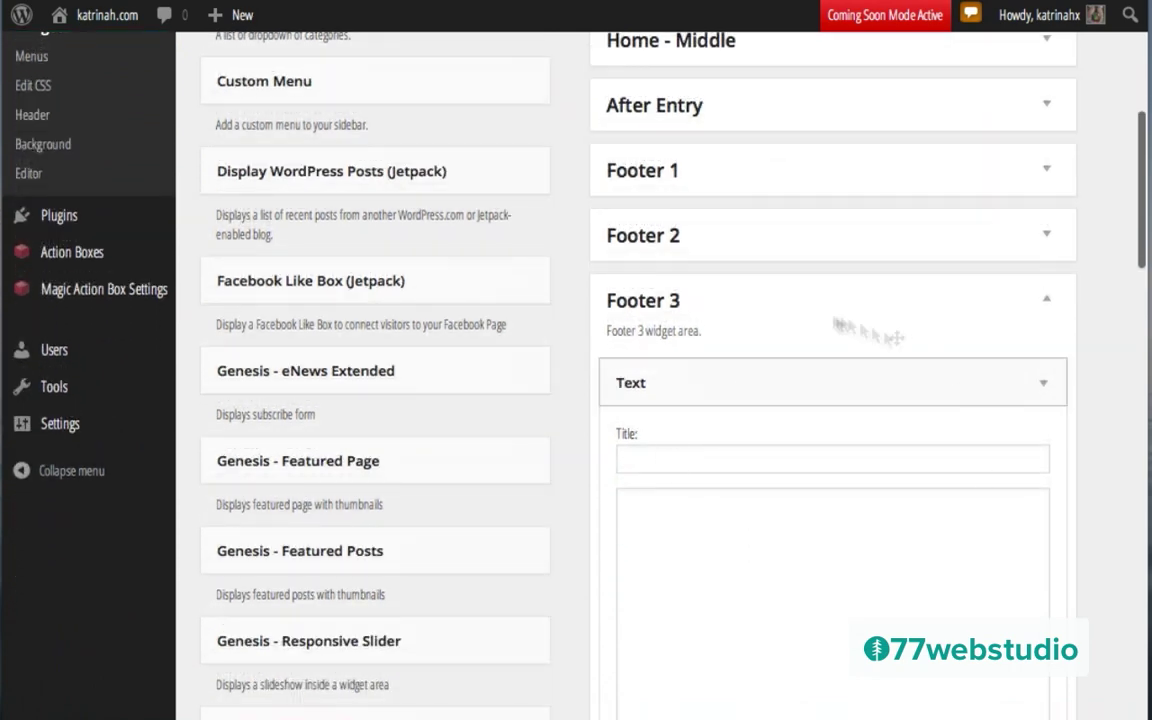
{"action": "left_click", "coordinate": [706, 507]}
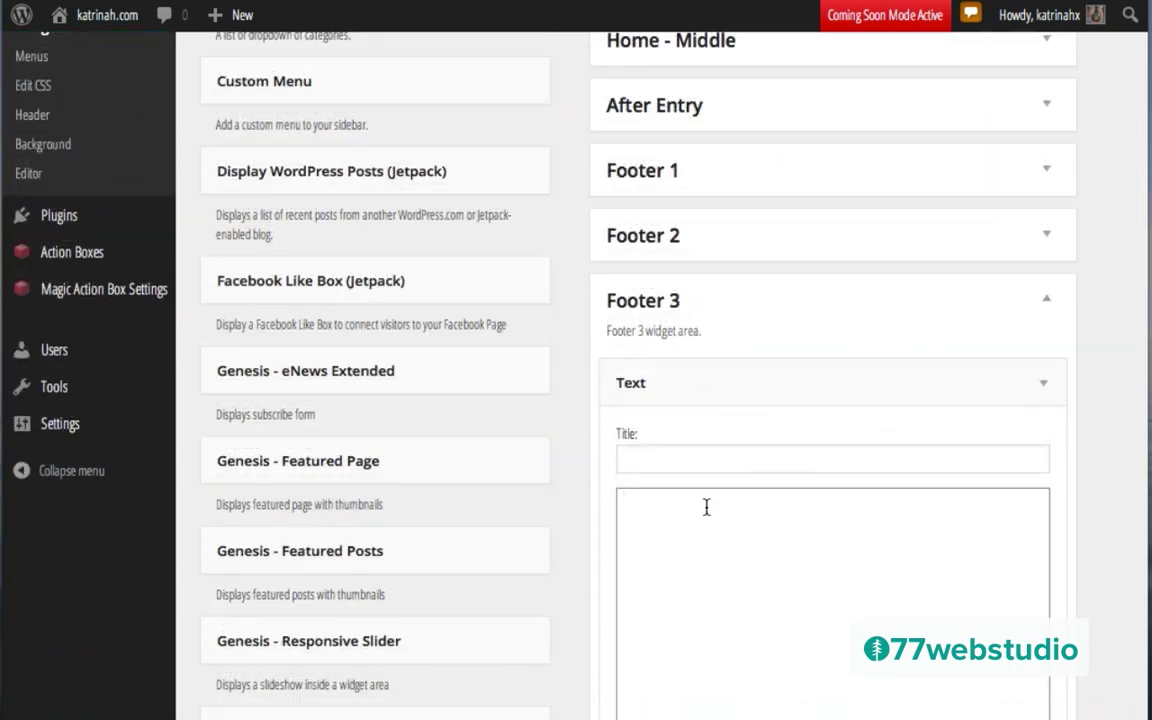
{"action": "key", "text": "ctrl+v"}
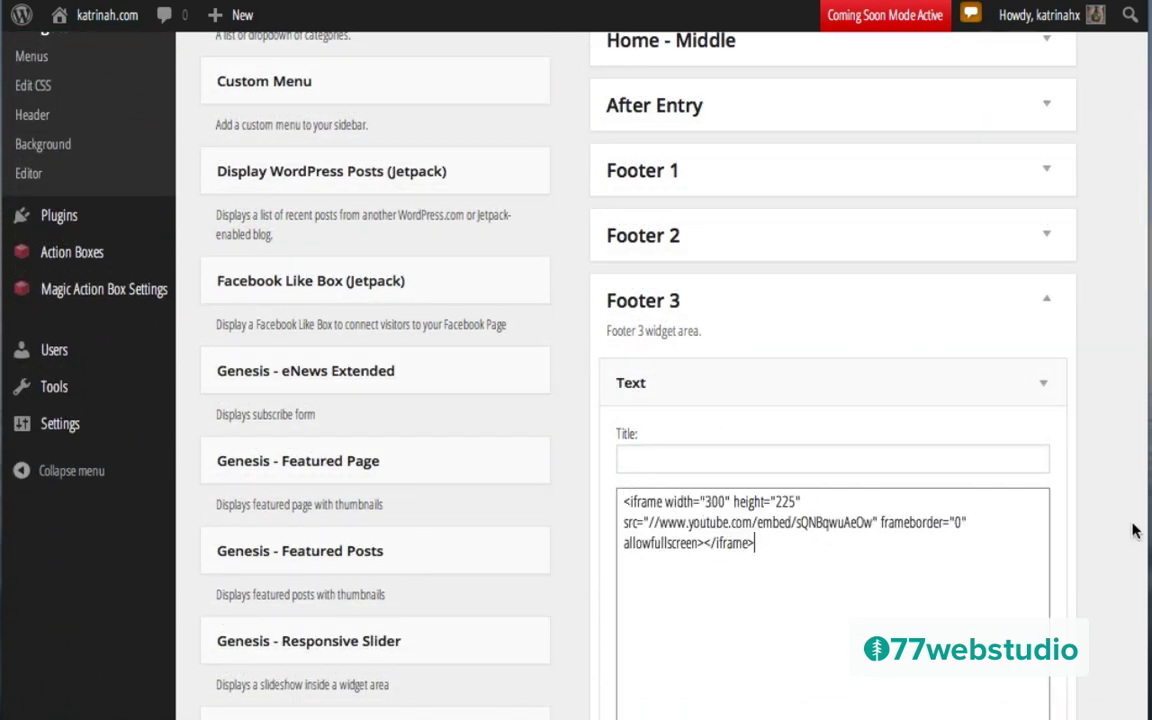
{"action": "scroll", "coordinate": [1108, 523], "scroll_direction": "down", "scroll_amount": 9}
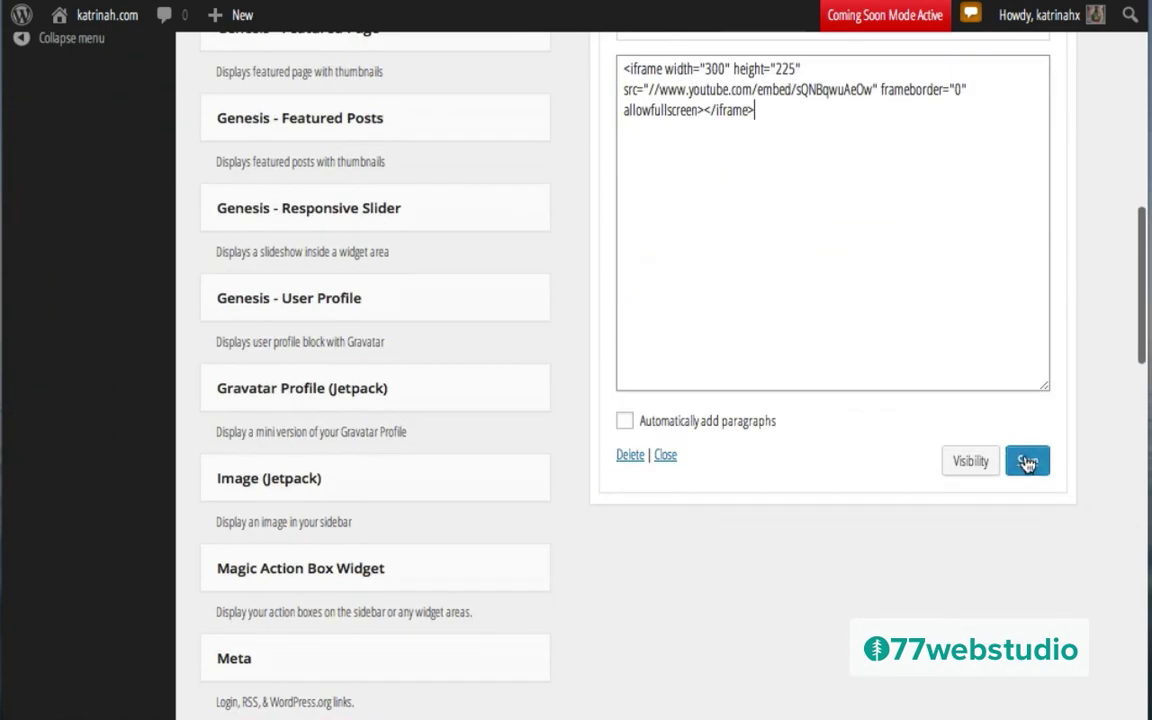
{"action": "left_click", "coordinate": [1027, 461]}
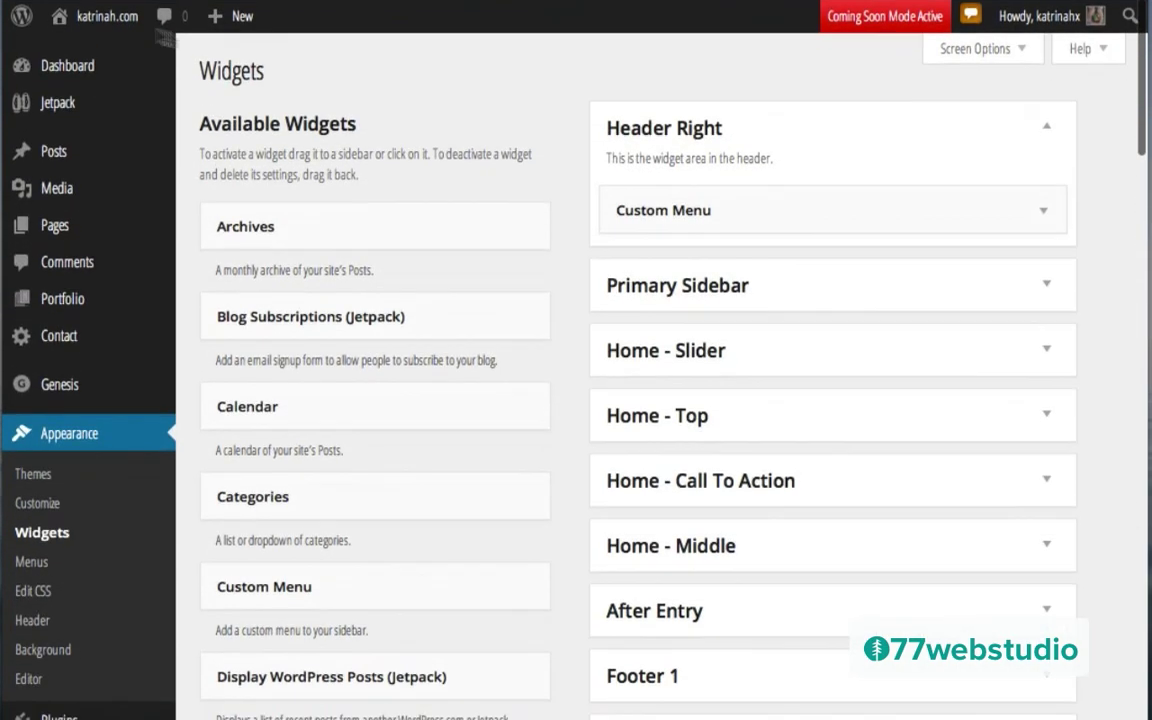
{"action": "mouse_move", "coordinate": [85, 14]}
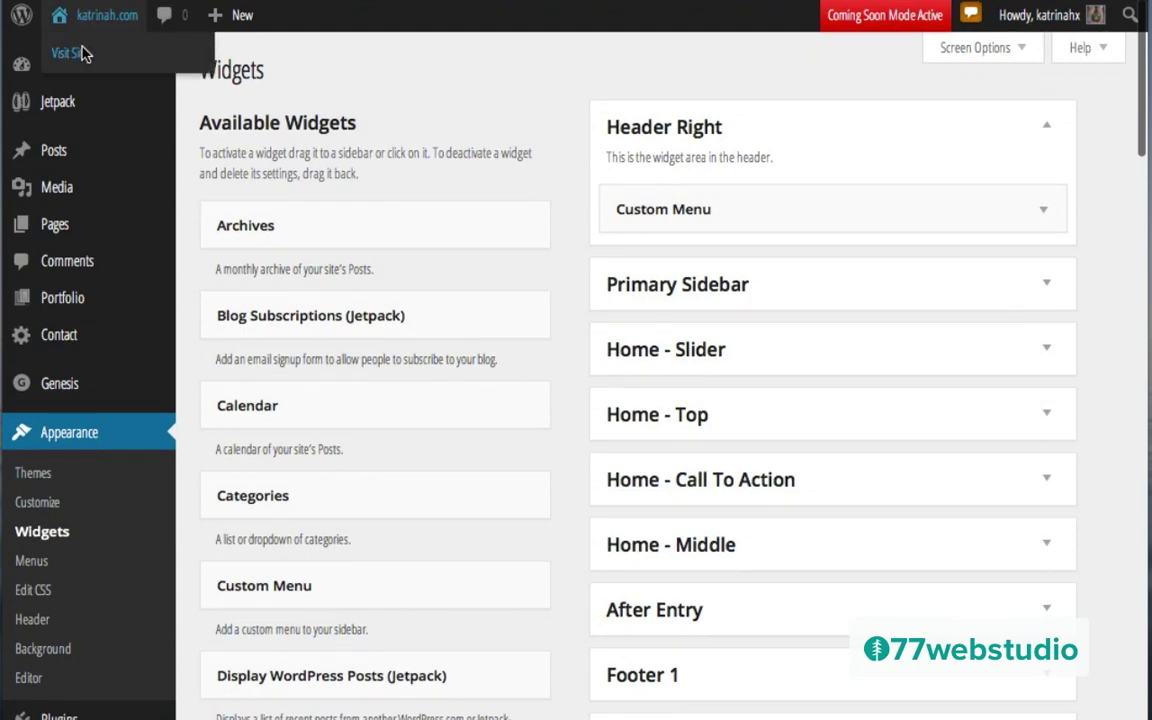
{"action": "left_click", "coordinate": [70, 53]}
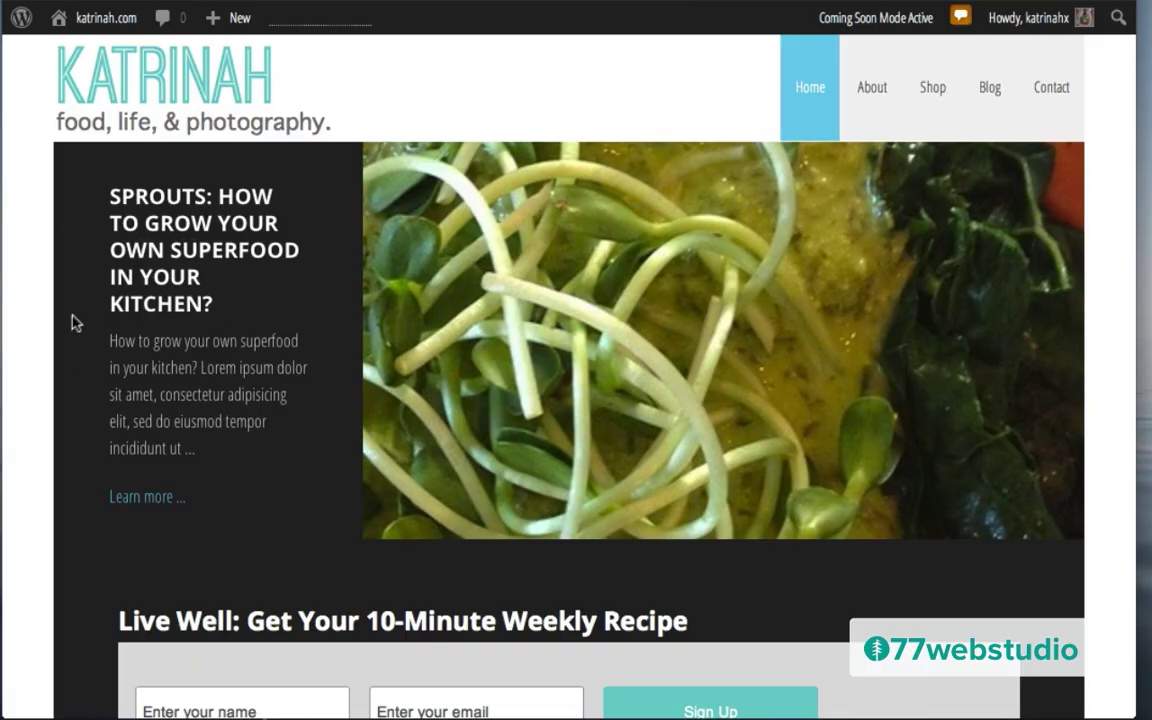
Step: Check the live footer's video column, then switch to the Design Deck icon set page
{"action": "scroll", "coordinate": [51, 322], "scroll_direction": "down", "scroll_amount": 15}
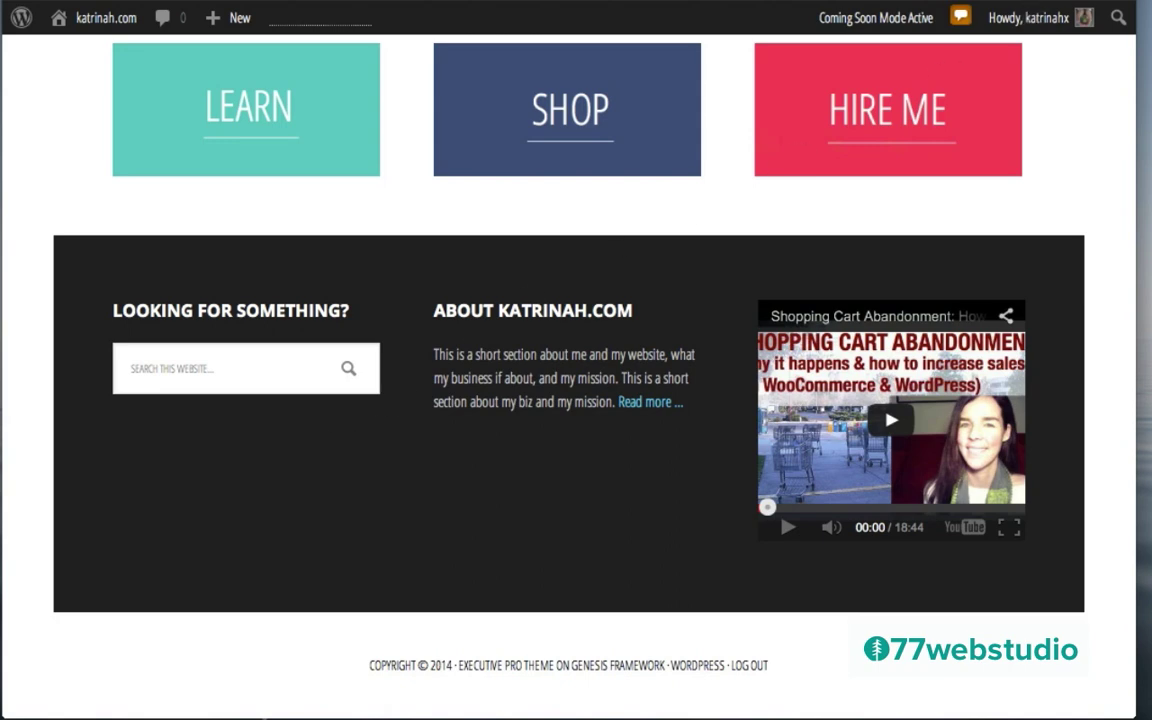
{"action": "left_click", "coordinate": [930, 4]}
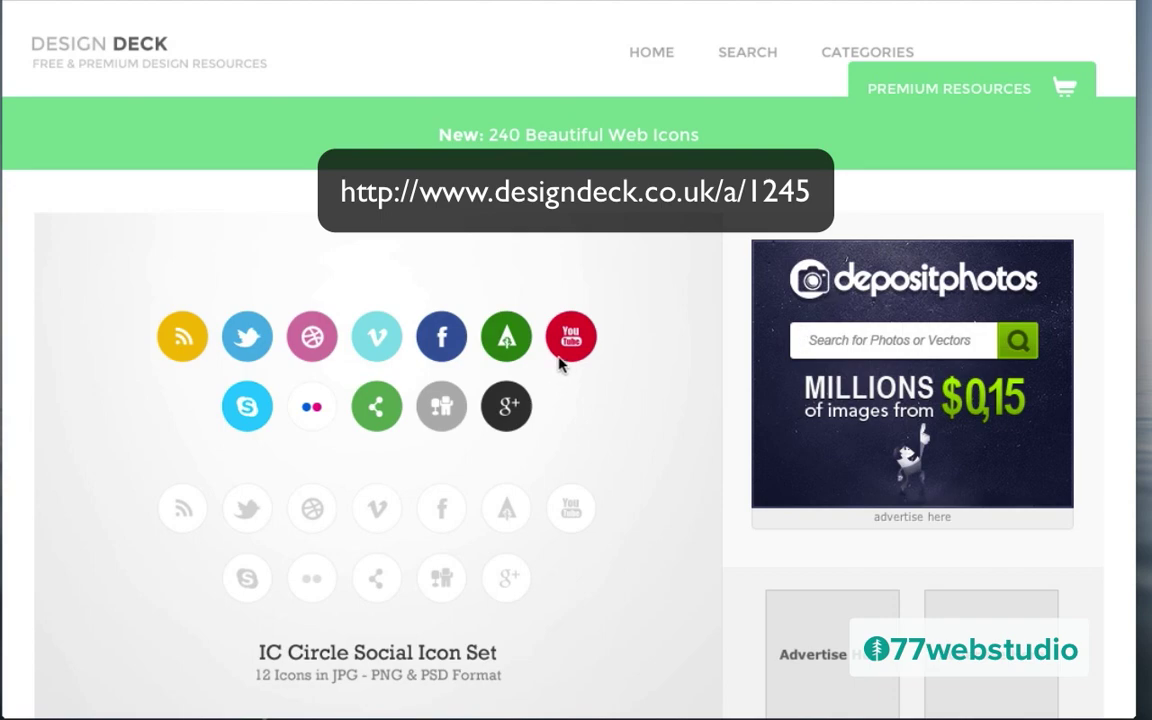
Step: Download the IC Circle Social Icon Set, skipping the tweet request
{"action": "scroll", "coordinate": [58, 520], "scroll_direction": "down", "scroll_amount": 1}
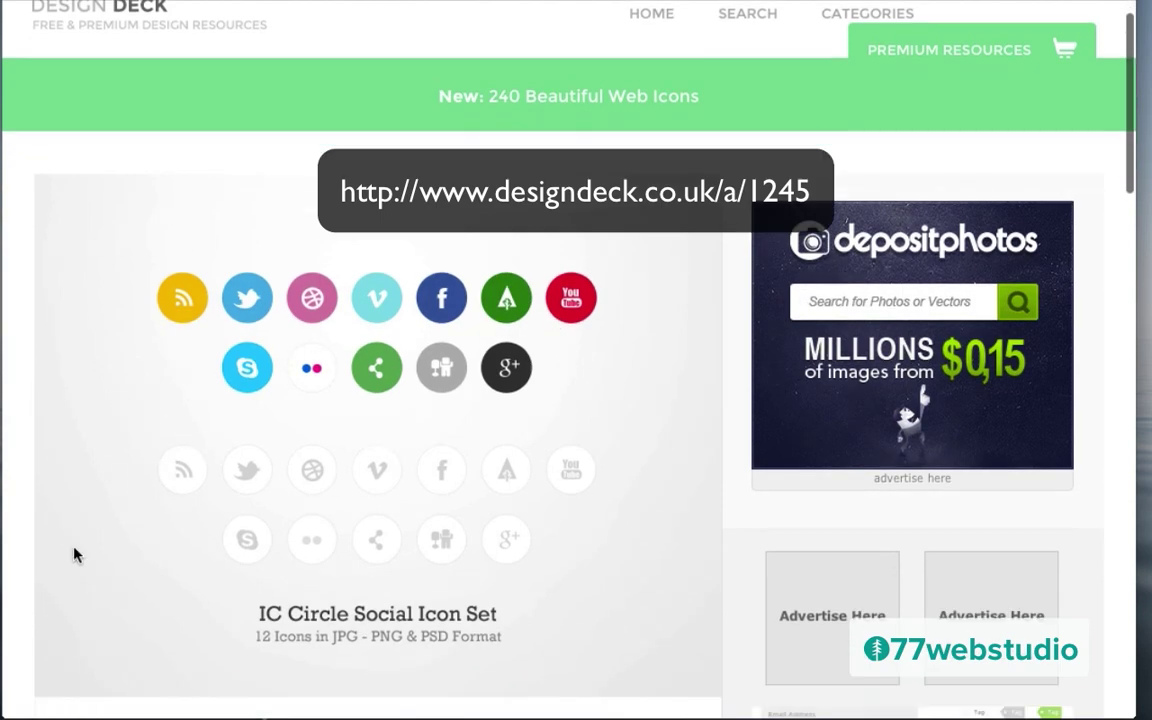
{"action": "scroll", "coordinate": [72, 553], "scroll_direction": "down", "scroll_amount": 5}
{"action": "scroll", "coordinate": [74, 553], "scroll_direction": "down", "scroll_amount": 3}
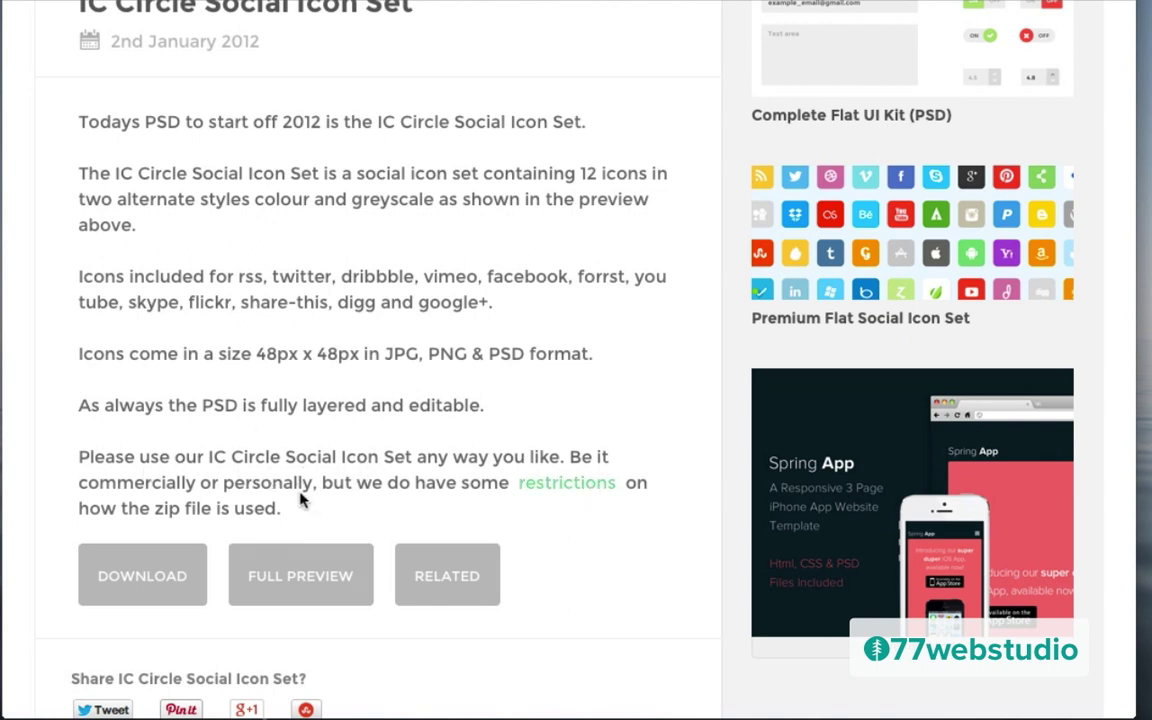
{"action": "left_click", "coordinate": [133, 581]}
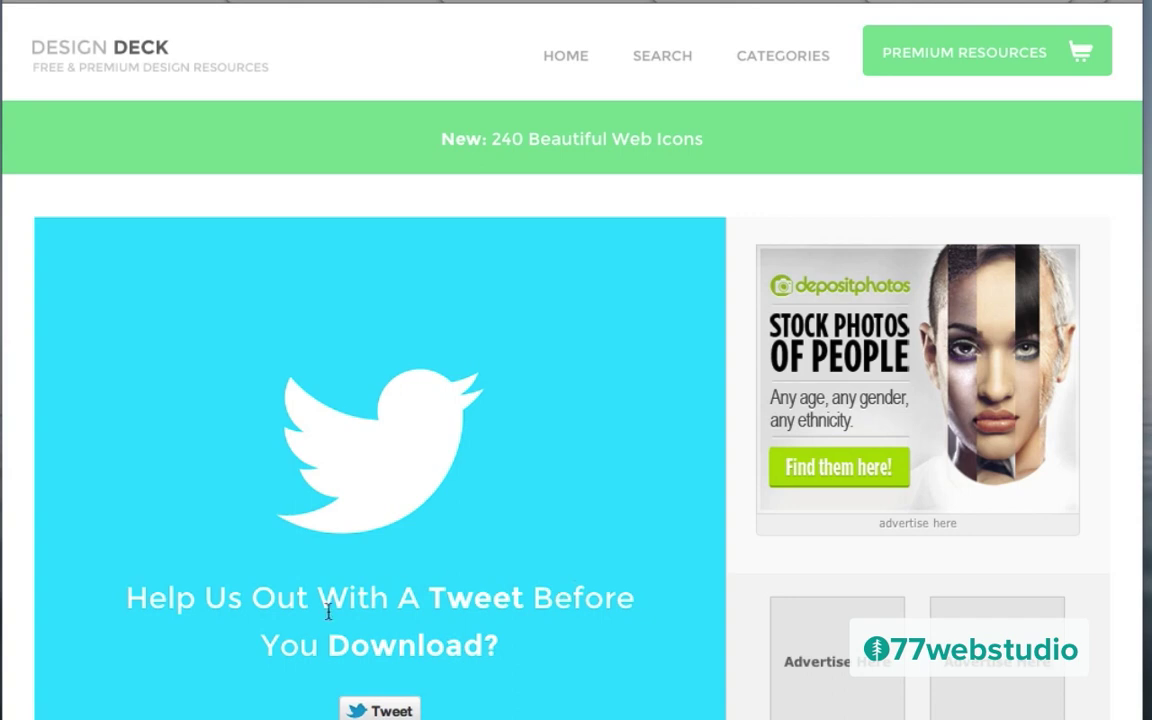
{"action": "scroll", "coordinate": [406, 463], "scroll_direction": "down", "scroll_amount": 3}
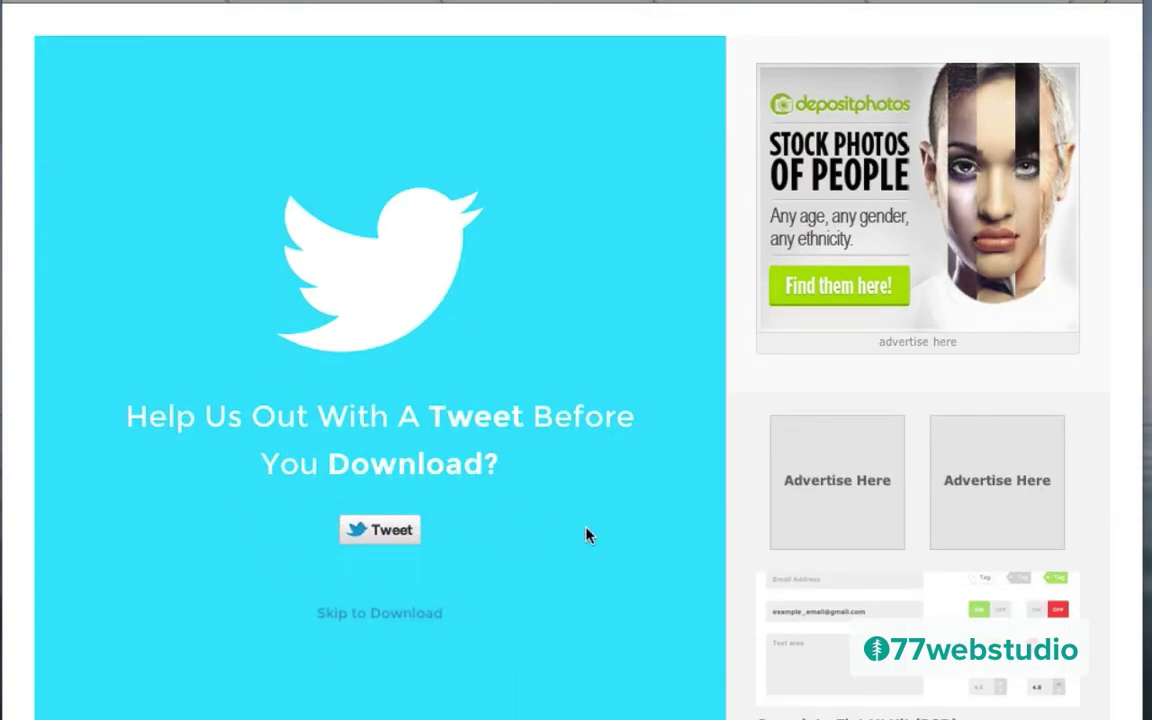
{"action": "left_click", "coordinate": [379, 615]}
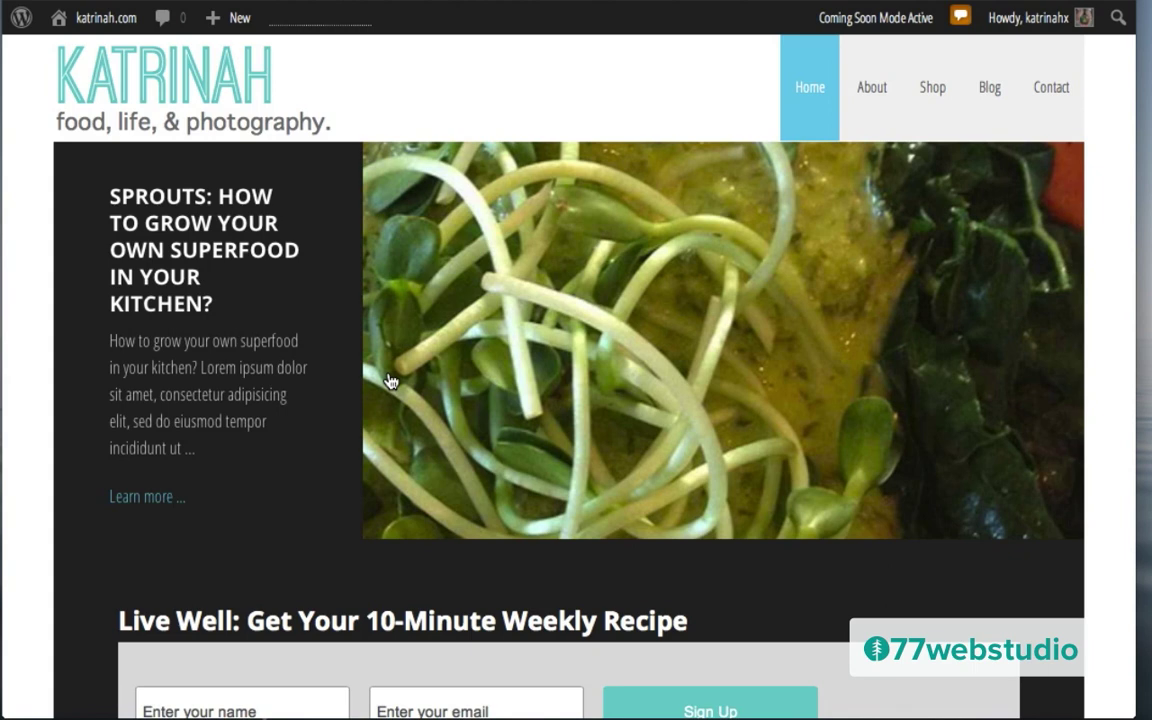
Step: Create a new post from the + New menu and open the Add Media library
{"action": "mouse_move", "coordinate": [218, 22]}
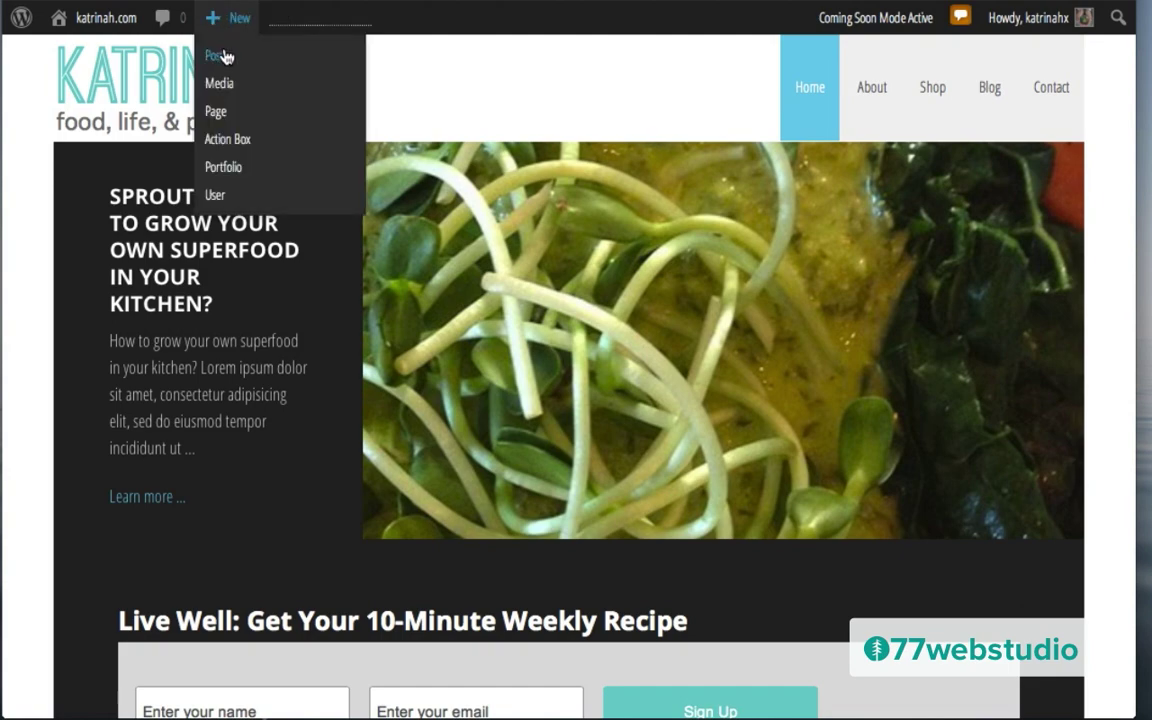
{"action": "left_click", "coordinate": [218, 56]}
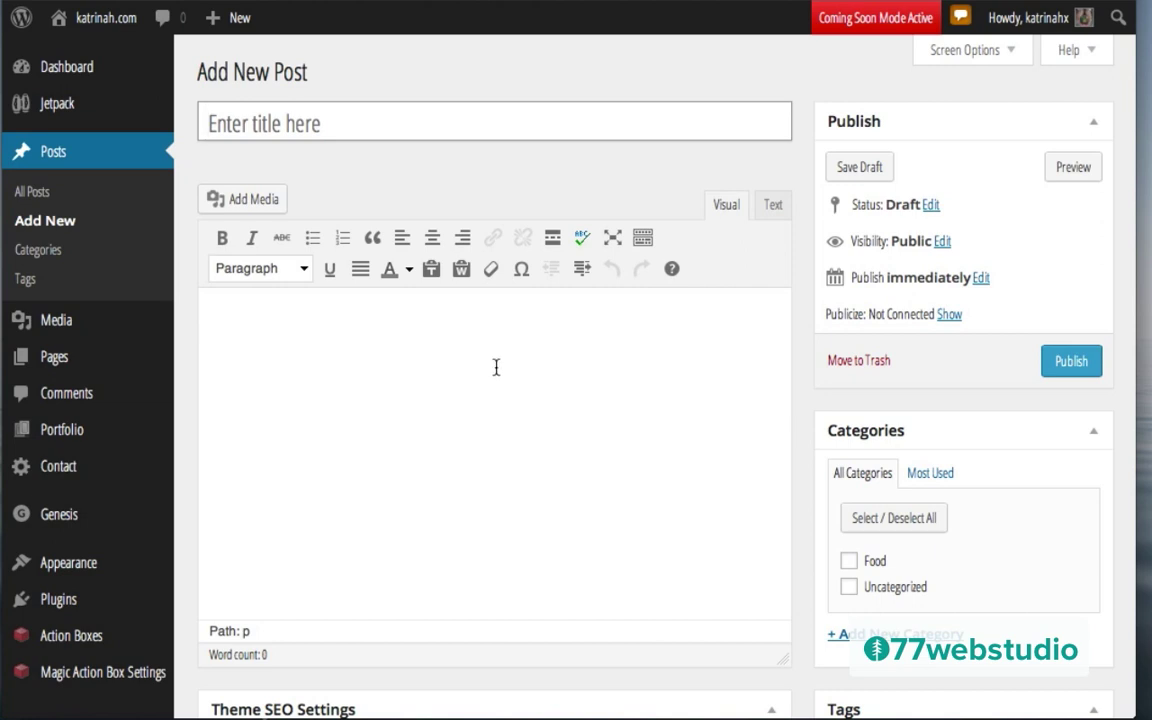
{"action": "left_click", "coordinate": [247, 328]}
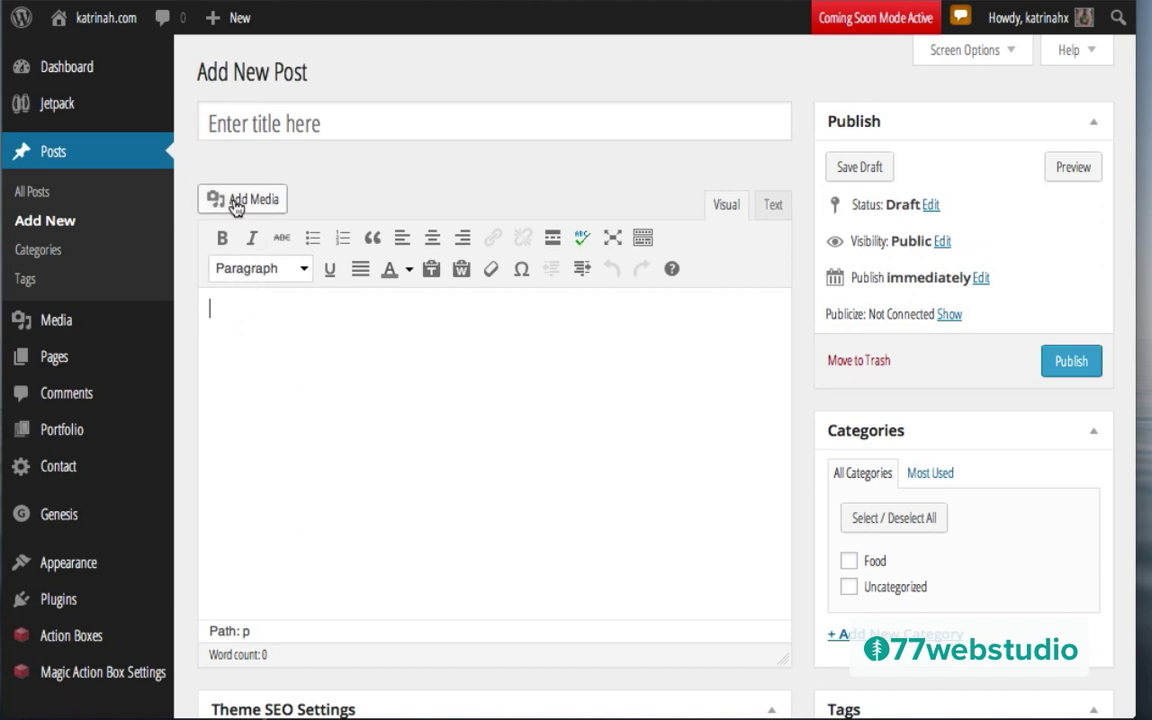
{"action": "left_click", "coordinate": [237, 203]}
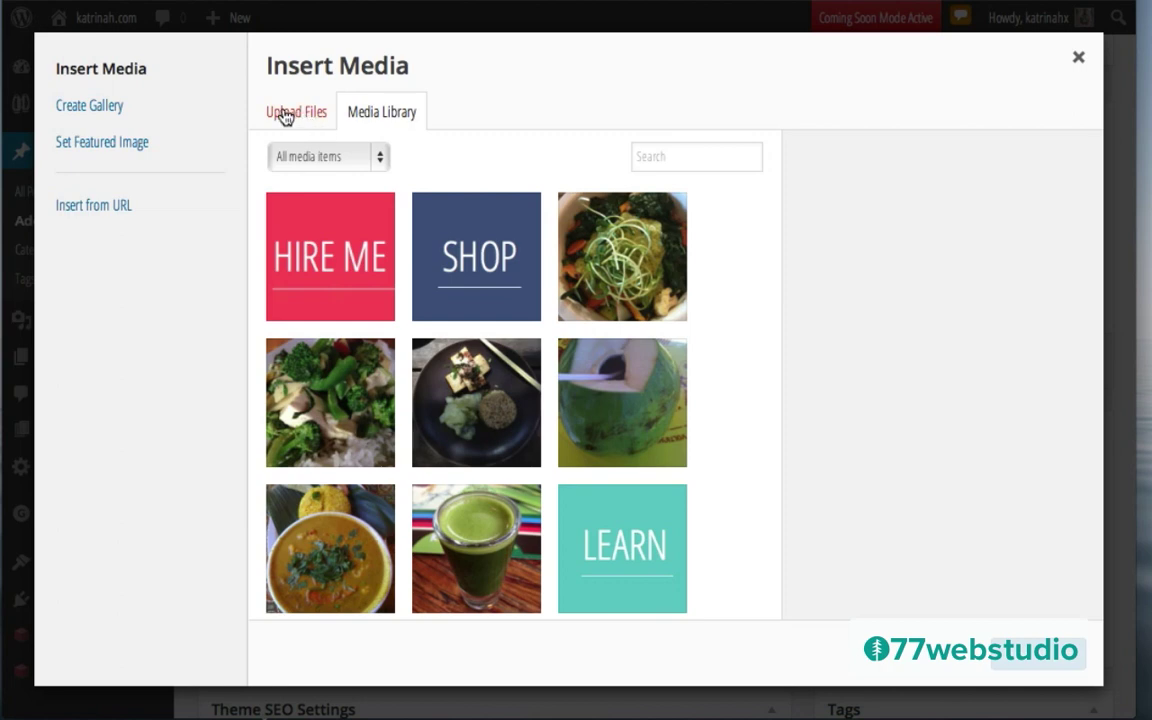
Step: Upload facebook, twitter, you_tube and google+ JPGs from IC_Circle_Social_Icon_Set/JPG/colour
{"action": "left_click", "coordinate": [284, 114]}
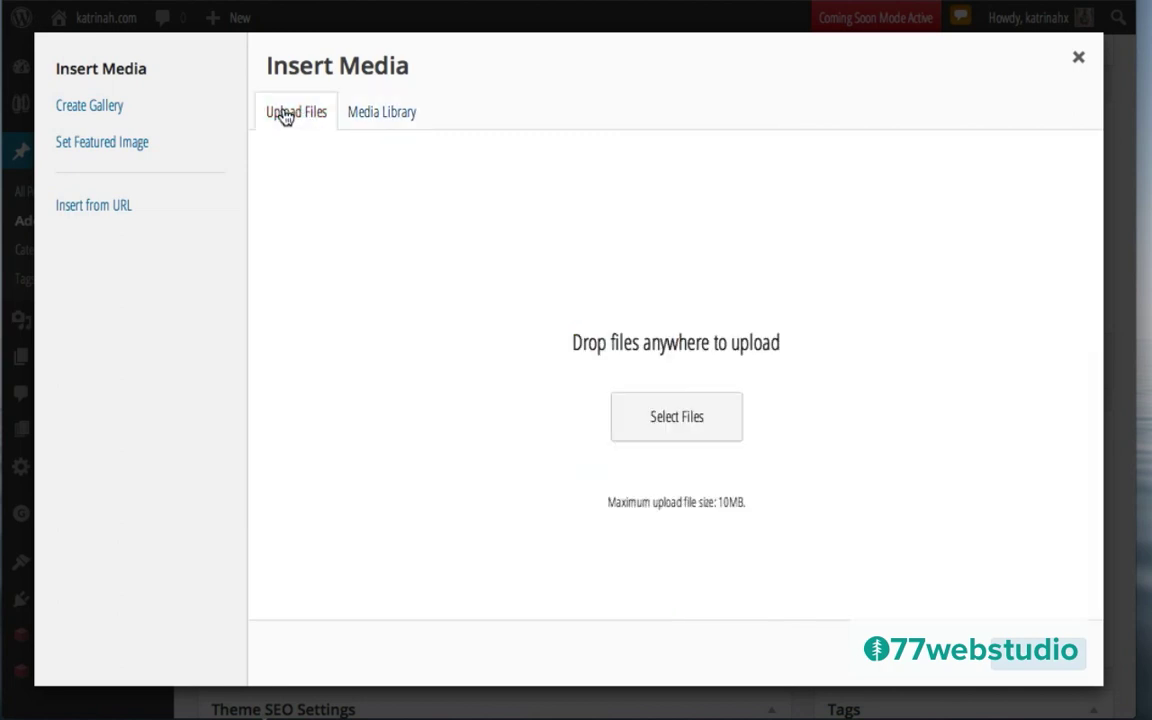
{"action": "left_click", "coordinate": [677, 420]}
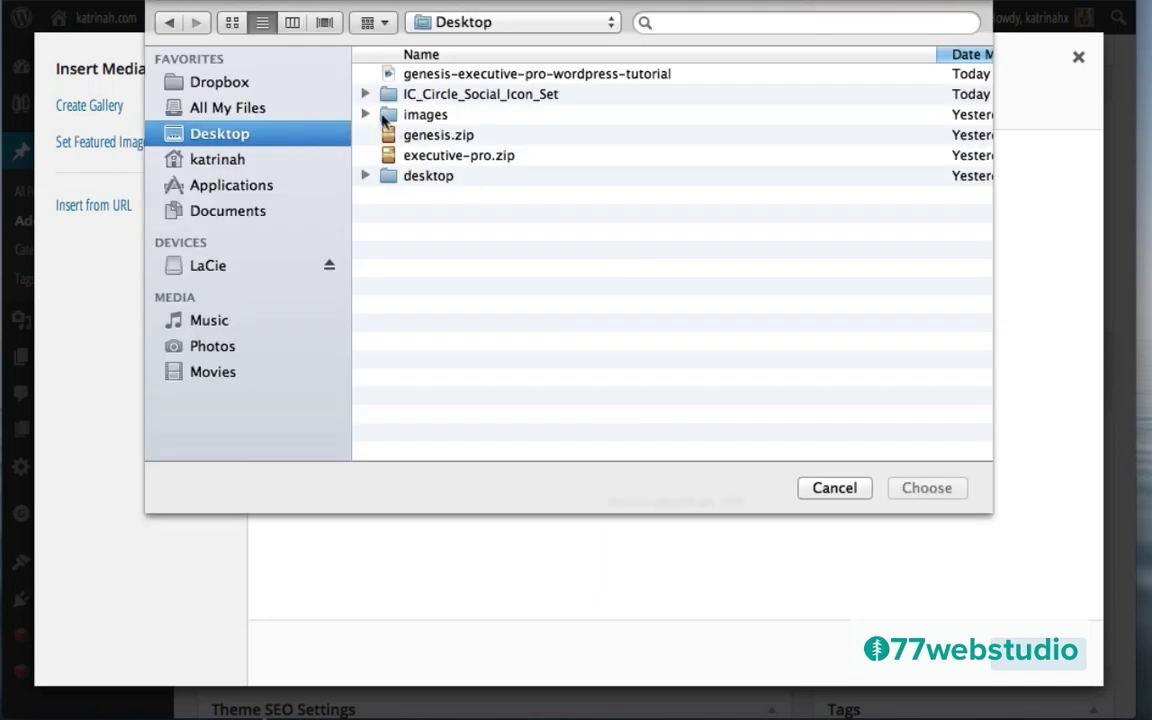
{"action": "double_click", "coordinate": [459, 95]}
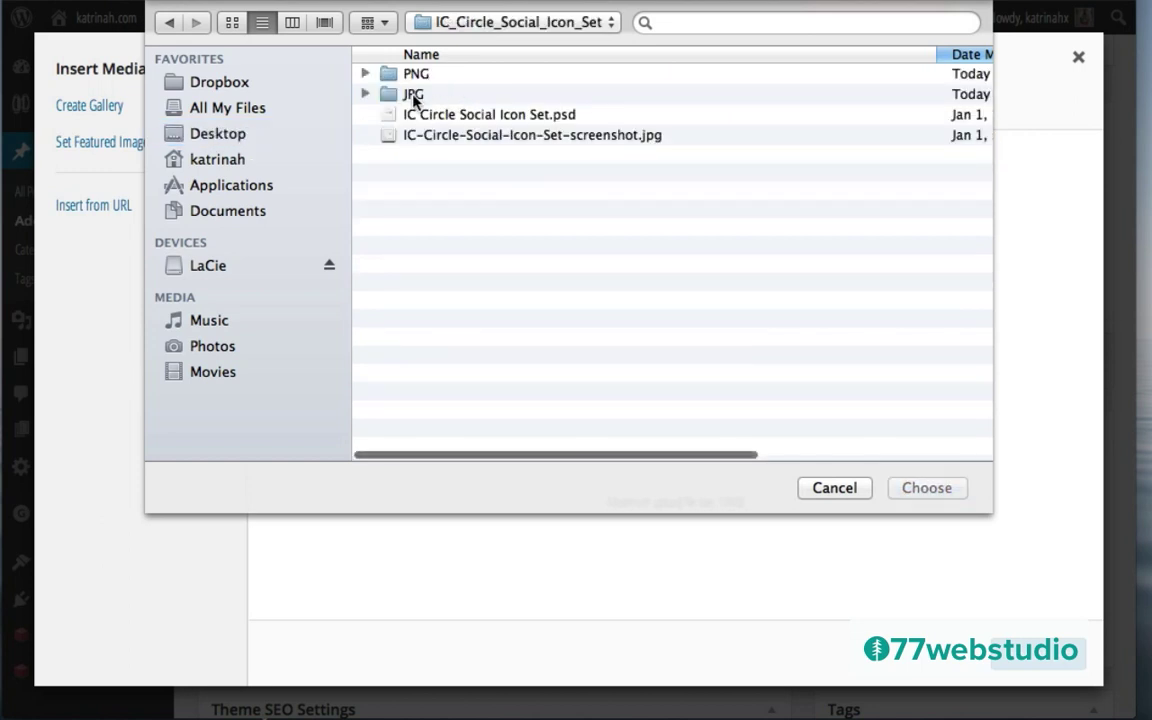
{"action": "double_click", "coordinate": [413, 95]}
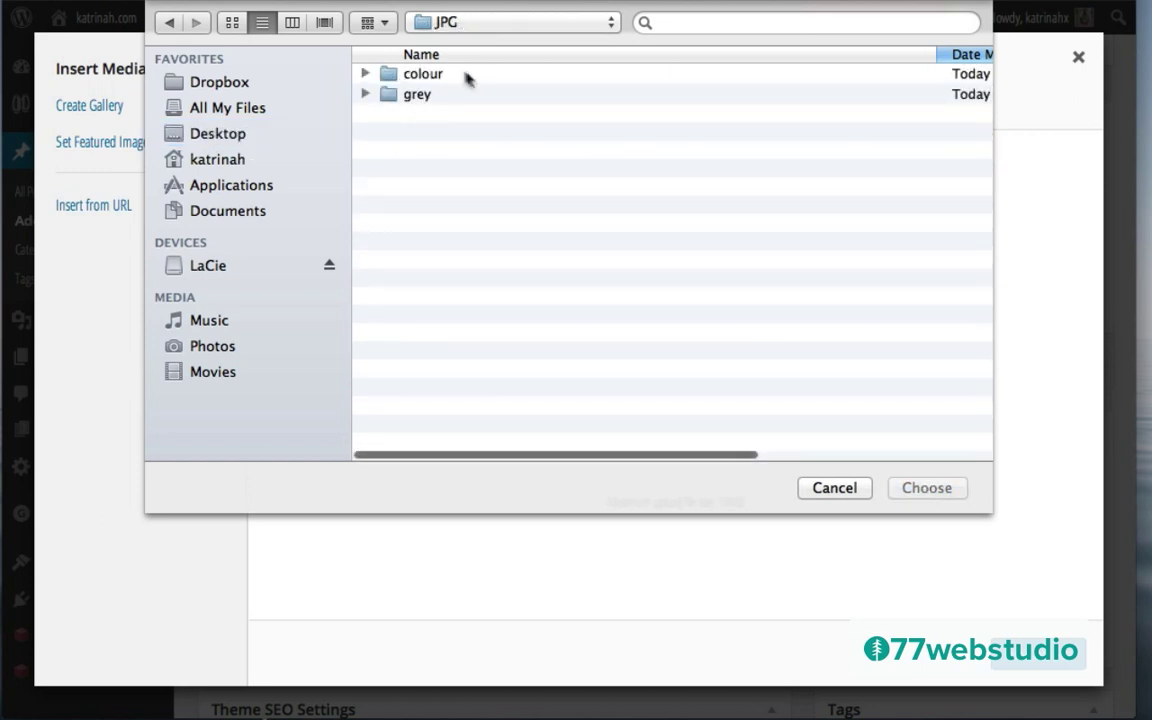
{"action": "double_click", "coordinate": [422, 76]}
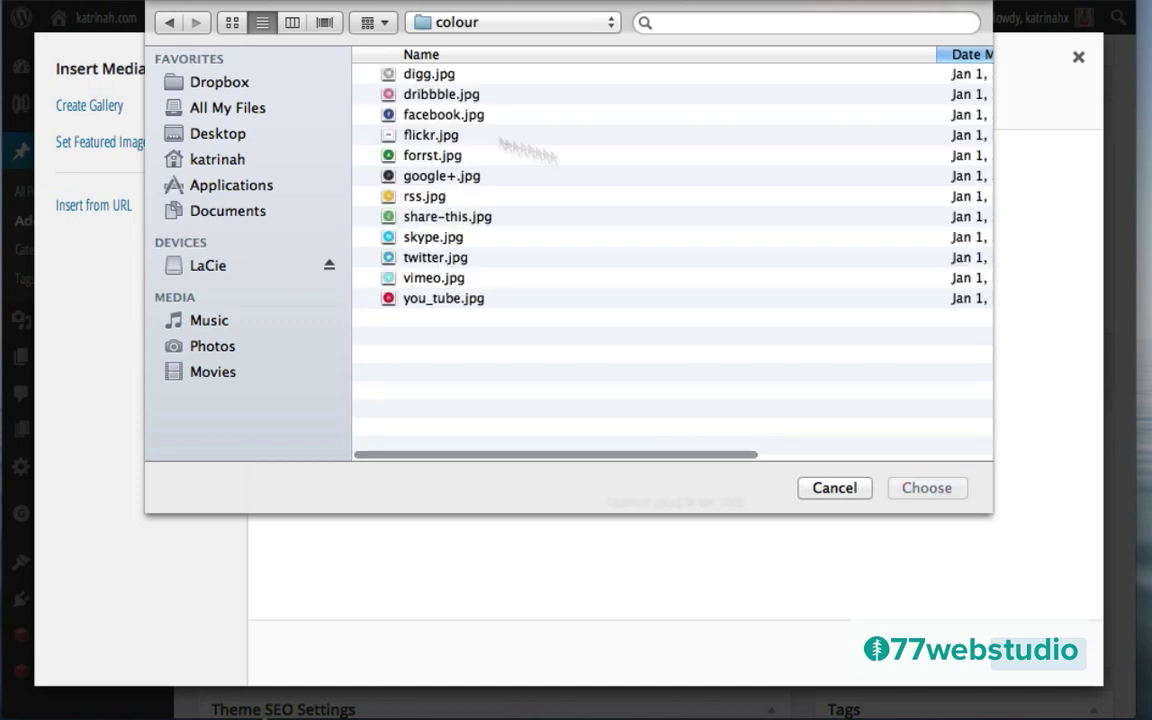
{"action": "left_click", "coordinate": [425, 122]}
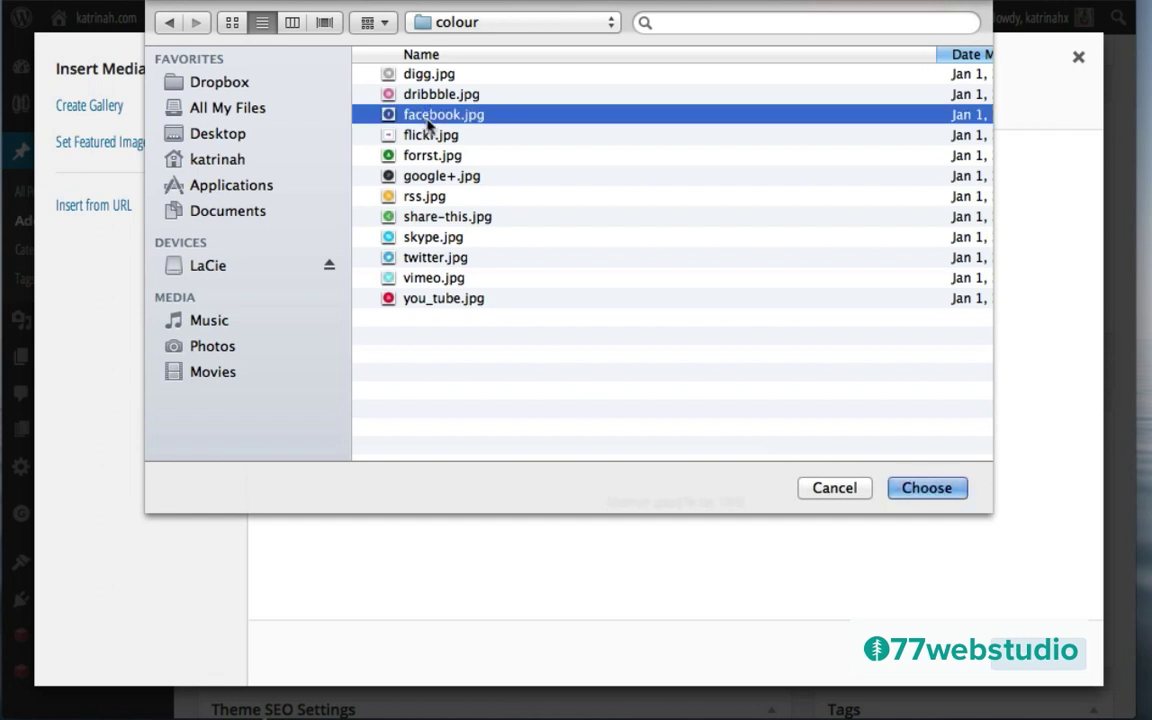
{"action": "left_click", "coordinate": [425, 259], "text": "super"}
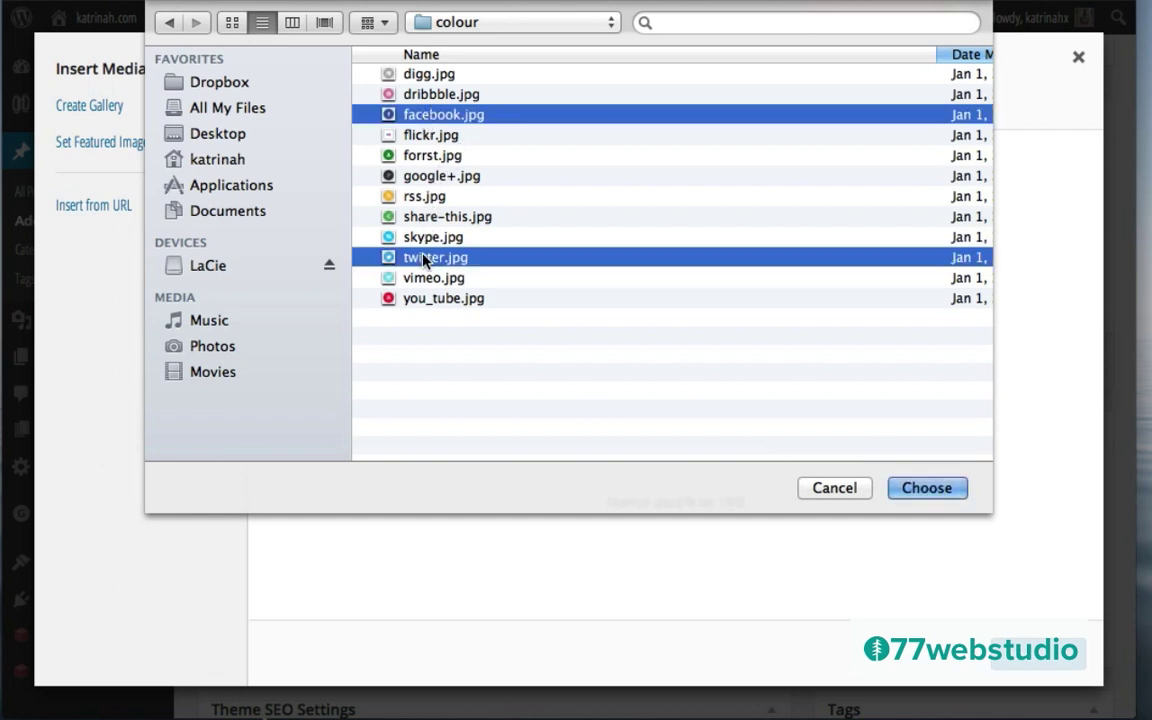
{"action": "left_click", "coordinate": [428, 300], "text": "super"}
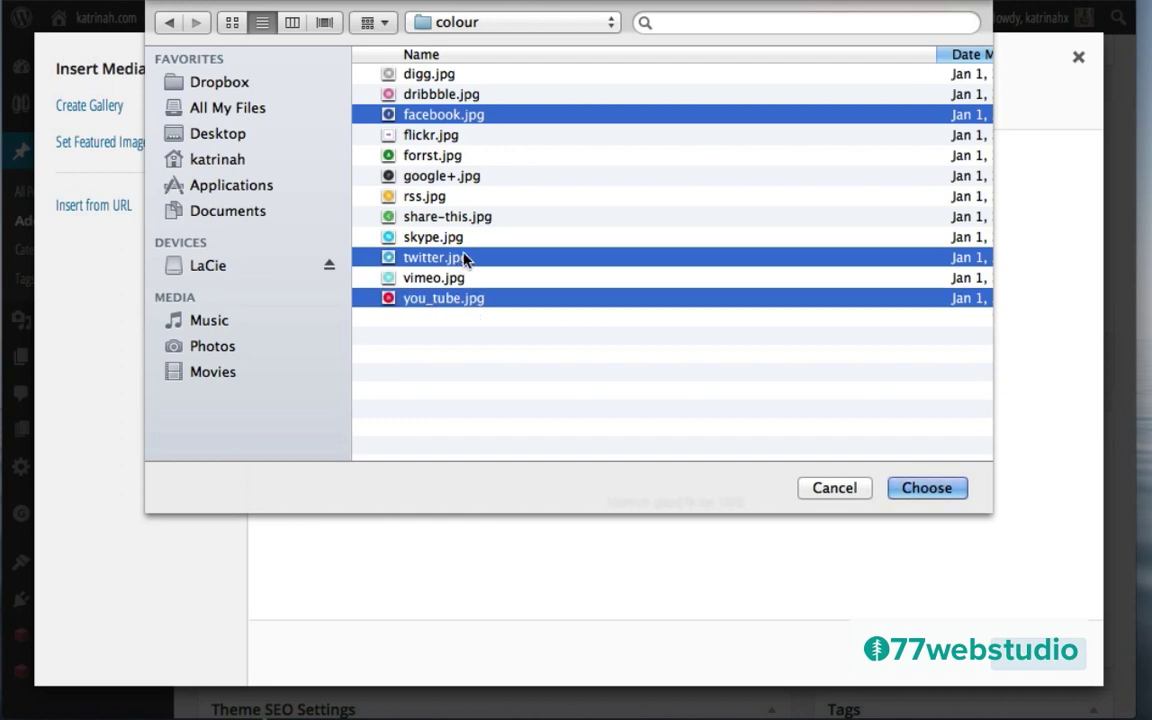
{"action": "left_click", "coordinate": [411, 176], "text": "super"}
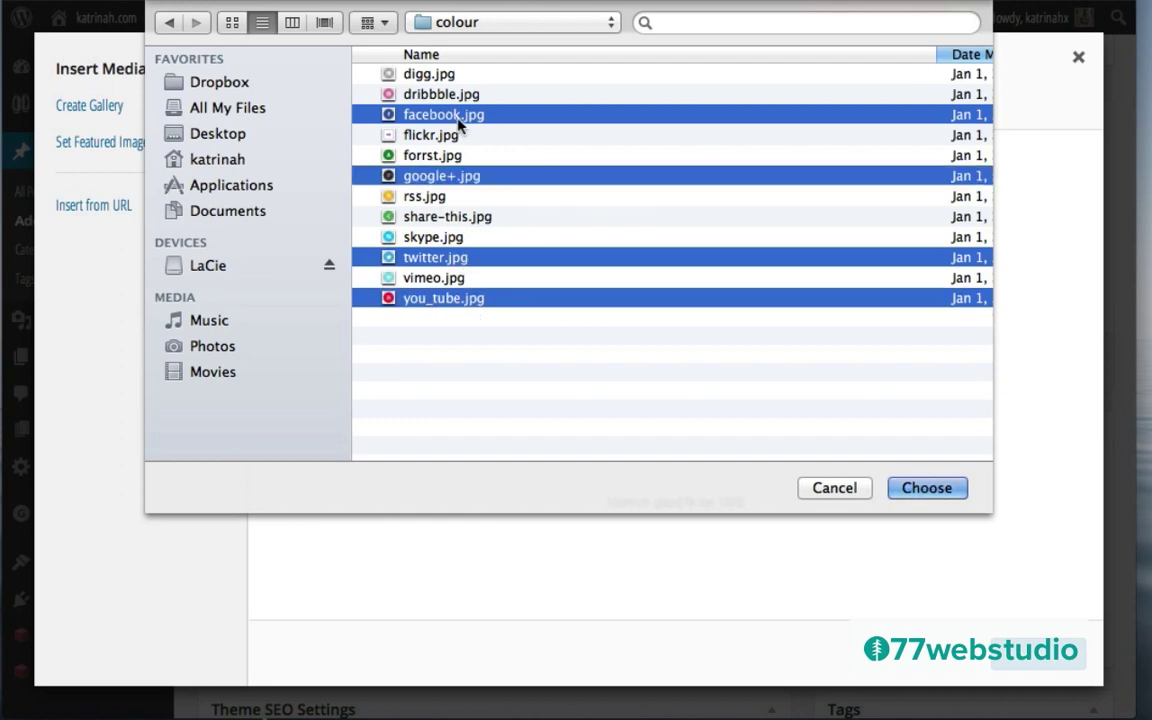
{"action": "left_click", "coordinate": [927, 489]}
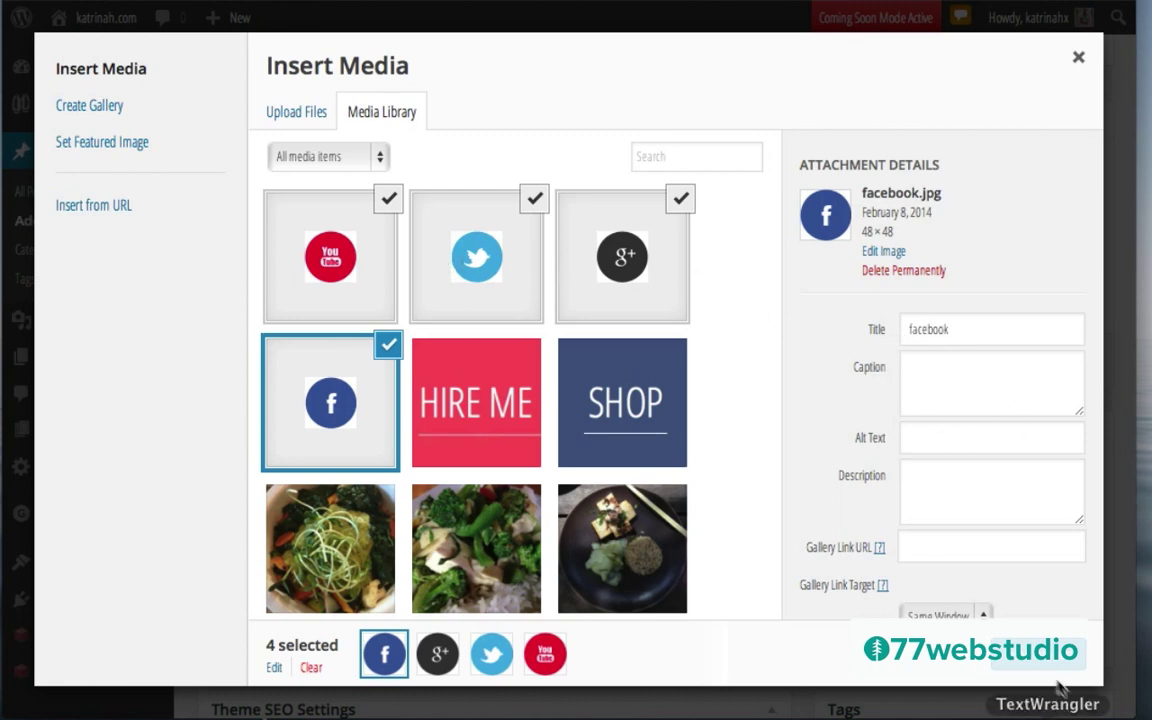
Step: Insert the four icons into the post and left-align them into one row
{"action": "left_click", "coordinate": [1030, 660]}
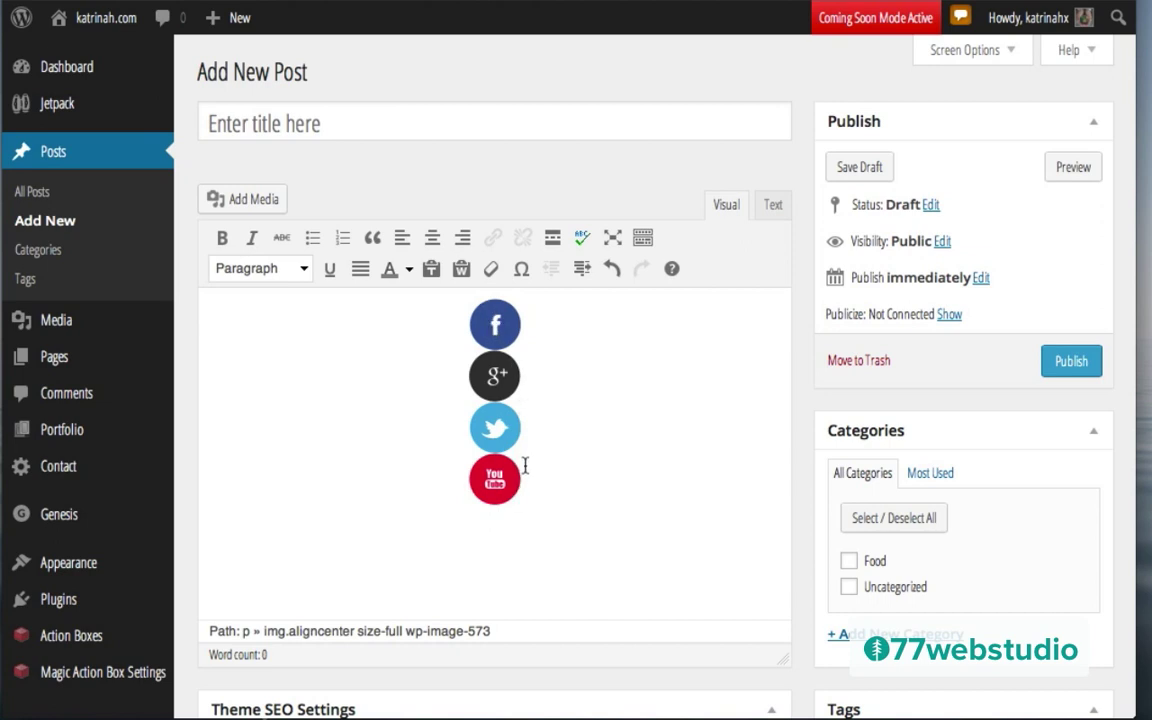
{"action": "left_click_drag", "start_coordinate": [524, 483], "coordinate": [432, 329]}
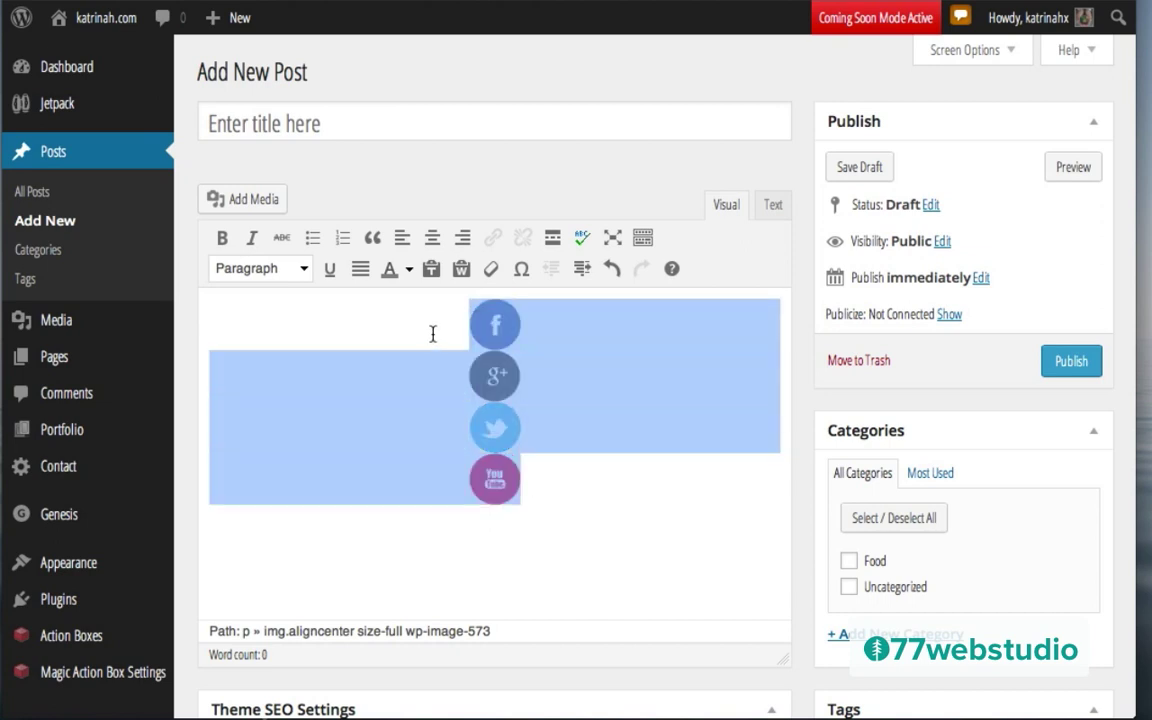
{"action": "left_click", "coordinate": [401, 238]}
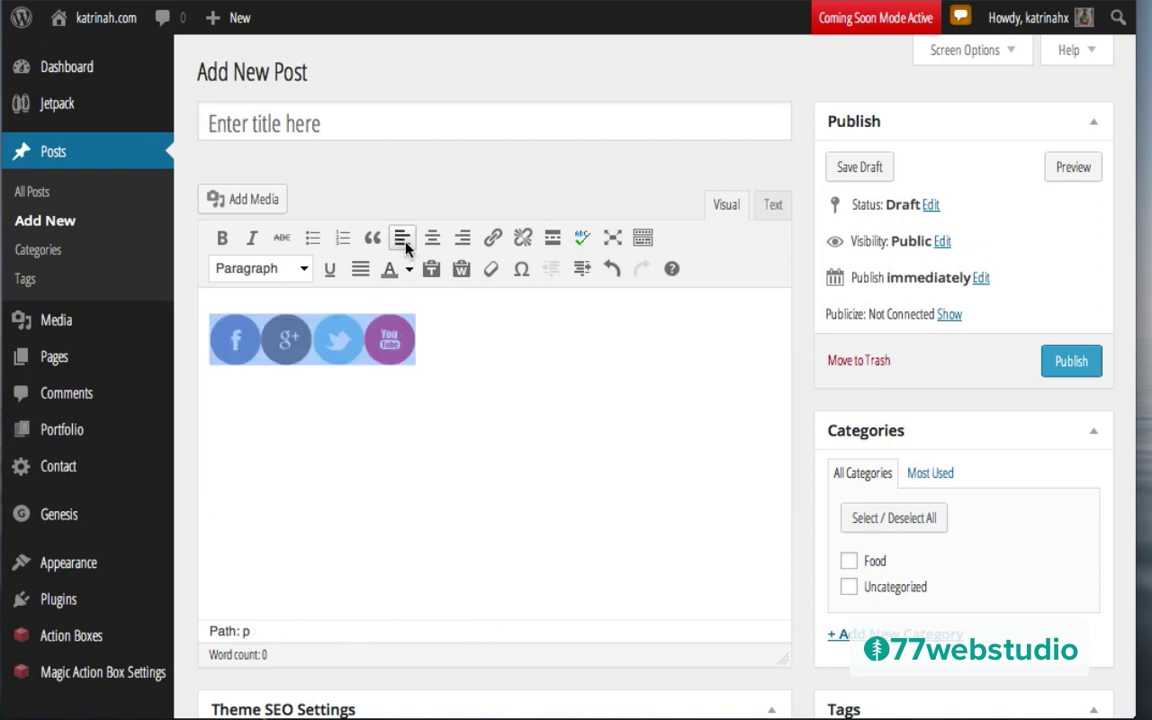
{"action": "left_click", "coordinate": [316, 463]}
{"action": "left_click", "coordinate": [229, 342]}
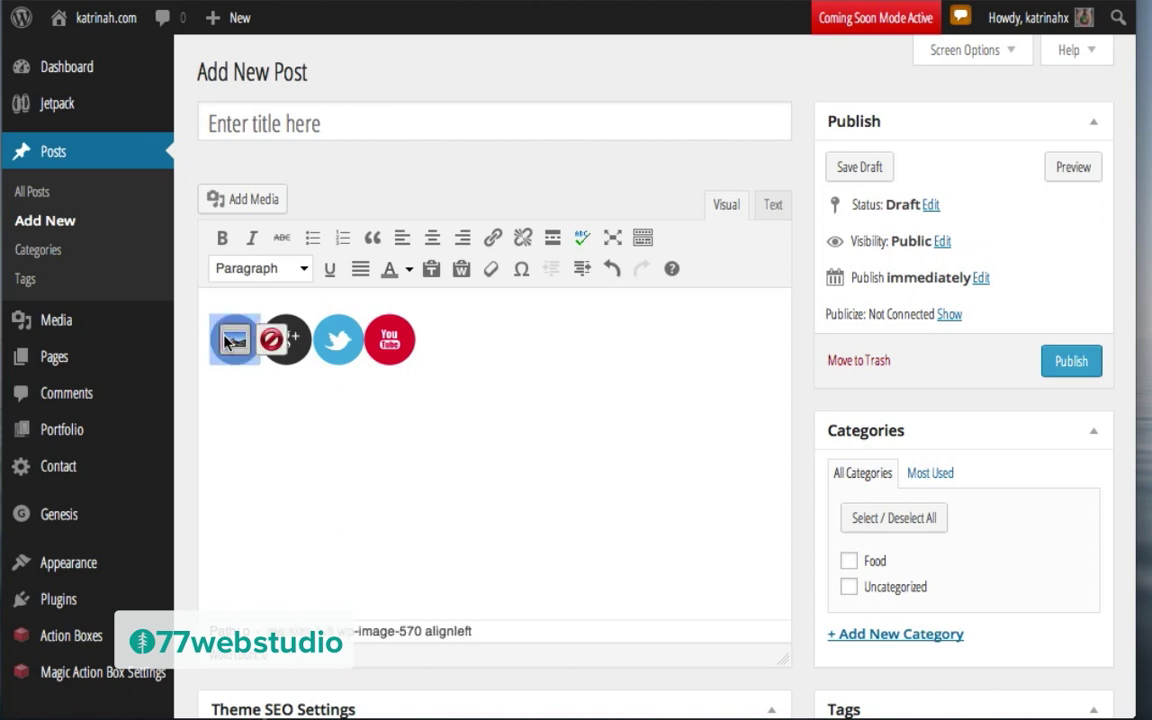
Step: In the HTML view, add blank lines before the google+, twitter and you_tube image tags
{"action": "left_click", "coordinate": [773, 207]}
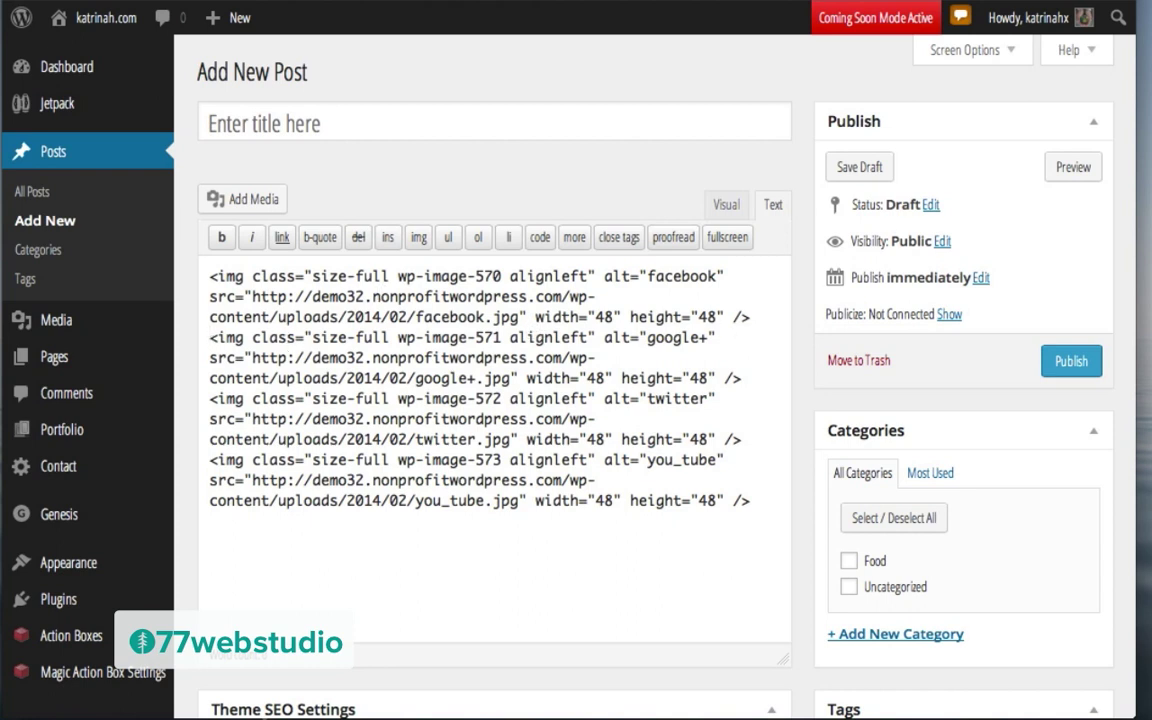
{"action": "left_click", "coordinate": [210, 337]}
{"action": "key", "text": "Return"}
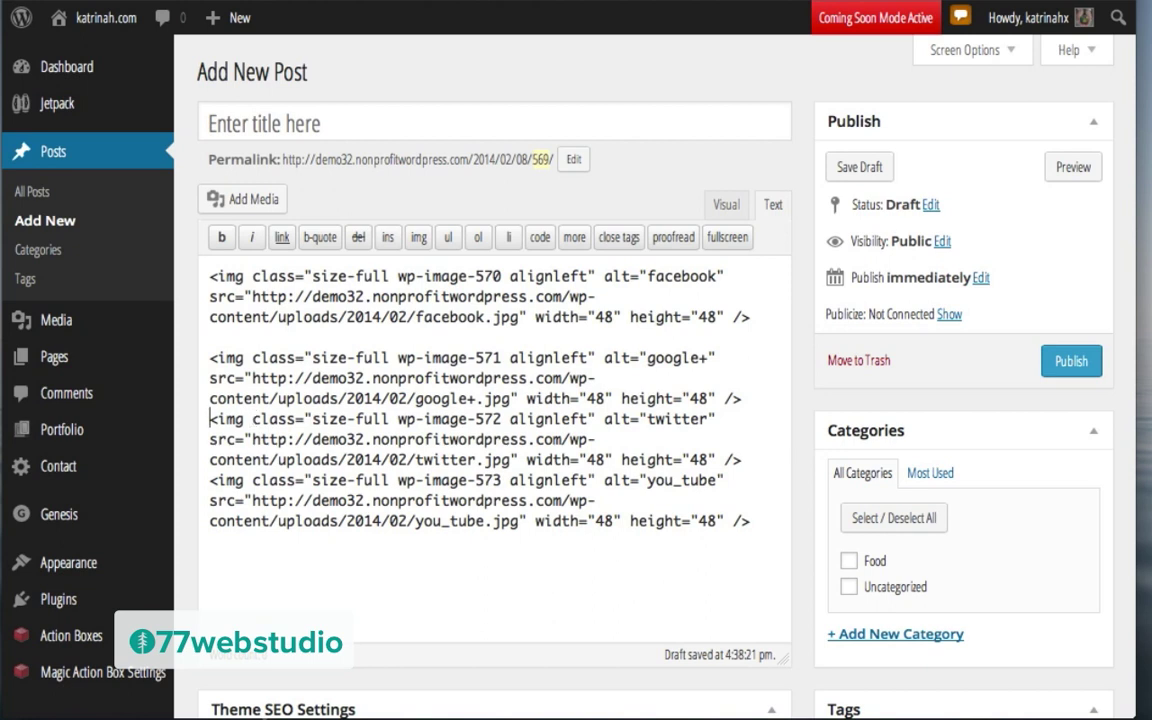
{"action": "key", "text": "Return"}
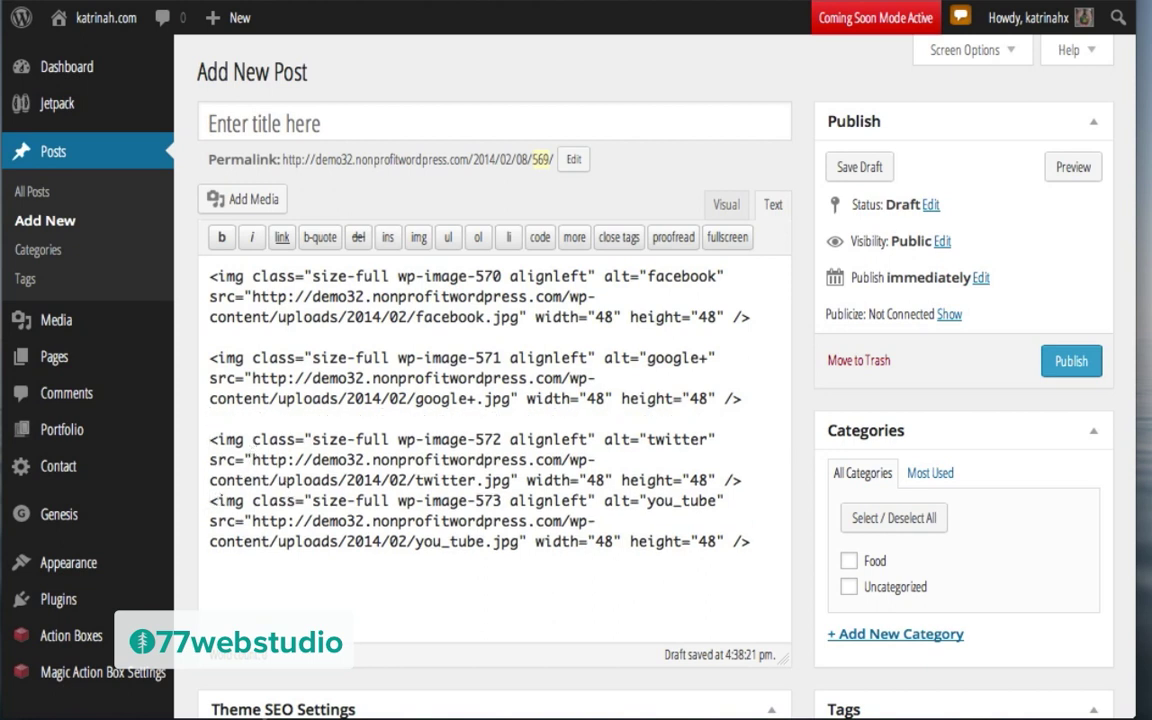
{"action": "left_click", "coordinate": [209, 501]}
{"action": "key", "text": "Return"}
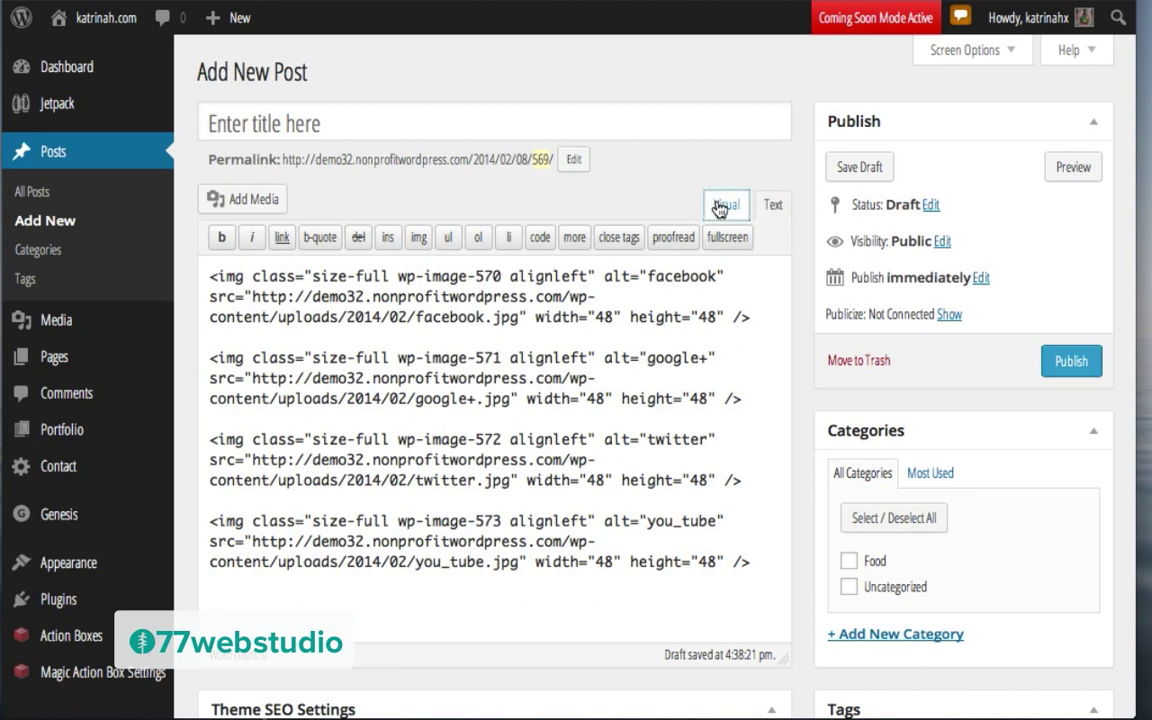
{"action": "left_click", "coordinate": [722, 205]}
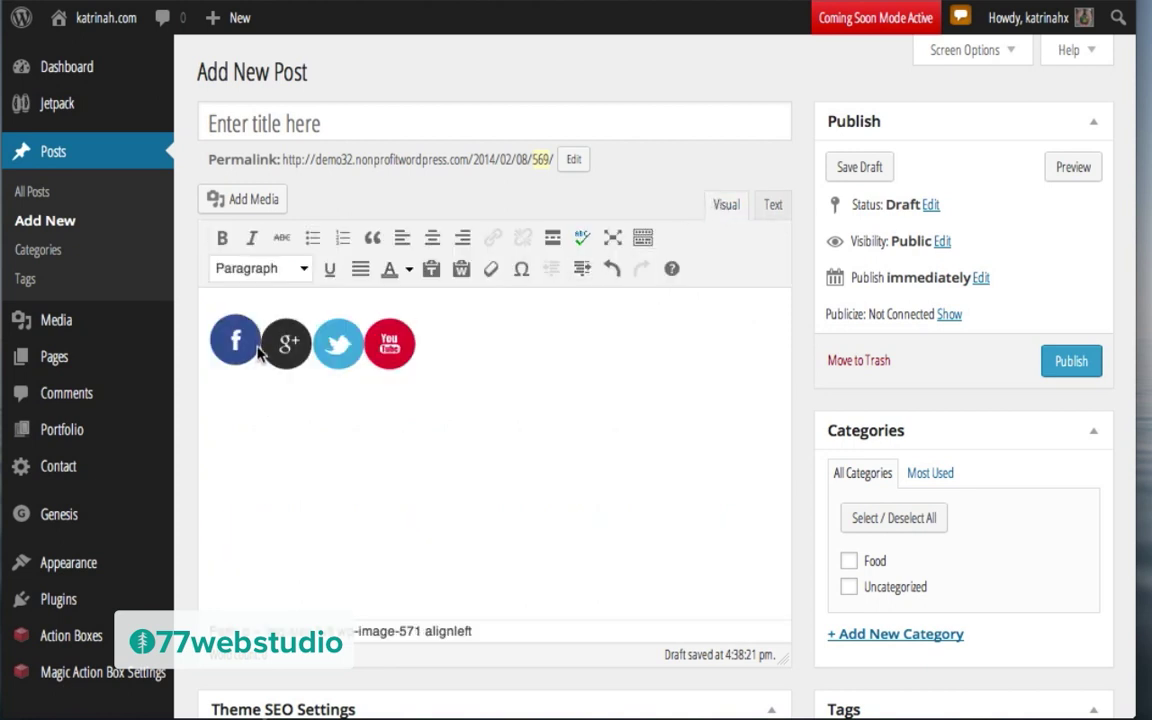
Step: Link the Facebook icon to its profile address, opening in a new tab
{"action": "left_click_drag", "start_coordinate": [205, 340], "coordinate": [255, 343]}
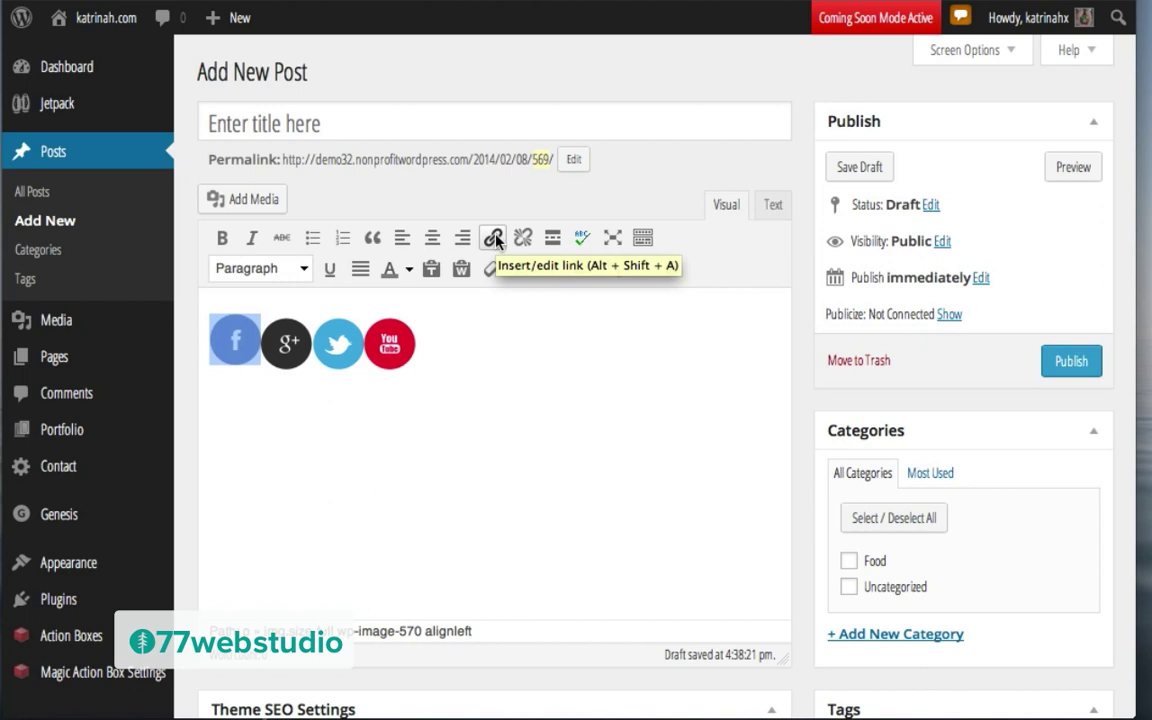
{"action": "left_click", "coordinate": [495, 240]}
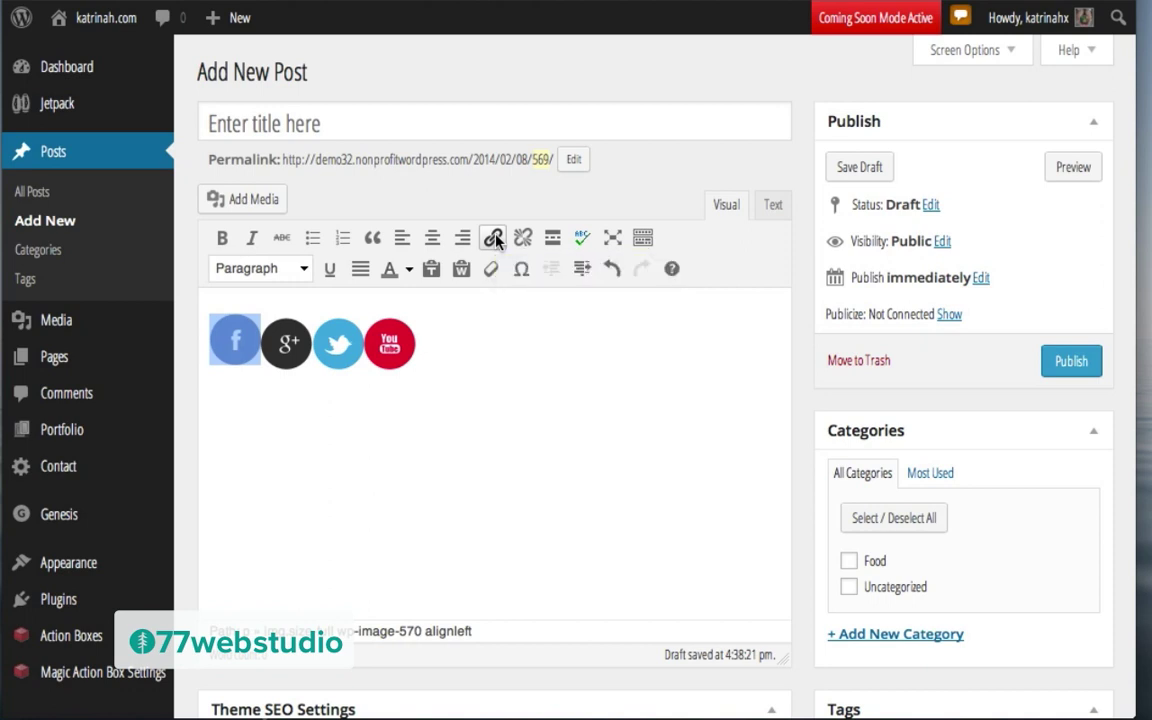
{"action": "left_click", "coordinate": [445, 314]}
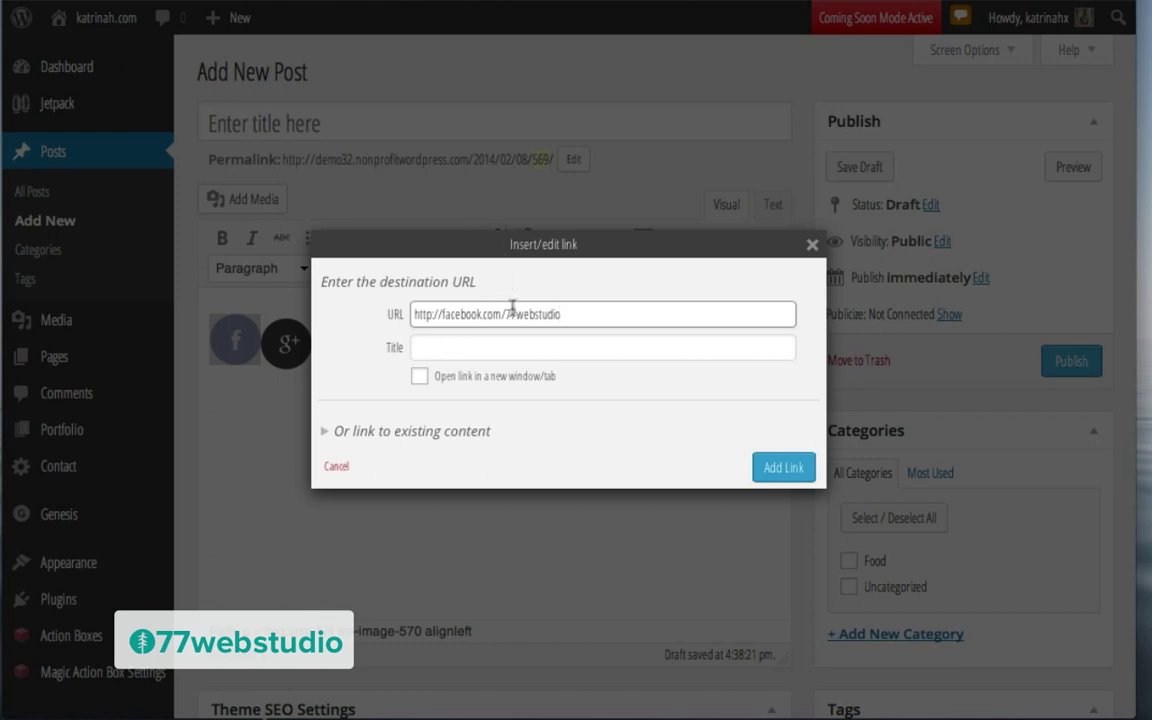
{"action": "left_click", "coordinate": [420, 377]}
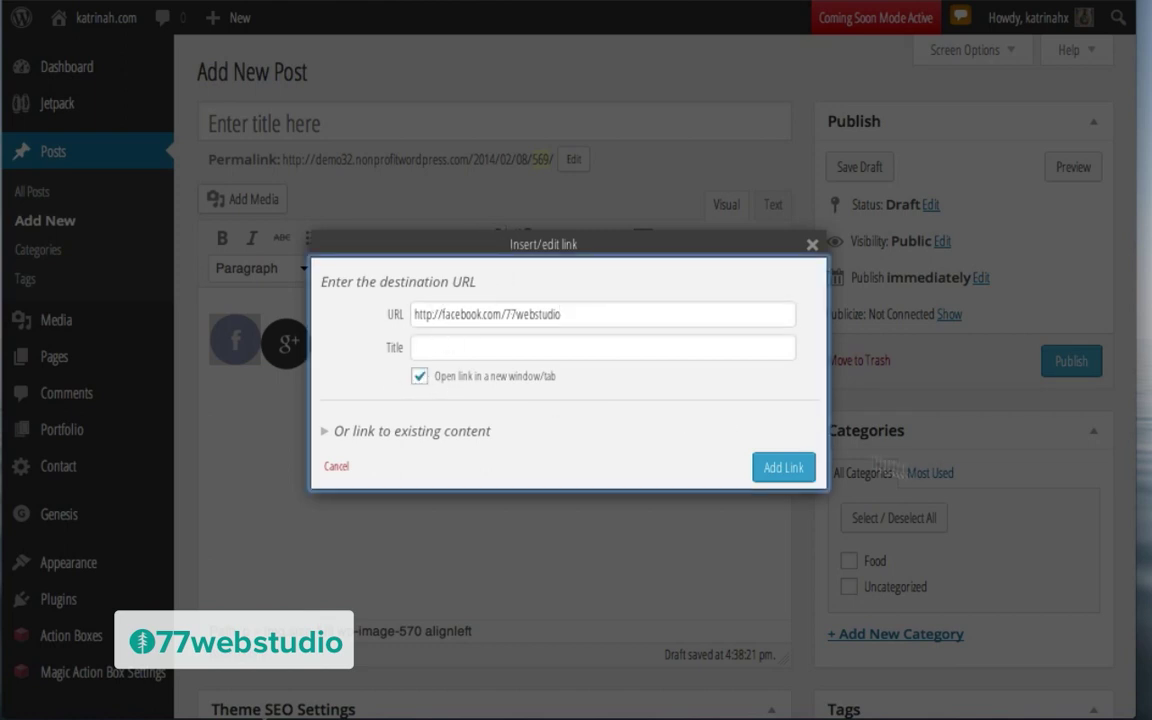
{"action": "left_click", "coordinate": [787, 476]}
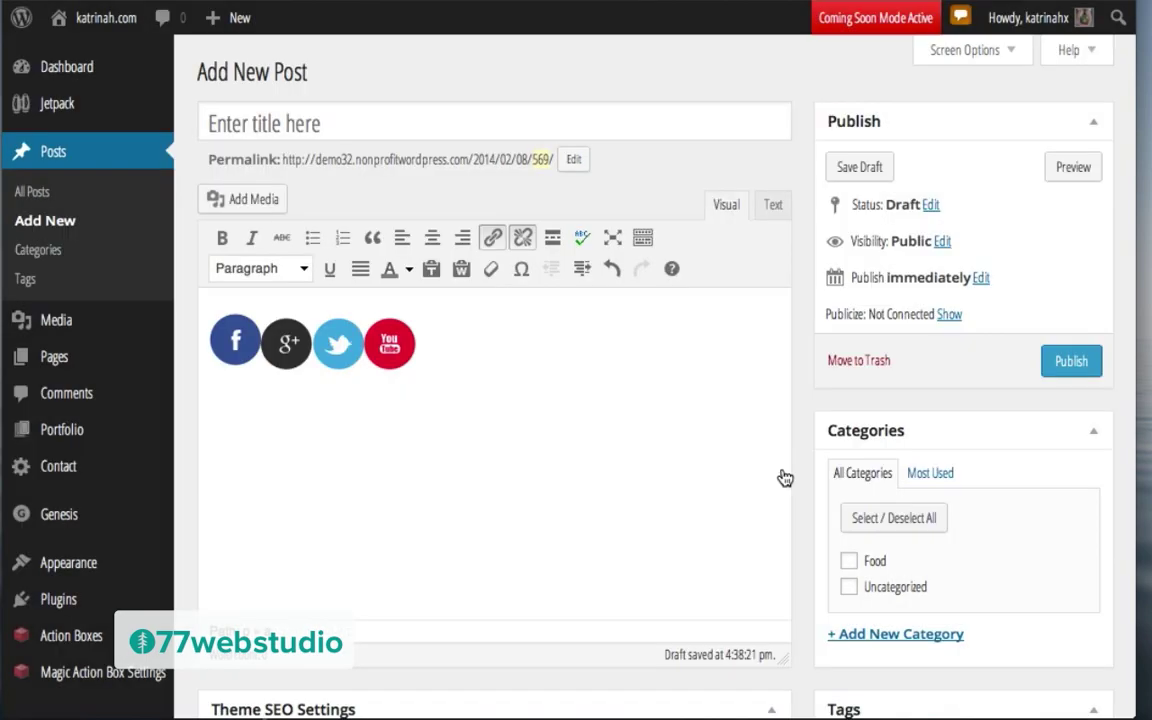
Step: Replace the Google+ icon's pre-filled Facebook address and select all the post's icon HTML
{"action": "left_click", "coordinate": [286, 345]}
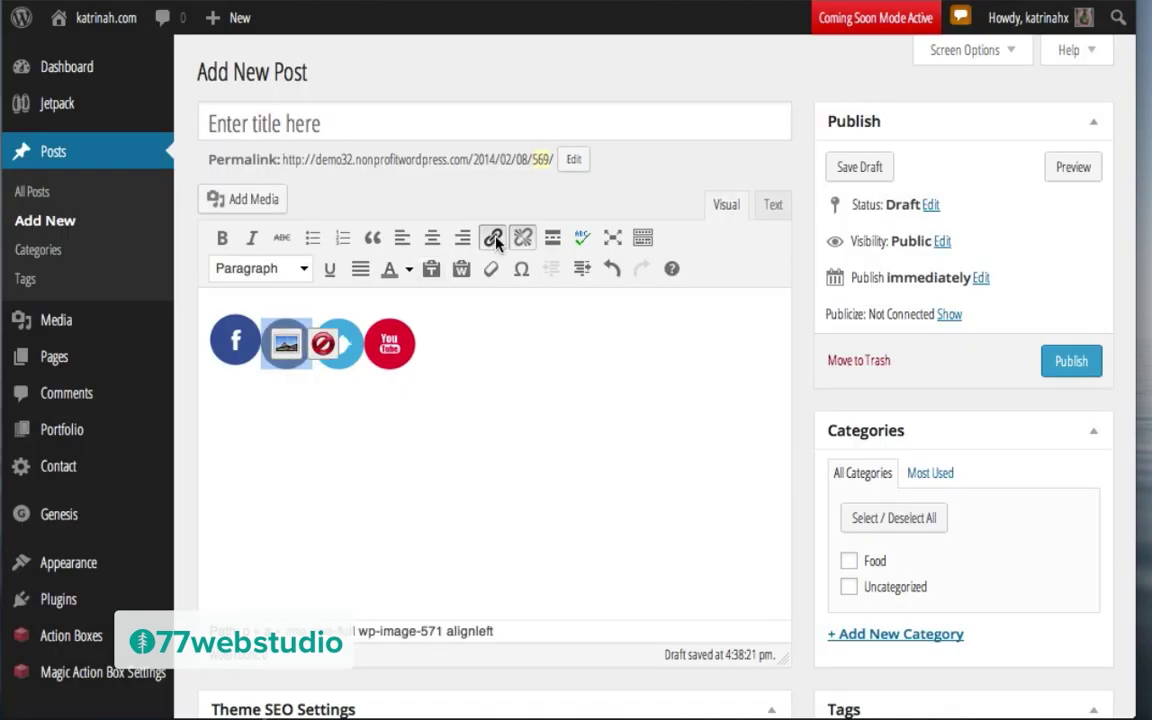
{"action": "left_click", "coordinate": [494, 239]}
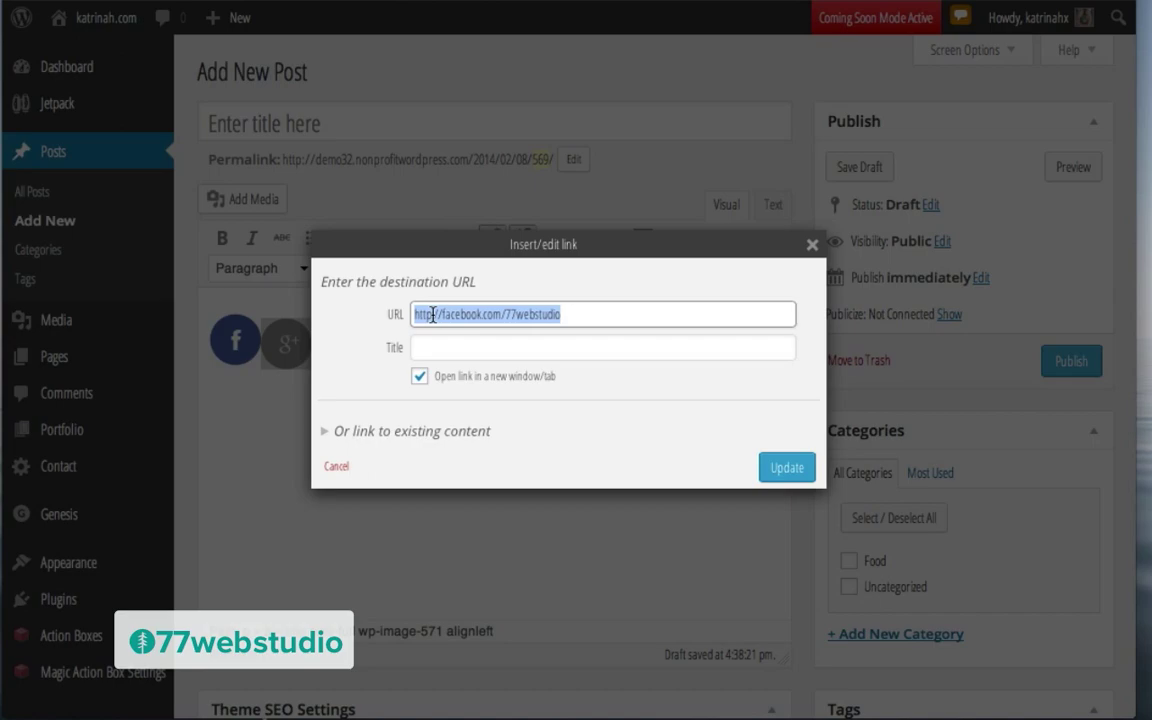
{"action": "key", "text": "BackSpace"}
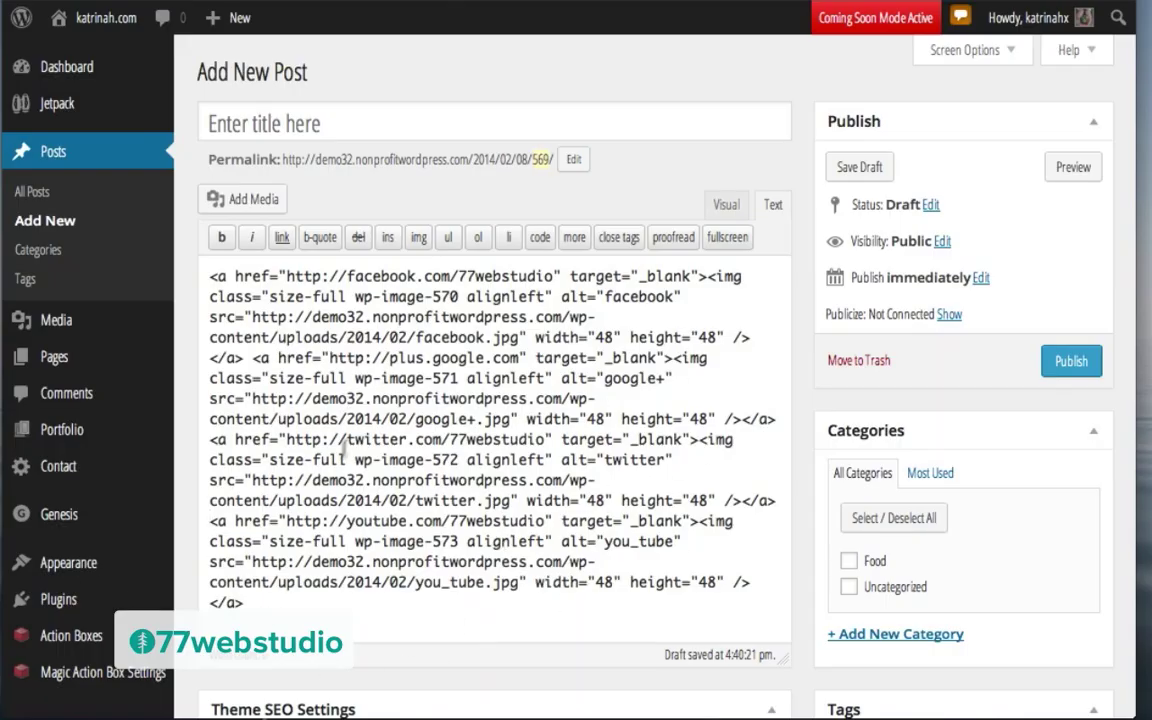
{"action": "key", "text": "ctrl+a"}
{"action": "key", "text": "ctrl+c"}
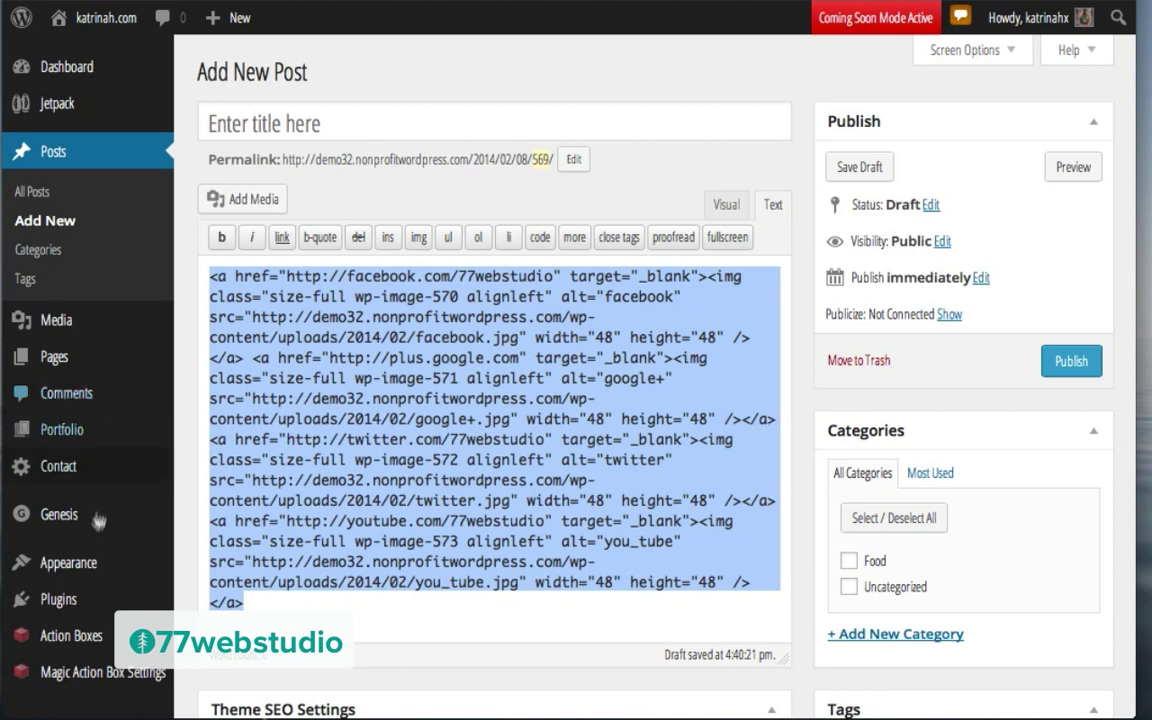
{"action": "mouse_move", "coordinate": [101, 567]}
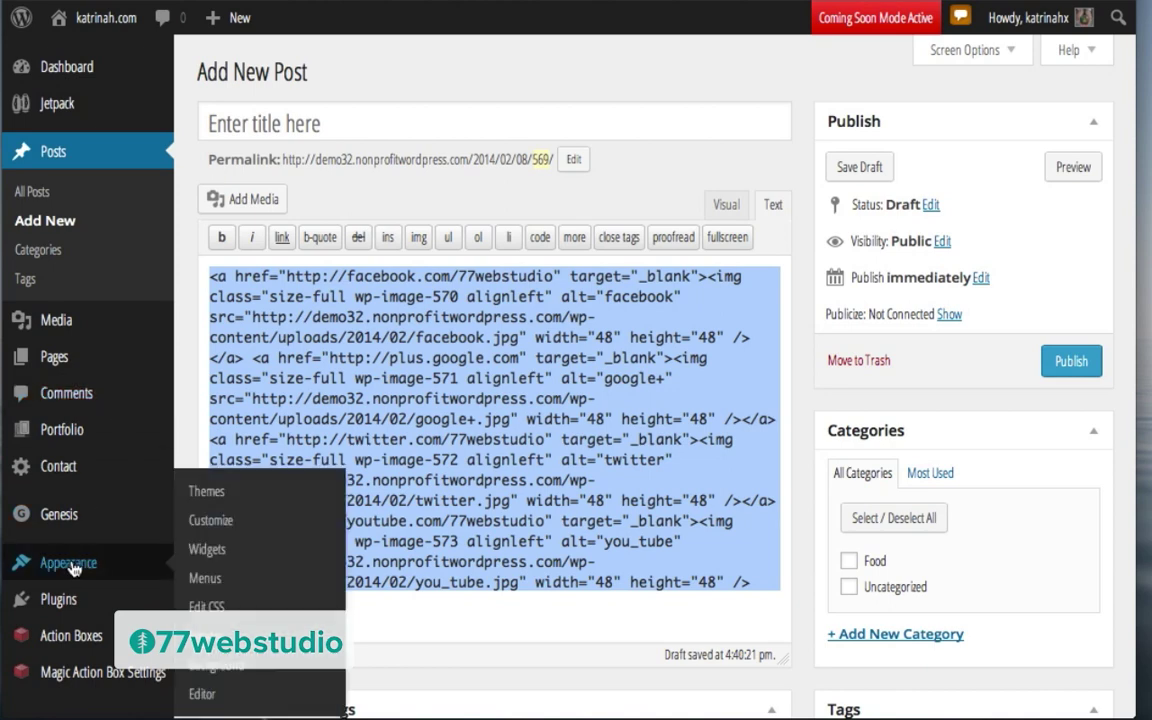
Step: Paste the linked social-icon HTML into the Footer 1 Text widget, save, and open the live site
{"action": "left_click", "coordinate": [210, 552]}
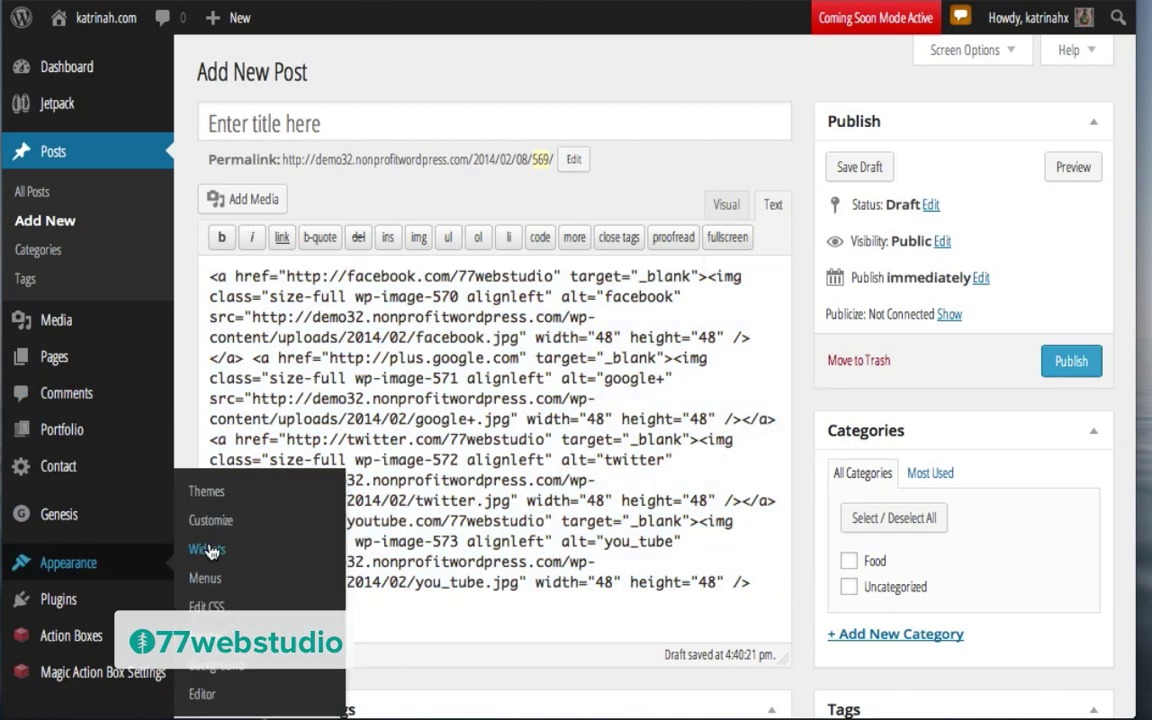
{"action": "scroll", "coordinate": [941, 496], "scroll_direction": "down", "scroll_amount": 5}
{"action": "scroll", "coordinate": [944, 494], "scroll_direction": "up", "scroll_amount": 3}
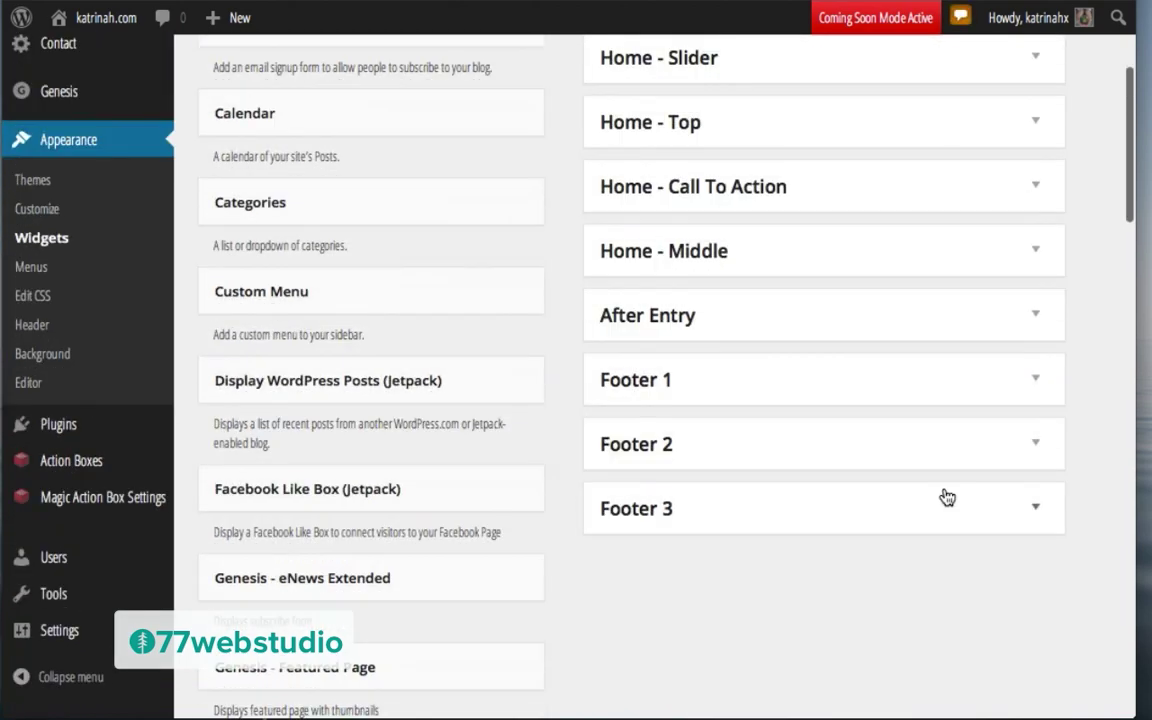
{"action": "left_click", "coordinate": [1036, 383]}
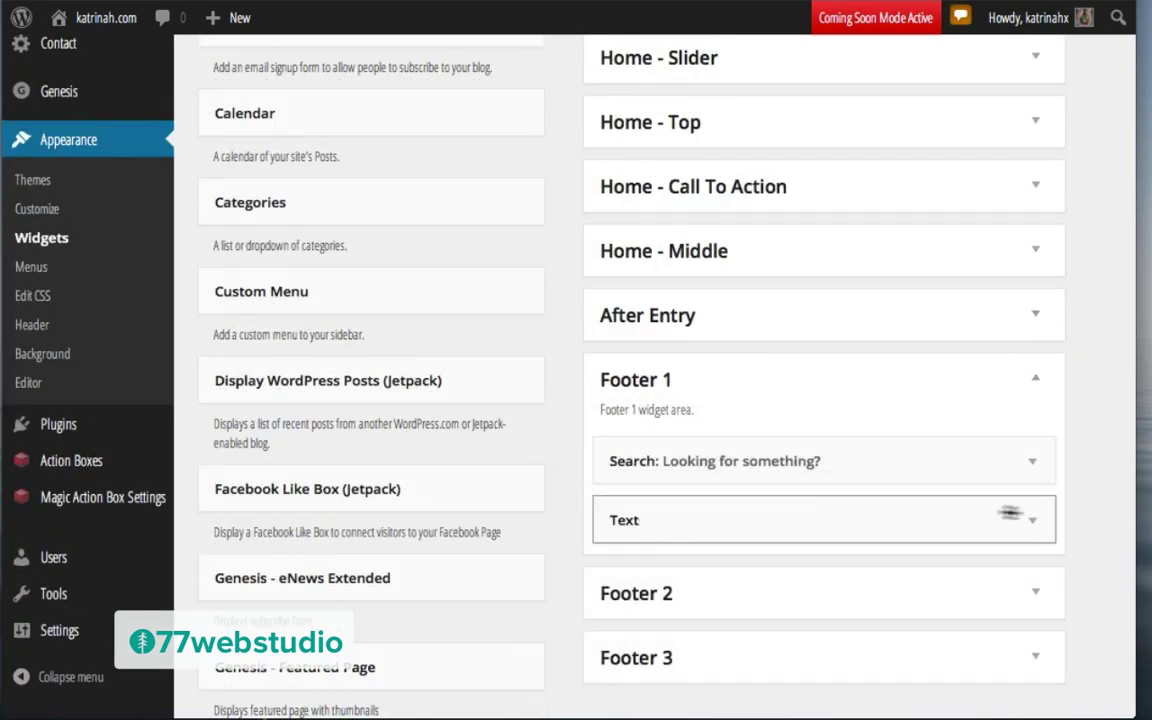
{"action": "left_click", "coordinate": [1036, 525]}
{"action": "scroll", "coordinate": [805, 609], "scroll_direction": "down", "scroll_amount": 3}
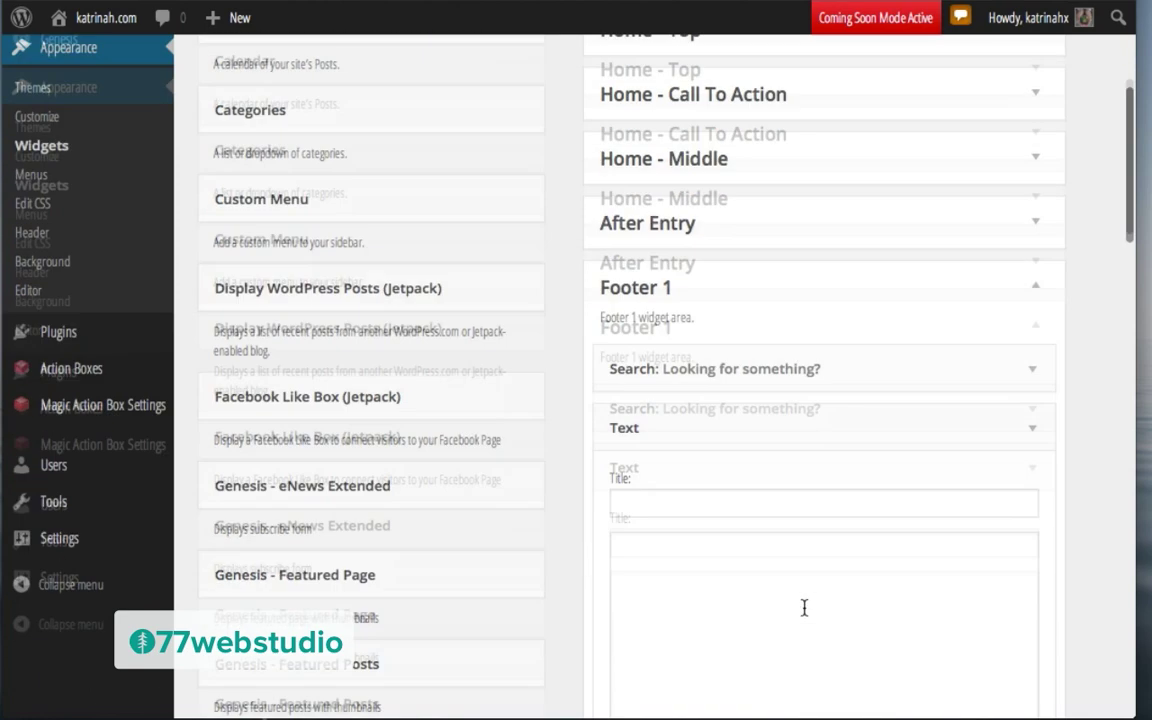
{"action": "left_click", "coordinate": [645, 445]}
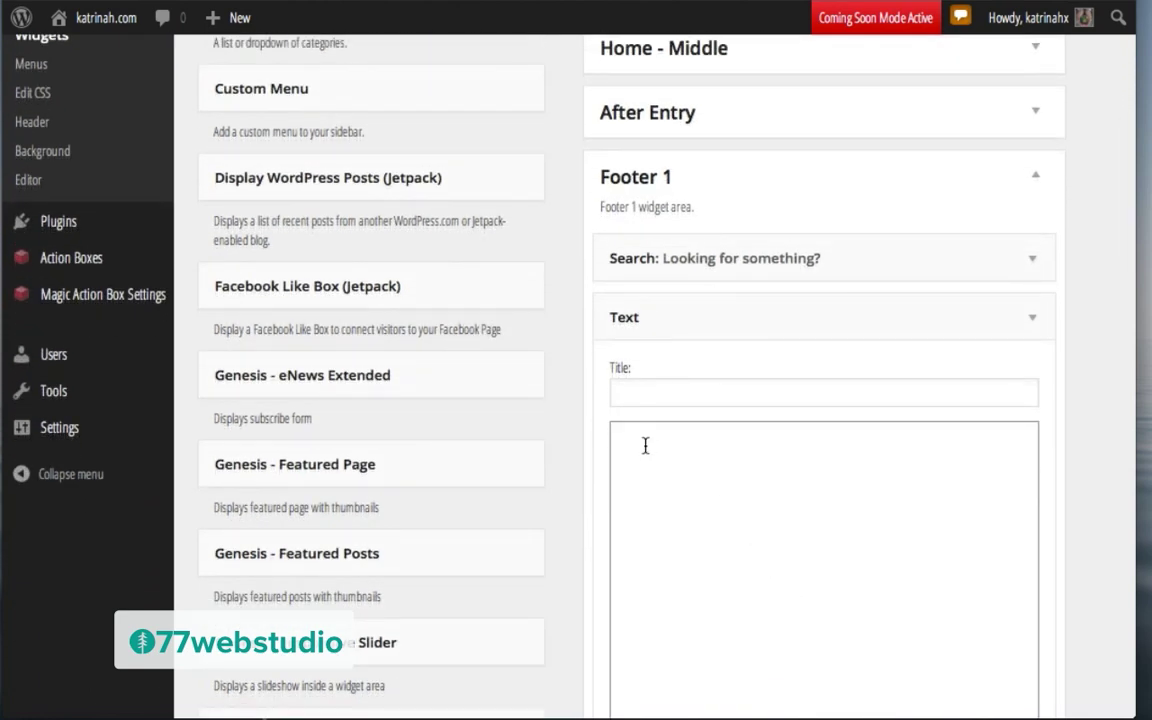
{"action": "key", "text": "ctrl+v"}
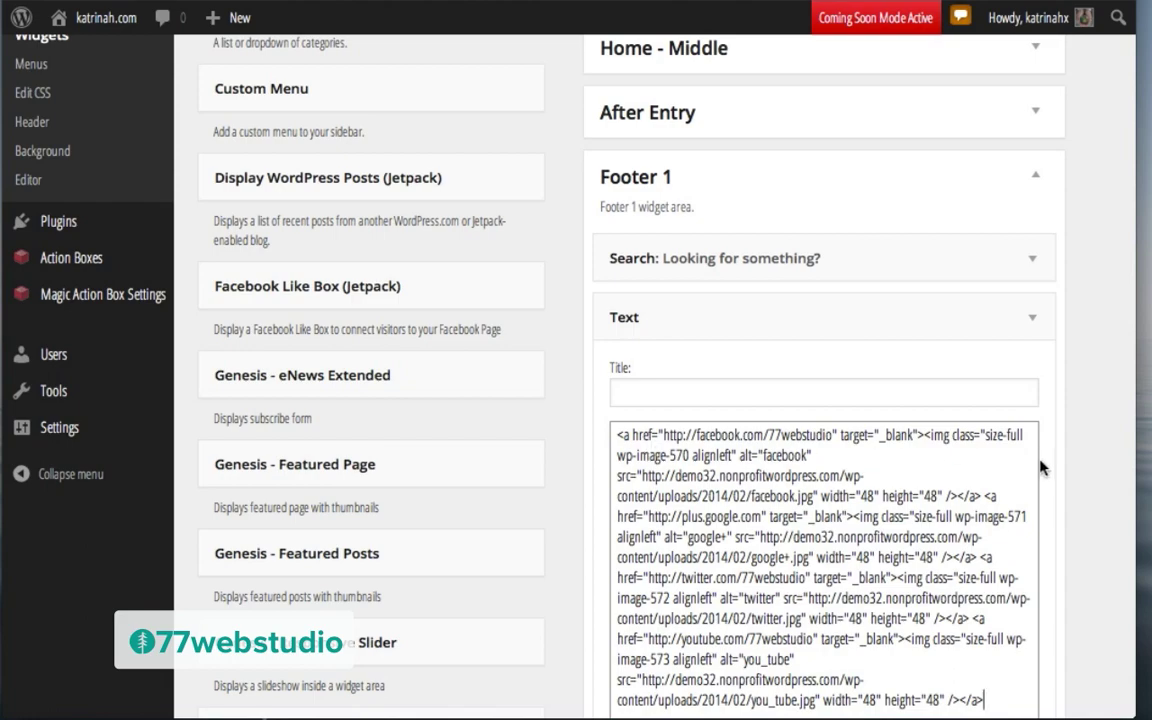
{"action": "scroll", "coordinate": [1061, 467], "scroll_direction": "down", "scroll_amount": 5}
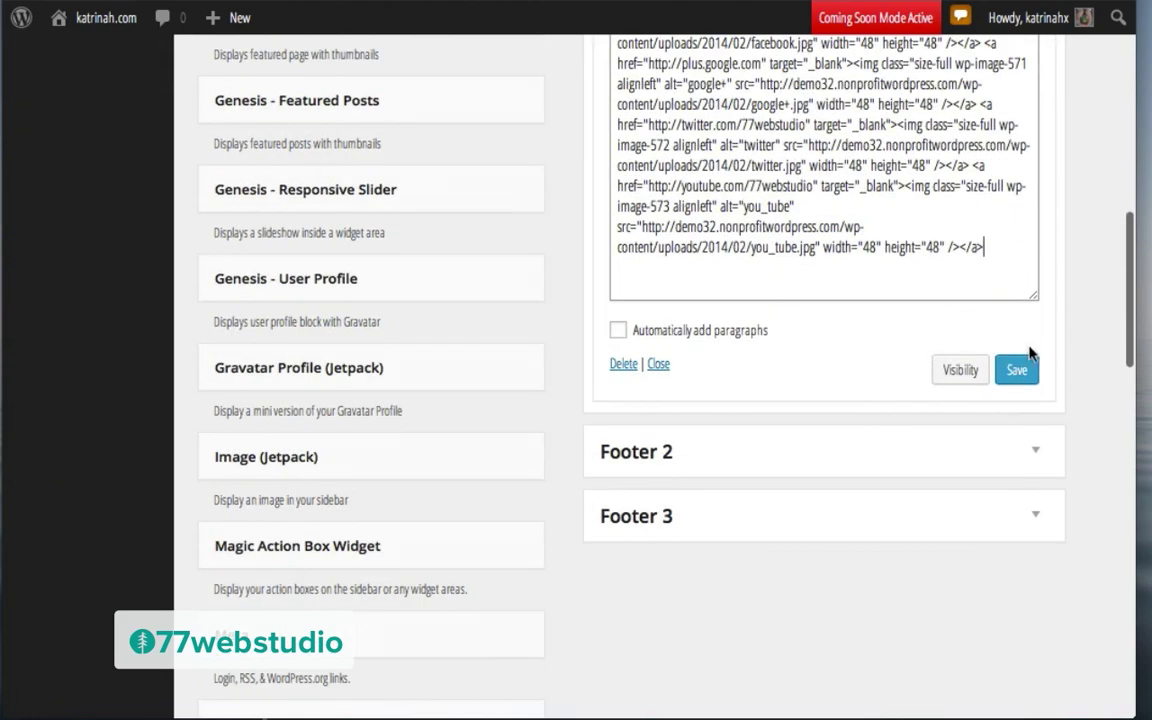
{"action": "left_click", "coordinate": [1020, 370]}
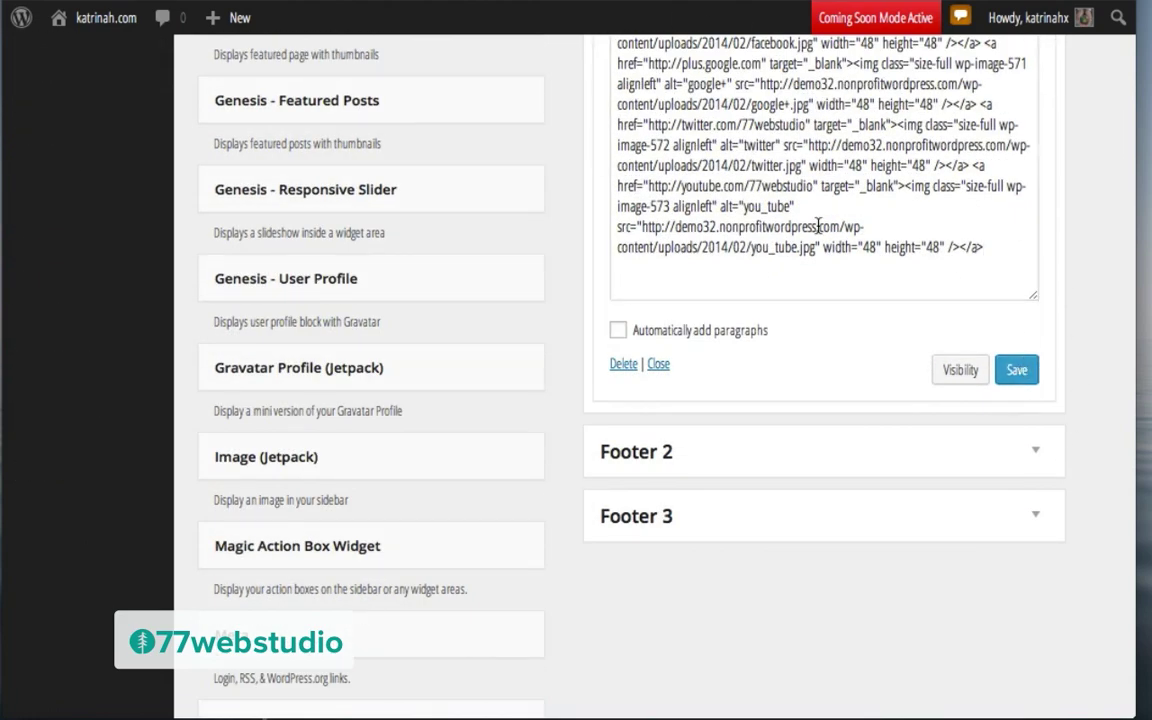
{"action": "mouse_move", "coordinate": [100, 30]}
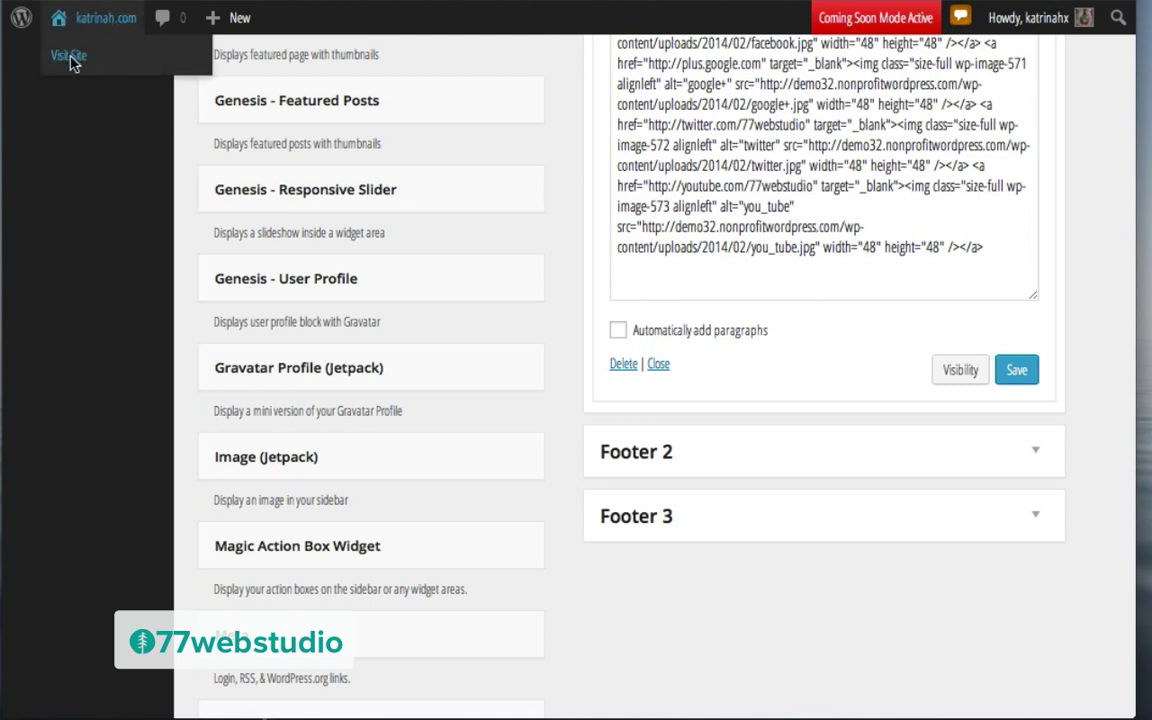
{"action": "left_click", "coordinate": [70, 57]}
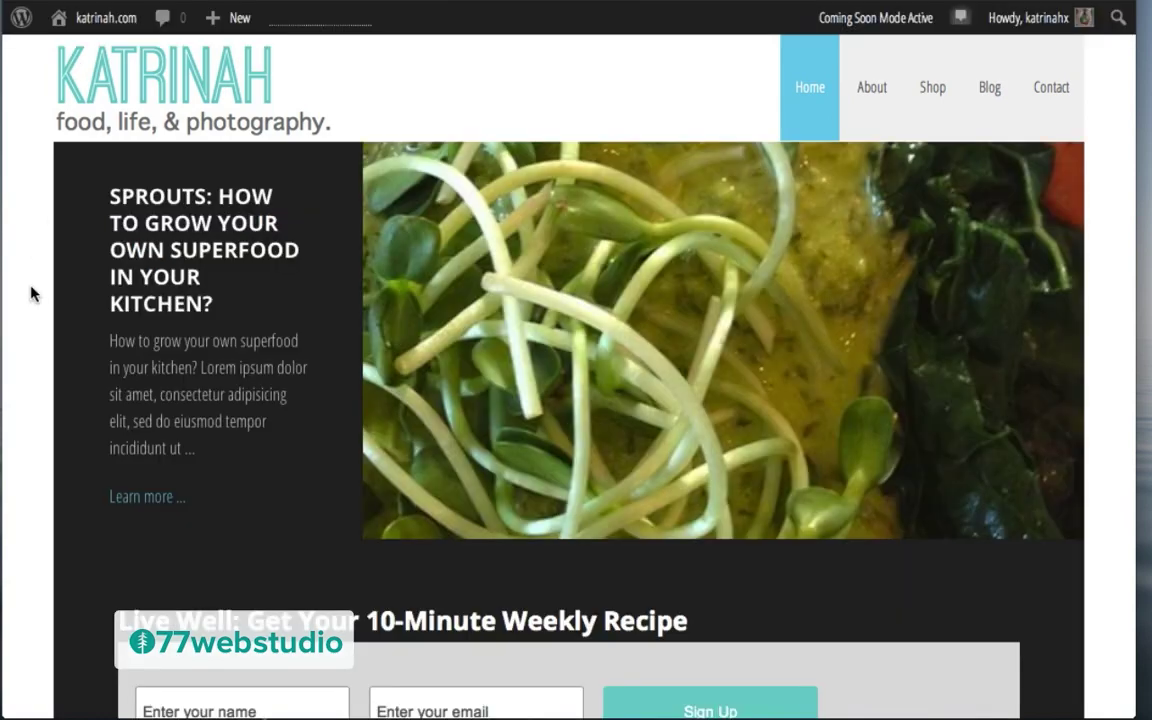
Step: View the live Blog page with its placeholder sidebar, then go back to Widgets
{"action": "scroll", "coordinate": [30, 293], "scroll_direction": "down", "scroll_amount": 10}
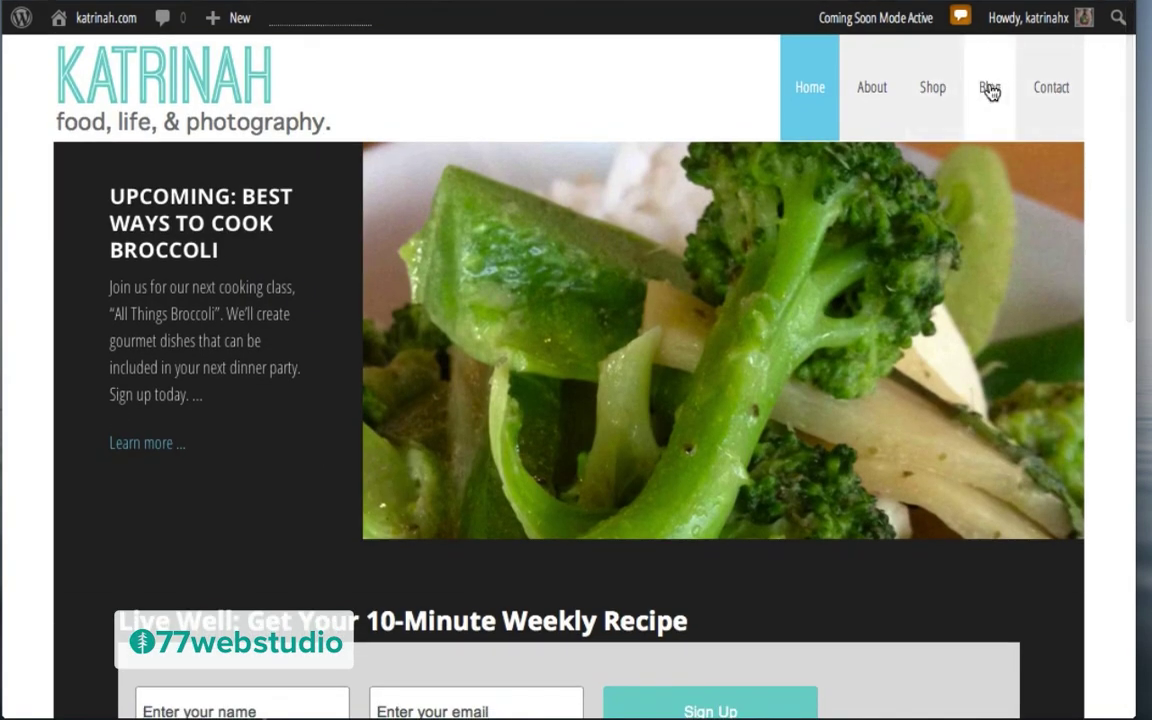
{"action": "left_click", "coordinate": [990, 89]}
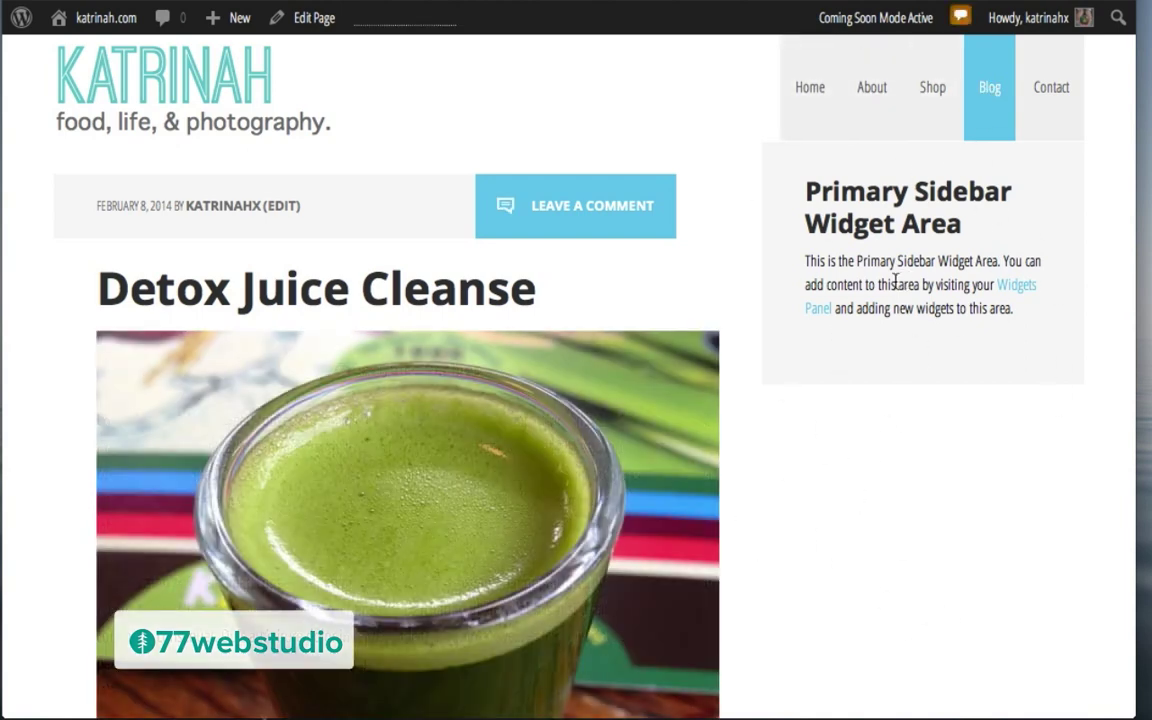
{"action": "mouse_move", "coordinate": [103, 26]}
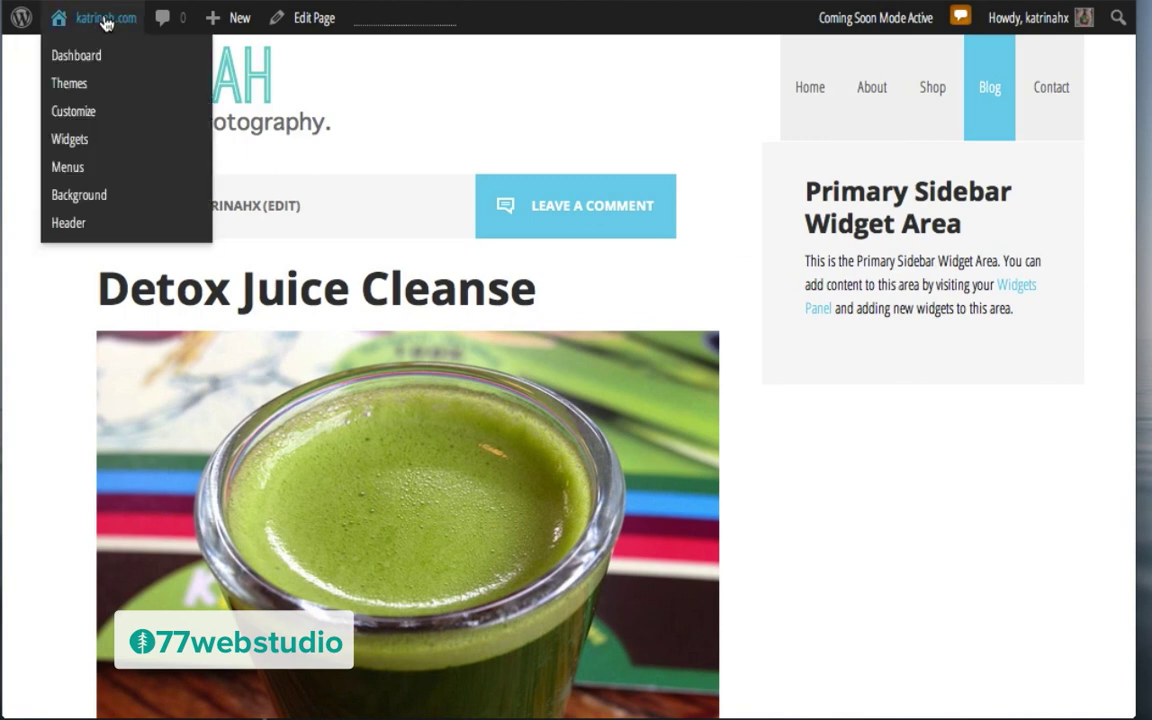
{"action": "left_click", "coordinate": [70, 140]}
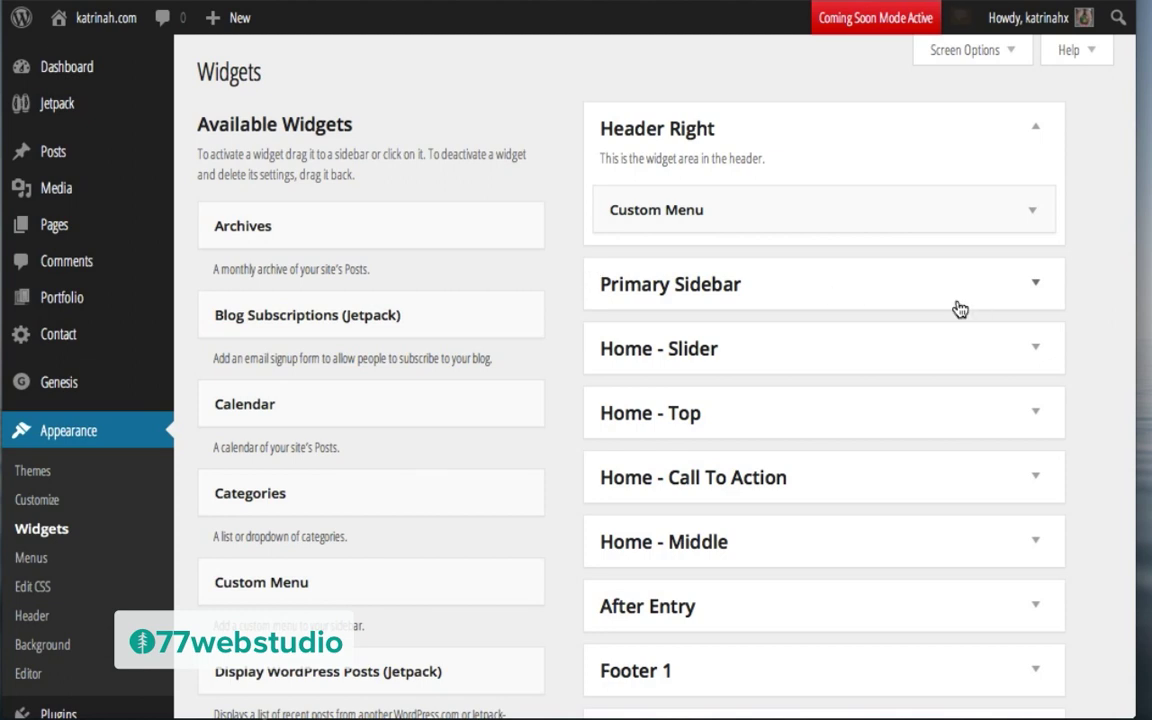
Step: Drag a Search widget into the Primary Sidebar, then Genesis - eNews Extended below it
{"action": "left_click", "coordinate": [1035, 288]}
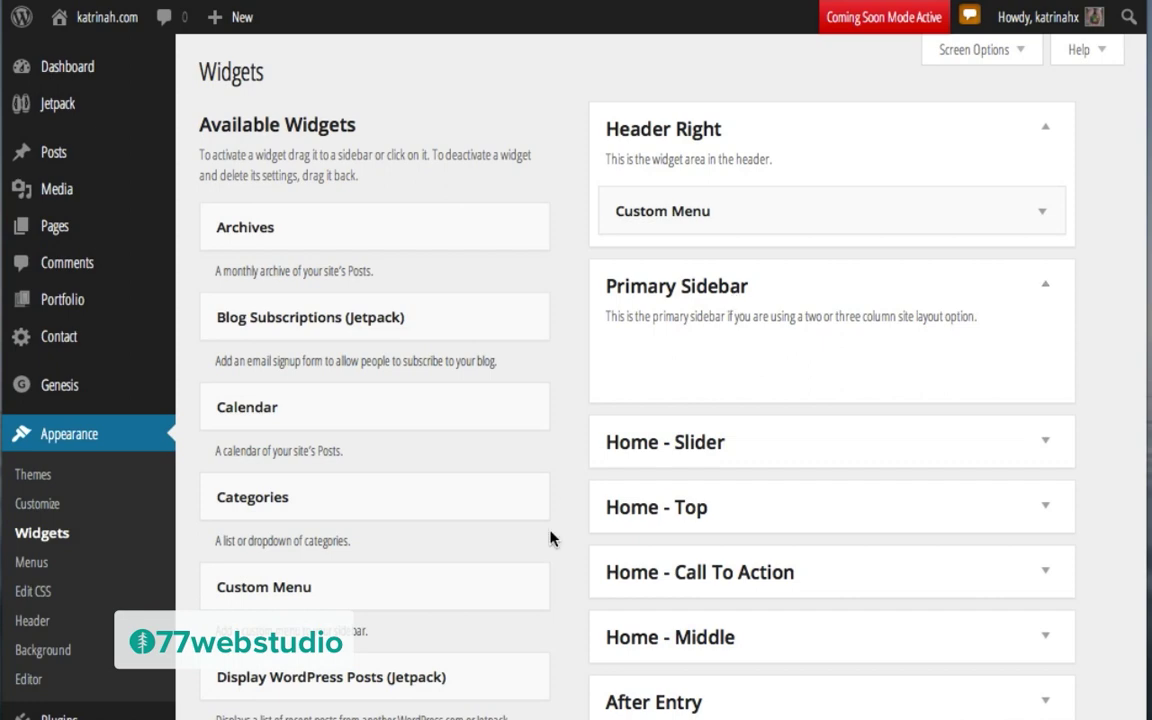
{"action": "scroll", "coordinate": [550, 537], "scroll_direction": "down", "scroll_amount": 20}
{"action": "scroll", "coordinate": [549, 537], "scroll_direction": "down", "scroll_amount": 1}
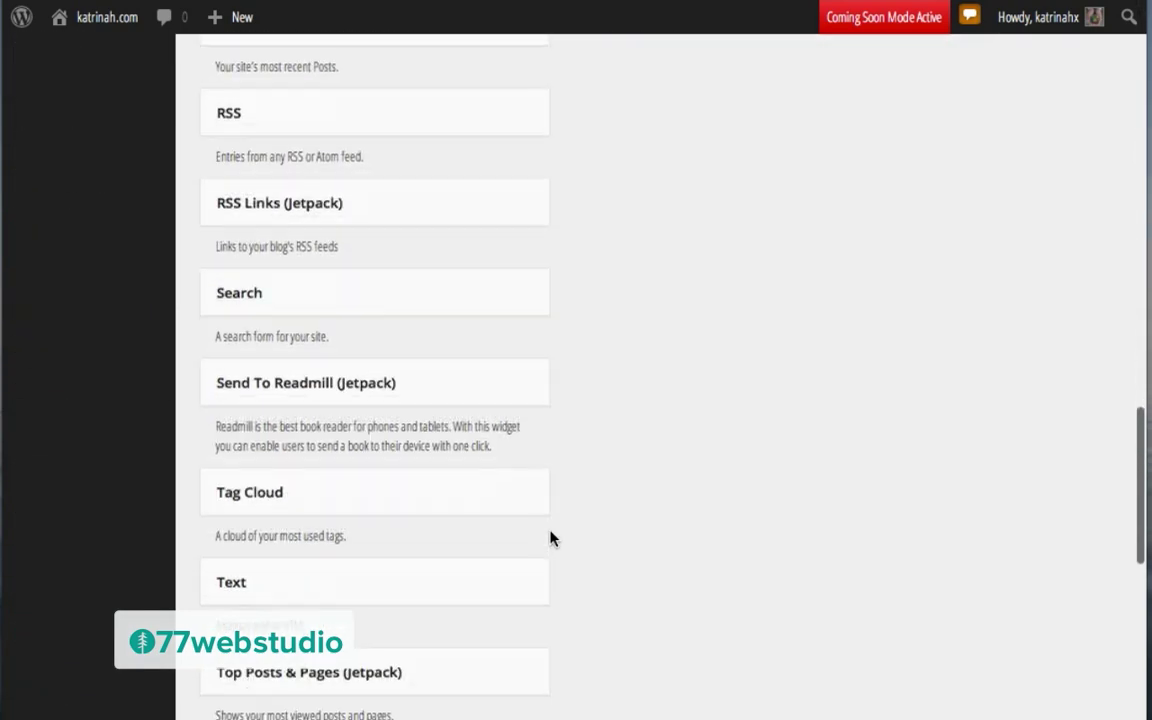
{"action": "scroll", "coordinate": [548, 536], "scroll_direction": "up", "scroll_amount": 1}
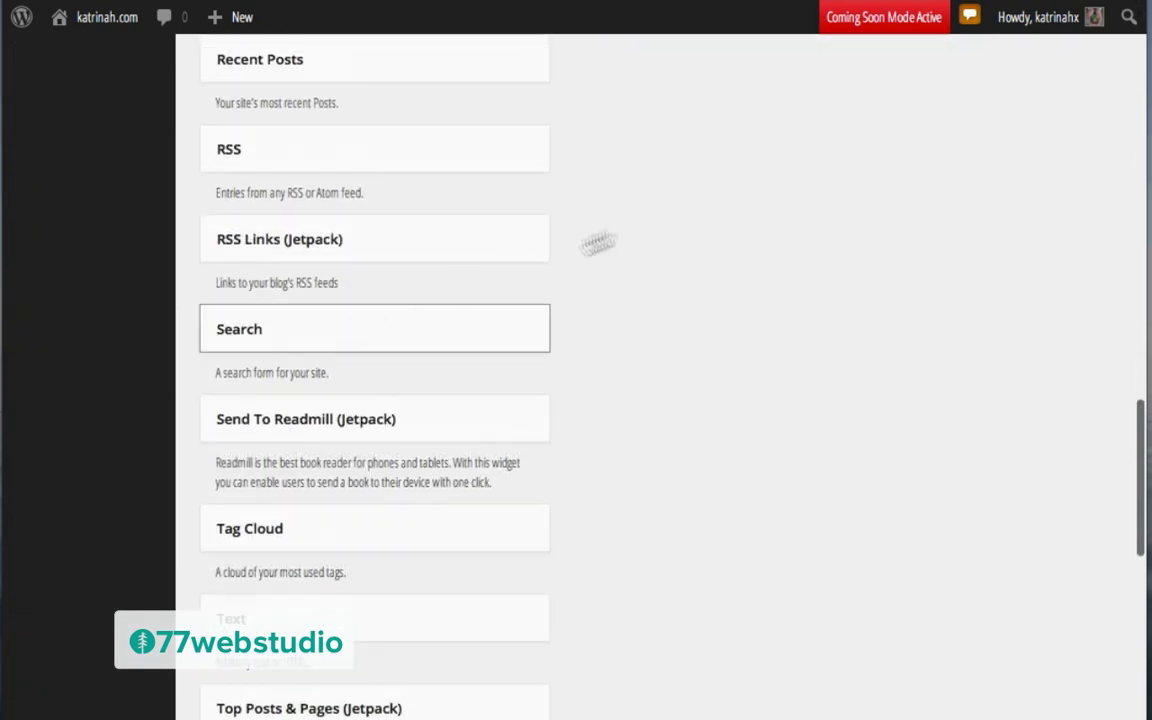
{"action": "scroll", "coordinate": [325, 331], "scroll_direction": "up", "scroll_amount": 8}
{"action": "scroll", "coordinate": [706, 209], "scroll_direction": "up", "scroll_amount": 8}
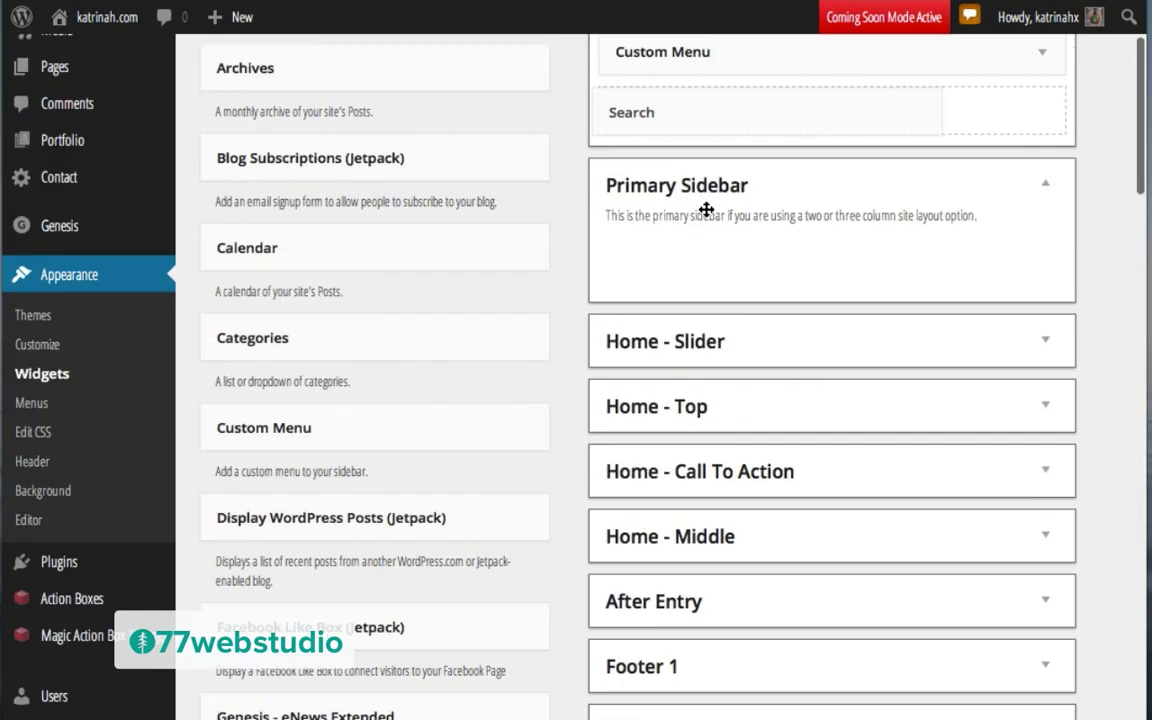
{"action": "left_click_drag", "start_coordinate": [706, 209], "coordinate": [725, 239]}
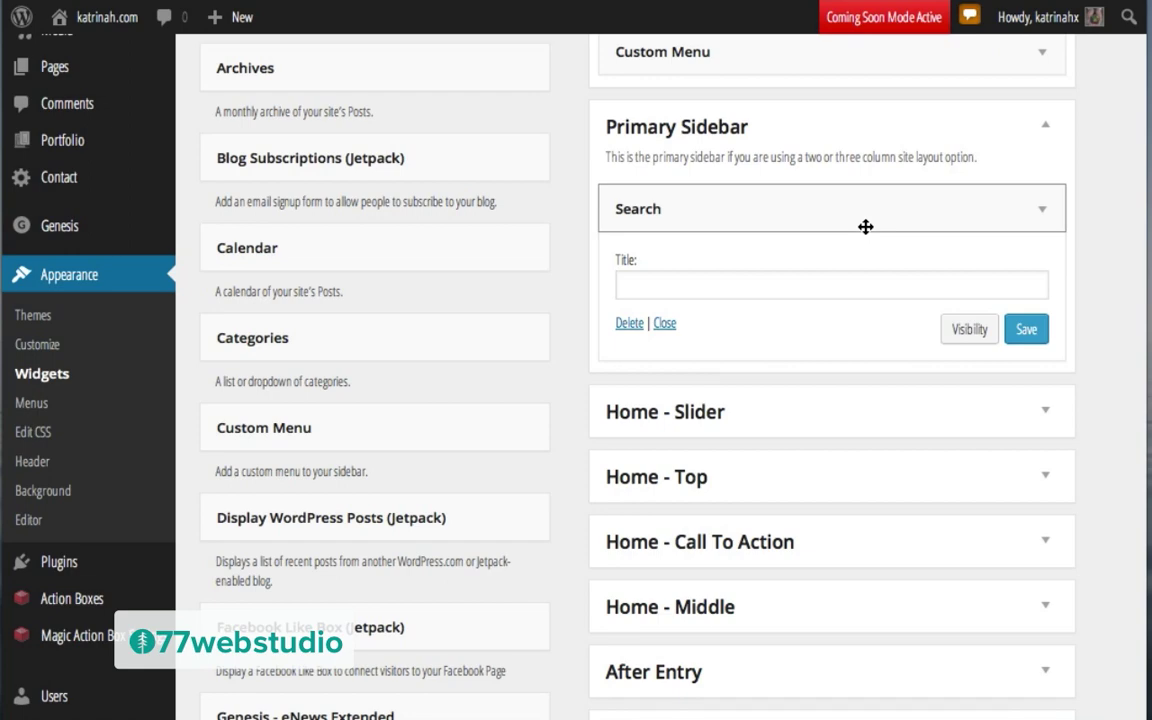
{"action": "scroll", "coordinate": [447, 545], "scroll_direction": "down", "scroll_amount": 3}
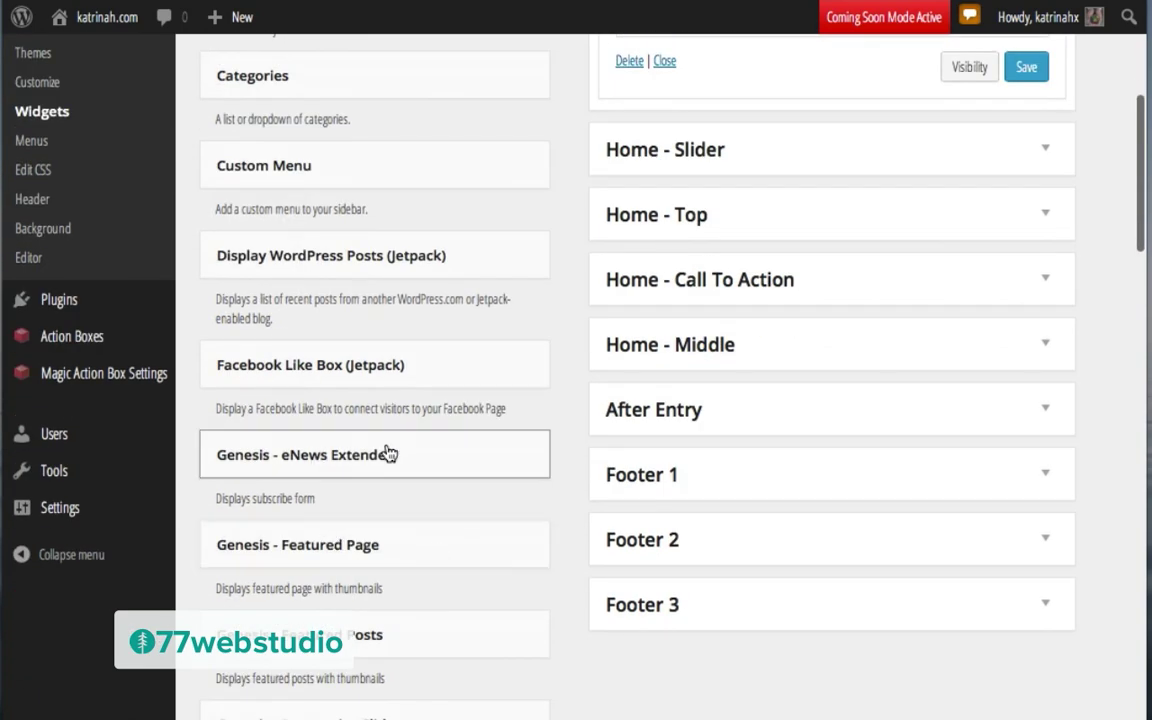
{"action": "left_click_drag", "start_coordinate": [319, 458], "coordinate": [738, 134]}
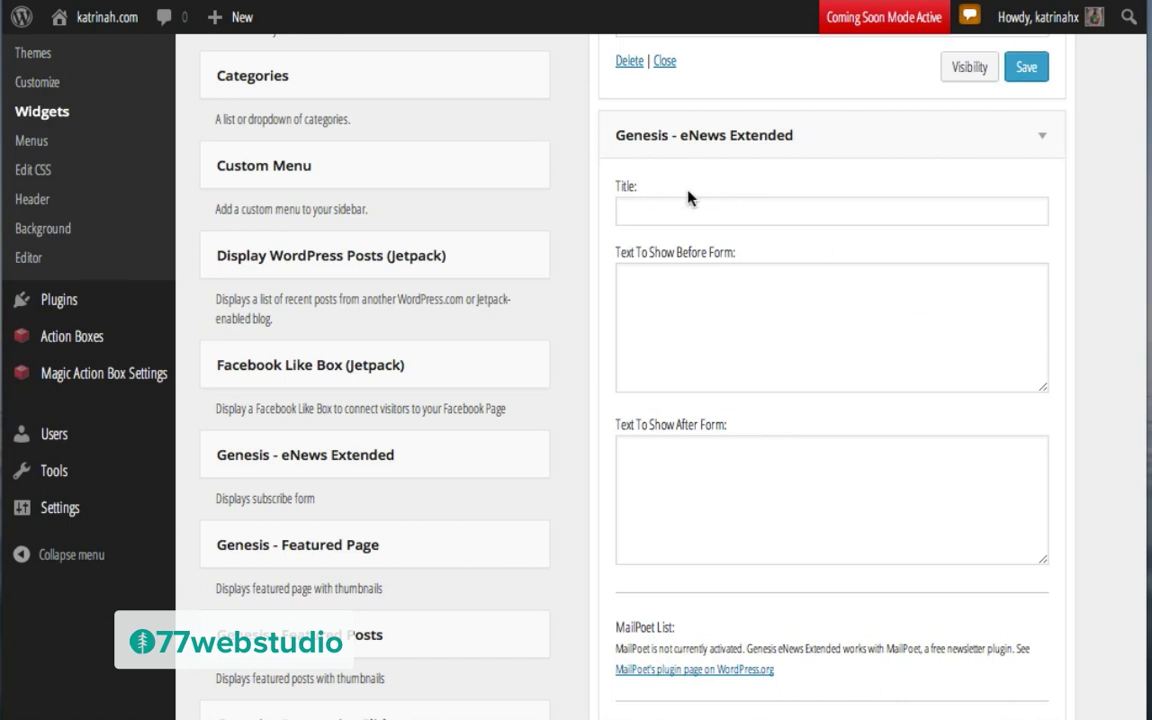
Step: Paste the 'Live well' title and an intro sentence into the eNews Extended widget fields
{"action": "left_click", "coordinate": [646, 203]}
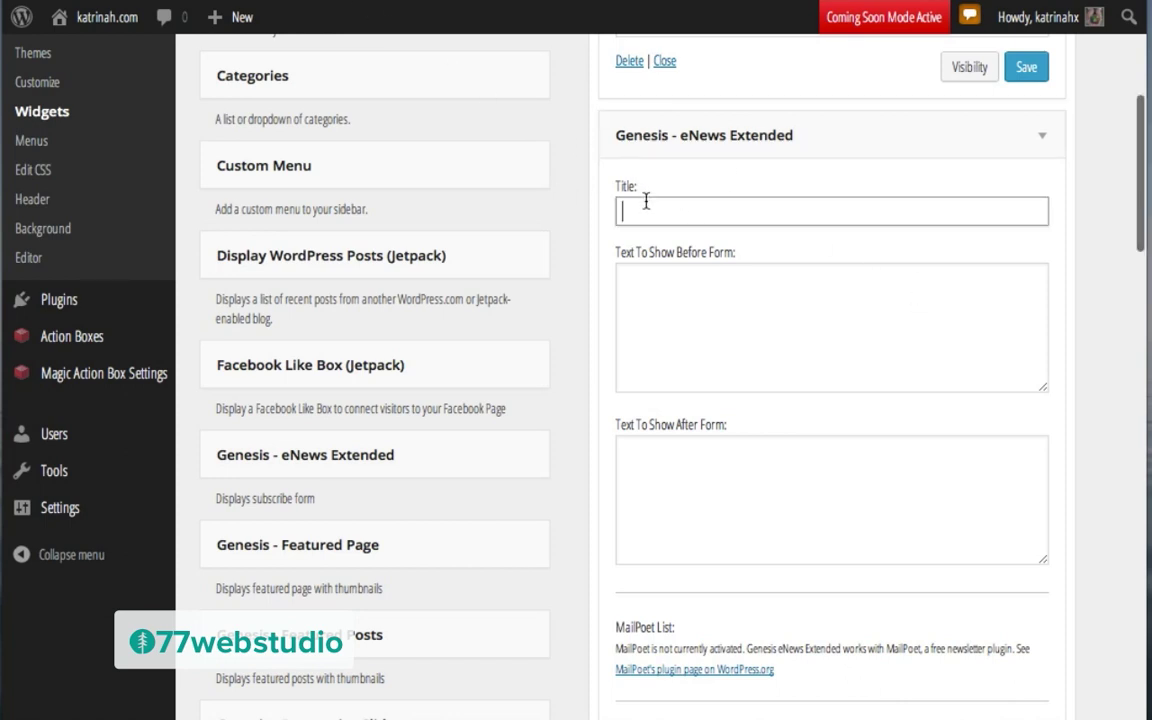
{"action": "type", "text": "Live well: Get Your 10-Minute Recipe Weekly!"}
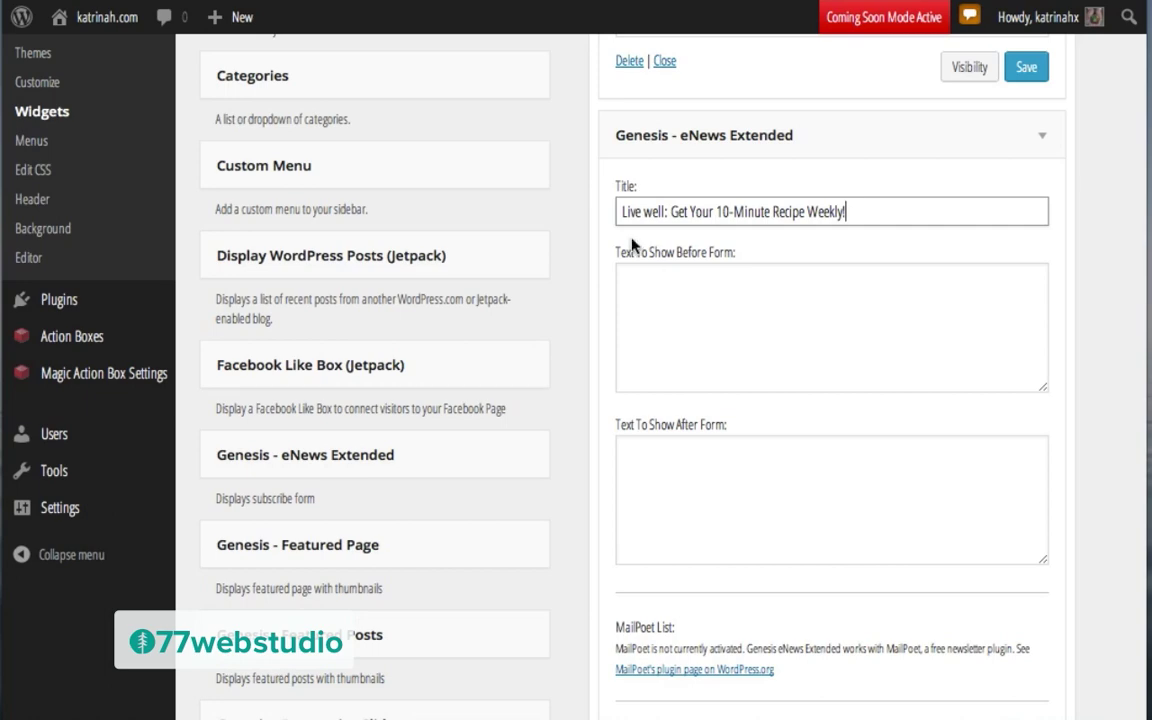
{"action": "left_click", "coordinate": [707, 262]}
{"action": "type", "text": "Healthy meals in 10-minutes! That's right. Sign up to receive yours every week in your inbox."}
{"action": "scroll", "coordinate": [800, 478], "scroll_direction": "down", "scroll_amount": 5}
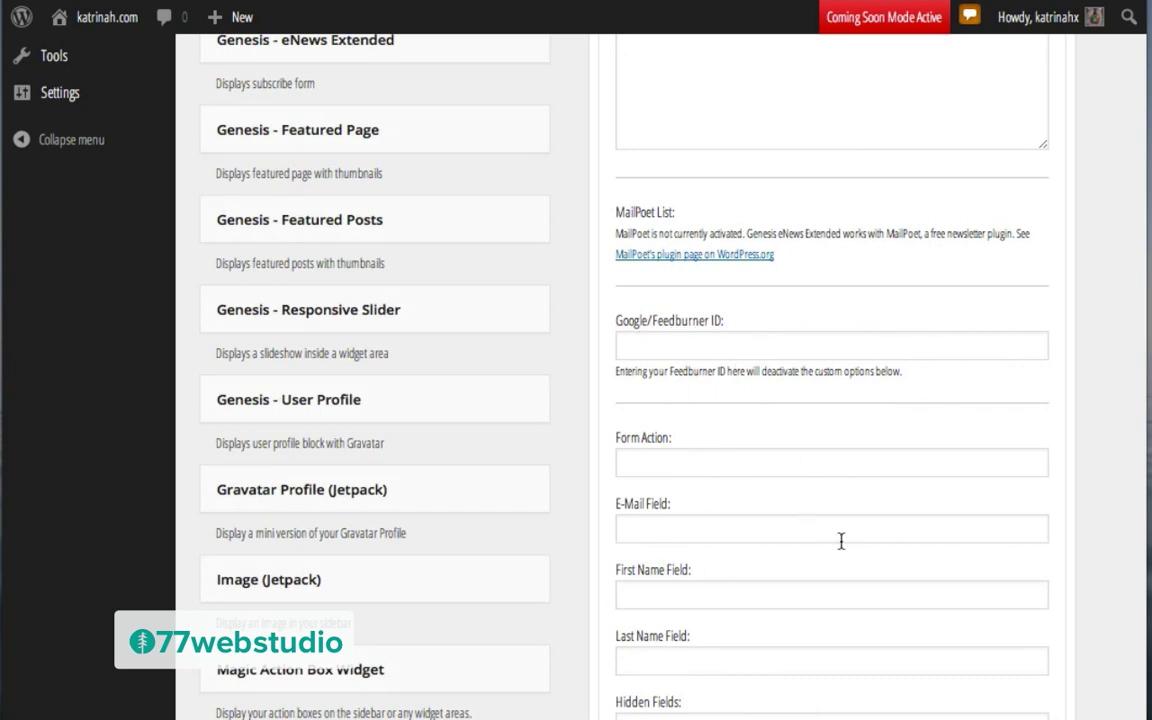
{"action": "scroll", "coordinate": [840, 541], "scroll_direction": "down", "scroll_amount": 3}
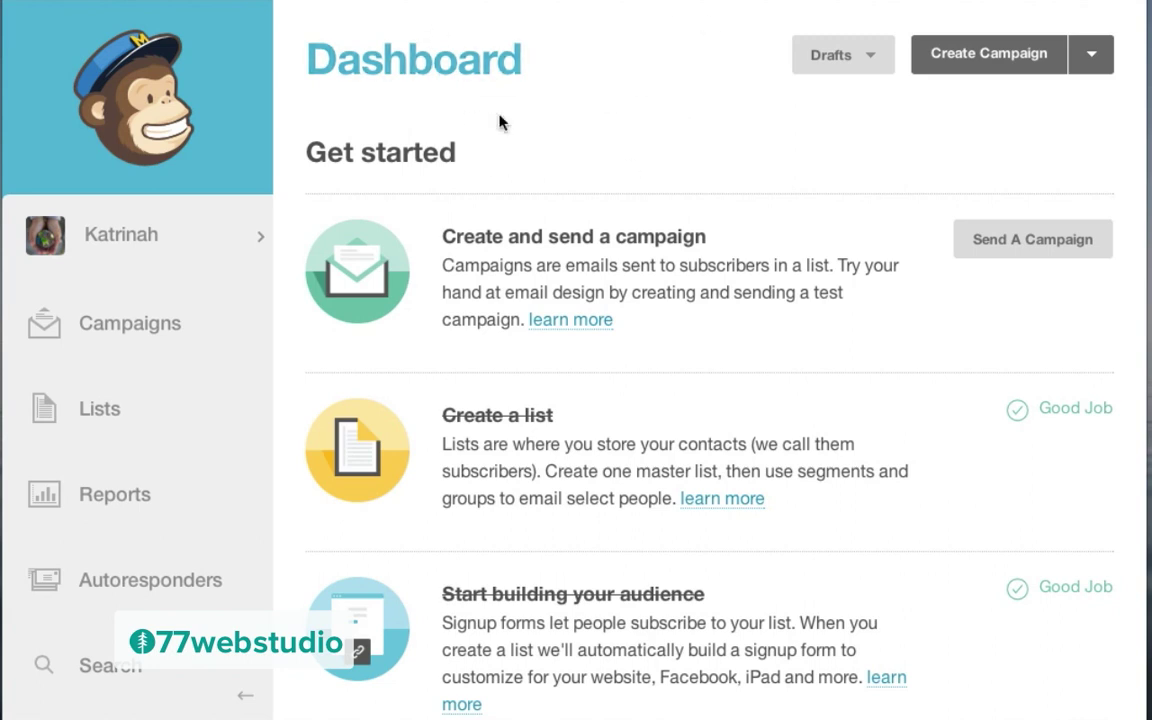
Step: Start creating a brand-new MailChimp list, filling in the list name and default from name
{"action": "left_click", "coordinate": [100, 418]}
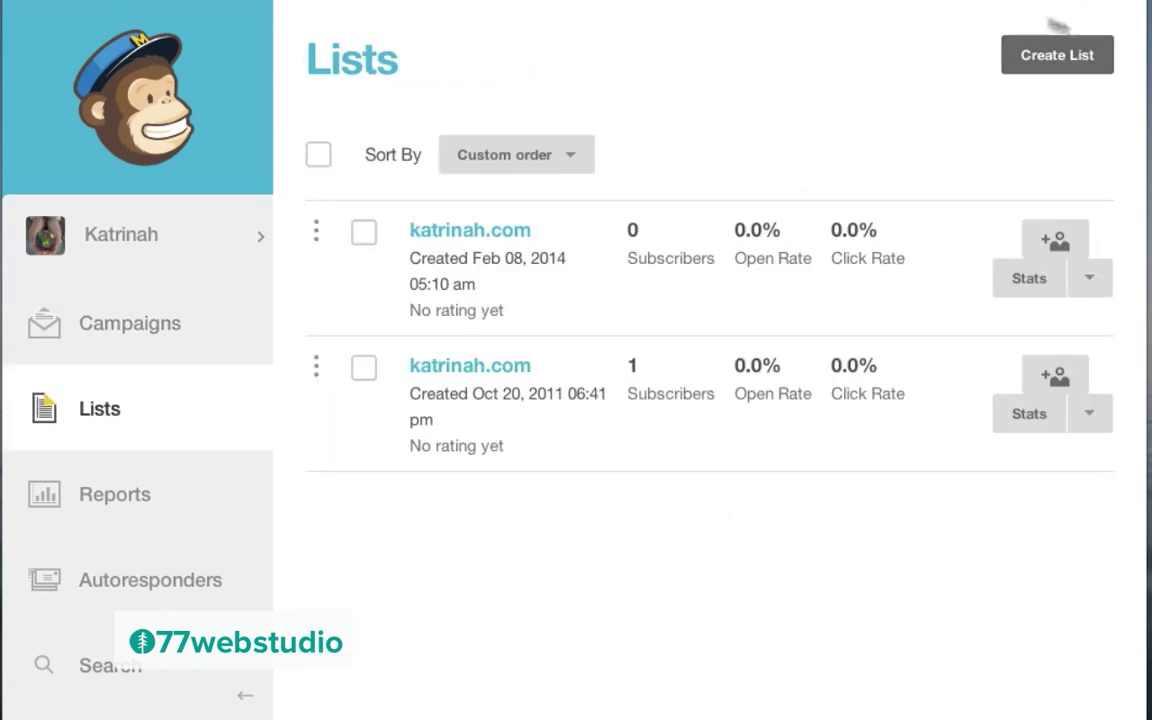
{"action": "left_click", "coordinate": [1055, 54]}
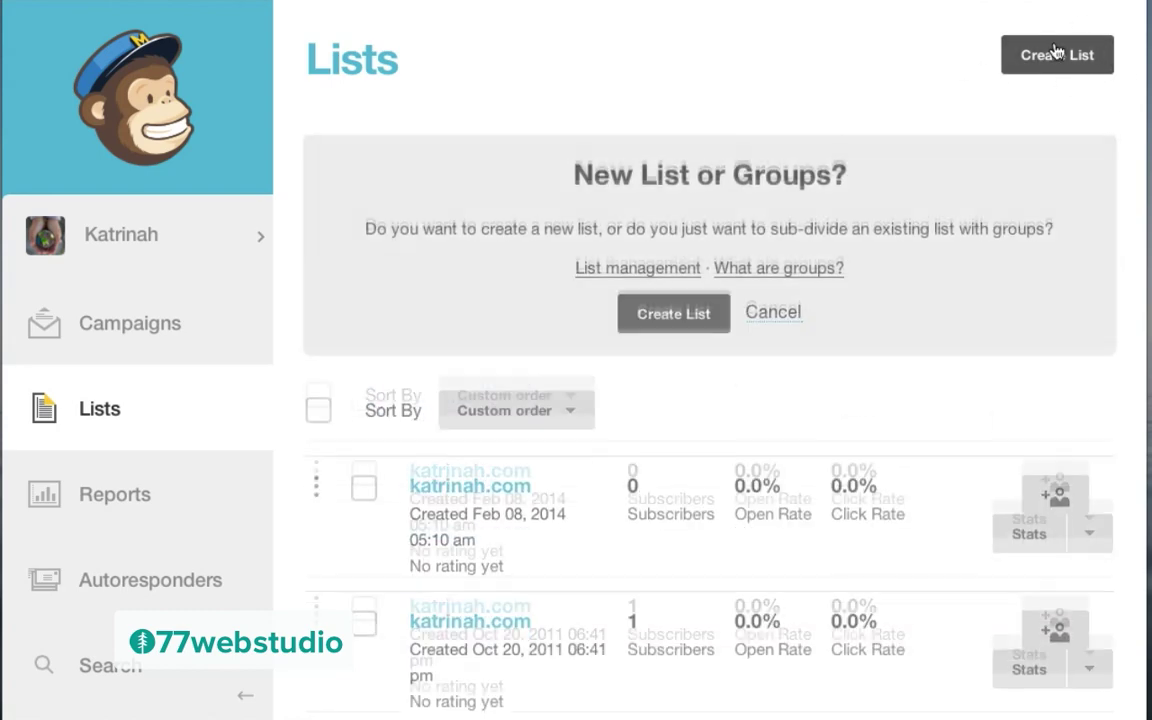
{"action": "left_click", "coordinate": [658, 323]}
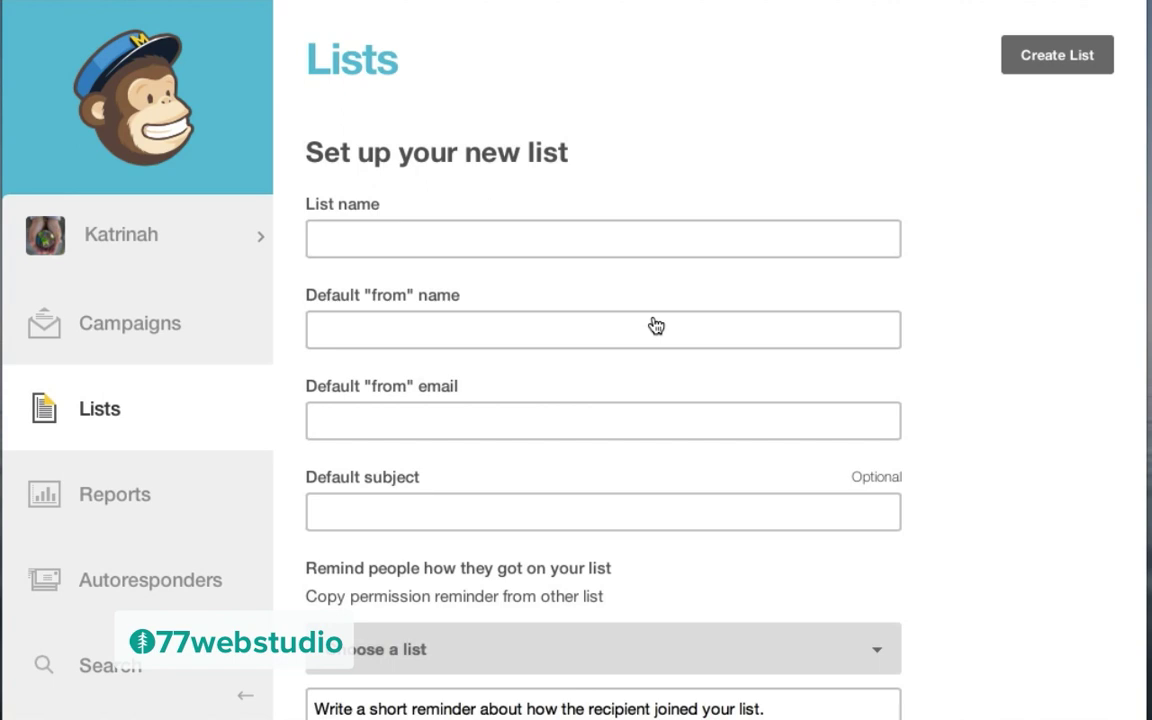
{"action": "scroll", "coordinate": [650, 324], "scroll_direction": "down", "scroll_amount": 3}
{"action": "scroll", "coordinate": [656, 324], "scroll_direction": "up", "scroll_amount": 3}
{"action": "left_click", "coordinate": [359, 229]}
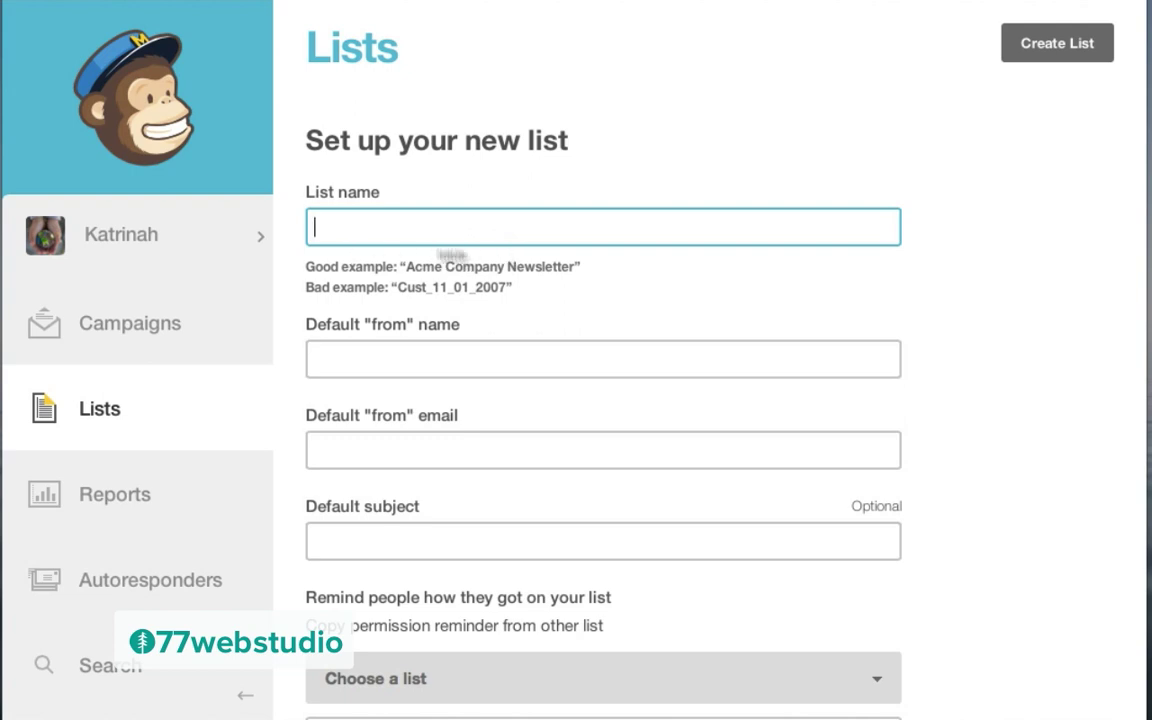
{"action": "left_click", "coordinate": [345, 358]}
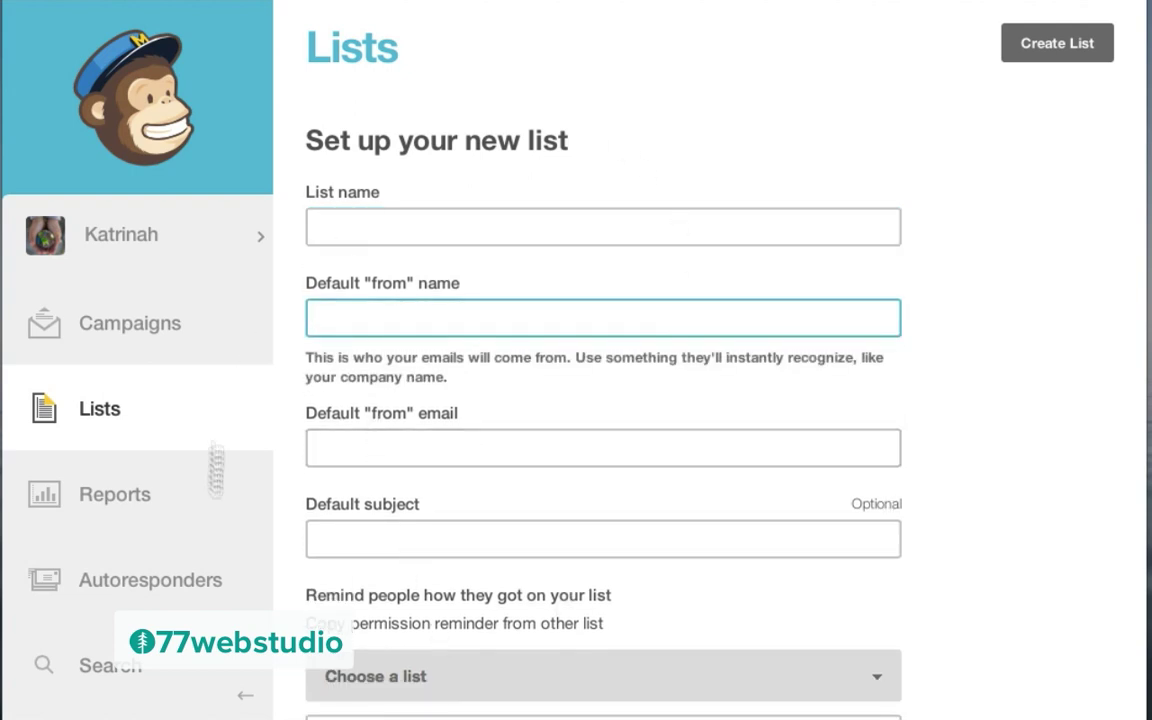
Step: Return to the Lists overview and open the first katrinah.com list
{"action": "scroll", "coordinate": [527, 458], "scroll_direction": "down", "scroll_amount": 6}
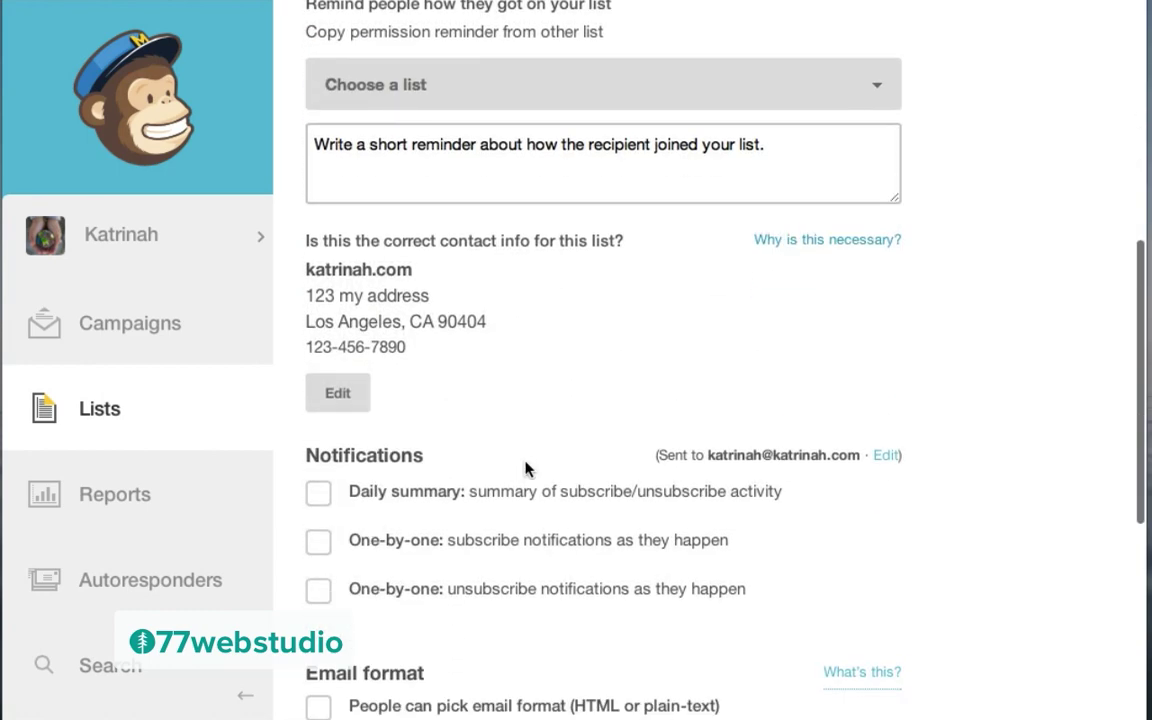
{"action": "scroll", "coordinate": [527, 463], "scroll_direction": "up", "scroll_amount": 6}
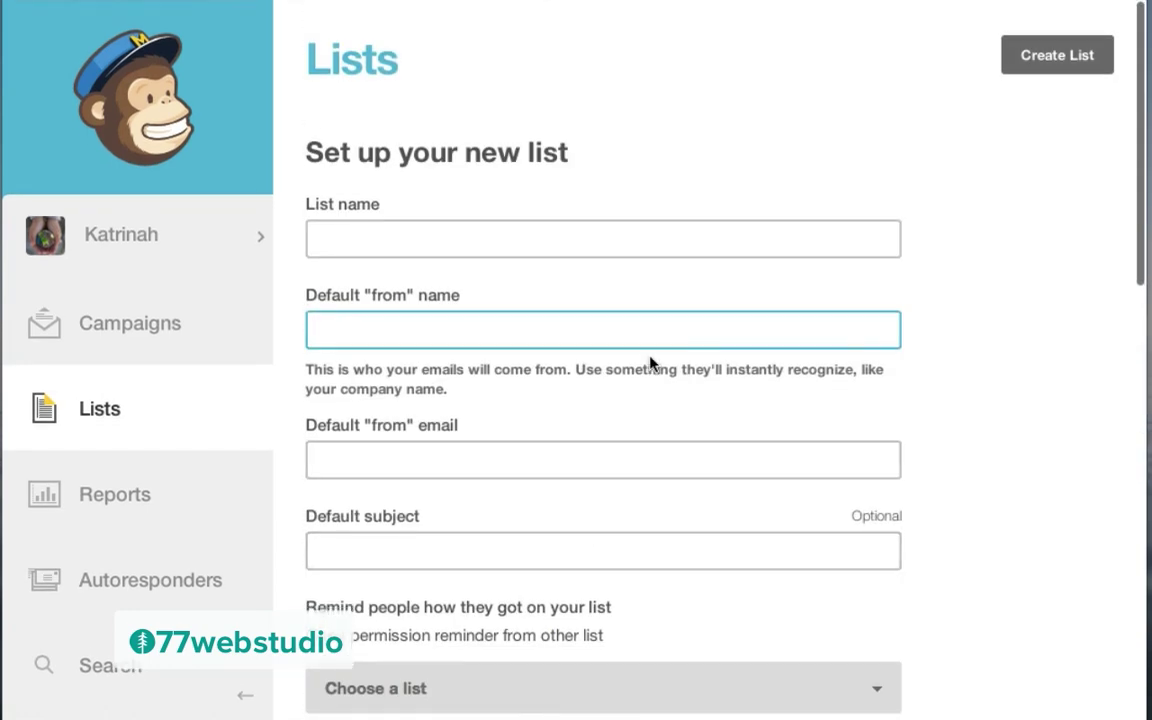
{"action": "left_click", "coordinate": [105, 411]}
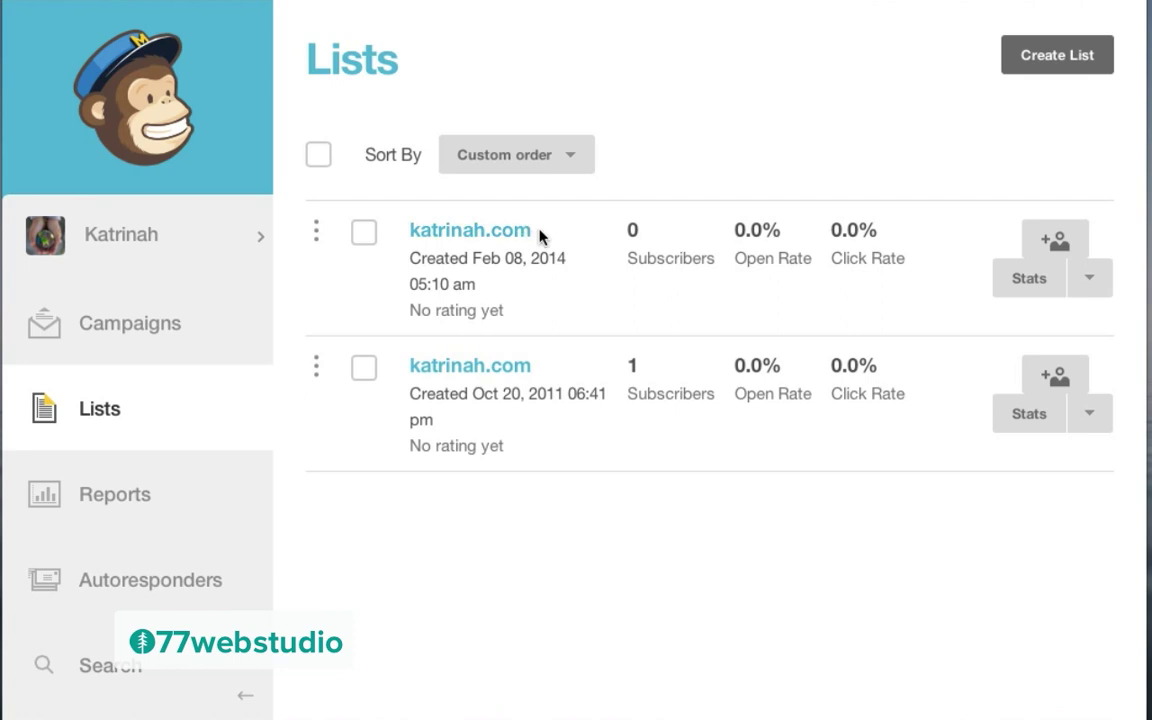
{"action": "left_click", "coordinate": [447, 231]}
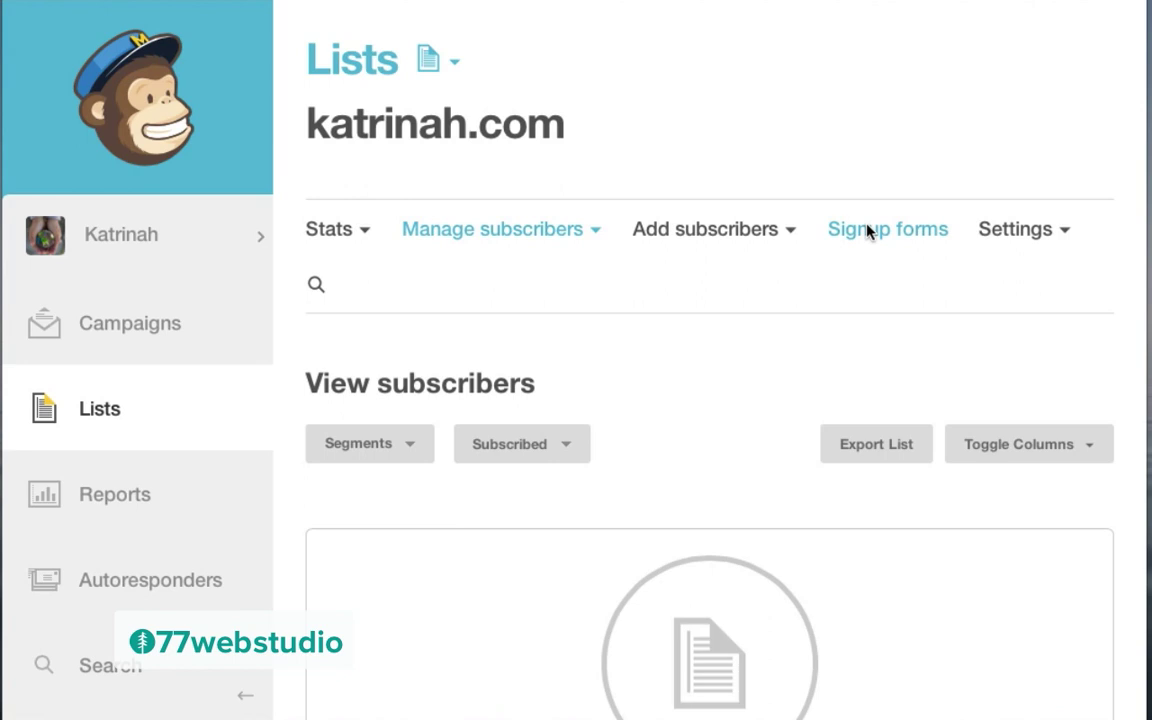
Step: Bring up the list's Embedded forms code in the plain Naked version
{"action": "left_click", "coordinate": [868, 230]}
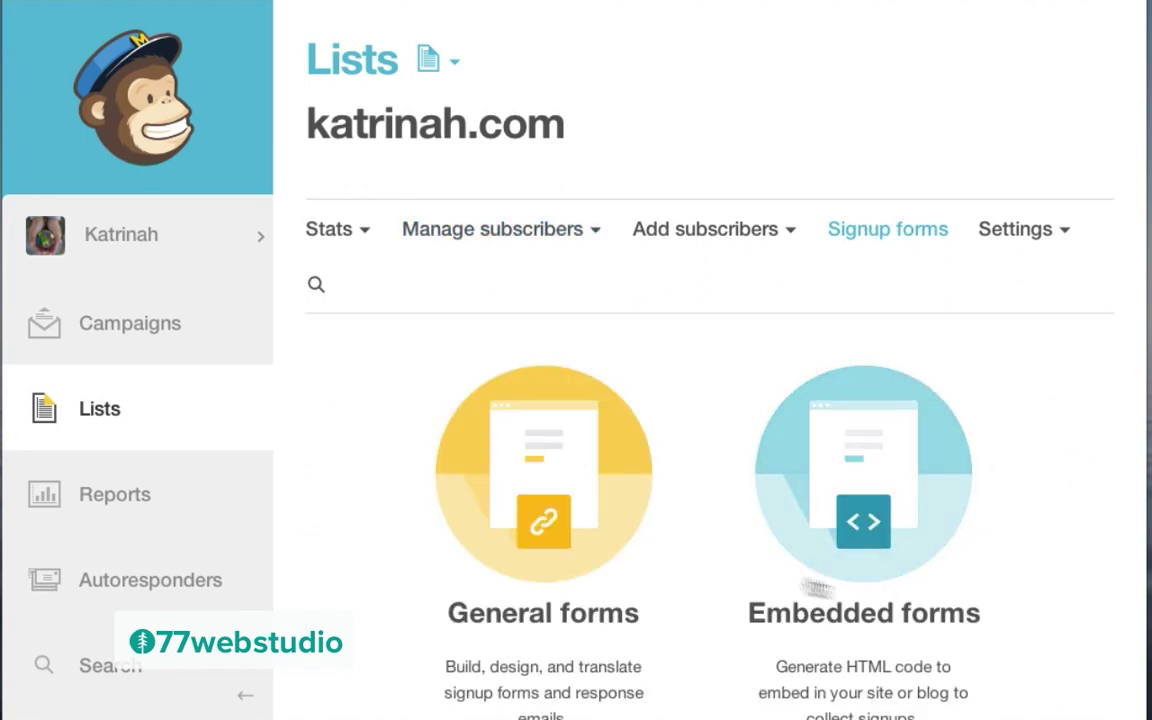
{"action": "left_click", "coordinate": [853, 486]}
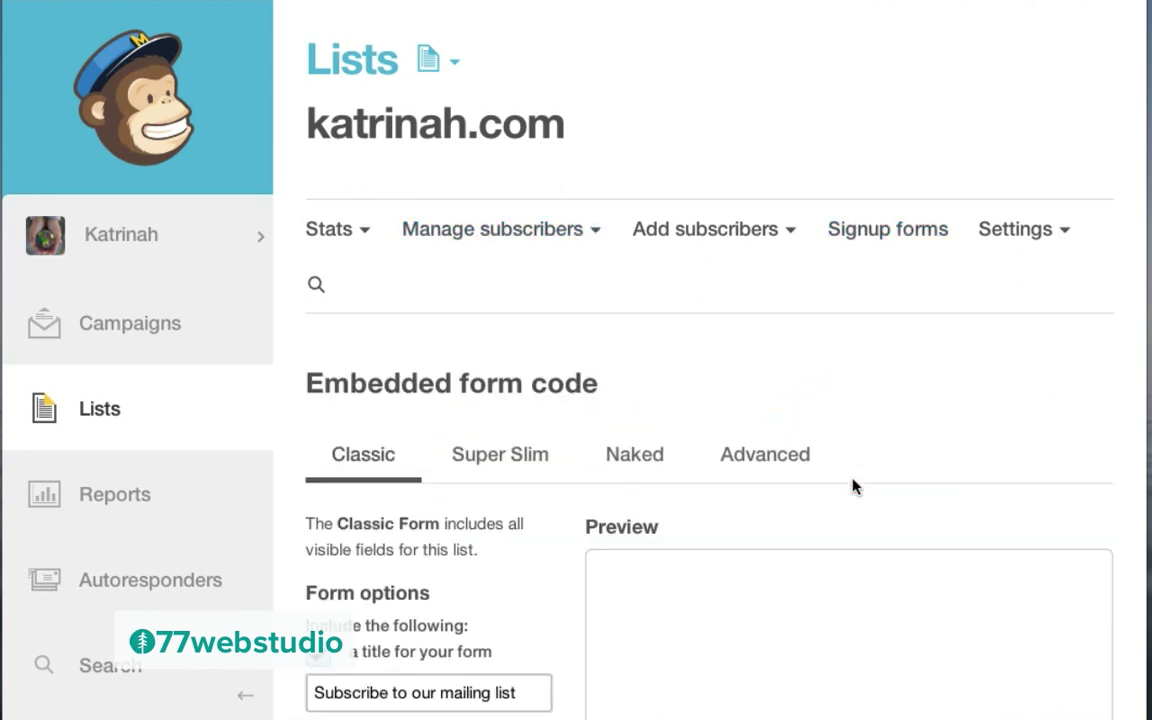
{"action": "scroll", "coordinate": [854, 483], "scroll_direction": "down", "scroll_amount": 3}
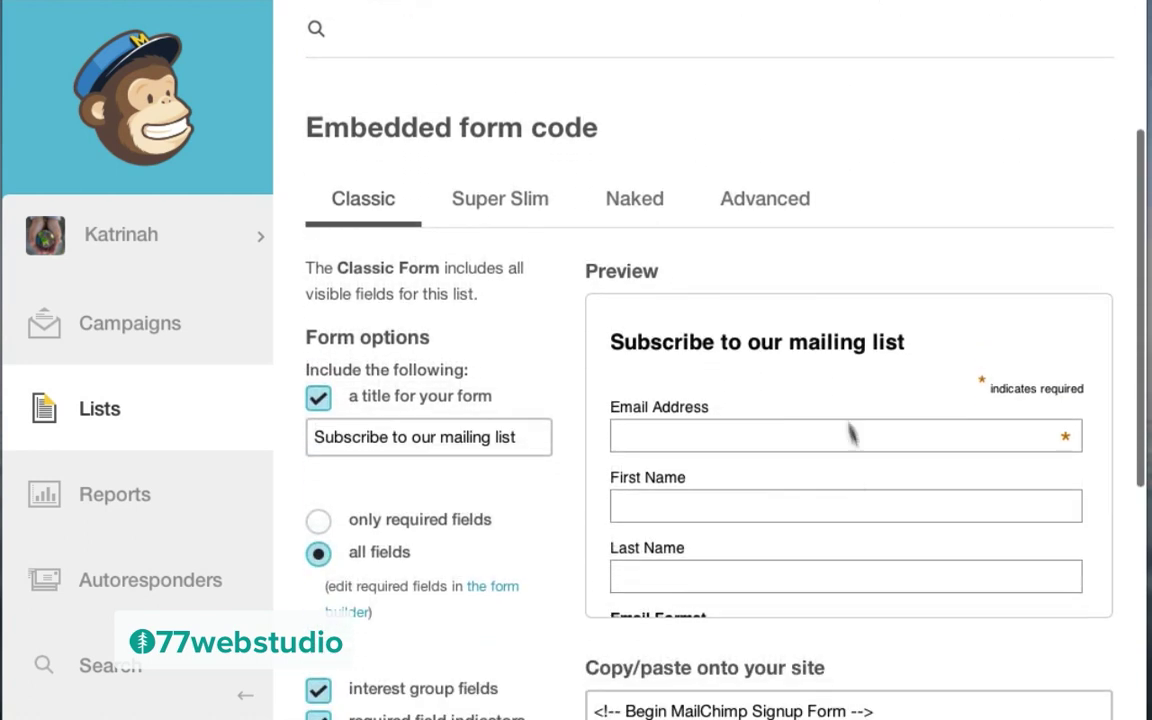
{"action": "left_click", "coordinate": [632, 199]}
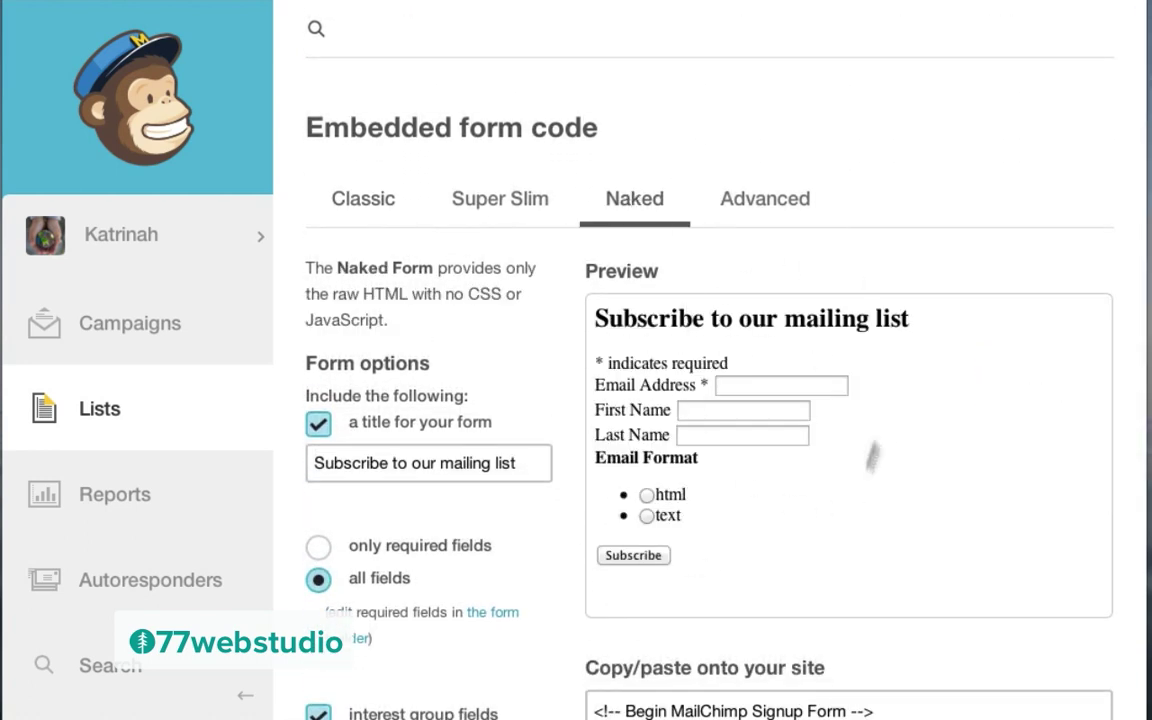
{"action": "scroll", "coordinate": [850, 427], "scroll_direction": "down", "scroll_amount": 1}
{"action": "scroll", "coordinate": [850, 427], "scroll_direction": "down", "scroll_amount": 3}
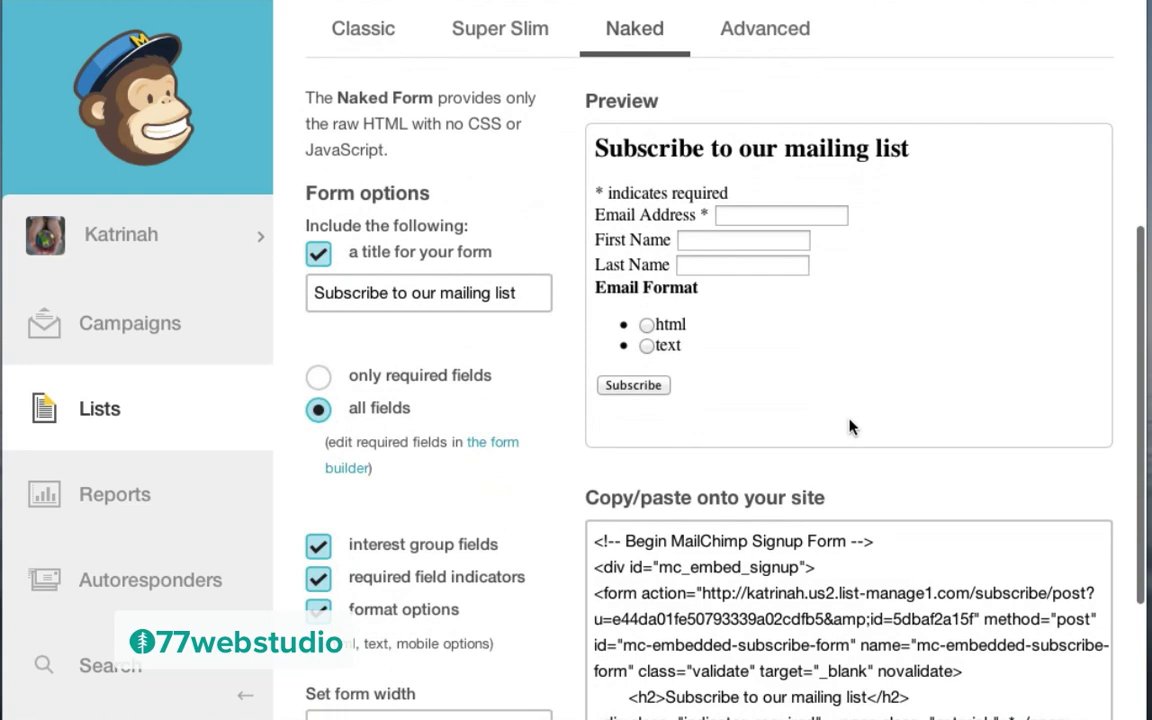
Step: Keep only required fields, drop title, groups, indicators and format options, select the code, open TextEdit
{"action": "left_click", "coordinate": [318, 256]}
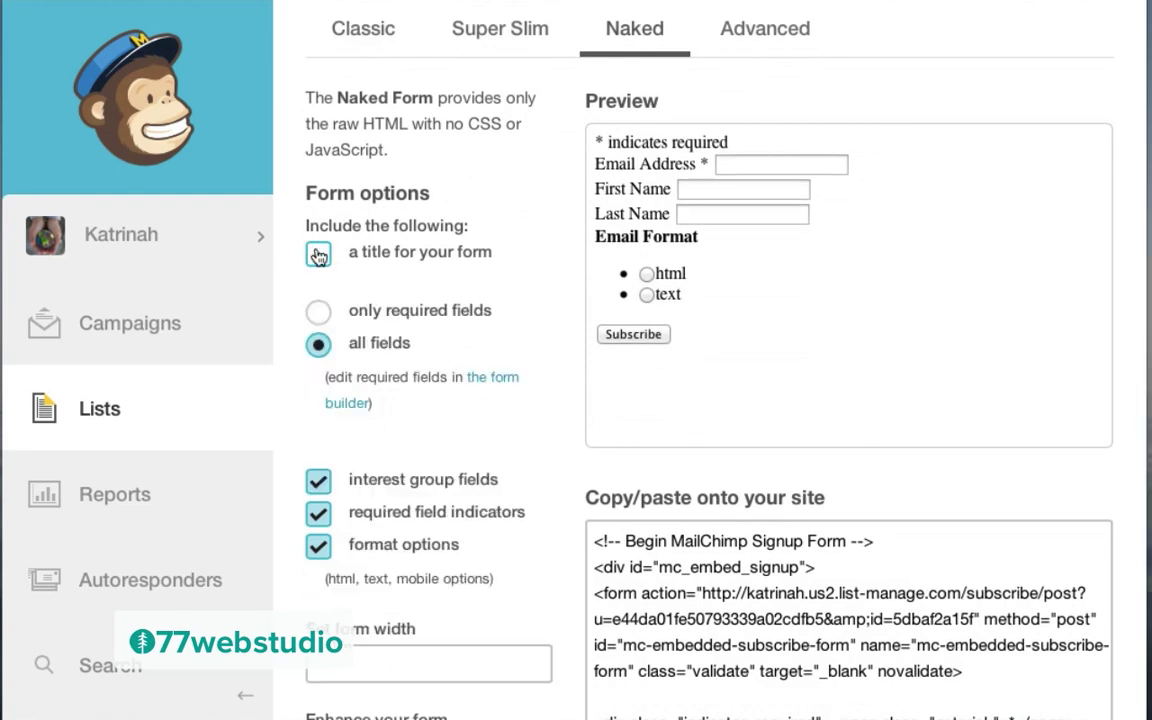
{"action": "left_click", "coordinate": [320, 313]}
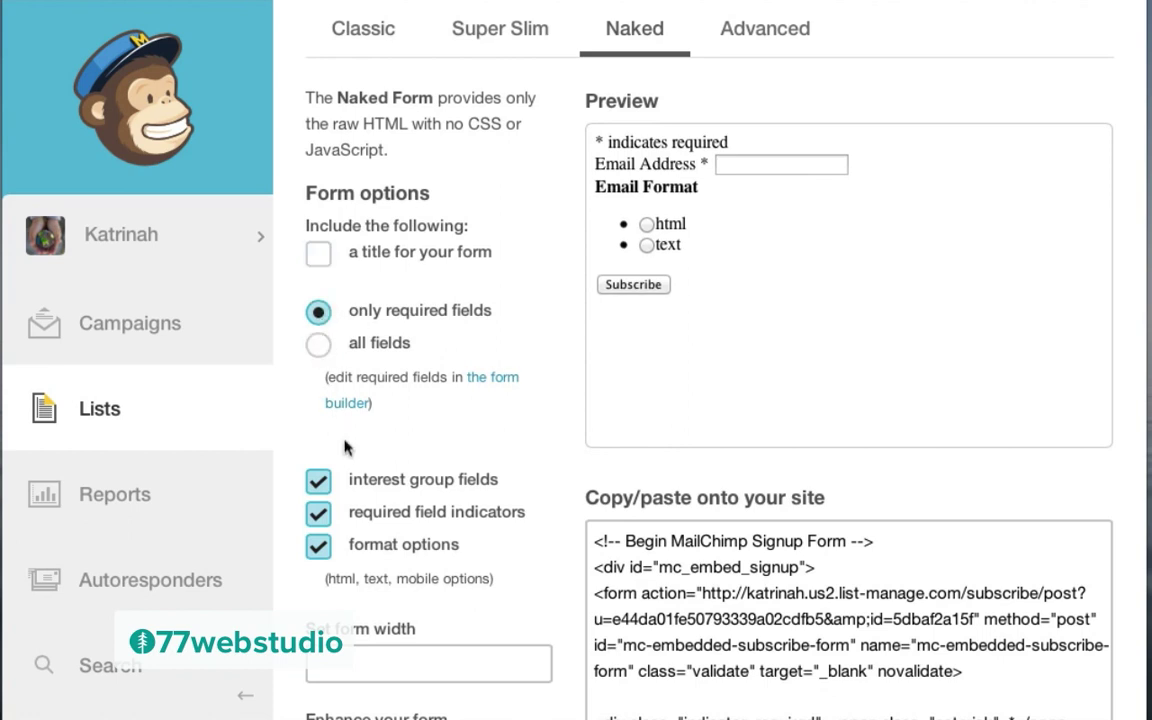
{"action": "left_click", "coordinate": [318, 484]}
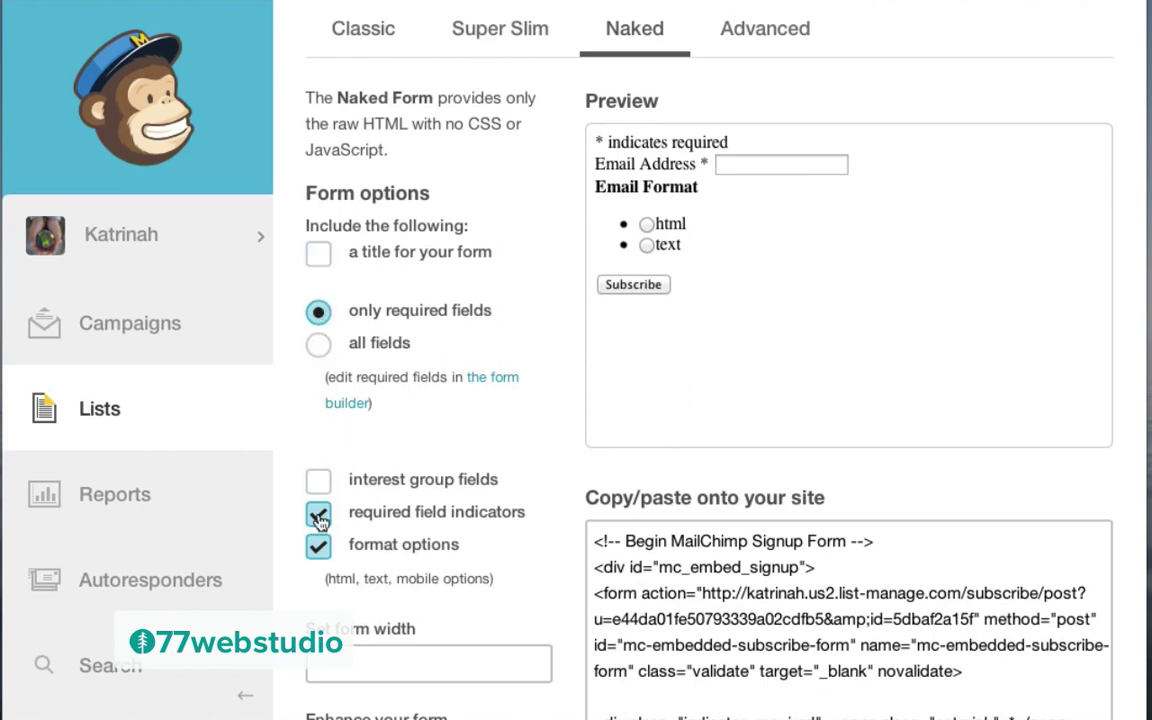
{"action": "left_click", "coordinate": [318, 514]}
{"action": "left_click", "coordinate": [319, 545]}
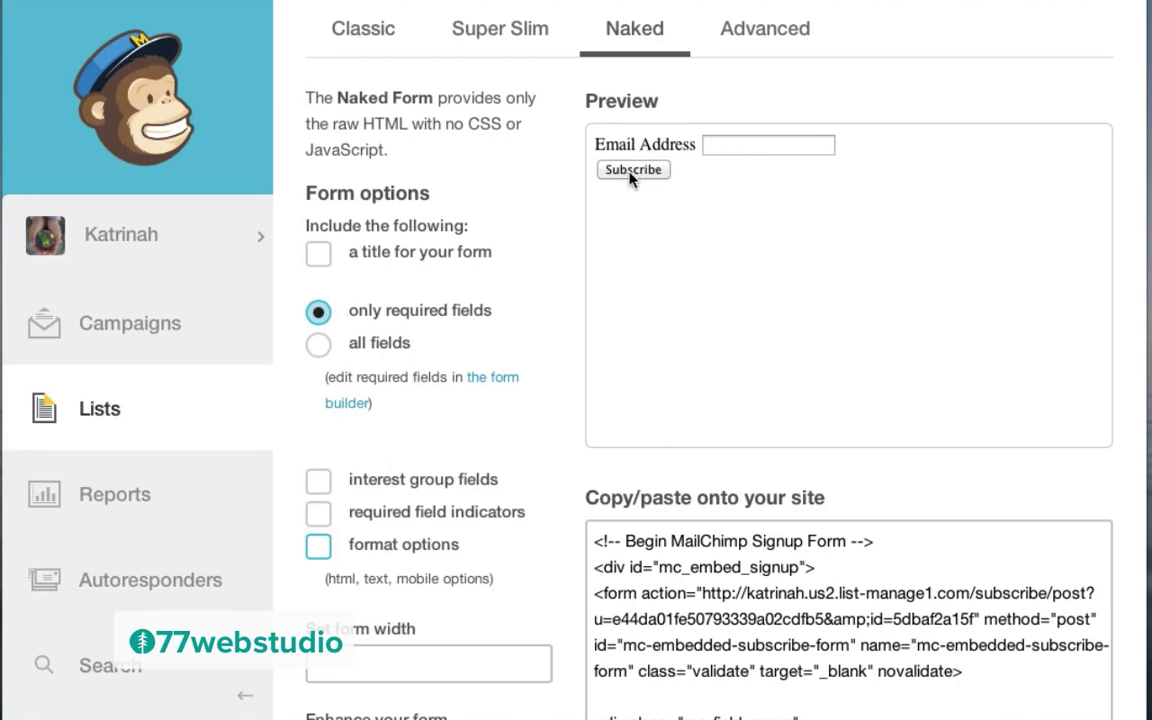
{"action": "scroll", "coordinate": [753, 417], "scroll_direction": "down", "scroll_amount": 3}
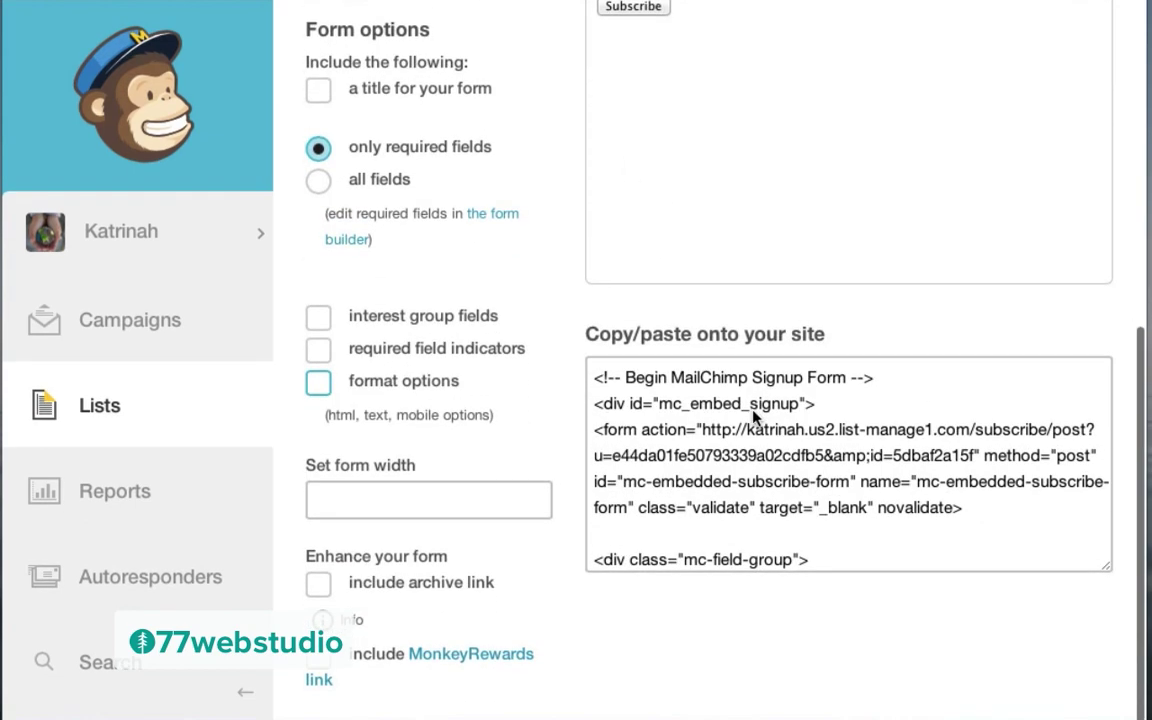
{"action": "left_click", "coordinate": [731, 465]}
{"action": "key", "text": "super+c"}
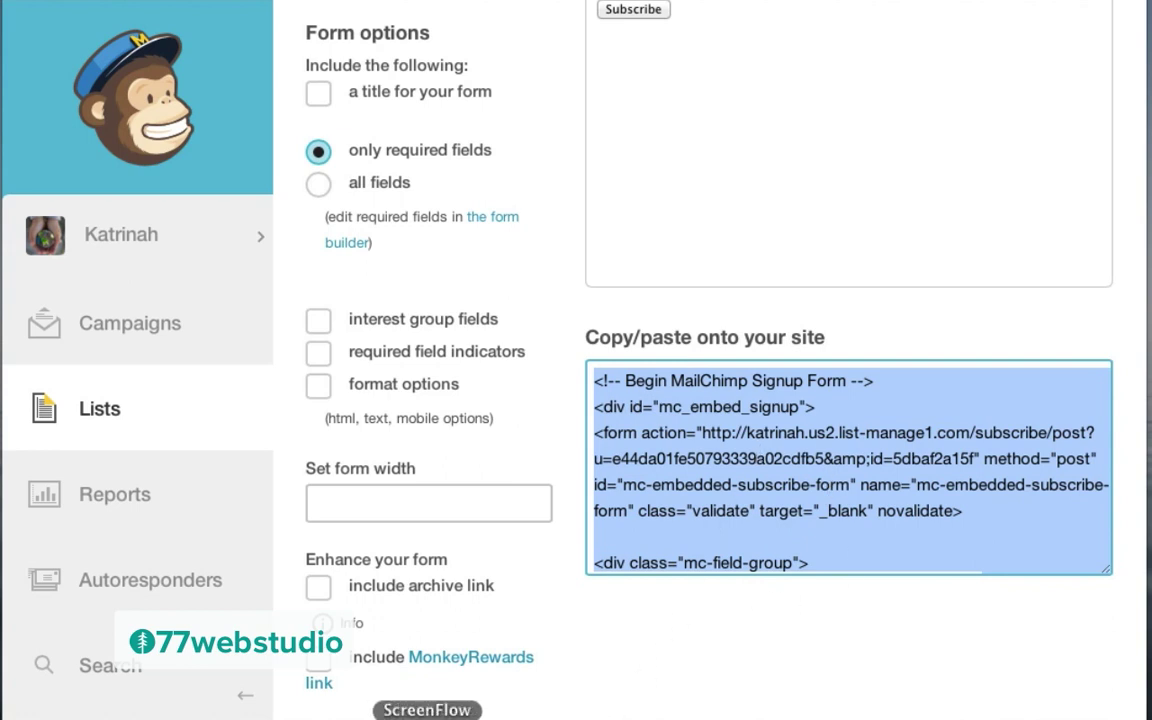
{"action": "left_click", "coordinate": [385, 716]}
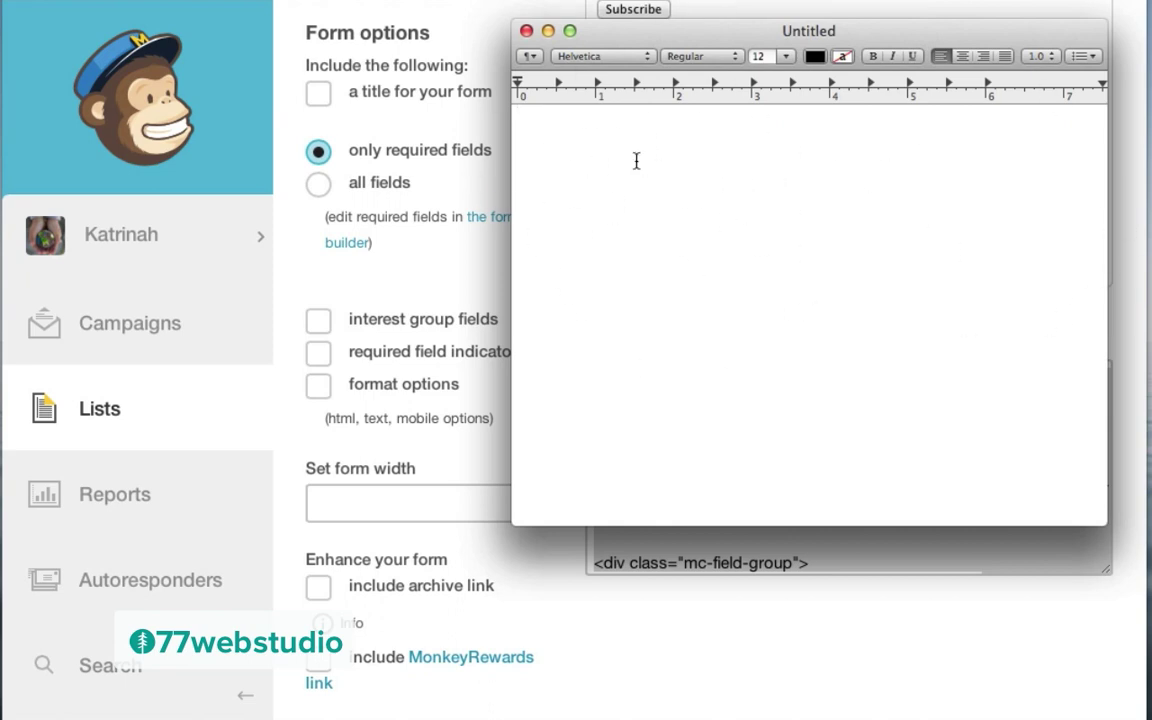
Step: Paste the MailChimp embed code into the TextEdit document and select its form action URL
{"action": "key", "text": "super+v"}
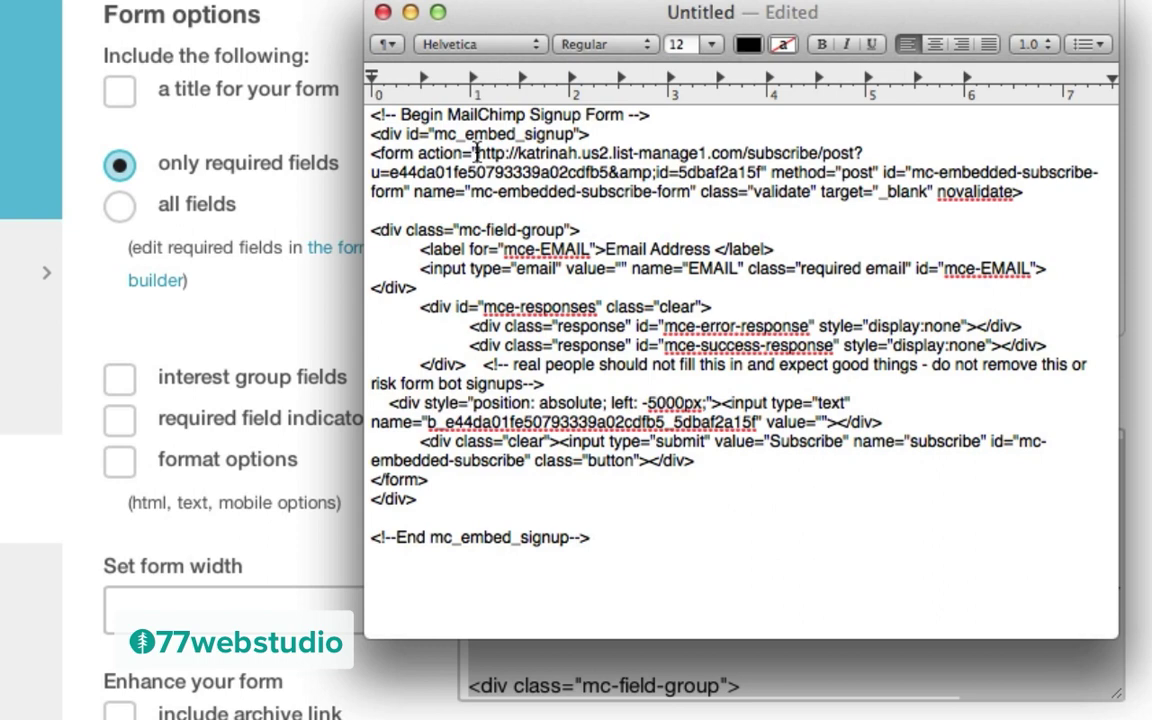
{"action": "left_click_drag", "start_coordinate": [476, 153], "coordinate": [769, 172]}
{"action": "key", "text": "ctrl+c"}
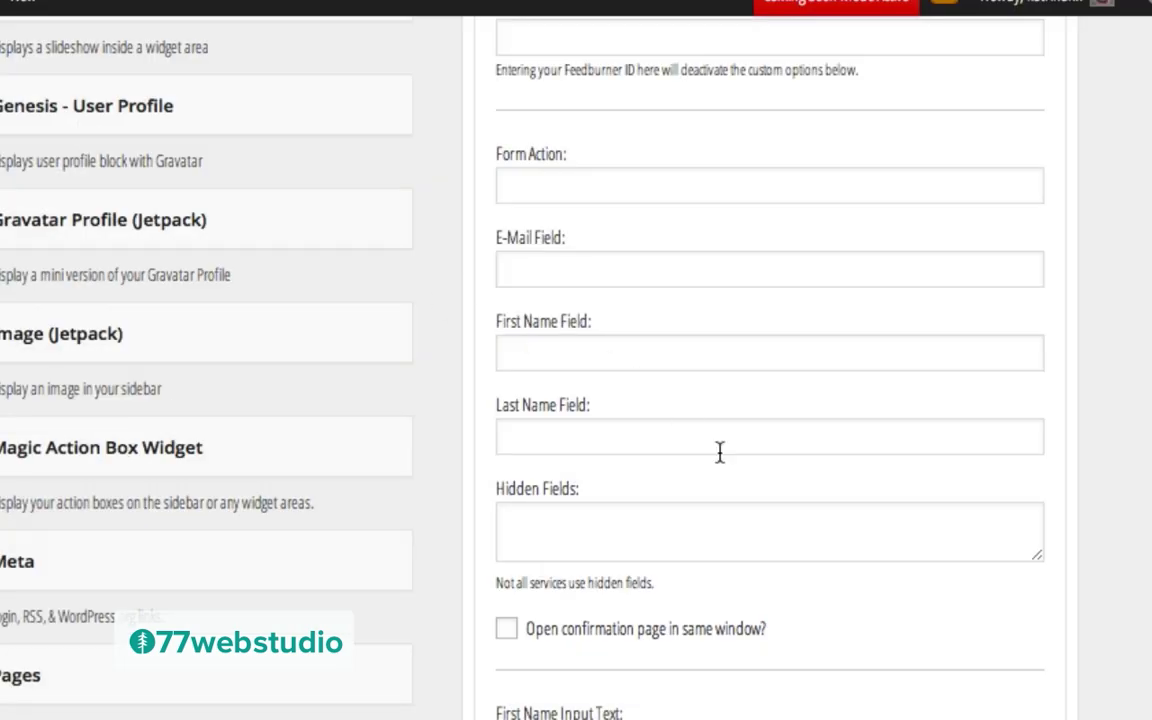
{"action": "left_click", "coordinate": [530, 182]}
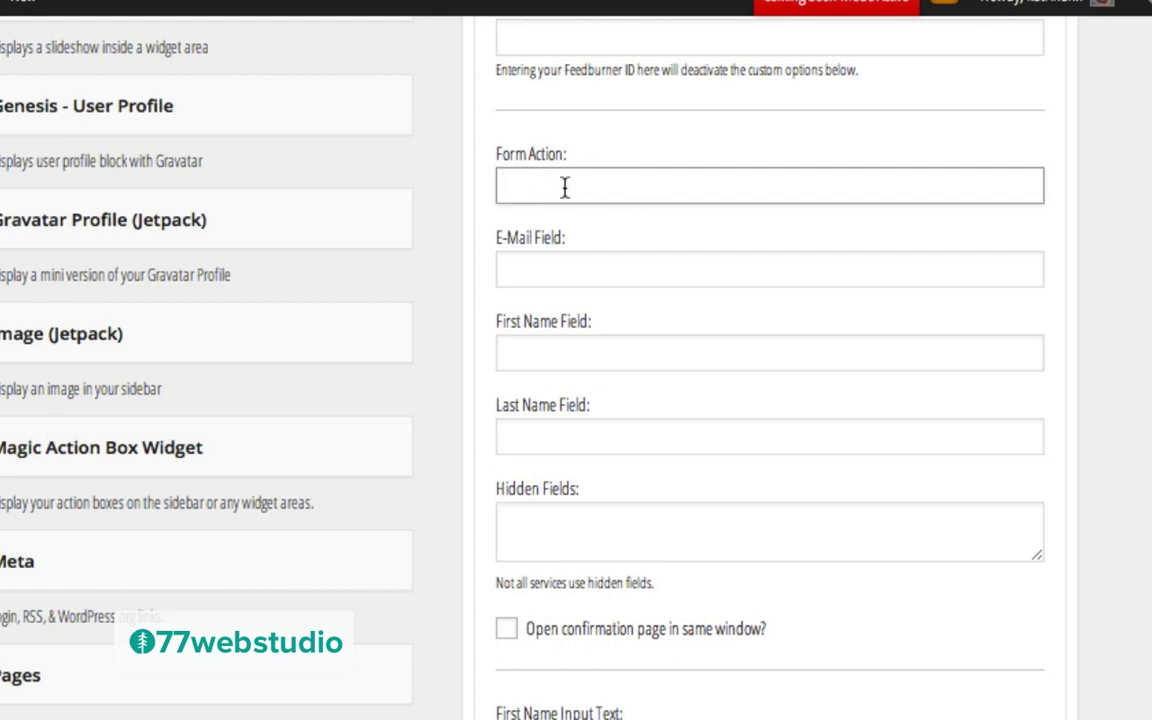
{"action": "key", "text": "ctrl+v"}
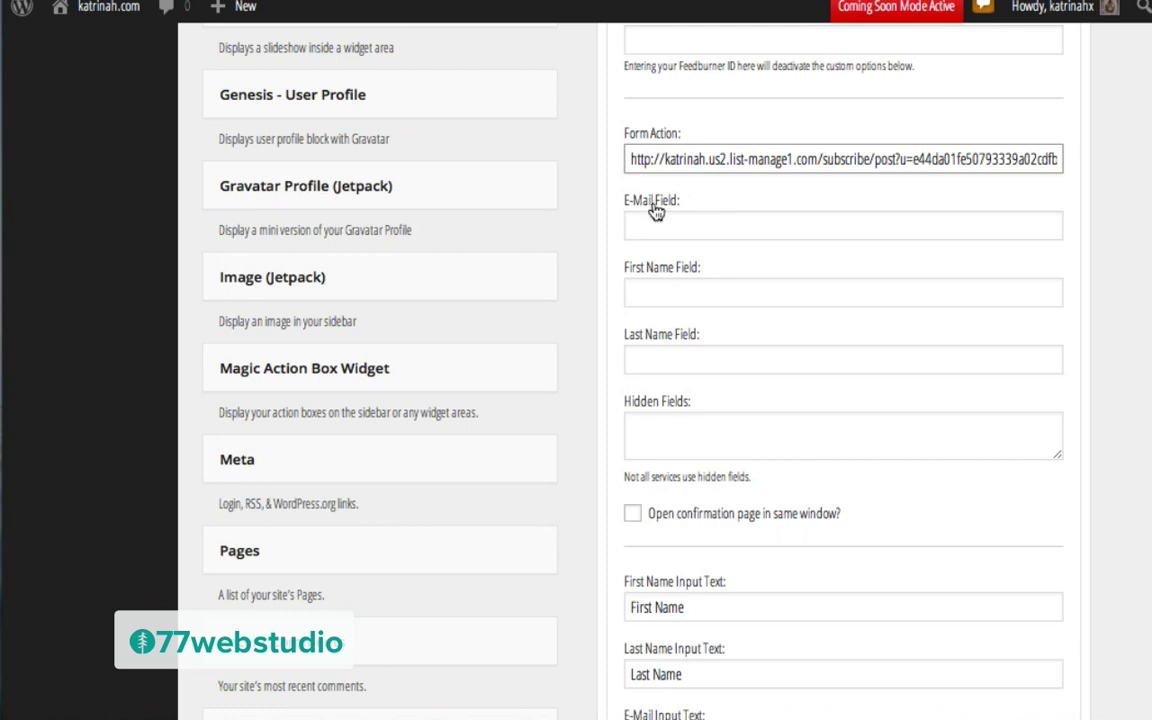
{"action": "left_click", "coordinate": [667, 224]}
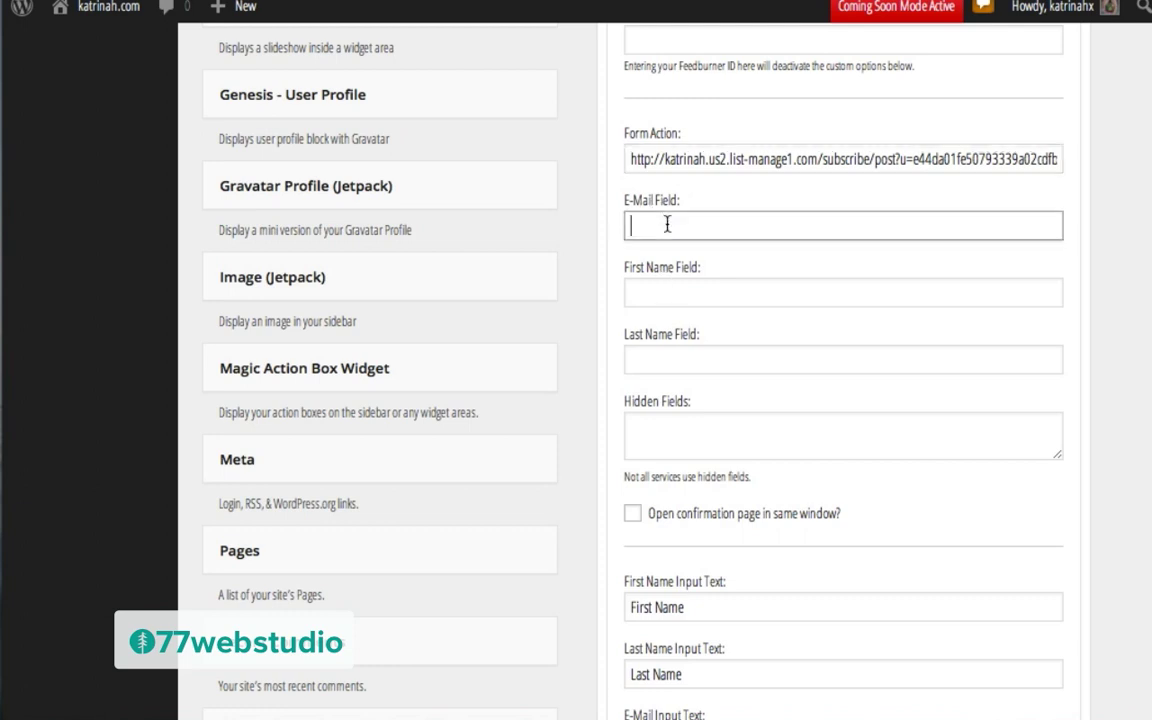
{"action": "type", "text": "EMAIL"}
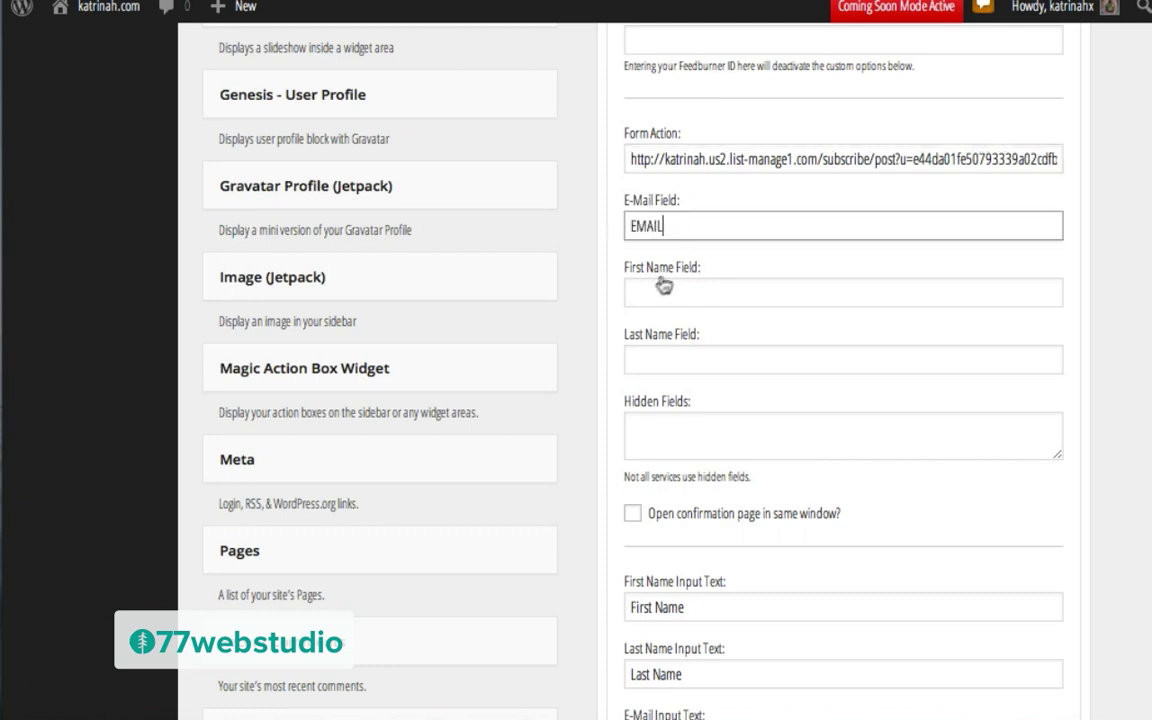
{"action": "left_click", "coordinate": [653, 287]}
{"action": "type", "text": "FNAME"}
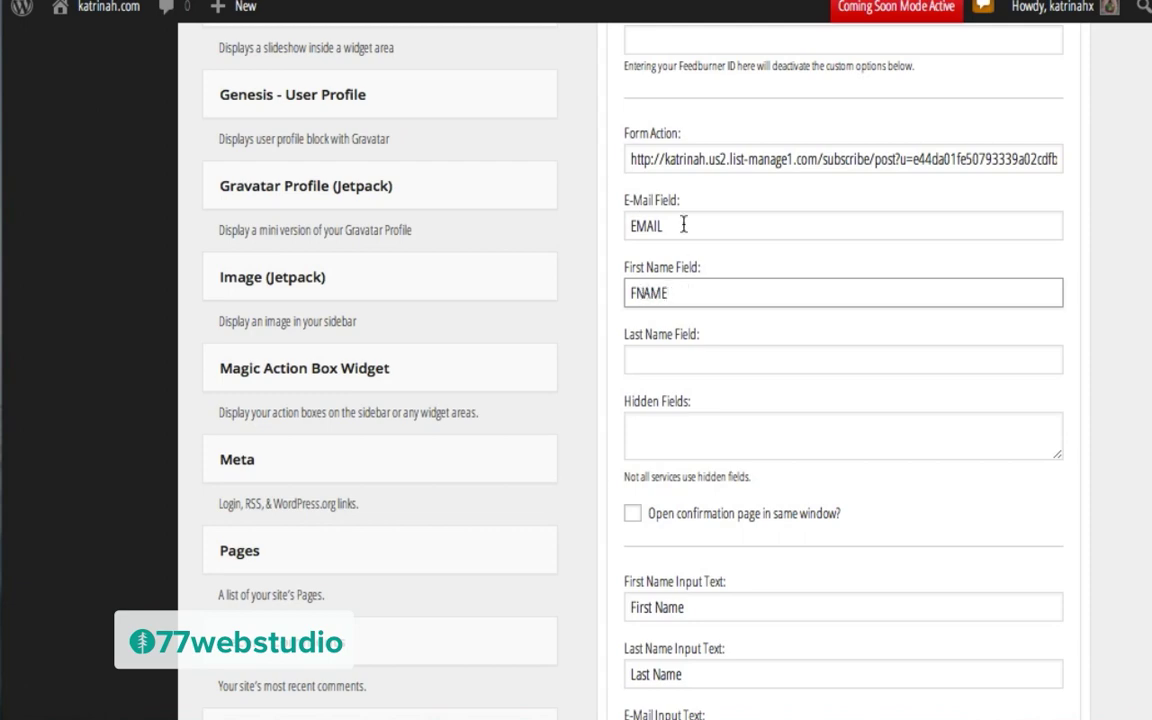
{"action": "scroll", "coordinate": [745, 322], "scroll_direction": "up", "scroll_amount": 6}
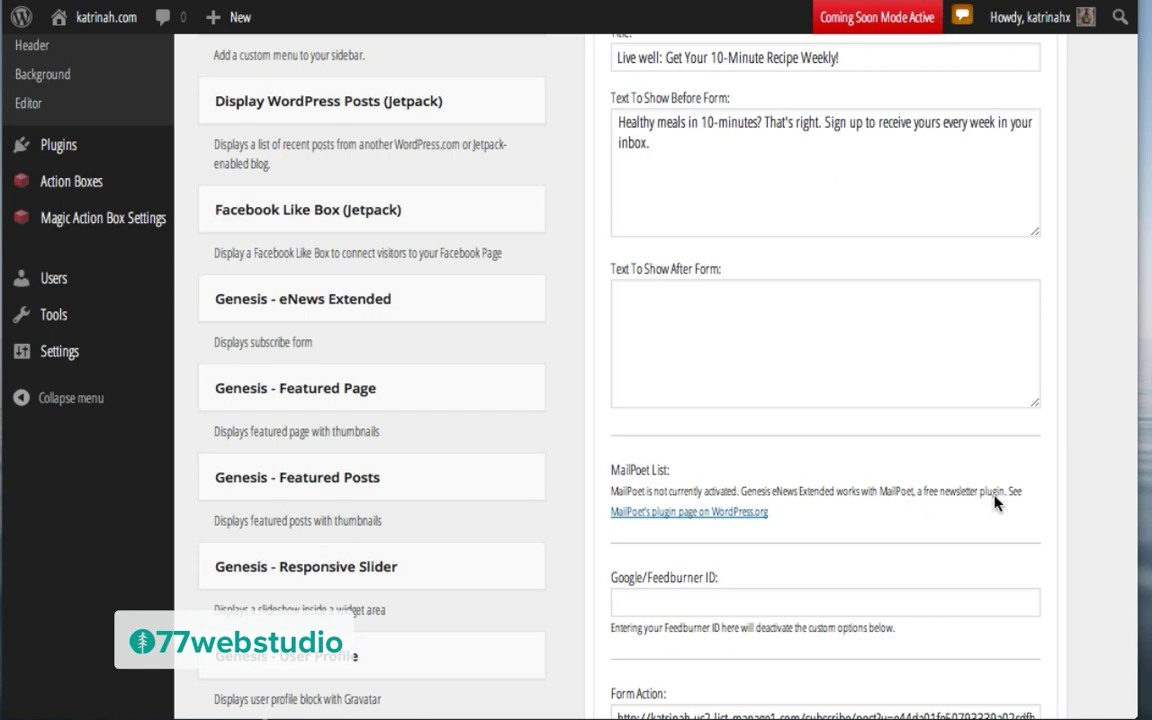
{"action": "scroll", "coordinate": [937, 525], "scroll_direction": "down", "scroll_amount": 10}
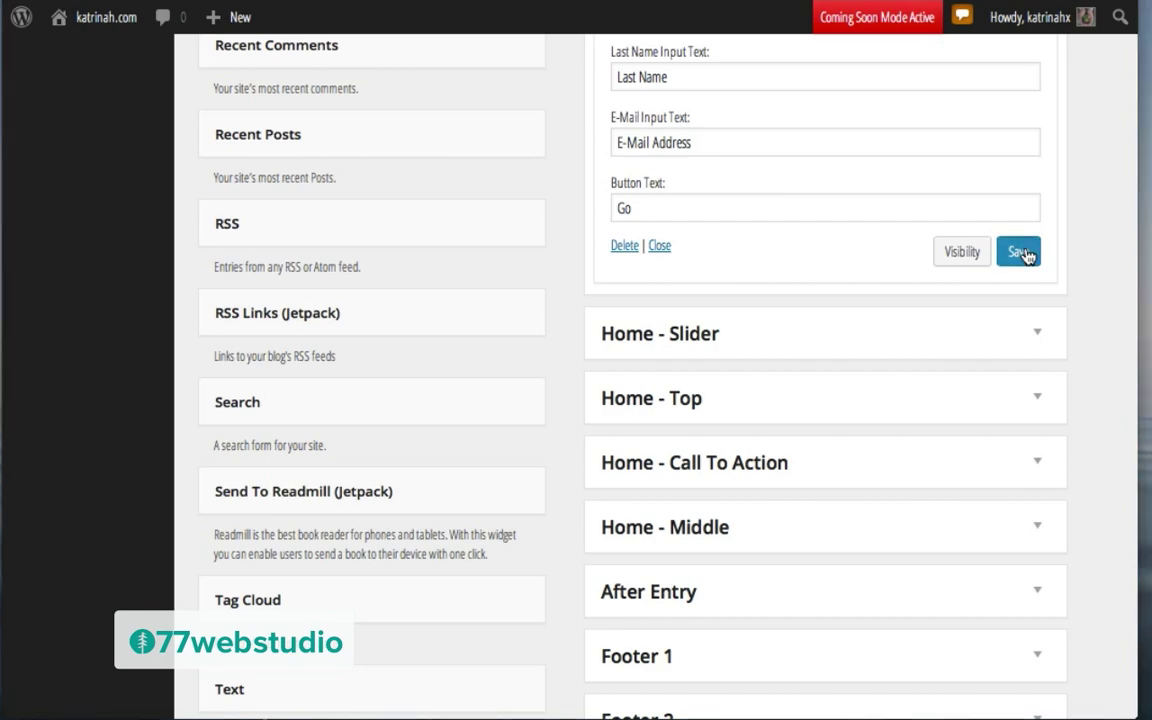
{"action": "scroll", "coordinate": [782, 219], "scroll_direction": "up", "scroll_amount": 10}
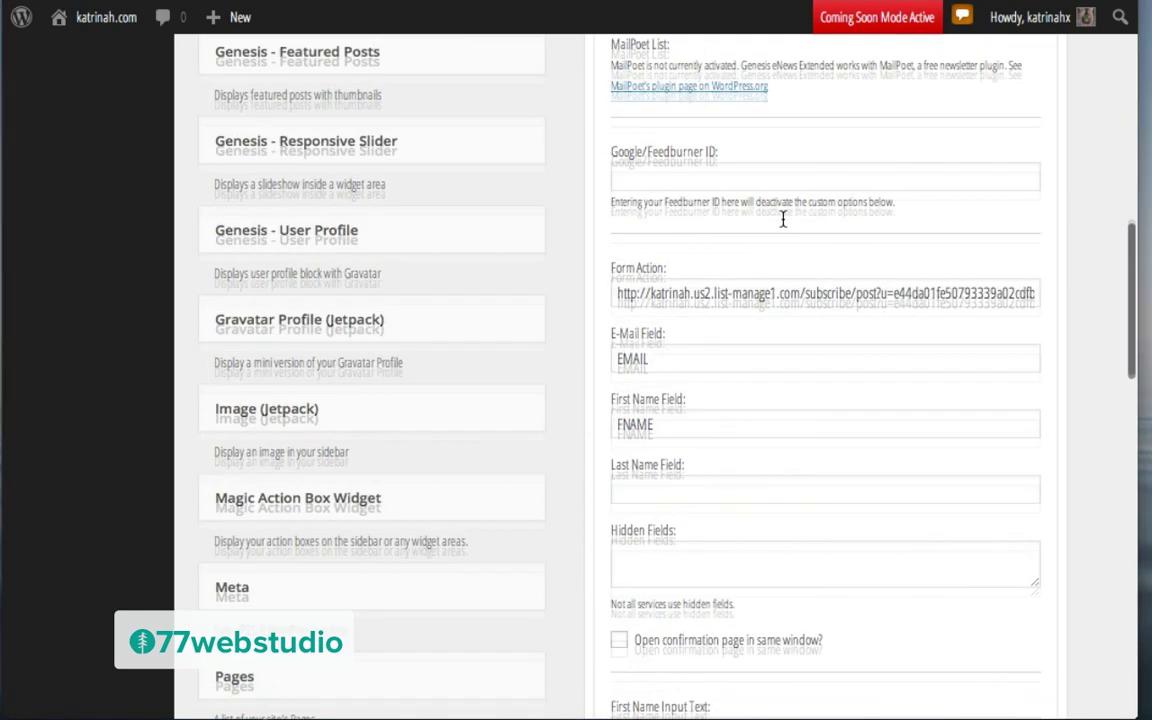
{"action": "scroll", "coordinate": [783, 226], "scroll_direction": "up", "scroll_amount": 2}
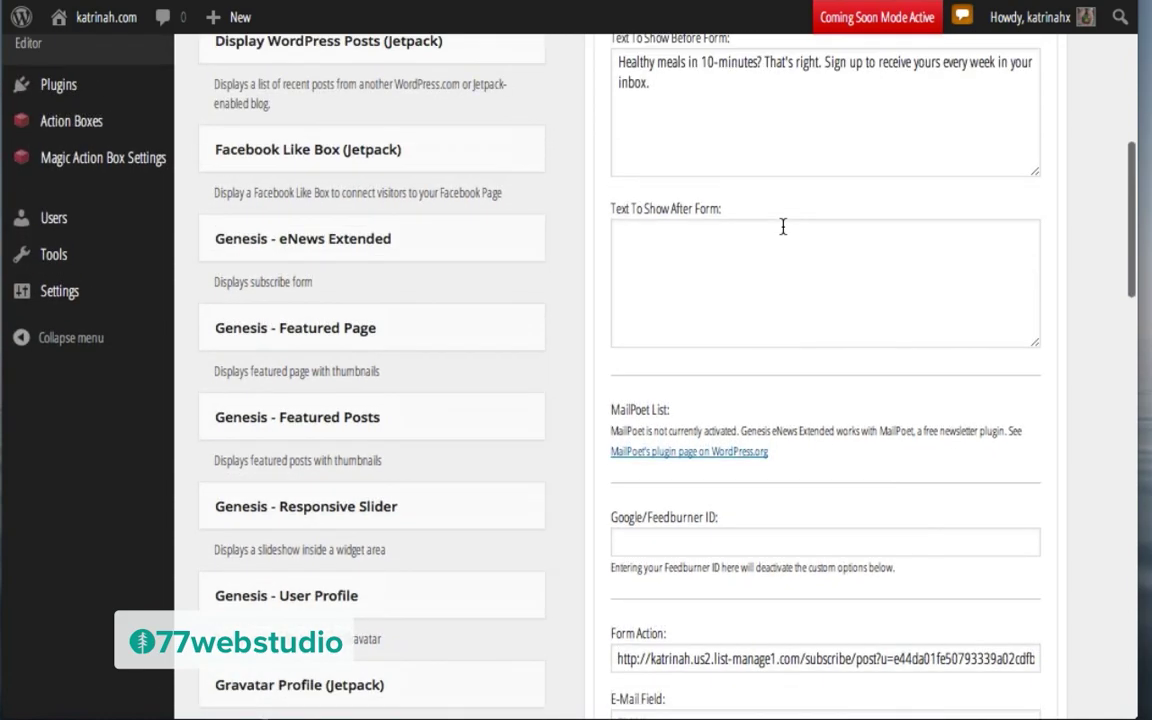
Step: Copy the 'MailPoet Newsletters' name from its WordPress.org page and go to the Plugins list
{"action": "left_click", "coordinate": [637, 456]}
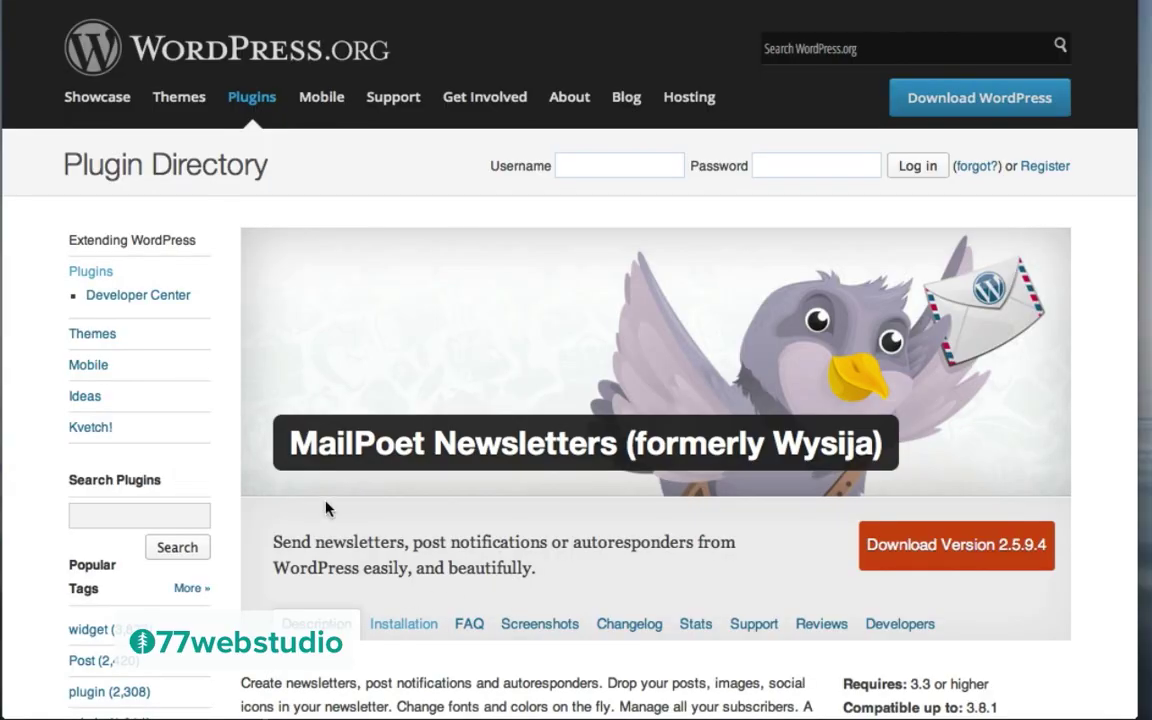
{"action": "left_click_drag", "start_coordinate": [289, 440], "coordinate": [624, 432]}
{"action": "key", "text": "ctrl+c"}
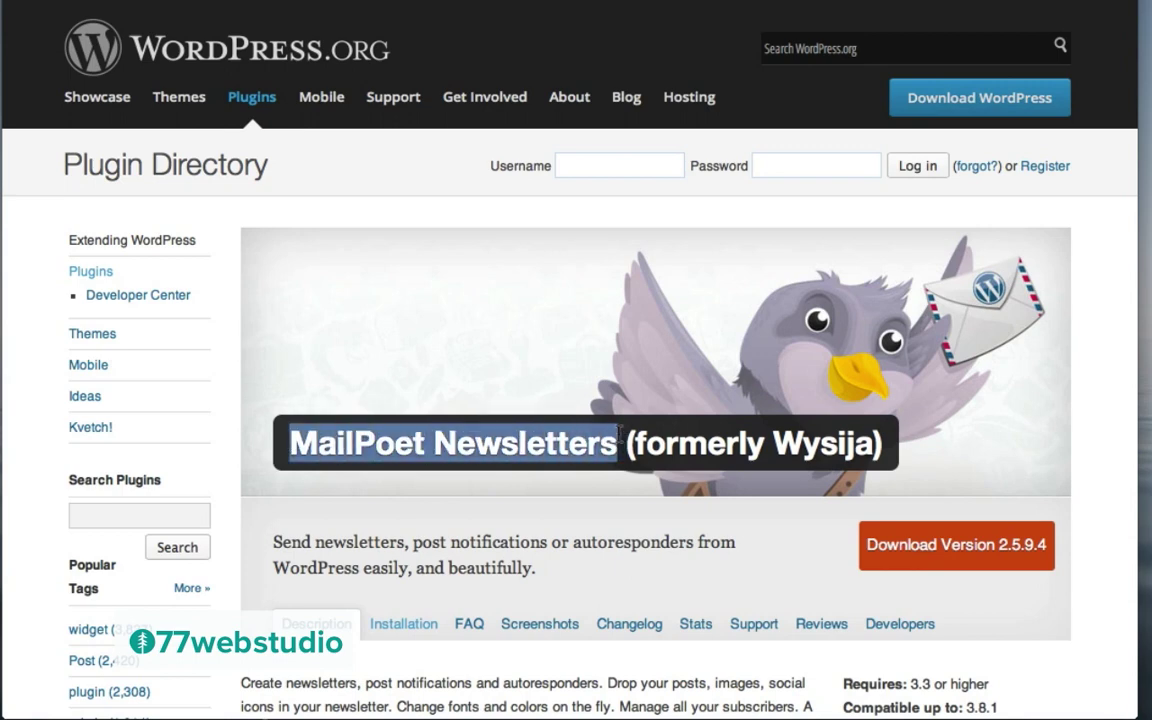
{"action": "key", "text": "alt+Left"}
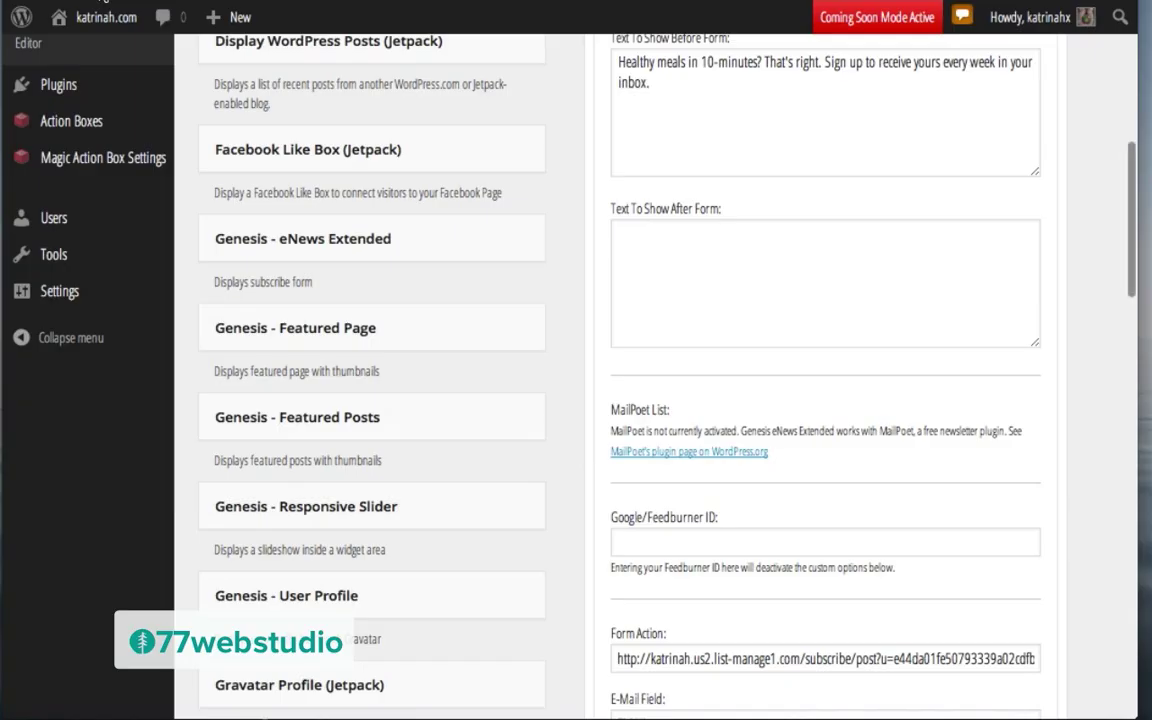
{"action": "scroll", "coordinate": [200, 216], "scroll_direction": "up", "scroll_amount": 3}
{"action": "mouse_move", "coordinate": [78, 339]}
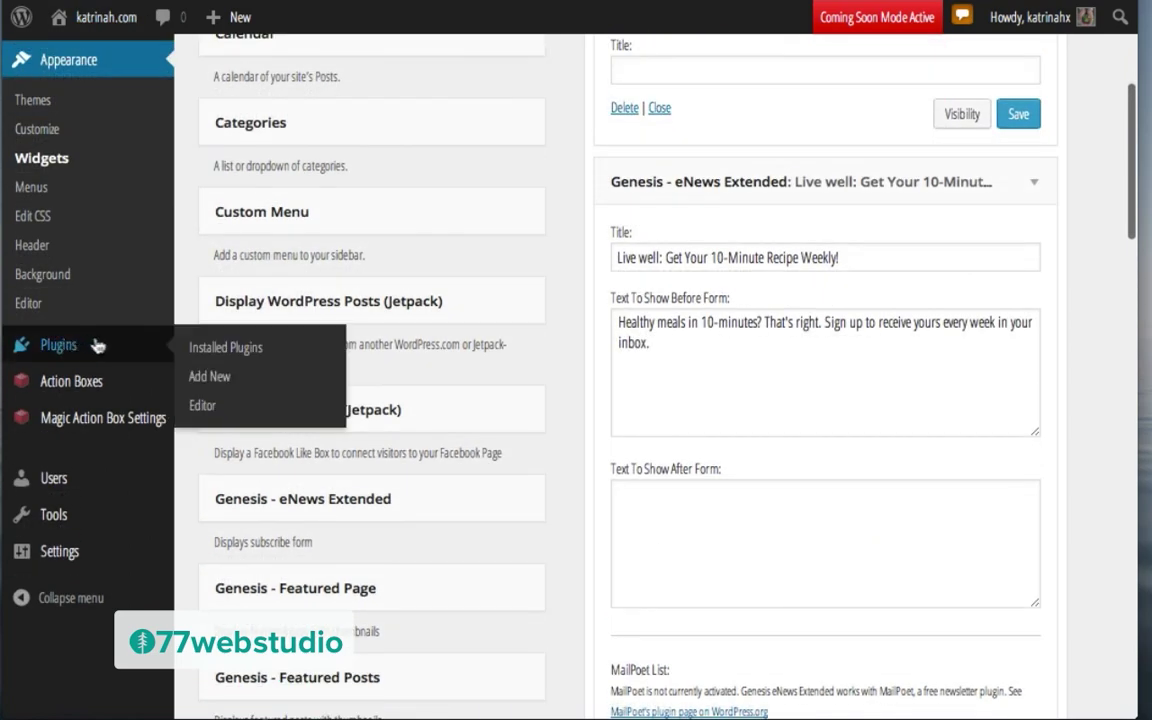
{"action": "left_click", "coordinate": [238, 348]}
{"action": "scroll", "coordinate": [505, 521], "scroll_direction": "down", "scroll_amount": 2}
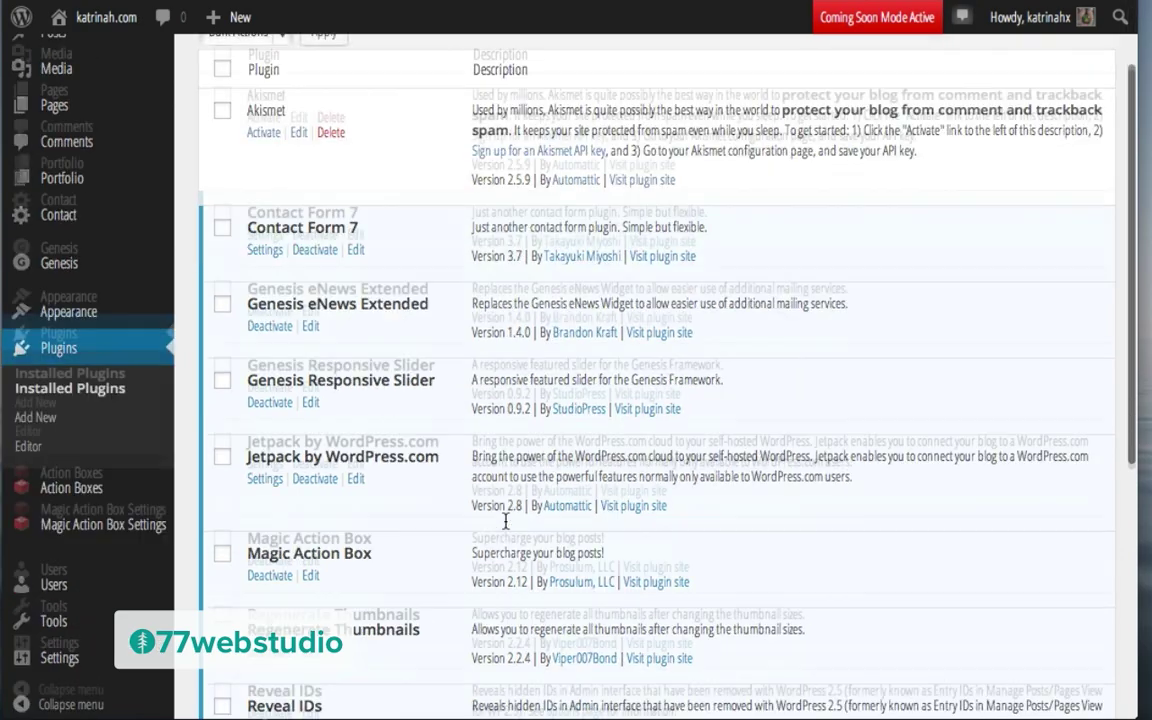
{"action": "scroll", "coordinate": [505, 521], "scroll_direction": "down", "scroll_amount": 5}
{"action": "scroll", "coordinate": [515, 346], "scroll_direction": "up", "scroll_amount": 7}
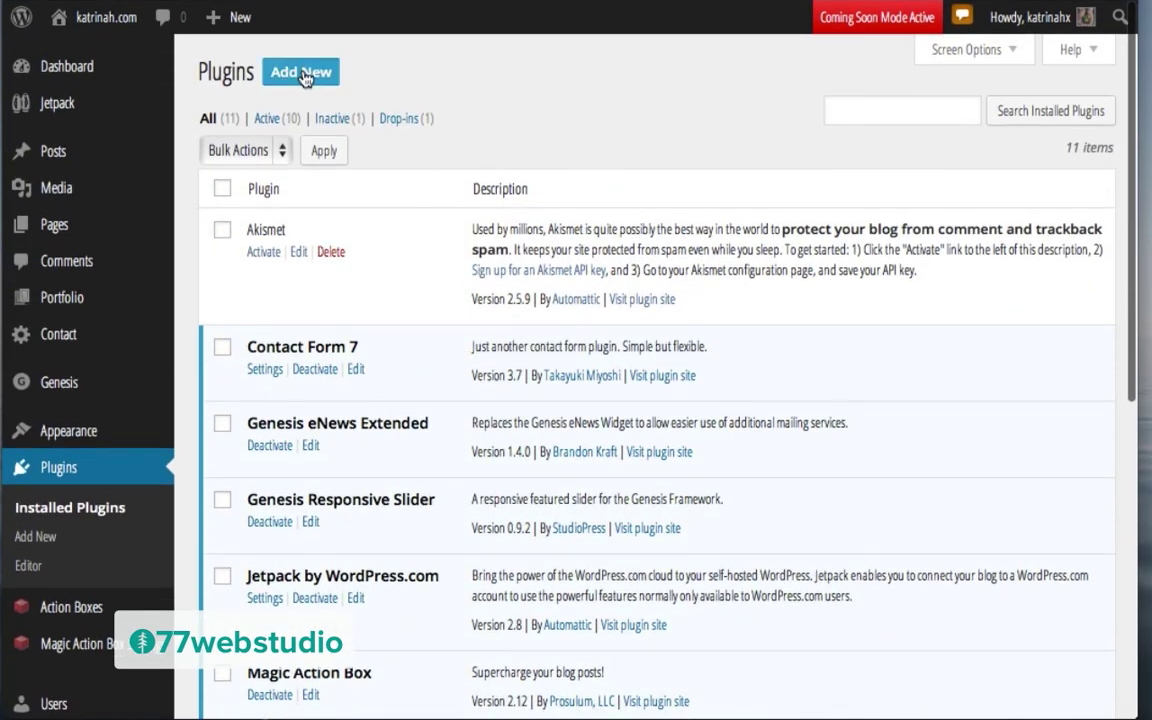
Step: Search Add New for MailPoet Newsletters, install it, and activate the plugin
{"action": "left_click", "coordinate": [302, 73]}
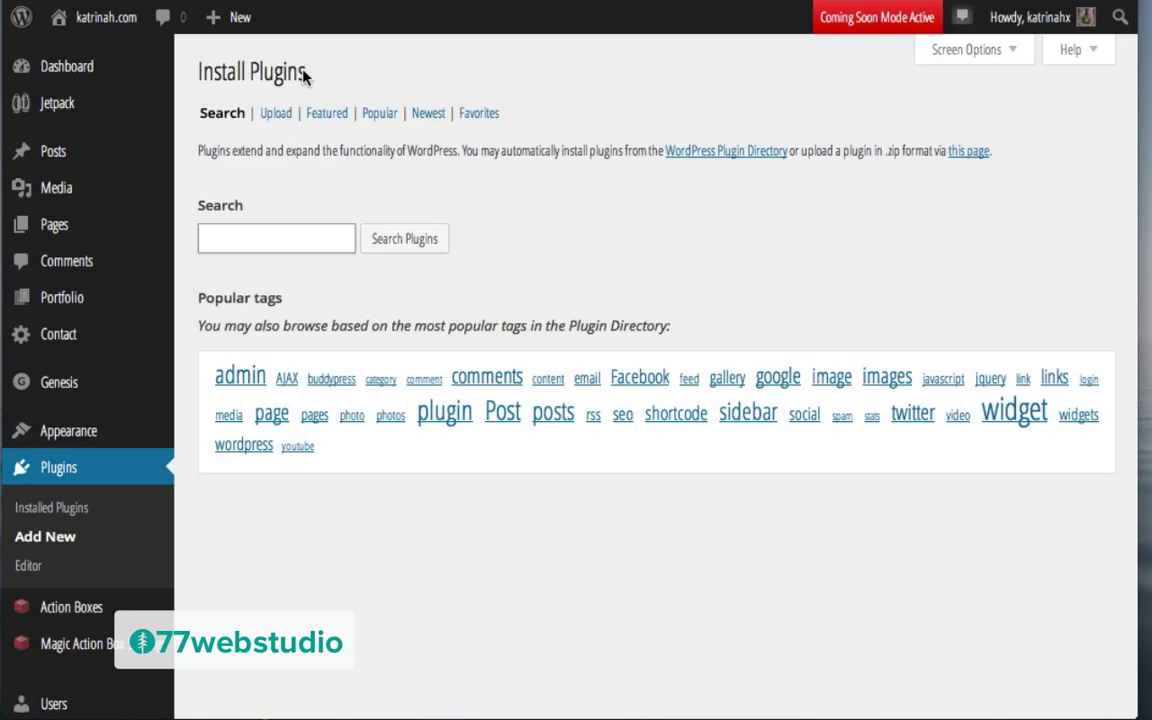
{"action": "key", "text": "ctrl+v"}
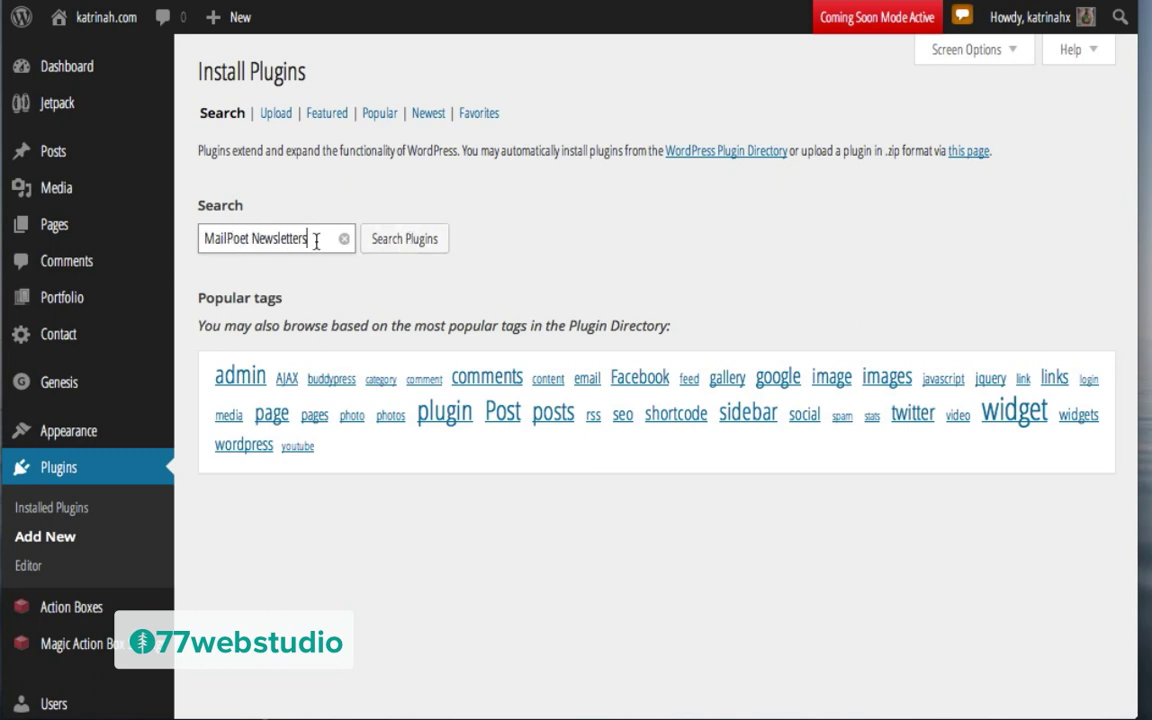
{"action": "left_click", "coordinate": [424, 243]}
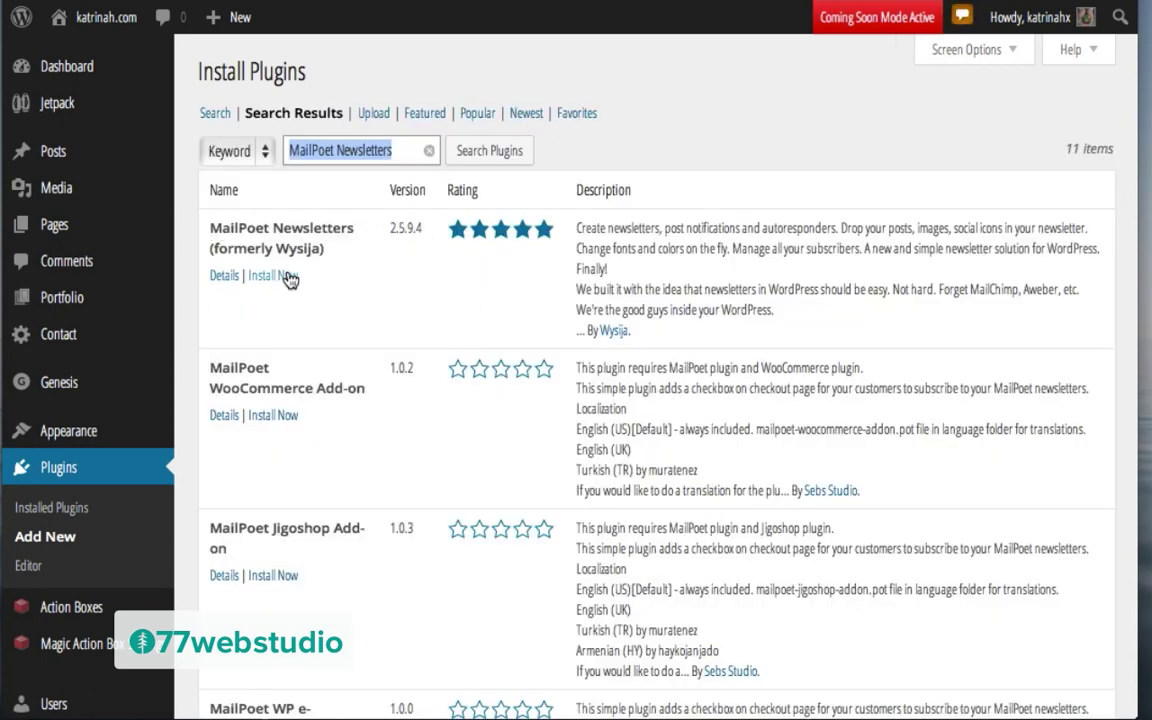
{"action": "left_click", "coordinate": [279, 277]}
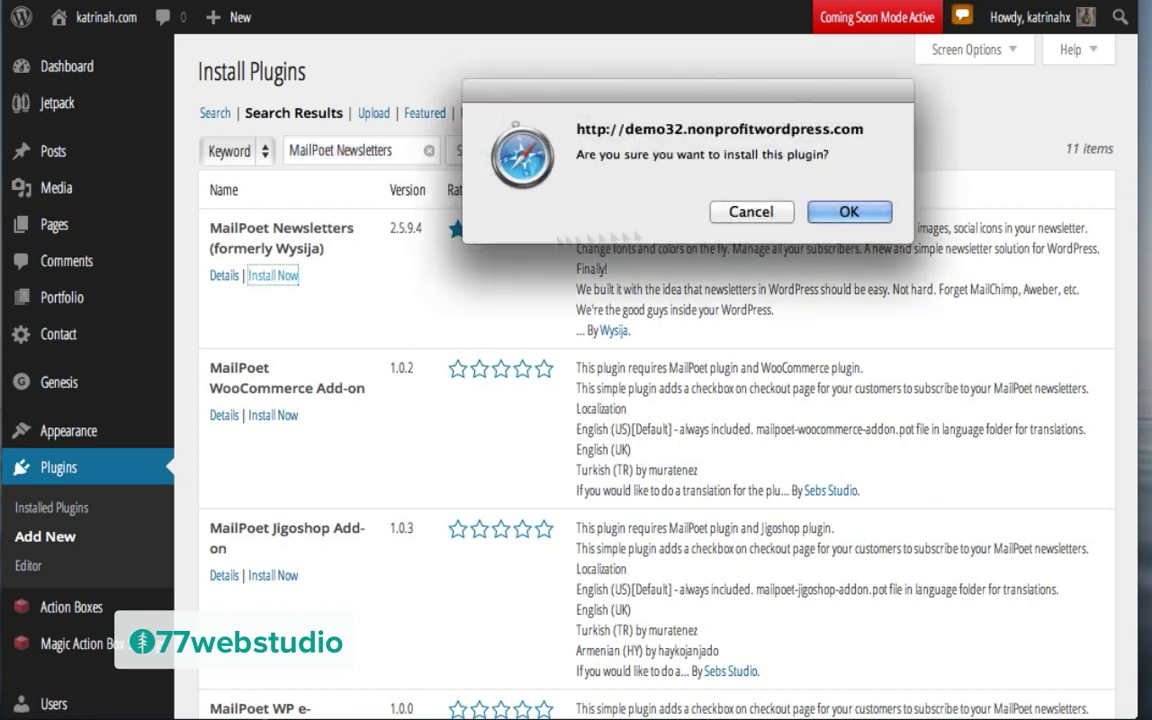
{"action": "left_click", "coordinate": [857, 212]}
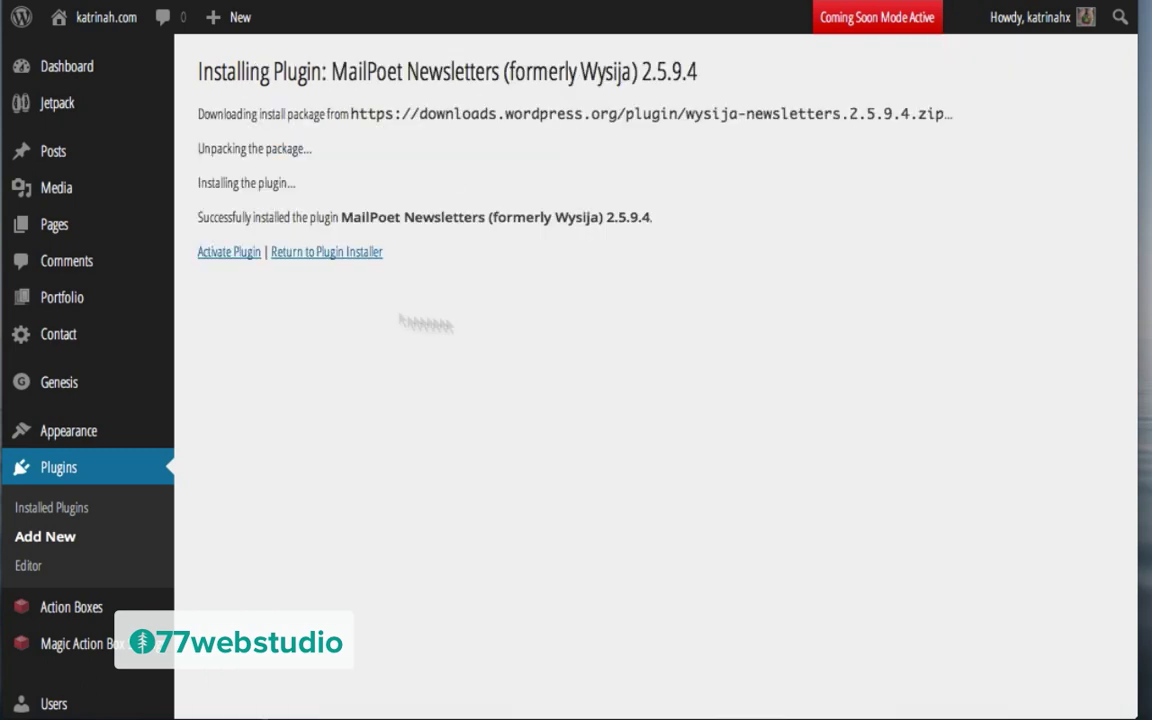
{"action": "left_click", "coordinate": [228, 256]}
{"action": "scroll", "coordinate": [406, 293], "scroll_direction": "down", "scroll_amount": 8}
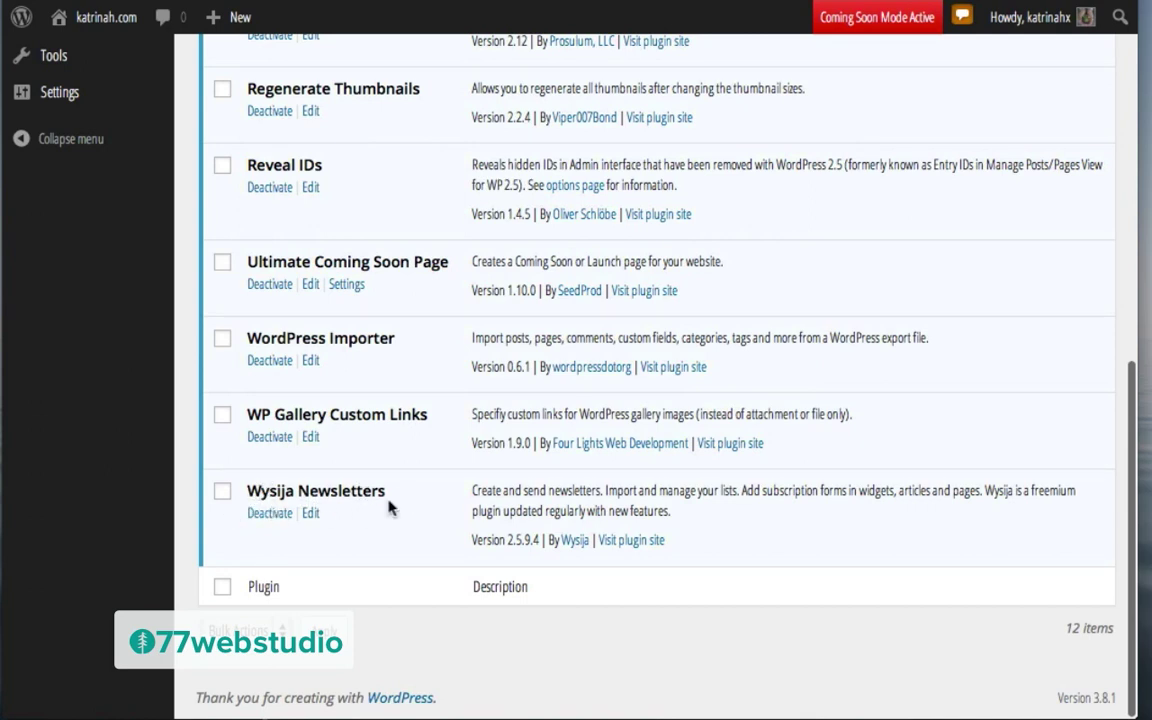
{"action": "scroll", "coordinate": [404, 509], "scroll_direction": "up", "scroll_amount": 10}
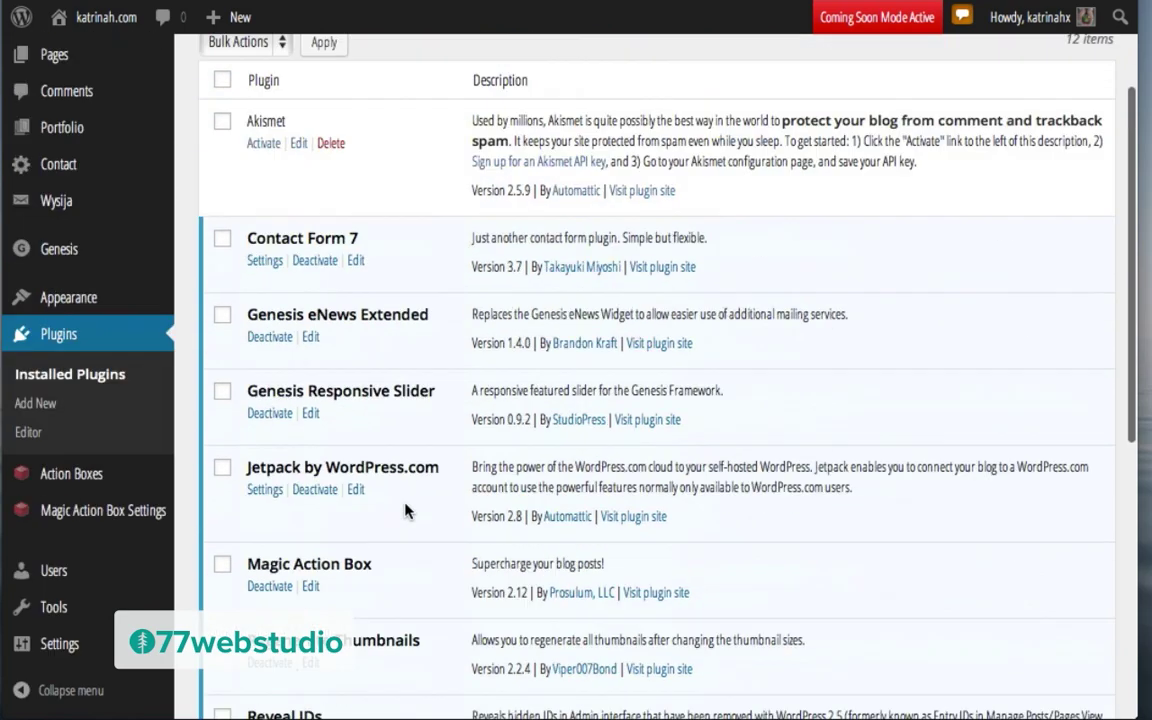
{"action": "mouse_move", "coordinate": [60, 467]}
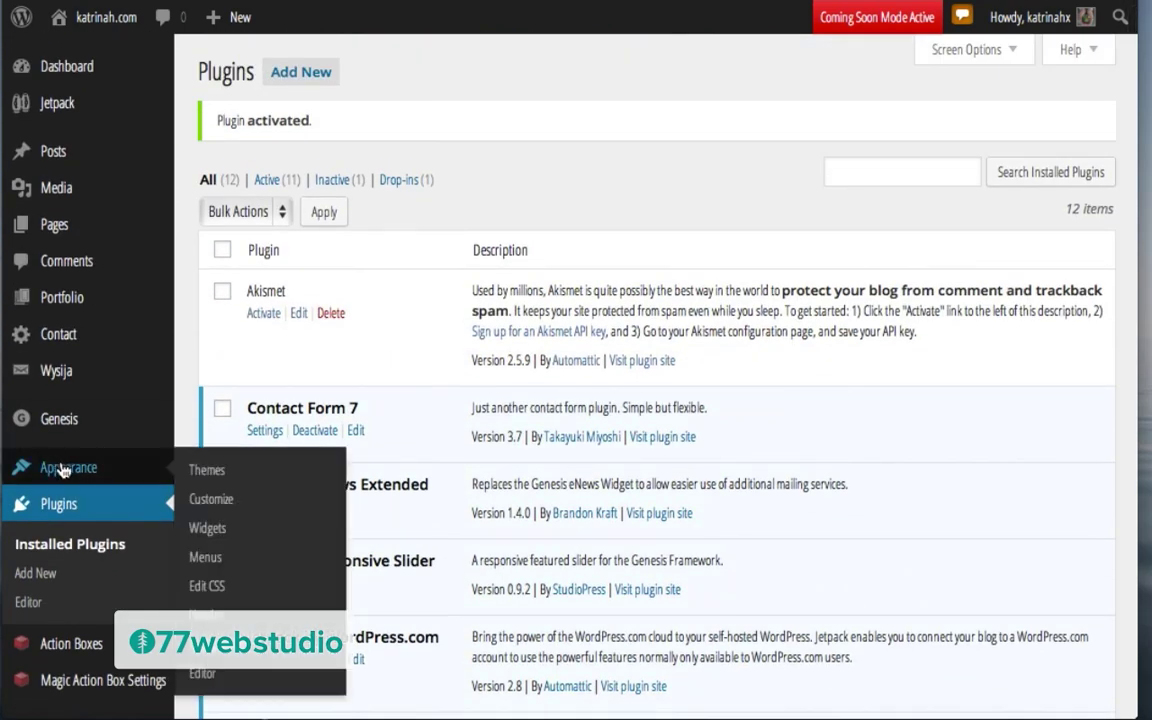
Step: Tick First Name under Show Fields in the Primary Sidebar's eNews Extended widget and save it
{"action": "left_click", "coordinate": [208, 528]}
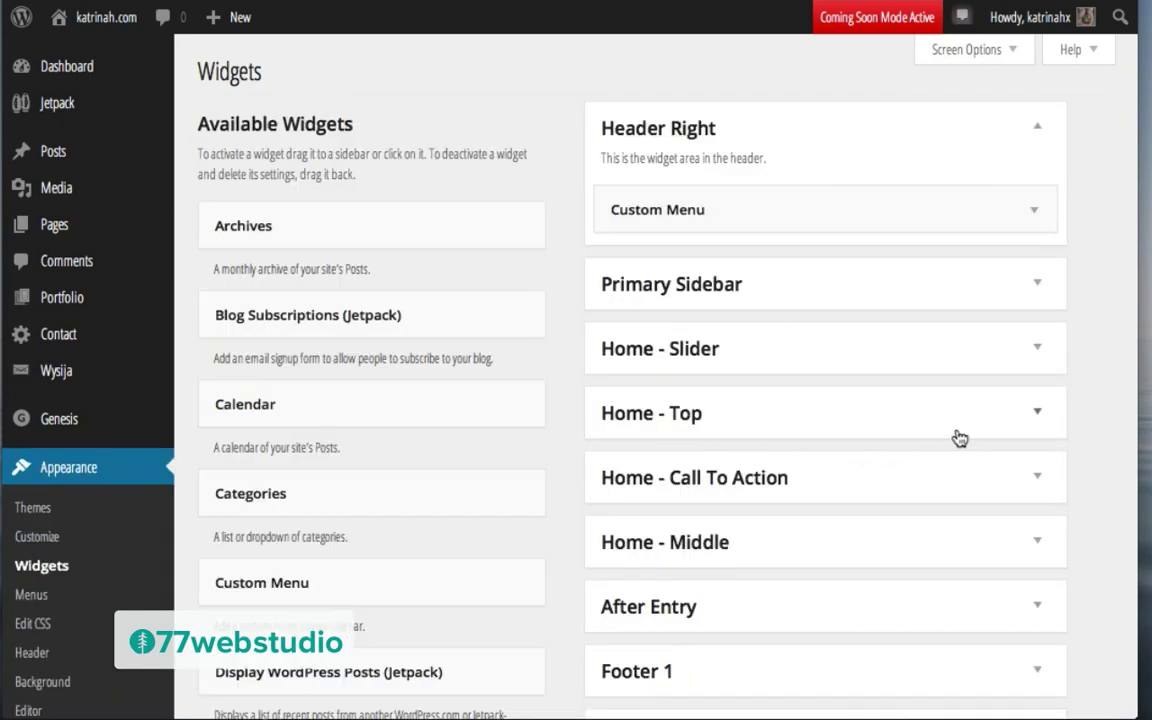
{"action": "left_click", "coordinate": [1029, 286]}
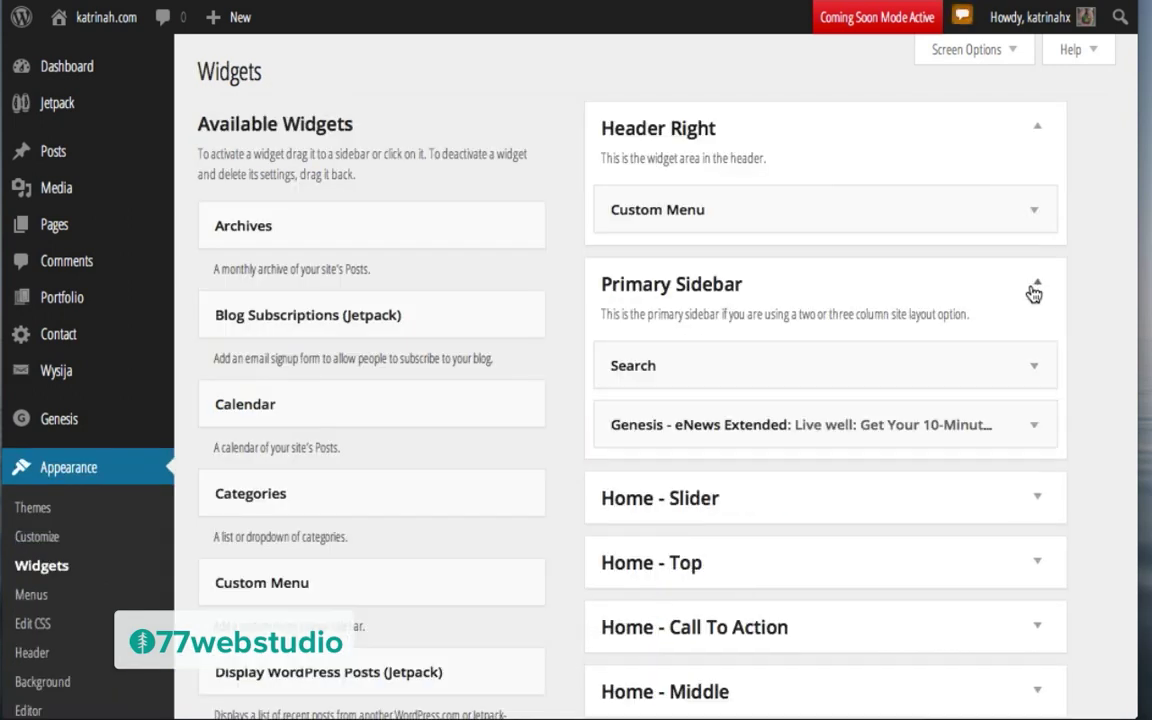
{"action": "left_click", "coordinate": [1034, 427]}
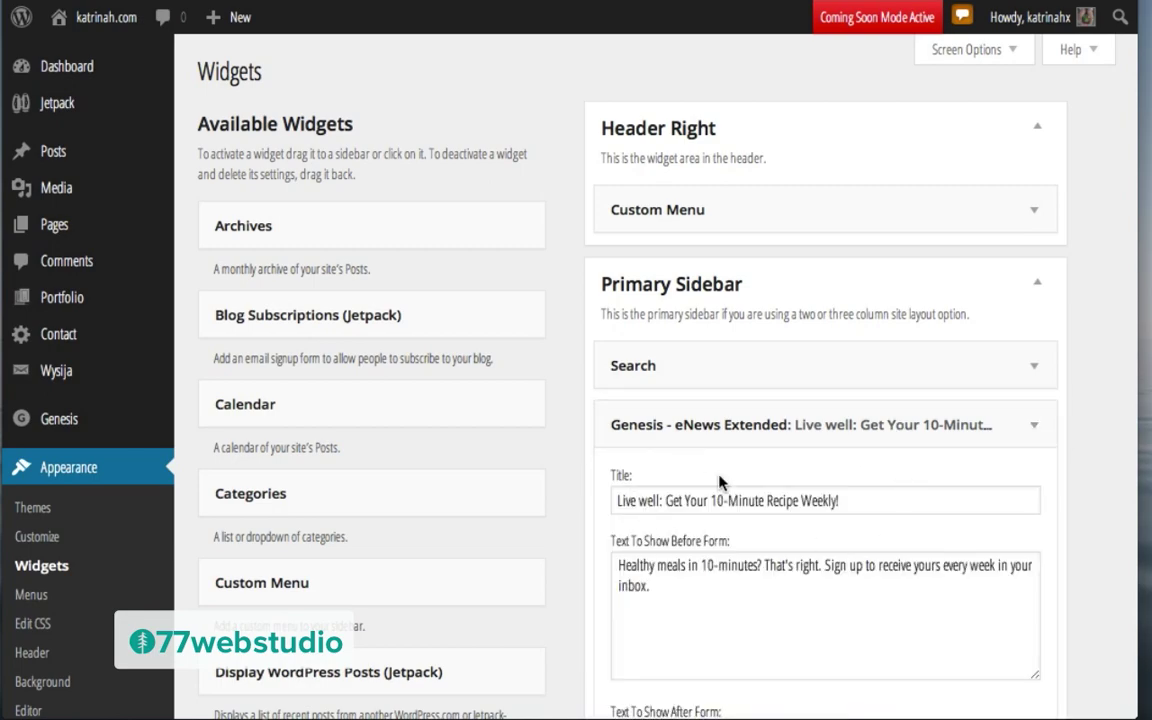
{"action": "scroll", "coordinate": [648, 478], "scroll_direction": "down", "scroll_amount": 10}
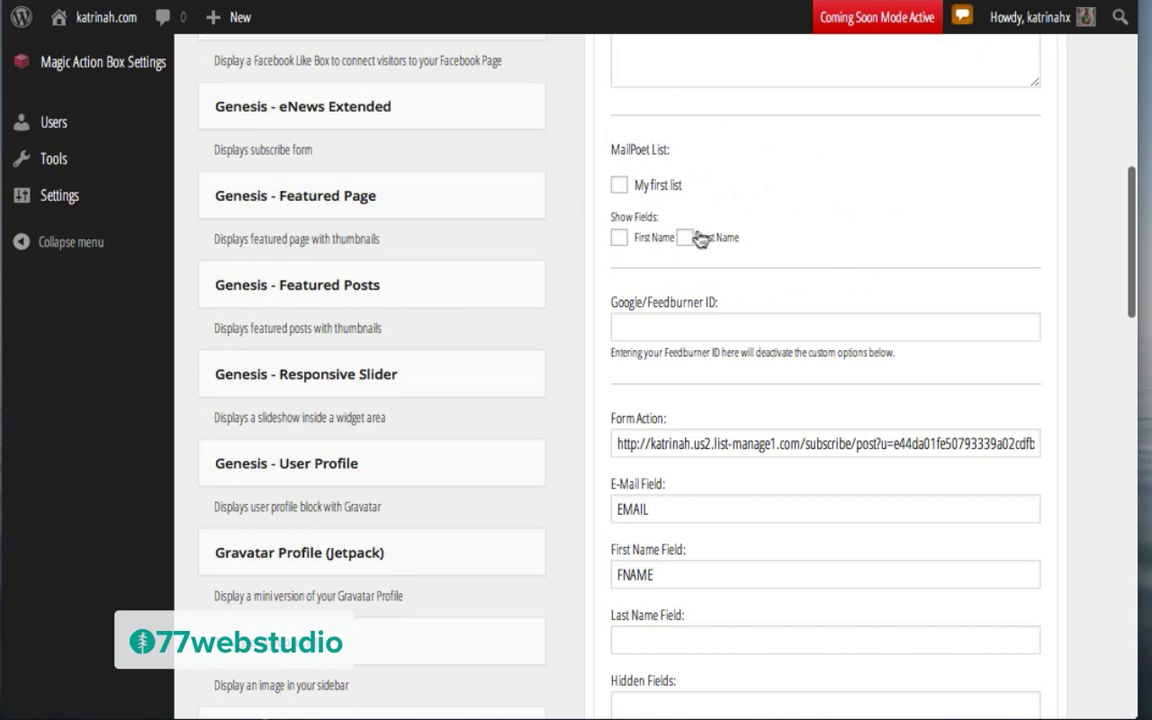
{"action": "left_click", "coordinate": [619, 240]}
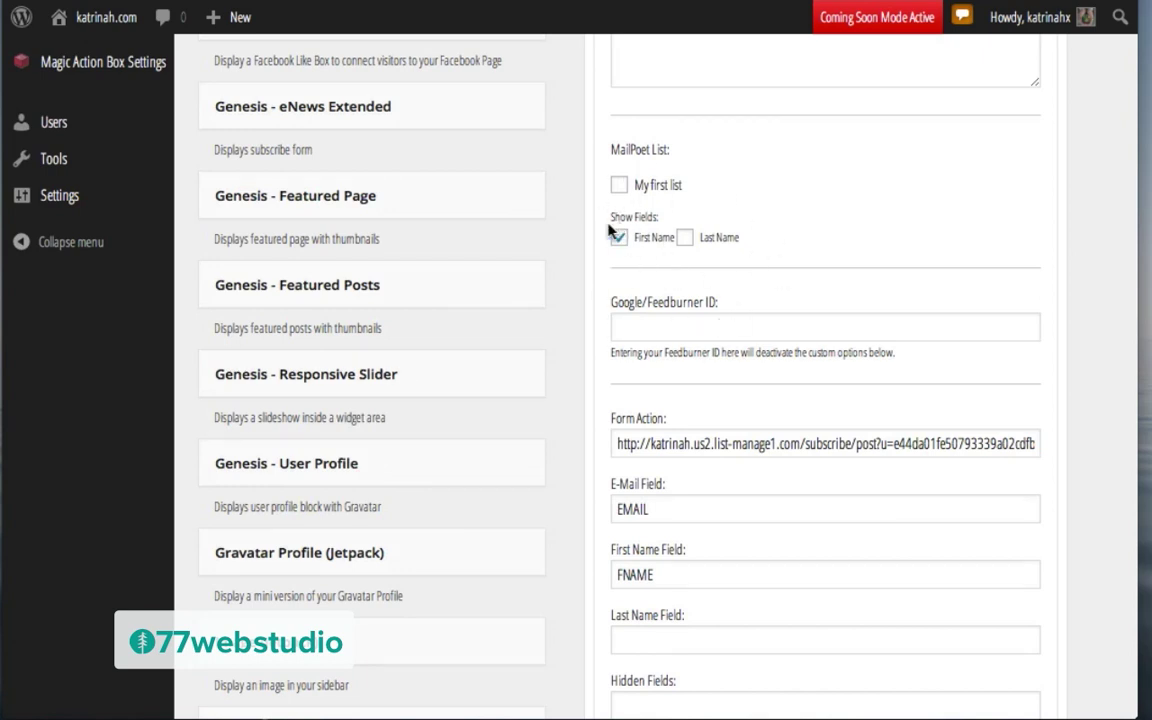
{"action": "scroll", "coordinate": [901, 380], "scroll_direction": "down", "scroll_amount": 10}
{"action": "scroll", "coordinate": [901, 380], "scroll_direction": "down", "scroll_amount": 3}
{"action": "left_click", "coordinate": [1018, 117]}
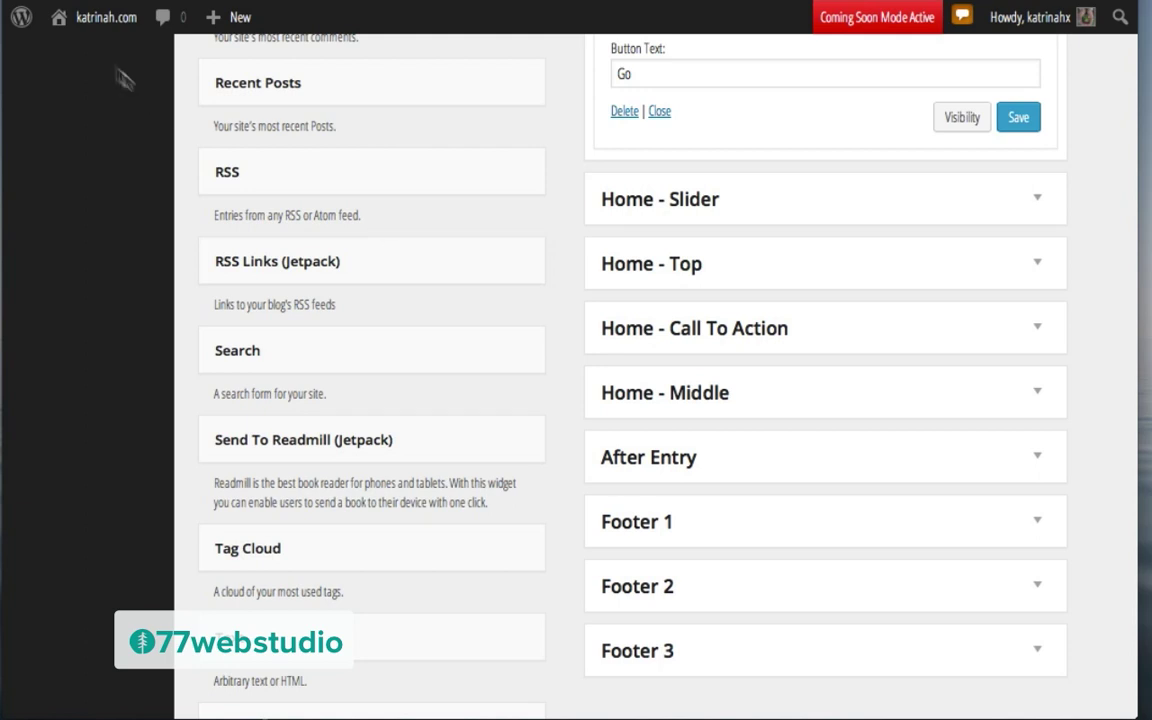
{"action": "mouse_move", "coordinate": [87, 19]}
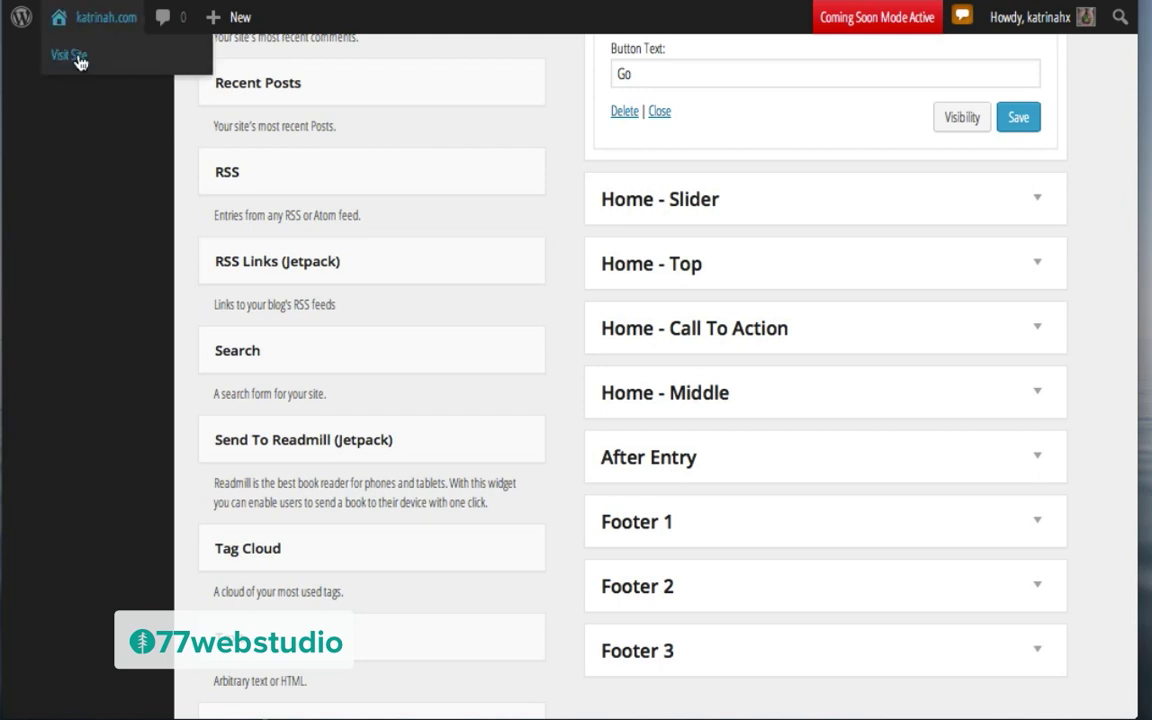
Step: Visit the live site's Blog page to check the sidebar search and Live Well form
{"action": "left_click", "coordinate": [70, 56]}
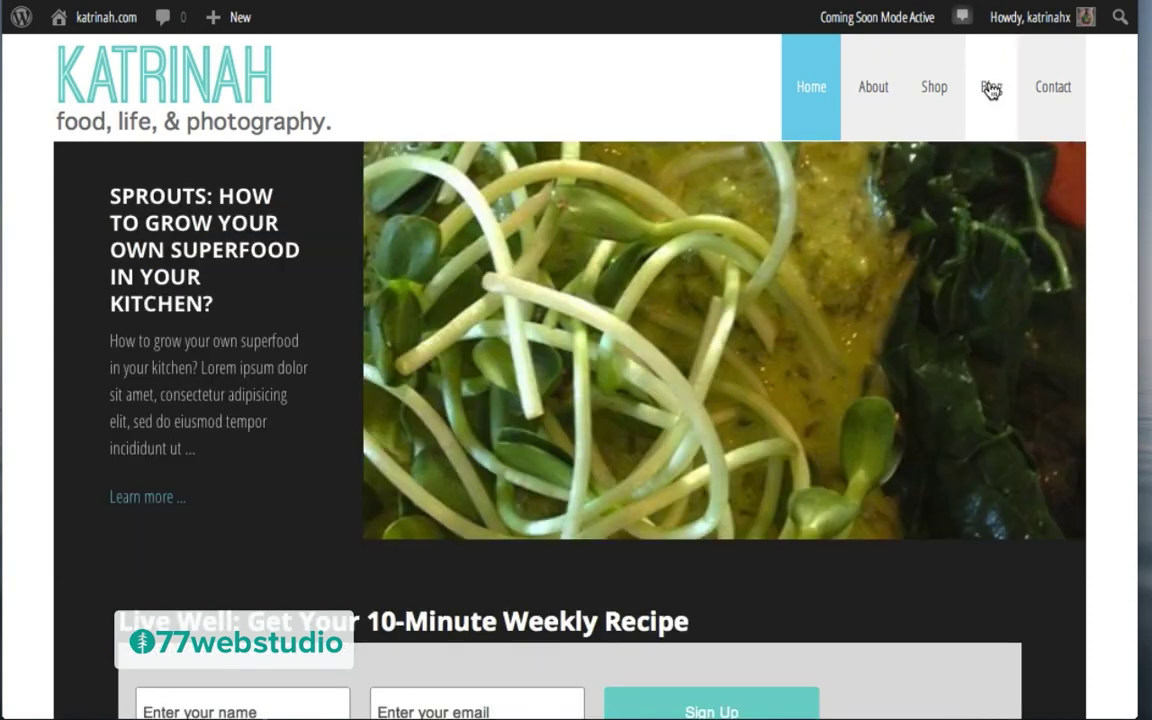
{"action": "left_click", "coordinate": [991, 88]}
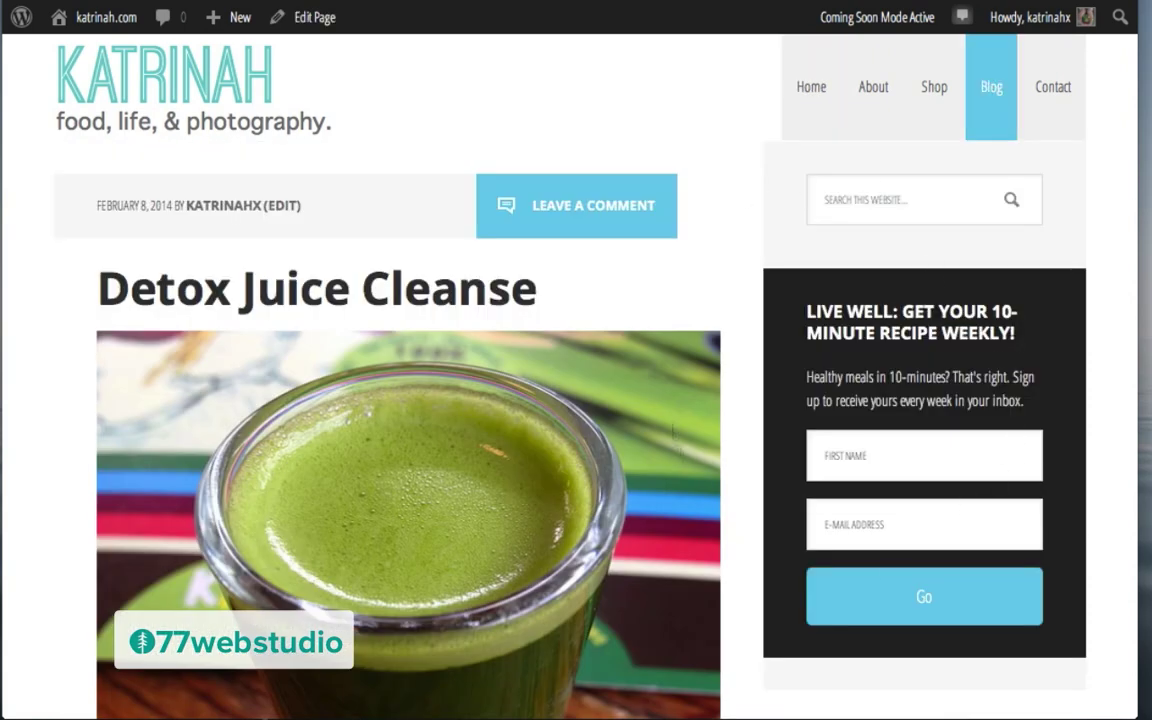
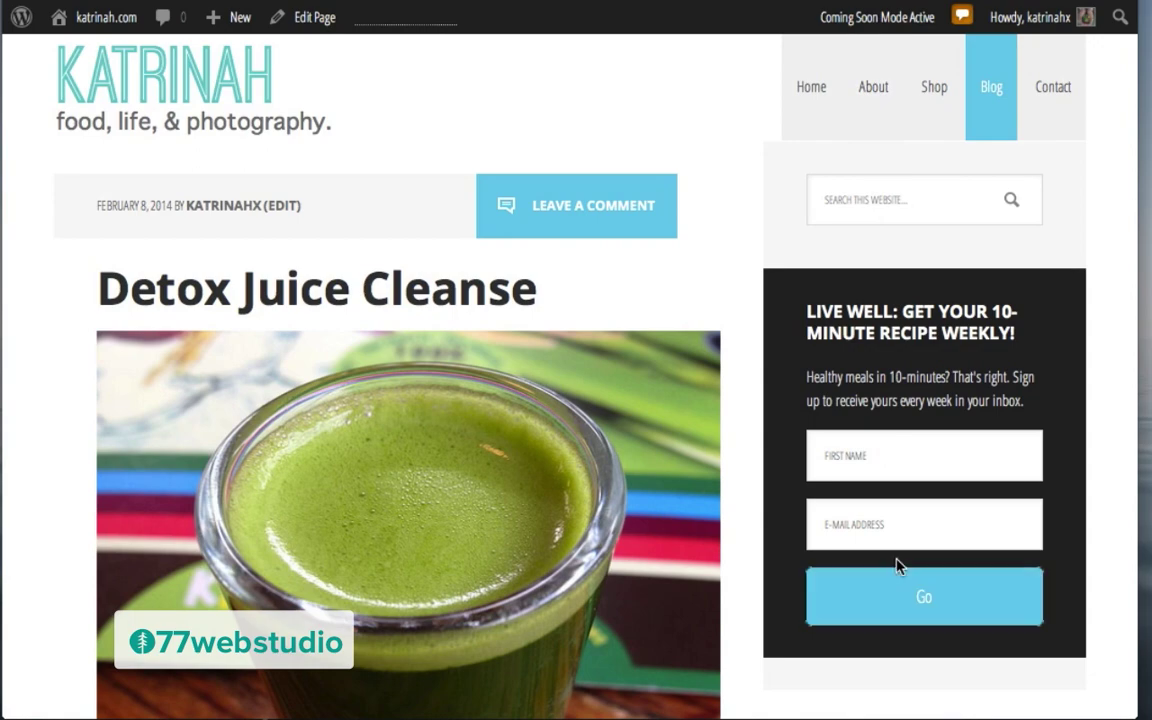
Step: Scroll the 'Detox Juice Cleanse' post and reveal the site-name admin menu listing Widgets and Menus
{"action": "scroll", "coordinate": [781, 412], "scroll_direction": "down", "scroll_amount": 4}
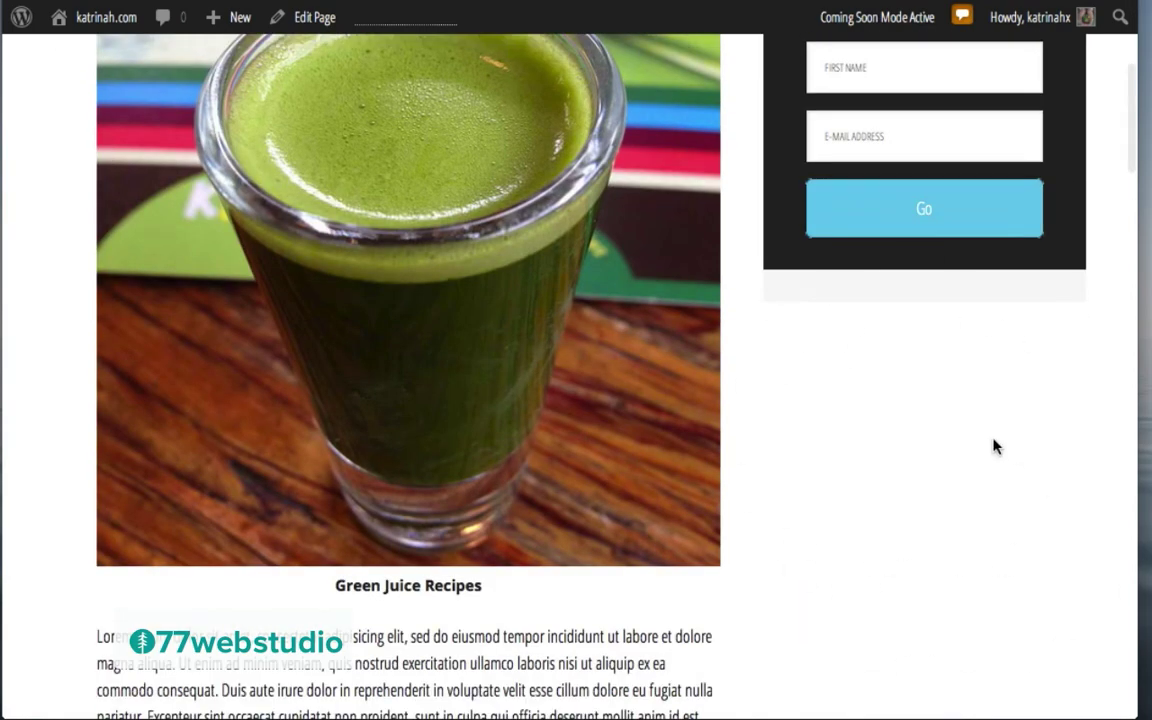
{"action": "scroll", "coordinate": [992, 445], "scroll_direction": "up", "scroll_amount": 4}
{"action": "mouse_move", "coordinate": [92, 22]}
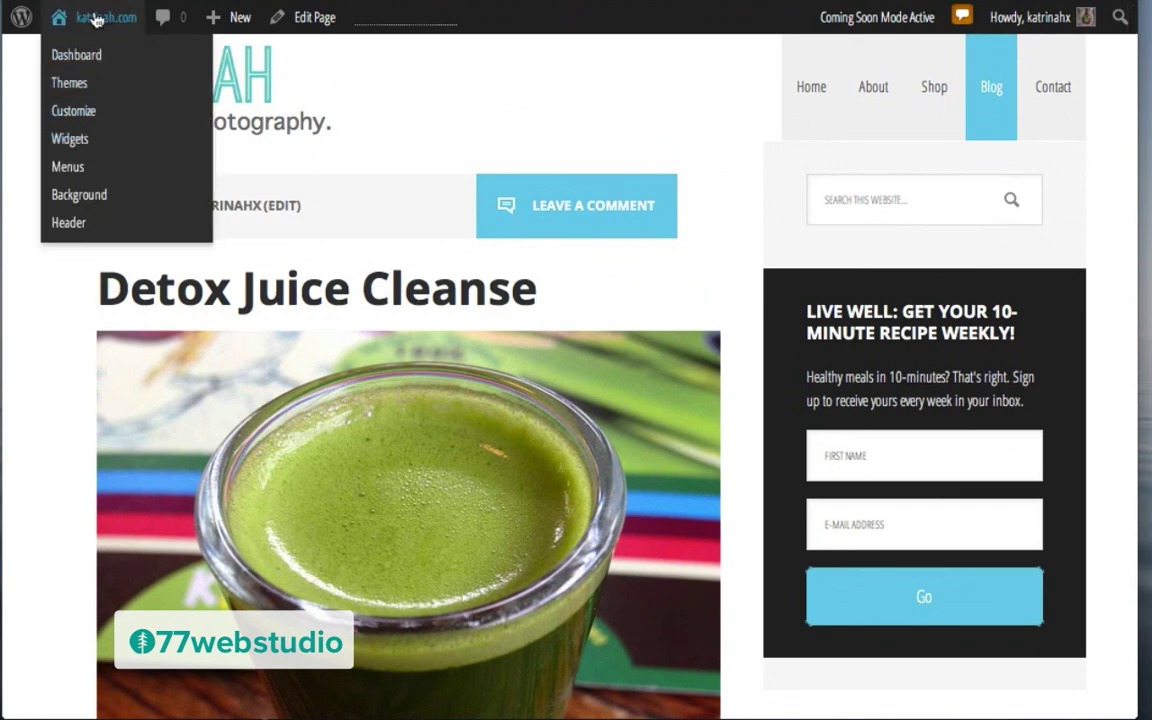
Step: On the Widgets screen, copy the social-icon link HTML from Footer 1's Text widget
{"action": "left_click", "coordinate": [63, 145]}
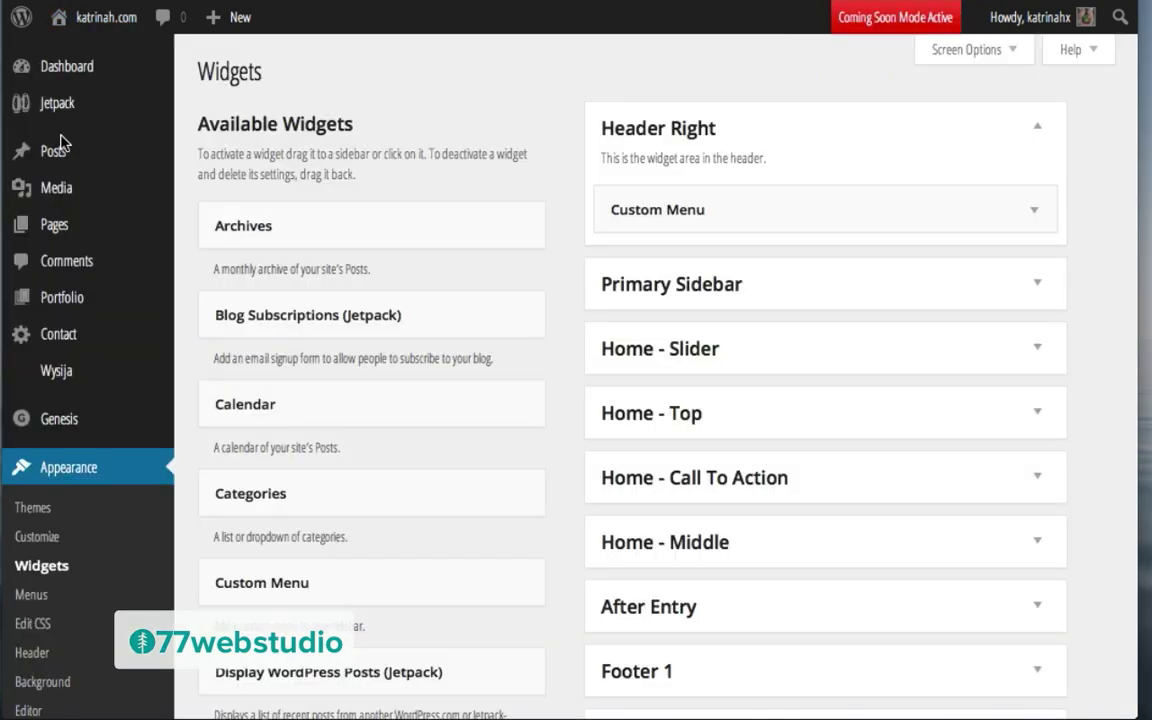
{"action": "left_click", "coordinate": [1034, 288]}
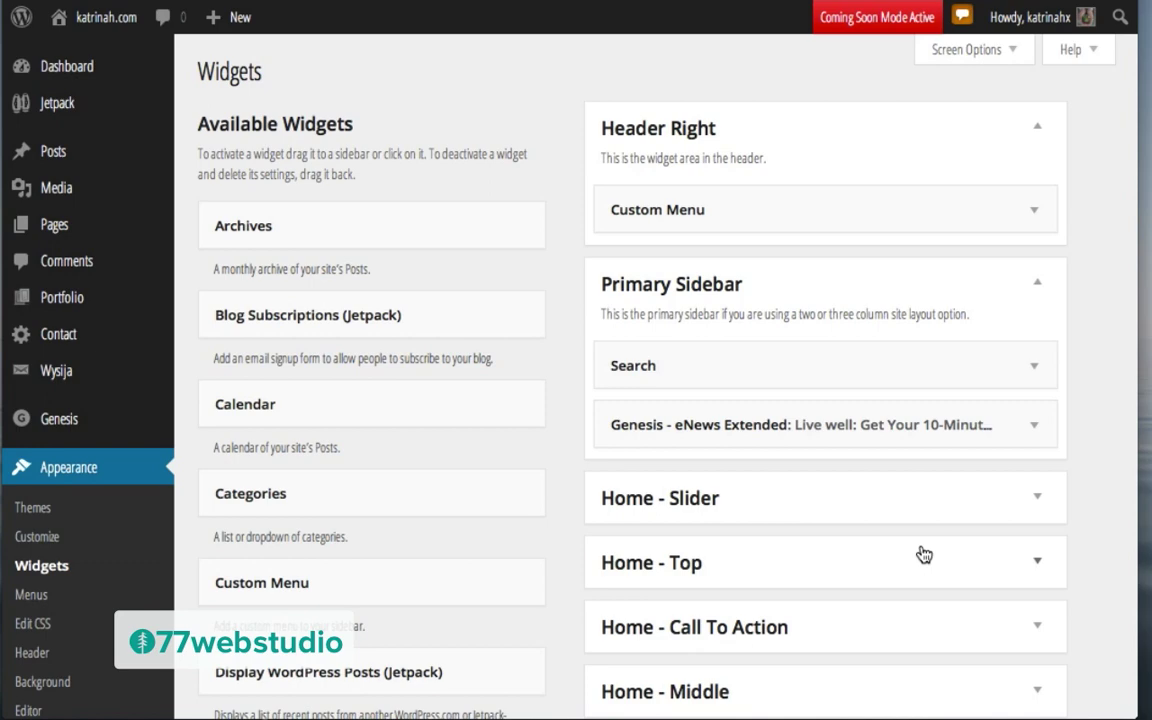
{"action": "scroll", "coordinate": [922, 554], "scroll_direction": "down", "scroll_amount": 5}
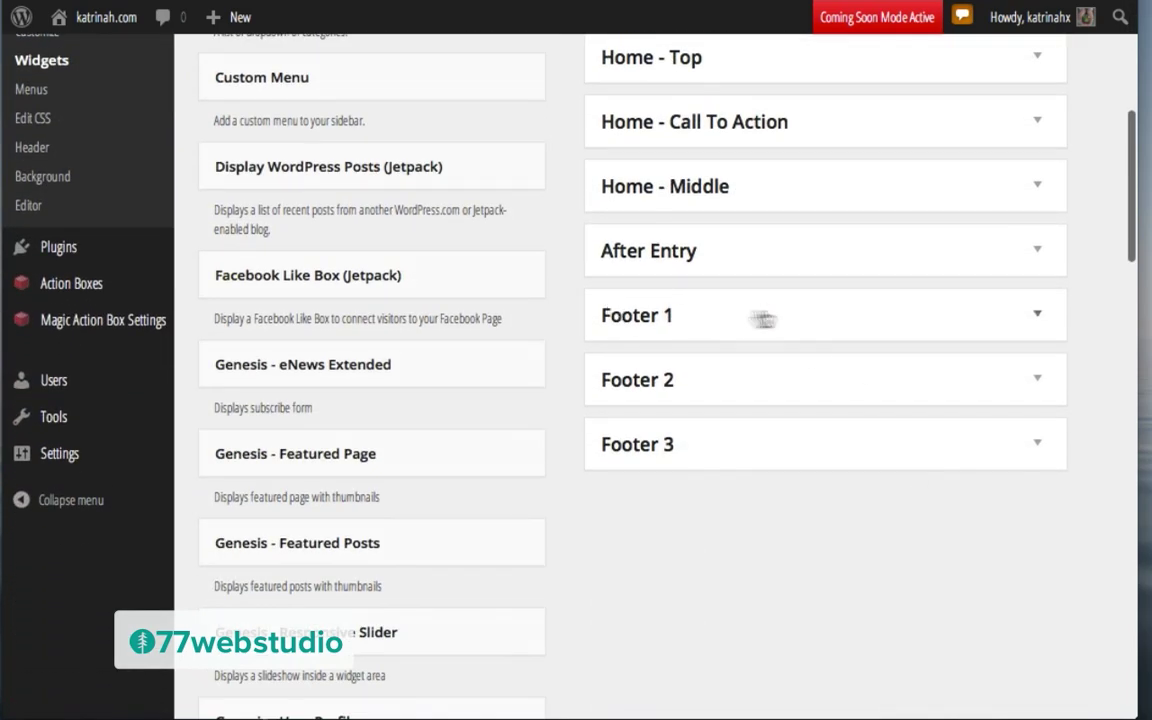
{"action": "left_click", "coordinate": [1031, 313]}
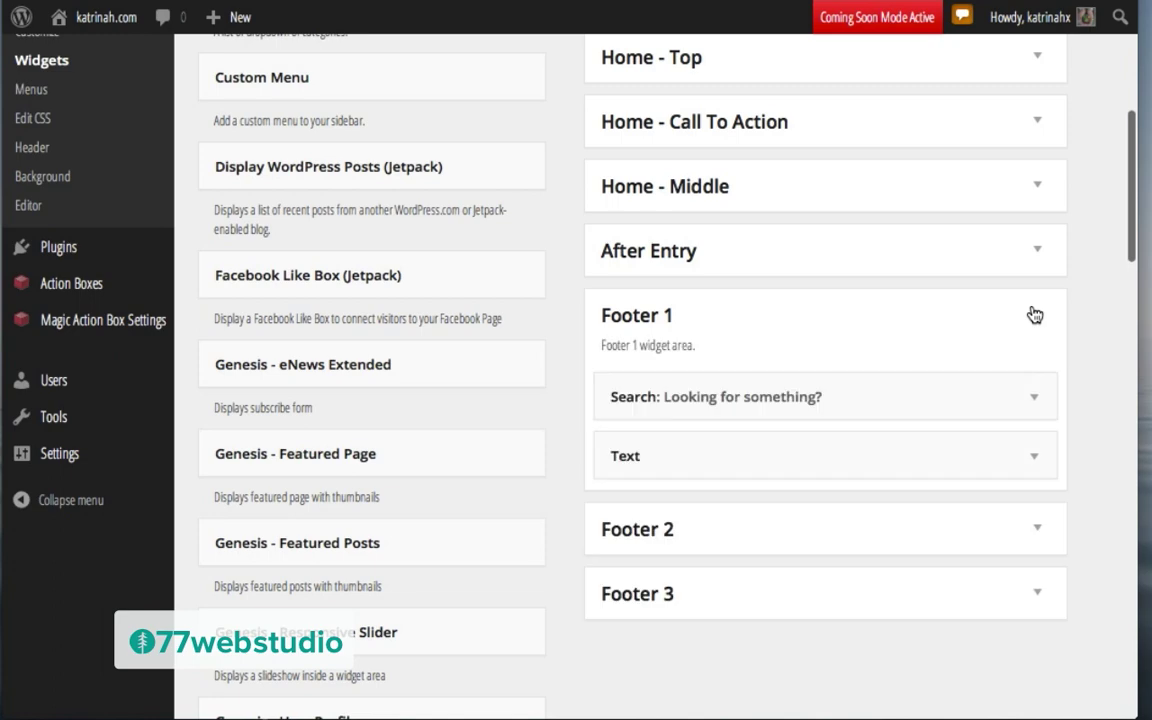
{"action": "left_click", "coordinate": [1031, 462]}
{"action": "scroll", "coordinate": [906, 606], "scroll_direction": "down", "scroll_amount": 2}
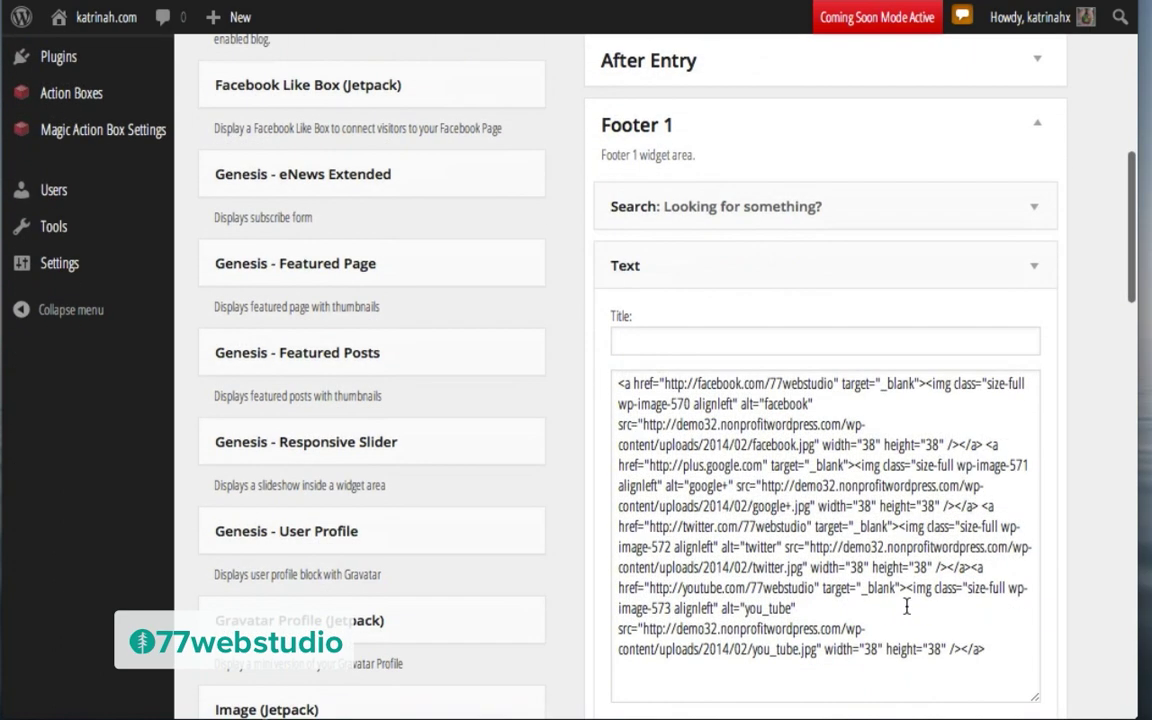
{"action": "key", "text": "ctrl+a"}
{"action": "key", "text": "ctrl+c"}
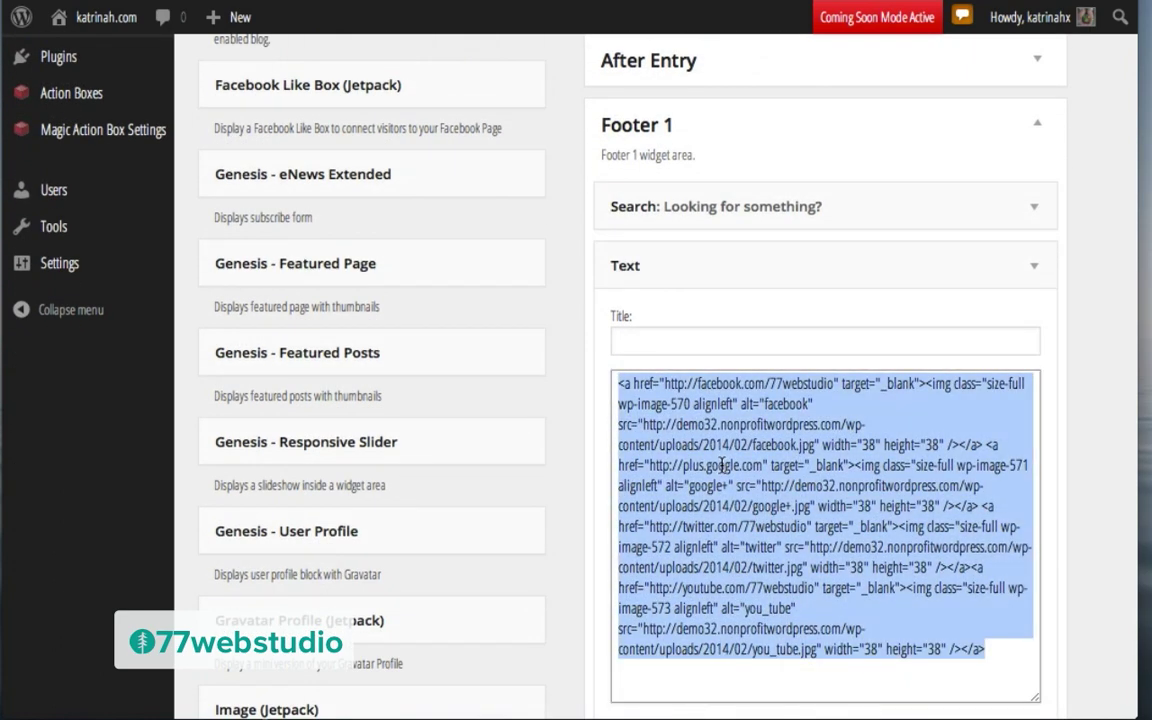
{"action": "scroll", "coordinate": [558, 548], "scroll_direction": "down", "scroll_amount": 10}
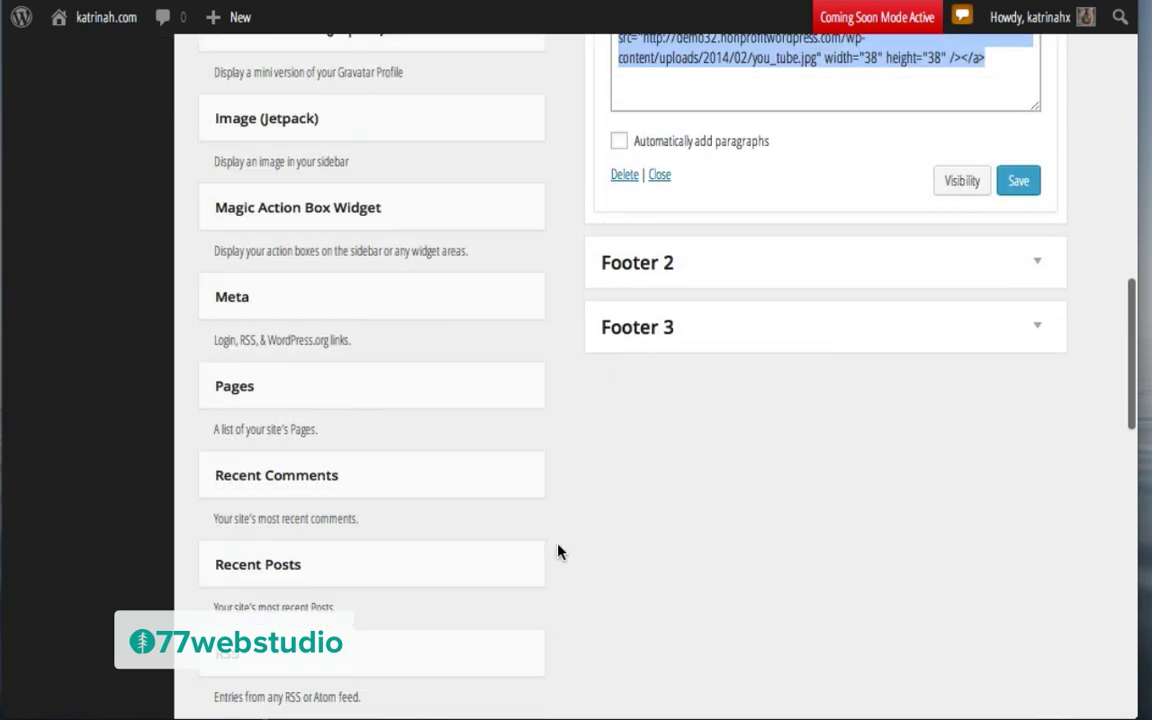
{"action": "scroll", "coordinate": [558, 549], "scroll_direction": "down", "scroll_amount": 1}
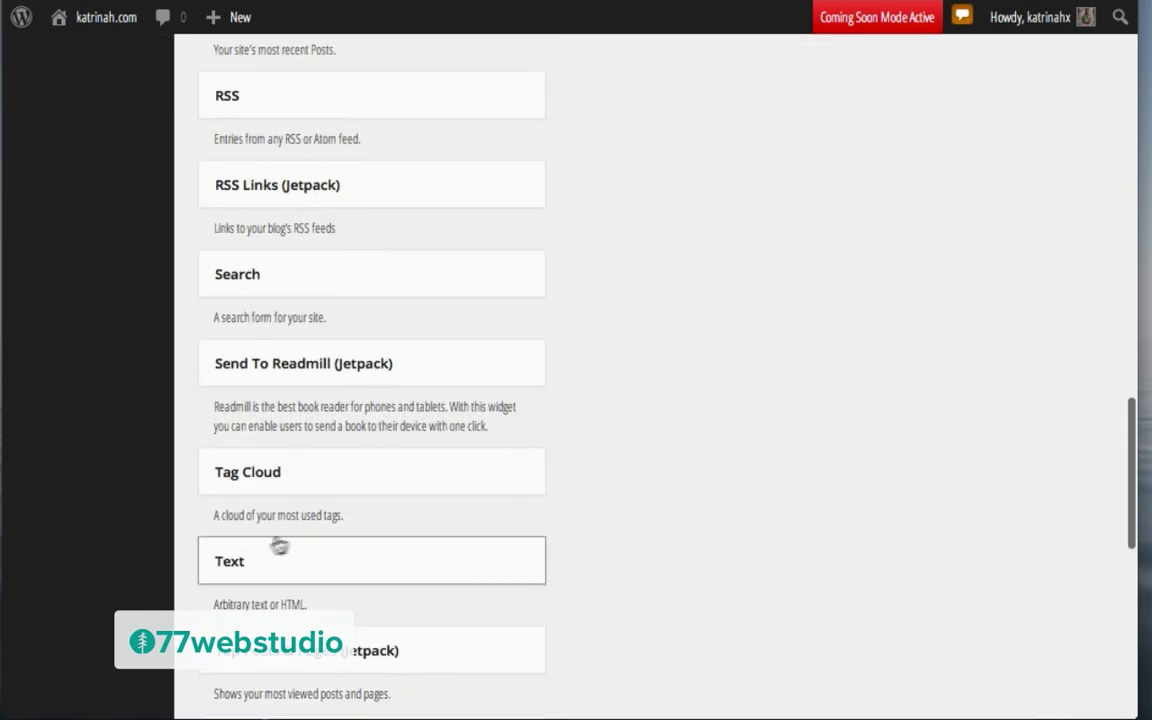
{"action": "scroll", "coordinate": [352, 490], "scroll_direction": "up", "scroll_amount": 8}
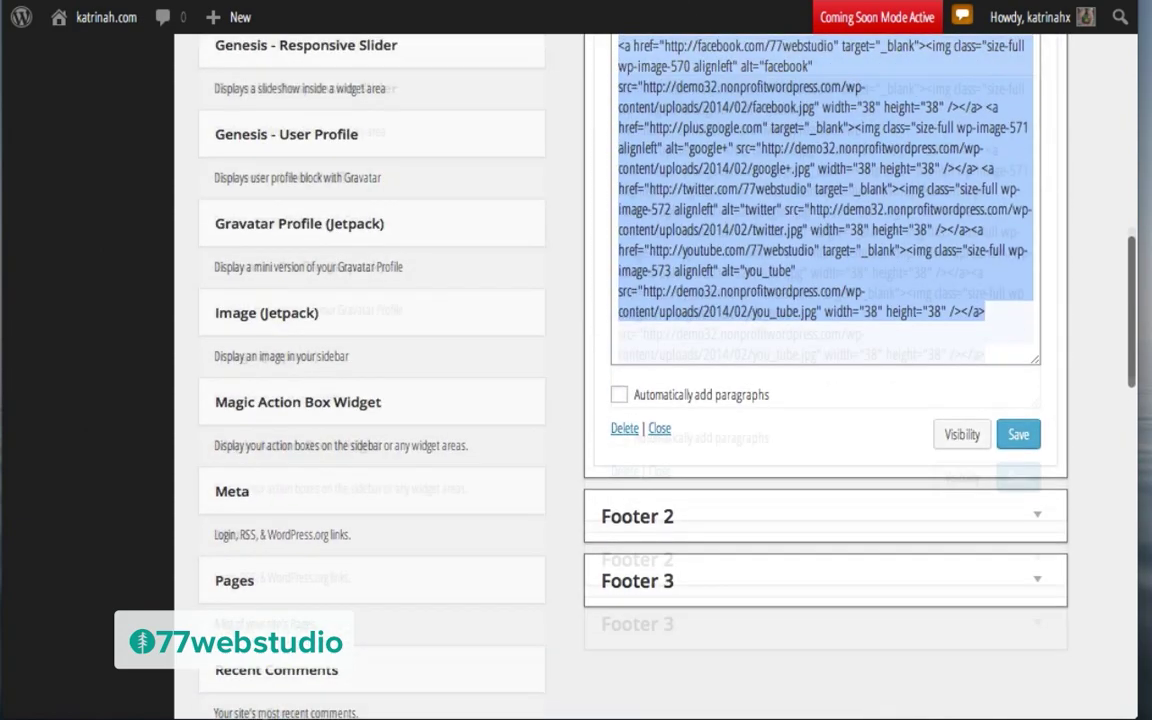
Step: Add a Text widget to the Primary Sidebar with the pasted social-icon HTML and save it
{"action": "left_click_drag", "start_coordinate": [680, 50], "coordinate": [677, 465]}
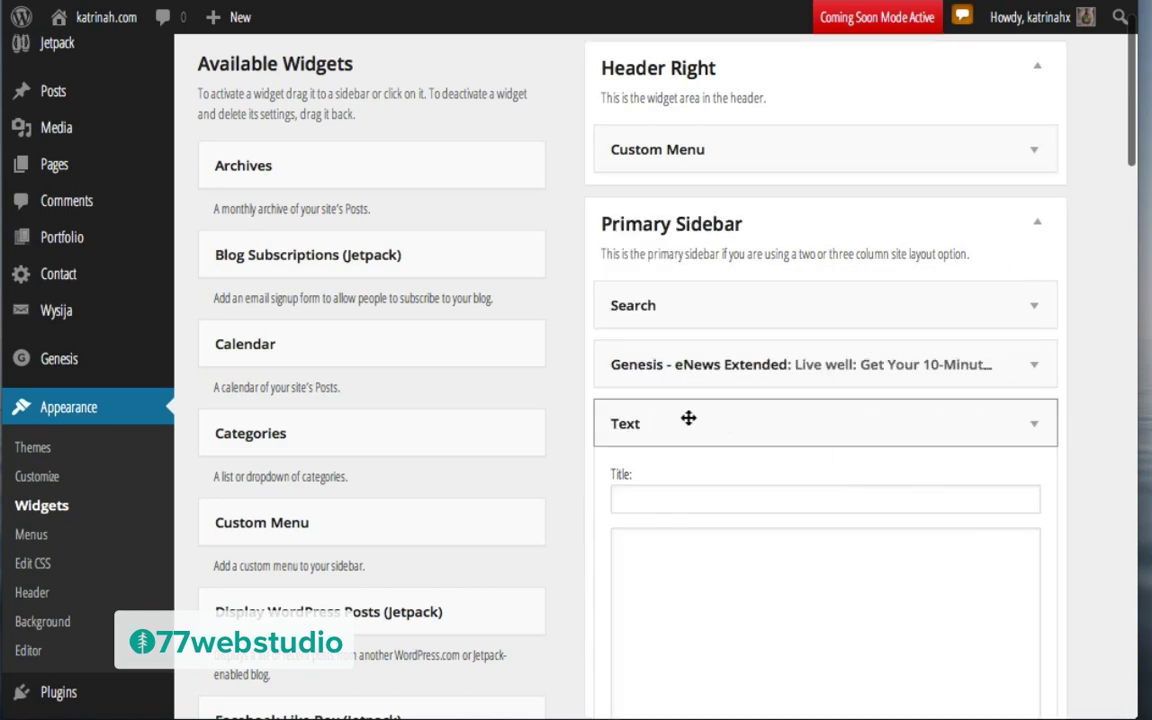
{"action": "left_click", "coordinate": [650, 573]}
{"action": "key", "text": "ctrl+v"}
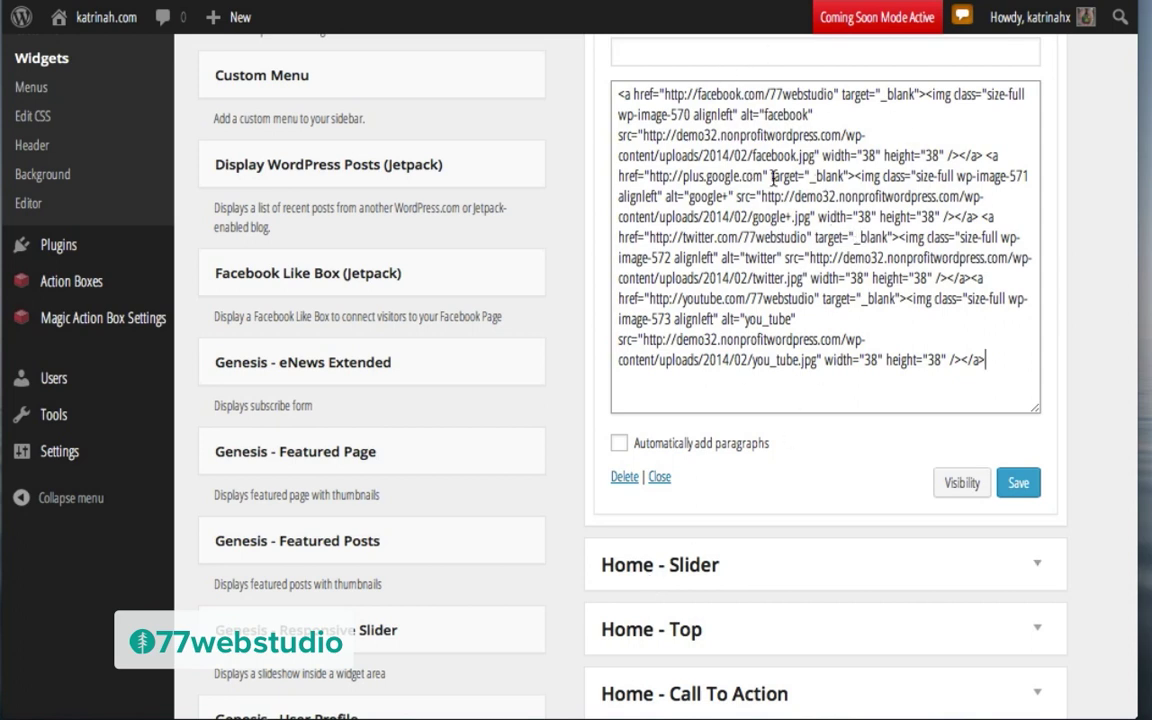
{"action": "left_click", "coordinate": [1018, 484]}
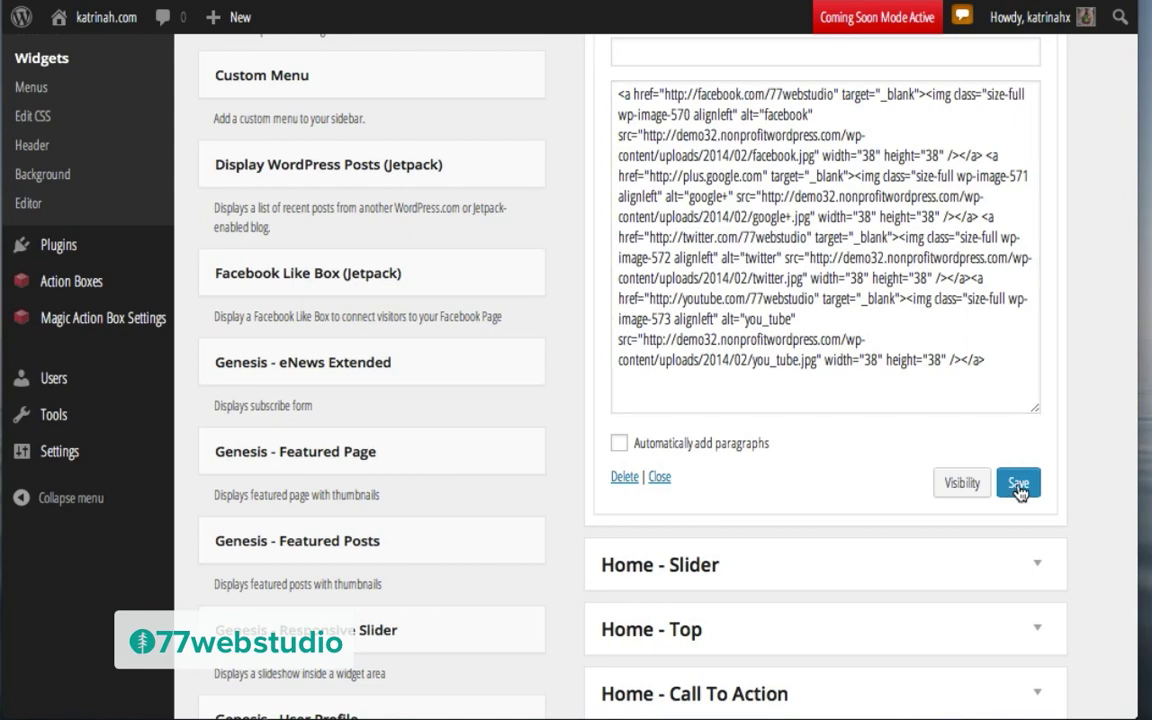
{"action": "scroll", "coordinate": [465, 188], "scroll_direction": "up", "scroll_amount": 3}
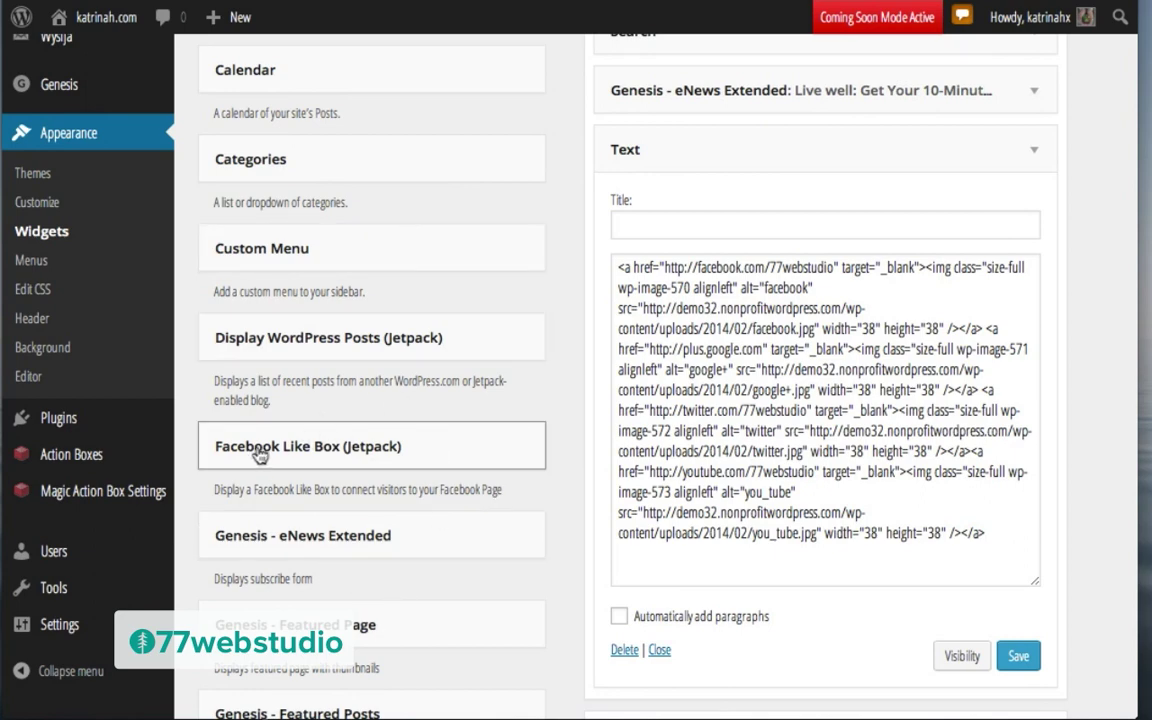
Step: Drag a Twitter Timeline (Jetpack) widget into the Primary Sidebar
{"action": "scroll", "coordinate": [514, 483], "scroll_direction": "down", "scroll_amount": 5}
{"action": "scroll", "coordinate": [514, 483], "scroll_direction": "down", "scroll_amount": 7}
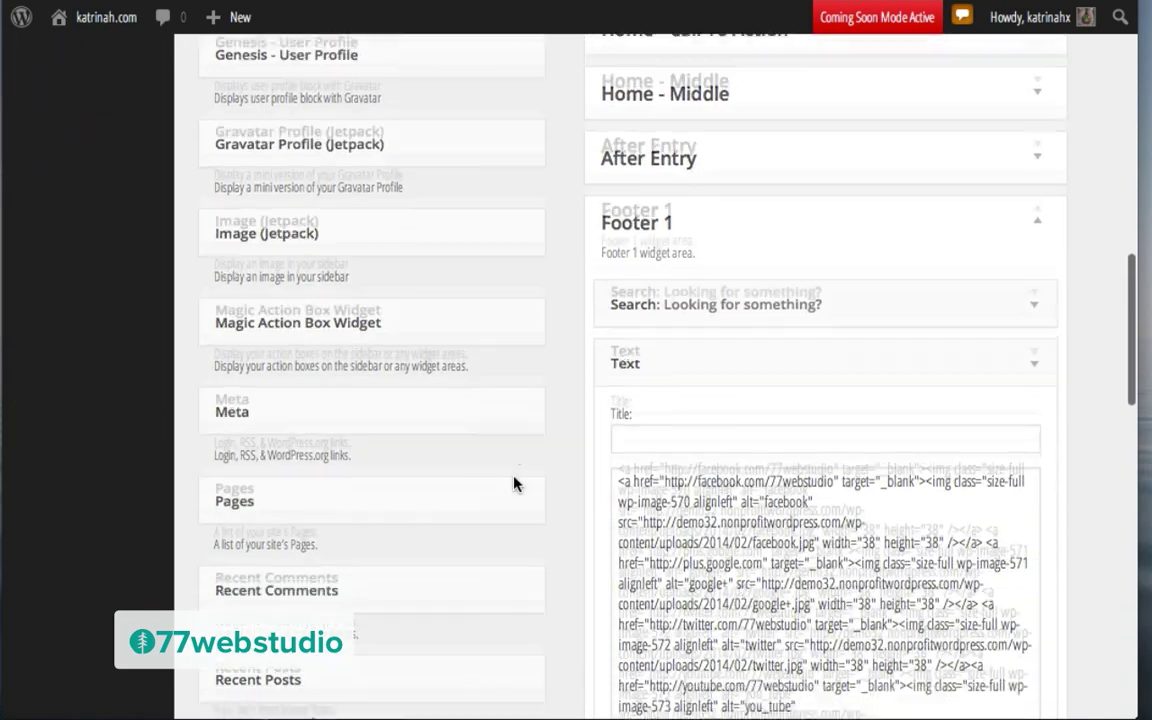
{"action": "scroll", "coordinate": [514, 483], "scroll_direction": "down", "scroll_amount": 7}
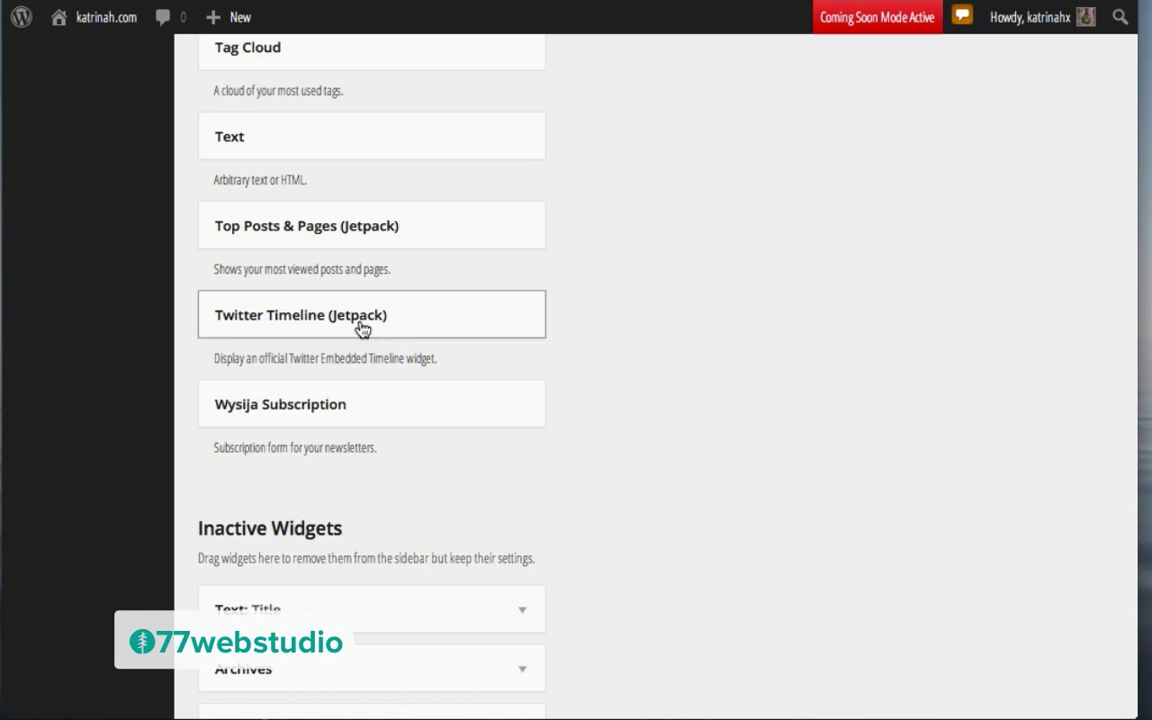
{"action": "scroll", "coordinate": [381, 279], "scroll_direction": "up", "scroll_amount": 8}
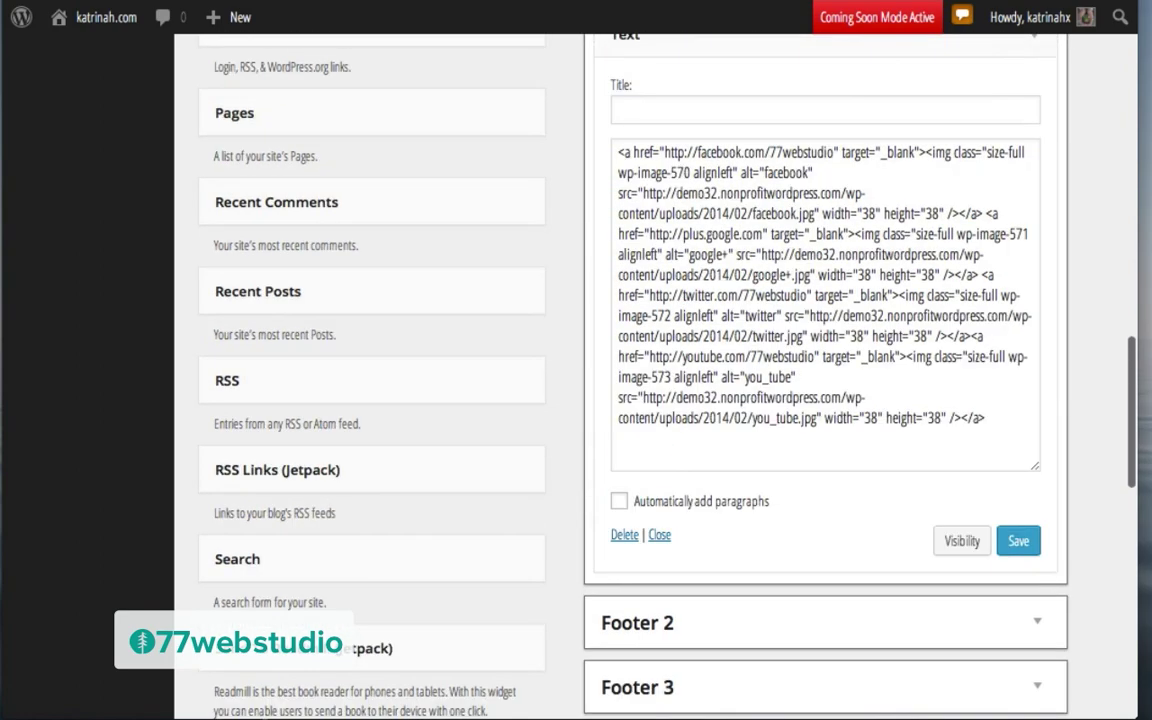
{"action": "left_click_drag", "start_coordinate": [716, 40], "coordinate": [692, 347]}
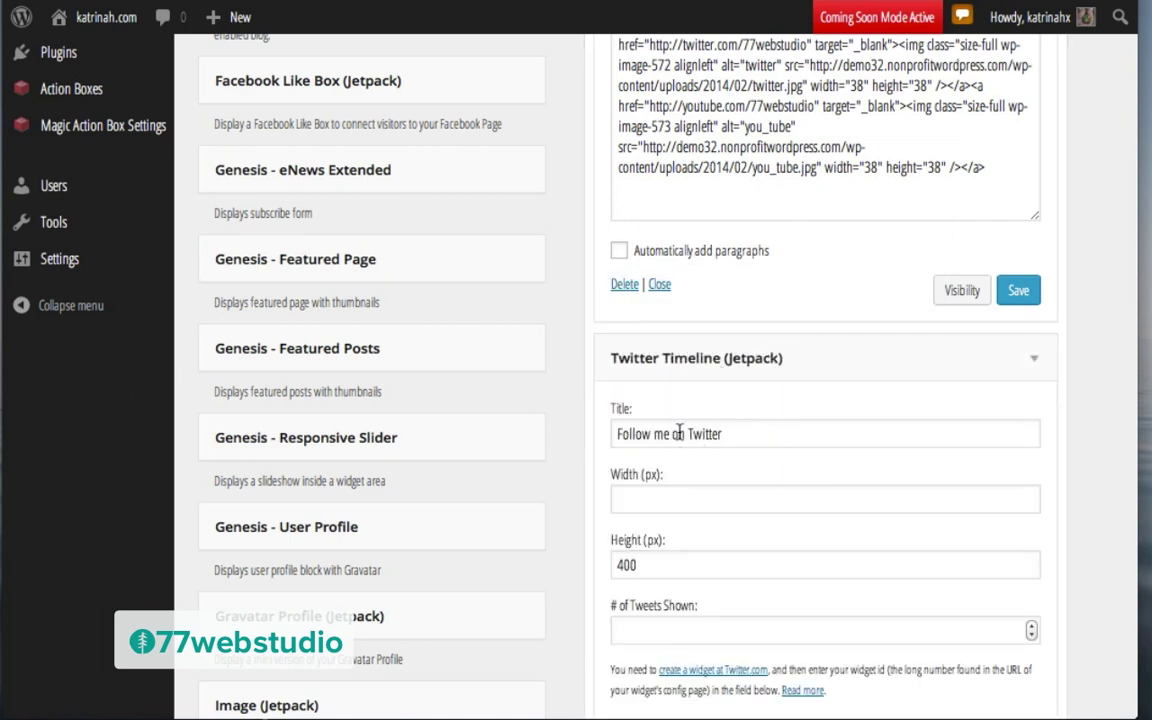
Step: Title the widget 'Follow on Twitter', set width 300 and 1 tweet, and save
{"action": "left_click", "coordinate": [672, 434]}
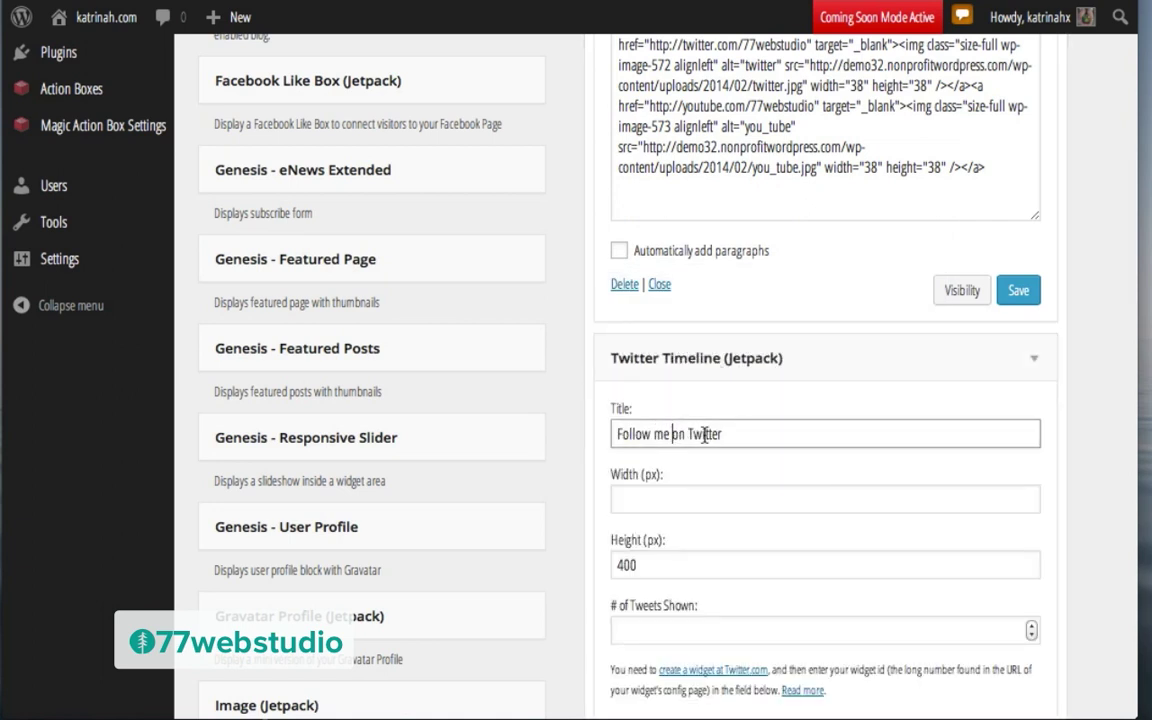
{"action": "key", "text": "BackSpace"}
{"action": "key", "text": "BackSpace"}
{"action": "key", "text": "BackSpace"}
{"action": "left_click", "coordinate": [635, 497]}
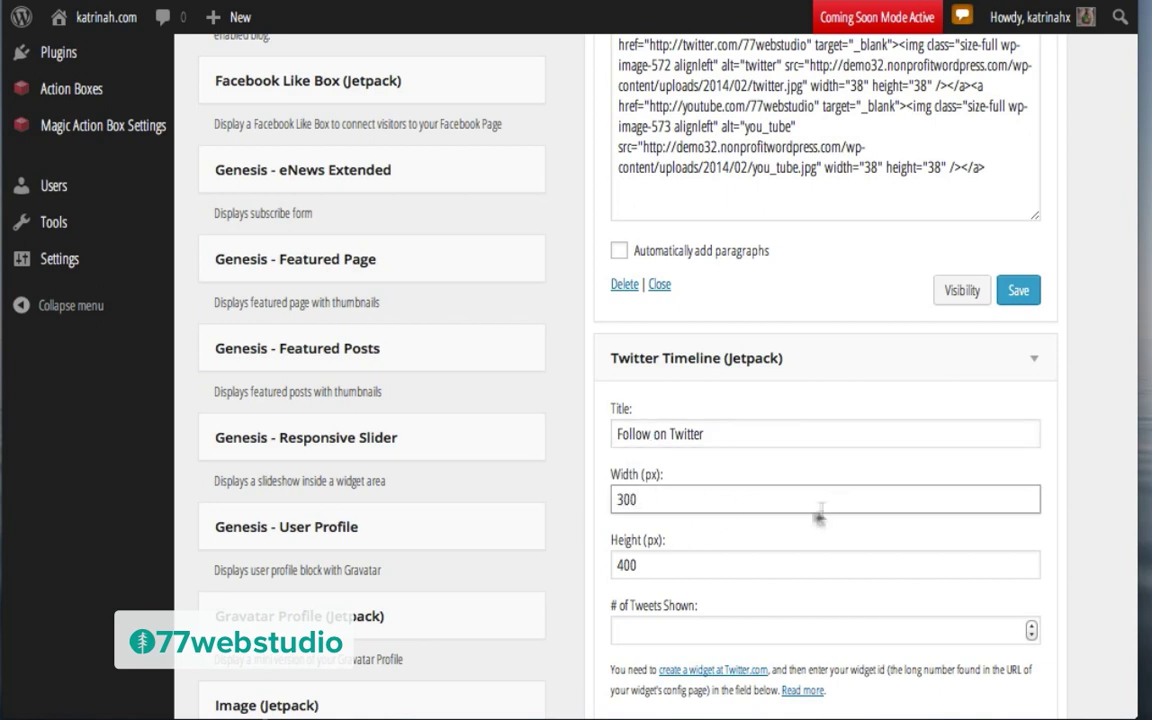
{"action": "left_click", "coordinate": [620, 628]}
{"action": "type", "text": "1"}
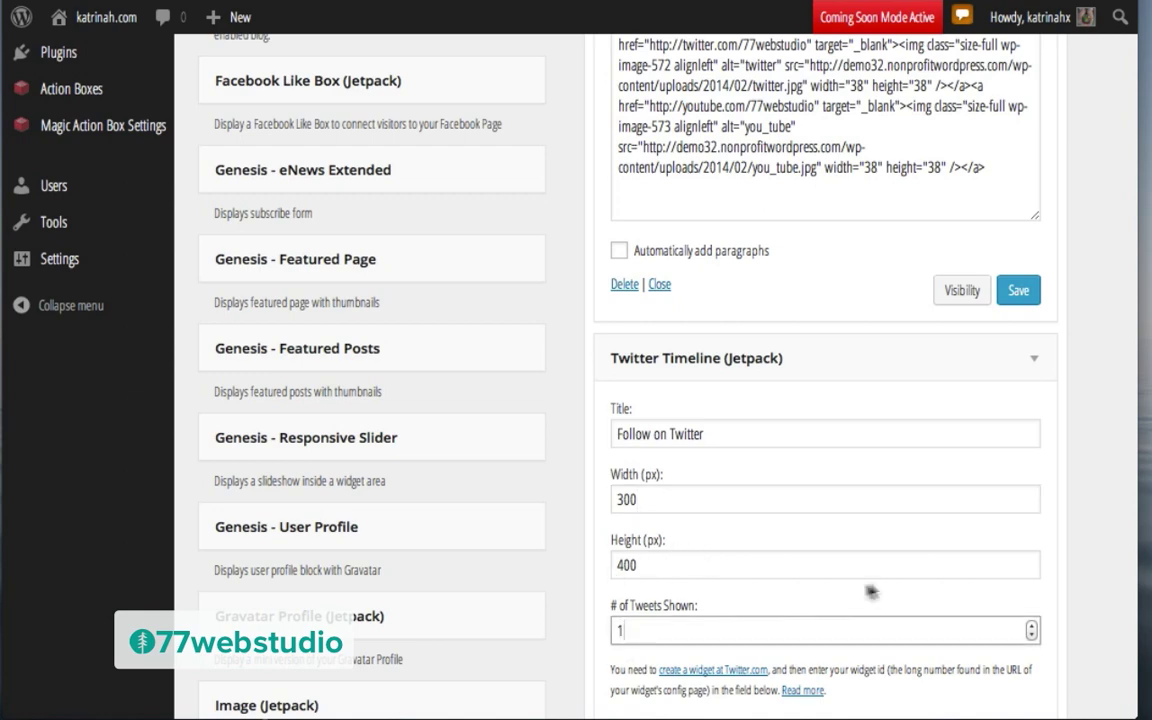
{"action": "scroll", "coordinate": [880, 590], "scroll_direction": "down", "scroll_amount": 5}
{"action": "scroll", "coordinate": [880, 590], "scroll_direction": "down", "scroll_amount": 4}
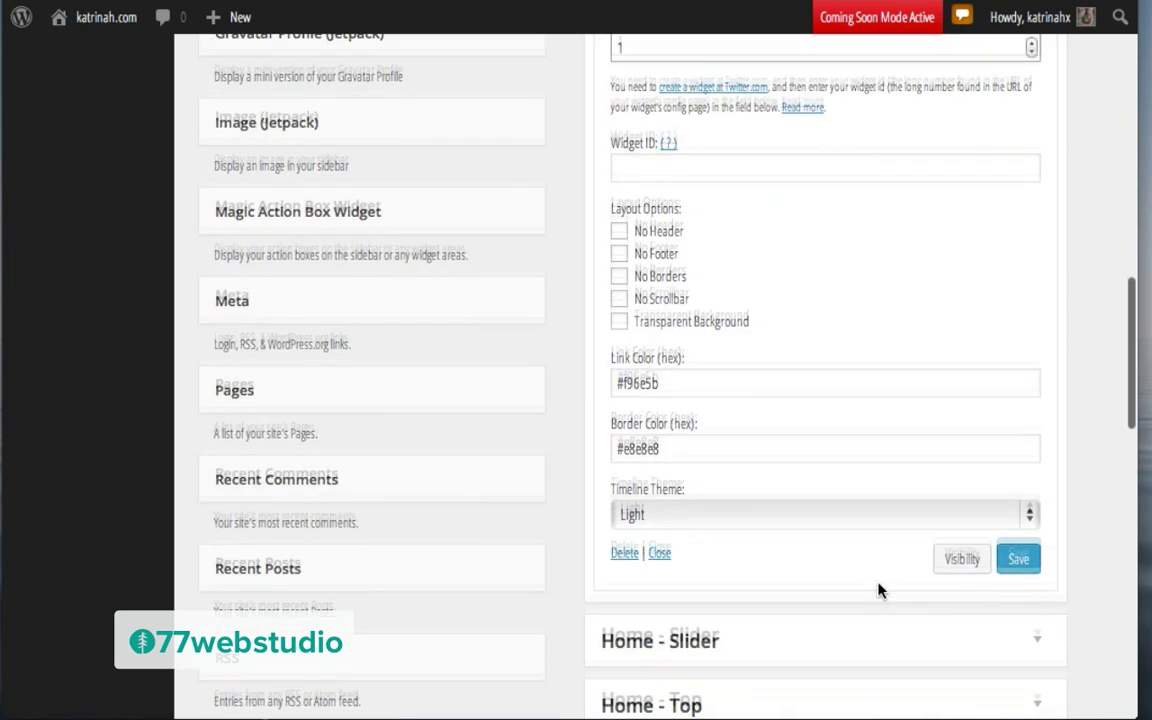
{"action": "left_click", "coordinate": [1020, 548]}
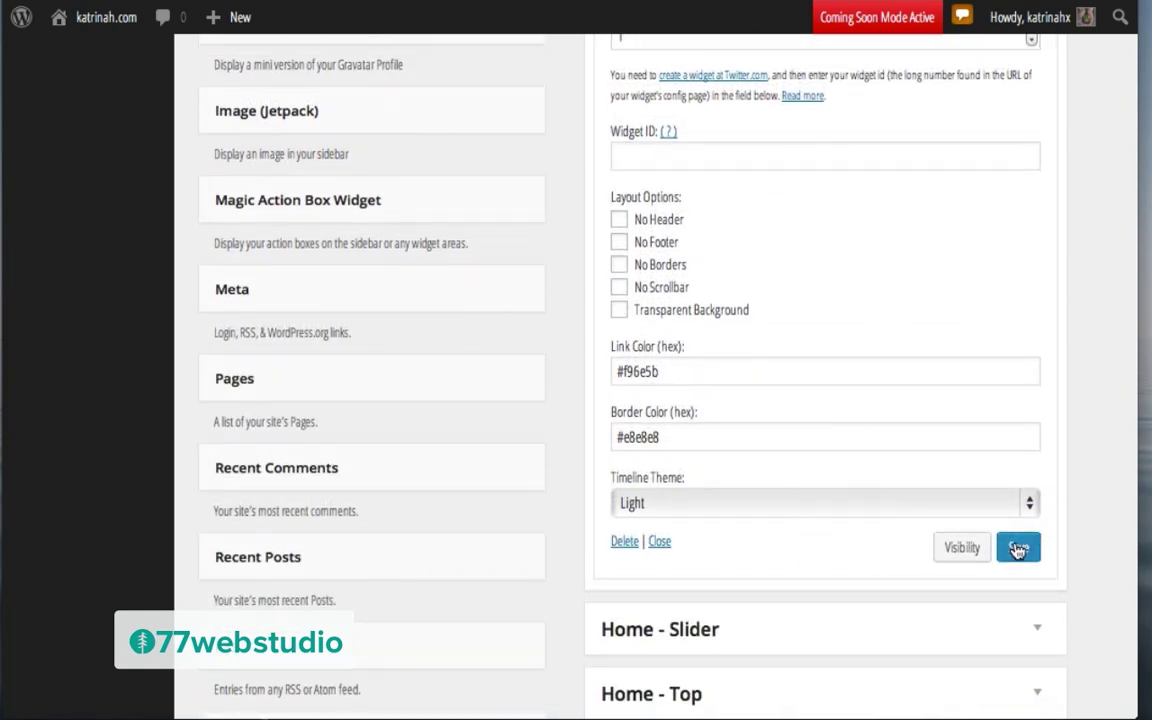
{"action": "scroll", "coordinate": [761, 324], "scroll_direction": "up", "scroll_amount": 4}
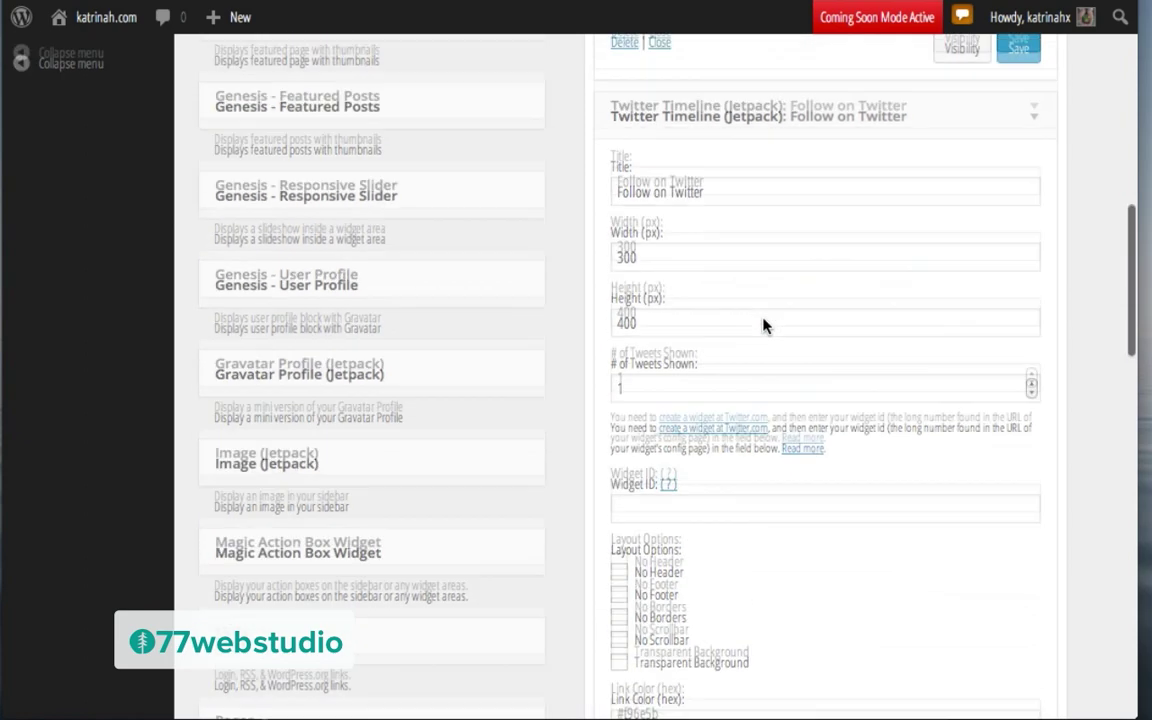
Step: Sign in to Twitter with the account username and create the user-timeline widget to generate its embed code
{"action": "left_click", "coordinate": [684, 461]}
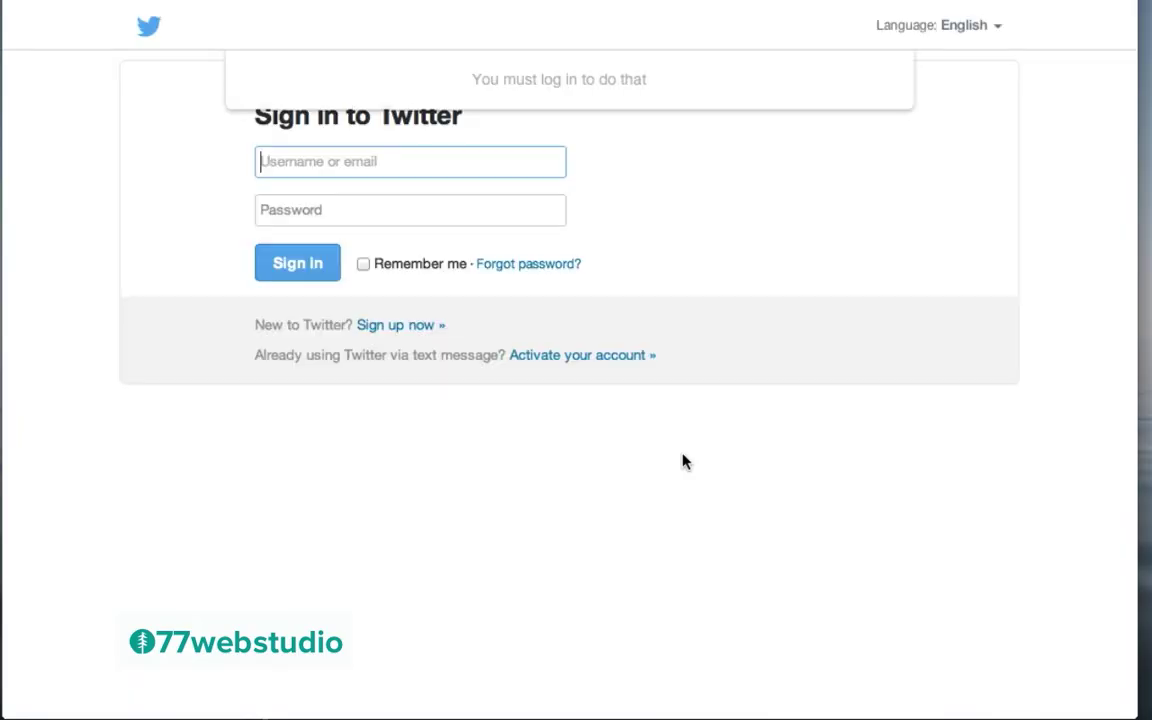
{"action": "type", "text": "77webstudio"}
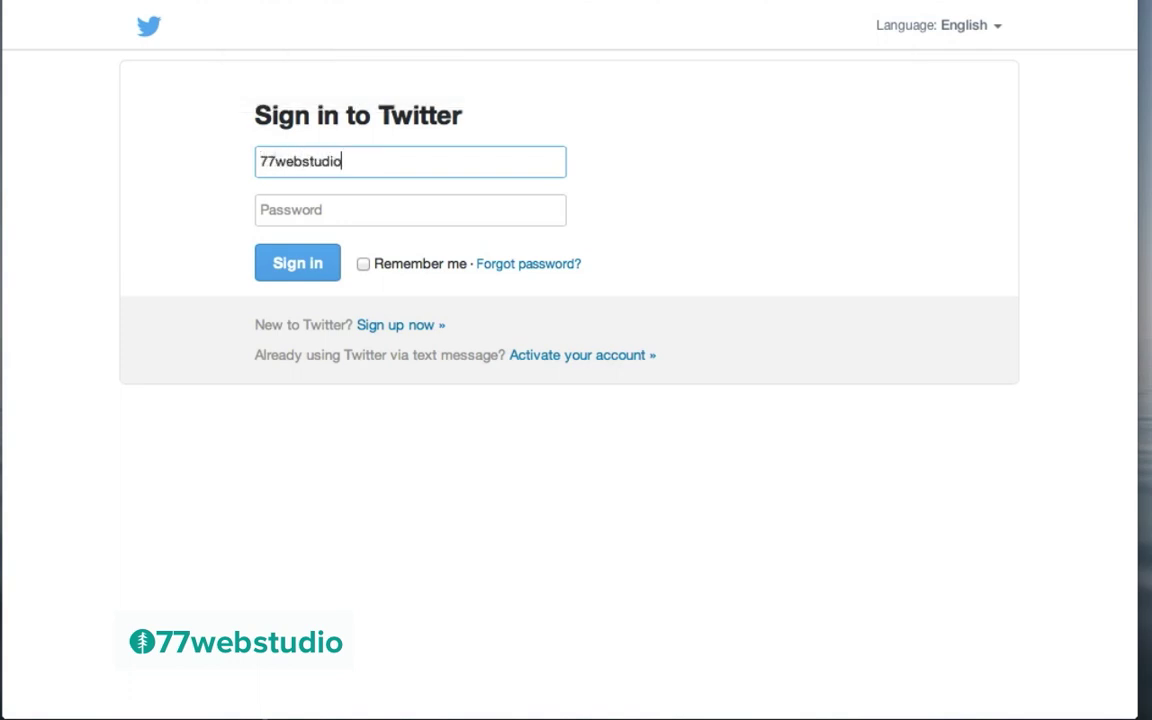
{"action": "key", "text": "Tab"}
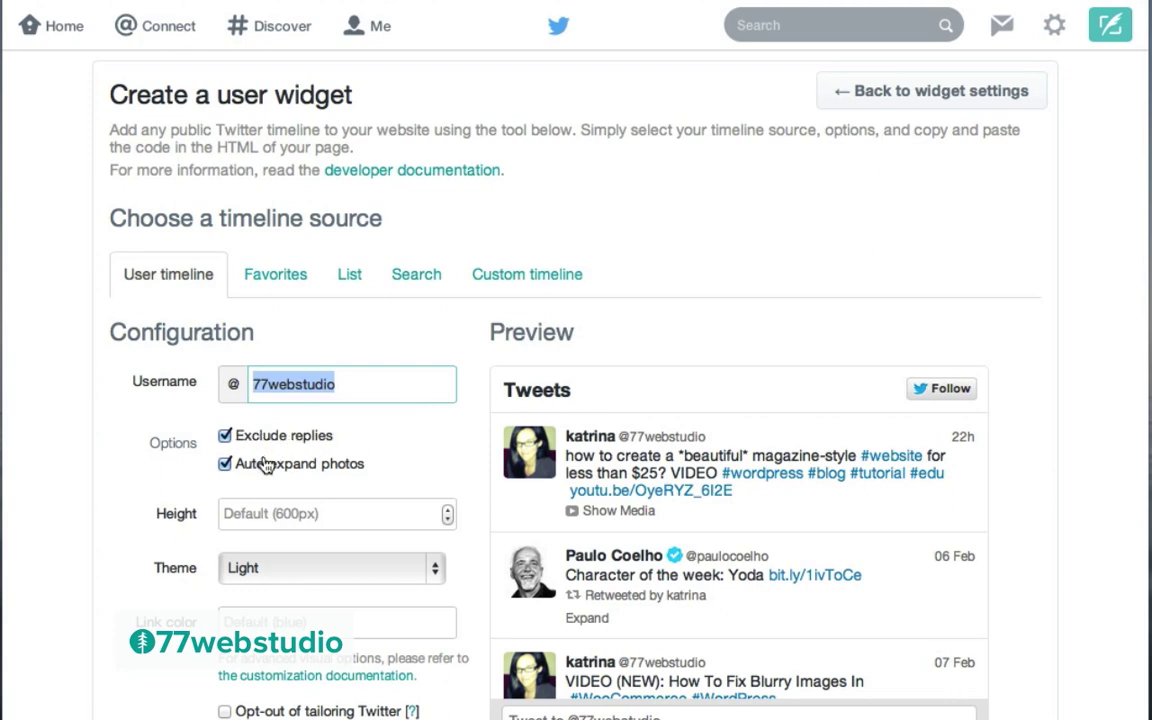
{"action": "scroll", "coordinate": [330, 467], "scroll_direction": "down", "scroll_amount": 3}
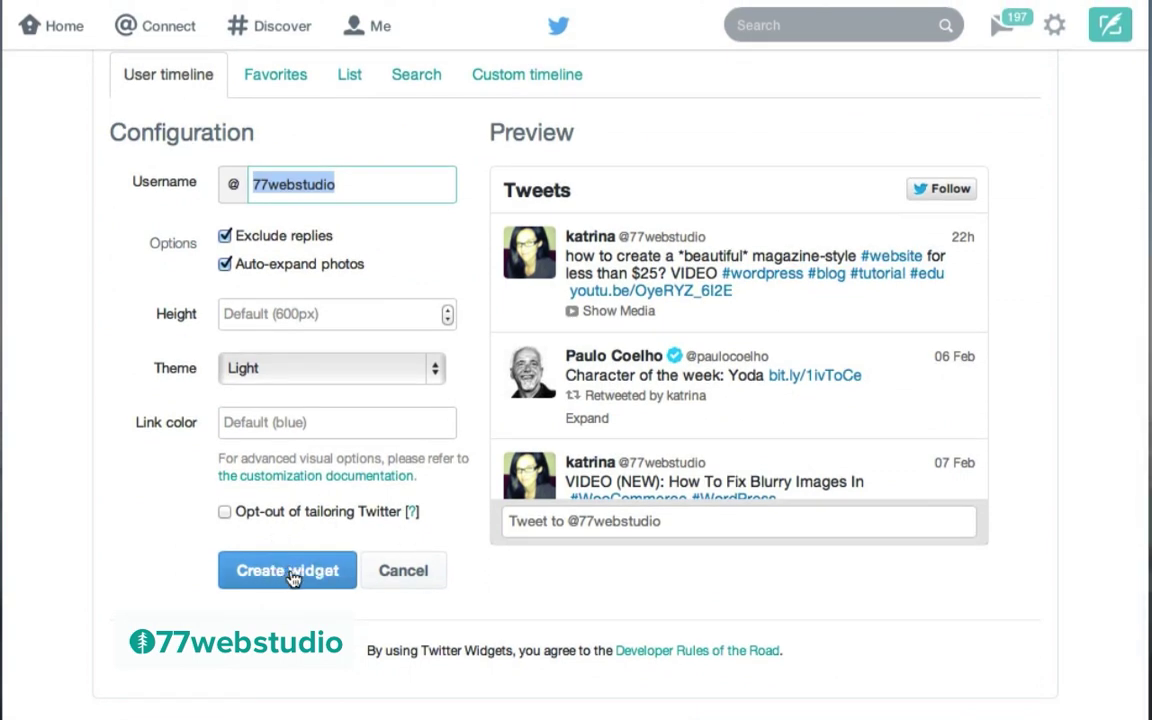
{"action": "left_click", "coordinate": [290, 571]}
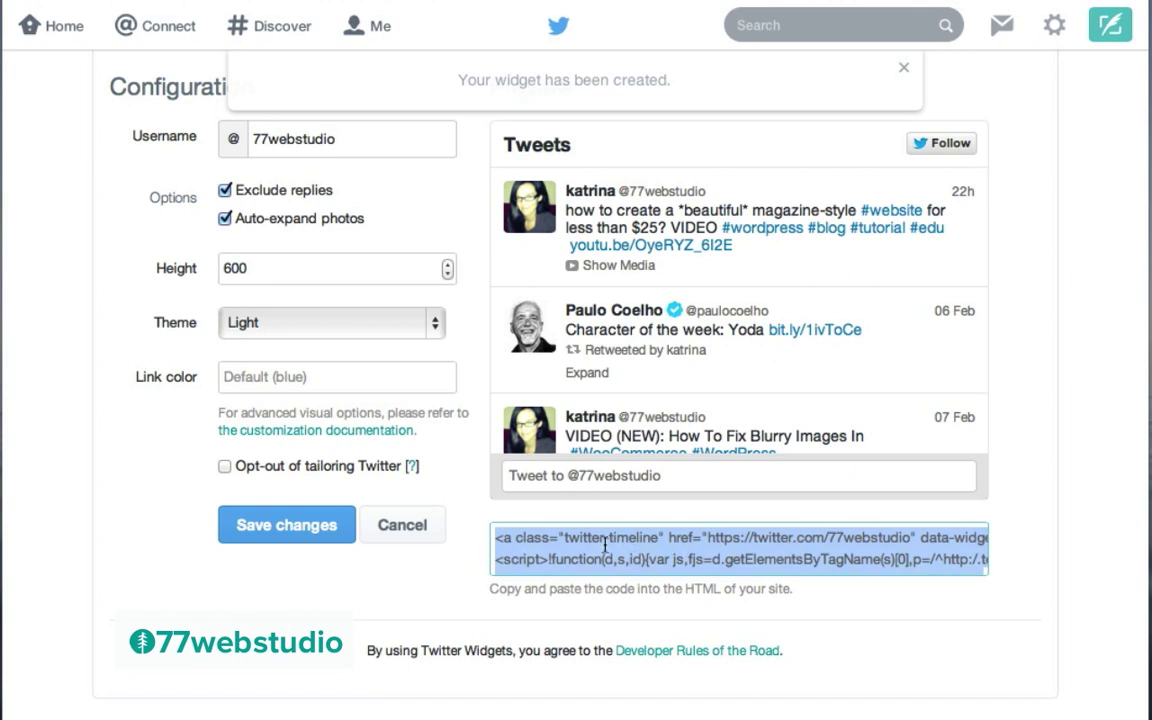
{"action": "left_click", "coordinate": [386, 716]}
Step: Swap the MailChimp code in TextEdit for the Twitter embed code and select its data-widget-id number
{"action": "left_click_drag", "start_coordinate": [718, 455], "coordinate": [460, 35]}
{"action": "key", "text": "BackSpace"}
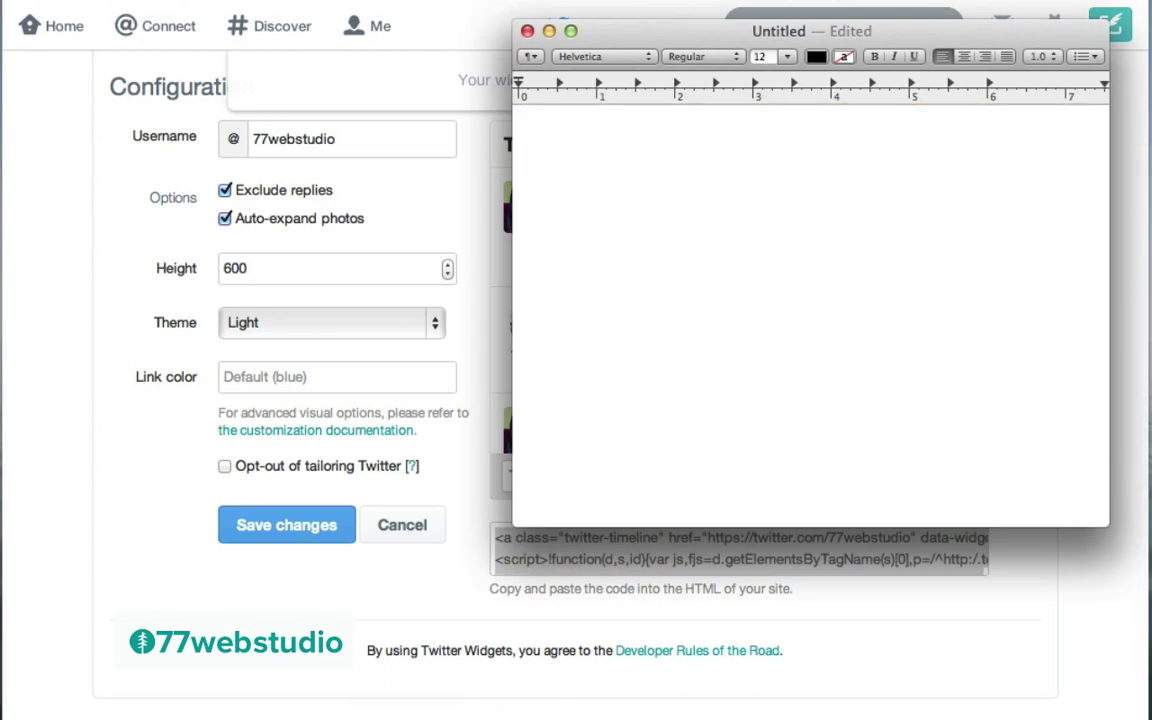
{"action": "key", "text": "super+v"}
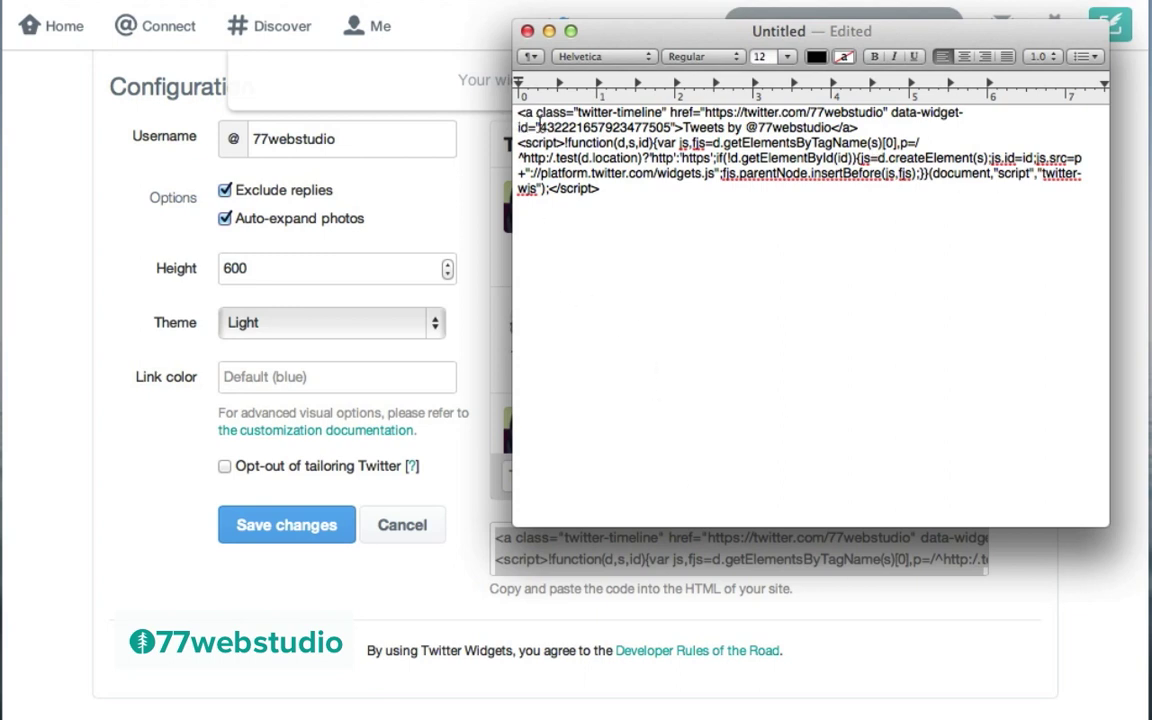
{"action": "left_click_drag", "start_coordinate": [539, 127], "coordinate": [672, 120]}
{"action": "key", "text": "super+c"}
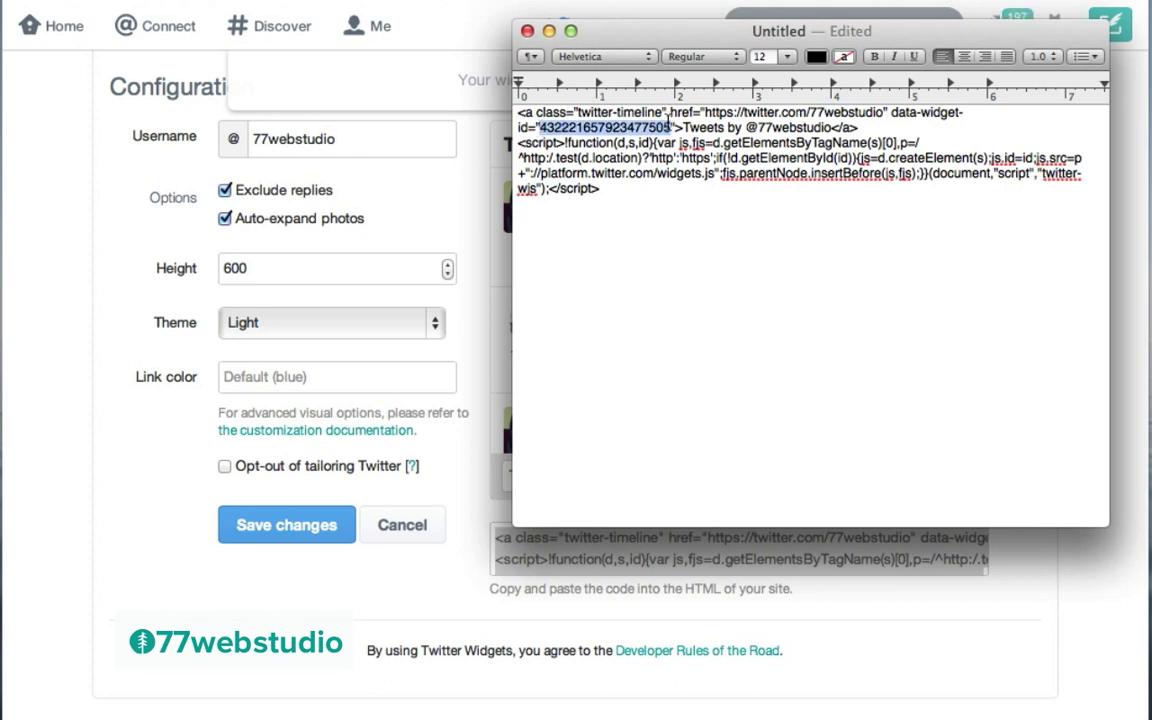
Step: Paste the Twitter widget ID into the Follow on Twitter widget's Widget ID field
{"action": "left_click", "coordinate": [57, 291]}
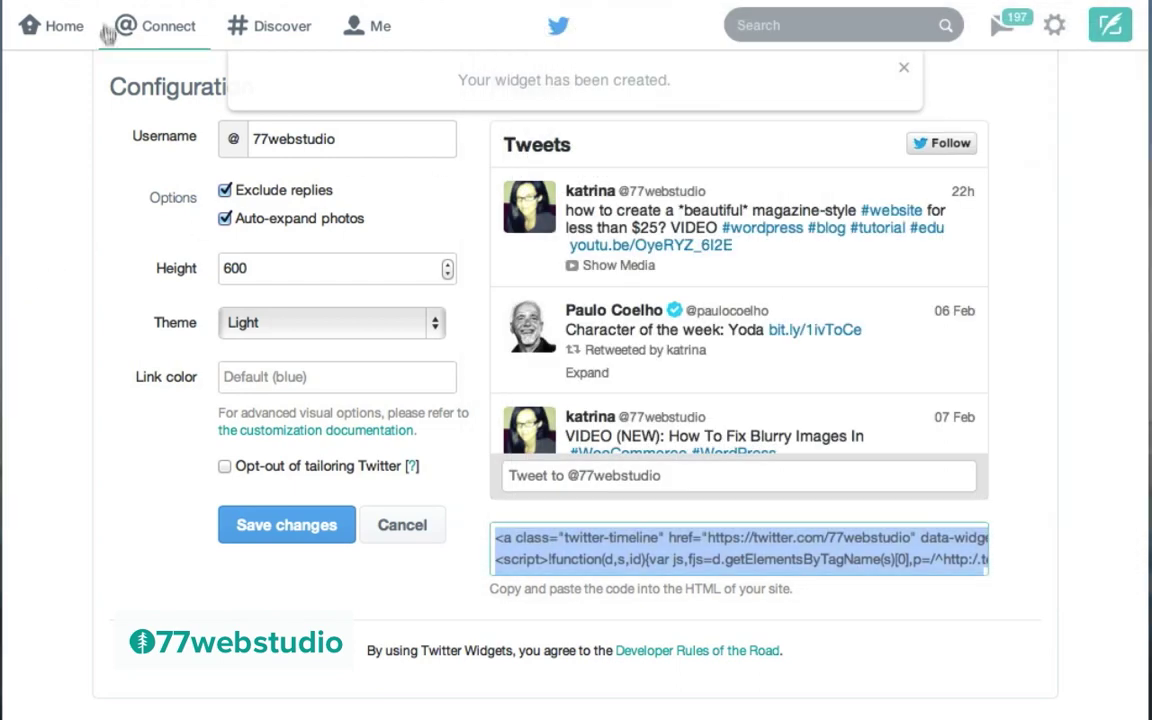
{"action": "left_click", "coordinate": [108, 2]}
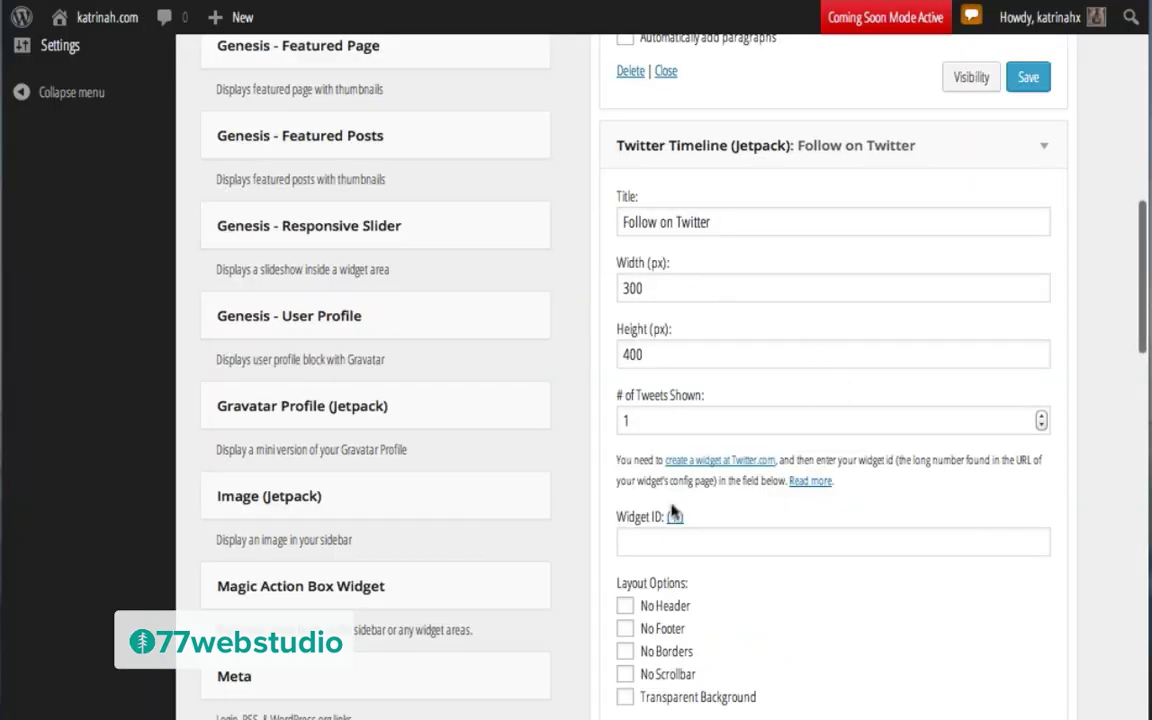
{"action": "left_click", "coordinate": [623, 549]}
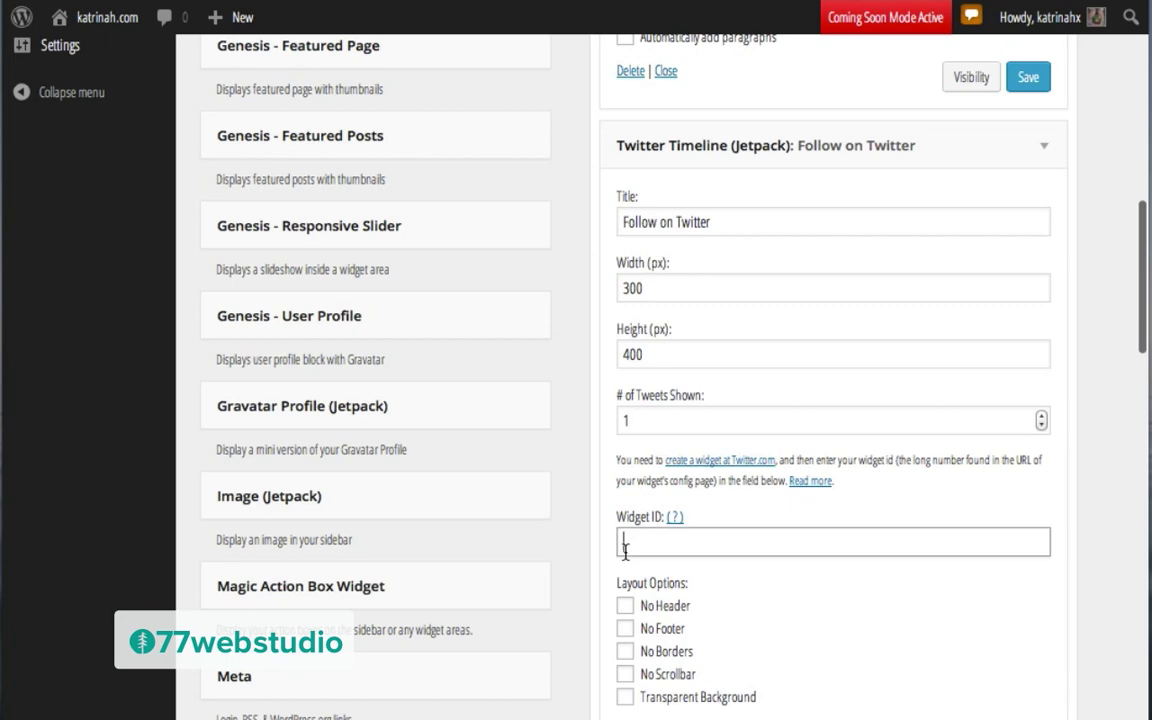
{"action": "key", "text": "super+v"}
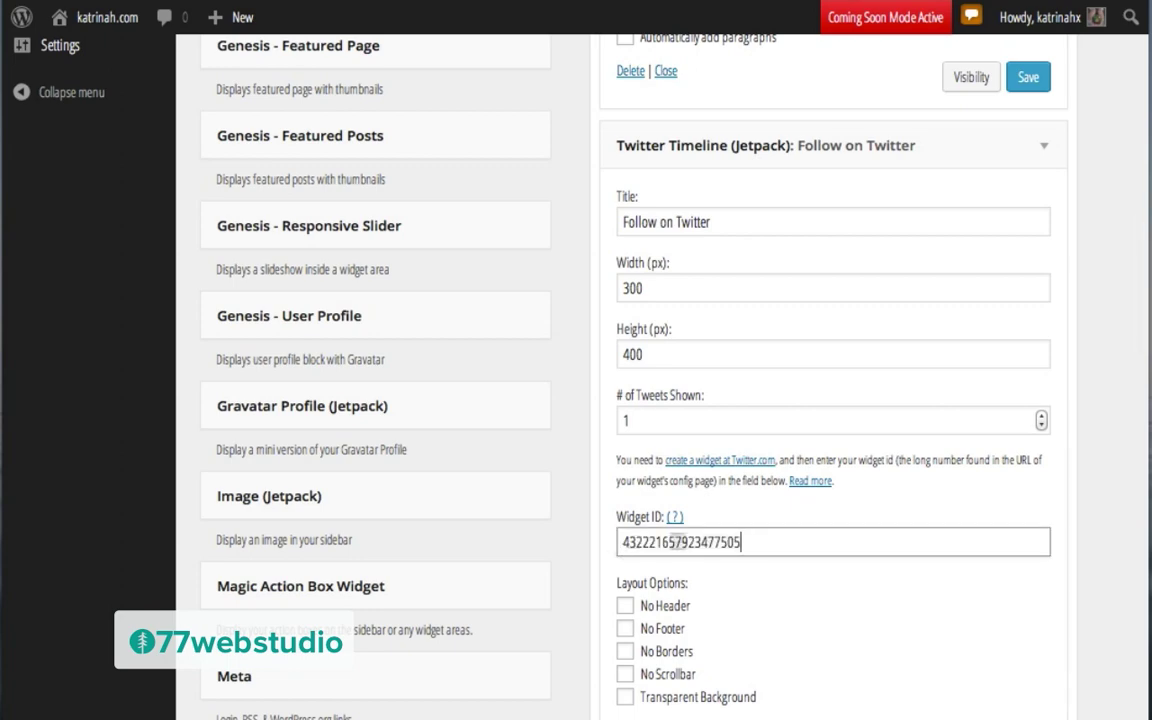
{"action": "scroll", "coordinate": [1110, 568], "scroll_direction": "down", "scroll_amount": 4}
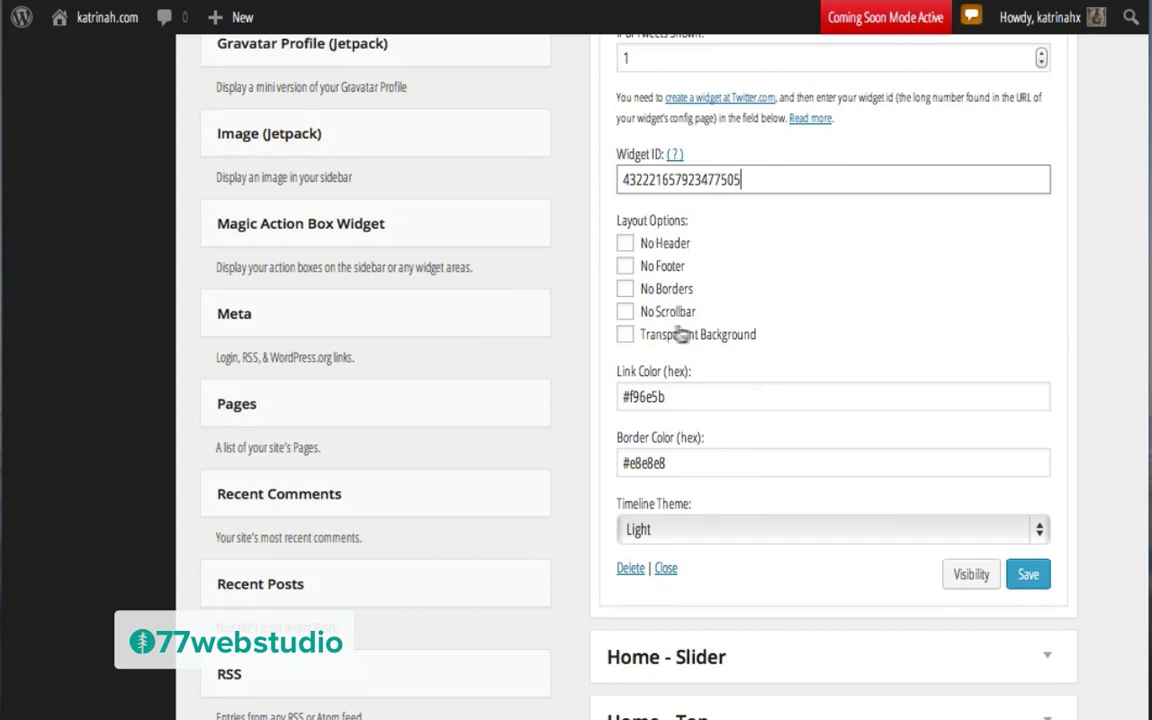
Step: Enable Transparent Background, No Footer and No Borders, keep the Light theme, and save
{"action": "left_click", "coordinate": [626, 336]}
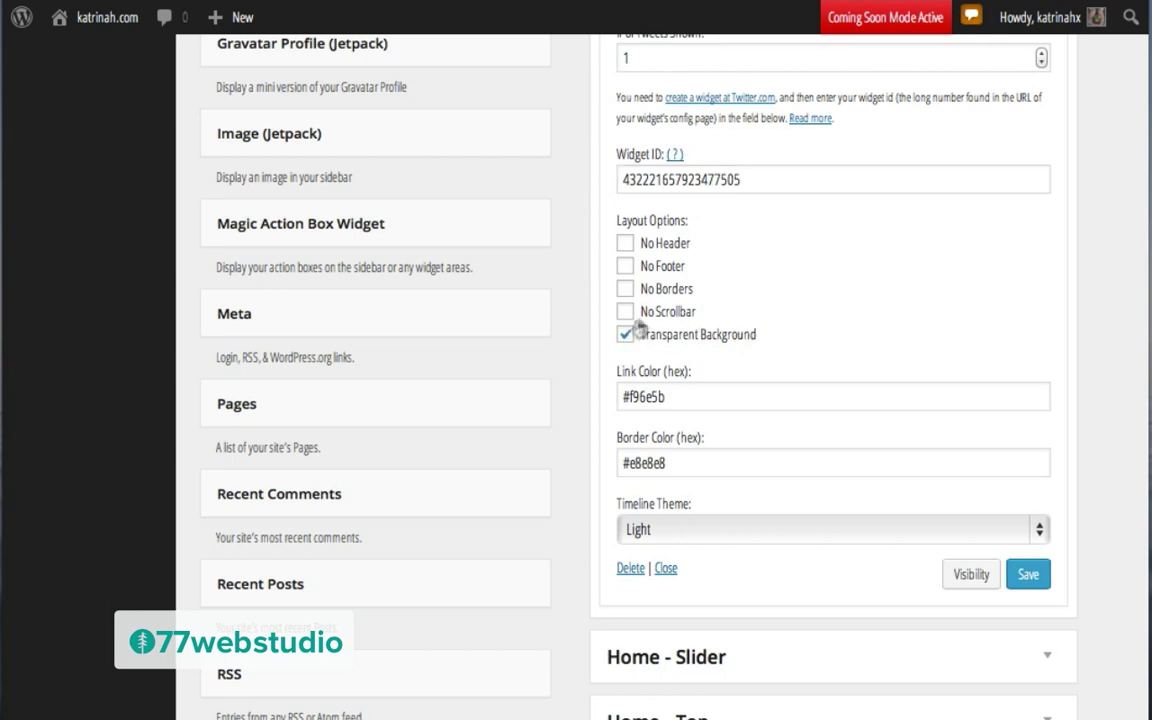
{"action": "left_click", "coordinate": [625, 267]}
{"action": "left_click", "coordinate": [626, 290]}
{"action": "left_click", "coordinate": [645, 529]}
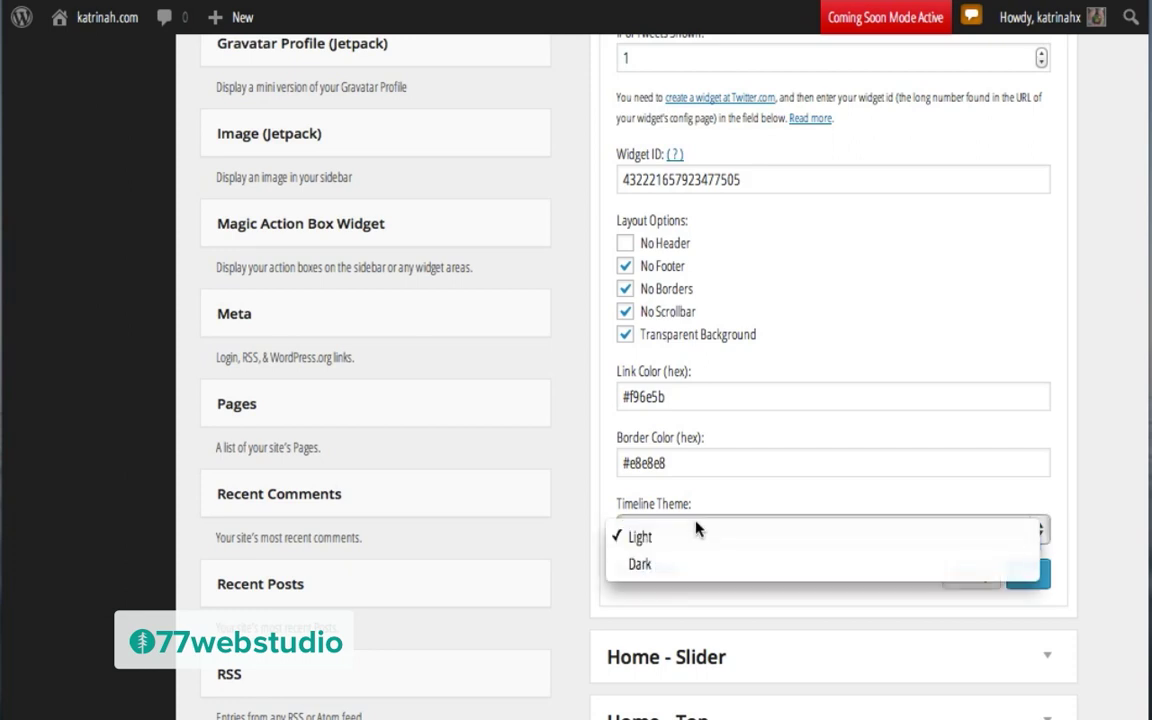
{"action": "left_click", "coordinate": [704, 532]}
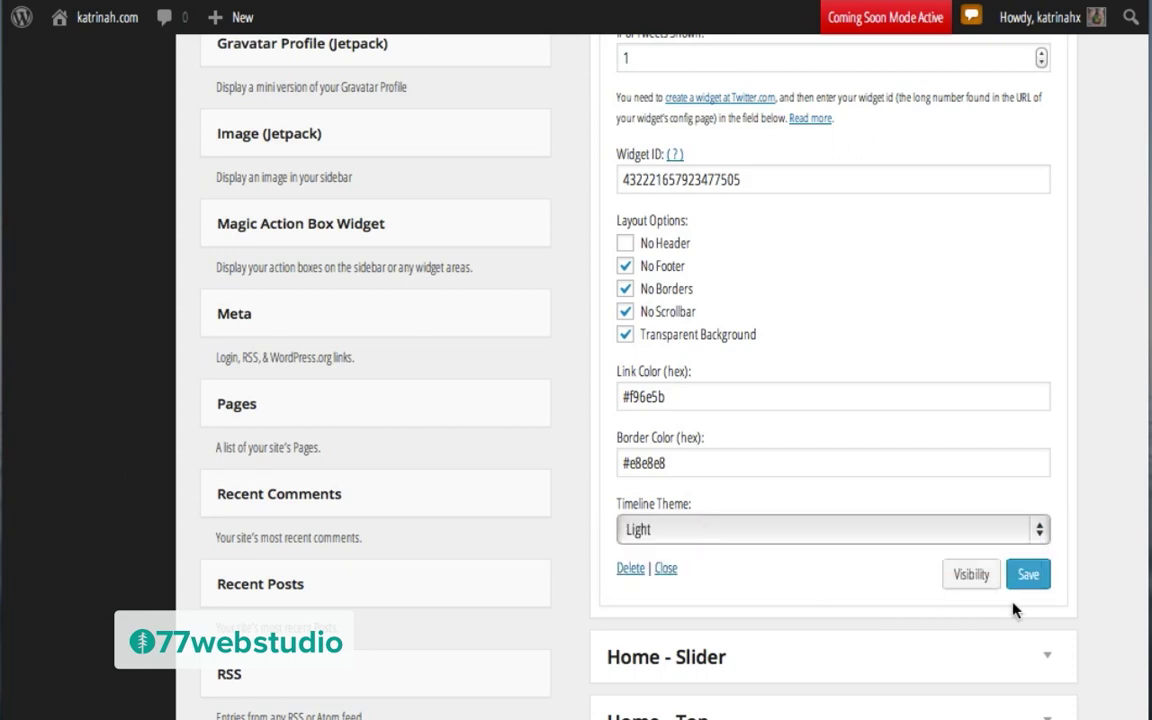
{"action": "left_click", "coordinate": [1030, 576]}
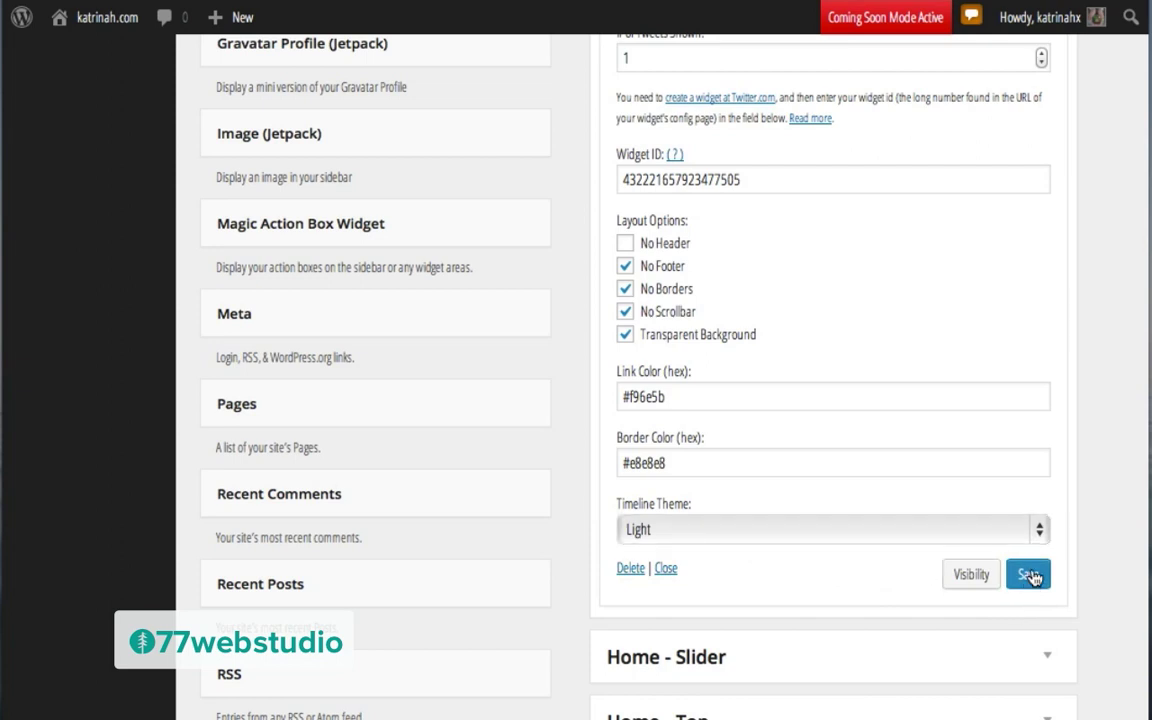
{"action": "scroll", "coordinate": [830, 400], "scroll_direction": "up", "scroll_amount": 4}
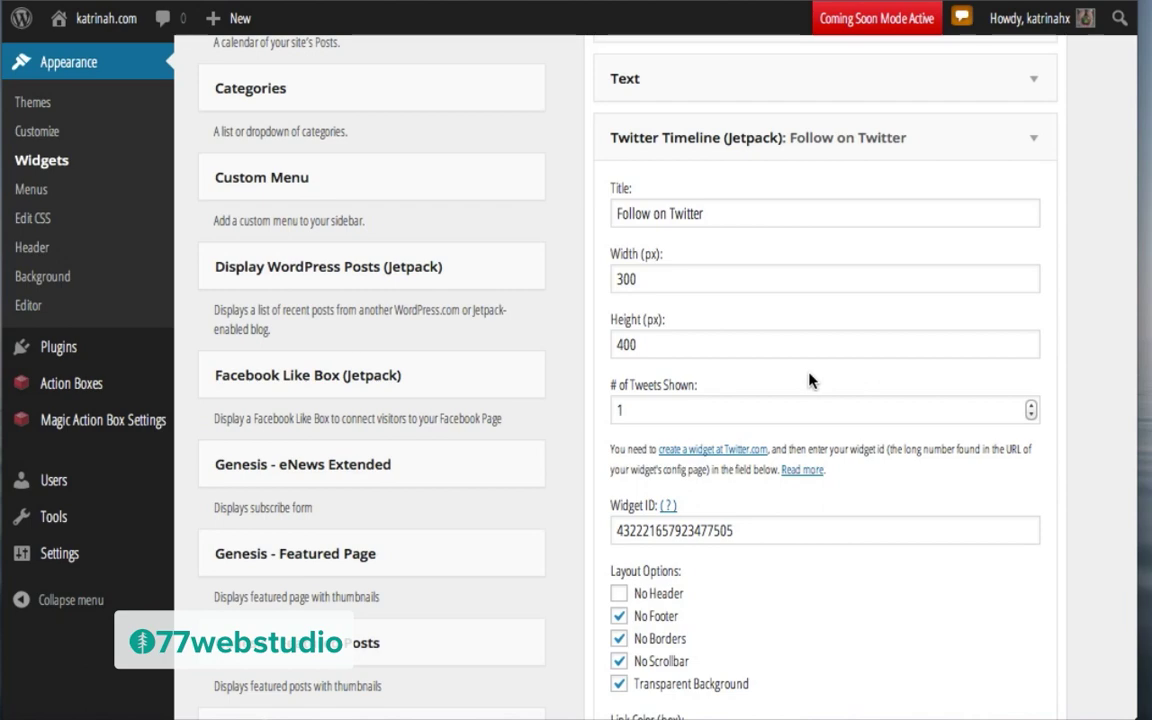
Step: Place a Recent Posts widget below Follow on Twitter, set it to show 3 posts, and save
{"action": "scroll", "coordinate": [565, 388], "scroll_direction": "down", "scroll_amount": 3}
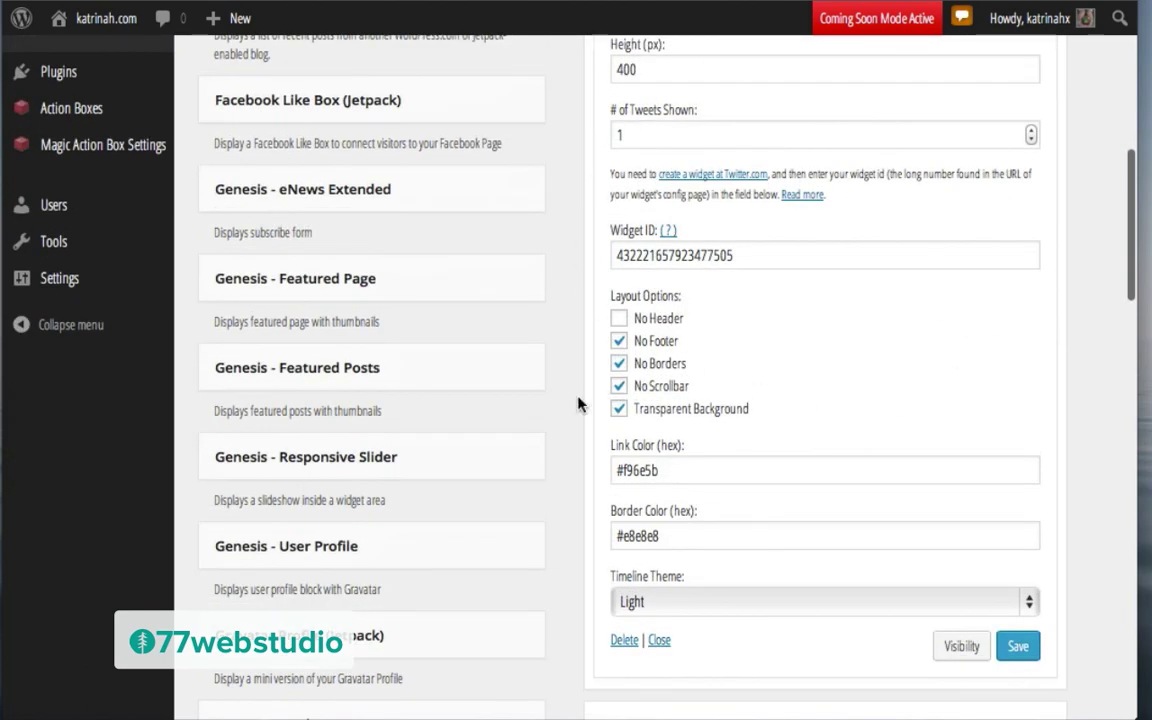
{"action": "scroll", "coordinate": [578, 403], "scroll_direction": "down", "scroll_amount": 7}
{"action": "scroll", "coordinate": [577, 402], "scroll_direction": "down", "scroll_amount": 2}
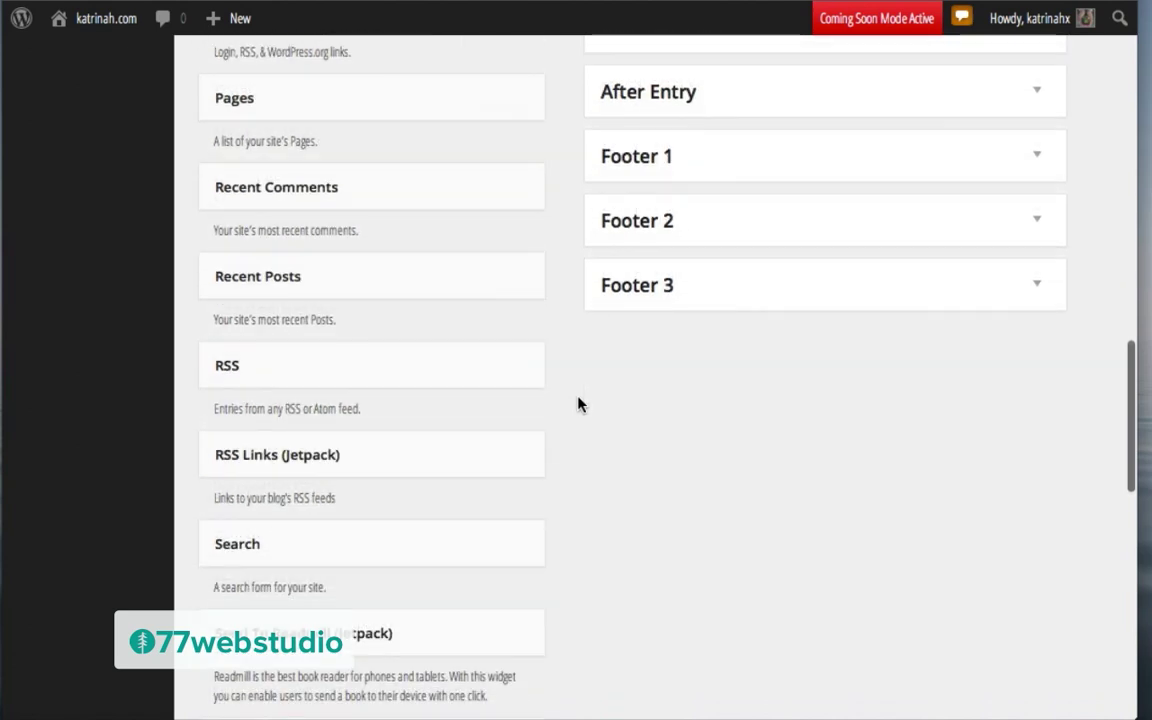
{"action": "left_click_drag", "start_coordinate": [278, 281], "coordinate": [684, 581]}
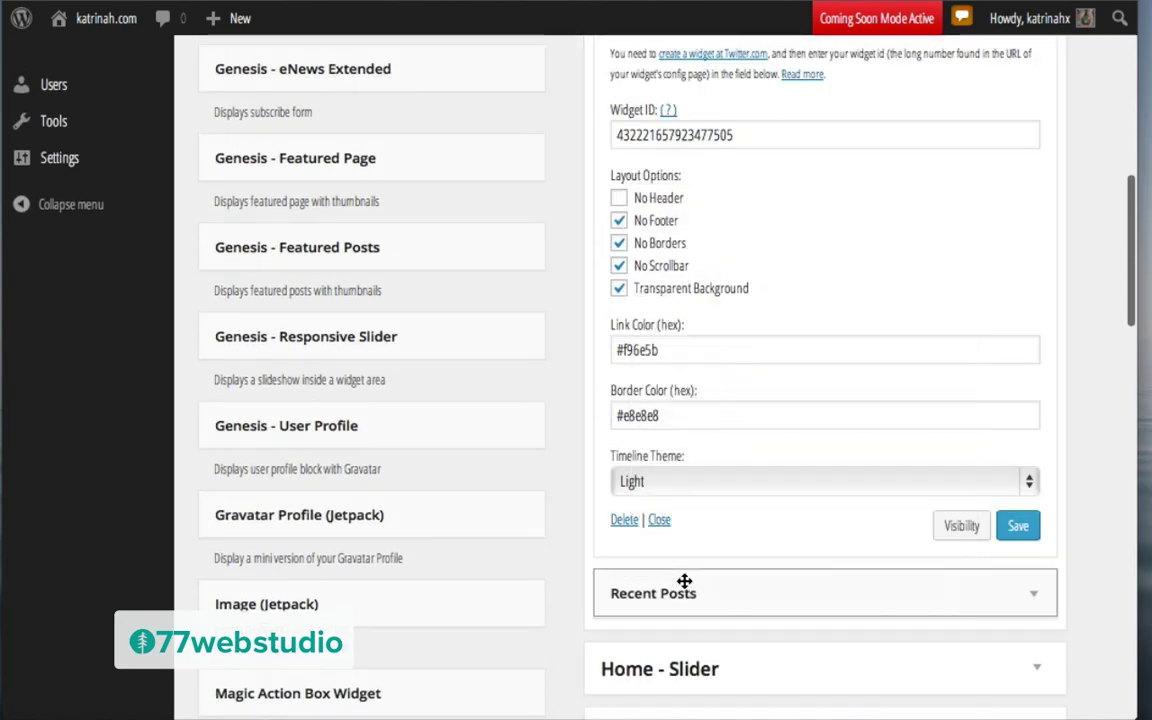
{"action": "scroll", "coordinate": [710, 622], "scroll_direction": "down", "scroll_amount": 3}
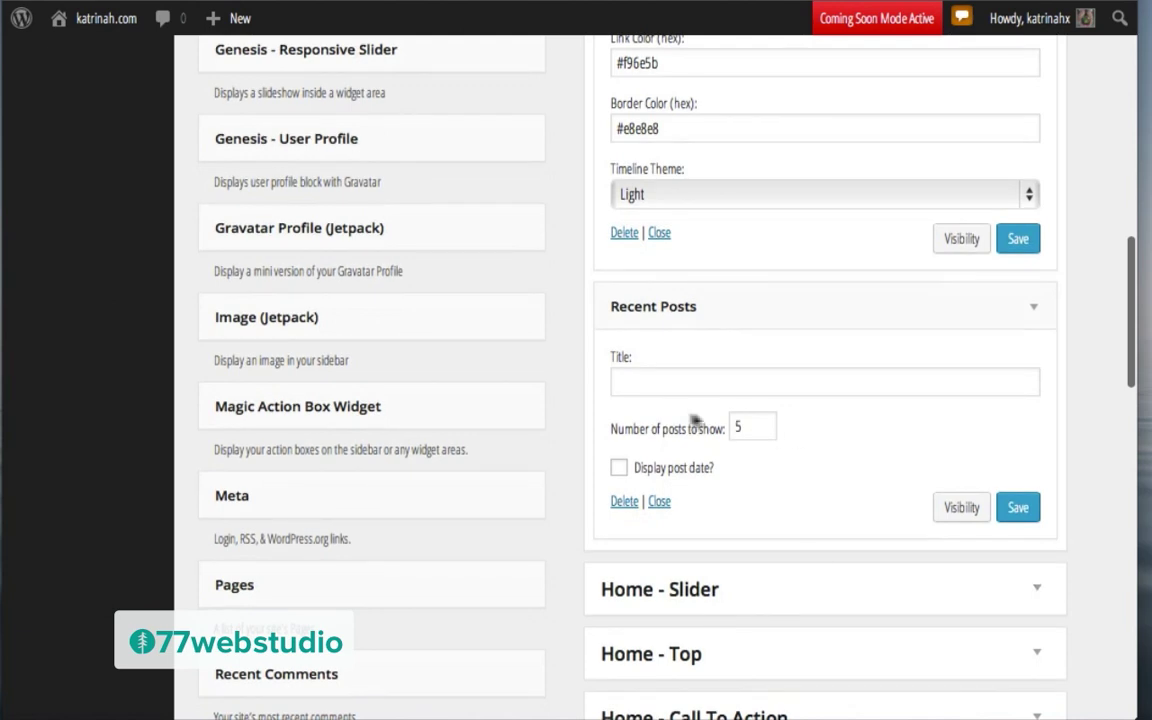
{"action": "left_click", "coordinate": [752, 427]}
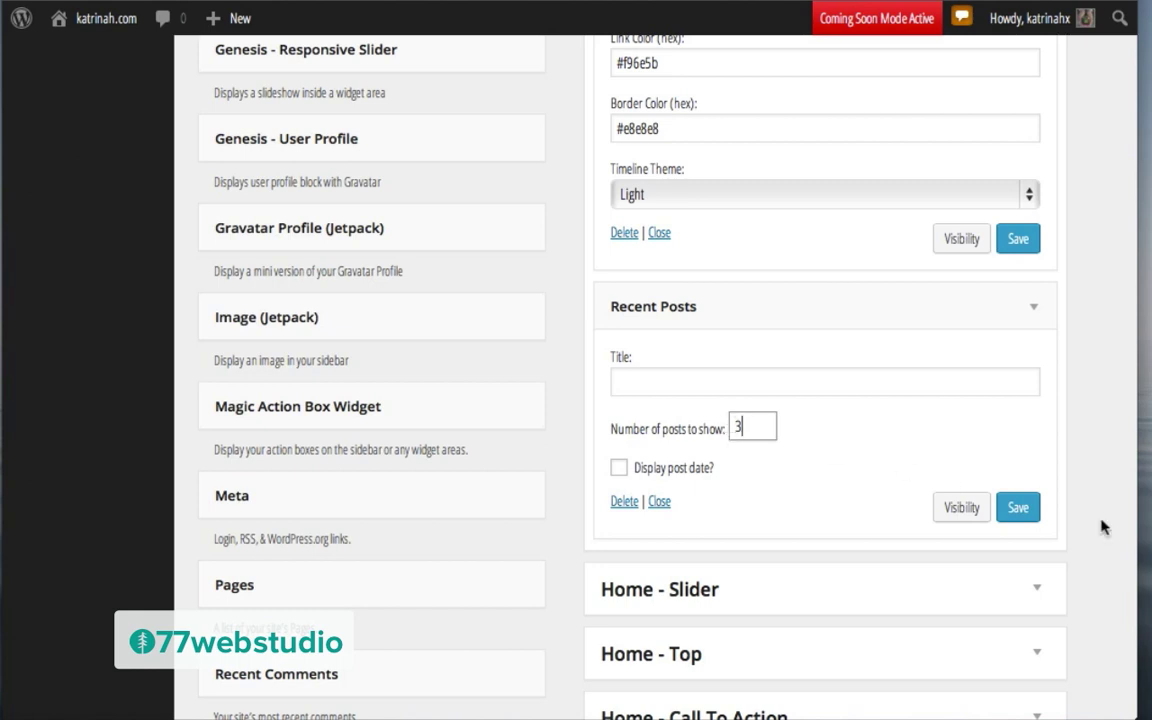
{"action": "left_click", "coordinate": [1030, 510]}
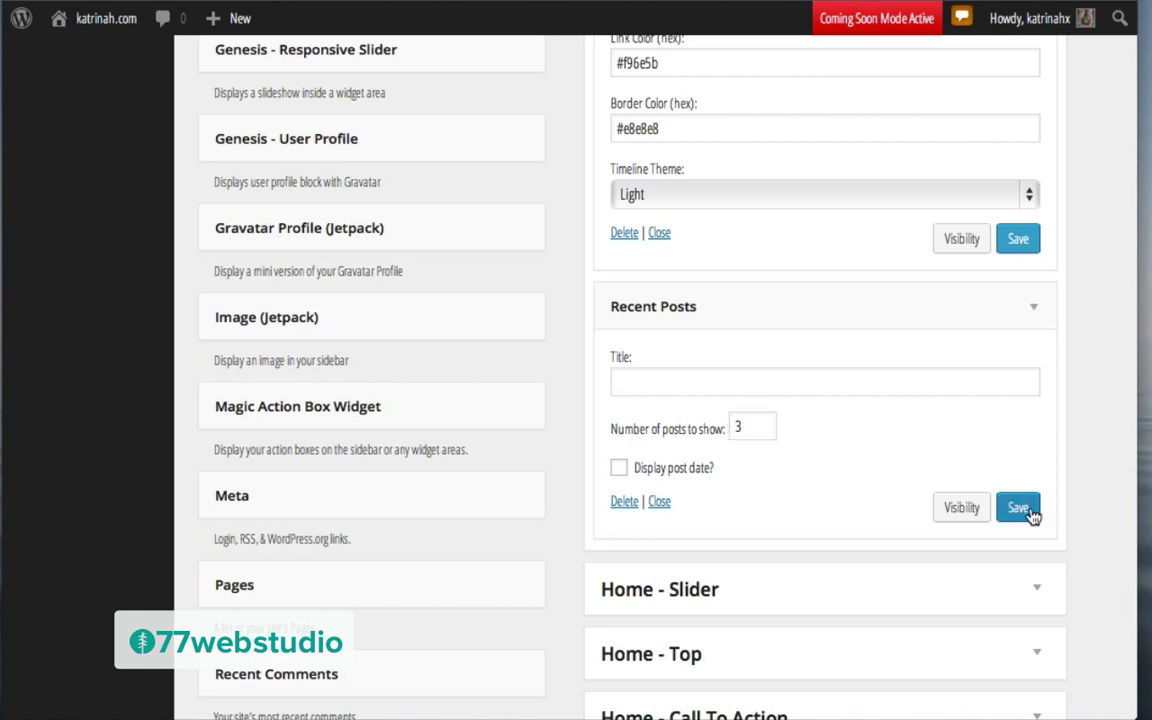
{"action": "mouse_move", "coordinate": [91, 25]}
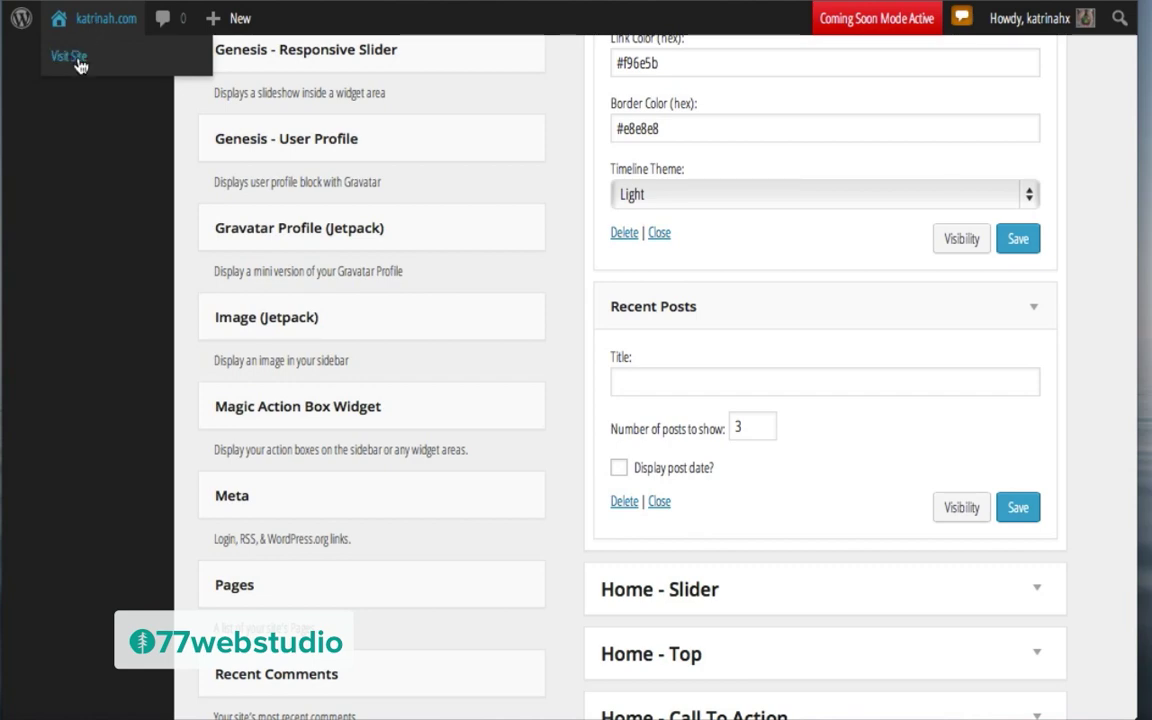
{"action": "left_click", "coordinate": [70, 57]}
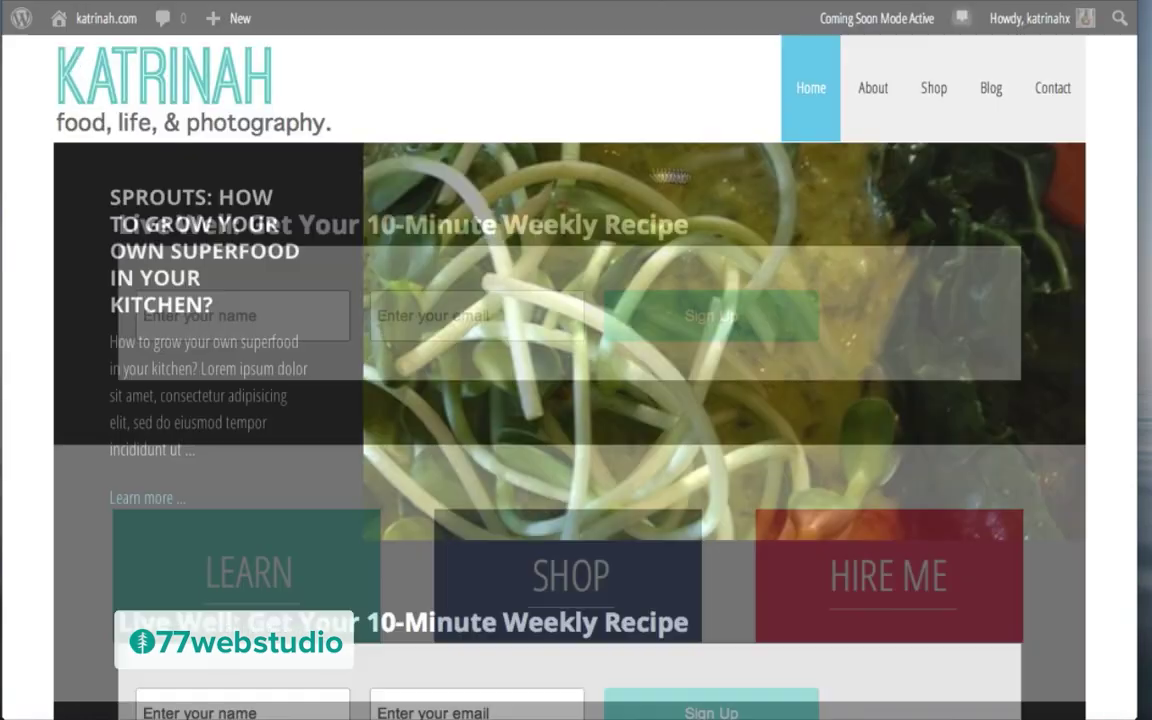
{"action": "left_click", "coordinate": [993, 91]}
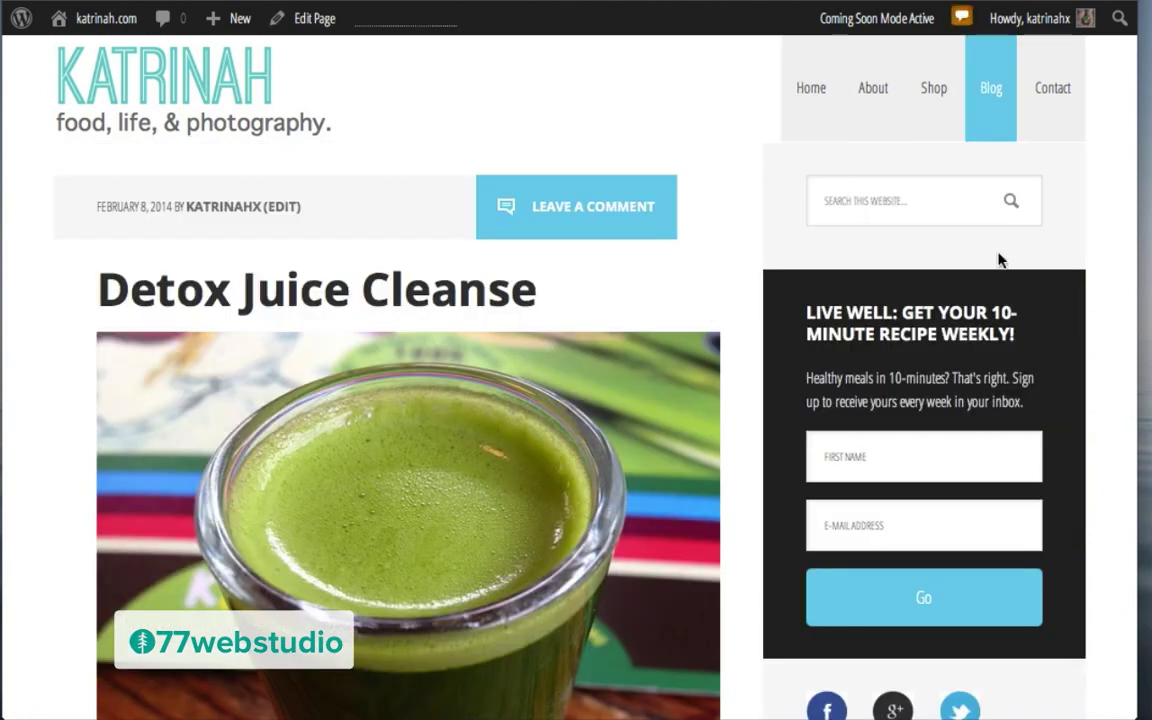
{"action": "scroll", "coordinate": [1035, 467], "scroll_direction": "down", "scroll_amount": 5}
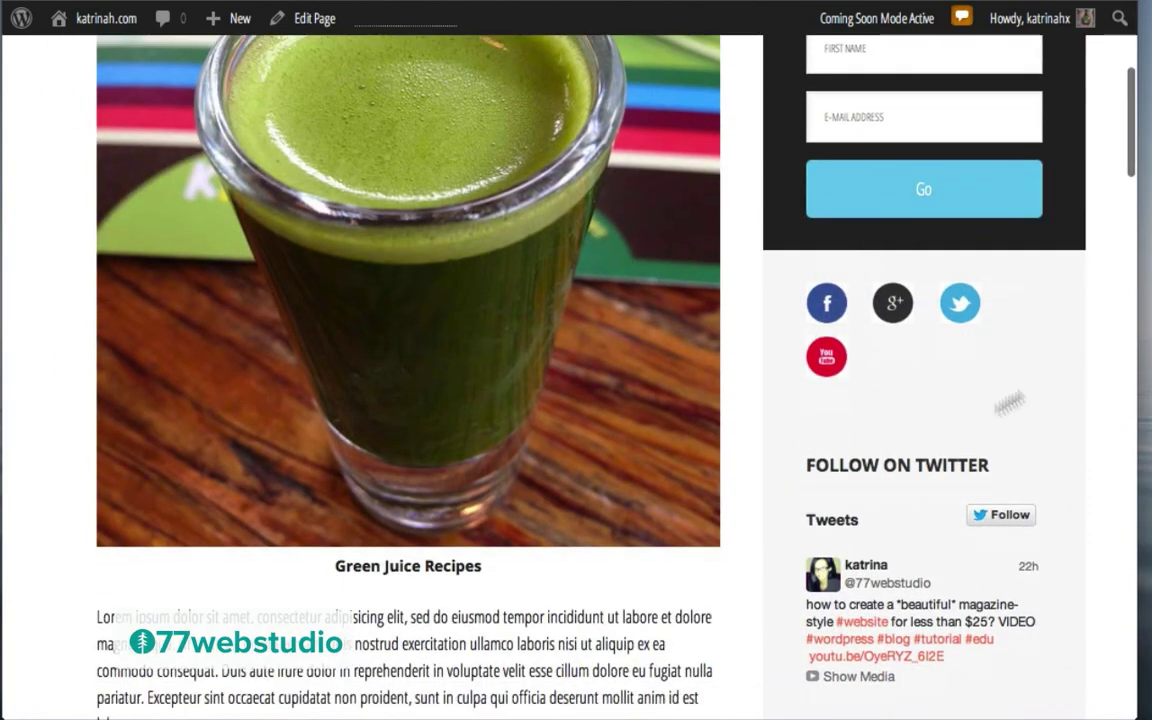
{"action": "scroll", "coordinate": [1062, 360], "scroll_direction": "down", "scroll_amount": 3}
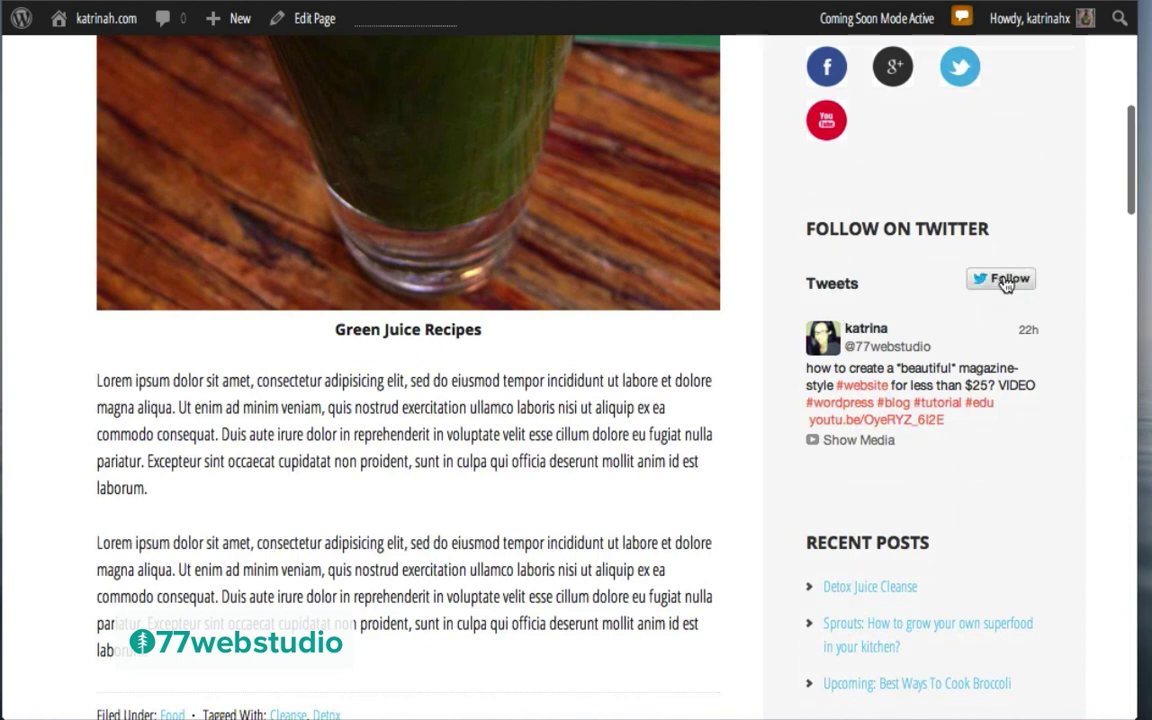
{"action": "scroll", "coordinate": [1050, 385], "scroll_direction": "down", "scroll_amount": 3}
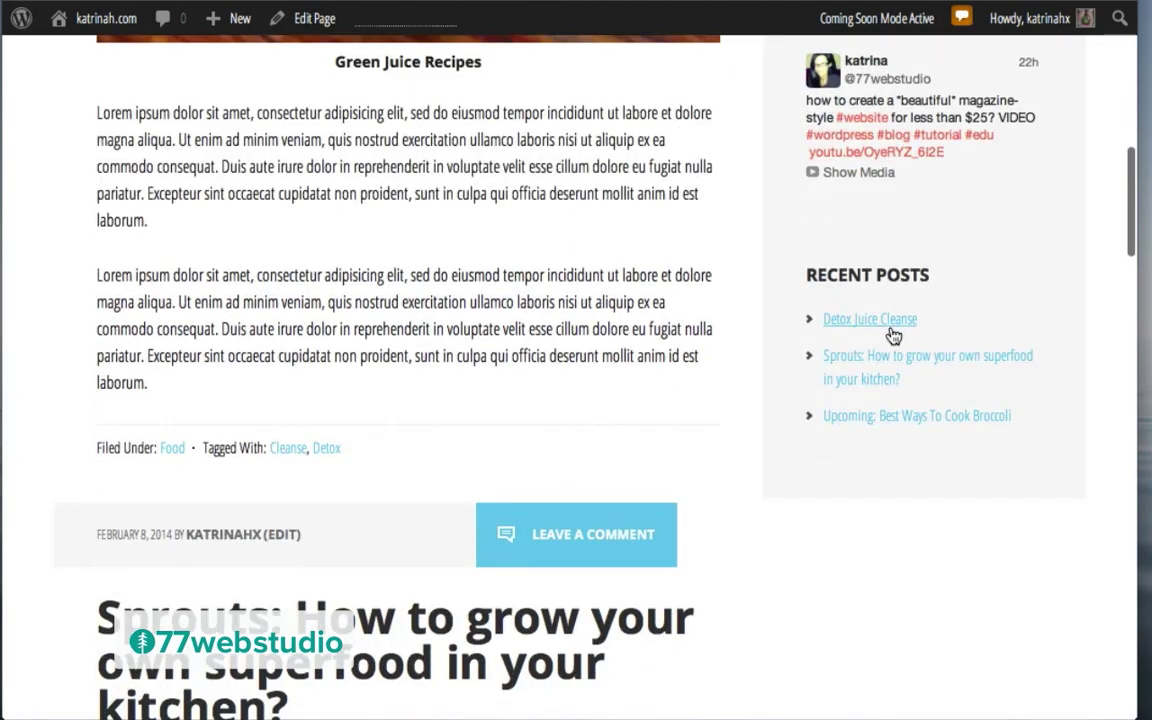
{"action": "scroll", "coordinate": [893, 336], "scroll_direction": "down", "scroll_amount": 15}
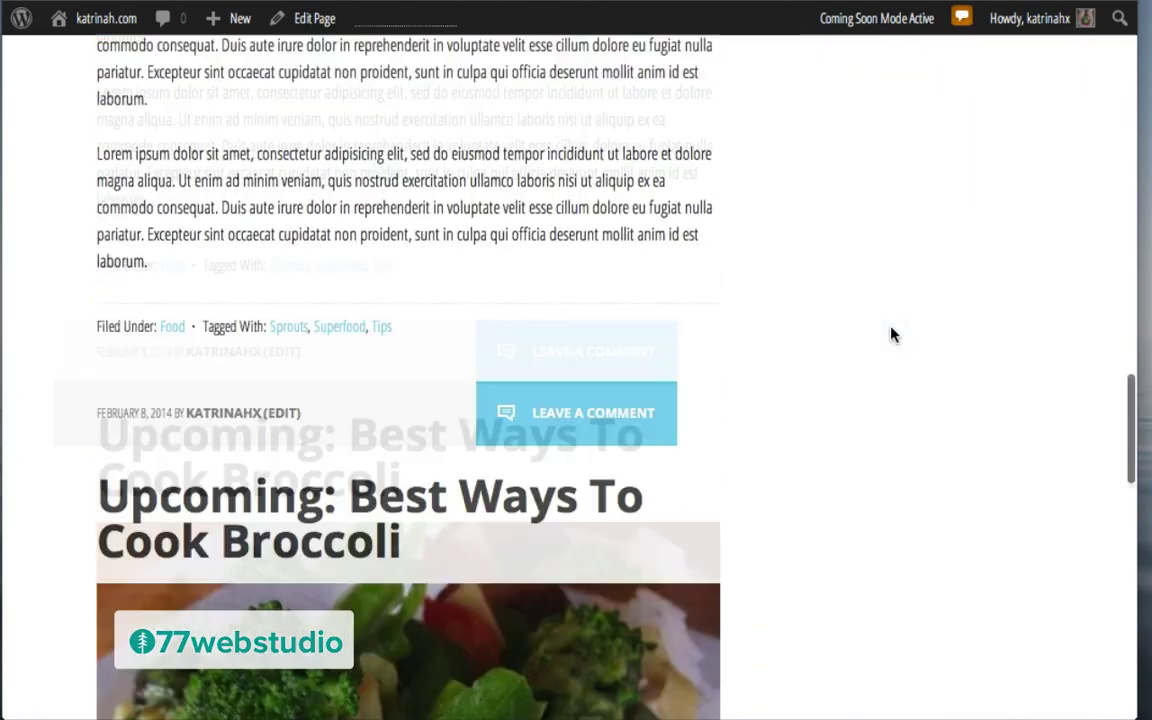
{"action": "scroll", "coordinate": [893, 336], "scroll_direction": "down", "scroll_amount": 10}
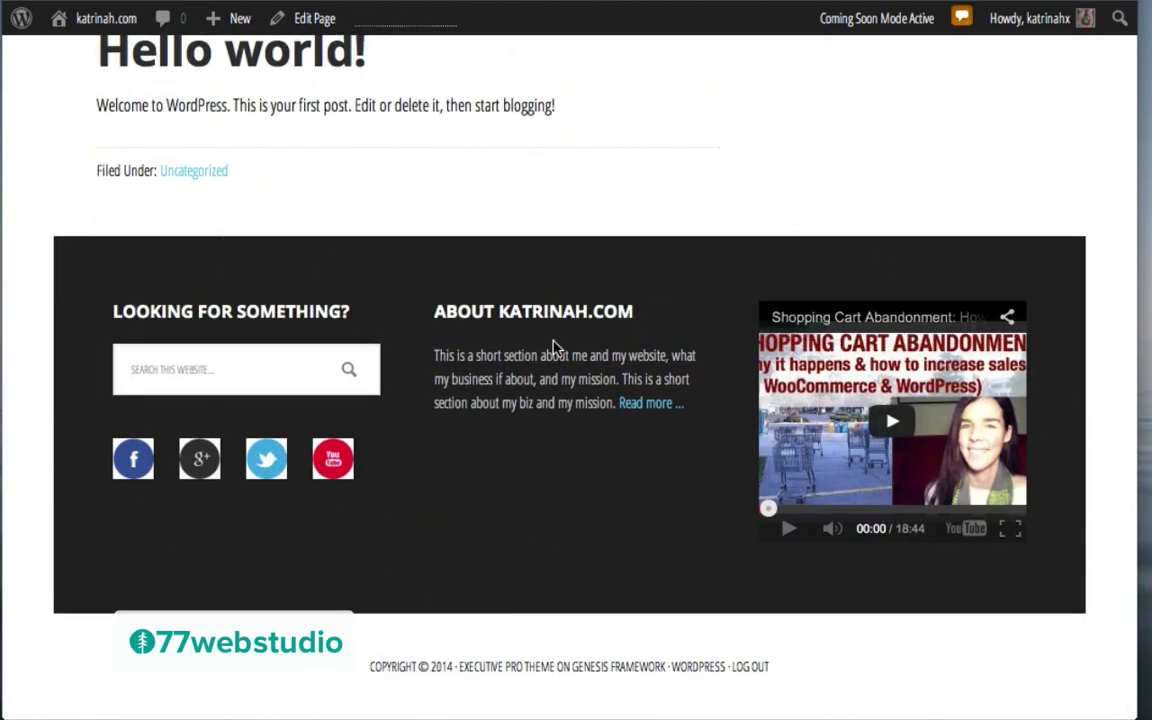
{"action": "scroll", "coordinate": [553, 347], "scroll_direction": "up", "scroll_amount": 15}
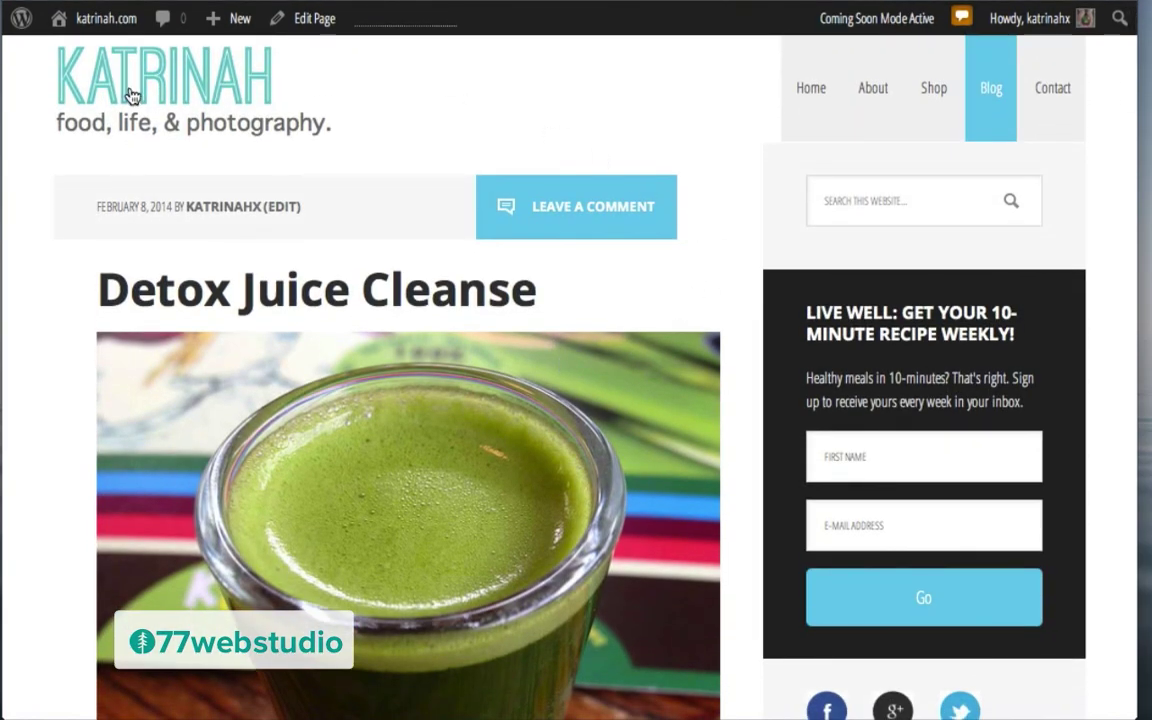
Step: Go to the site home, then browse through the example site's FREE RESOURCES page
{"action": "left_click", "coordinate": [129, 91]}
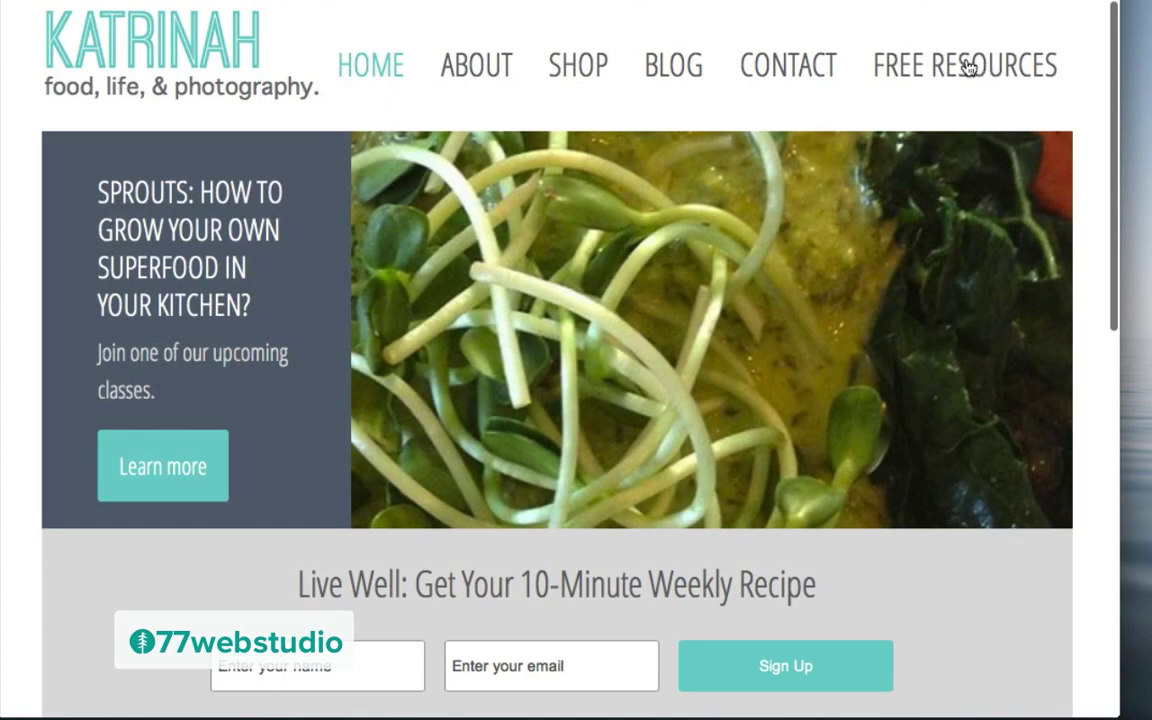
{"action": "left_click", "coordinate": [967, 66]}
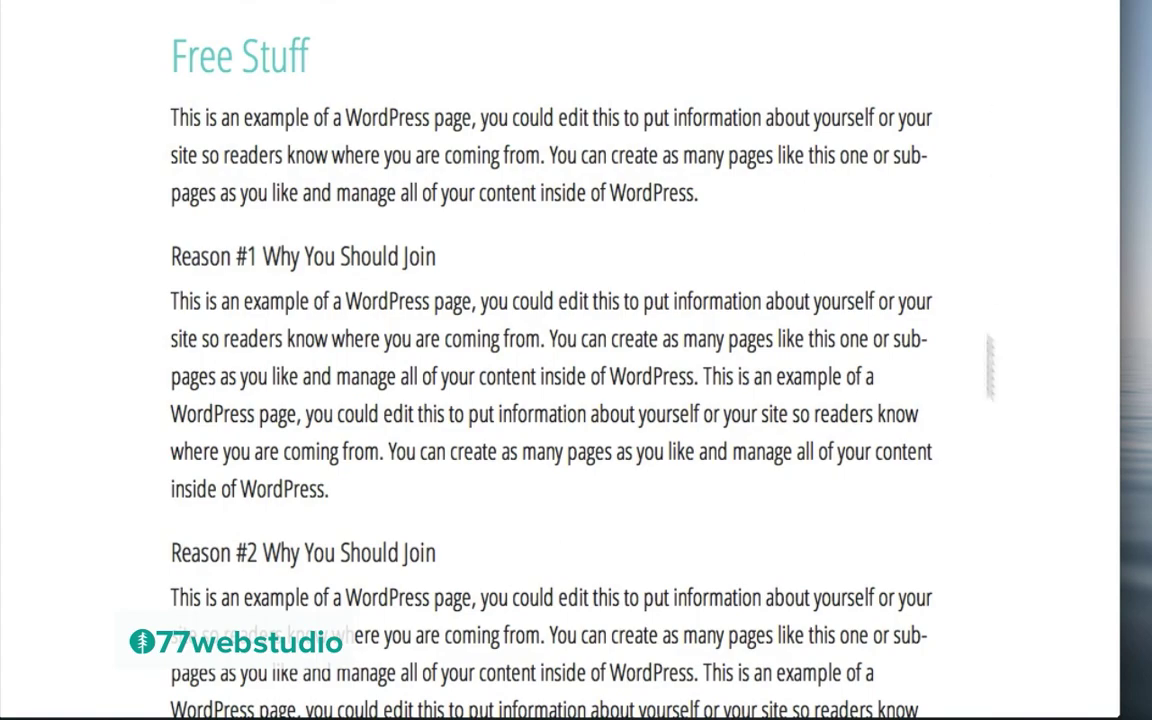
{"action": "scroll", "coordinate": [684, 550], "scroll_direction": "down", "scroll_amount": 5}
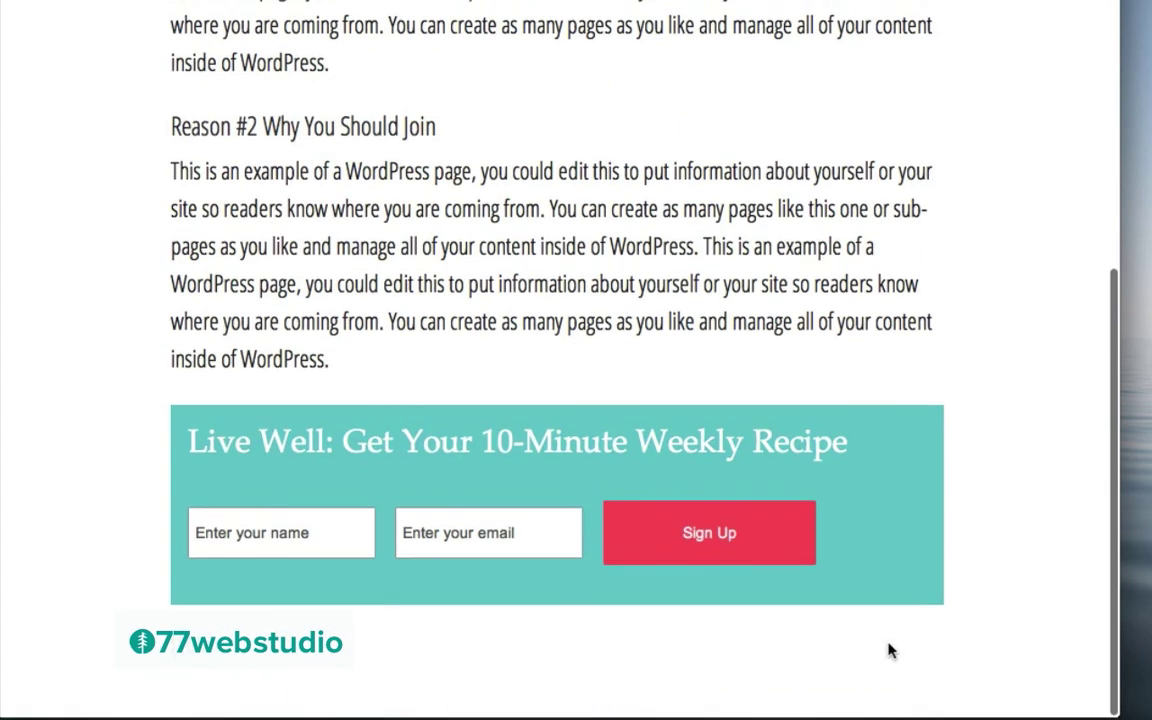
{"action": "scroll", "coordinate": [693, 135], "scroll_direction": "up", "scroll_amount": 5}
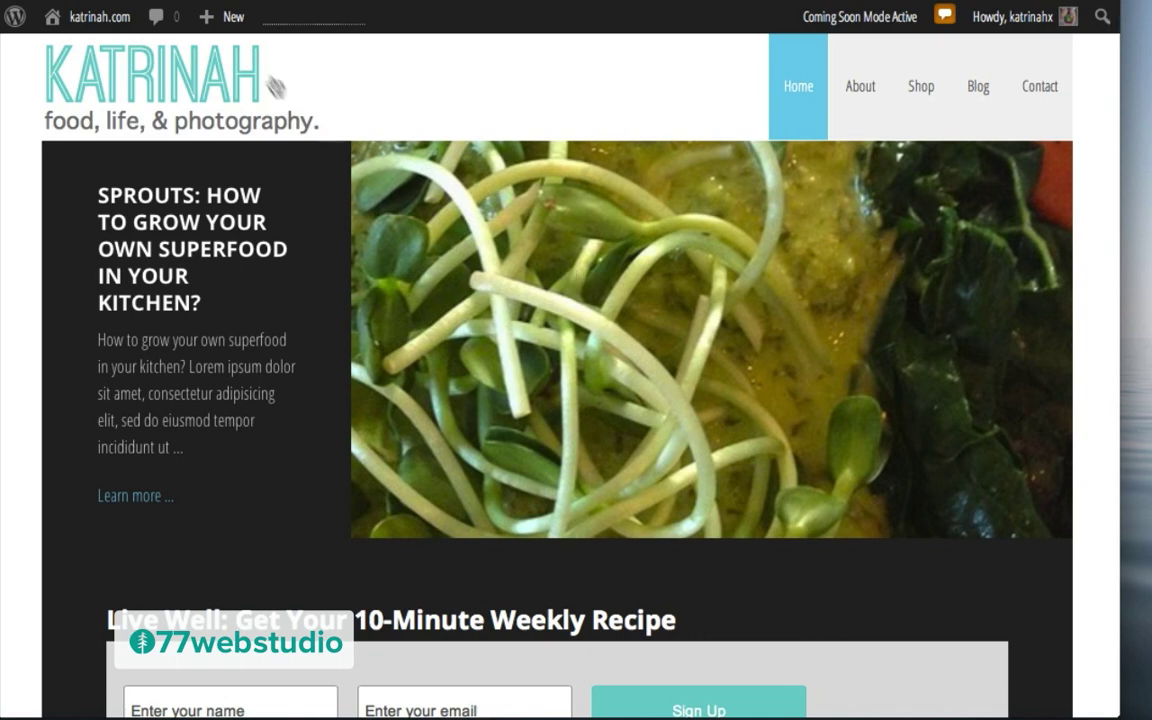
Step: Create a new page titled 'Free Resources' and paste the Reason #1/#2 sample text into its body
{"action": "mouse_move", "coordinate": [220, 25]}
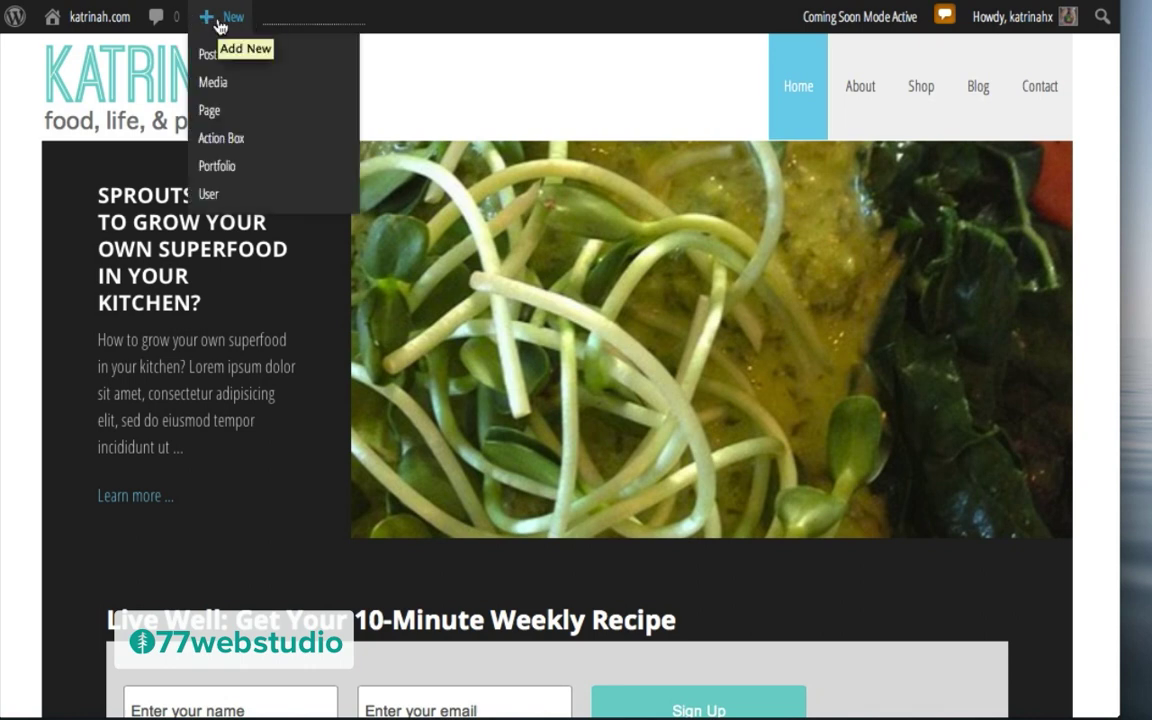
{"action": "left_click", "coordinate": [214, 111]}
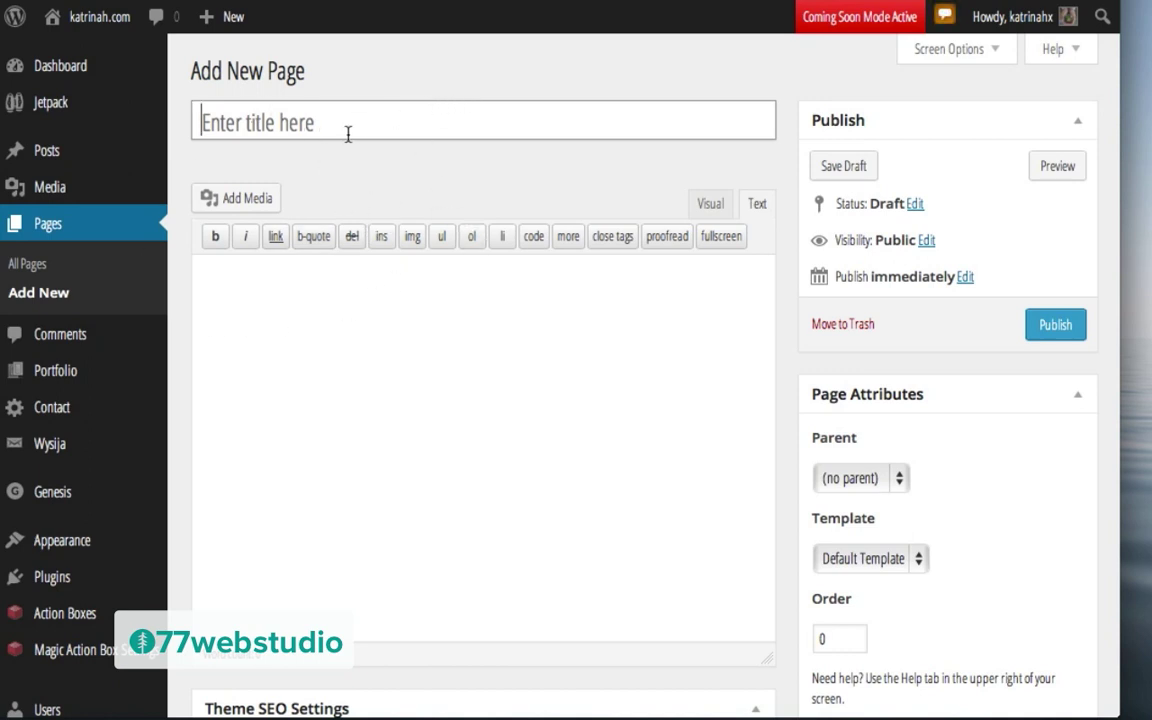
{"action": "type", "text": "Free Resources"}
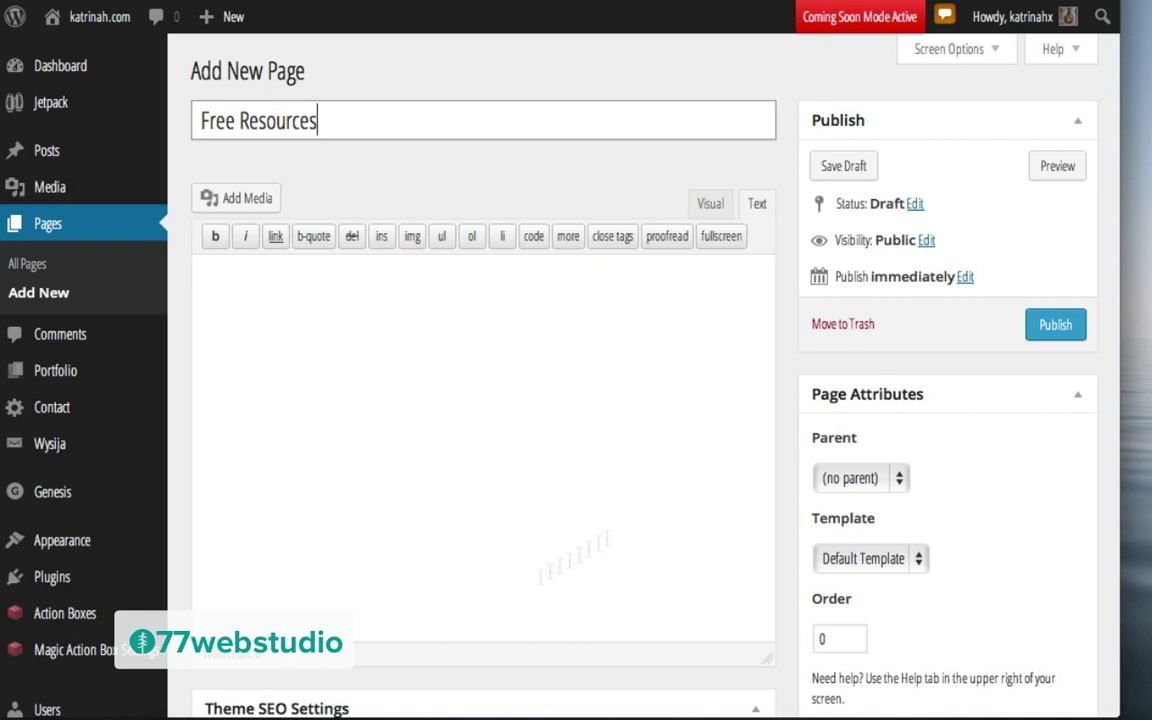
{"action": "left_click", "coordinate": [221, 283]}
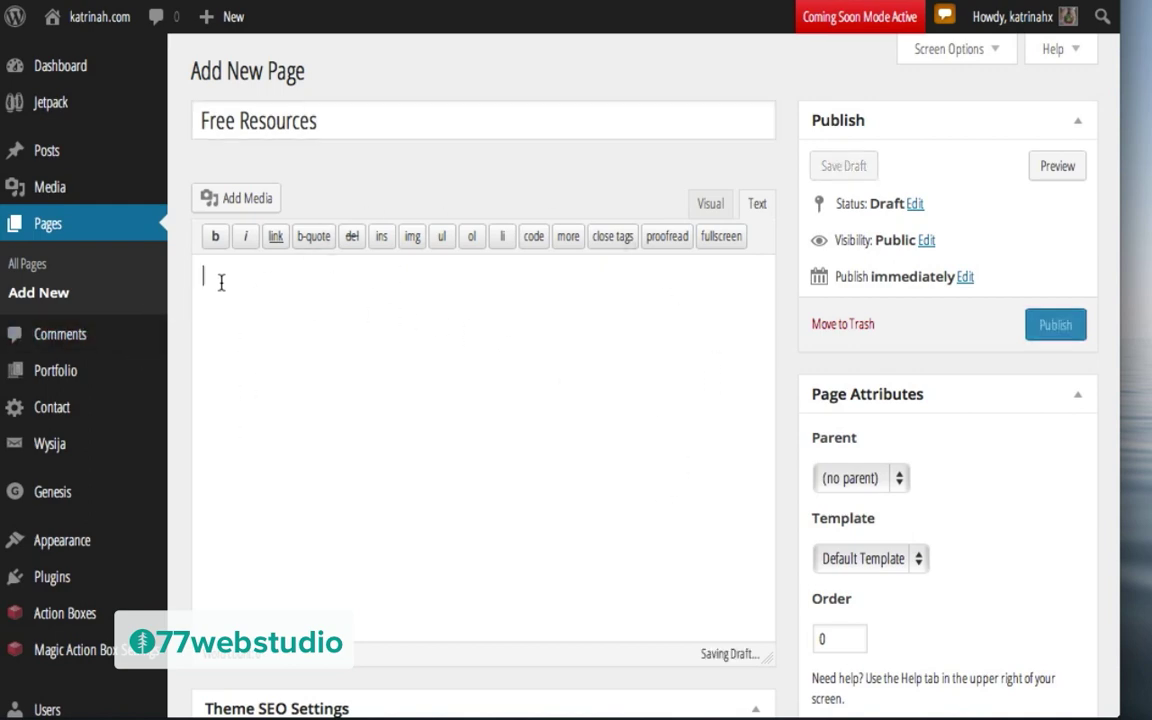
{"action": "key", "text": "ctrl+v"}
Step: Set the page's template to Landing
{"action": "scroll", "coordinate": [620, 373], "scroll_direction": "up", "scroll_amount": 3}
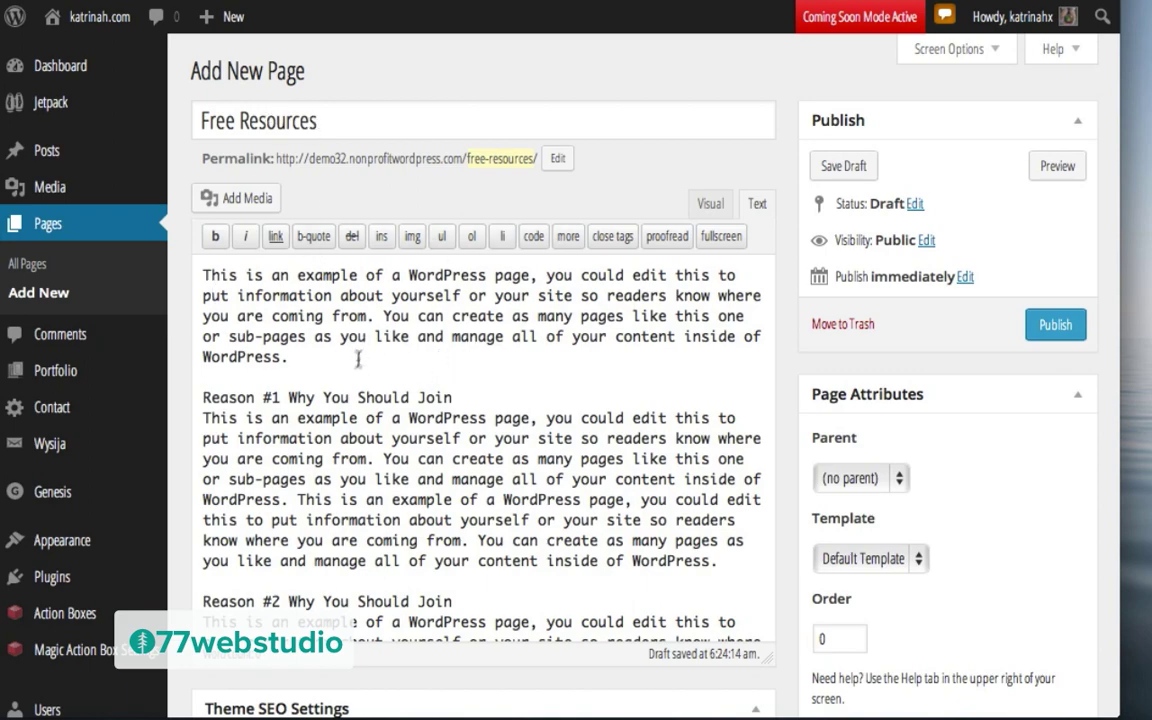
{"action": "scroll", "coordinate": [398, 455], "scroll_direction": "down", "scroll_amount": 5}
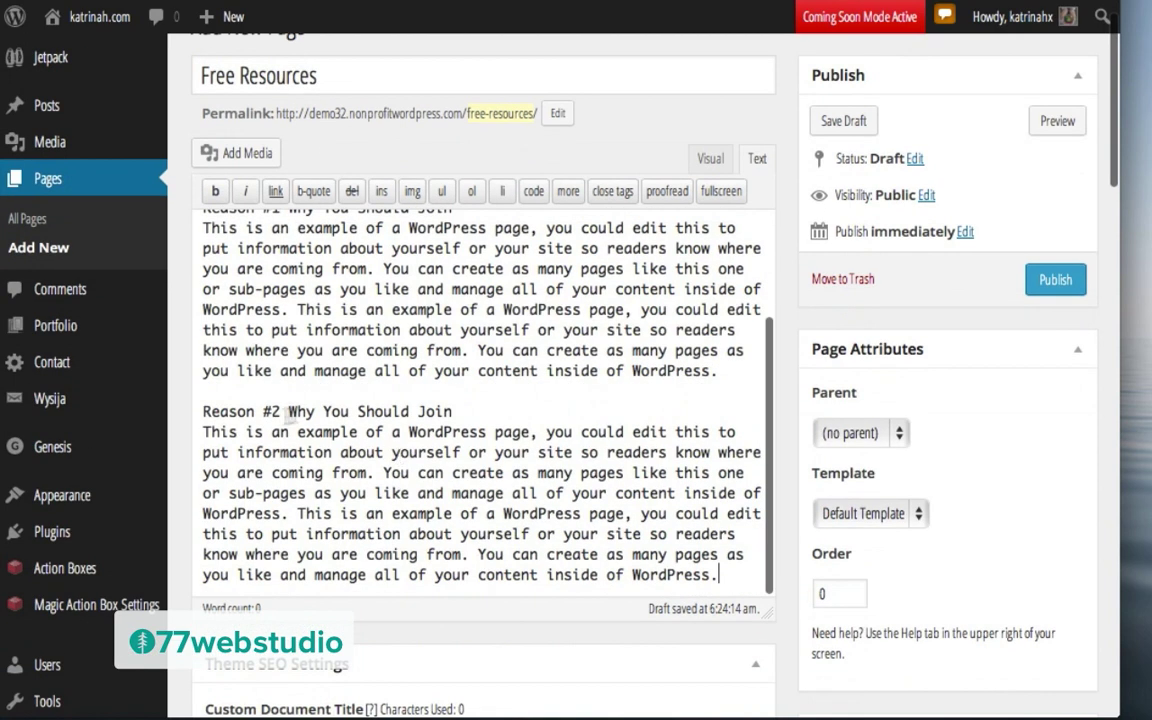
{"action": "scroll", "coordinate": [465, 398], "scroll_direction": "up", "scroll_amount": 5}
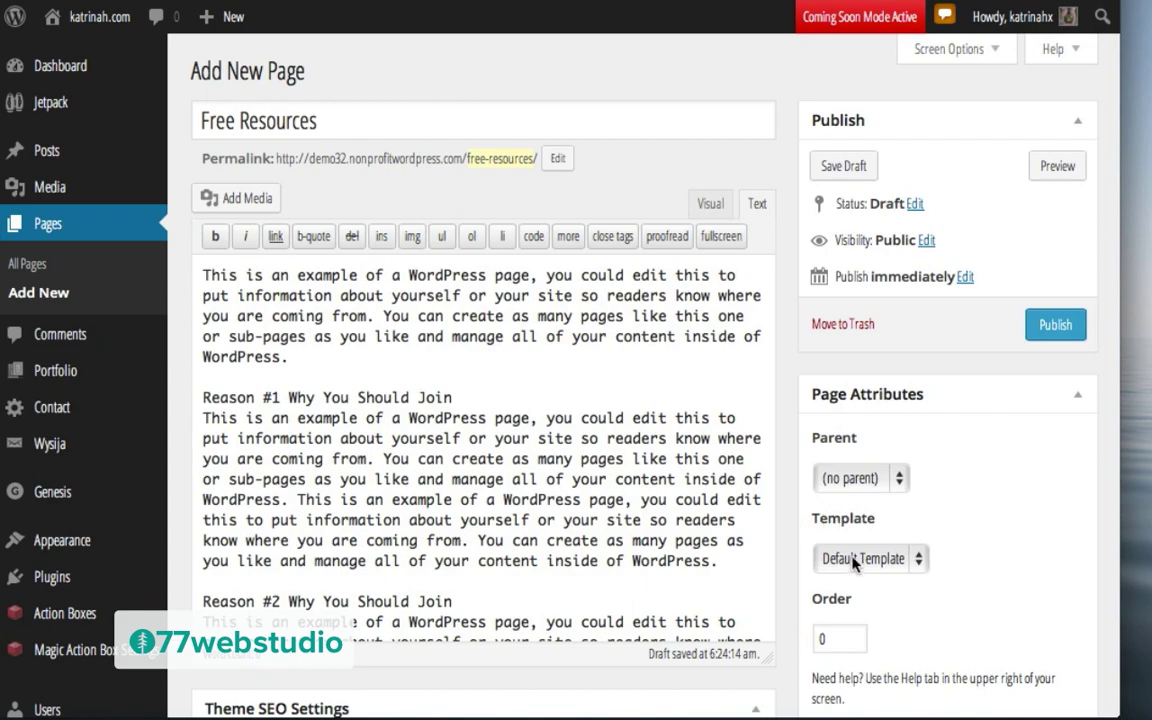
{"action": "left_click", "coordinate": [855, 560]}
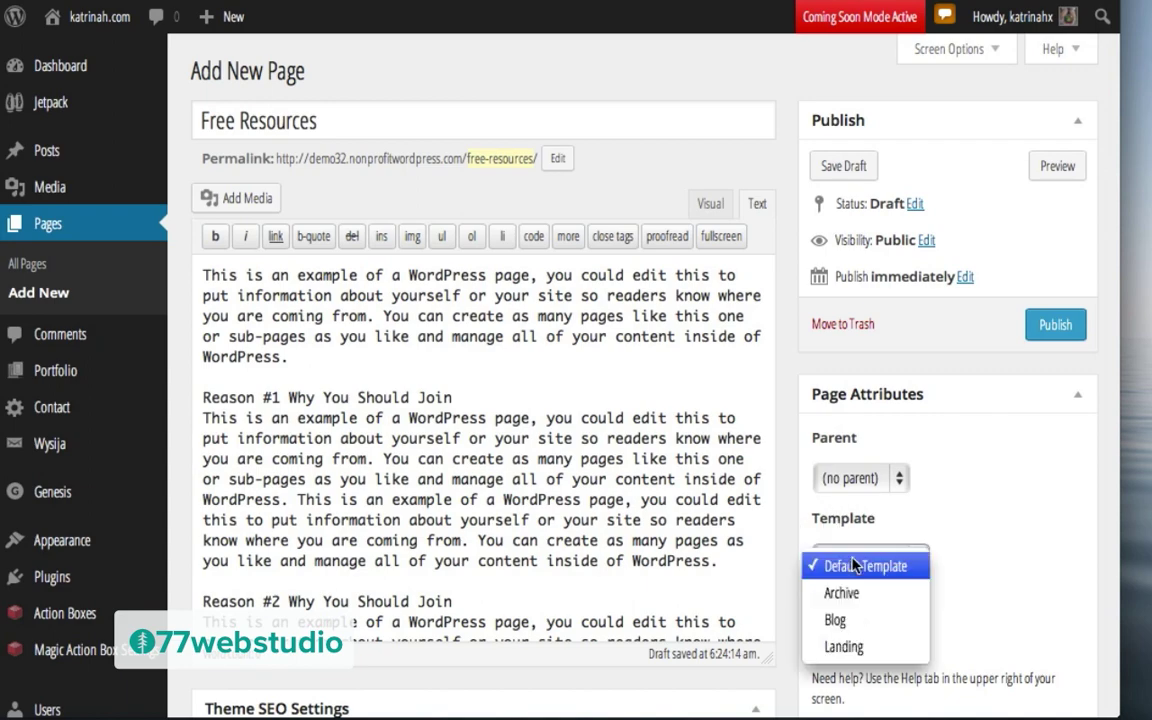
{"action": "left_click", "coordinate": [846, 647]}
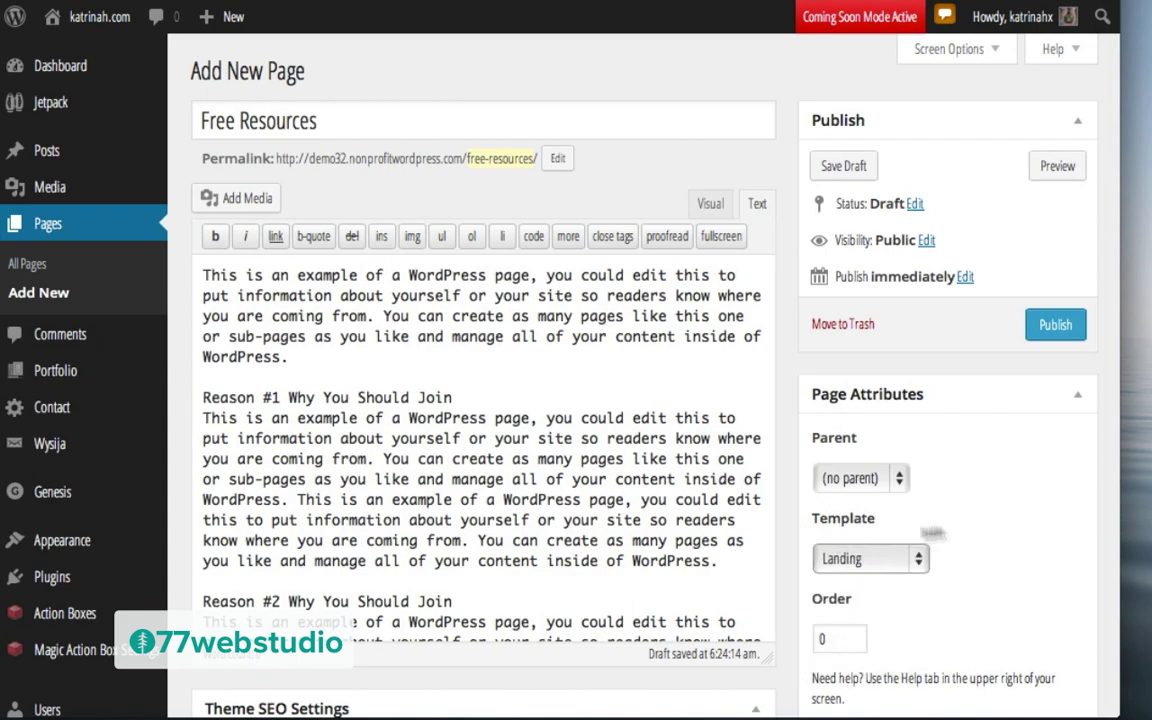
Step: Turn off comments and trackbacks for the Free Resources page
{"action": "scroll", "coordinate": [955, 533], "scroll_direction": "down", "scroll_amount": 15}
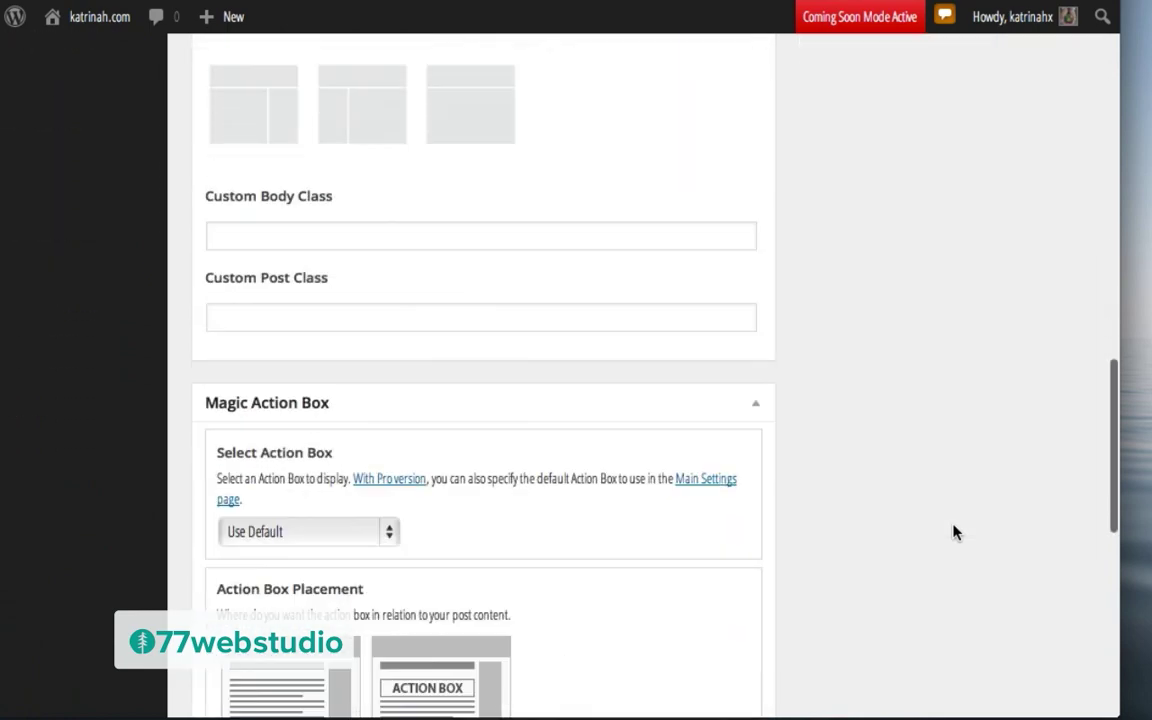
{"action": "scroll", "coordinate": [955, 533], "scroll_direction": "down", "scroll_amount": 5}
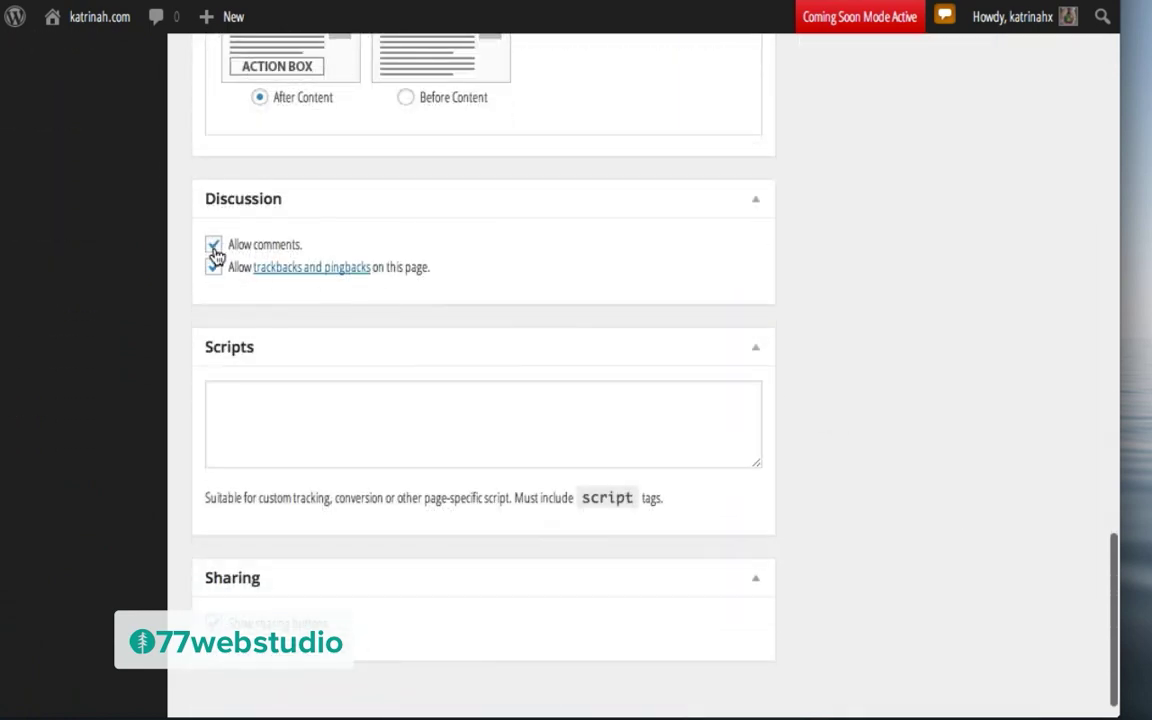
{"action": "left_click", "coordinate": [216, 247]}
{"action": "left_click", "coordinate": [214, 268]}
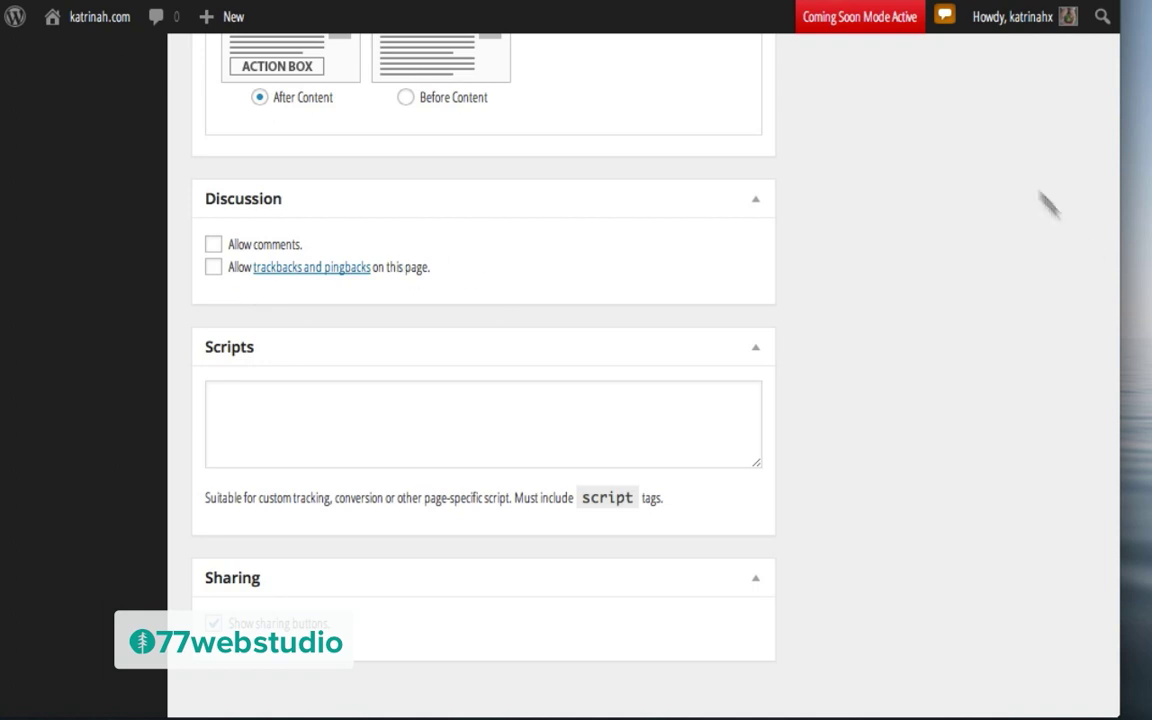
{"action": "scroll", "coordinate": [910, 206], "scroll_direction": "up", "scroll_amount": 5}
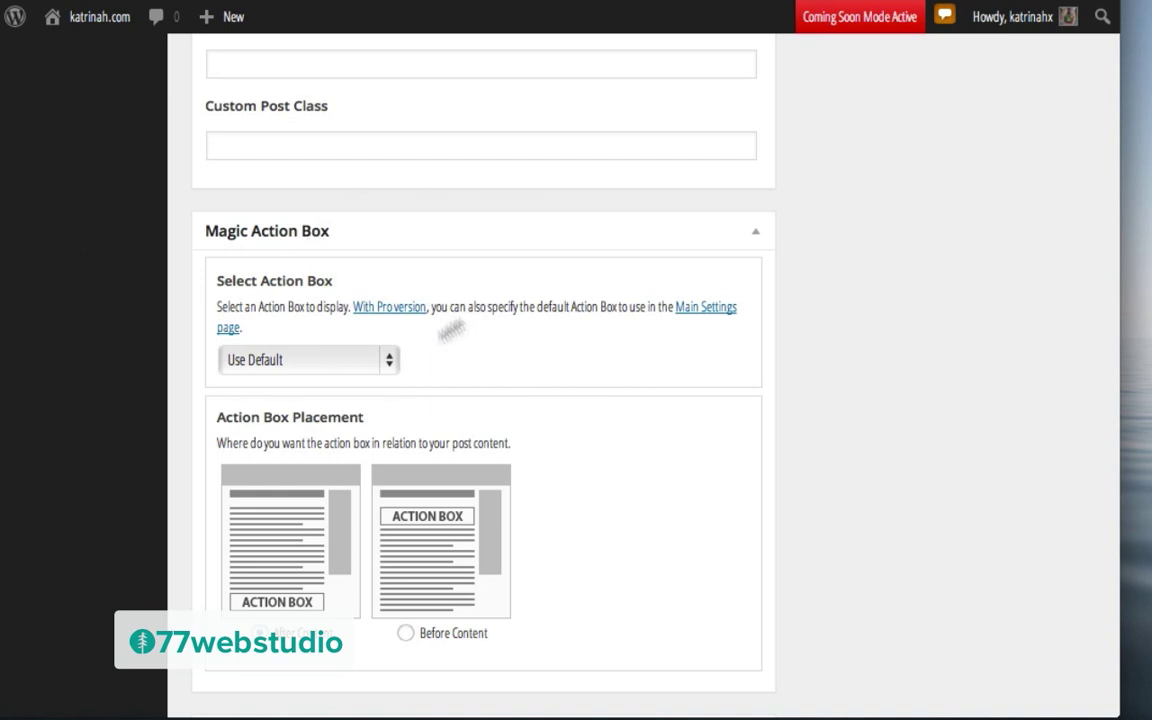
Step: Choose the homepage action box, publish the page, and view it live
{"action": "left_click", "coordinate": [283, 362]}
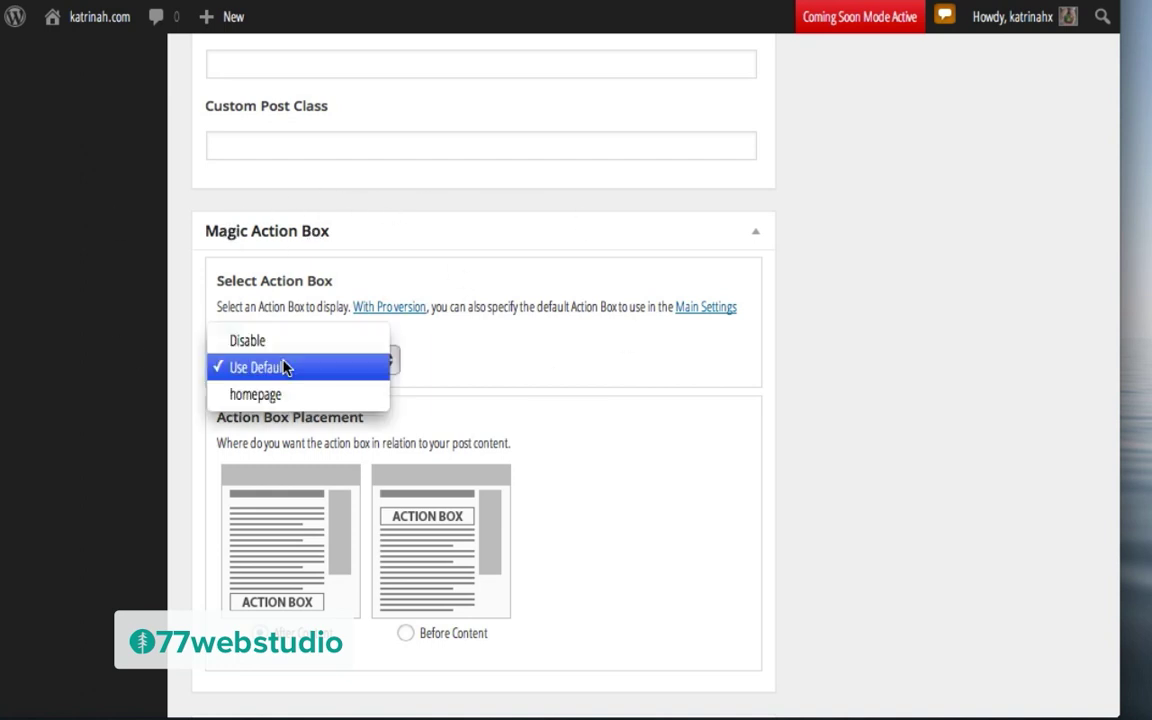
{"action": "left_click", "coordinate": [255, 396]}
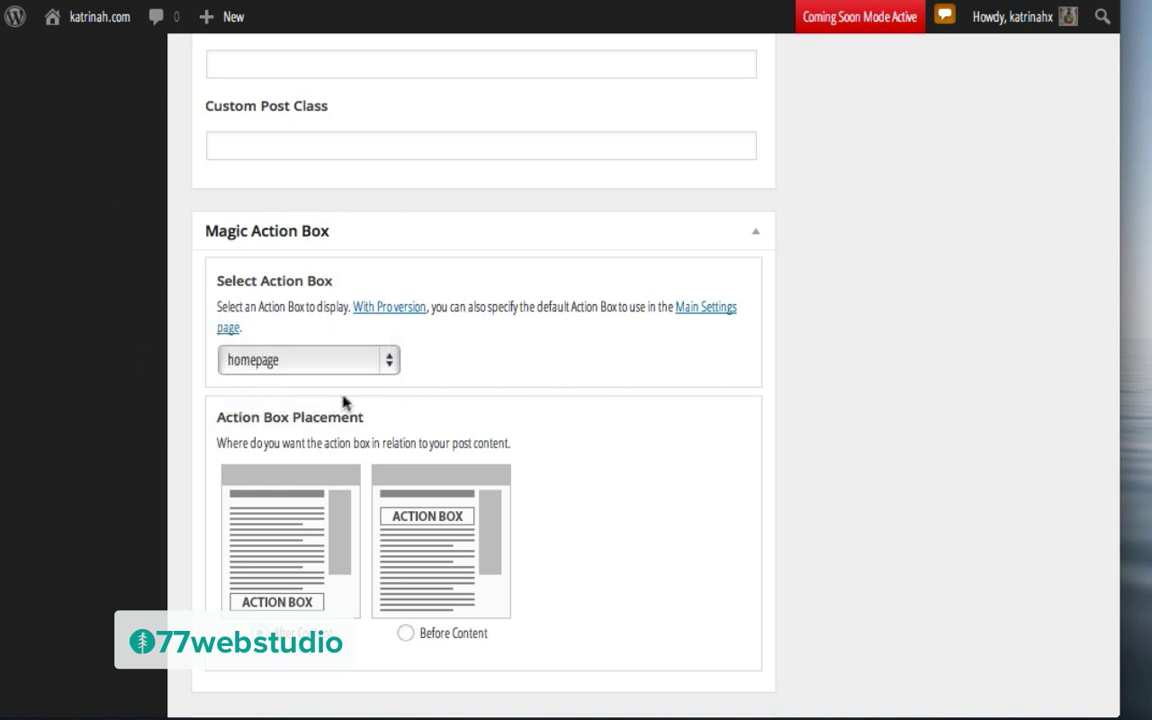
{"action": "scroll", "coordinate": [694, 352], "scroll_direction": "up", "scroll_amount": 15}
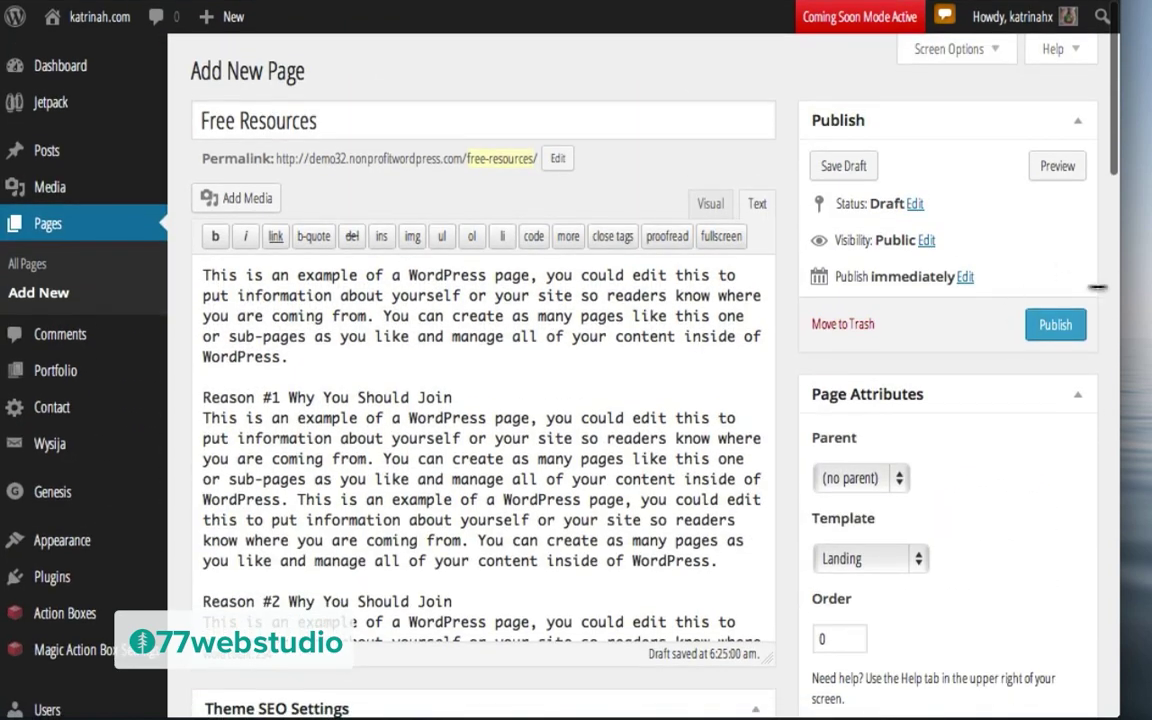
{"action": "left_click", "coordinate": [1052, 334]}
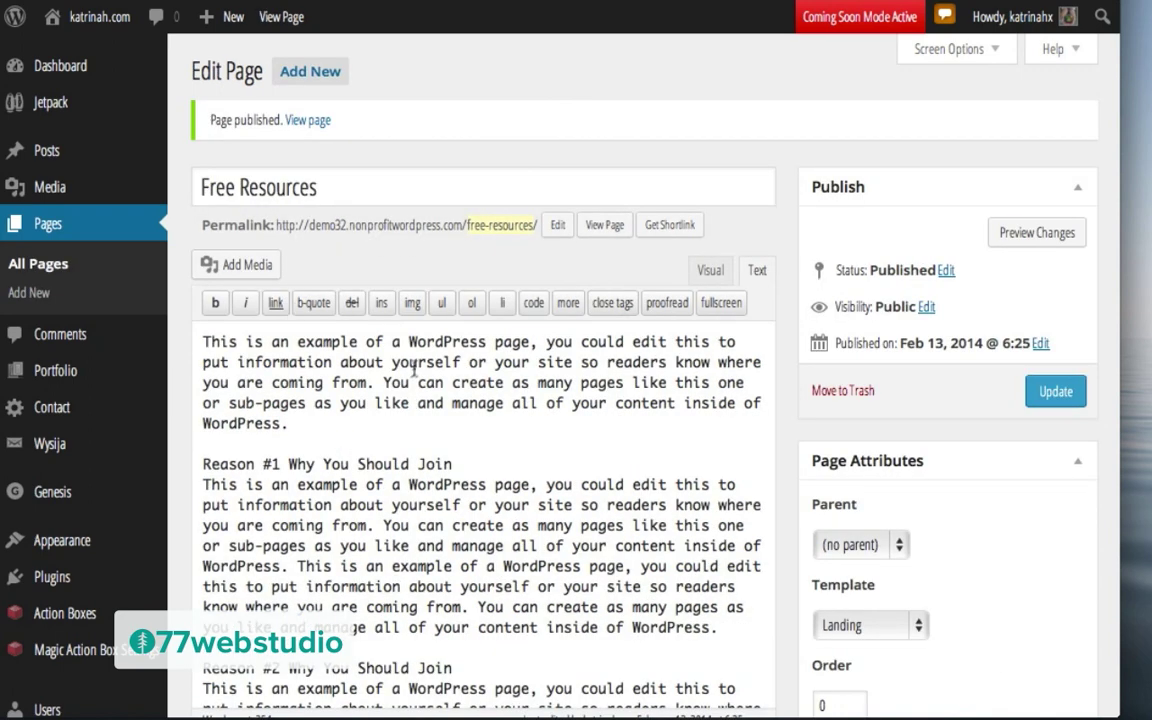
{"action": "left_click", "coordinate": [313, 121]}
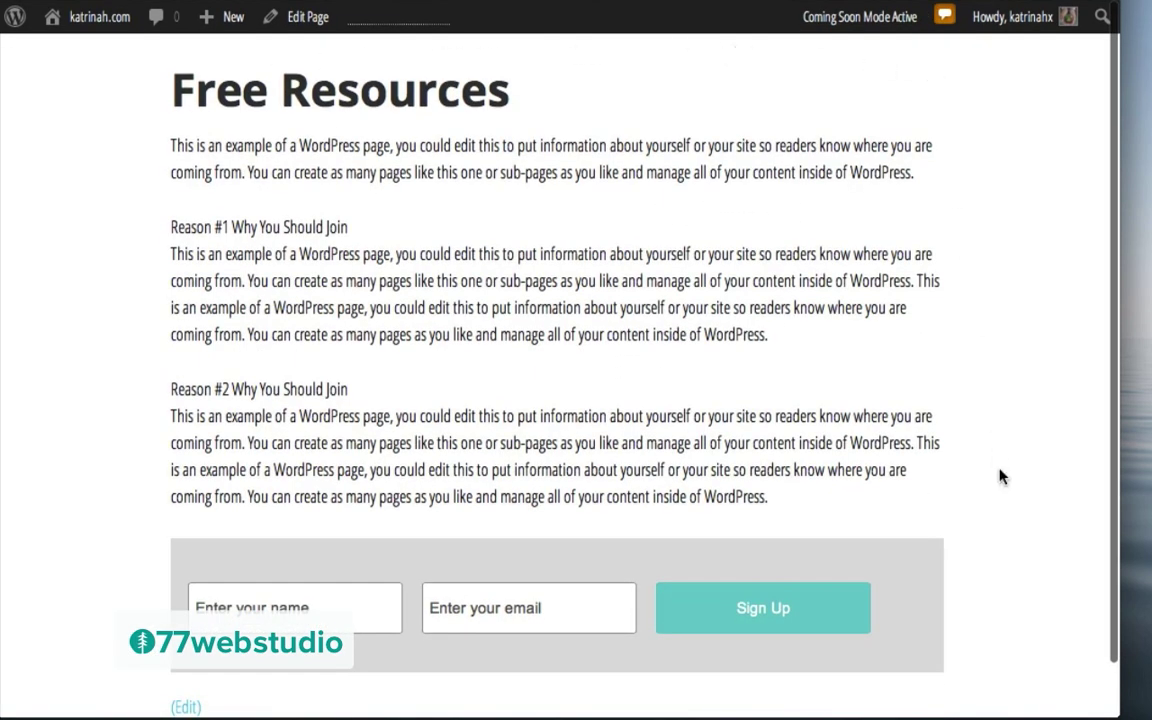
{"action": "scroll", "coordinate": [1000, 476], "scroll_direction": "down", "scroll_amount": 1}
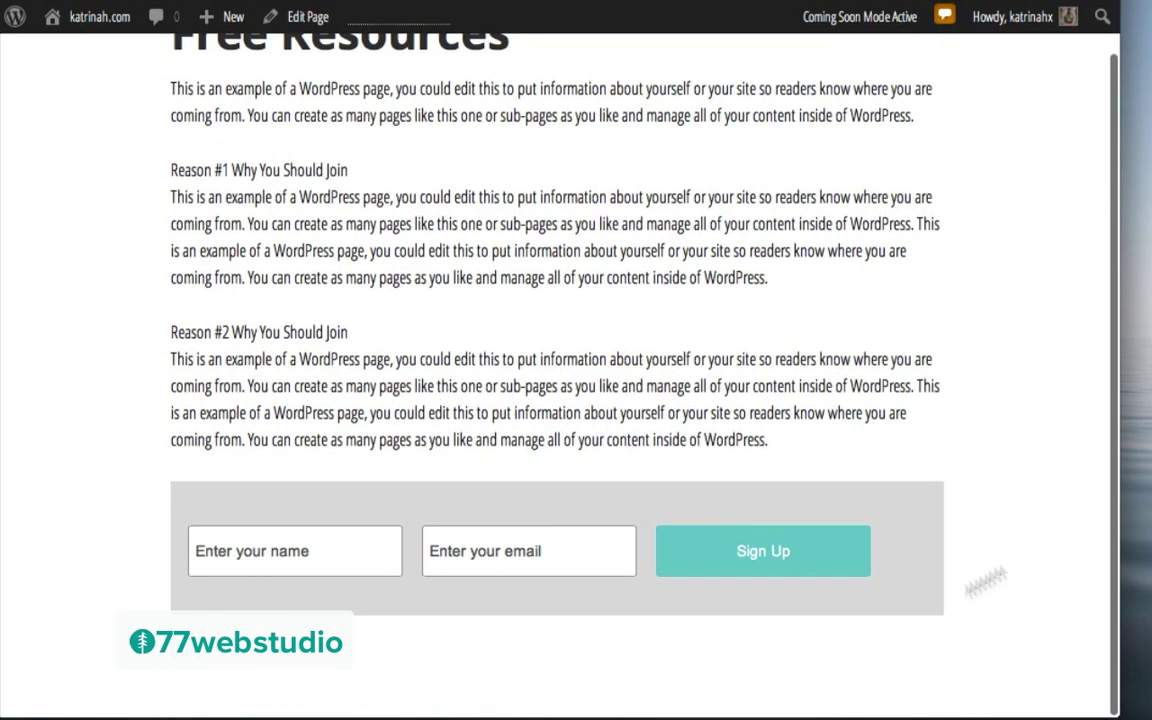
{"action": "scroll", "coordinate": [951, 342], "scroll_direction": "up", "scroll_amount": 1}
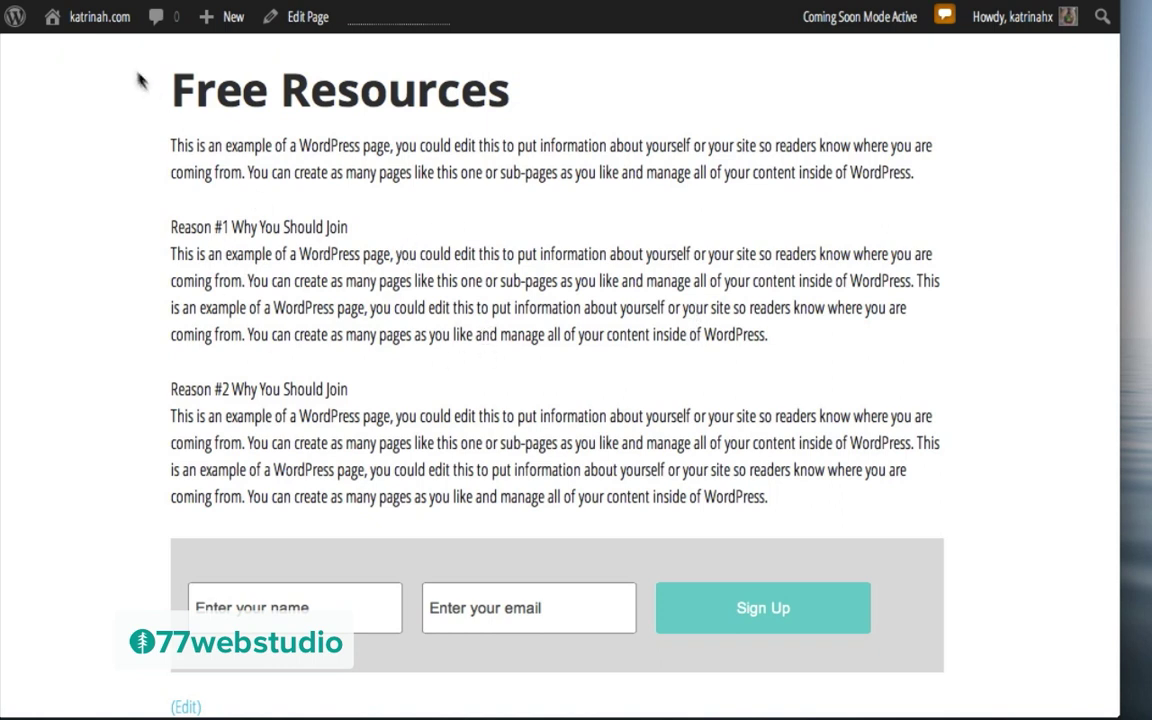
{"action": "mouse_move", "coordinate": [90, 28]}
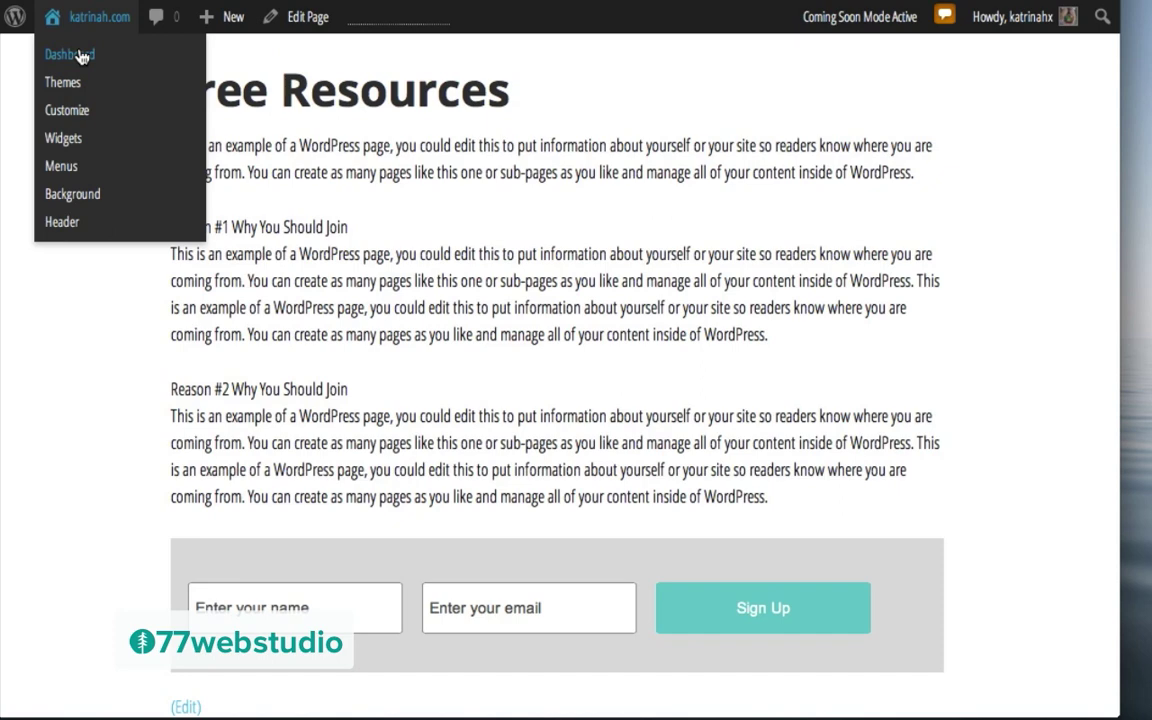
Step: Add the Free Resources page to the main menu after Contact and save the menu
{"action": "left_click", "coordinate": [82, 56]}
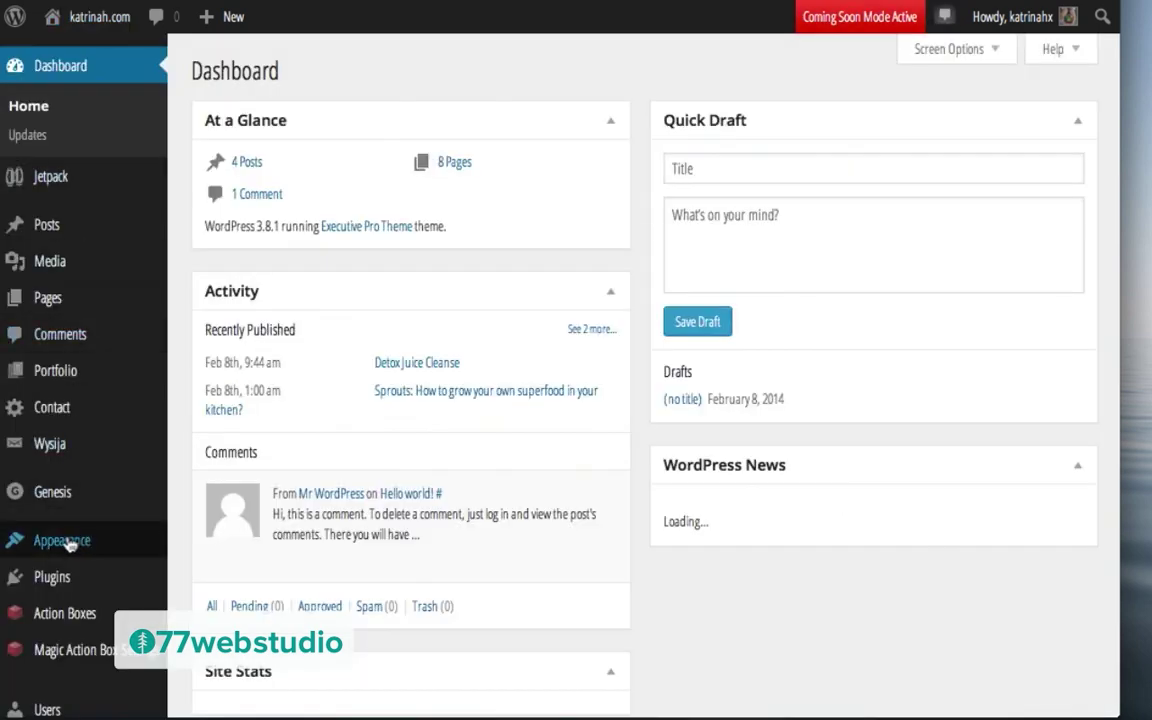
{"action": "mouse_move", "coordinate": [58, 545]}
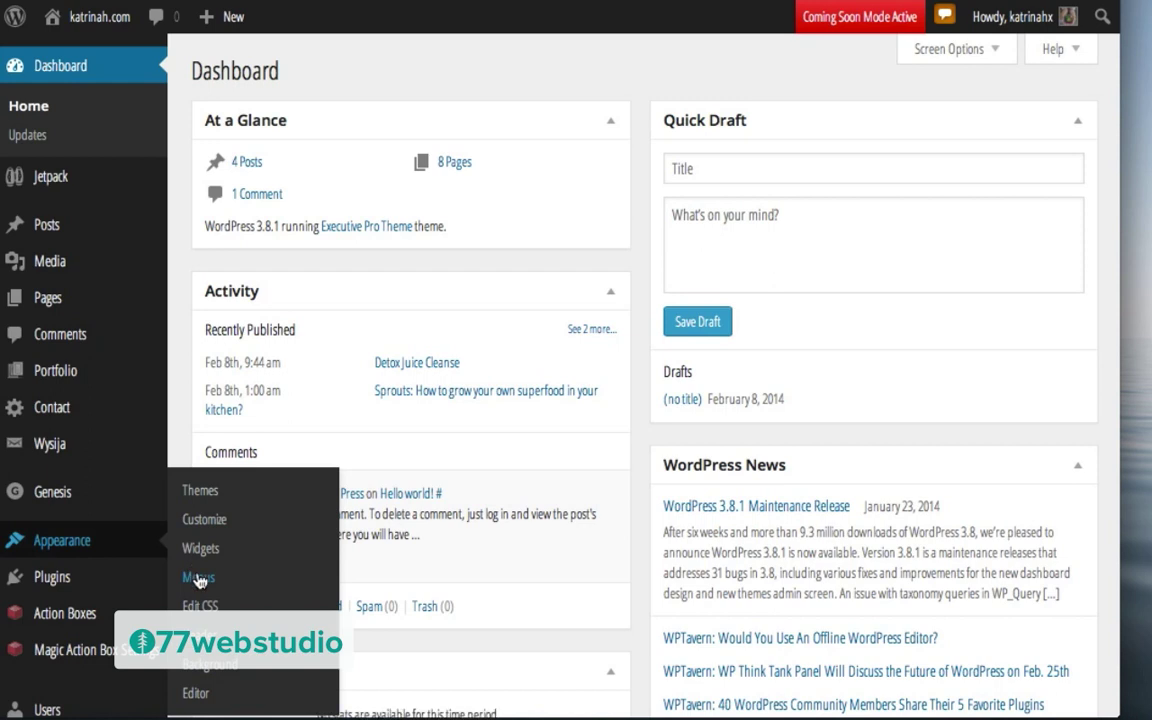
{"action": "left_click", "coordinate": [198, 578]}
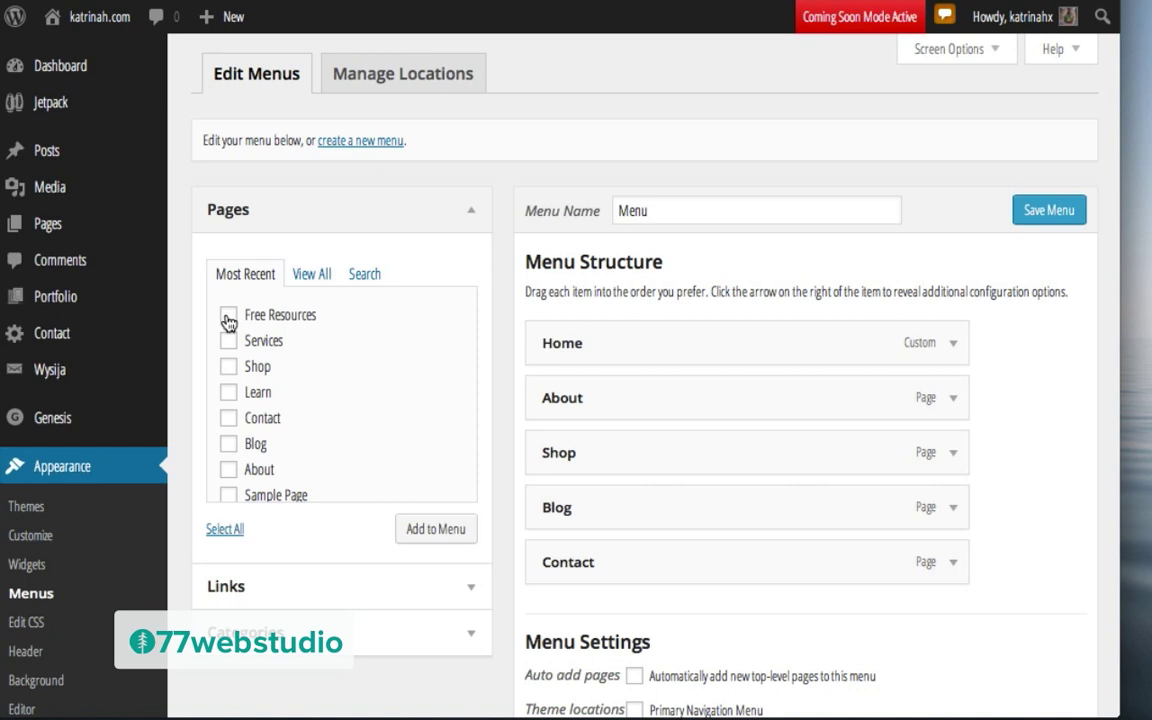
{"action": "left_click", "coordinate": [437, 530]}
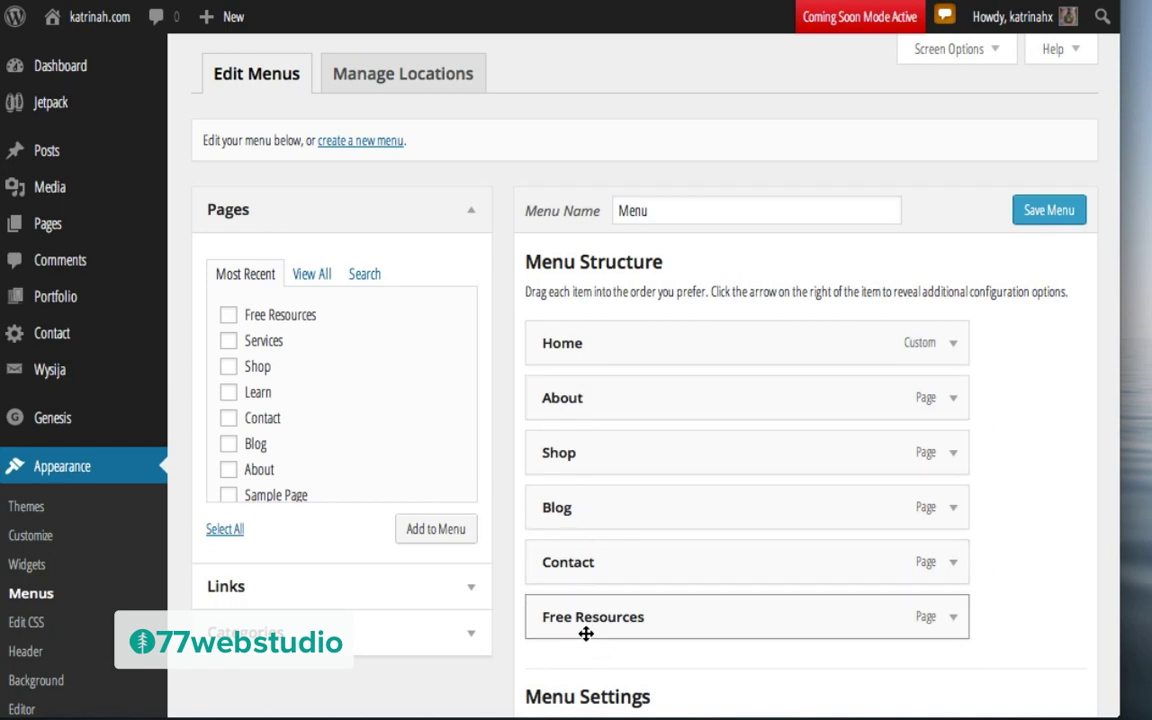
{"action": "left_click", "coordinate": [1040, 212]}
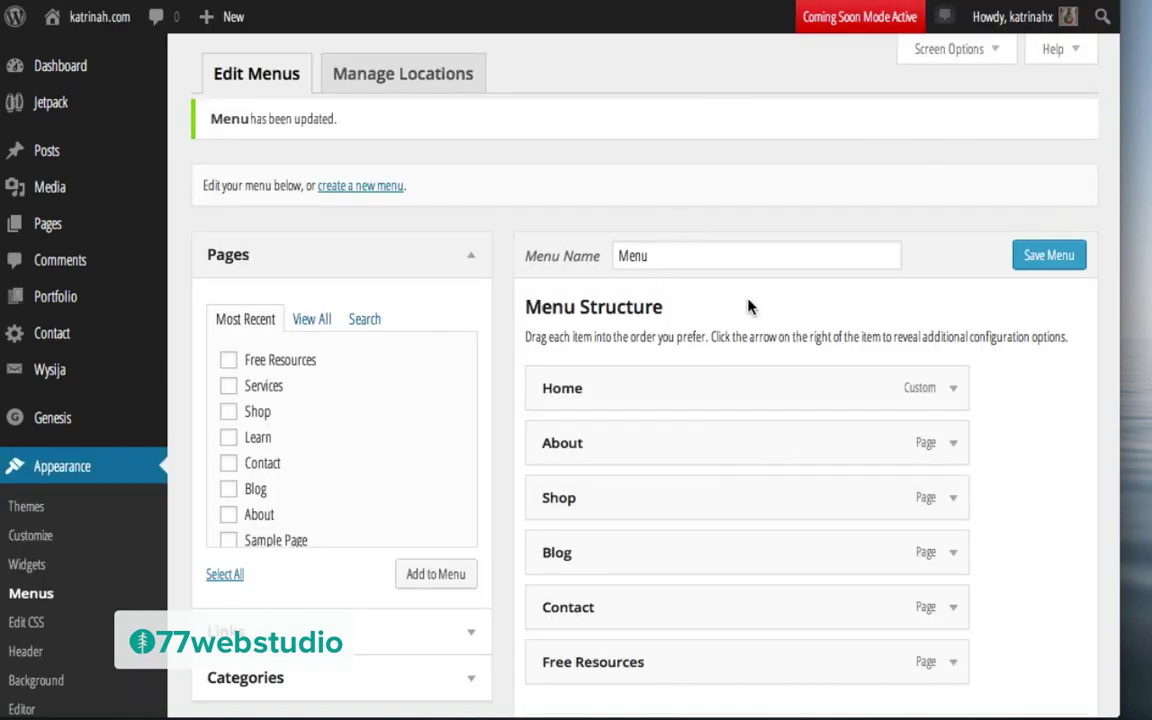
Step: Visit the live homepage, then briefly resume the tutorial and pause it at 03:05
{"action": "mouse_move", "coordinate": [86, 24]}
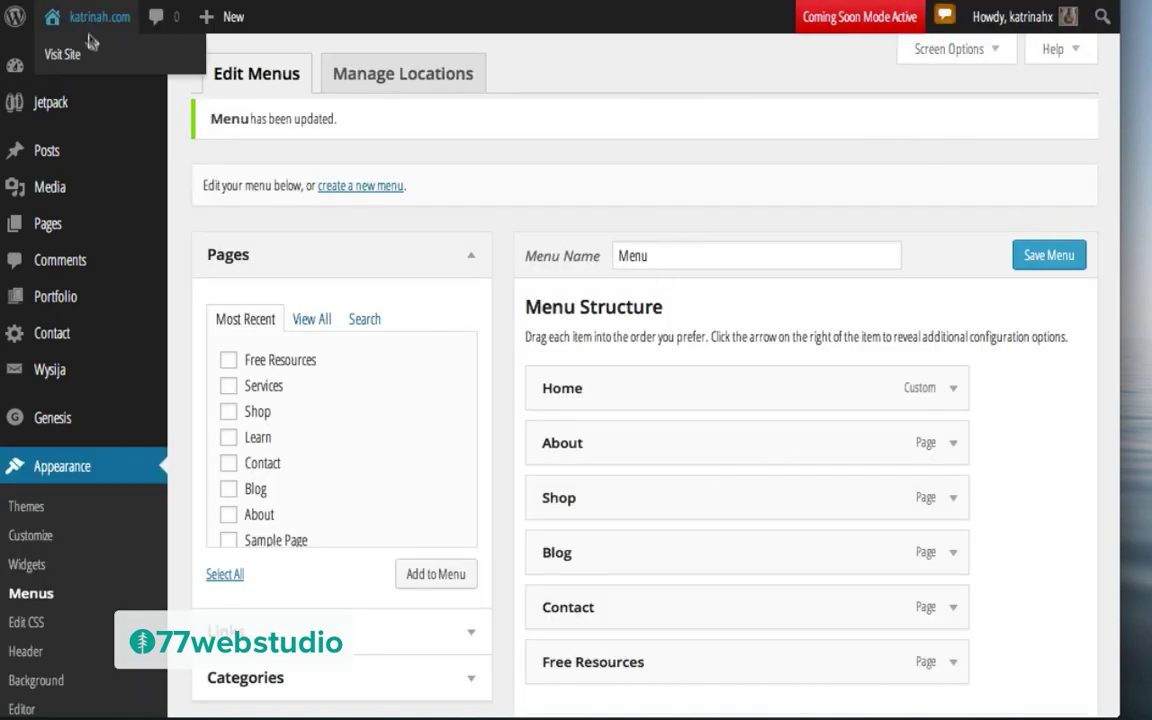
{"action": "left_click", "coordinate": [88, 55]}
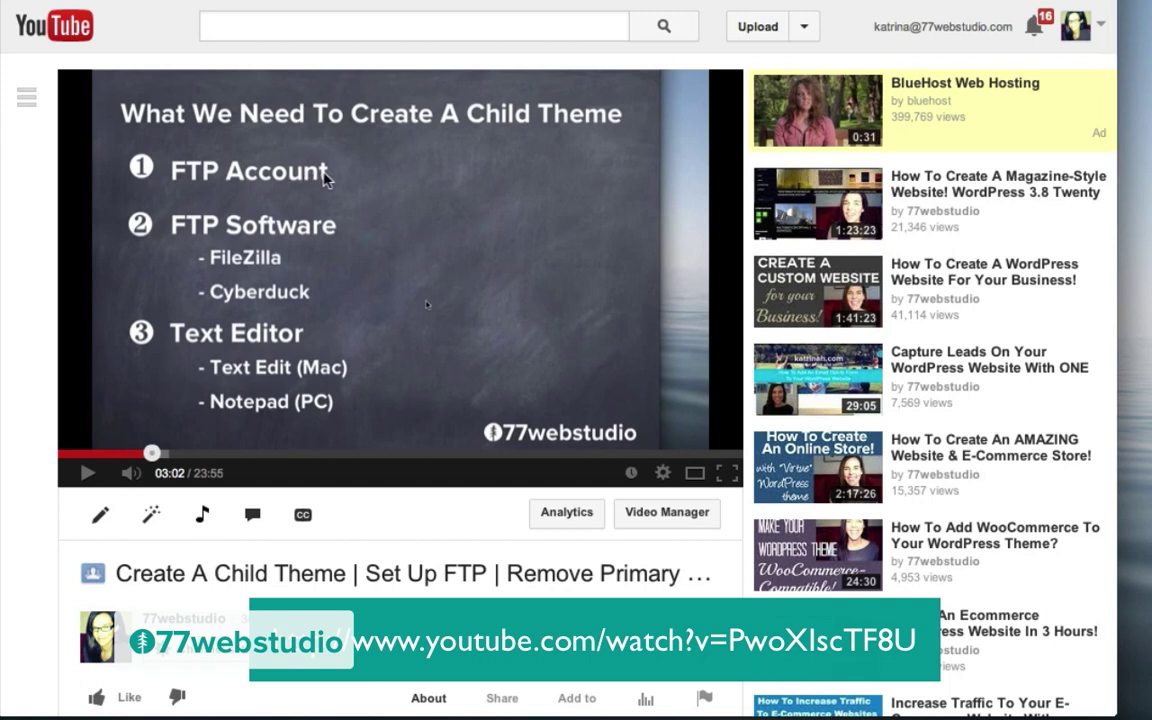
{"action": "left_click", "coordinate": [296, 247]}
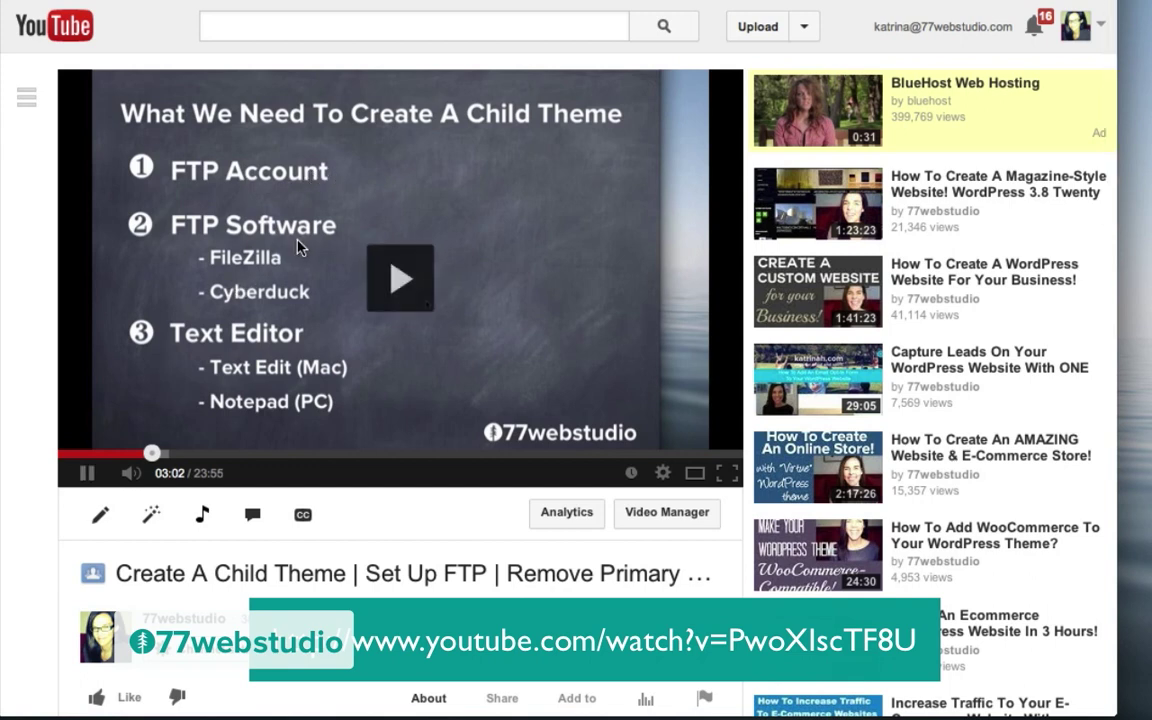
{"action": "left_click", "coordinate": [88, 476]}
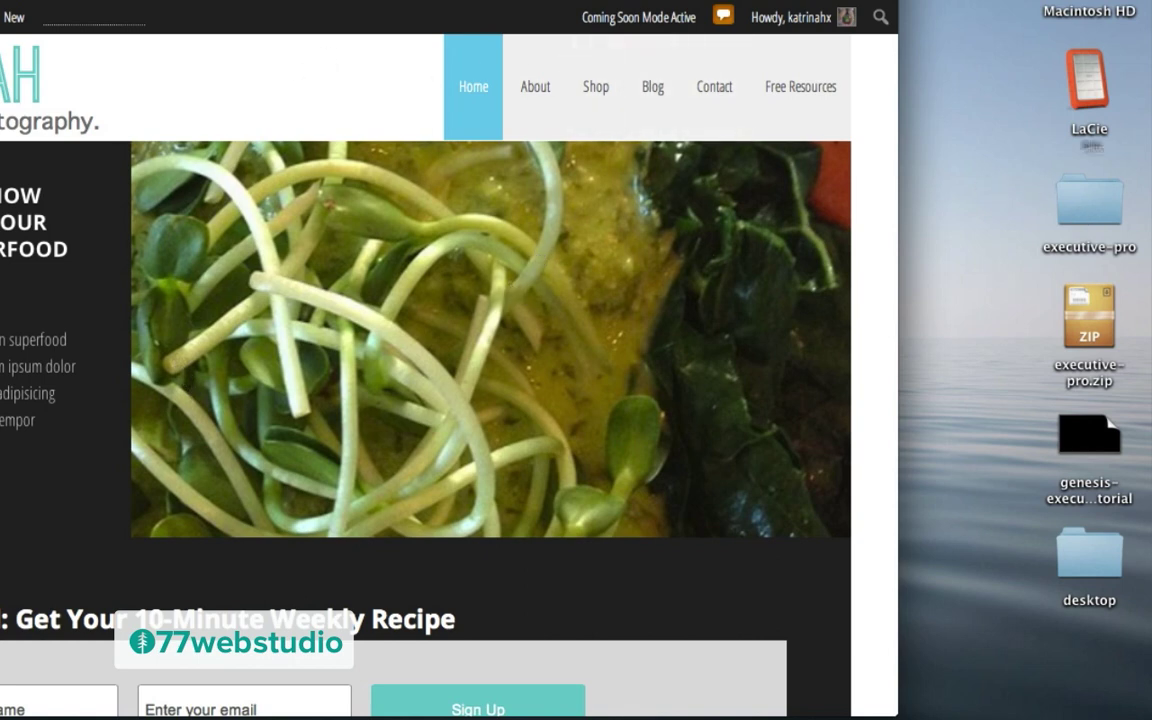
Step: Copy style.css from the executive-pro theme folder to the desktop and close the folder
{"action": "left_click", "coordinate": [1090, 206]}
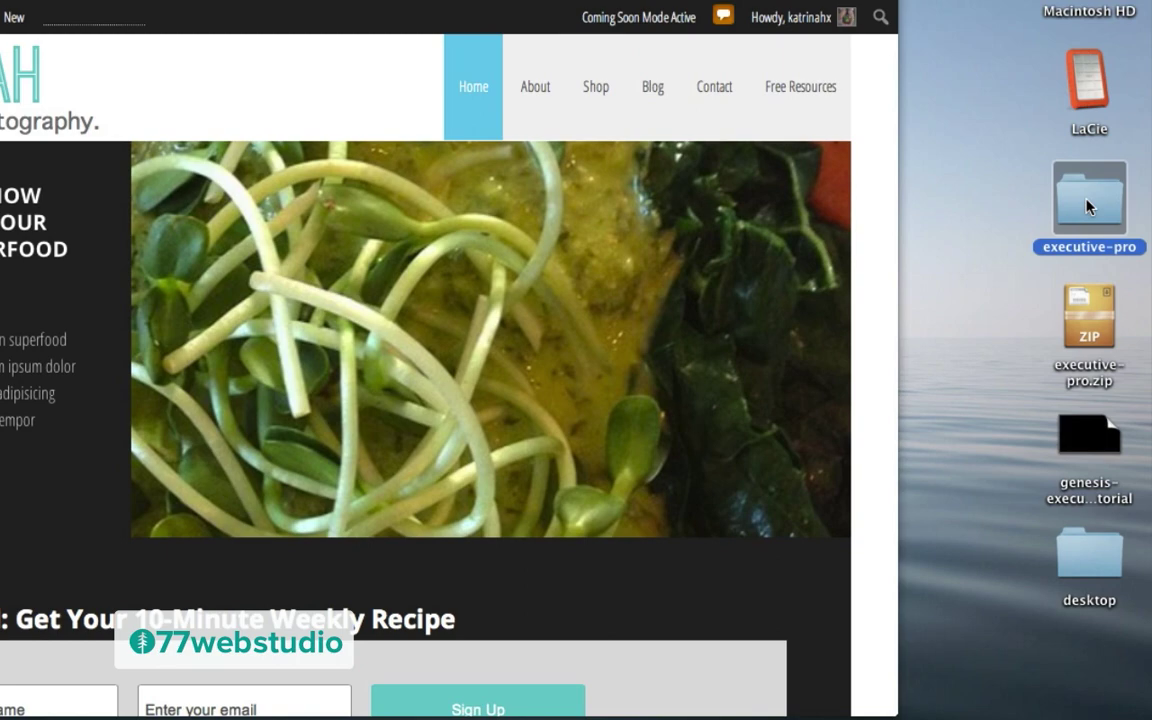
{"action": "double_click", "coordinate": [1090, 206]}
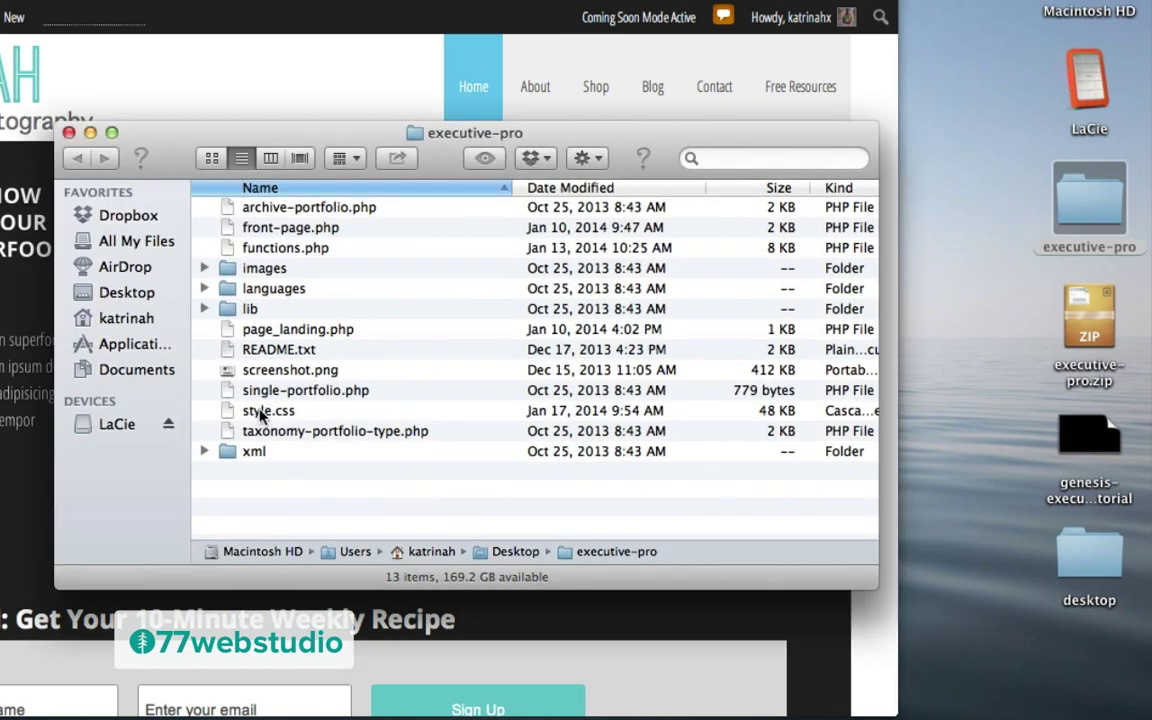
{"action": "left_click", "coordinate": [268, 411]}
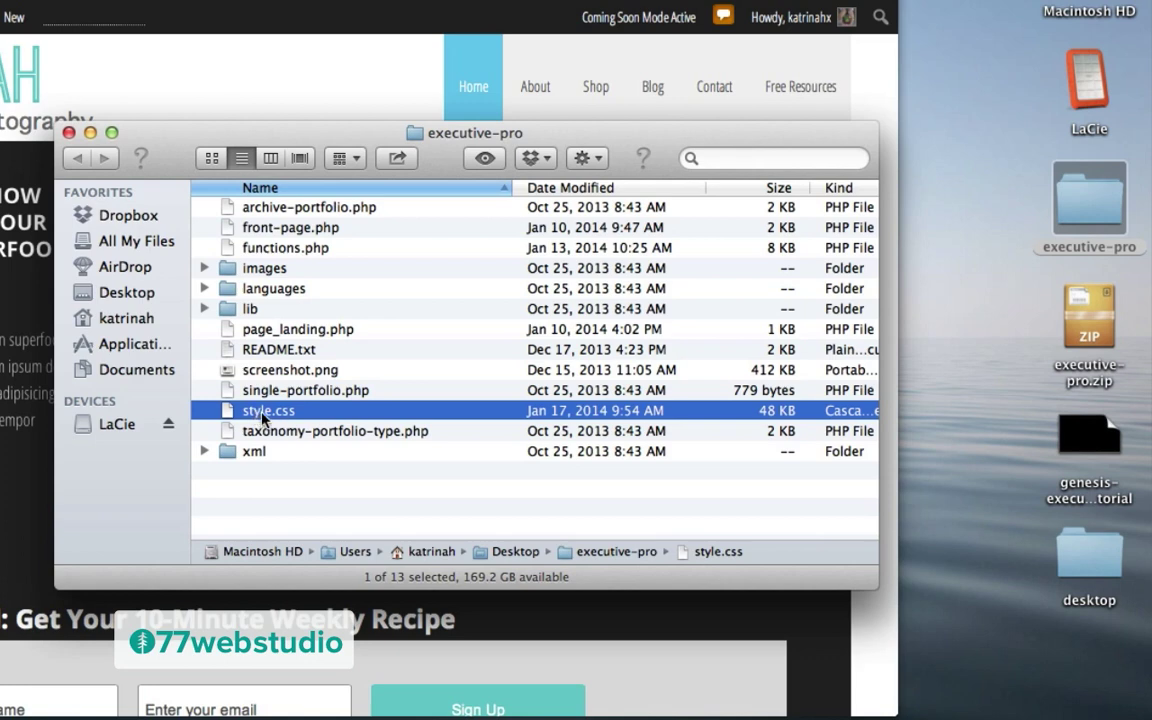
{"action": "left_click", "coordinate": [947, 305]}
{"action": "left_click", "coordinate": [955, 304]}
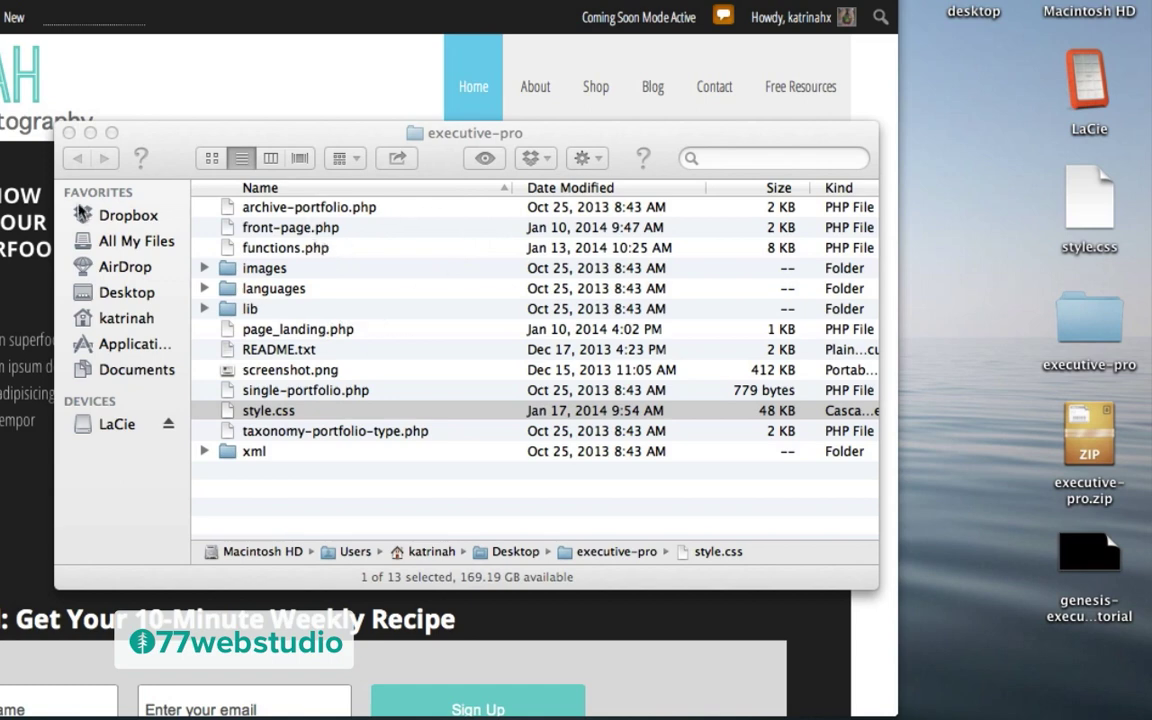
{"action": "left_click", "coordinate": [69, 134]}
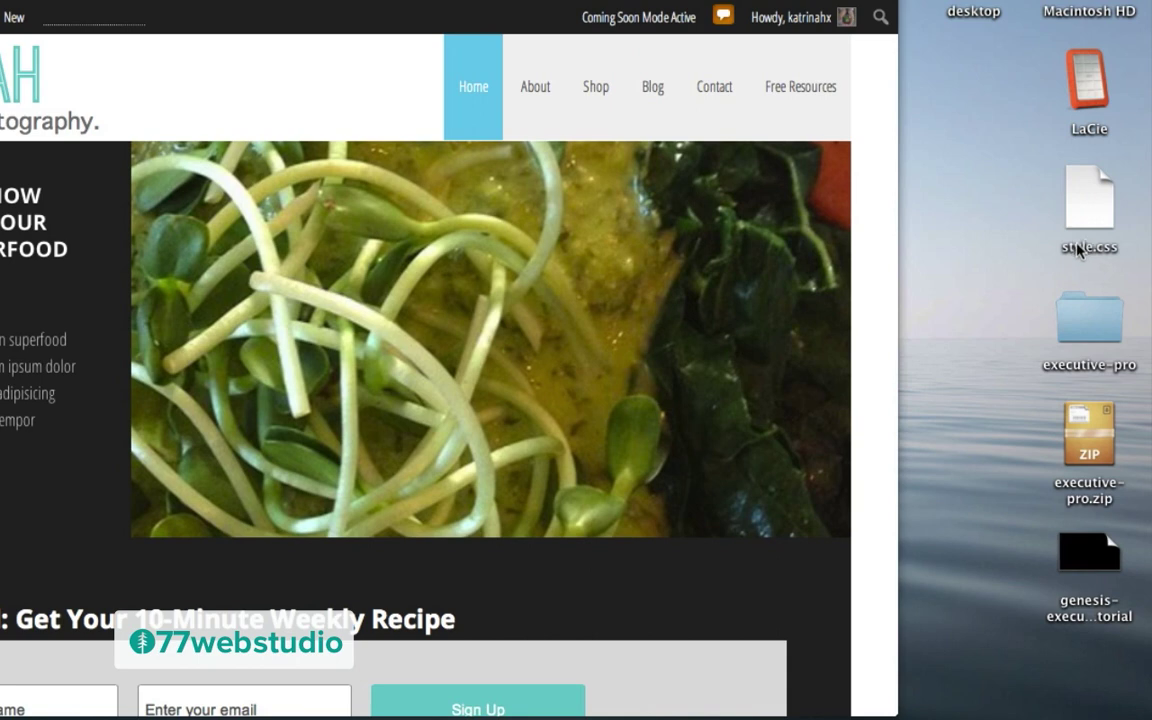
Step: Rename the desktop copy of style.css to custom.css
{"action": "left_click", "coordinate": [1082, 249]}
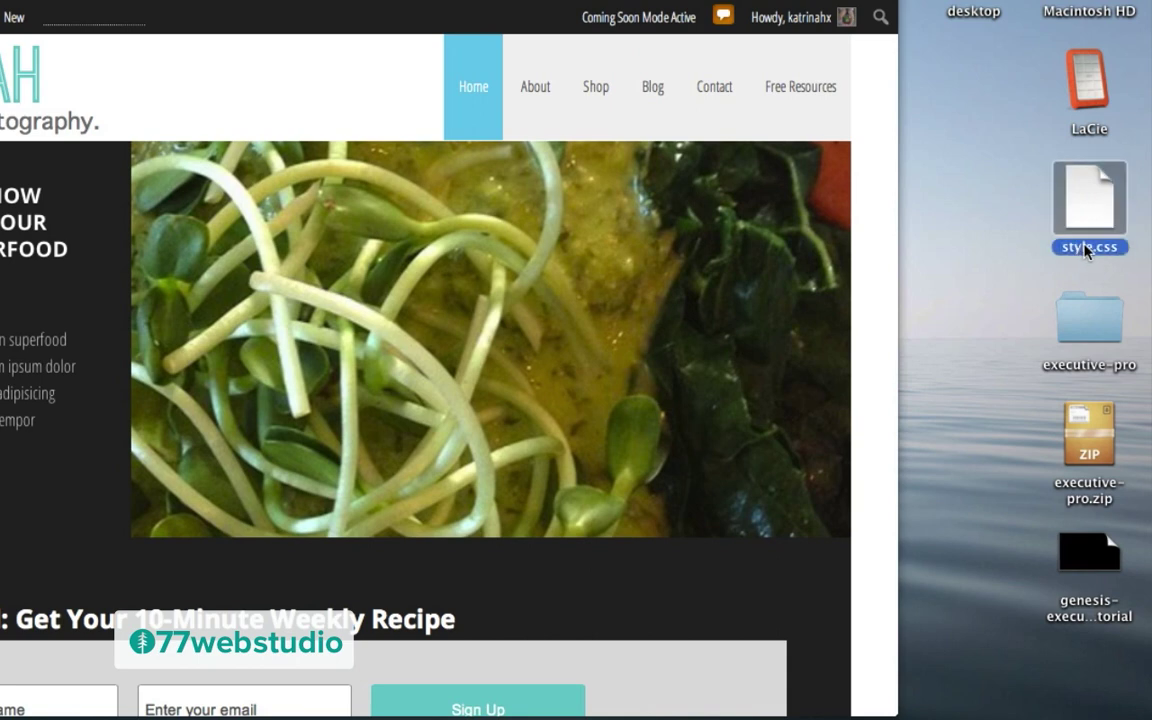
{"action": "left_click", "coordinate": [1086, 247]}
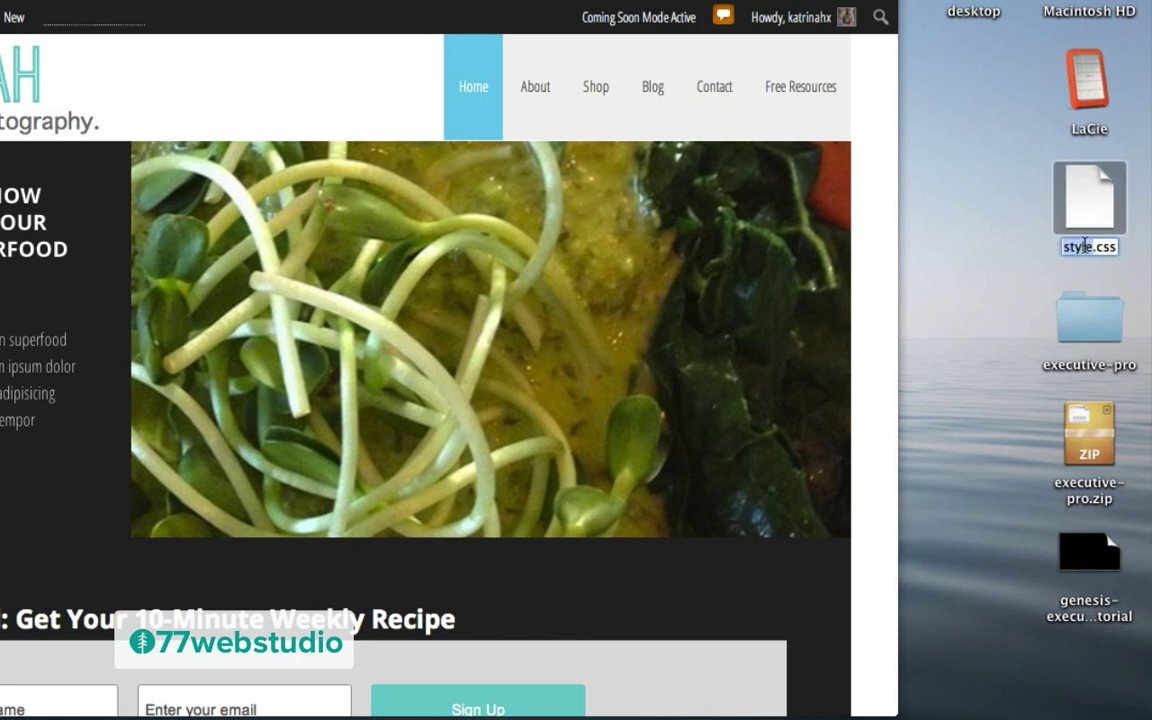
{"action": "type", "text": "custom"}
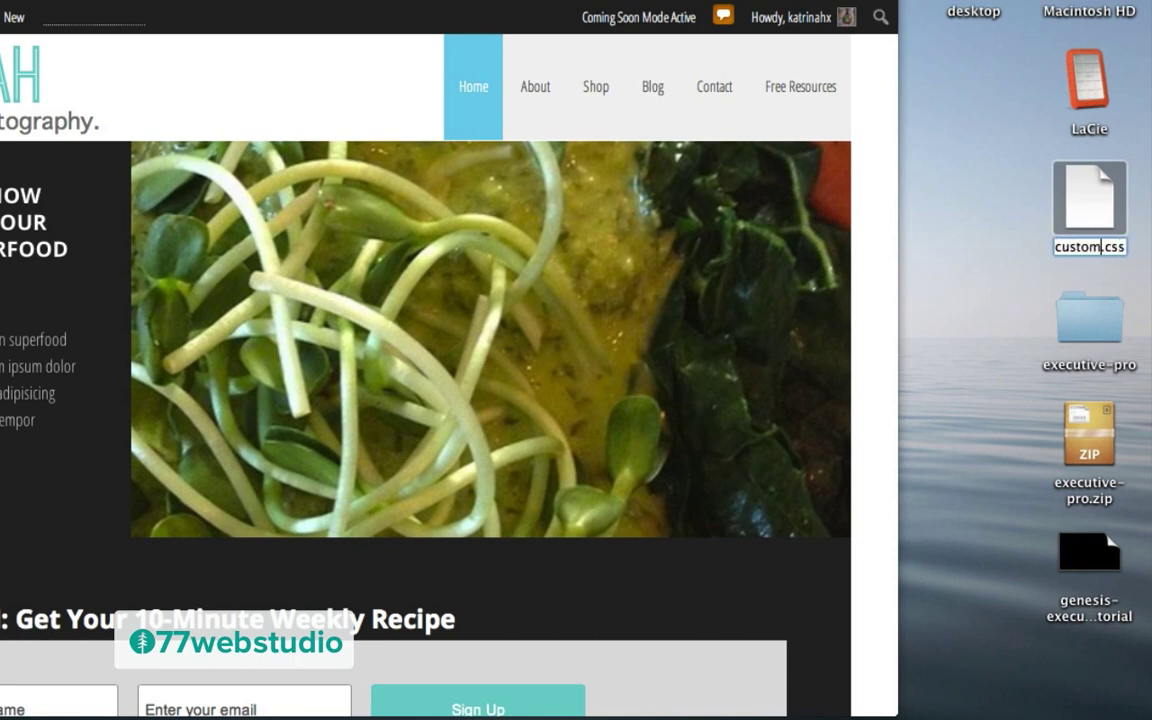
{"action": "left_click", "coordinate": [1021, 267]}
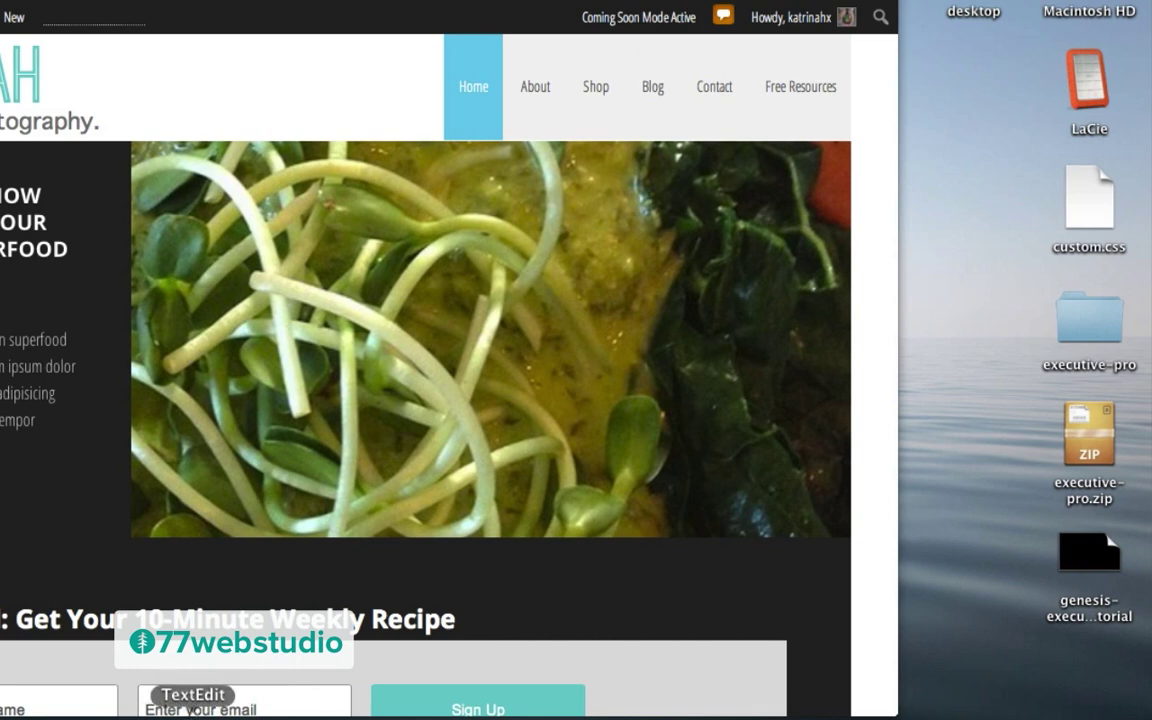
Step: Open custom.css in TextEdit and enlarge the editor window
{"action": "left_click", "coordinate": [193, 712]}
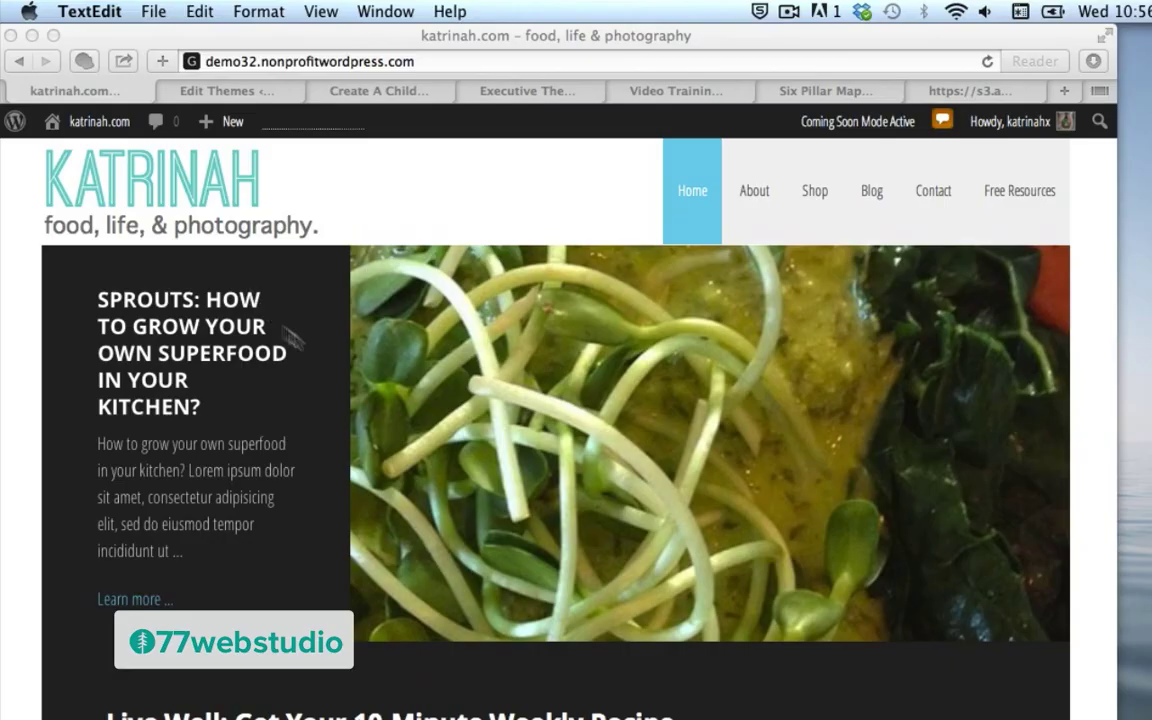
{"action": "left_click", "coordinate": [153, 12]}
{"action": "left_click", "coordinate": [167, 60]}
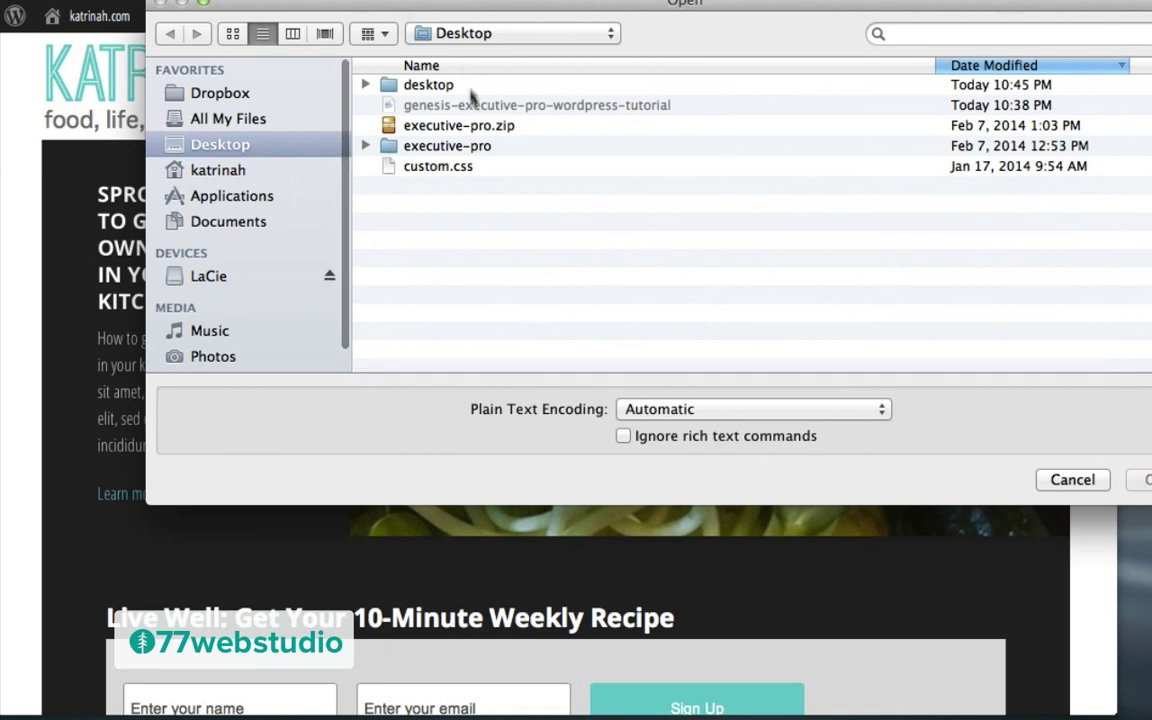
{"action": "double_click", "coordinate": [425, 168]}
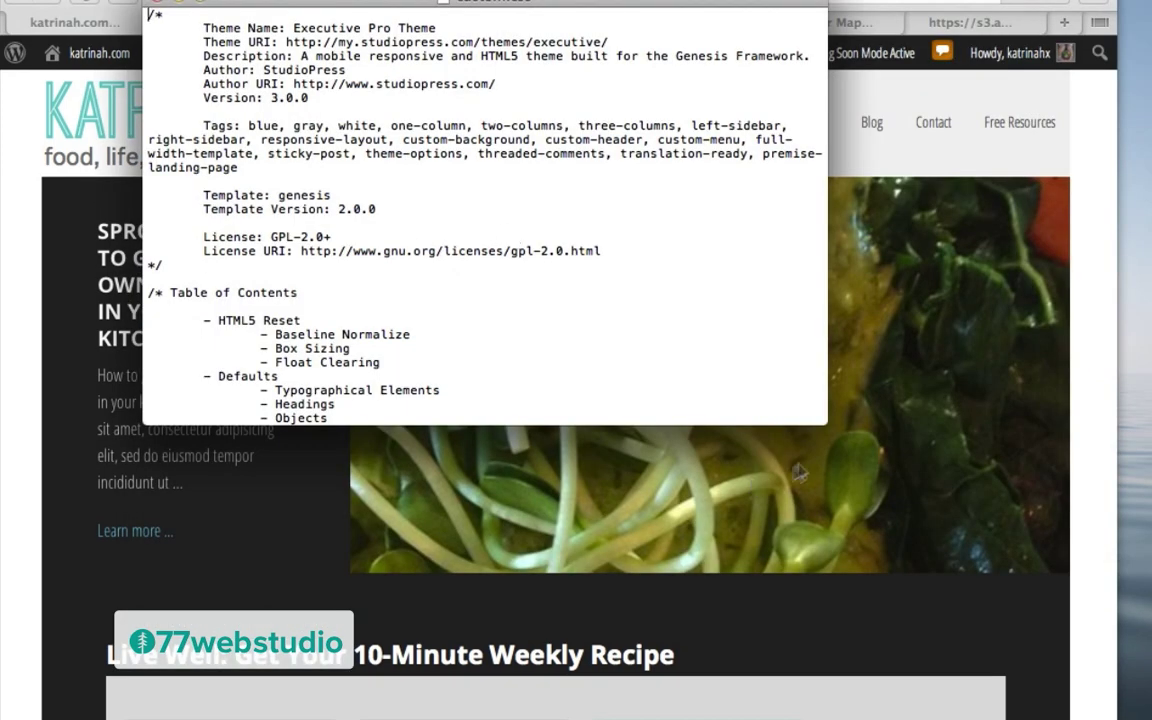
{"action": "left_click_drag", "start_coordinate": [826, 422], "coordinate": [920, 689]}
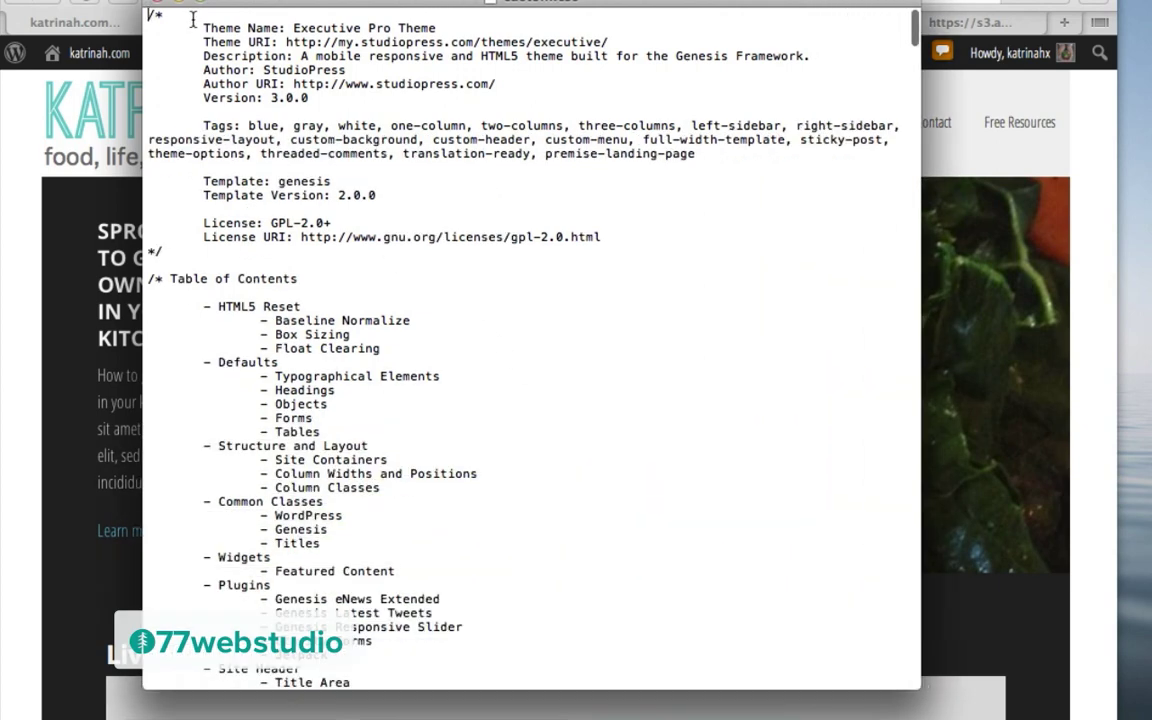
Step: Delete all of custom.css below the theme header comment
{"action": "left_click_drag", "start_coordinate": [160, 16], "coordinate": [600, 237]}
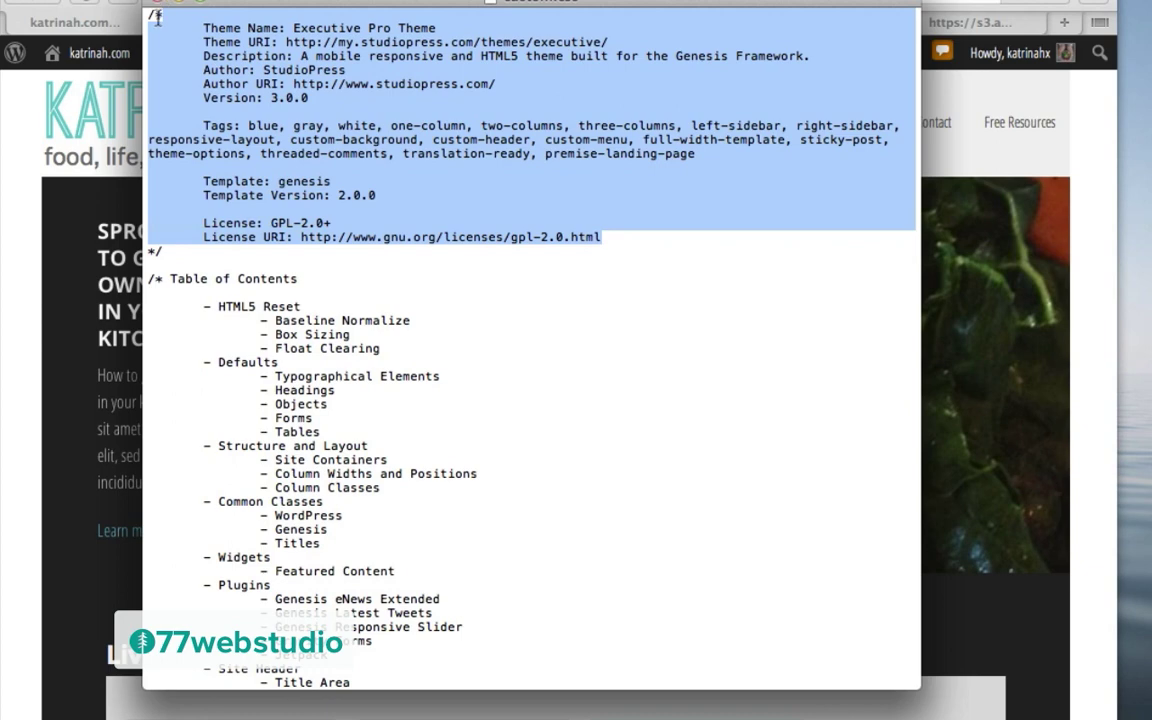
{"action": "left_click", "coordinate": [150, 14]}
{"action": "left_click_drag", "start_coordinate": [150, 14], "coordinate": [447, 256]}
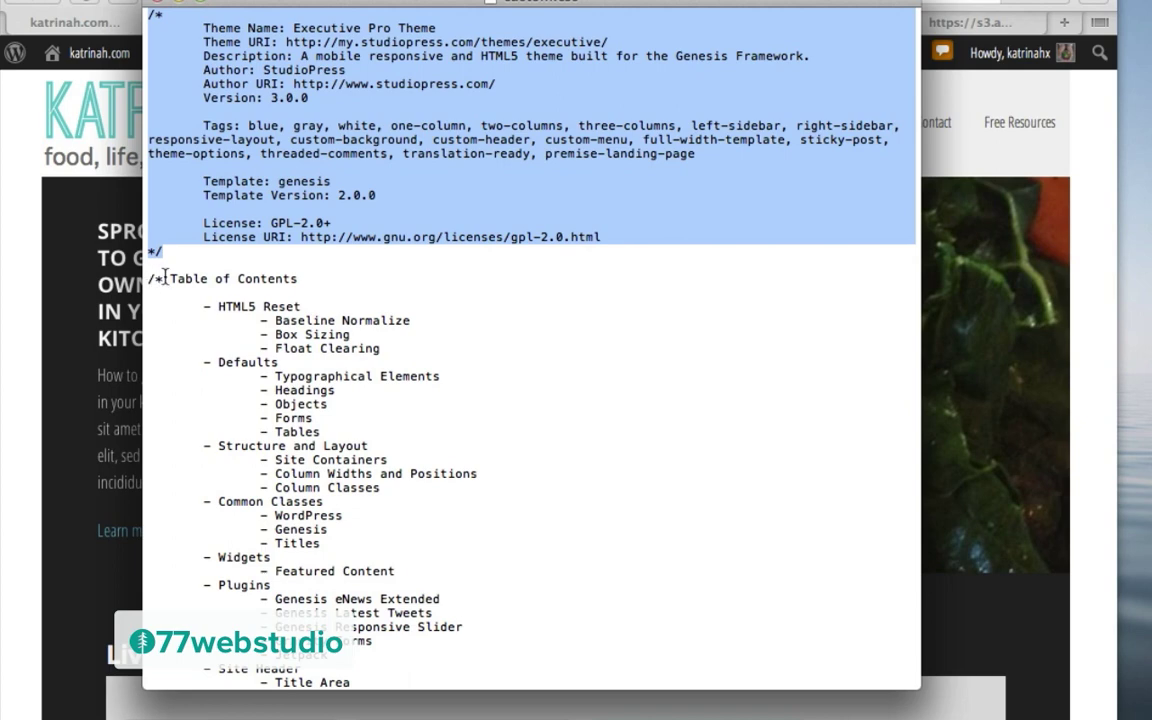
{"action": "left_click_drag", "start_coordinate": [147, 280], "coordinate": [340, 700]}
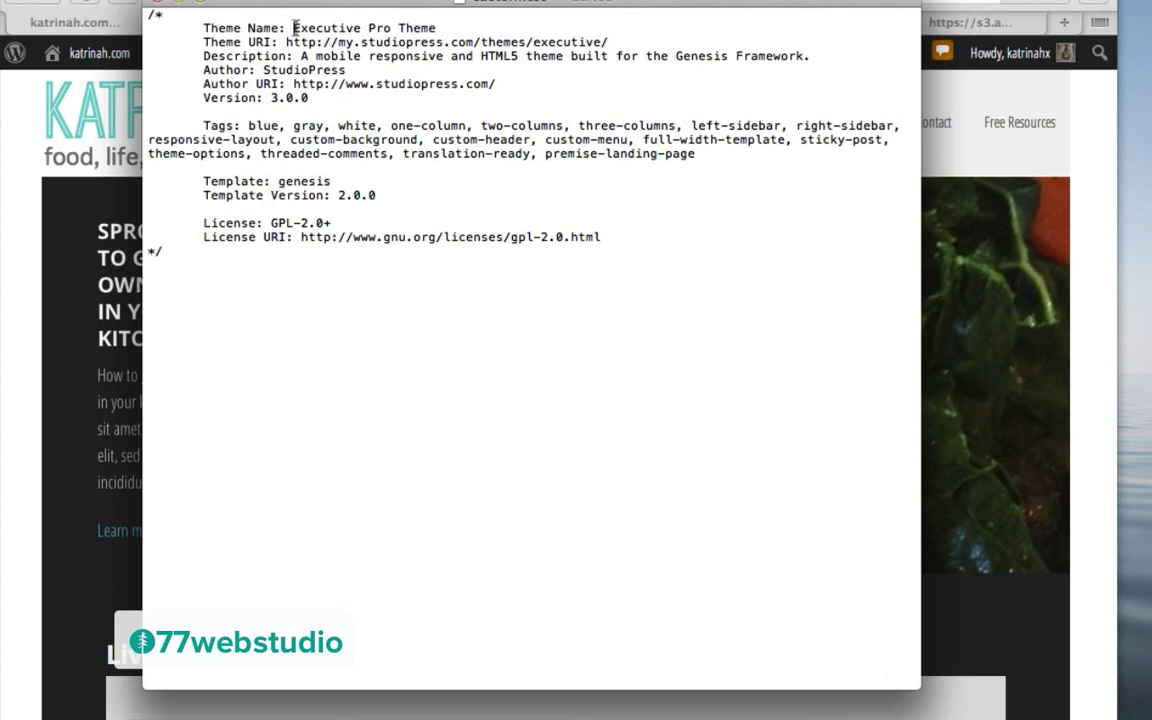
Step: Change the Theme Name to 'Executive Pro Theme - Customized Styles' and save the file
{"action": "type", "text": "Ch"}
{"action": "key", "text": "BackSpace"}
{"action": "key", "text": "BackSpace"}
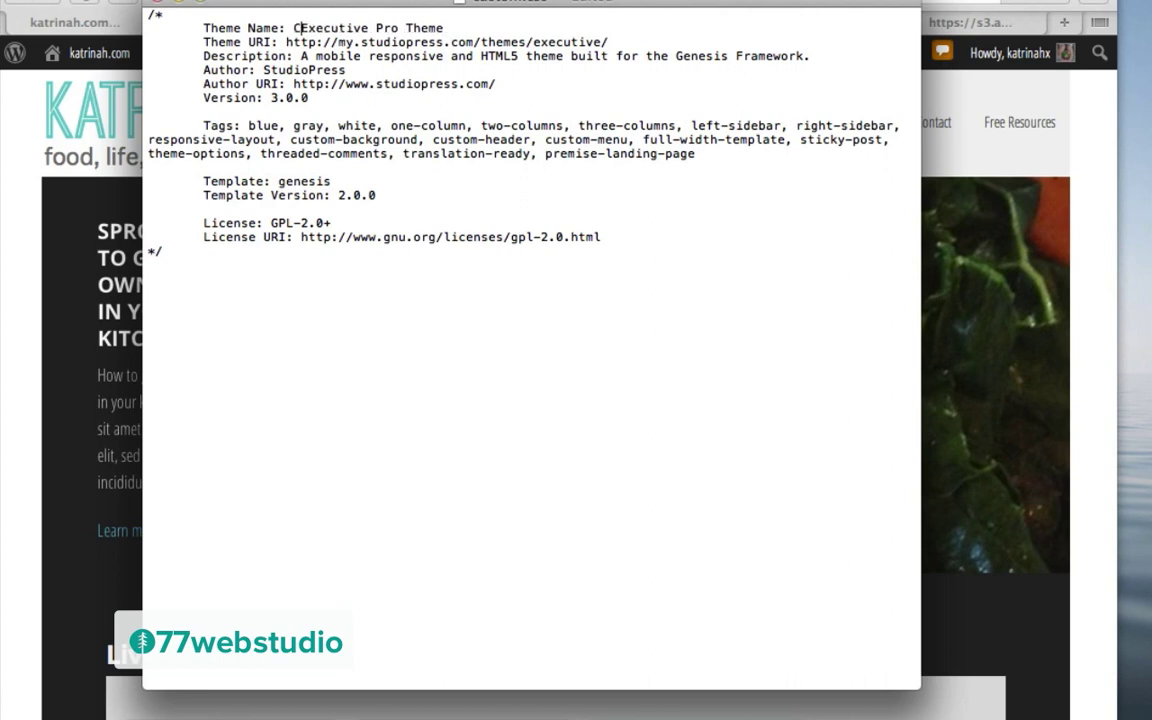
{"action": "type", "text": "- Customized Styles"}
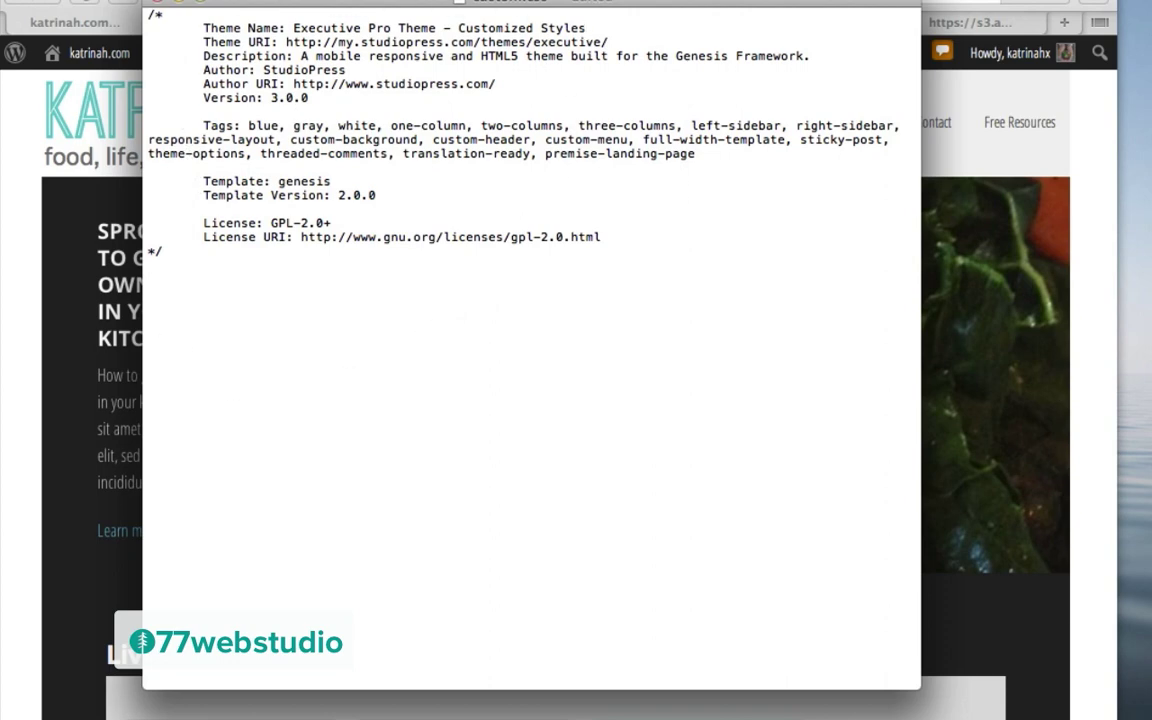
{"action": "left_click", "coordinate": [160, 0]}
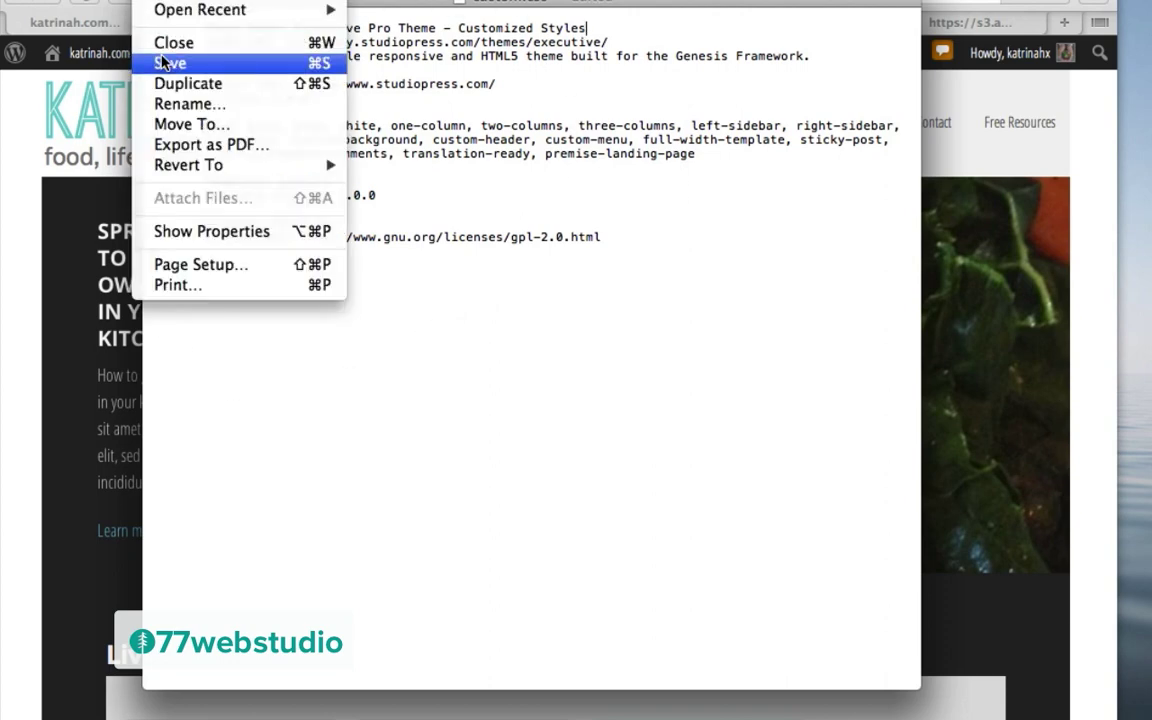
{"action": "left_click", "coordinate": [165, 63]}
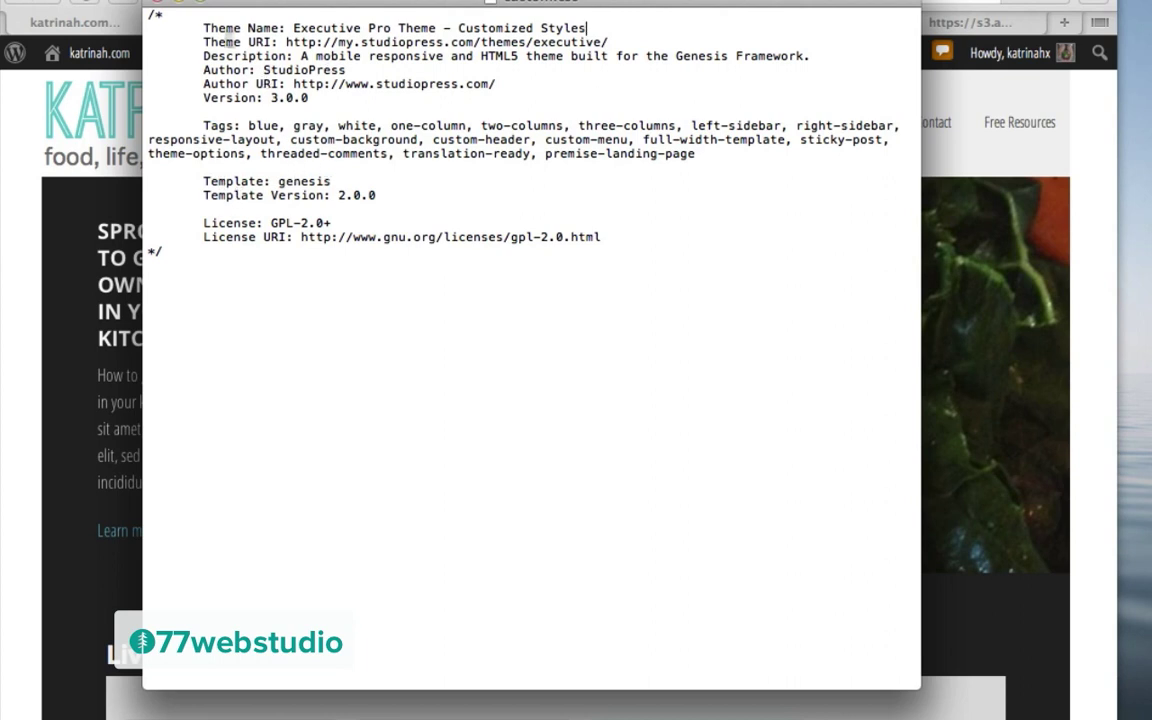
Step: Close custom.css and in Cyberduck browse to /demo32/wp-content/themes/executive-pro
{"action": "left_click", "coordinate": [157, 8]}
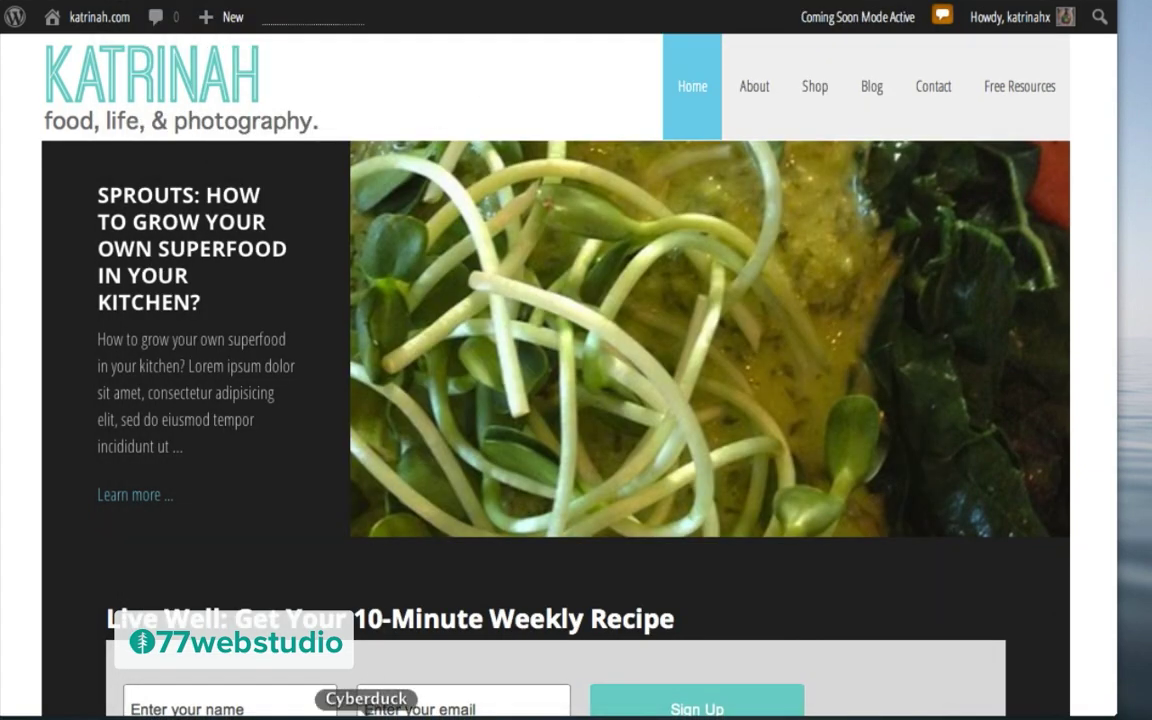
{"action": "left_click", "coordinate": [366, 718]}
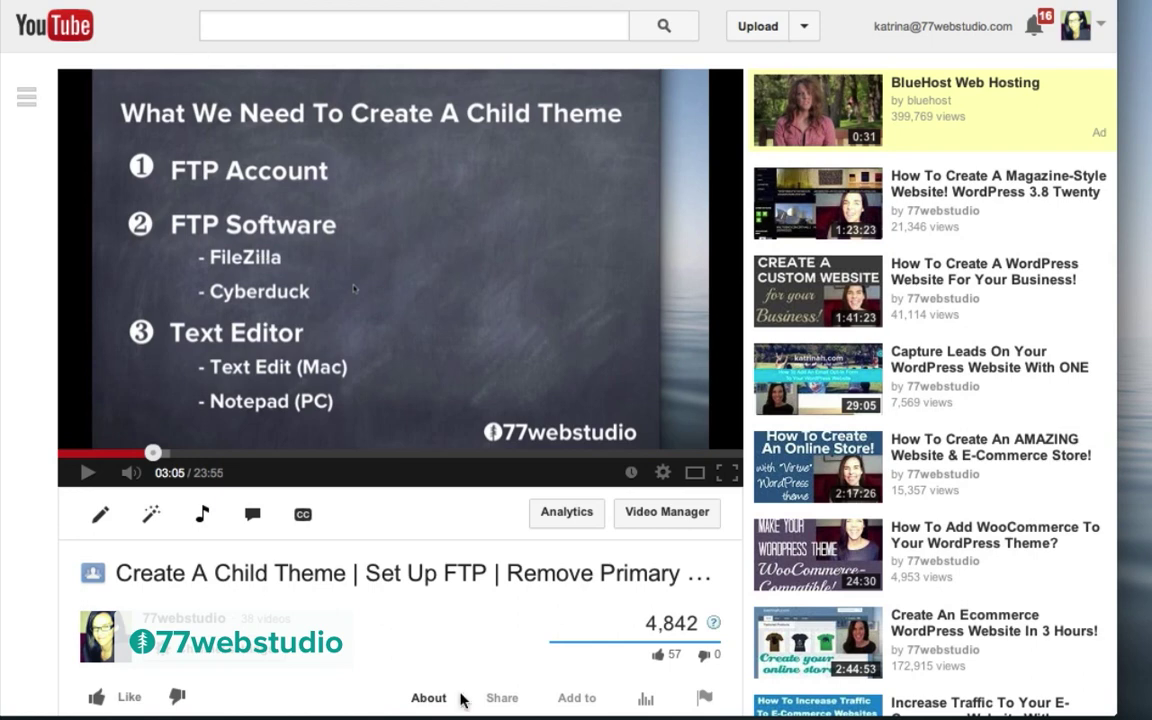
{"action": "left_click", "coordinate": [366, 712]}
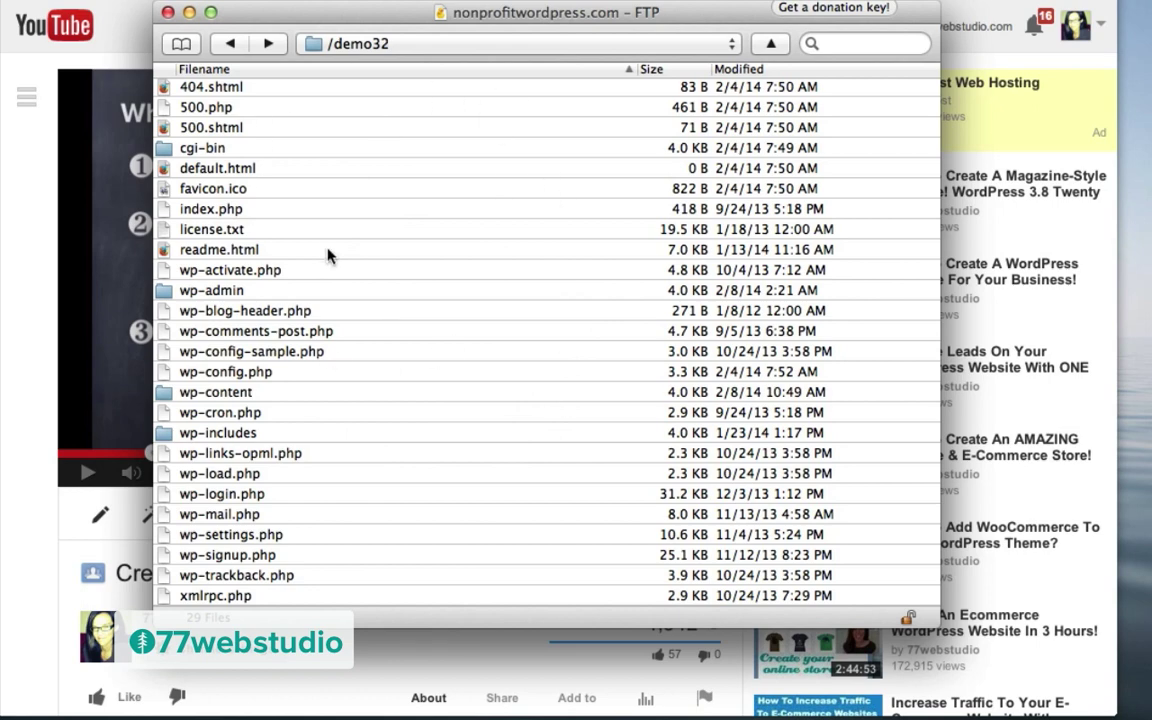
{"action": "double_click", "coordinate": [195, 395]}
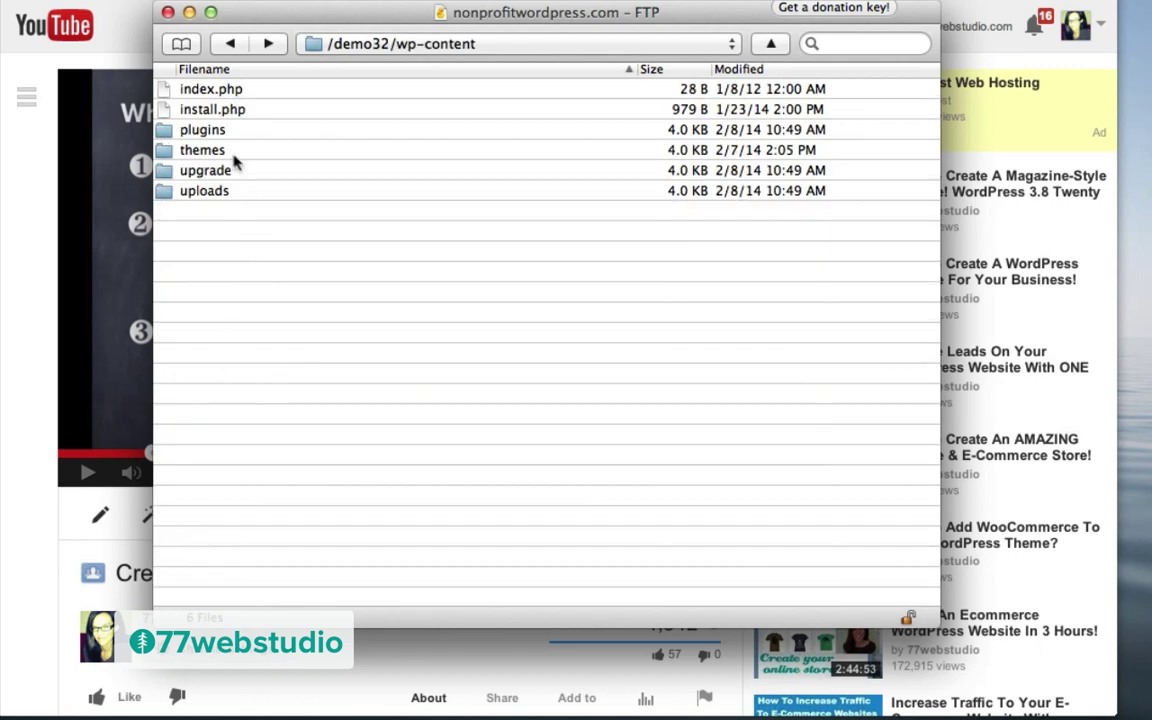
{"action": "double_click", "coordinate": [210, 152]}
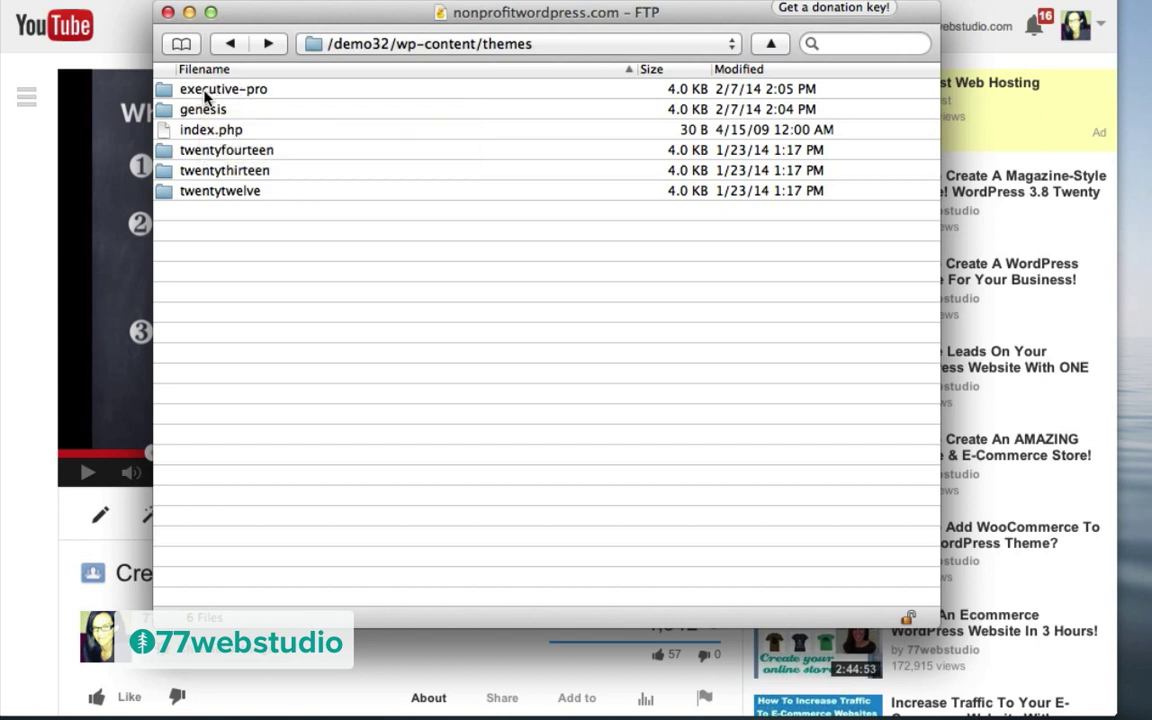
{"action": "double_click", "coordinate": [205, 92]}
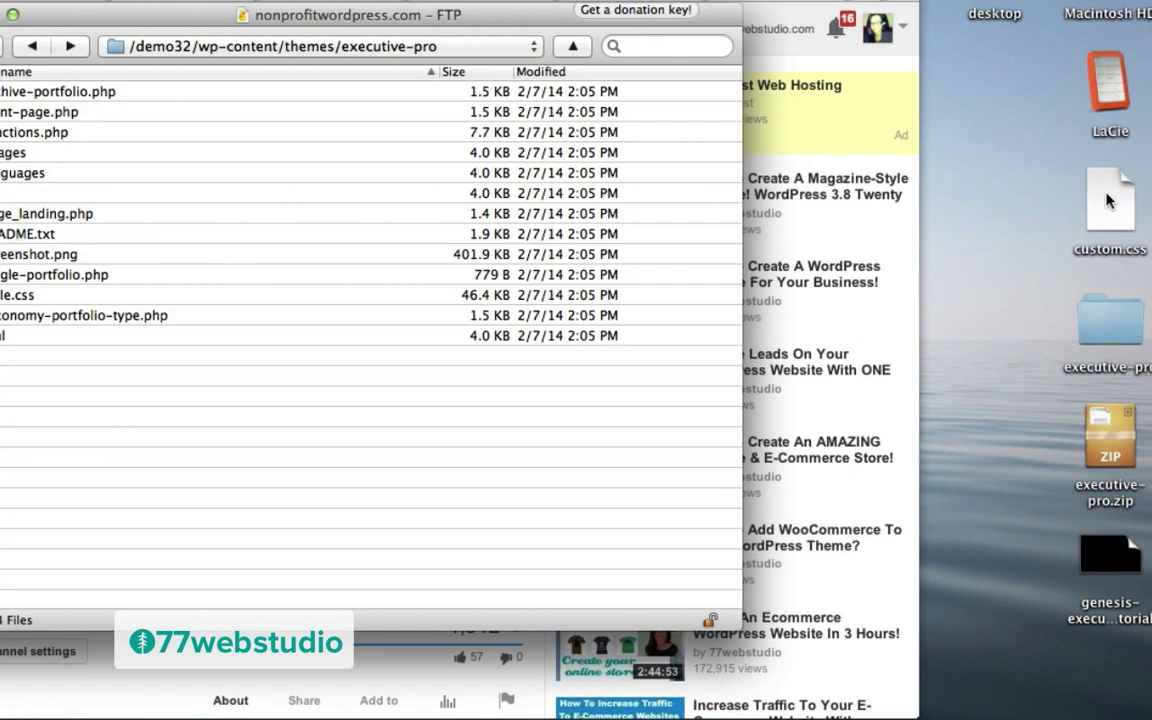
Step: Upload custom.css into executive-pro, accepting the unsecured connection, then minimize Cyberduck
{"action": "left_click_drag", "start_coordinate": [1108, 200], "coordinate": [85, 425]}
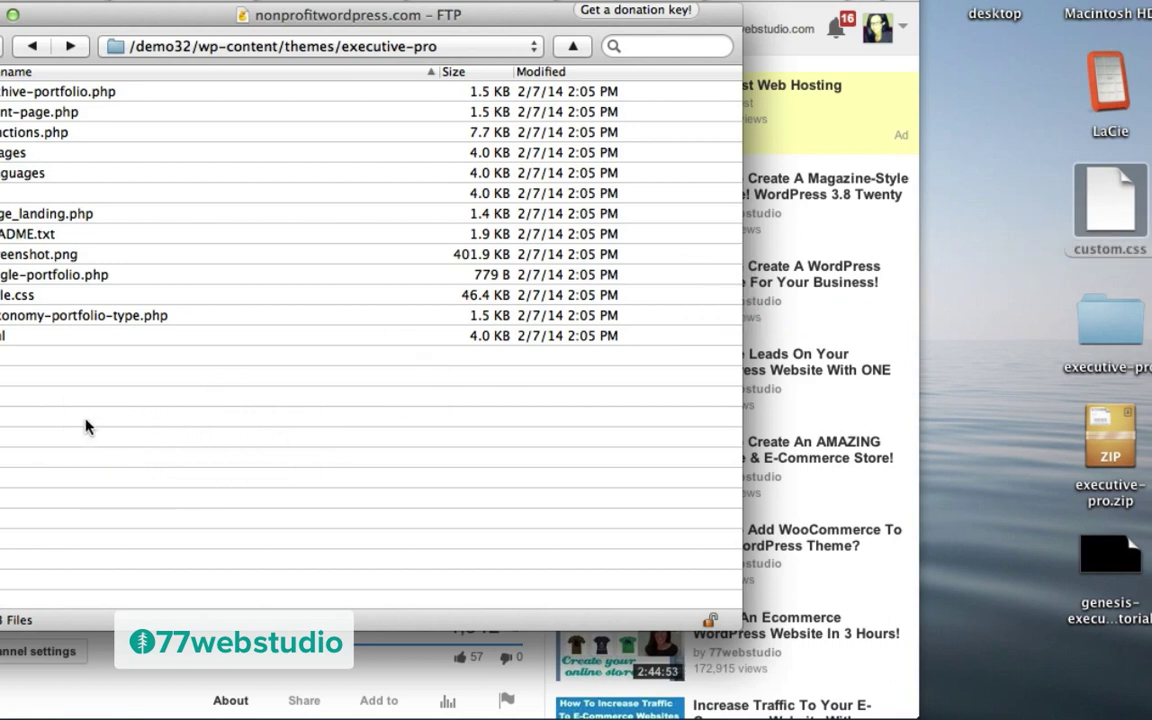
{"action": "left_click_drag", "start_coordinate": [1097, 198], "coordinate": [147, 210]}
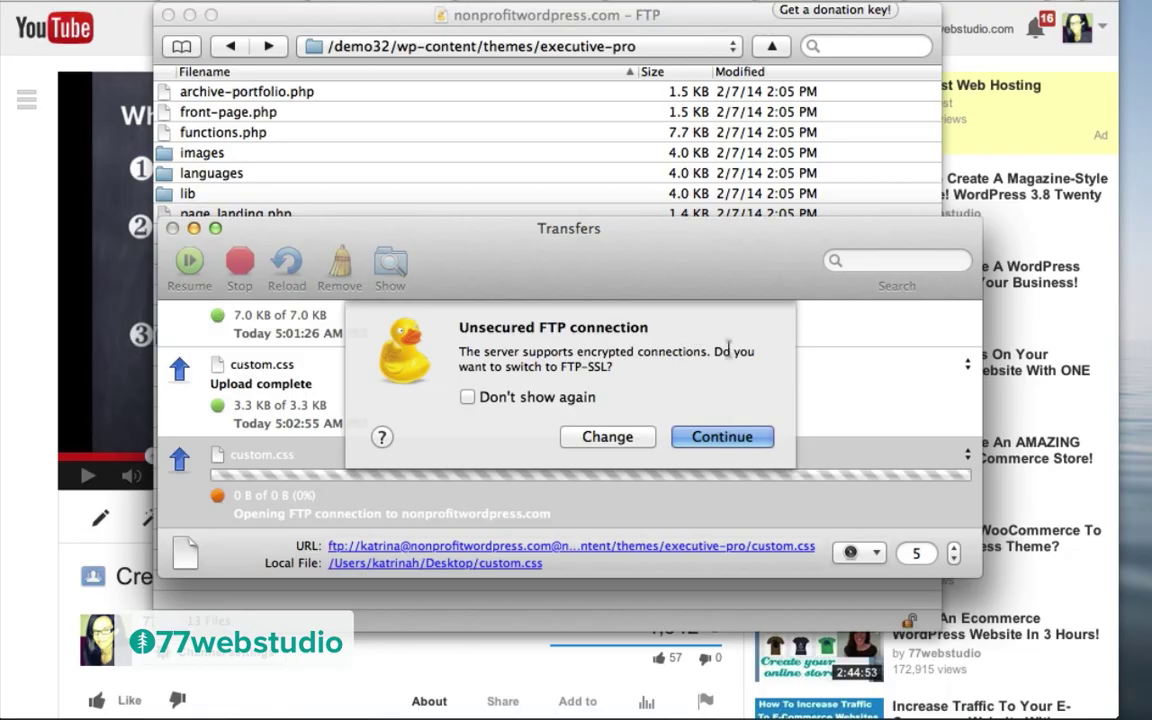
{"action": "left_click", "coordinate": [523, 437]}
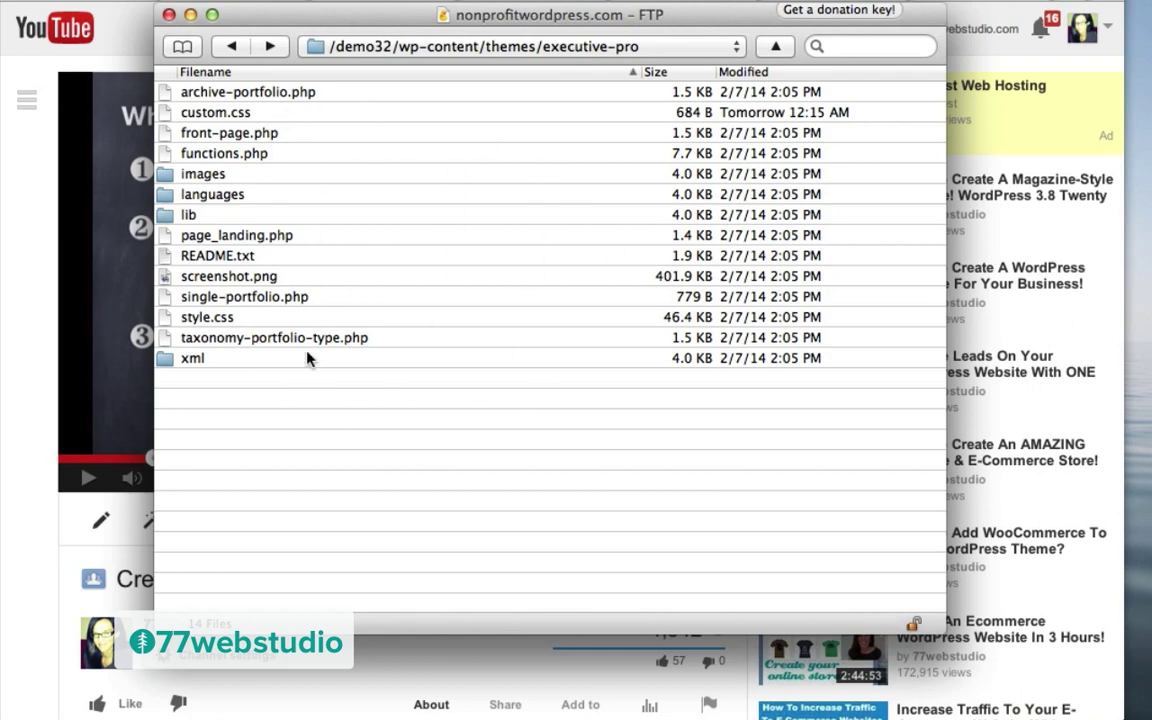
{"action": "left_click", "coordinate": [191, 13]}
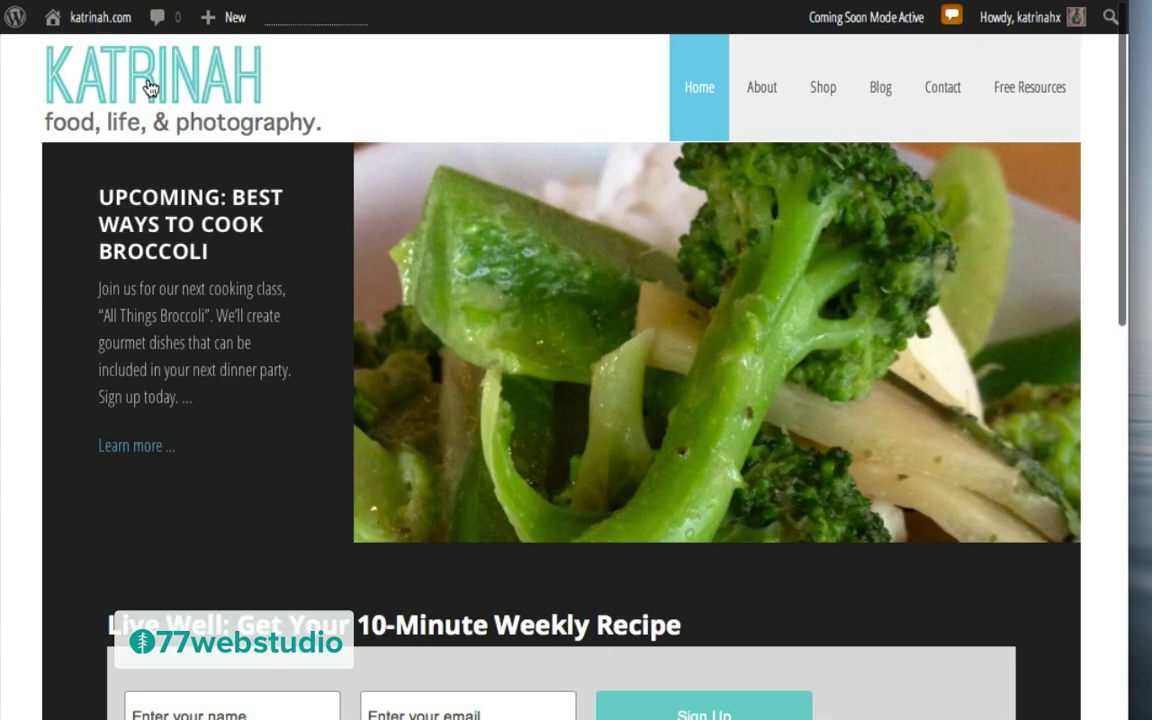
Step: Open Appearance > Editor from the dashboard and display Executive Pro's custom.css under Styles
{"action": "mouse_move", "coordinate": [96, 25]}
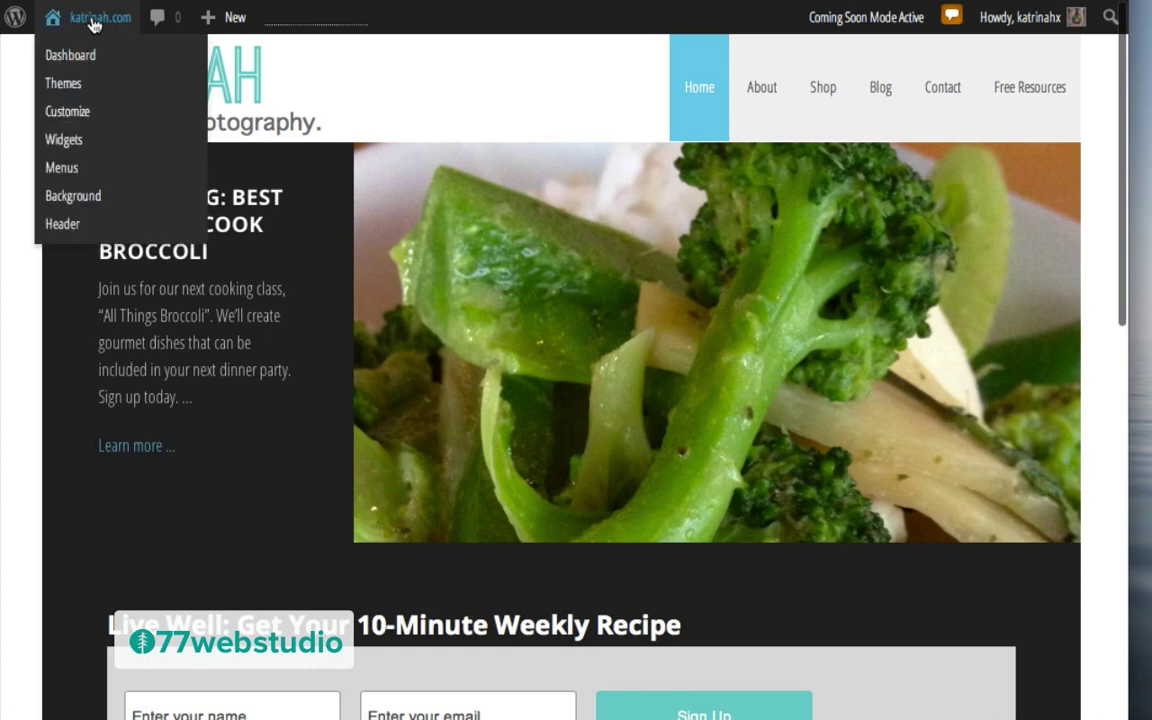
{"action": "left_click", "coordinate": [77, 60]}
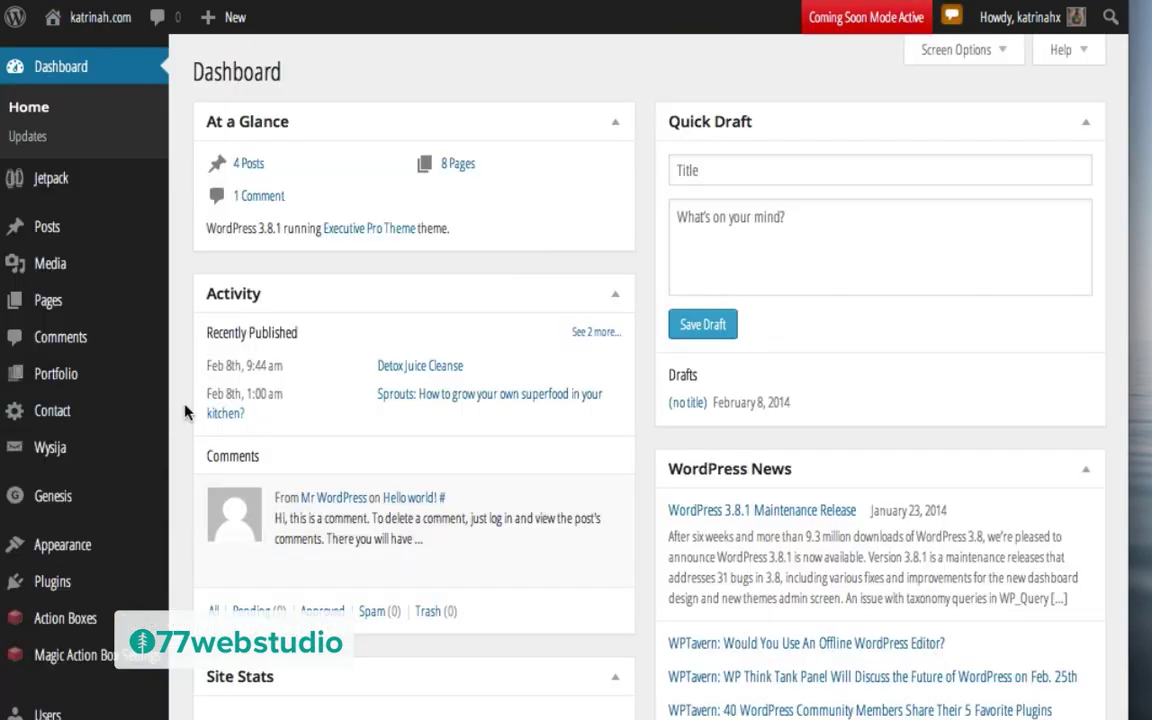
{"action": "scroll", "coordinate": [184, 408], "scroll_direction": "down", "scroll_amount": 2}
{"action": "mouse_move", "coordinate": [150, 420]}
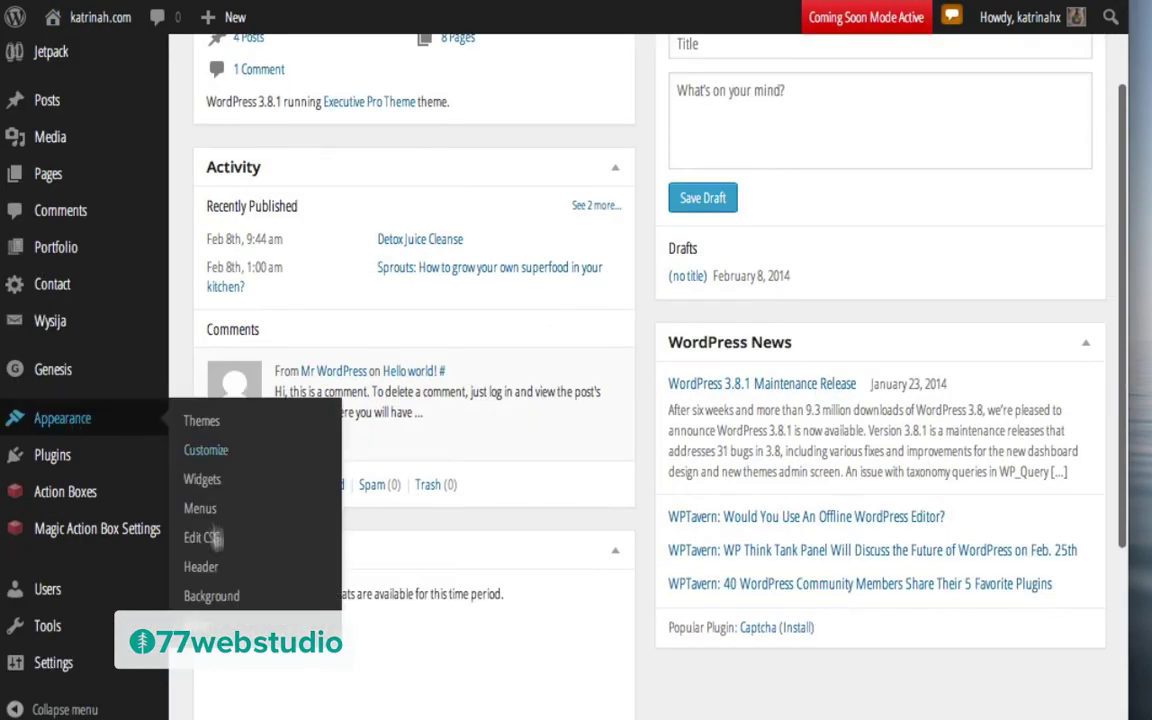
{"action": "left_click", "coordinate": [203, 626]}
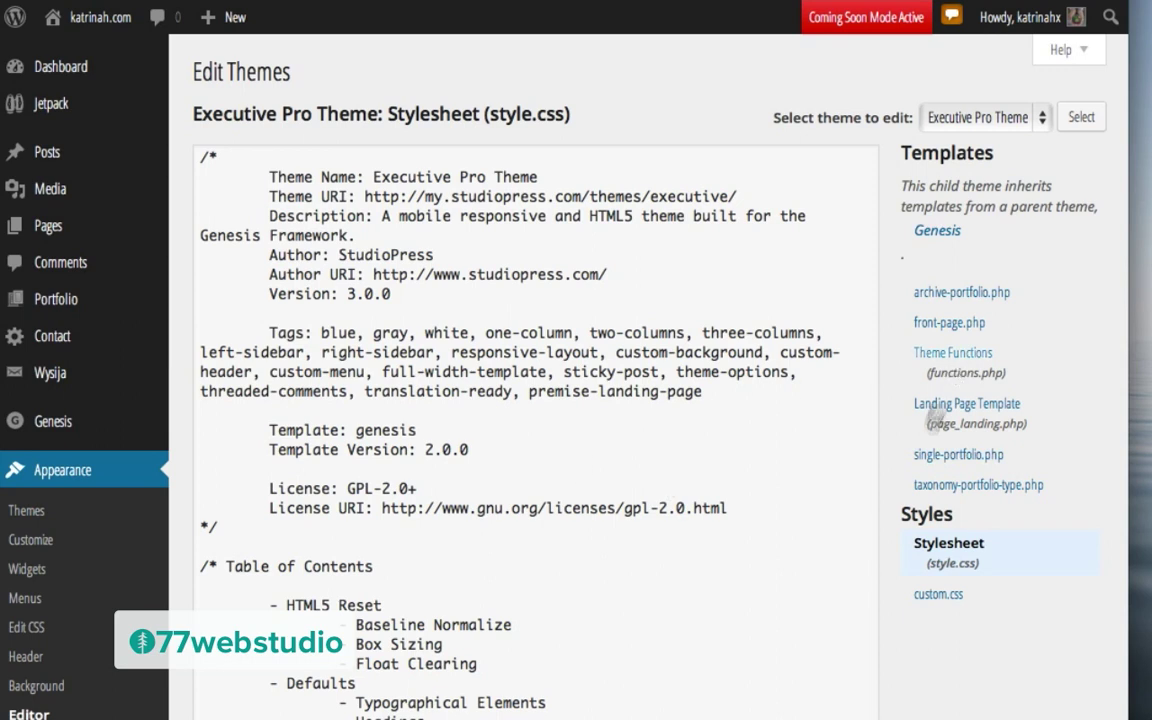
{"action": "left_click", "coordinate": [944, 594]}
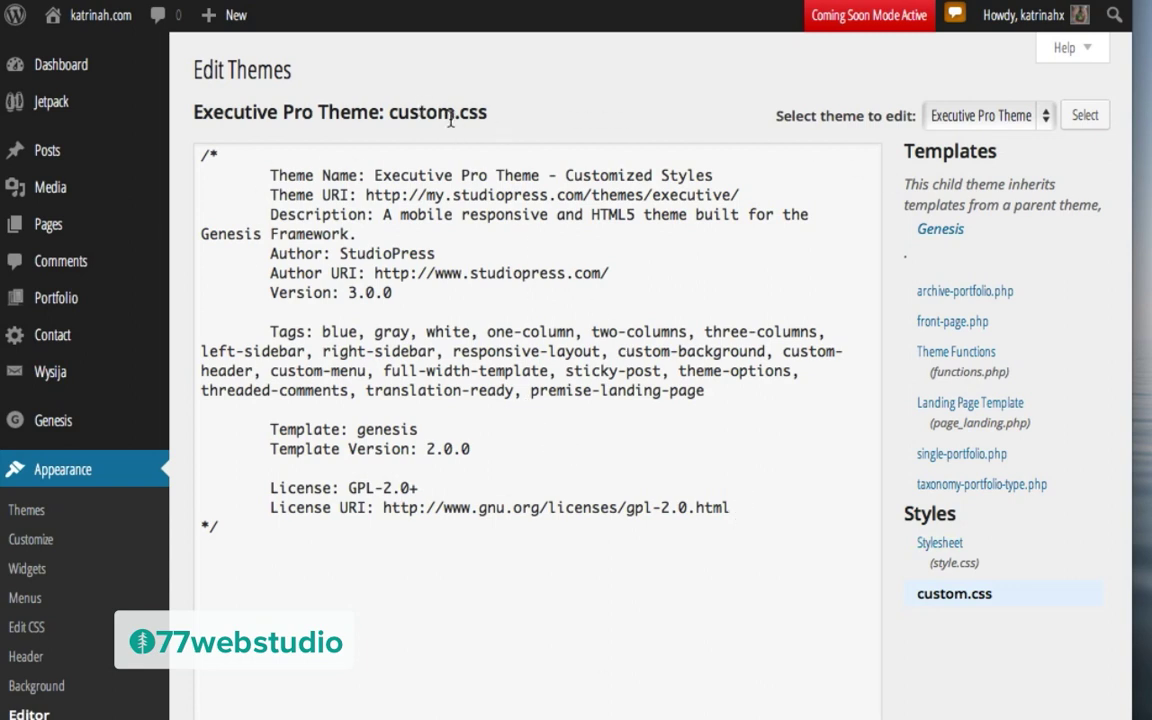
{"action": "mouse_move", "coordinate": [52, 422]}
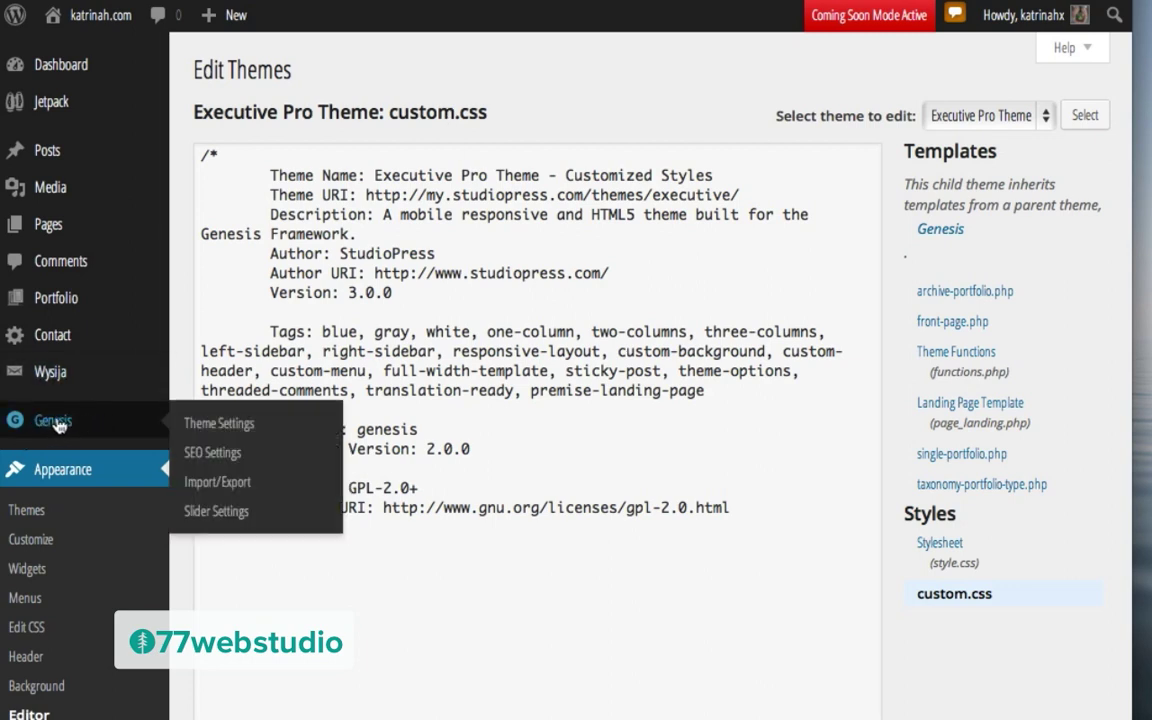
Step: Paste the custom.css stylesheet link tag into the Genesis wp_head header scripts box
{"action": "left_click", "coordinate": [240, 433]}
{"action": "scroll", "coordinate": [705, 372], "scroll_direction": "down", "scroll_amount": 15}
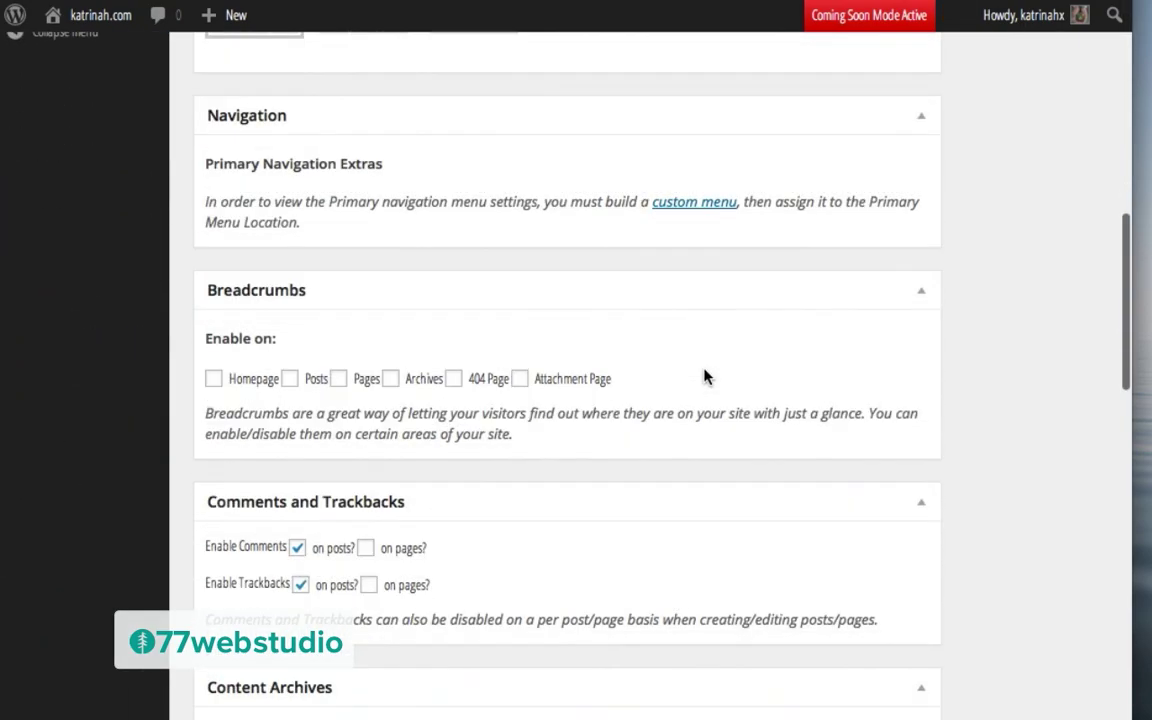
{"action": "scroll", "coordinate": [704, 377], "scroll_direction": "down", "scroll_amount": 7}
{"action": "scroll", "coordinate": [704, 377], "scroll_direction": "up", "scroll_amount": 2}
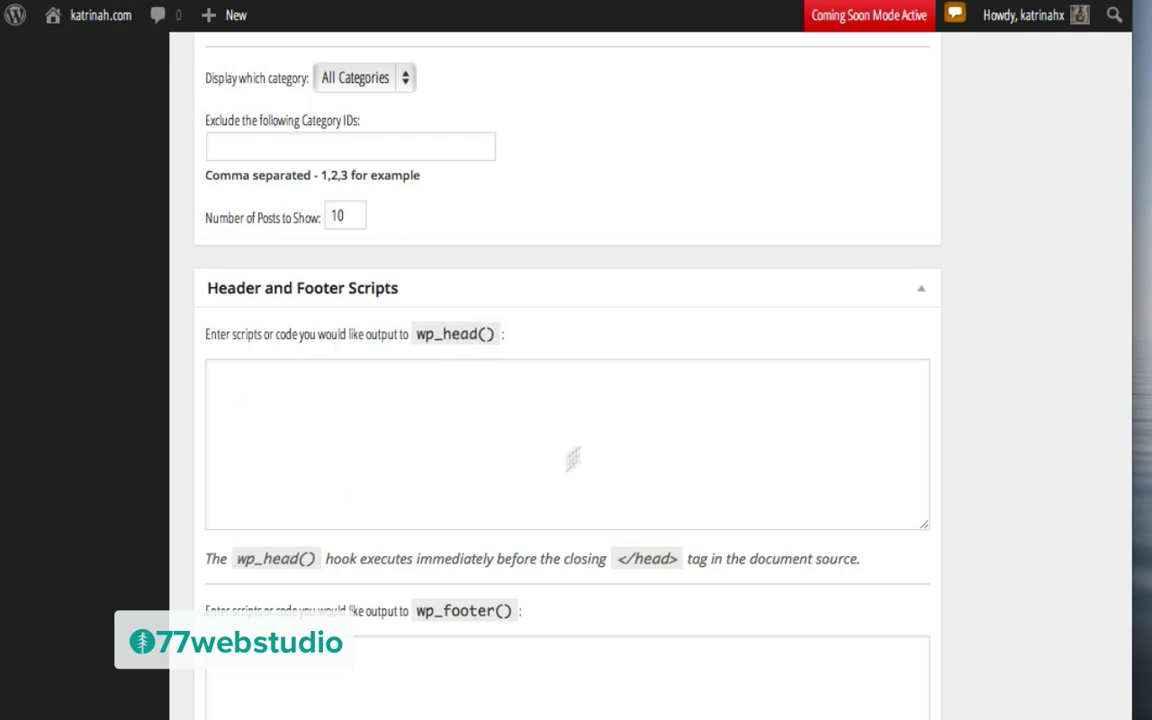
{"action": "left_click", "coordinate": [245, 381]}
{"action": "type", "text": "<link rel='stylesheet' type='text/css' href='http://demo29.nonprofitwordpress.com/wp-content/themes/executive-pro/custom.css' media='all' />"}
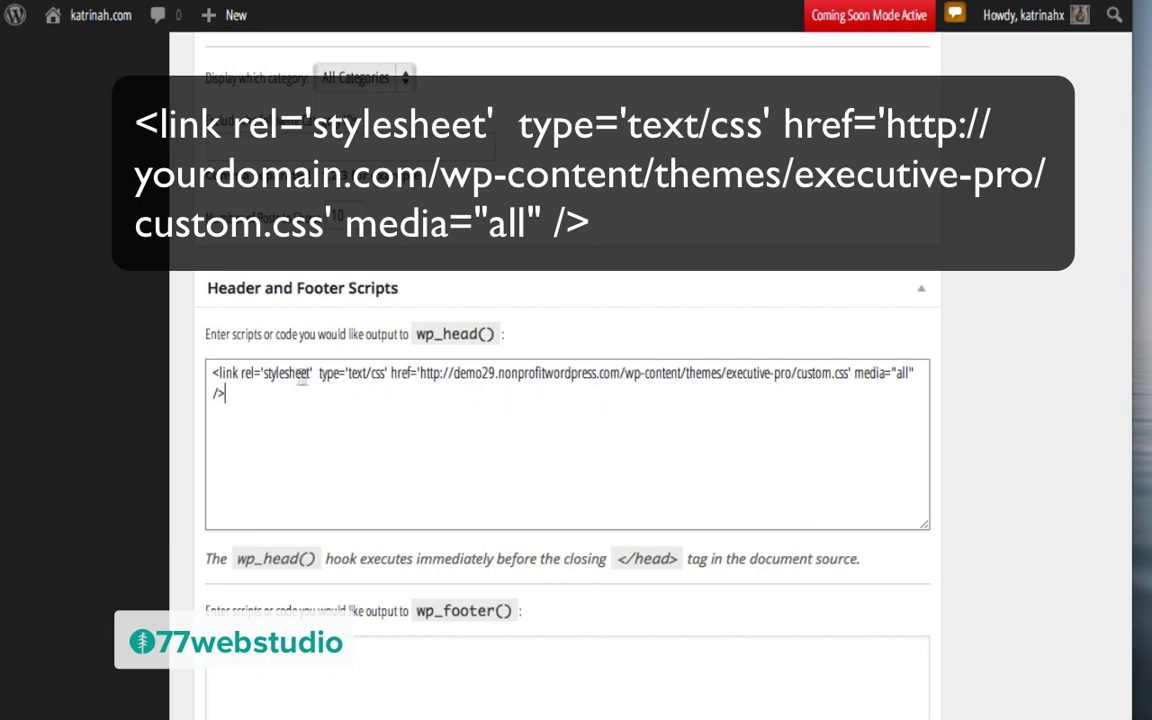
{"action": "left_click", "coordinate": [580, 387]}
{"action": "left_click_drag", "start_coordinate": [454, 373], "coordinate": [620, 377]}
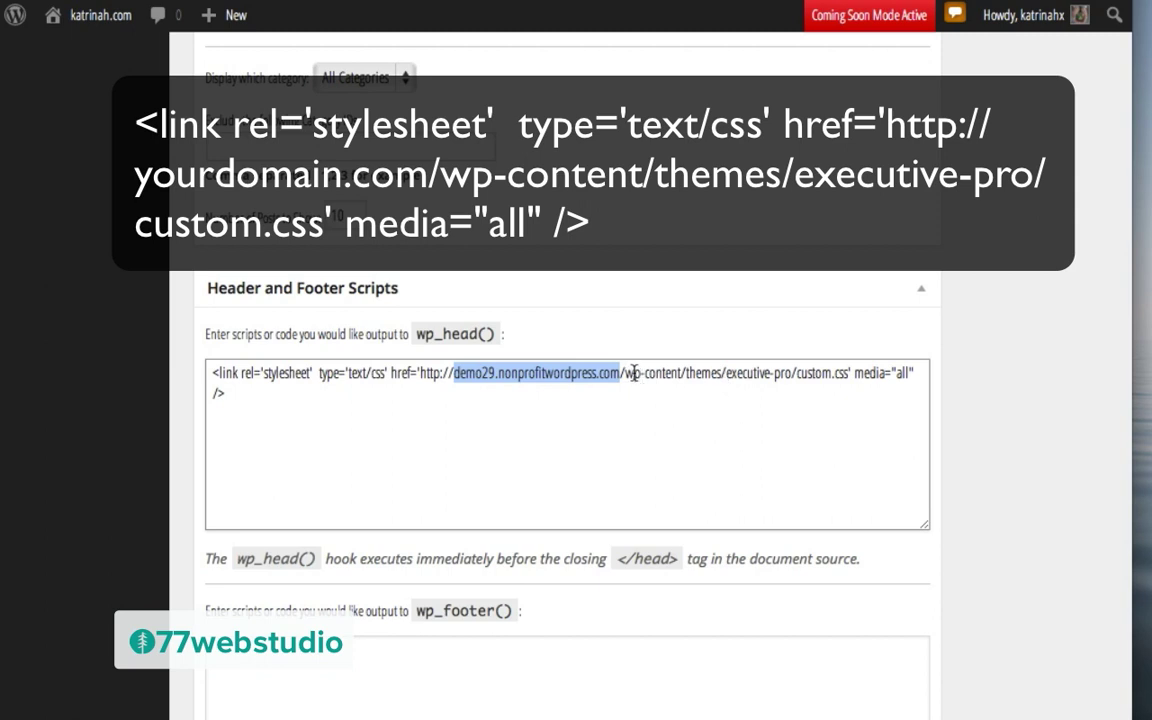
{"action": "left_click_drag", "start_coordinate": [625, 373], "coordinate": [680, 374]}
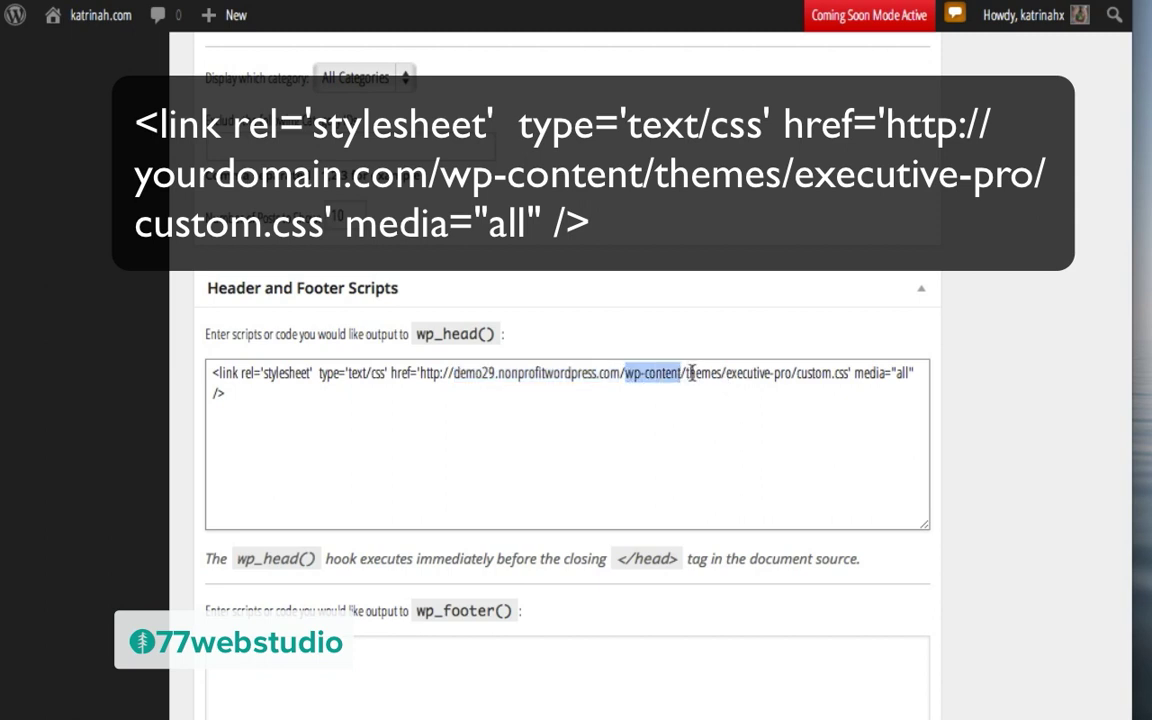
{"action": "double_click", "coordinate": [700, 374]}
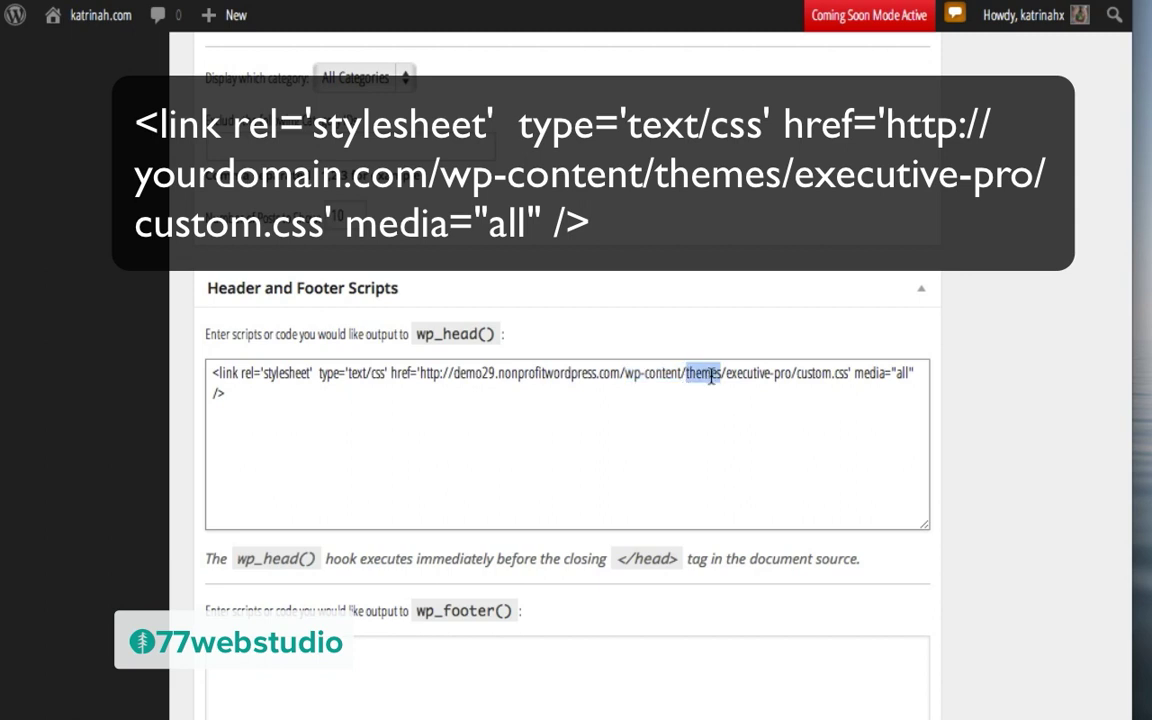
{"action": "double_click", "coordinate": [728, 374]}
{"action": "left_click_drag", "start_coordinate": [774, 378], "coordinate": [790, 372]}
{"action": "double_click", "coordinate": [799, 373]}
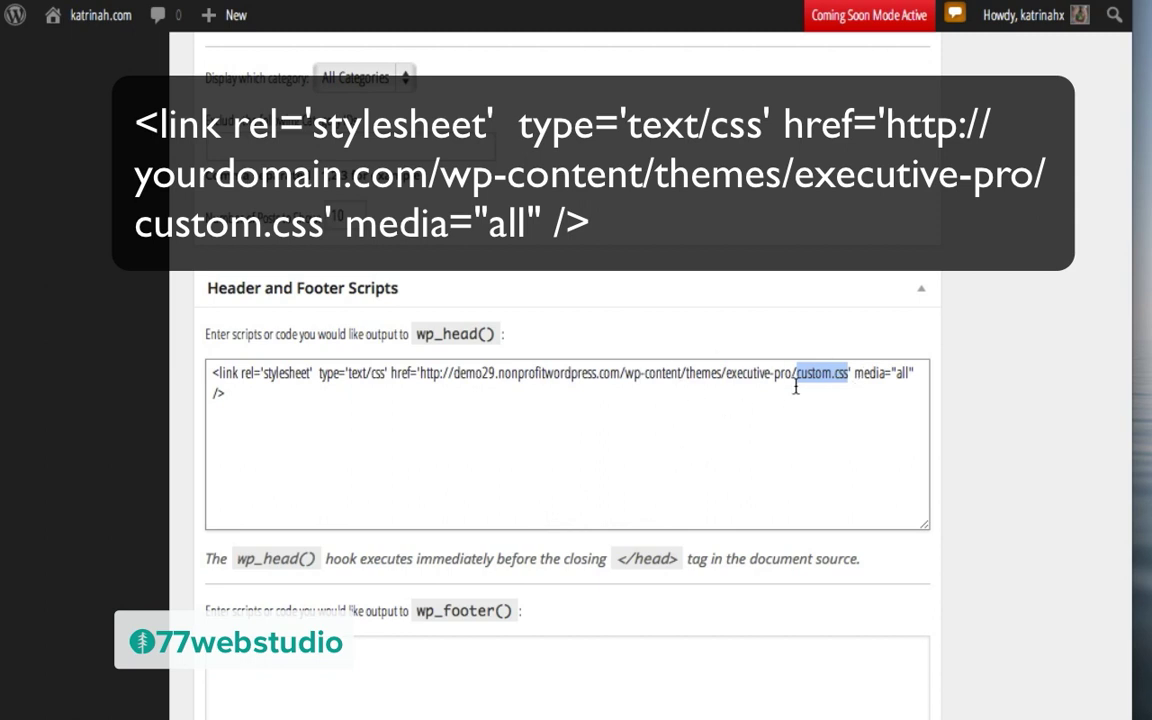
{"action": "left_click", "coordinate": [452, 373]}
{"action": "left_click_drag", "start_coordinate": [452, 373], "coordinate": [615, 368]}
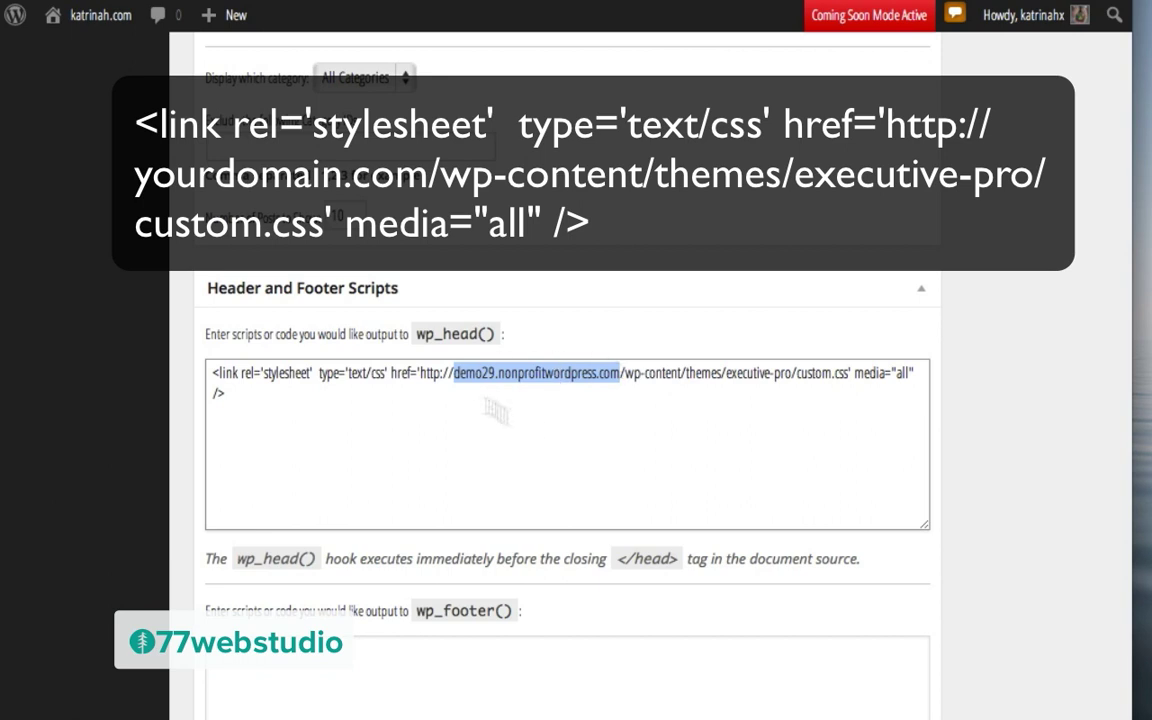
{"action": "left_click_drag", "start_coordinate": [848, 373], "coordinate": [621, 373]}
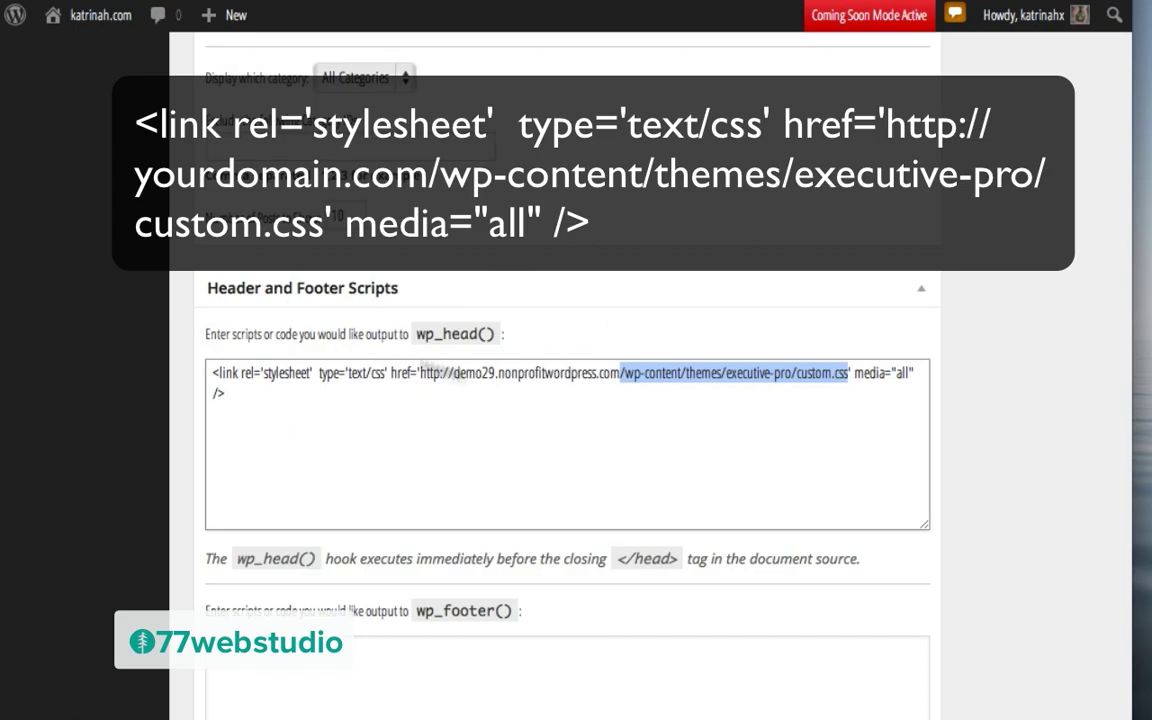
Step: Scroll back to the top of the Genesis Theme Settings page
{"action": "scroll", "coordinate": [735, 360], "scroll_direction": "up", "scroll_amount": 20}
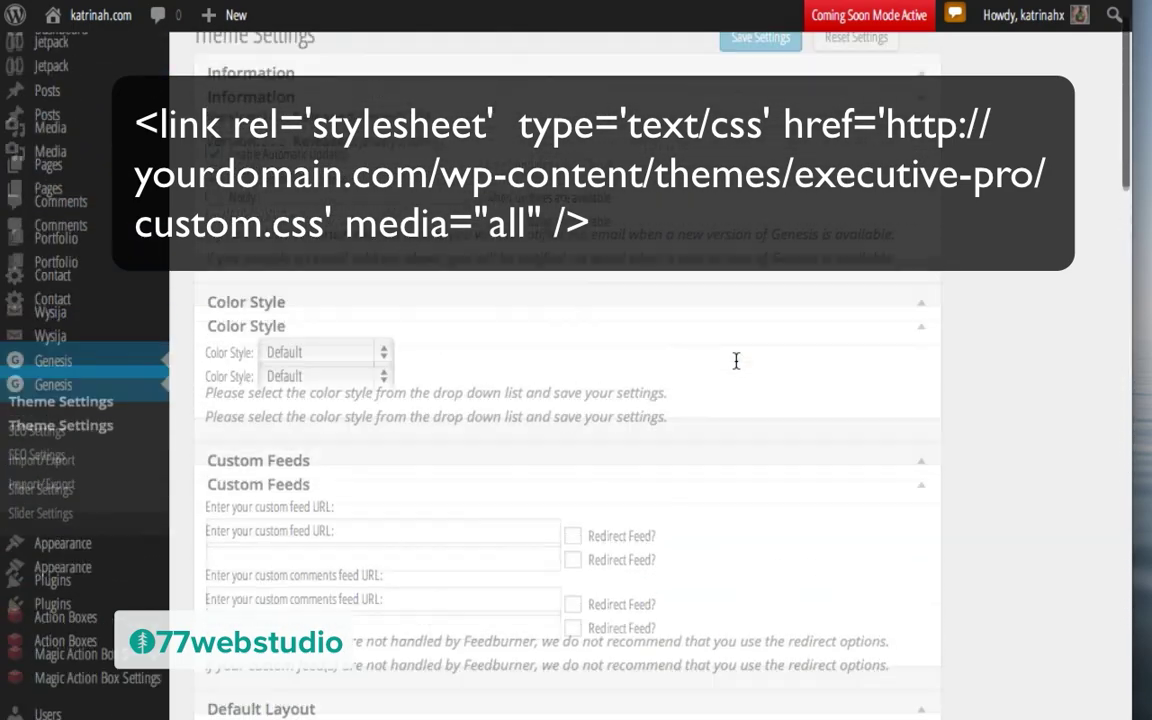
{"action": "scroll", "coordinate": [735, 360], "scroll_direction": "up", "scroll_amount": 2}
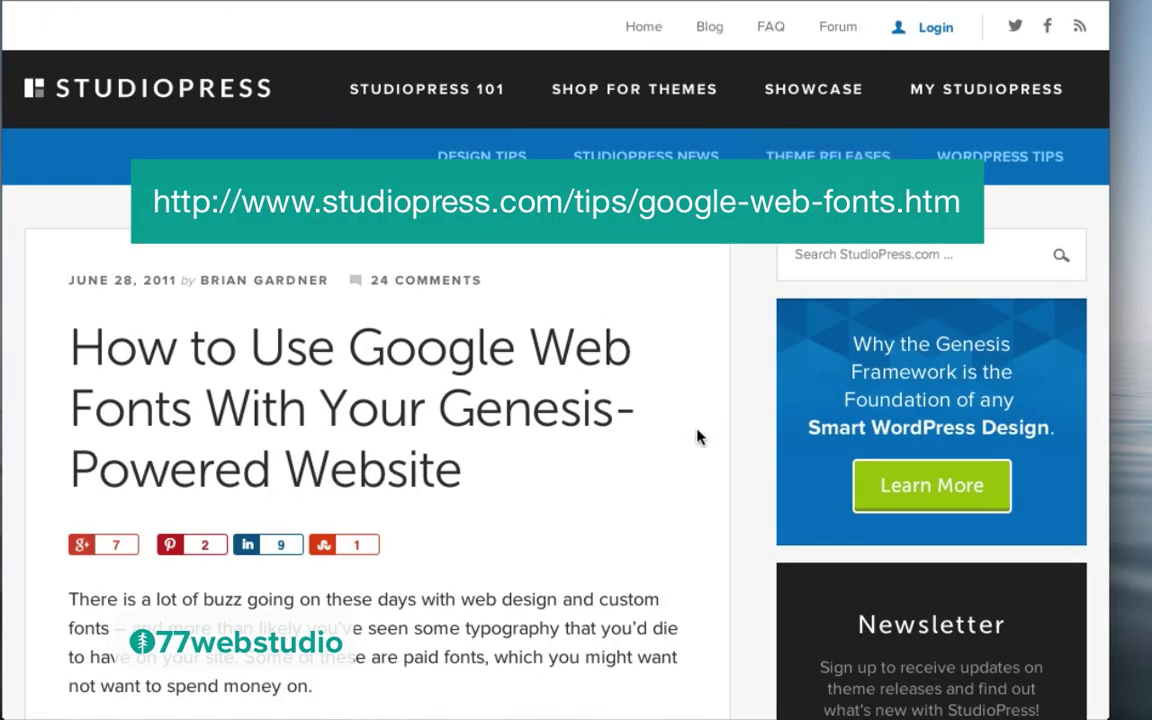
Step: Search Google Fonts for 'open sans condensed' and expand it to preview Light 300, Bold 700, Light 300 Italic
{"action": "scroll", "coordinate": [698, 437], "scroll_direction": "down", "scroll_amount": 15}
{"action": "scroll", "coordinate": [698, 437], "scroll_direction": "up", "scroll_amount": 15}
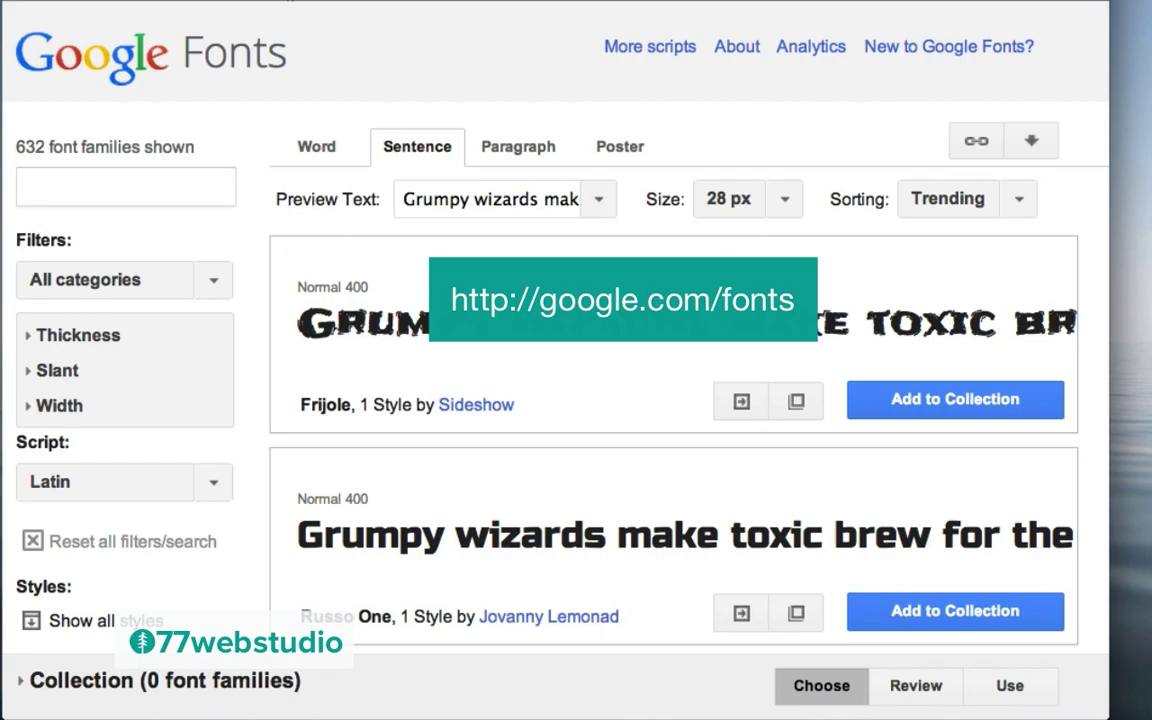
{"action": "scroll", "coordinate": [634, 419], "scroll_direction": "down", "scroll_amount": 4}
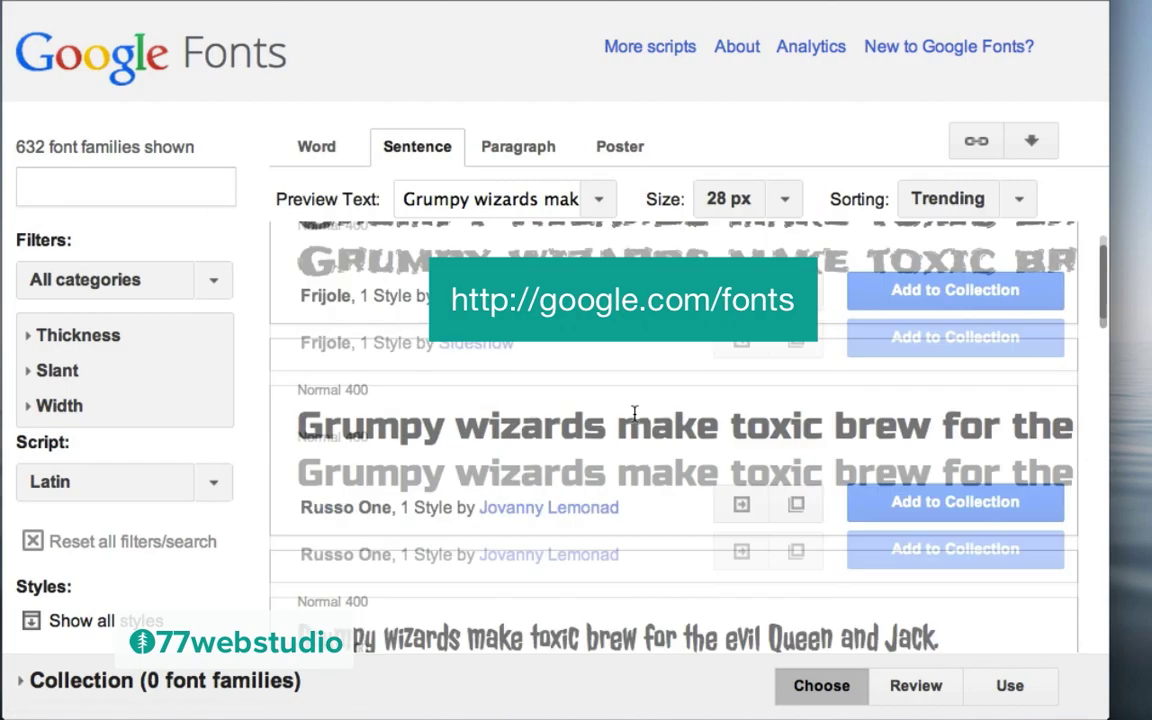
{"action": "scroll", "coordinate": [634, 421], "scroll_direction": "down", "scroll_amount": 4}
{"action": "scroll", "coordinate": [634, 419], "scroll_direction": "up", "scroll_amount": 10}
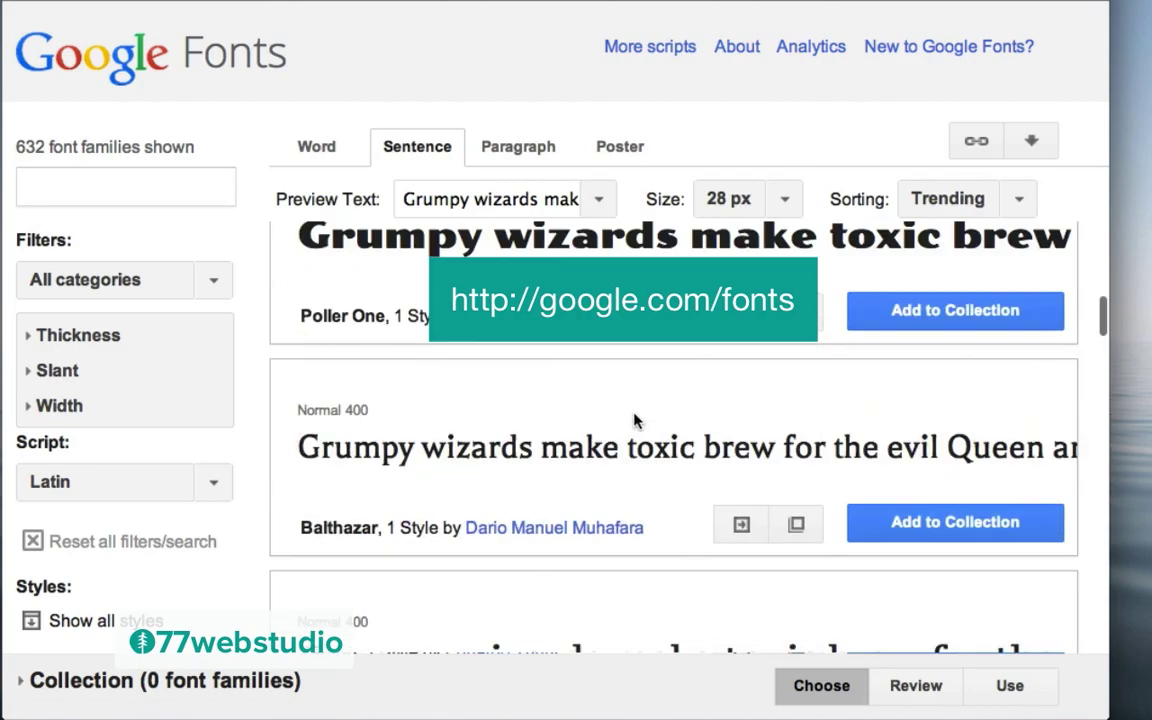
{"action": "left_click", "coordinate": [120, 185]}
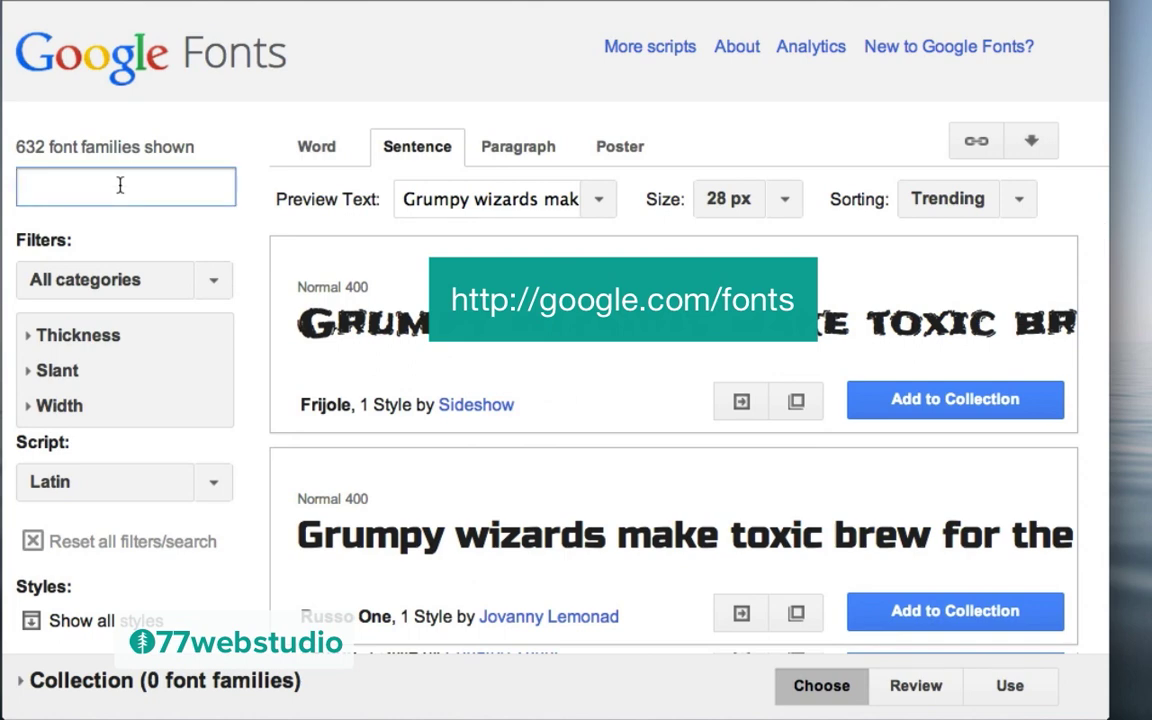
{"action": "type", "text": "ope"}
{"action": "key", "text": "BackSpace"}
{"action": "key", "text": "BackSpace"}
{"action": "key", "text": "BackSpace"}
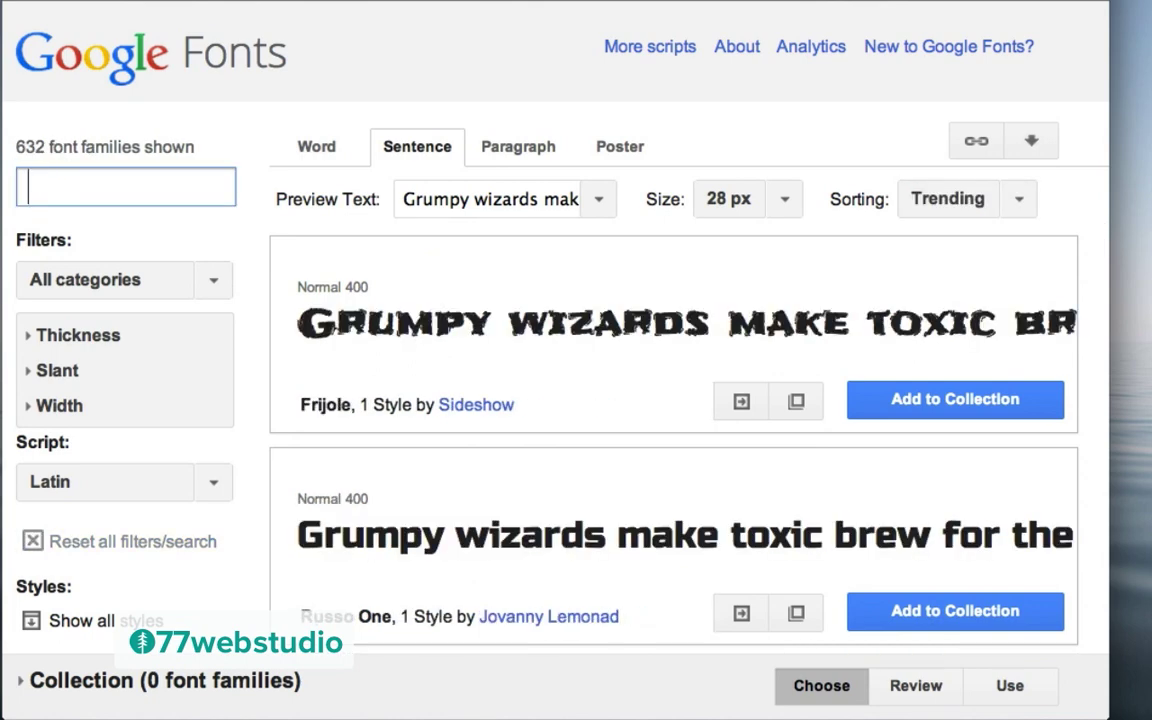
{"action": "type", "text": "open sans condensed"}
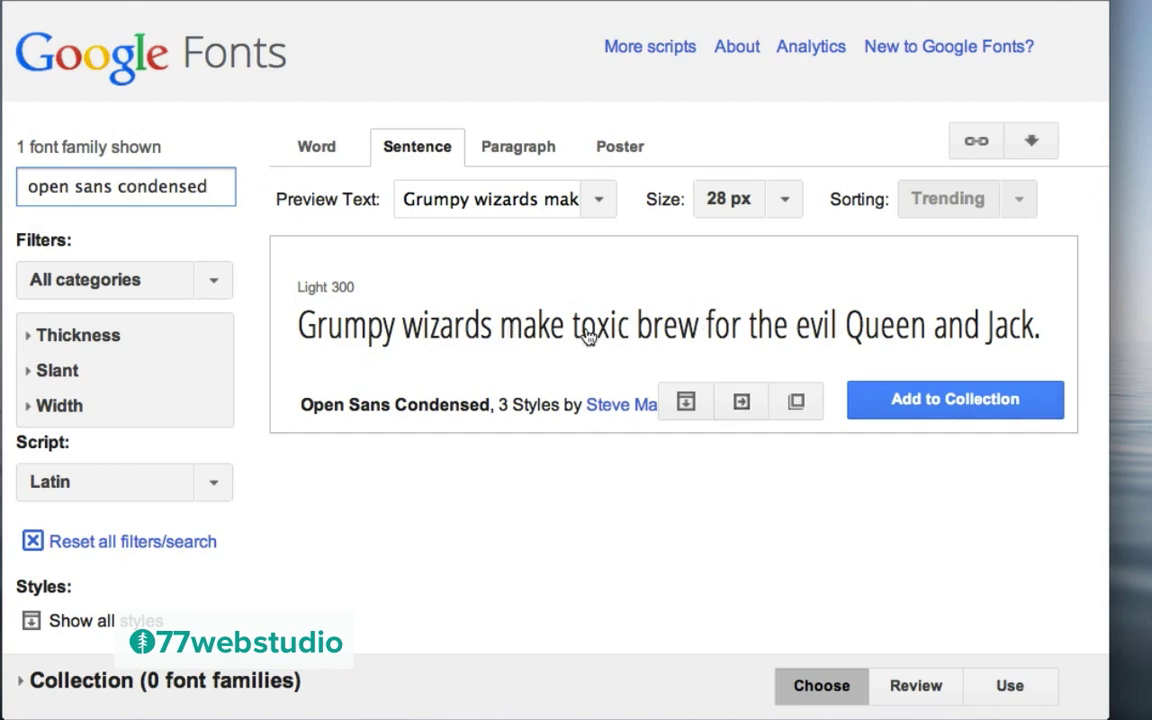
{"action": "left_click", "coordinate": [555, 328]}
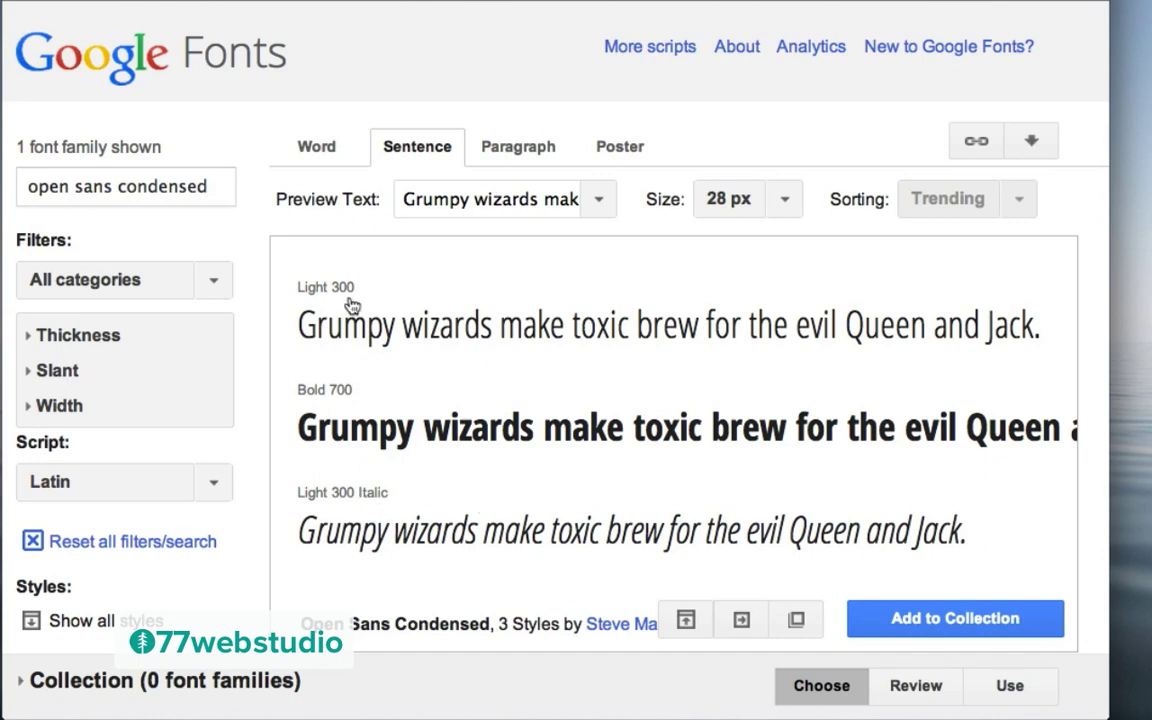
{"action": "left_click", "coordinate": [743, 622]}
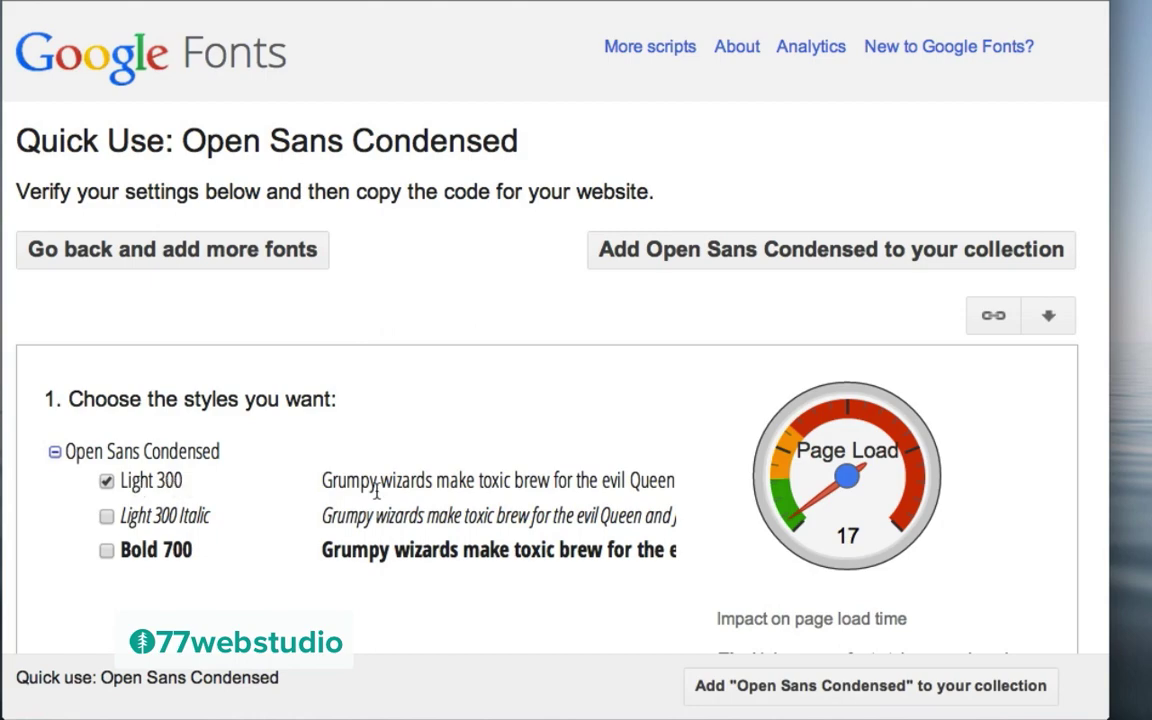
{"action": "scroll", "coordinate": [377, 487], "scroll_direction": "down", "scroll_amount": 10}
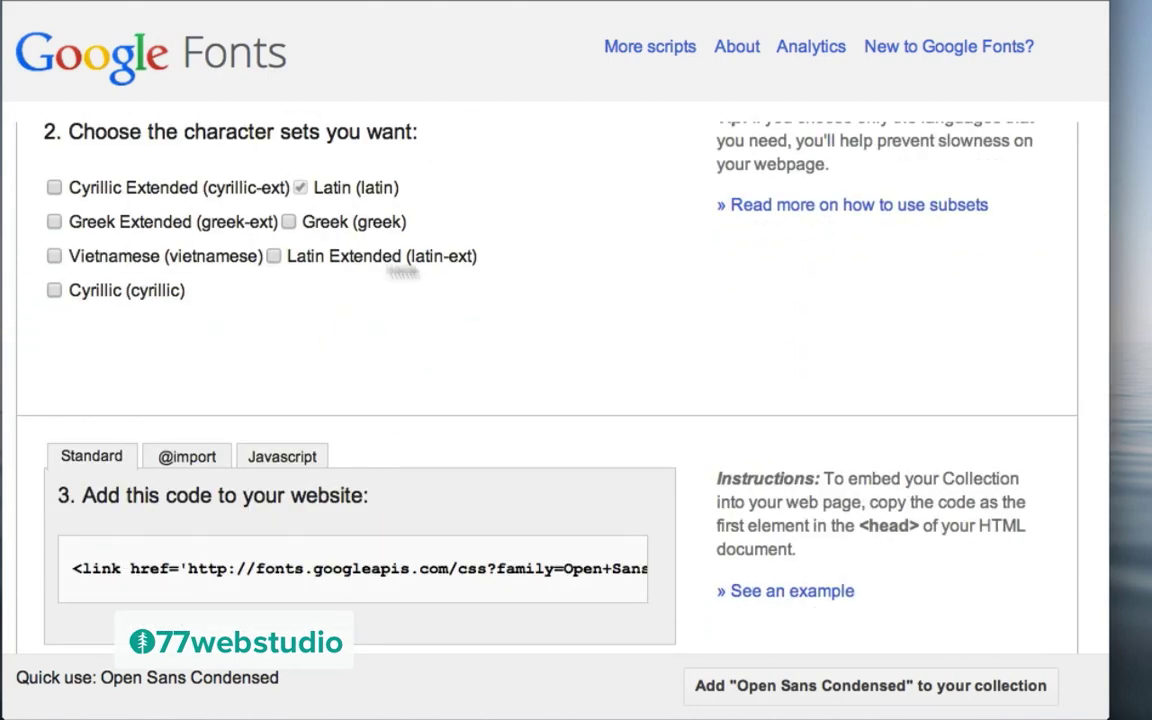
{"action": "scroll", "coordinate": [465, 266], "scroll_direction": "down", "scroll_amount": 5}
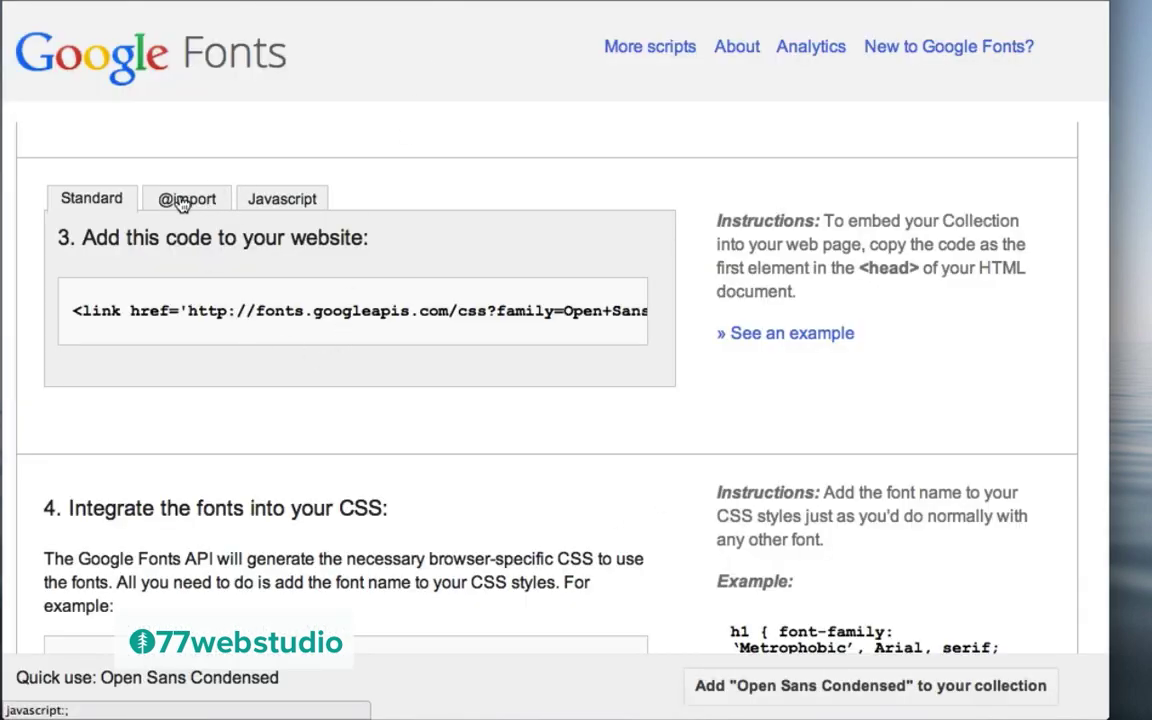
{"action": "left_click", "coordinate": [189, 202]}
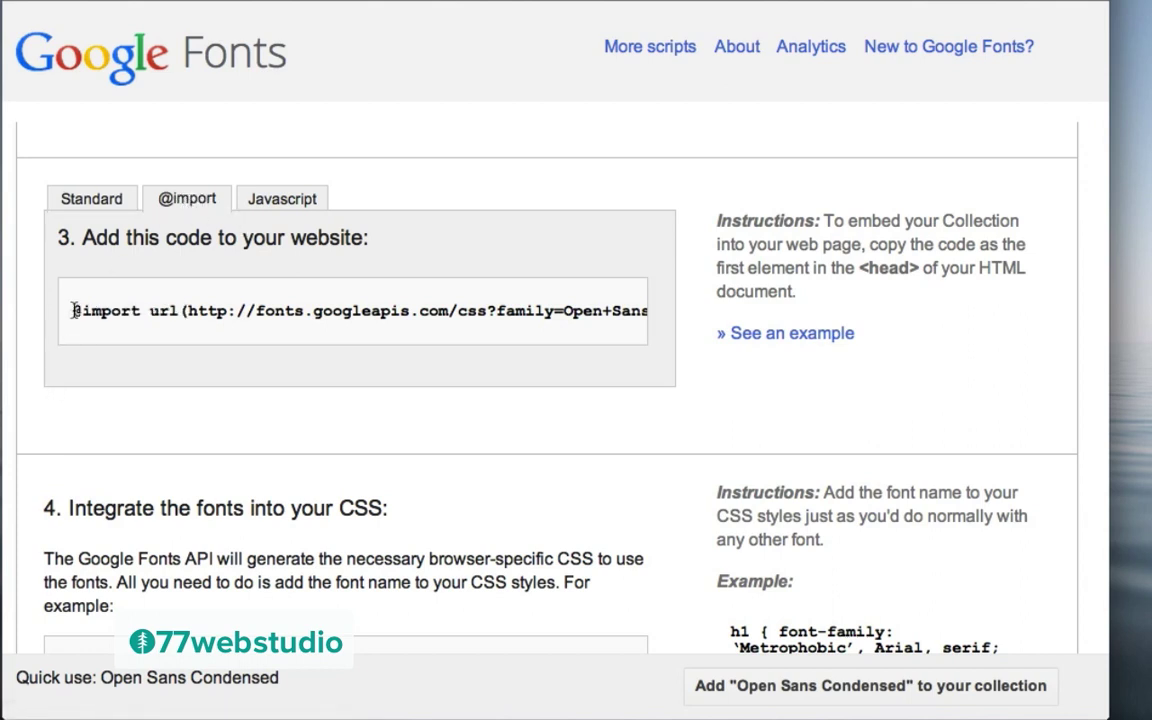
{"action": "left_click_drag", "start_coordinate": [73, 311], "coordinate": [700, 306]}
{"action": "key", "text": "ctrl+c"}
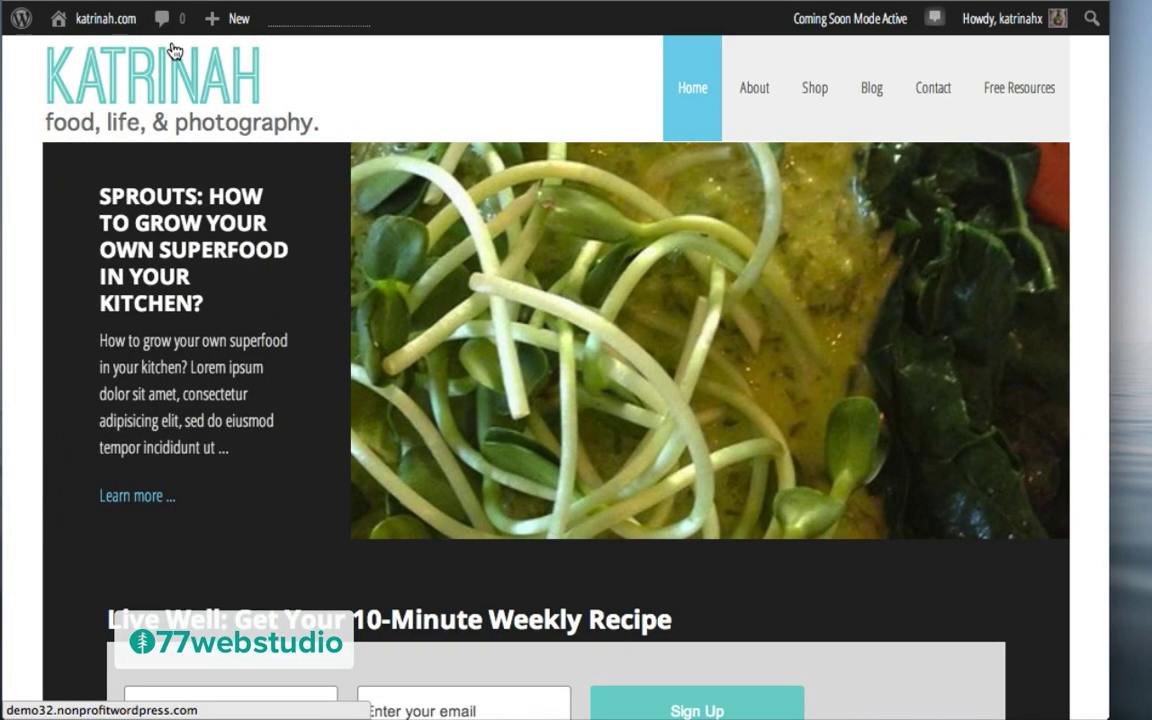
{"action": "mouse_move", "coordinate": [80, 20]}
{"action": "left_click", "coordinate": [88, 58]}
{"action": "mouse_move", "coordinate": [67, 545]}
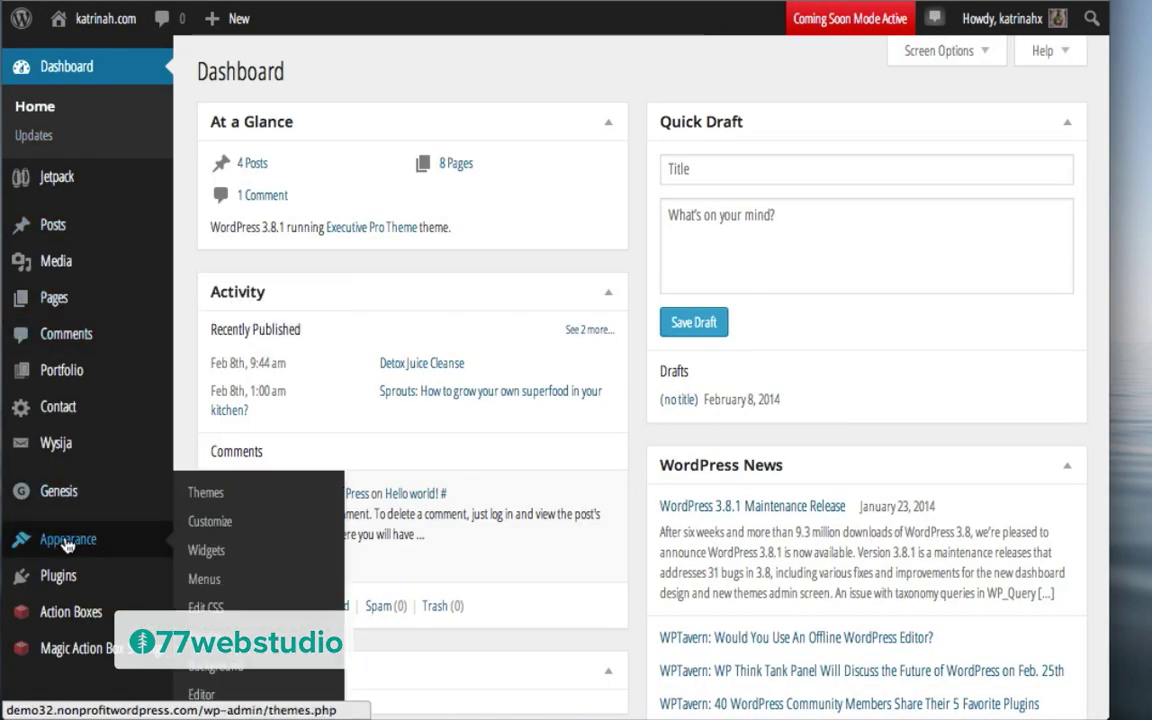
{"action": "left_click", "coordinate": [201, 692]}
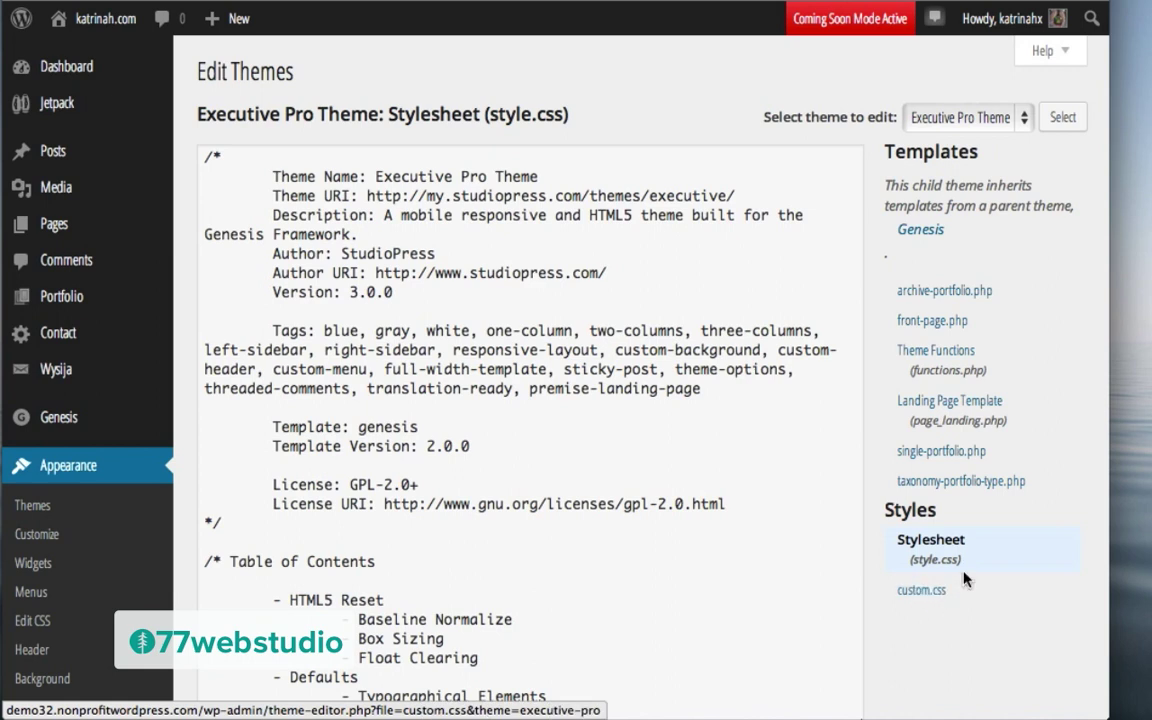
{"action": "left_click", "coordinate": [917, 592]}
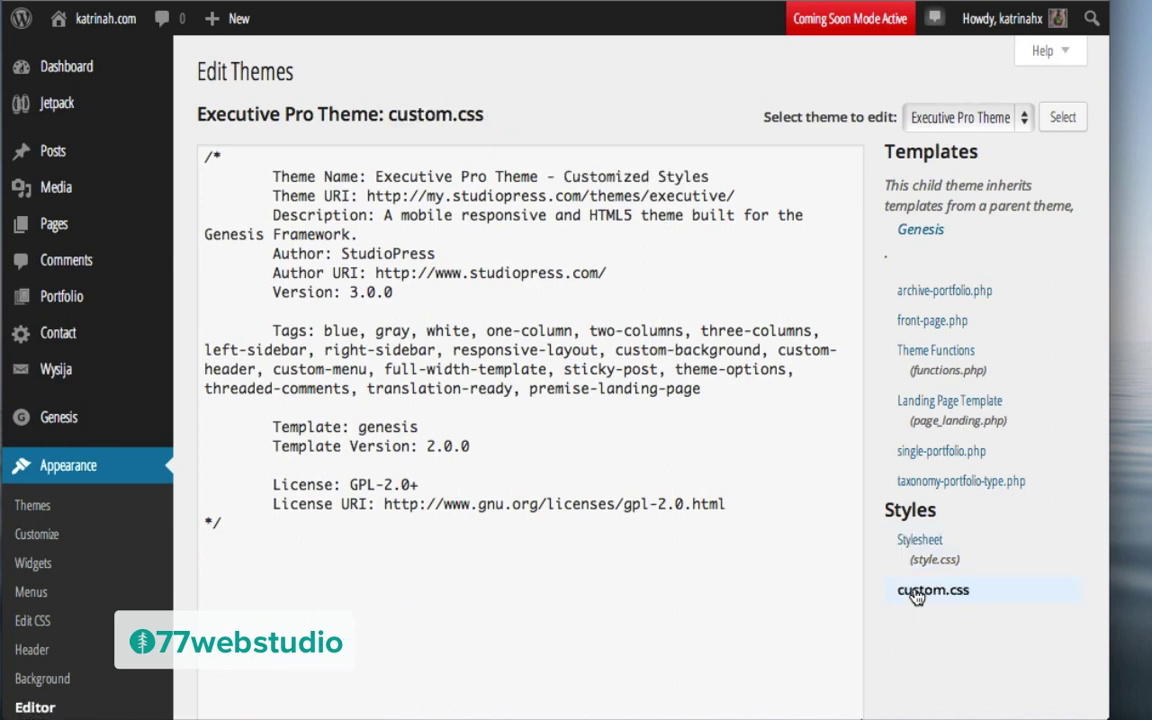
{"action": "left_click", "coordinate": [241, 537]}
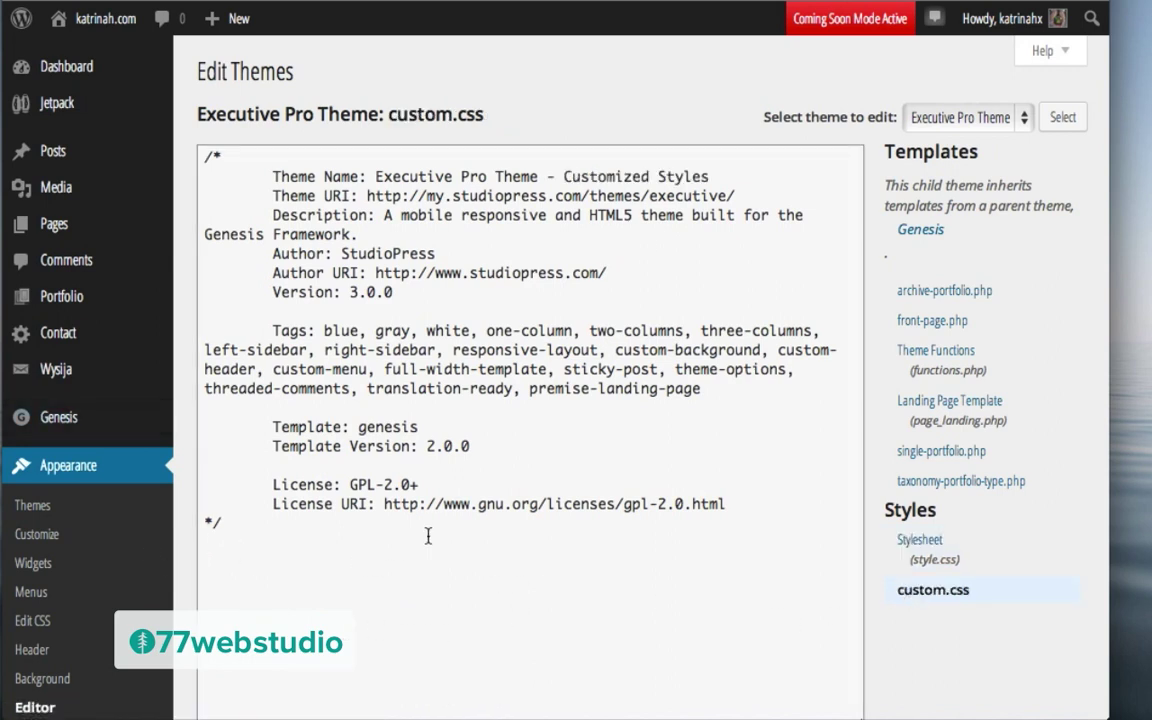
{"action": "key", "text": "ctrl+v"}
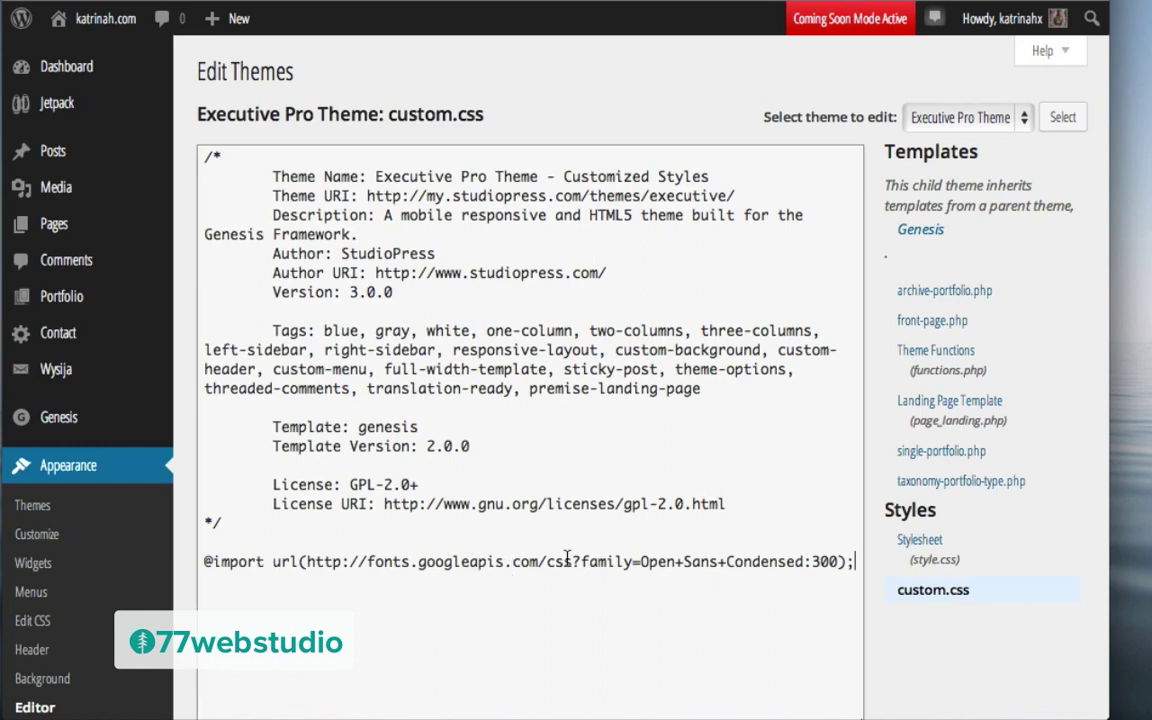
{"action": "scroll", "coordinate": [906, 640], "scroll_direction": "down", "scroll_amount": 5}
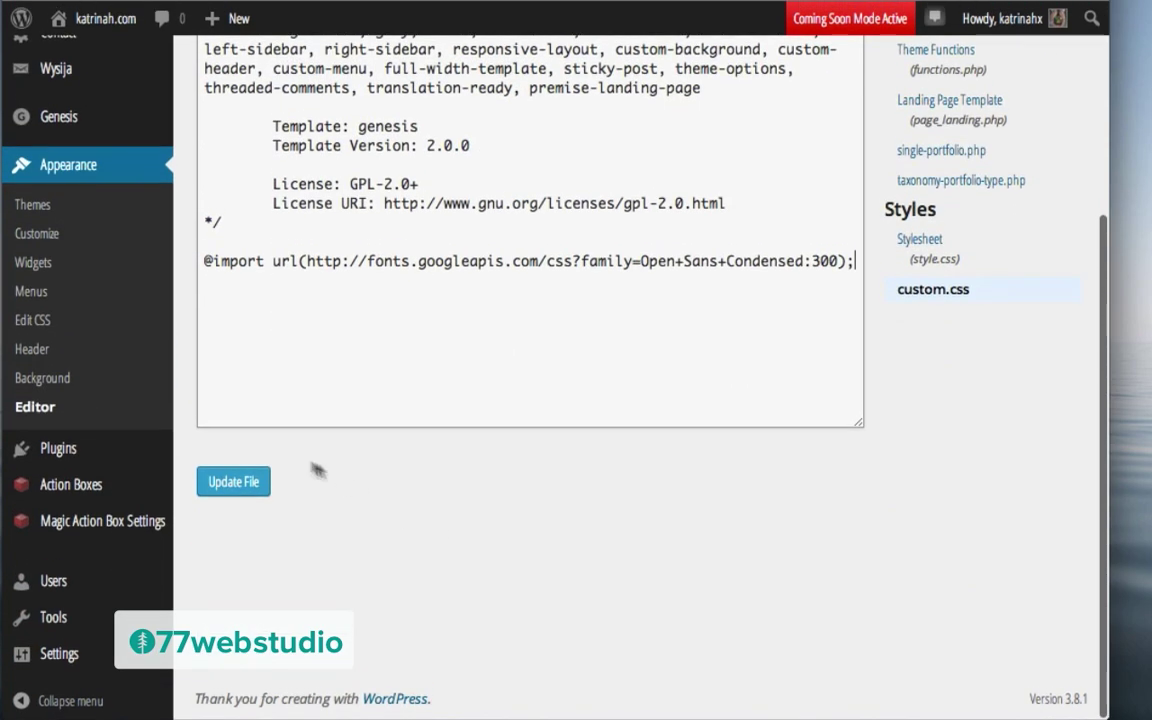
{"action": "left_click", "coordinate": [243, 483]}
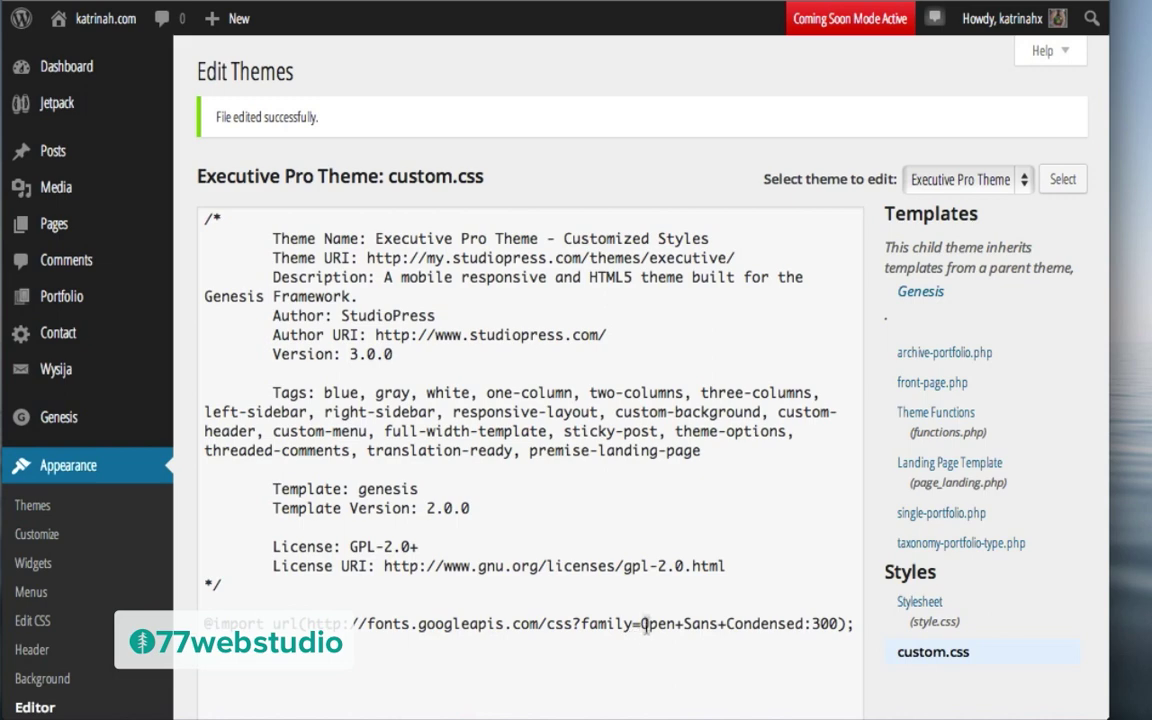
Step: Visit the live Katrinah site from the admin bar's site name menu
{"action": "mouse_move", "coordinate": [95, 20]}
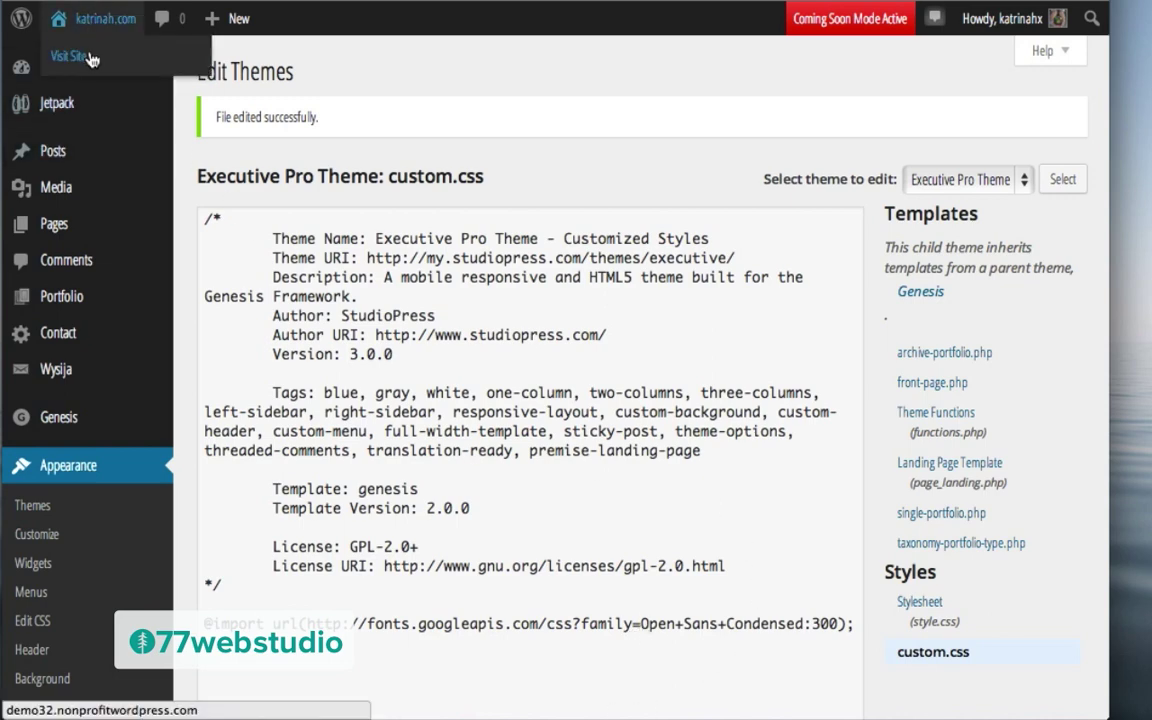
{"action": "left_click", "coordinate": [90, 58]}
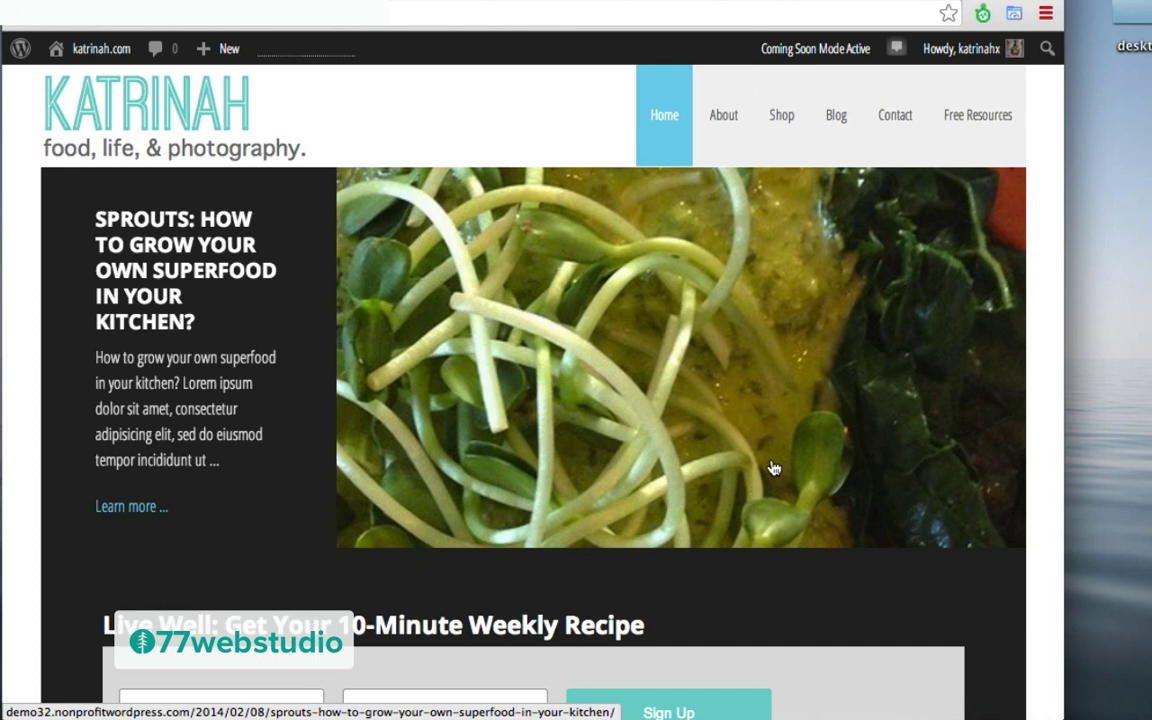
{"action": "left_click", "coordinate": [1046, 15]}
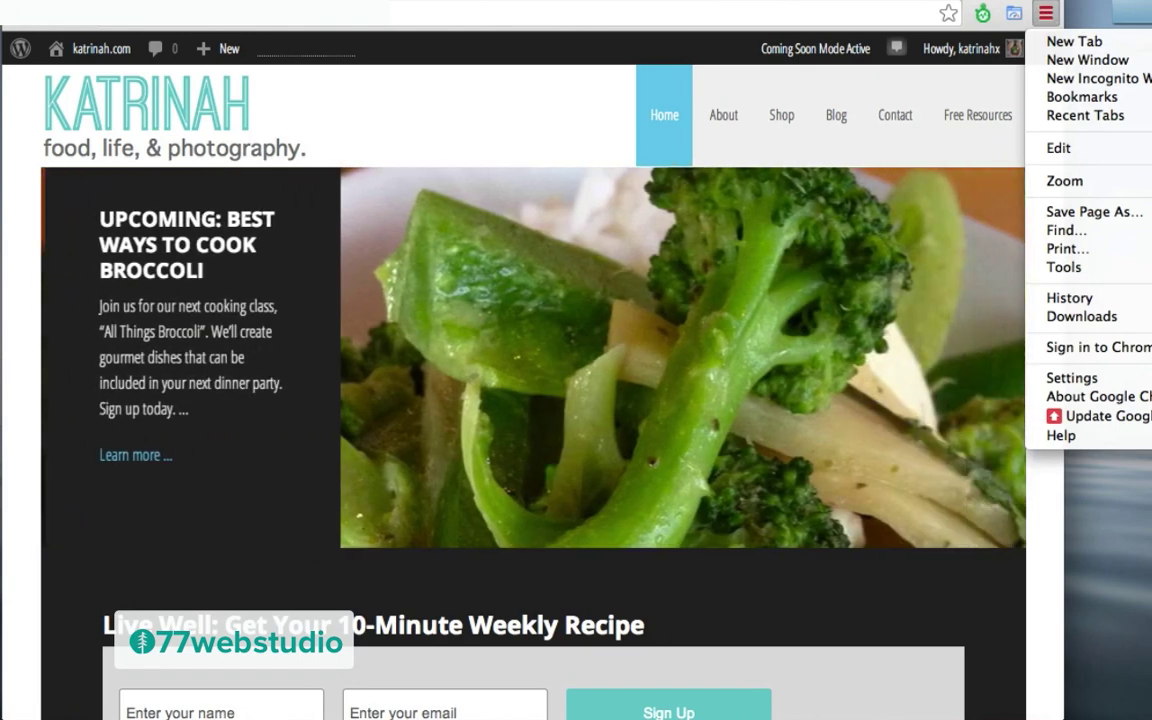
Step: Open Chrome Developer Tools on the home page, docked lower so the page stays visible
{"action": "left_click", "coordinate": [1046, 15]}
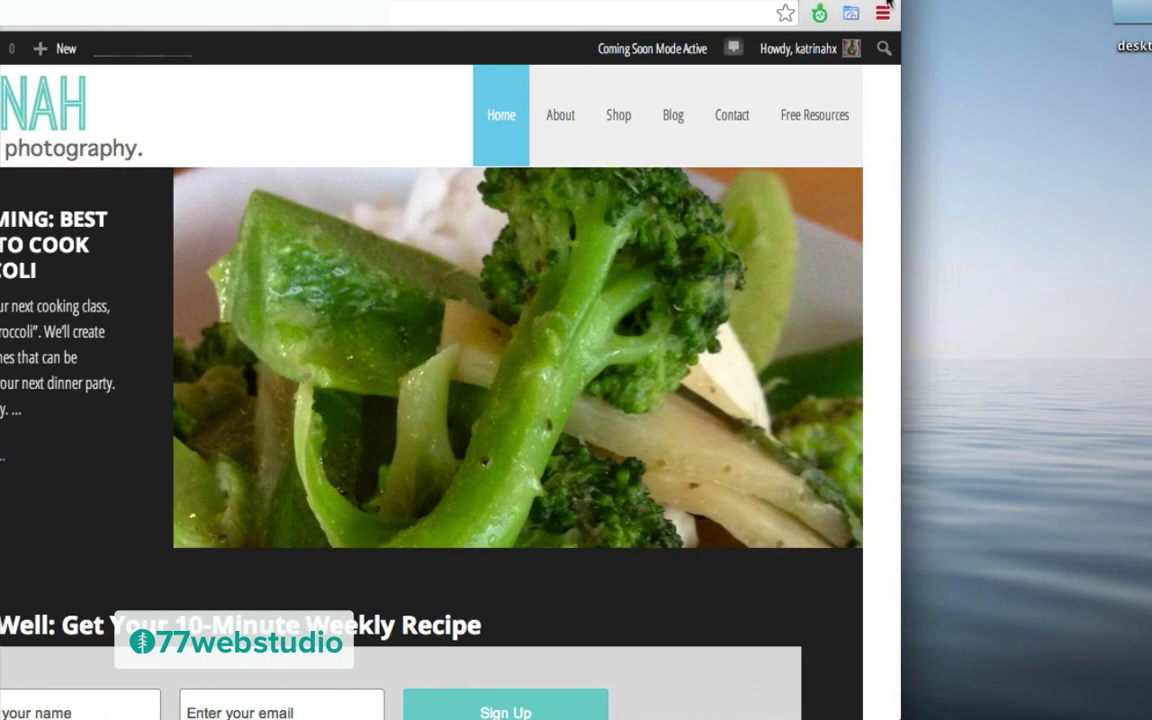
{"action": "left_click", "coordinate": [900, 14]}
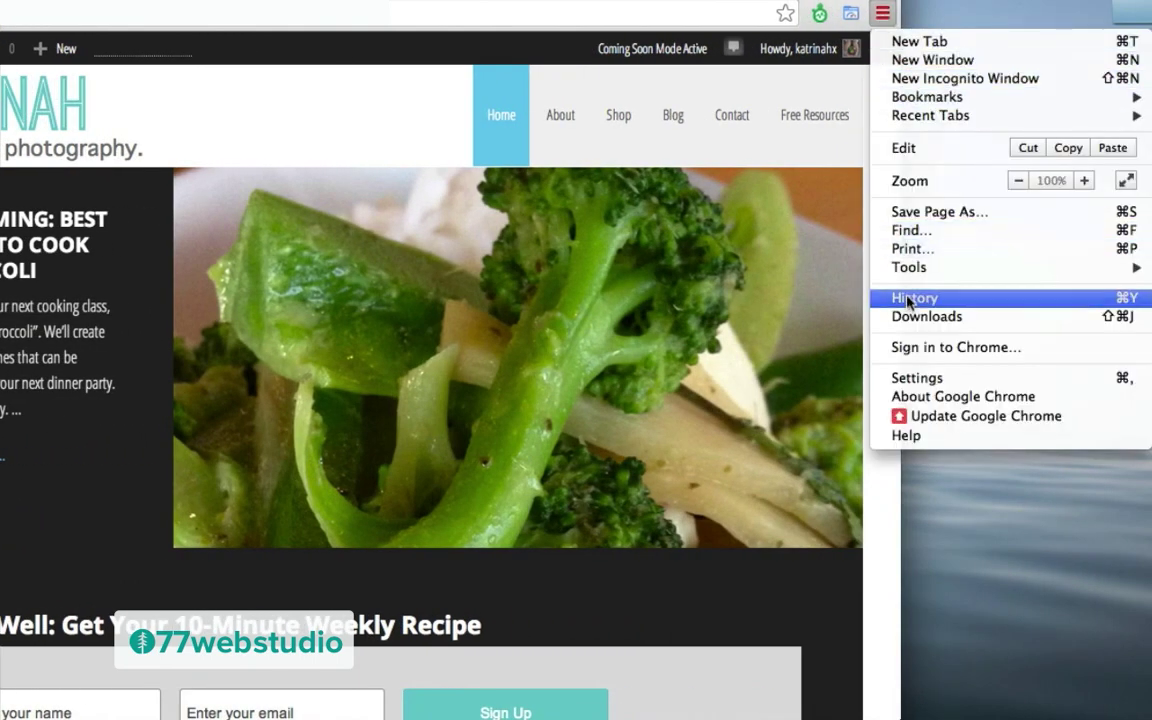
{"action": "mouse_move", "coordinate": [908, 268]}
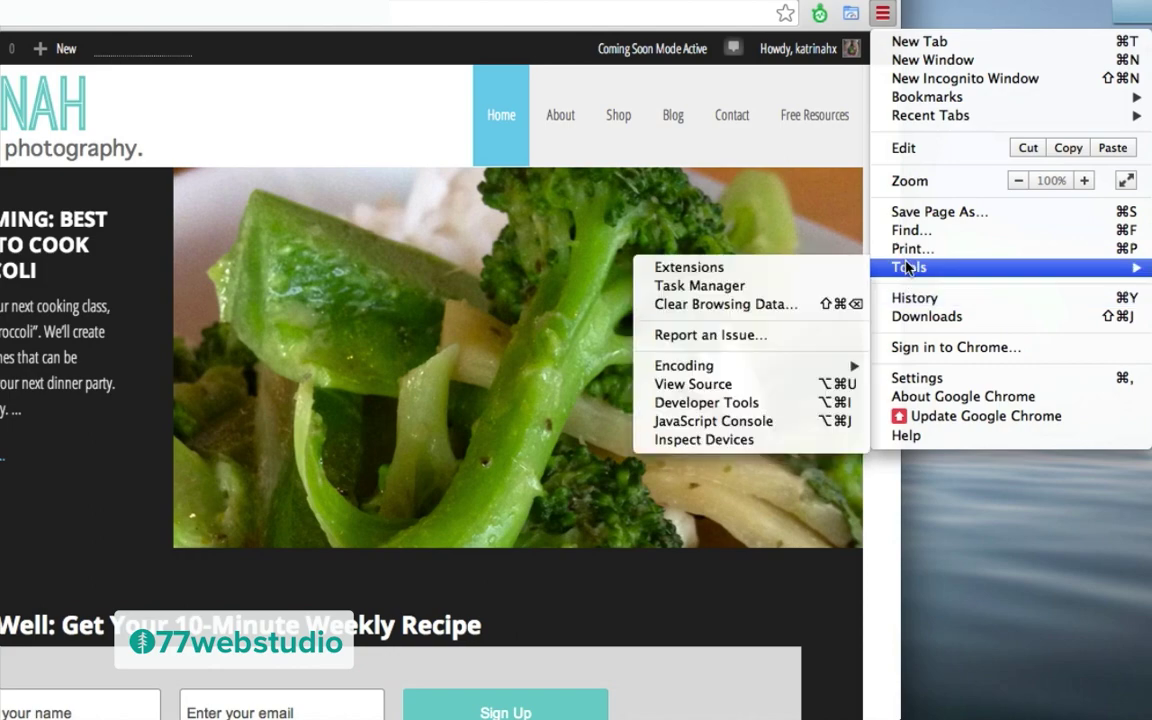
{"action": "left_click", "coordinate": [700, 403]}
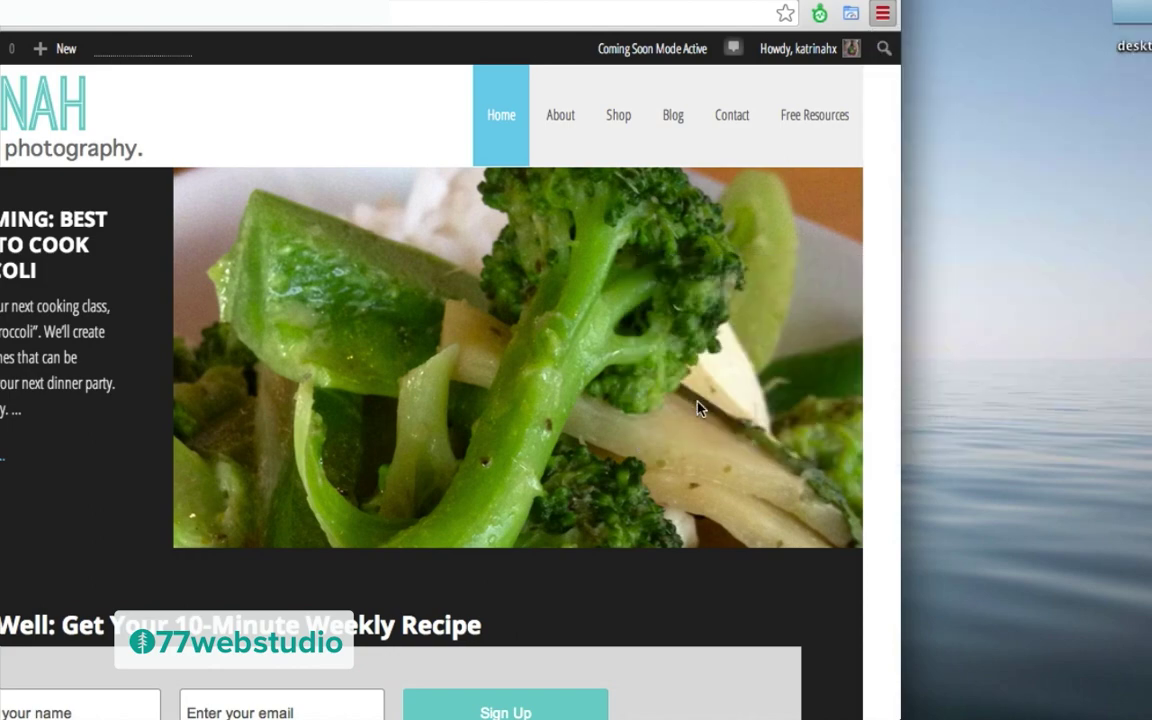
{"action": "left_click_drag", "start_coordinate": [563, 2], "coordinate": [565, 327]}
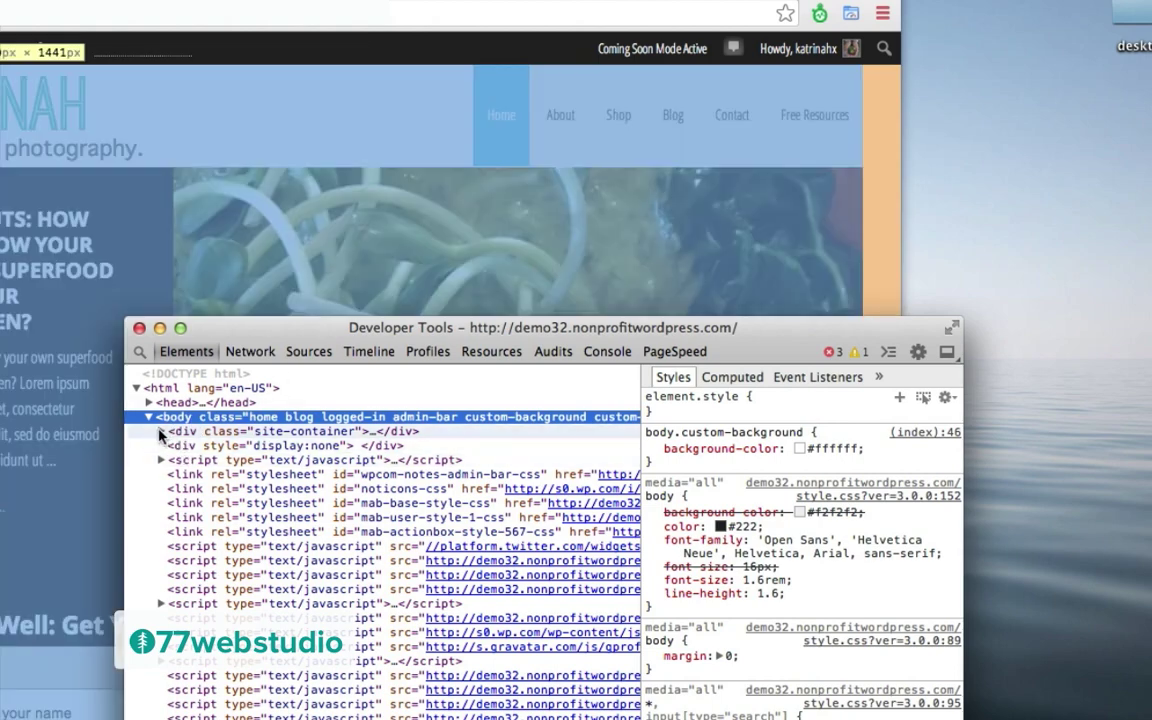
Step: Expand site-container, header, wrap, title-area and the site title h1 in the Elements panel
{"action": "left_click", "coordinate": [161, 431]}
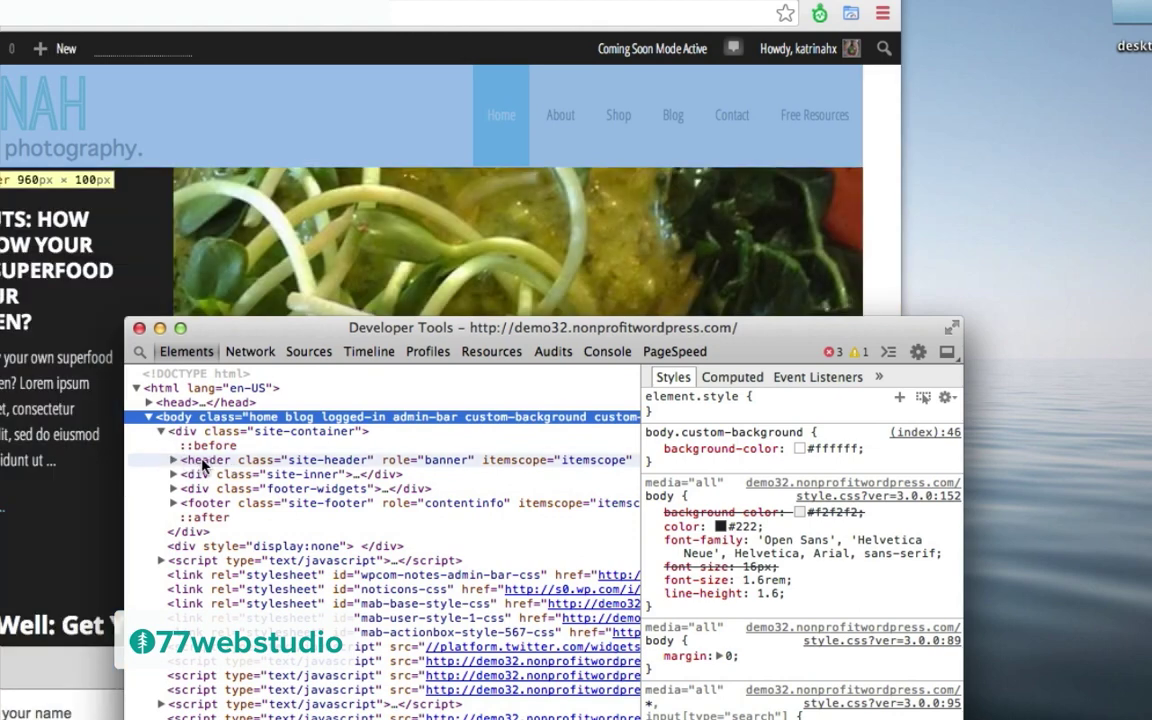
{"action": "left_click", "coordinate": [204, 462]}
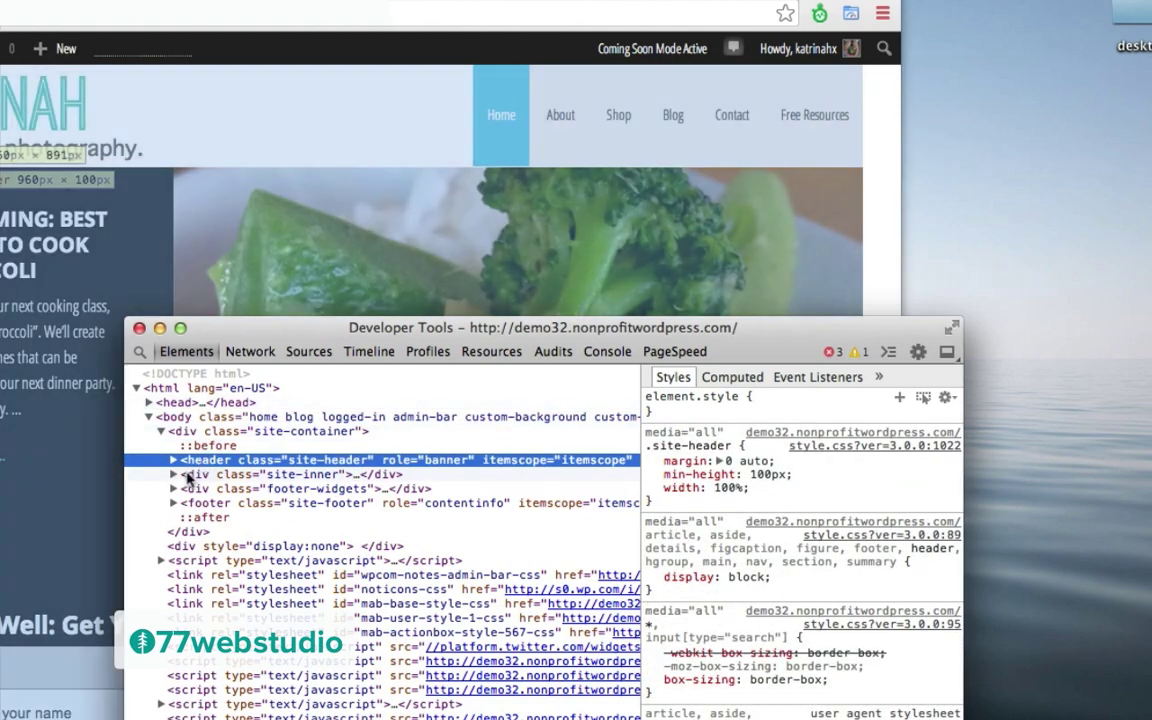
{"action": "left_click", "coordinate": [174, 460]}
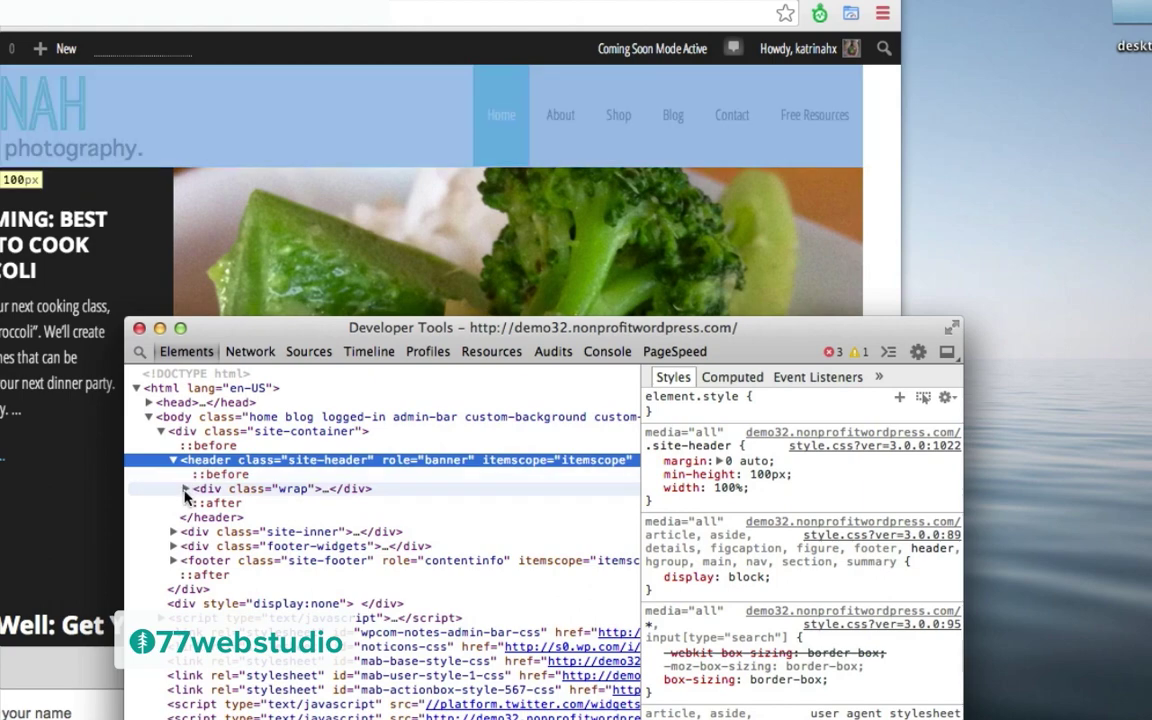
{"action": "left_click", "coordinate": [185, 489]}
{"action": "left_click", "coordinate": [197, 517]}
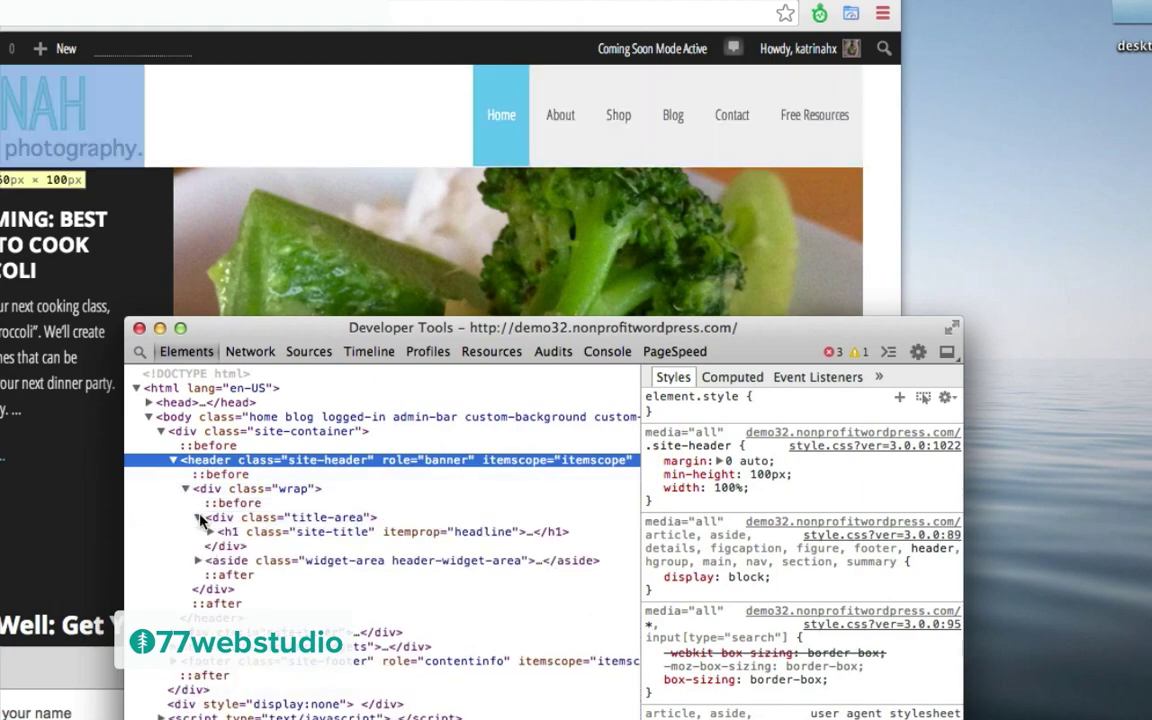
{"action": "left_click", "coordinate": [209, 532]}
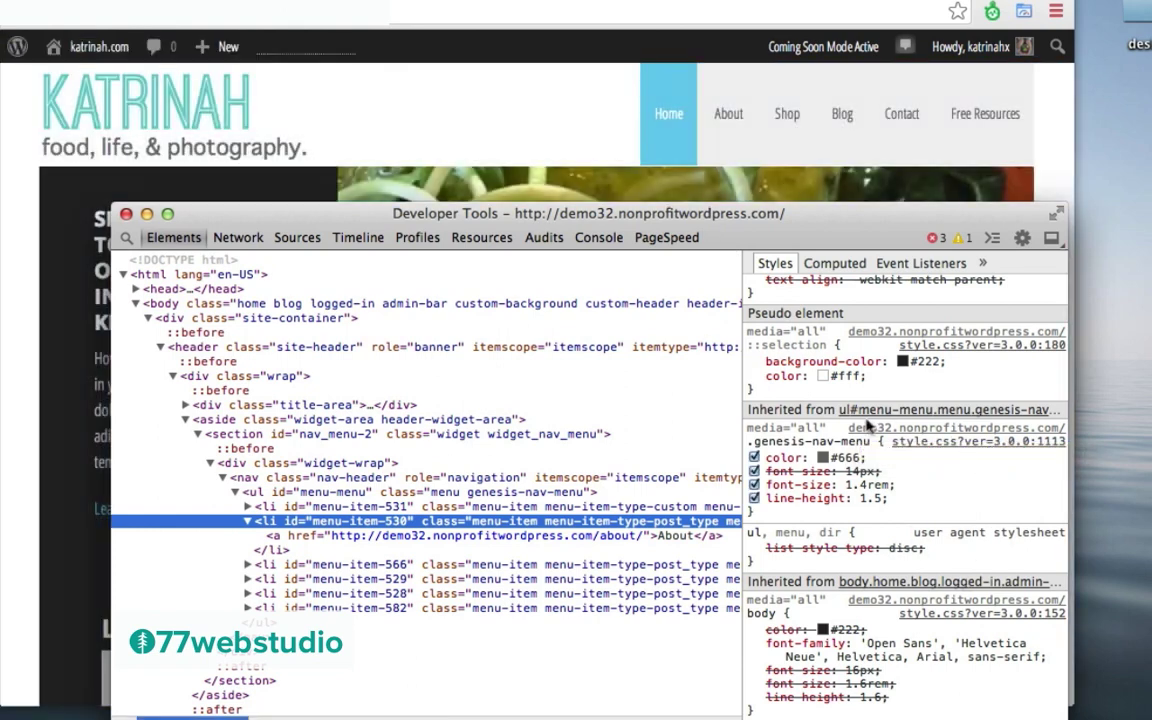
Step: Disable the 1.4rem font size, set .genesis-nav-menu font-size to 30px, and copy the rule
{"action": "mouse_move", "coordinate": [910, 487]}
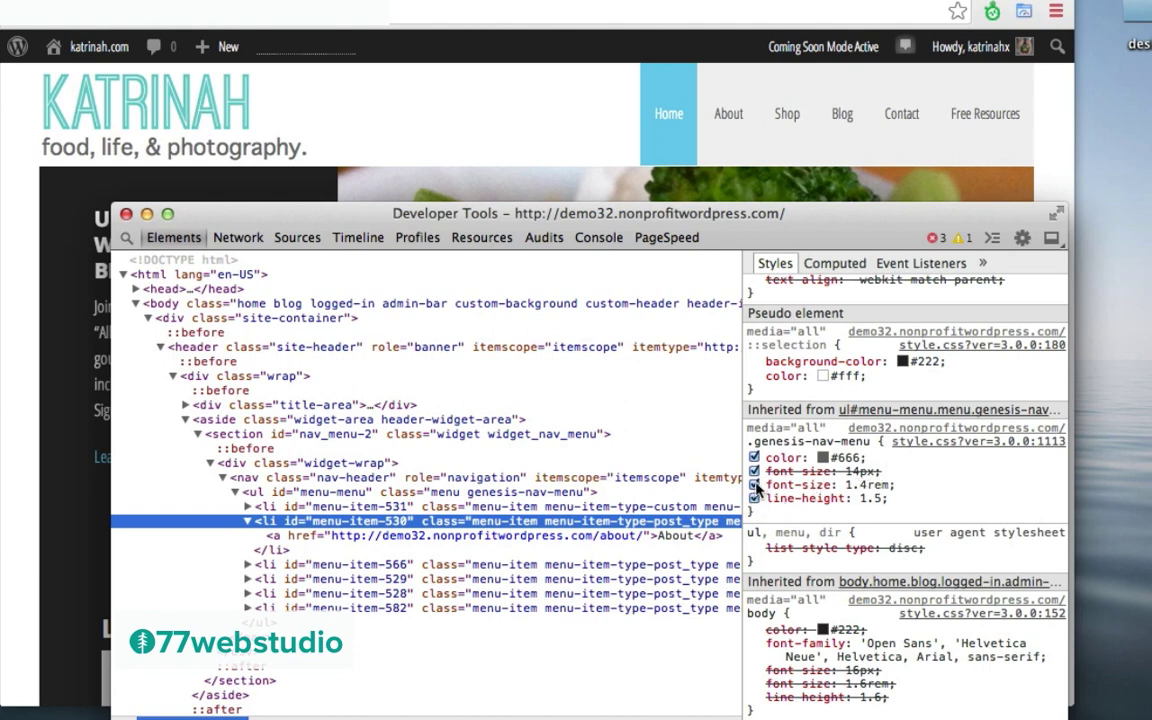
{"action": "left_click", "coordinate": [754, 485]}
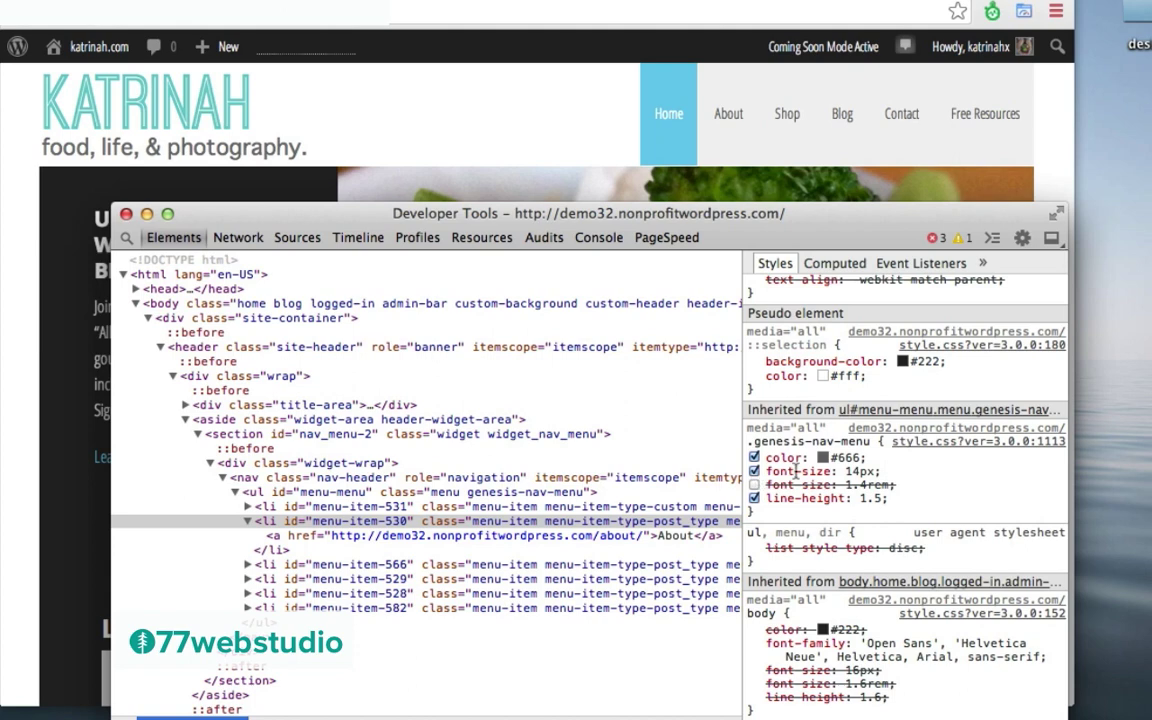
{"action": "left_click", "coordinate": [858, 471]}
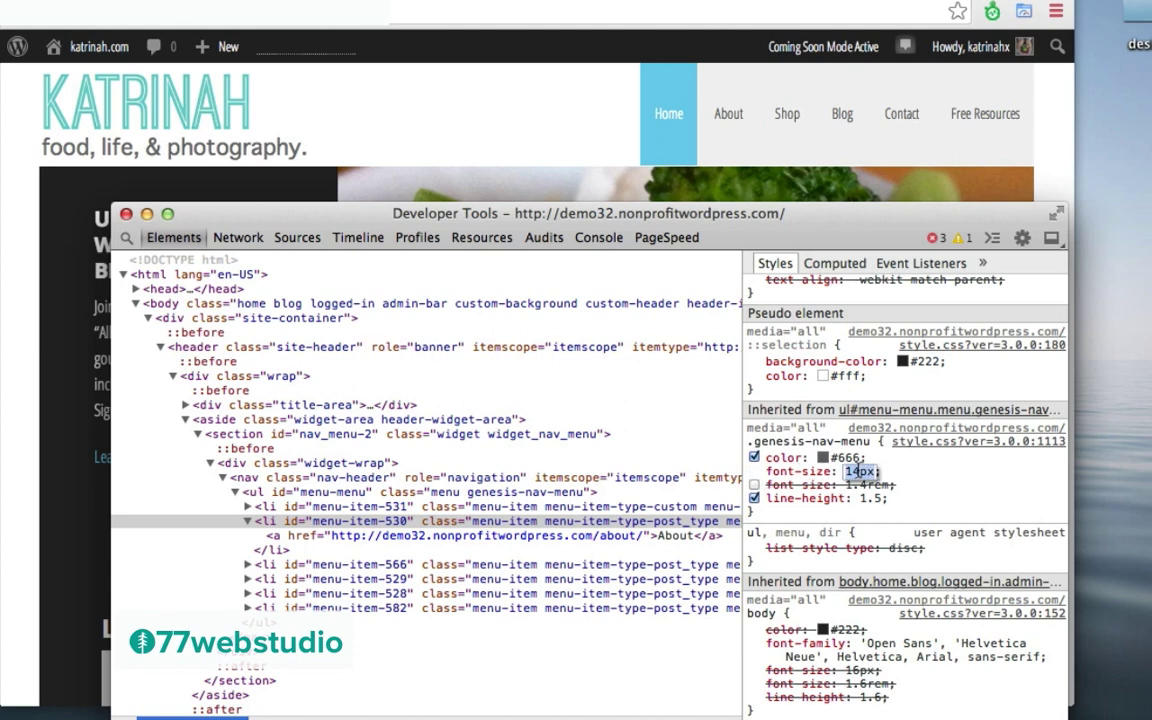
{"action": "key", "text": "BackSpace"}
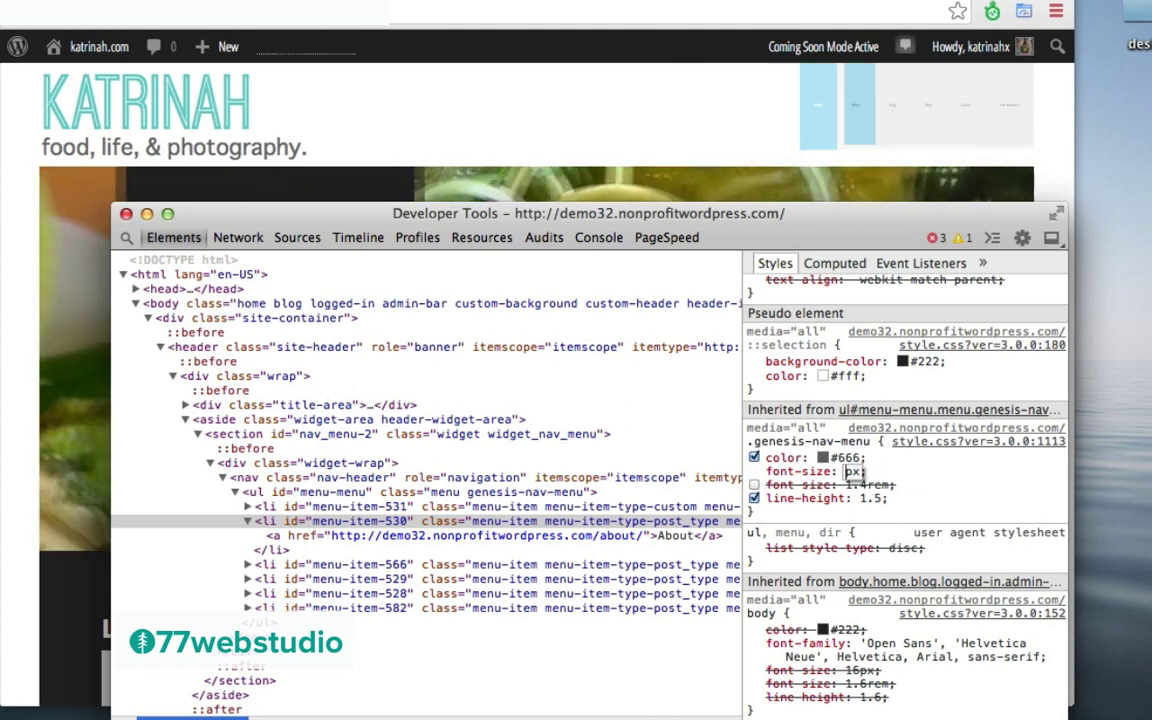
{"action": "type", "text": "30"}
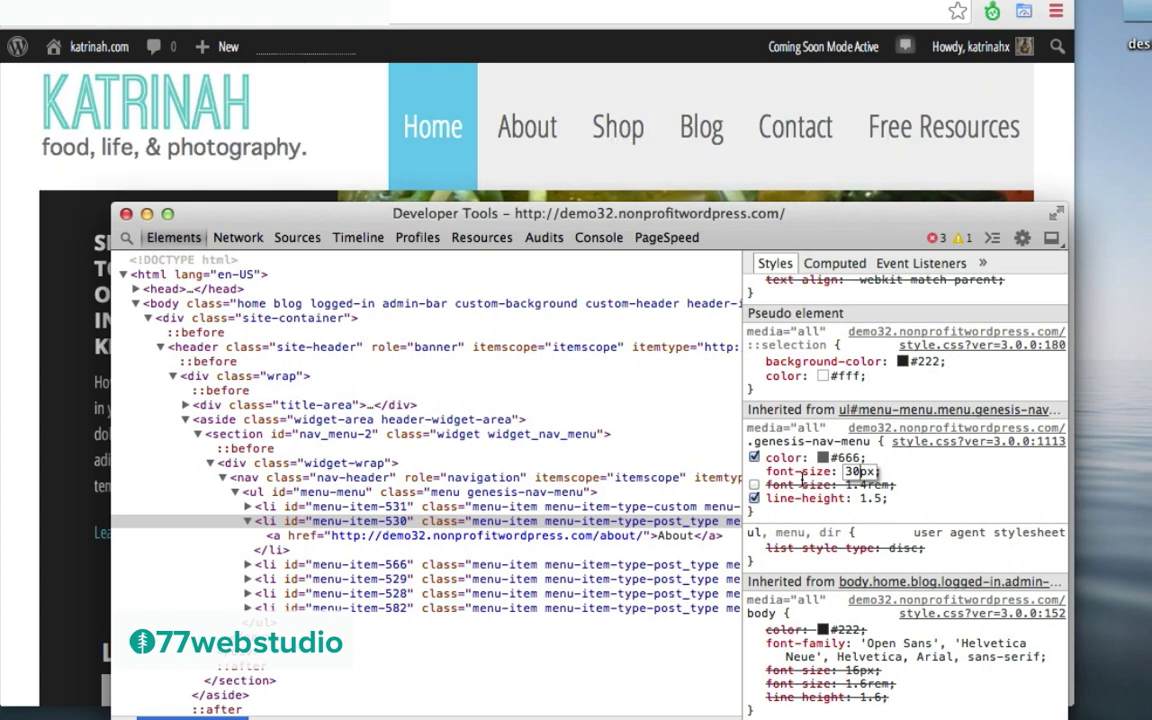
{"action": "left_click", "coordinate": [756, 515]}
{"action": "left_click_drag", "start_coordinate": [756, 515], "coordinate": [752, 441]}
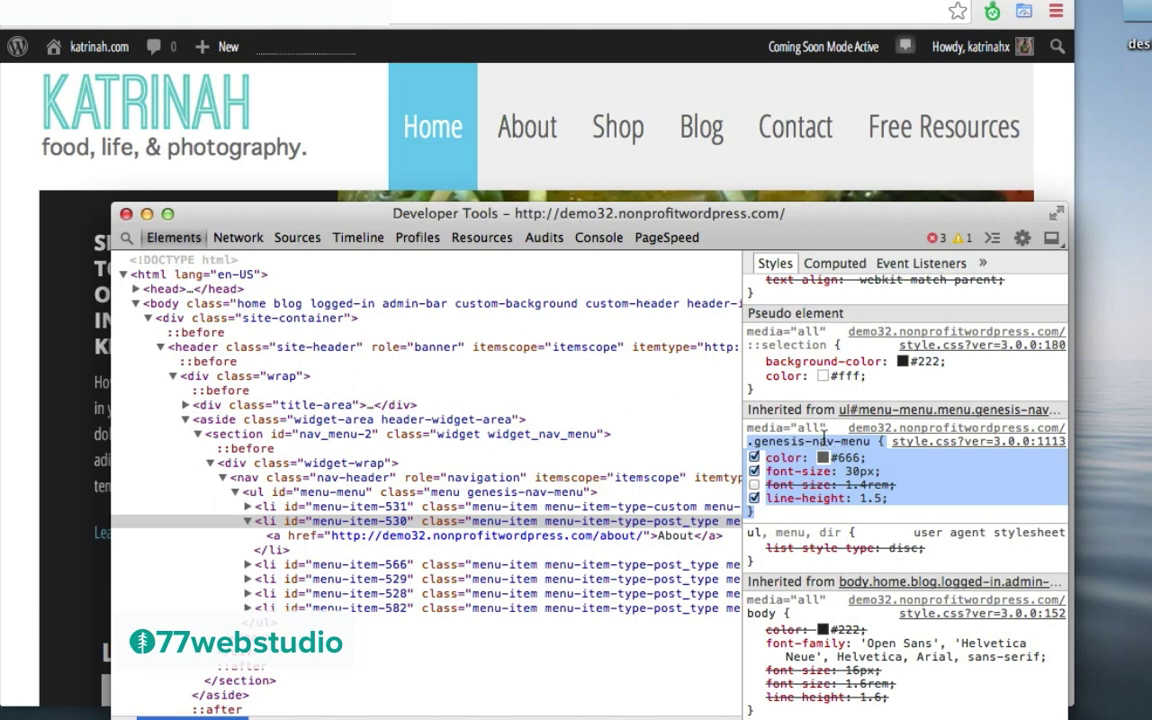
{"action": "left_click", "coordinate": [26, 155]}
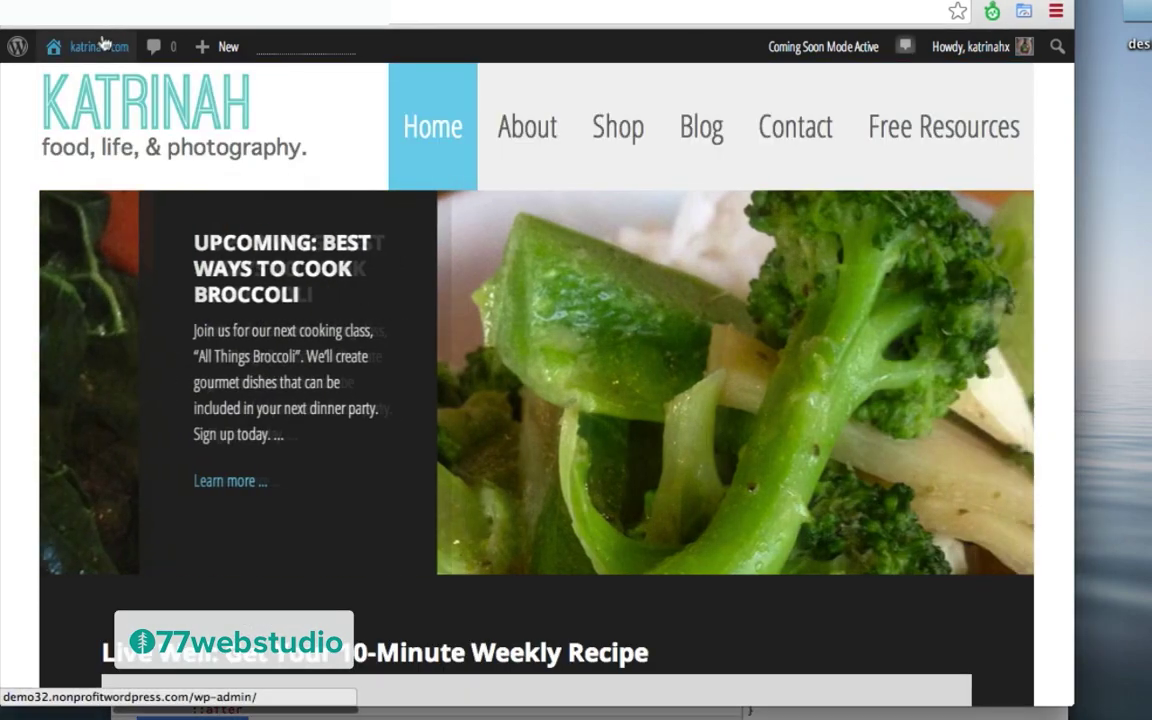
Step: Paste the copied .genesis-nav-menu rule into custom.css in the theme editor
{"action": "mouse_move", "coordinate": [100, 46]}
{"action": "left_click", "coordinate": [87, 88]}
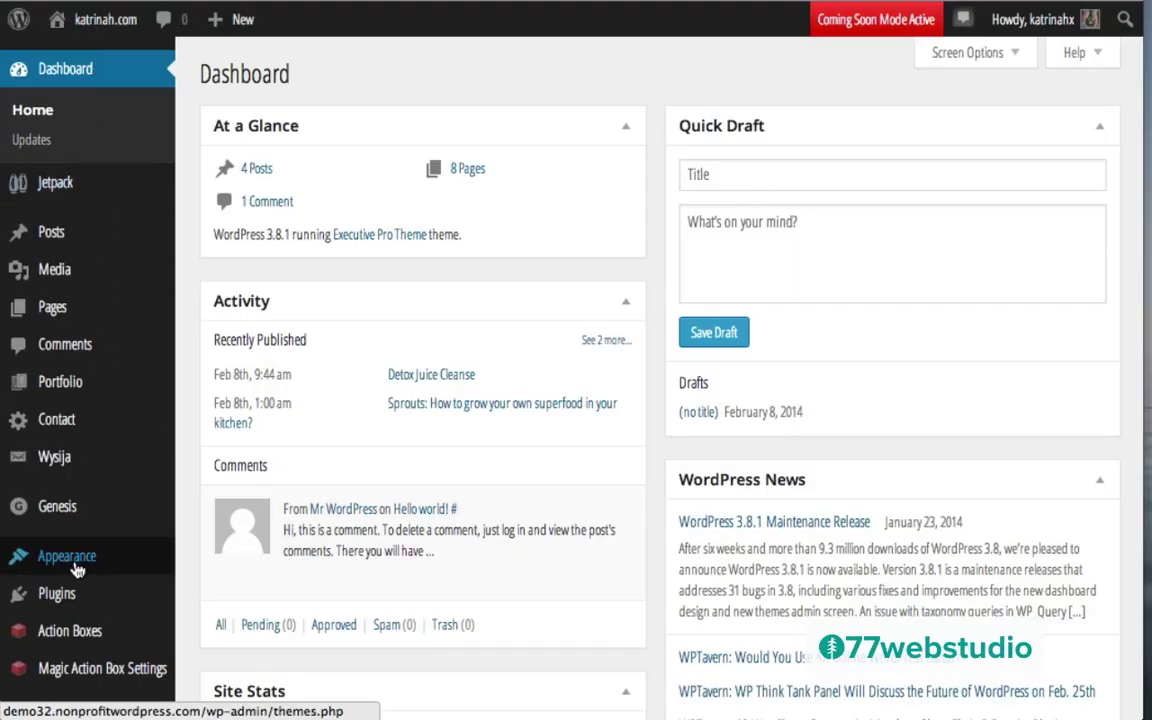
{"action": "mouse_move", "coordinate": [70, 555]}
{"action": "left_click", "coordinate": [209, 692]}
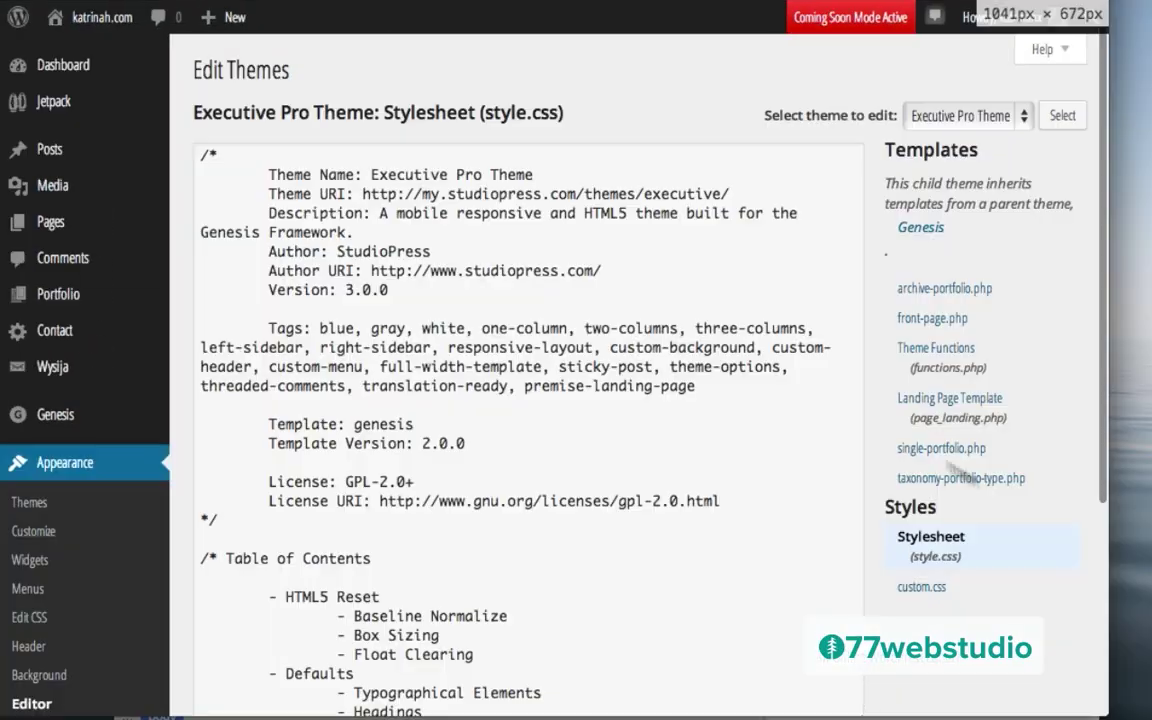
{"action": "left_click", "coordinate": [921, 588]}
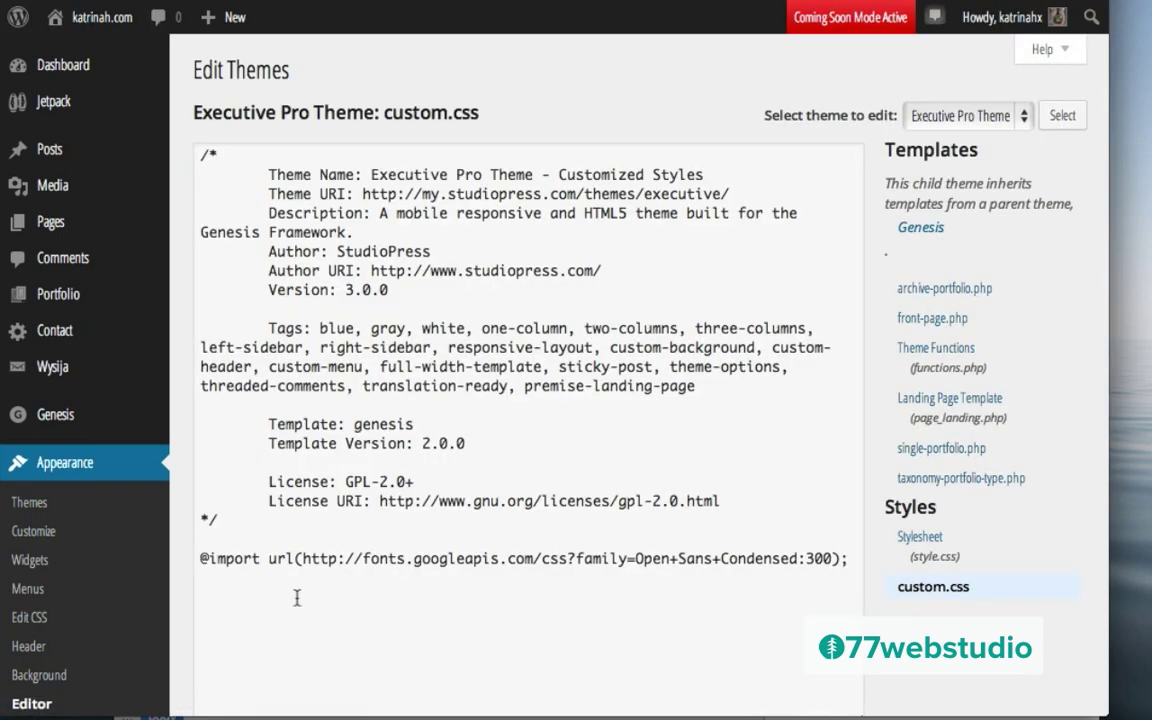
{"action": "type", "text": ".genesis-nav-menu { color: #666; font-size: 30px; font-size: 1.4rem; line-height: 1.5; }"}
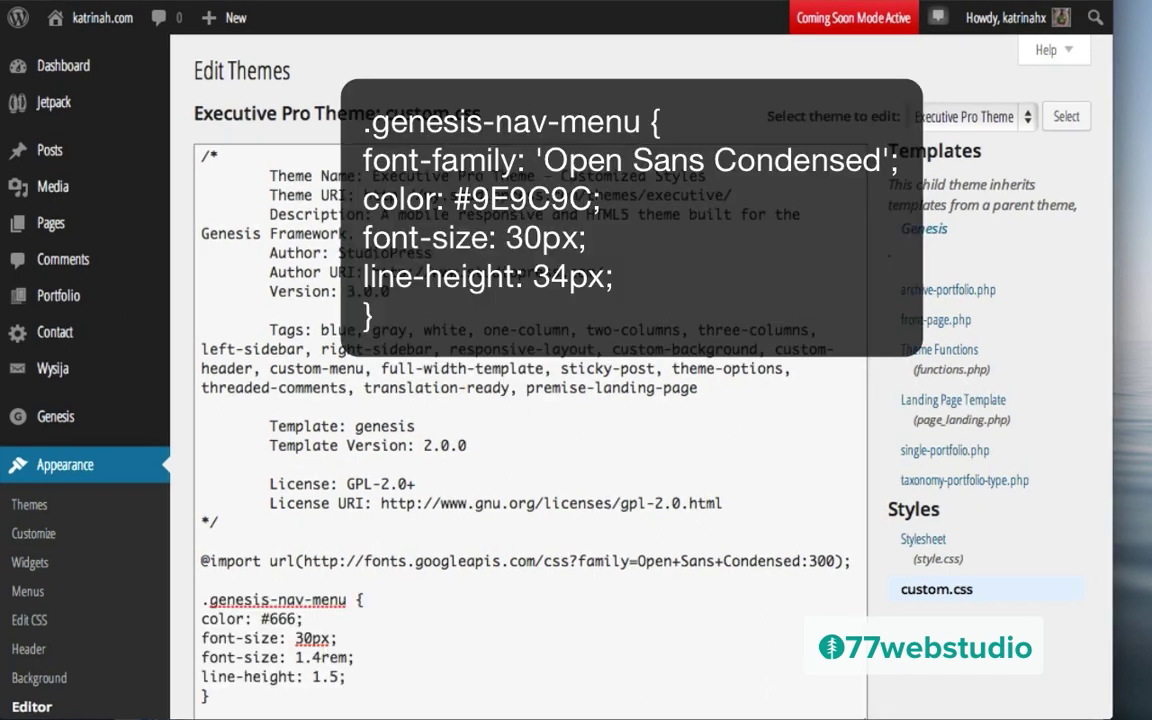
{"action": "scroll", "coordinate": [418, 547], "scroll_direction": "down", "scroll_amount": 2}
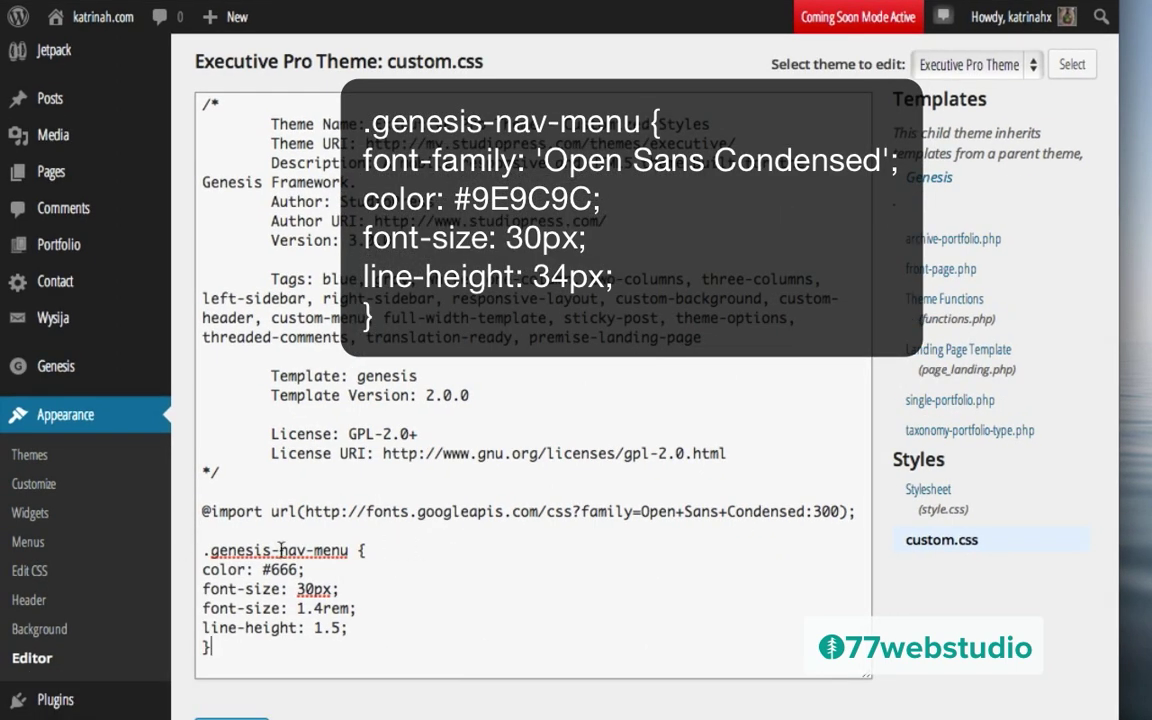
Step: Add the Open Sans Condensed font-family, change the colour to #9E9C9C, and delete the 1.4rem font-size line
{"action": "left_click", "coordinate": [362, 549]}
{"action": "key", "text": "Return"}
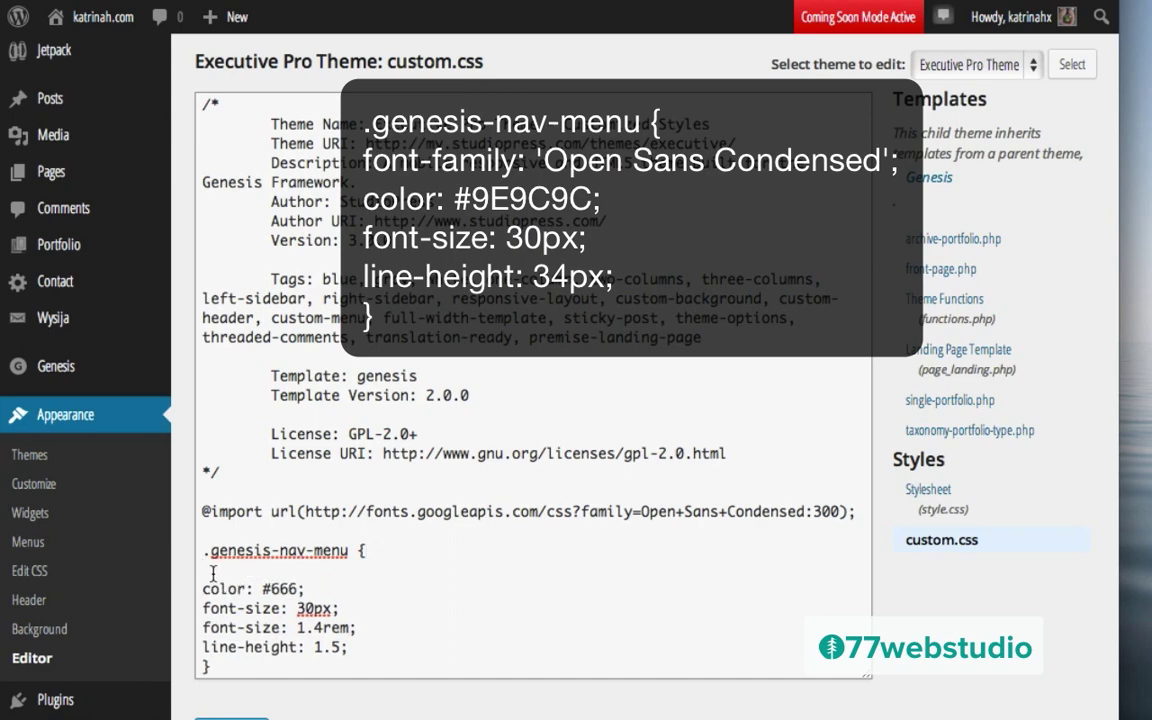
{"action": "type", "text": "font-family: 'Open Sans Condensed';"}
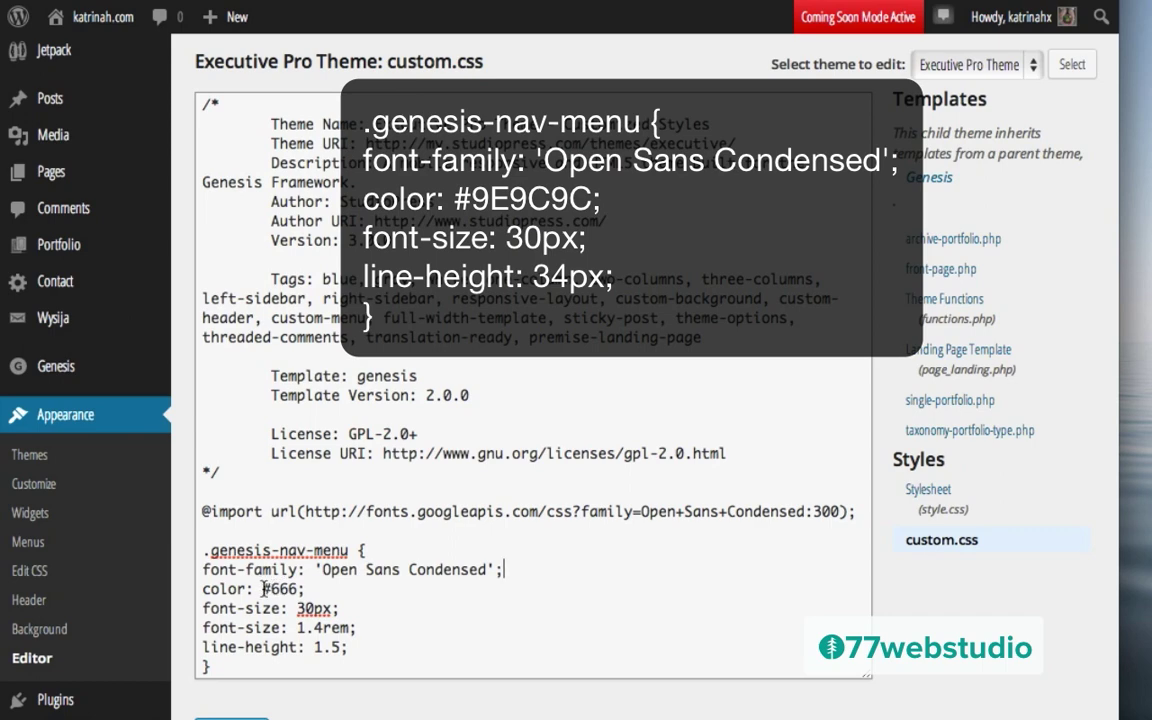
{"action": "left_click_drag", "start_coordinate": [264, 588], "coordinate": [301, 589]}
{"action": "type", "text": "#9E9C9C"}
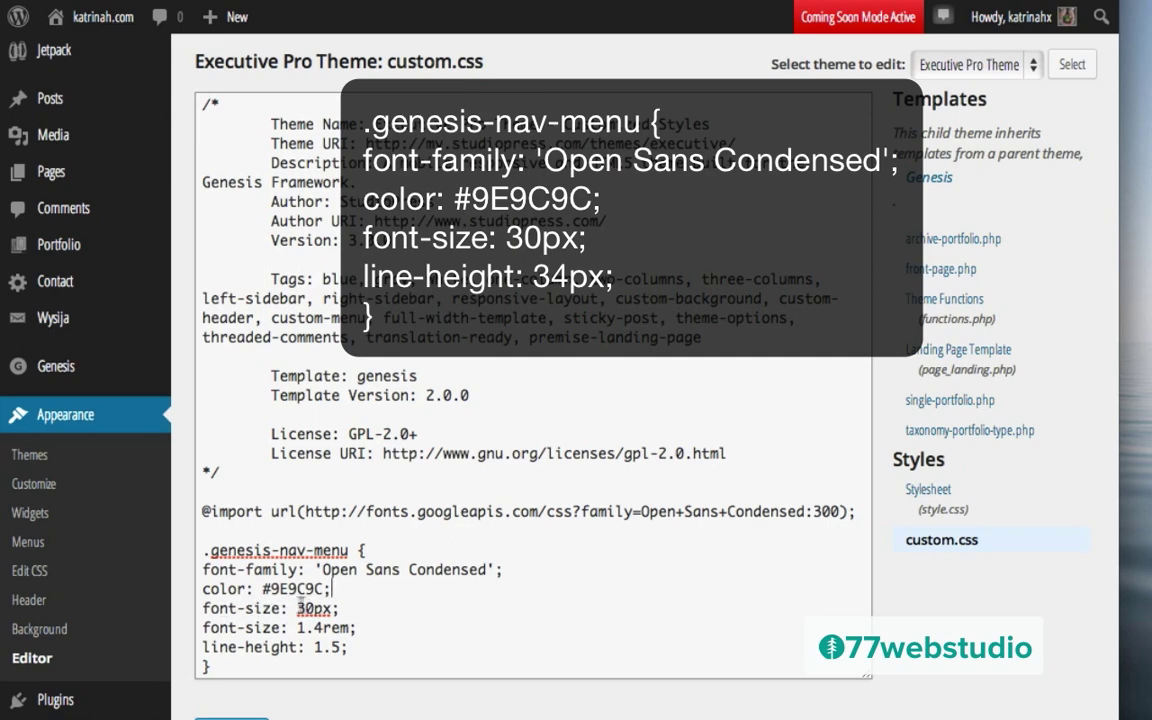
{"action": "left_click_drag", "start_coordinate": [359, 627], "coordinate": [203, 627]}
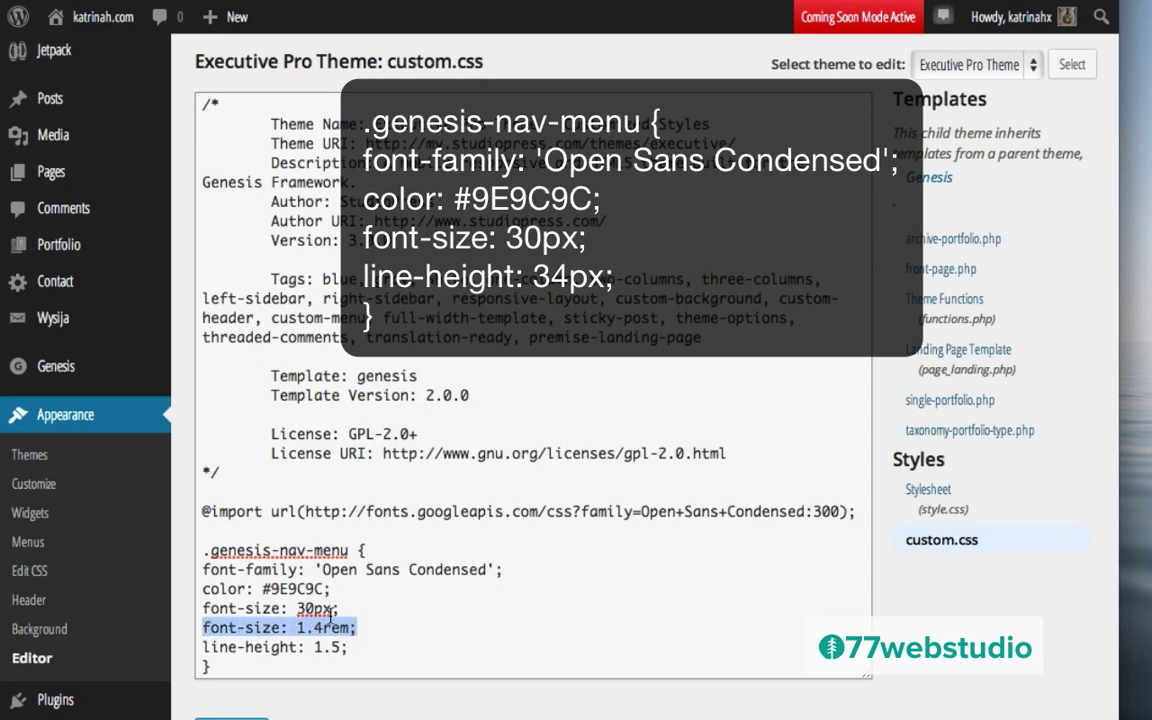
{"action": "key", "text": "BackSpace"}
{"action": "key", "text": "BackSpace"}
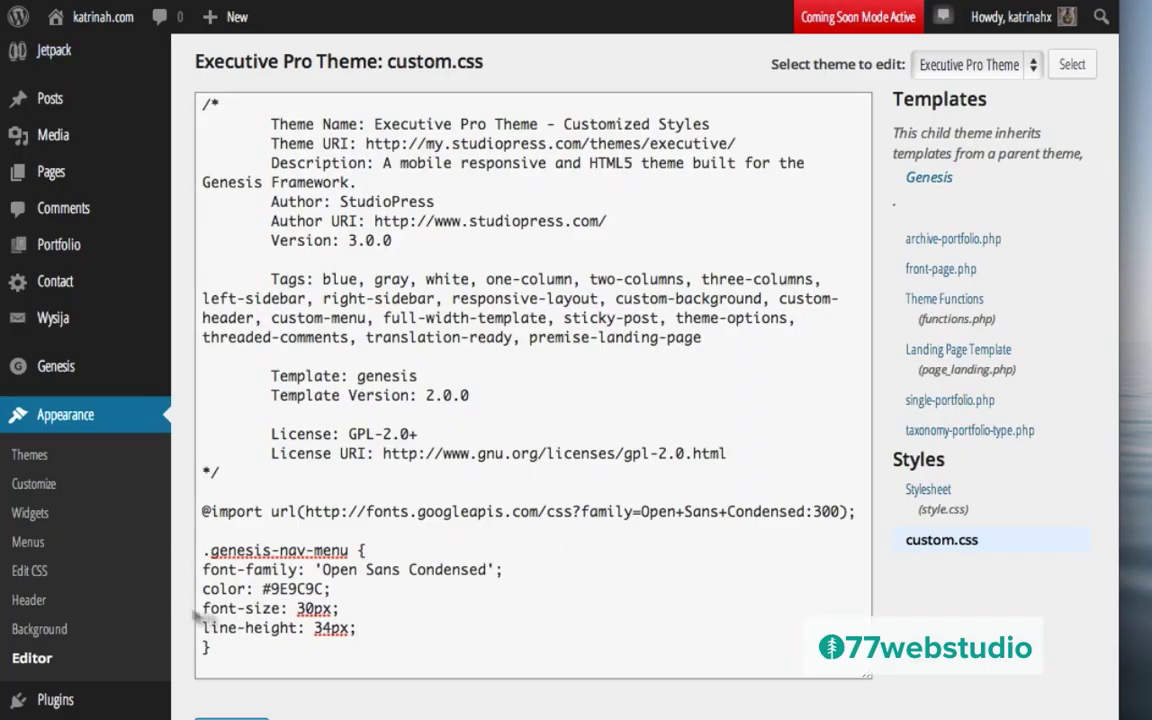
Step: Add text-transform: uppercase after the line-height and make the CSS editing area taller
{"action": "left_click", "coordinate": [370, 619]}
{"action": "key", "text": "Return"}
{"action": "type", "text": "text-transform: uppercase;"}
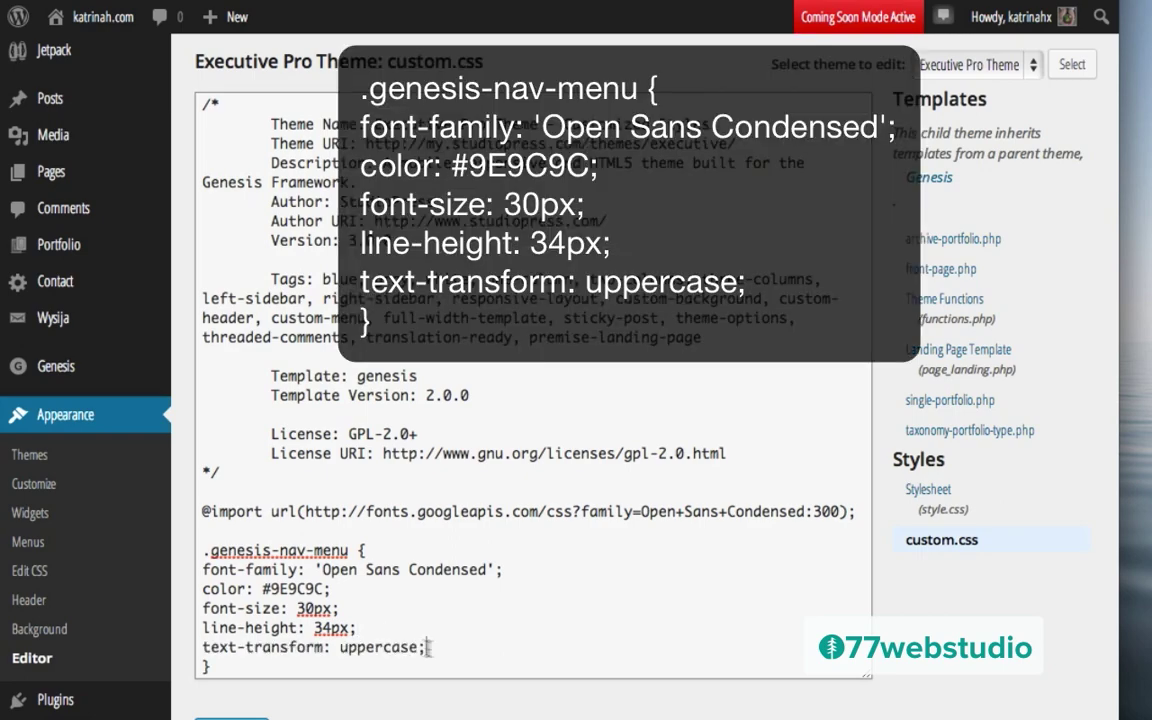
{"action": "scroll", "coordinate": [527, 580], "scroll_direction": "down", "scroll_amount": 3}
{"action": "scroll", "coordinate": [527, 588], "scroll_direction": "down", "scroll_amount": 1}
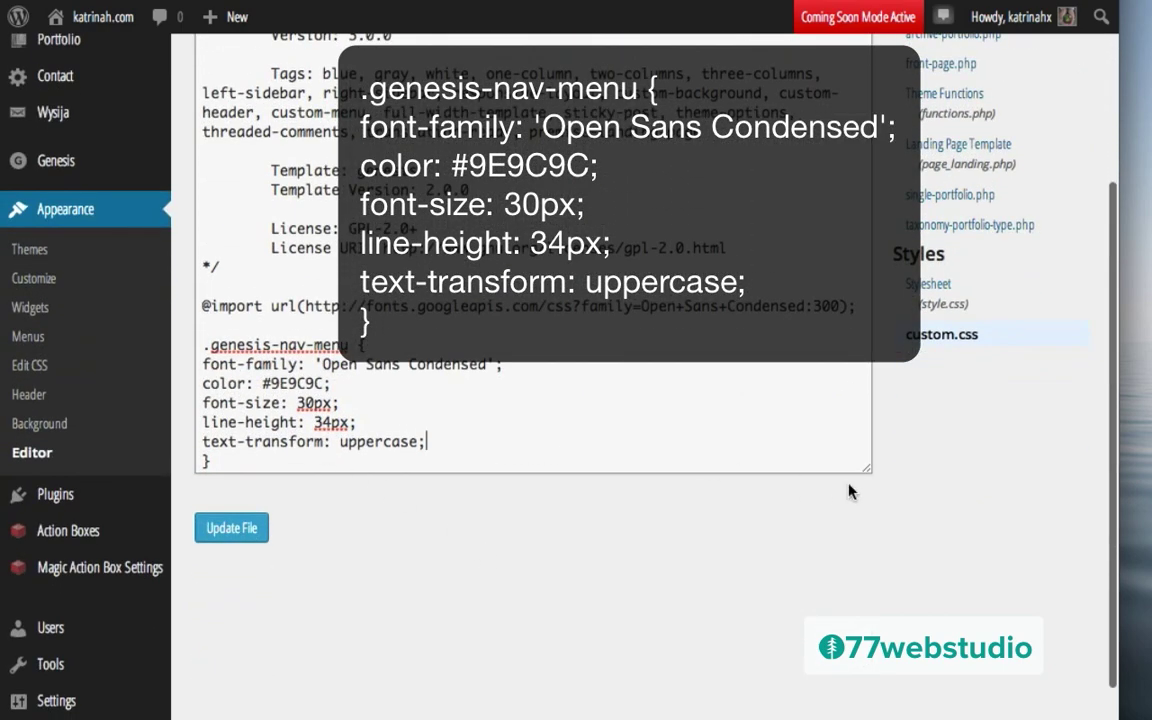
{"action": "left_click_drag", "start_coordinate": [866, 475], "coordinate": [870, 658]}
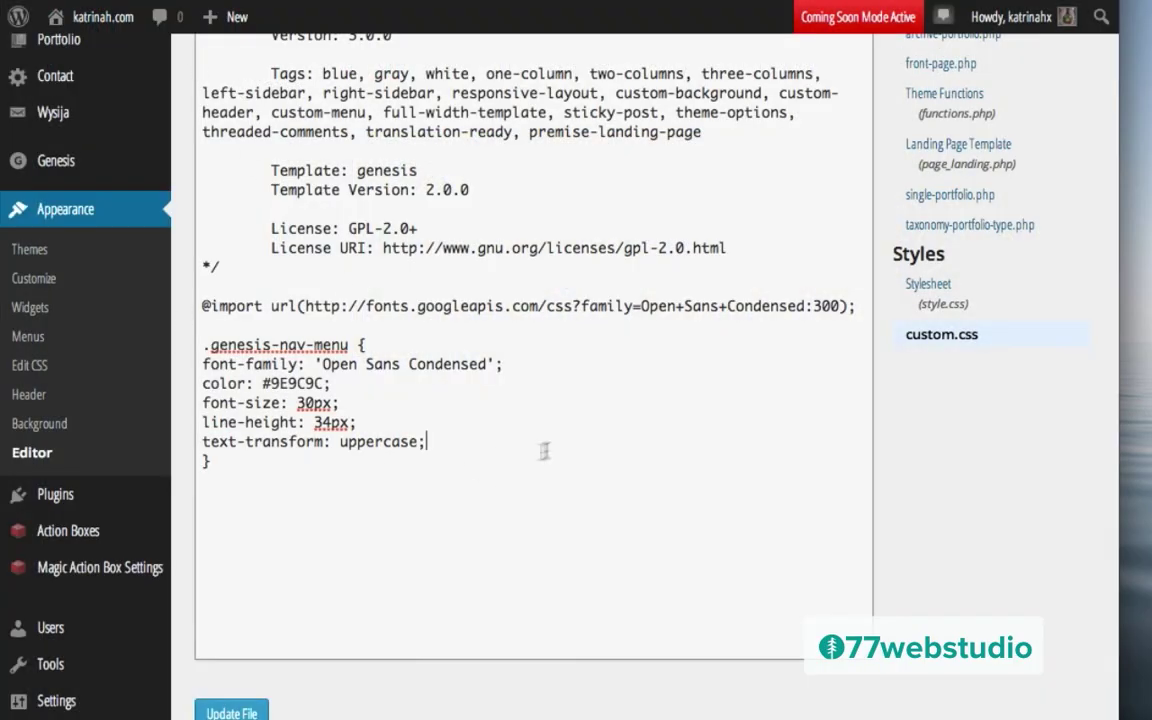
Step: Add 'background: #ffffff;' to the rule and update custom.css
{"action": "key", "text": "Return"}
{"action": "type", "text": "background: #ff"}
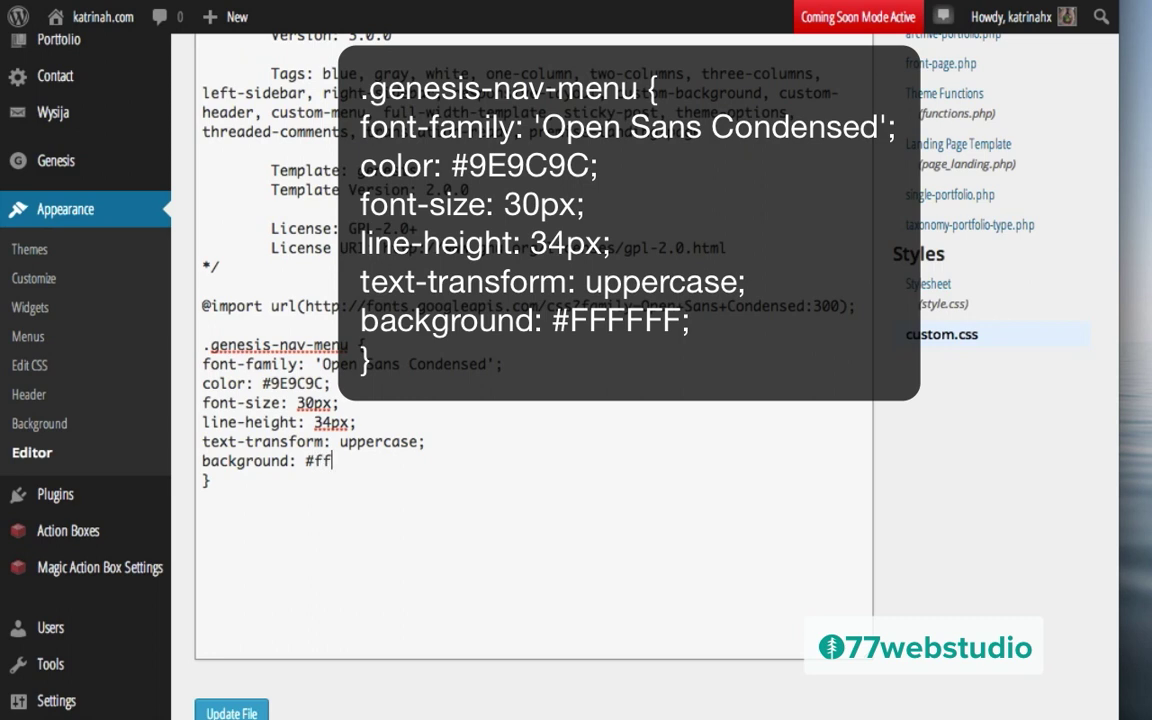
{"action": "type", "text": "ffff;"}
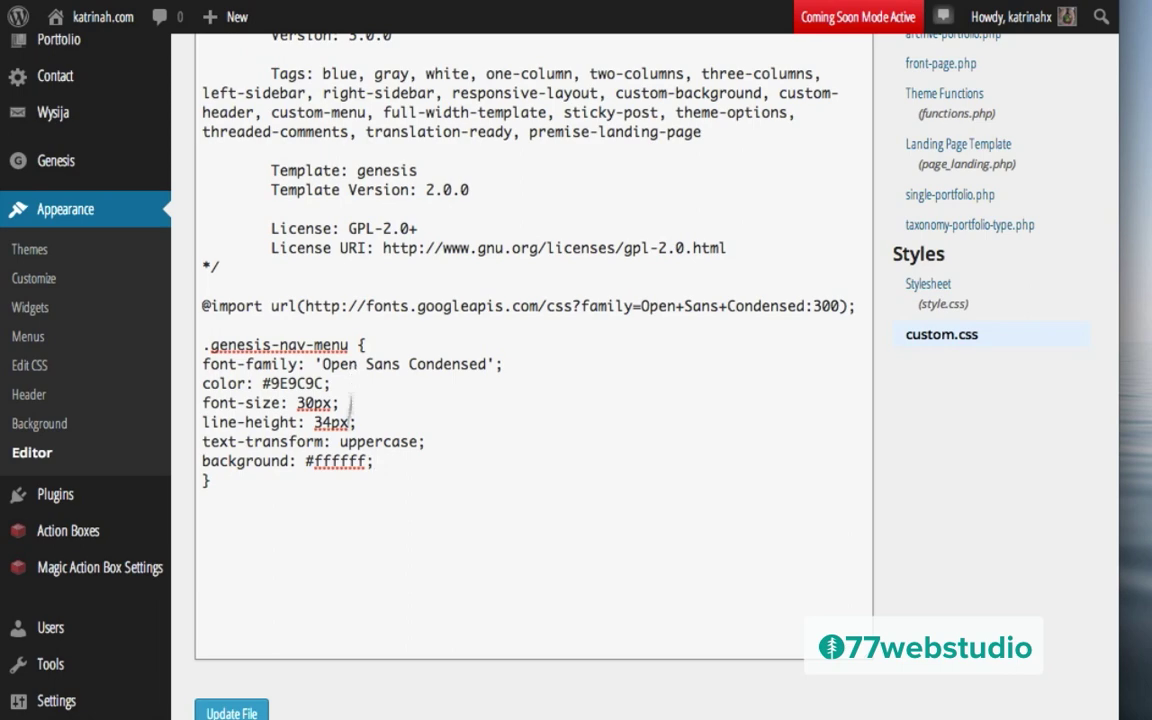
{"action": "scroll", "coordinate": [476, 509], "scroll_direction": "down", "scroll_amount": 2}
{"action": "left_click", "coordinate": [236, 612]}
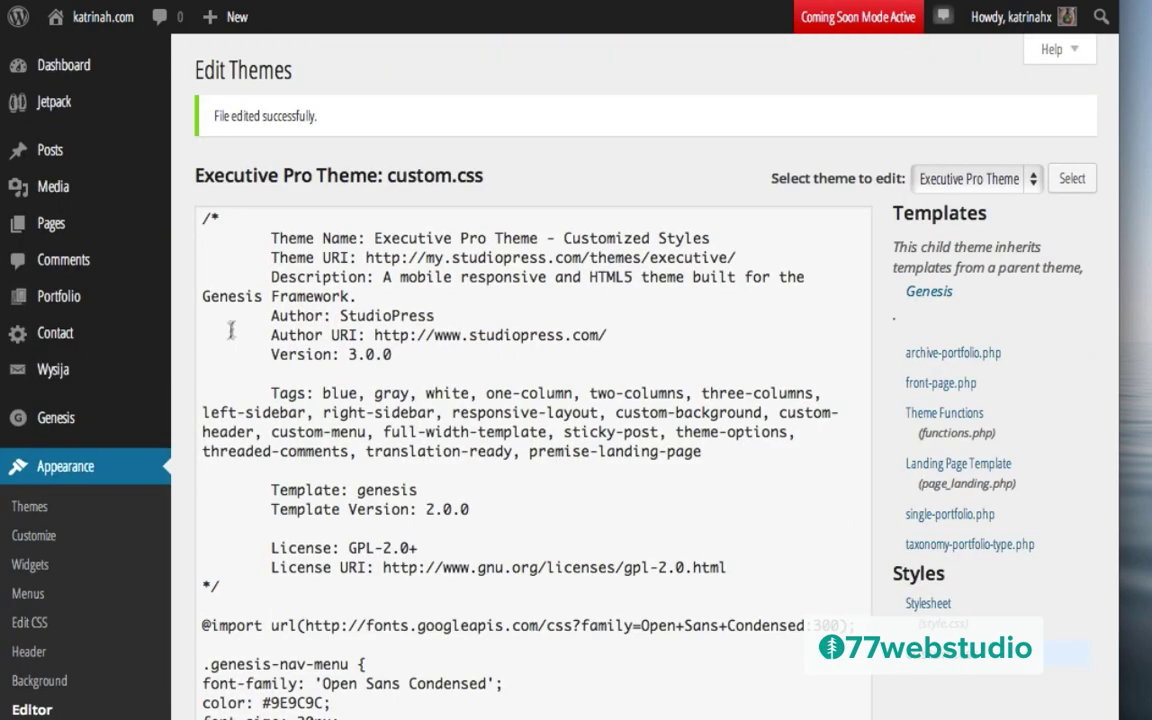
Step: Visit the live site from the admin bar to check the restyled menu
{"action": "mouse_move", "coordinate": [82, 22]}
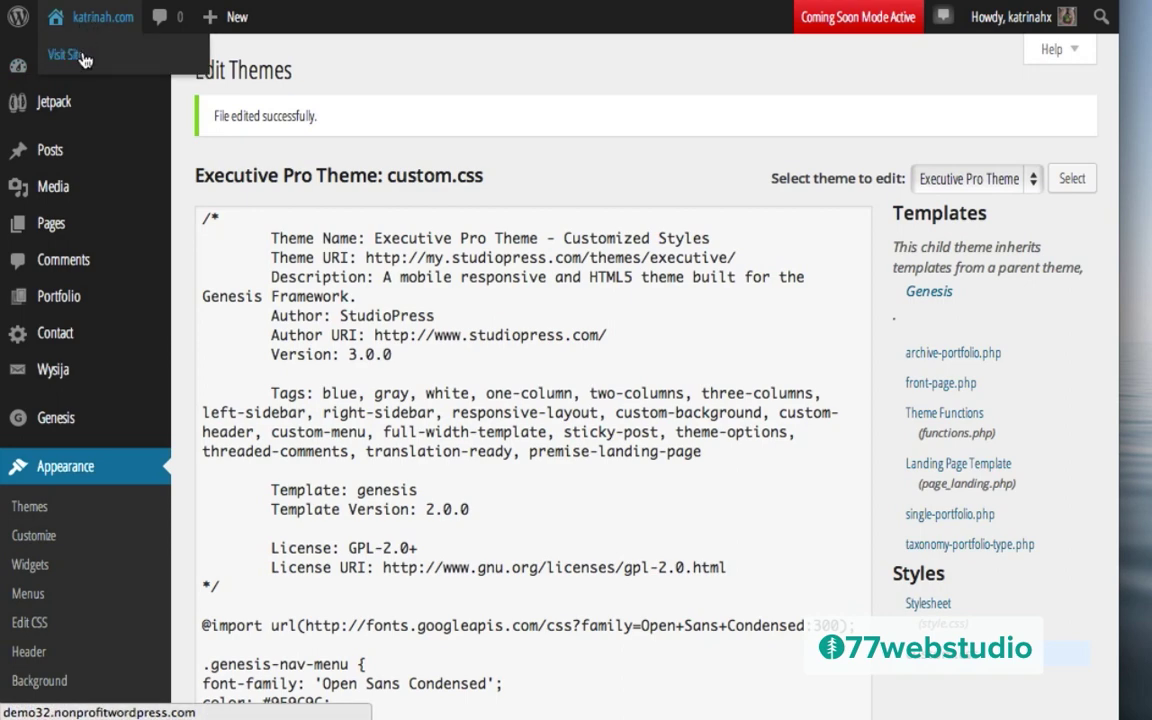
{"action": "left_click", "coordinate": [84, 56]}
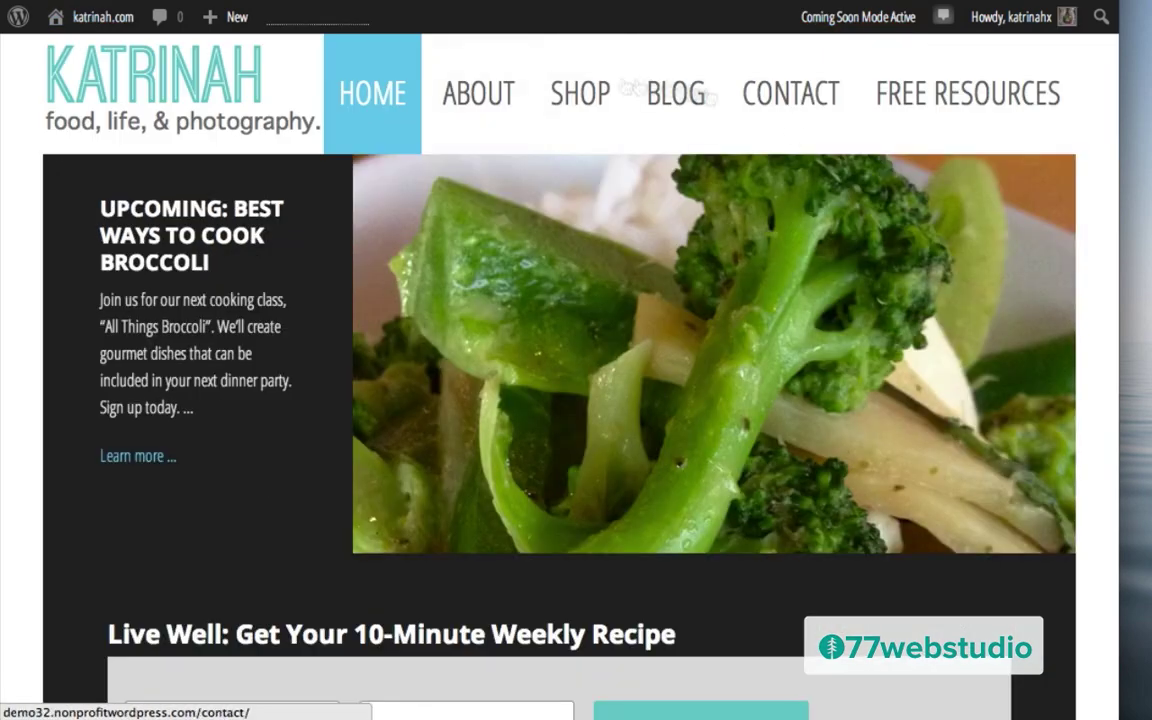
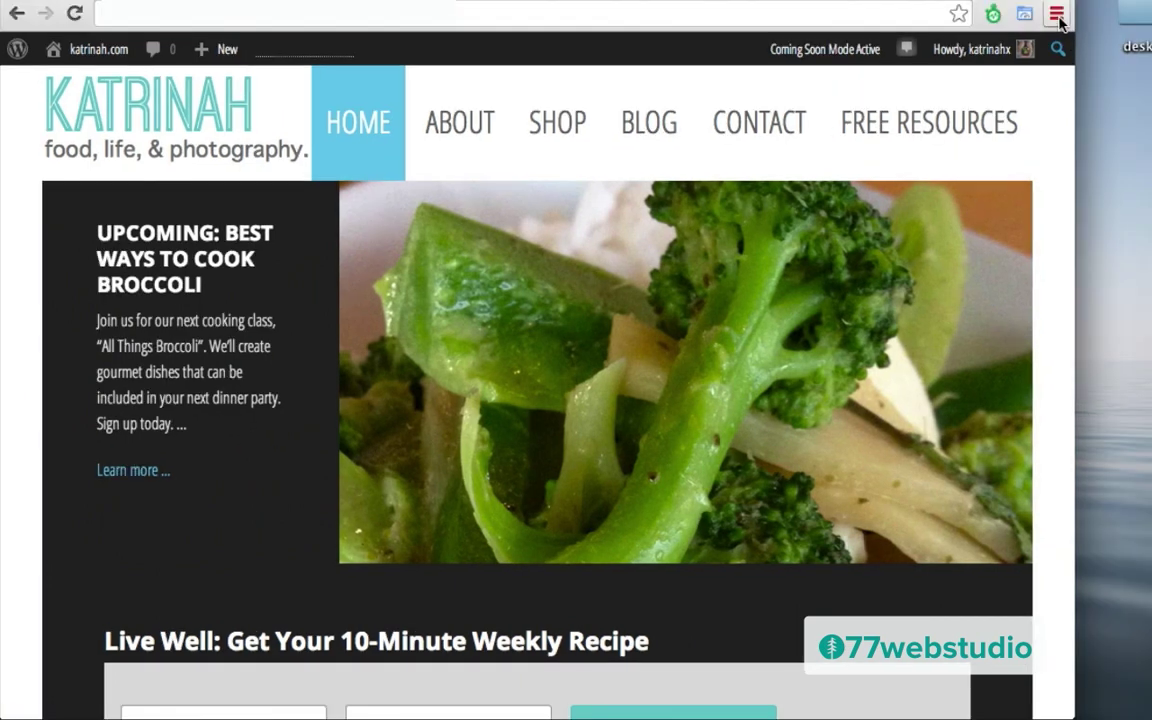
Step: Open Chrome Developer Tools and inspect the HOME nav link, showing its #64c9ea background rule
{"action": "left_click", "coordinate": [1057, 14]}
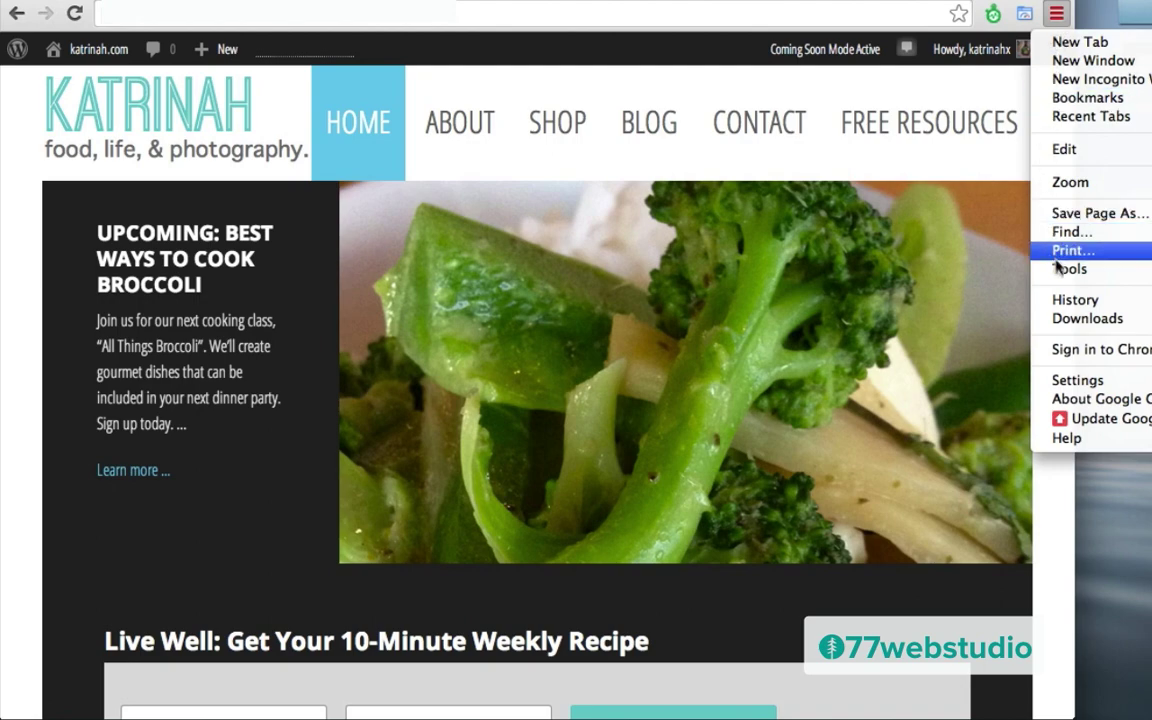
{"action": "mouse_move", "coordinate": [1062, 278]}
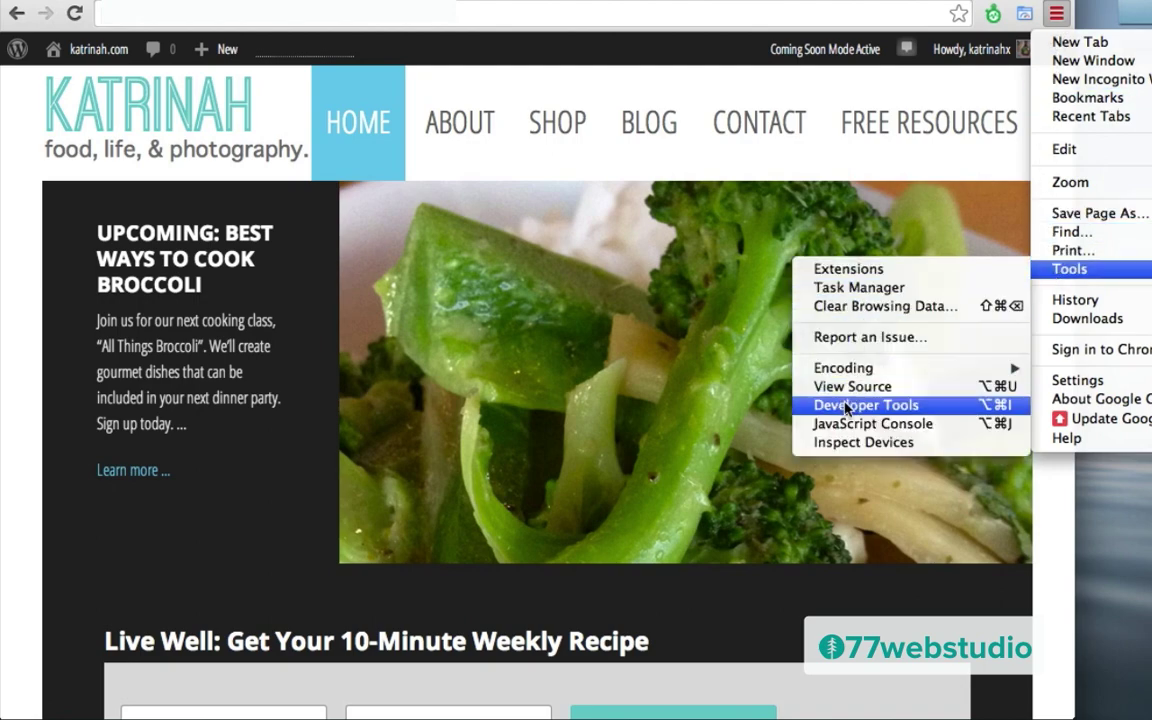
{"action": "left_click", "coordinate": [850, 405]}
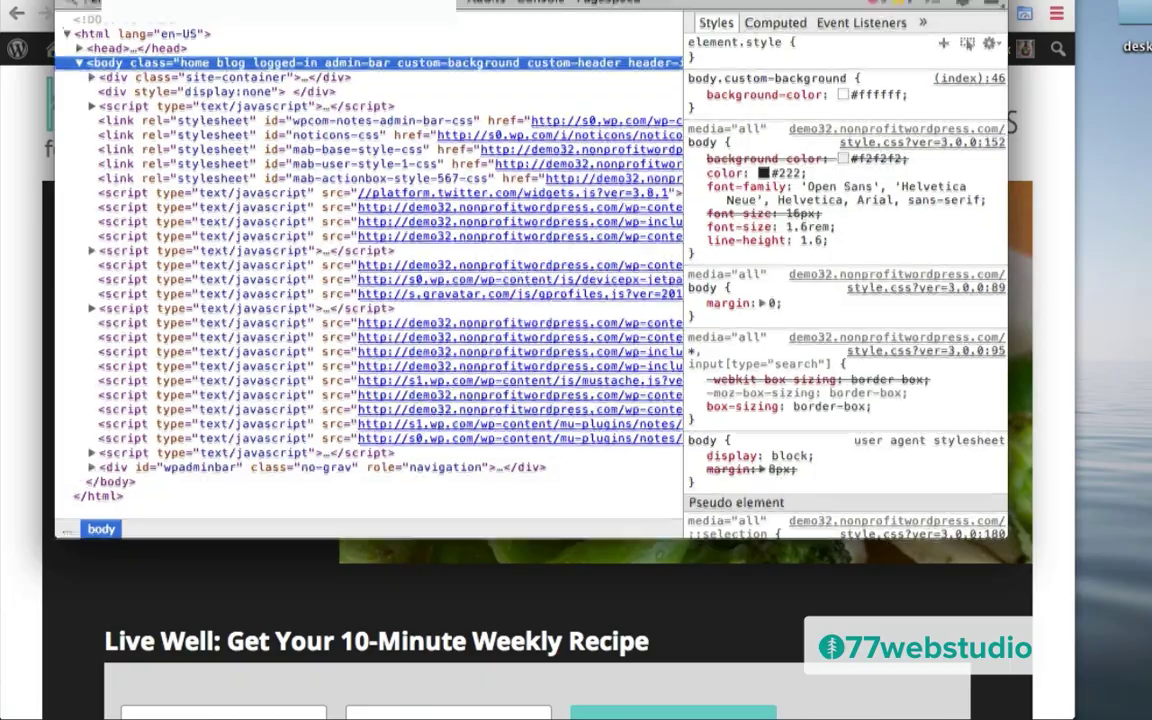
{"action": "left_click_drag", "start_coordinate": [380, 2], "coordinate": [410, 220]}
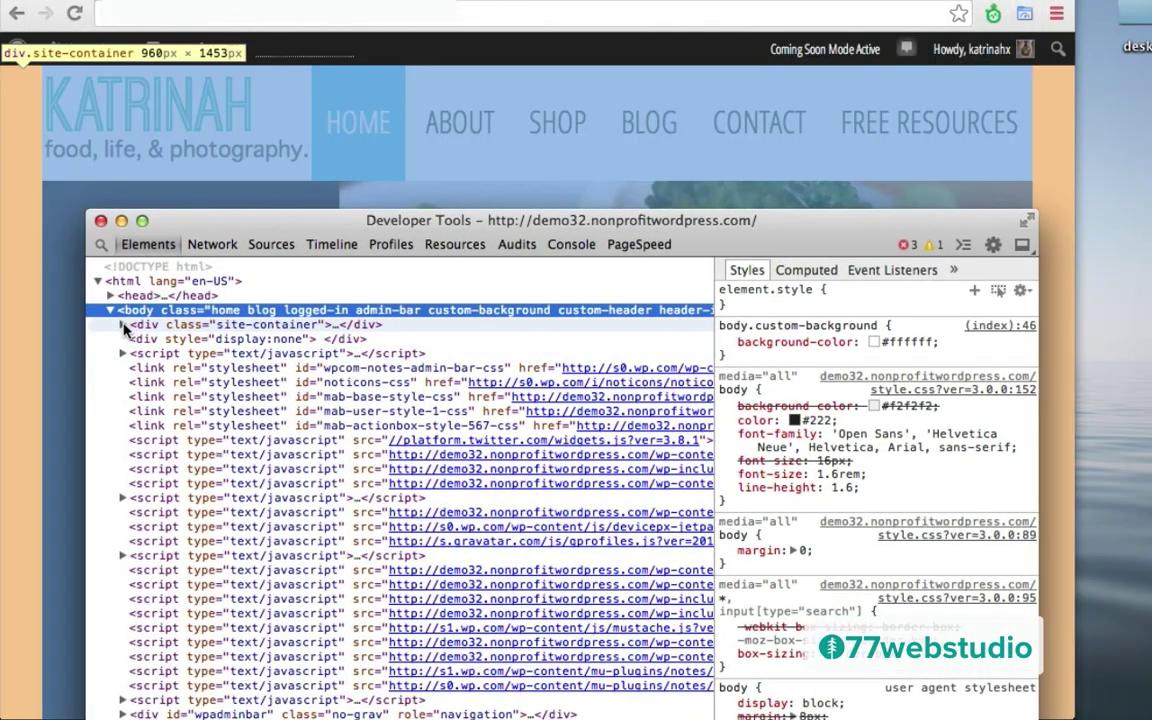
{"action": "left_click", "coordinate": [123, 326]}
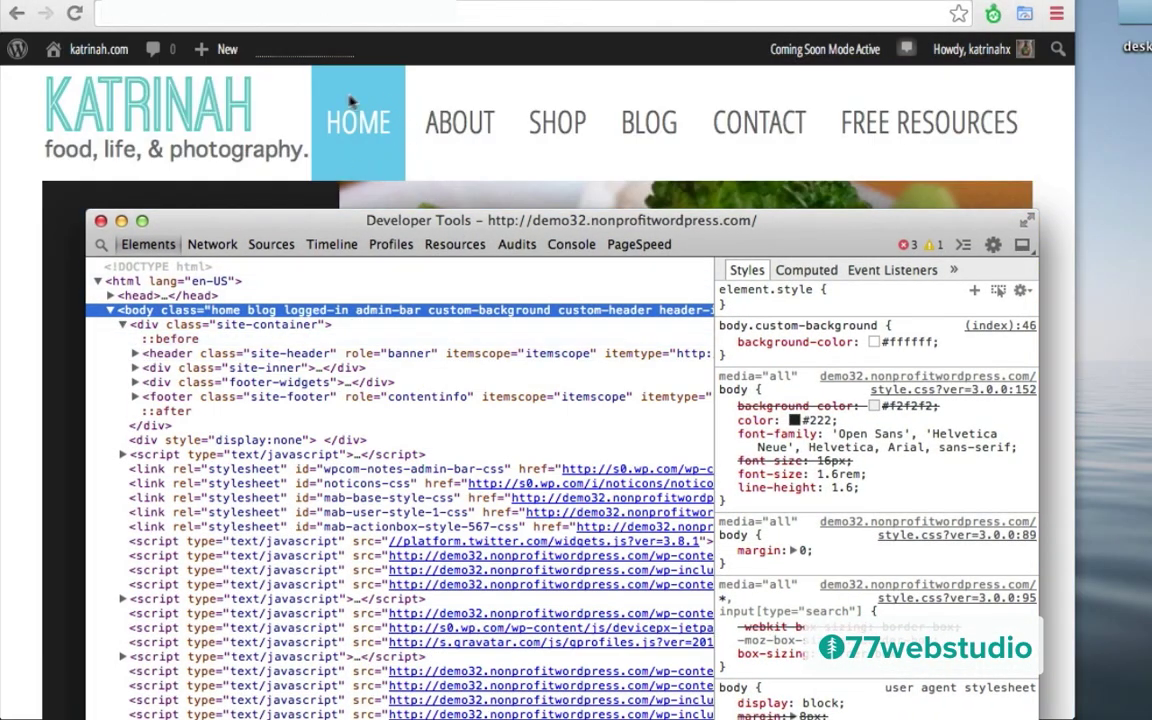
{"action": "left_click", "coordinate": [358, 135]}
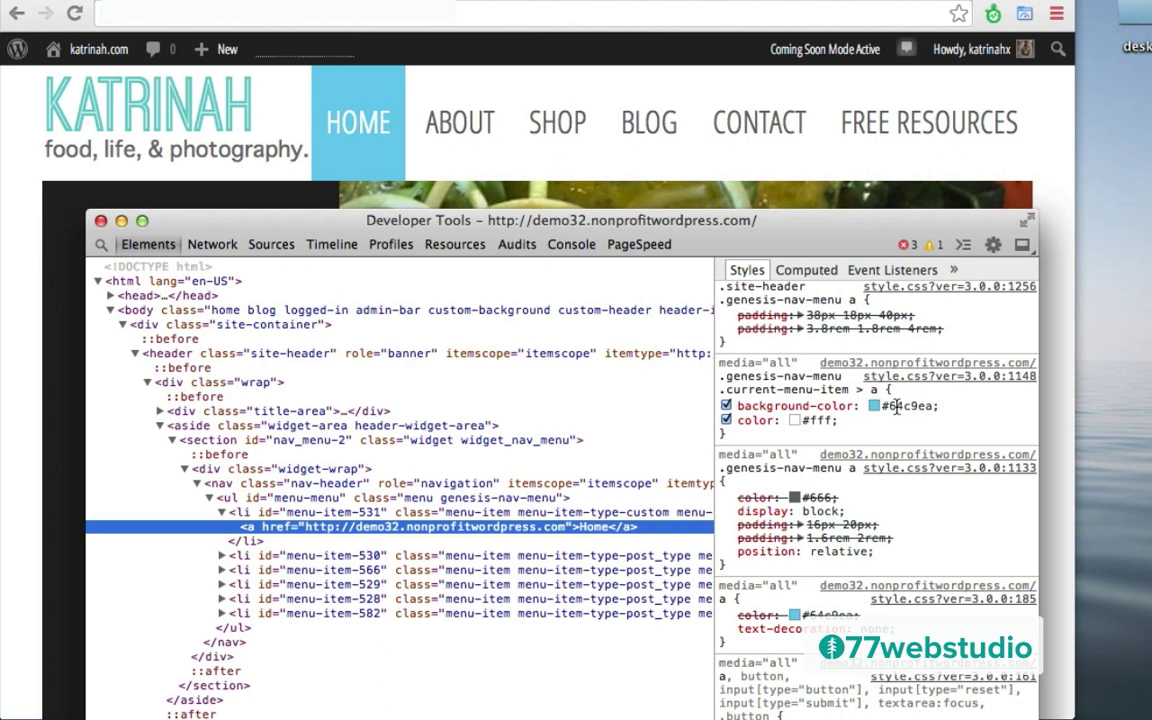
Step: Change the HOME link's background colour from #64c9ea to #ffffff
{"action": "left_click", "coordinate": [893, 407]}
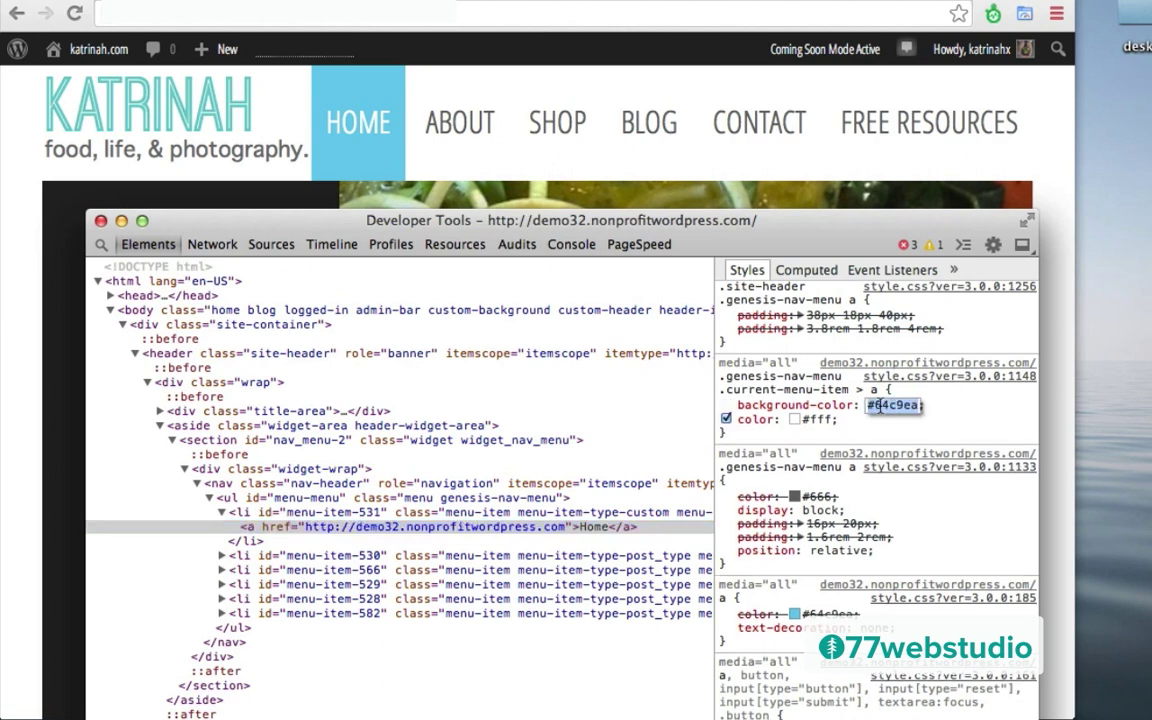
{"action": "left_click", "coordinate": [872, 405]}
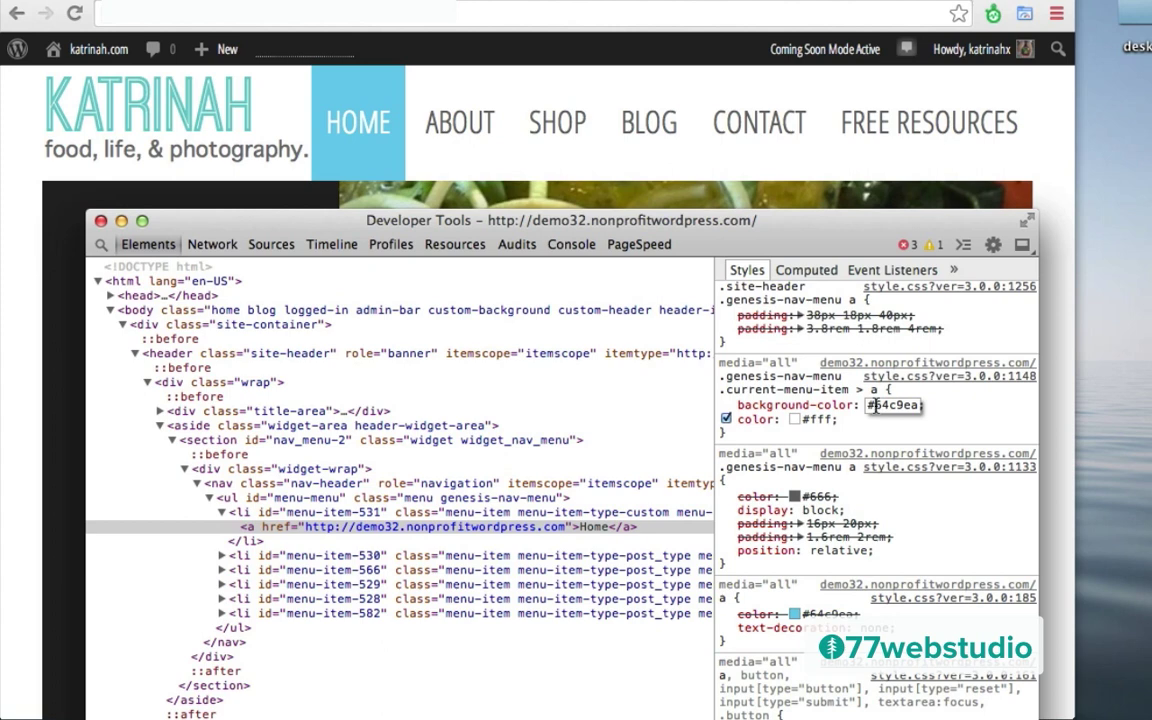
{"action": "left_click_drag", "start_coordinate": [870, 405], "coordinate": [933, 405]}
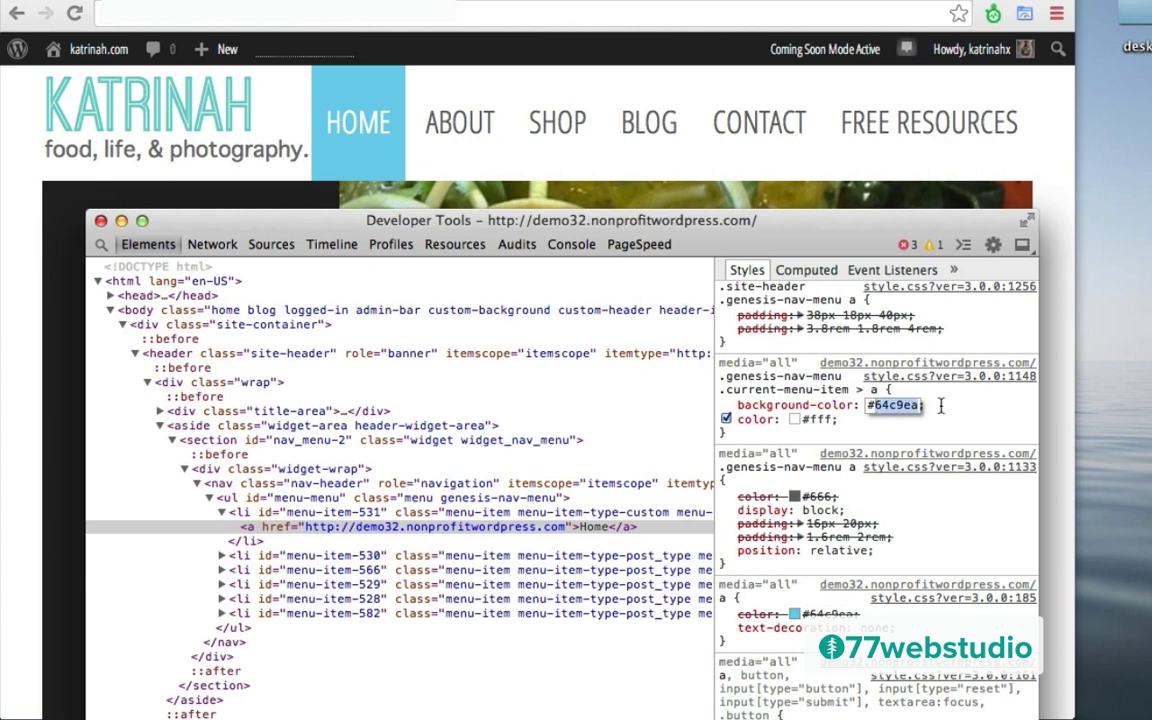
{"action": "type", "text": "#ffffff"}
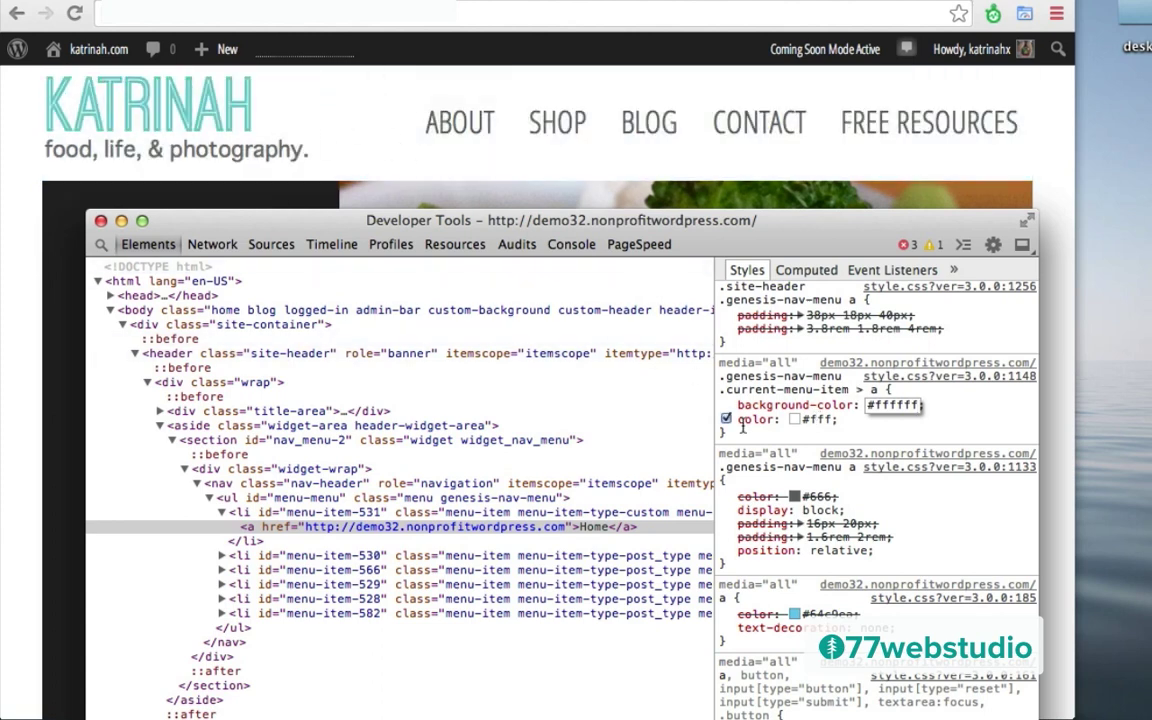
{"action": "key", "text": "Return"}
Step: Set the HOME link's text colour to #60C9C9 and copy the current-menu-item rule
{"action": "left_click", "coordinate": [818, 420]}
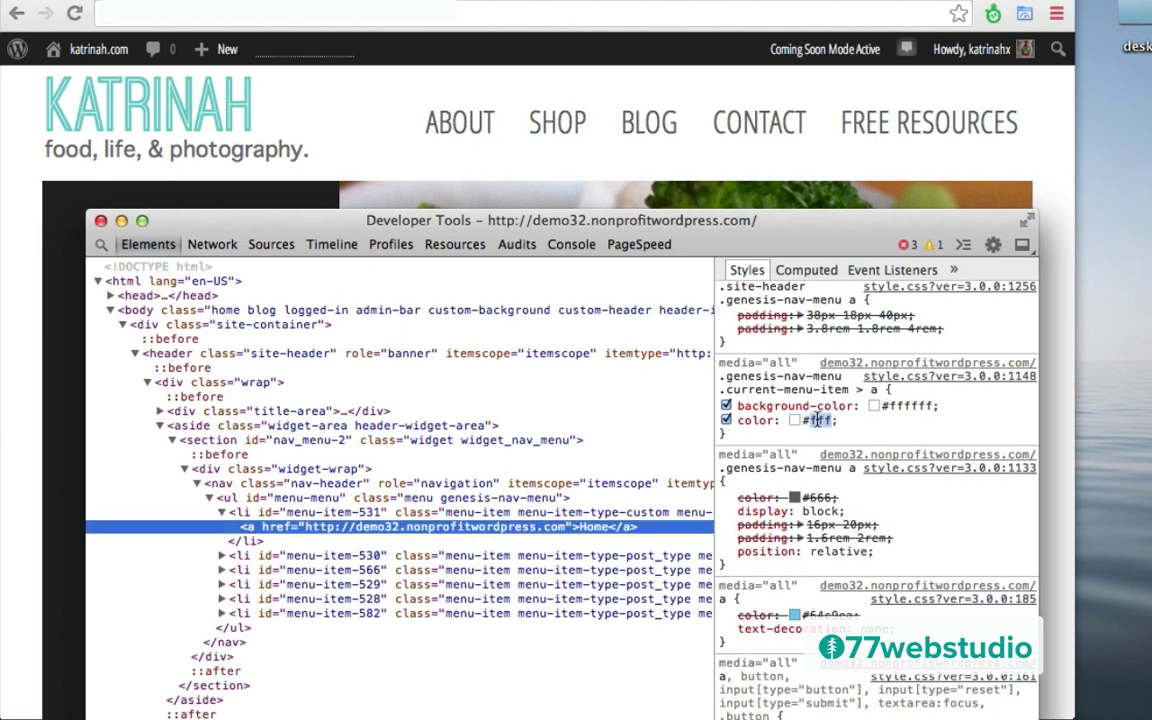
{"action": "type", "text": "#60C9C9"}
{"action": "key", "text": "Return"}
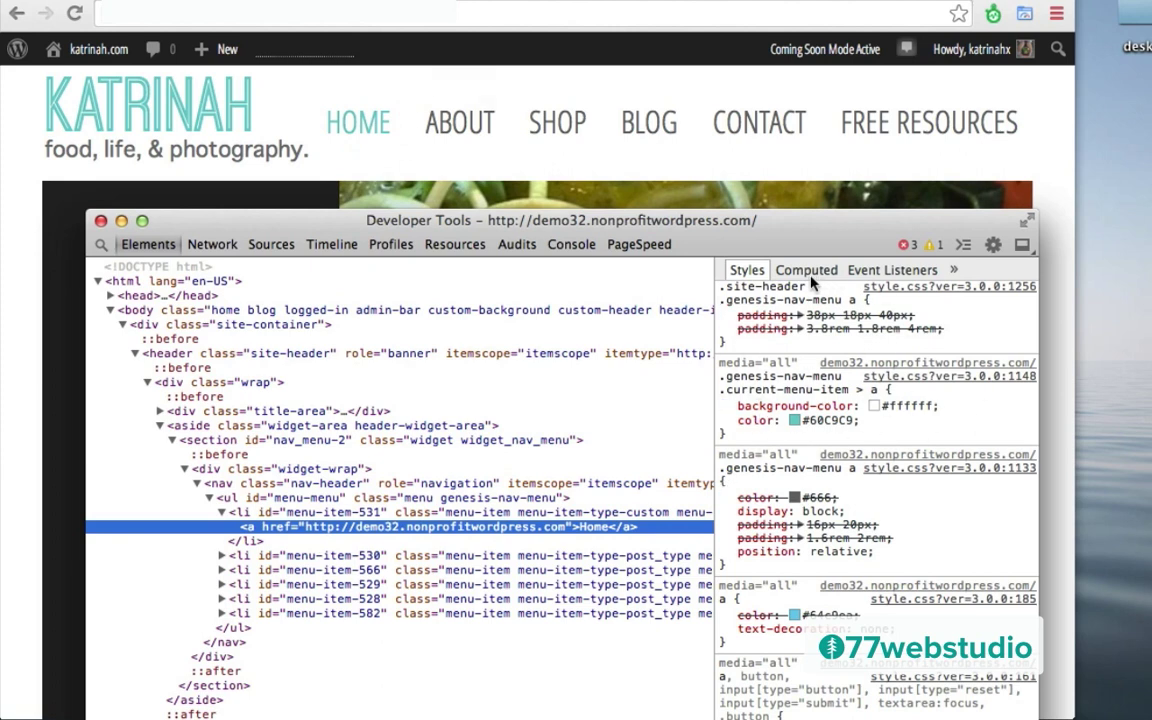
{"action": "left_click_drag", "start_coordinate": [743, 445], "coordinate": [718, 382]}
{"action": "key", "text": "super+c"}
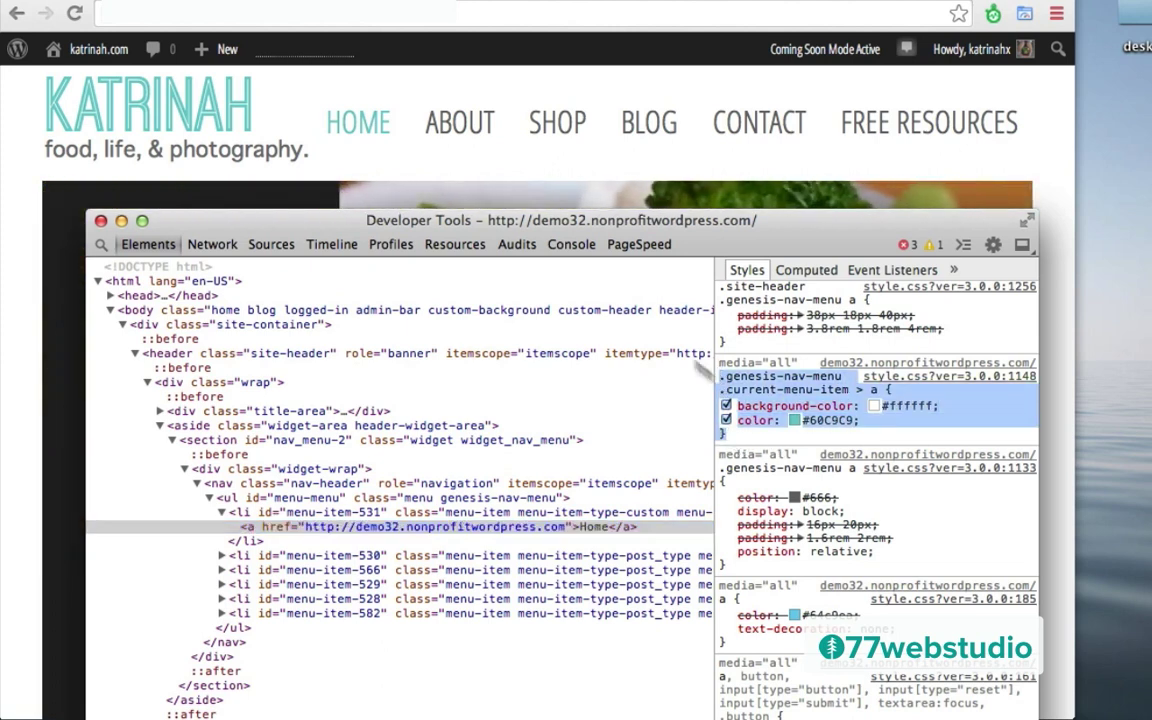
{"action": "left_click", "coordinate": [18, 192]}
Step: Open custom.css in the Appearance > Editor theme file editor
{"action": "mouse_move", "coordinate": [88, 57]}
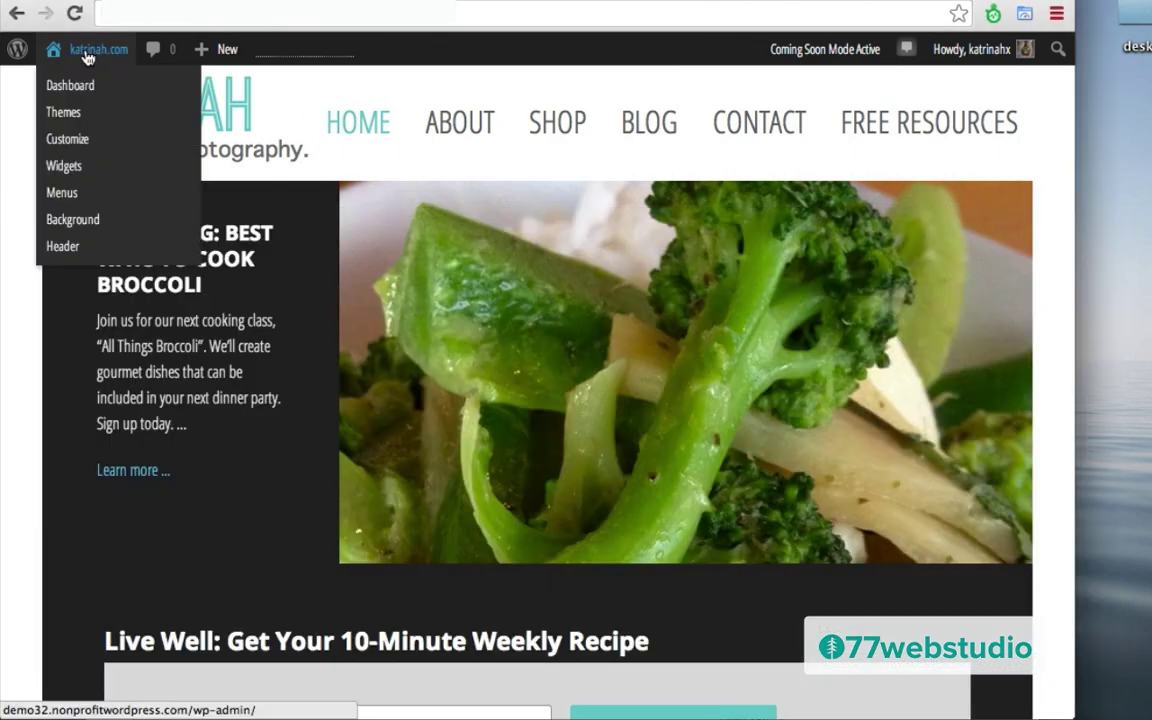
{"action": "left_click", "coordinate": [84, 90]}
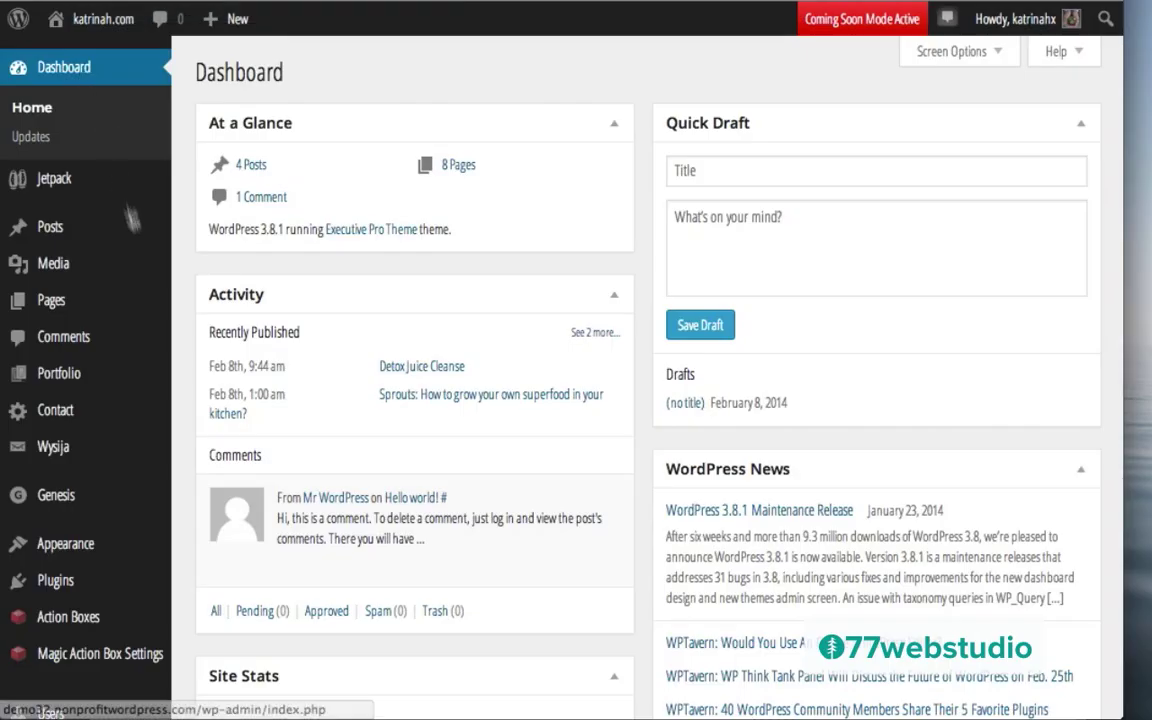
{"action": "mouse_move", "coordinate": [71, 554]}
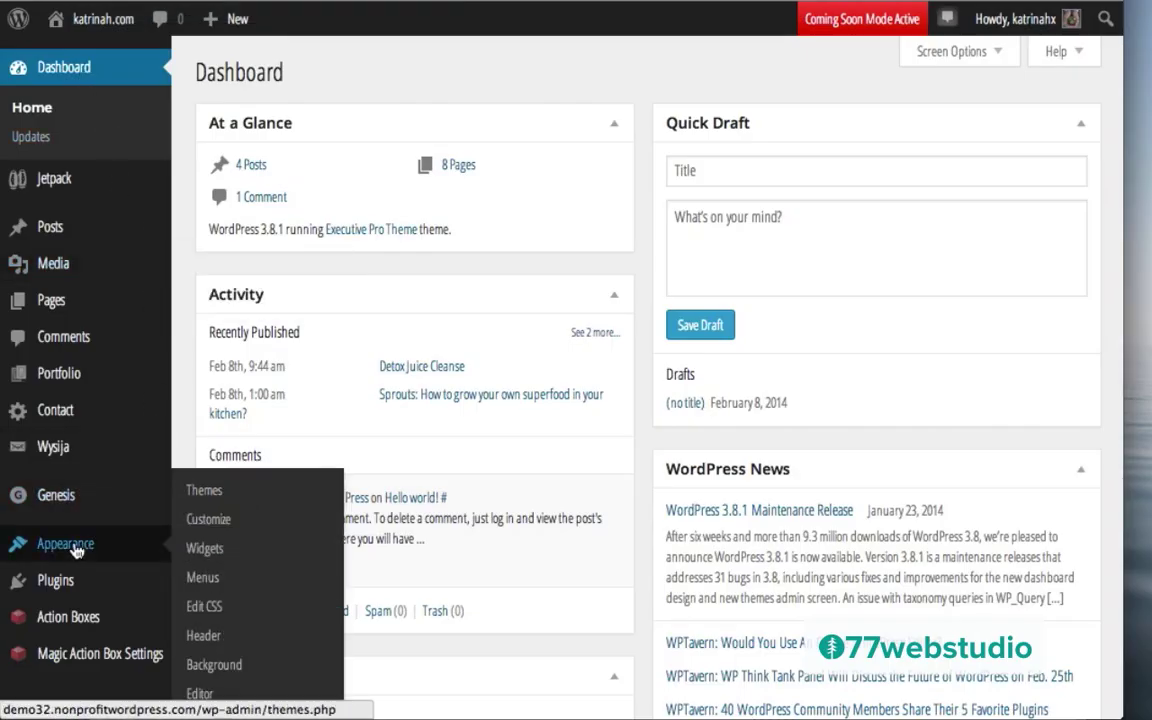
{"action": "left_click", "coordinate": [199, 694]}
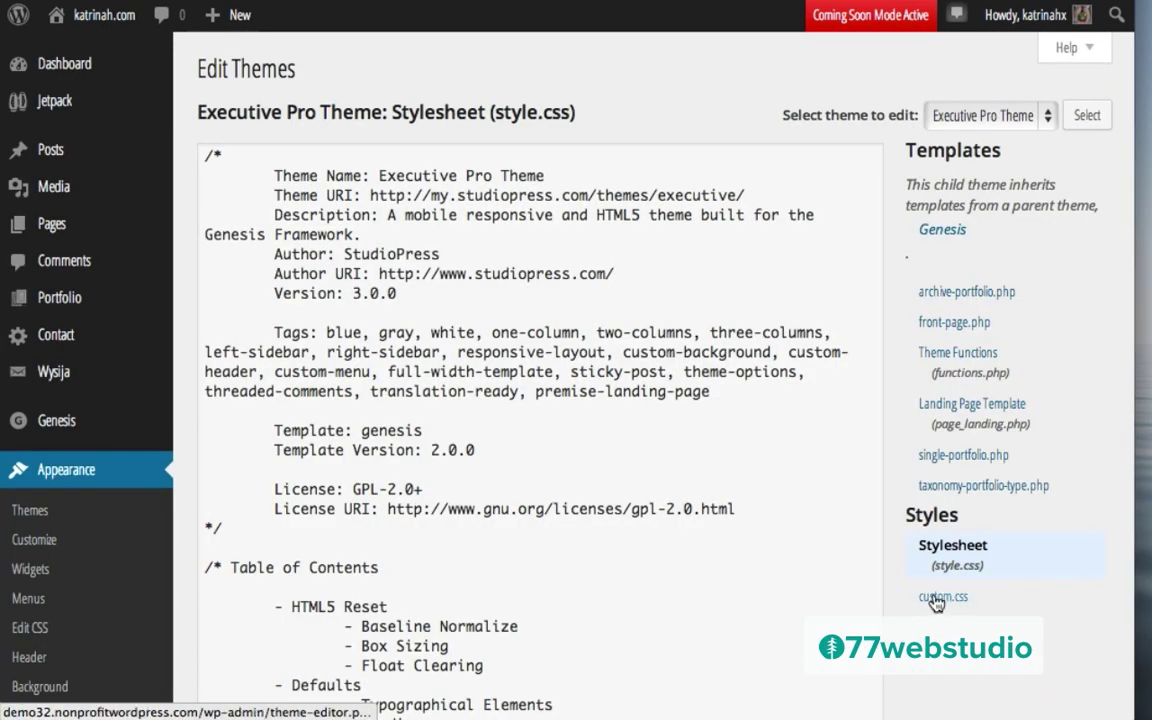
{"action": "left_click", "coordinate": [937, 600]}
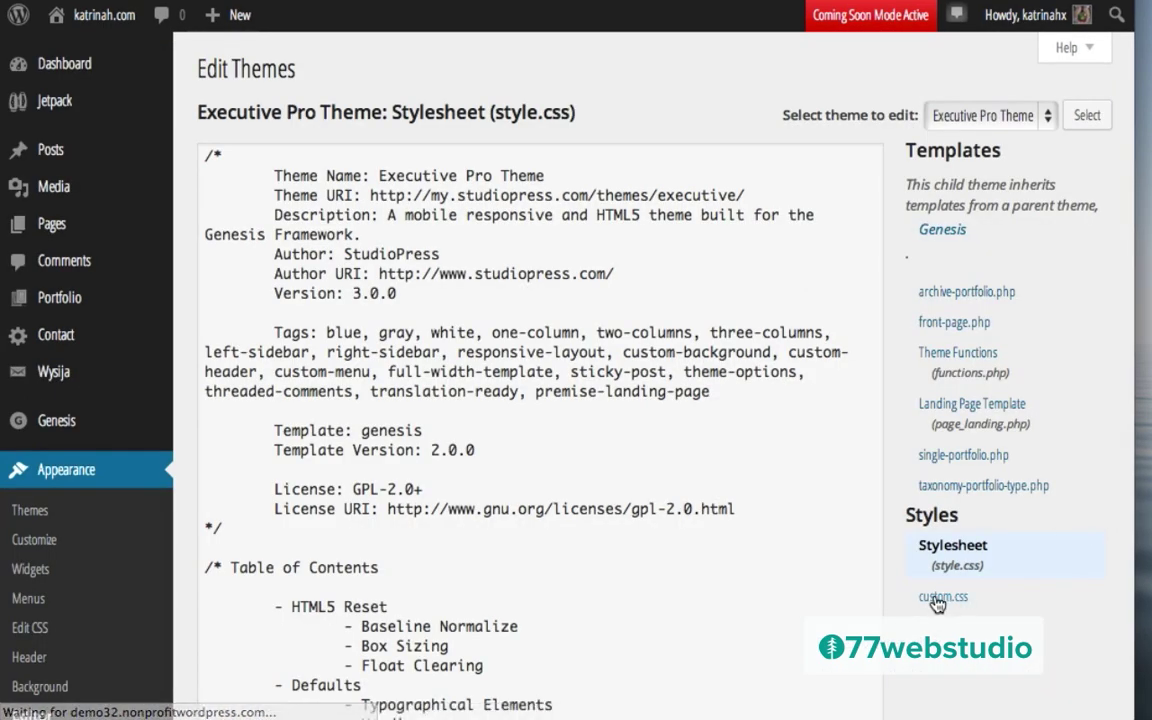
Step: Paste the .genesis-nav-menu .current-menu-item > a rule at the end of custom.css and save
{"action": "scroll", "coordinate": [448, 497], "scroll_direction": "down", "scroll_amount": 5}
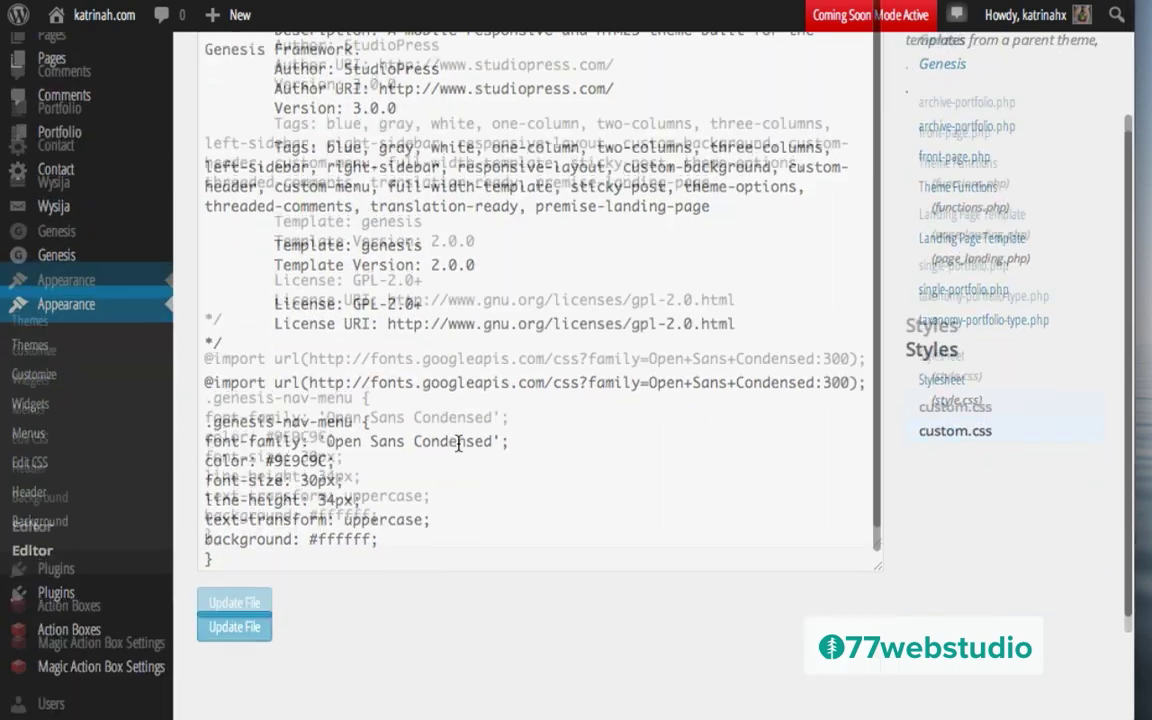
{"action": "left_click", "coordinate": [278, 414]}
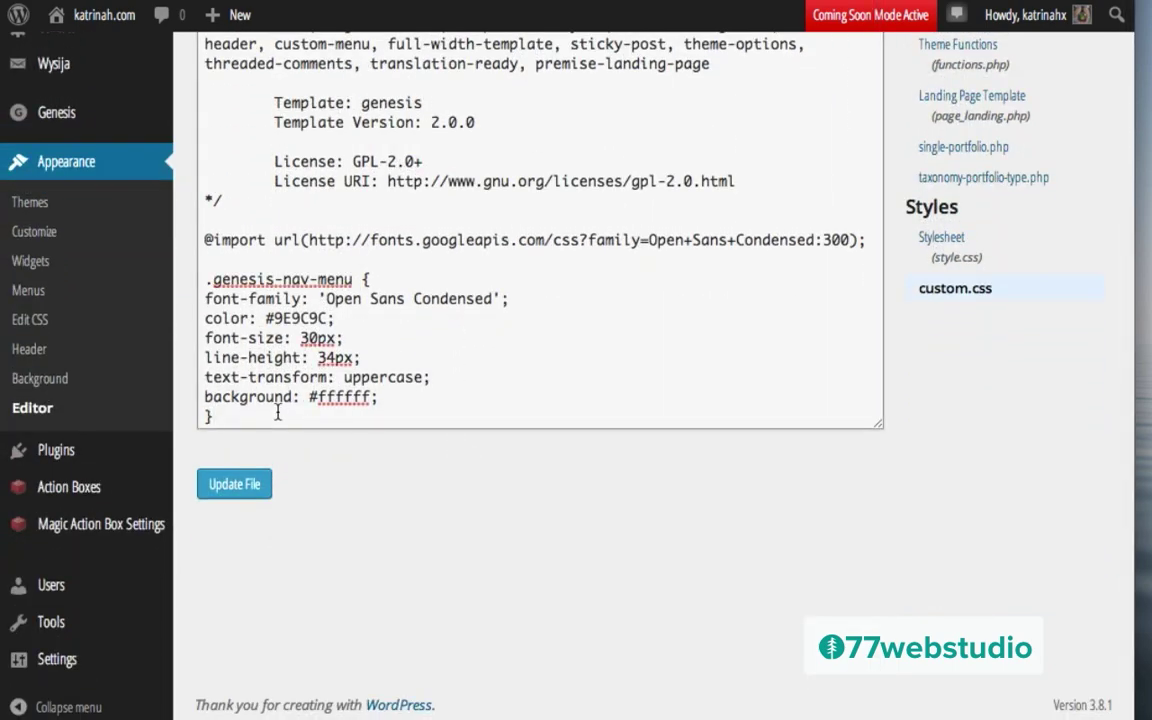
{"action": "key", "text": "Return"}
{"action": "key", "text": "Return"}
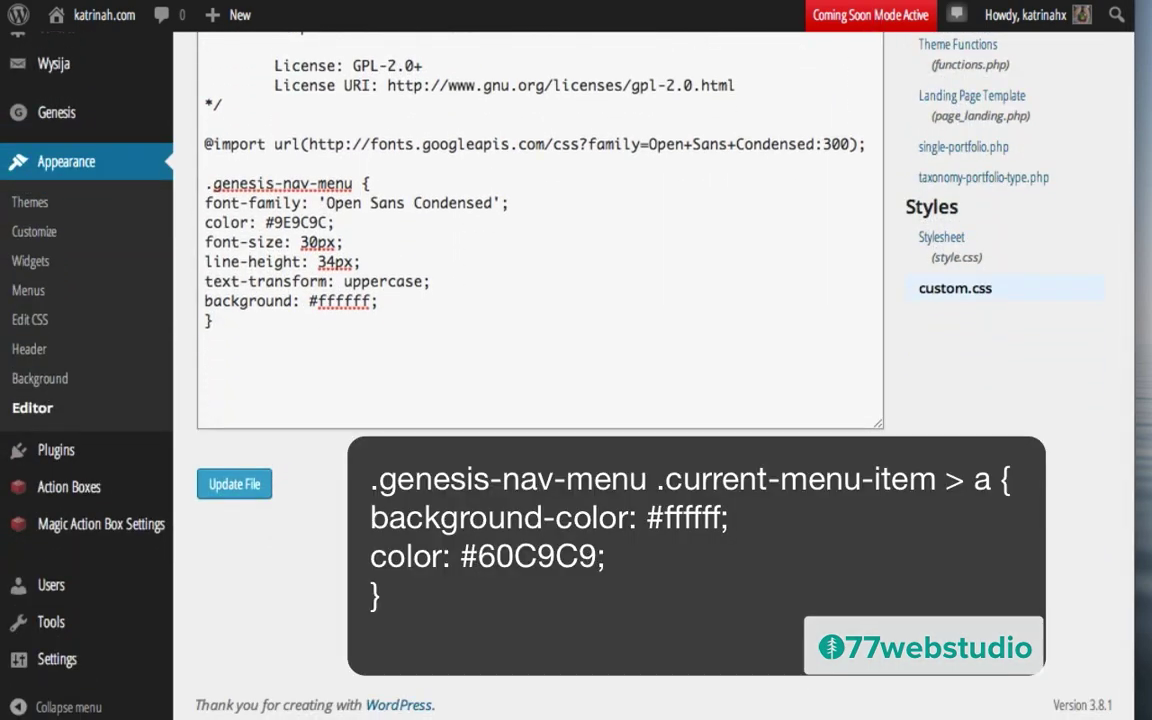
{"action": "key", "text": "super+v"}
{"action": "left_click", "coordinate": [232, 483]}
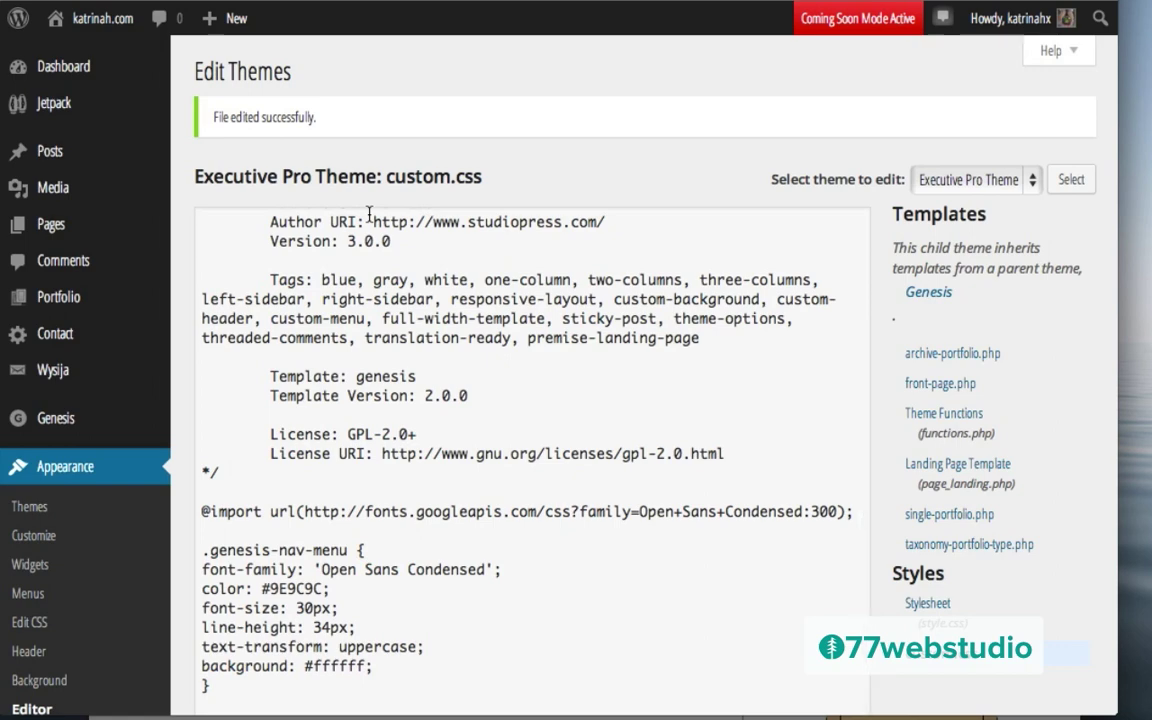
Step: Visit the live homepage and reopen Chrome Developer Tools
{"action": "mouse_move", "coordinate": [60, 28]}
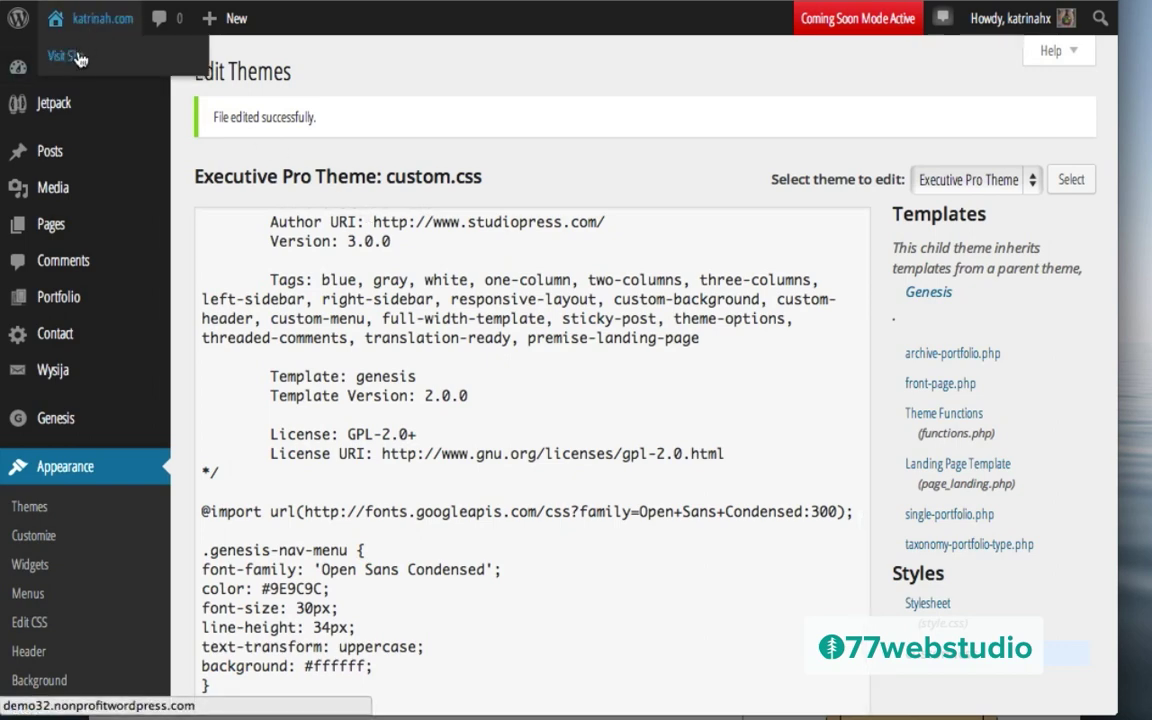
{"action": "left_click", "coordinate": [78, 58]}
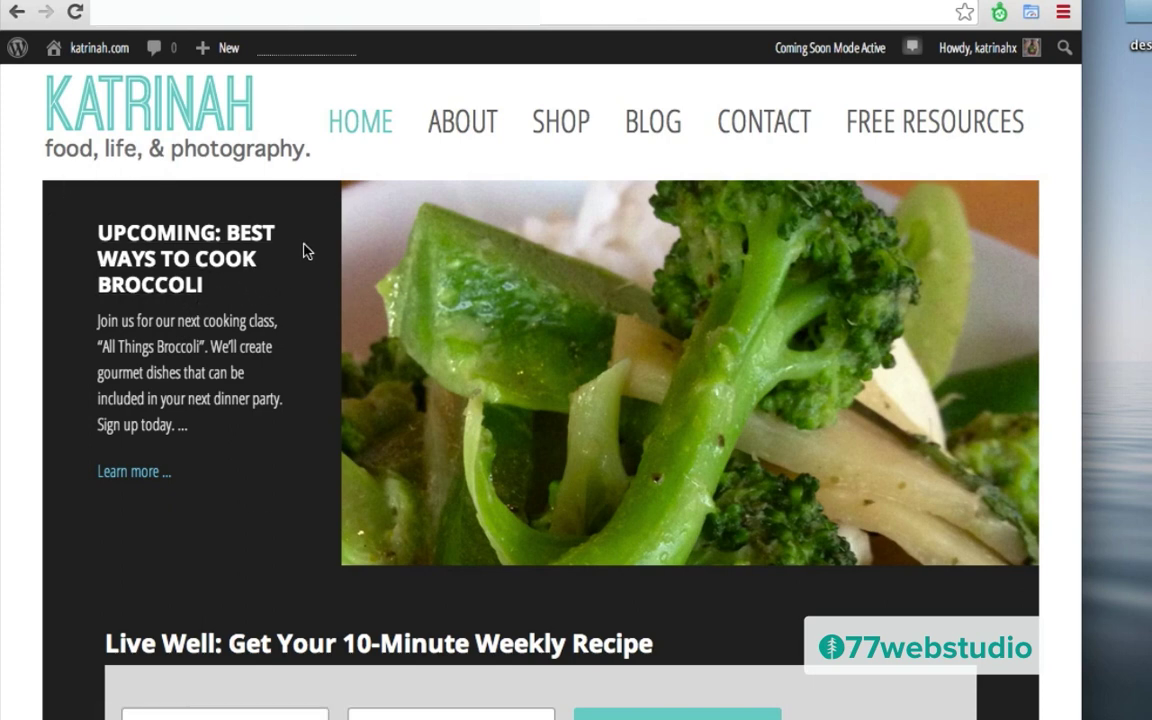
{"action": "left_click", "coordinate": [1063, 12]}
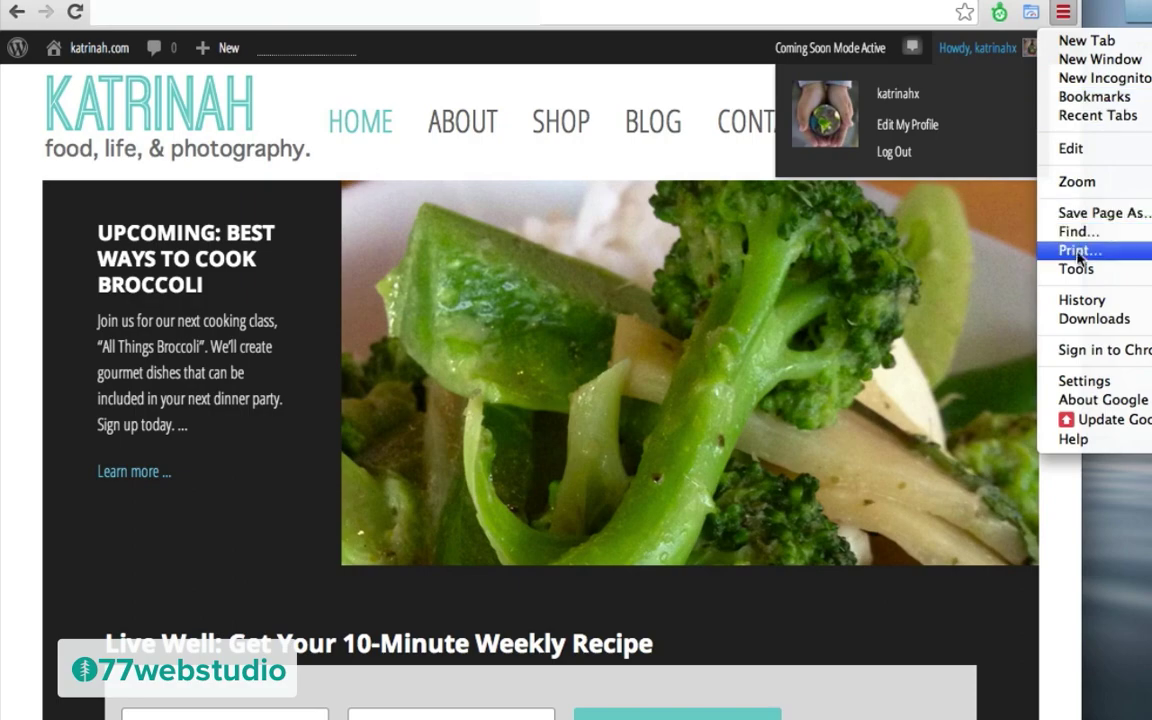
{"action": "mouse_move", "coordinate": [1055, 267]}
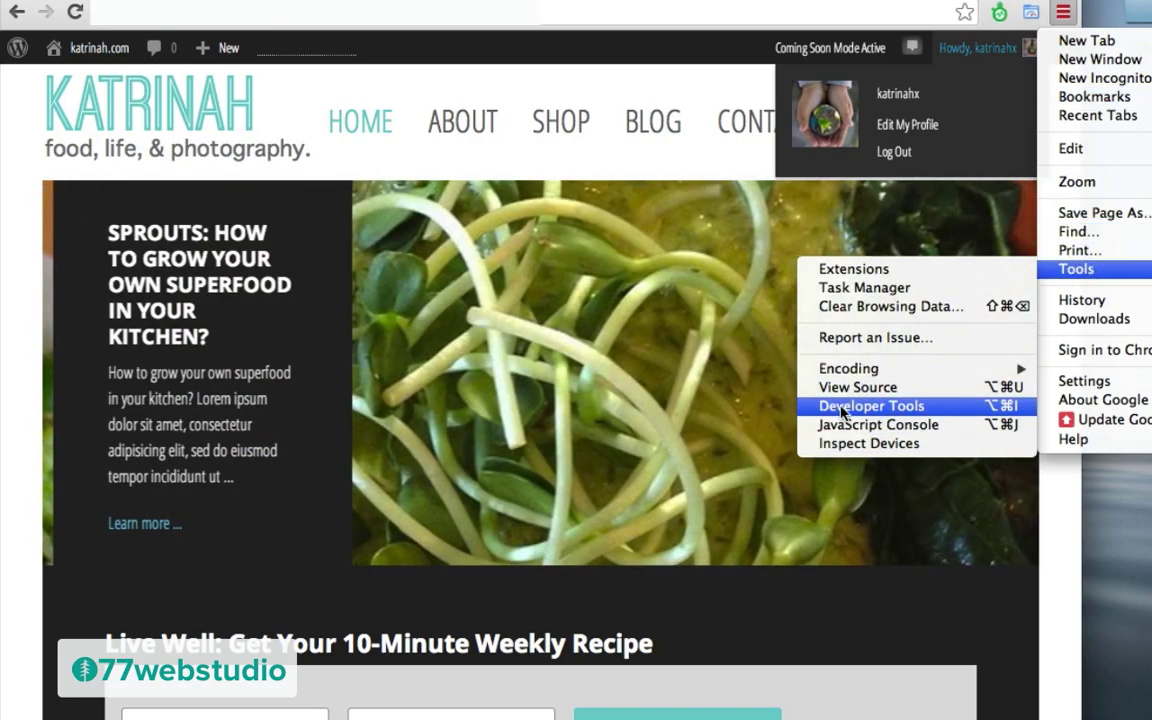
{"action": "left_click", "coordinate": [878, 405]}
Step: Inspect the slider's slide-excerpt box, showing background #222 and padding 4% 5.5%
{"action": "left_click_drag", "start_coordinate": [205, 214], "coordinate": [546, 188]}
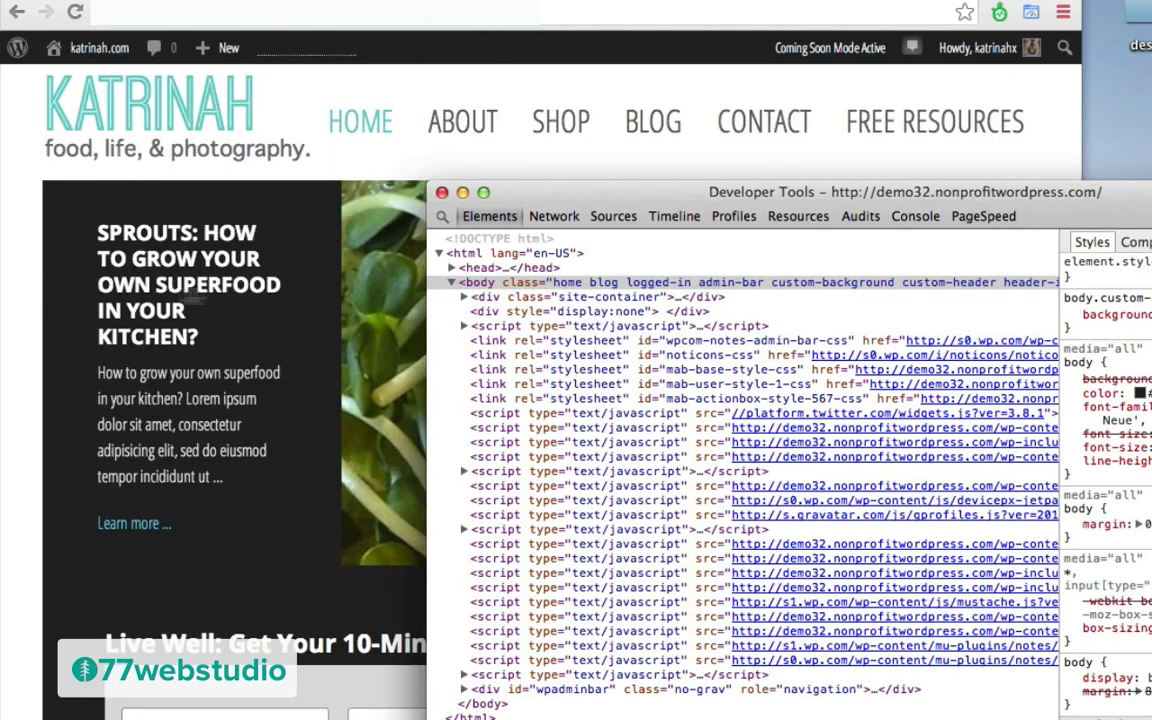
{"action": "key", "text": "super+shift+c"}
{"action": "left_click", "coordinate": [310, 288]}
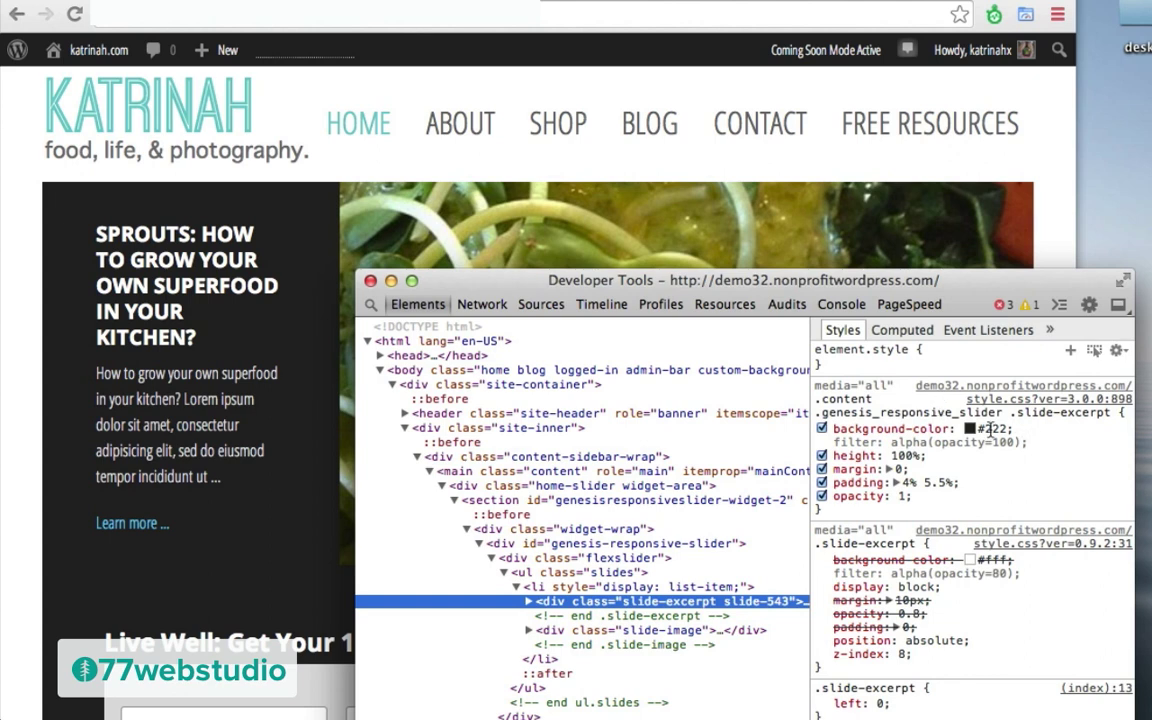
Step: Change the slide-excerpt background from #222 to #556270 and copy the whole rule
{"action": "left_click", "coordinate": [996, 429]}
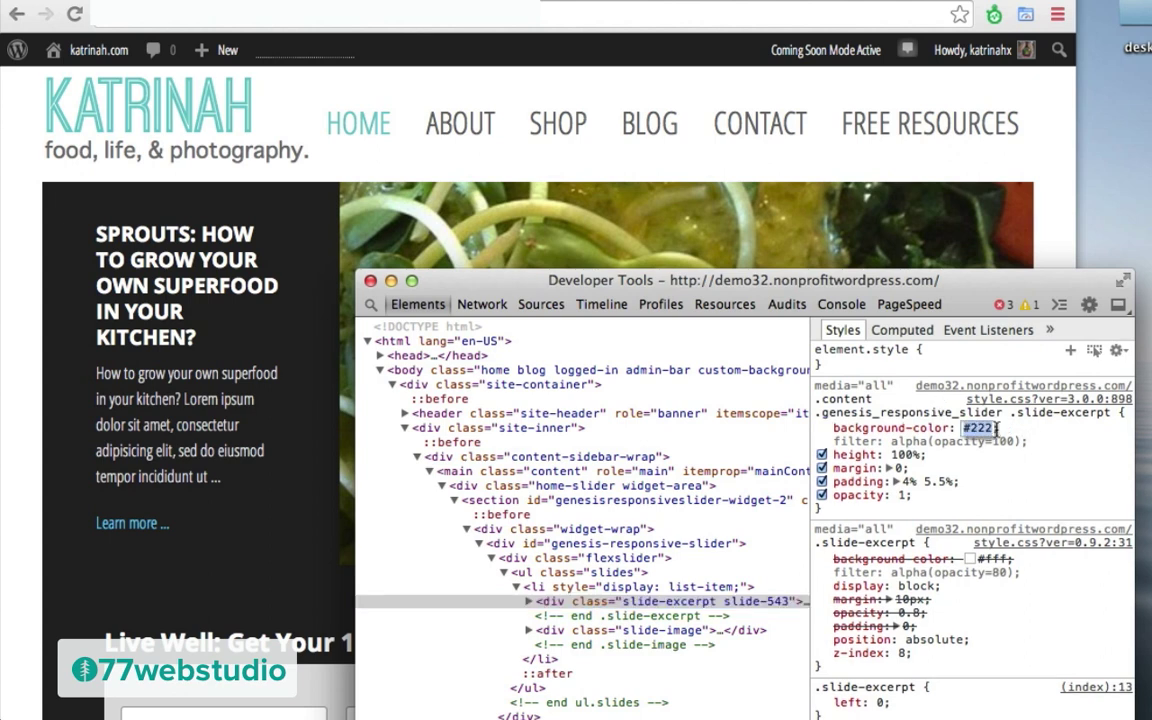
{"action": "key", "text": "super+v"}
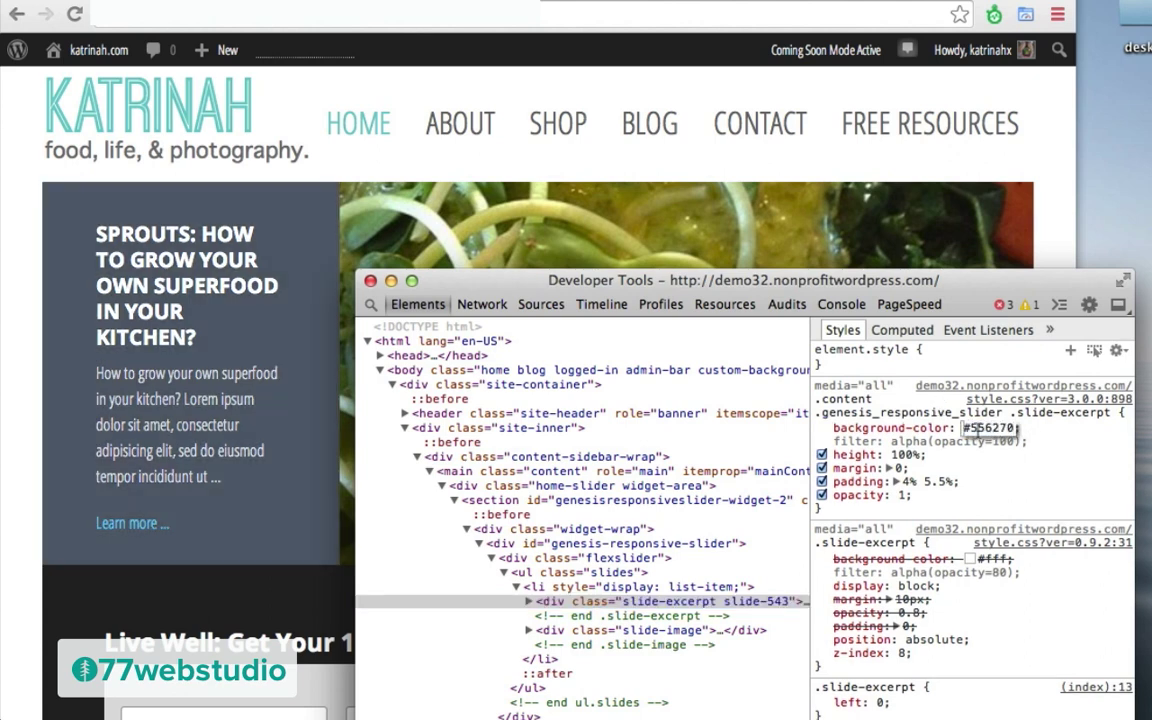
{"action": "key", "text": "Return"}
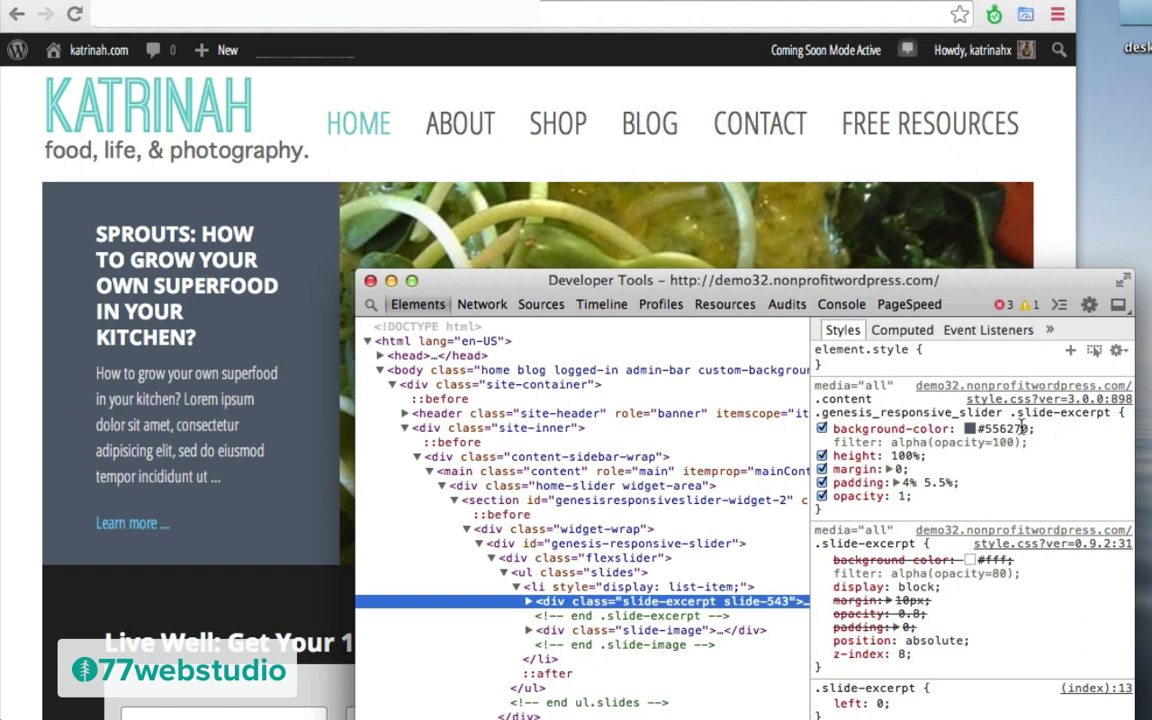
{"action": "left_click_drag", "start_coordinate": [1038, 432], "coordinate": [816, 398]}
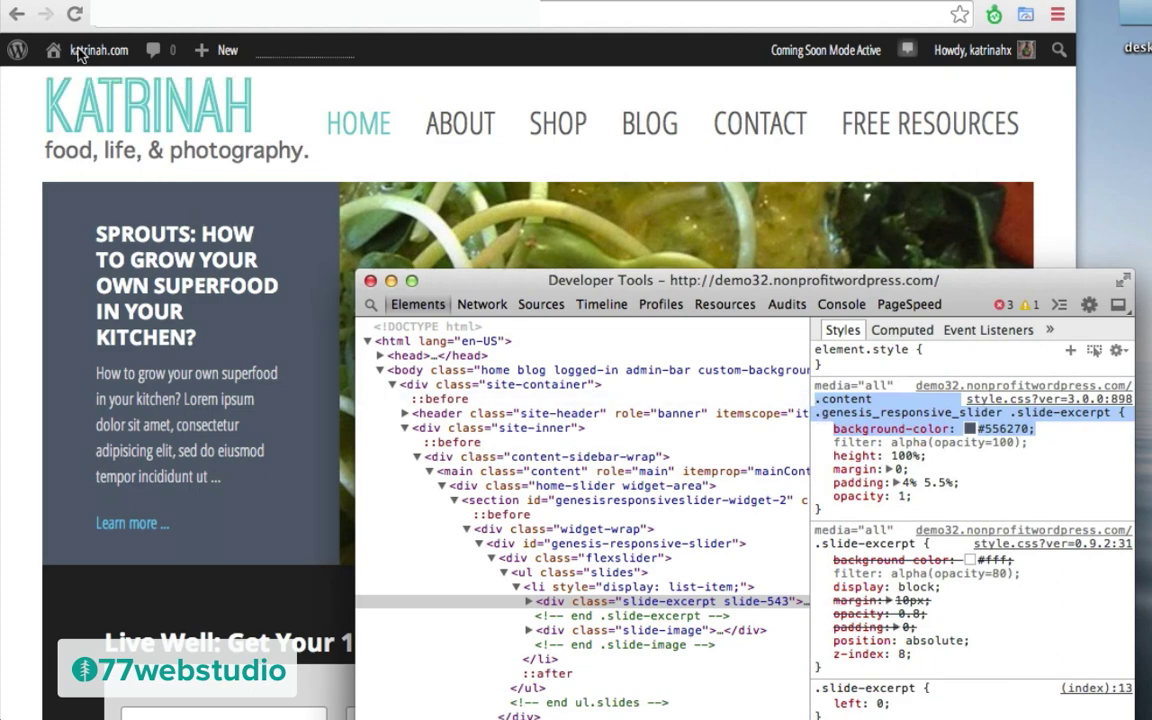
Step: Go back to the WordPress dashboard and open custom.css in the theme editor
{"action": "left_click", "coordinate": [27, 132]}
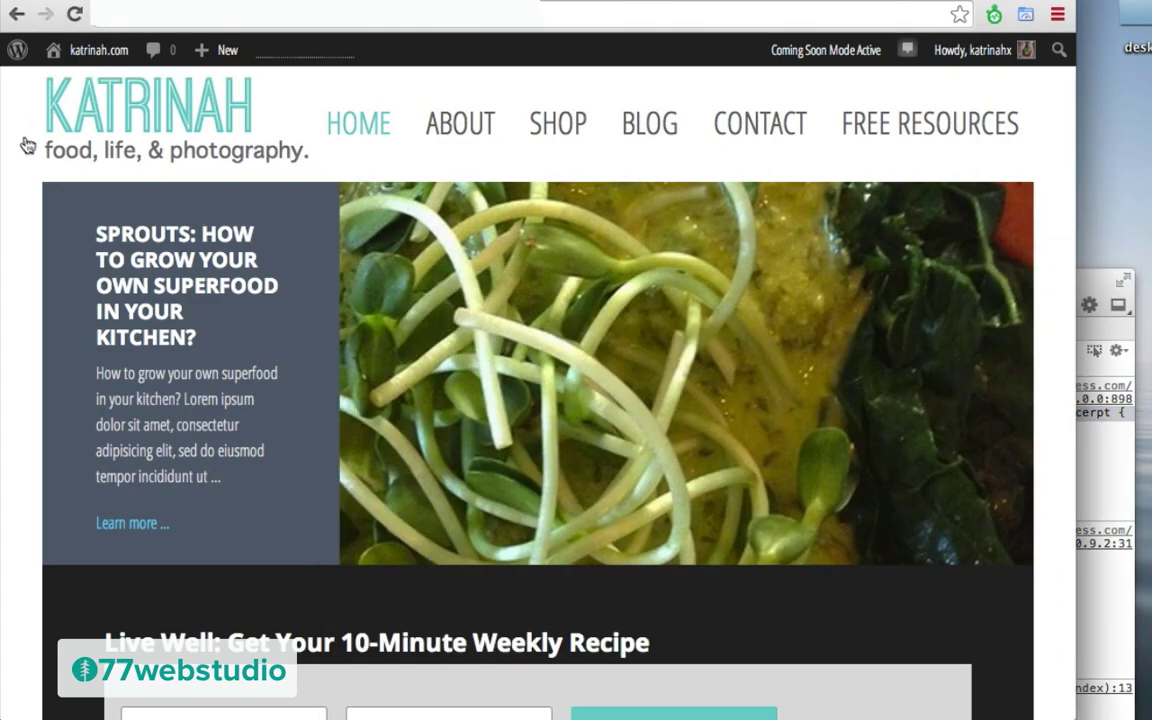
{"action": "mouse_move", "coordinate": [90, 48]}
{"action": "left_click", "coordinate": [66, 87]}
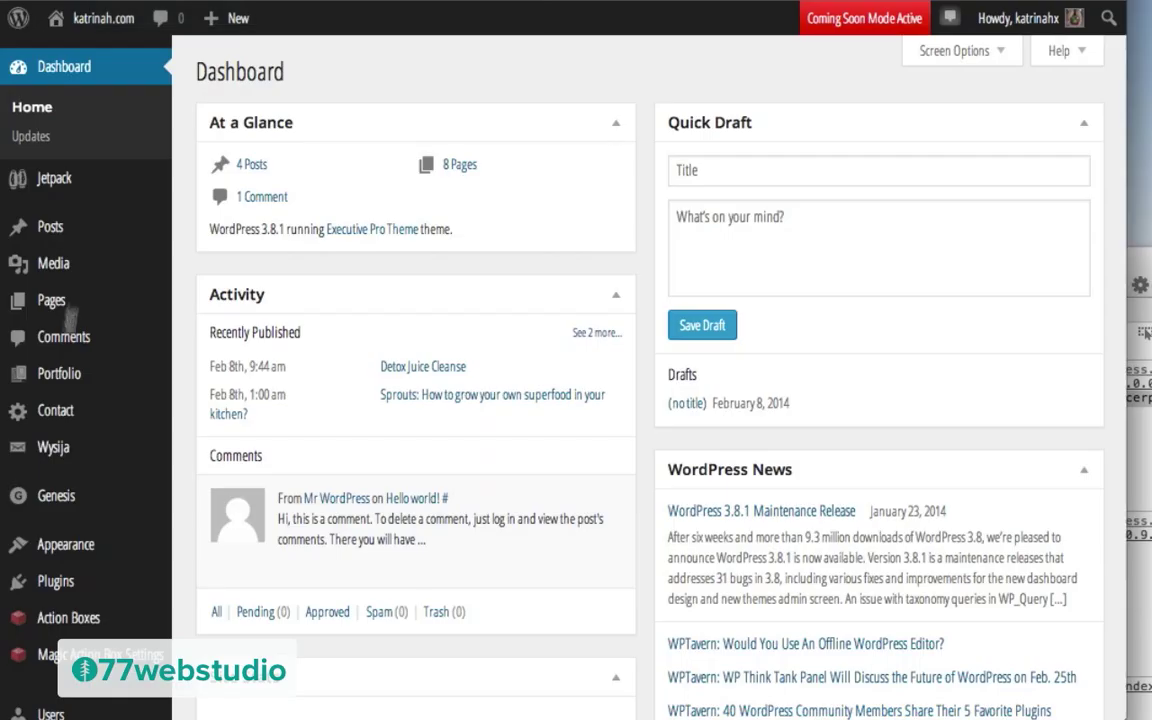
{"action": "mouse_move", "coordinate": [64, 554]}
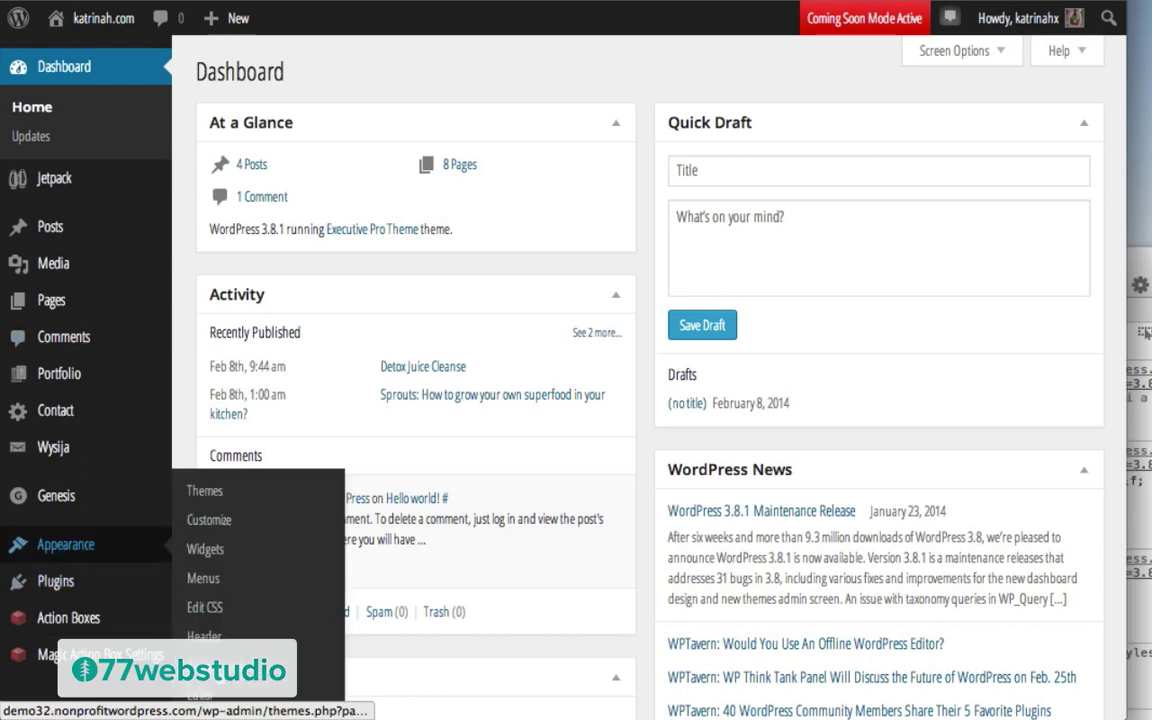
{"action": "left_click", "coordinate": [200, 694]}
{"action": "left_click", "coordinate": [918, 598]}
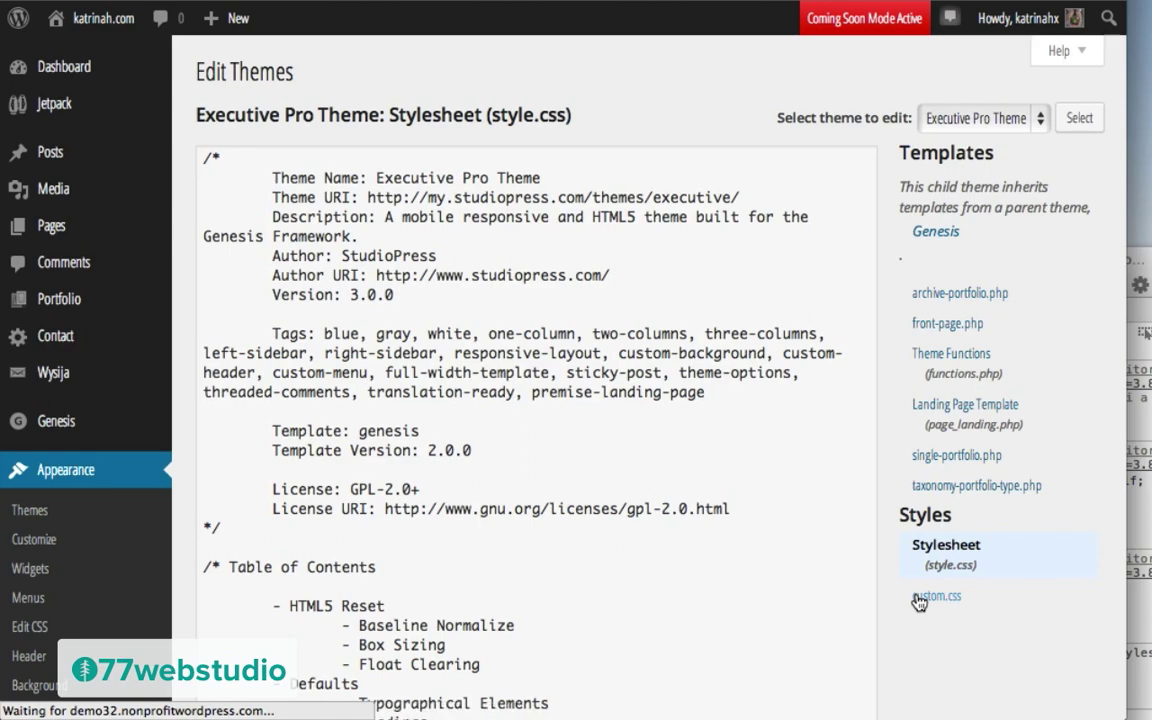
Step: Paste the #556270 slide-excerpt rule below the last rule and save custom.css
{"action": "scroll", "coordinate": [463, 553], "scroll_direction": "down", "scroll_amount": 1}
{"action": "scroll", "coordinate": [463, 553], "scroll_direction": "down", "scroll_amount": 5}
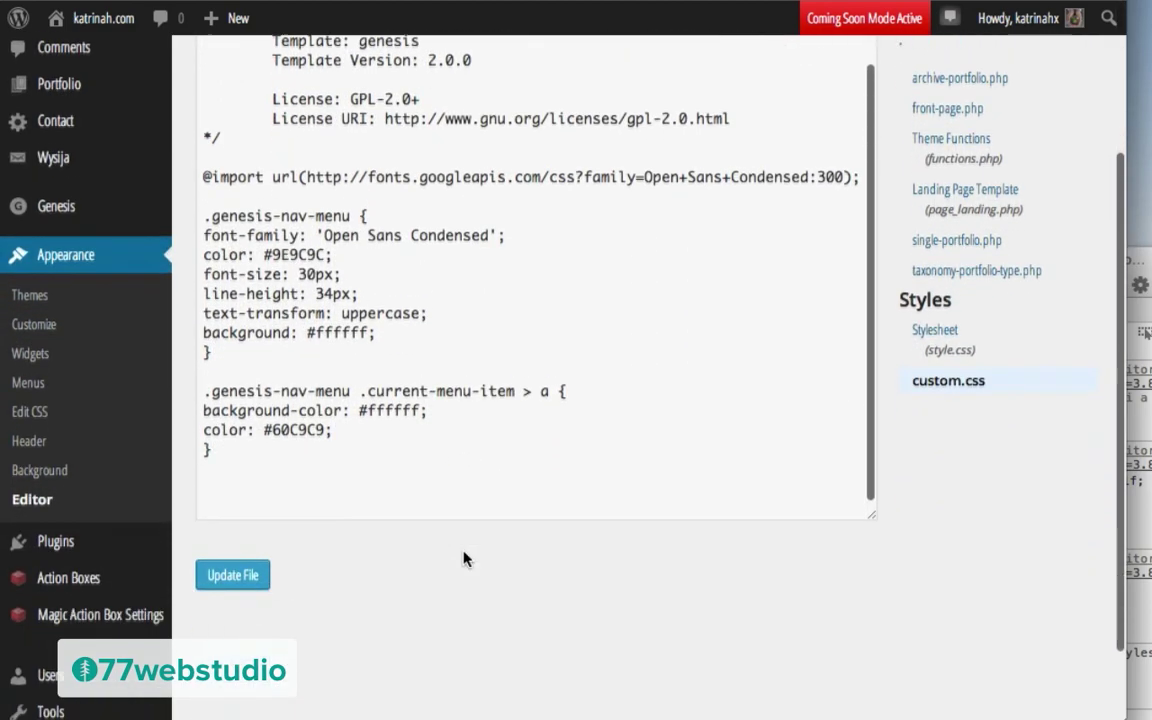
{"action": "left_click", "coordinate": [260, 435]}
{"action": "key", "text": "ctrl+v"}
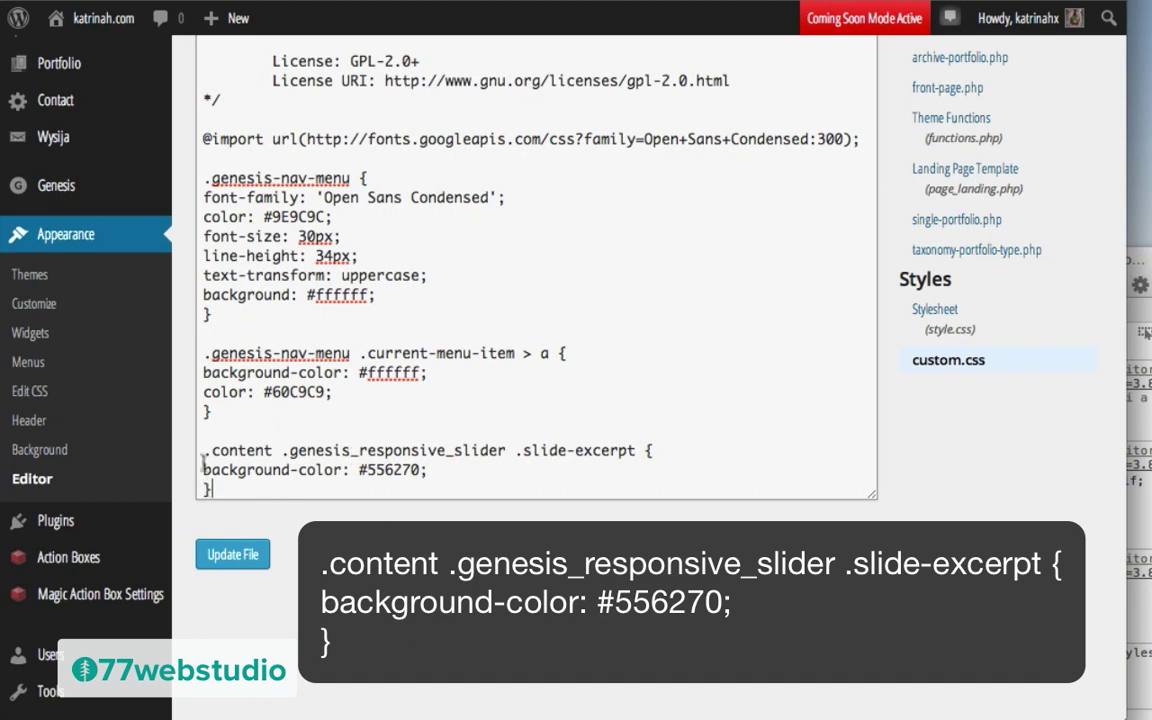
{"action": "left_click", "coordinate": [240, 563]}
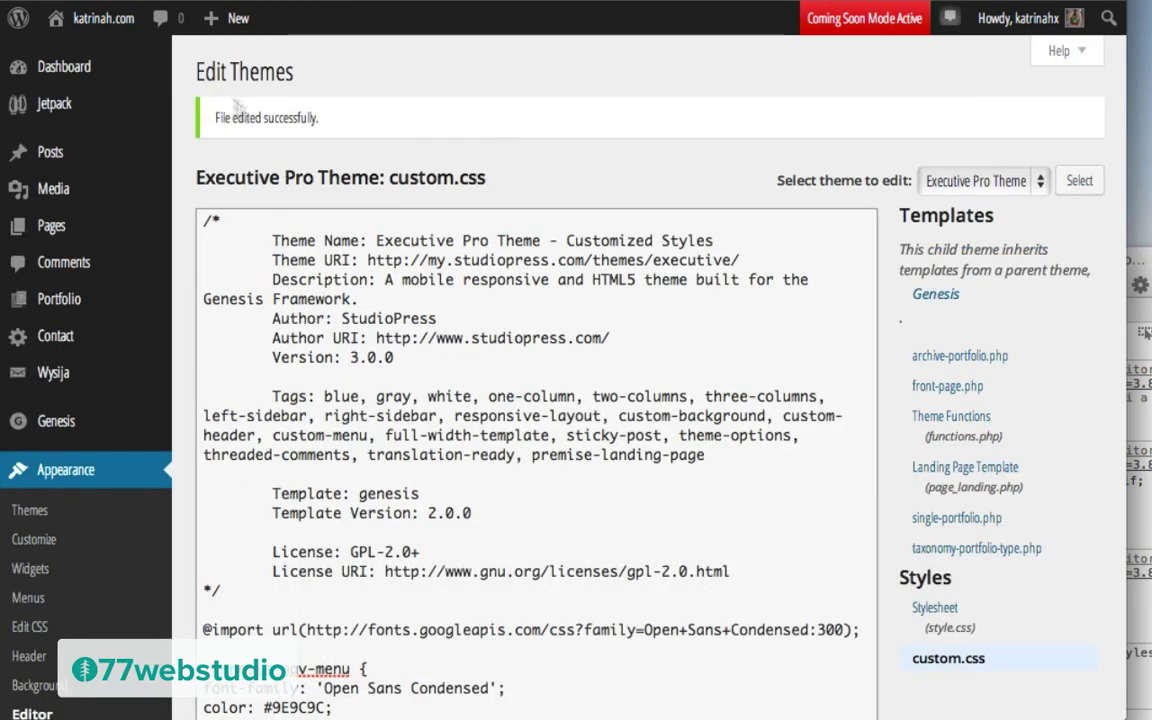
Step: Load the live homepage to check the slate #556270 excerpt box beside the sprouts photo
{"action": "mouse_move", "coordinate": [76, 20]}
{"action": "left_click", "coordinate": [80, 58]}
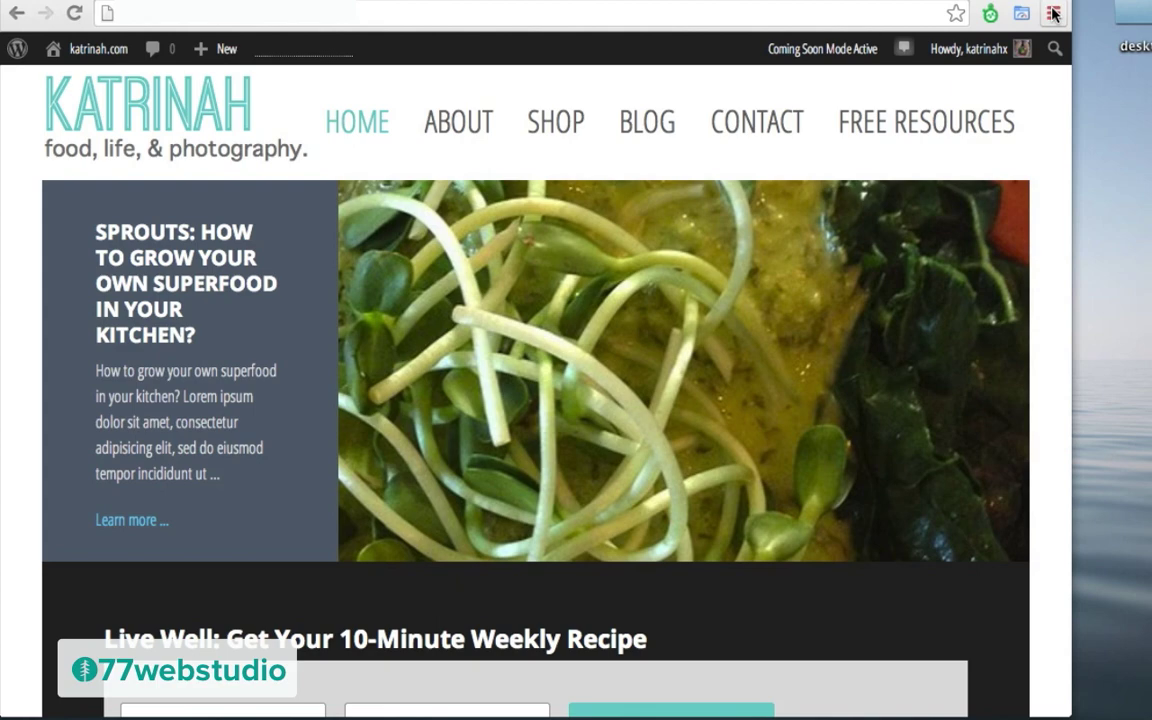
{"action": "left_click", "coordinate": [1053, 13]}
Step: Open Developer Tools and inspect the slider's h2 headline (color #fff, 2rem, uppercase)
{"action": "mouse_move", "coordinate": [1062, 267]}
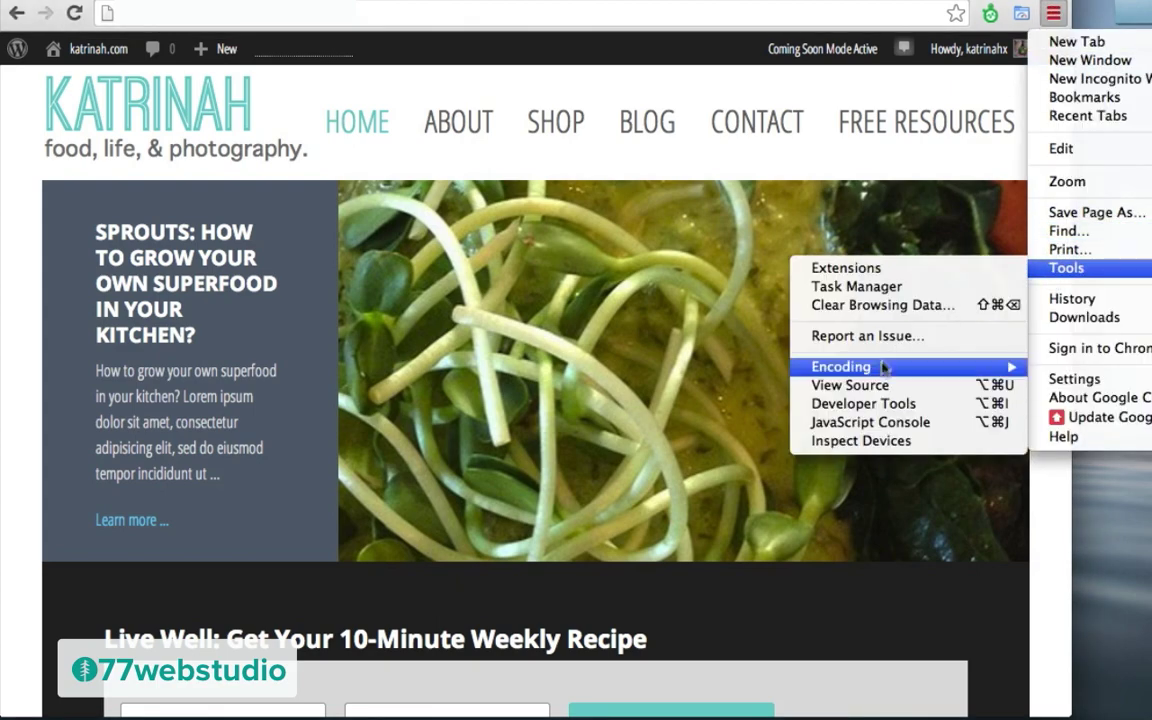
{"action": "left_click", "coordinate": [863, 403]}
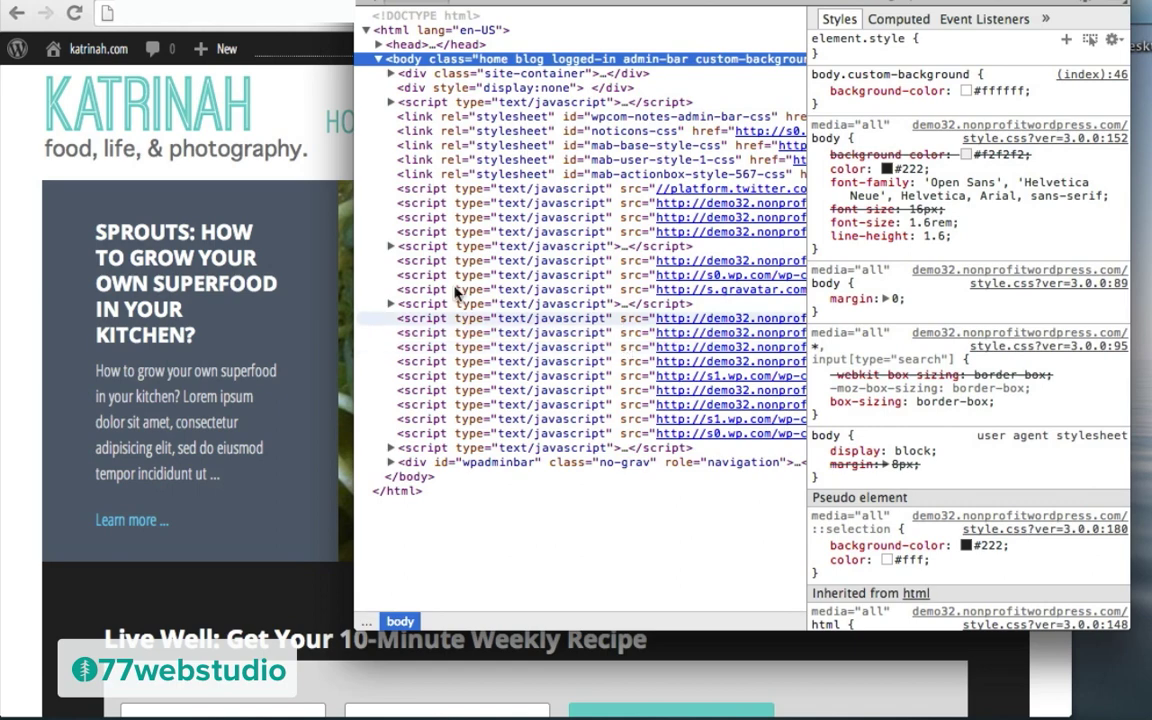
{"action": "left_click", "coordinate": [145, 262]}
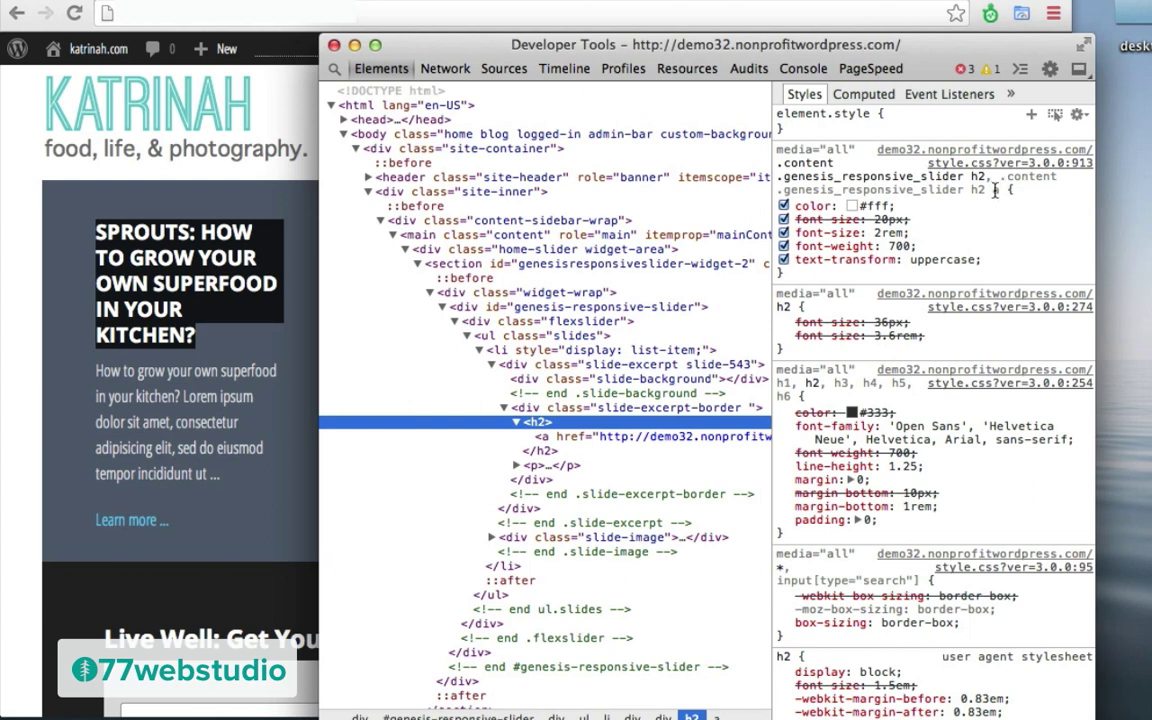
Step: Add 'a' to the h2 selector, switch off the 2rem size and set font-size to 28px
{"action": "type", "text": "a"}
{"action": "left_click", "coordinate": [877, 232]}
{"action": "key", "text": "Down"}
{"action": "left_click", "coordinate": [786, 237]}
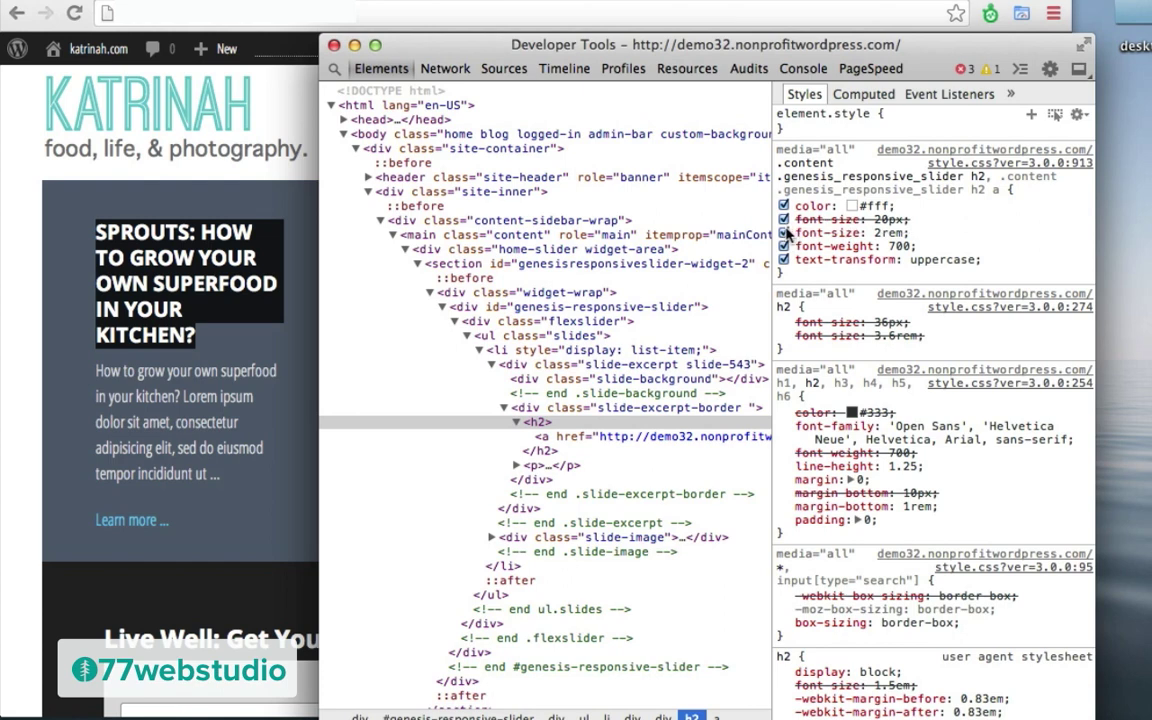
{"action": "left_click", "coordinate": [784, 232]}
{"action": "left_click", "coordinate": [884, 219]}
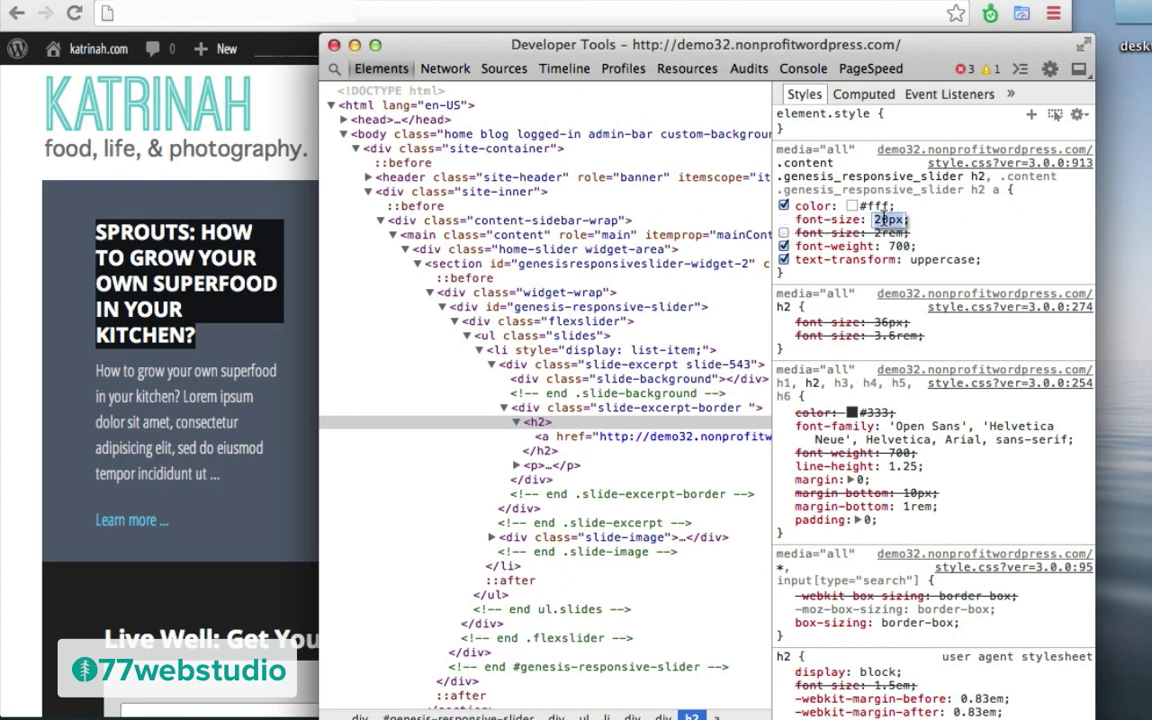
{"action": "key", "text": "Up"}
{"action": "key", "text": "Up"}
{"action": "key", "text": "Up"}
{"action": "key", "text": "Up"}
{"action": "key", "text": "Up"}
{"action": "key", "text": "Up"}
{"action": "key", "text": "Up"}
{"action": "key", "text": "Up"}
{"action": "key", "text": "Up"}
{"action": "key", "text": "Up"}
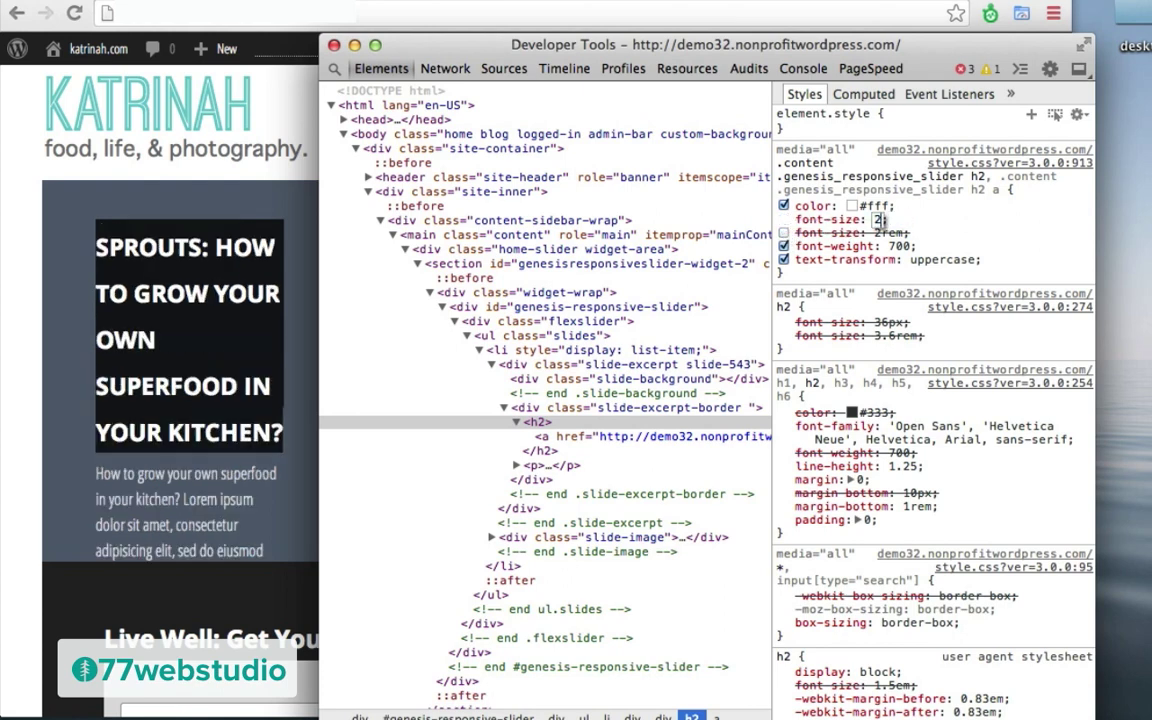
{"action": "key", "text": "Down"}
{"action": "key", "text": "Down"}
{"action": "key", "text": "Return"}
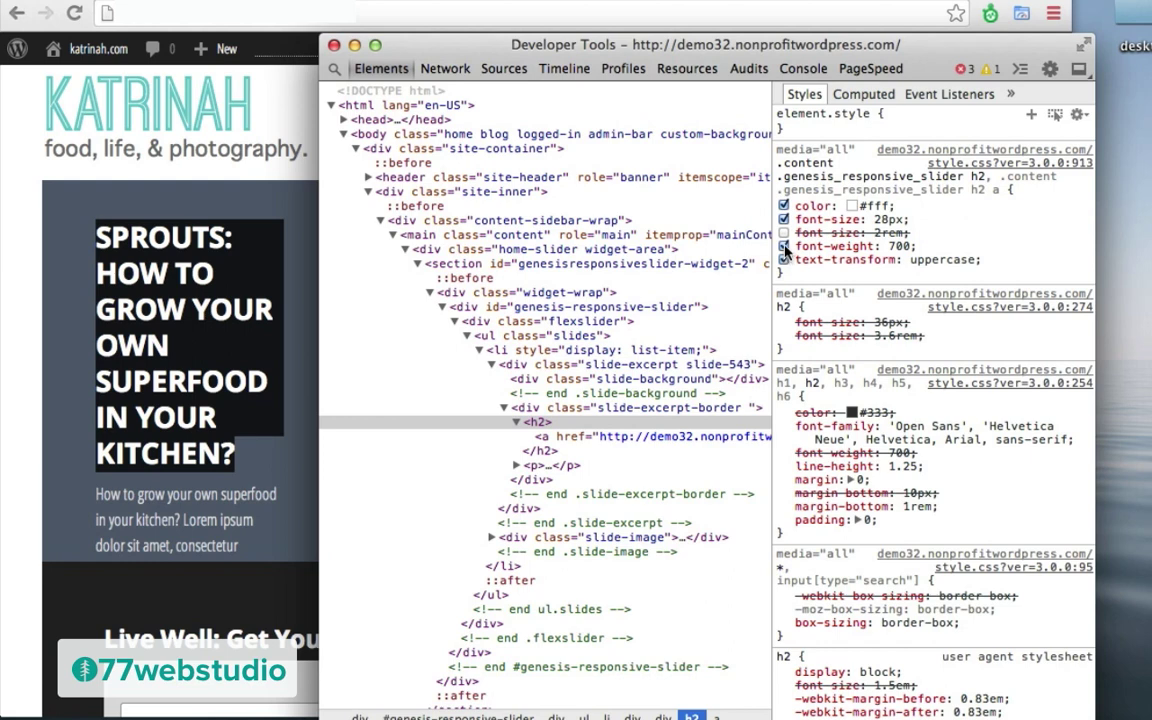
Step: Change the headline's font-weight from 700 to 400
{"action": "left_click", "coordinate": [897, 246]}
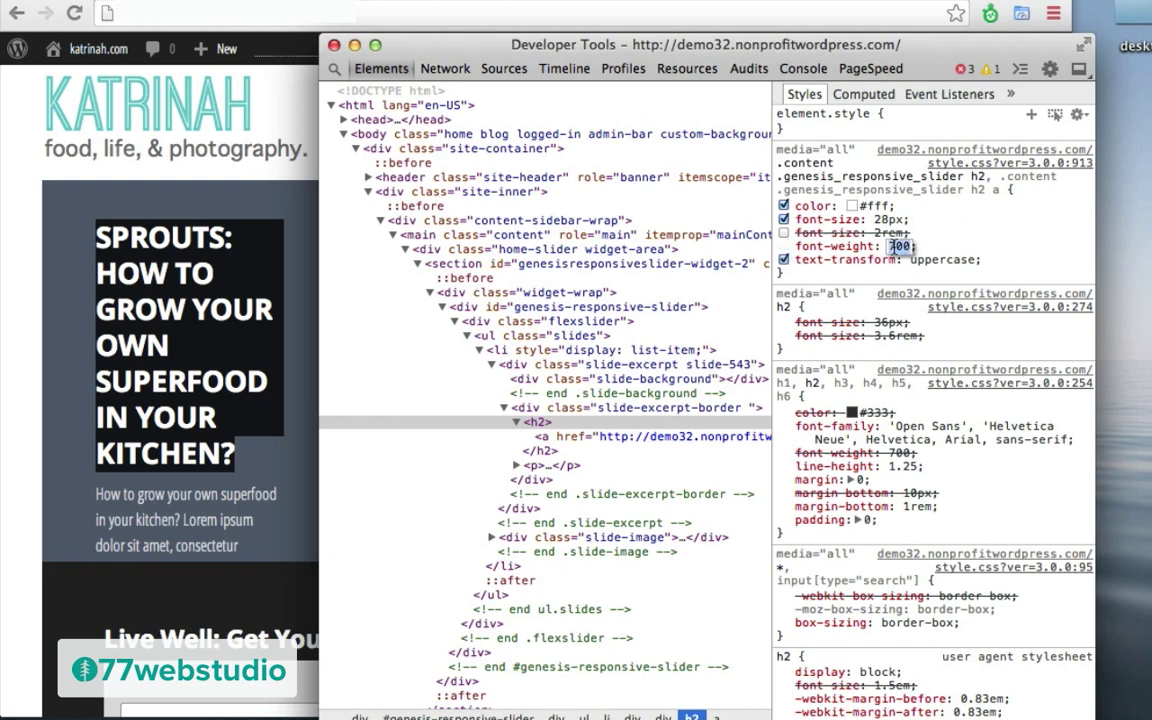
{"action": "type", "text": "400"}
{"action": "key", "text": "Return"}
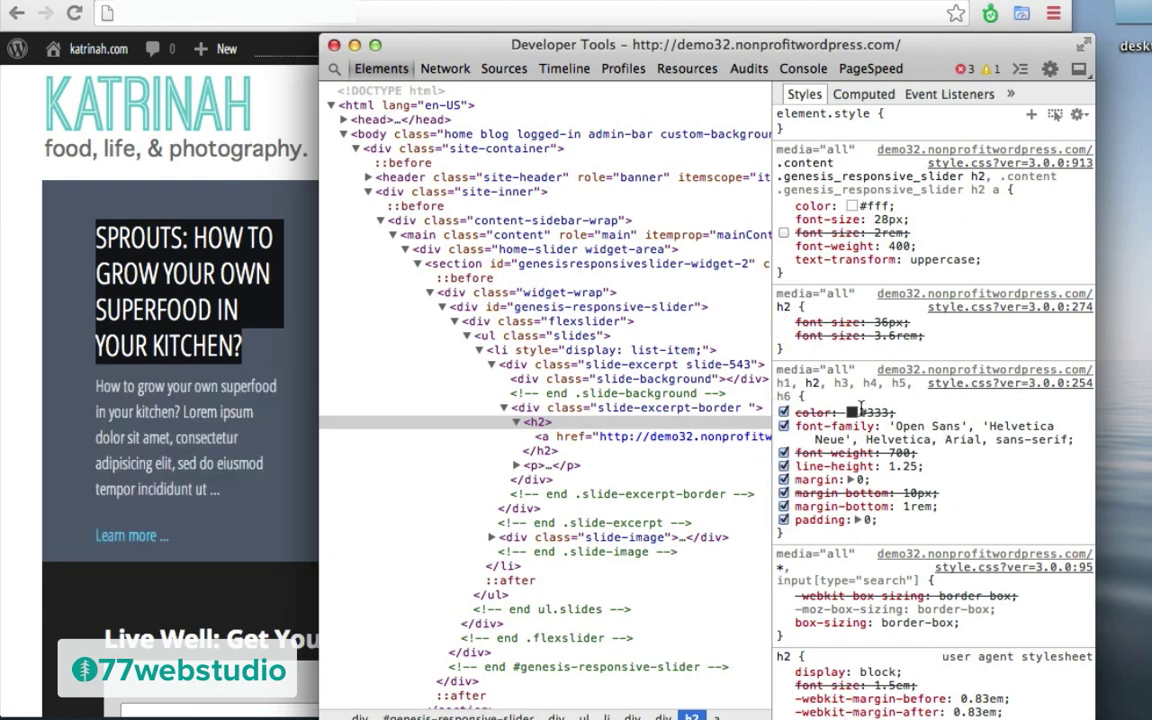
Step: Set the h1–h6 font-family to 'Open Sans Condensed', copy the .content h2 rule, and close DevTools
{"action": "left_click", "coordinate": [912, 436]}
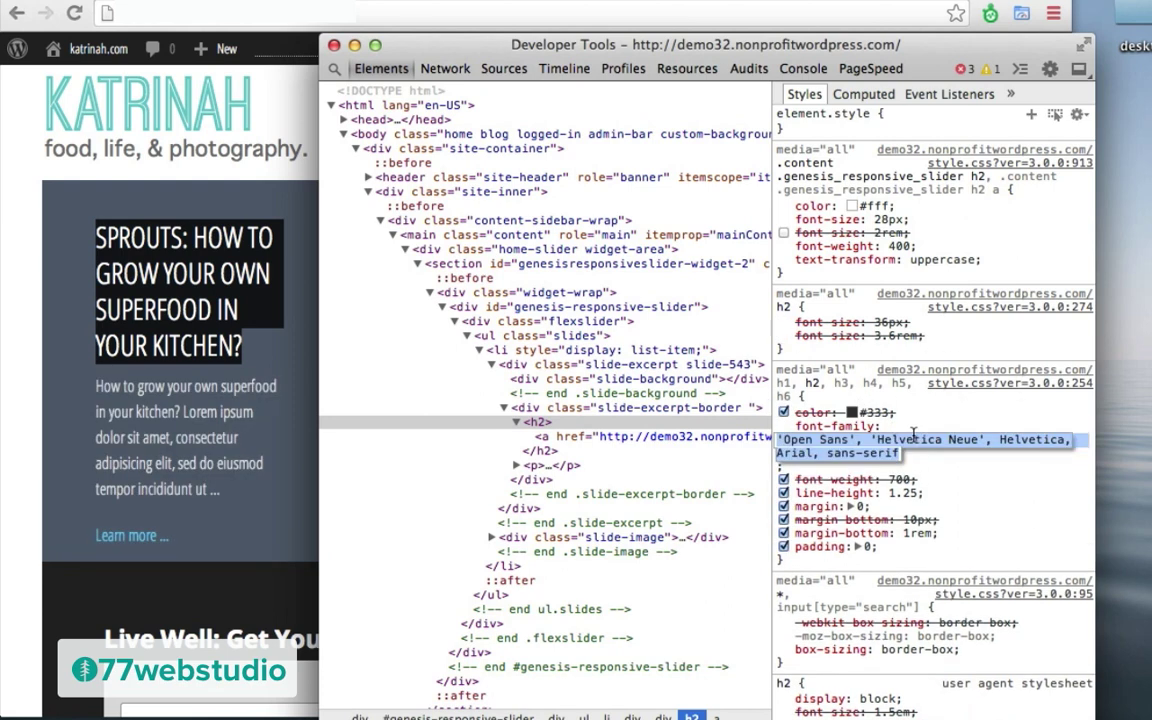
{"action": "type", "text": "'Open Sans Condensed'"}
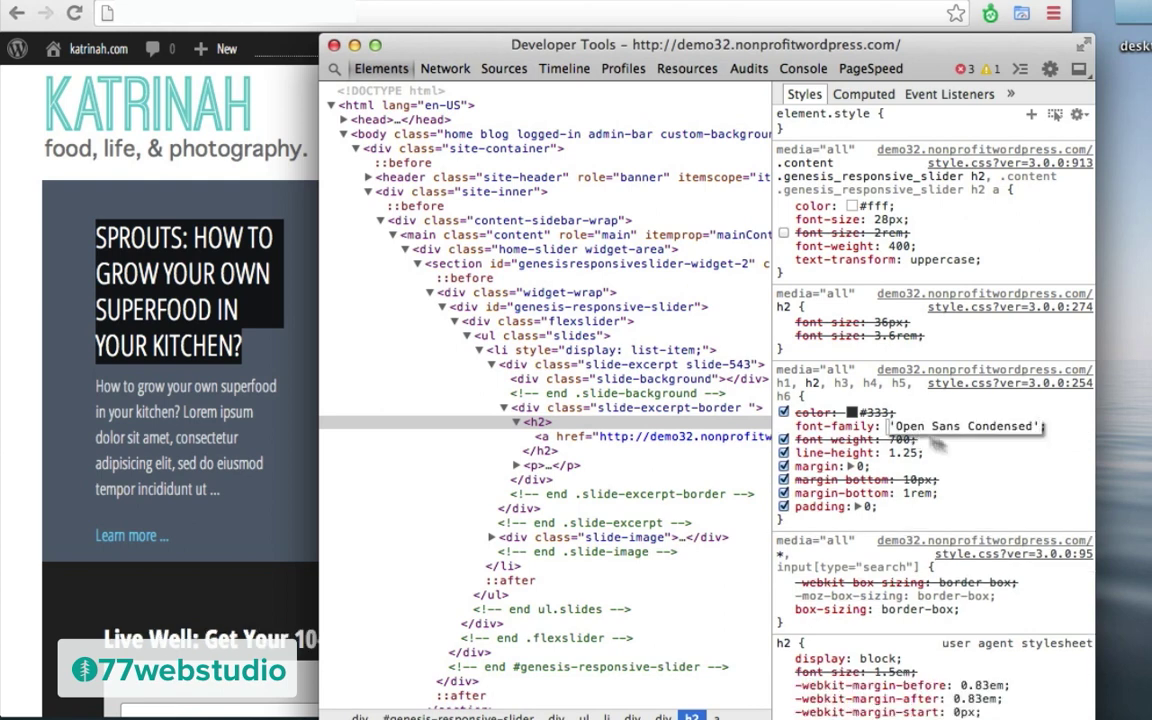
{"action": "key", "text": "Return"}
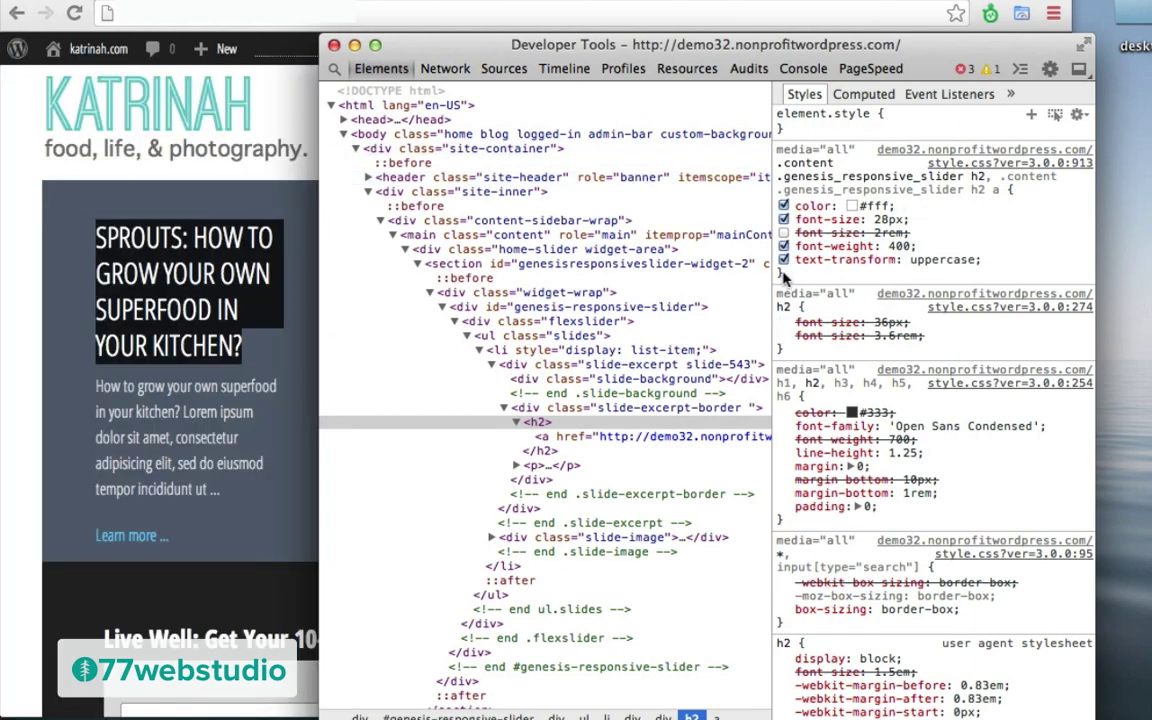
{"action": "left_click_drag", "start_coordinate": [787, 278], "coordinate": [777, 163]}
{"action": "key", "text": "ctrl+c"}
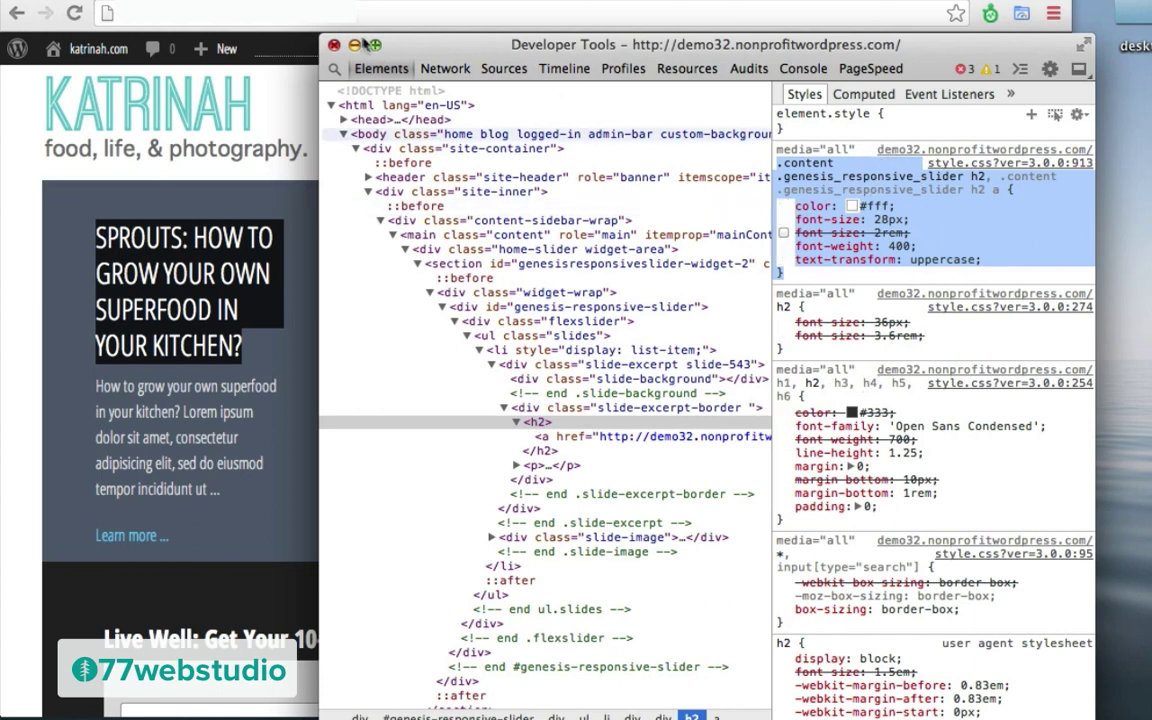
{"action": "left_click", "coordinate": [336, 47]}
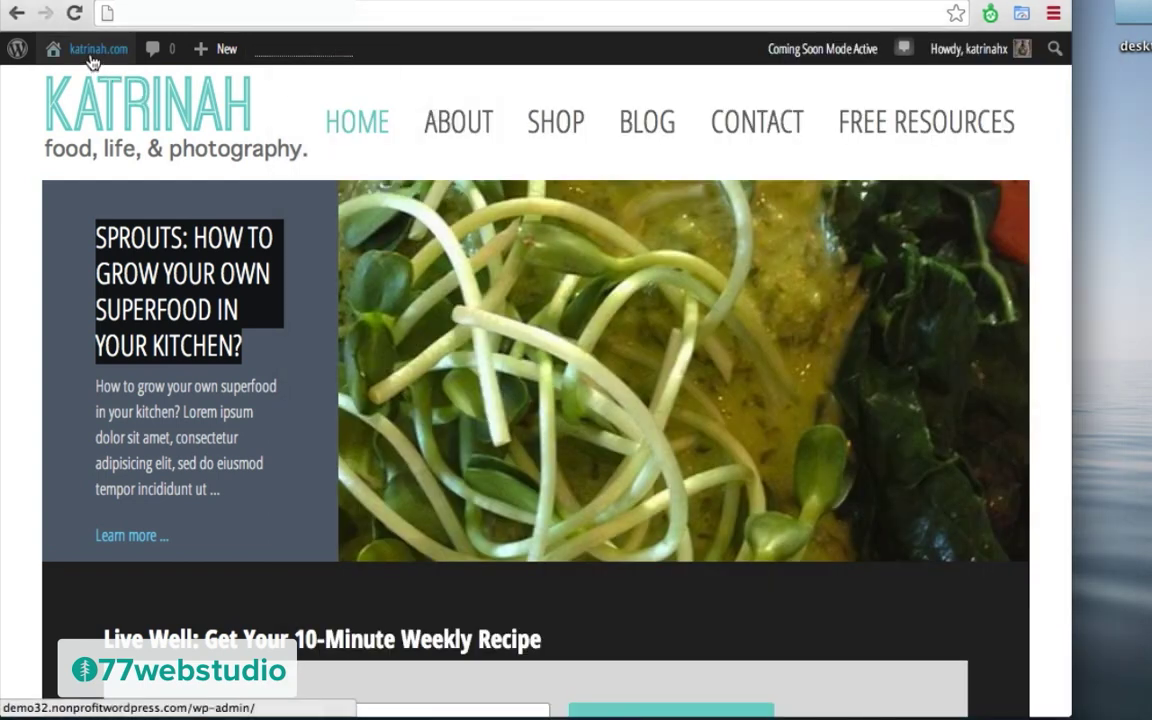
Step: Open custom.css in the theme file editor from the Dashboard
{"action": "mouse_move", "coordinate": [82, 50]}
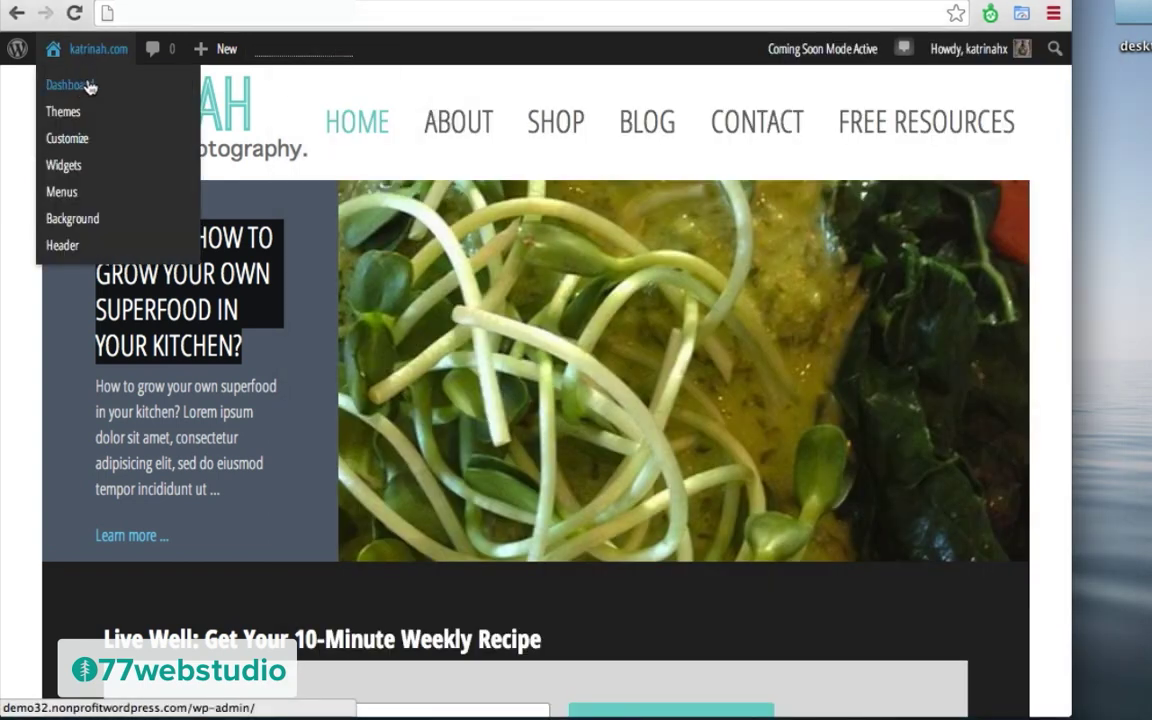
{"action": "left_click", "coordinate": [72, 90]}
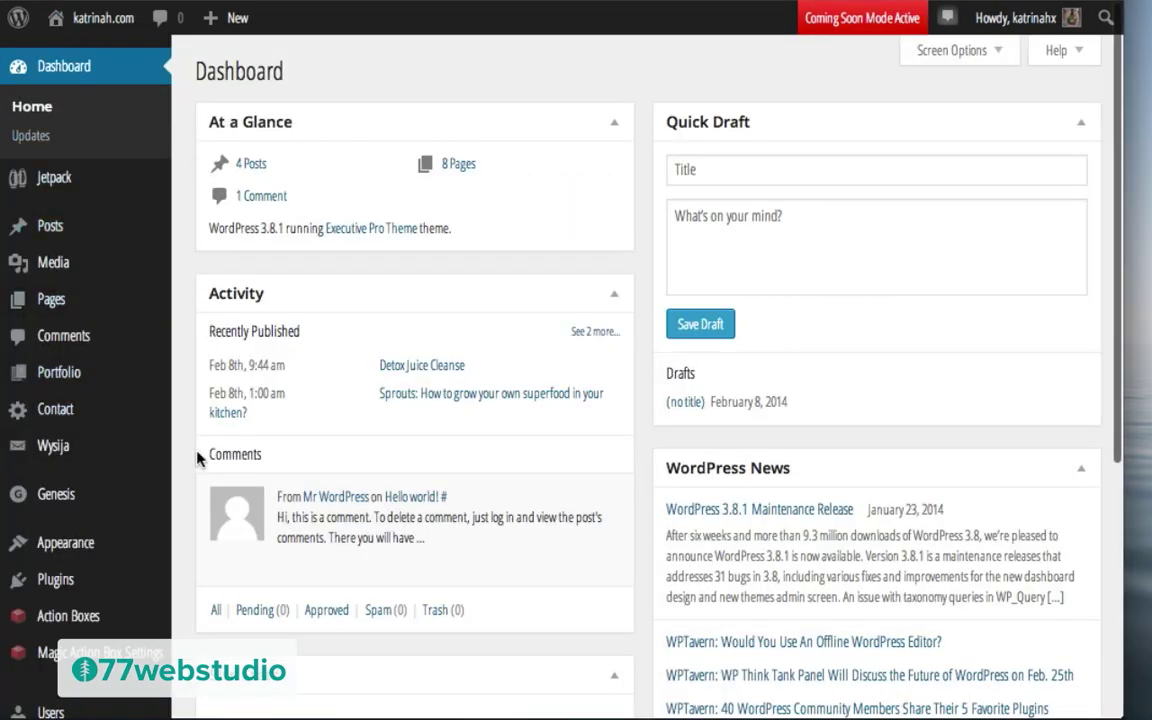
{"action": "scroll", "coordinate": [186, 466], "scroll_direction": "down", "scroll_amount": 3}
{"action": "mouse_move", "coordinate": [150, 407]}
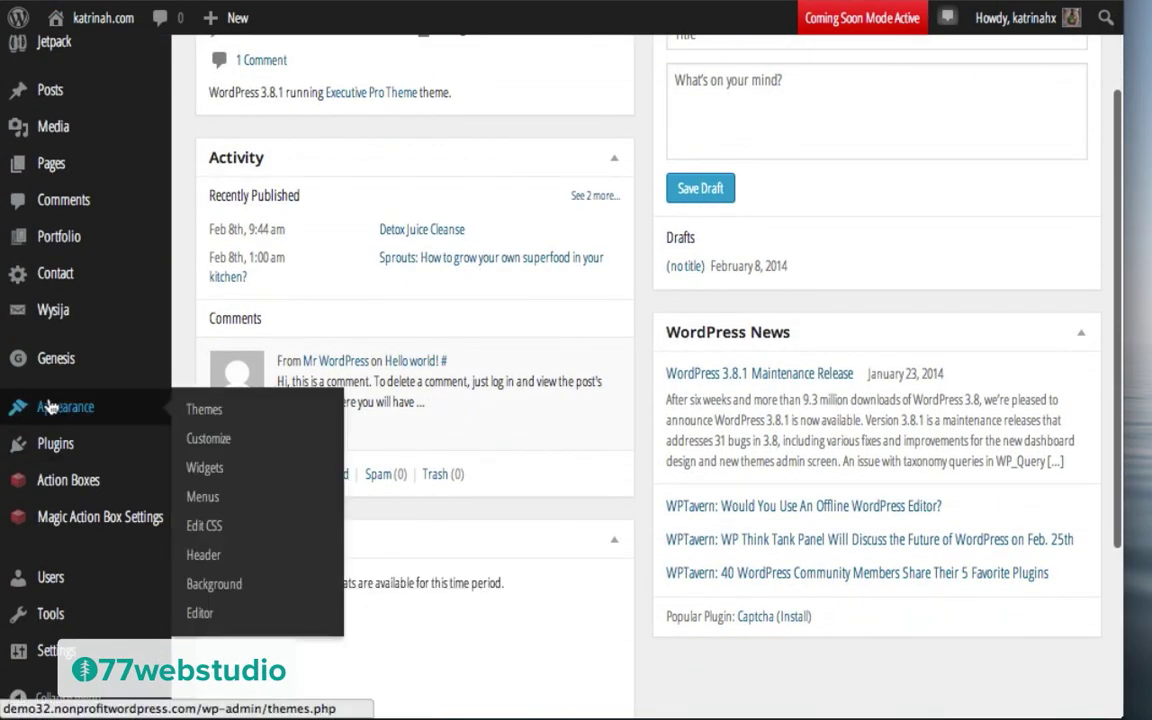
{"action": "left_click", "coordinate": [199, 615]}
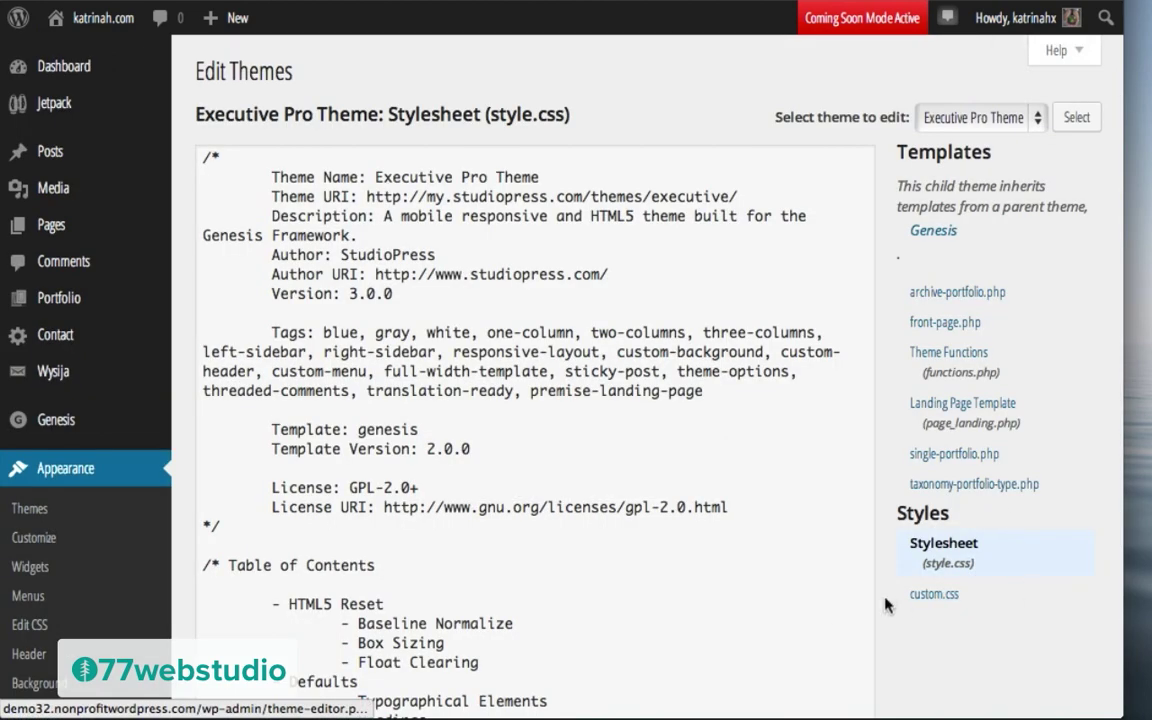
{"action": "left_click", "coordinate": [930, 596]}
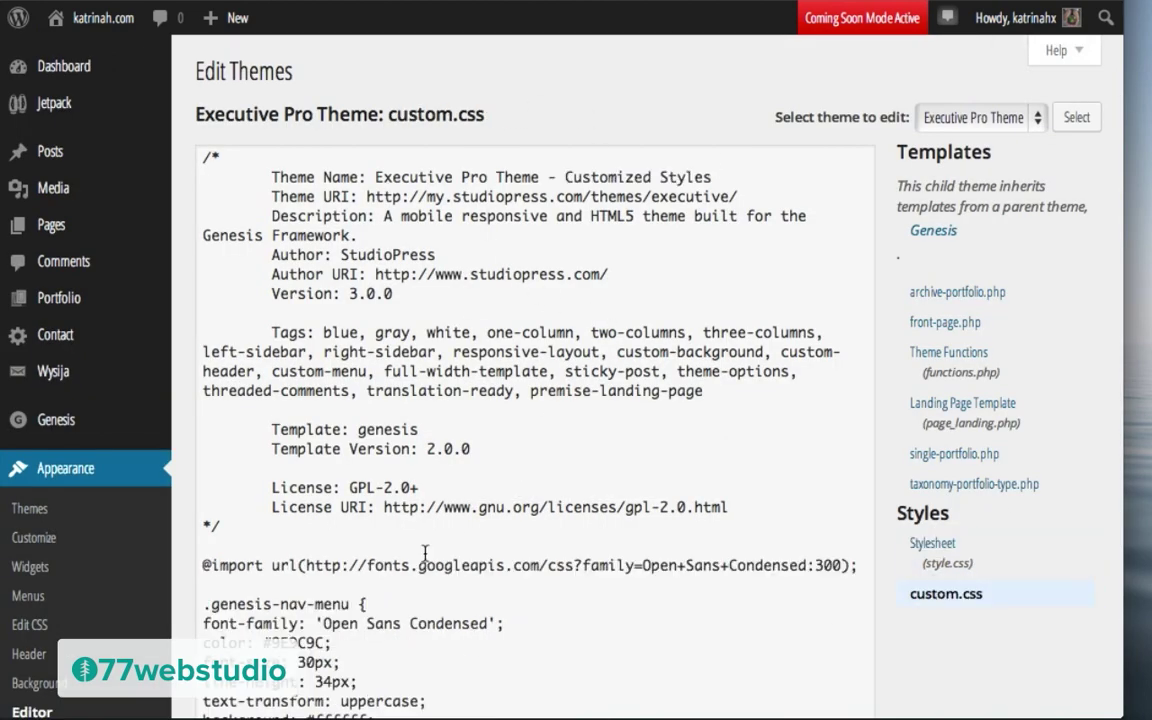
Step: Paste the slider h2 rule at the end, removing its font-size: 2rem and text-transform: uppercase lines
{"action": "scroll", "coordinate": [424, 550], "scroll_direction": "down", "scroll_amount": 3}
{"action": "scroll", "coordinate": [424, 553], "scroll_direction": "down", "scroll_amount": 3}
{"action": "left_click", "coordinate": [253, 374]}
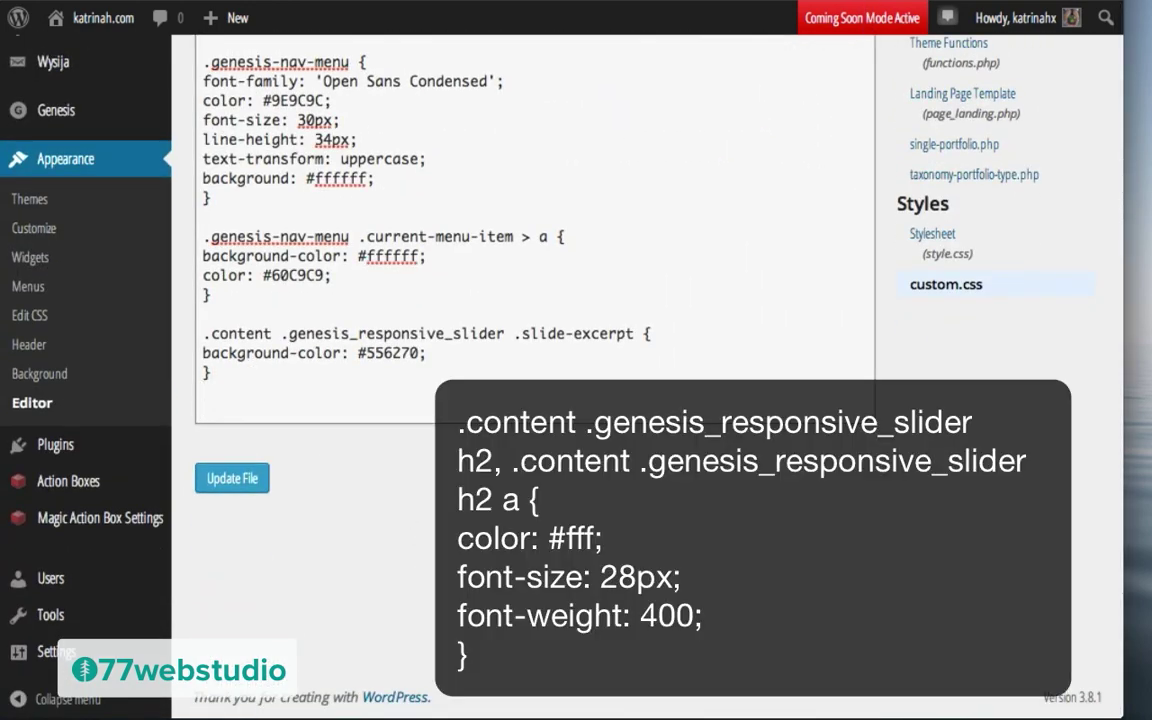
{"action": "key", "text": "ctrl+v"}
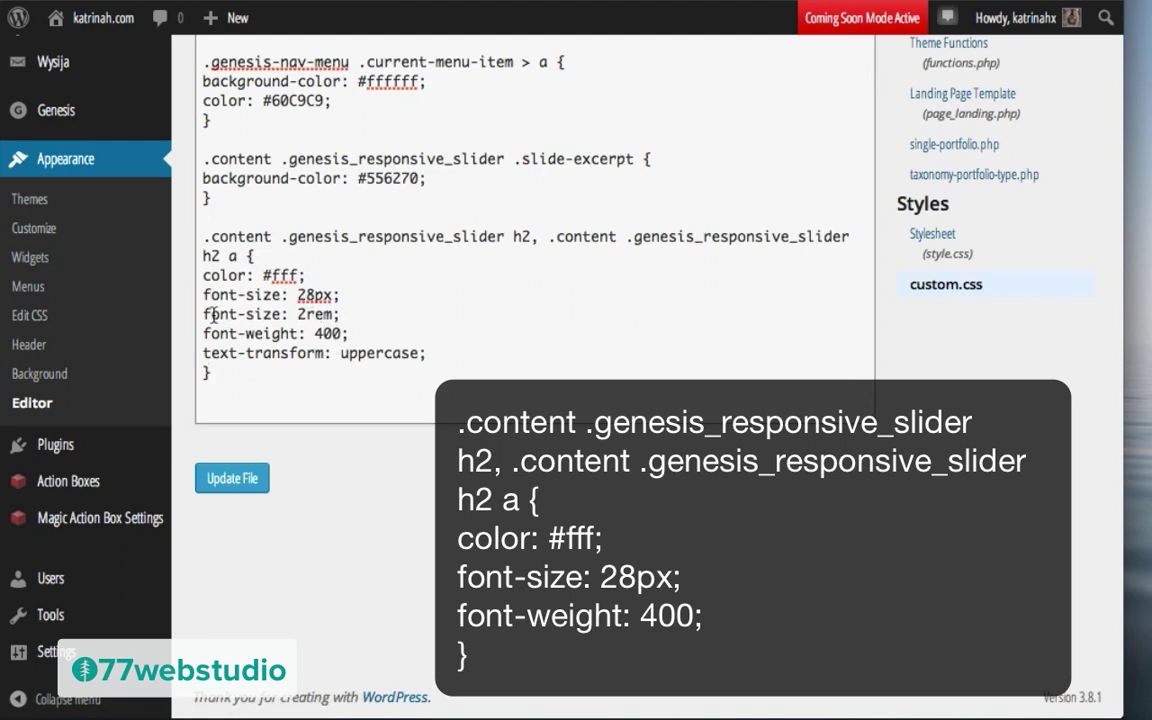
{"action": "left_click_drag", "start_coordinate": [343, 314], "coordinate": [200, 314]}
{"action": "key", "text": "BackSpace"}
{"action": "key", "text": "BackSpace"}
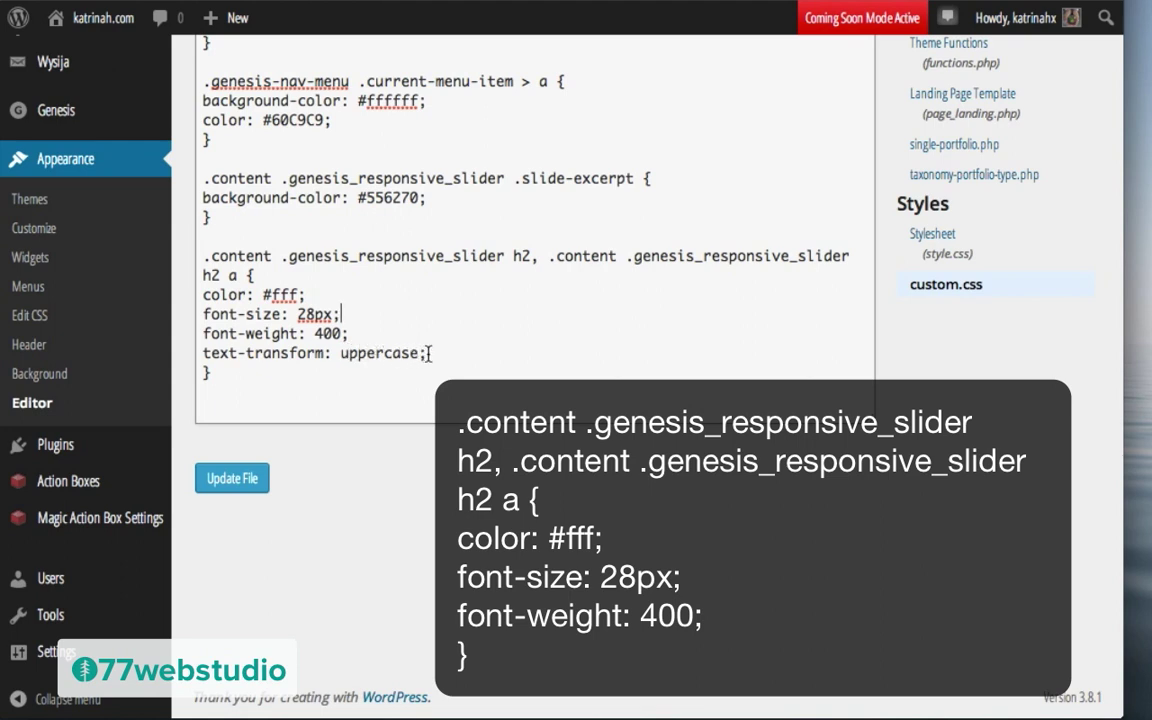
{"action": "left_click_drag", "start_coordinate": [426, 355], "coordinate": [196, 353]}
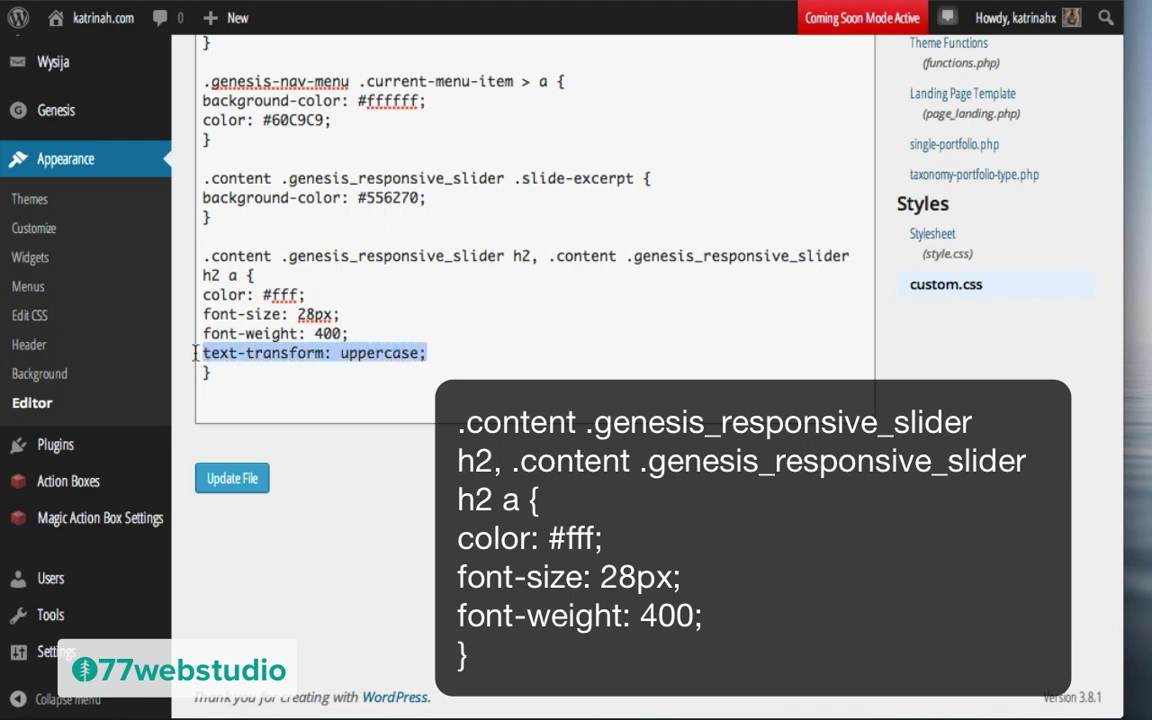
{"action": "key", "text": "BackSpace"}
{"action": "key", "text": "BackSpace"}
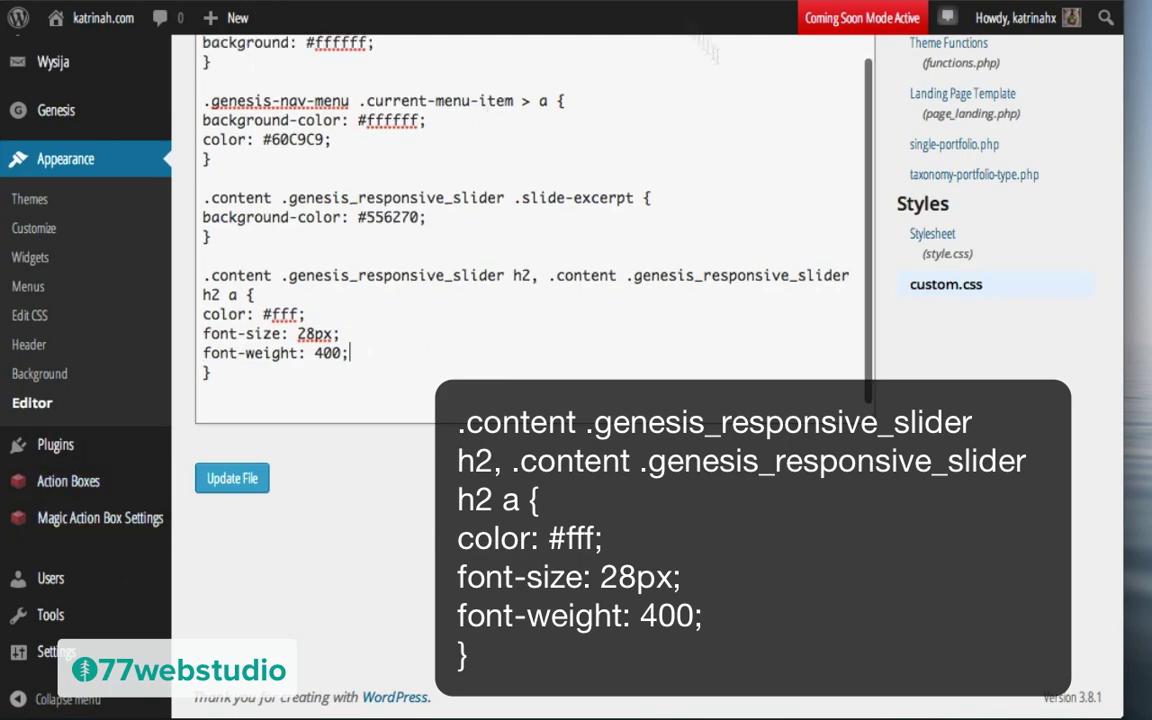
Step: Find and select the Open Sans Condensed font-family line in the stylesheet
{"action": "scroll", "coordinate": [578, 247], "scroll_direction": "up", "scroll_amount": 20}
{"action": "left_click", "coordinate": [578, 249]}
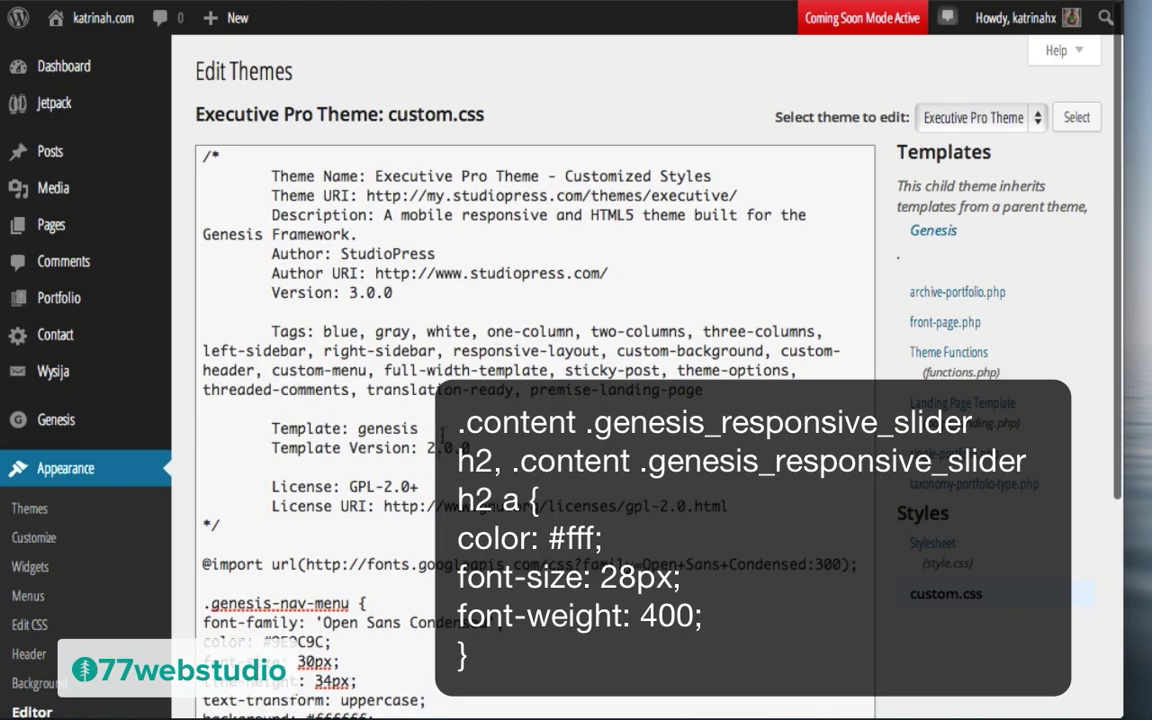
{"action": "scroll", "coordinate": [502, 447], "scroll_direction": "down", "scroll_amount": 15}
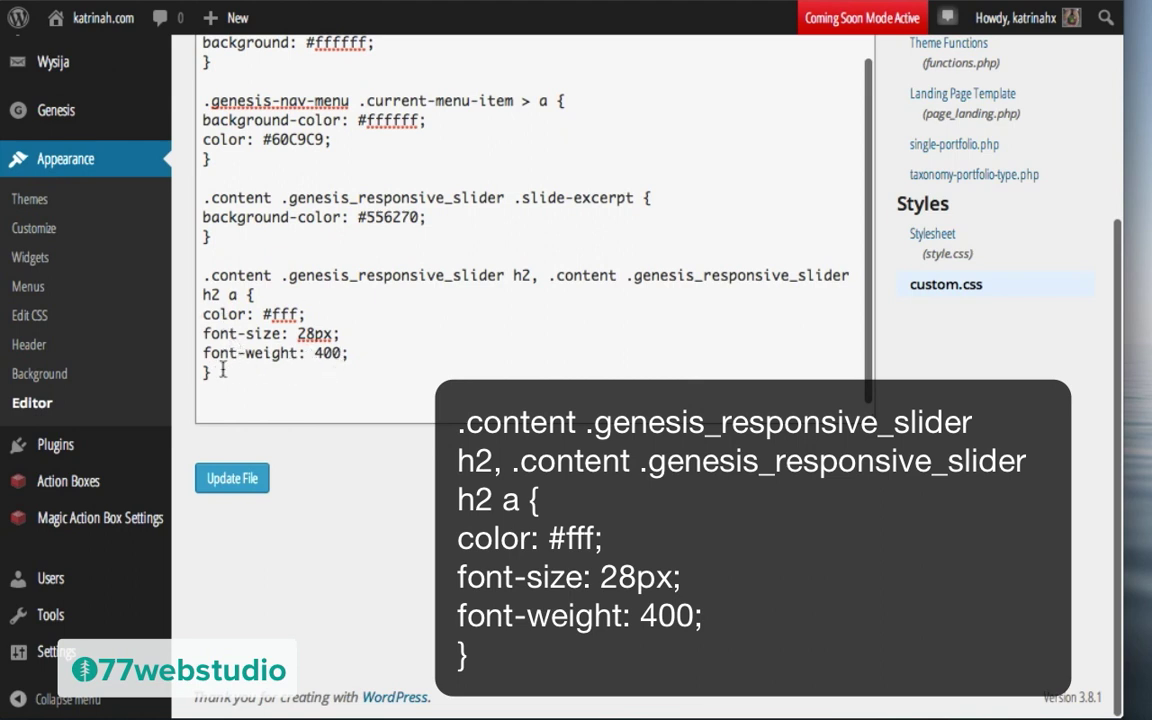
{"action": "scroll", "coordinate": [450, 330], "scroll_direction": "up", "scroll_amount": 10}
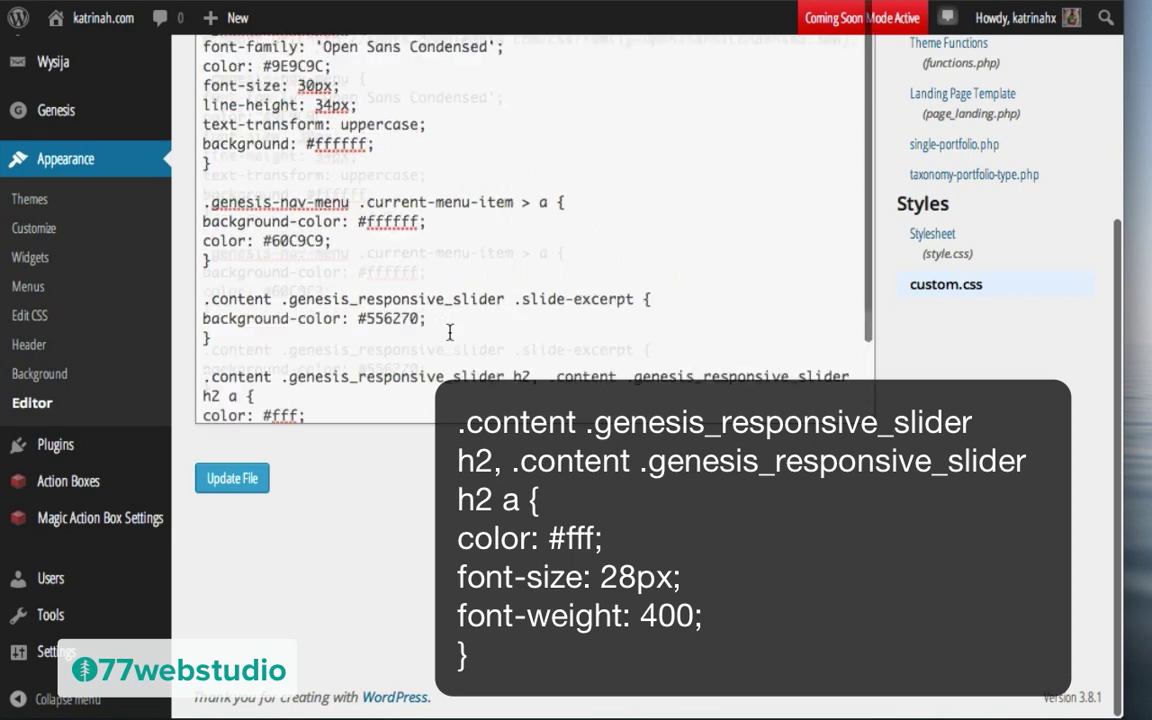
{"action": "scroll", "coordinate": [450, 333], "scroll_direction": "up", "scroll_amount": 3}
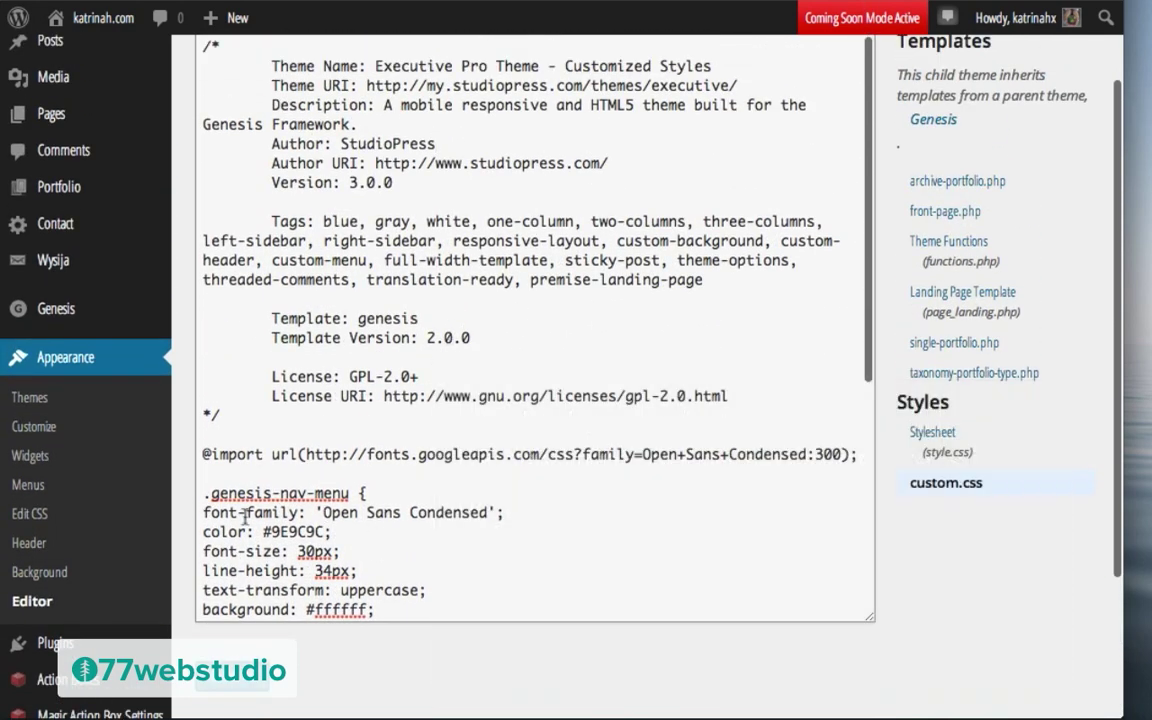
{"action": "left_click_drag", "start_coordinate": [505, 513], "coordinate": [199, 514]}
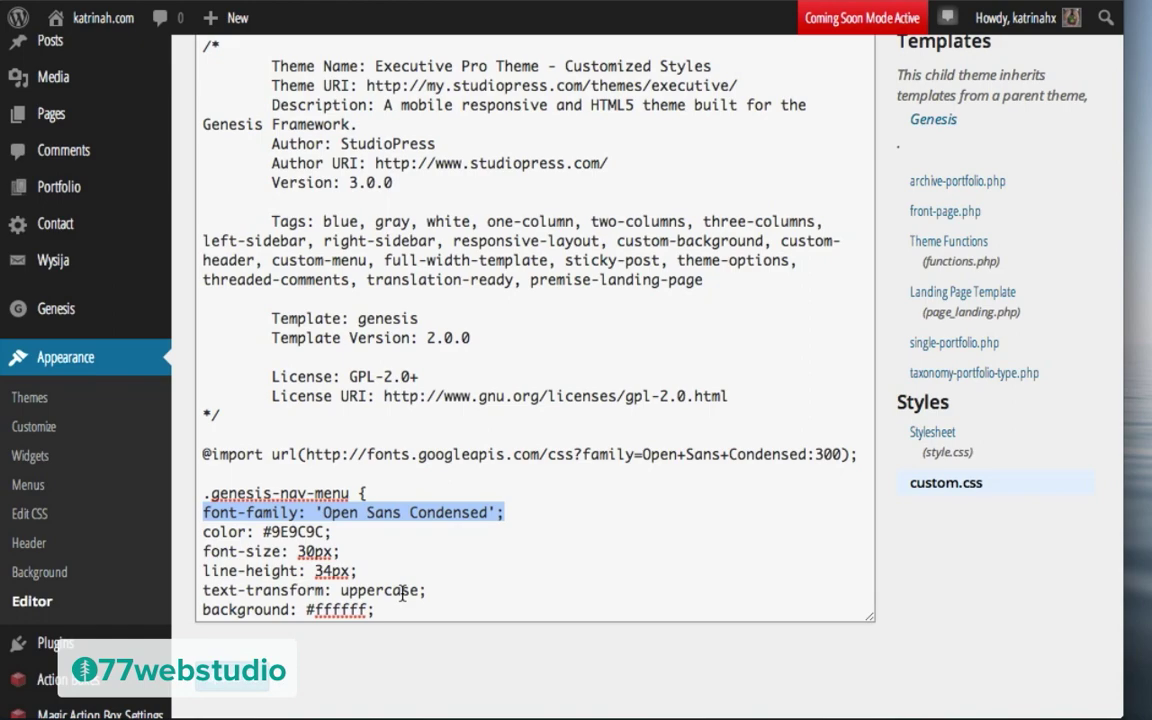
{"action": "scroll", "coordinate": [402, 592], "scroll_direction": "down", "scroll_amount": 6}
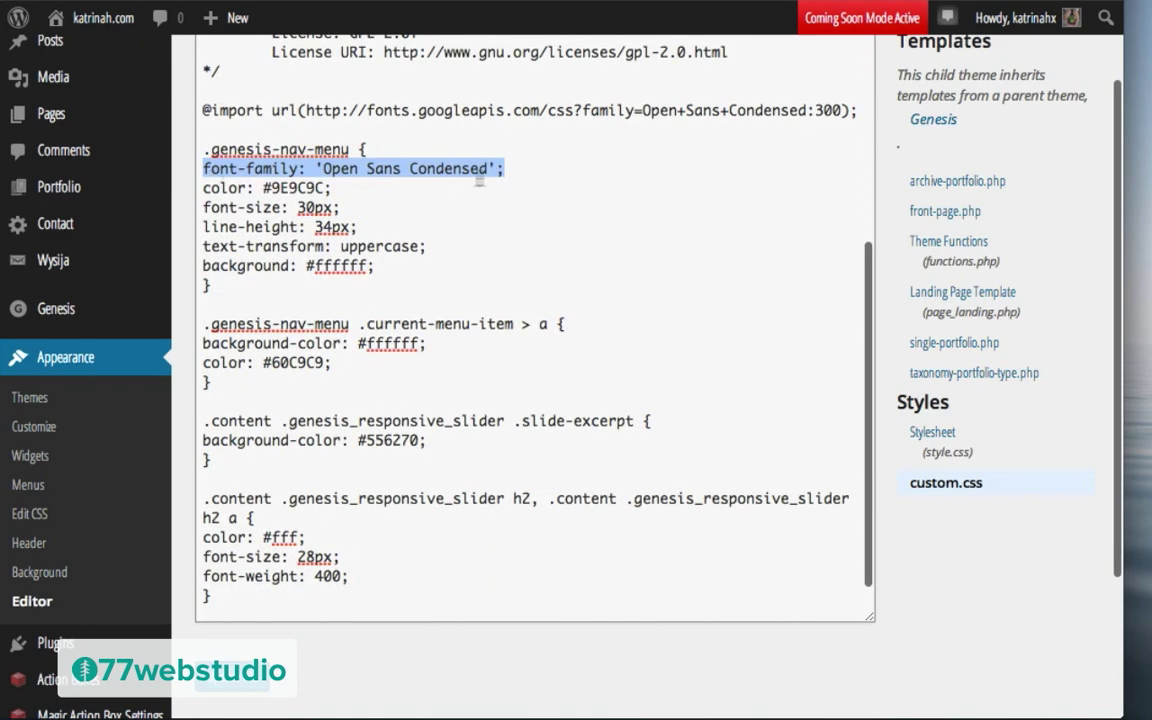
{"action": "scroll", "coordinate": [327, 607], "scroll_direction": "down", "scroll_amount": 5}
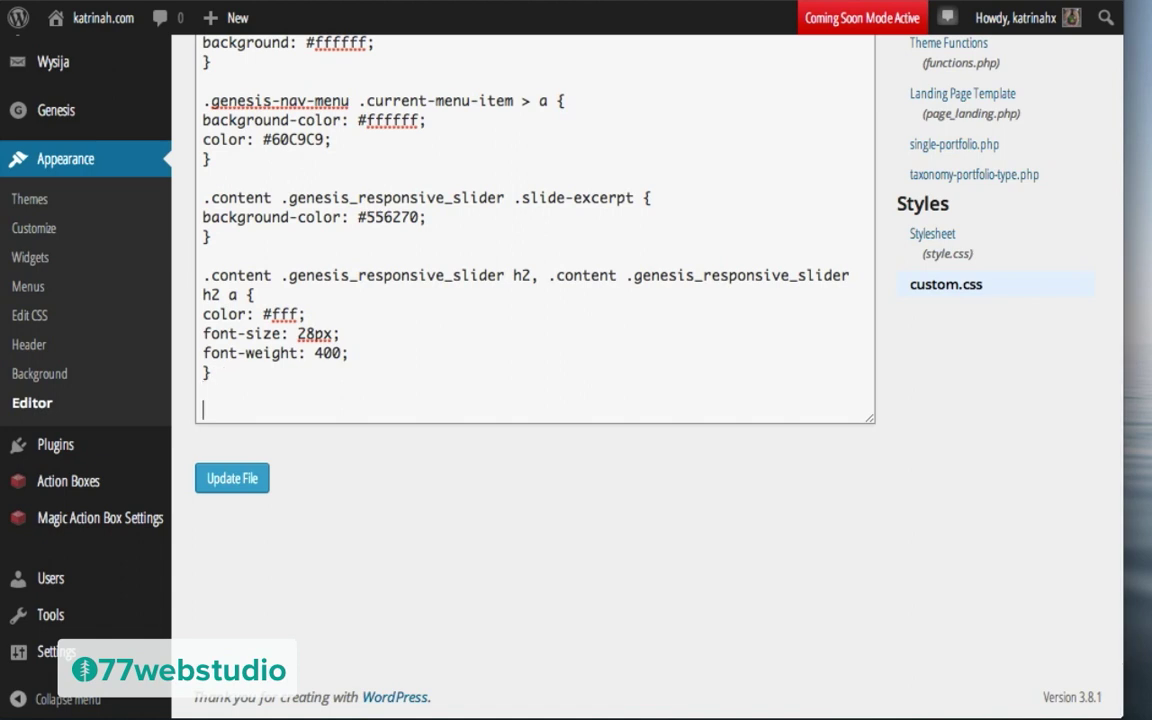
Step: Add a heading rule (h1, h2, …) with font-family 'Open Sans Condensed' and save custom.css
{"action": "type", "text": "h1, h2, h3, h4, h5, h6 {"}
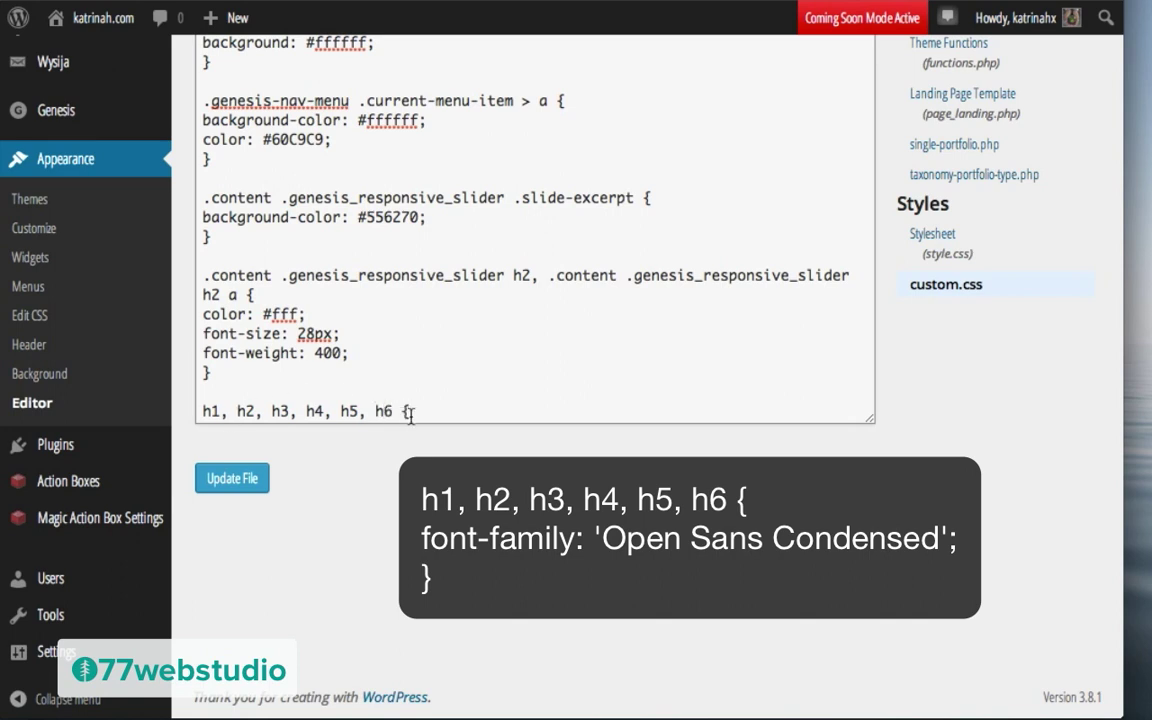
{"action": "key", "text": "Return"}
{"action": "type", "text": "font-family: 'Open Sans Condensed';"}
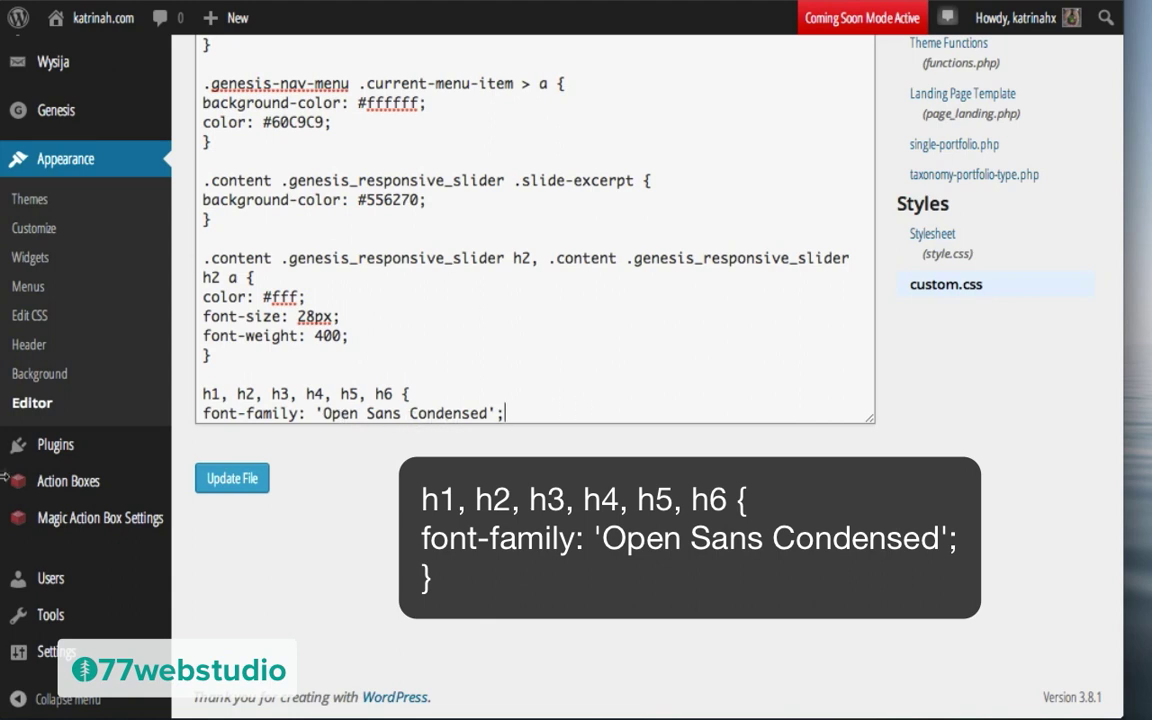
{"action": "key", "text": "Return"}
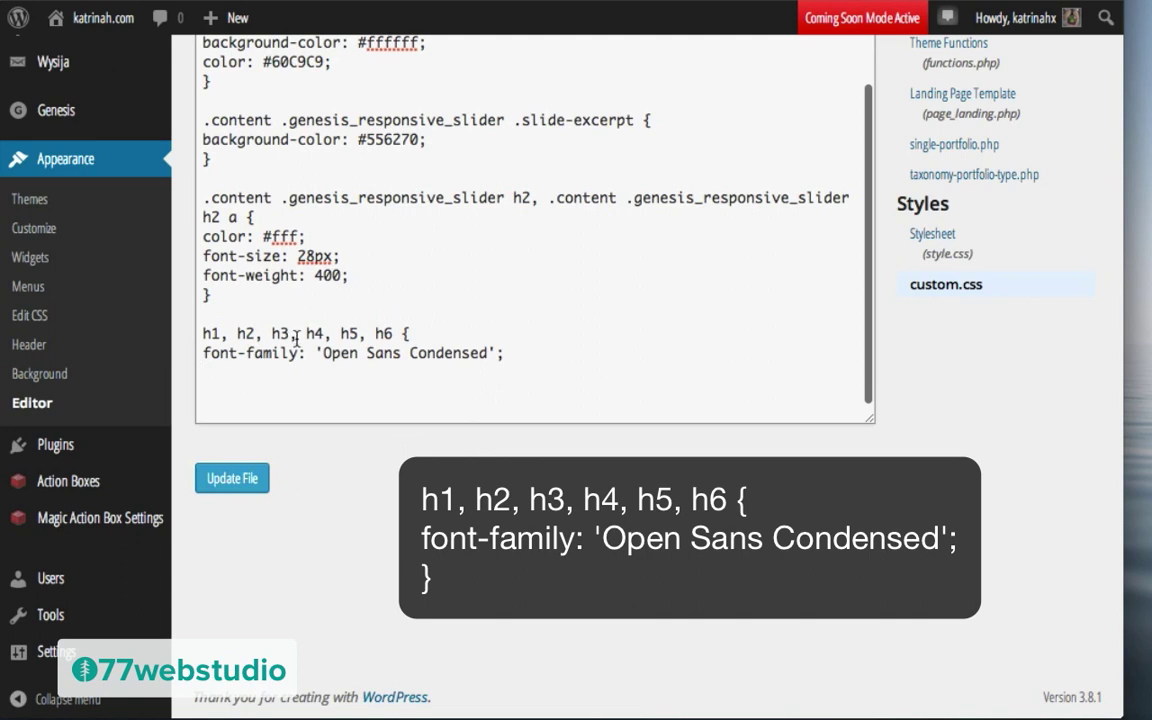
{"action": "type", "text": "}"}
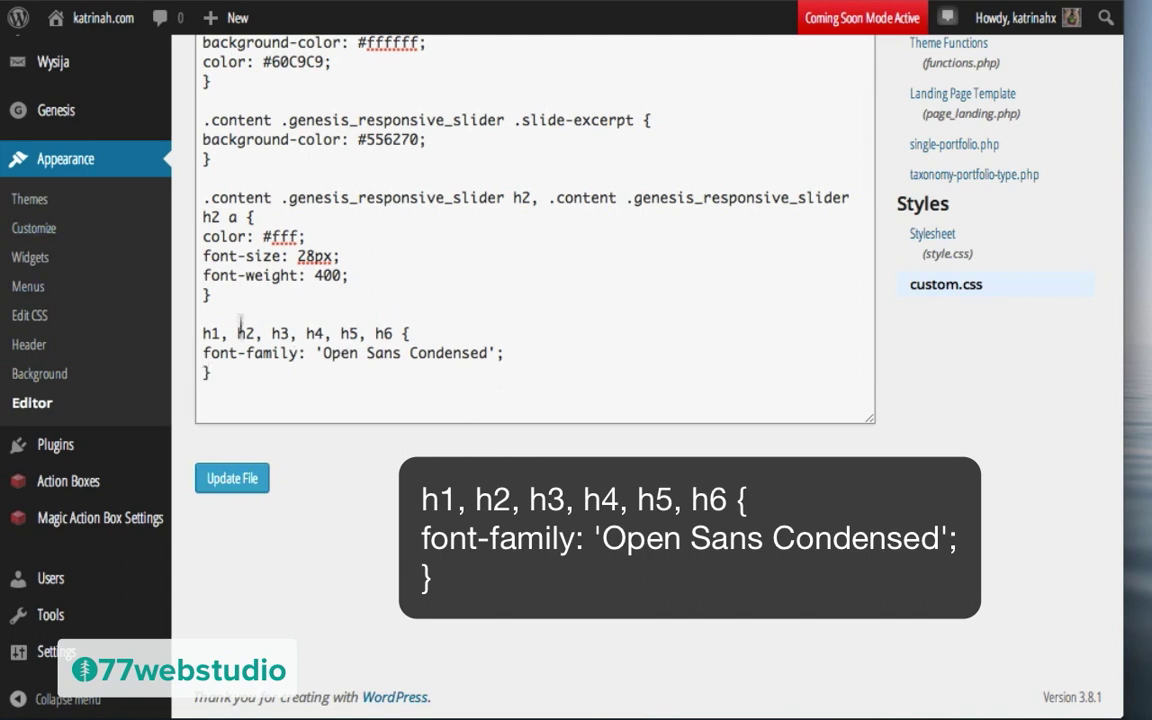
{"action": "left_click", "coordinate": [233, 479]}
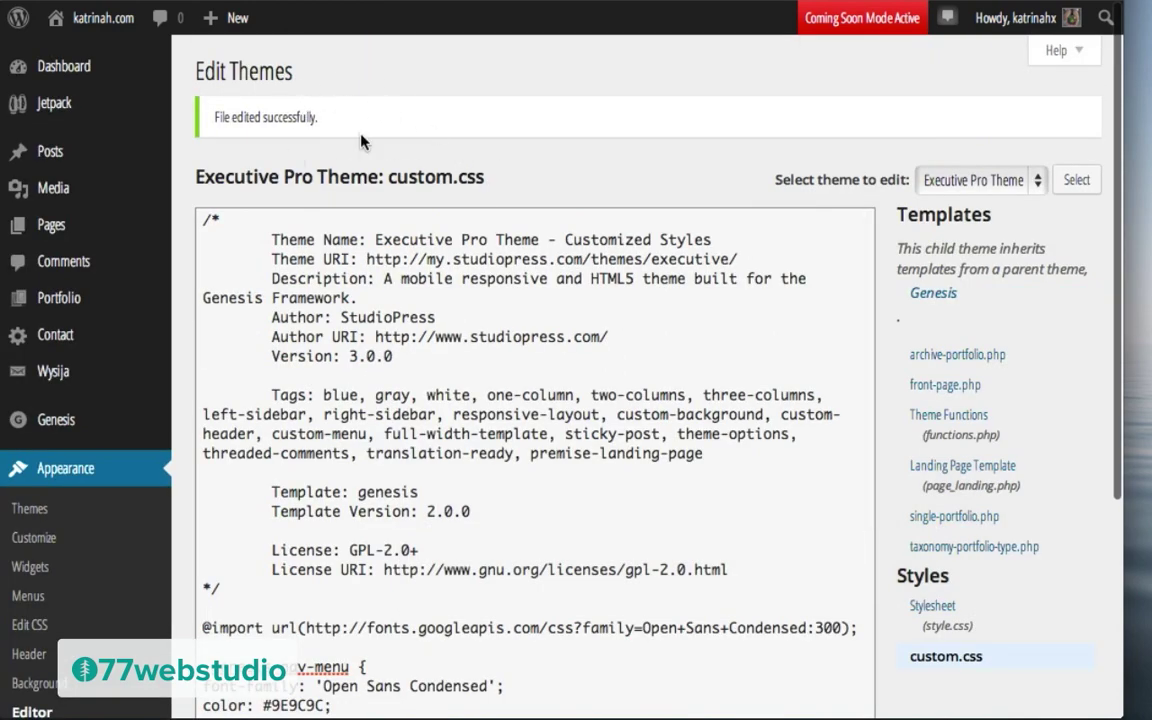
Step: Visit the live homepage to review the slider headings, then return to the Dashboard
{"action": "mouse_move", "coordinate": [92, 20]}
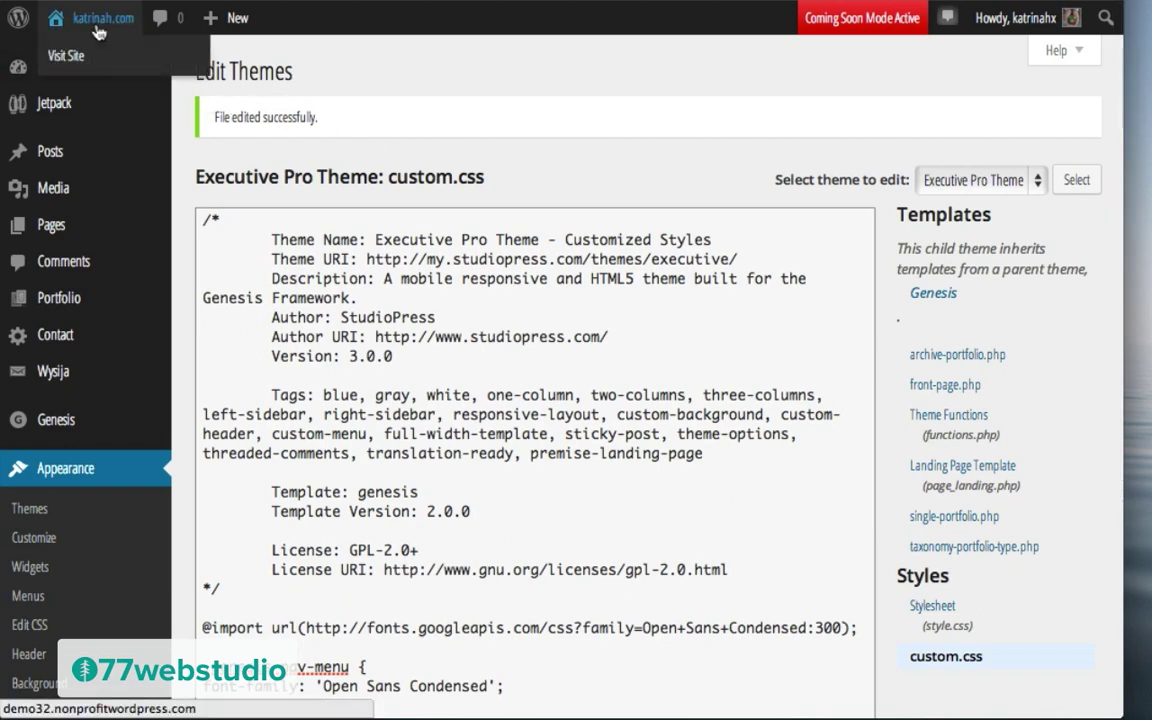
{"action": "left_click", "coordinate": [82, 57]}
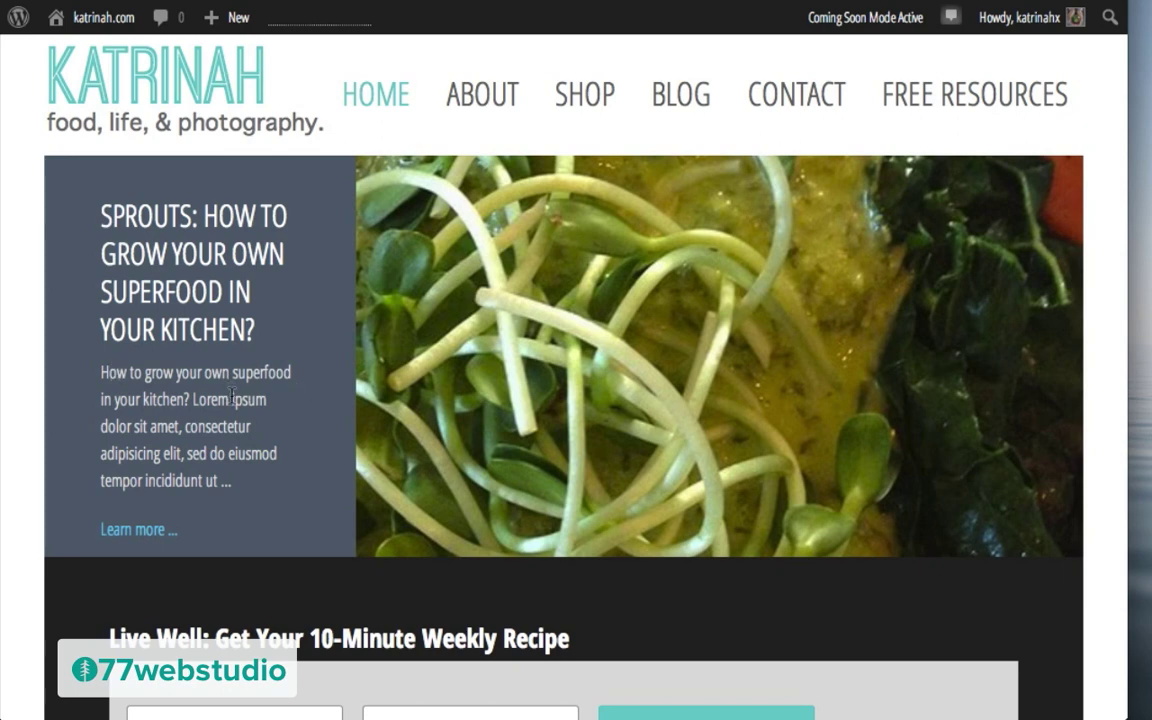
{"action": "mouse_move", "coordinate": [78, 18]}
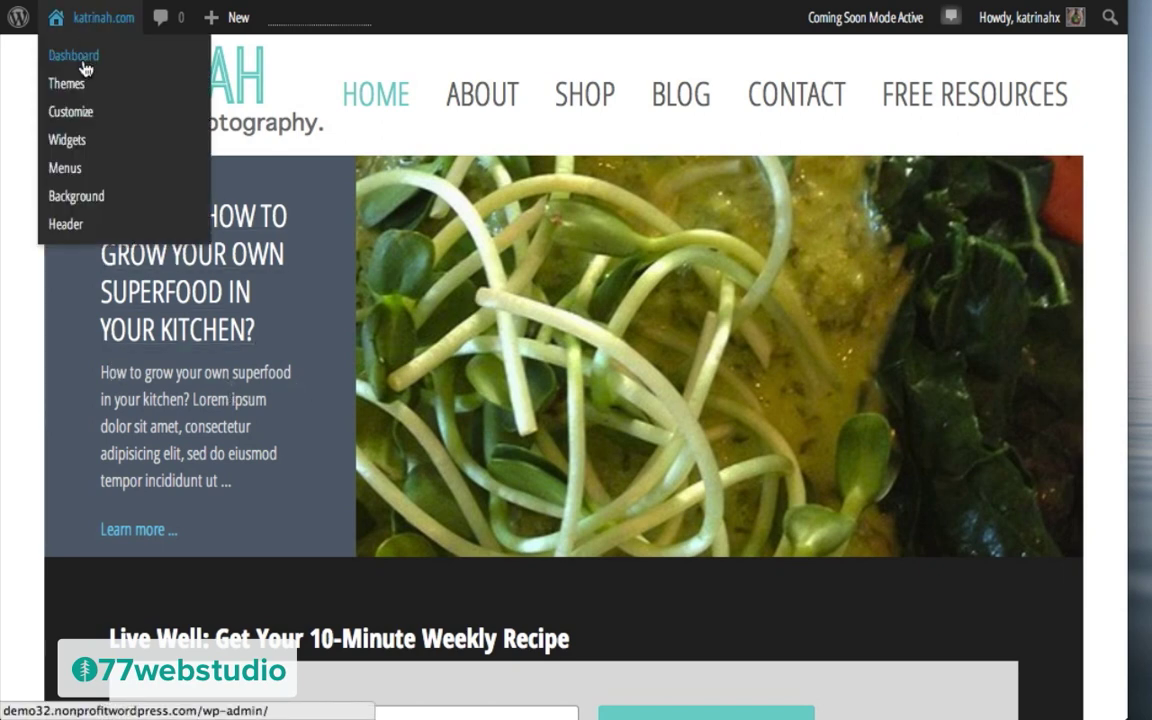
{"action": "left_click", "coordinate": [84, 63]}
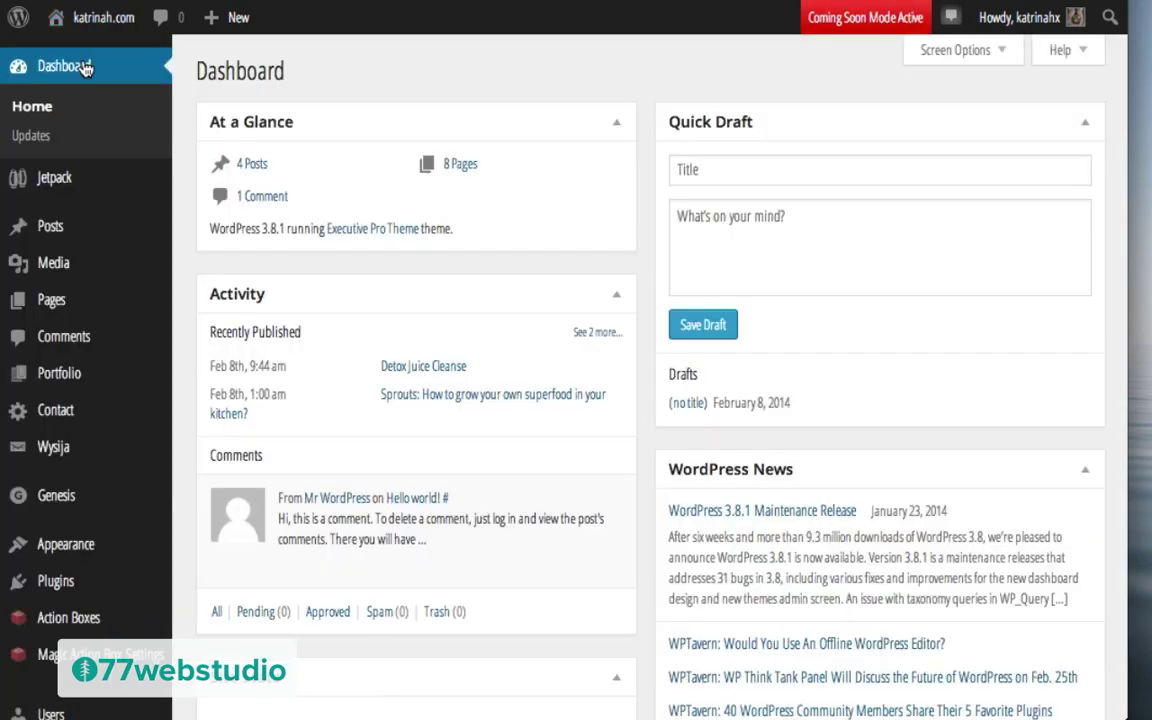
{"action": "mouse_move", "coordinate": [65, 500]}
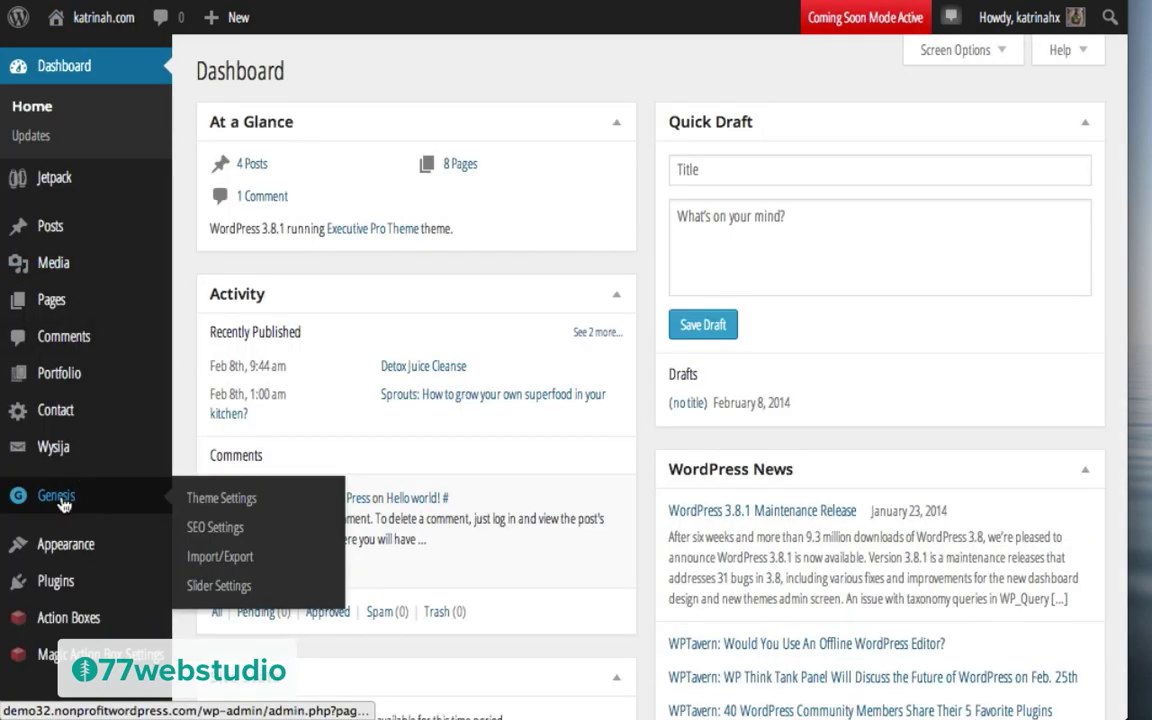
Step: Set the Genesis slider content to Display post excerpts and save the slider settings
{"action": "left_click", "coordinate": [219, 586]}
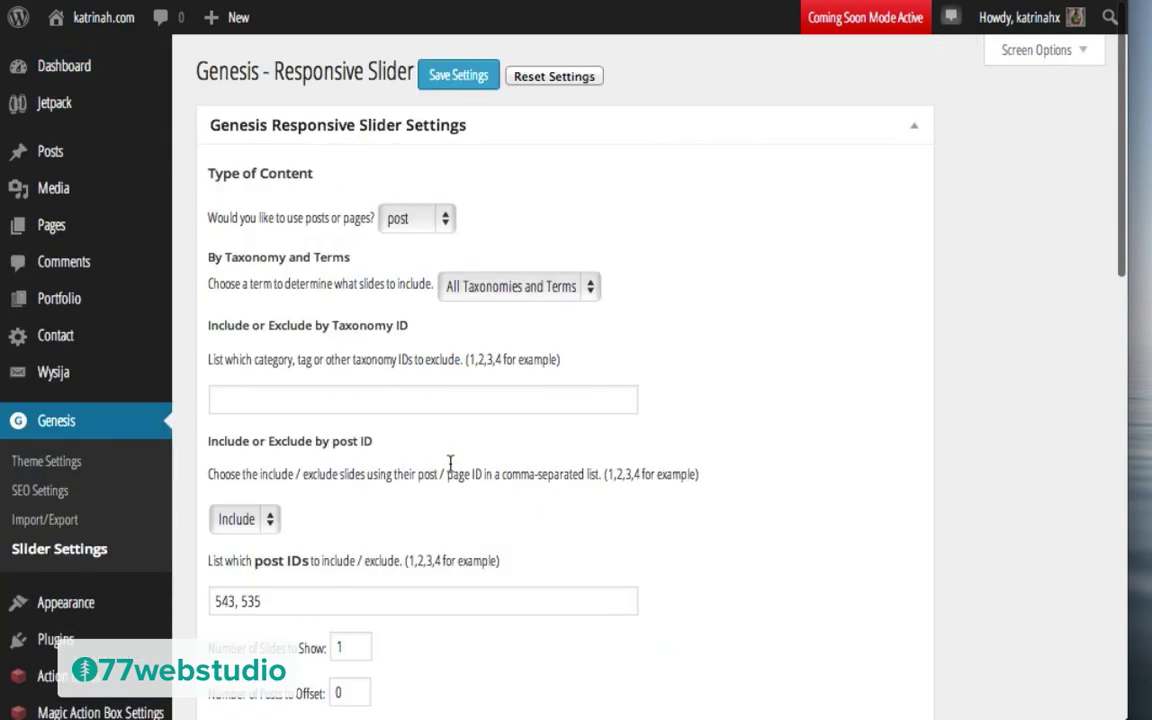
{"action": "scroll", "coordinate": [446, 463], "scroll_direction": "down", "scroll_amount": 15}
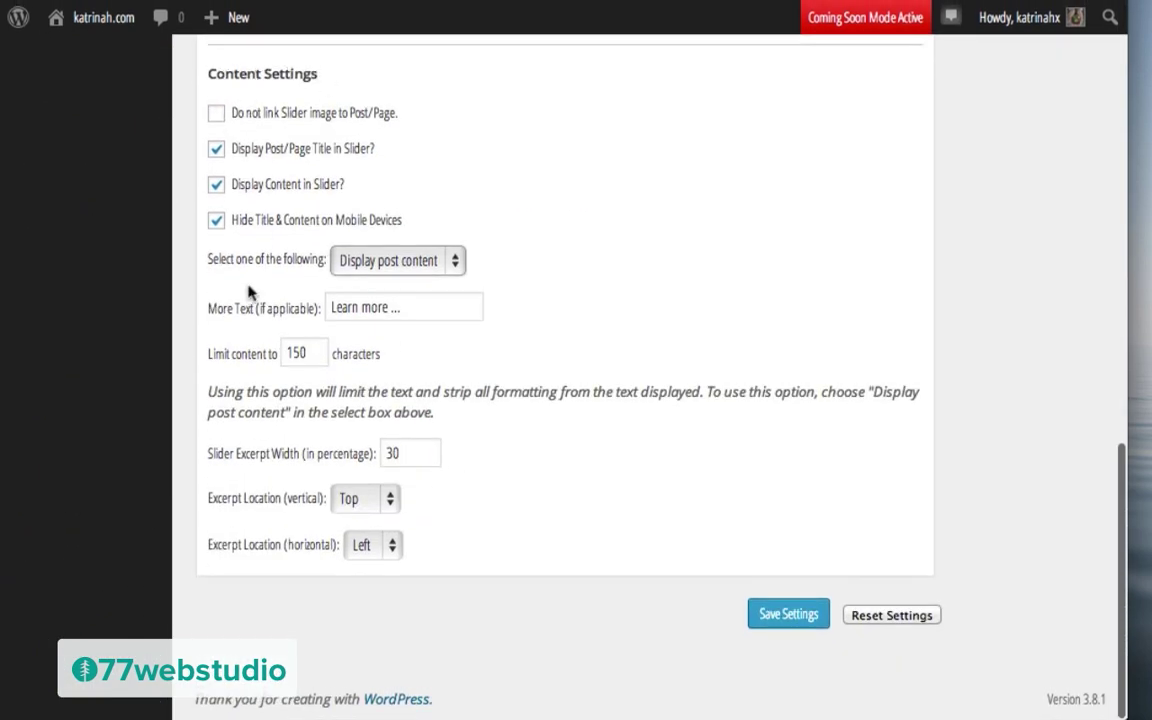
{"action": "left_click", "coordinate": [399, 264]}
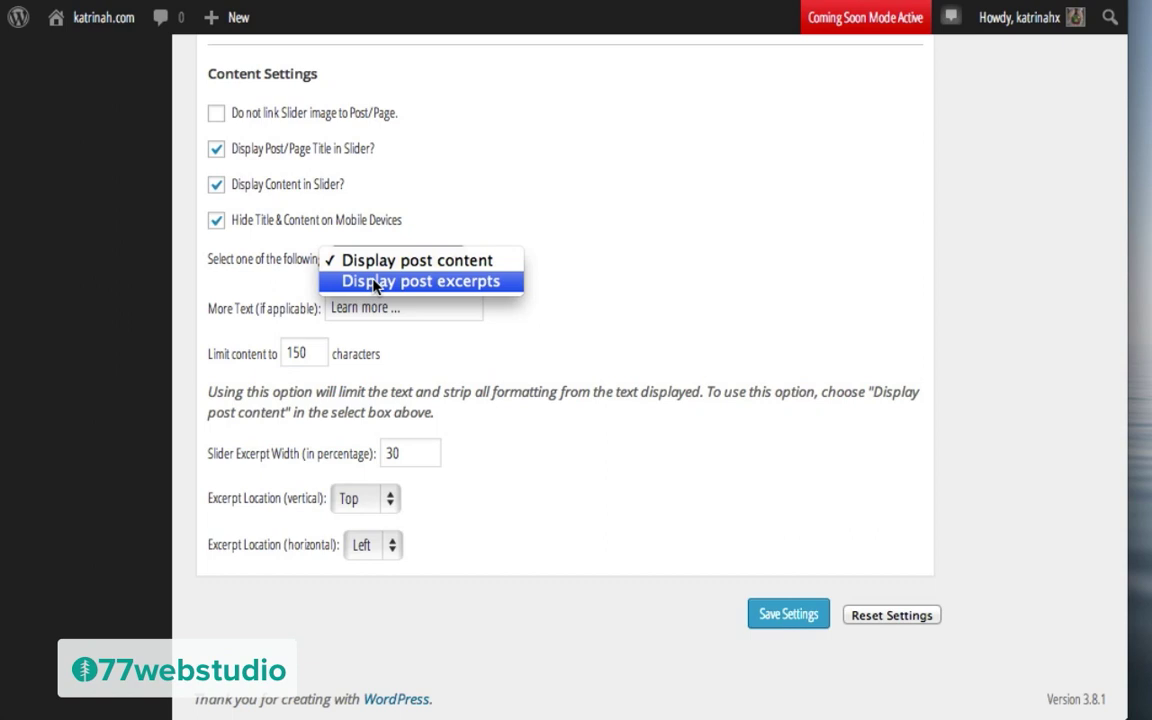
{"action": "left_click", "coordinate": [376, 283]}
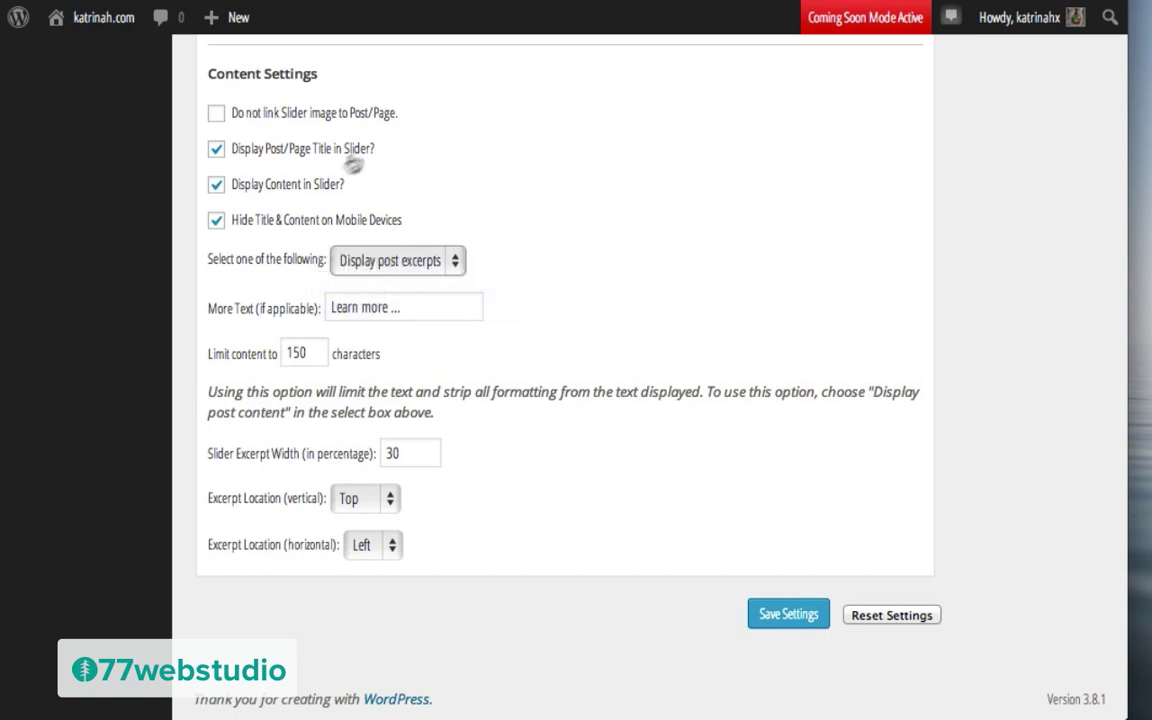
{"action": "left_click", "coordinate": [773, 615]}
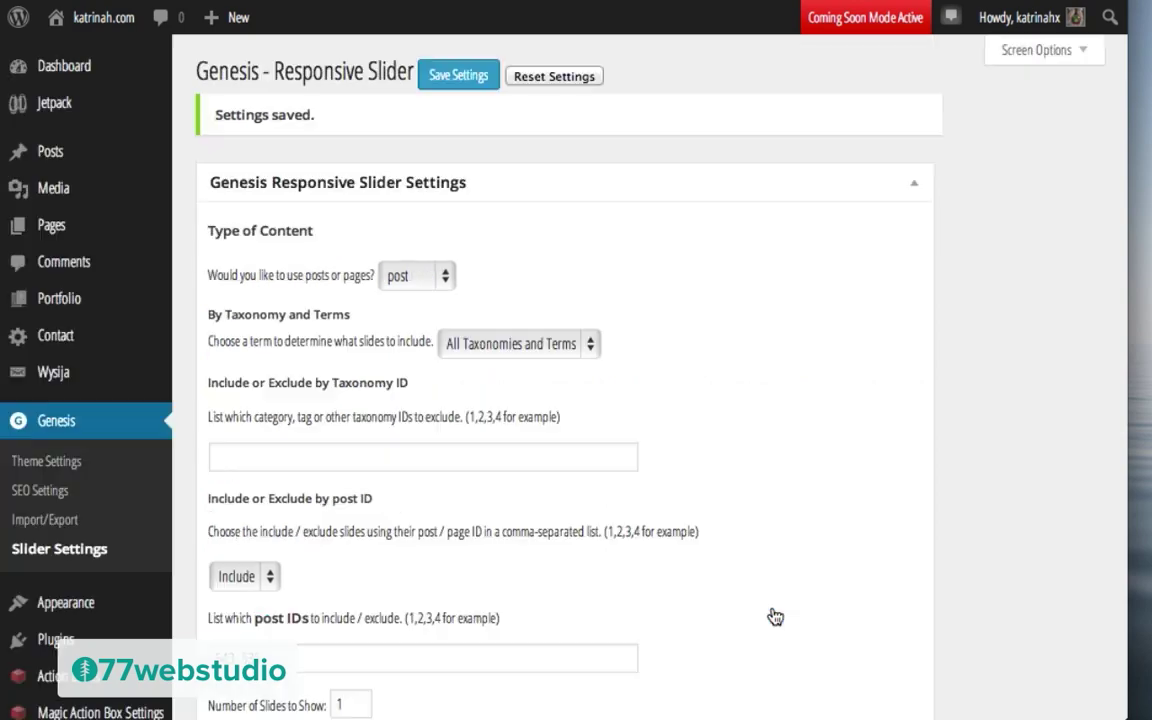
Step: Open the Sprouts post from its homepage slide title and switch to editing it
{"action": "mouse_move", "coordinate": [106, 30]}
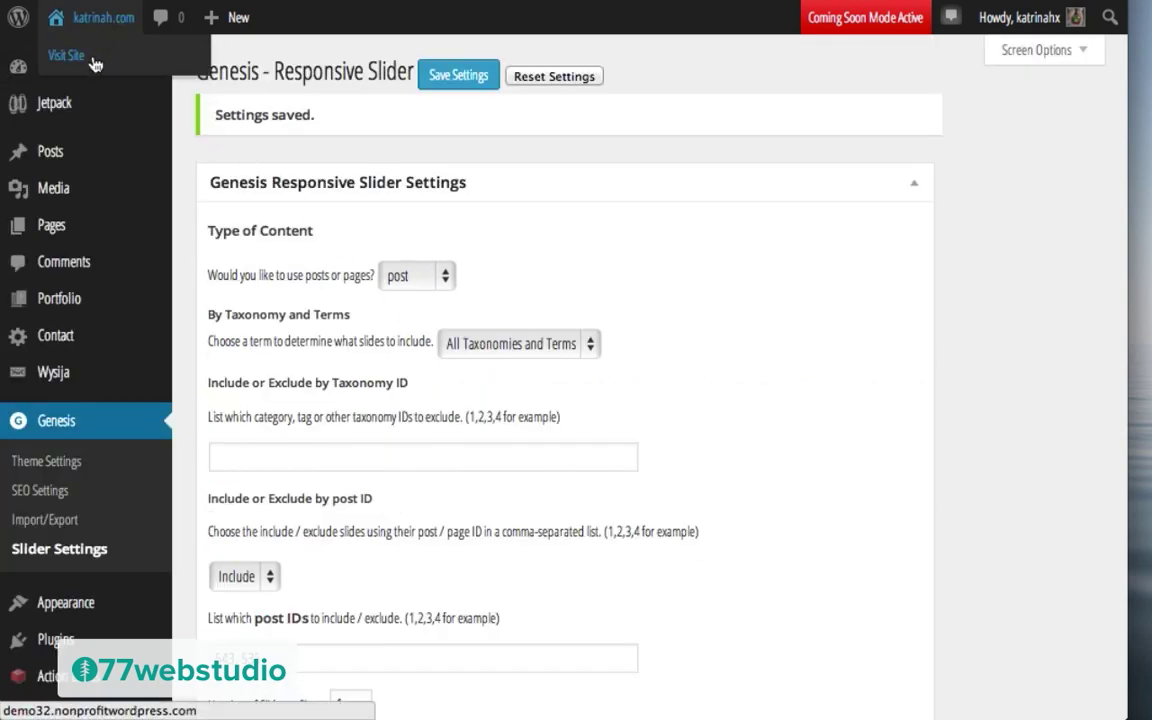
{"action": "left_click", "coordinate": [93, 62]}
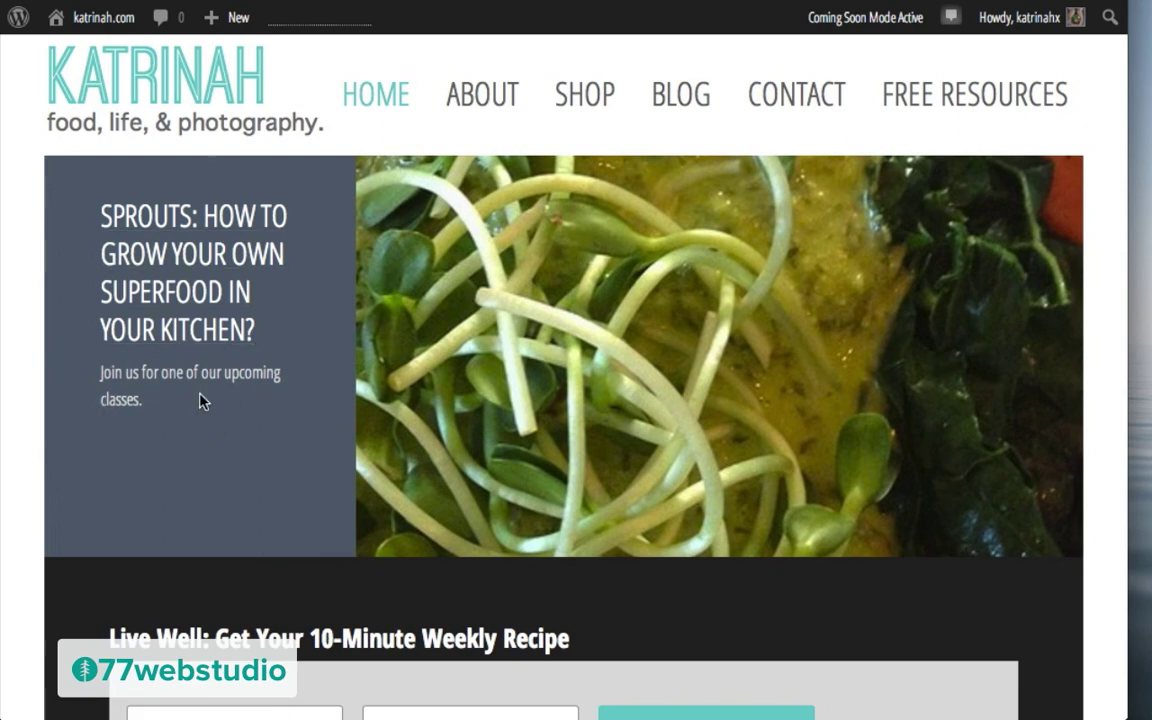
{"action": "left_click", "coordinate": [175, 333]}
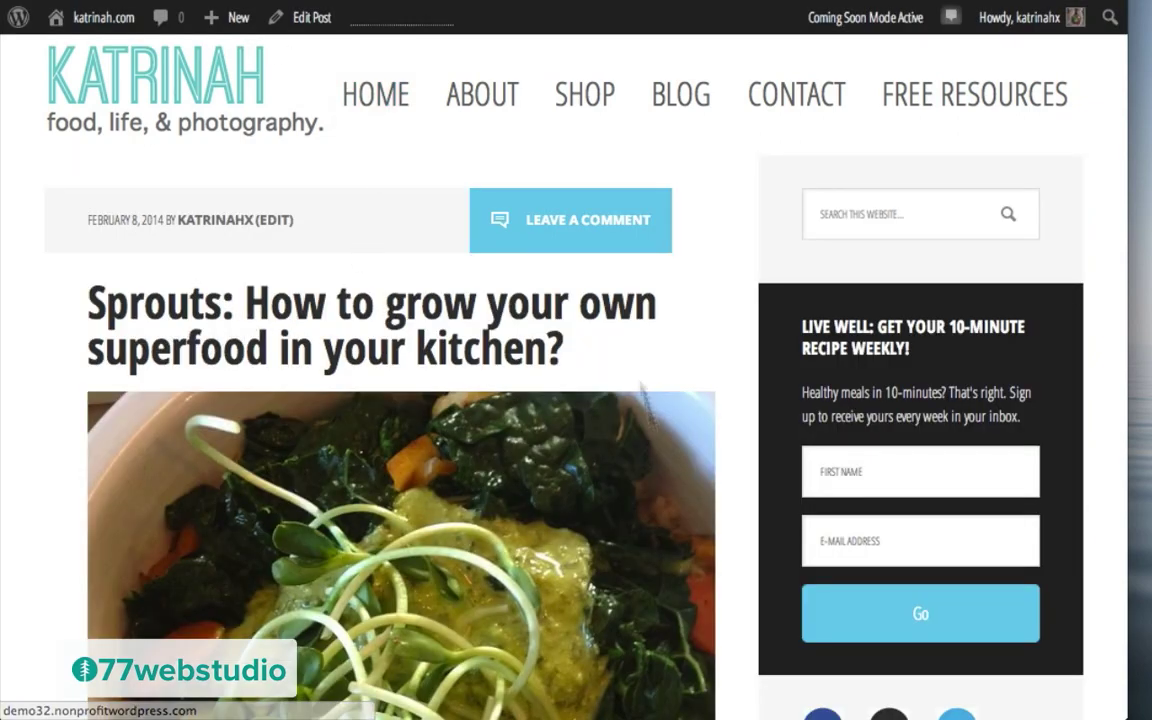
{"action": "scroll", "coordinate": [385, 566], "scroll_direction": "down", "scroll_amount": 7}
{"action": "scroll", "coordinate": [385, 566], "scroll_direction": "up", "scroll_amount": 8}
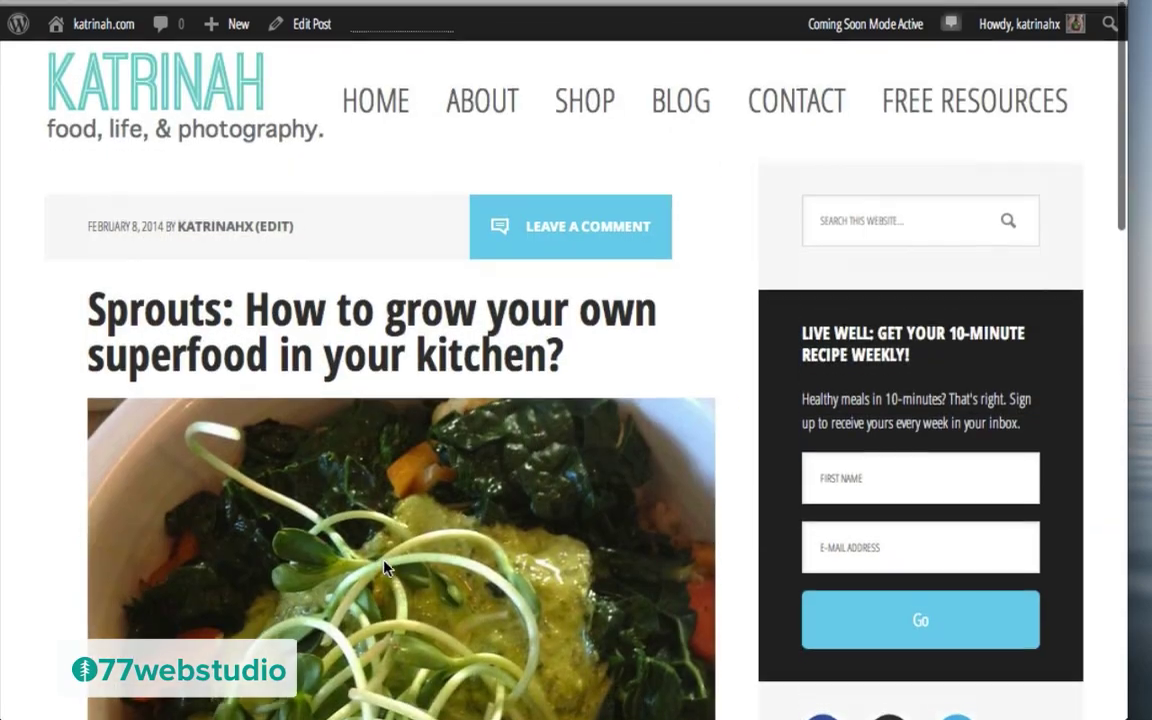
{"action": "left_click", "coordinate": [304, 16]}
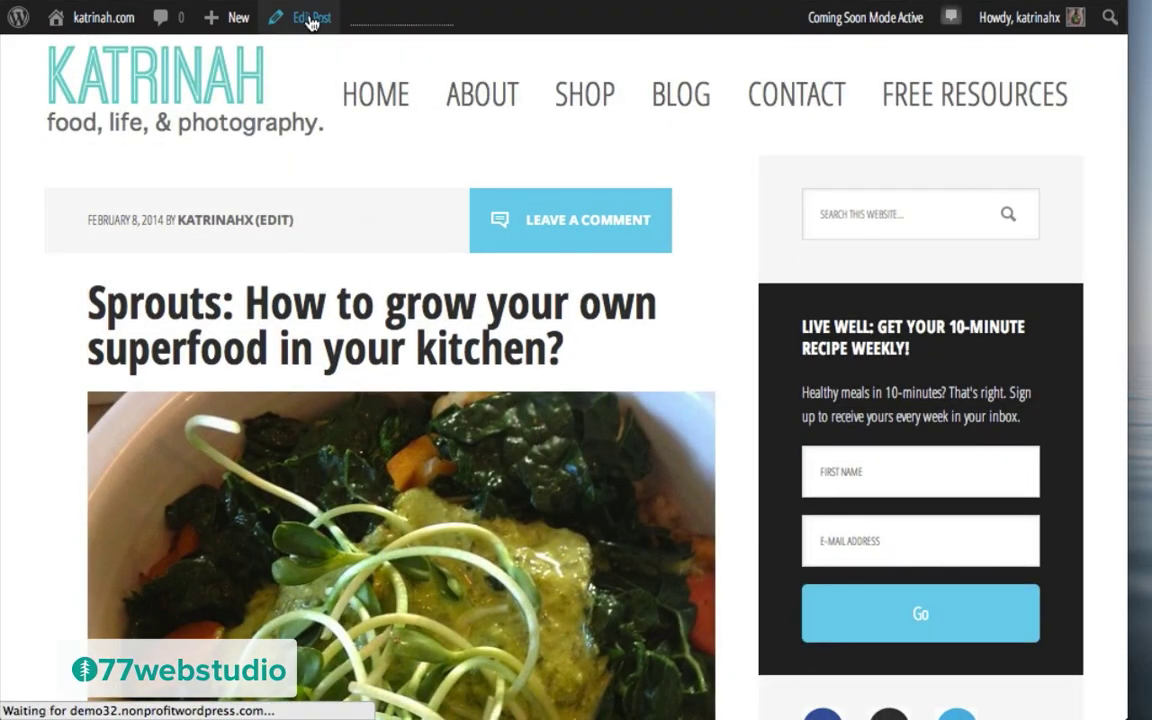
Step: Show the Excerpt box via Screen Options and place the caret after 'Join us for one of our upcoming classes.'
{"action": "scroll", "coordinate": [798, 258], "scroll_direction": "down", "scroll_amount": 15}
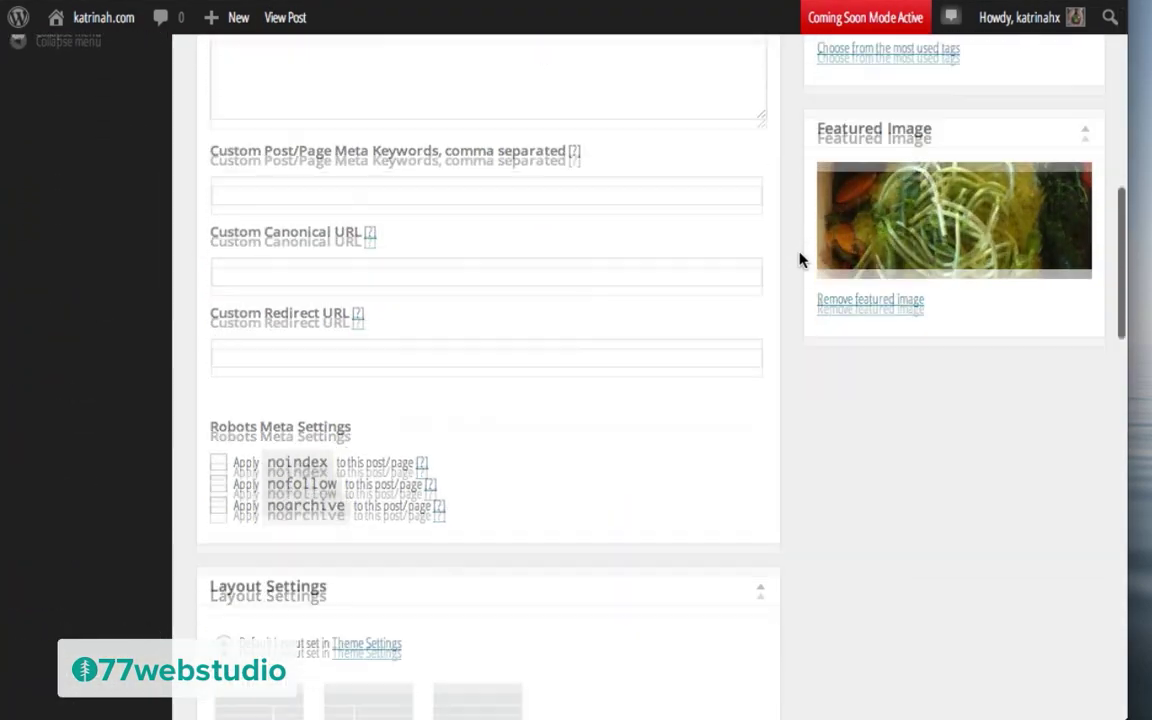
{"action": "scroll", "coordinate": [798, 258], "scroll_direction": "down", "scroll_amount": 10}
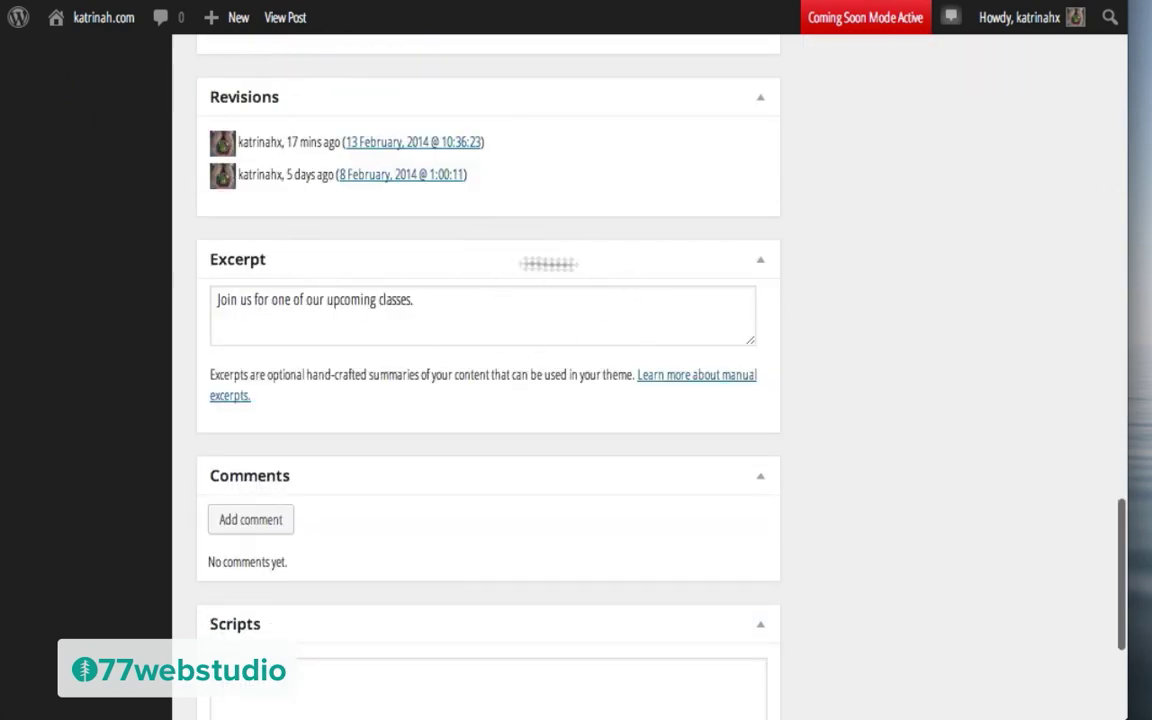
{"action": "scroll", "coordinate": [977, 285], "scroll_direction": "up", "scroll_amount": 20}
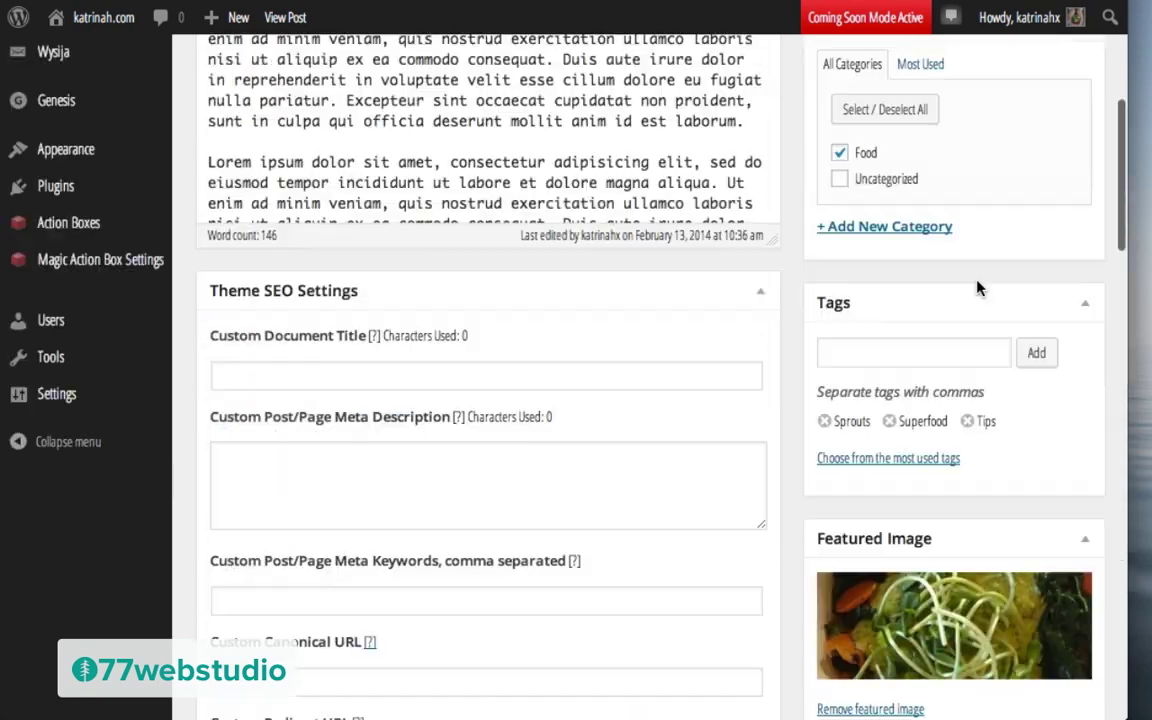
{"action": "left_click", "coordinate": [965, 54]}
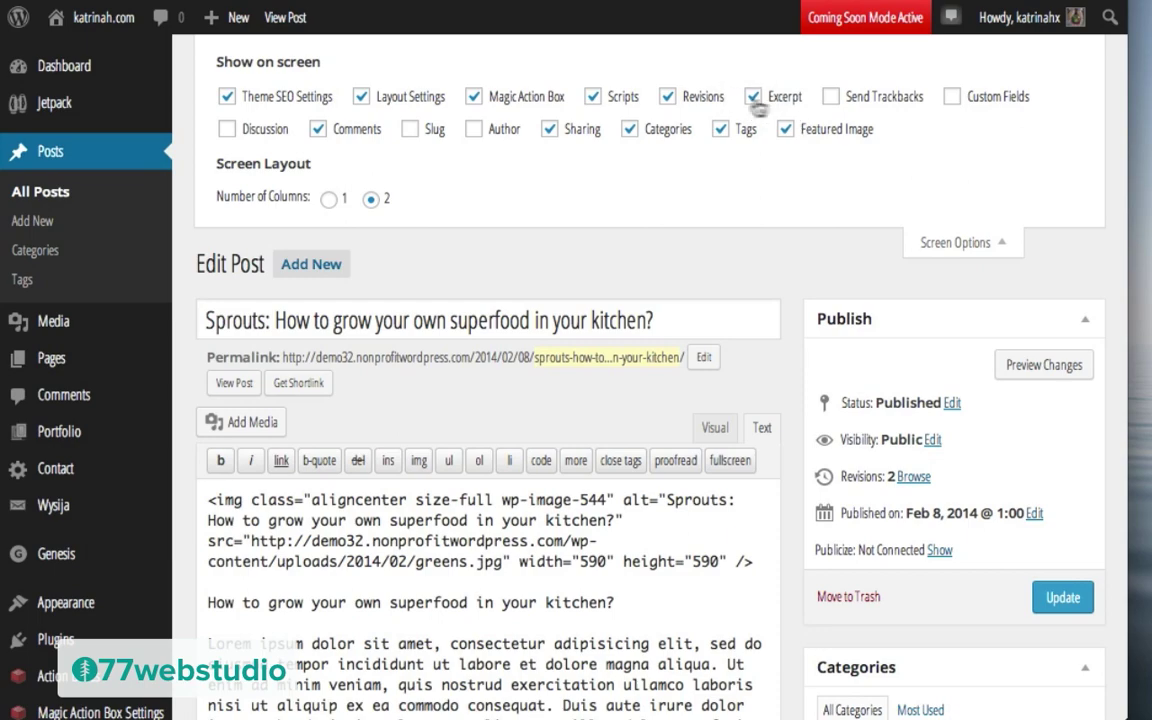
{"action": "left_click", "coordinate": [962, 242]}
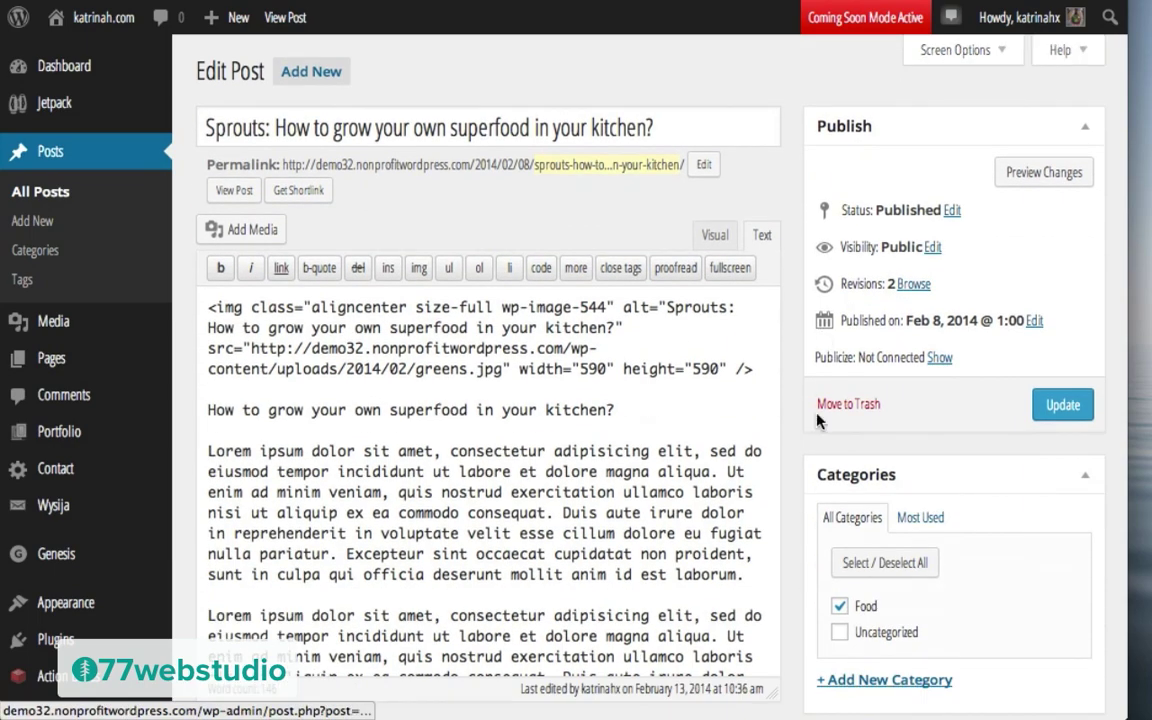
{"action": "scroll", "coordinate": [818, 423], "scroll_direction": "down", "scroll_amount": 3}
{"action": "scroll", "coordinate": [818, 423], "scroll_direction": "down", "scroll_amount": 15}
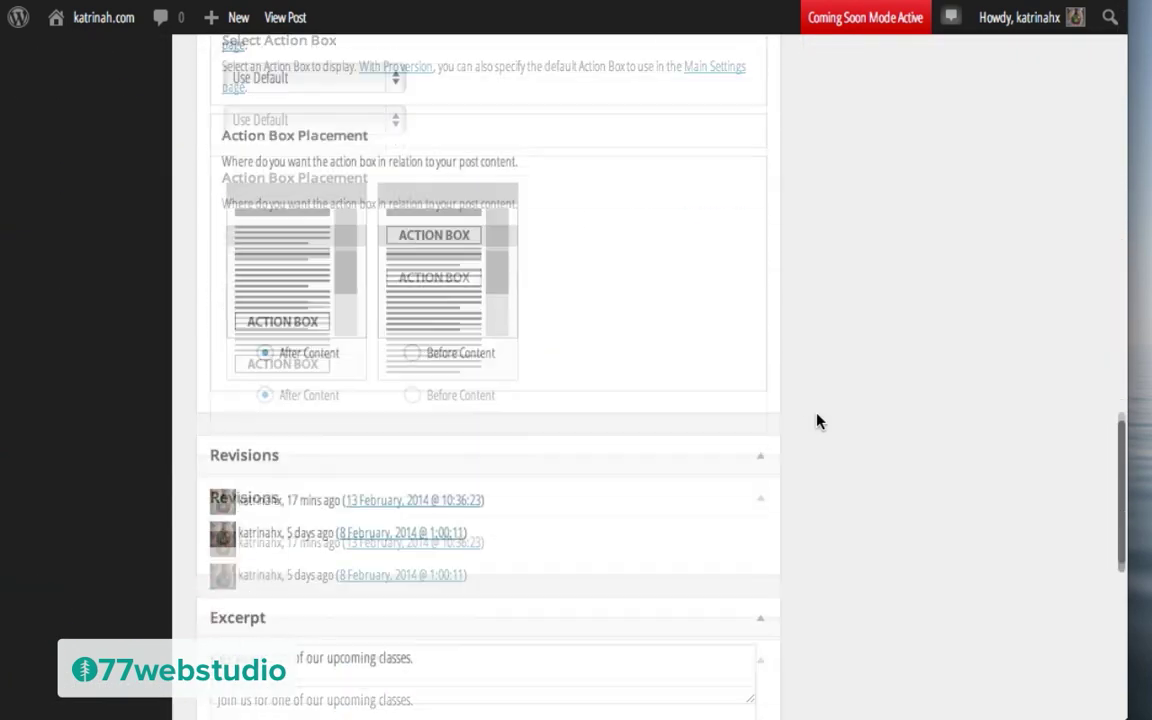
{"action": "scroll", "coordinate": [818, 419], "scroll_direction": "up", "scroll_amount": 2}
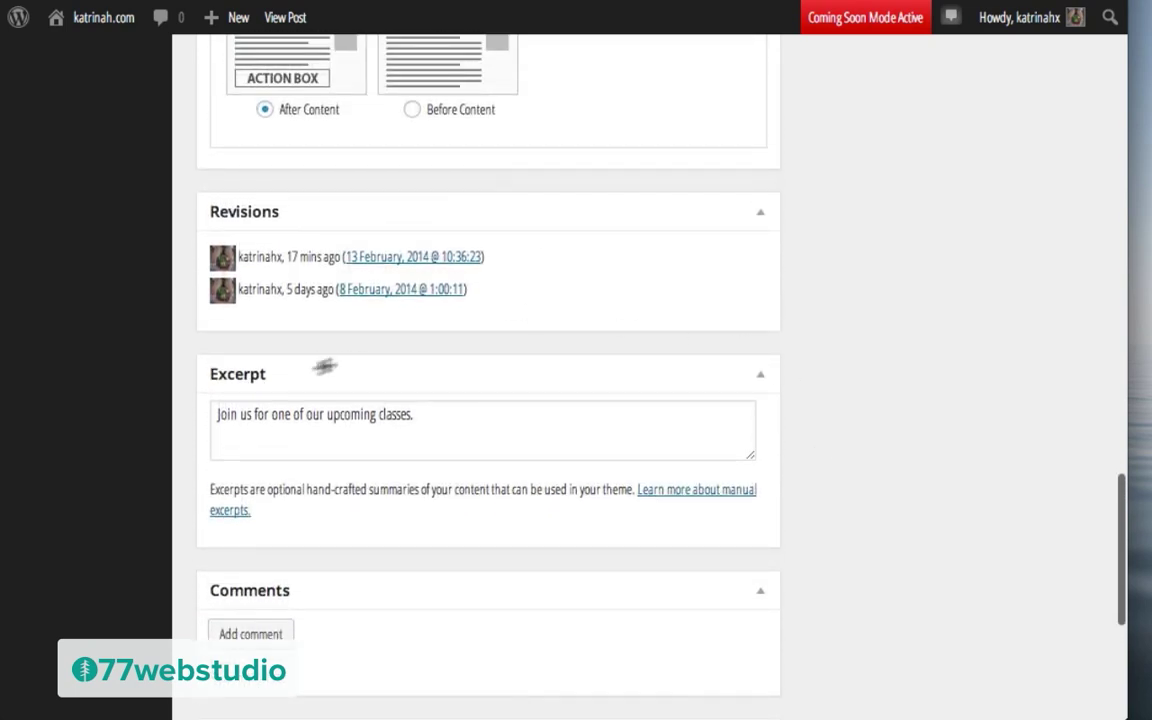
{"action": "left_click", "coordinate": [445, 417]}
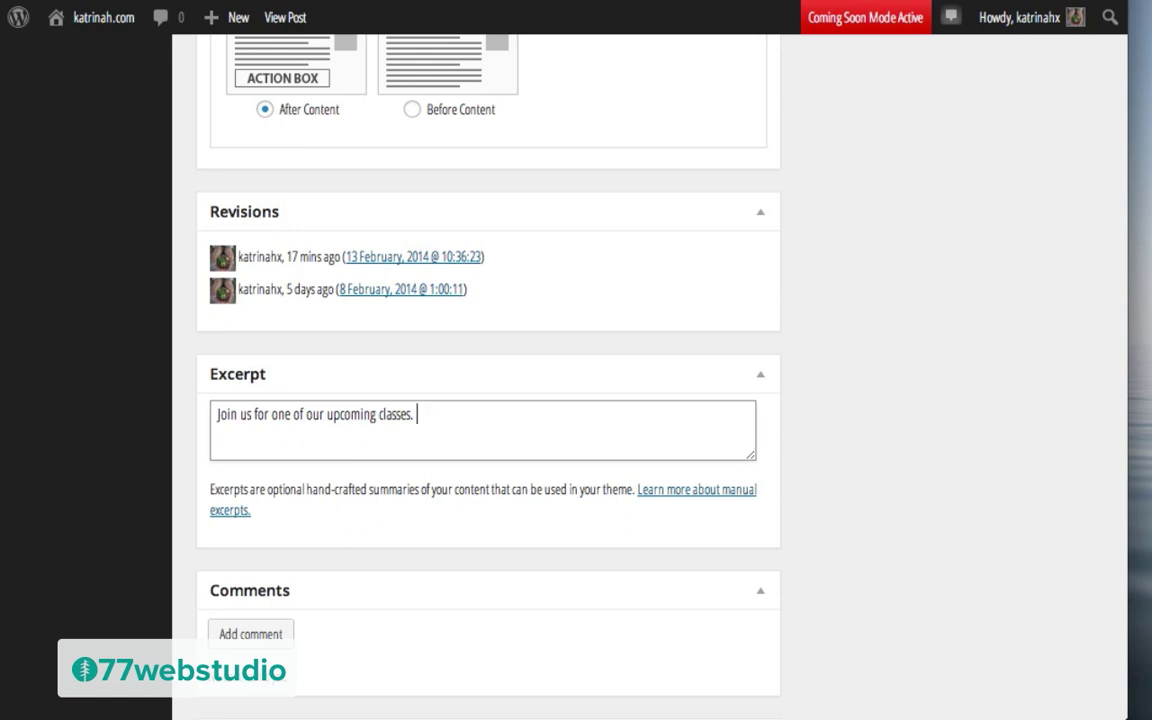
Step: Paste the <br> plus 'button alignleft' Learn more link after the excerpt and delete the # from href
{"action": "type", "text": "<br><a class=\"button alignleft\" href=\"#\">Learn more </a>"}
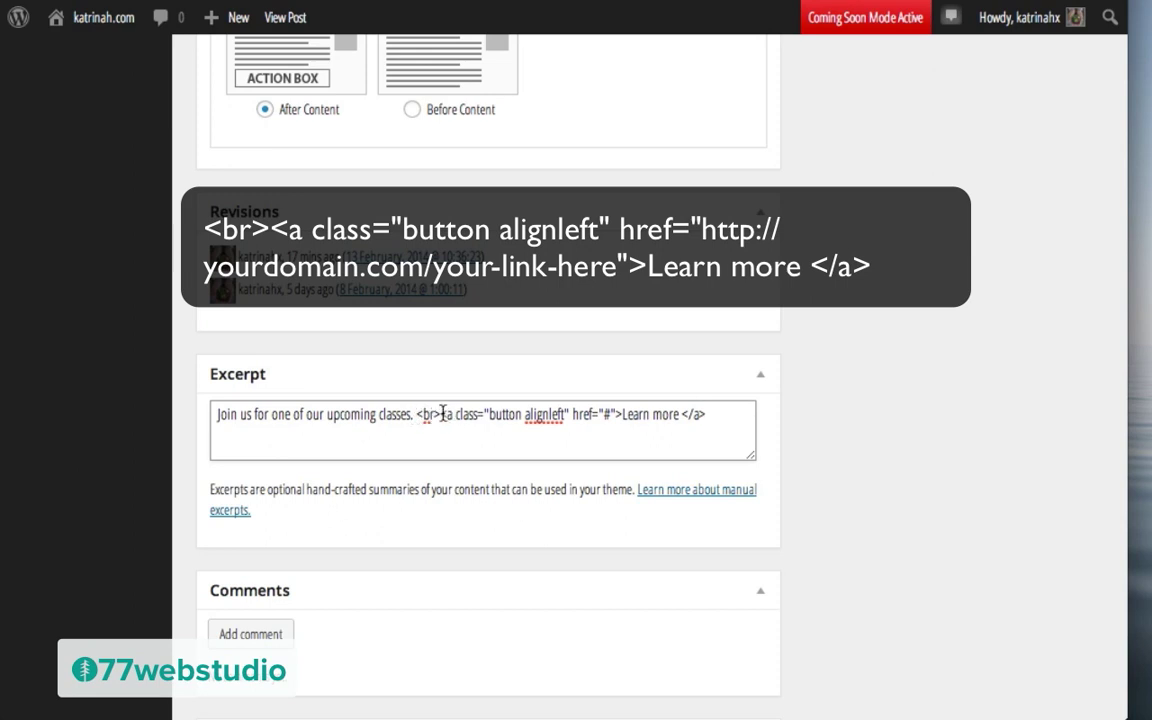
{"action": "left_click_drag", "start_coordinate": [440, 414], "coordinate": [614, 414]}
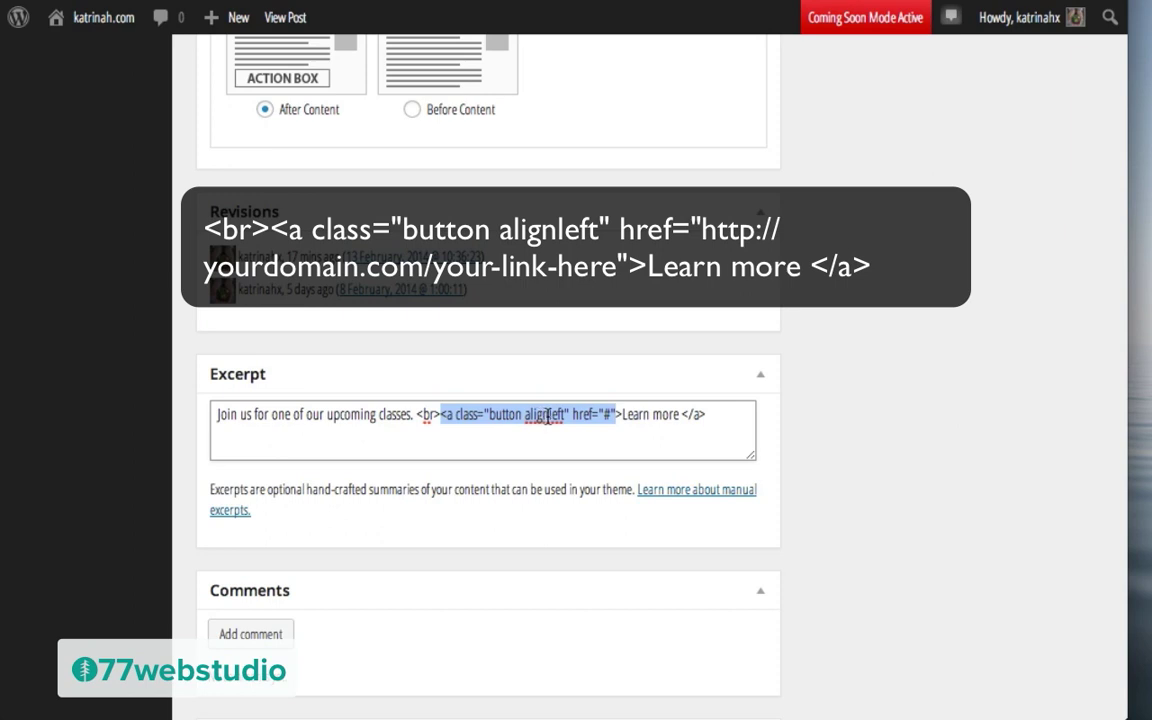
{"action": "left_click", "coordinate": [606, 414]}
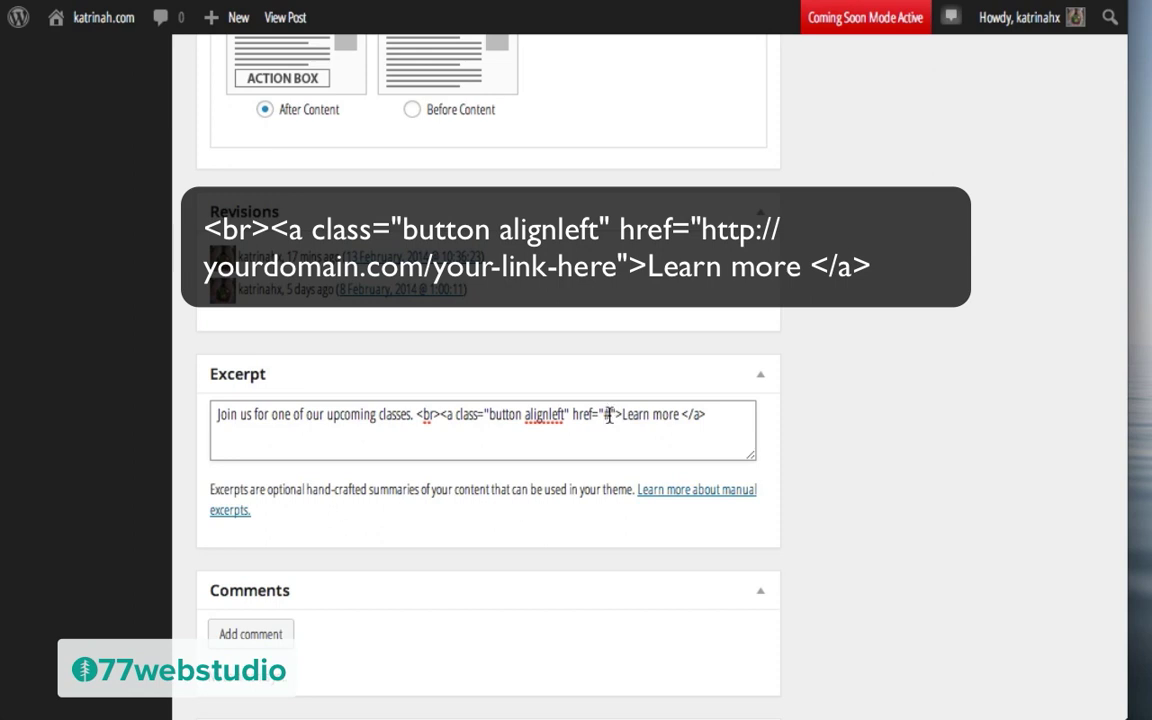
{"action": "key", "text": "BackSpace"}
{"action": "scroll", "coordinate": [784, 343], "scroll_direction": "up", "scroll_amount": 10}
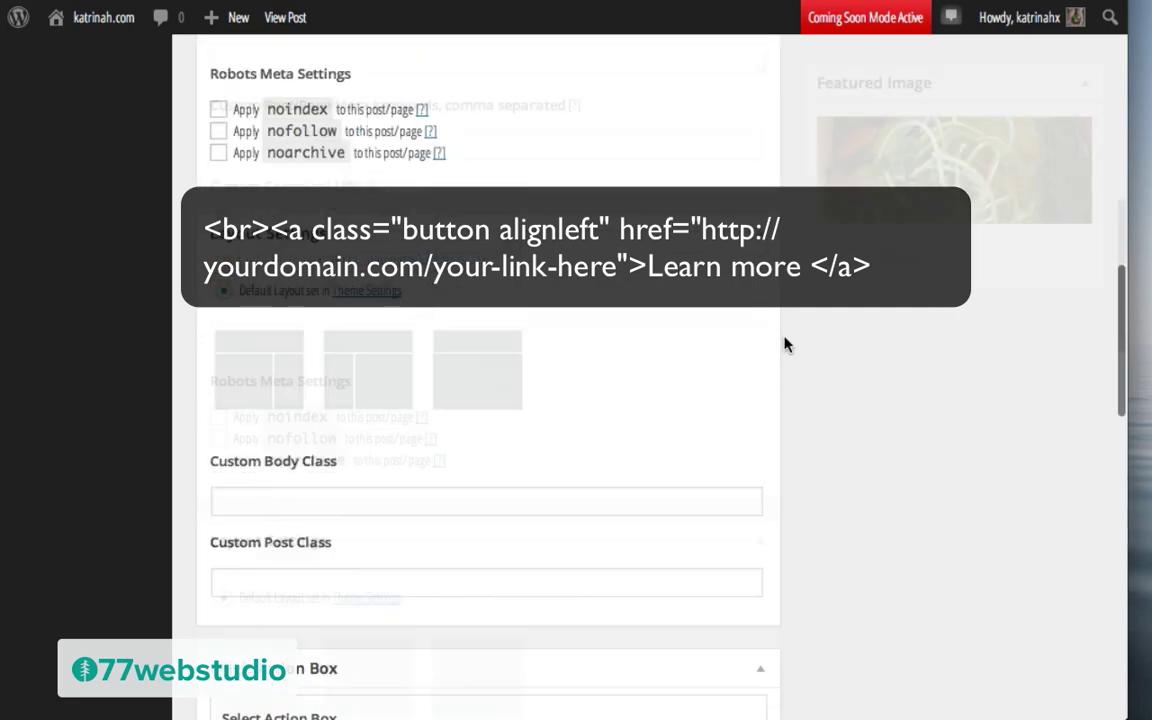
{"action": "scroll", "coordinate": [784, 343], "scroll_direction": "up", "scroll_amount": 10}
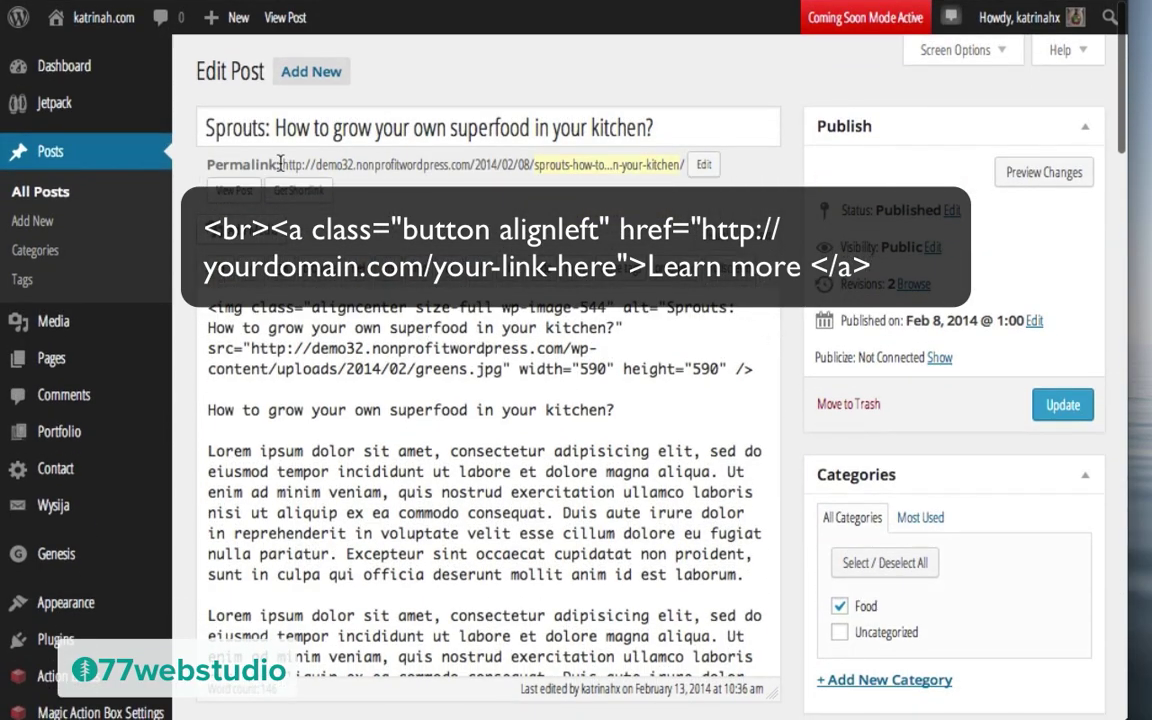
Step: Set the Learn more link's href to the post's permalink without trailing slash and update the post
{"action": "left_click_drag", "start_coordinate": [281, 165], "coordinate": [685, 160]}
{"action": "key", "text": "ctrl+c"}
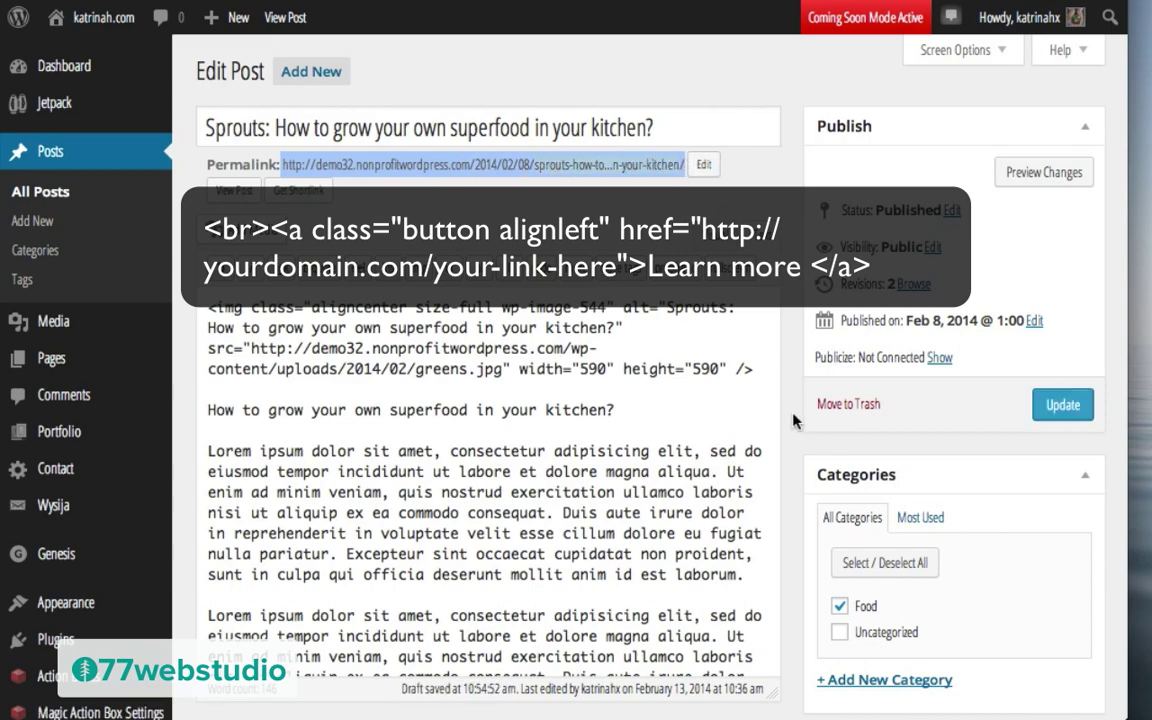
{"action": "scroll", "coordinate": [793, 421], "scroll_direction": "down", "scroll_amount": 10}
{"action": "scroll", "coordinate": [793, 421], "scroll_direction": "down", "scroll_amount": 15}
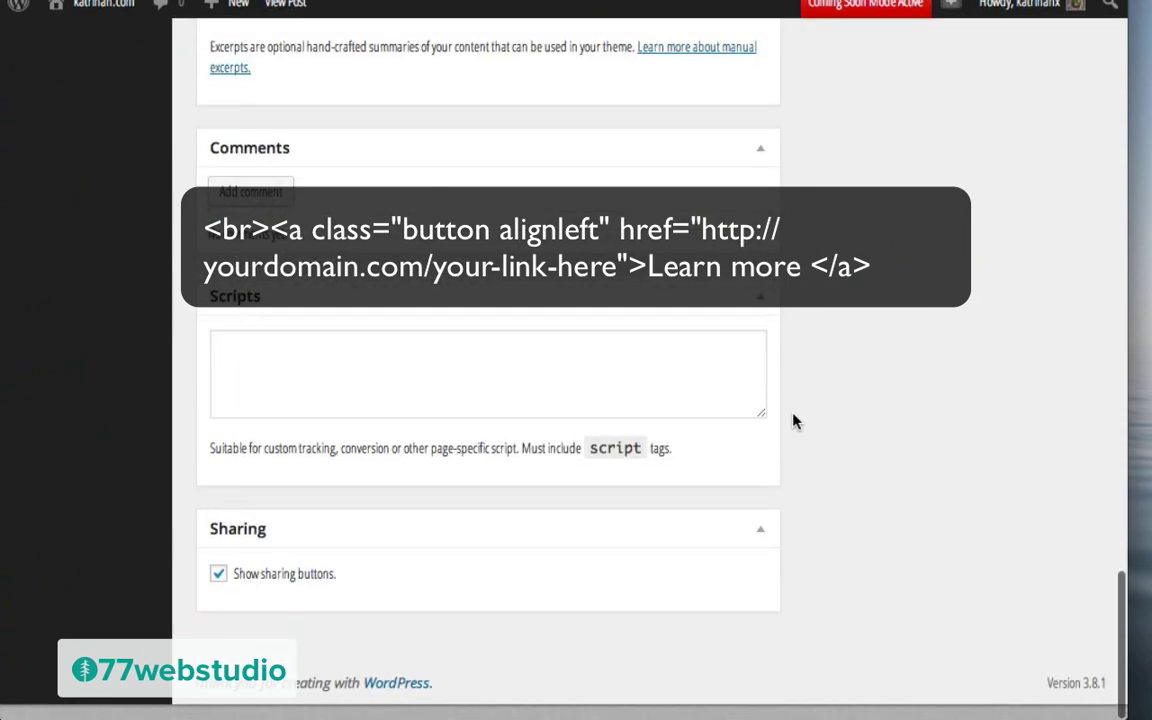
{"action": "scroll", "coordinate": [793, 421], "scroll_direction": "up", "scroll_amount": 3}
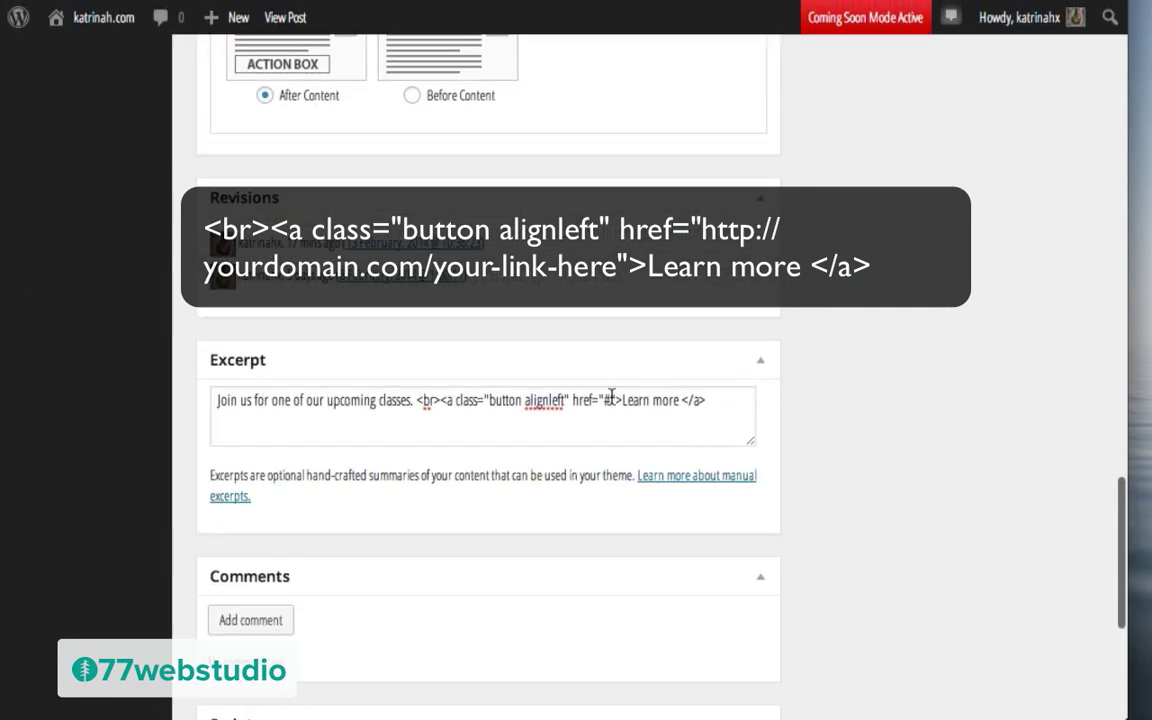
{"action": "left_click", "coordinate": [606, 400]}
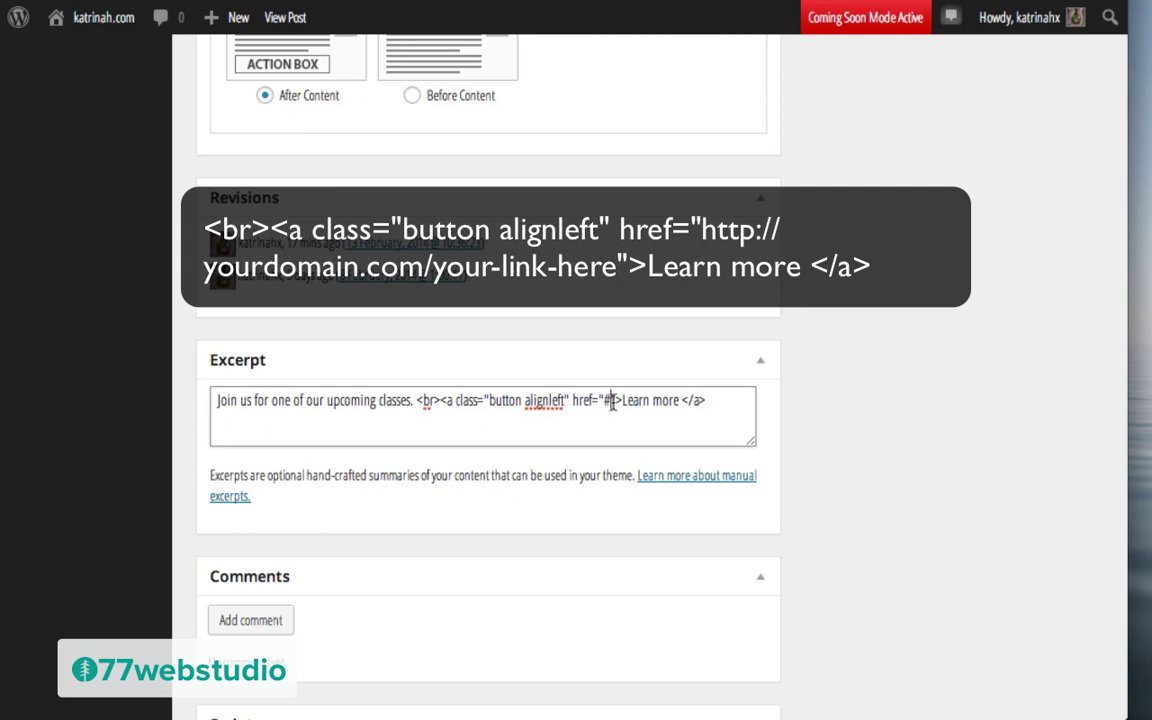
{"action": "key", "text": "BackSpace"}
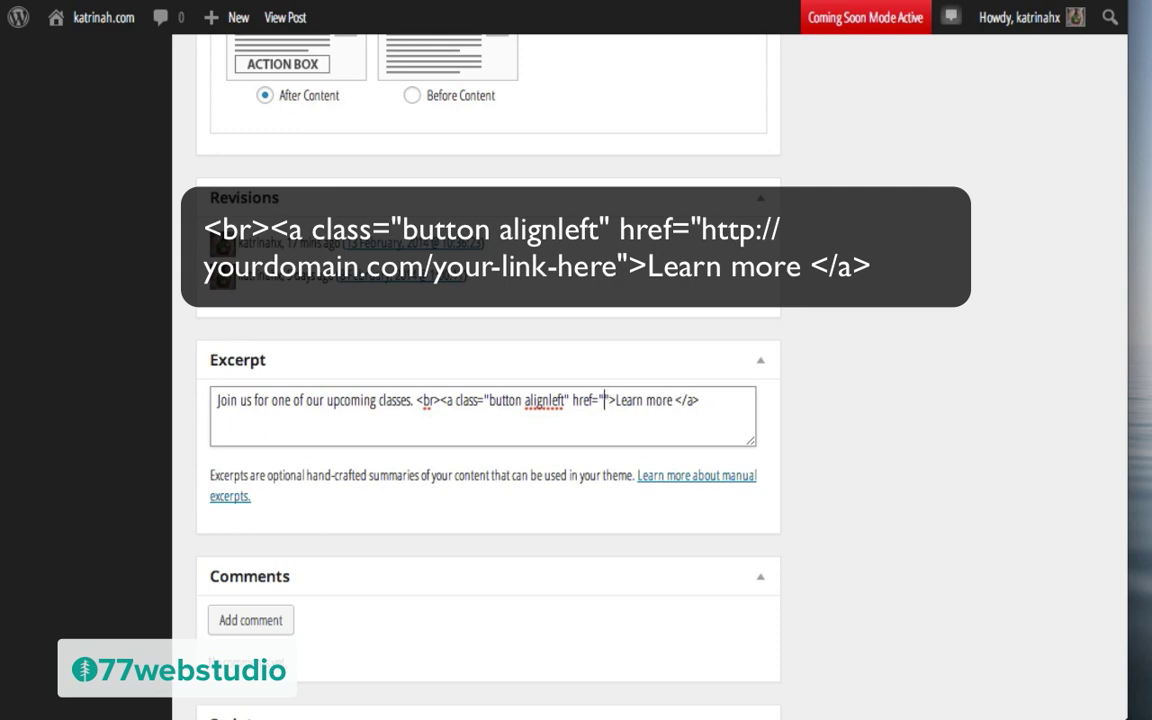
{"action": "key", "text": "ctrl+v"}
{"action": "left_click", "coordinate": [653, 421]}
{"action": "key", "text": "BackSpace"}
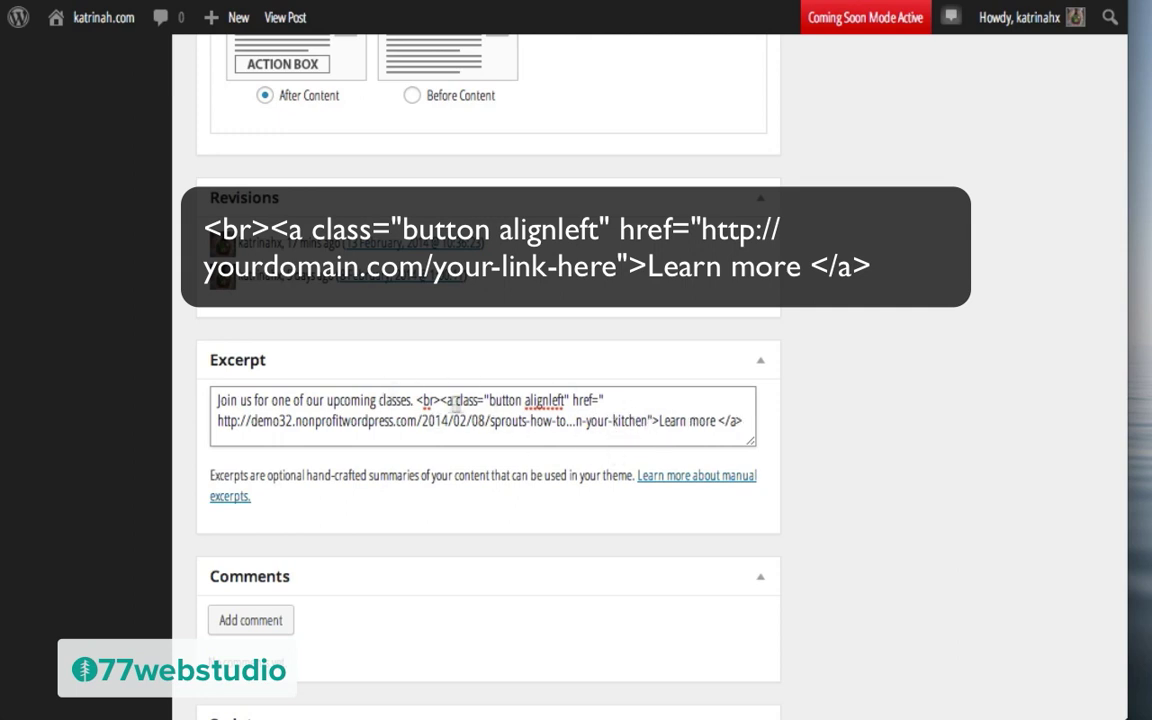
{"action": "scroll", "coordinate": [903, 415], "scroll_direction": "up", "scroll_amount": 3}
{"action": "scroll", "coordinate": [903, 415], "scroll_direction": "up", "scroll_amount": 15}
{"action": "left_click", "coordinate": [1055, 405]}
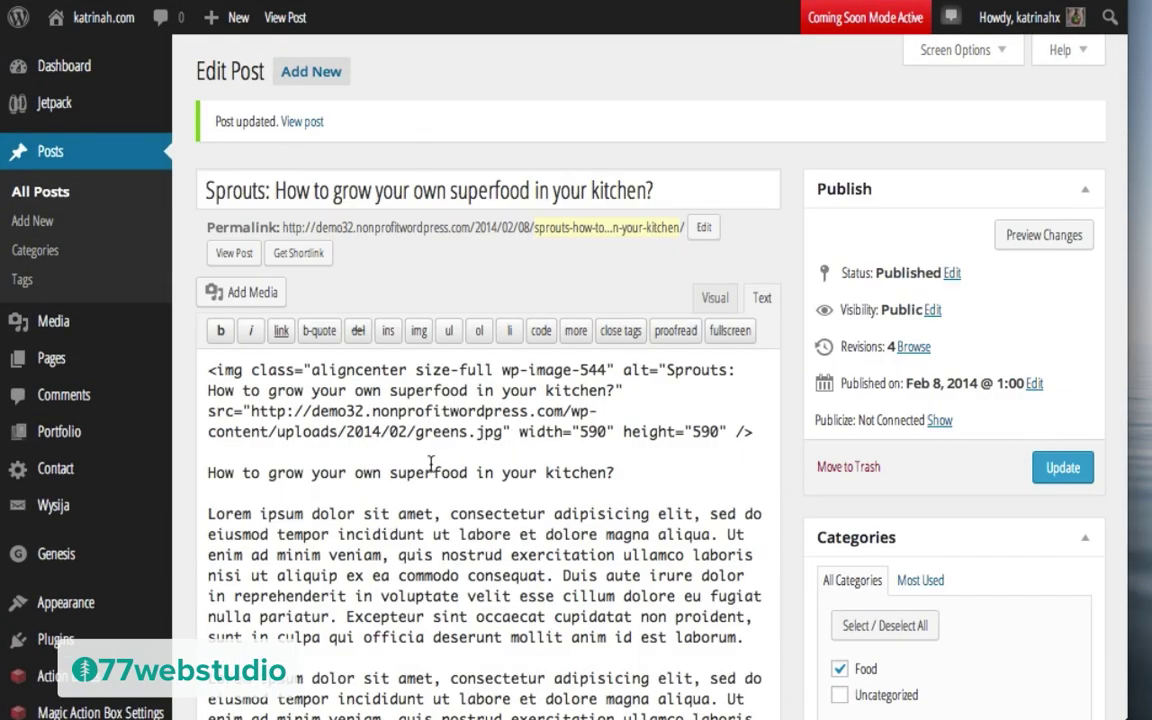
Step: Open the live homepage to see the Sprouts excerpt with its Learn more button
{"action": "mouse_move", "coordinate": [92, 18]}
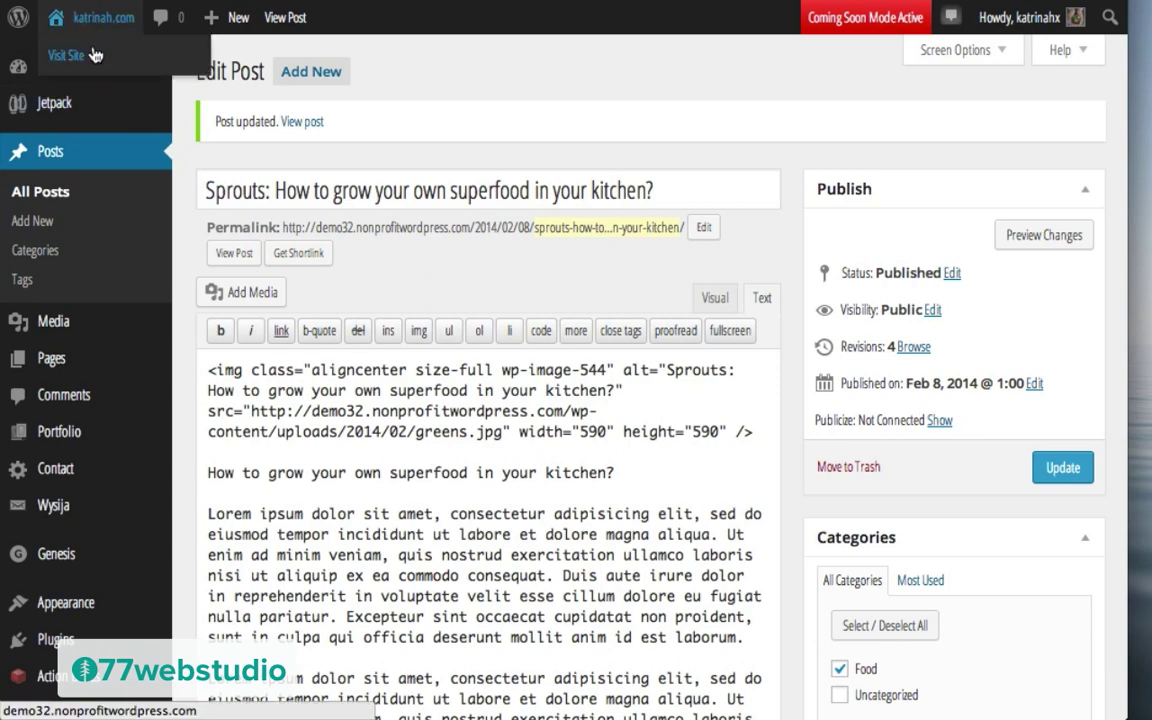
{"action": "left_click", "coordinate": [95, 54]}
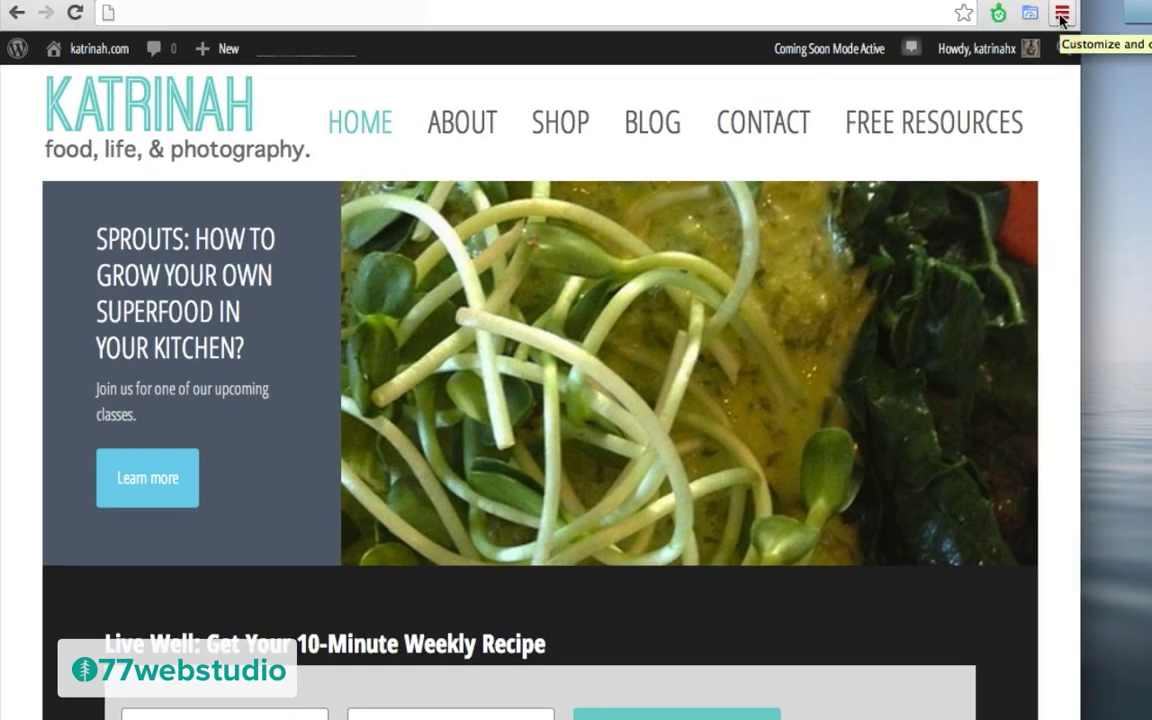
{"action": "left_click", "coordinate": [1062, 16]}
Step: Open Chrome Developer Tools and inspect the slider's excerpt paragraph
{"action": "mouse_move", "coordinate": [1073, 274]}
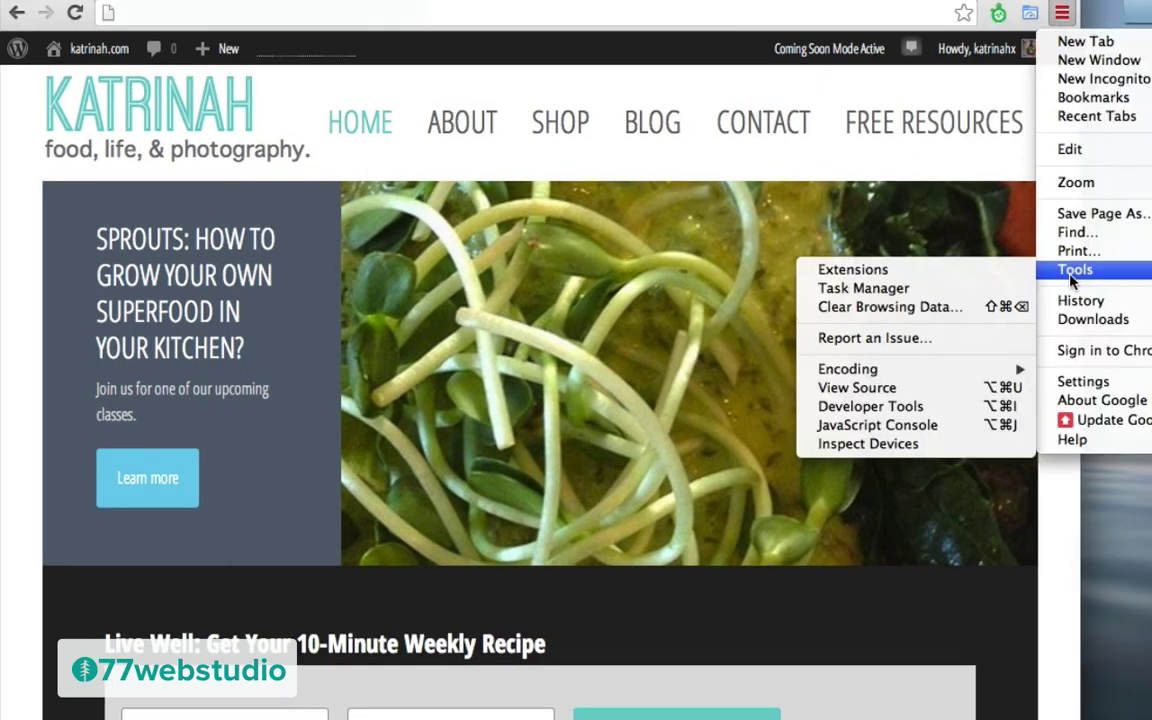
{"action": "left_click", "coordinate": [905, 406]}
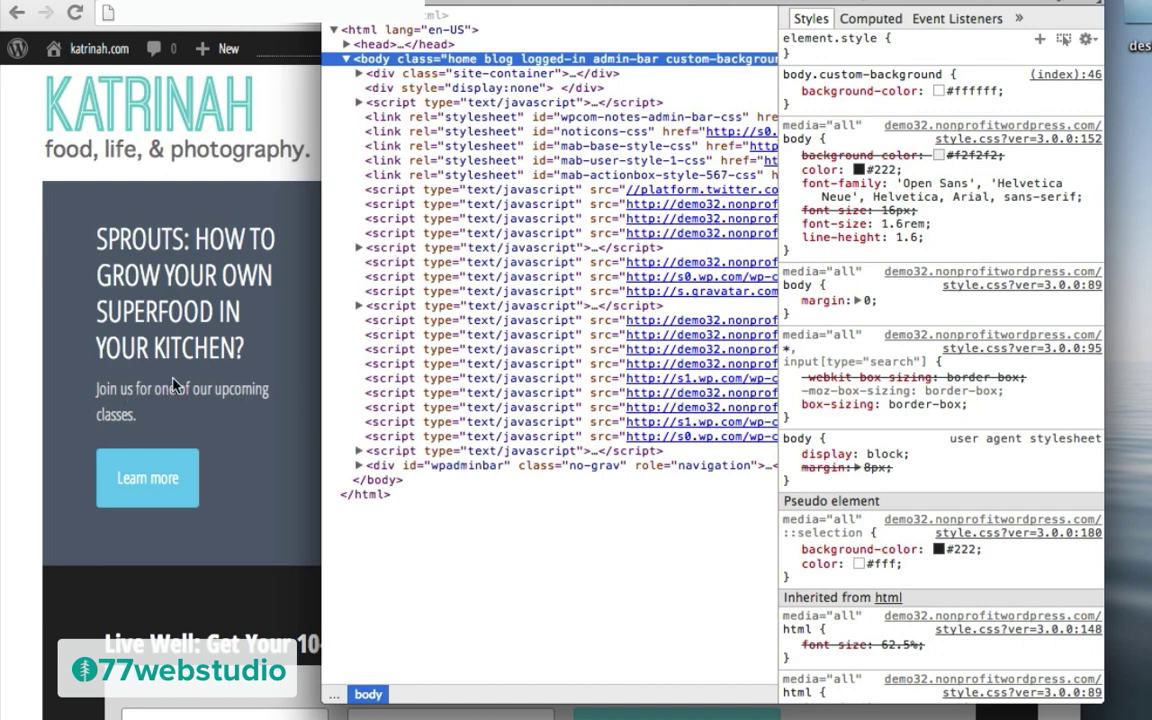
{"action": "right_click", "coordinate": [150, 388]}
{"action": "left_click", "coordinate": [200, 530]}
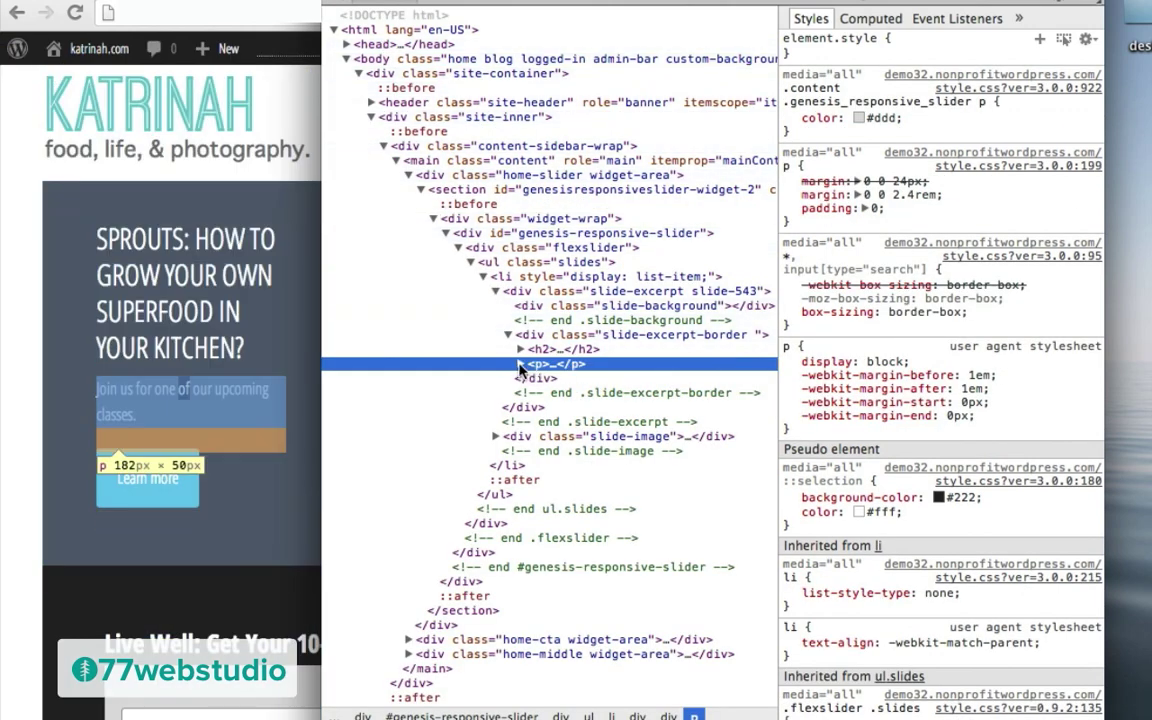
{"action": "left_click", "coordinate": [520, 365]}
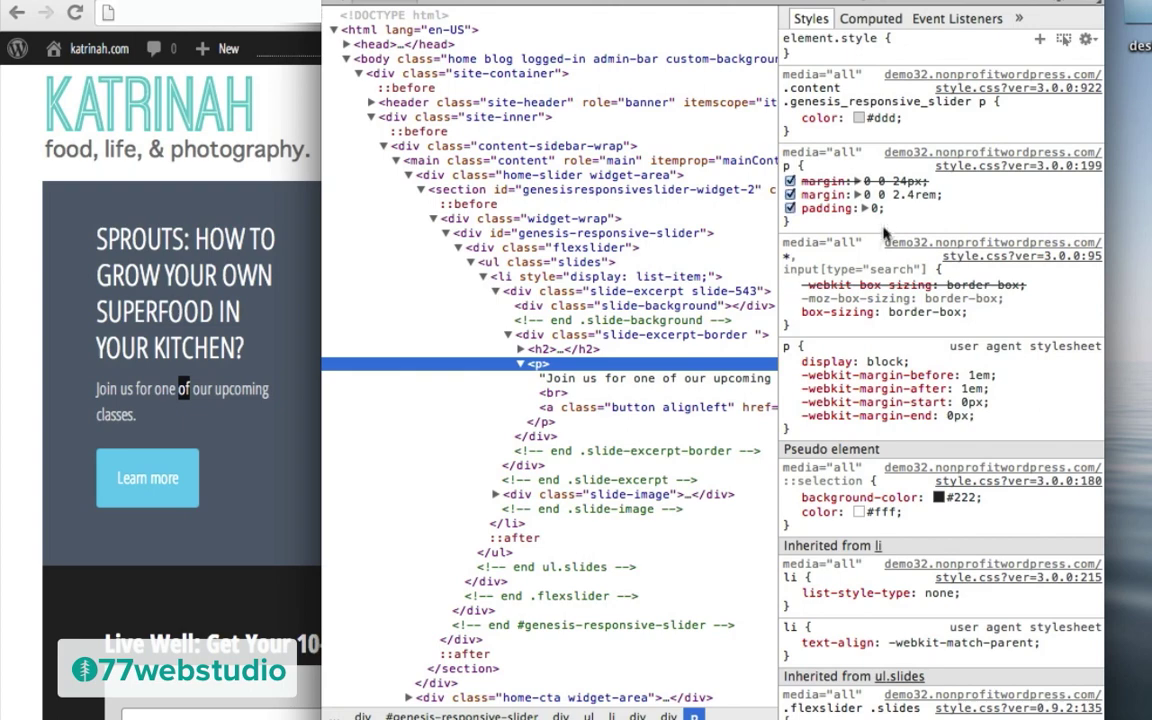
Step: Change the body font-size from 16px to 22px, then close the inspector to view the page
{"action": "scroll", "coordinate": [882, 347], "scroll_direction": "down", "scroll_amount": 10}
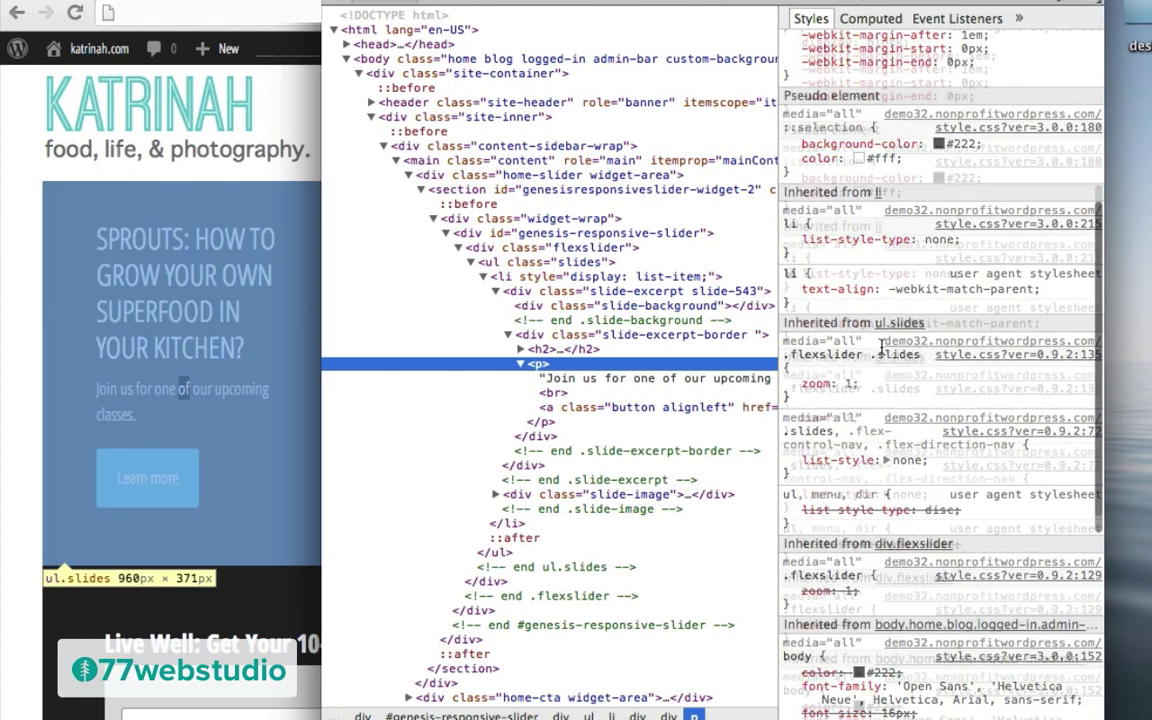
{"action": "scroll", "coordinate": [882, 350], "scroll_direction": "down", "scroll_amount": 6}
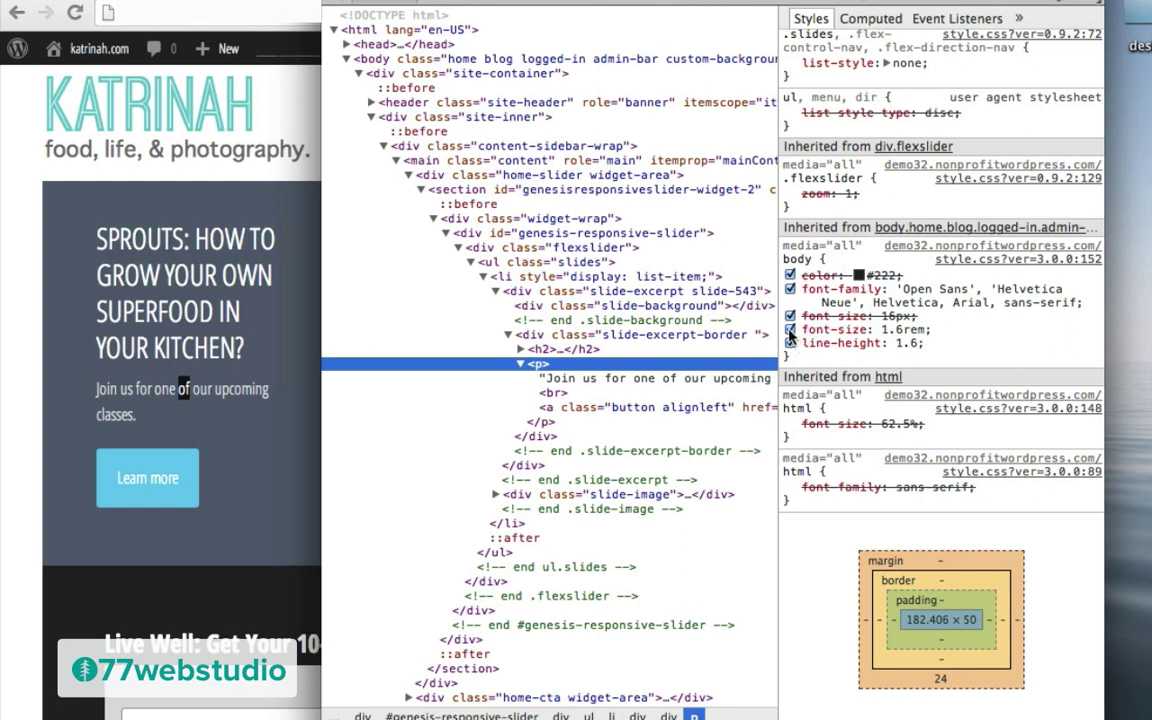
{"action": "left_click", "coordinate": [790, 329]}
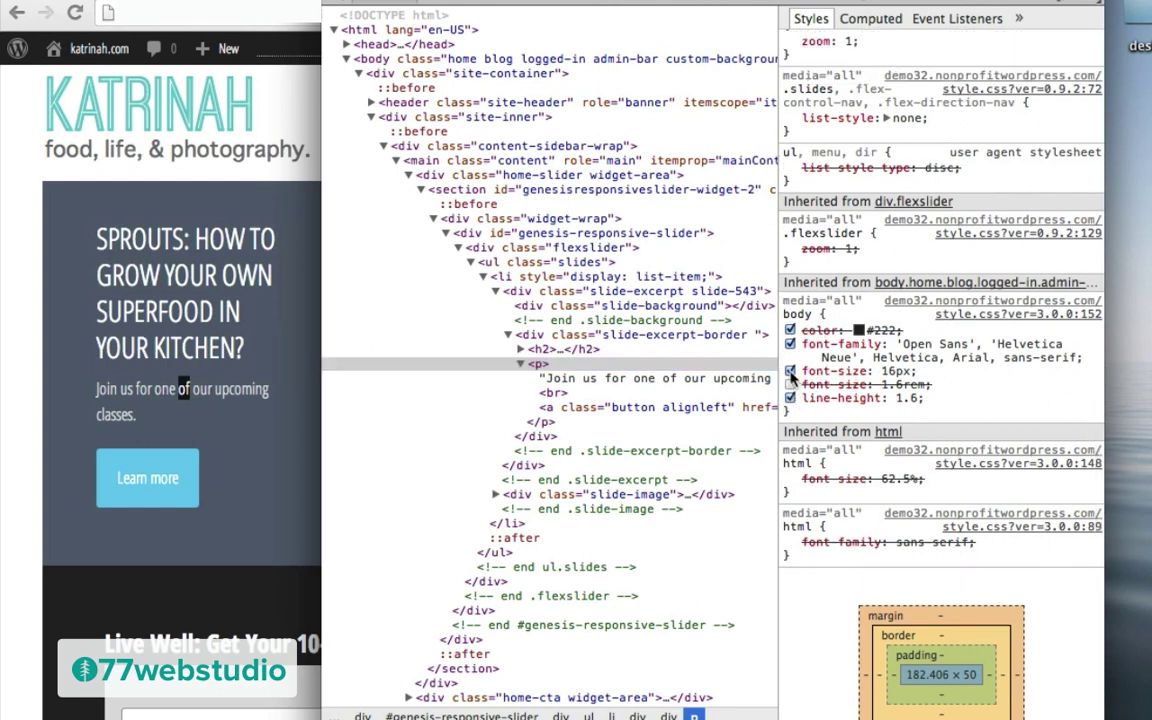
{"action": "left_click", "coordinate": [889, 370]}
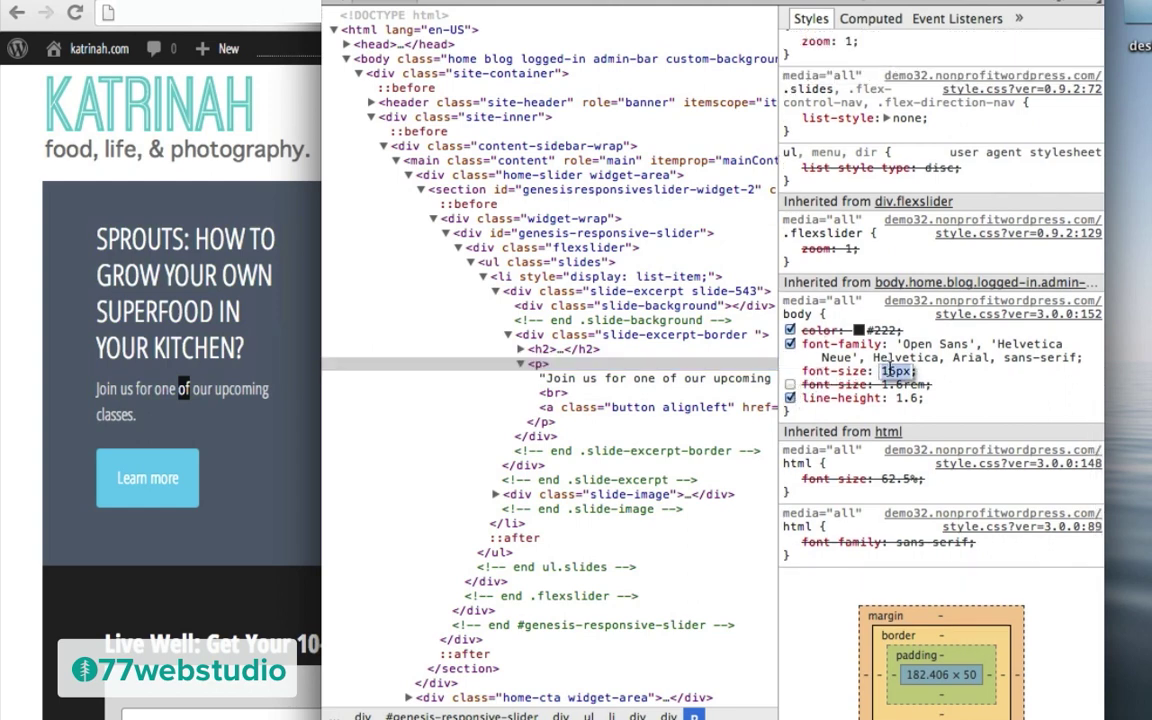
{"action": "type", "text": "22px"}
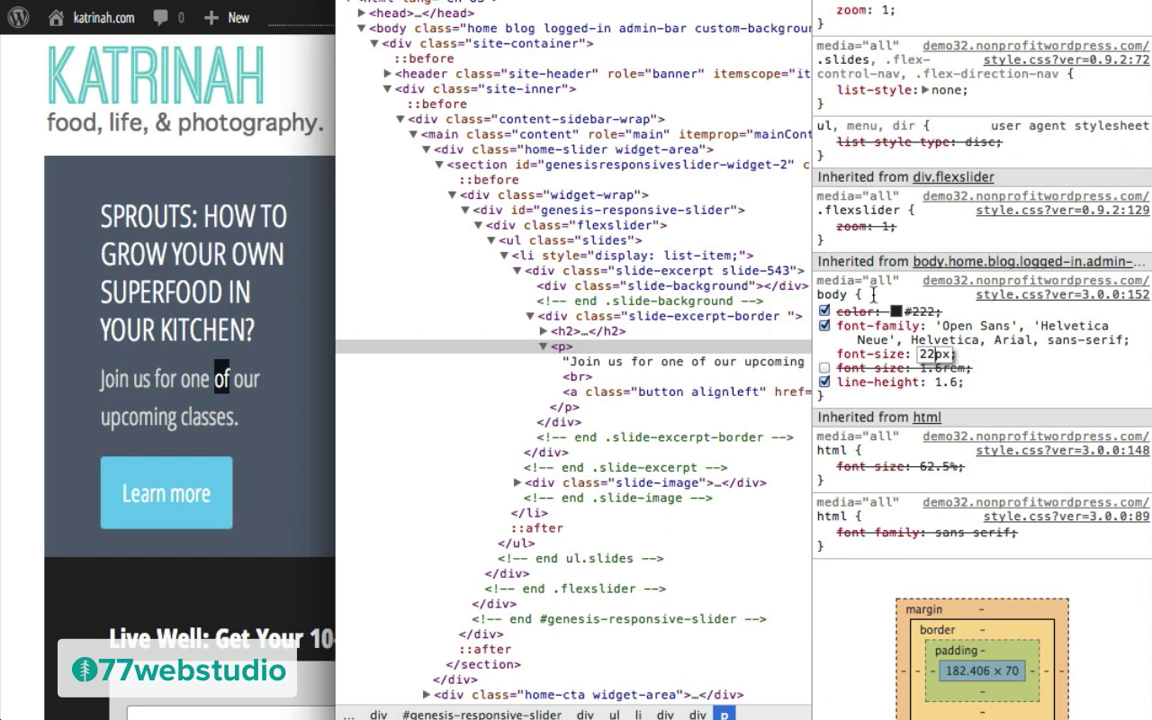
{"action": "left_click_drag", "start_coordinate": [868, 294], "coordinate": [817, 290]}
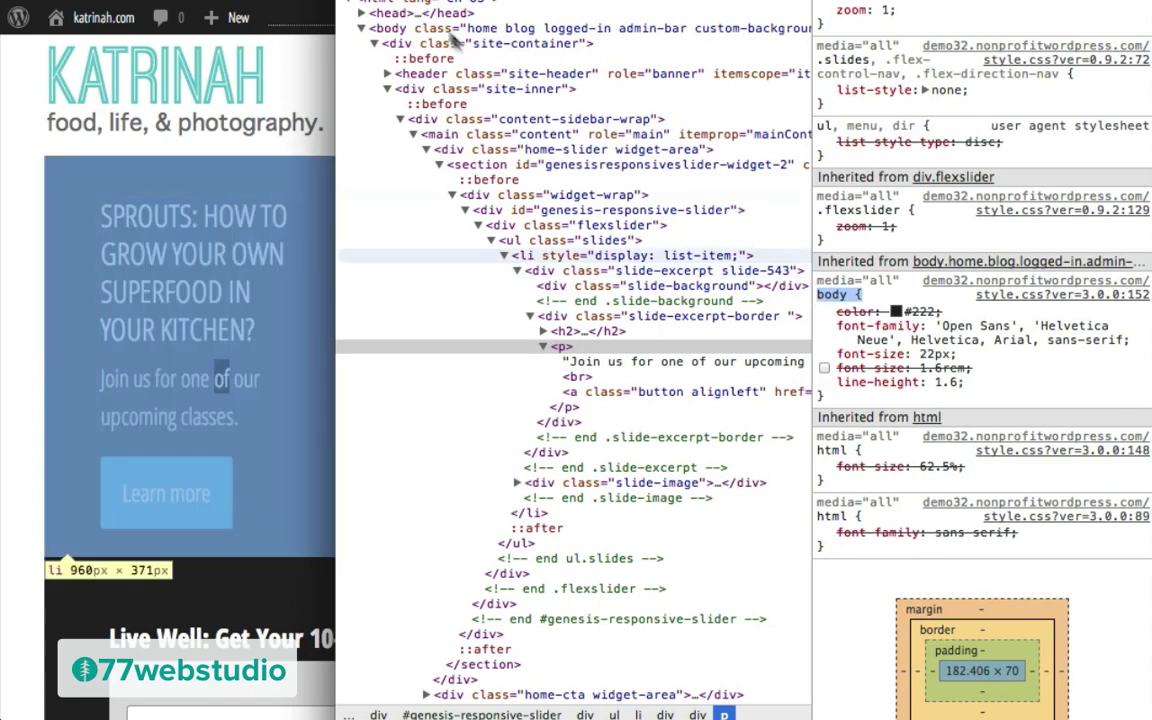
{"action": "left_click", "coordinate": [285, 18]}
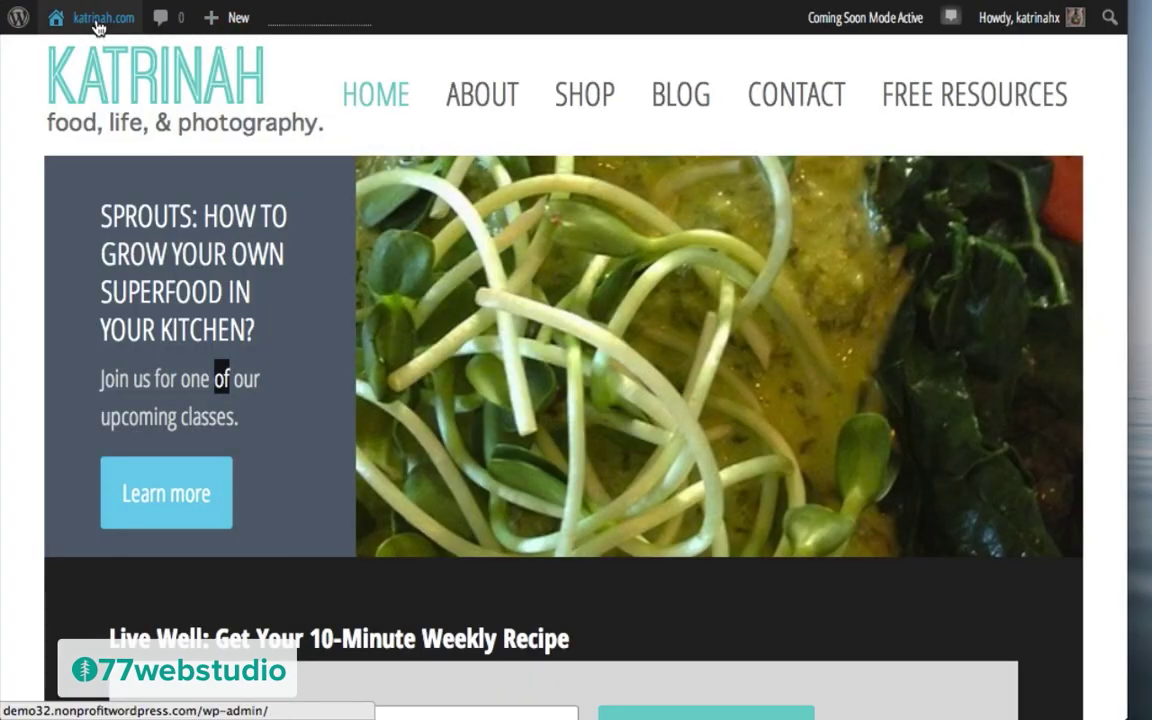
Step: Open the theme's custom.css in the Appearance > Editor theme file editor
{"action": "mouse_move", "coordinate": [97, 18]}
{"action": "left_click", "coordinate": [73, 60]}
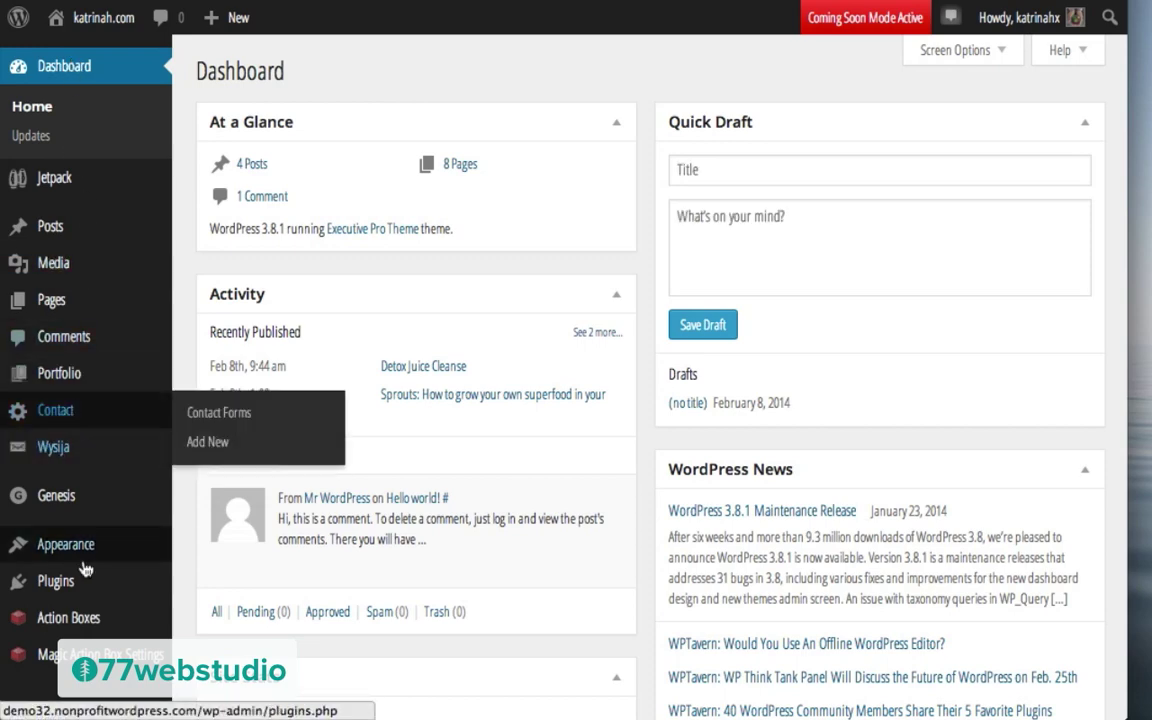
{"action": "scroll", "coordinate": [205, 475], "scroll_direction": "down", "scroll_amount": 4}
{"action": "mouse_move", "coordinate": [85, 345]}
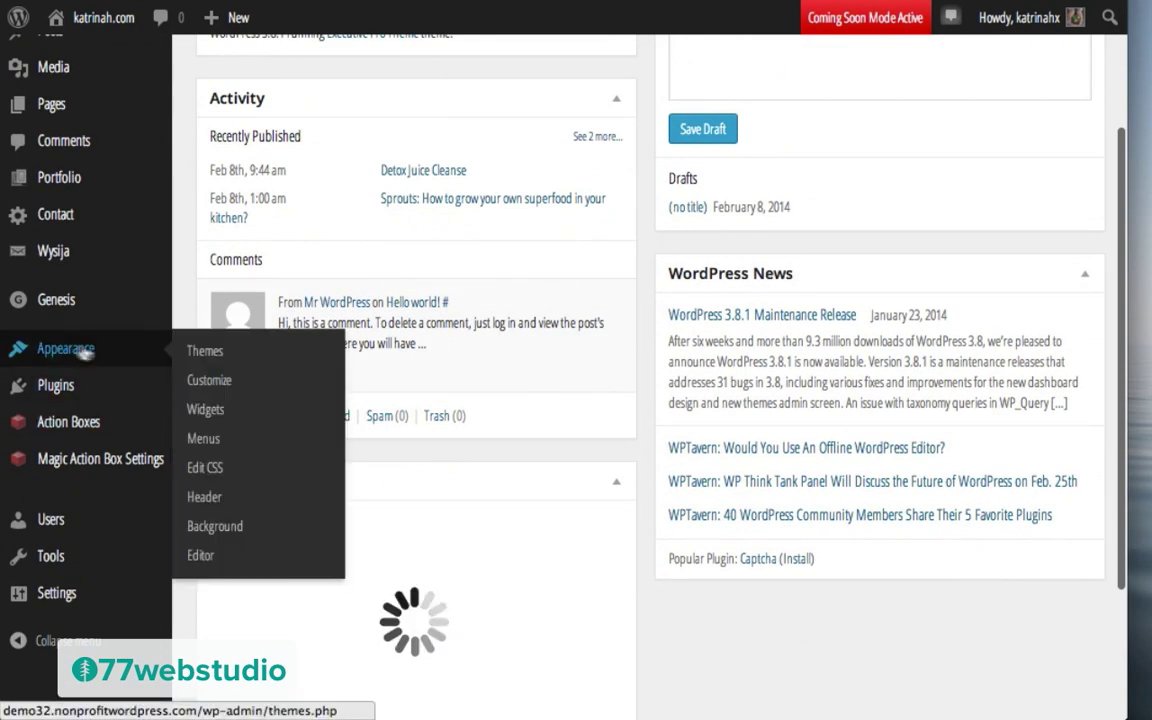
{"action": "left_click", "coordinate": [214, 563]}
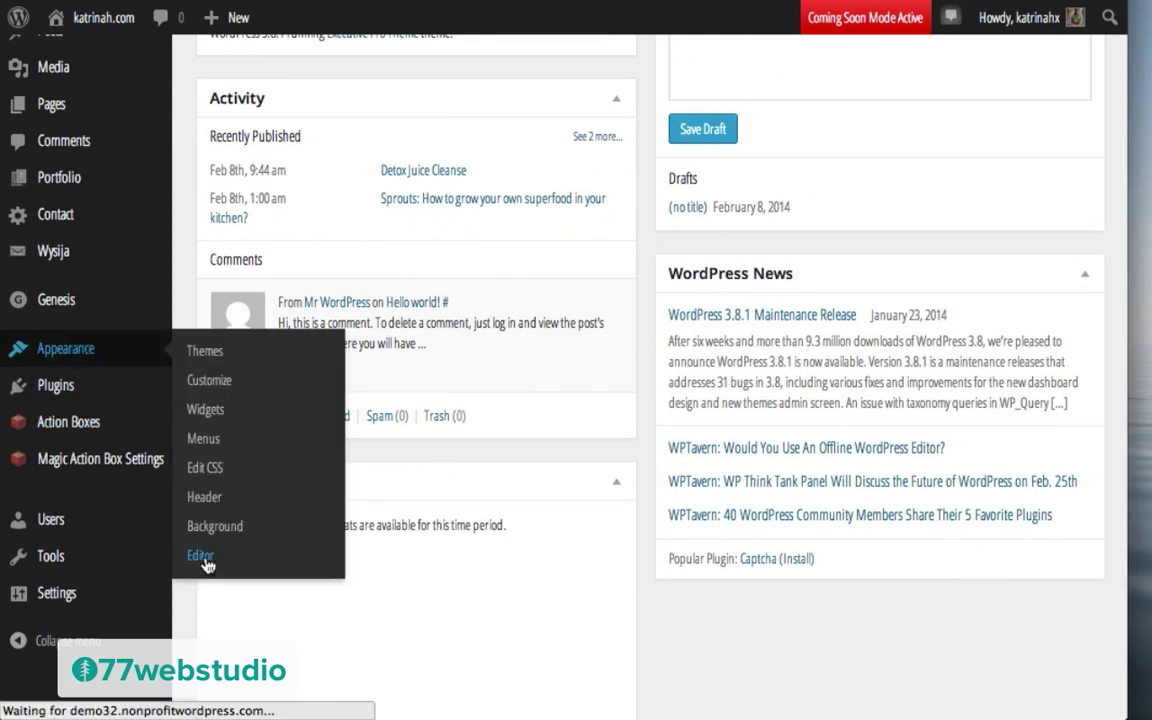
{"action": "left_click", "coordinate": [934, 597]}
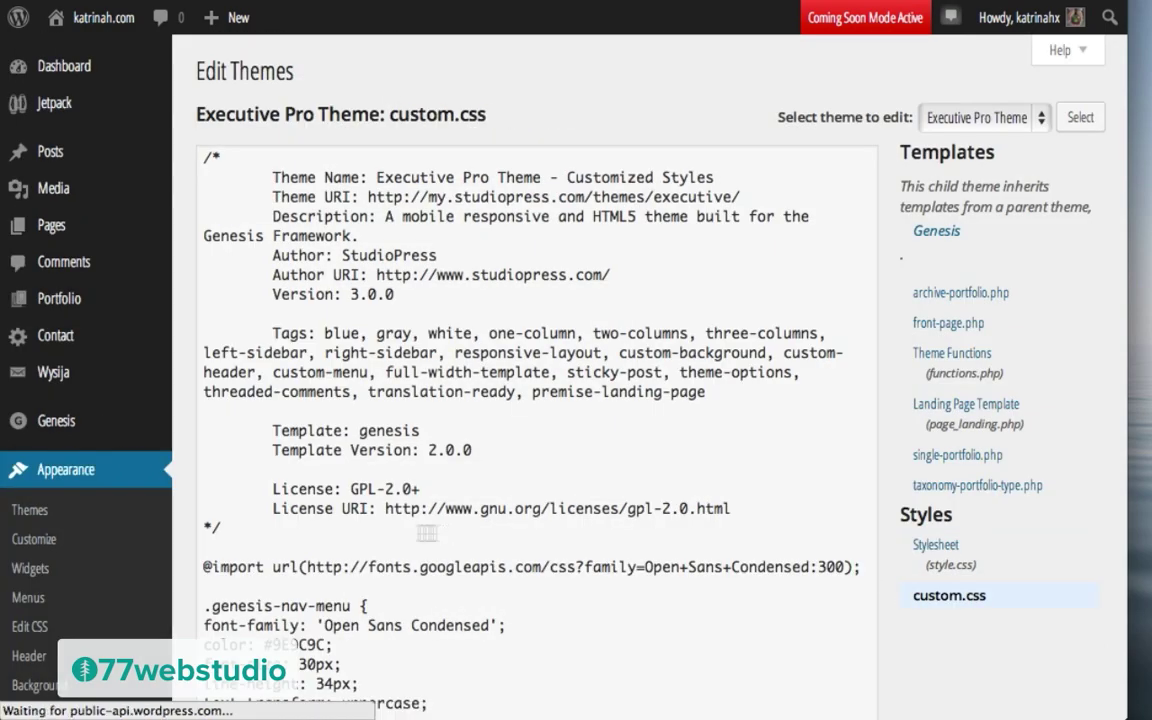
Step: Append body { font-size: 22px; } at the end of custom.css and update the file
{"action": "scroll", "coordinate": [327, 549], "scroll_direction": "down", "scroll_amount": 10}
{"action": "left_click", "coordinate": [228, 370]}
{"action": "type", "text": "body {"}
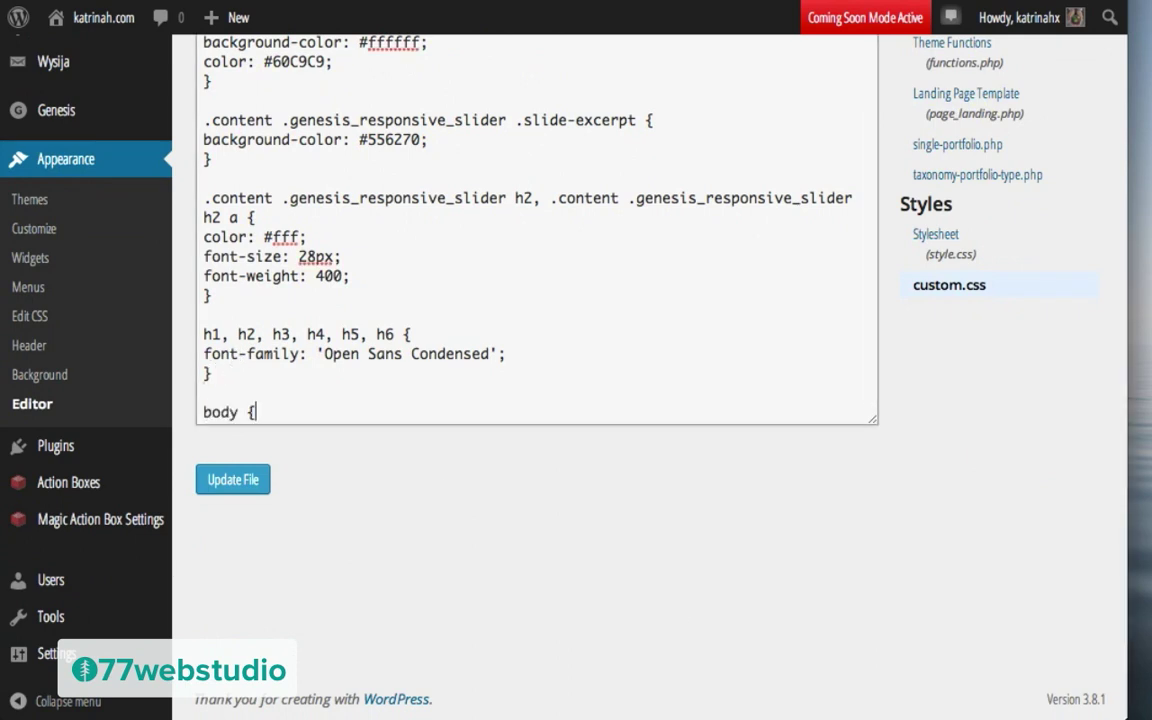
{"action": "key", "text": "Return"}
{"action": "type", "text": "font-si"}
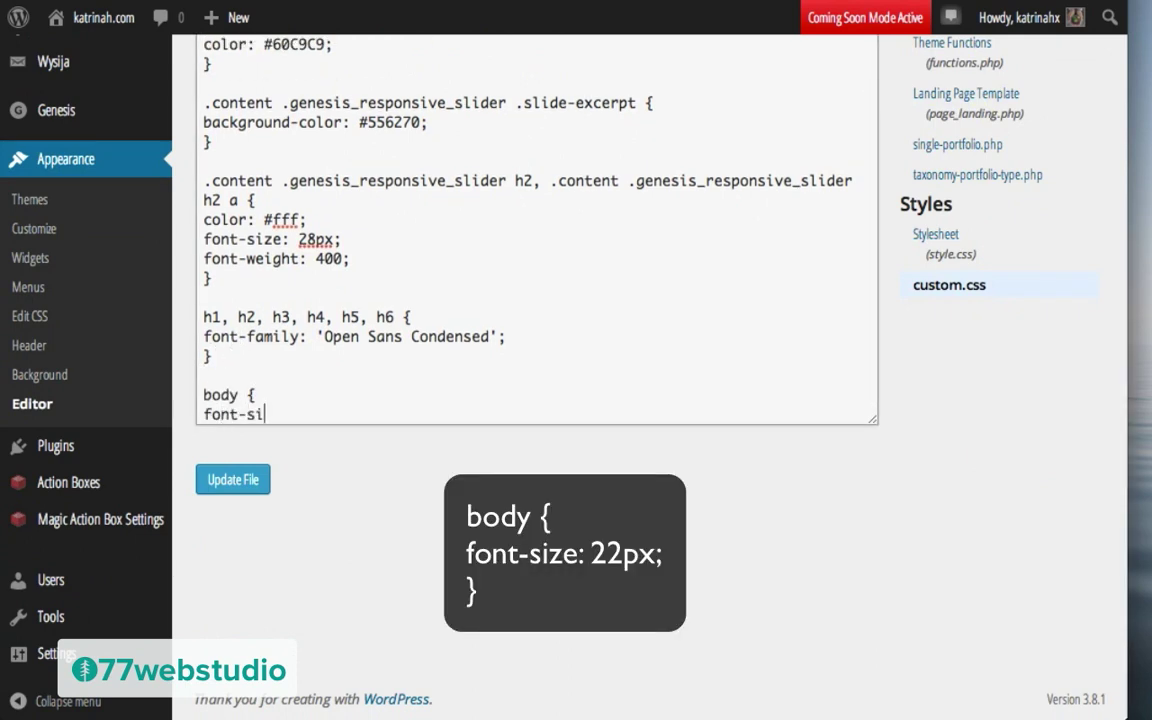
{"action": "type", "text": "ze: 22px;"}
{"action": "key", "text": "Return"}
{"action": "type", "text": "}"}
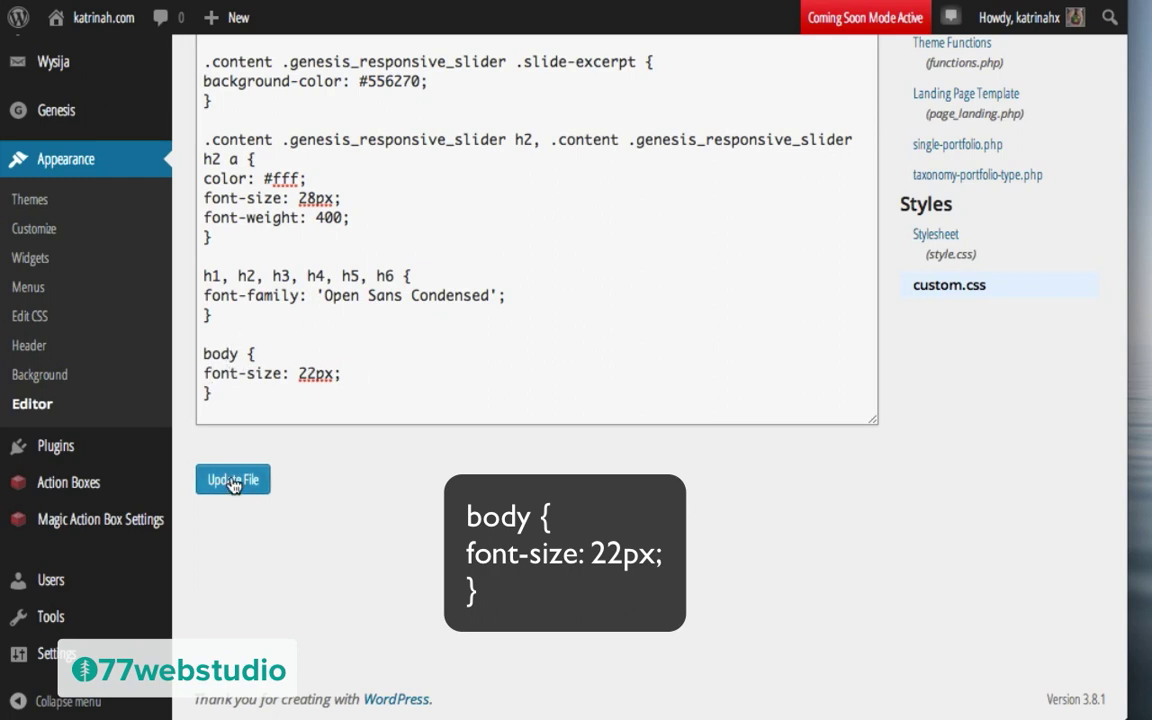
{"action": "left_click", "coordinate": [233, 483]}
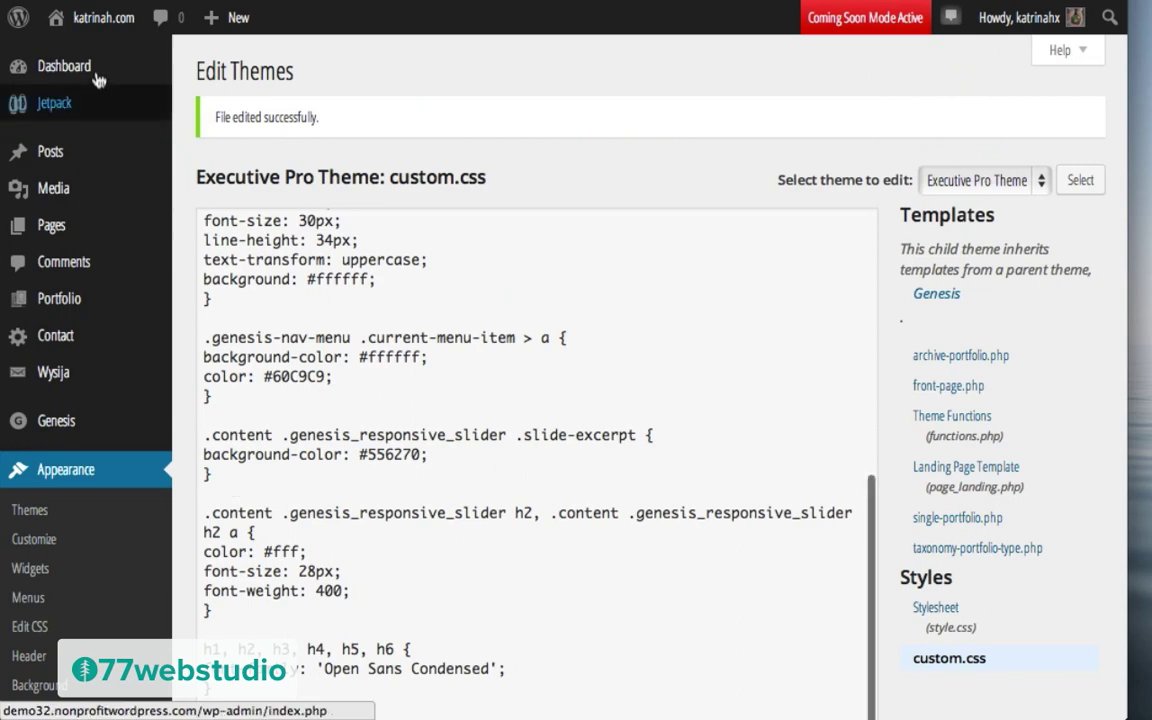
Step: Inspect the Learn more button's element on the live homepage
{"action": "mouse_move", "coordinate": [95, 17]}
{"action": "left_click", "coordinate": [80, 60]}
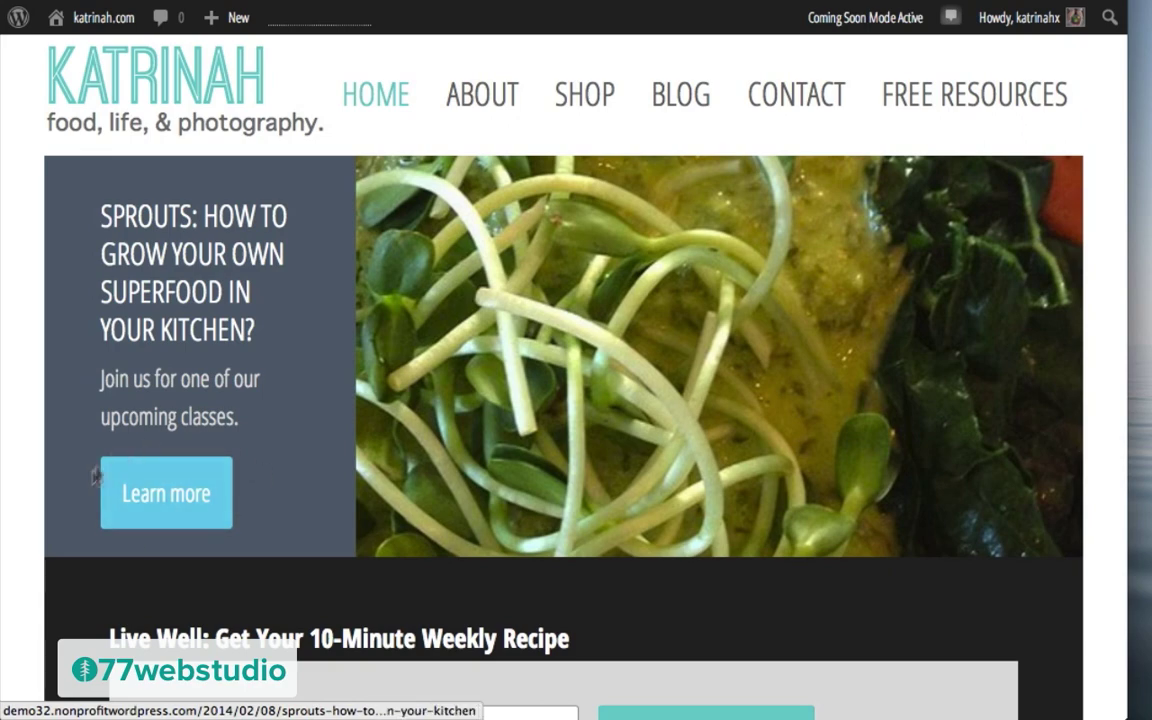
{"action": "right_click", "coordinate": [202, 527]}
{"action": "left_click", "coordinate": [252, 512]}
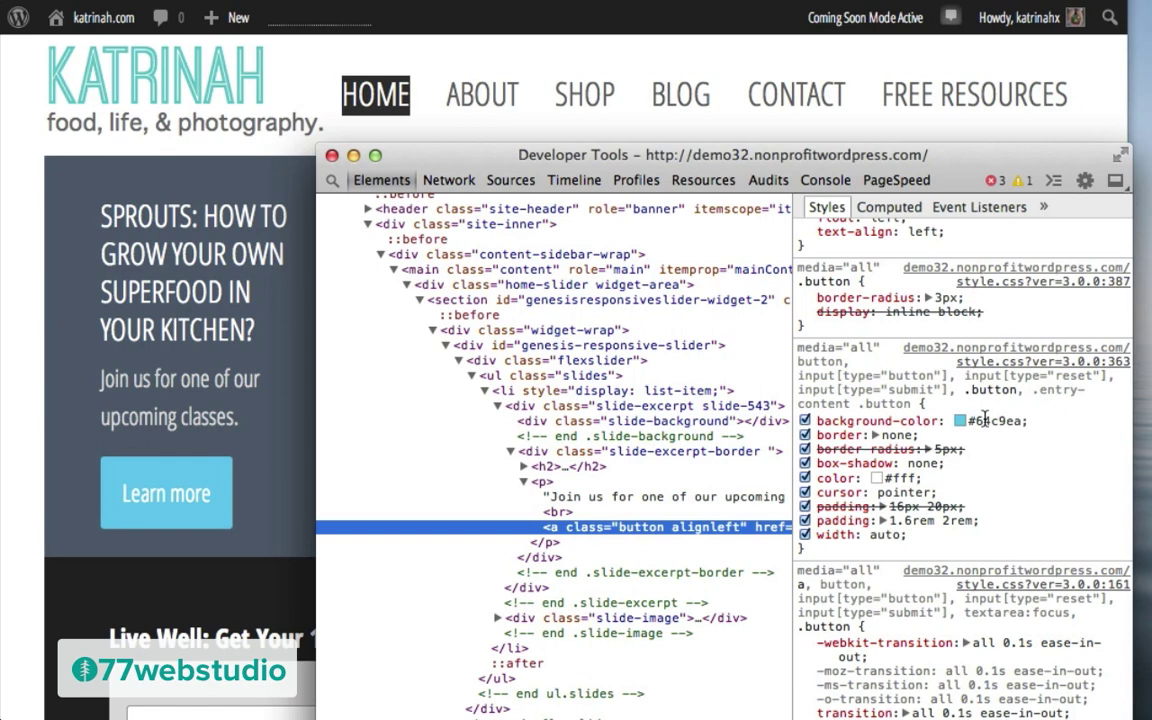
Step: Change the button's background colour from #64c9ea to #60C9C9 and select the rule to copy
{"action": "left_click", "coordinate": [984, 420]}
{"action": "type", "text": "#60C9C9"}
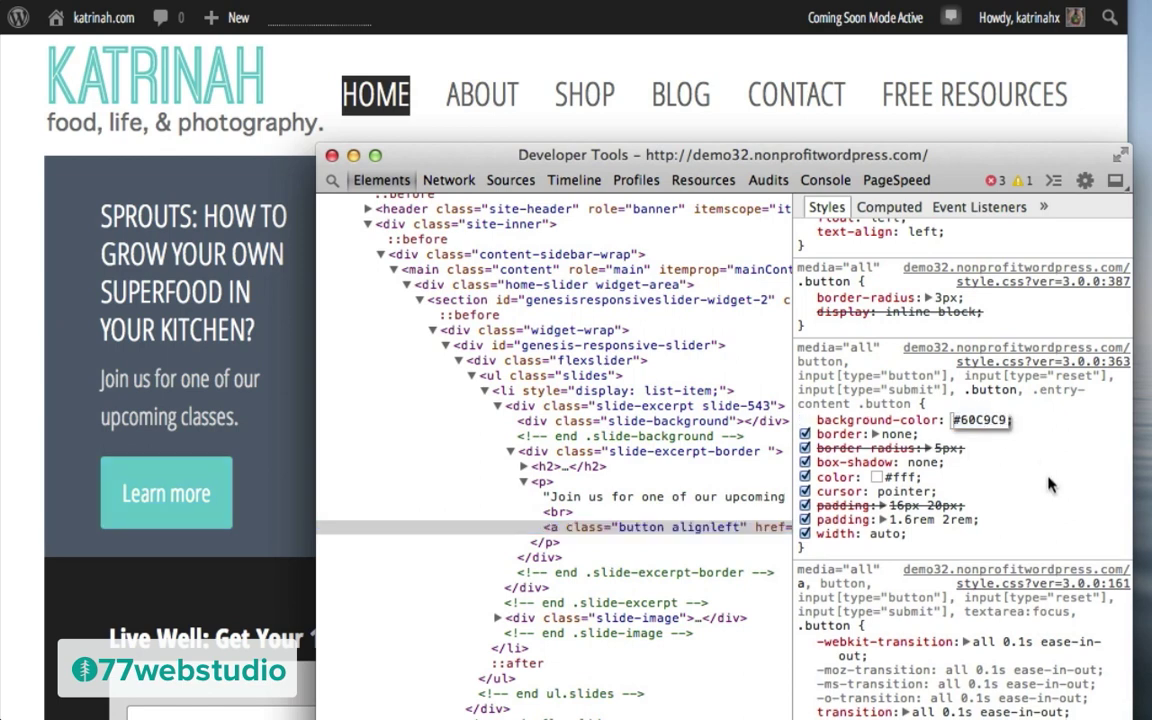
{"action": "key", "text": "Return"}
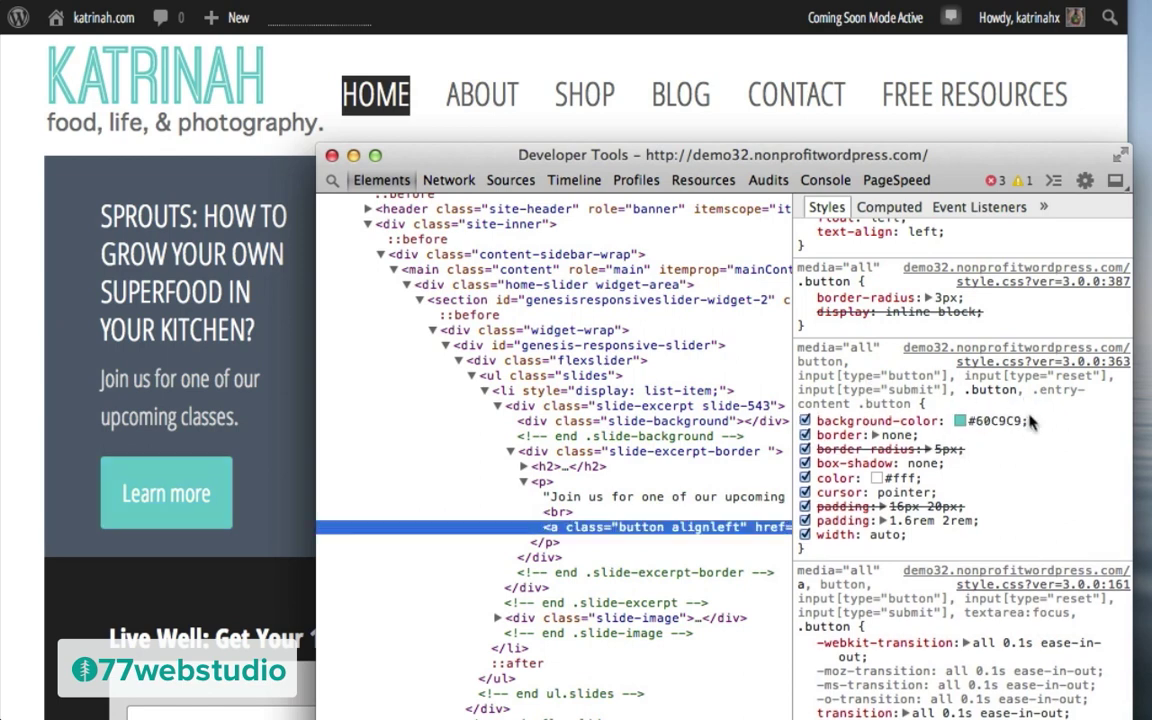
{"action": "left_click_drag", "start_coordinate": [1031, 424], "coordinate": [797, 370]}
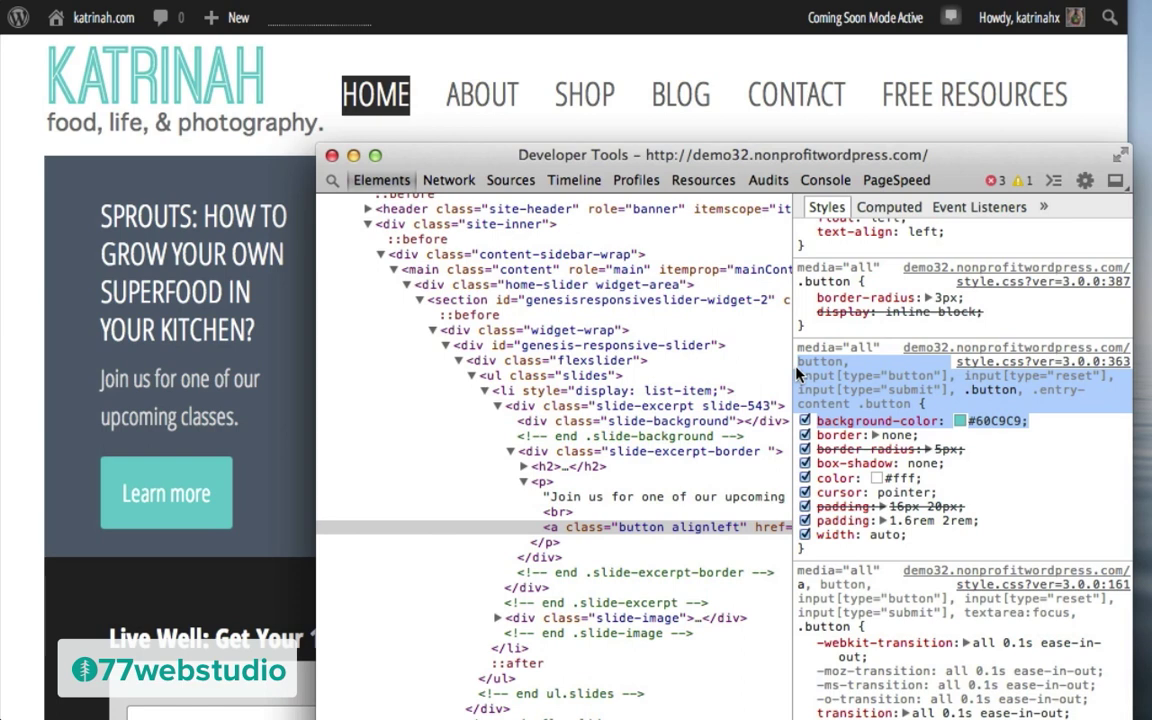
Step: Close the inspector and reopen custom.css in the theme file editor
{"action": "left_click", "coordinate": [332, 155]}
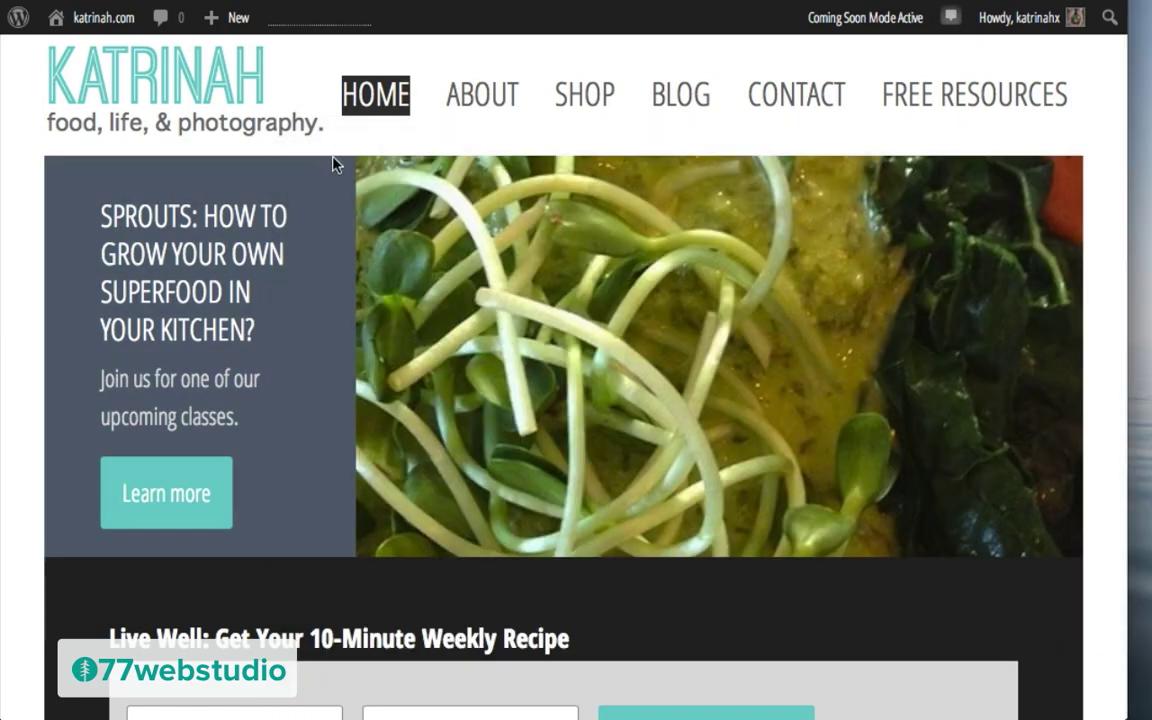
{"action": "mouse_move", "coordinate": [95, 16]}
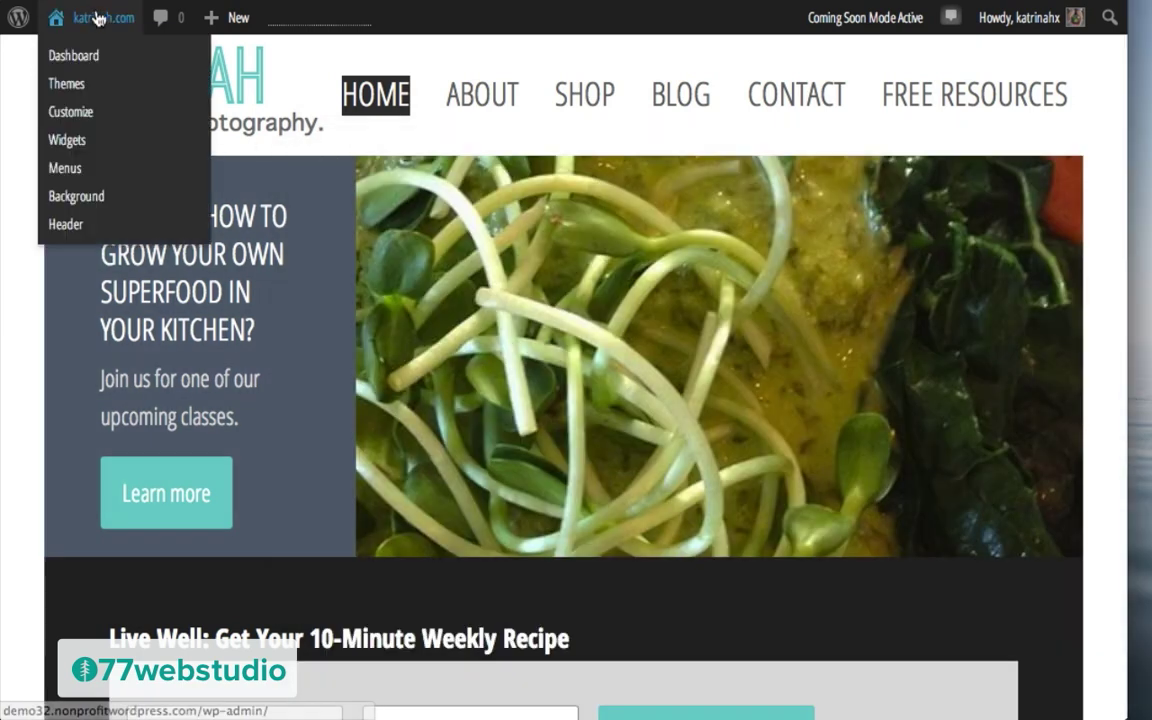
{"action": "left_click", "coordinate": [83, 61]}
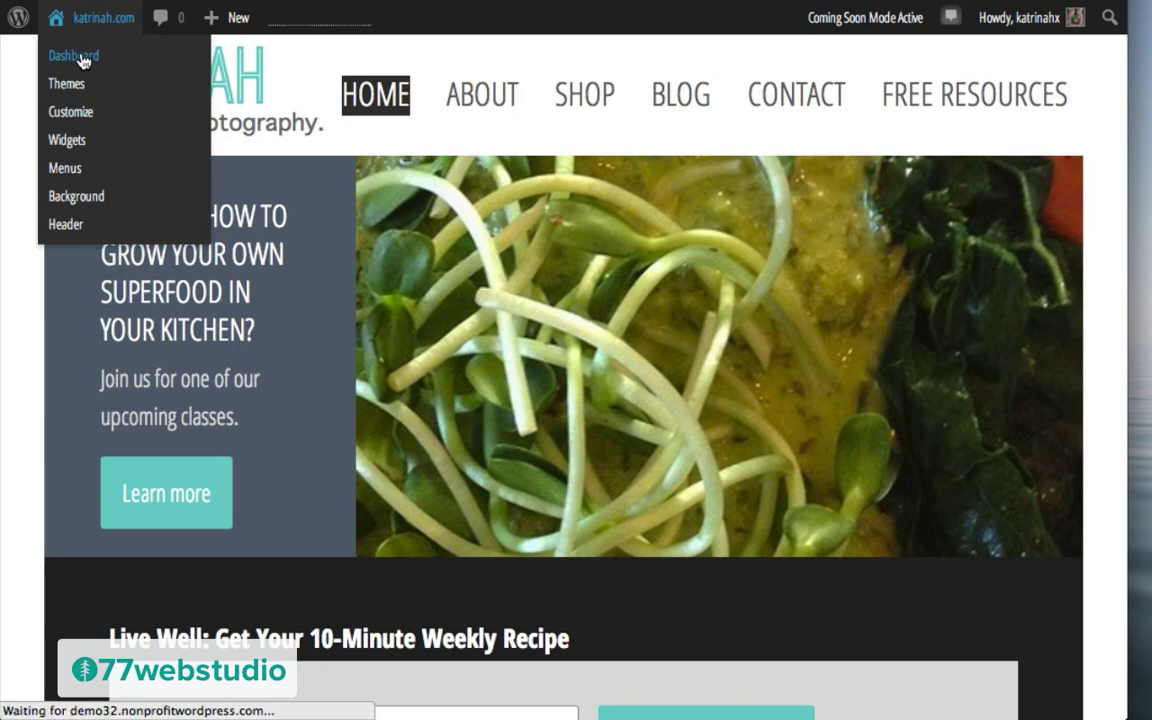
{"action": "scroll", "coordinate": [190, 375], "scroll_direction": "down", "scroll_amount": 3}
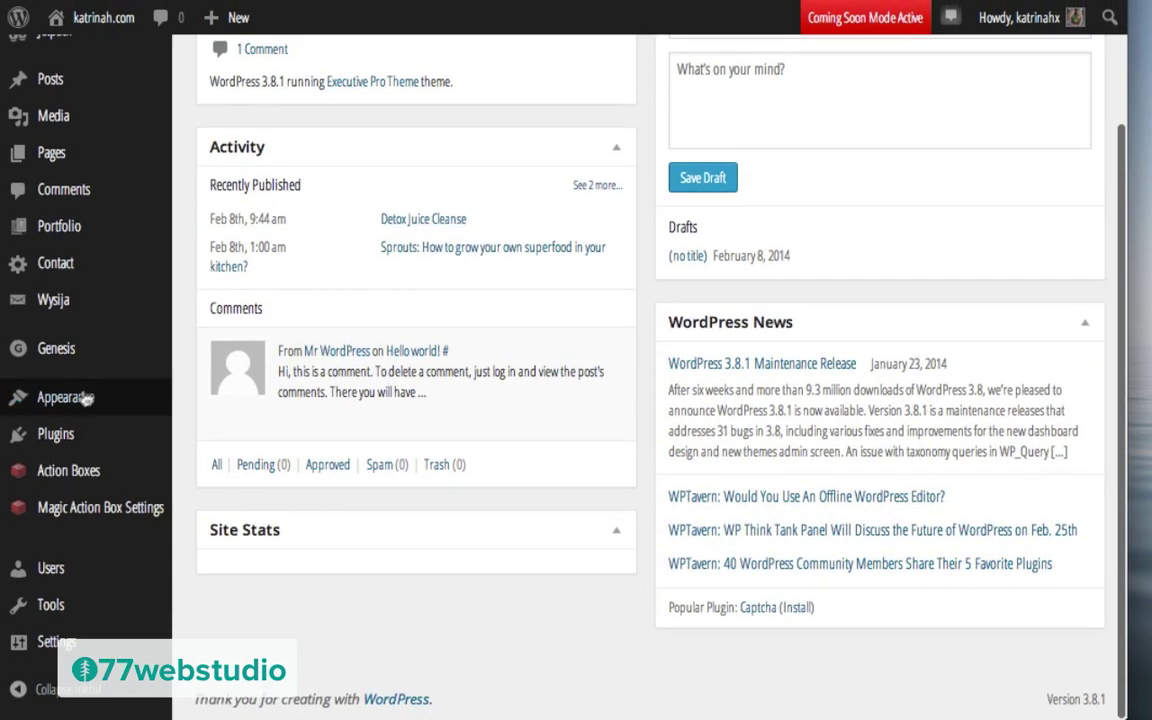
{"action": "mouse_move", "coordinate": [88, 396]}
{"action": "left_click", "coordinate": [205, 607]}
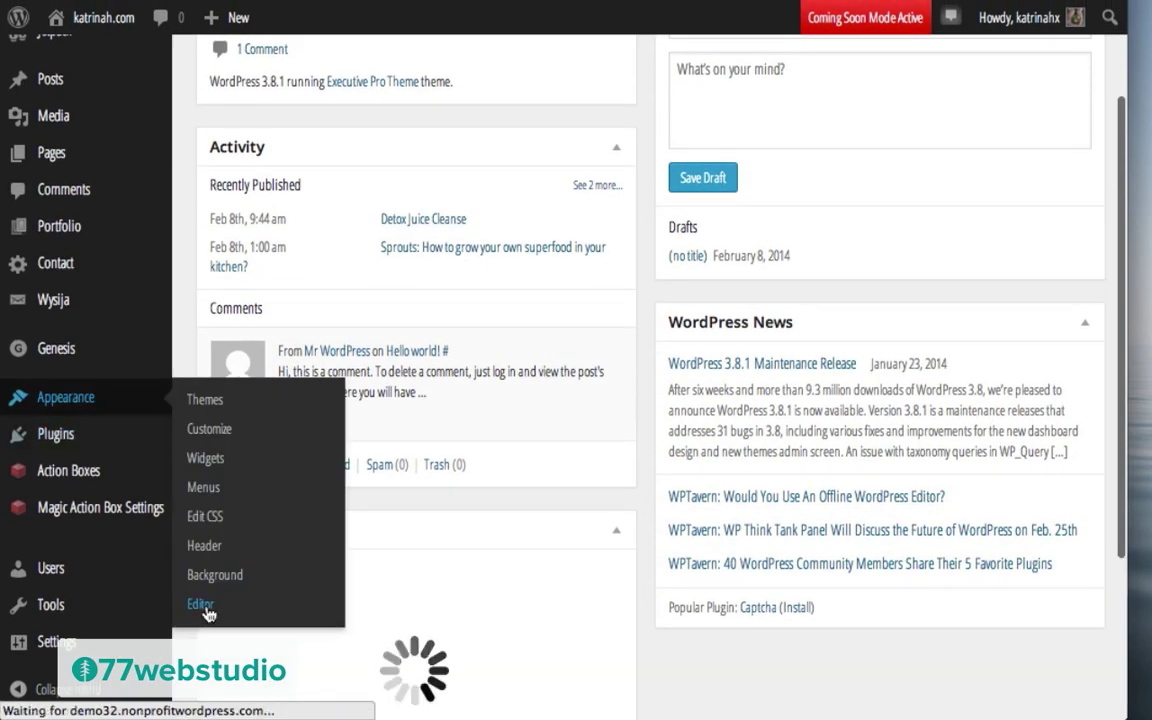
{"action": "left_click", "coordinate": [934, 597]}
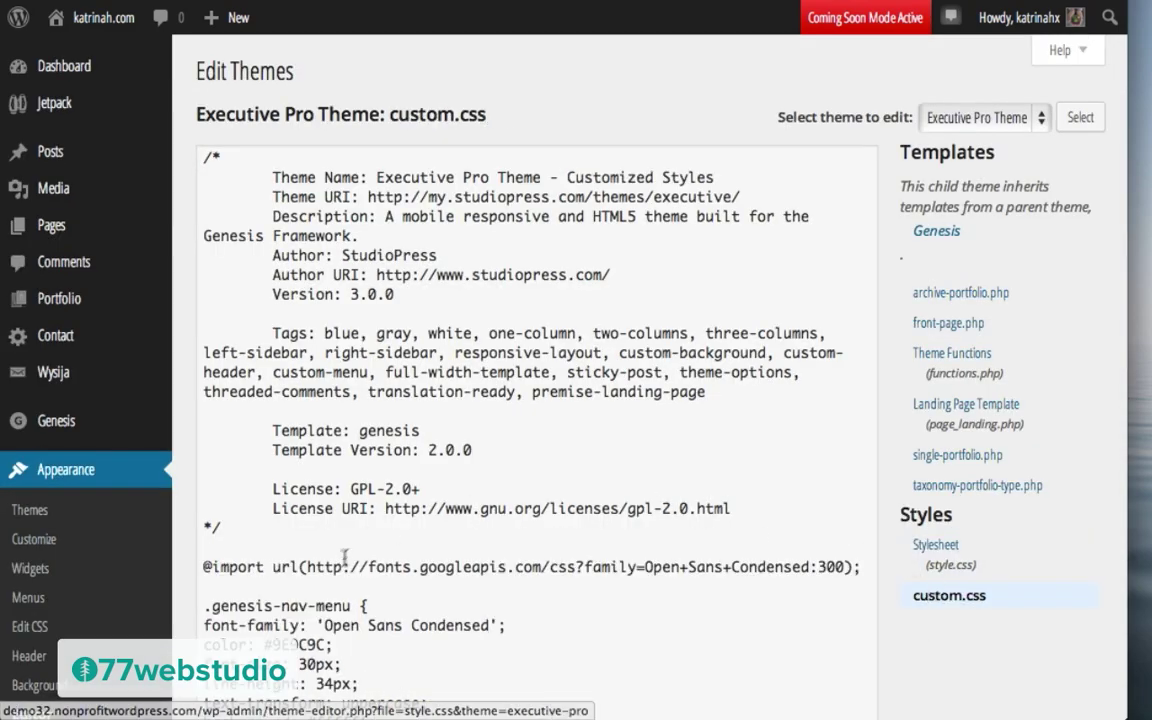
Step: Paste the copied #60C9C9 button colour rule on a new line below the body rule
{"action": "scroll", "coordinate": [340, 550], "scroll_direction": "down", "scroll_amount": 2}
{"action": "scroll", "coordinate": [340, 550], "scroll_direction": "down", "scroll_amount": 5}
{"action": "left_click", "coordinate": [240, 449]}
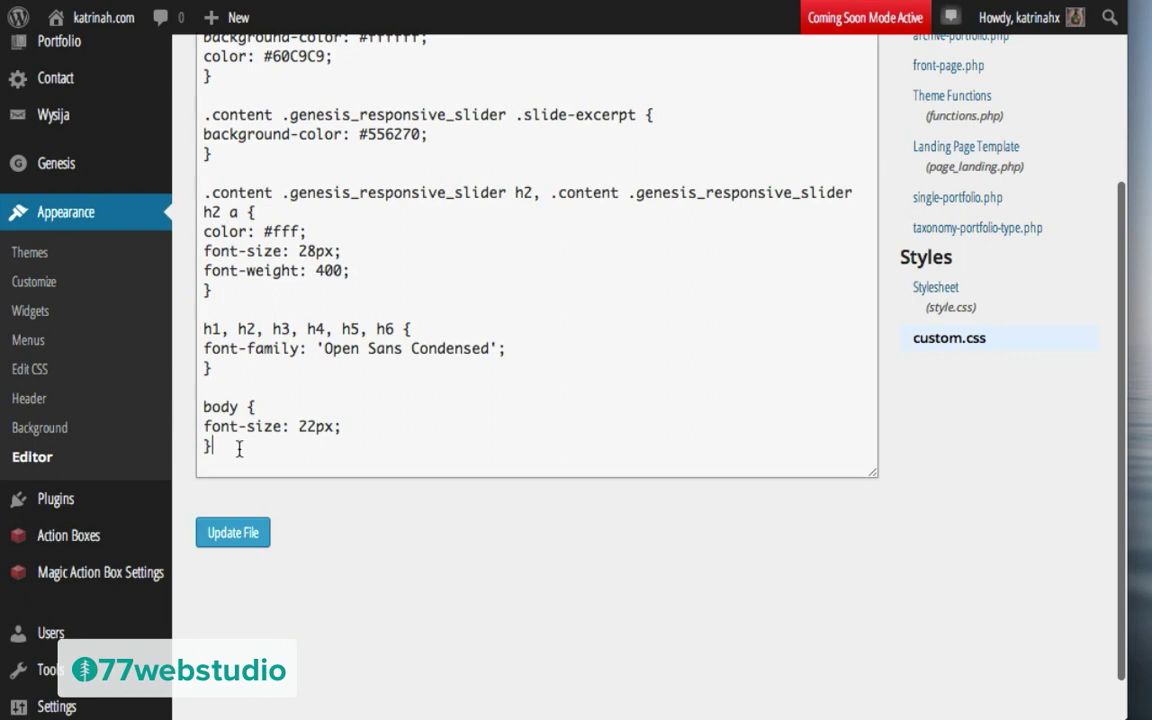
{"action": "key", "text": "Return"}
{"action": "key", "text": "Return"}
{"action": "type", "text": "button, input[type=\"button\"], input[type=\"reset\"], input[type=\"submit\"], .button, .entry-content .button { background-color: #60C9C9;"}
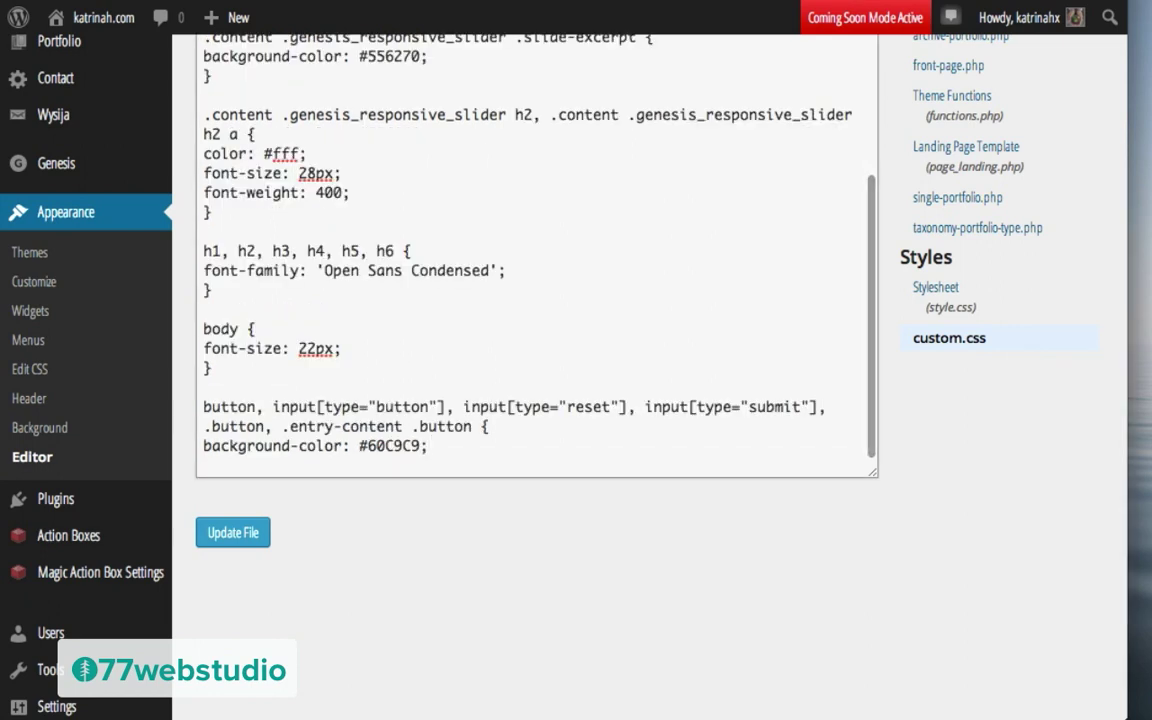